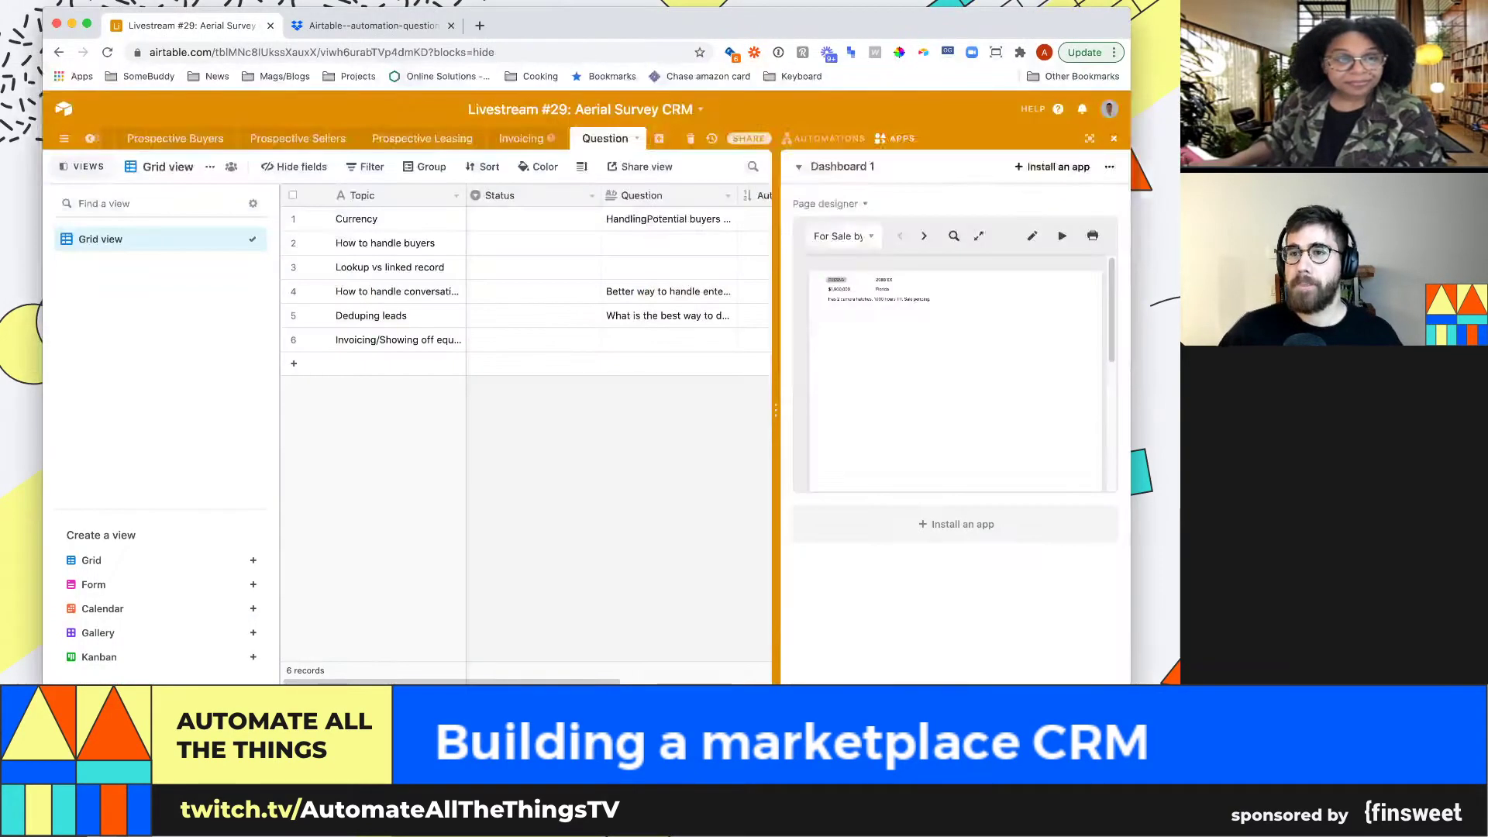
Close the Apps dashboard and show Items for Sale in its For Sale by Category view
{"action": "left_click", "coordinate": [1114, 139]}
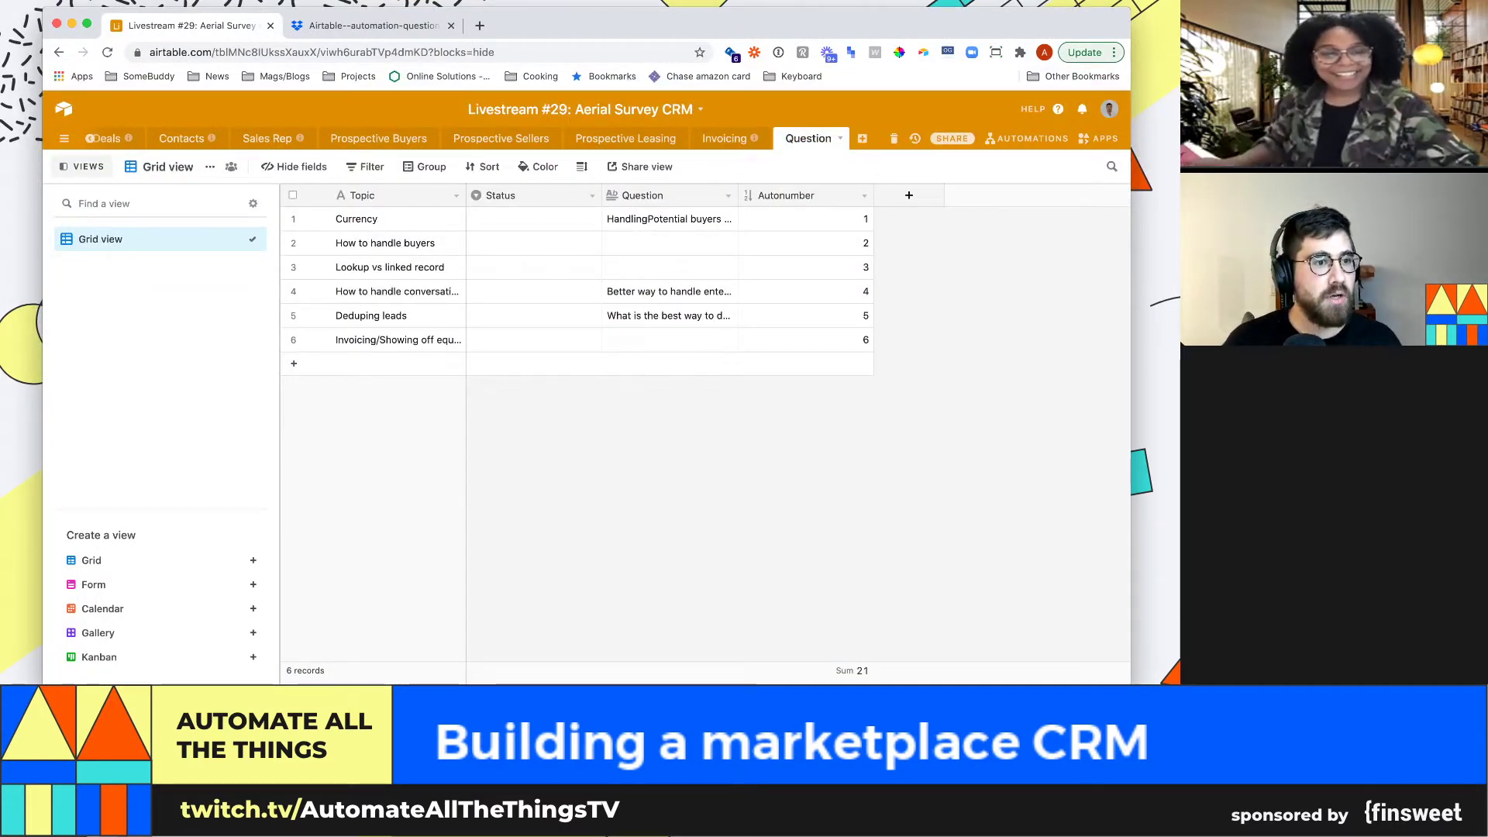
{"action": "scroll", "coordinate": [375, 138], "scroll_direction": "left", "scroll_amount": 2}
{"action": "left_click", "coordinate": [126, 139]}
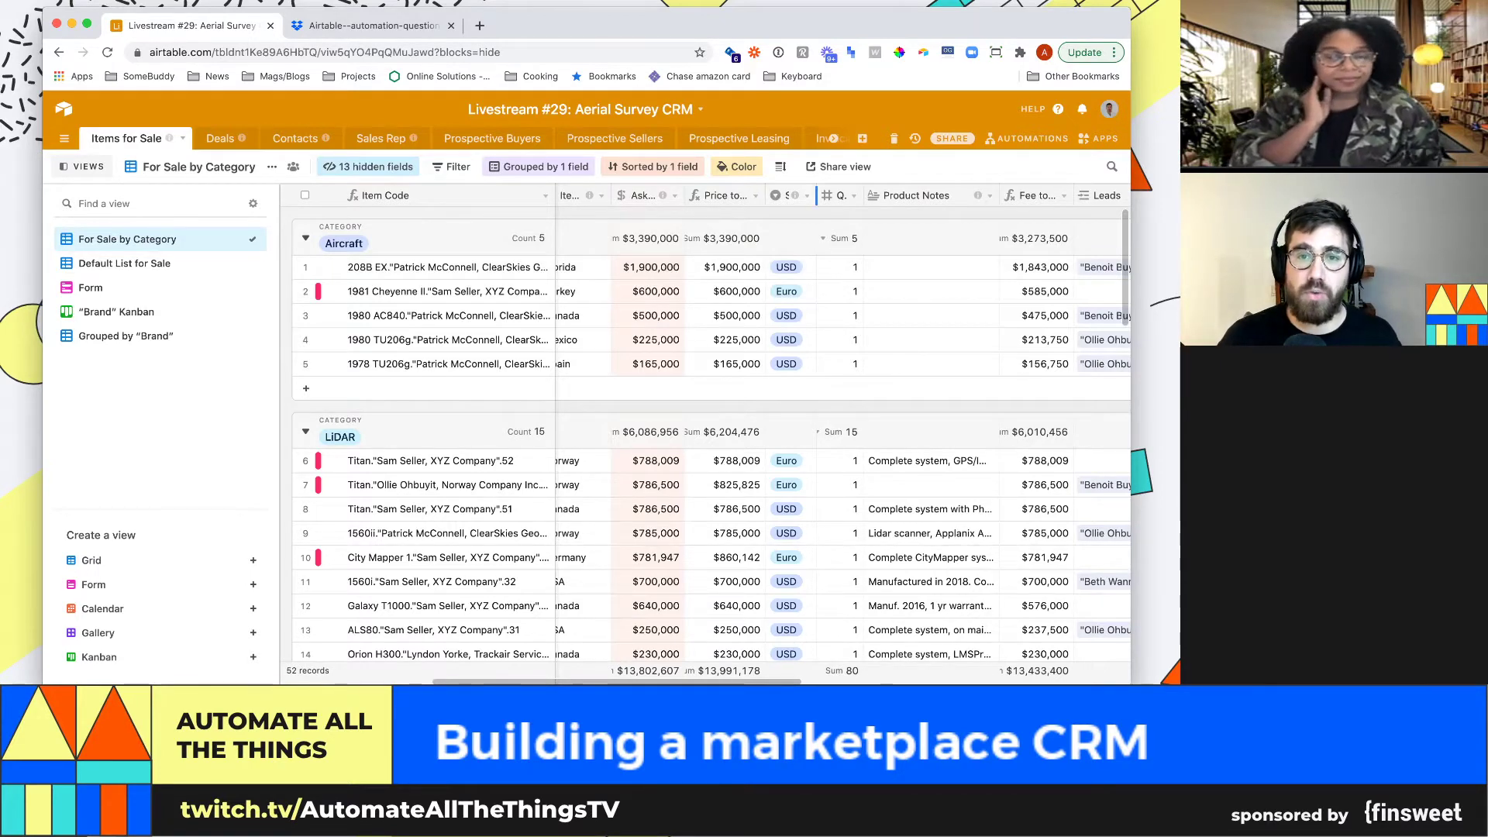
Widen the seller currency and Contact Name columns so full contact and company names show
{"action": "left_click_drag", "start_coordinate": [816, 195], "coordinate": [888, 195]}
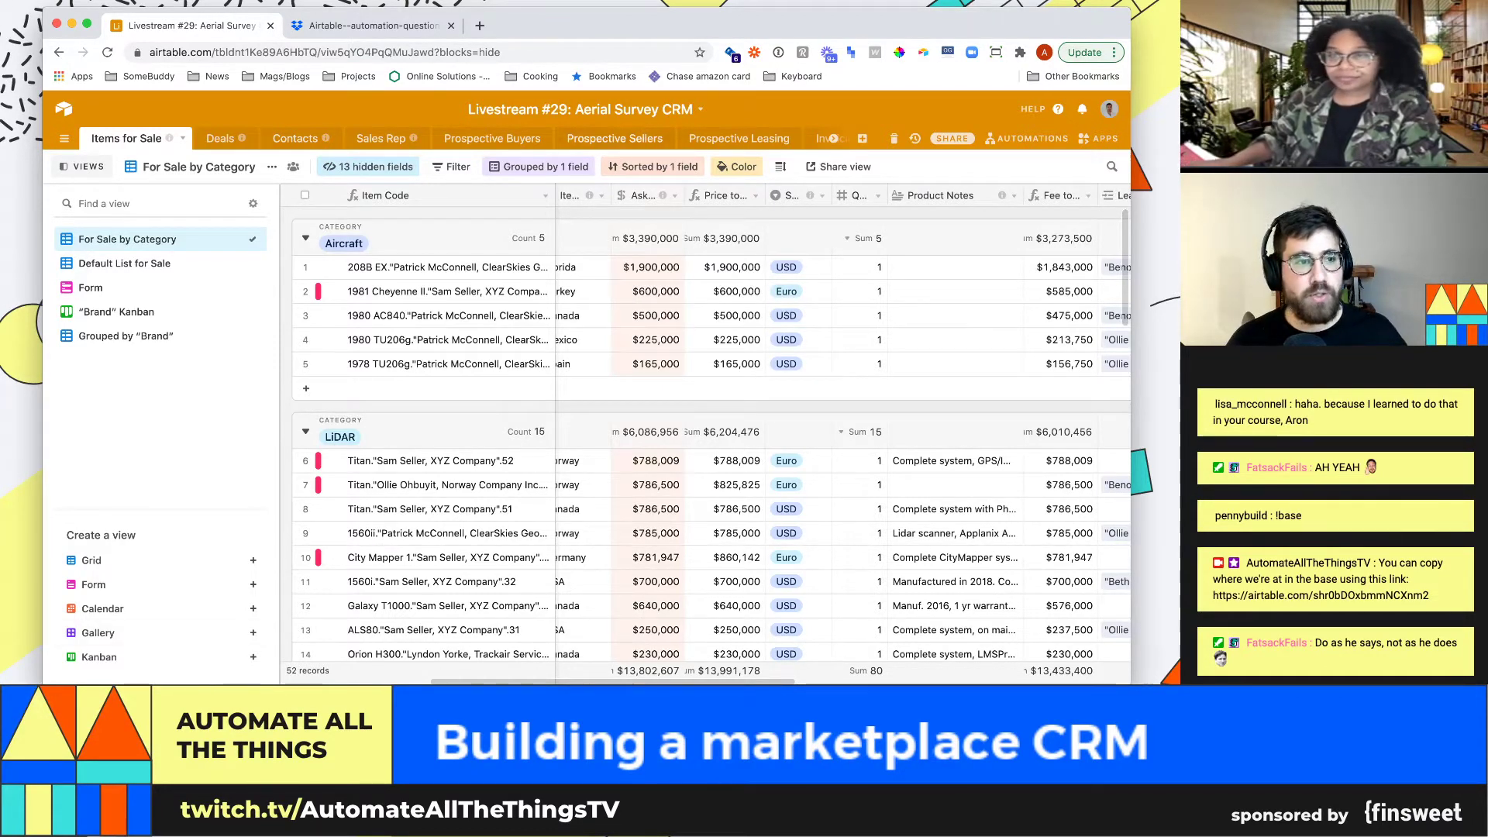
{"action": "scroll", "coordinate": [434, 320], "scroll_direction": "down", "scroll_amount": 1}
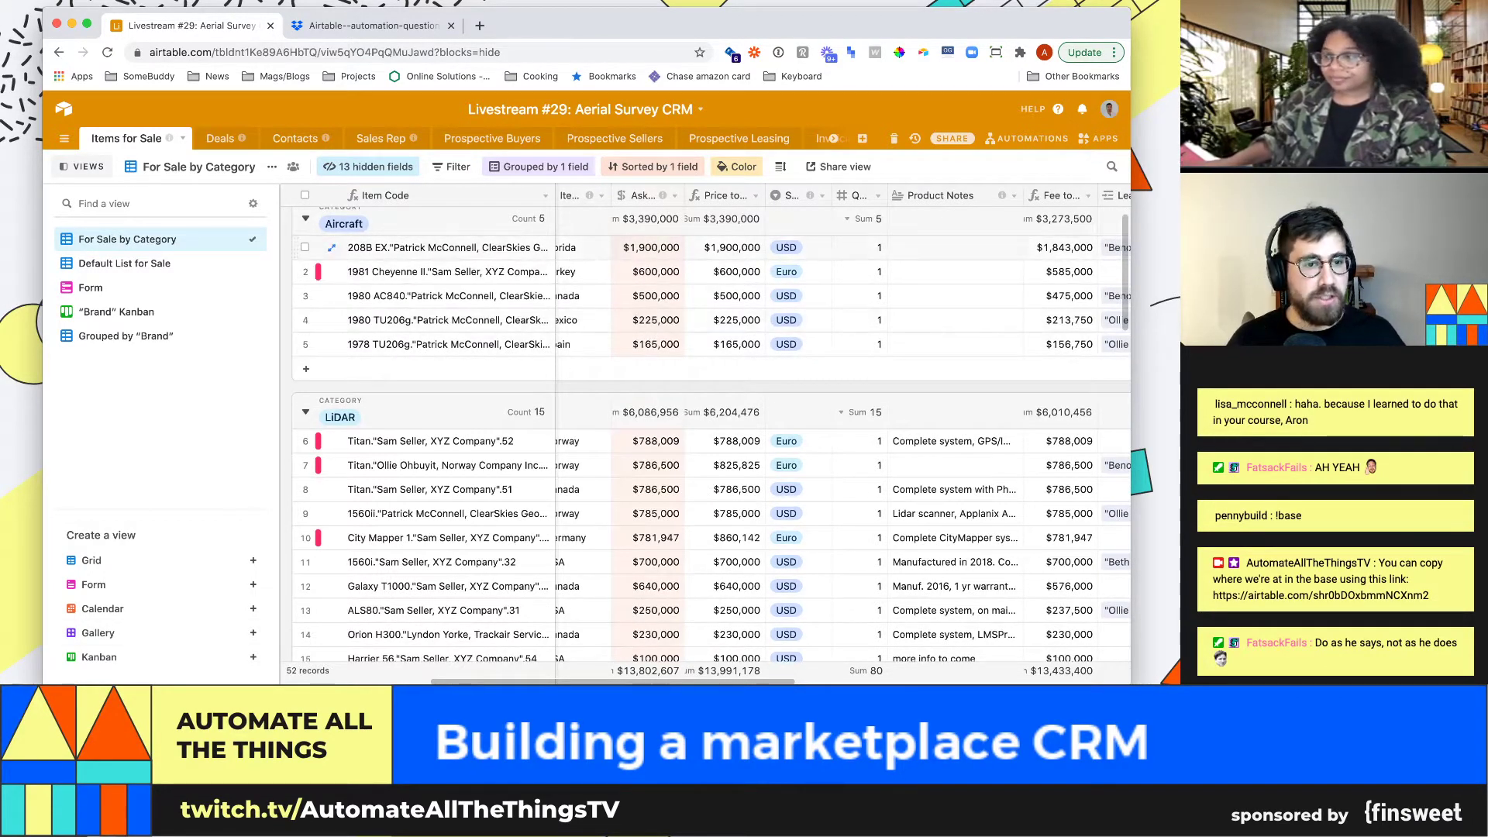
{"action": "left_click", "coordinate": [583, 272]}
{"action": "key", "text": "Left"}
{"action": "key", "text": "Left"}
{"action": "key", "text": "Left"}
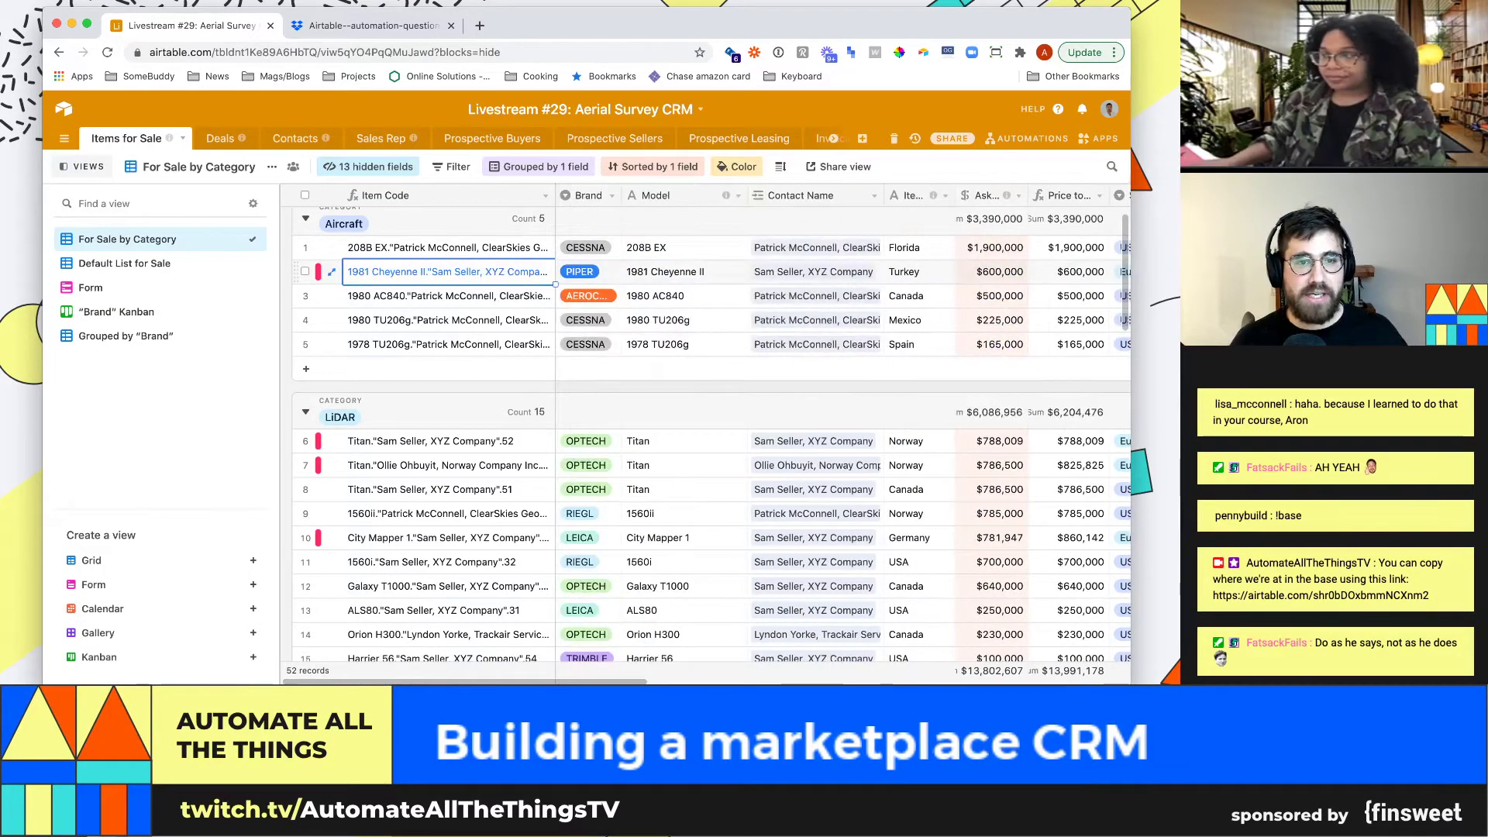
{"action": "key", "text": "Left"}
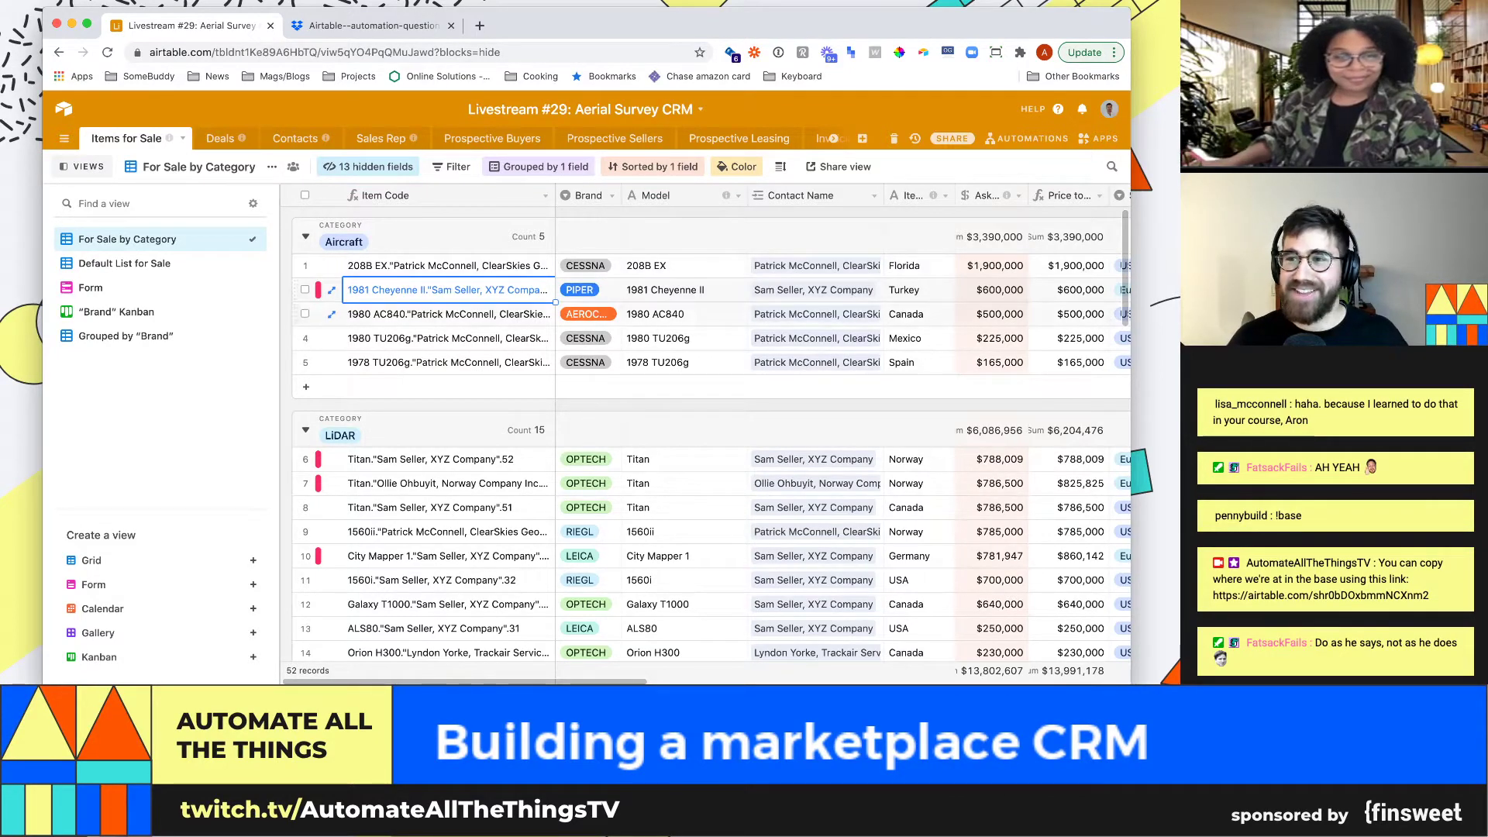
{"action": "left_click_drag", "start_coordinate": [883, 195], "coordinate": [963, 195]}
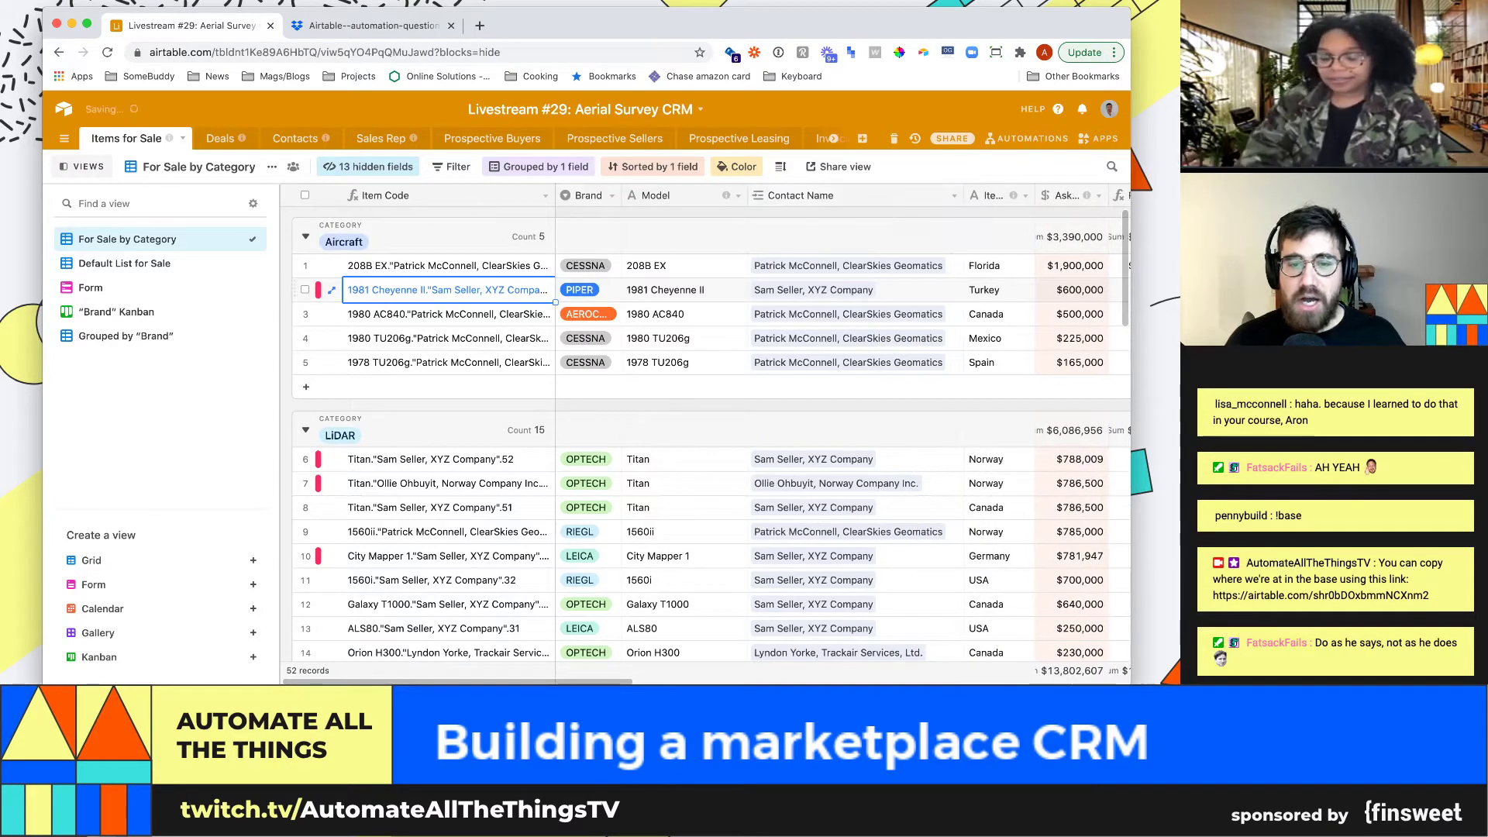
{"action": "left_click", "coordinate": [954, 196]}
Check the Contact Name field settings, a multi-record Link to Contacts, and close them
{"action": "left_click", "coordinate": [775, 214]}
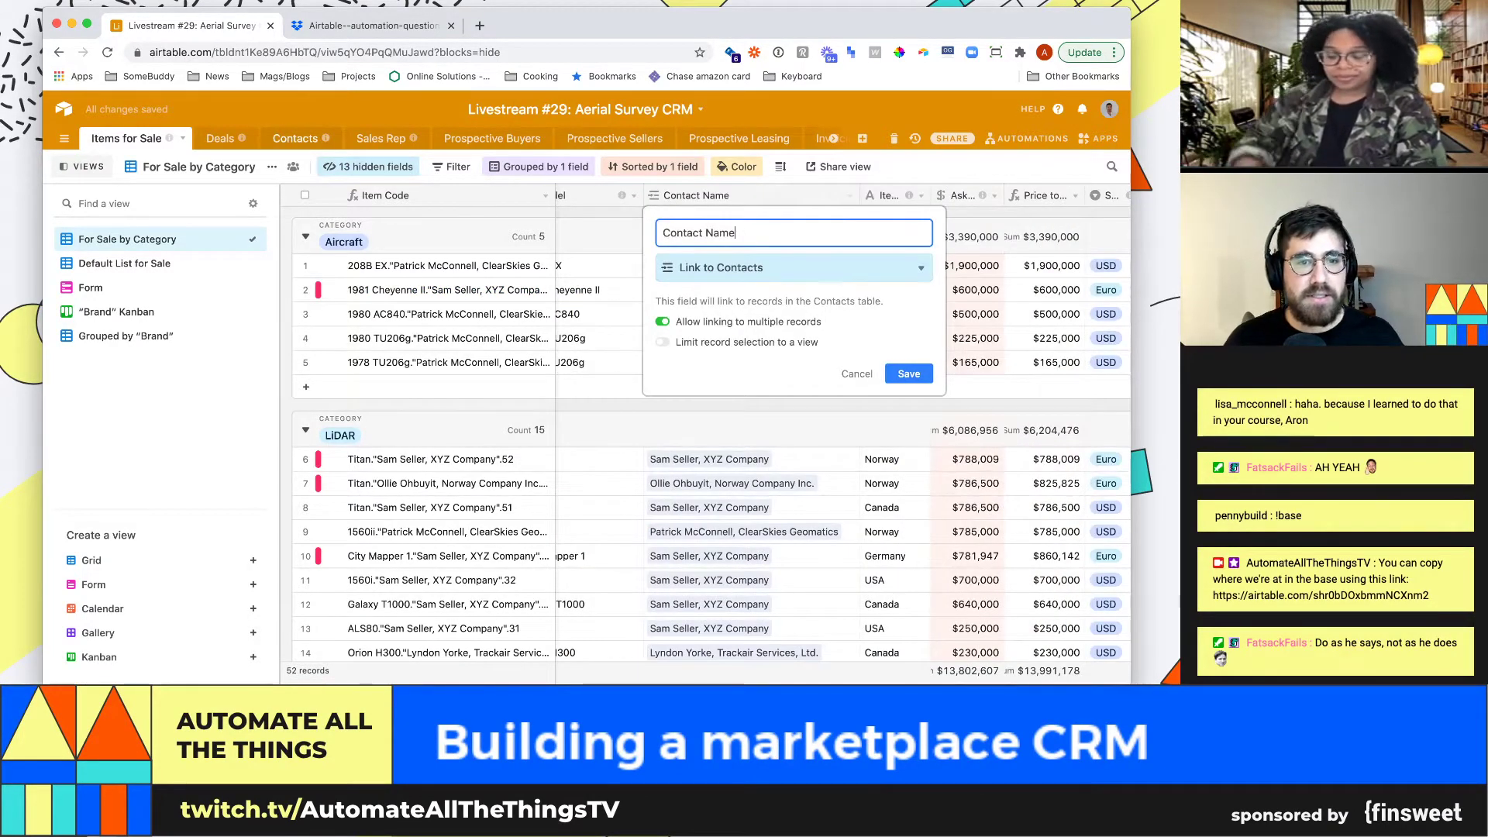
{"action": "key", "text": "Return"}
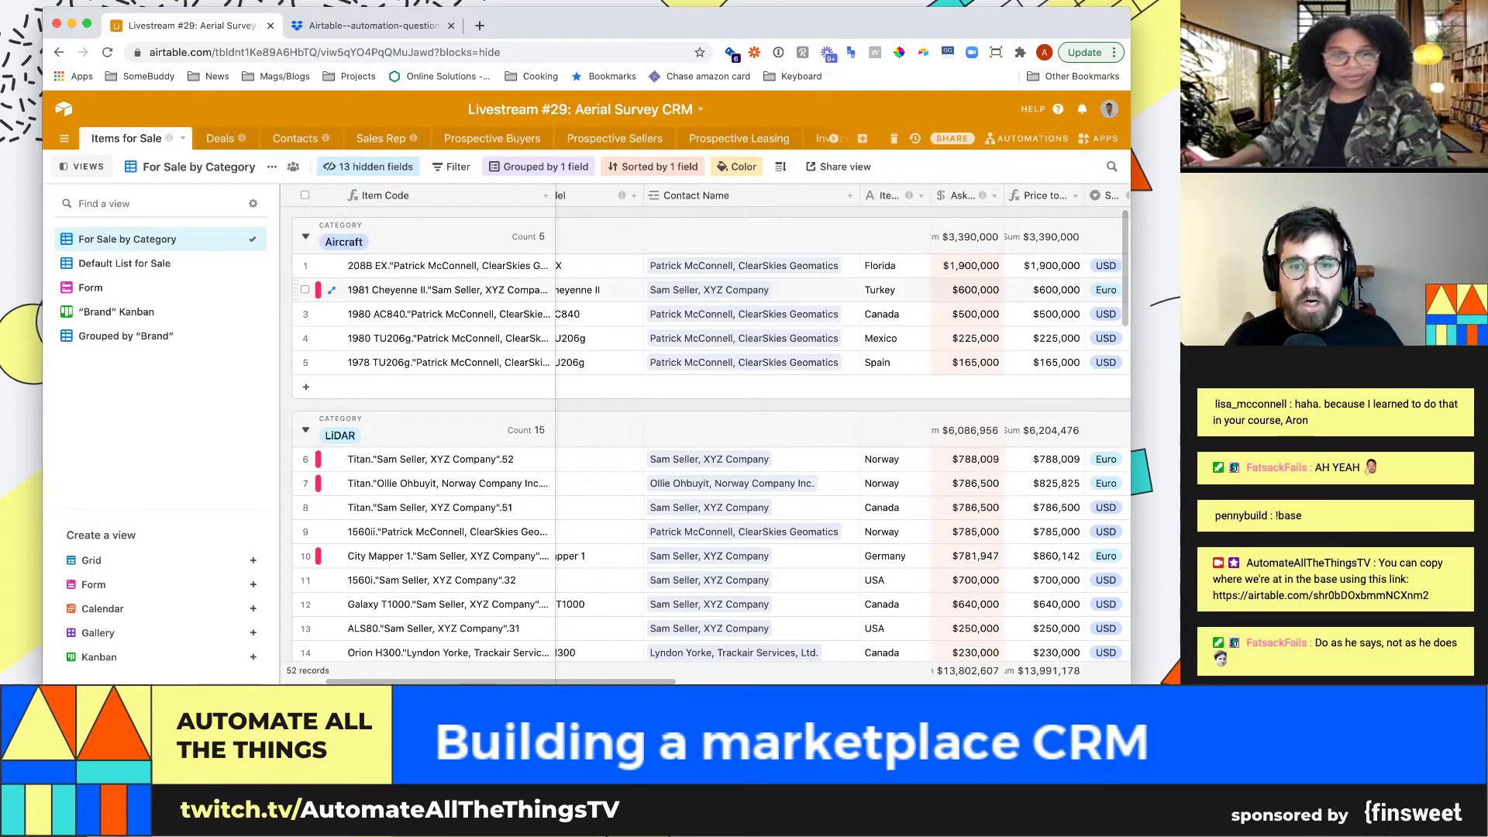
{"action": "left_click", "coordinate": [794, 290]}
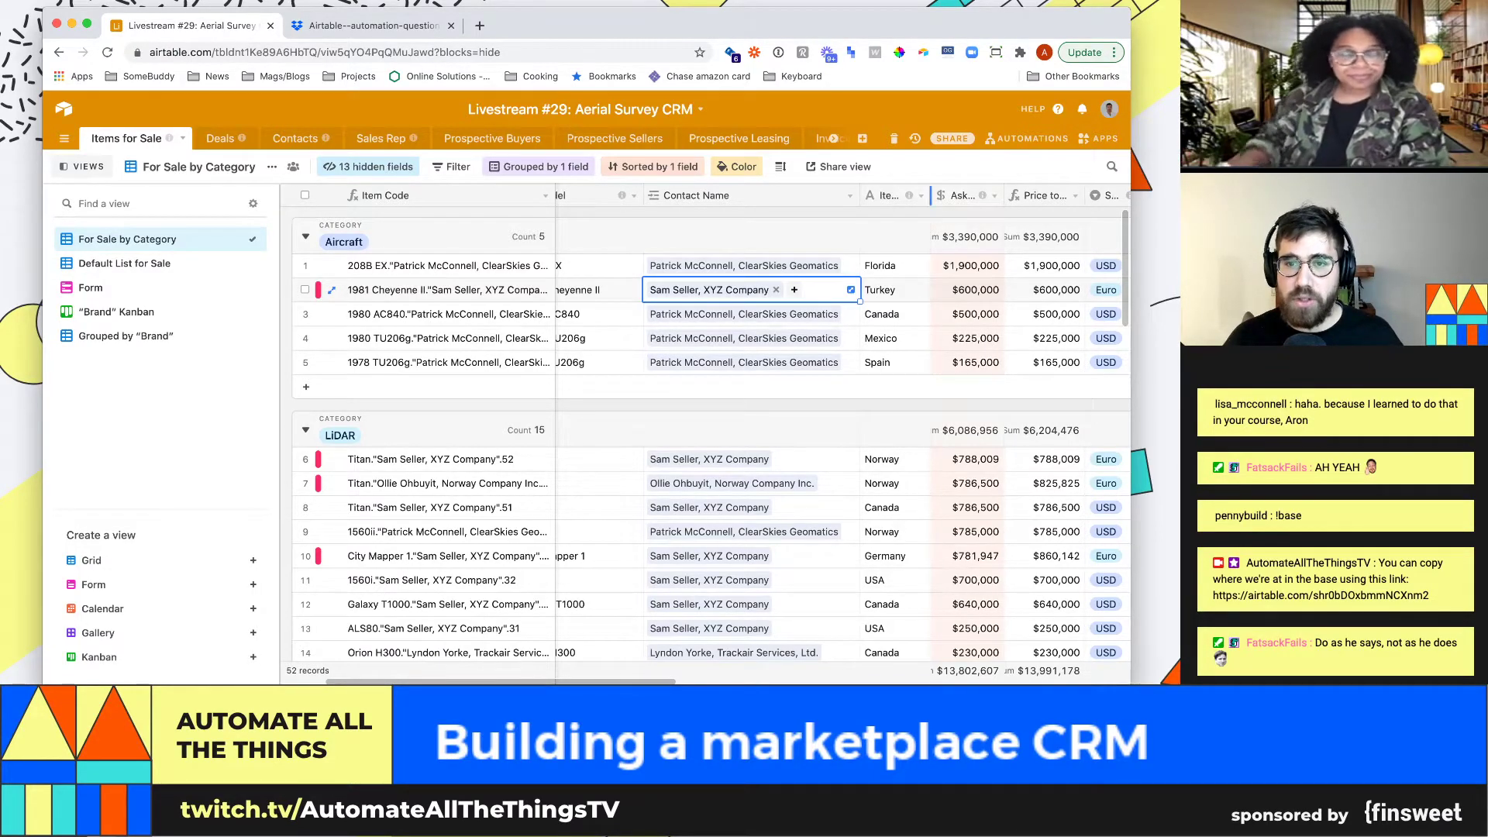
Widen the Item Location column so its header reads in full
{"action": "left_click_drag", "start_coordinate": [928, 196], "coordinate": [1009, 195]}
{"action": "left_click", "coordinate": [959, 290]}
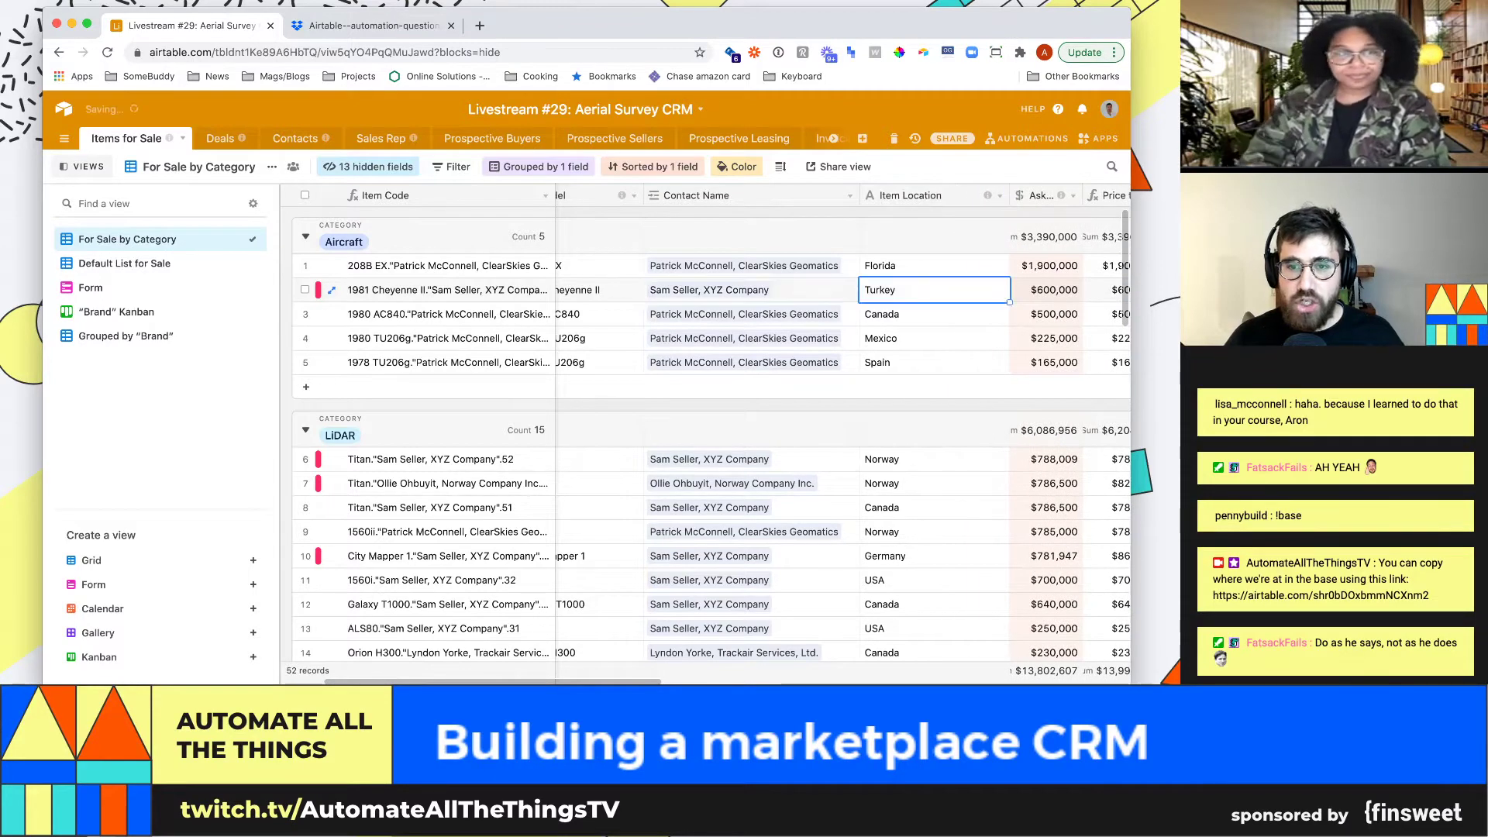
{"action": "key", "text": "Right"}
{"action": "key", "text": "Left"}
{"action": "key", "text": "Right"}
{"action": "key", "text": "Right"}
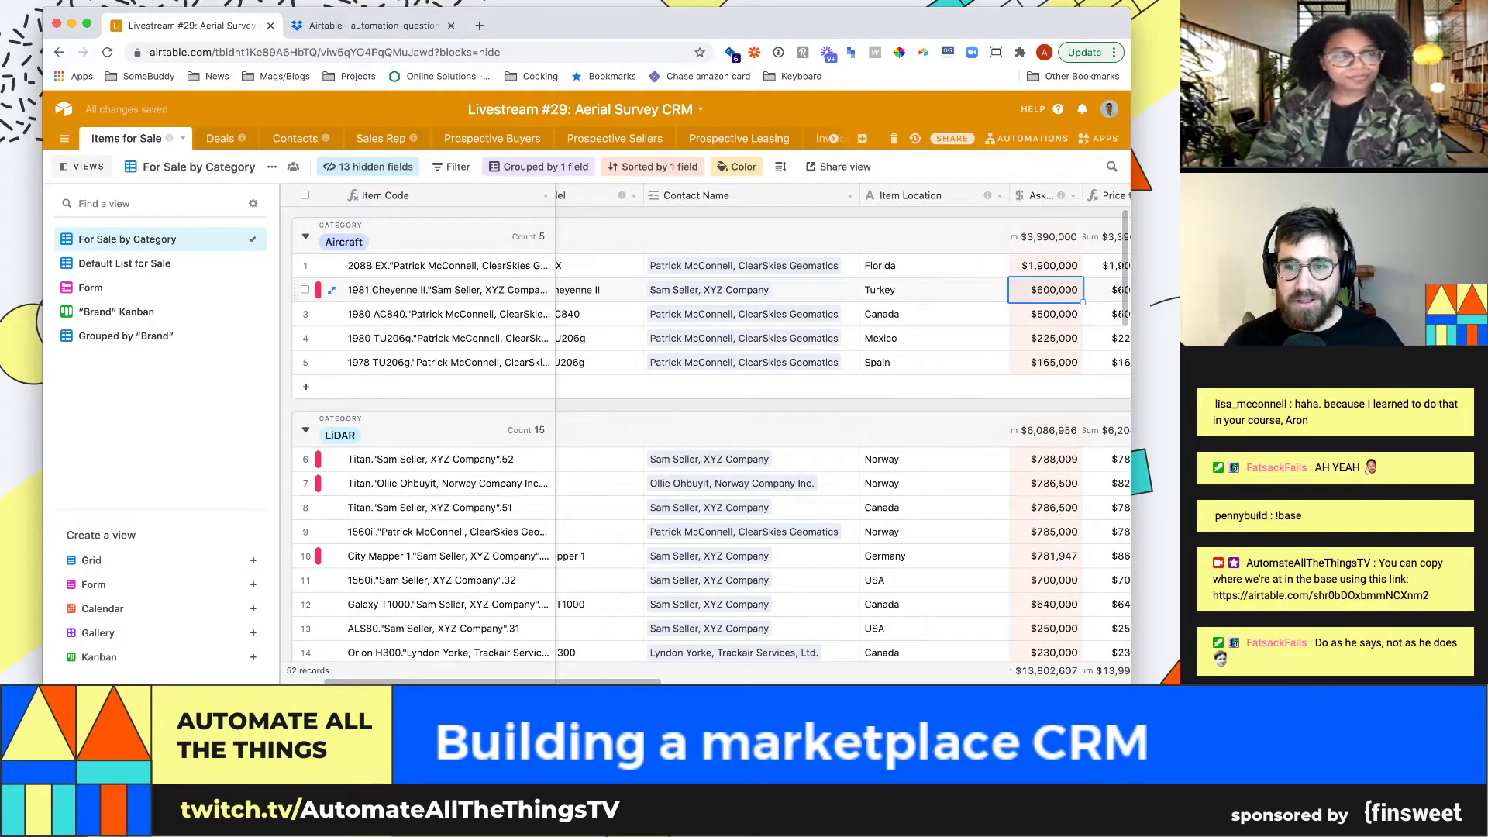
{"action": "key", "text": "Left"}
{"action": "key", "text": "Left"}
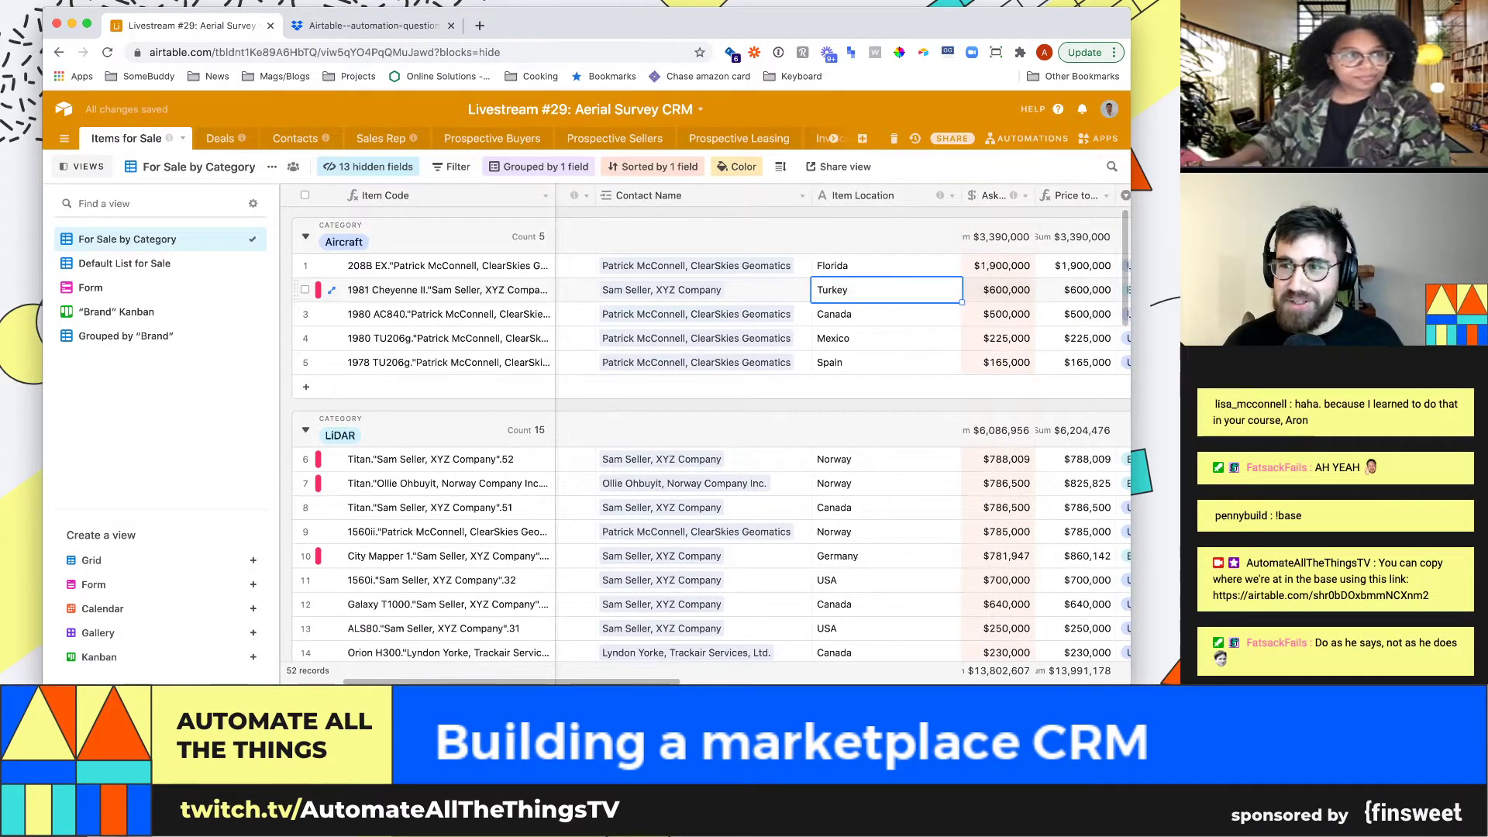
{"action": "key", "text": "Right"}
{"action": "key", "text": "Right"}
{"action": "key", "text": "Left"}
{"action": "key", "text": "Left"}
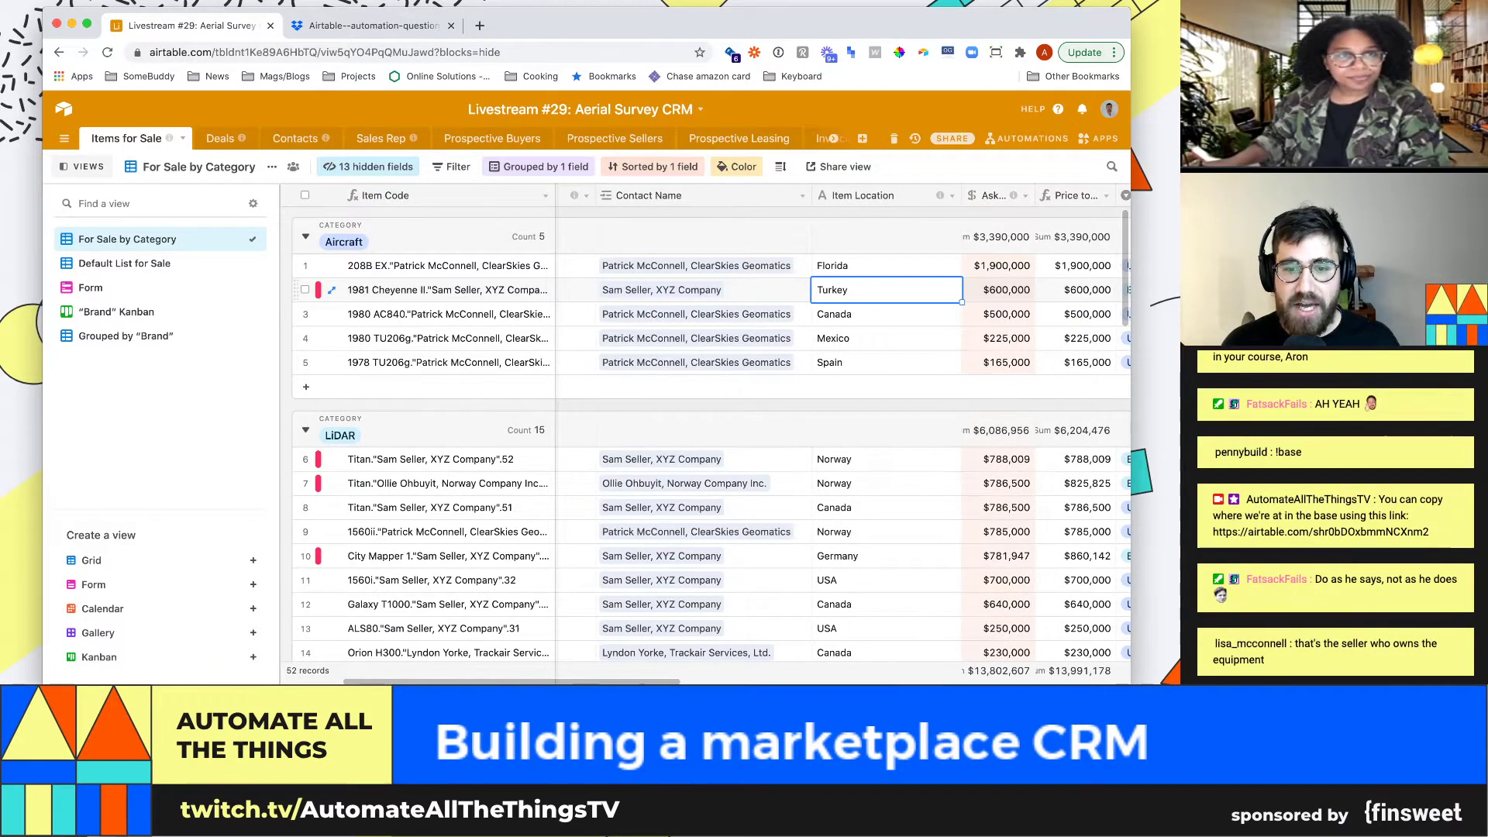
{"action": "scroll", "coordinate": [697, 434], "scroll_direction": "down", "scroll_amount": 1}
{"action": "scroll", "coordinate": [884, 431], "scroll_direction": "up", "scroll_amount": 1}
{"action": "key", "text": "Right"}
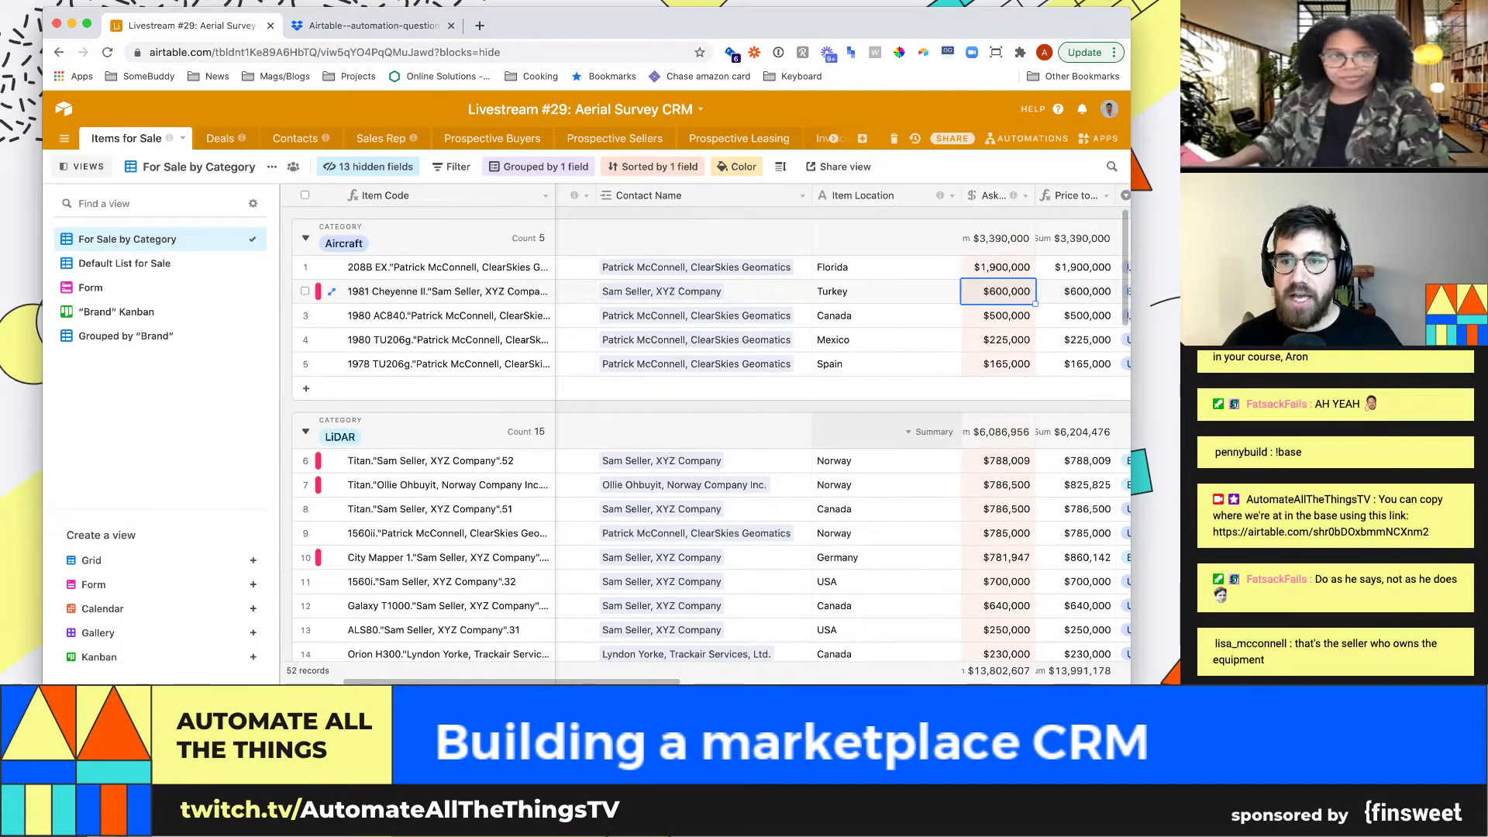
{"action": "key", "text": "Right"}
{"action": "key", "text": "Right"}
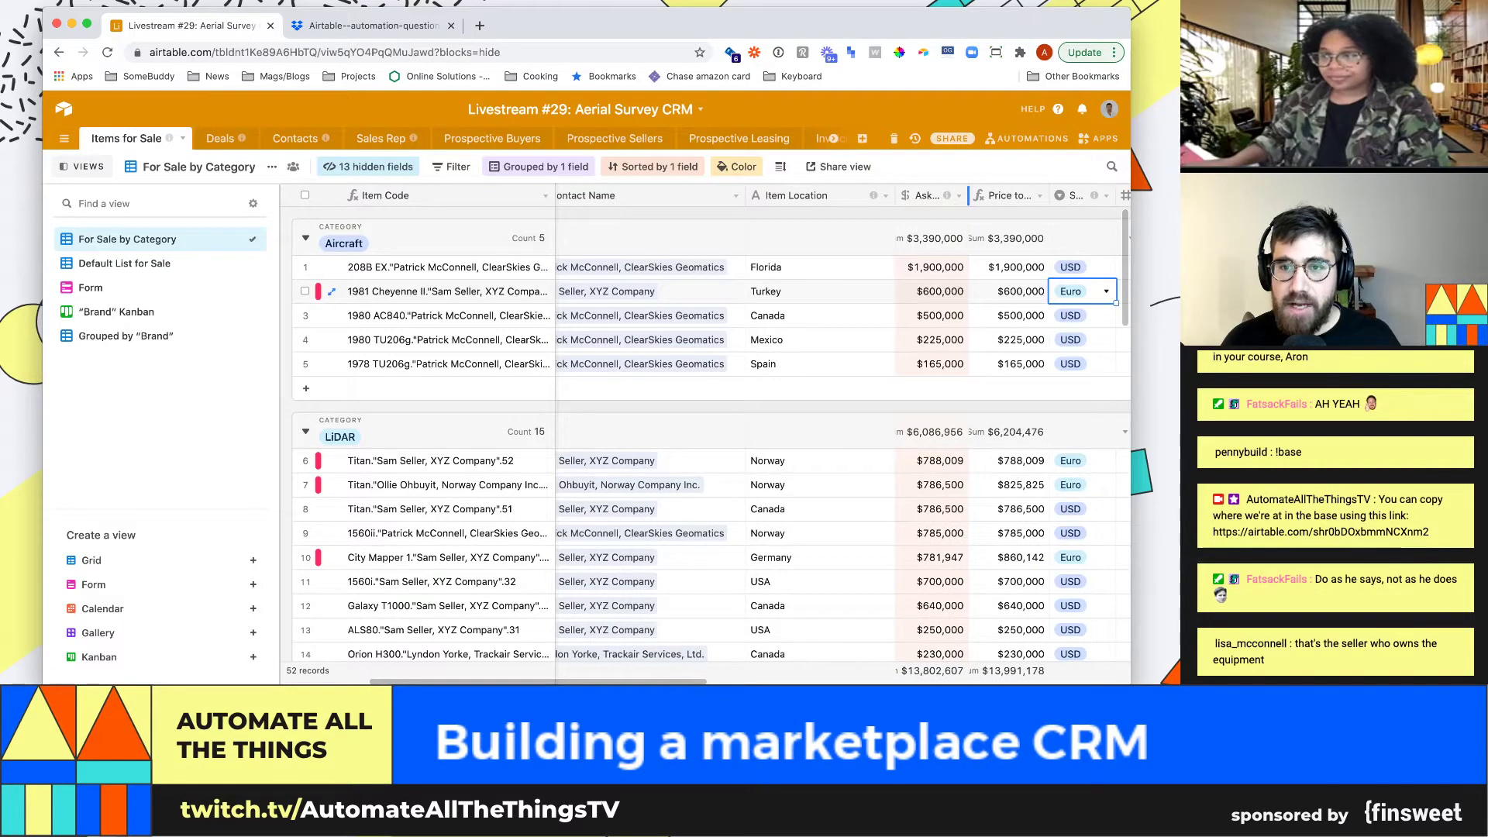
Widen the Asking Price and Price to Advertise columns
{"action": "left_click_drag", "start_coordinate": [971, 196], "coordinate": [1034, 195]}
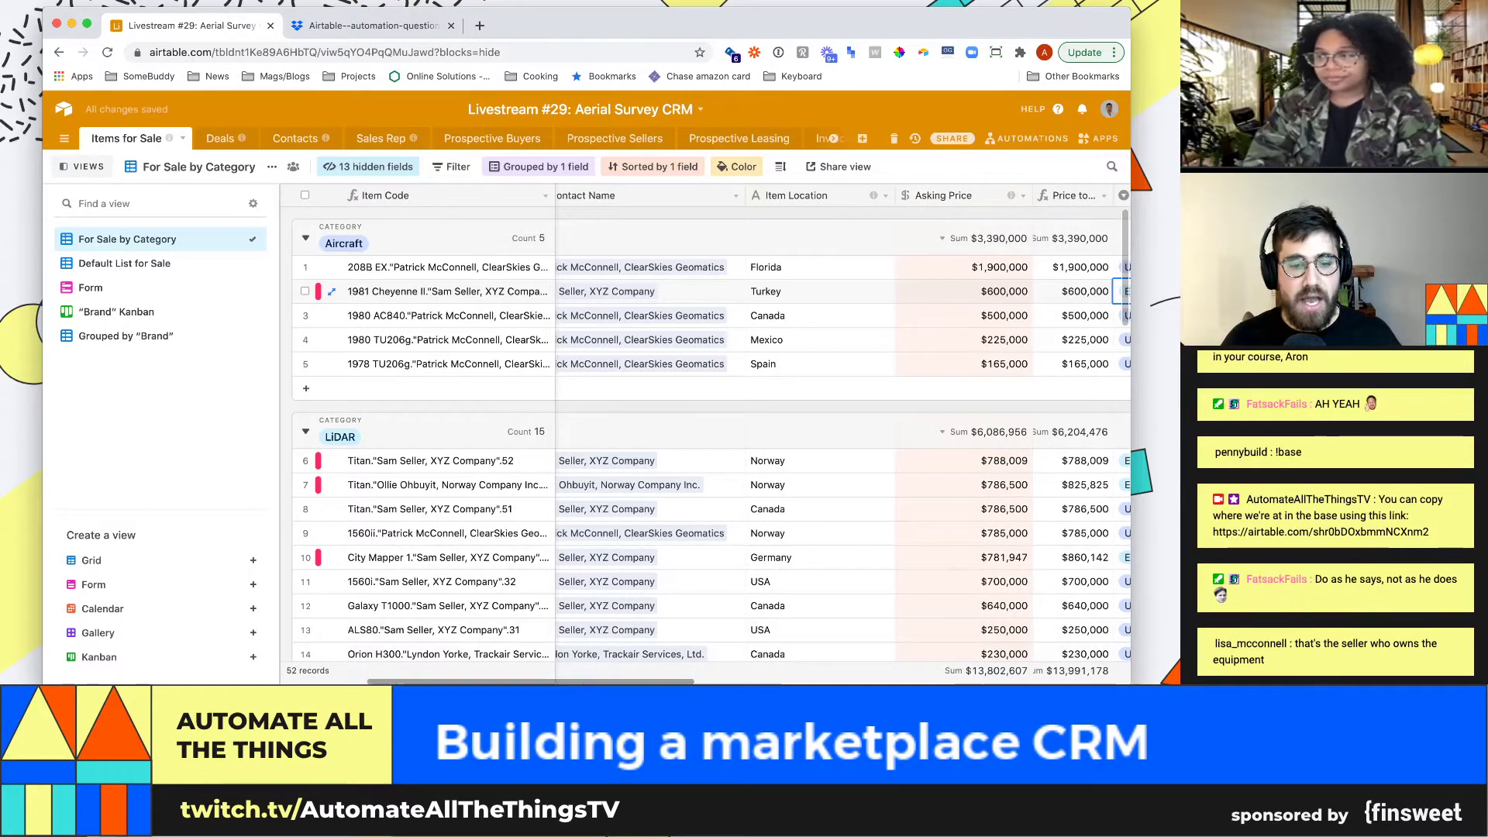
{"action": "scroll", "coordinate": [697, 434], "scroll_direction": "right", "scroll_amount": 2}
{"action": "scroll", "coordinate": [697, 433], "scroll_direction": "right", "scroll_amount": 4}
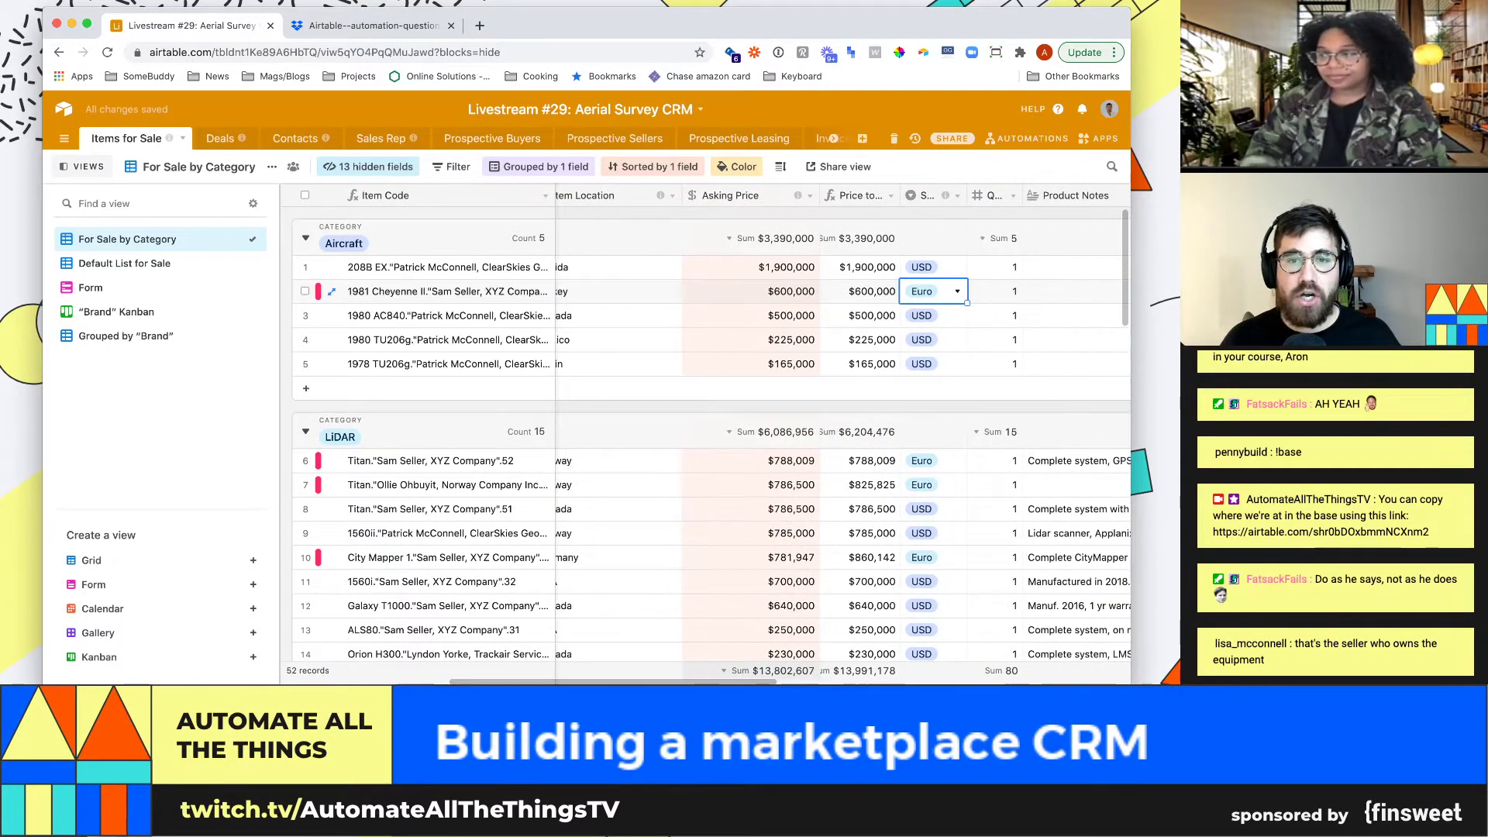
{"action": "left_click_drag", "start_coordinate": [899, 195], "coordinate": [962, 195]}
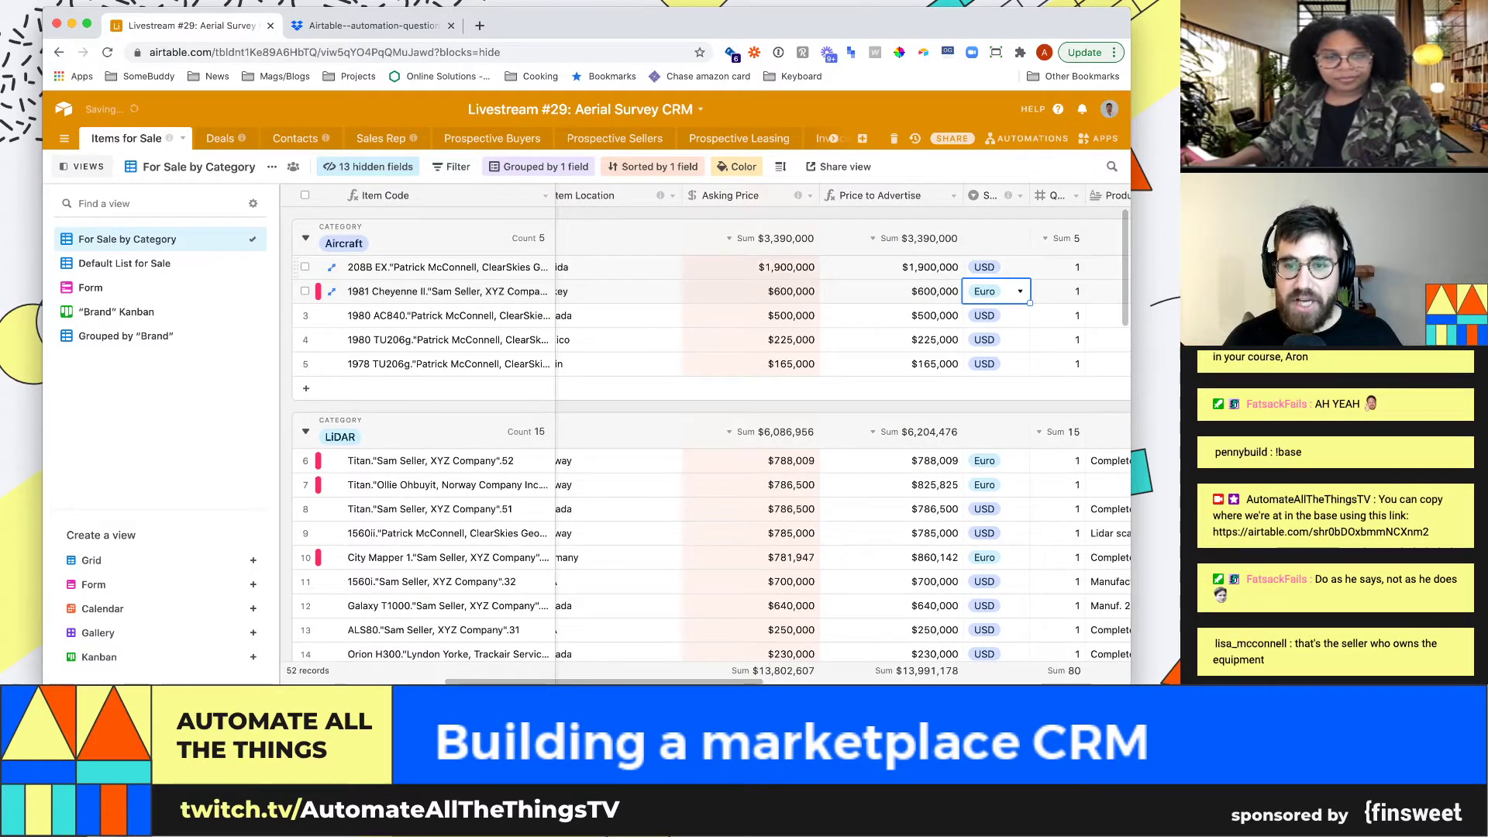
{"action": "left_click", "coordinate": [892, 266]}
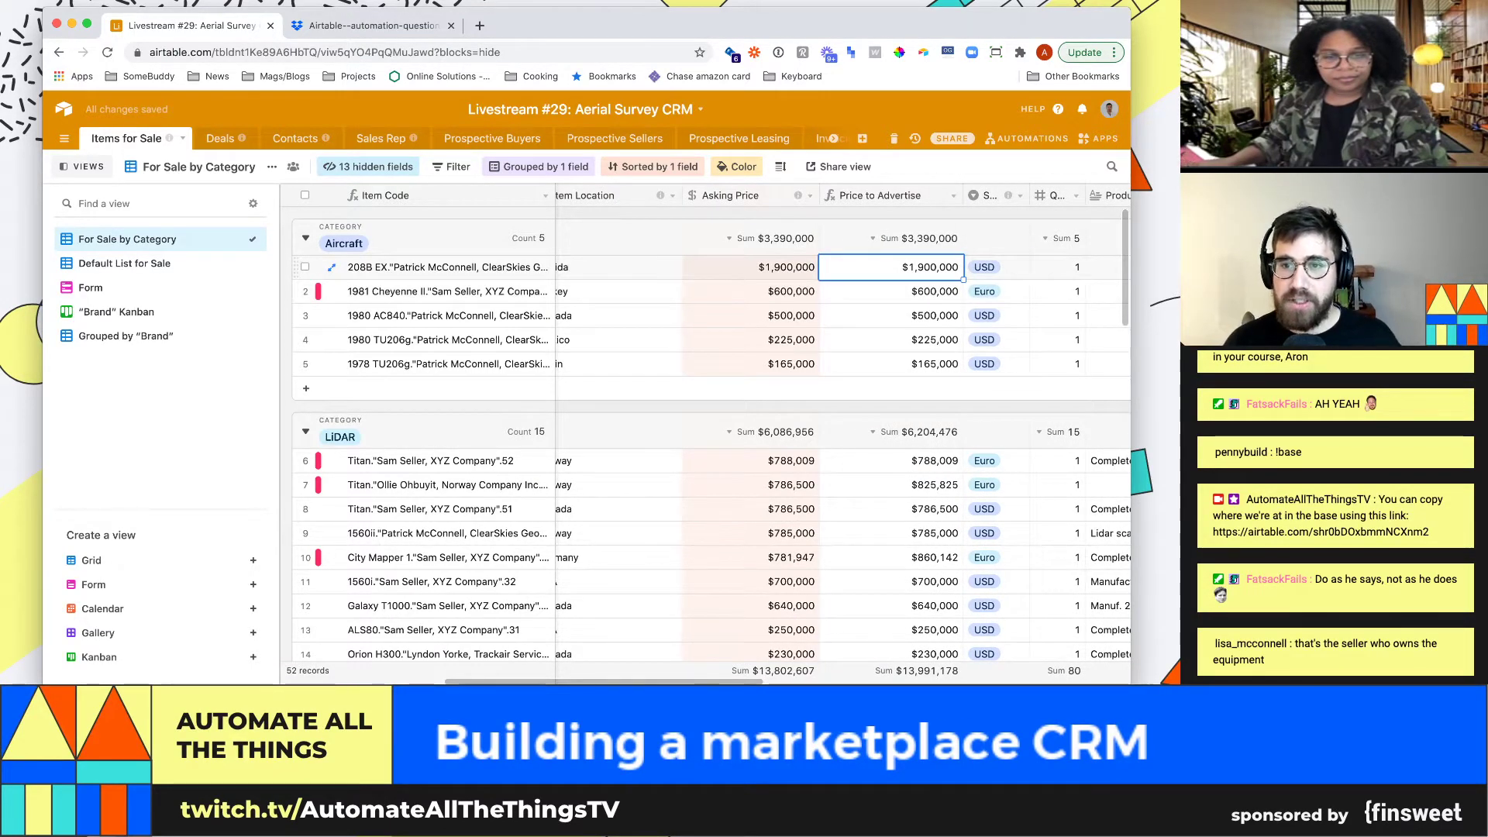
{"action": "left_click", "coordinate": [1009, 267]}
Widen the seller currency and Quantity columns
{"action": "left_click_drag", "start_coordinate": [1030, 195], "coordinate": [1105, 195]}
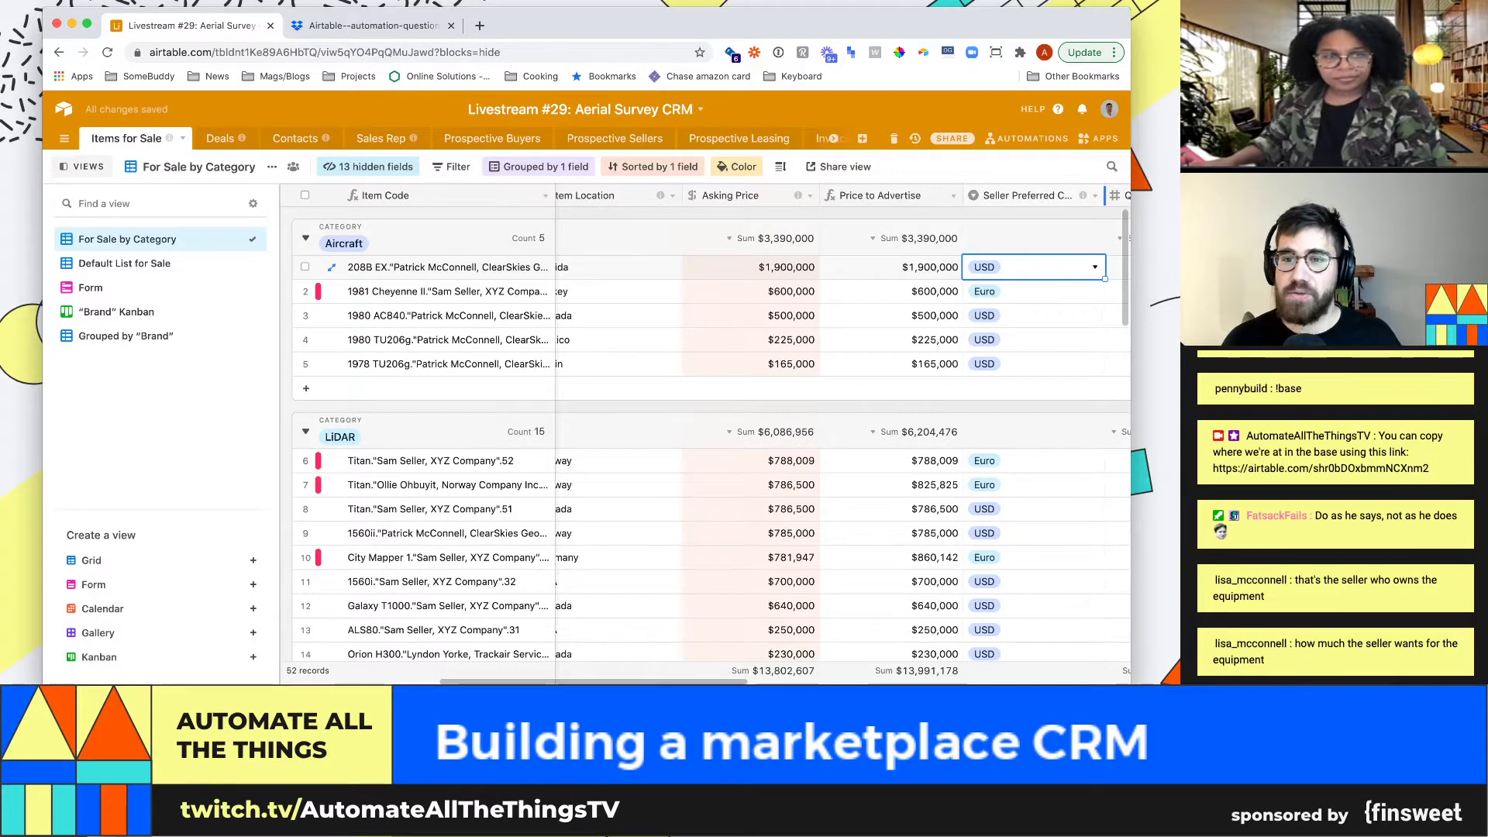
{"action": "left_click", "coordinate": [1030, 316]}
{"action": "key", "text": "Right"}
{"action": "key", "text": "Right"}
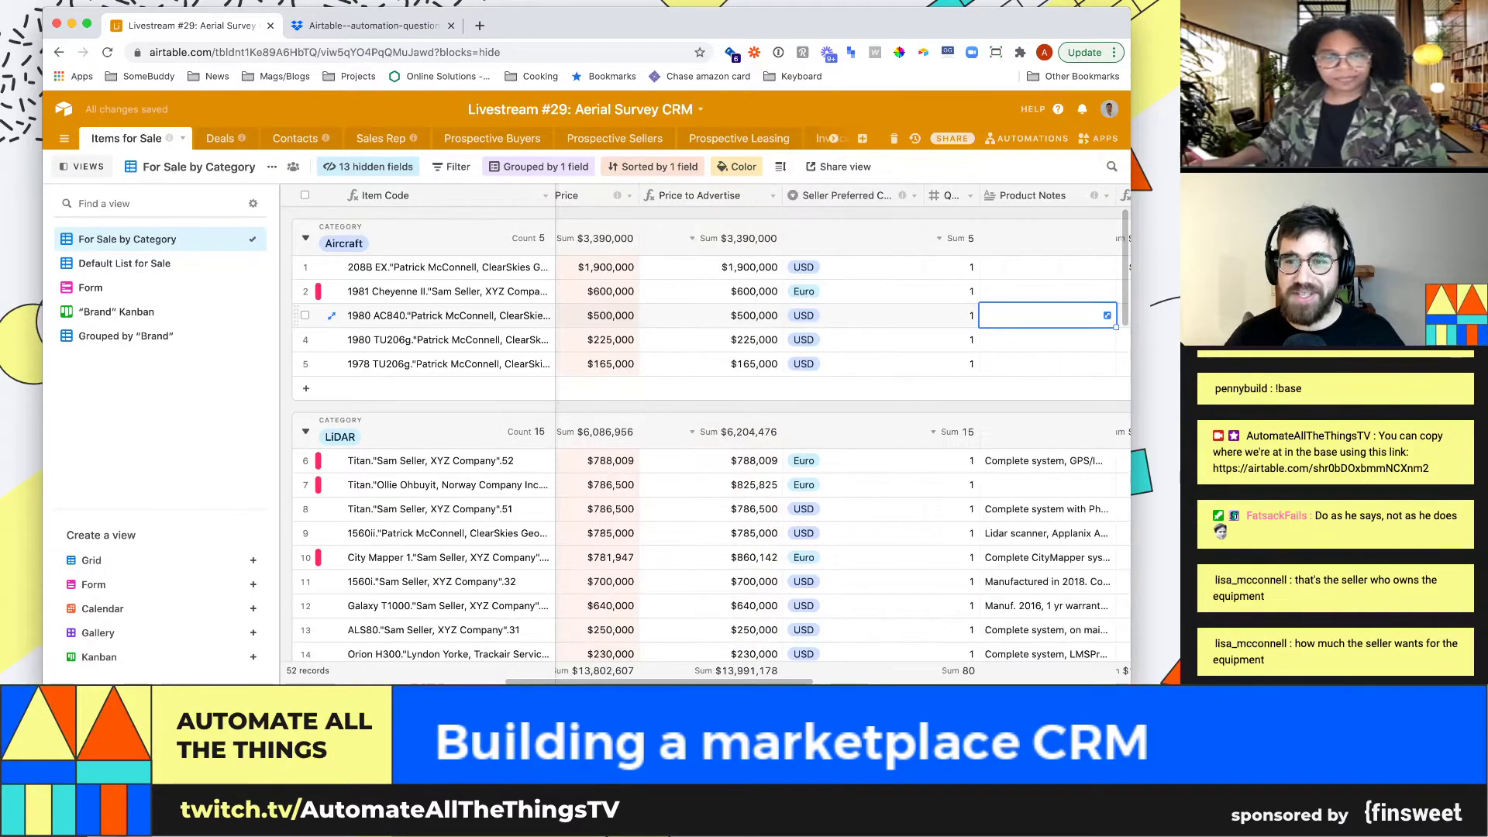
{"action": "key", "text": "Right"}
{"action": "key", "text": "Right"}
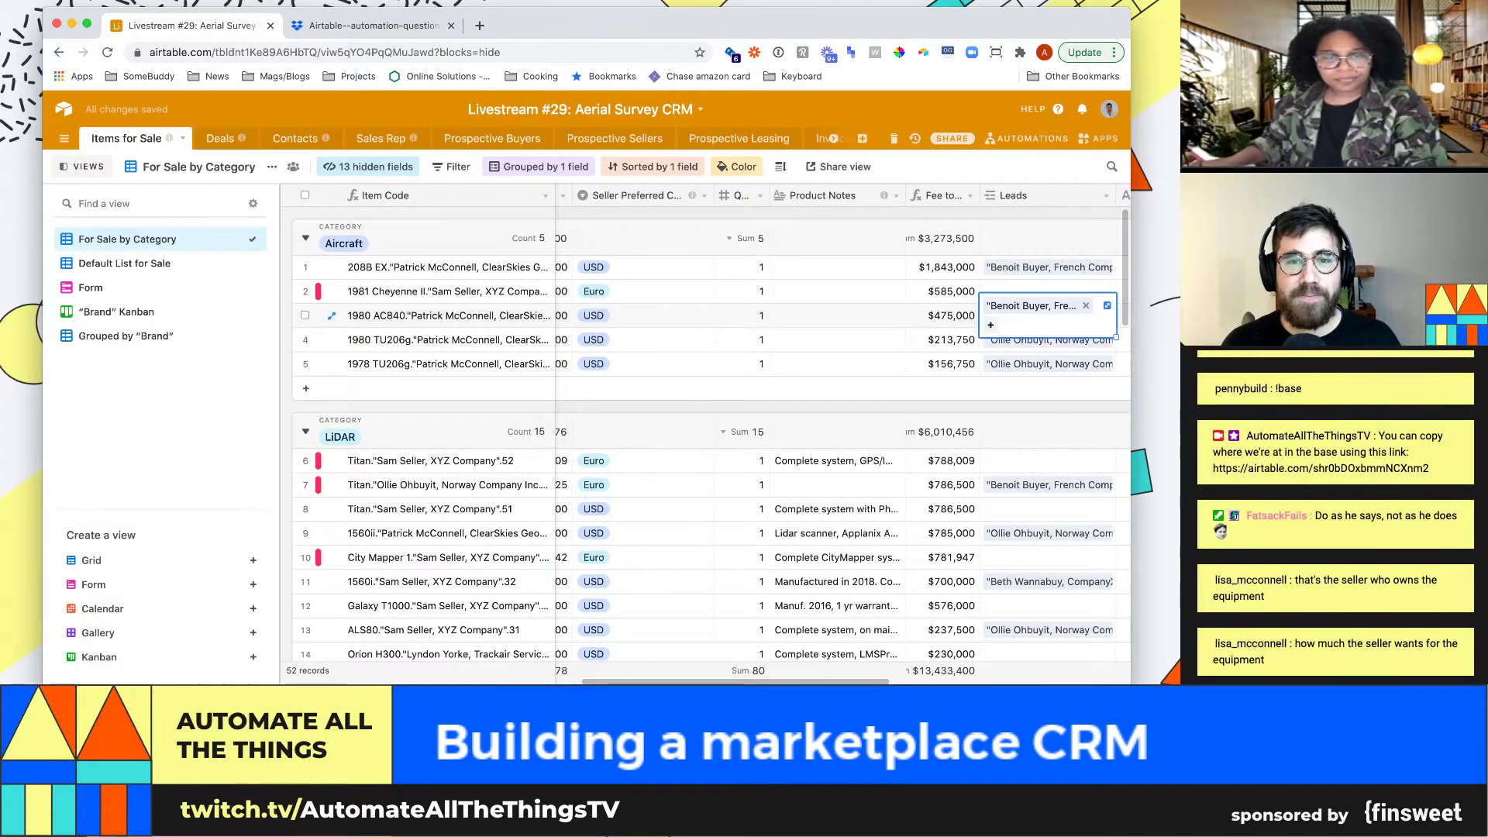
{"action": "left_click_drag", "start_coordinate": [770, 195], "coordinate": [819, 196]}
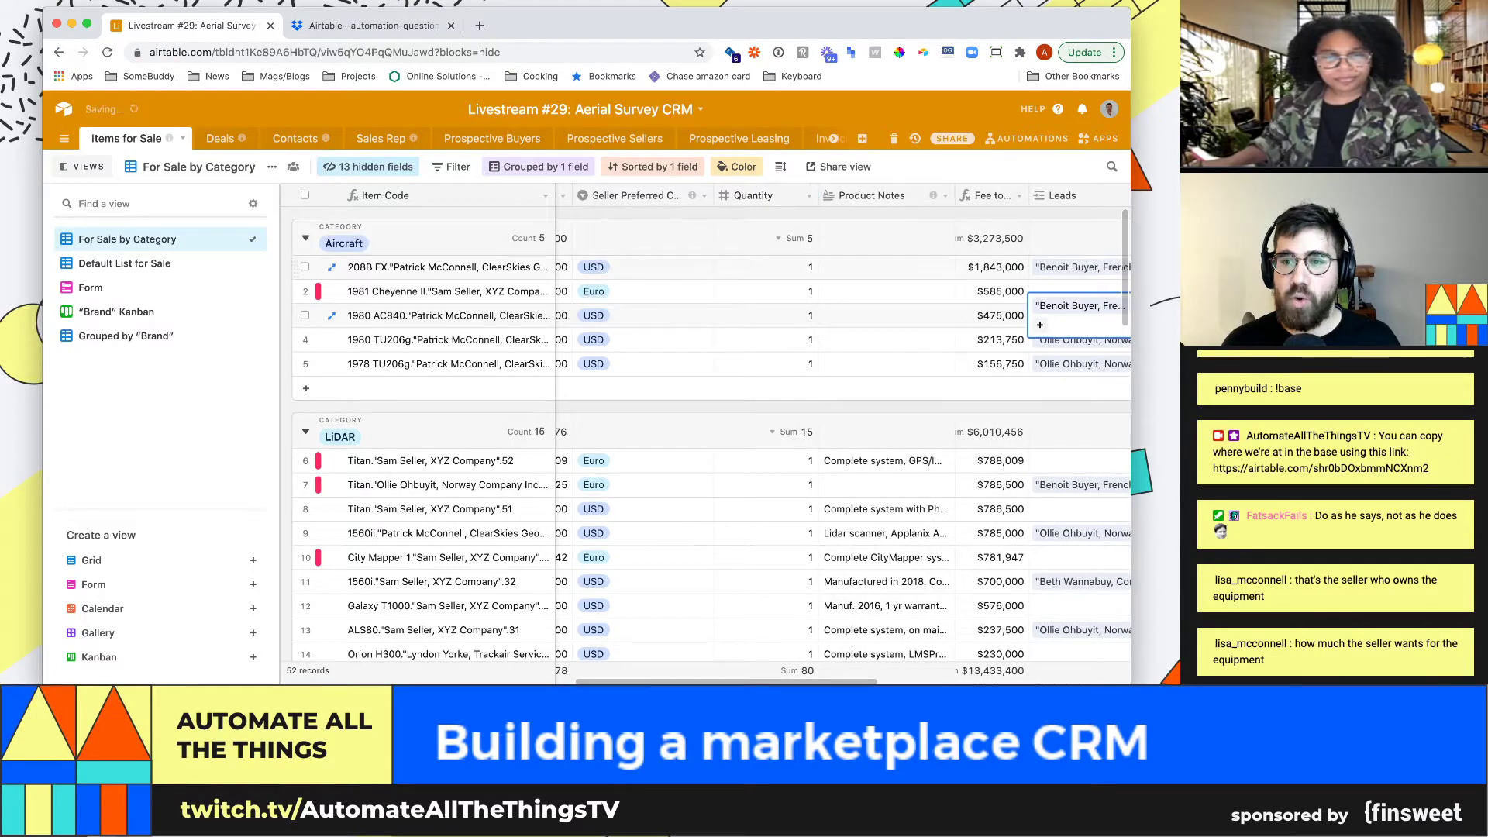
{"action": "left_click", "coordinate": [991, 267]}
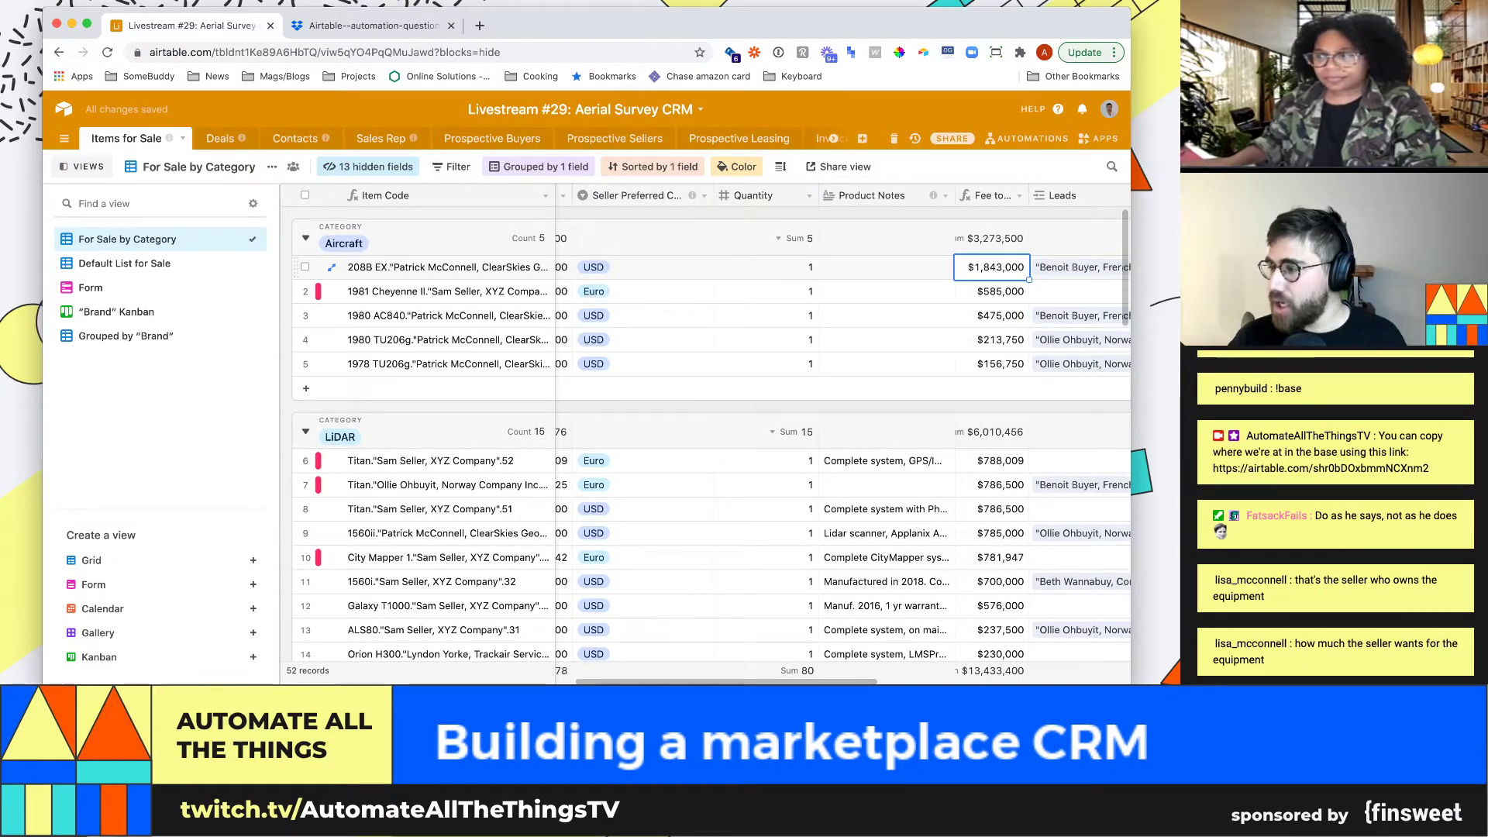
{"action": "left_click", "coordinate": [1081, 268]}
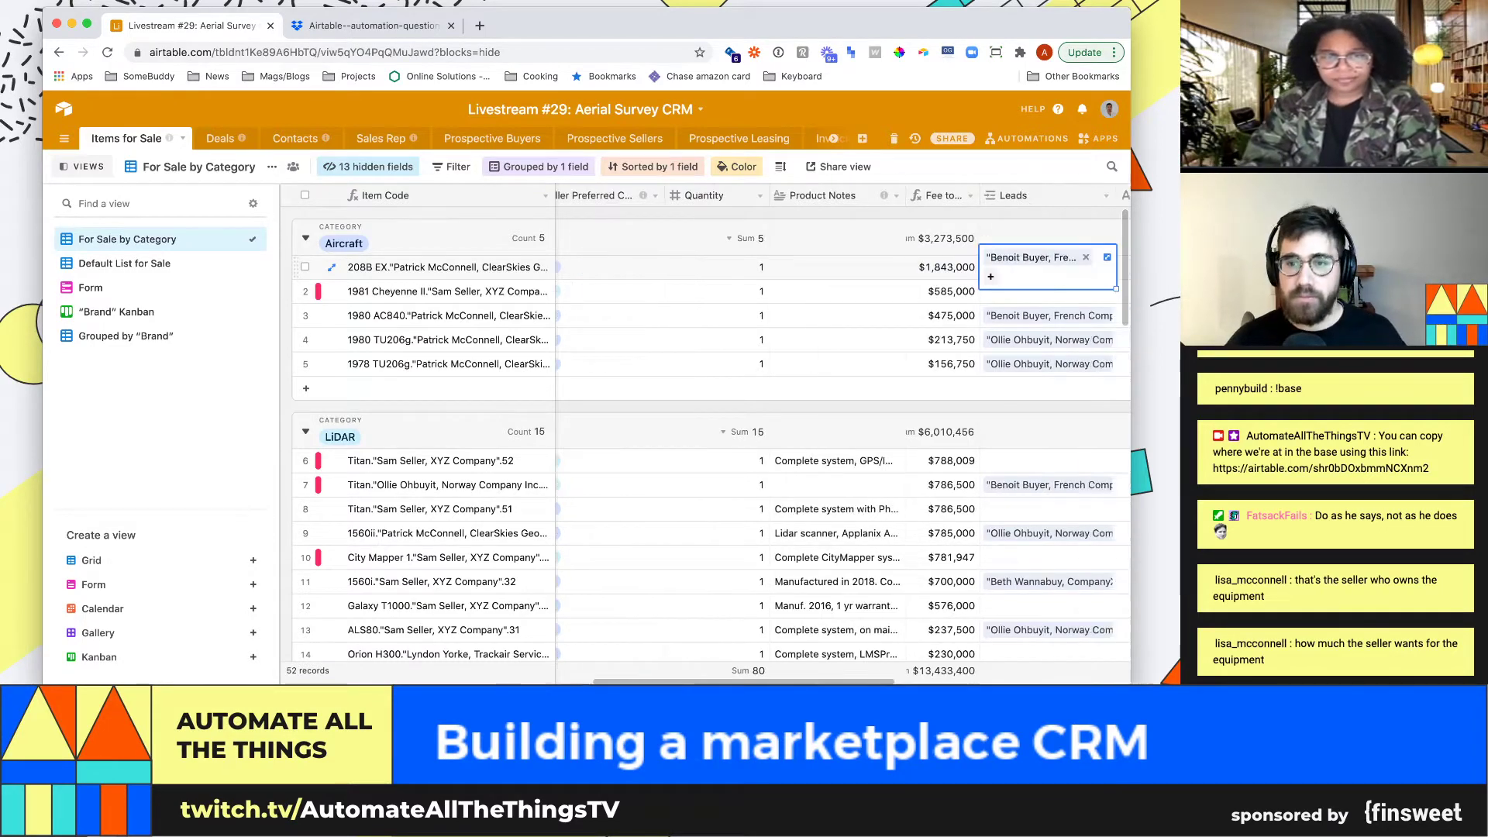
Widen the Fee to Seller column
{"action": "left_click_drag", "start_coordinate": [979, 196], "coordinate": [1051, 195]}
{"action": "key", "text": "Left"}
{"action": "key", "text": "Left"}
{"action": "key", "text": "Left"}
{"action": "key", "text": "Left"}
{"action": "key", "text": "Left"}
{"action": "key", "text": "Left"}
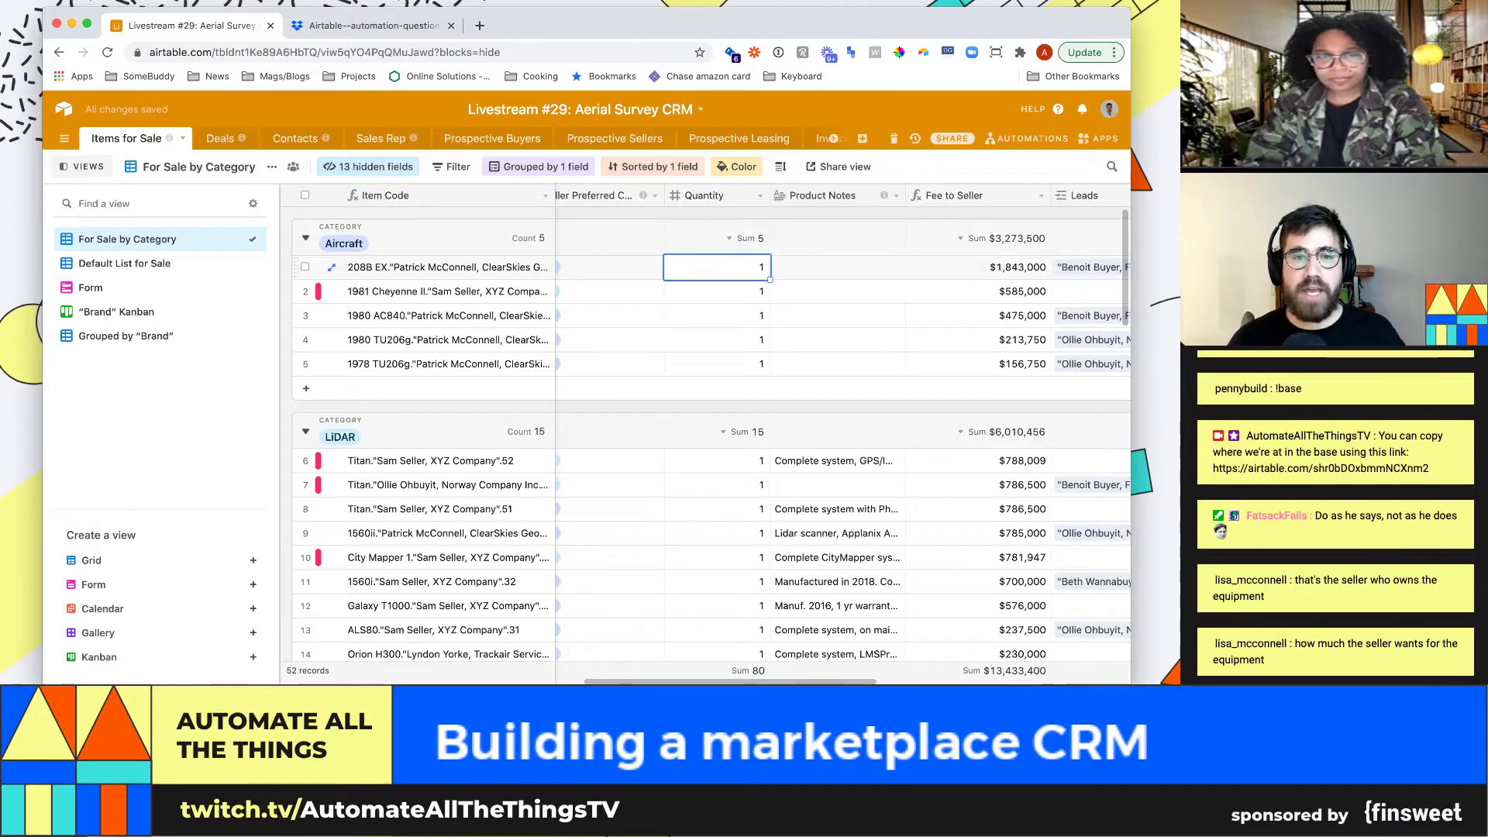
{"action": "key", "text": "Right"}
{"action": "key", "text": "Right"}
{"action": "key", "text": "Right"}
{"action": "key", "text": "Left"}
{"action": "key", "text": "Left"}
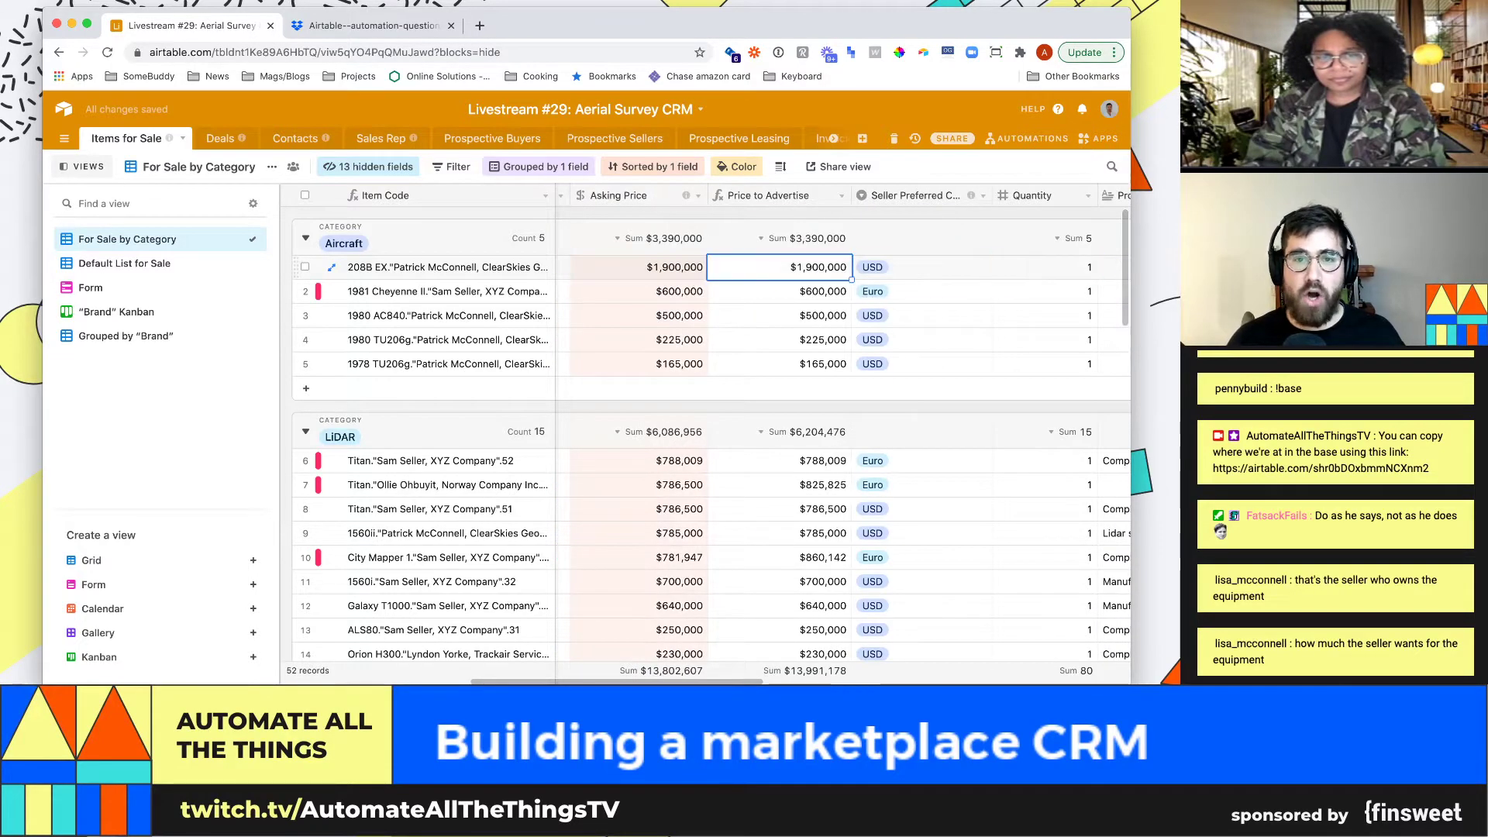
{"action": "key", "text": "Right"}
{"action": "key", "text": "Right"}
{"action": "key", "text": "Right"}
{"action": "key", "text": "Right"}
{"action": "key", "text": "Right"}
{"action": "key", "text": "Right"}
{"action": "key", "text": "Right"}
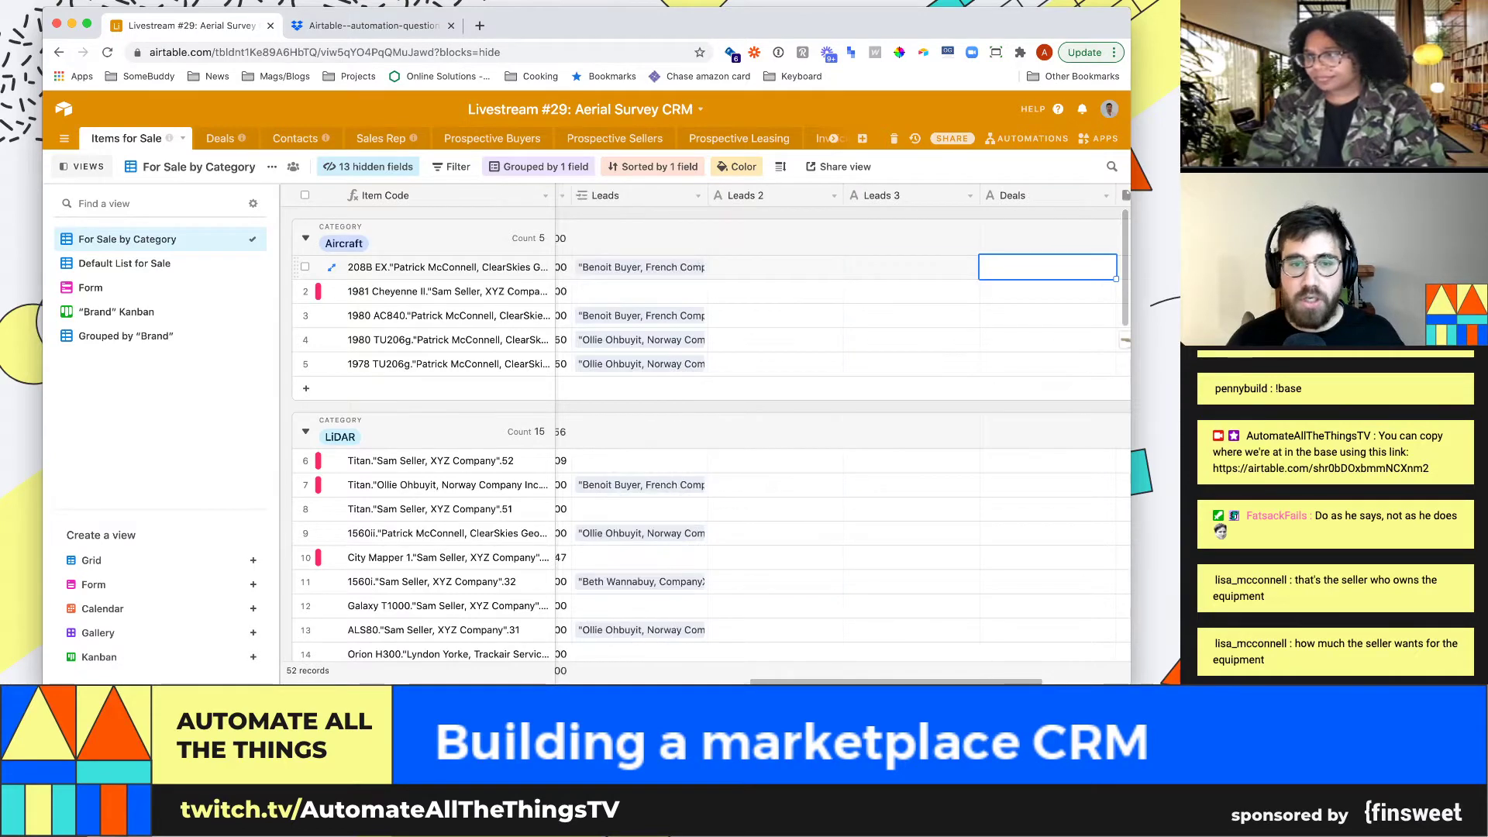
Confirm the Leads field stays a Link to Deals and save its settings
{"action": "key", "text": "Left"}
{"action": "key", "text": "Left"}
{"action": "key", "text": "Right"}
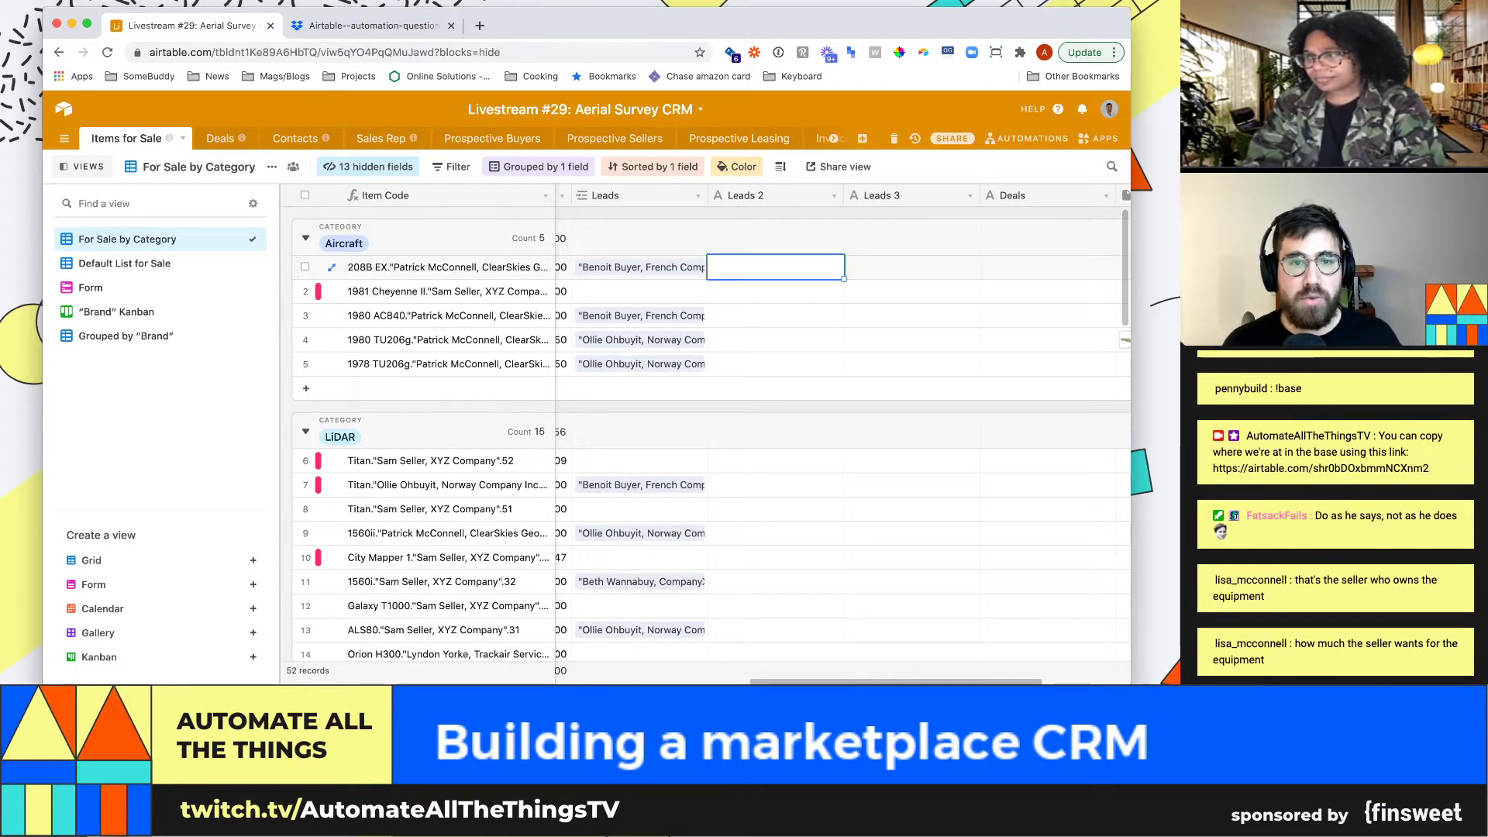
{"action": "key", "text": "Left"}
{"action": "key", "text": "Return"}
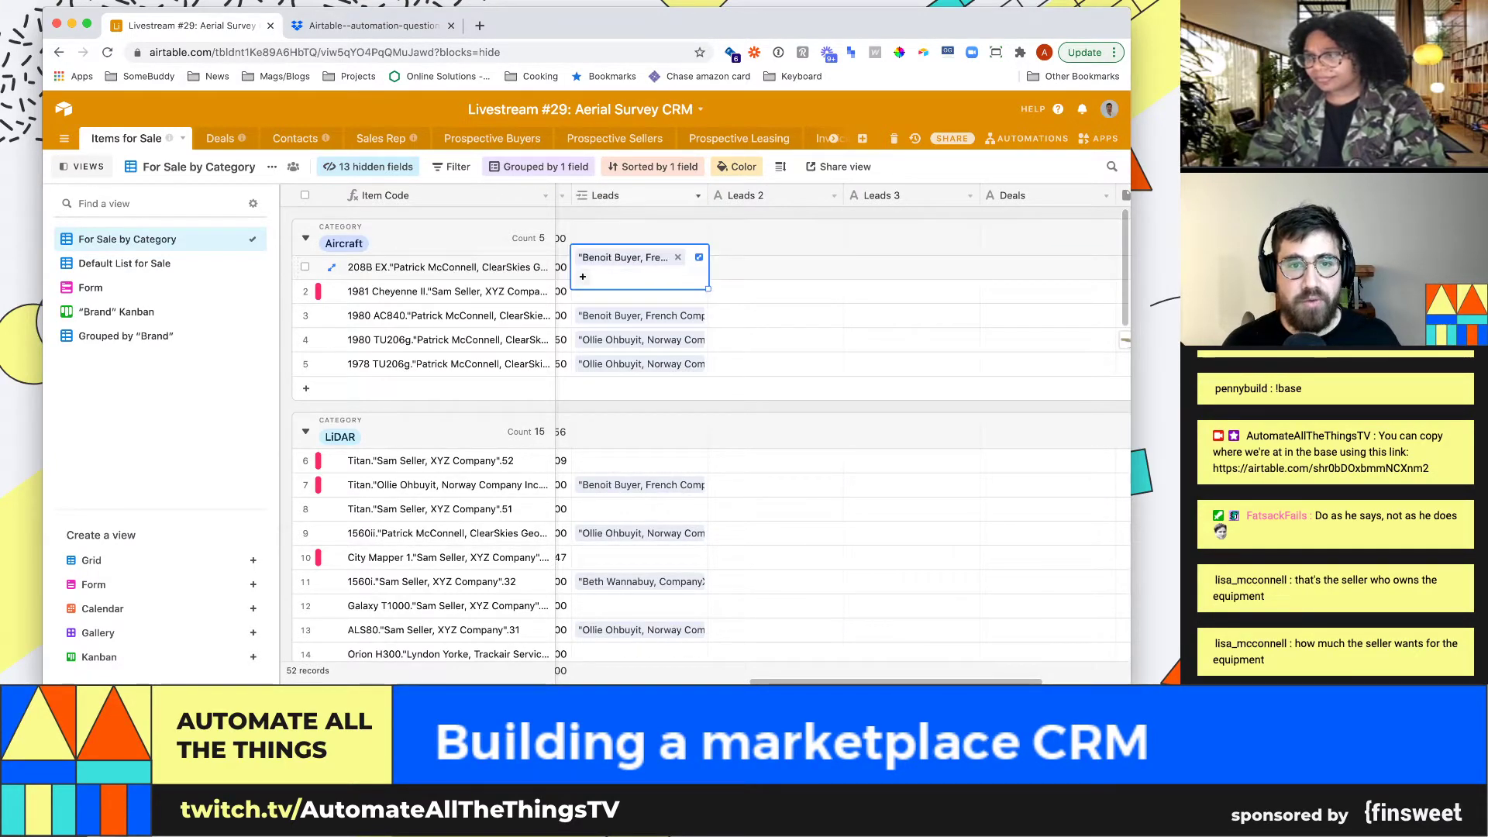
{"action": "left_click", "coordinate": [698, 196]}
{"action": "left_click", "coordinate": [641, 220]}
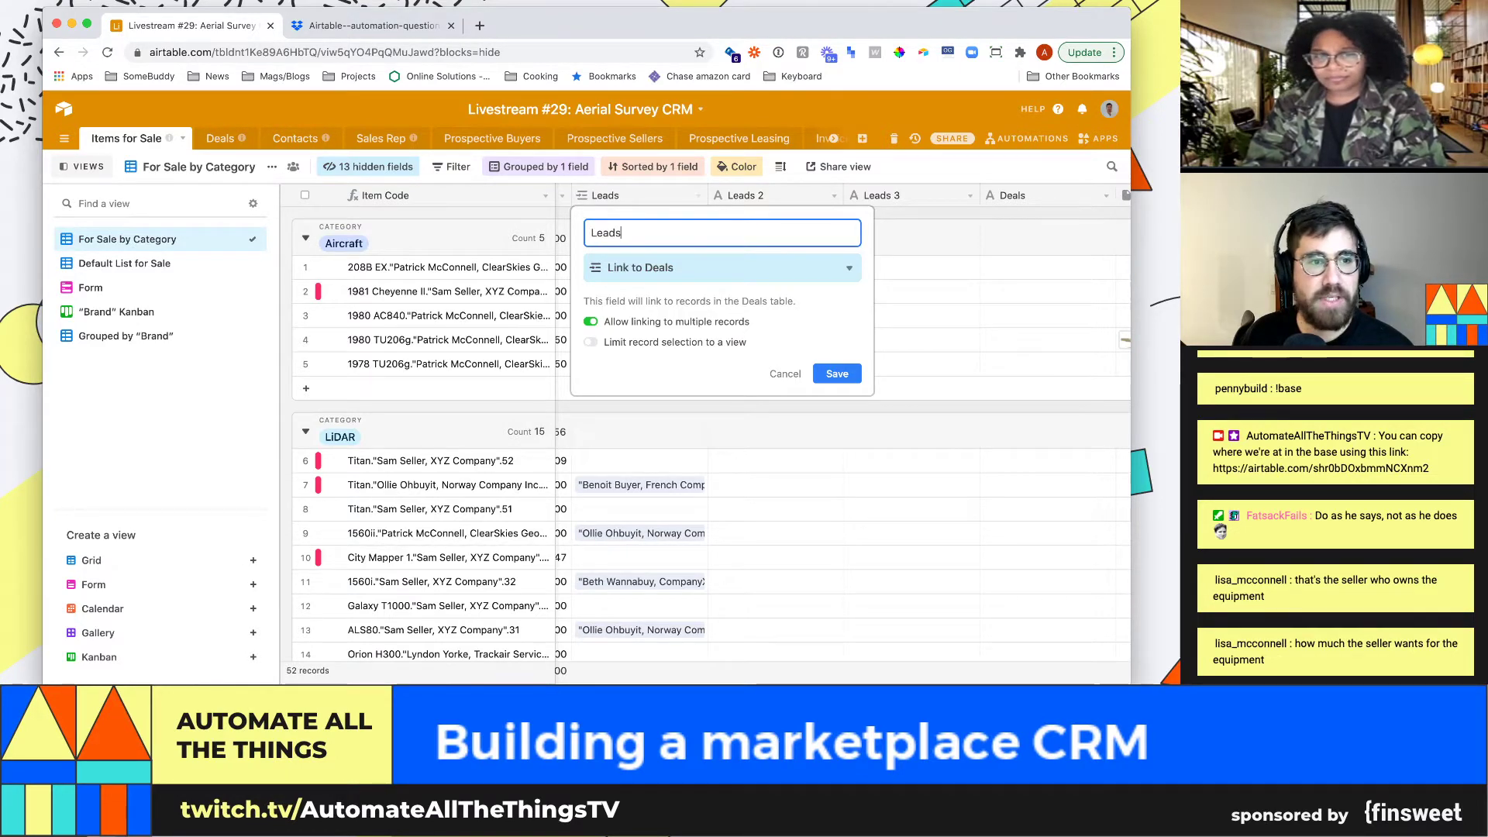
{"action": "key", "text": "Return"}
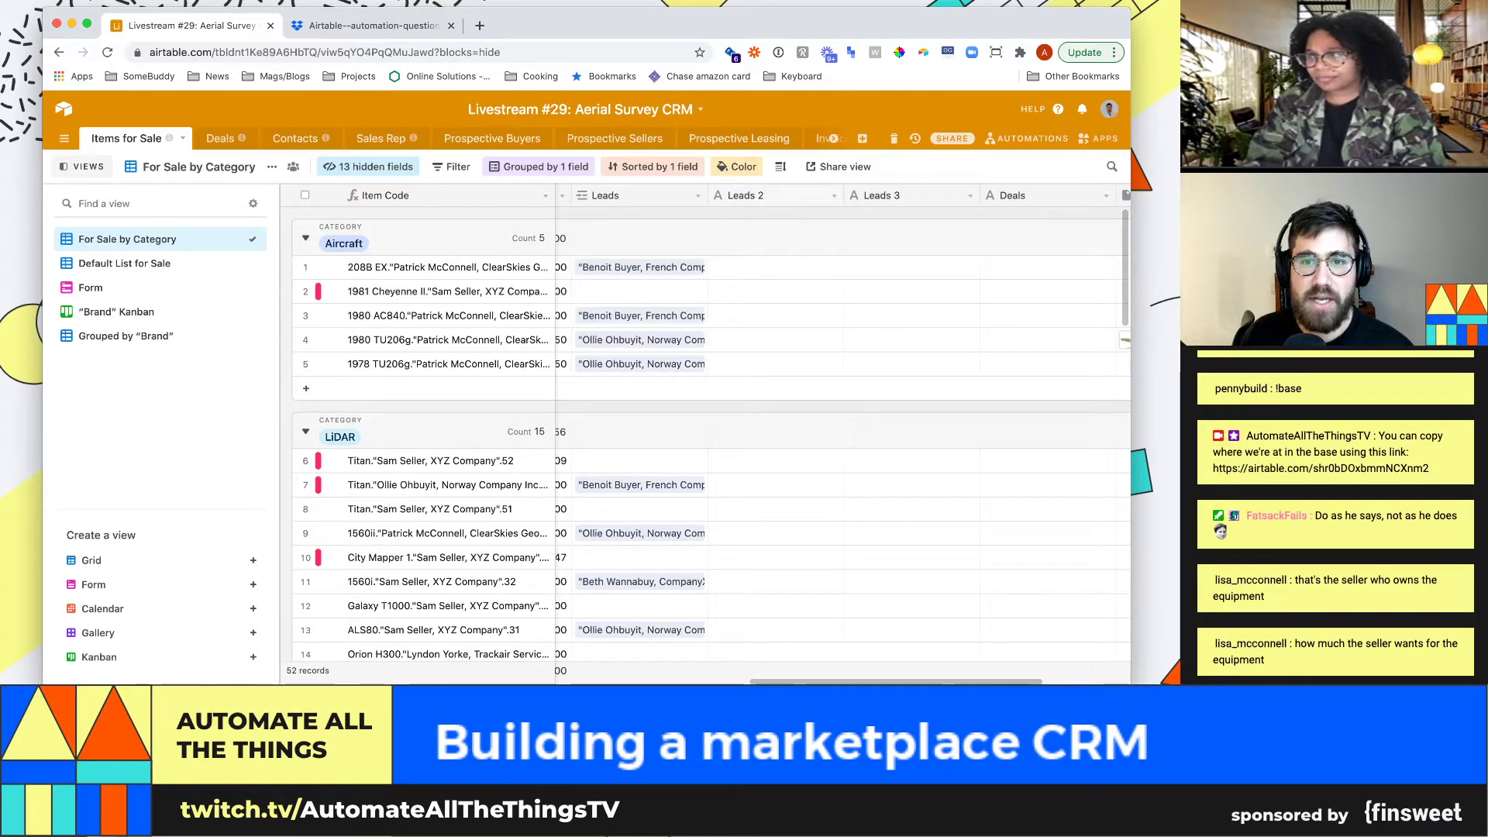
Delete the empty Leads 2 and Leads 3 fields
{"action": "left_click", "coordinate": [833, 196]}
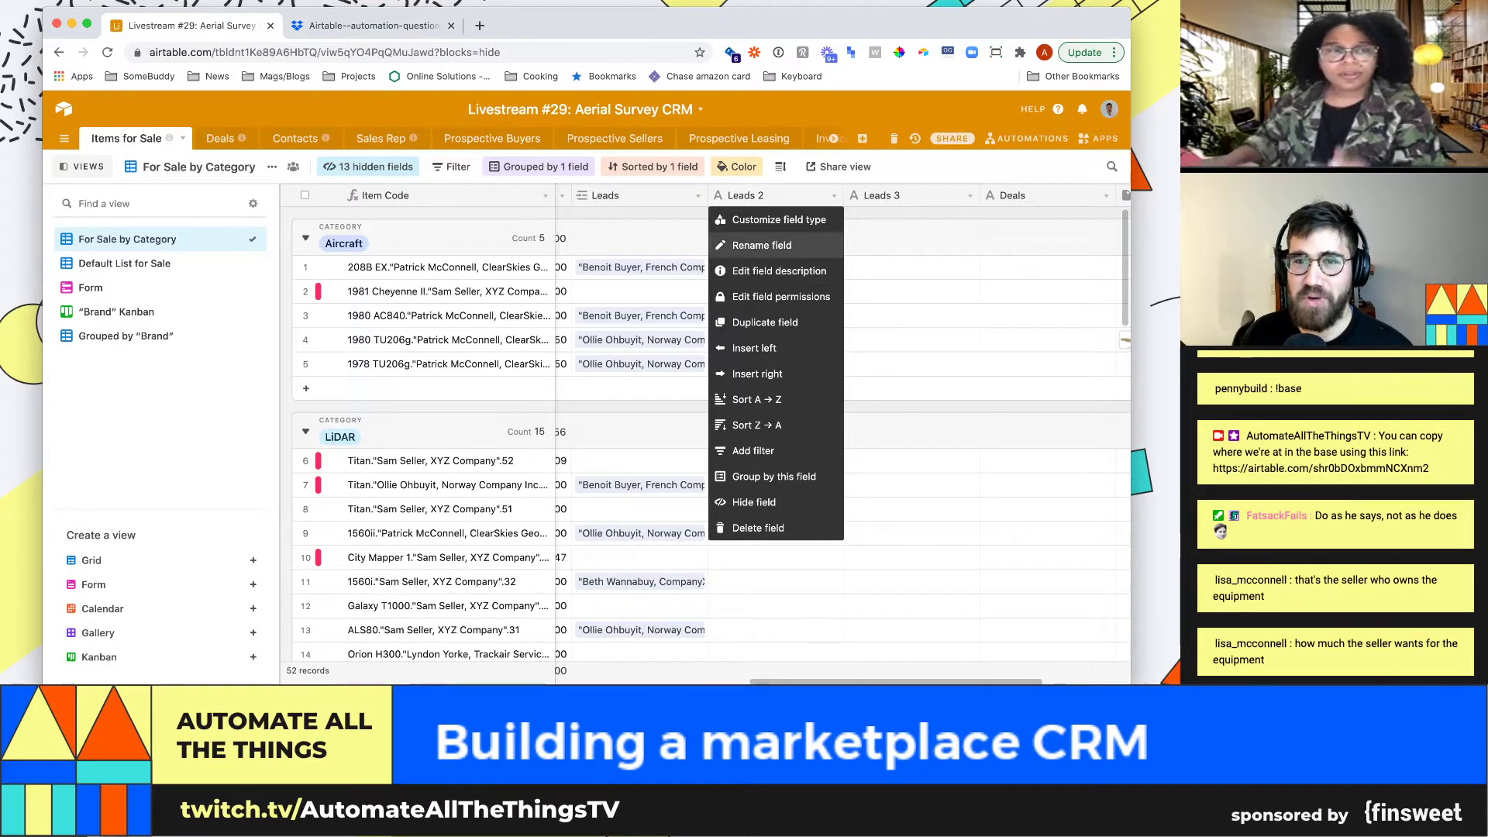
{"action": "key", "text": "Escape"}
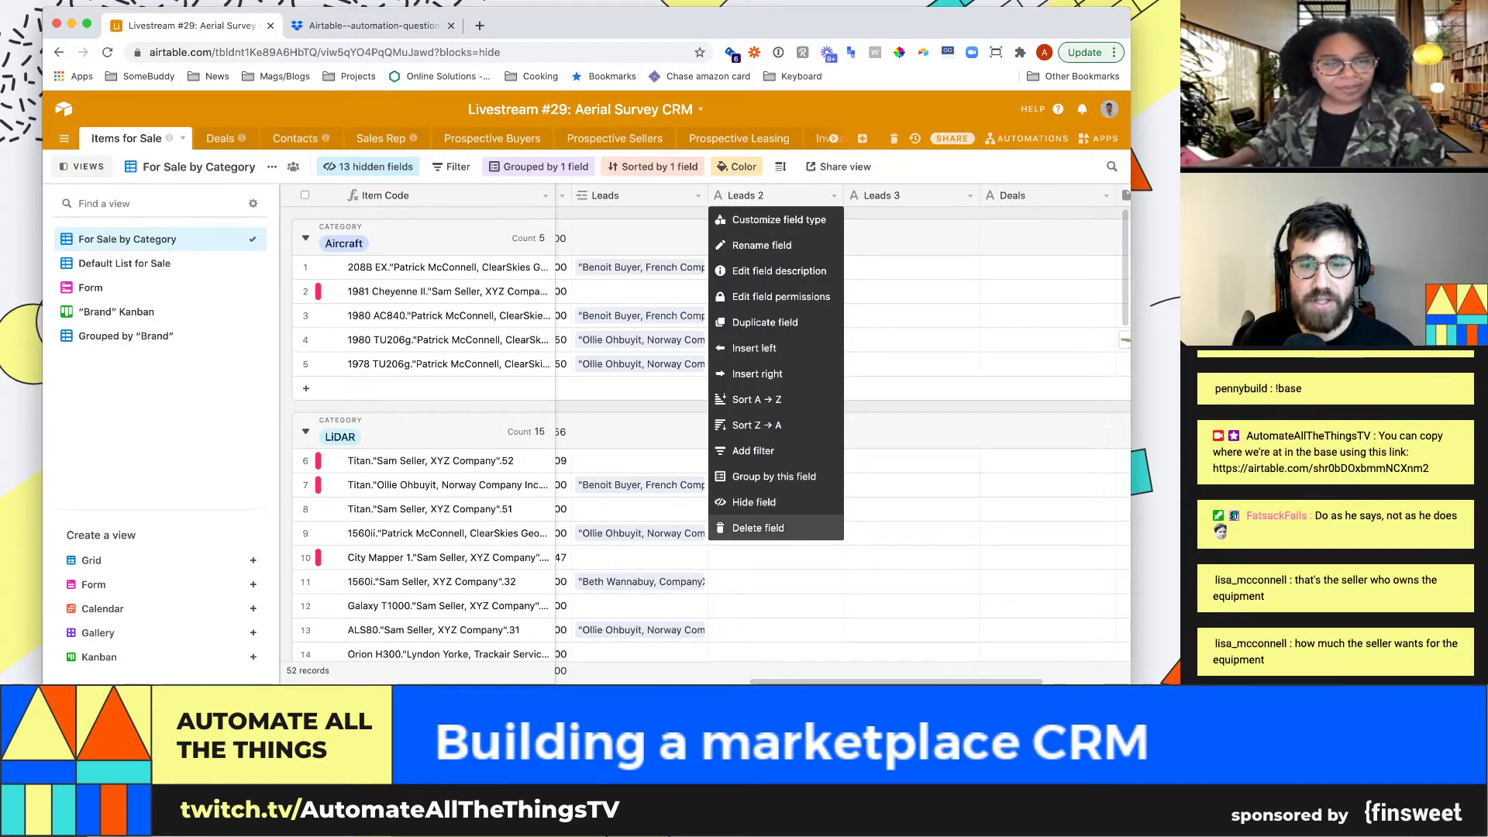
{"action": "left_click", "coordinate": [758, 527]}
{"action": "left_click", "coordinate": [834, 196]}
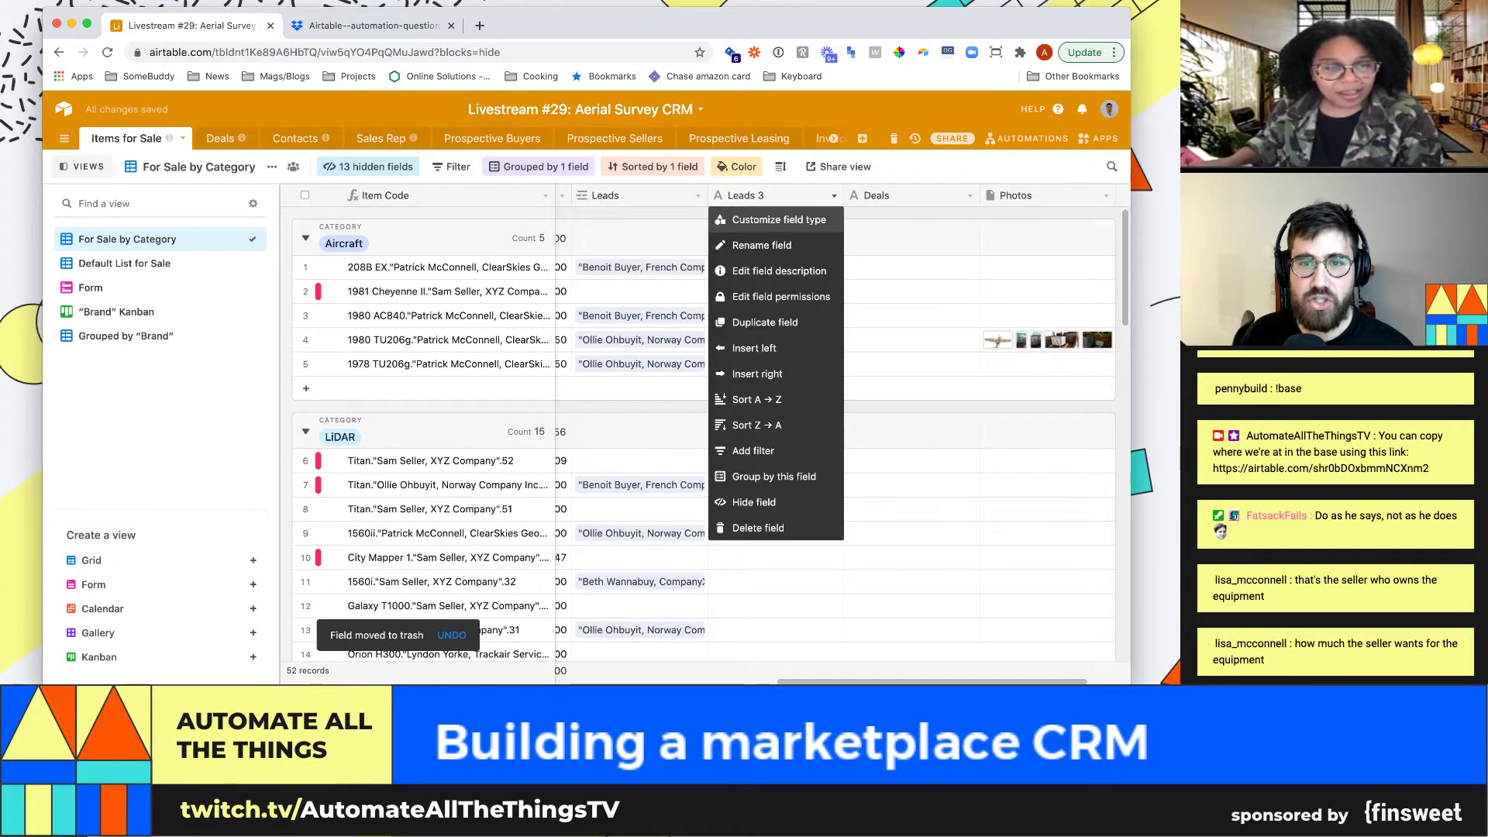
{"action": "left_click", "coordinate": [758, 528]}
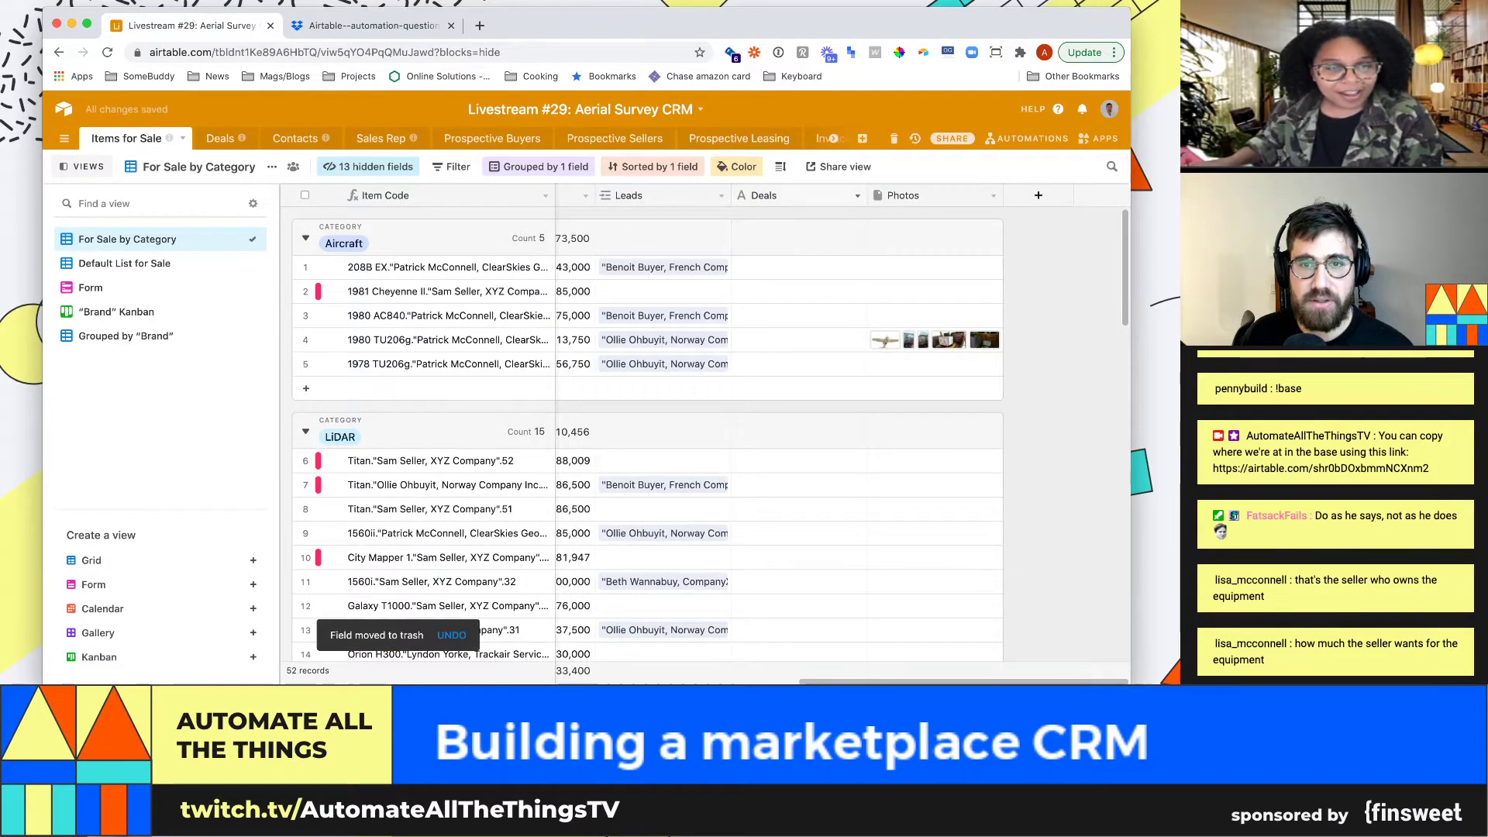
Delete the Deals field from Items for Sale, then view the Deals table's Pipeline by Stage board
{"action": "left_click", "coordinate": [857, 195]}
{"action": "left_click", "coordinate": [779, 618]}
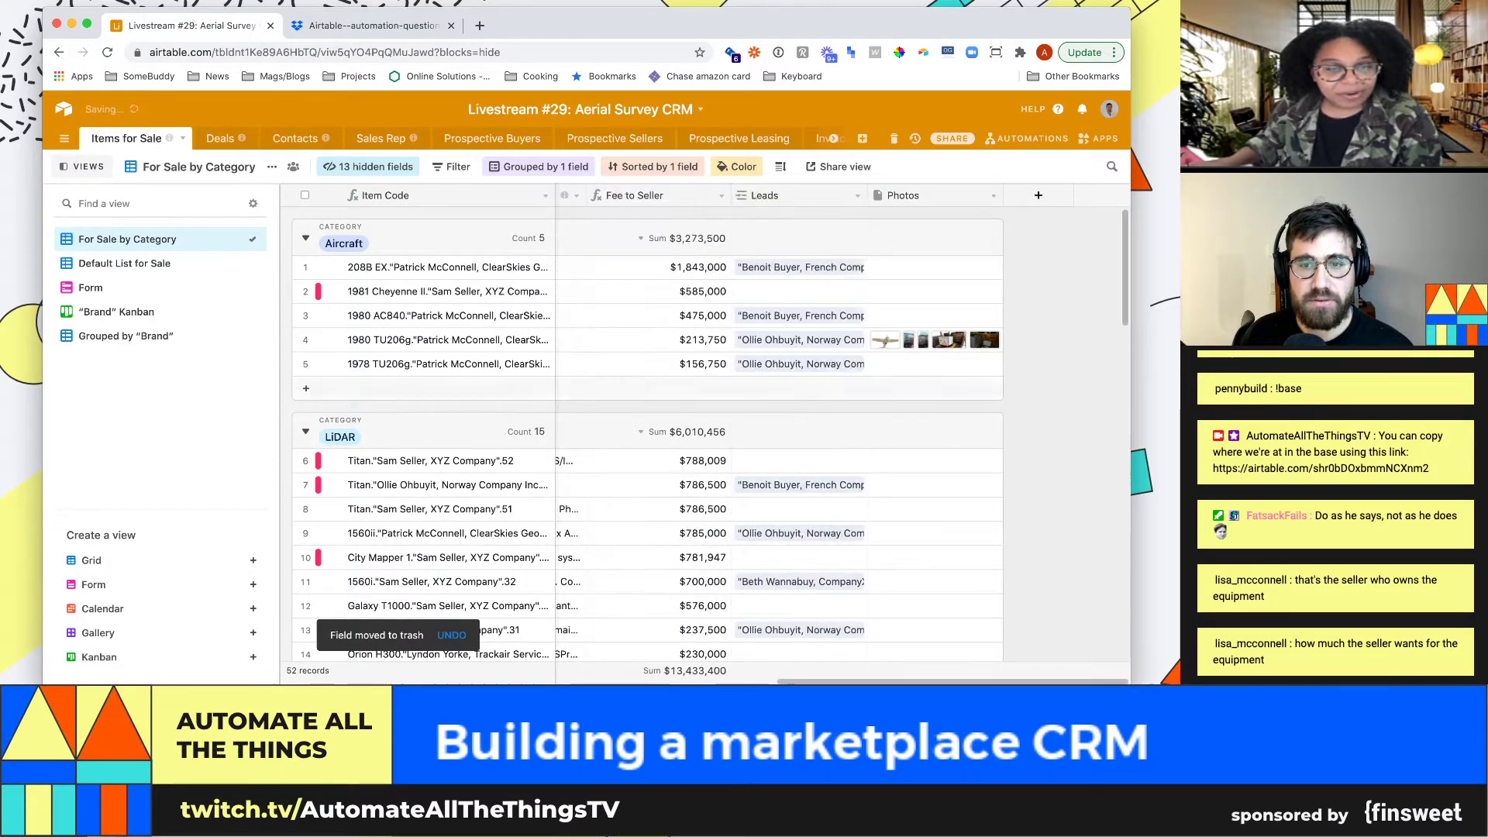
{"action": "left_click", "coordinate": [933, 291]}
{"action": "key", "text": "Left"}
{"action": "key", "text": "Left"}
{"action": "key", "text": "Left"}
{"action": "key", "text": "Left"}
{"action": "key", "text": "Left"}
{"action": "key", "text": "Left"}
{"action": "key", "text": "Left"}
{"action": "key", "text": "Left"}
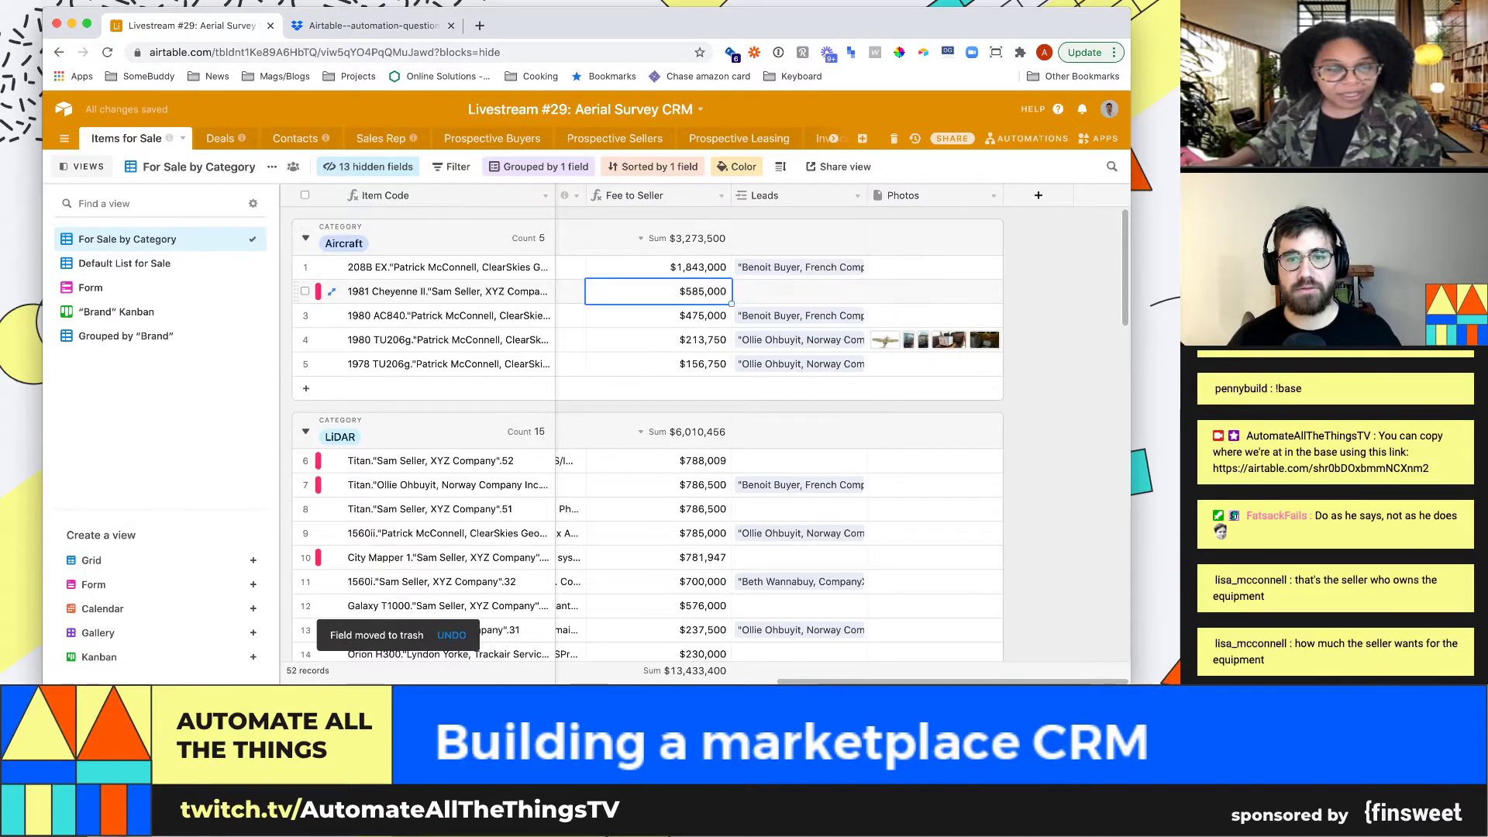
{"action": "key", "text": "Left"}
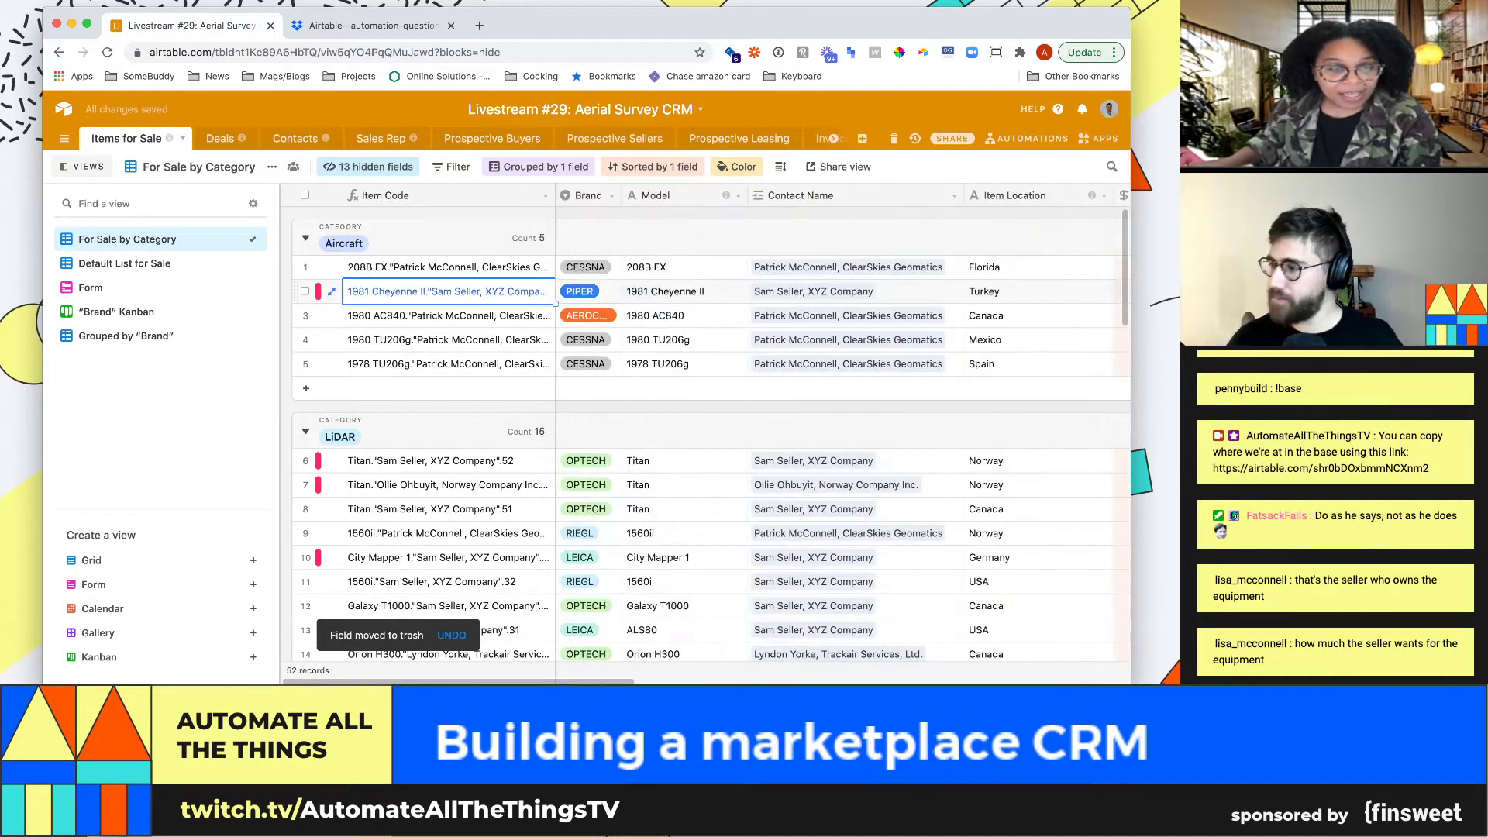
{"action": "key", "text": "Right"}
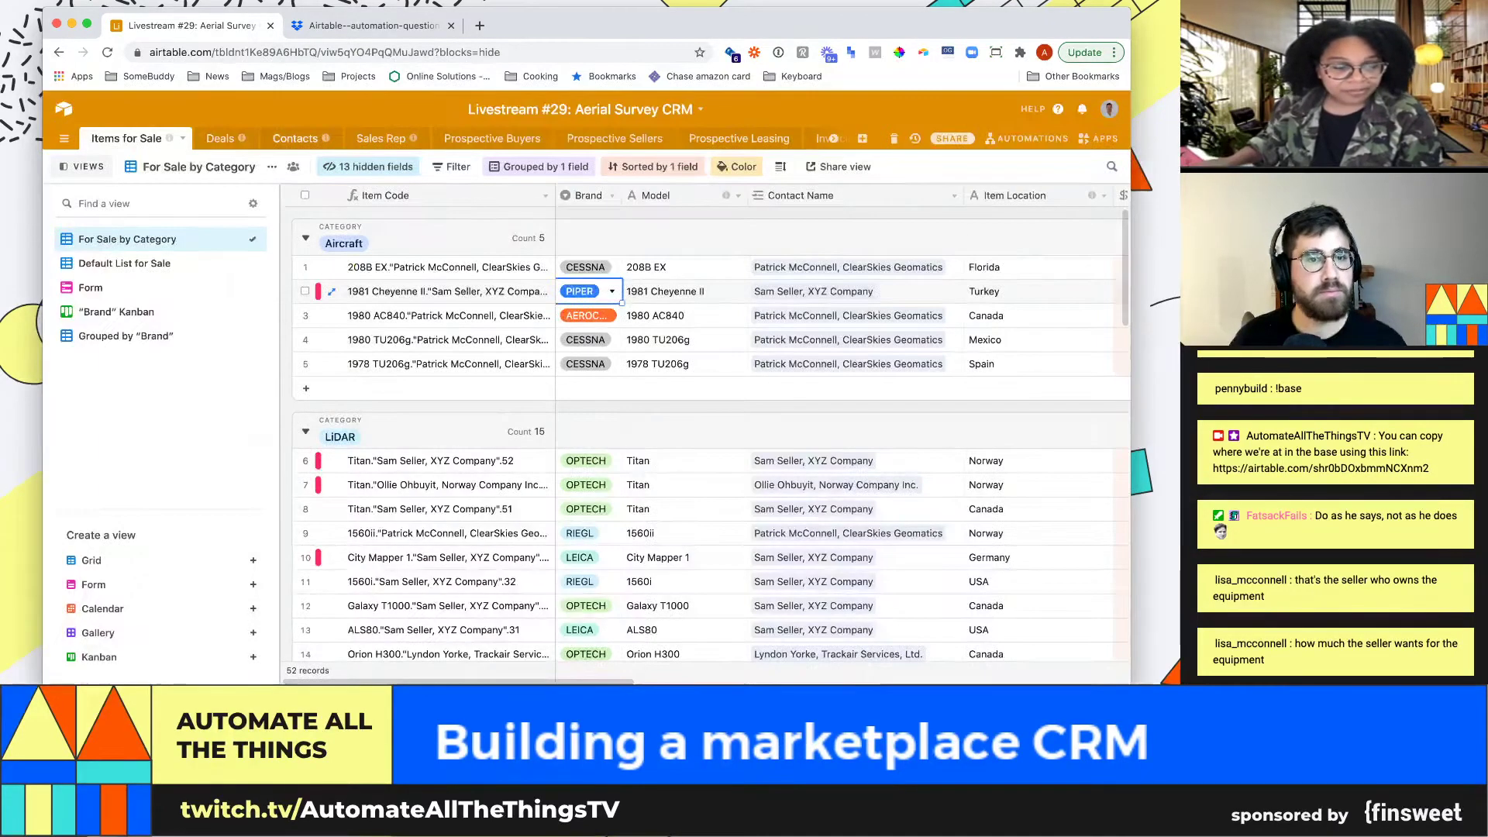
{"action": "left_click", "coordinate": [220, 138]}
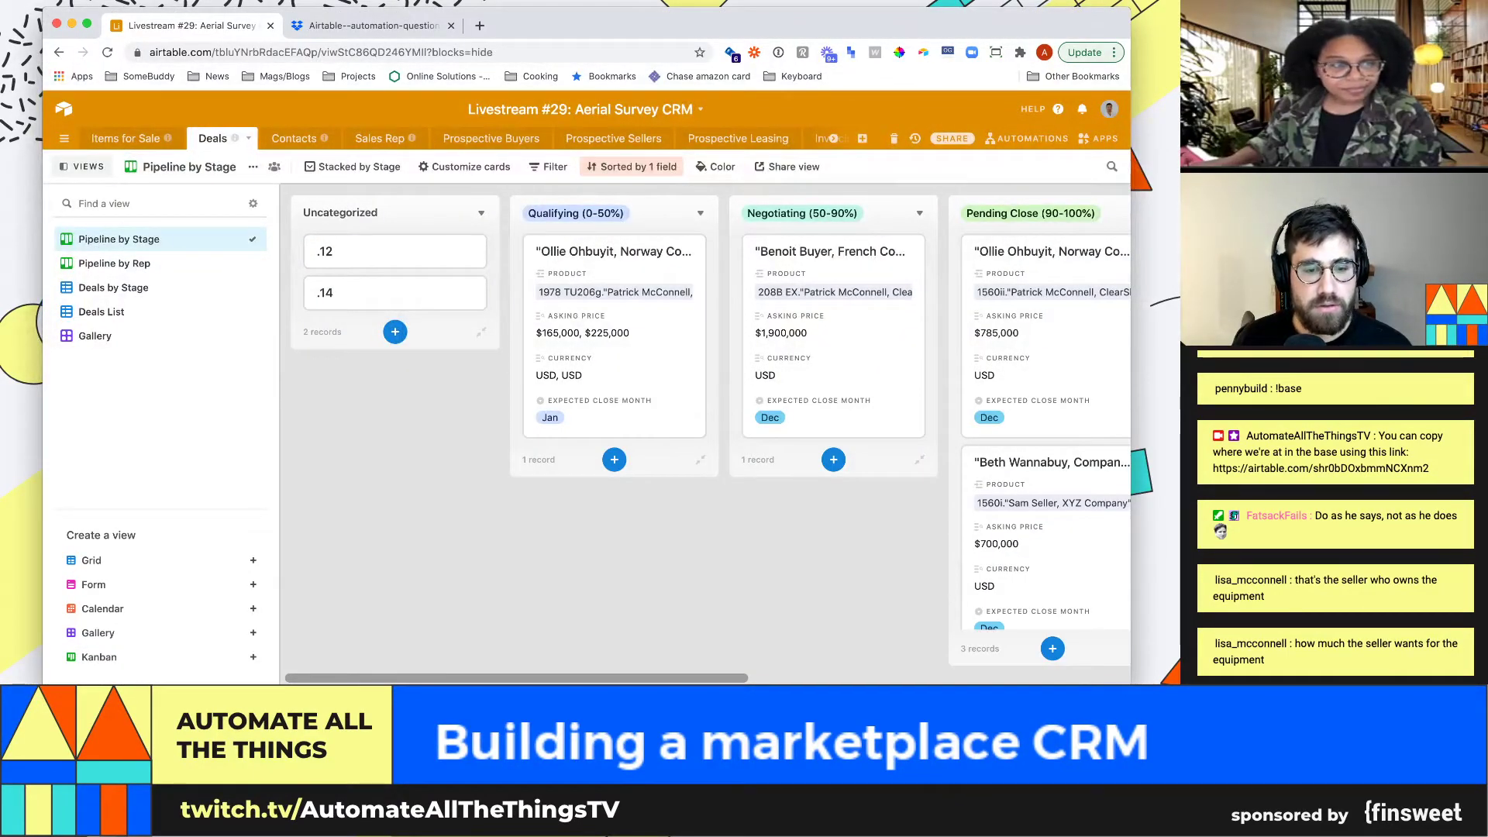
{"action": "scroll", "coordinate": [698, 504], "scroll_direction": "right", "scroll_amount": 2}
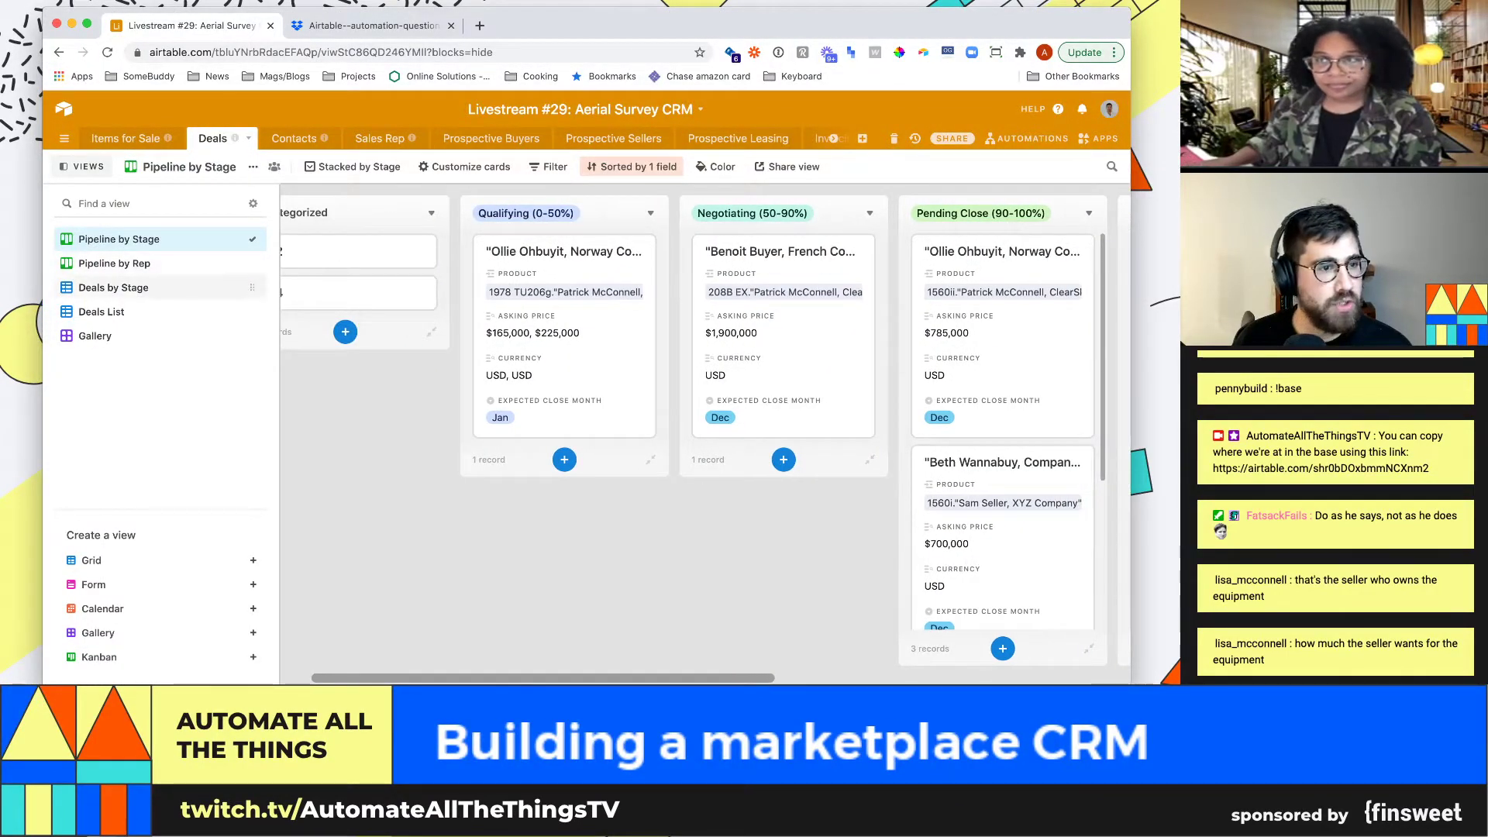
Switch to the Deals List grid and inspect row 2's linked buyer company record
{"action": "left_click", "coordinate": [101, 312]}
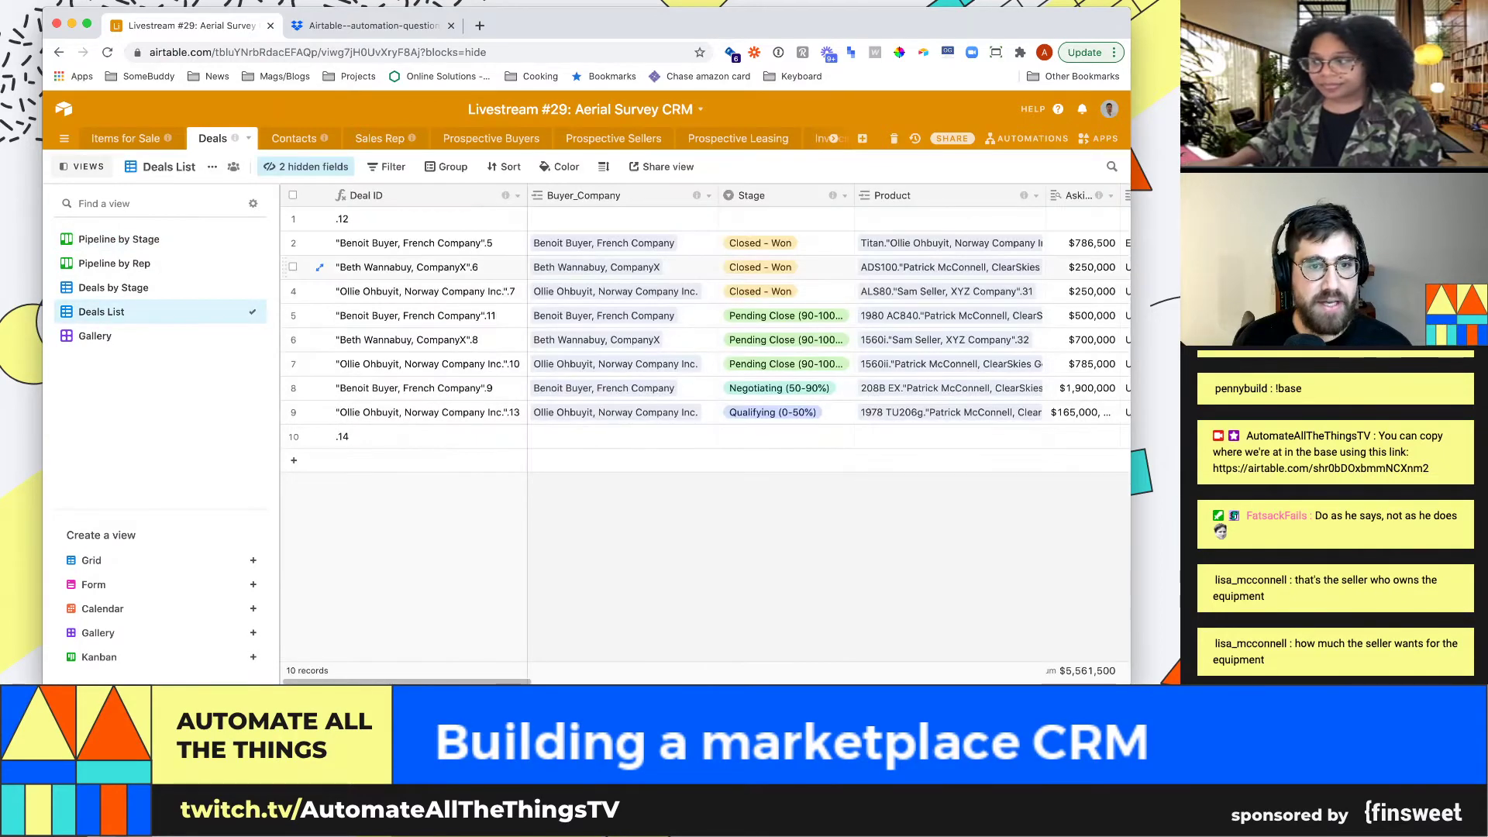
{"action": "left_click", "coordinate": [414, 243]}
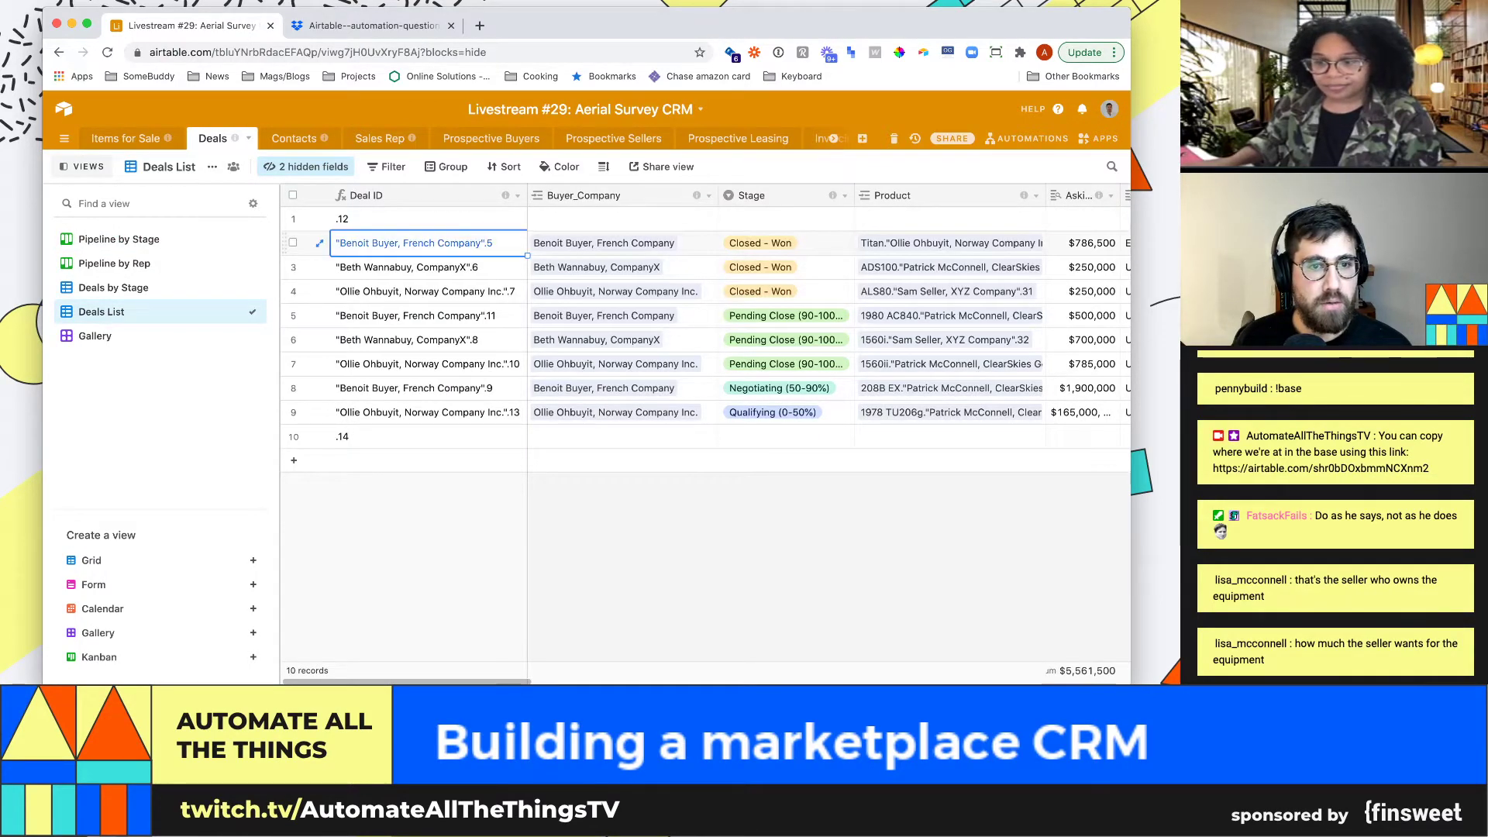
{"action": "left_click", "coordinate": [604, 242]}
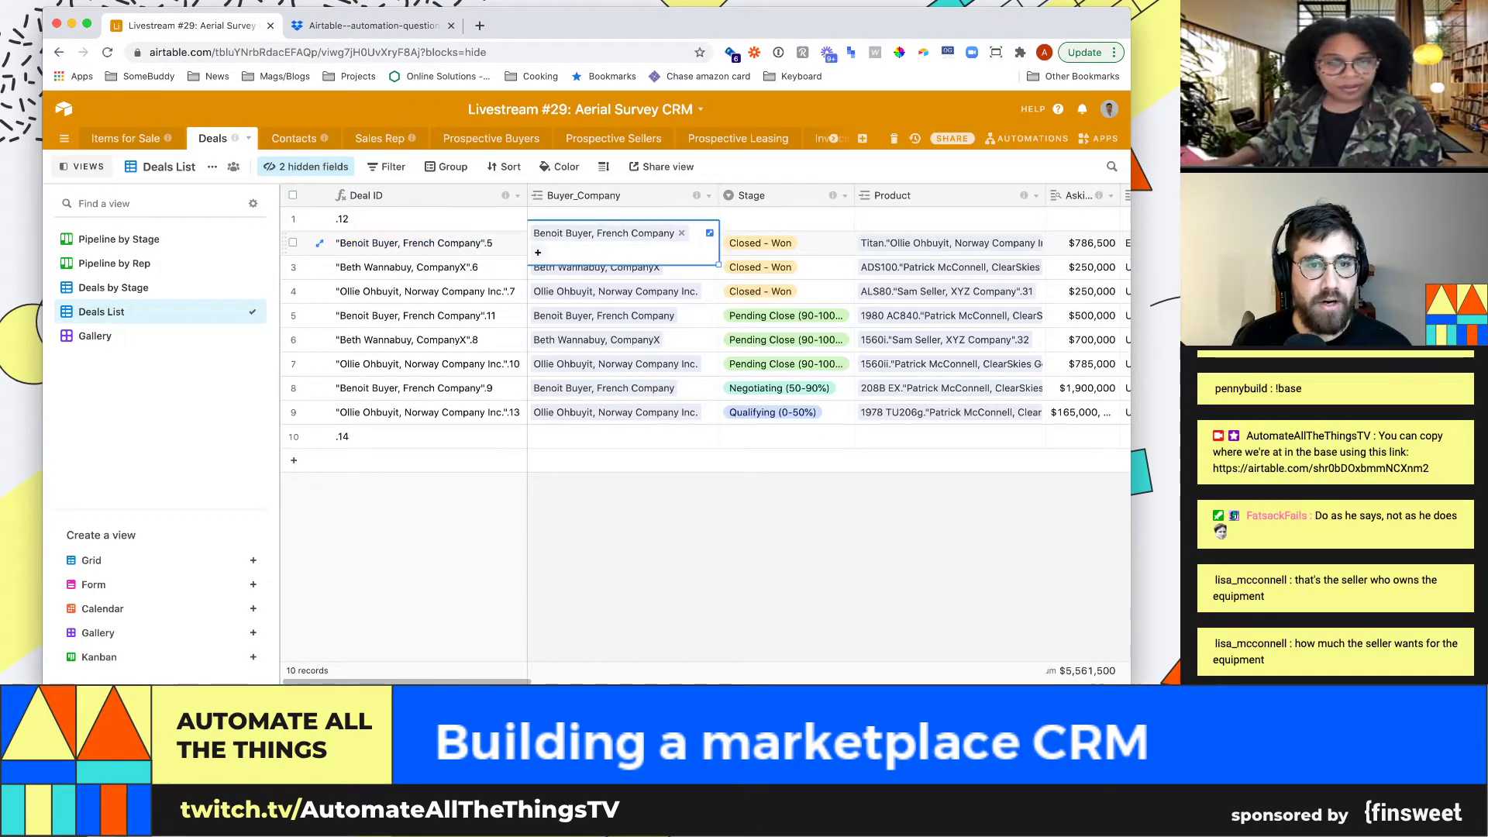
{"action": "left_click", "coordinate": [603, 242]}
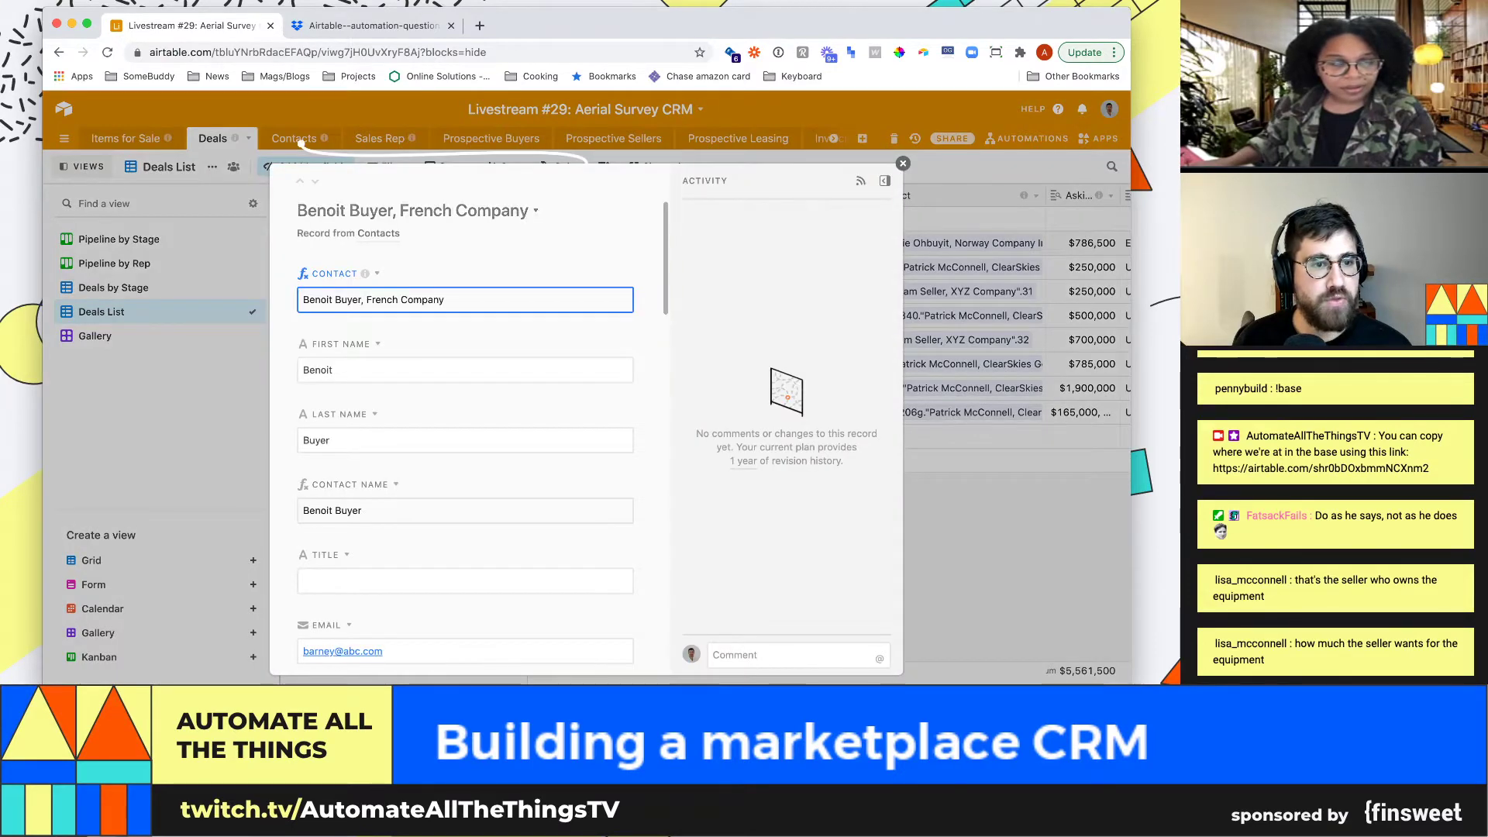
{"action": "key", "text": "Escape"}
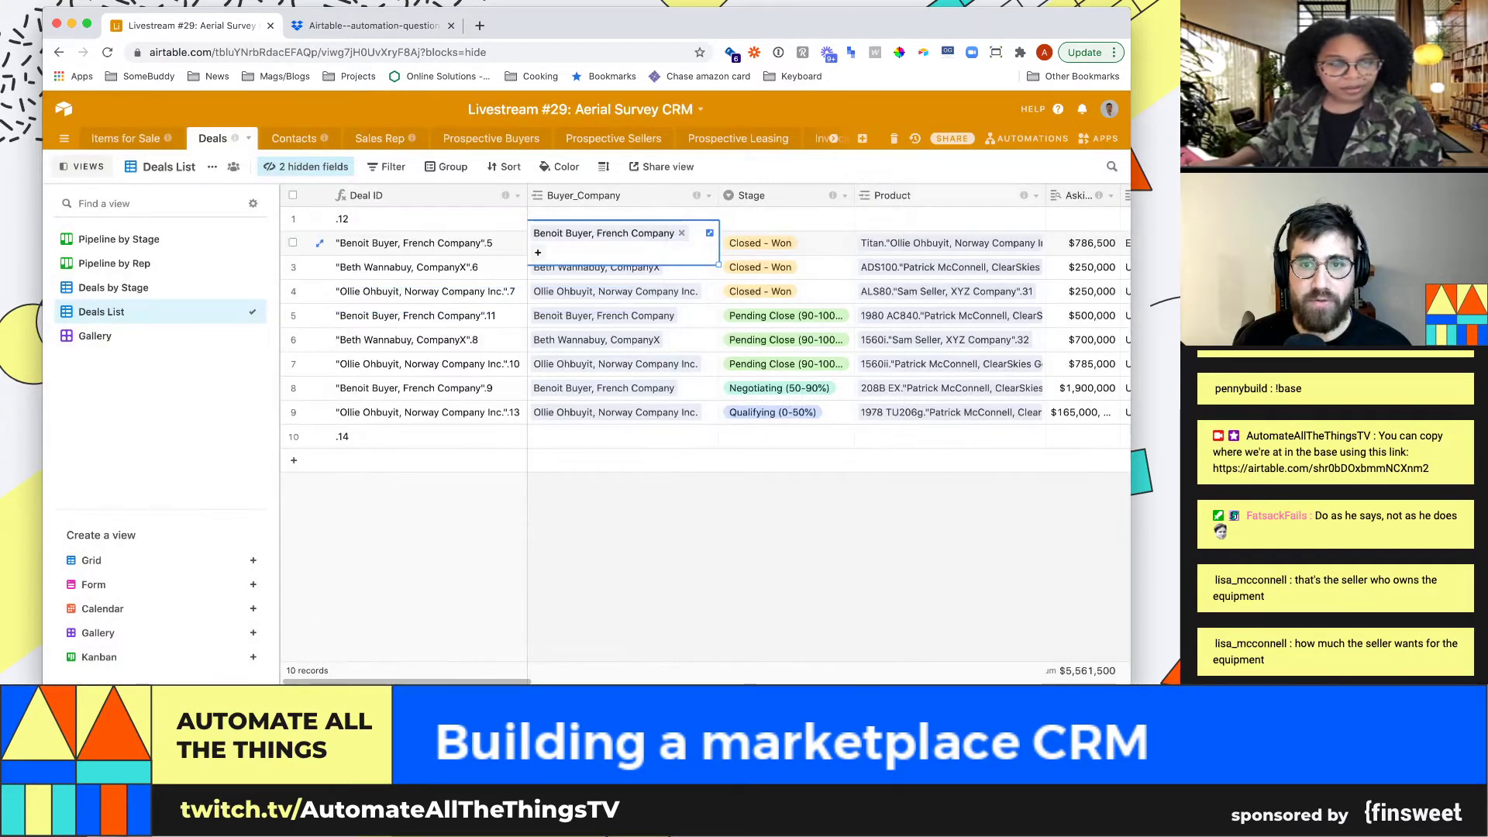
Move the Product column before Stage and inspect row 2's linked Titan item
{"action": "left_click_drag", "start_coordinate": [914, 196], "coordinate": [710, 195]}
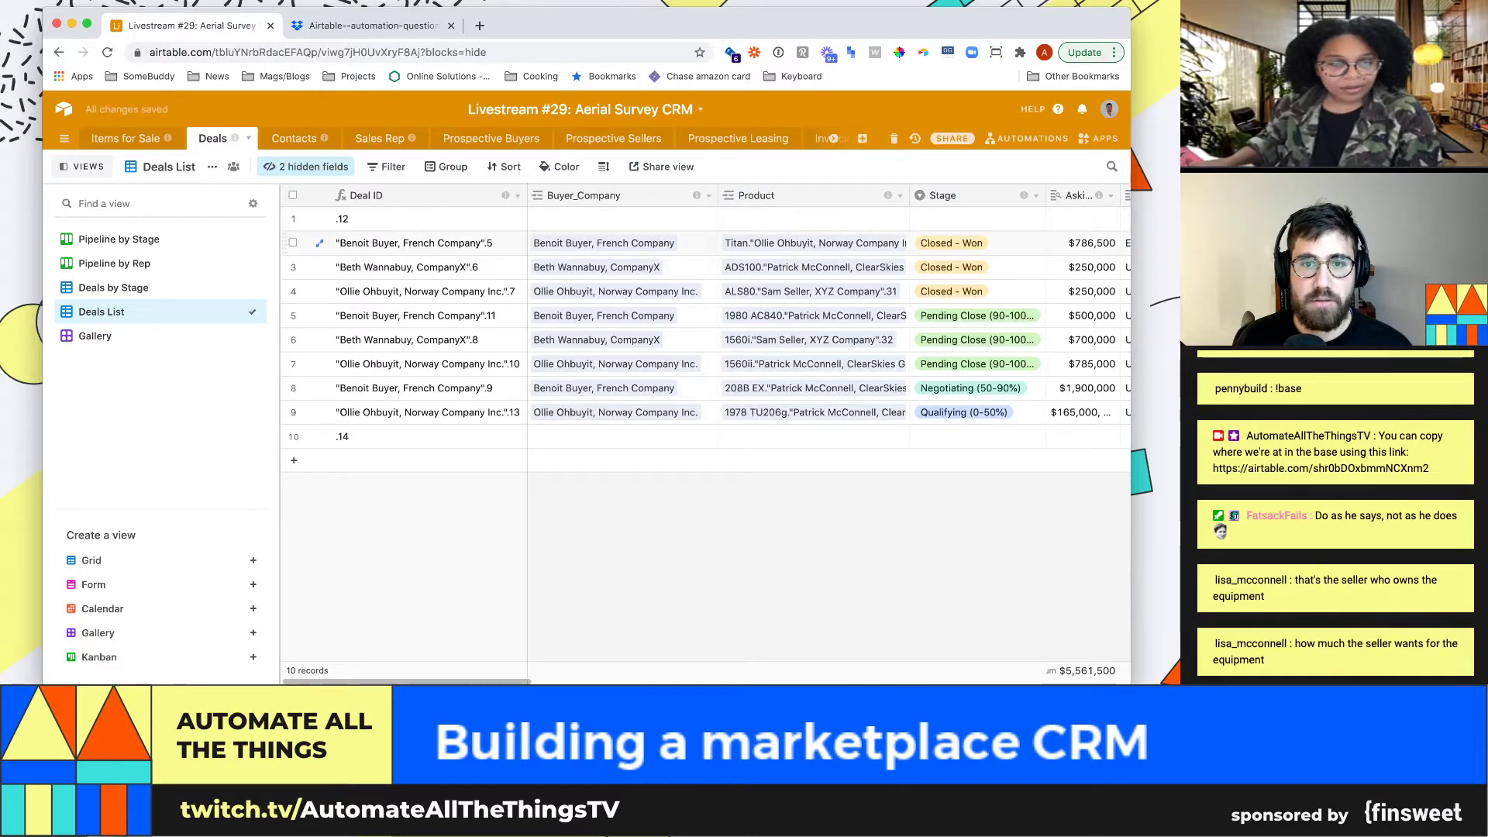
{"action": "left_click", "coordinate": [814, 243]}
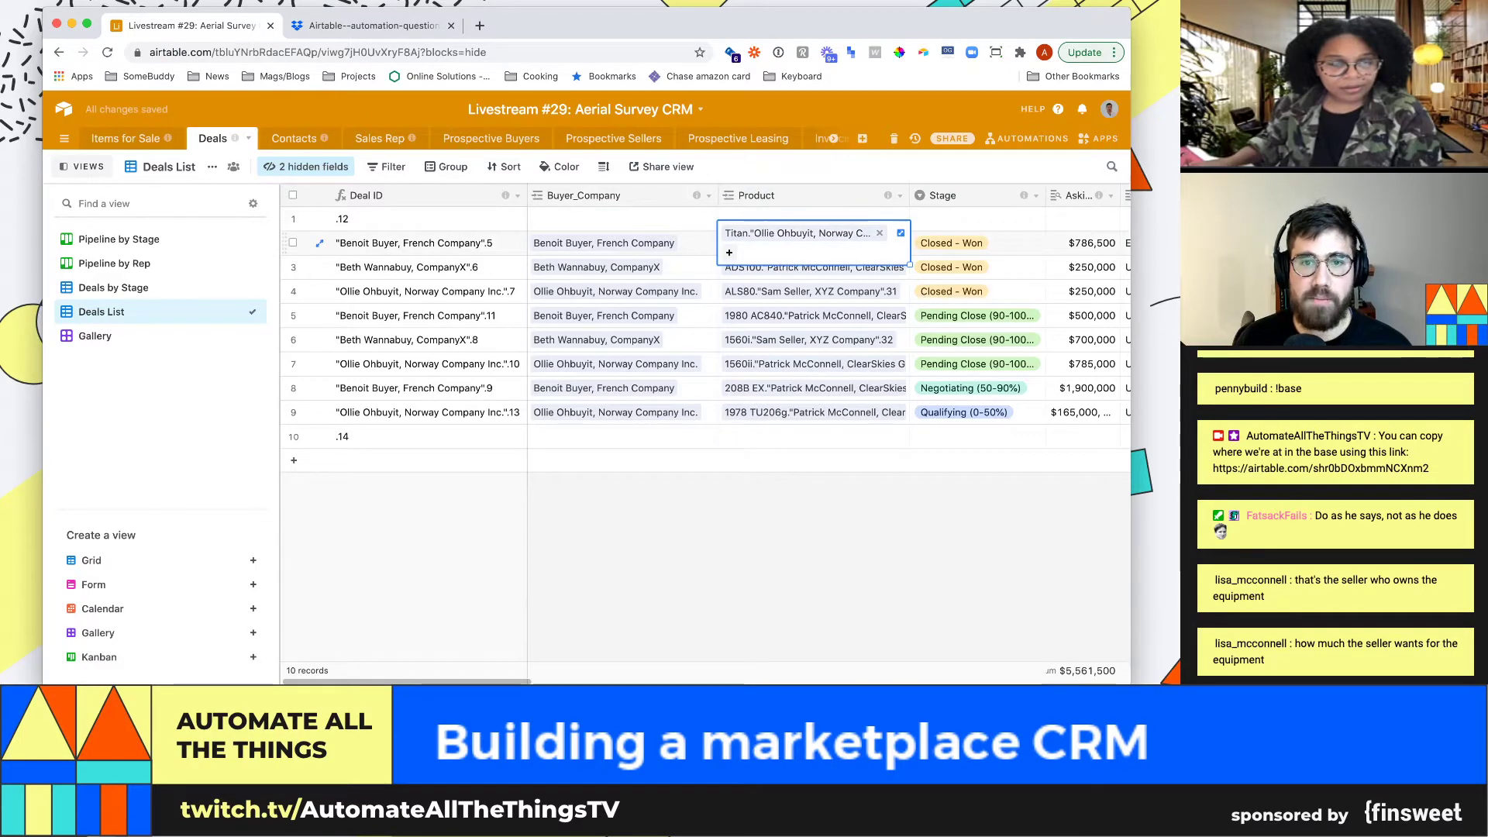
{"action": "left_click", "coordinate": [797, 232]}
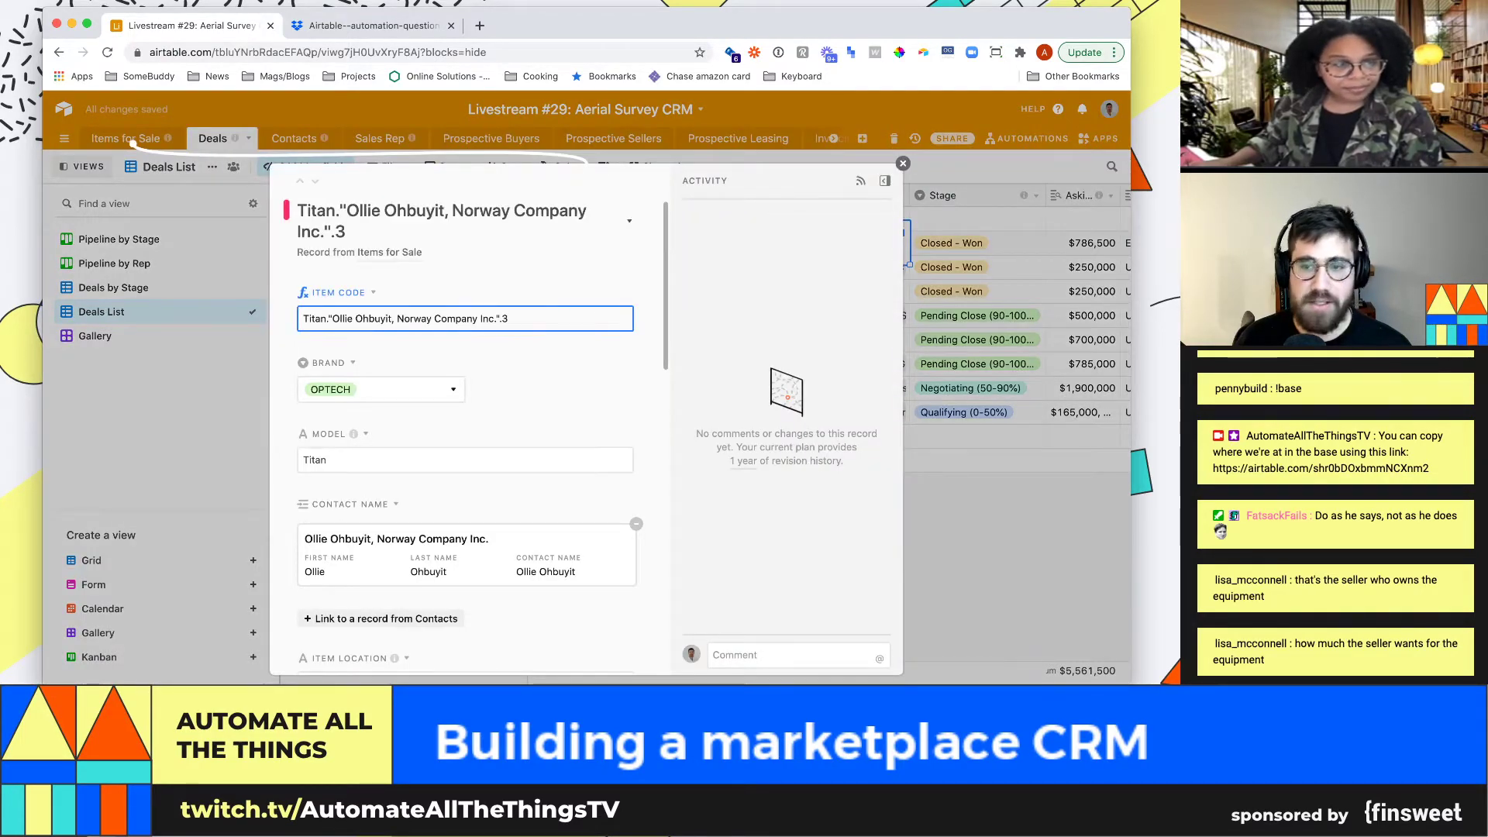
{"action": "key", "text": "Escape"}
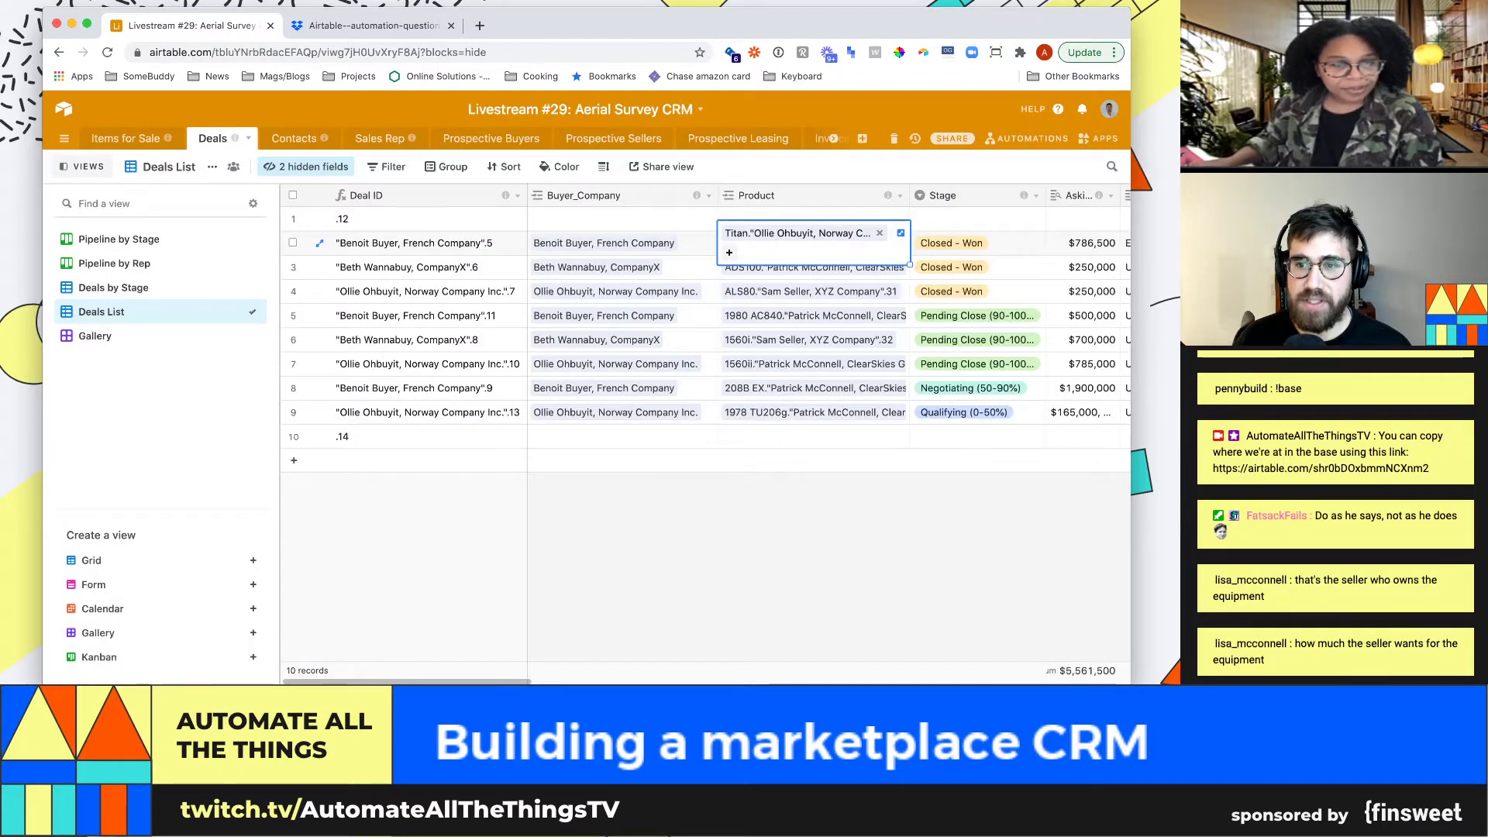
{"action": "scroll", "coordinate": [698, 326], "scroll_direction": "right", "scroll_amount": 5}
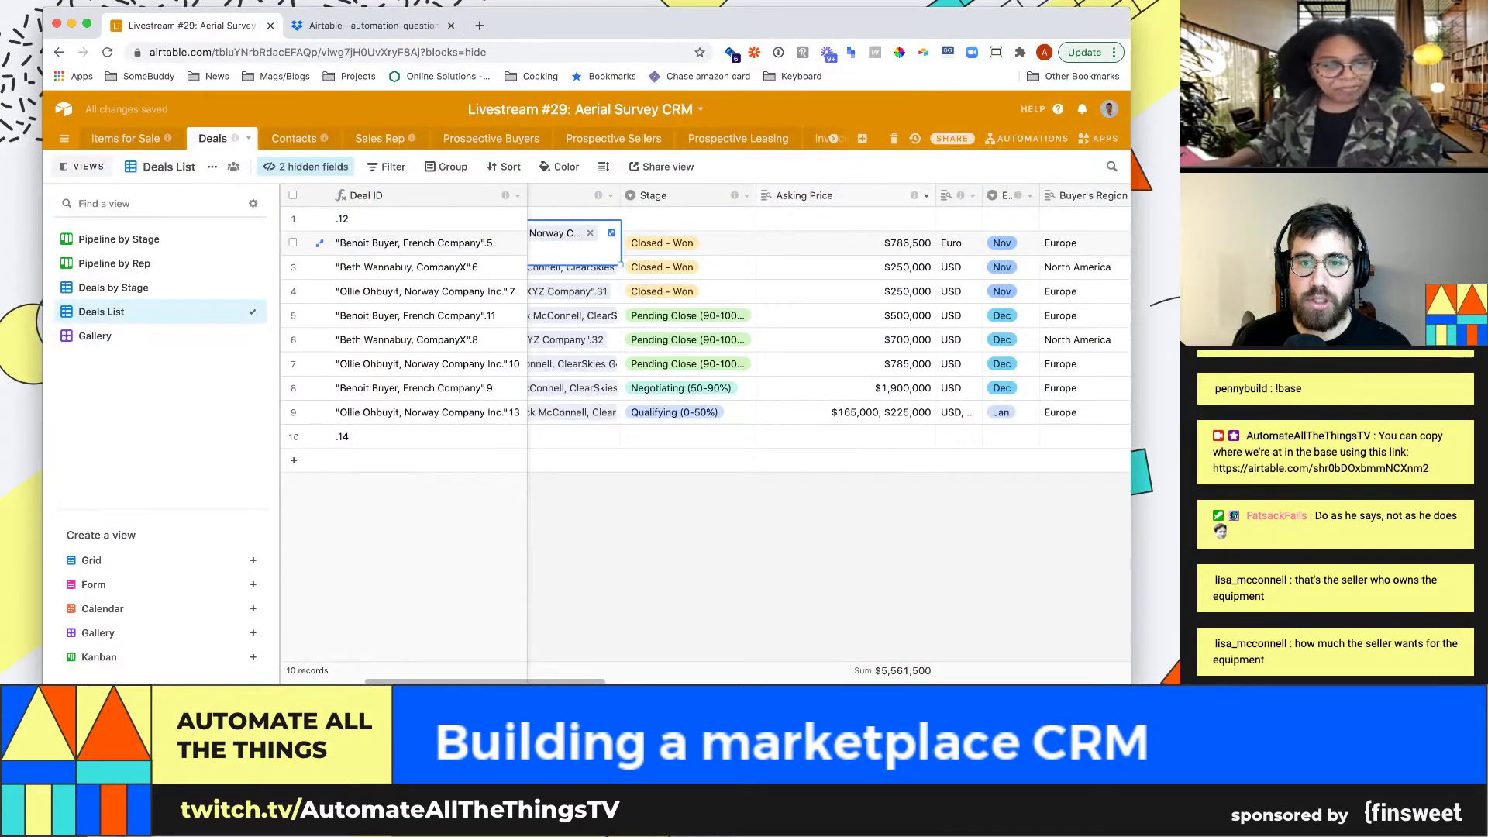
{"action": "left_click", "coordinate": [926, 196]}
{"action": "left_click", "coordinate": [875, 219]}
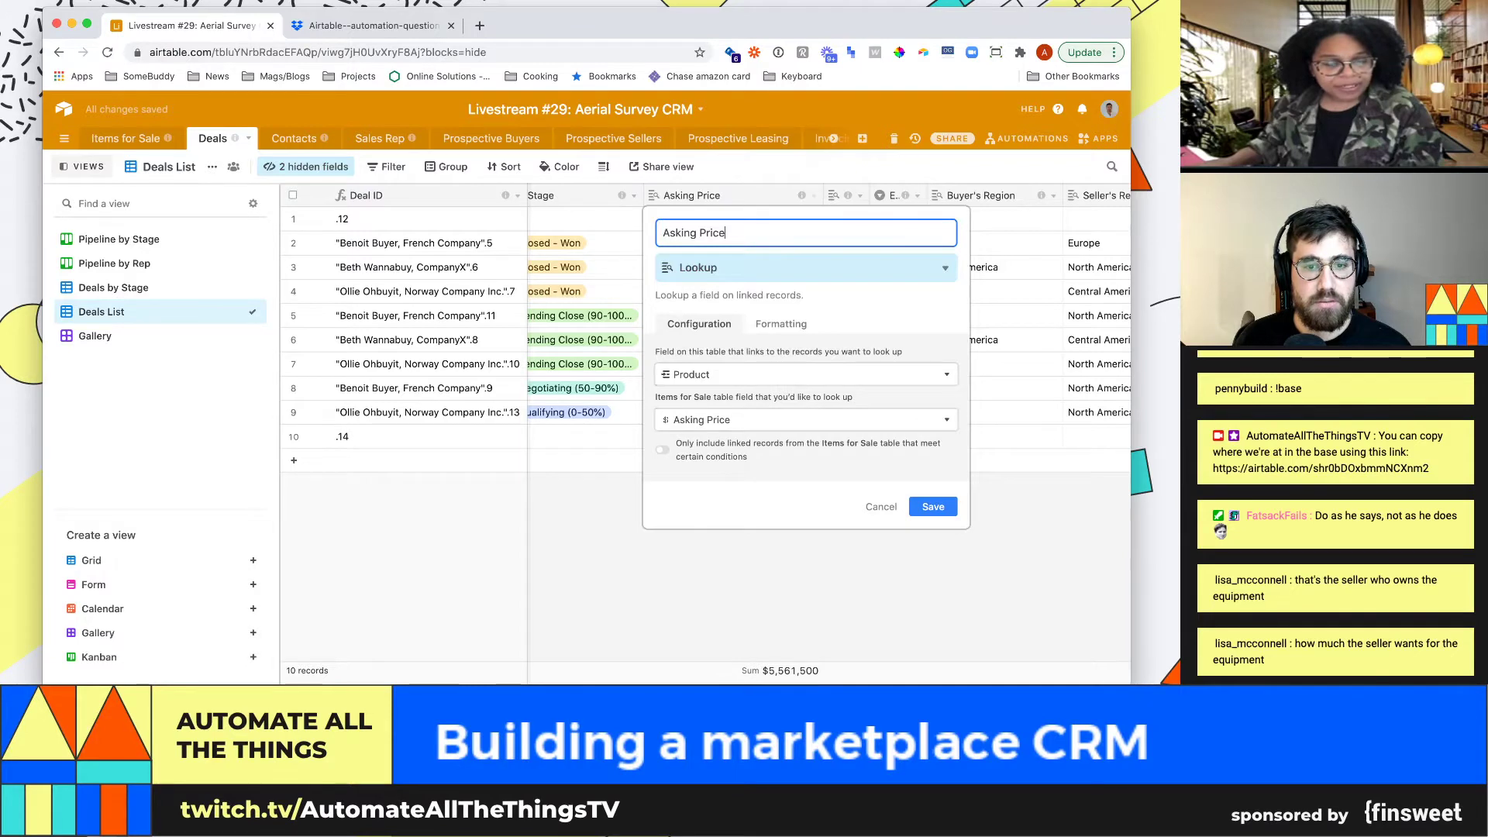
{"action": "key", "text": "Return"}
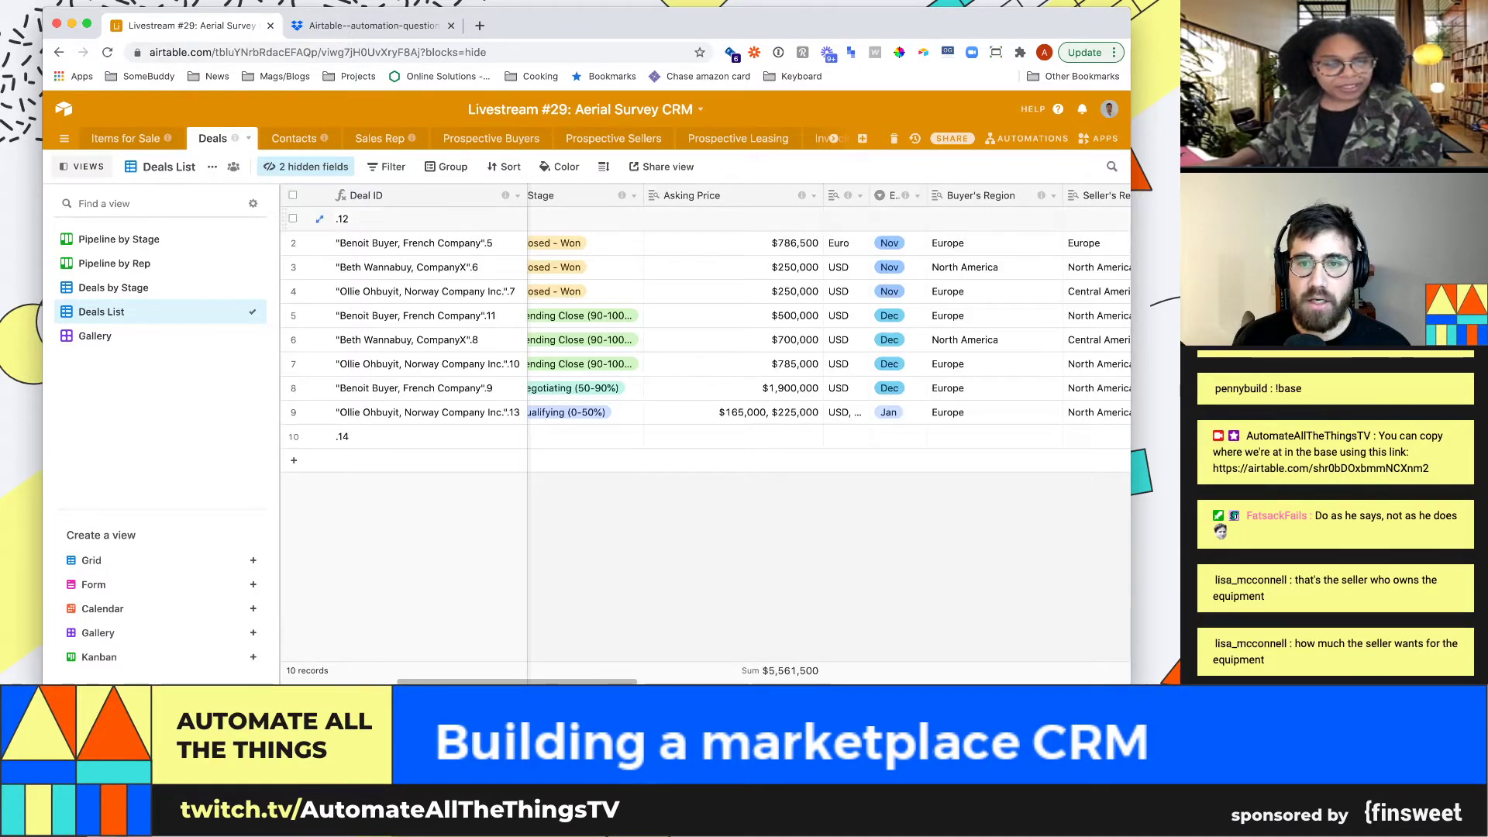
{"action": "left_click_drag", "start_coordinate": [869, 195], "coordinate": [937, 195]}
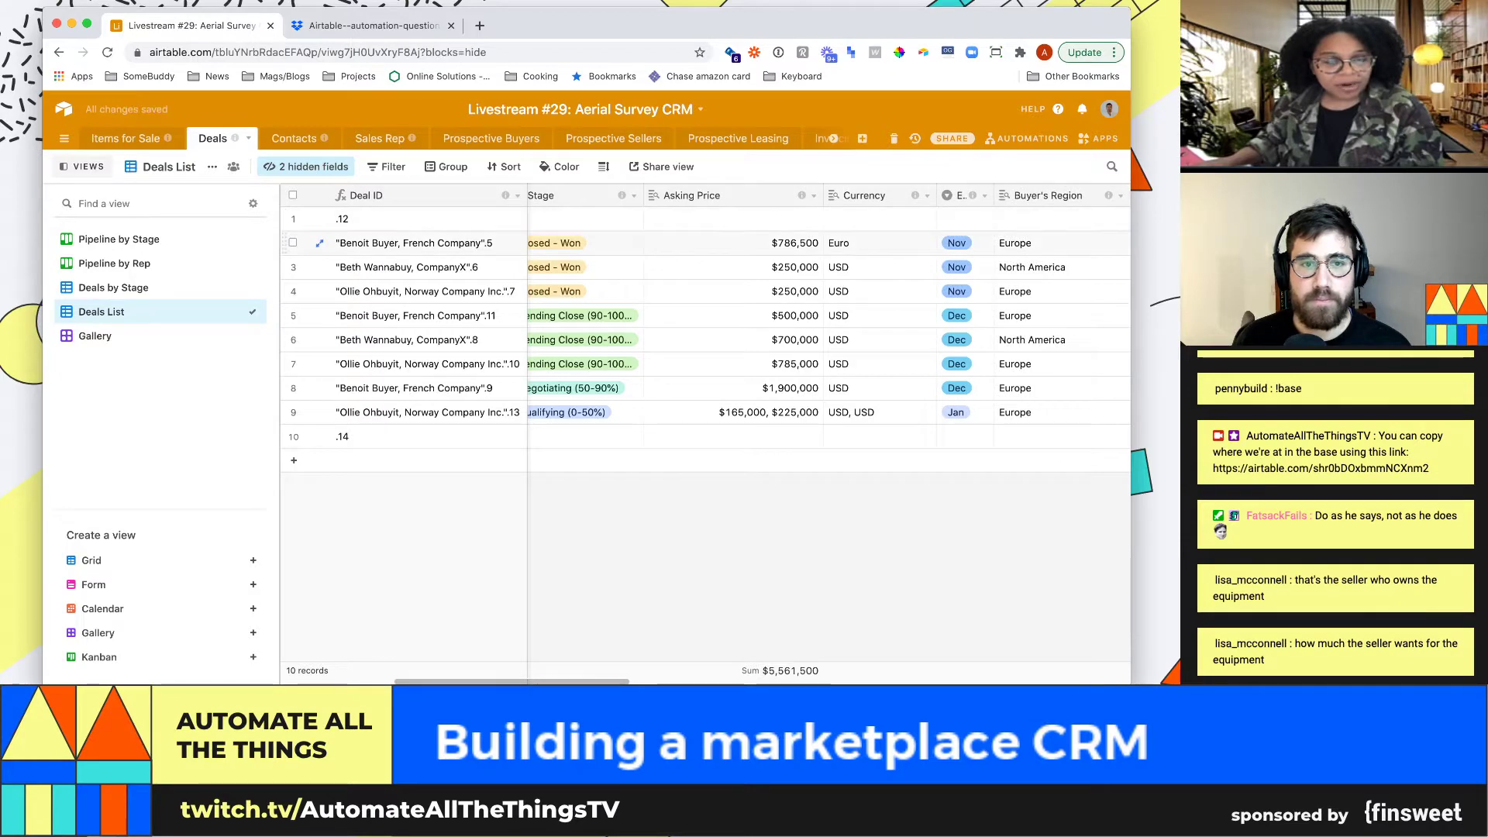
{"action": "left_click", "coordinate": [733, 243]}
{"action": "key", "text": "Left"}
{"action": "key", "text": "Left"}
{"action": "key", "text": "Left"}
{"action": "key", "text": "Left"}
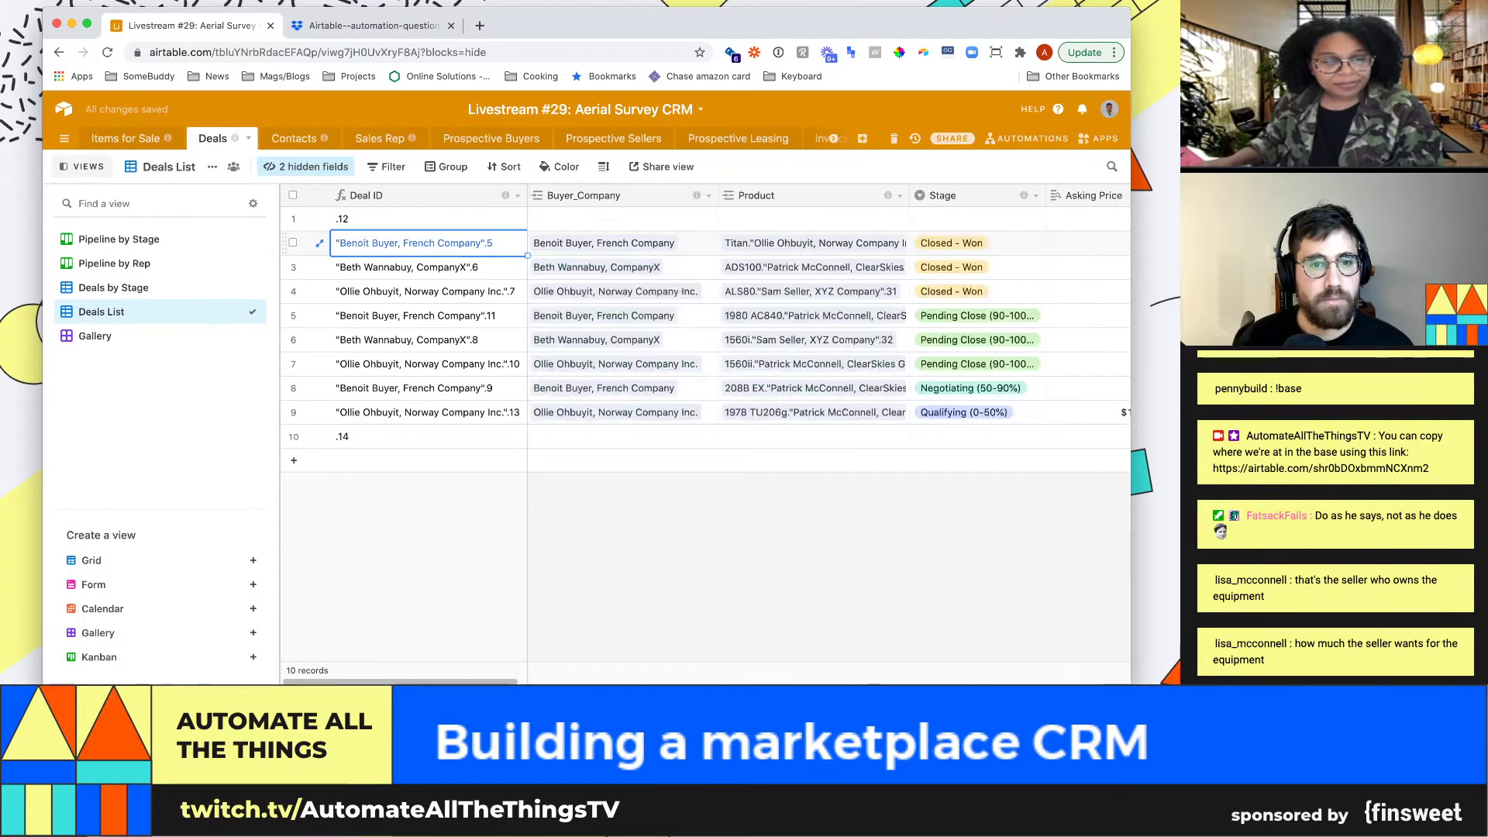
{"action": "key", "text": "Down"}
{"action": "key", "text": "Down"}
{"action": "key", "text": "Down"}
{"action": "key", "text": "Down"}
{"action": "key", "text": "Down"}
{"action": "key", "text": "Down"}
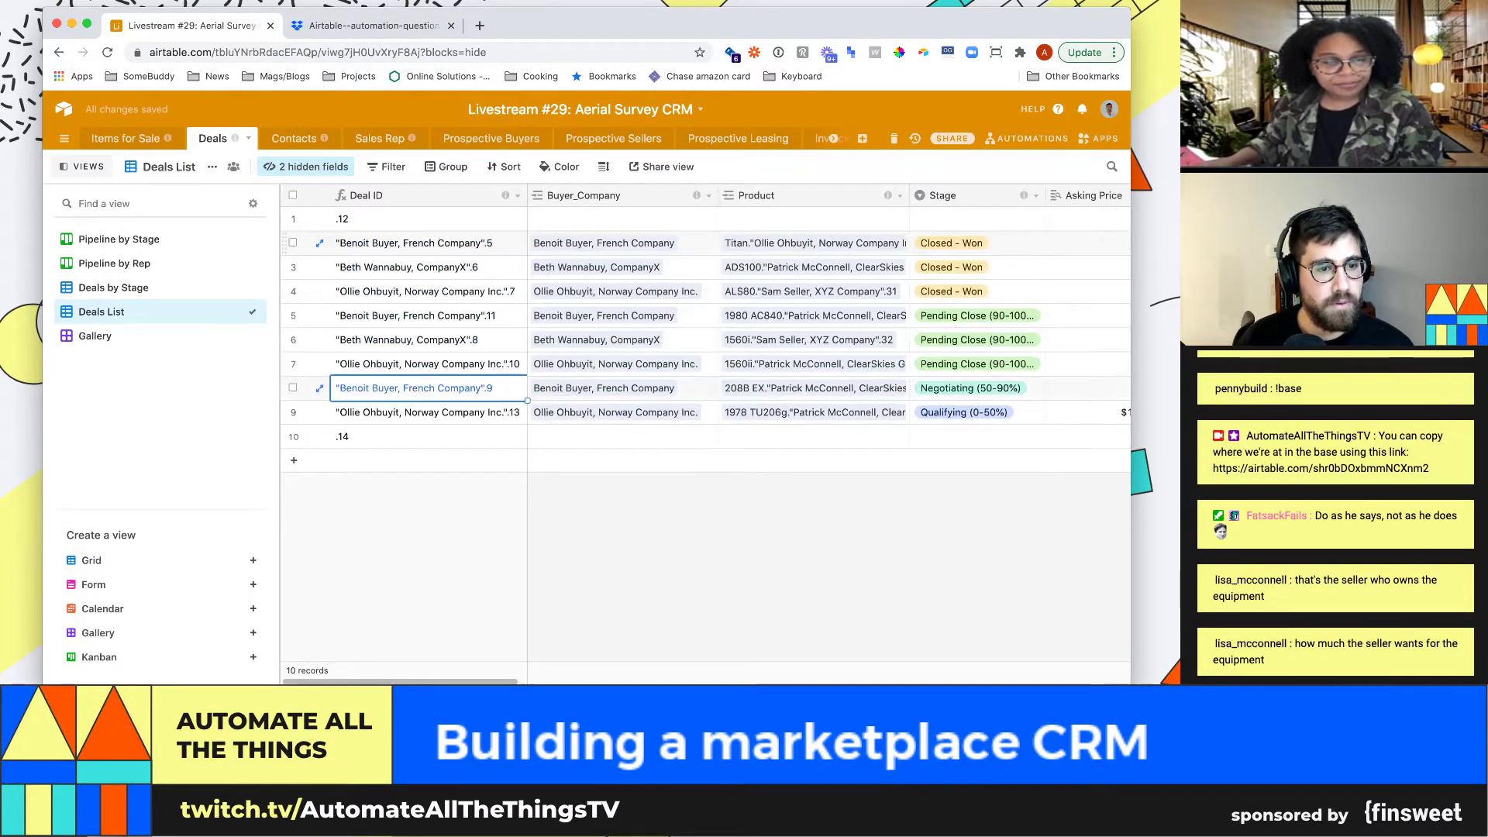
{"action": "key", "text": "Up"}
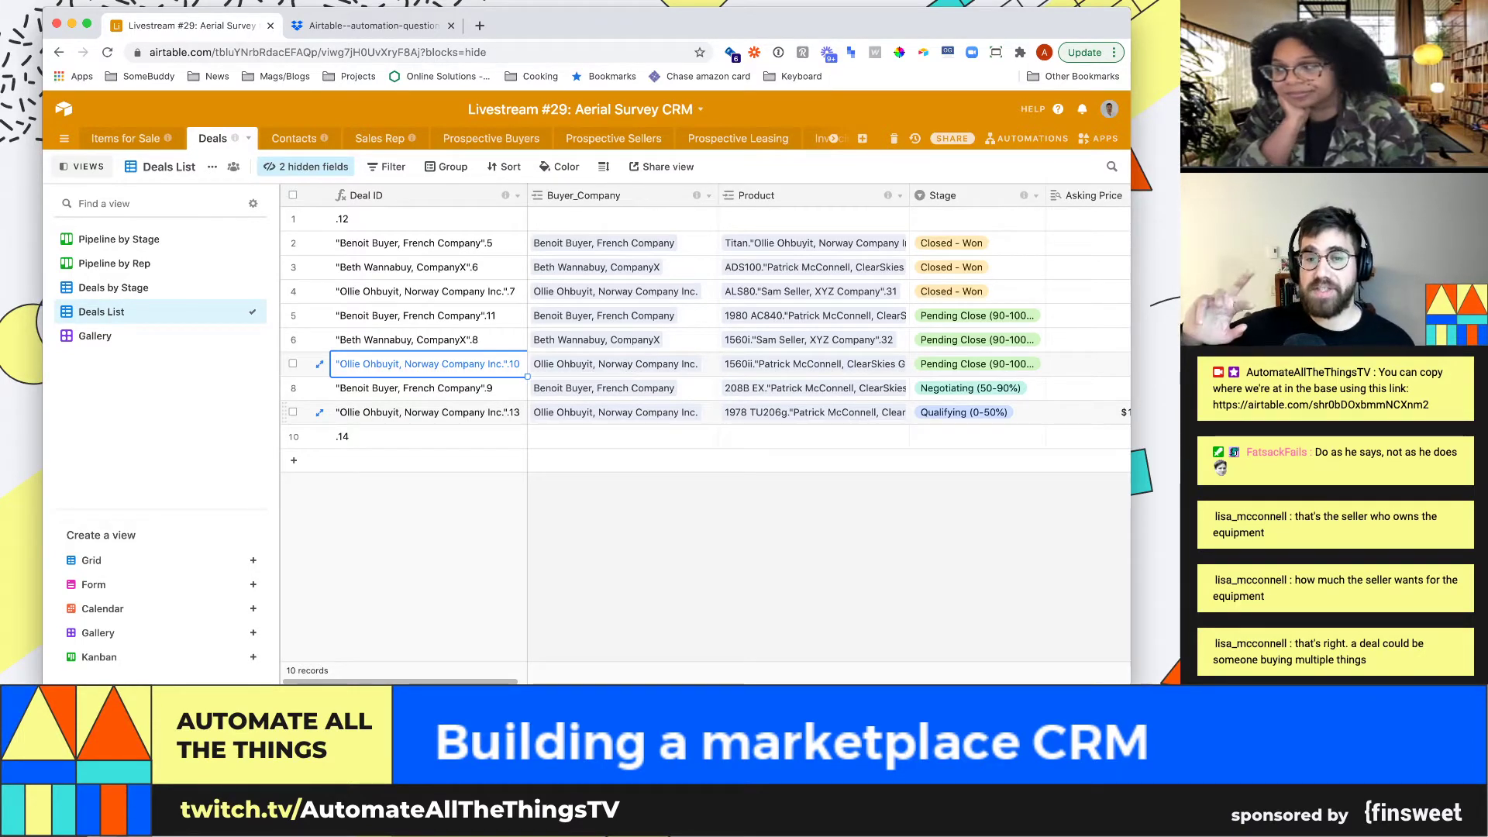
{"action": "key", "text": "Right"}
{"action": "key", "text": "Right"}
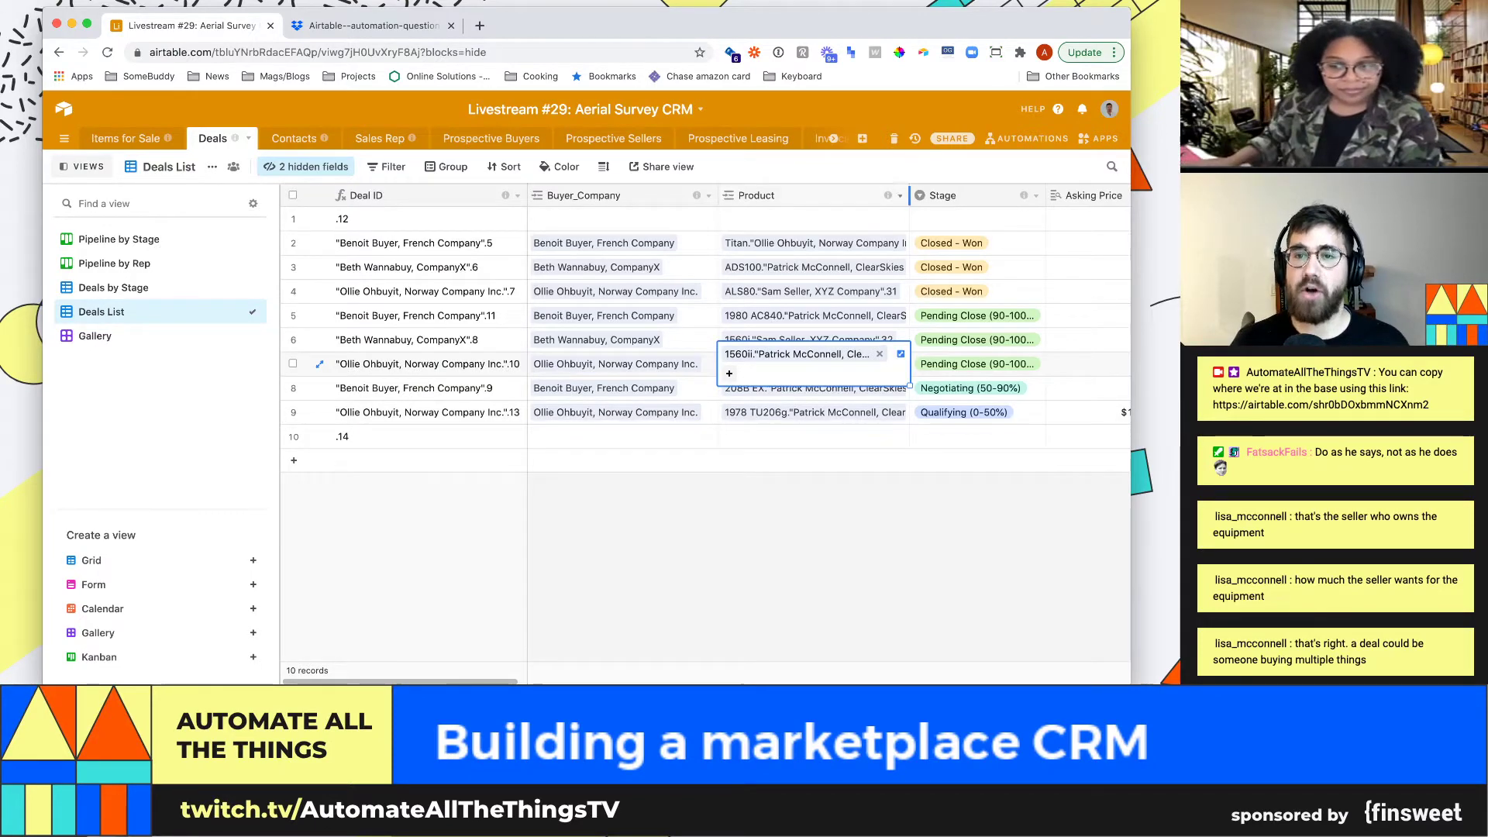
Widen the Product column and inspect row 9's two linked products ($165,000 and $225,000)
{"action": "left_click_drag", "start_coordinate": [909, 195], "coordinate": [1015, 196]}
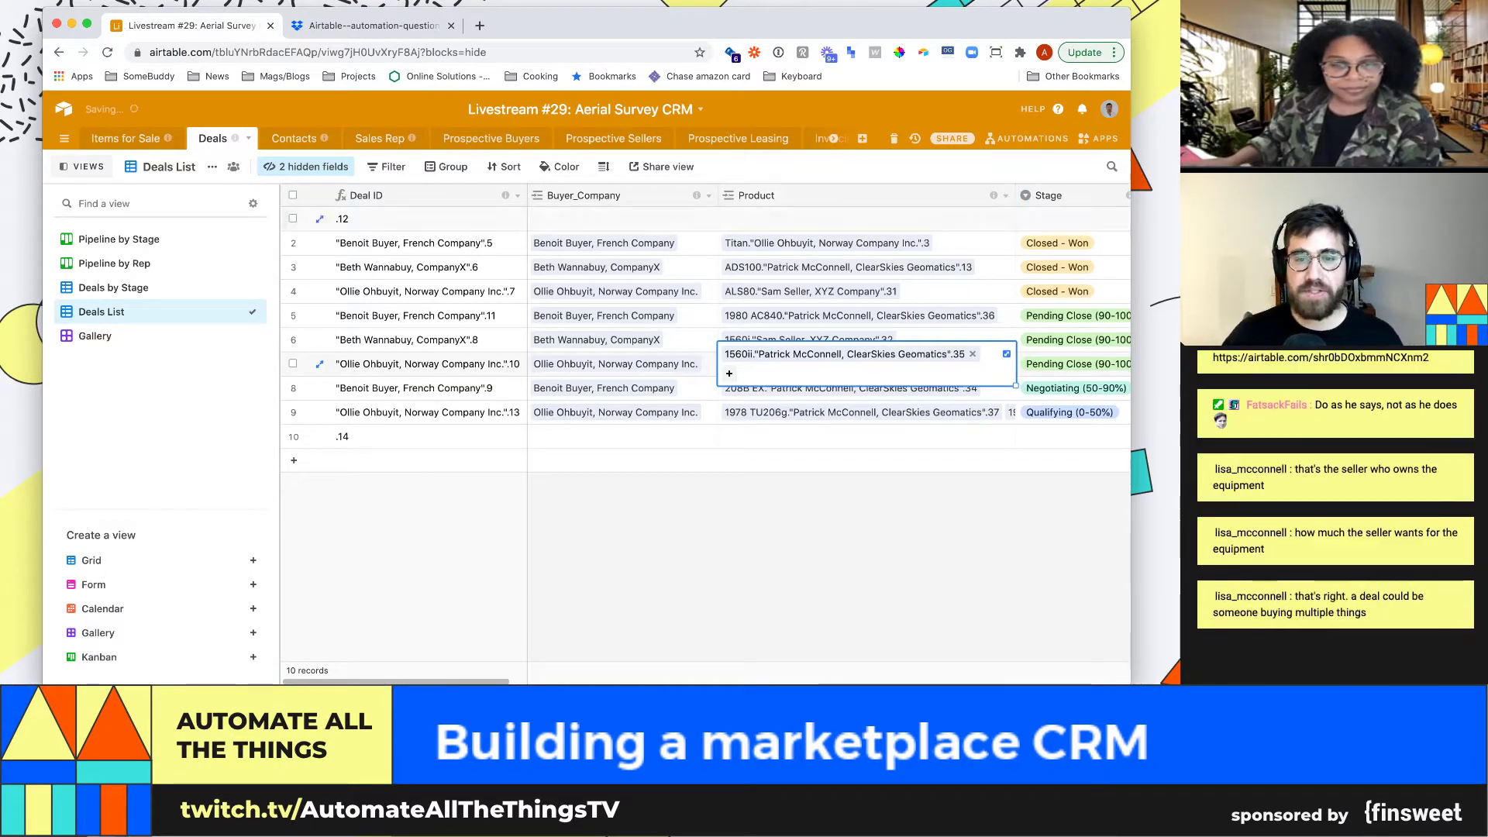
{"action": "left_click", "coordinate": [428, 412]}
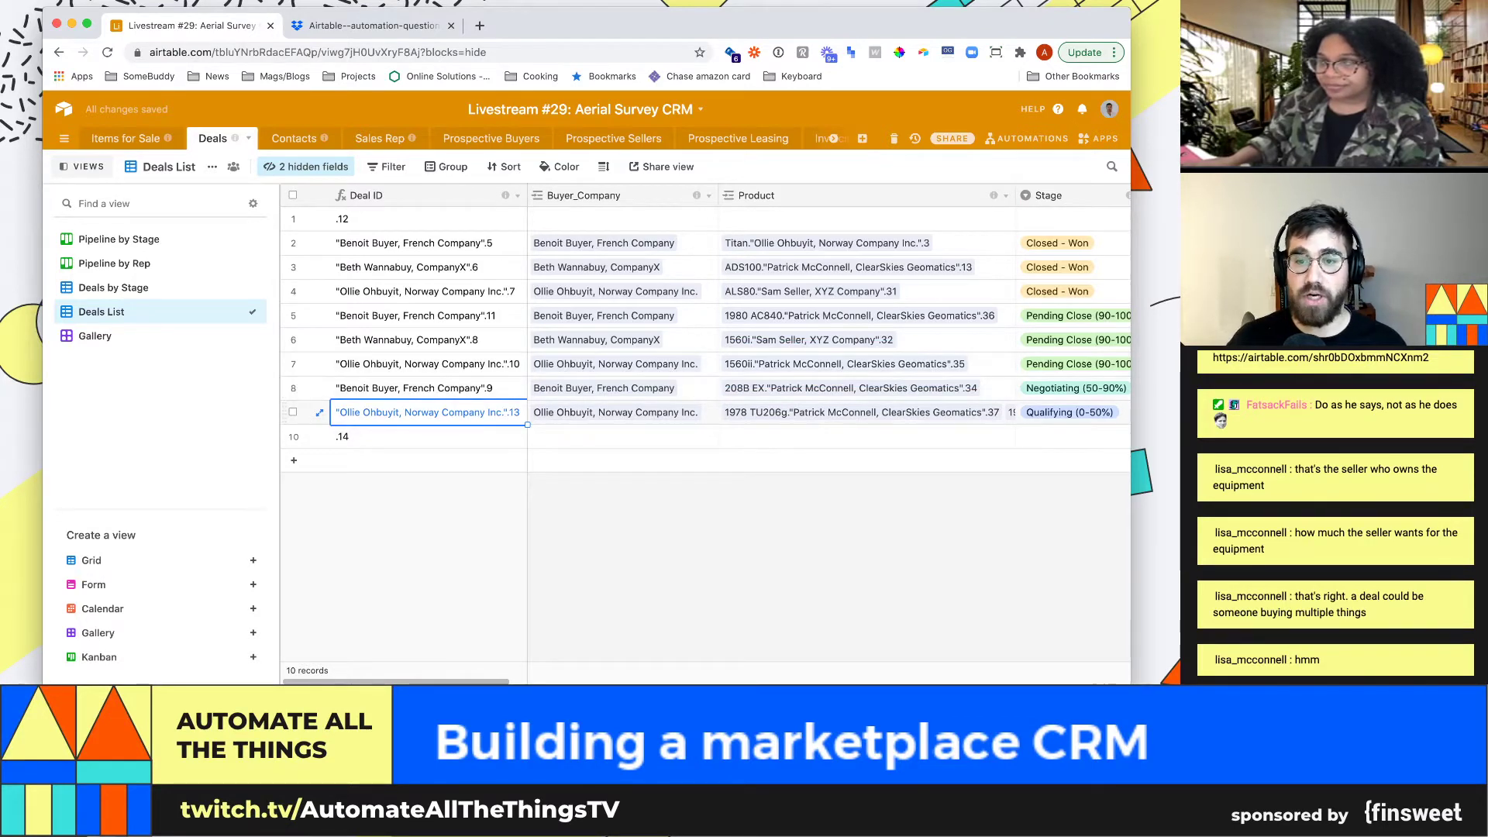
{"action": "left_click", "coordinate": [860, 412]}
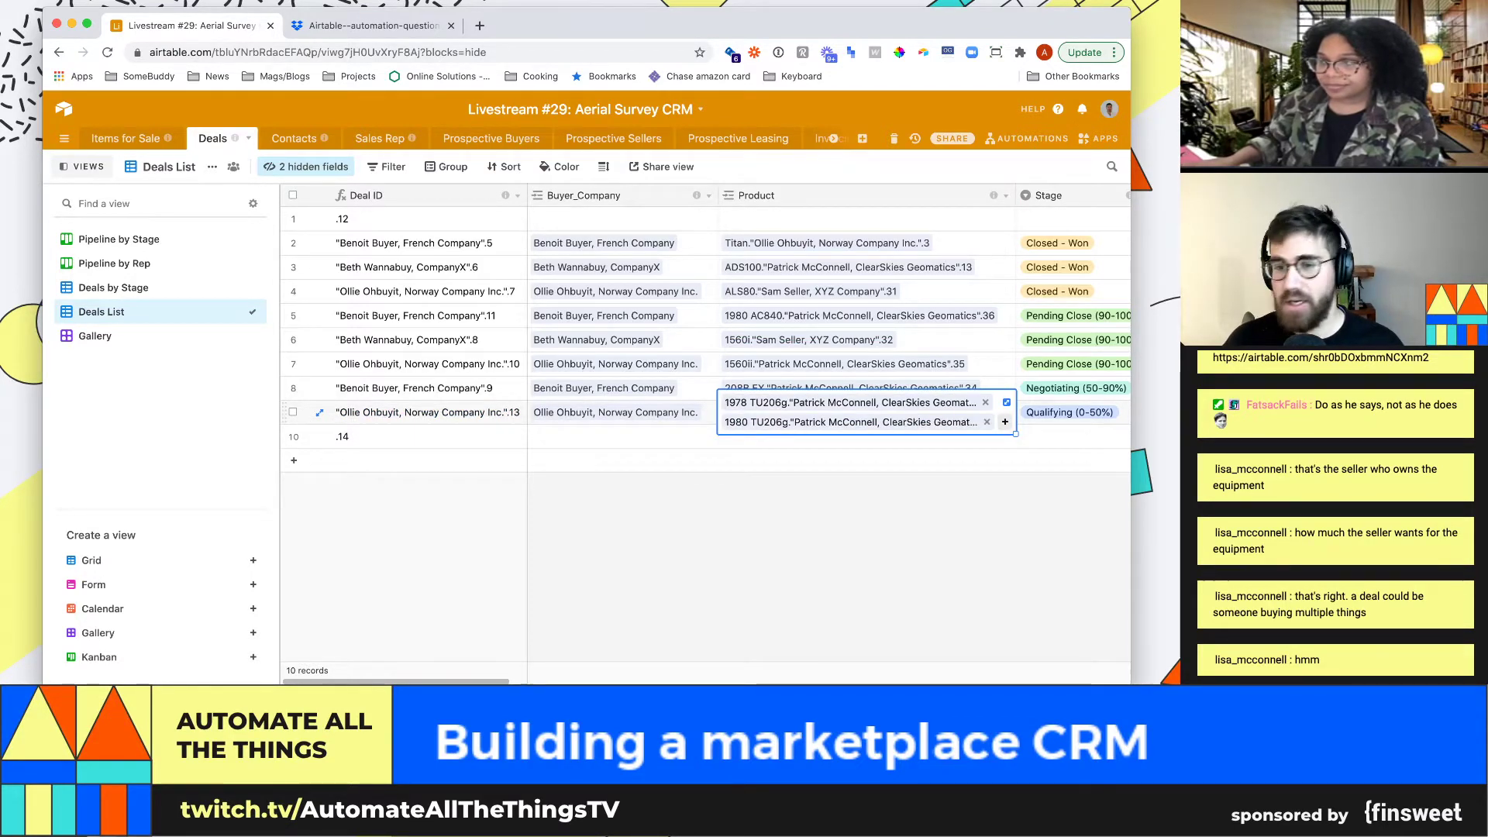
{"action": "key", "text": "Return"}
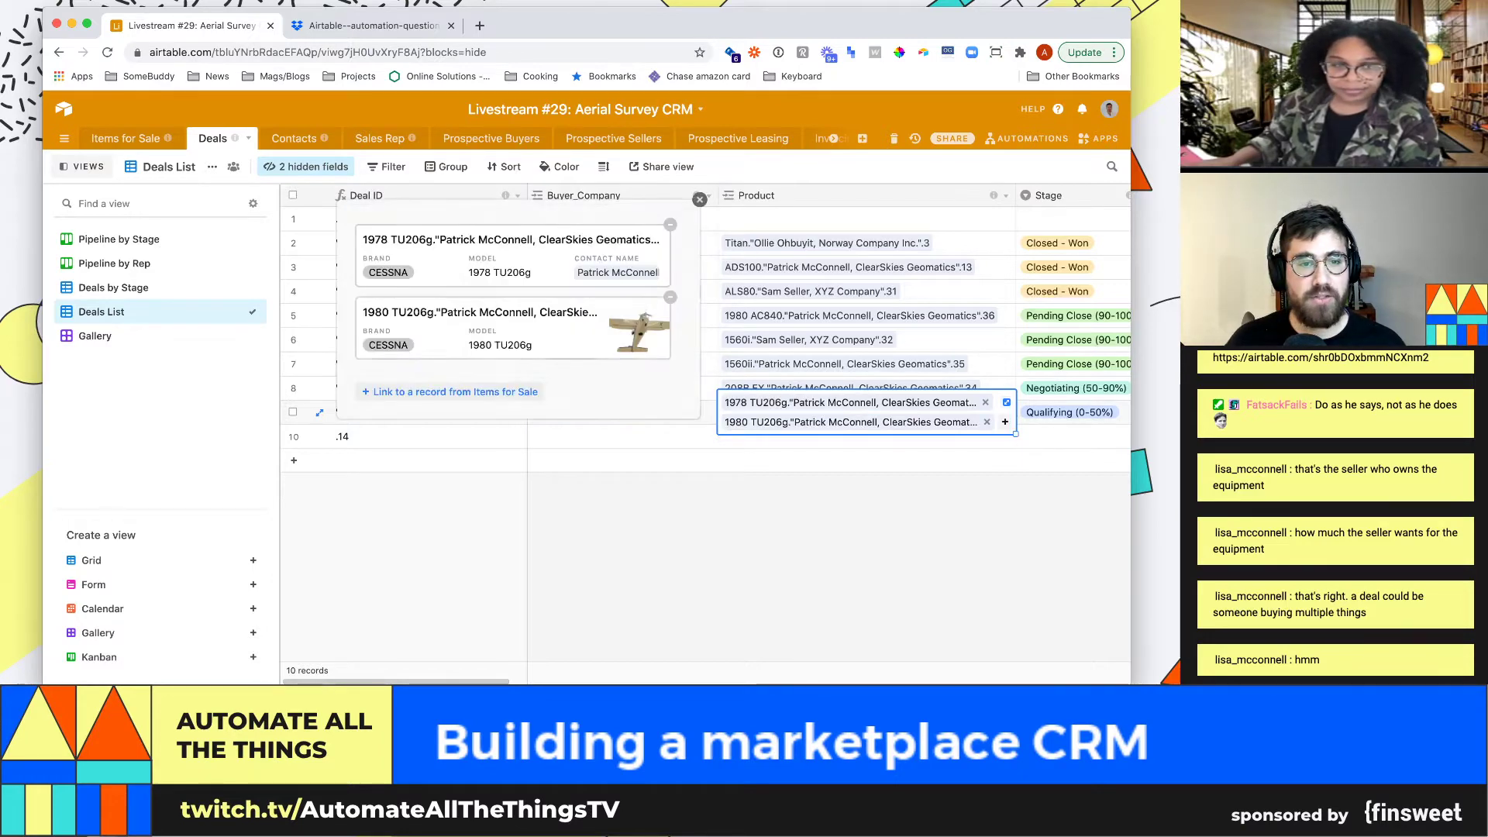
{"action": "left_click", "coordinate": [860, 365]}
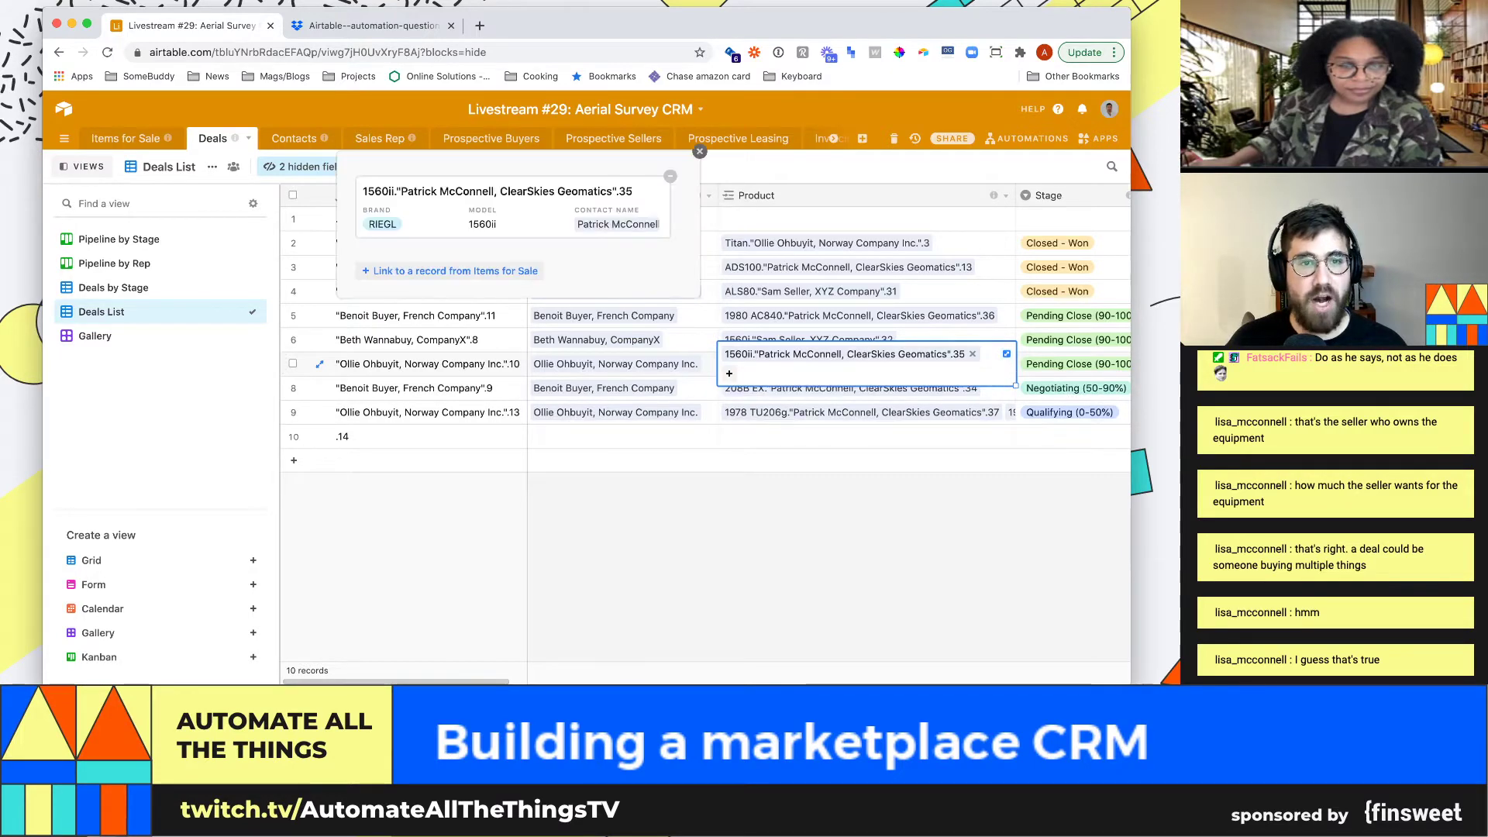
{"action": "left_click", "coordinate": [860, 436]}
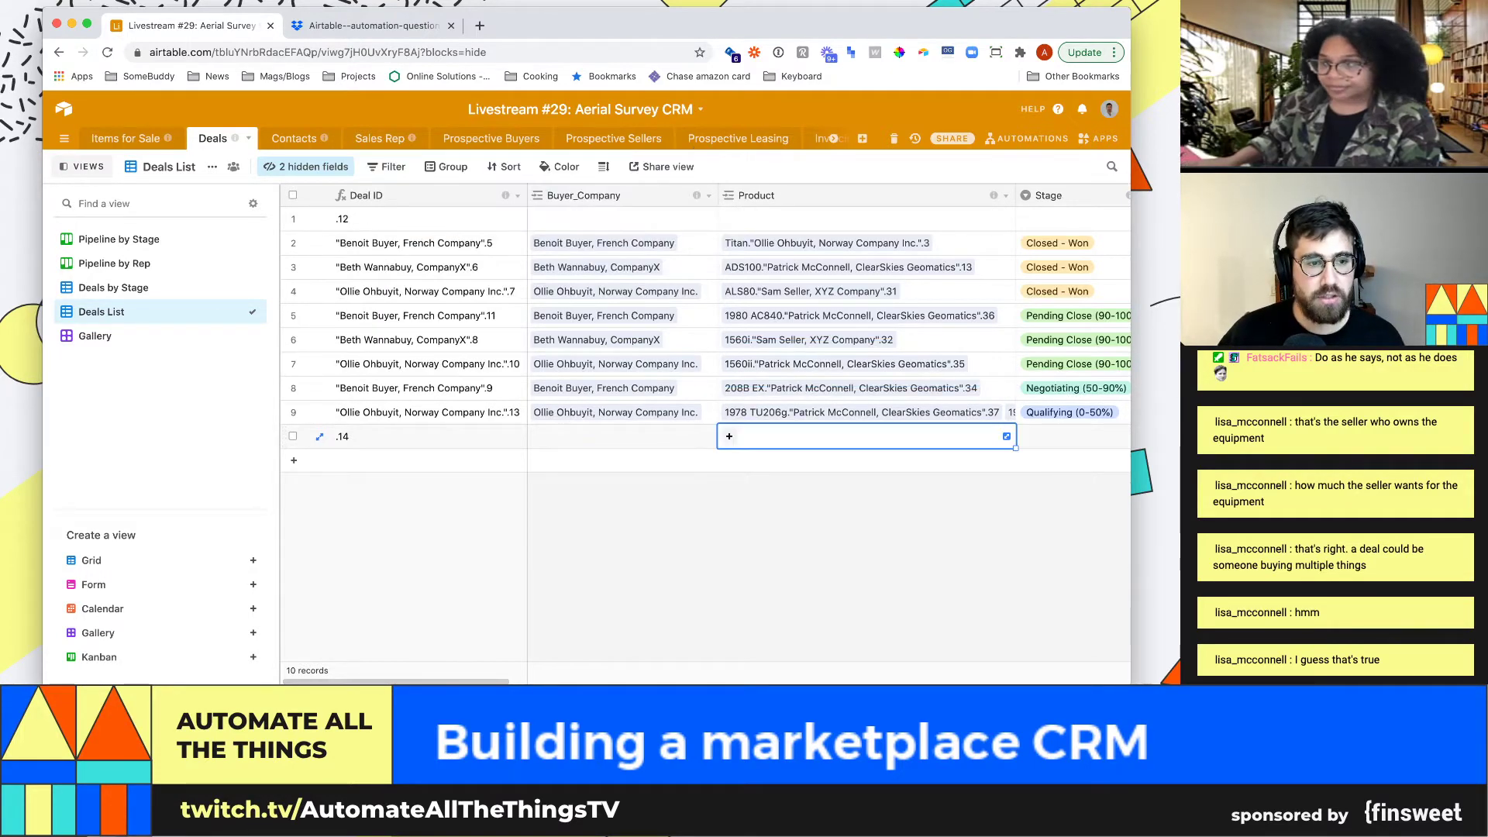
{"action": "left_click", "coordinate": [860, 412]}
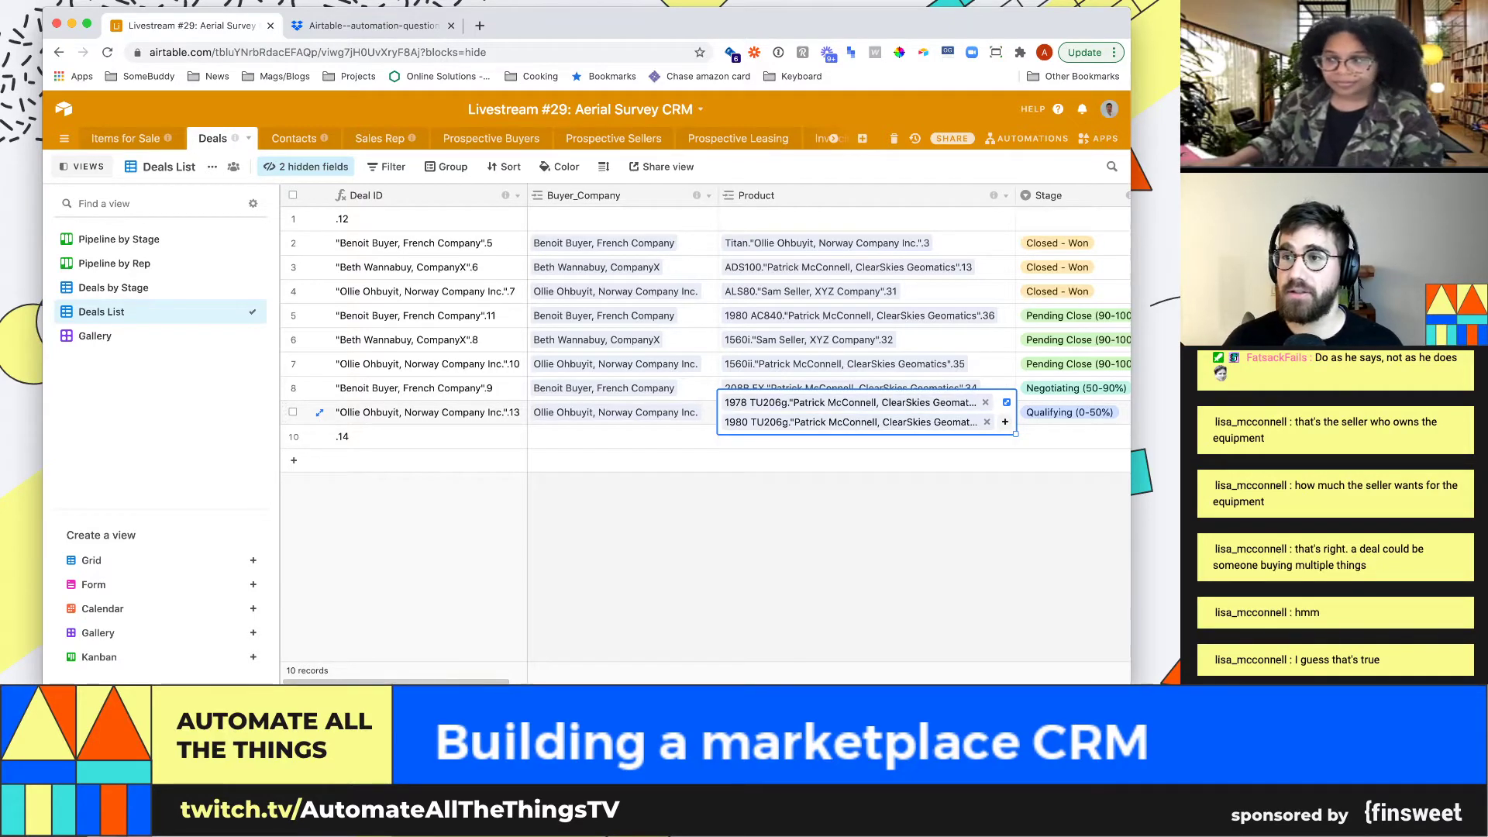
{"action": "key", "text": "Right"}
{"action": "key", "text": "Right"}
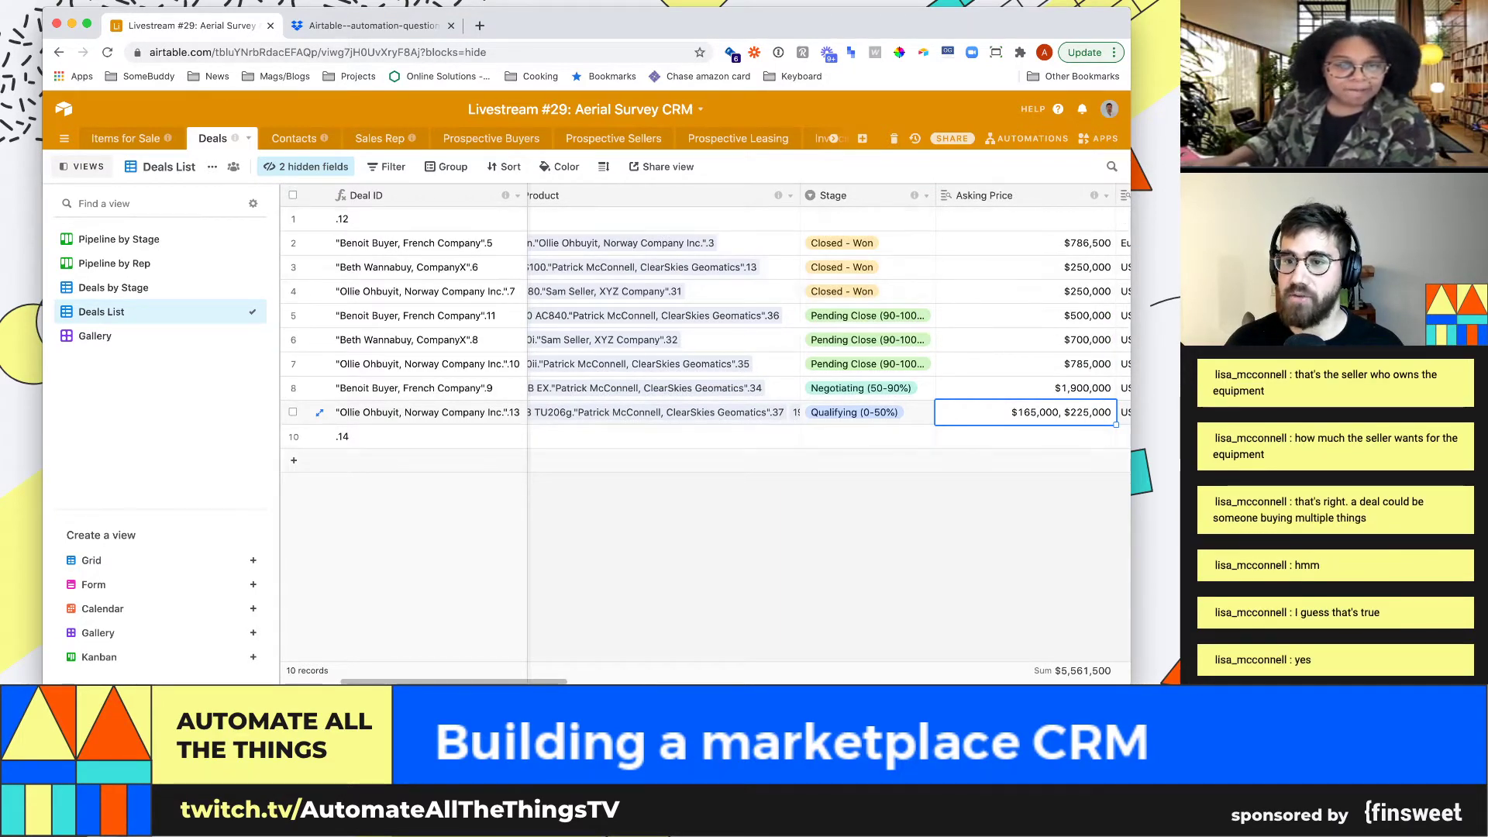
Widen the Expected Close Month column, then return to Items for Sale grouped by category
{"action": "key", "text": "Right"}
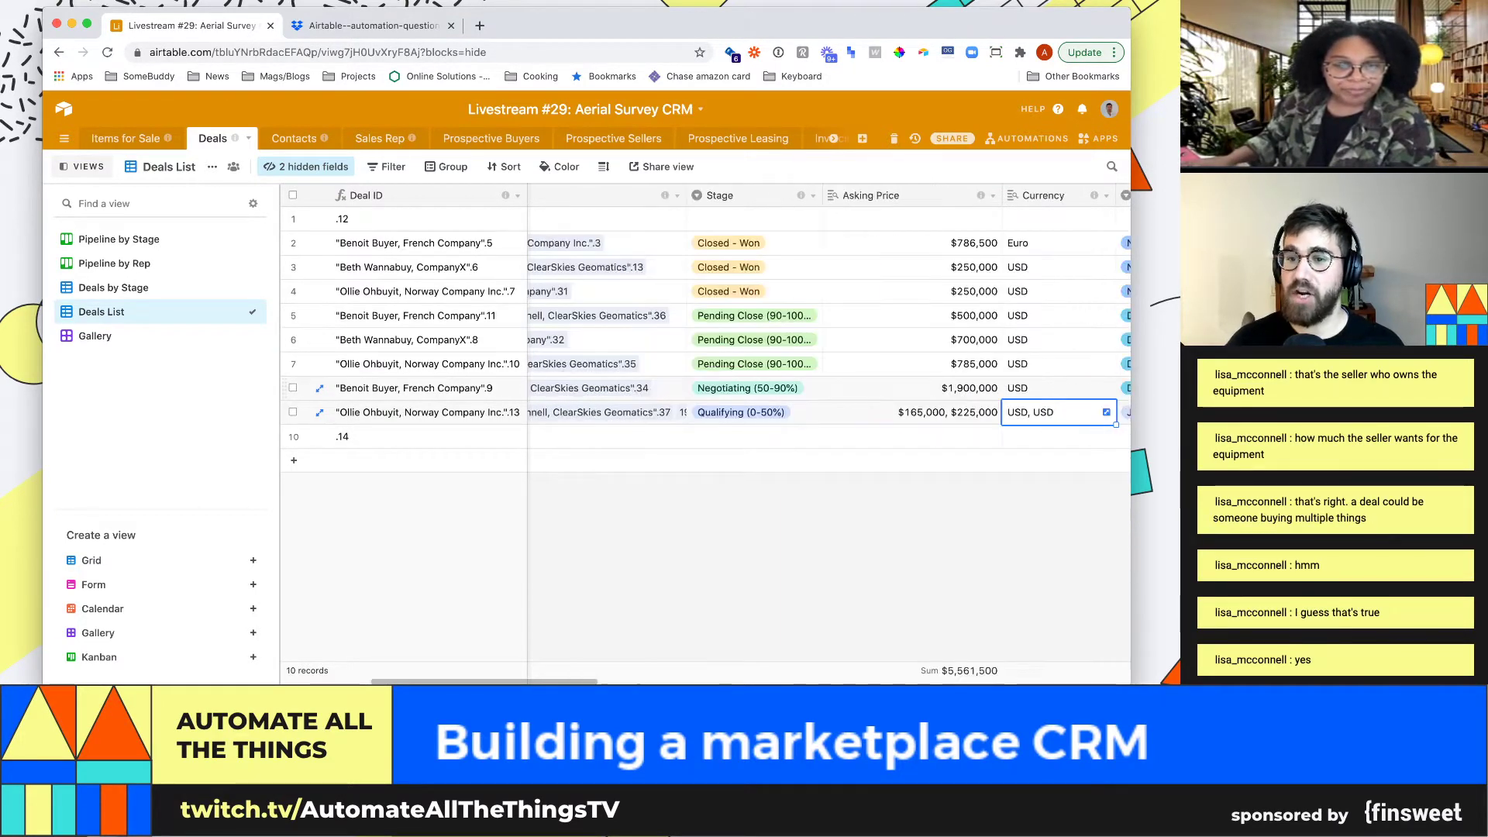
{"action": "key", "text": "Left"}
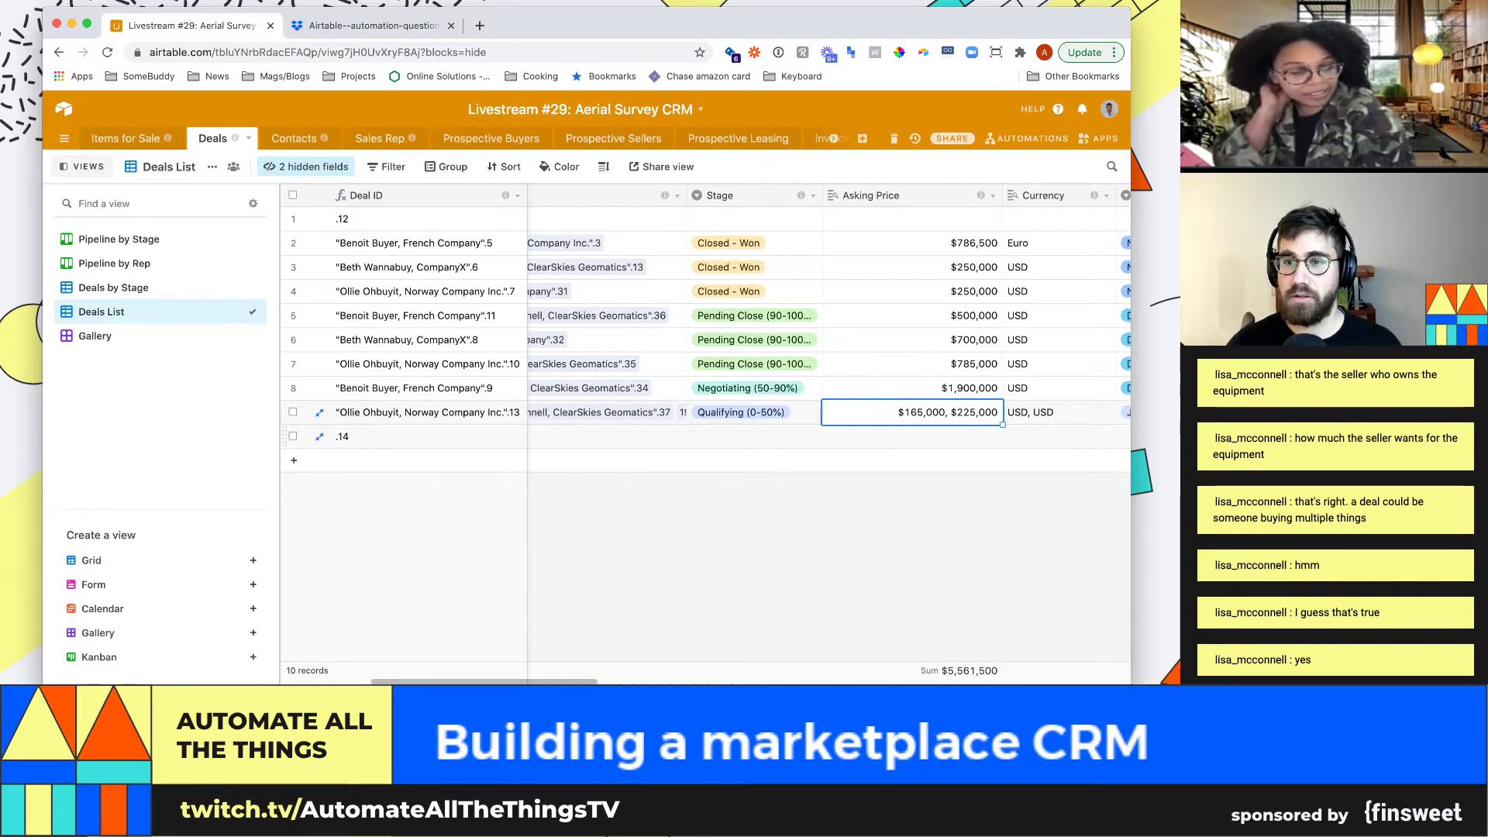
{"action": "key", "text": "Right"}
{"action": "scroll", "coordinate": [775, 426], "scroll_direction": "right", "scroll_amount": 2}
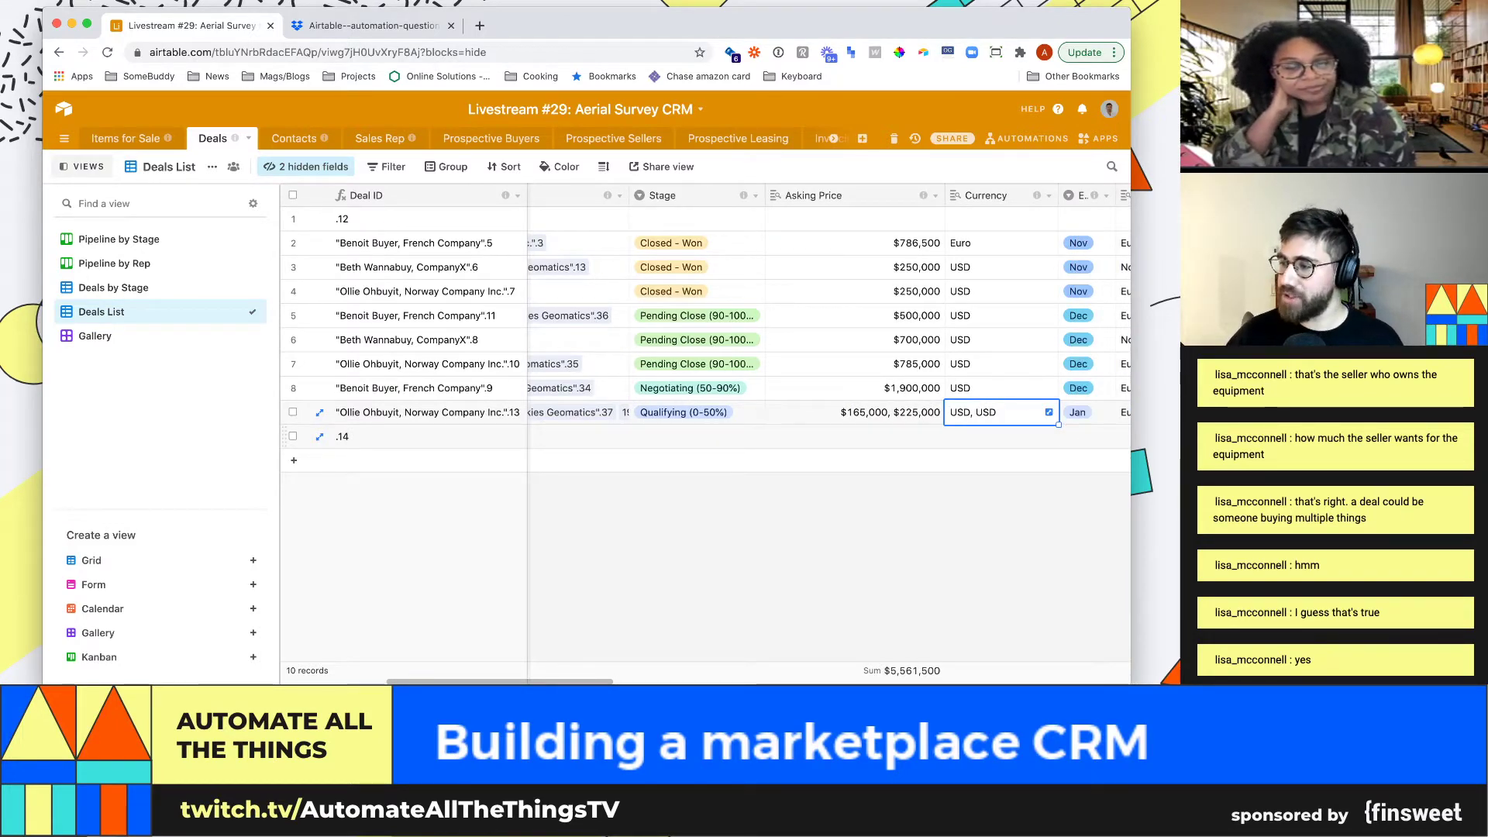
{"action": "key", "text": "Right"}
{"action": "key", "text": "Right"}
{"action": "key", "text": "Right"}
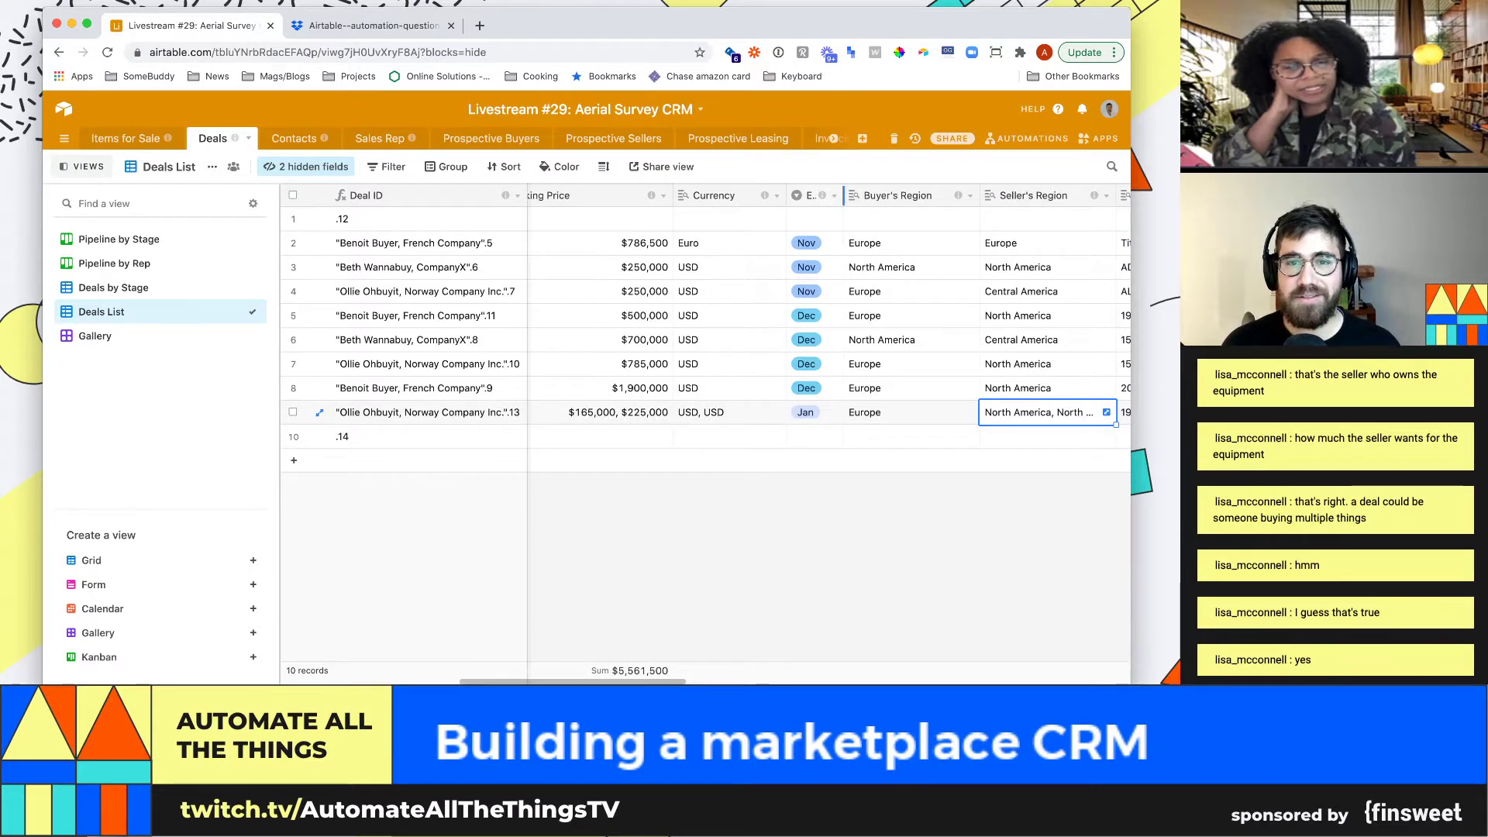
{"action": "left_click_drag", "start_coordinate": [843, 195], "coordinate": [939, 196]}
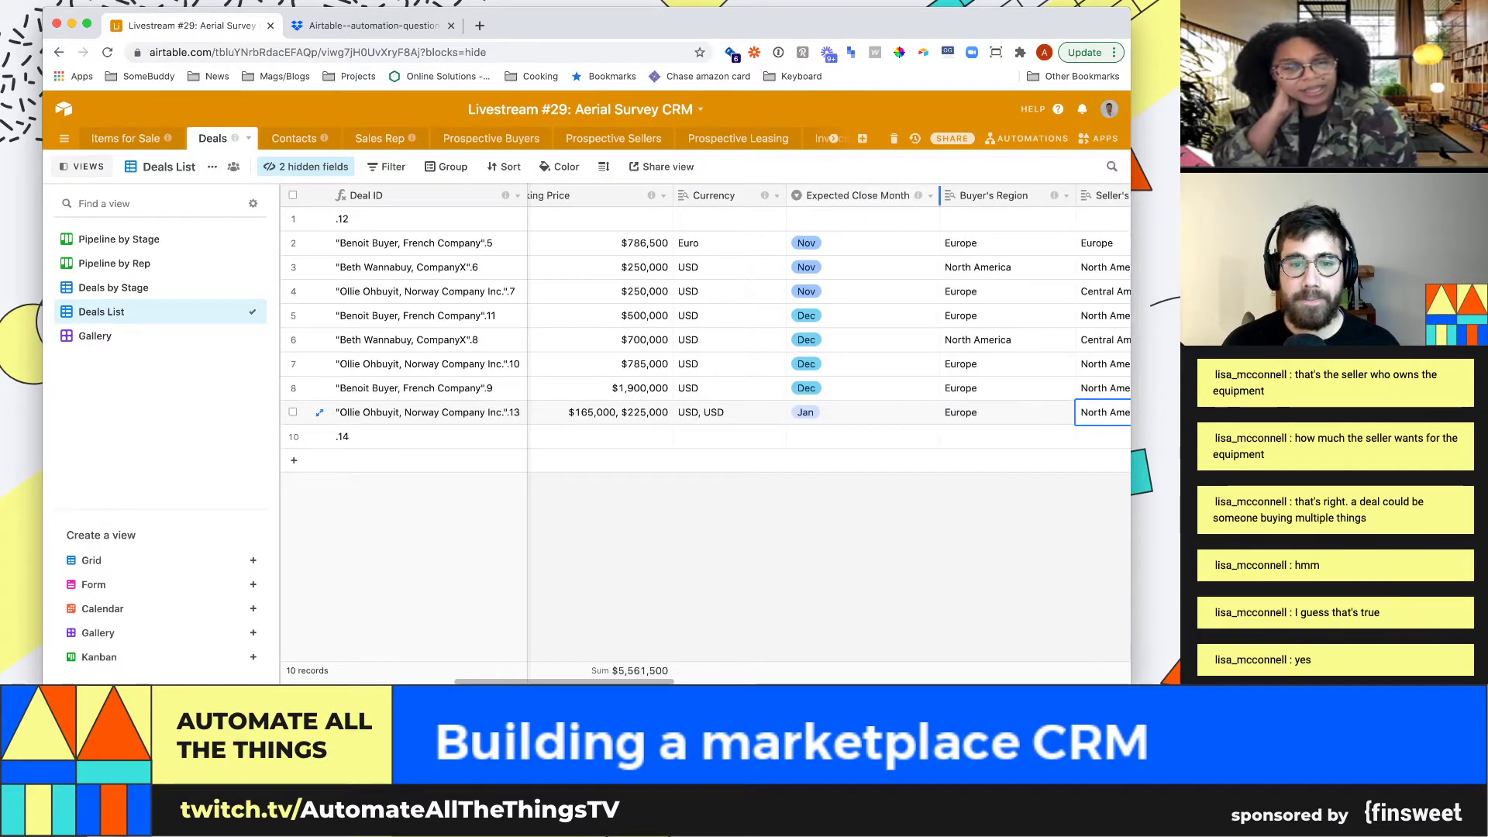
{"action": "left_click", "coordinate": [728, 412]}
{"action": "key", "text": "Left"}
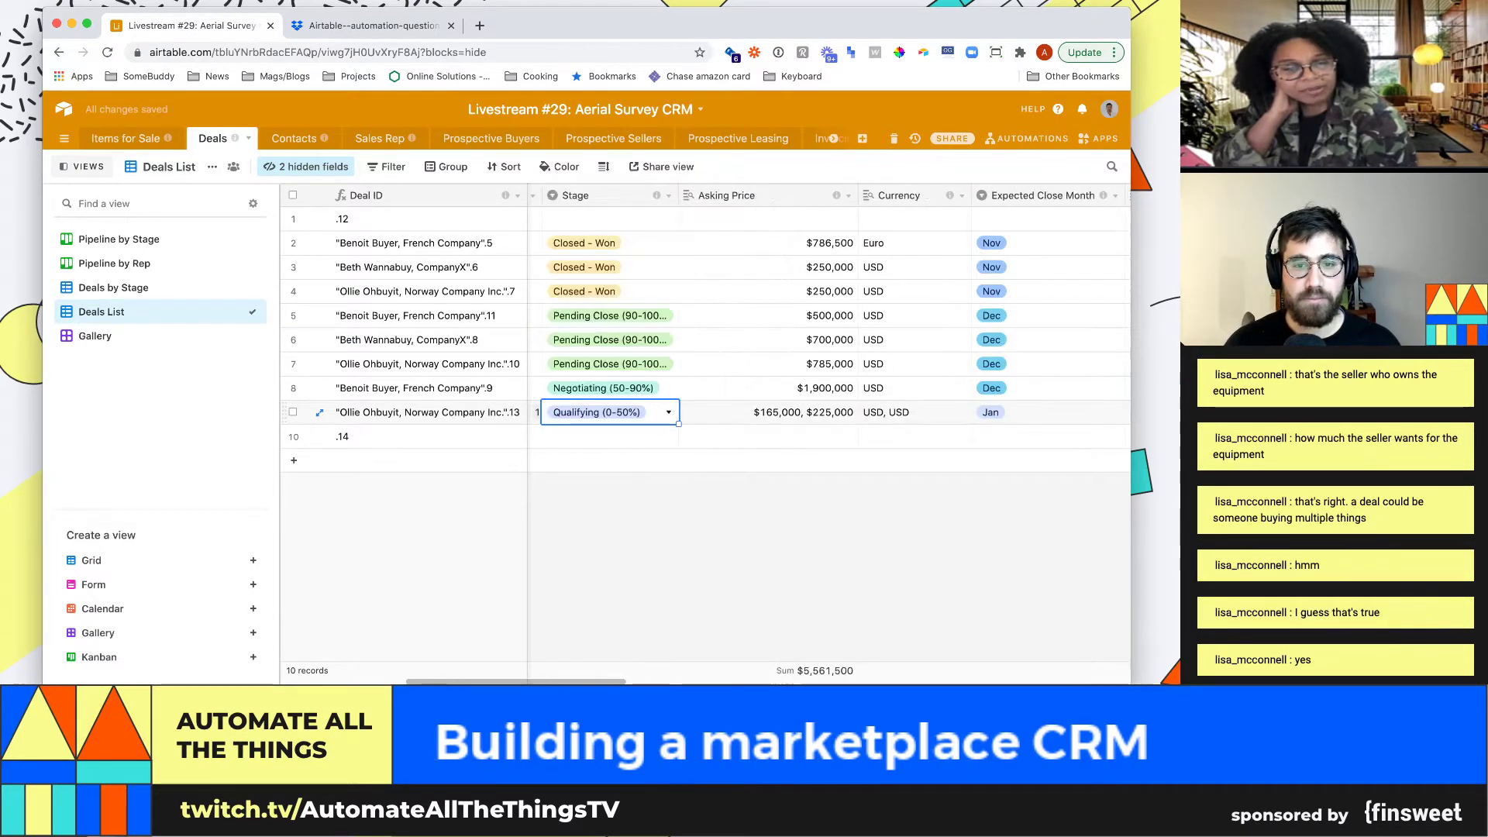
{"action": "left_click", "coordinate": [915, 412]}
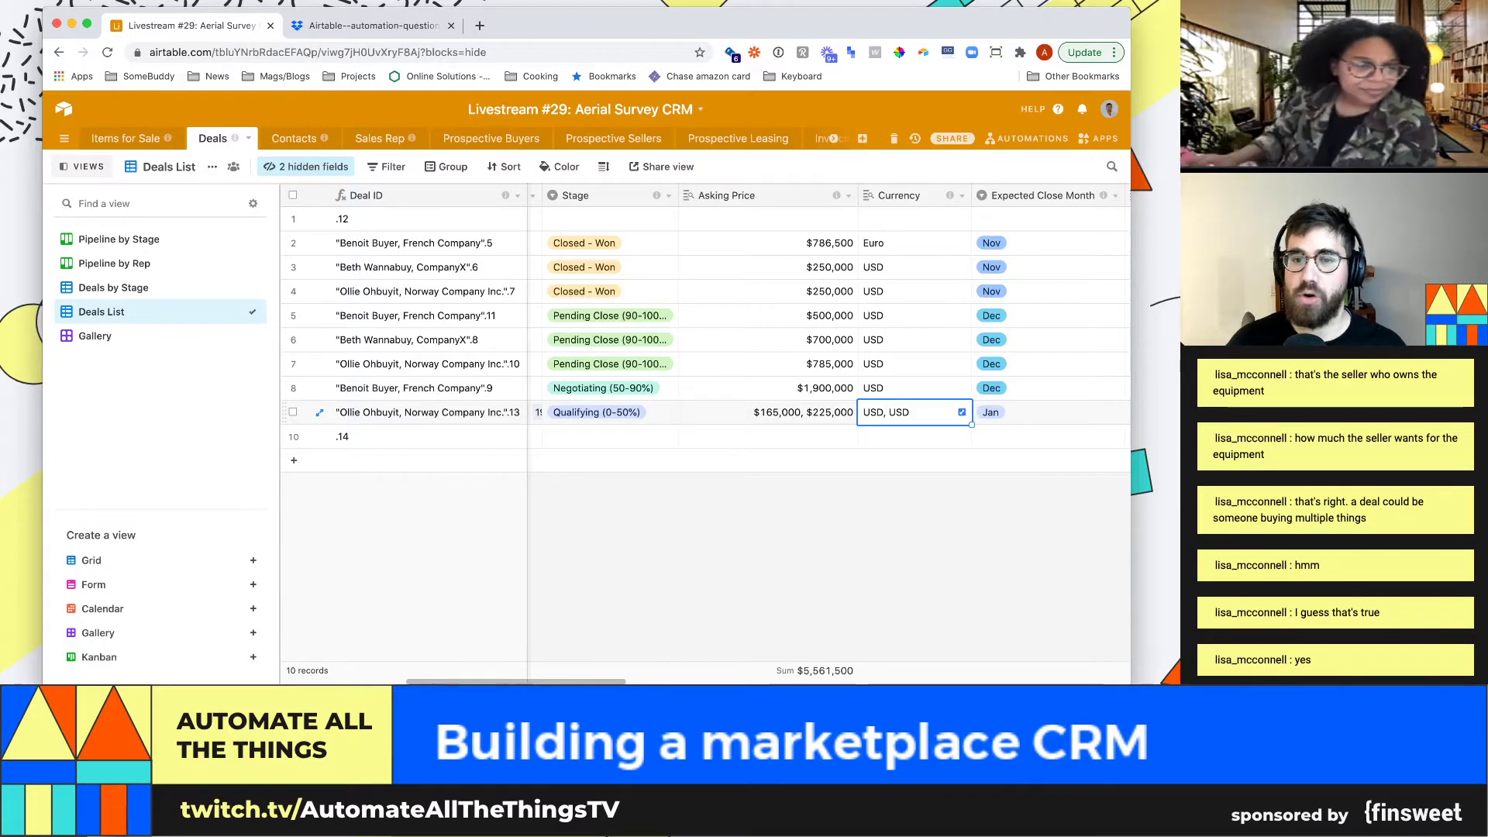
{"action": "left_click", "coordinate": [126, 138]}
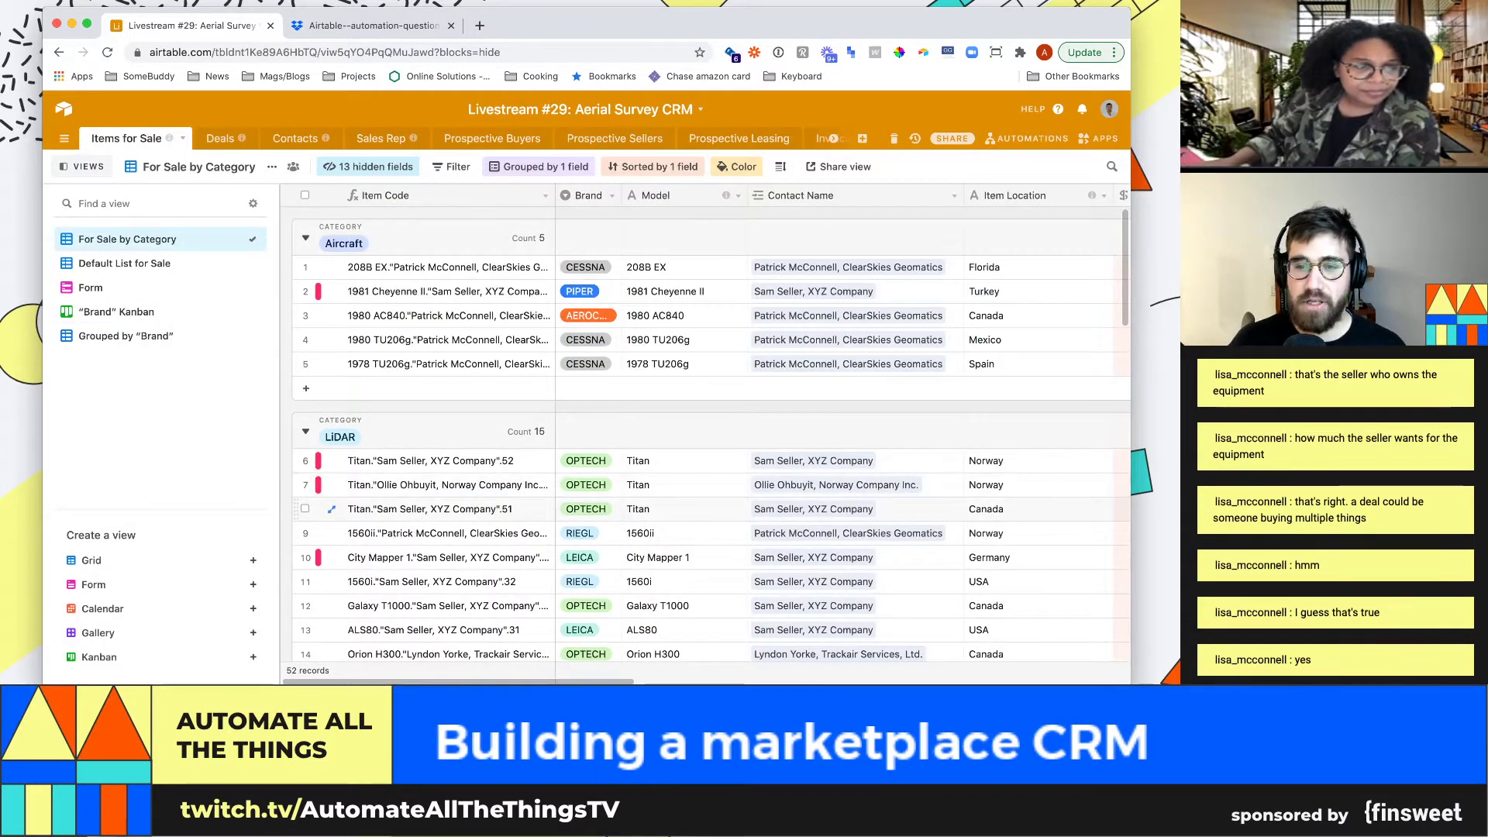
Check the 1980 TU206g aircraft's Mexico location and preferred currency, then go back to Deals List
{"action": "left_click", "coordinate": [1039, 340]}
{"action": "key", "text": "Right"}
{"action": "key", "text": "Right"}
{"action": "key", "text": "Right"}
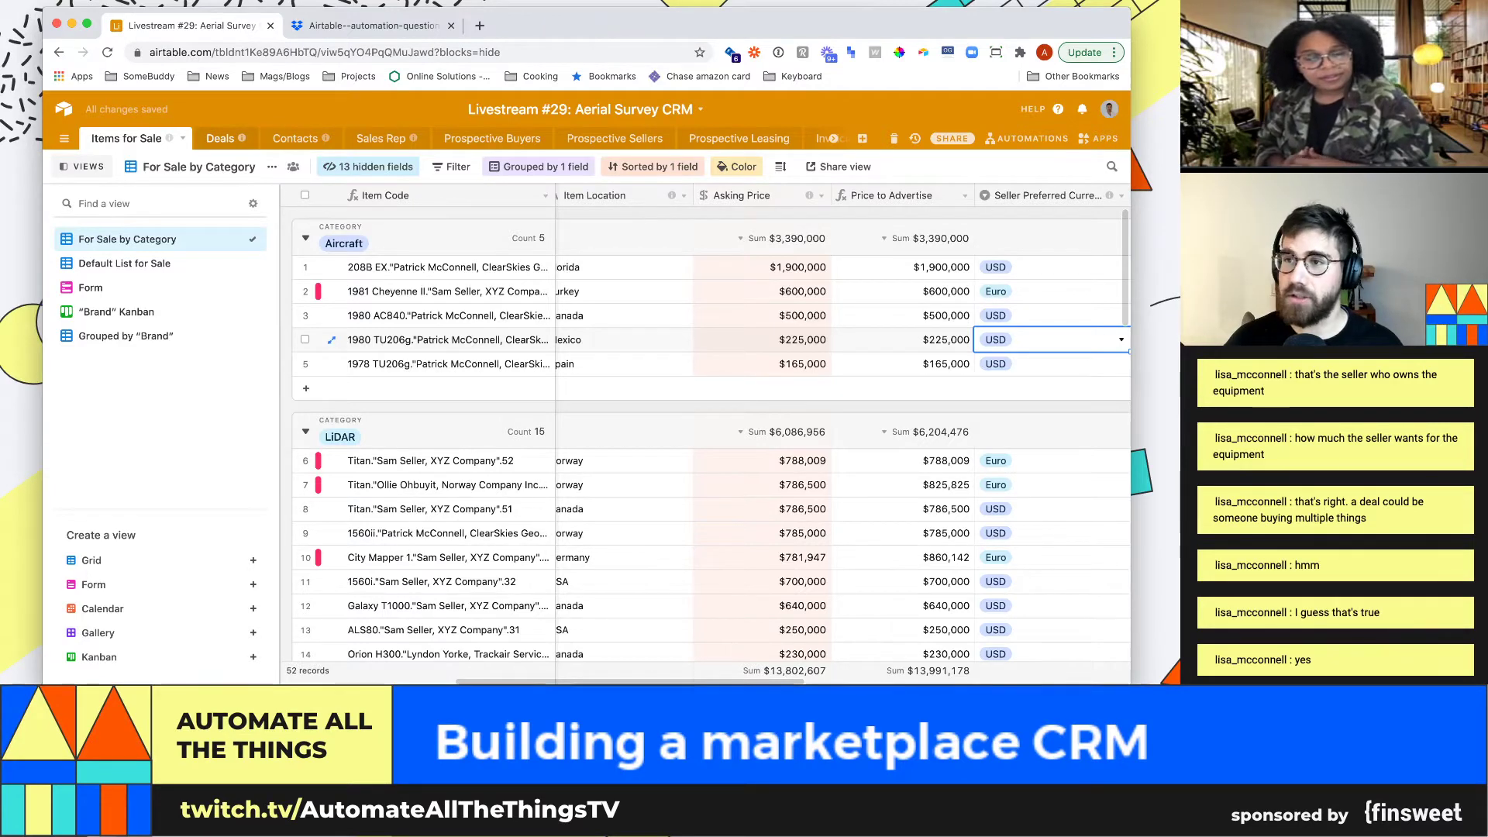
{"action": "left_click", "coordinate": [220, 139]}
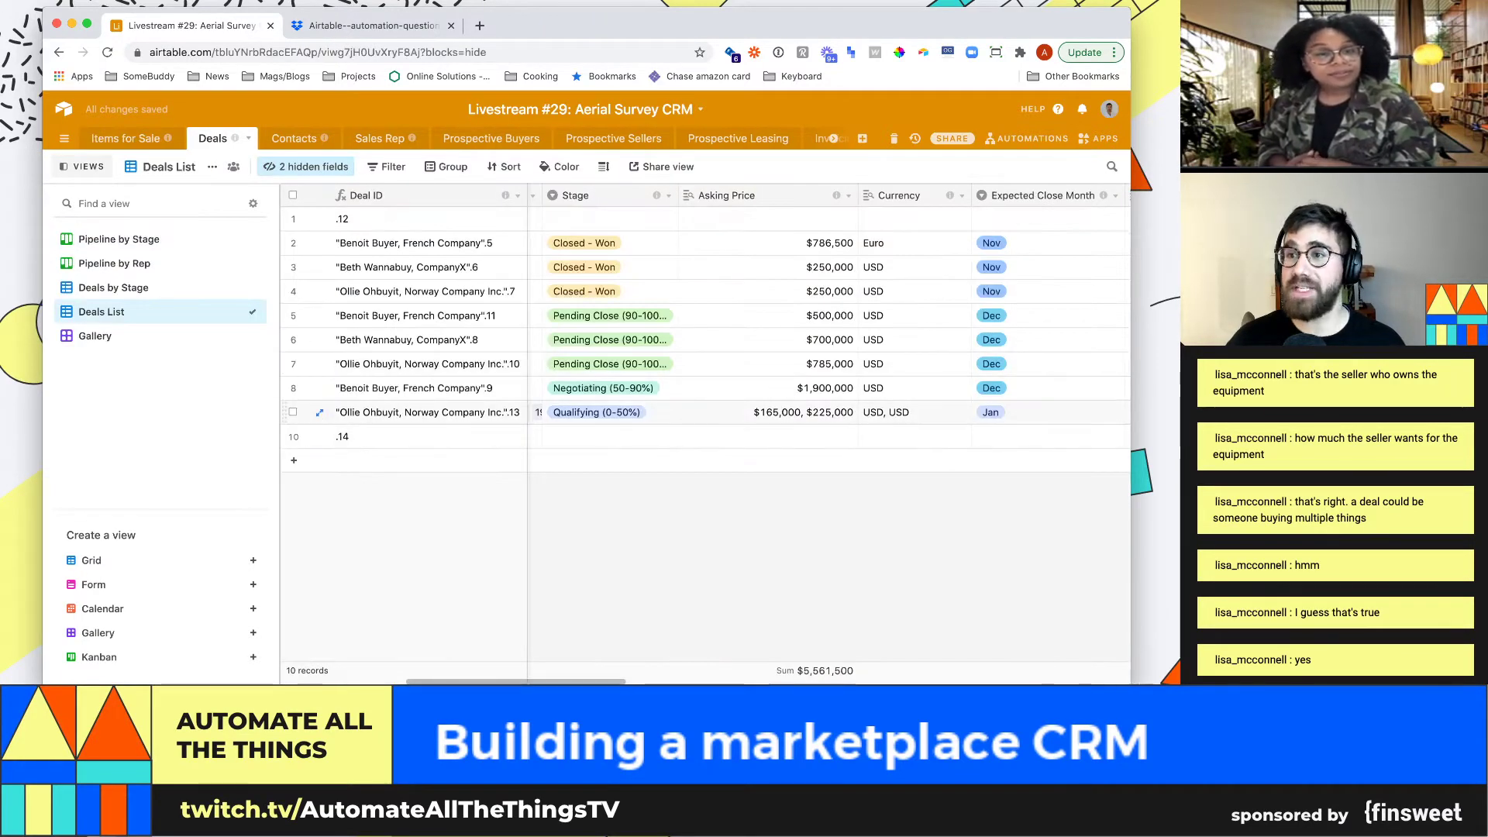
Review row 9's asking prices, currencies and buyer and seller regions in the Deals List
{"action": "left_click", "coordinate": [914, 412]}
{"action": "left_click", "coordinate": [775, 412]}
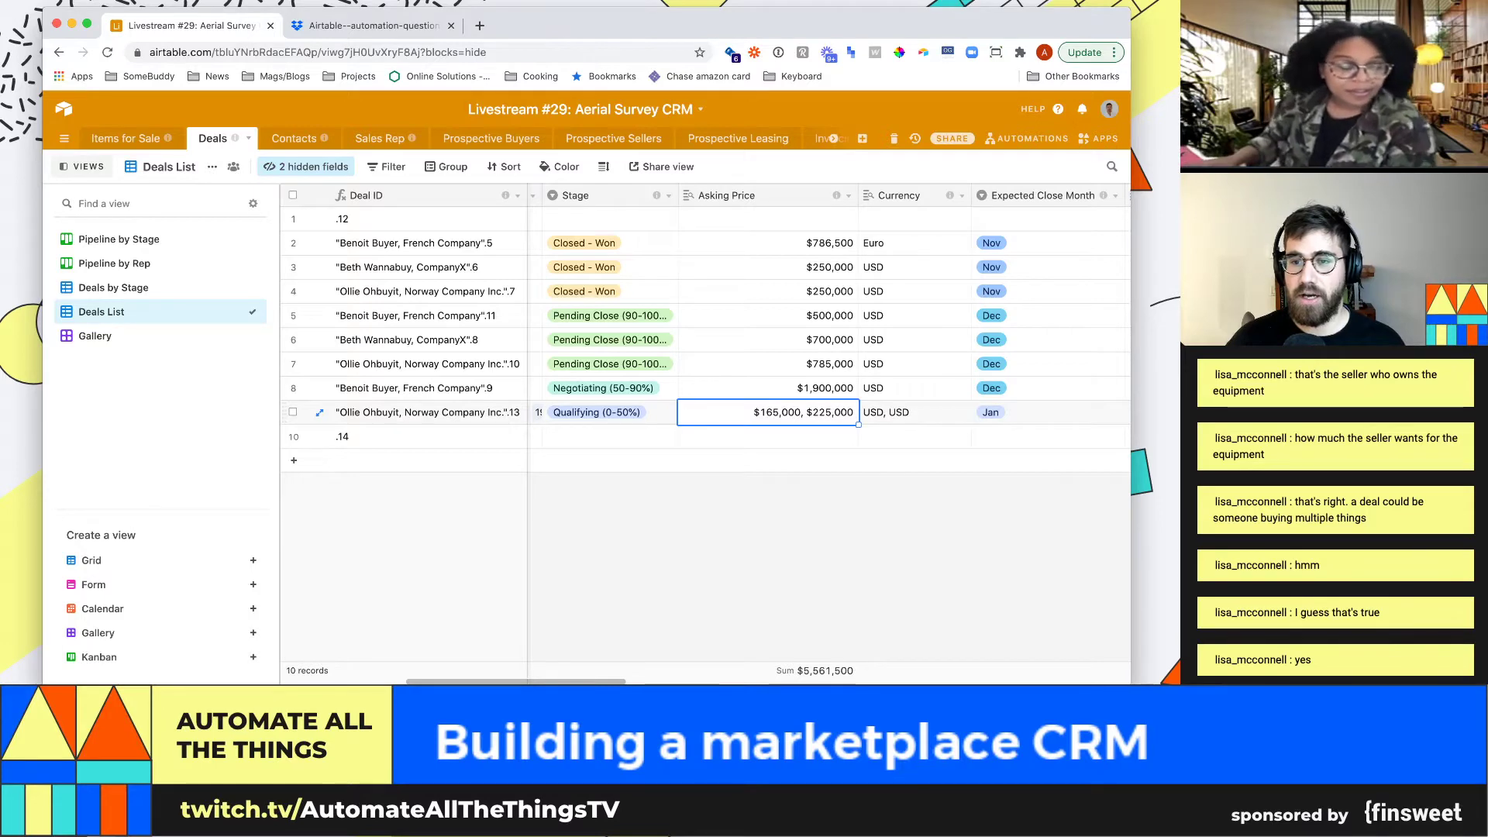
{"action": "key", "text": "Right"}
{"action": "key", "text": "Right"}
{"action": "key", "text": "Right"}
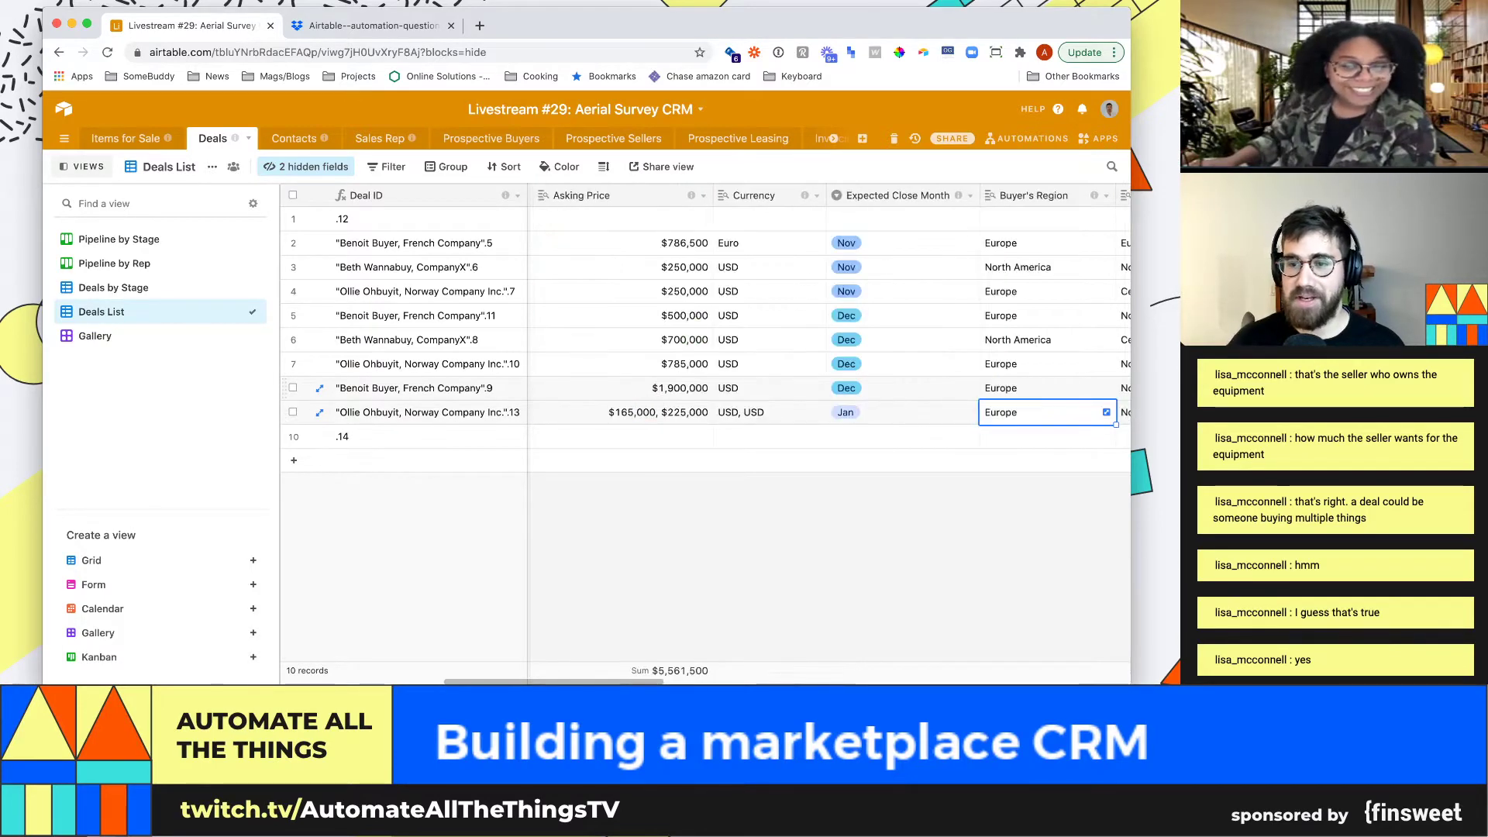
{"action": "key", "text": "Right"}
{"action": "key", "text": "Right"}
{"action": "key", "text": "Left"}
{"action": "key", "text": "Left"}
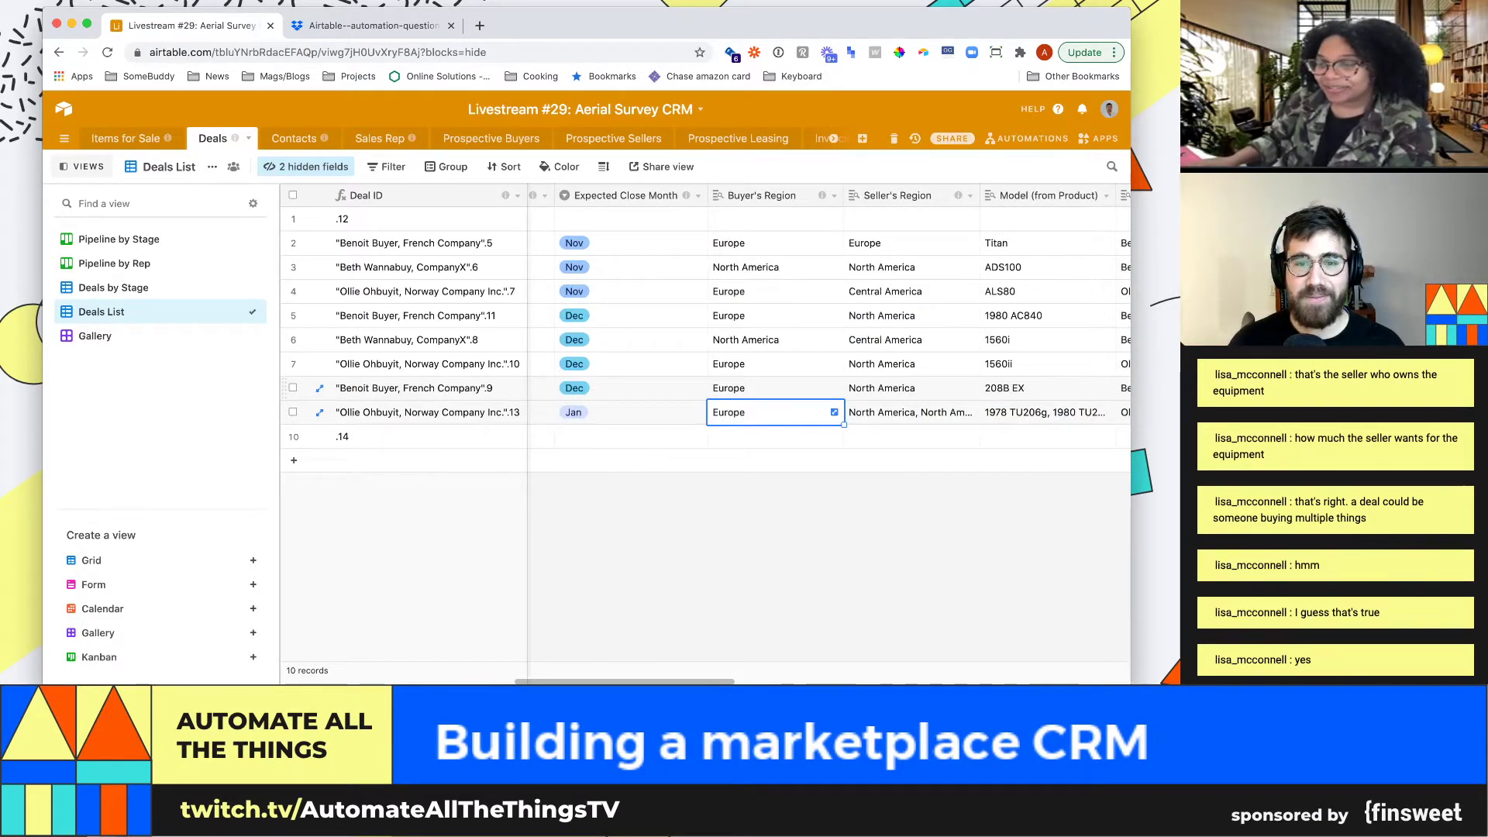
{"action": "key", "text": "Right"}
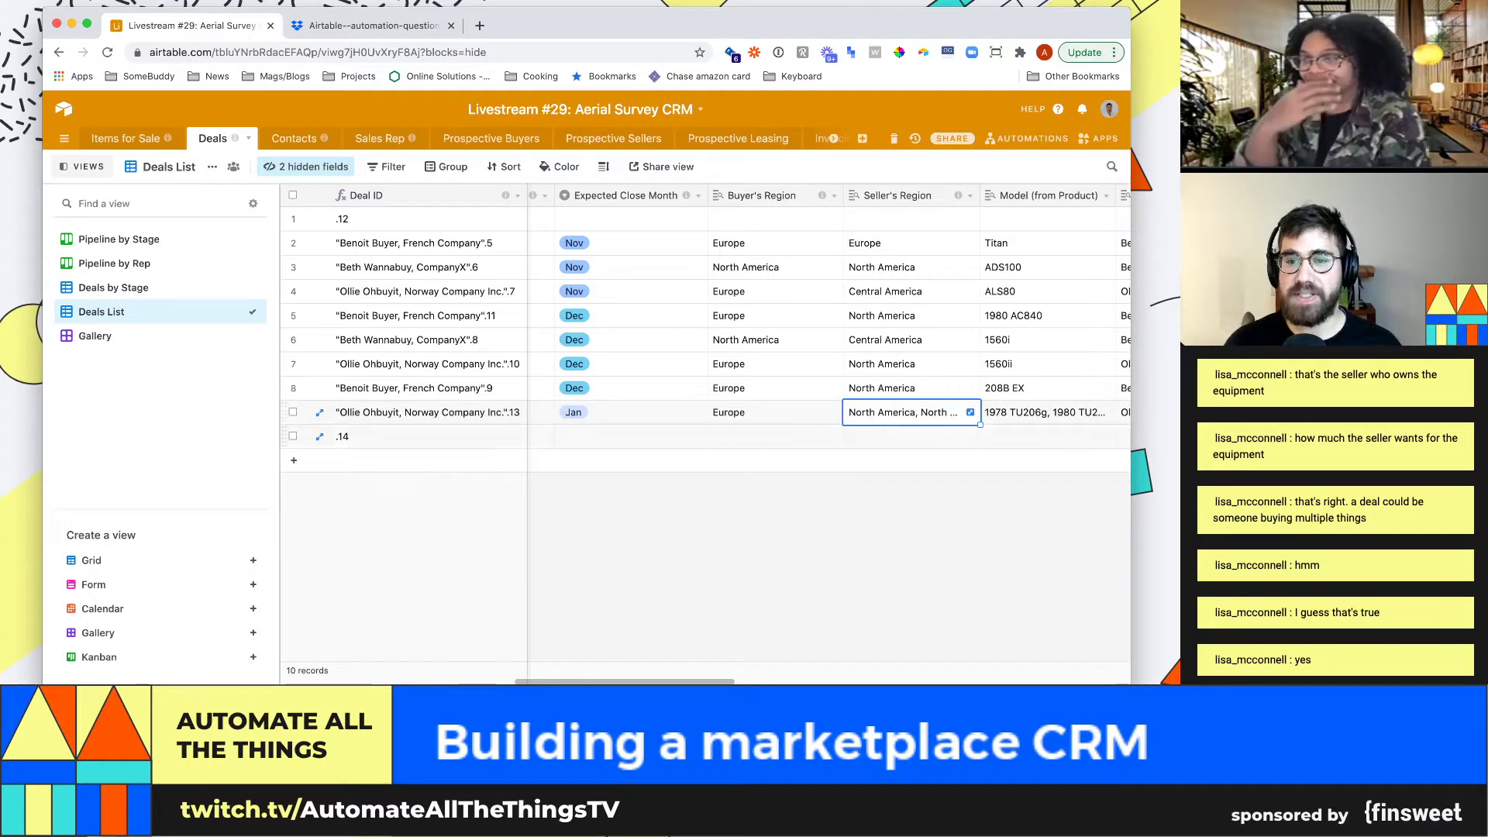
{"action": "key", "text": "Left"}
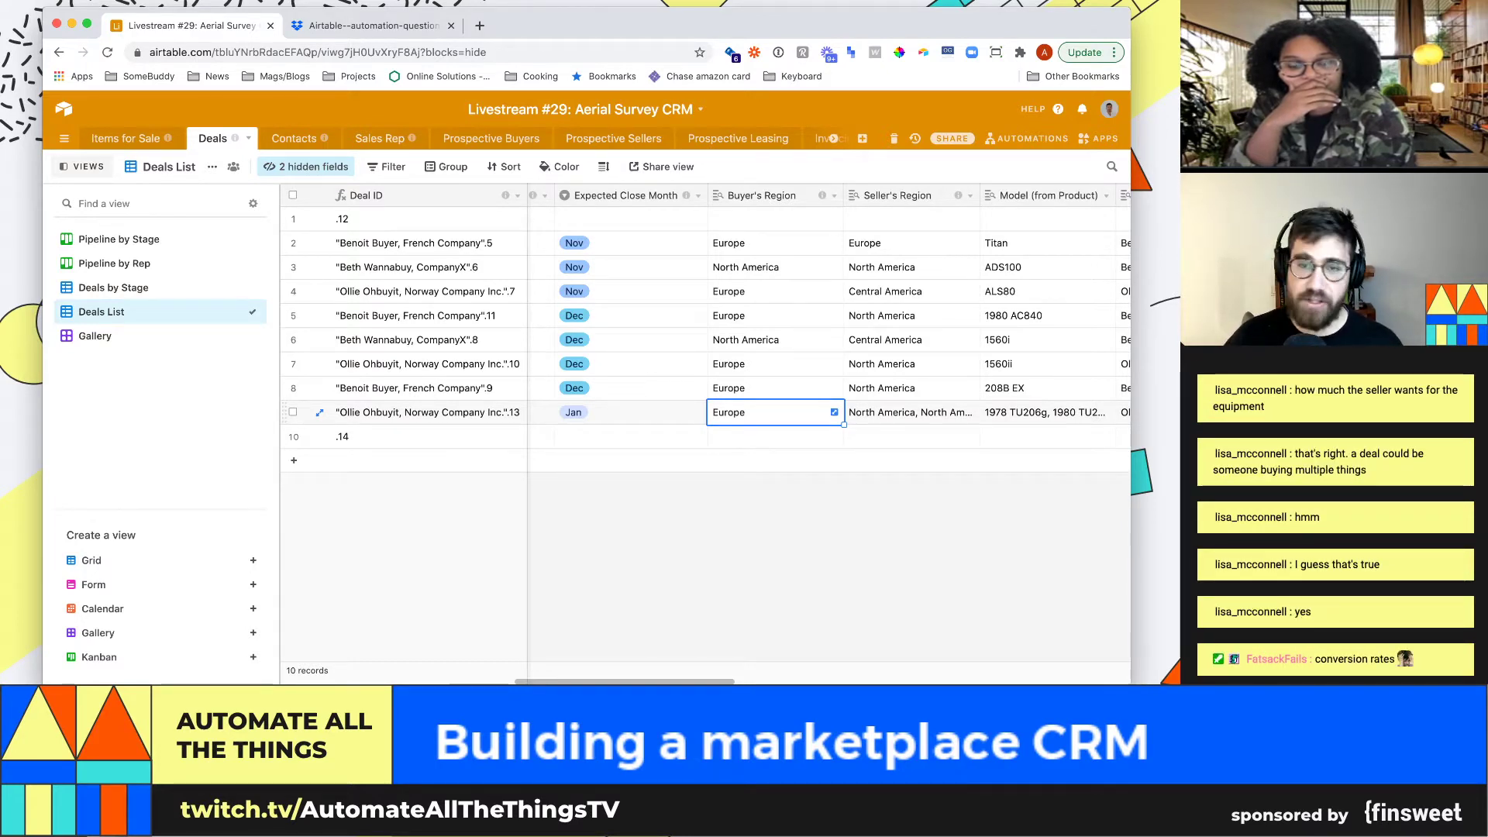
Check deal 13's contact, Sold Price 175000 and Fee to Seller values 156750 and 213750
{"action": "left_click", "coordinate": [910, 413]}
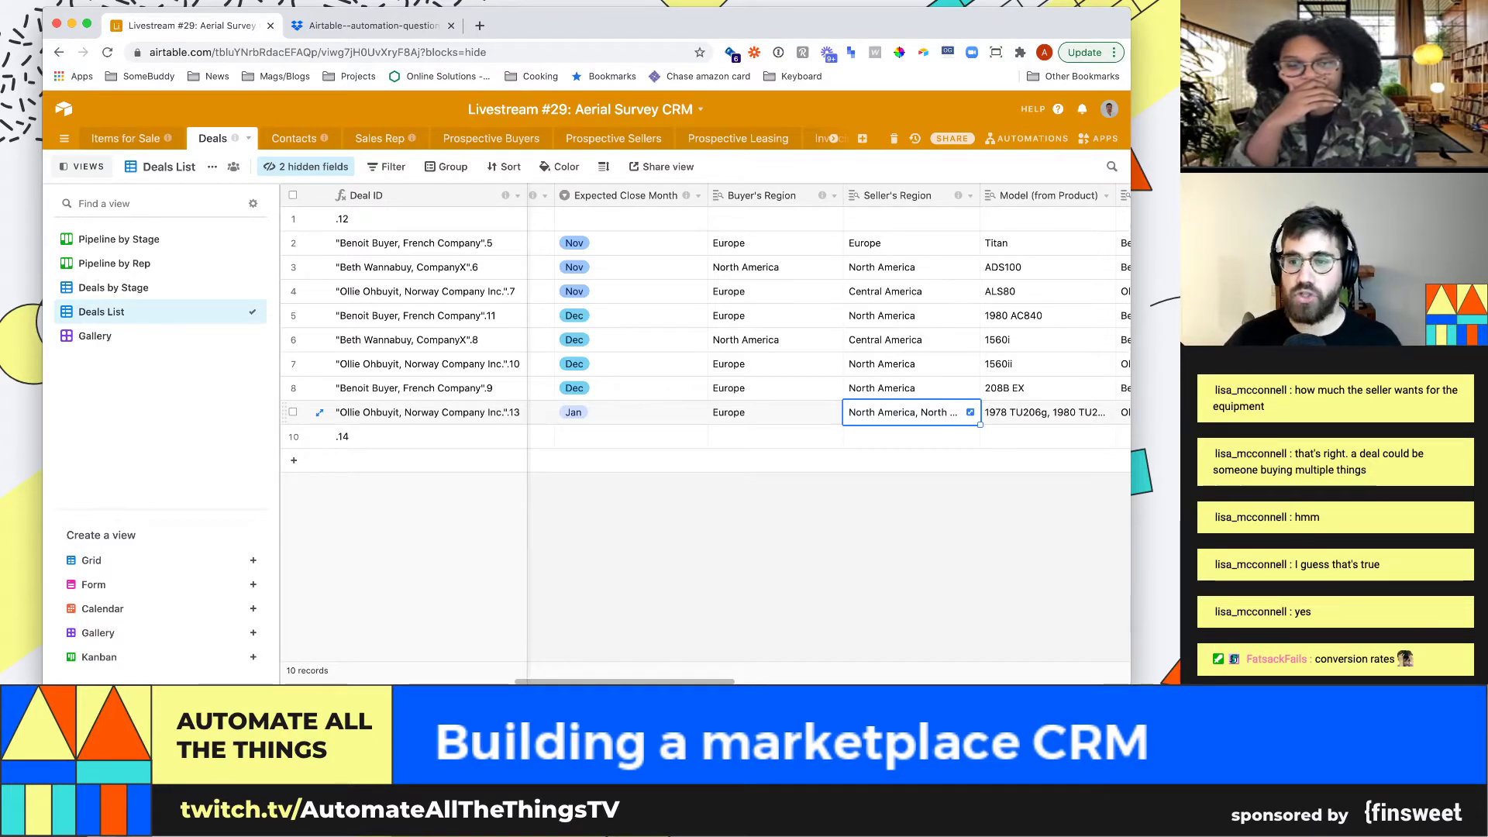
{"action": "key", "text": "Right"}
{"action": "key", "text": "Right"}
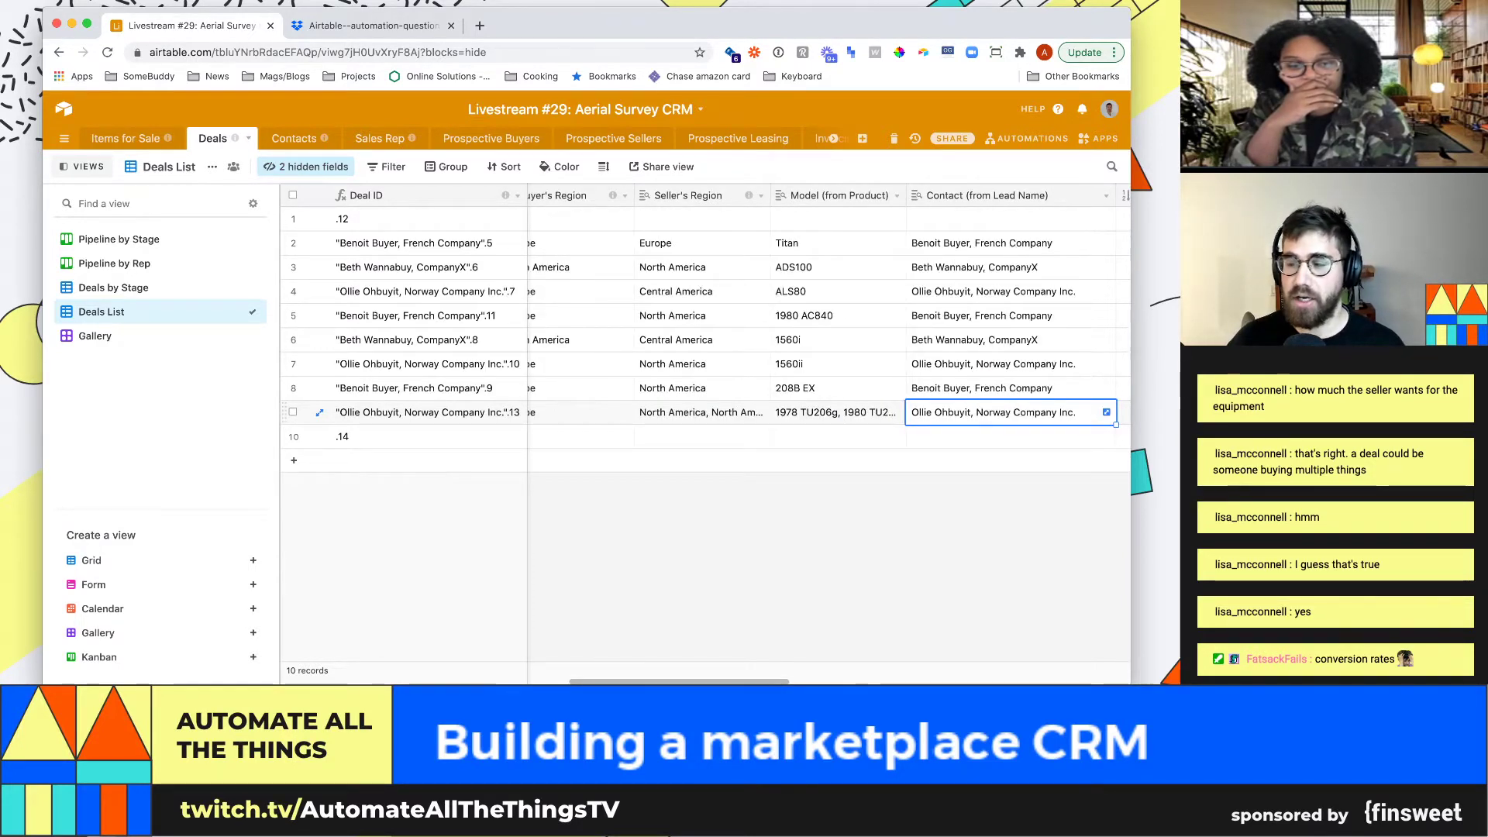
{"action": "key", "text": "Left"}
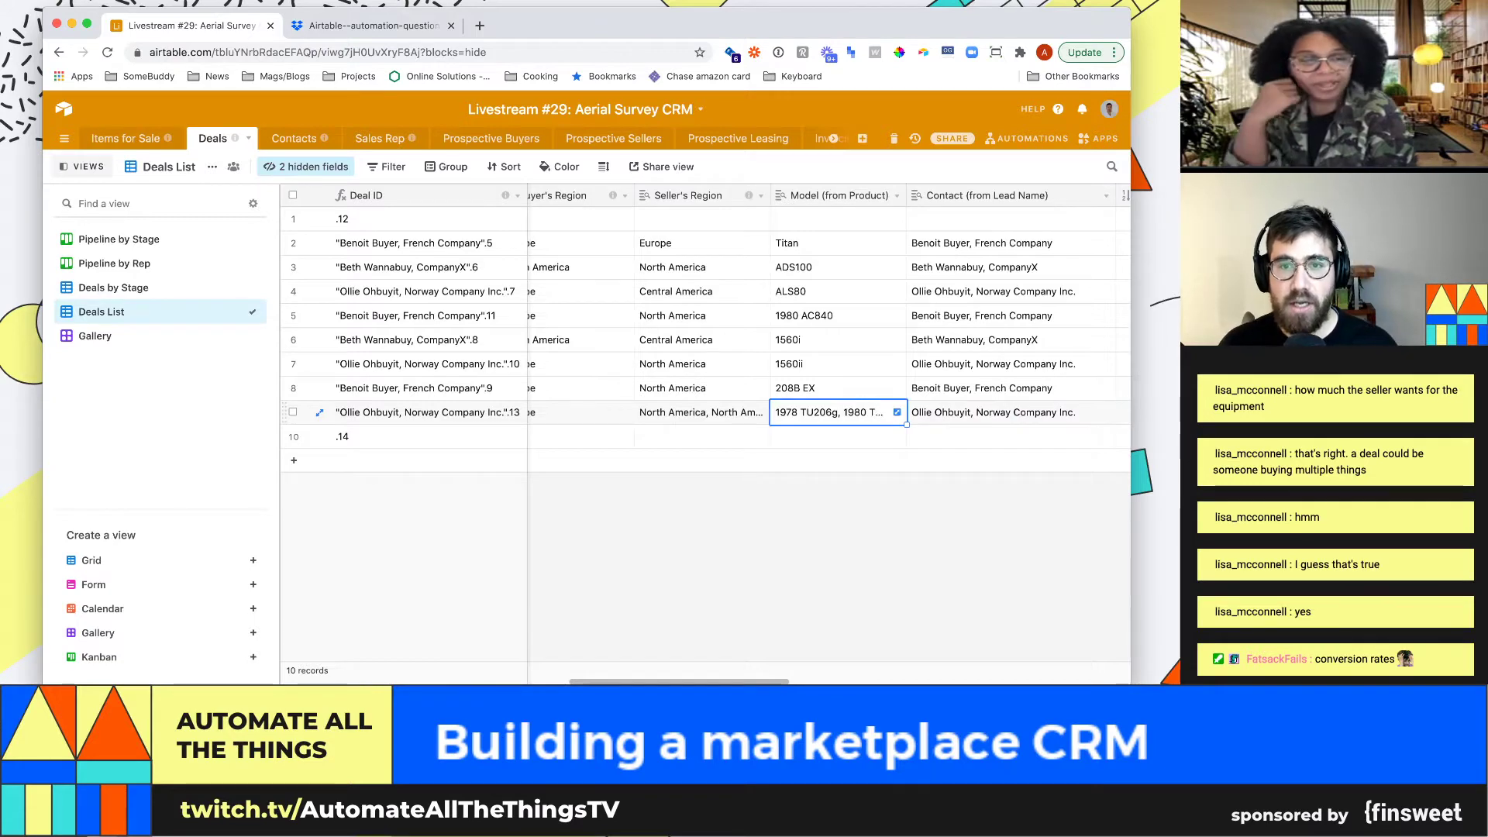
{"action": "key", "text": "Right"}
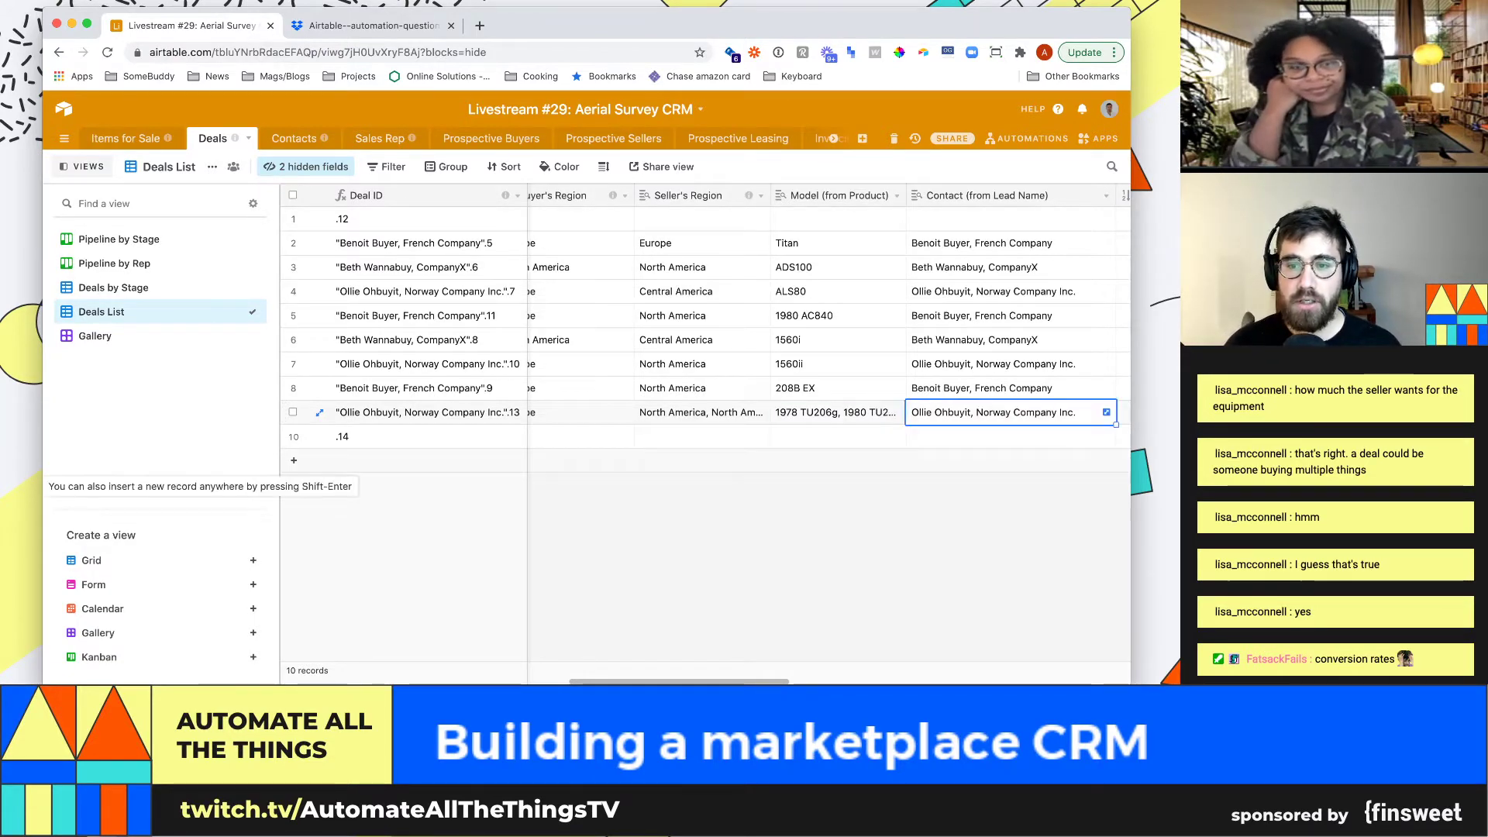
{"action": "key", "text": "Right"}
{"action": "key", "text": "Right"}
{"action": "key", "text": "Right"}
{"action": "key", "text": "Right"}
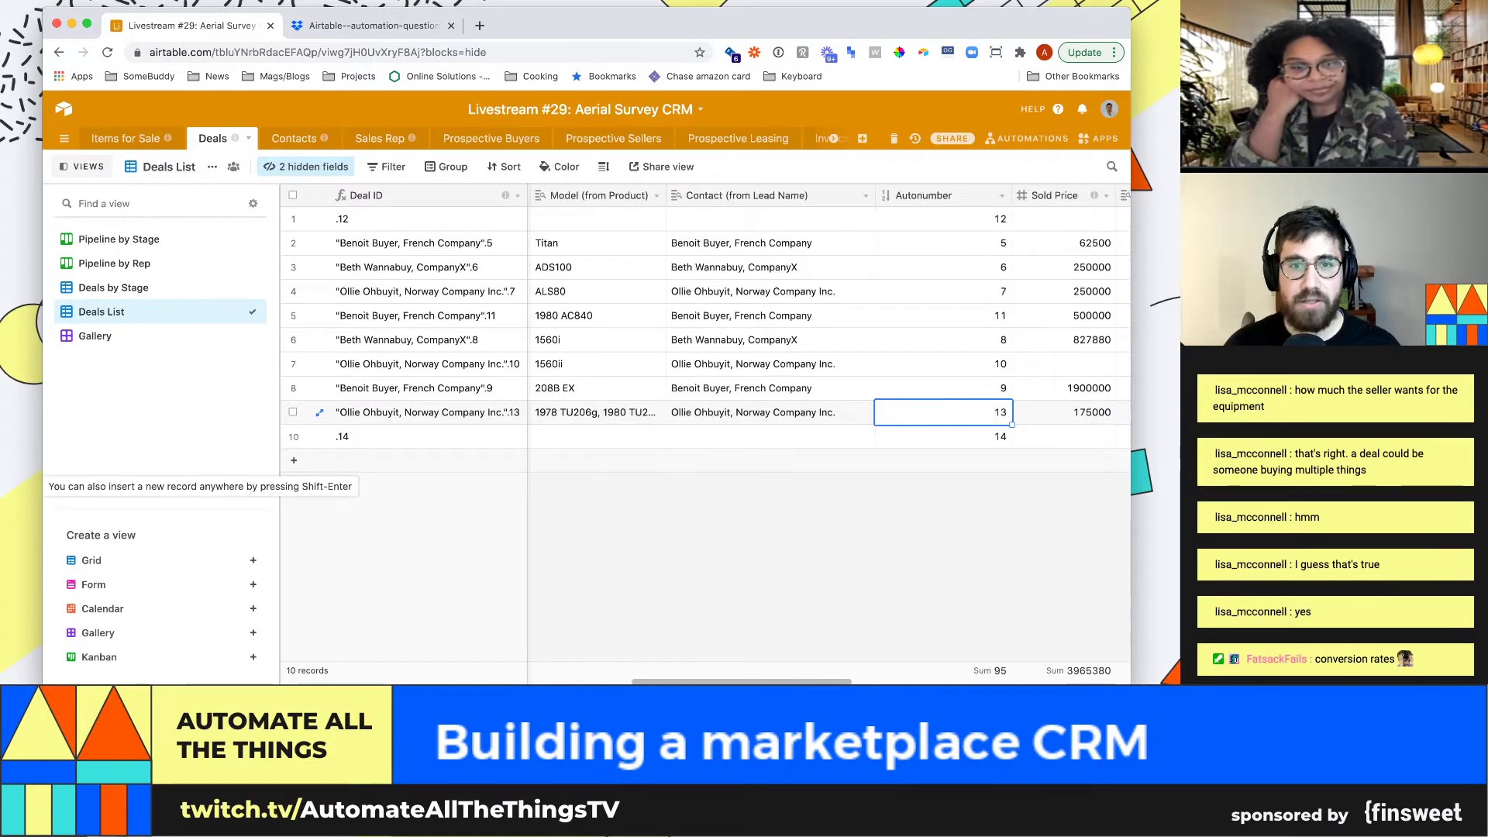
{"action": "key", "text": "Left"}
{"action": "key", "text": "Right"}
{"action": "key", "text": "Right"}
{"action": "key", "text": "Left"}
{"action": "key", "text": "Left"}
{"action": "key", "text": "Left"}
{"action": "key", "text": "Left"}
{"action": "key", "text": "Left"}
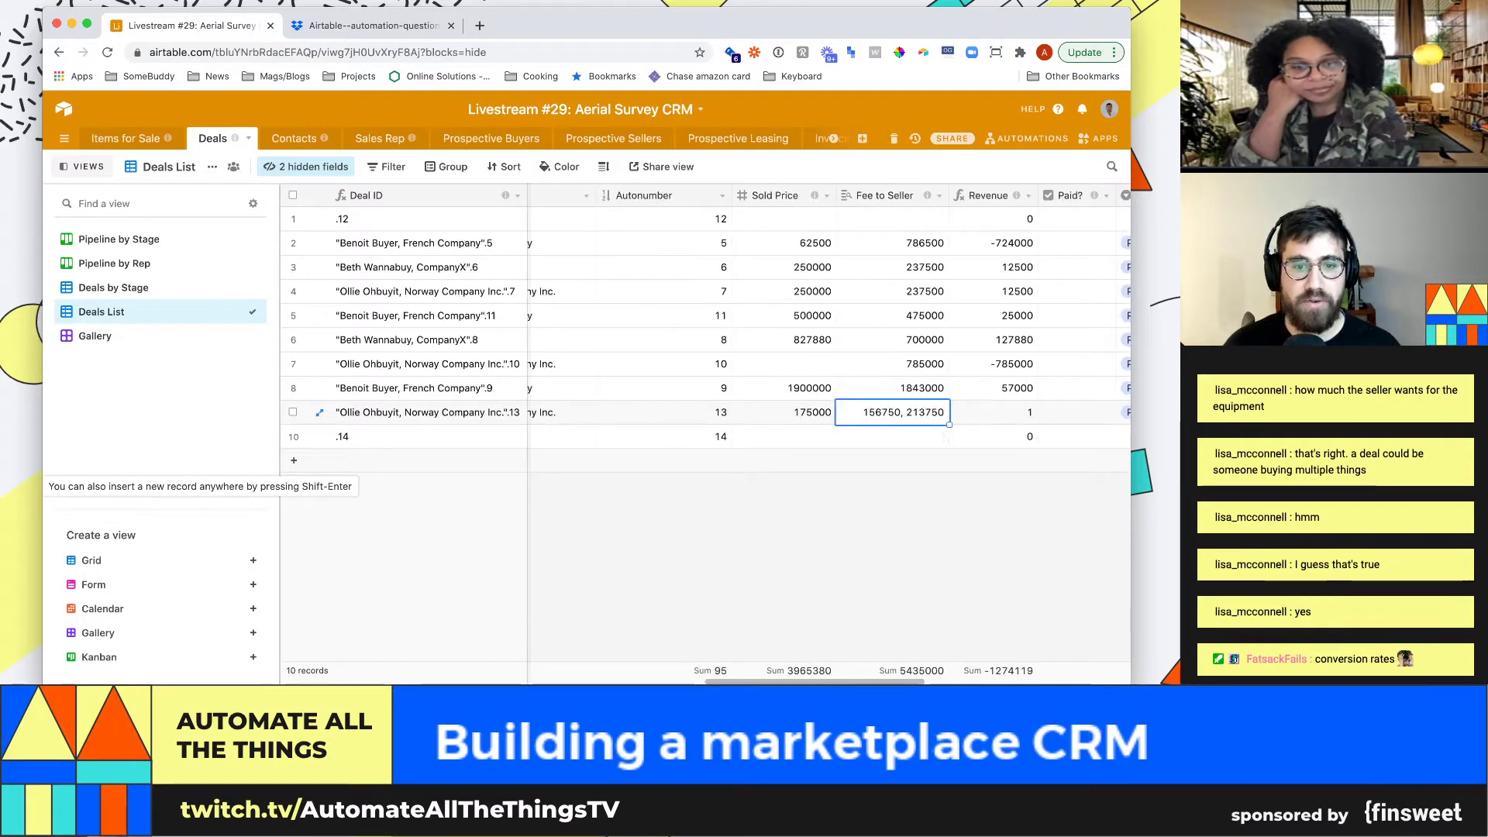
{"action": "key", "text": "Right"}
{"action": "key", "text": "Right"}
{"action": "key", "text": "Right"}
{"action": "key", "text": "Right"}
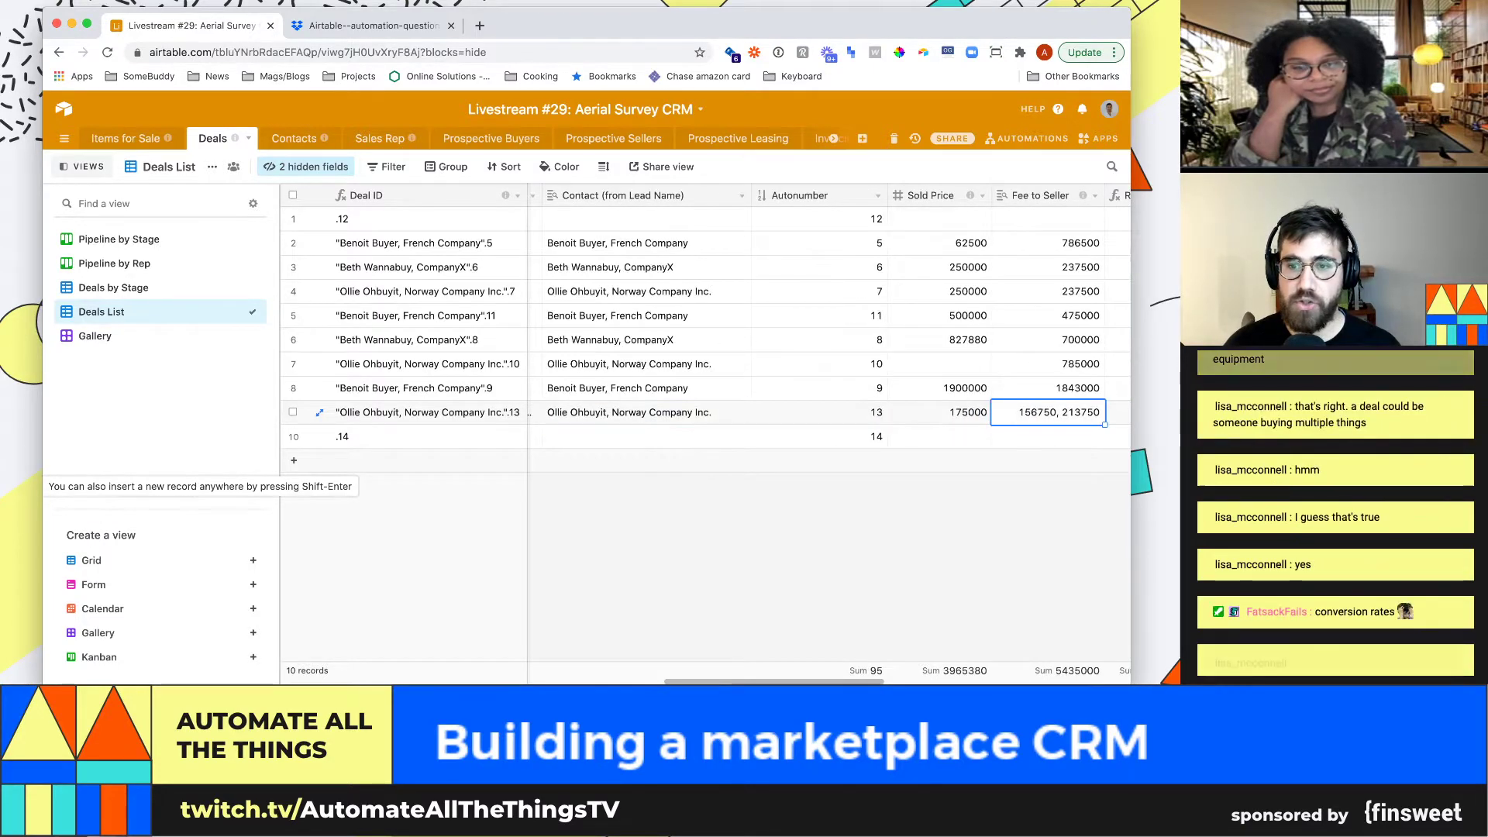
{"action": "key", "text": "Left"}
{"action": "key", "text": "Left"}
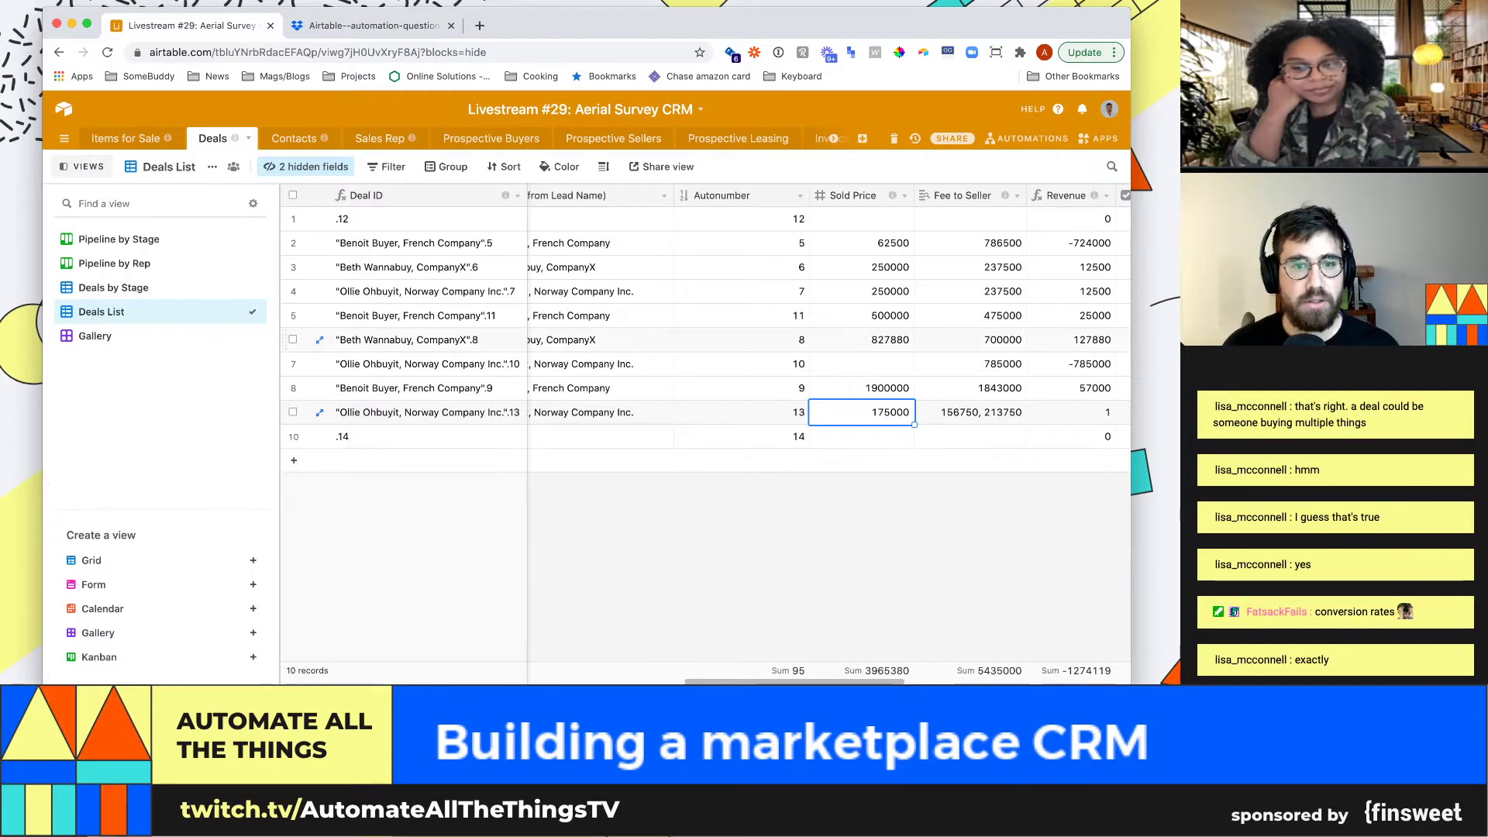
Group the Deals List by the Stage field
{"action": "left_click", "coordinate": [447, 166]}
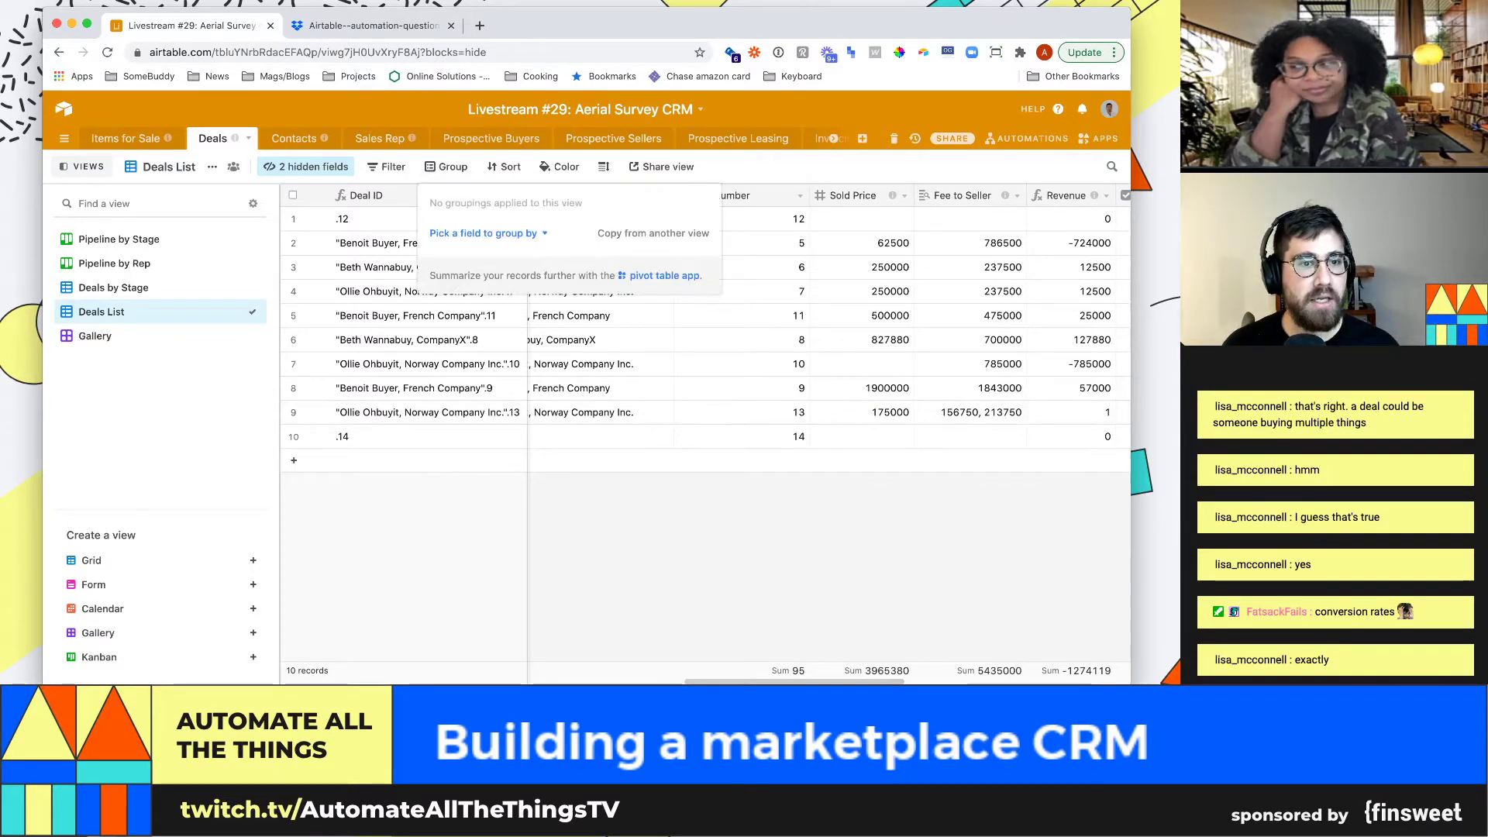
{"action": "left_click", "coordinate": [488, 232]}
{"action": "scroll", "coordinate": [504, 349], "scroll_direction": "down", "scroll_amount": 3}
{"action": "scroll", "coordinate": [504, 349], "scroll_direction": "up", "scroll_amount": 4}
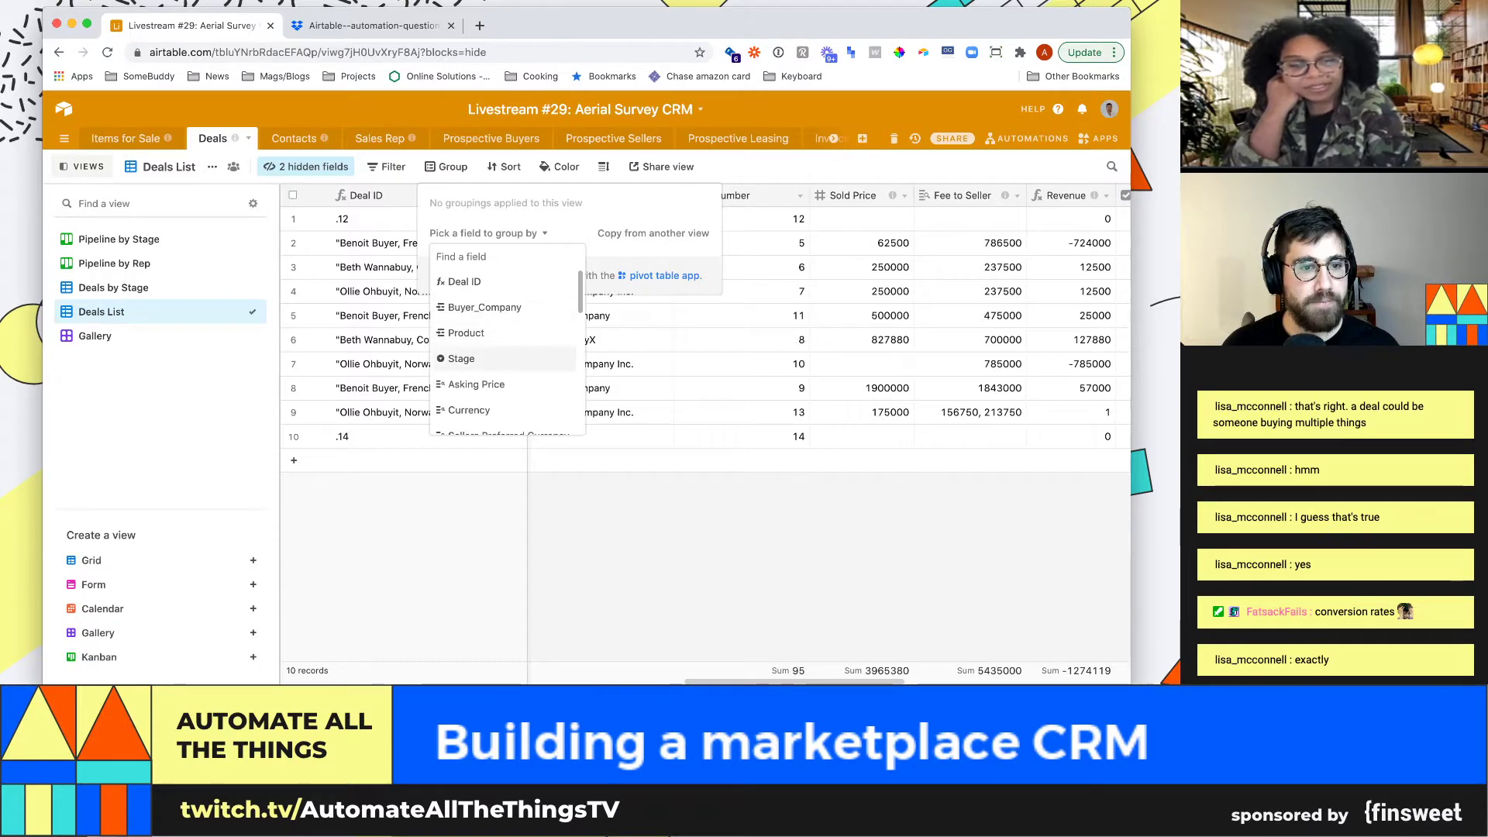
{"action": "left_click", "coordinate": [465, 358]}
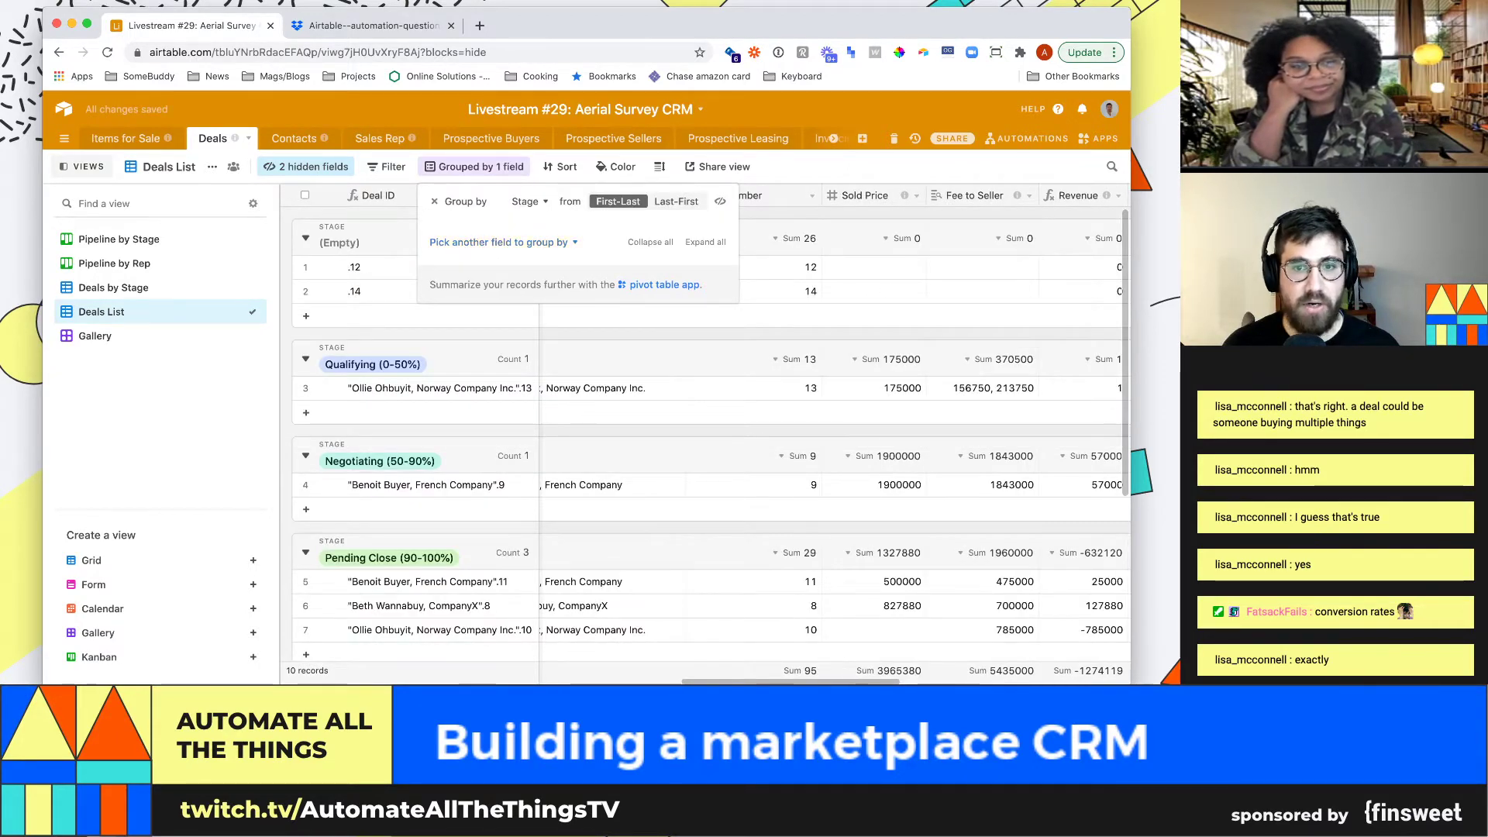
{"action": "key", "text": "Escape"}
Inspect a Pending Close deal's Sold Price, Autonumber 11, Revenue and Paid? cells
{"action": "scroll", "coordinate": [698, 434], "scroll_direction": "down", "scroll_amount": 4}
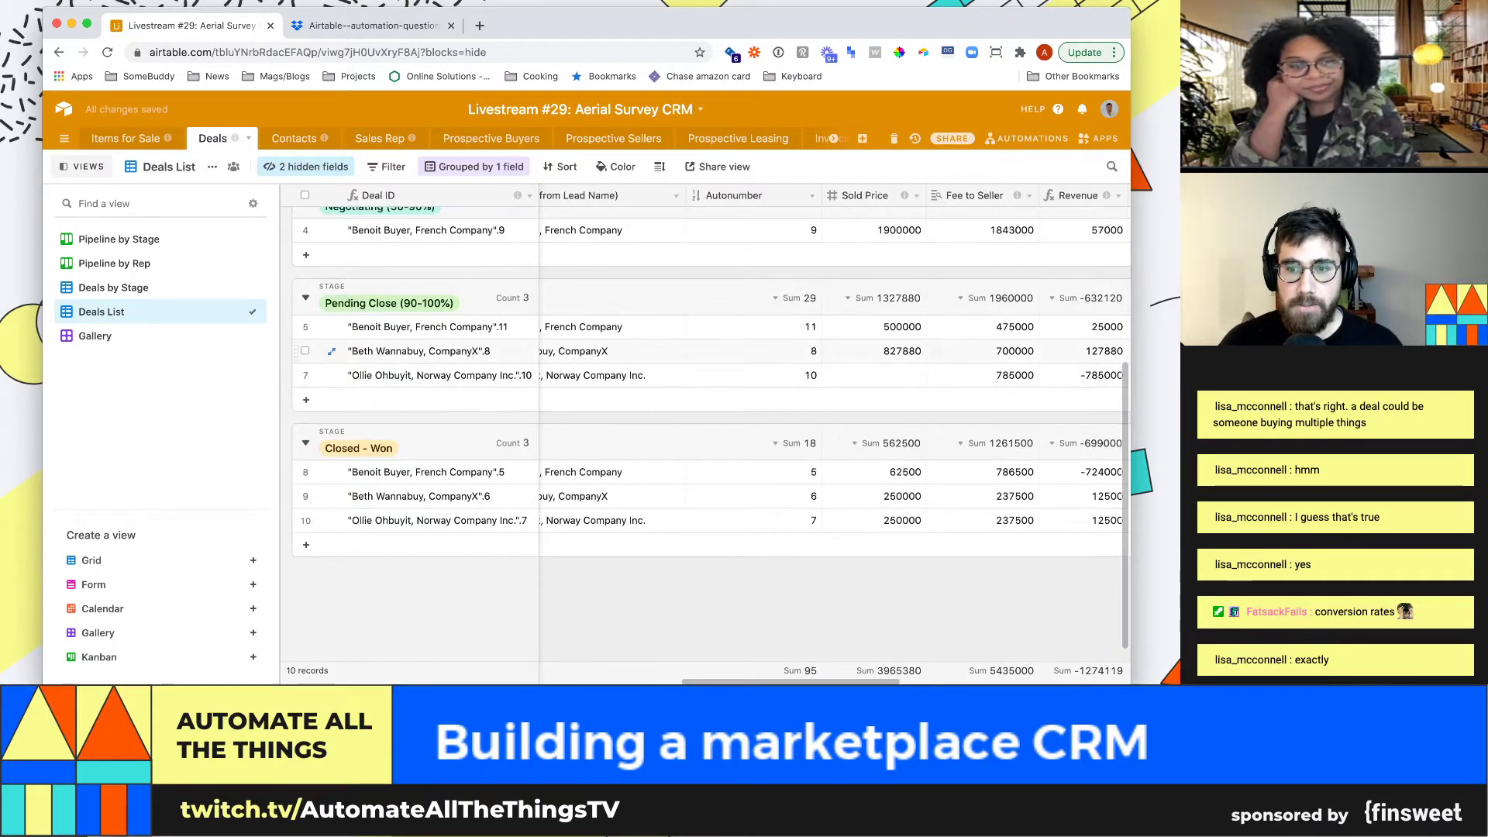
{"action": "mouse_move", "coordinate": [904, 196]}
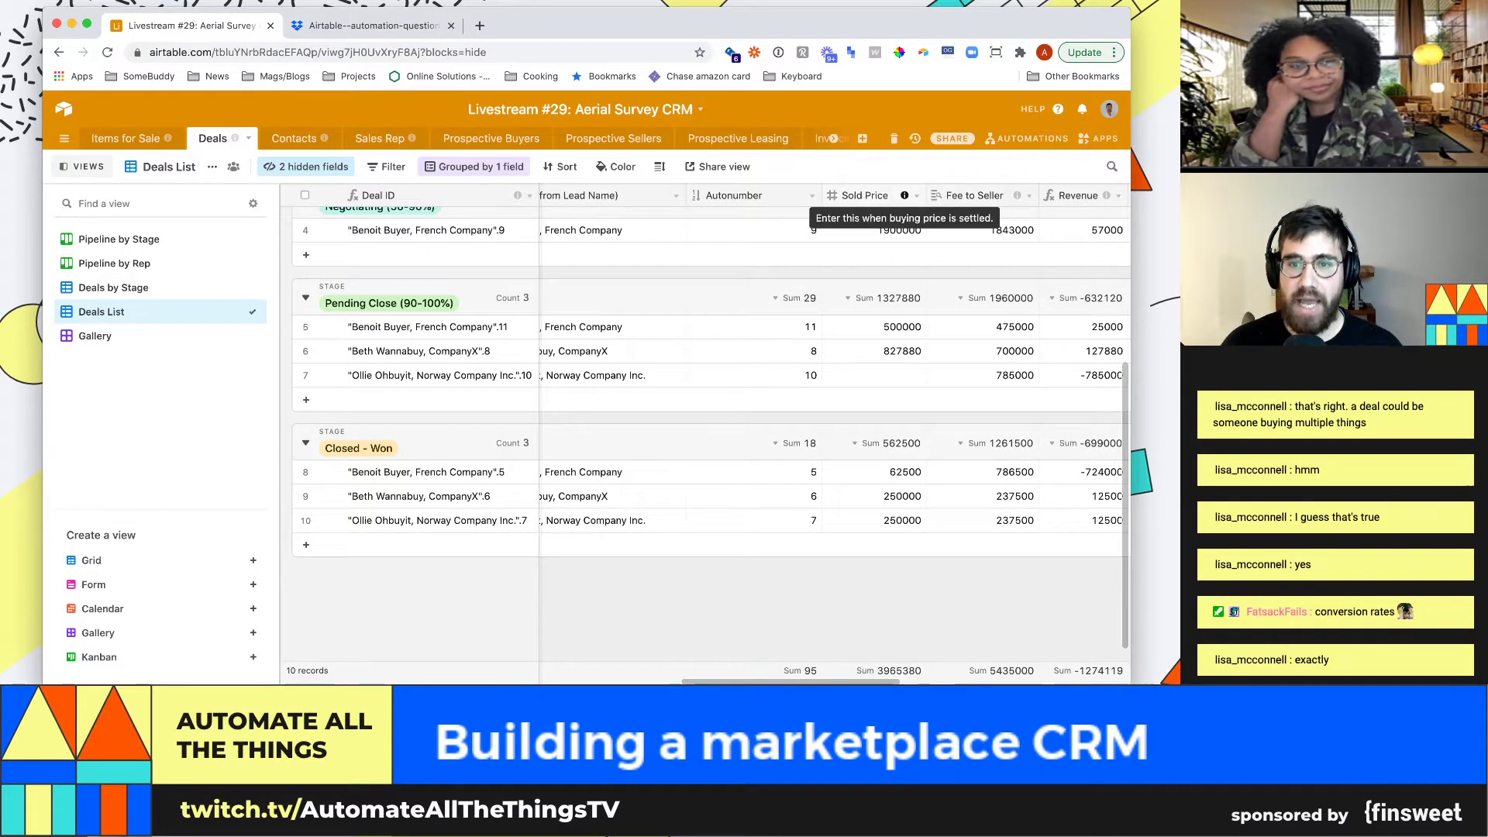
{"action": "left_click", "coordinate": [874, 327]}
{"action": "left_click", "coordinate": [763, 327]}
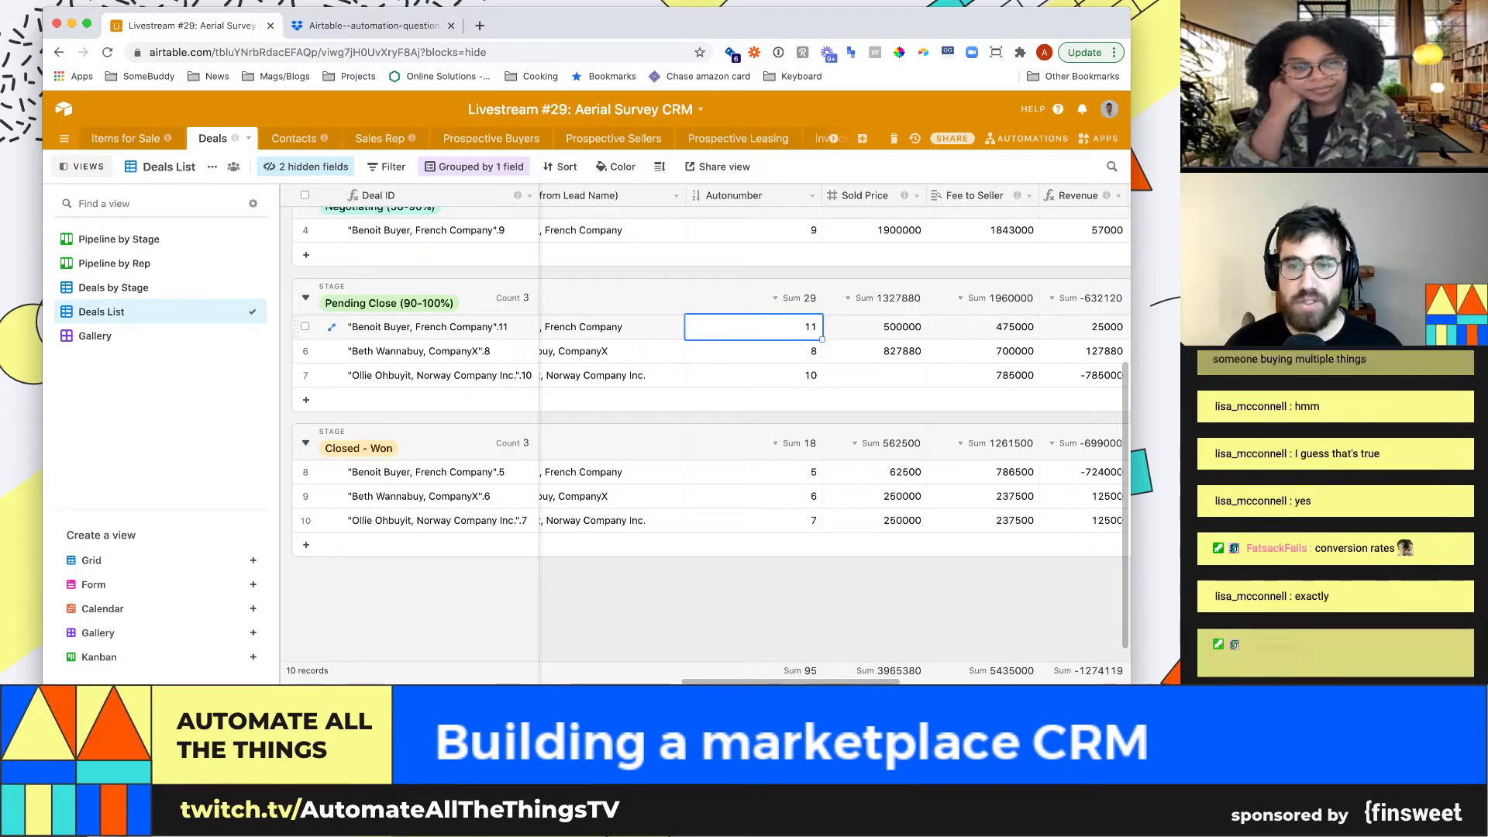
{"action": "key", "text": "Left"}
{"action": "key", "text": "Left"}
{"action": "key", "text": "Left"}
{"action": "key", "text": "Right"}
{"action": "key", "text": "Right"}
{"action": "key", "text": "Right"}
{"action": "key", "text": "Right"}
{"action": "key", "text": "Right"}
{"action": "key", "text": "Right"}
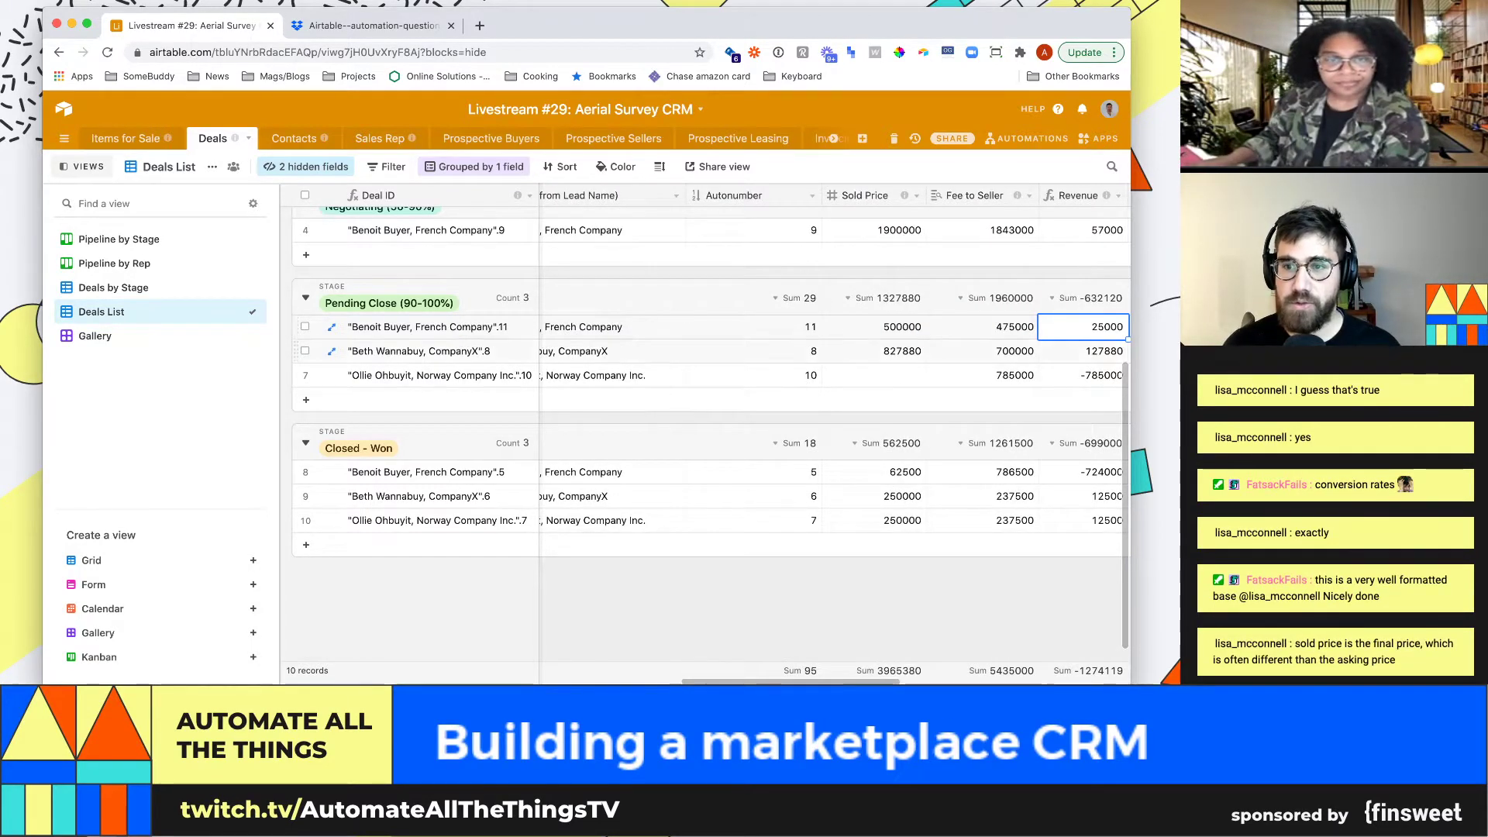
{"action": "key", "text": "Right"}
{"action": "key", "text": "Left"}
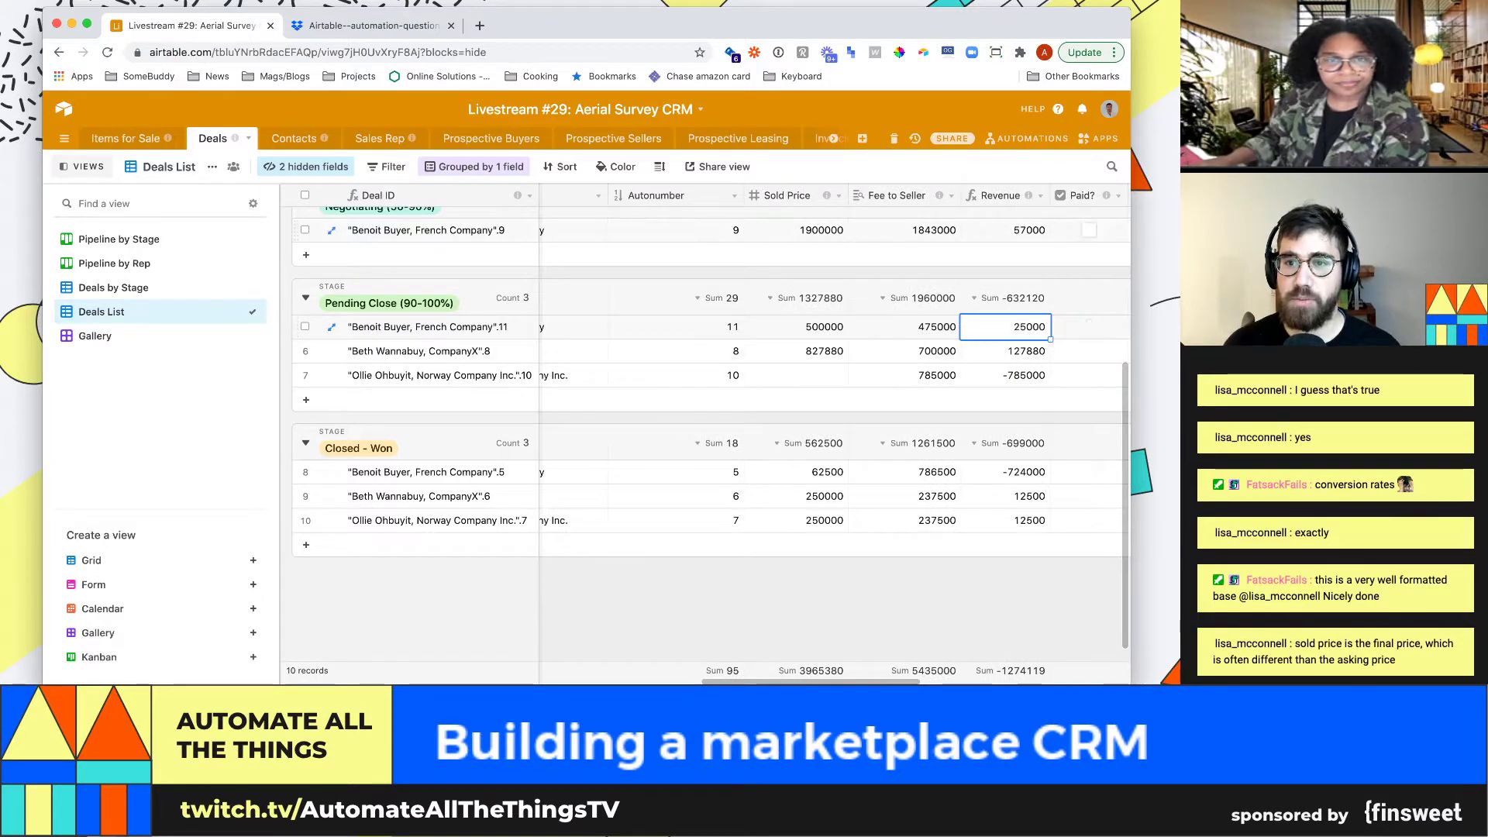
View the Revenue formula settings without changes, then check the deal's Books and Fee to Seller cells
{"action": "left_click", "coordinate": [1040, 195]}
{"action": "left_click", "coordinate": [1031, 214]}
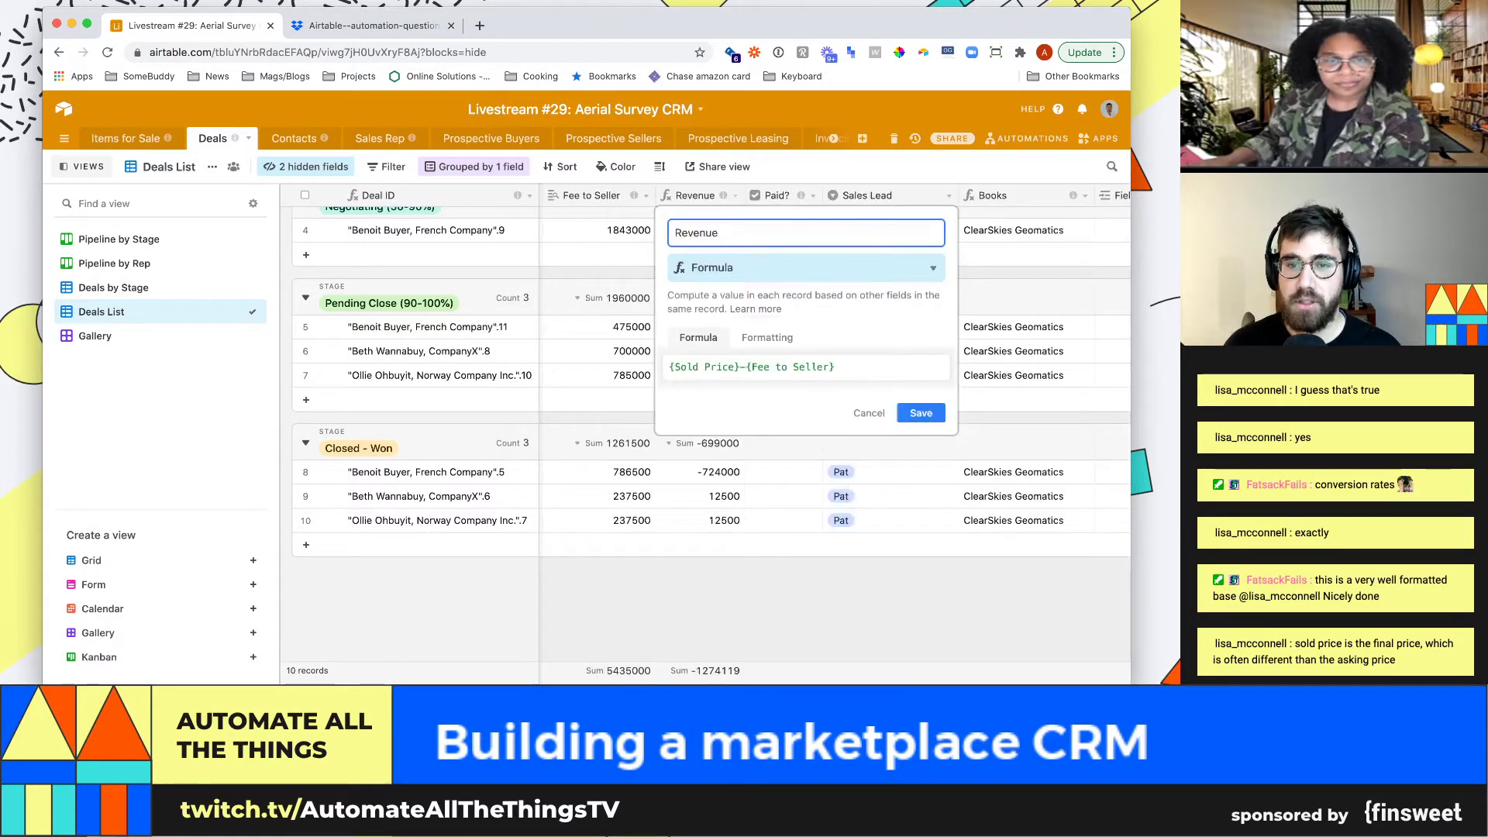
{"action": "key", "text": "Escape"}
{"action": "left_click", "coordinate": [1013, 326]}
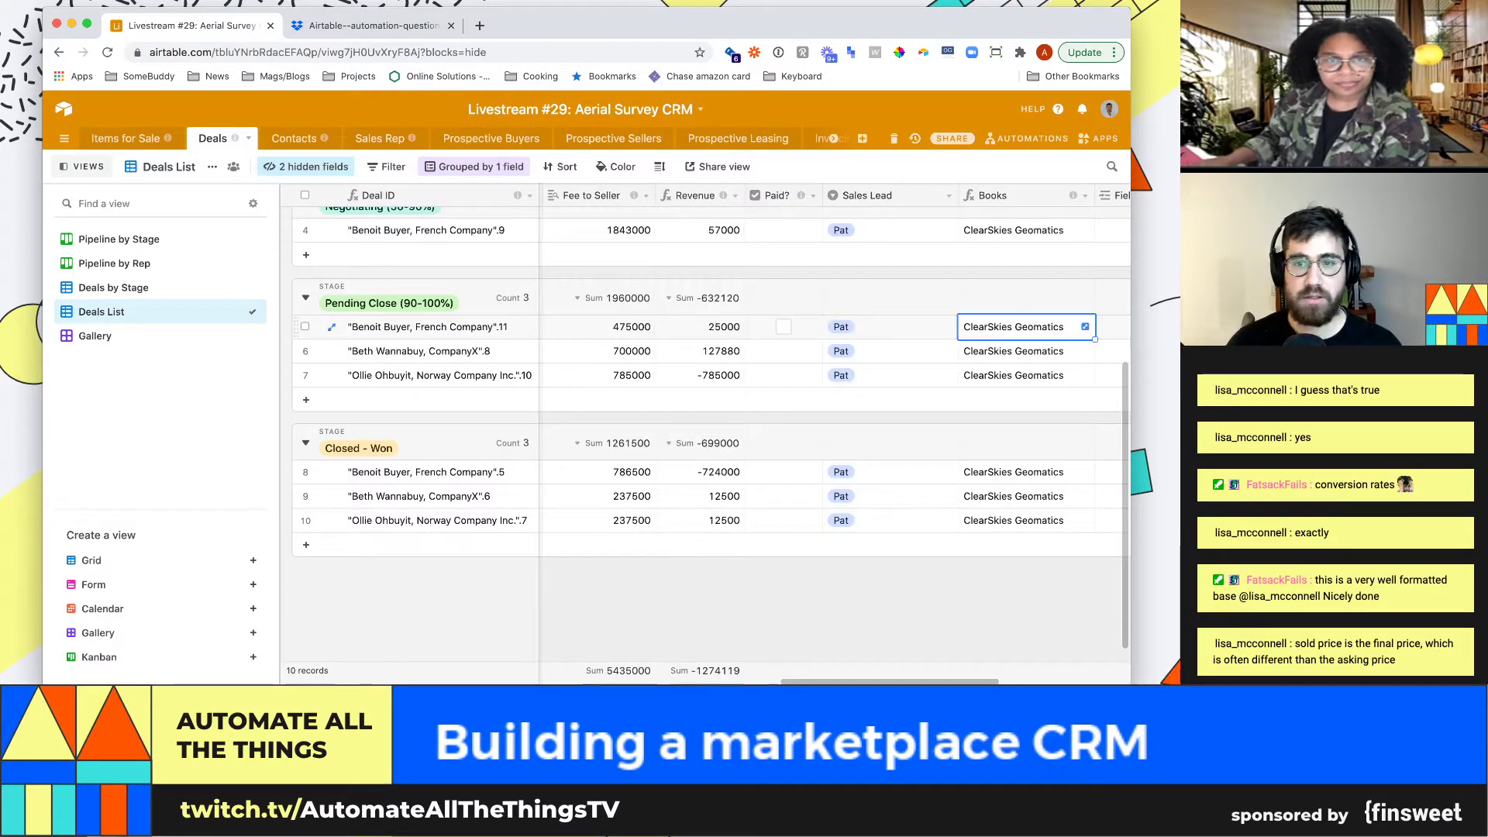
{"action": "key", "text": "Left"}
{"action": "key", "text": "Left"}
{"action": "key", "text": "Left"}
{"action": "key", "text": "Left"}
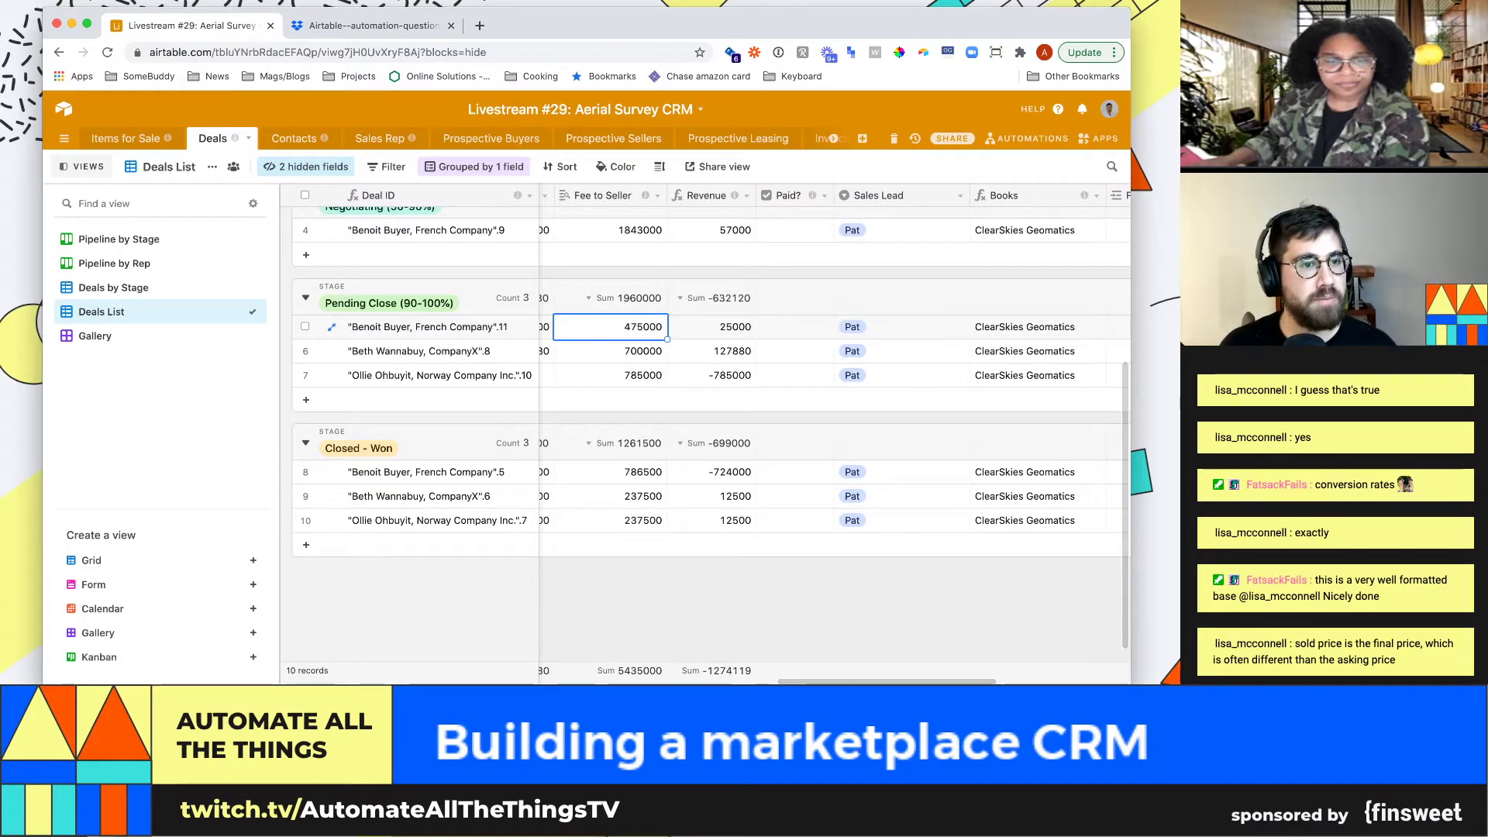
Collapse the views sidebar, review the 475000 fee, 500000 price and 25000 revenue, and open Sales Lead's options
{"action": "left_click", "coordinate": [81, 167]}
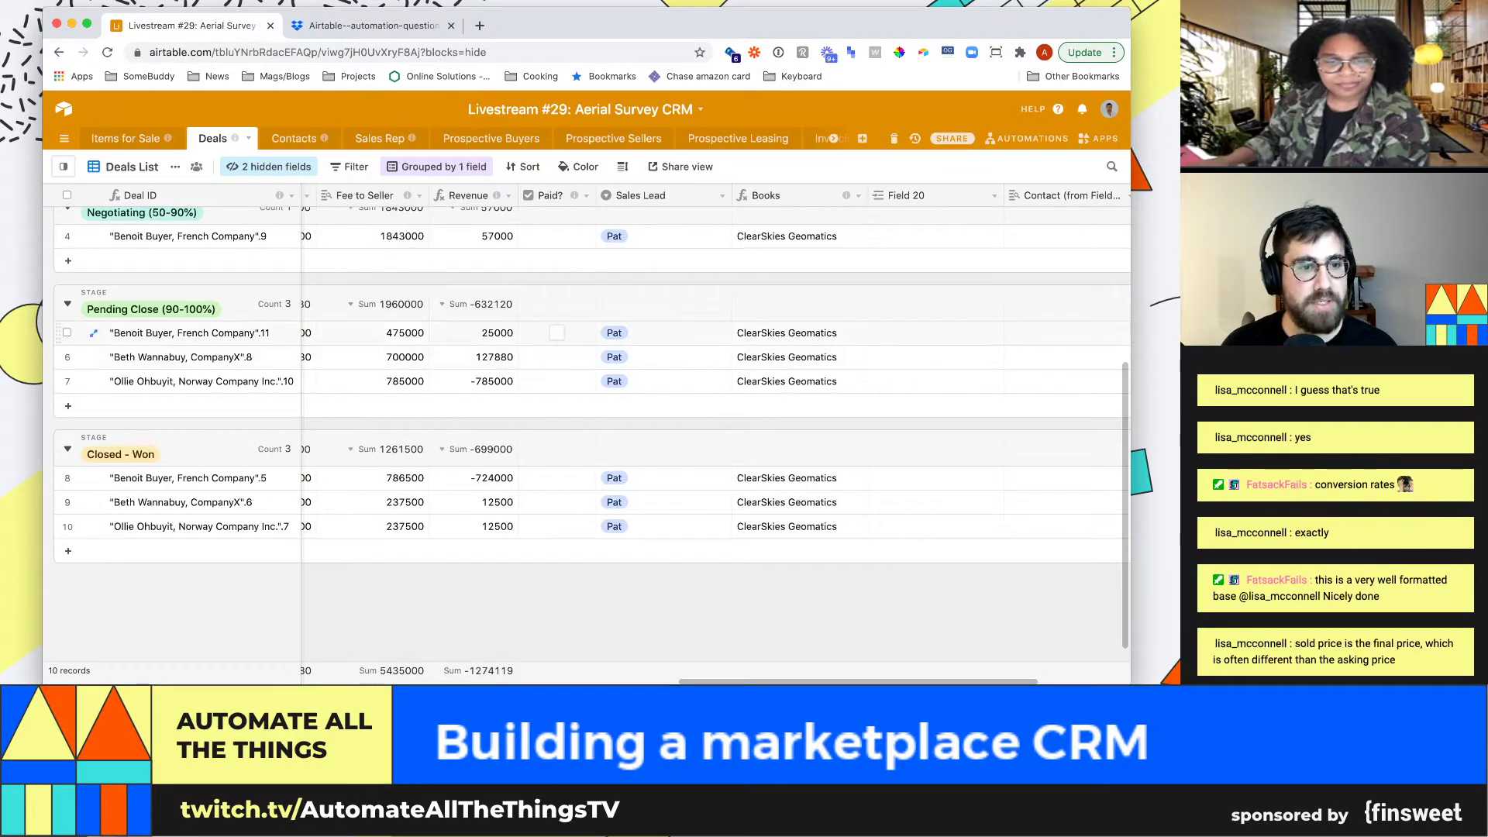
{"action": "left_click", "coordinate": [372, 333]}
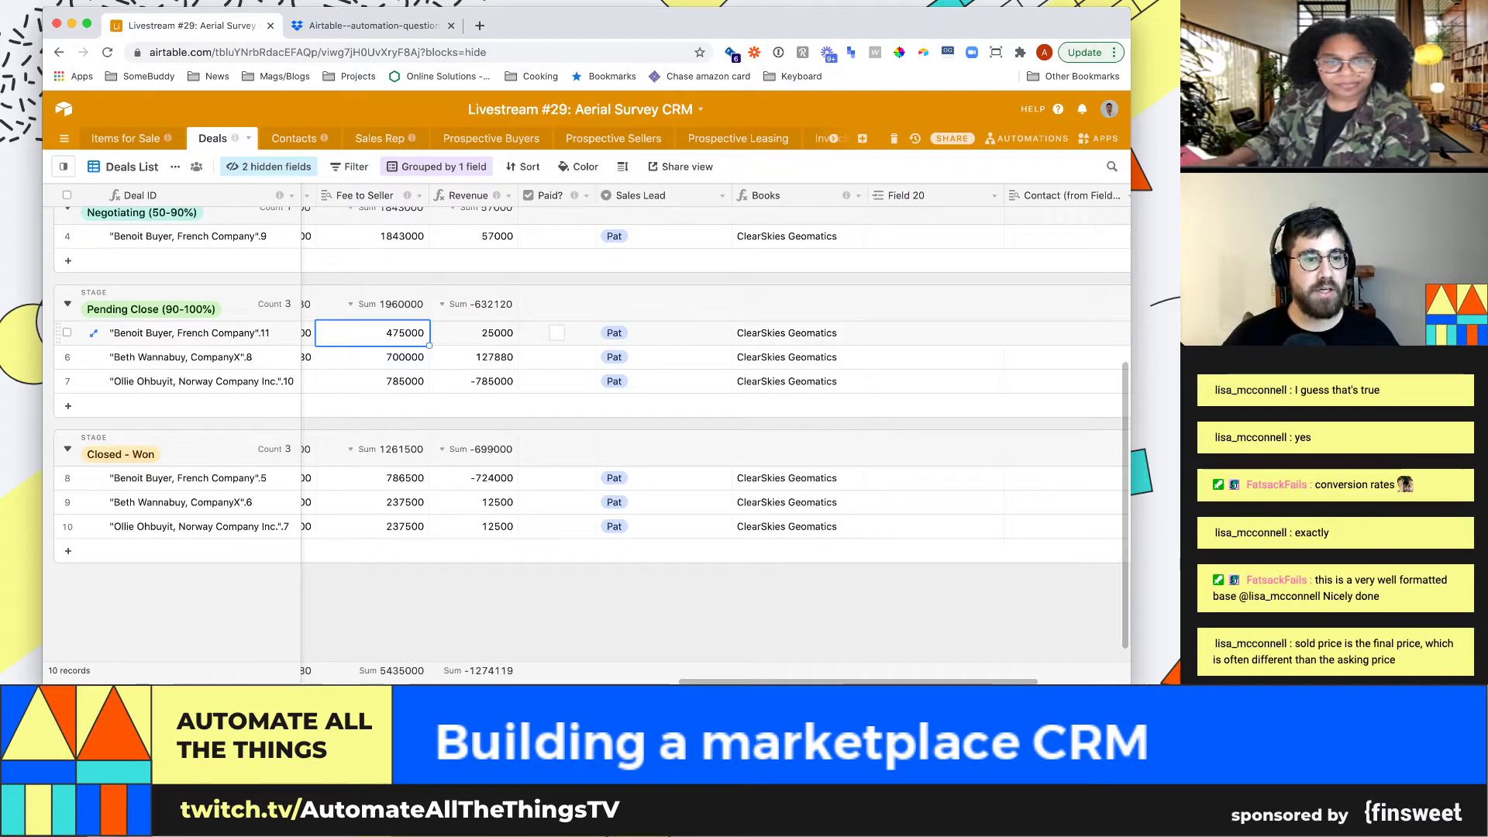
{"action": "key", "text": "Left"}
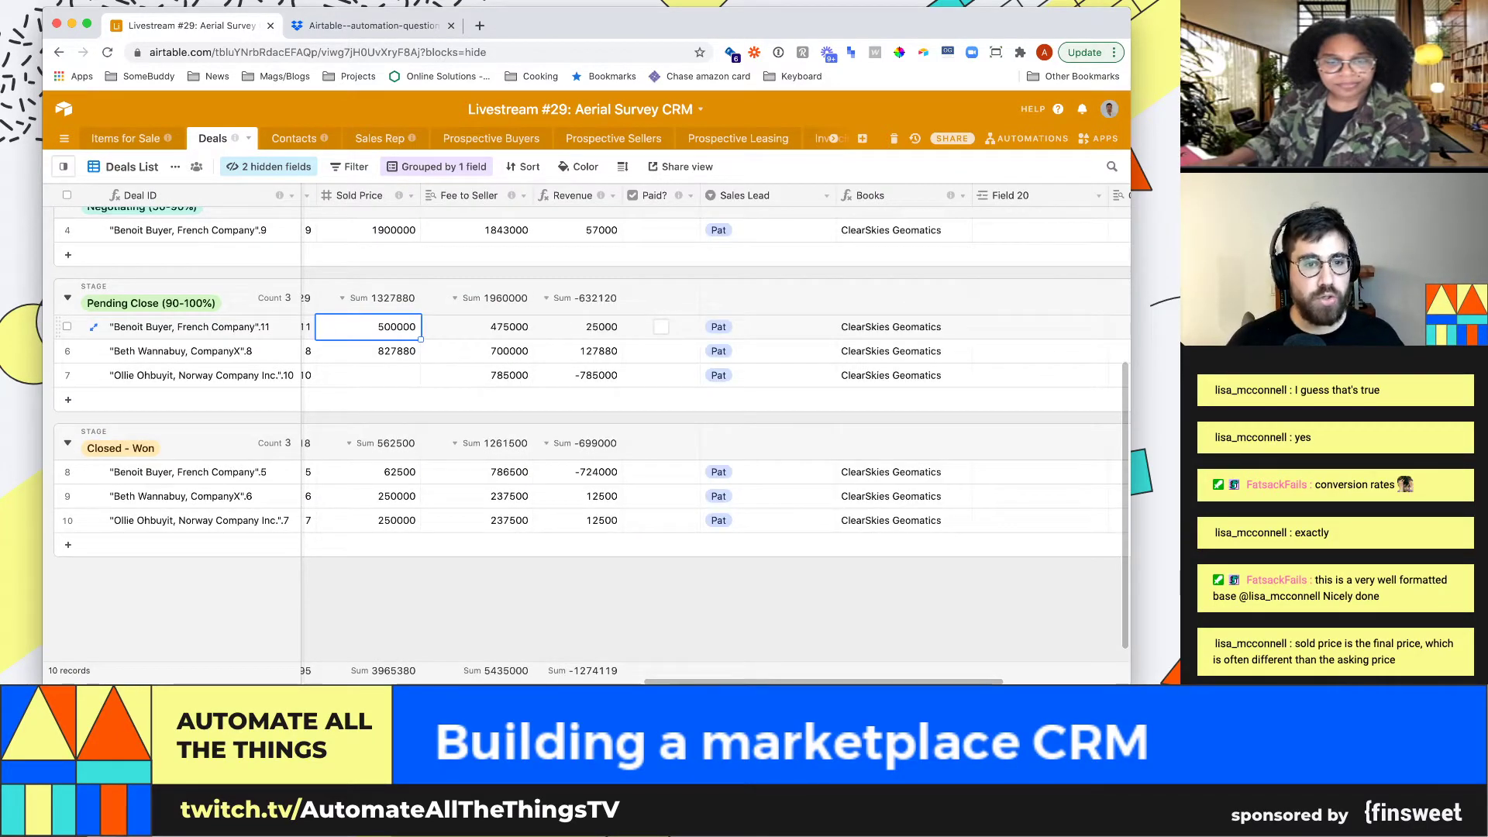
{"action": "left_click", "coordinate": [589, 327]}
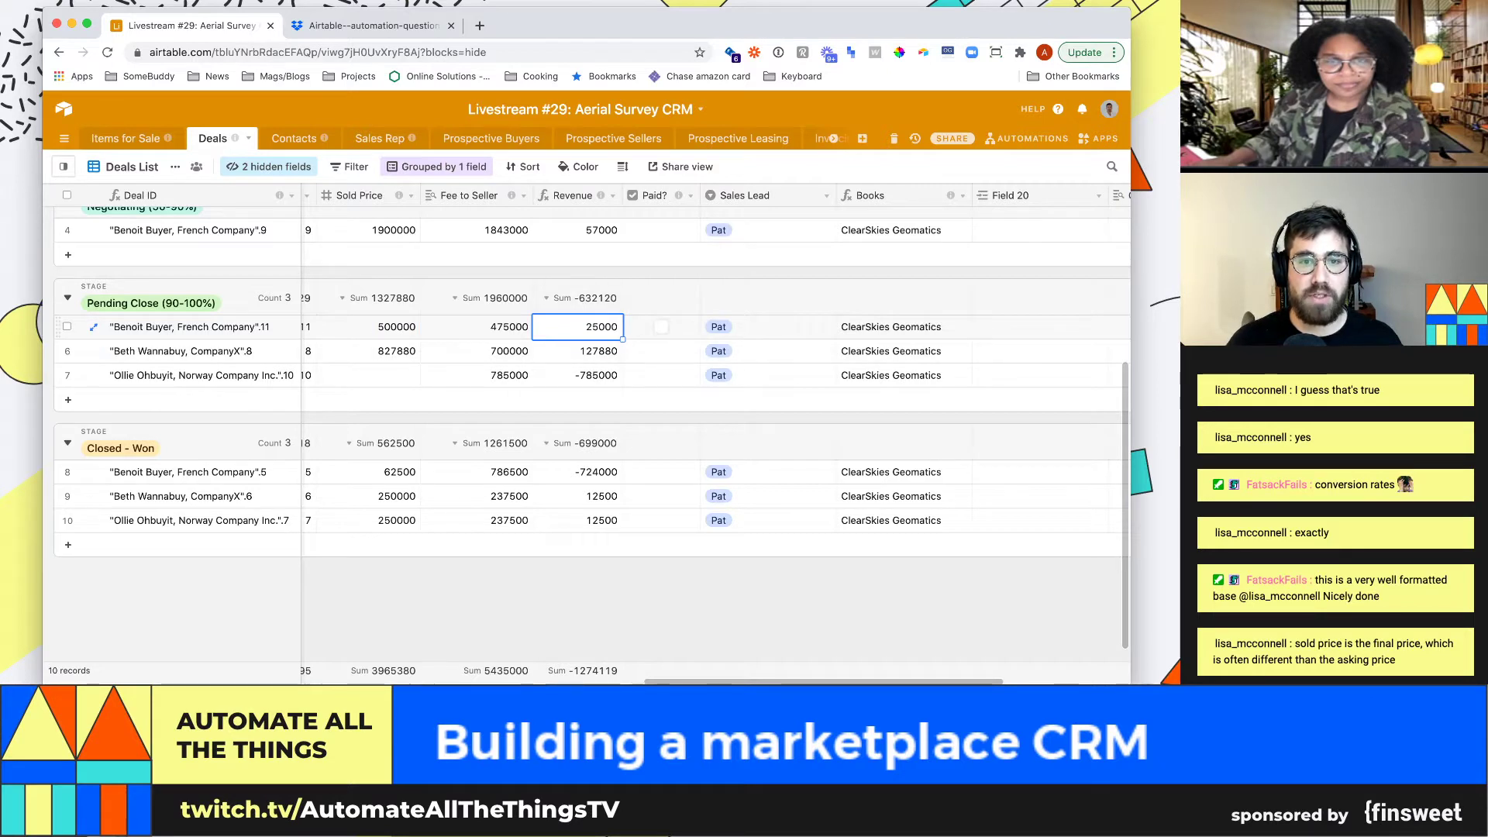
{"action": "mouse_move", "coordinate": [678, 195]}
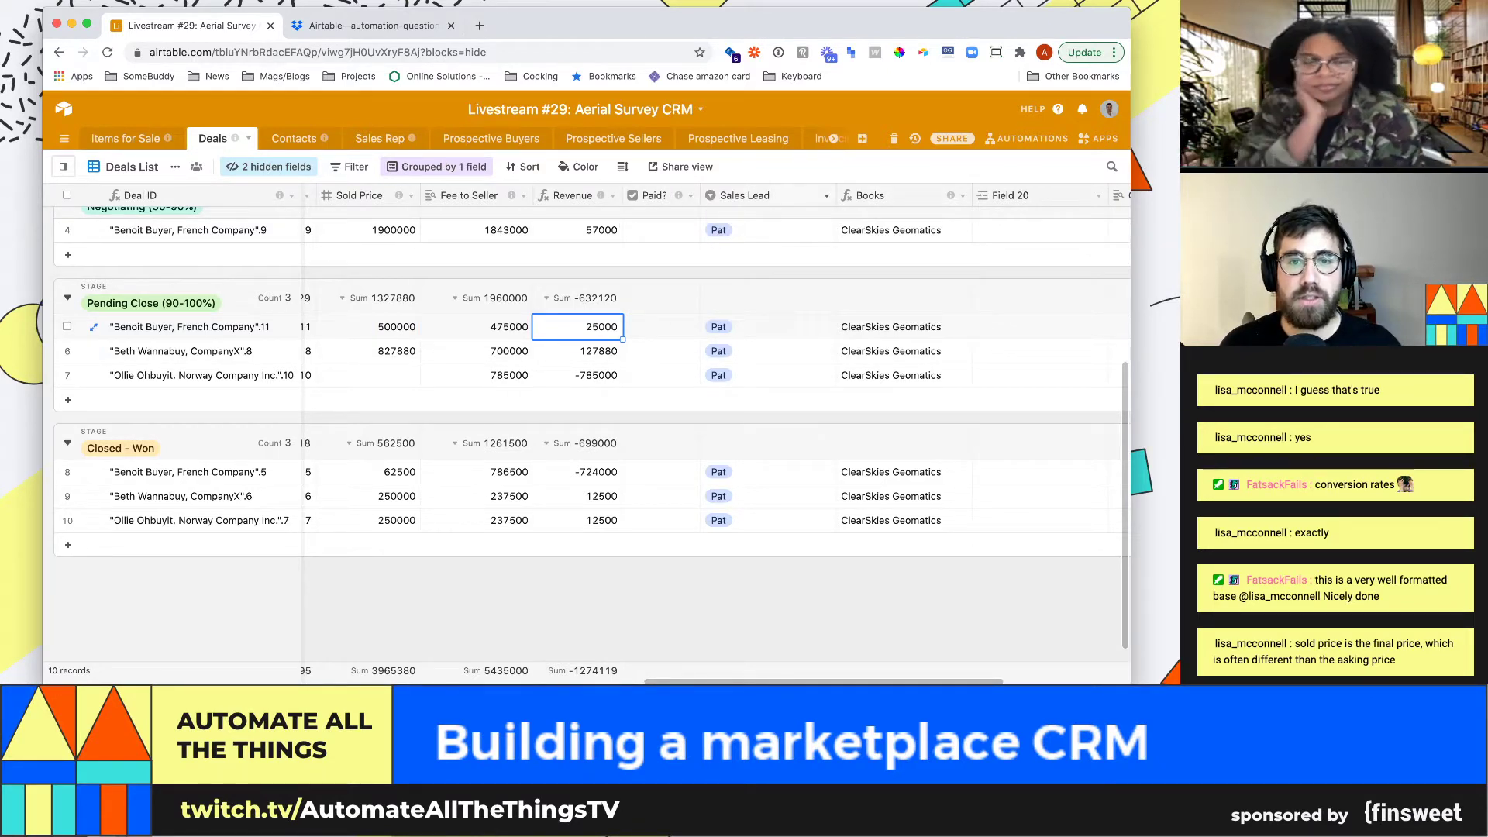
{"action": "left_click", "coordinate": [826, 195]}
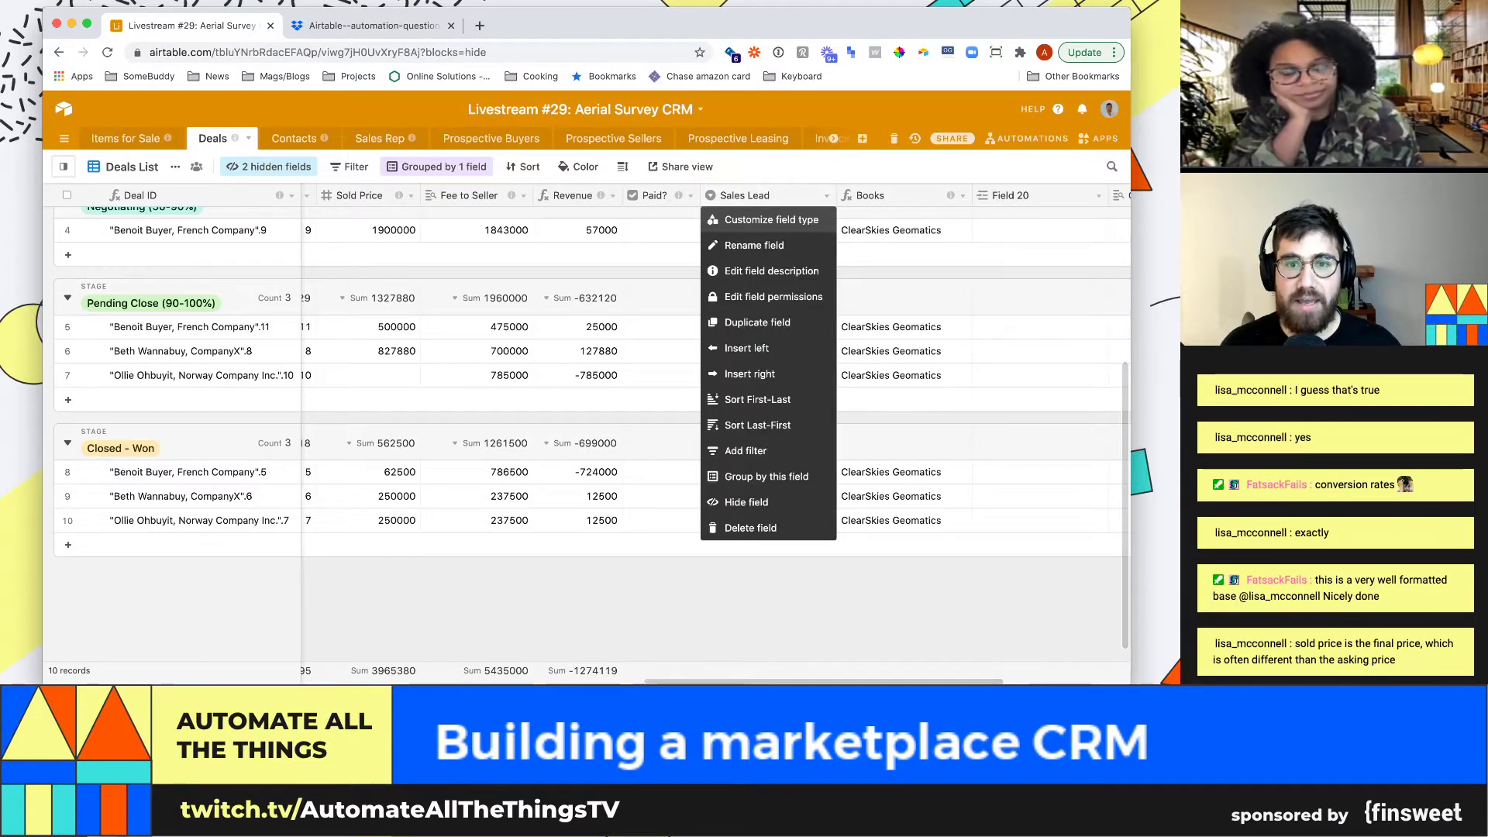
Review the Sales Lead field settings and close them unchanged
{"action": "left_click", "coordinate": [770, 216]}
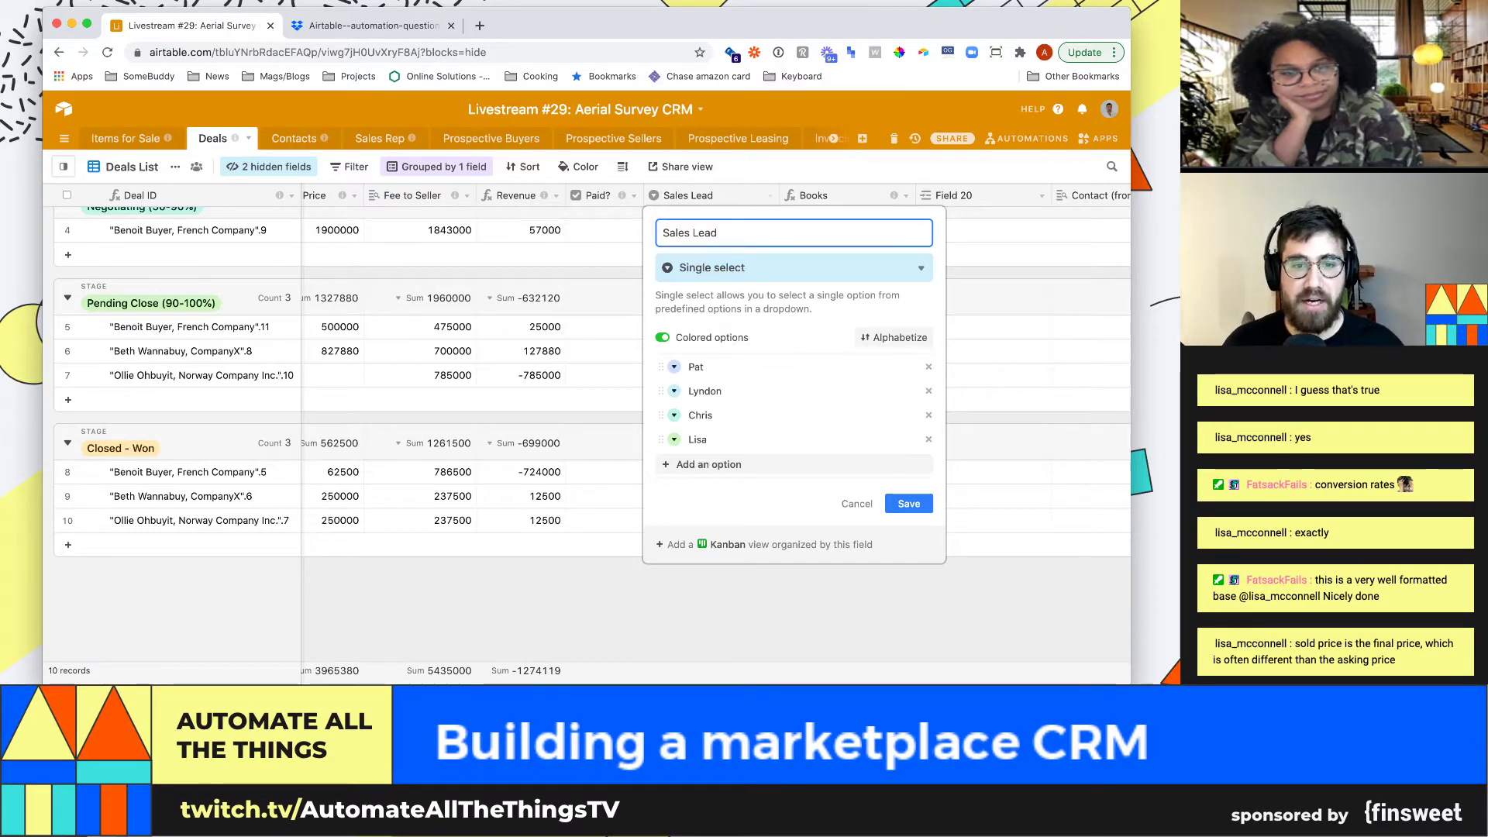
{"action": "left_click", "coordinate": [856, 504]}
{"action": "left_click", "coordinate": [845, 327]}
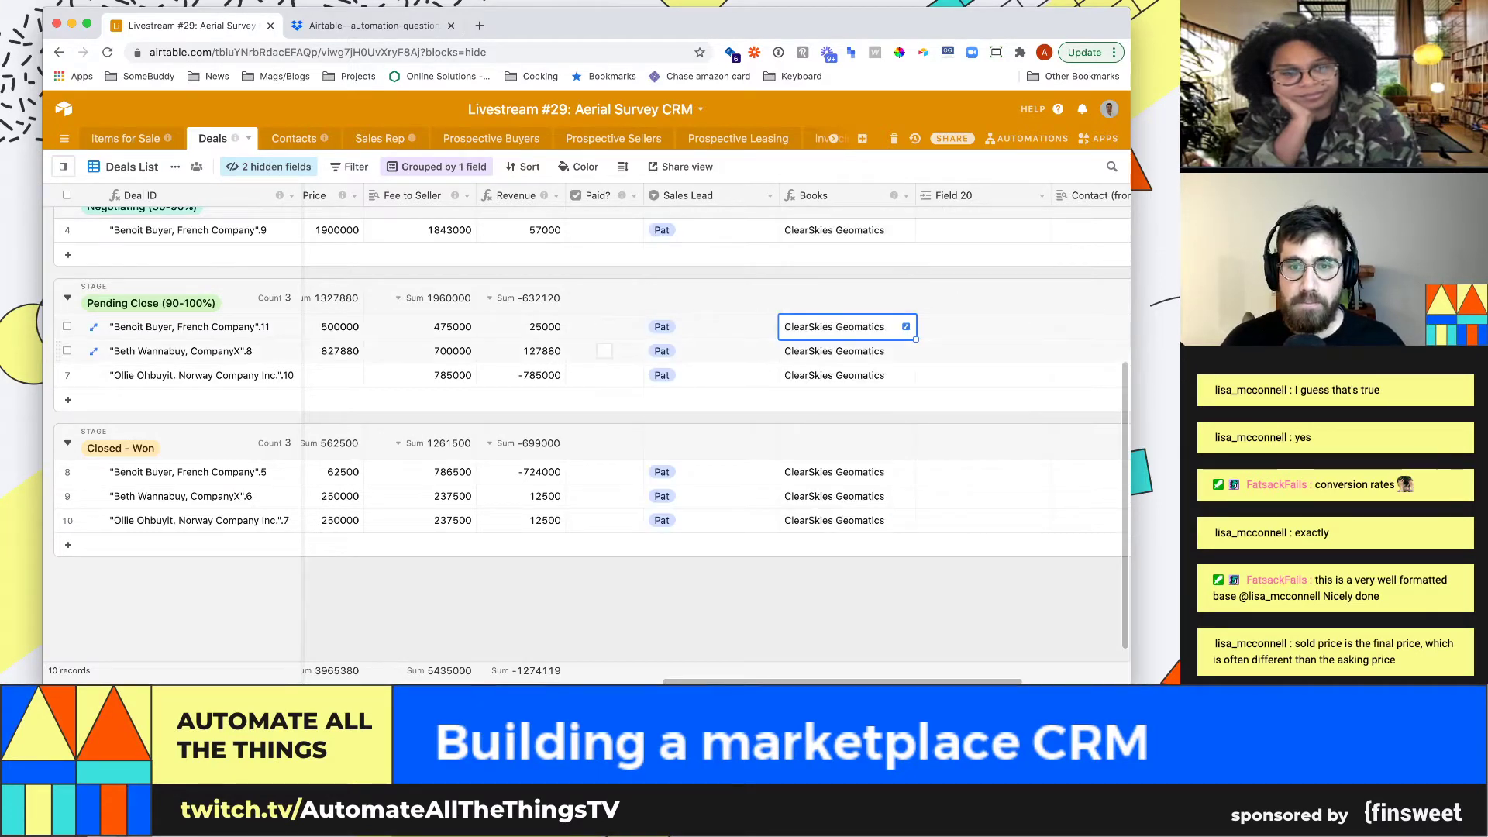
Delete Field 20, then undo the deletion
{"action": "left_click", "coordinate": [983, 326]}
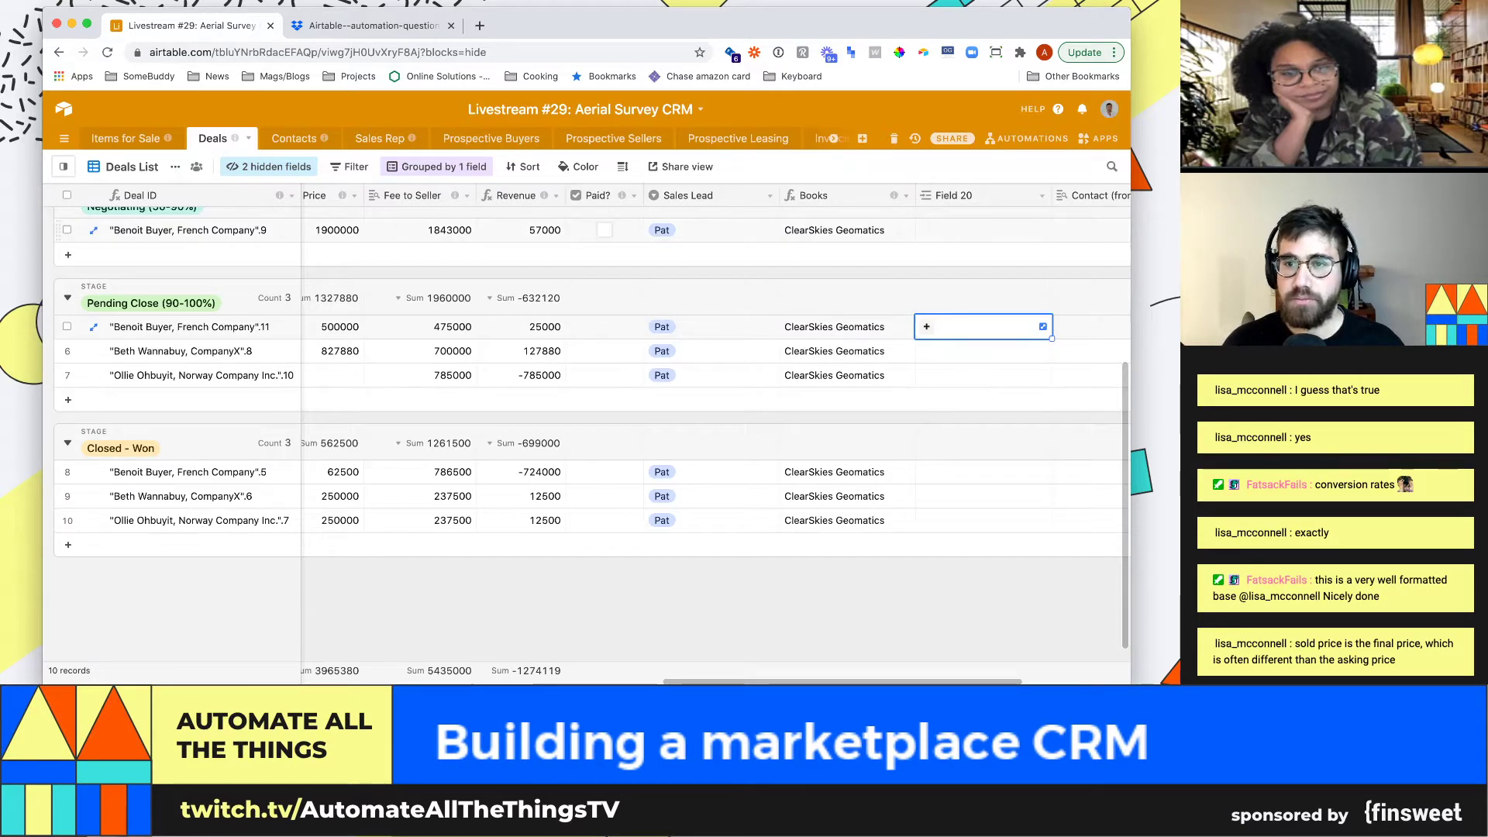
{"action": "left_click", "coordinate": [1042, 196]}
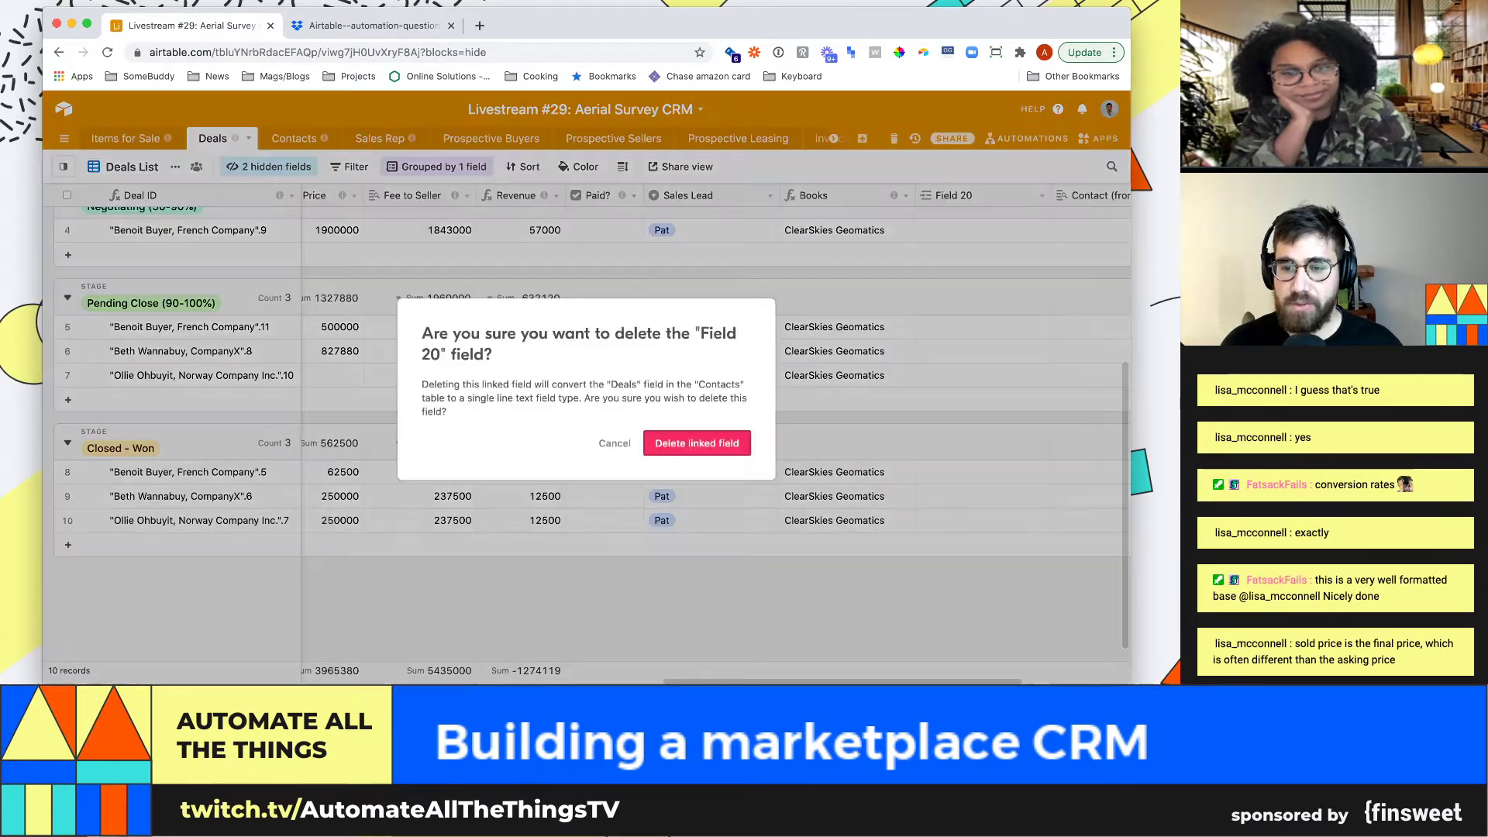
{"action": "left_click", "coordinate": [961, 554]}
{"action": "left_click", "coordinate": [696, 443]}
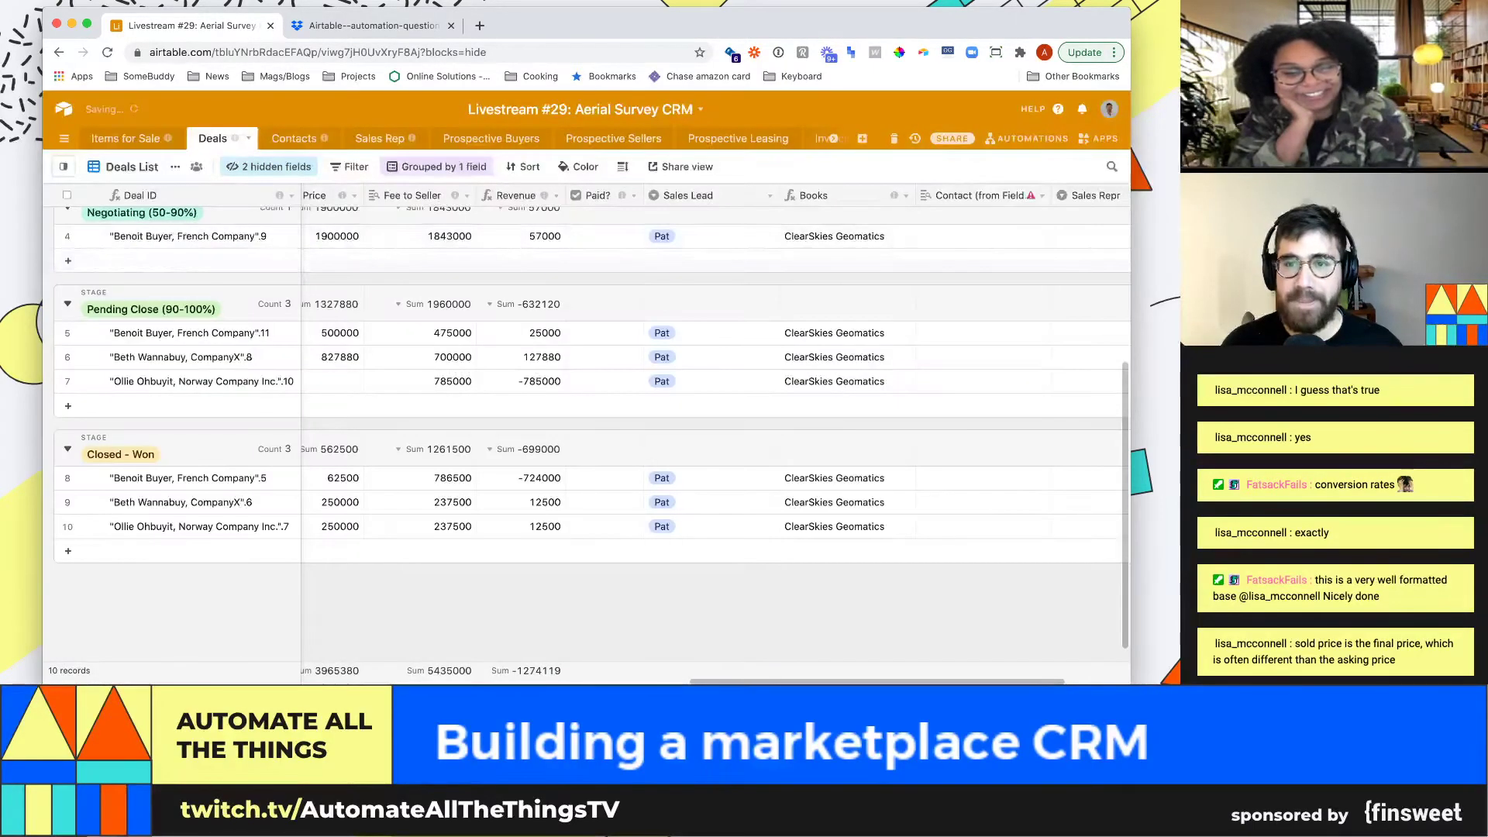
{"action": "left_click", "coordinate": [979, 357]}
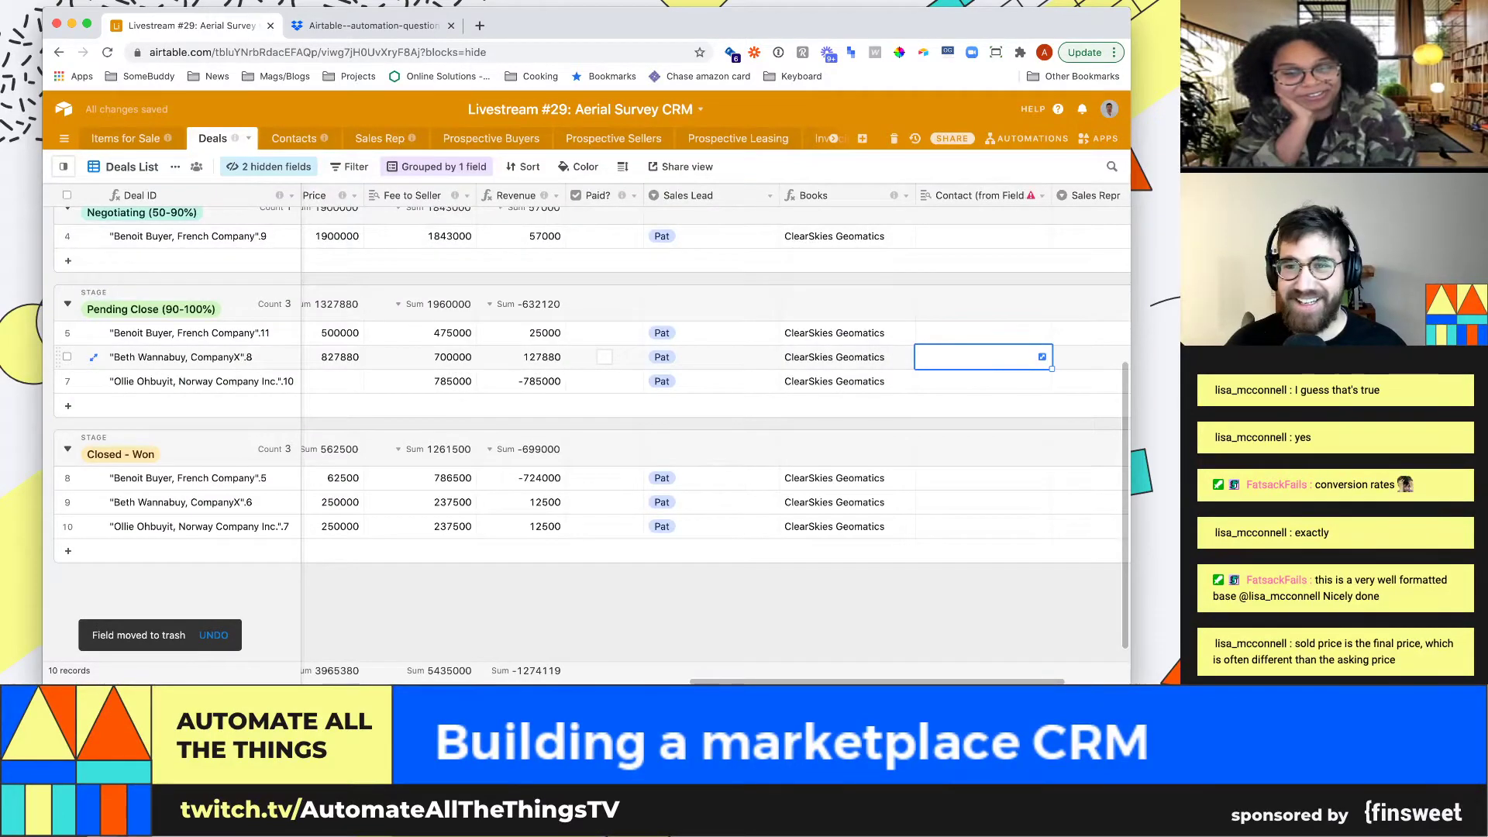
{"action": "key", "text": "super+z"}
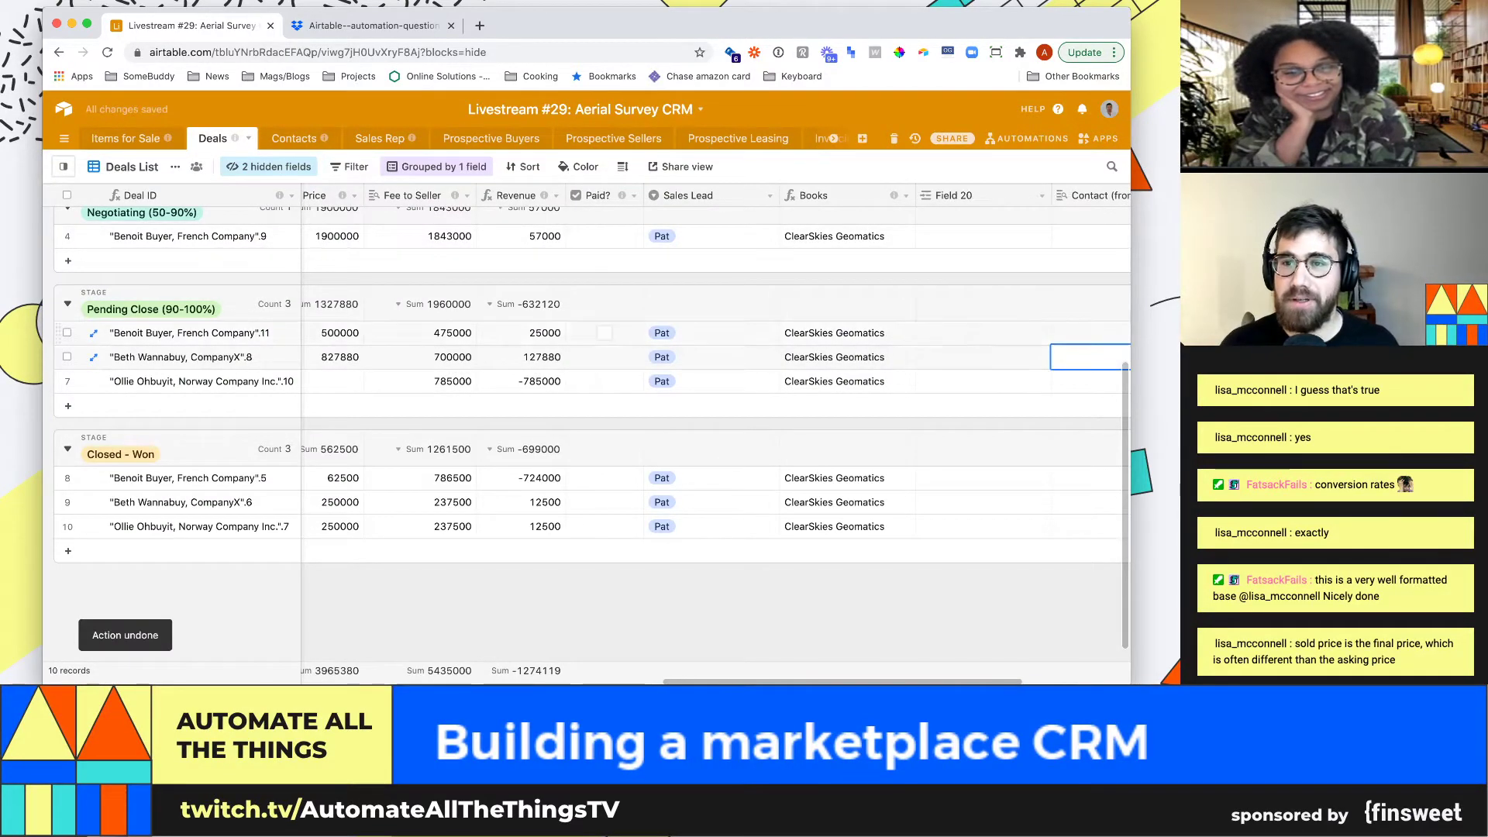
Open the Contact (from Field 20) lookup field's configuration from row 6
{"action": "left_click", "coordinate": [983, 357]}
{"action": "left_click", "coordinate": [1091, 357]}
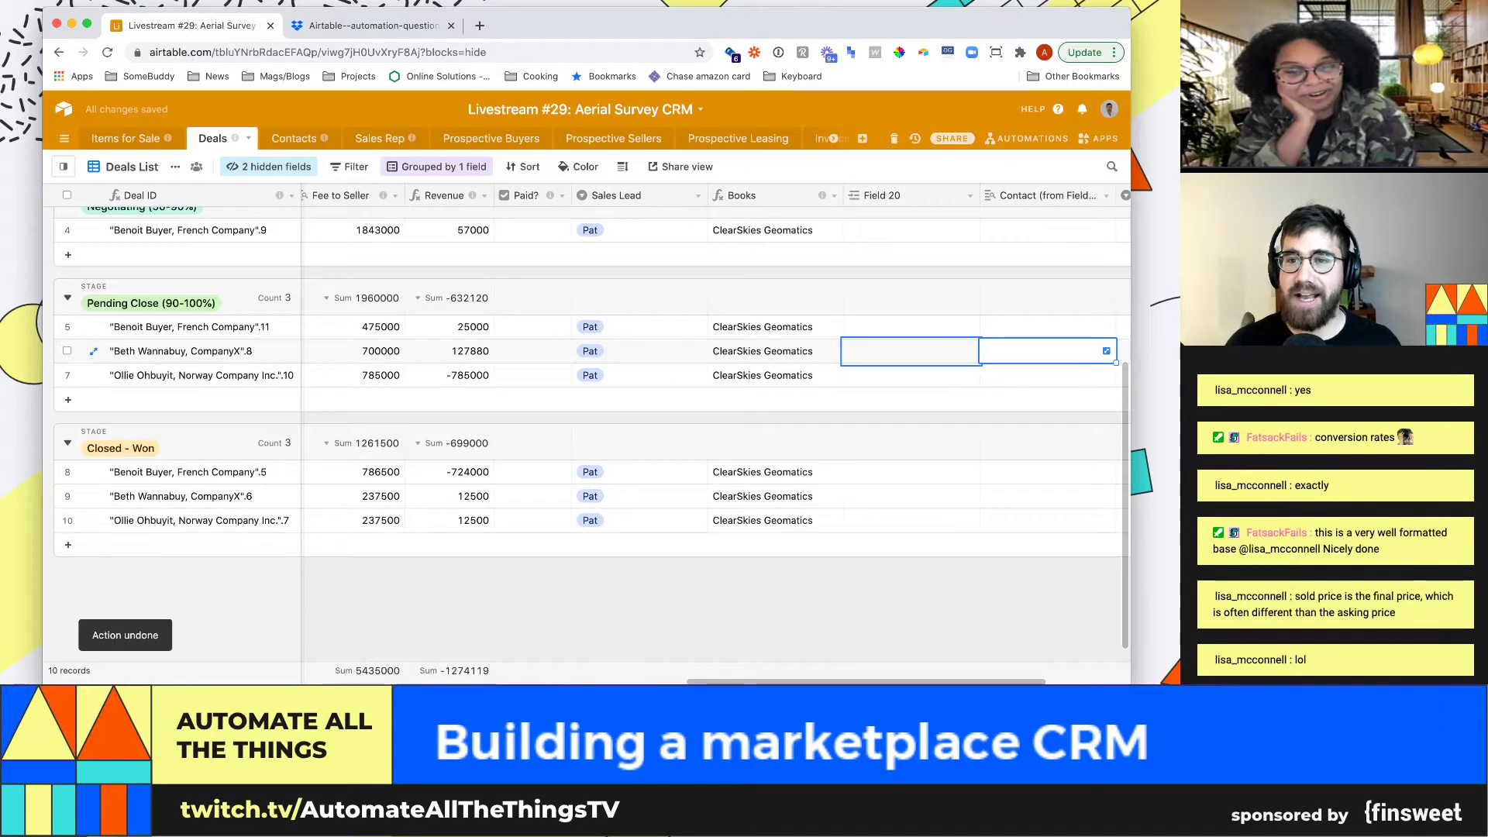
{"action": "double_click", "coordinate": [1046, 196]}
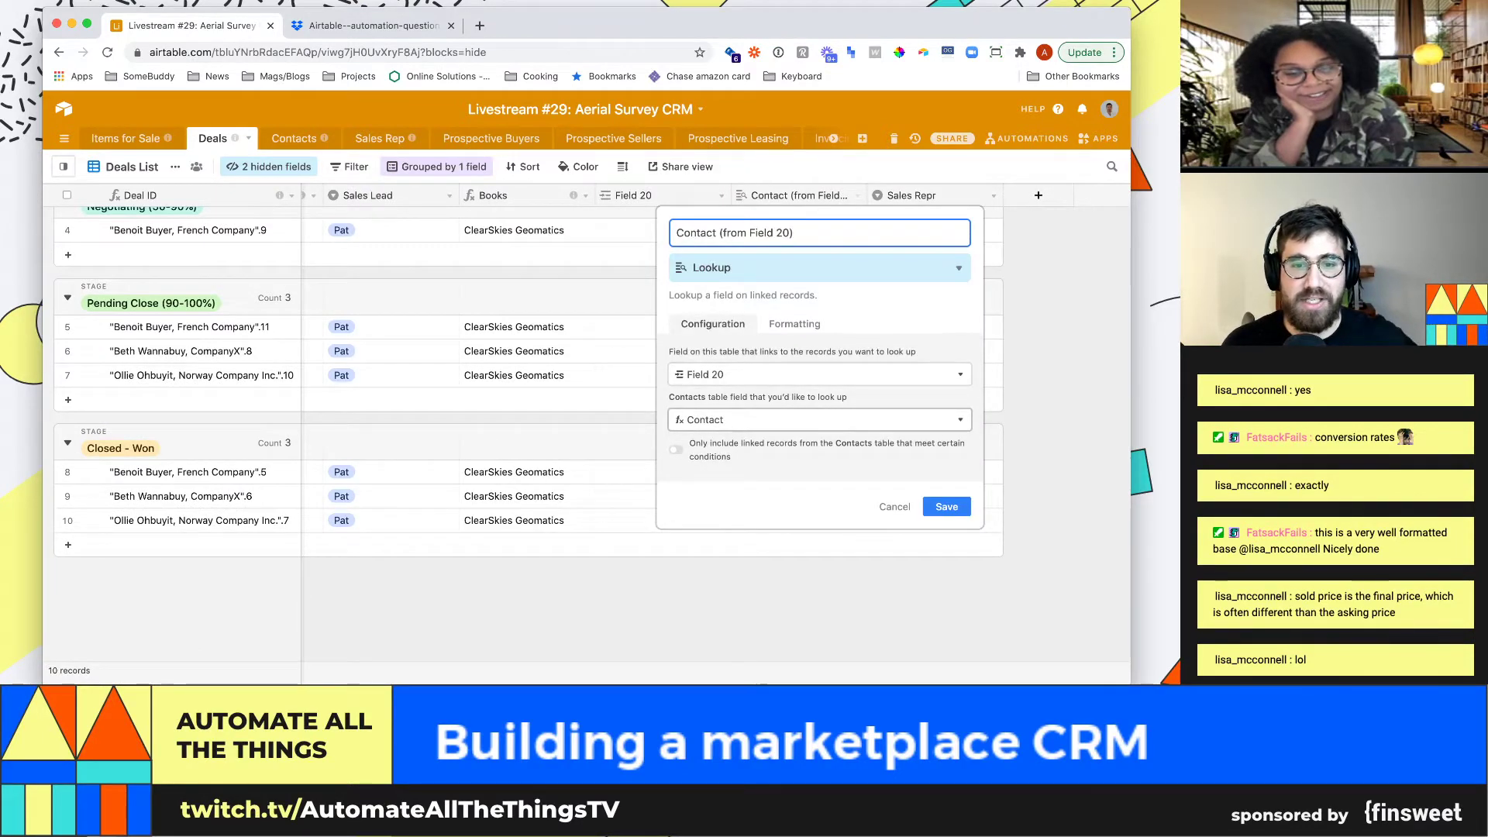
Close the lookup settings and view the Sales Repr field type settings without saving
{"action": "key", "text": "Escape"}
{"action": "left_click", "coordinate": [994, 195]}
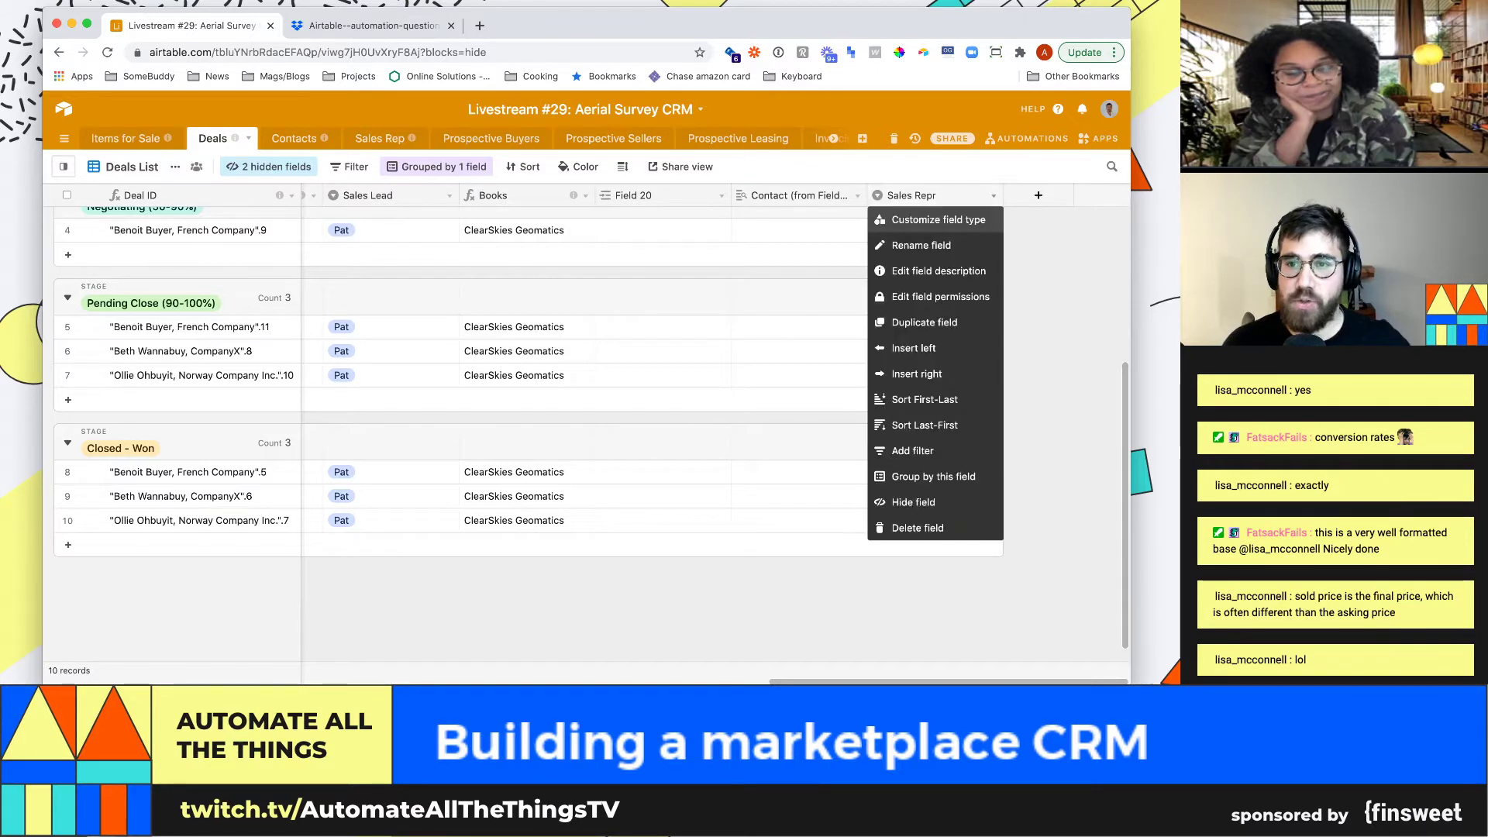
{"action": "left_click", "coordinate": [922, 216]}
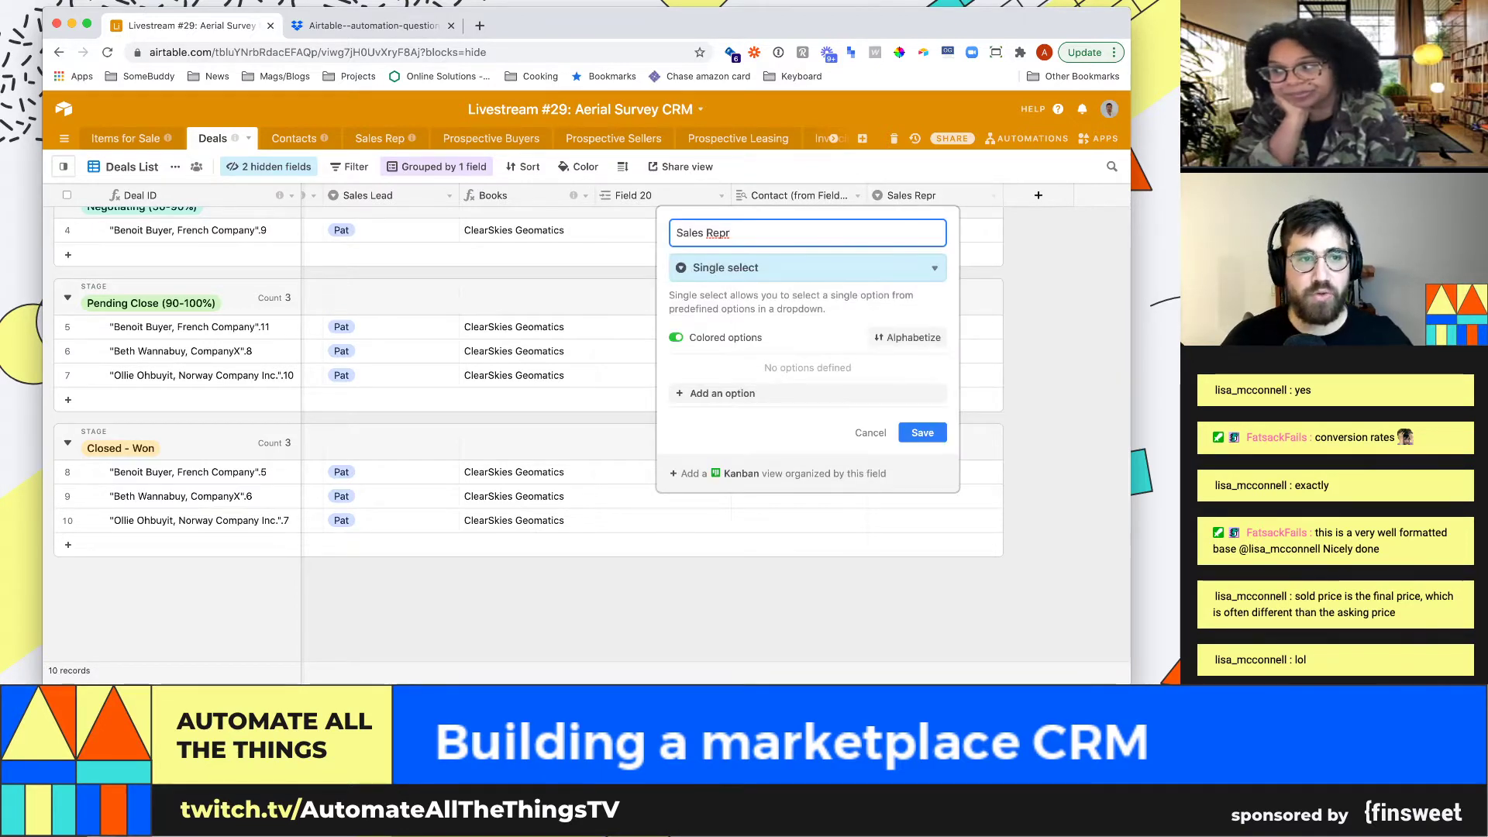
{"action": "key", "text": "Escape"}
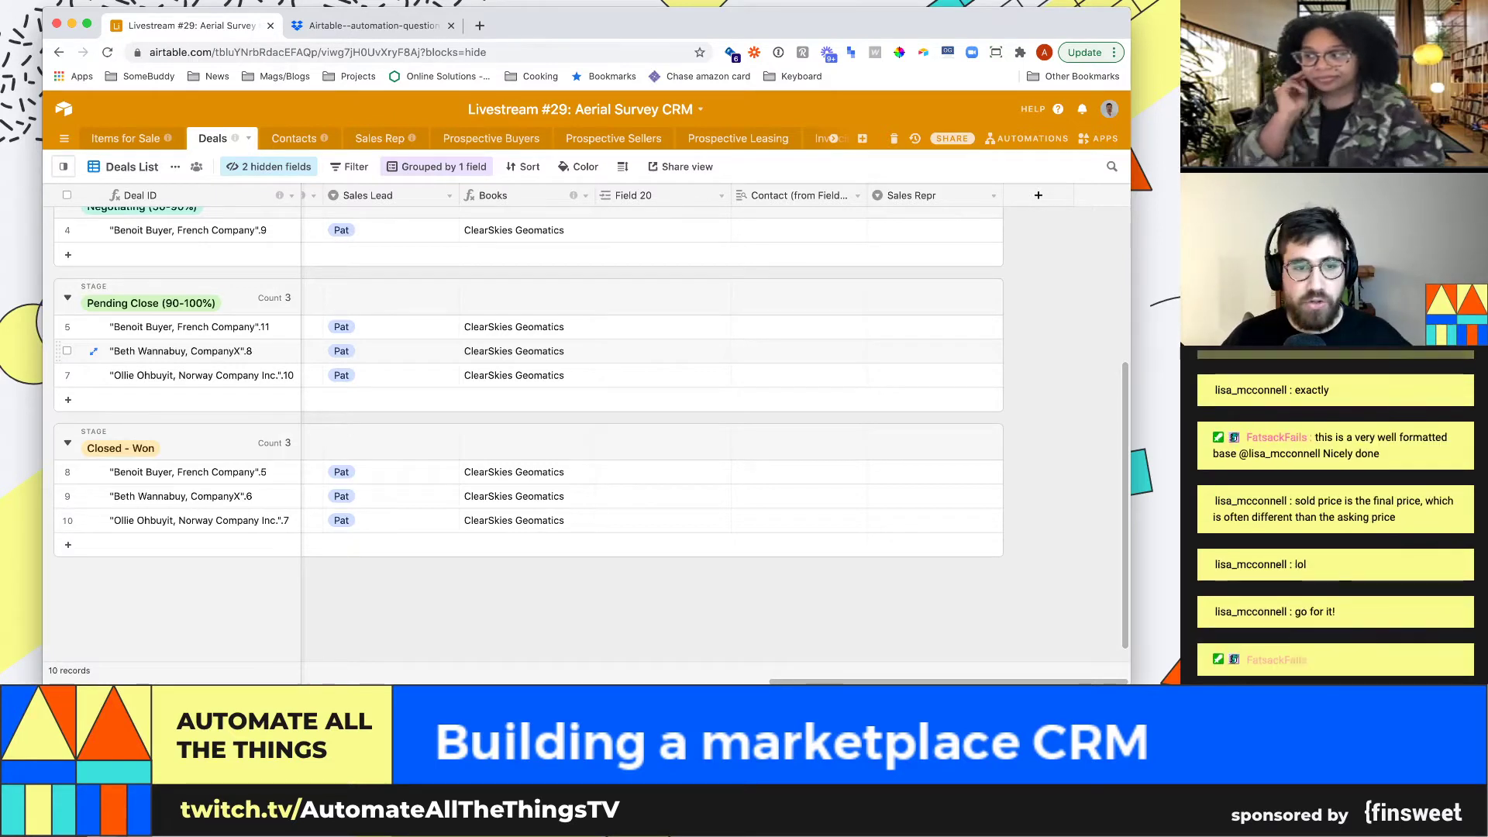
Select row 5's Books cell and move left toward the price columns
{"action": "left_click", "coordinate": [564, 299]}
{"action": "left_click", "coordinate": [543, 327]}
{"action": "left_click", "coordinate": [542, 327]}
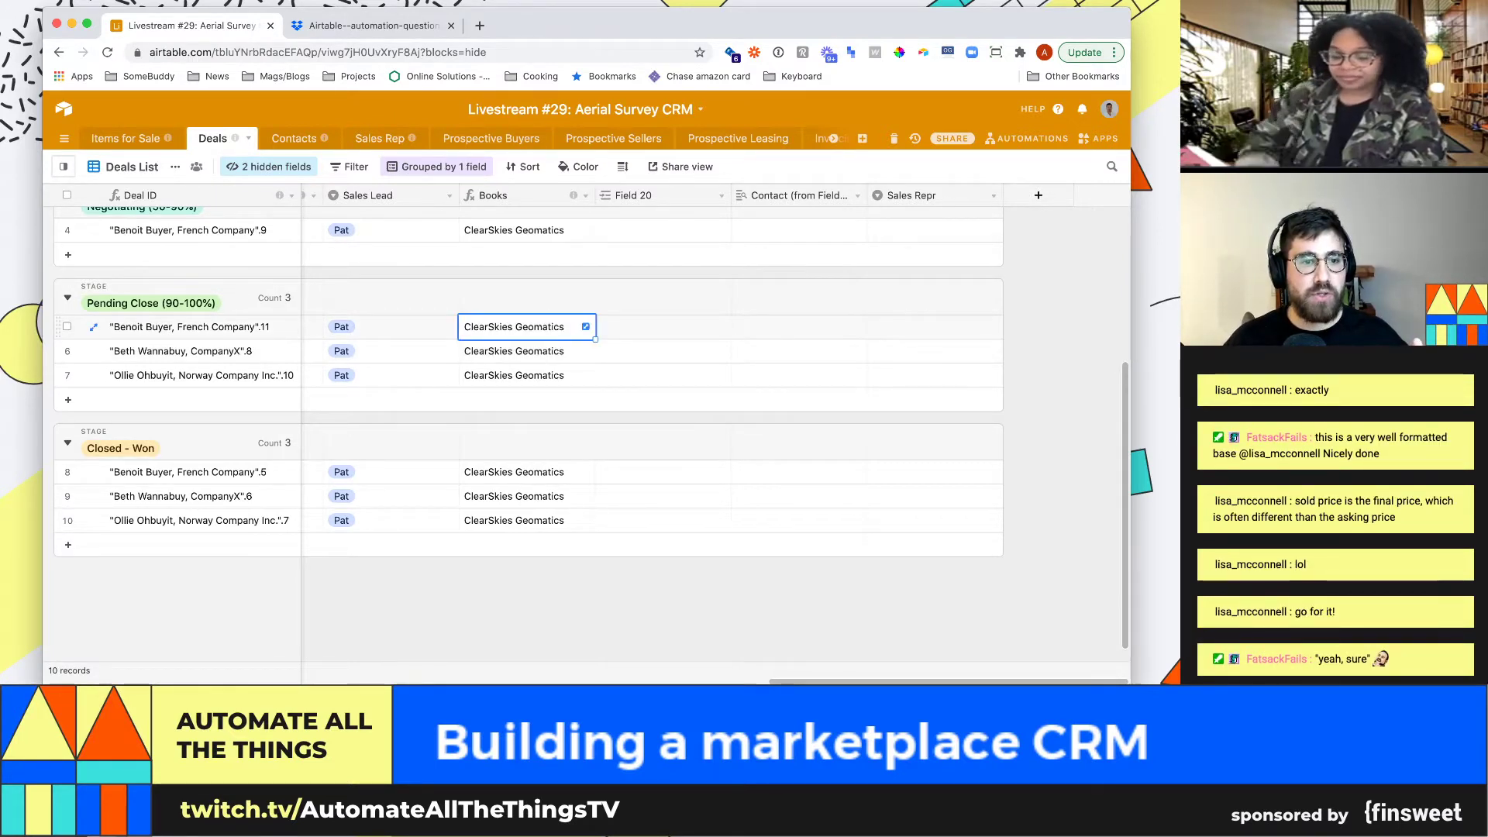
{"action": "key", "text": "Left"}
{"action": "key", "text": "Left"}
{"action": "key", "text": "Left"}
{"action": "key", "text": "Left"}
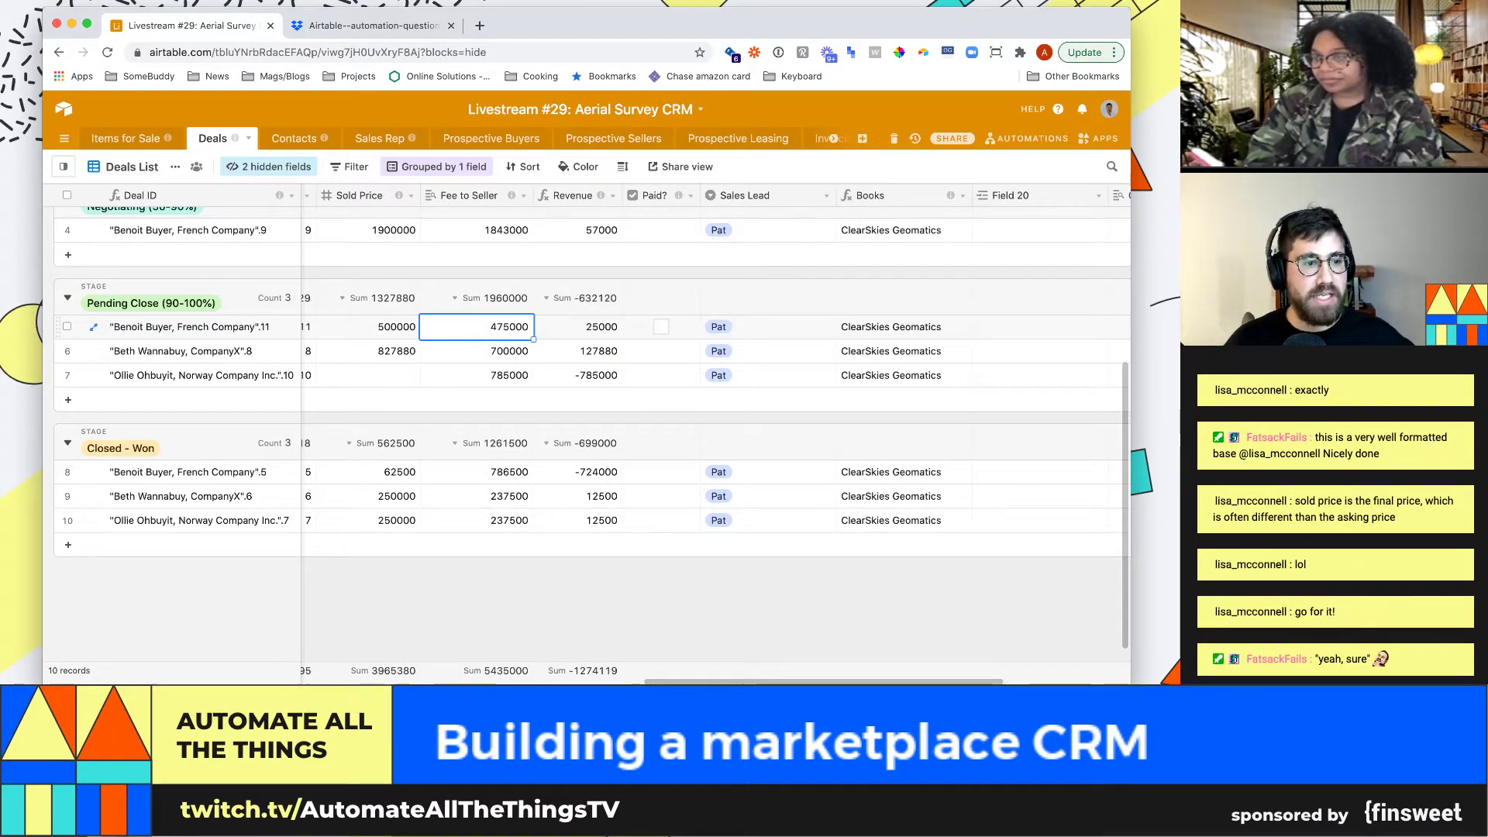
Check the Qualifying deal's 156750 fee and 175000 sold price, then switch to Contacts
{"action": "scroll", "coordinate": [589, 442], "scroll_direction": "up", "scroll_amount": 3}
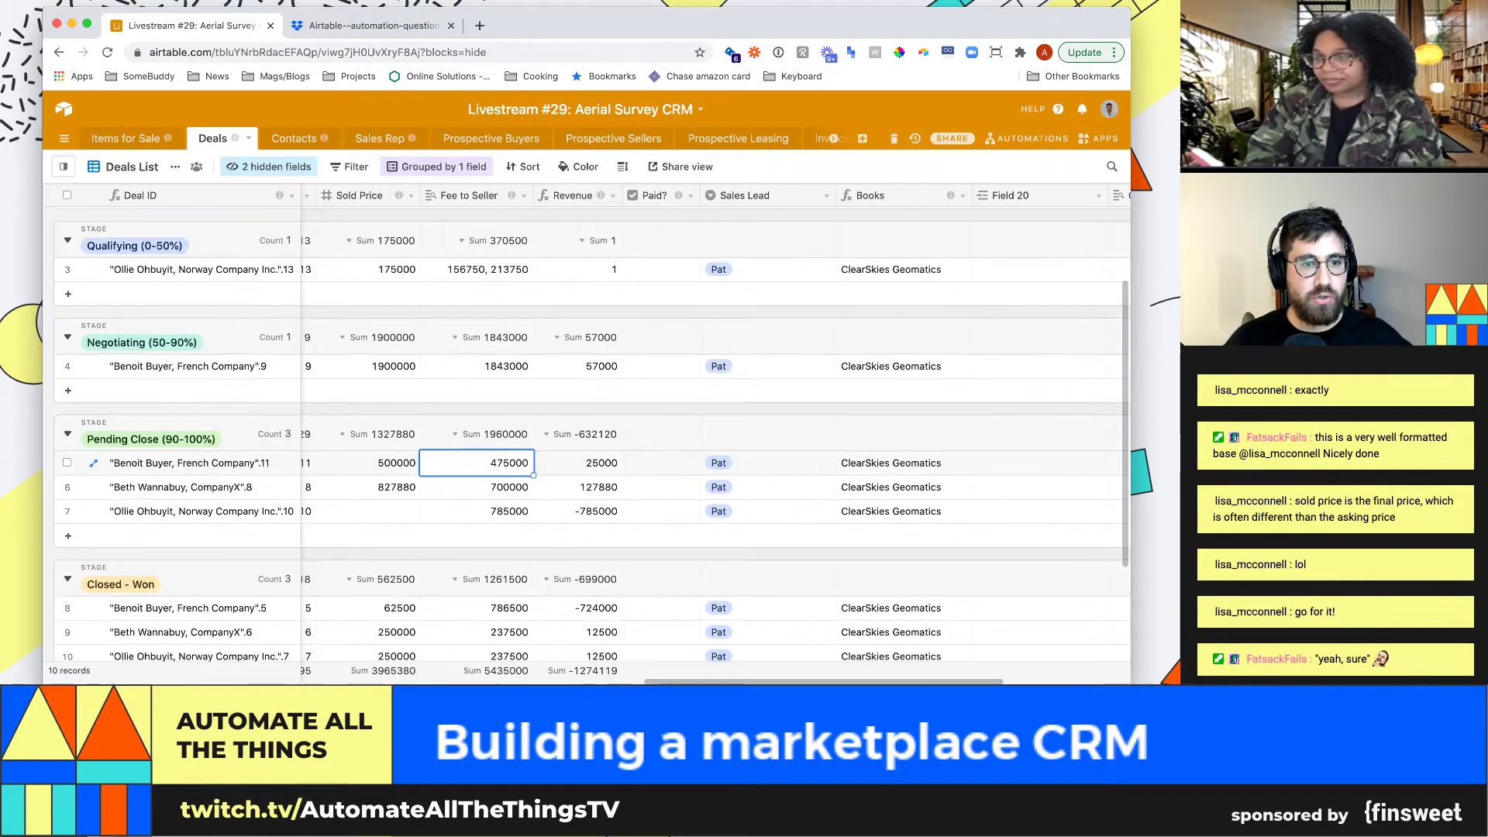
{"action": "left_click", "coordinate": [476, 269]}
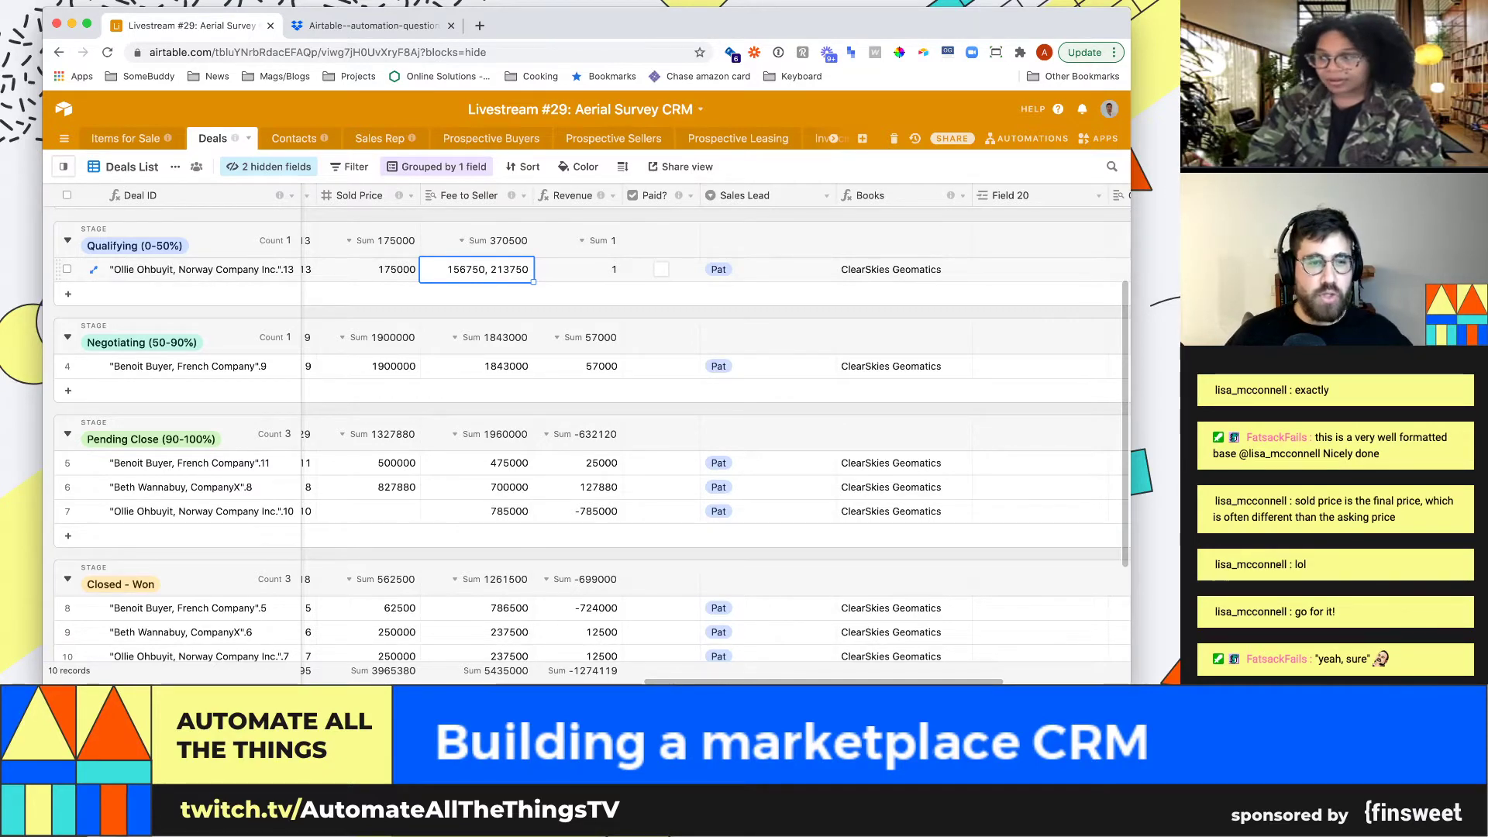
{"action": "left_click", "coordinate": [368, 269]}
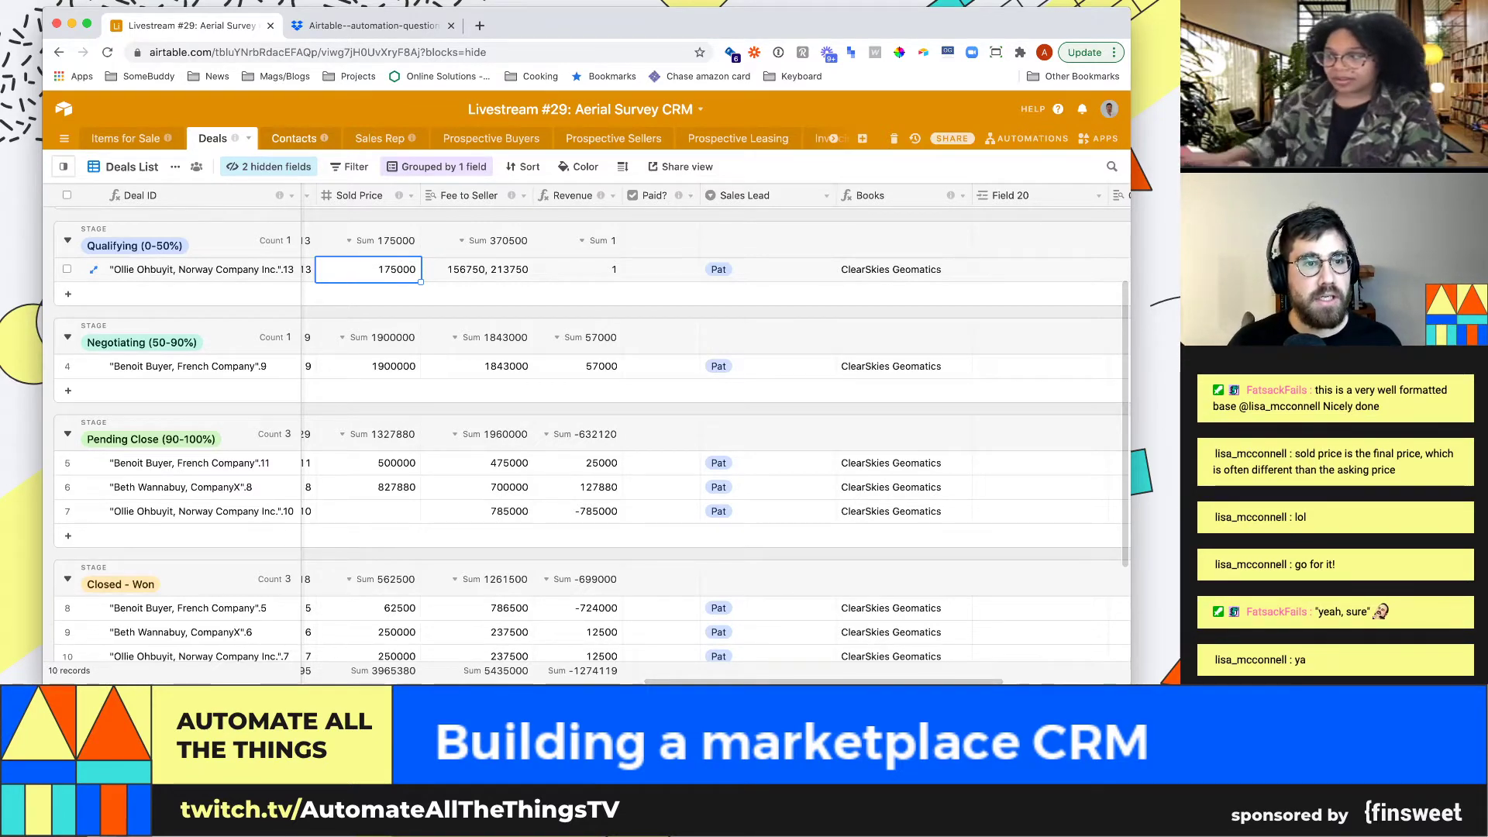
{"action": "left_click", "coordinate": [294, 139]}
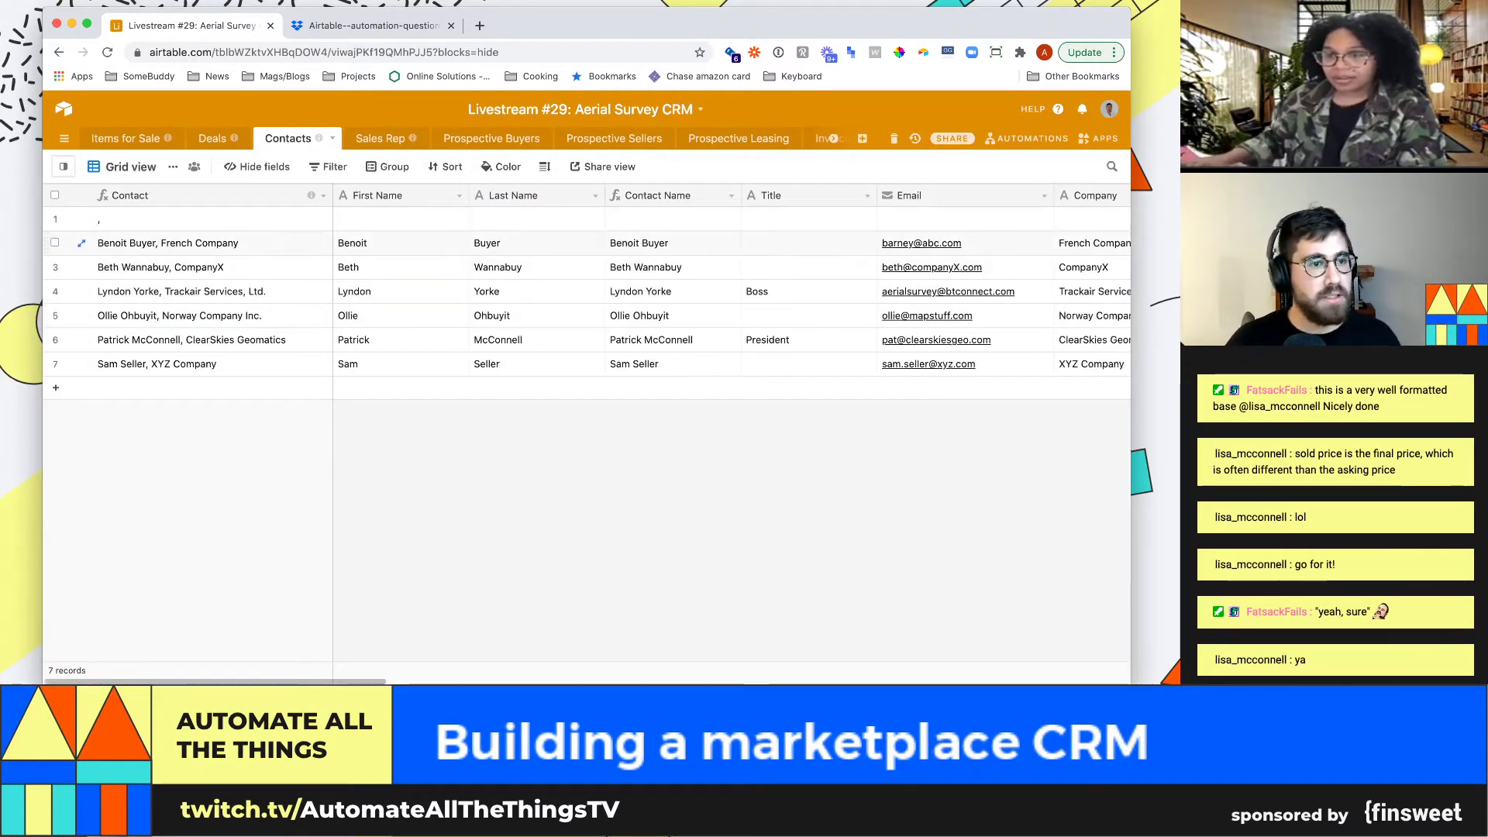
Browse contact cells across rows 2, 4 and 5, from Title through Items for Sale 2
{"action": "left_click", "coordinate": [167, 243]}
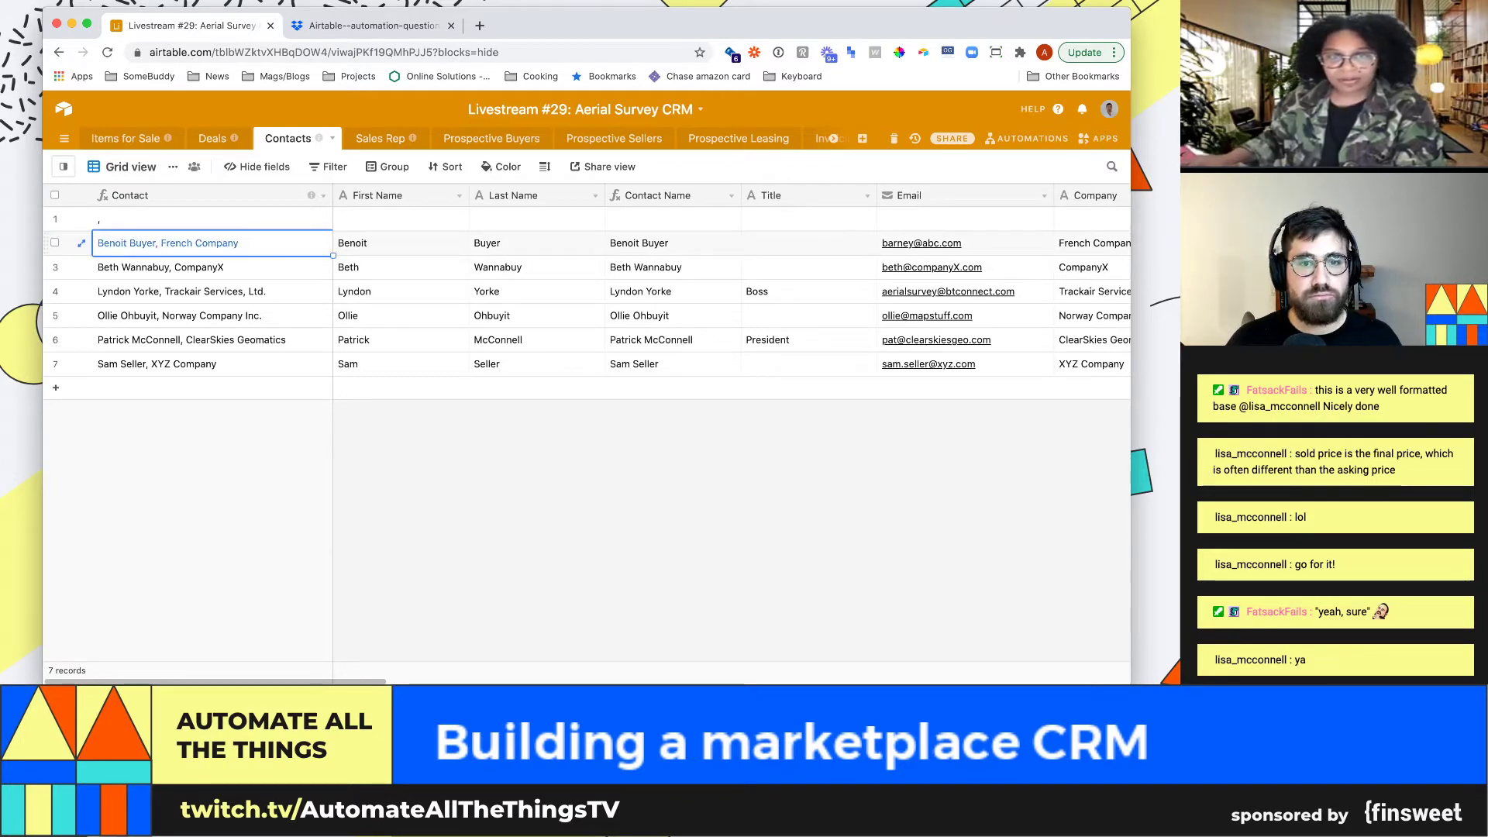
{"action": "left_click", "coordinate": [673, 243]}
{"action": "left_click", "coordinate": [808, 243]}
{"action": "left_click", "coordinate": [808, 291]}
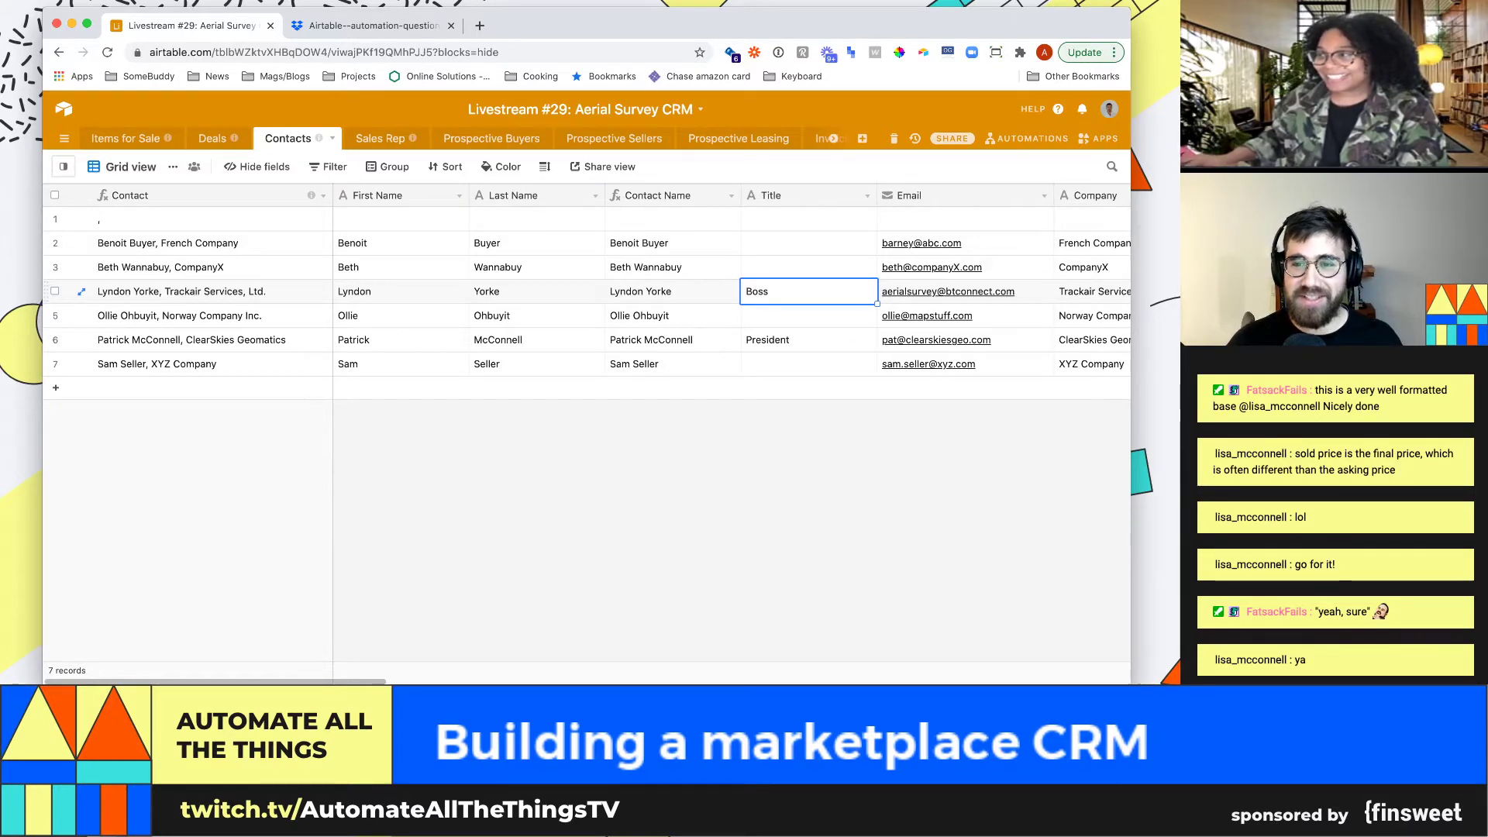
{"action": "key", "text": "Right"}
{"action": "key", "text": "Right"}
{"action": "key", "text": "Right"}
{"action": "key", "text": "Right"}
{"action": "key", "text": "Right"}
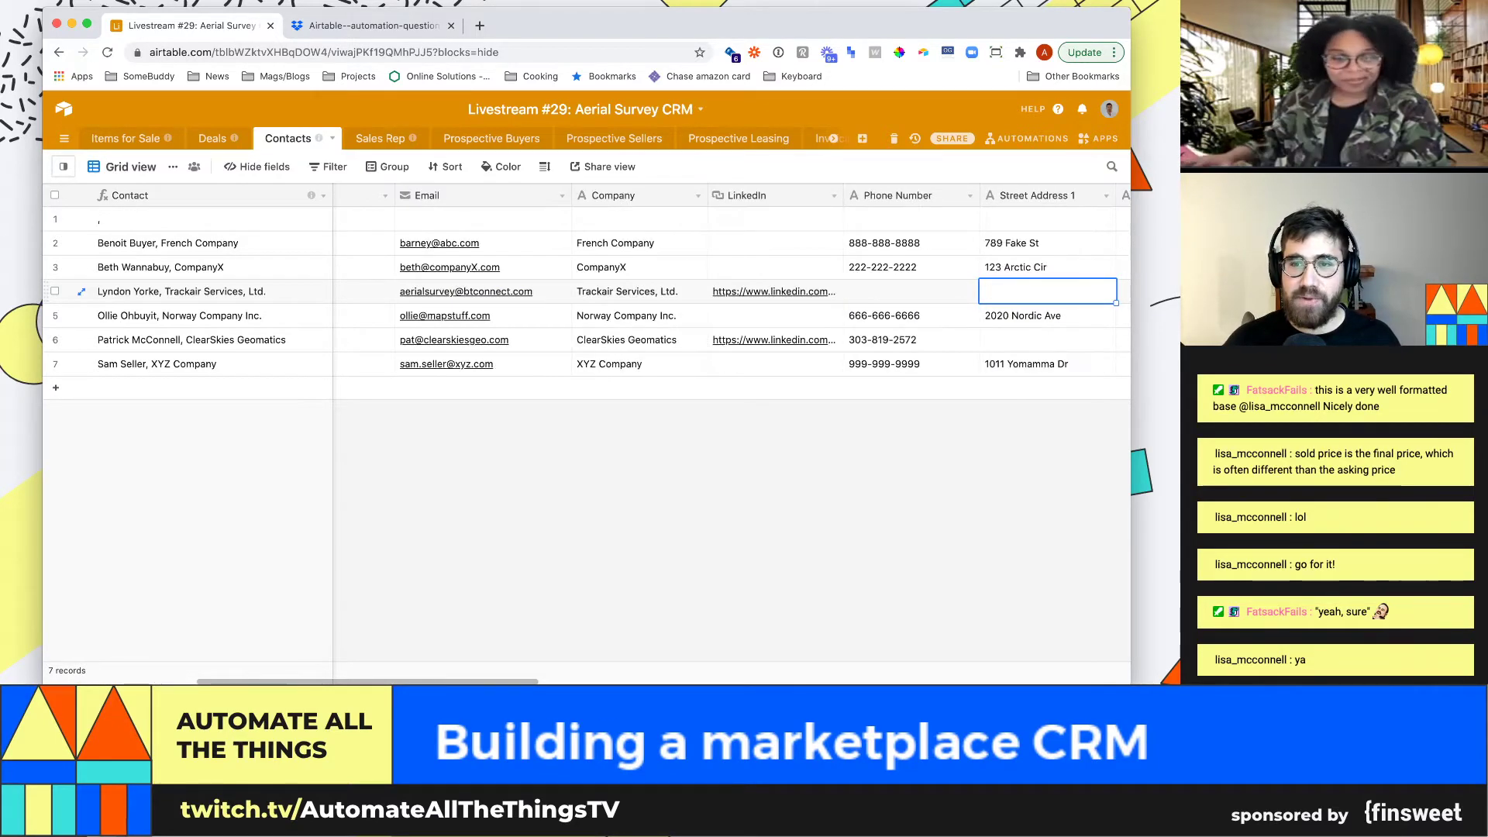
{"action": "key", "text": "Right"}
{"action": "key", "text": "Right"}
{"action": "key", "text": "Right"}
{"action": "key", "text": "Right"}
{"action": "key", "text": "Right"}
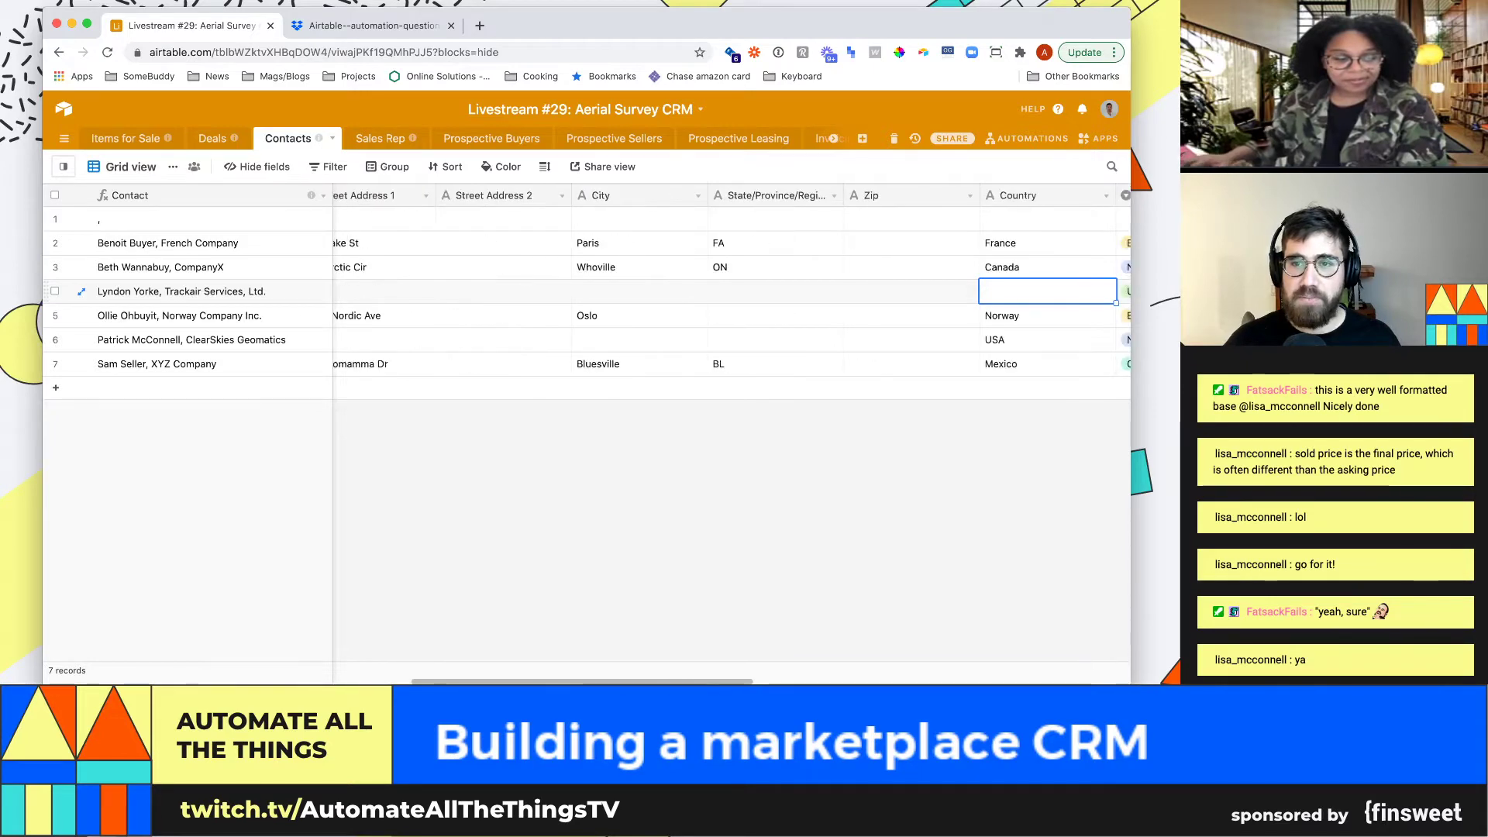
{"action": "key", "text": "Right"}
{"action": "key", "text": "Right"}
{"action": "key", "text": "Right"}
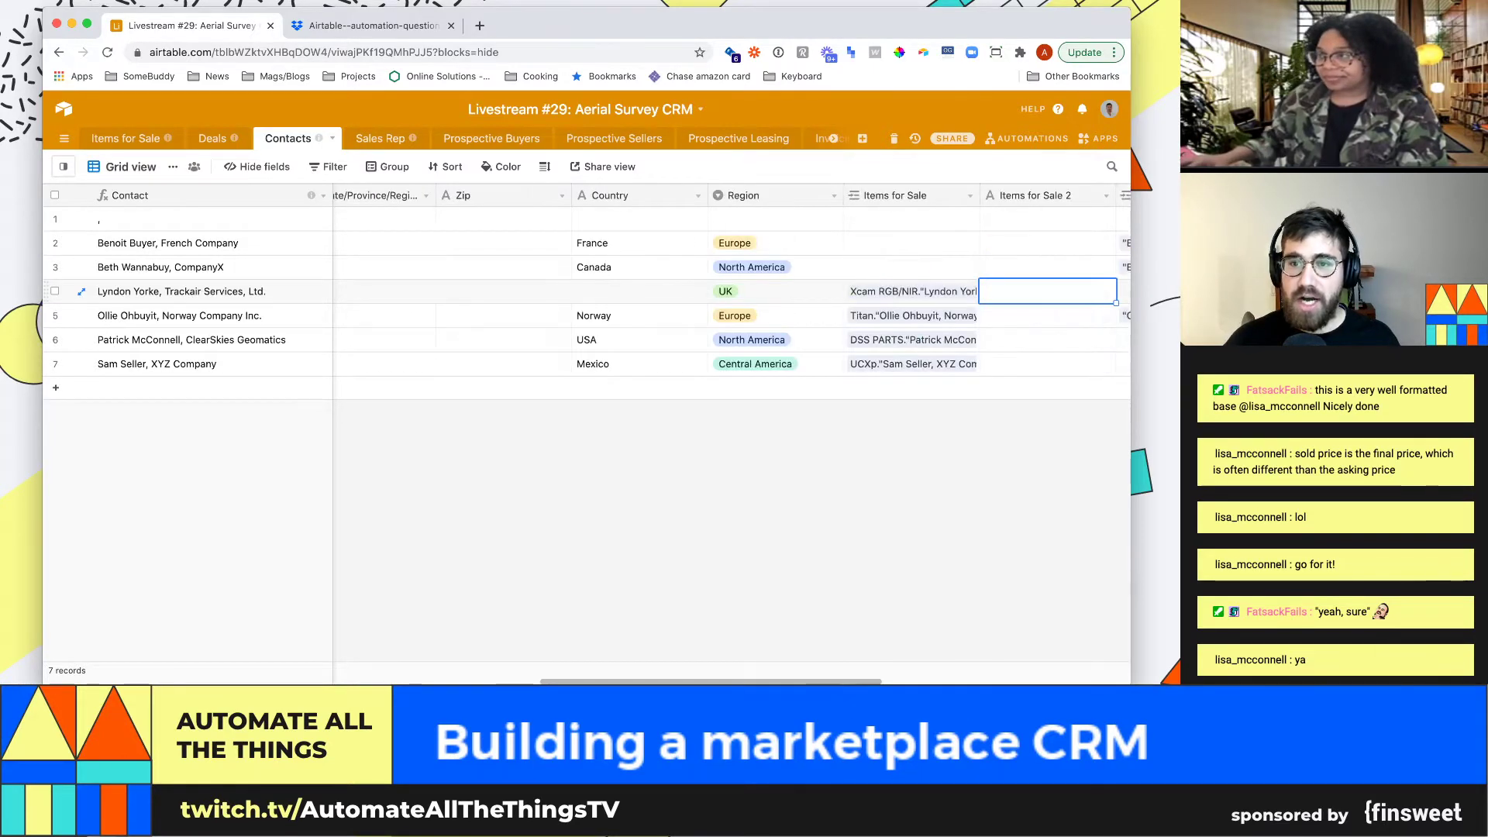
{"action": "key", "text": "Left"}
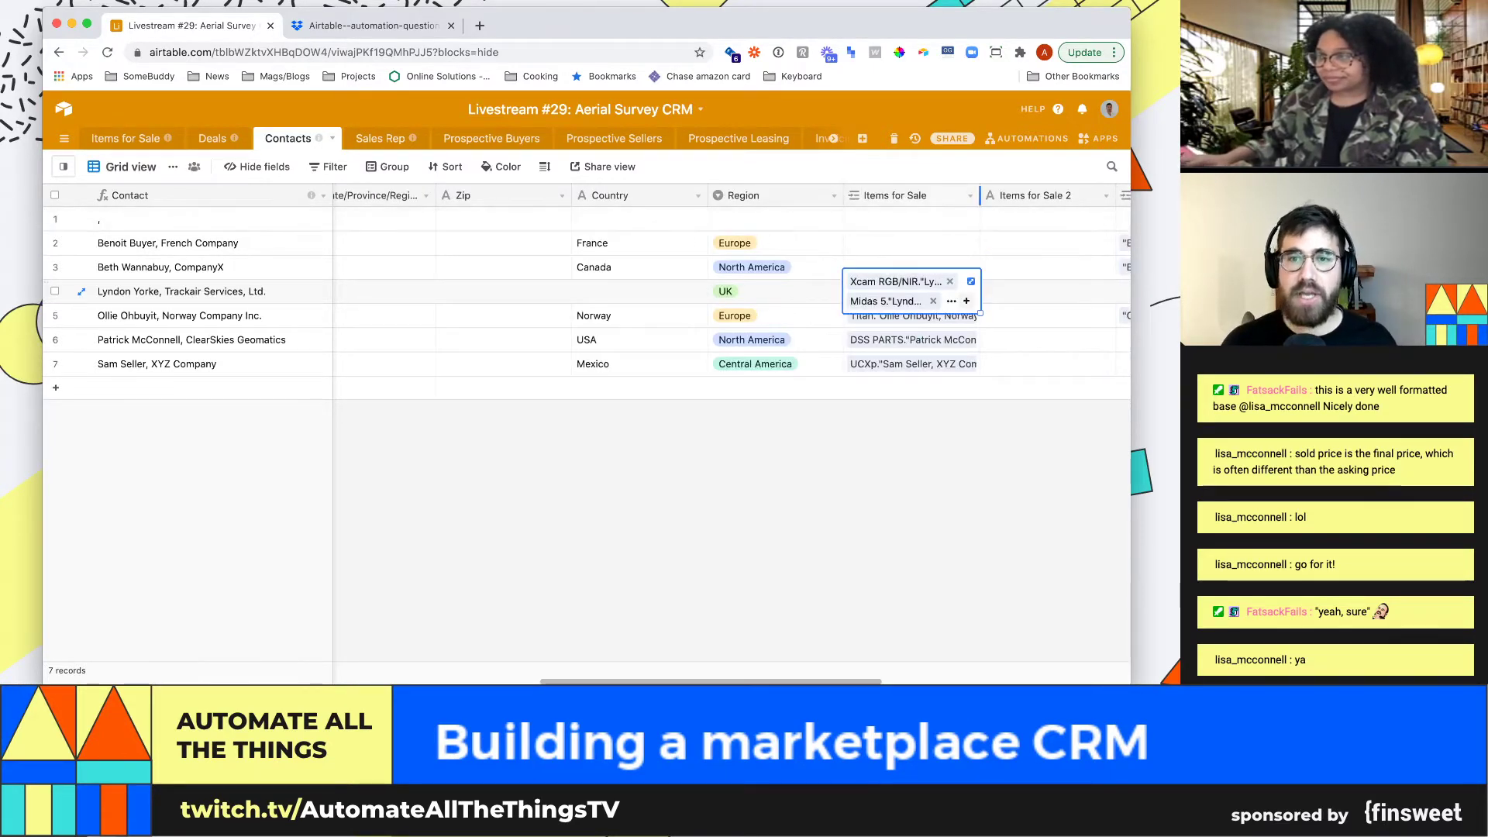
{"action": "key", "text": "Down"}
{"action": "key", "text": "Right"}
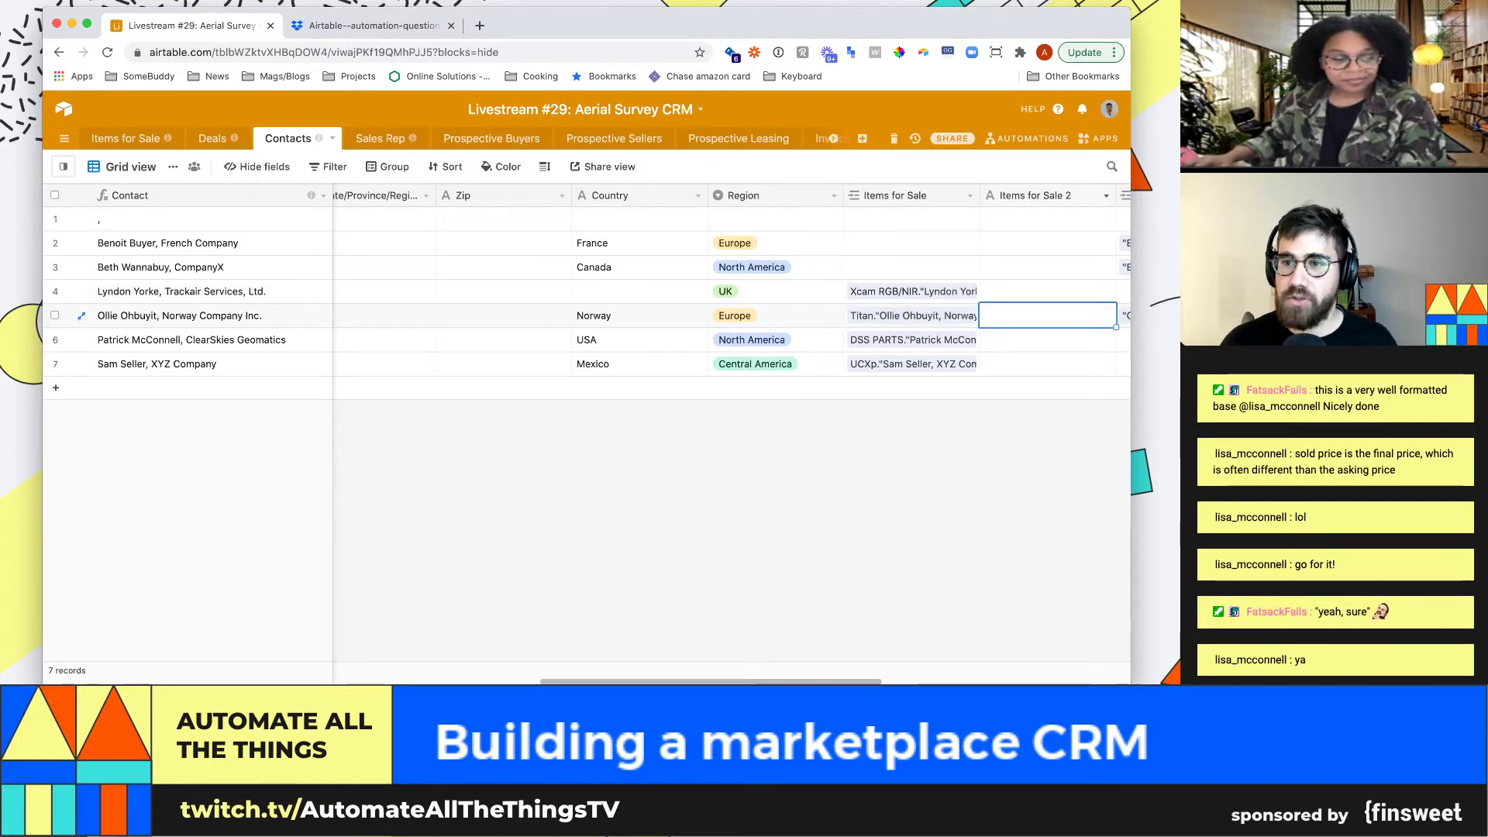
Delete the Items for Sale 2 field from Contacts
{"action": "left_click", "coordinate": [1105, 196]}
{"action": "left_click", "coordinate": [1029, 528]}
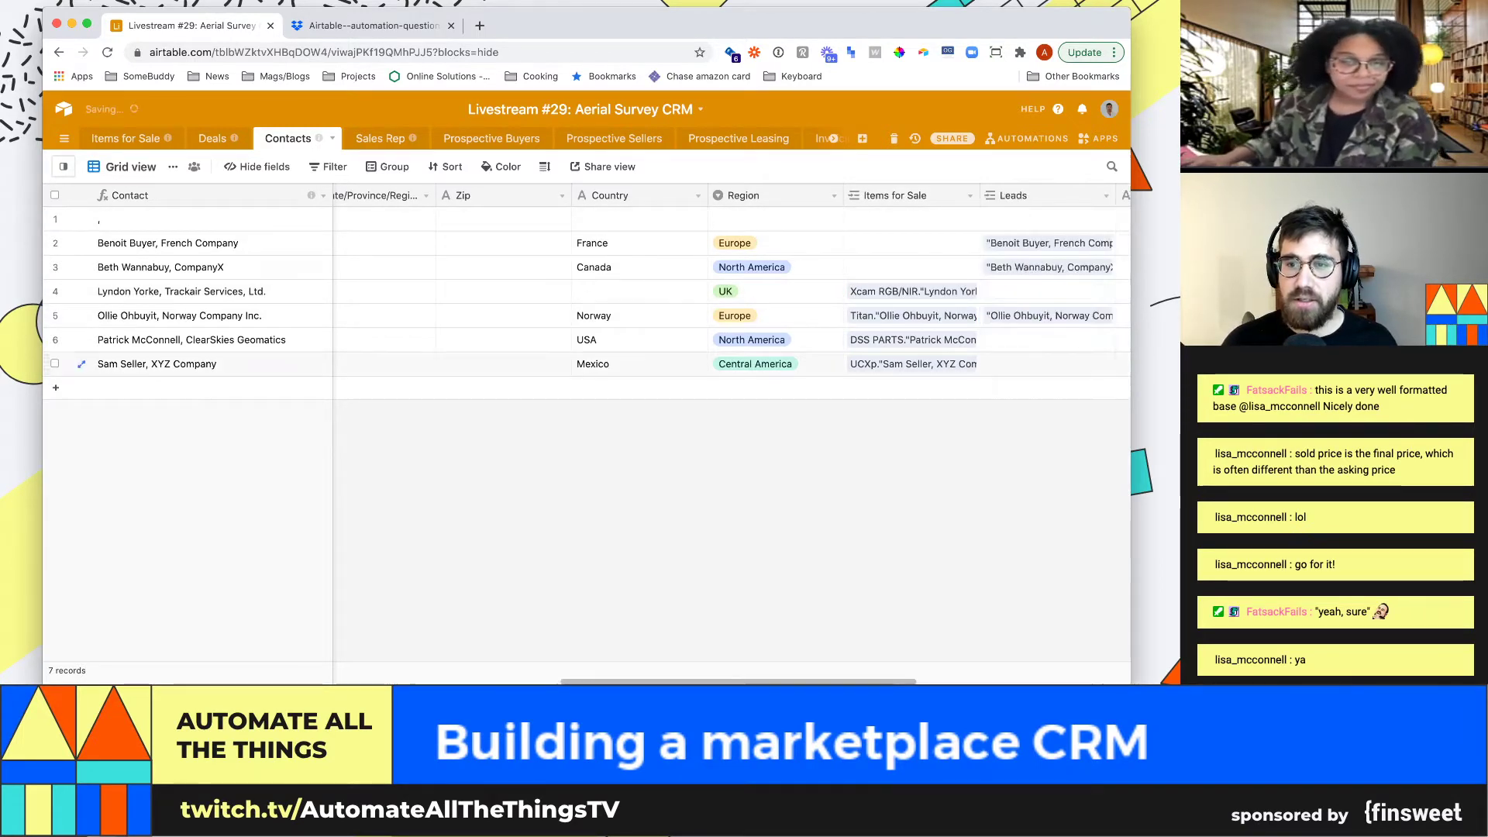
{"action": "left_click", "coordinate": [1046, 340]}
{"action": "key", "text": "Right"}
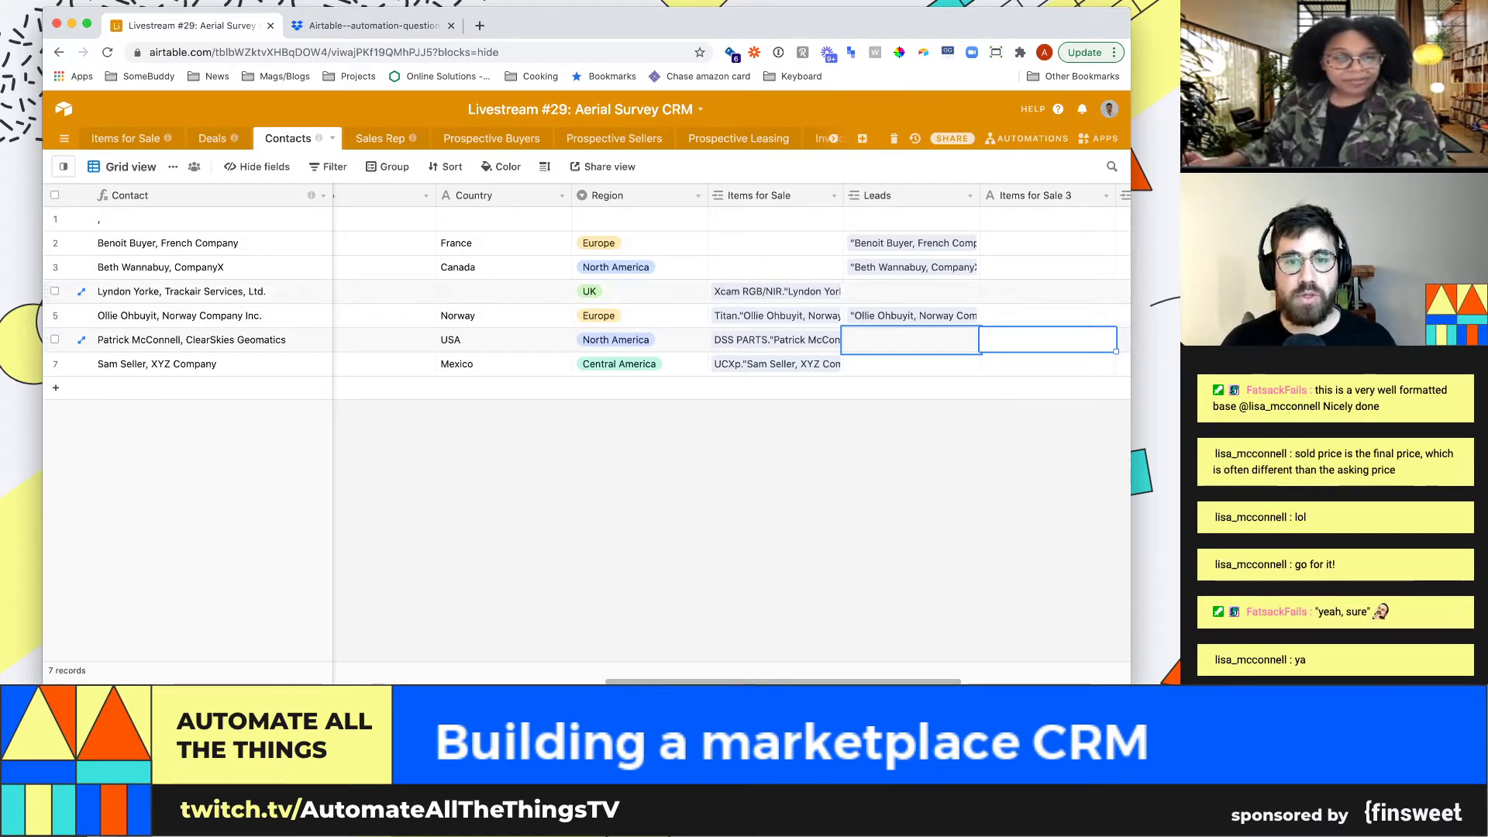
Expand the Norway Company contact's linked Leads deals
{"action": "left_click", "coordinate": [774, 315]}
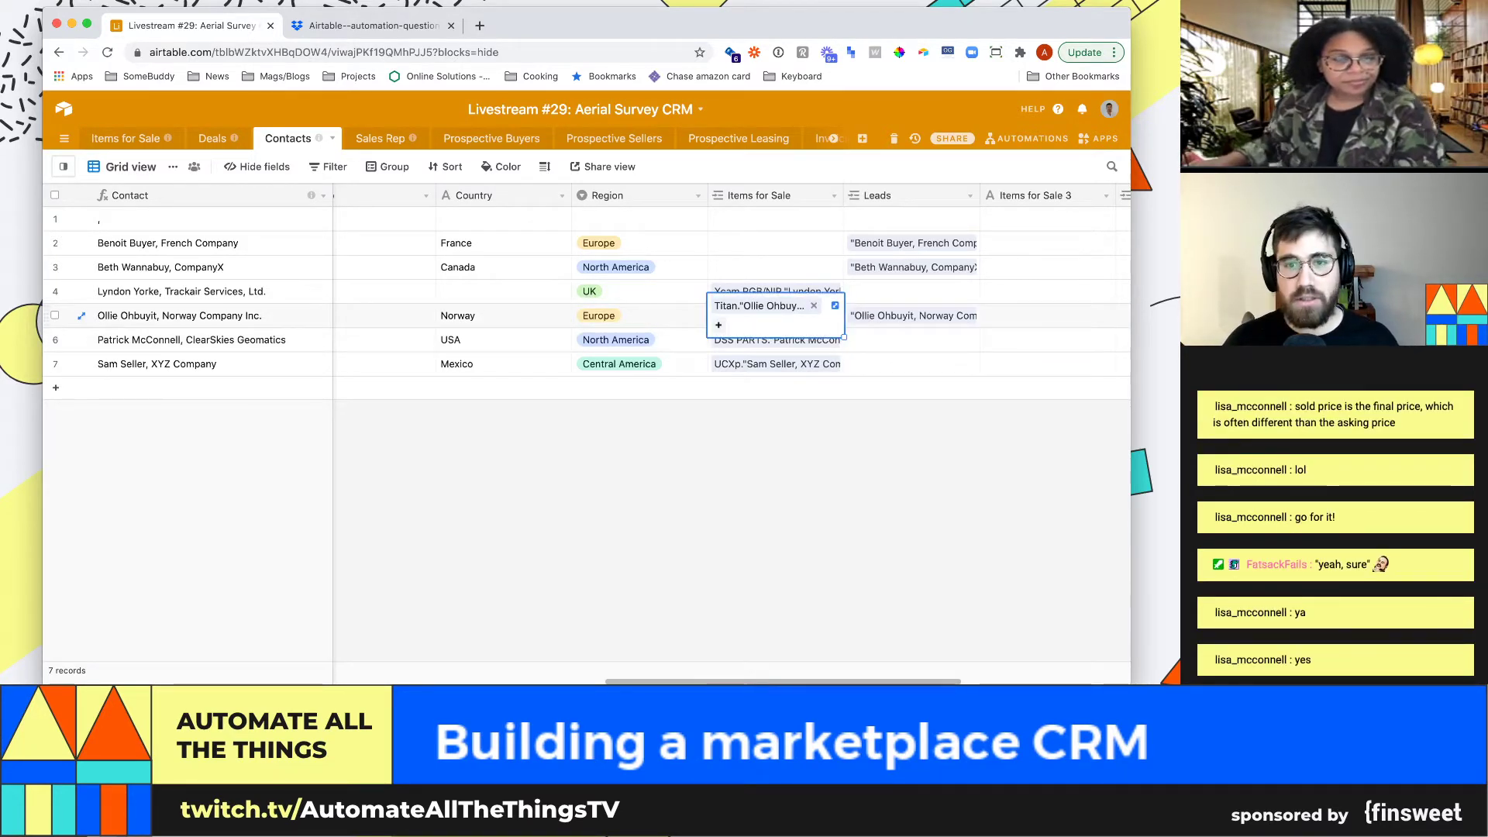
{"action": "left_click", "coordinate": [911, 315]}
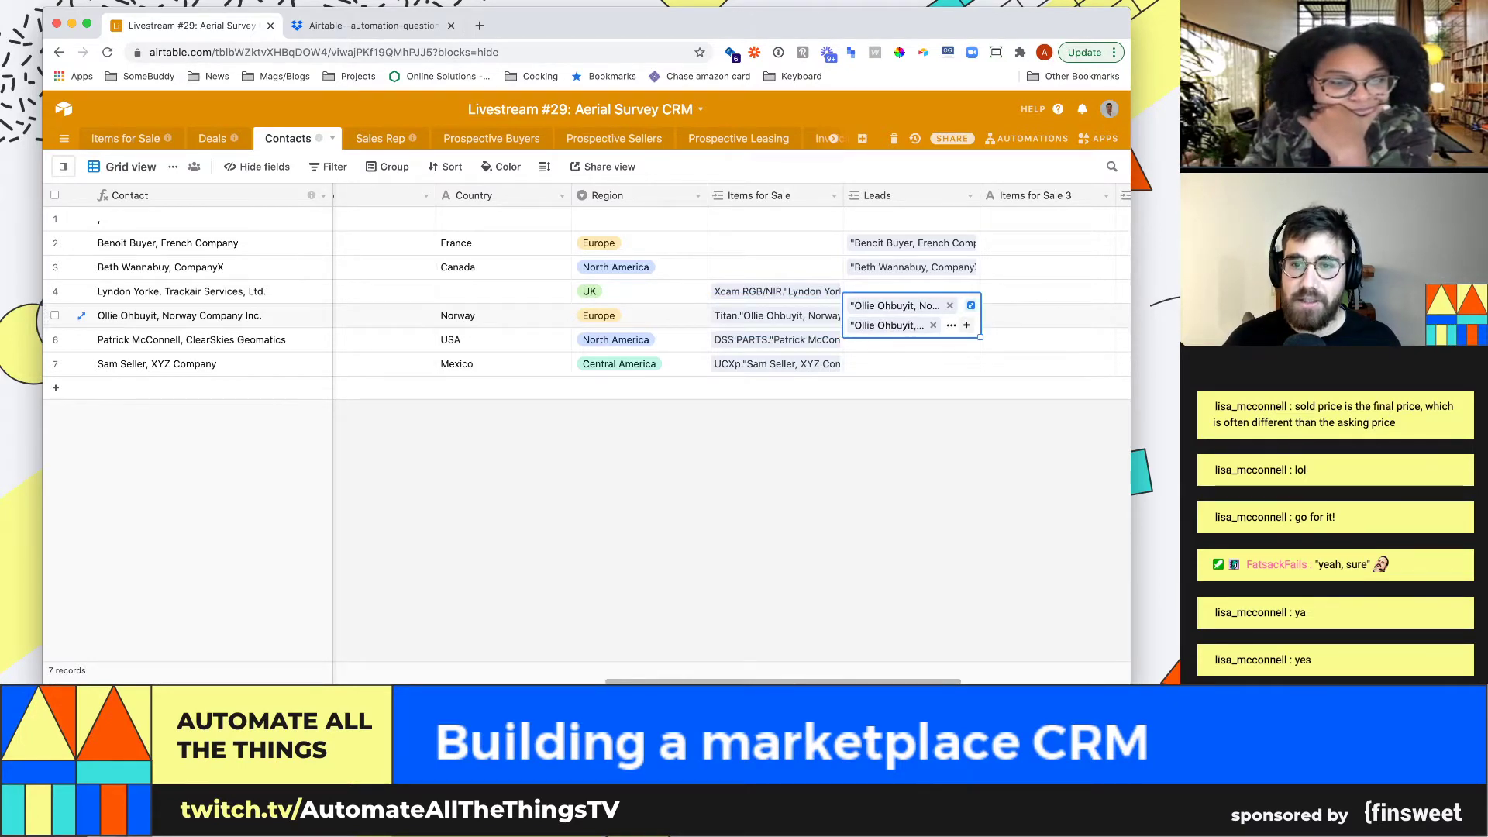
{"action": "key", "text": "space"}
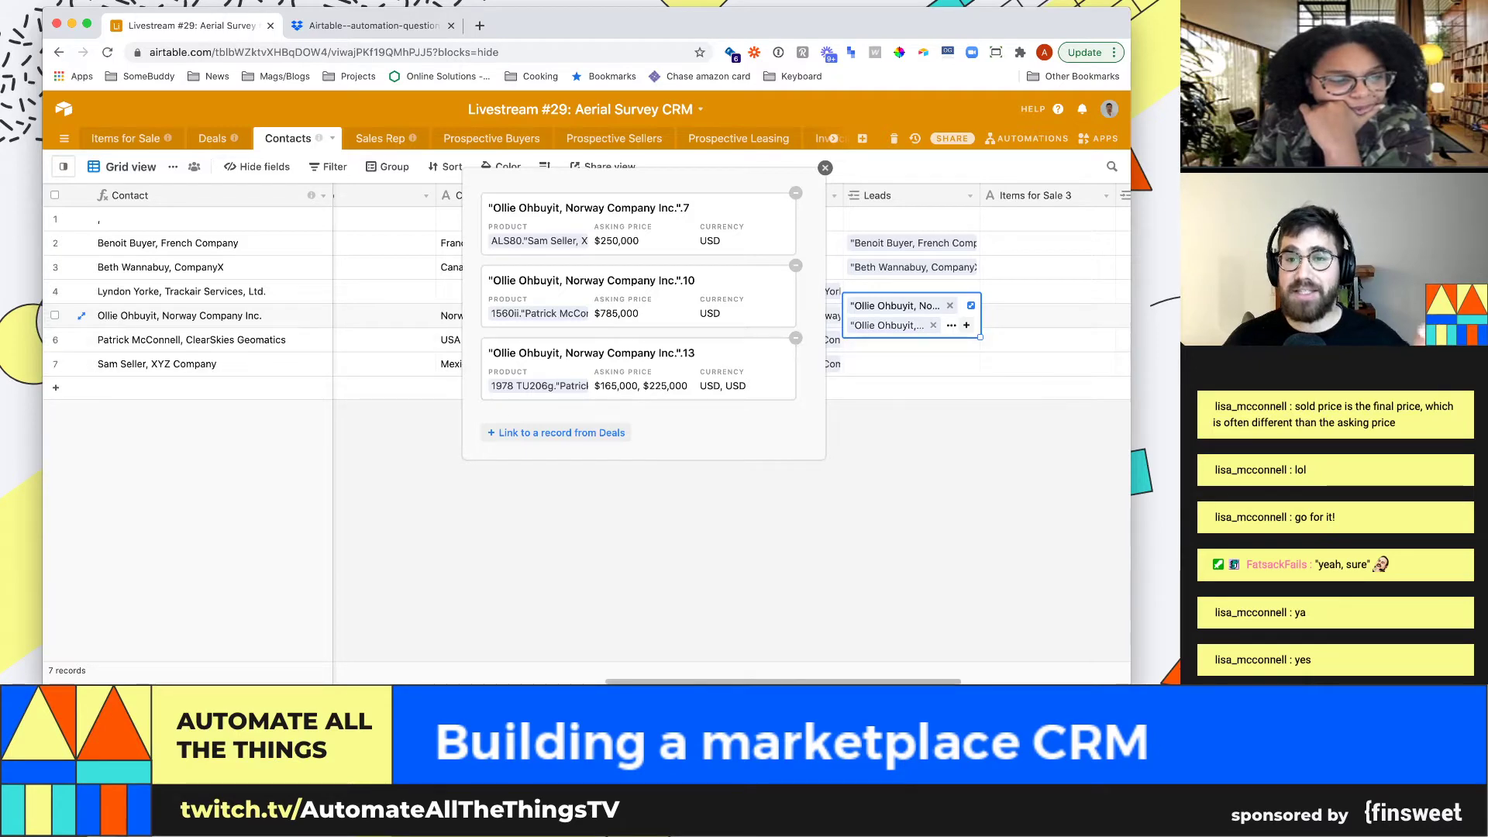
Open the Leads field settings and save them as they are
{"action": "left_click", "coordinate": [969, 195]}
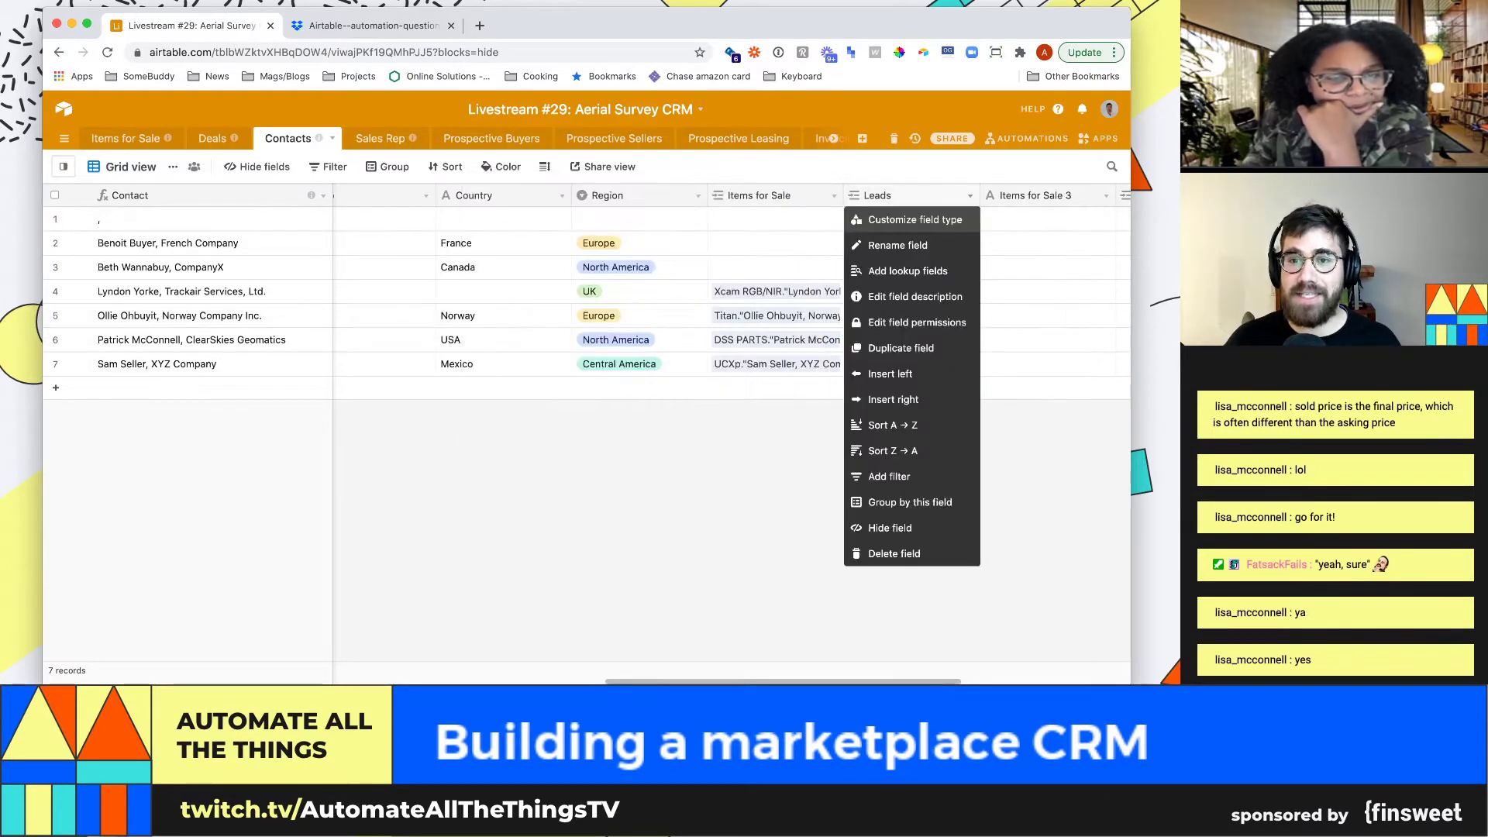
{"action": "left_click", "coordinate": [913, 219]}
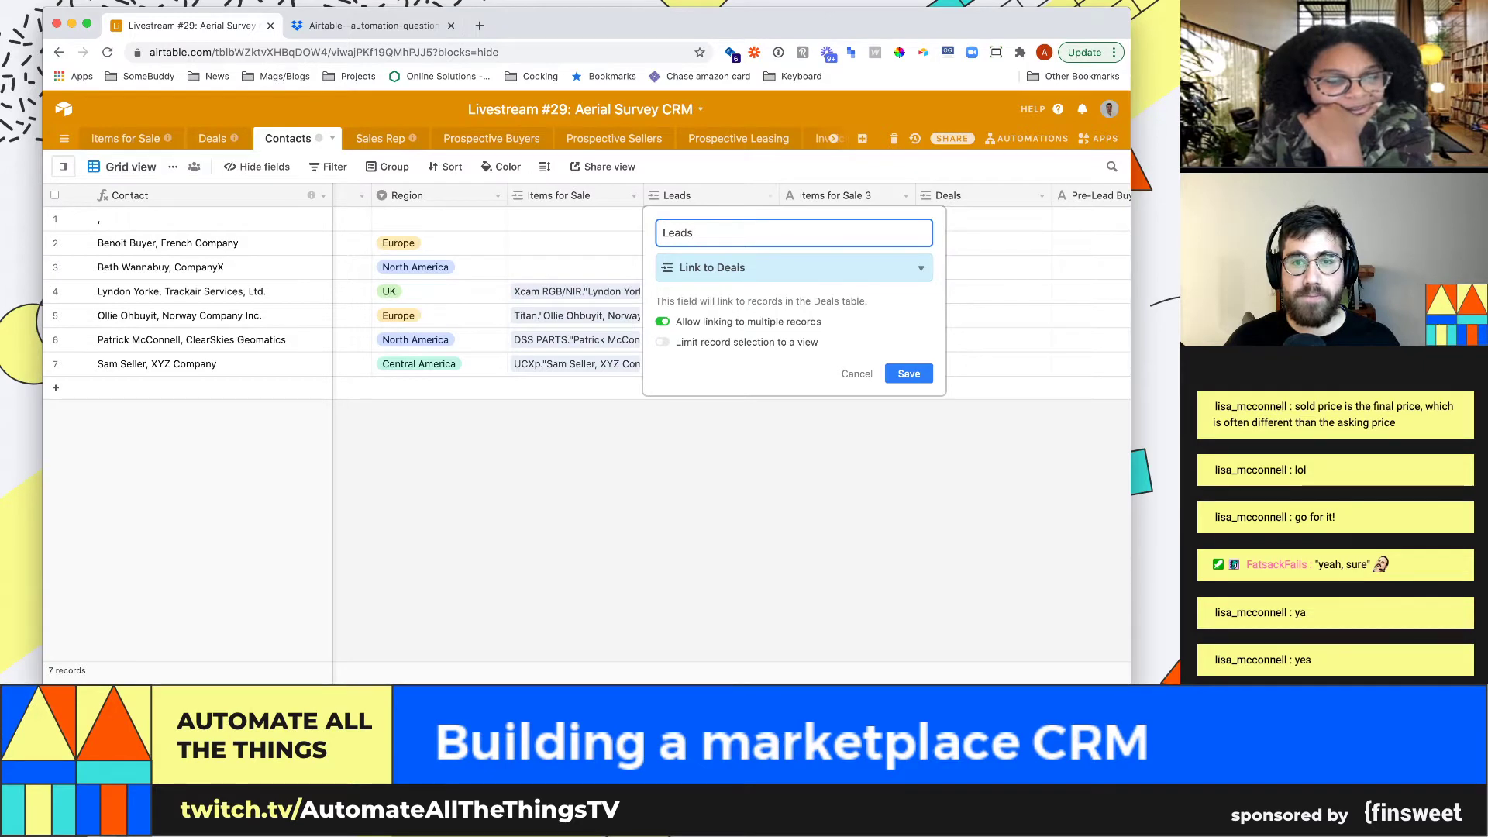
{"action": "key", "text": "Return"}
Review the Items for Sale field settings and the linked Xcam RGB/NIR item record
{"action": "left_click", "coordinate": [574, 291]}
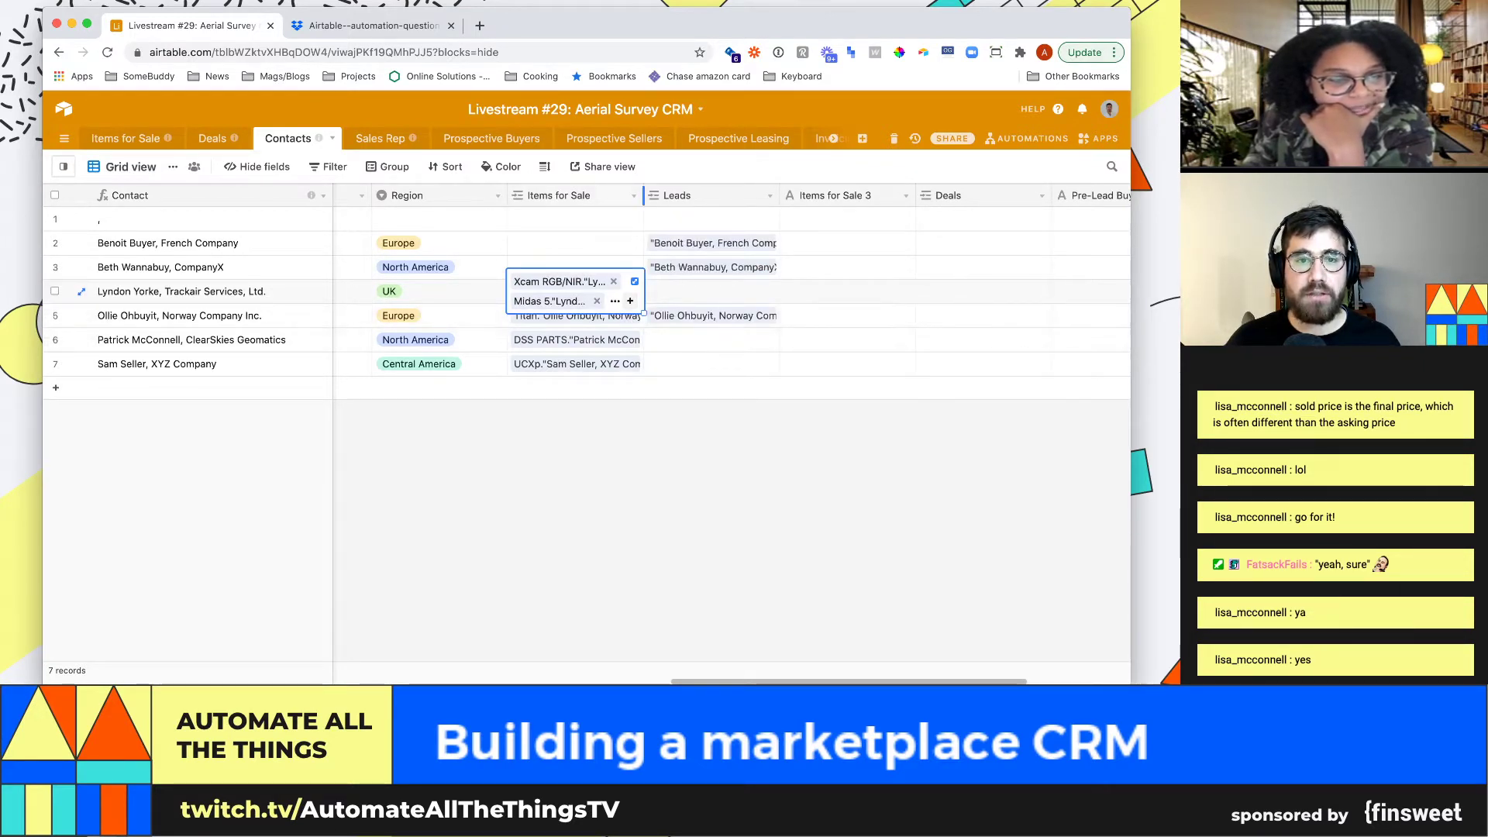
{"action": "left_click", "coordinate": [633, 195]}
{"action": "left_click", "coordinate": [558, 220]}
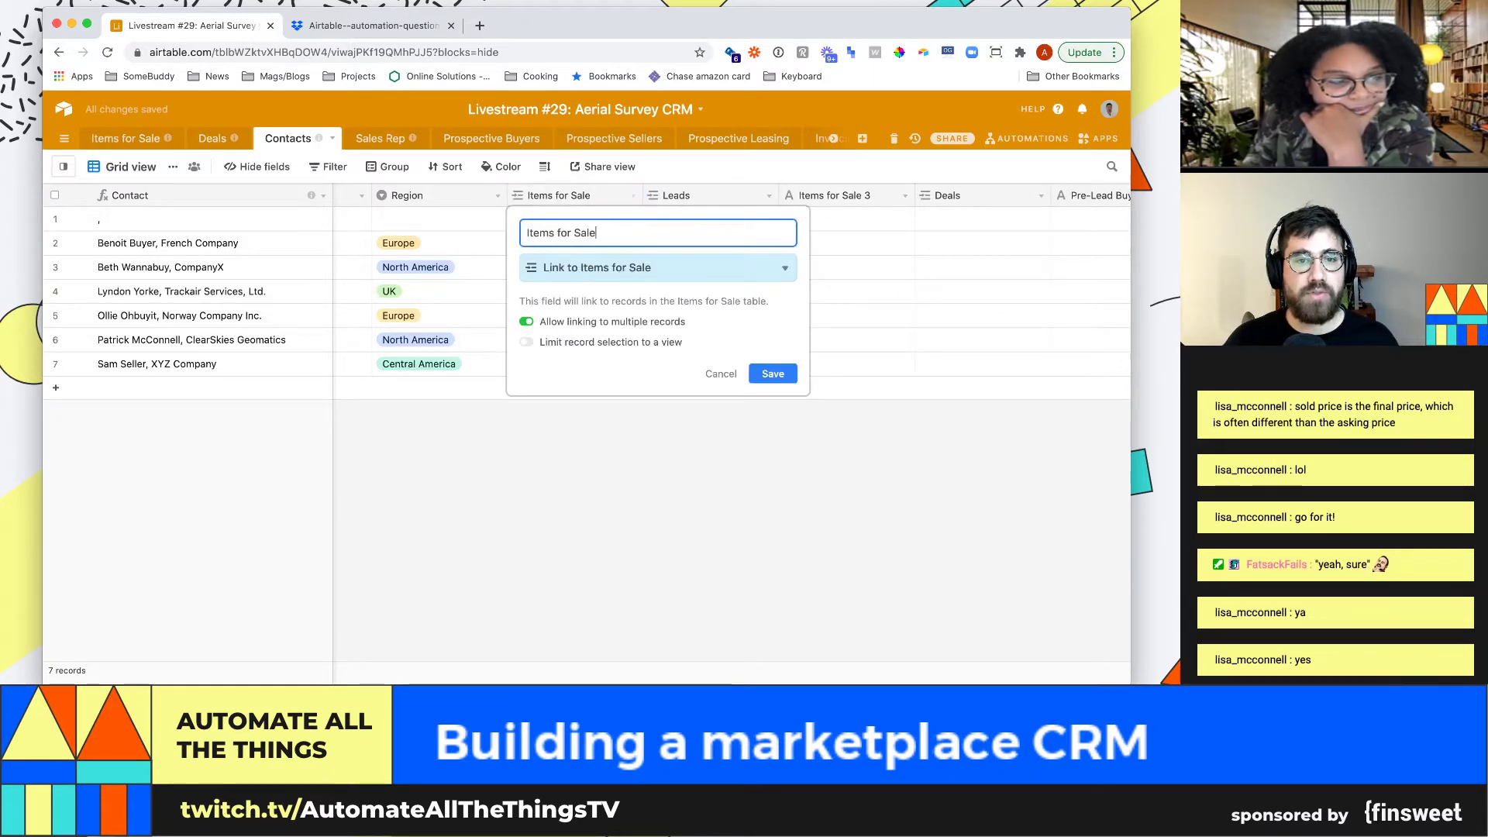
{"action": "left_click", "coordinate": [772, 373]}
{"action": "left_click", "coordinate": [573, 290]}
{"action": "left_click", "coordinate": [558, 280]}
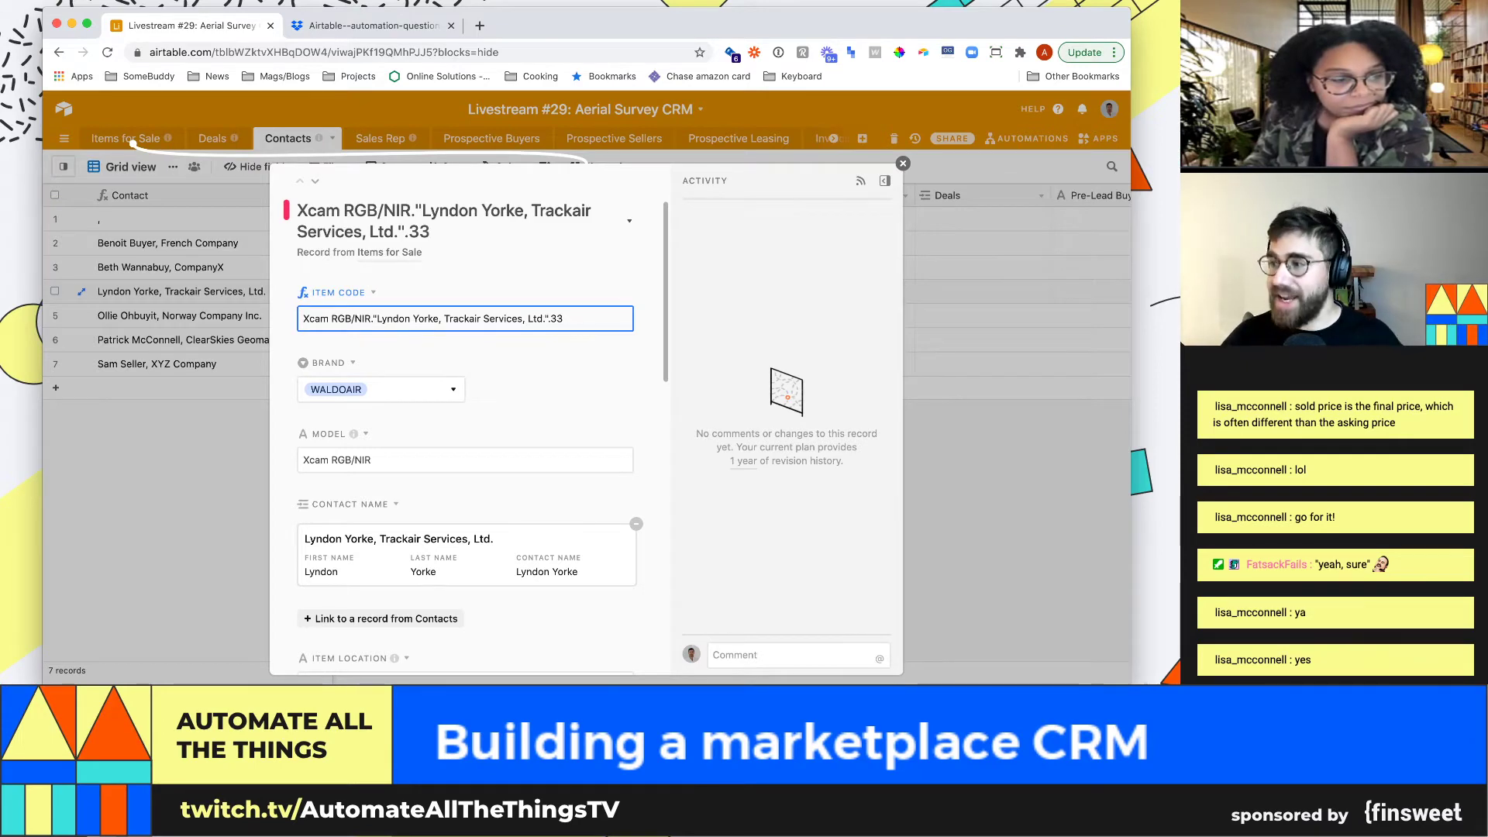
{"action": "key", "text": "Escape"}
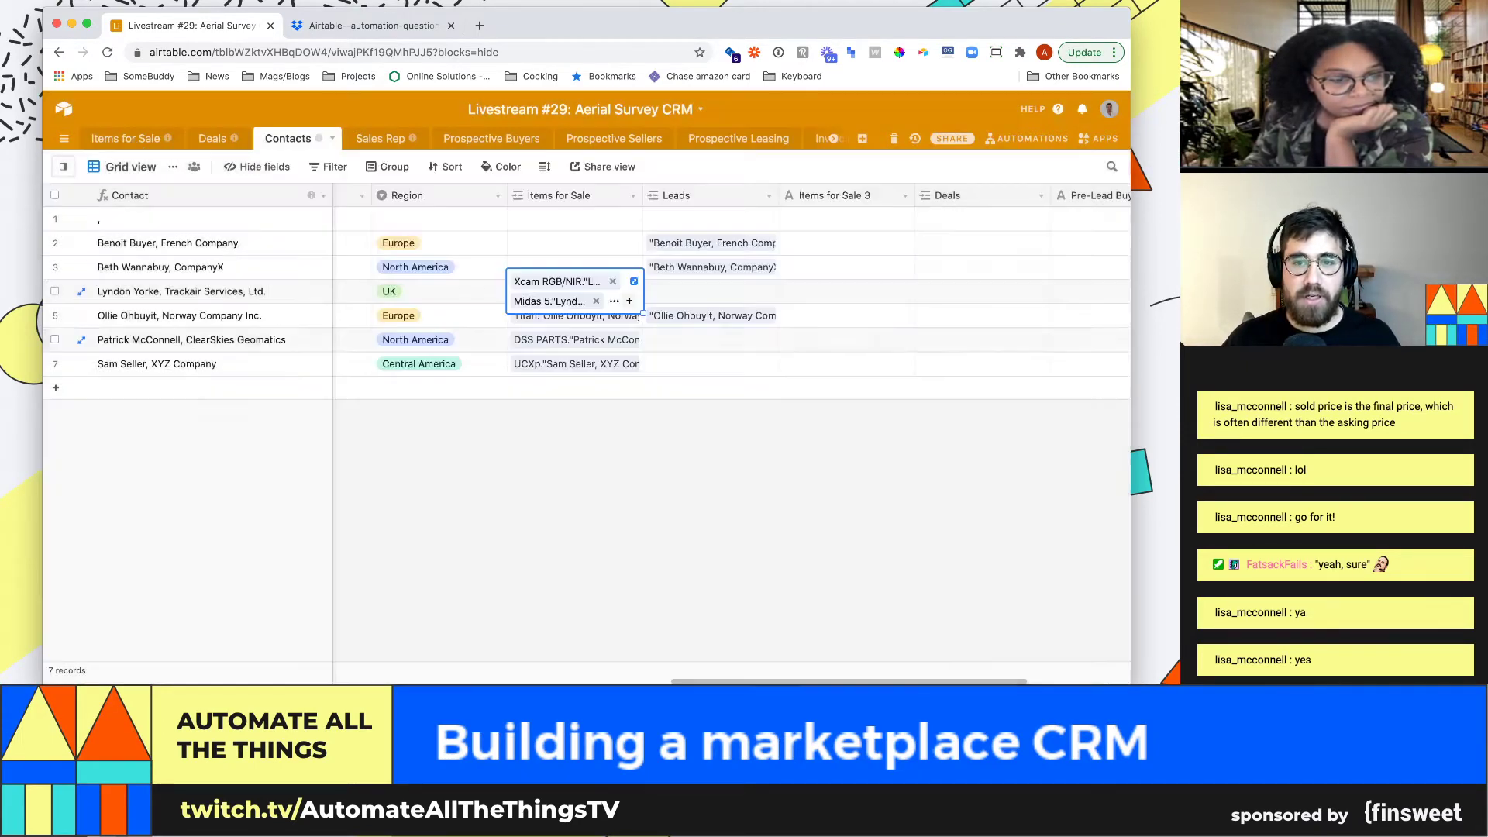
Widen the Leads column and delete the empty Items for Sale 3 field
{"action": "left_click", "coordinate": [710, 267]}
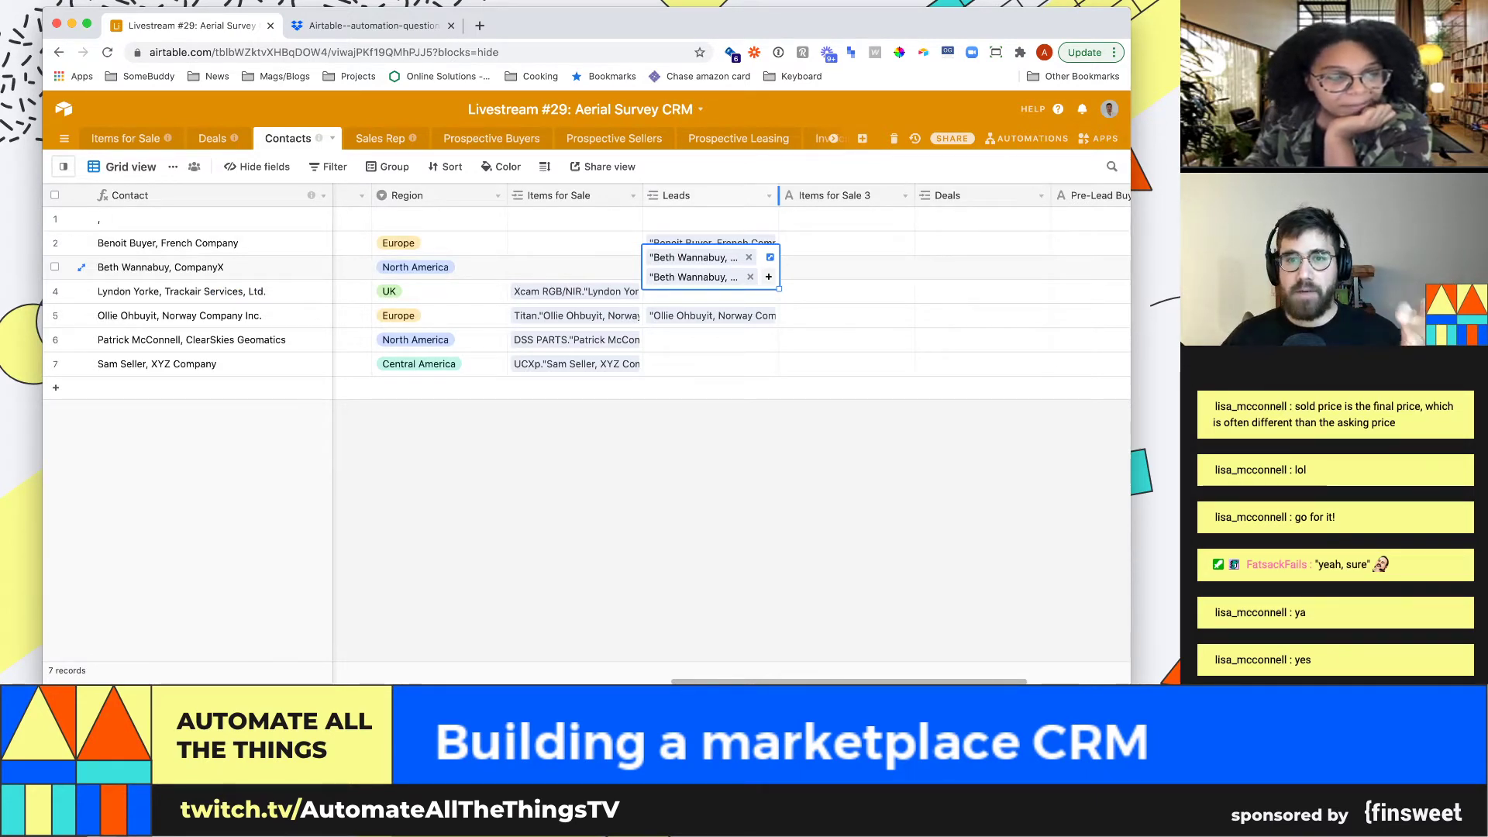
{"action": "left_click_drag", "start_coordinate": [779, 195], "coordinate": [1055, 195]}
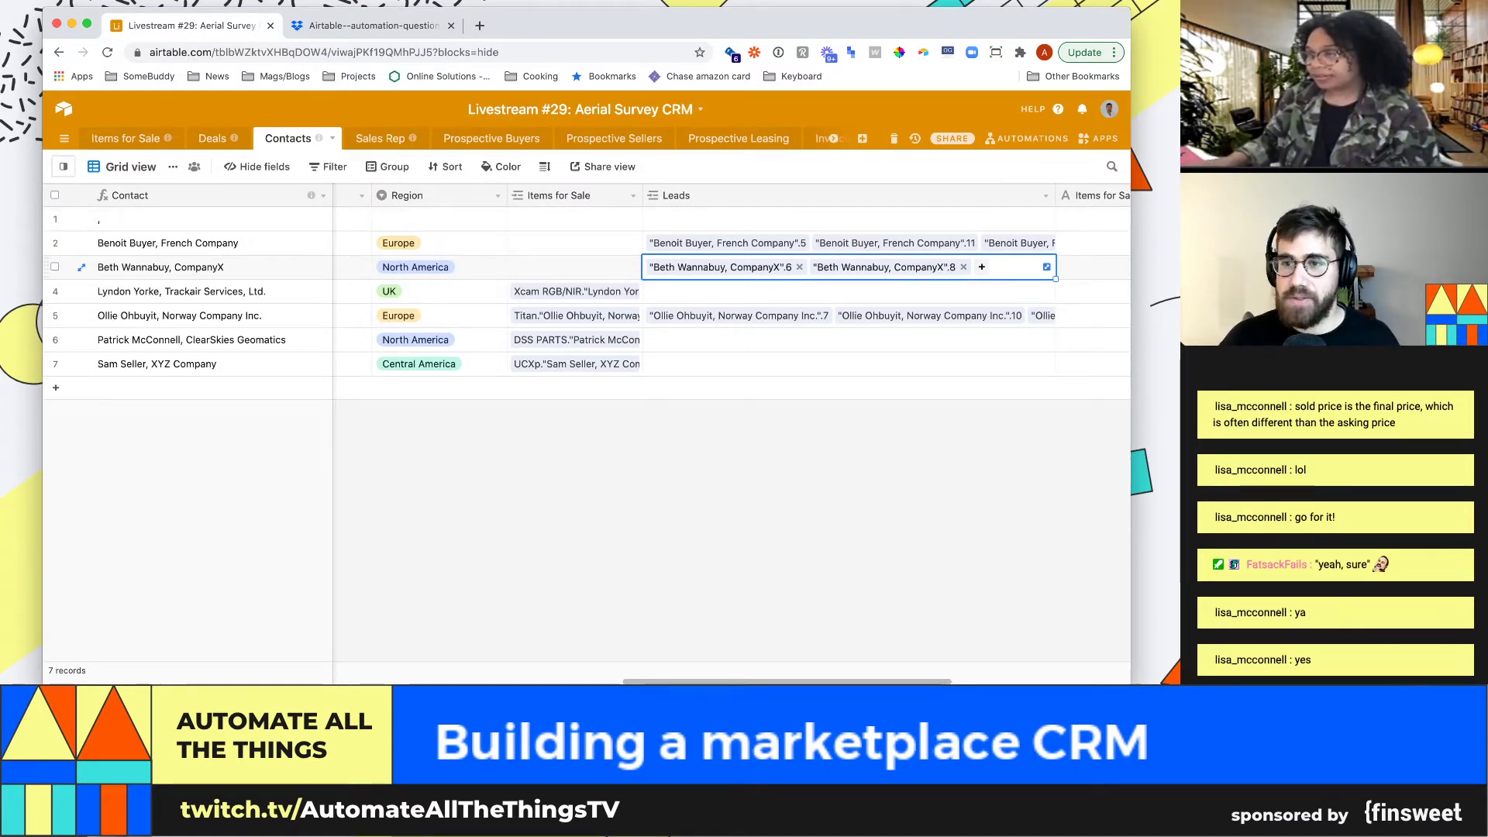
{"action": "key", "text": "Right"}
{"action": "key", "text": "Right"}
{"action": "key", "text": "Left"}
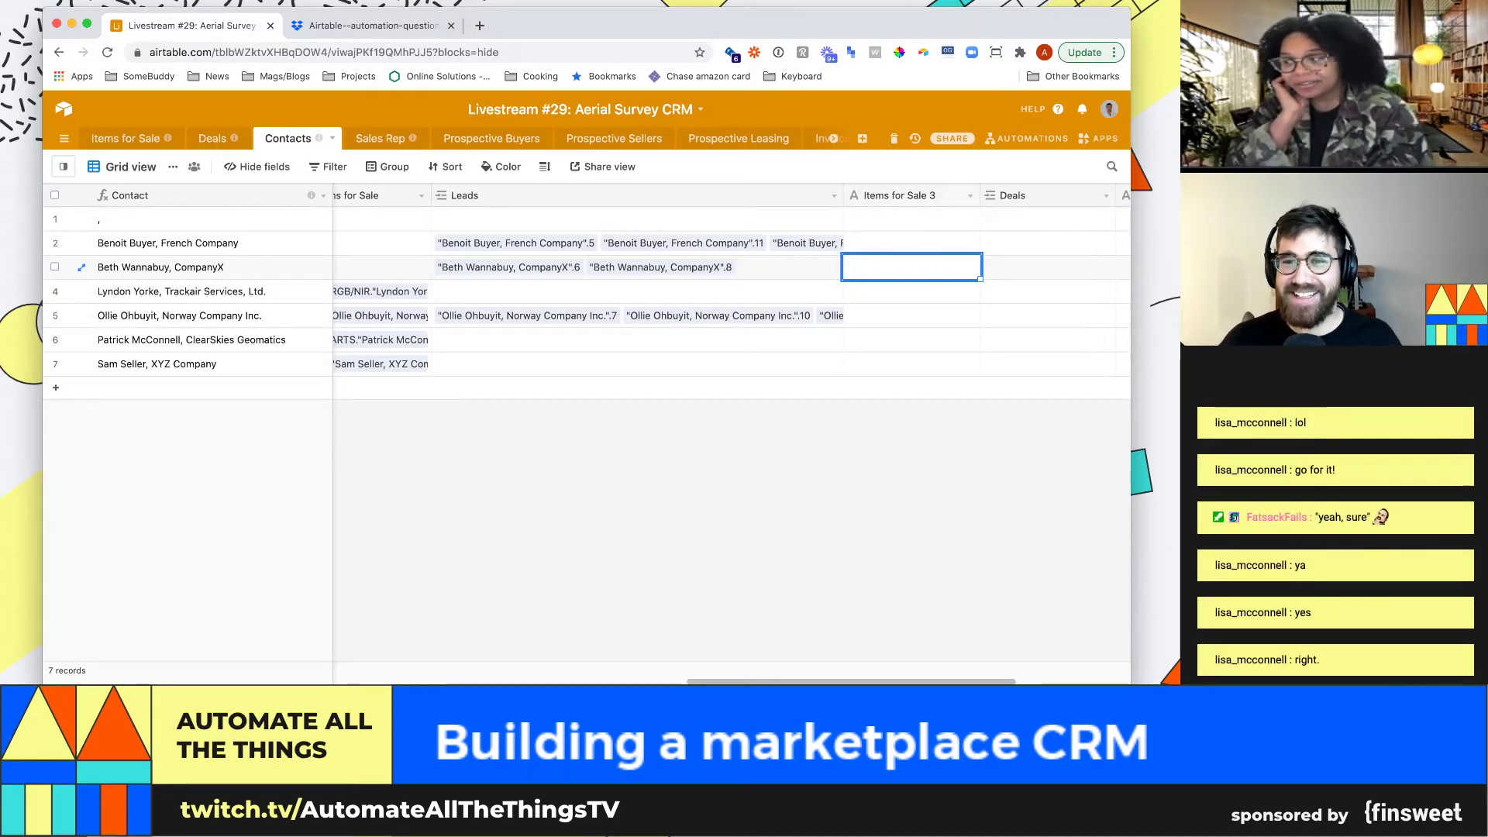
{"action": "left_click", "coordinate": [970, 196]}
{"action": "left_click", "coordinate": [894, 528]}
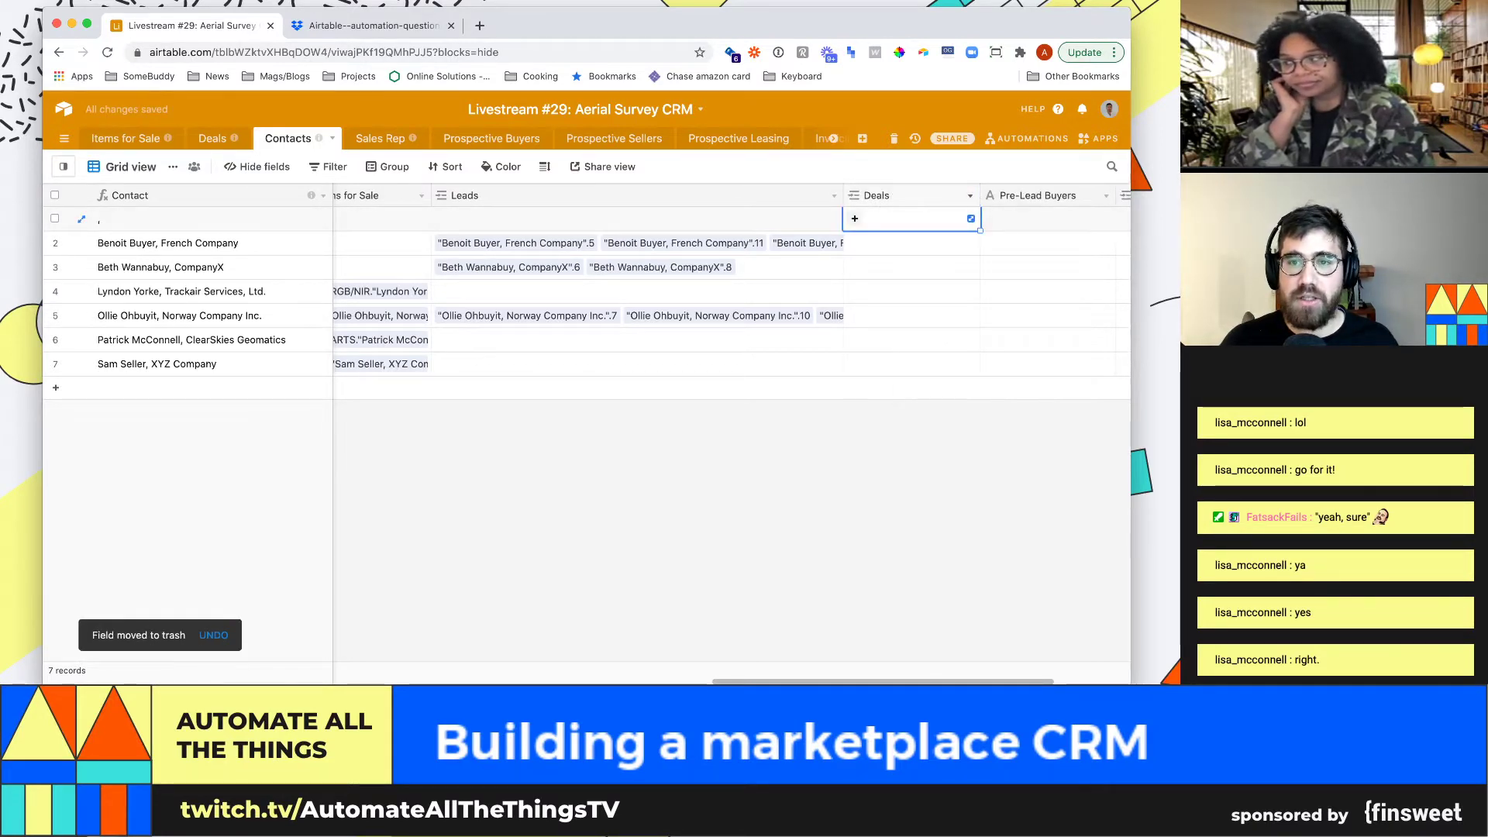
Inspect the Deals field settings without changes and expand row 2's linked leads
{"action": "left_click", "coordinate": [970, 196]}
{"action": "left_click", "coordinate": [911, 219]}
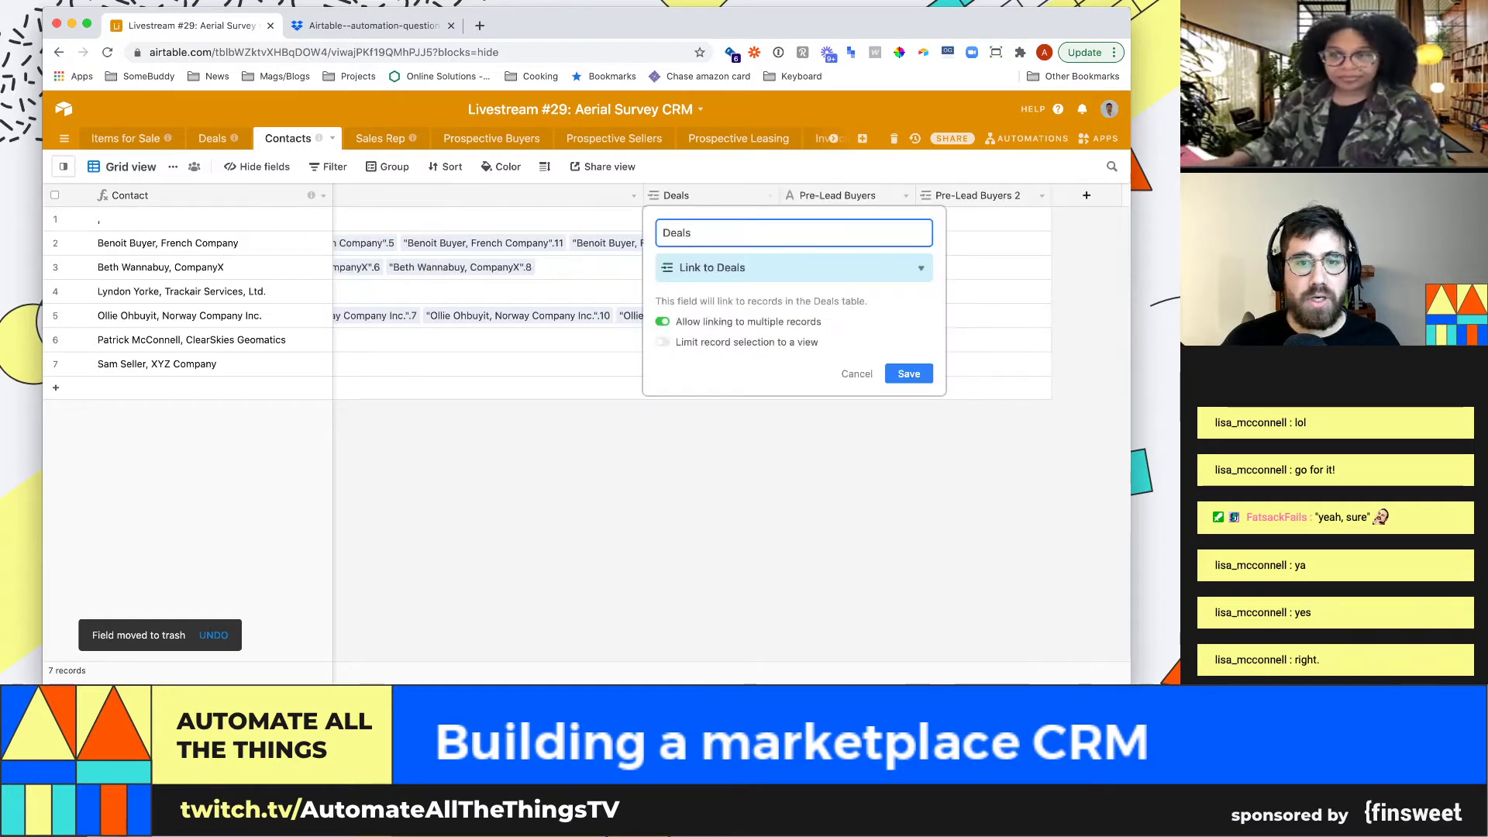
{"action": "key", "text": "Escape"}
{"action": "left_click", "coordinate": [769, 195]}
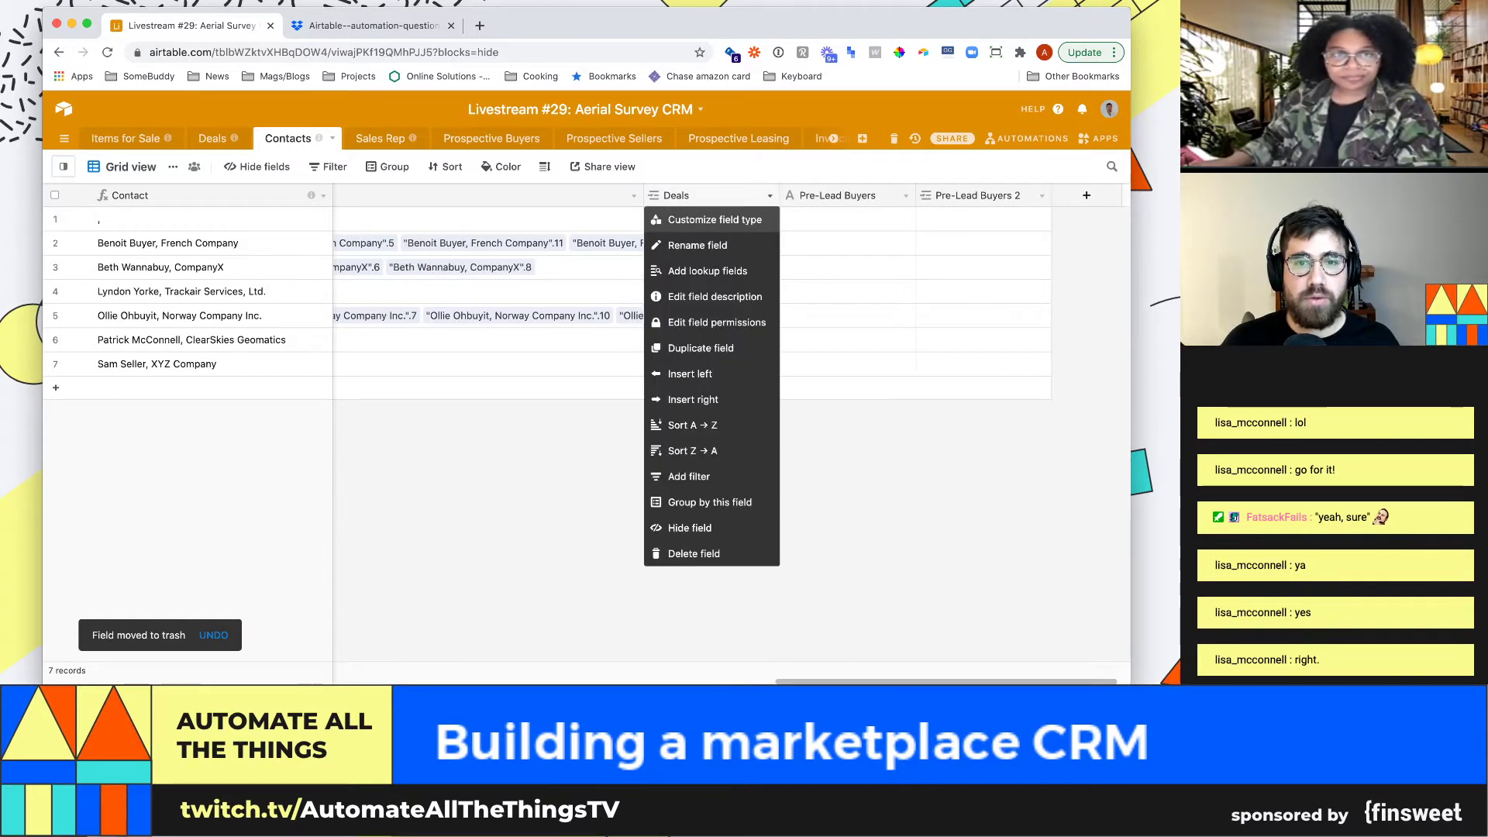
{"action": "left_click", "coordinate": [714, 220]}
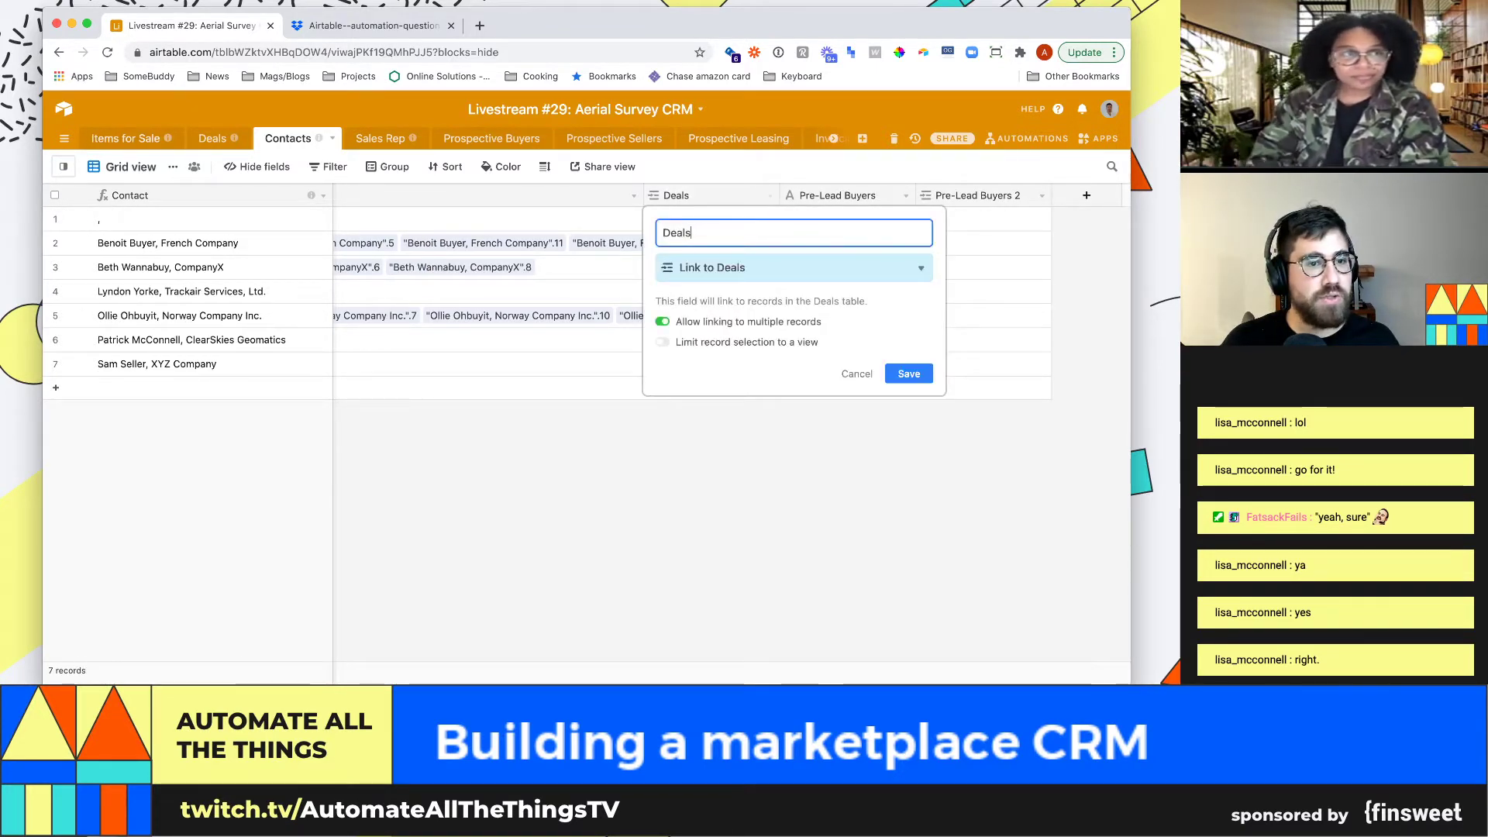
{"action": "key", "text": "Escape"}
{"action": "left_click", "coordinate": [583, 243]}
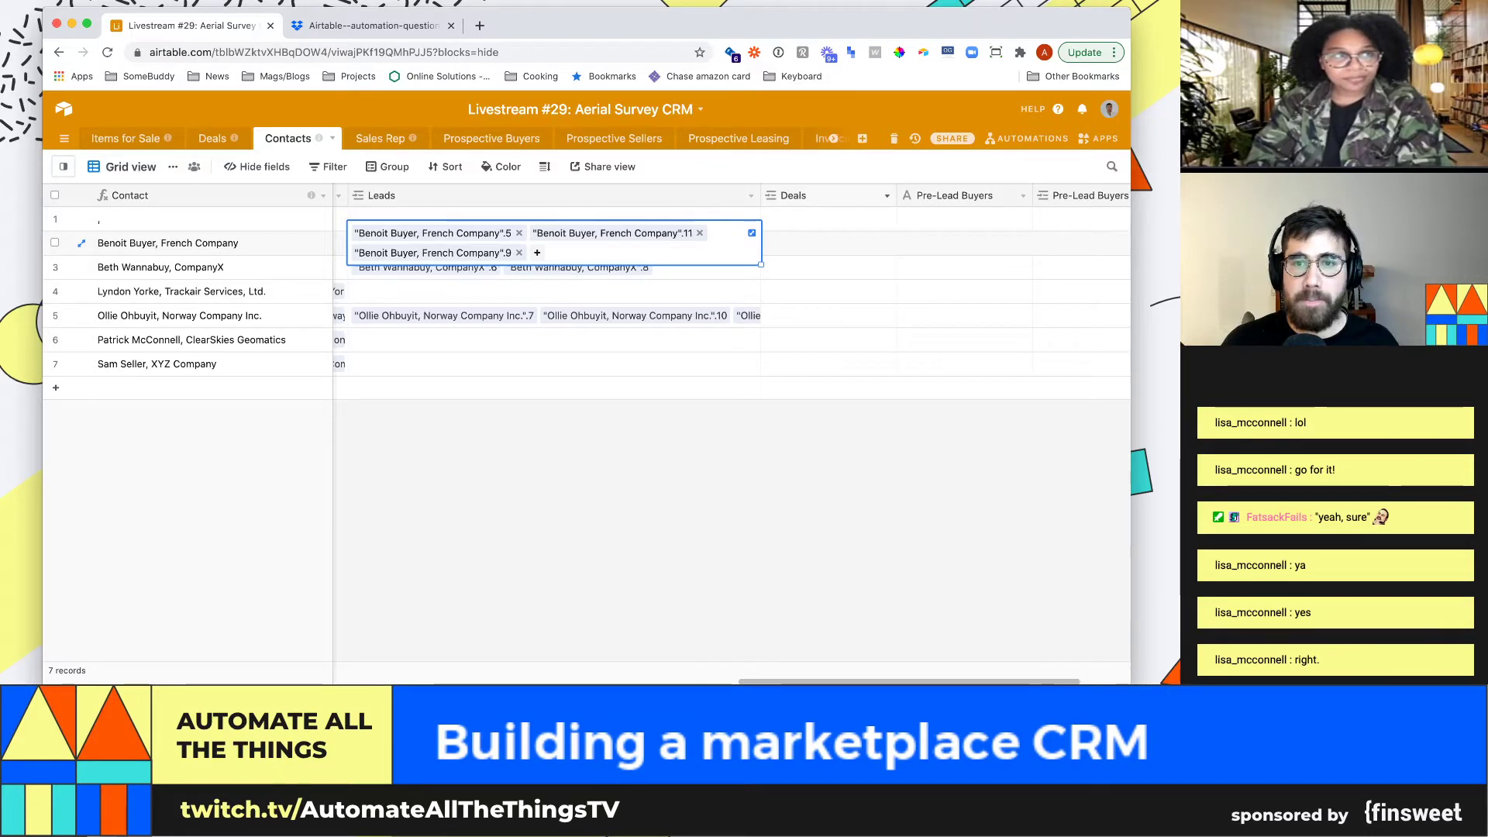
Delete the Deals, Pre-Lead Buyers and Pre-Lead Buyers 2 fields, then switch to Sales Rep
{"action": "left_click", "coordinate": [886, 195]}
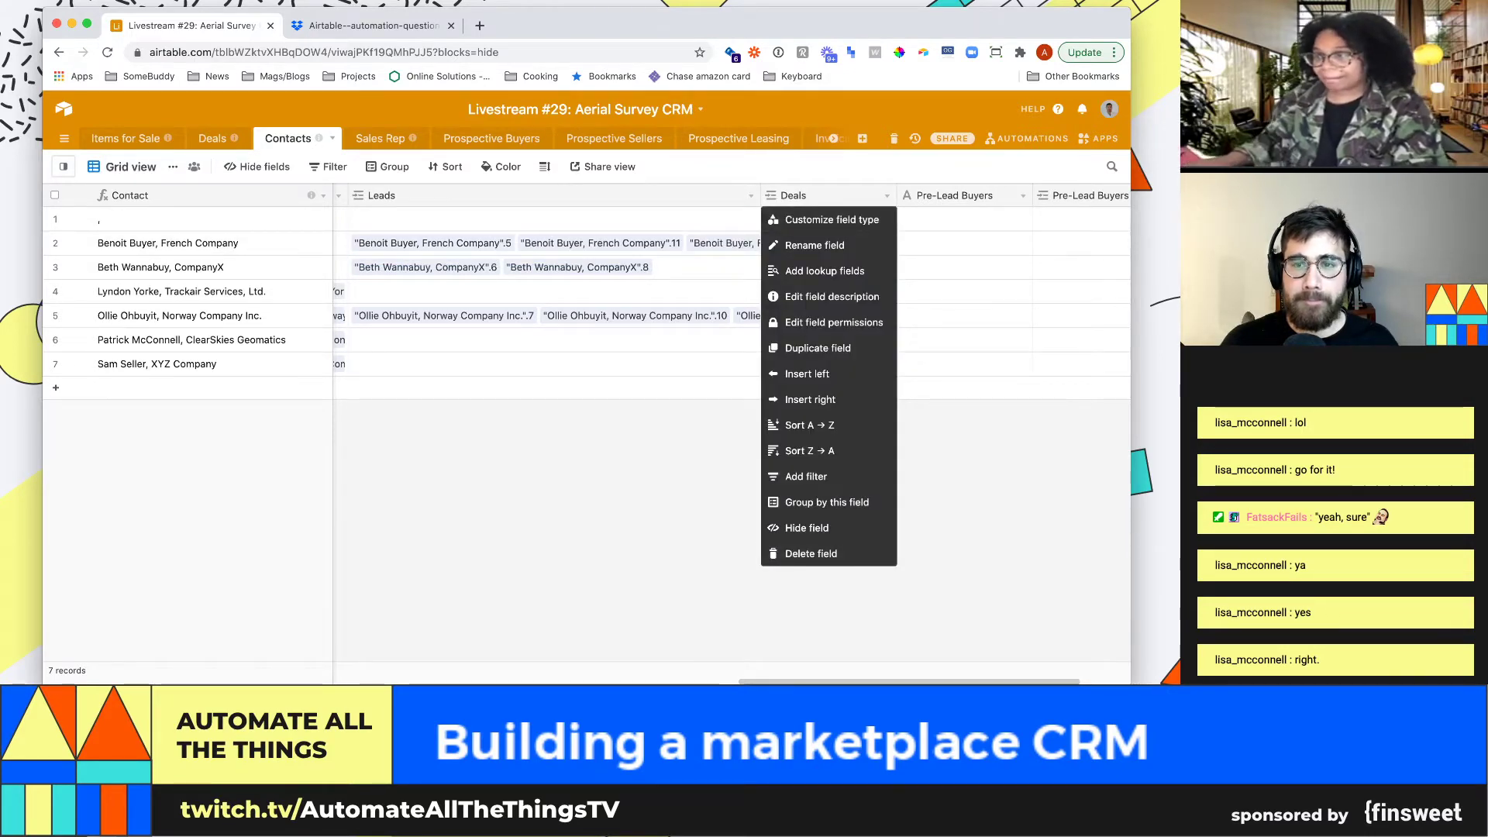
{"action": "left_click", "coordinate": [810, 553]}
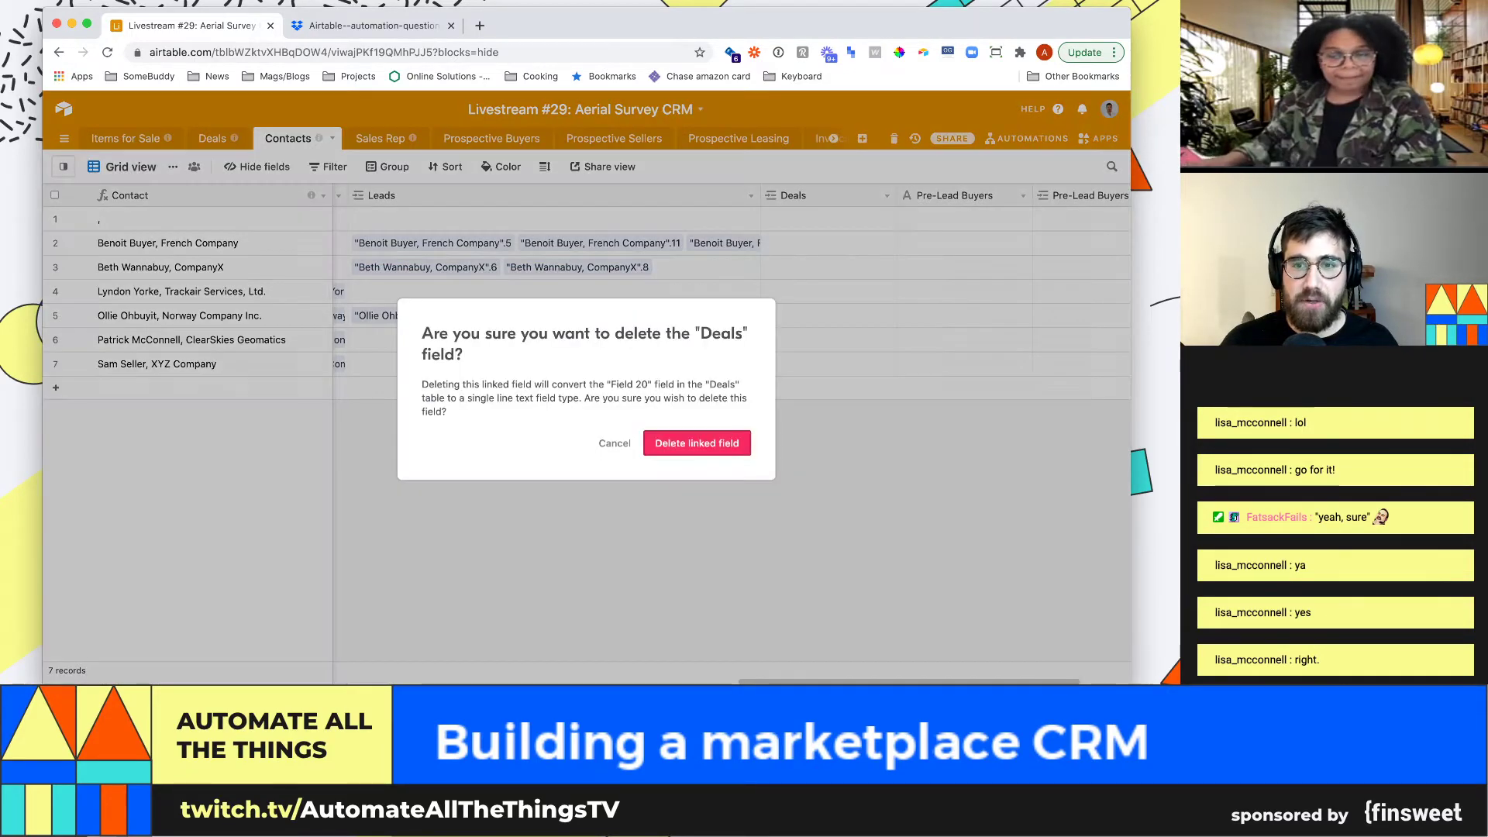
{"action": "left_click", "coordinate": [697, 442]}
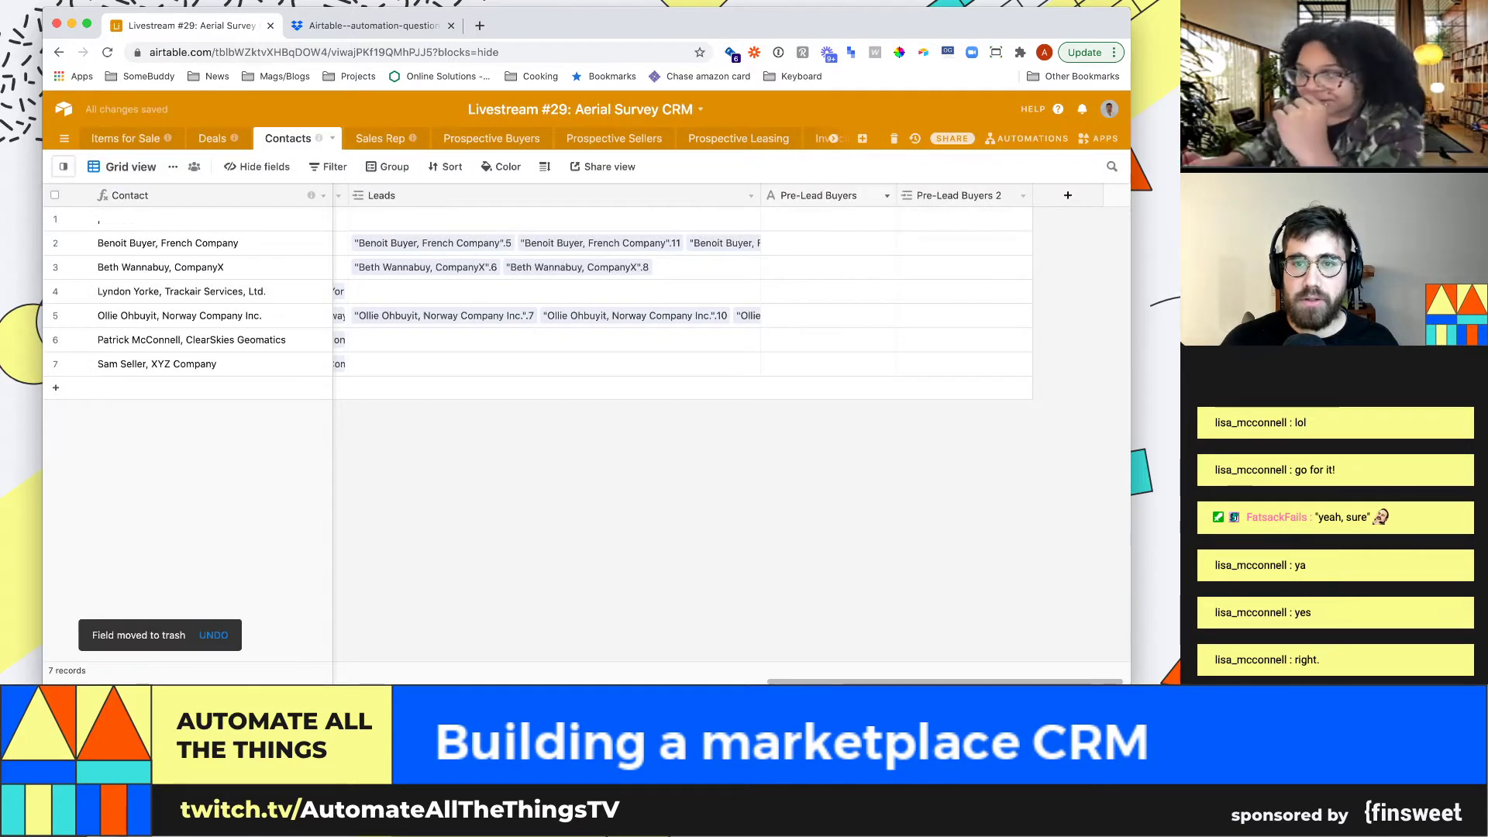
{"action": "left_click", "coordinate": [886, 195]}
{"action": "left_click", "coordinate": [811, 528]}
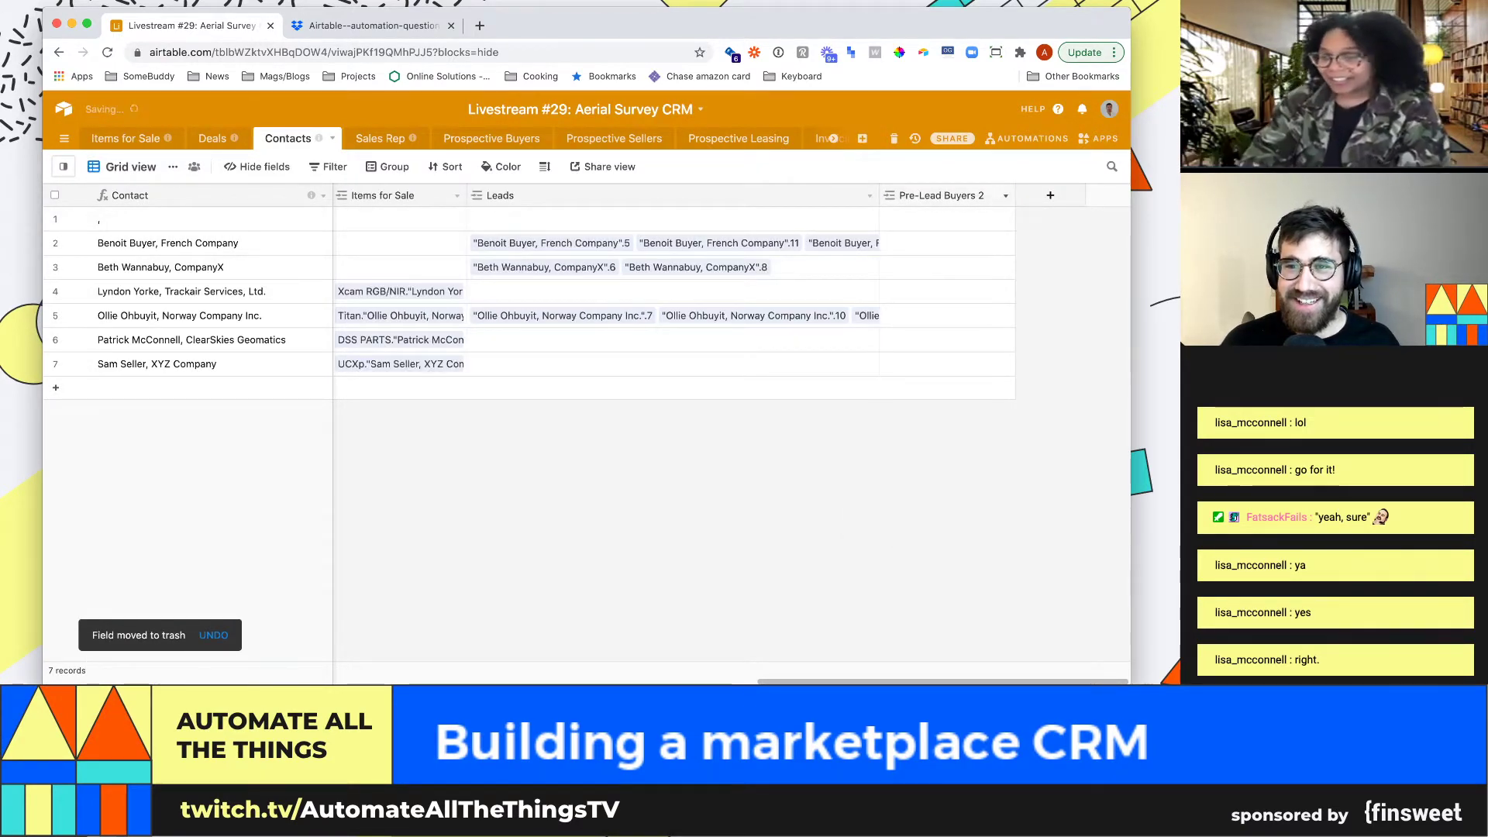
{"action": "left_click", "coordinate": [1005, 195]}
{"action": "left_click", "coordinate": [930, 554]}
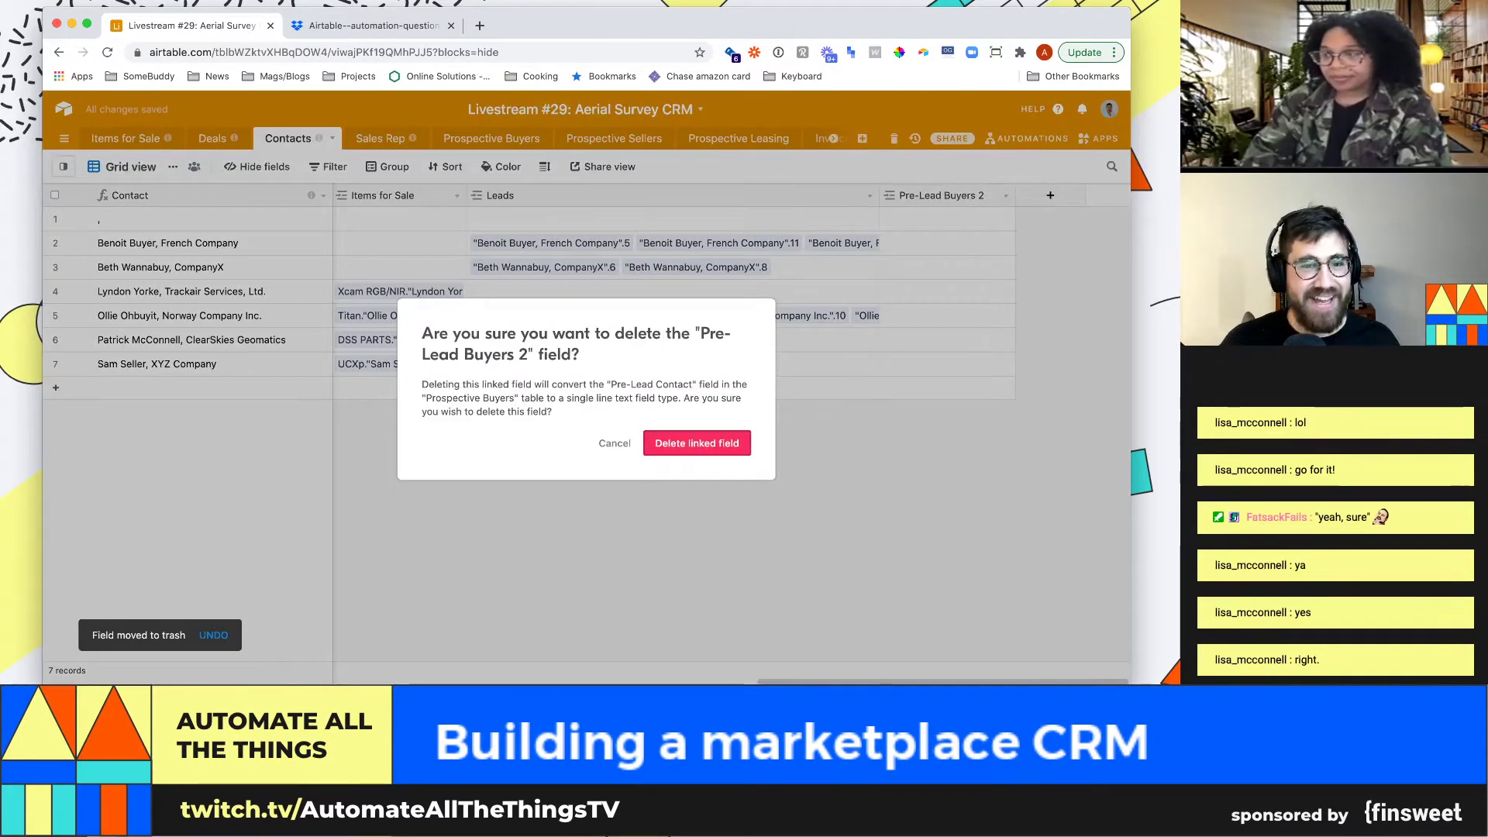
{"action": "left_click", "coordinate": [697, 442]}
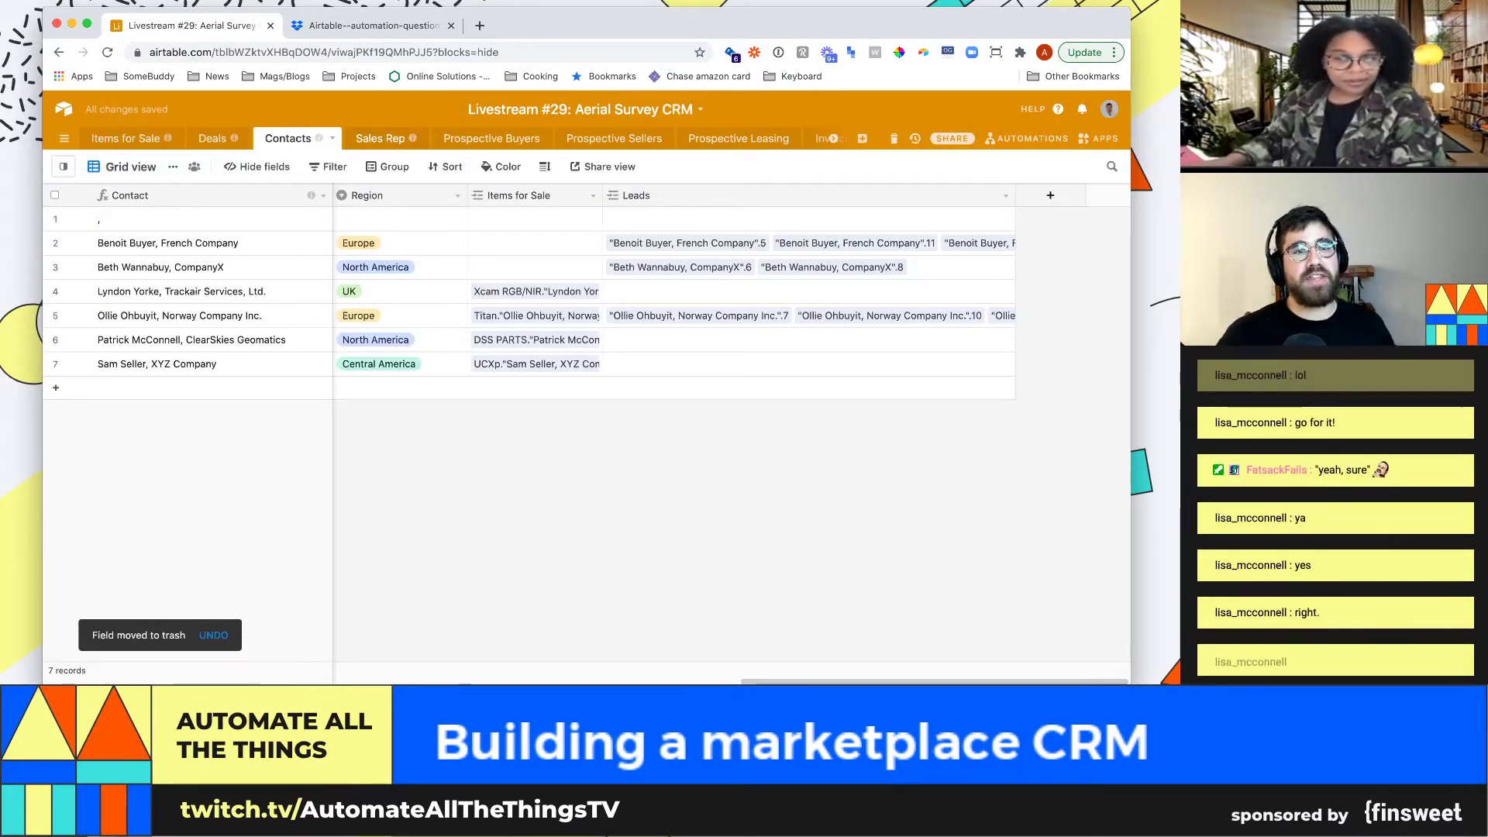
{"action": "left_click", "coordinate": [380, 139]}
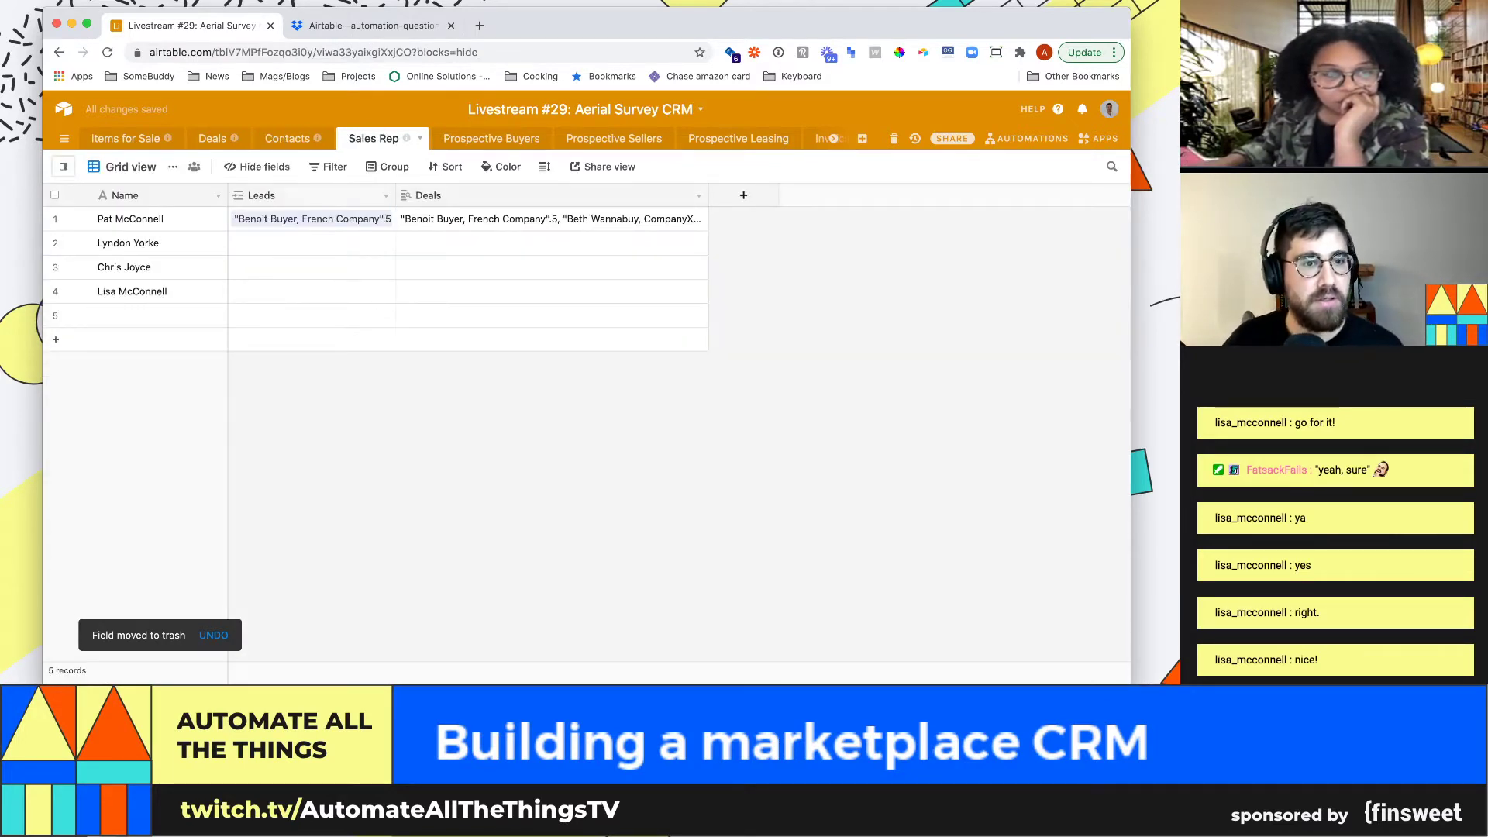
Widen the Sales Rep Leads column, expand the first rep's leads, and open Prospective Buyers
{"action": "left_click_drag", "start_coordinate": [396, 195], "coordinate": [653, 195]}
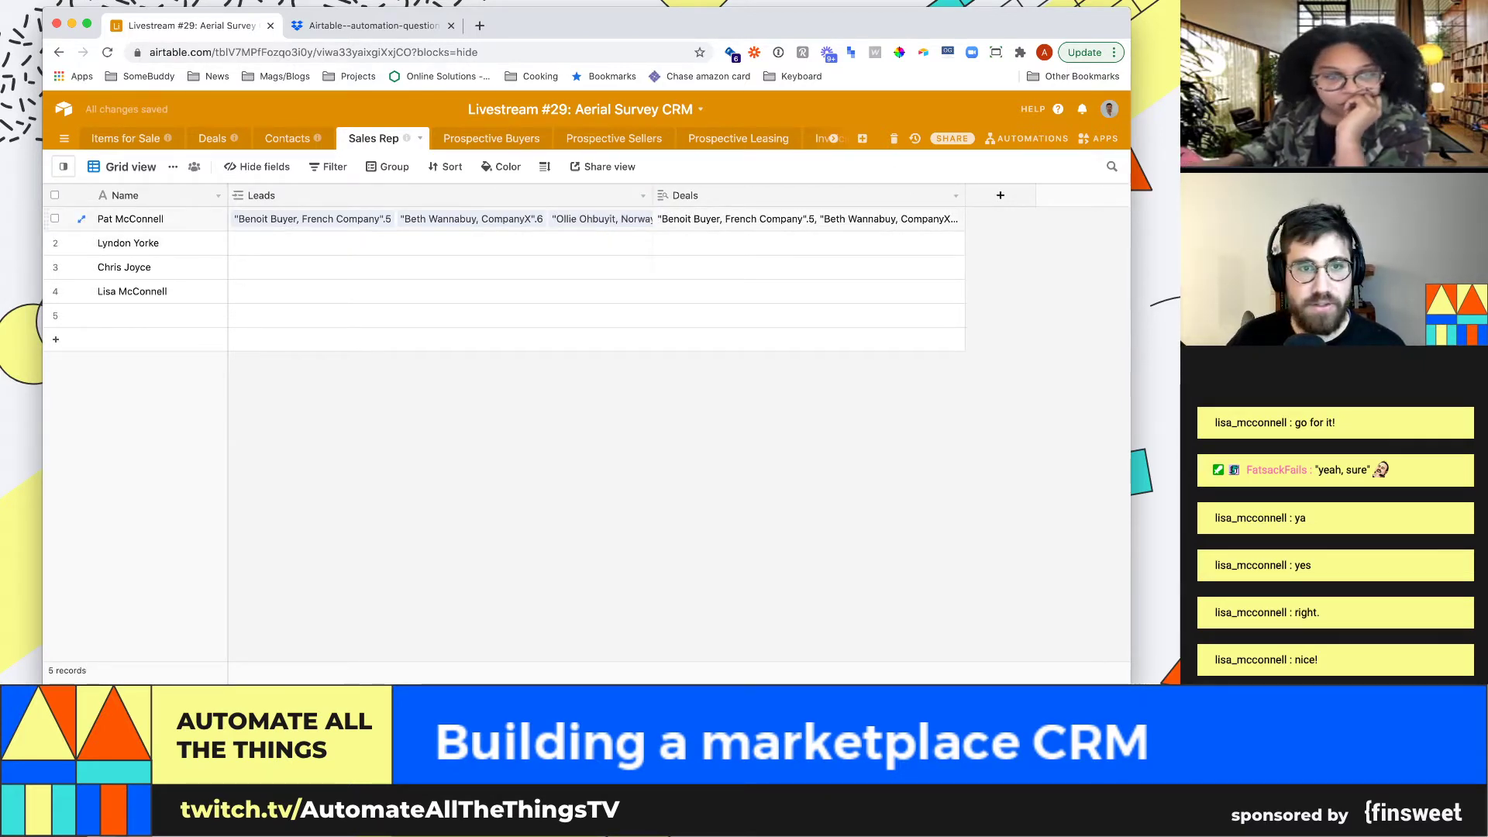
{"action": "left_click", "coordinate": [440, 219]}
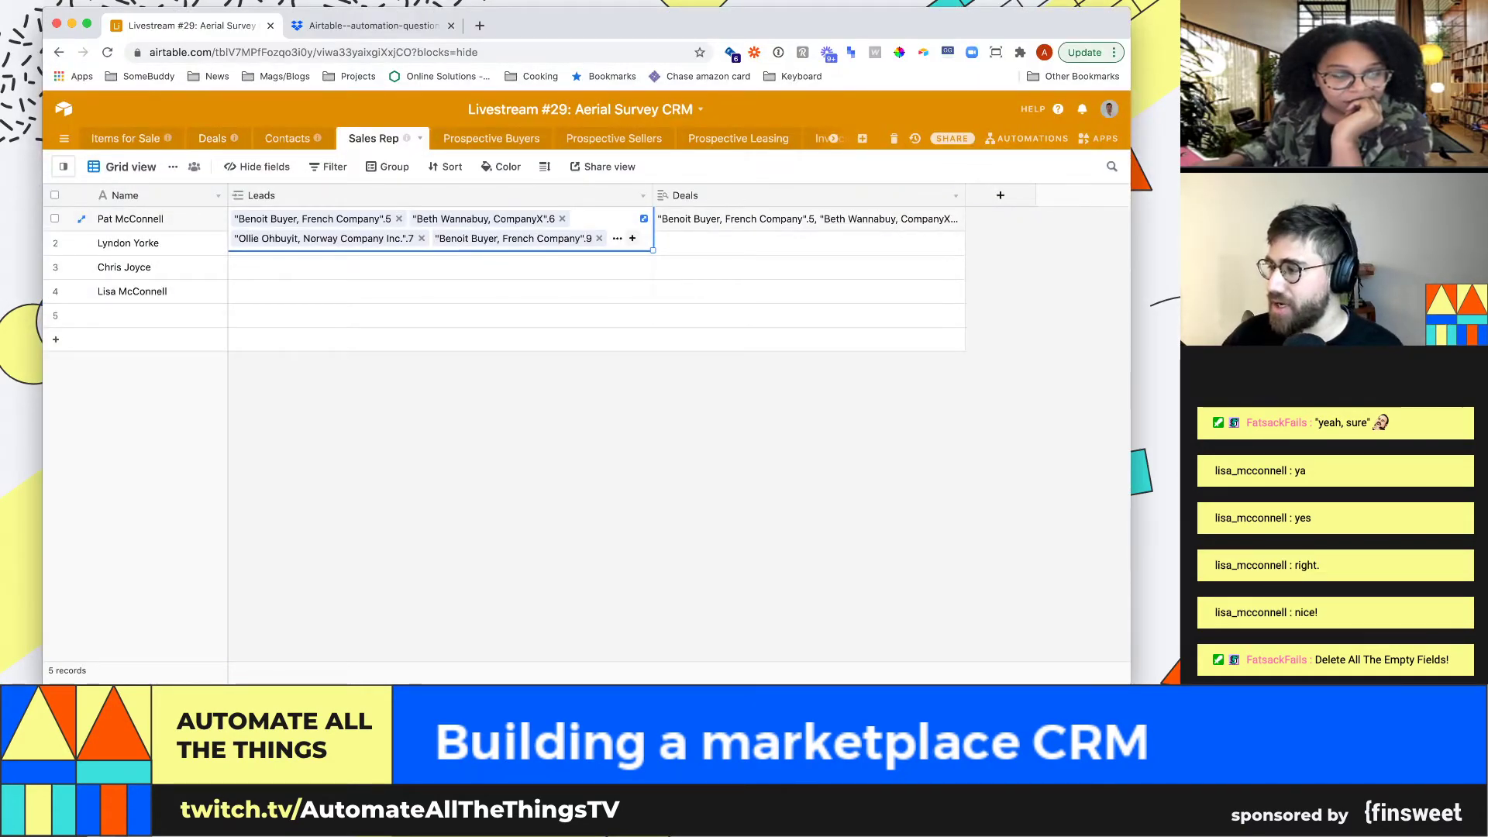
{"action": "left_click", "coordinate": [492, 138]}
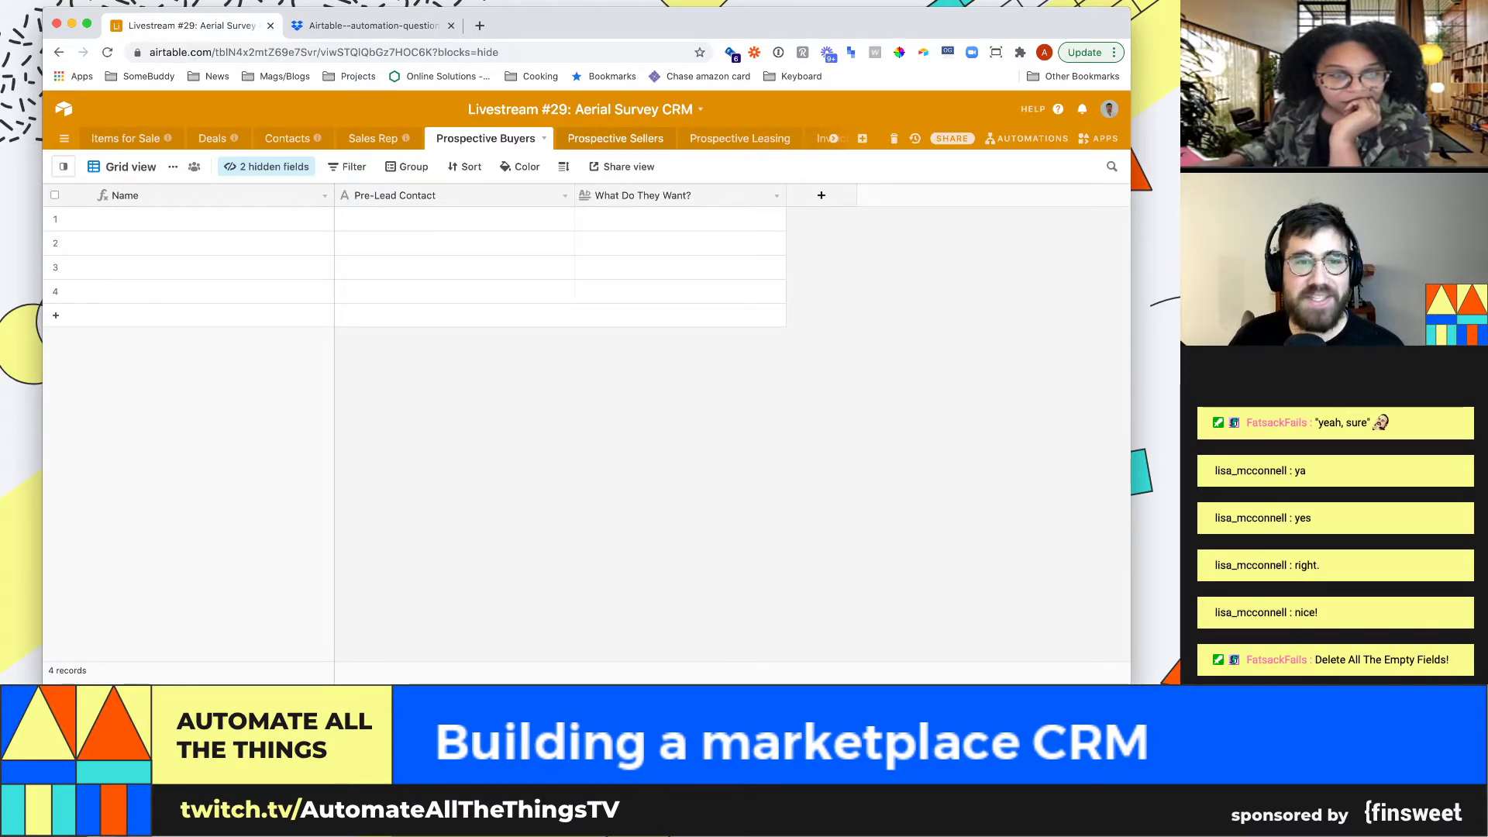
Switch between the Prospective Sellers and Prospective Buyers tables, ending on Prospective Sellers
{"action": "left_click", "coordinate": [616, 138]}
{"action": "left_click", "coordinate": [485, 138]}
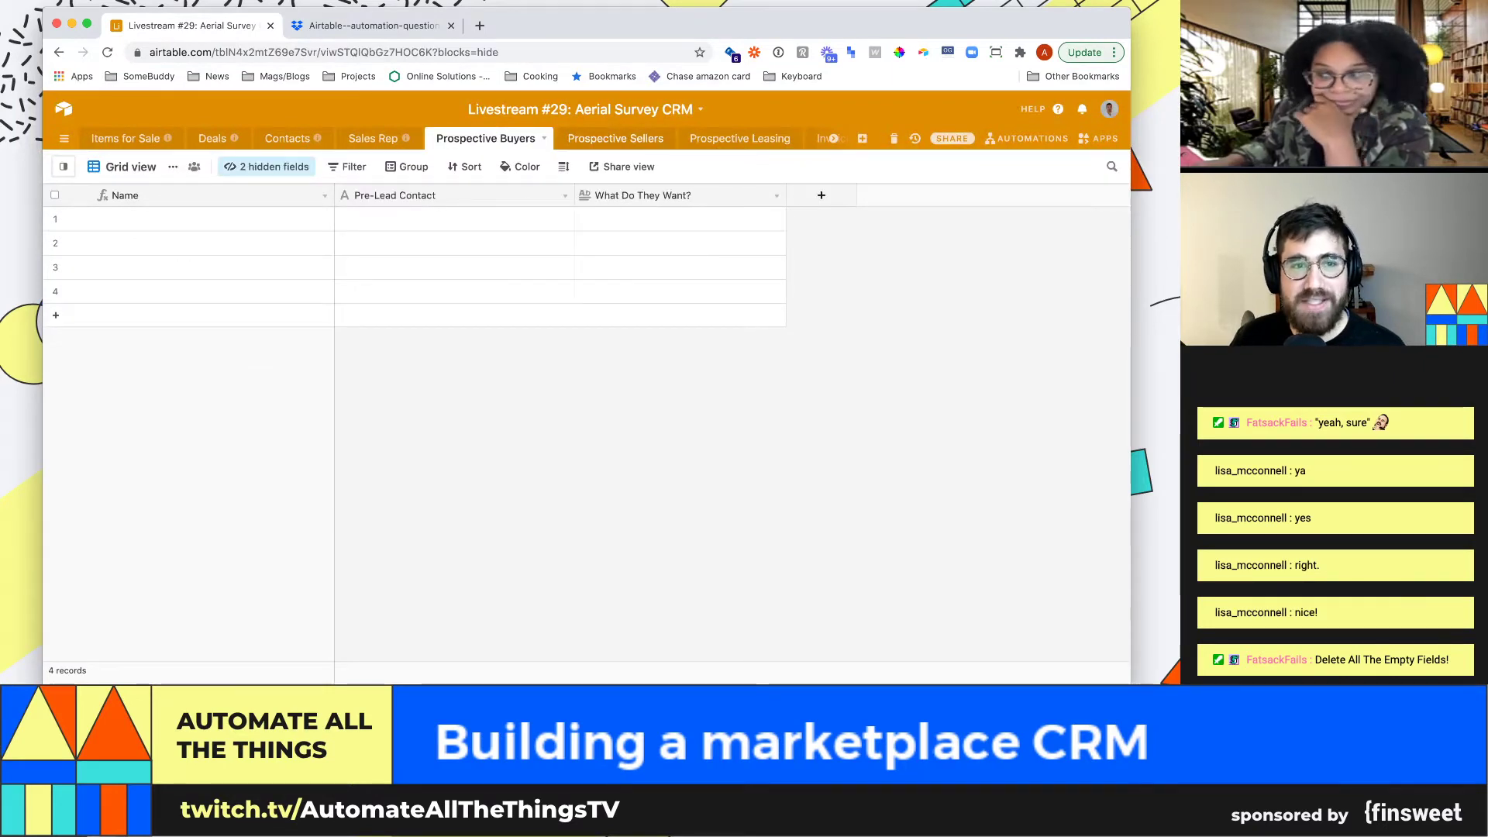
{"action": "left_click", "coordinate": [615, 138]}
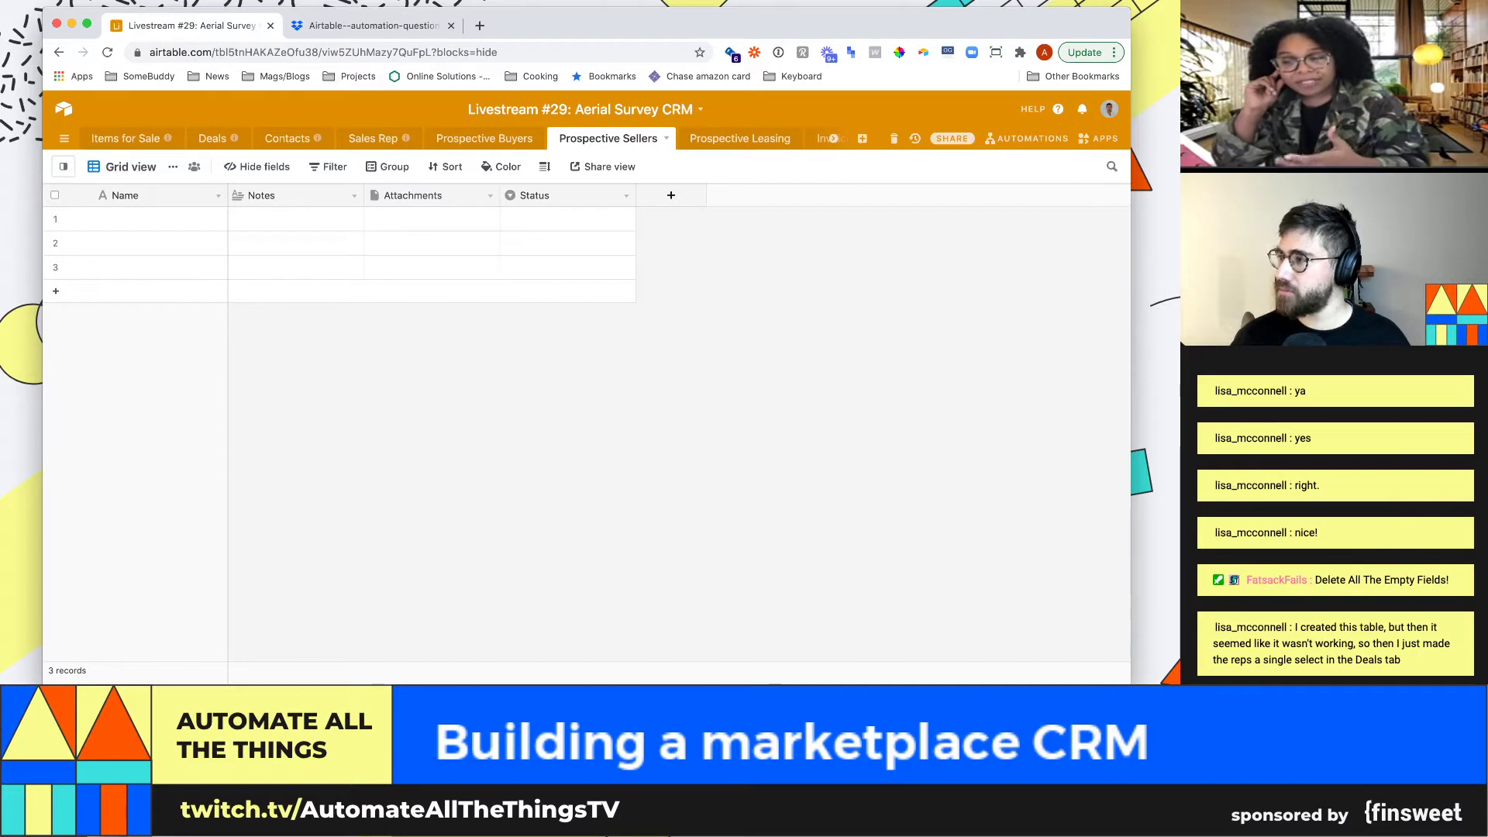
Switch back to the browser and bring up the Contacts table with its seven records
{"action": "key", "text": "super+Tab"}
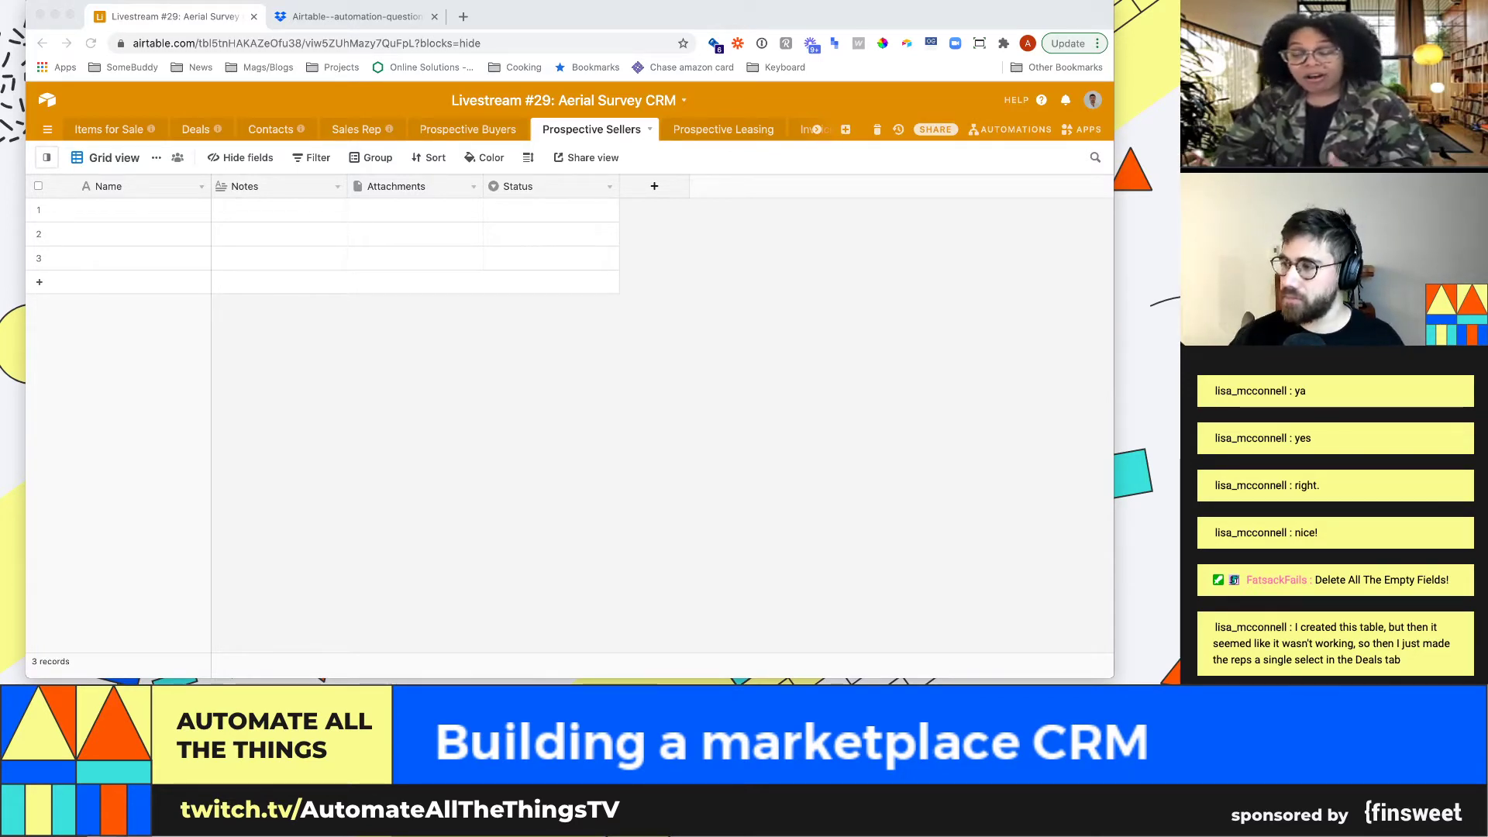
{"action": "key", "text": "super+Tab"}
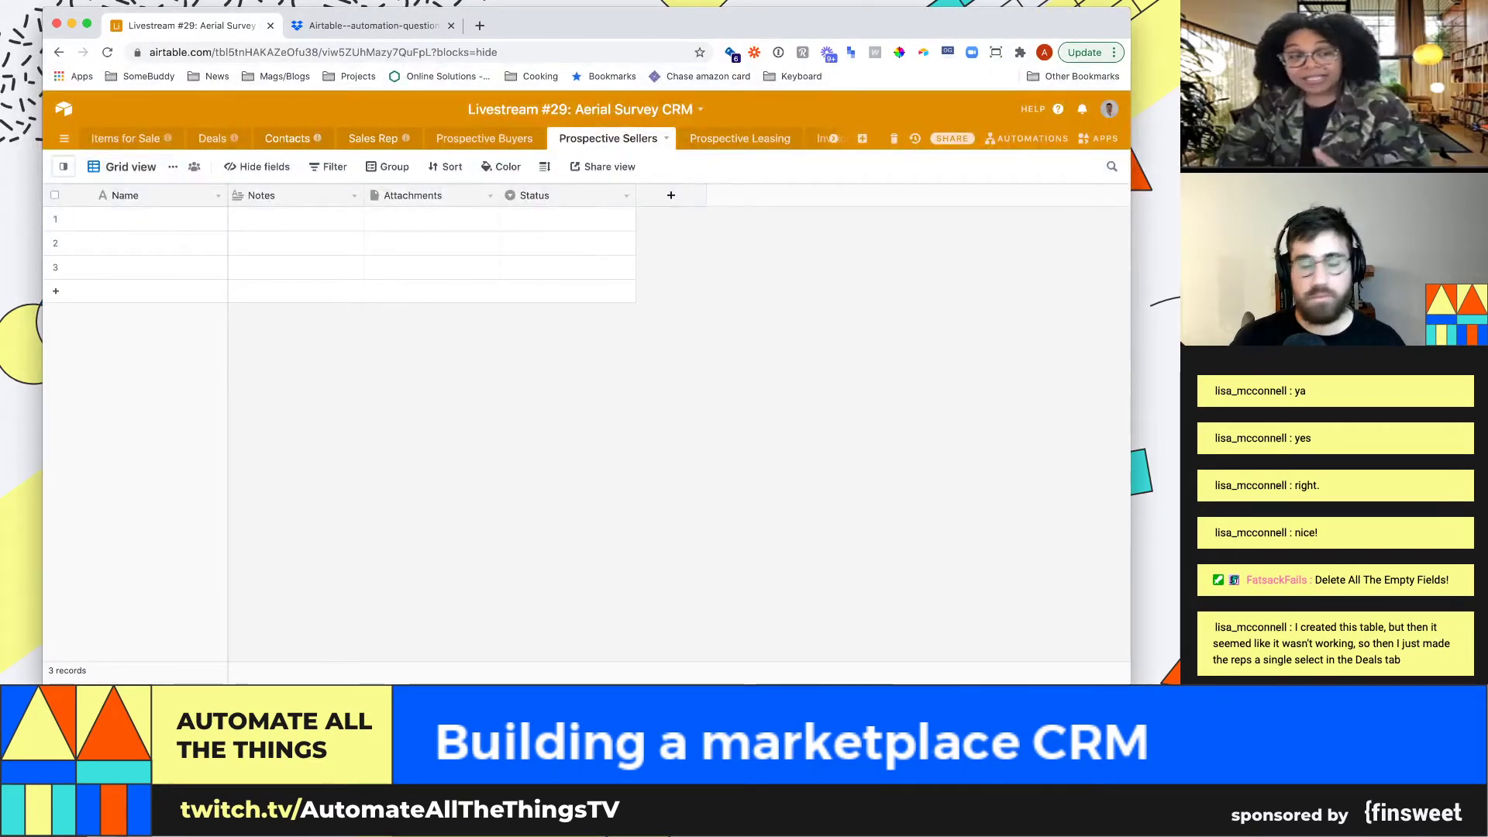
{"action": "left_click", "coordinate": [287, 138]}
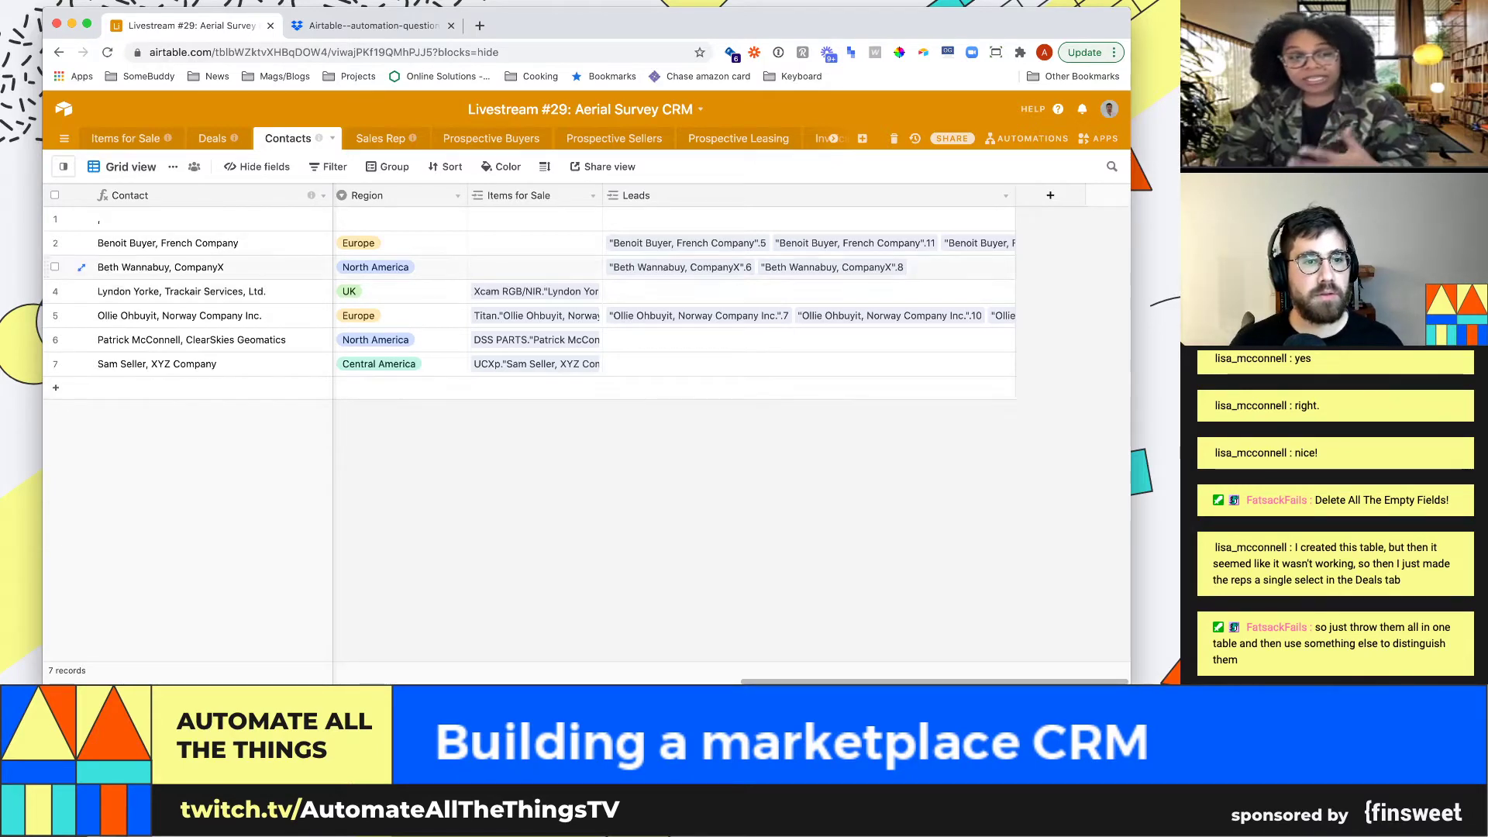
Move through row 2's fields and add a new empty record at the bottom
{"action": "left_click", "coordinate": [388, 243]}
{"action": "key", "text": "Left"}
{"action": "key", "text": "Left"}
{"action": "key", "text": "Left"}
{"action": "key", "text": "Left"}
{"action": "key", "text": "Left"}
{"action": "key", "text": "Left"}
{"action": "key", "text": "Left"}
{"action": "key", "text": "Left"}
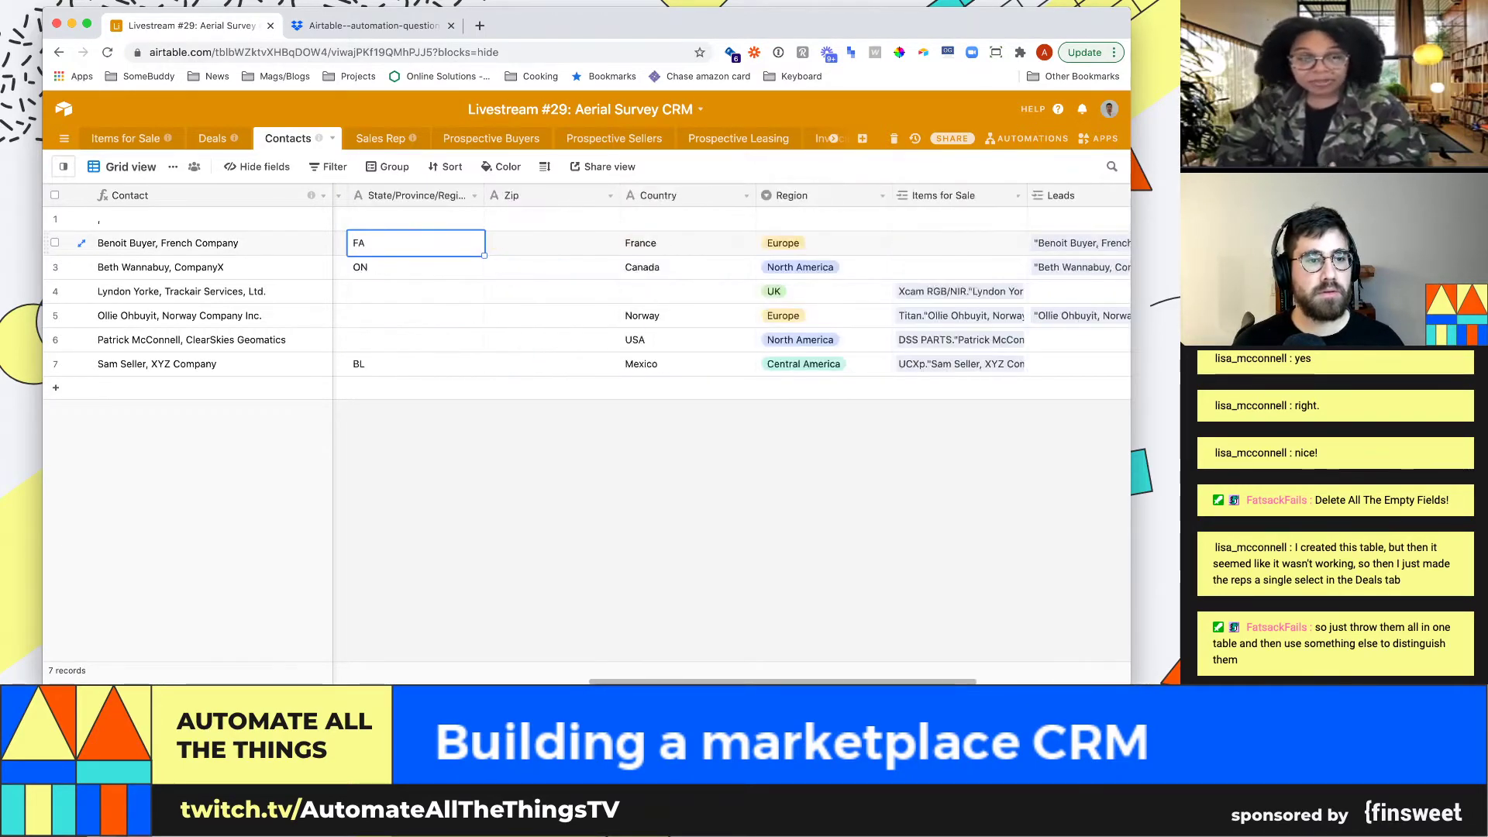
{"action": "key", "text": "Left"}
{"action": "key", "text": "Left"}
{"action": "key", "text": "Left"}
{"action": "key", "text": "Left"}
{"action": "key", "text": "Left"}
{"action": "key", "text": "Left"}
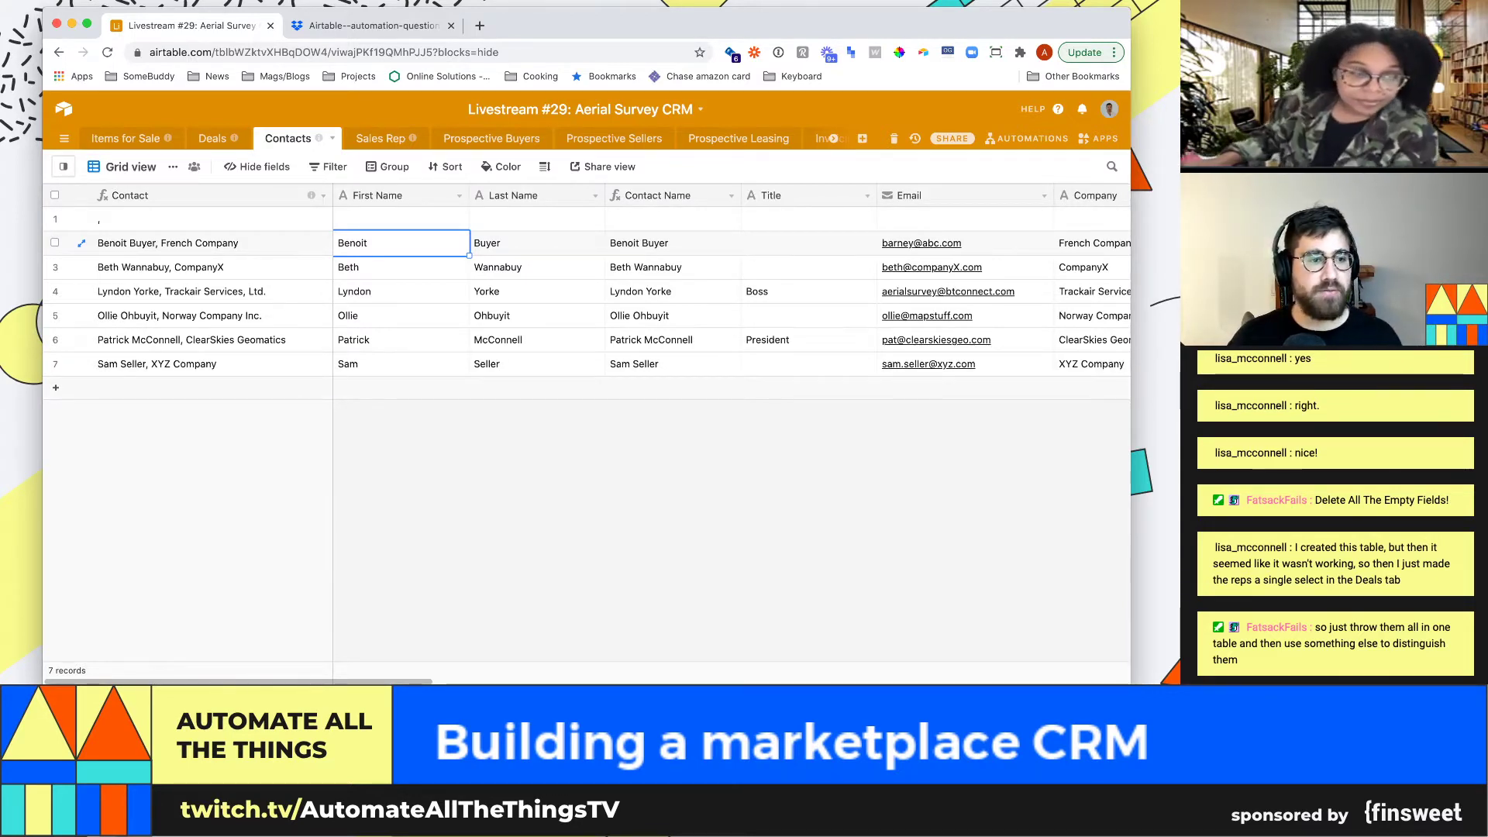
{"action": "left_click", "coordinate": [55, 387]}
Insert a single-select field named Type to the left of First Name
{"action": "left_click", "coordinate": [459, 195]}
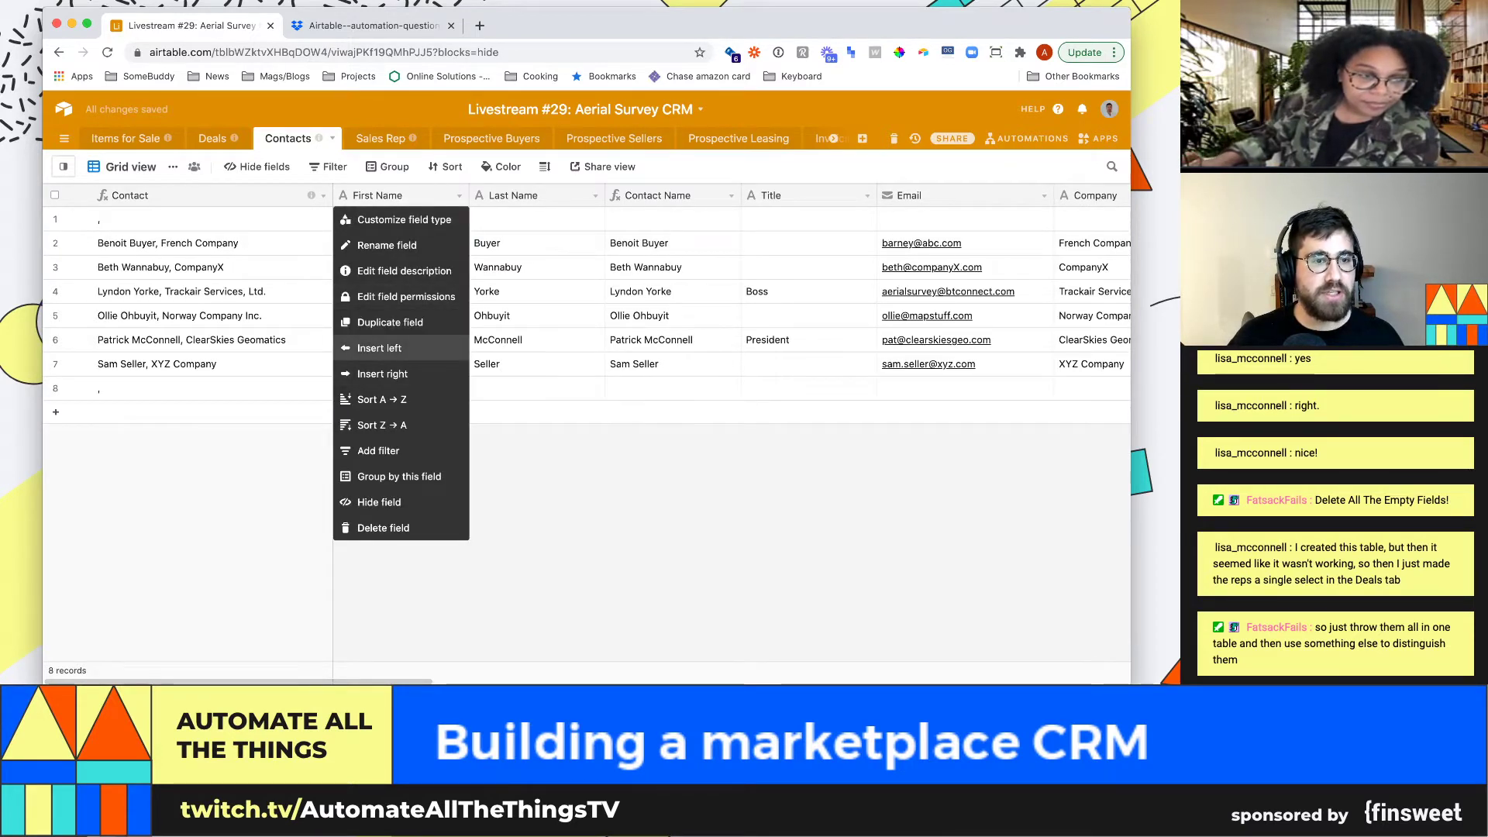
{"action": "left_click", "coordinate": [378, 348]}
{"action": "type", "text": "Type"}
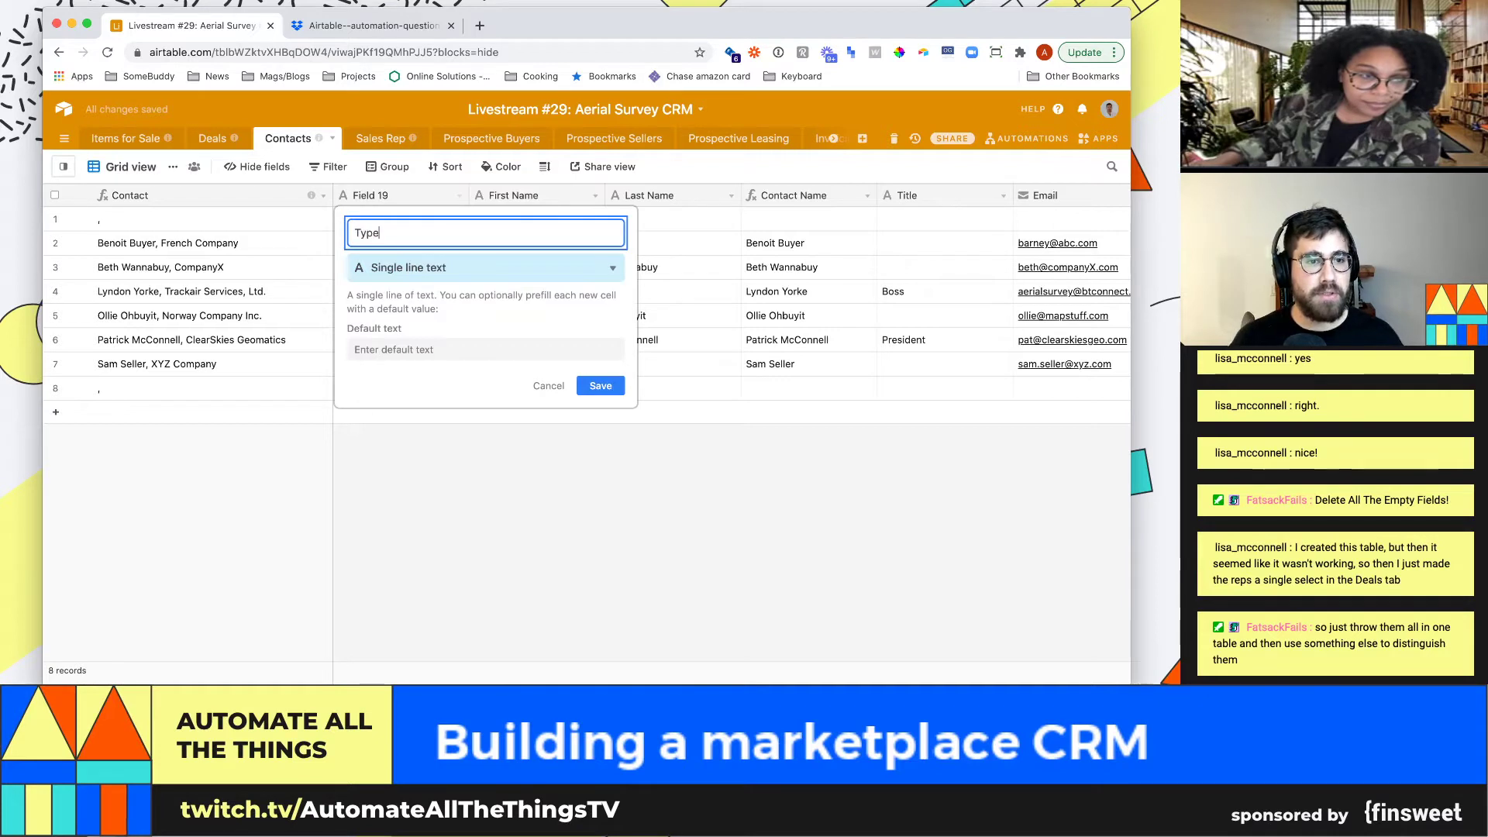
{"action": "key", "text": "Tab"}
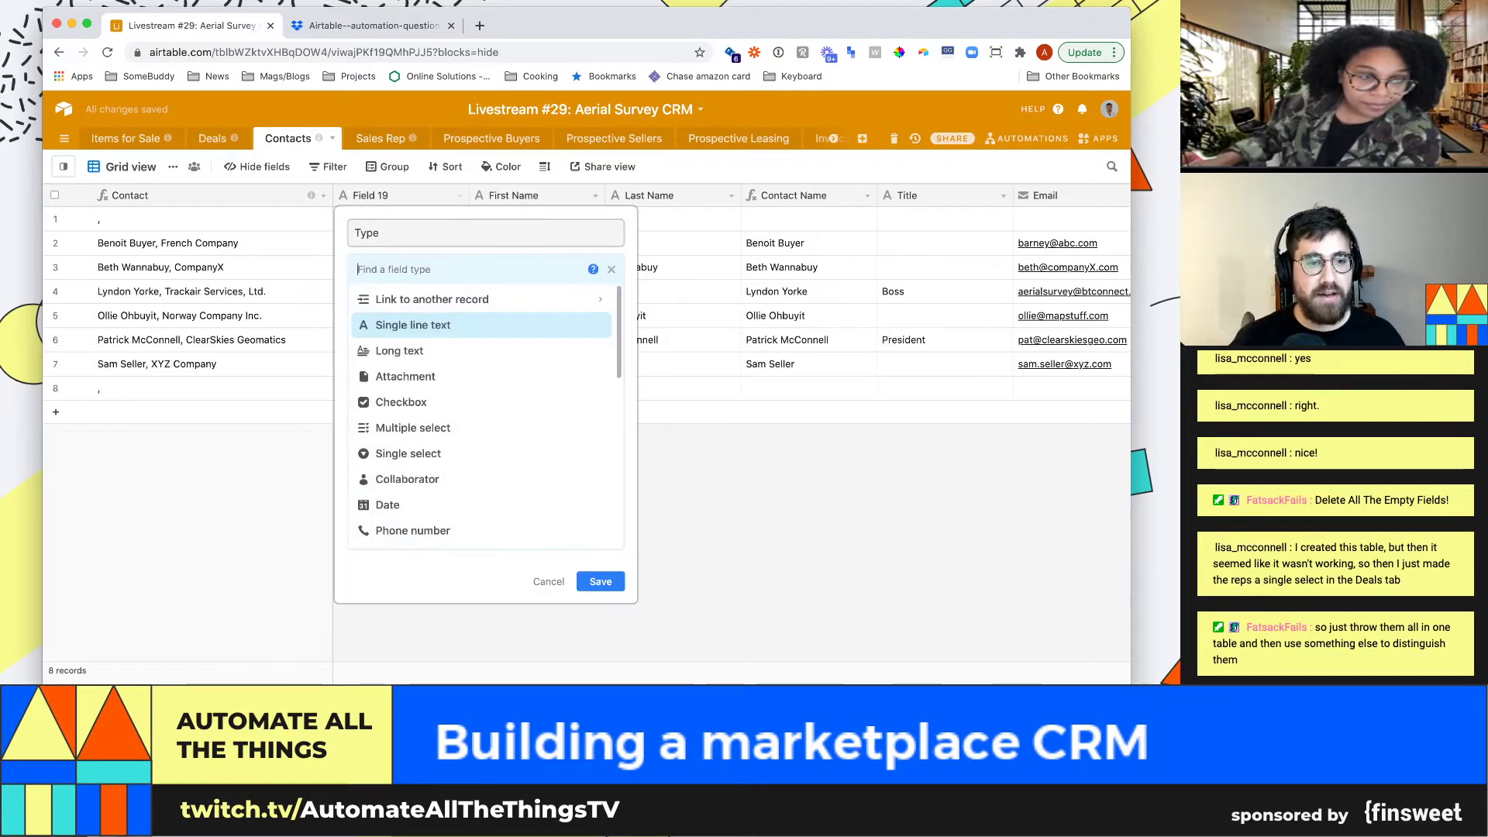
{"action": "type", "text": "single"}
{"action": "key", "text": "Down"}
{"action": "key", "text": "Return"}
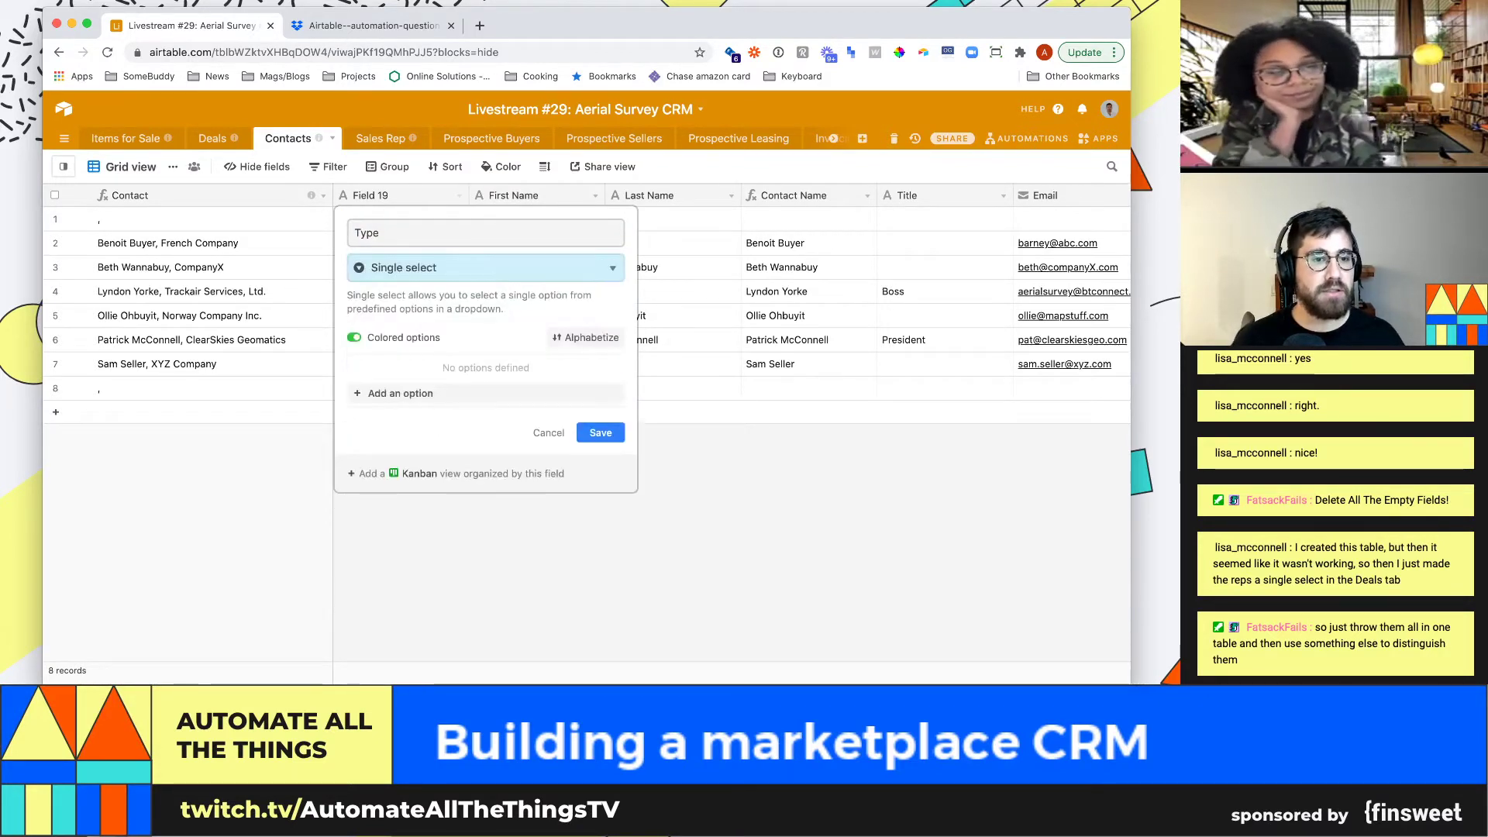
Give the Type field the options 'Buyer (seller)' and 'Sales rep' and save it
{"action": "left_click", "coordinate": [401, 393]}
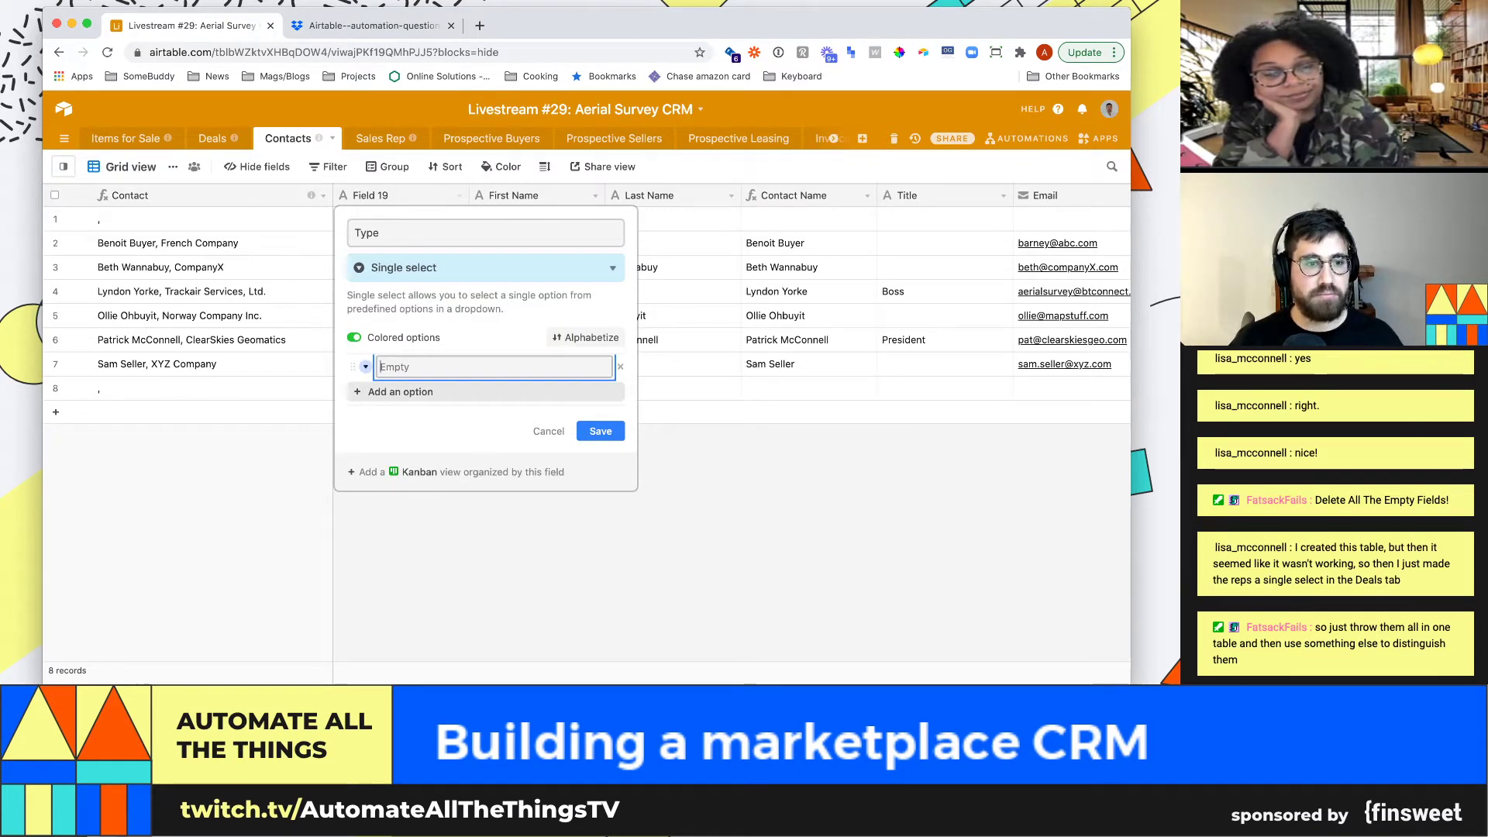
{"action": "type", "text": "contact"}
{"action": "key", "text": "BackSpace"}
{"action": "key", "text": "BackSpace"}
{"action": "key", "text": "BackSpace"}
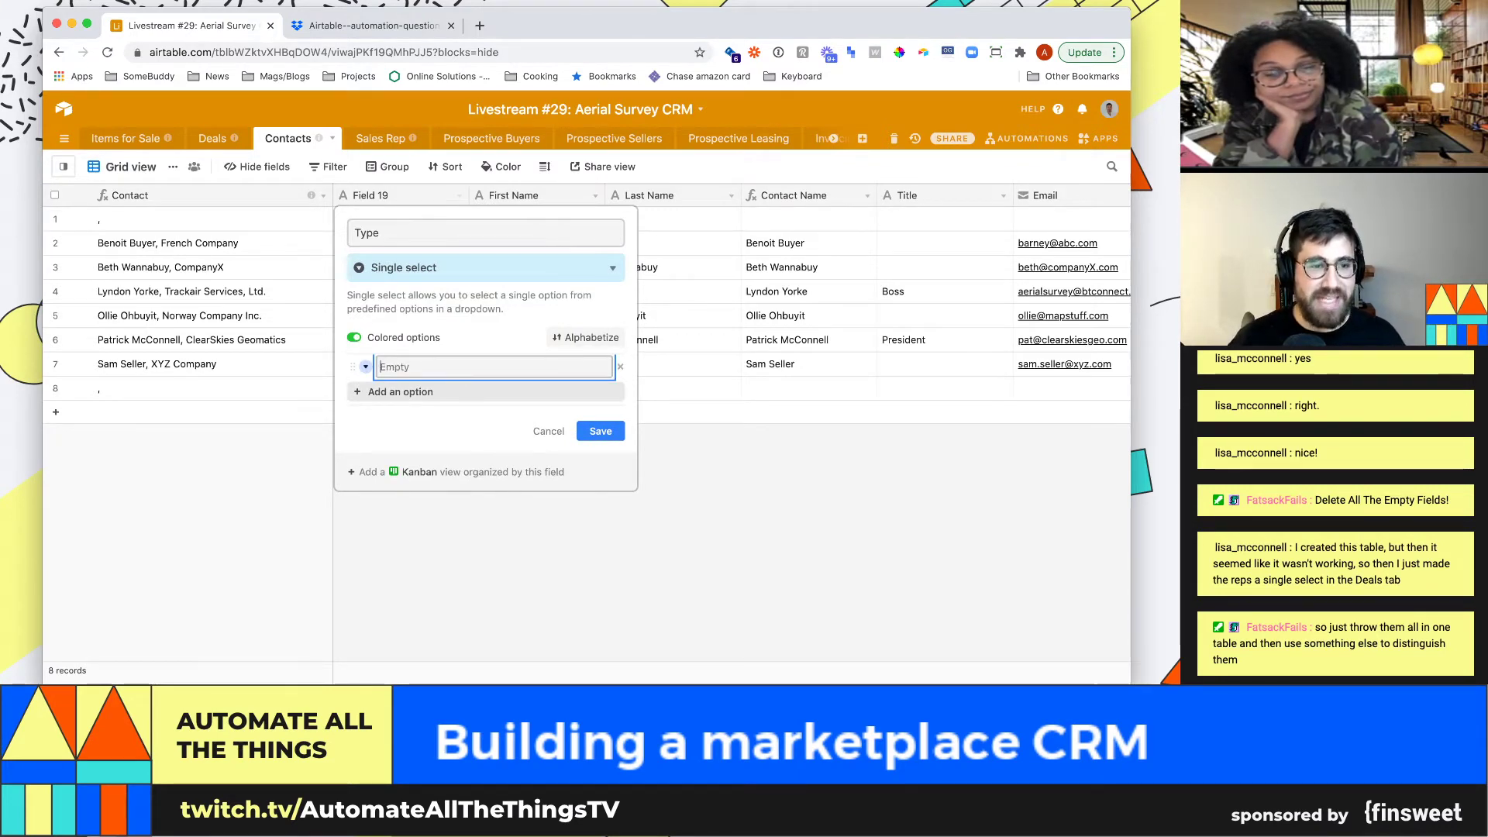
{"action": "type", "text": "Buyer (seller)"}
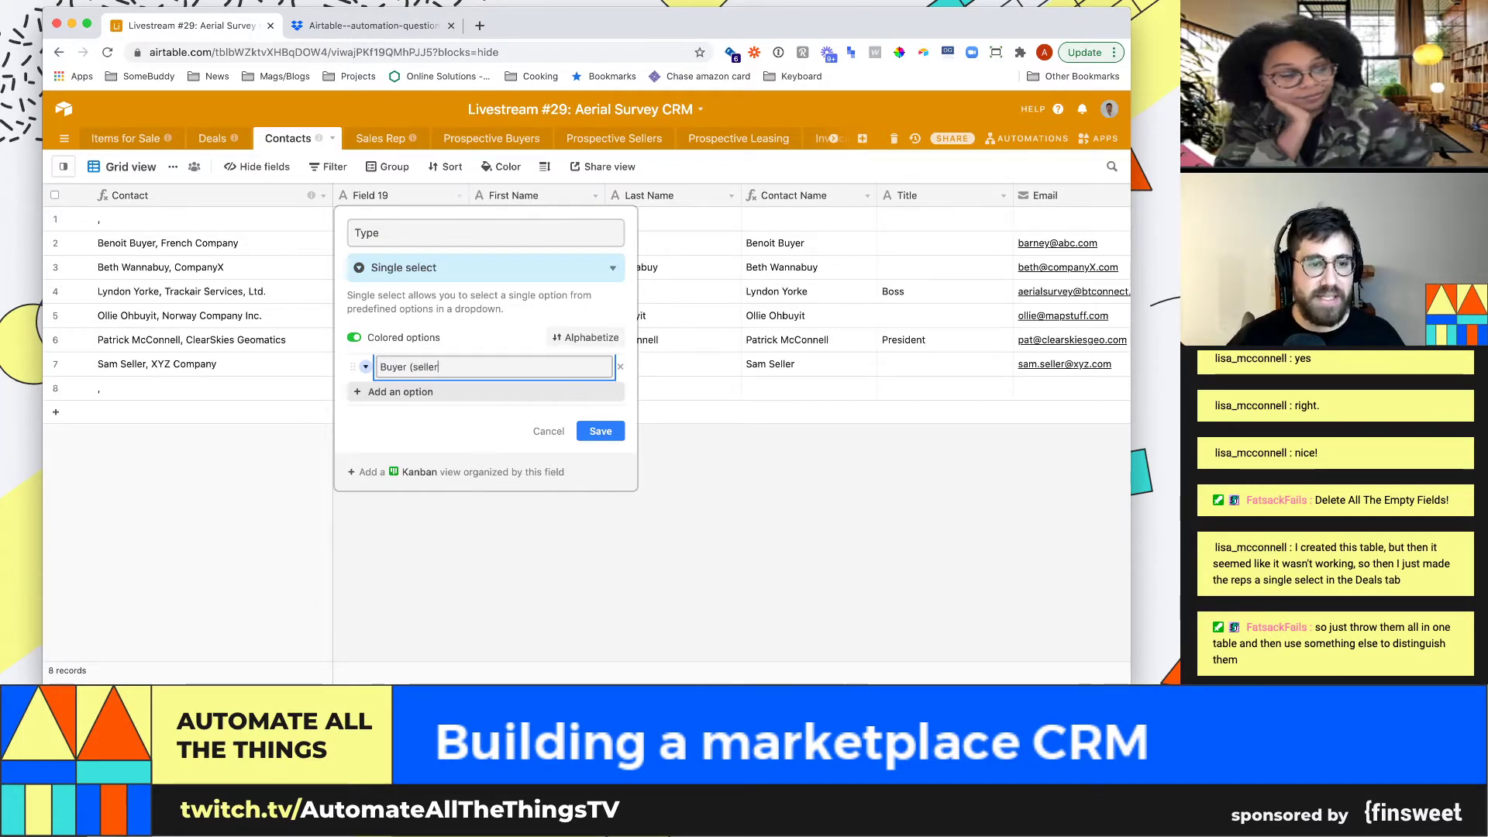
{"action": "key", "text": "Return"}
{"action": "type", "text": "SAle"}
{"action": "key", "text": "BackSpace"}
{"action": "key", "text": "BackSpace"}
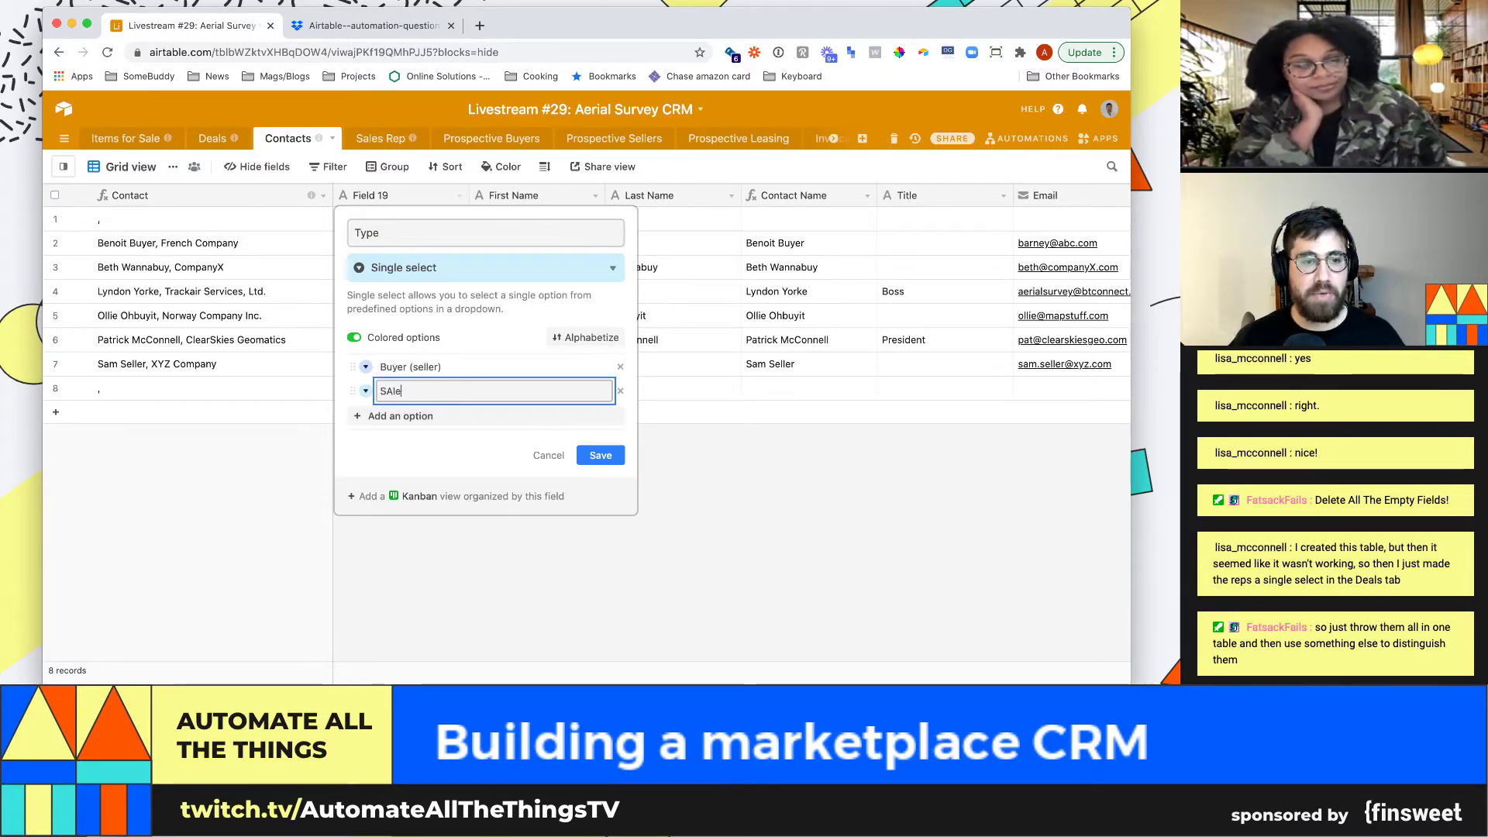
{"action": "type", "text": "rep"}
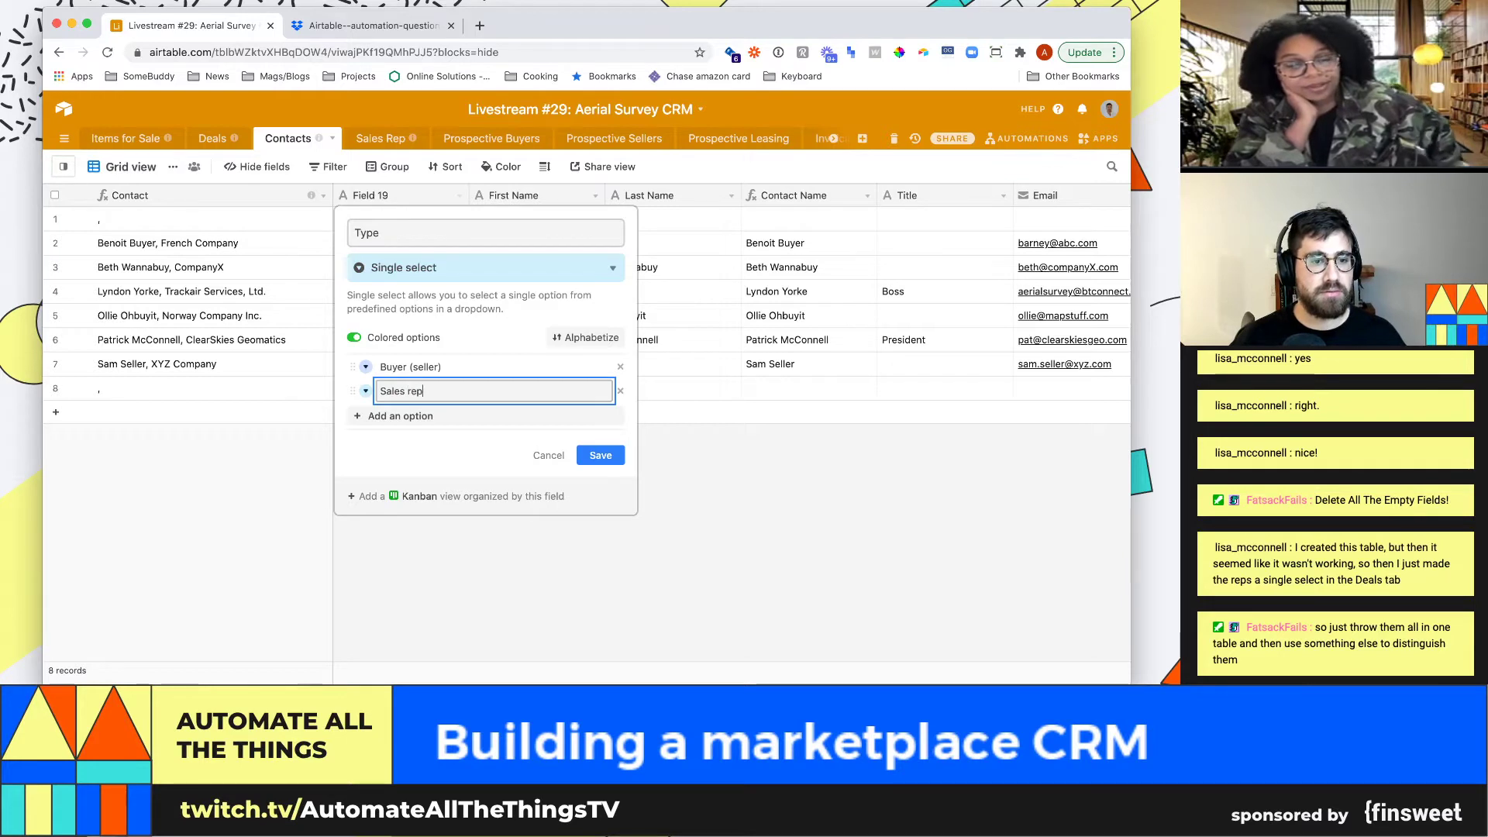
{"action": "left_click", "coordinate": [600, 455]}
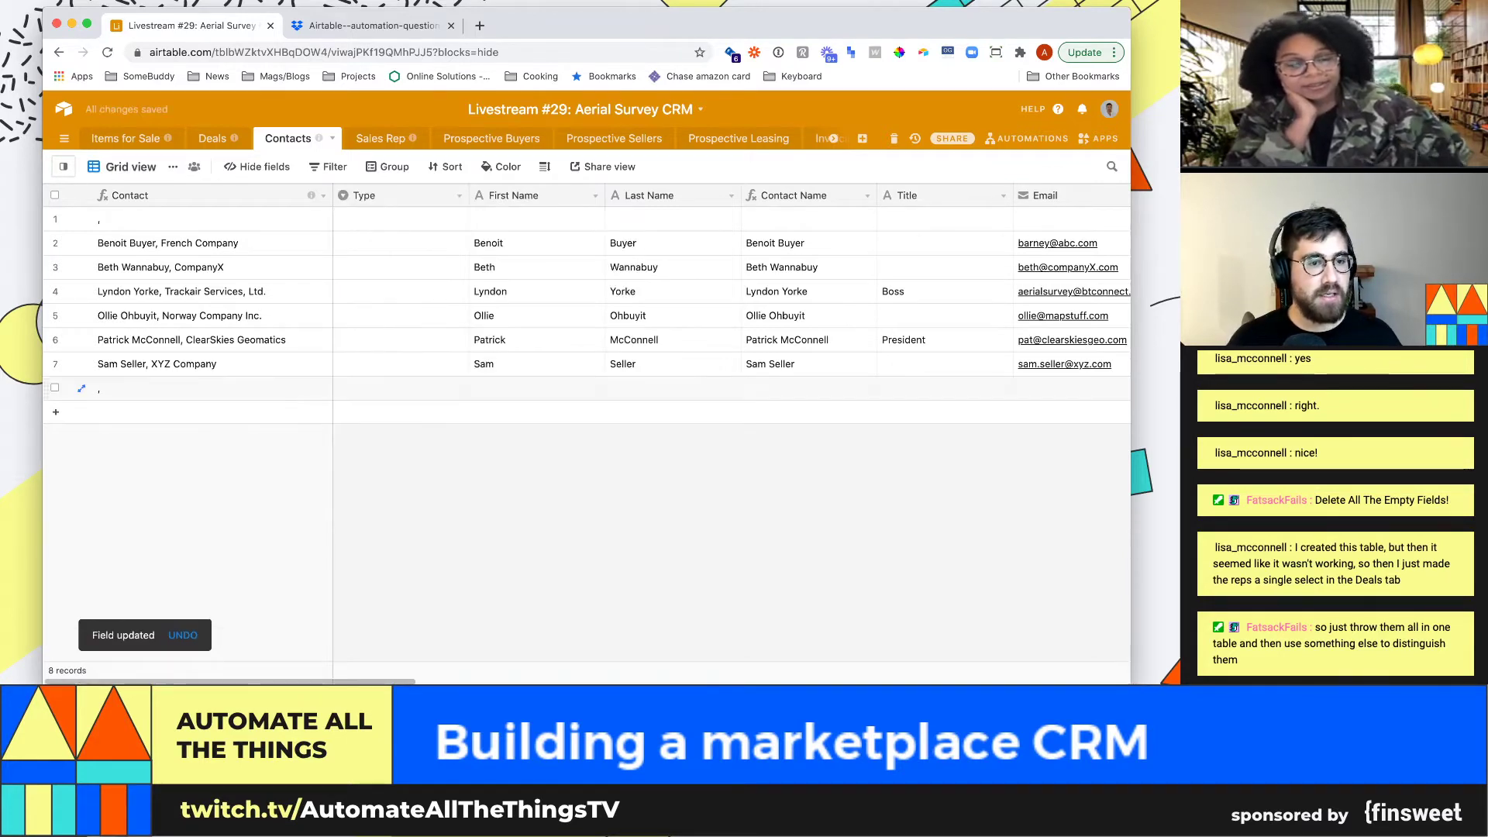
Enter the new contact's first and last name in row 8 and set its Type to Sales rep
{"action": "left_click", "coordinate": [538, 364]}
{"action": "left_click", "coordinate": [537, 388]}
{"action": "key", "text": "Tab"}
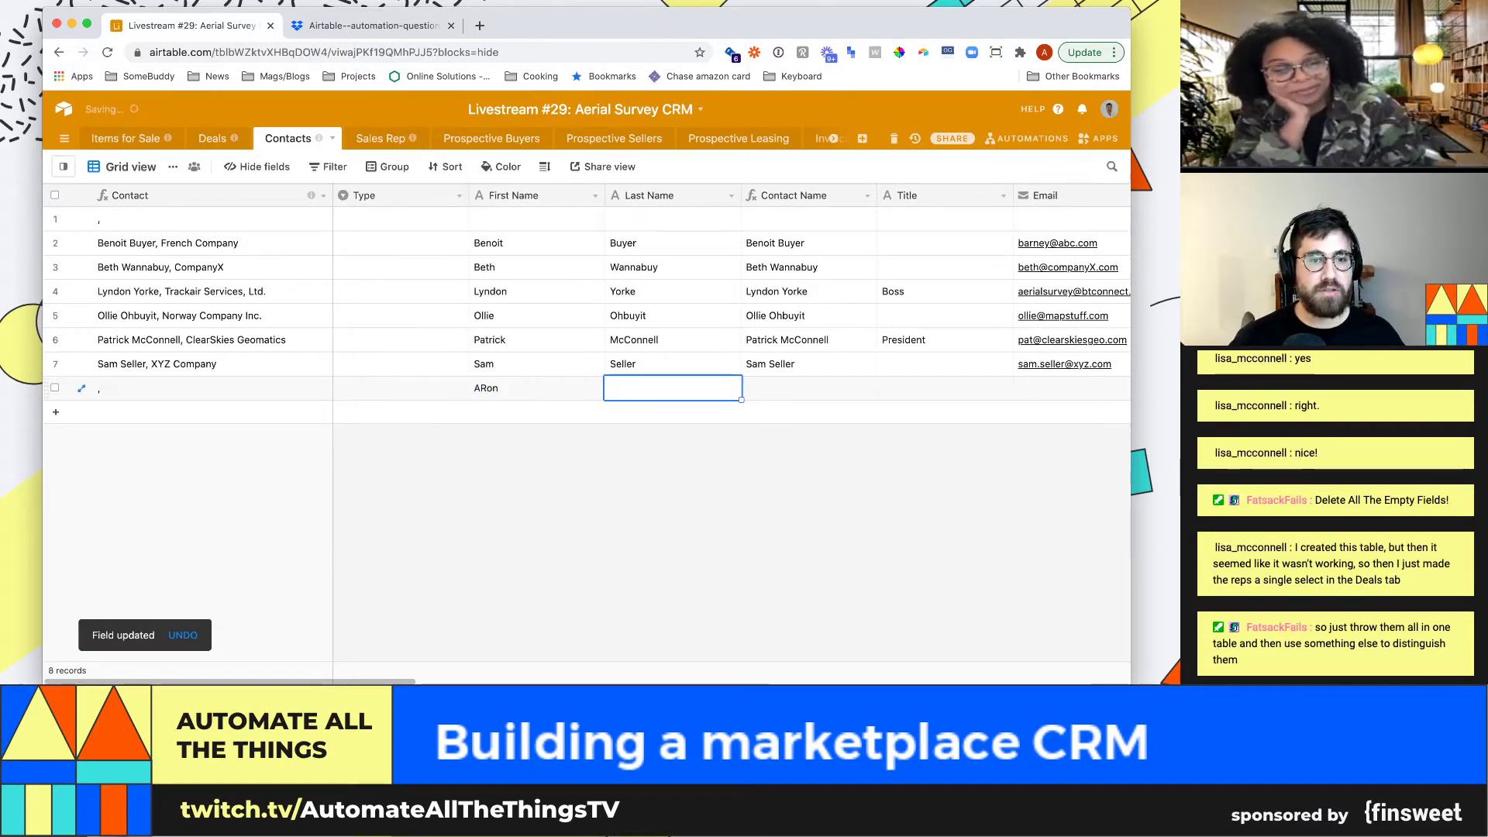
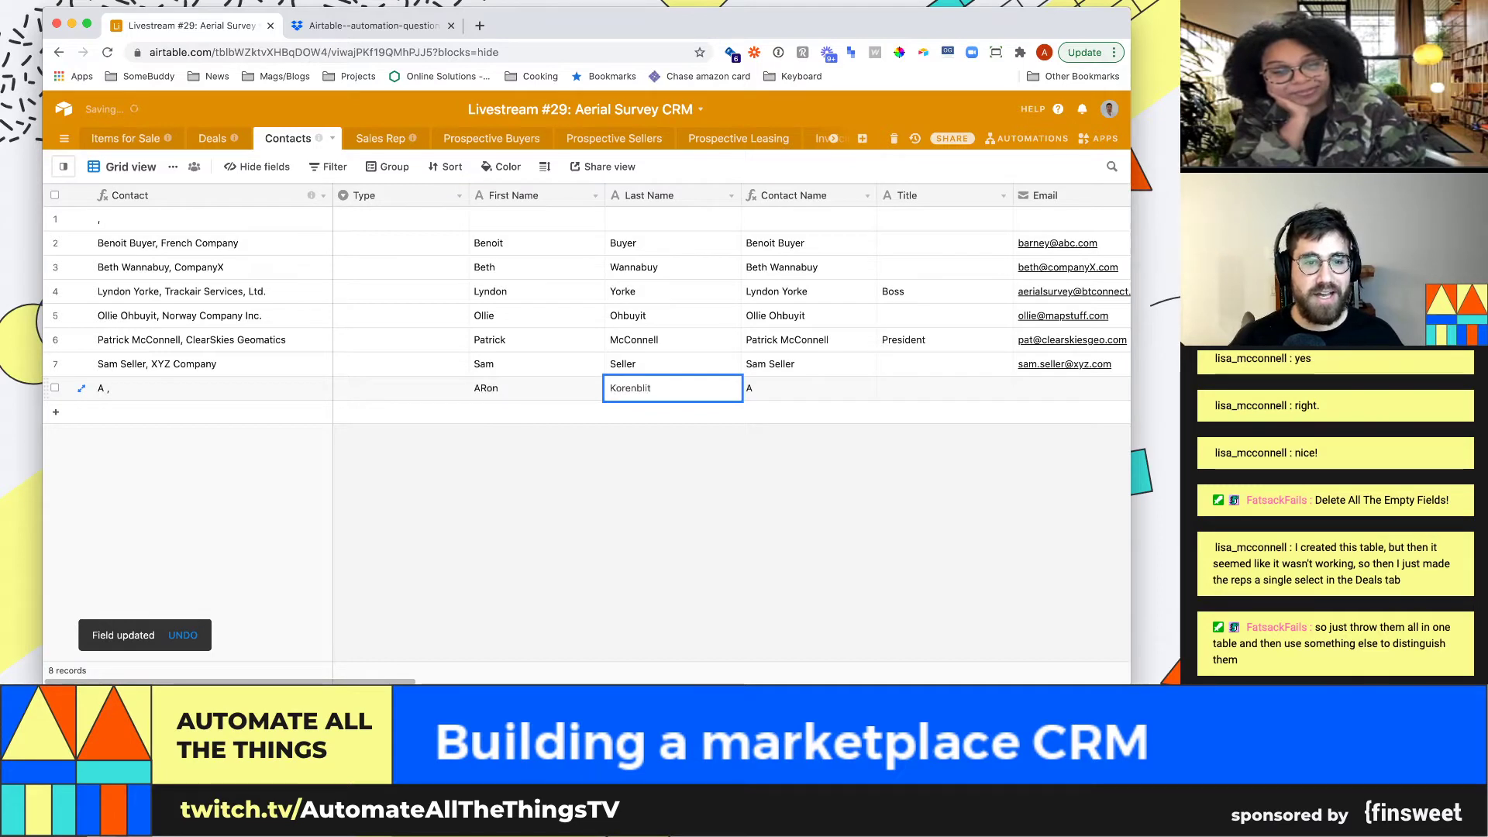
{"action": "key", "text": "shift+Tab"}
{"action": "key", "text": "shift+Tab"}
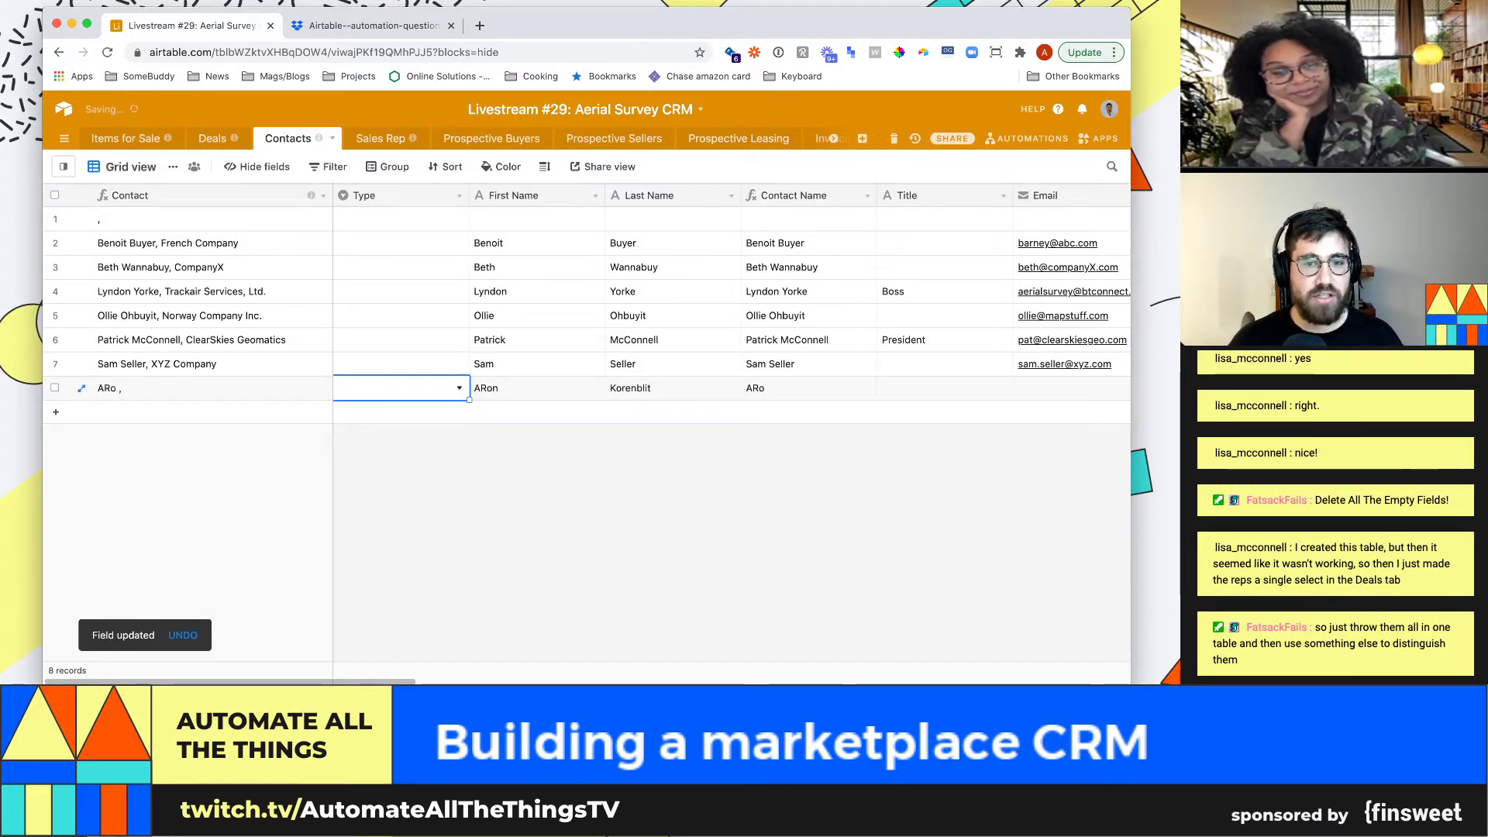
{"action": "key", "text": "Return"}
{"action": "key", "text": "Down"}
{"action": "key", "text": "Return"}
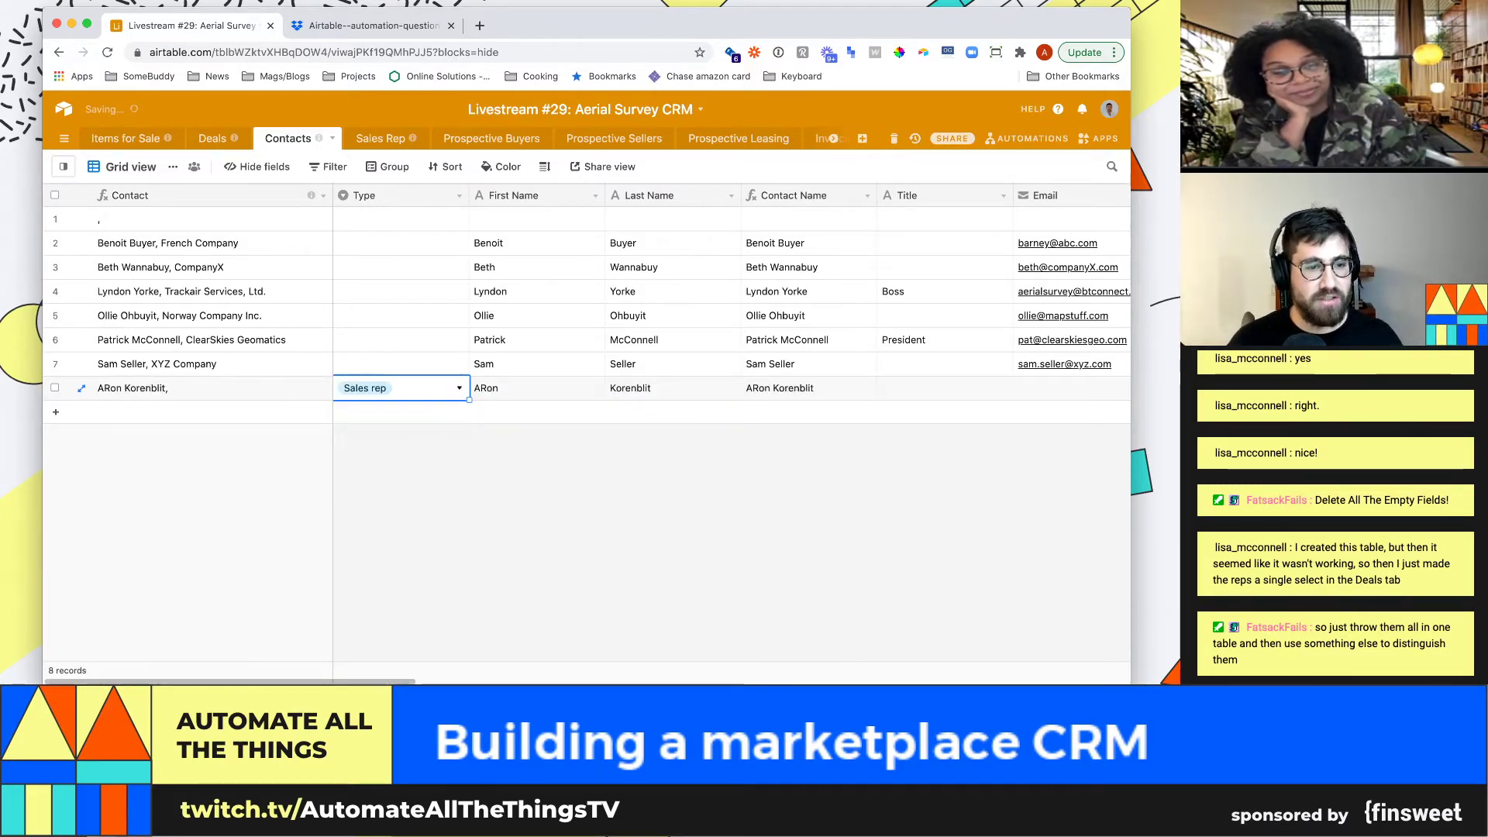
Set row 7's Type to Buyer (seller) and paste it into rows 2–7
{"action": "key", "text": "Up"}
{"action": "key", "text": "Return"}
{"action": "key", "text": "Down"}
{"action": "key", "text": "Return"}
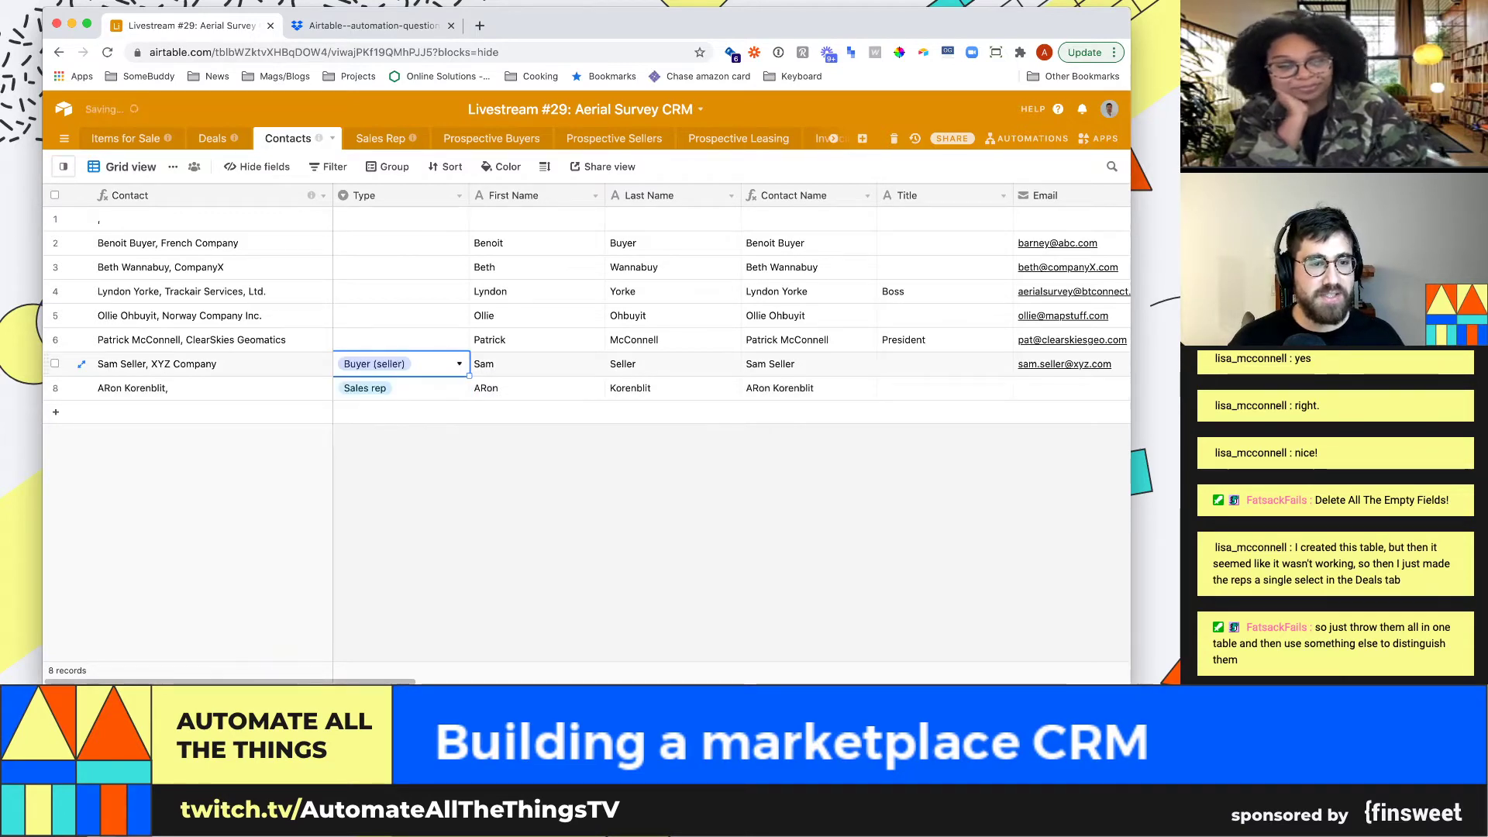
{"action": "key", "text": "ctrl+c"}
{"action": "key", "text": "shift+Up"}
{"action": "key", "text": "shift+Up"}
{"action": "key", "text": "shift+Up"}
{"action": "key", "text": "shift+Up"}
{"action": "key", "text": "shift+Up"}
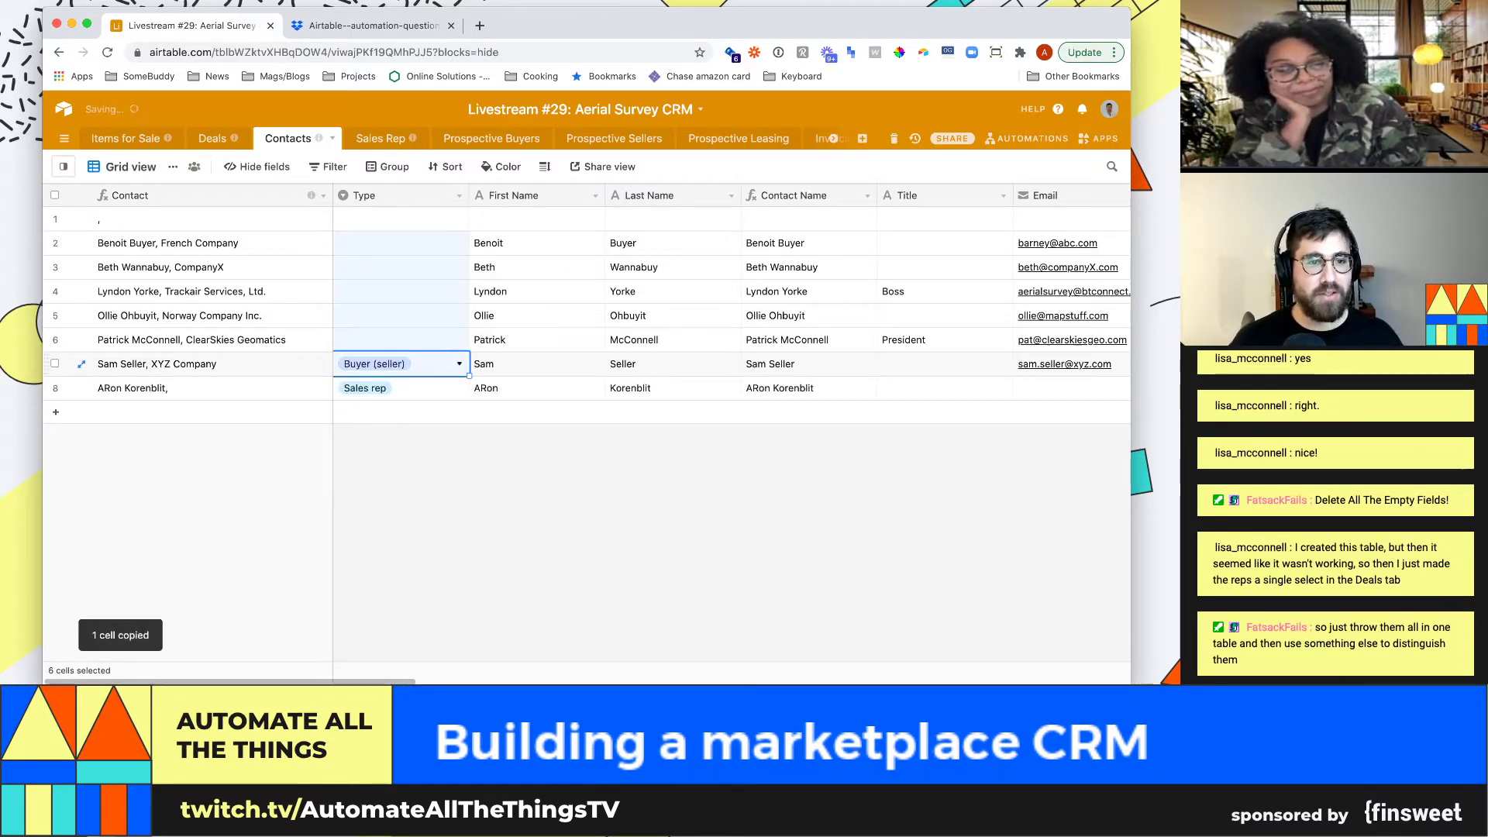
{"action": "key", "text": "ctrl+v"}
{"action": "left_click", "coordinate": [943, 388]}
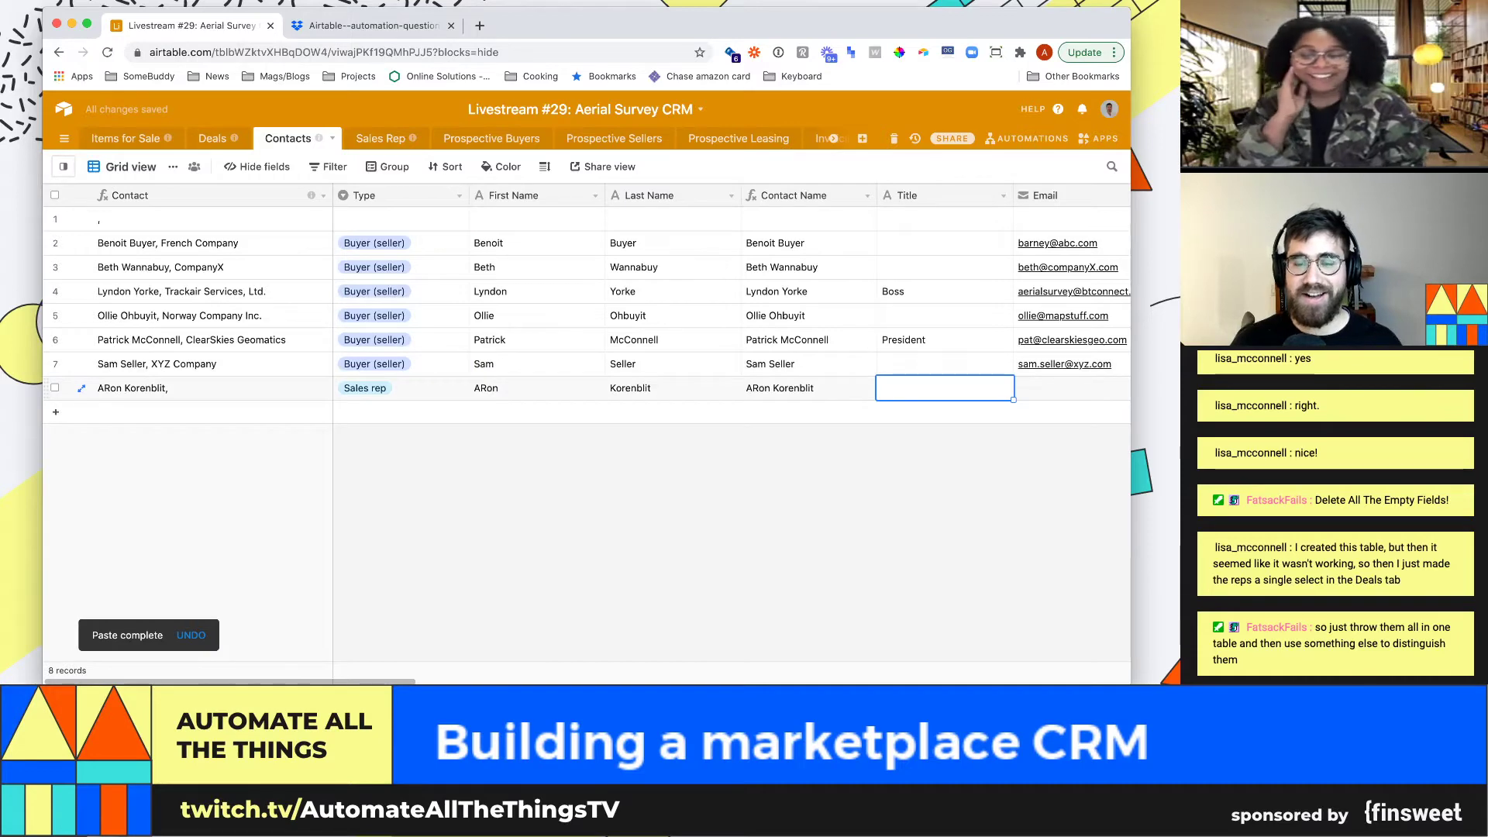
{"action": "key", "text": "super+Right"}
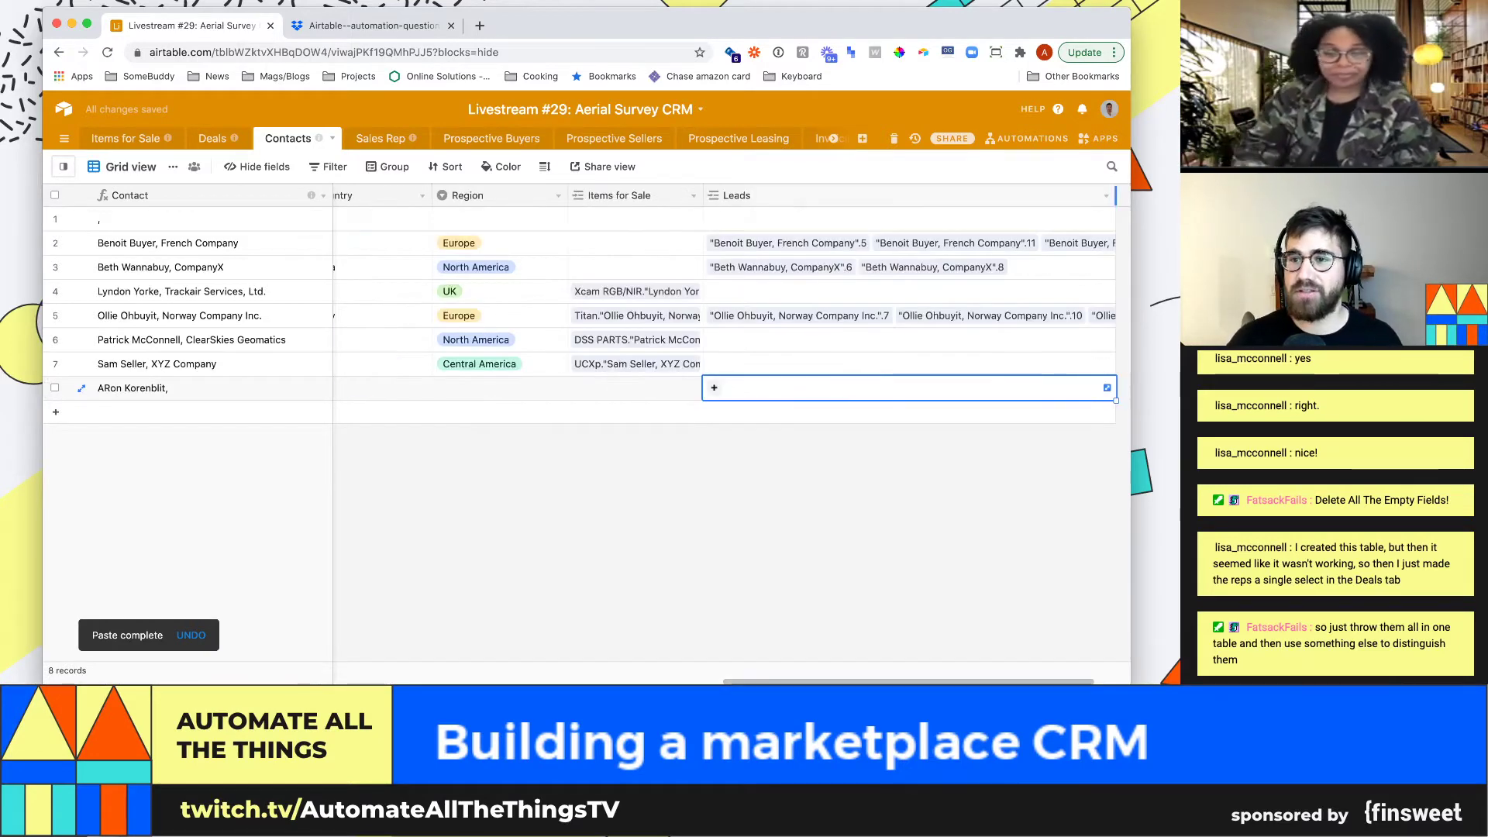
Add a new field named Commission and change its type to Percent
{"action": "left_click", "coordinate": [1123, 196]}
{"action": "type", "text": "Cp"}
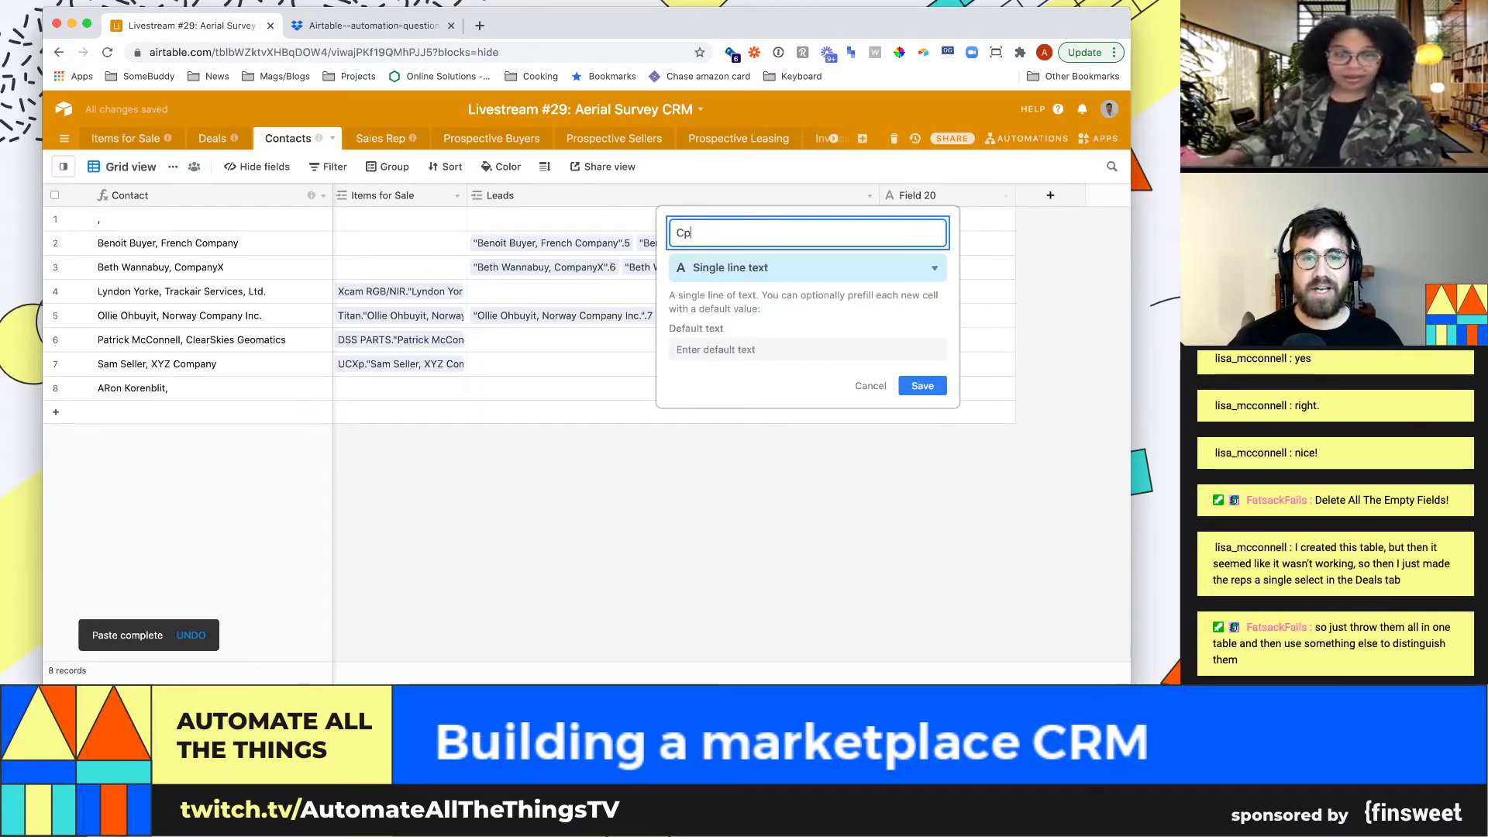
{"action": "type", "text": "mmission"}
{"action": "key", "text": "Return"}
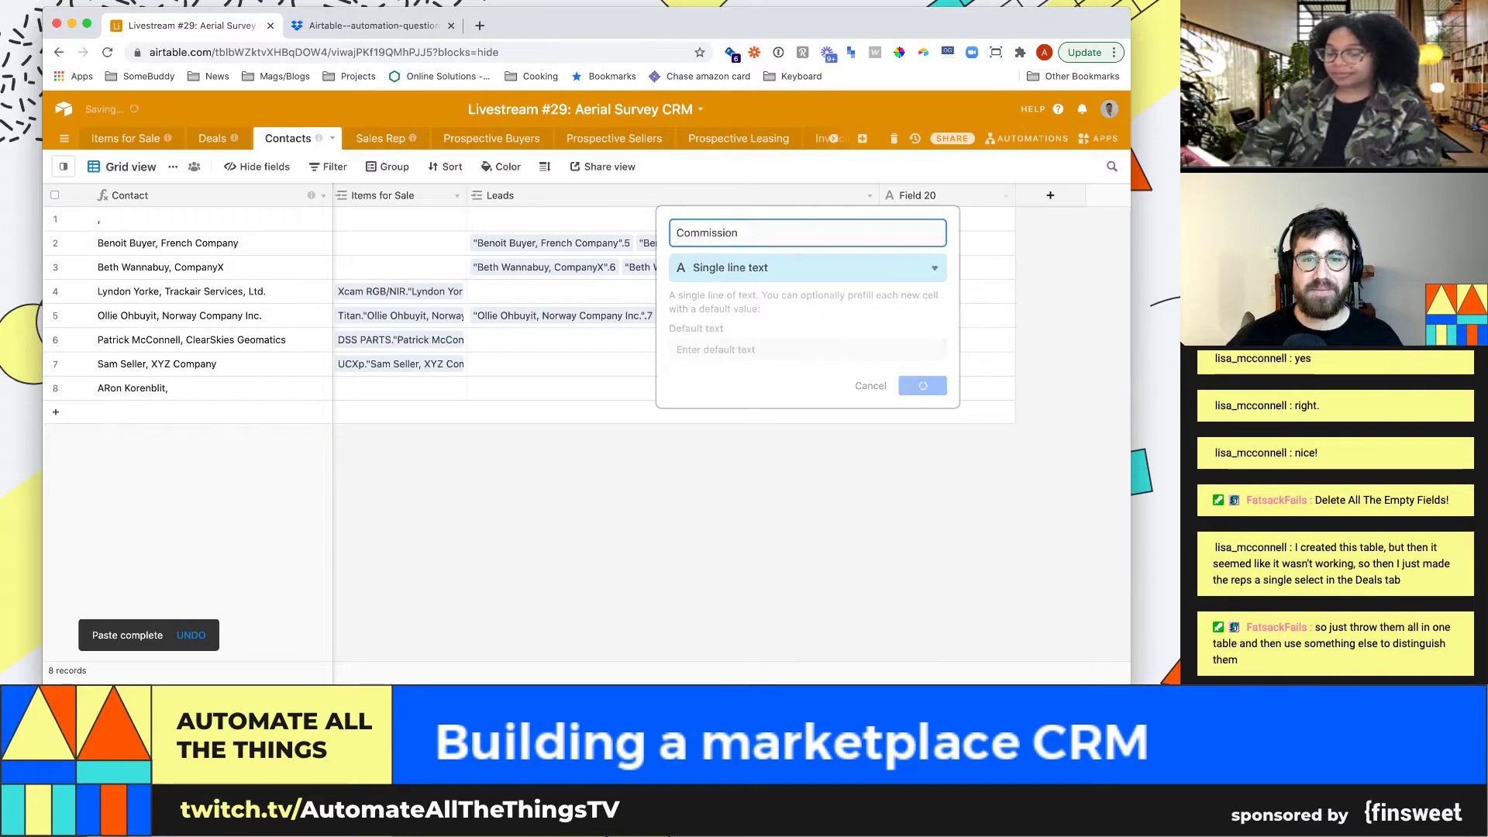
{"action": "left_click", "coordinate": [1005, 196]}
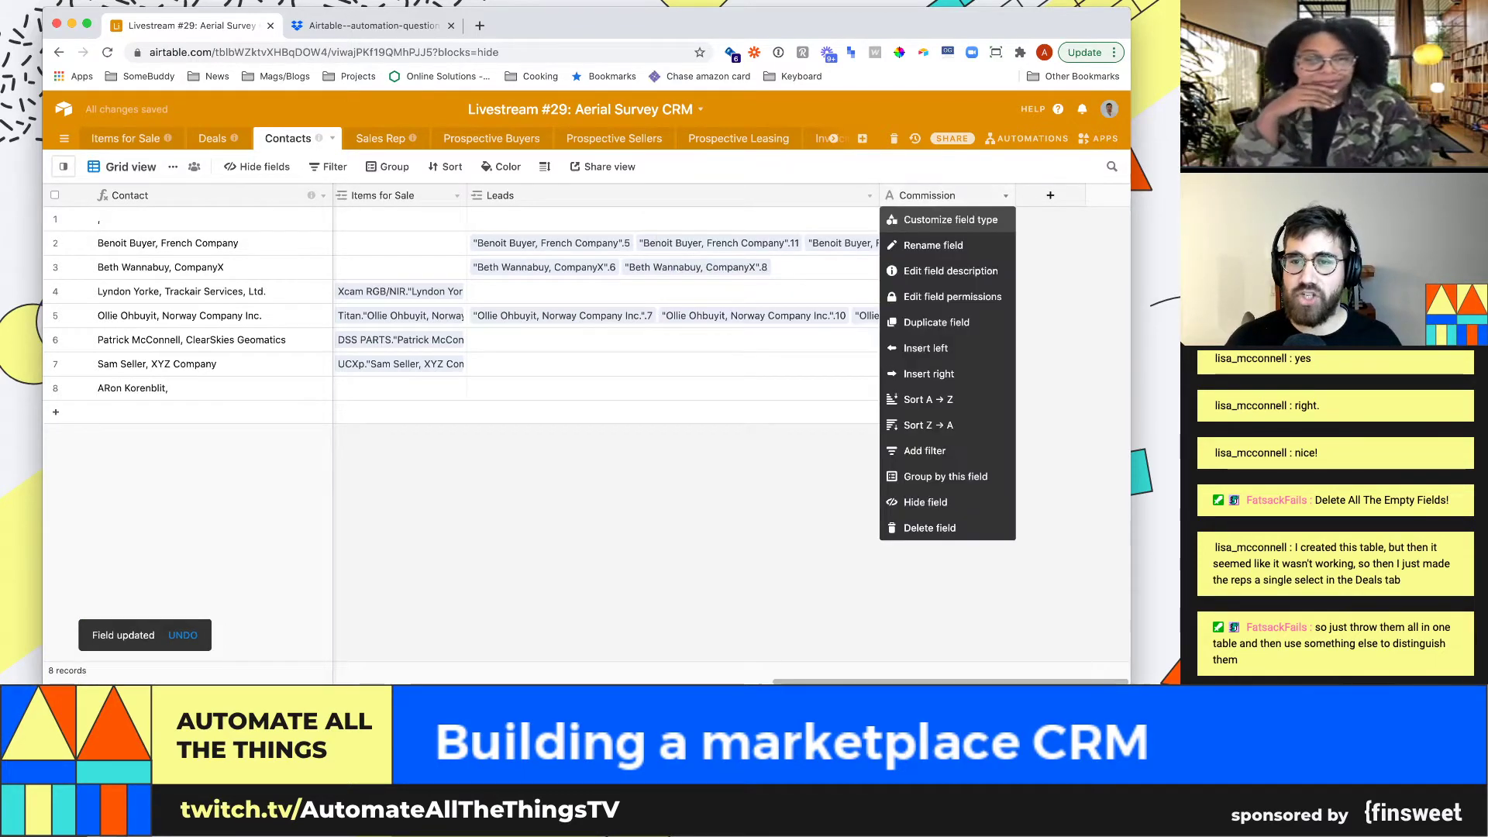
{"action": "left_click", "coordinate": [946, 206]}
{"action": "left_click", "coordinate": [806, 266]}
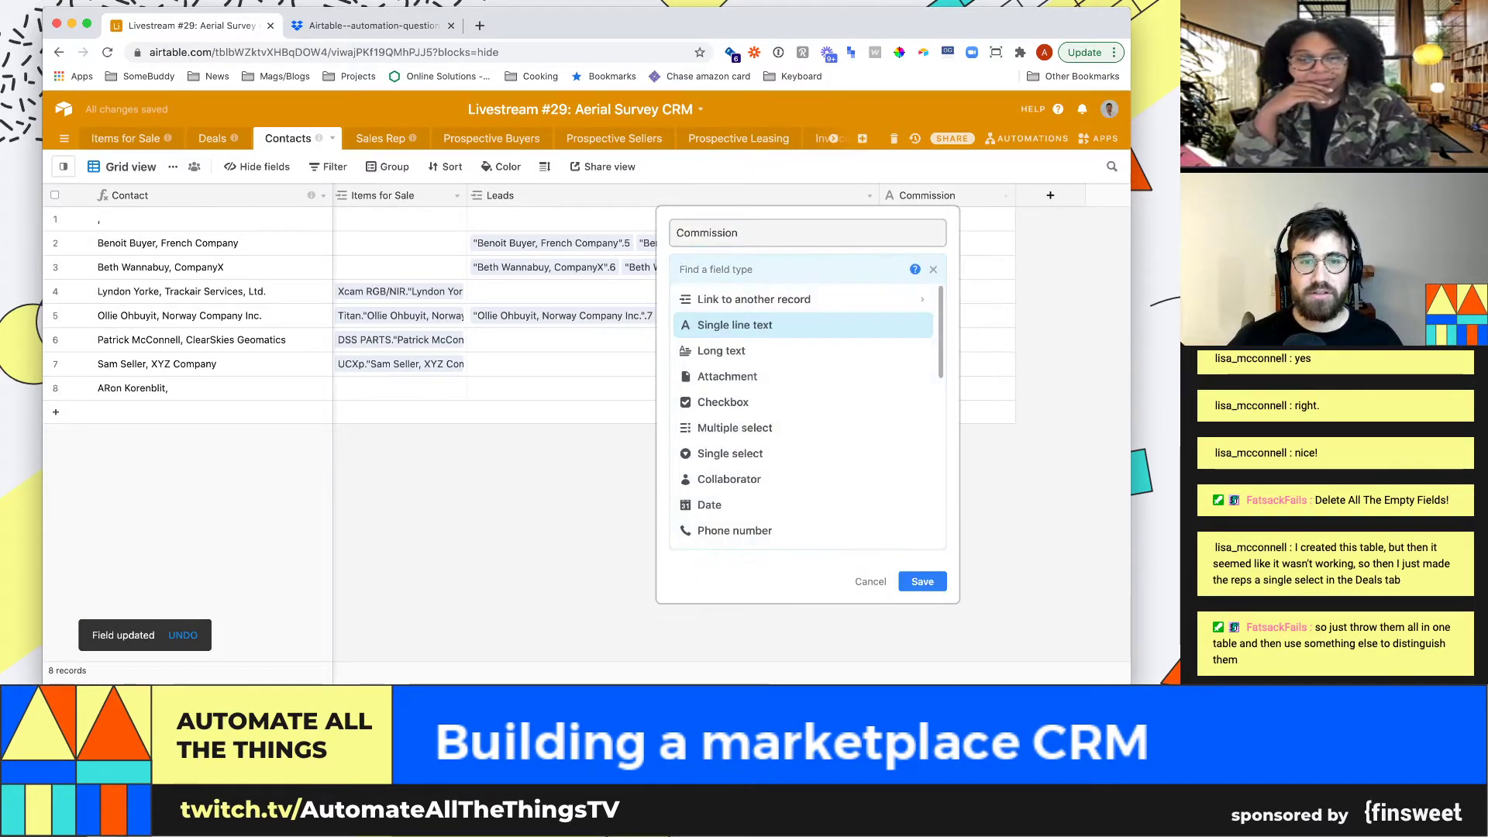
{"action": "type", "text": "perc"}
{"action": "key", "text": "Return"}
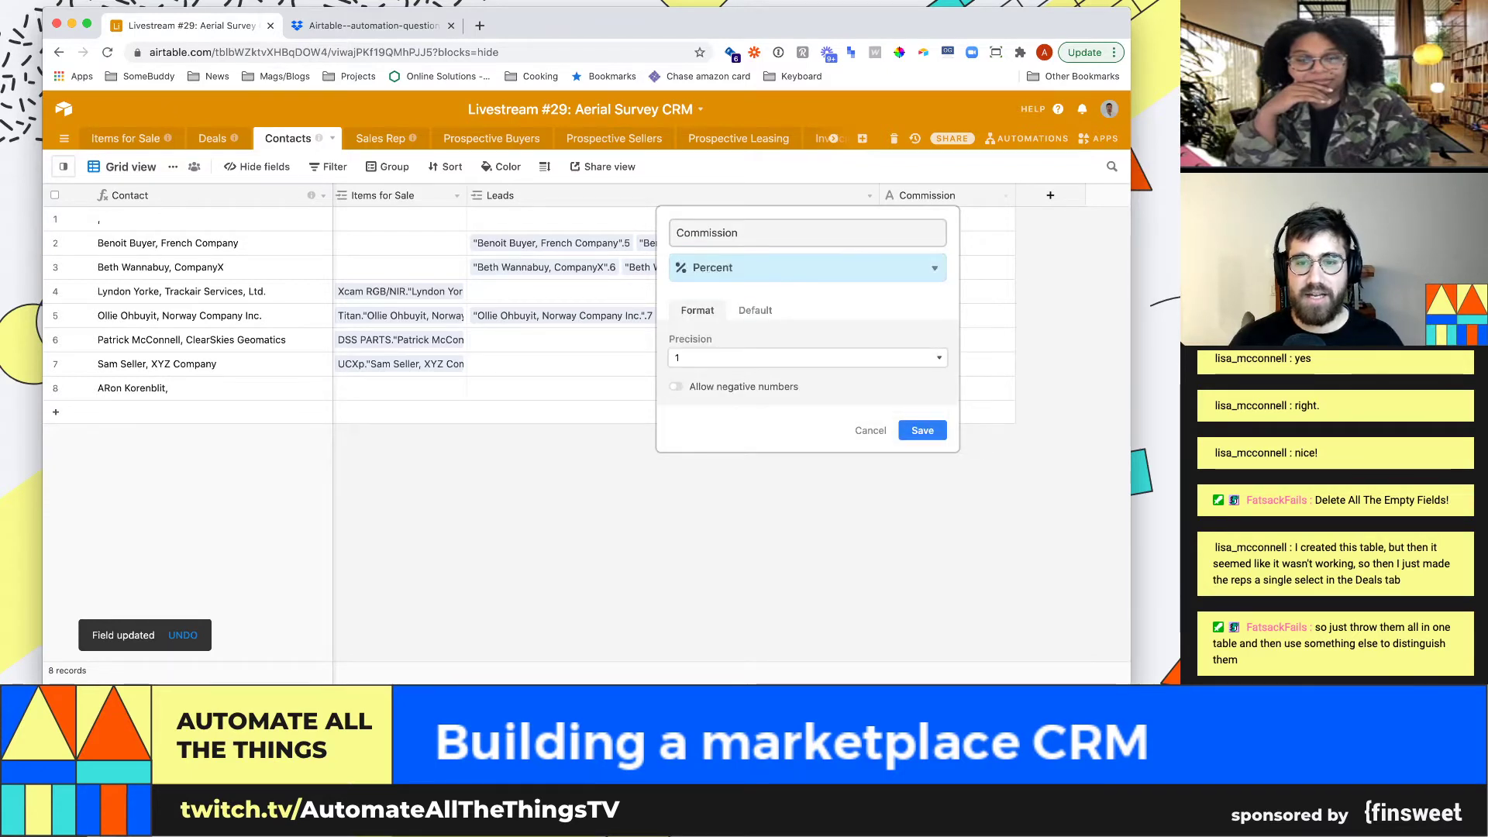
{"action": "key", "text": "Return"}
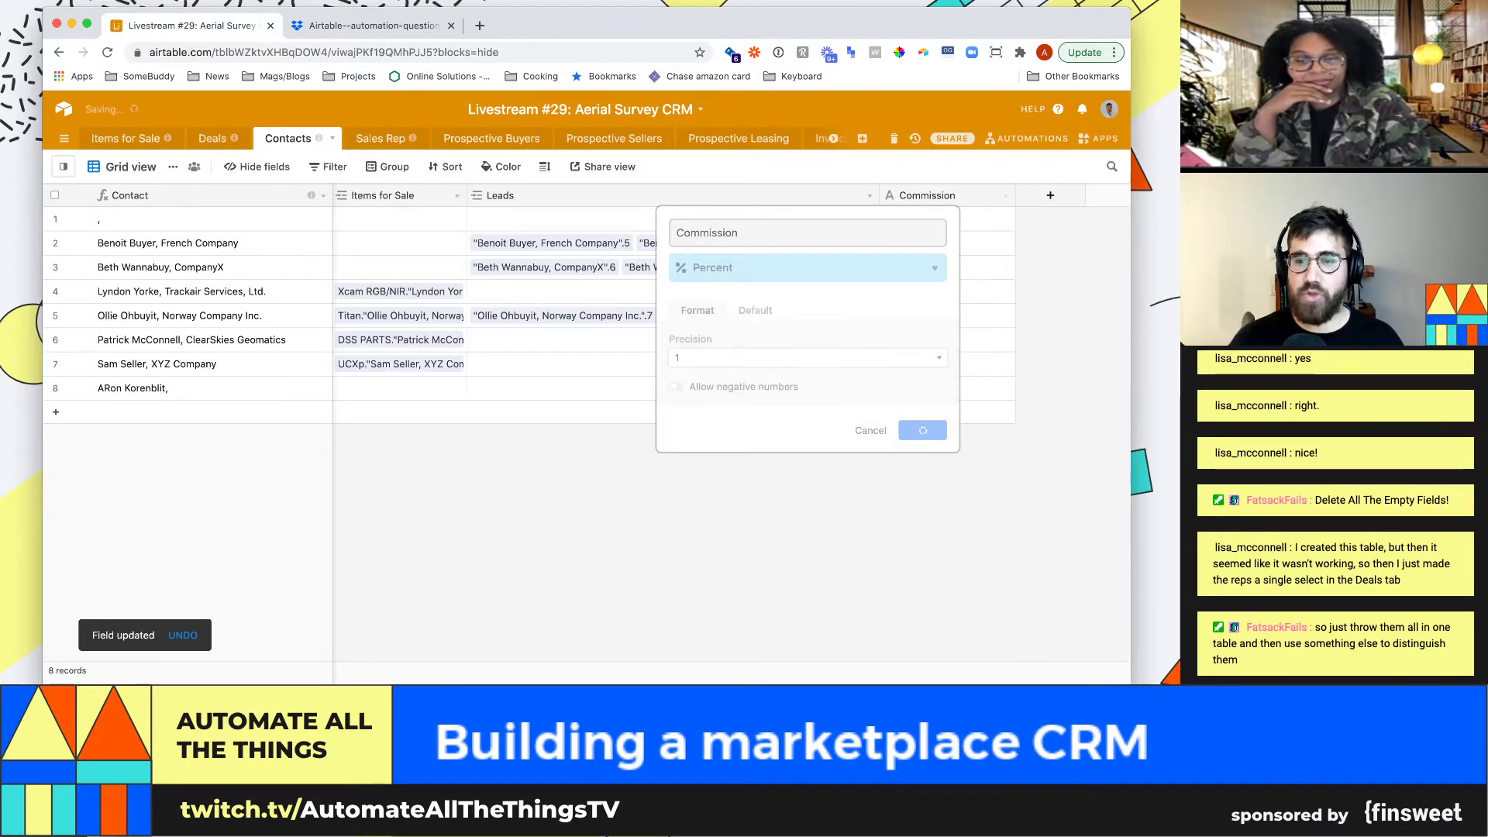
Enter a 40% commission for the sales rep in row 8
{"action": "left_click", "coordinate": [946, 388]}
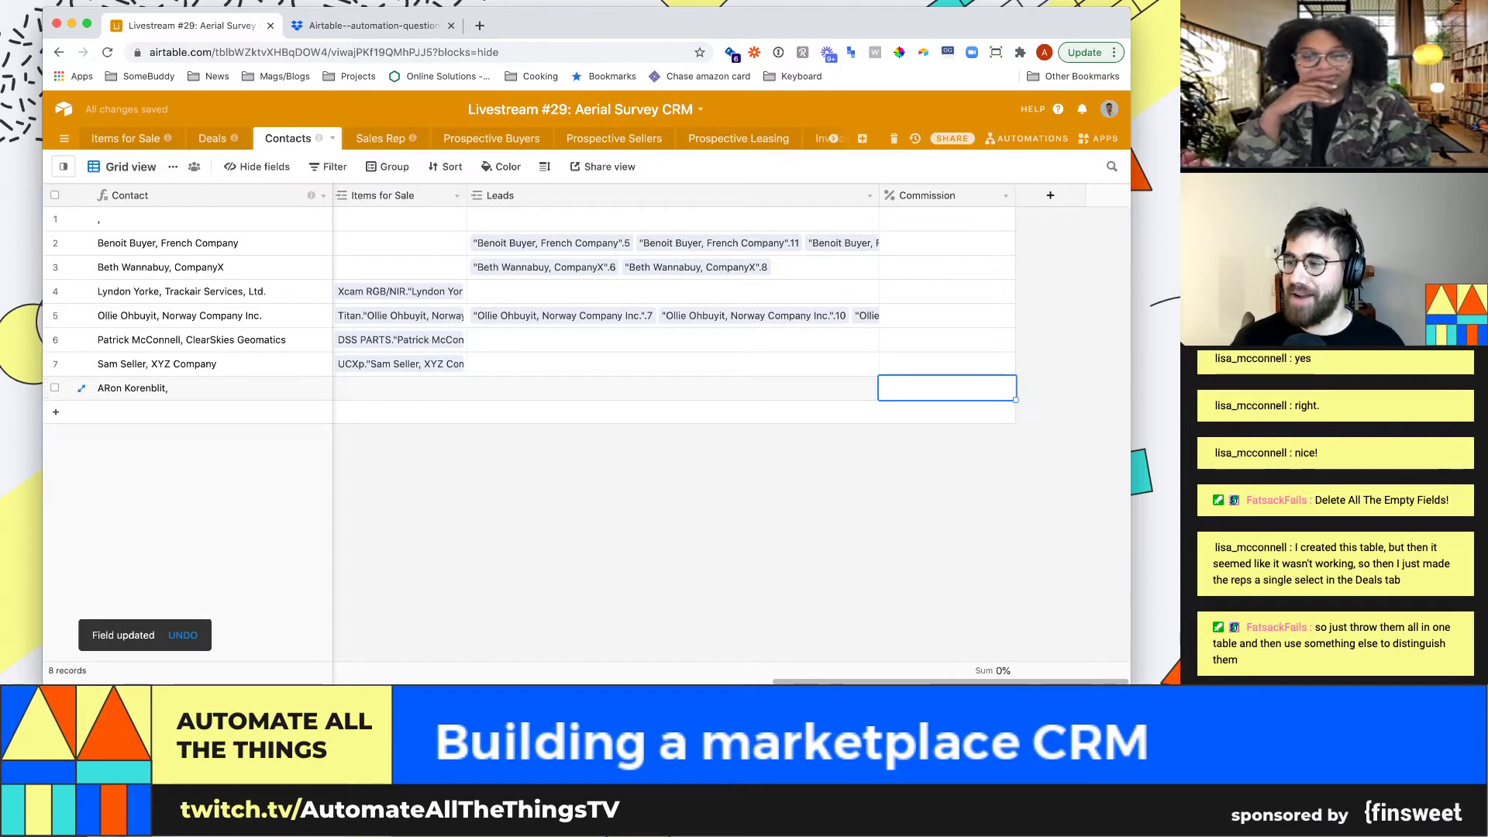
{"action": "type", "text": "40"}
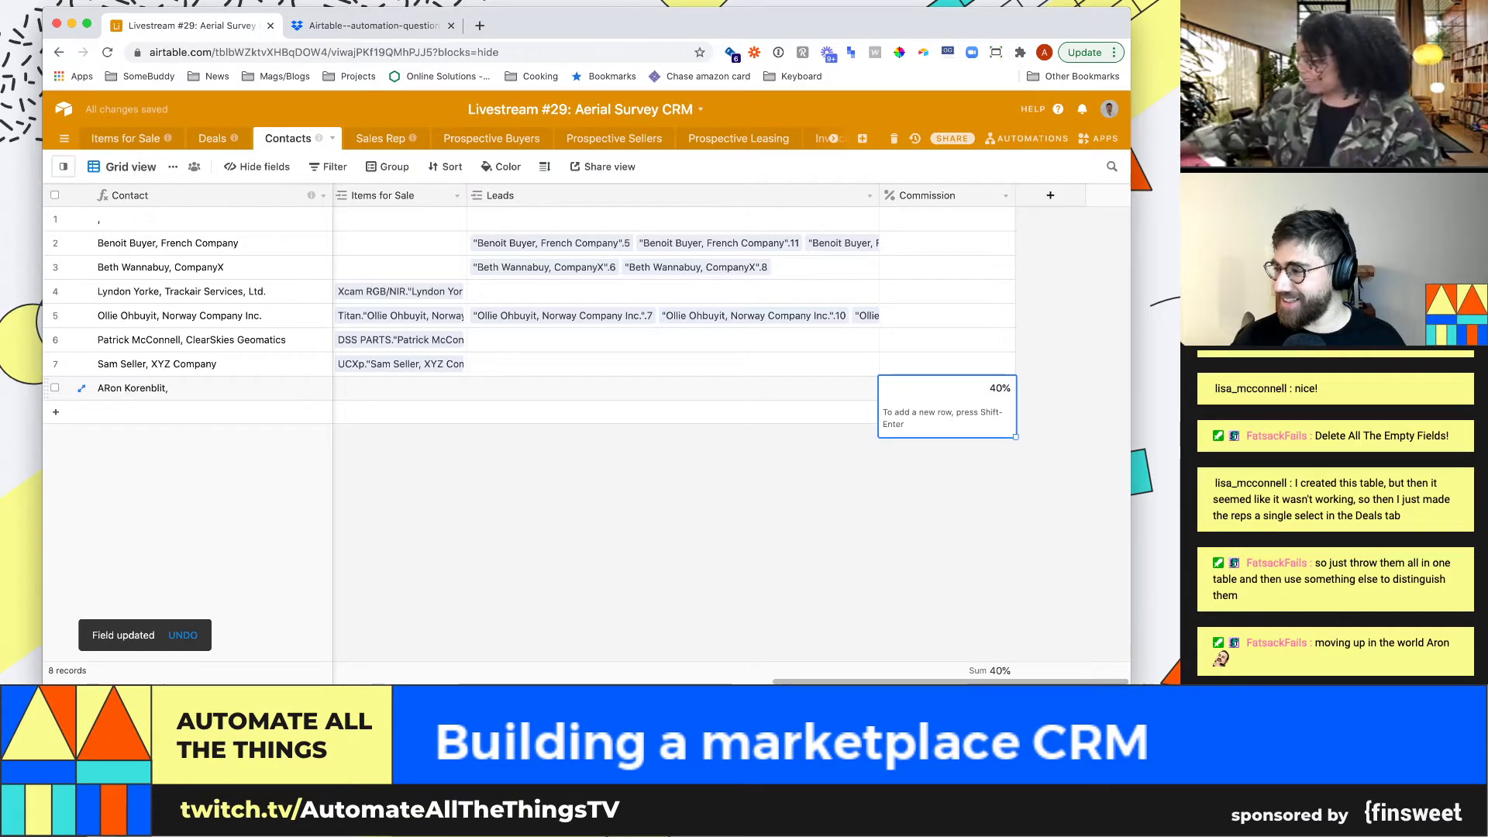
{"action": "key", "text": "Return"}
{"action": "key", "text": "Return"}
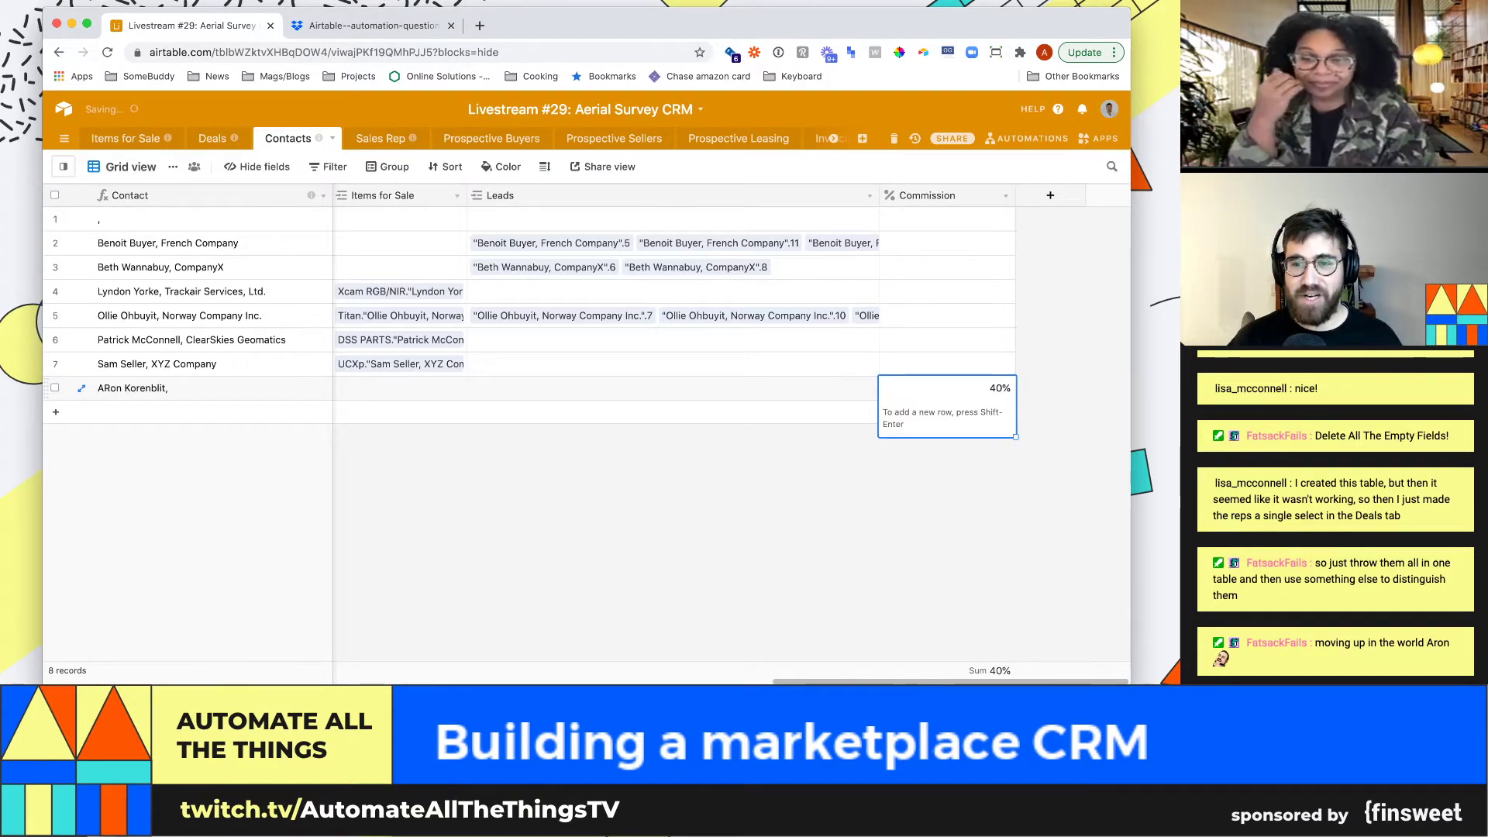
{"action": "key", "text": "Escape"}
Select the Commission column's cells and scroll left back to row 8's 40% value
{"action": "left_click", "coordinate": [947, 388]}
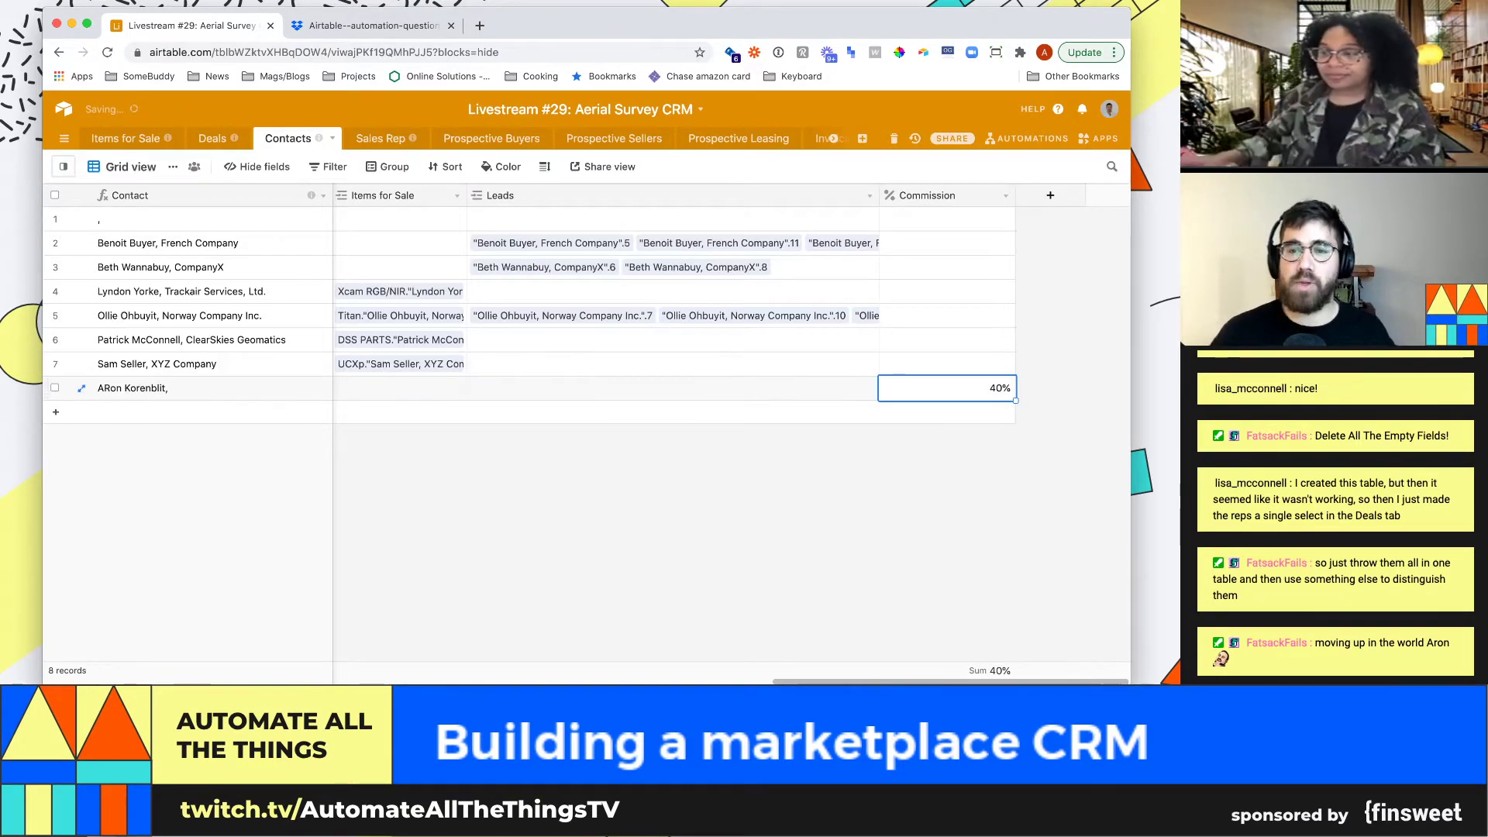
{"action": "left_click_drag", "start_coordinate": [947, 364], "coordinate": [947, 219]}
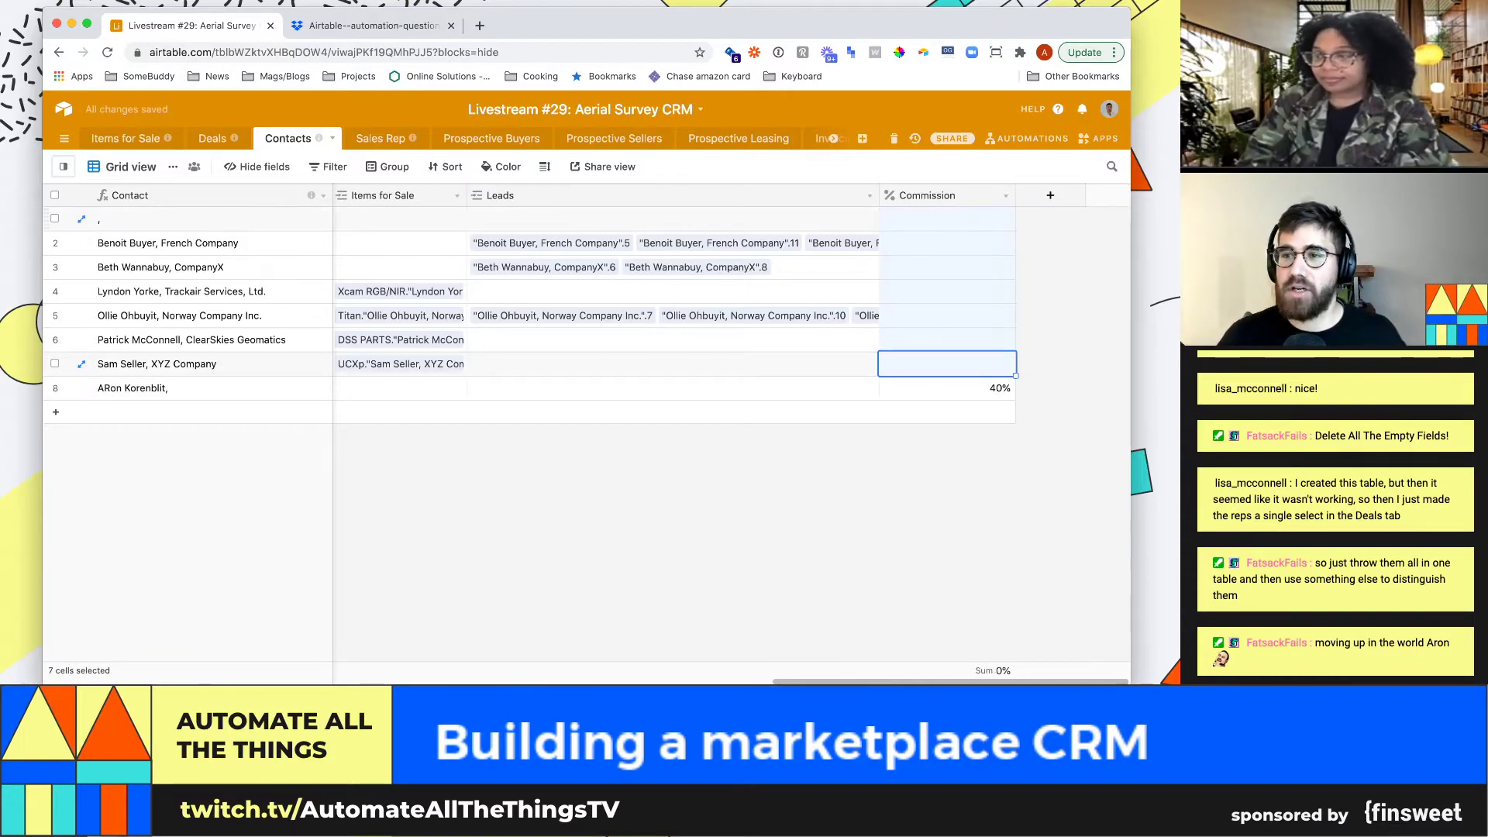
{"action": "scroll", "coordinate": [586, 434], "scroll_direction": "left", "scroll_amount": 10}
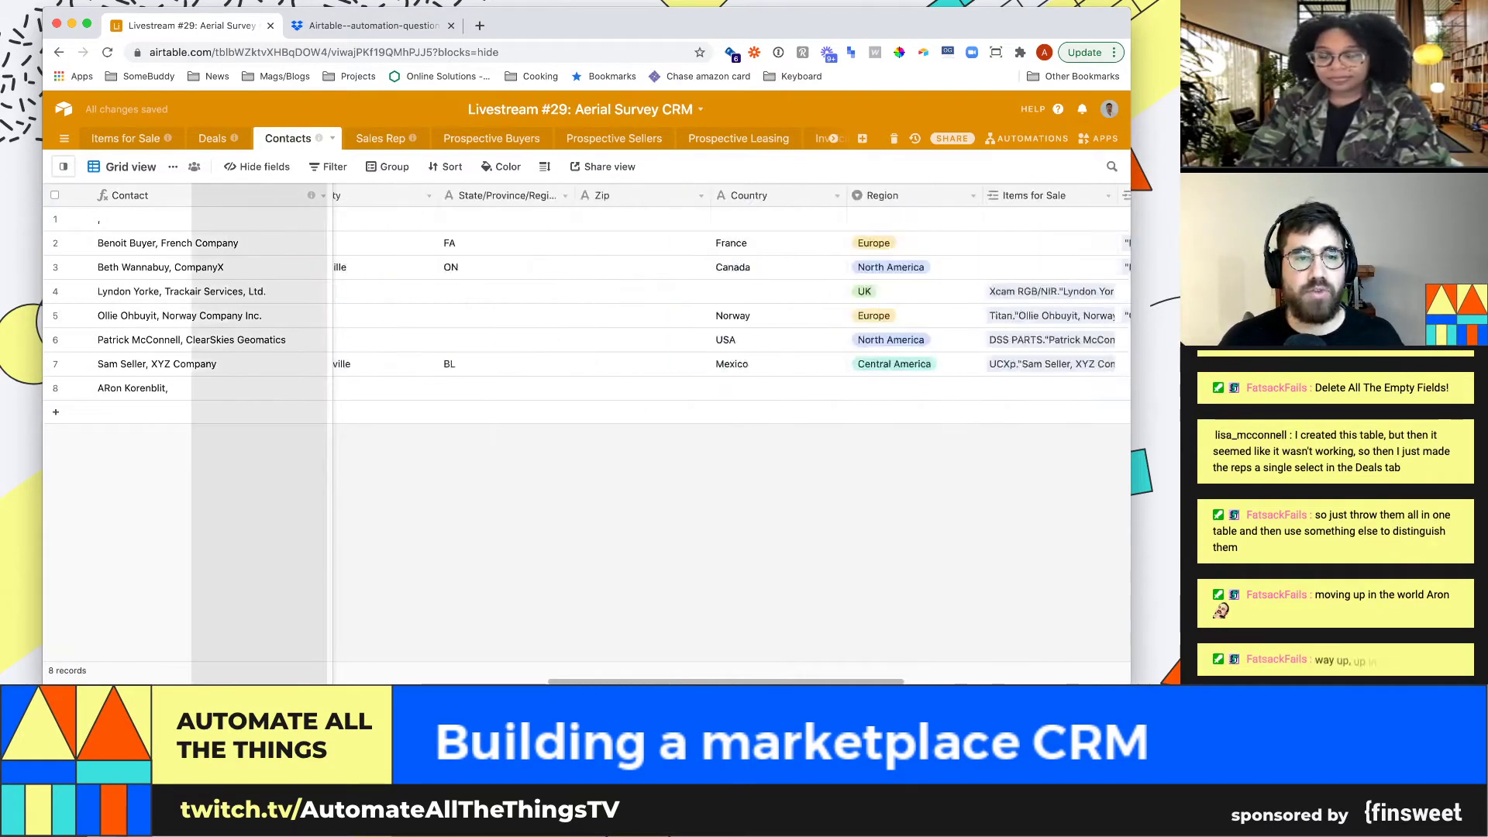
{"action": "scroll", "coordinate": [587, 434], "scroll_direction": "left", "scroll_amount": 10}
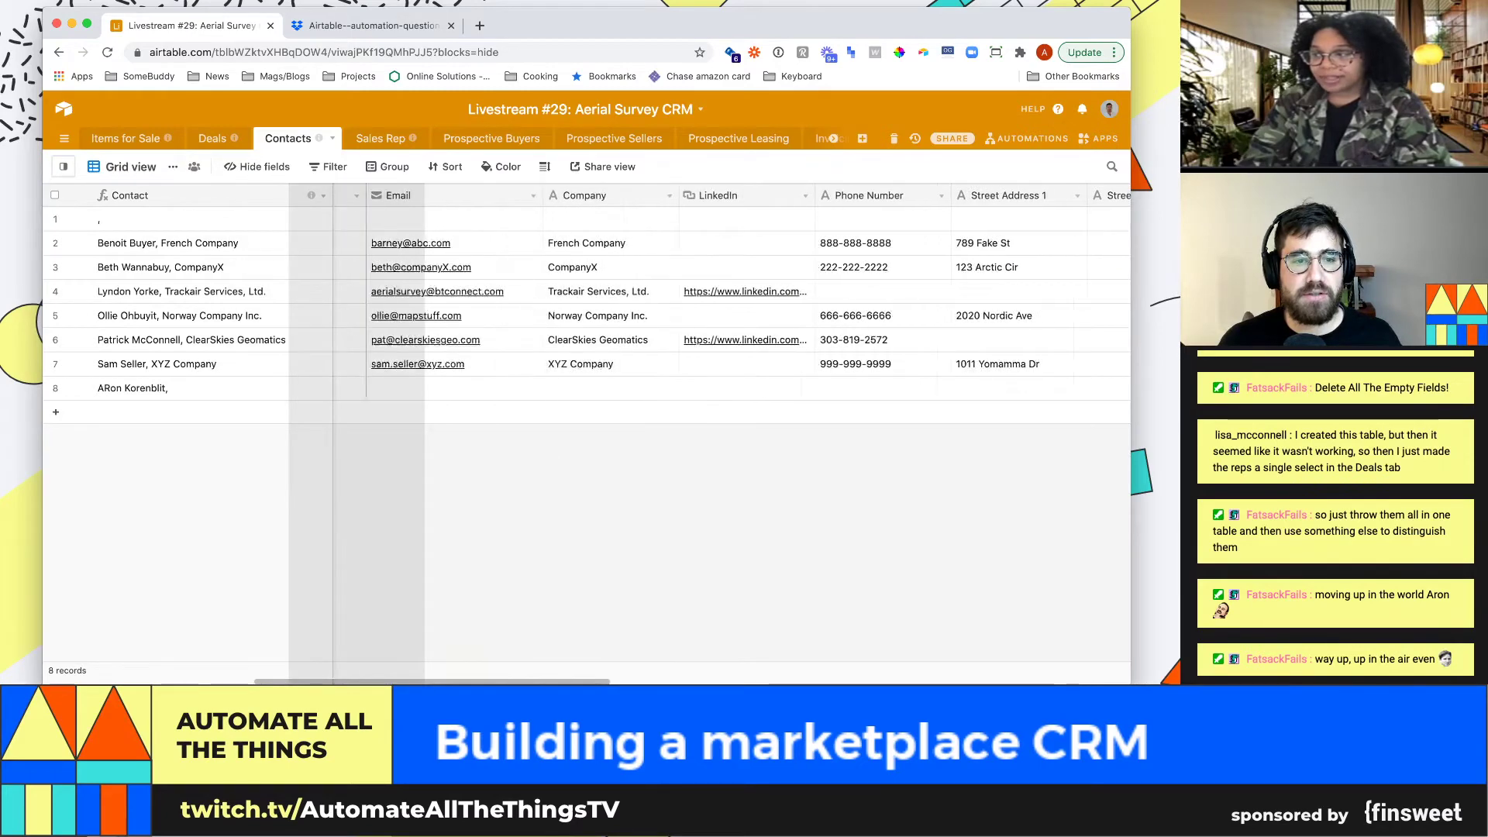
{"action": "scroll", "coordinate": [587, 364], "scroll_direction": "left", "scroll_amount": 5}
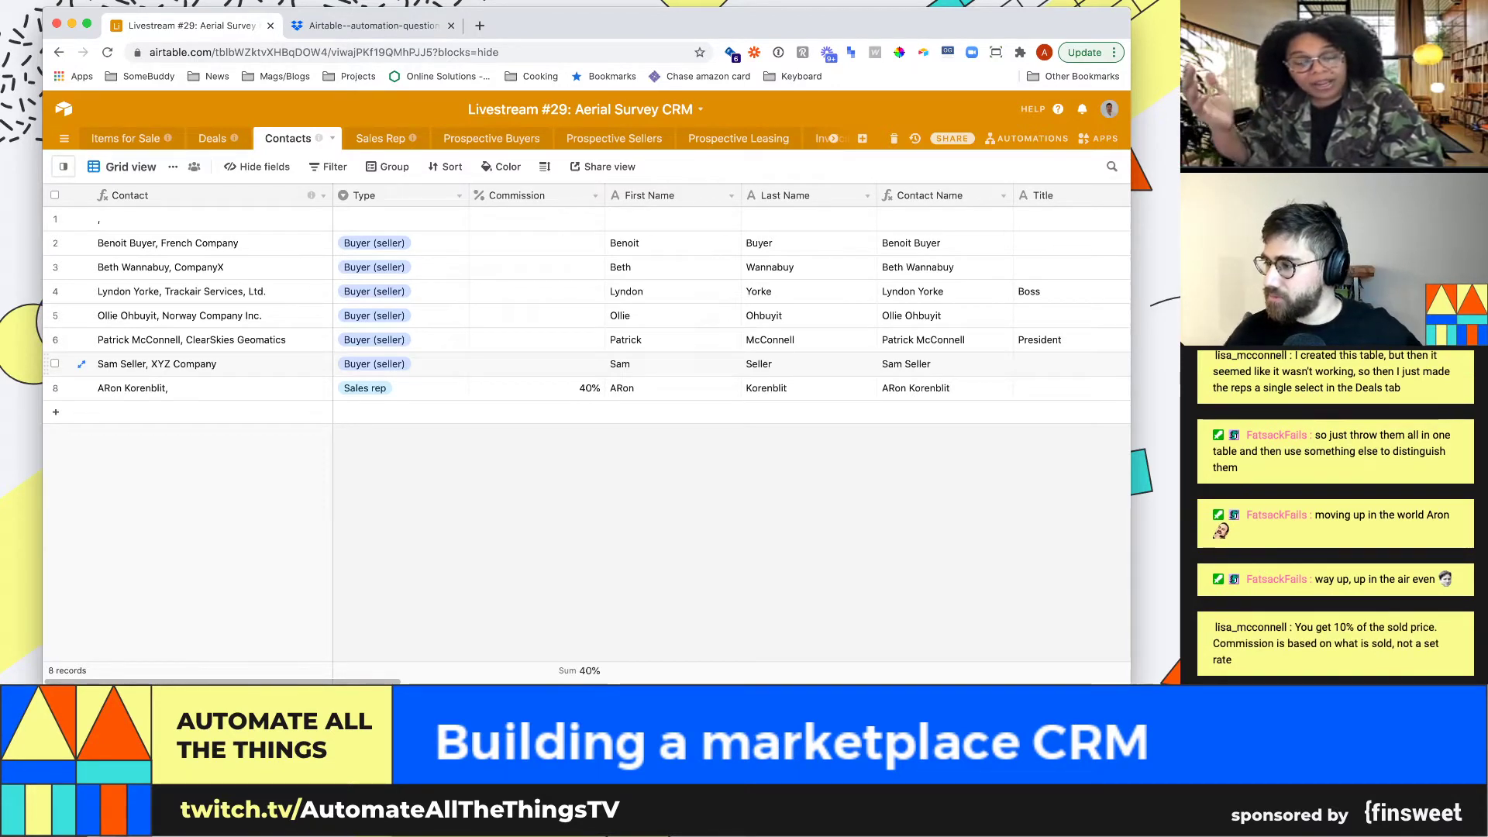
{"action": "left_click", "coordinate": [536, 387]}
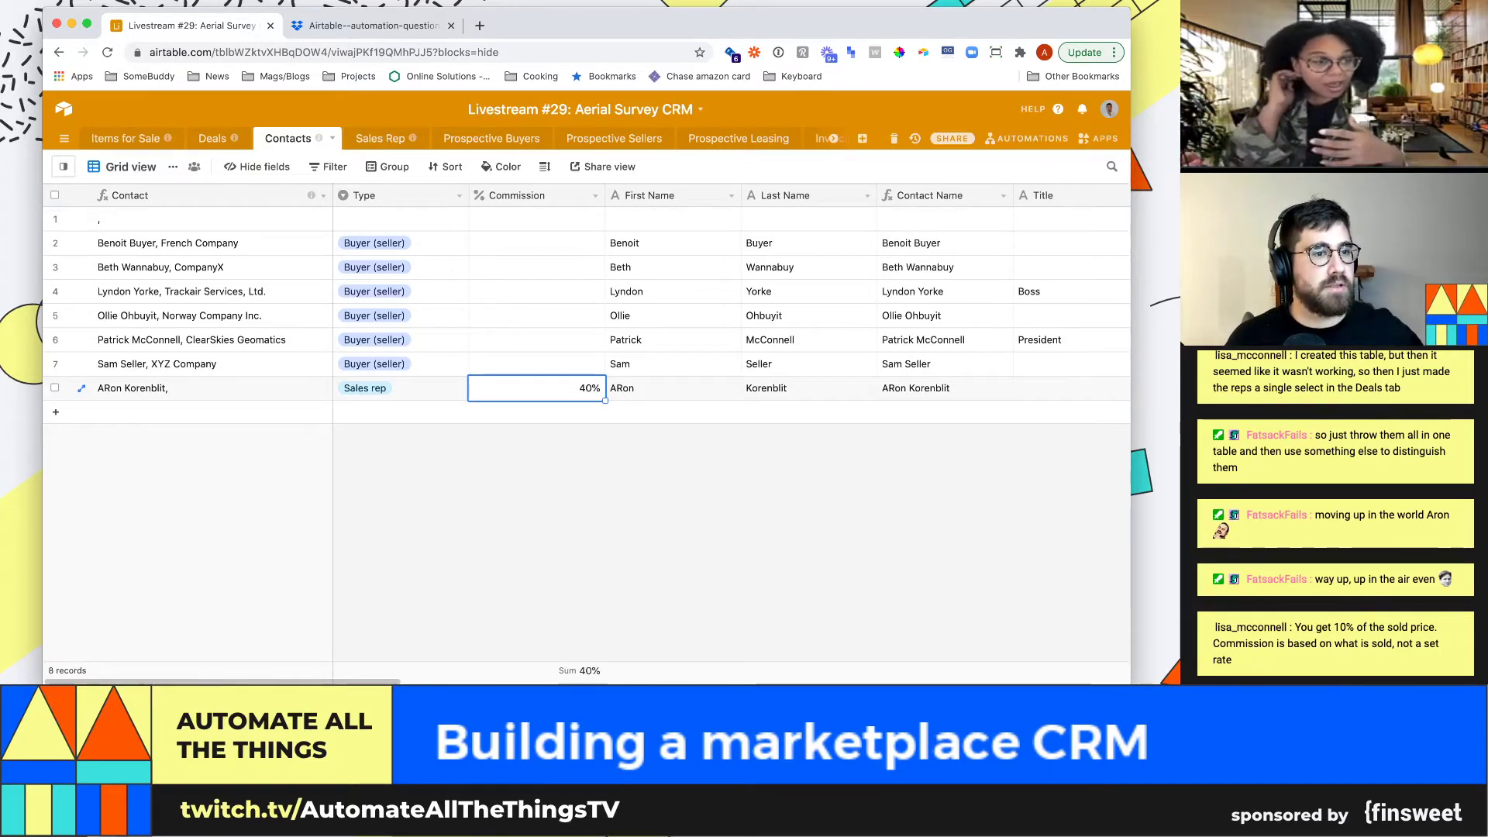
Rename the original grid view to 'All contacts'
{"action": "double_click", "coordinate": [130, 166]}
{"action": "type", "text": "All cont"}
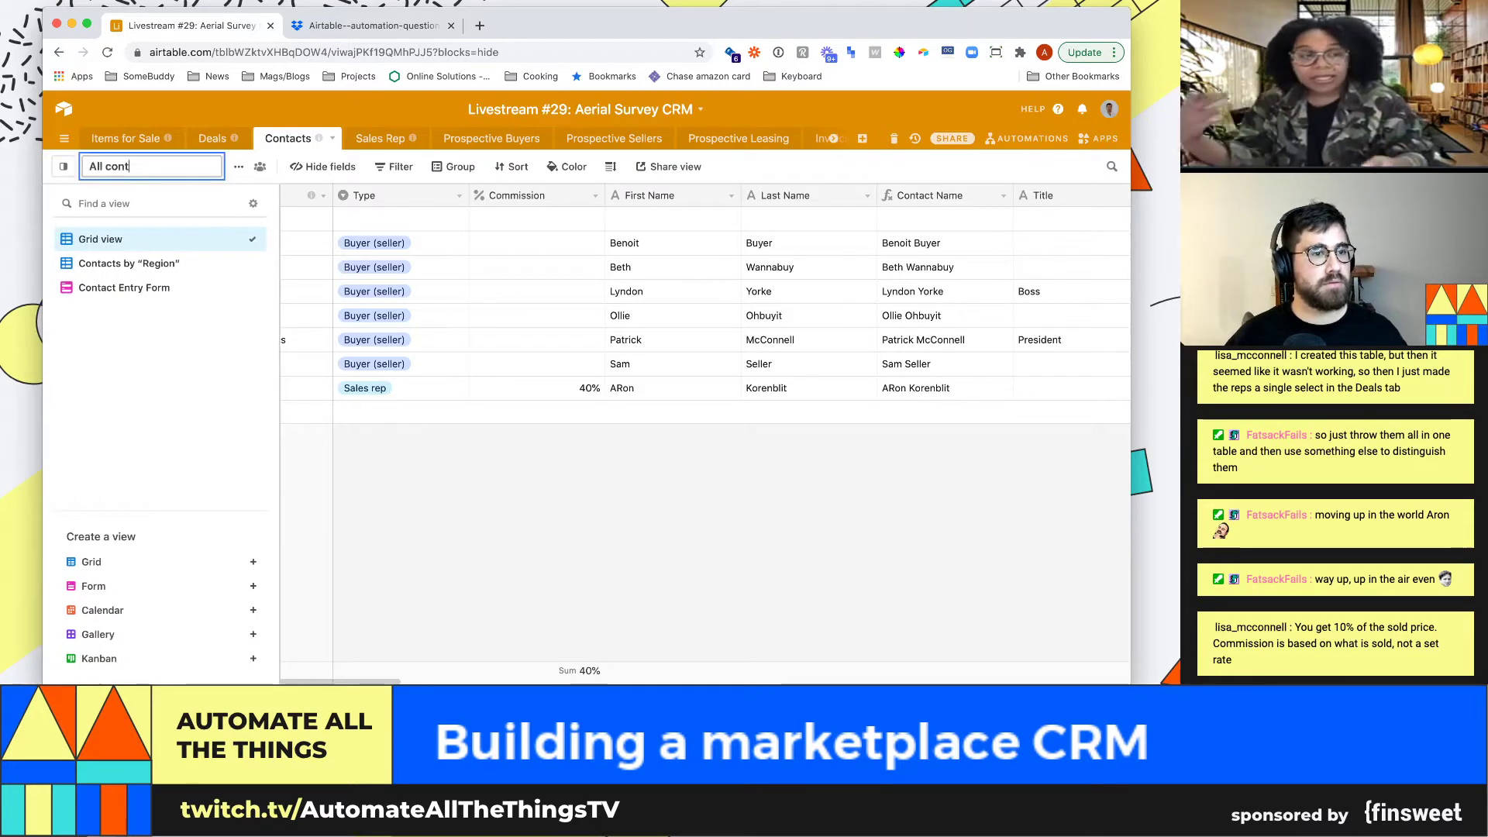
{"action": "type", "text": "acts"}
{"action": "key", "text": "Return"}
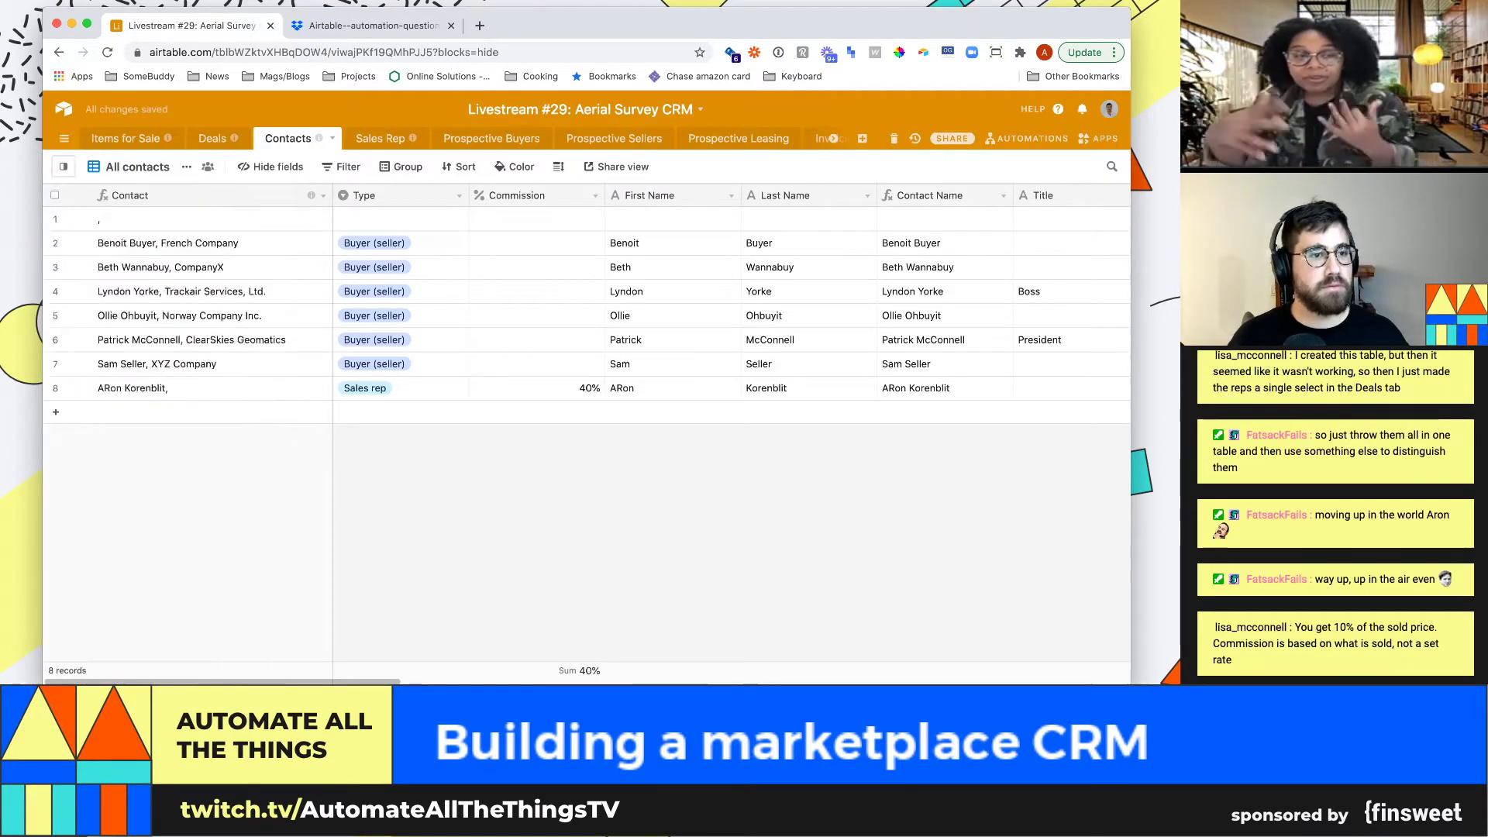
Create a new grid view and name it 'Contacts'
{"action": "left_click", "coordinate": [133, 166]}
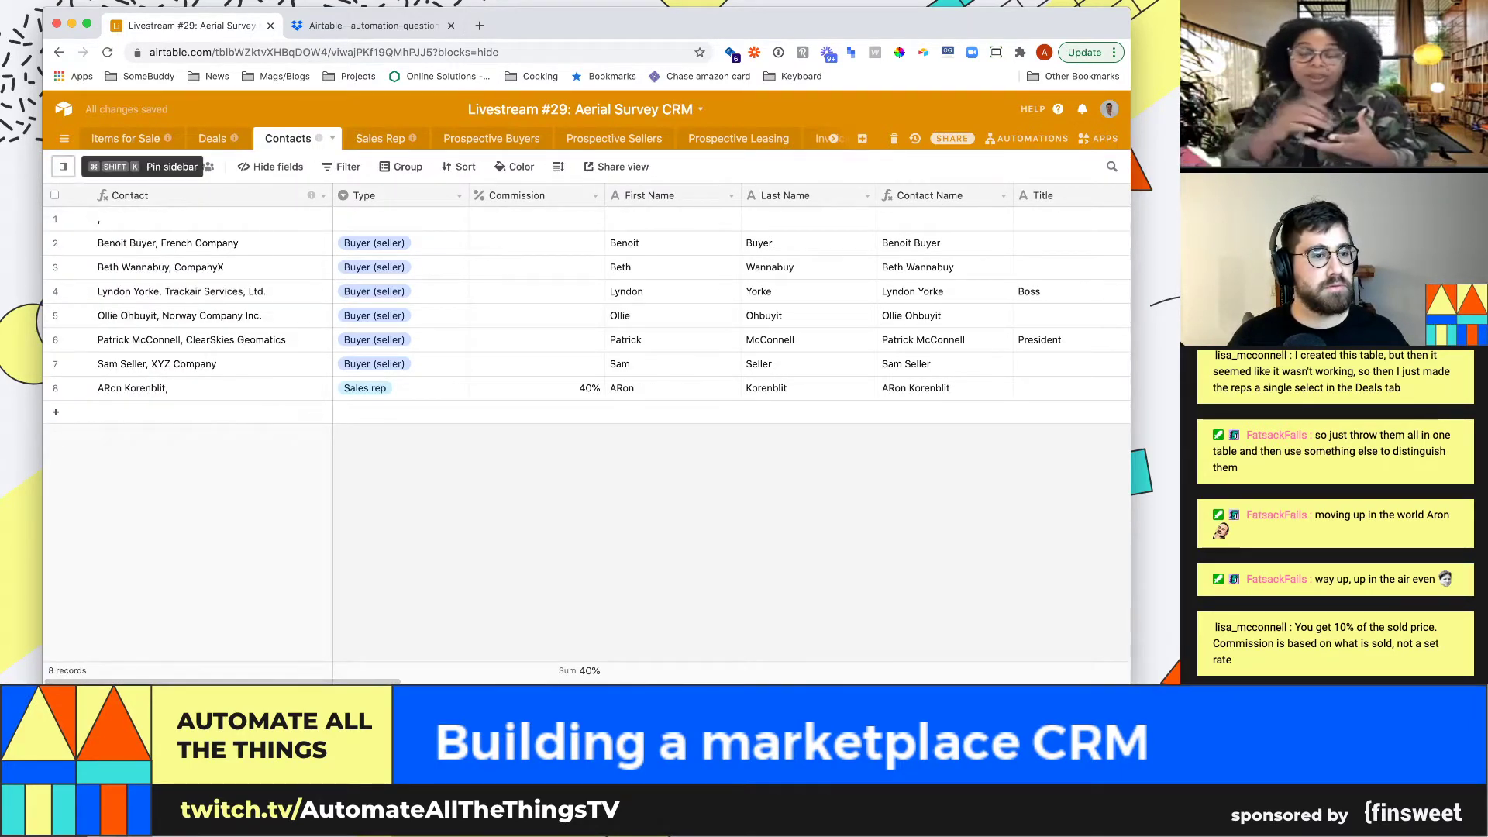
{"action": "left_click", "coordinate": [92, 562]}
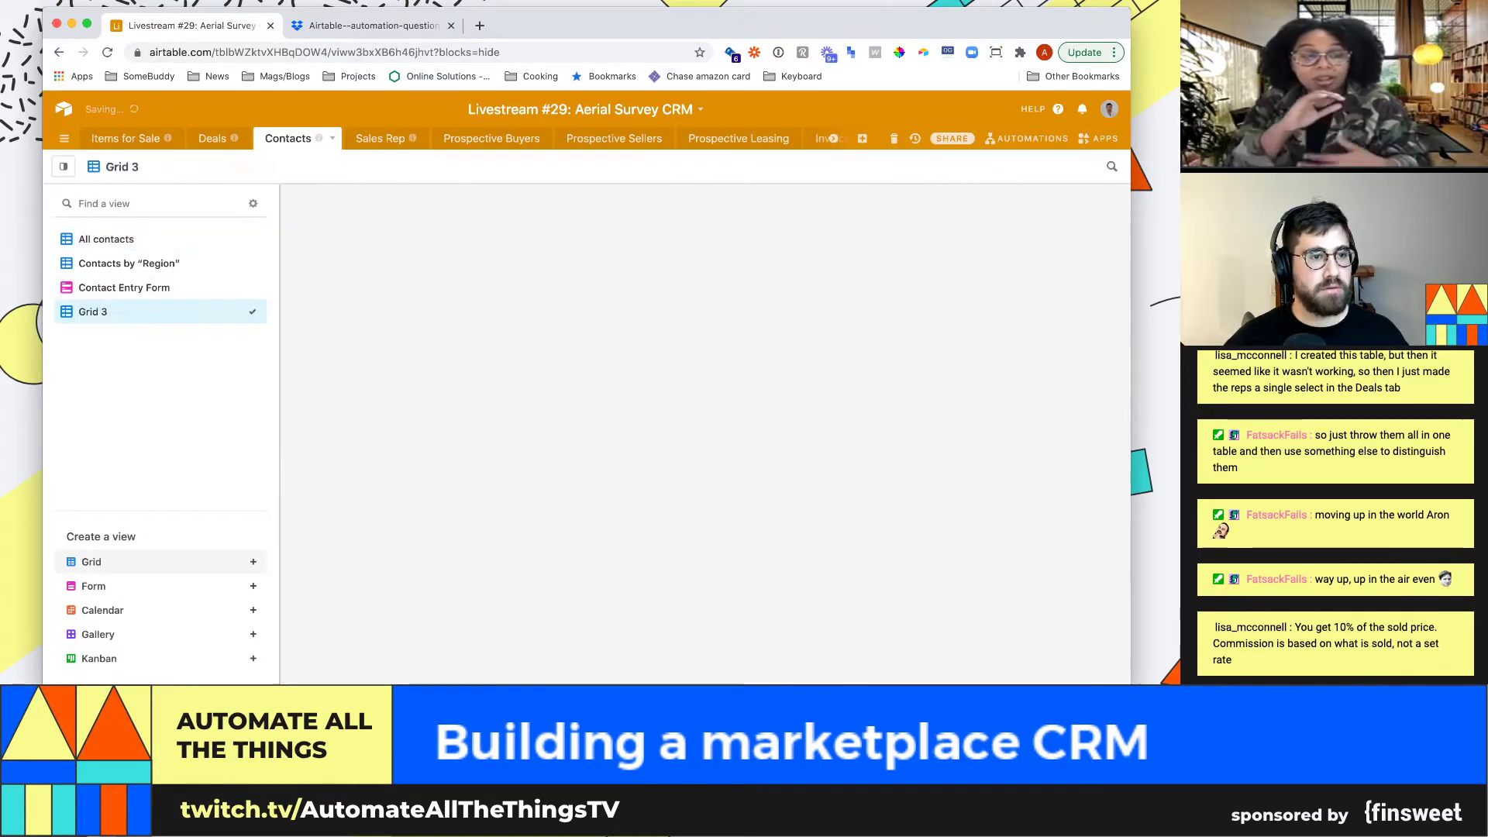
{"action": "type", "text": "SA"}
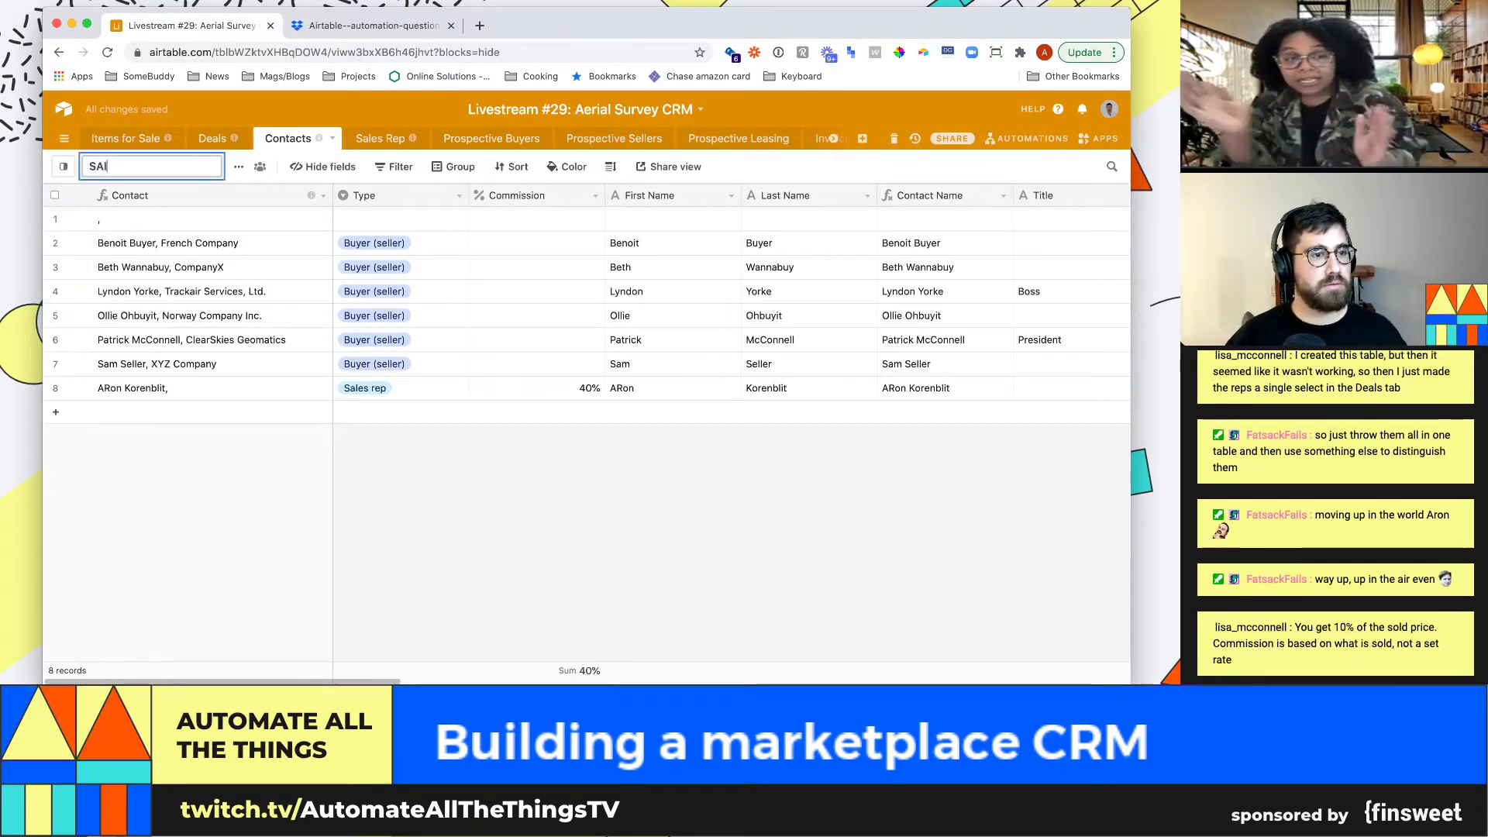
{"action": "key", "text": "BackSpace"}
{"action": "type", "text": "alespeople"}
{"action": "key", "text": "Return"}
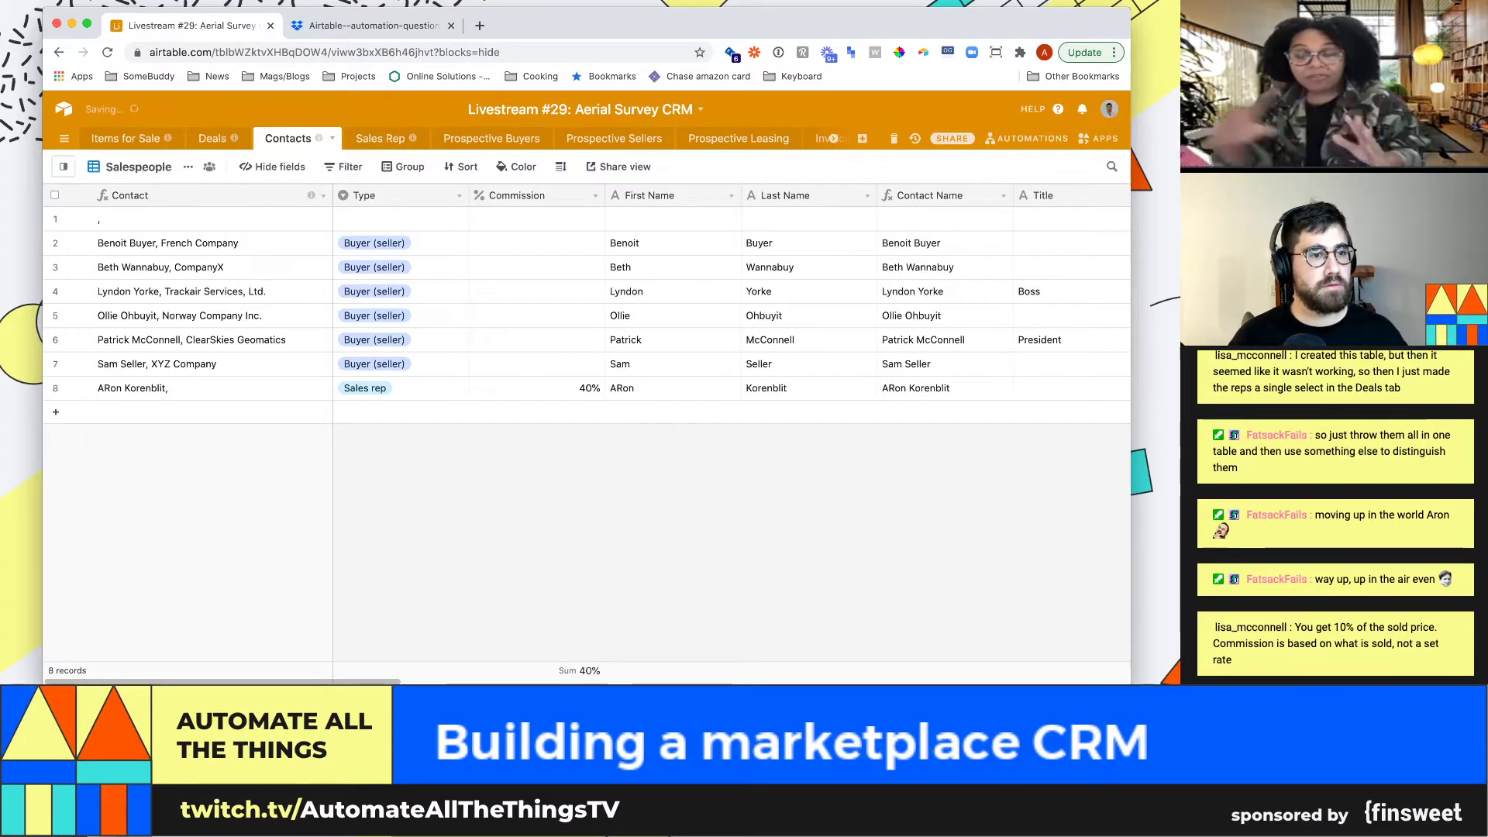
{"action": "mouse_move", "coordinate": [52, 291]}
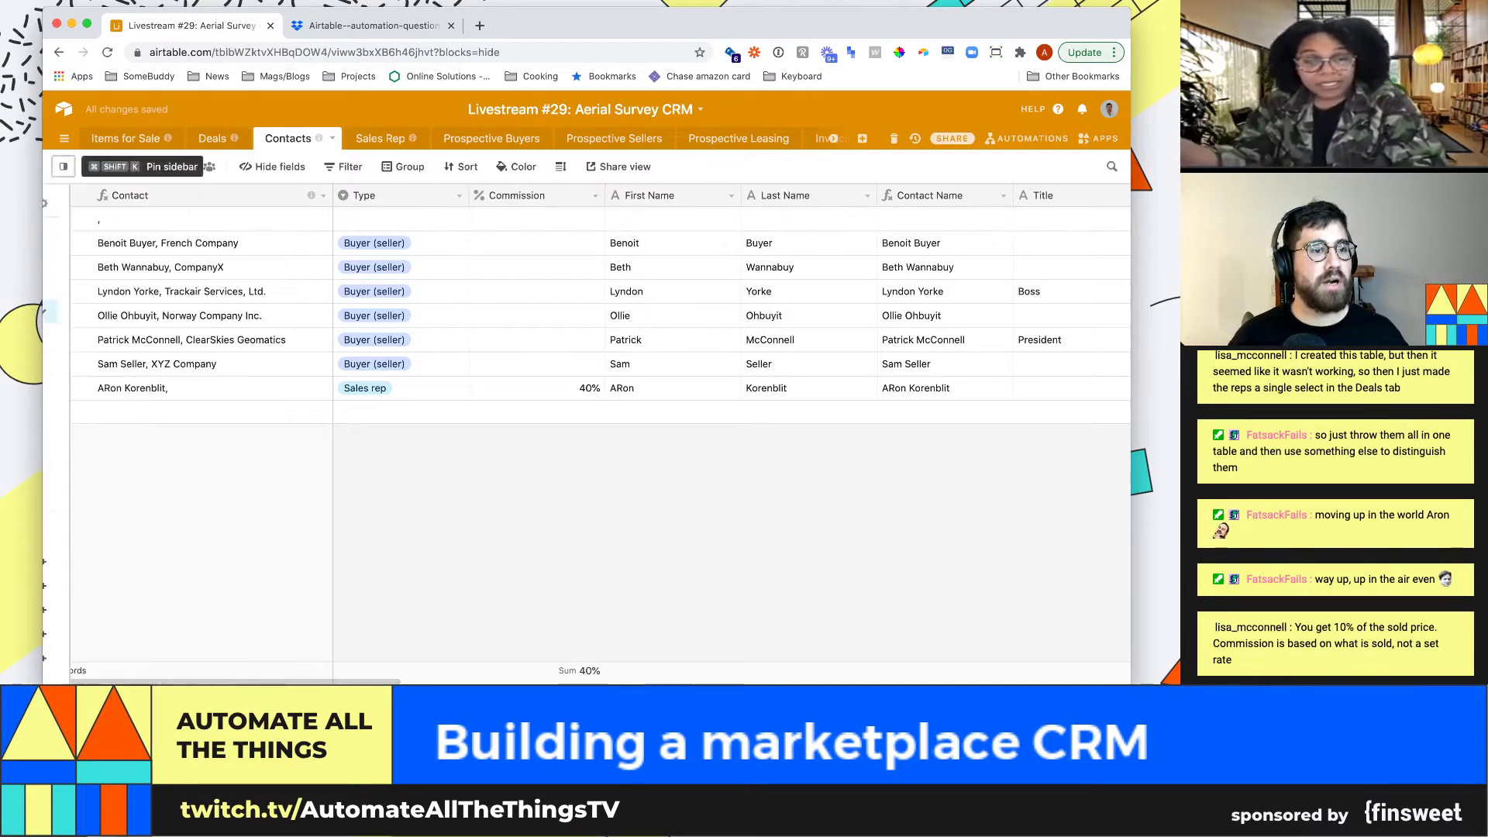
{"action": "double_click", "coordinate": [137, 166]}
{"action": "type", "text": "Contacts"}
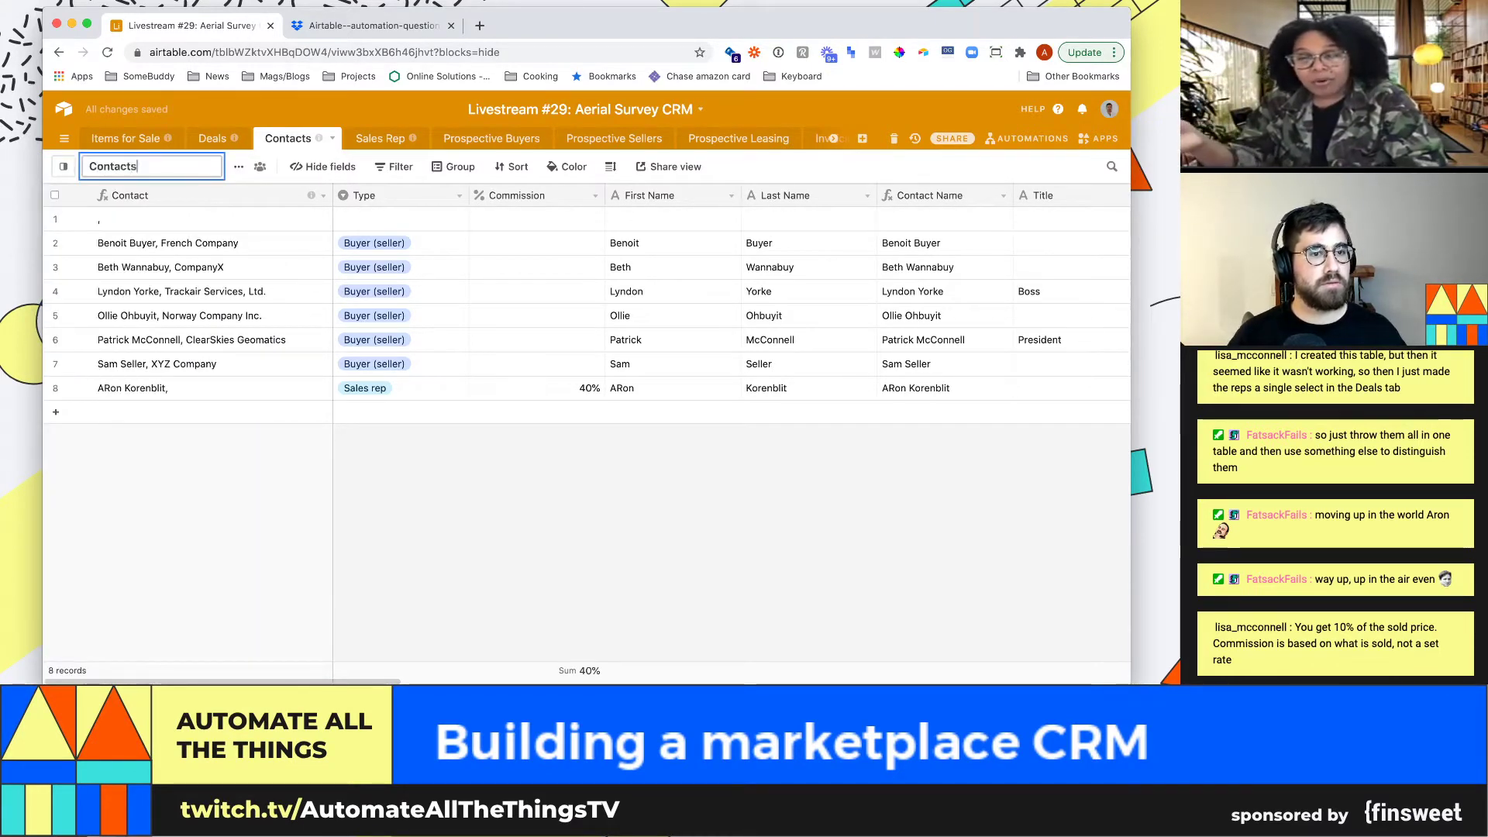
{"action": "key", "text": "Return"}
Try a filter on the view, then delete the empty first record
{"action": "left_click", "coordinate": [327, 166]}
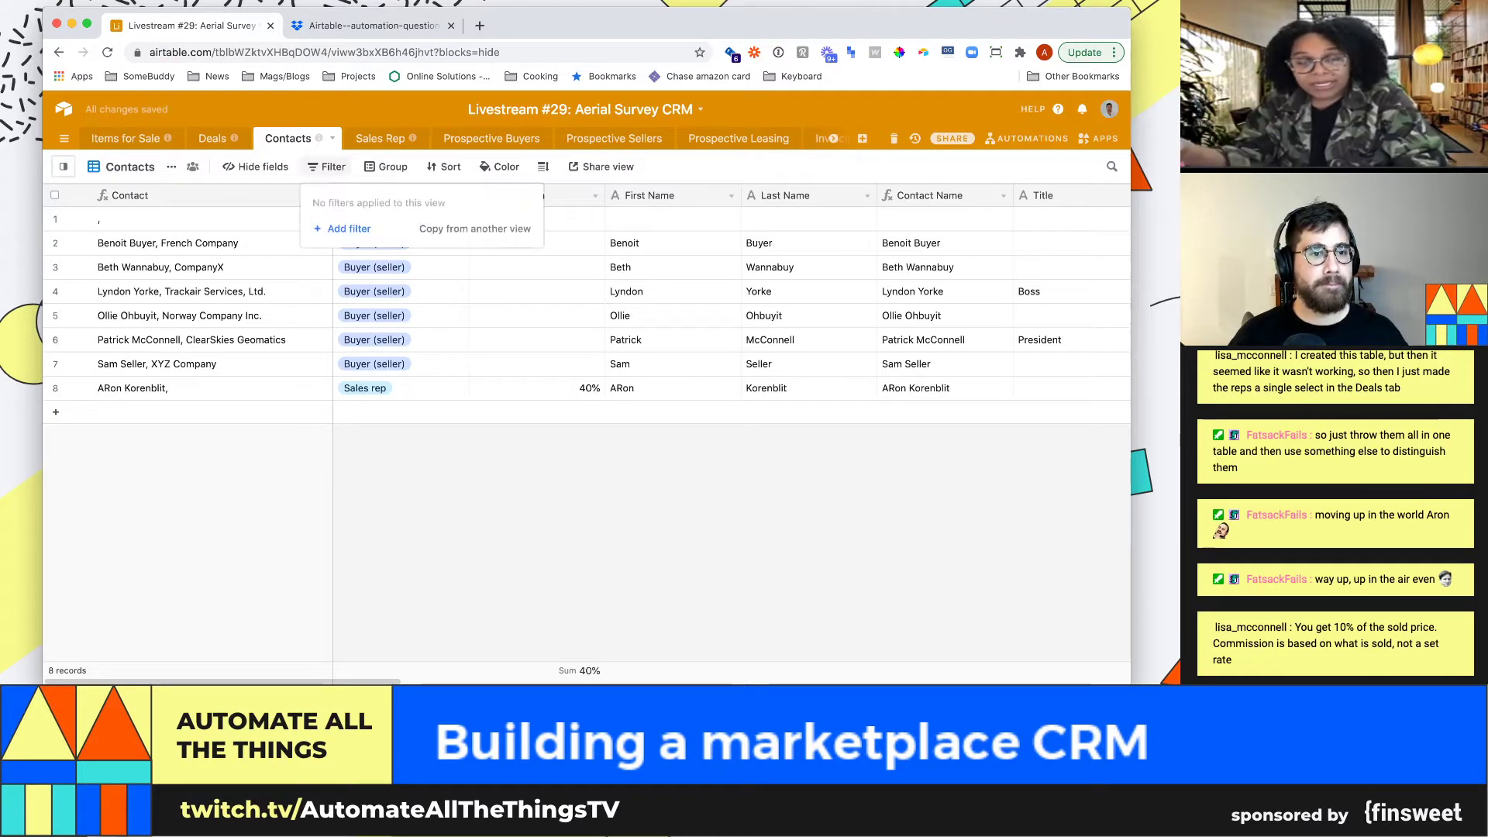
{"action": "left_click", "coordinate": [343, 229]}
{"action": "key", "text": "Escape"}
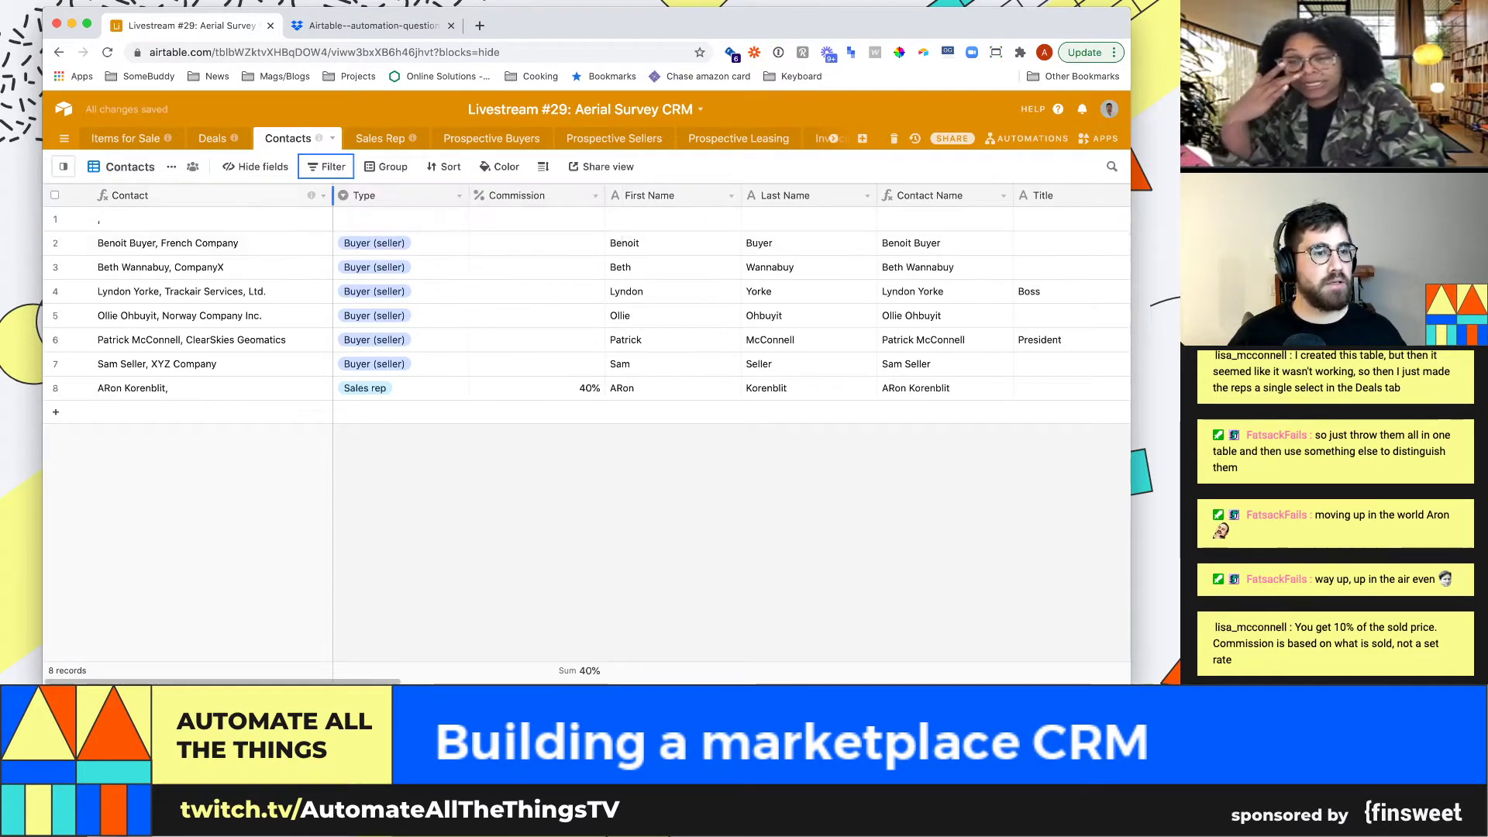
{"action": "left_click", "coordinate": [55, 218]}
{"action": "right_click", "coordinate": [55, 220]}
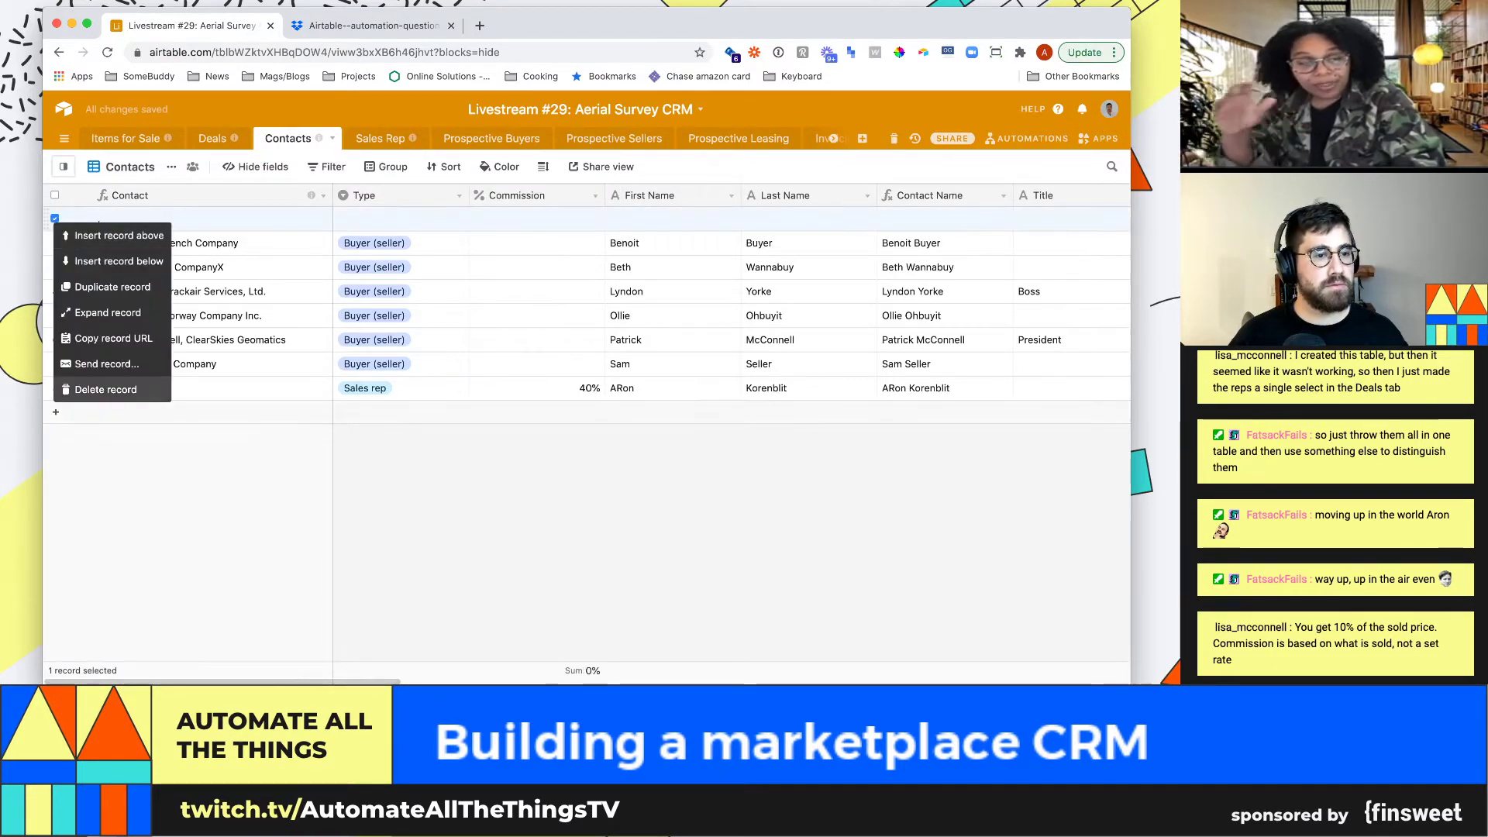
{"action": "left_click", "coordinate": [101, 389]}
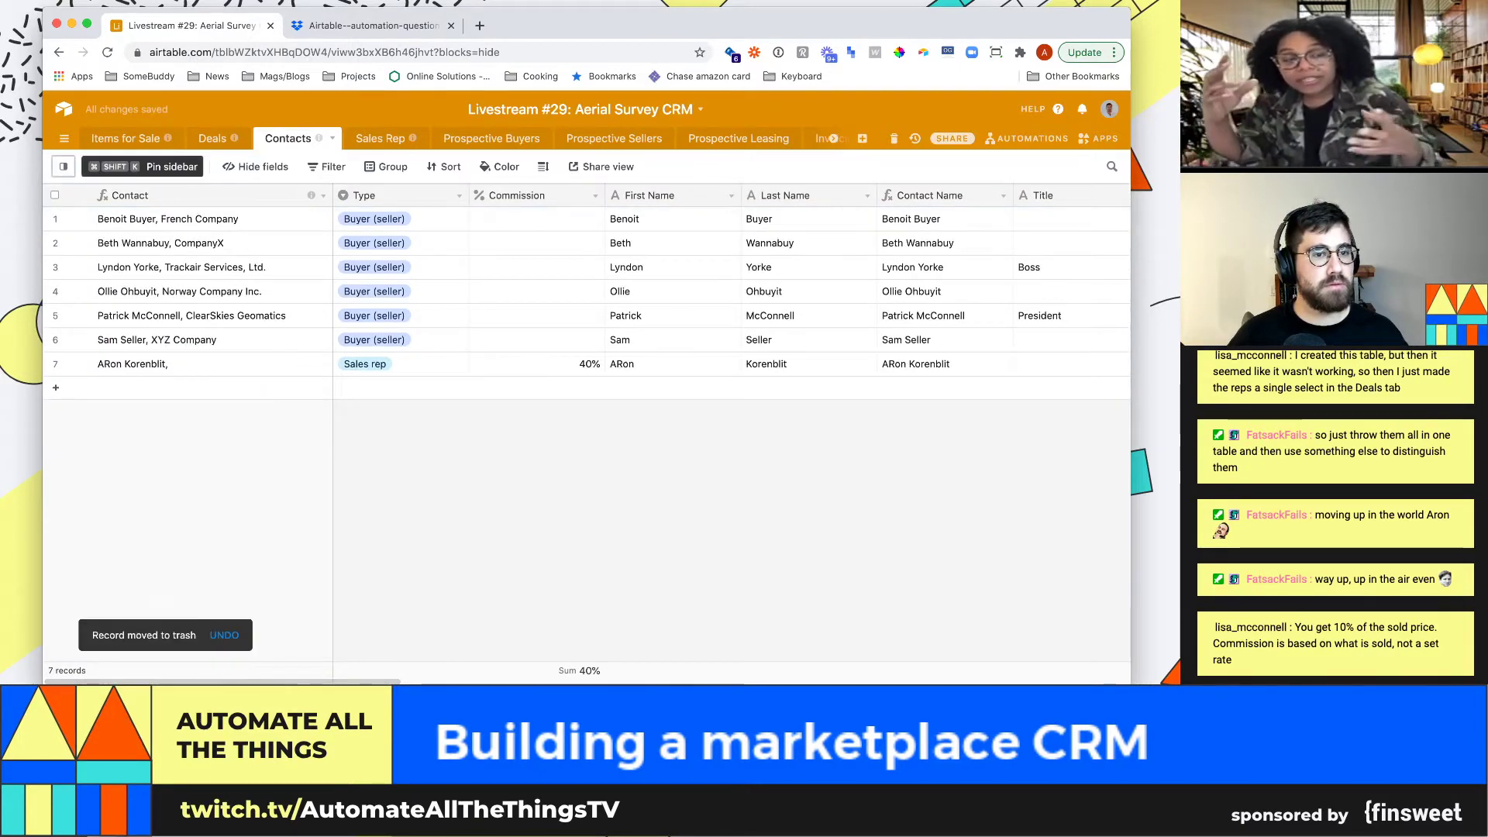
{"action": "left_click", "coordinate": [124, 167]}
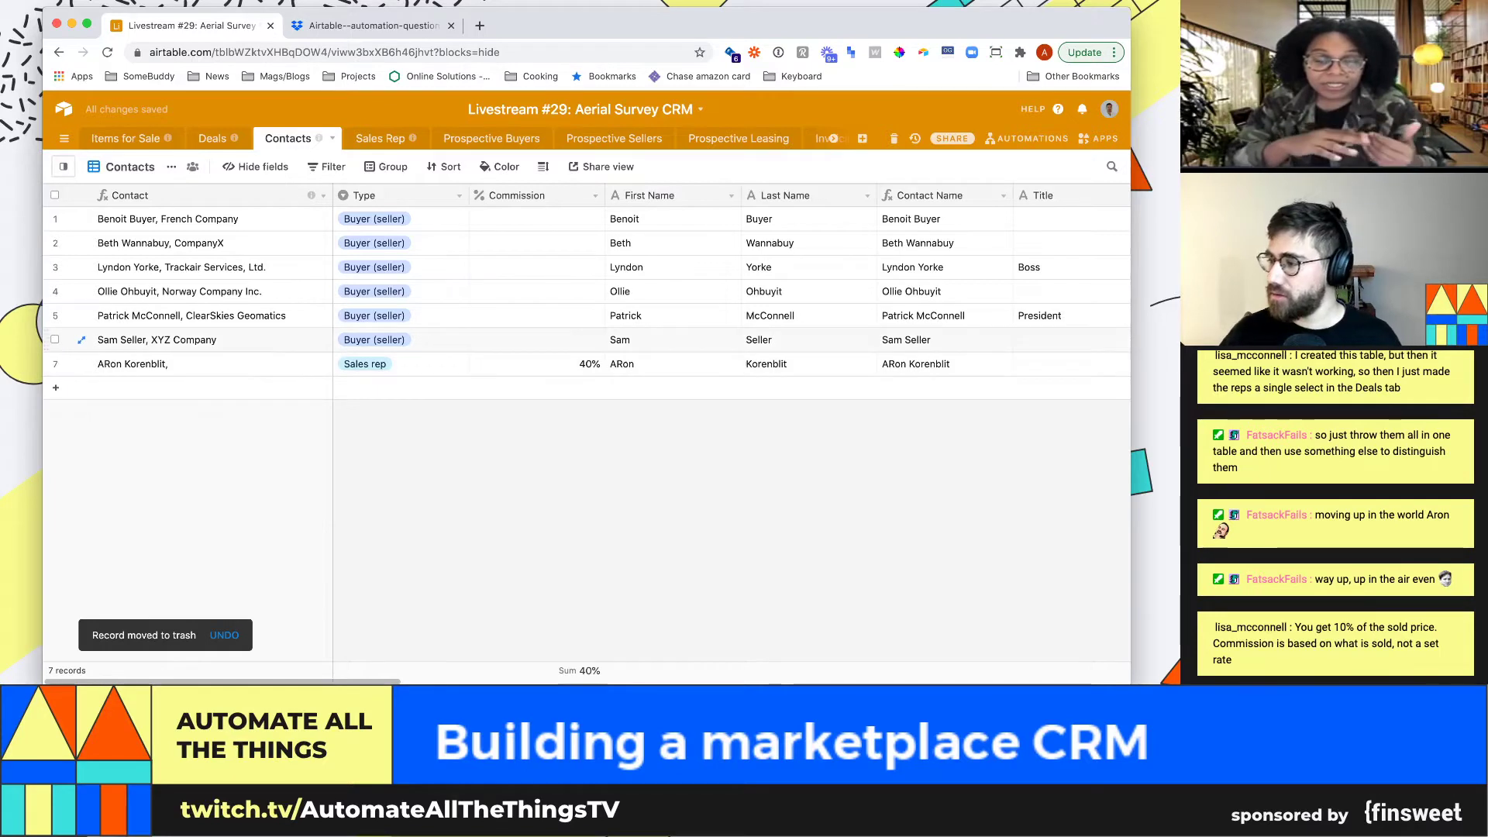
Group the Contacts view by Type, giving Buyer (seller) and Sales rep groups
{"action": "left_click", "coordinate": [536, 364]}
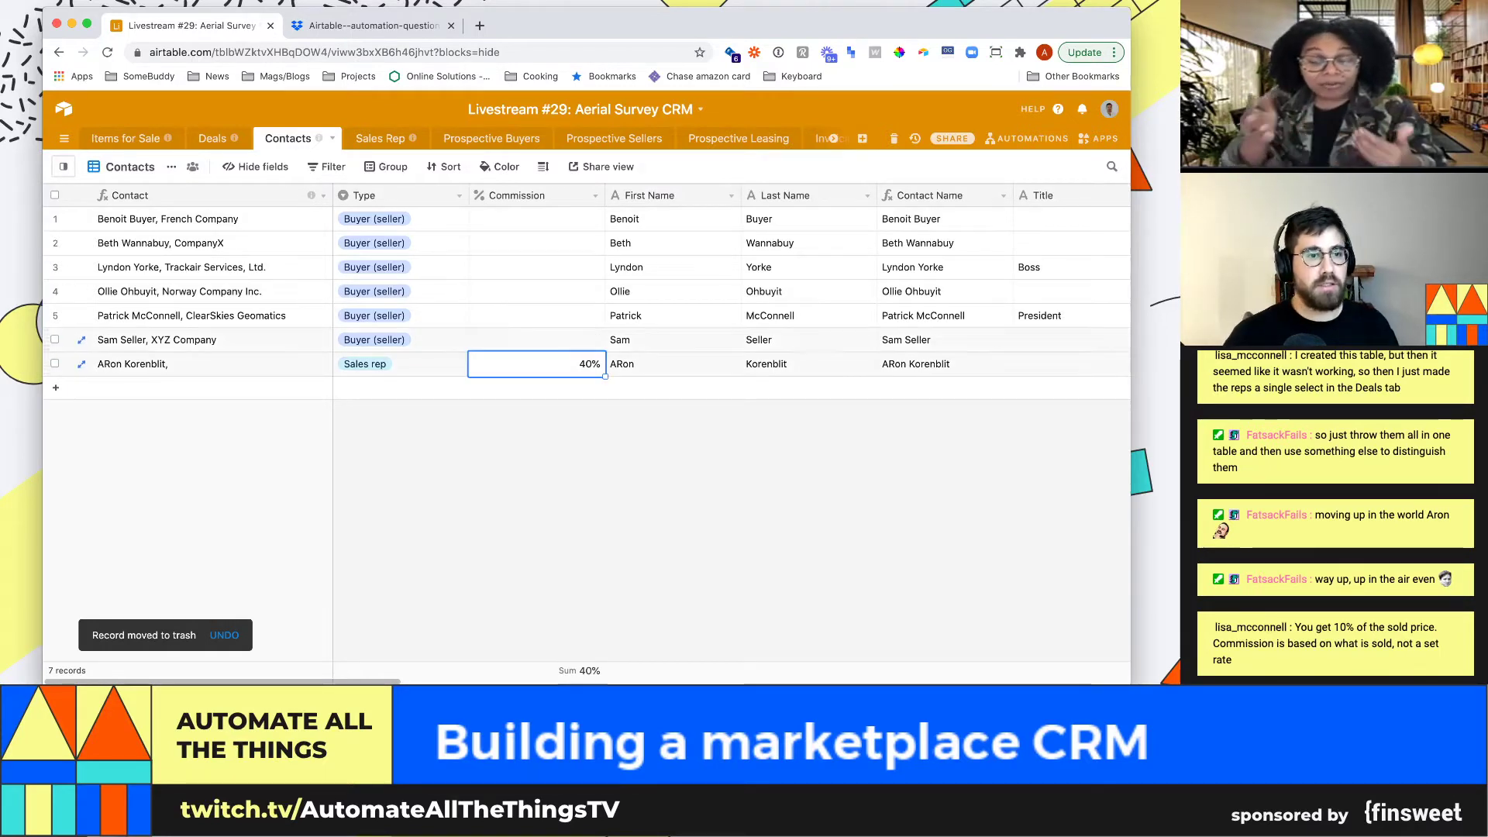
{"action": "left_click", "coordinate": [386, 167]}
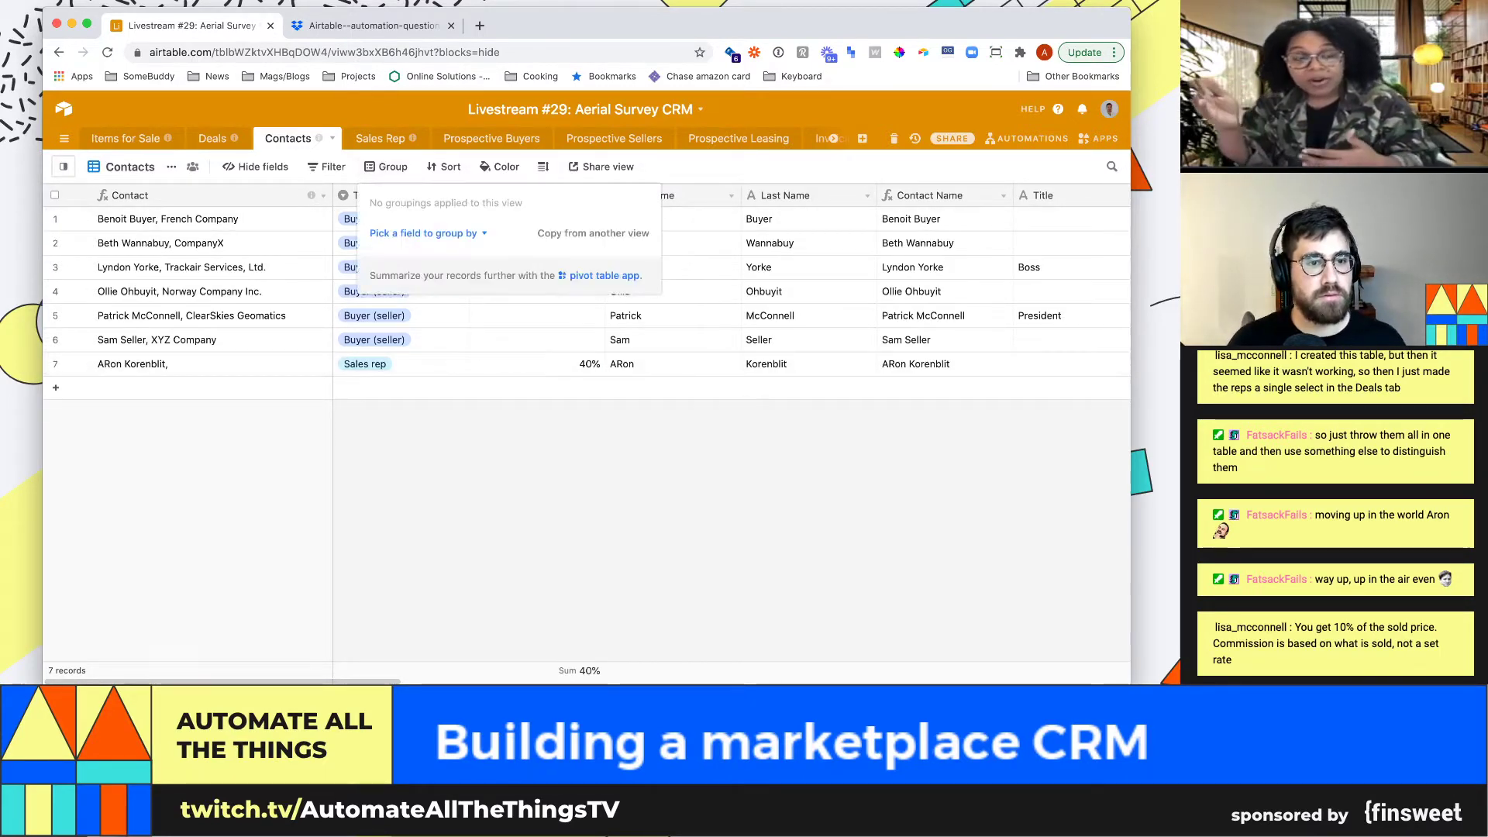
{"action": "left_click", "coordinate": [428, 233]}
{"action": "type", "text": "type"}
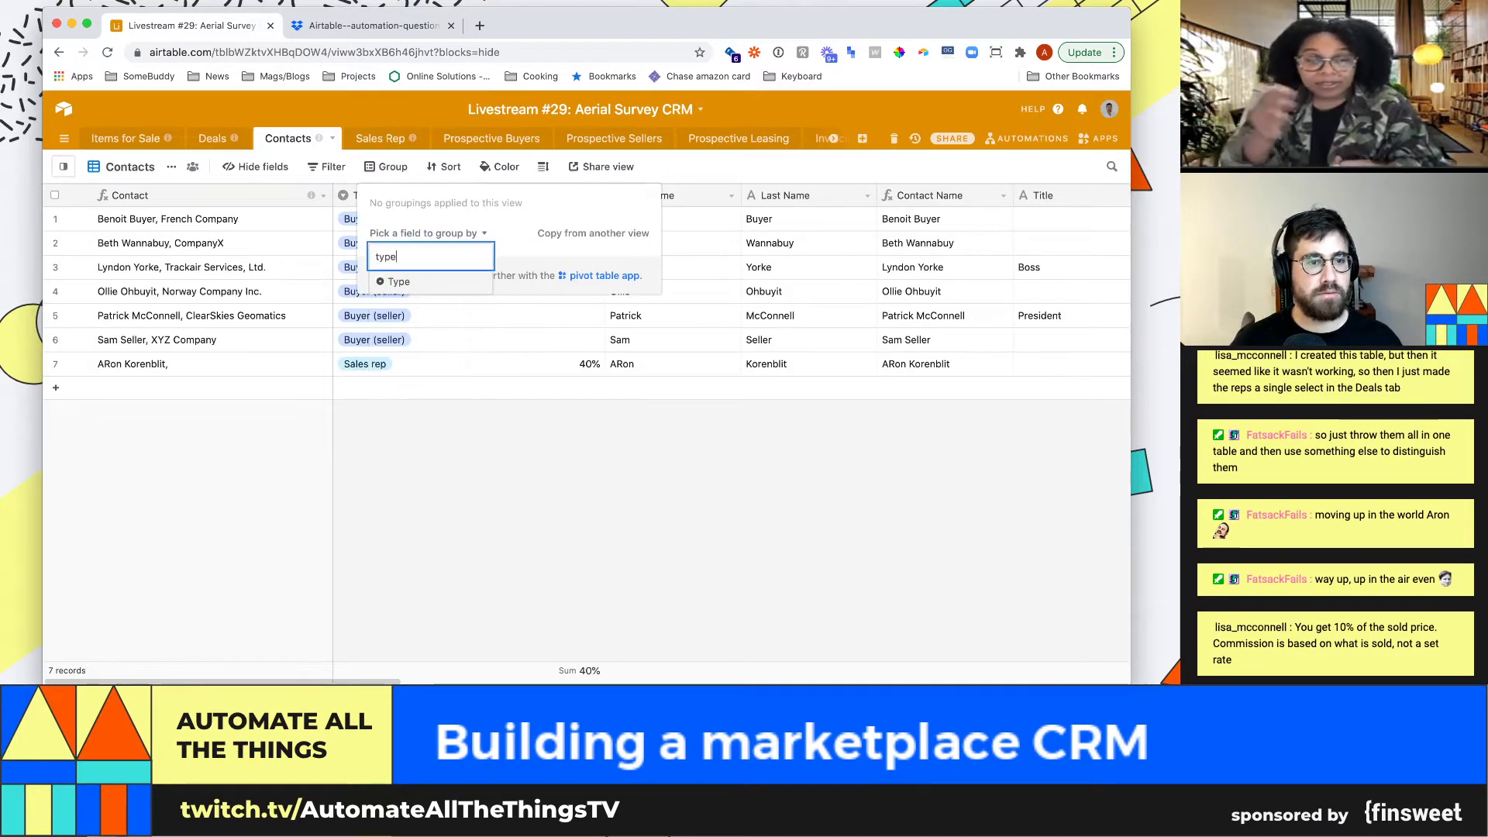
{"action": "key", "text": "Return"}
{"action": "key", "text": "Escape"}
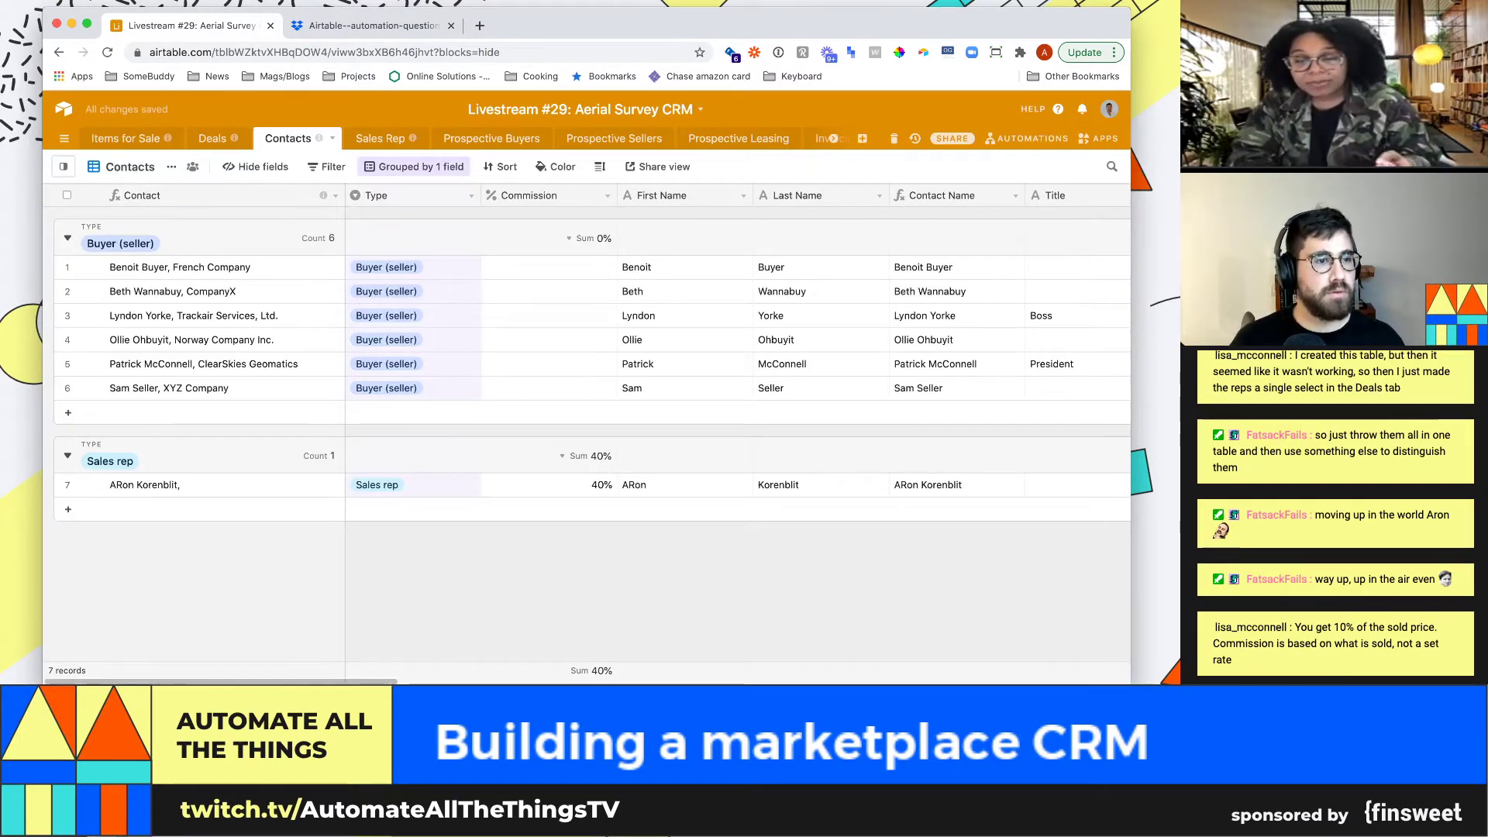
{"action": "mouse_move", "coordinate": [63, 166]}
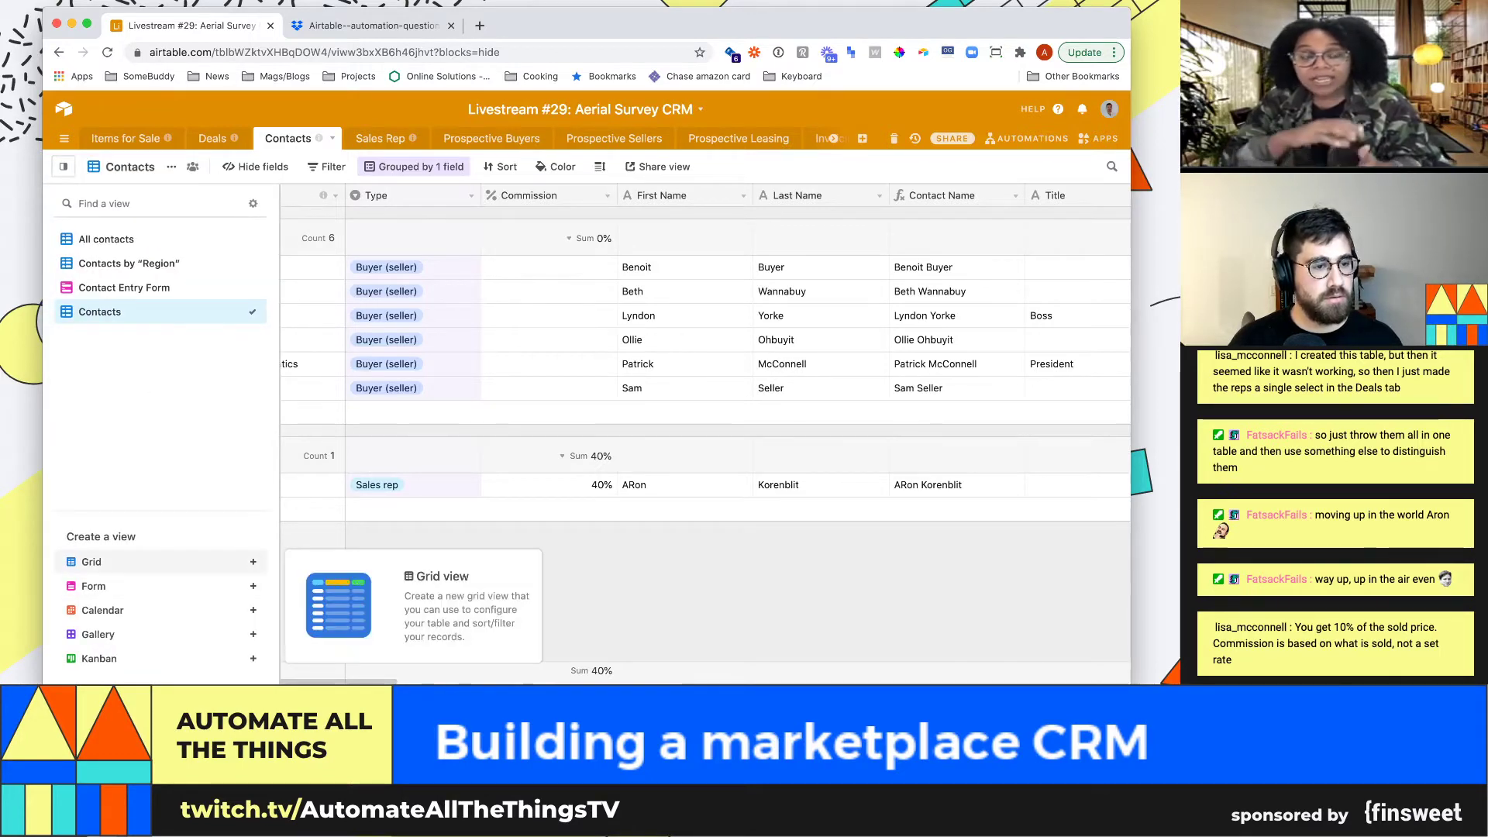
Create another grid view named 'Sales reps' with a 💸 emoji before the name
{"action": "left_click", "coordinate": [91, 562]}
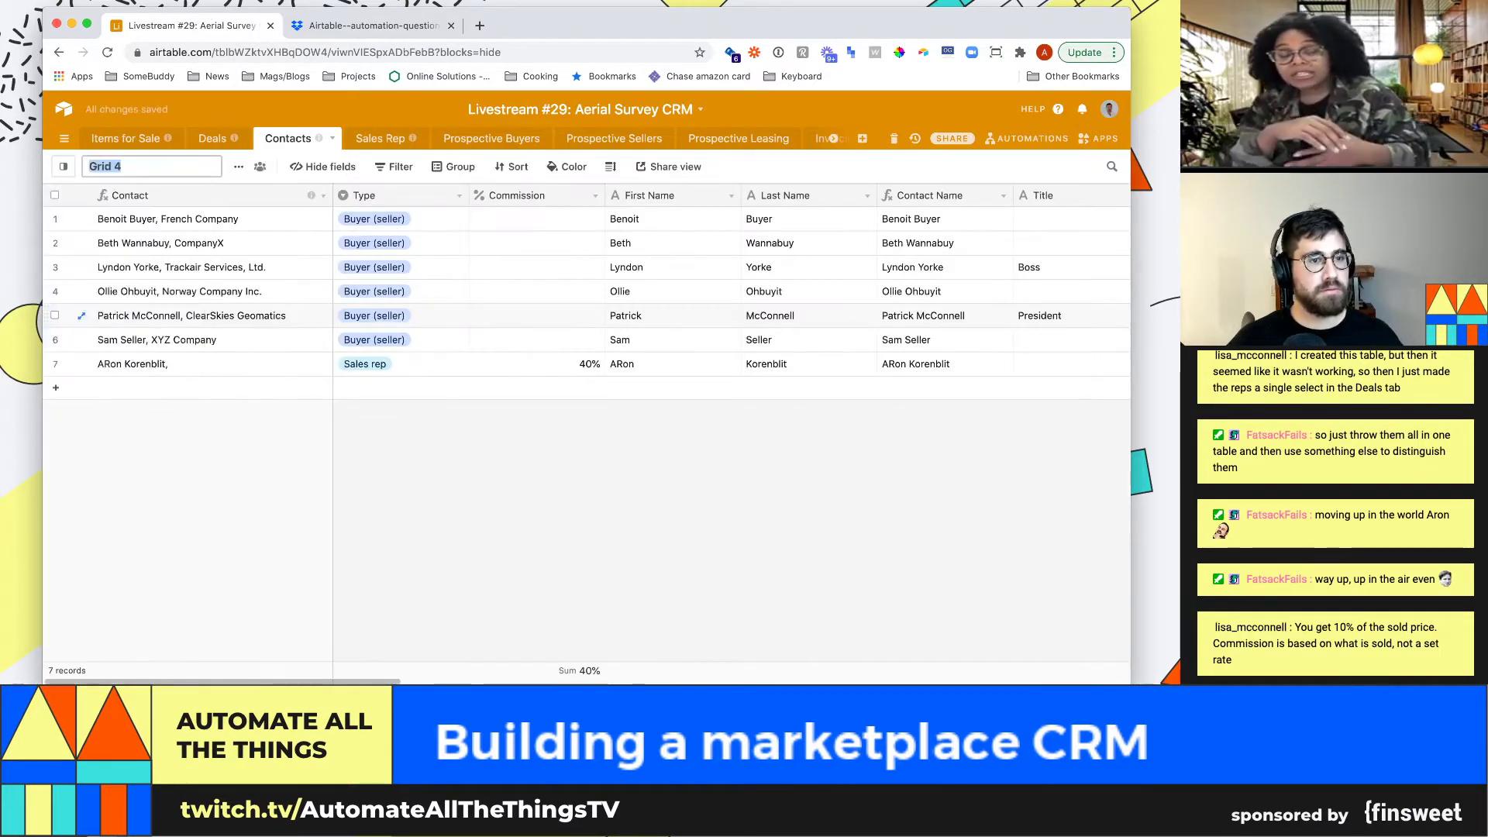
{"action": "type", "text": "Sales repre"}
{"action": "key", "text": "BackSpace"}
{"action": "key", "text": "BackSpace"}
{"action": "type", "text": "s"}
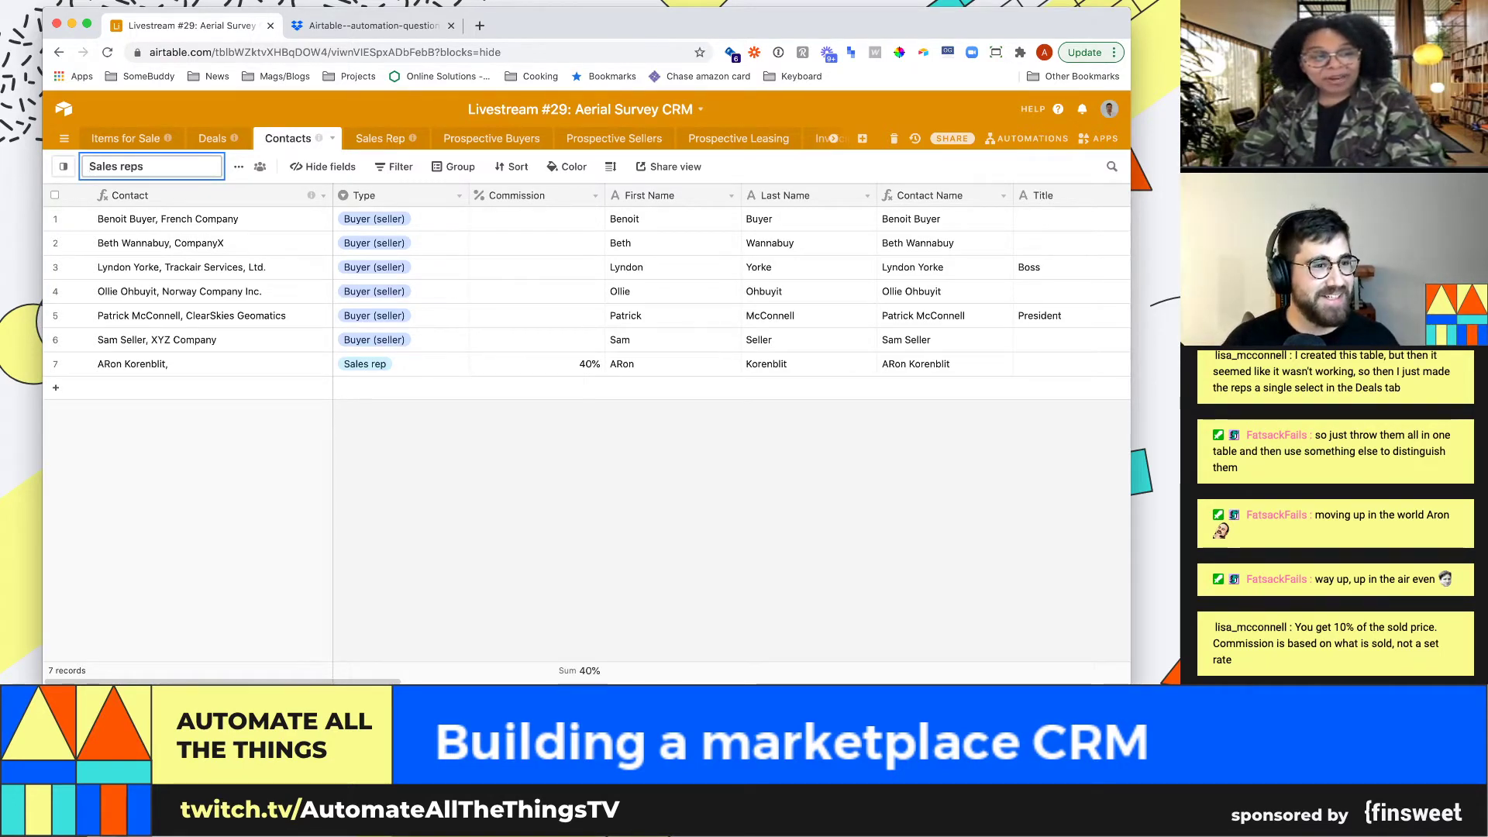
{"action": "type", "text": "💸"}
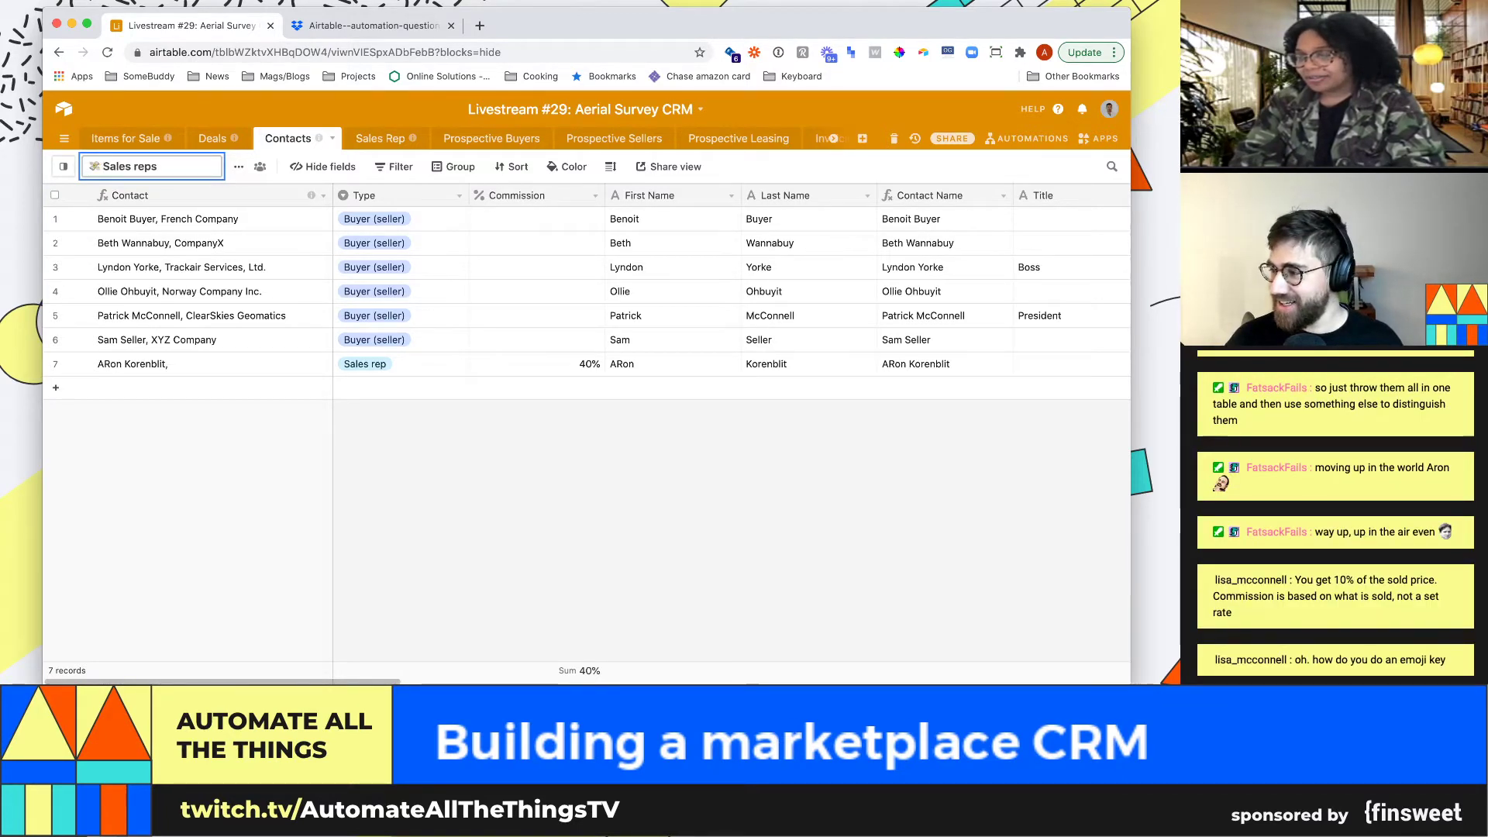
{"action": "left_click", "coordinate": [182, 267]}
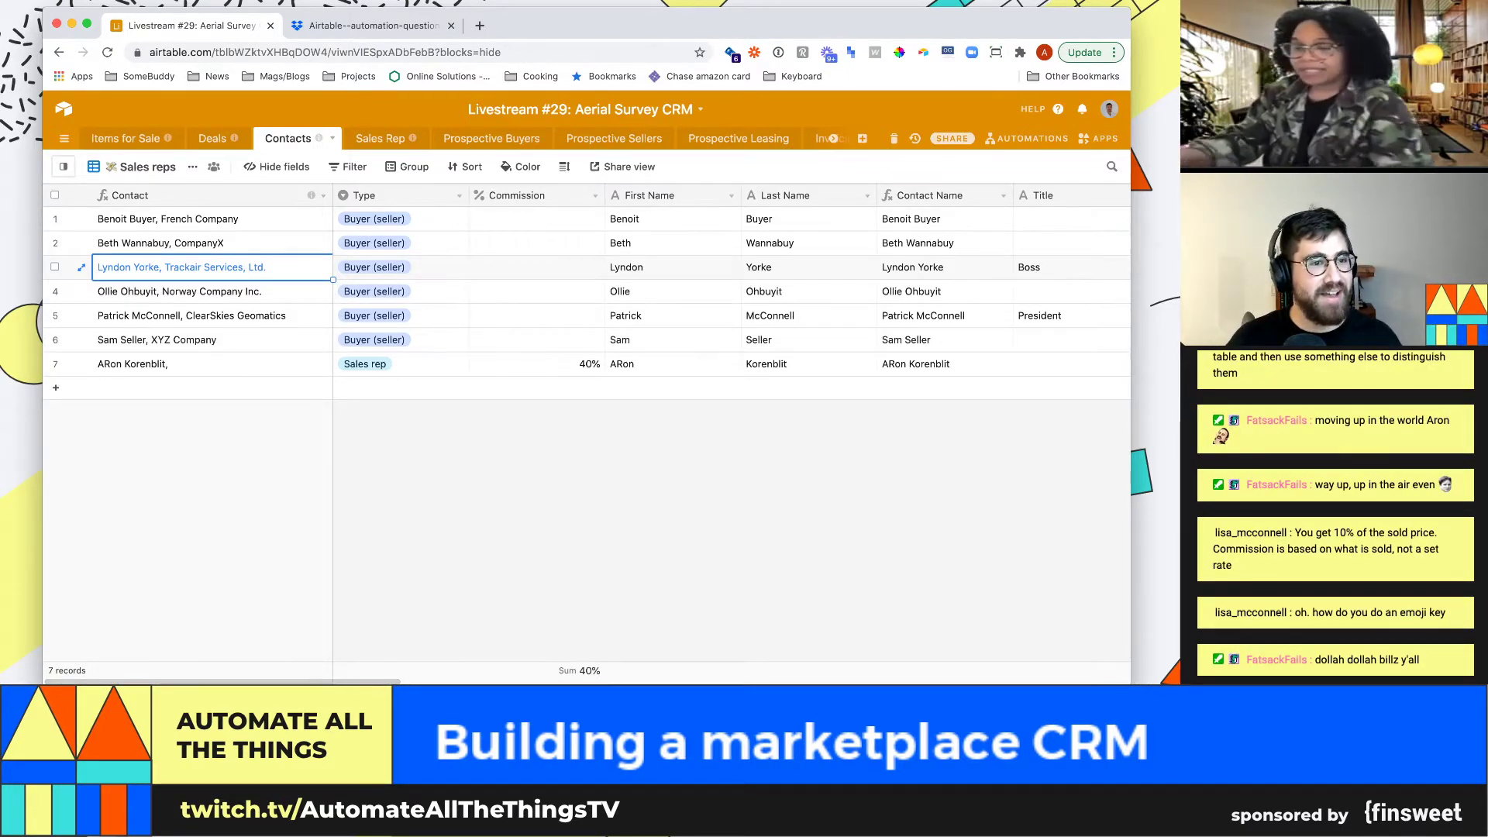
Filter the Sales reps view to records where Type is Sales rep
{"action": "left_click", "coordinate": [348, 167]}
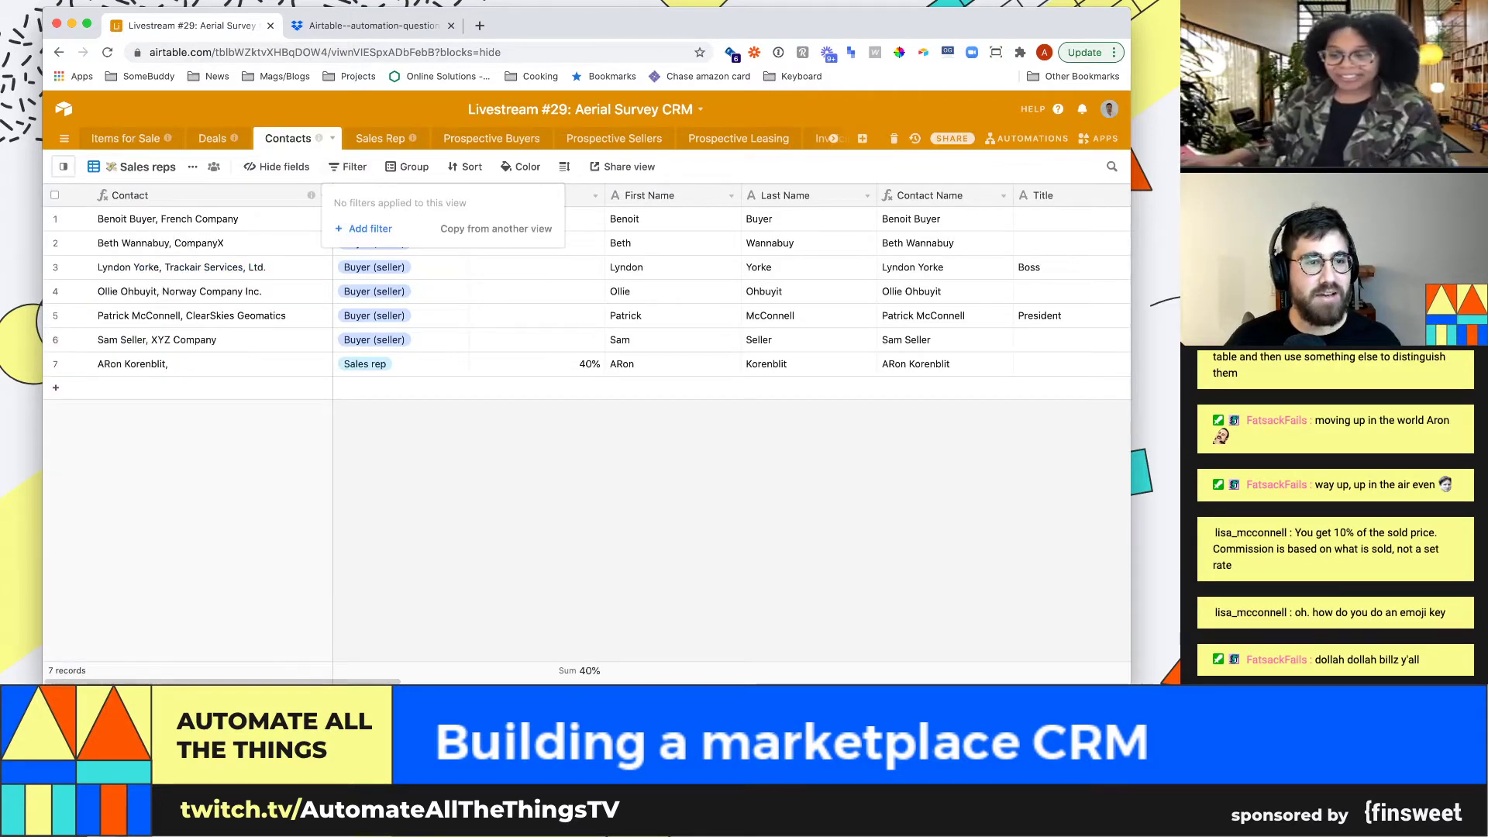
{"action": "left_click", "coordinate": [365, 228]}
{"action": "left_click", "coordinate": [426, 201]}
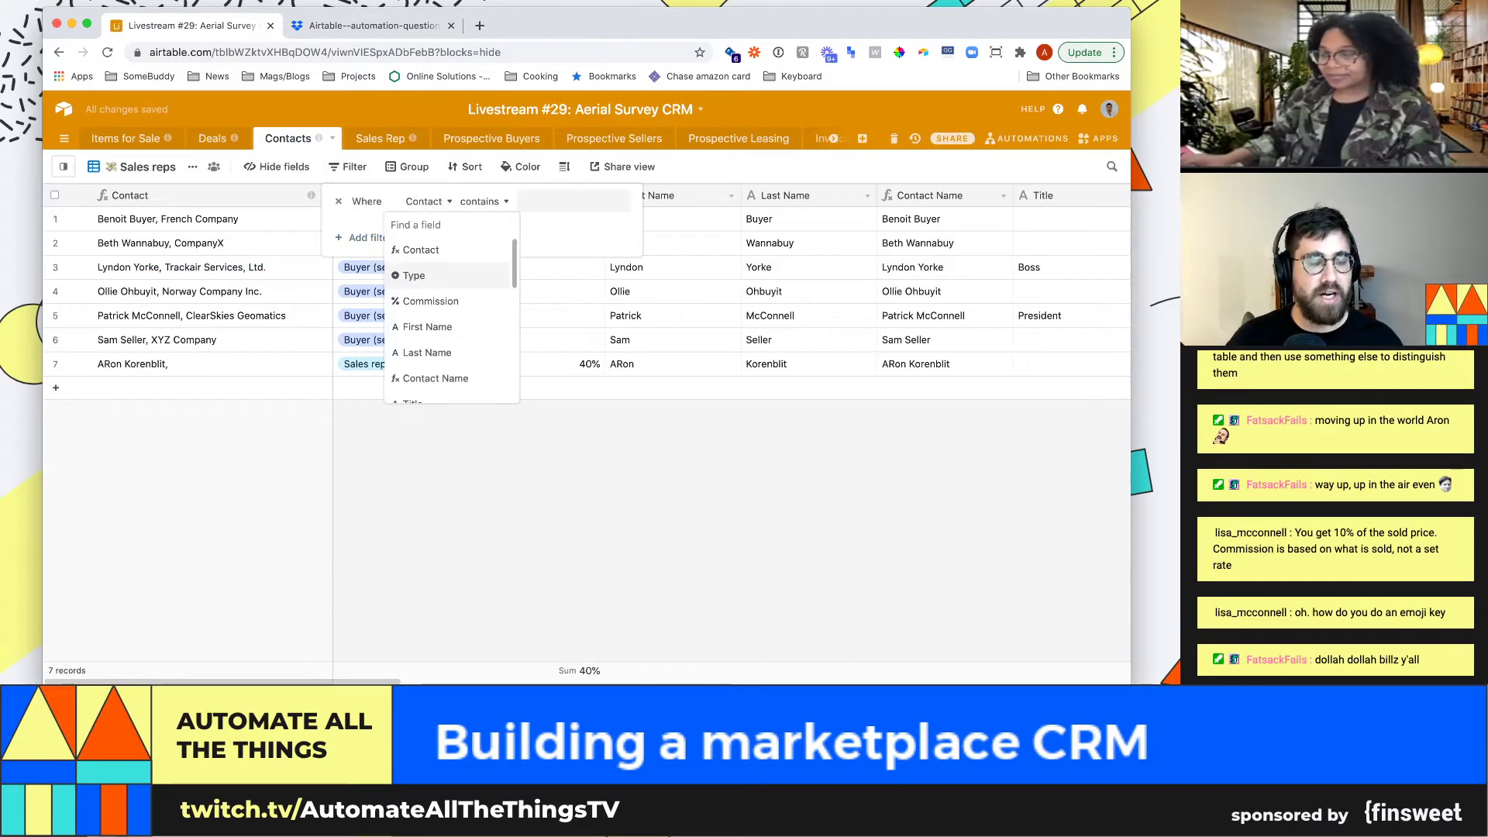
{"action": "left_click", "coordinate": [414, 275]}
{"action": "left_click", "coordinate": [556, 201]}
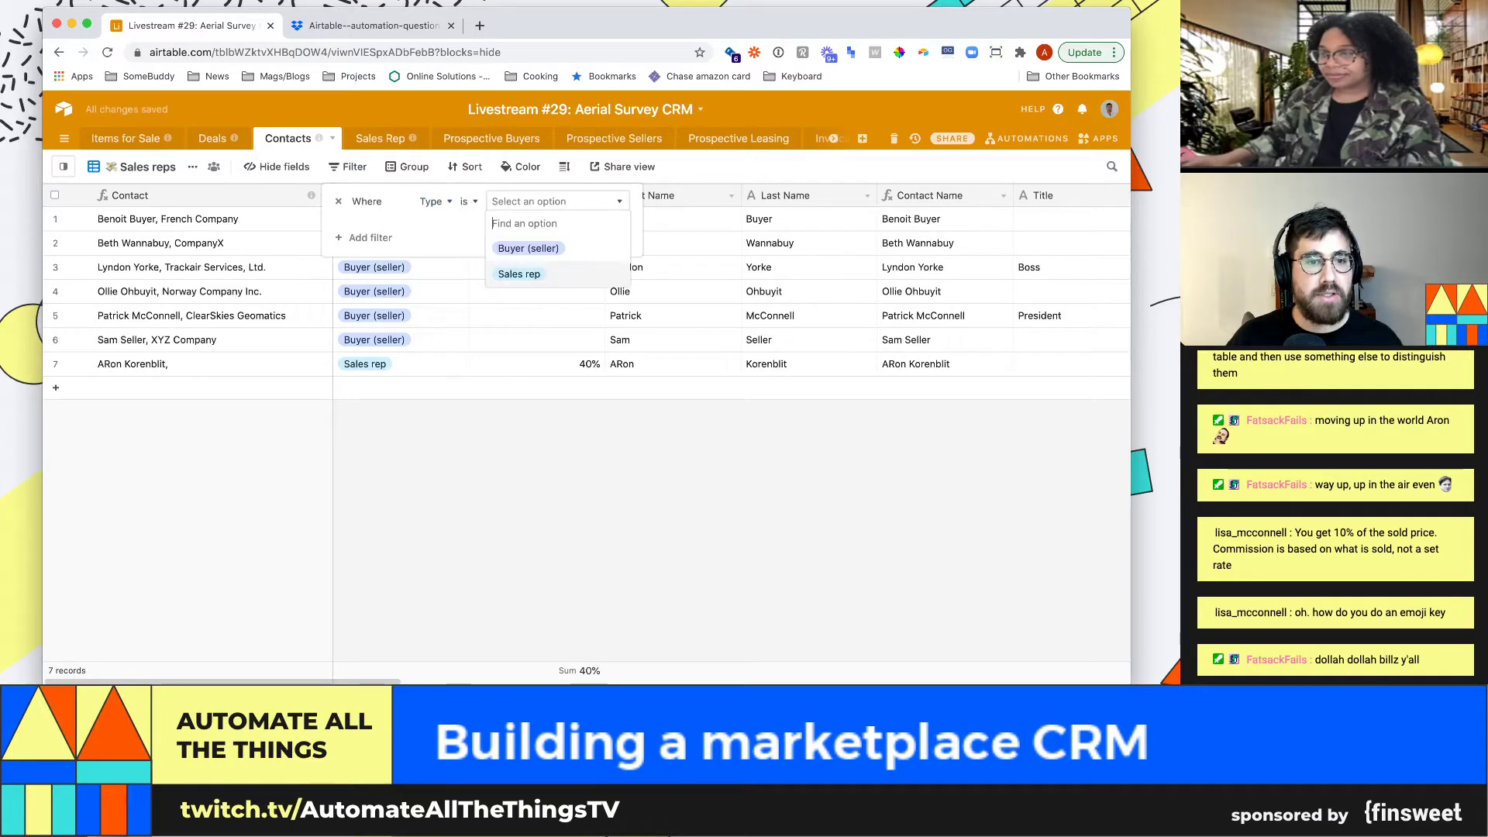
{"action": "left_click", "coordinate": [519, 274]}
{"action": "left_click", "coordinate": [698, 221]}
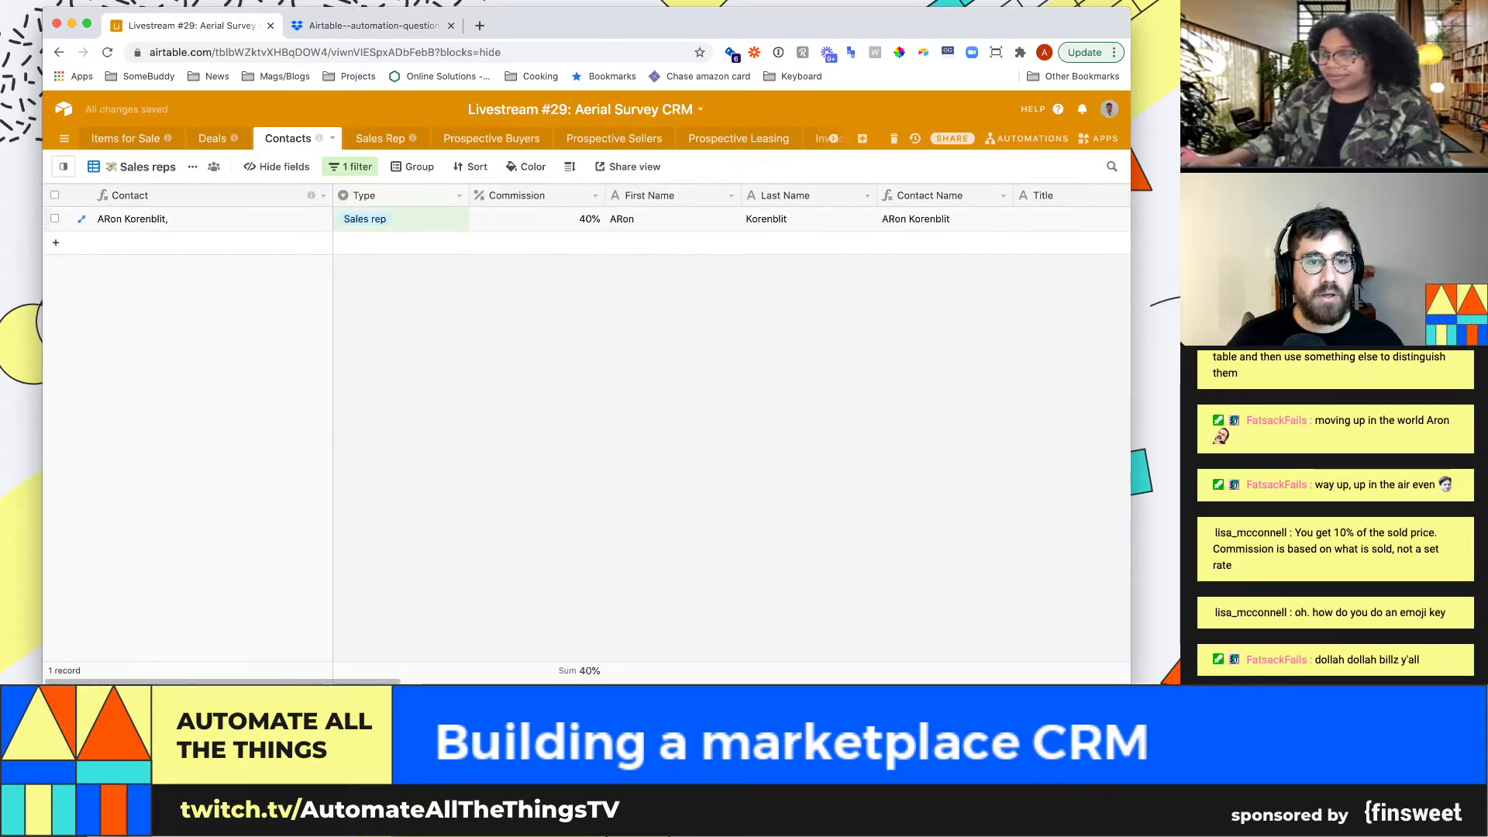
Correct the rep's first-name capitalisation and change the commission to 10%
{"action": "key", "text": "Return"}
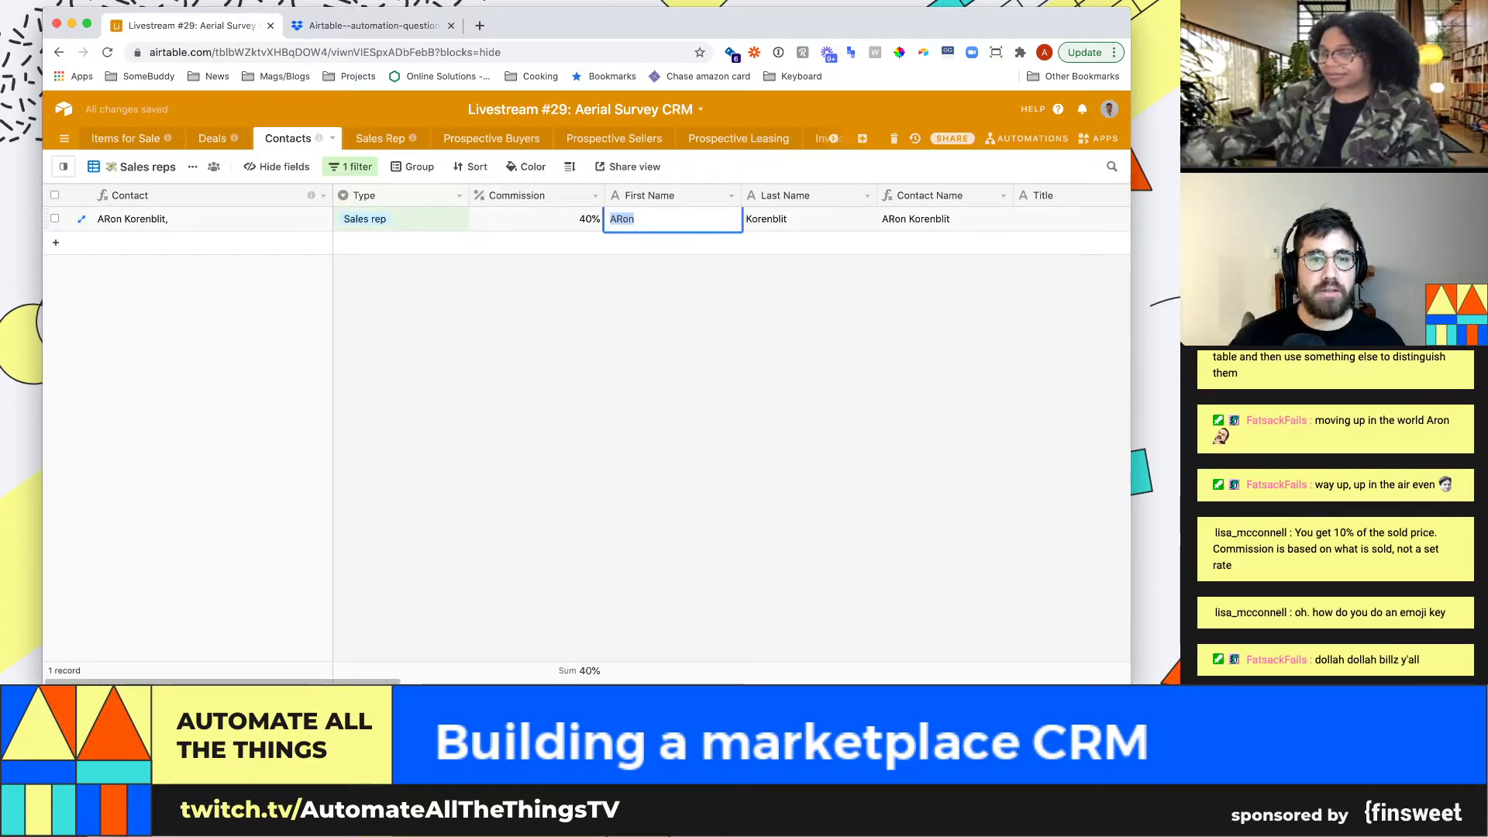
{"action": "type", "text": "Aron"}
{"action": "key", "text": "shift+Tab"}
{"action": "type", "text": "10"}
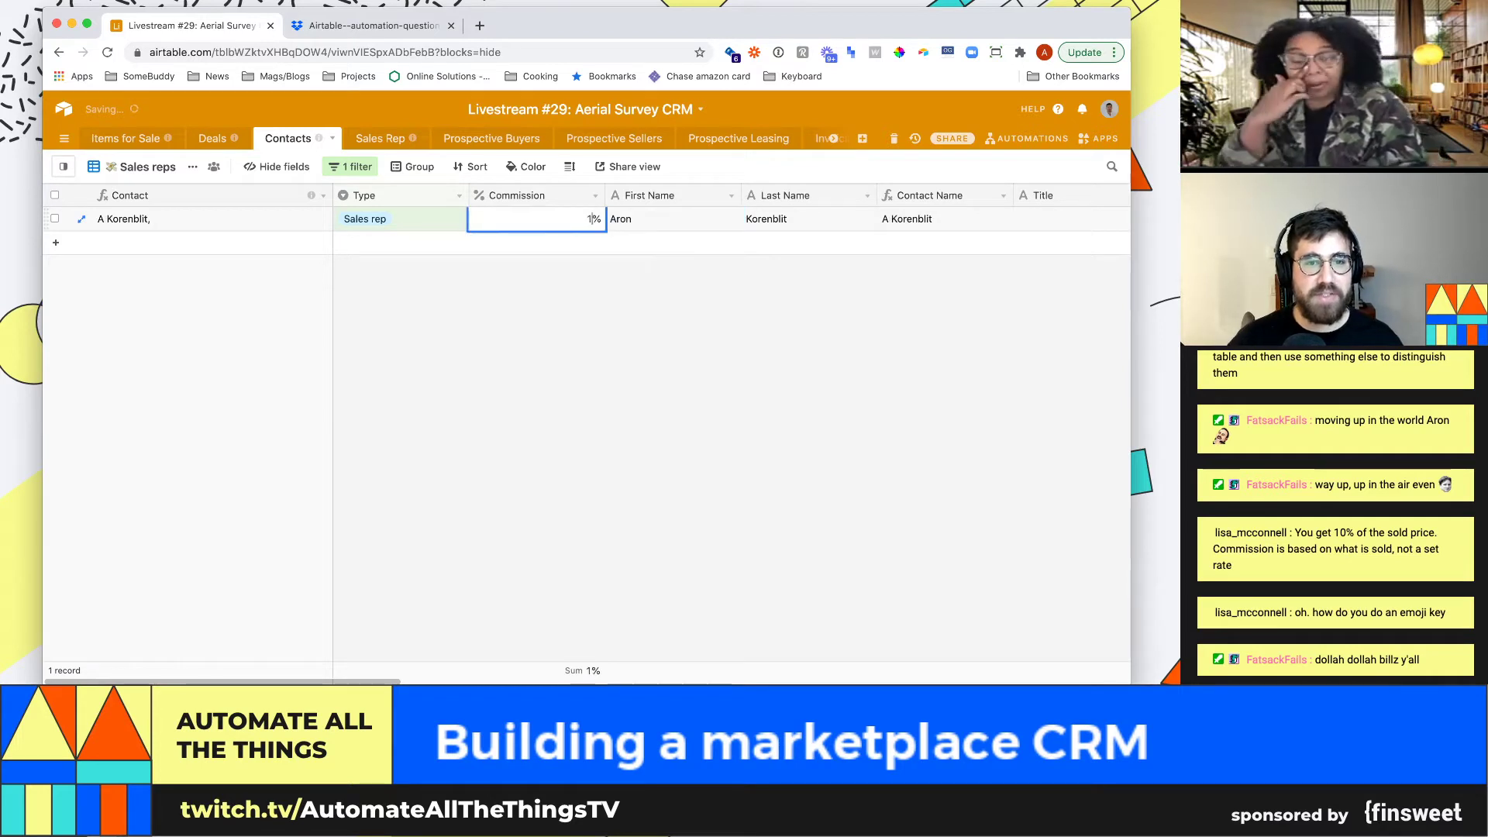
{"action": "key", "text": "Return"}
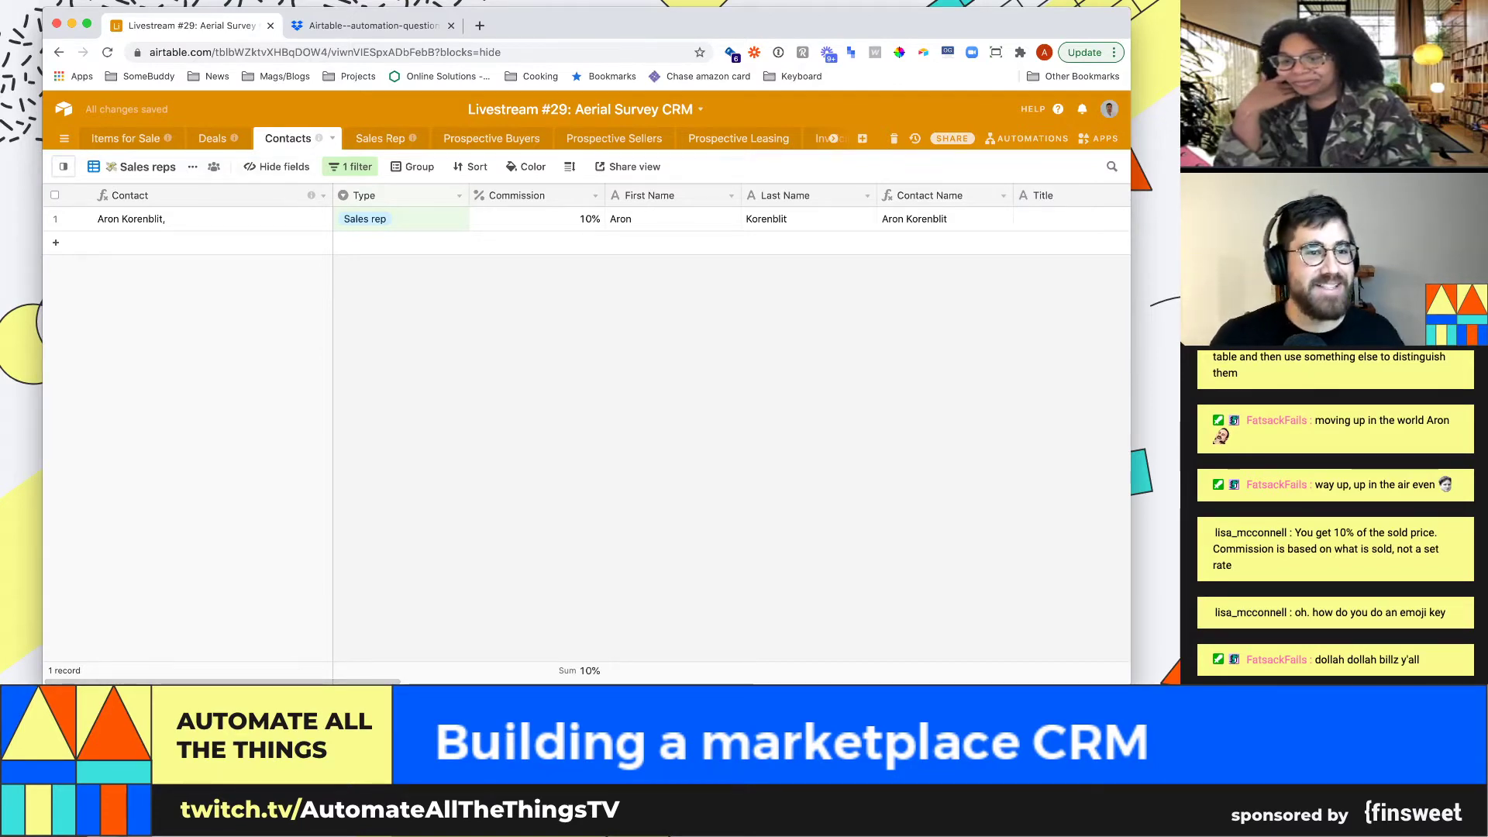
Look at the Sales Rep table's Leads, then return to the Contacts Sales reps view
{"action": "left_click", "coordinate": [380, 137]}
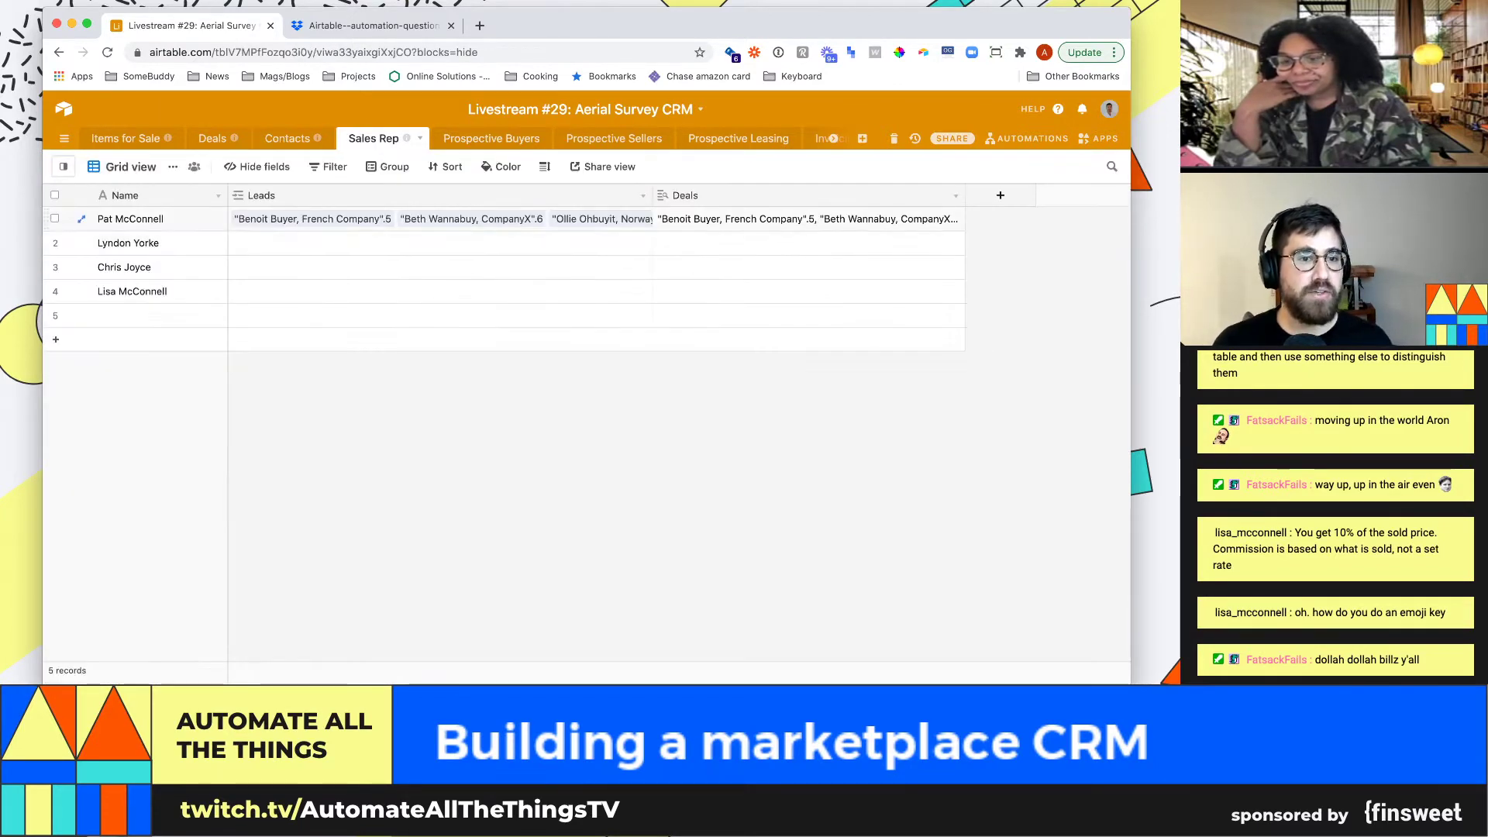
{"action": "mouse_move", "coordinate": [310, 268]}
{"action": "left_mouse_down"}
{"action": "mouse_move", "coordinate": [194, 267]}
{"action": "mouse_move", "coordinate": [302, 267]}
{"action": "left_mouse_up"}
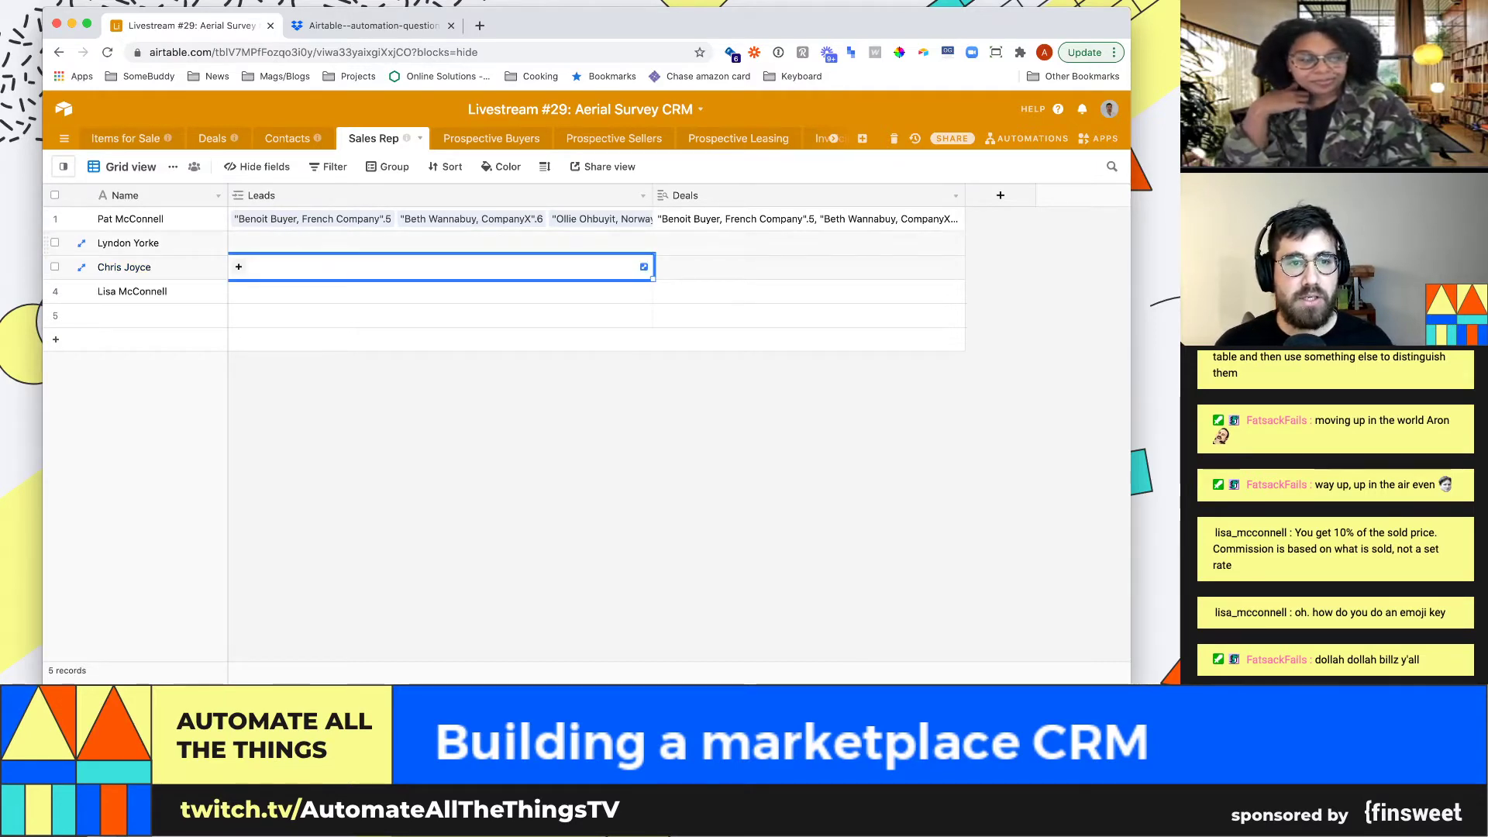
{"action": "left_click", "coordinate": [287, 138]}
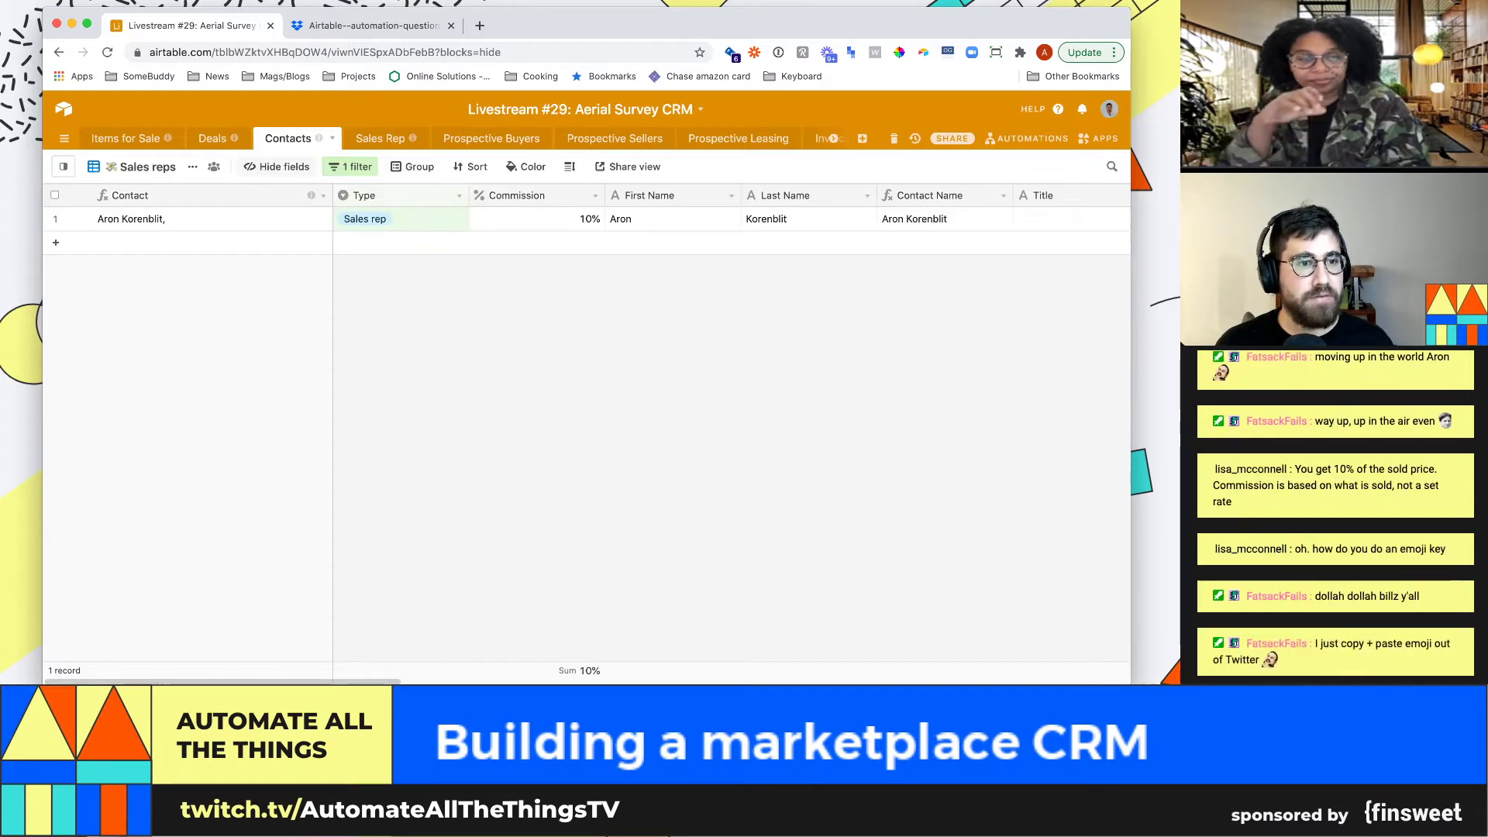
Hide all fields except Commission, Contact Name and Leads in the Sales reps view
{"action": "left_click", "coordinate": [277, 167]}
{"action": "scroll", "coordinate": [326, 465], "scroll_direction": "down", "scroll_amount": 3}
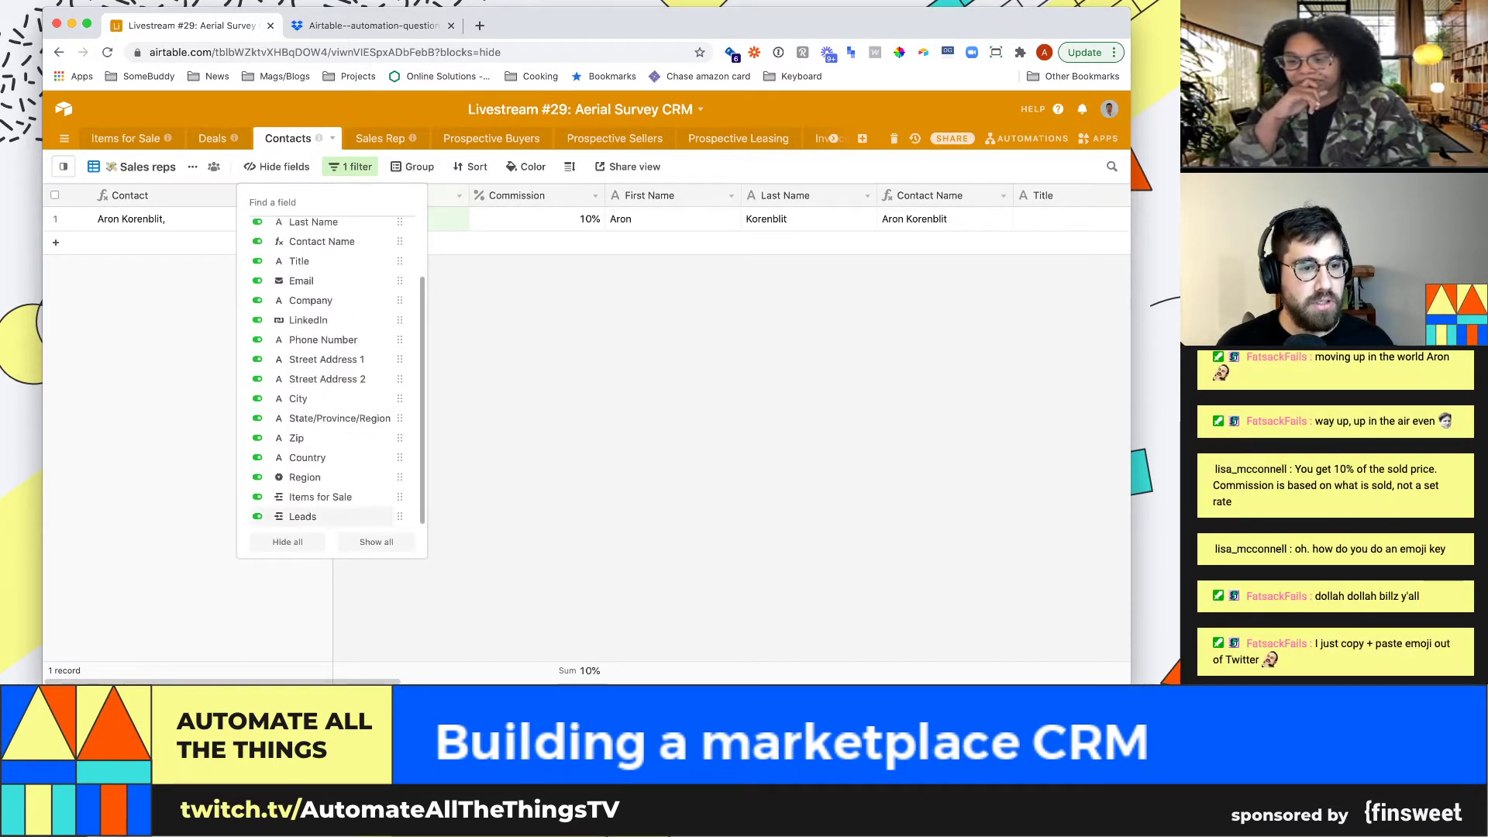
{"action": "left_click", "coordinate": [287, 542]}
{"action": "scroll", "coordinate": [333, 372], "scroll_direction": "up", "scroll_amount": 3}
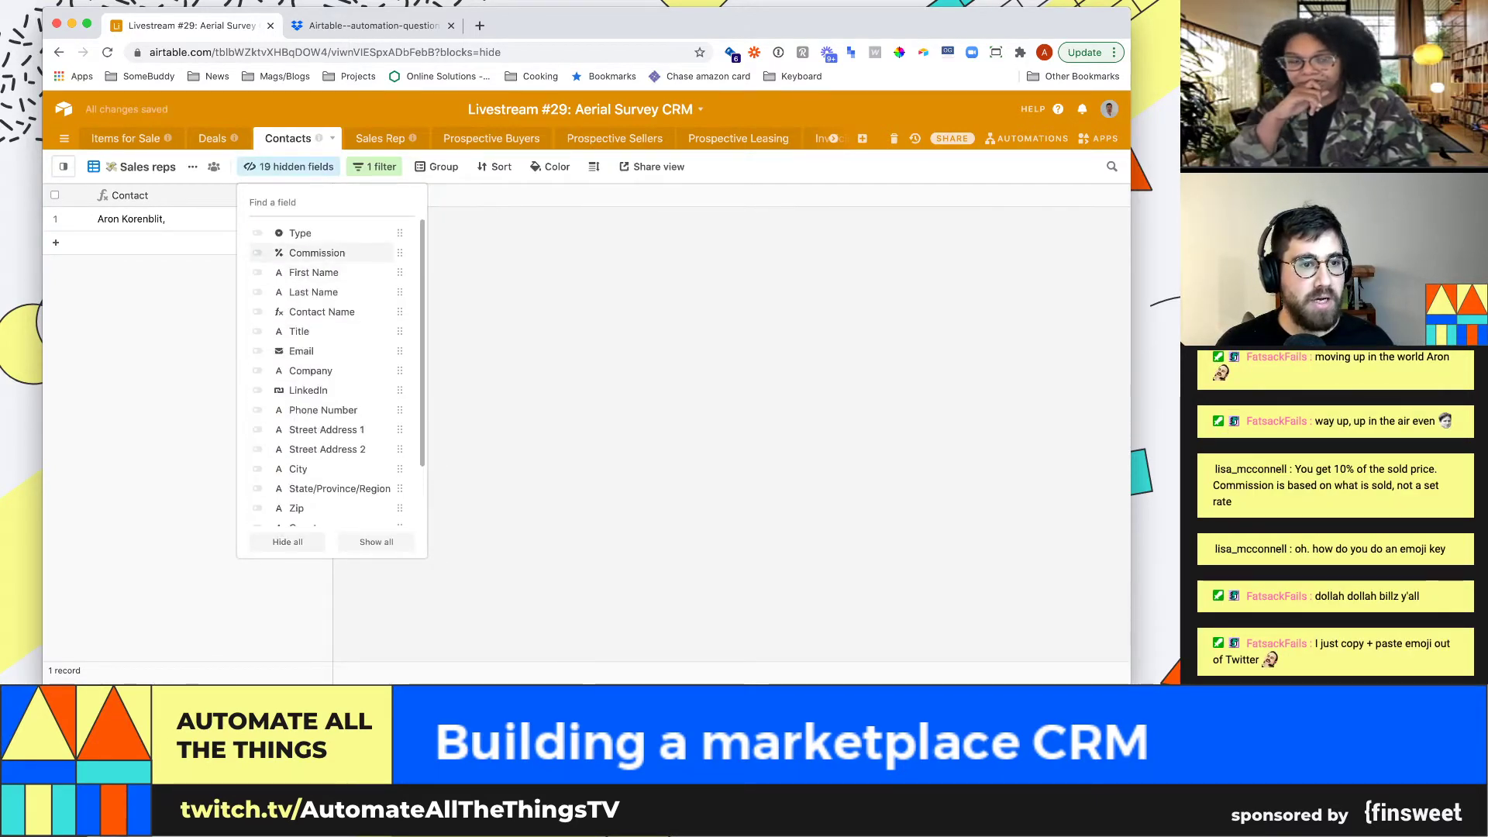
{"action": "left_click", "coordinate": [322, 311]}
{"action": "left_click", "coordinate": [317, 252]}
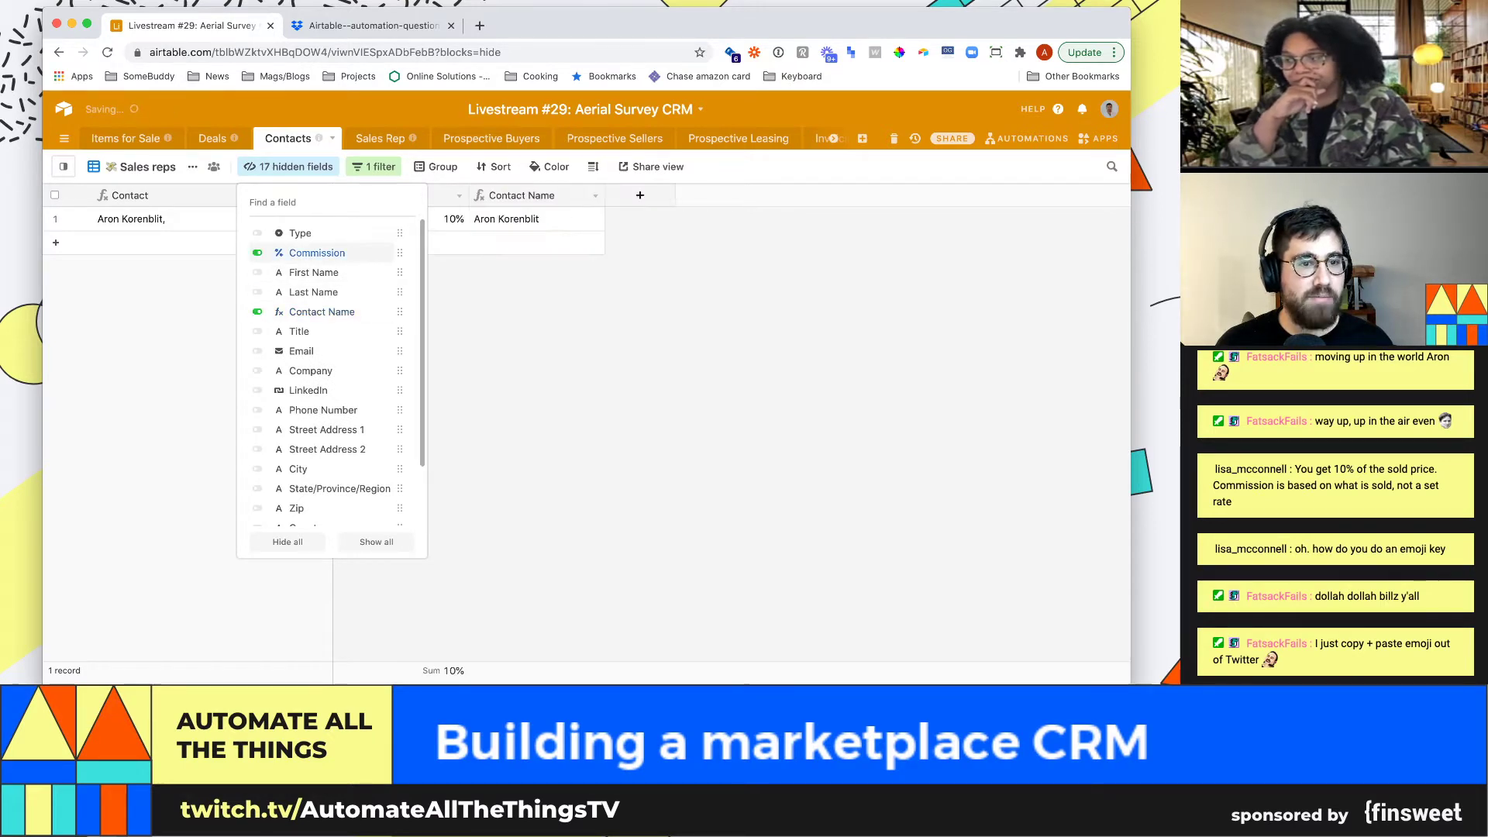
{"action": "scroll", "coordinate": [325, 450], "scroll_direction": "down", "scroll_amount": 2}
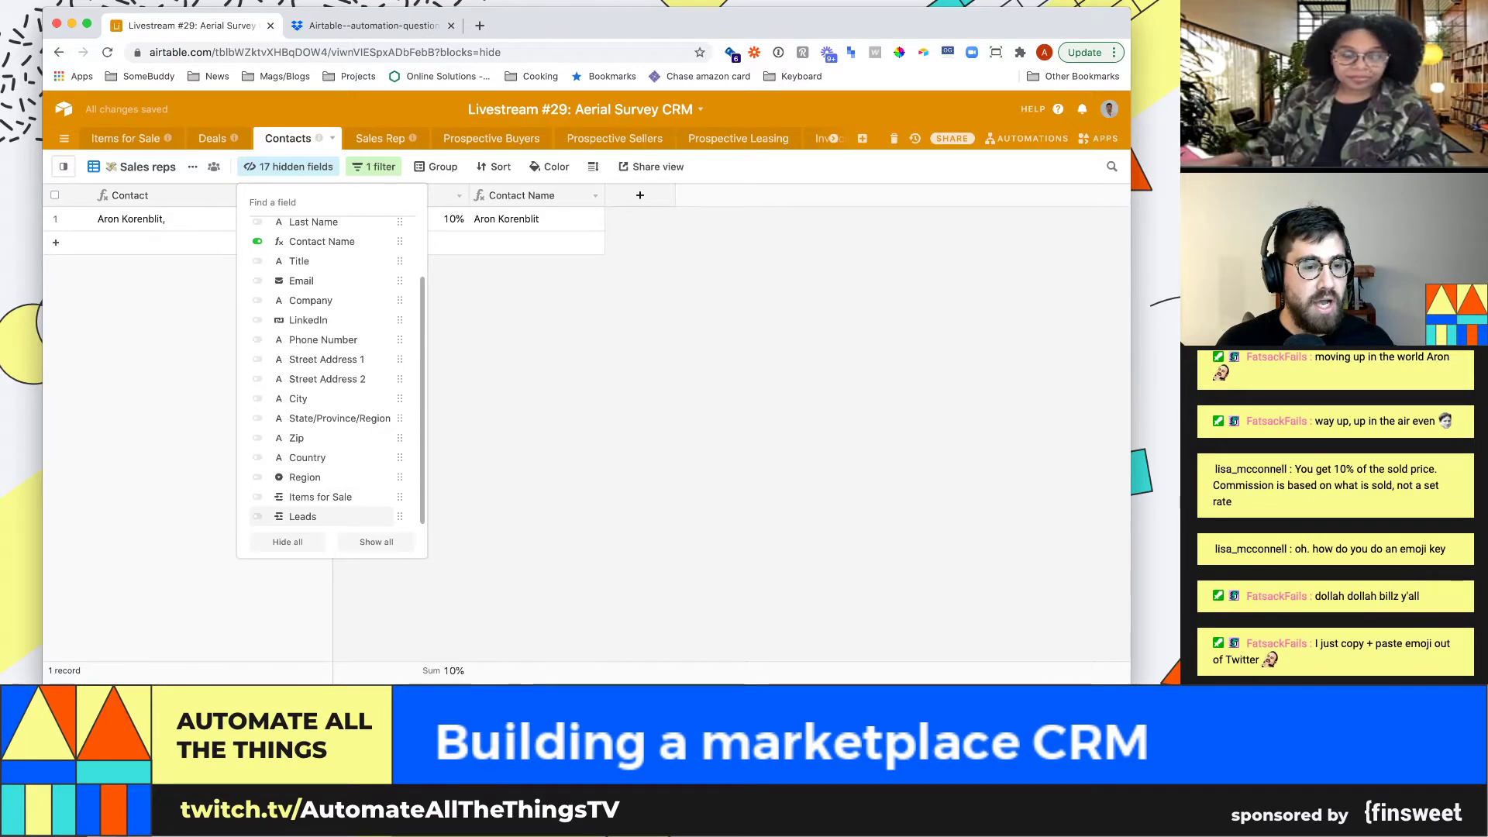
{"action": "left_click", "coordinate": [310, 516]}
{"action": "key", "text": "Escape"}
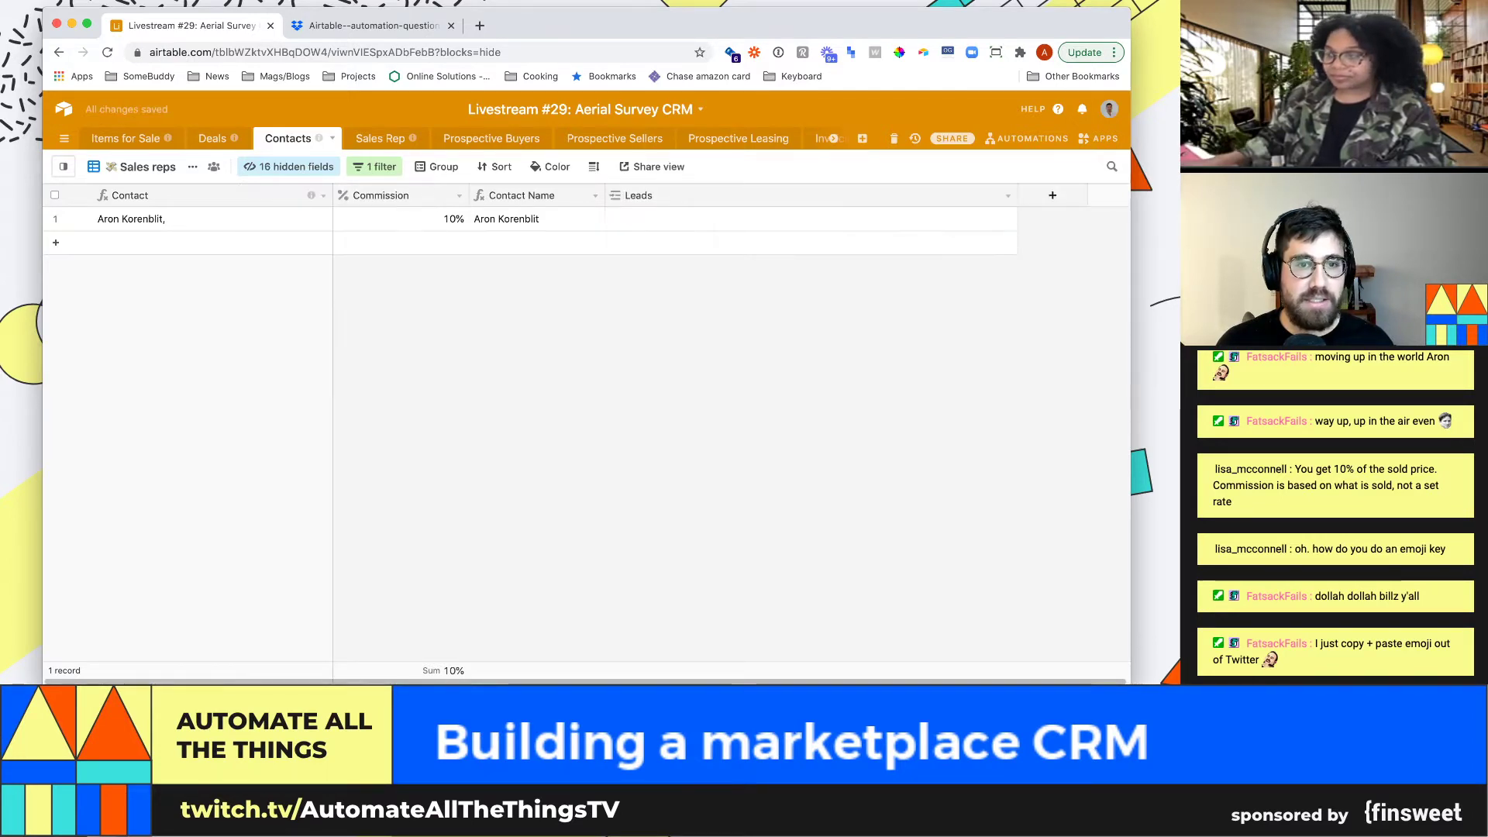
Check the Leads field settings without changes and narrow the Leads column
{"action": "left_click", "coordinate": [1007, 196]}
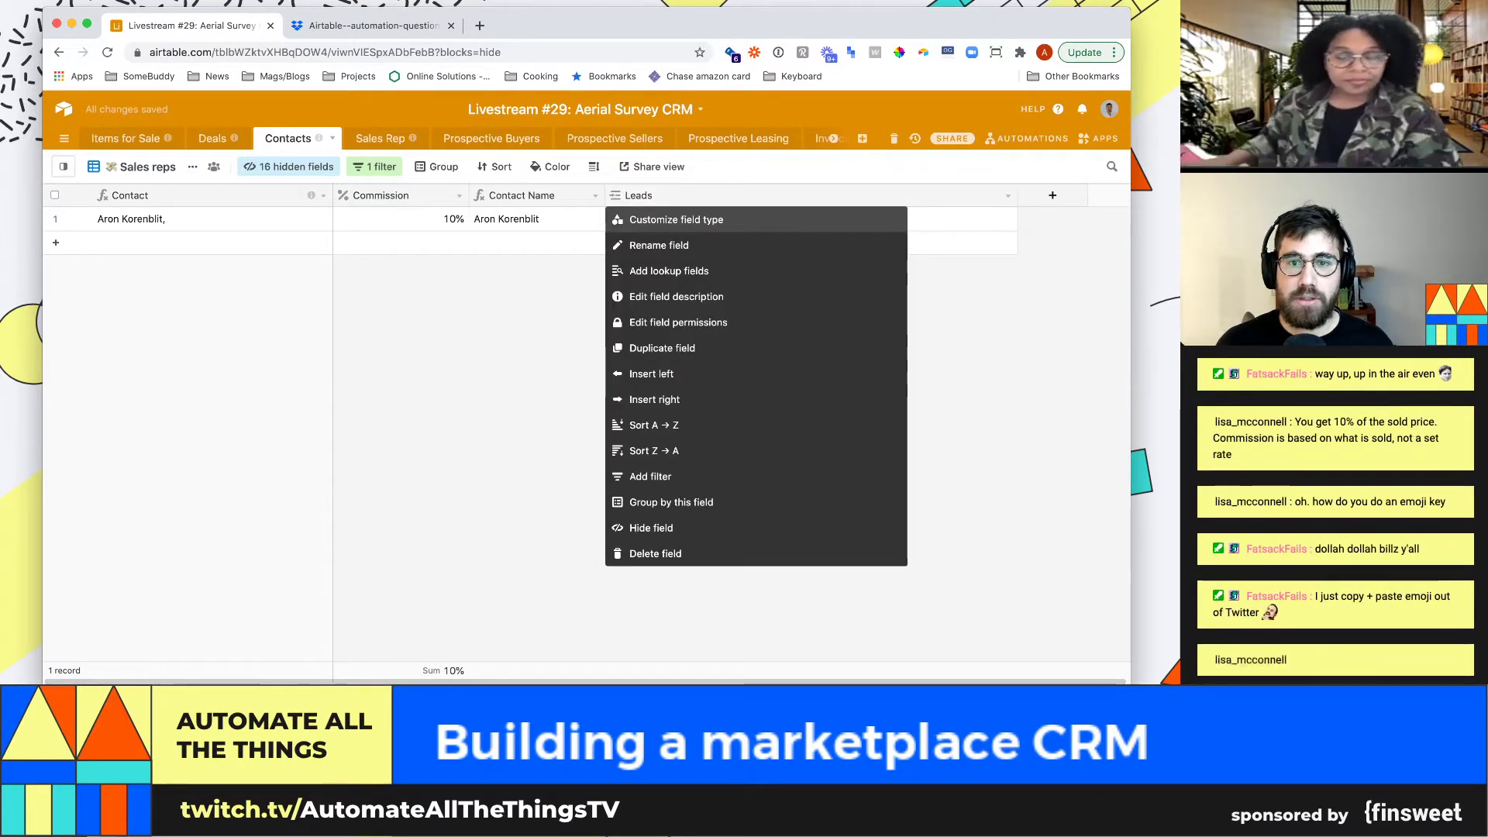
{"action": "left_click", "coordinate": [676, 220]}
{"action": "key", "text": "Escape"}
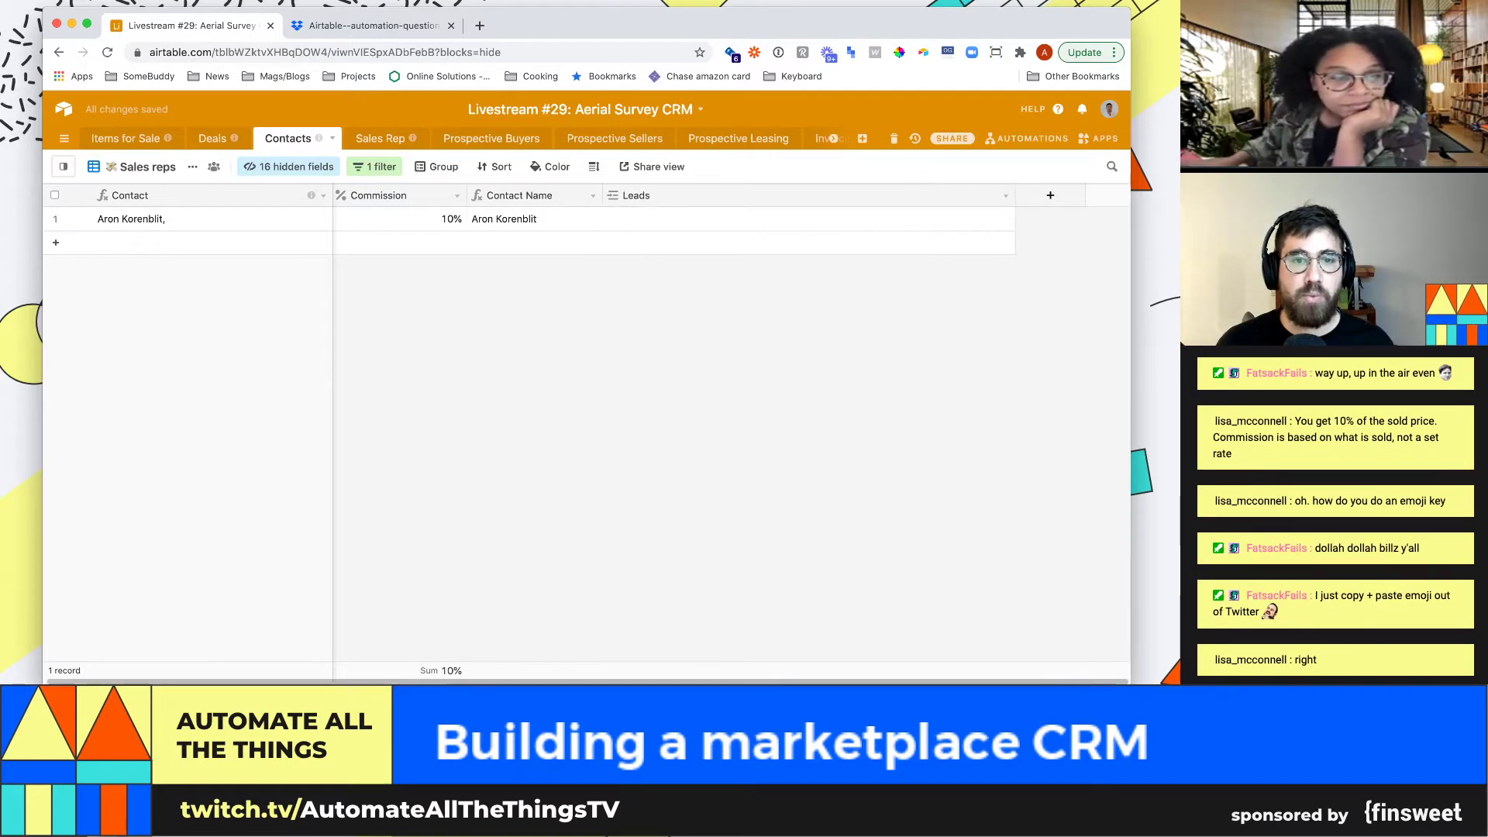
{"action": "left_click_drag", "start_coordinate": [1015, 196], "coordinate": [758, 196]}
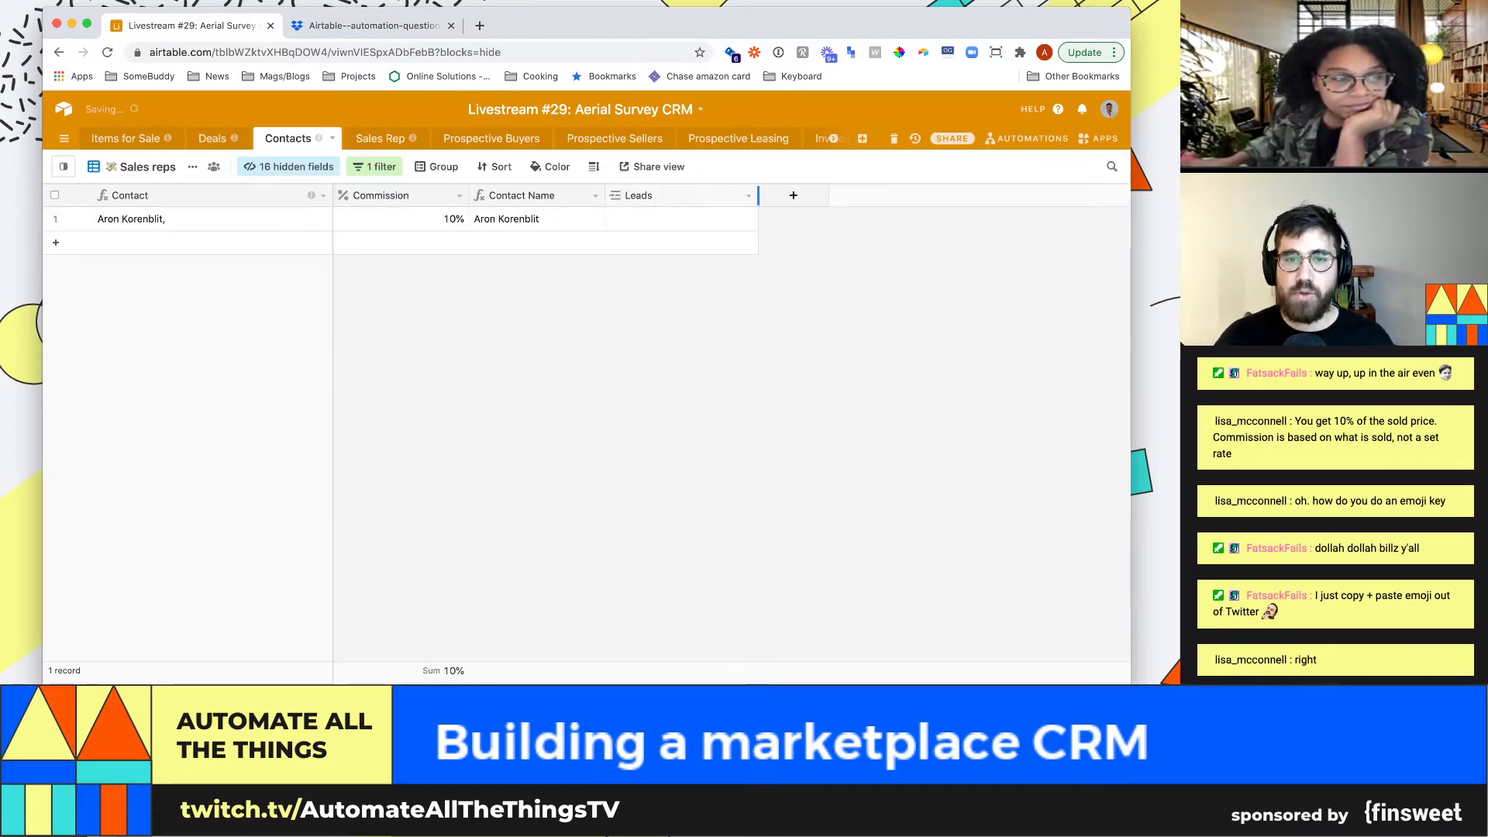
Go to the Deals table and move to the Qualifying deal's Buyer_Company cell
{"action": "left_click", "coordinate": [213, 138]}
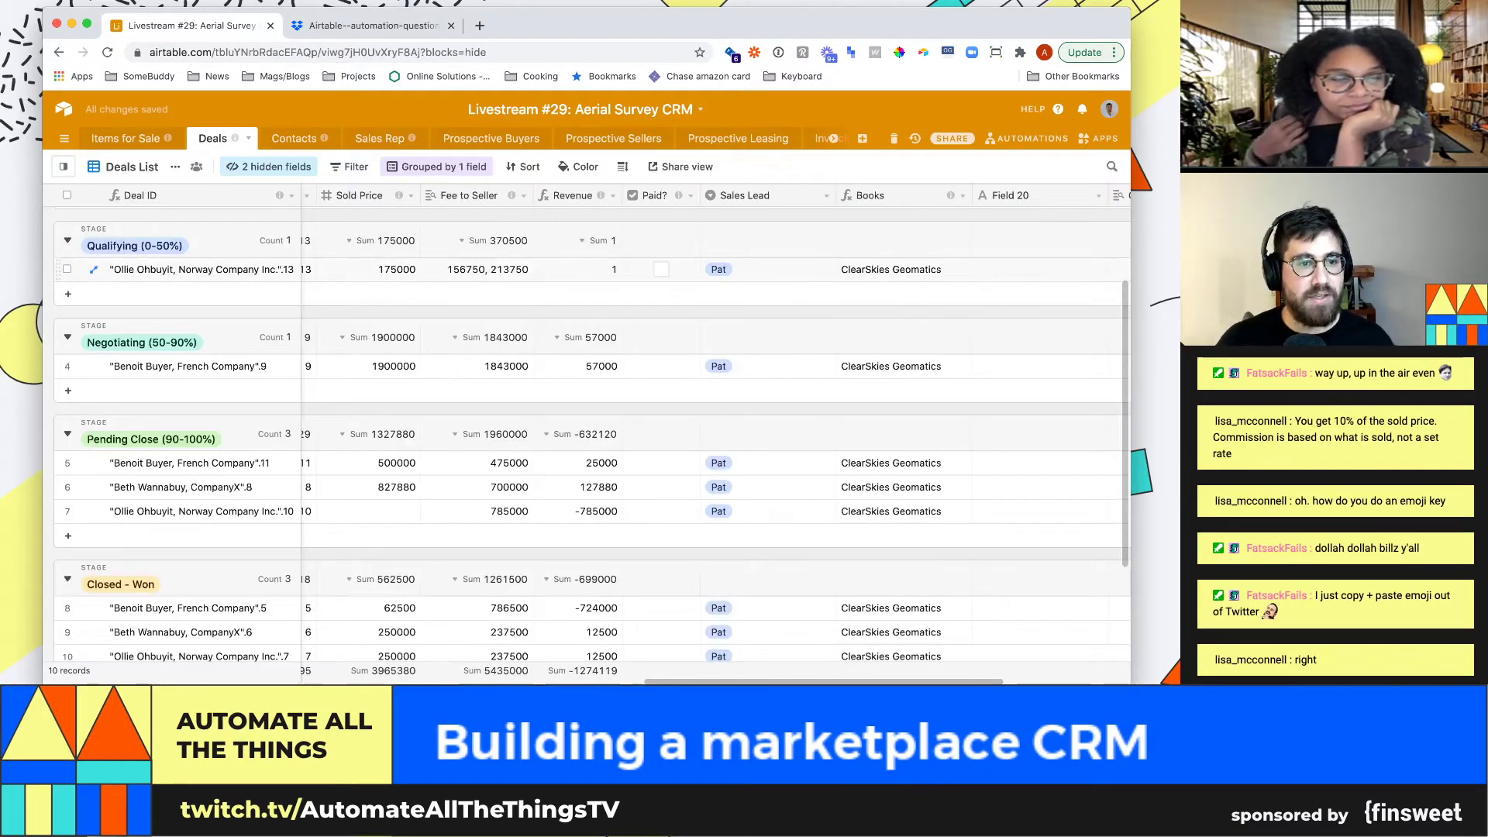
{"action": "left_click", "coordinate": [476, 269]}
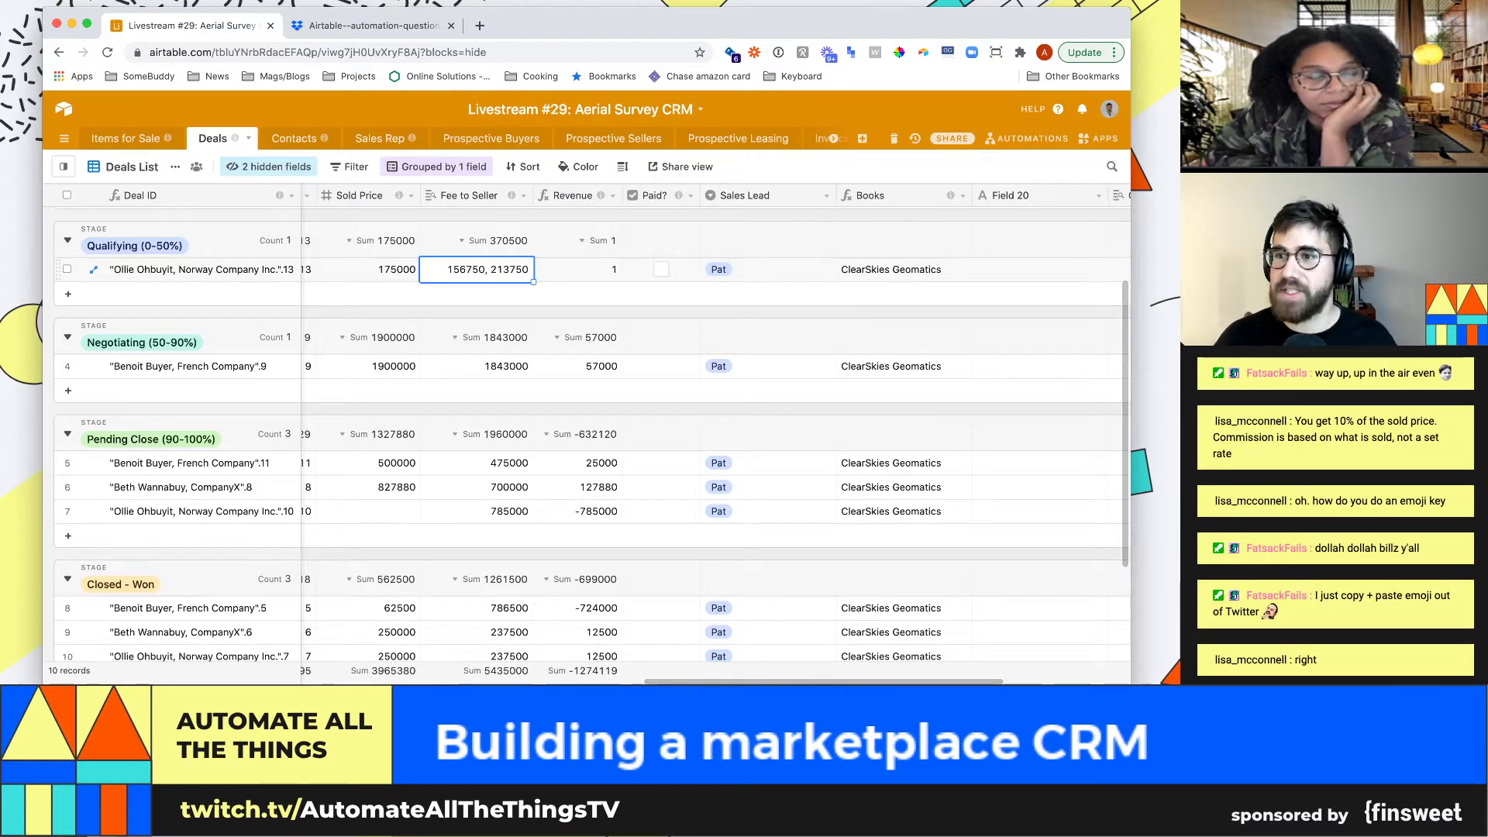
{"action": "key", "text": "Left"}
{"action": "key", "text": "Left"}
{"action": "key", "text": "Left"}
{"action": "key", "text": "Left"}
{"action": "key", "text": "Left"}
{"action": "key", "text": "Left"}
{"action": "key", "text": "Left"}
{"action": "key", "text": "Left"}
{"action": "key", "text": "Left"}
{"action": "key", "text": "Left"}
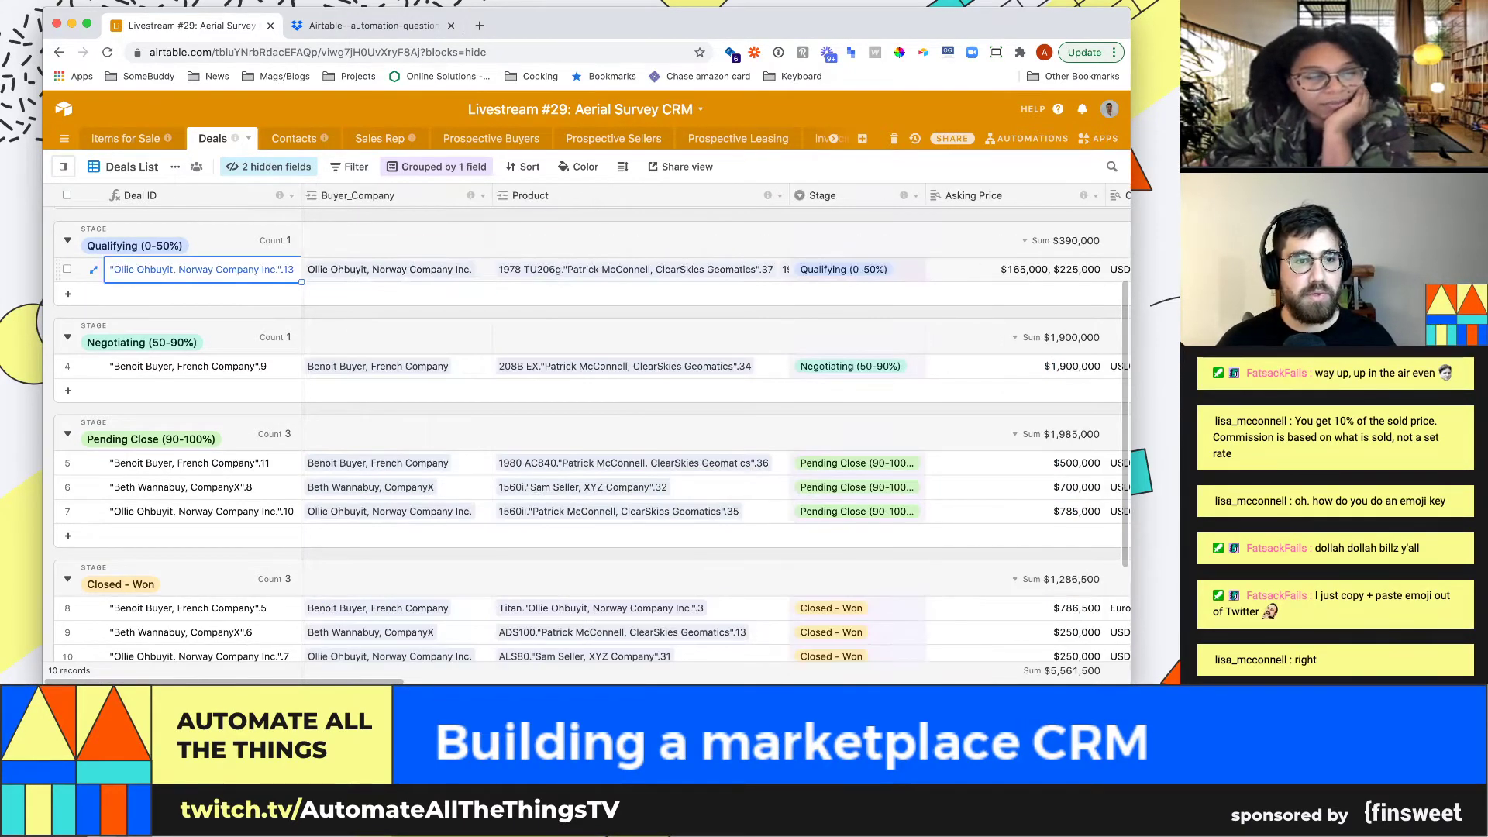
{"action": "key", "text": "Left"}
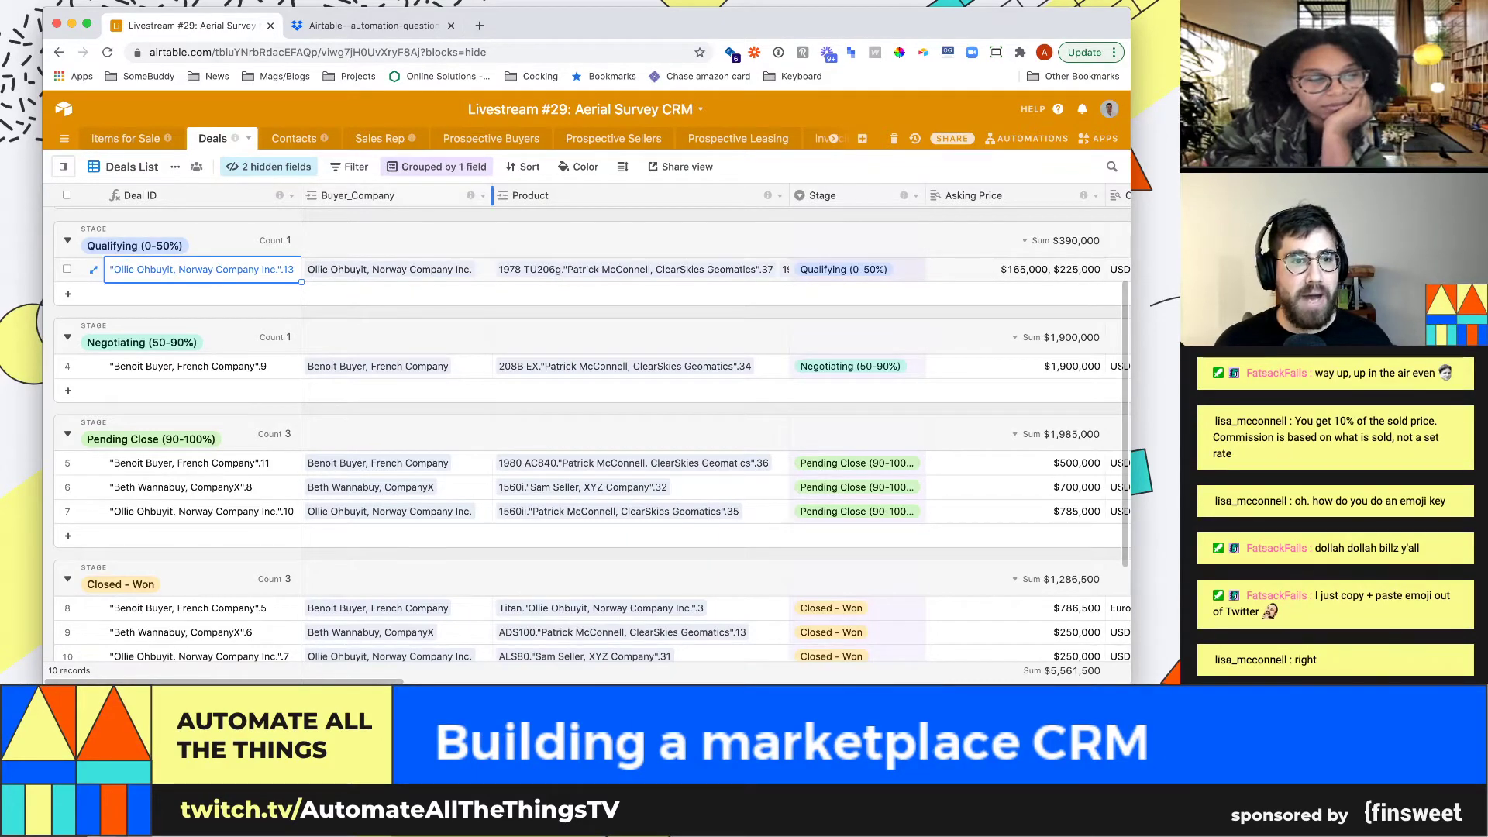
Change Buyer_Company to a Link to Contacts field, then preview the linked buyer's record
{"action": "left_click", "coordinate": [483, 196]}
{"action": "left_click", "coordinate": [411, 219]}
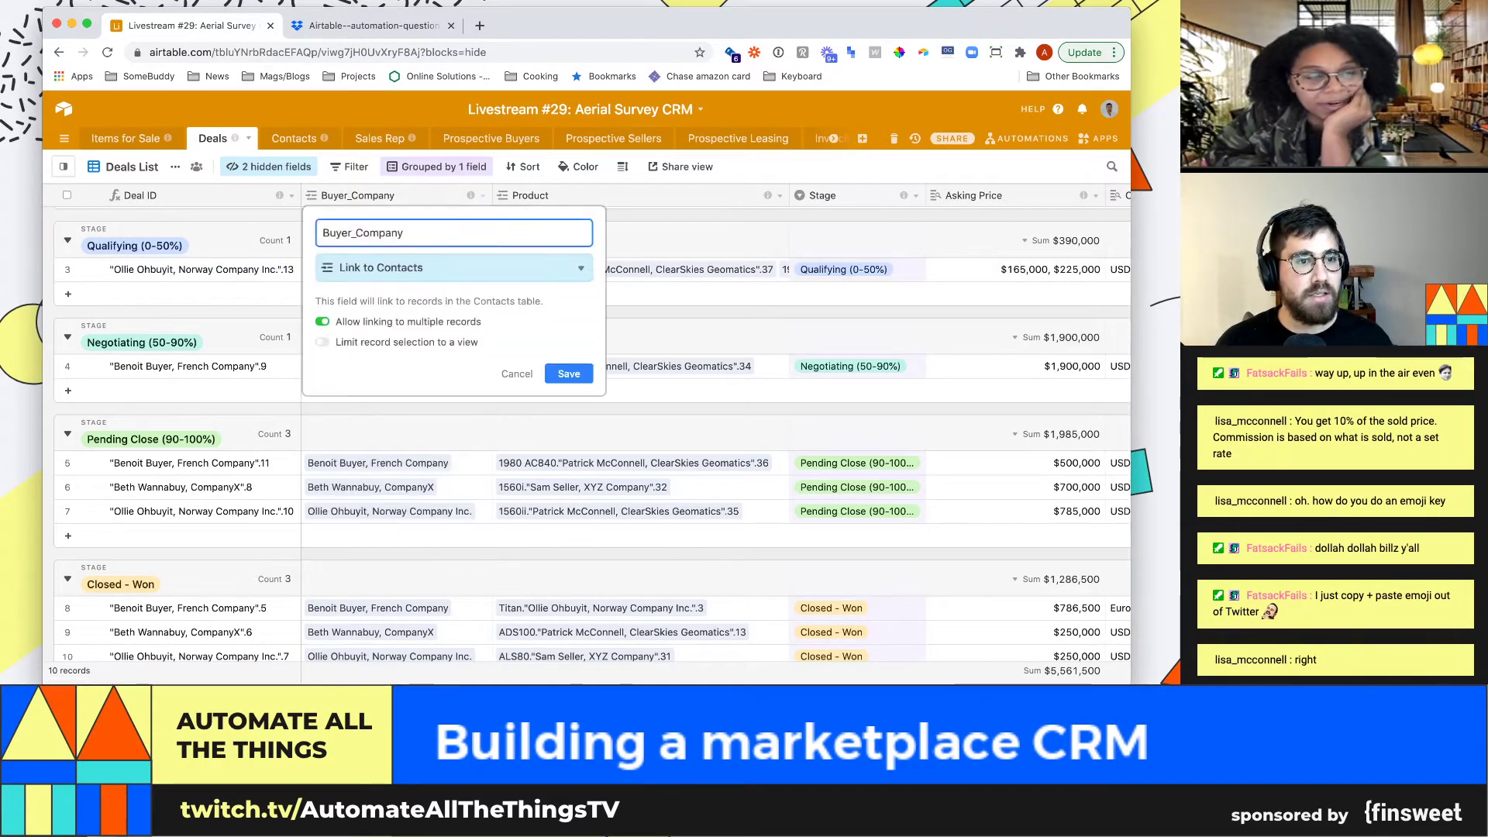
{"action": "key", "text": "Return"}
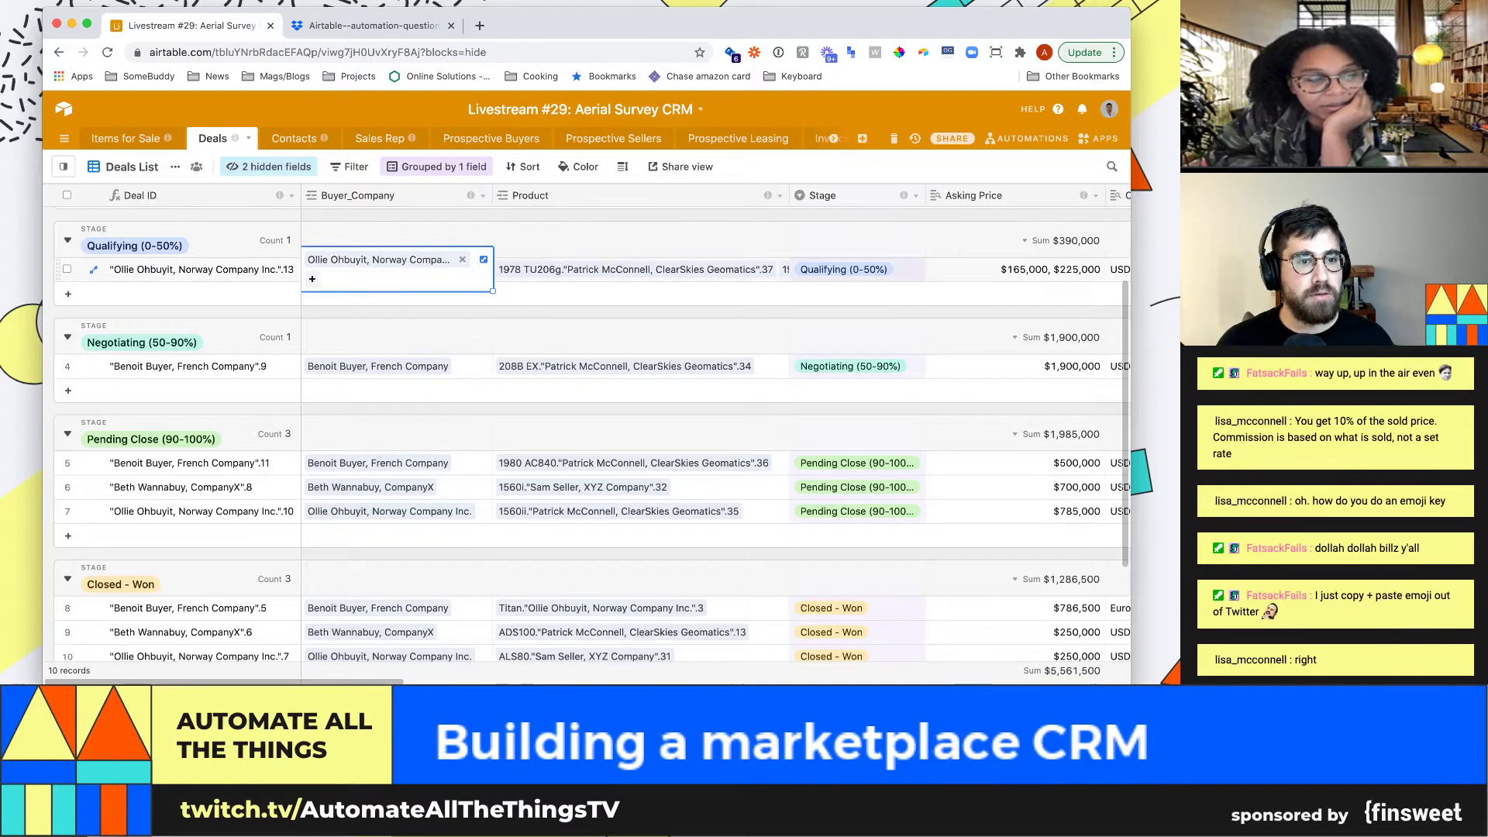
{"action": "left_click", "coordinate": [378, 260]}
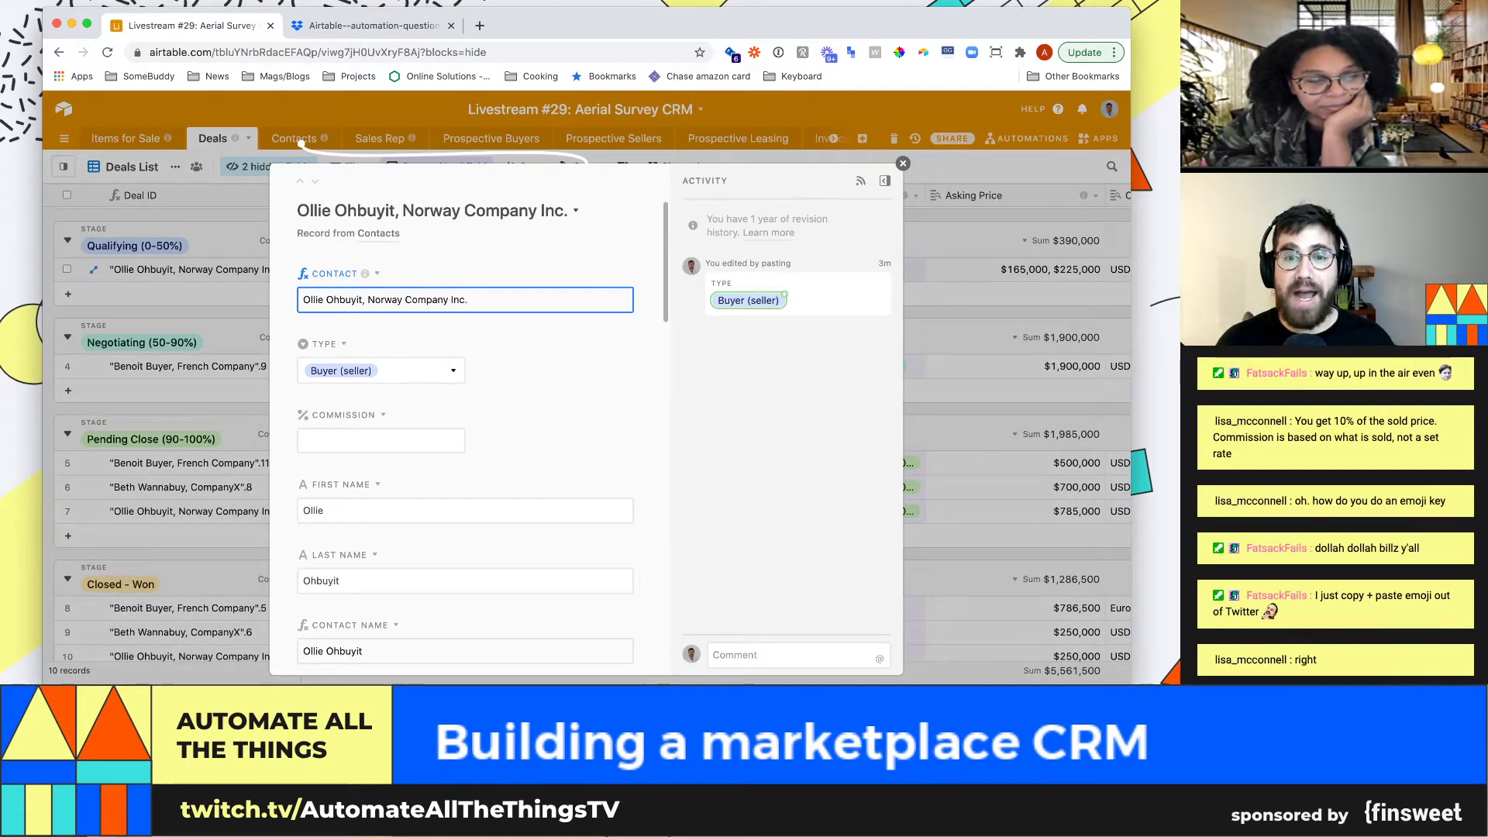
{"action": "key", "text": "Escape"}
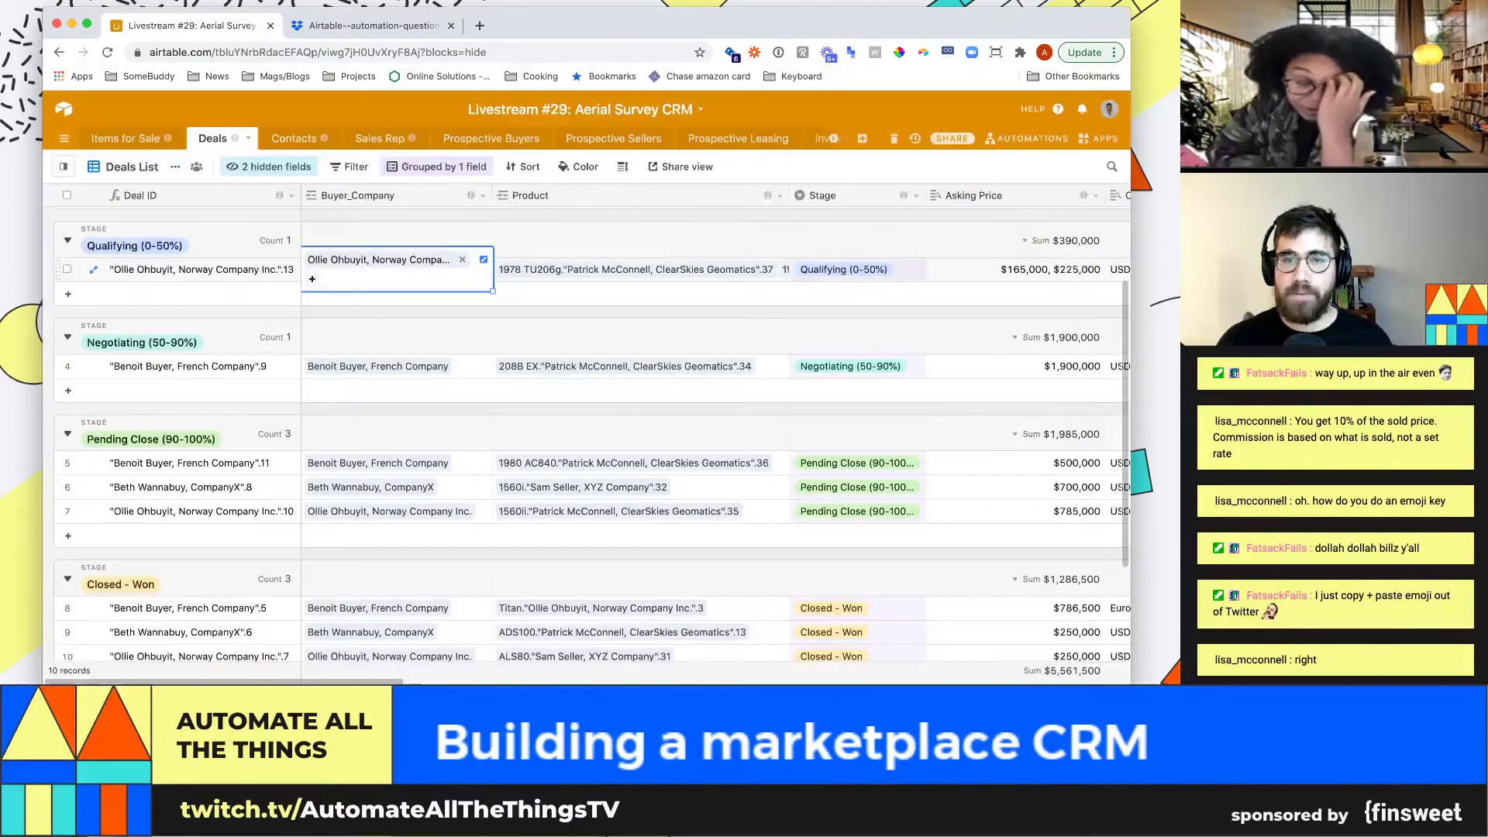
Show the Sales Lead field's single-select settings with options Pat, Lyndon, Chris and Lisa
{"action": "key", "text": "Right"}
{"action": "key", "text": "Right"}
{"action": "key", "text": "Right"}
{"action": "key", "text": "Right"}
{"action": "key", "text": "Right"}
{"action": "key", "text": "Right"}
{"action": "key", "text": "Right"}
{"action": "key", "text": "Right"}
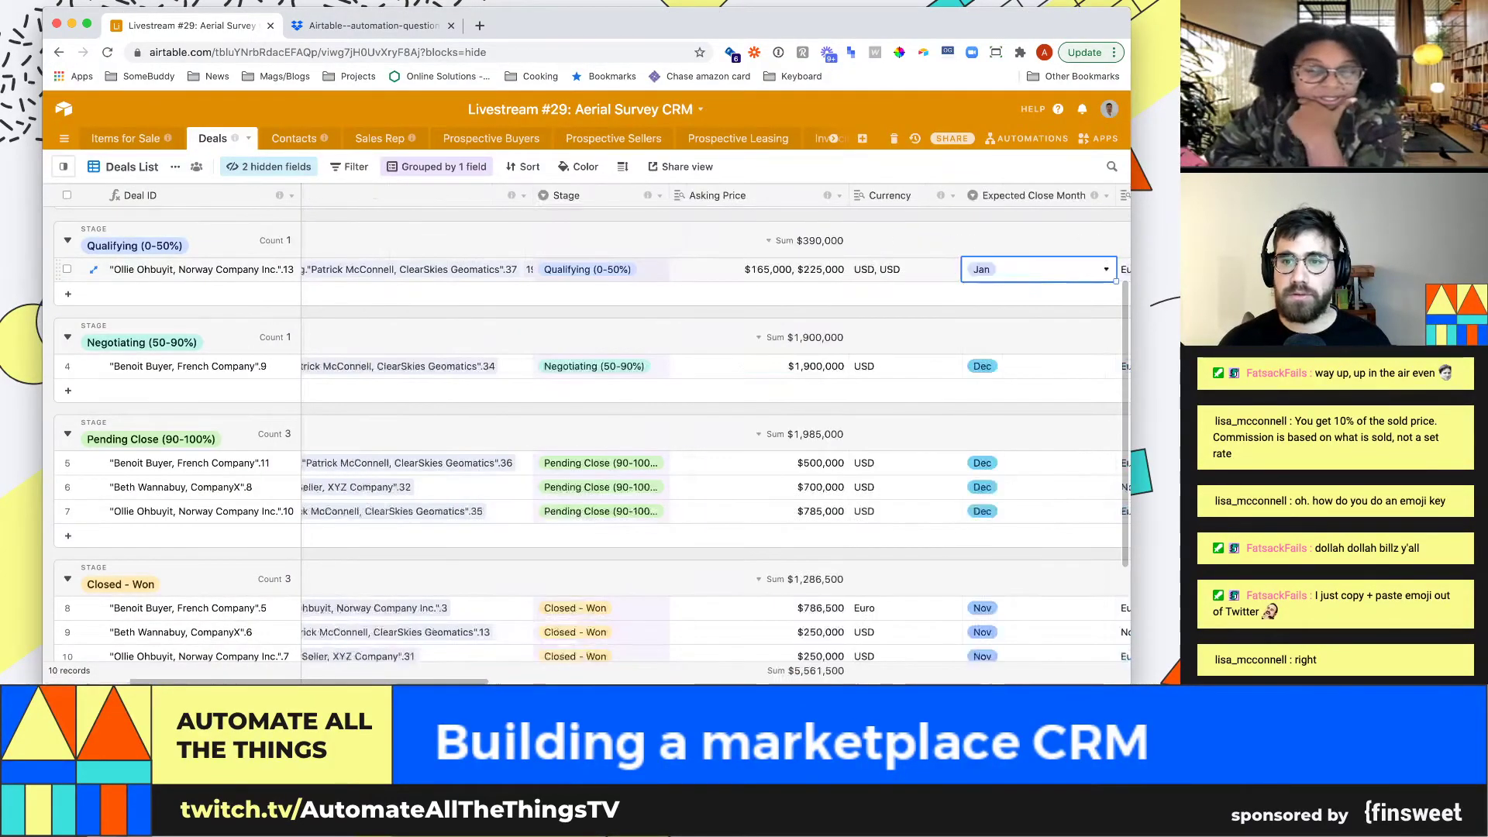
{"action": "key", "text": "Right"}
{"action": "key", "text": "Right"}
{"action": "key", "text": "Right"}
{"action": "key", "text": "Right"}
{"action": "key", "text": "Right"}
{"action": "key", "text": "Right"}
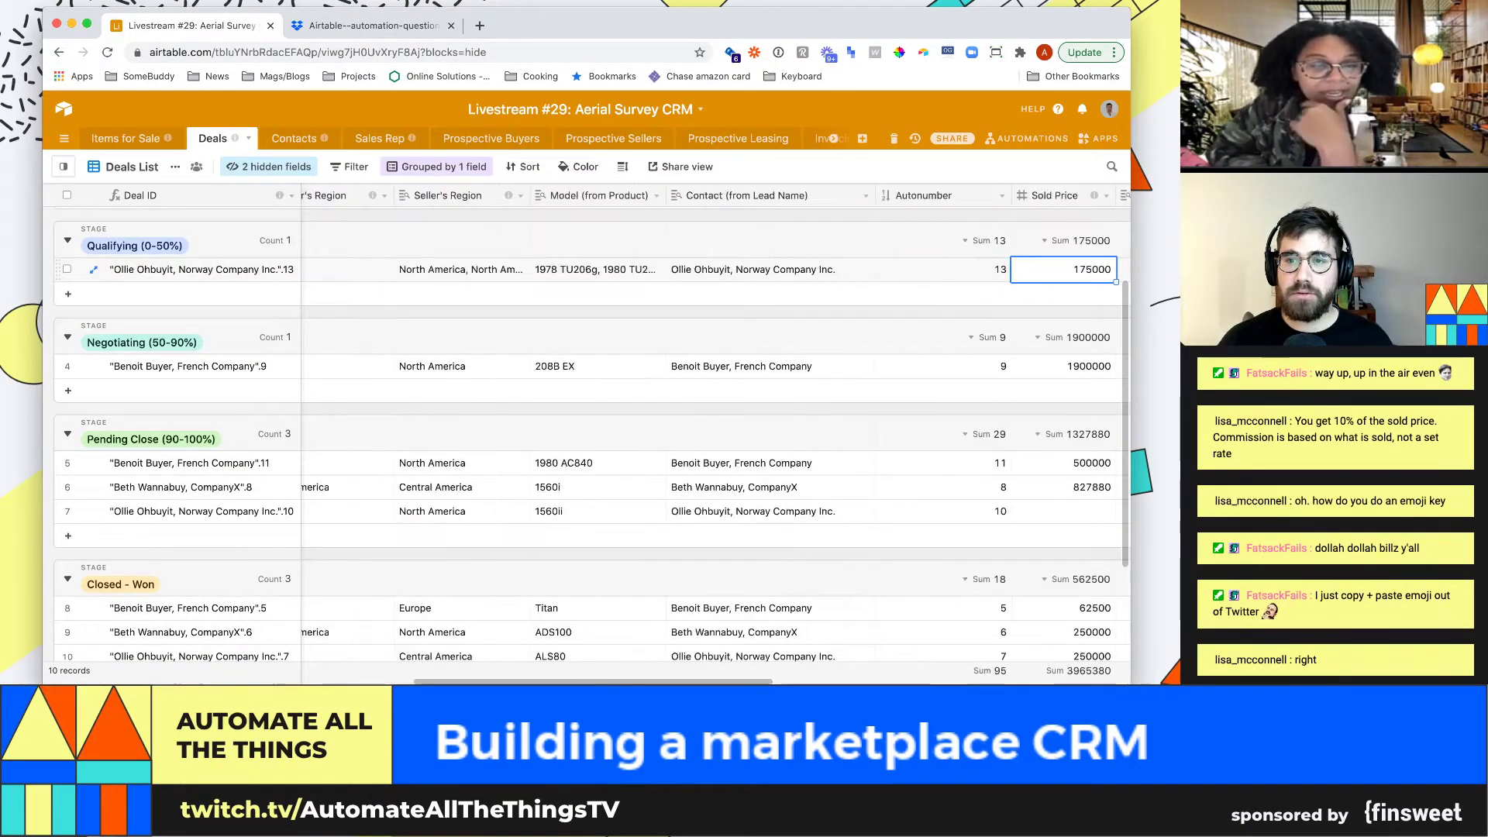
{"action": "key", "text": "Right"}
{"action": "key", "text": "Right"}
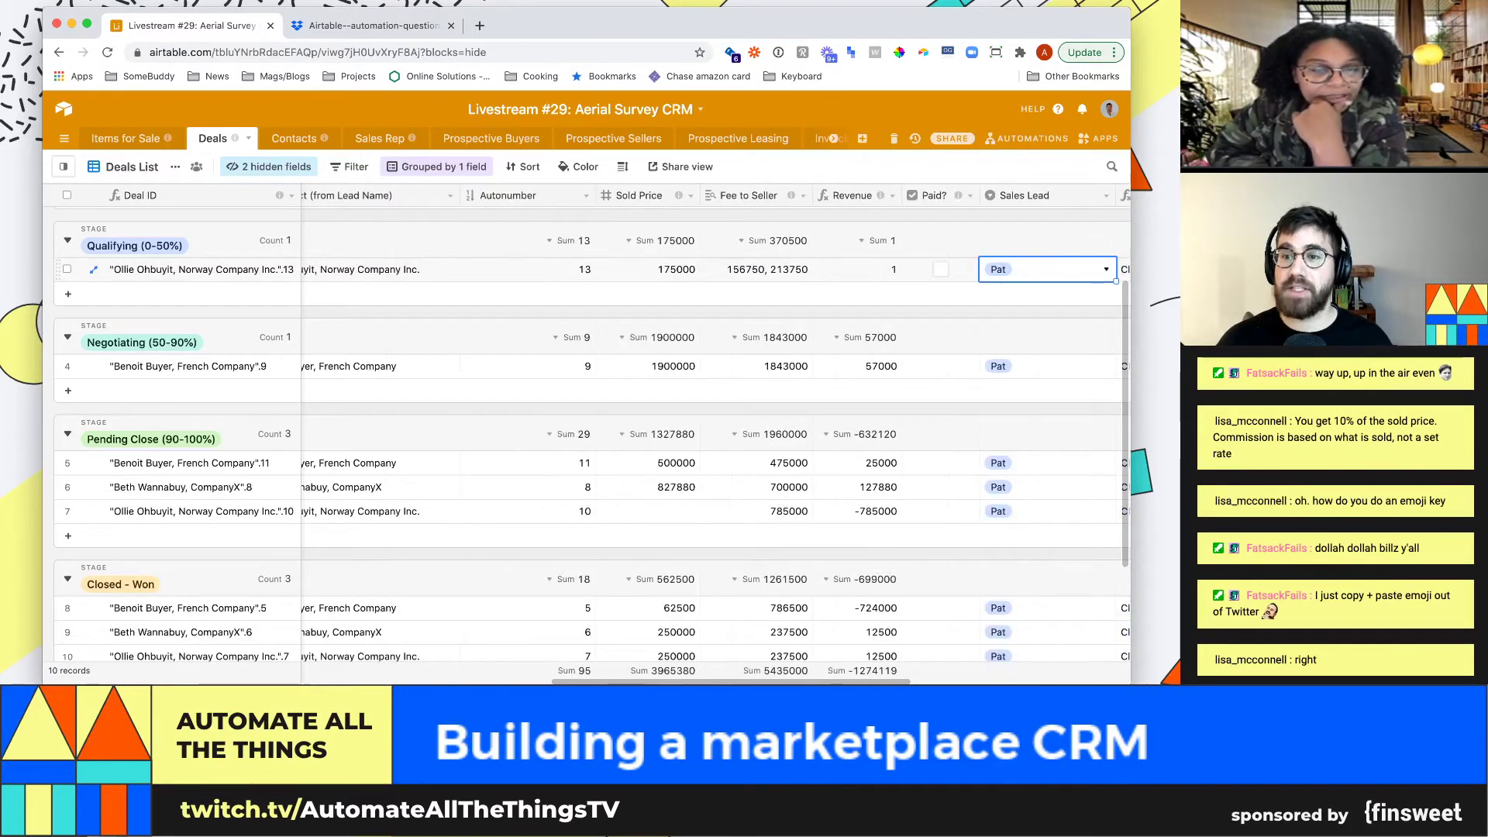
{"action": "key", "text": "Left"}
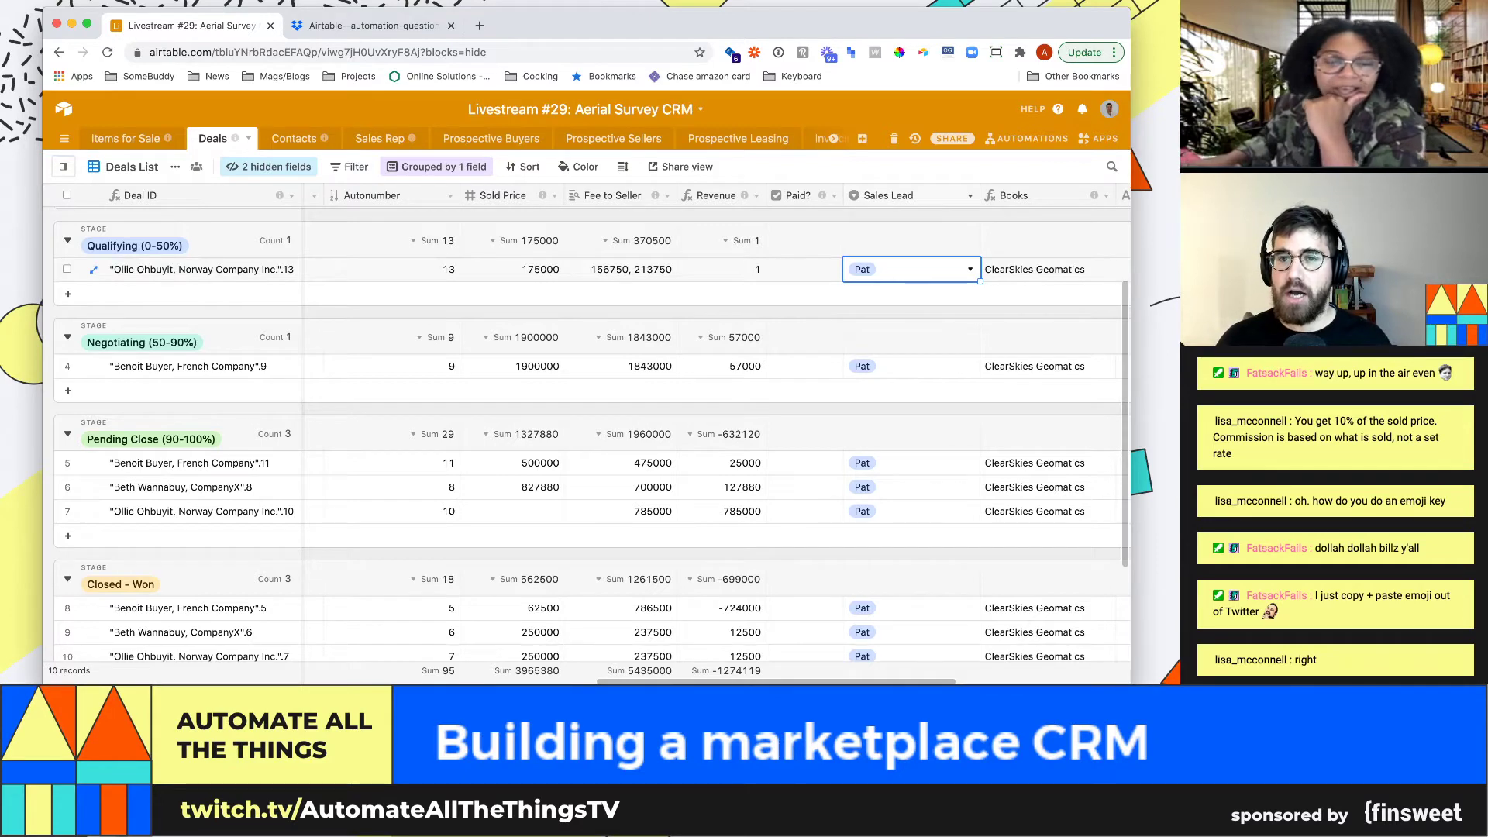
{"action": "left_click", "coordinate": [970, 196]}
{"action": "left_click", "coordinate": [912, 220]}
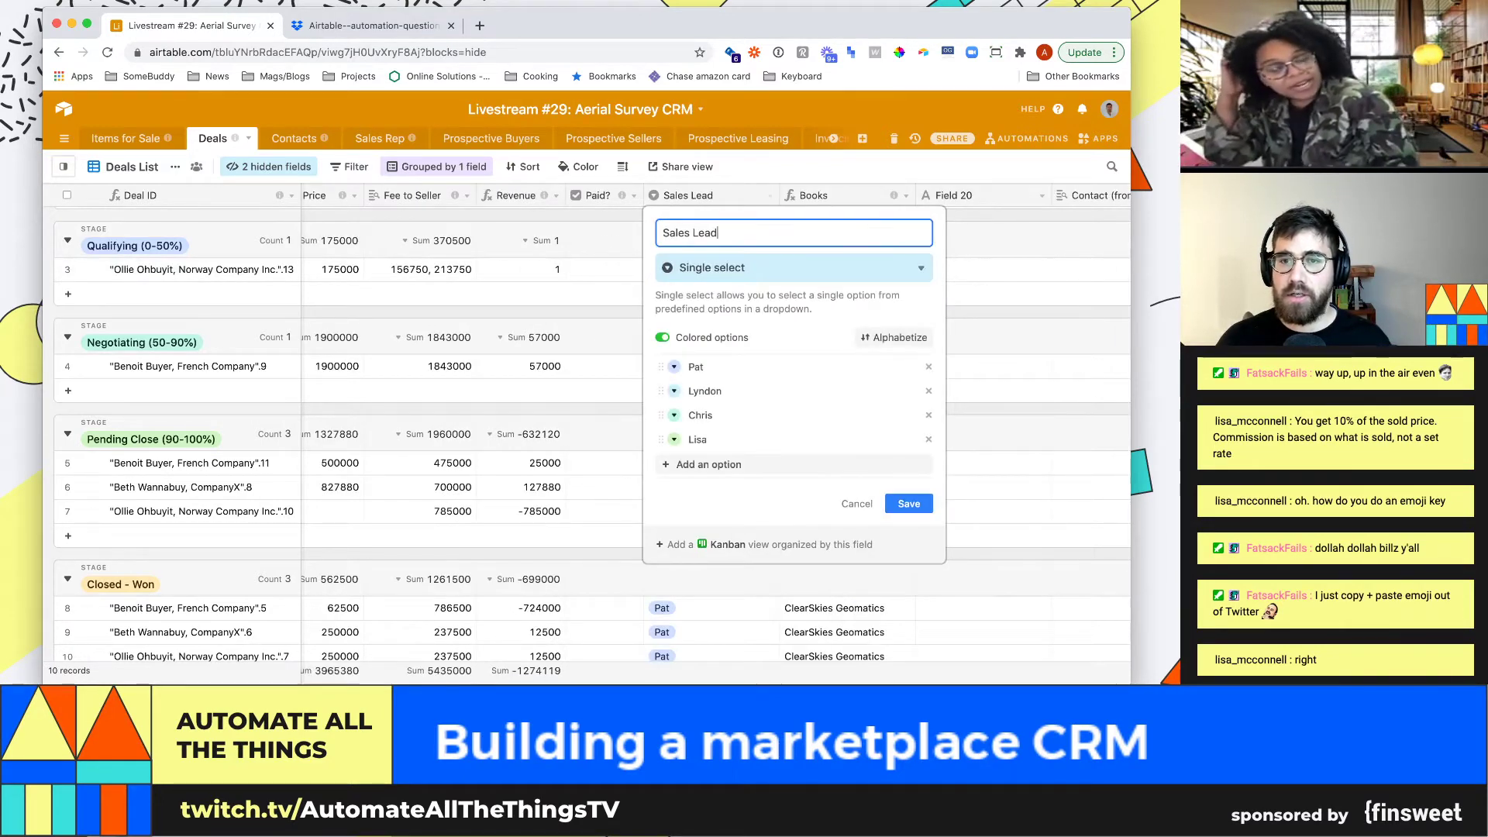
{"action": "key", "text": "Escape"}
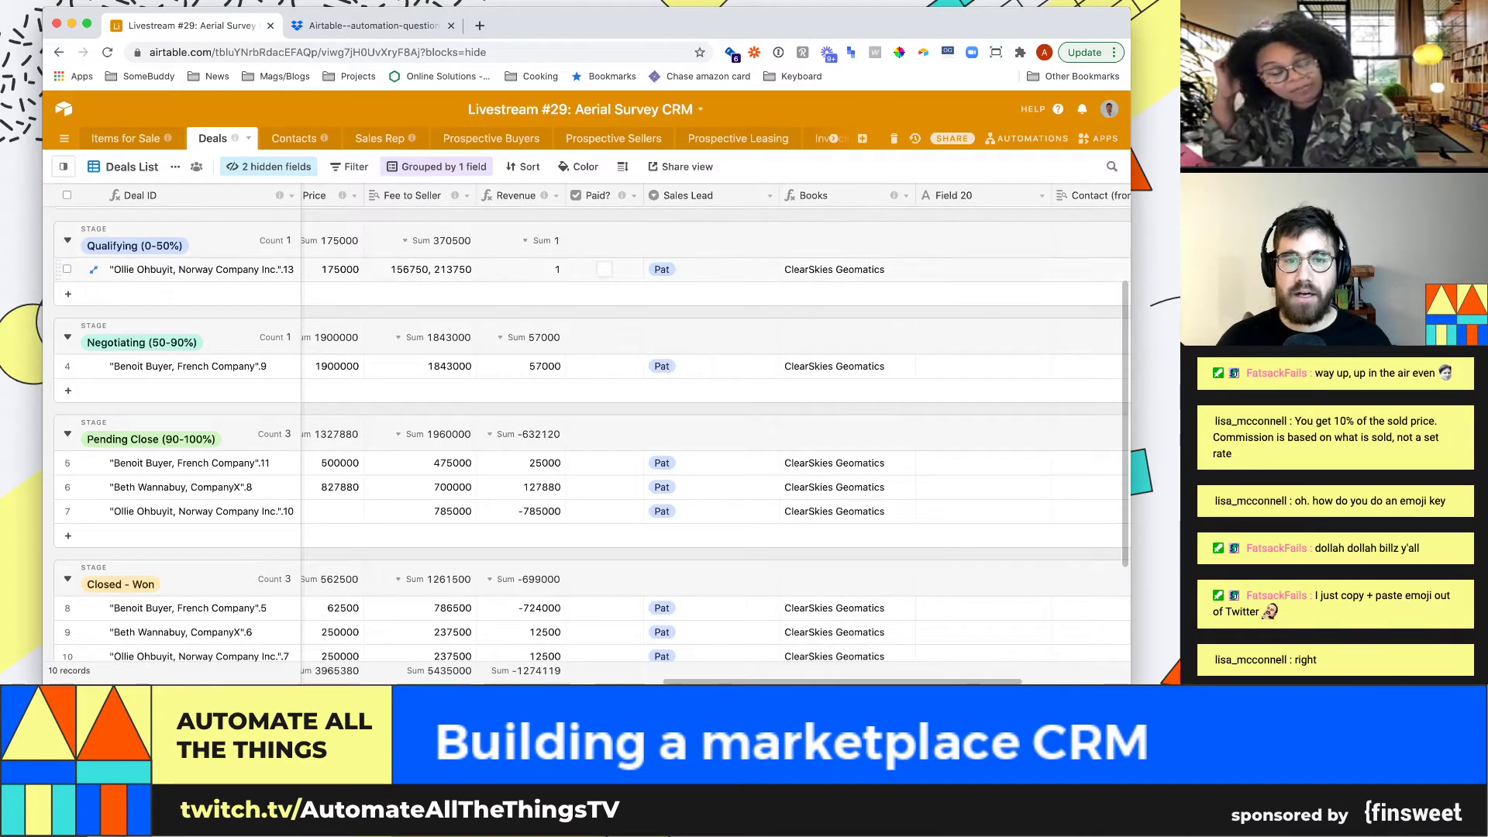
{"action": "left_click", "coordinate": [707, 269]}
{"action": "left_click", "coordinate": [770, 195]}
{"action": "left_click", "coordinate": [682, 219]}
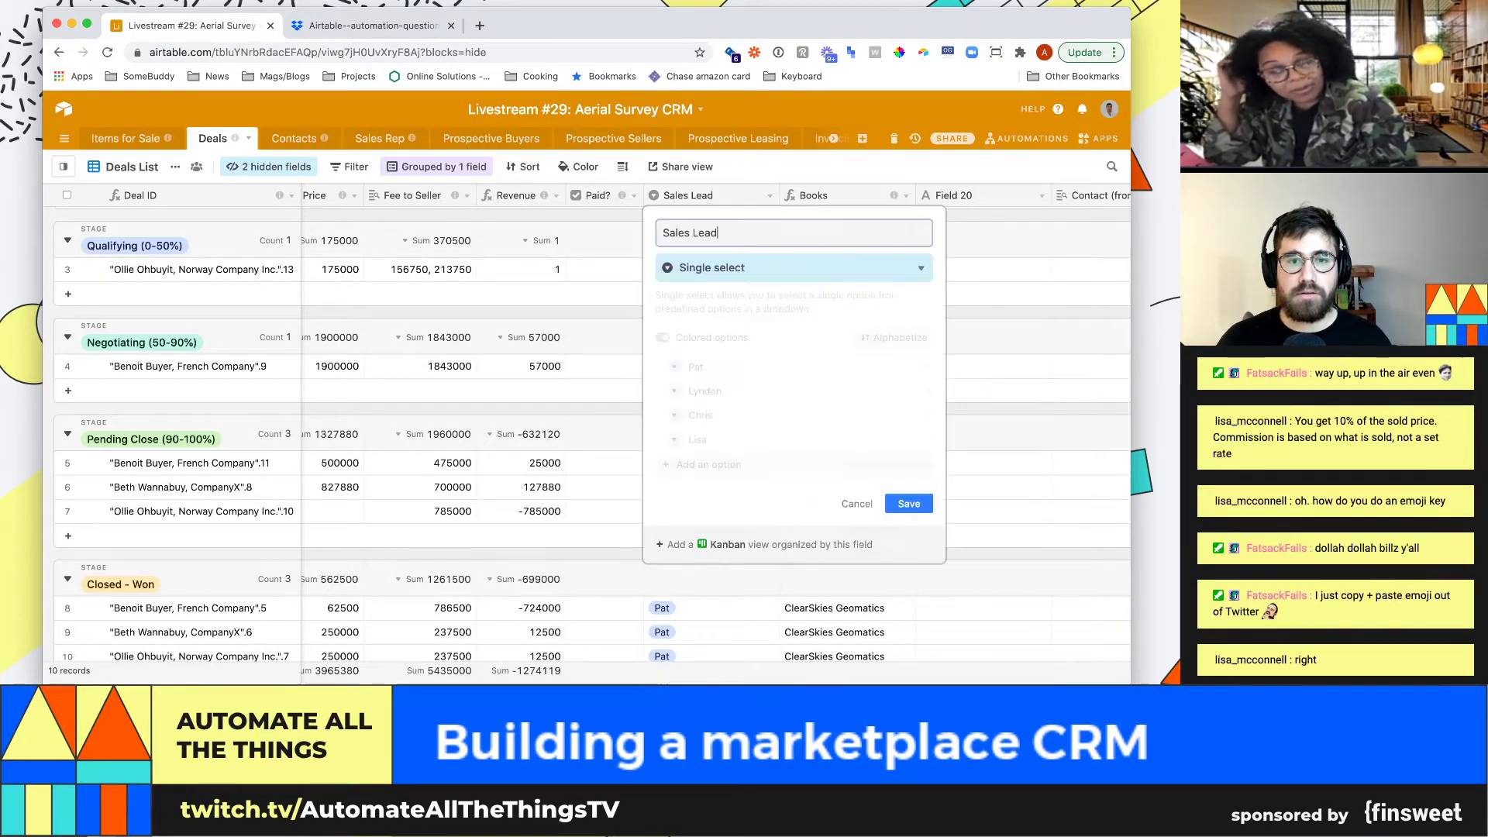
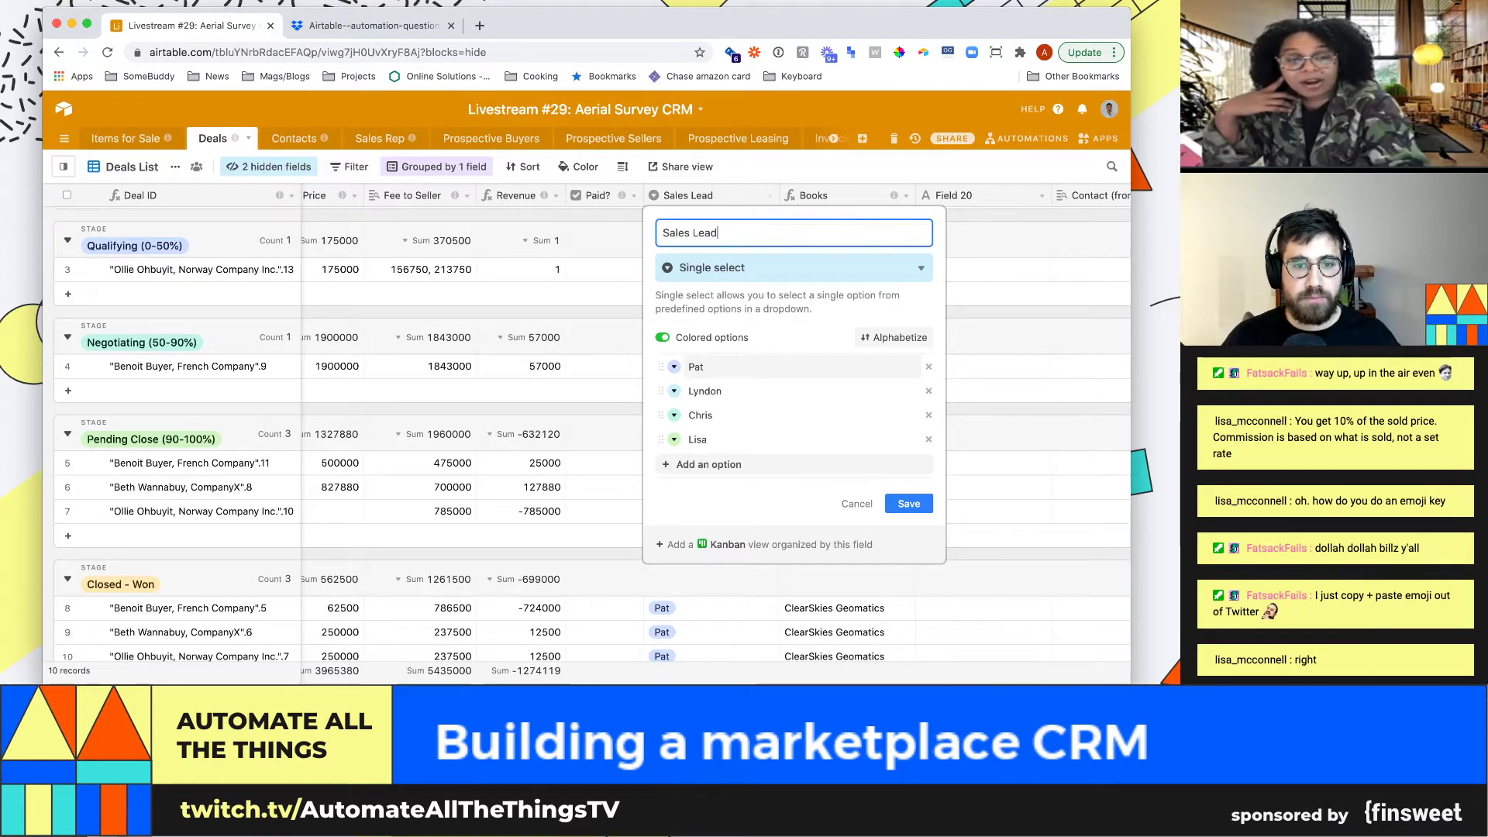
Show the Contacts table's All contacts view and select the ClearSkies Geomatics contact
{"action": "left_click", "coordinate": [294, 138]}
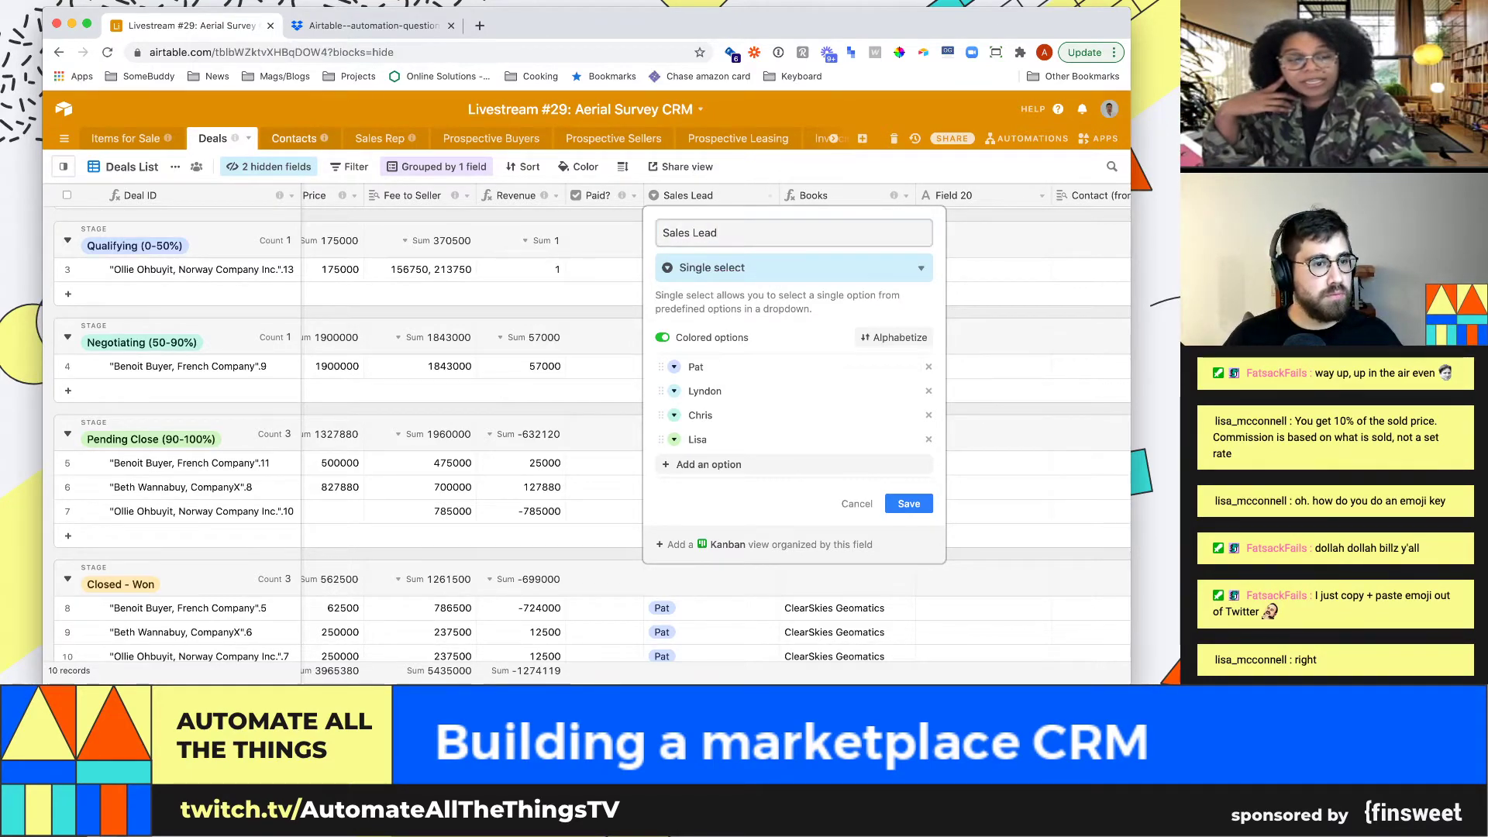
{"action": "mouse_move", "coordinate": [63, 166]}
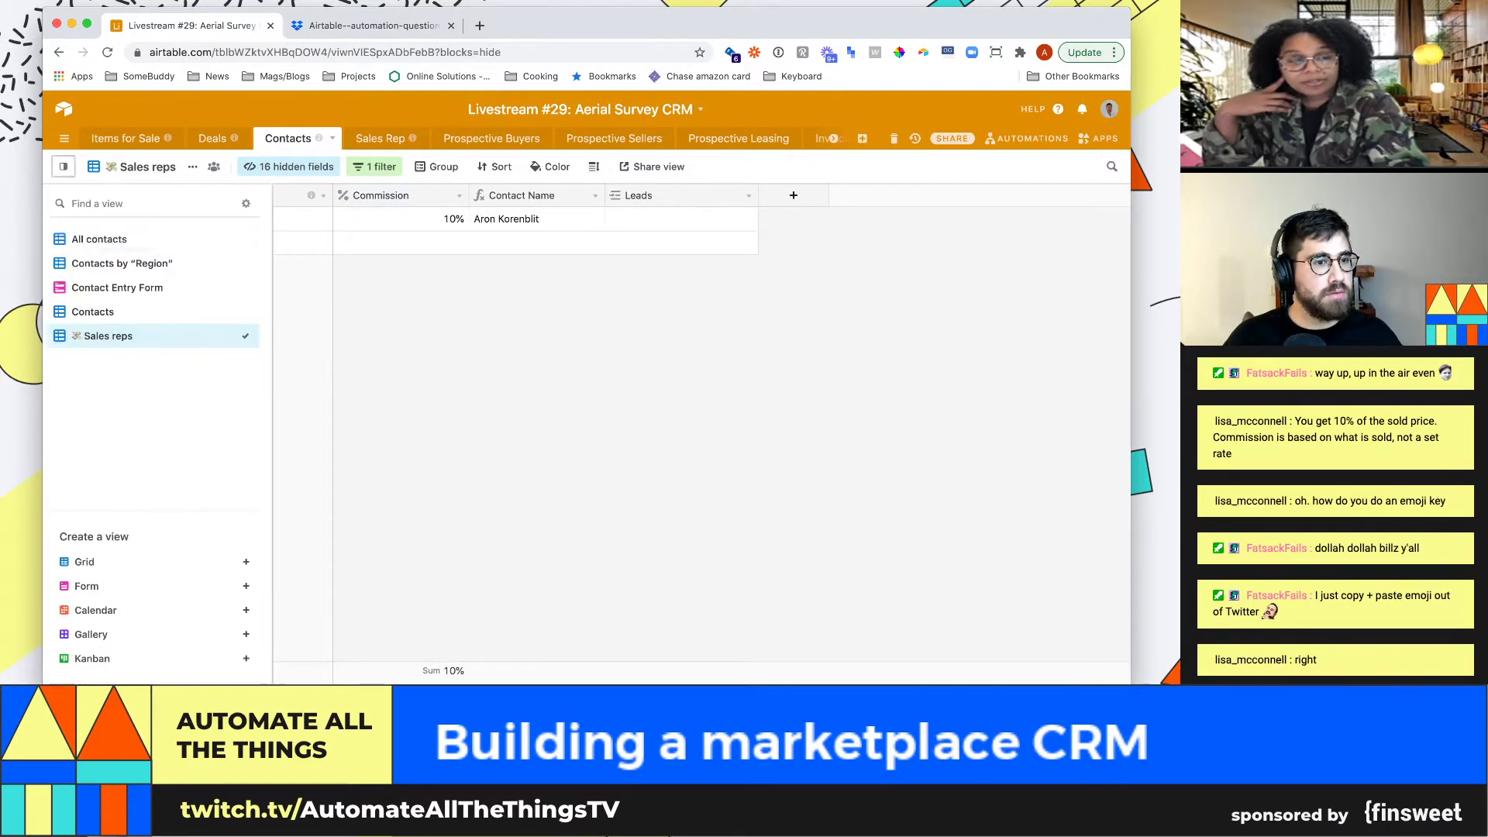
{"action": "left_click", "coordinate": [116, 240]}
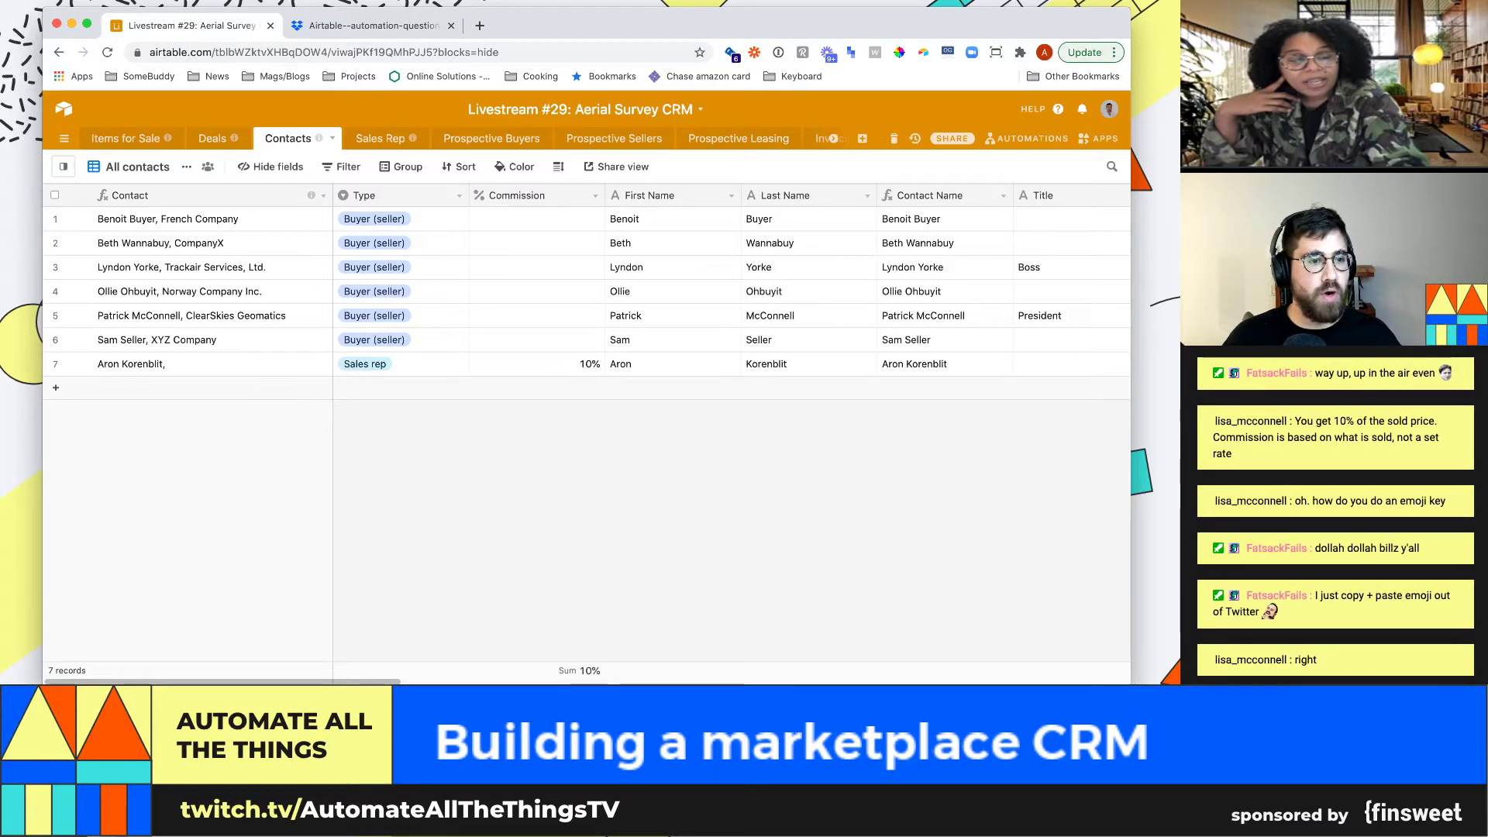
{"action": "left_click", "coordinate": [209, 316]}
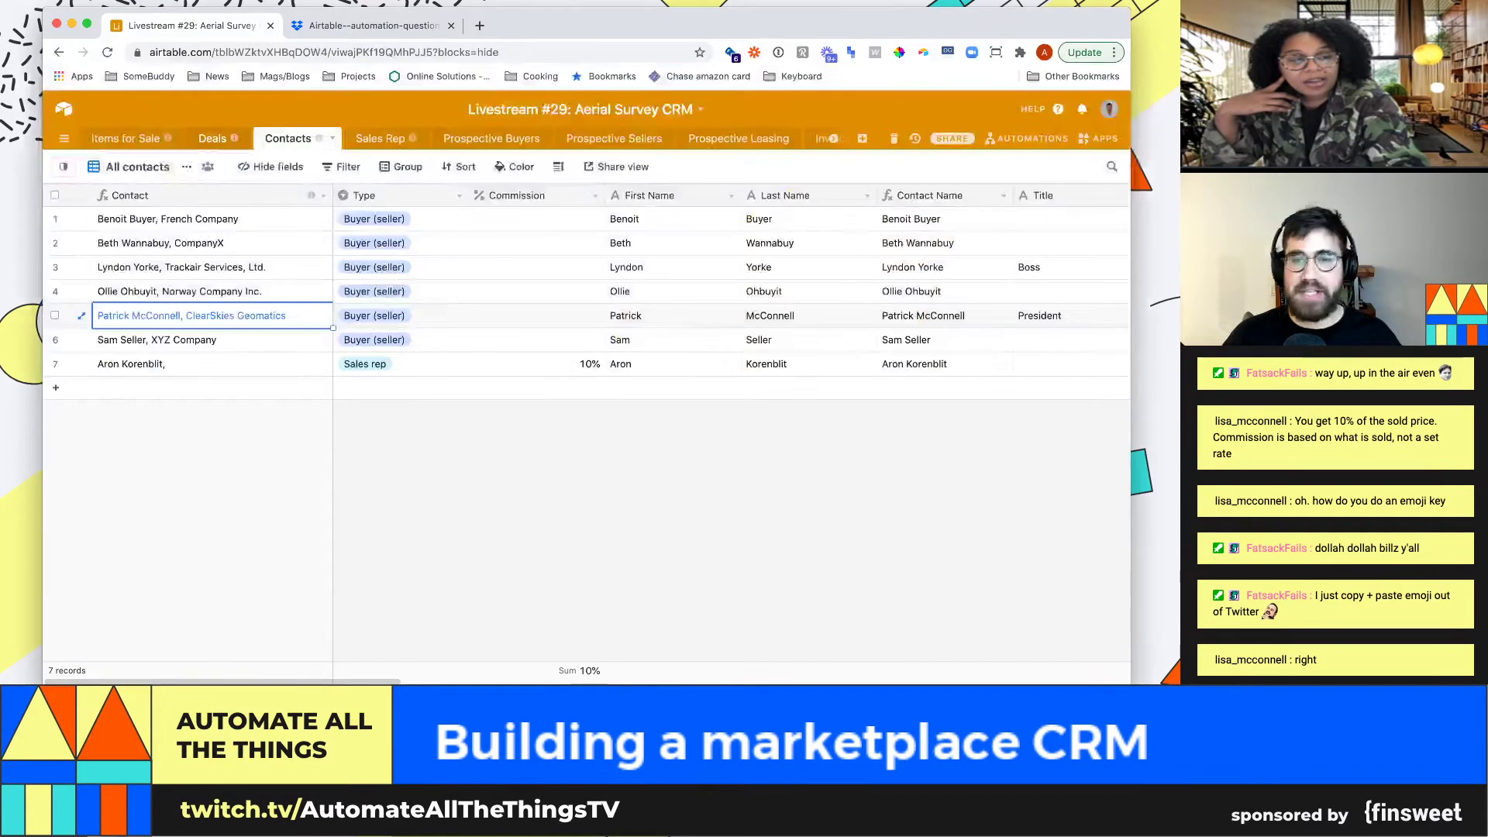
Glance over the Deals table, then return to Contacts
{"action": "left_click", "coordinate": [213, 138]}
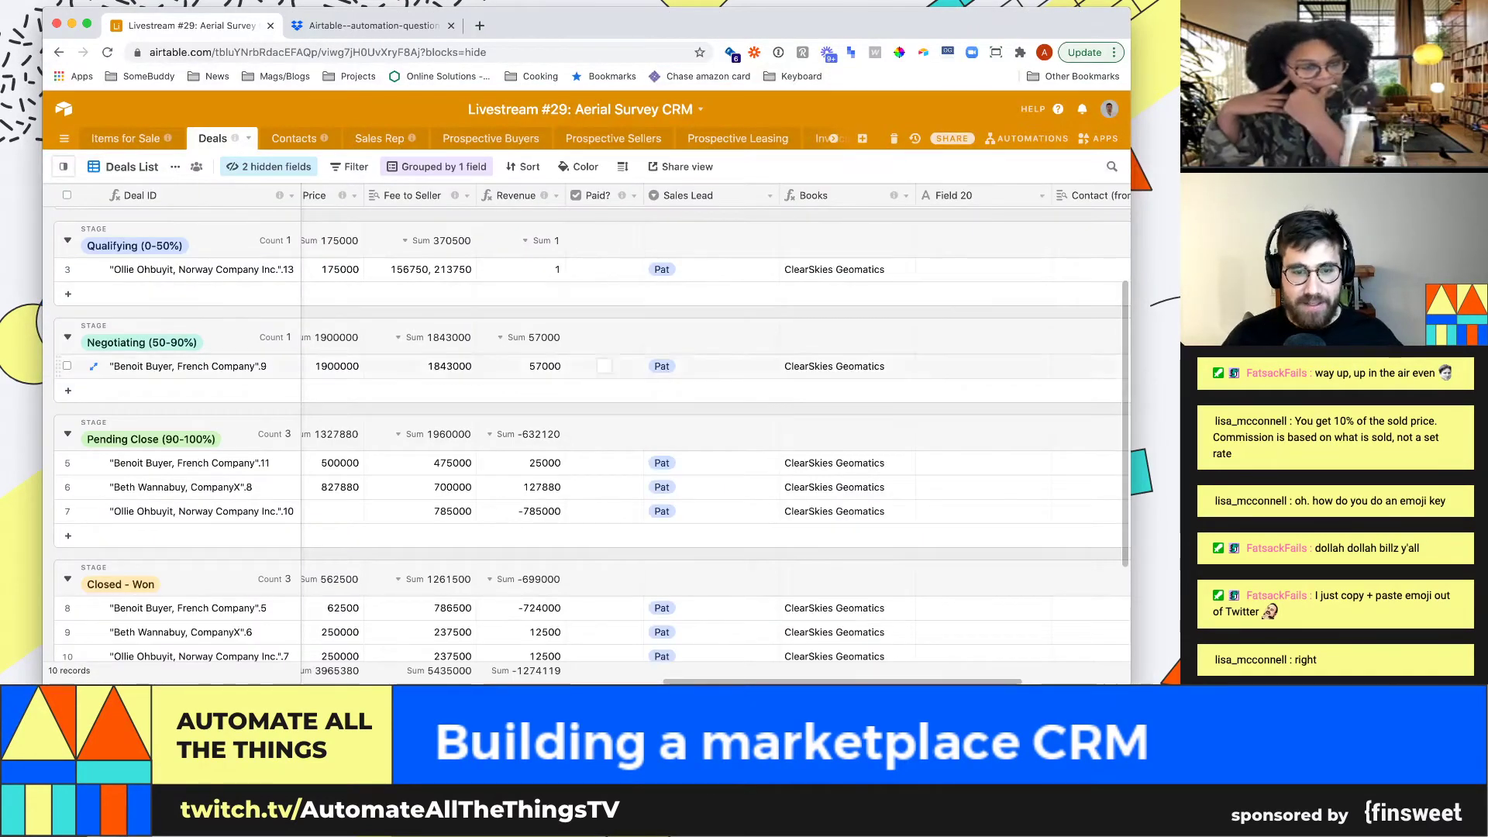
{"action": "scroll", "coordinate": [589, 434], "scroll_direction": "down", "scroll_amount": 3}
{"action": "scroll", "coordinate": [589, 434], "scroll_direction": "up", "scroll_amount": 4}
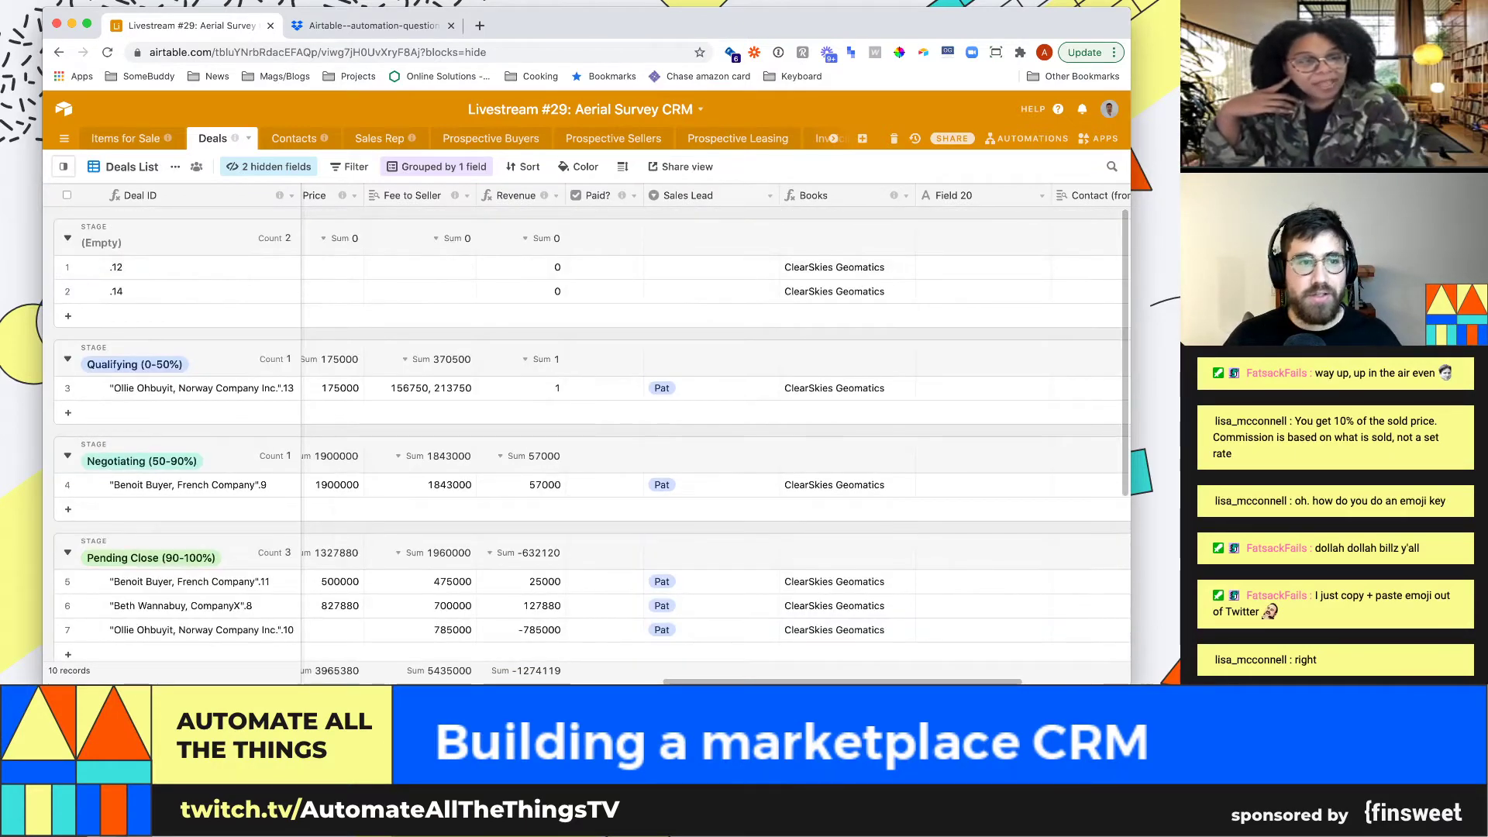
{"action": "left_click", "coordinate": [294, 138]}
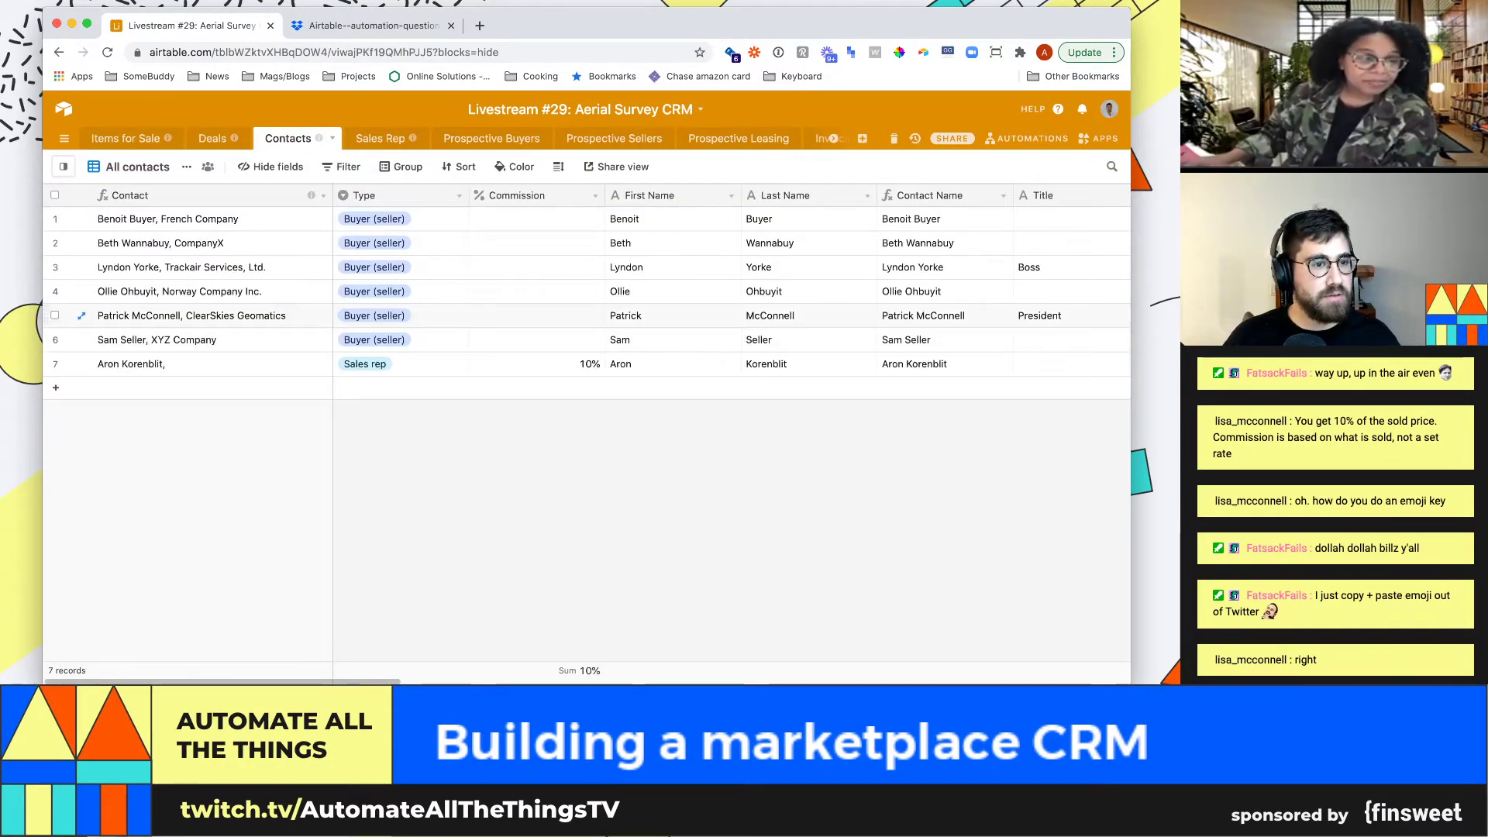
Add a new contact with Type Sales rep, 20% commission and a first name
{"action": "left_click", "coordinate": [55, 388]}
{"action": "left_click", "coordinate": [400, 389]}
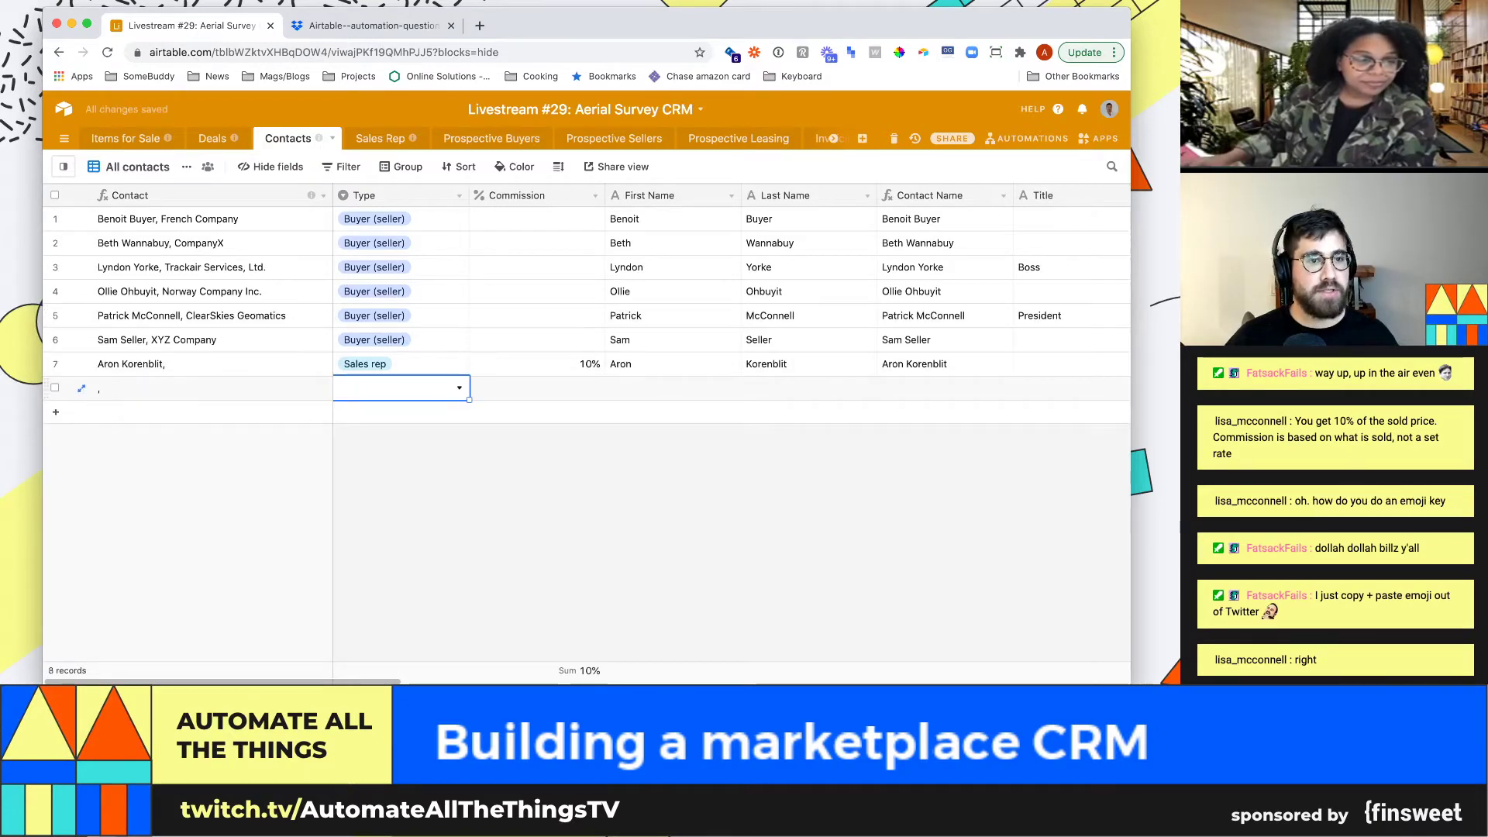
{"action": "key", "text": "Return"}
{"action": "type", "text": "Sale"}
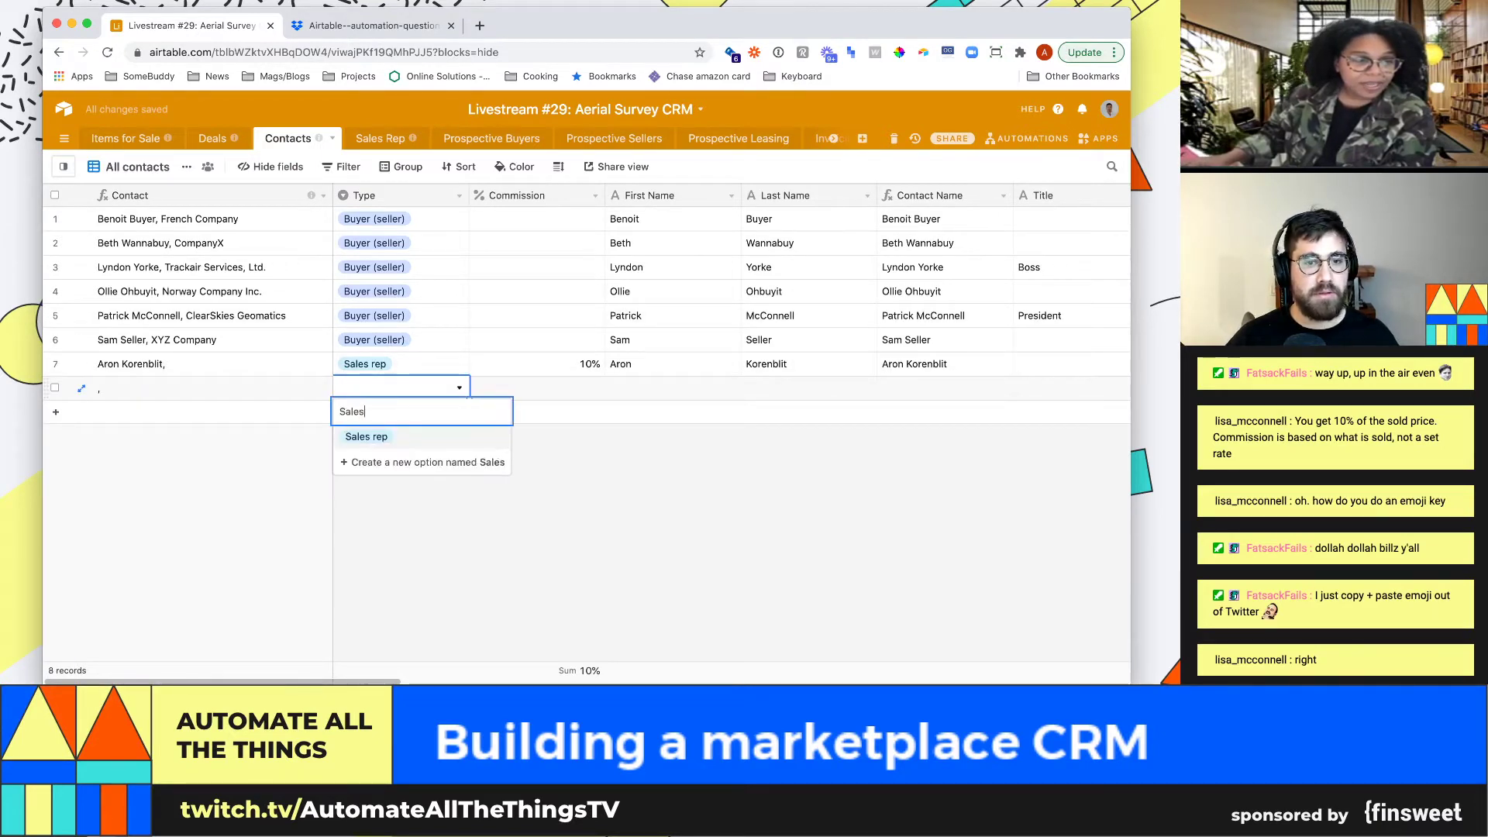
{"action": "type", "text": "s"}
{"action": "key", "text": "Return"}
{"action": "key", "text": "Tab"}
{"action": "type", "text": "20"}
{"action": "key", "text": "Tab"}
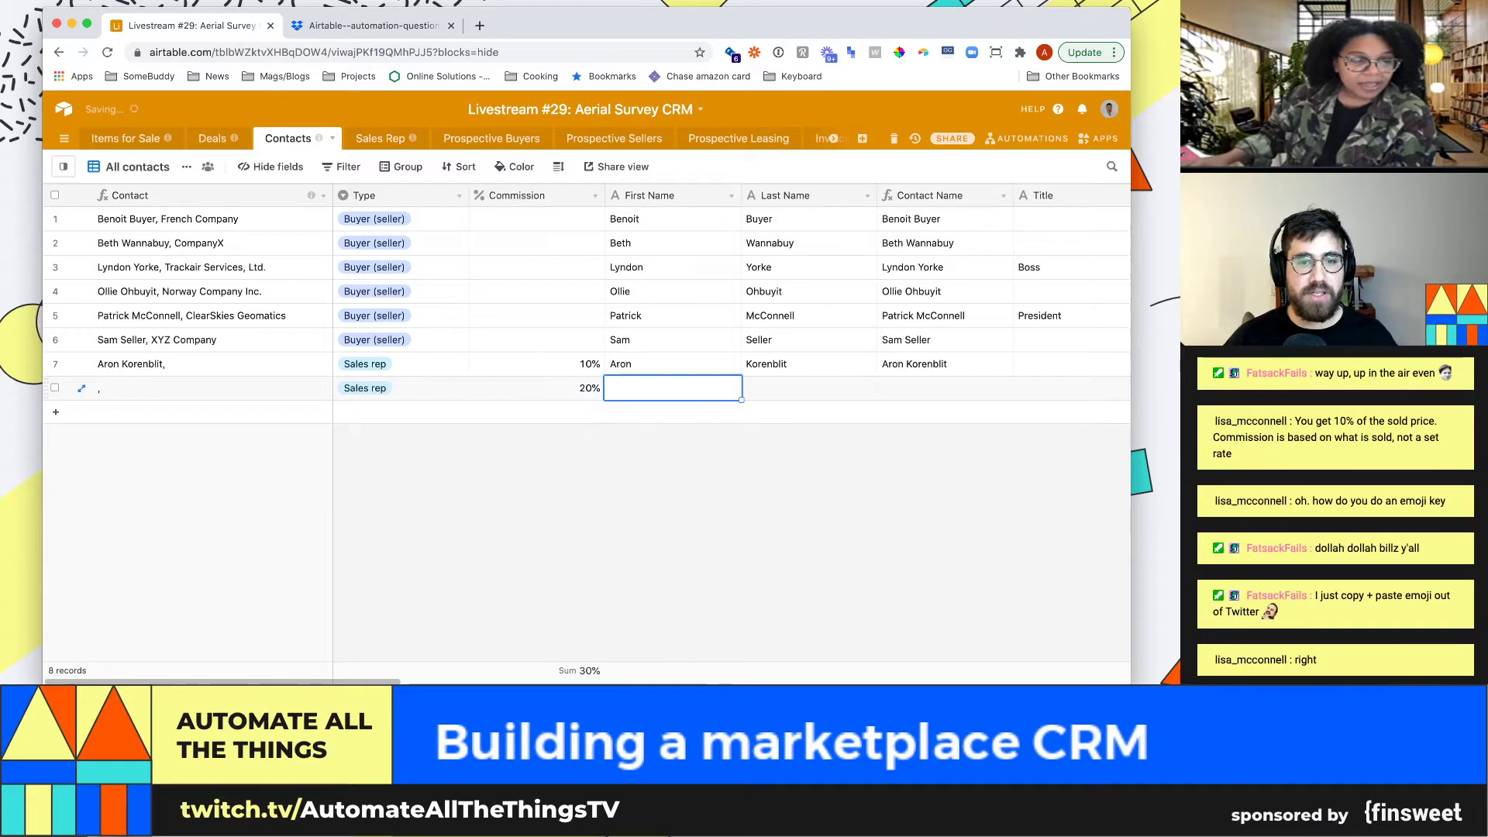
{"action": "type", "text": "Pat"}
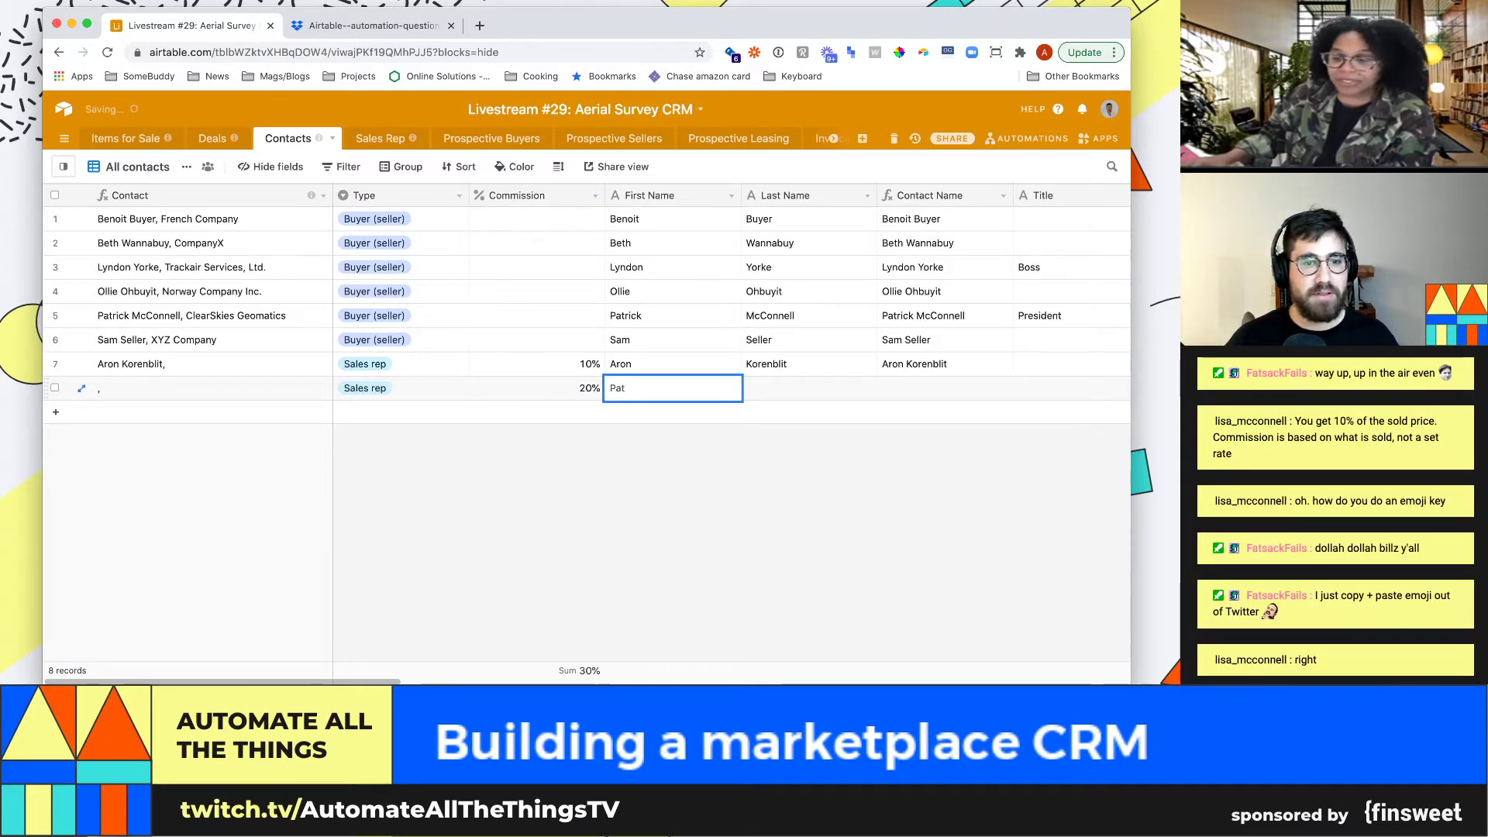
{"action": "key", "text": "Return"}
Change the ClearSkies Geomatics contact's Type to Sales rep
{"action": "key", "text": "Right"}
{"action": "key", "text": "Up"}
{"action": "key", "text": "Up"}
{"action": "key", "text": "Up"}
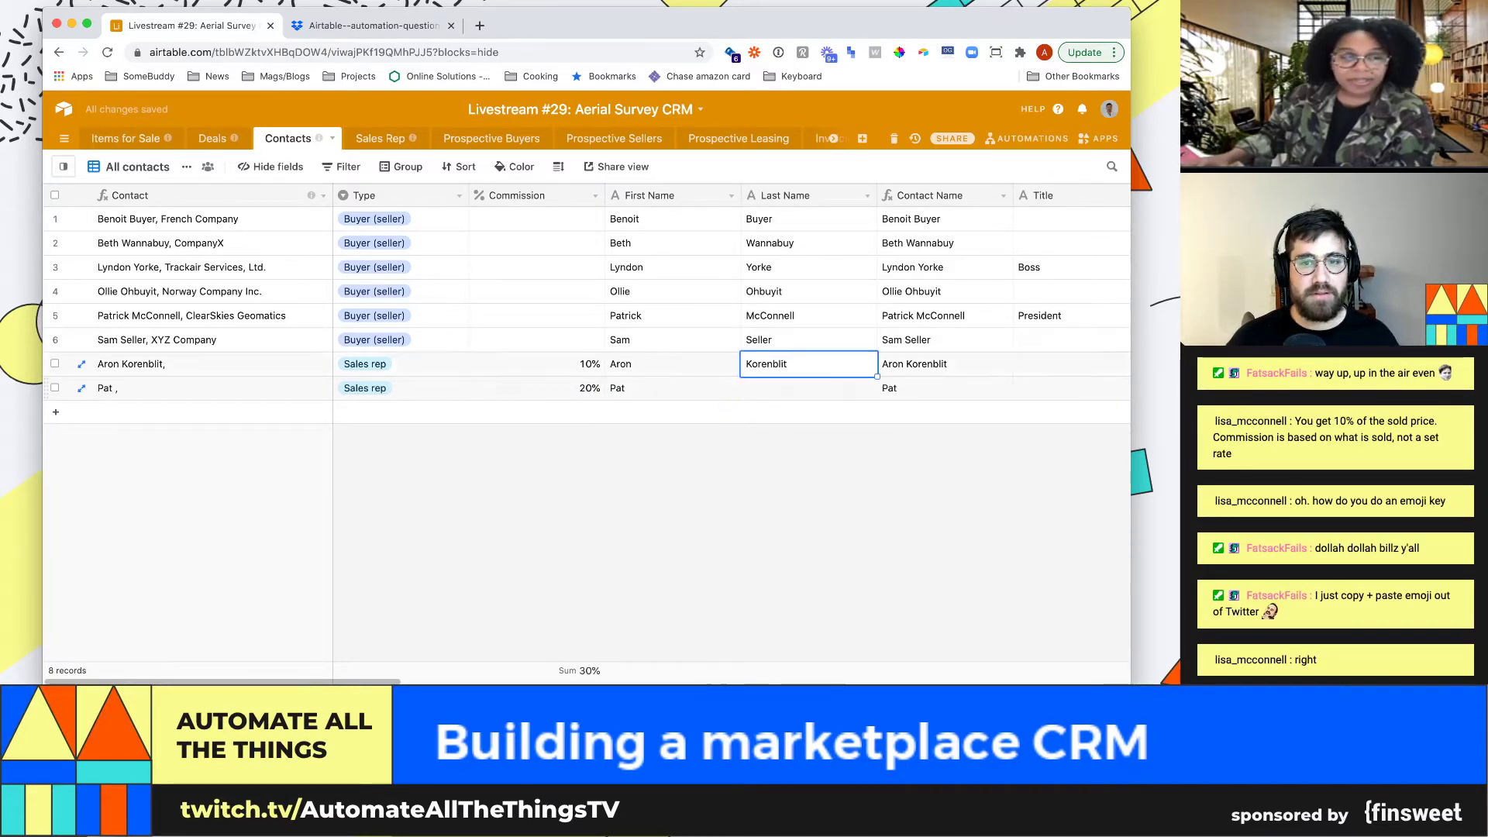
{"action": "key", "text": "Left"}
{"action": "key", "text": "Right"}
{"action": "key", "text": "Right"}
{"action": "key", "text": "Right"}
{"action": "key", "text": "Right"}
{"action": "key", "text": "Right"}
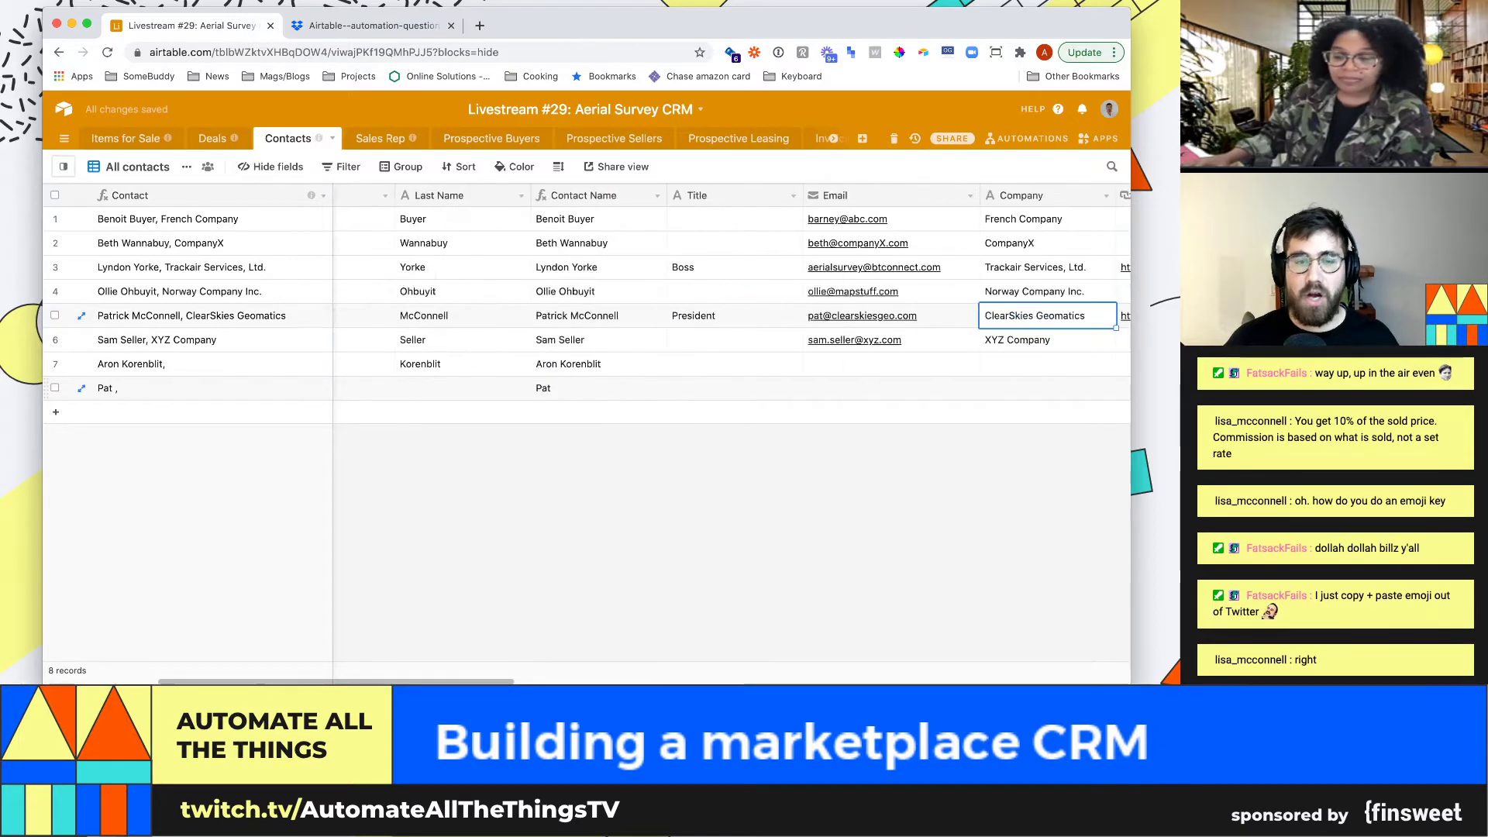
{"action": "key", "text": "Left"}
{"action": "key", "text": "Left"}
{"action": "key", "text": "Left"}
{"action": "key", "text": "Left"}
{"action": "key", "text": "Left"}
{"action": "key", "text": "Left"}
{"action": "key", "text": "Left"}
{"action": "key", "text": "Left"}
{"action": "key", "text": "Right"}
{"action": "key", "text": "Return"}
{"action": "key", "text": "Down"}
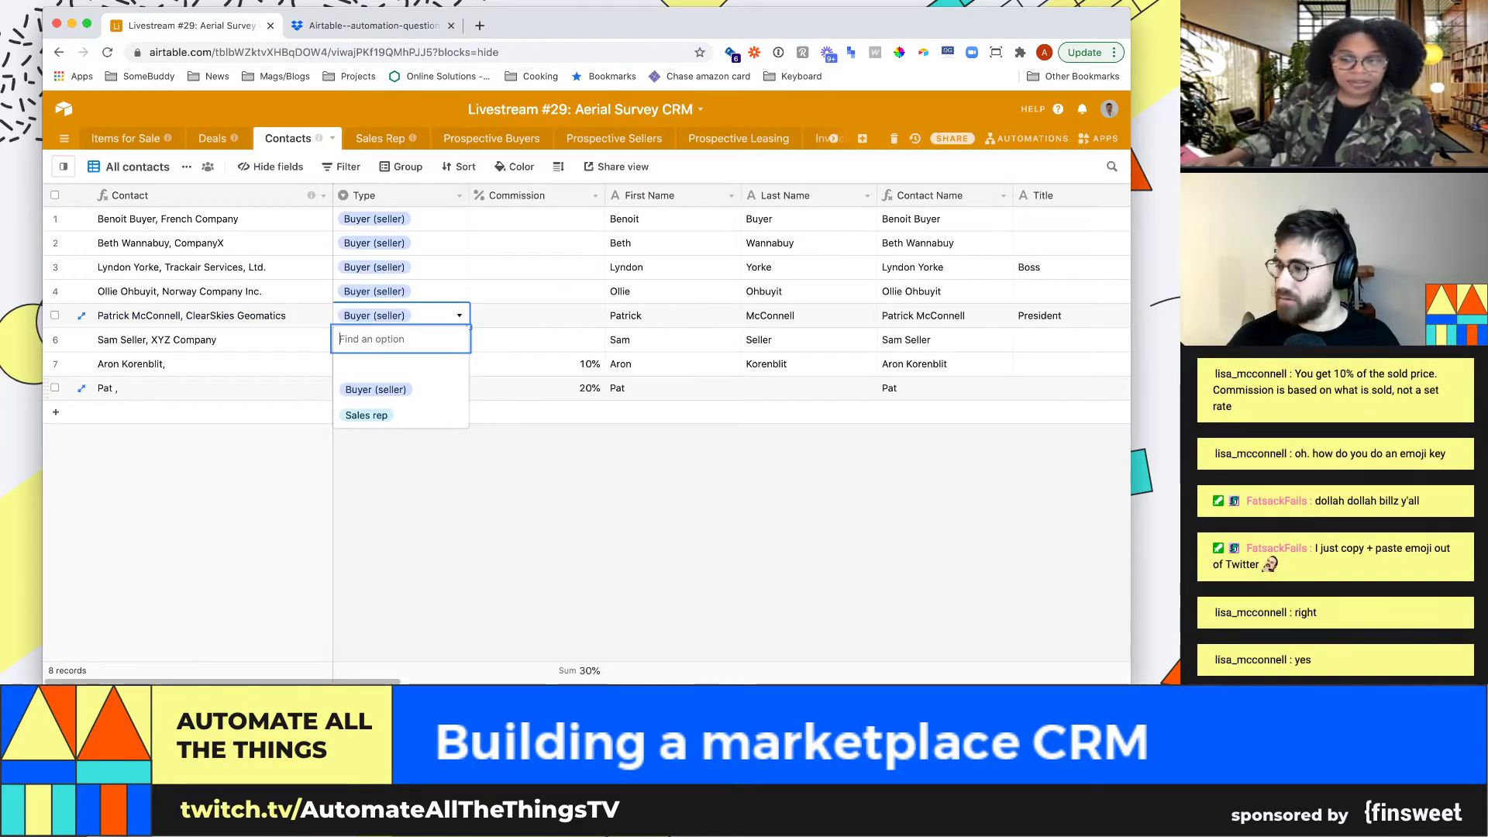
{"action": "key", "text": "Return"}
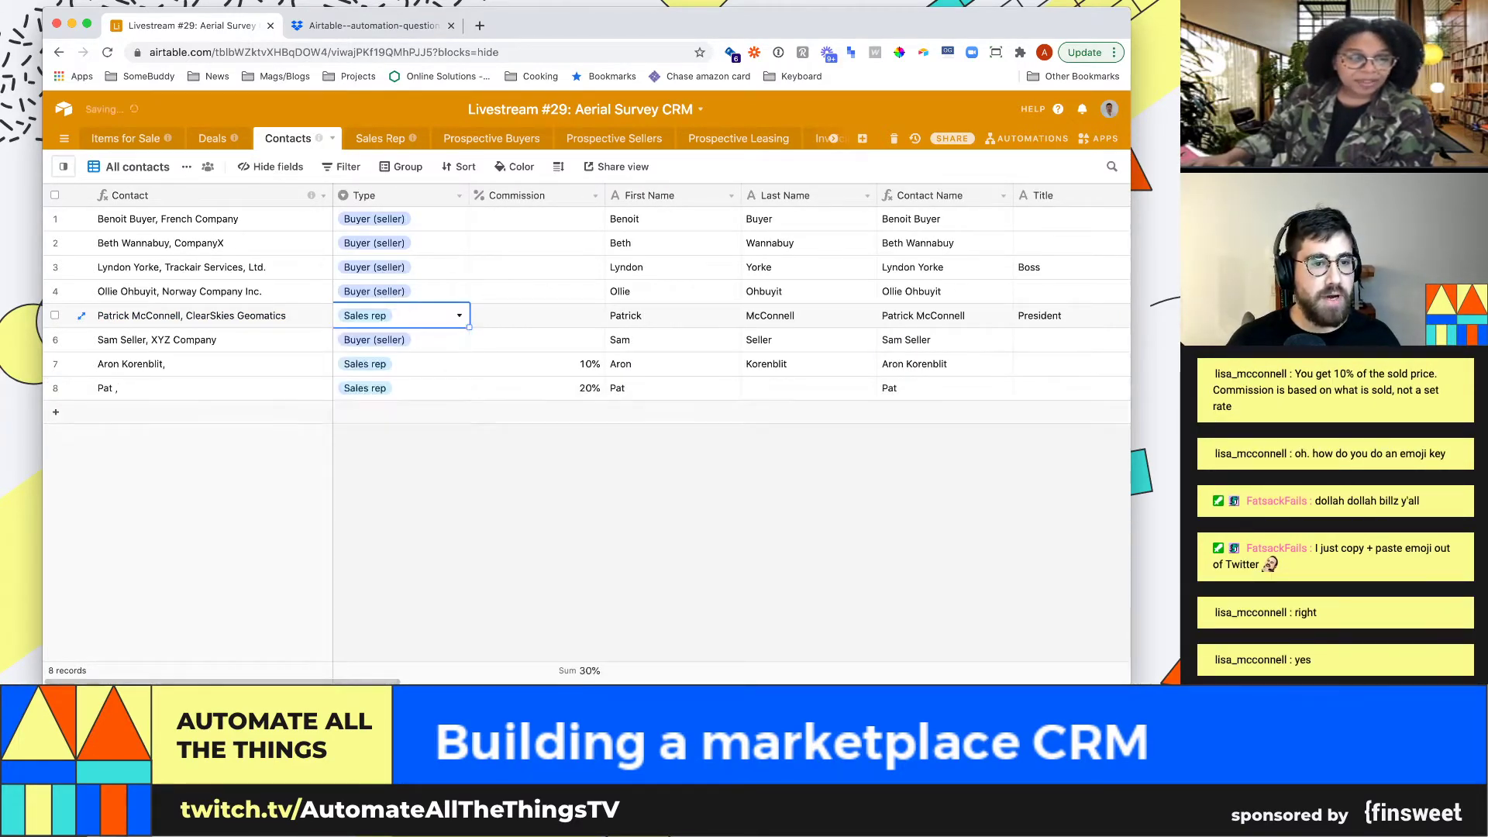
Copy the ClearSkies Geomatics contact's full name for use in the Deals table
{"action": "key", "text": "Left"}
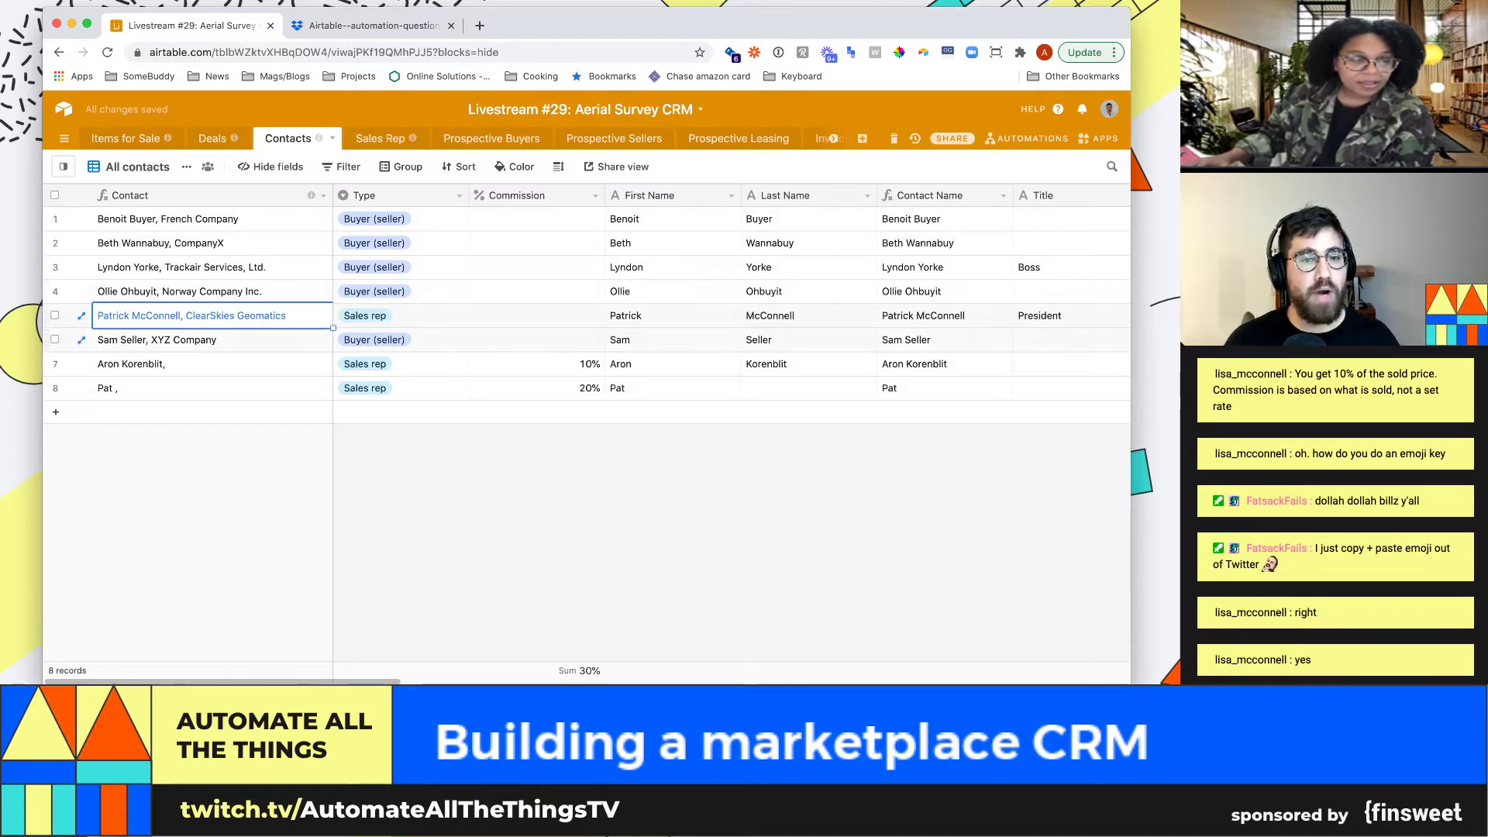
{"action": "key", "text": "super+c"}
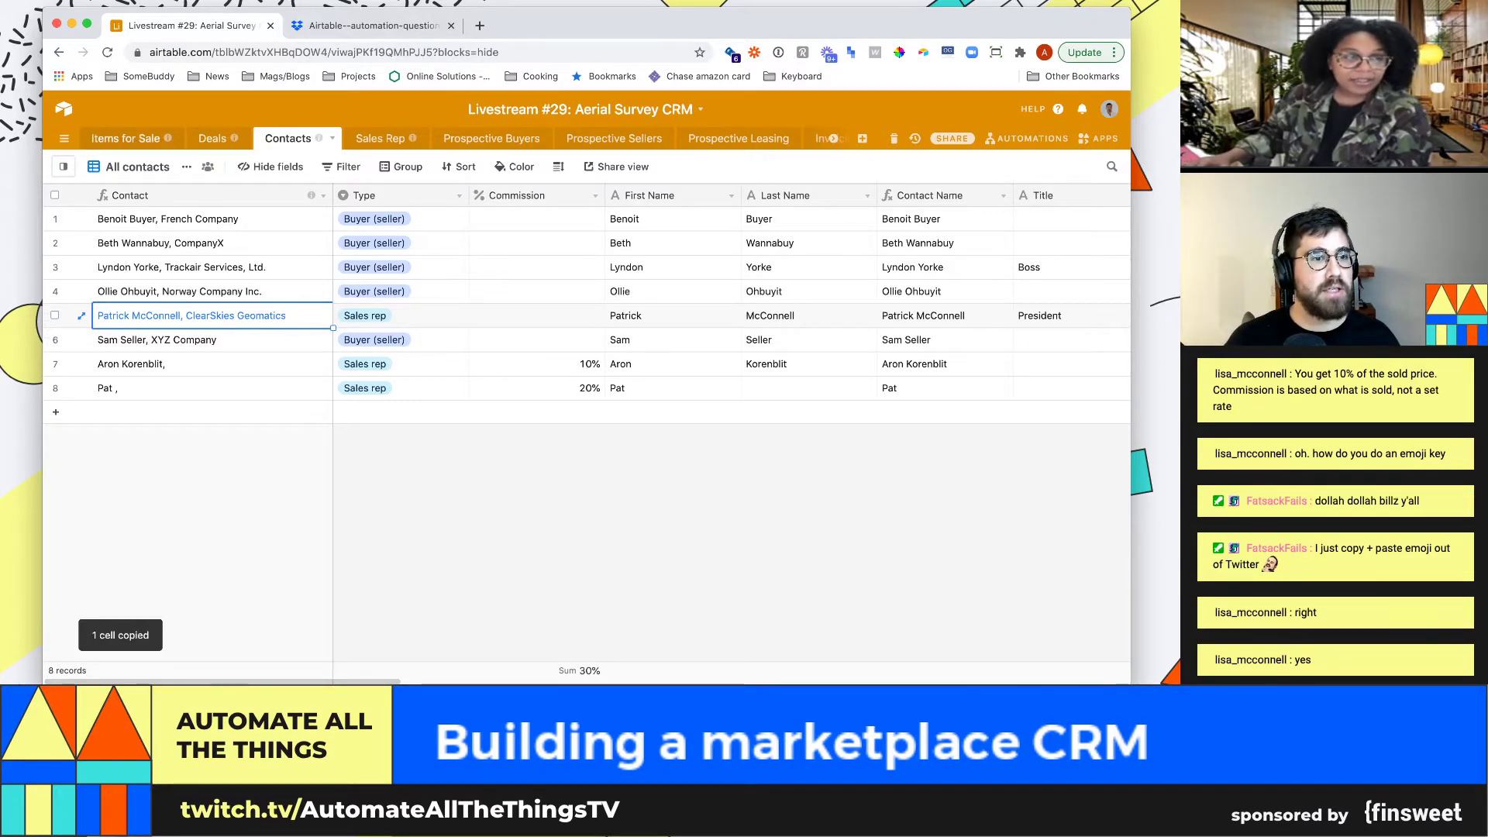
{"action": "left_click", "coordinate": [212, 139]}
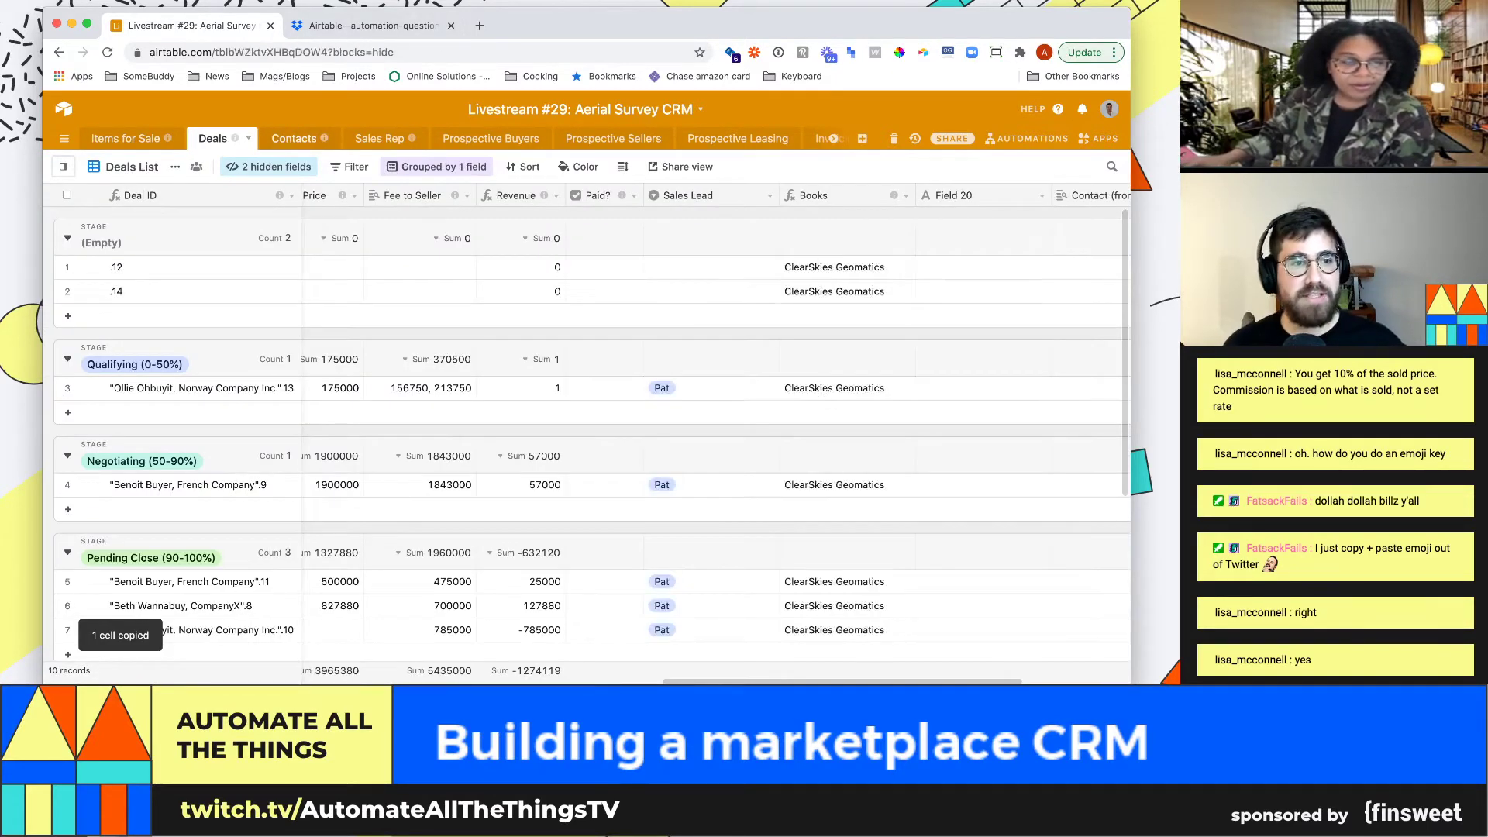
{"action": "left_click", "coordinate": [294, 138]}
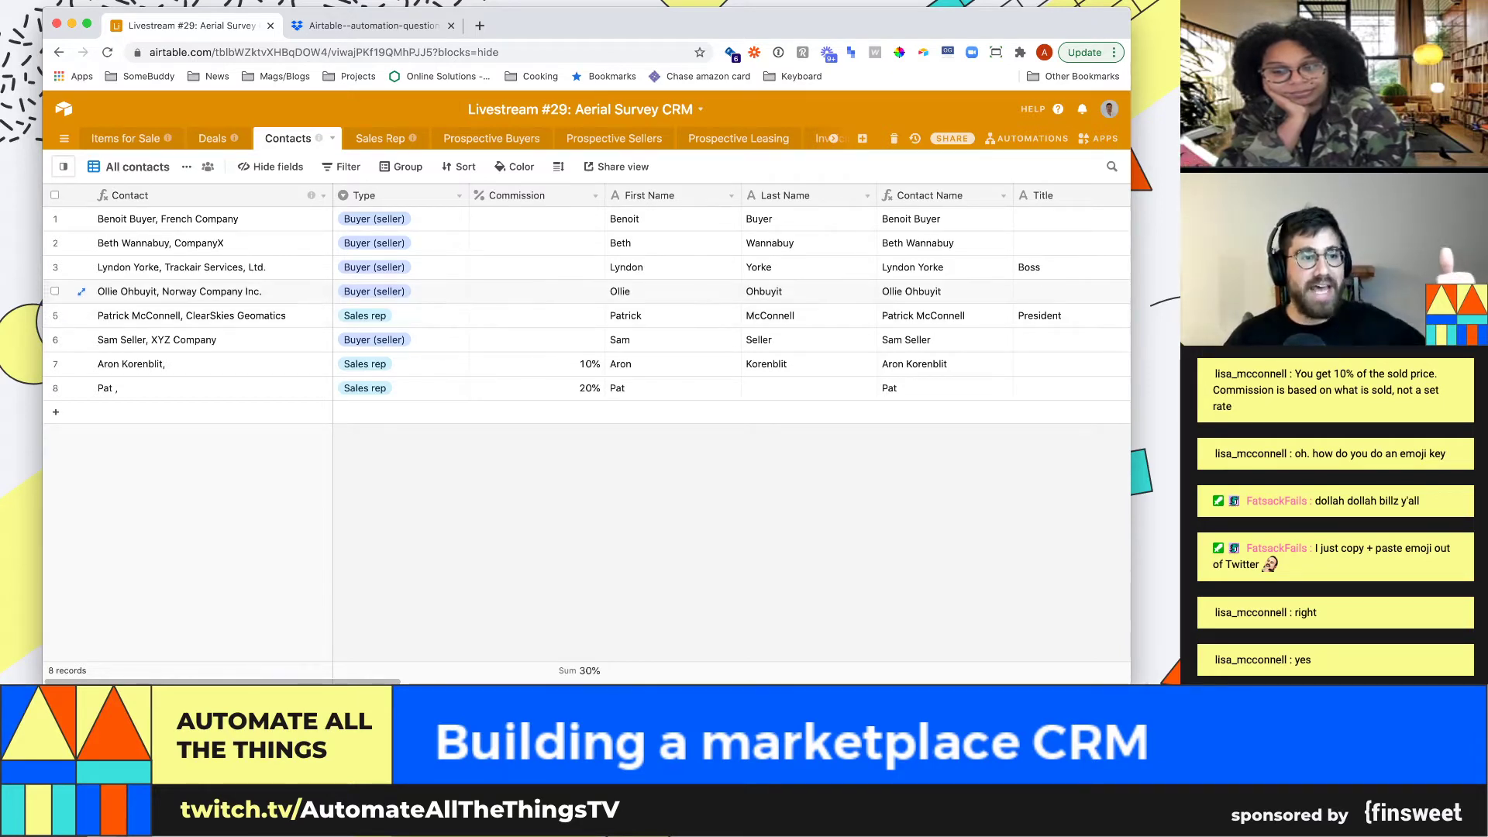
{"action": "left_click", "coordinate": [191, 315]}
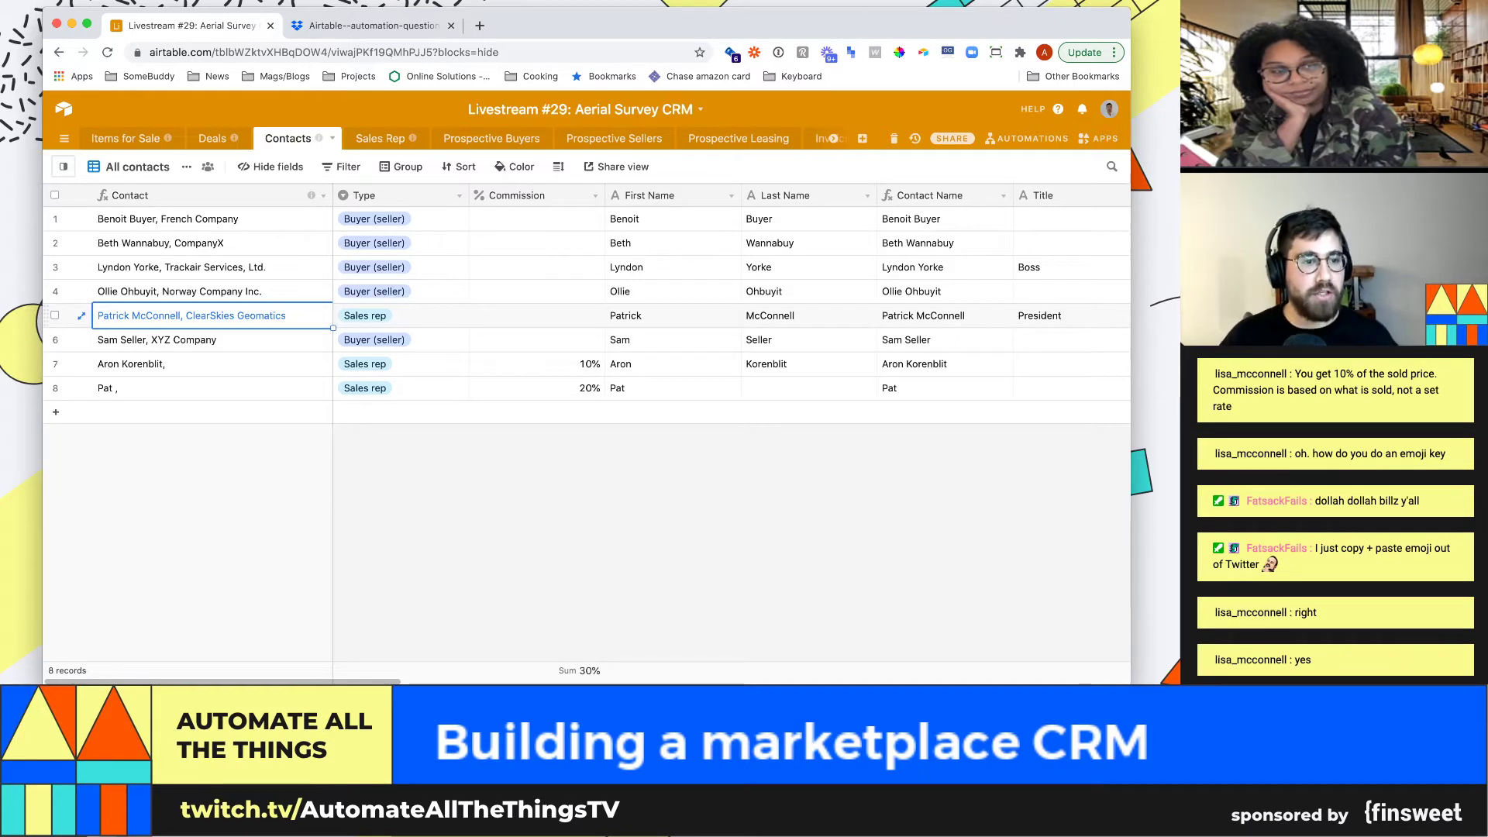
{"action": "key", "text": "super+c"}
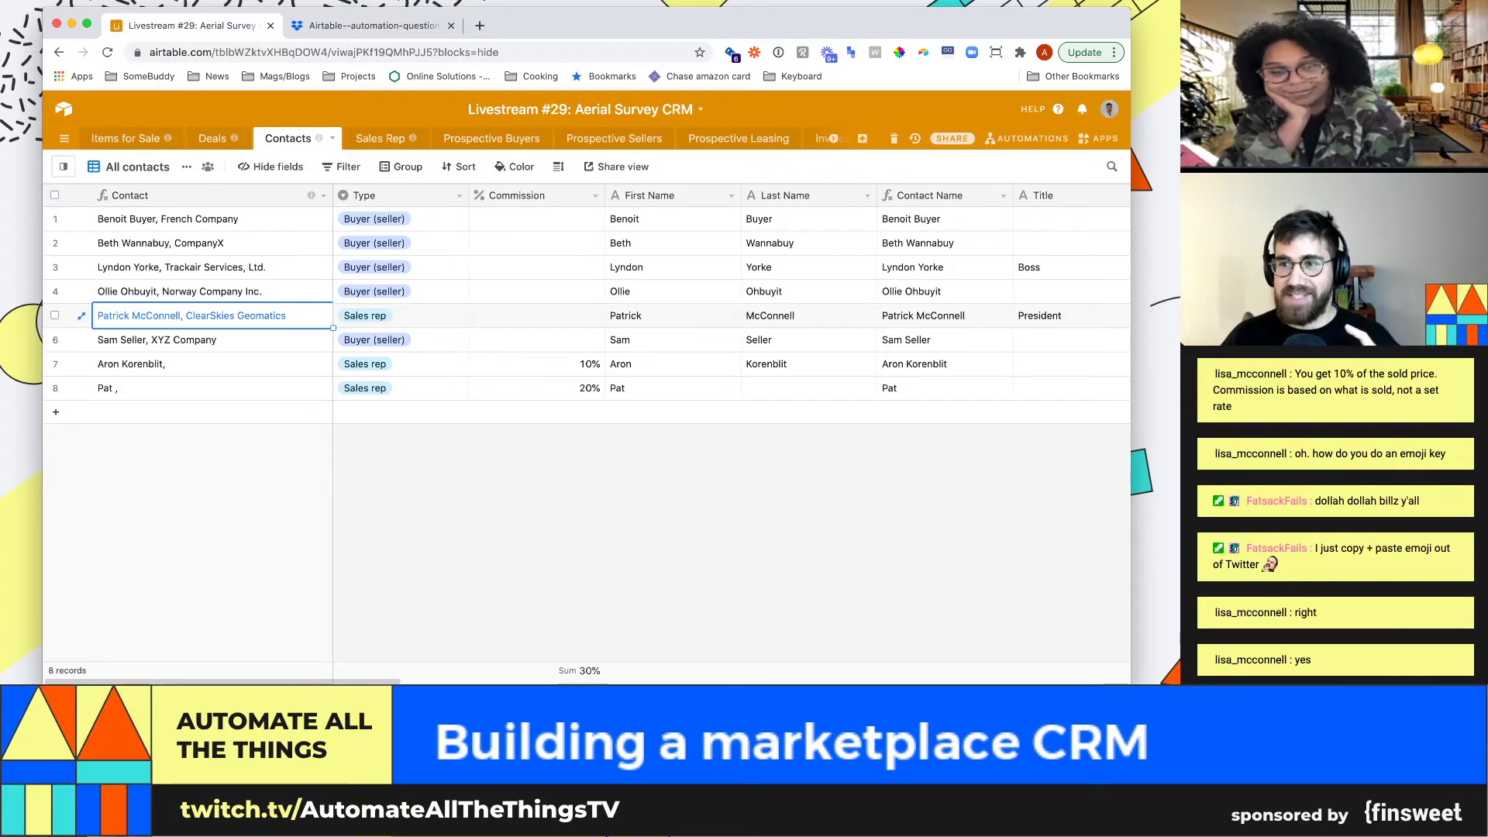
{"action": "left_click", "coordinate": [213, 138]}
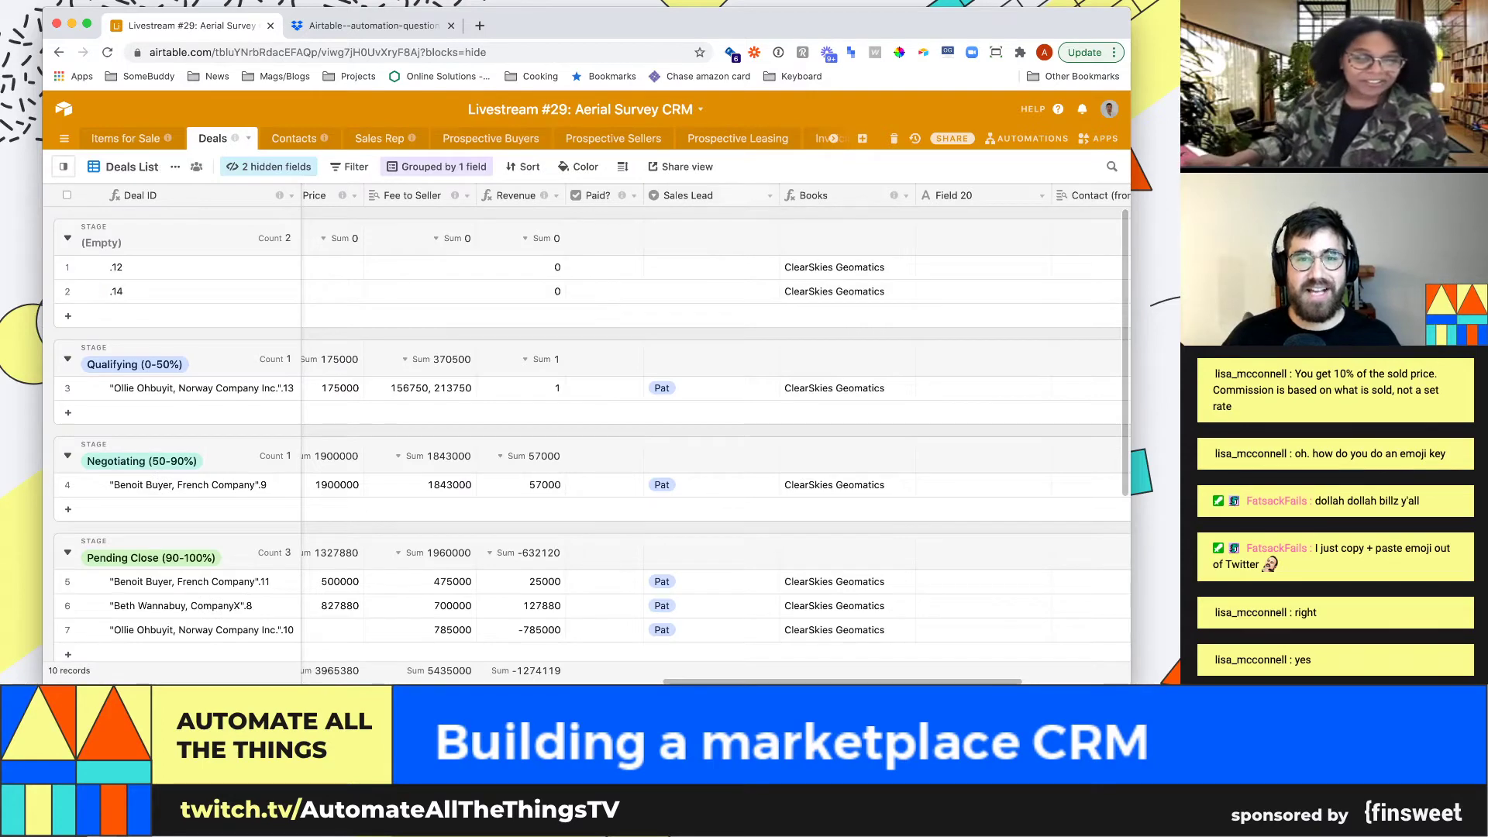
{"action": "left_click", "coordinate": [770, 195]}
{"action": "left_click", "coordinate": [702, 219]}
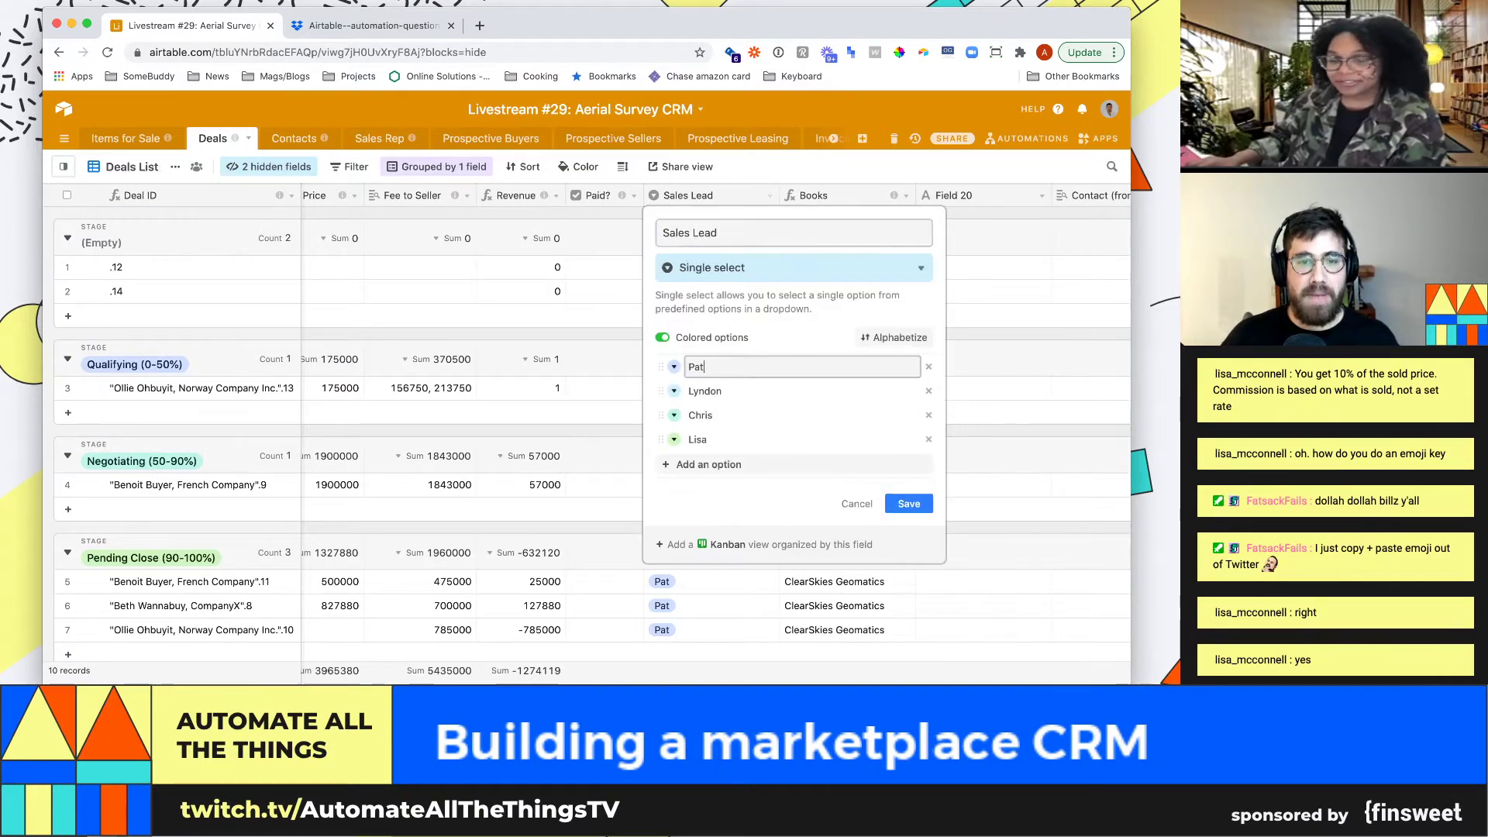
{"action": "double_click", "coordinate": [698, 367]}
{"action": "key", "text": "super+v"}
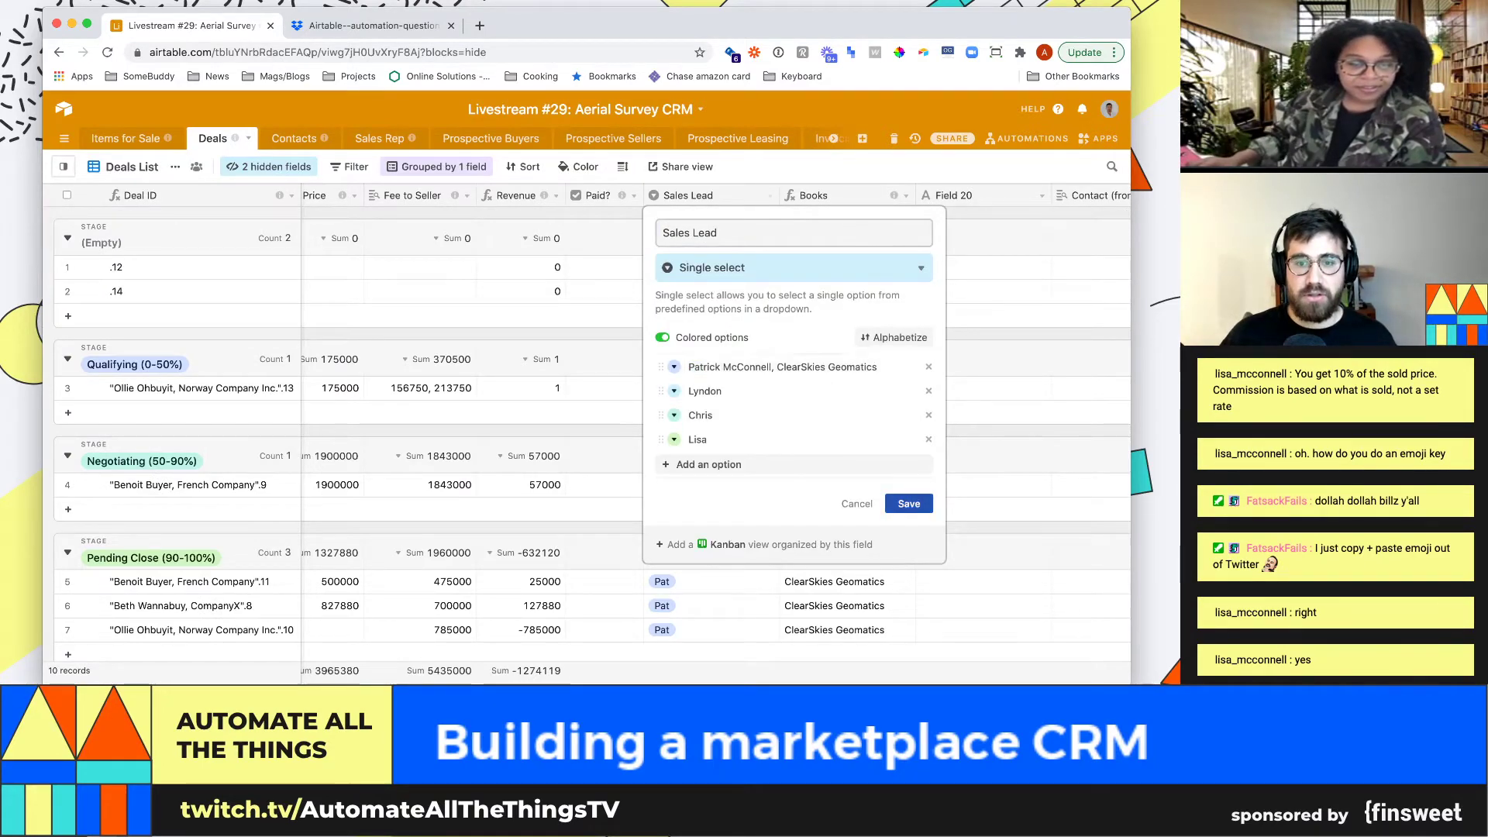
{"action": "left_click", "coordinate": [909, 504]}
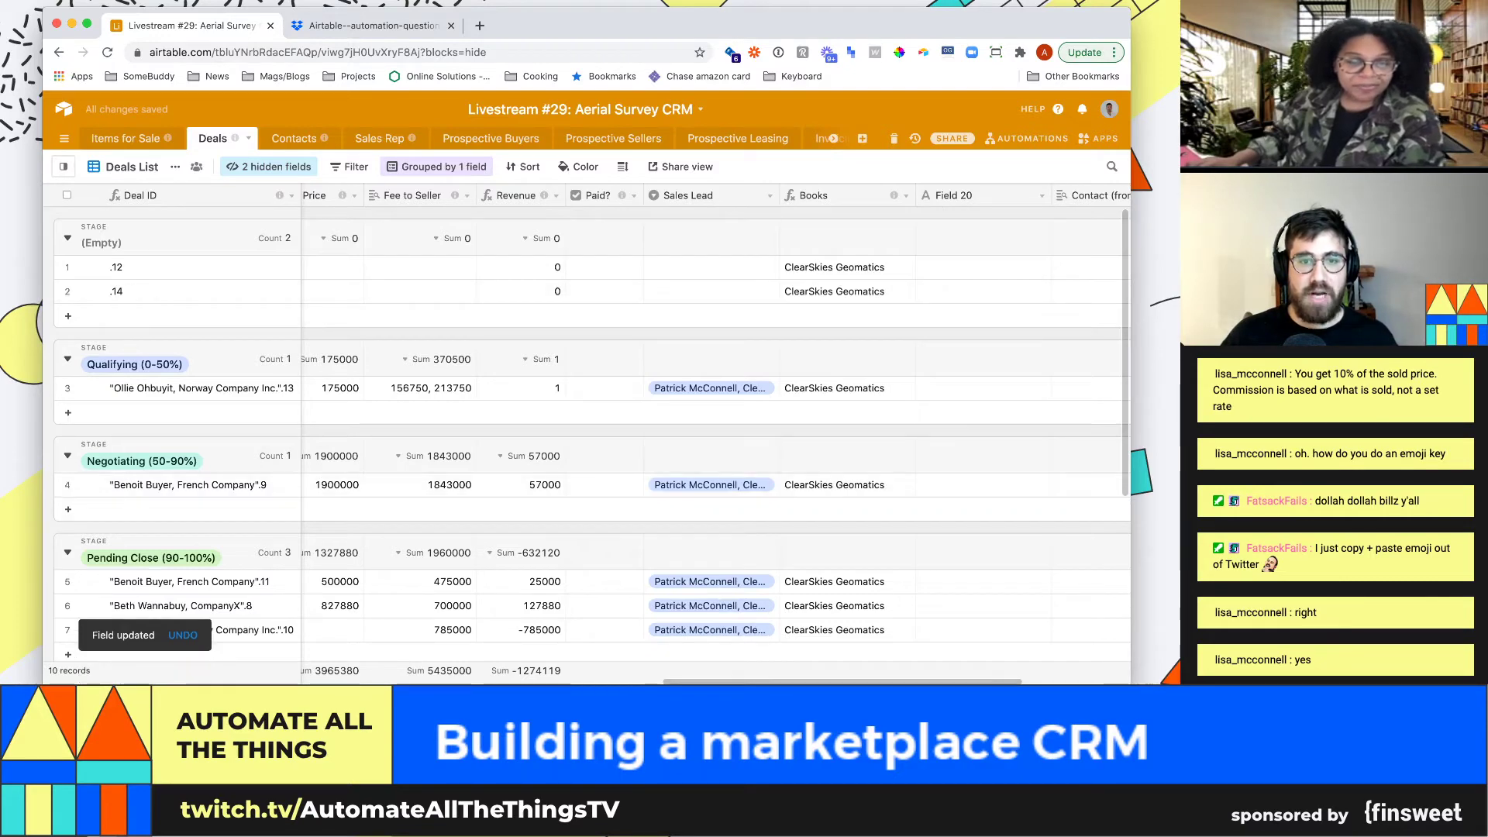
{"action": "left_click", "coordinate": [770, 195]}
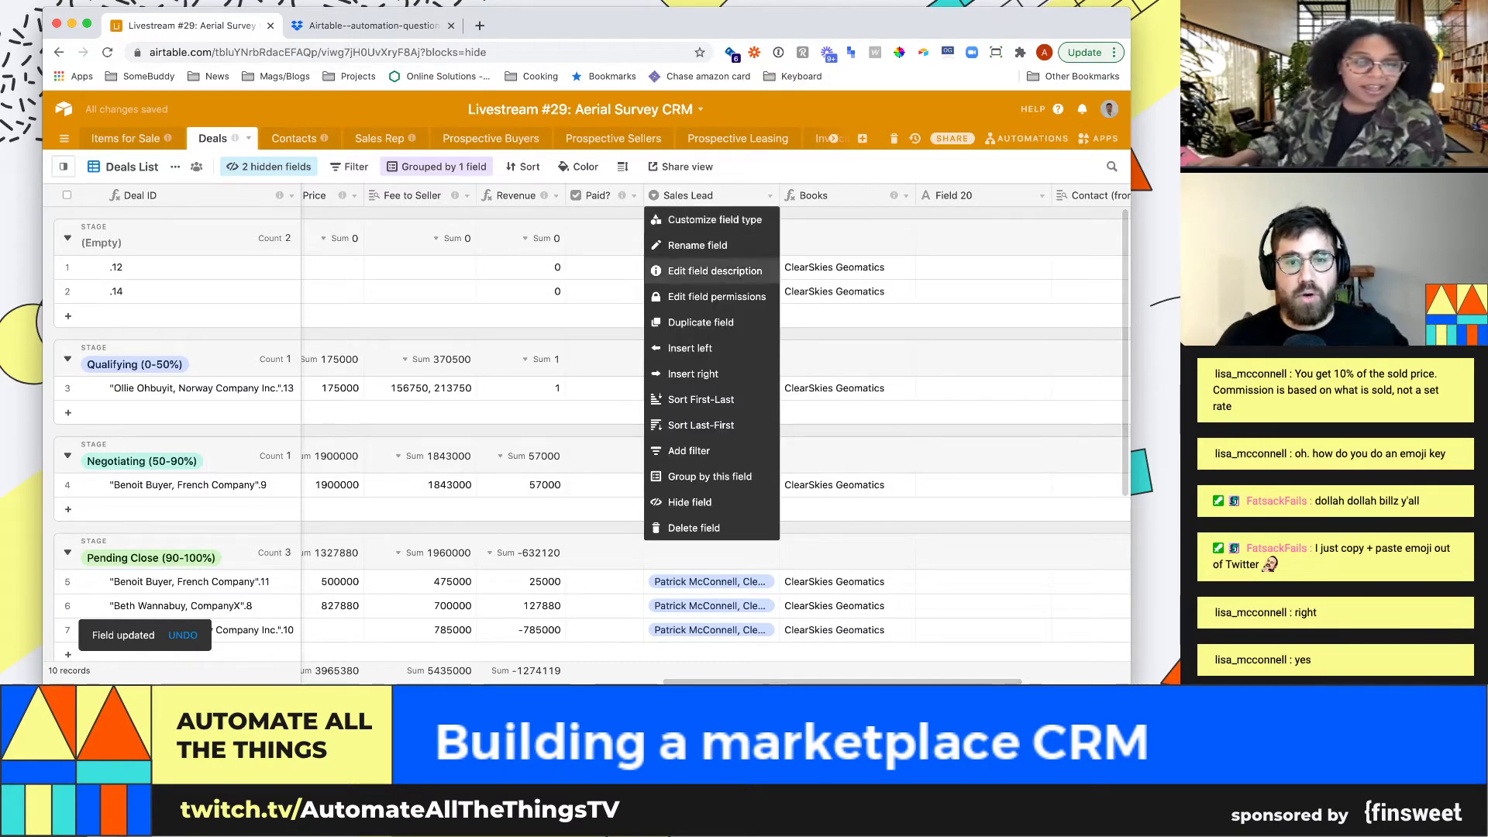
{"action": "left_click", "coordinate": [705, 220]}
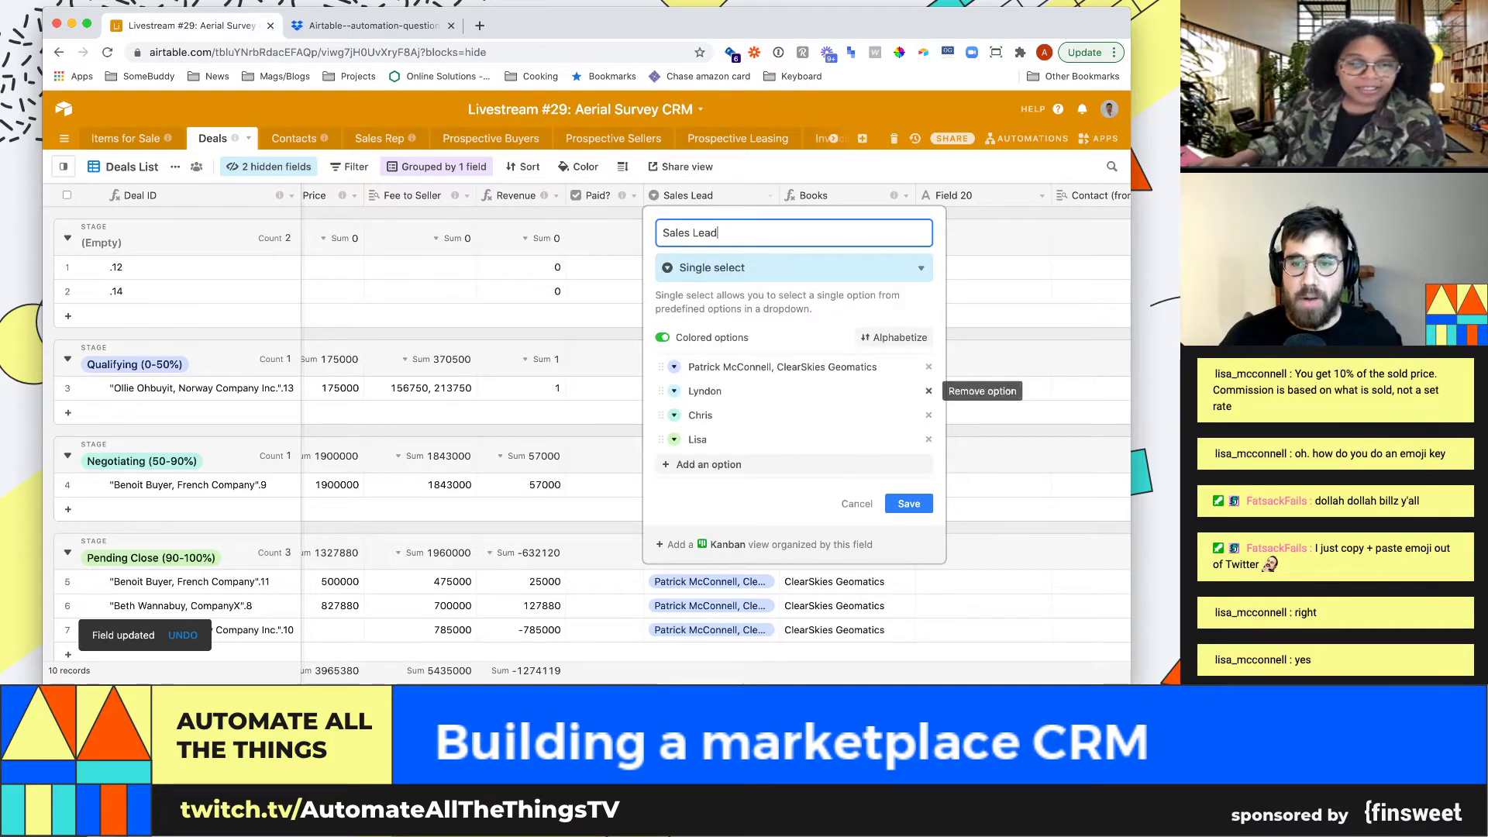
{"action": "left_click", "coordinate": [928, 391]}
{"action": "left_click", "coordinate": [929, 390]}
{"action": "left_click", "coordinate": [929, 390]}
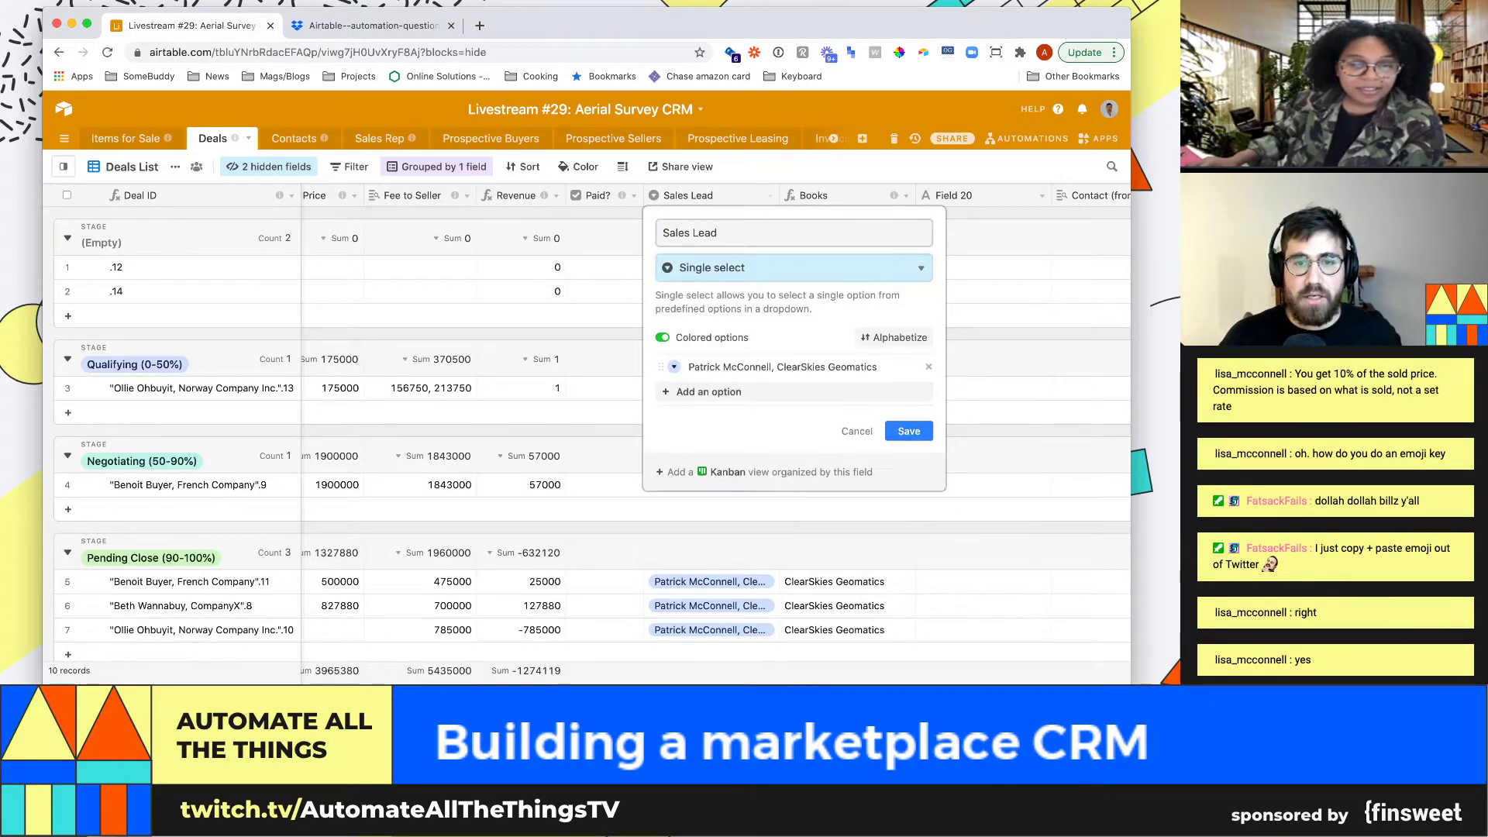
{"action": "left_click", "coordinate": [793, 268]}
{"action": "left_click", "coordinate": [743, 299]}
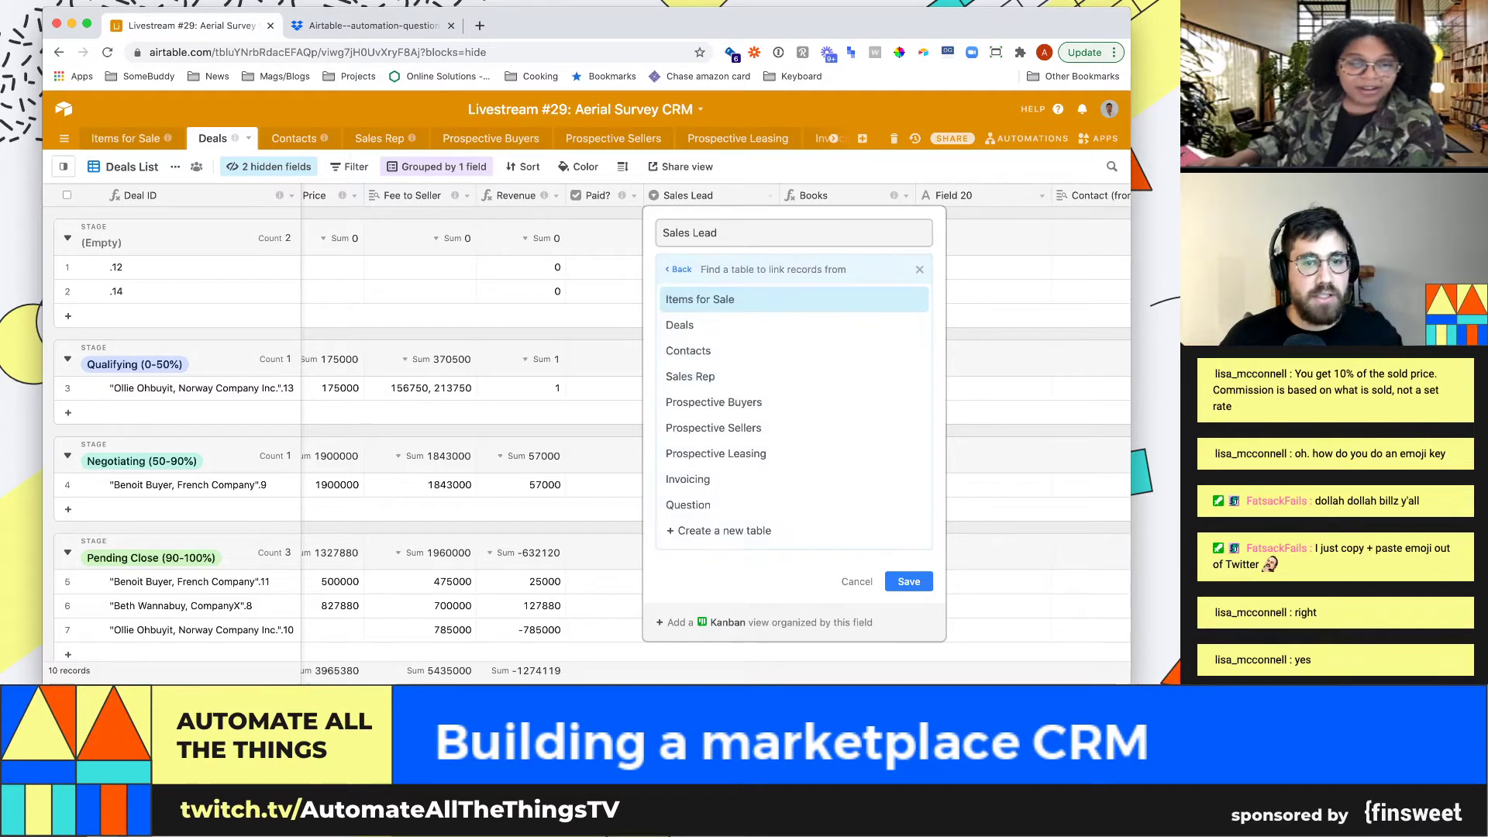
{"action": "left_click", "coordinate": [688, 350]}
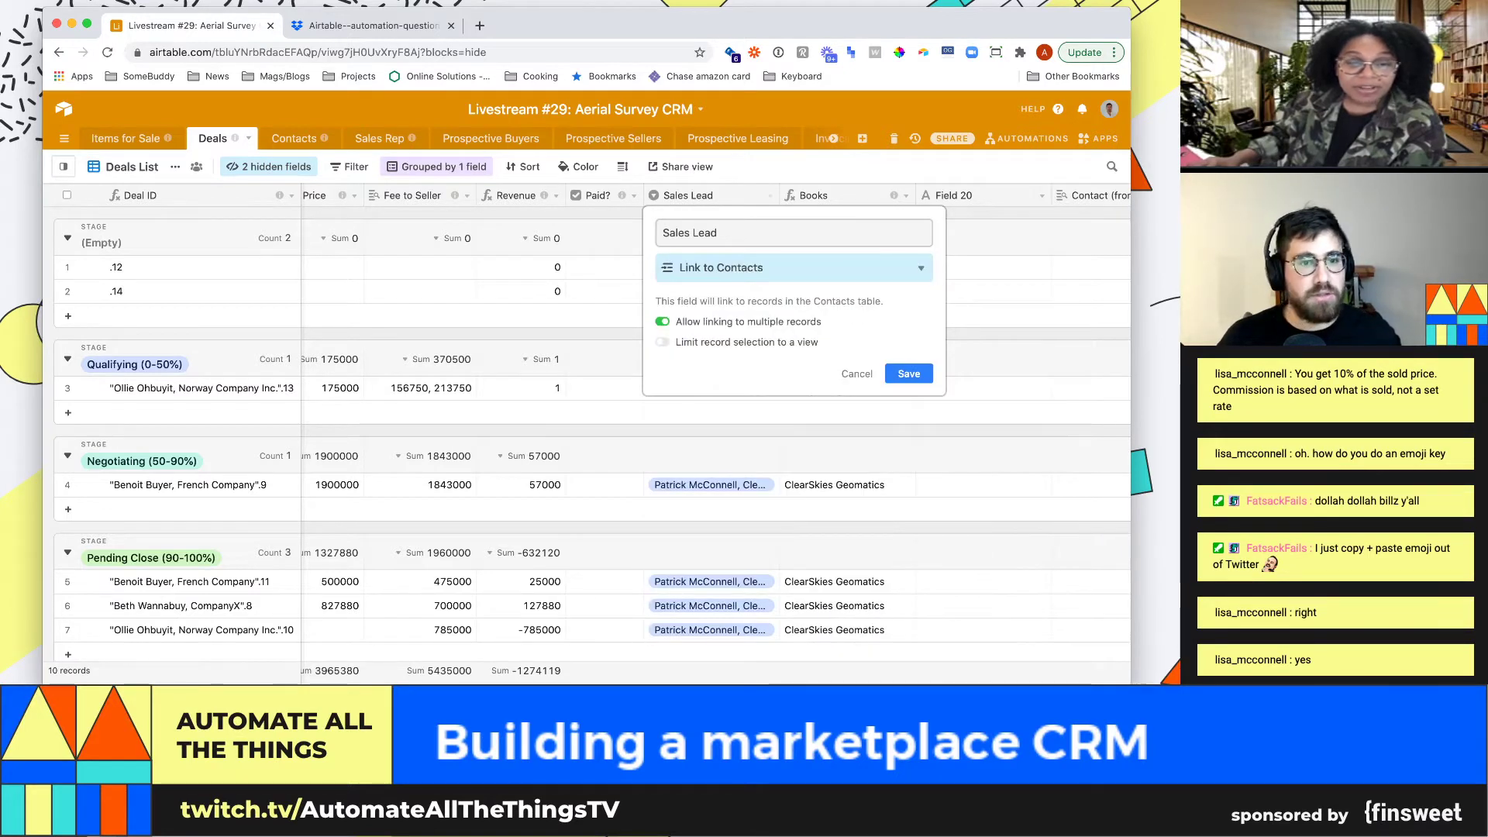
{"action": "left_click", "coordinate": [908, 373]}
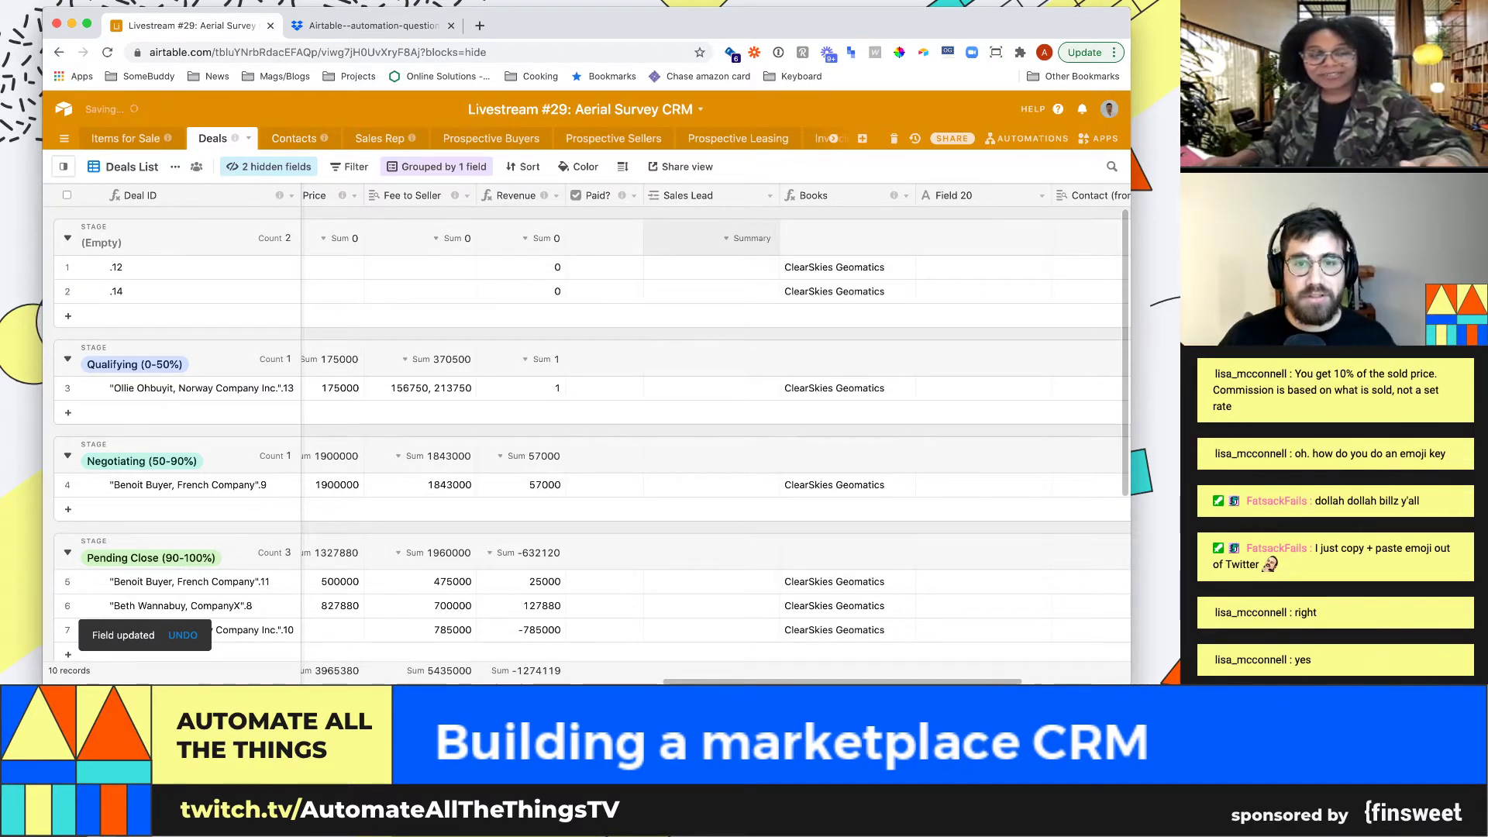
{"action": "key", "text": "super+z"}
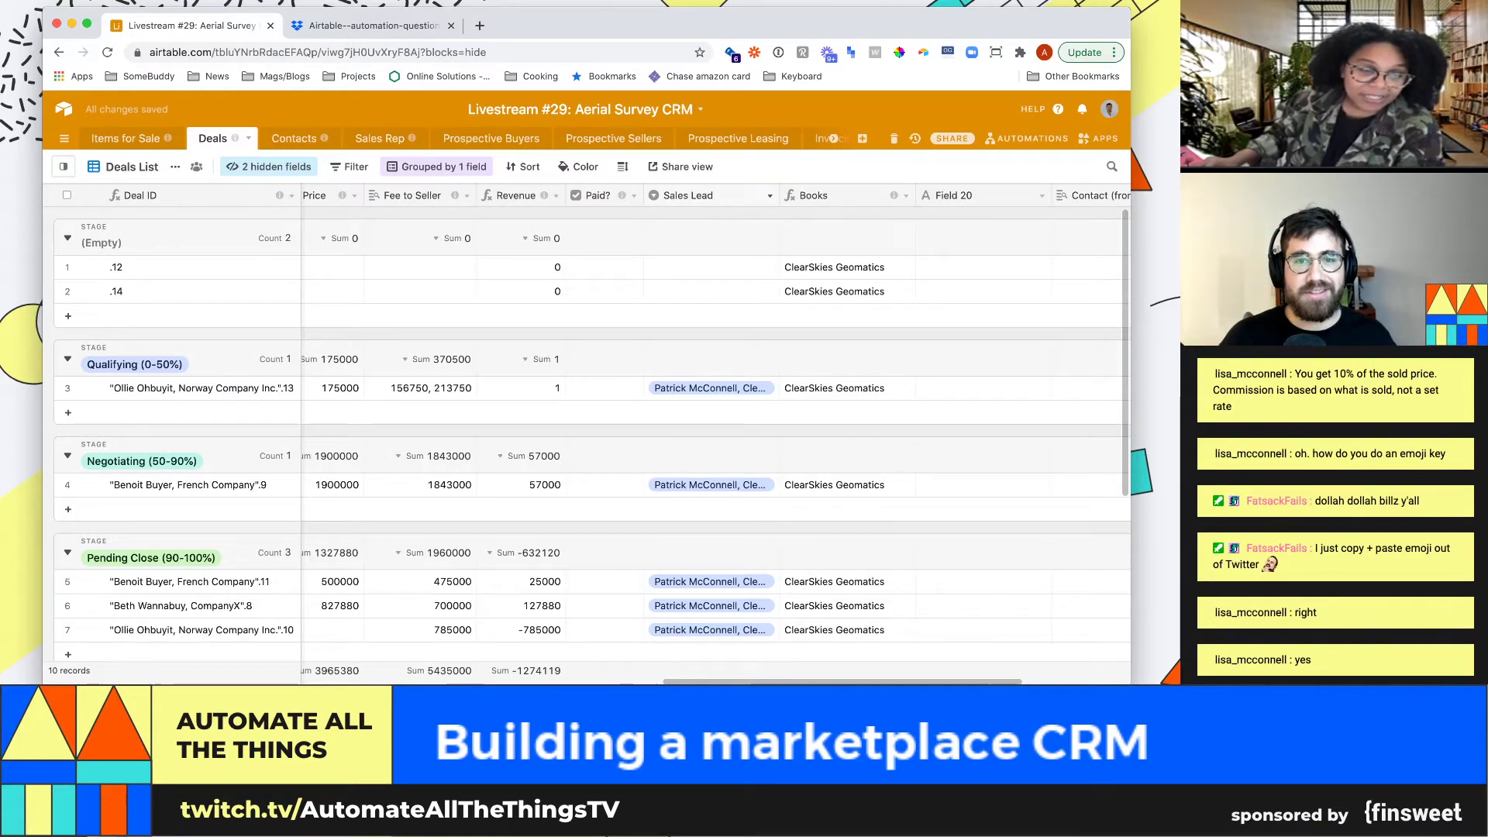
Make Sales Lead a single-record link to Contacts and check the Qualifying deal's lead
{"action": "left_click", "coordinate": [769, 195]}
{"action": "left_click", "coordinate": [682, 220]}
{"action": "left_click", "coordinate": [793, 268]}
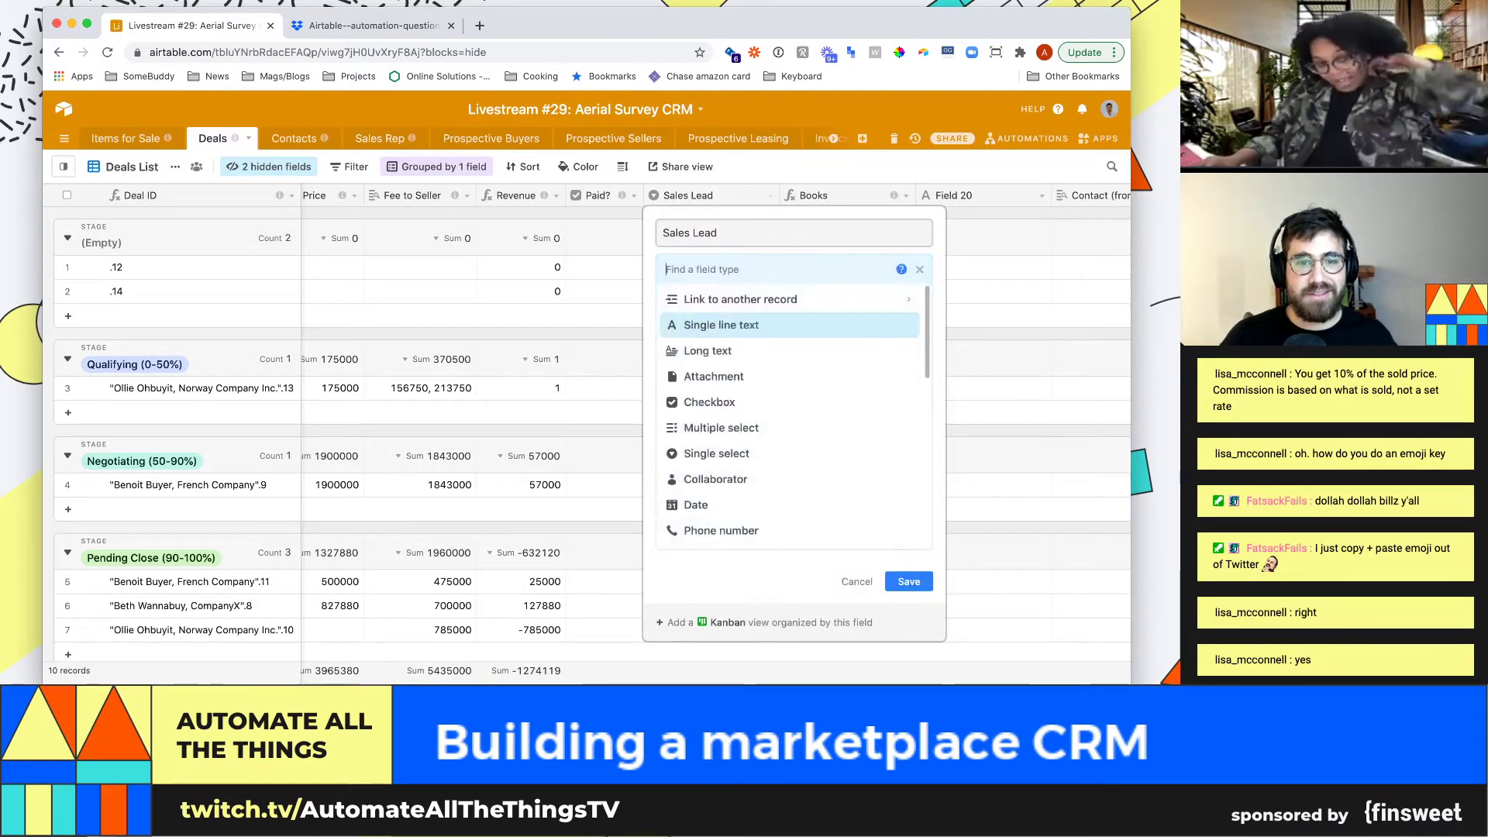
{"action": "left_click", "coordinate": [740, 299]}
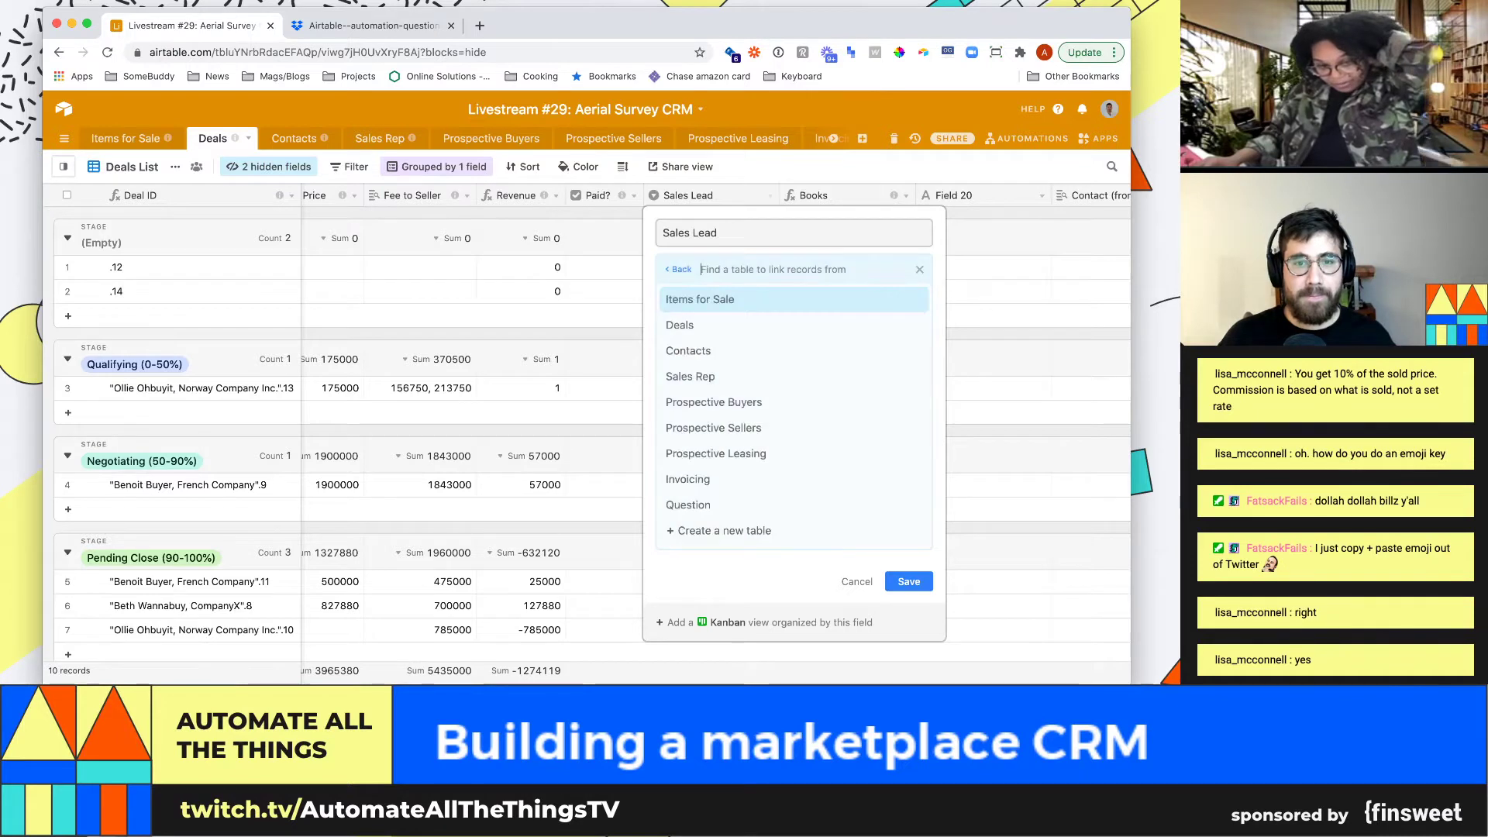
{"action": "left_click", "coordinate": [688, 350]}
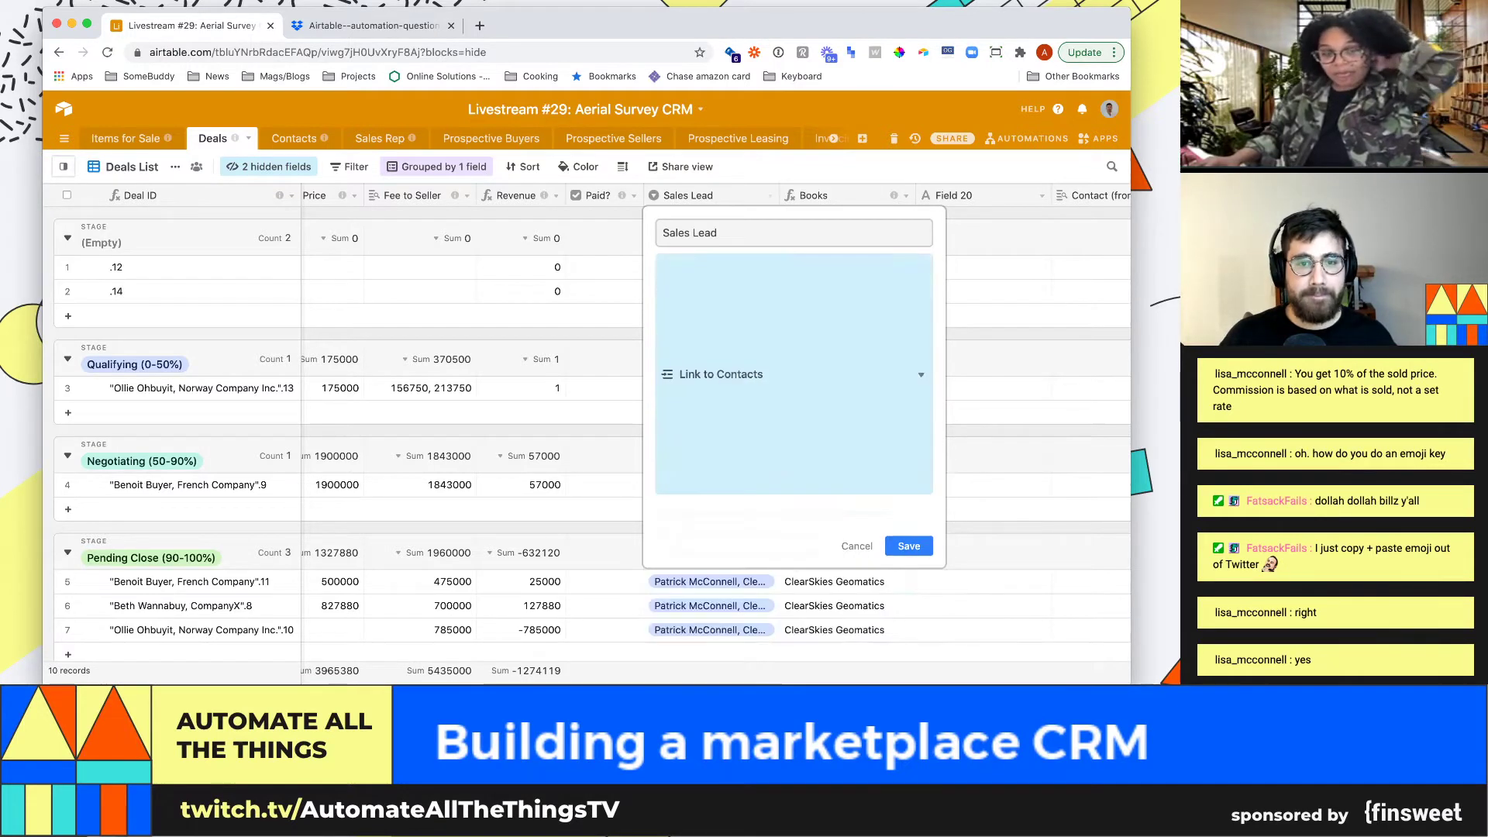
{"action": "left_click", "coordinate": [662, 321]}
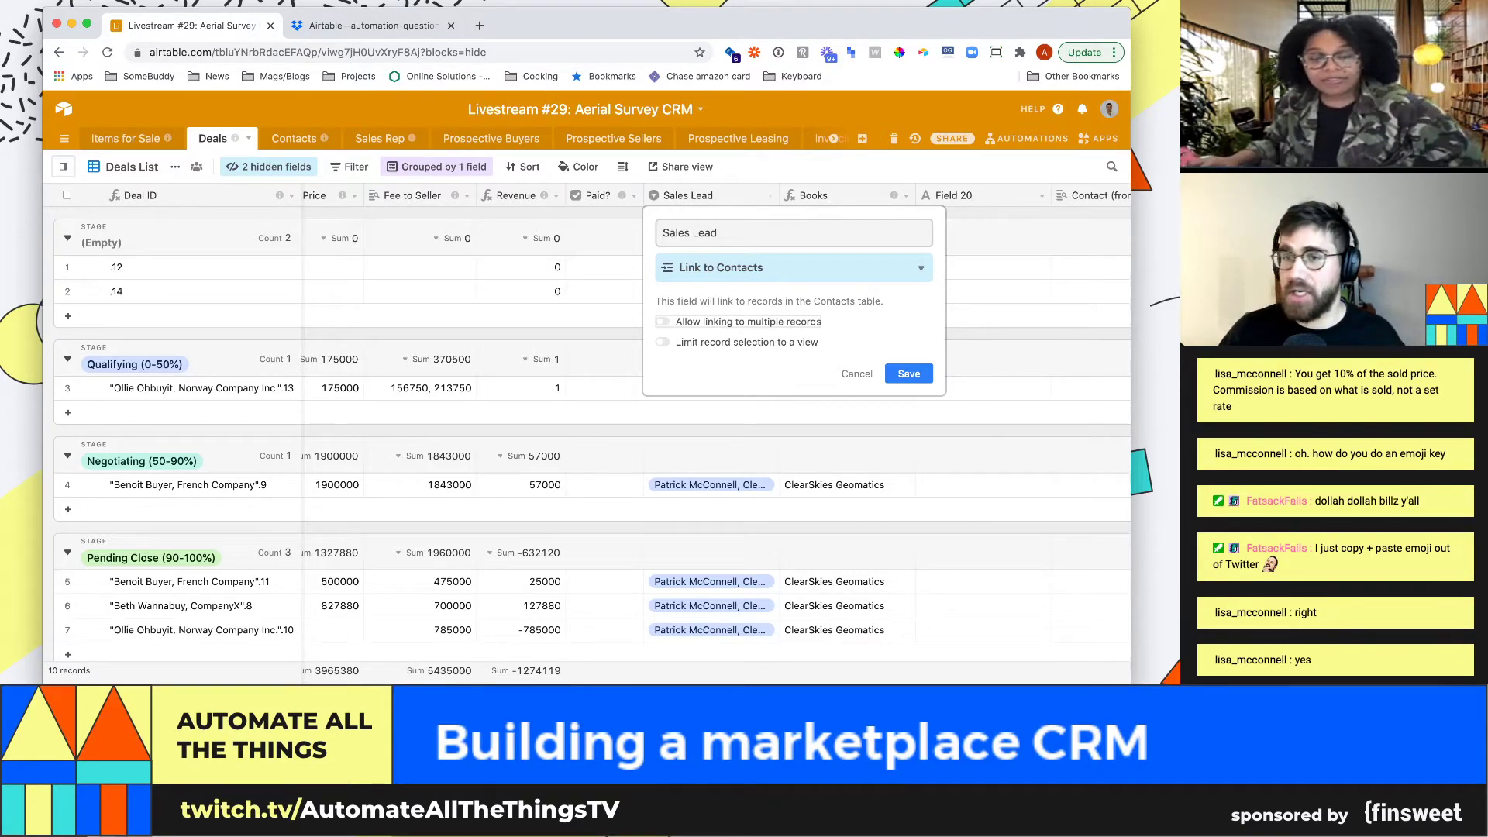
{"action": "left_click", "coordinate": [908, 373]}
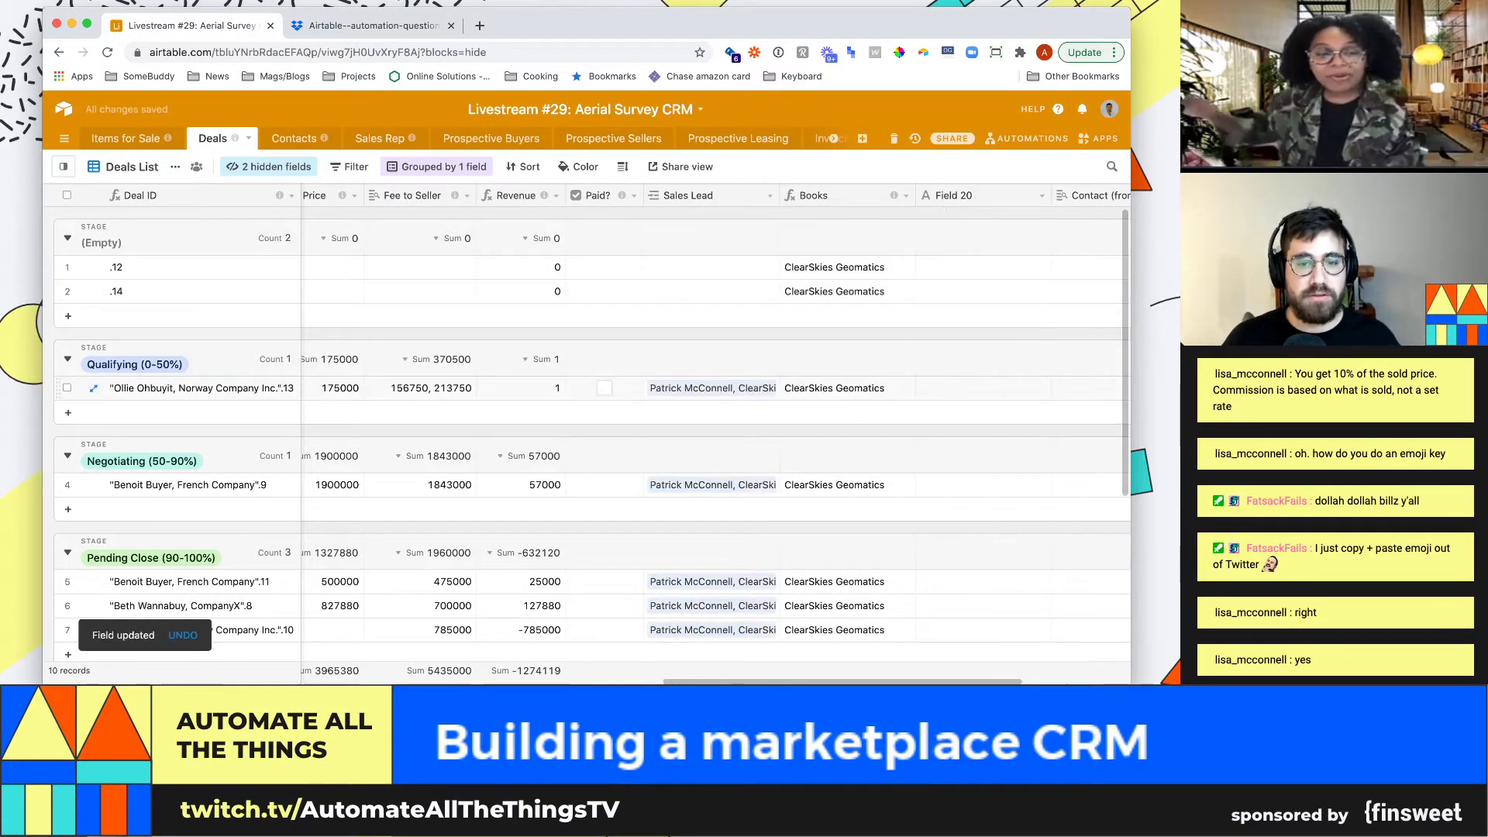
{"action": "left_click", "coordinate": [711, 388]}
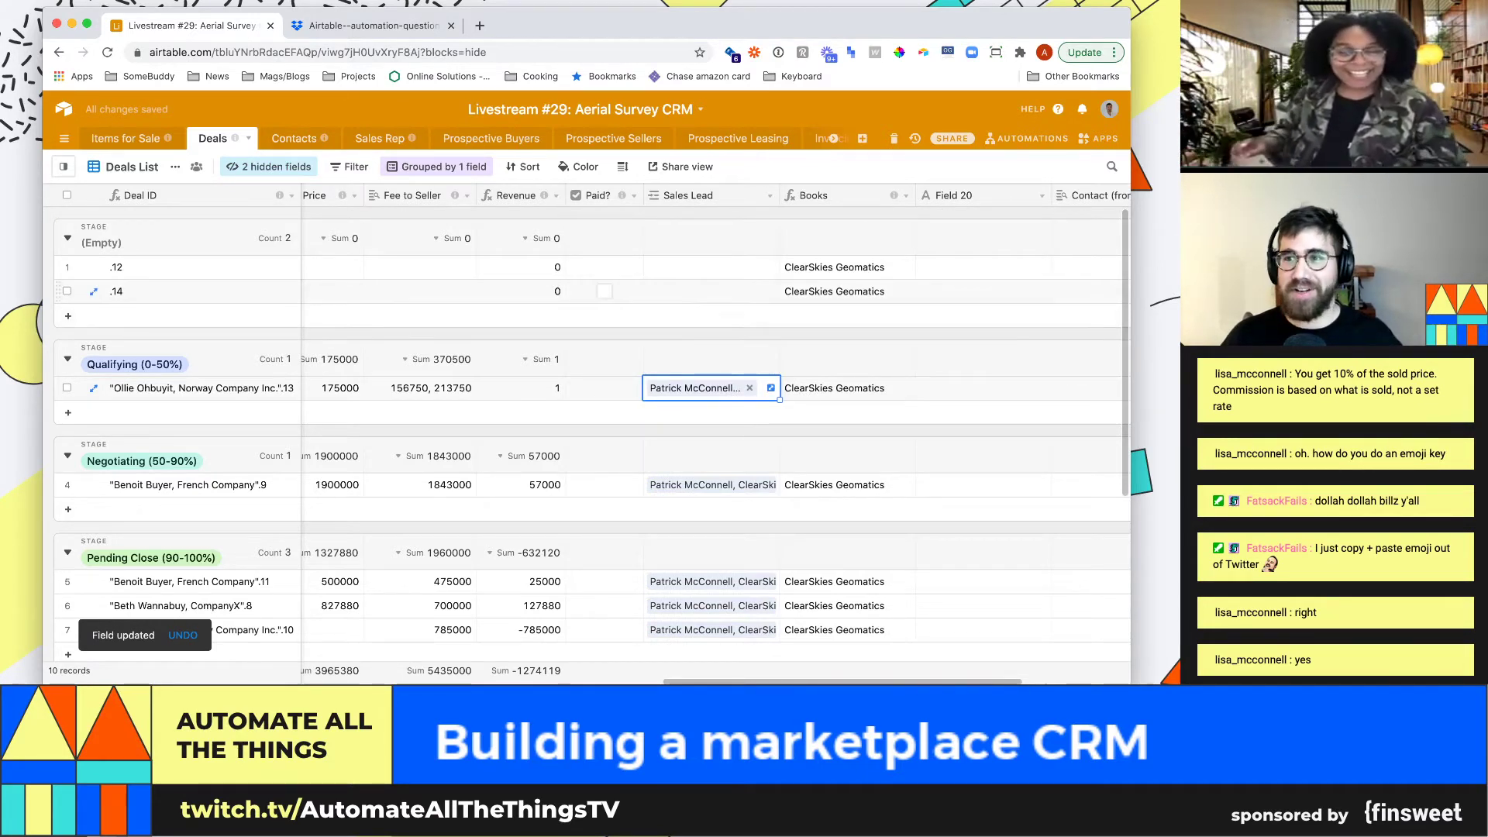
{"action": "left_click", "coordinate": [294, 139]}
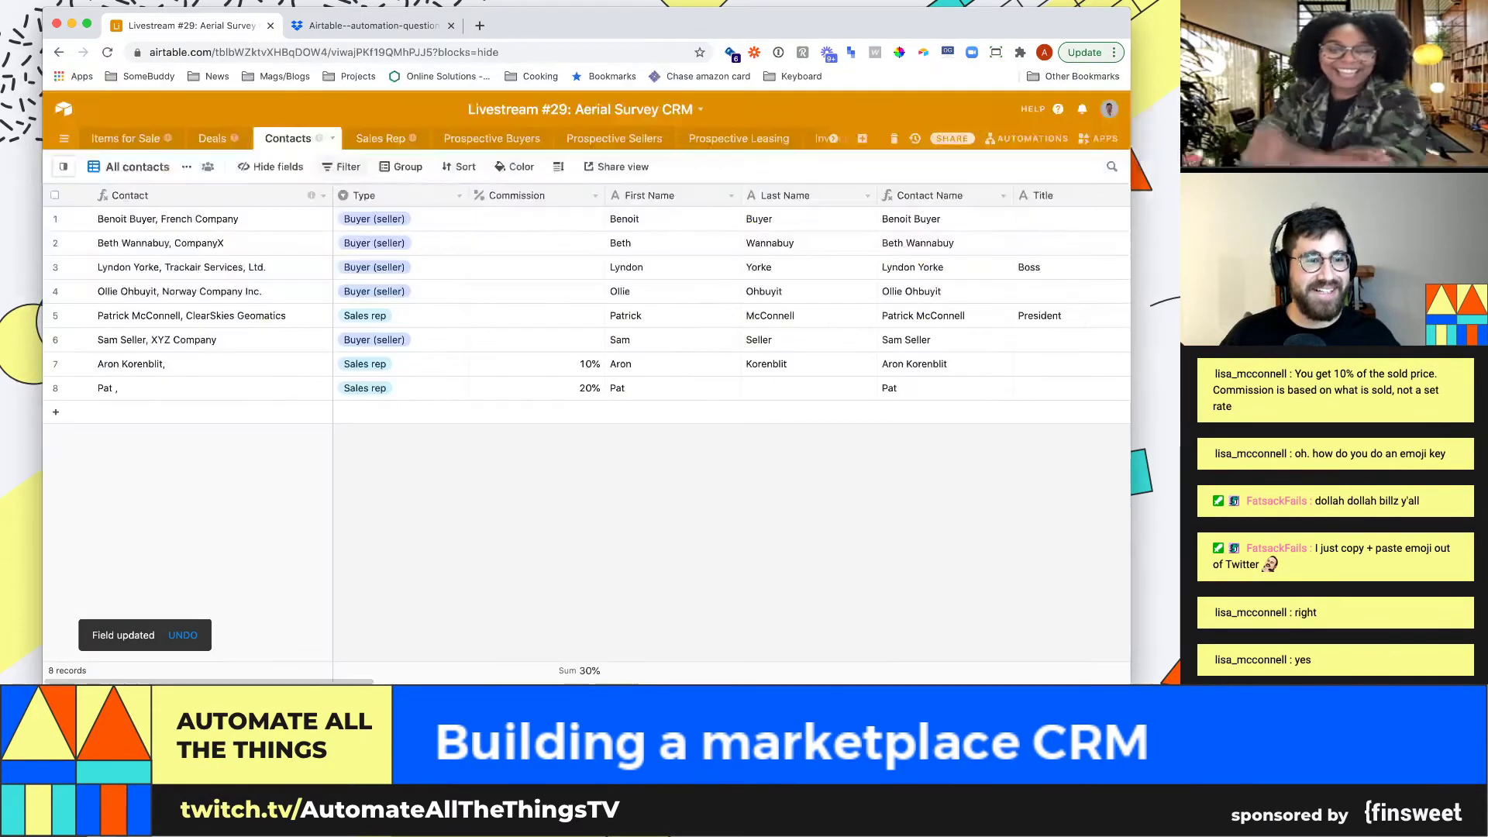
Move the Deals 2 column beside Contact and widen it
{"action": "left_click", "coordinate": [401, 315]}
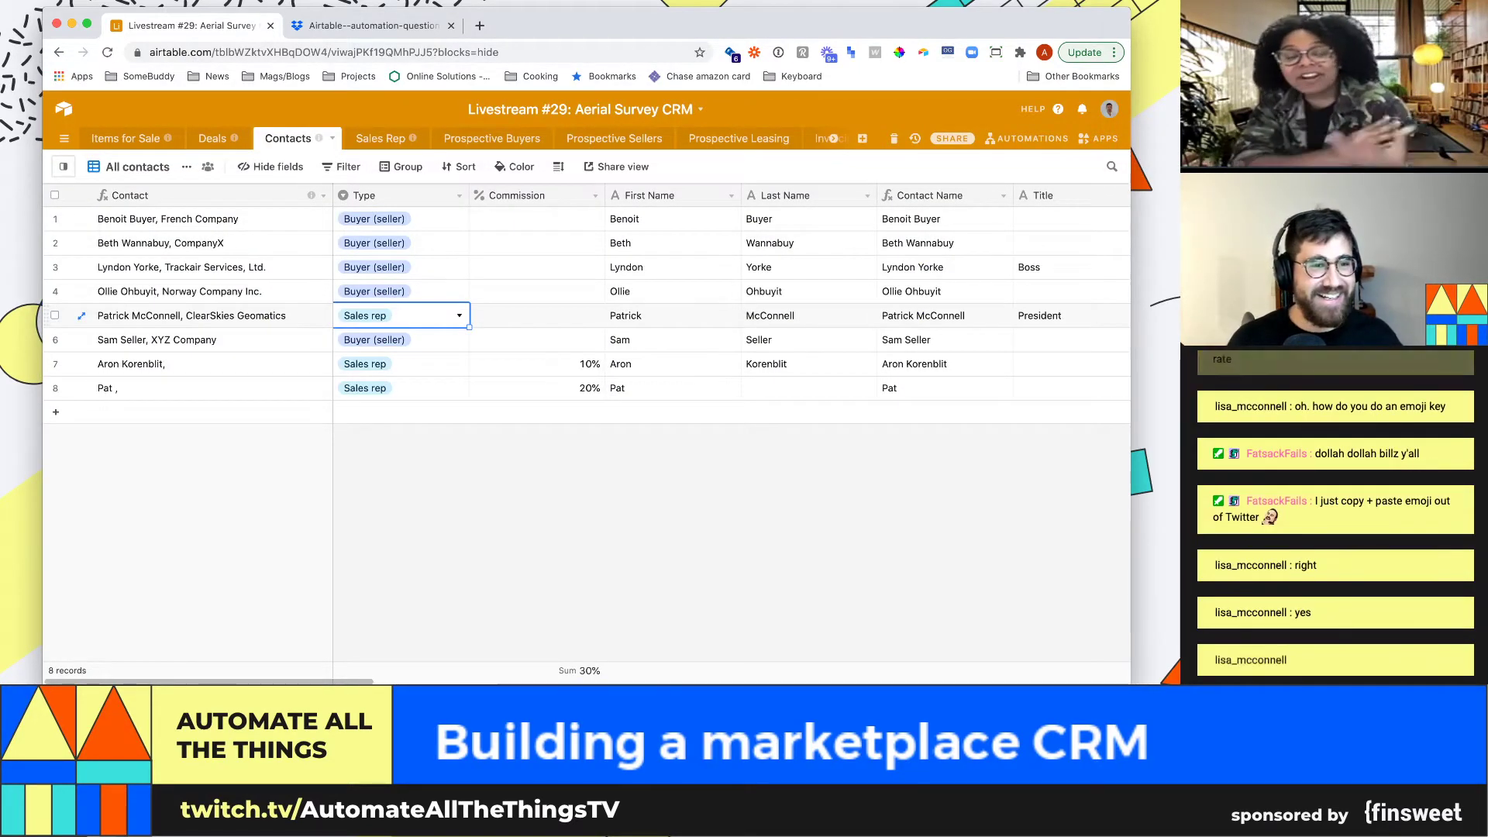
{"action": "key", "text": "super+Right"}
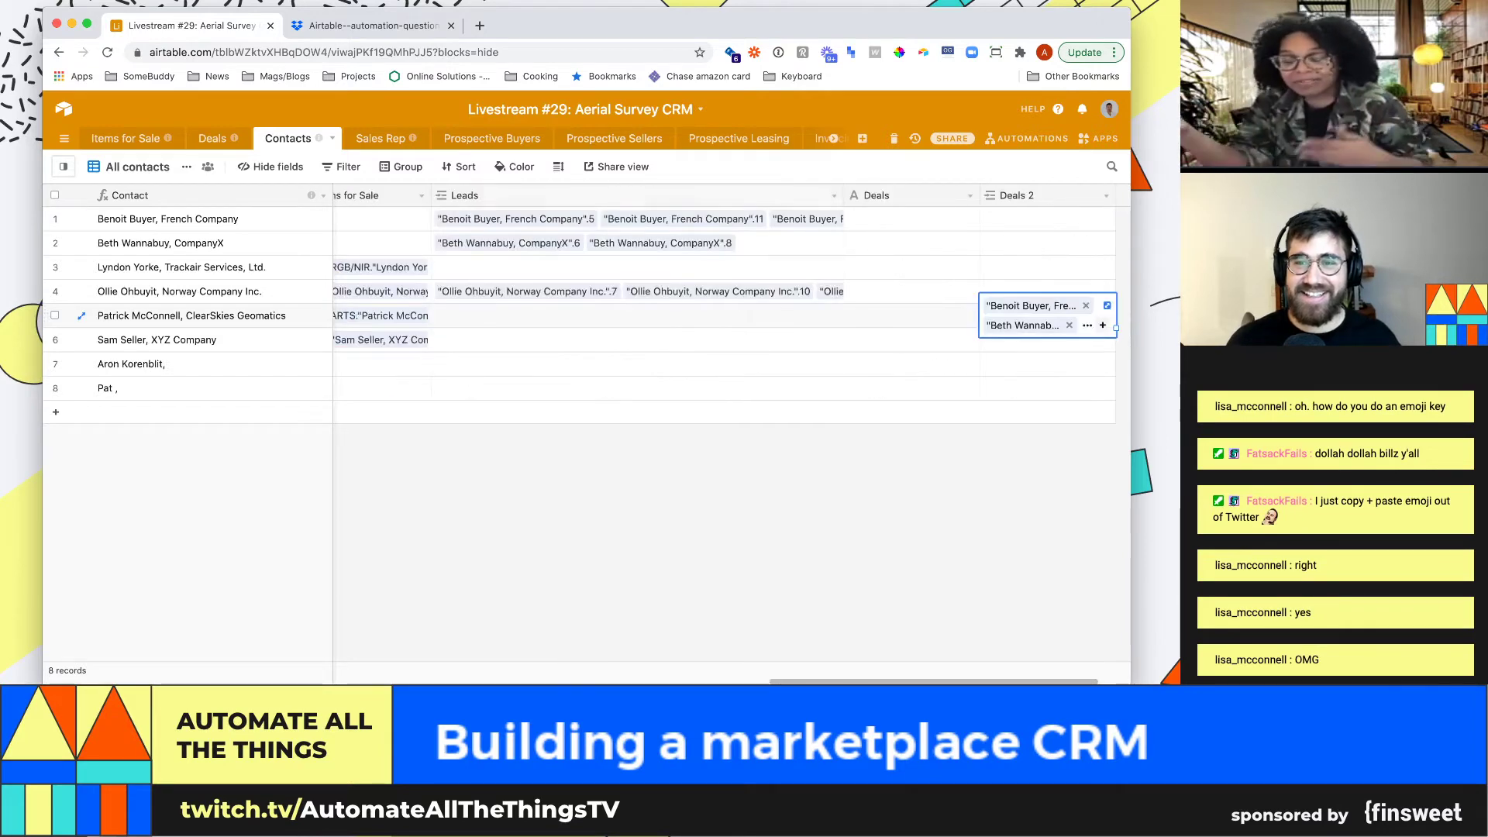
{"action": "left_click_drag", "start_coordinate": [1022, 196], "coordinate": [256, 195]}
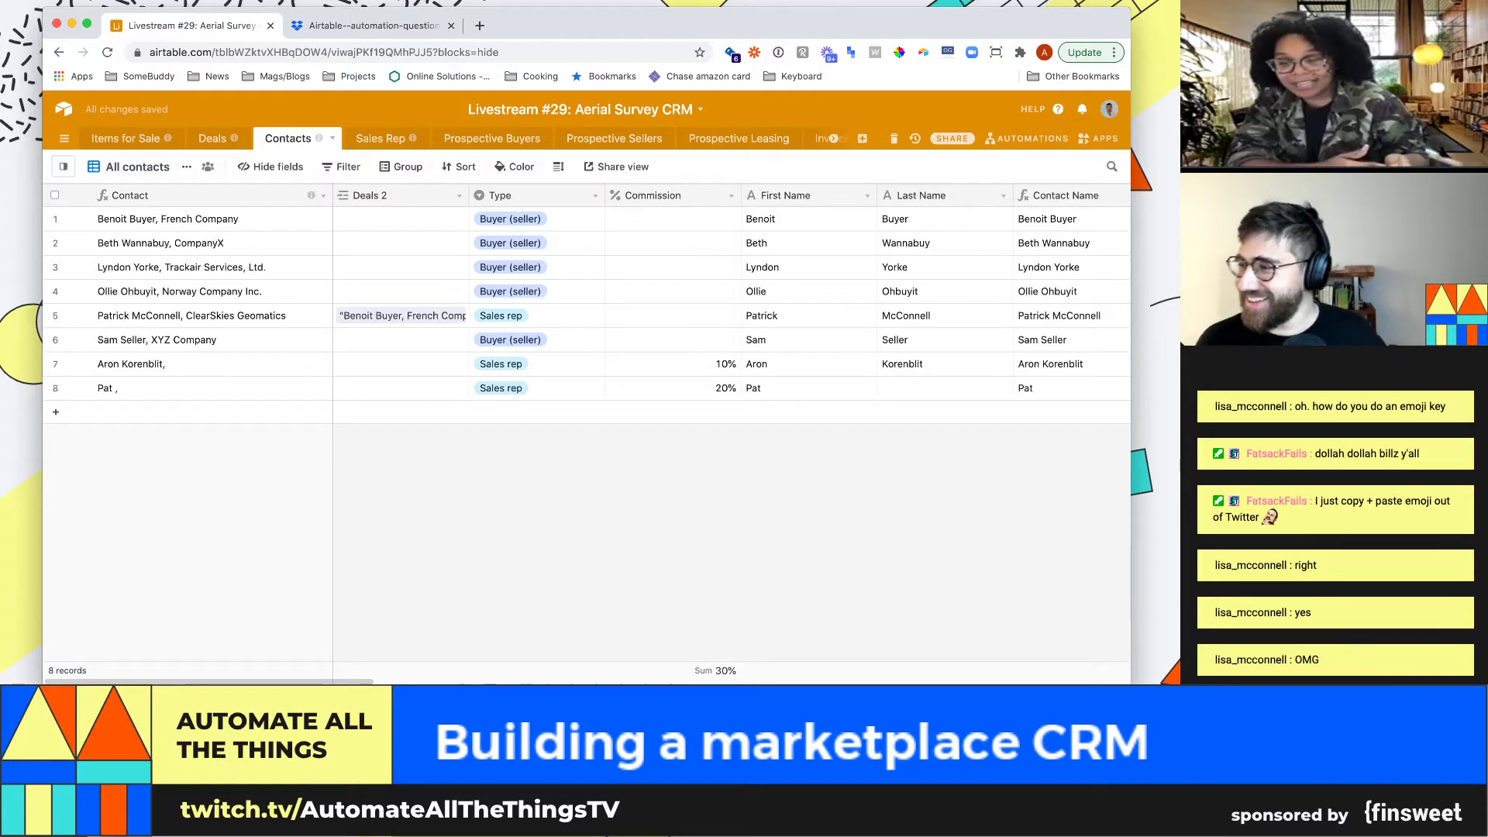
{"action": "key", "text": "super+Tab"}
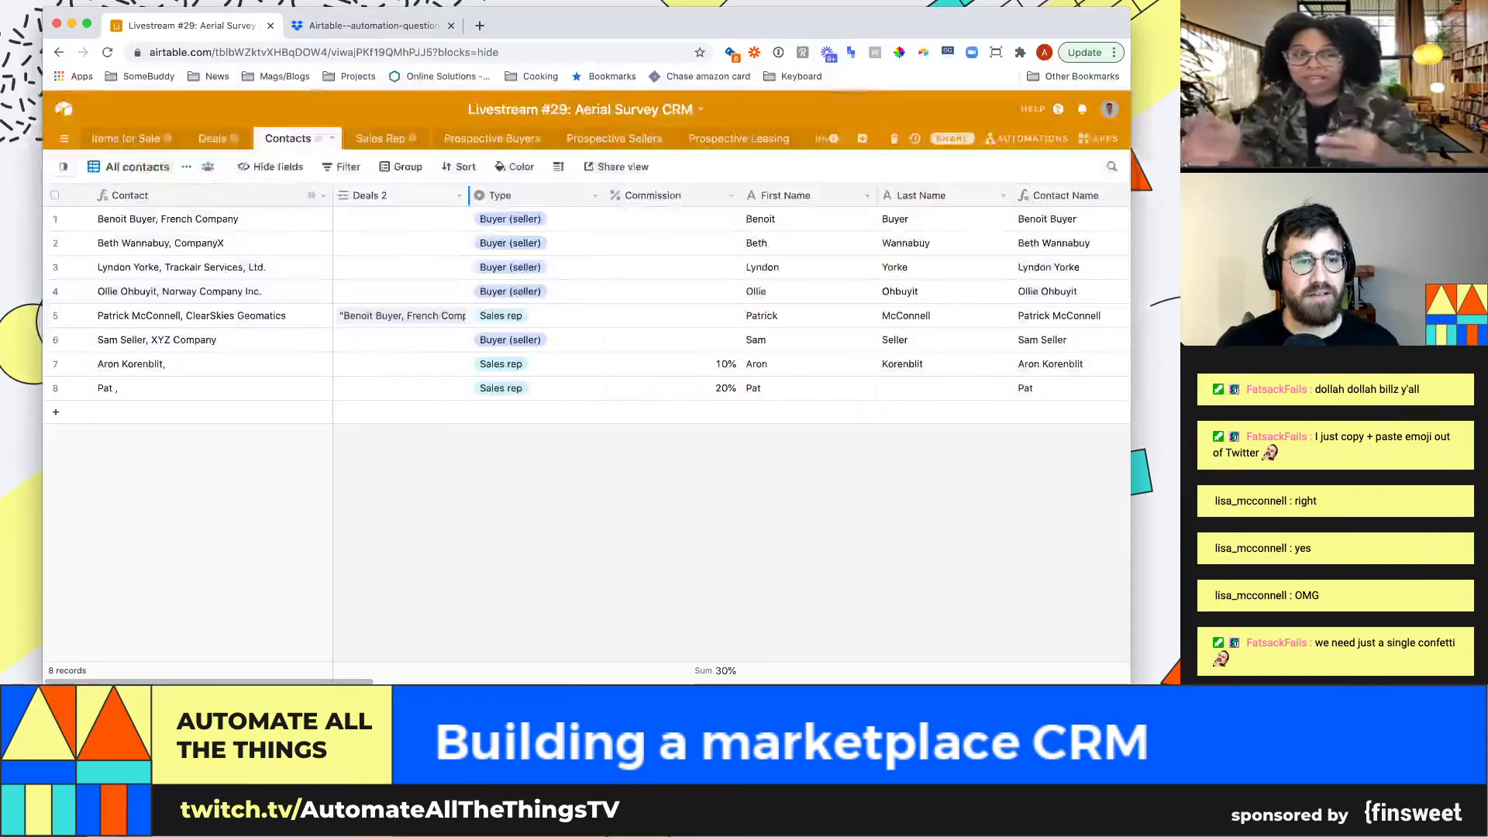
{"action": "left_click_drag", "start_coordinate": [468, 196], "coordinate": [531, 195]}
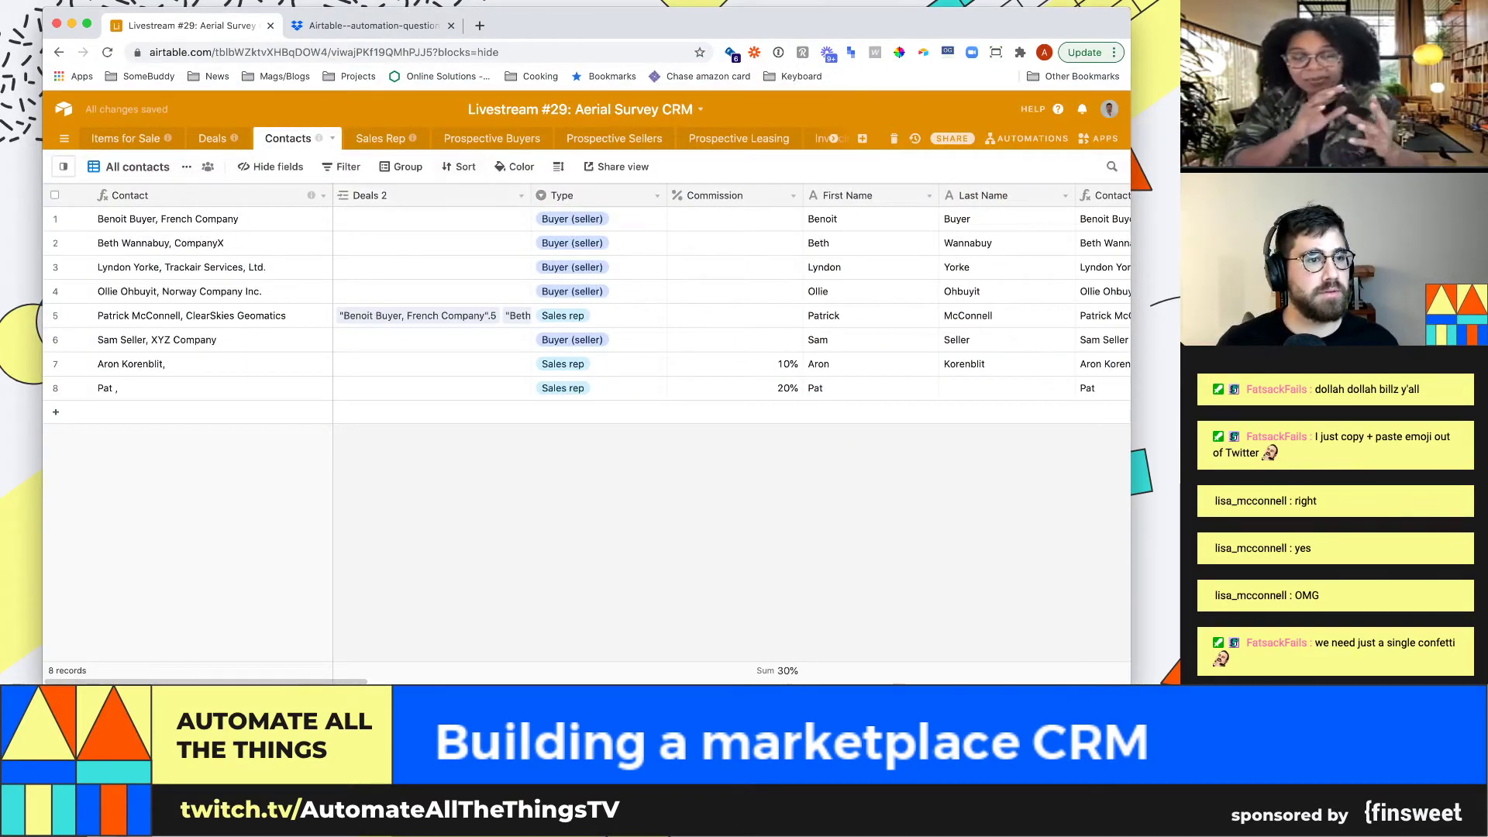
Set the Contacts rows to Medium height and go back to Deals
{"action": "left_click", "coordinate": [558, 167]}
{"action": "left_click", "coordinate": [594, 242]}
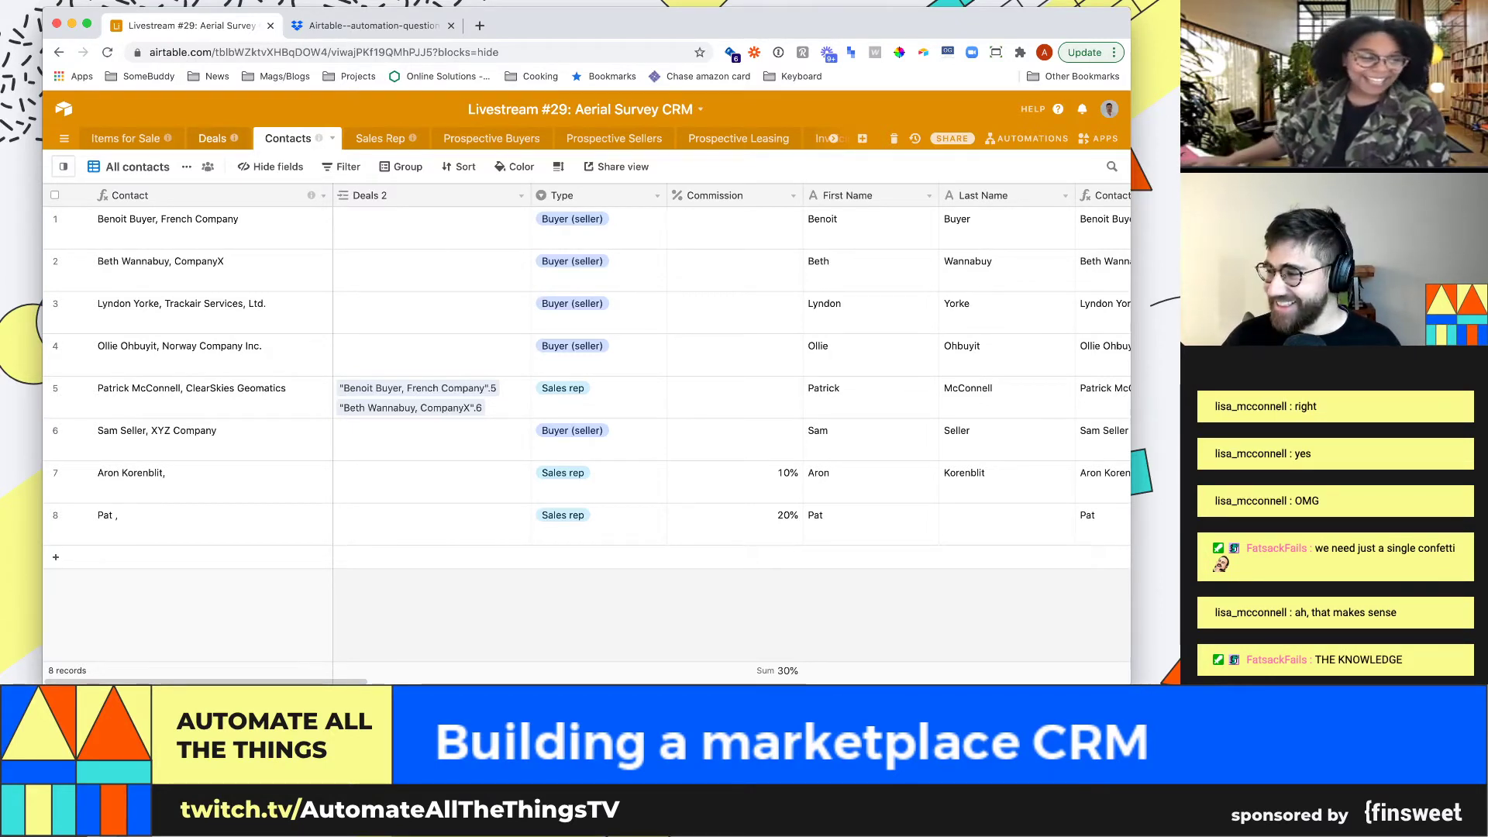
{"action": "left_click", "coordinate": [212, 139]}
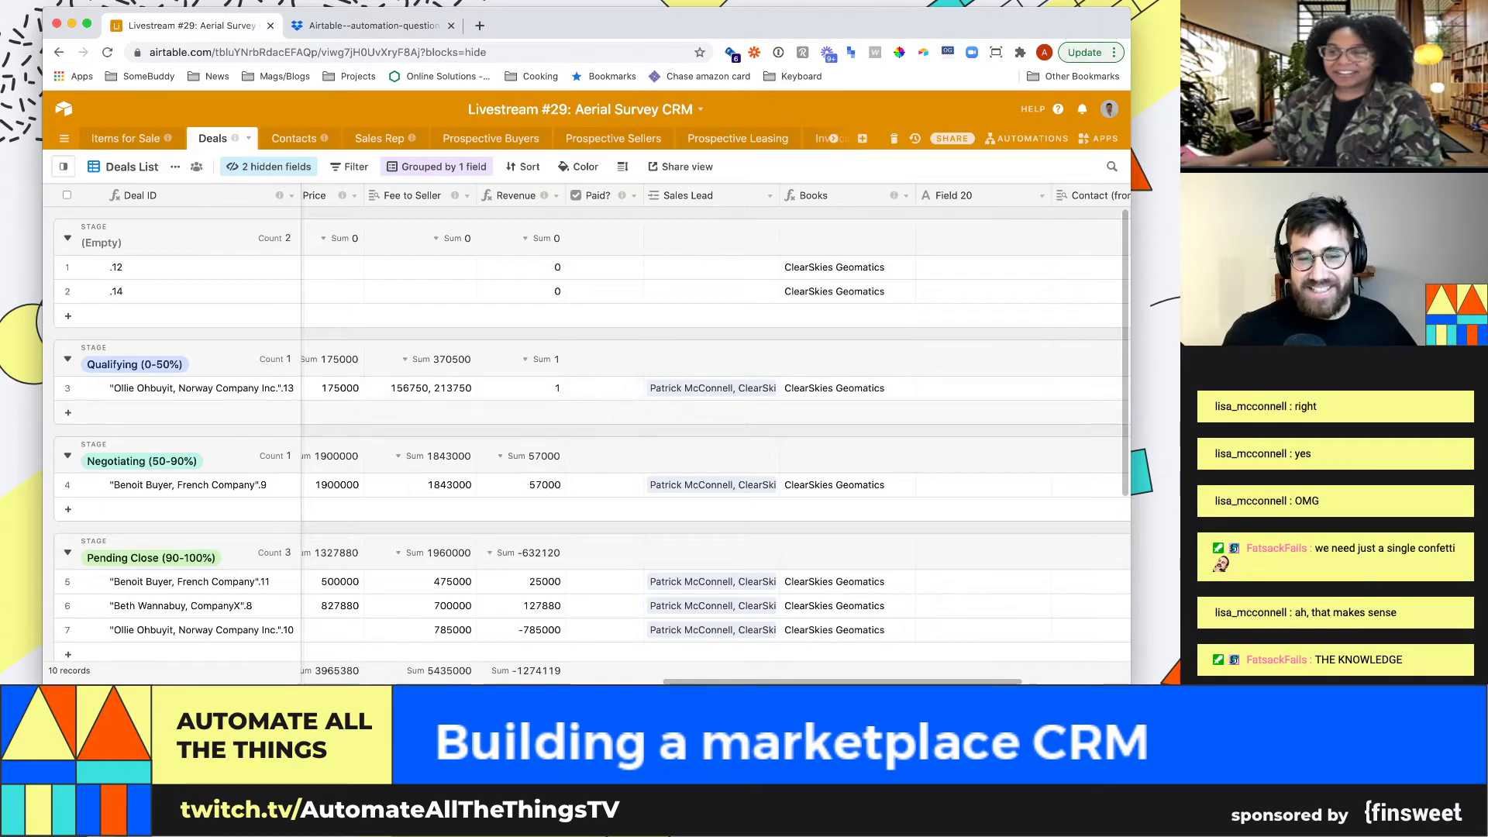
Delete the Prospective Buyers table
{"action": "left_click", "coordinate": [491, 138]}
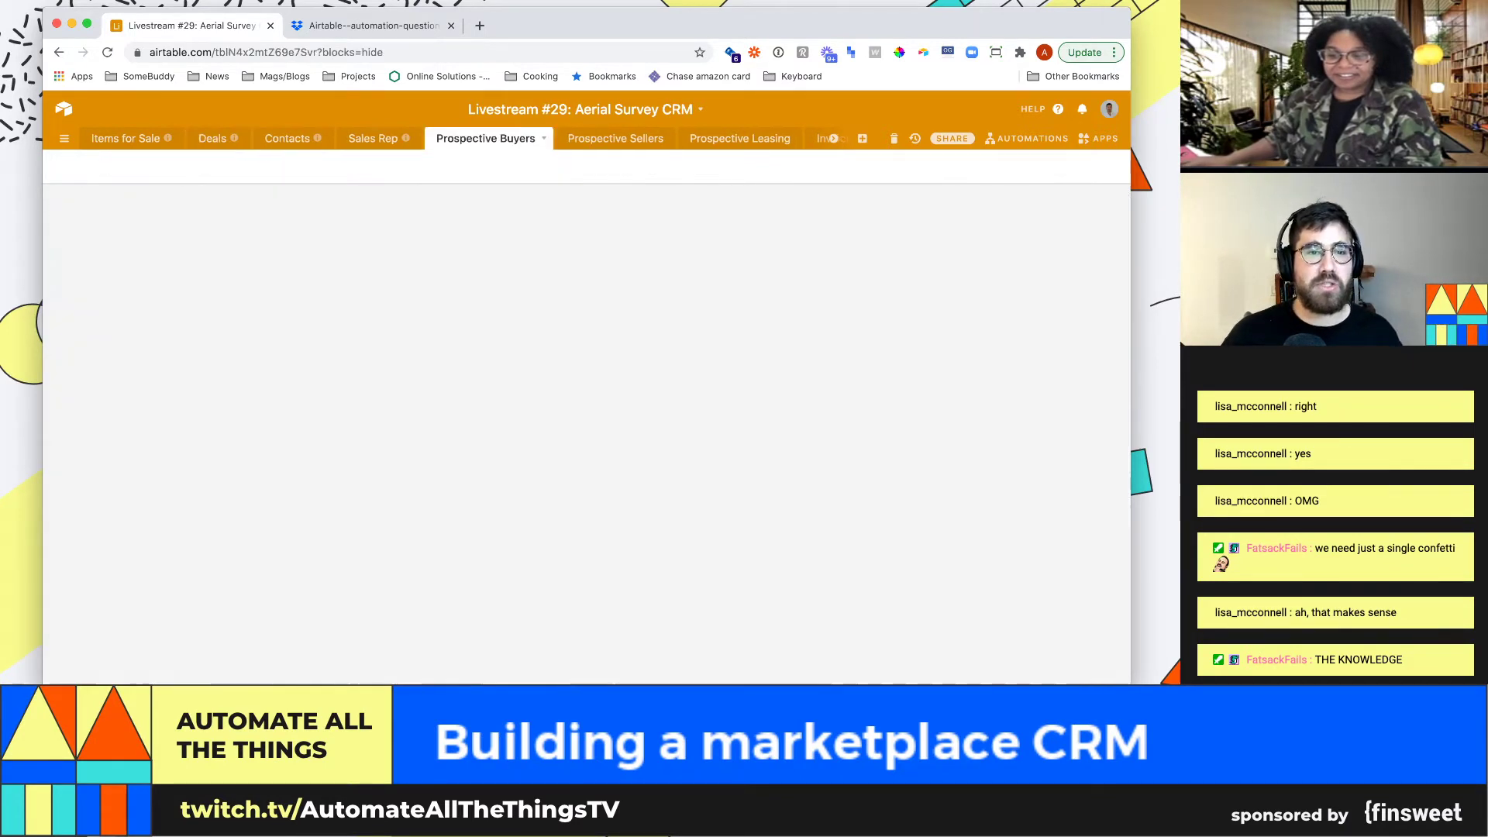
{"action": "left_click", "coordinate": [486, 138]}
{"action": "left_click", "coordinate": [474, 265]}
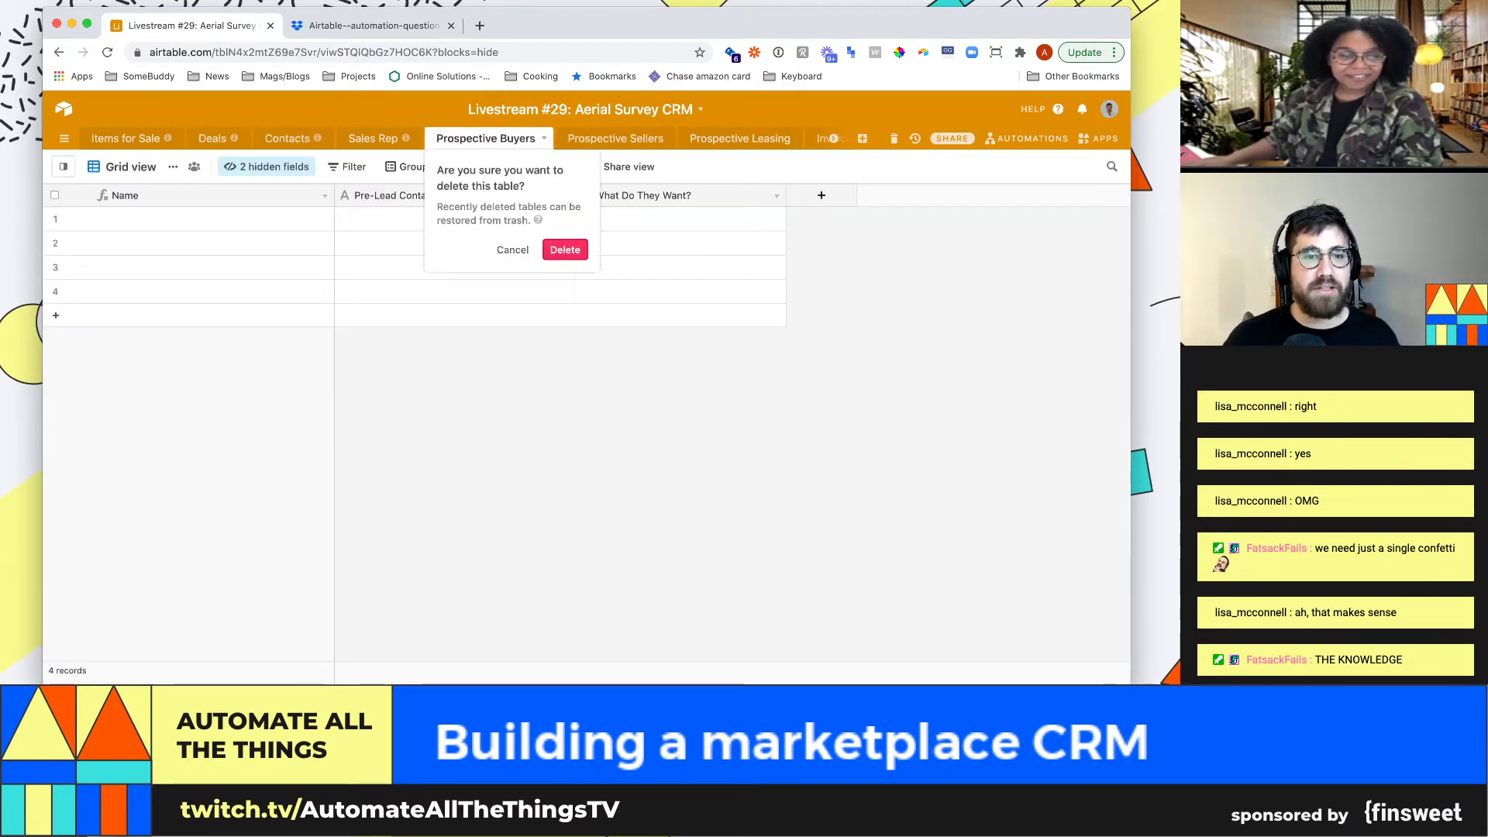
{"action": "left_click", "coordinate": [565, 249]}
Delete the Sales Rep table
{"action": "left_click", "coordinate": [381, 138]}
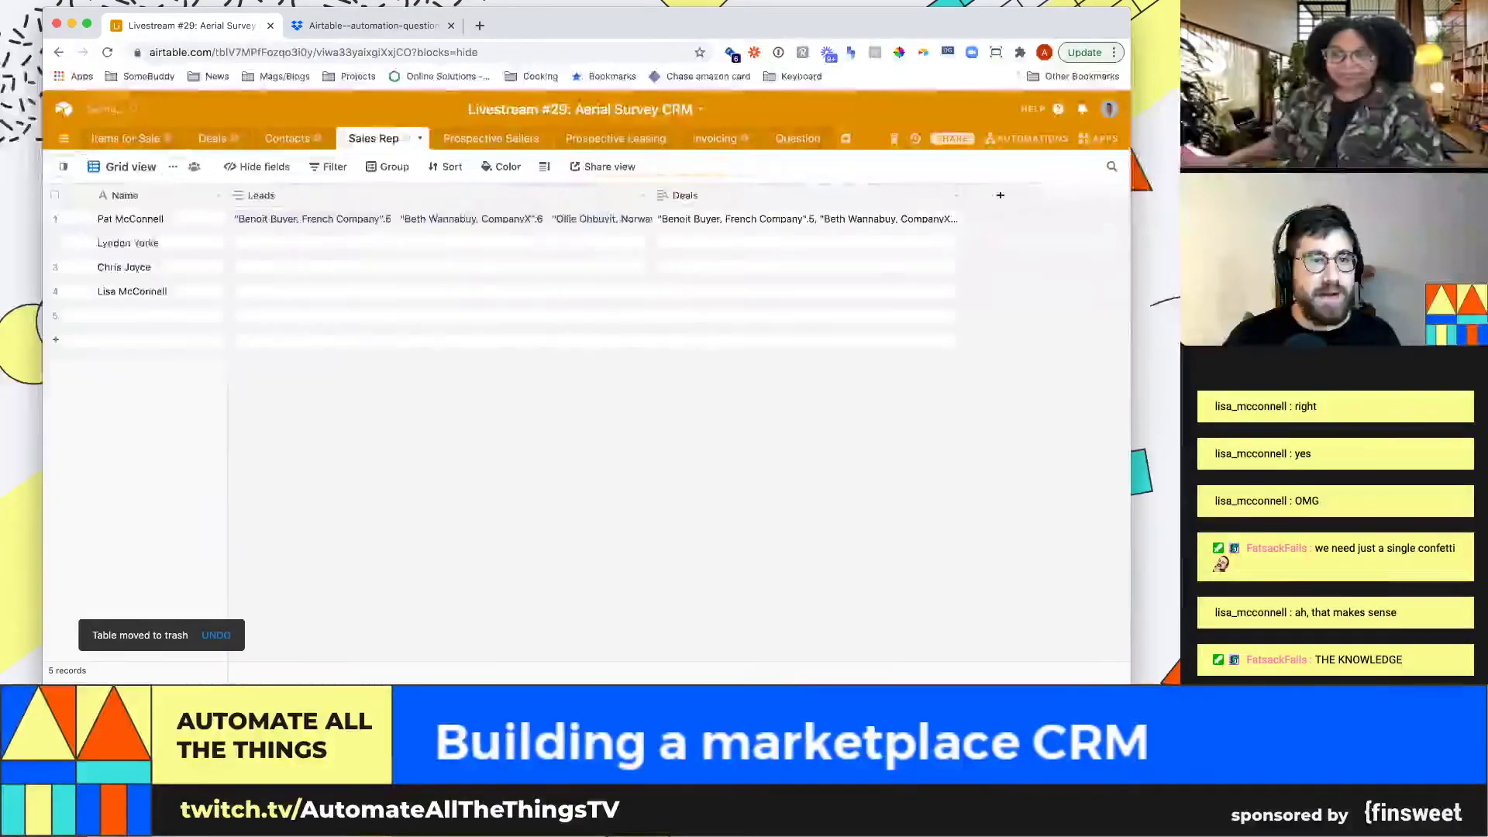
{"action": "left_click", "coordinate": [419, 138]}
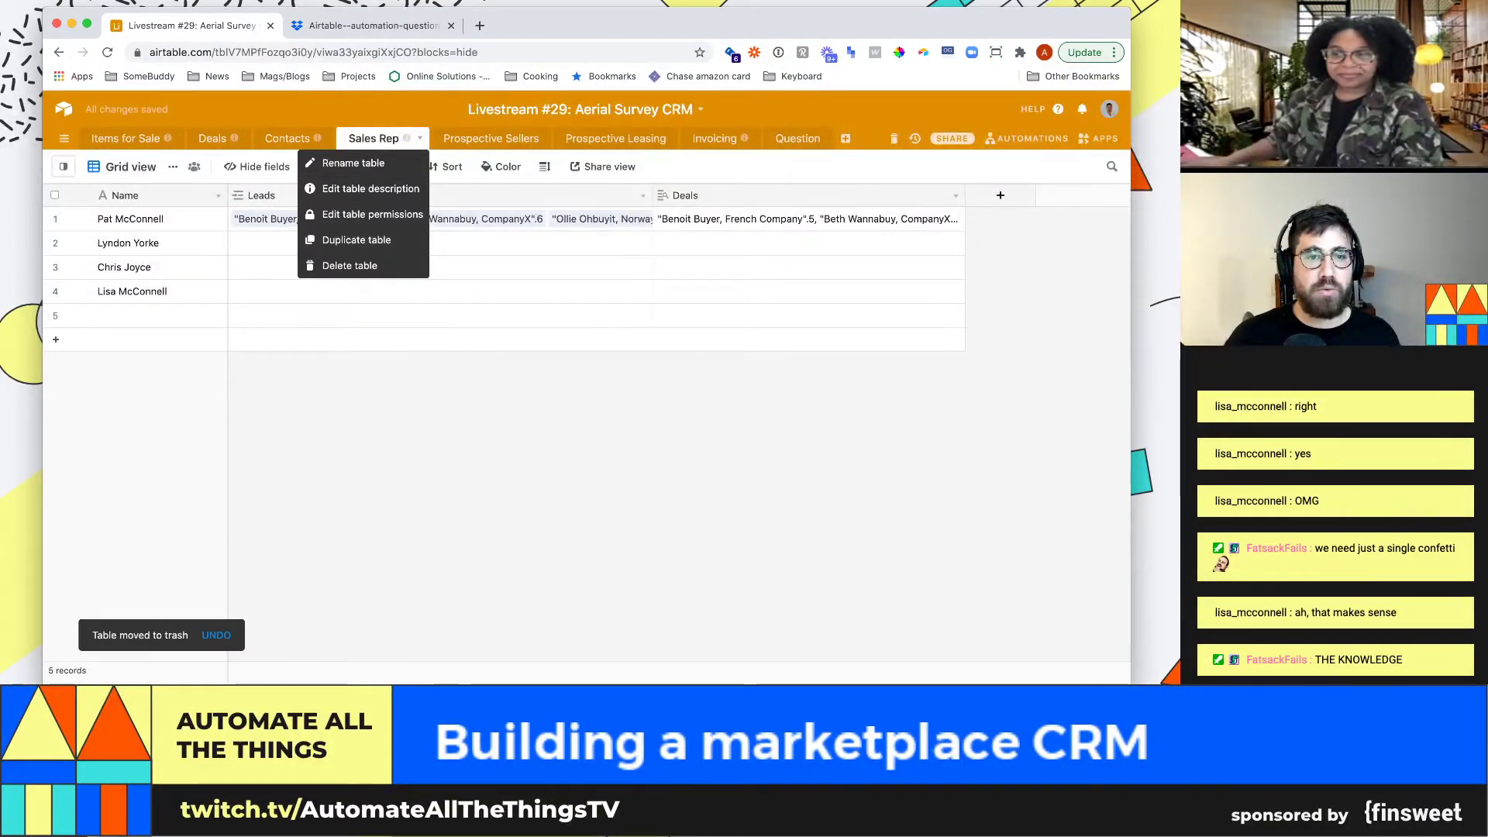
{"action": "key", "text": "Escape"}
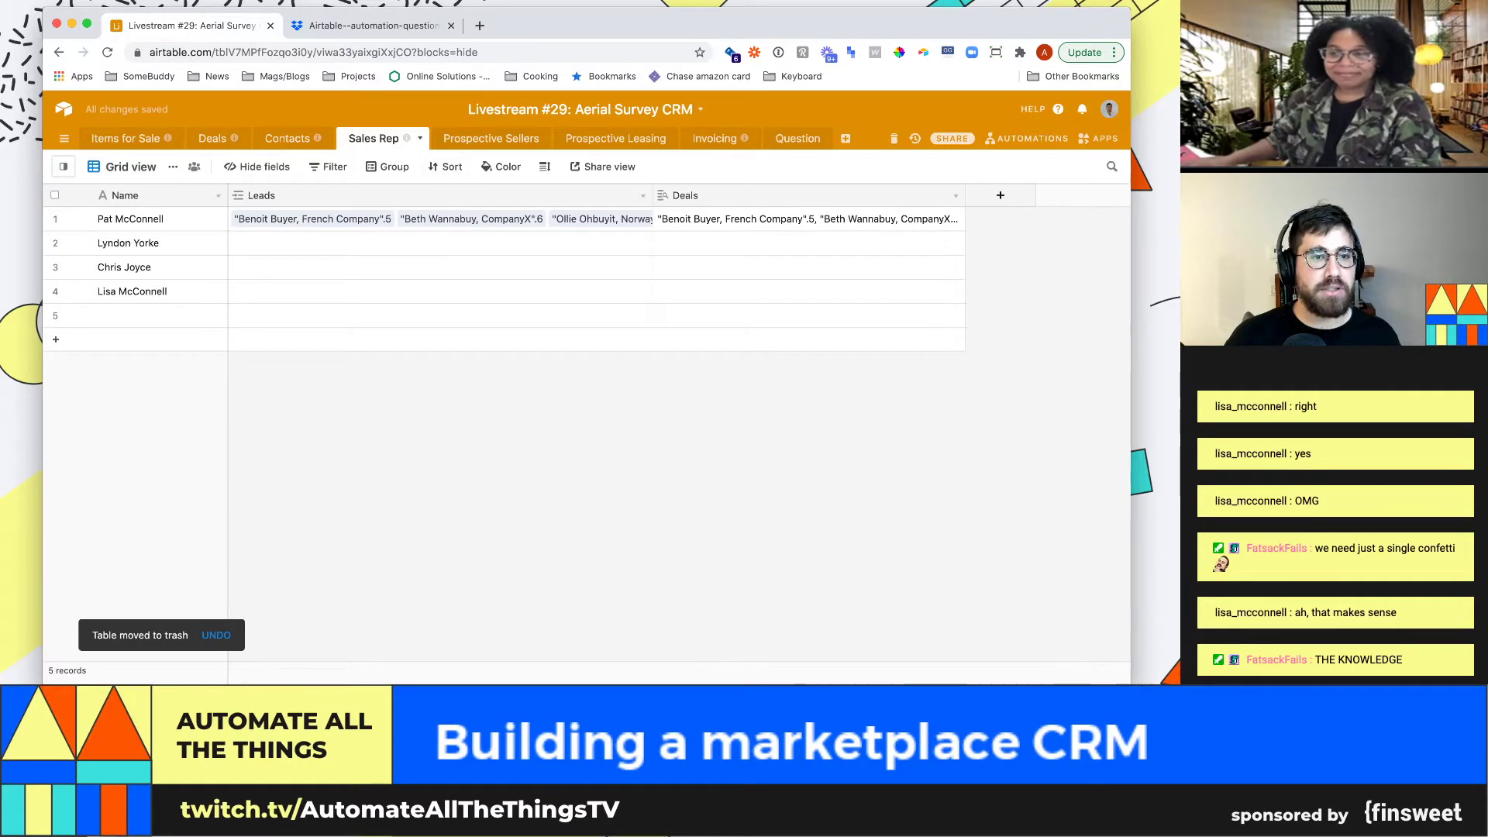
{"action": "left_click", "coordinate": [419, 138]}
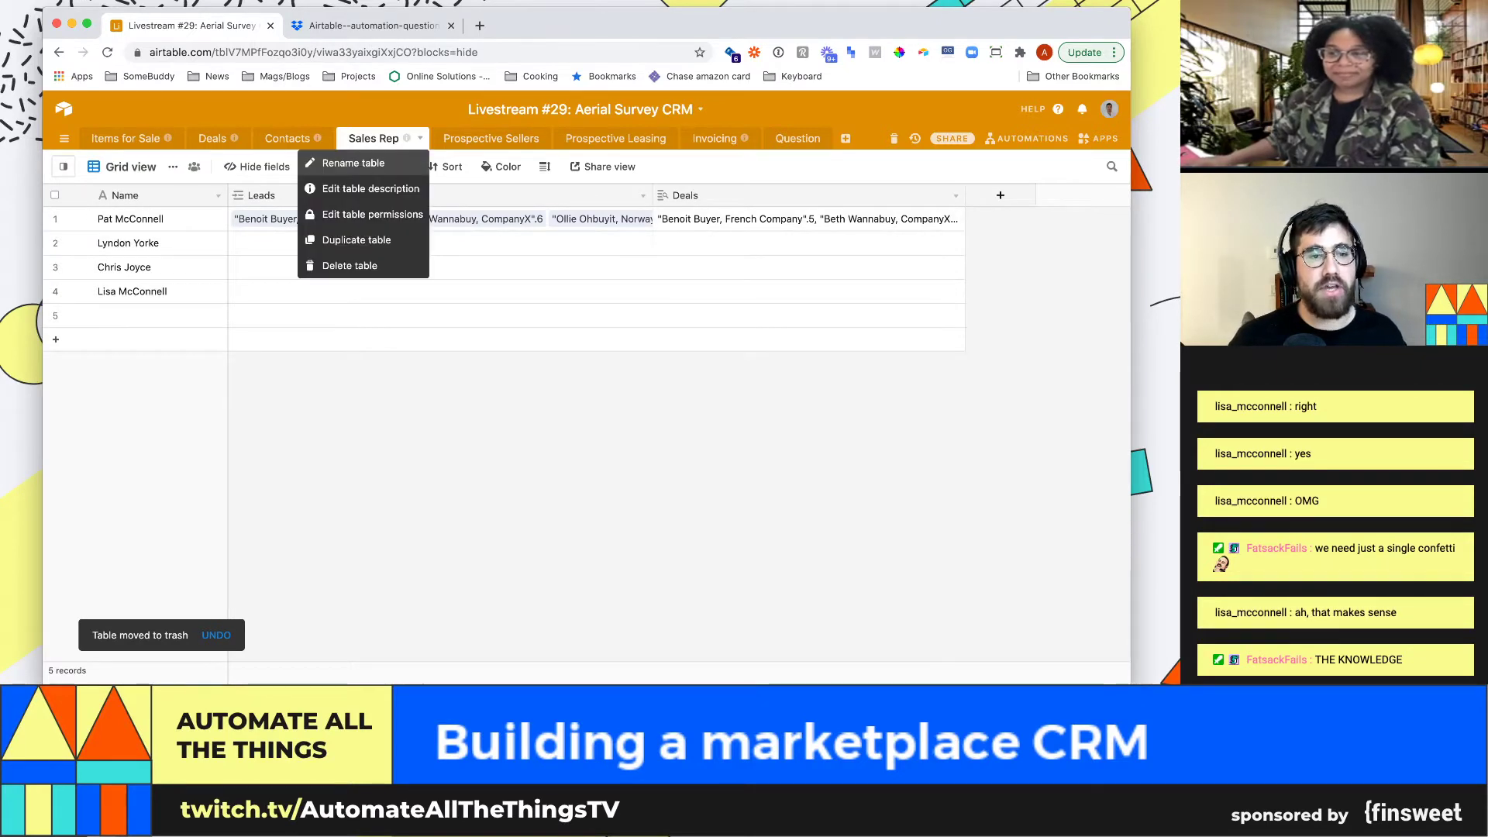
{"action": "left_click", "coordinate": [349, 265]}
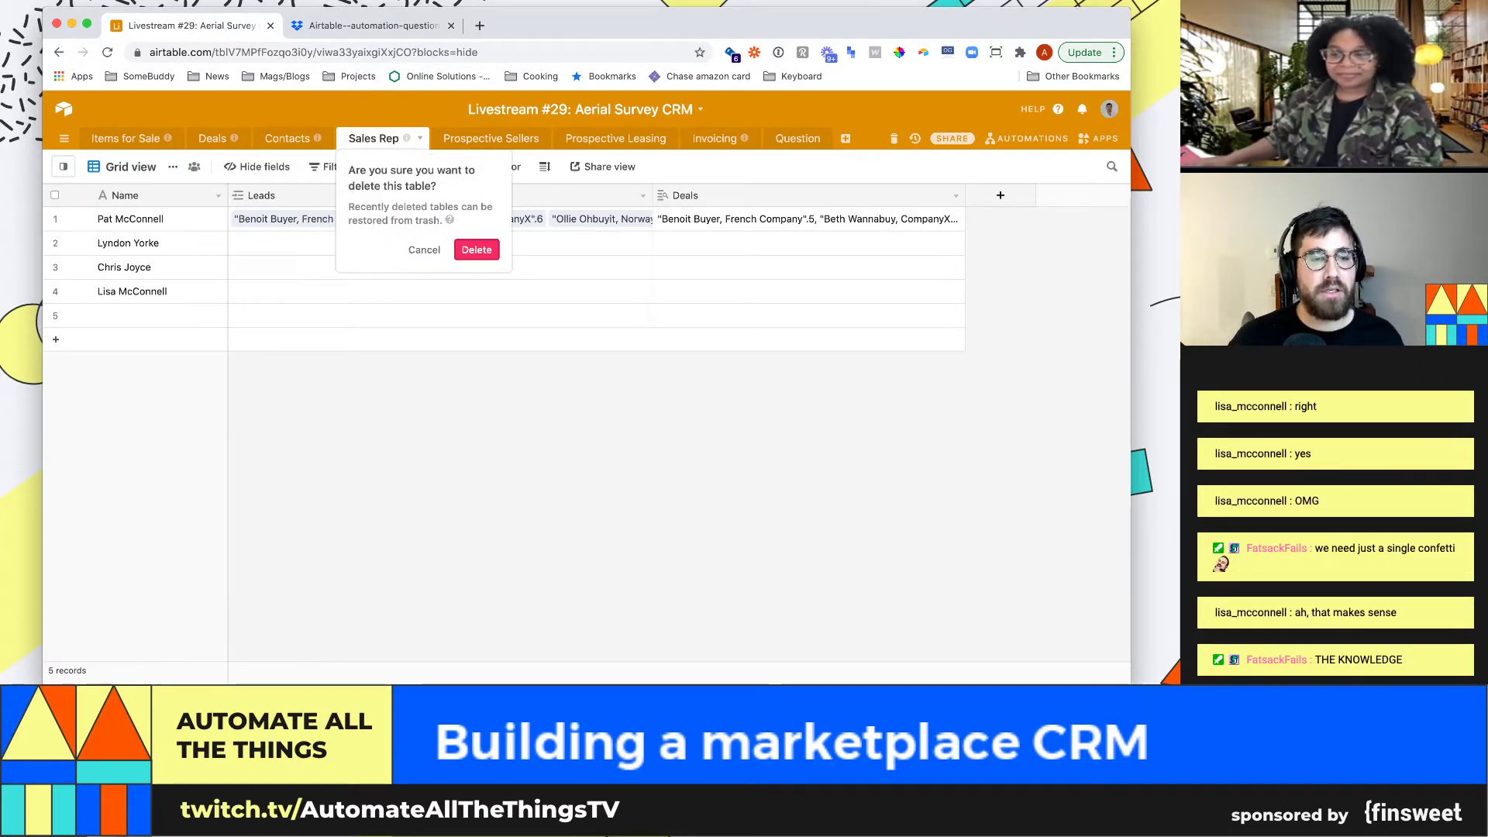
{"action": "left_click", "coordinate": [476, 249]}
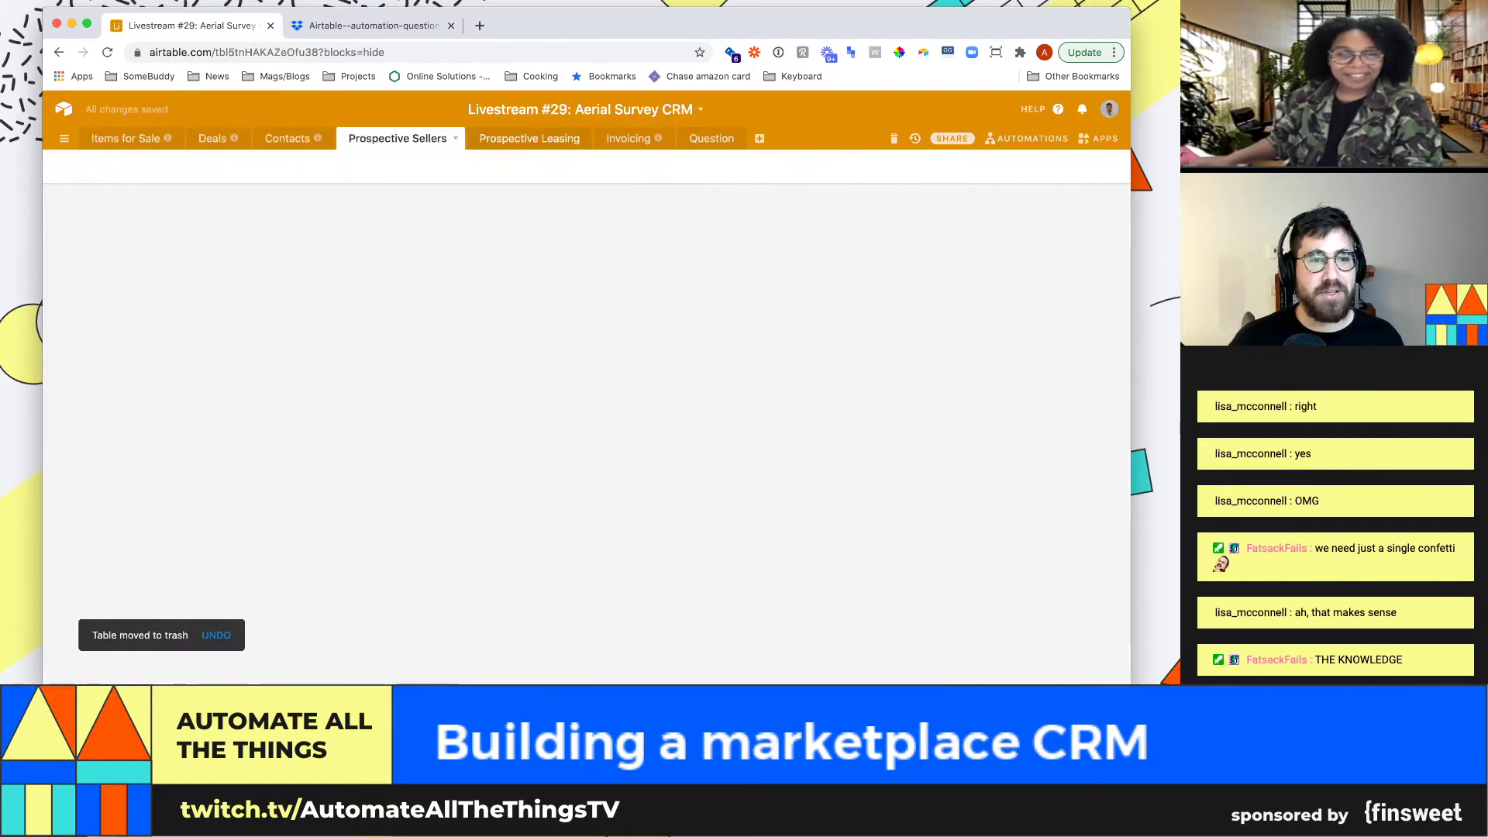
Delete the Prospective Sellers table
{"action": "left_click", "coordinate": [454, 138]}
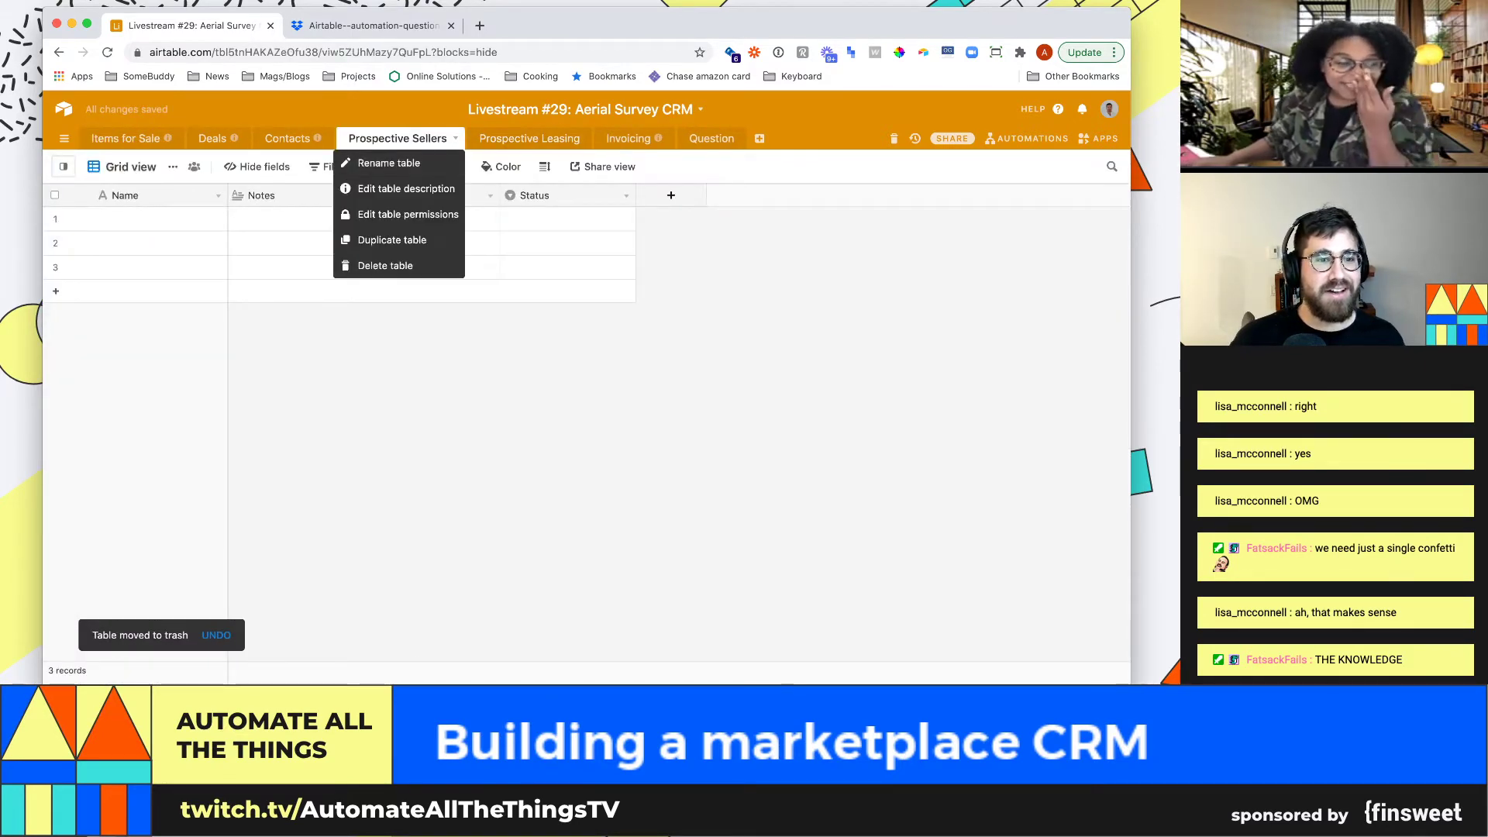
{"action": "left_click", "coordinate": [365, 265]}
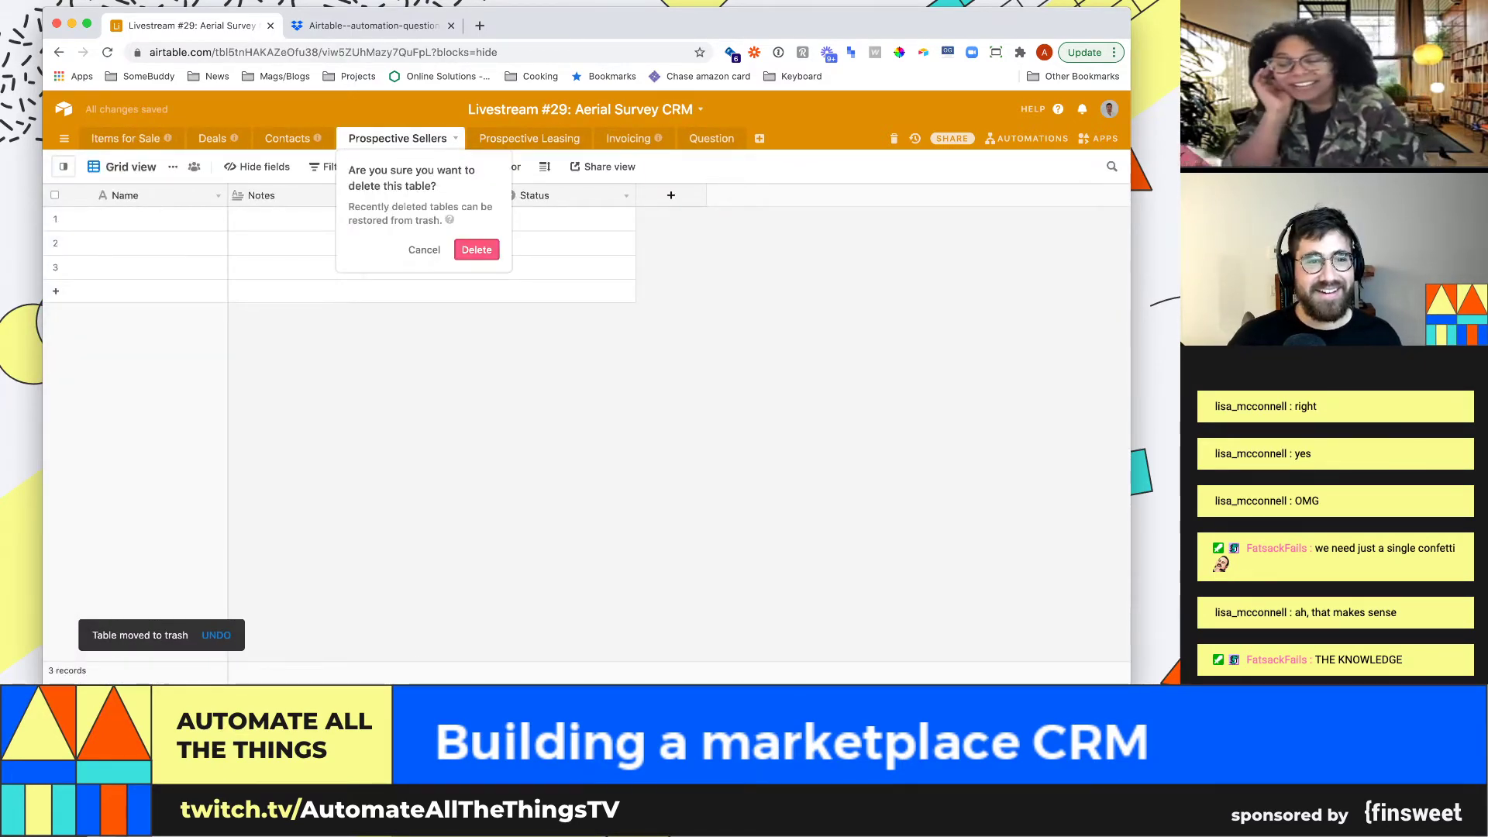
{"action": "left_click", "coordinate": [476, 249]}
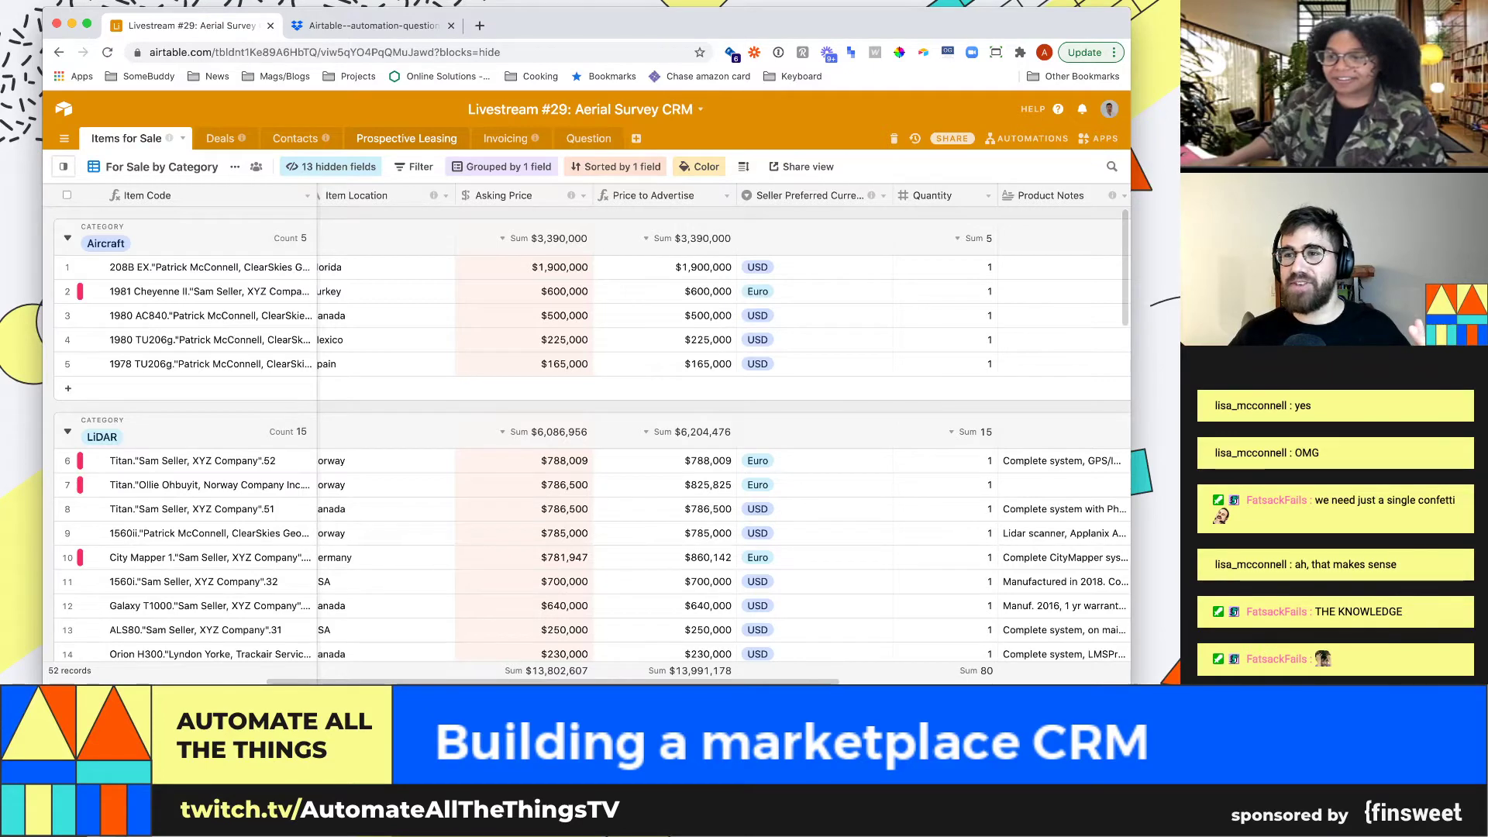
Delete the Prospective Leasing table, then restore it from the base trash
{"action": "left_click", "coordinate": [406, 138]}
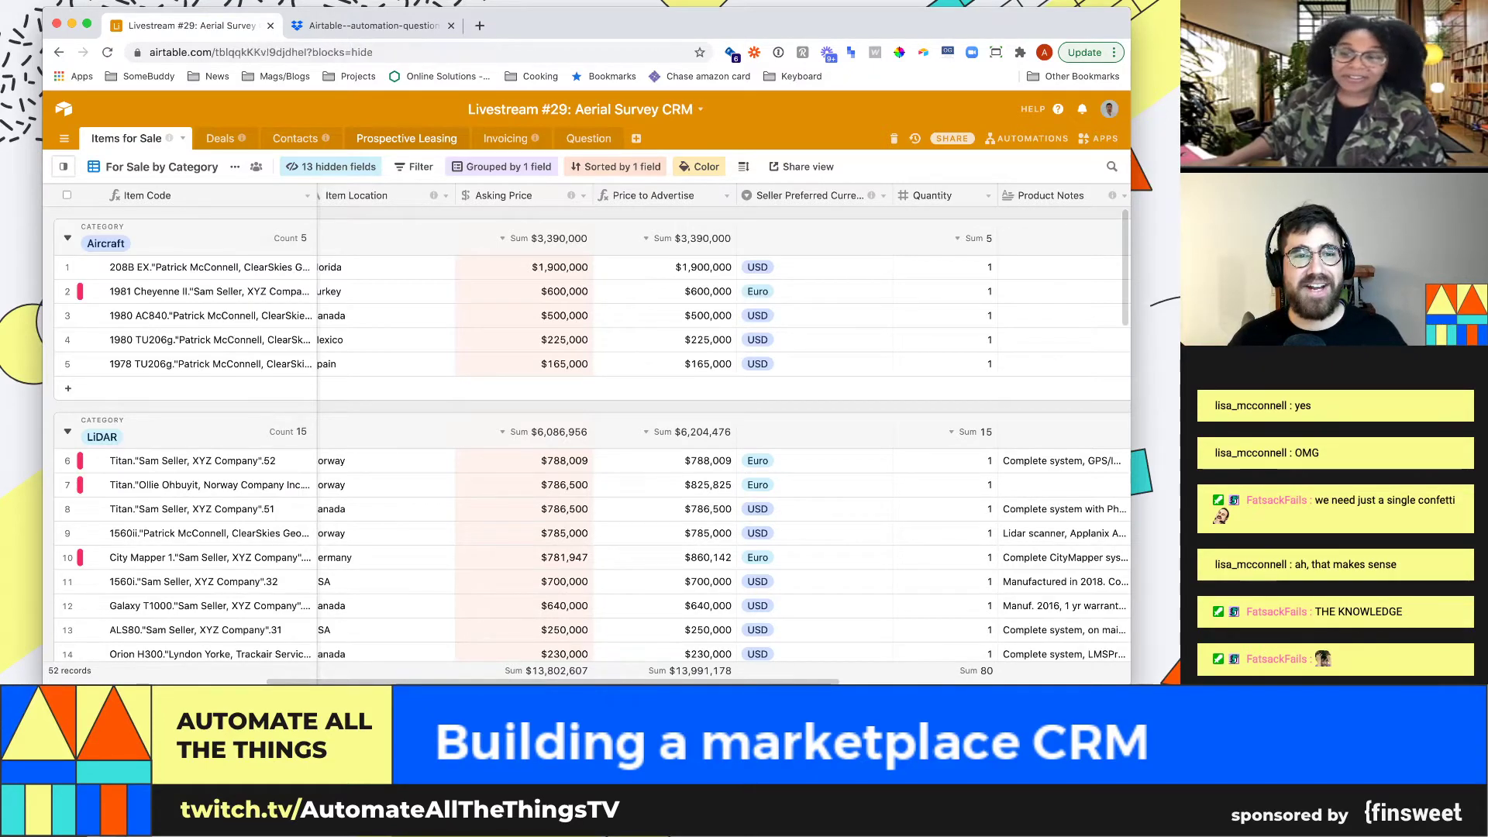
{"action": "left_click", "coordinate": [406, 138]}
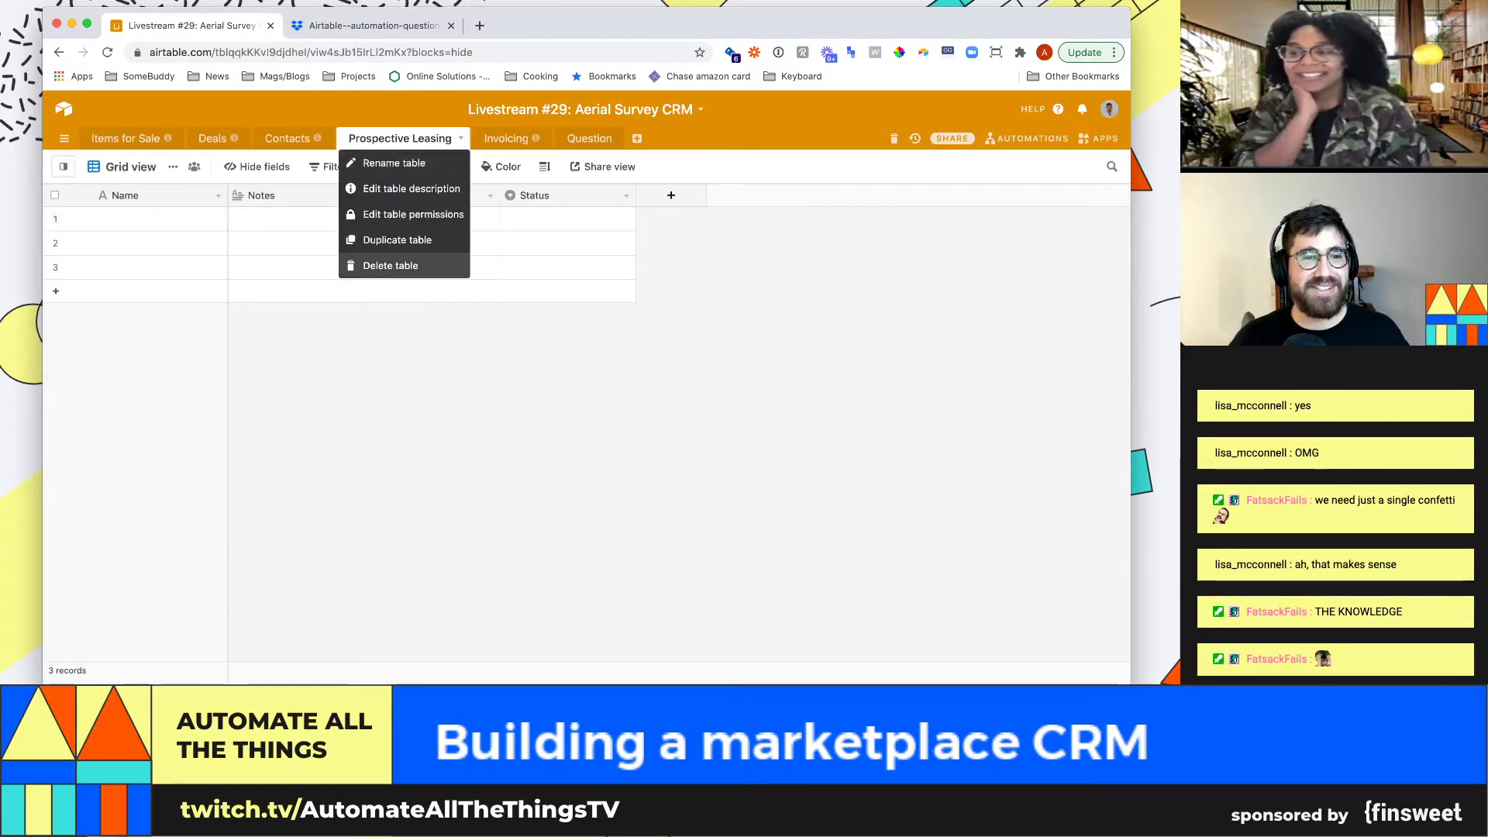
{"action": "left_click", "coordinate": [391, 265]}
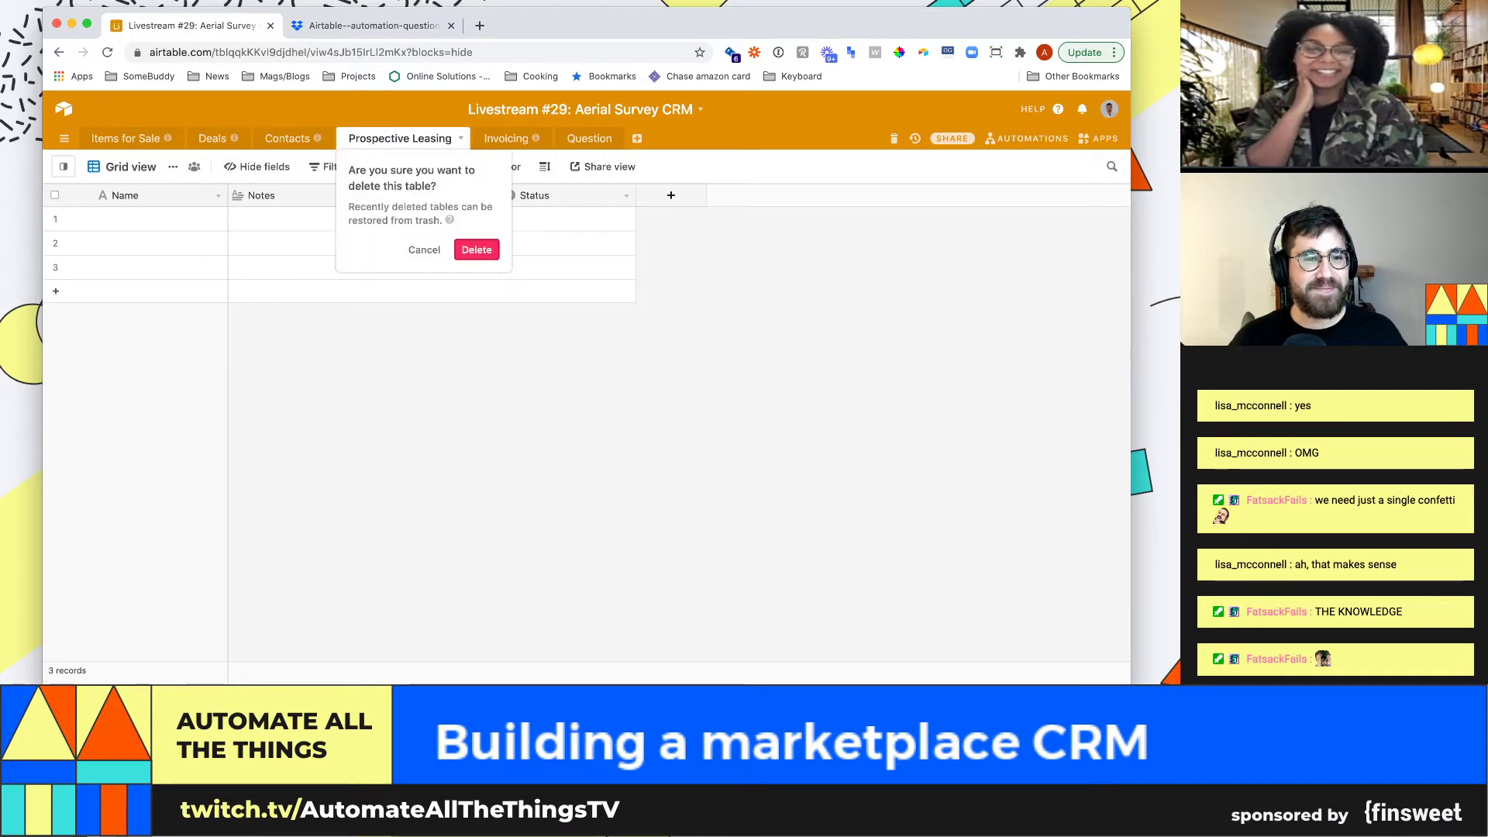
{"action": "left_click", "coordinate": [477, 249]}
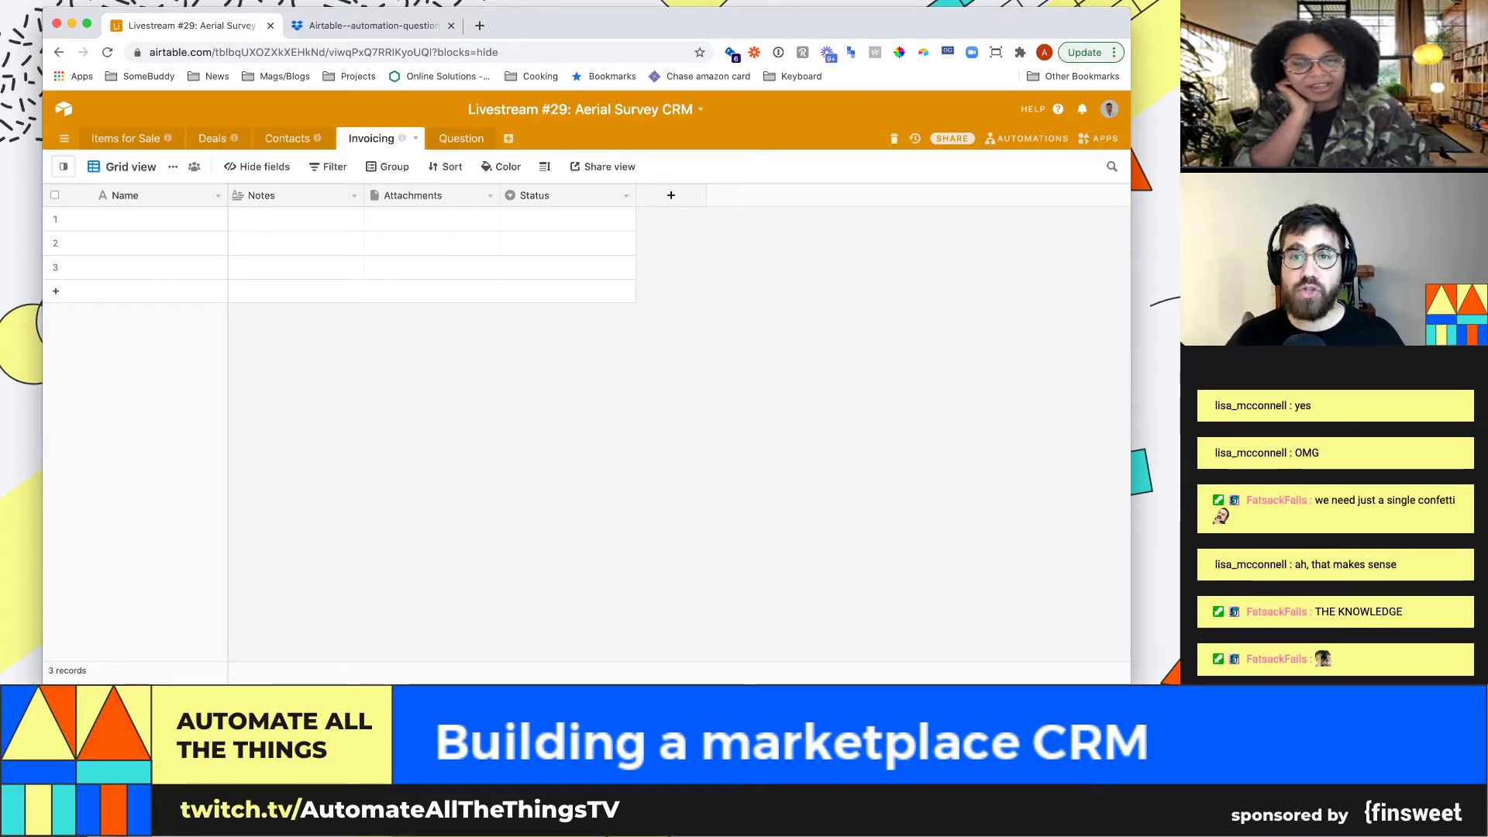
{"action": "left_click", "coordinate": [893, 139]}
{"action": "left_click", "coordinate": [817, 232]}
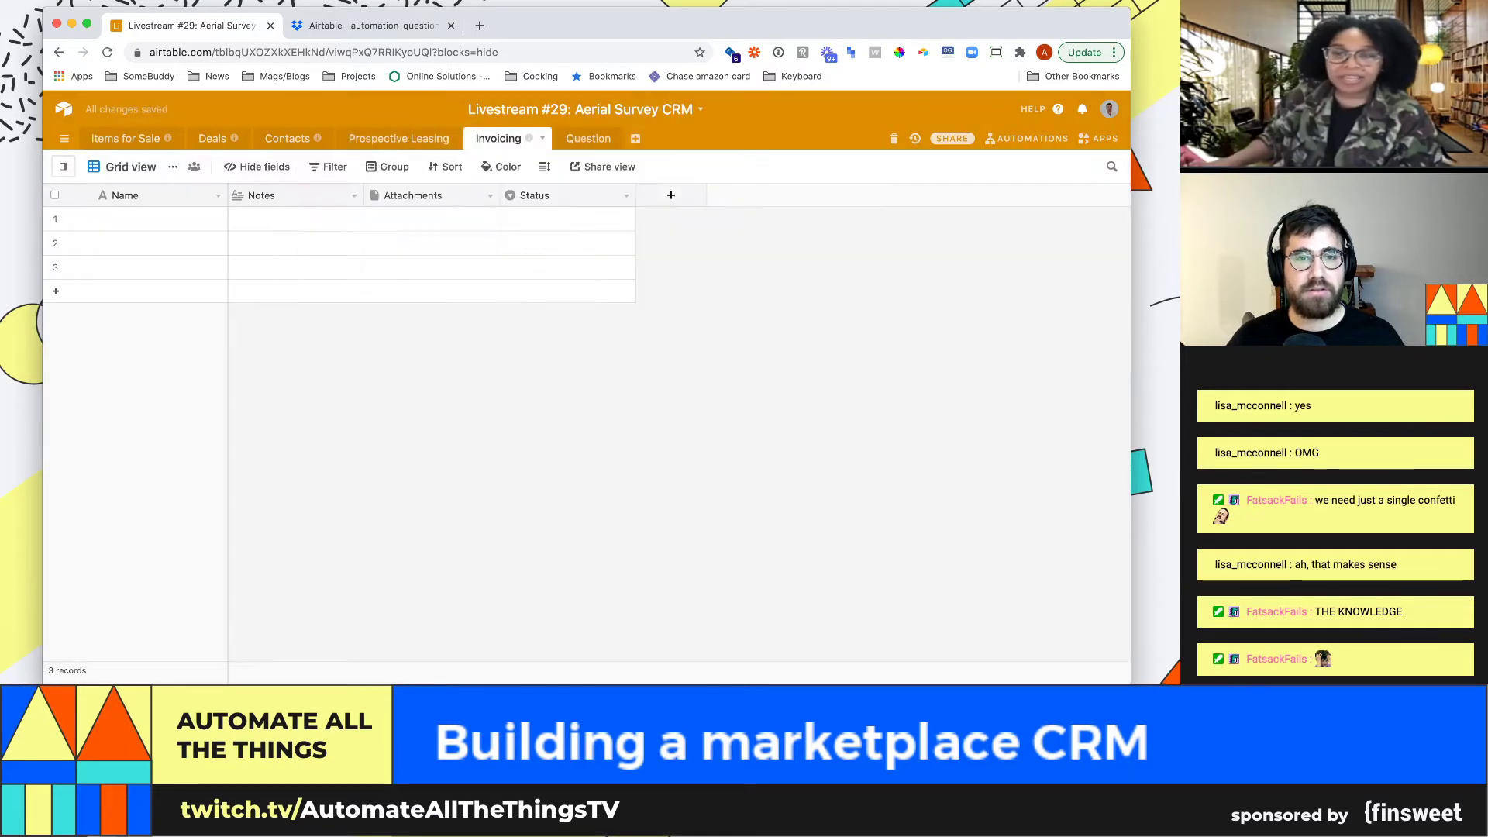
Reorder the Invoicing table among the tabs and review Prospective Leasing and Deals
{"action": "left_click_drag", "start_coordinate": [500, 139], "coordinate": [361, 148]}
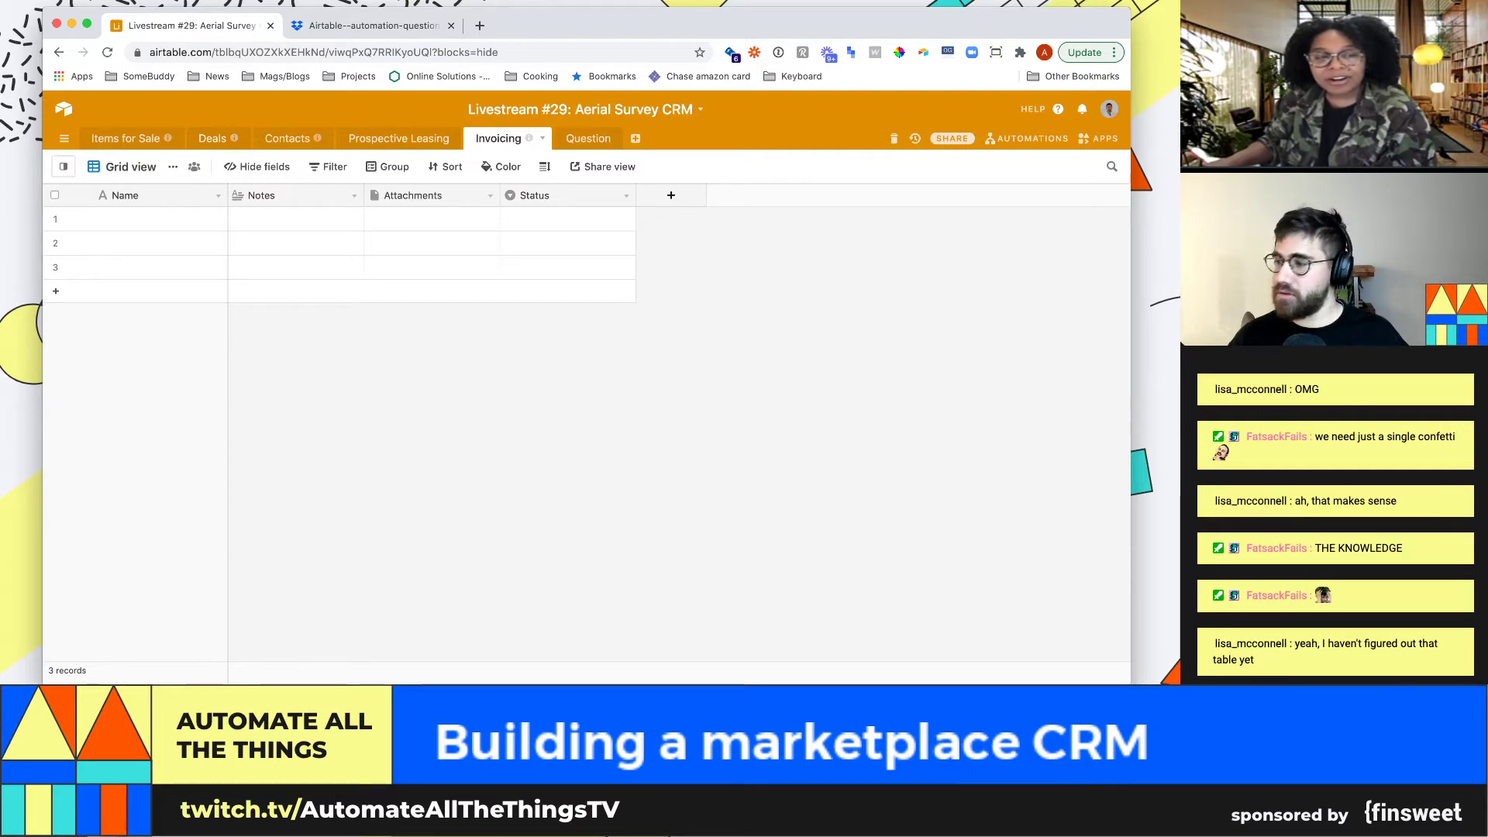
{"action": "left_click", "coordinate": [399, 139]}
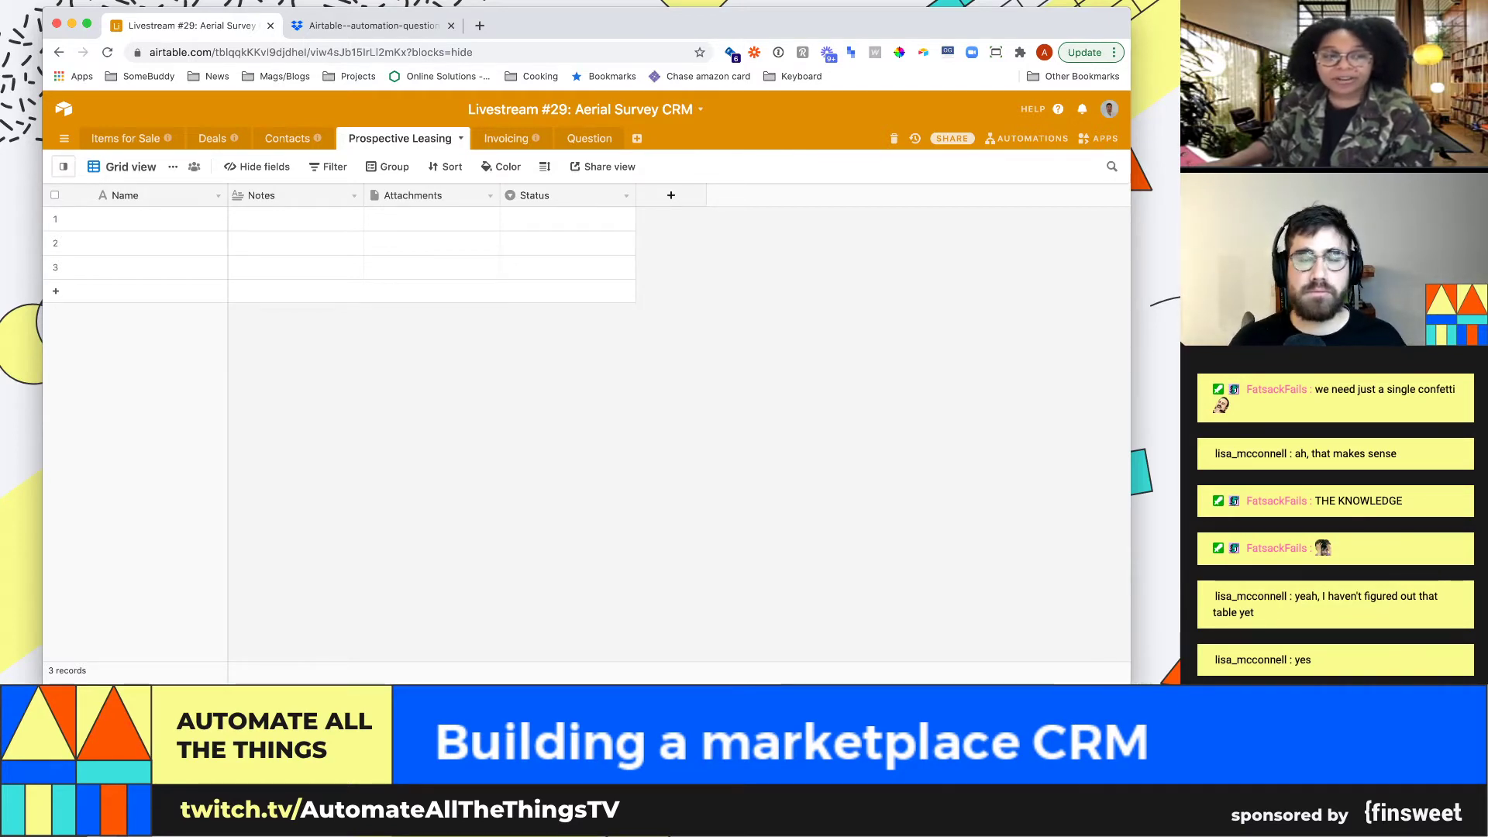
{"action": "left_click", "coordinate": [460, 139]}
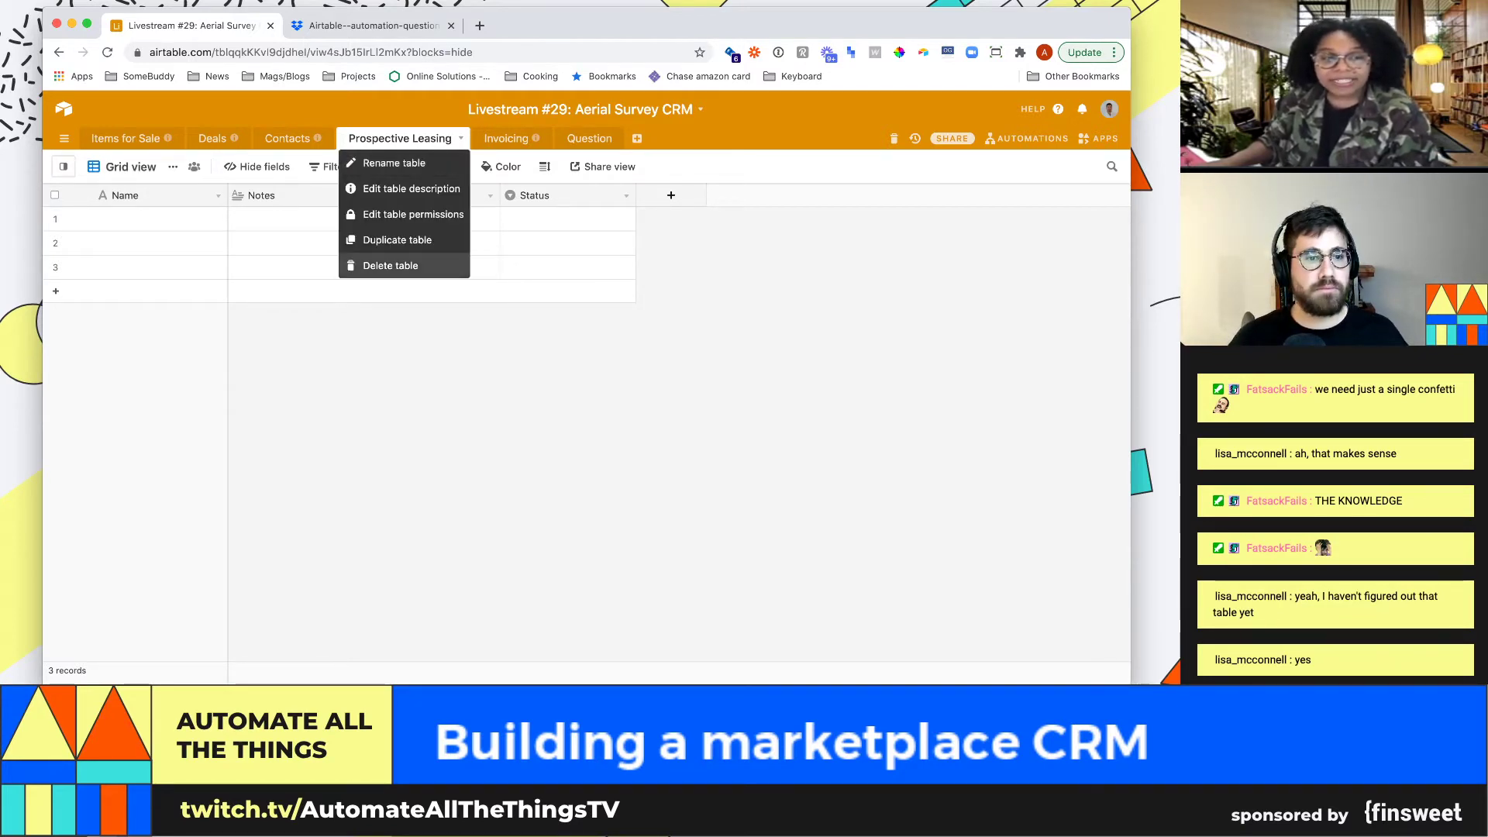
{"action": "key", "text": "Escape"}
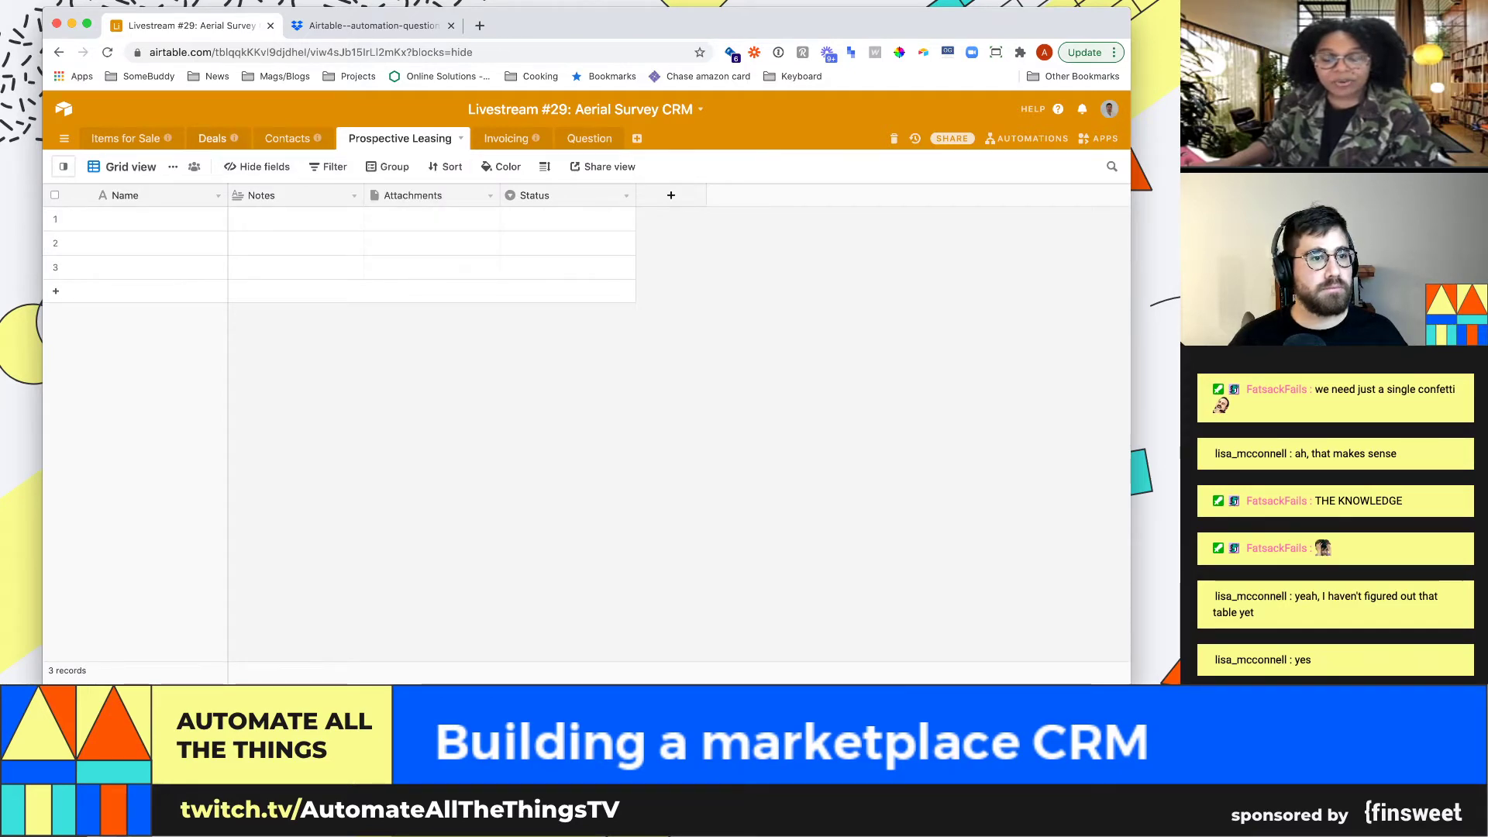
{"action": "left_click", "coordinate": [212, 139]}
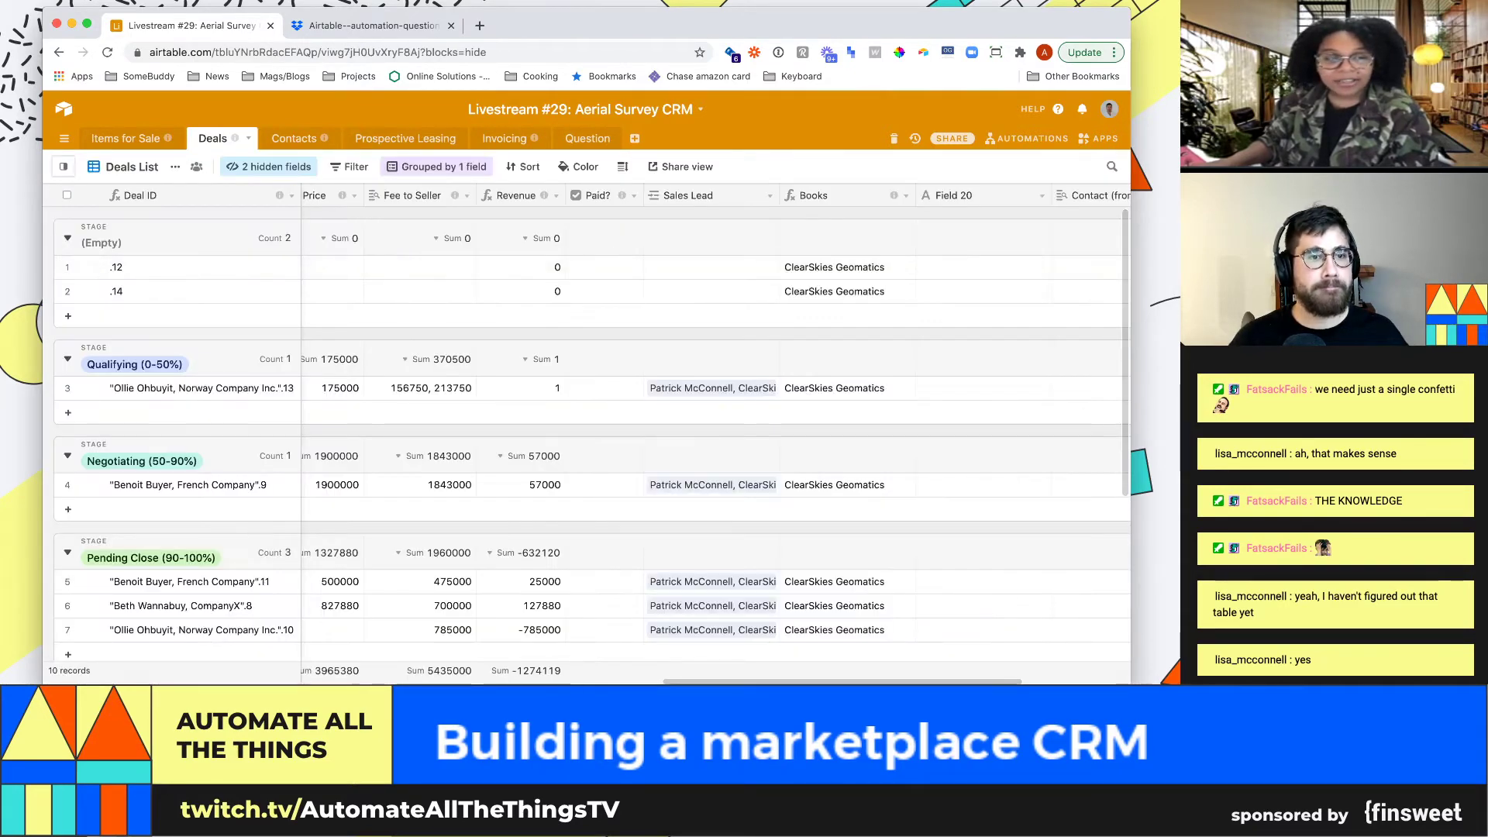
Delete Prospective Leasing once more and restore it again from the base trash
{"action": "left_click", "coordinate": [405, 139]}
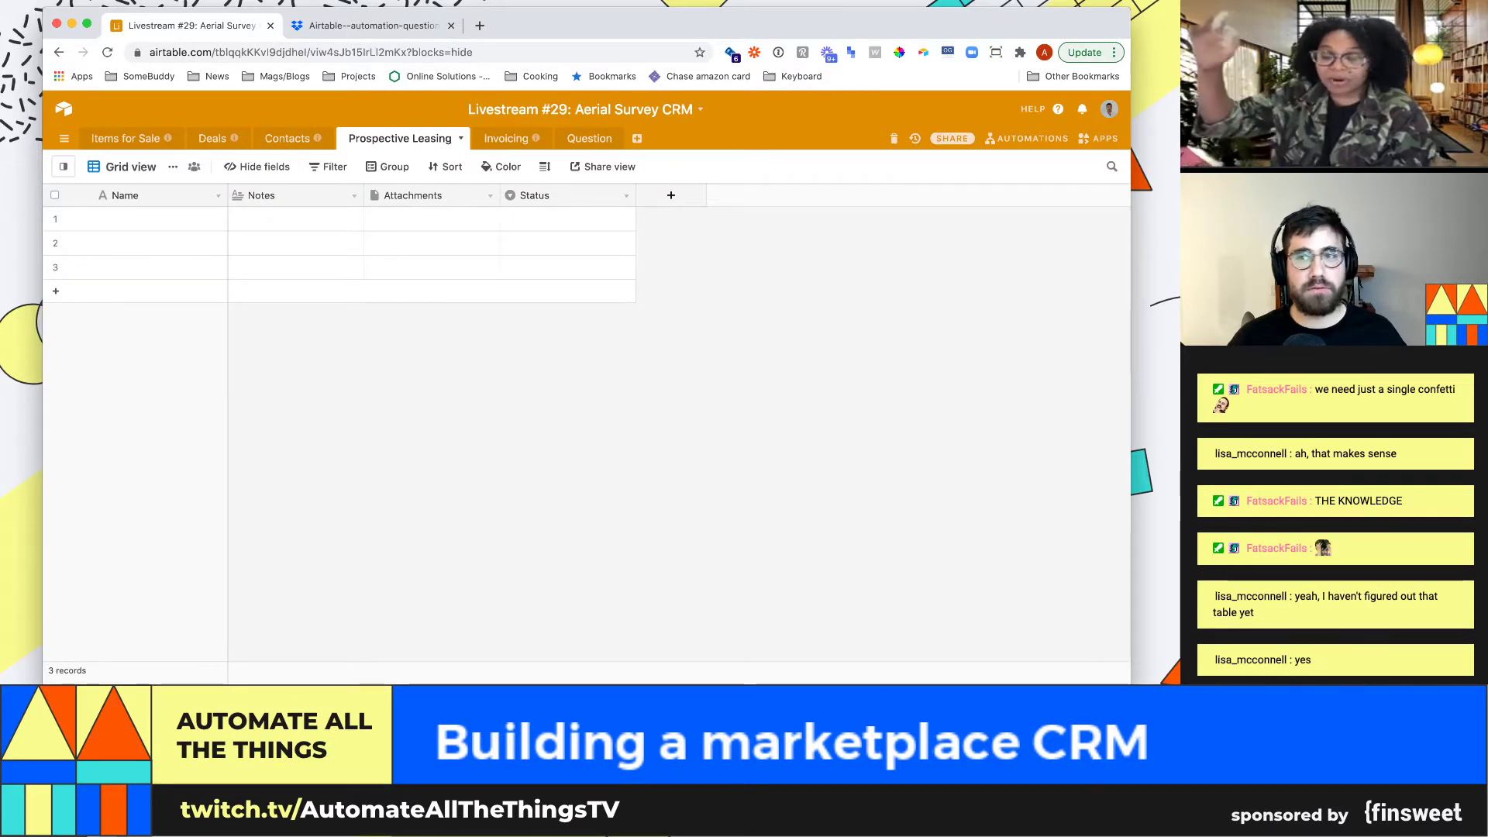
{"action": "left_click", "coordinate": [405, 139]}
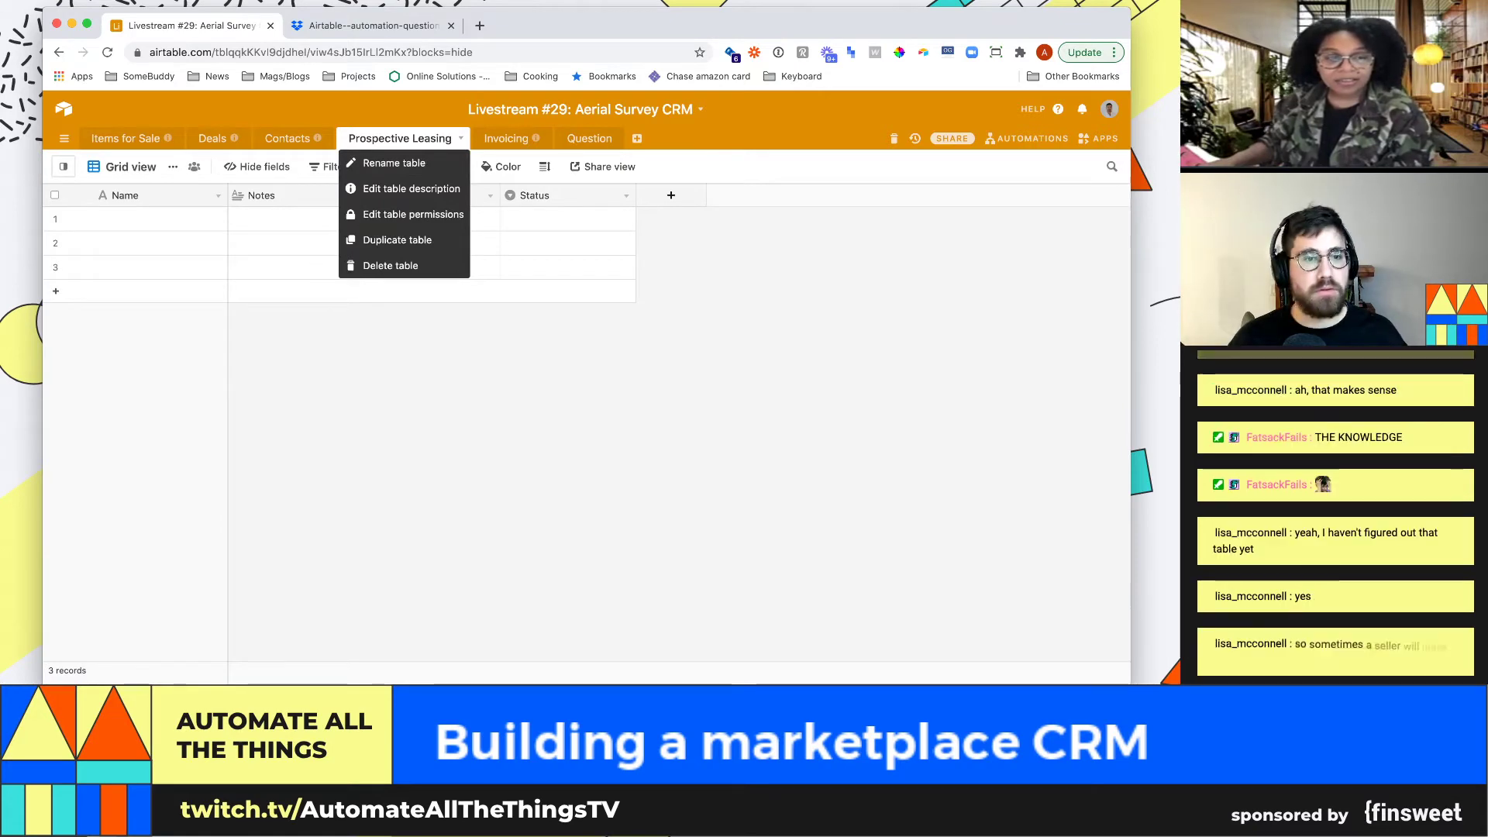
{"action": "left_click", "coordinate": [391, 265]}
{"action": "key", "text": "Return"}
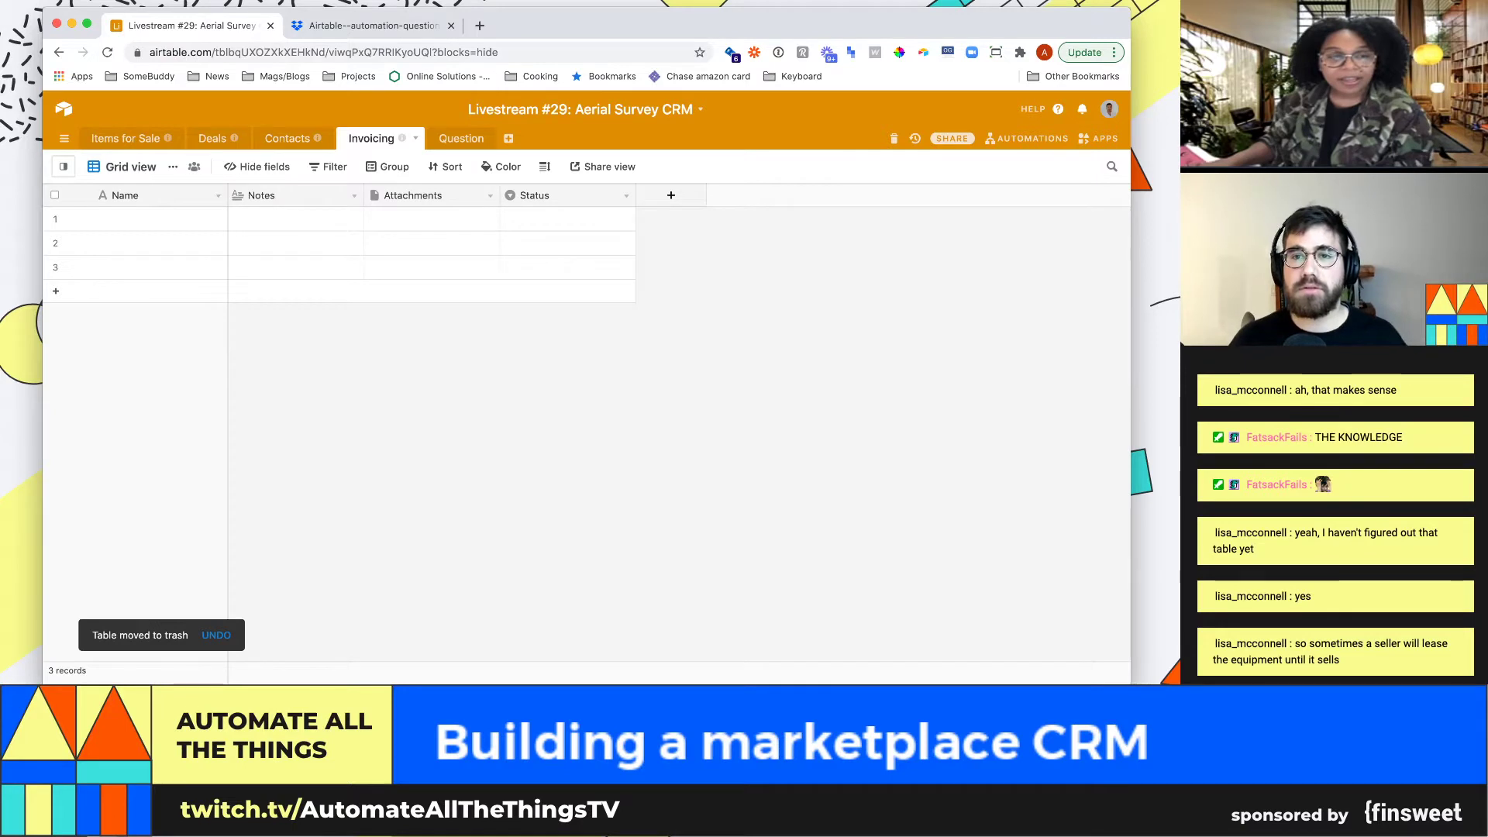
{"action": "left_click", "coordinate": [894, 139]}
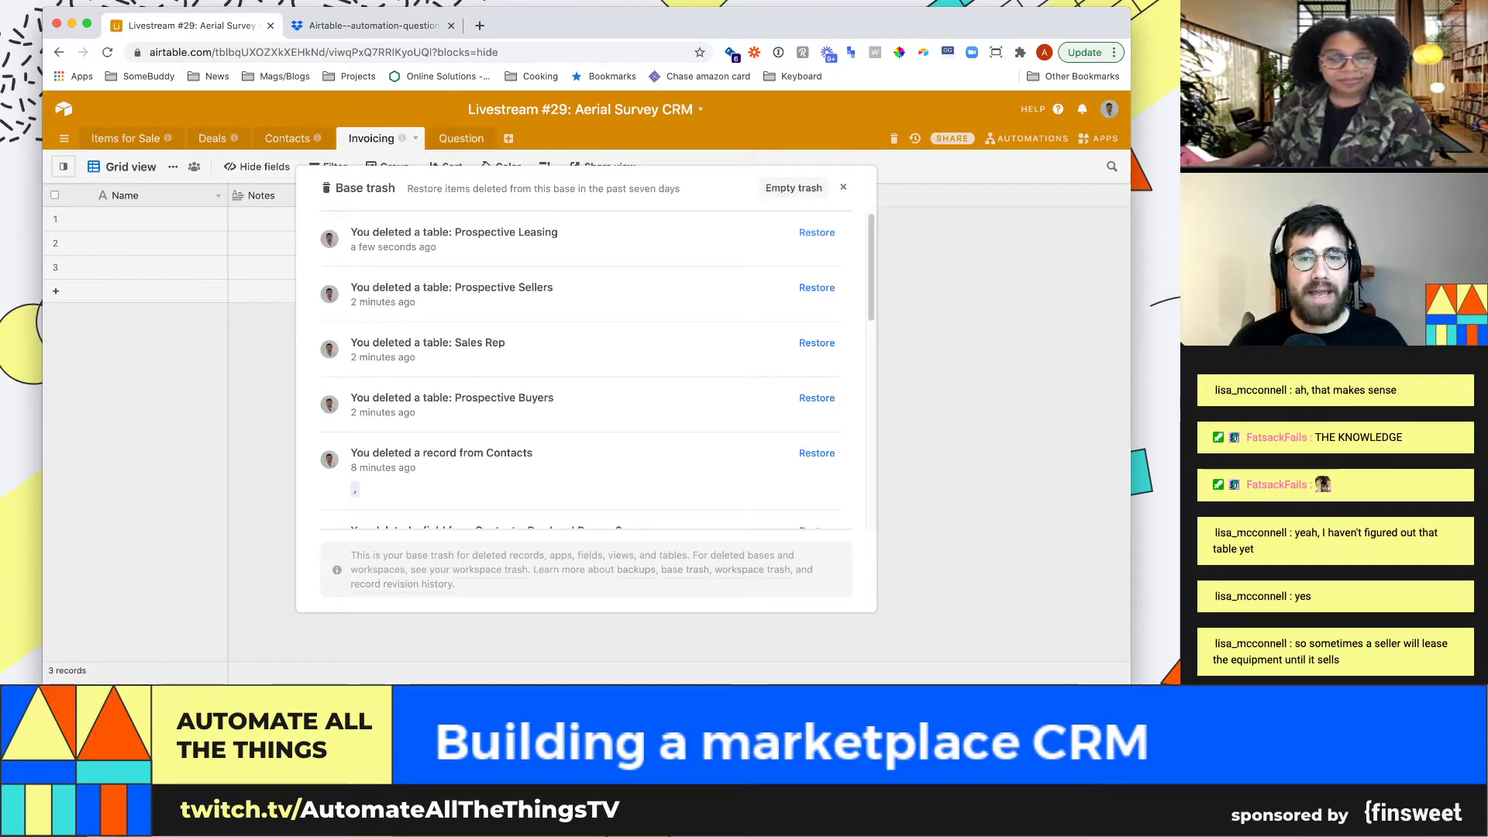
{"action": "left_click", "coordinate": [816, 234]}
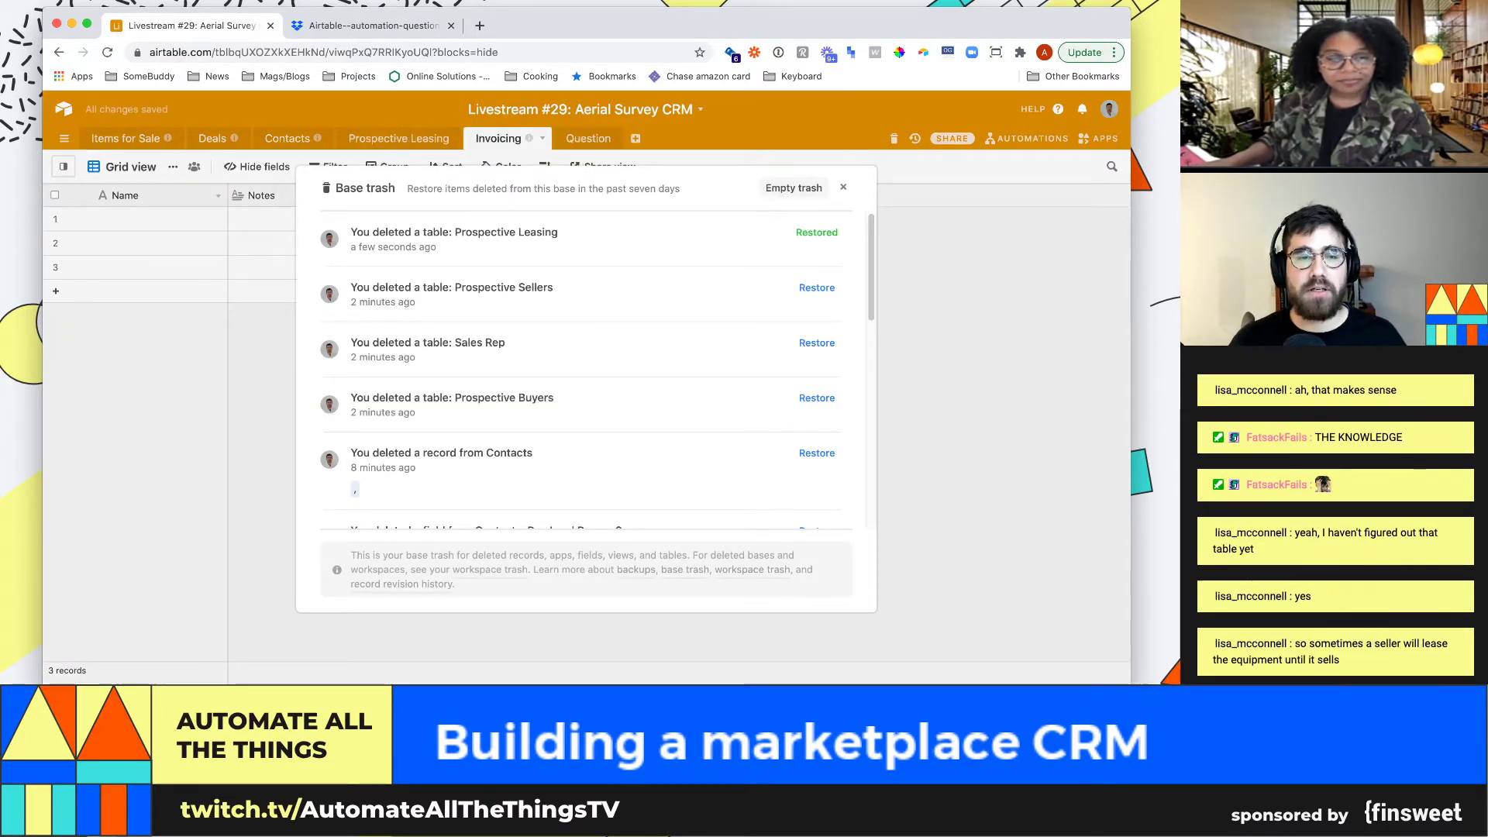
{"action": "key", "text": "Escape"}
Move Deals to the first tab and delete empty-stage records .12 and .14
{"action": "left_click", "coordinate": [212, 138]}
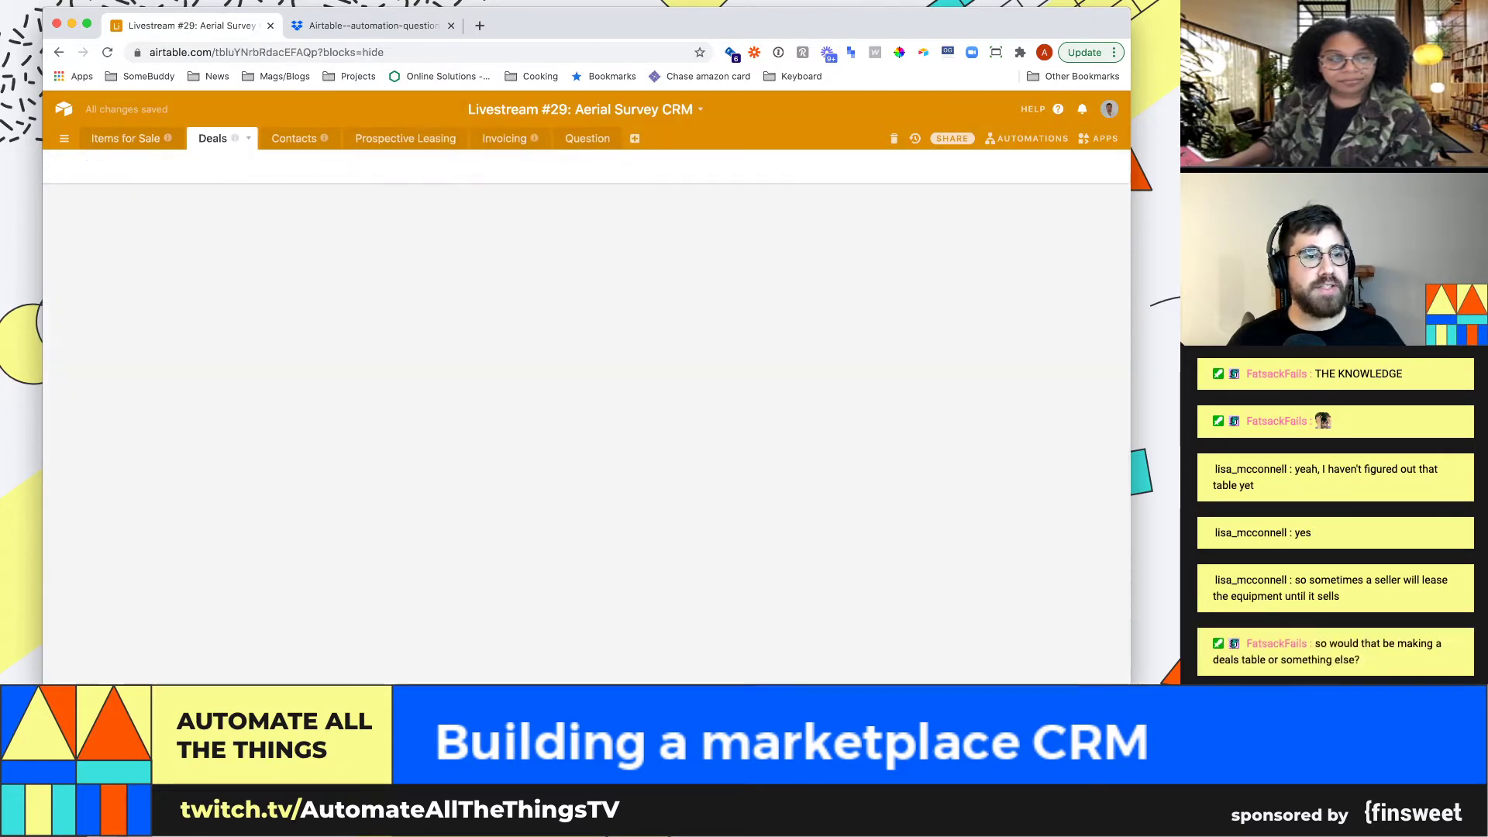
{"action": "left_click_drag", "start_coordinate": [212, 139], "coordinate": [100, 139]}
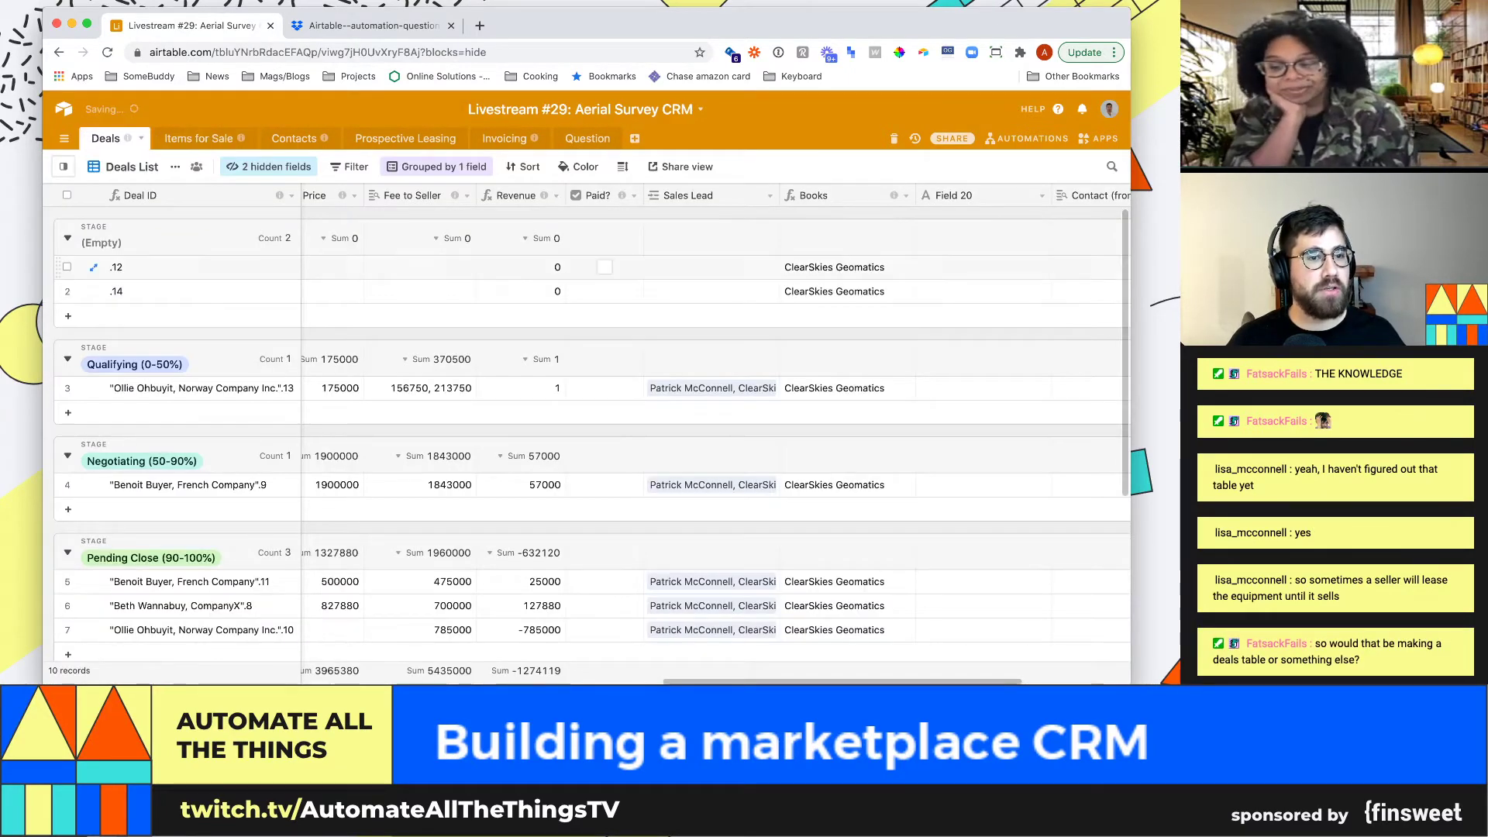
{"action": "left_click", "coordinate": [420, 292]}
{"action": "key", "text": "Left"}
{"action": "key", "text": "Left"}
{"action": "key", "text": "Left"}
{"action": "key", "text": "Left"}
{"action": "key", "text": "Left"}
{"action": "key", "text": "Left"}
{"action": "key", "text": "Left"}
{"action": "key", "text": "Left"}
{"action": "key", "text": "Left"}
{"action": "key", "text": "Left"}
{"action": "key", "text": "Left"}
{"action": "key", "text": "Left"}
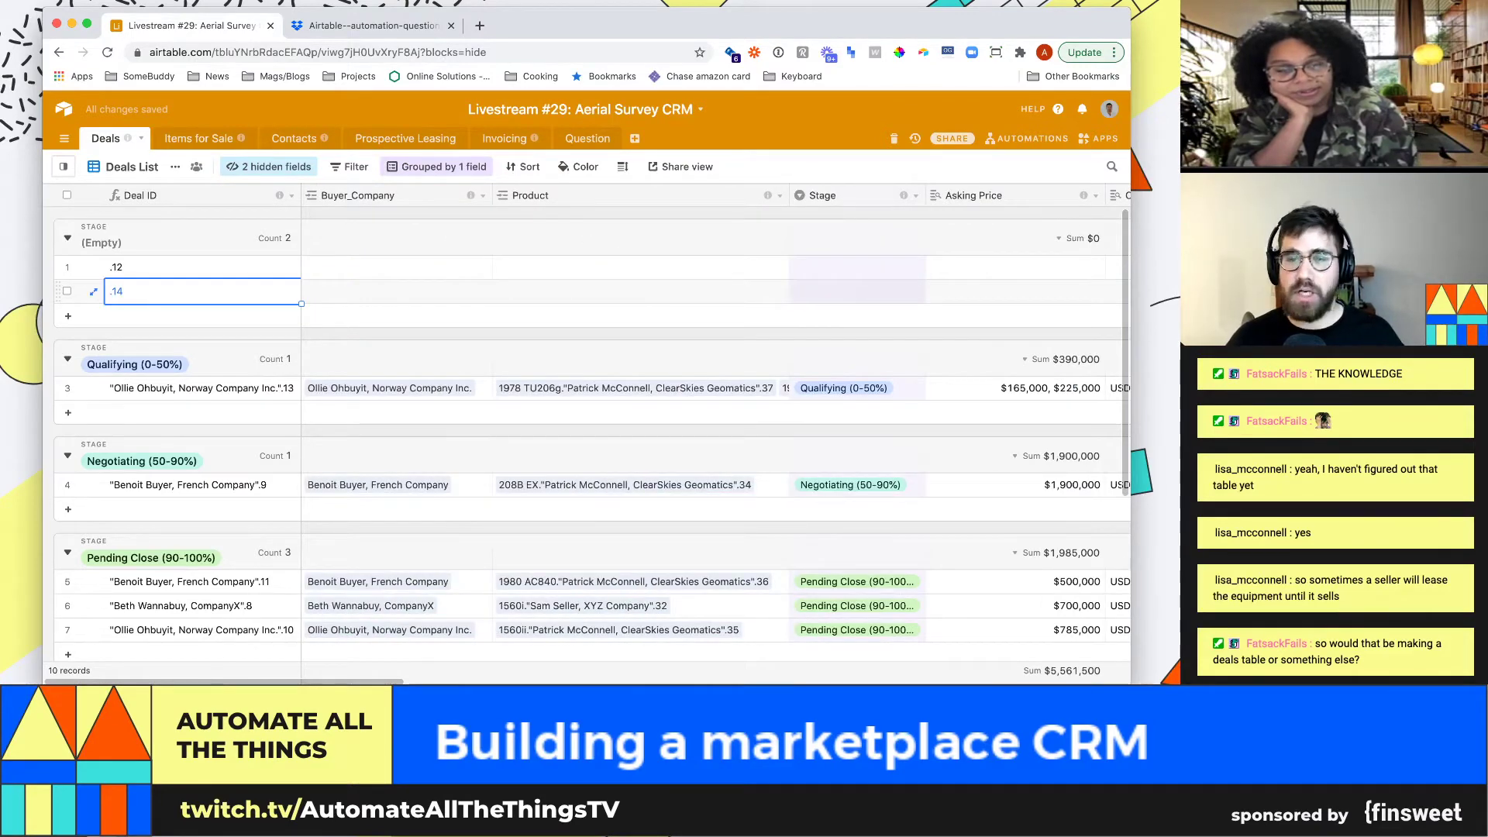
{"action": "key", "text": "Right"}
{"action": "left_click", "coordinate": [66, 267]}
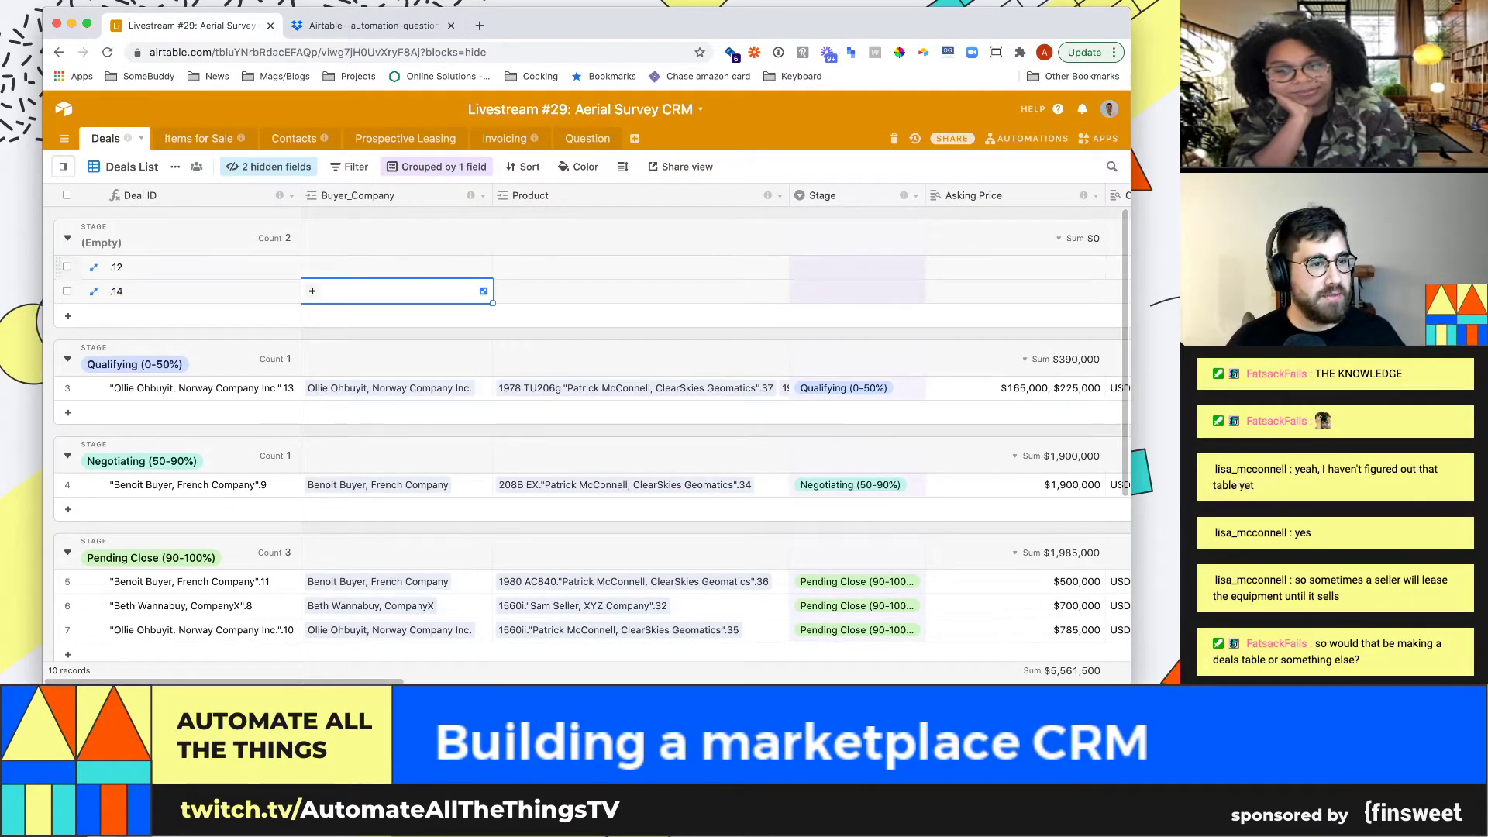
{"action": "left_click", "coordinate": [66, 291]}
{"action": "right_click", "coordinate": [67, 291]}
{"action": "left_click", "coordinate": [148, 324]}
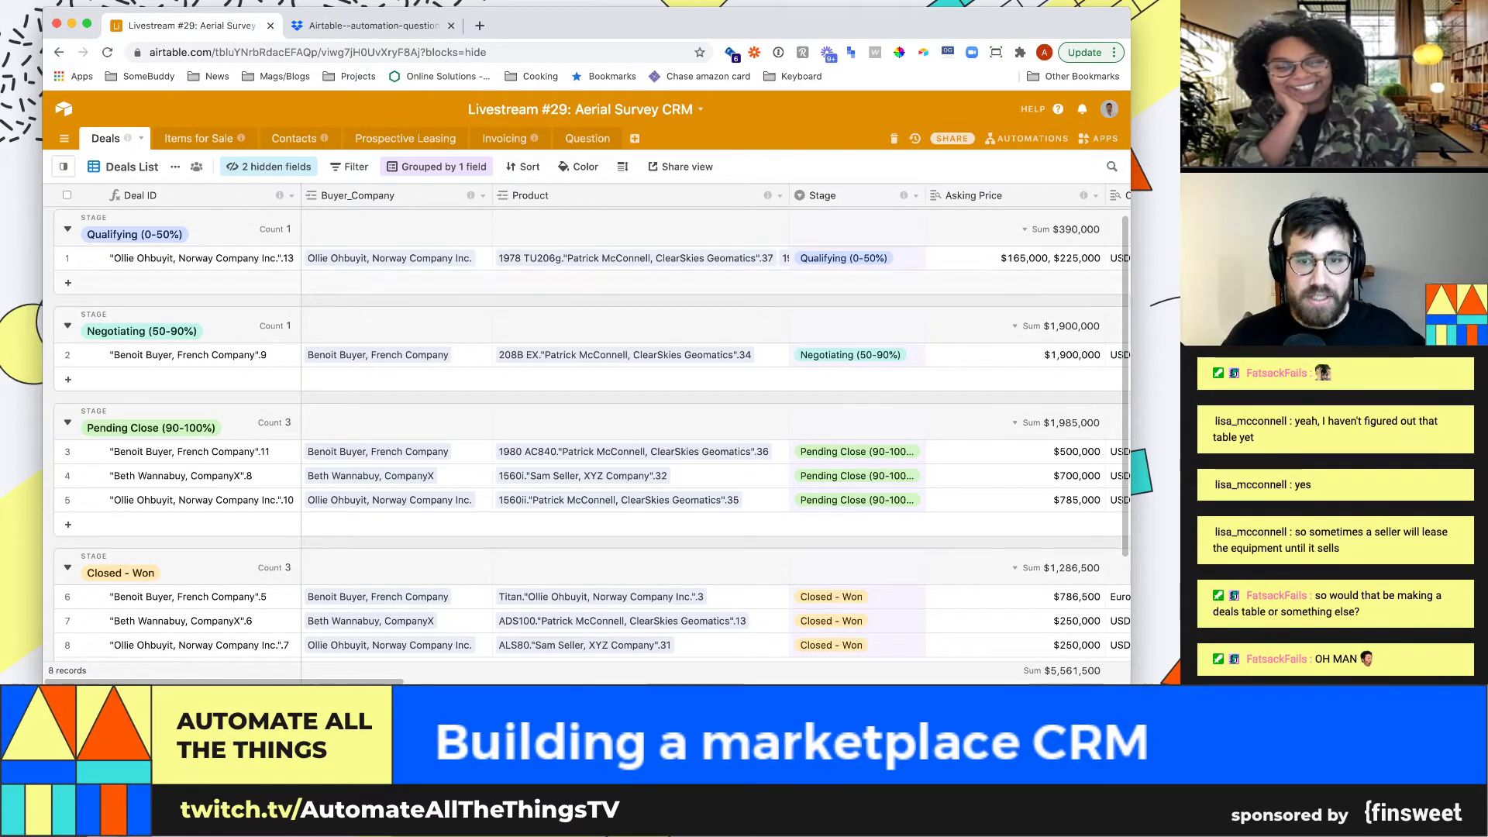
Rename the Deals Product field to Products and review the first deal's values
{"action": "left_click", "coordinate": [636, 258]}
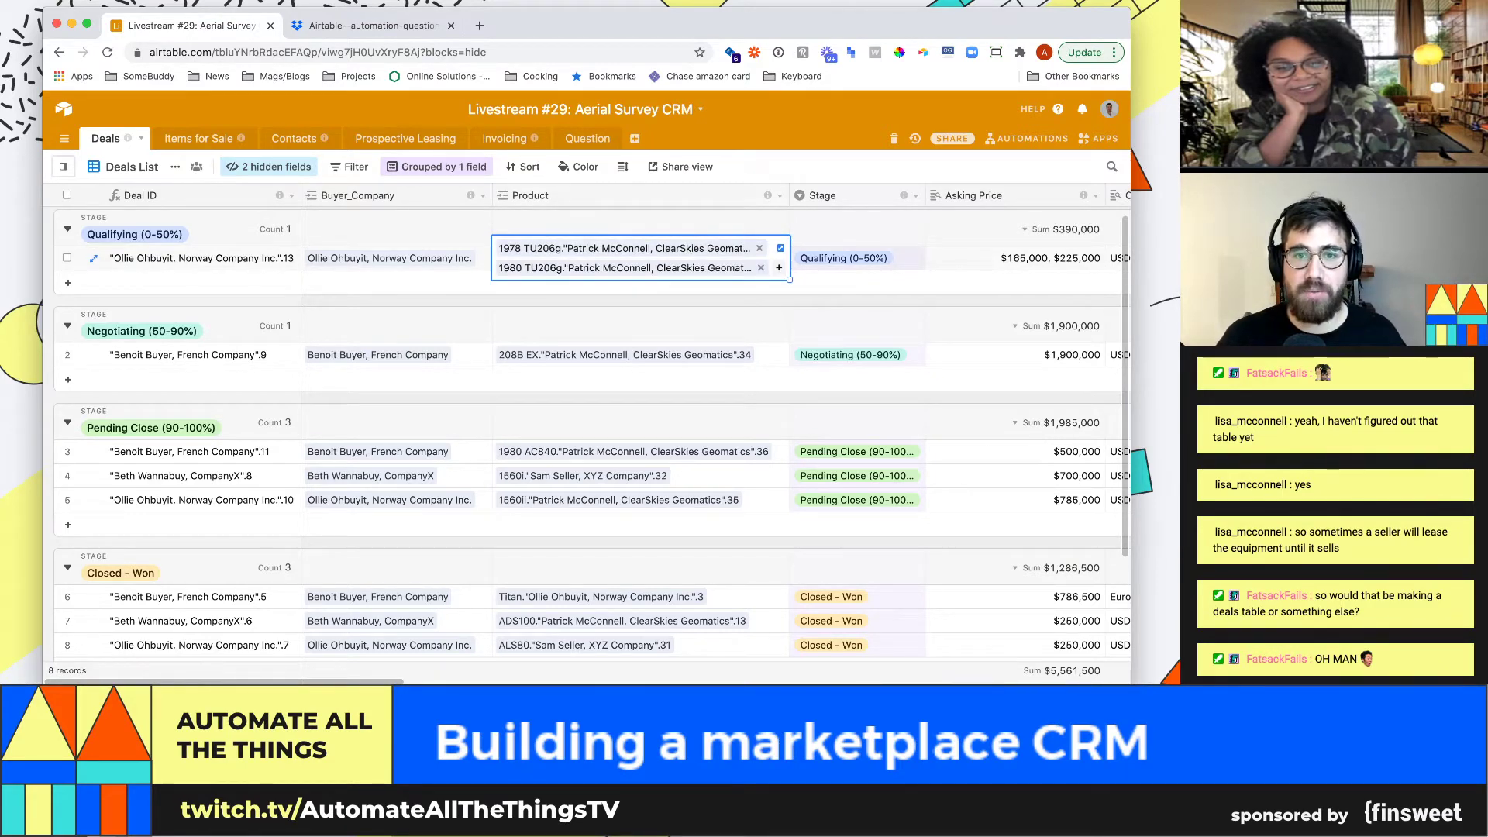
{"action": "left_click", "coordinate": [779, 195]}
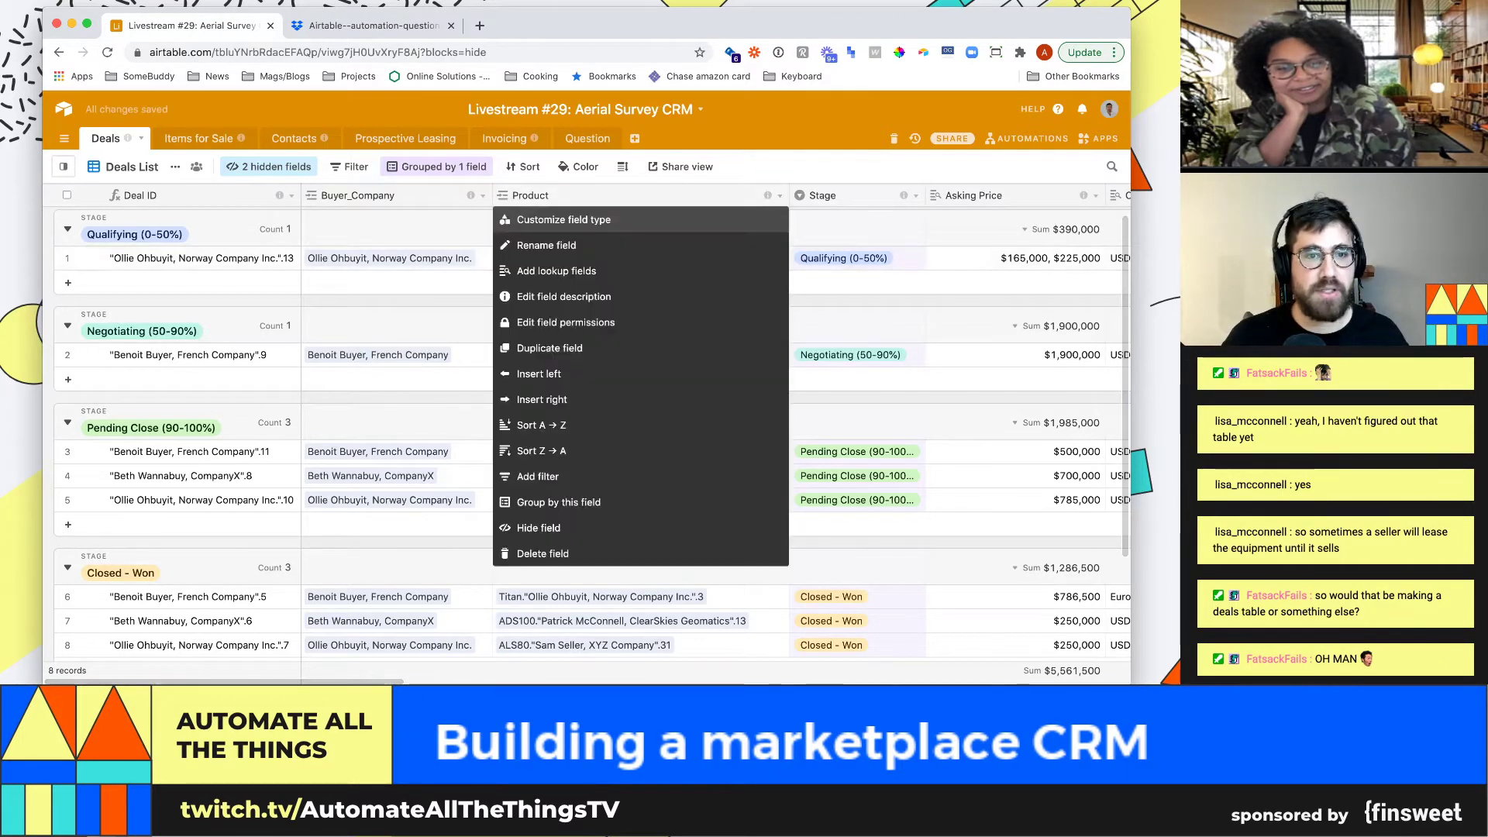
{"action": "left_click", "coordinate": [550, 219]}
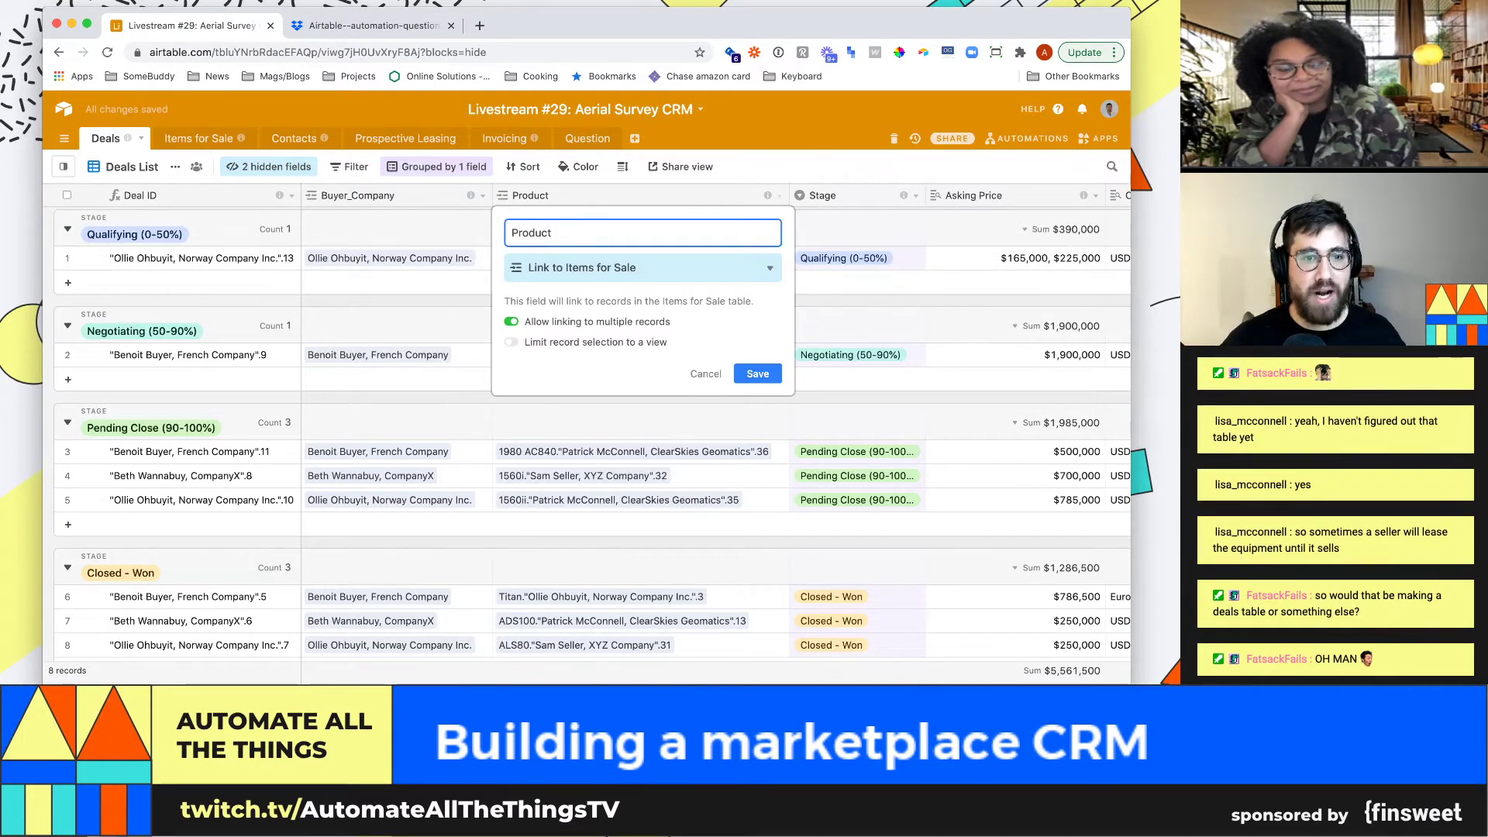
{"action": "type", "text": "s"}
{"action": "key", "text": "Return"}
{"action": "left_click", "coordinate": [856, 258]}
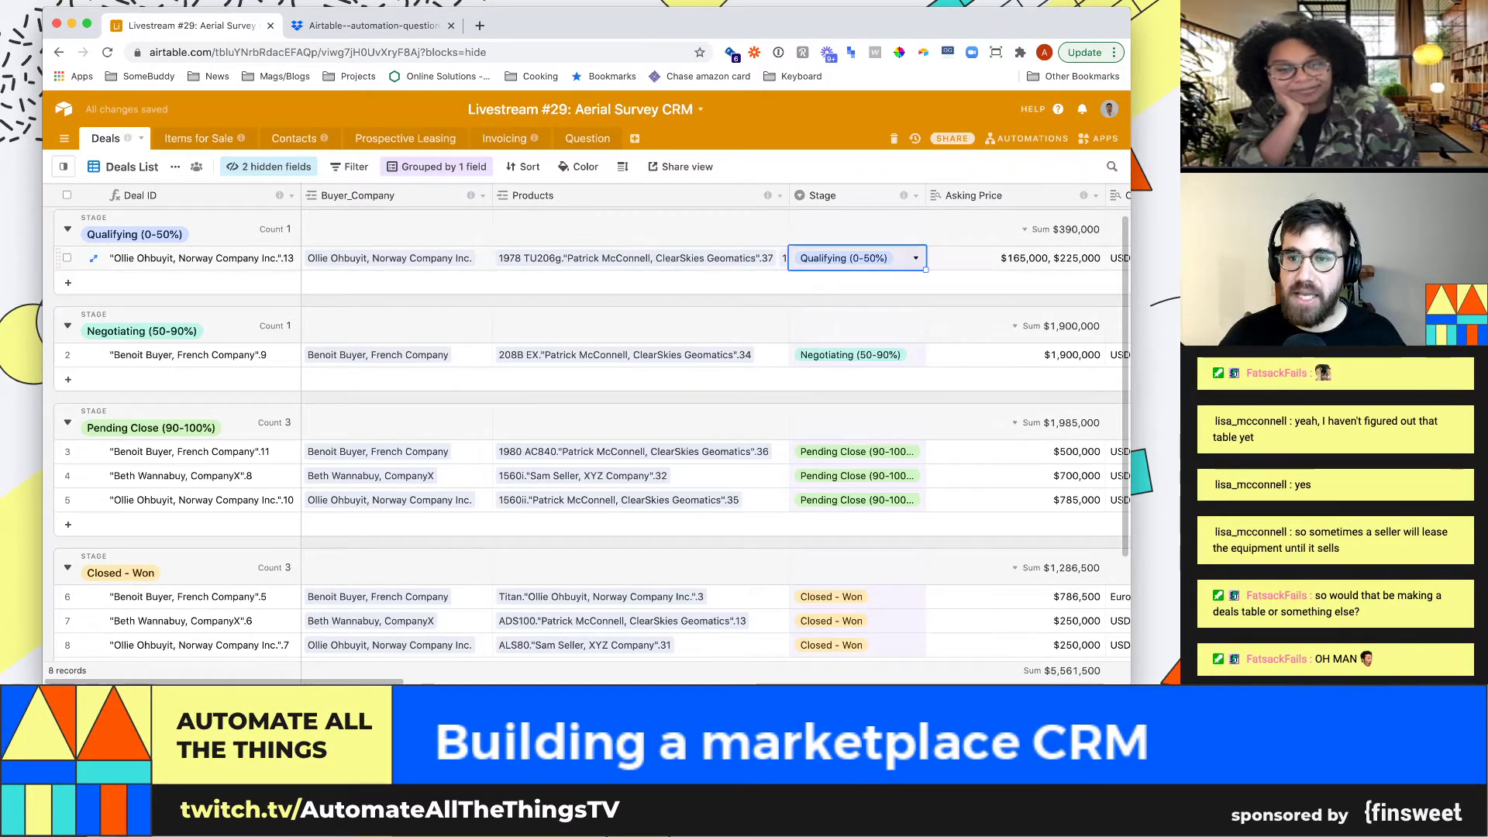
{"action": "left_click", "coordinate": [1015, 258]}
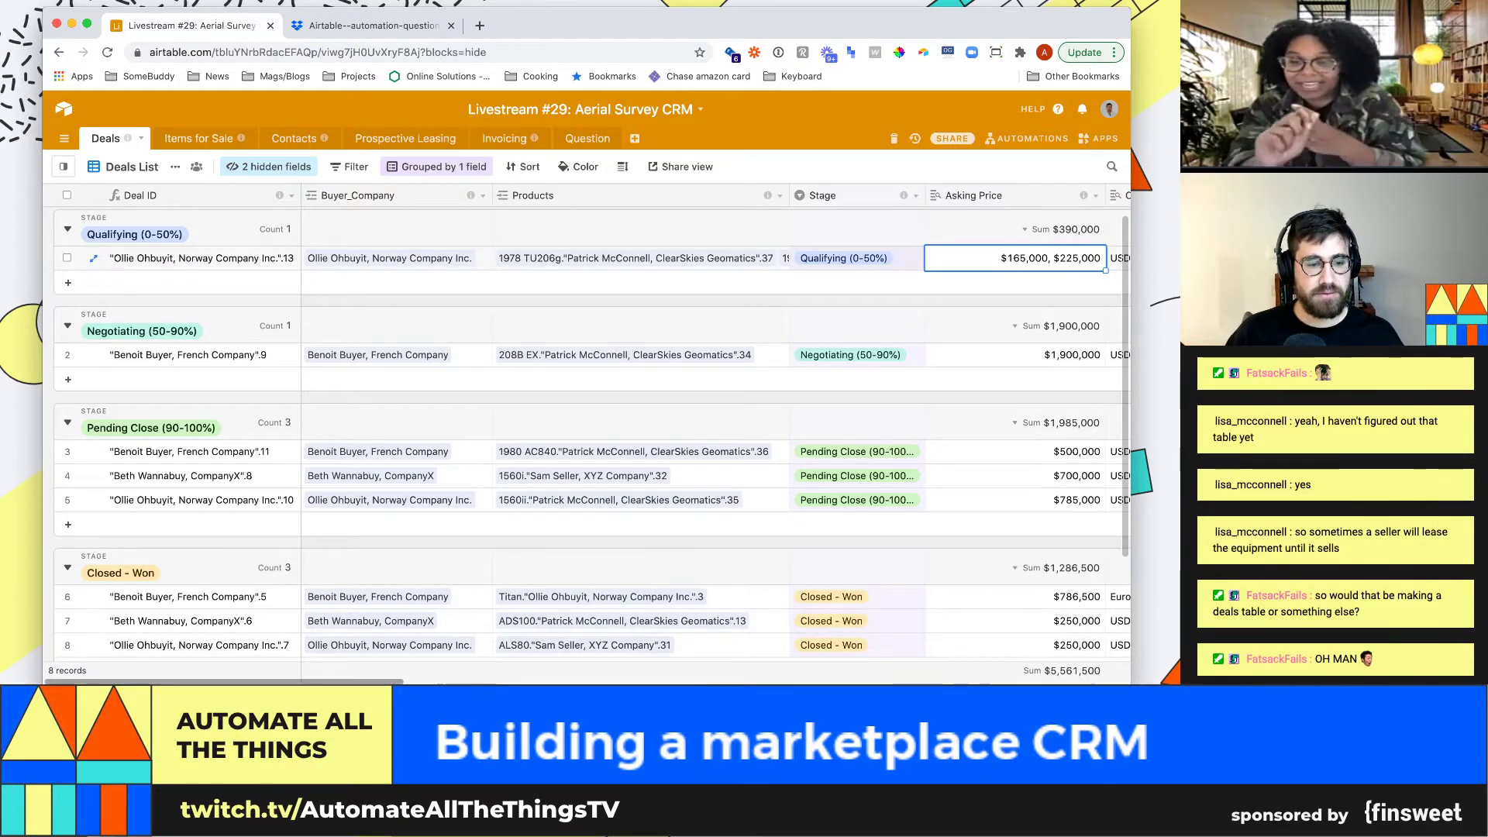
Scroll right to the Currency column and open the Asking Price field menu
{"action": "scroll", "coordinate": [713, 434], "scroll_direction": "right", "scroll_amount": 10}
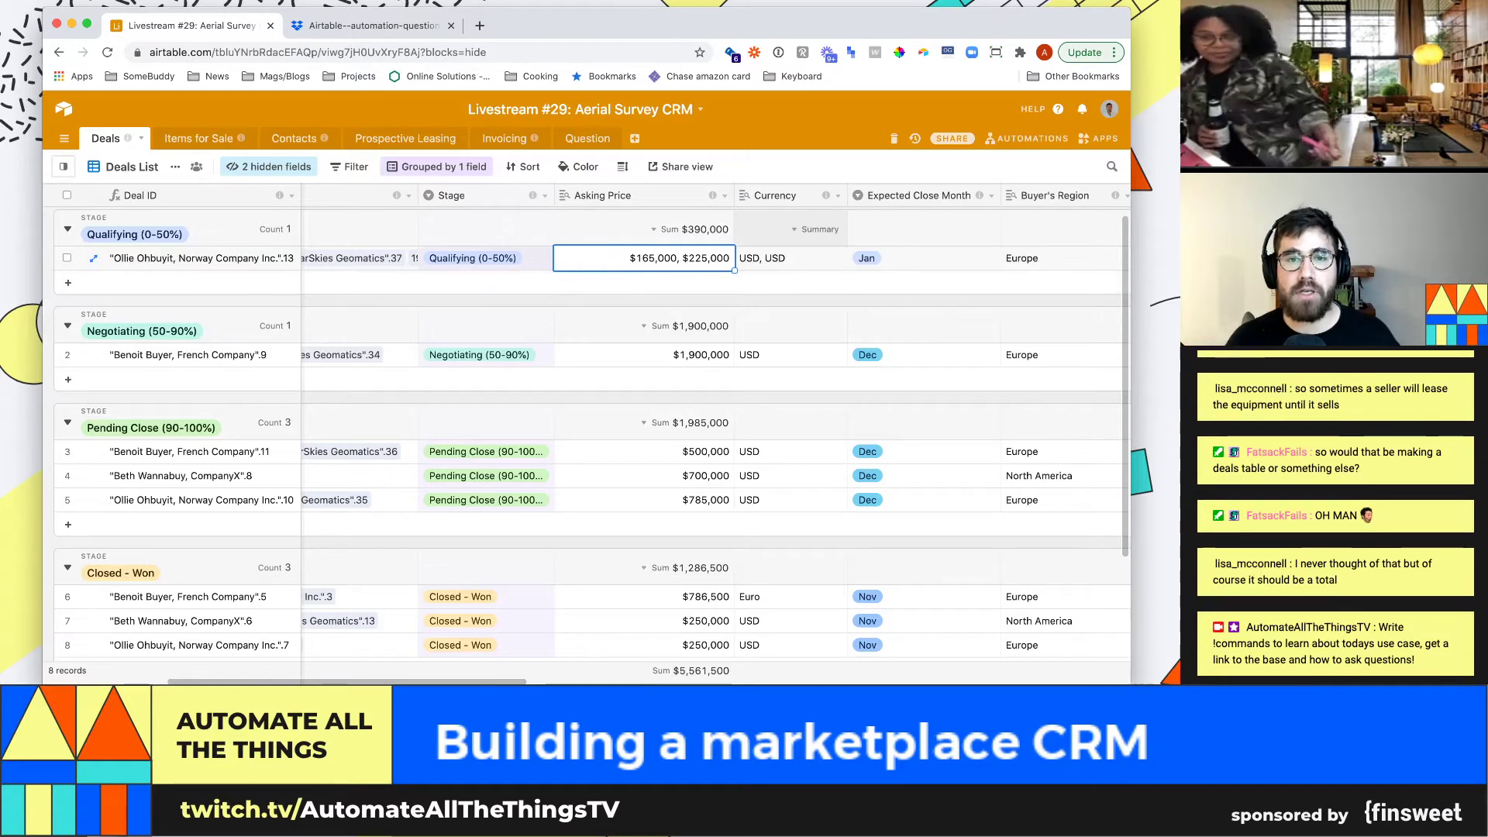
{"action": "left_click", "coordinate": [724, 195]}
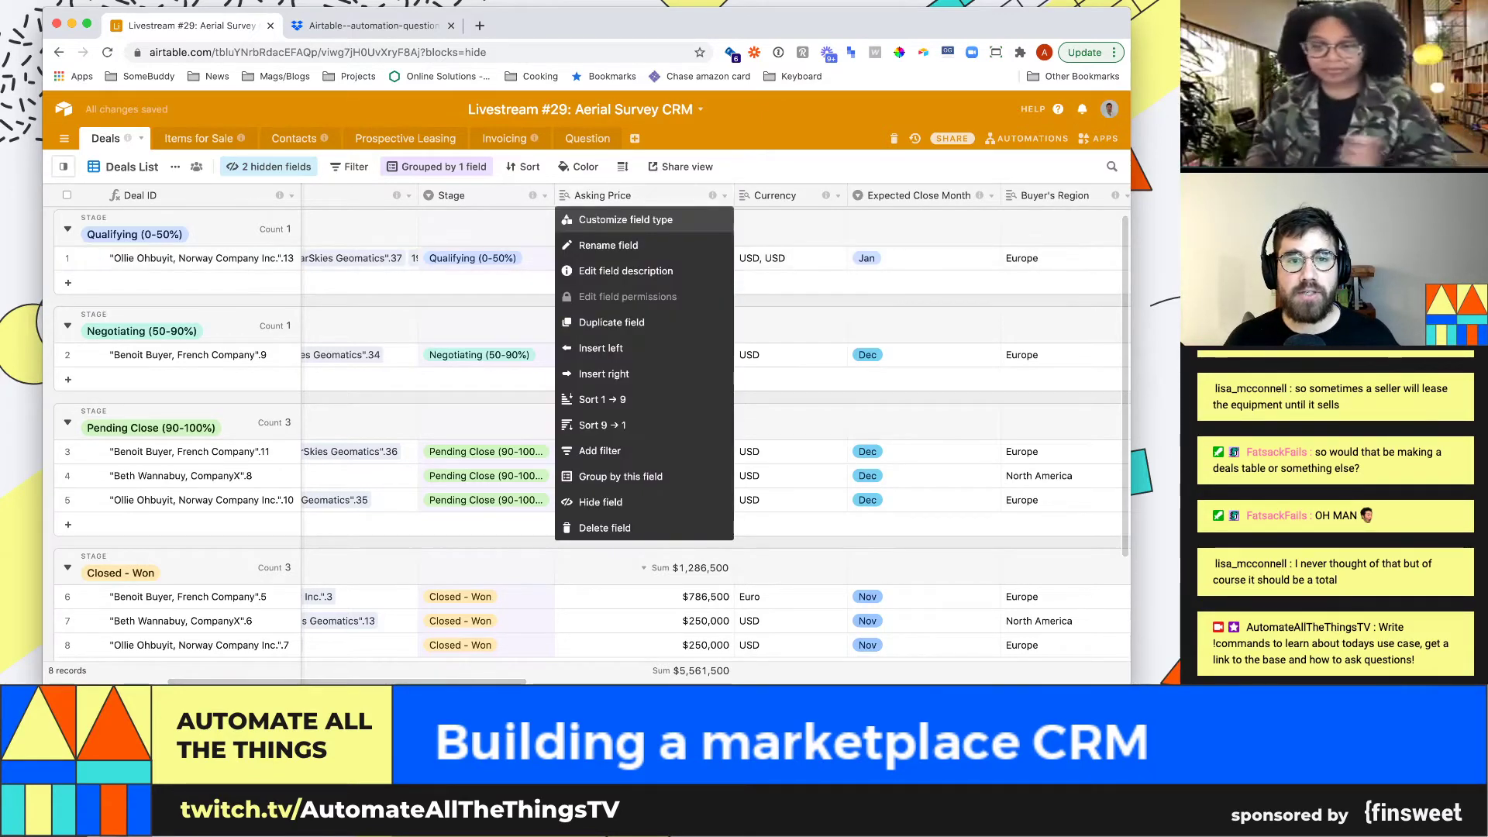
Turn Asking Price into a rollup of linked Products' Asking Price using sum(values)
{"action": "left_click", "coordinate": [633, 218]}
{"action": "left_click", "coordinate": [659, 267]}
{"action": "type", "text": "rollup"}
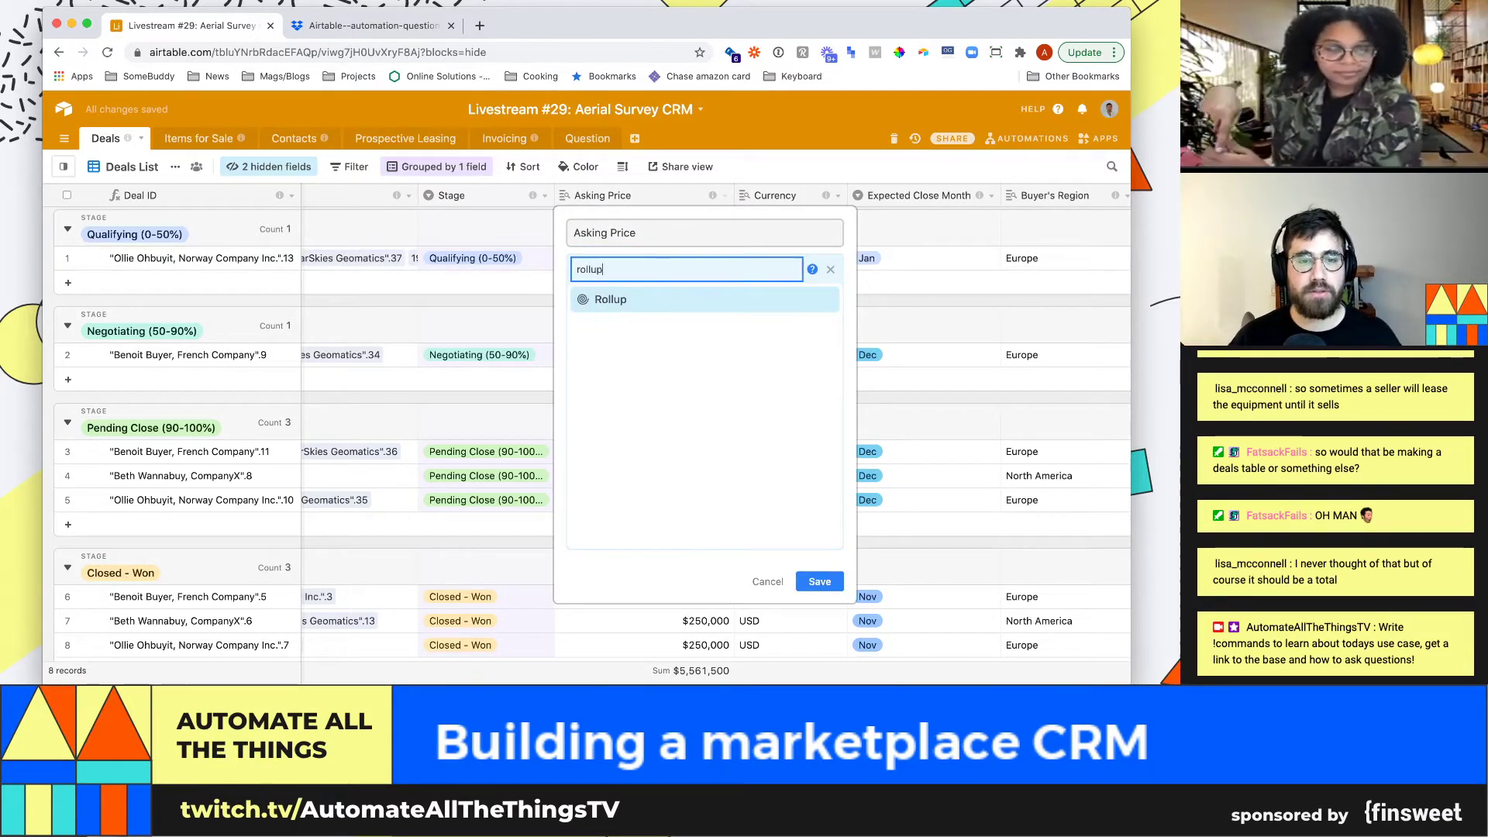
{"action": "key", "text": "Return"}
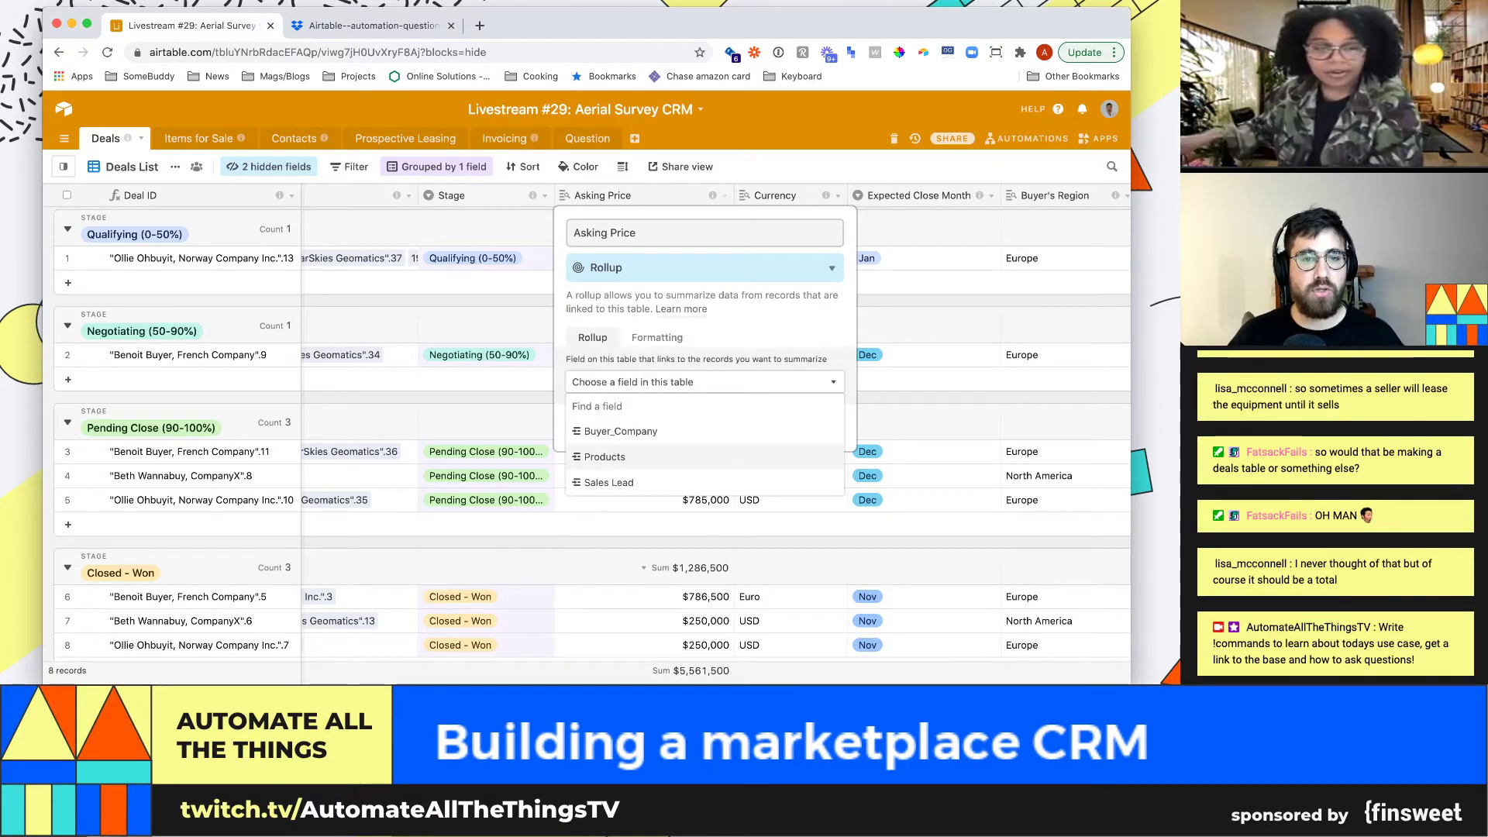
{"action": "left_click", "coordinate": [636, 456]}
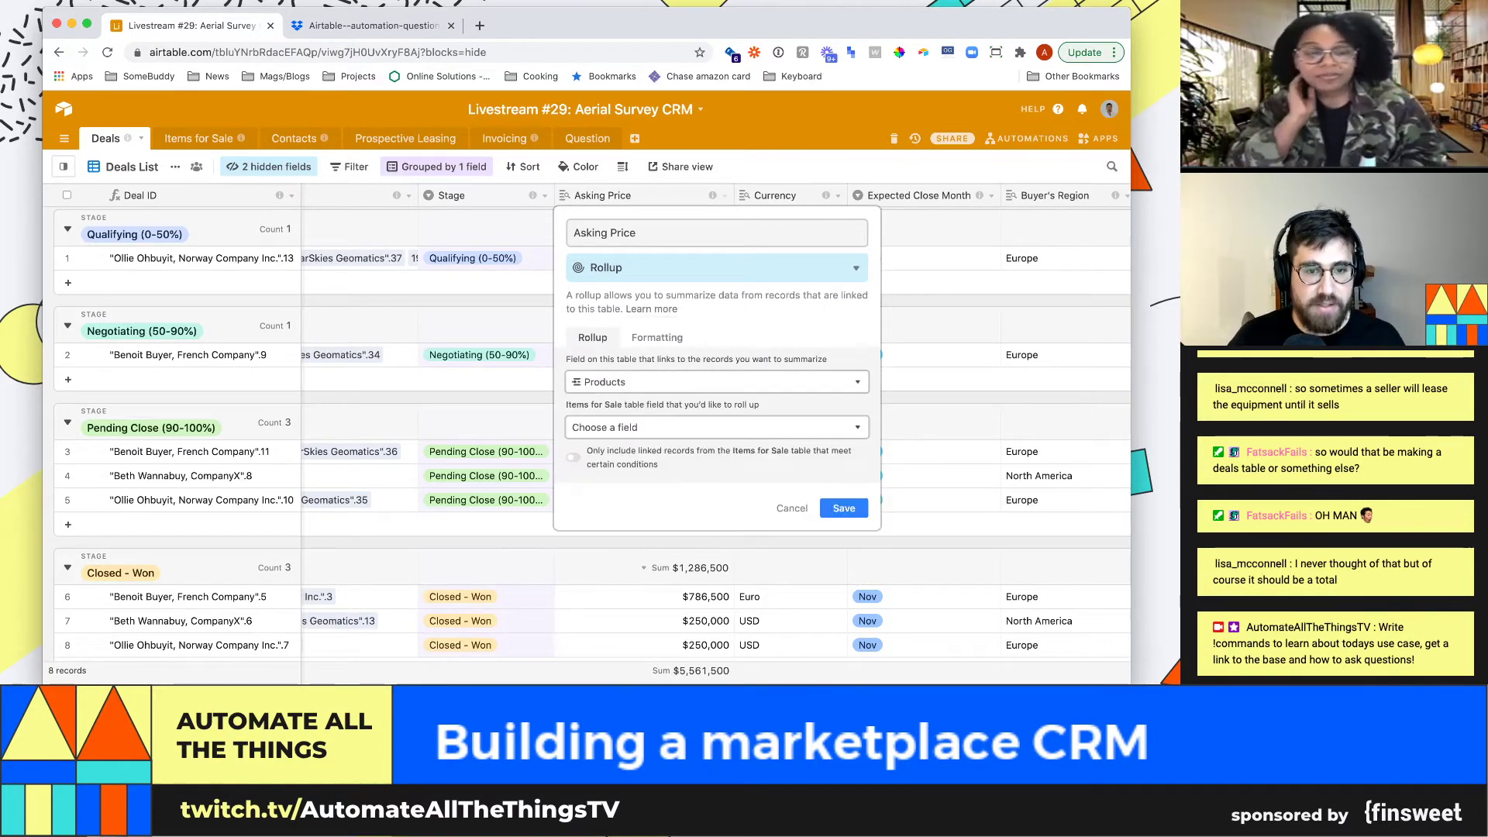
{"action": "left_click", "coordinate": [666, 428]}
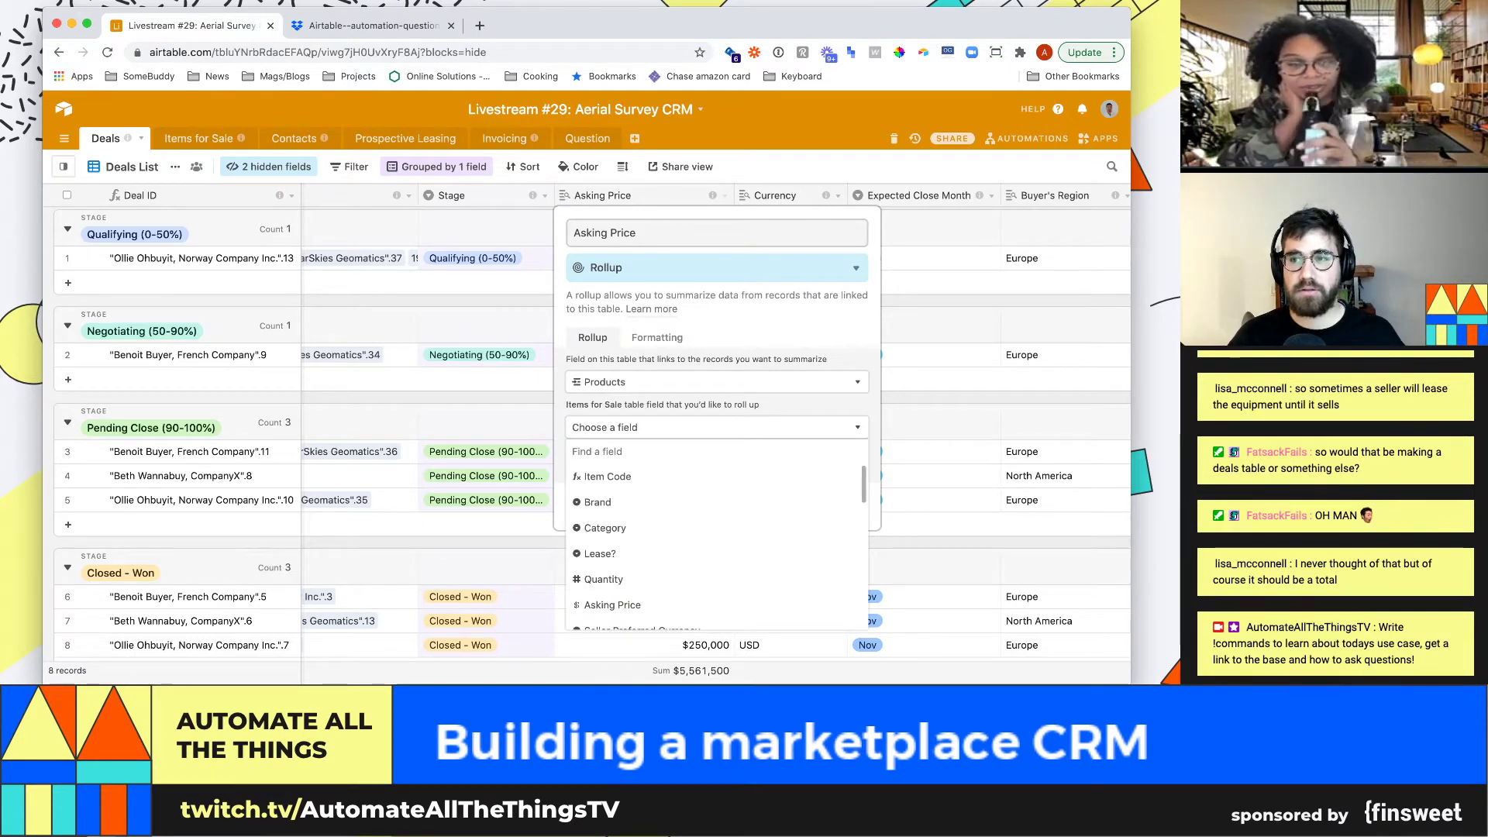
{"action": "scroll", "coordinate": [713, 527], "scroll_direction": "down", "scroll_amount": 3}
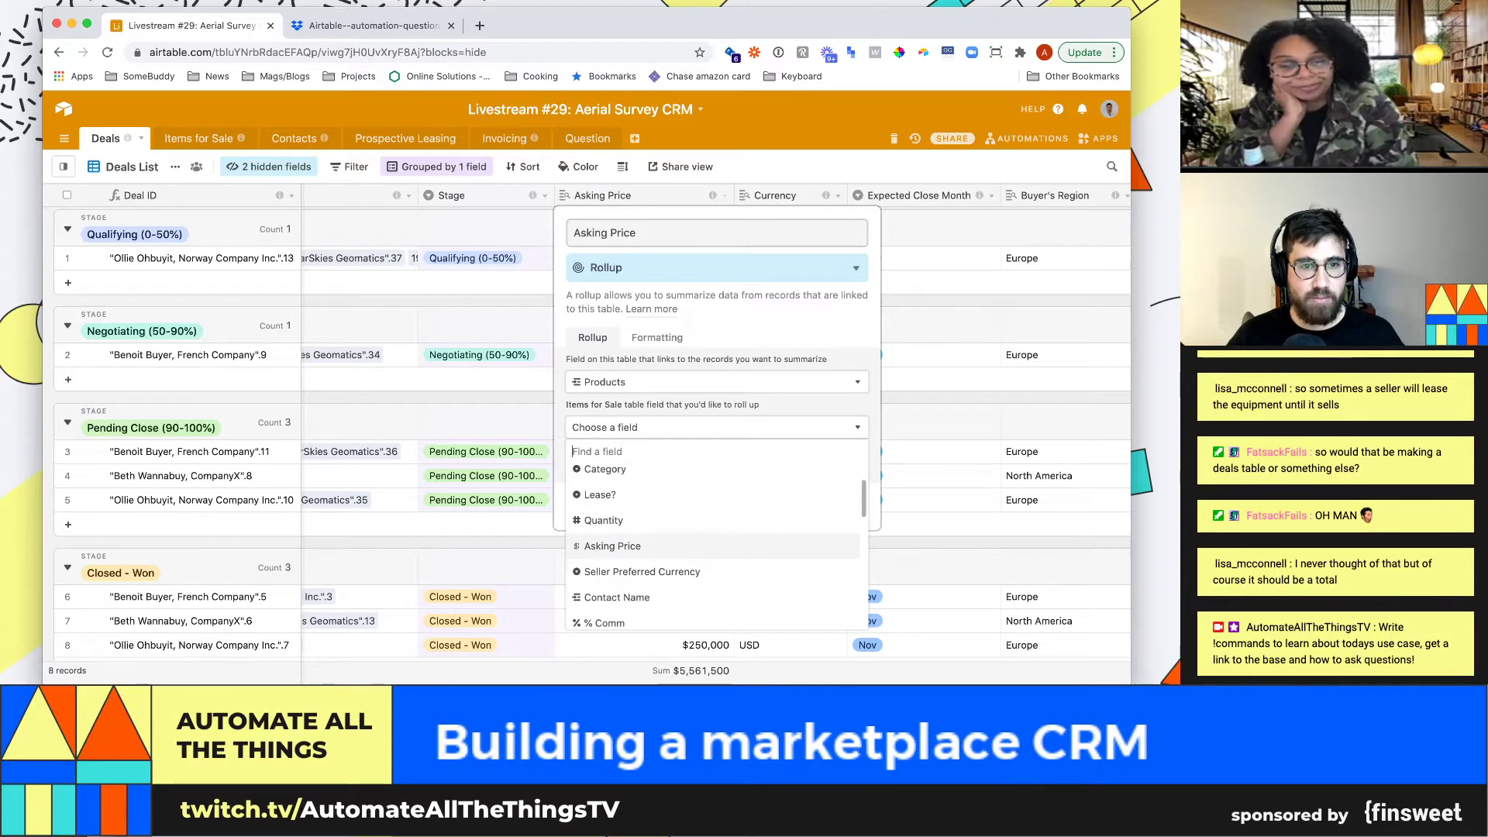
{"action": "left_click", "coordinate": [612, 546]}
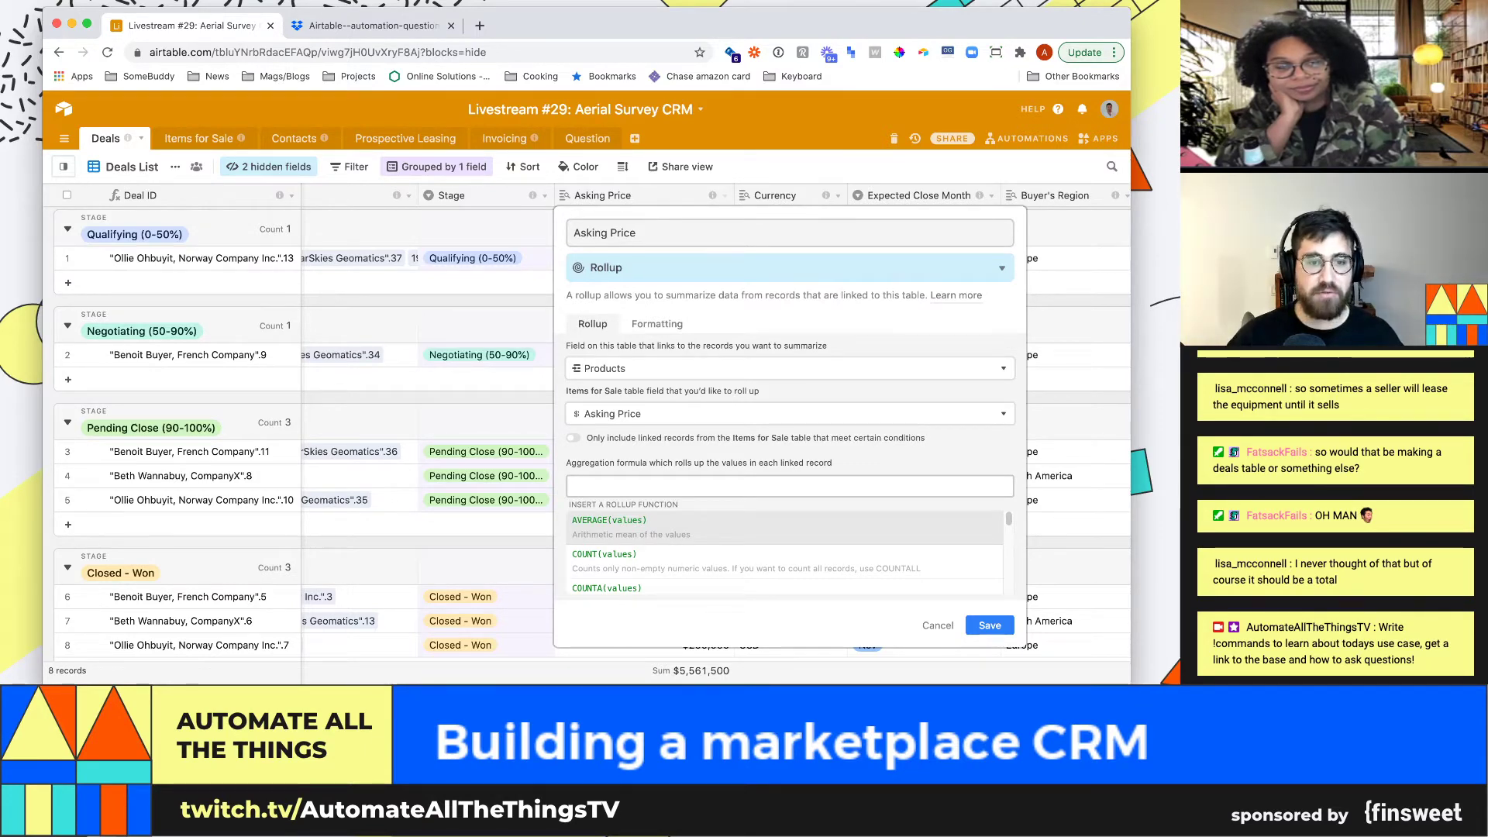
{"action": "type", "text": "sum(values)"}
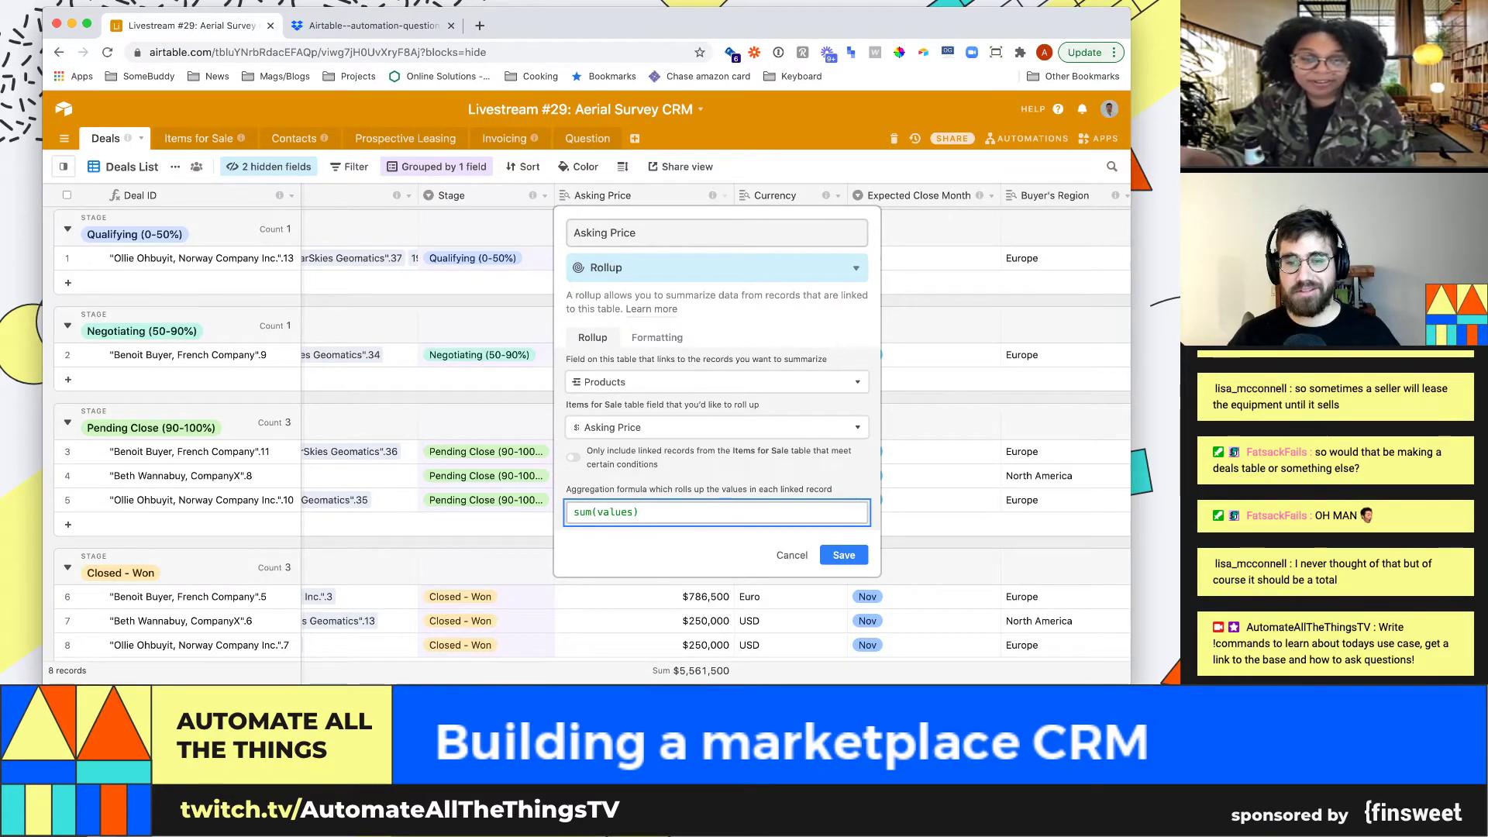
{"action": "left_click", "coordinate": [843, 555]}
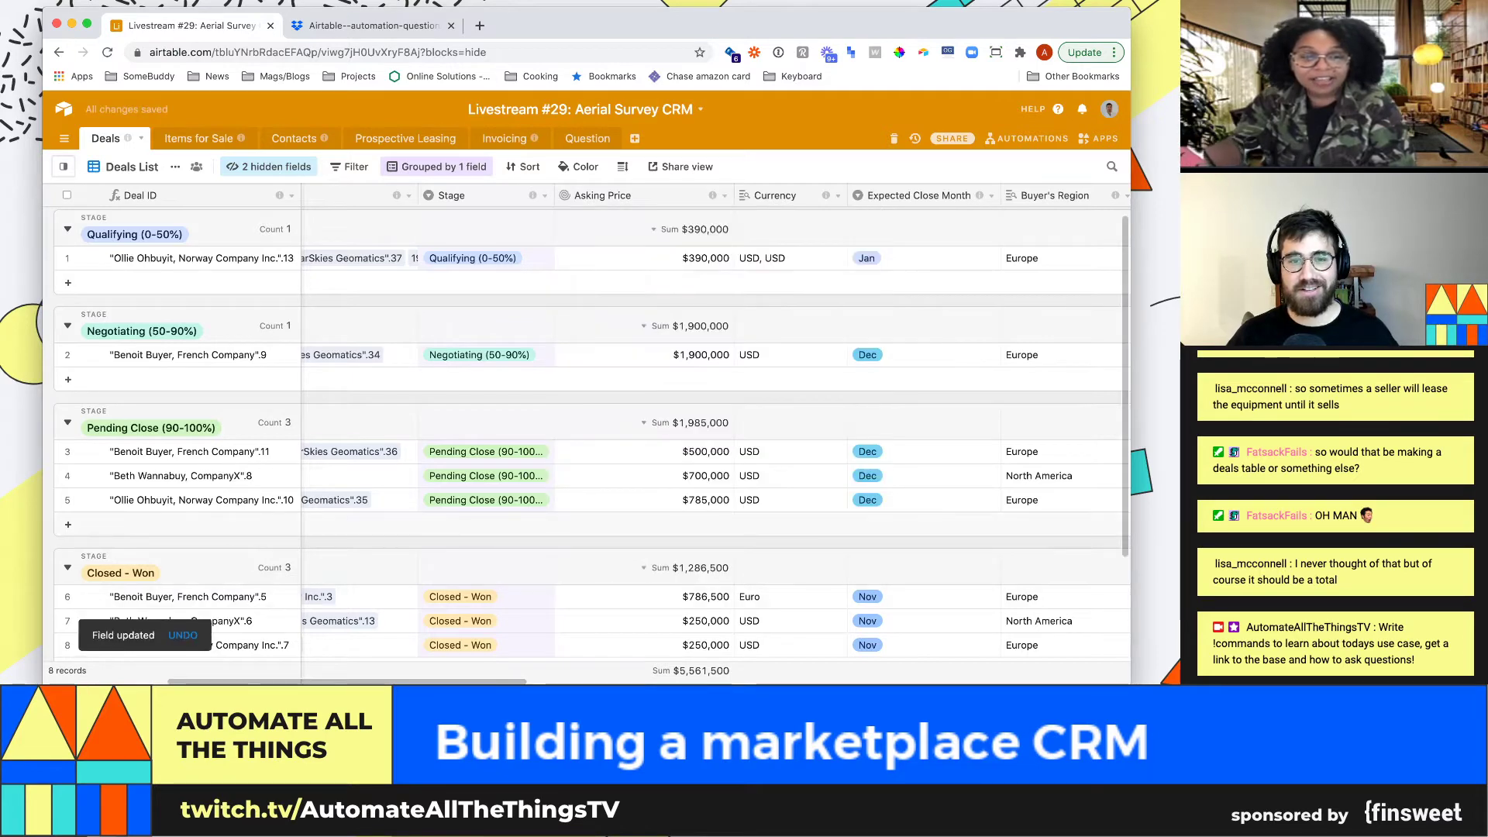
Narrow the Asking Price column in Deals and scroll across the remaining columns
{"action": "left_click", "coordinate": [643, 258]}
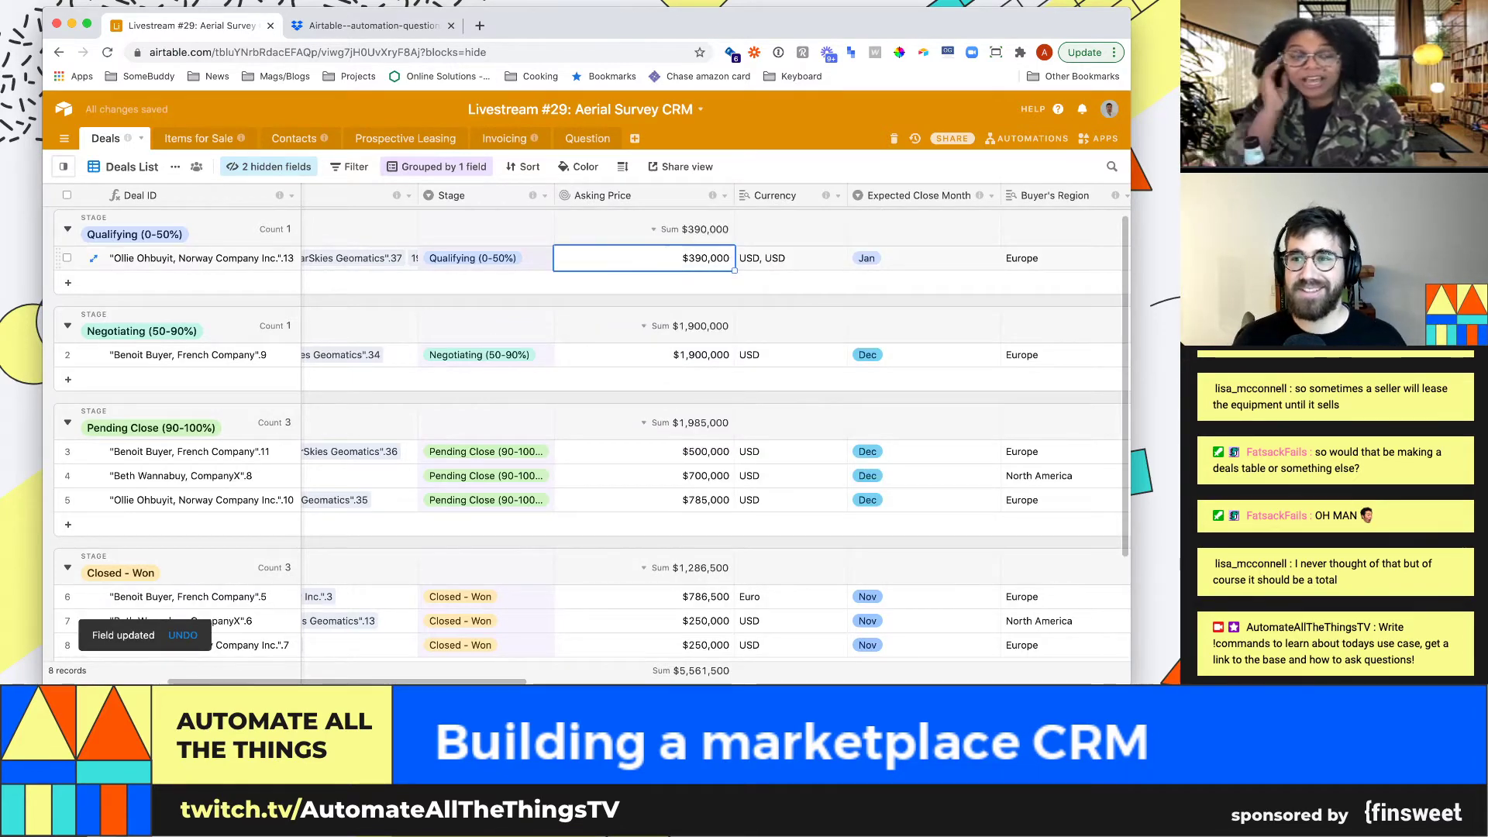
{"action": "left_click_drag", "start_coordinate": [734, 196], "coordinate": [689, 195]}
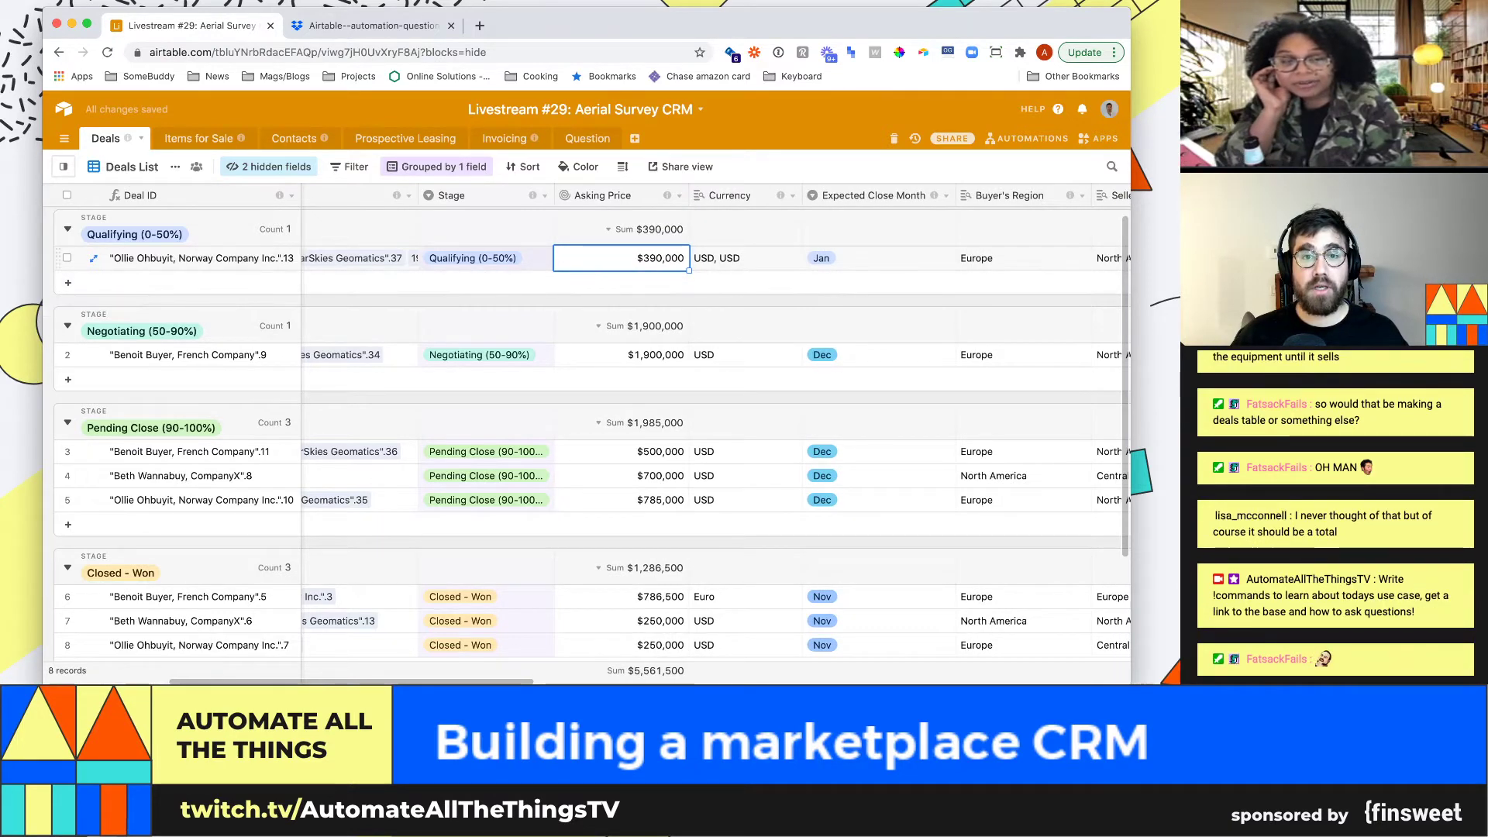
{"action": "left_click", "coordinate": [744, 258]}
{"action": "scroll", "coordinate": [713, 434], "scroll_direction": "right", "scroll_amount": 10}
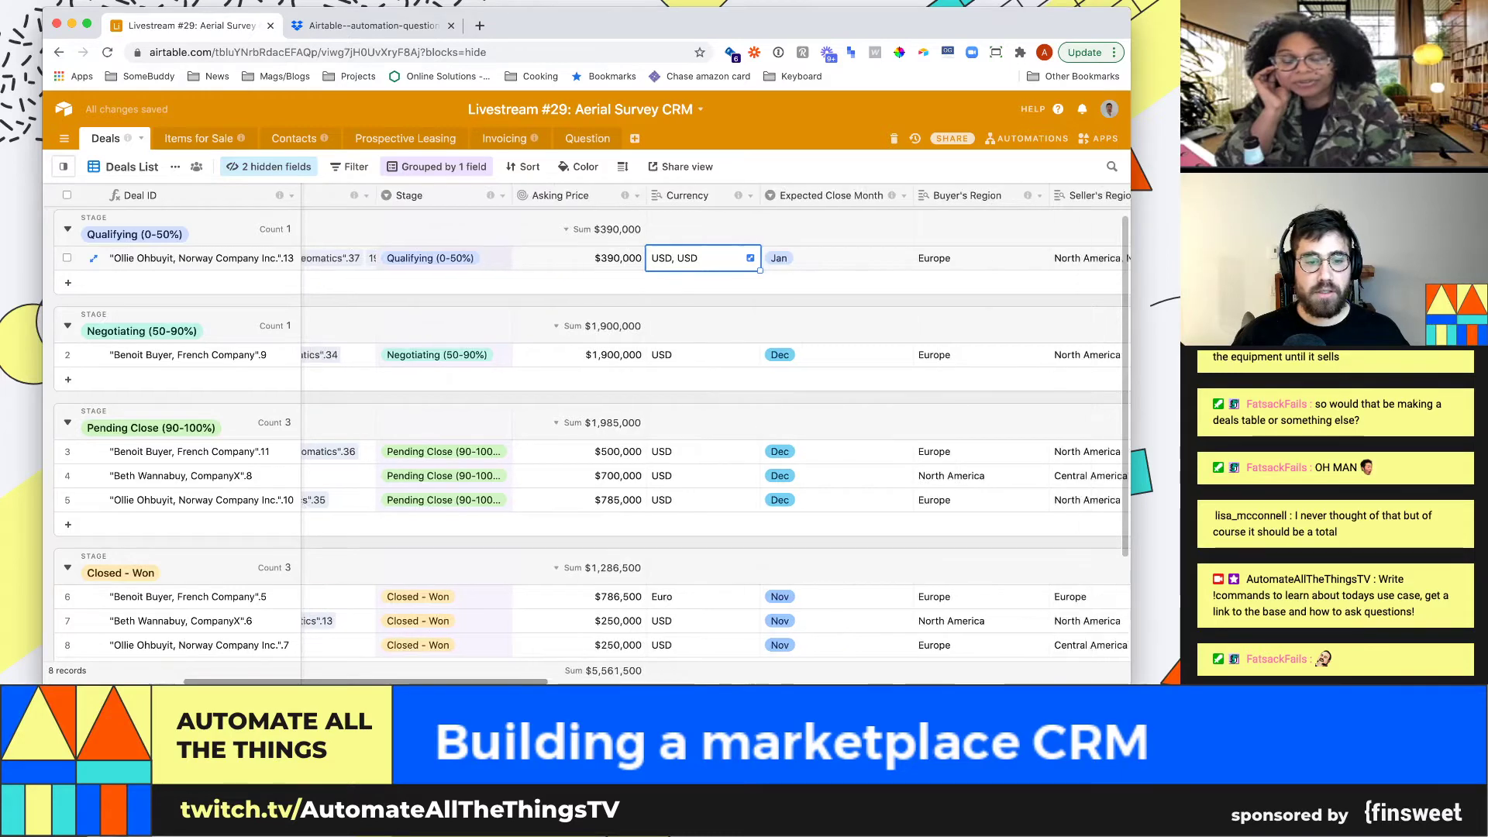
{"action": "scroll", "coordinate": [713, 434], "scroll_direction": "right", "scroll_amount": 8}
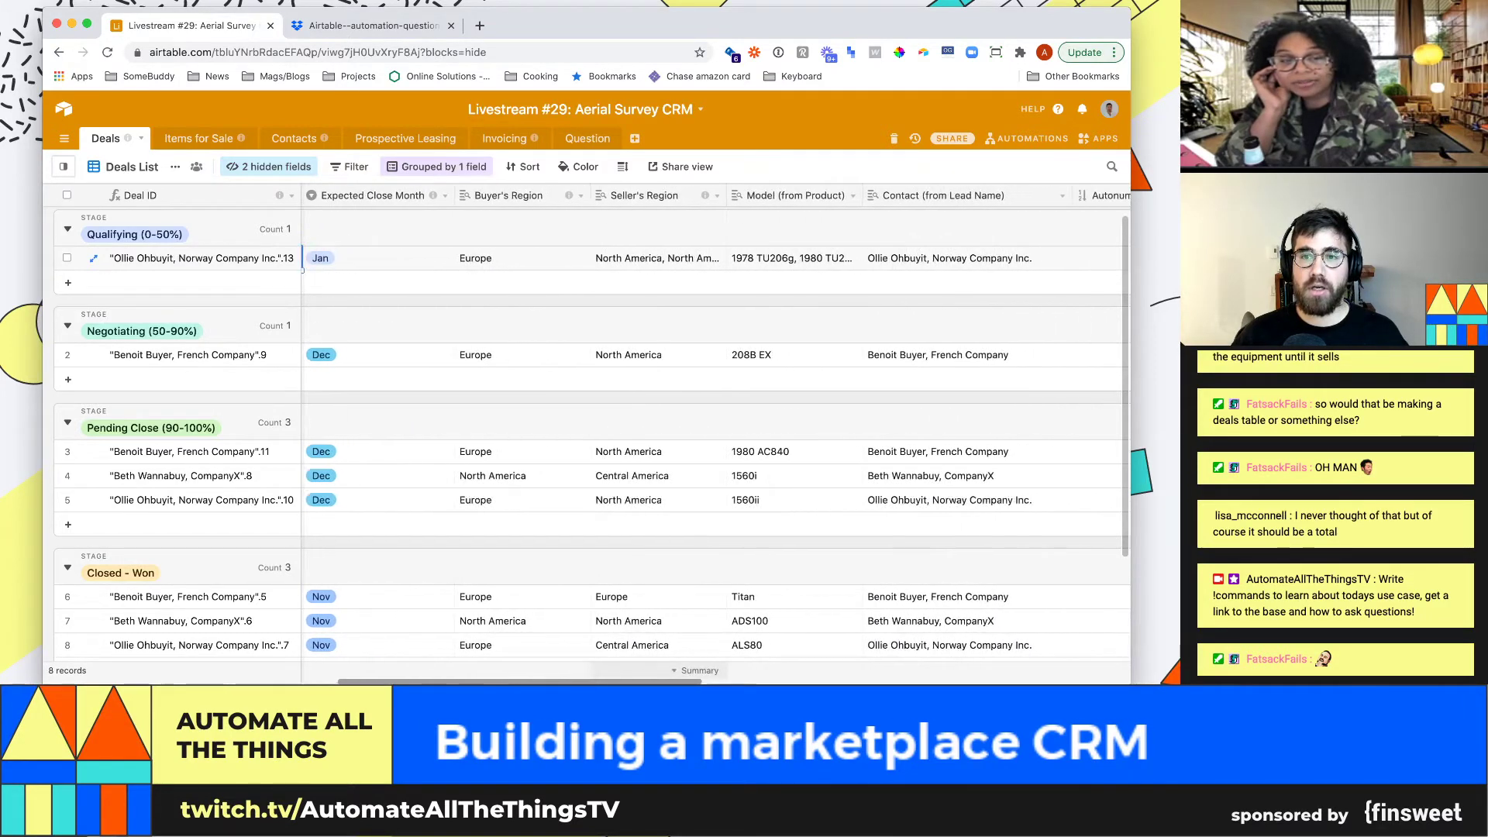
{"action": "scroll", "coordinate": [713, 434], "scroll_direction": "right", "scroll_amount": 3}
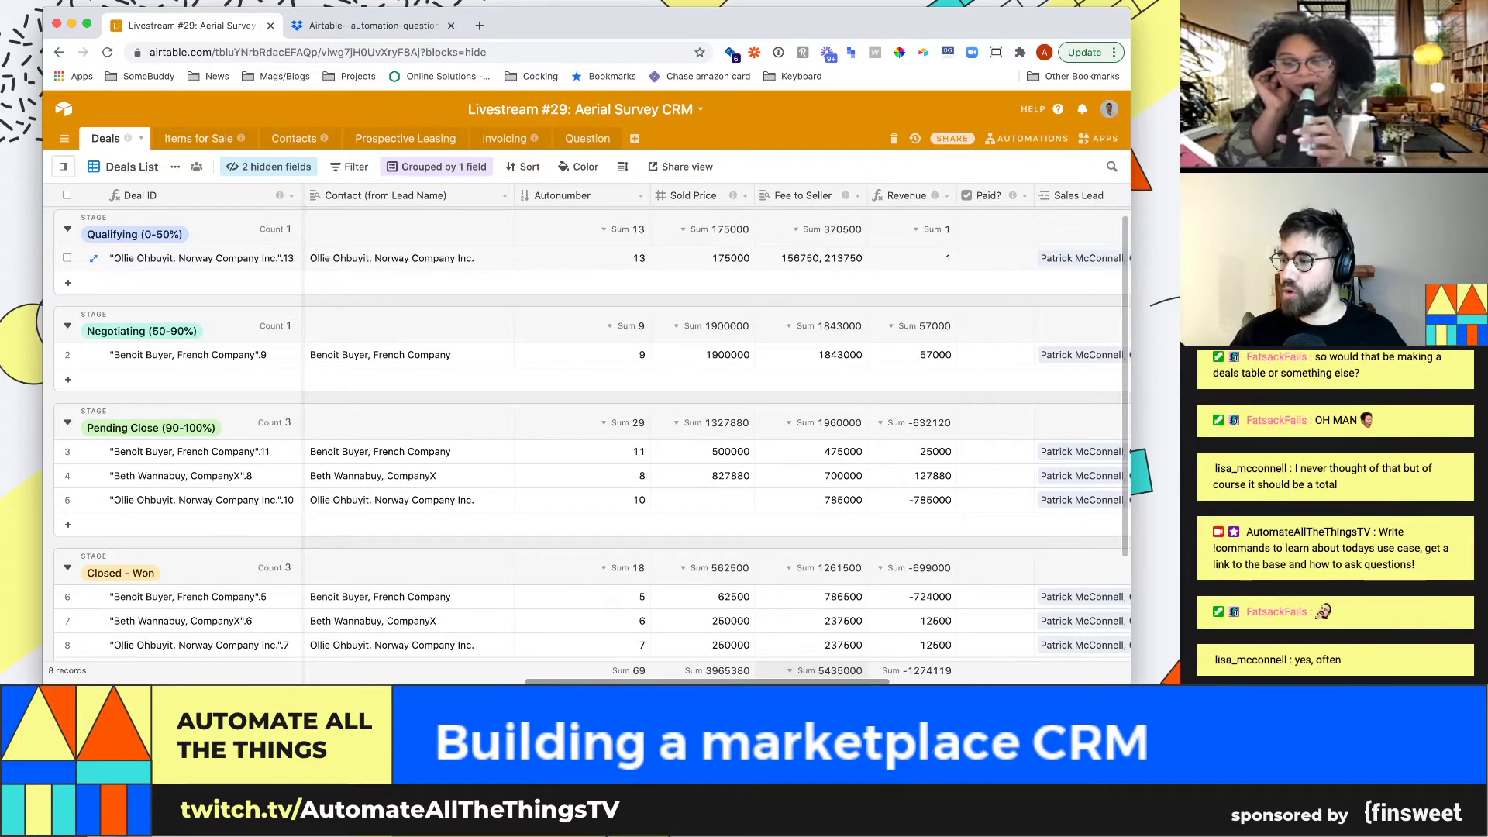
{"action": "scroll", "coordinate": [713, 434], "scroll_direction": "right", "scroll_amount": 1}
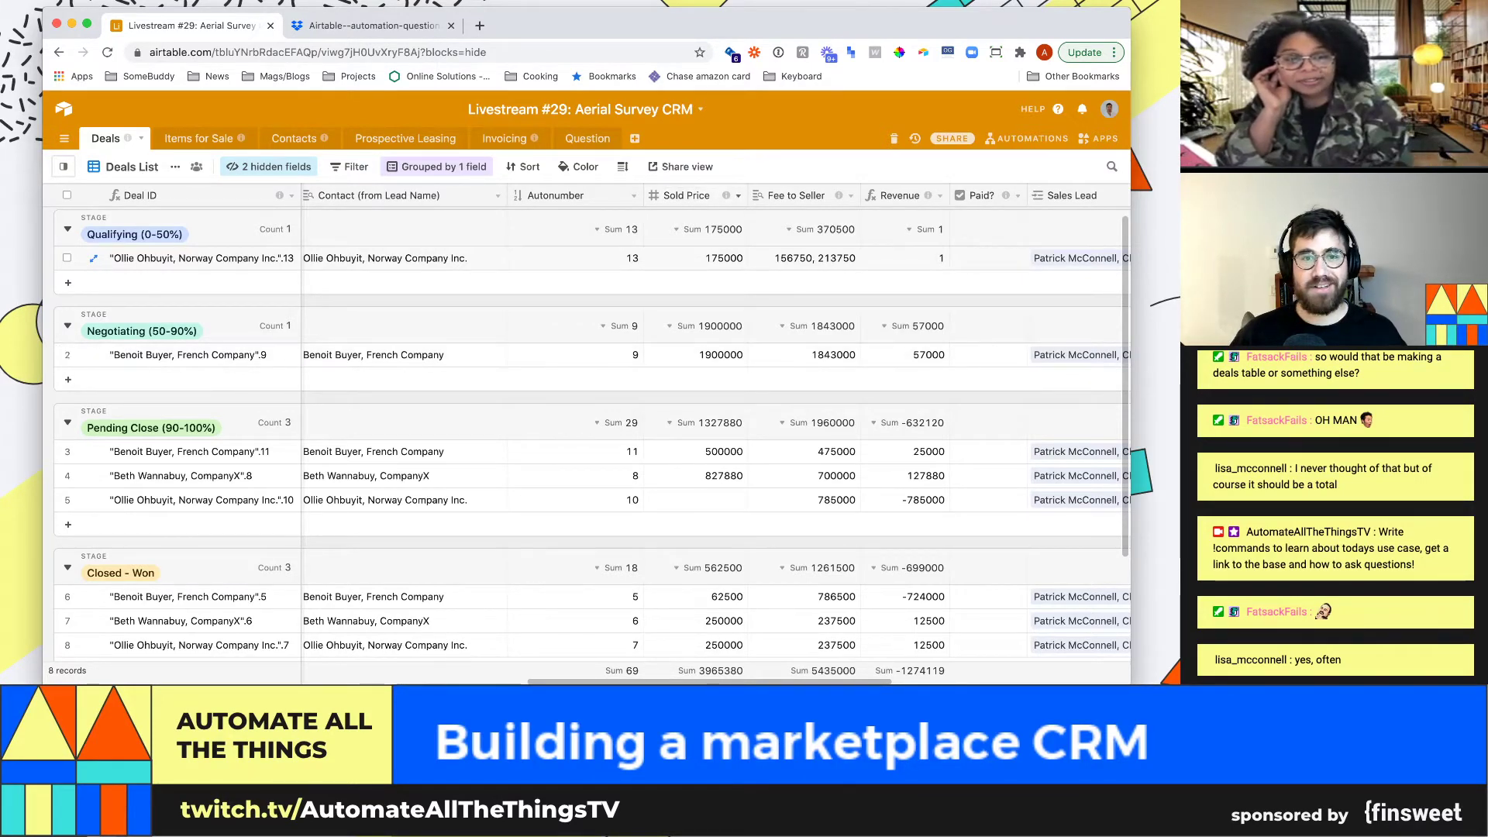
{"action": "scroll", "coordinate": [713, 434], "scroll_direction": "left", "scroll_amount": 10}
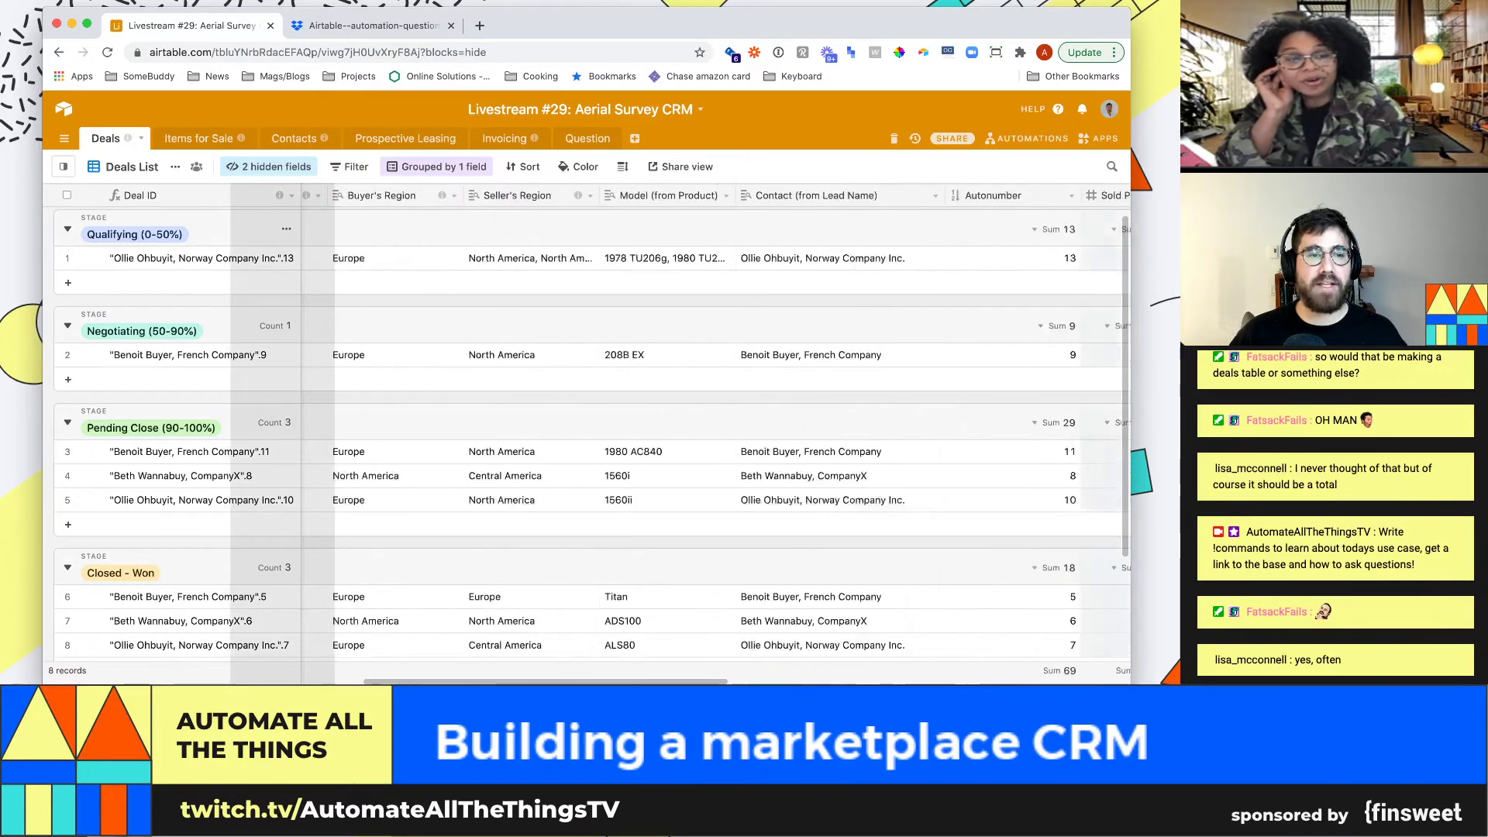
{"action": "scroll", "coordinate": [713, 434], "scroll_direction": "left", "scroll_amount": 5}
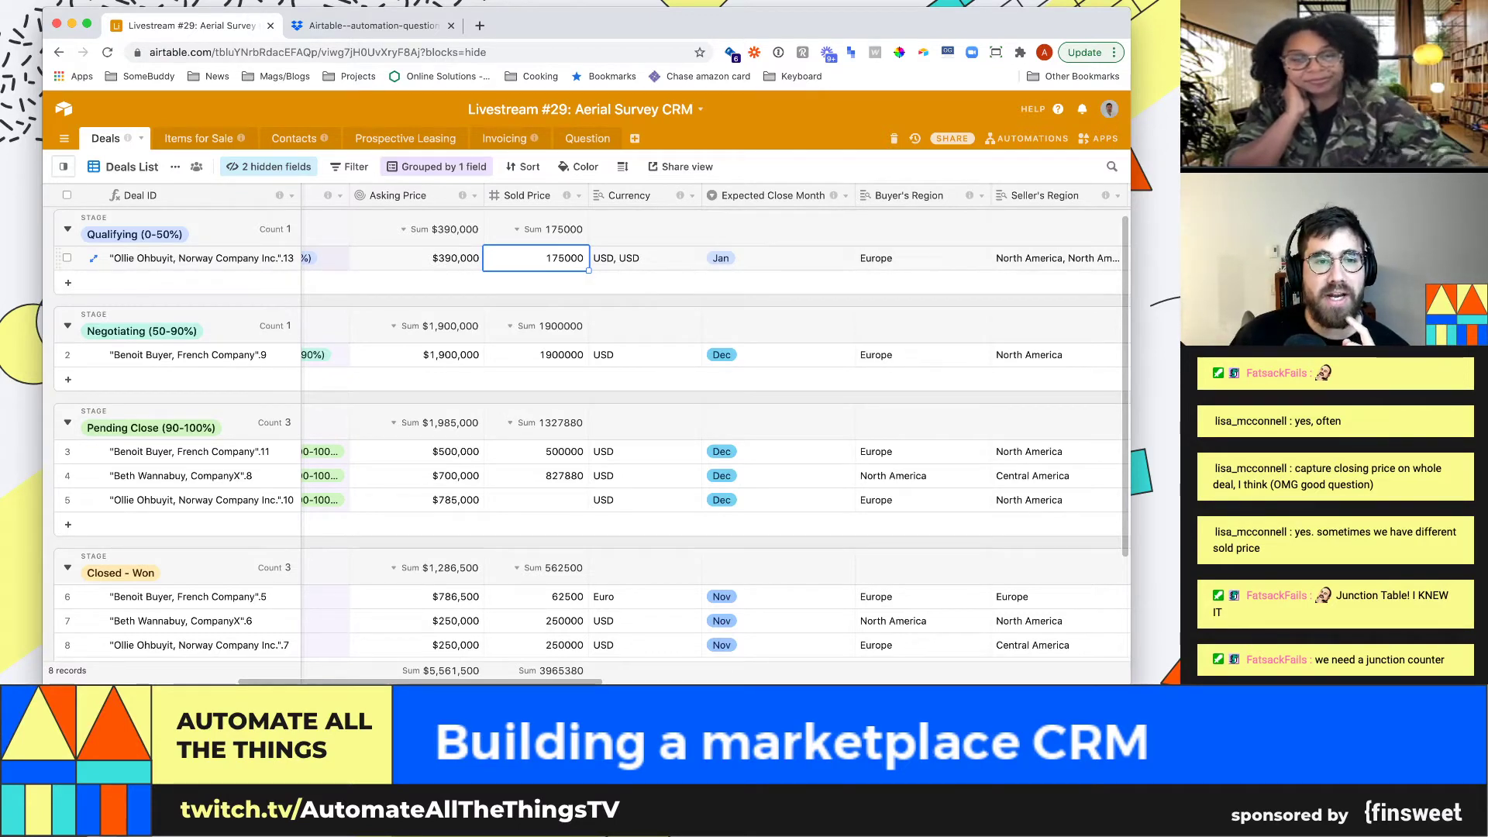
Leave row 1's Asking Price in Deals for the Items for Sale table, grouped by Category
{"action": "left_click", "coordinate": [417, 258]}
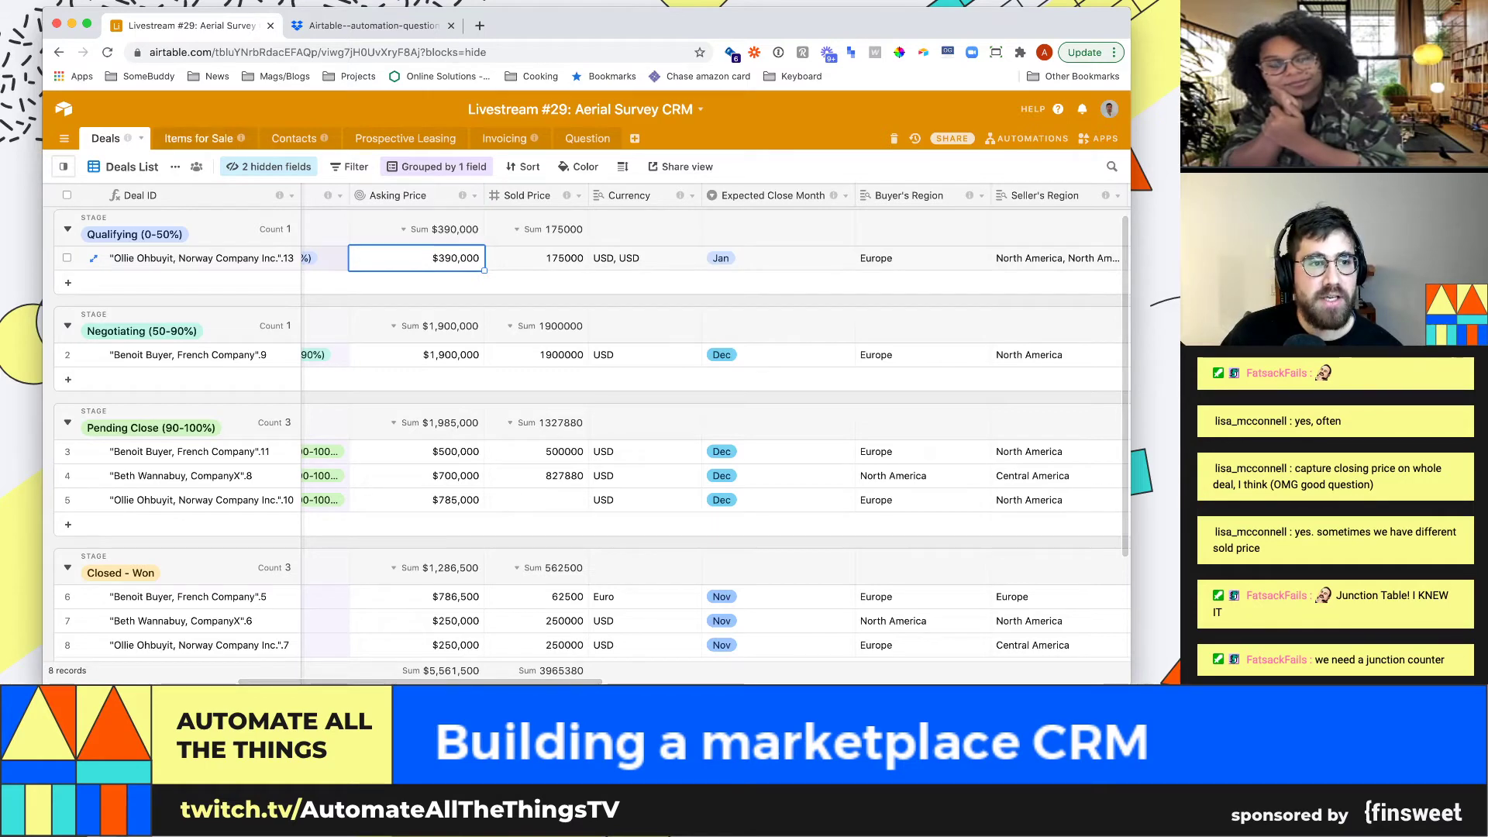
{"action": "left_click", "coordinate": [198, 138]}
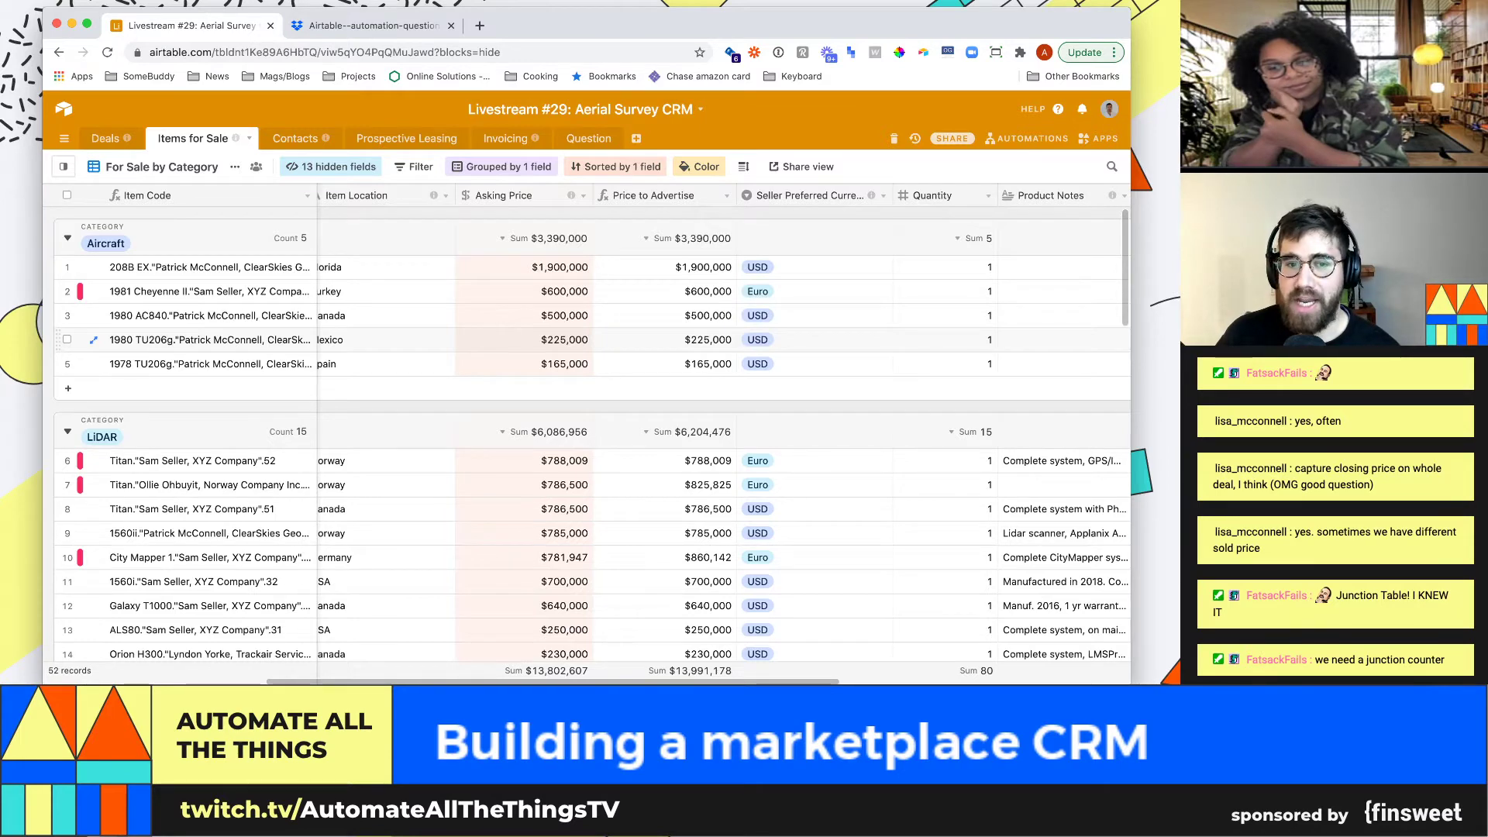
Compare the $225,000 and $1,900,000 asking prices with seller preferred currency, then return to Deals
{"action": "left_click", "coordinate": [524, 339]}
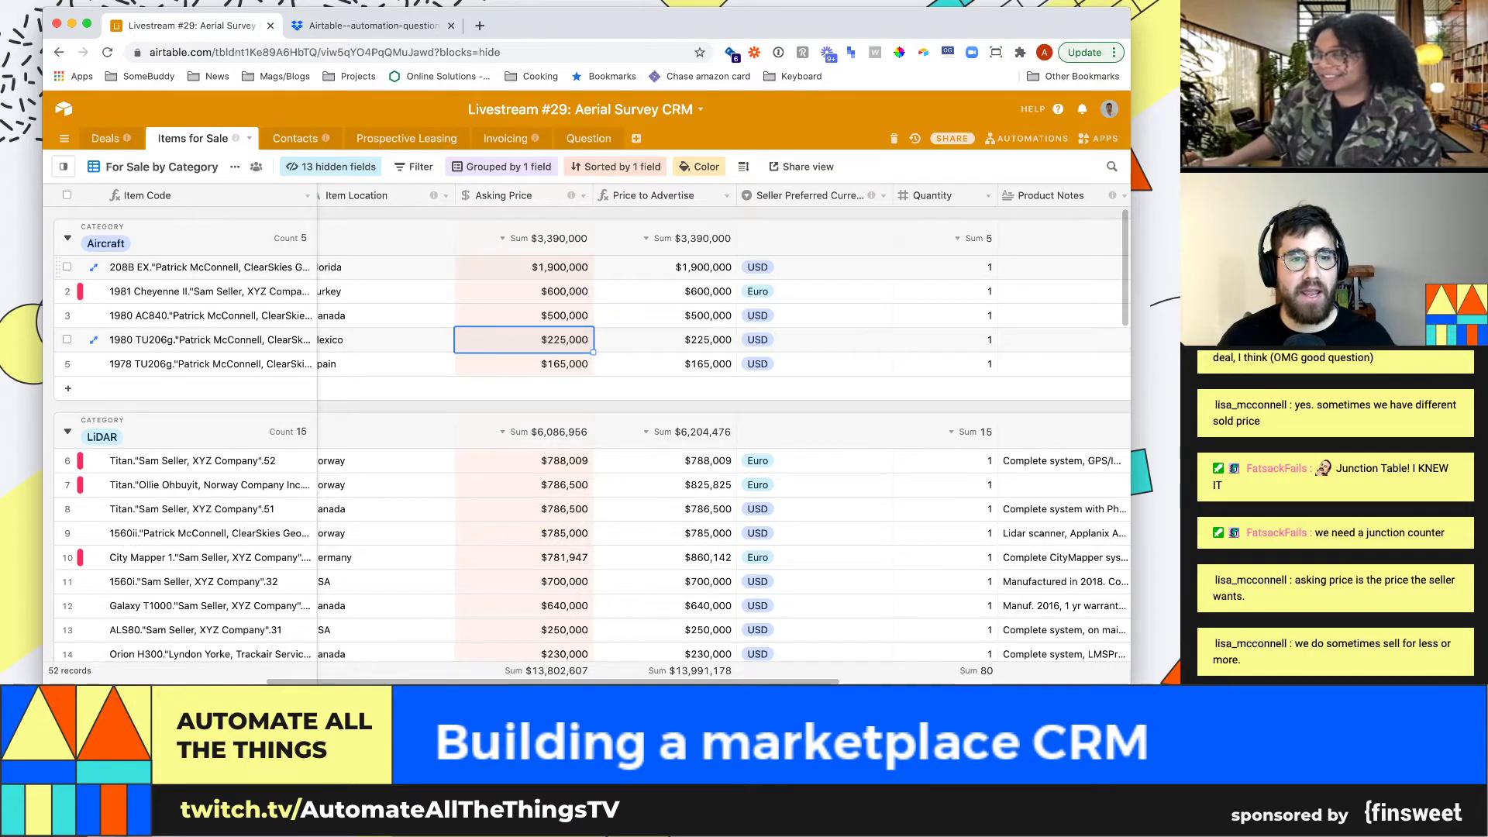
{"action": "left_click", "coordinate": [525, 268]}
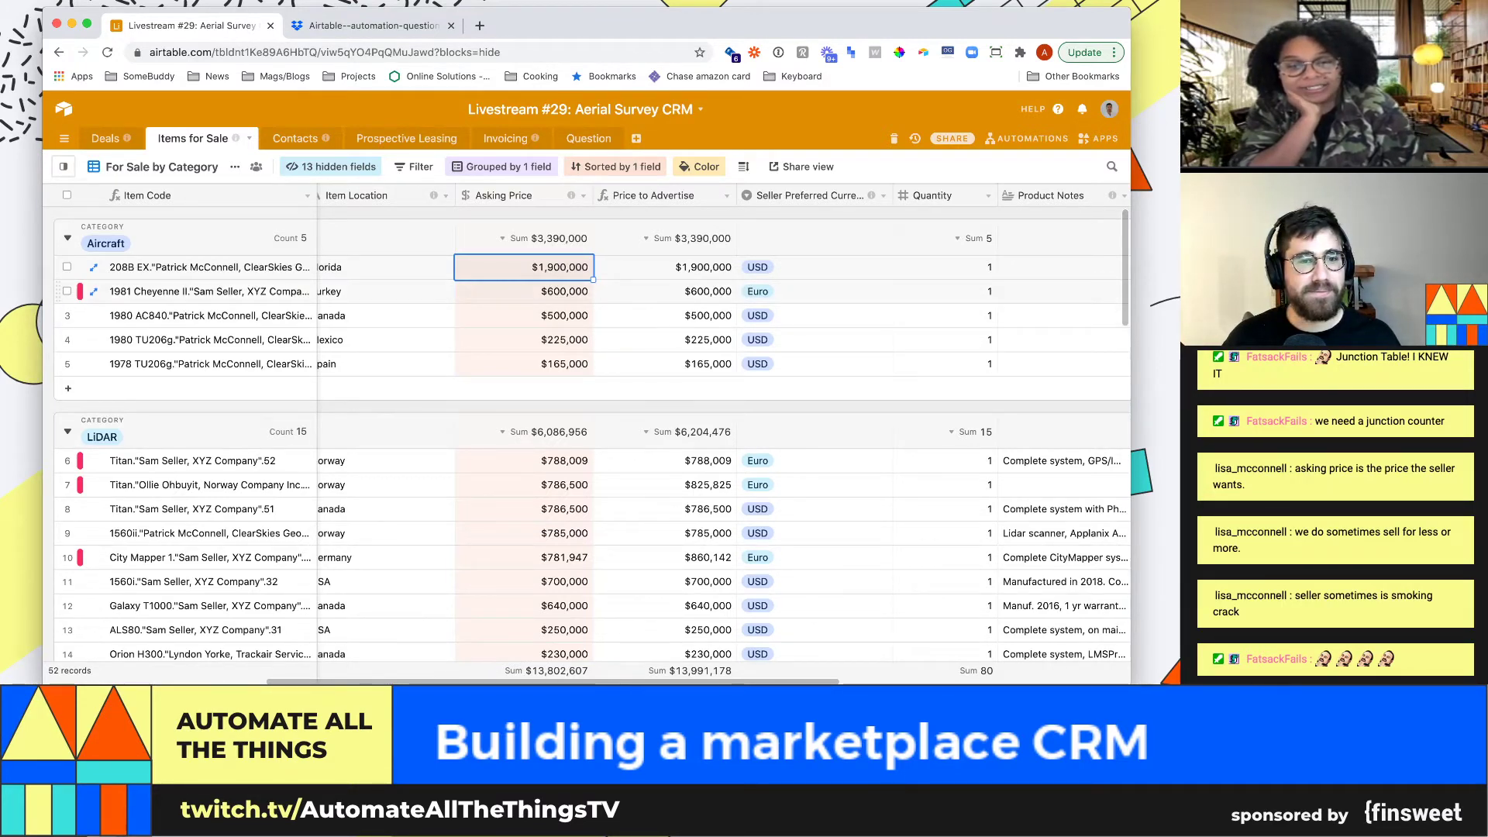
{"action": "scroll", "coordinate": [589, 434], "scroll_direction": "left", "scroll_amount": 6}
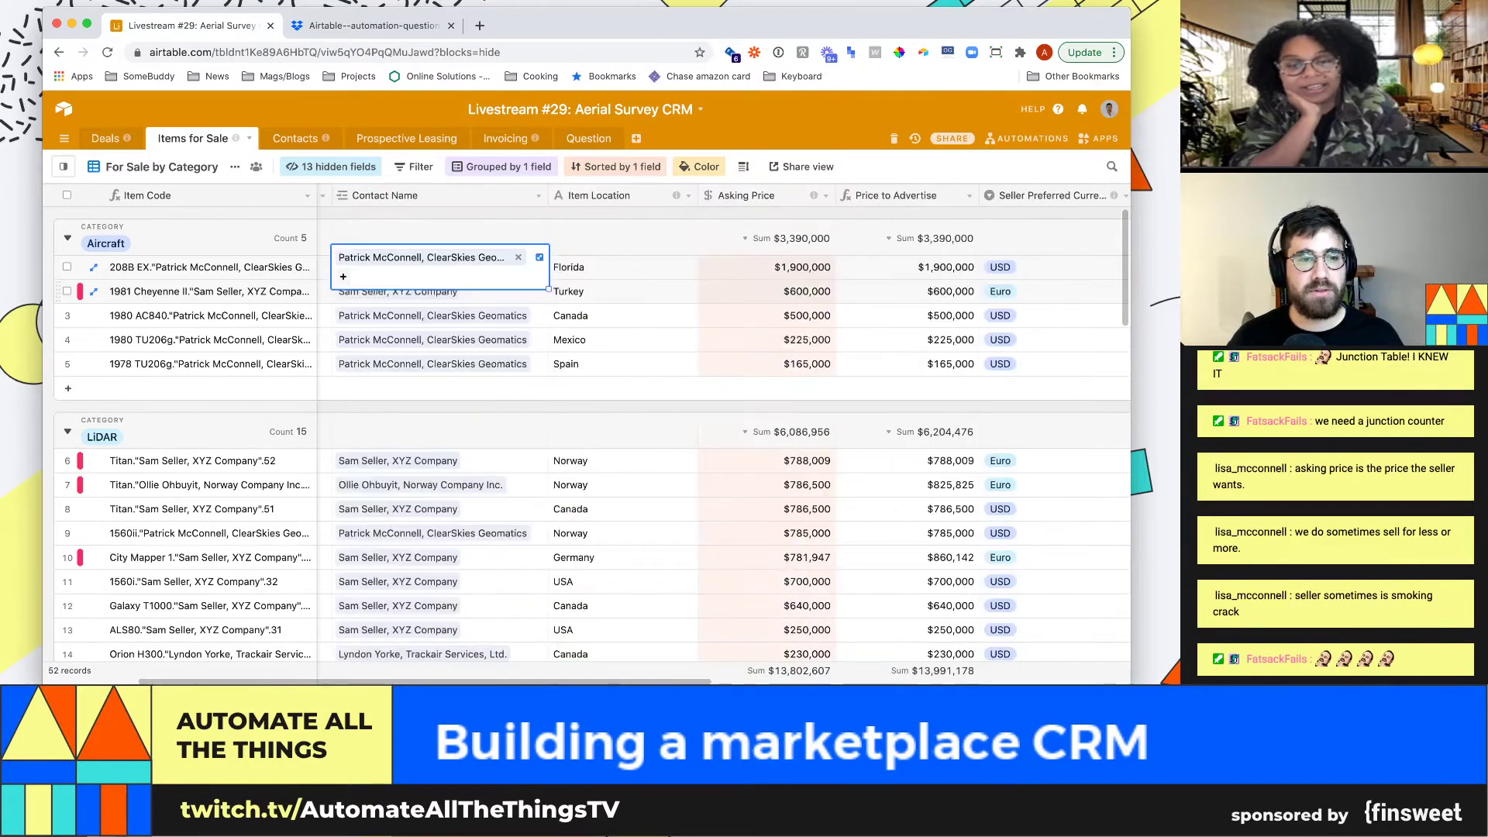
{"action": "key", "text": "Right"}
{"action": "key", "text": "Right"}
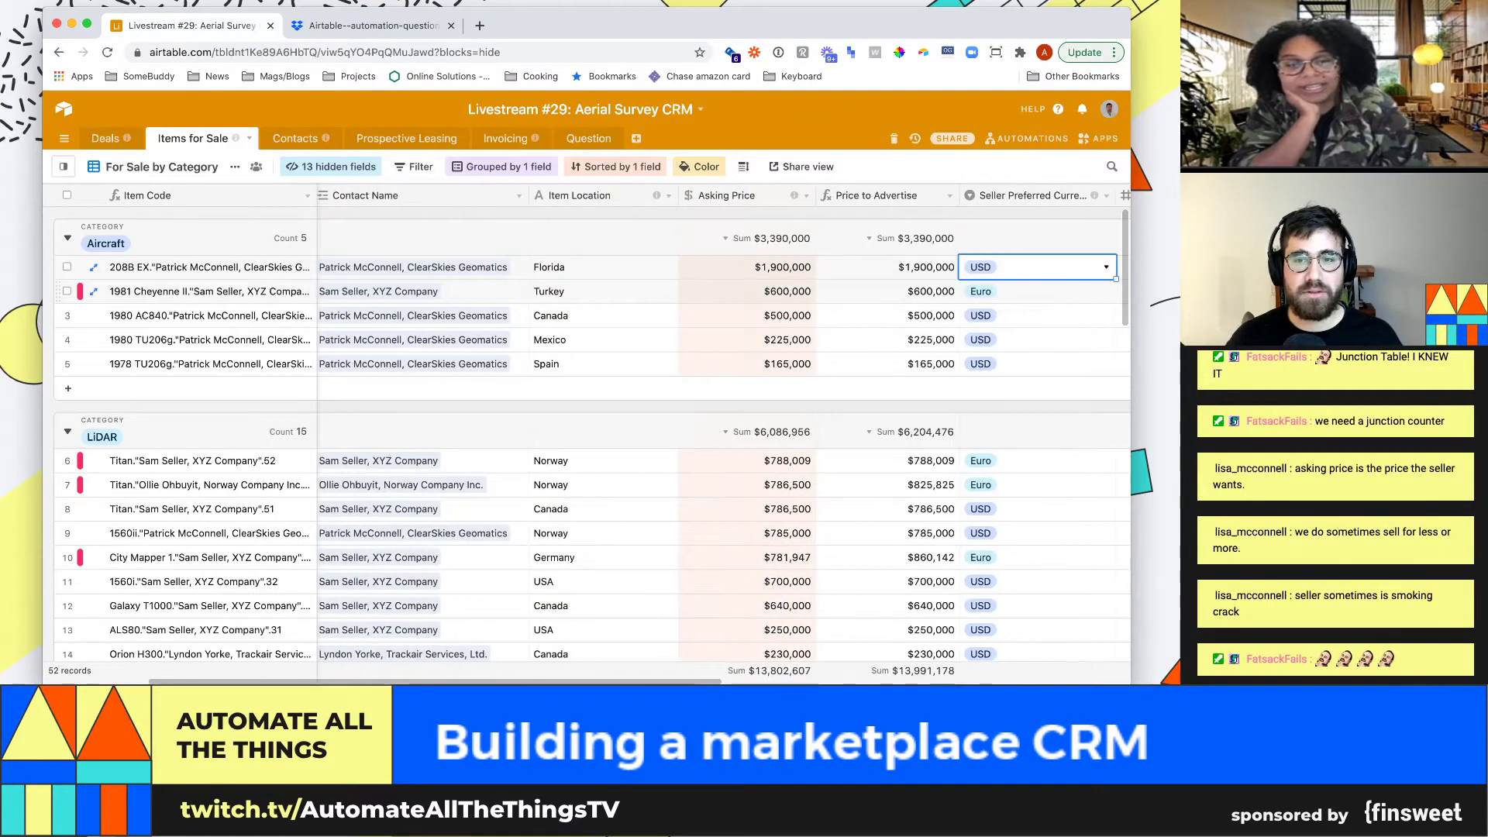
{"action": "key", "text": "Left"}
{"action": "key", "text": "Left"}
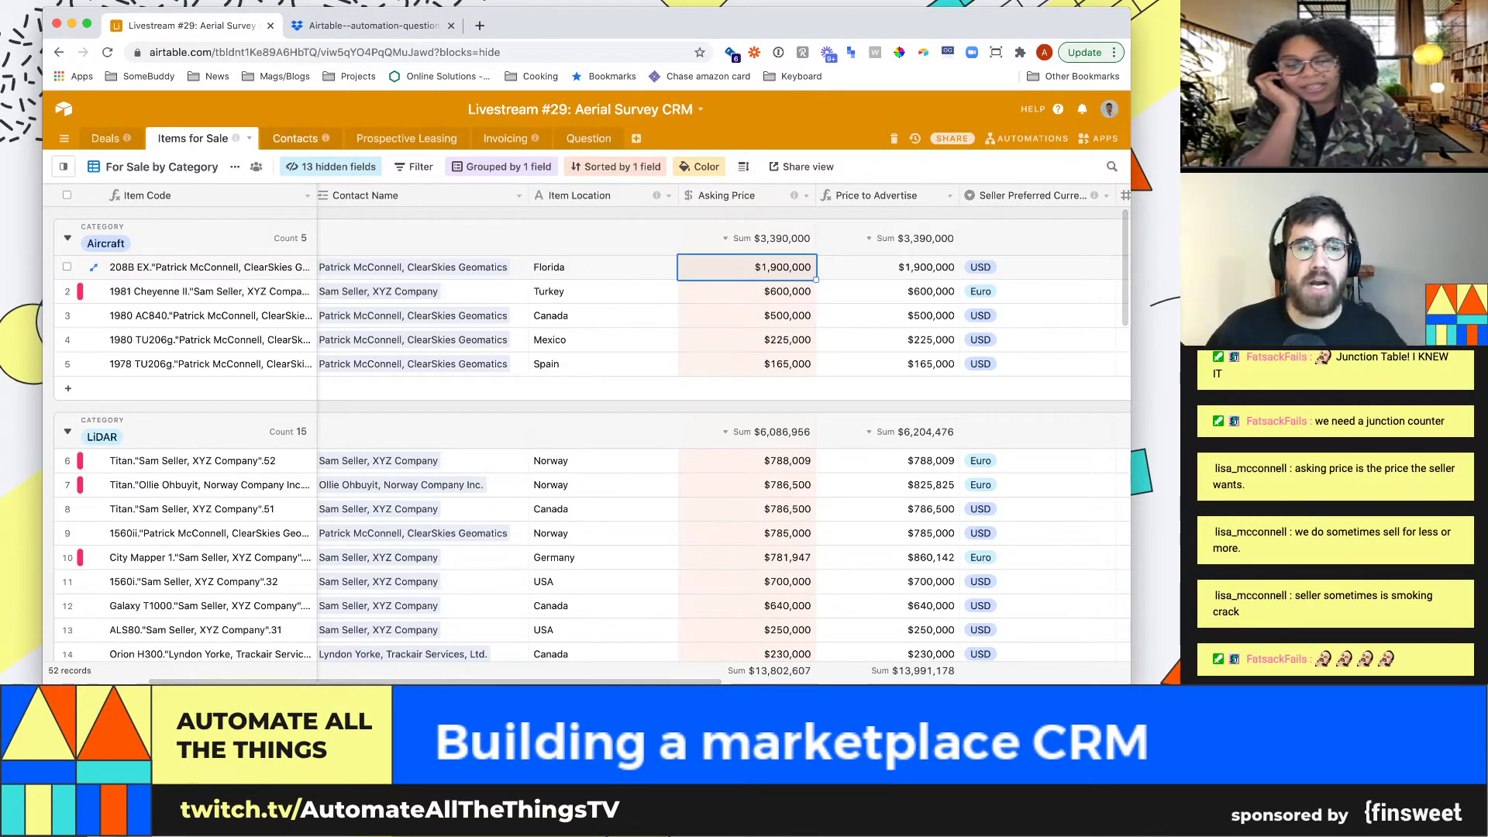
{"action": "left_click", "coordinate": [105, 138]}
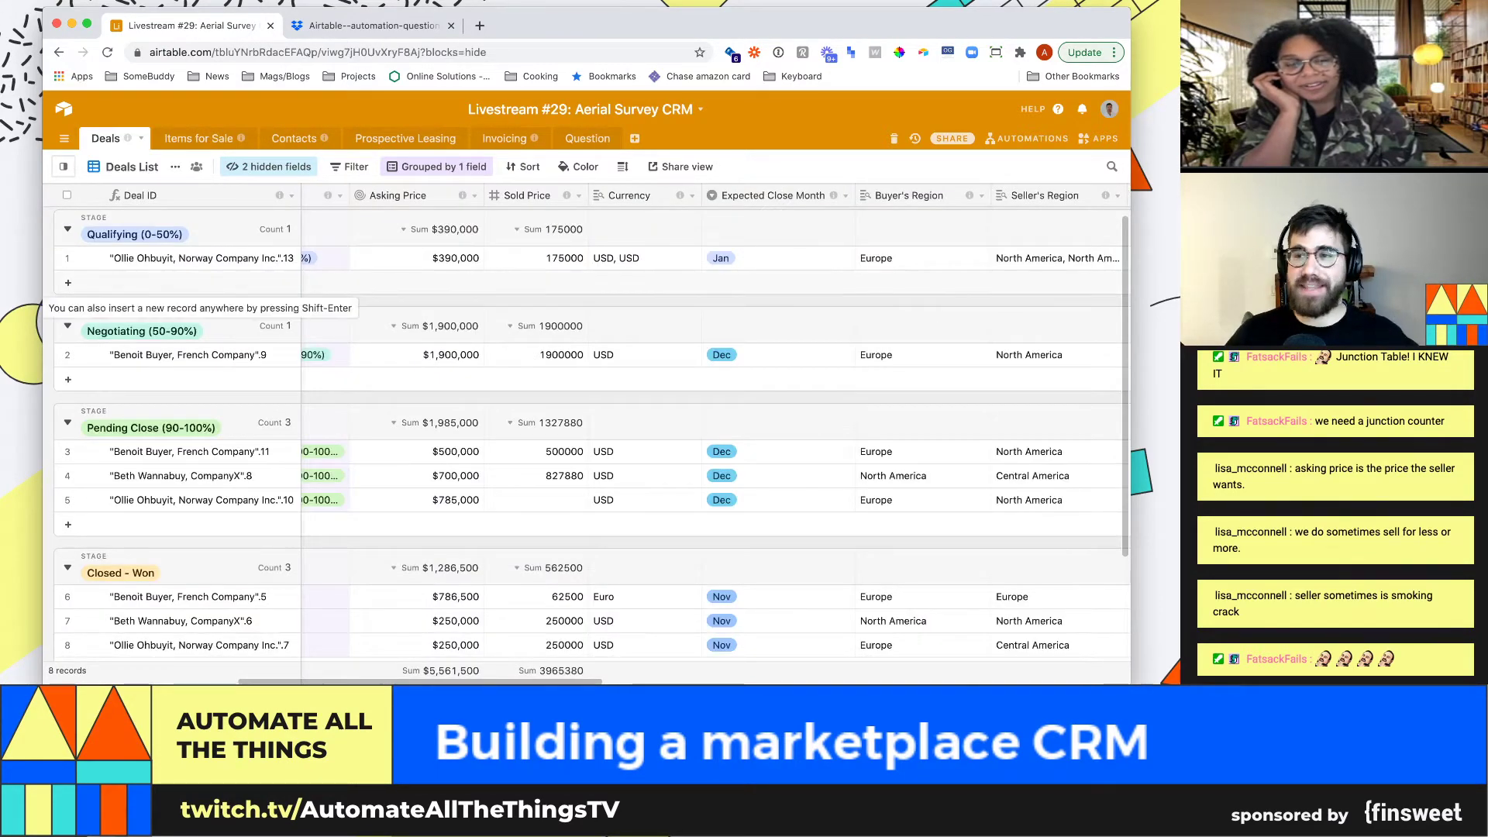
Change the Sold Price field type from Number to Currency, showing values like $175,000.00
{"action": "left_click", "coordinate": [535, 258]}
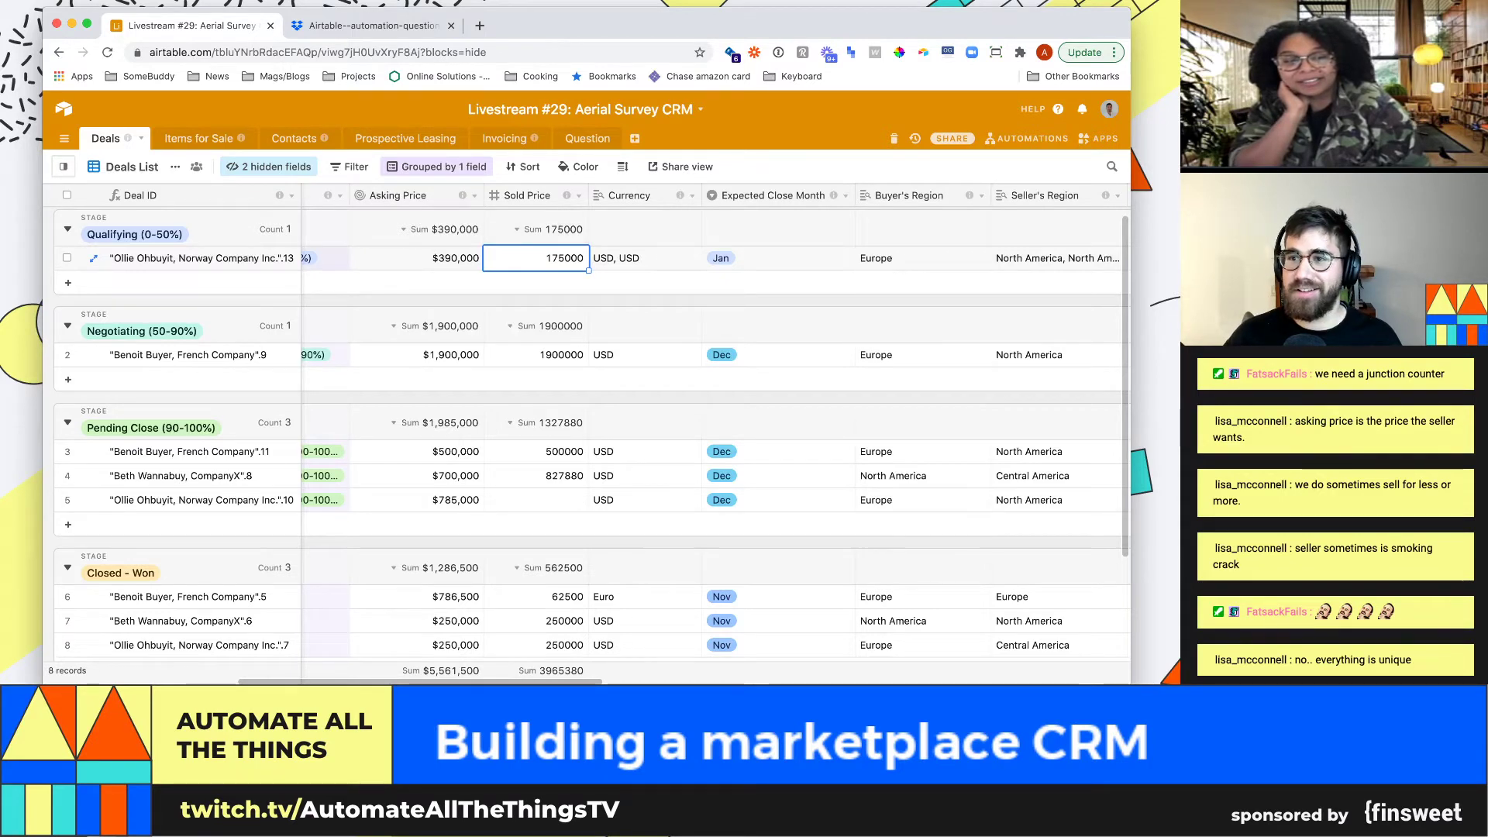
{"action": "left_click", "coordinate": [578, 195]}
{"action": "left_click", "coordinate": [555, 219]}
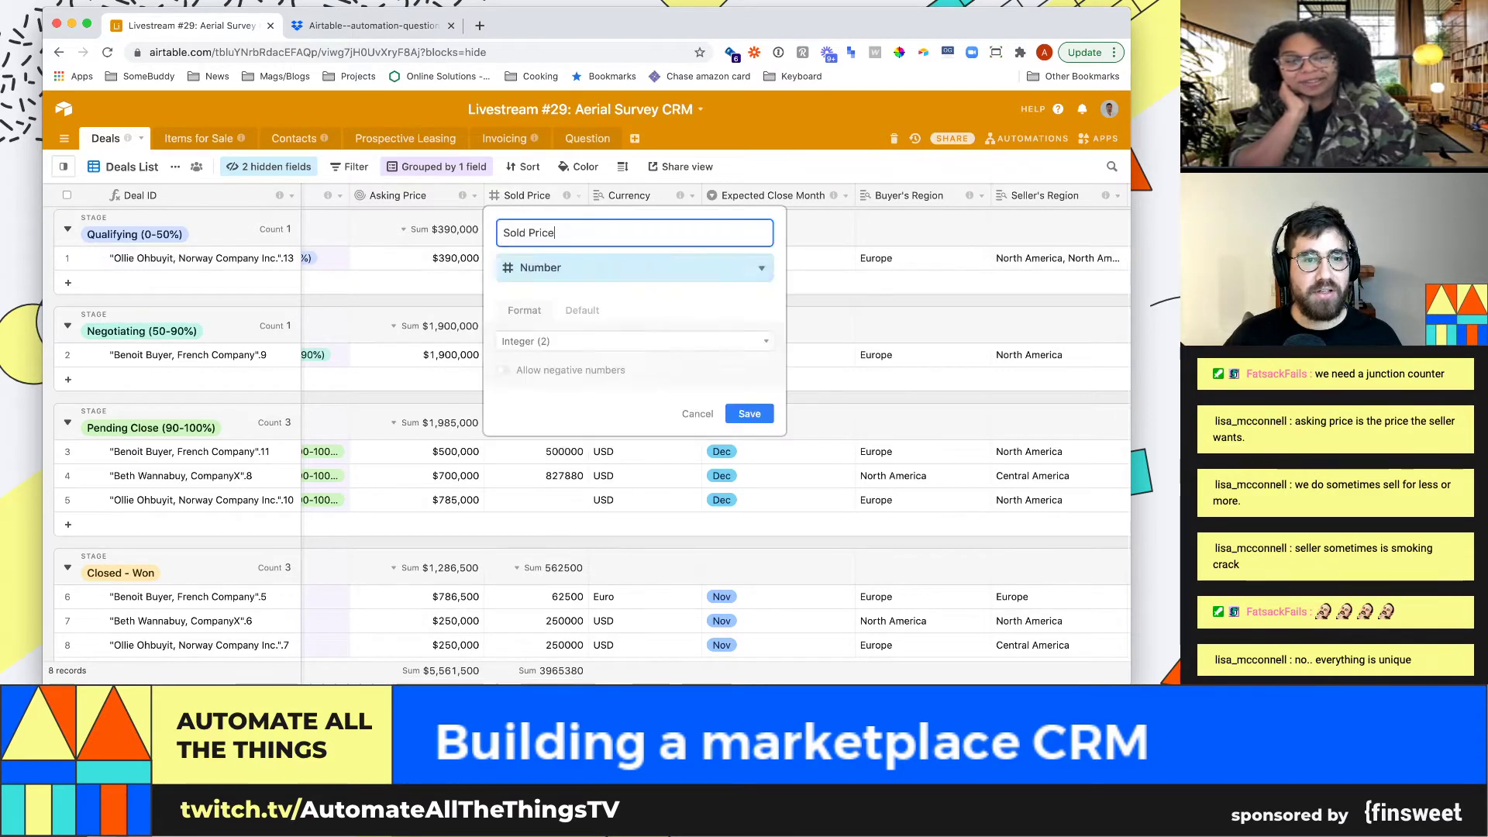
{"action": "left_click", "coordinate": [589, 341]}
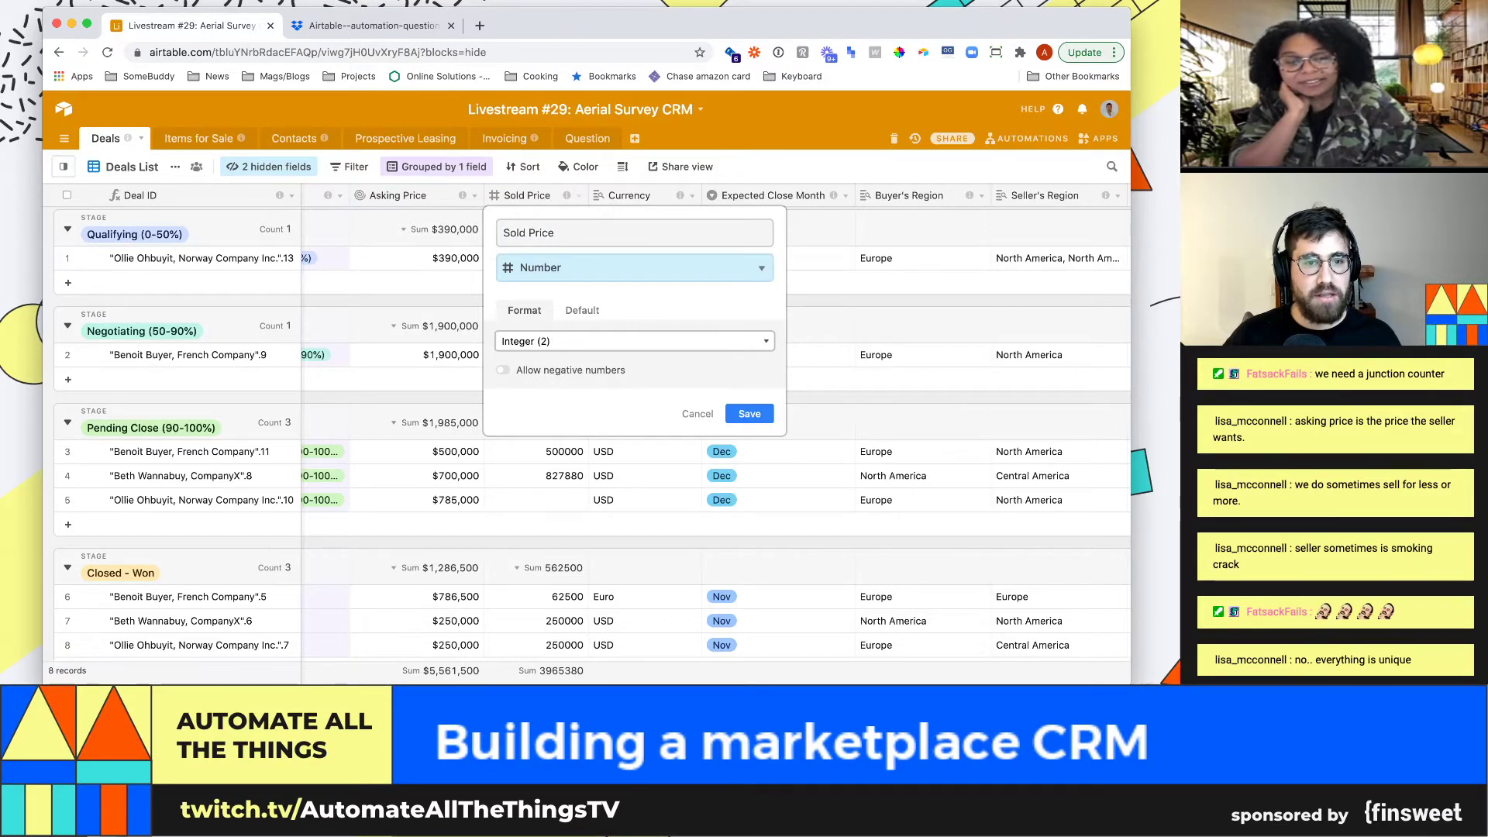
{"action": "left_click", "coordinate": [555, 267]}
{"action": "type", "text": "curre"}
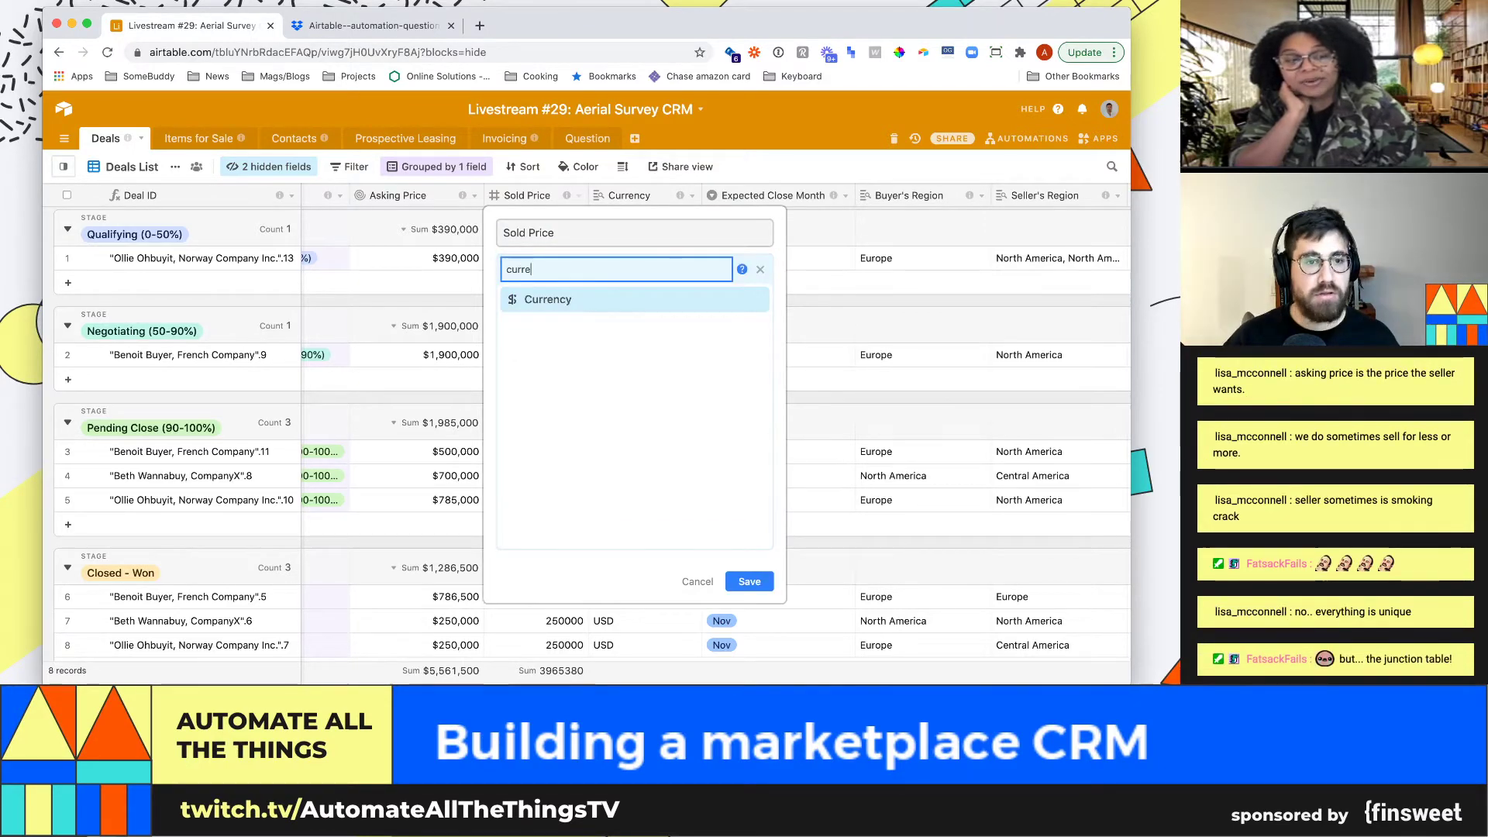
{"action": "key", "text": "Return"}
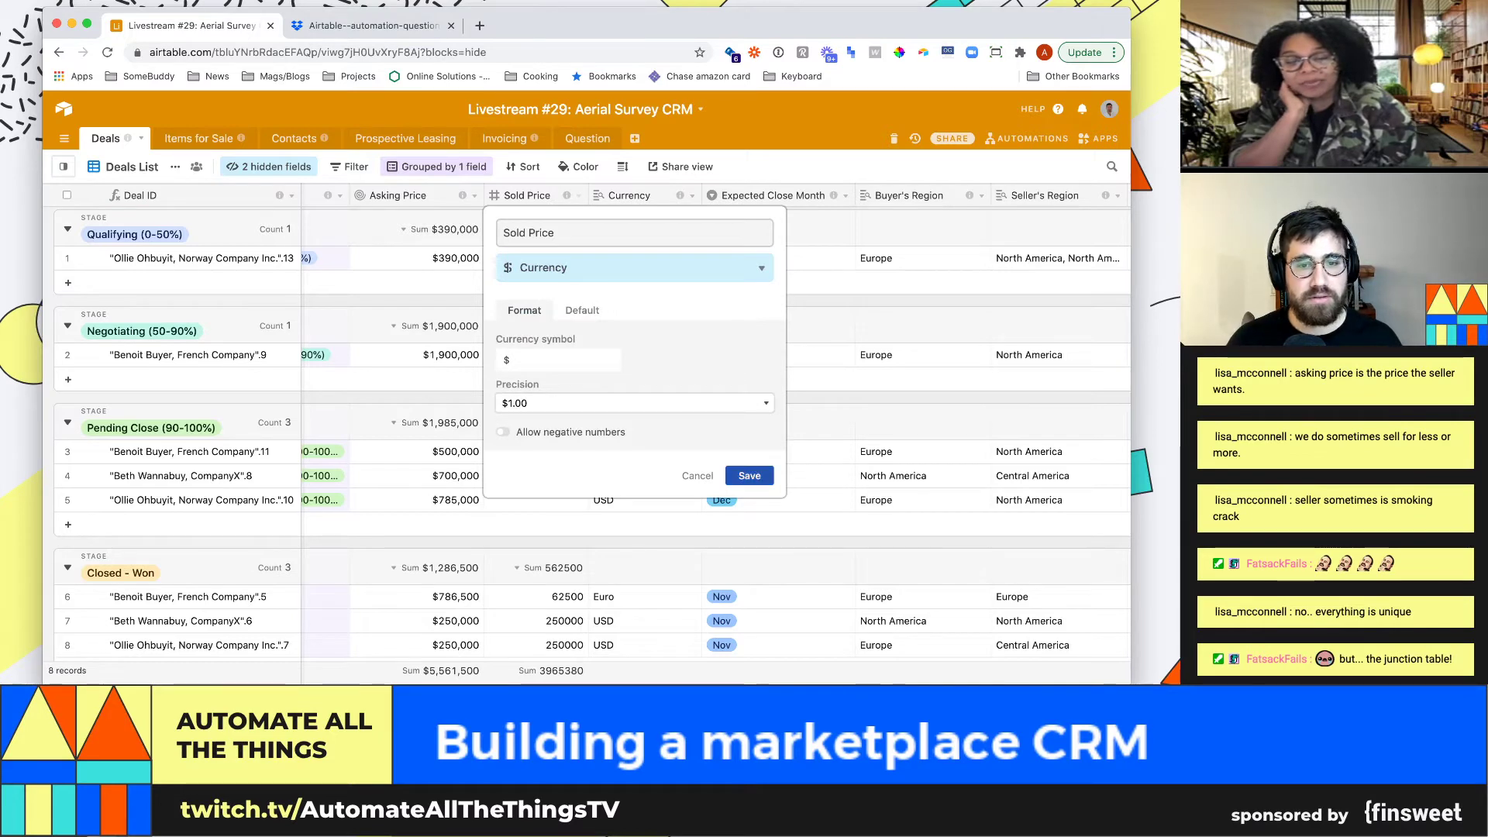
{"action": "key", "text": "Return"}
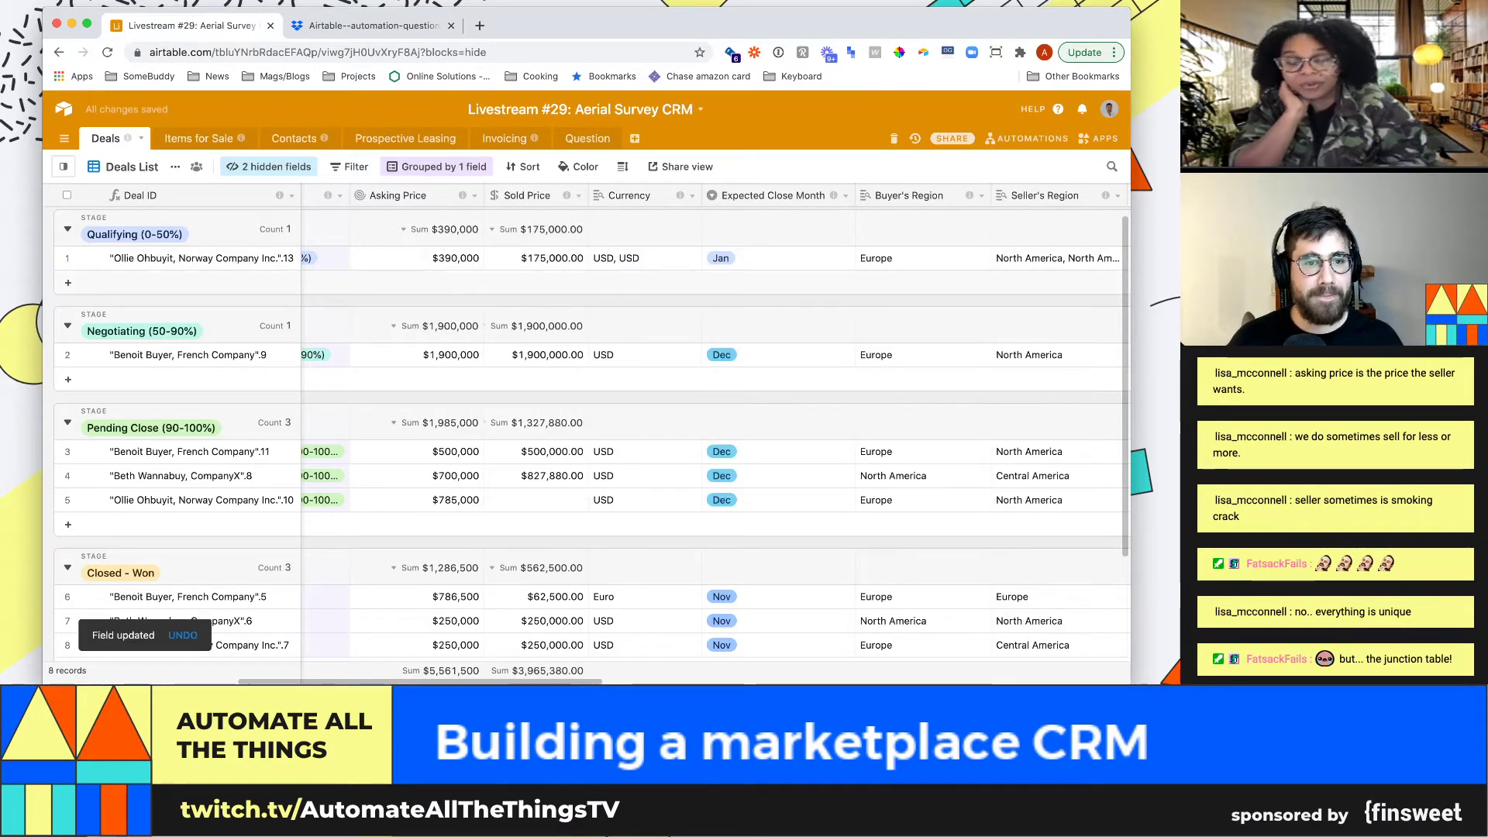
{"action": "scroll", "coordinate": [643, 422], "scroll_direction": "down", "scroll_amount": 1}
{"action": "scroll", "coordinate": [643, 422], "scroll_direction": "up", "scroll_amount": 1}
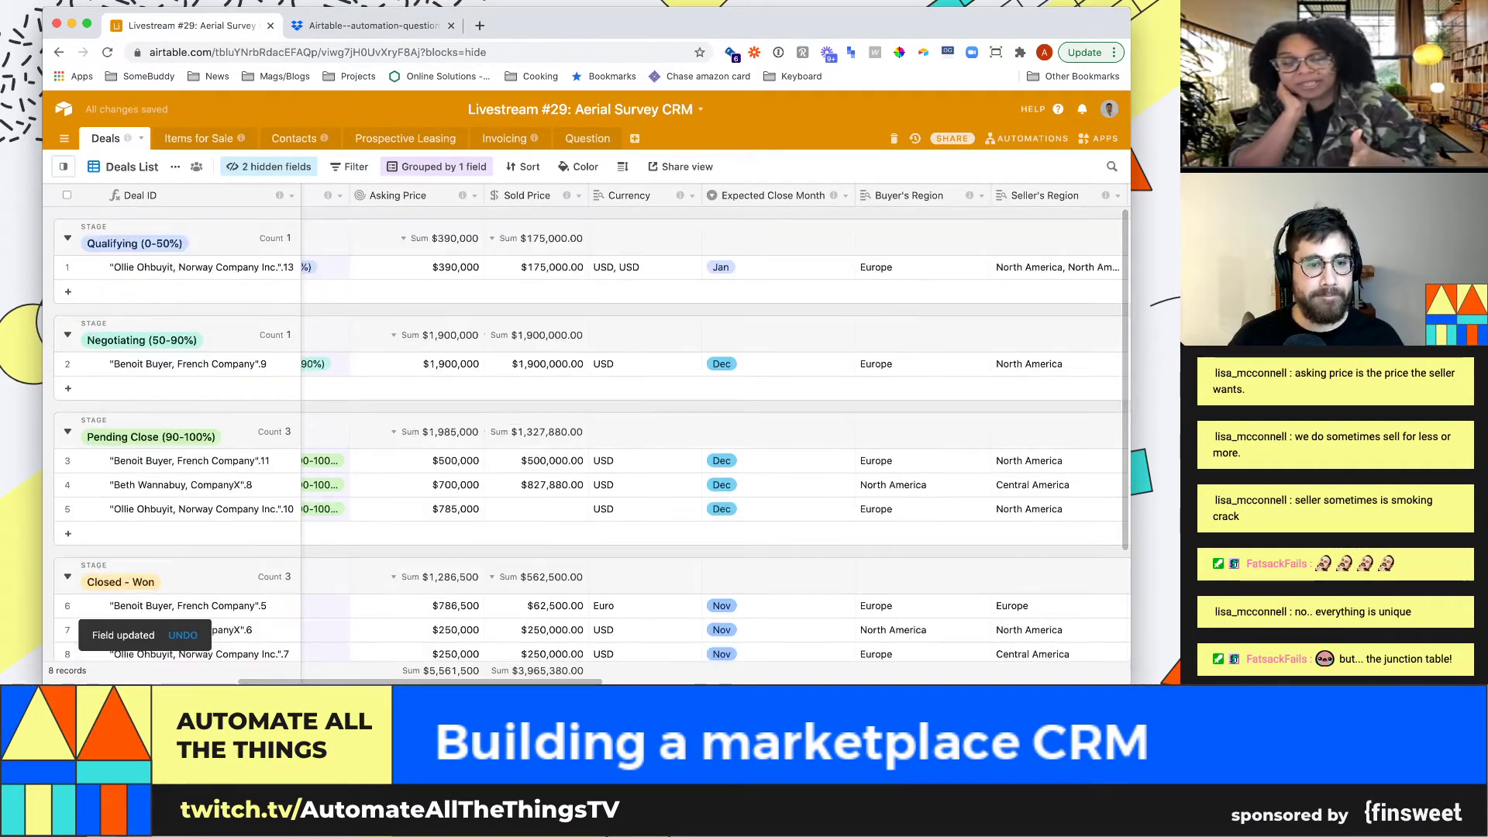
{"action": "left_click", "coordinate": [536, 267]}
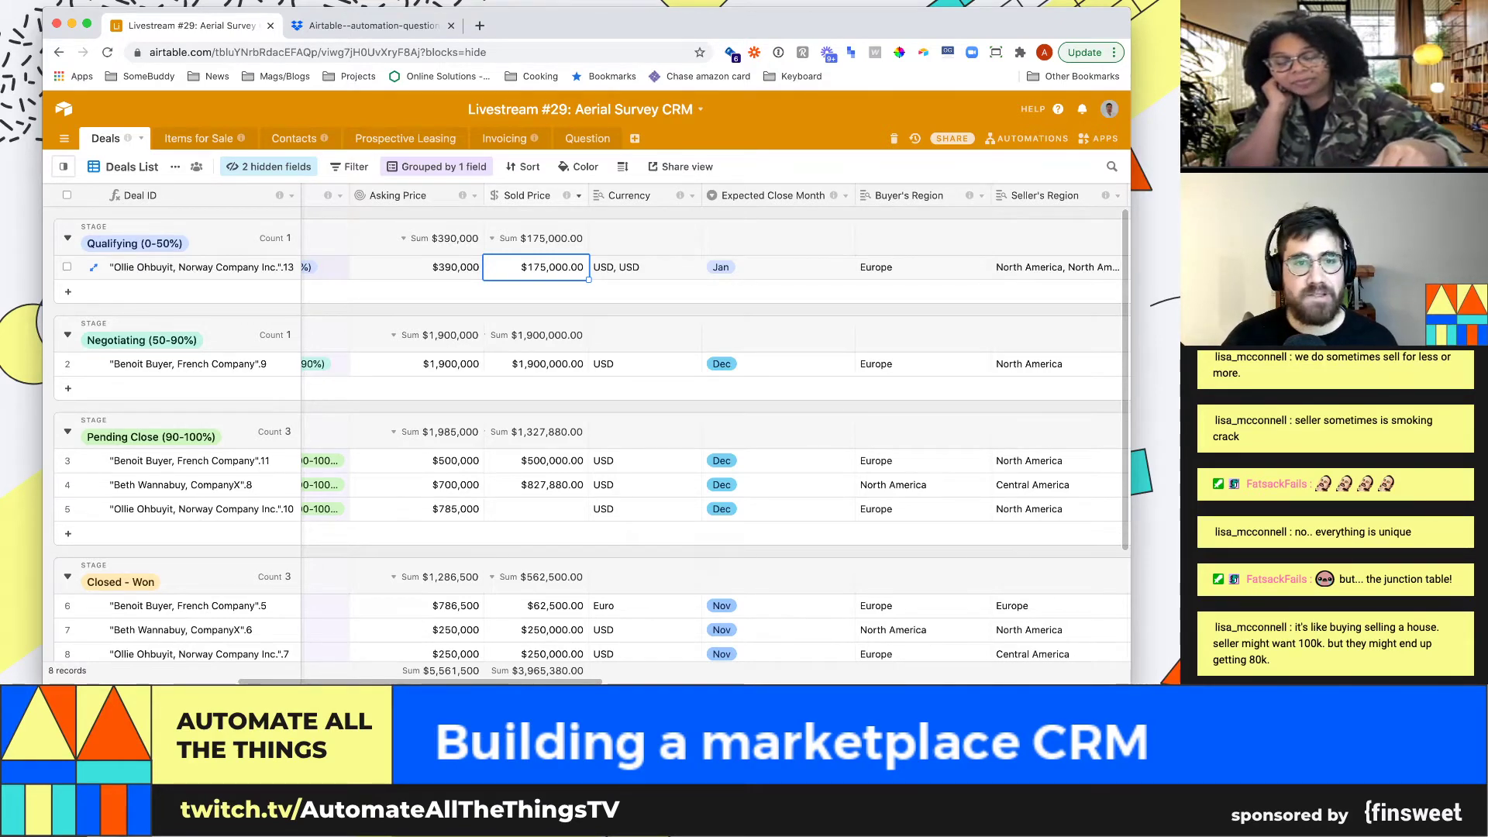
Remove the dollar symbol from Sold Price and display it as whole numbers
{"action": "left_click", "coordinate": [578, 195]}
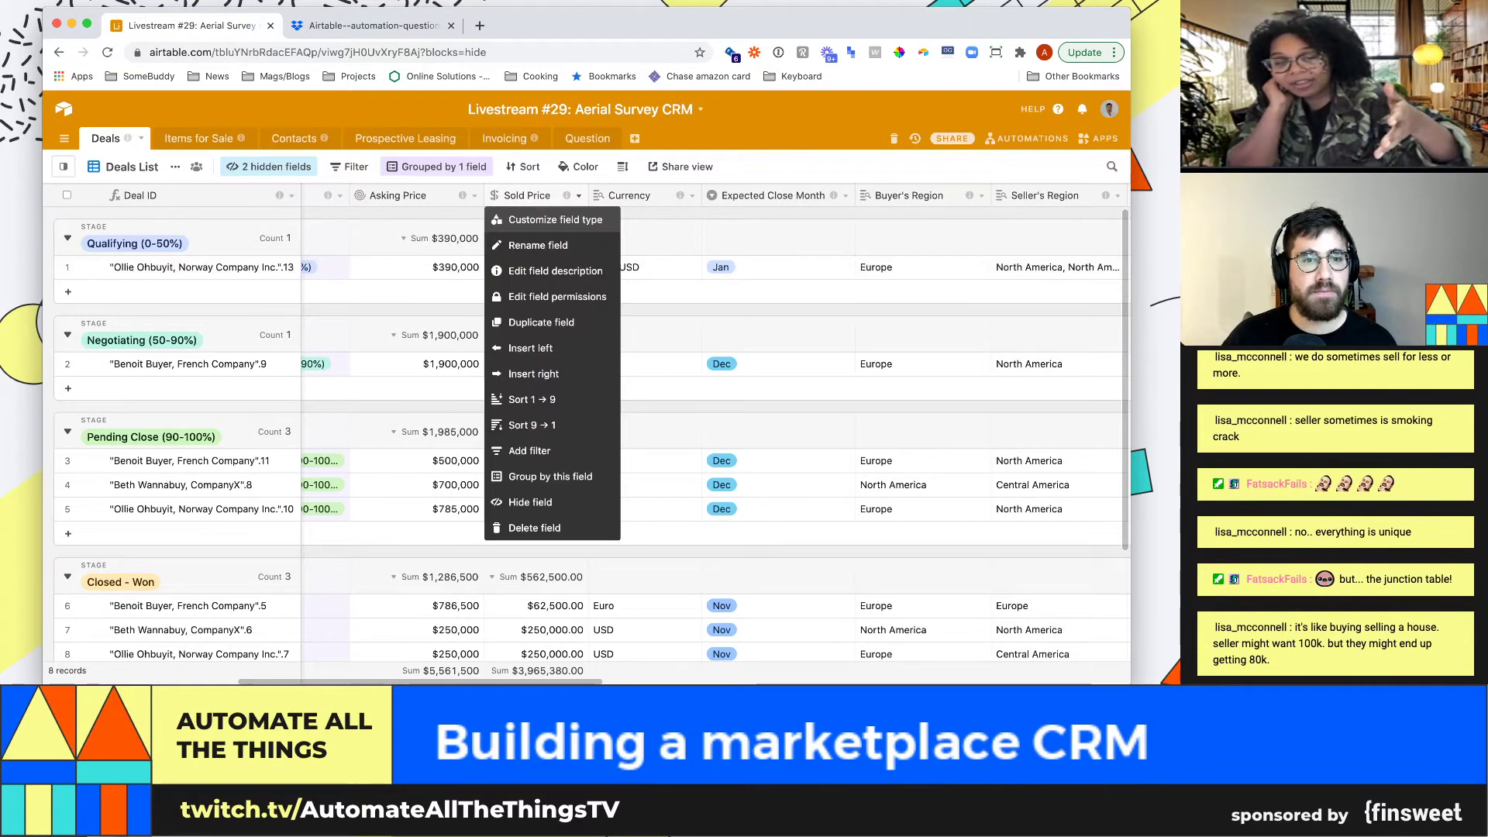
{"action": "left_click", "coordinate": [629, 212]}
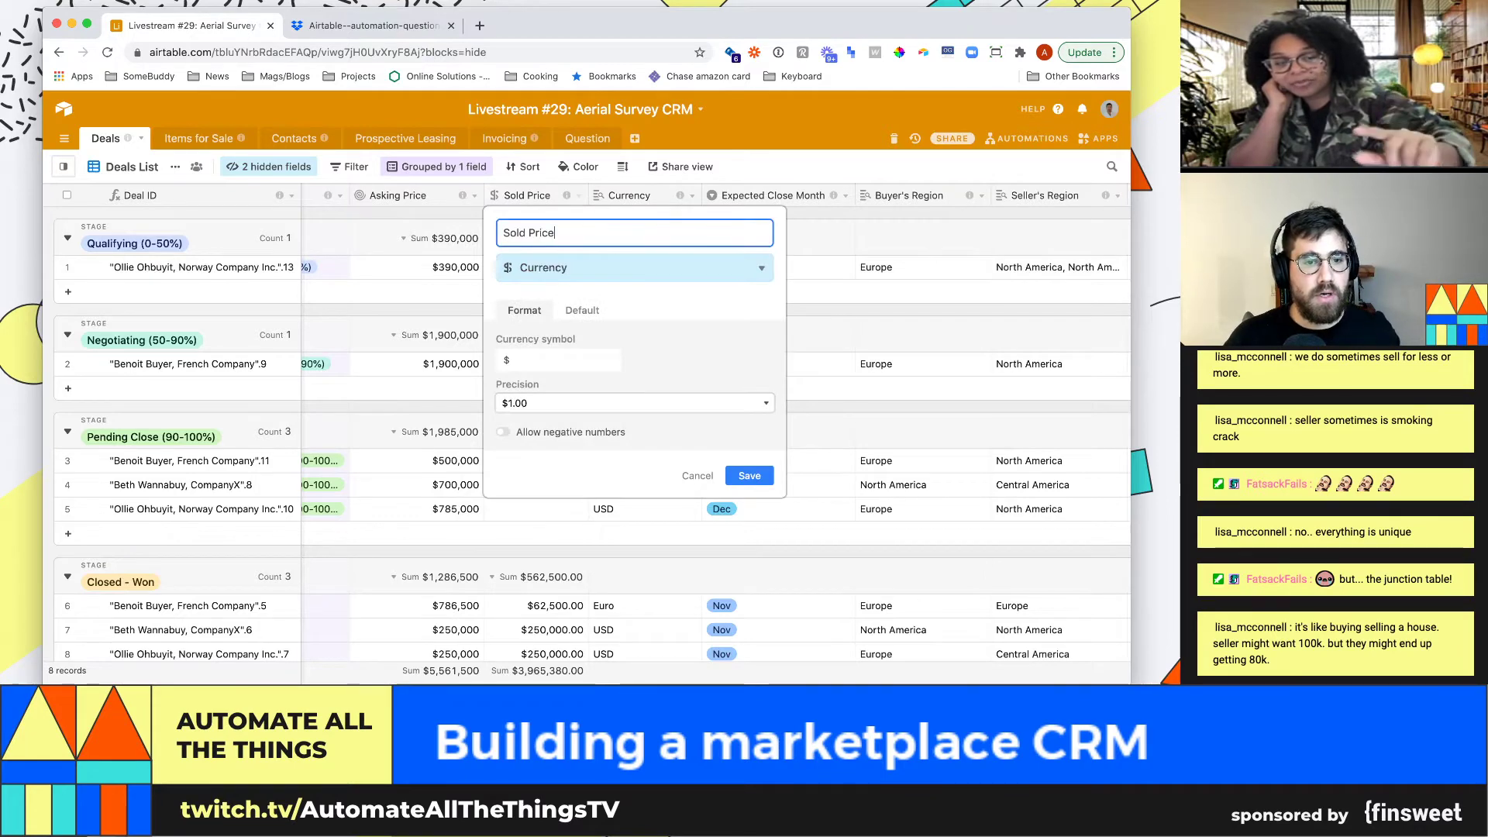
{"action": "key", "text": "Tab"}
{"action": "key", "text": "BackSpace"}
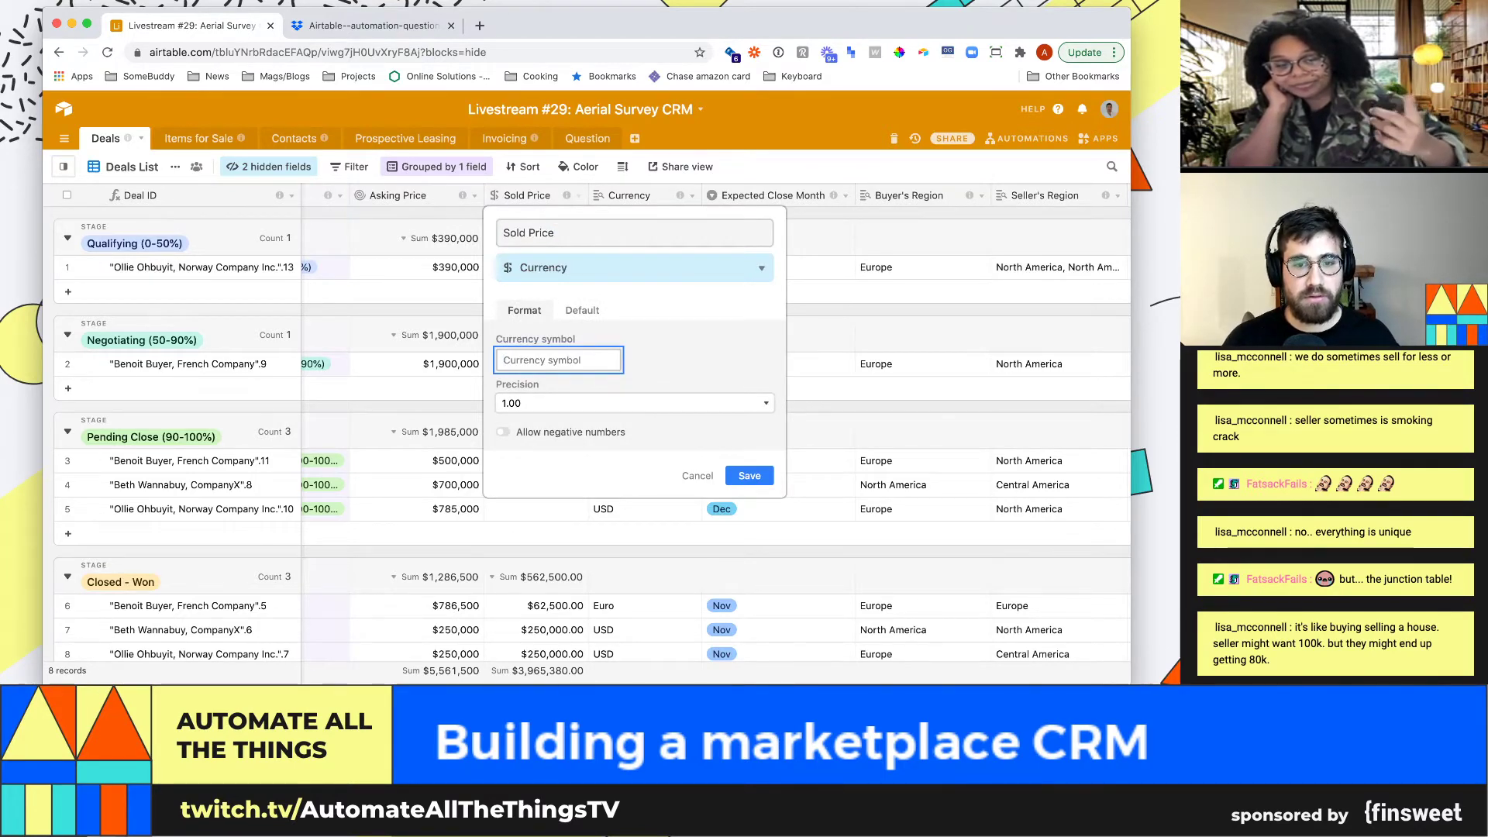
{"action": "left_click", "coordinate": [750, 475]}
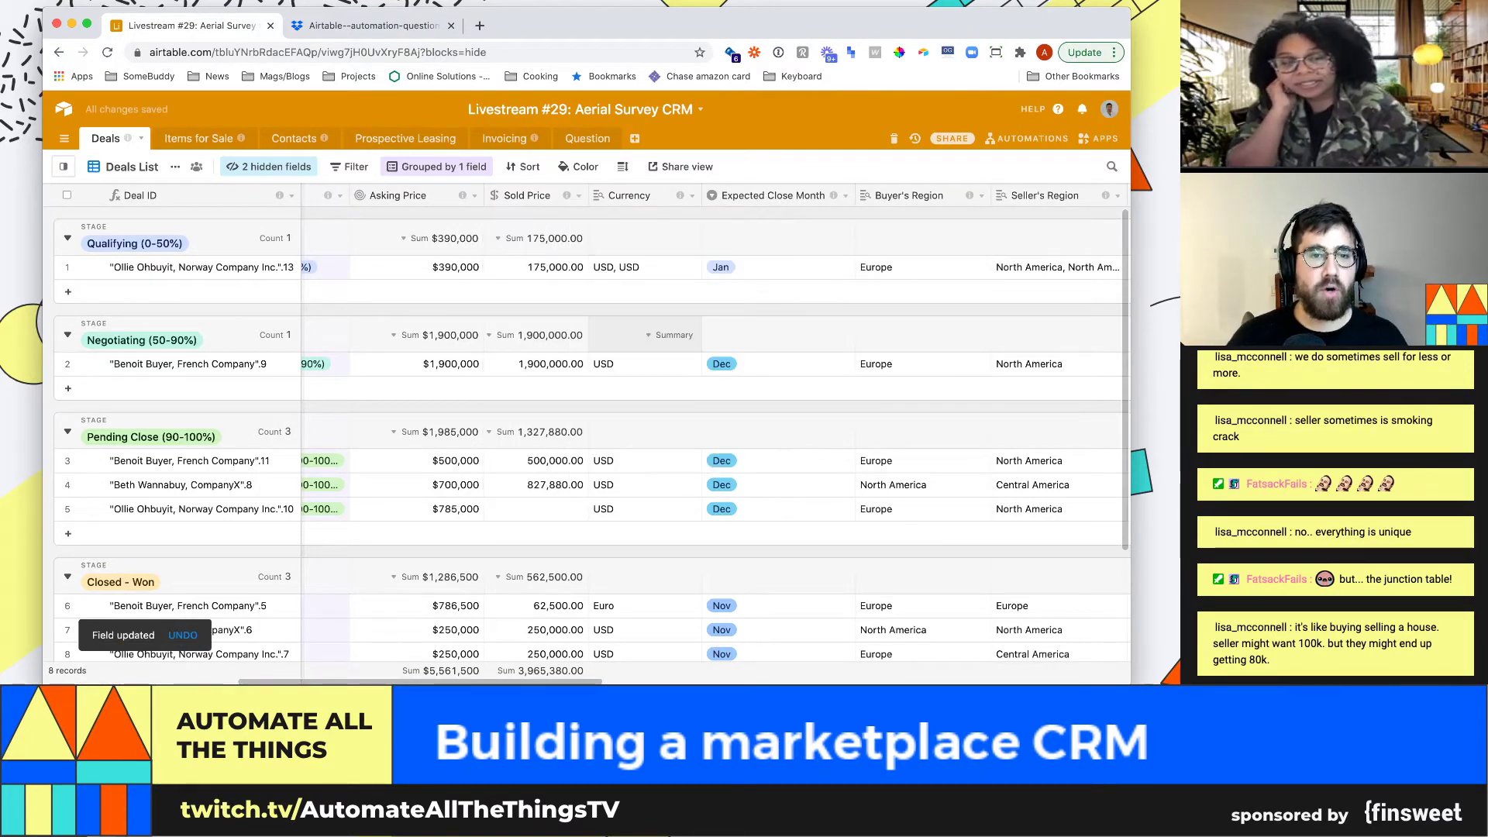
{"action": "left_click", "coordinate": [579, 195]}
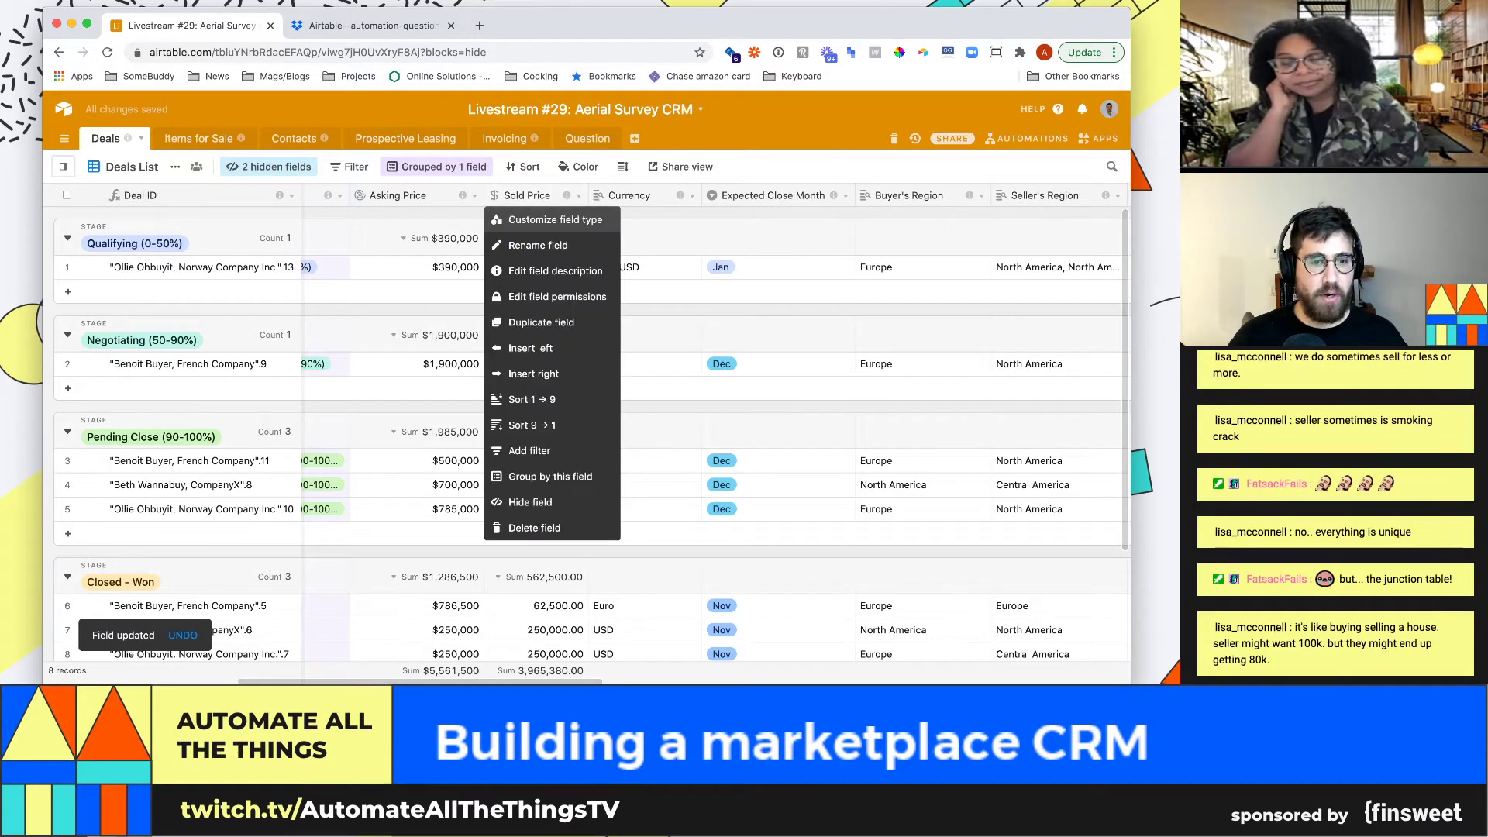
{"action": "left_click", "coordinate": [620, 206]}
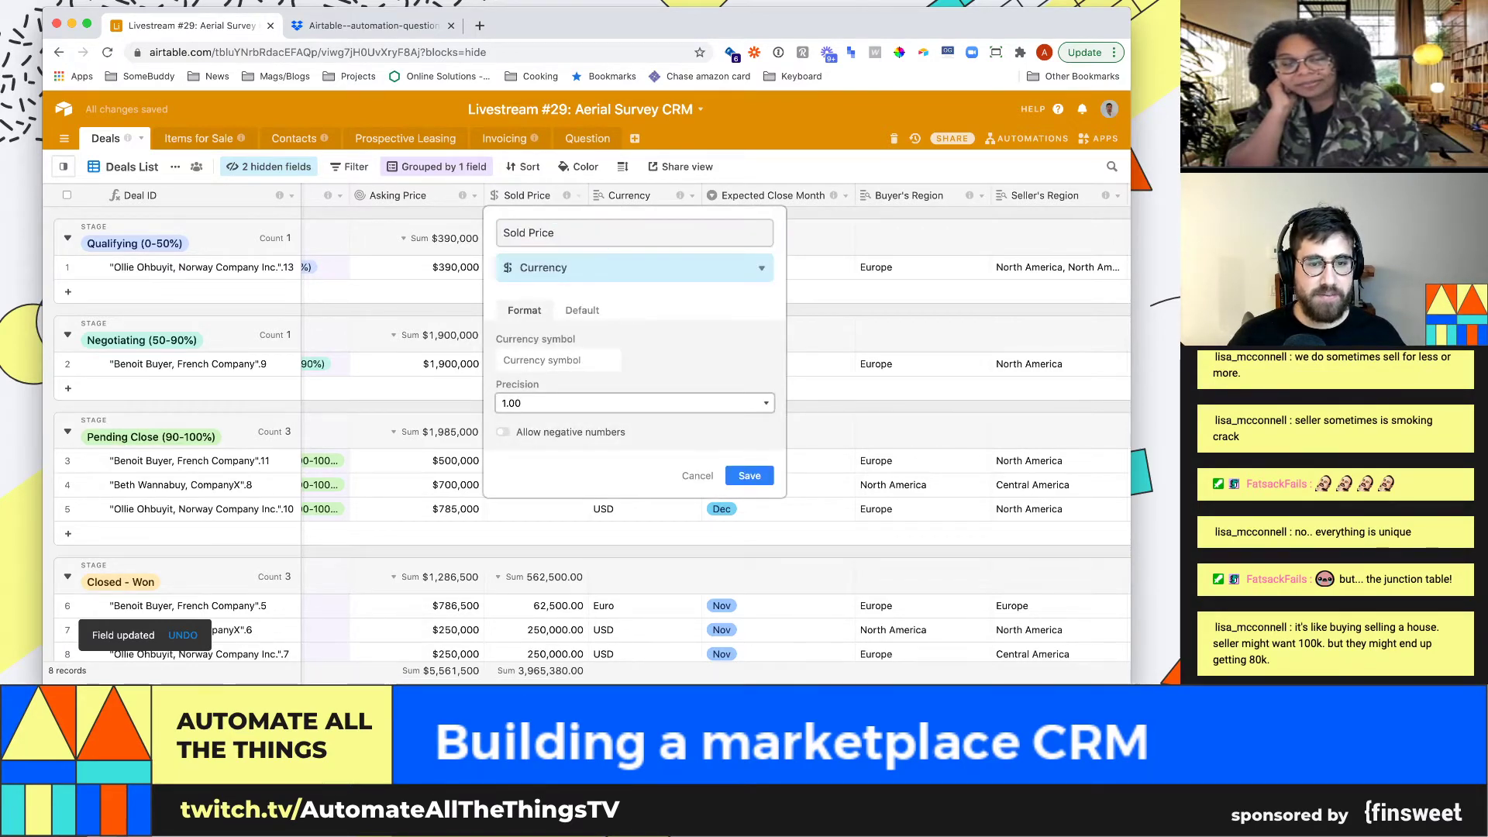
{"action": "left_click", "coordinate": [513, 370]}
{"action": "left_click", "coordinate": [749, 476]}
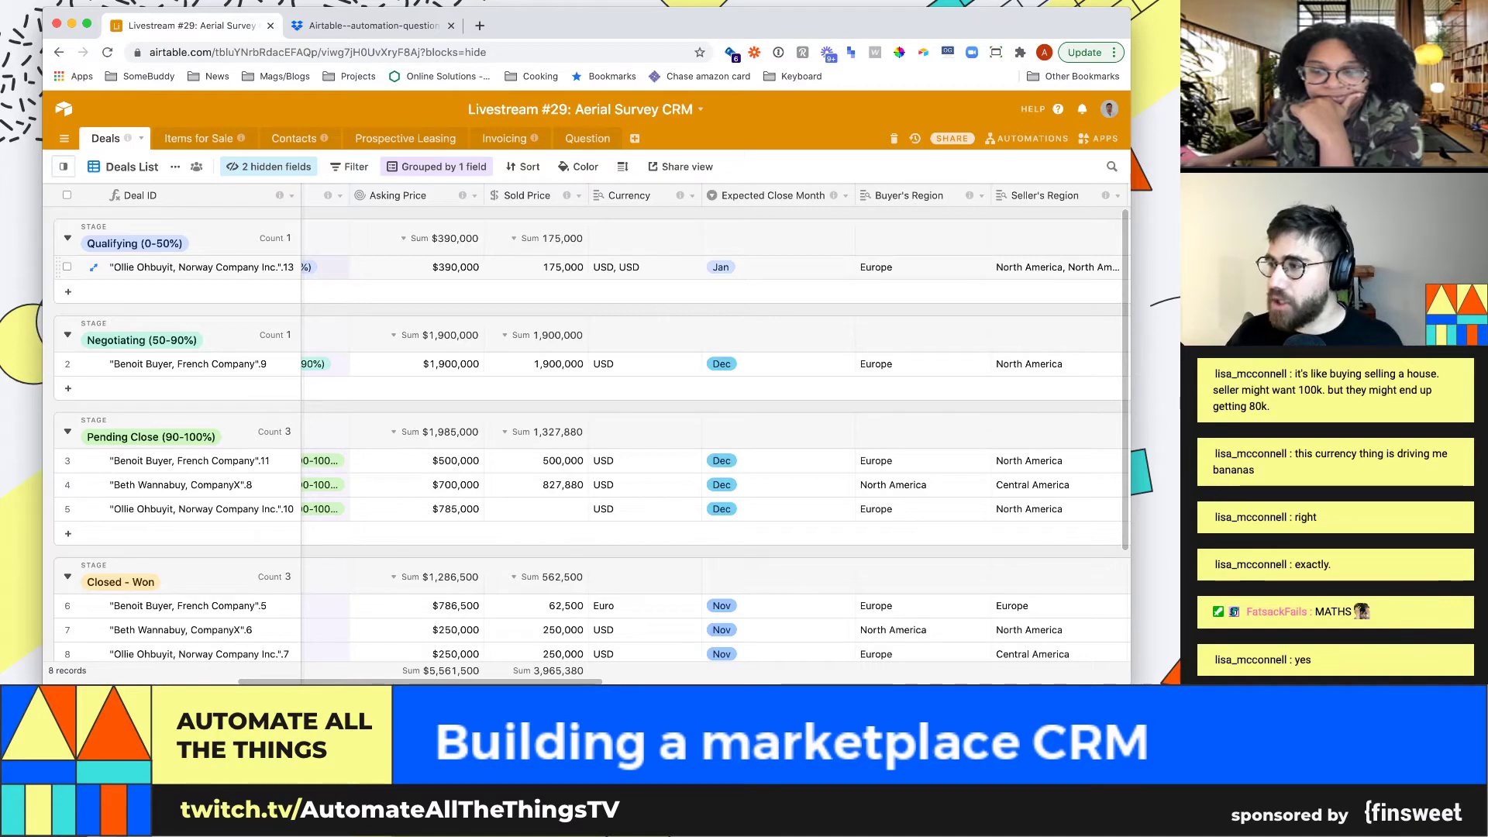
Set the Euro deal's Sold Price in Closed - Won to 750,000
{"action": "left_click", "coordinate": [645, 268]}
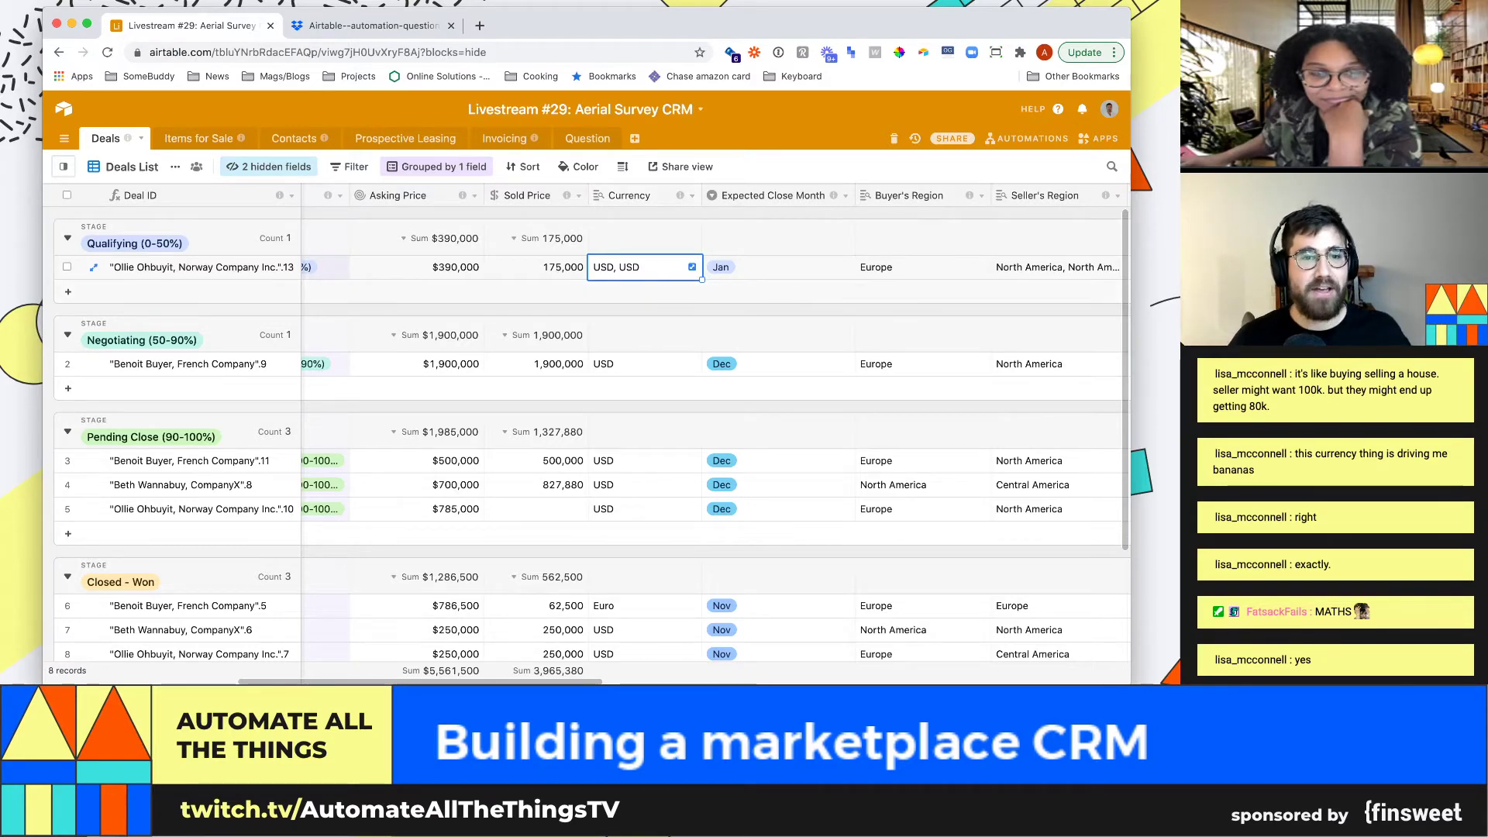
{"action": "scroll", "coordinate": [589, 453], "scroll_direction": "down", "scroll_amount": 4}
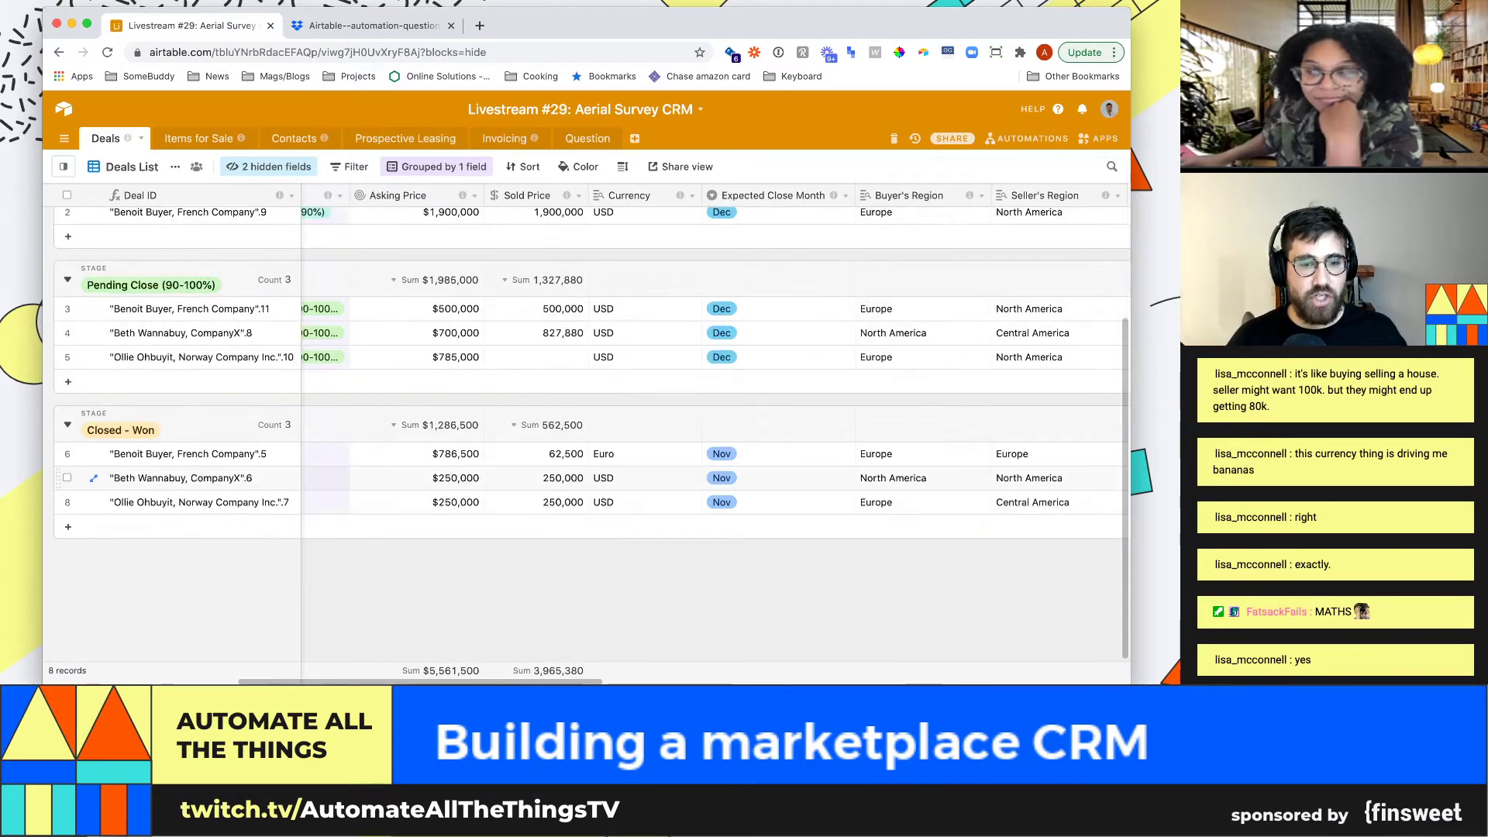
{"action": "left_click", "coordinate": [643, 454]}
{"action": "left_click", "coordinate": [536, 454]}
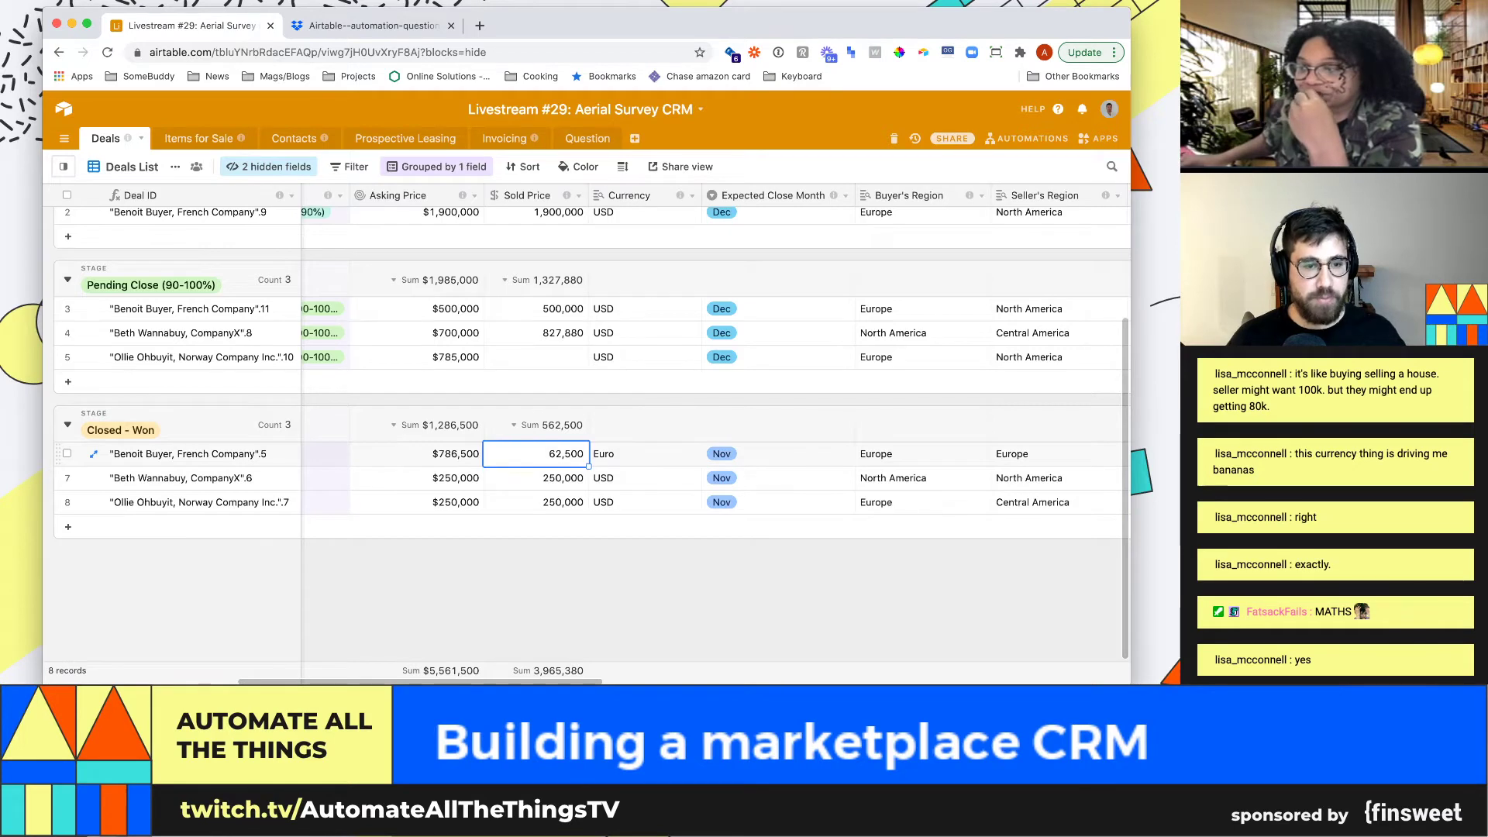
{"action": "type", "text": "850"}
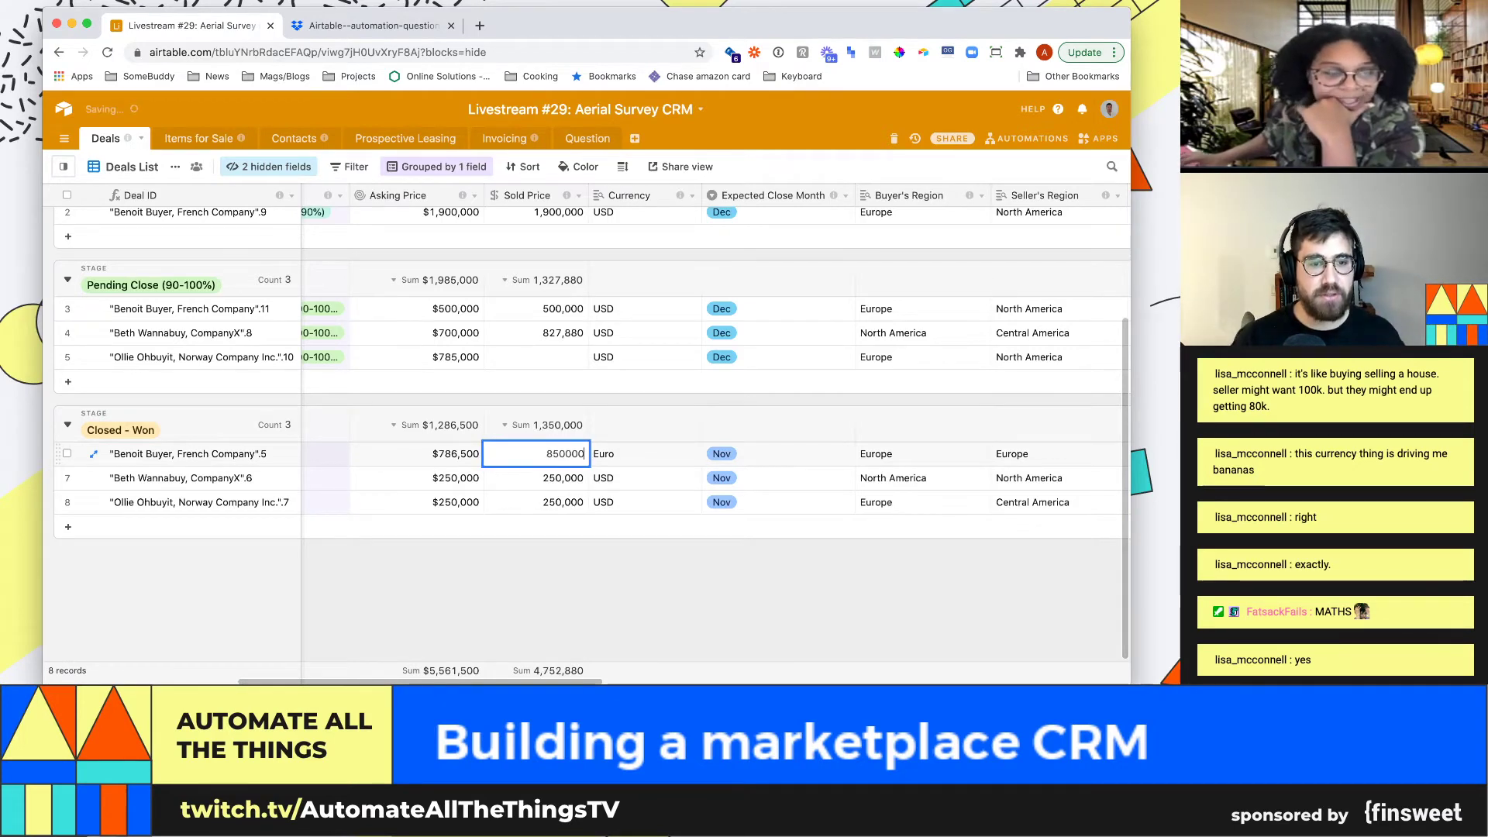
{"action": "key", "text": "Return"}
{"action": "type", "text": "7"}
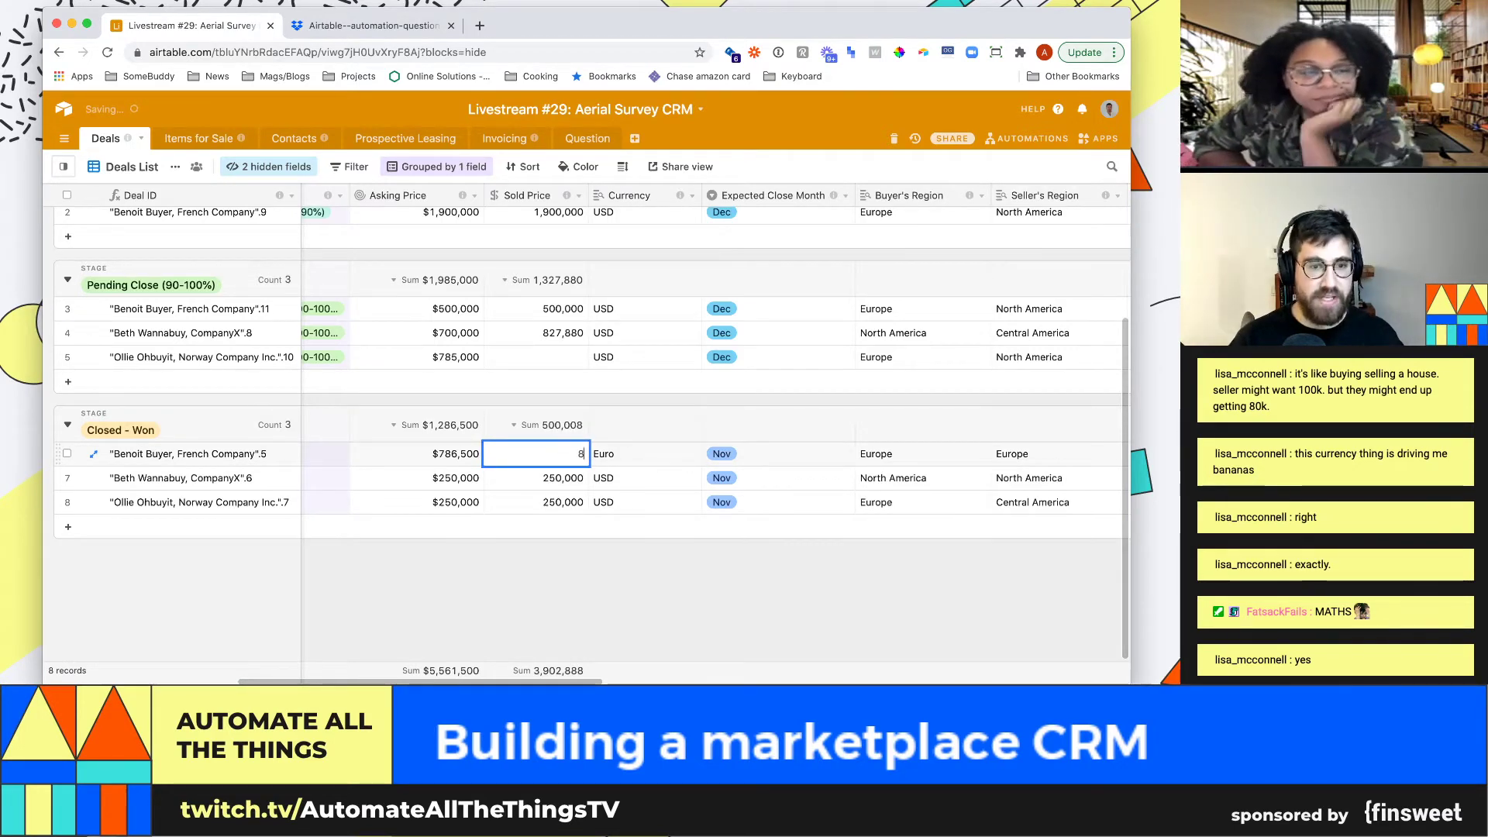
{"action": "type", "text": "50000"}
{"action": "key", "text": "Return"}
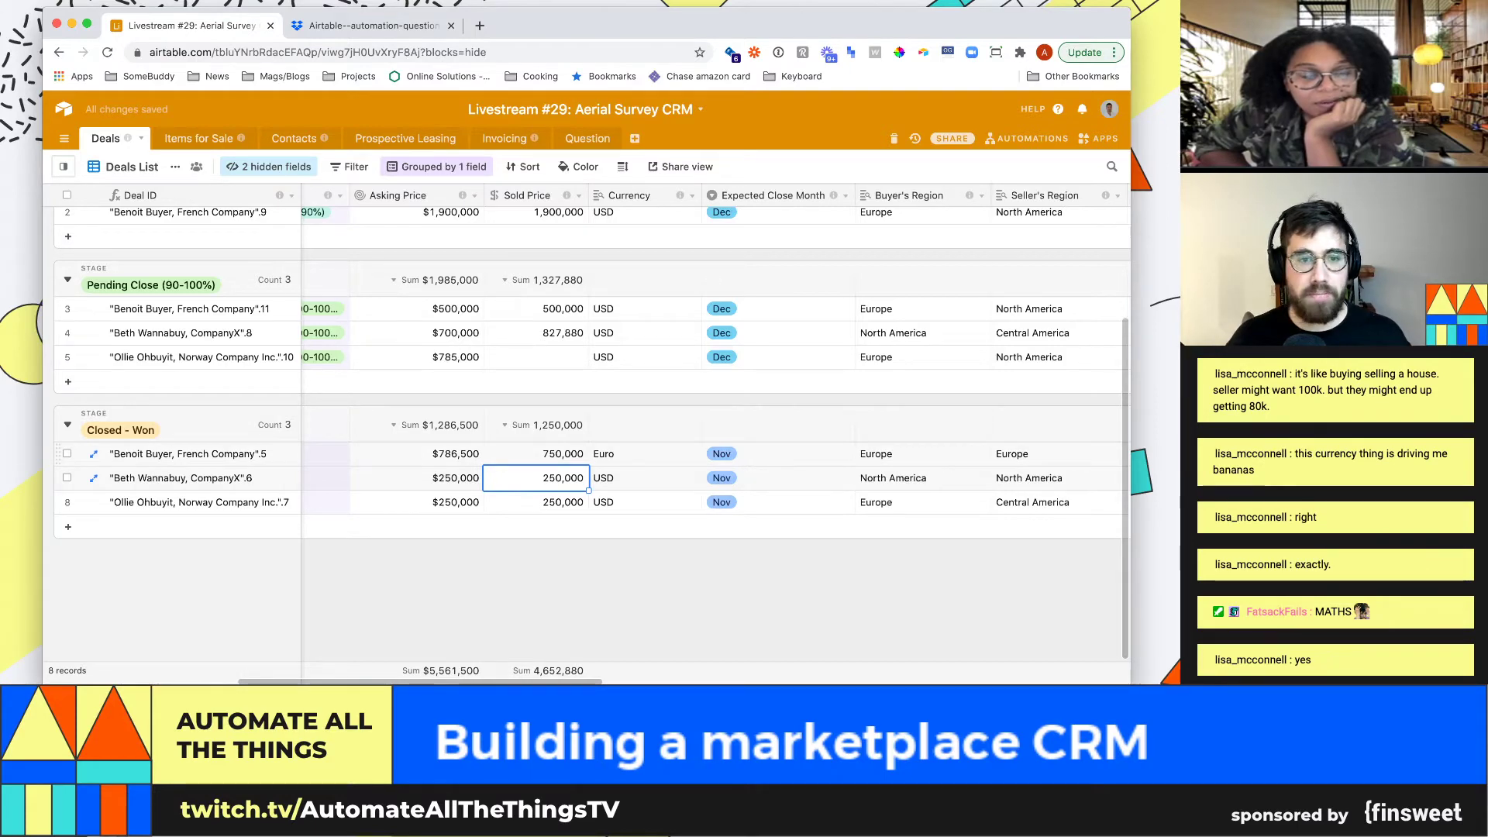
{"action": "scroll", "coordinate": [512, 333], "scroll_direction": "up", "scroll_amount": 2}
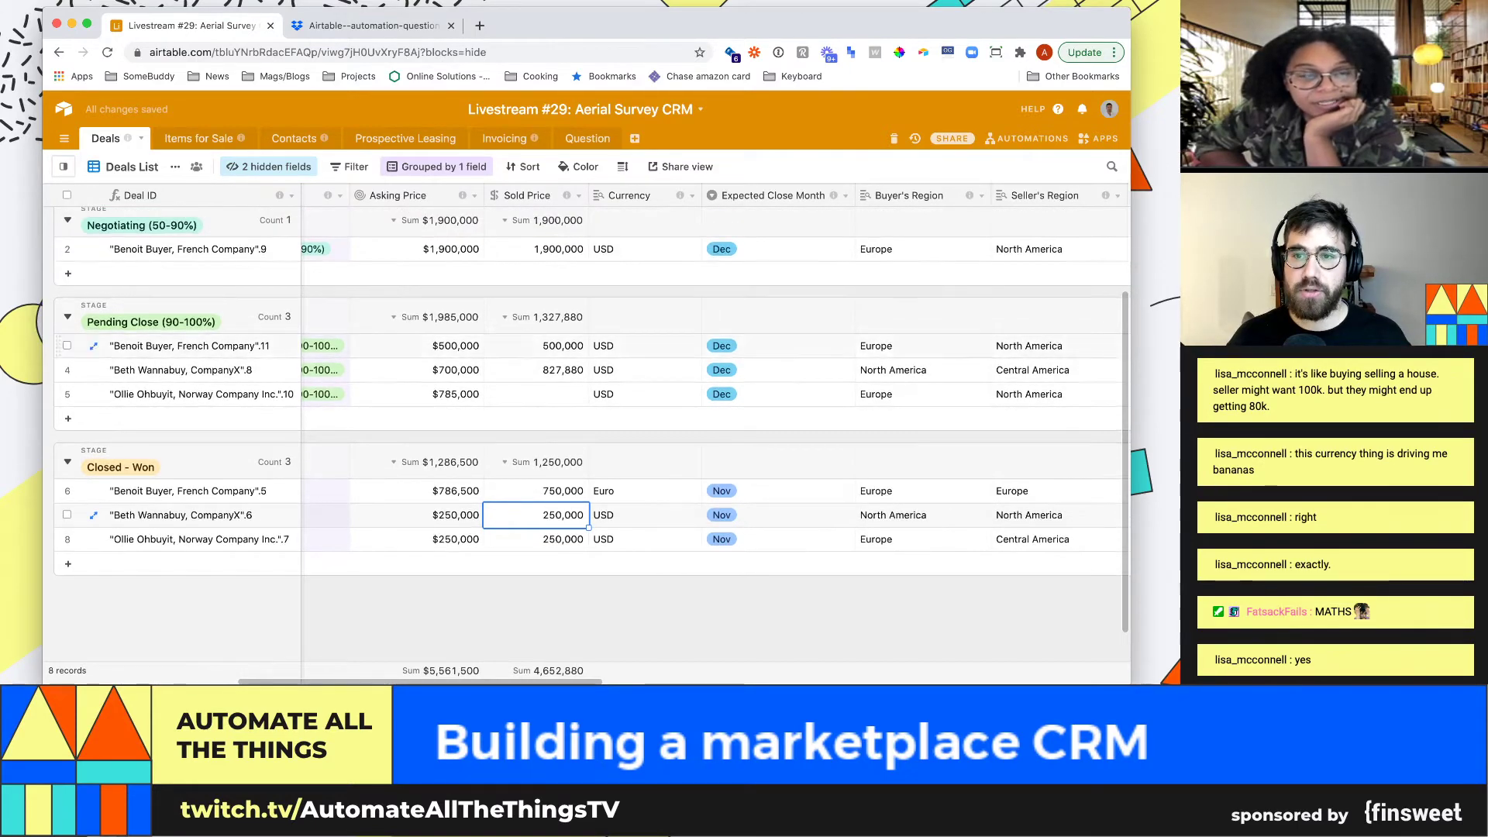
{"action": "scroll", "coordinate": [511, 333], "scroll_direction": "down", "scroll_amount": 2}
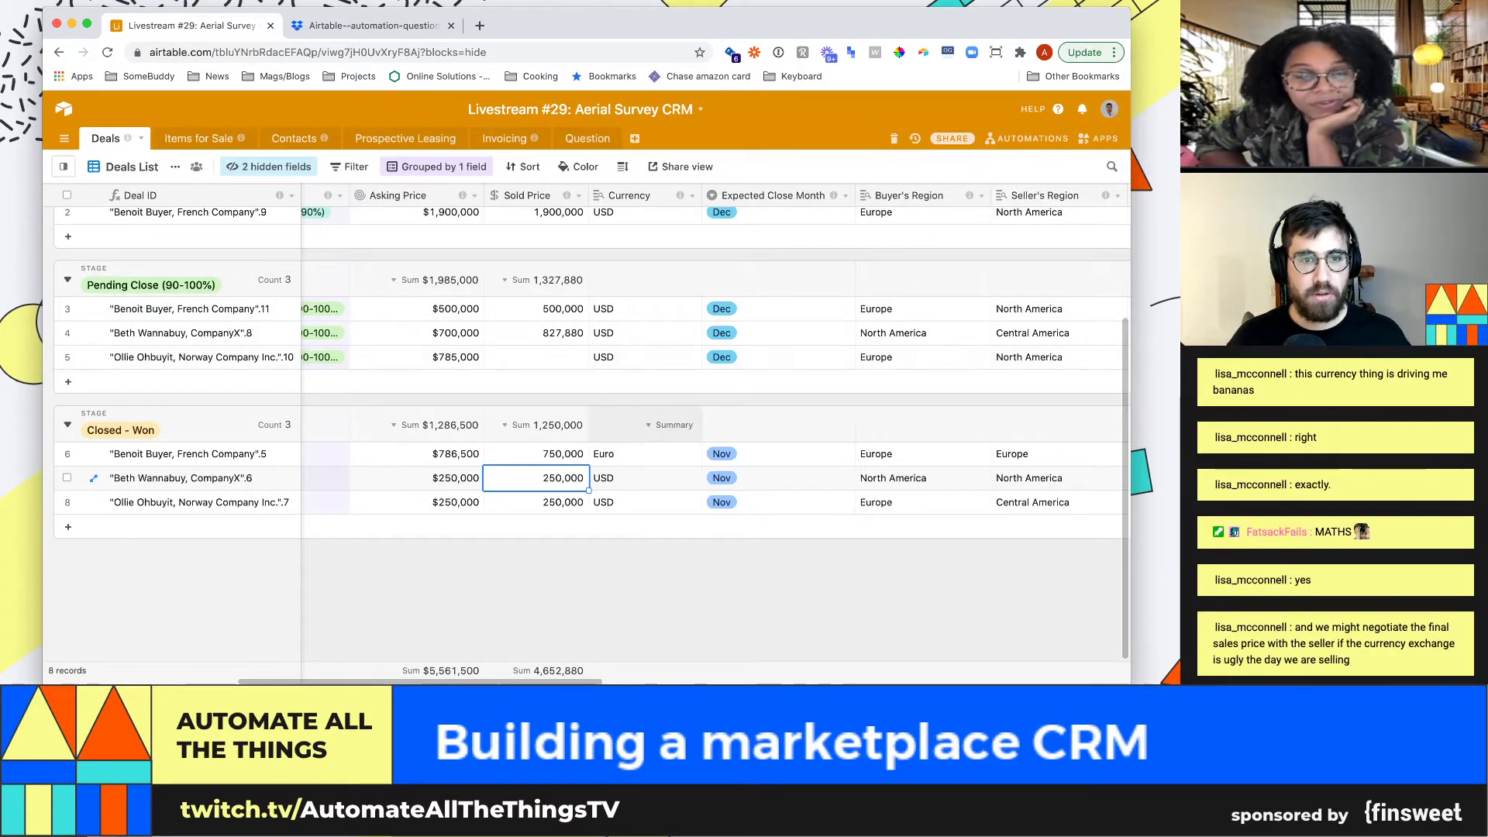
{"action": "scroll", "coordinate": [675, 310], "scroll_direction": "up", "scroll_amount": 5}
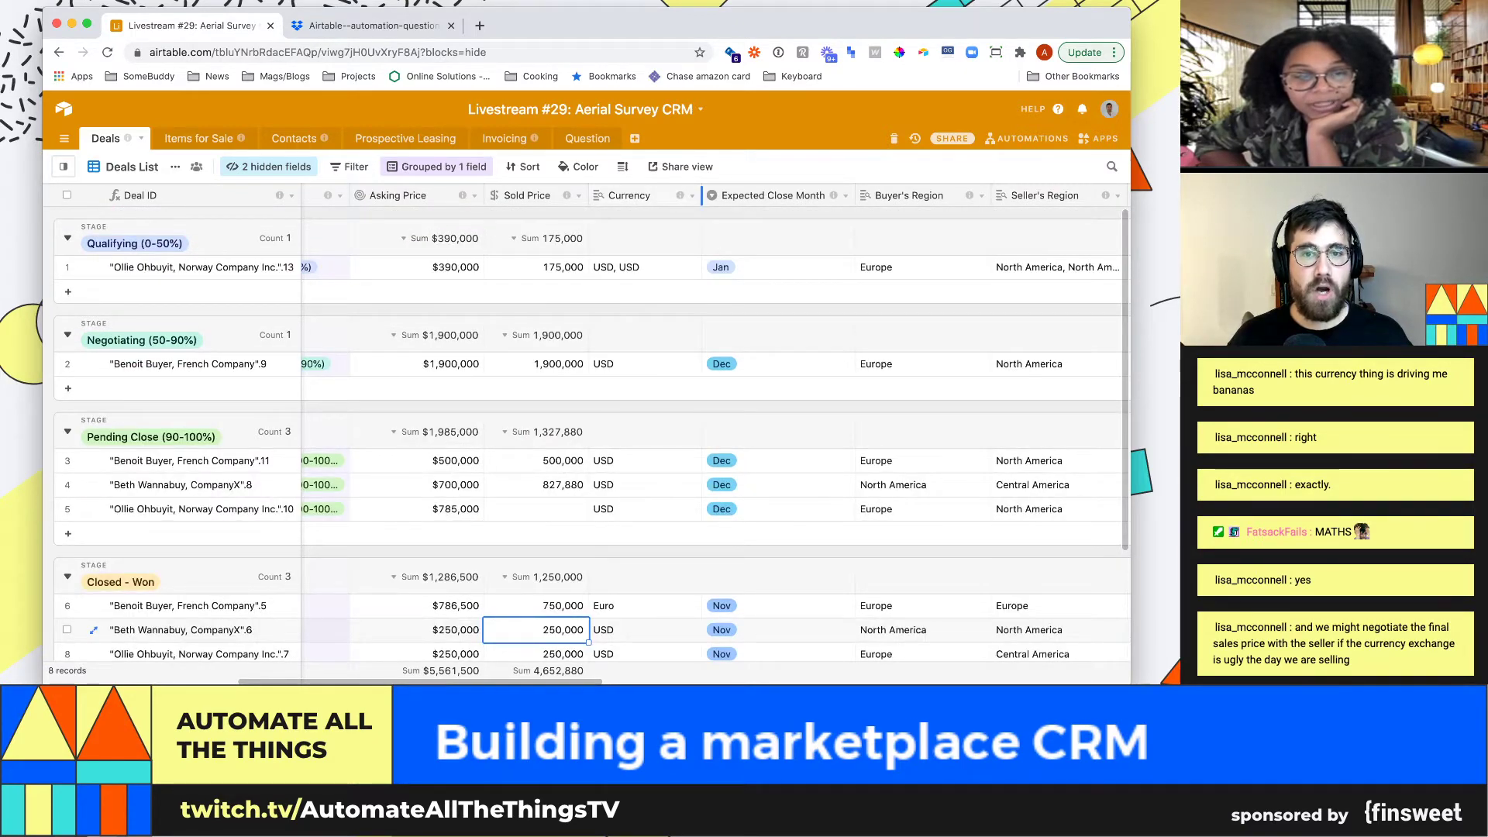
Inspect the Currency field's settings and close them without changes
{"action": "left_click", "coordinate": [692, 195]}
{"action": "left_click", "coordinate": [632, 216]}
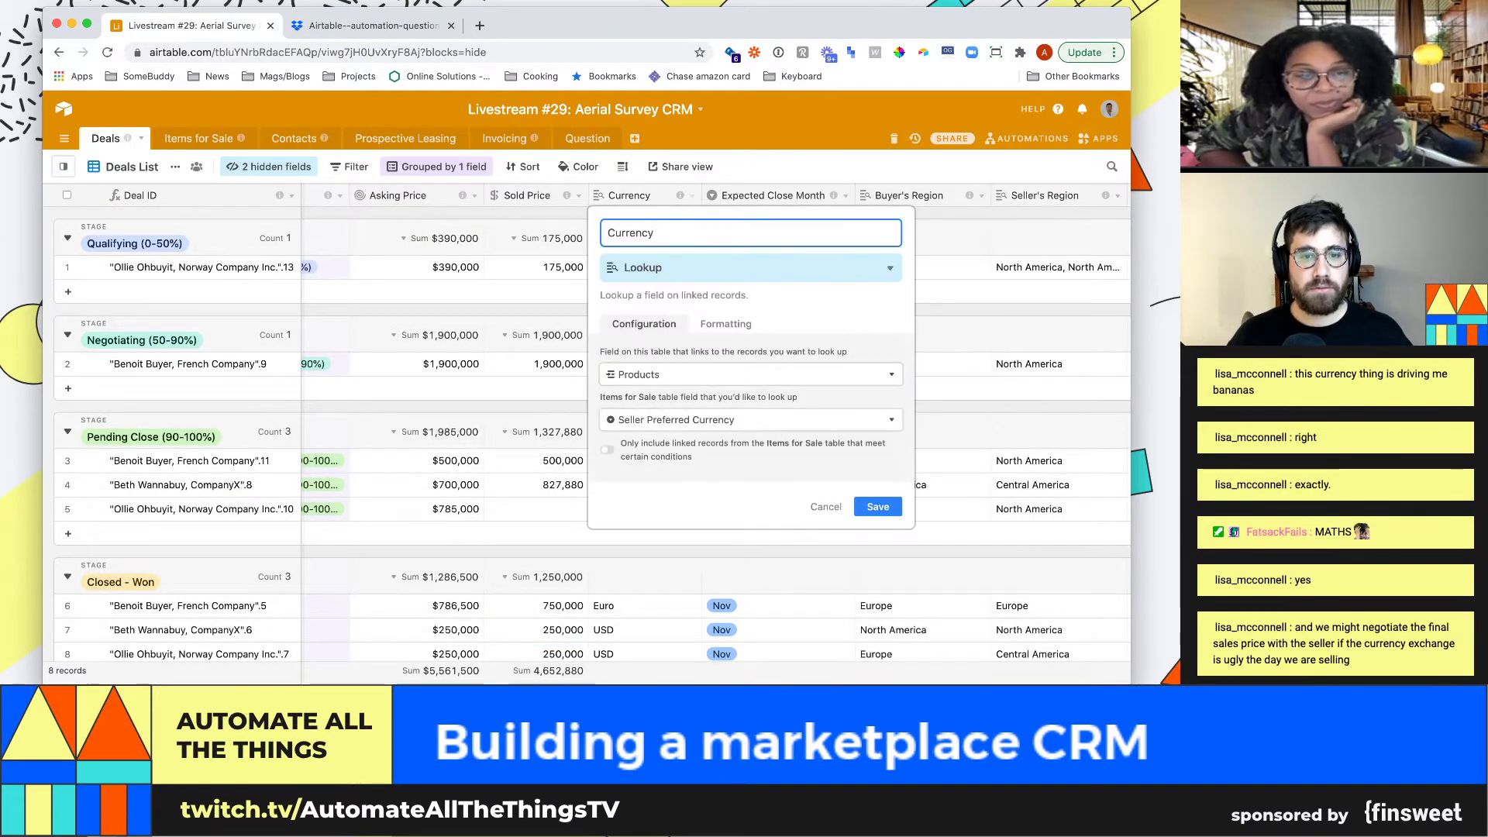
{"action": "left_click", "coordinate": [751, 374]}
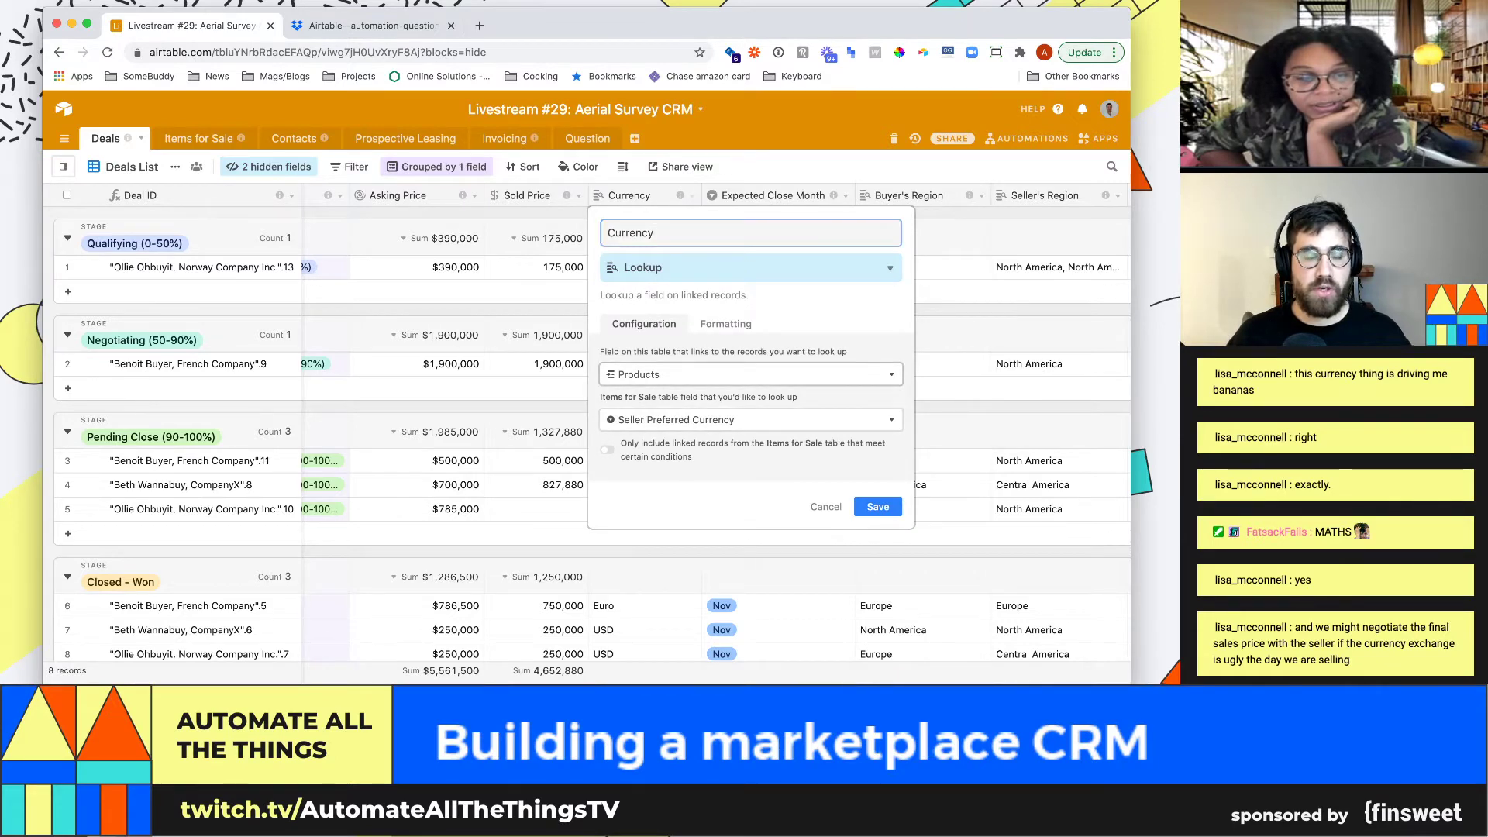
{"action": "left_click", "coordinate": [751, 374]}
{"action": "left_click", "coordinate": [751, 375]}
{"action": "left_click", "coordinate": [751, 374]}
{"action": "left_click", "coordinate": [888, 268]}
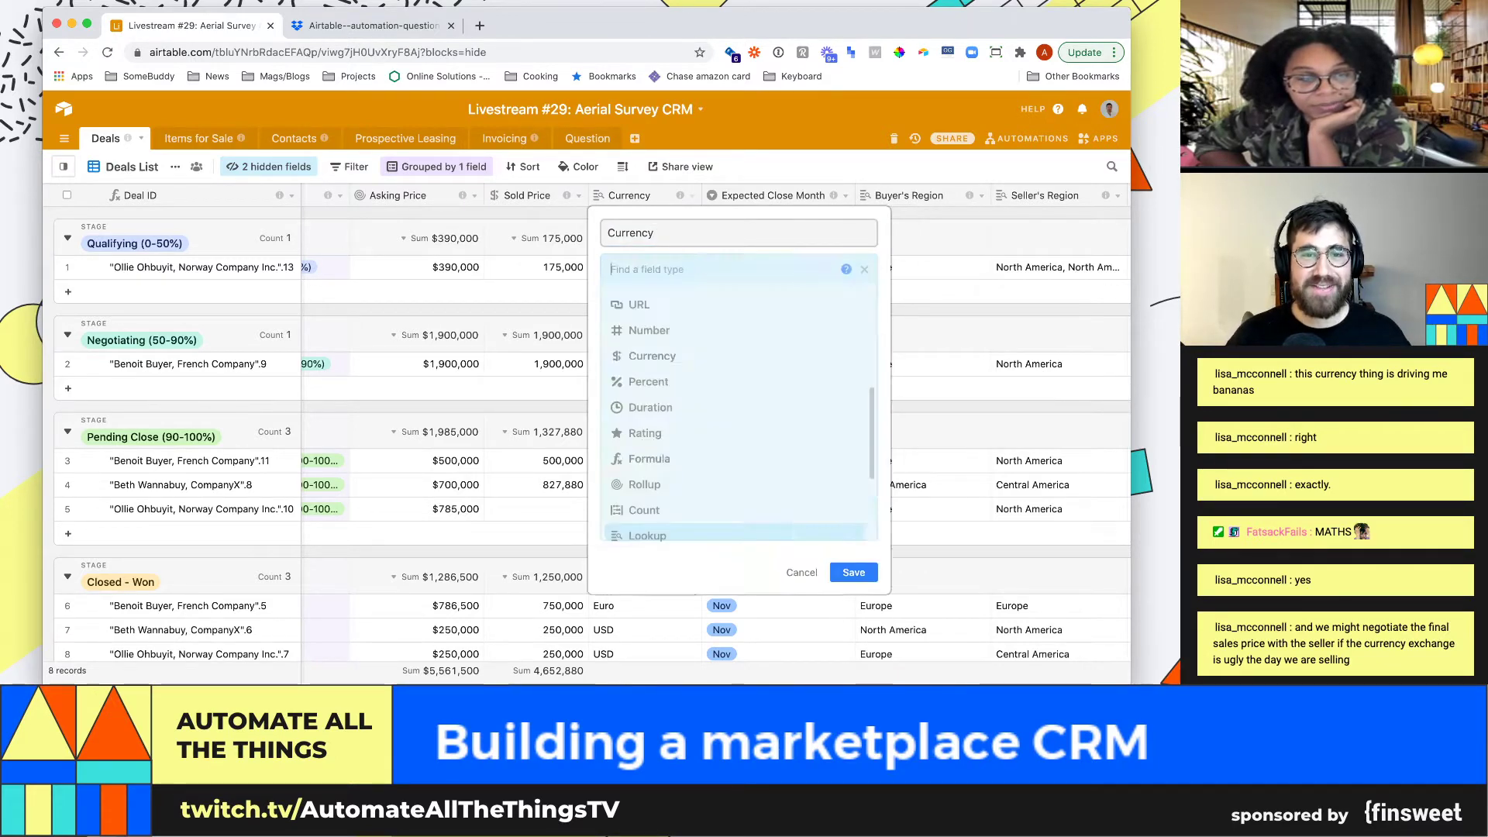
{"action": "left_click", "coordinate": [888, 268]}
{"action": "left_click", "coordinate": [826, 505]}
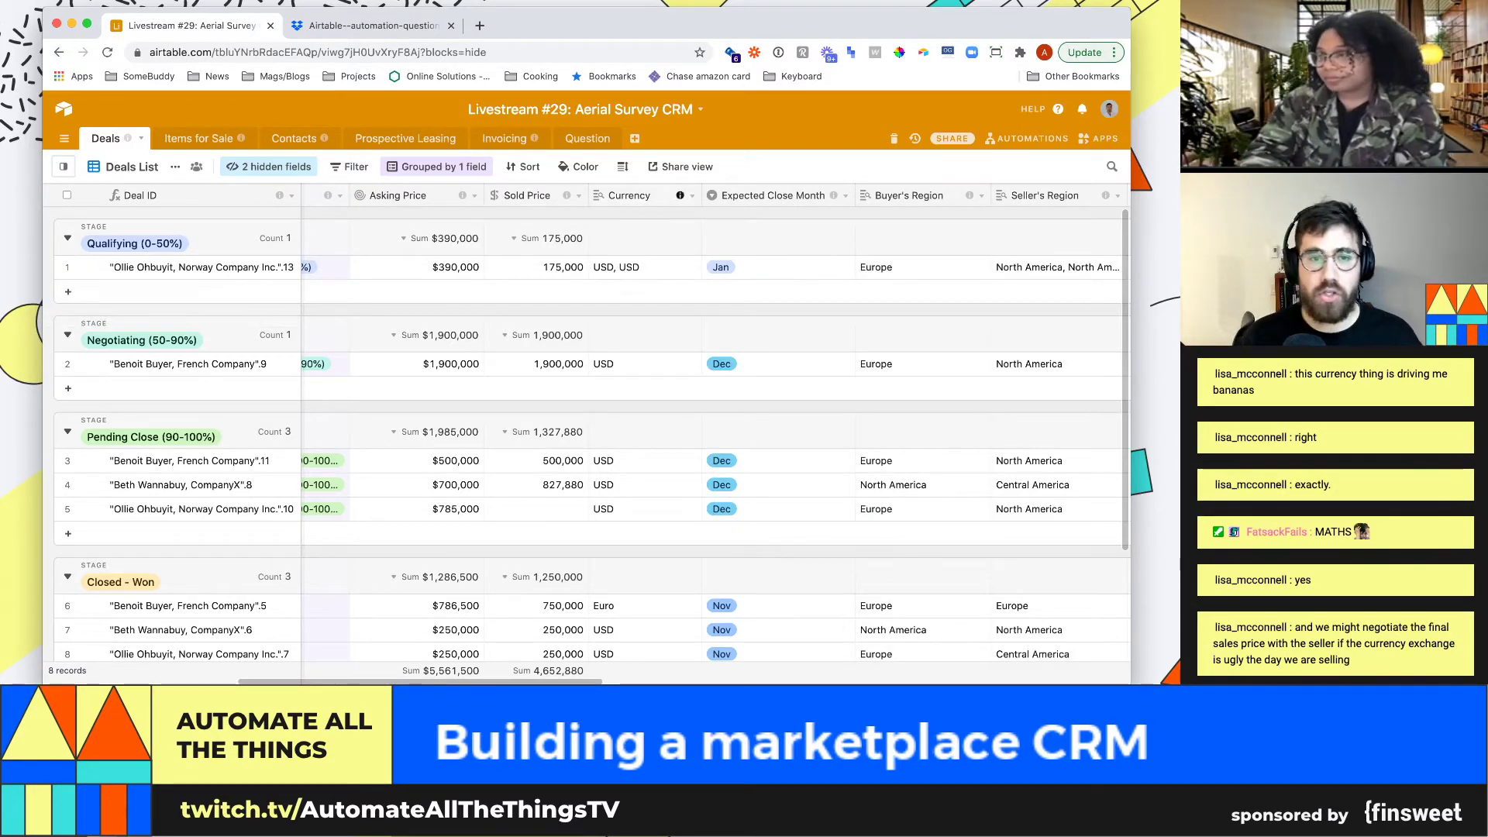
Convert the Currency field into a Rollup through the linked Products
{"action": "left_click", "coordinate": [692, 196]}
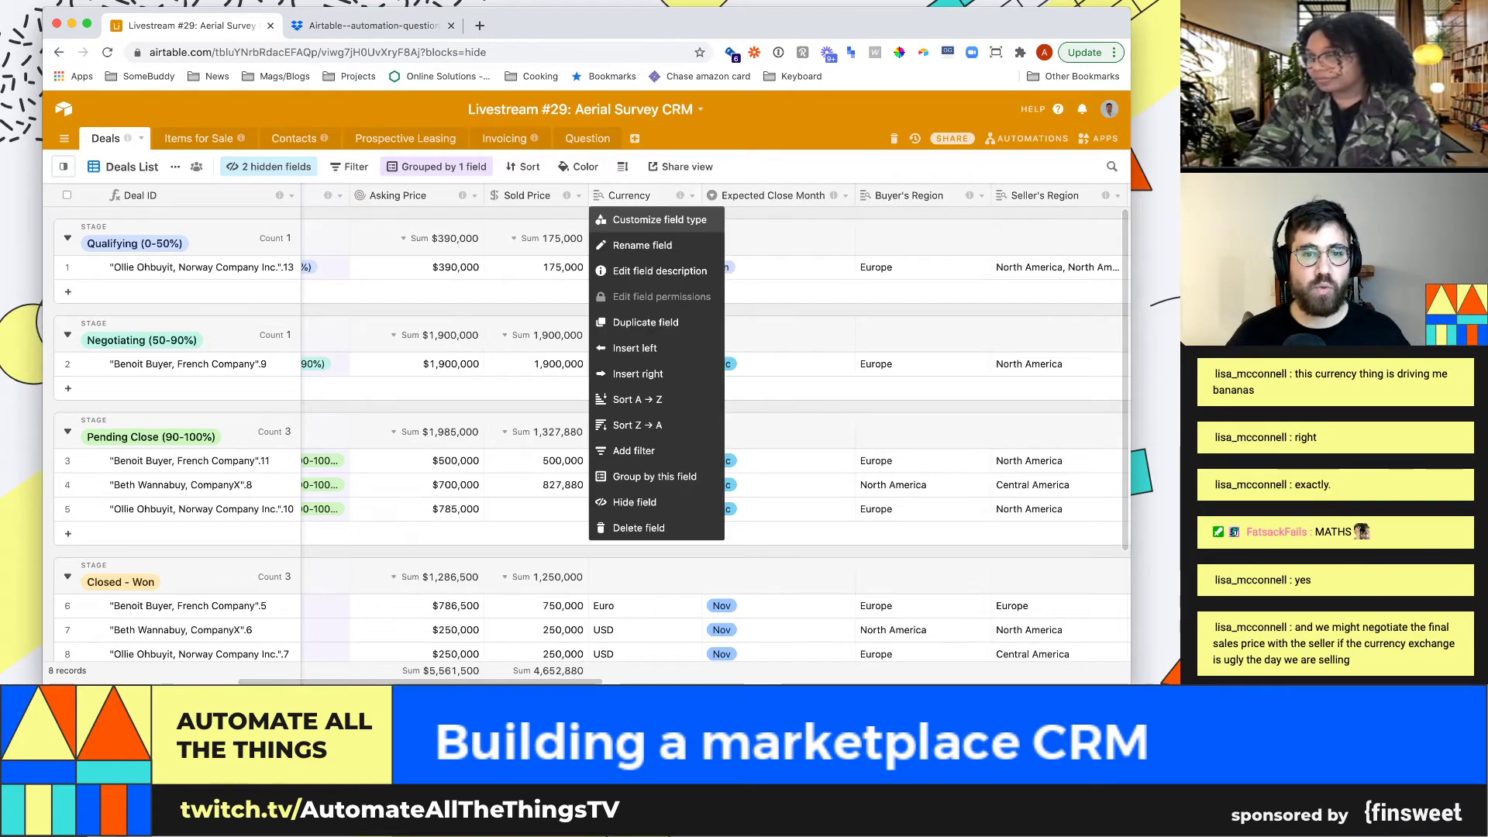
{"action": "left_click", "coordinate": [658, 221]}
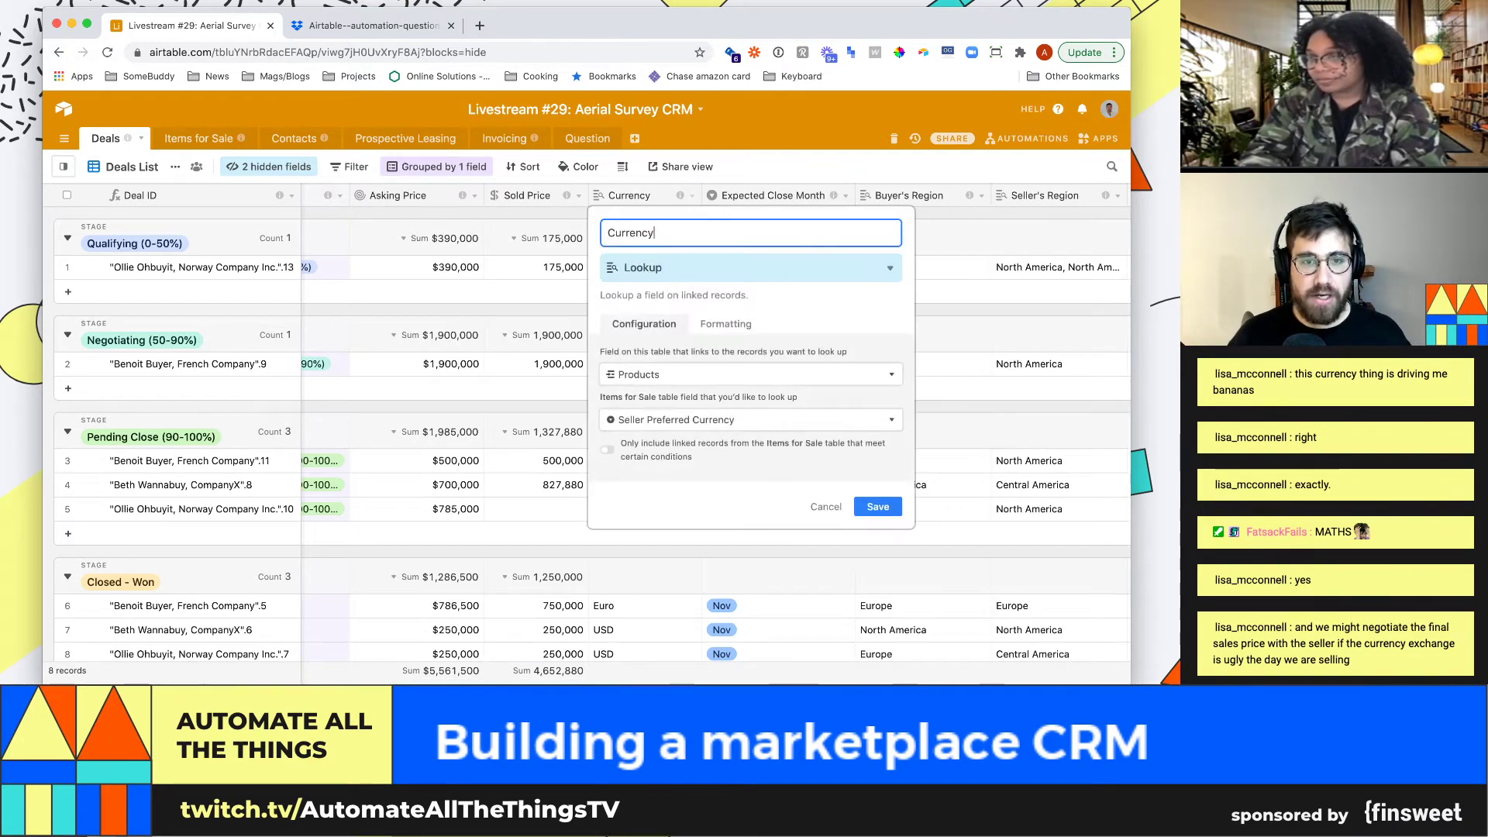
{"action": "left_click", "coordinate": [750, 267]}
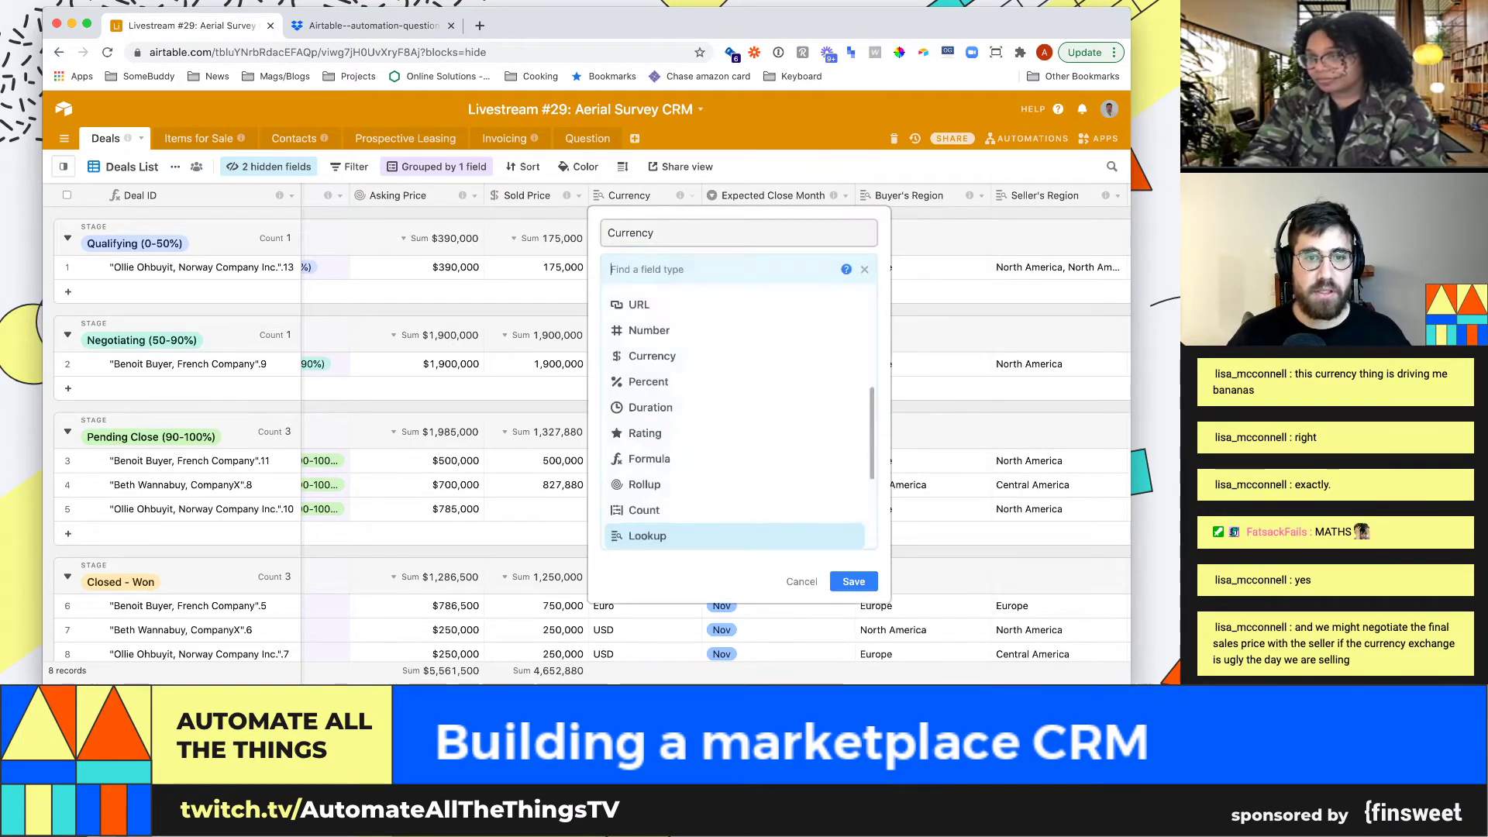
{"action": "type", "text": "rol"}
{"action": "key", "text": "Return"}
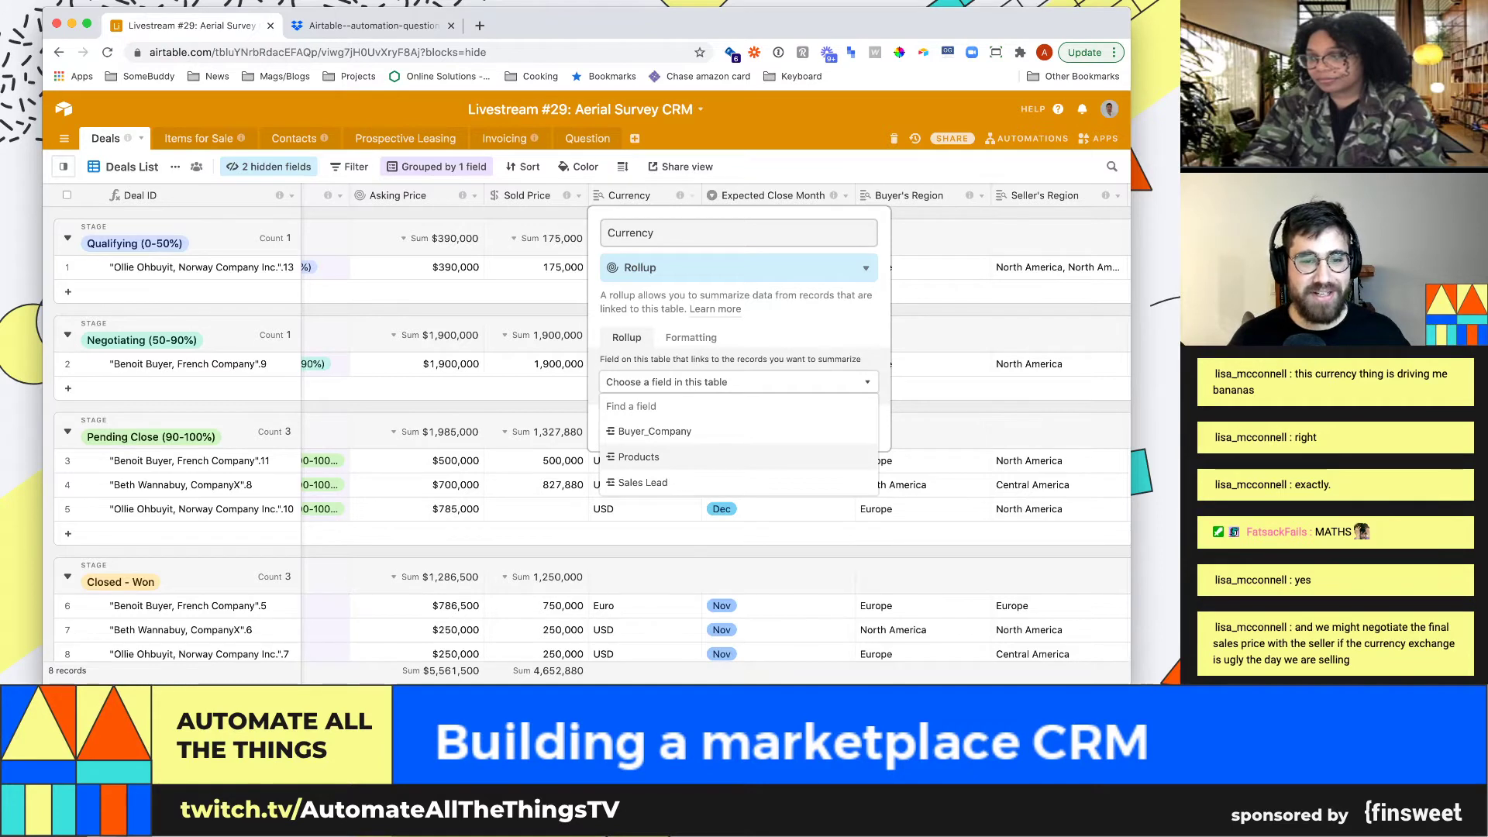
{"action": "left_click", "coordinate": [639, 457]}
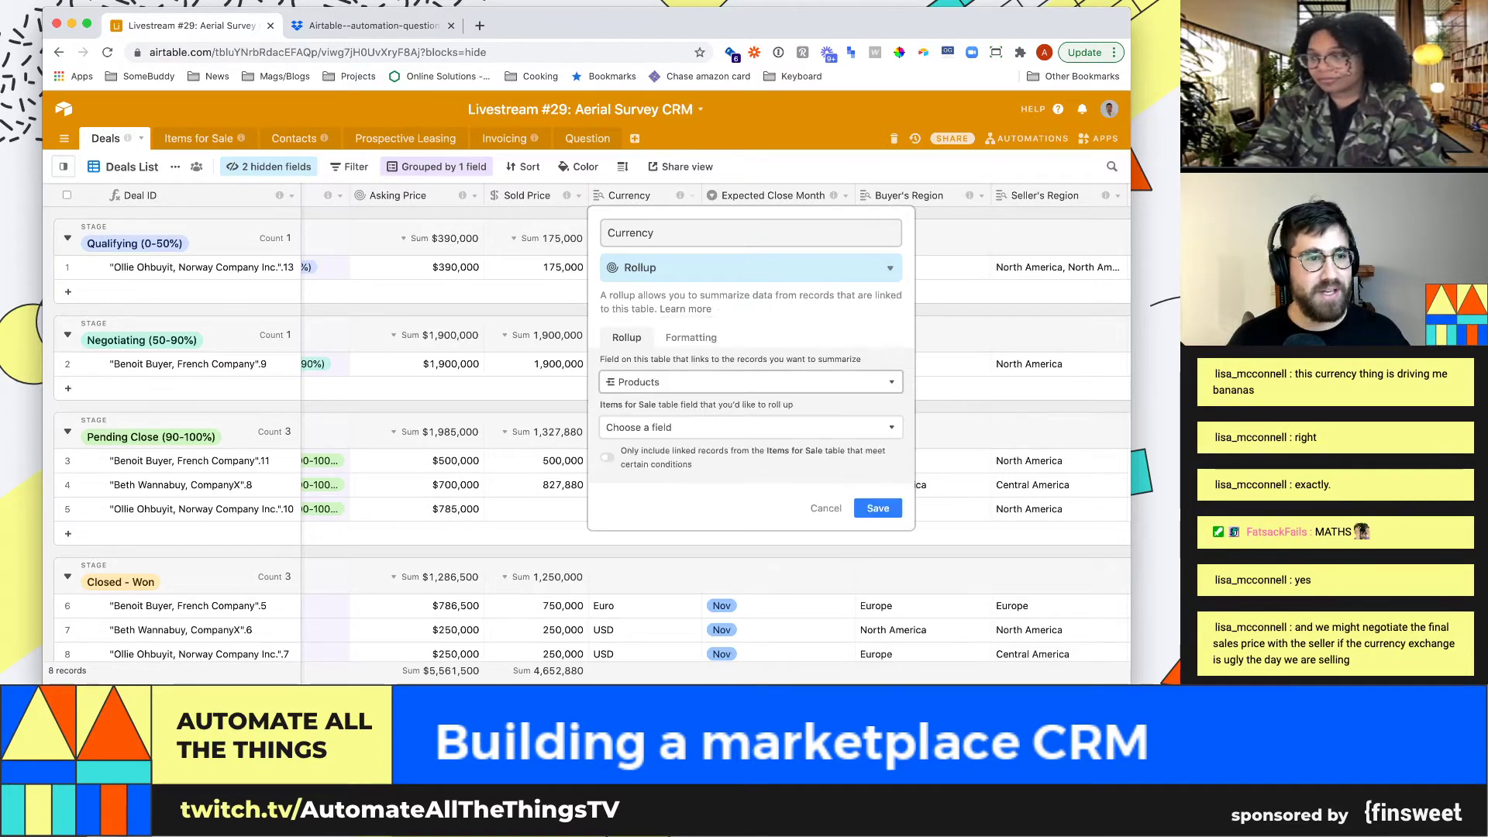
{"action": "left_click", "coordinate": [697, 427]}
Roll up Seller Preferred Currency with ARRAYUNIQUE(values) and save the field
{"action": "scroll", "coordinate": [748, 543], "scroll_direction": "down", "scroll_amount": 3}
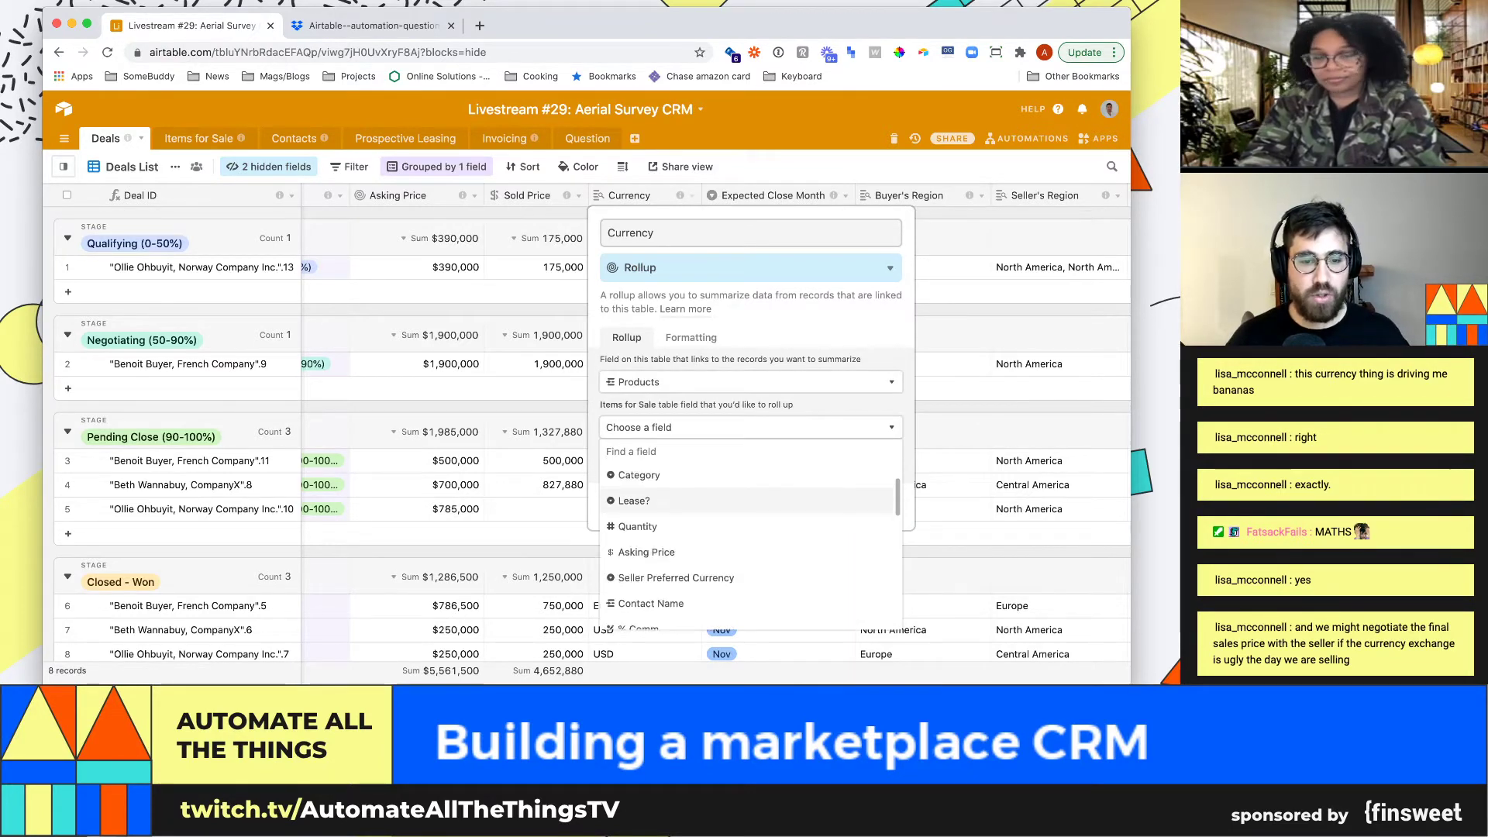
{"action": "type", "text": "curr"}
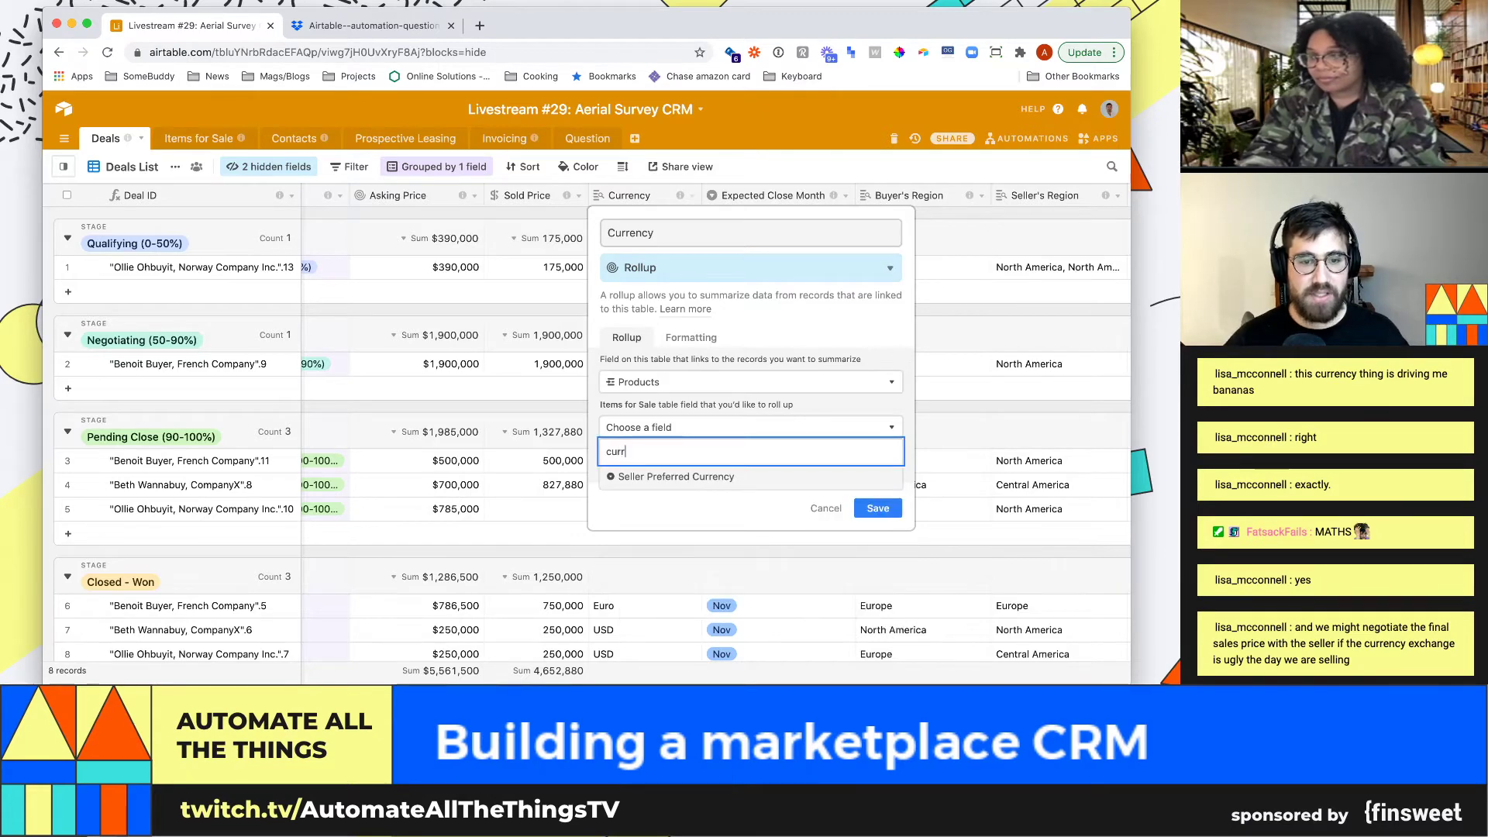
{"action": "key", "text": "Return"}
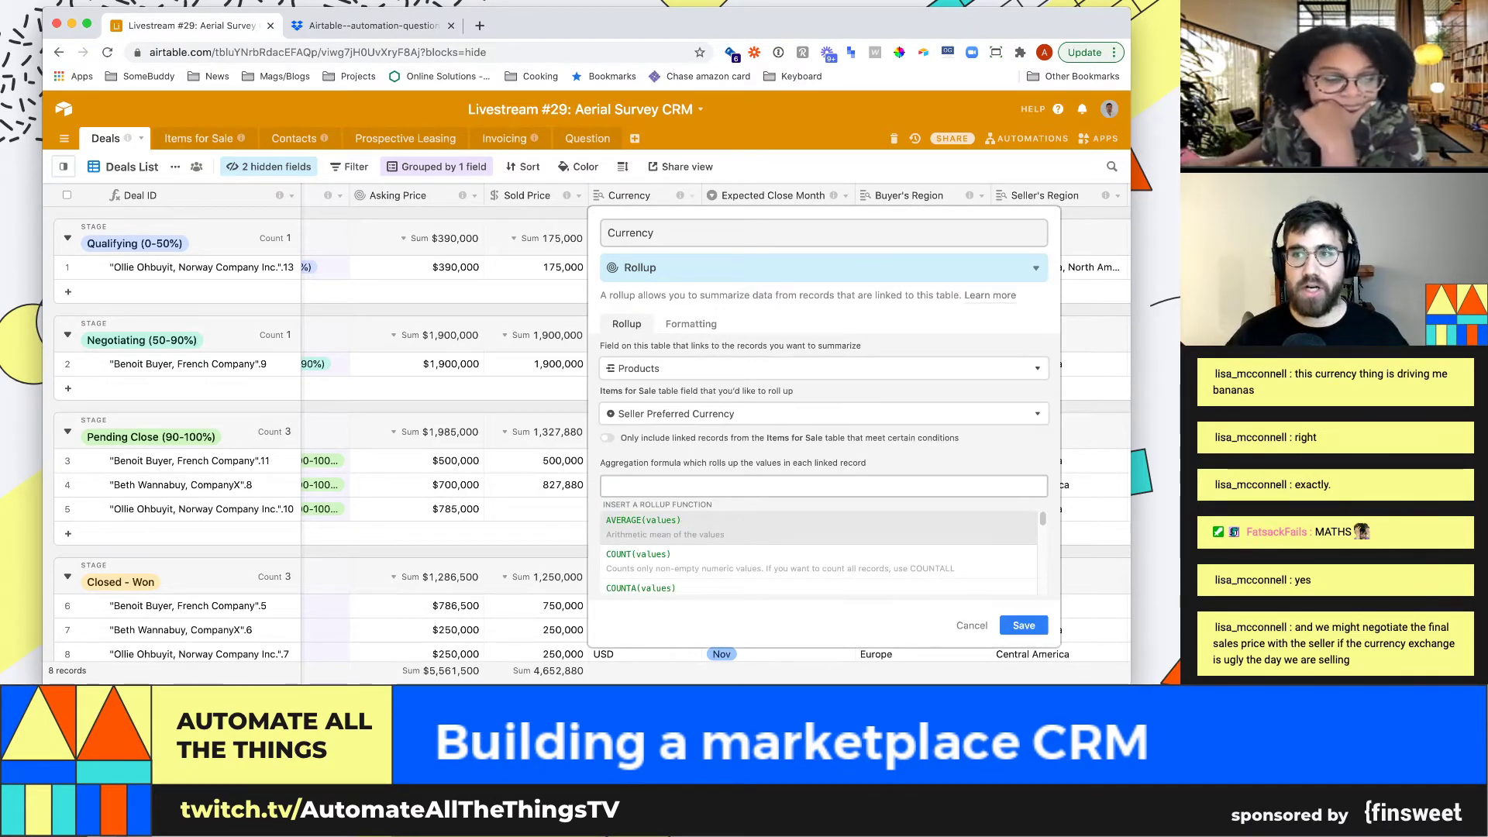
{"action": "type", "text": "arrayunique"}
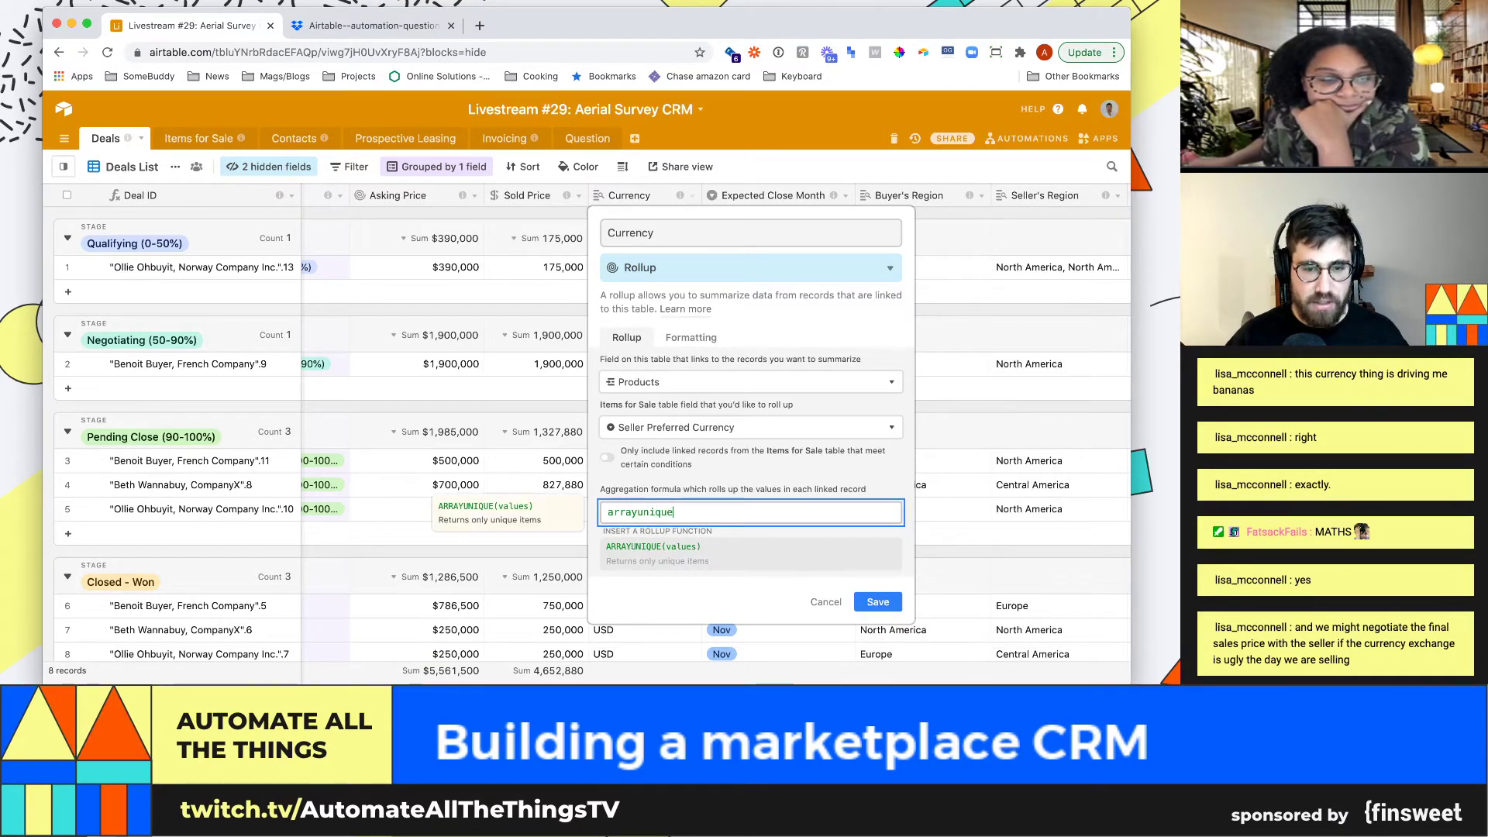
{"action": "key", "text": "Down"}
{"action": "key", "text": "Return"}
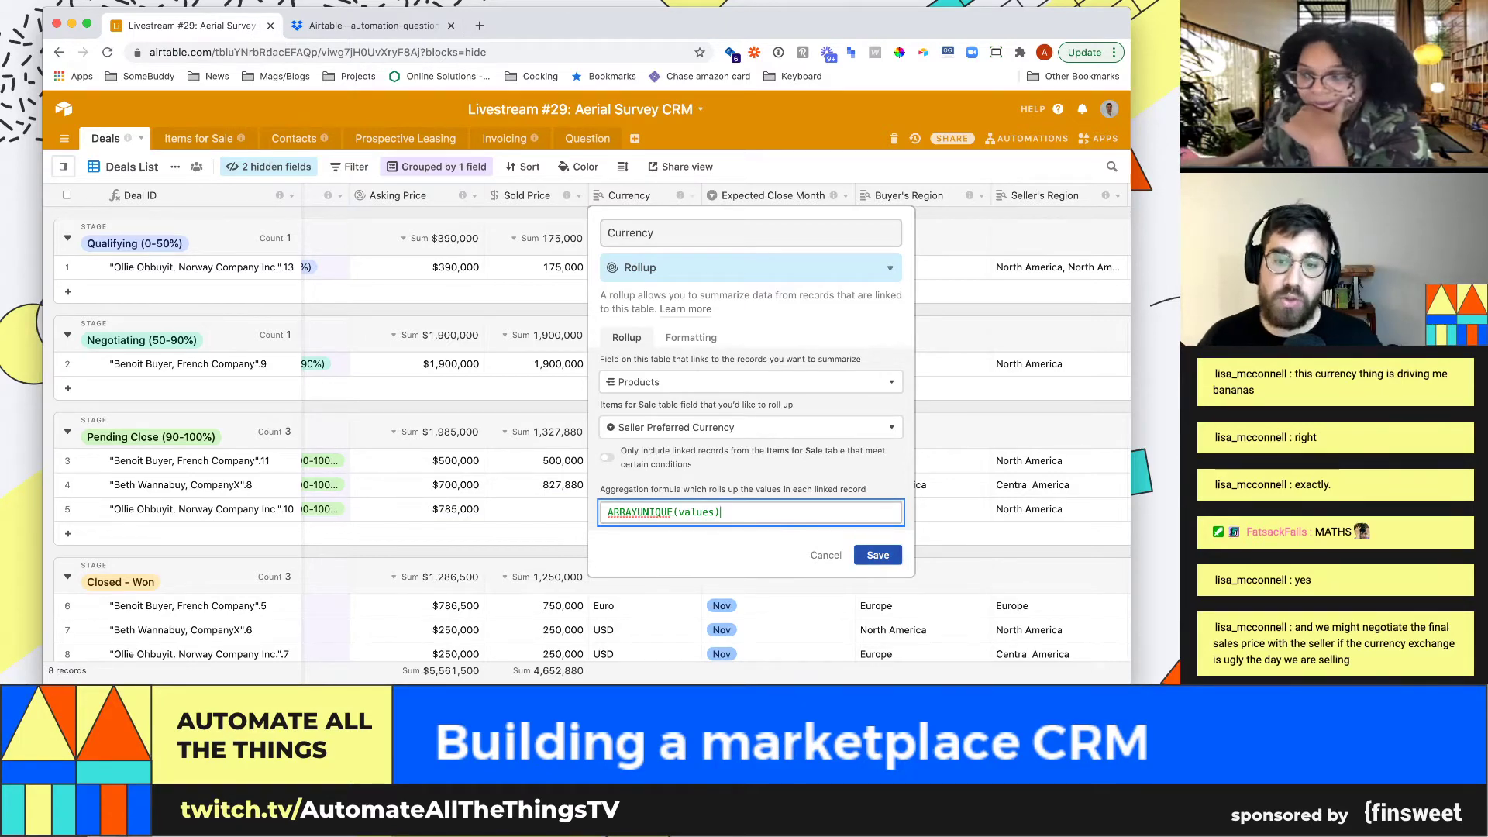
{"action": "key", "text": "Return"}
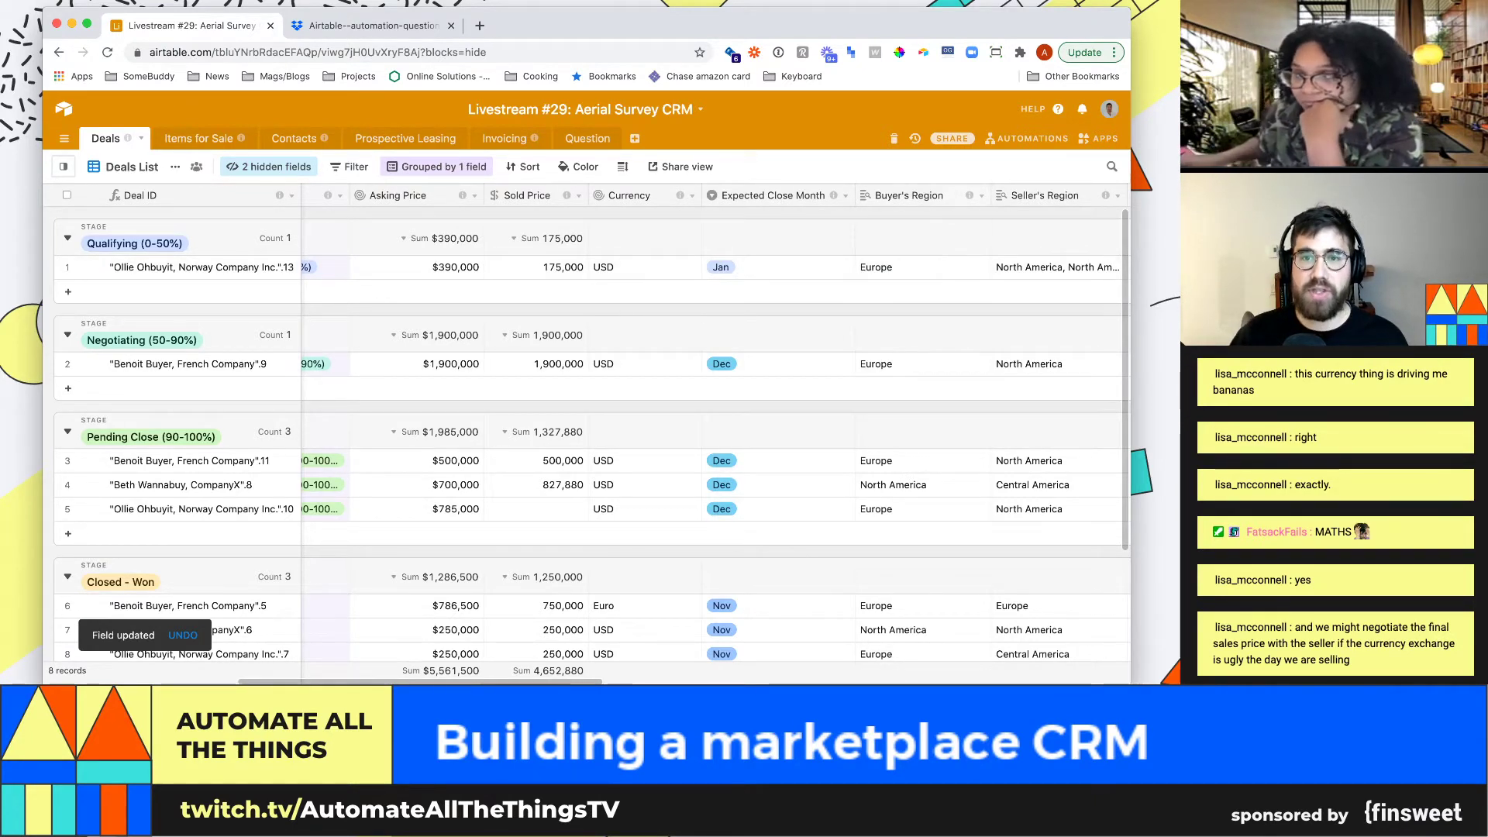
Move Seller's Region after Currency and change its type to Rollup
{"action": "left_click_drag", "start_coordinate": [1045, 195], "coordinate": [720, 195]}
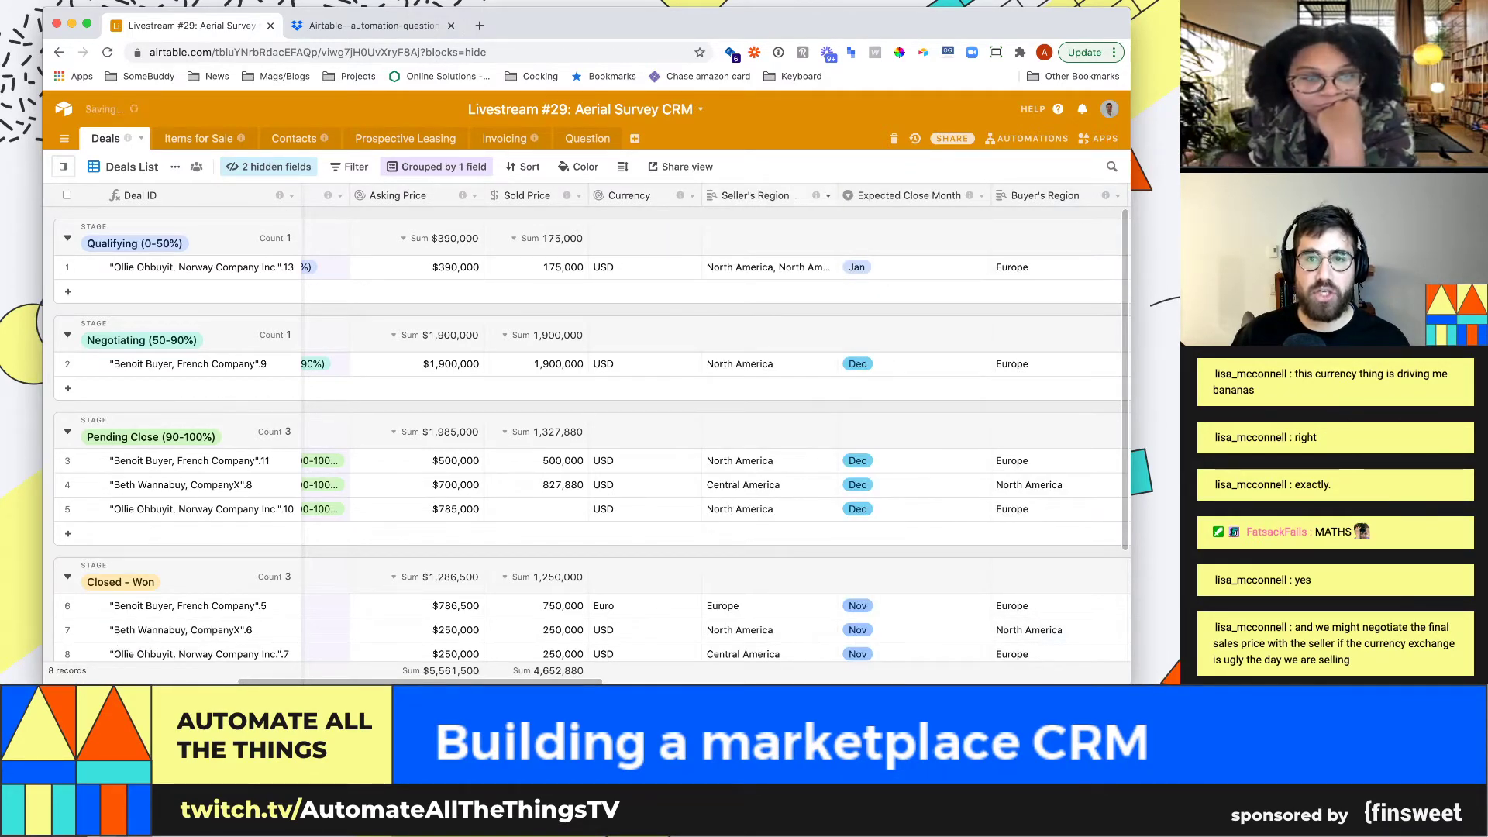
{"action": "left_click", "coordinate": [827, 196]}
{"action": "left_click", "coordinate": [763, 214]}
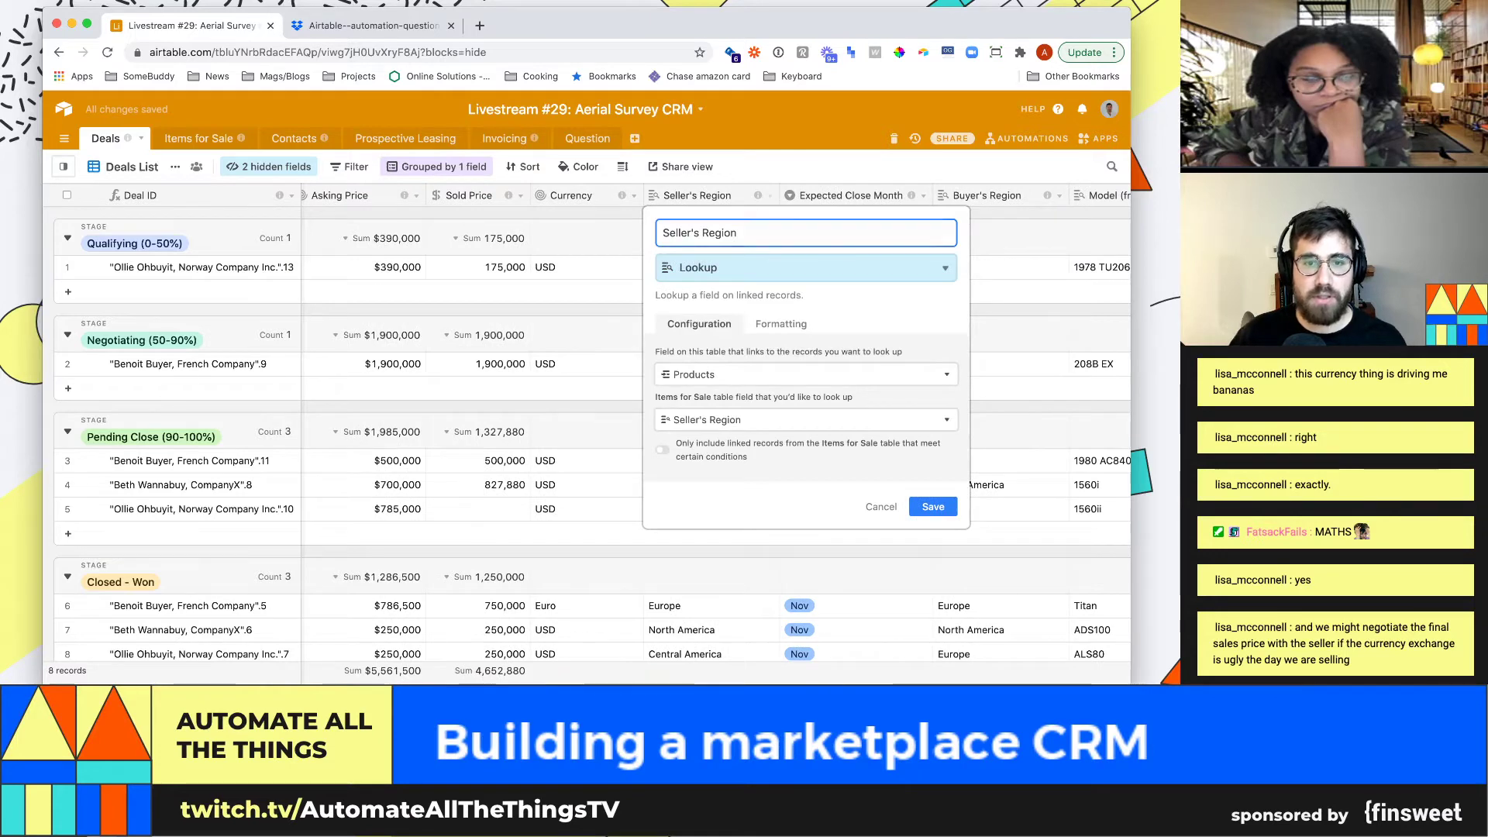
{"action": "left_click", "coordinate": [791, 267]}
{"action": "type", "text": "rollup"}
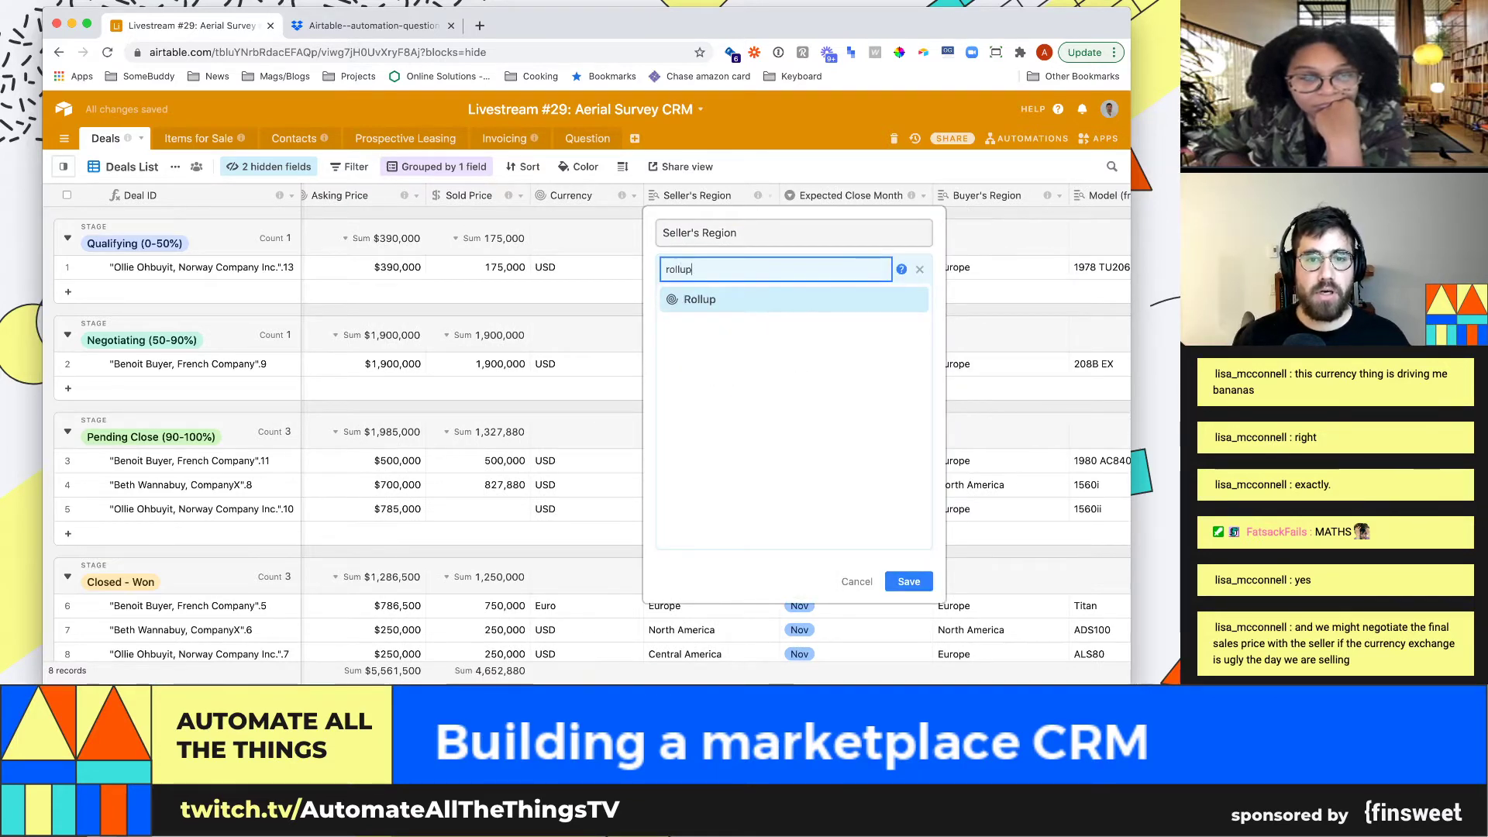
{"action": "key", "text": "Return"}
Roll up Products' Seller's Region with ARRAYUNIQUE(values) and save
{"action": "left_click", "coordinate": [791, 381]}
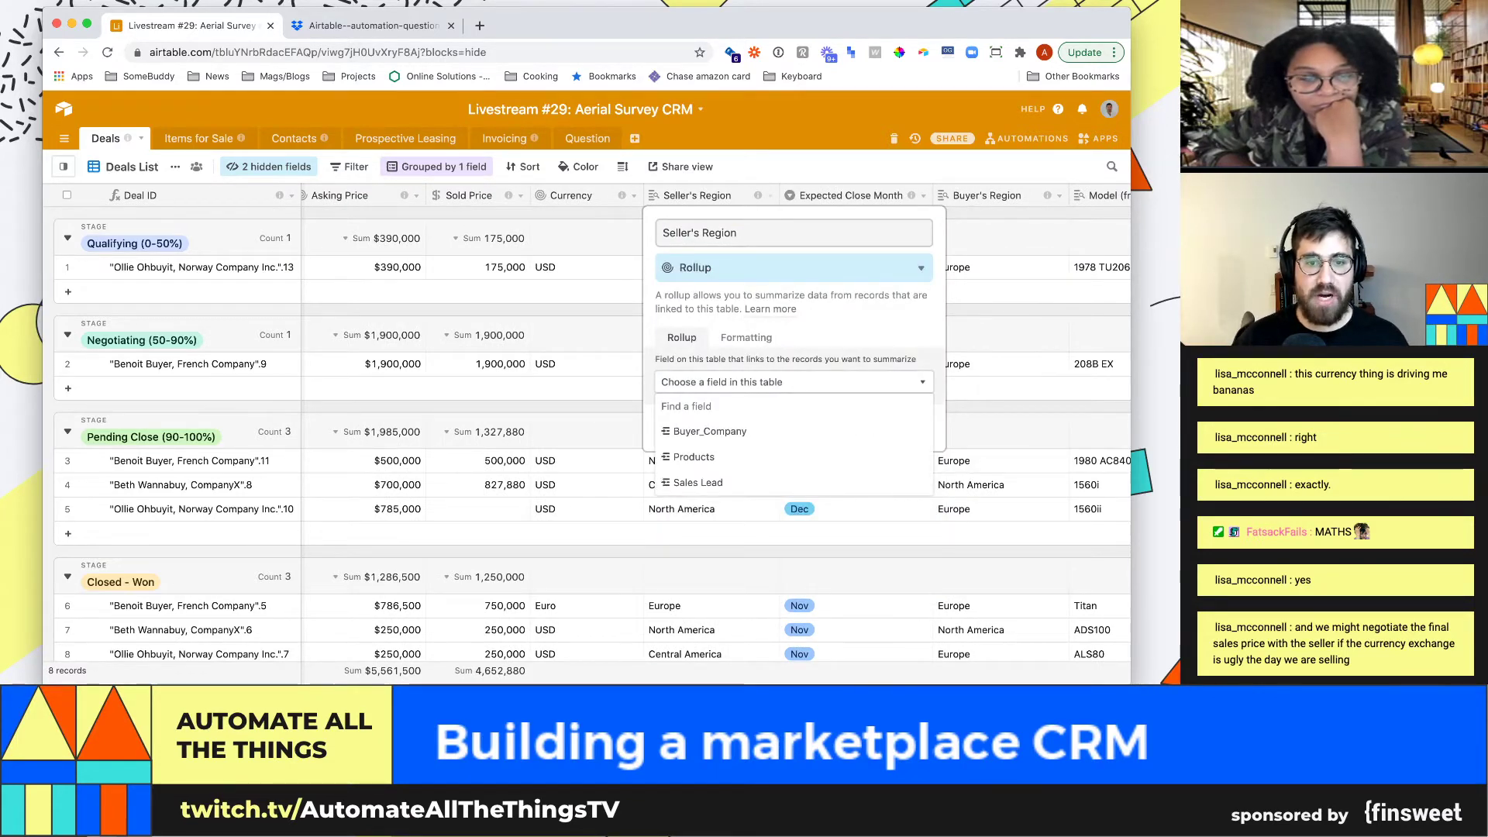
{"action": "key", "text": "Return"}
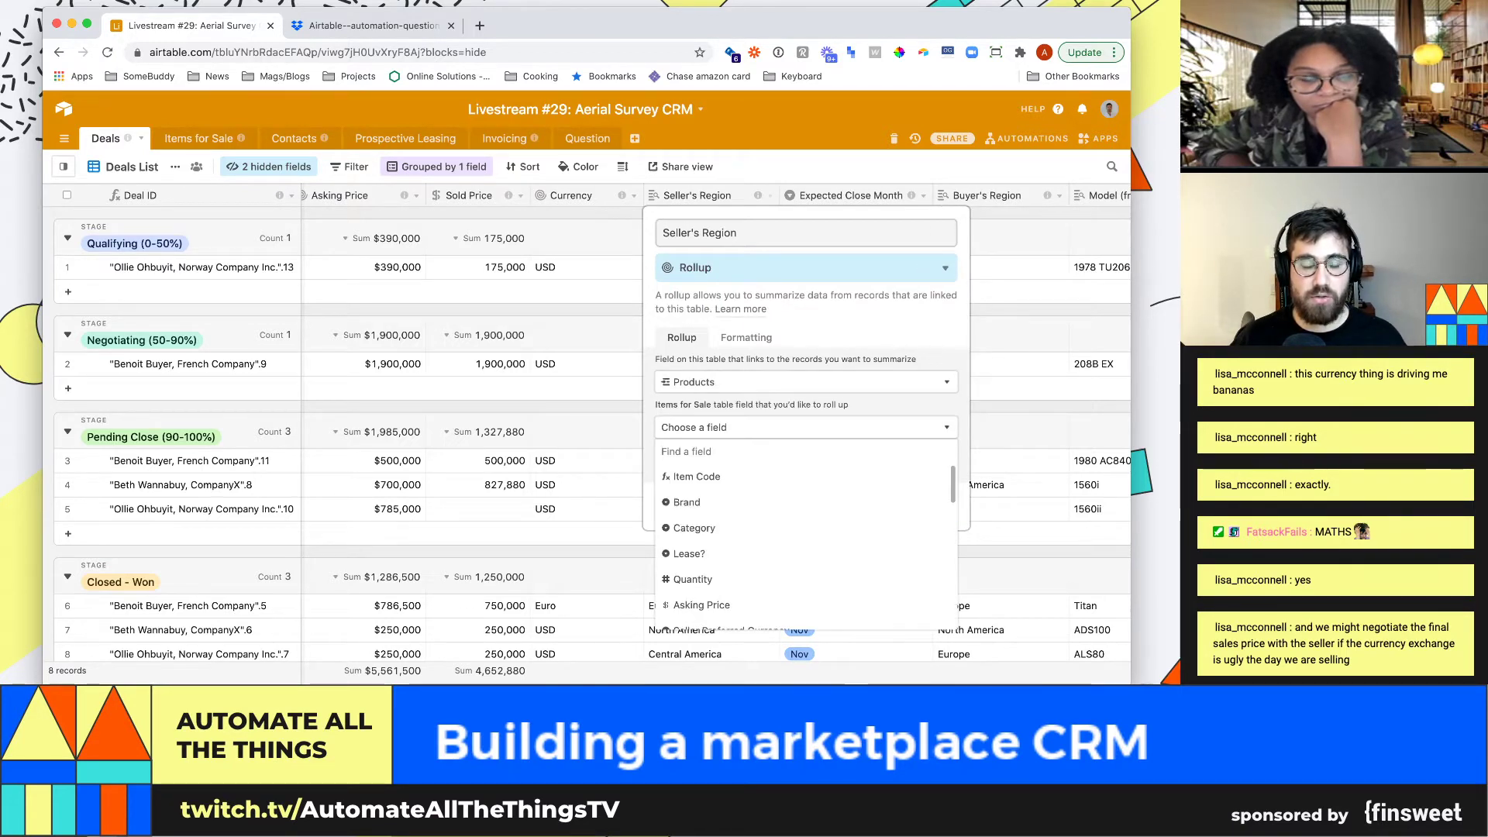
{"action": "type", "text": "sell"}
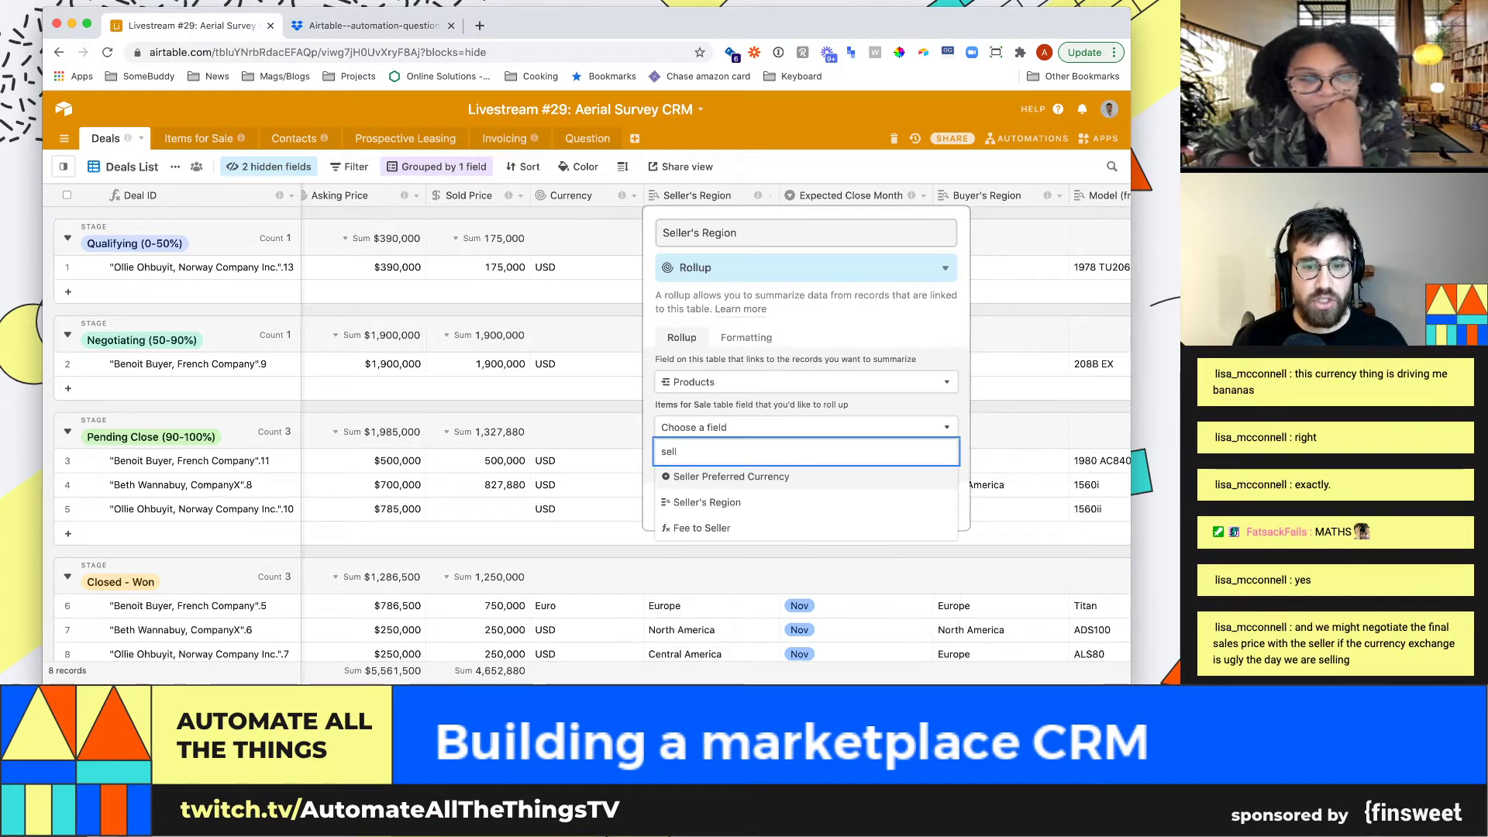
{"action": "key", "text": "Down"}
{"action": "key", "text": "Return"}
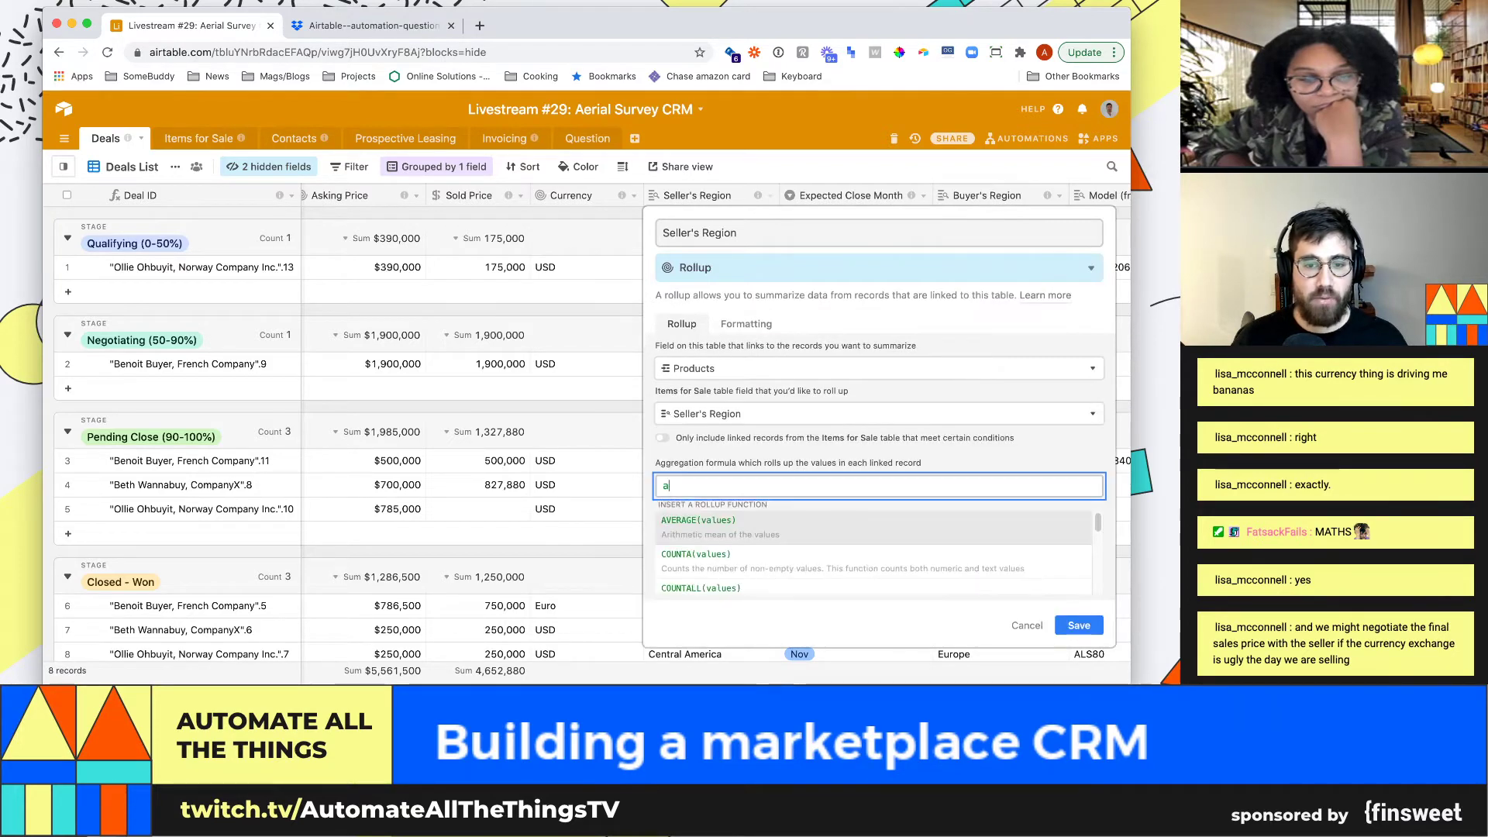
{"action": "type", "text": "arrayu"}
{"action": "key", "text": "Return"}
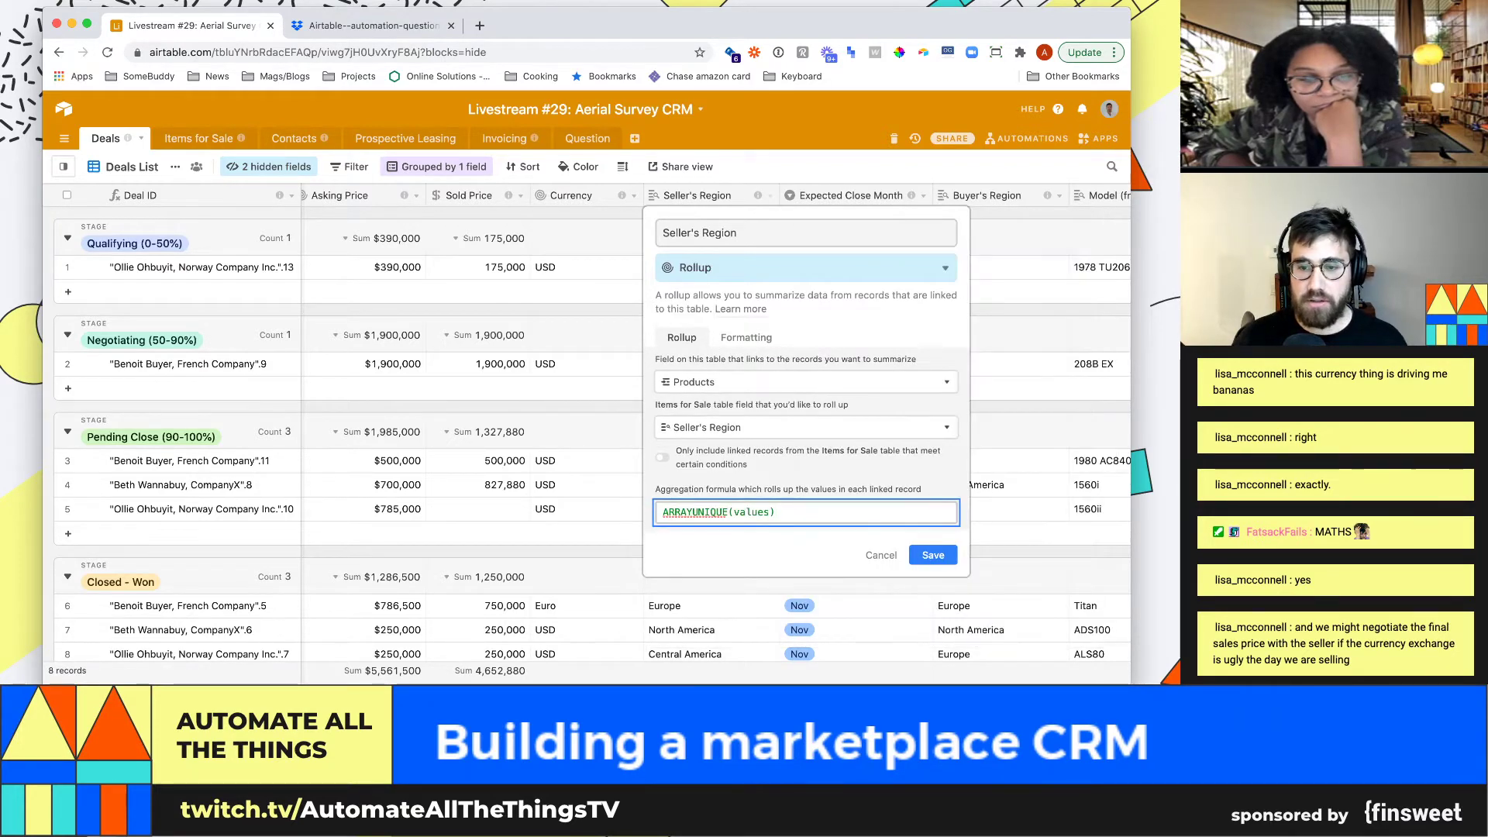
{"action": "key", "text": "Return"}
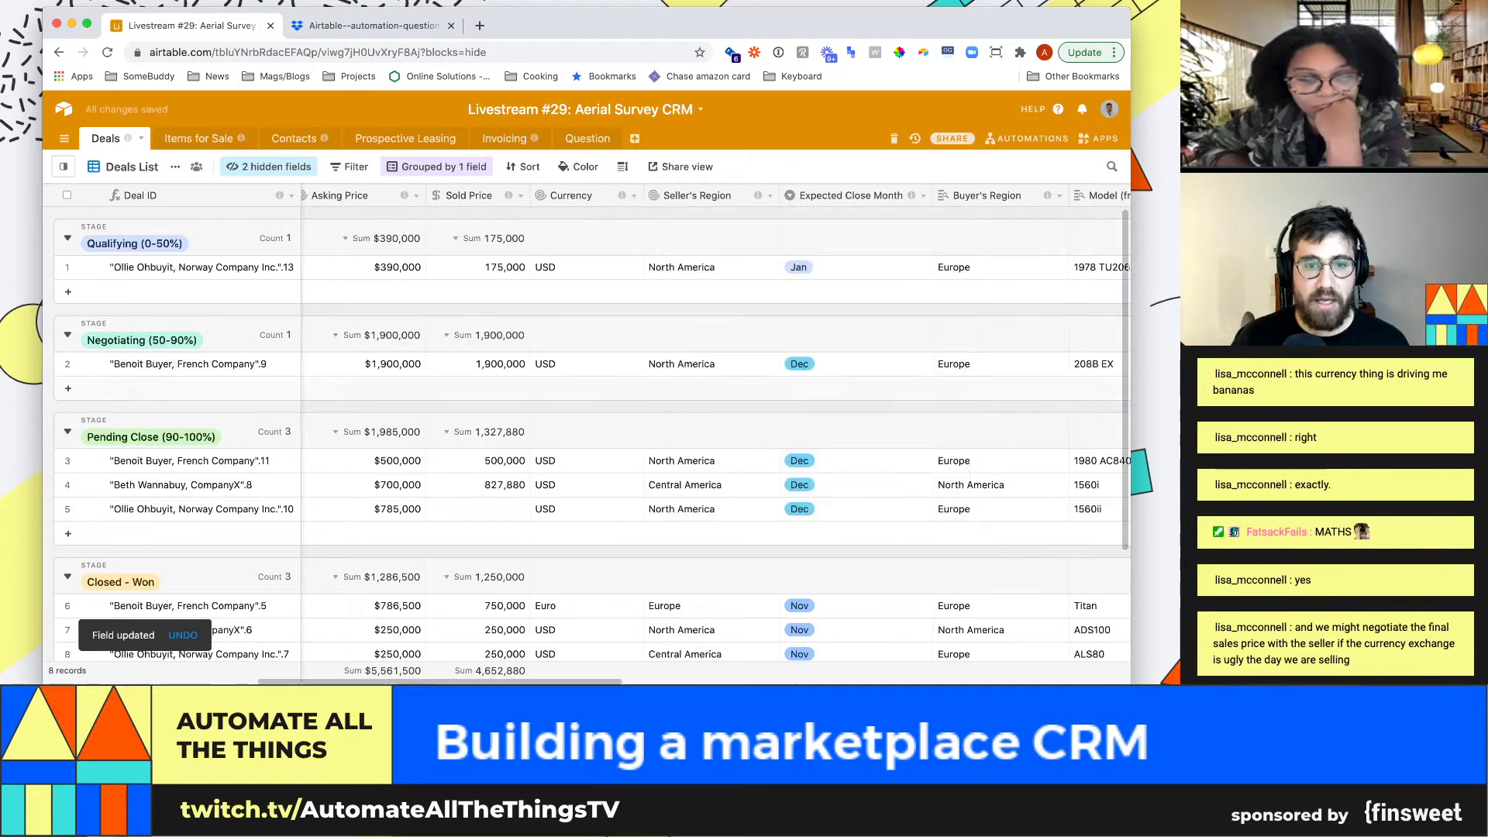
Move Buyer's Region before Expected Close Month and set the first deal's Sold Price to 250,000
{"action": "left_click_drag", "start_coordinate": [978, 195], "coordinate": [853, 341]}
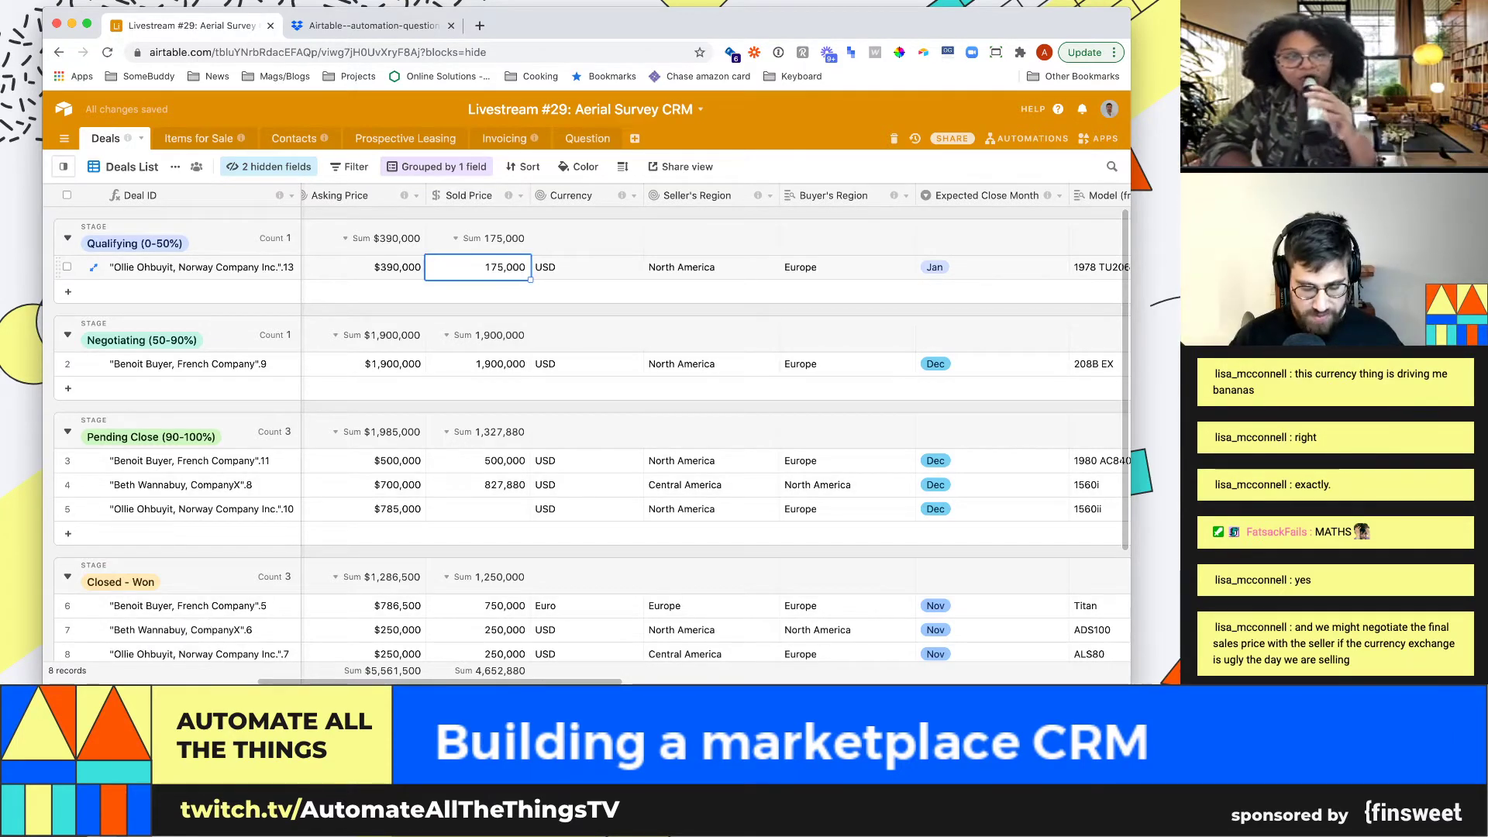
{"action": "type", "text": "250"}
{"action": "key", "text": "Return"}
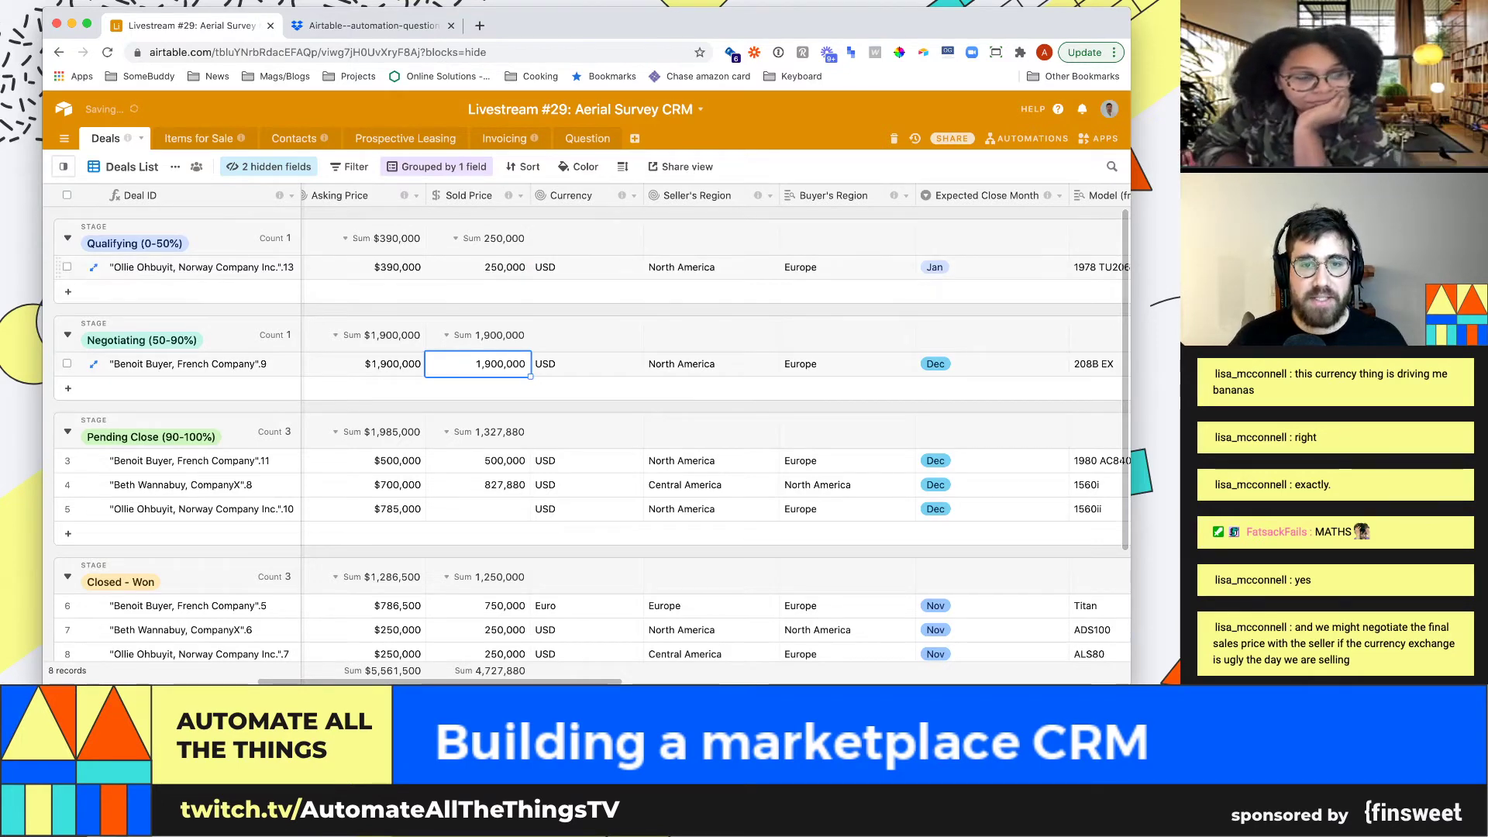
{"action": "left_click", "coordinate": [711, 267]}
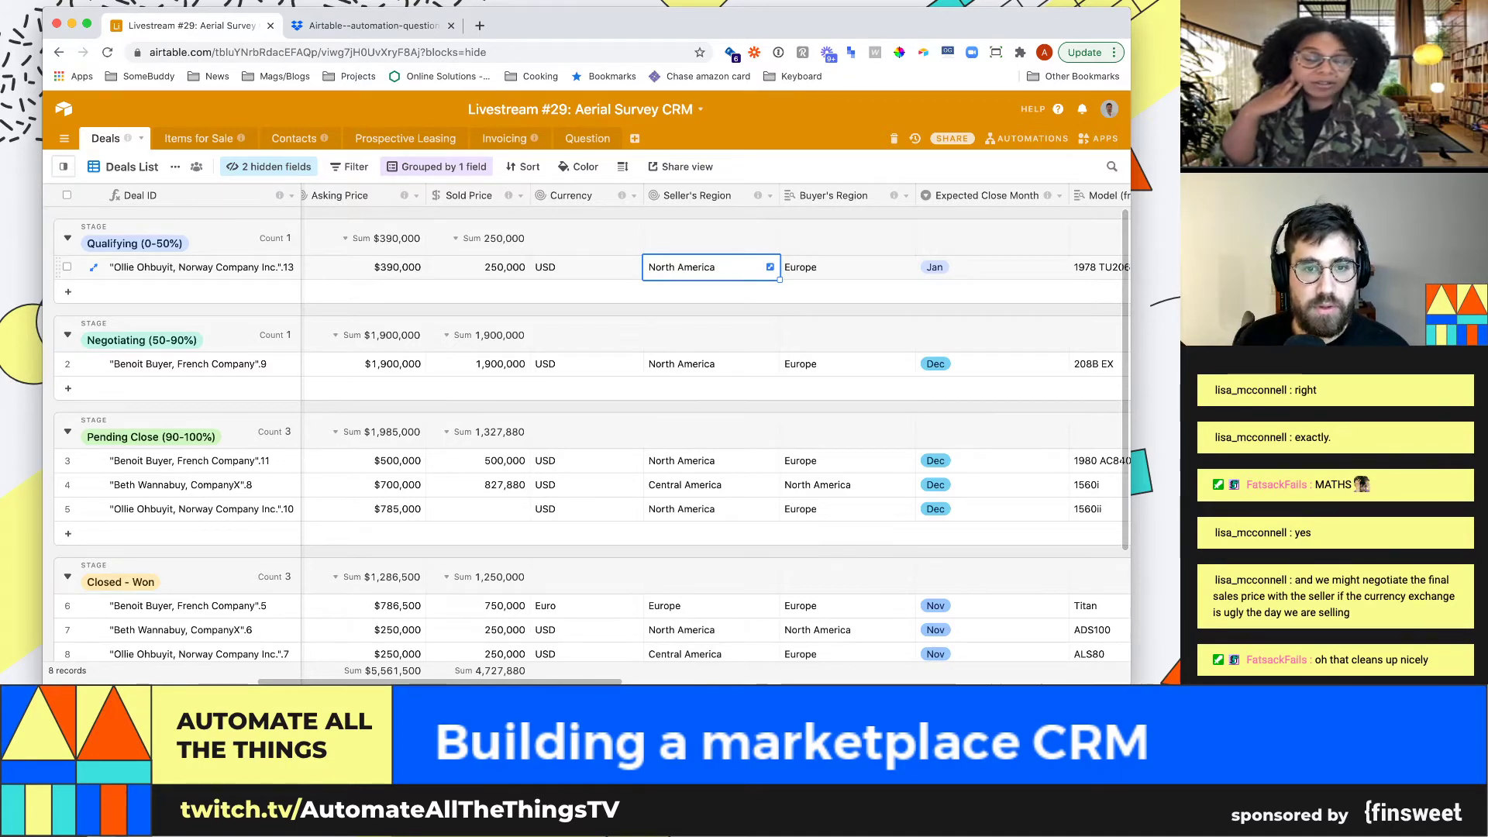
{"action": "scroll", "coordinate": [711, 268], "scroll_direction": "down", "scroll_amount": 1}
{"action": "scroll", "coordinate": [711, 268], "scroll_direction": "up", "scroll_amount": 1}
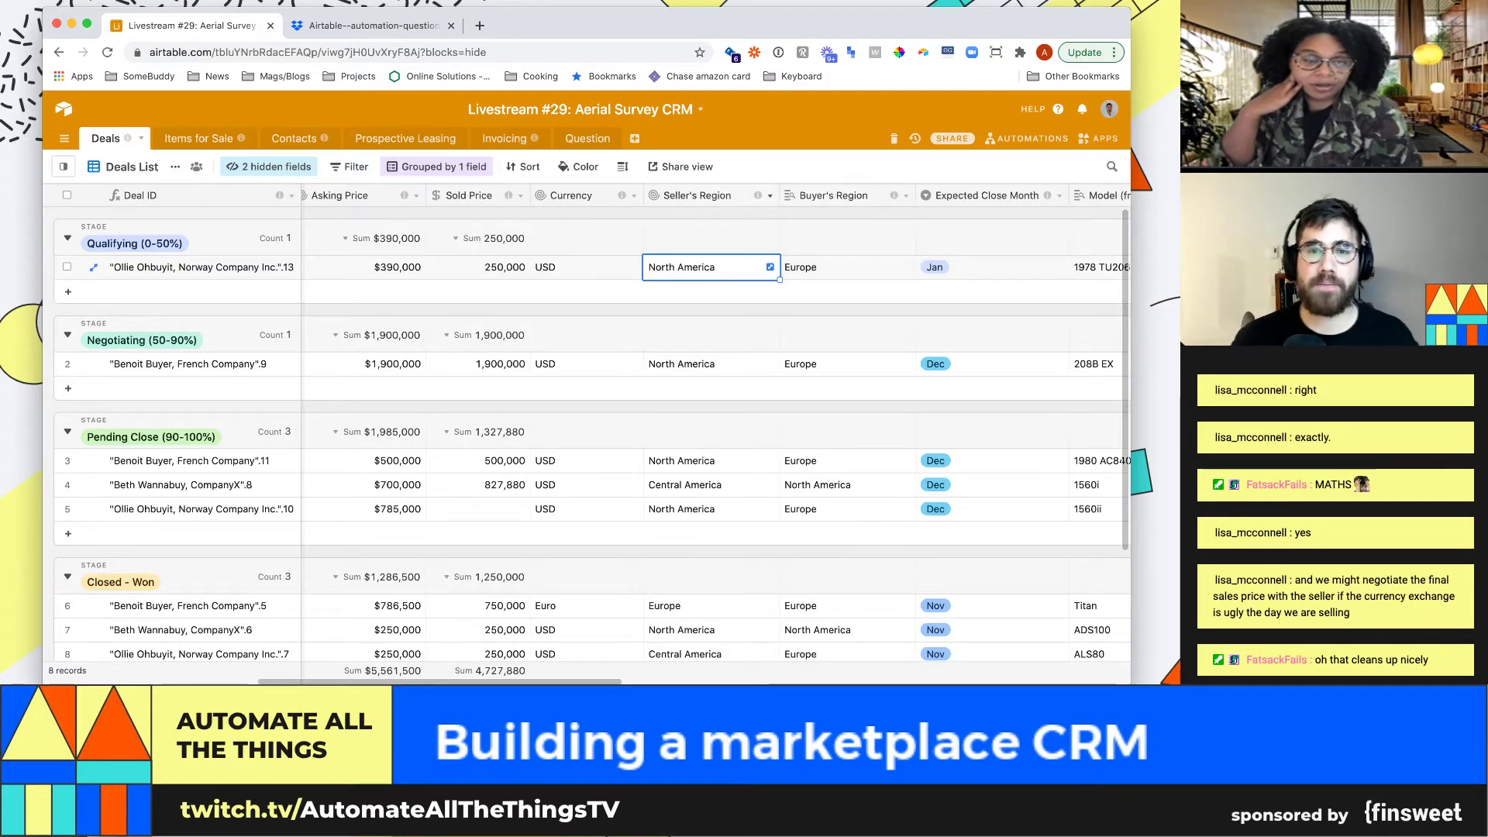
Insert a field left of Seller's Region named Exchange rate as Formula, then dismiss it unsaved
{"action": "left_click", "coordinate": [769, 195]}
{"action": "left_click", "coordinate": [698, 348]}
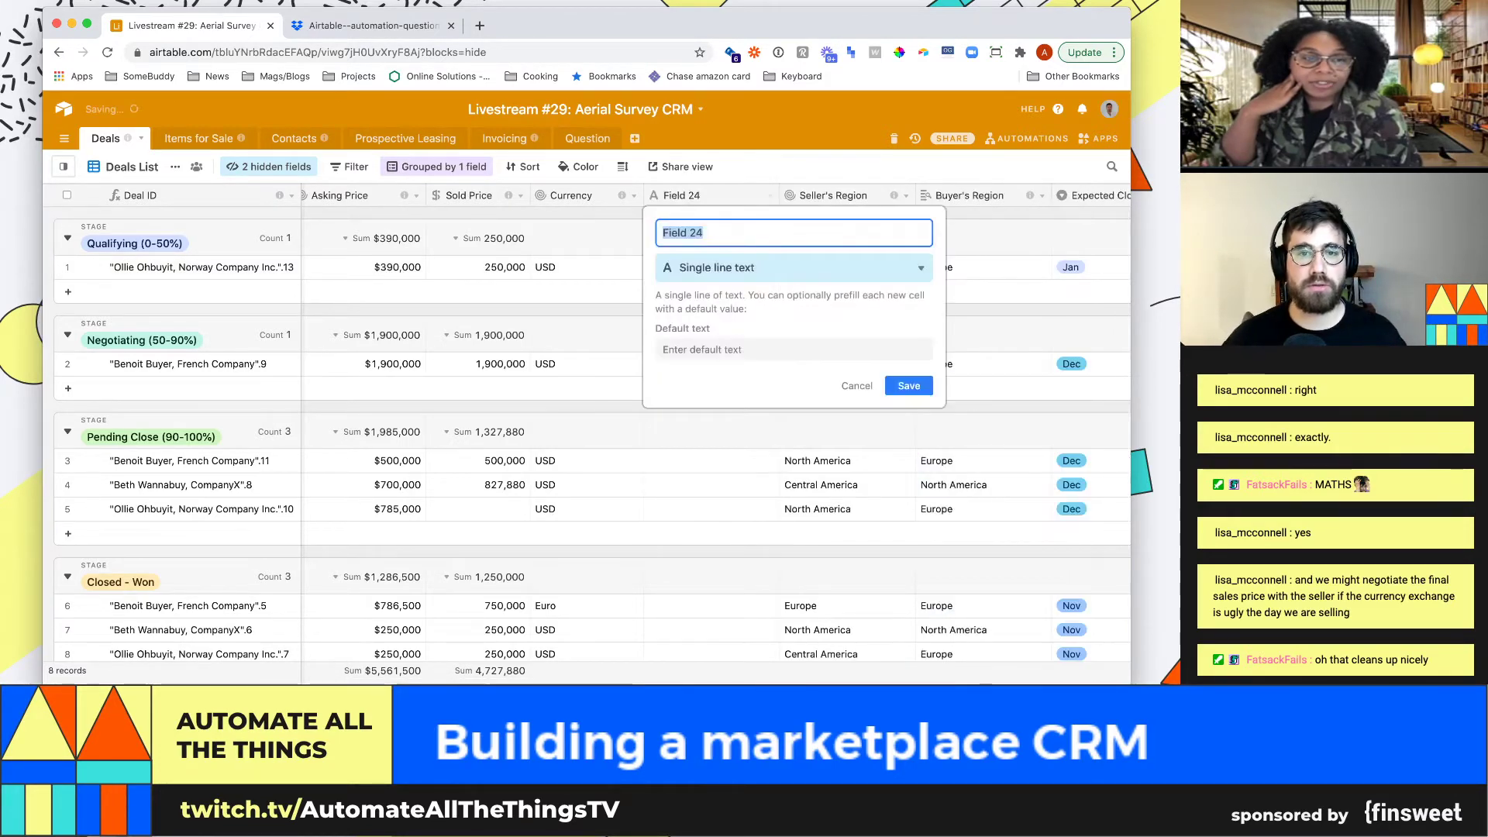
{"action": "type", "text": "Exchange rate"}
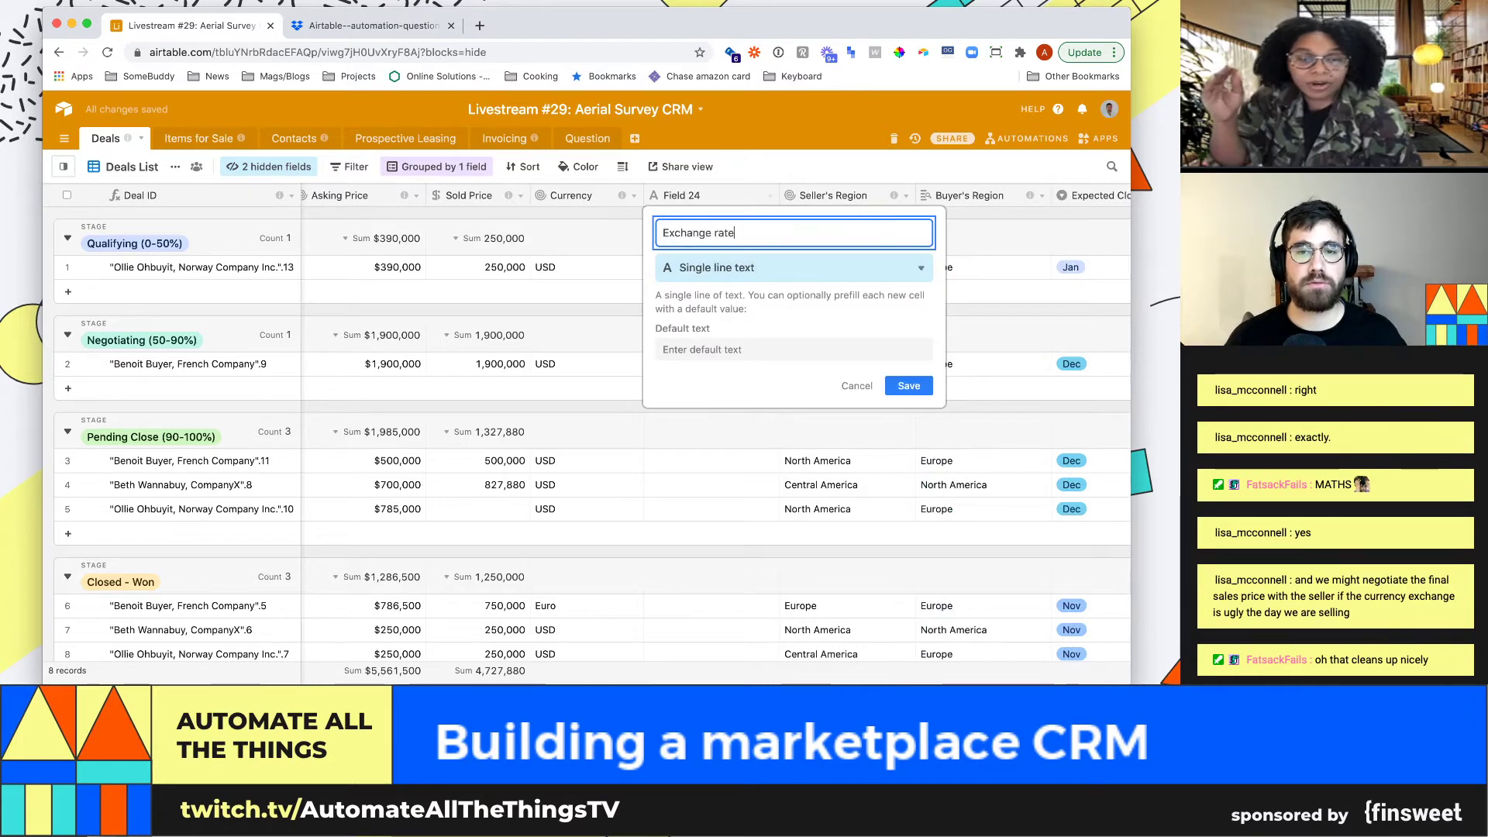
{"action": "key", "text": "Tab"}
{"action": "type", "text": "forma"}
{"action": "key", "text": "Return"}
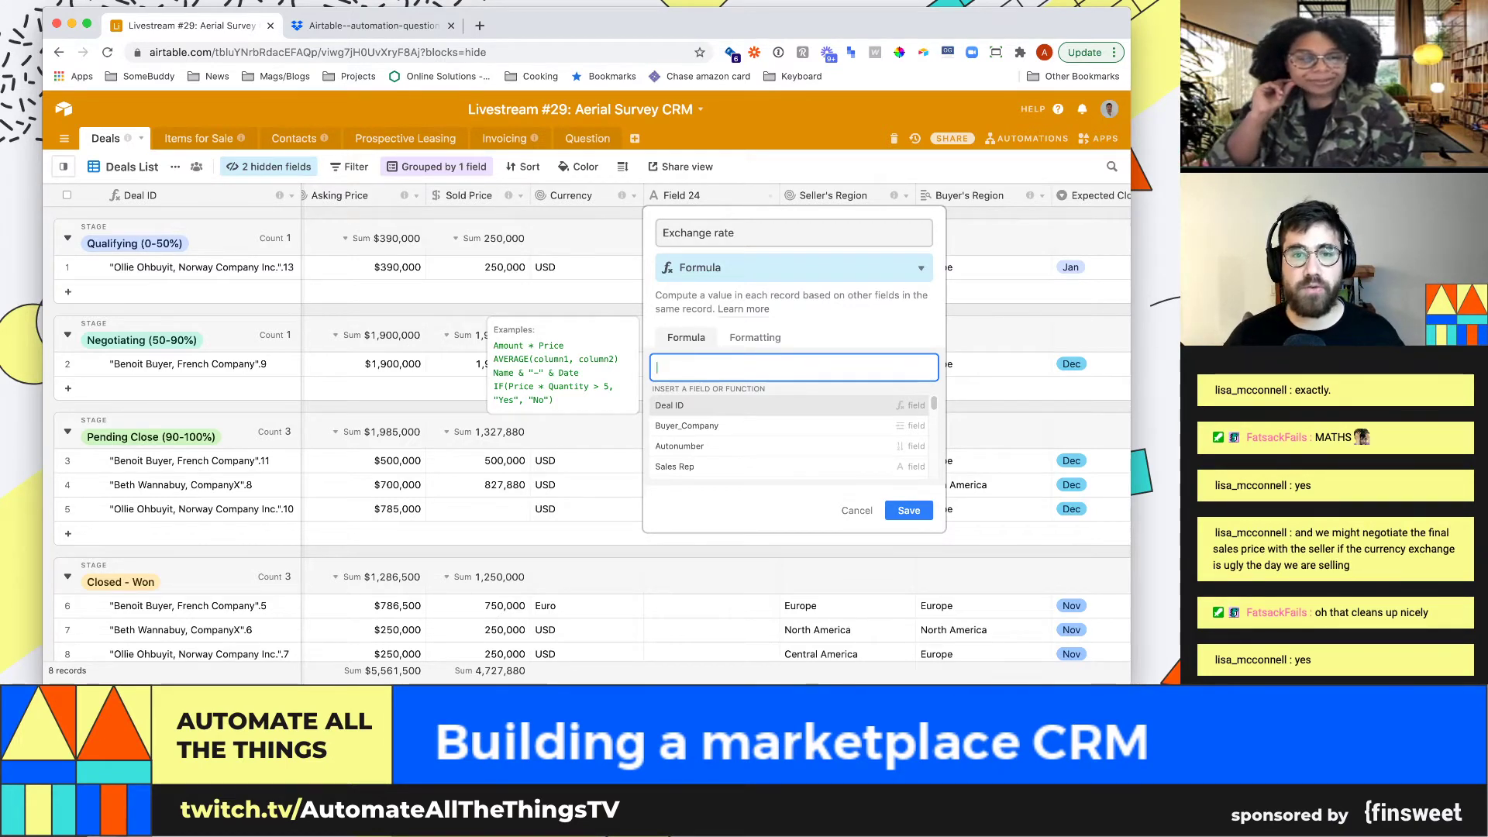
{"action": "left_click", "coordinate": [856, 511]}
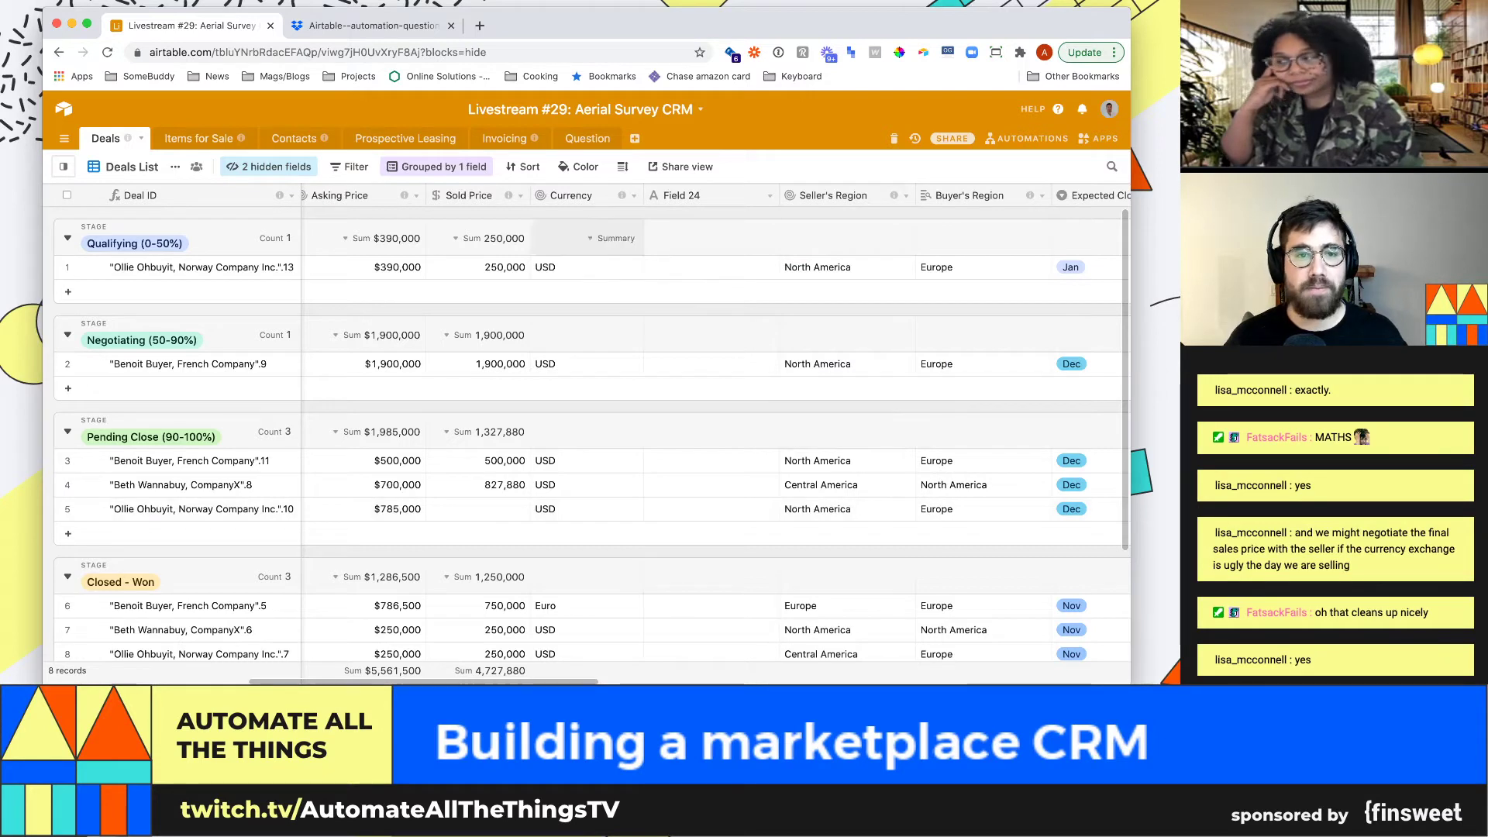
Move Seller's Region right after Asking Price and Field 24 after Buyer's Region
{"action": "left_click", "coordinate": [581, 267]}
{"action": "left_click", "coordinate": [477, 266]}
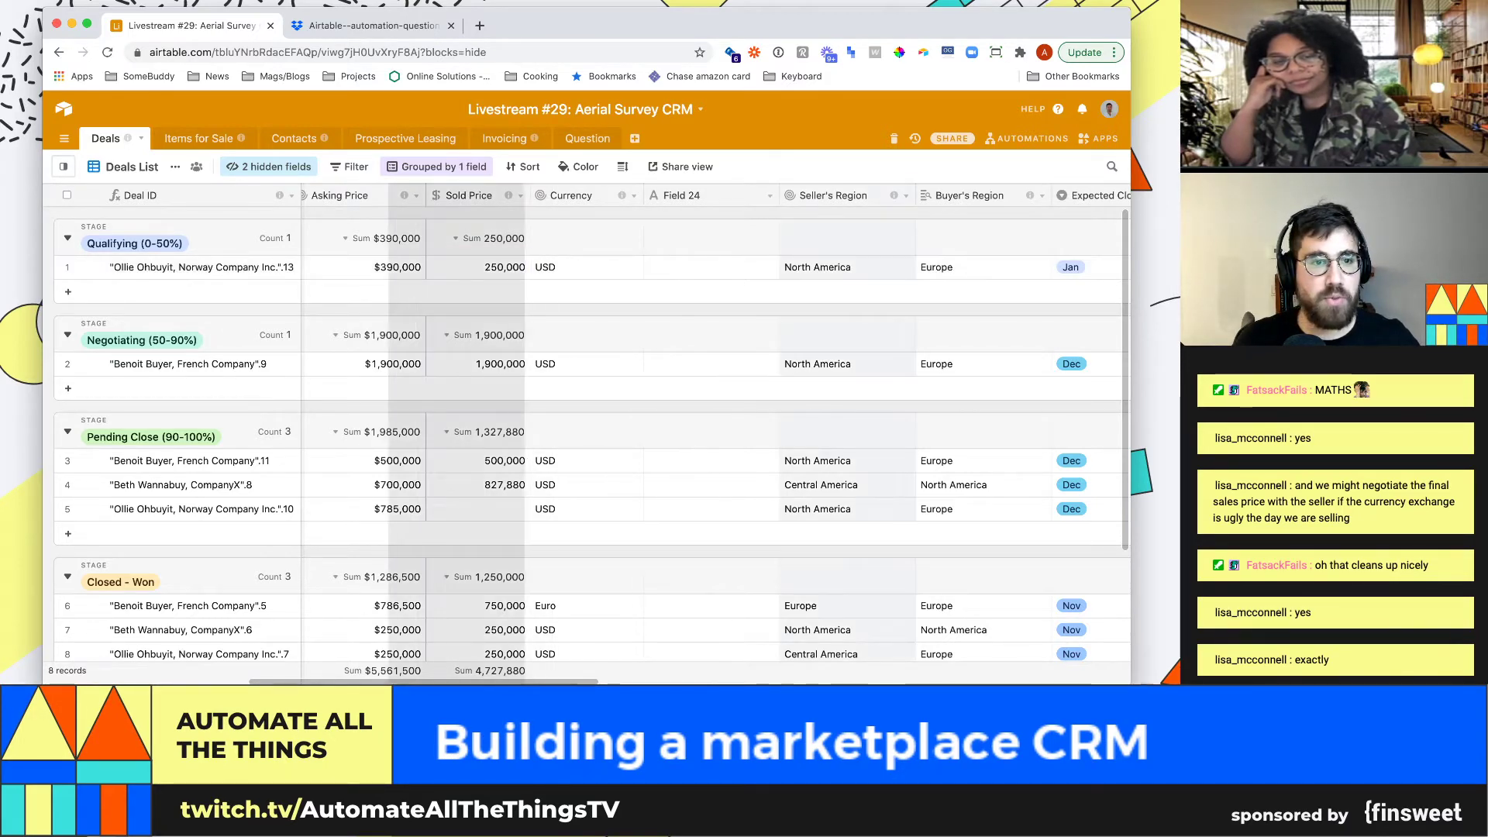
{"action": "left_click_drag", "start_coordinate": [833, 195], "coordinate": [430, 195]}
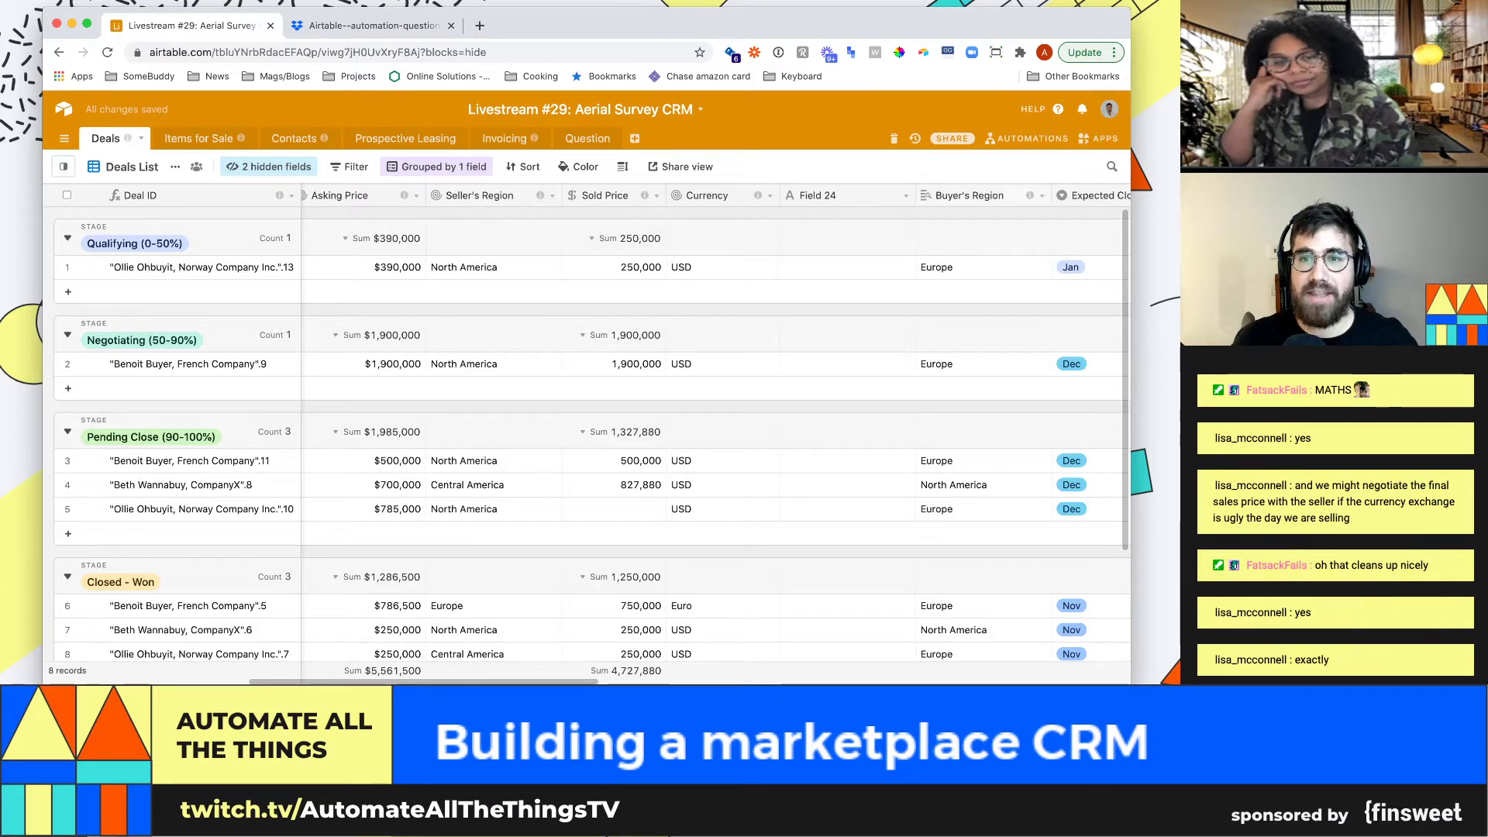
{"action": "mouse_move", "coordinate": [821, 195]}
{"action": "left_mouse_down"}
{"action": "mouse_move", "coordinate": [847, 195]}
{"action": "mouse_move", "coordinate": [759, 195]}
{"action": "mouse_move", "coordinate": [1000, 196]}
{"action": "left_mouse_up"}
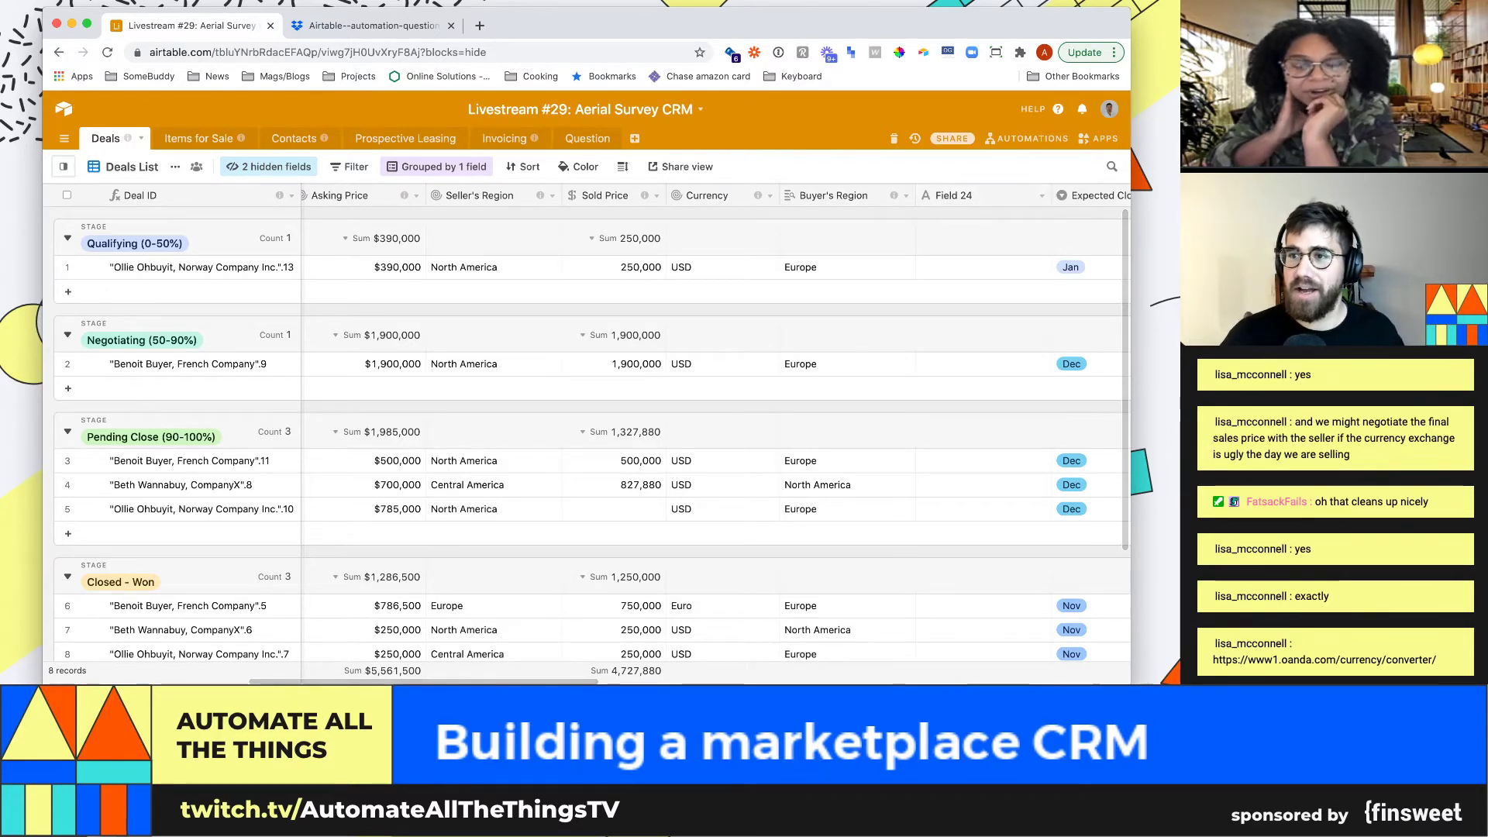
Check Field 24's settings without changing them, then select the first deal's Sold Price
{"action": "left_click", "coordinate": [1041, 196]}
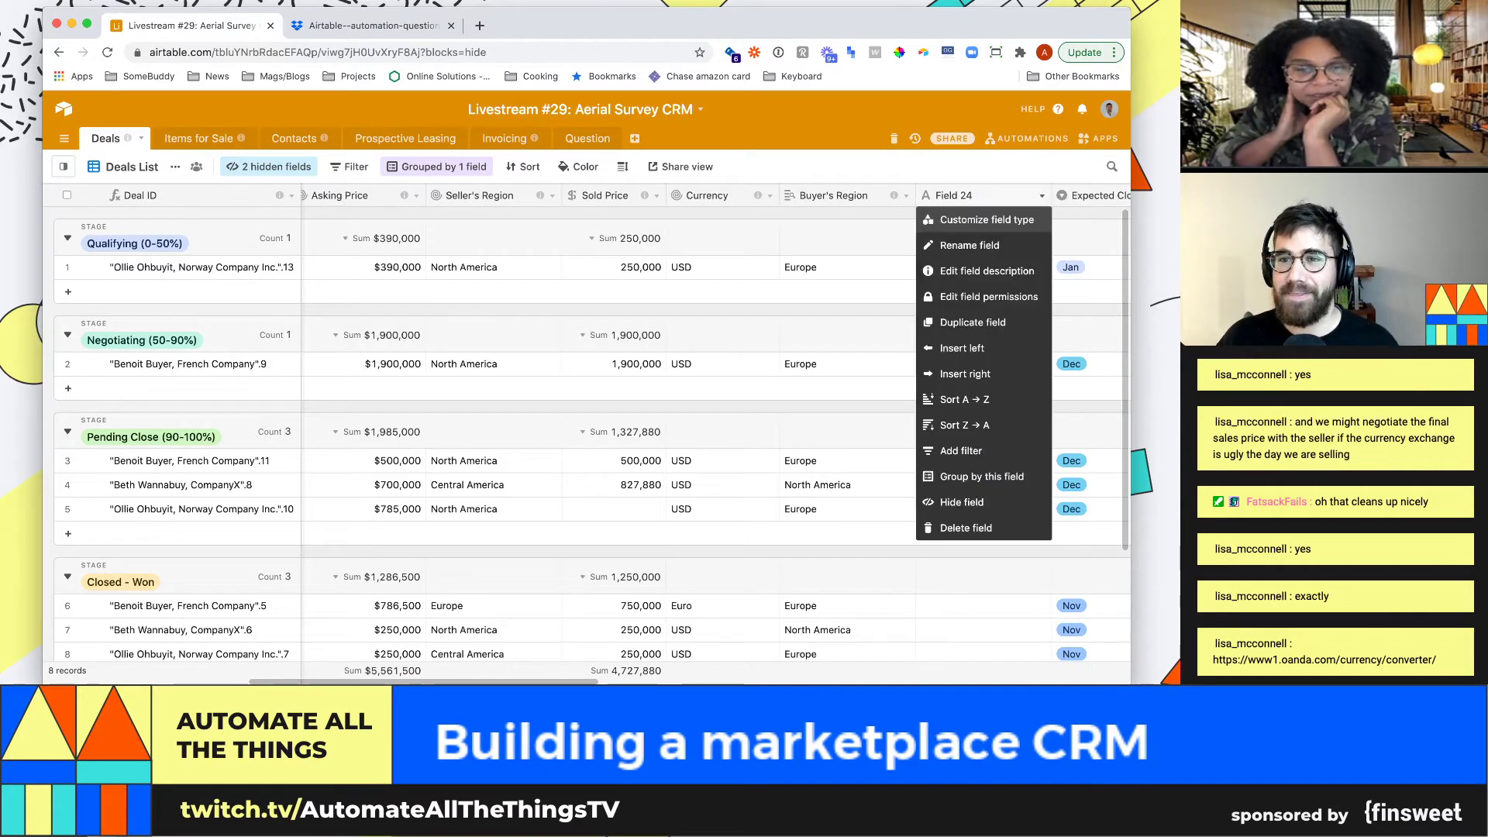
{"action": "left_click", "coordinate": [961, 217]}
{"action": "key", "text": "Escape"}
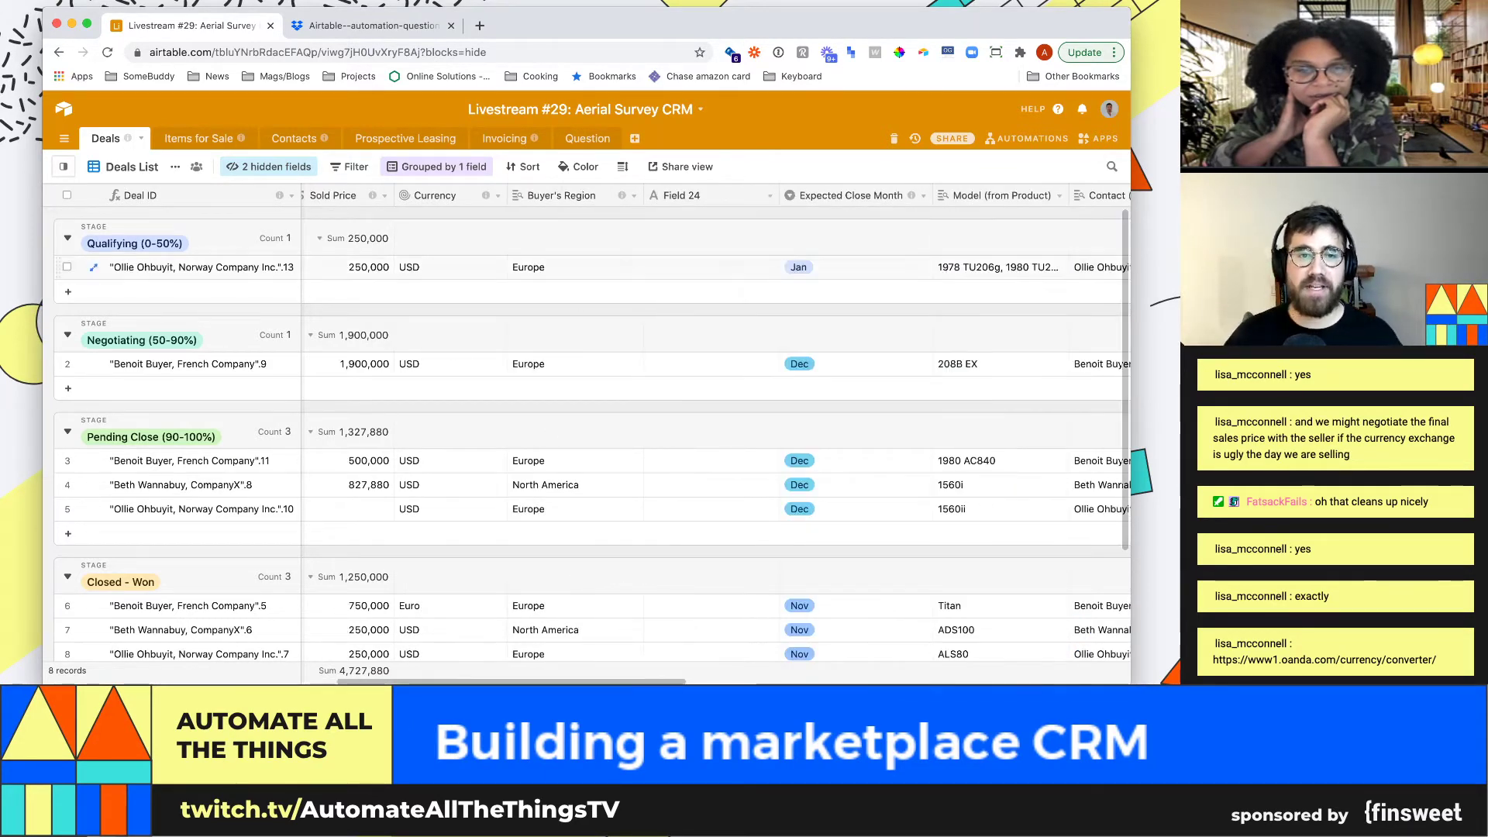
{"action": "left_click", "coordinate": [349, 266]}
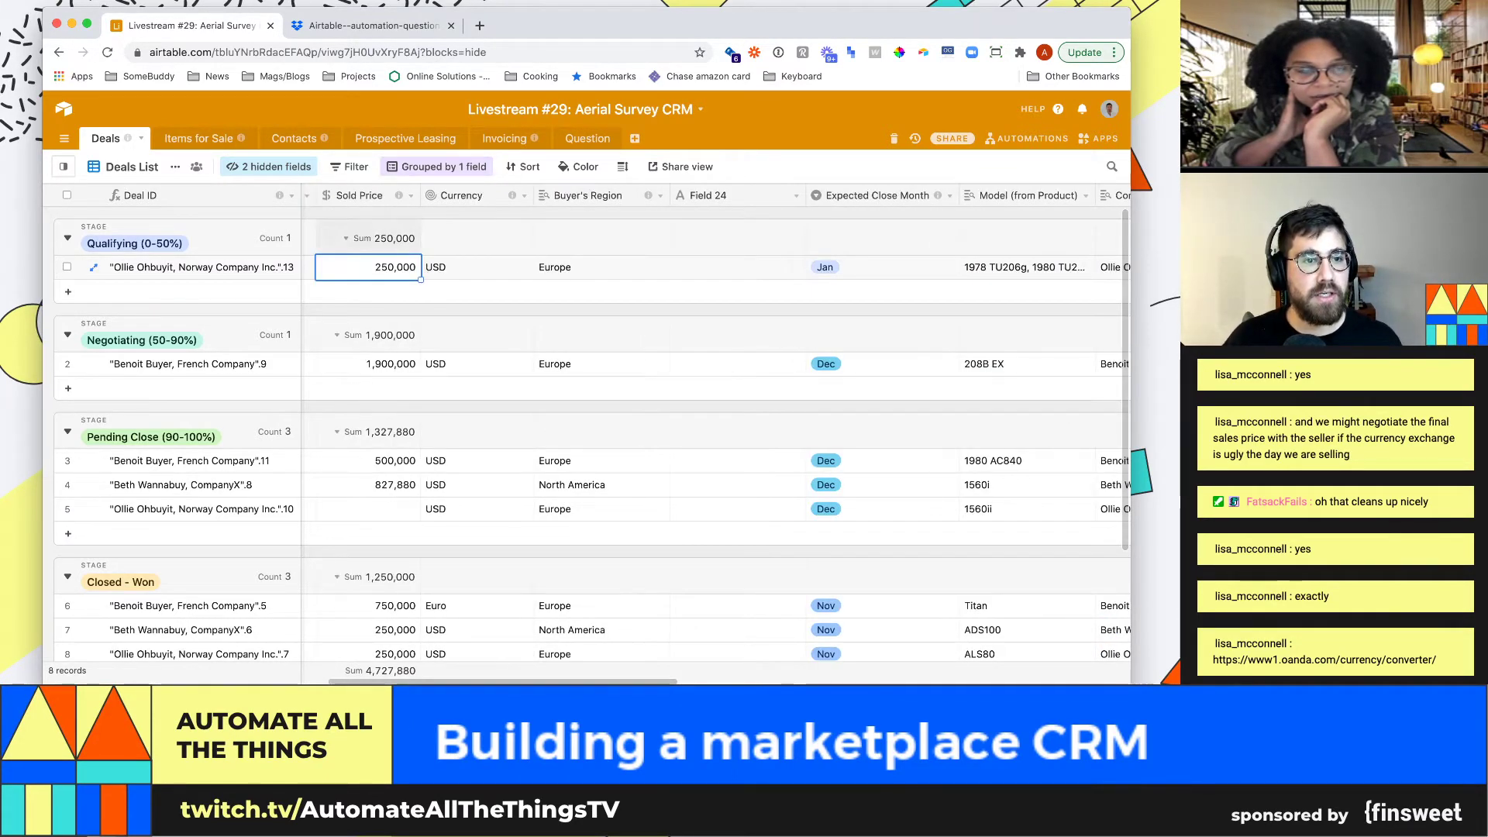
Rename the Sold Price field to Sold Price (local) as a Currency field
{"action": "left_click", "coordinate": [410, 195]}
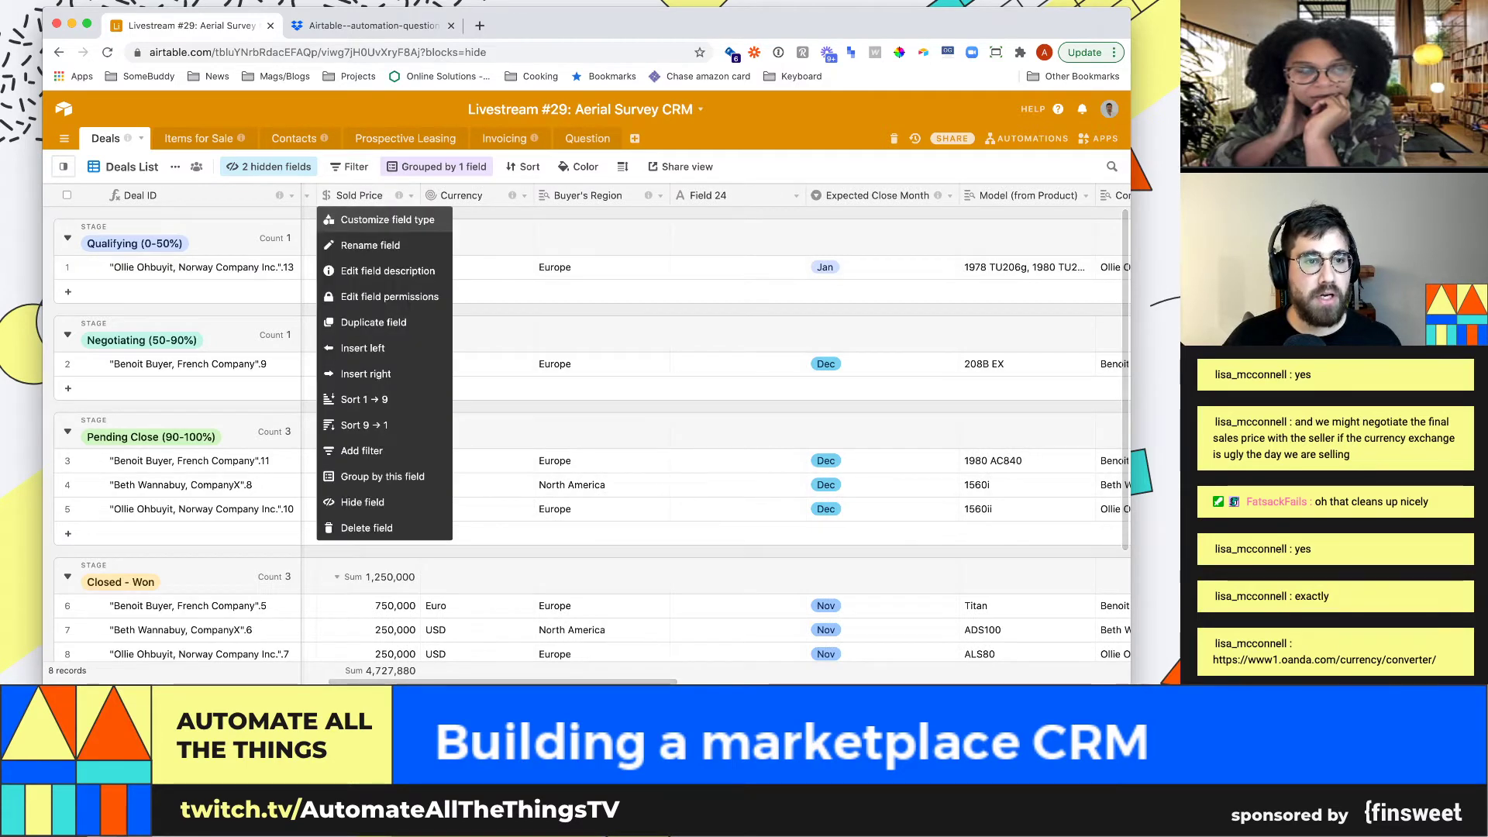
{"action": "left_click", "coordinate": [372, 212]}
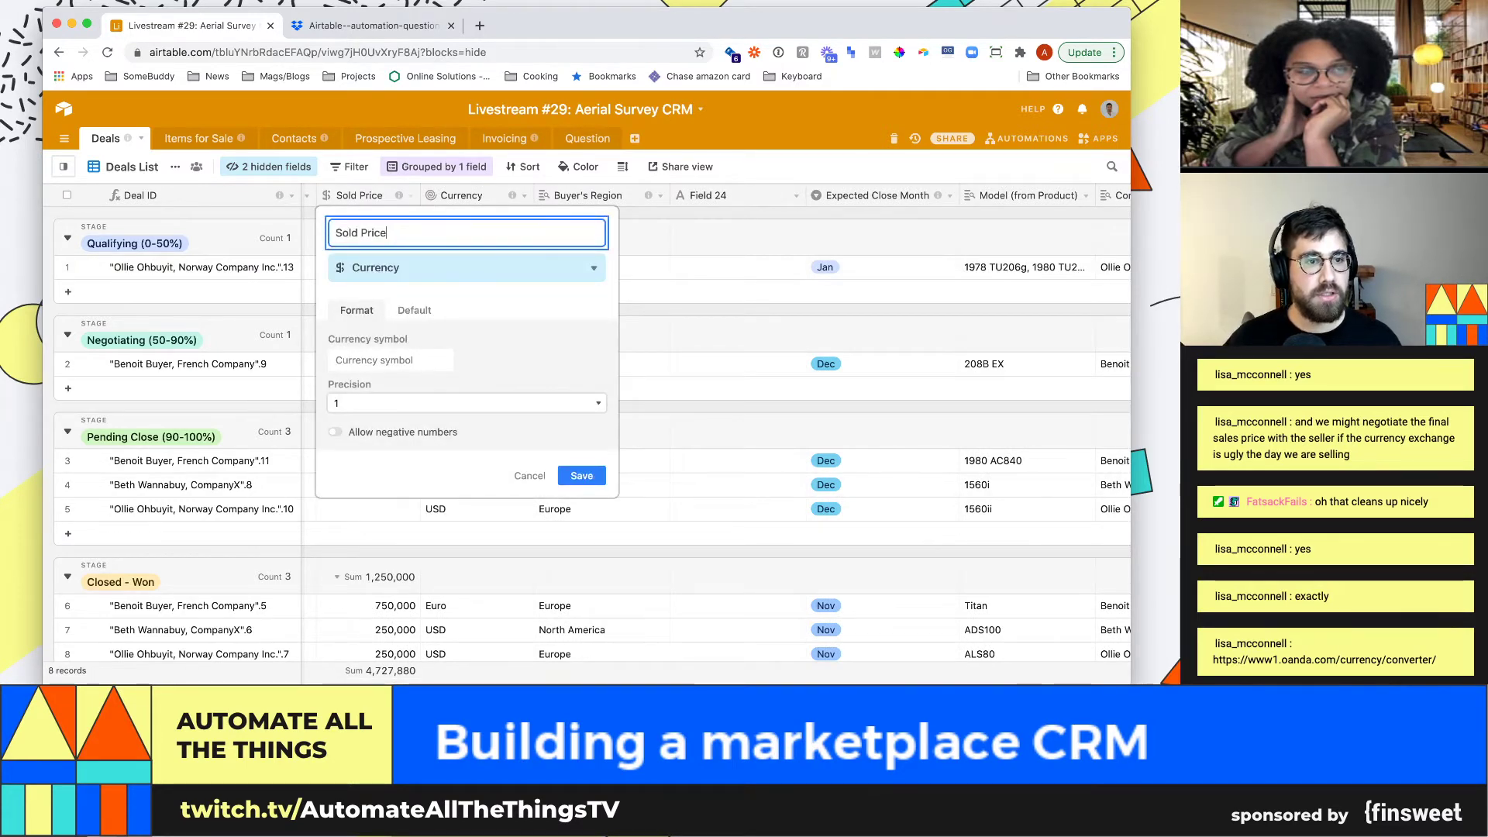
{"action": "type", "text": "(local"}
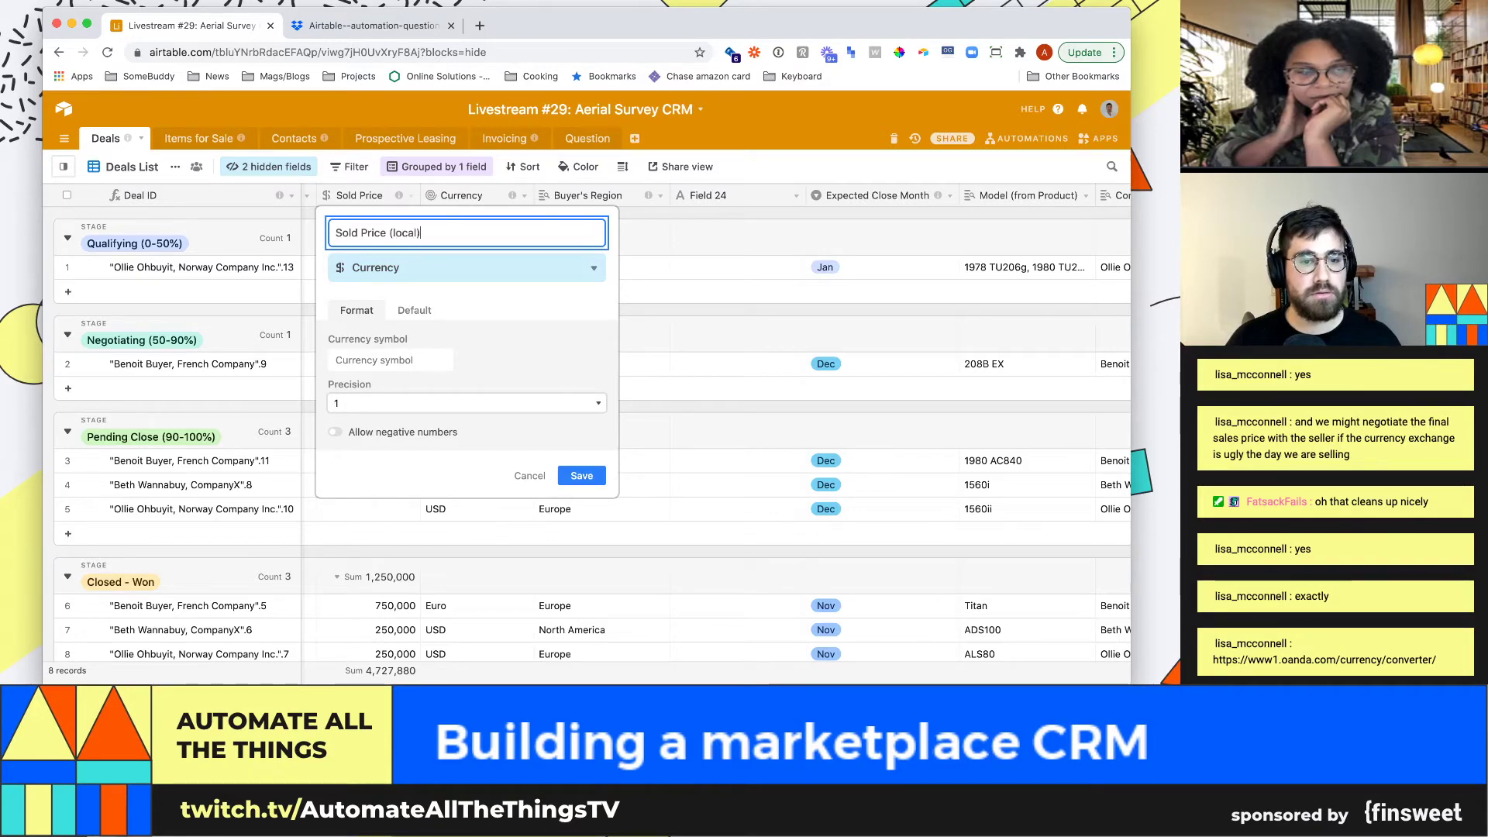
{"action": "key", "text": "Return"}
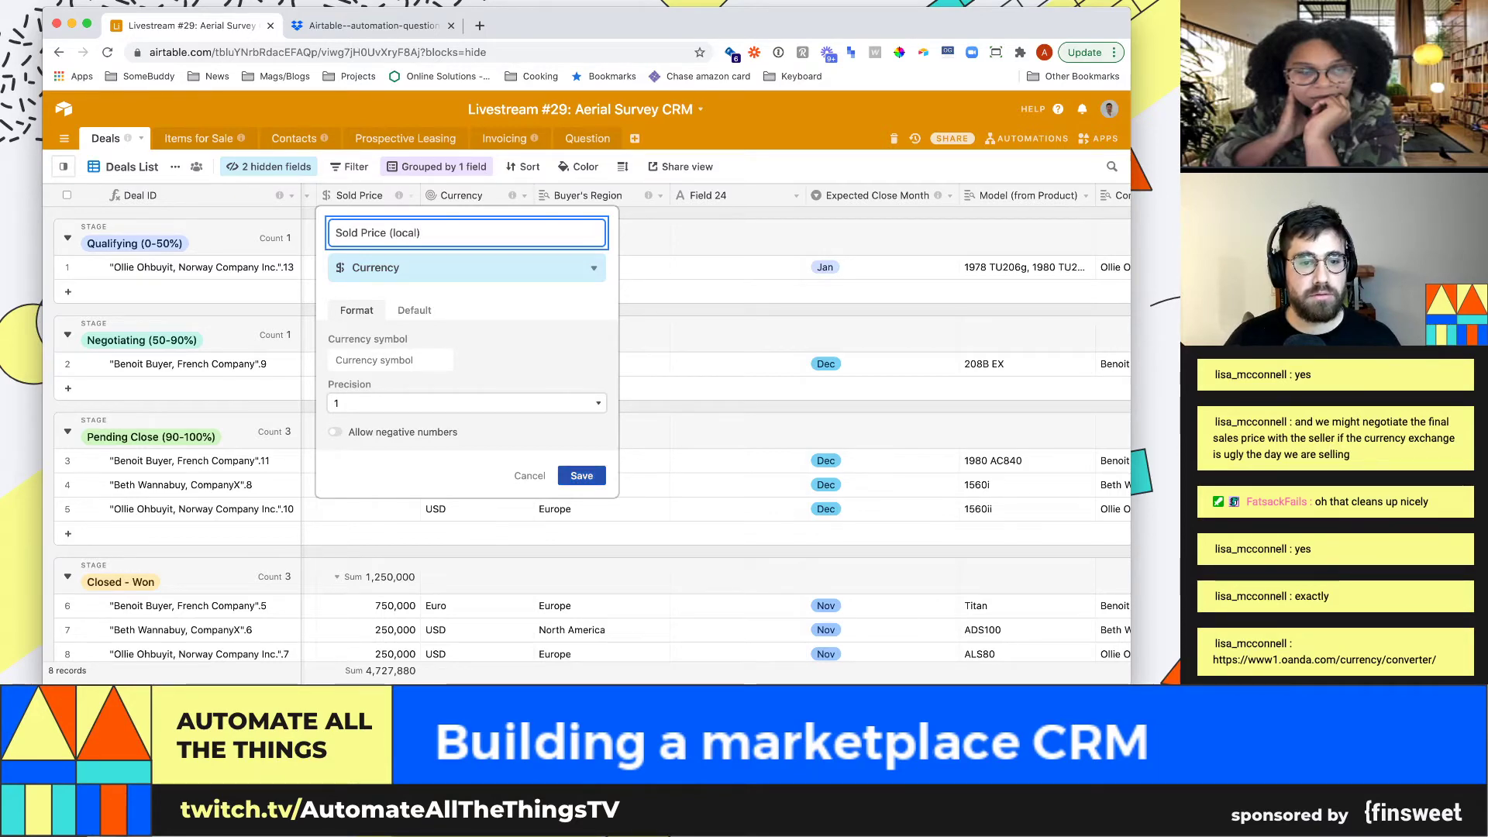
{"action": "key", "text": "Left"}
{"action": "key", "text": "Left"}
{"action": "key", "text": "Left"}
{"action": "key", "text": "Left"}
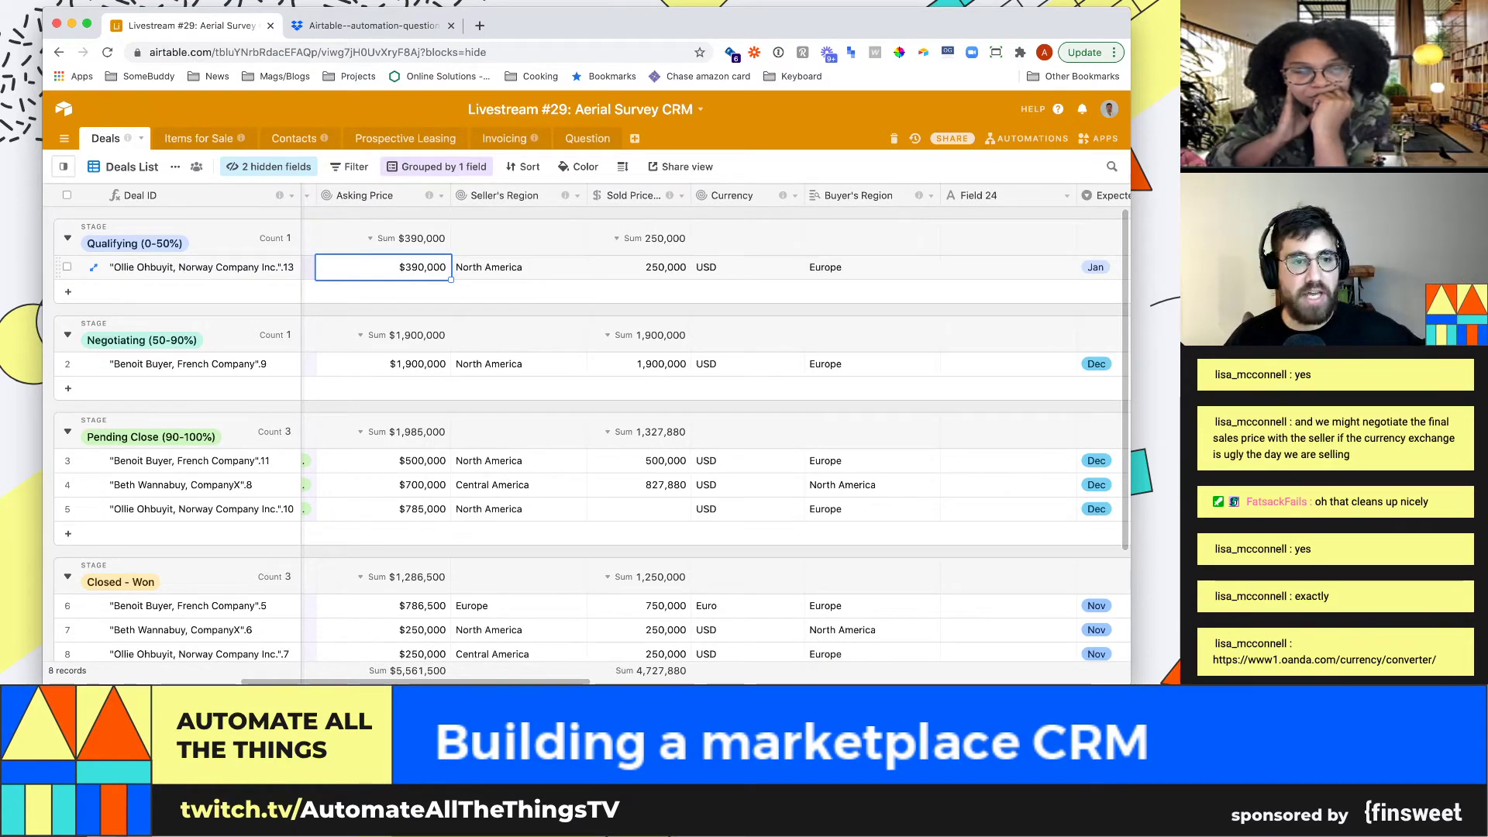
Widen the Sold Price (local) column and move the Currency column just before it
{"action": "key", "text": "Right"}
{"action": "key", "text": "Right"}
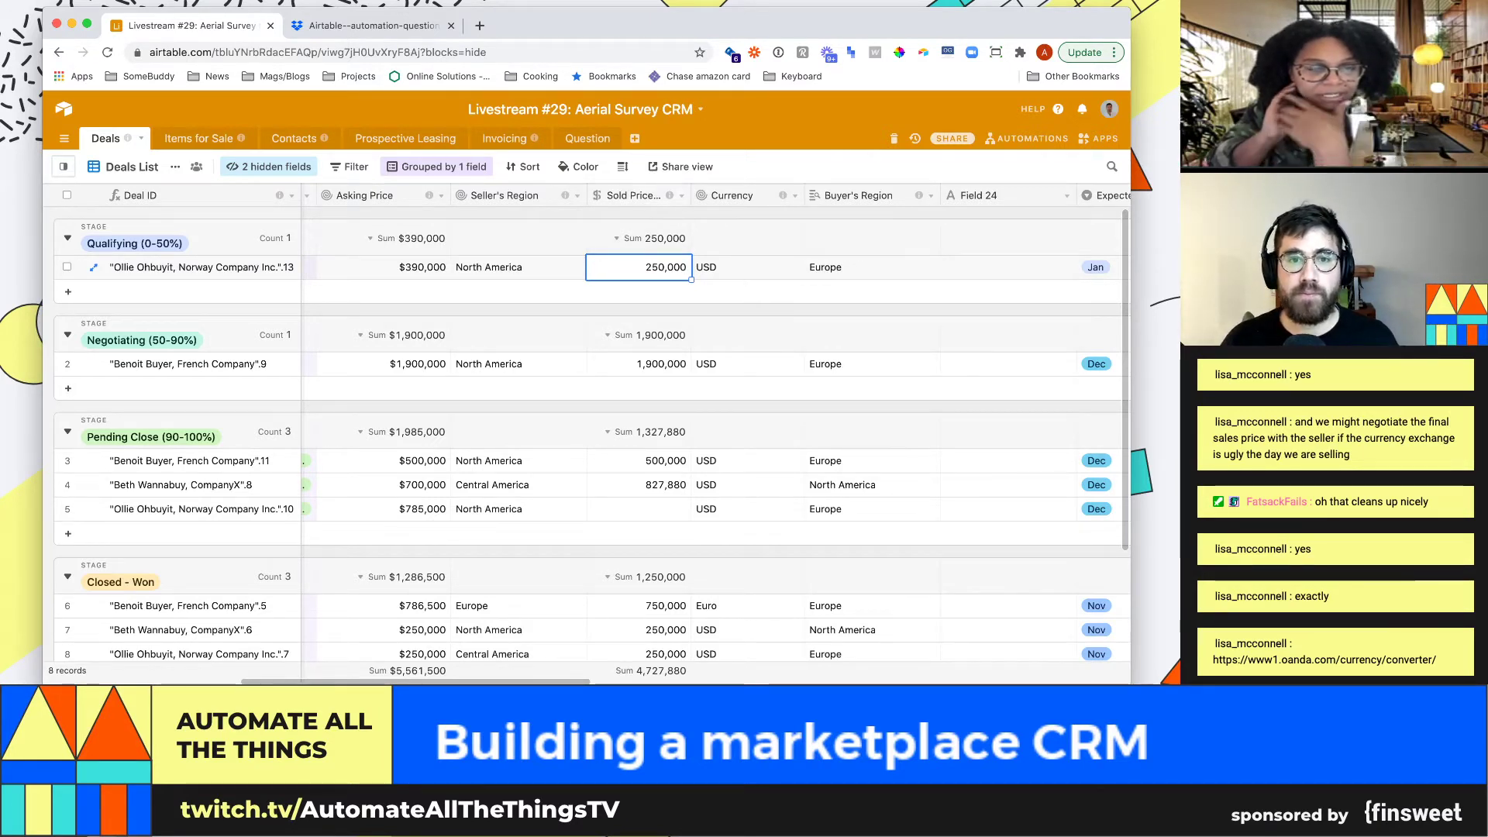
{"action": "left_click_drag", "start_coordinate": [692, 196], "coordinate": [727, 195]}
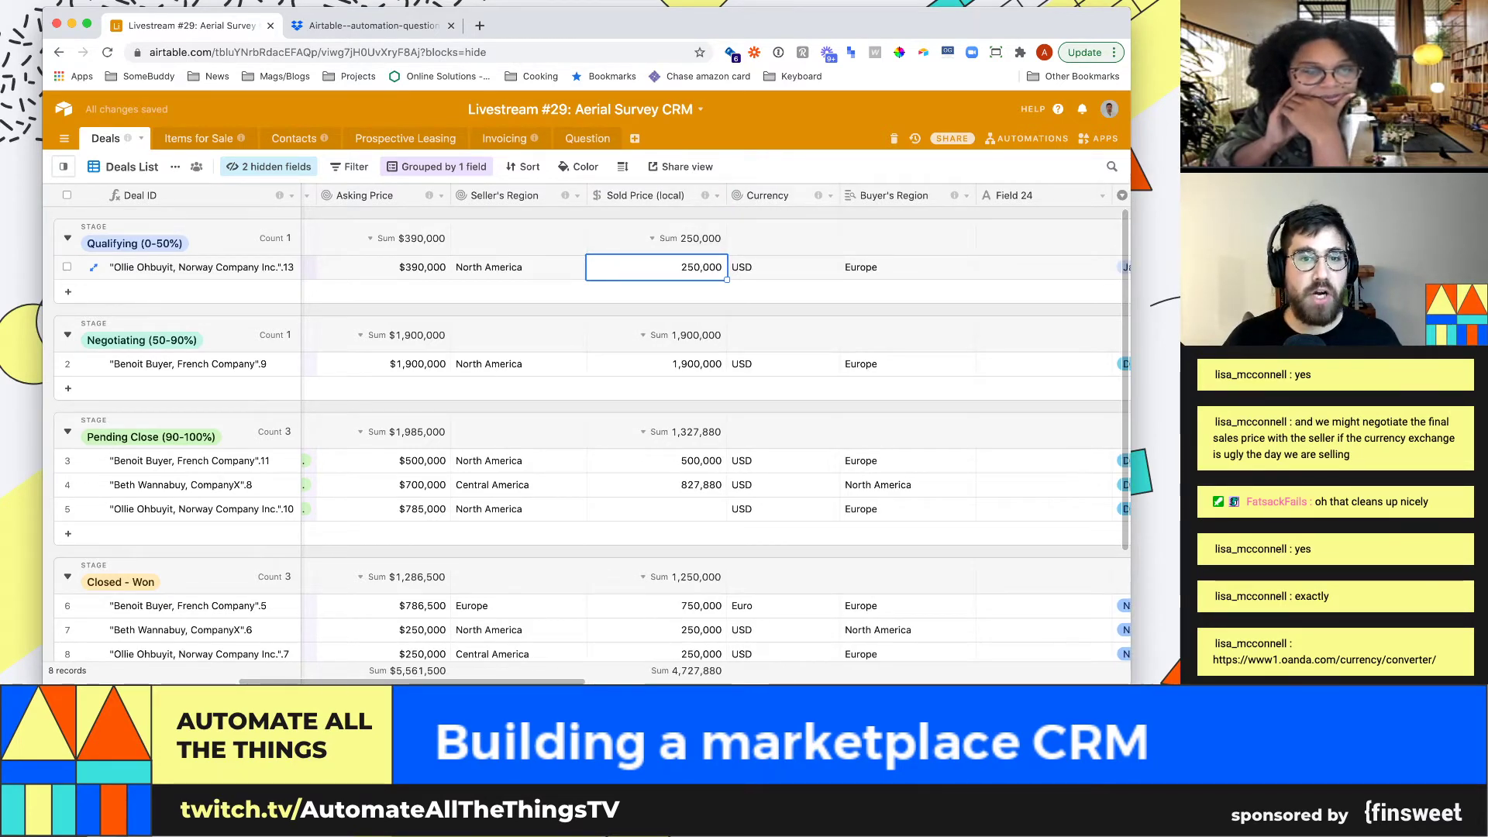
{"action": "left_click_drag", "start_coordinate": [767, 195], "coordinate": [604, 195]}
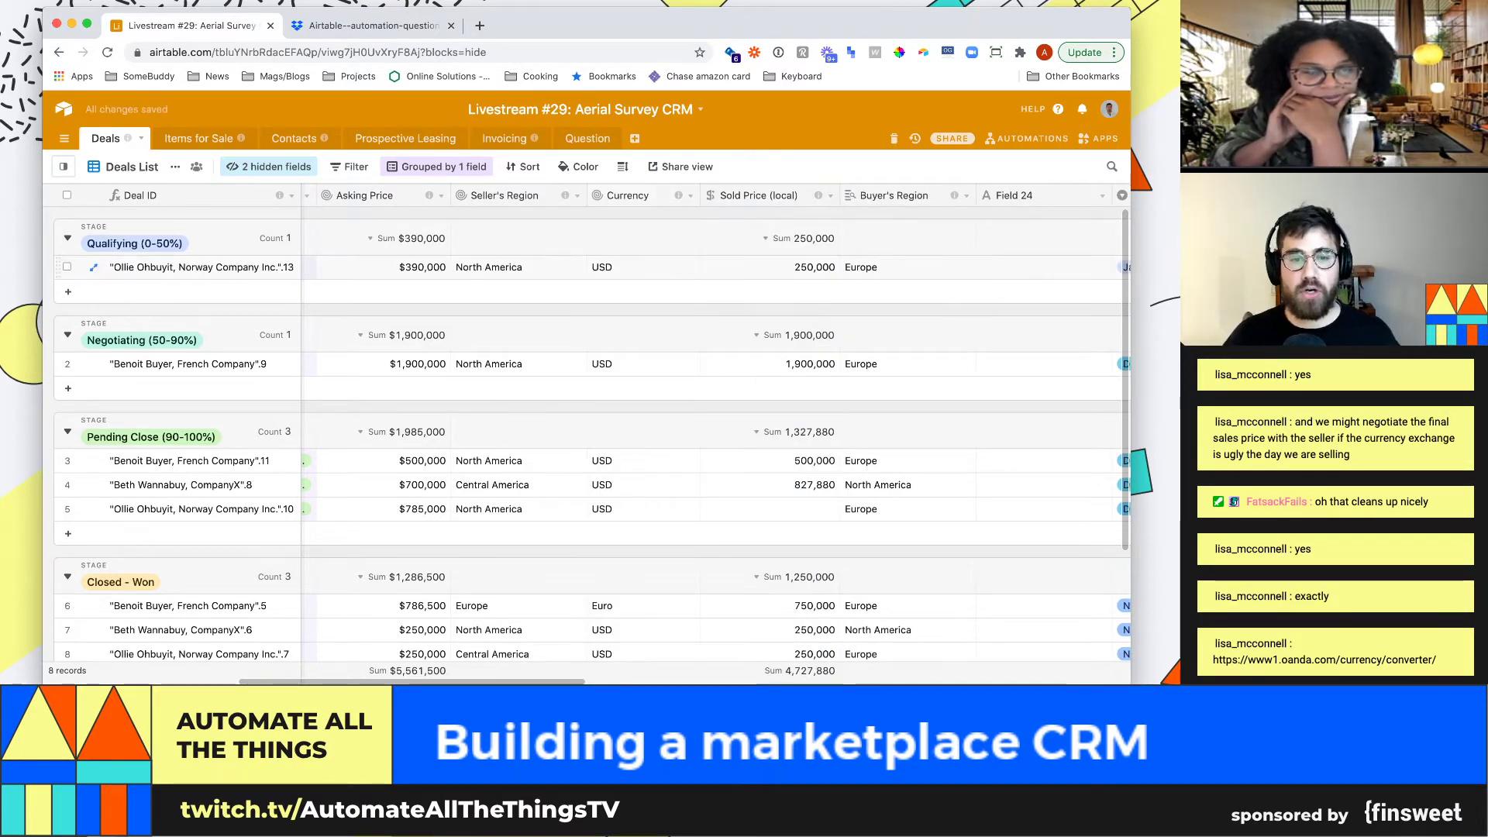
{"action": "scroll", "coordinate": [589, 434], "scroll_direction": "down", "scroll_amount": 3}
{"action": "scroll", "coordinate": [589, 434], "scroll_direction": "up", "scroll_amount": 2}
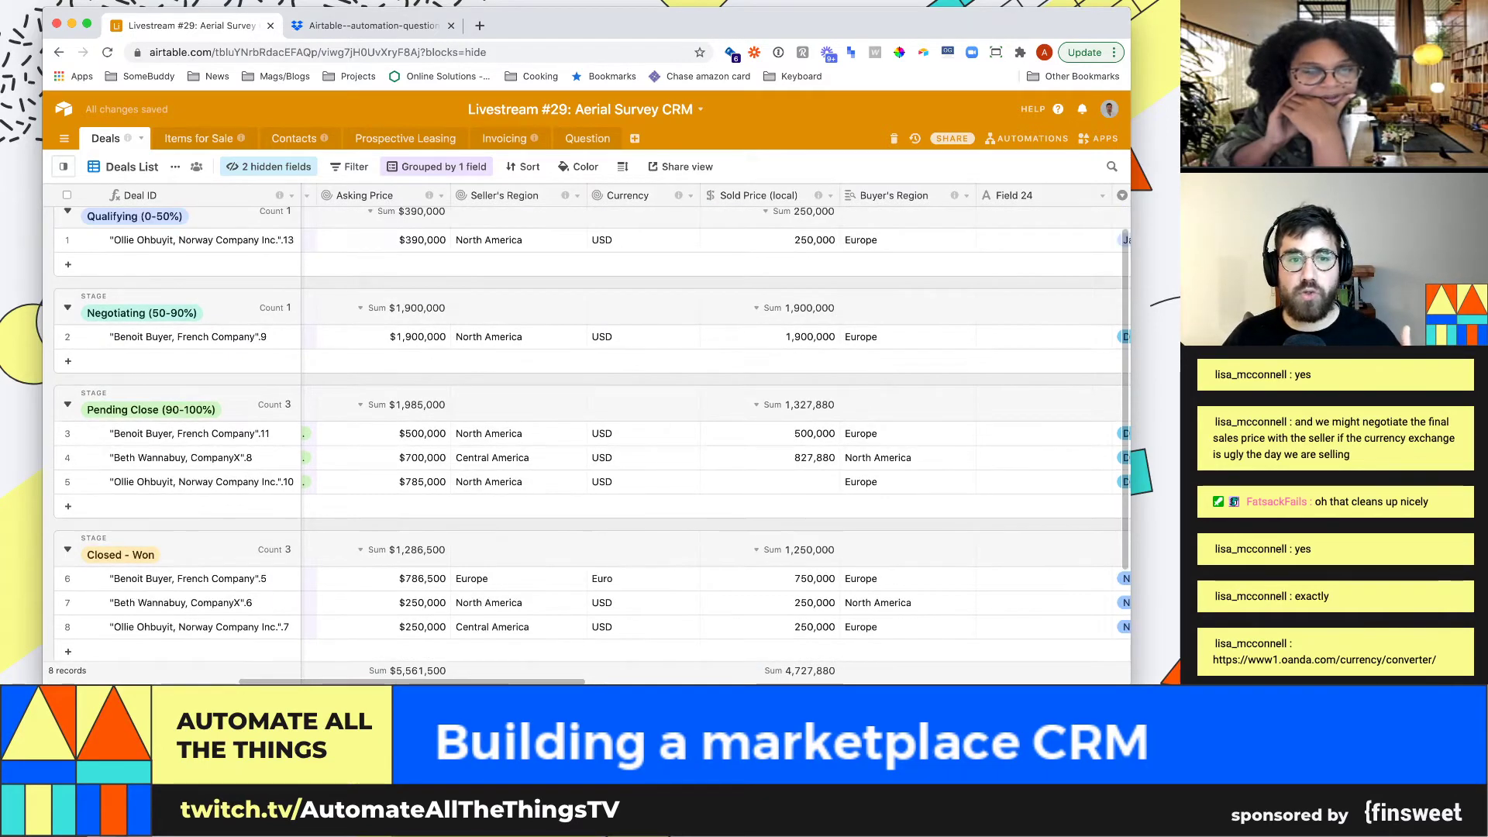
{"action": "scroll", "coordinate": [310, 266], "scroll_direction": "up", "scroll_amount": 1}
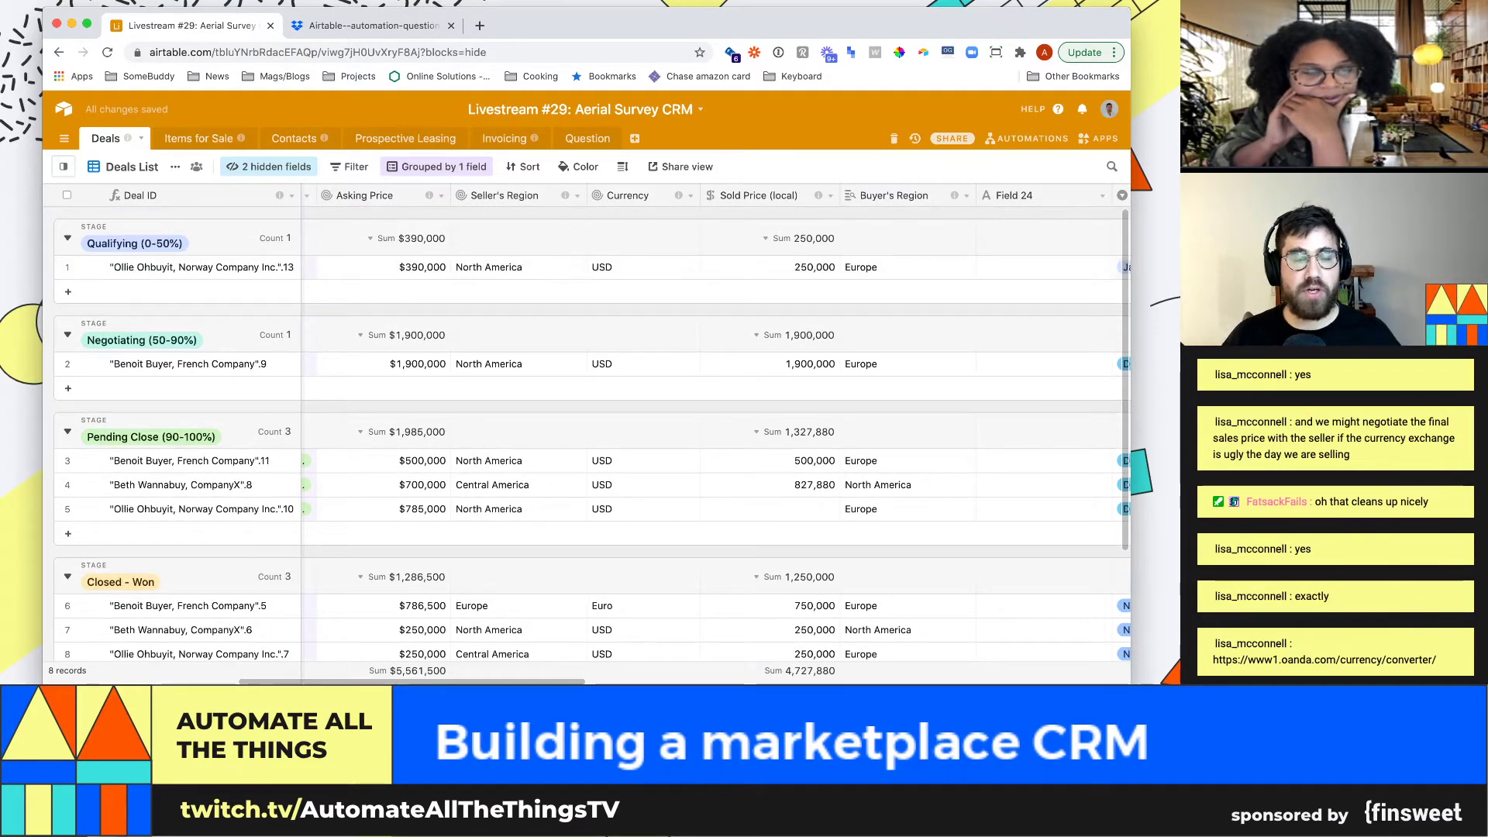
{"action": "mouse_move", "coordinate": [428, 195]}
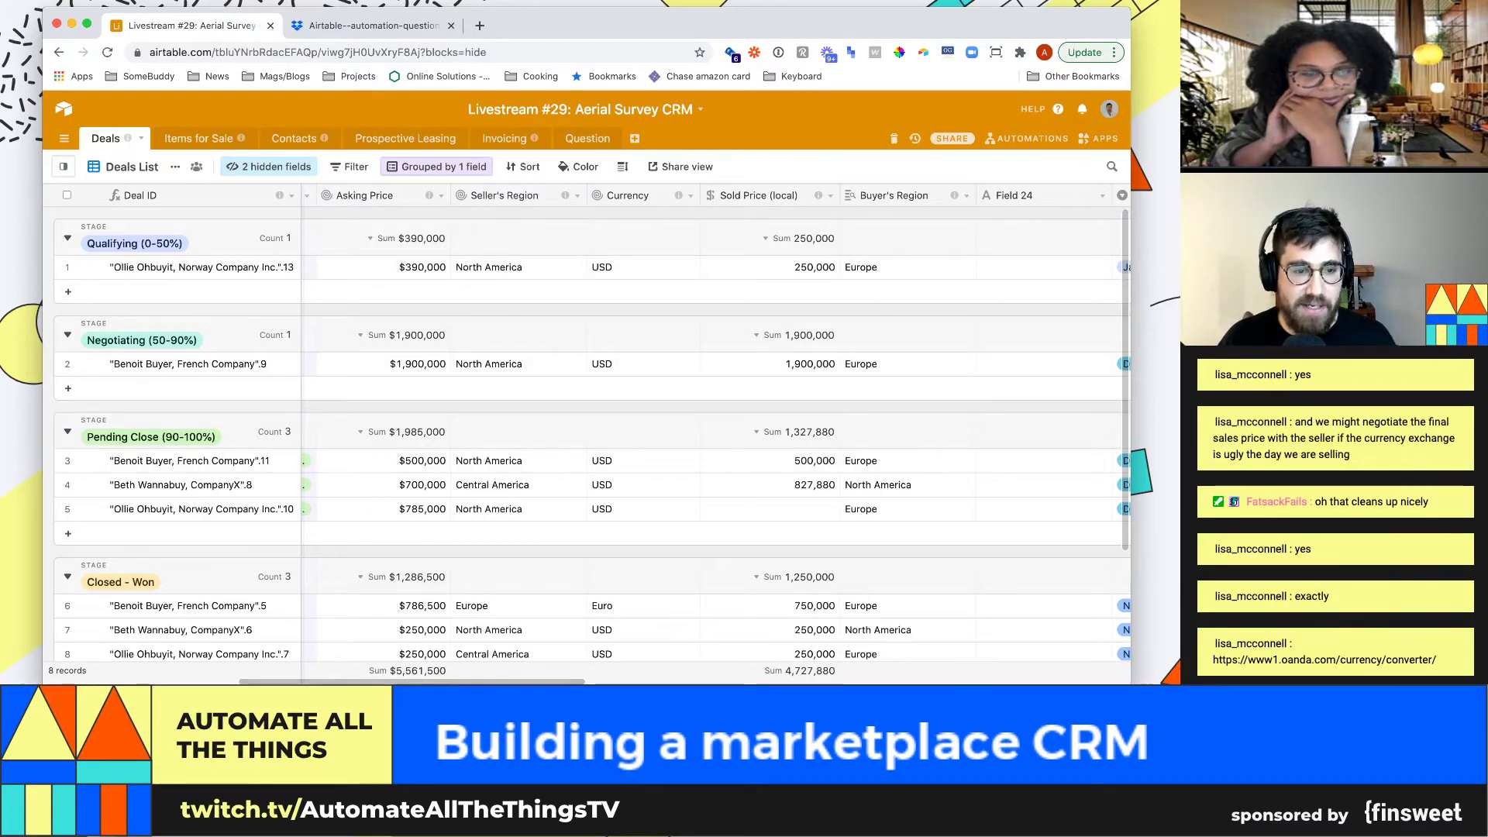
{"action": "scroll", "coordinate": [589, 434], "scroll_direction": "down", "scroll_amount": 5}
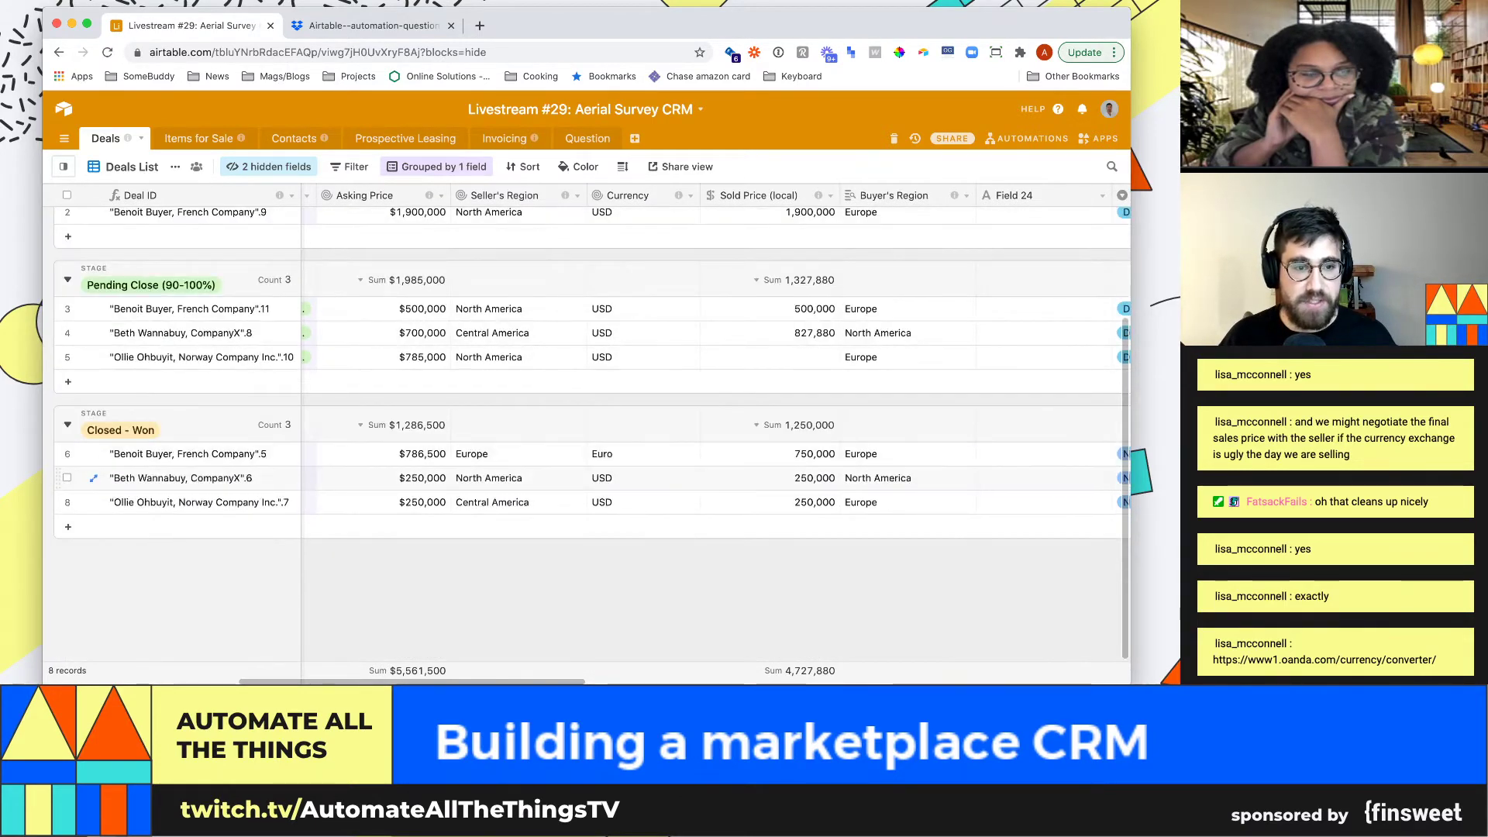
{"action": "left_click", "coordinate": [387, 454]}
{"action": "left_click", "coordinate": [516, 454]}
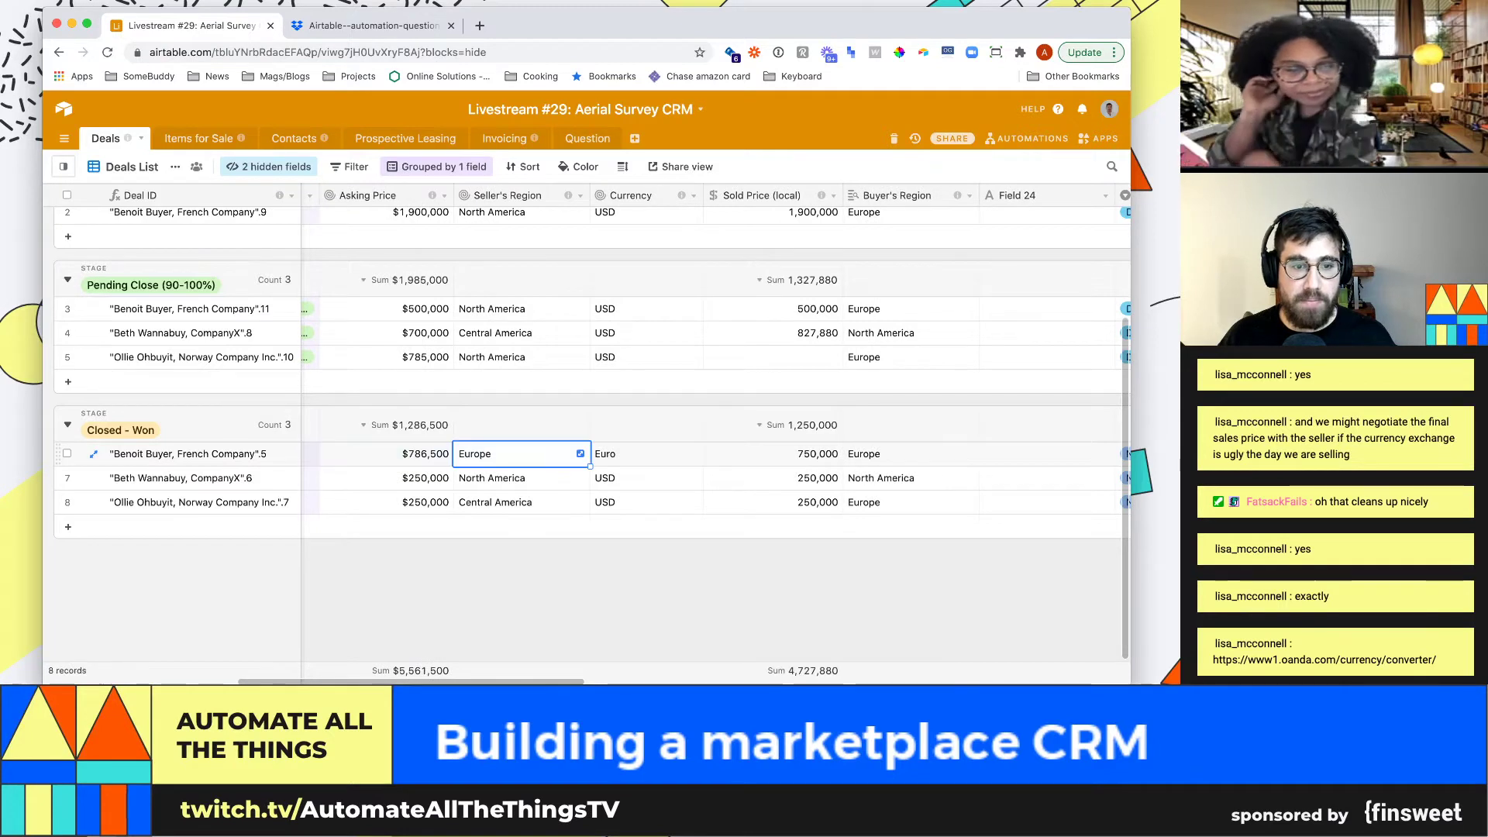
{"action": "left_click", "coordinate": [645, 454]}
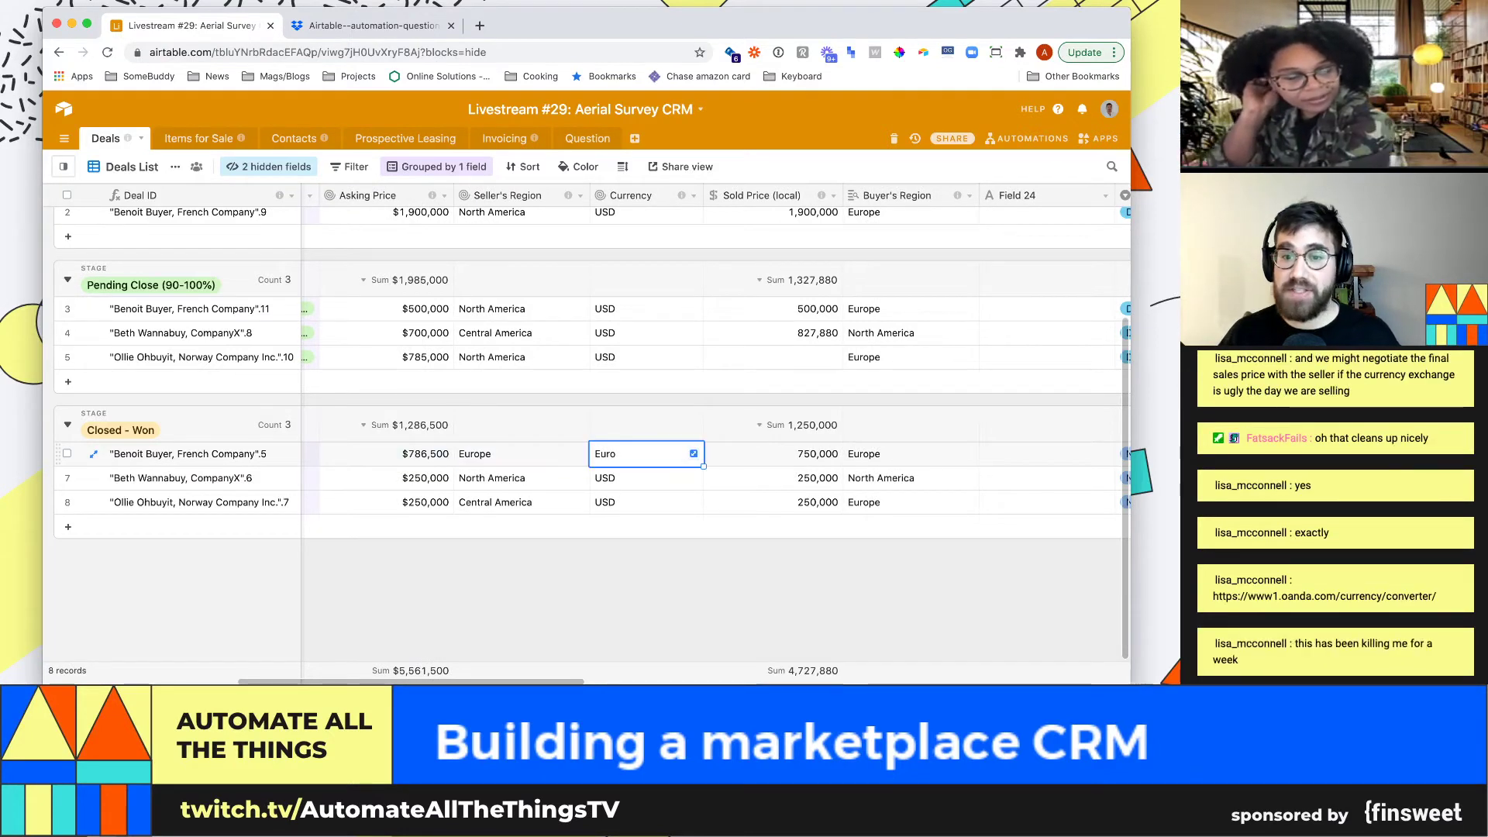
{"action": "left_click", "coordinate": [911, 454]}
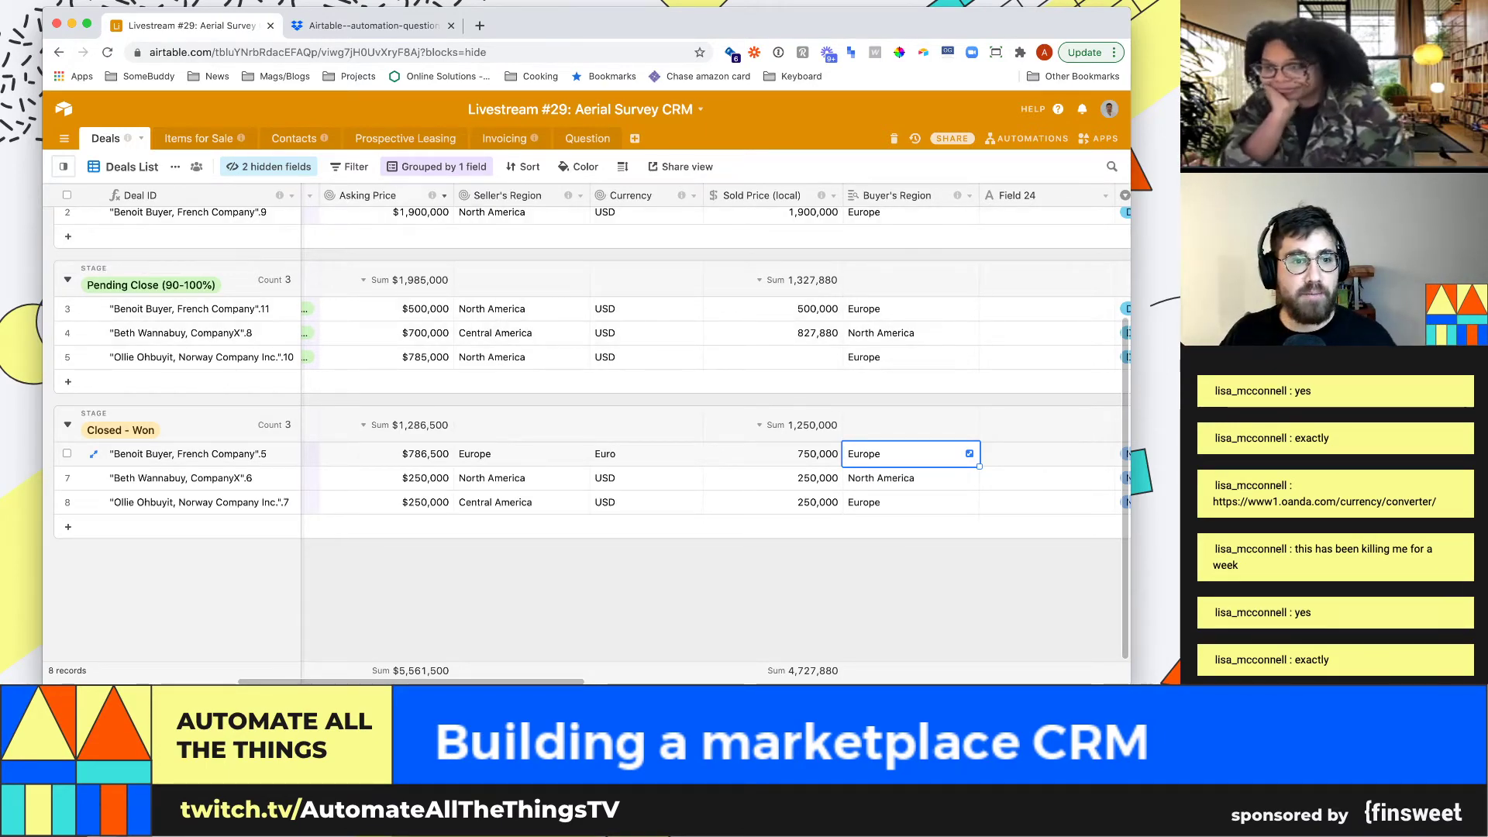
Rename the Asking Price rollup field to Asking Price (local)
{"action": "double_click", "coordinate": [367, 195]}
{"action": "type", "text": "("}
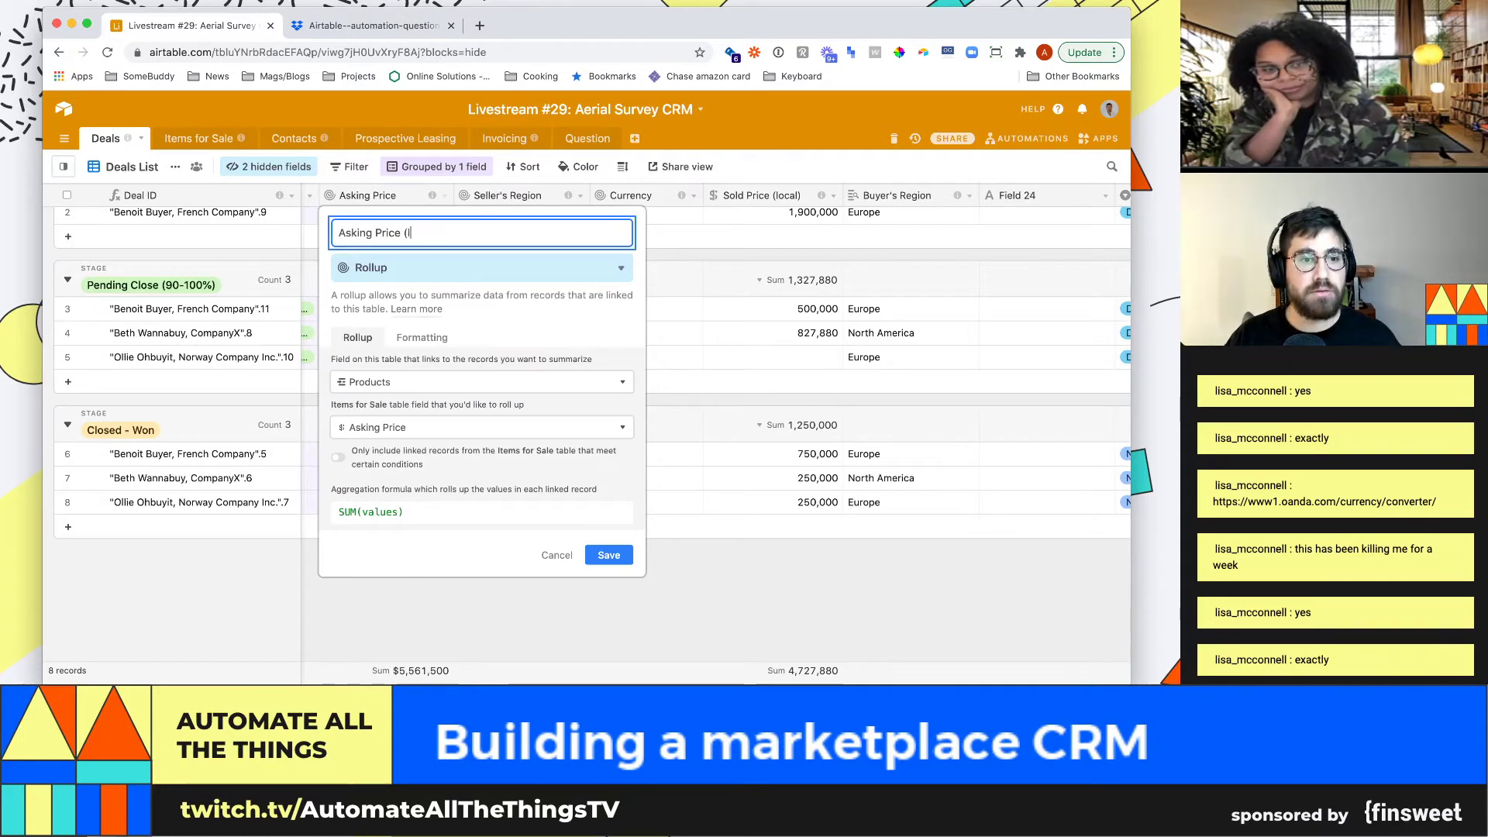
{"action": "key", "text": "Return"}
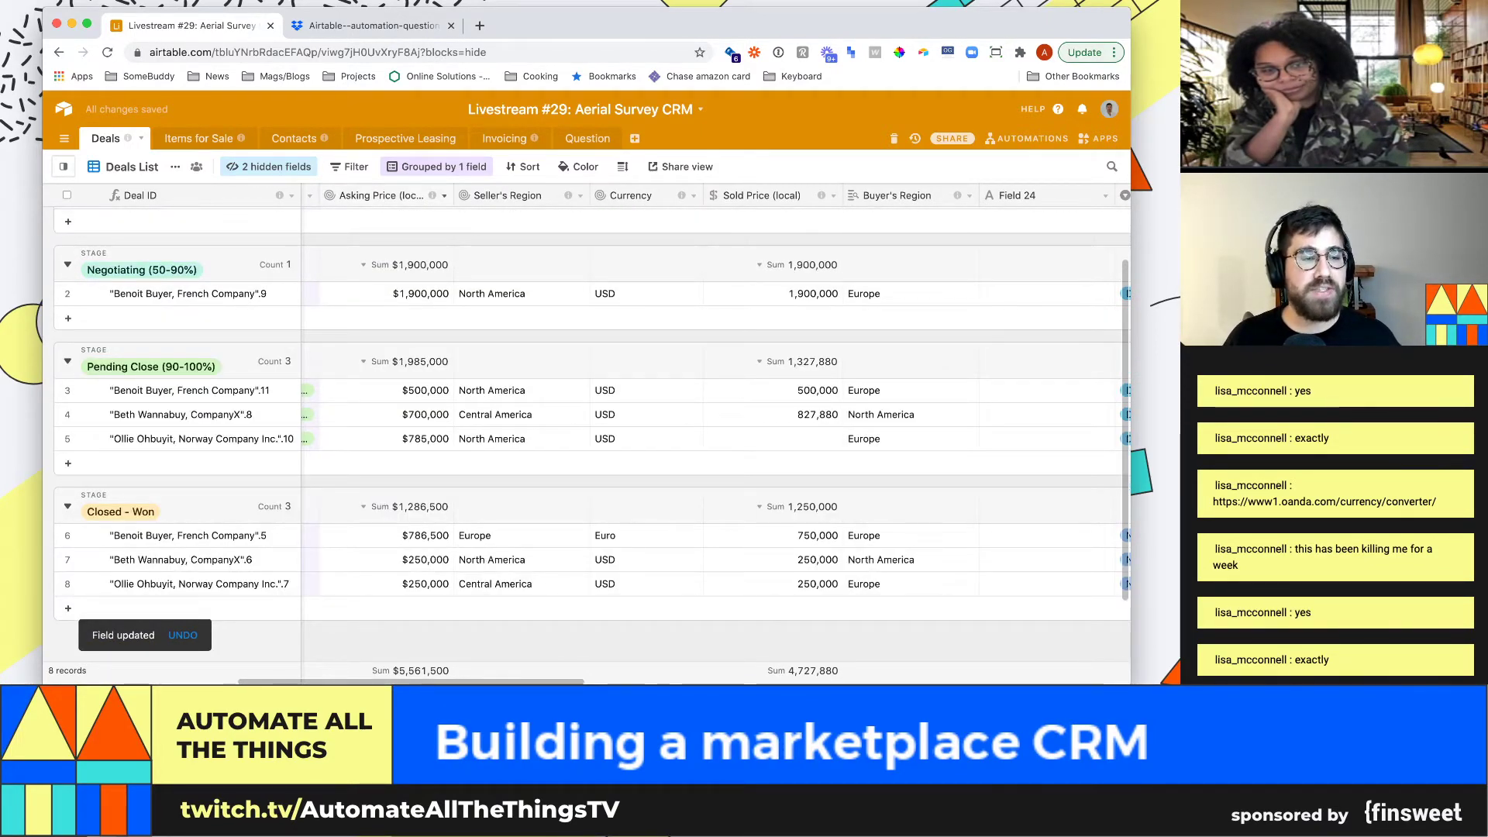
{"action": "left_click", "coordinate": [199, 138]}
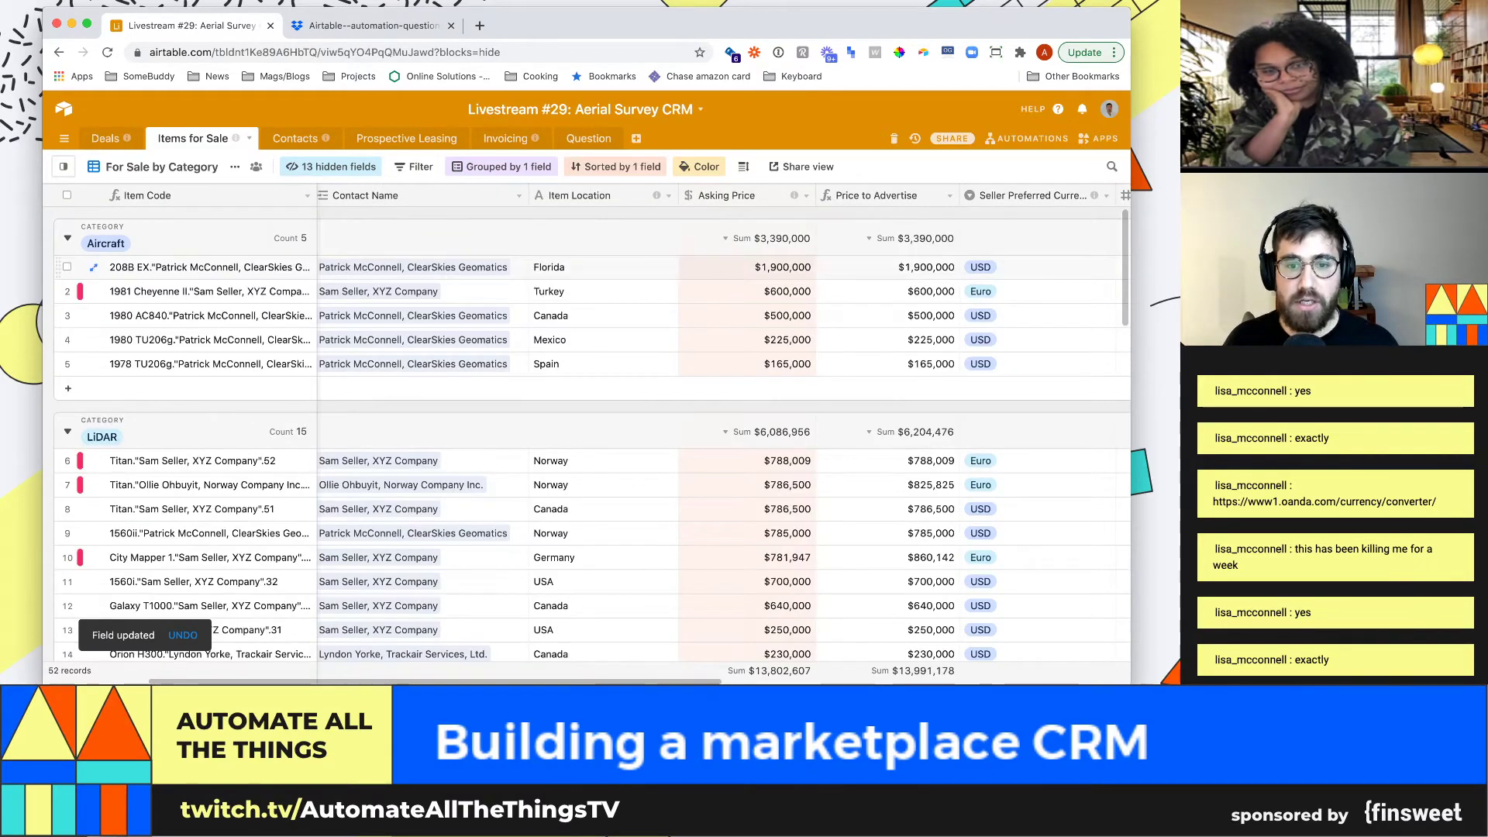
{"action": "scroll", "coordinate": [588, 411], "scroll_direction": "down", "scroll_amount": 5}
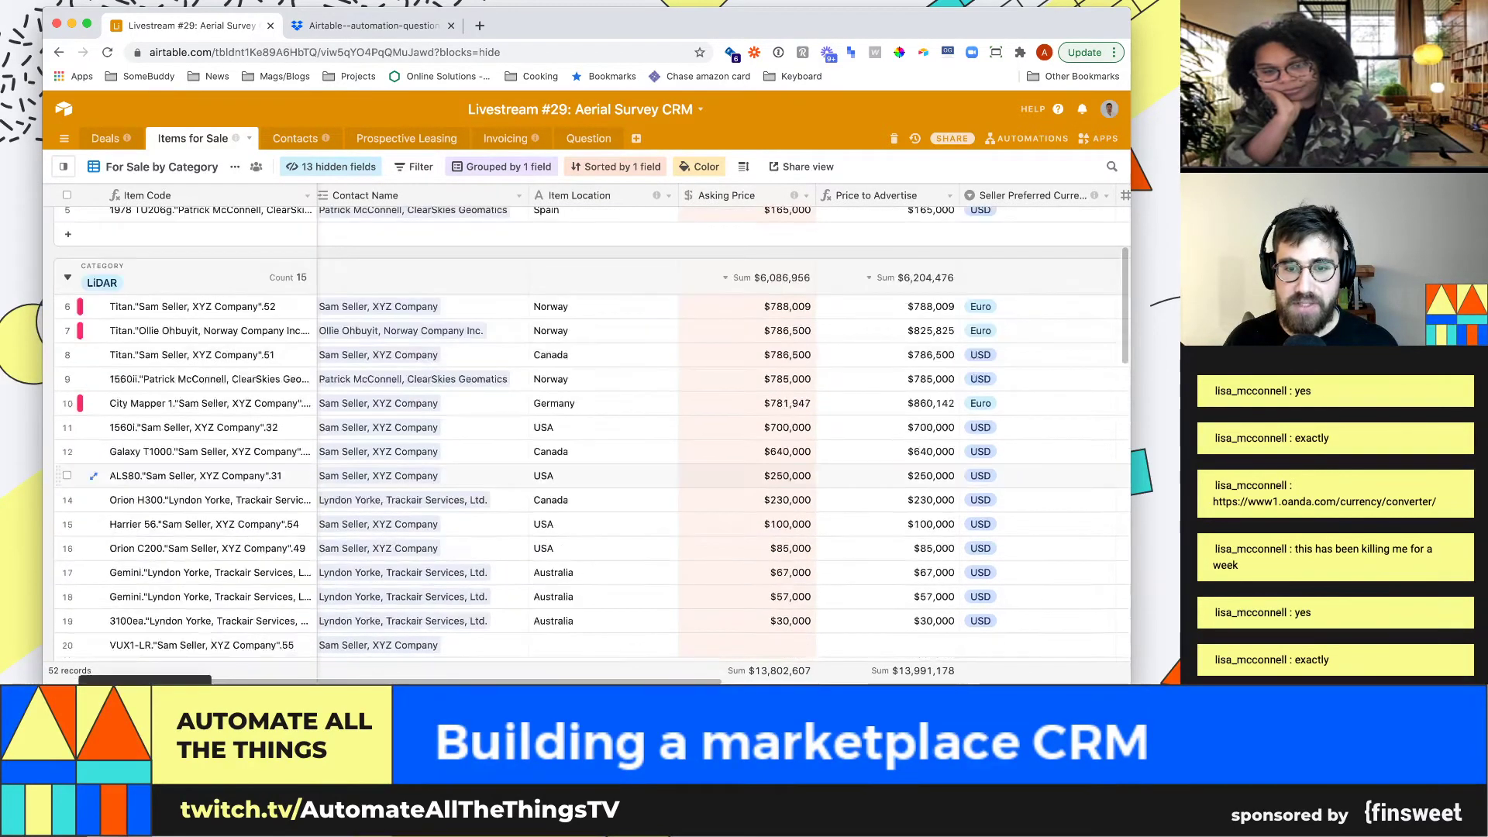
{"action": "scroll", "coordinate": [589, 408], "scroll_direction": "up", "scroll_amount": 1}
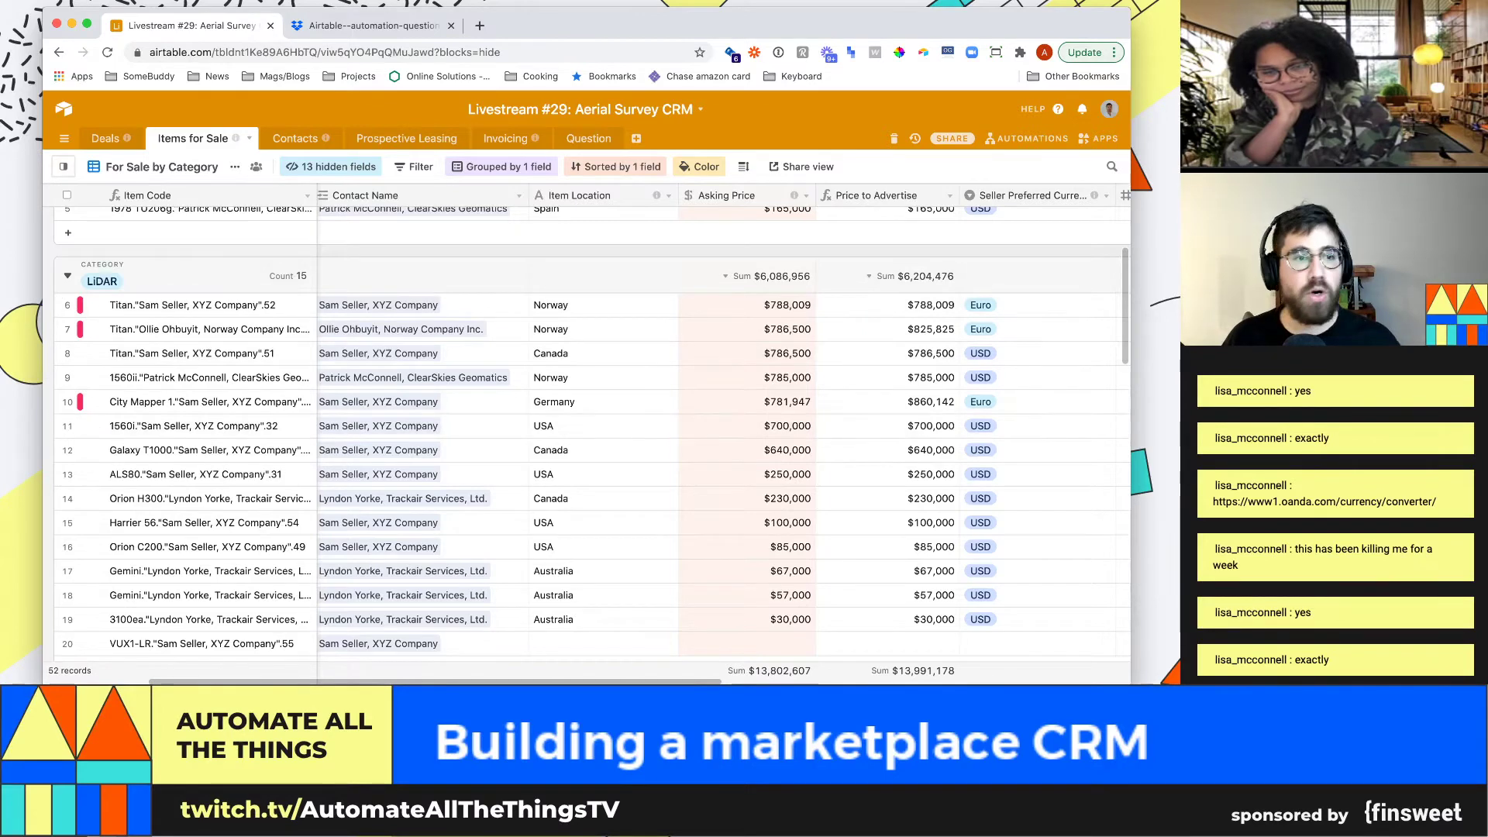
{"action": "left_click", "coordinate": [106, 139]}
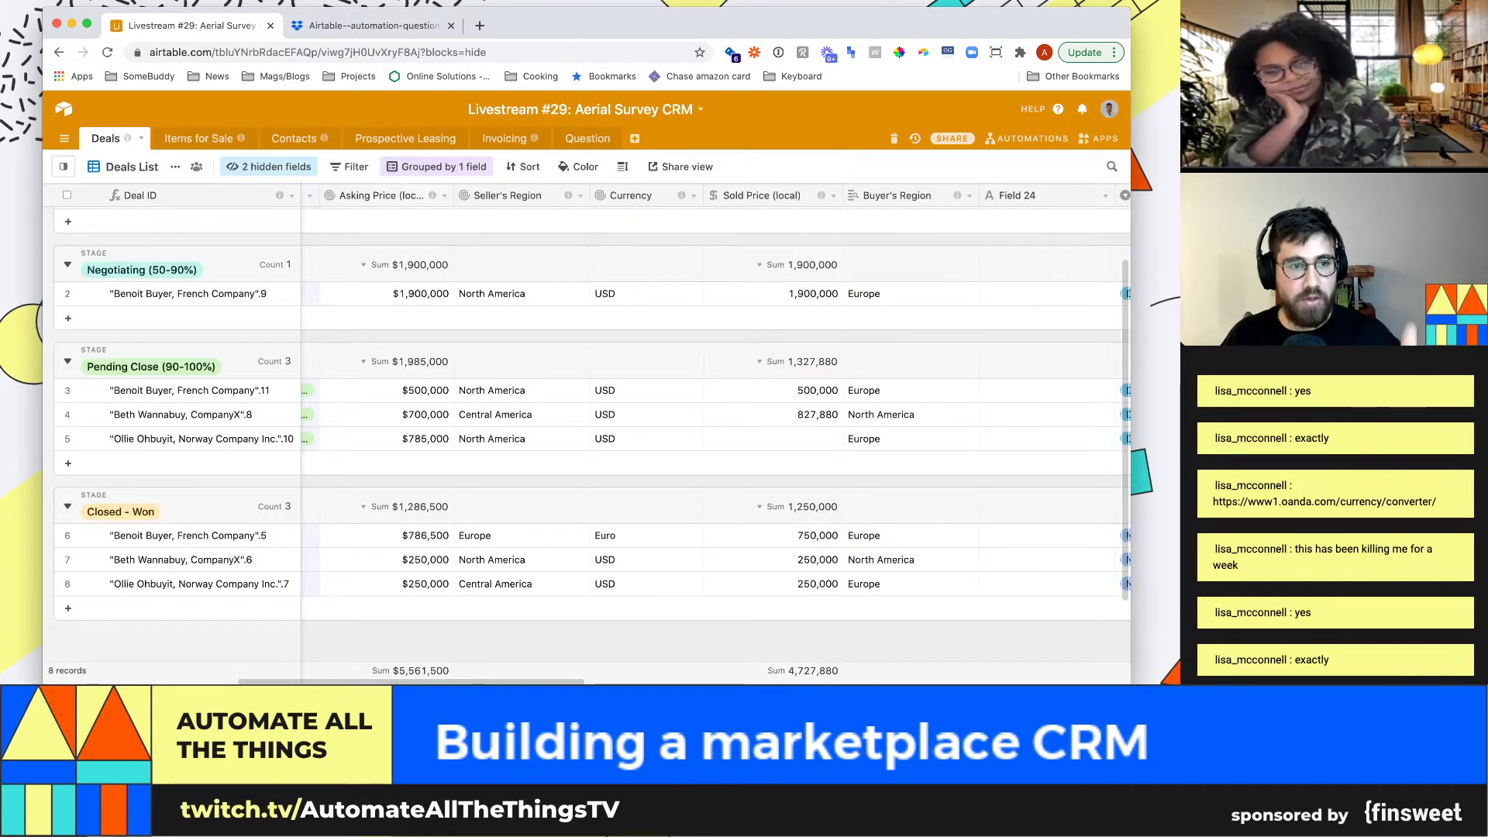
Change the Asking Price rollup field's name to Asking Price USD
{"action": "left_click", "coordinate": [444, 196]}
{"action": "left_click", "coordinate": [403, 217]}
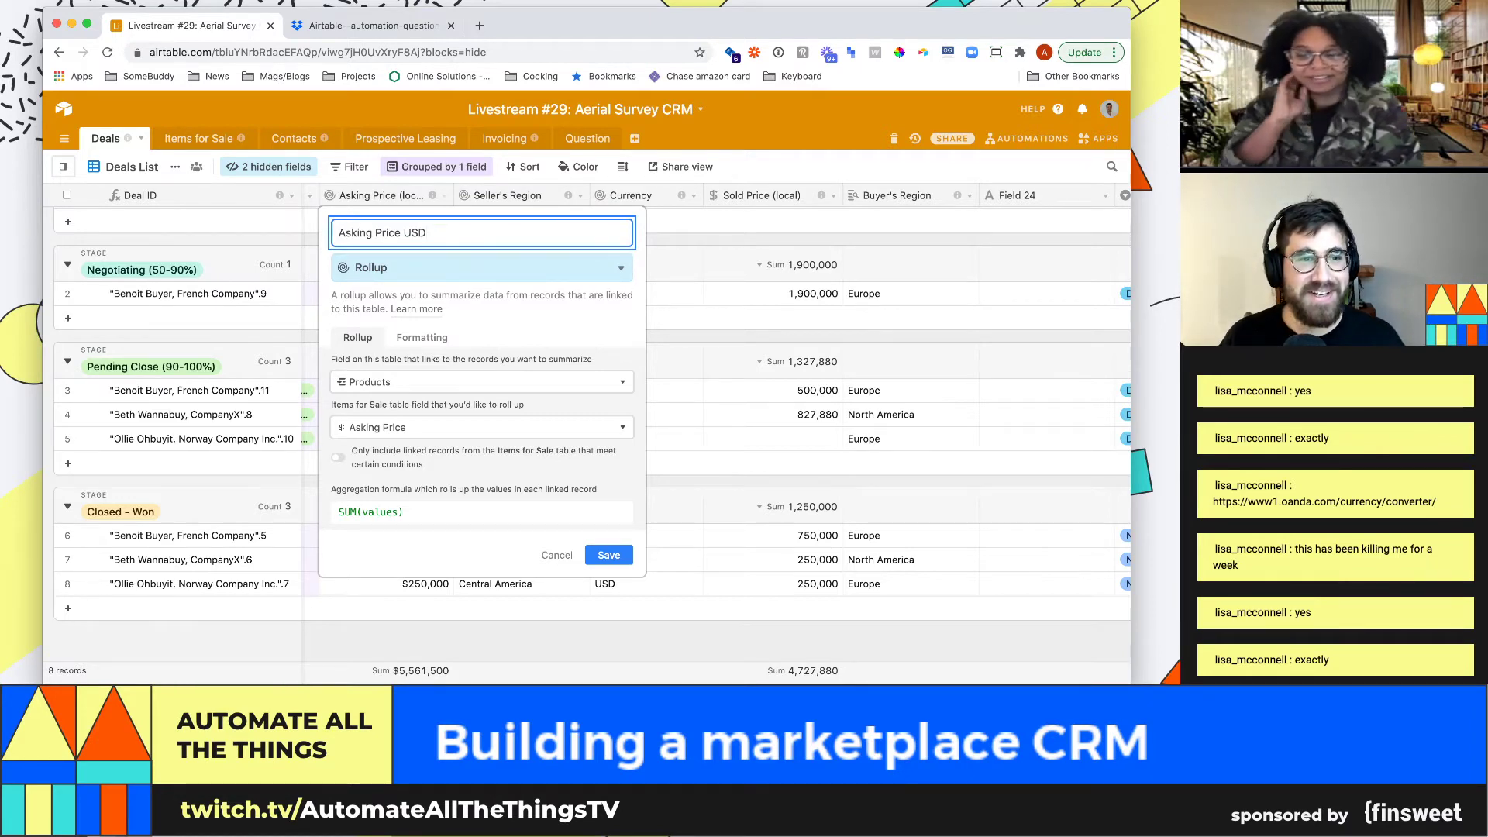
{"action": "key", "text": "alt+shift+Left"}
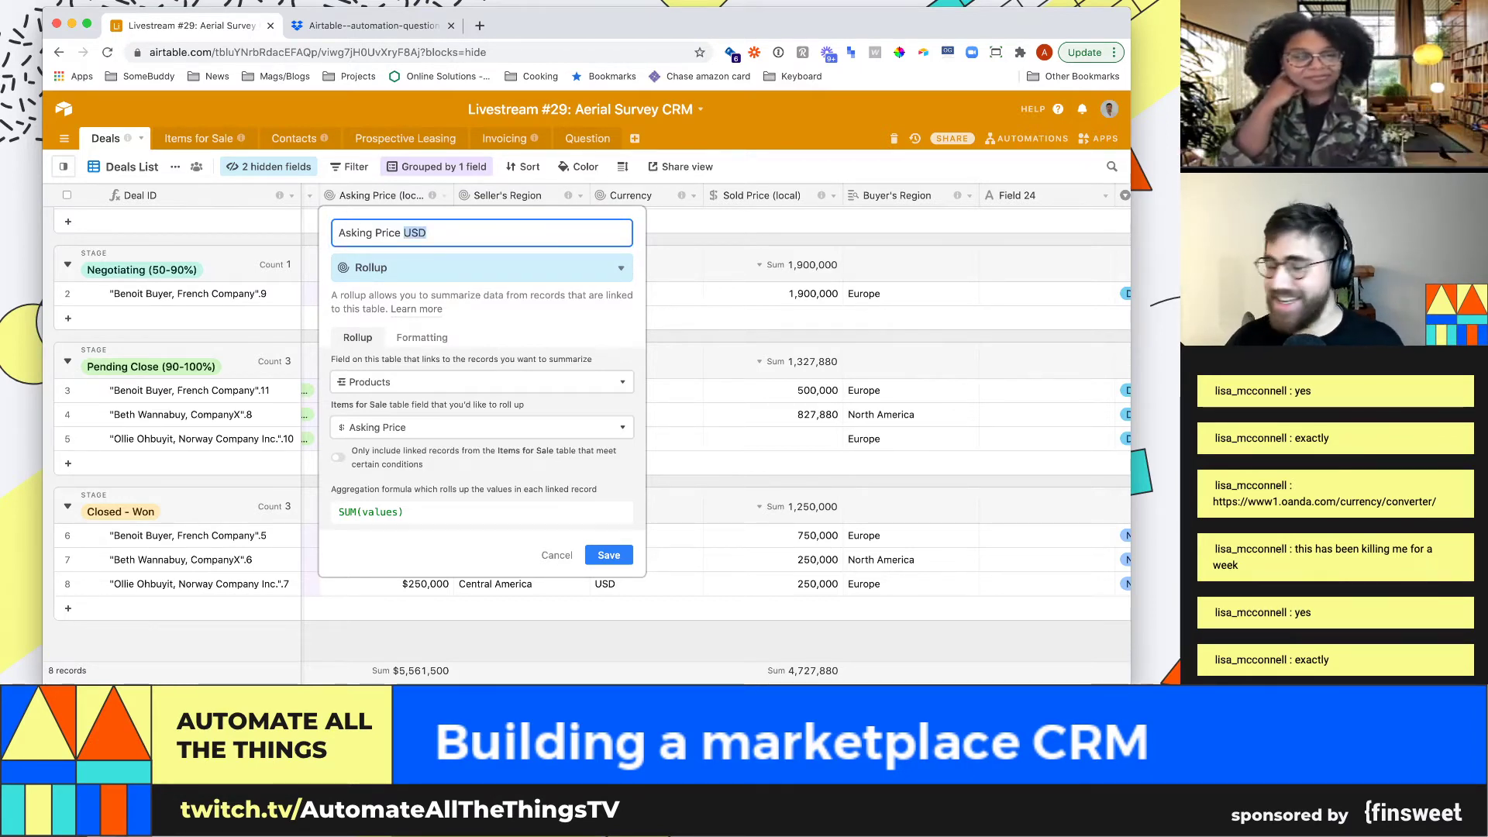
{"action": "key", "text": "BackSpace"}
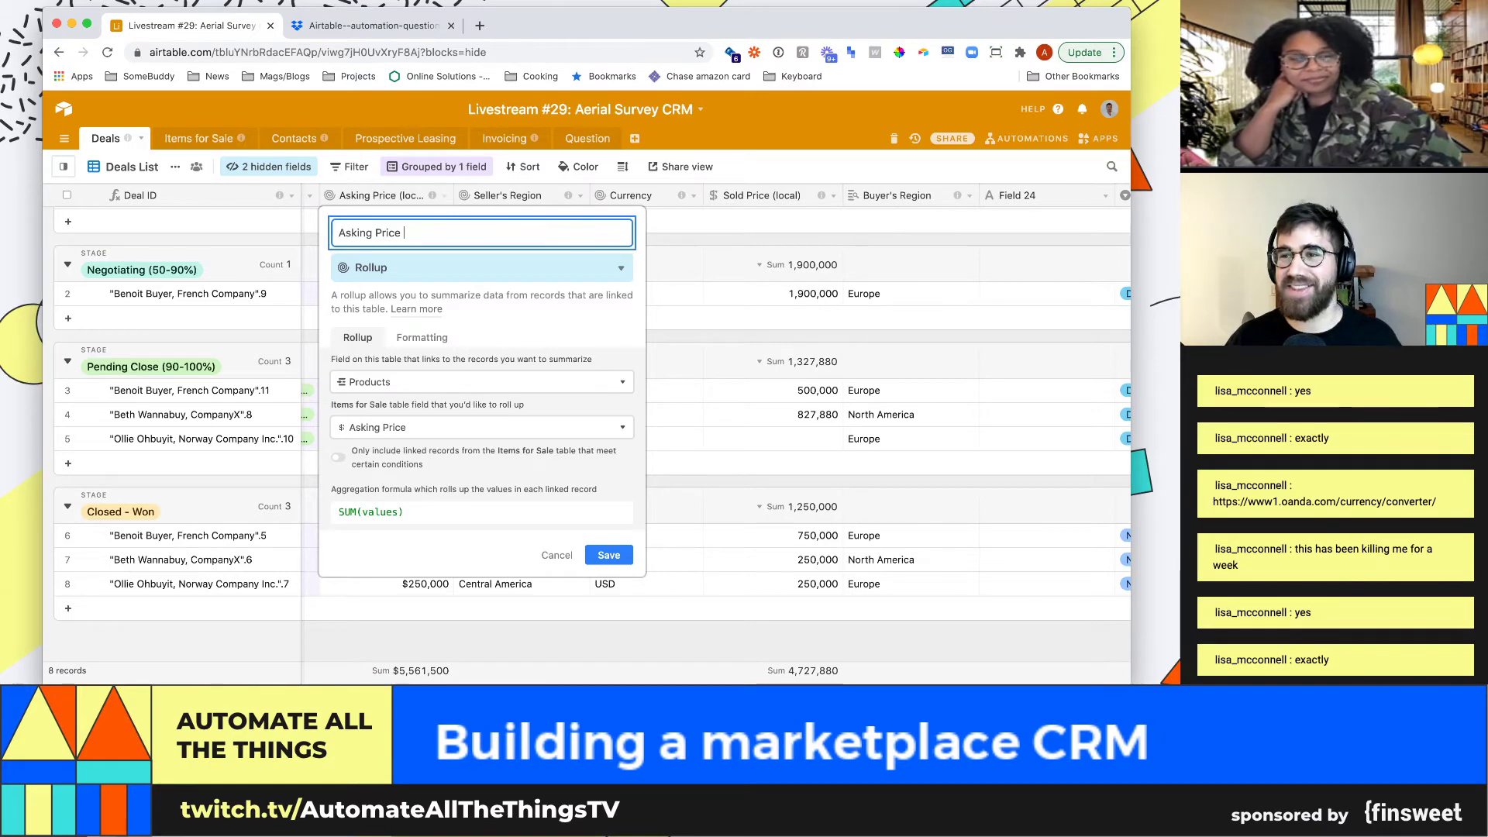
{"action": "type", "text": "USD"}
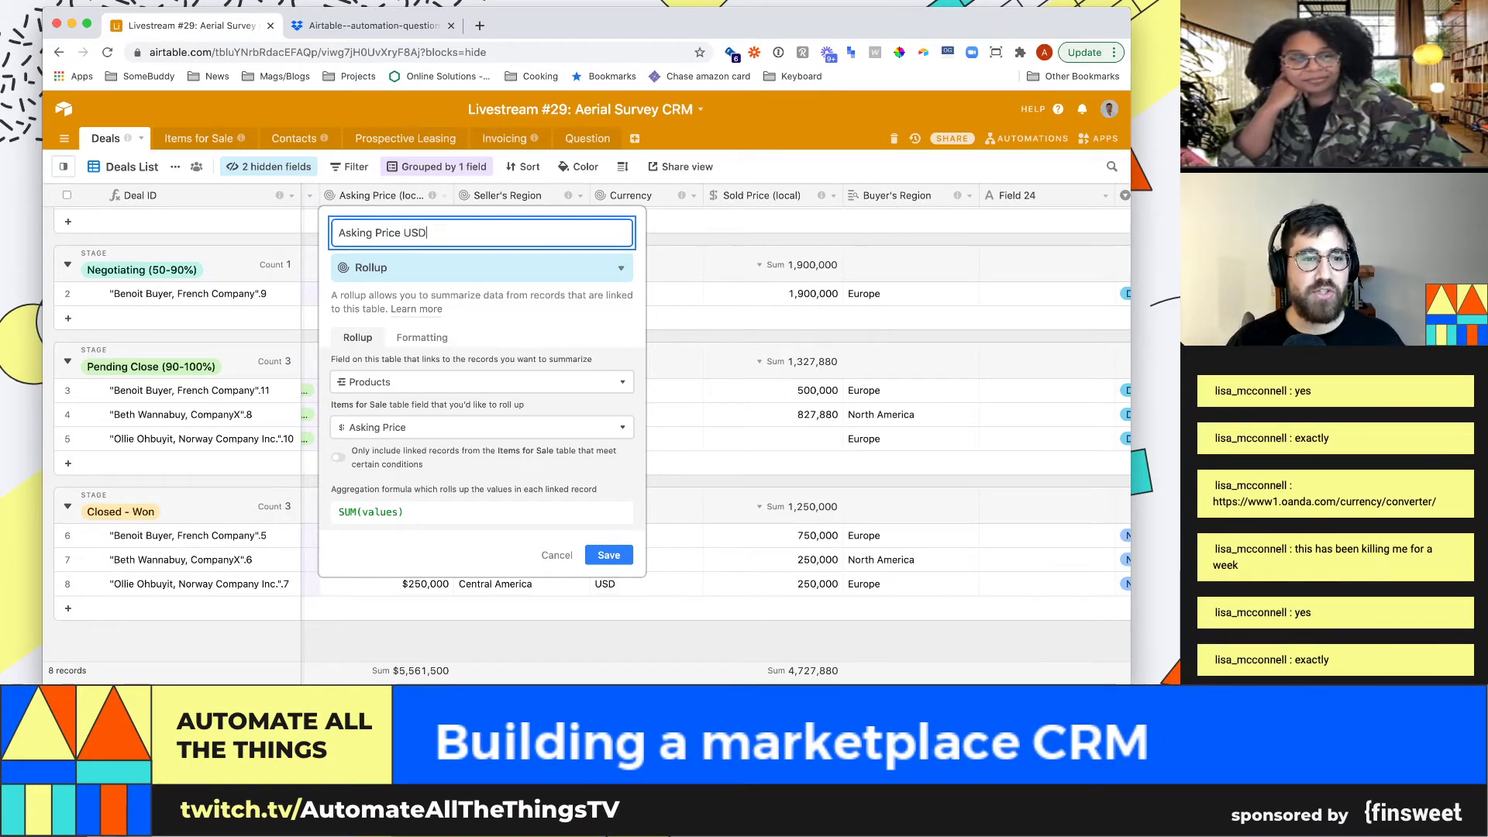
{"action": "key", "text": "Return"}
{"action": "scroll", "coordinate": [589, 434], "scroll_direction": "up", "scroll_amount": 1}
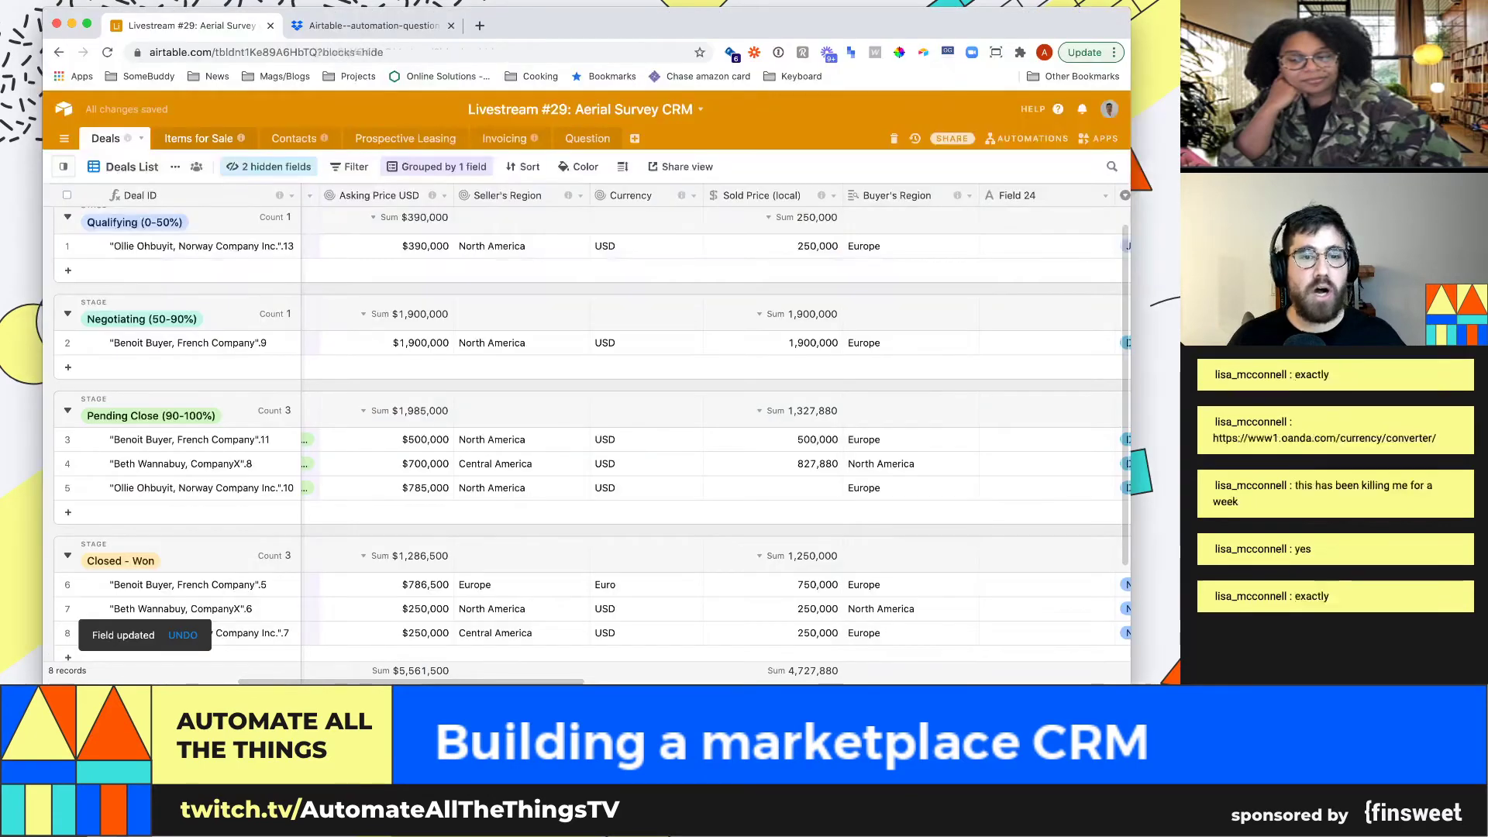
{"action": "left_click", "coordinate": [198, 139]}
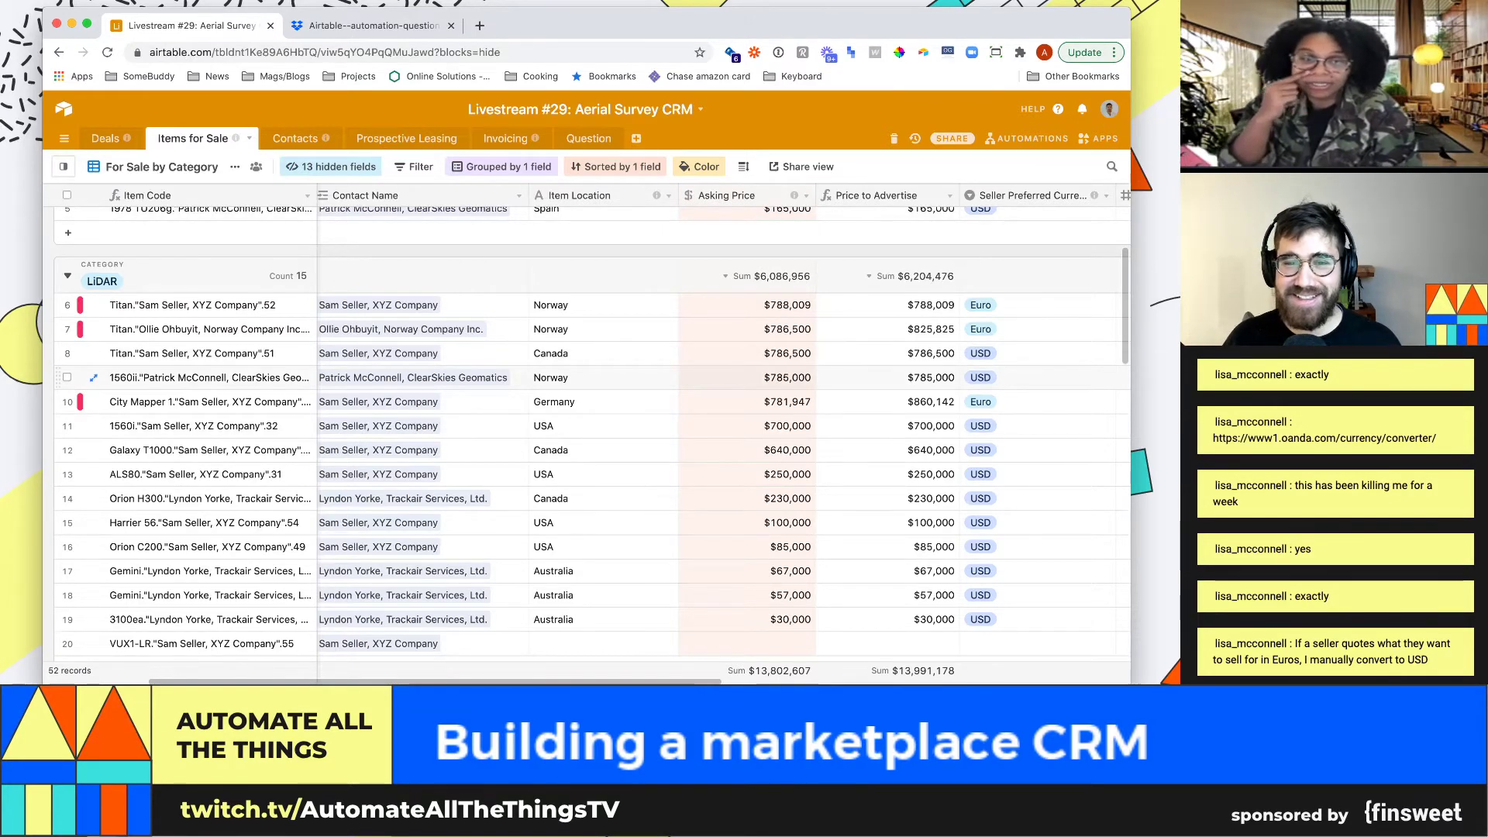
{"action": "scroll", "coordinate": [542, 434], "scroll_direction": "up", "scroll_amount": 4}
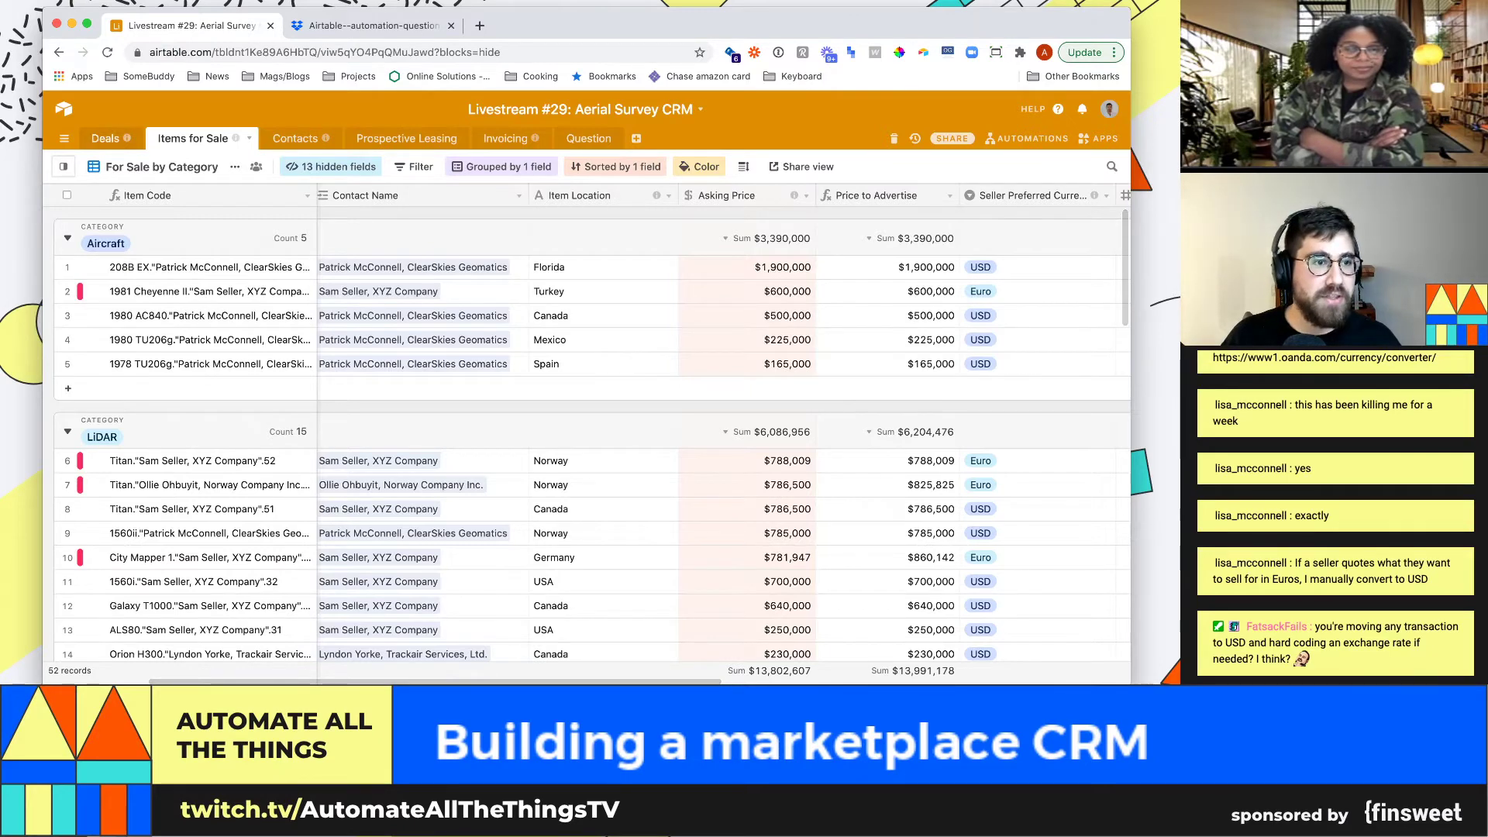
{"action": "left_click", "coordinate": [105, 139]}
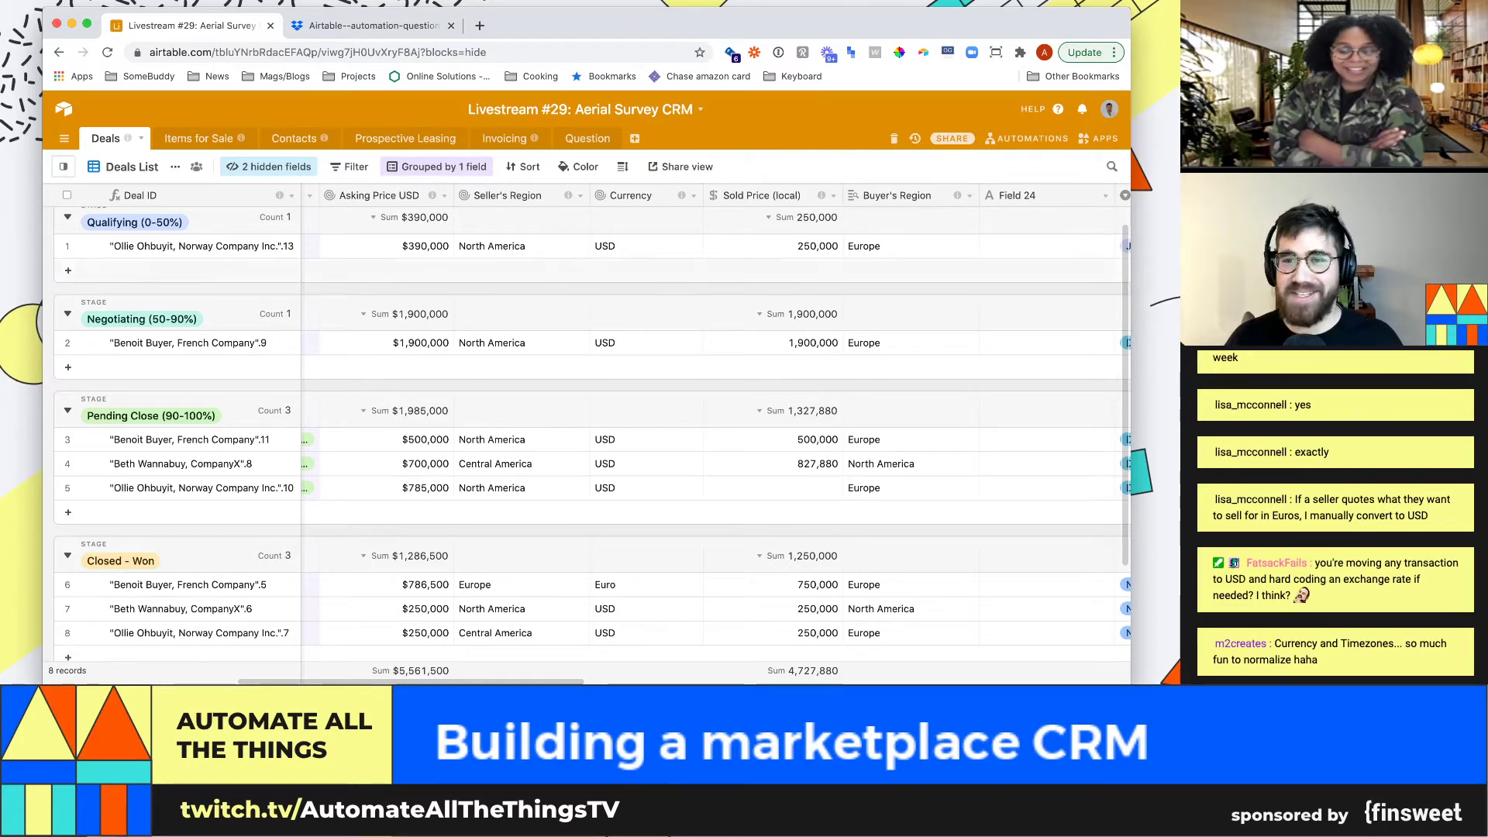
Start renaming Field 24 to a Sold price (USD) field and set its type to Formula
{"action": "left_click", "coordinate": [1105, 195]}
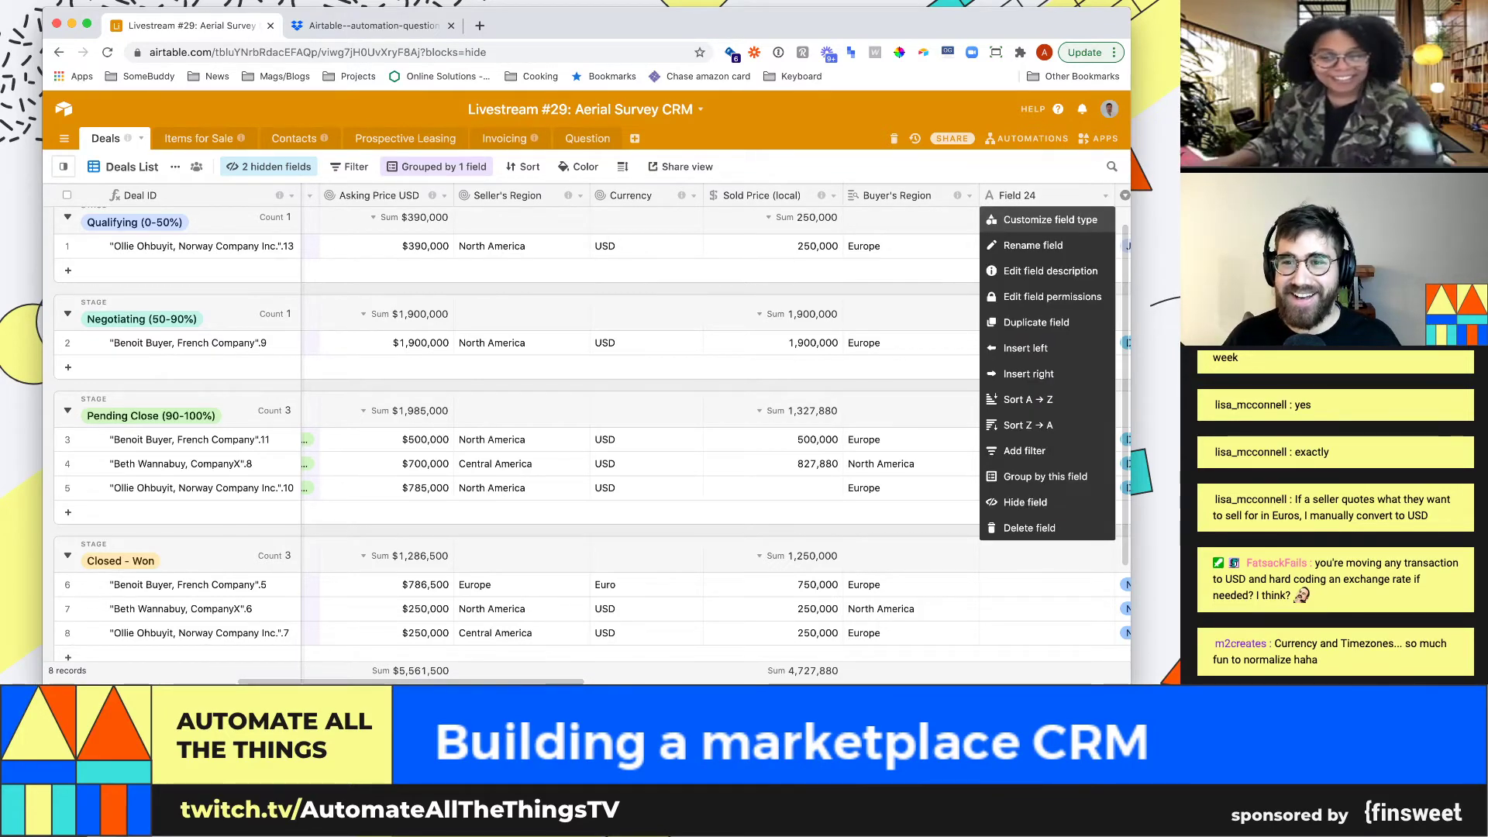
{"action": "left_click", "coordinate": [1050, 219]}
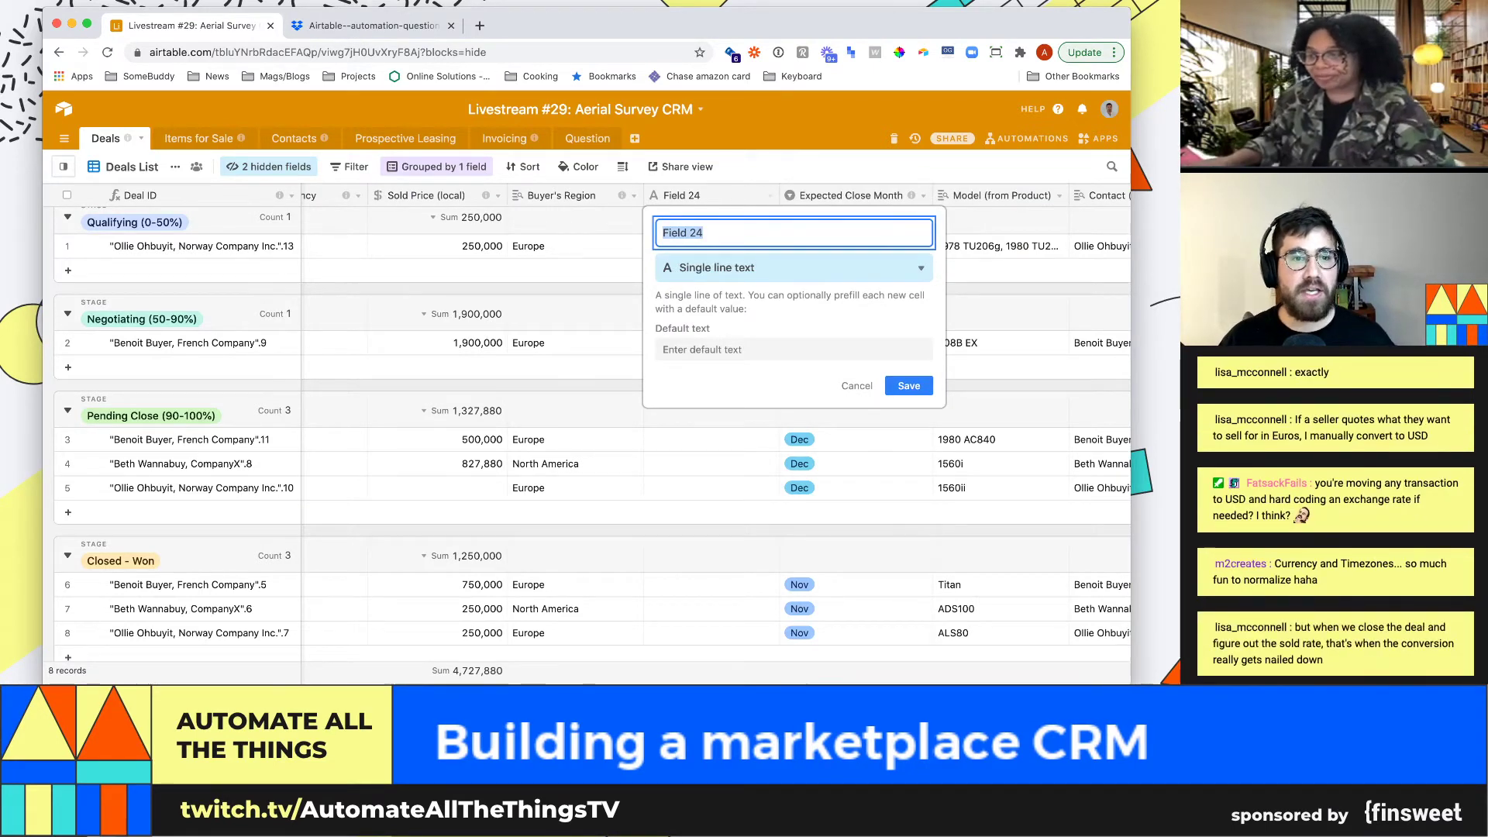
{"action": "type", "text": "Transfer to USD"}
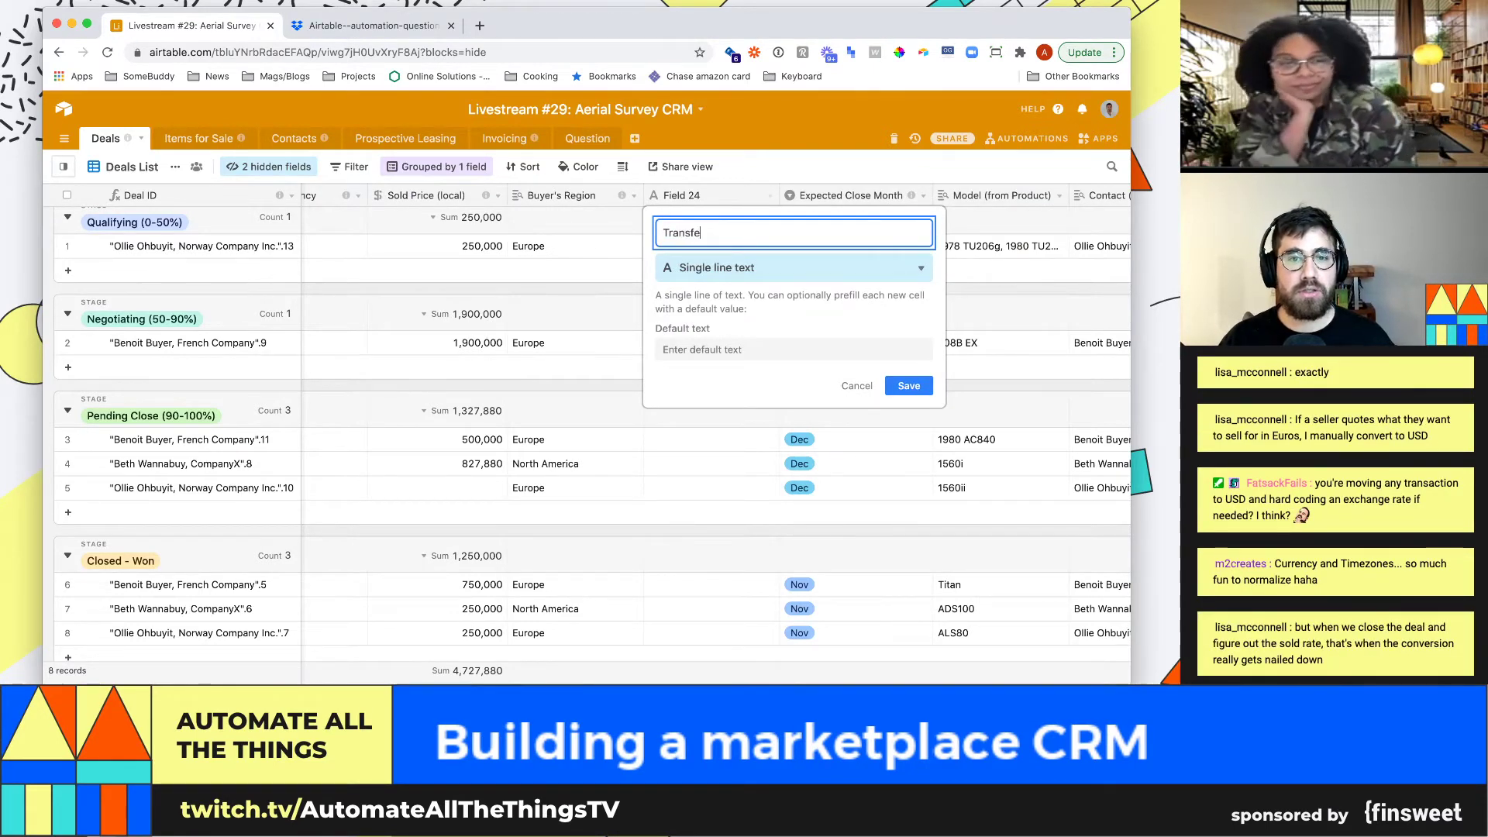
{"action": "key", "text": "super+a"}
{"action": "type", "text": "Sop"}
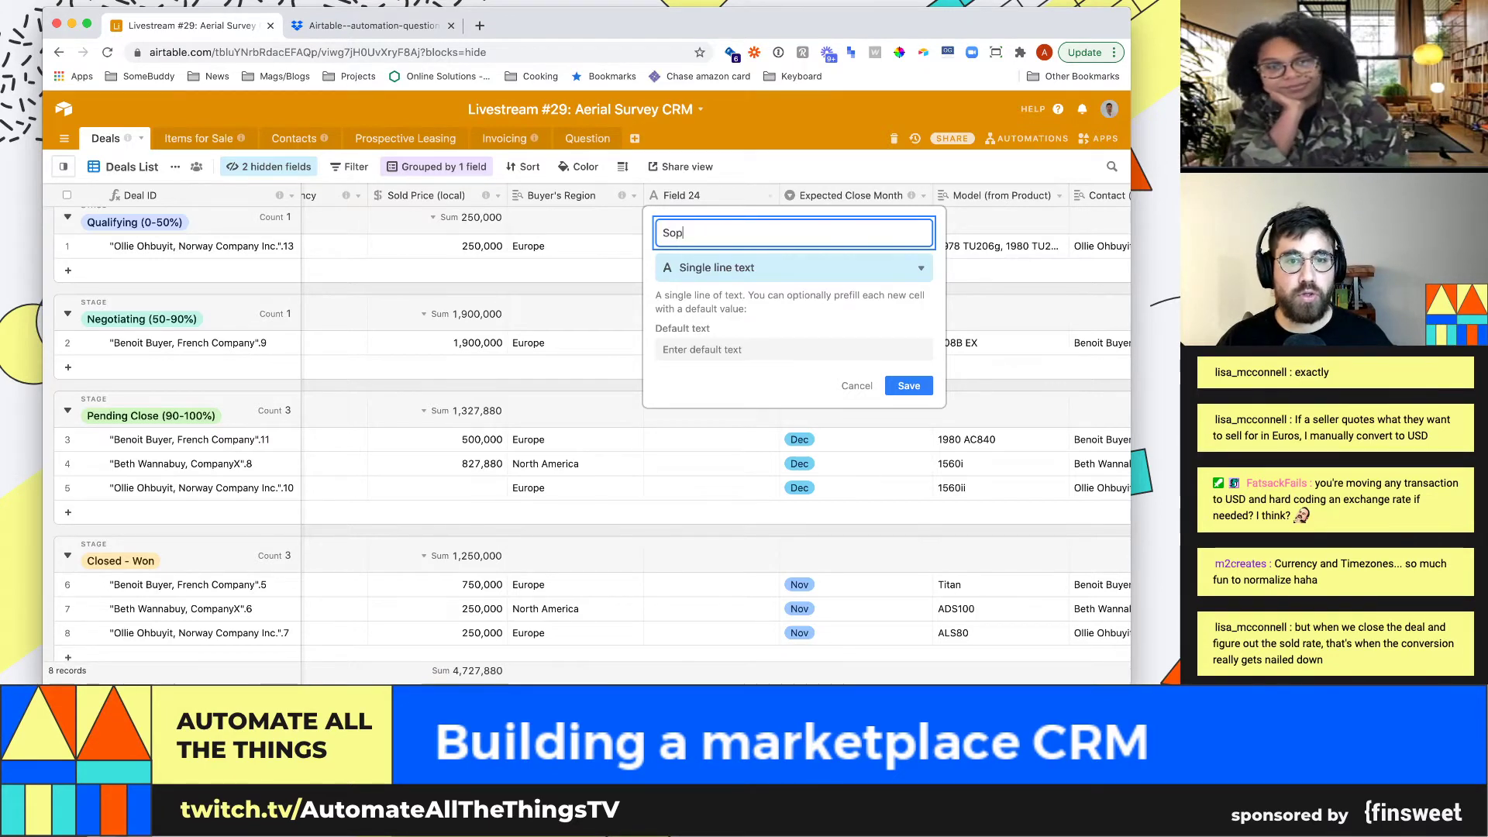
{"action": "type", "text": "d price (USD"}
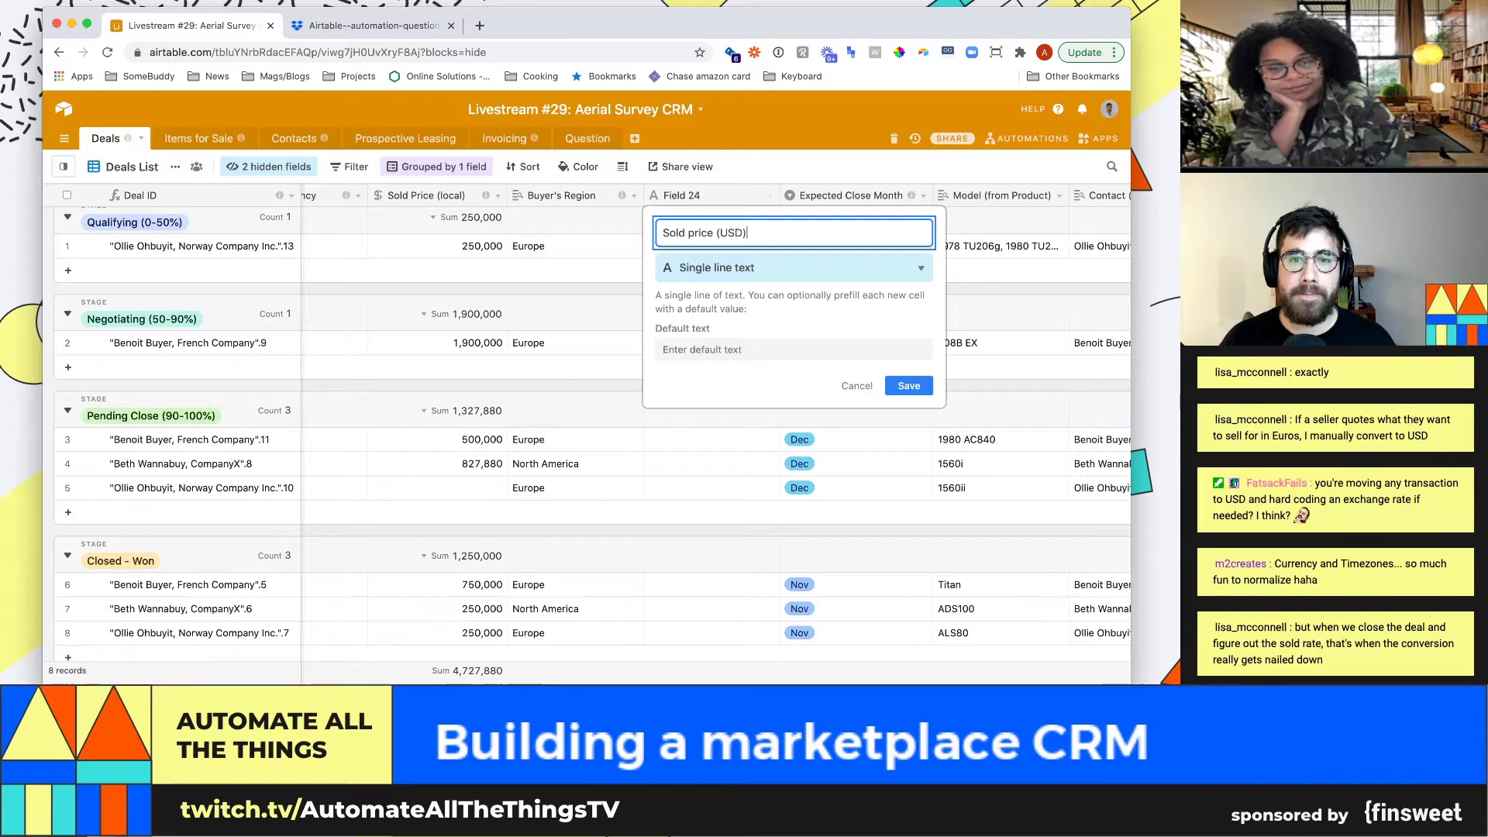
{"action": "left_click", "coordinate": [793, 268]}
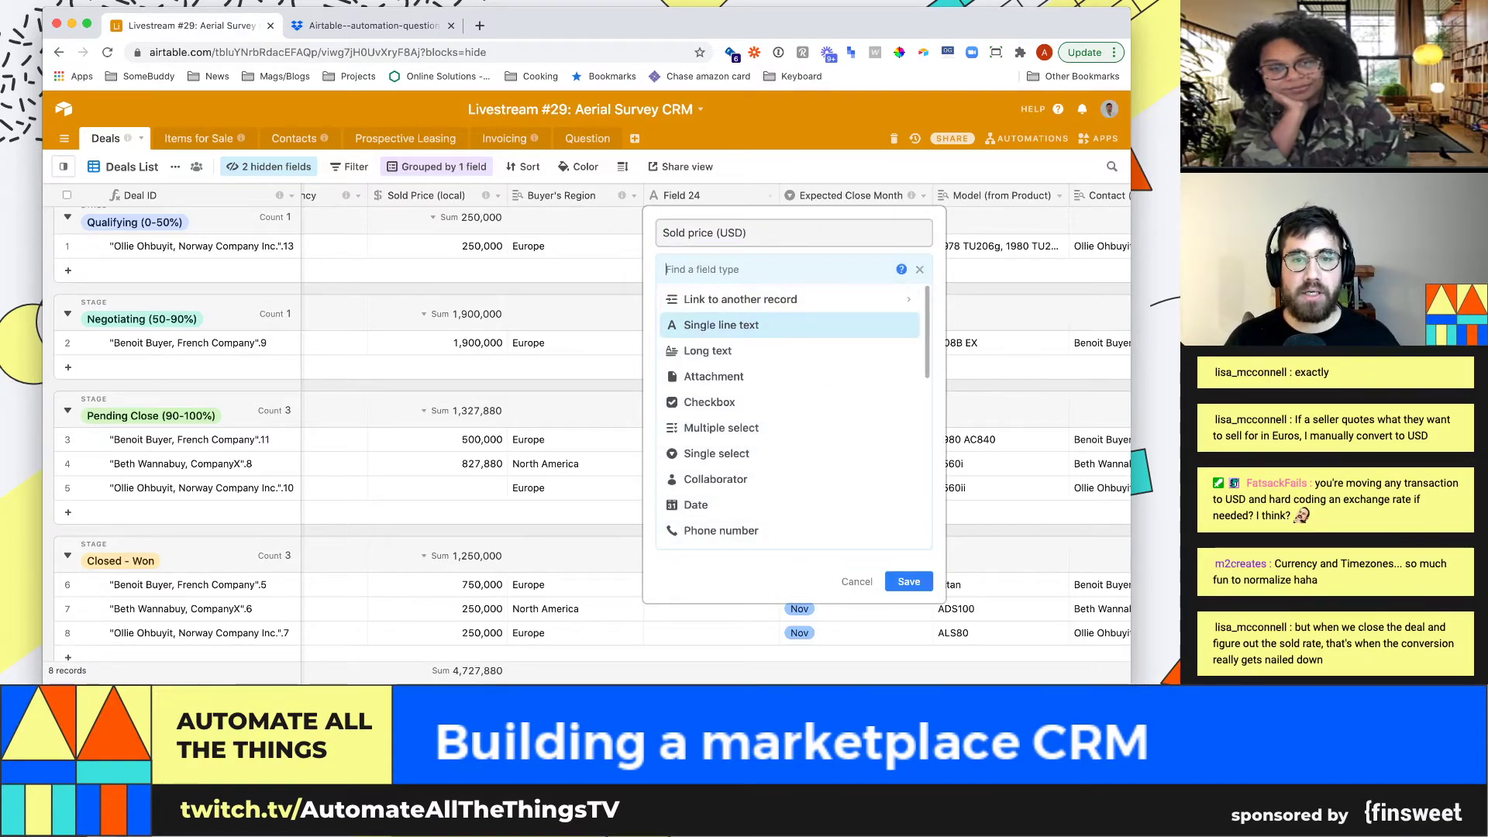
{"action": "type", "text": "form"}
{"action": "key", "text": "Return"}
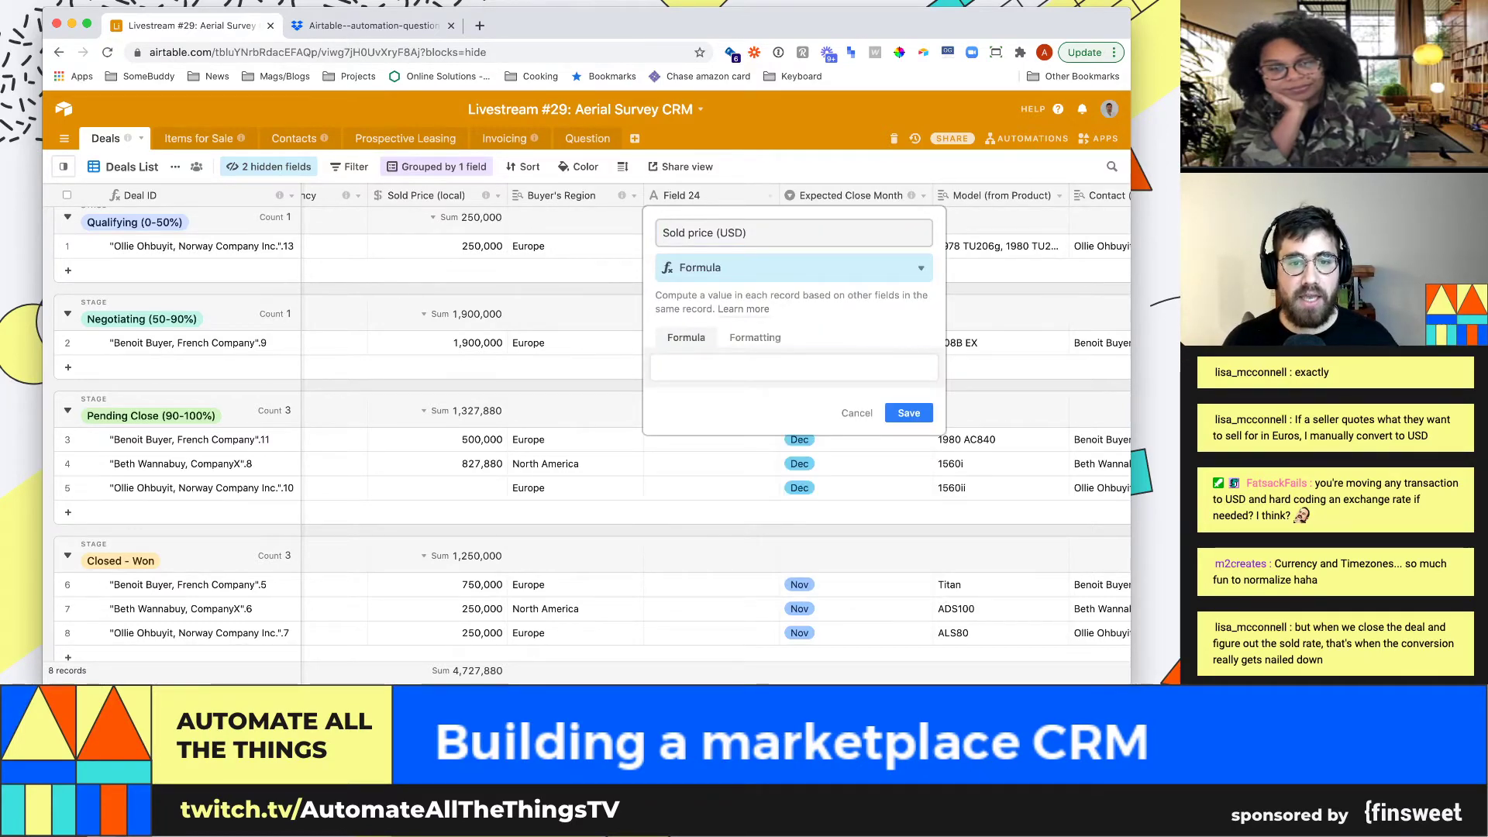
Draft IF({Buyer's Region}="North America" in the formula, then discard the unsaved field
{"action": "type", "text": "if(buy"}
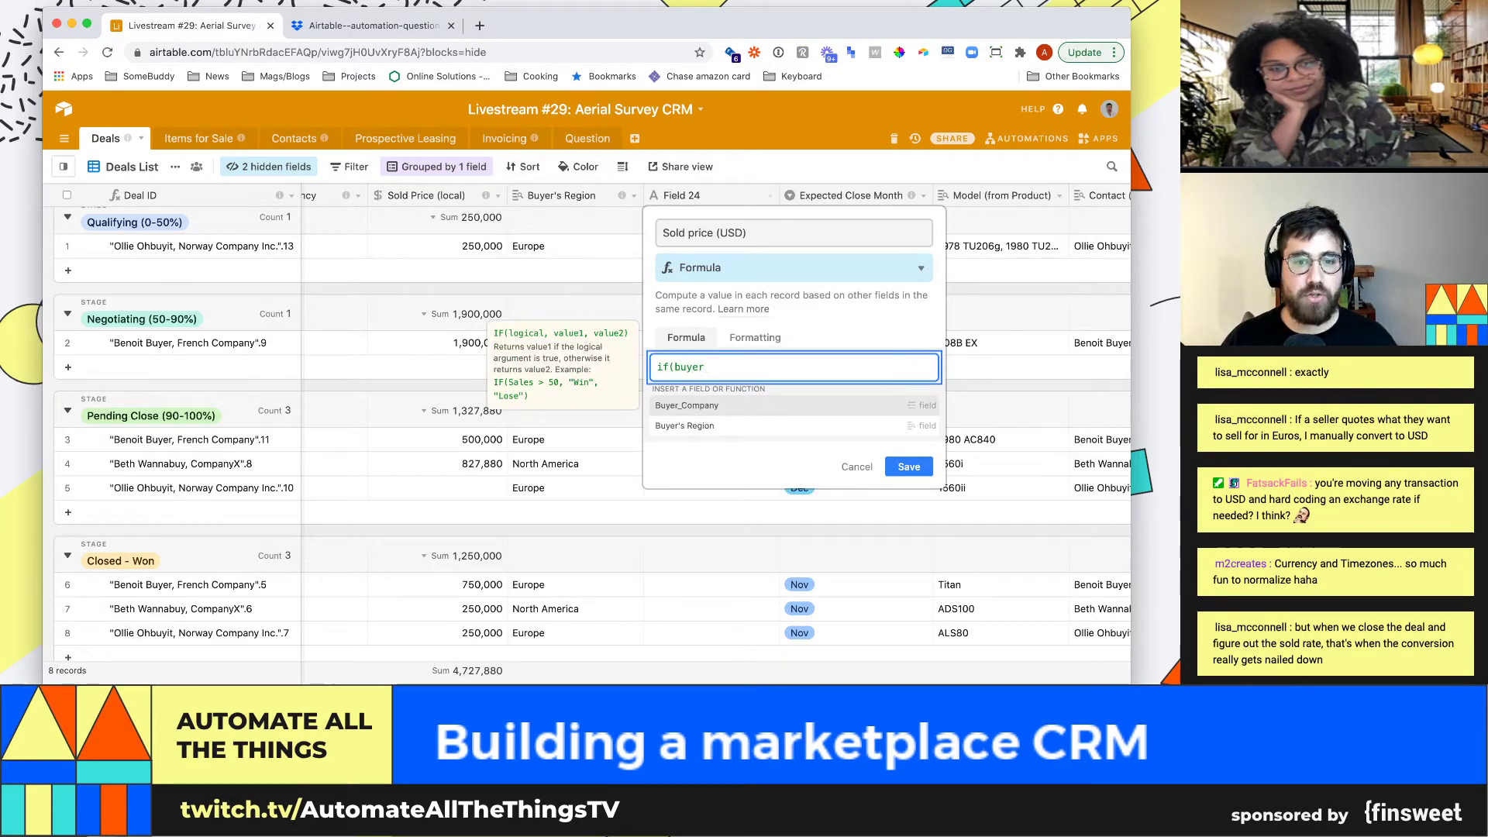
{"action": "type", "text": "er"}
{"action": "key", "text": "Tab"}
{"action": "key", "text": "BackSpace"}
{"action": "key", "text": "BackSpace"}
{"action": "key", "text": "BackSpace"}
{"action": "key", "text": "BackSpace"}
{"action": "key", "text": "BackSpace"}
{"action": "key", "text": "BackSpace"}
{"action": "key", "text": "BackSpace"}
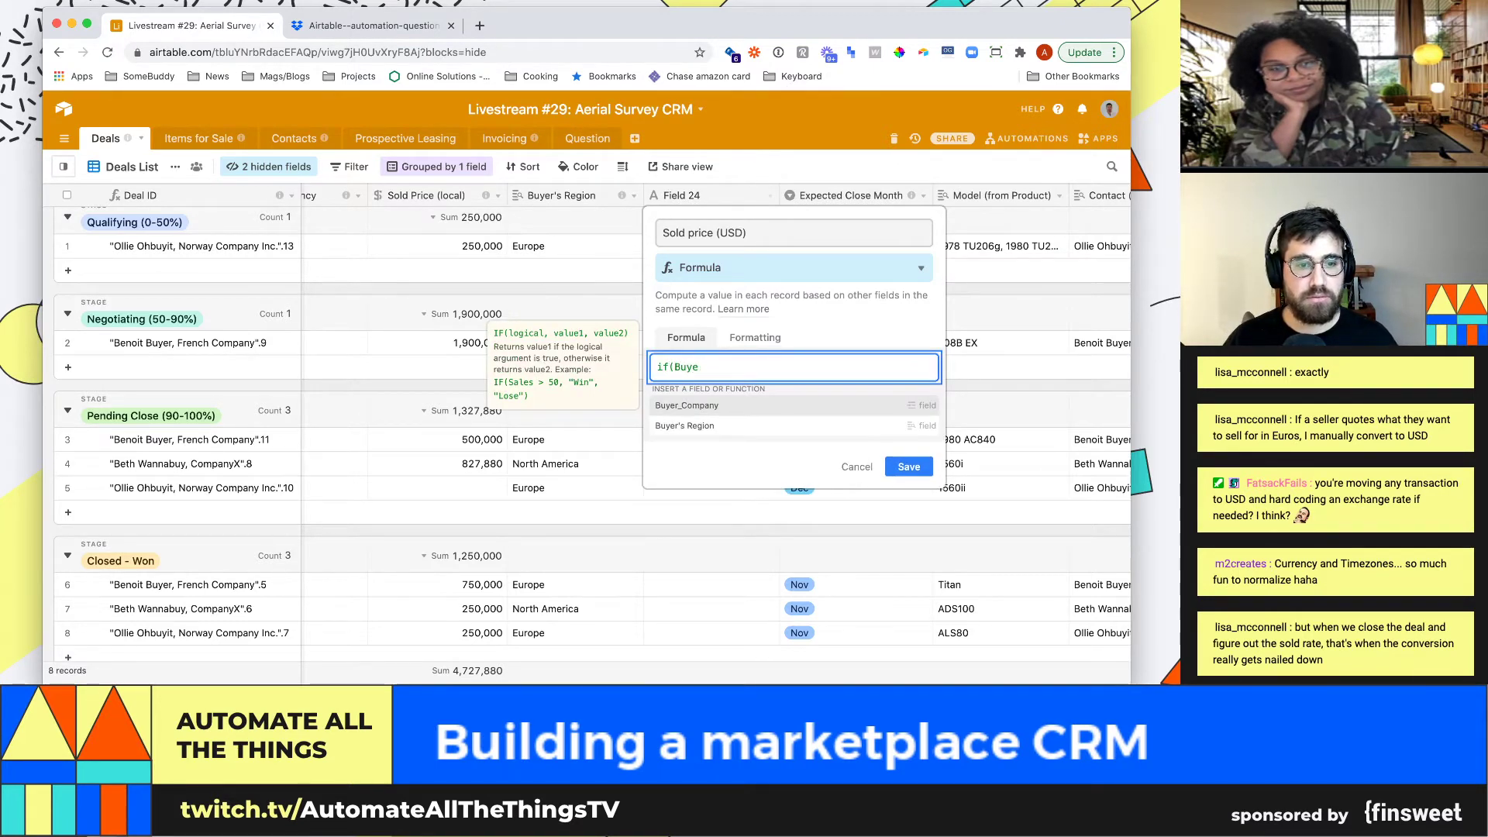
{"action": "type", "text": "buy"}
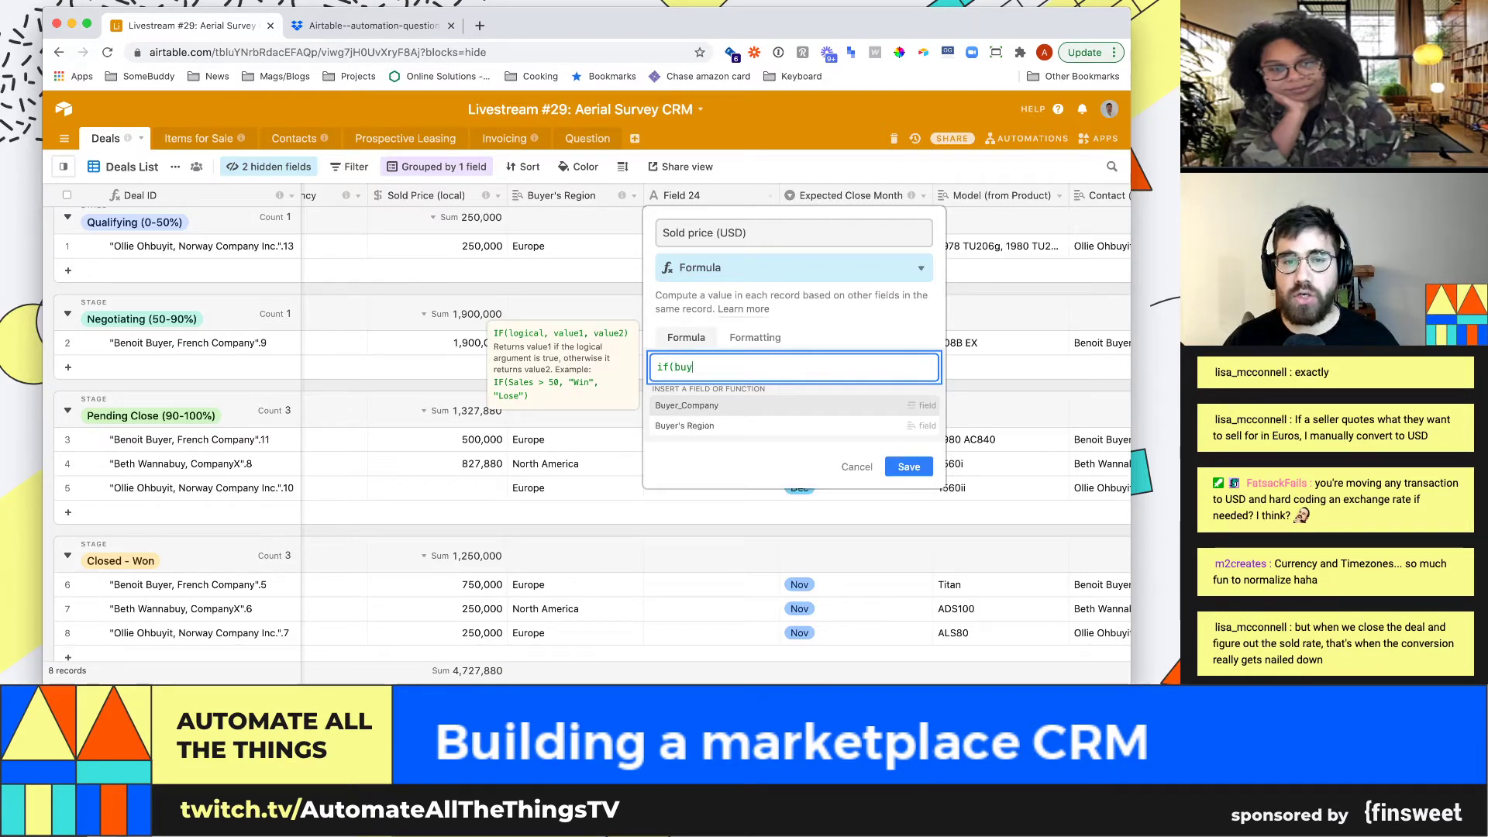
{"action": "key", "text": "Down"}
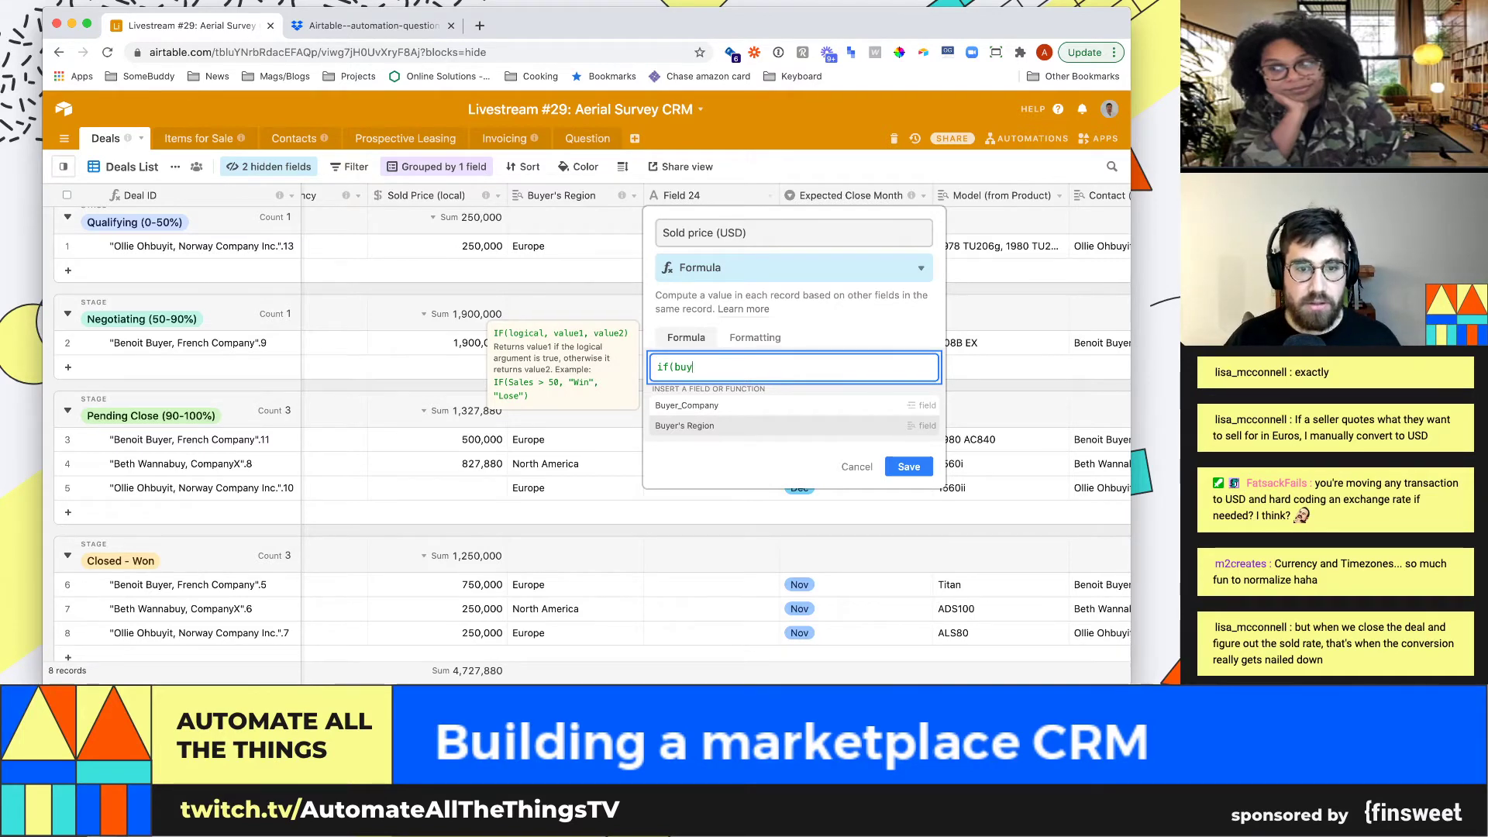
{"action": "key", "text": "Return"}
{"action": "type", "text": "="}
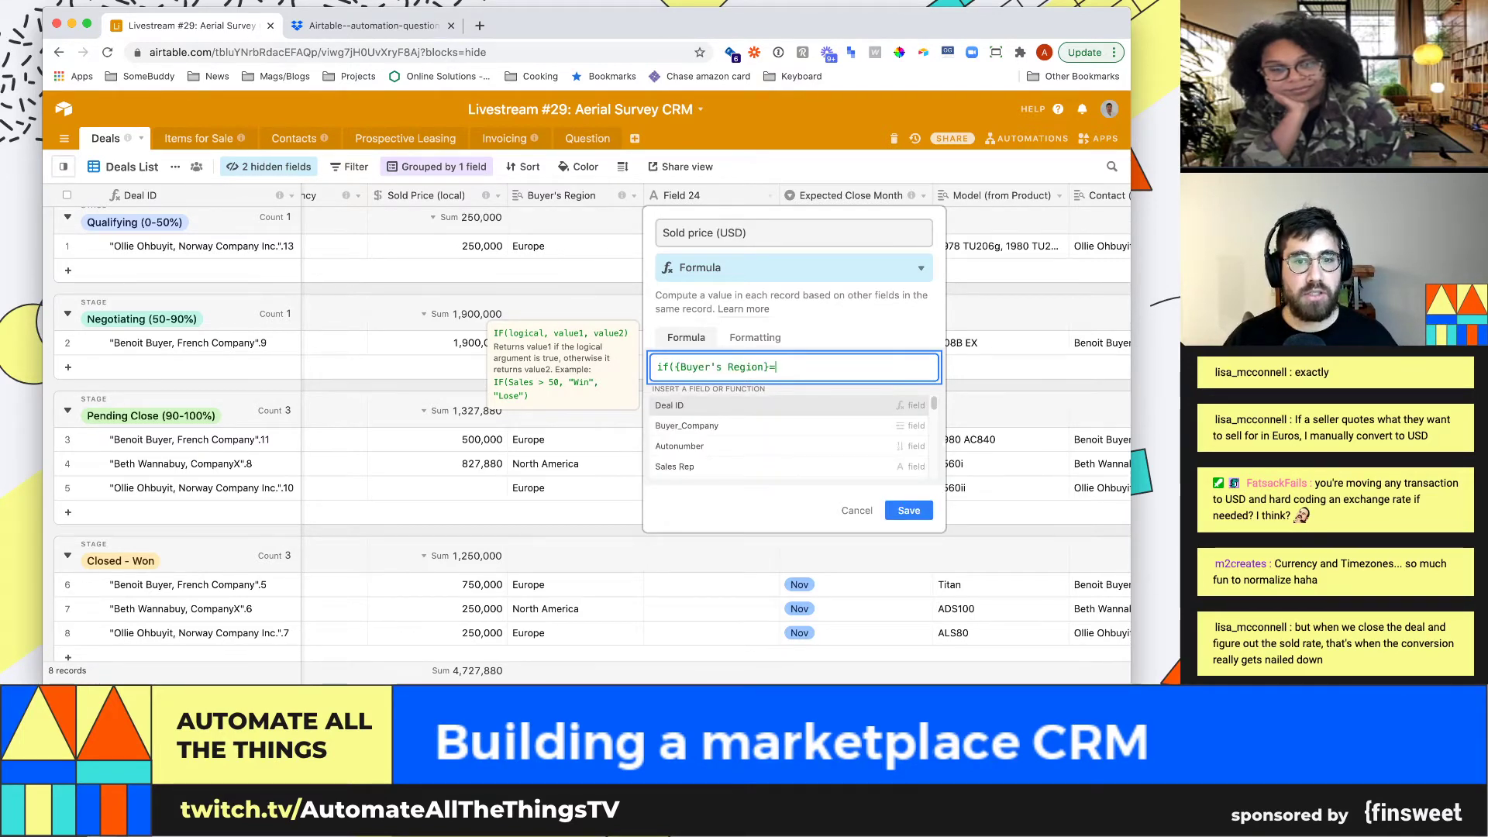
{"action": "type", "text": "\""}
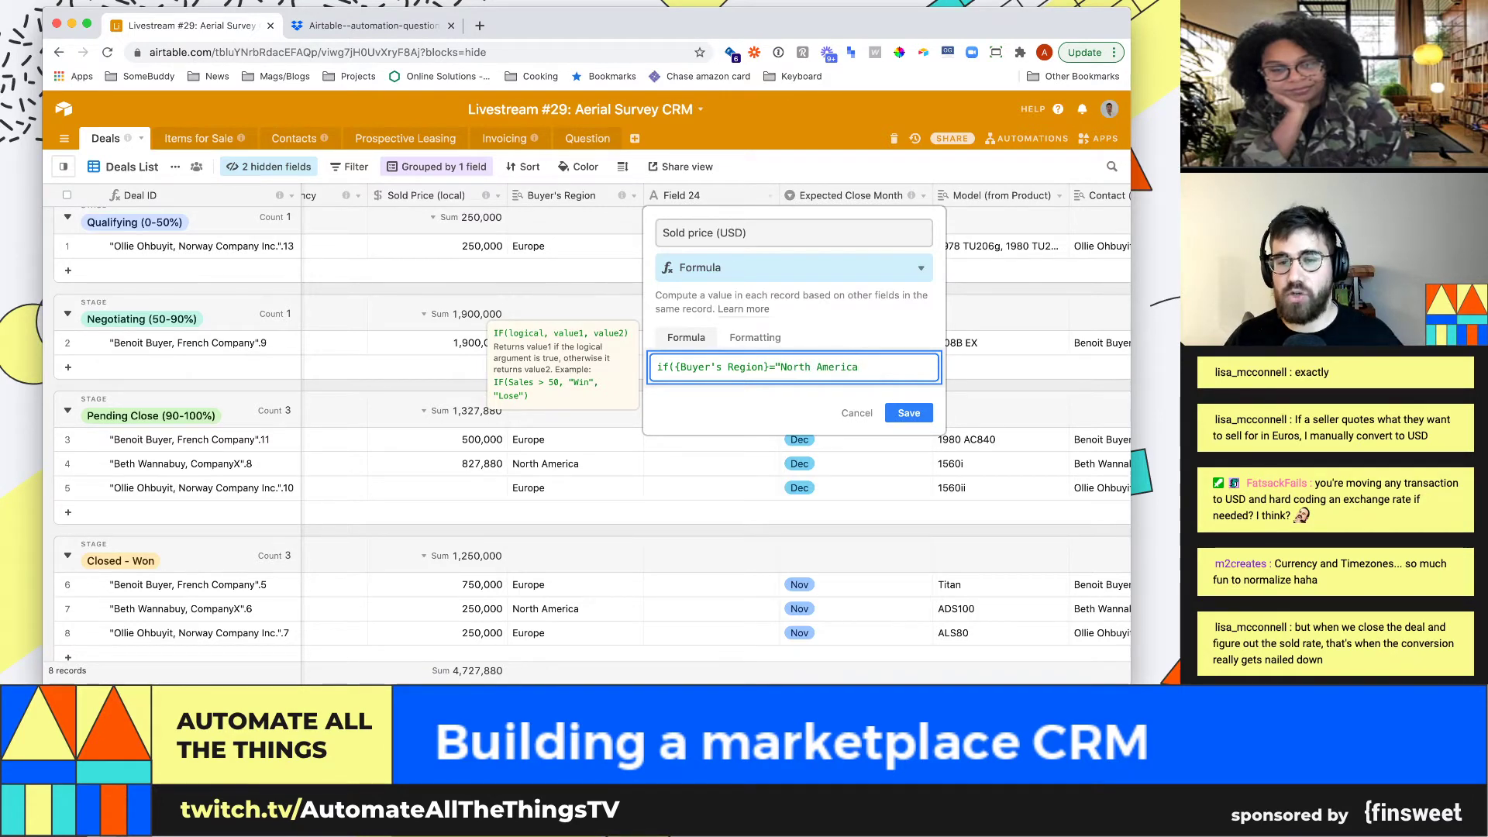
{"action": "type", "text": "North America\""}
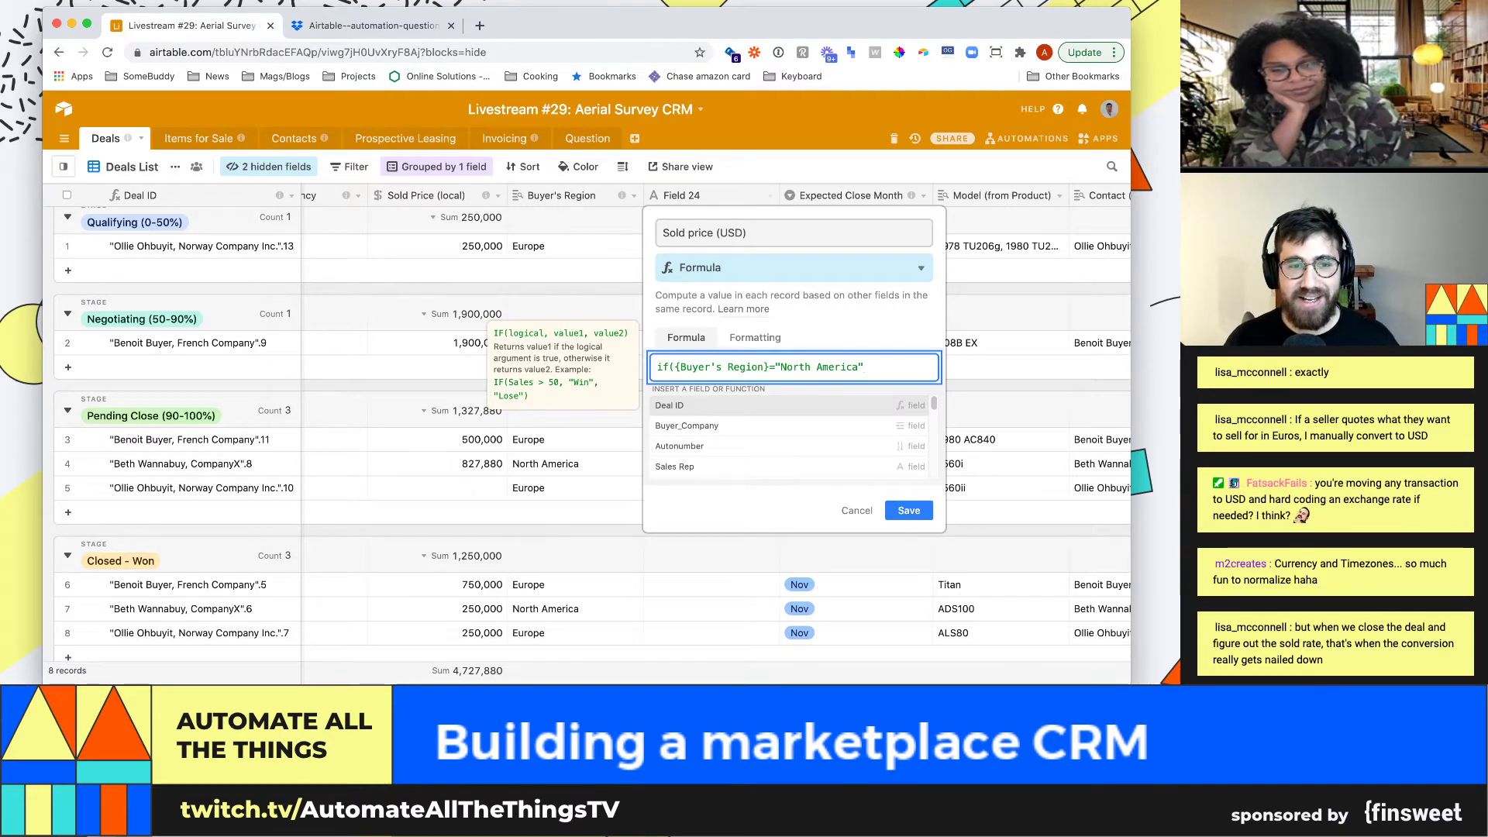
{"action": "key", "text": "Escape"}
{"action": "key", "text": "Escape"}
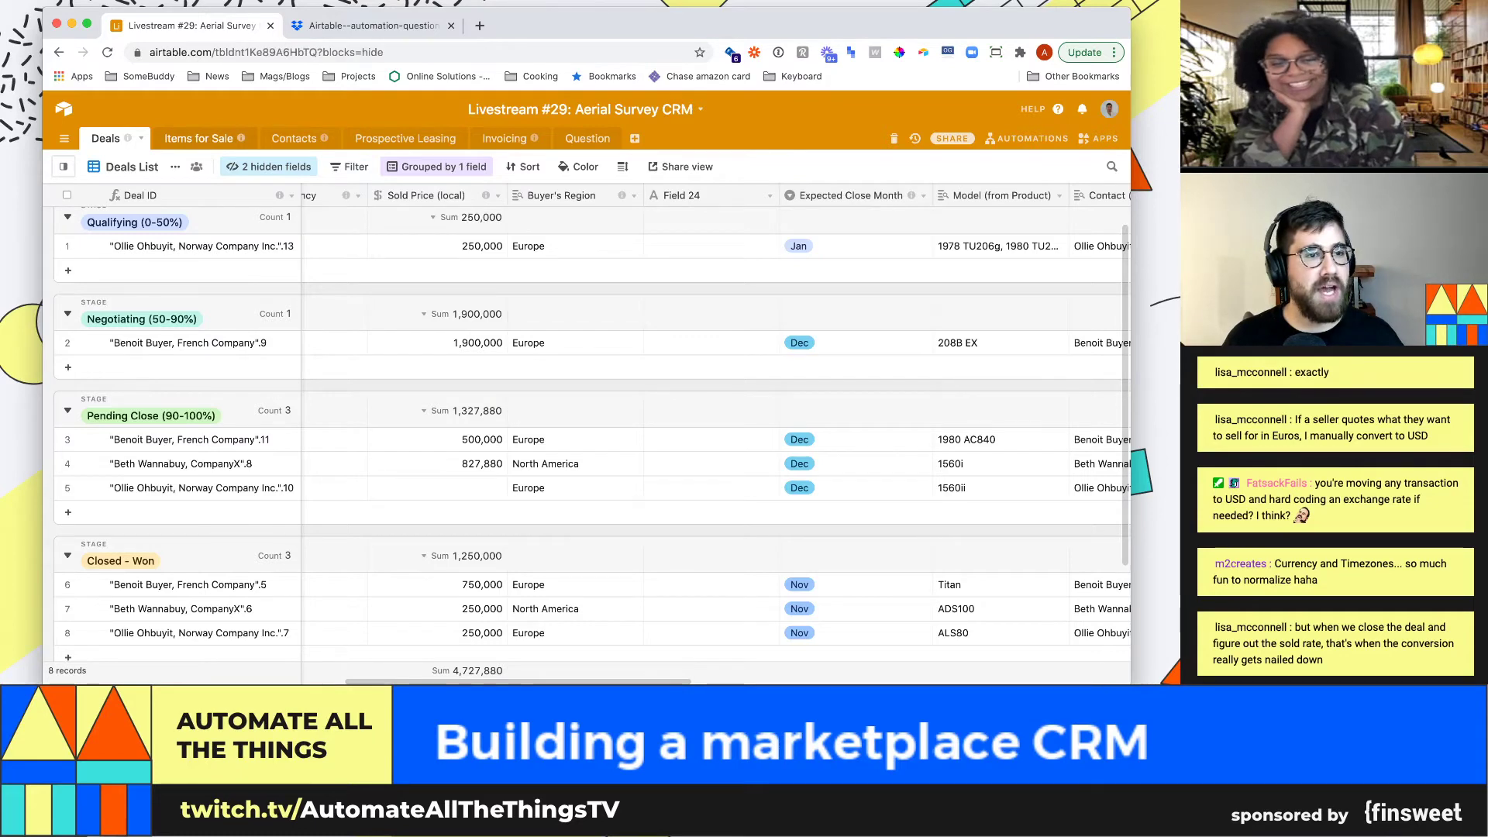
Rename Field 24 to Buyer's currency and make it a Single select
{"action": "left_click", "coordinate": [194, 138]}
{"action": "left_click", "coordinate": [106, 138]}
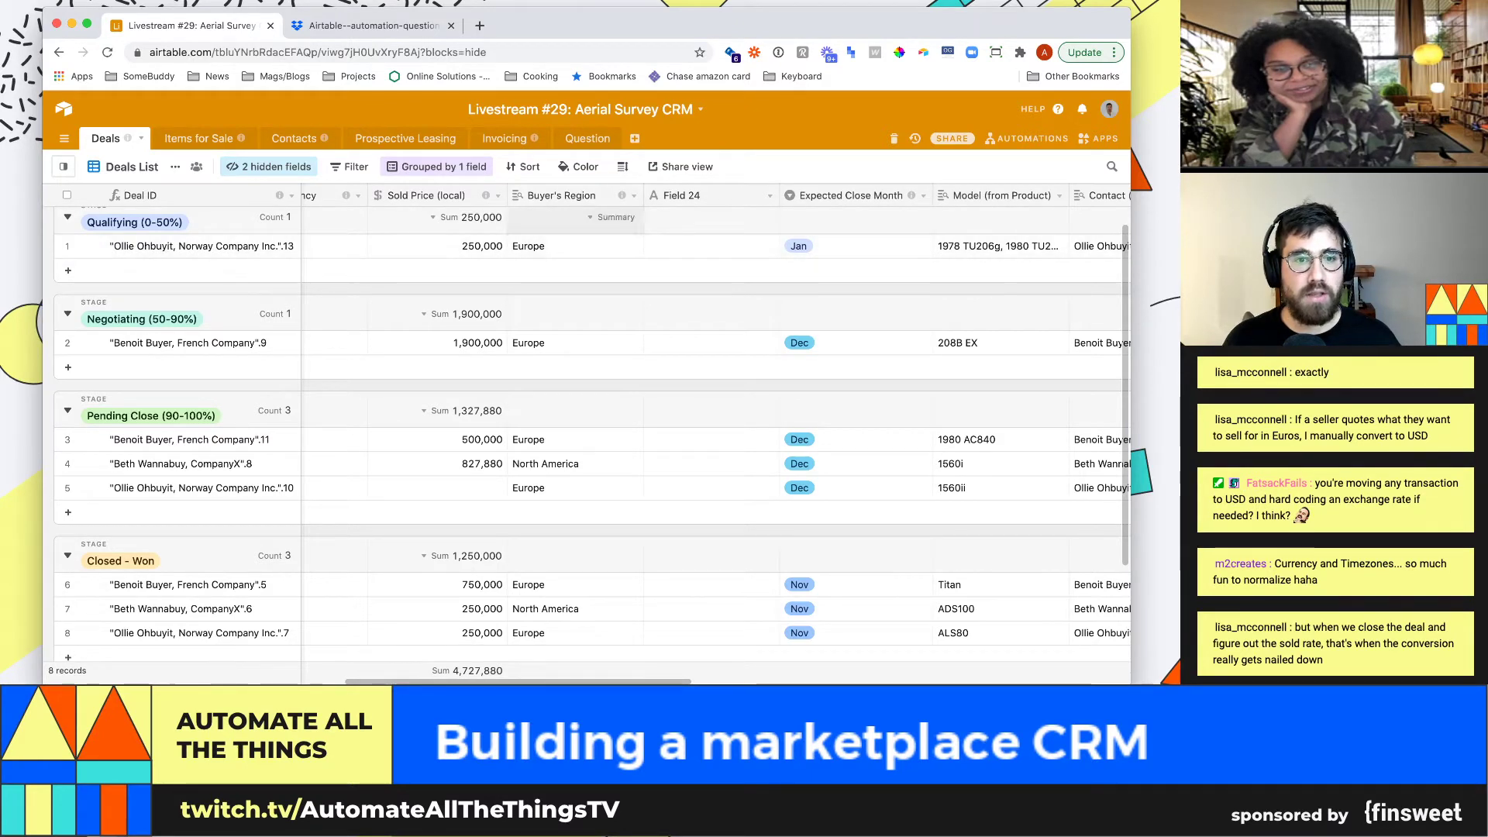
{"action": "left_click", "coordinate": [770, 195]}
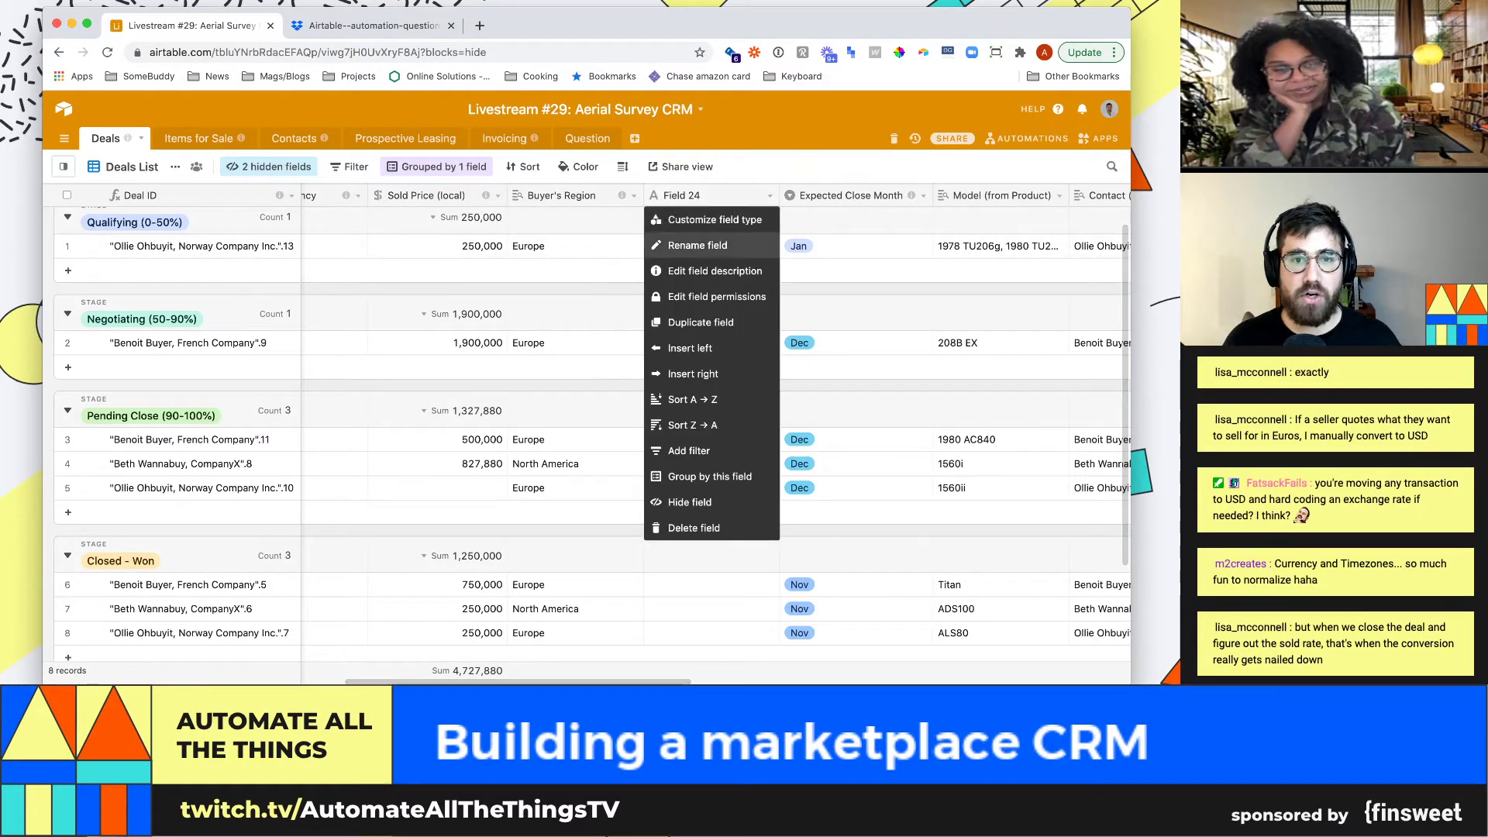
{"action": "left_click", "coordinate": [714, 219]}
{"action": "type", "text": "Buyer'"}
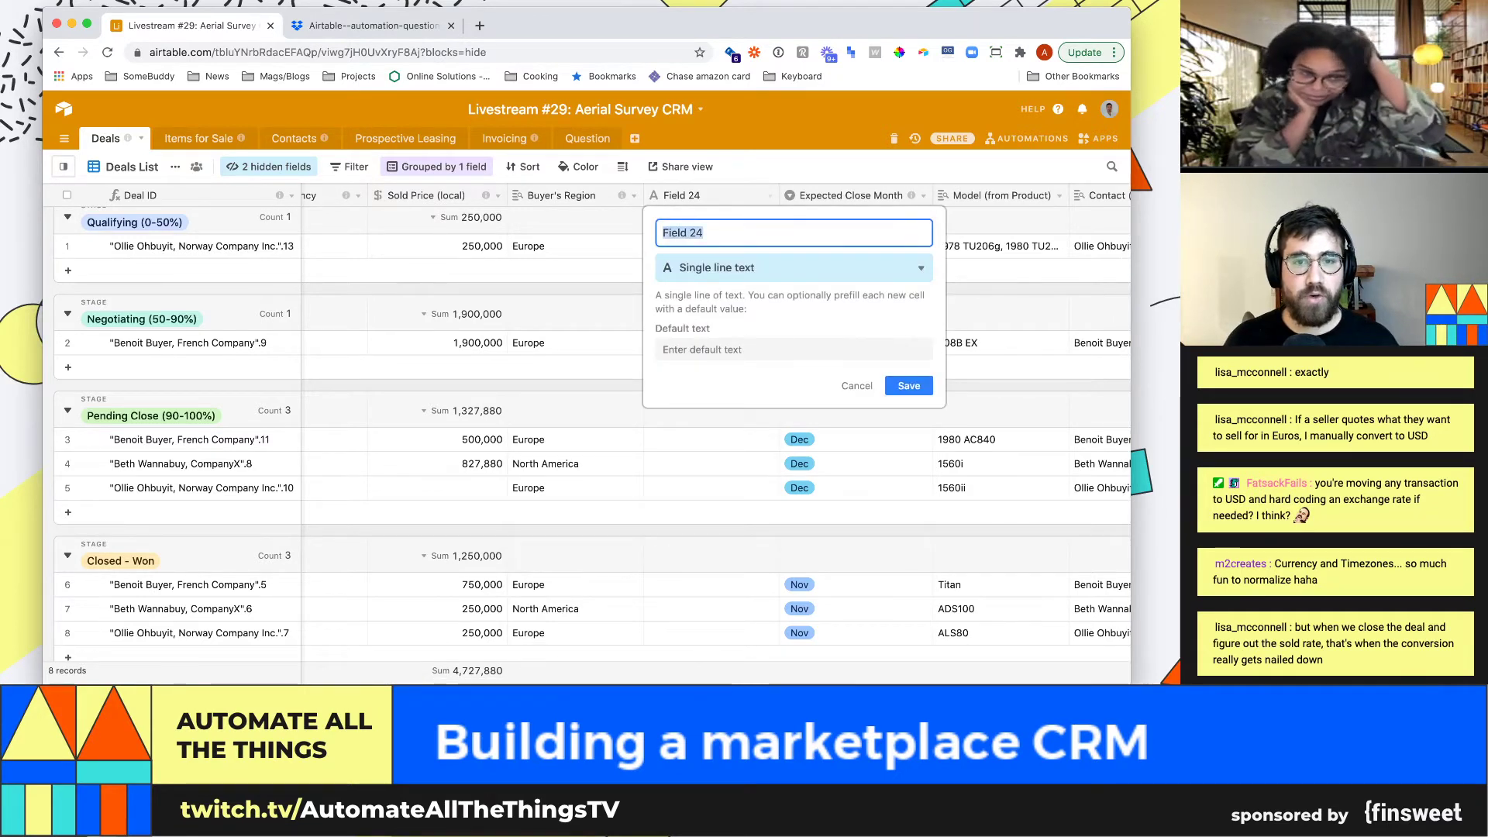
{"action": "type", "text": "s currency"}
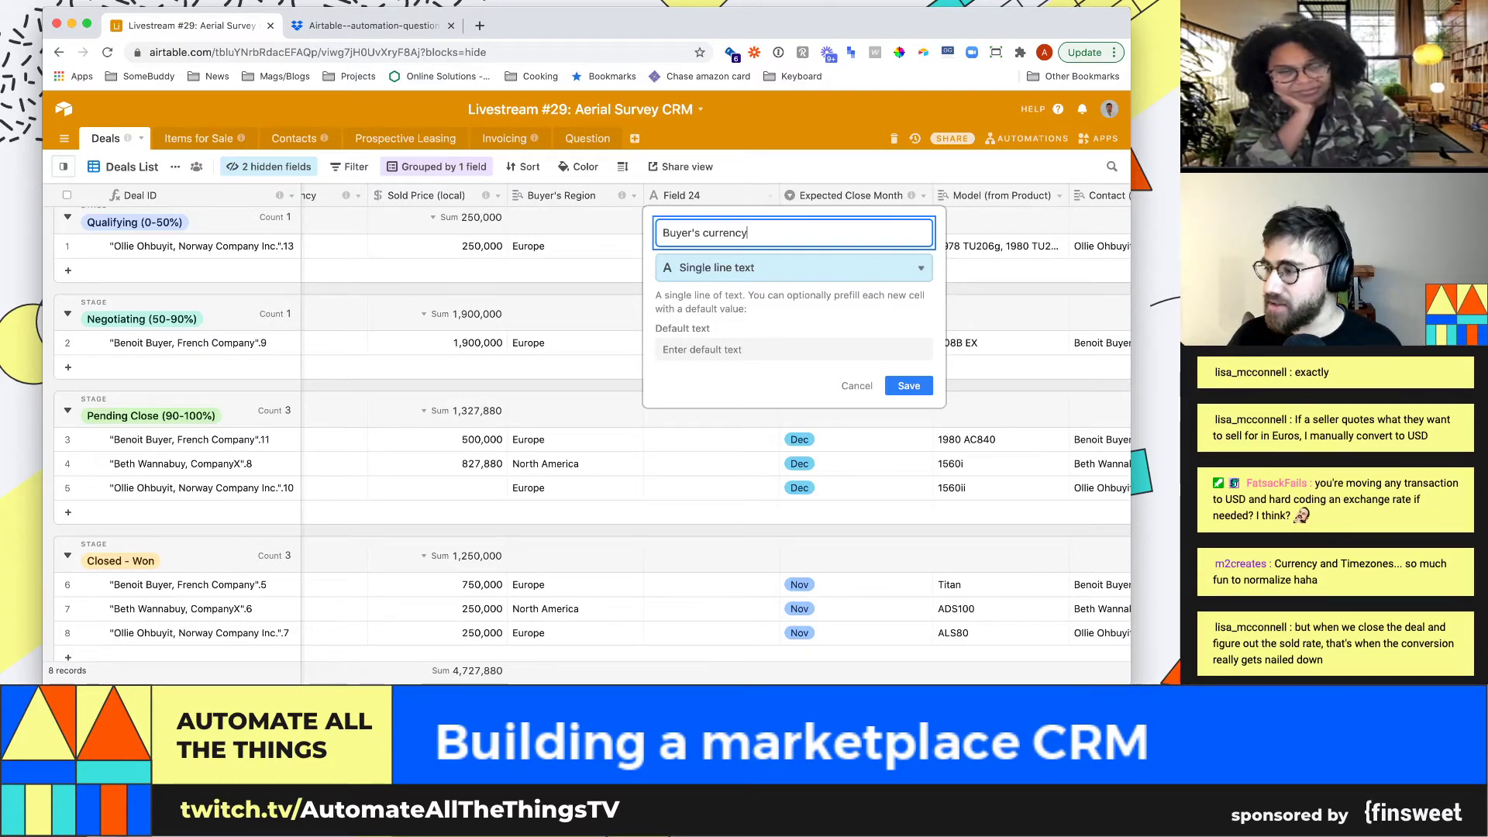
{"action": "key", "text": "Tab"}
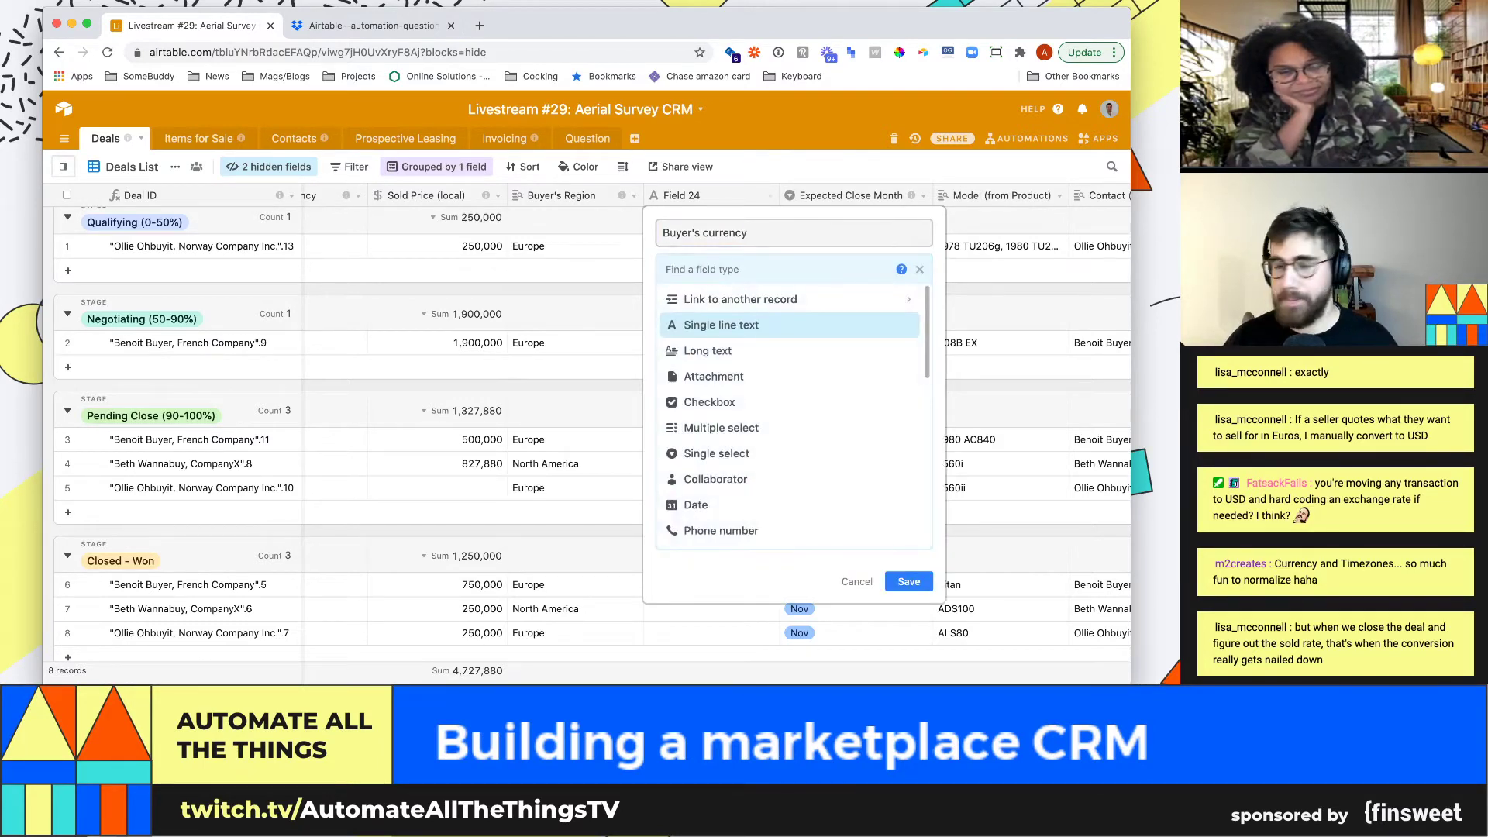
{"action": "key", "text": "Up"}
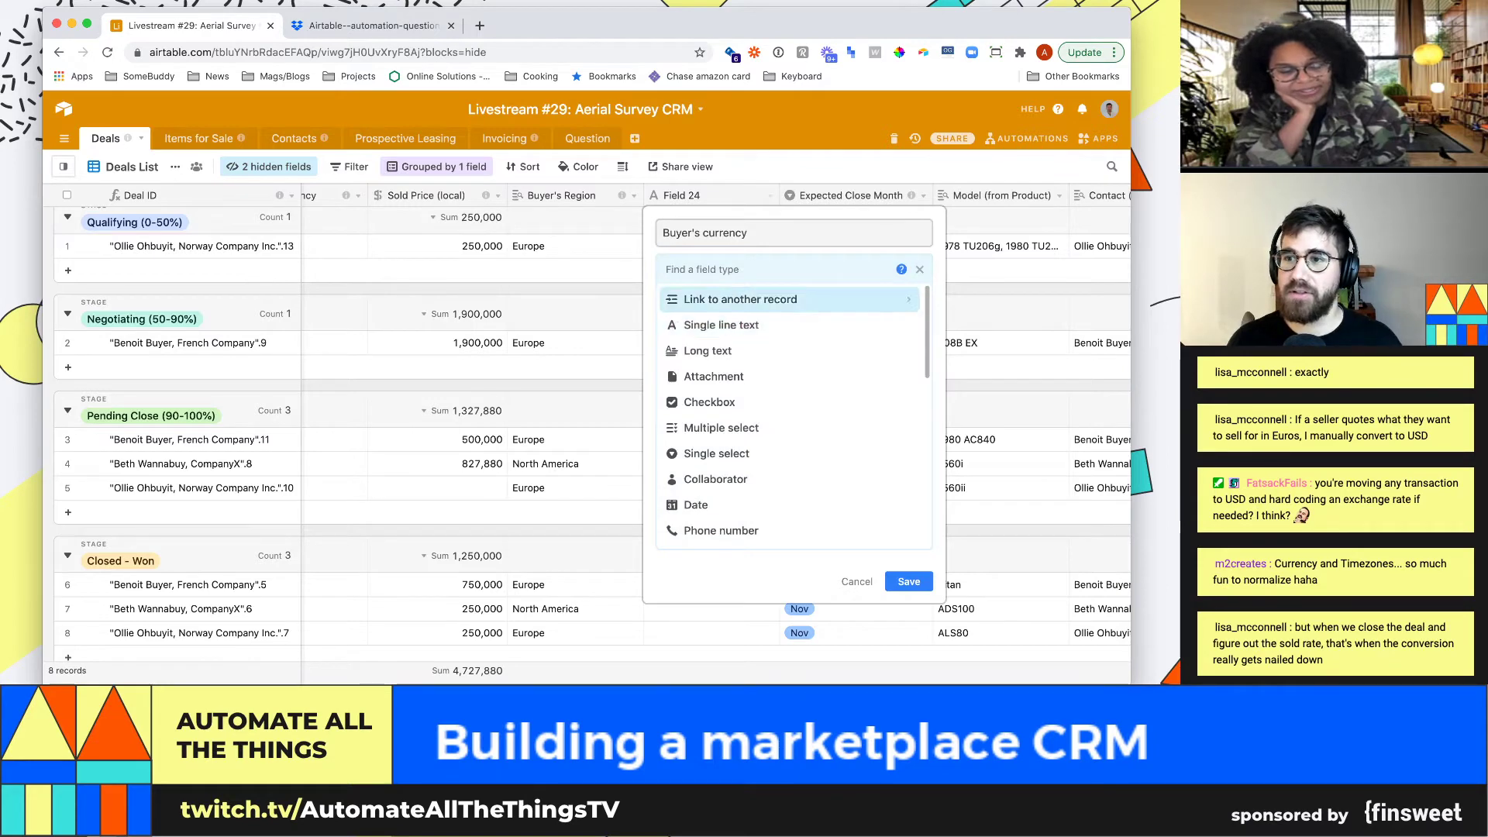
{"action": "key", "text": "Down"}
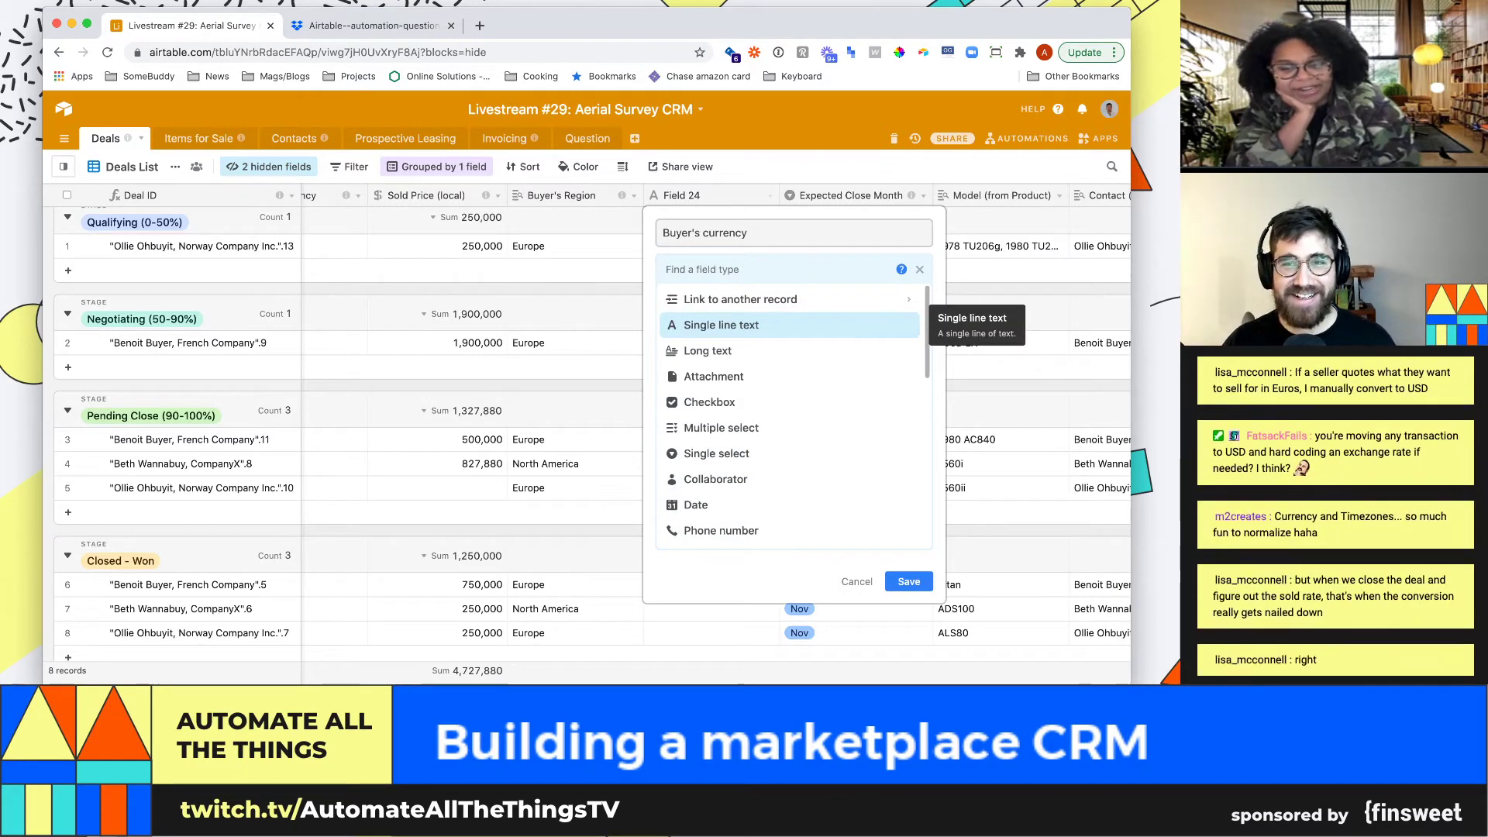
{"action": "type", "text": "single"}
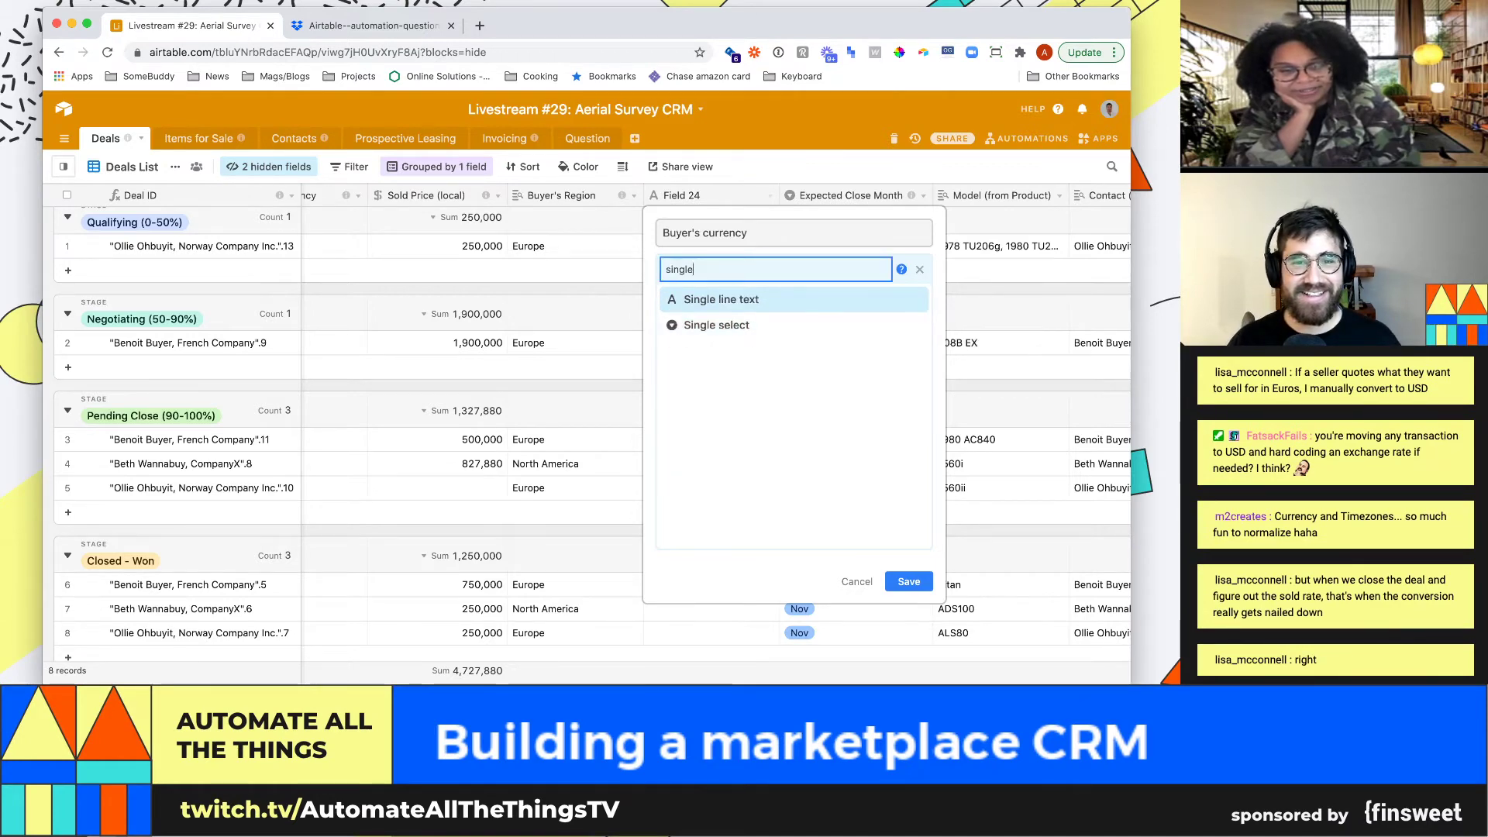
{"action": "key", "text": "Down"}
{"action": "key", "text": "Return"}
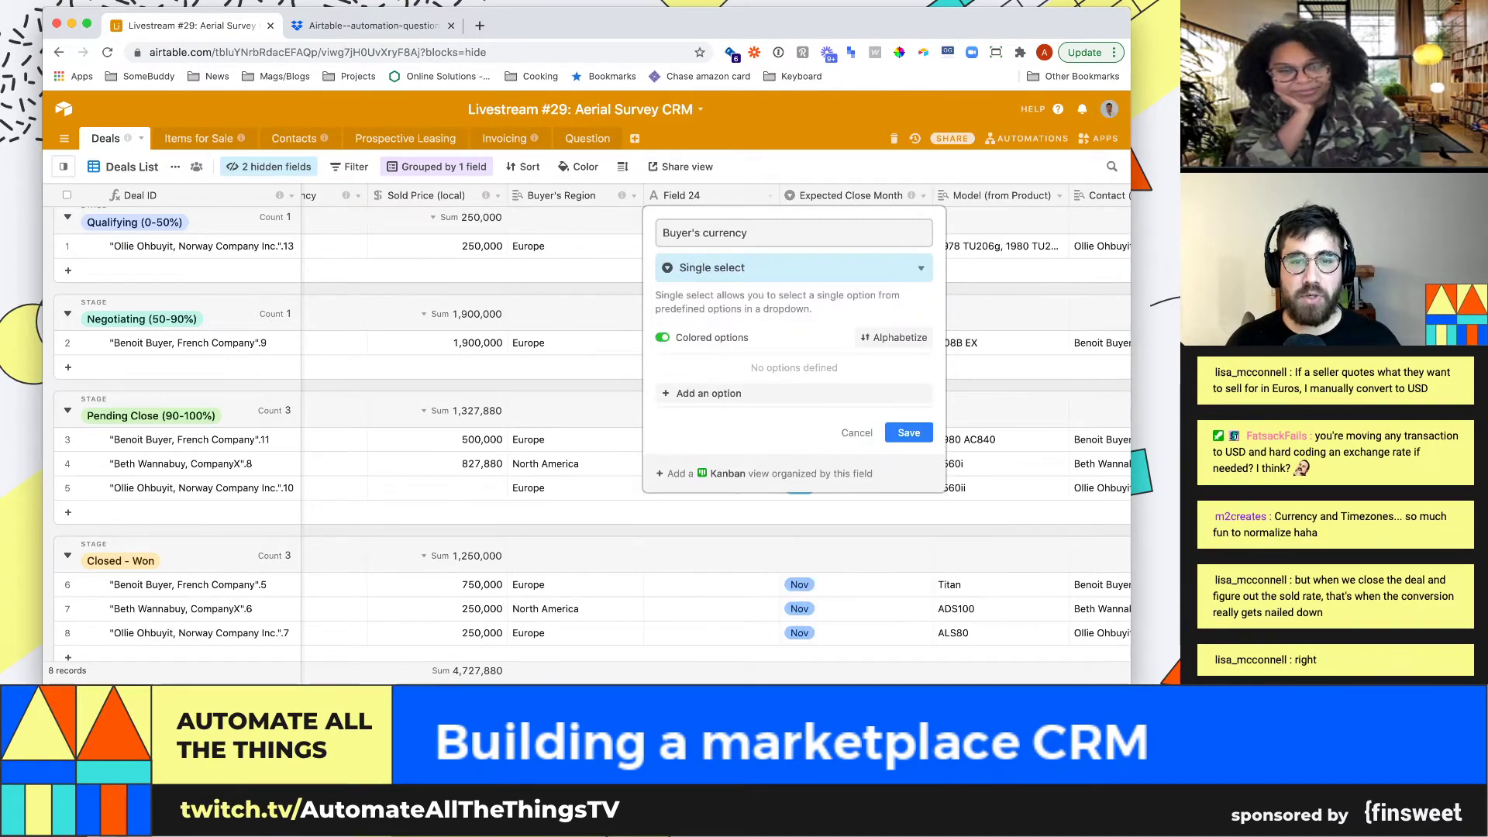
Add EUR, USD and CAD as the currency options and save the field
{"action": "left_click", "coordinate": [708, 393]}
{"action": "type", "text": "EUR\\"}
{"action": "key", "text": "Return"}
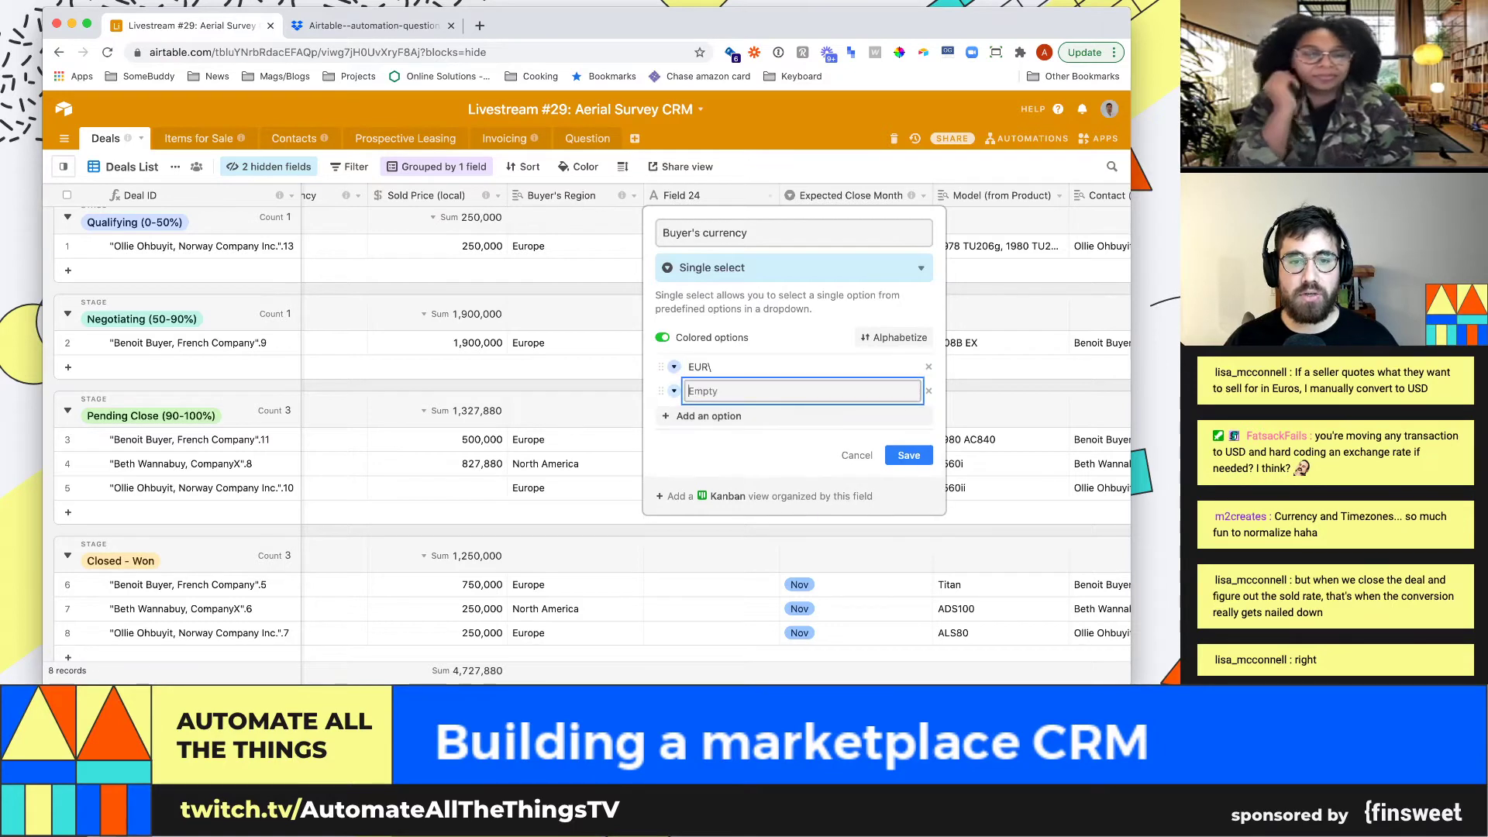
{"action": "key", "text": "BackSpace"}
{"action": "key", "text": "BackSpace"}
{"action": "key", "text": "Return"}
{"action": "type", "text": "USD"}
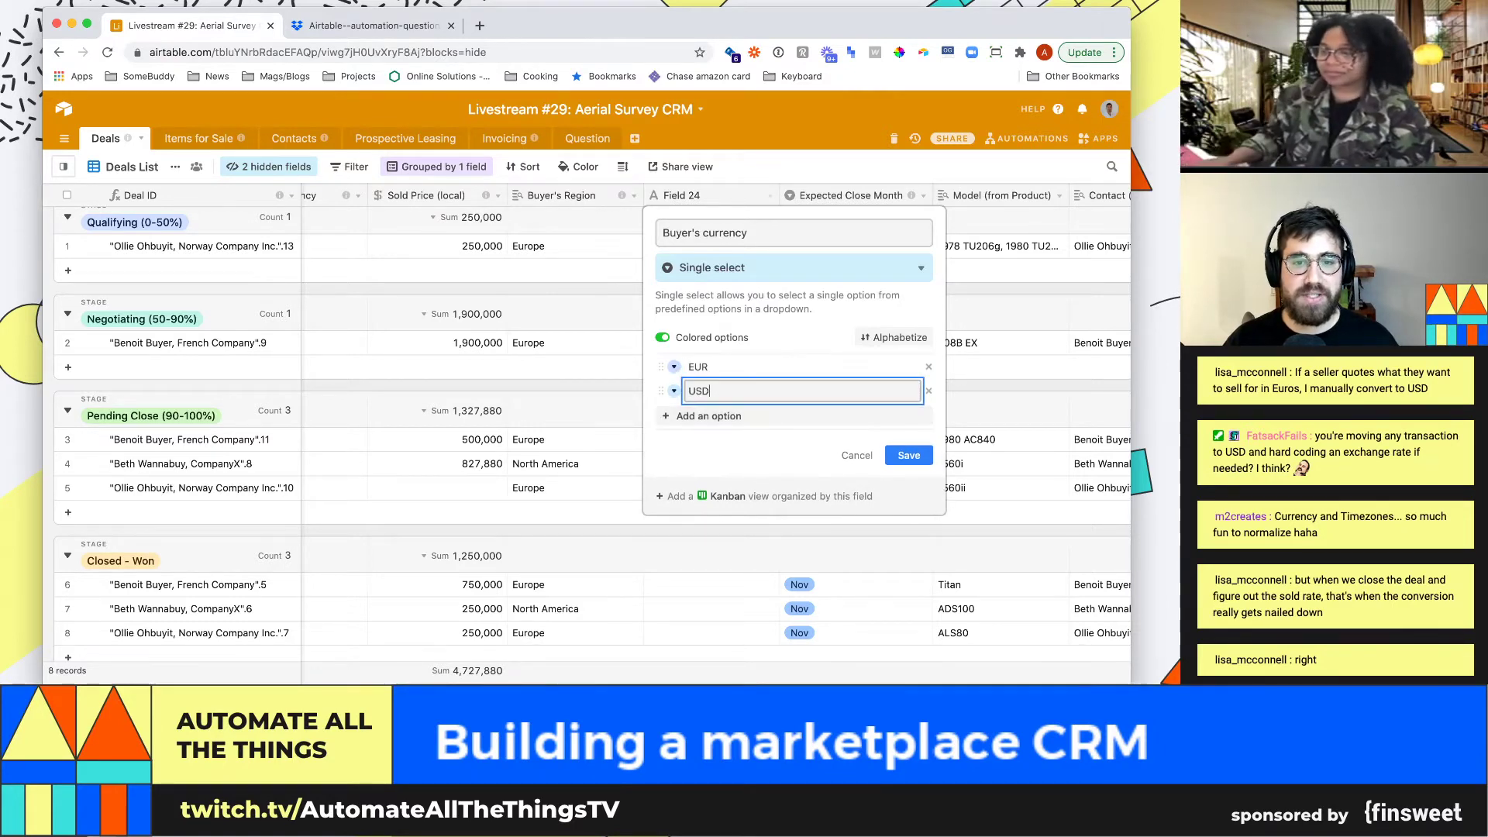
{"action": "key", "text": "Return"}
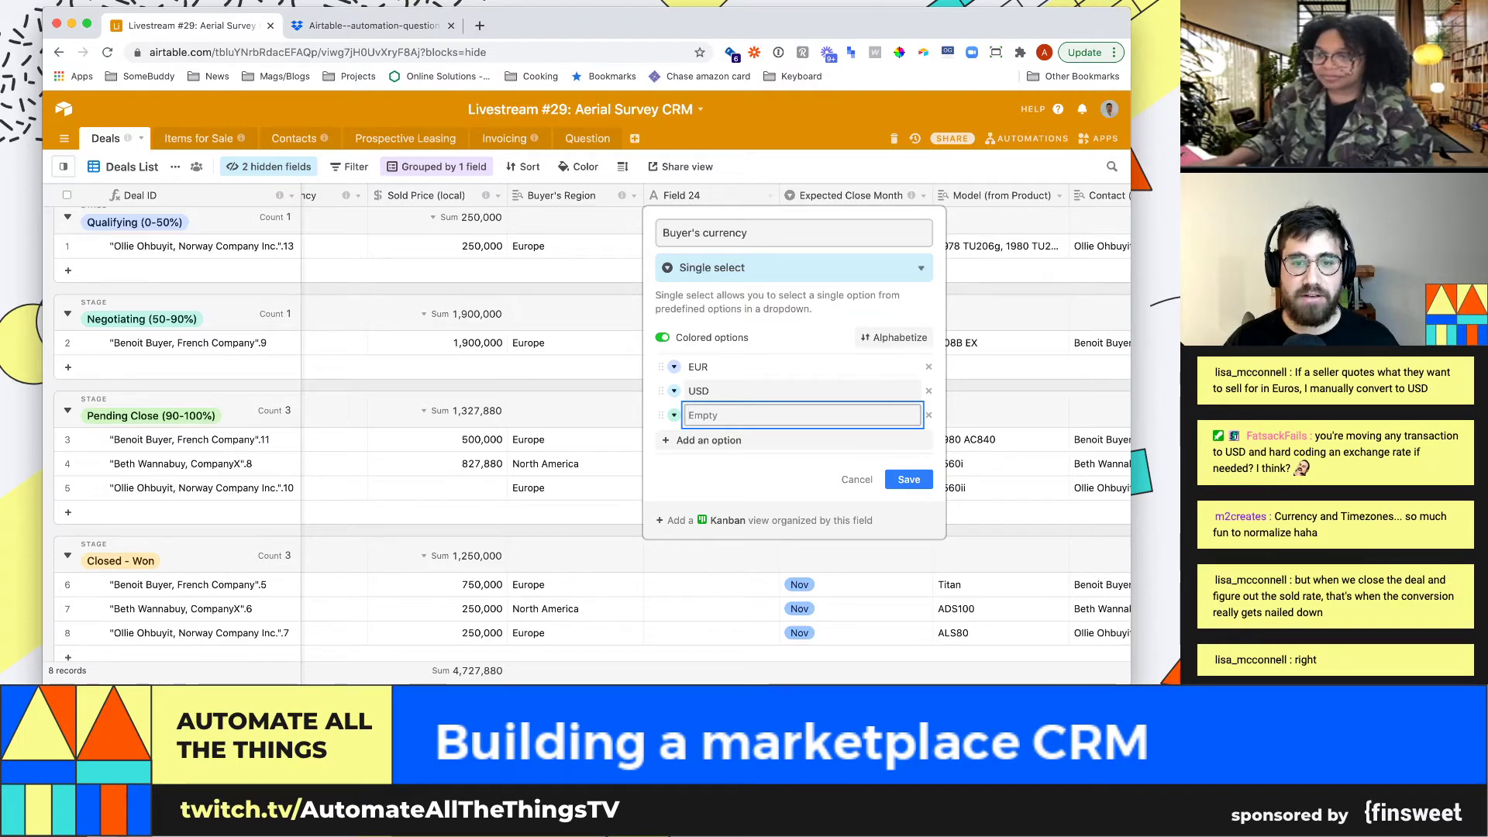
{"action": "type", "text": "CAD"}
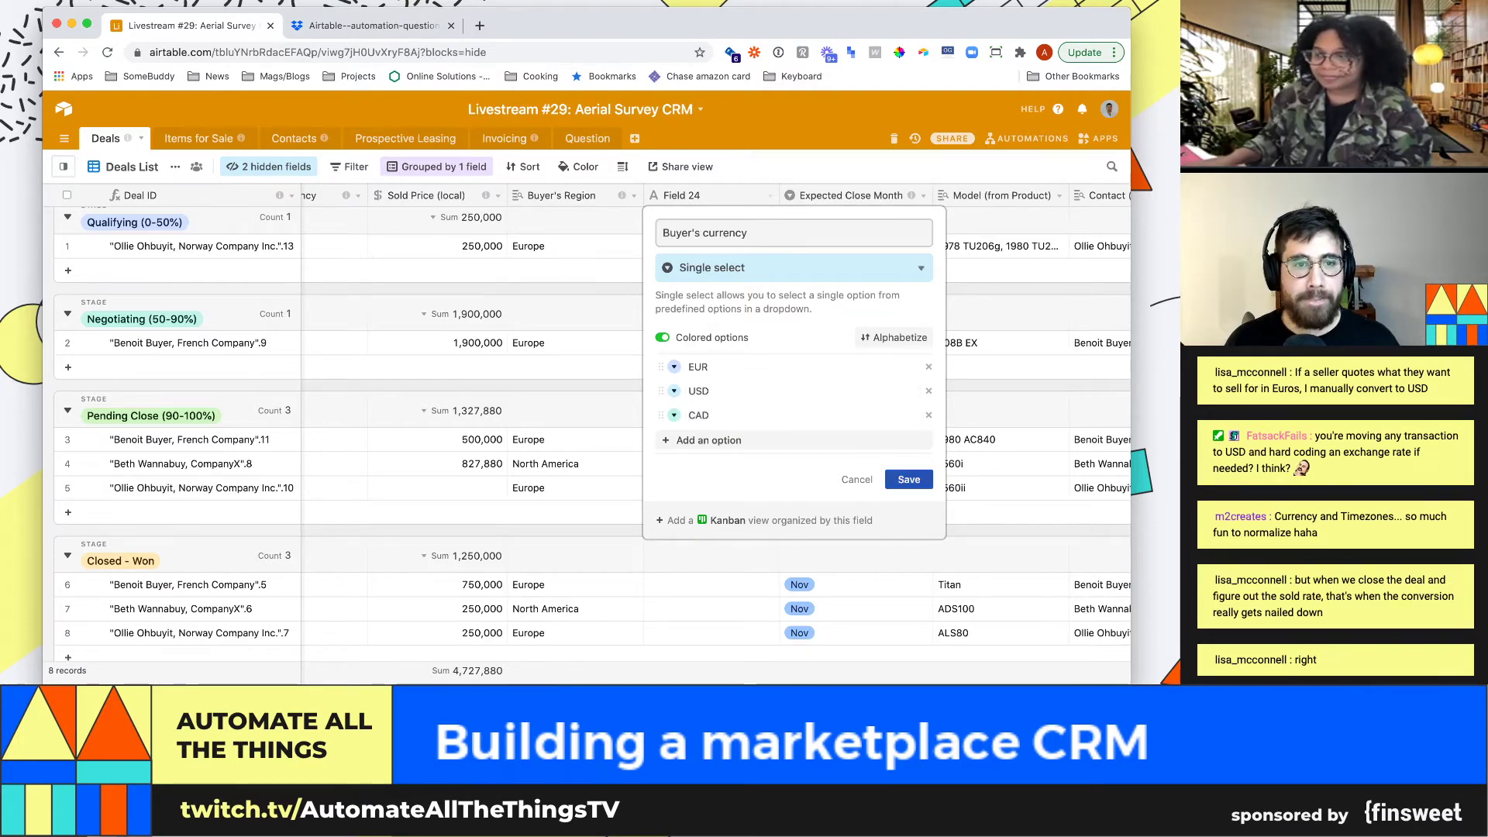
{"action": "left_click", "coordinate": [909, 479]}
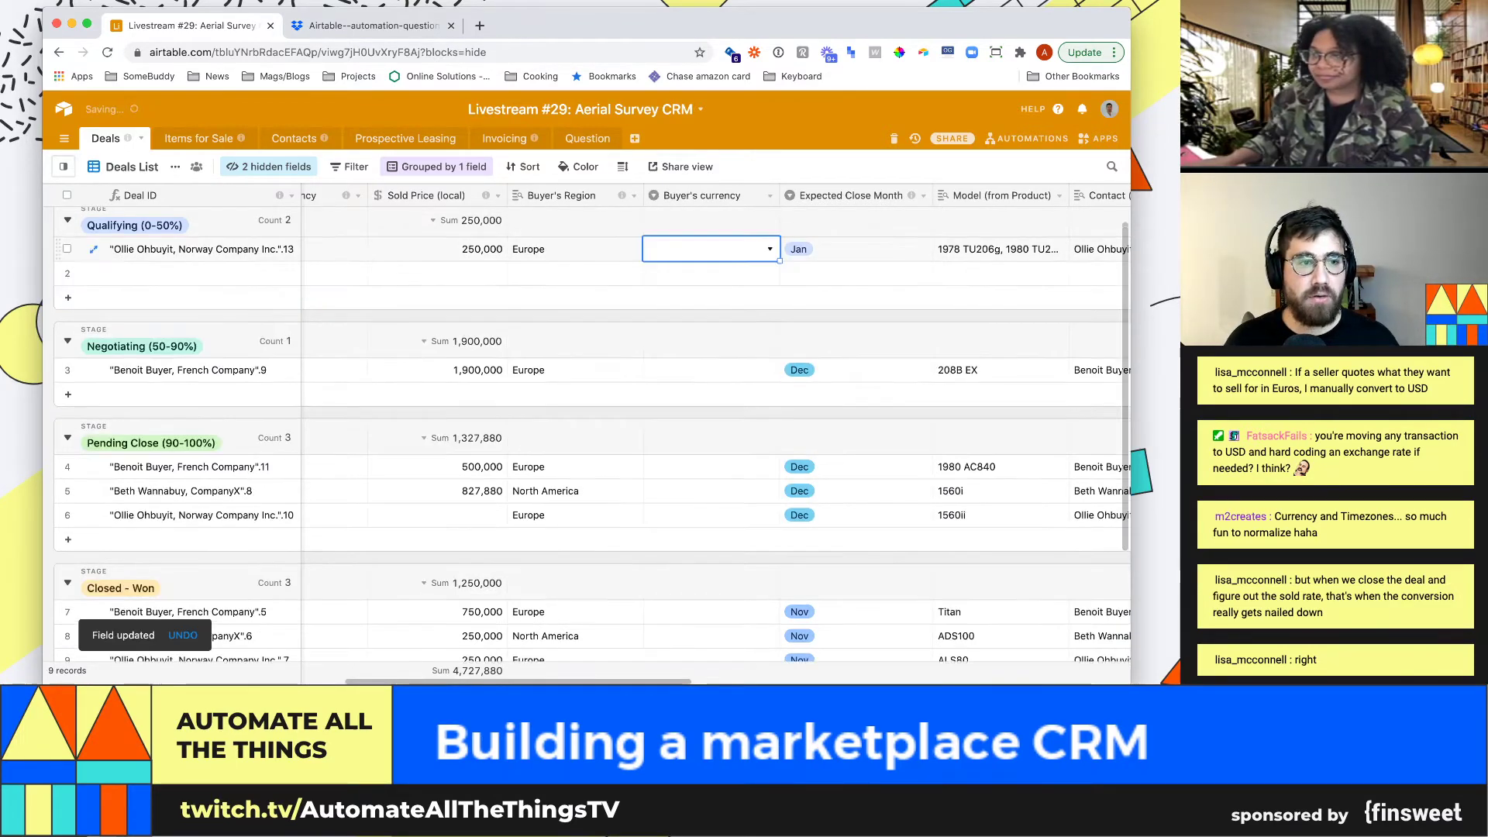
Undo the stray empty record and set the first deal's Buyer's currency to EUR
{"action": "key", "text": "super+z"}
{"action": "key", "text": "Return"}
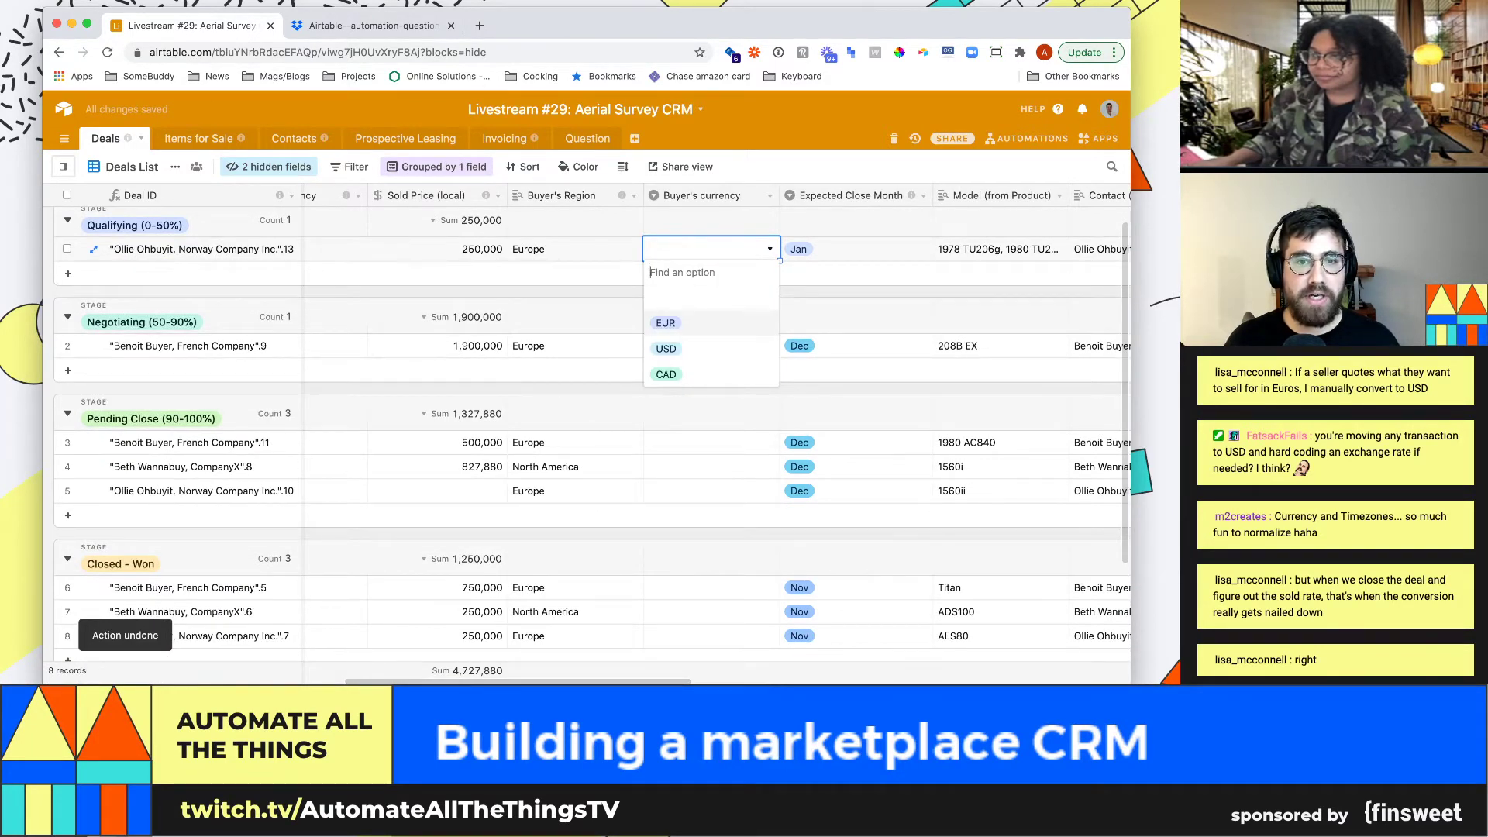
{"action": "key", "text": "Return"}
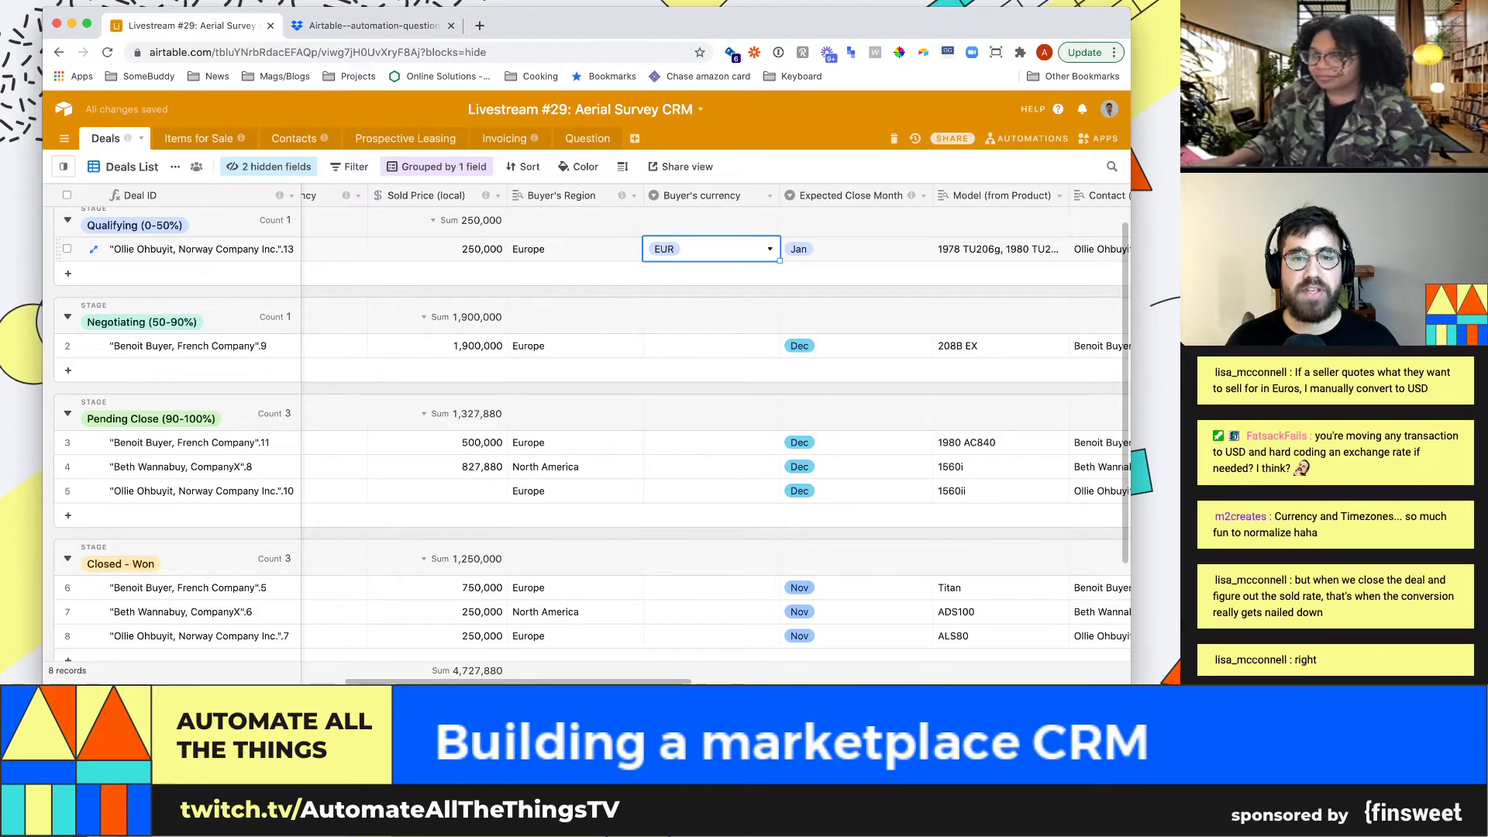
Insert a Formula field named USD price to the left of Expected Close Month
{"action": "left_click", "coordinate": [923, 196]}
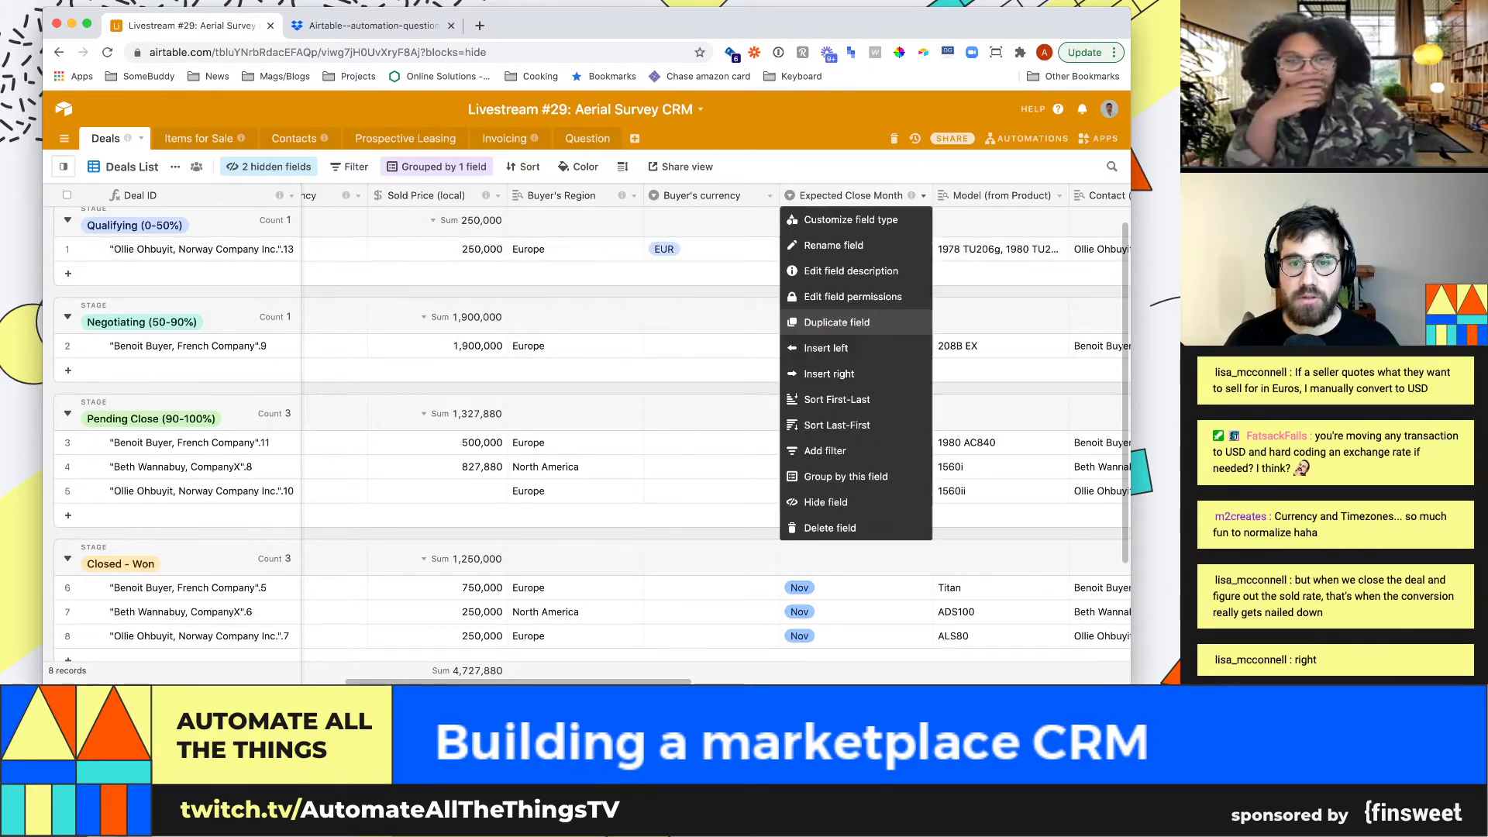
{"action": "left_click", "coordinate": [826, 345]}
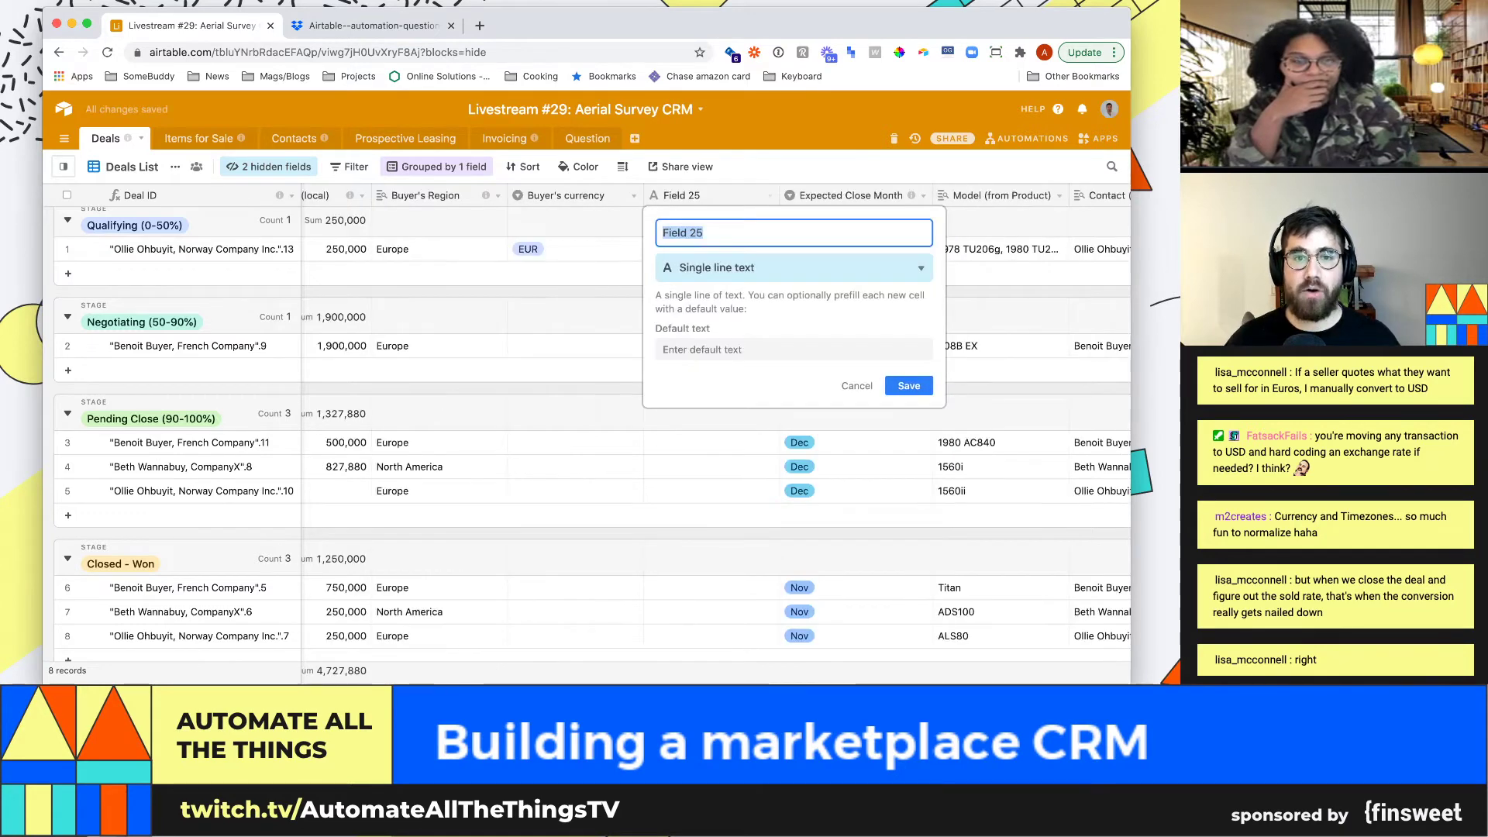
{"action": "type", "text": "Local pri"}
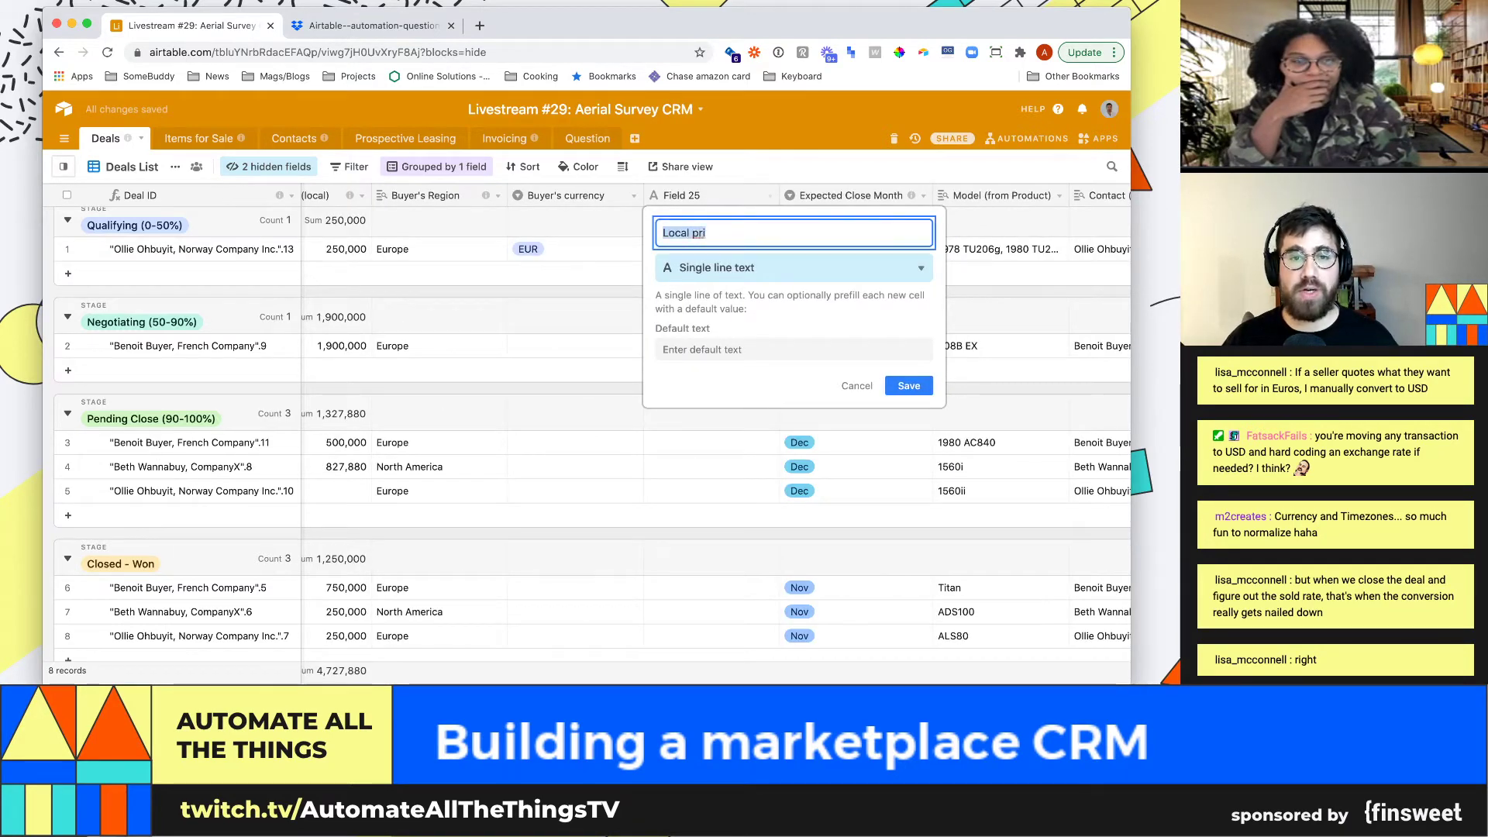
{"action": "type", "text": "USD price"}
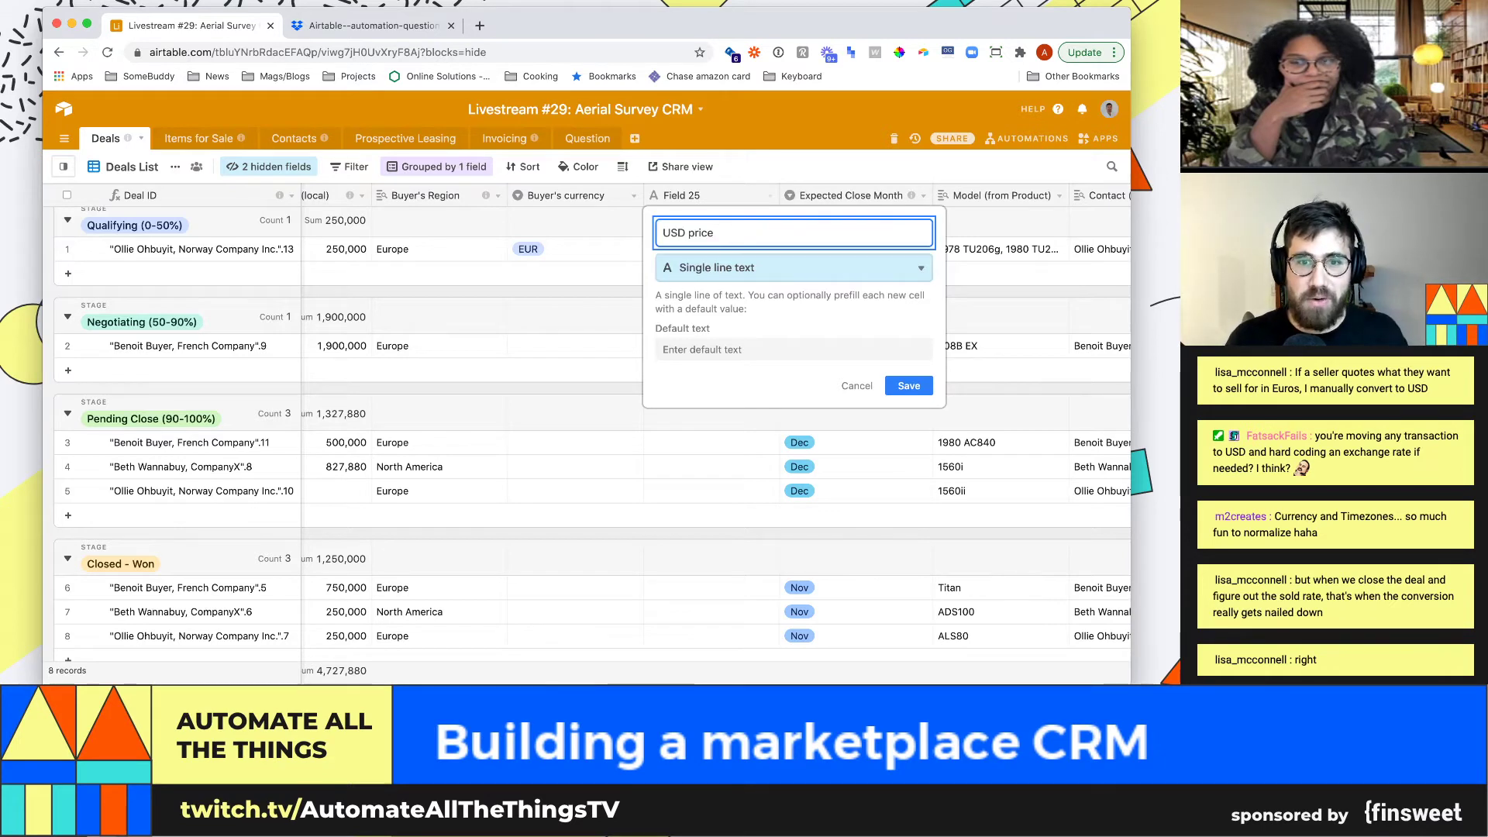
{"action": "key", "text": "Tab"}
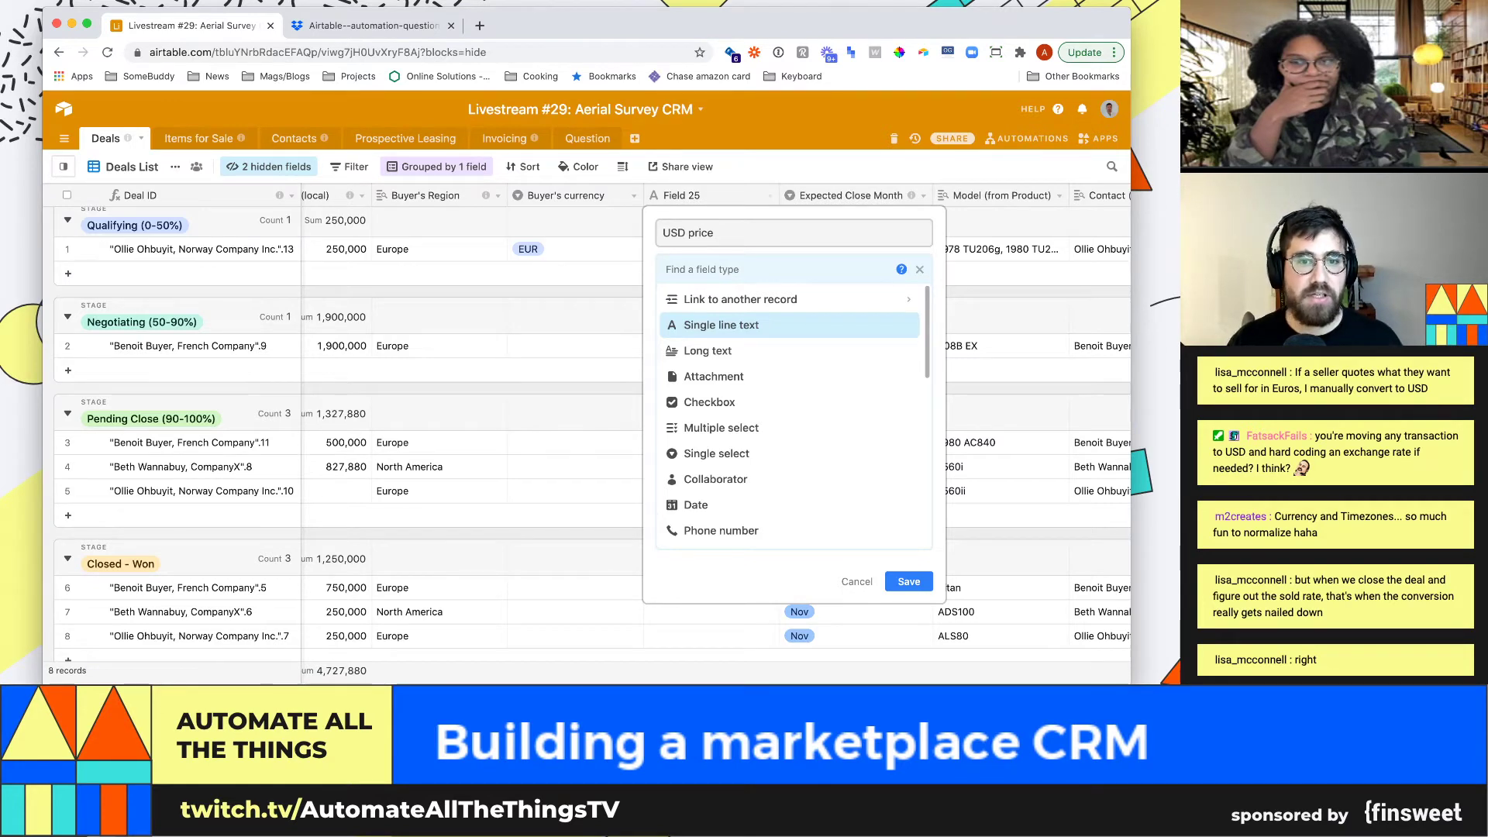
{"action": "type", "text": "for"}
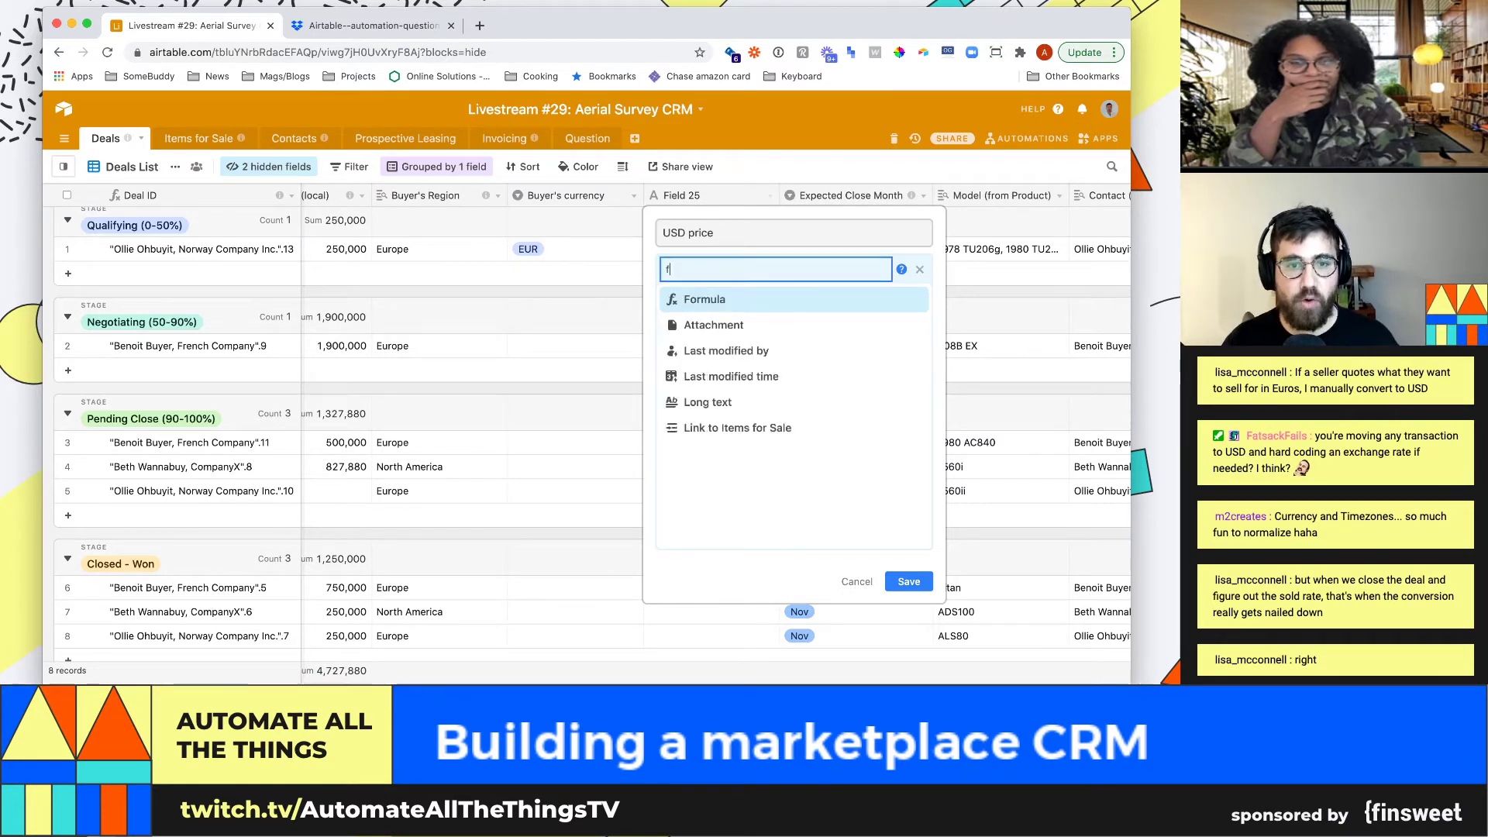
{"action": "key", "text": "Return"}
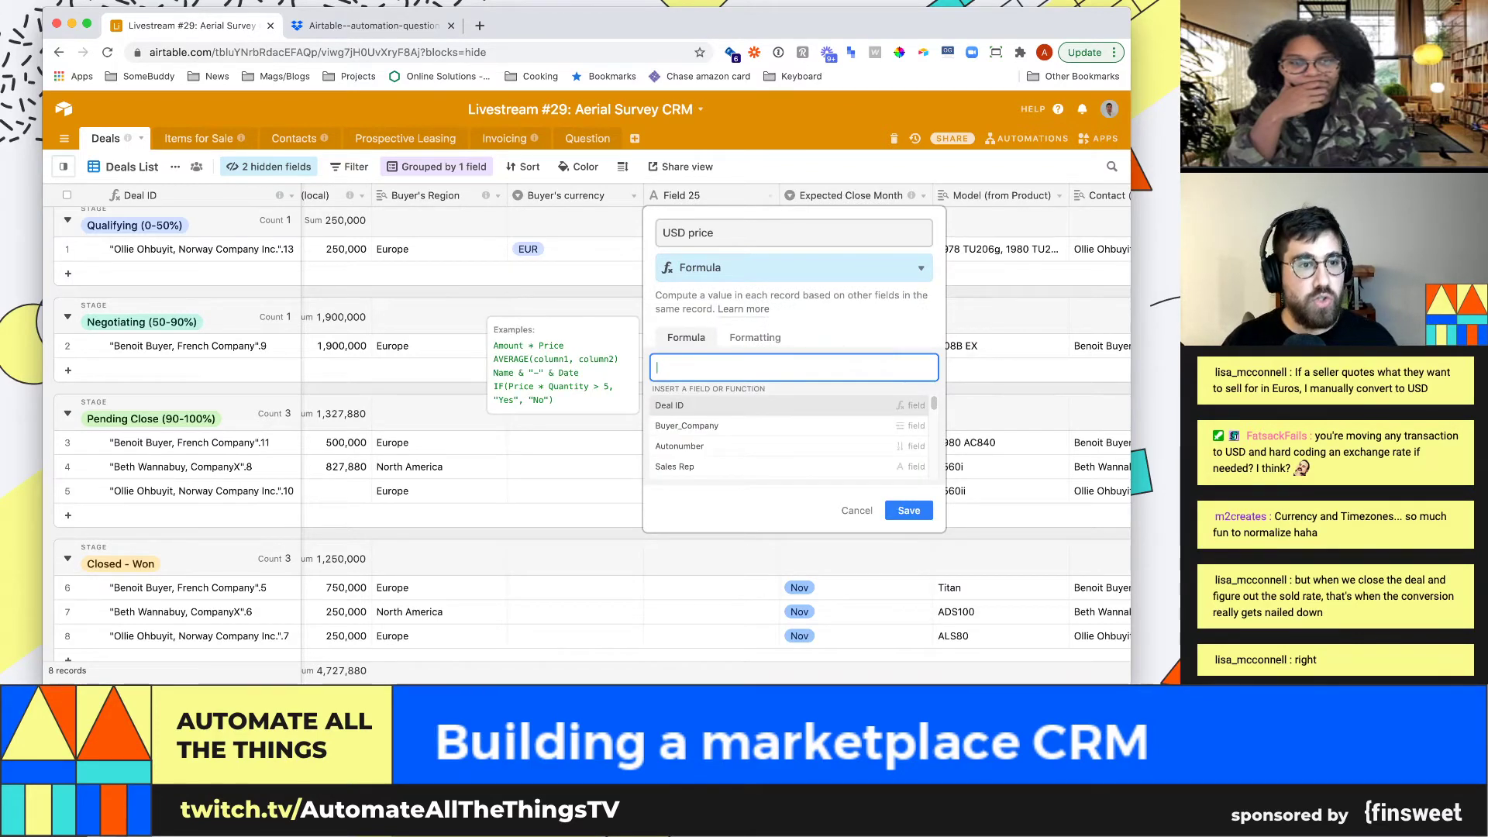
Begin the USD price formula as {Sold Price (local)}* and open a blank browser tab
{"action": "type", "text": "2500"}
{"action": "key", "text": "BackSpace"}
{"action": "key", "text": "BackSpace"}
{"action": "key", "text": "BackSpace"}
{"action": "key", "text": "BackSpace"}
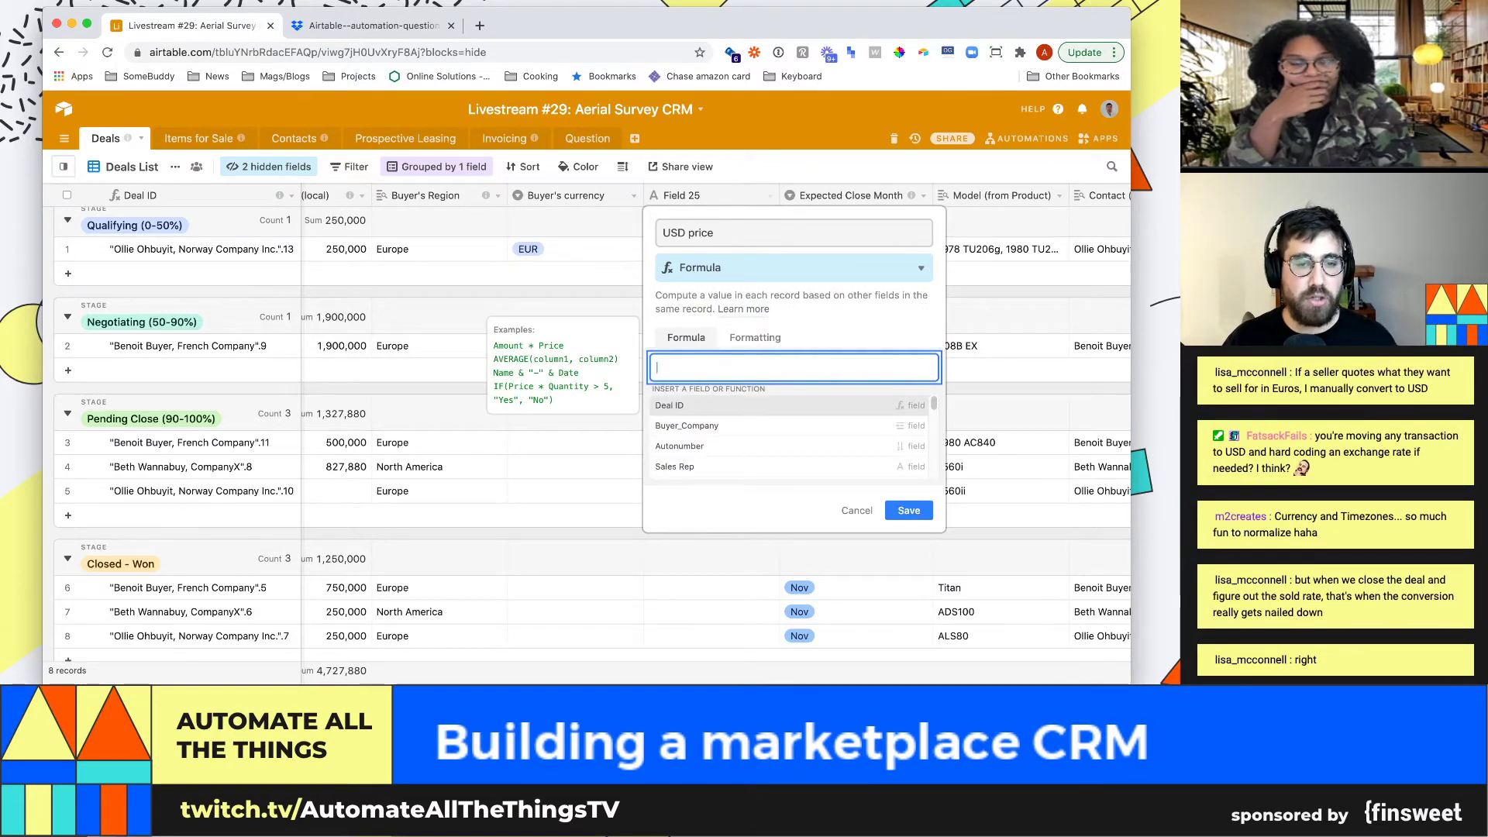
{"action": "type", "text": "{Sold Price (local)}"}
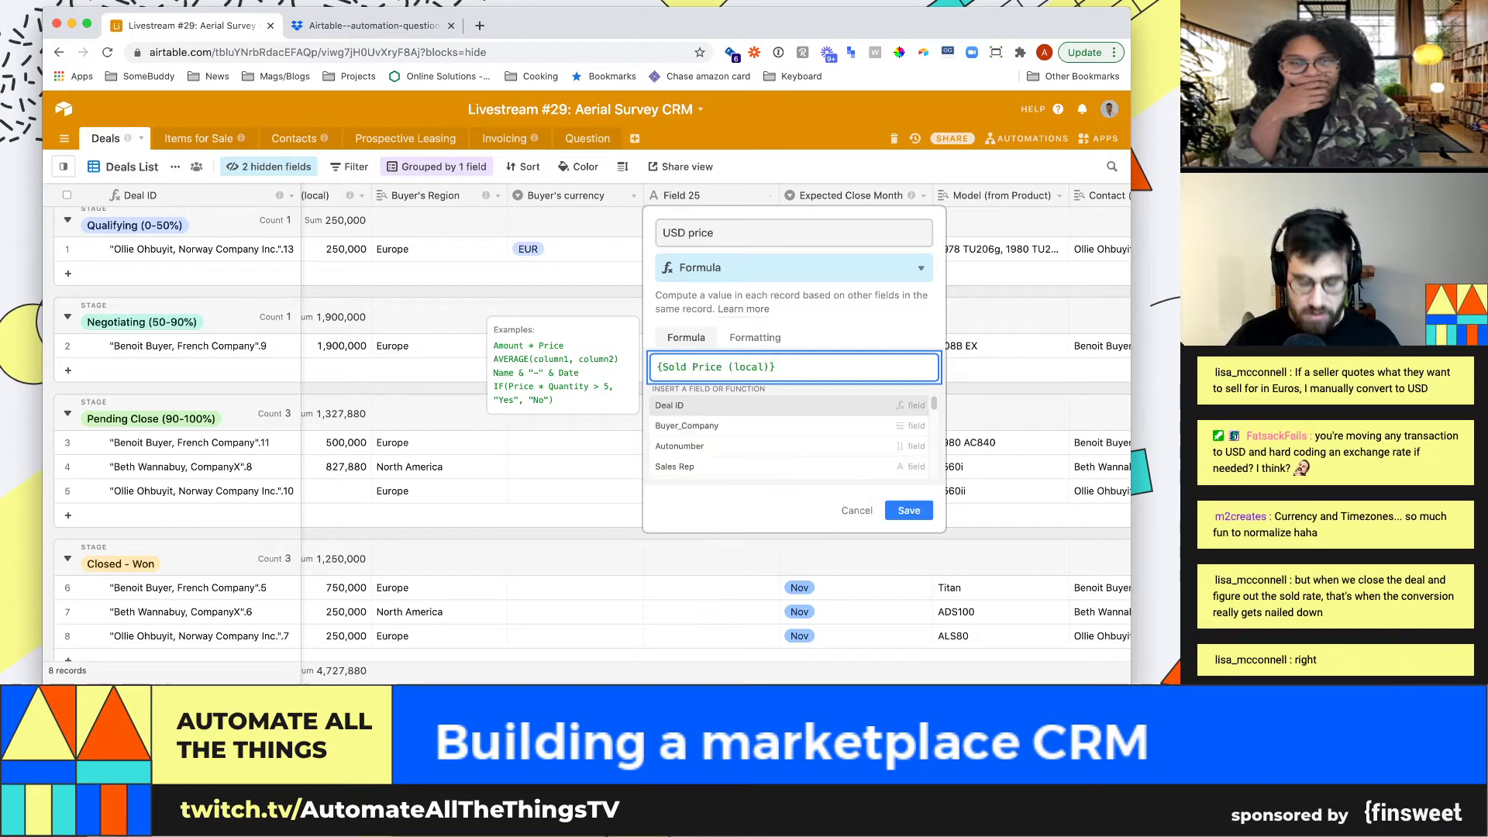
{"action": "left_click", "coordinate": [657, 368]}
{"action": "type", "text": "if"}
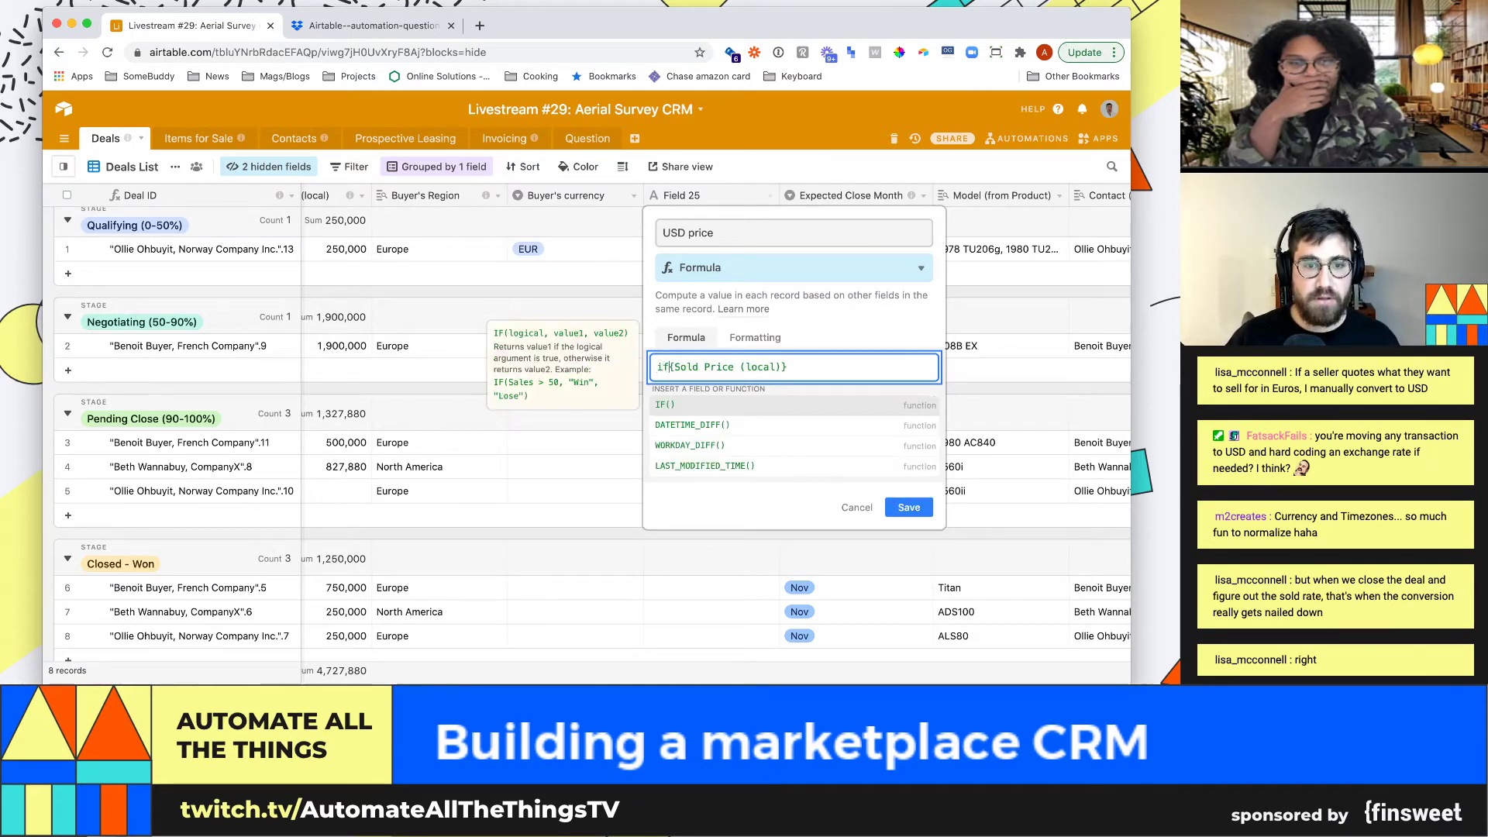
{"action": "key", "text": "super+z"}
{"action": "type", "text": "*"}
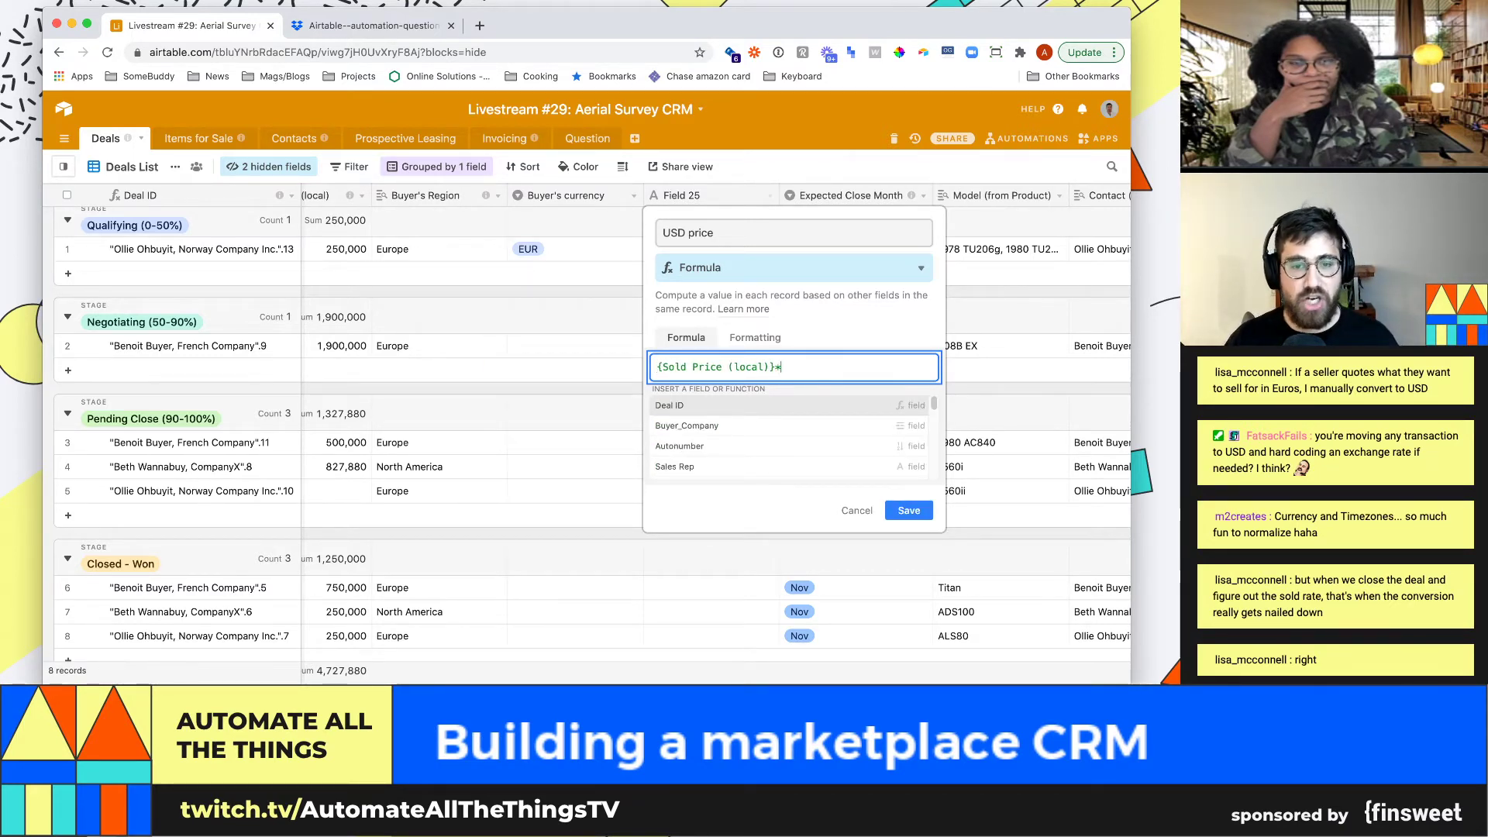
{"action": "key", "text": "super+t"}
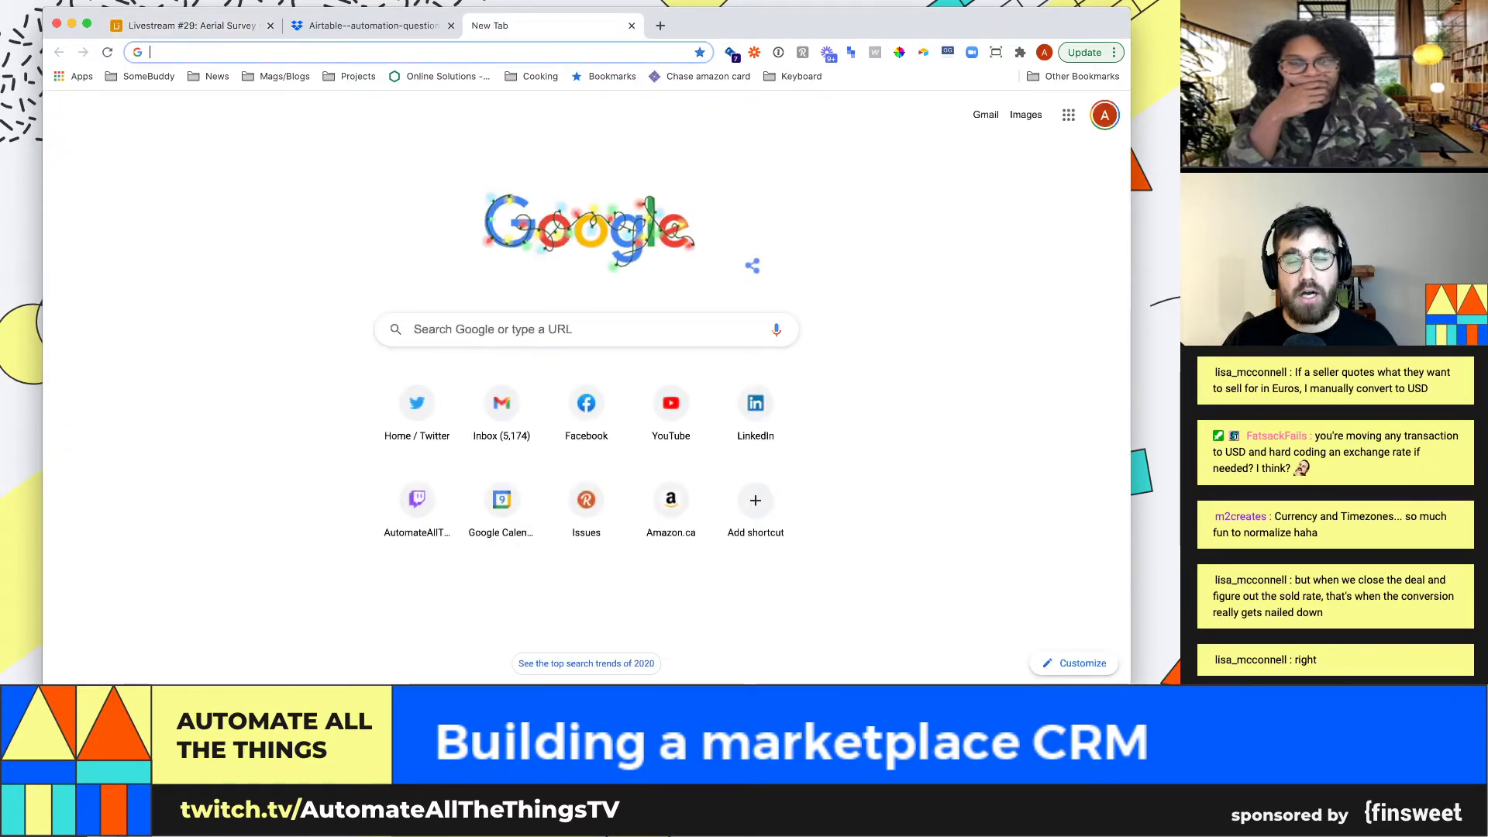
Search Google for 'eur to usd', select the 1.21 rate, and return to Airtable
{"action": "type", "text": "eur to usd"}
{"action": "key", "text": "Return"}
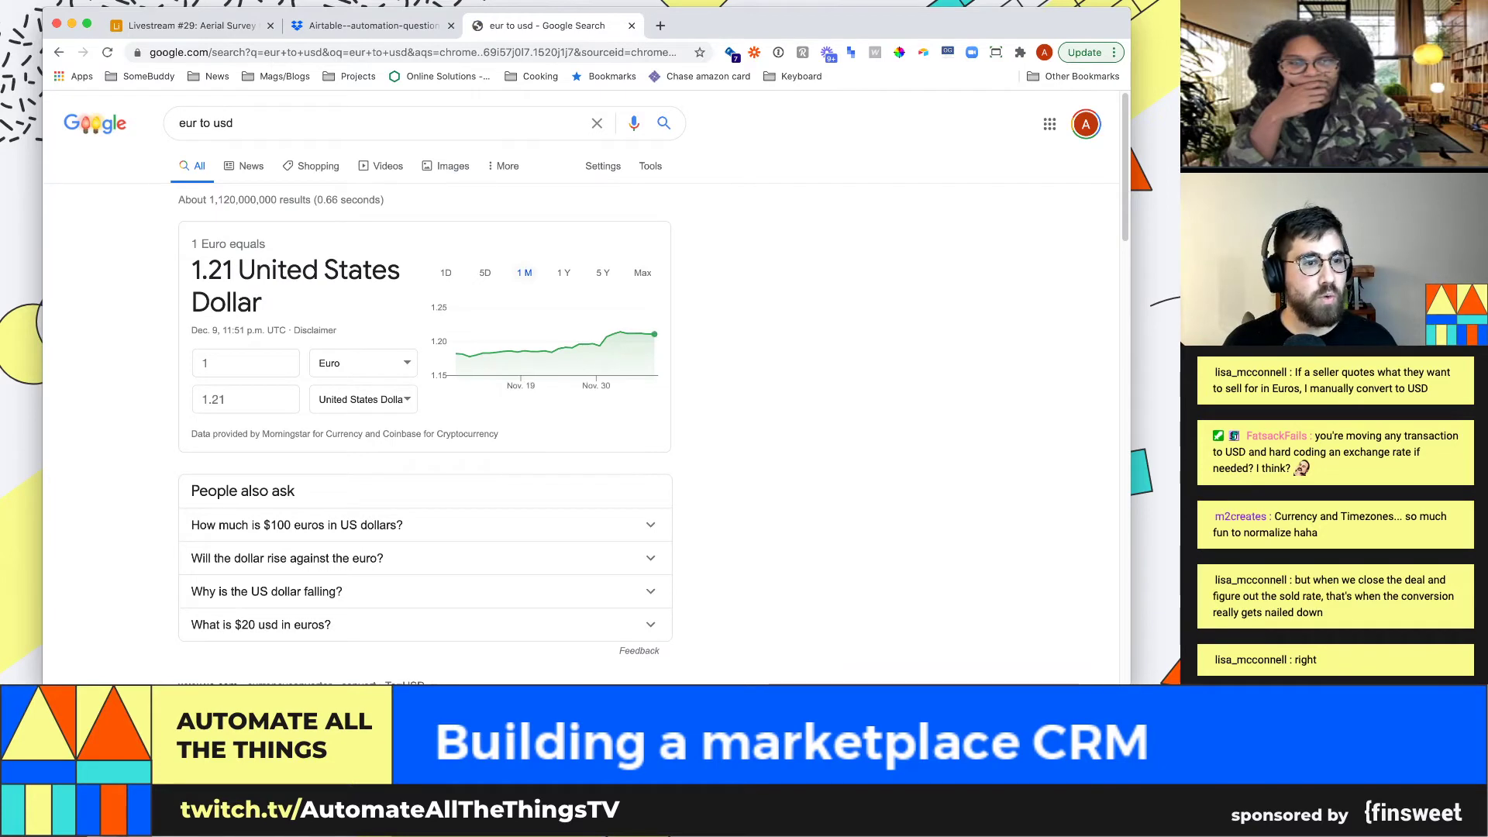
{"action": "left_click_drag", "start_coordinate": [234, 271], "coordinate": [422, 392]}
{"action": "left_click", "coordinate": [422, 391]}
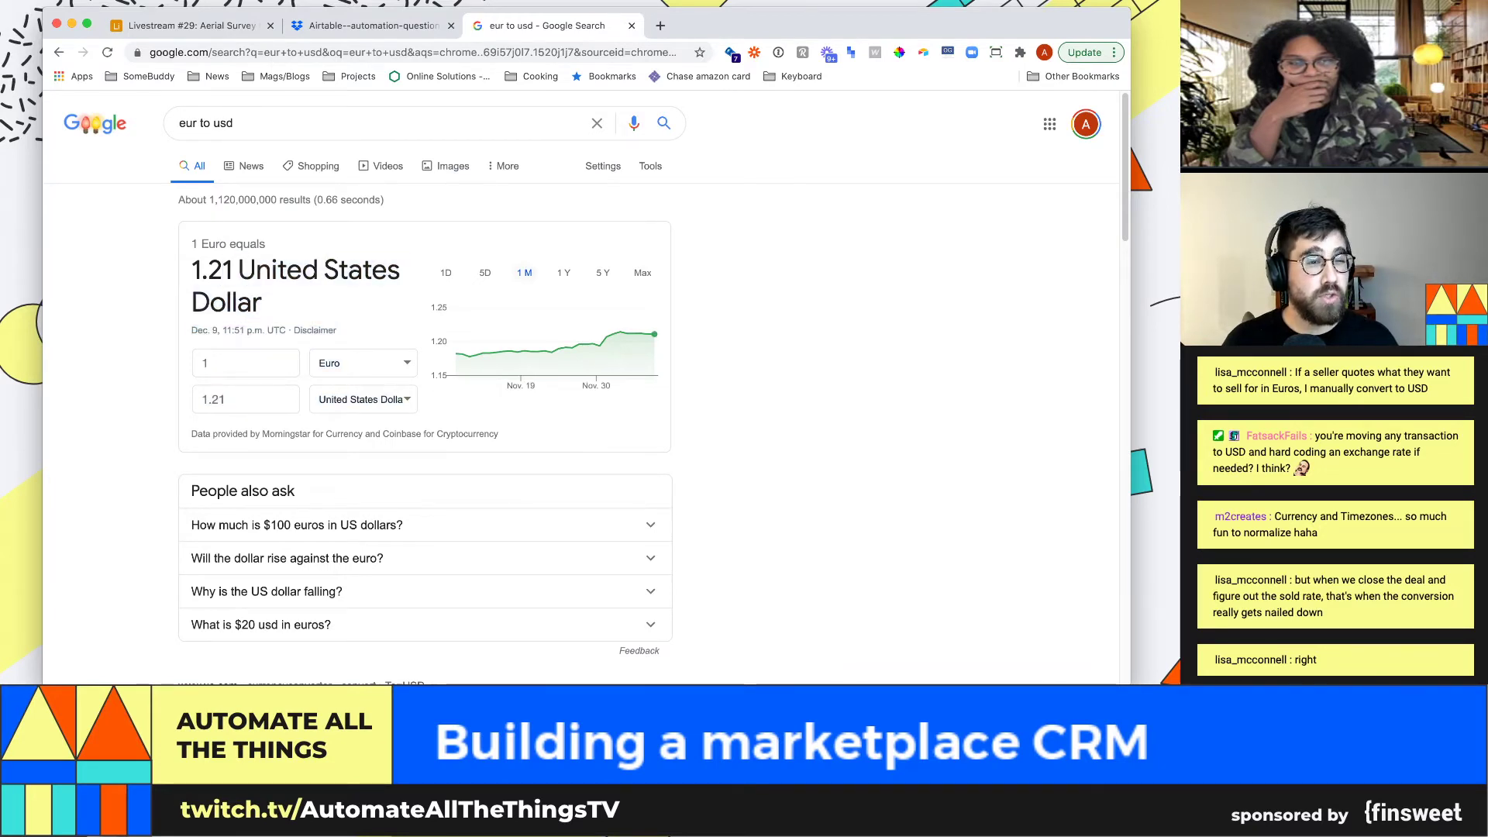
{"action": "double_click", "coordinate": [211, 270]}
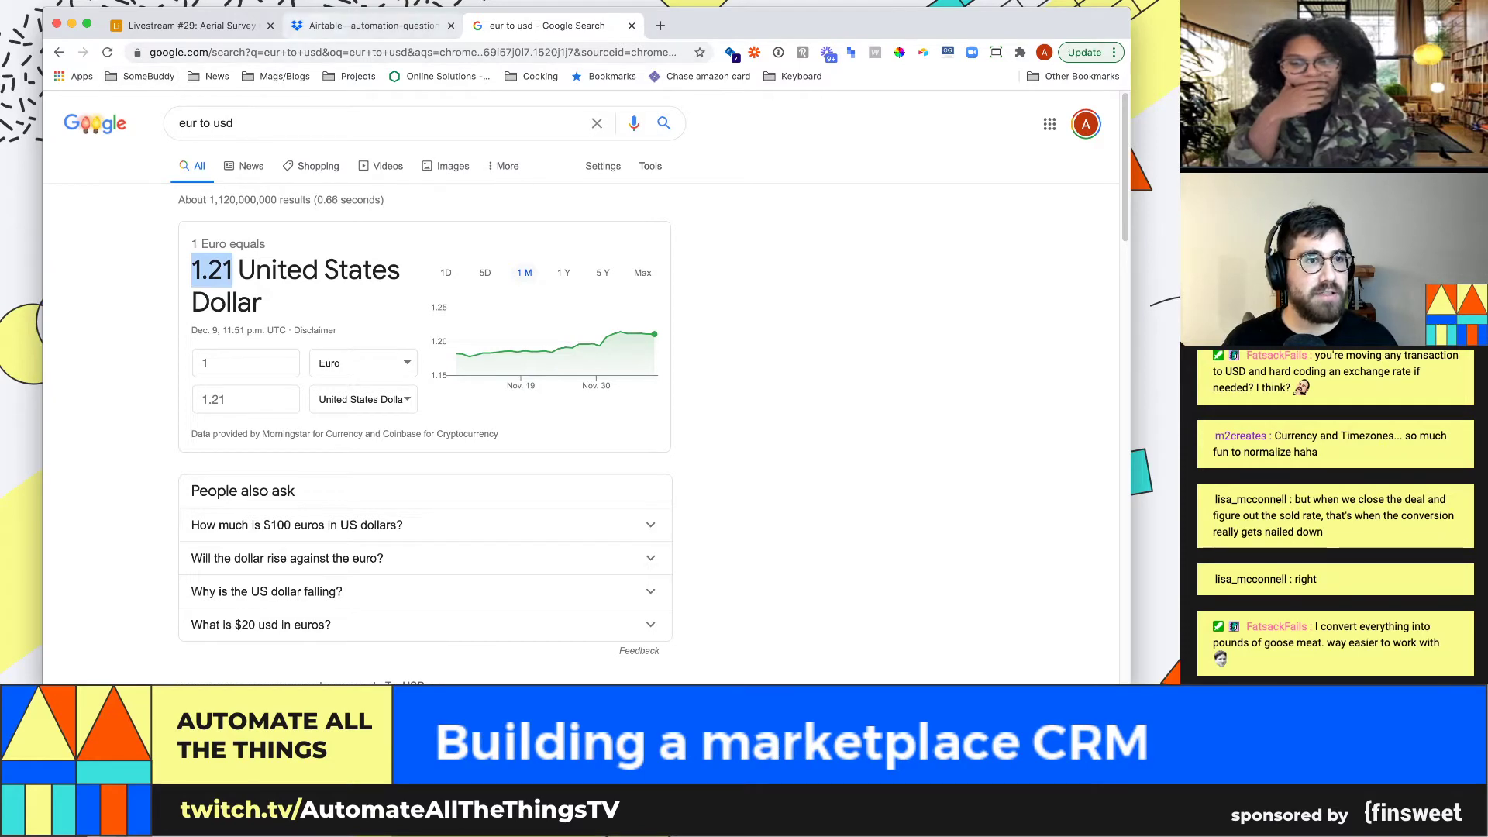
{"action": "key", "text": "super+1"}
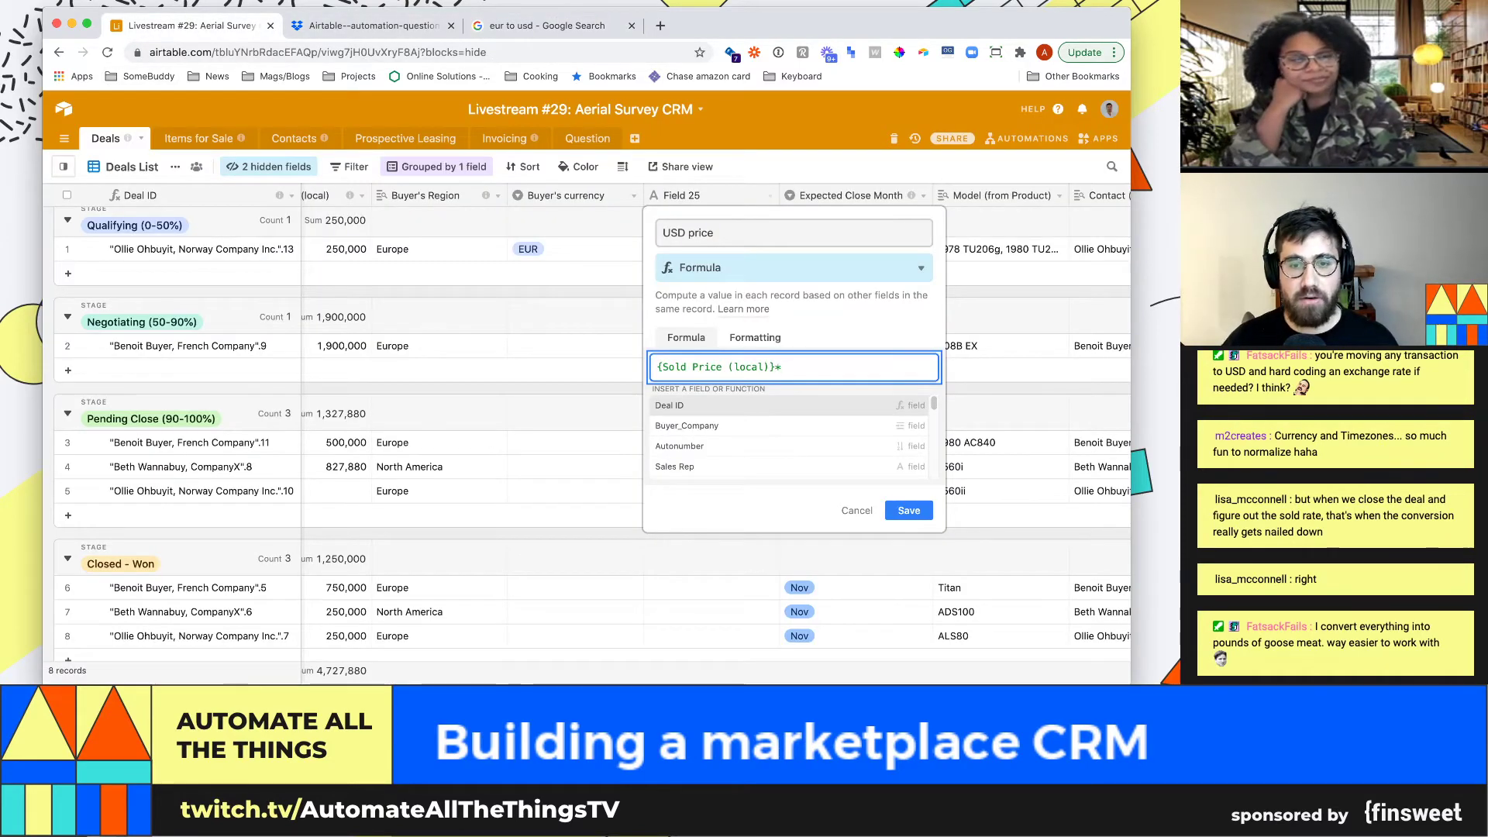
Multiply by 1.21 and wrap the formula in an if() conditioned on Buyer's currency
{"action": "type", "text": "1.21"}
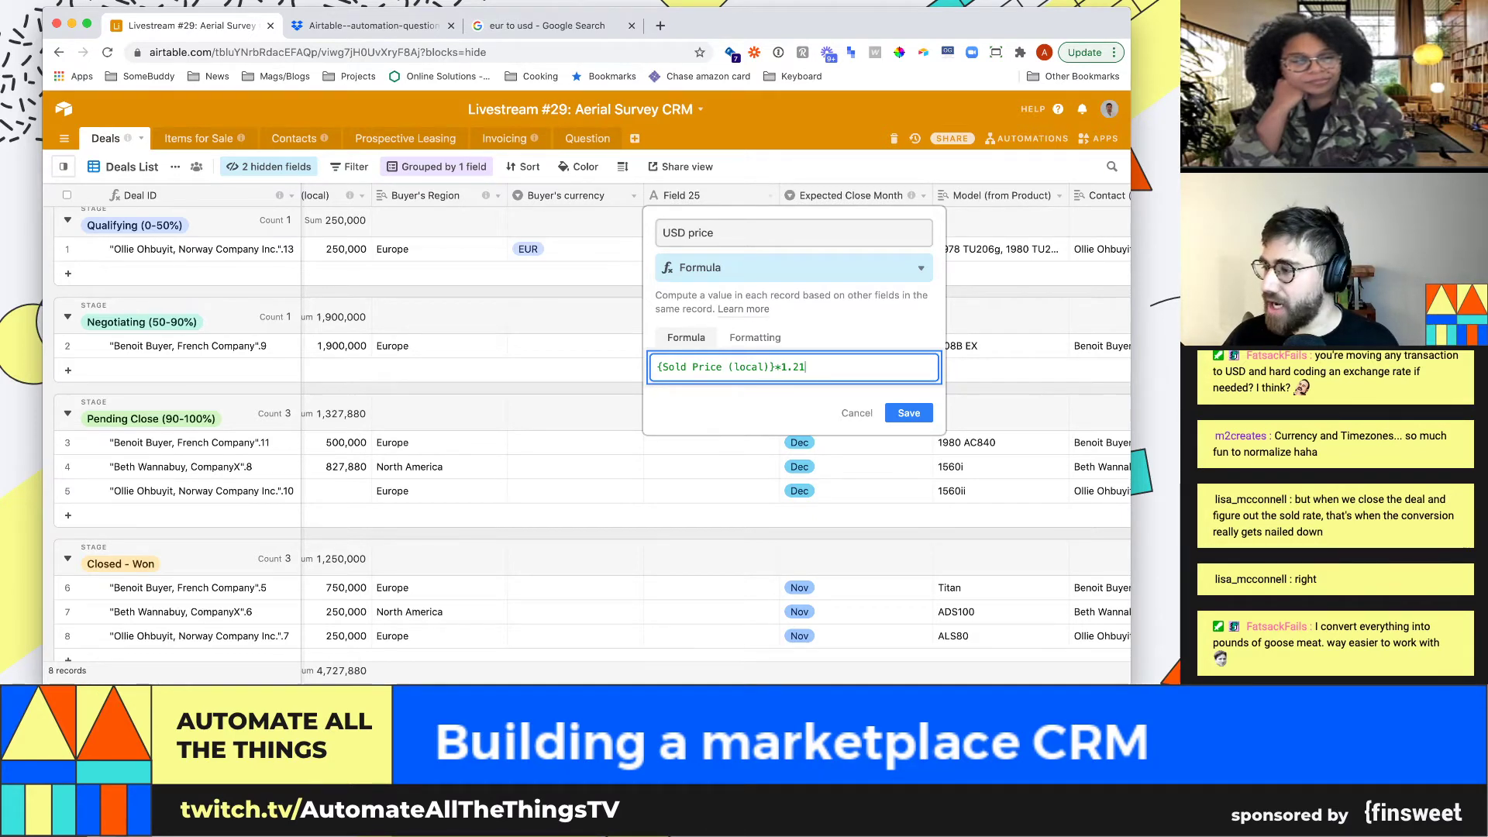
{"action": "type", "text": ")"}
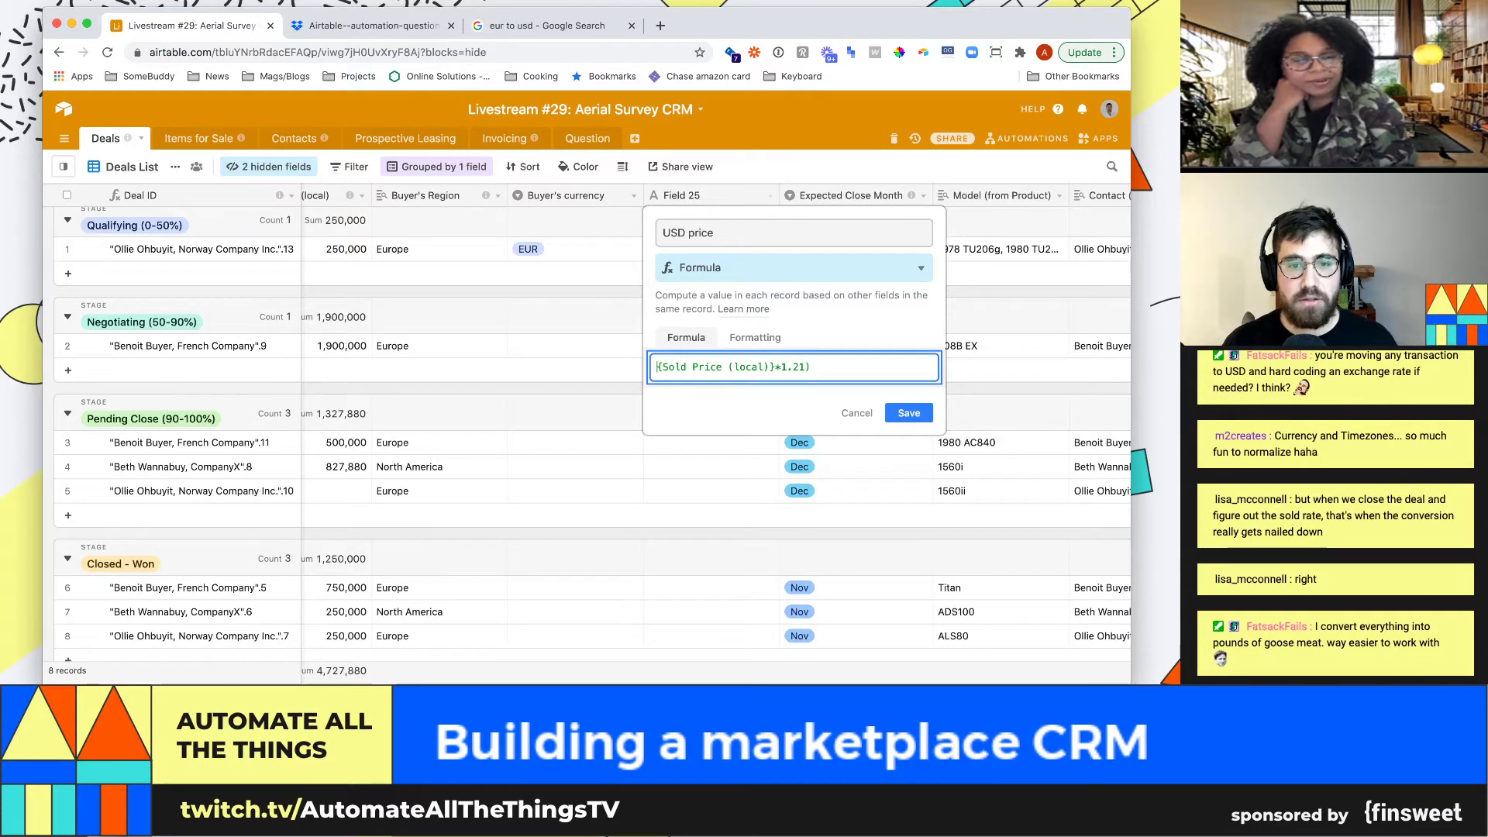
{"action": "left_click", "coordinate": [657, 367]}
{"action": "type", "text": "if("}
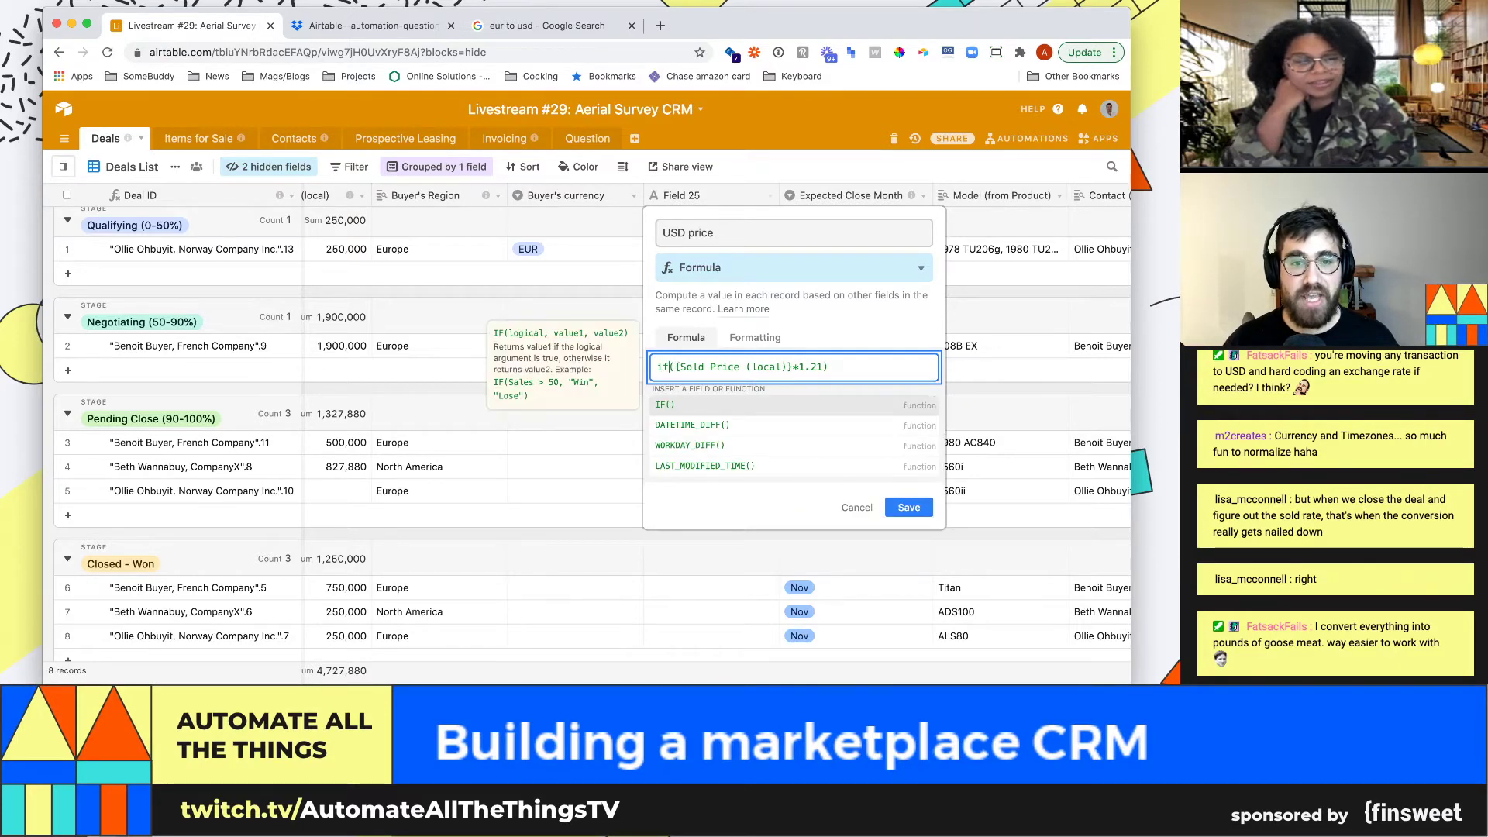
{"action": "key", "text": "Left"}
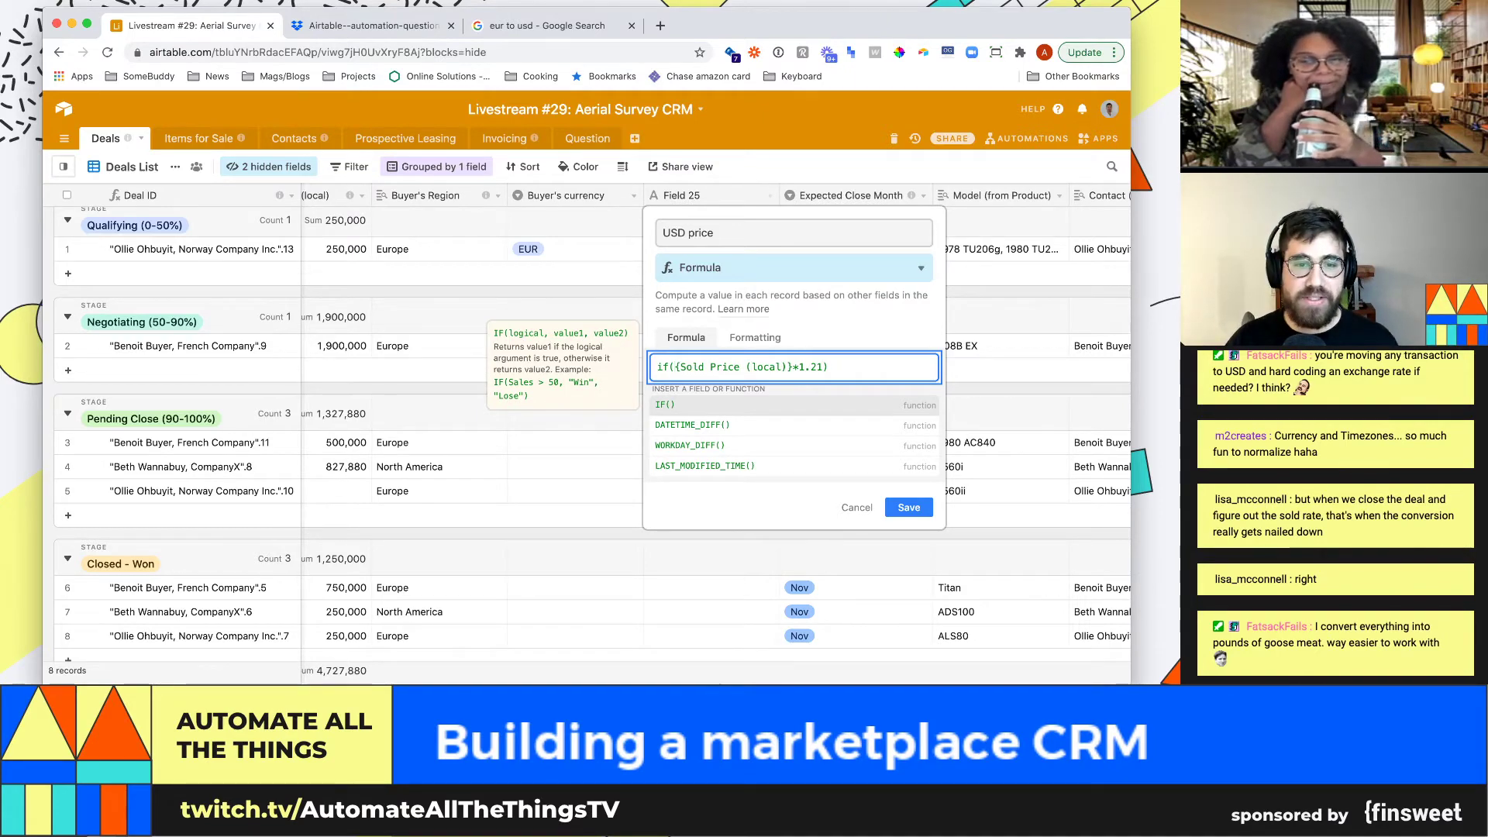
{"action": "type", "text": ","}
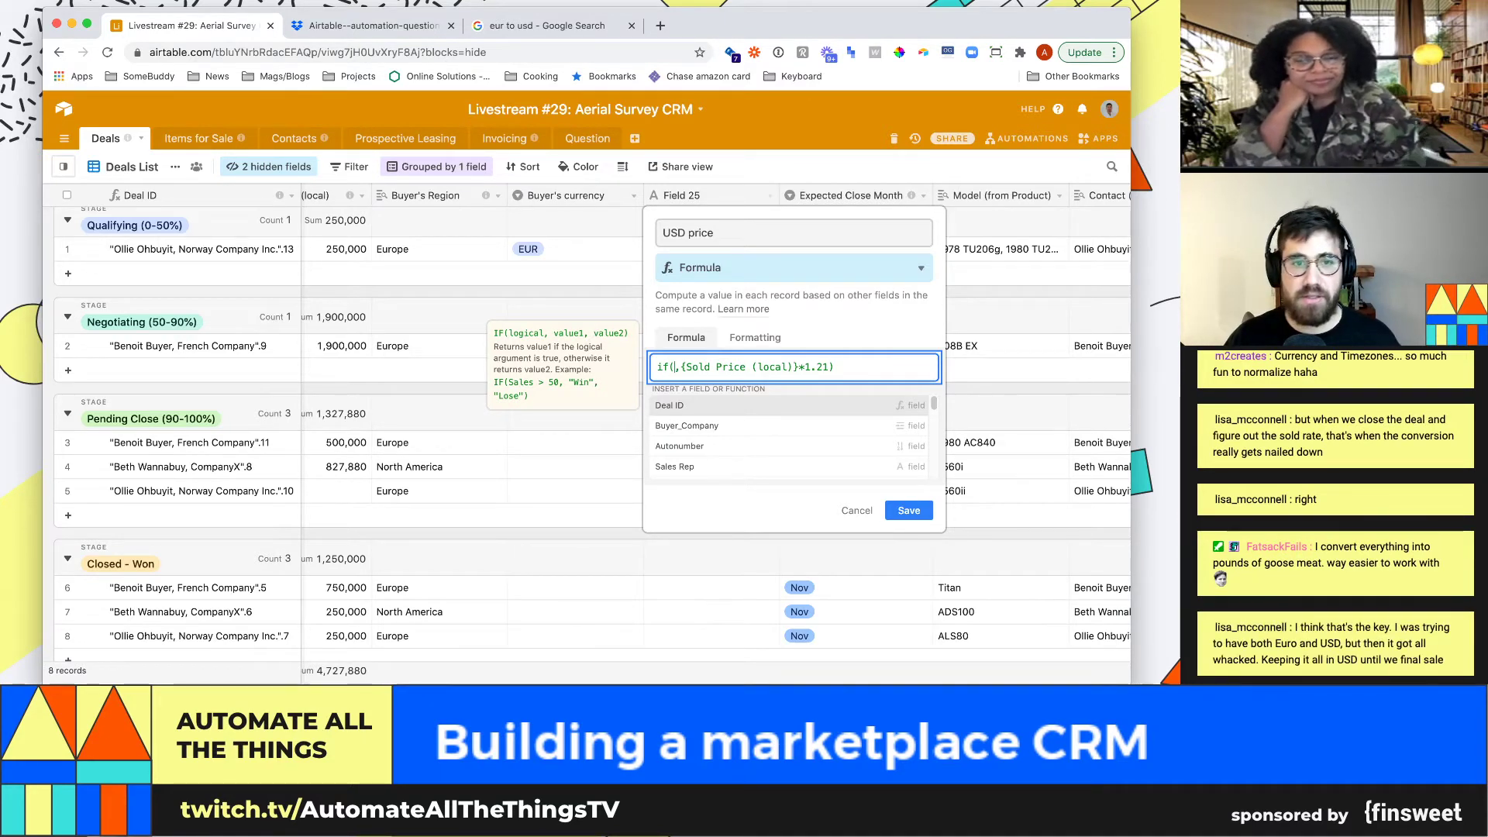
{"action": "type", "text": "bue"}
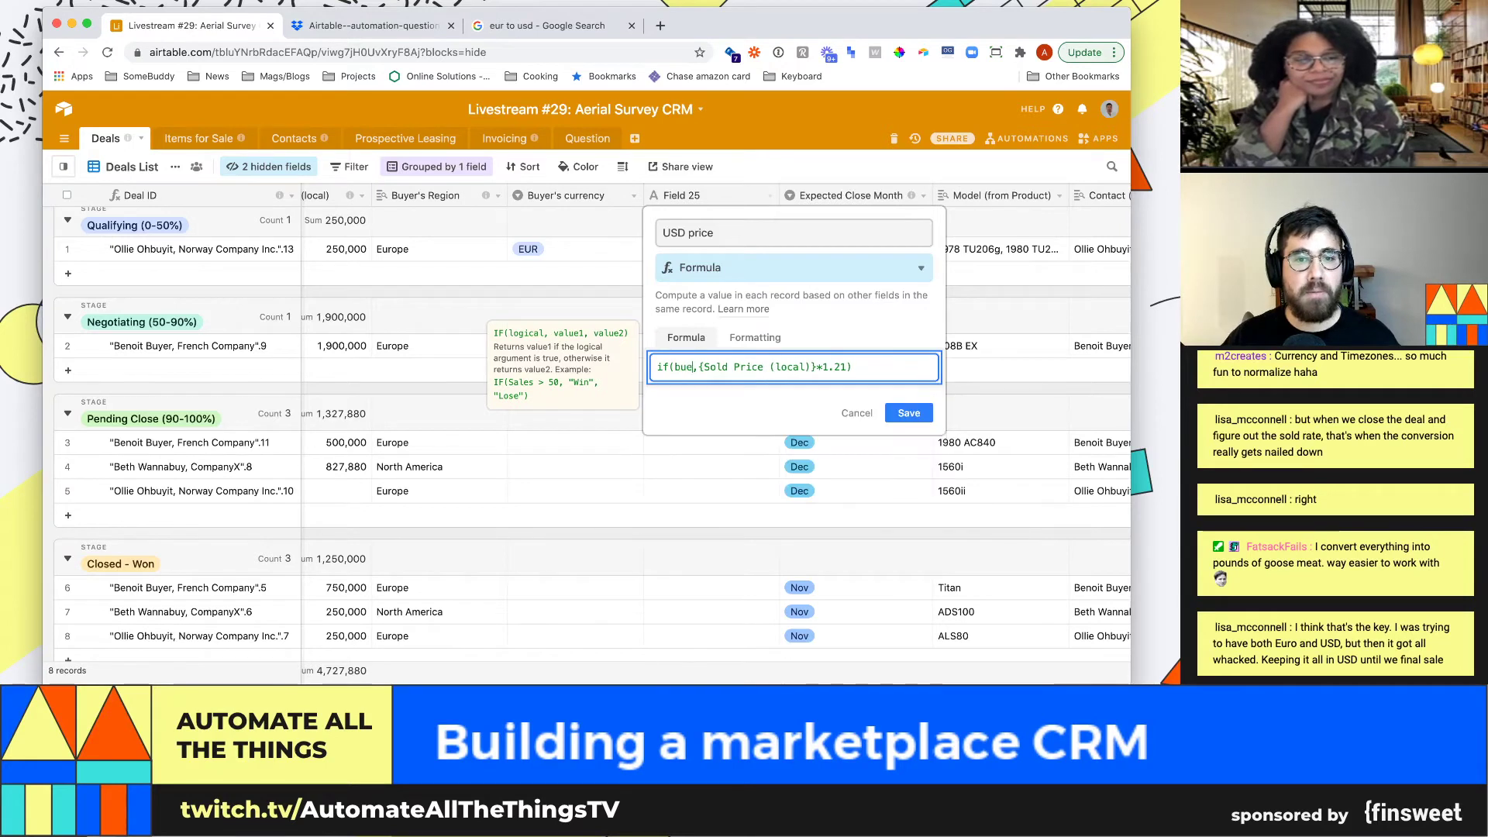
{"action": "key", "text": "Down"}
{"action": "key", "text": "Down"}
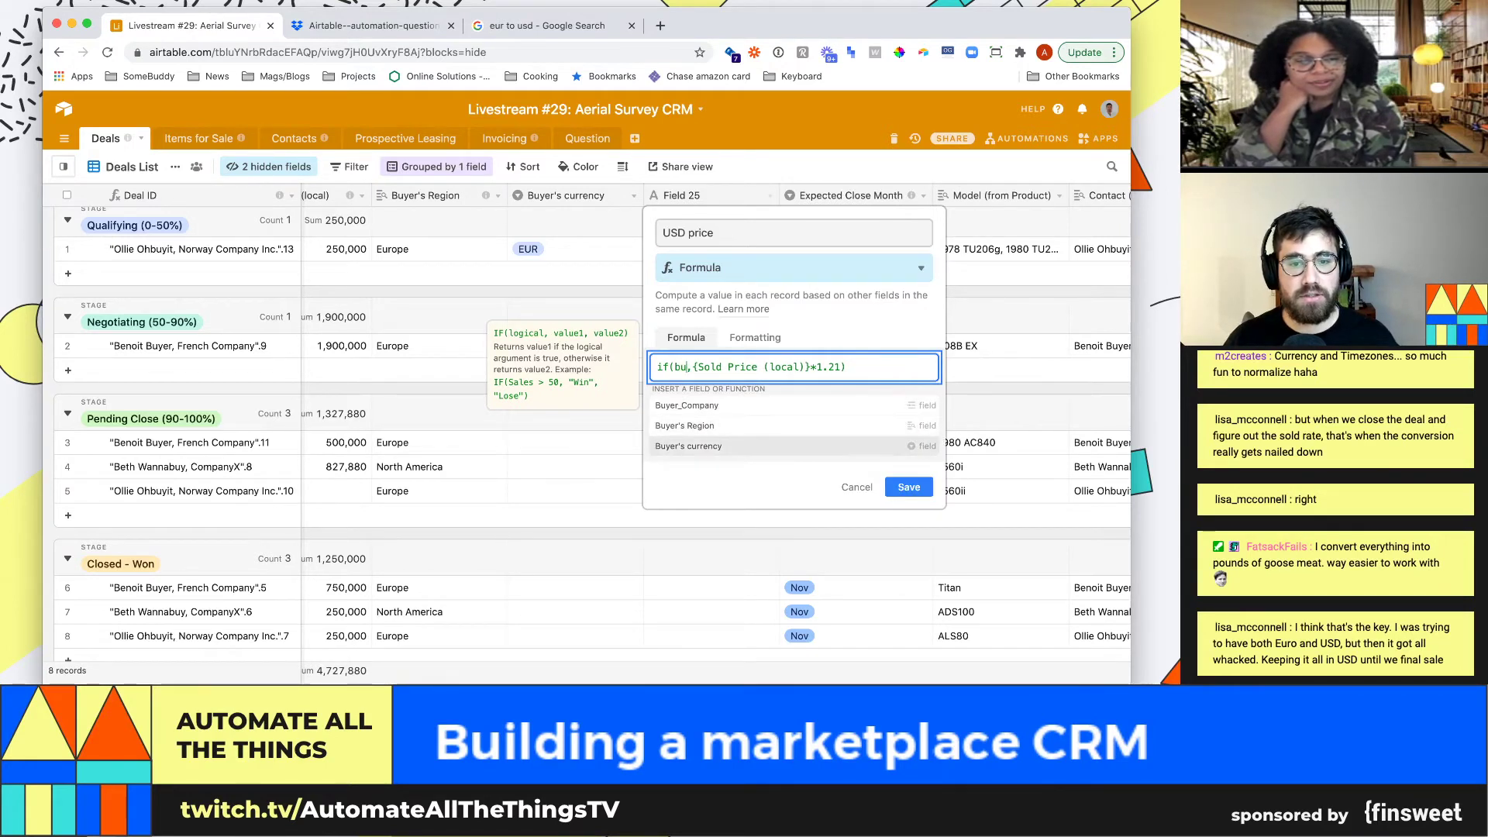
{"action": "key", "text": "Return"}
Finish the condition as !="USD" with {Sold Price (local)} as the fallback, and save
{"action": "type", "text": "="}
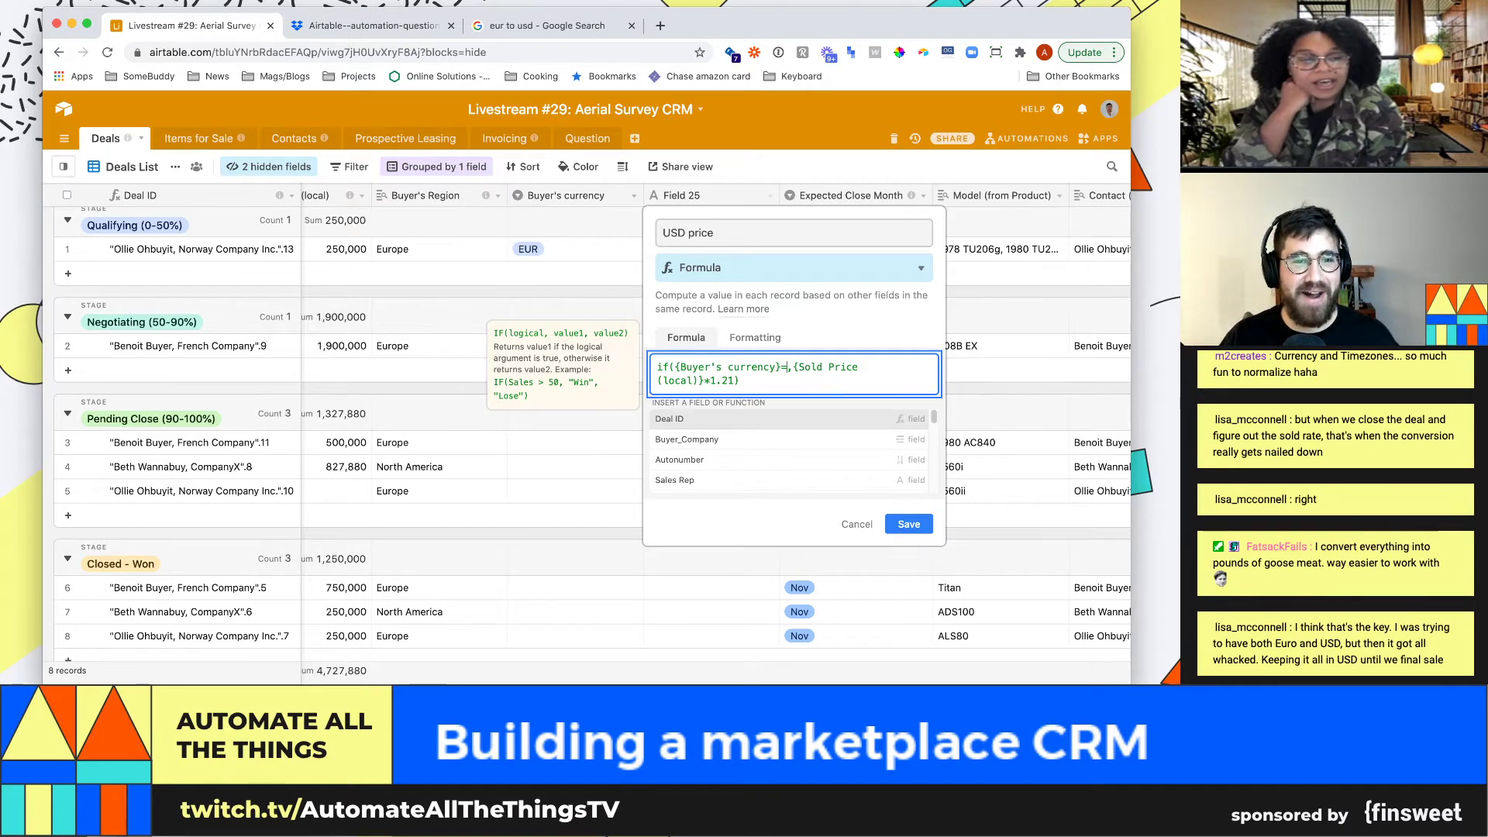
{"action": "type", "text": "\"EY"}
{"action": "key", "text": "BackSpace"}
{"action": "type", "text": "UR\""}
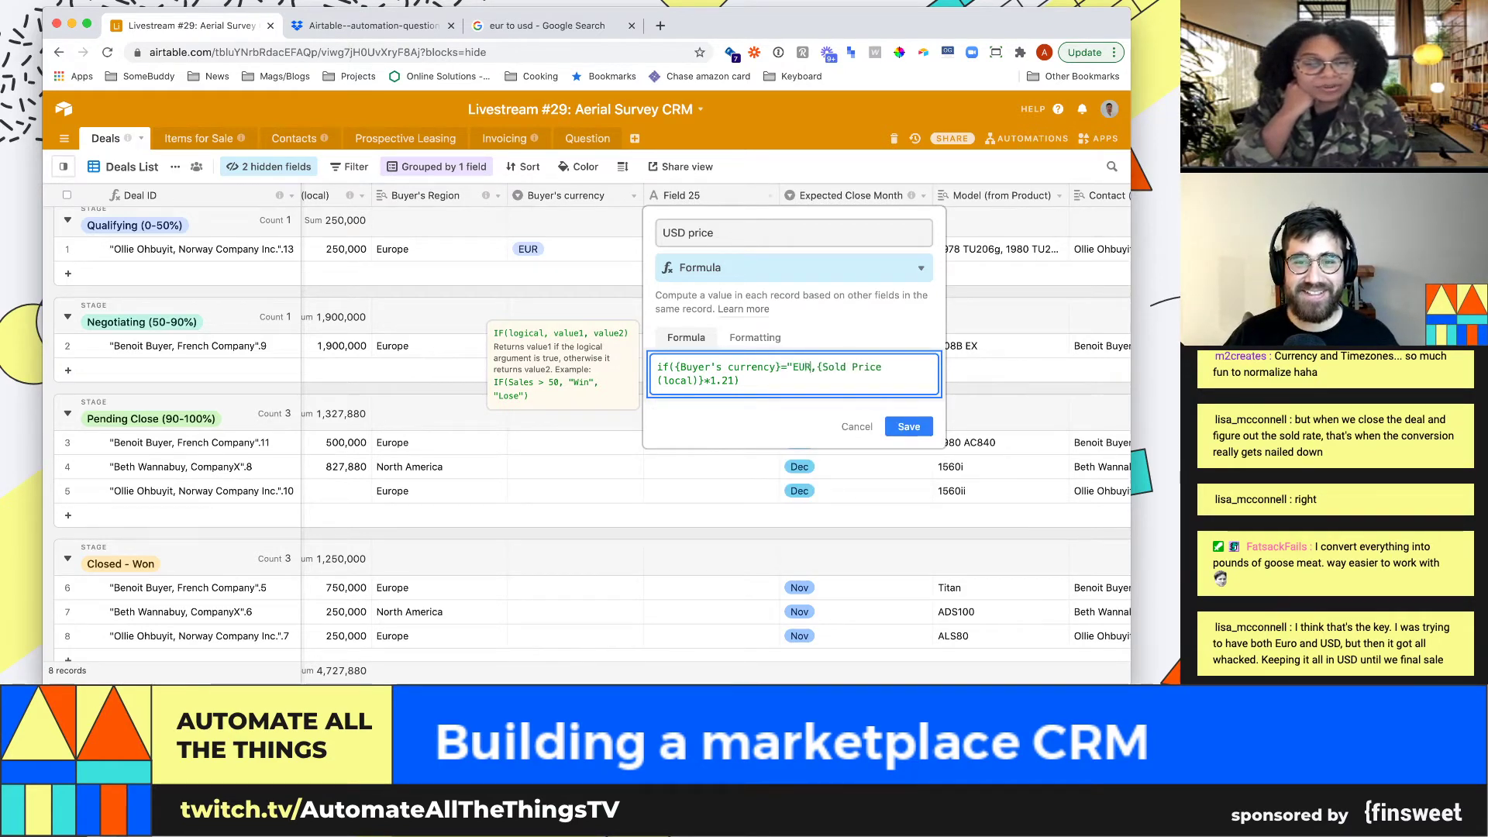
{"action": "key", "text": "Left"}
{"action": "key", "text": "BackSpace"}
{"action": "key", "text": "BackSpace"}
{"action": "key", "text": "BackSpace"}
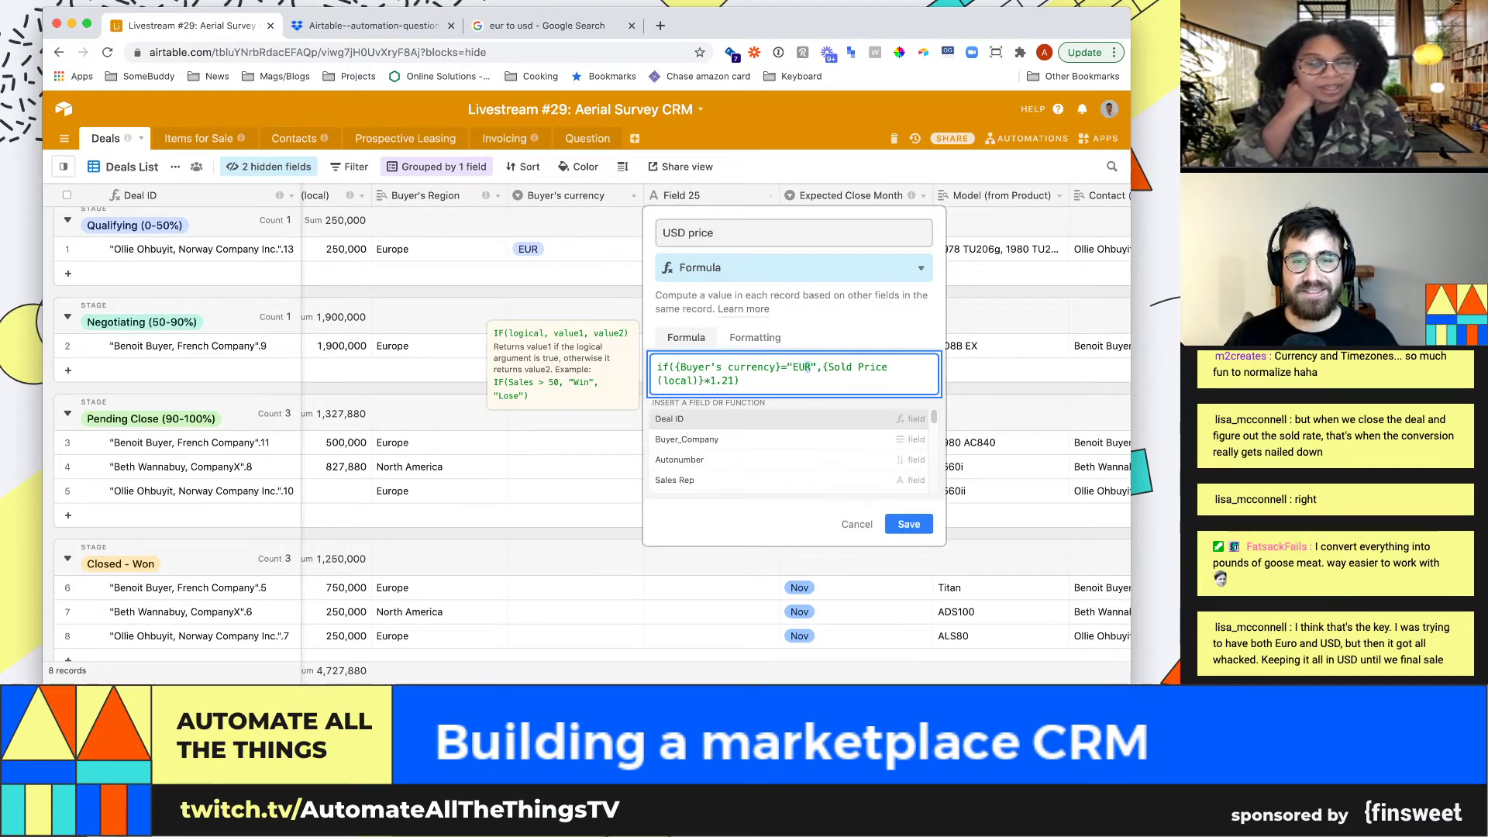
{"action": "type", "text": "USD"}
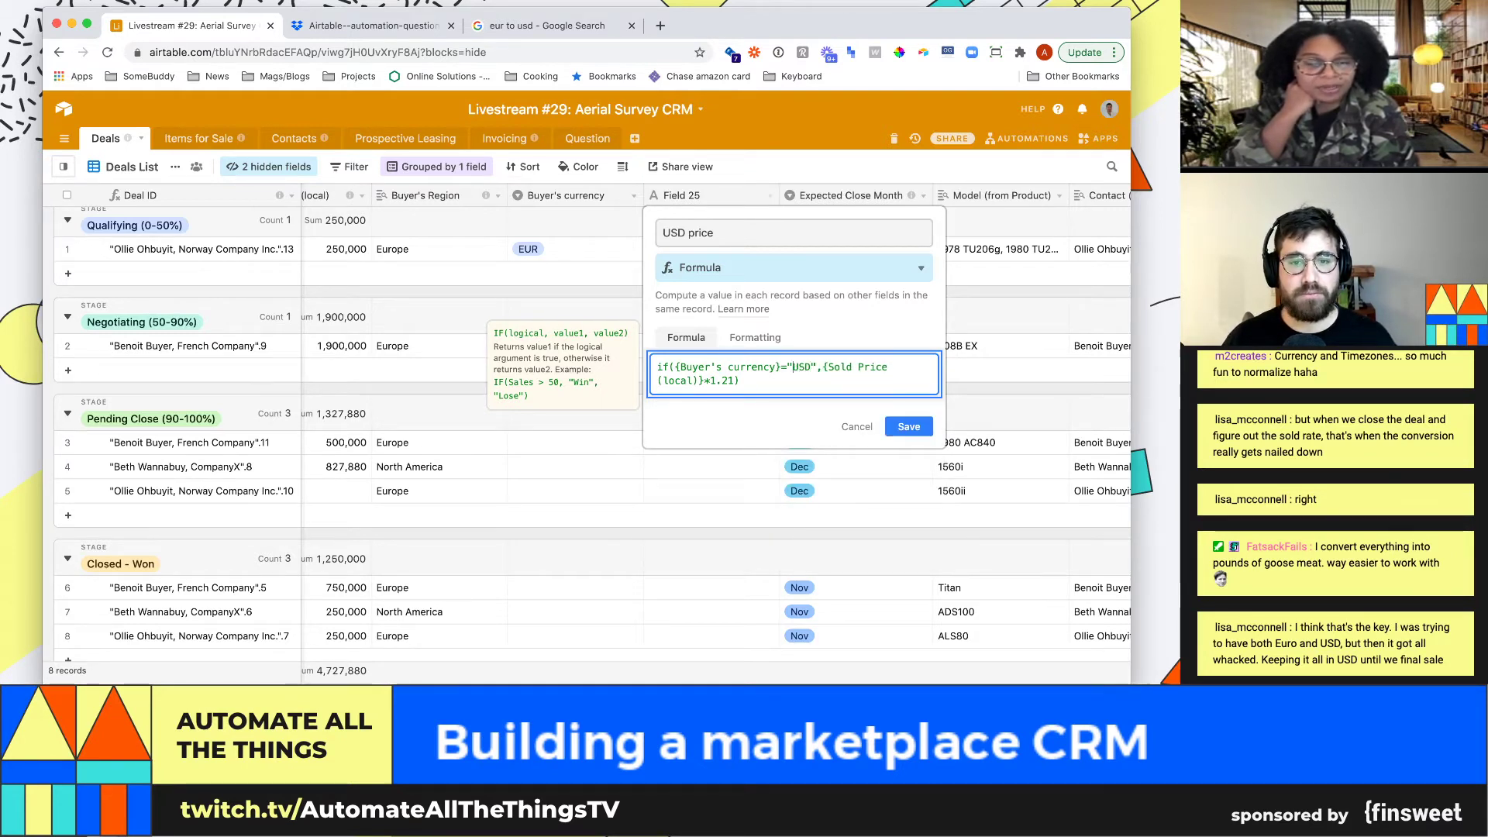
{"action": "type", "text": "!"}
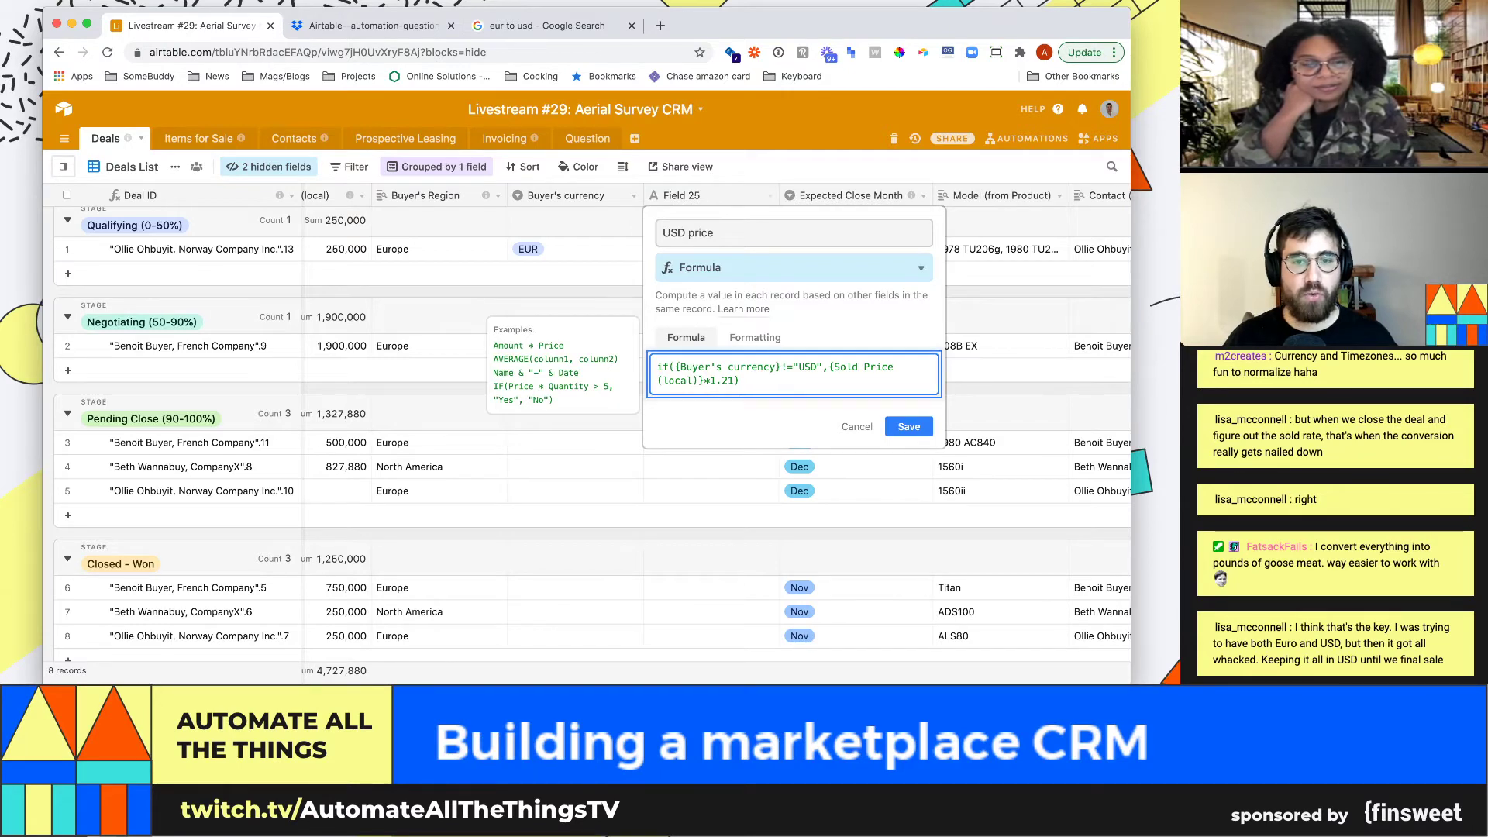
{"action": "type", "text": ",{Sold Price (local)}"}
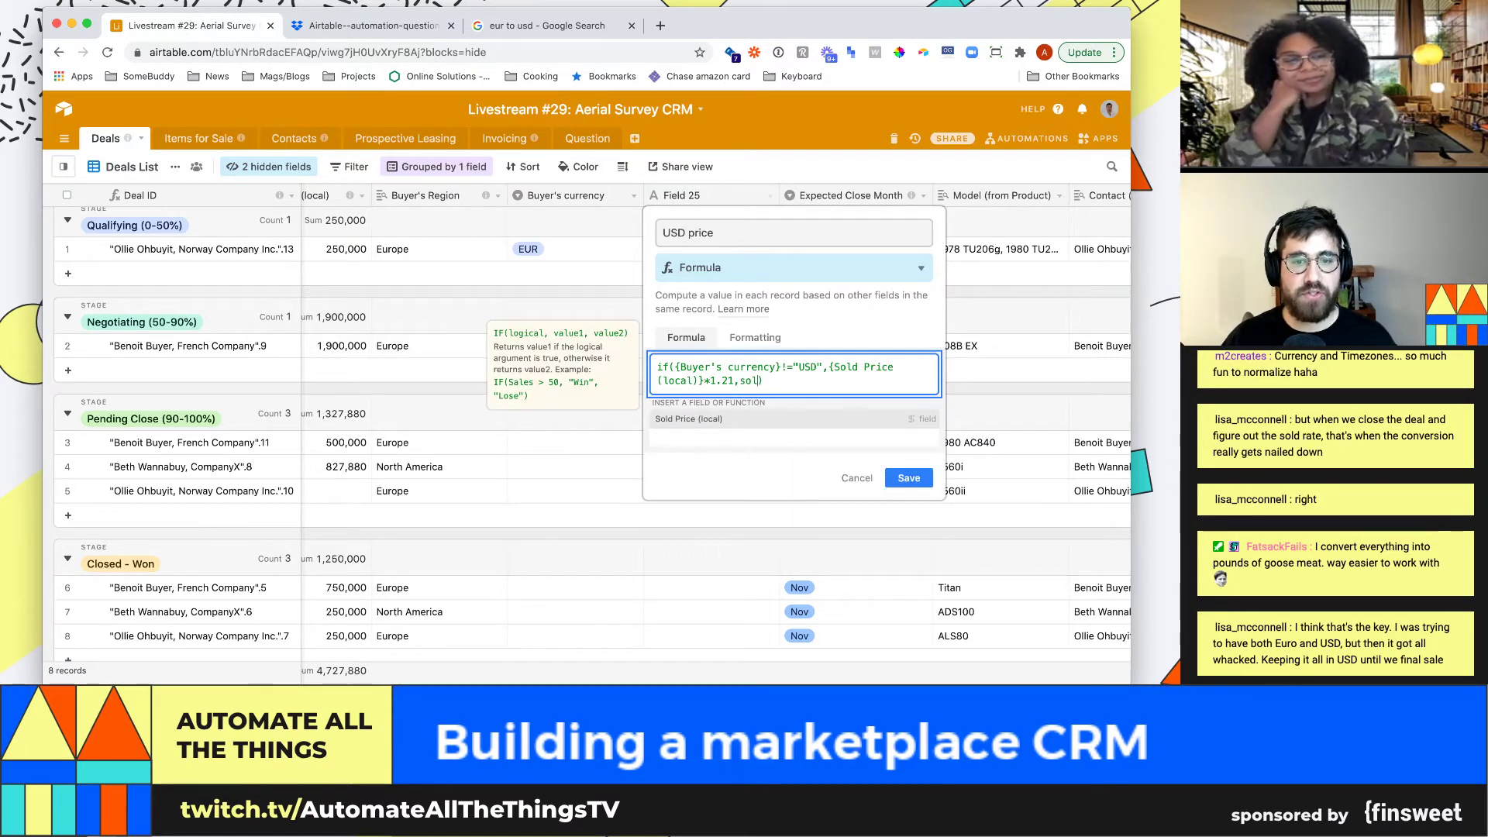
{"action": "left_click", "coordinate": [909, 523]}
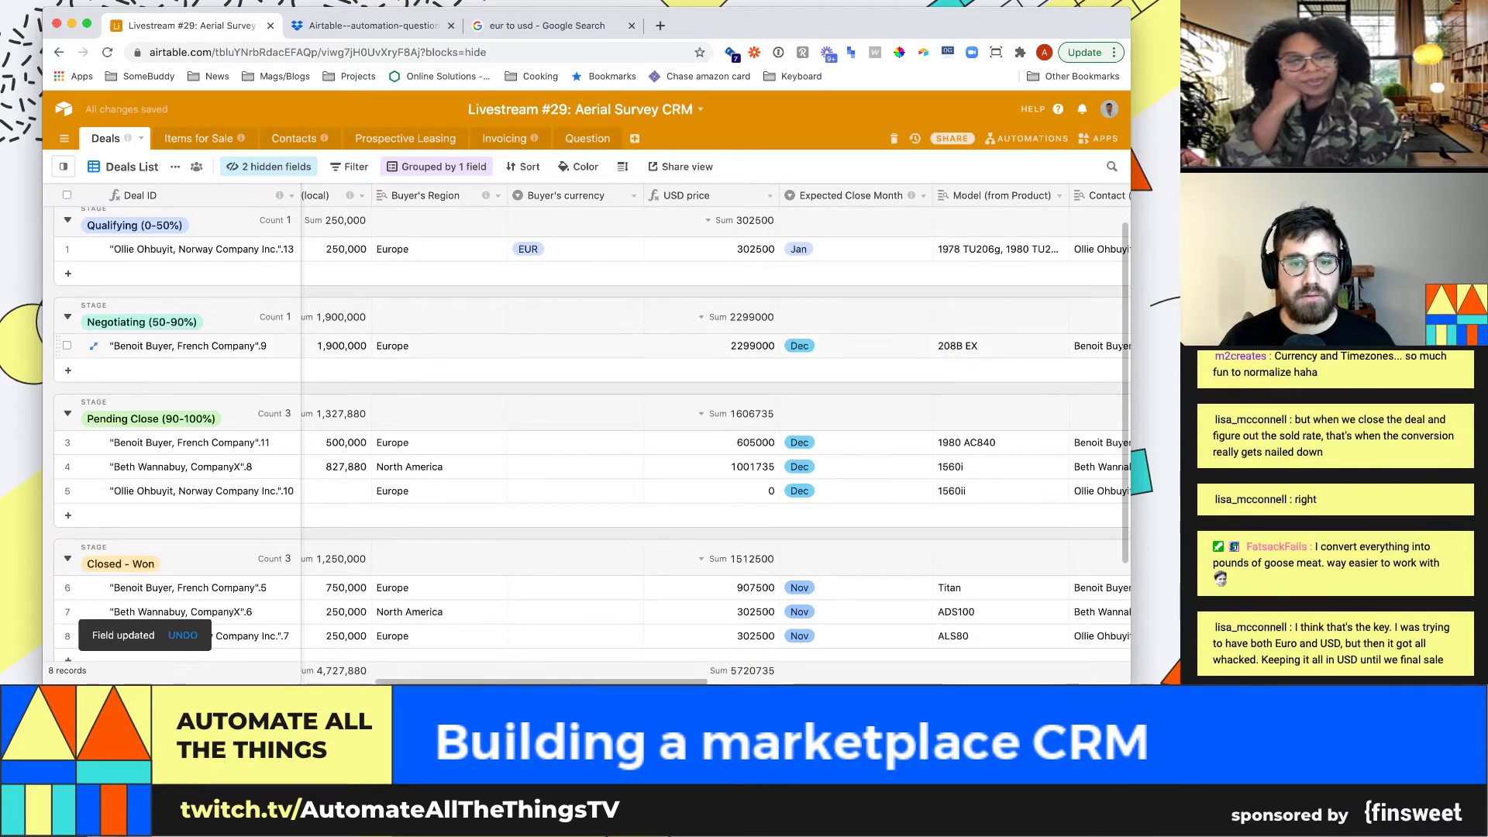
Set row 6's Buyer's currency to EUR
{"action": "left_click", "coordinate": [711, 345]}
{"action": "key", "text": "Left"}
{"action": "key", "text": "Left"}
{"action": "key", "text": "Left"}
{"action": "key", "text": "Left"}
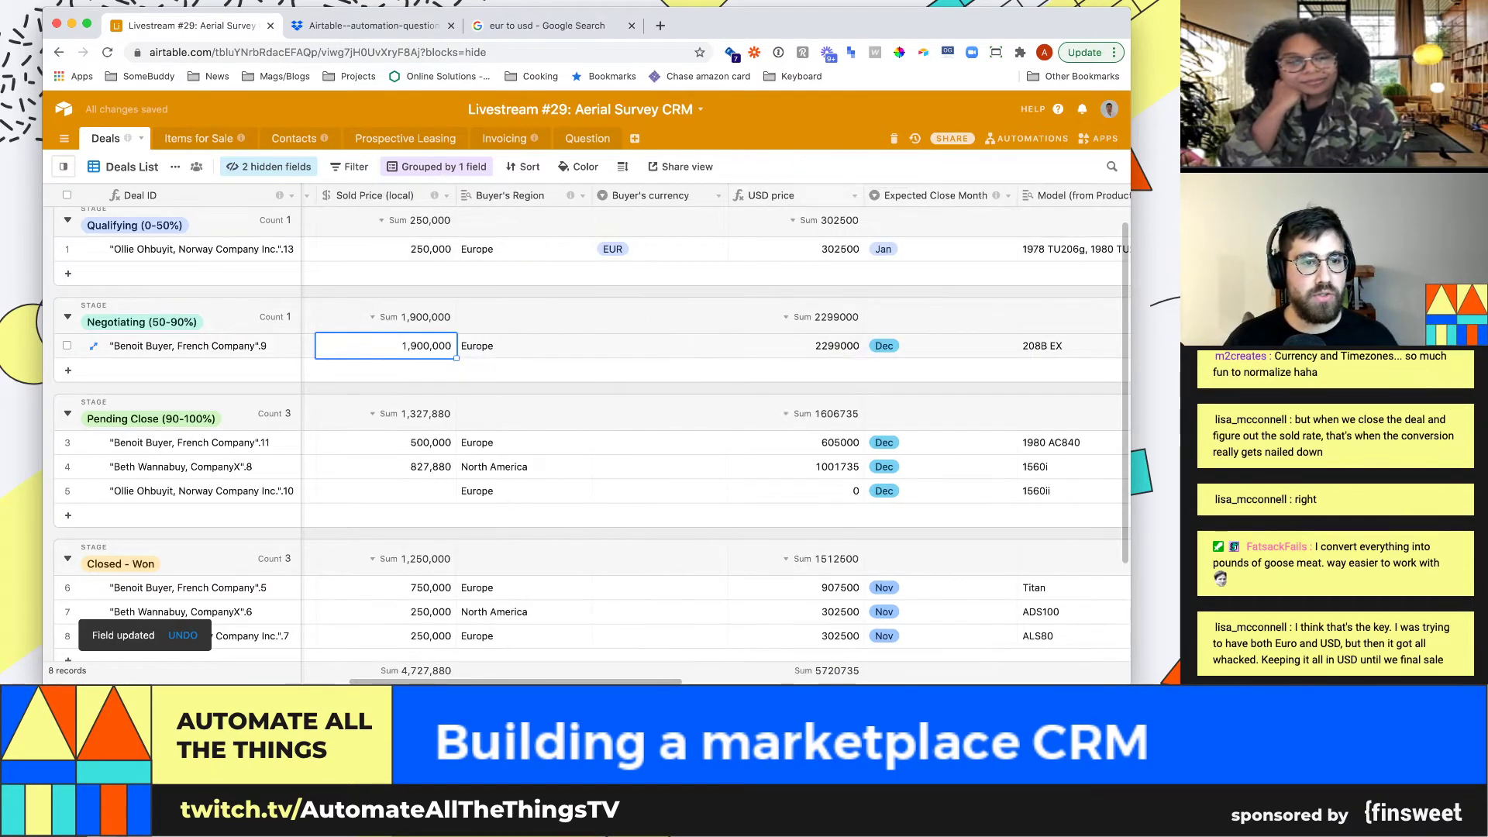
{"action": "scroll", "coordinate": [774, 419], "scroll_direction": "down", "scroll_amount": 2}
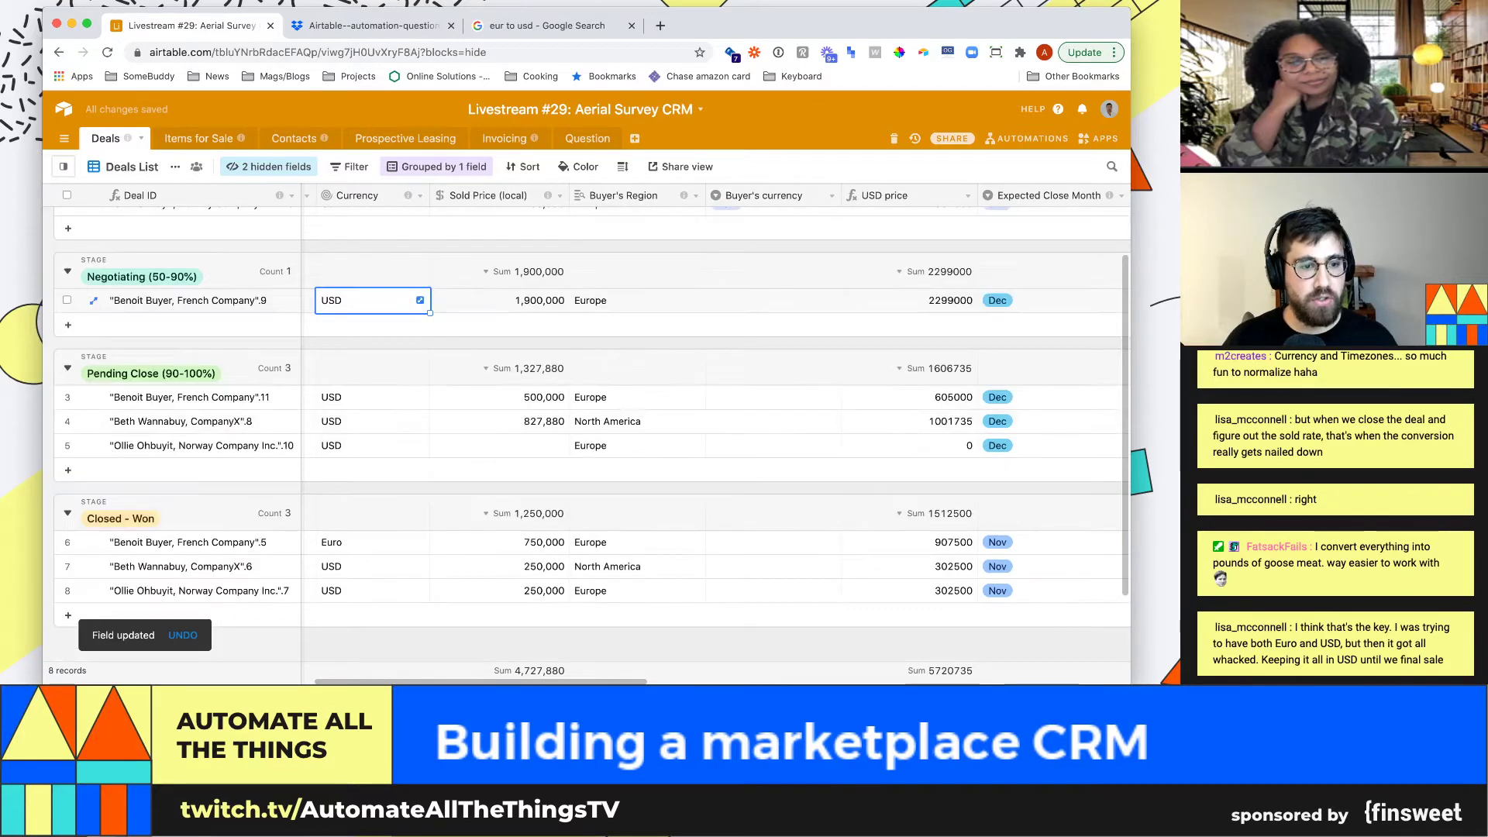
{"action": "double_click", "coordinate": [774, 542]}
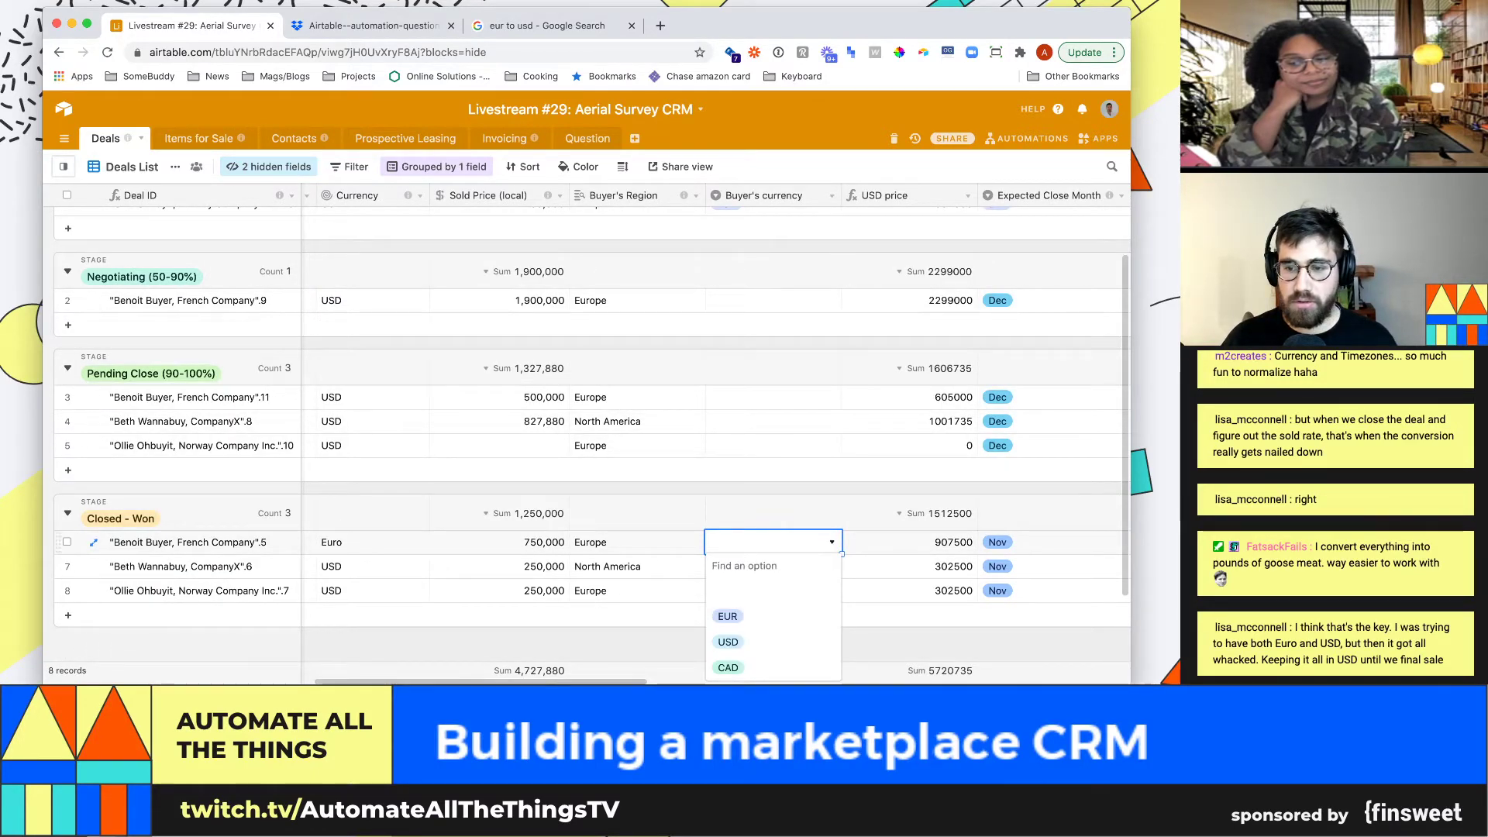
{"action": "key", "text": "Return"}
Set Buyer's currency to USD for rows 7 and 8, then reopen the USD price formula
{"action": "left_click", "coordinate": [773, 566]}
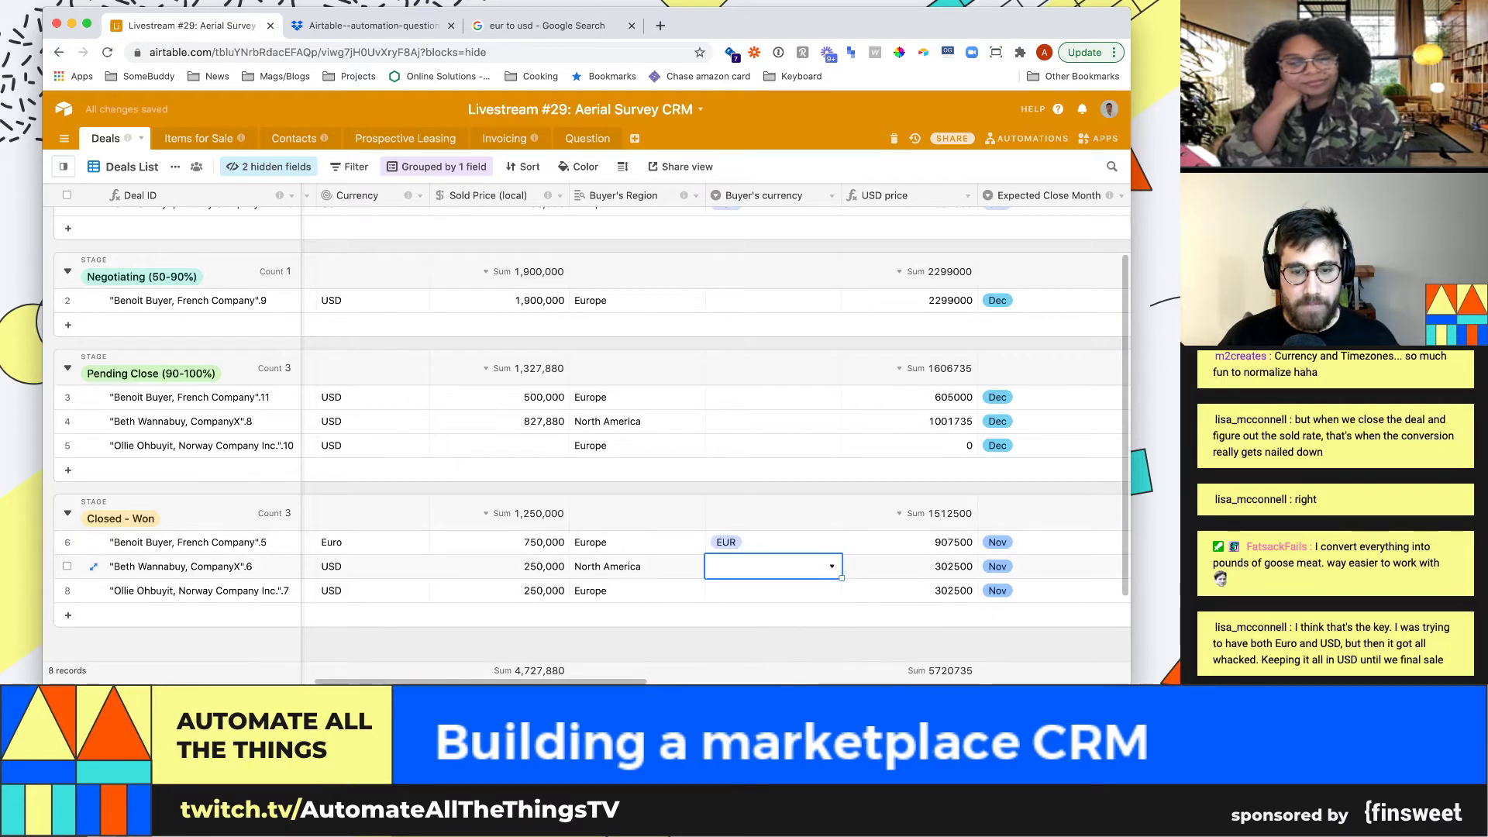
{"action": "type", "text": "USD"}
{"action": "key", "text": "Return"}
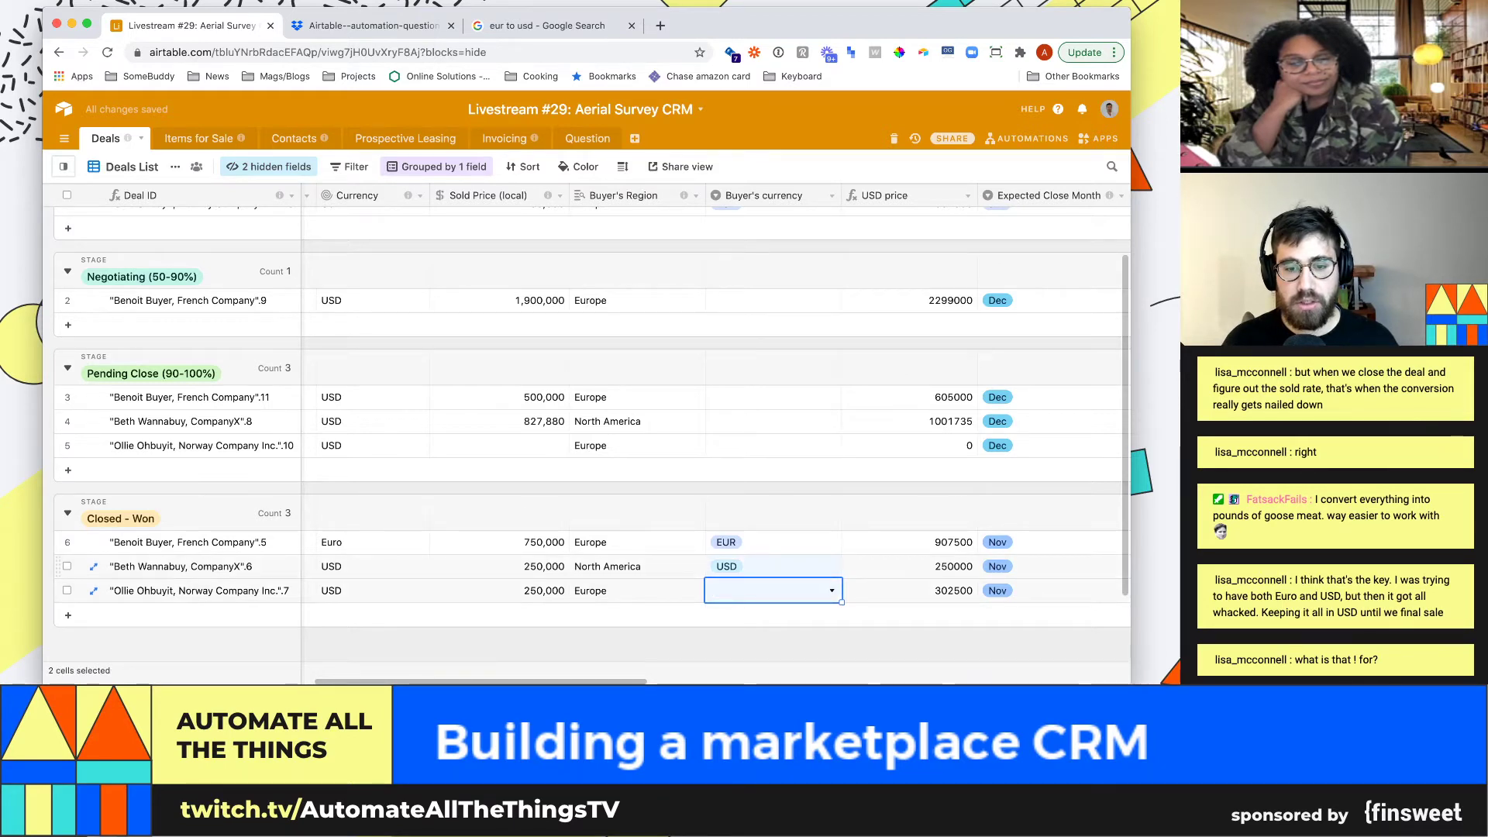
{"action": "key", "text": "Return"}
{"action": "key", "text": "Escape"}
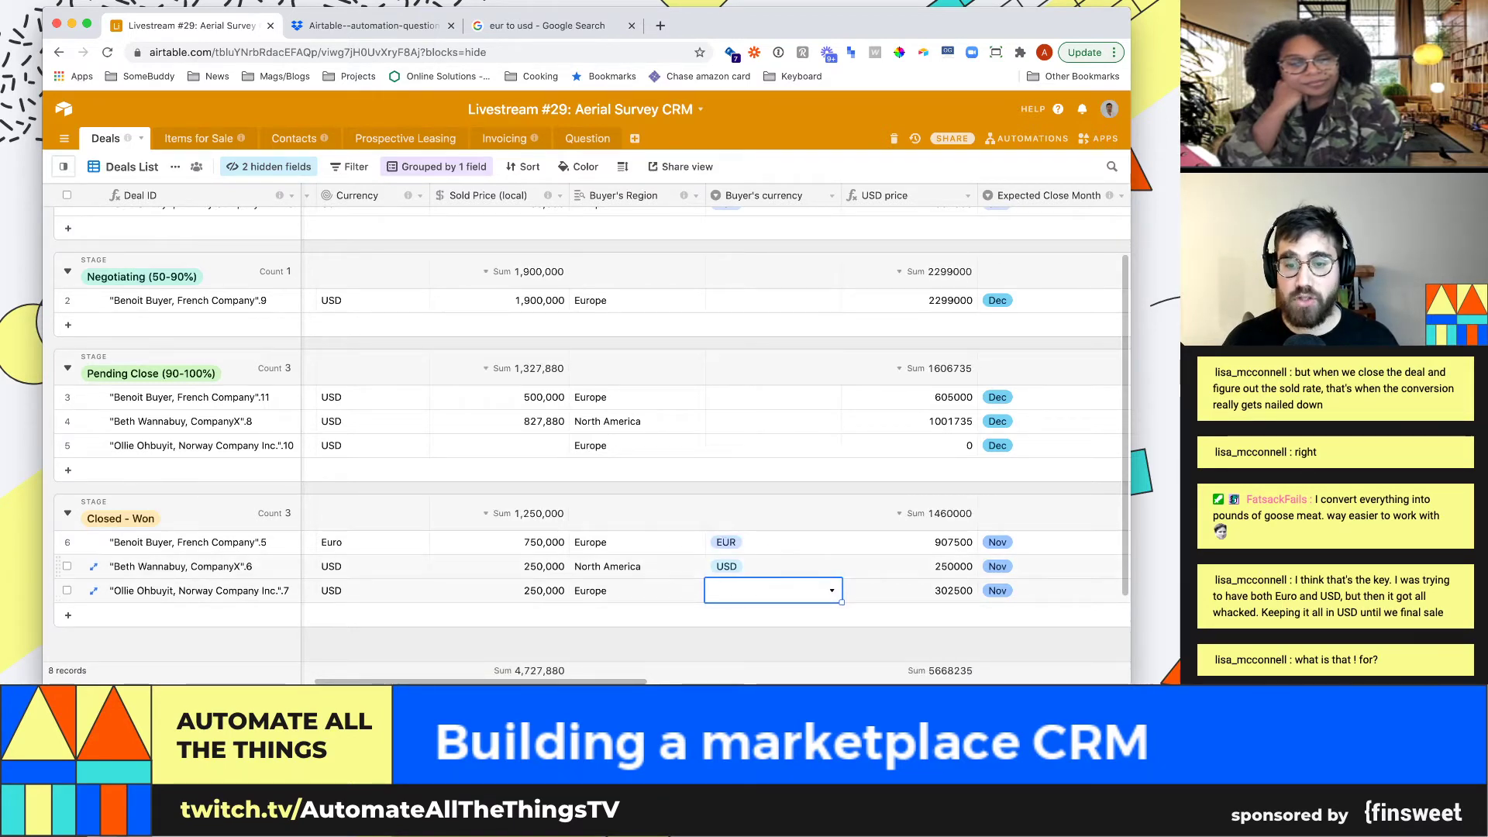
{"action": "key", "text": "ctrl+c"}
{"action": "key", "text": "Down"}
{"action": "key", "text": "ctrl+v"}
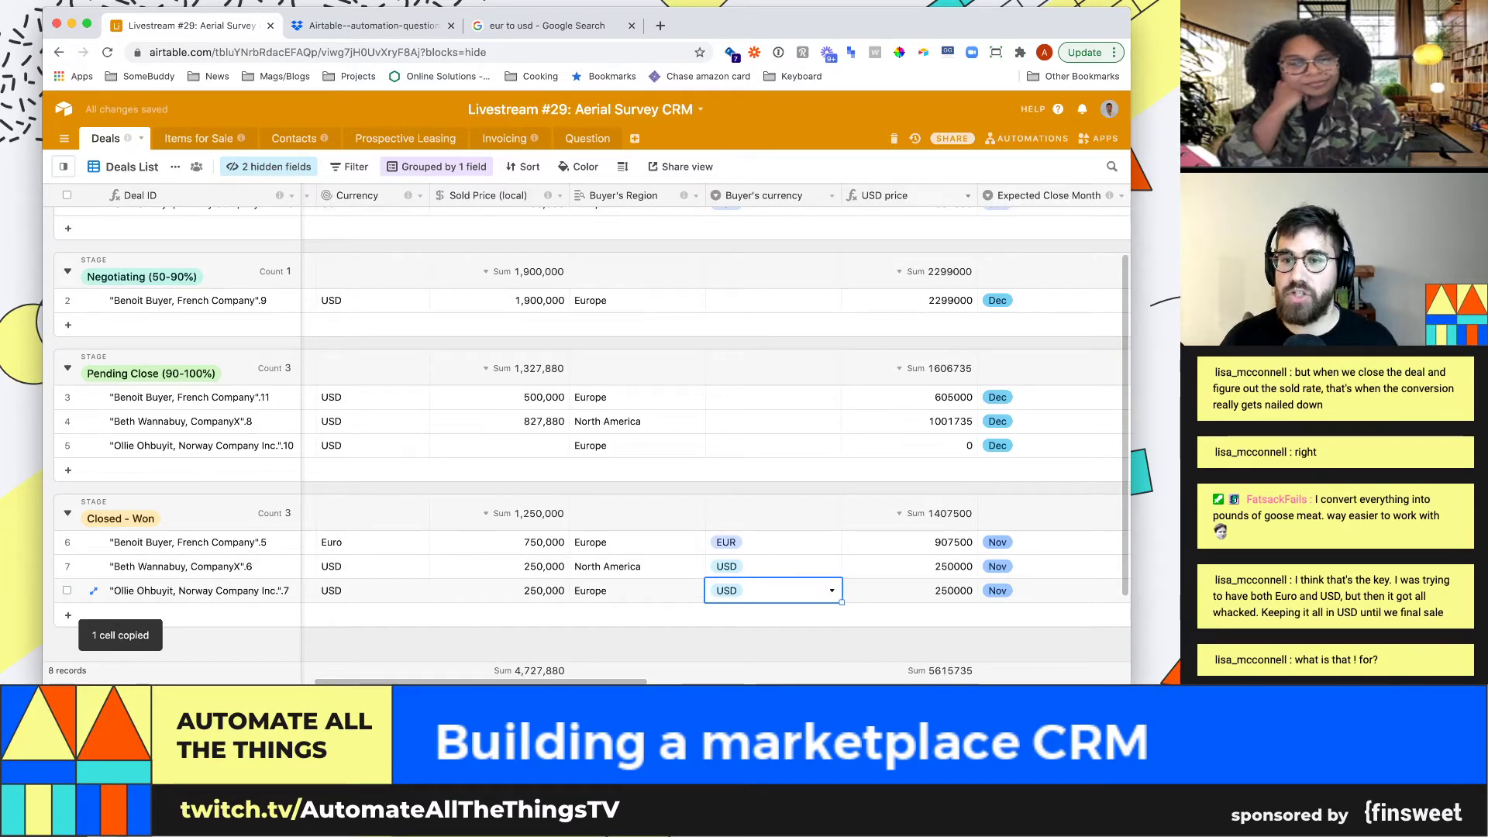
{"action": "left_click", "coordinate": [968, 196]}
{"action": "left_click", "coordinate": [913, 219]}
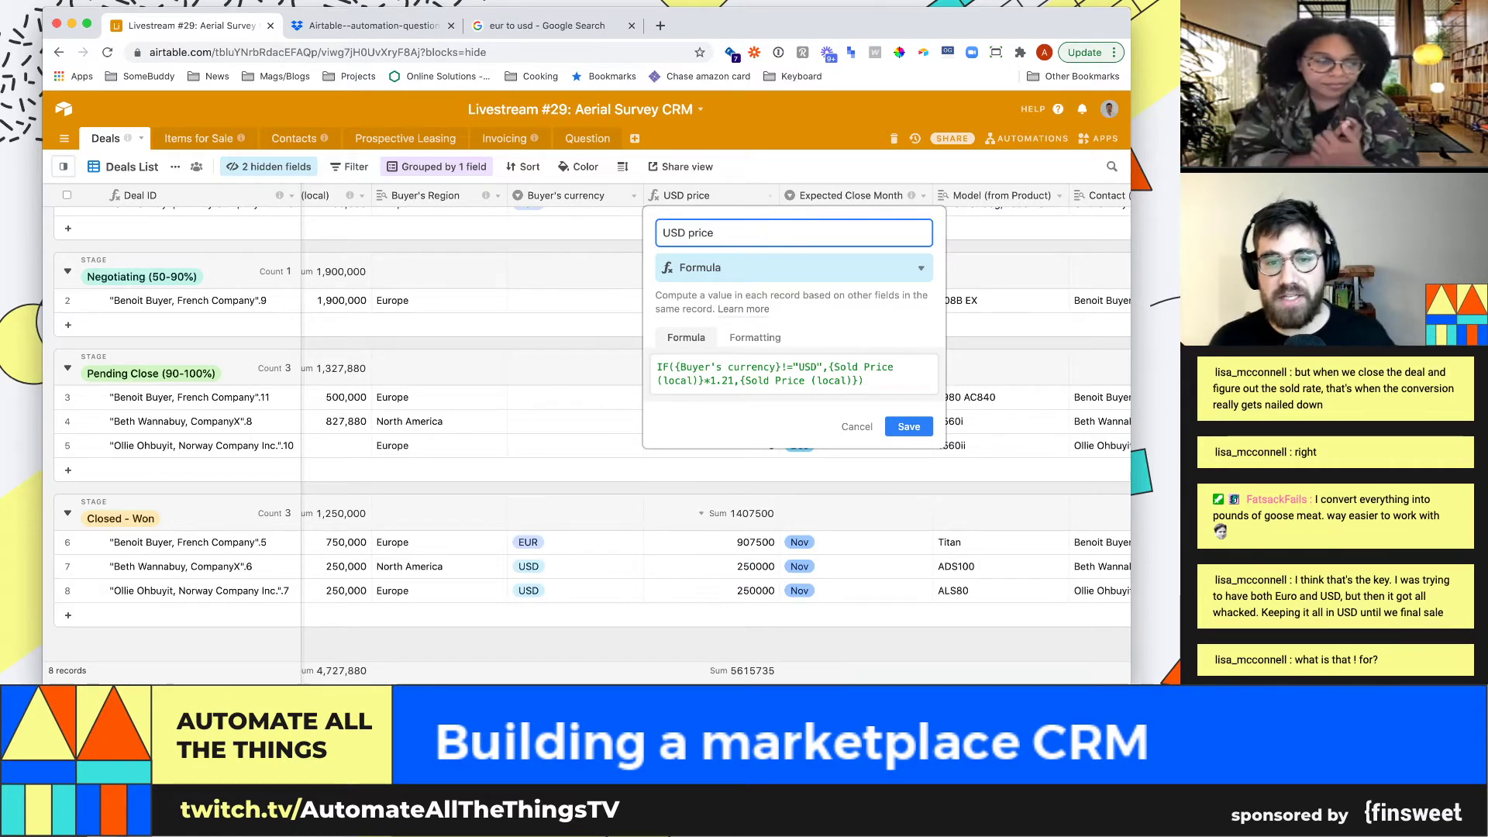
Highlight the 1.21 rate, the != USD condition and the {Sold Price (local)} fallback, then cancel unchanged
{"action": "left_click_drag", "start_coordinate": [710, 380], "coordinate": [728, 380]}
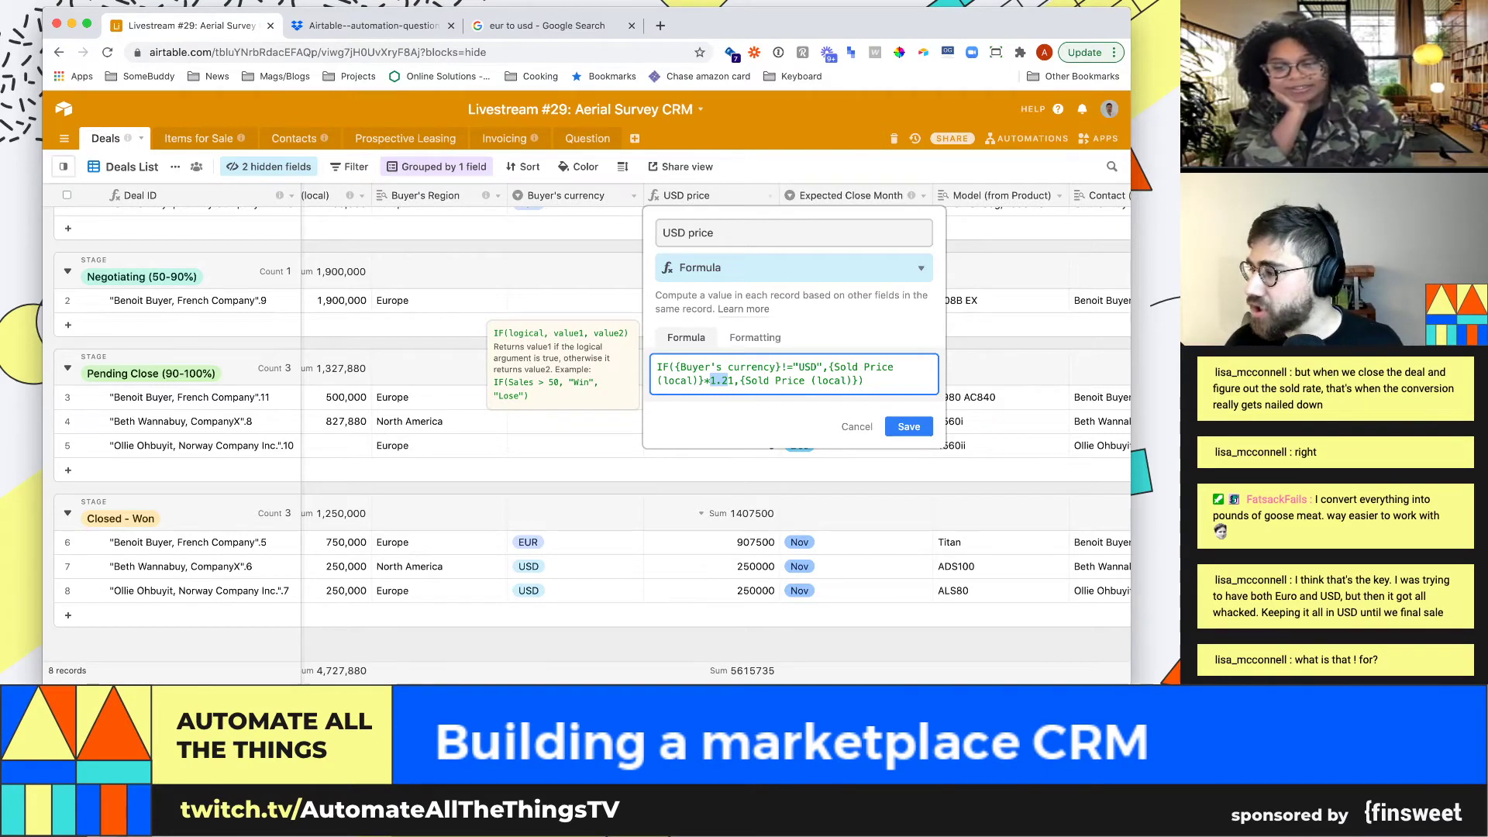
{"action": "left_click", "coordinate": [728, 381]}
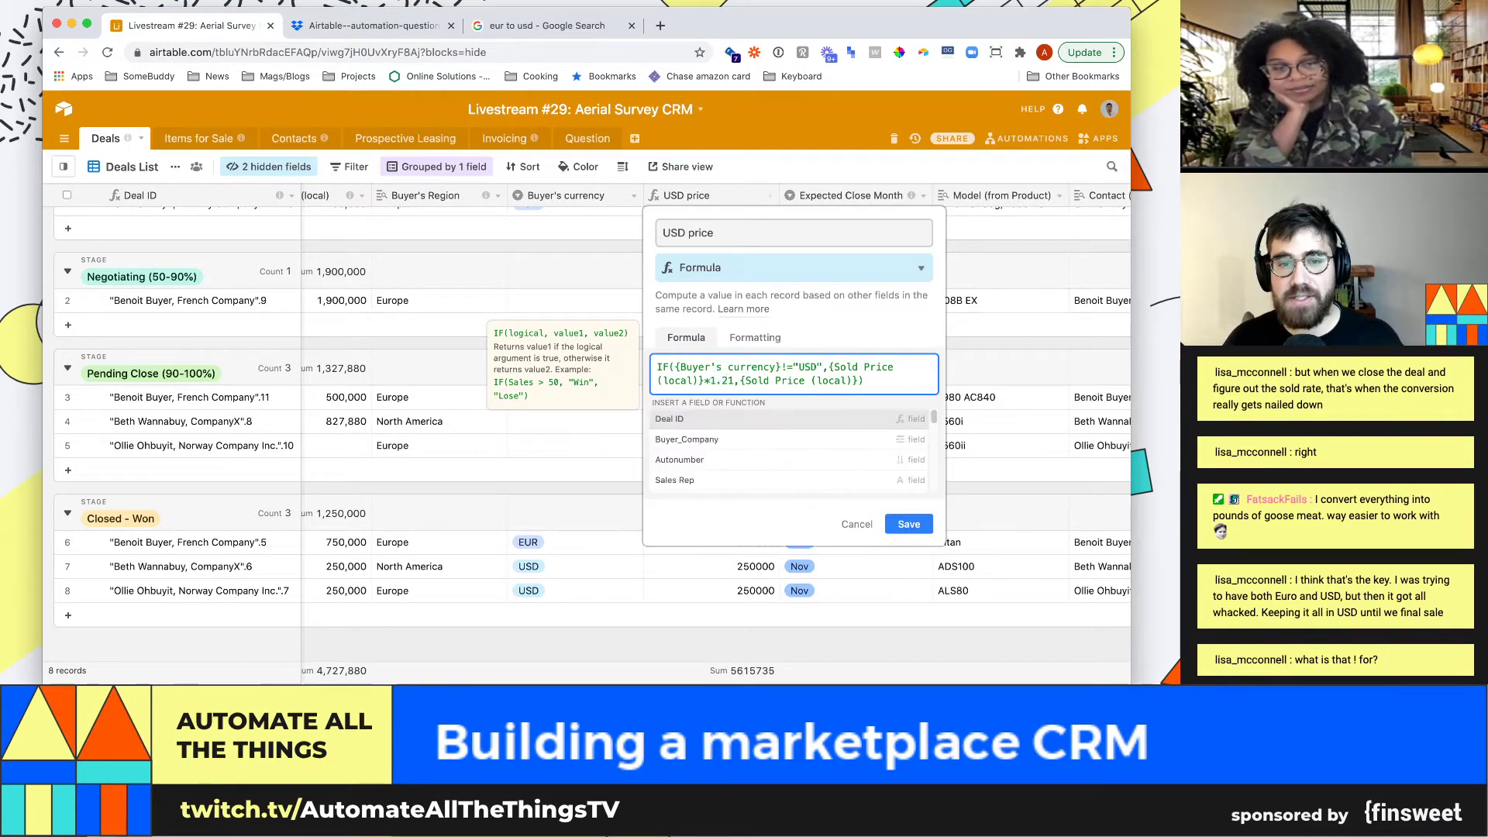
{"action": "left_click_drag", "start_coordinate": [675, 367], "coordinate": [793, 367]}
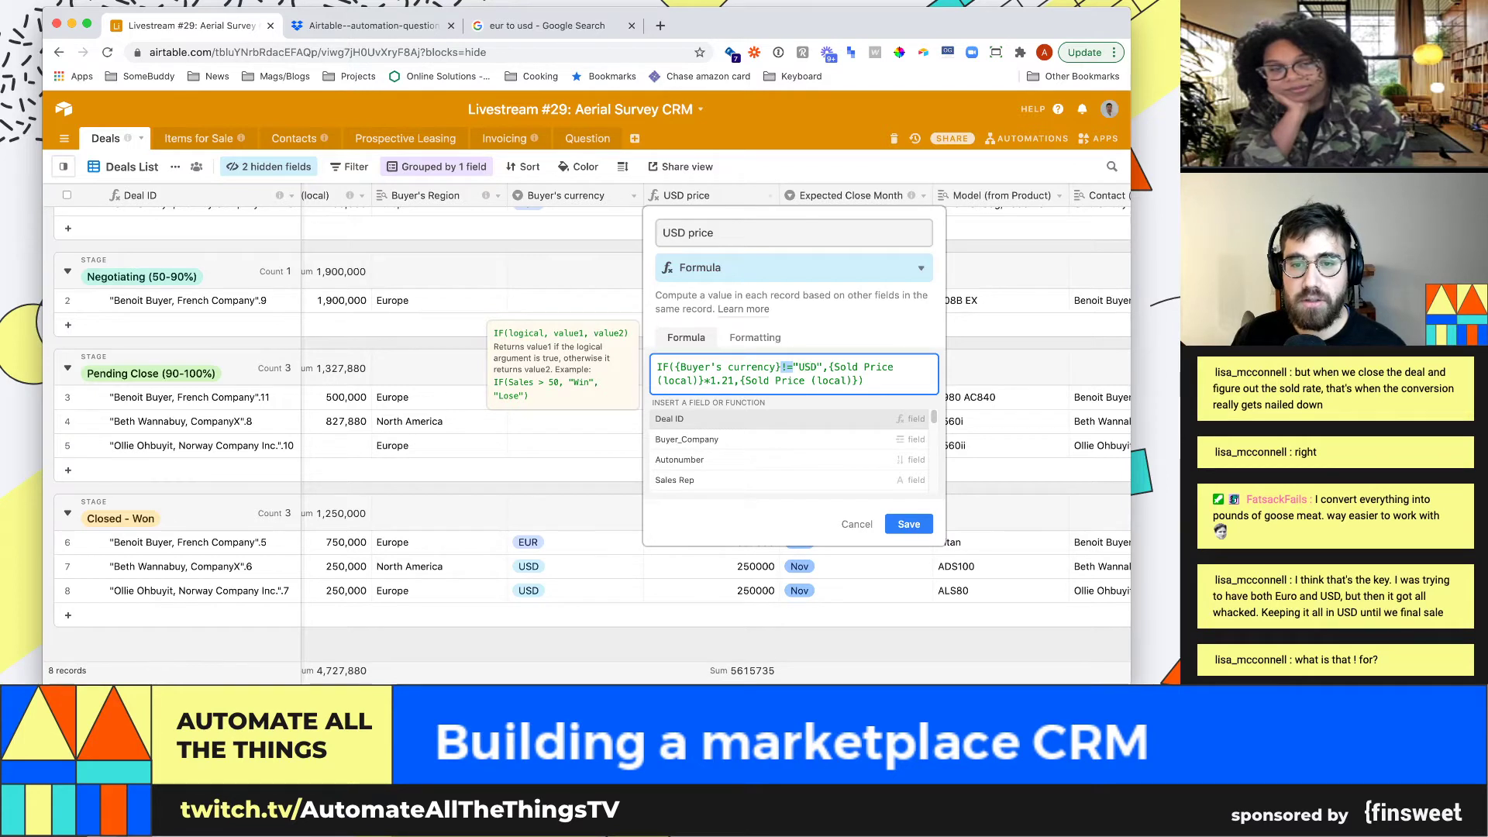
{"action": "left_click", "coordinate": [721, 380]}
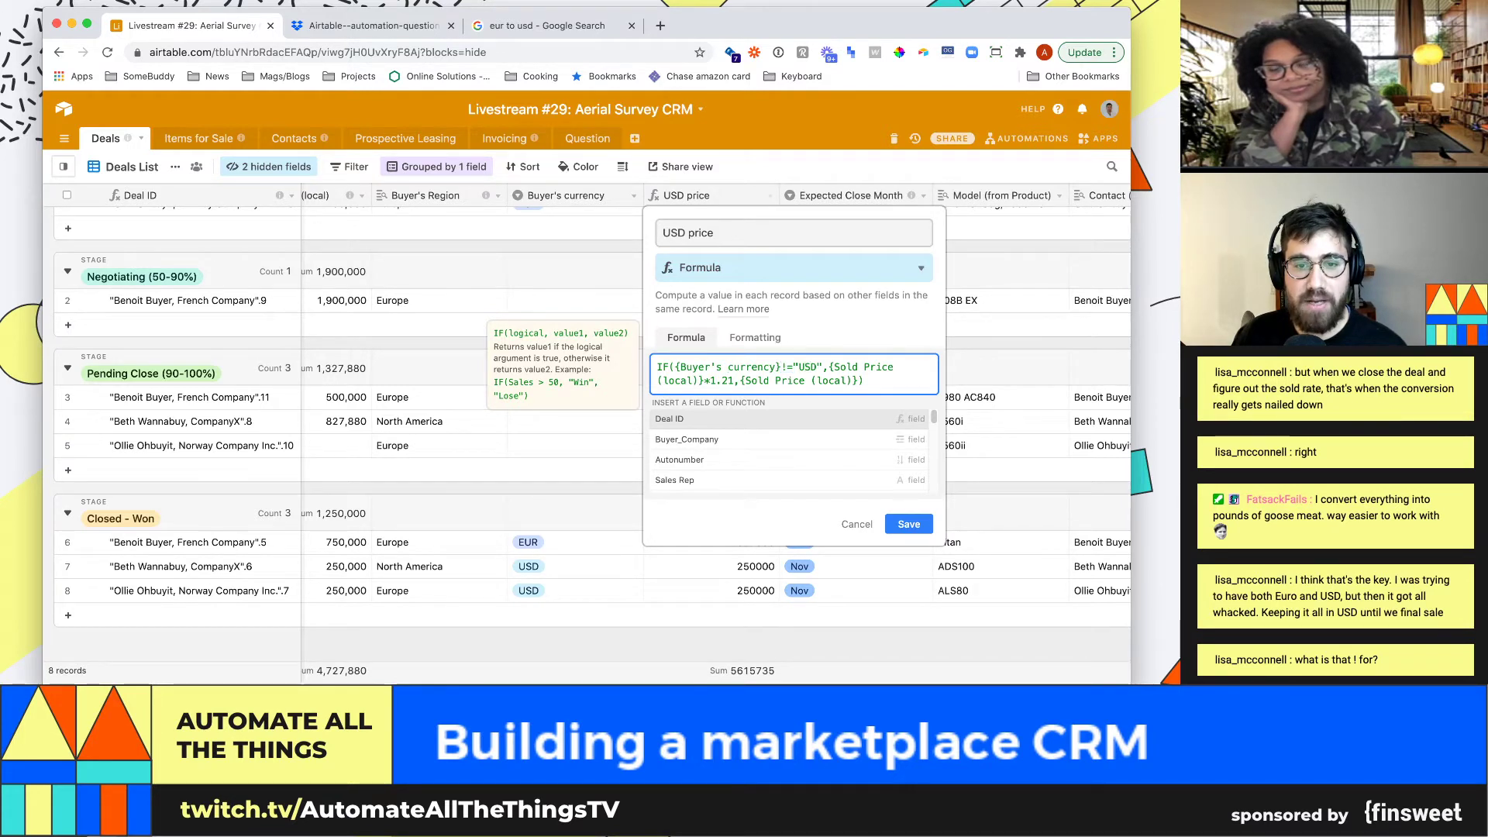
{"action": "left_click_drag", "start_coordinate": [740, 381], "coordinate": [855, 381]}
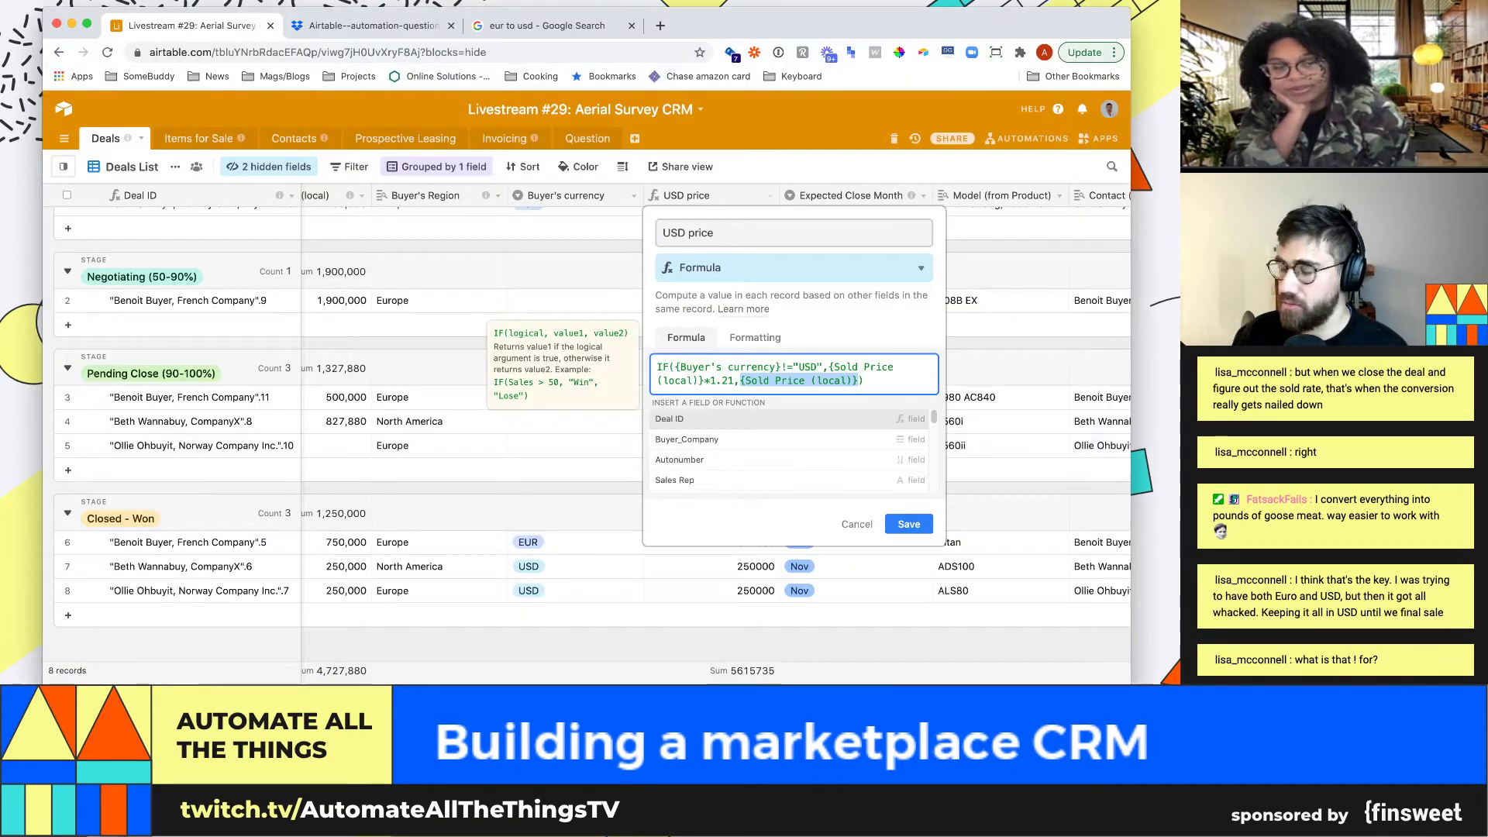
{"action": "left_click", "coordinate": [857, 525]}
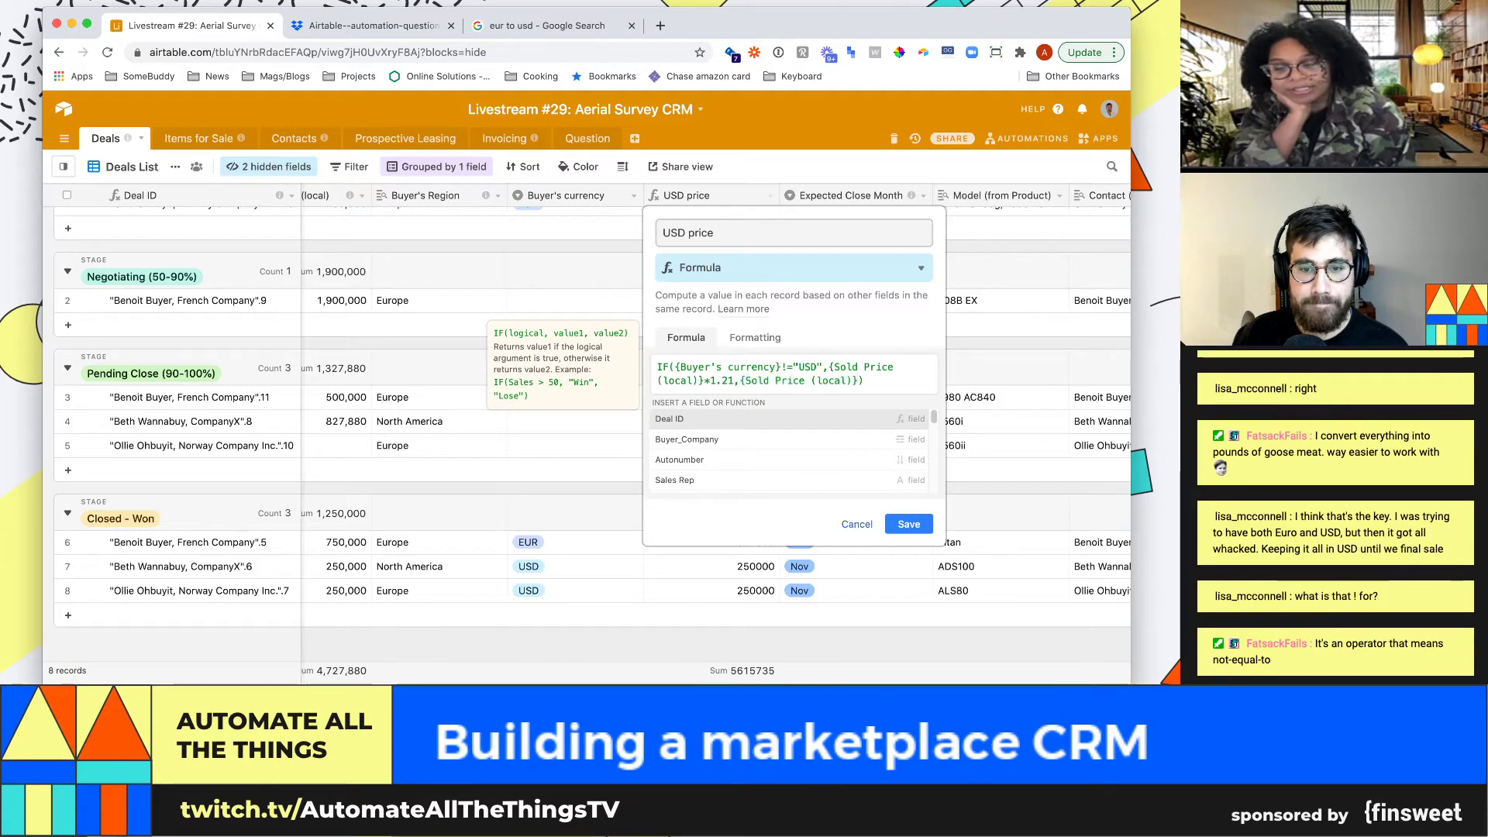
{"action": "scroll", "coordinate": [589, 447], "scroll_direction": "up", "scroll_amount": 1}
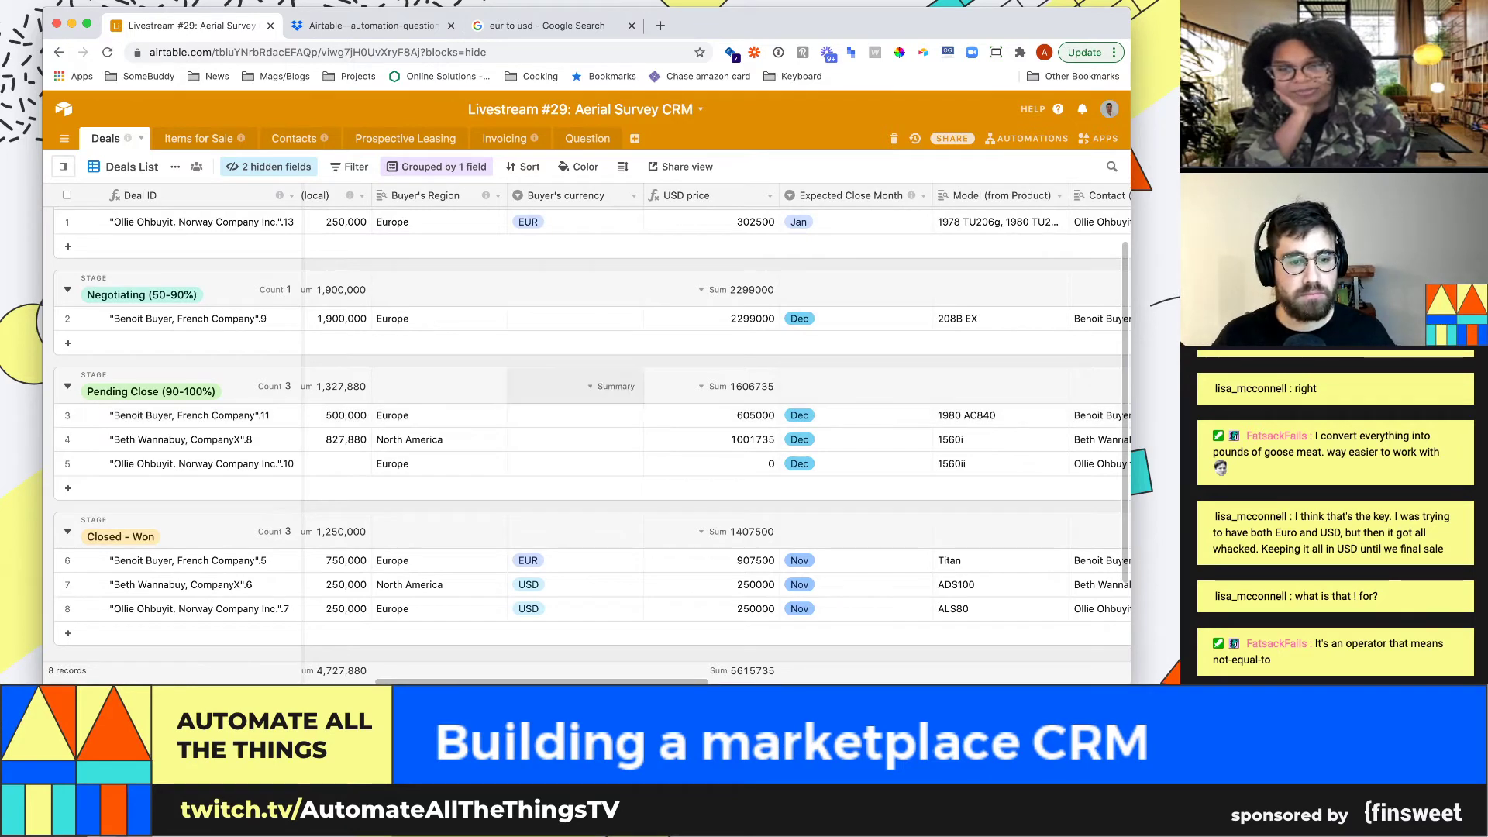
Set row 3's Buyer's currency to EUR
{"action": "left_click", "coordinate": [573, 585]}
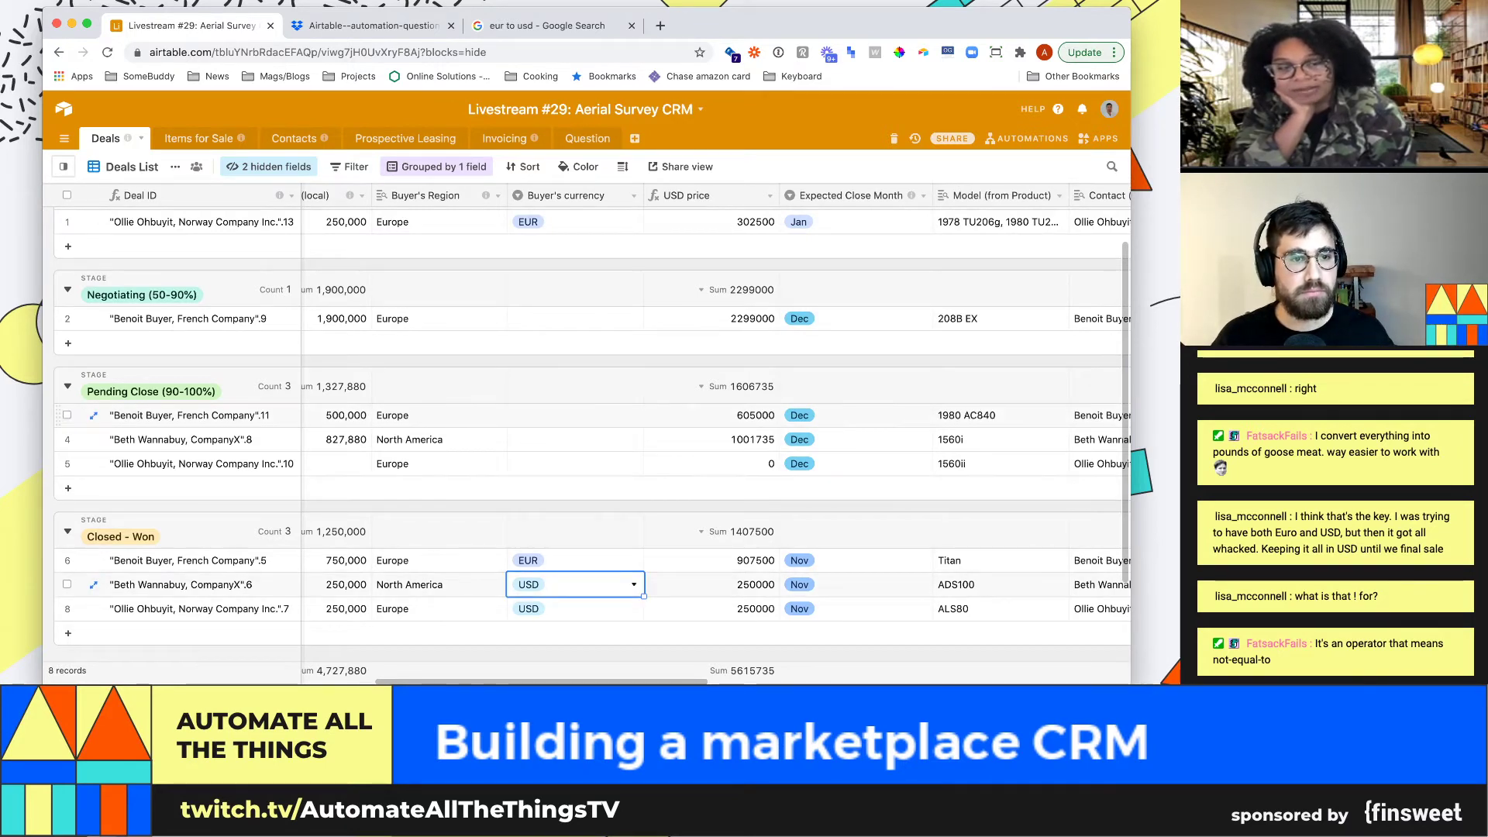
{"action": "key", "text": "super+c"}
{"action": "left_click", "coordinate": [573, 415]}
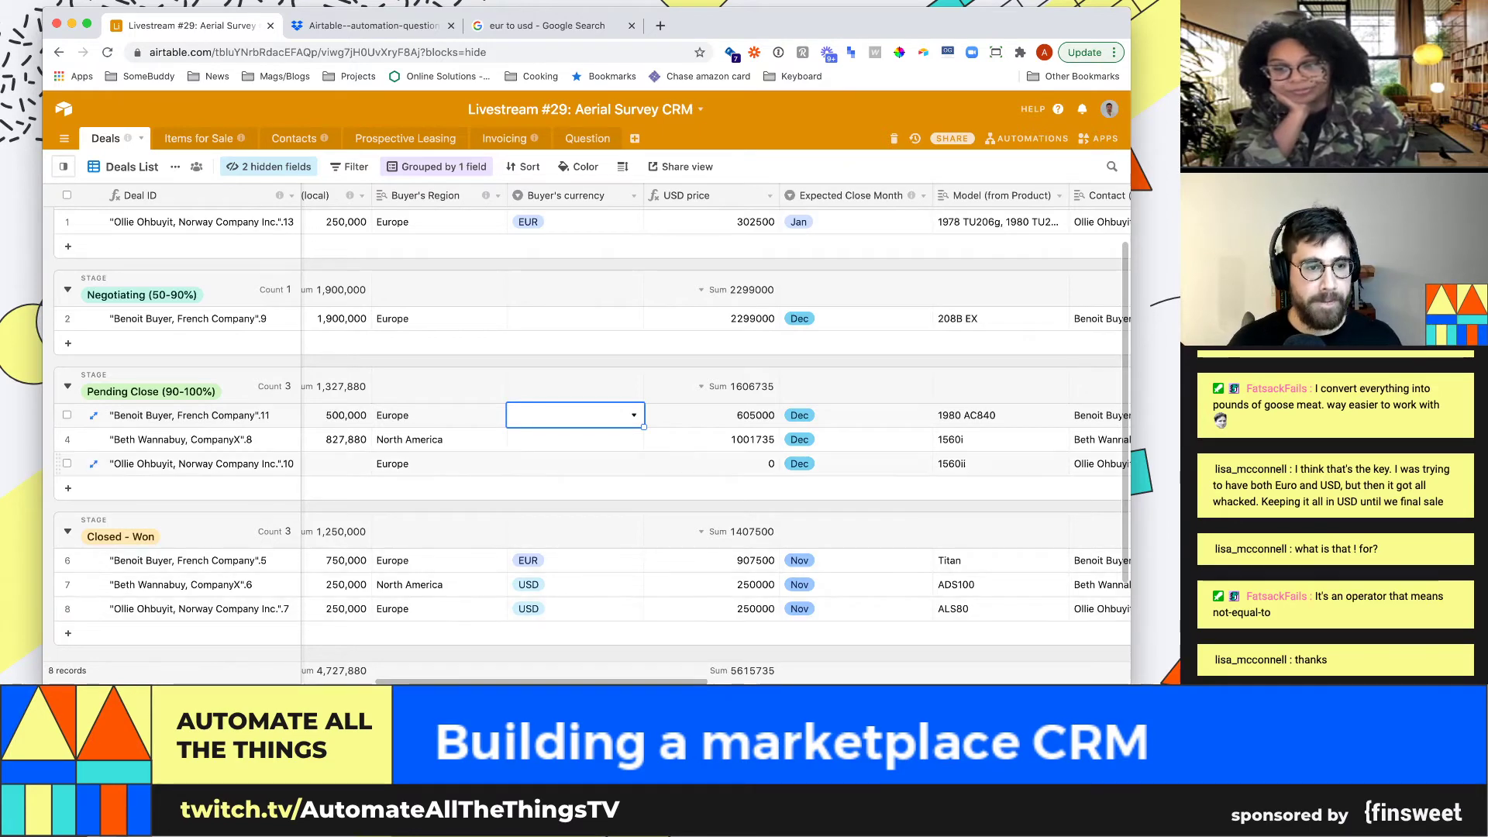
{"action": "left_click_drag", "start_coordinate": [445, 416], "coordinate": [559, 461]}
{"action": "key", "text": "Left"}
{"action": "key", "text": "Left"}
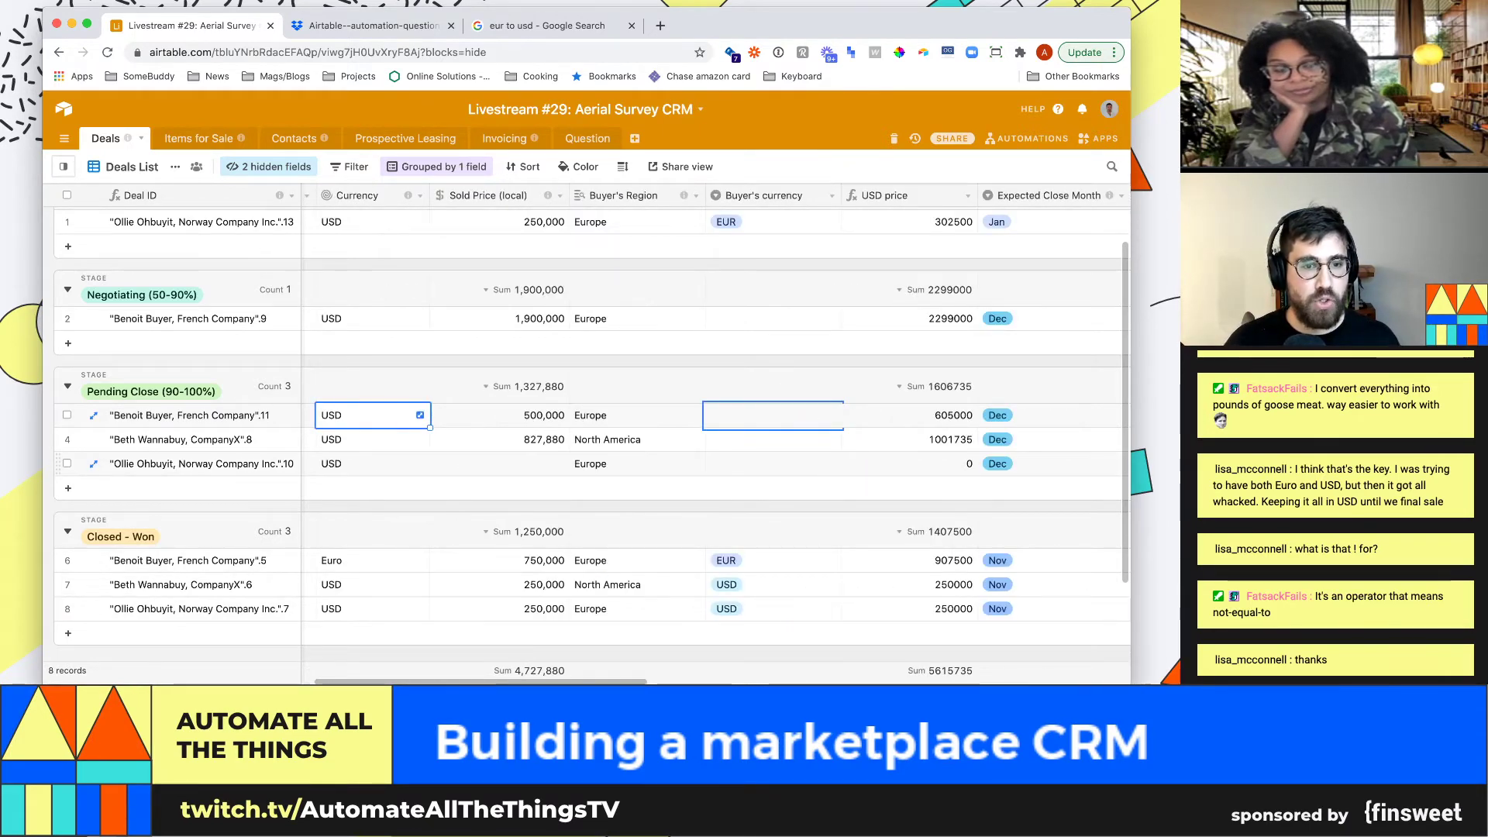
{"action": "key", "text": "Right"}
{"action": "key", "text": "Right"}
{"action": "key", "text": "Right"}
{"action": "type", "text": "EUR"}
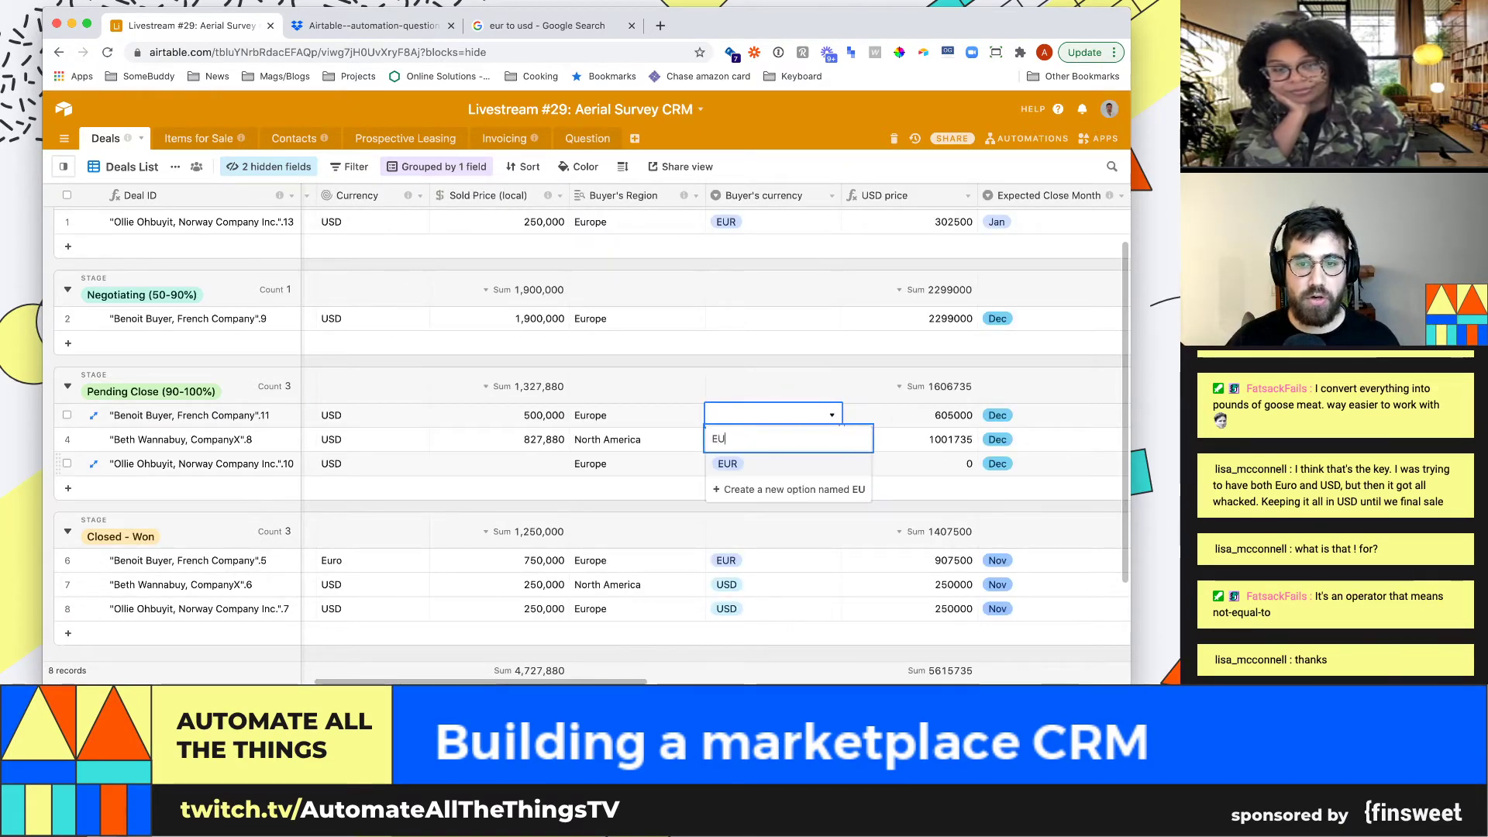
{"action": "key", "text": "Return"}
Set row 4's Buyer's currency to USD, leaving row 5 unchanged
{"action": "key", "text": "Down"}
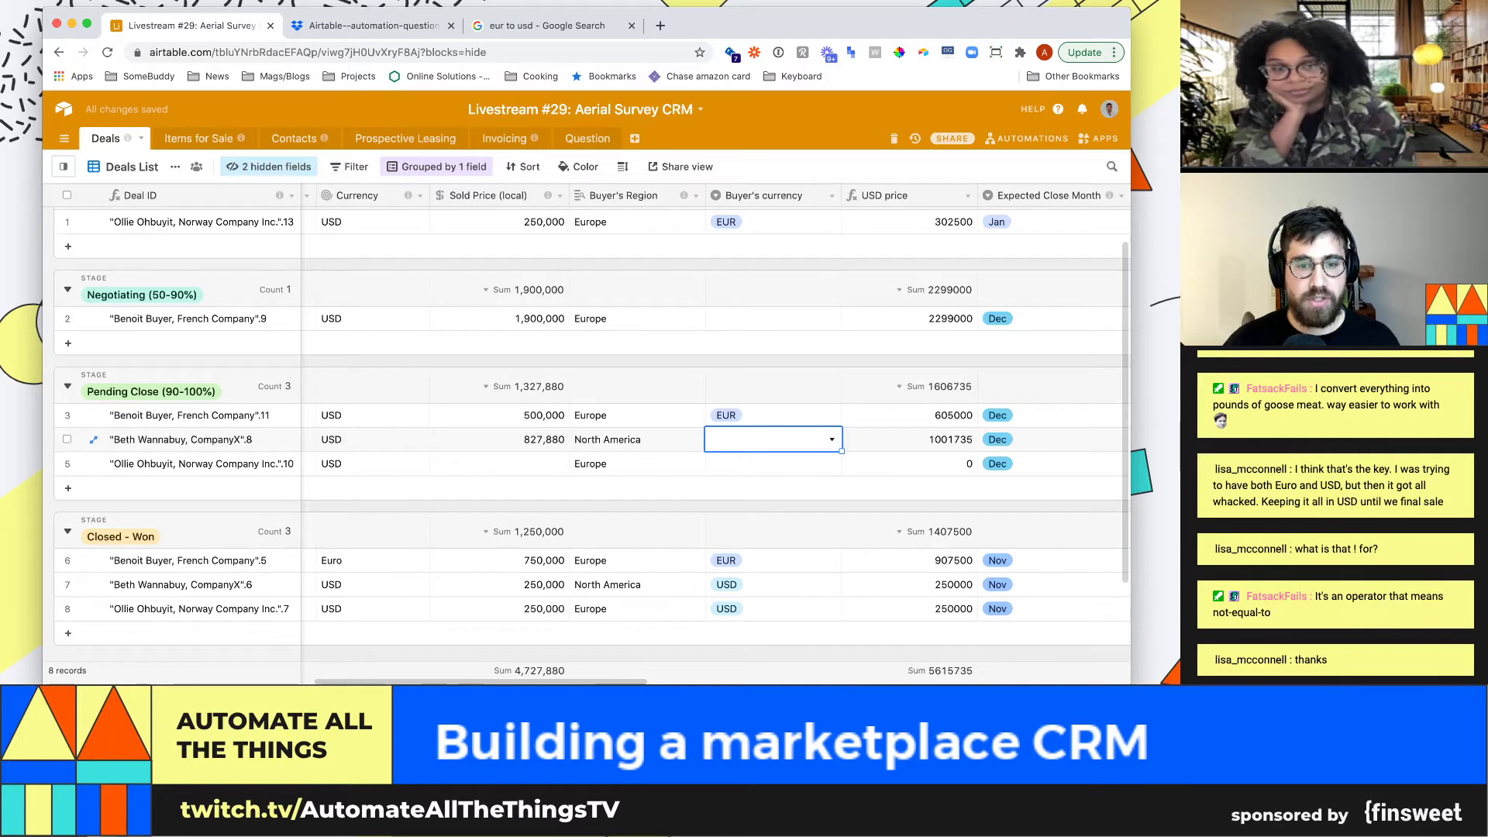
{"action": "key", "text": "Return"}
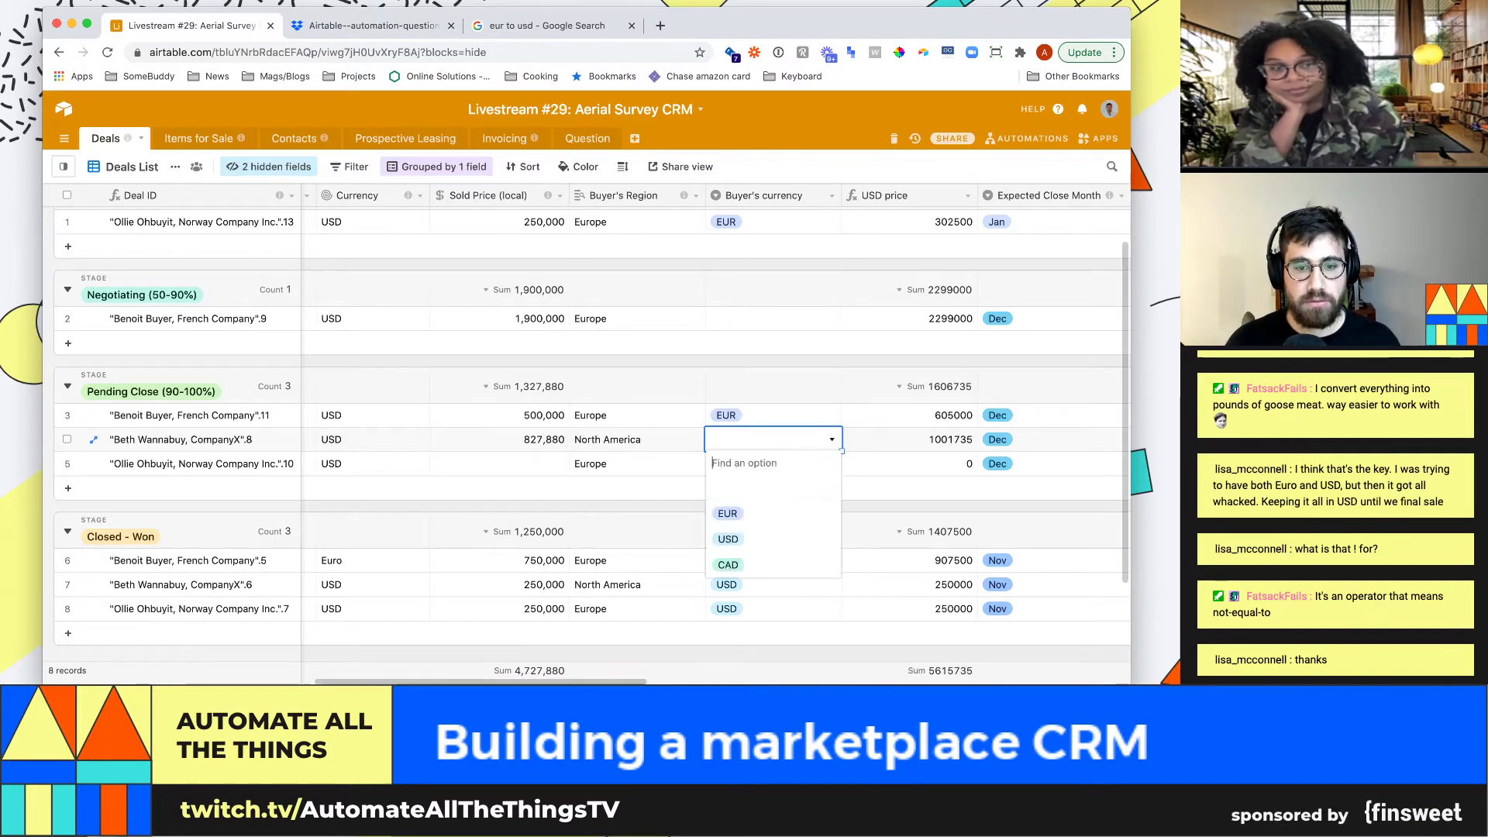
{"action": "key", "text": "Down"}
{"action": "key", "text": "Down"}
{"action": "key", "text": "Return"}
{"action": "key", "text": "Down"}
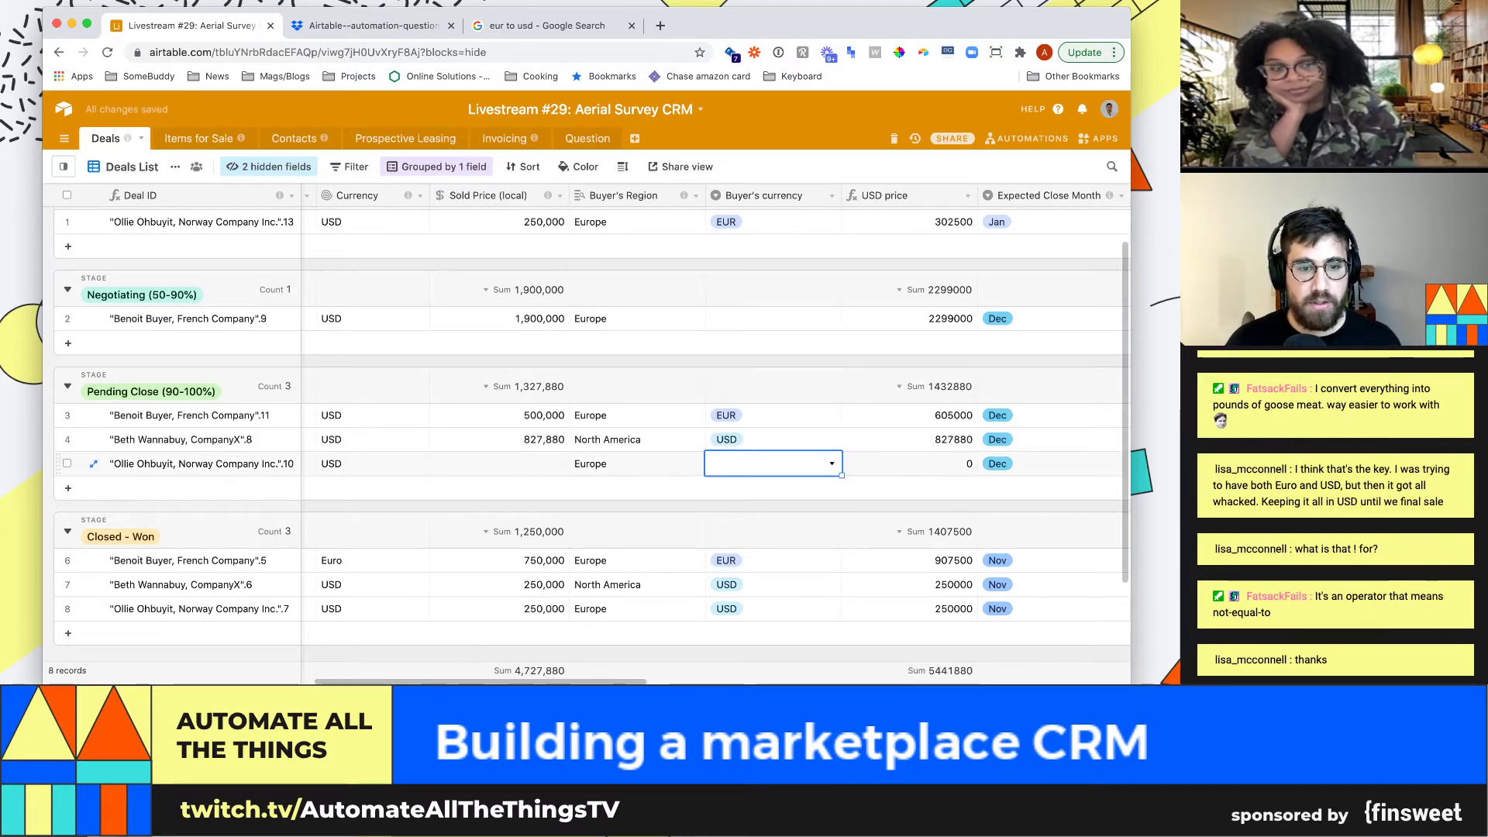
{"action": "key", "text": "Return"}
{"action": "key", "text": "Escape"}
{"action": "scroll", "coordinate": [586, 434], "scroll_direction": "up", "scroll_amount": 1}
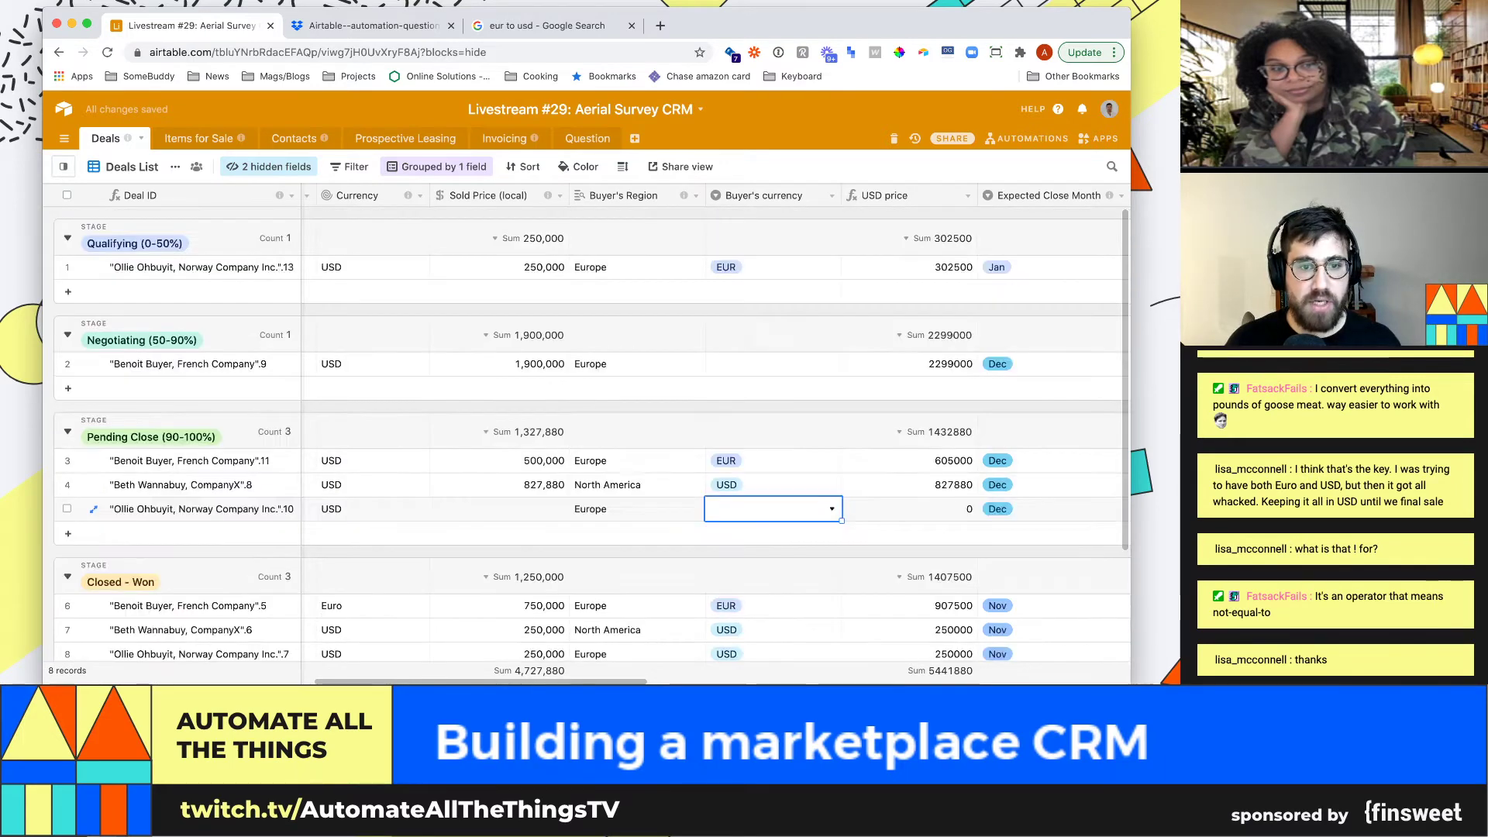
Set row 2's Buyer's currency to EUR and check USD prices 827880 and 2299000
{"action": "left_click", "coordinate": [773, 363]}
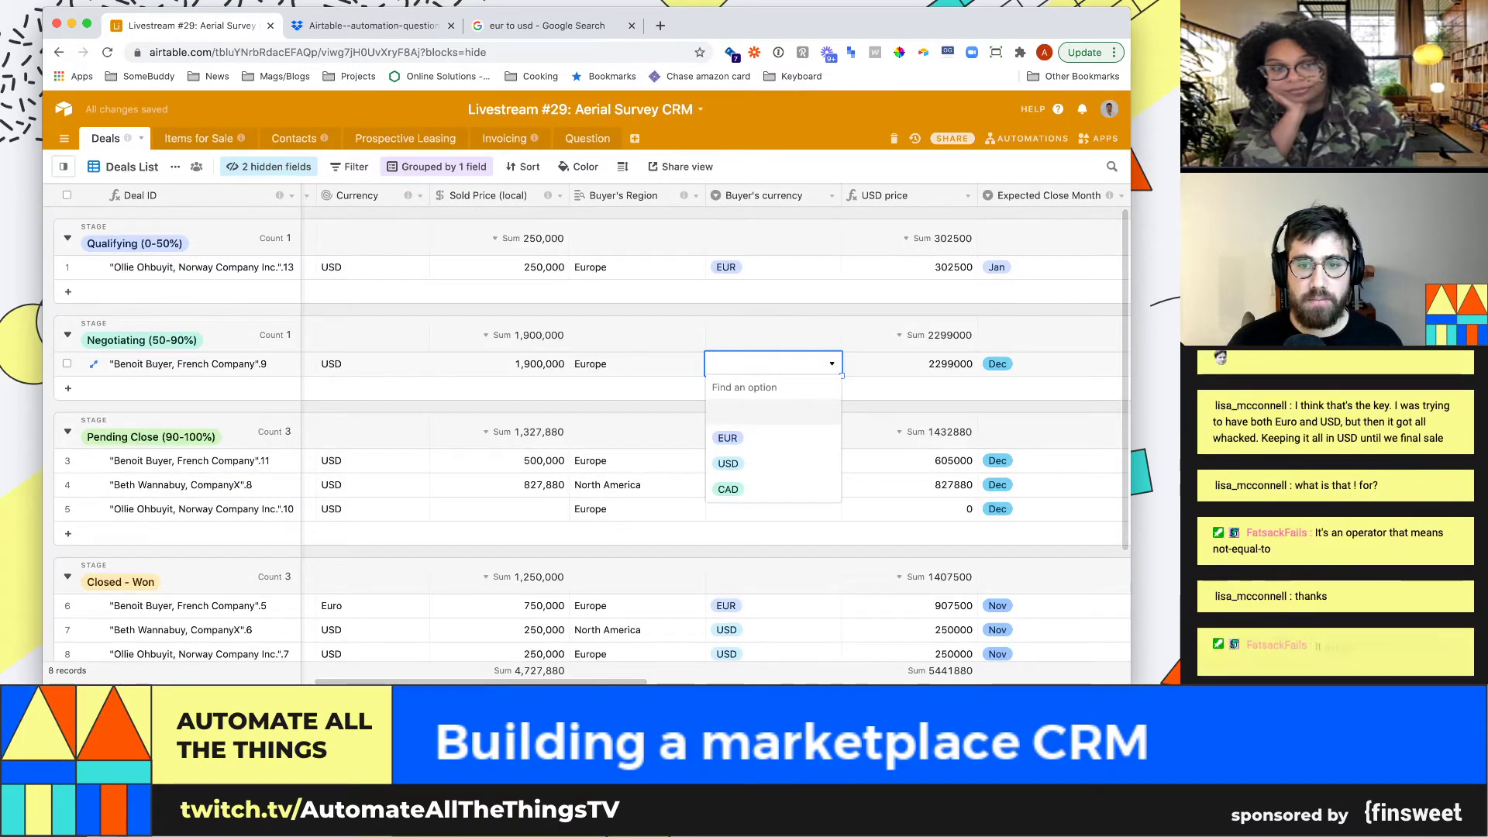
{"action": "key", "text": "Return"}
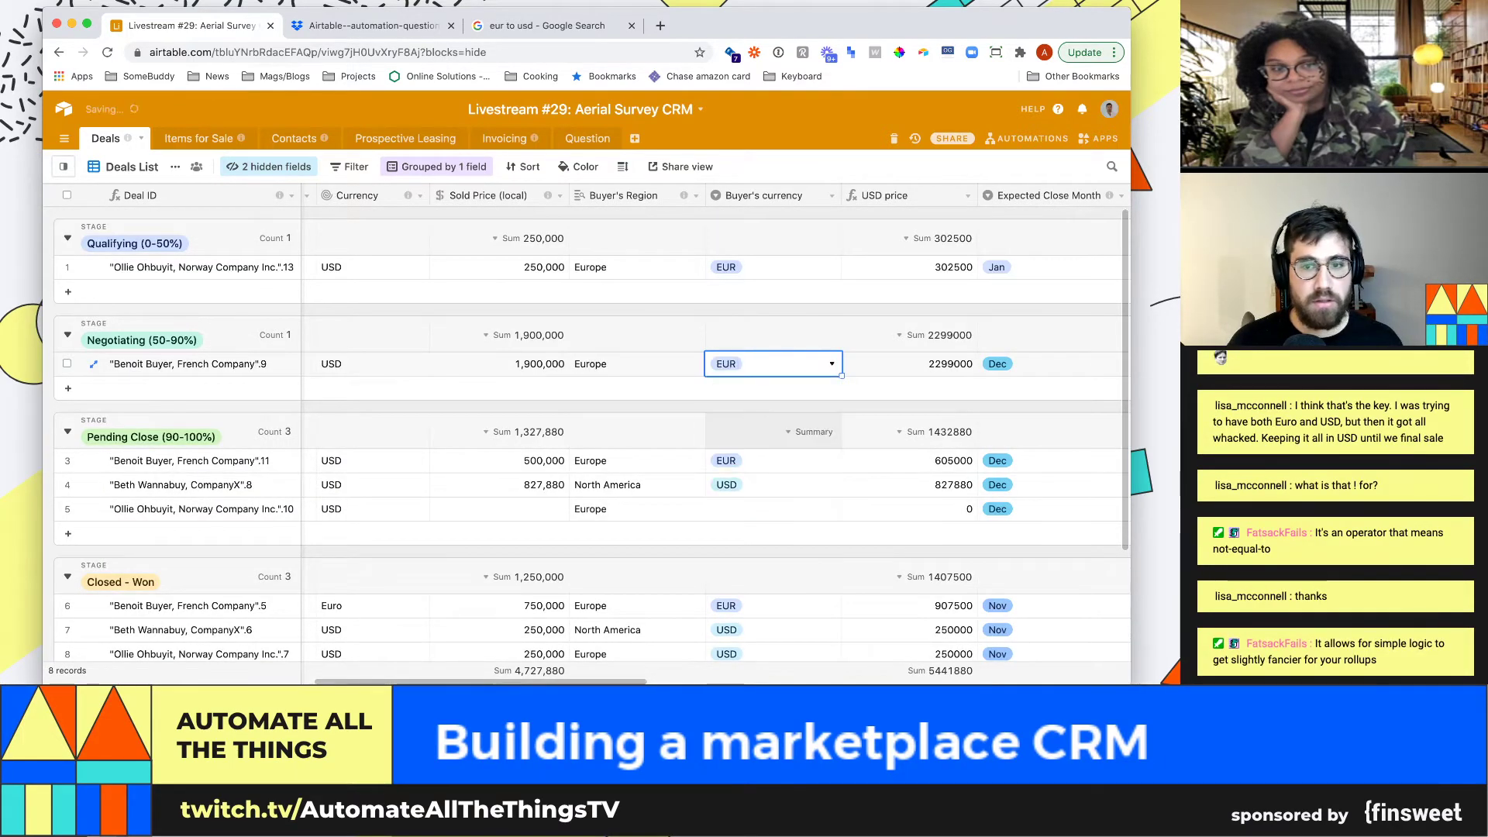
{"action": "key", "text": "Right"}
{"action": "key", "text": "Left"}
{"action": "key", "text": "Left"}
{"action": "key", "text": "Left"}
{"action": "key", "text": "Left"}
{"action": "key", "text": "Left"}
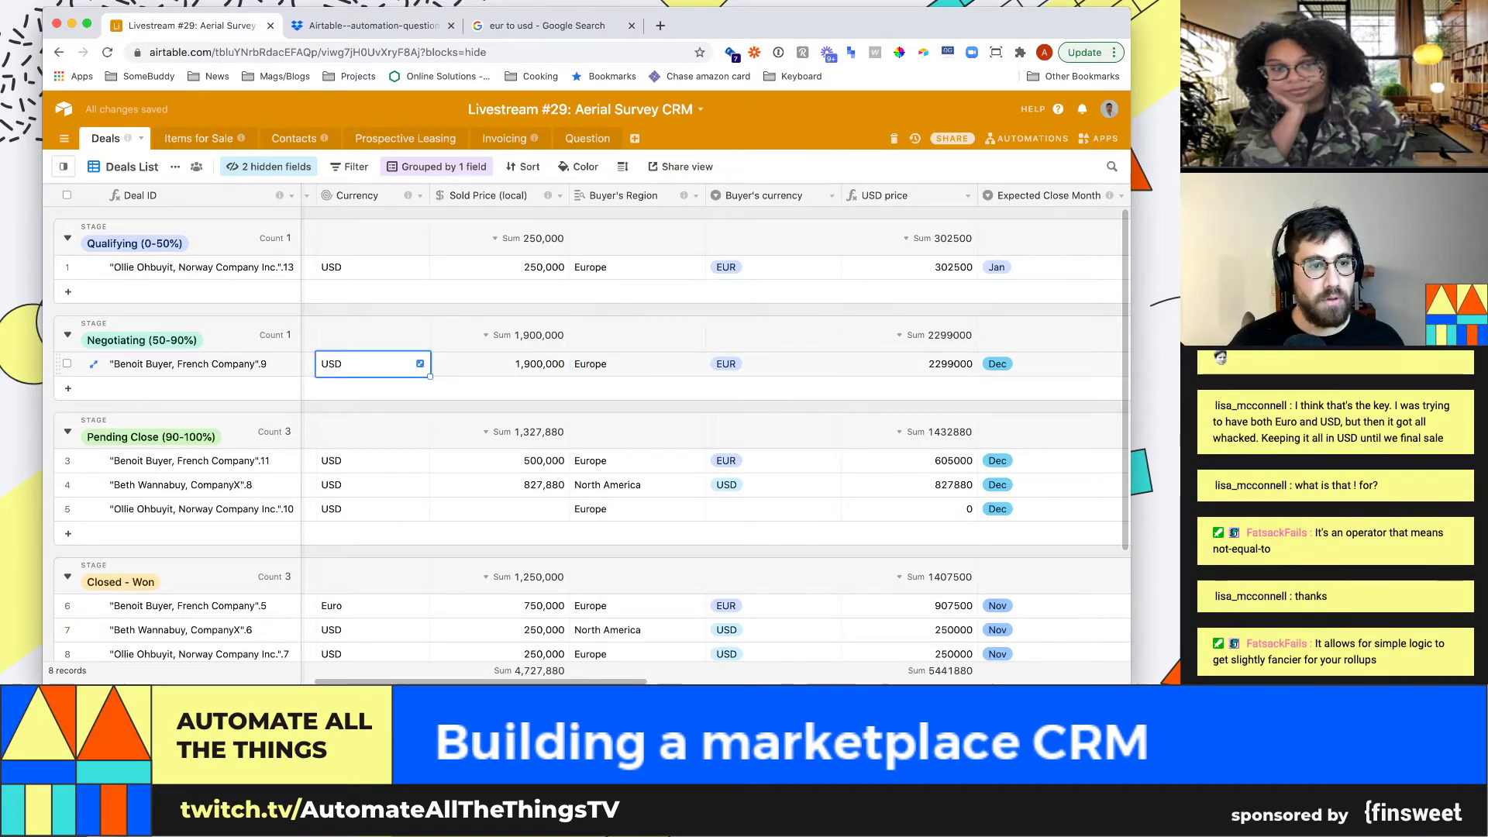
{"action": "key", "text": "Right"}
{"action": "key", "text": "Right"}
{"action": "key", "text": "Right"}
{"action": "key", "text": "Right"}
{"action": "key", "text": "Right"}
{"action": "key", "text": "Right"}
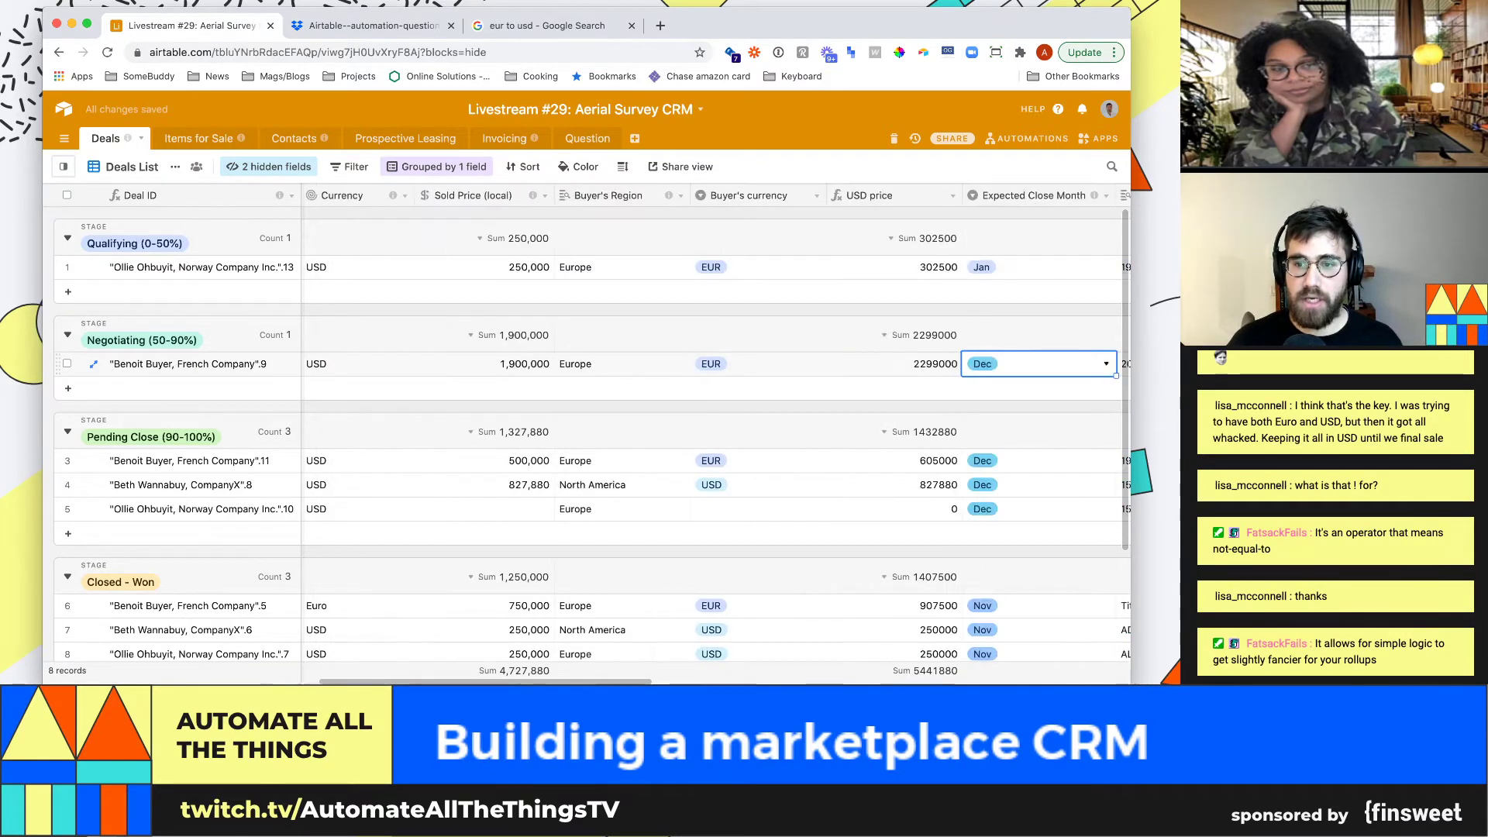
{"action": "left_click", "coordinate": [894, 485]}
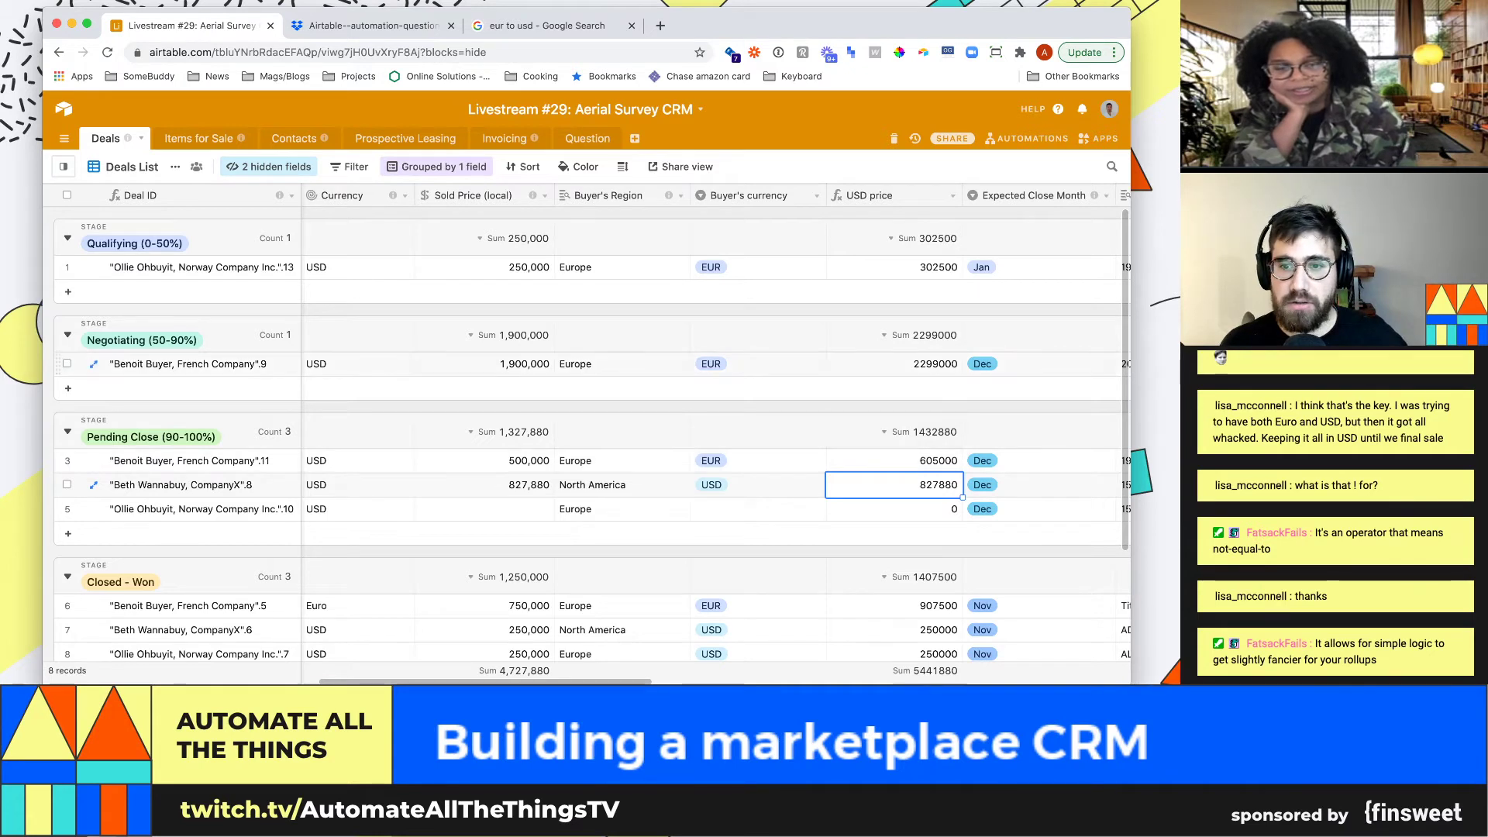
{"action": "left_click", "coordinate": [894, 364]}
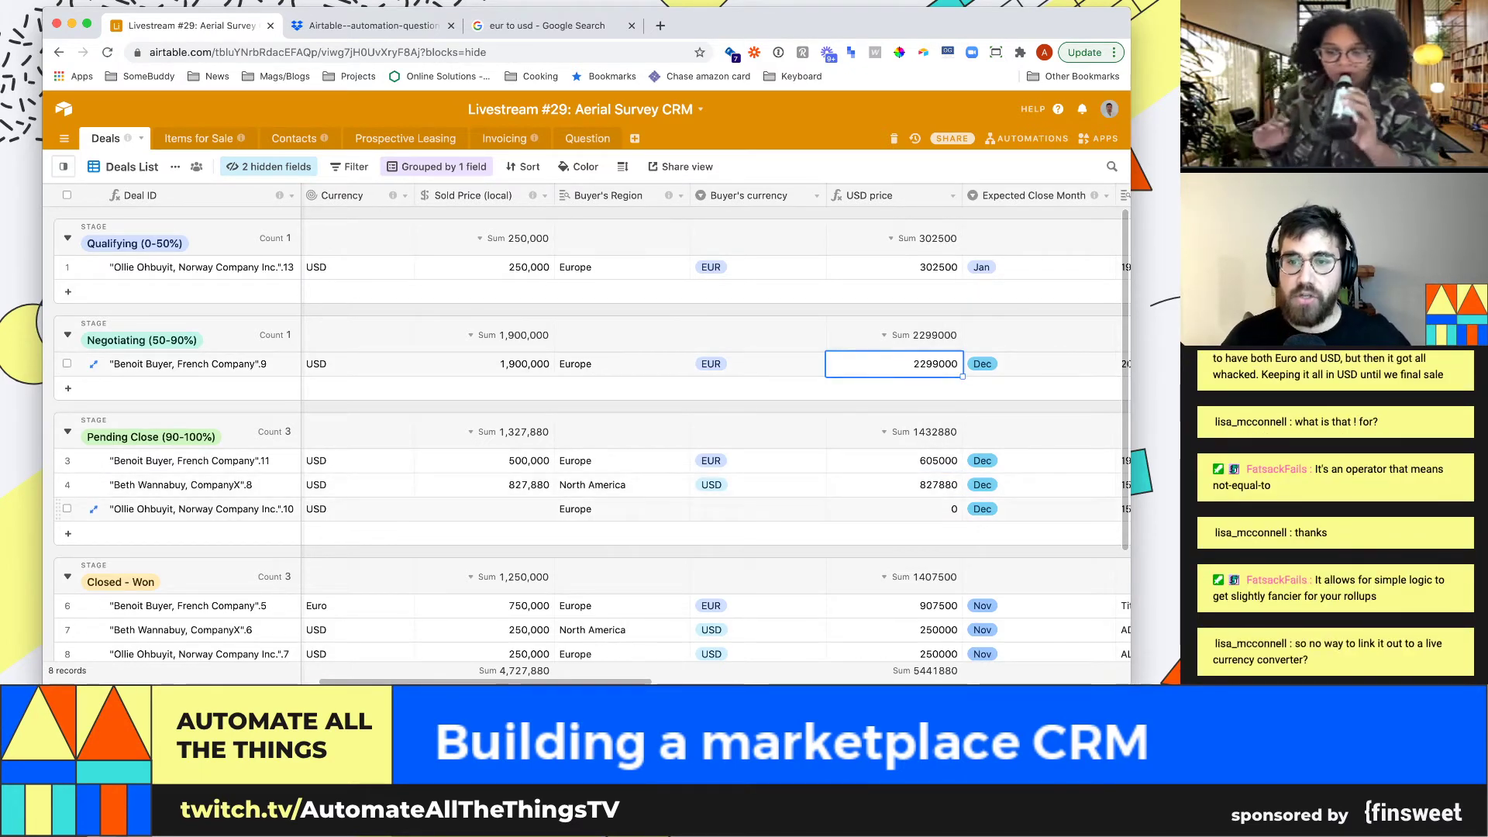
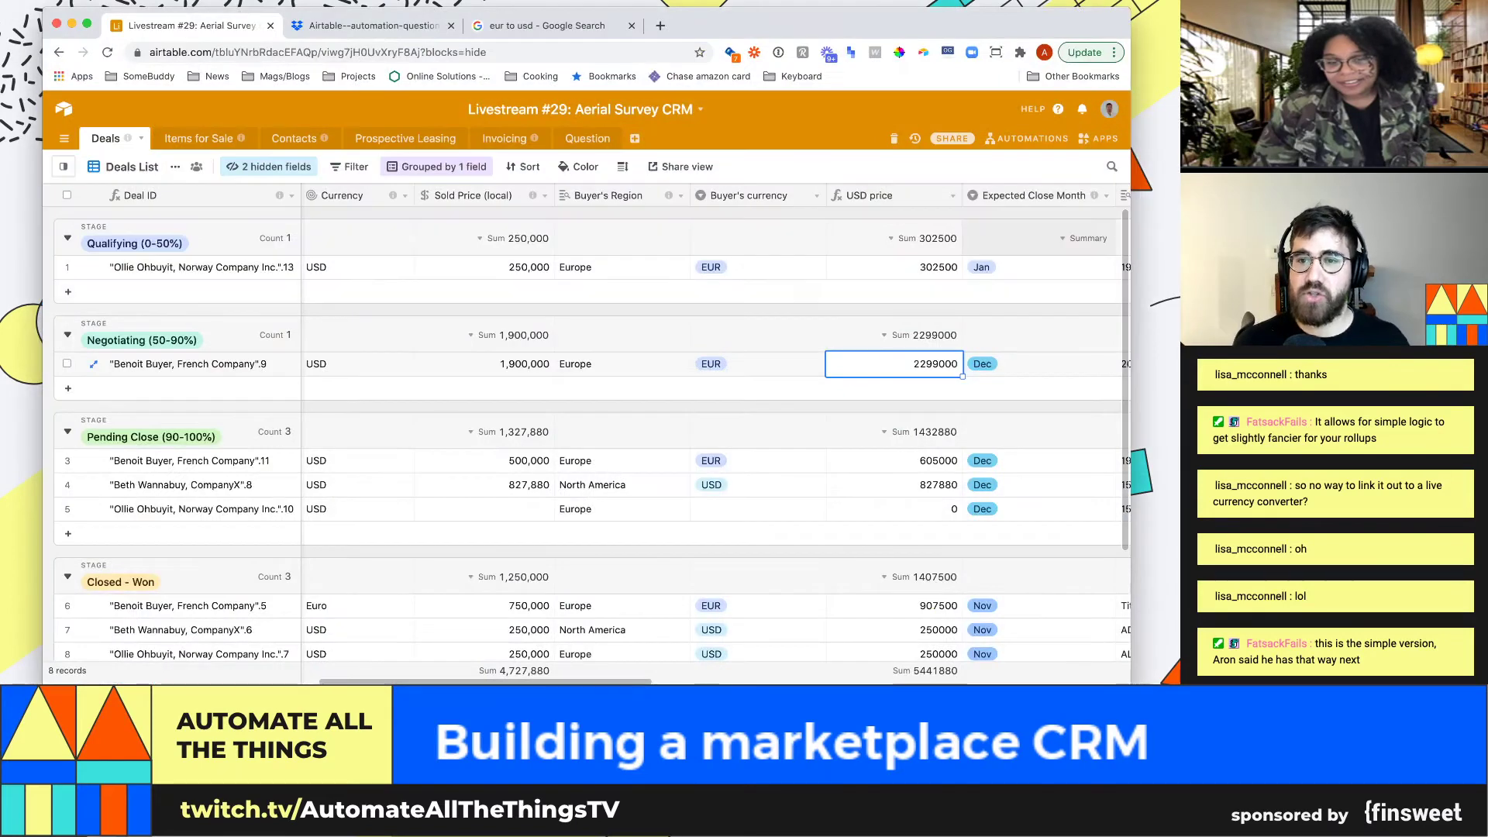
Check that Revenue is Sold Price (local) minus Fee to Seller, then open Fee to Seller's Products lookup settings
{"action": "key", "text": "Up"}
{"action": "key", "text": "Right"}
{"action": "key", "text": "Right"}
{"action": "key", "text": "Right"}
{"action": "key", "text": "Right"}
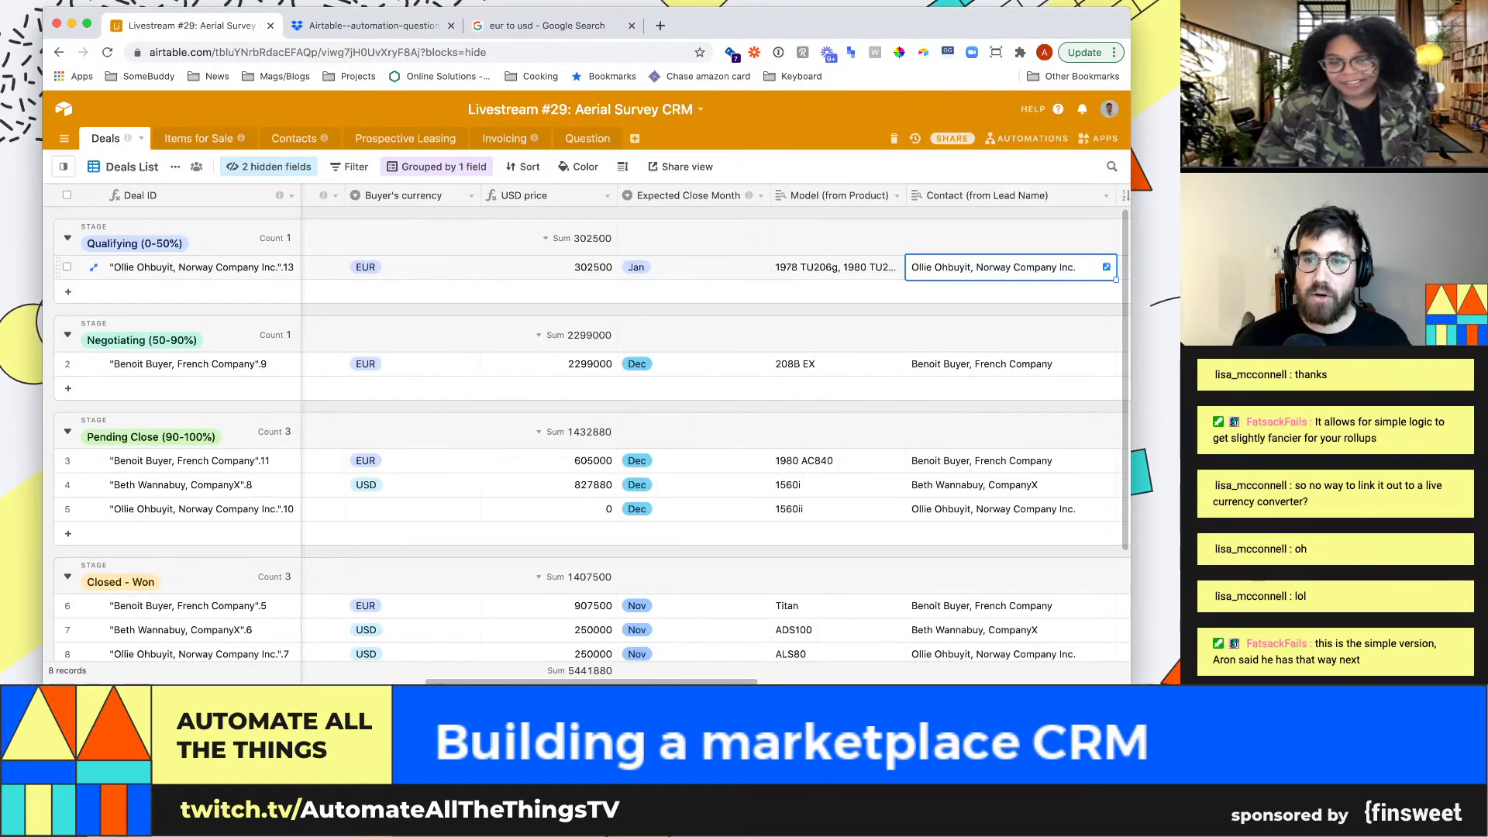
{"action": "key", "text": "Right"}
{"action": "scroll", "coordinate": [713, 434], "scroll_direction": "right", "scroll_amount": 2}
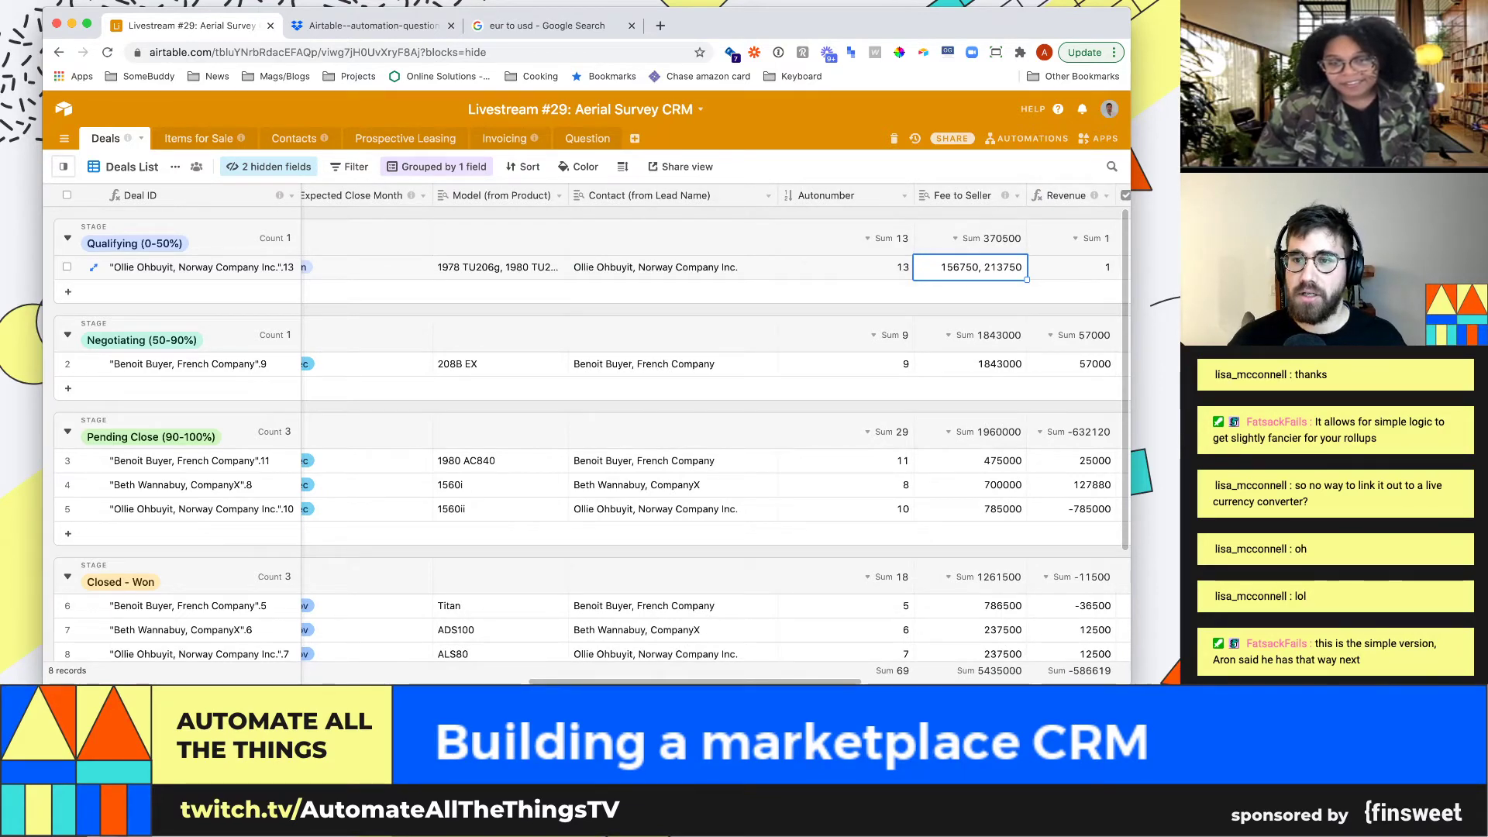
{"action": "left_click", "coordinate": [1071, 362]}
{"action": "left_click", "coordinate": [1105, 195]}
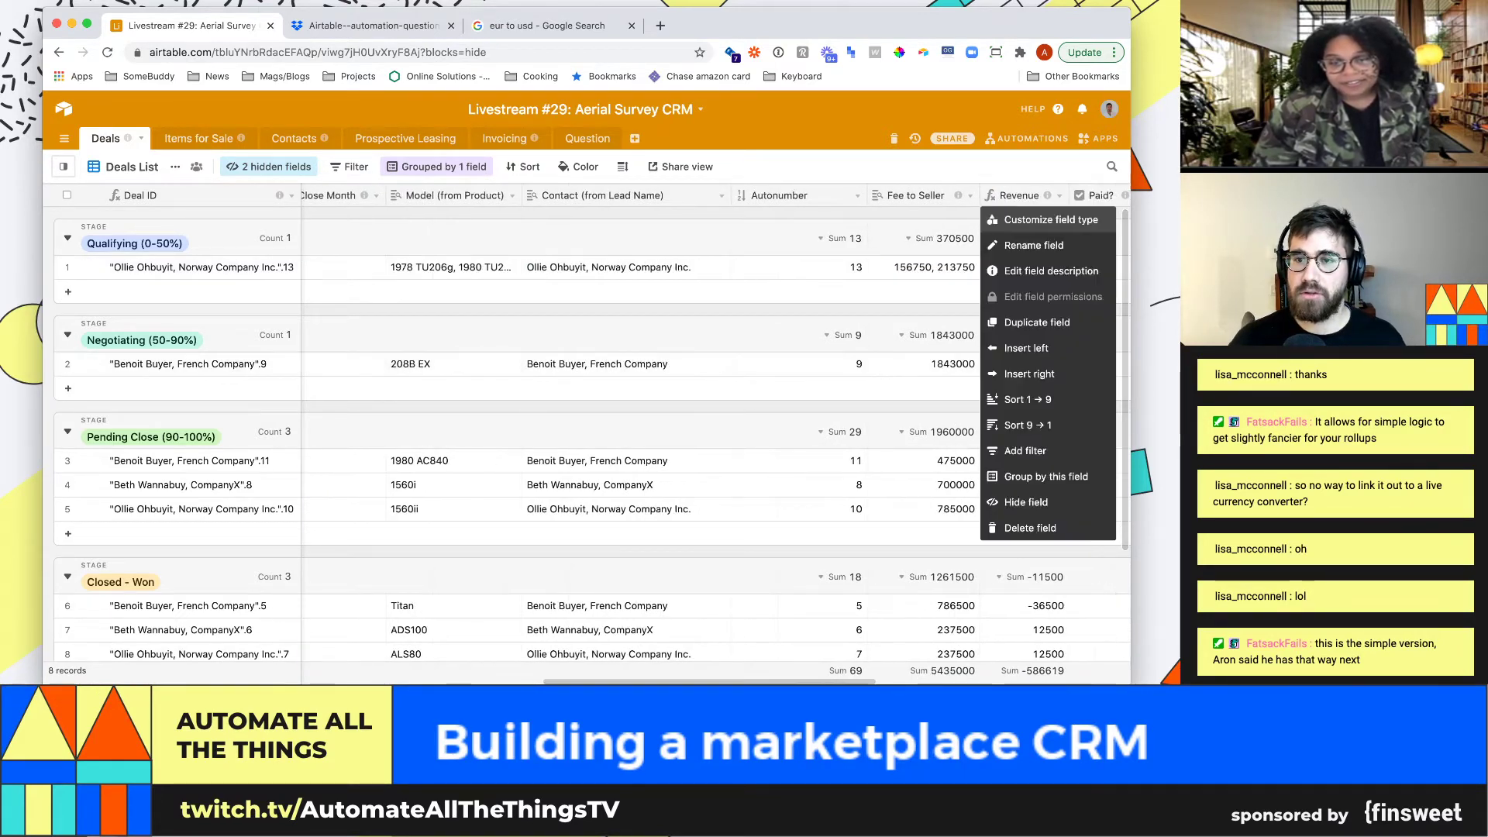
{"action": "left_click", "coordinate": [1007, 217]}
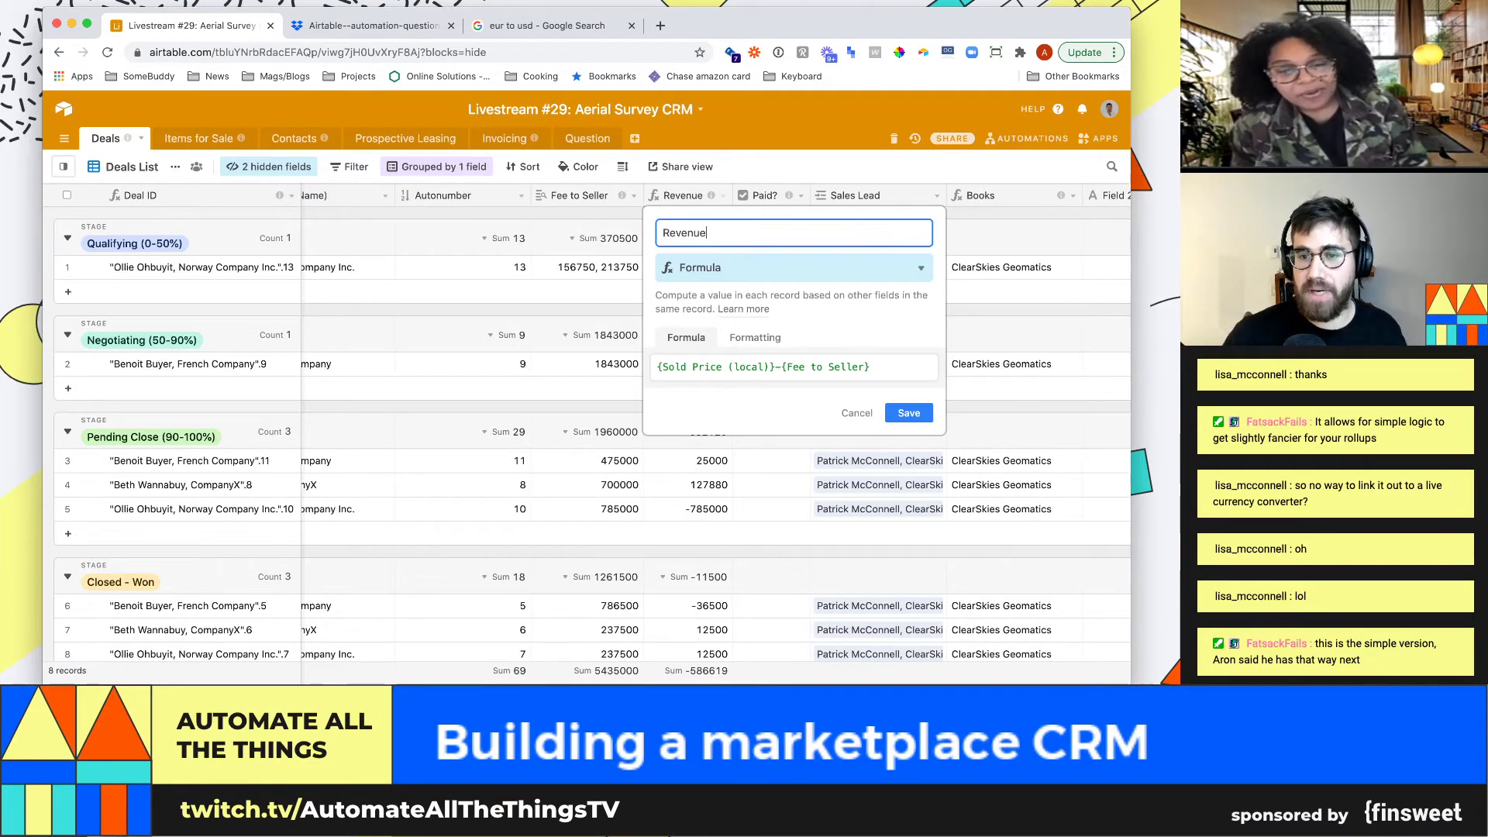
{"action": "key", "text": "Return"}
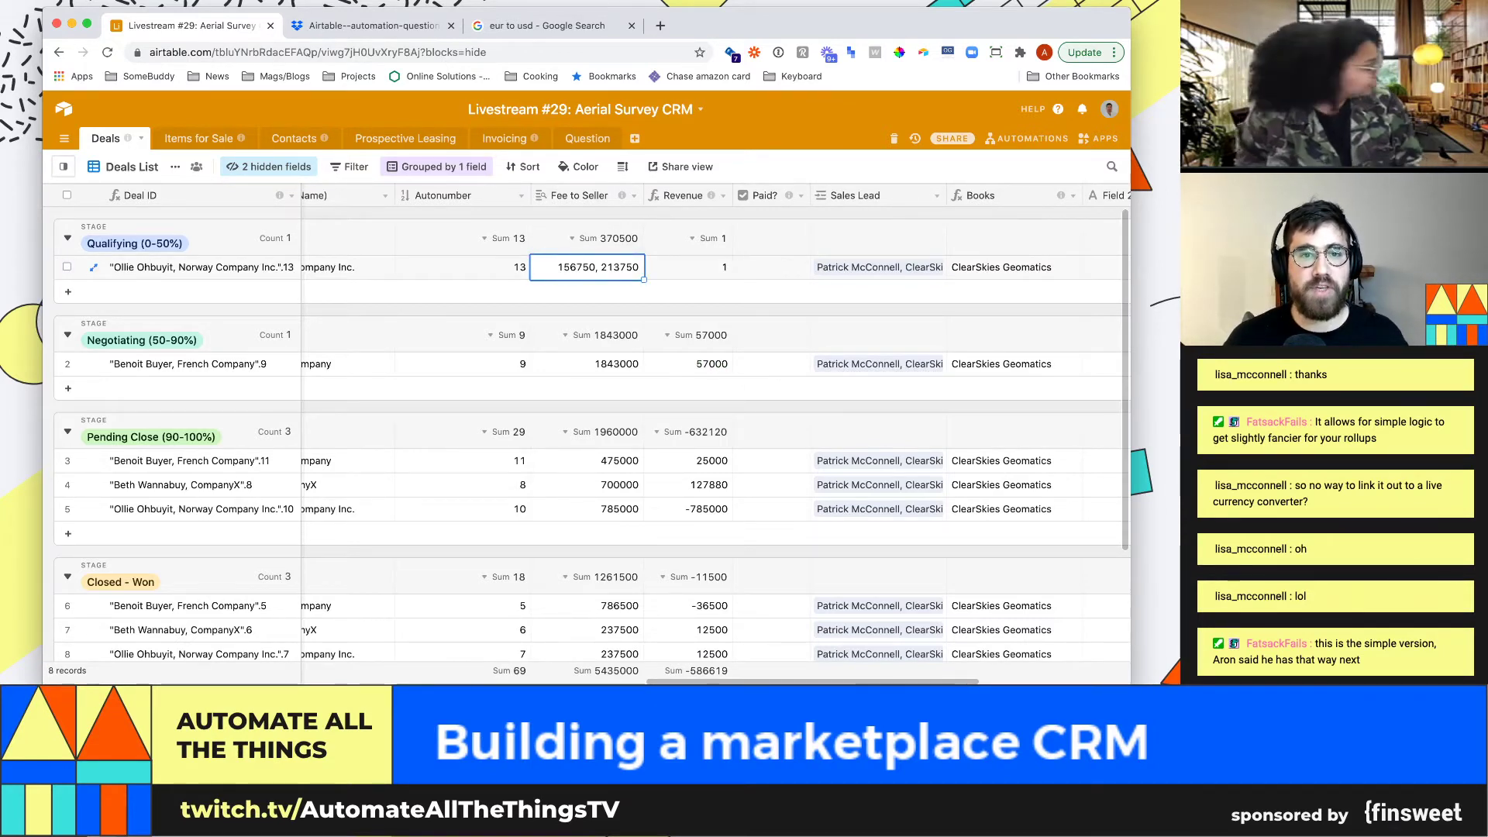
{"action": "left_click", "coordinate": [634, 196]}
{"action": "left_click", "coordinate": [602, 220]}
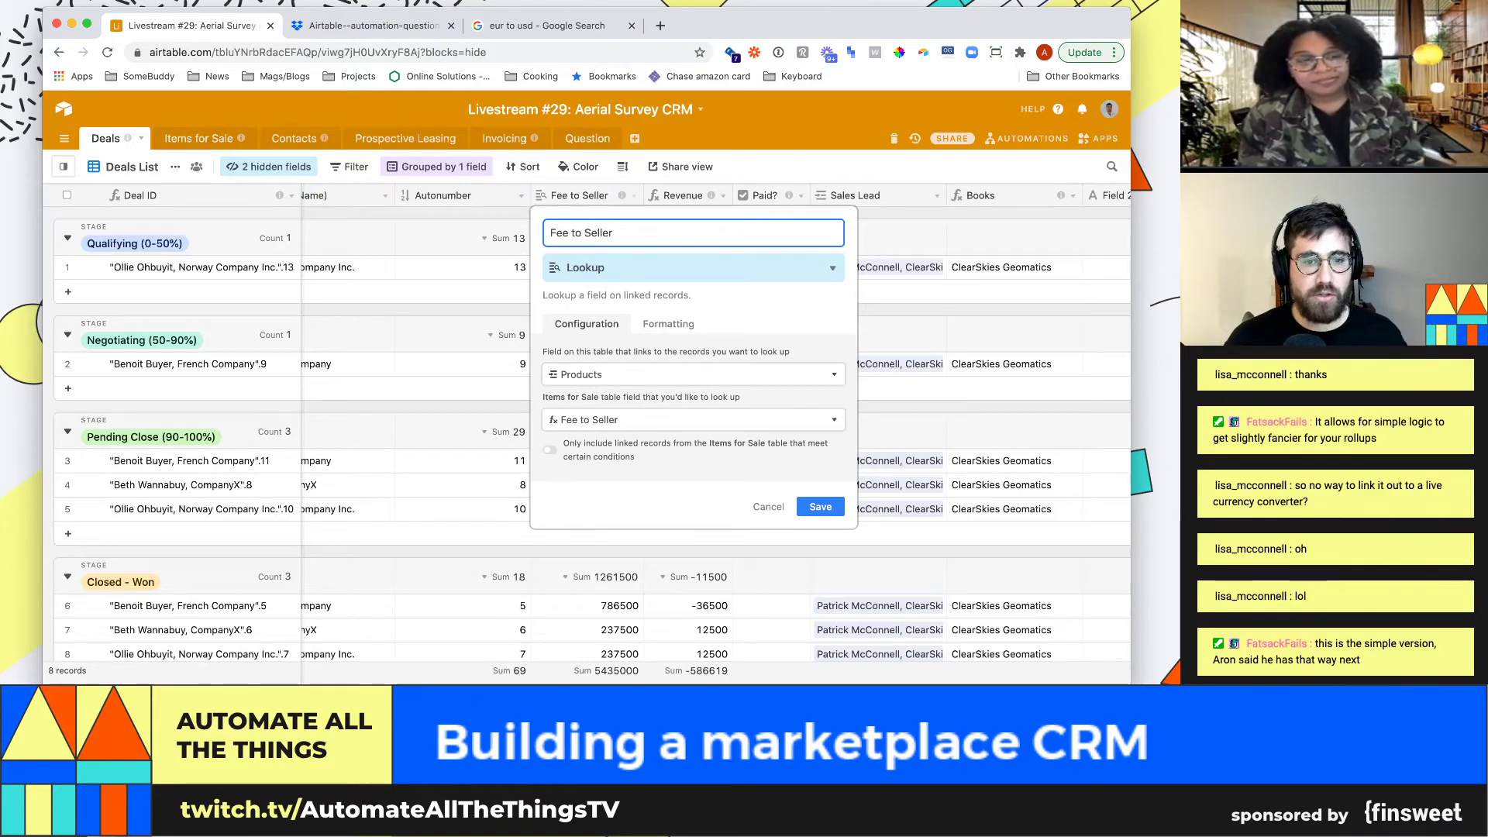
{"action": "key", "text": "Return"}
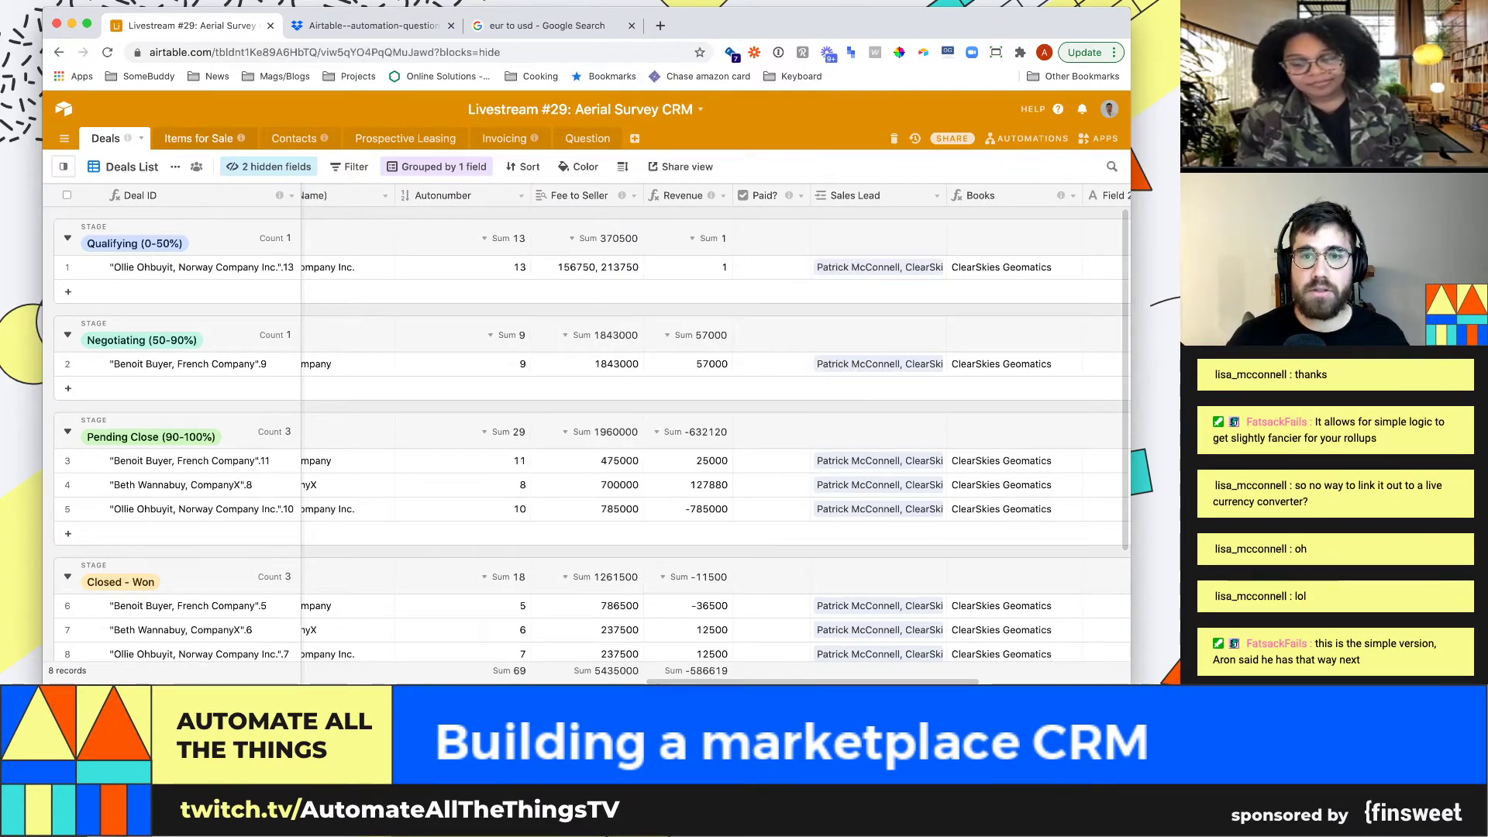
{"action": "left_click", "coordinate": [199, 138]}
{"action": "left_click", "coordinate": [888, 267]}
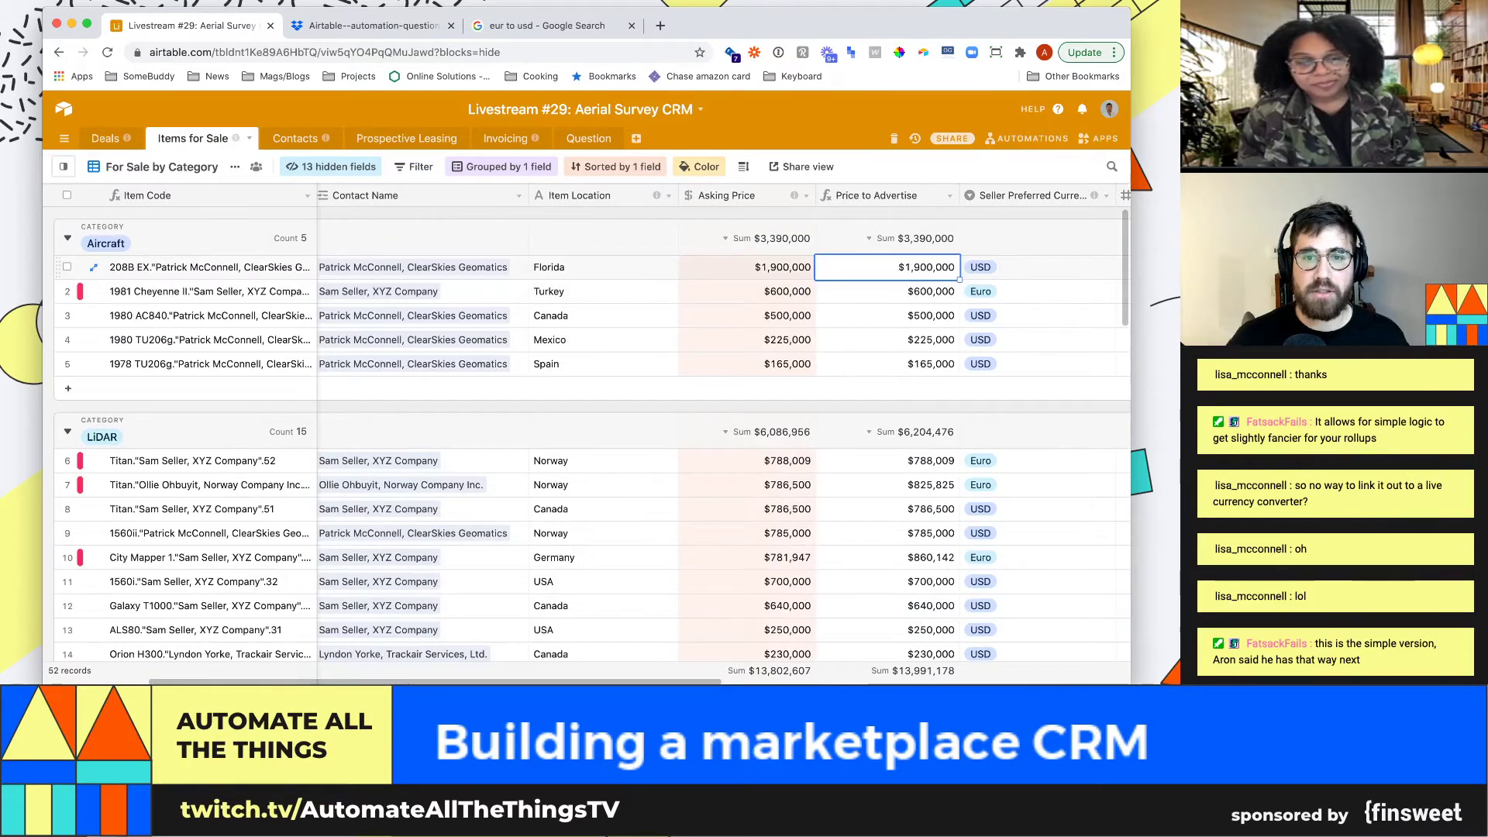
{"action": "key", "text": "Right"}
{"action": "key", "text": "Right"}
{"action": "key", "text": "Right"}
{"action": "key", "text": "Right"}
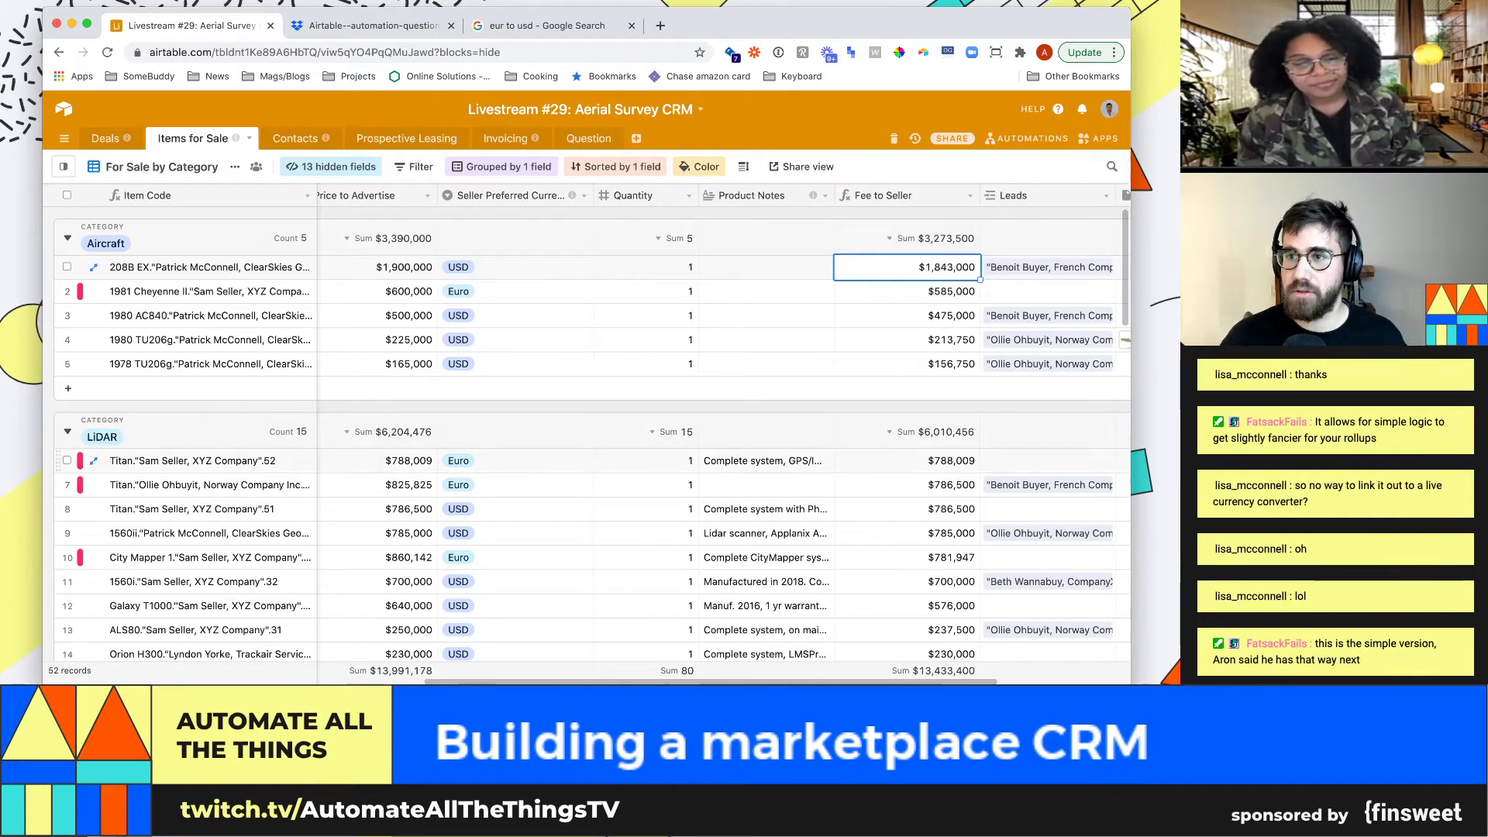
{"action": "left_click", "coordinate": [105, 139]}
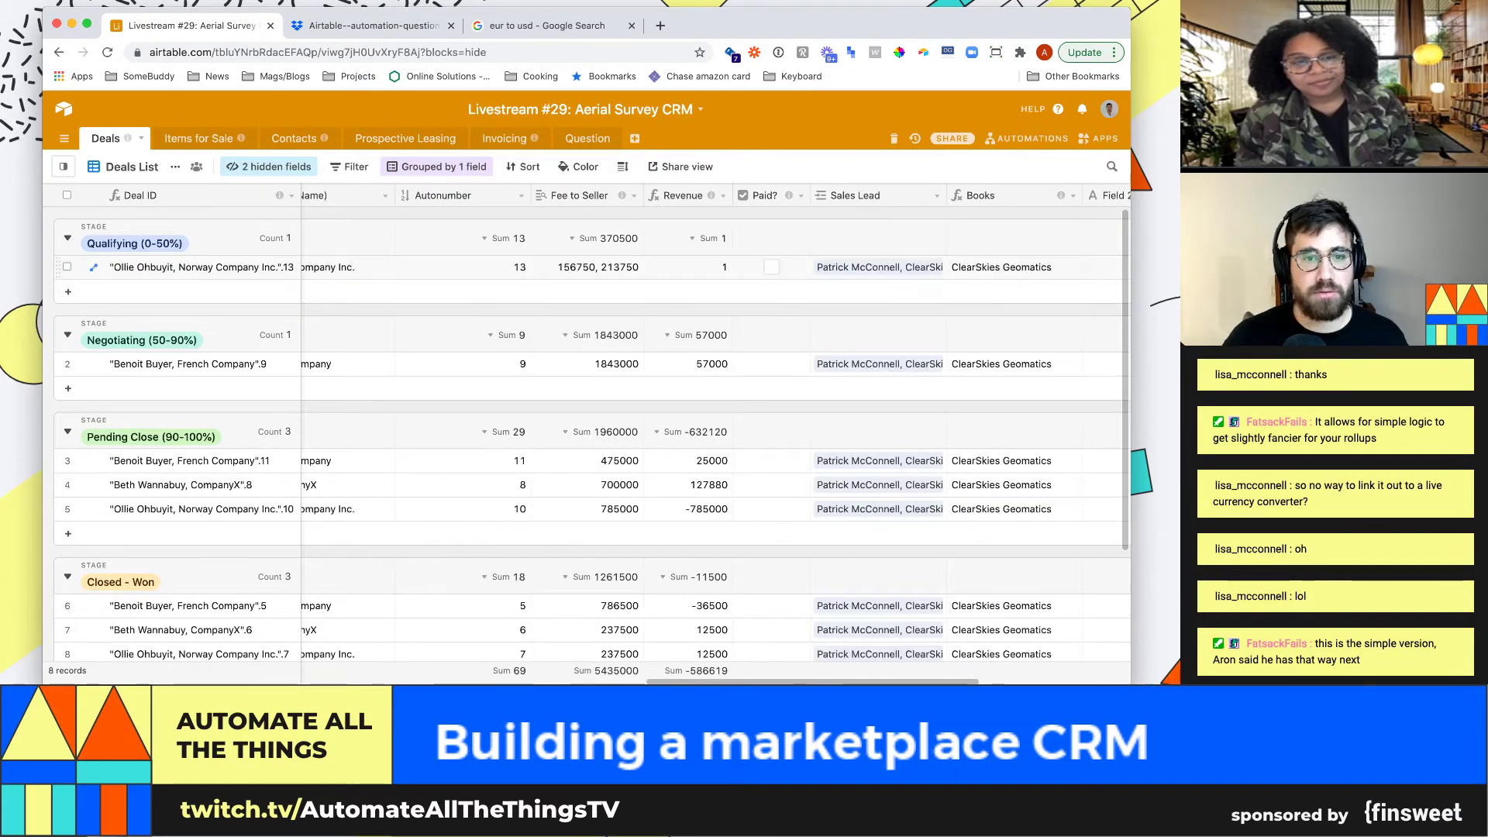
{"action": "left_click", "coordinate": [634, 196]}
Change the Fee to Seller field's type from Lookup to Rollup
{"action": "left_click", "coordinate": [596, 219]}
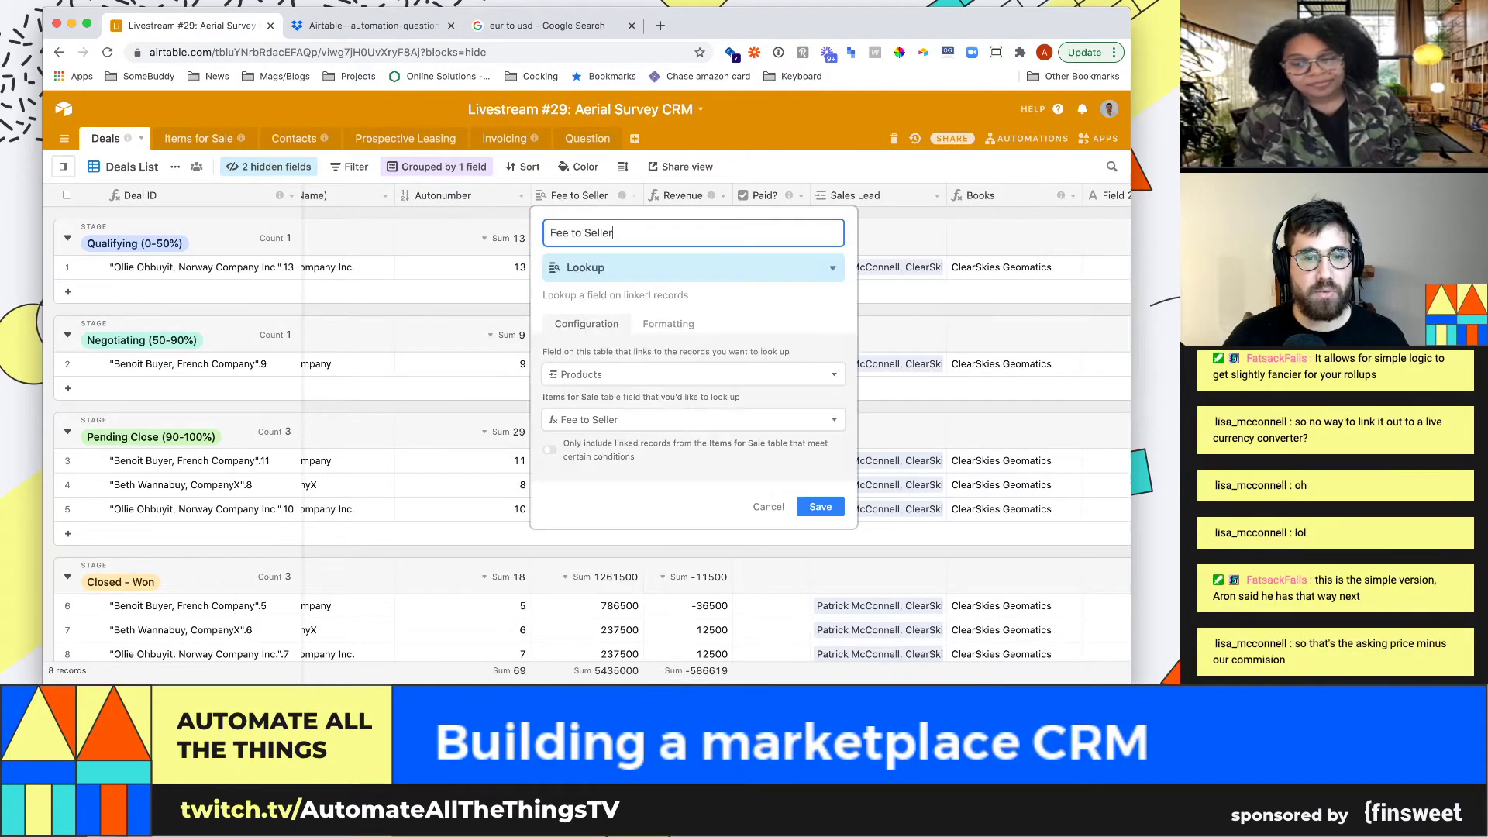
{"action": "left_click", "coordinate": [694, 419]}
{"action": "type", "text": "rollup"}
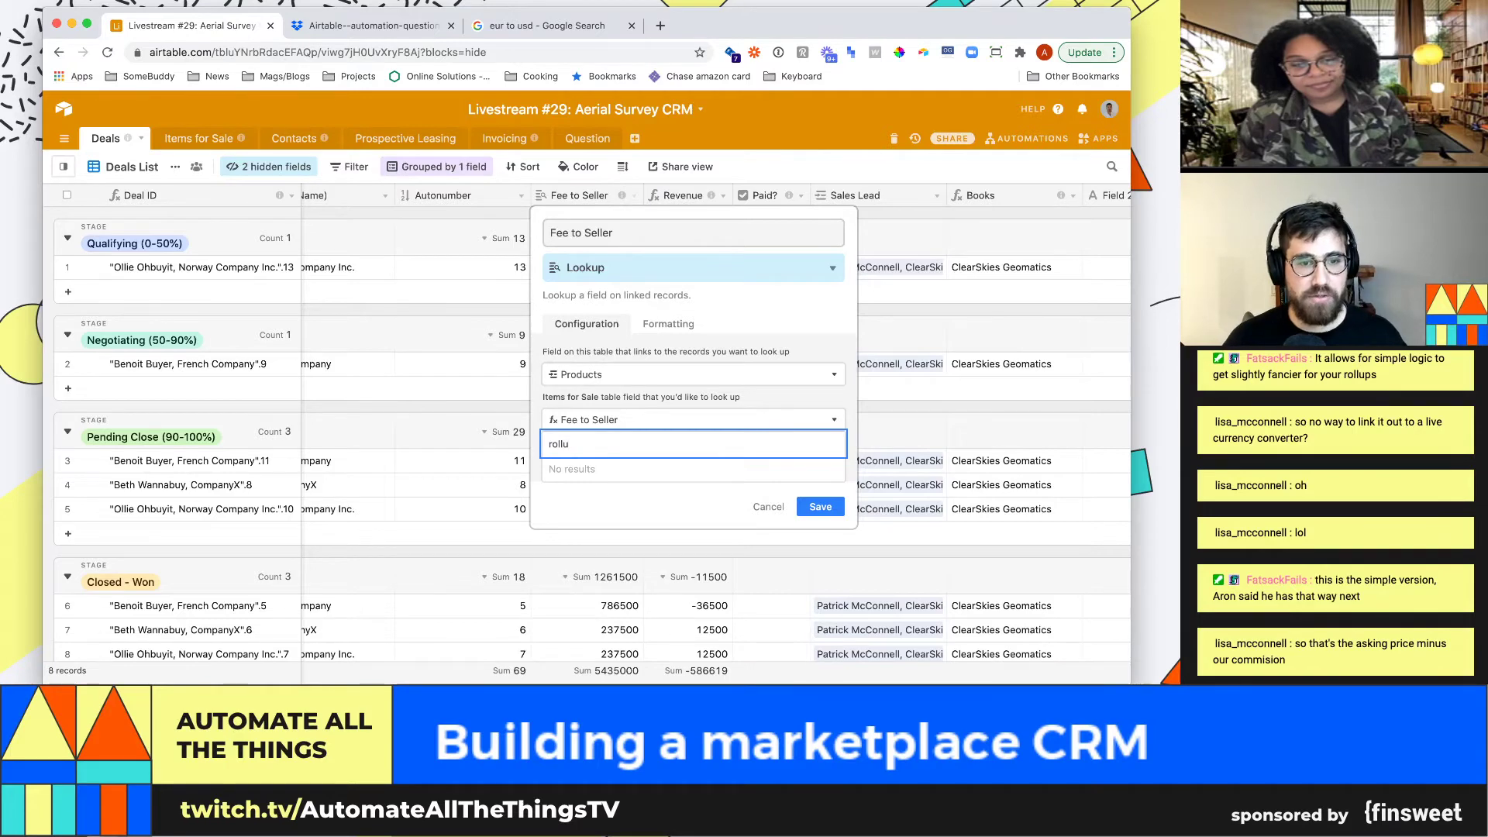
{"action": "left_click", "coordinate": [693, 374]}
{"action": "left_click", "coordinate": [693, 268]}
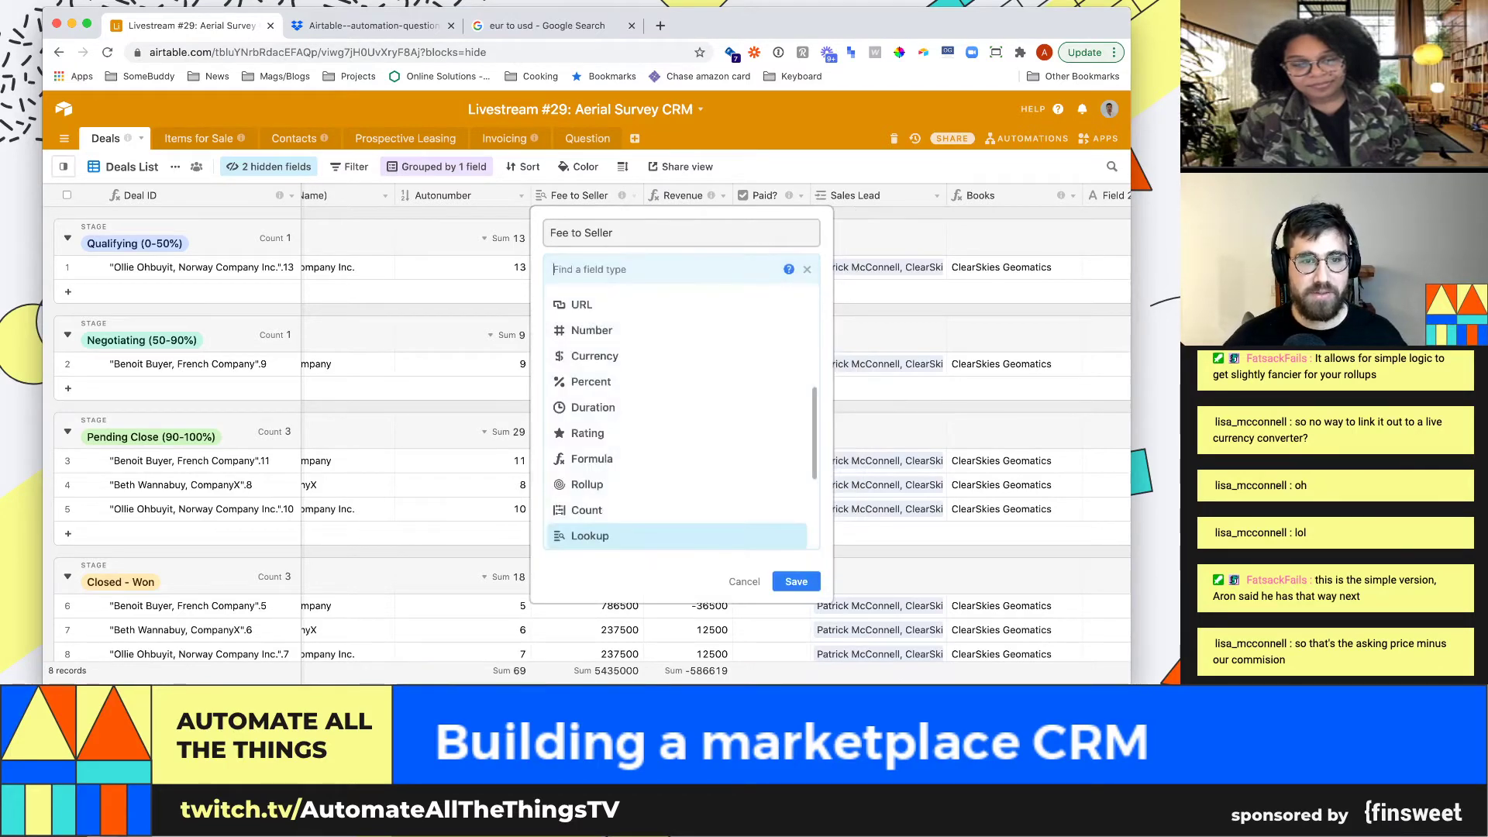
{"action": "type", "text": "rollu"}
{"action": "key", "text": "Return"}
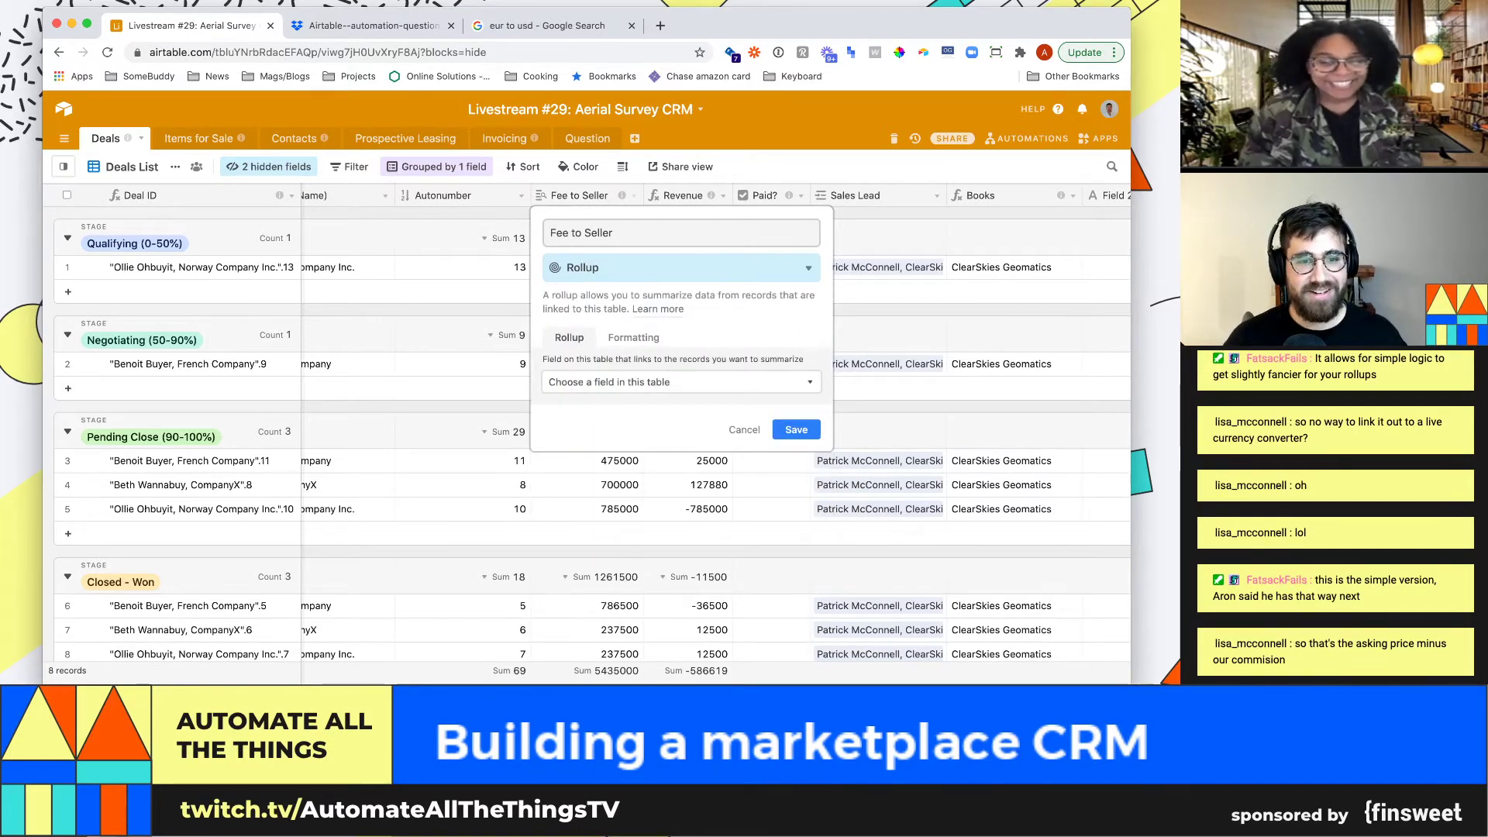
Roll up Fee to Seller through the linked Products with SUM(values) and save
{"action": "left_click", "coordinate": [682, 382]}
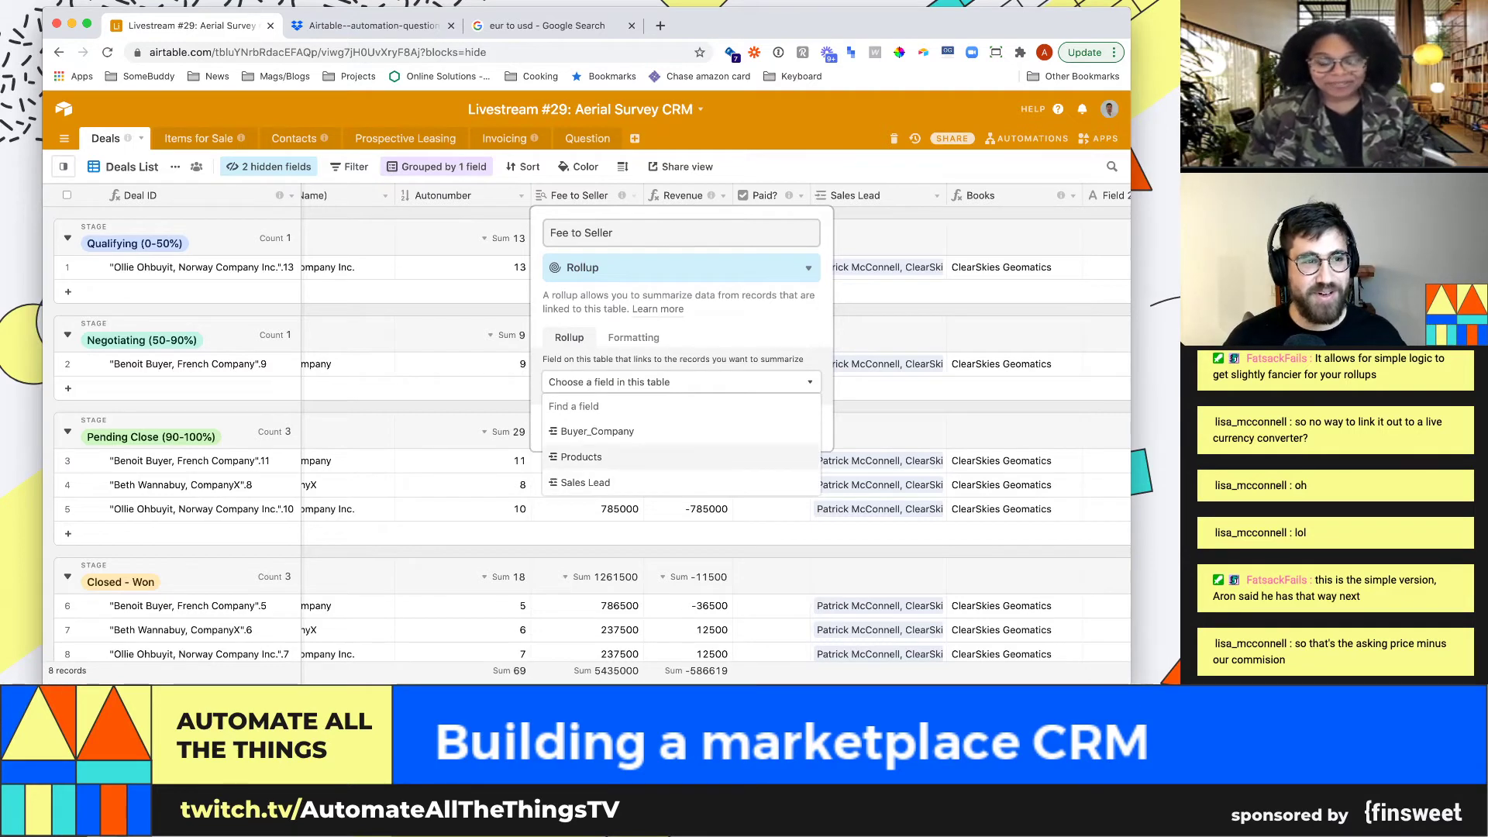
{"action": "left_click", "coordinate": [581, 456]}
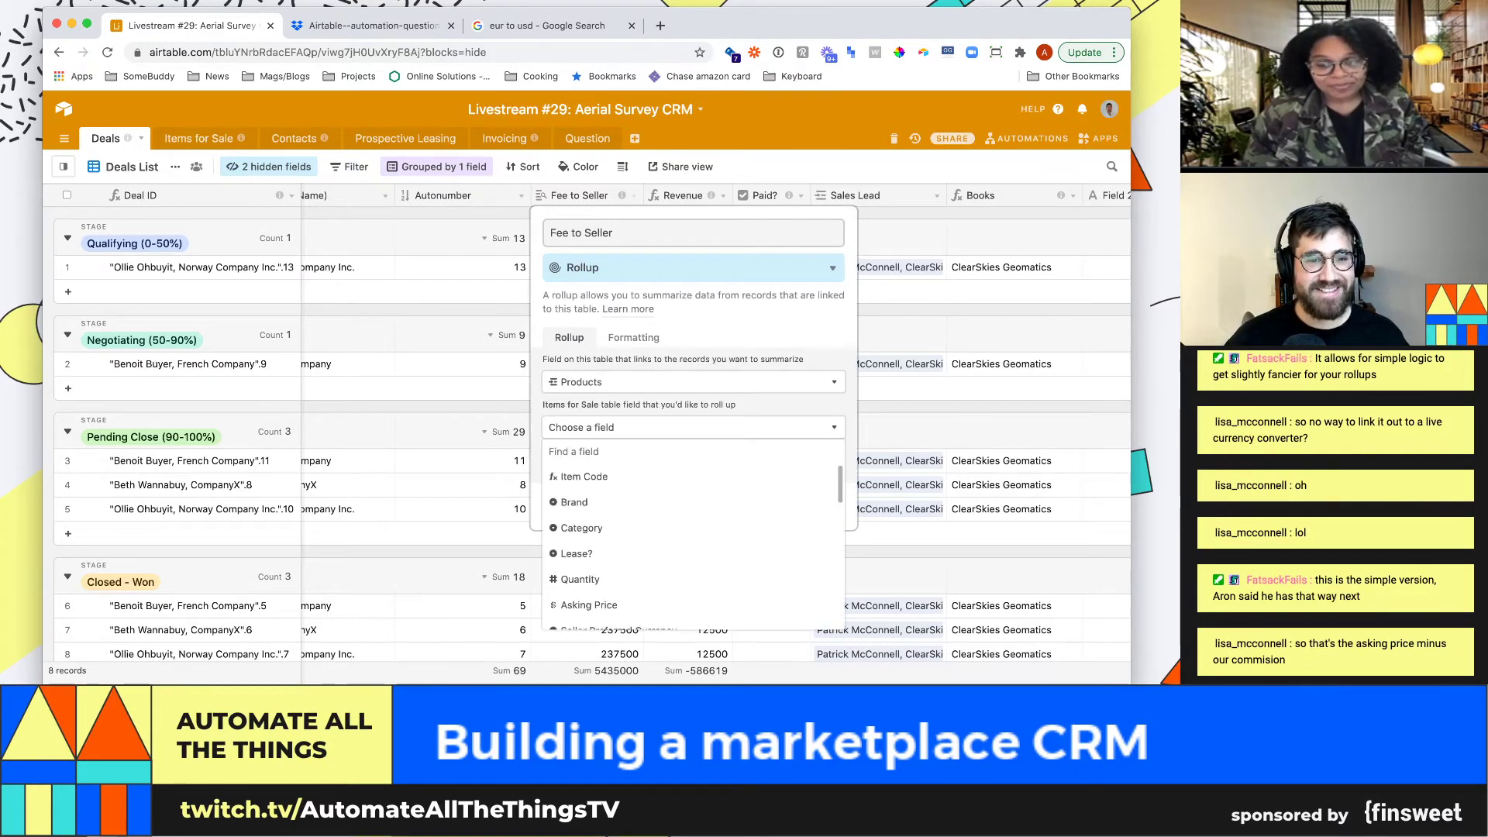
{"action": "type", "text": "sell"}
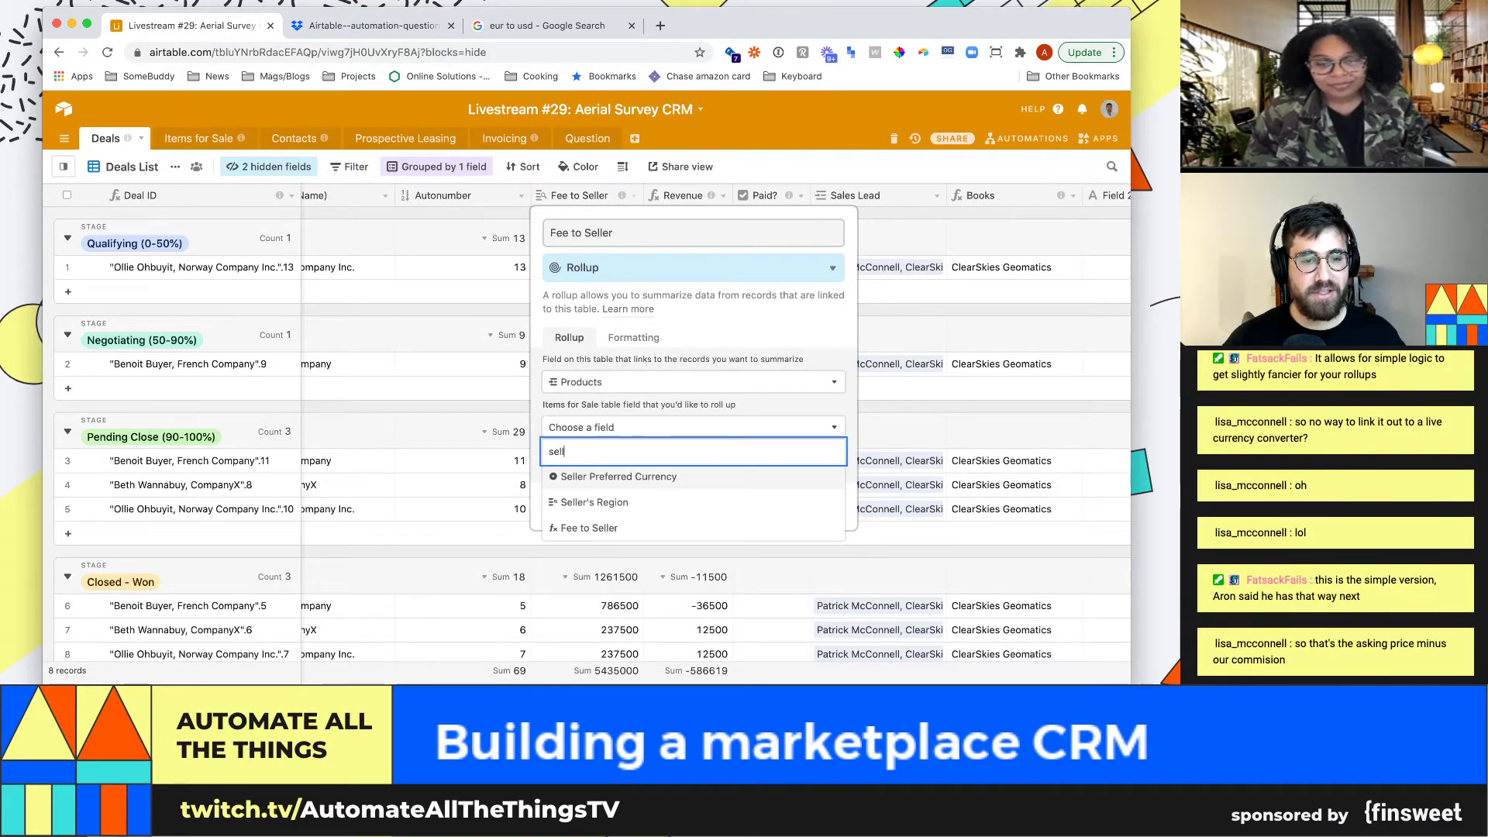
{"action": "left_click", "coordinate": [589, 528]}
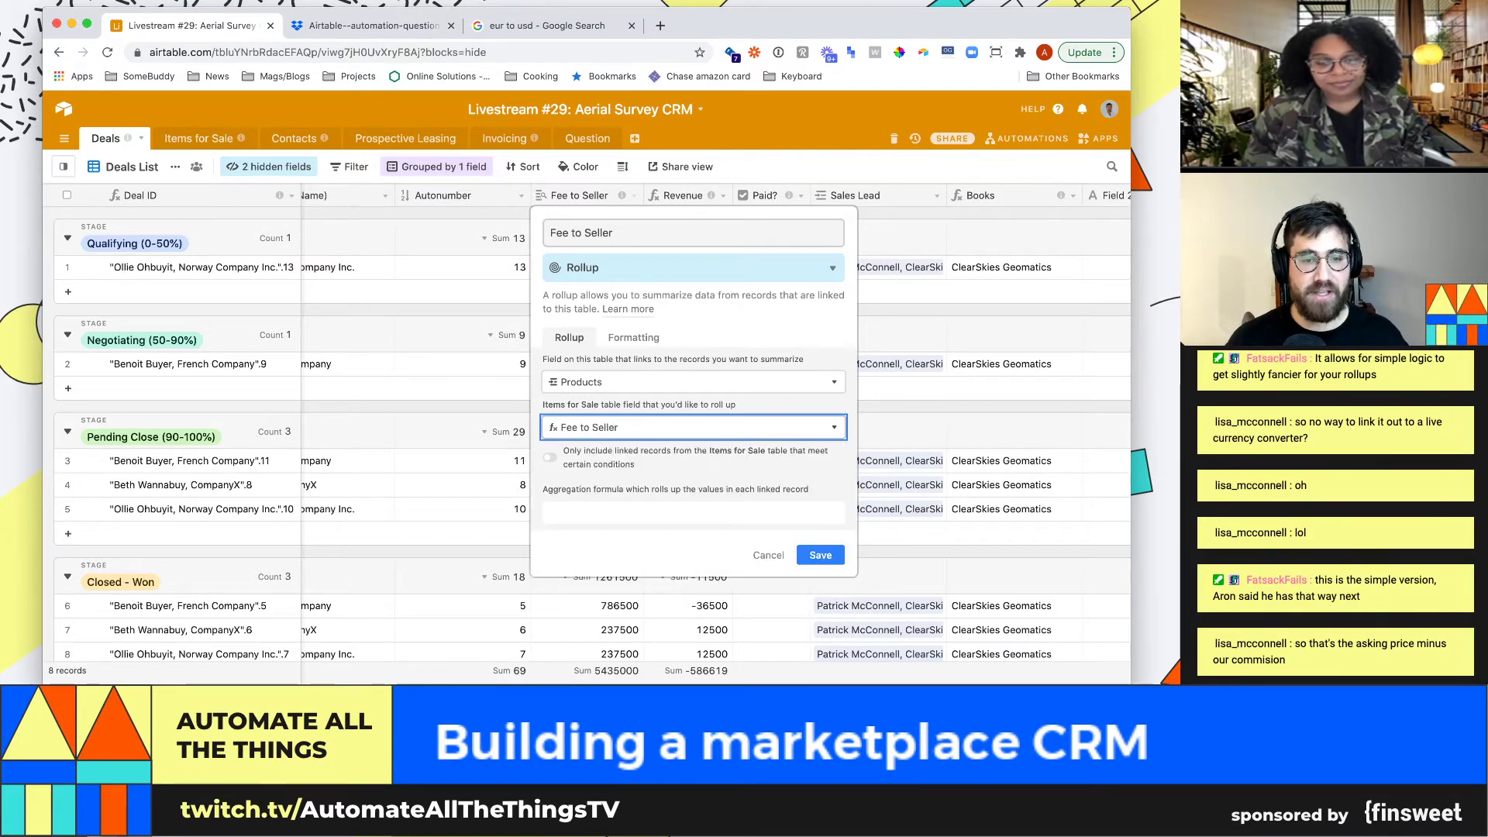
{"action": "type", "text": "sum"}
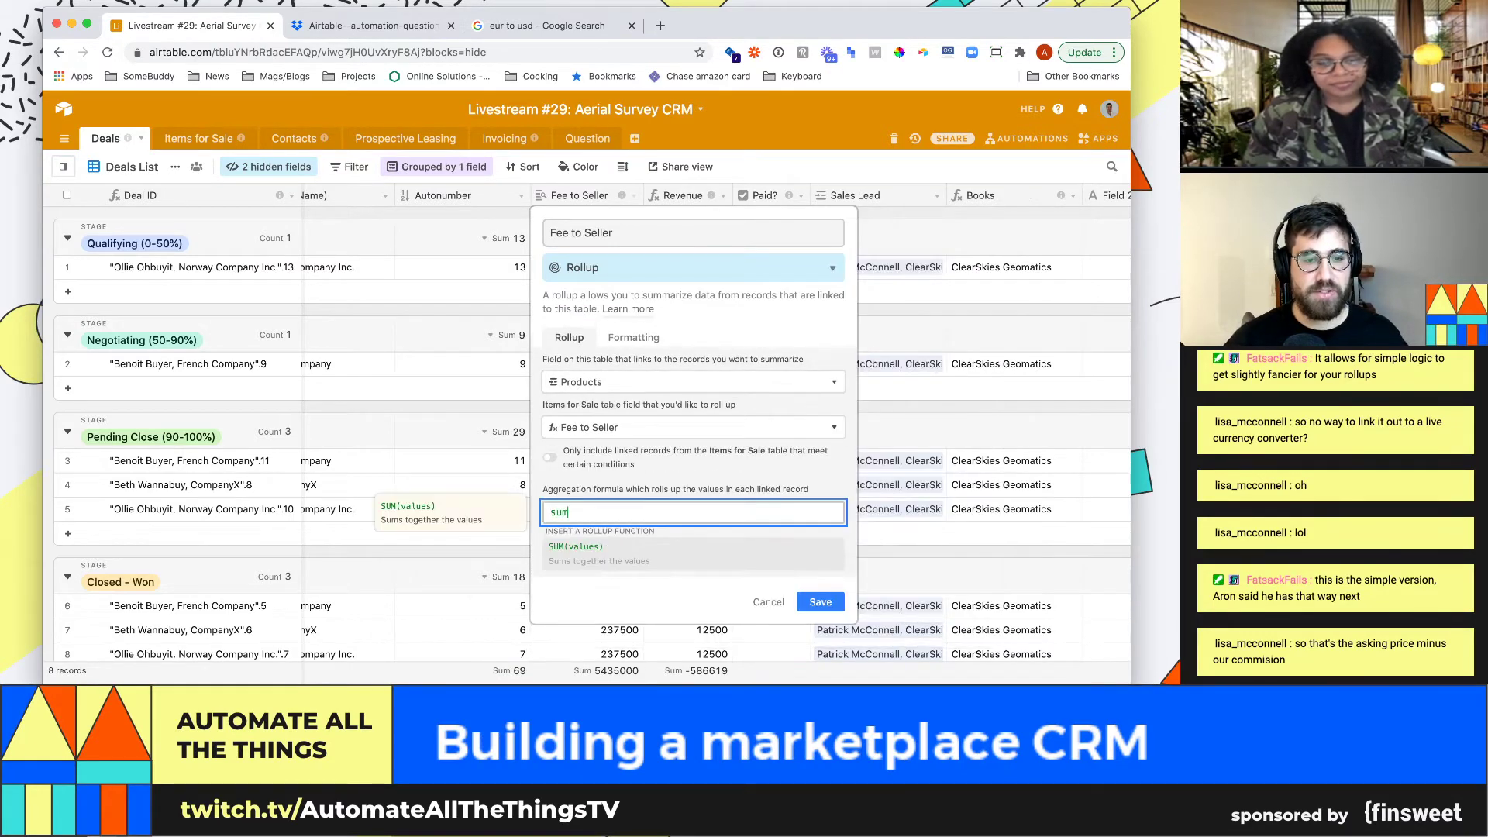
{"action": "type", "text": "(values)"}
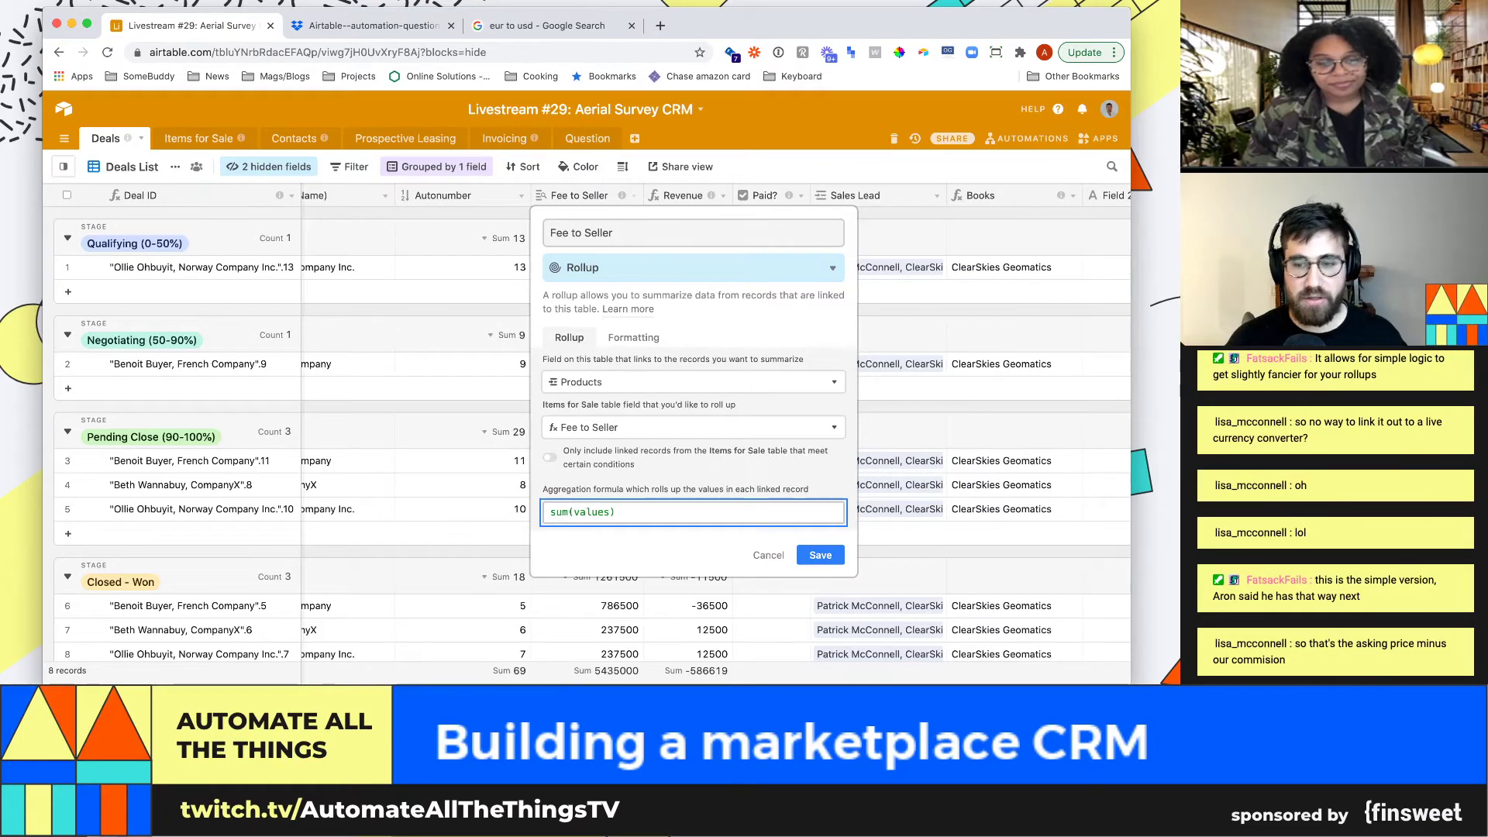
{"action": "key", "text": "Return"}
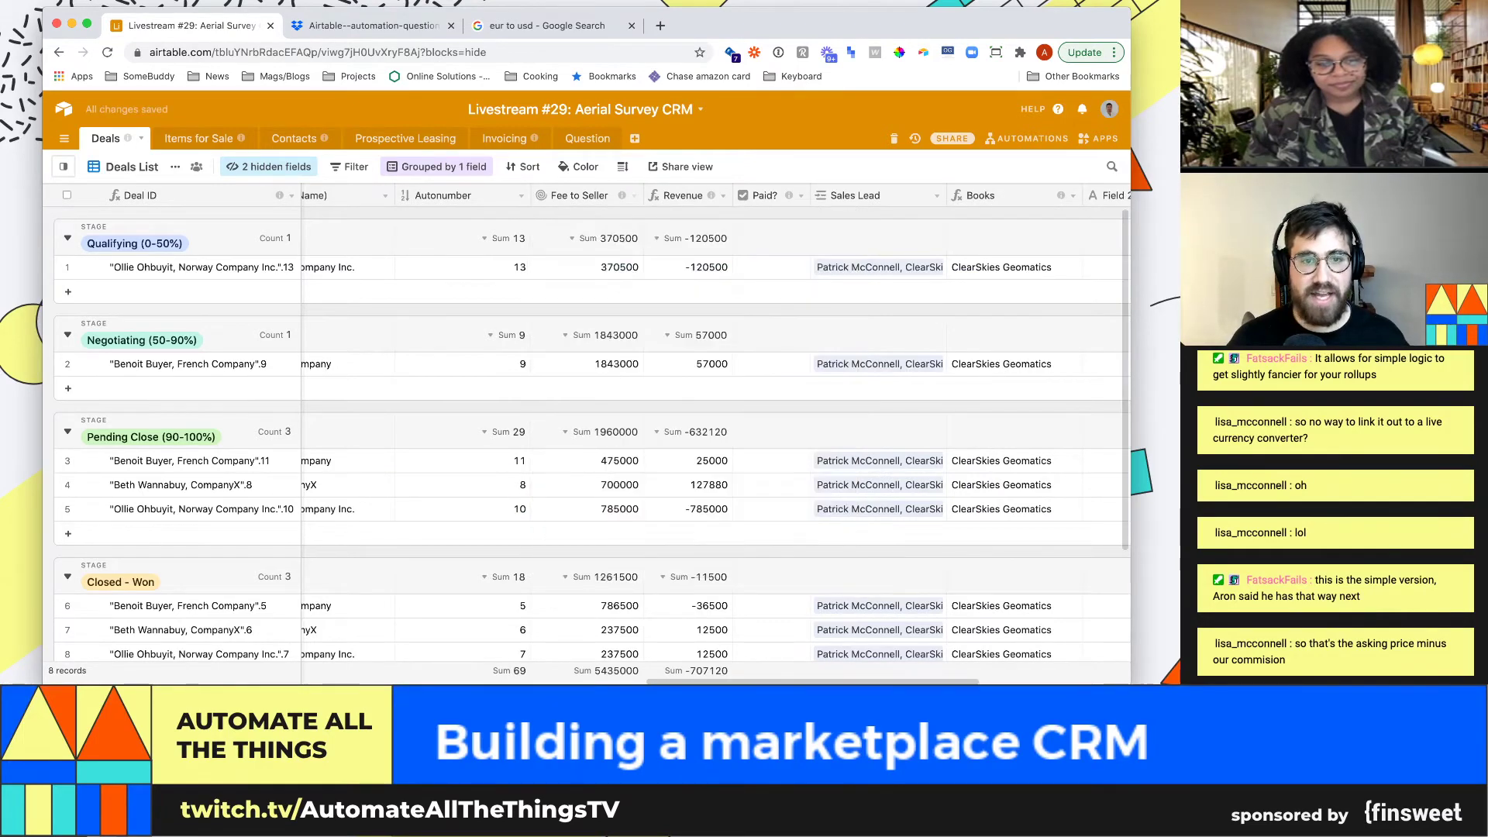
Confirm row 1's Revenue is -120500 and rename the rollup to 'Fee to Seller (USD)'
{"action": "left_click", "coordinate": [688, 266]}
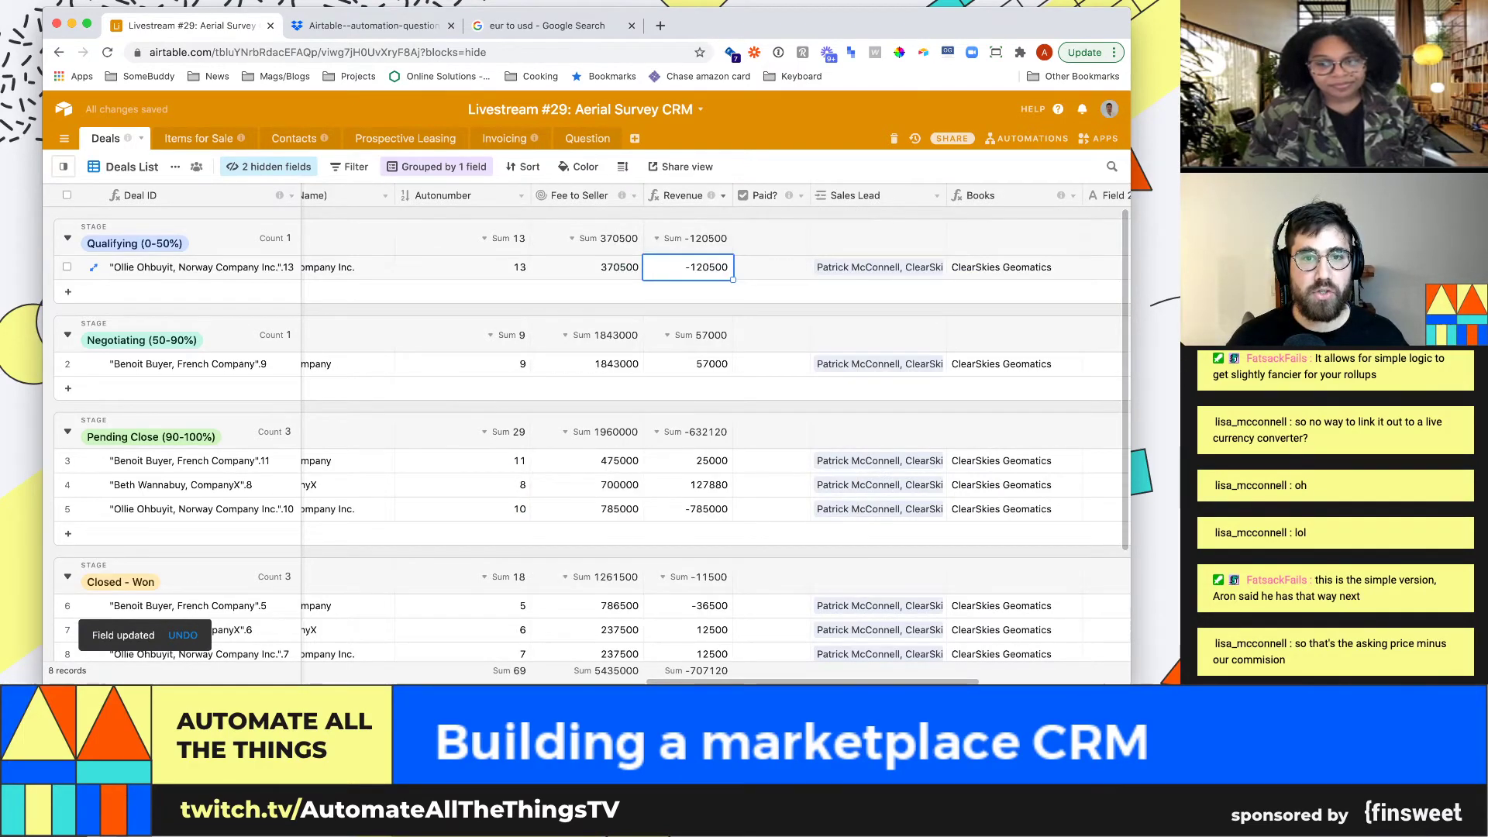
{"action": "left_click", "coordinate": [723, 196]}
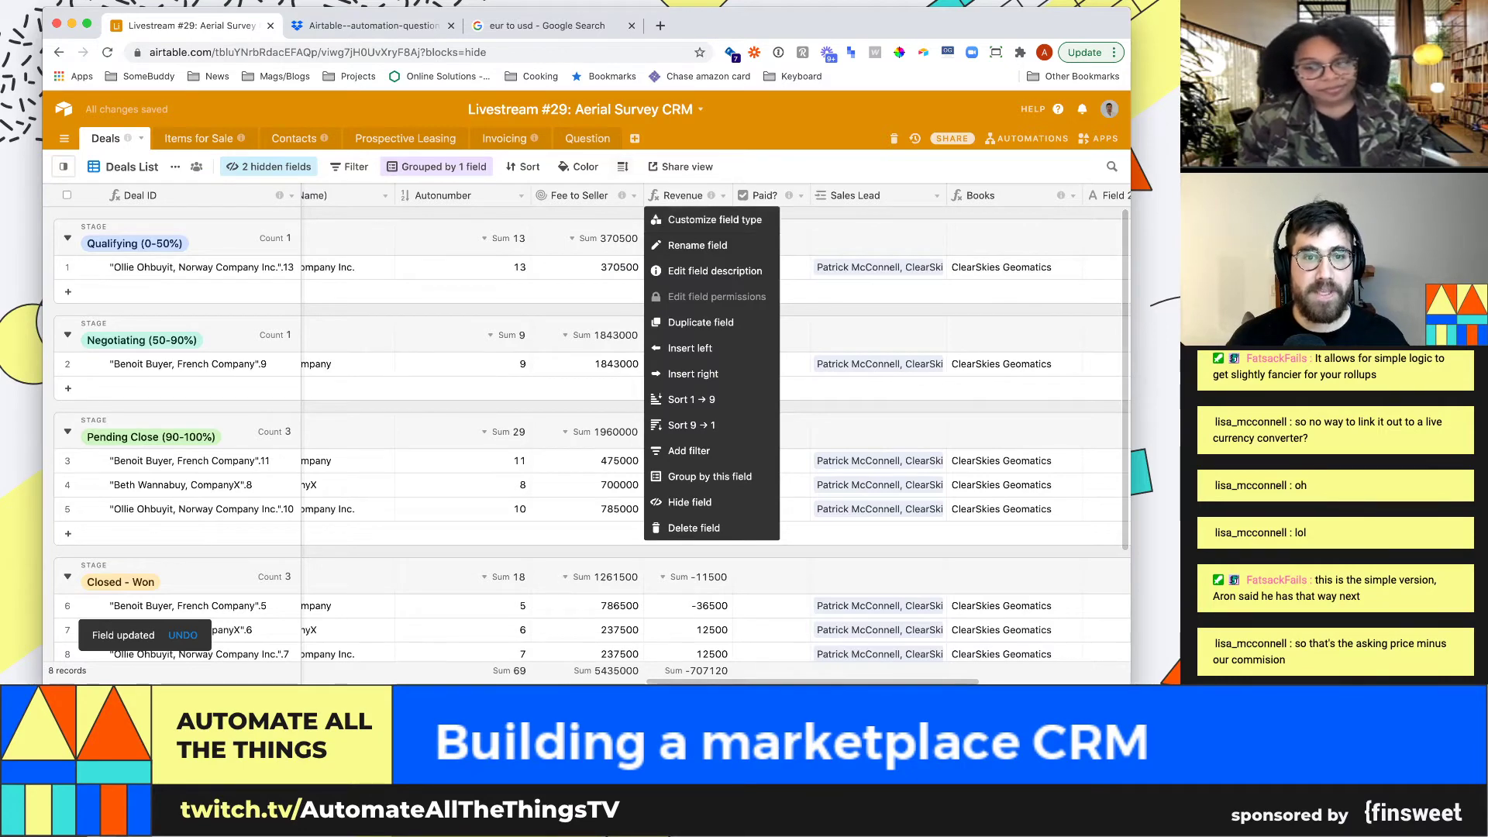
{"action": "left_click", "coordinate": [620, 235]}
{"action": "left_click", "coordinate": [634, 196]}
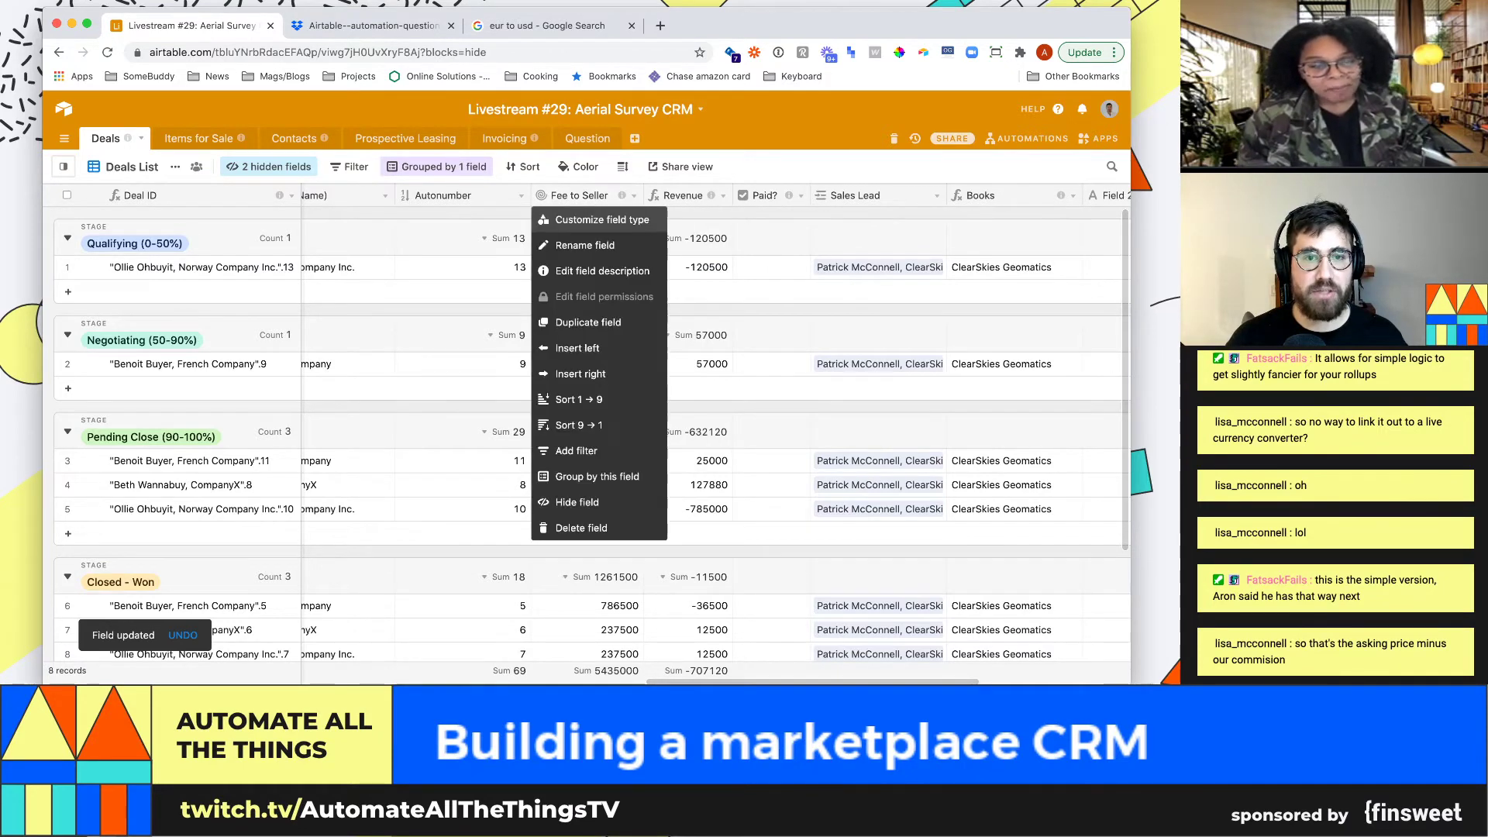
{"action": "left_click", "coordinate": [601, 220]}
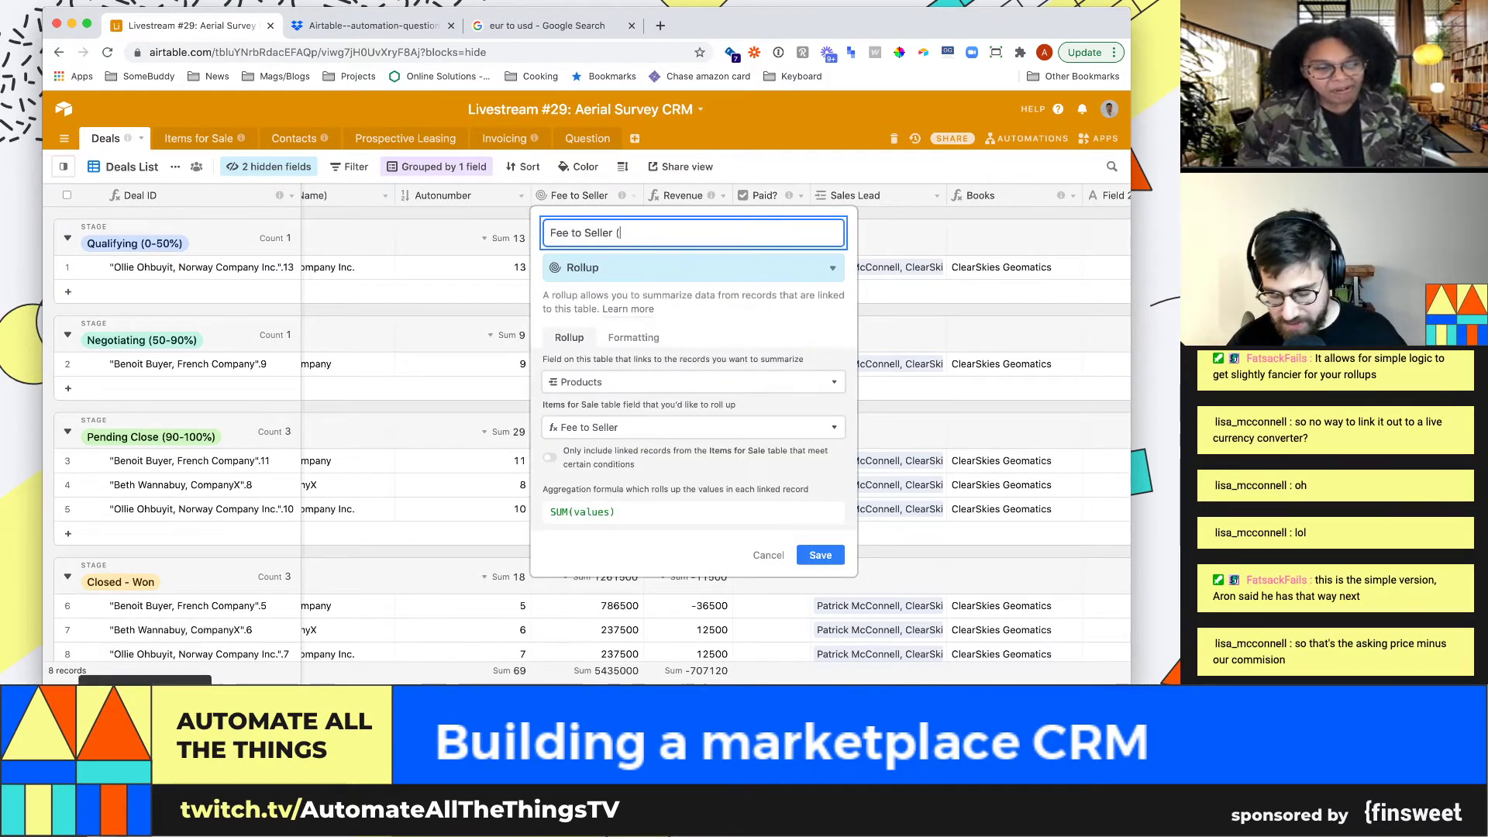
{"action": "type", "text": "(USD)"}
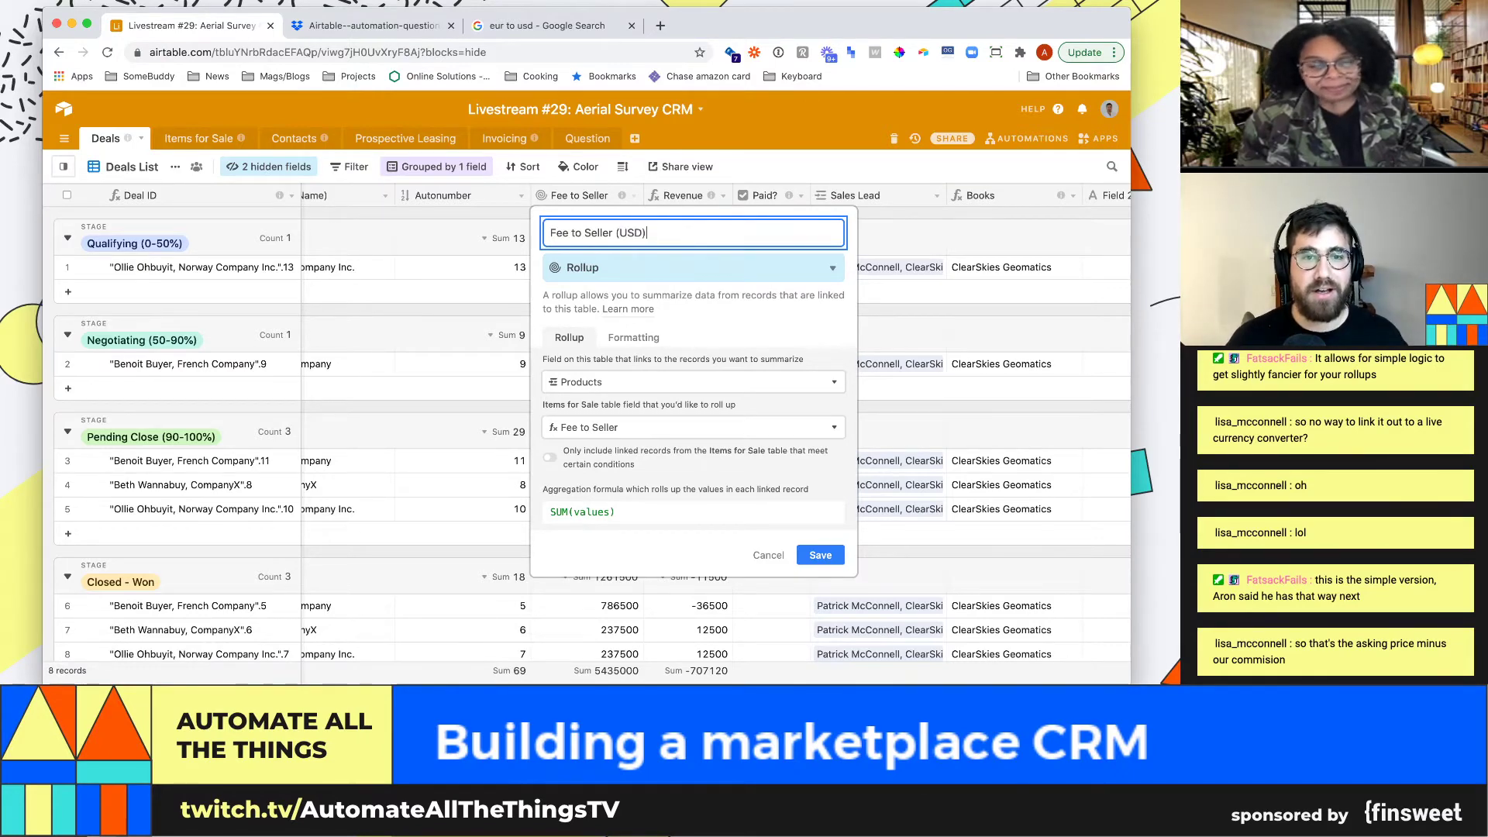
{"action": "key", "text": "Return"}
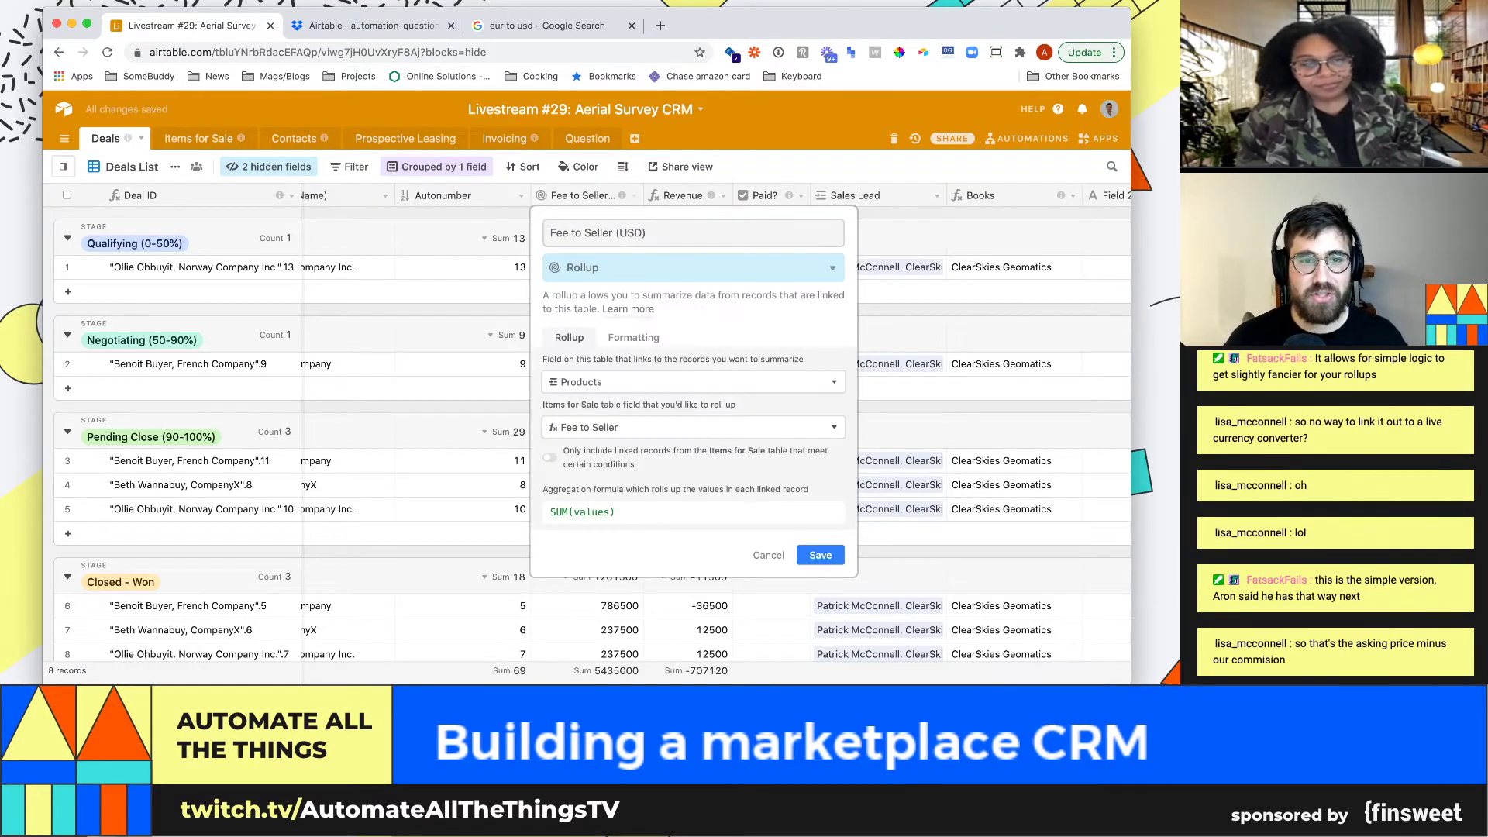
Re-enter the Sold Price (local) reference in the Revenue formula and save it
{"action": "left_click", "coordinate": [722, 195]}
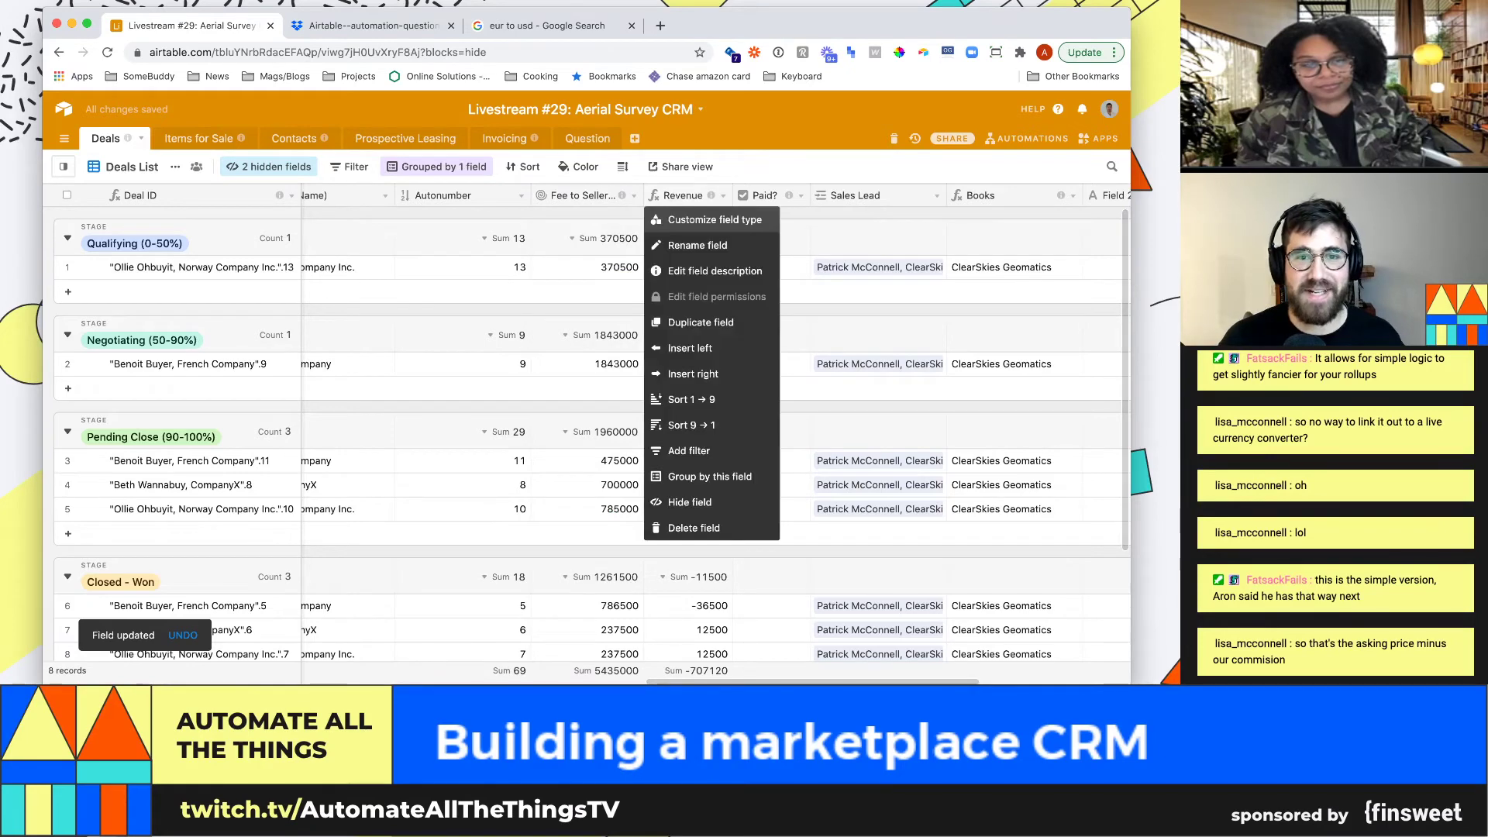
{"action": "left_click", "coordinate": [698, 223]}
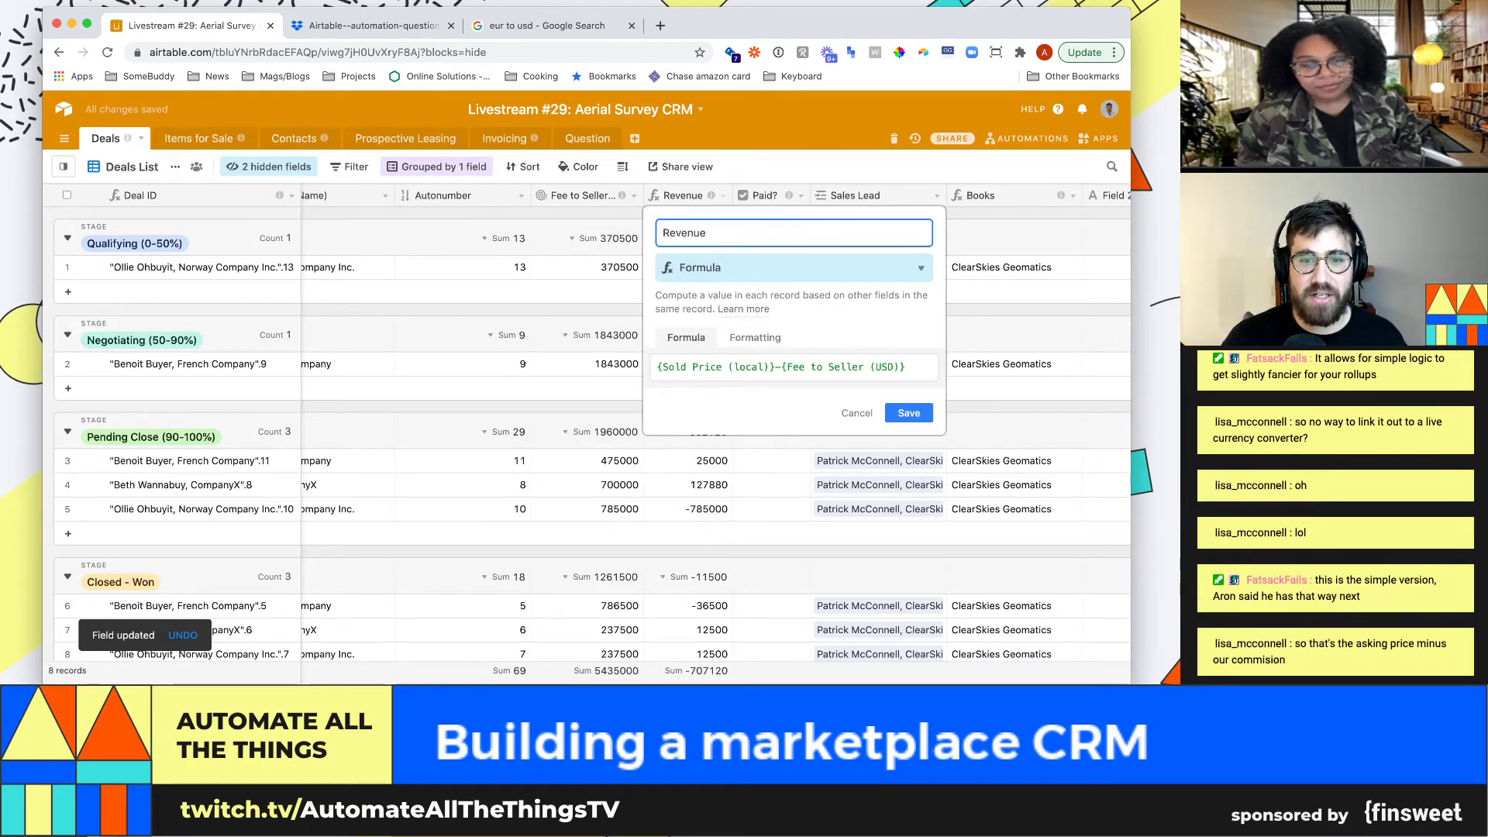
{"action": "left_click", "coordinate": [775, 367]}
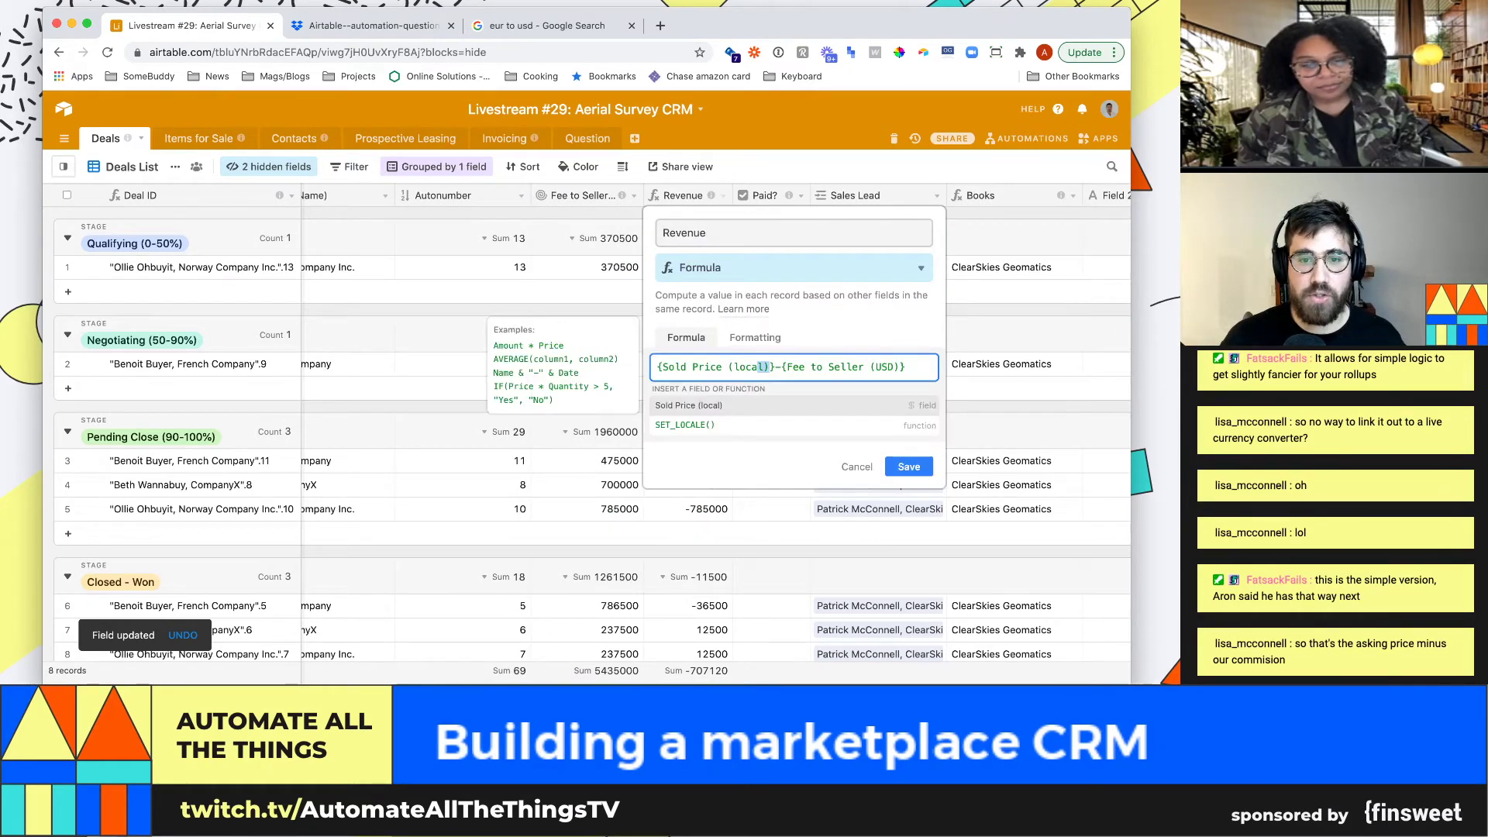
{"action": "key", "text": "shift+super+Left"}
{"action": "key", "text": "shift+super+Right"}
{"action": "key", "text": "Left"}
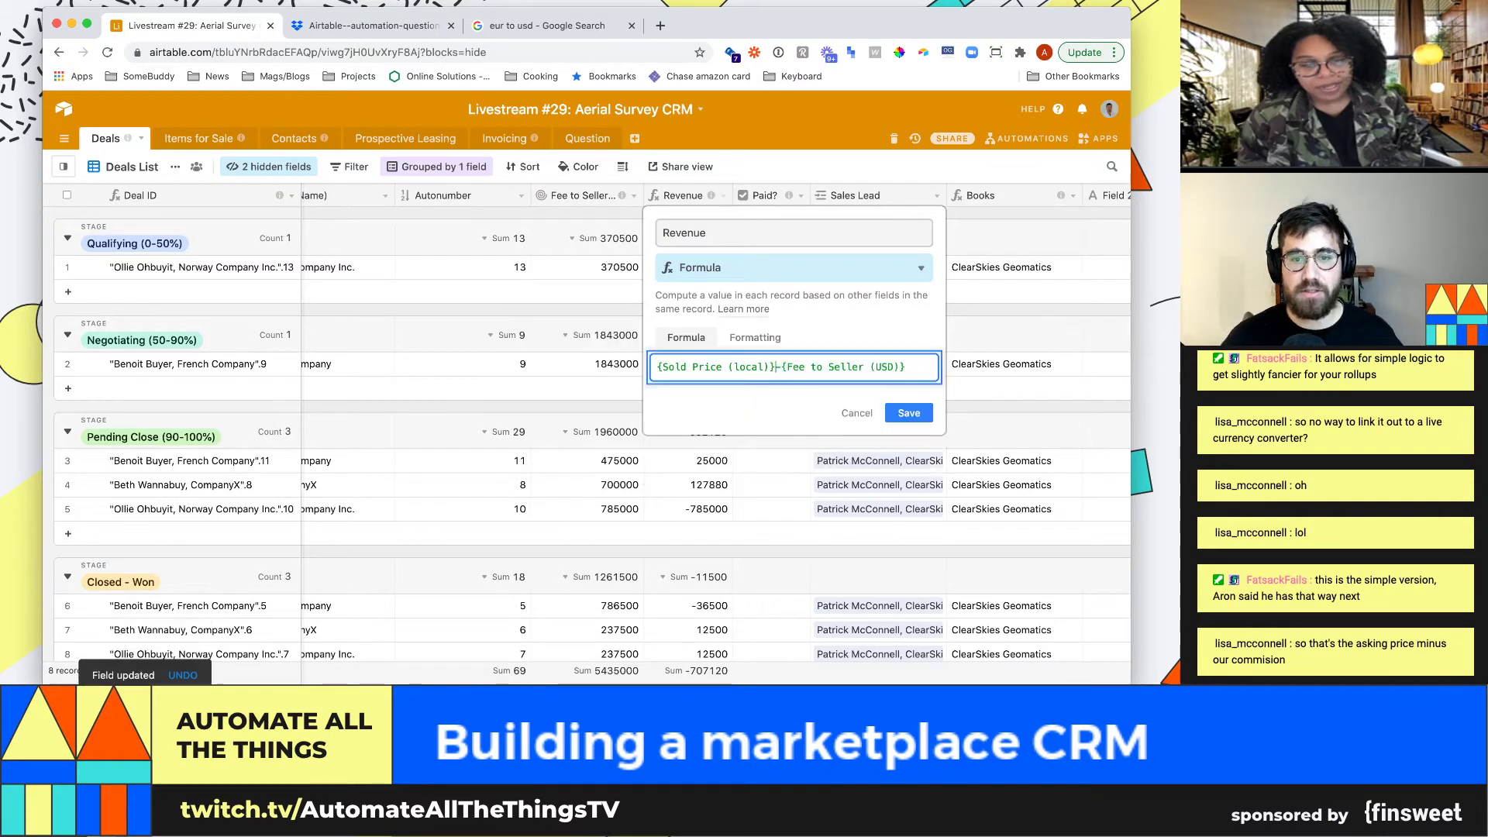
{"action": "key", "text": "shift+super+Left"}
{"action": "type", "text": "sold"}
{"action": "key", "text": "Tab"}
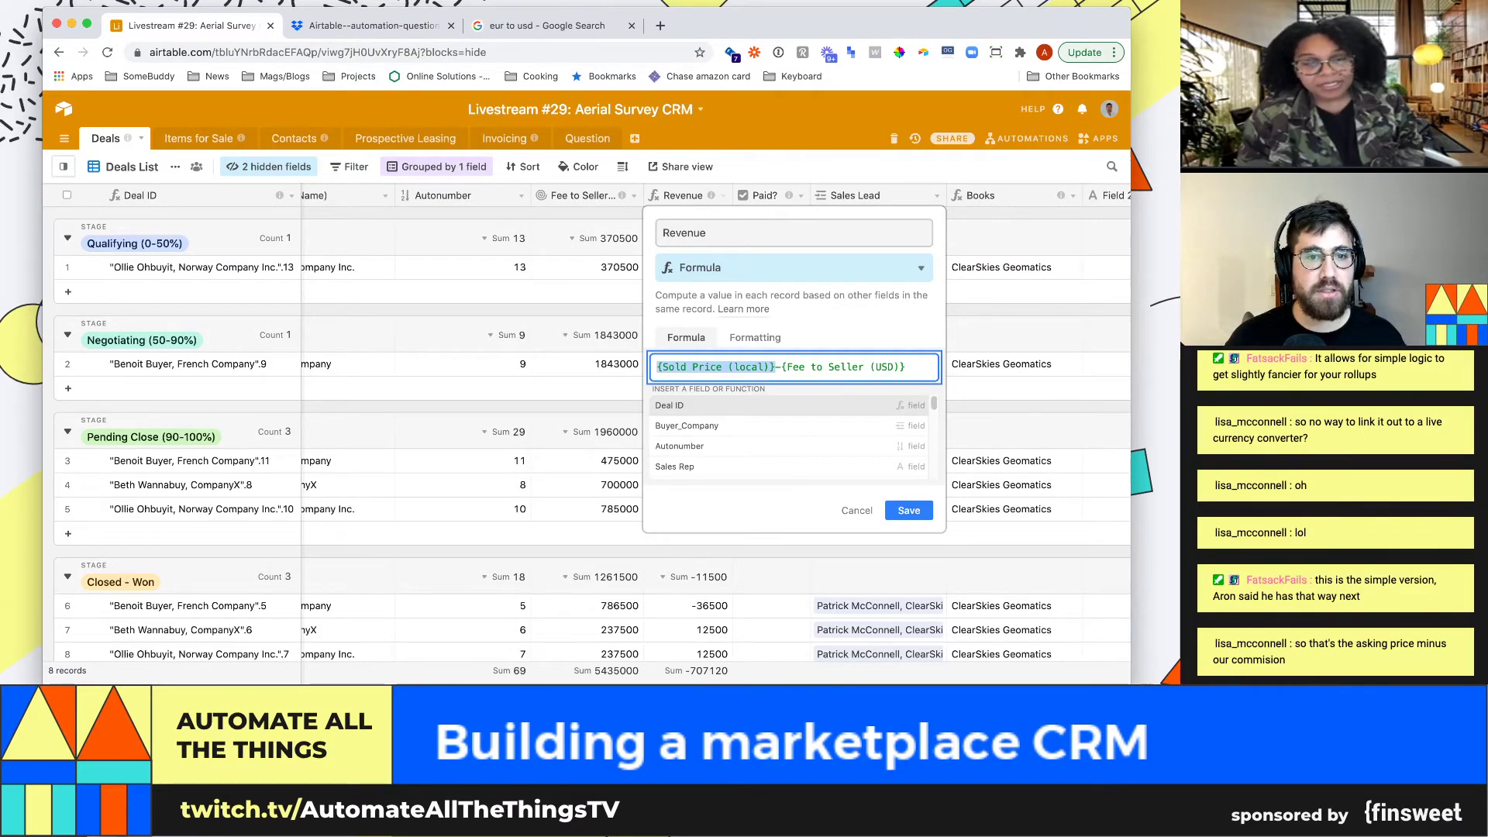
{"action": "key", "text": "Return"}
Change the Revenue formula to {USD price}-{Fee to Seller (USD)}, making row 1 -68000
{"action": "left_click", "coordinate": [587, 267]}
{"action": "key", "text": "Left"}
{"action": "key", "text": "Left"}
{"action": "key", "text": "Left"}
{"action": "key", "text": "Left"}
{"action": "key", "text": "Left"}
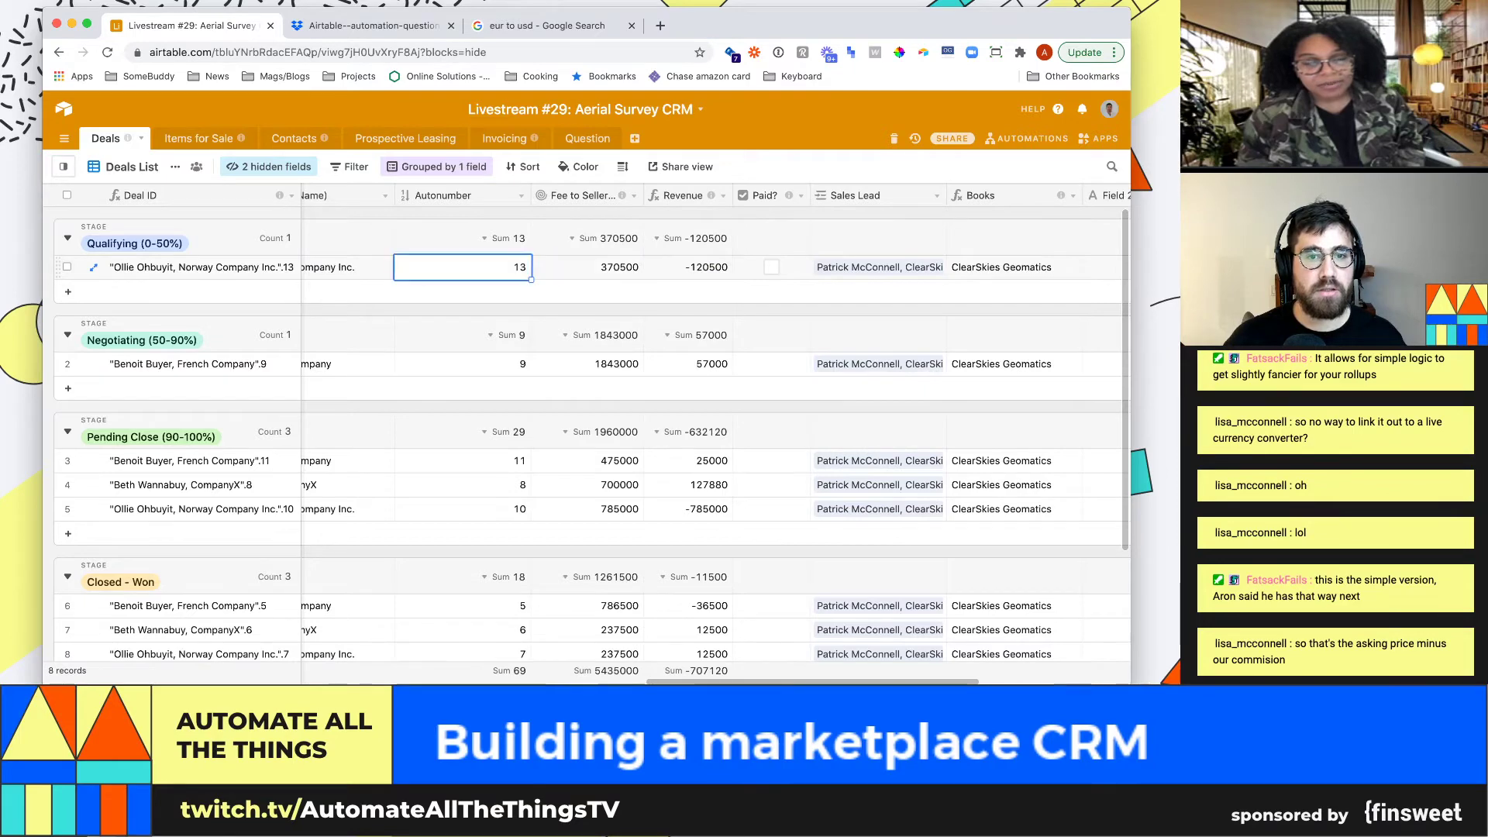
{"action": "key", "text": "Left"}
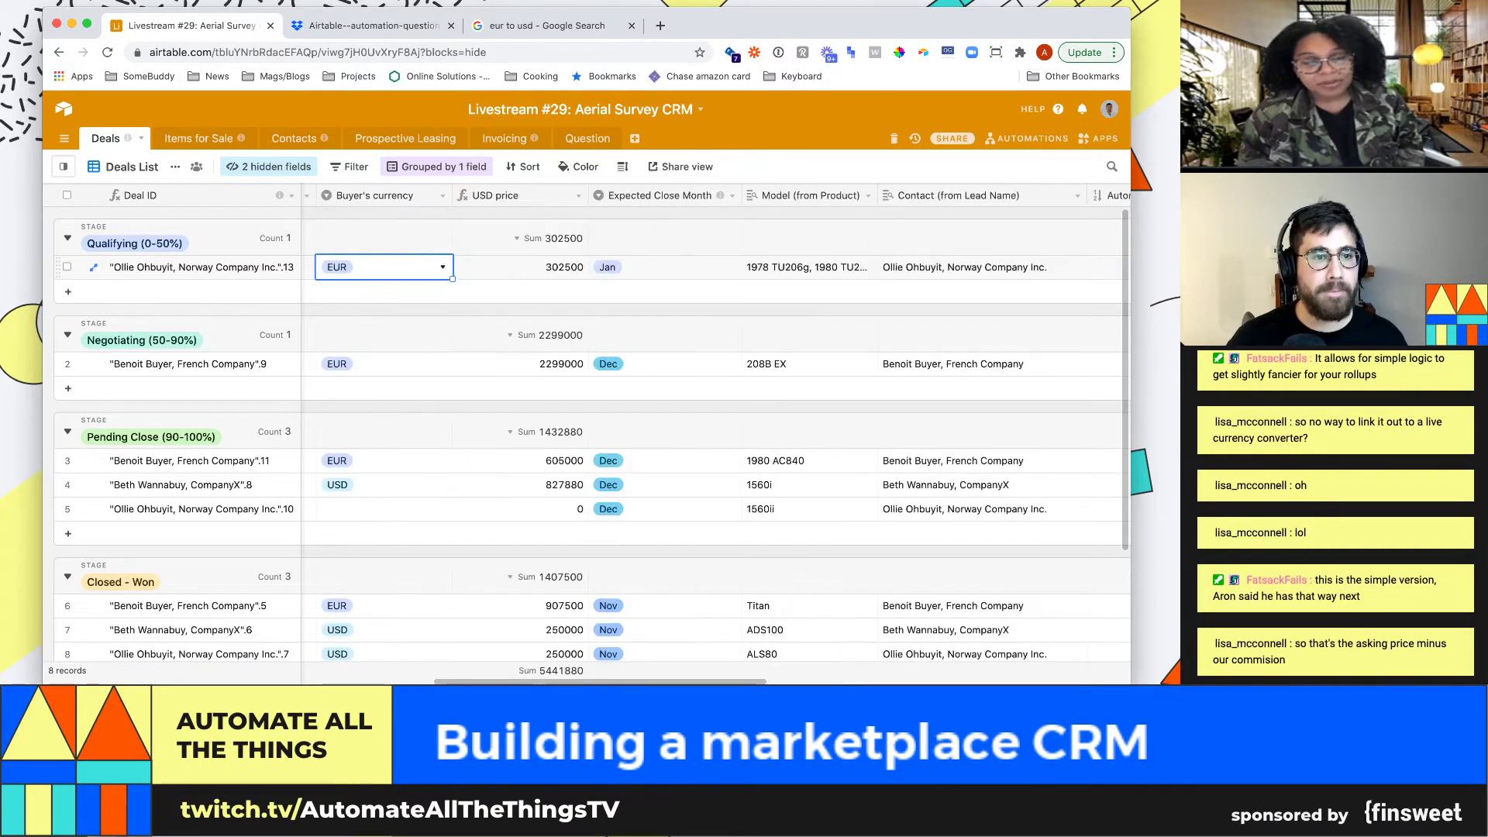
{"action": "key", "text": "Right"}
{"action": "key", "text": "Right"}
{"action": "key", "text": "Right"}
{"action": "key", "text": "Right"}
{"action": "key", "text": "Right"}
{"action": "key", "text": "Right"}
{"action": "key", "text": "Right"}
{"action": "key", "text": "Right"}
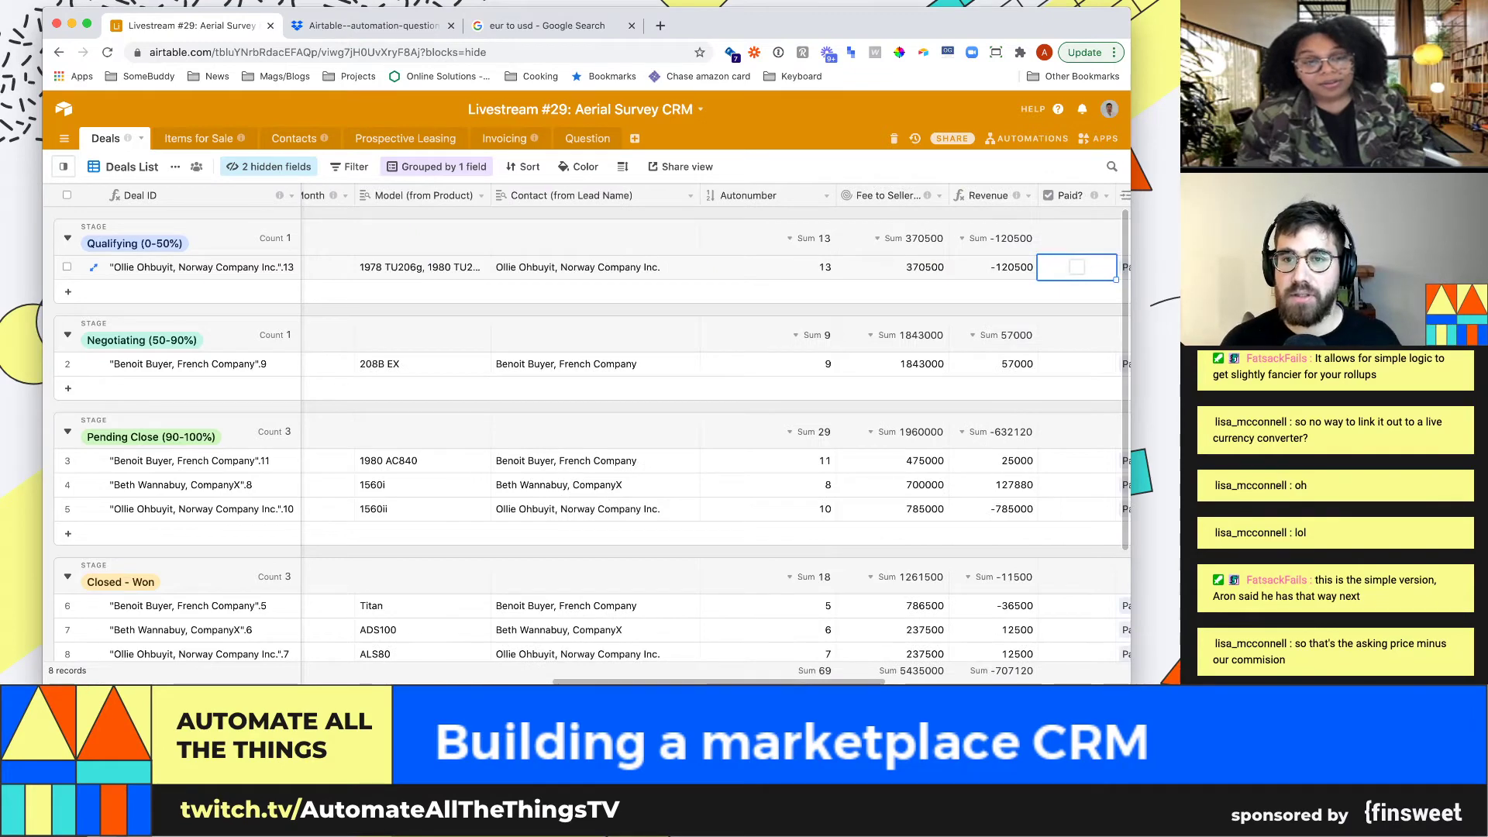
{"action": "left_click", "coordinate": [1029, 196]}
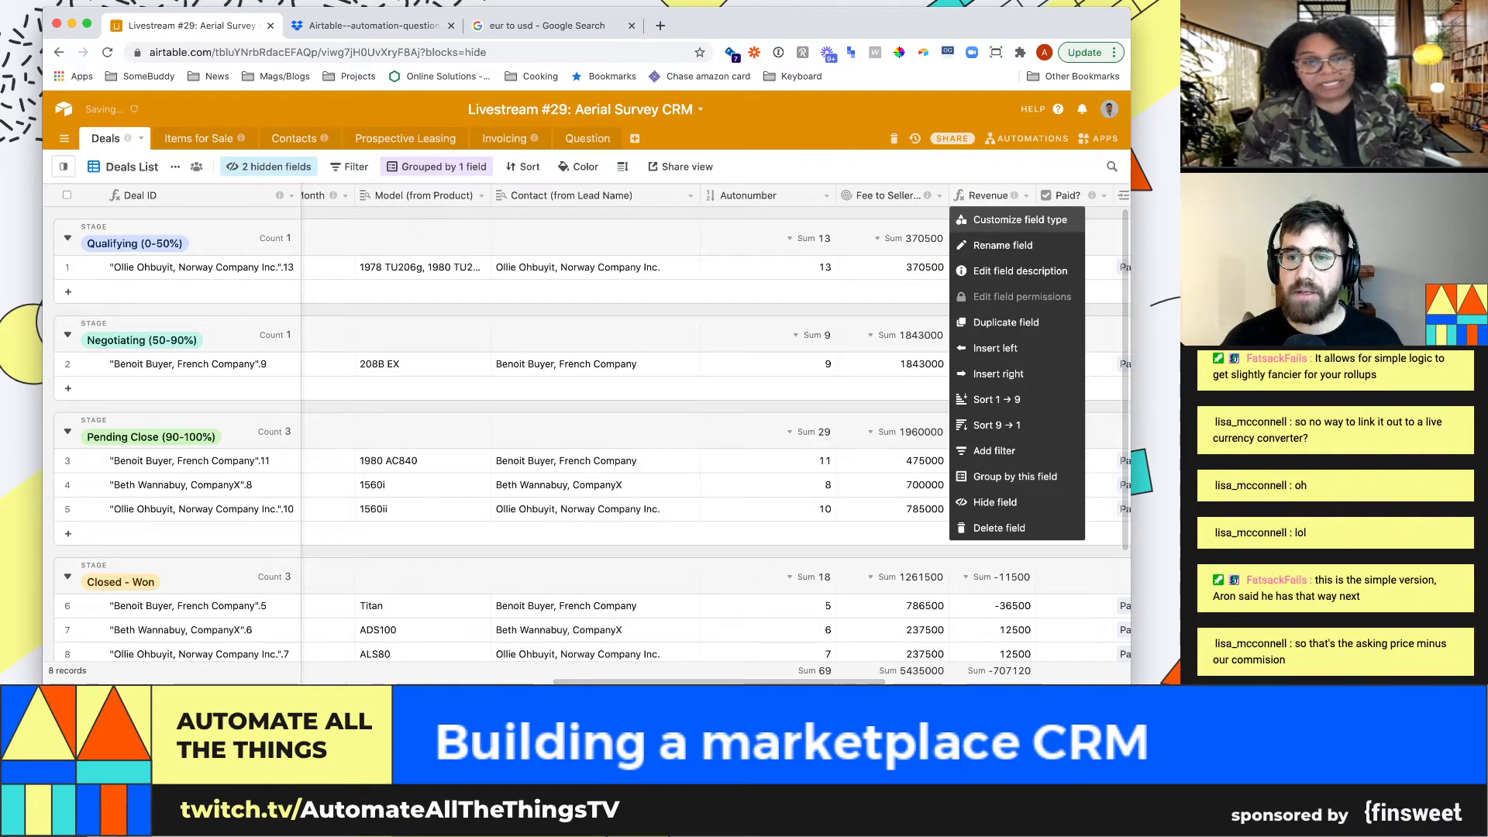
{"action": "left_click", "coordinate": [1020, 219]}
{"action": "left_click_drag", "start_coordinate": [779, 367], "coordinate": [656, 366]}
{"action": "type", "text": "usd-{Fee to Seller (USD"}
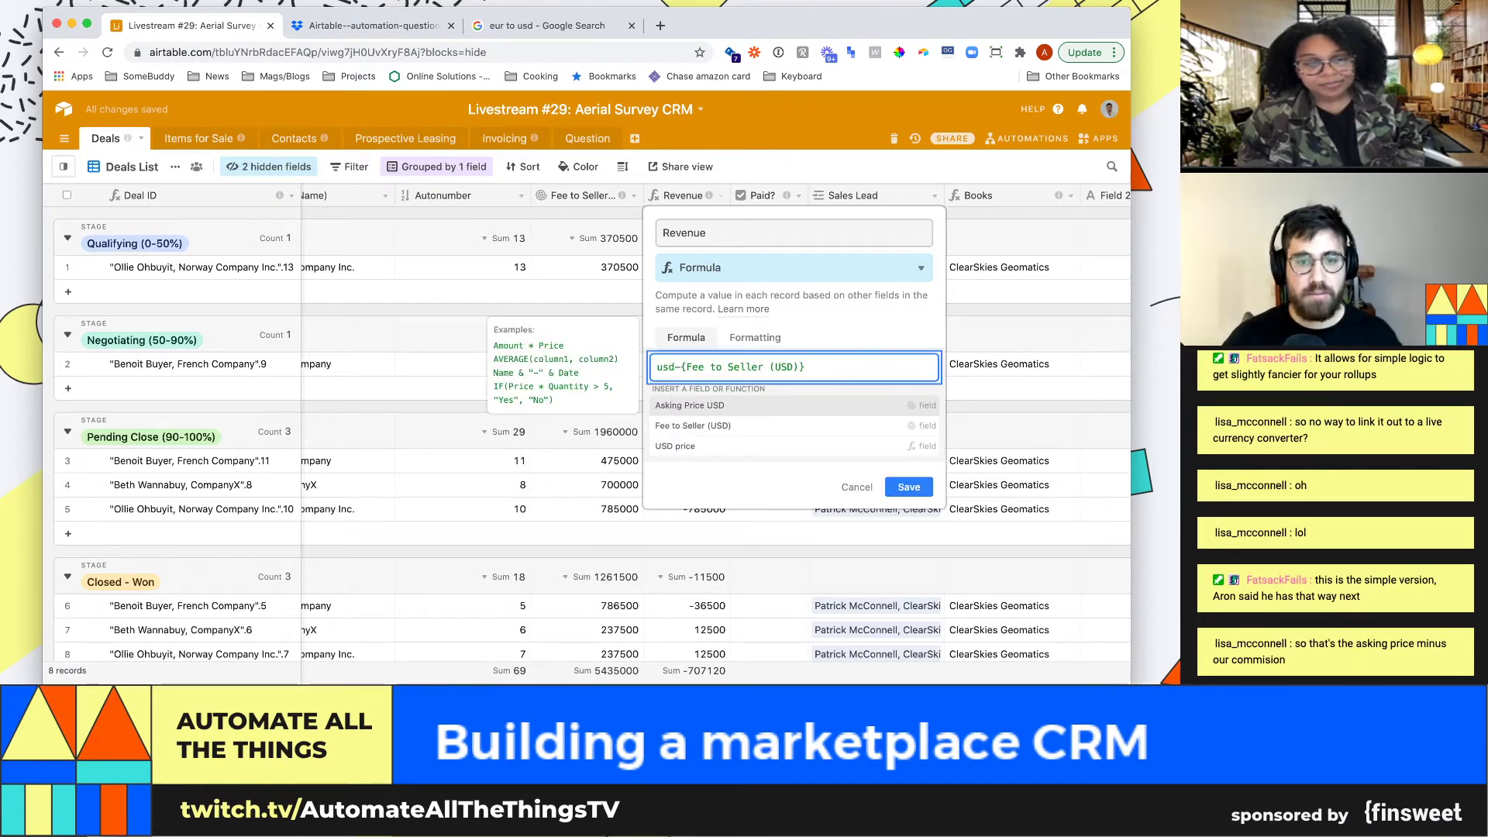
{"action": "key", "text": "Down"}
{"action": "key", "text": "Down"}
{"action": "key", "text": "Return"}
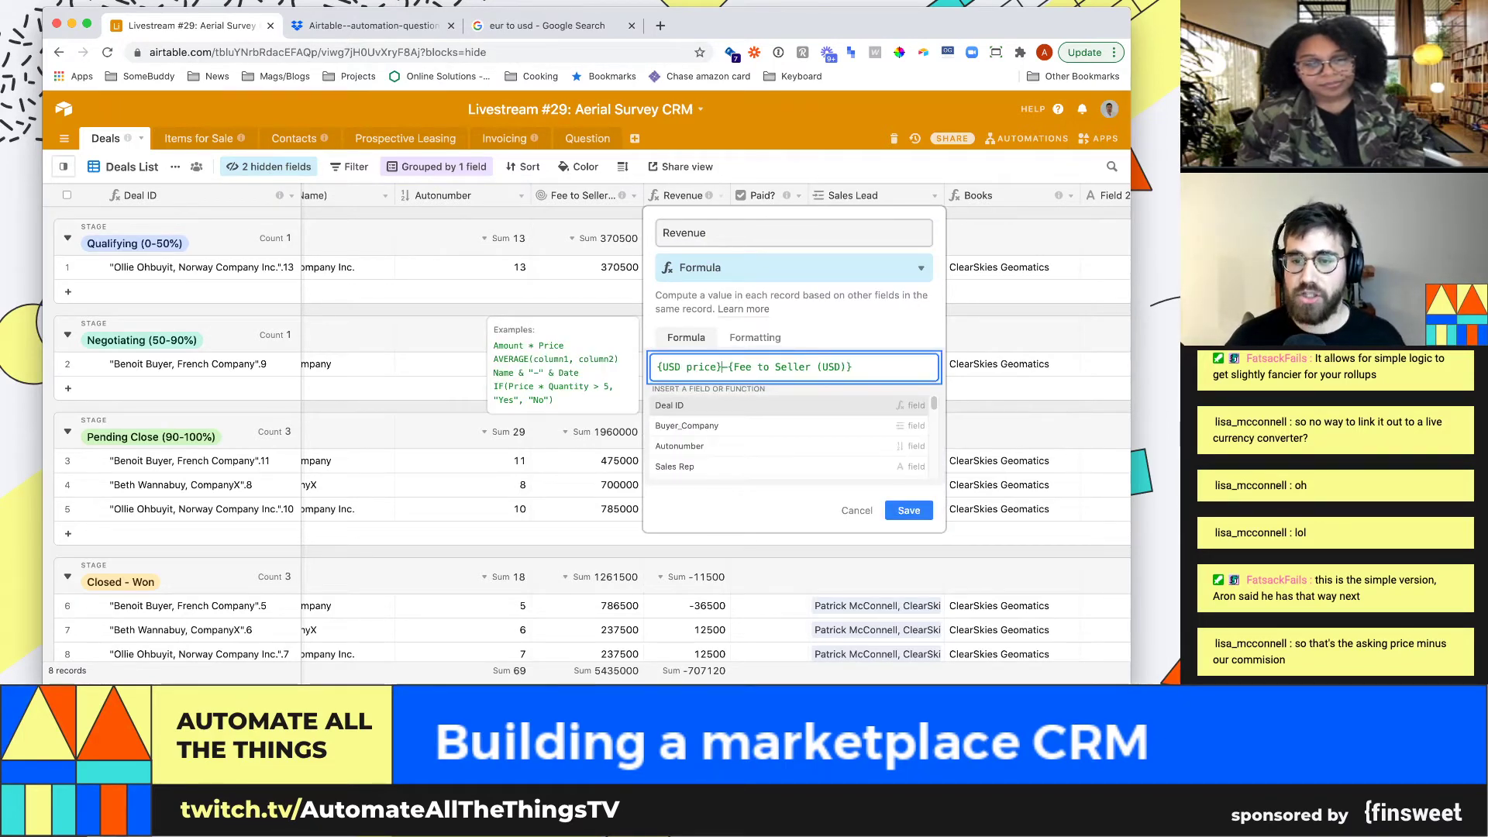
{"action": "left_click", "coordinate": [908, 510]}
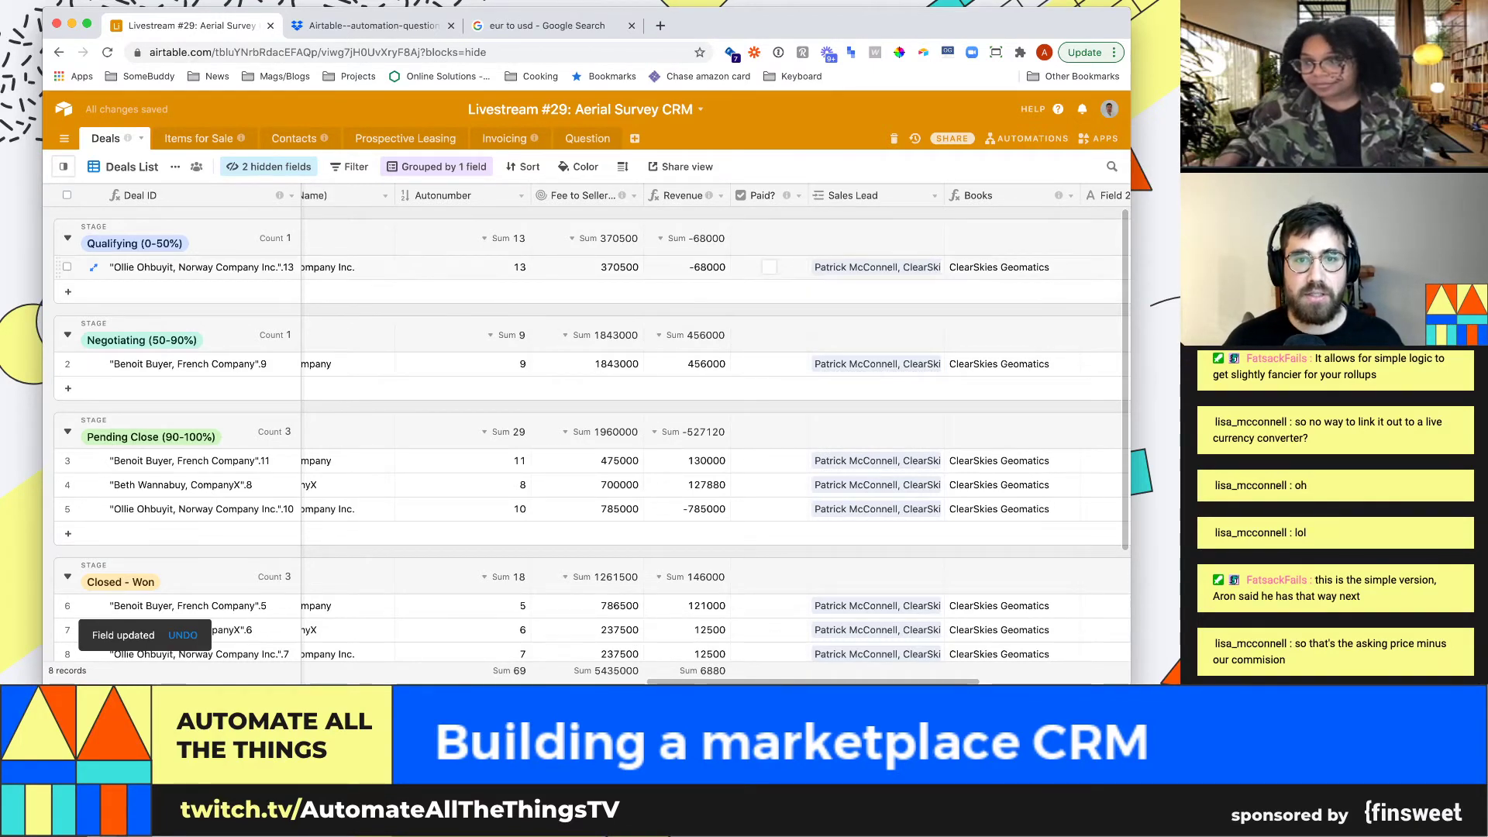
Widen the Revenue and Fee to Seller (USD) columns and review row 1's values
{"action": "left_click_drag", "start_coordinate": [730, 195], "coordinate": [785, 196]}
{"action": "left_click_drag", "start_coordinate": [643, 196], "coordinate": [664, 195]}
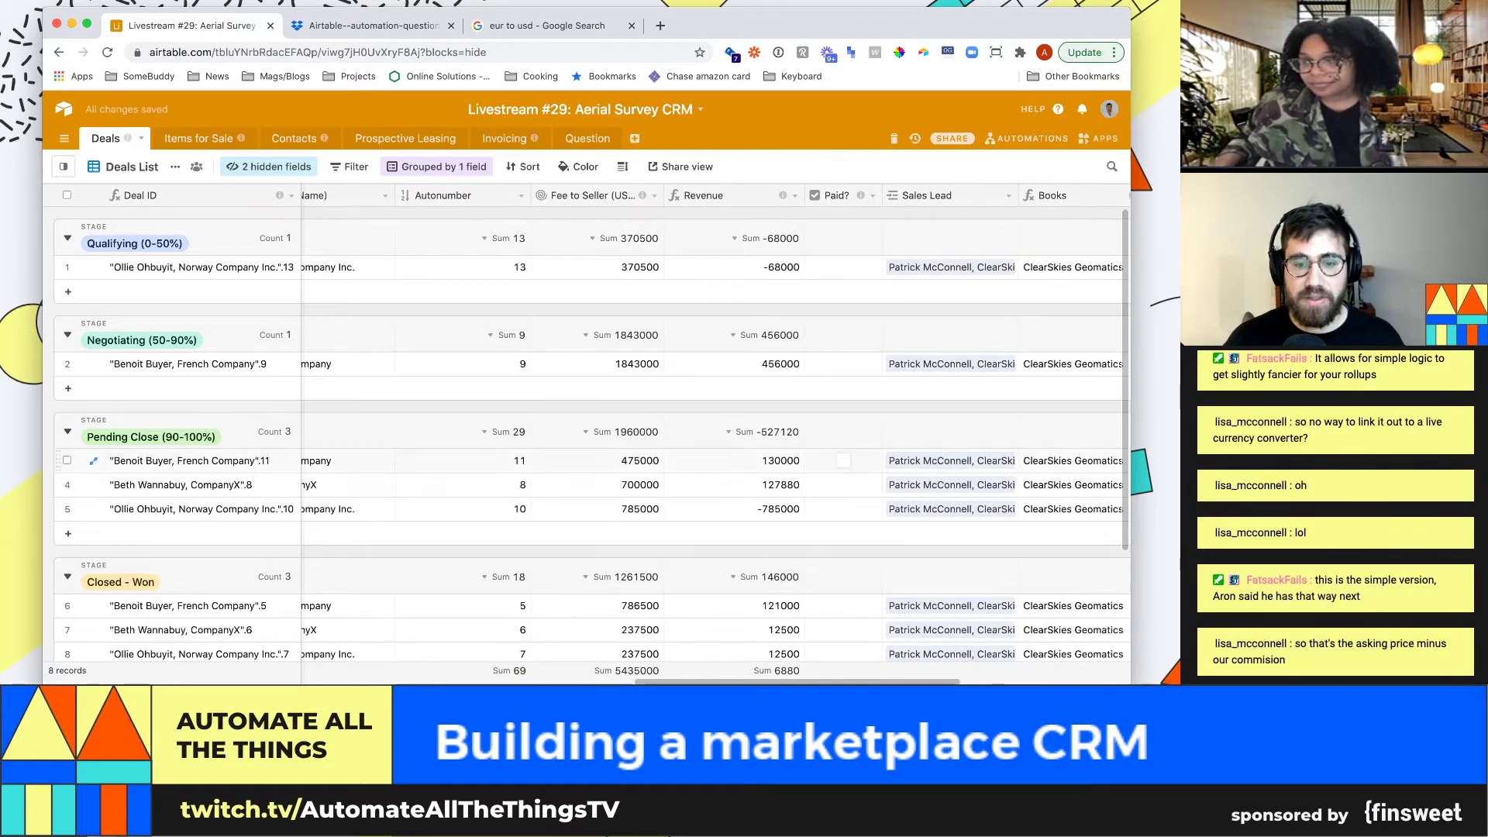
{"action": "scroll", "coordinate": [589, 434], "scroll_direction": "down", "scroll_amount": 1}
{"action": "scroll", "coordinate": [589, 434], "scroll_direction": "down", "scroll_amount": 2}
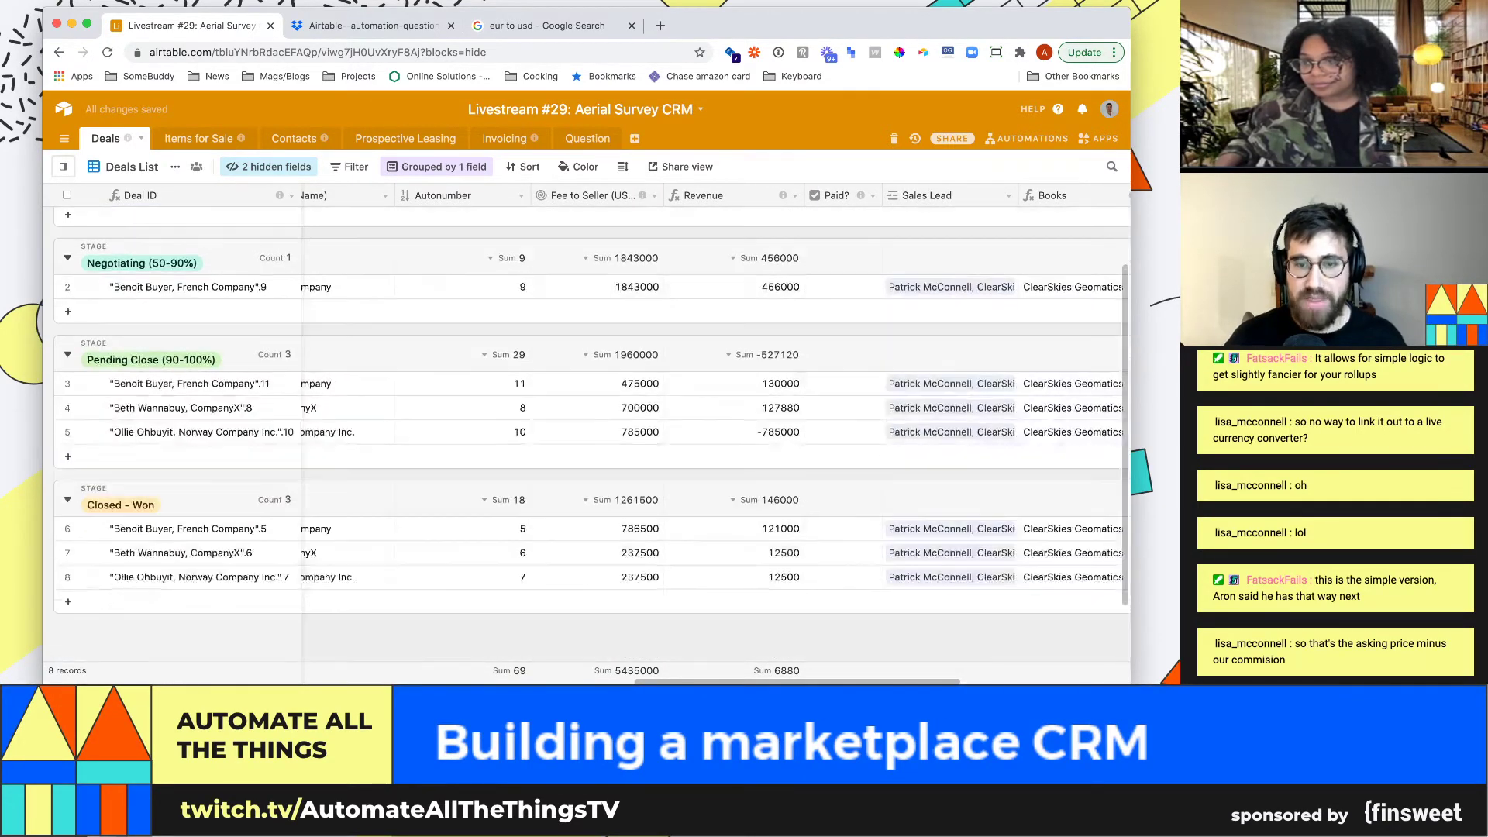
{"action": "scroll", "coordinate": [589, 434], "scroll_direction": "up", "scroll_amount": 3}
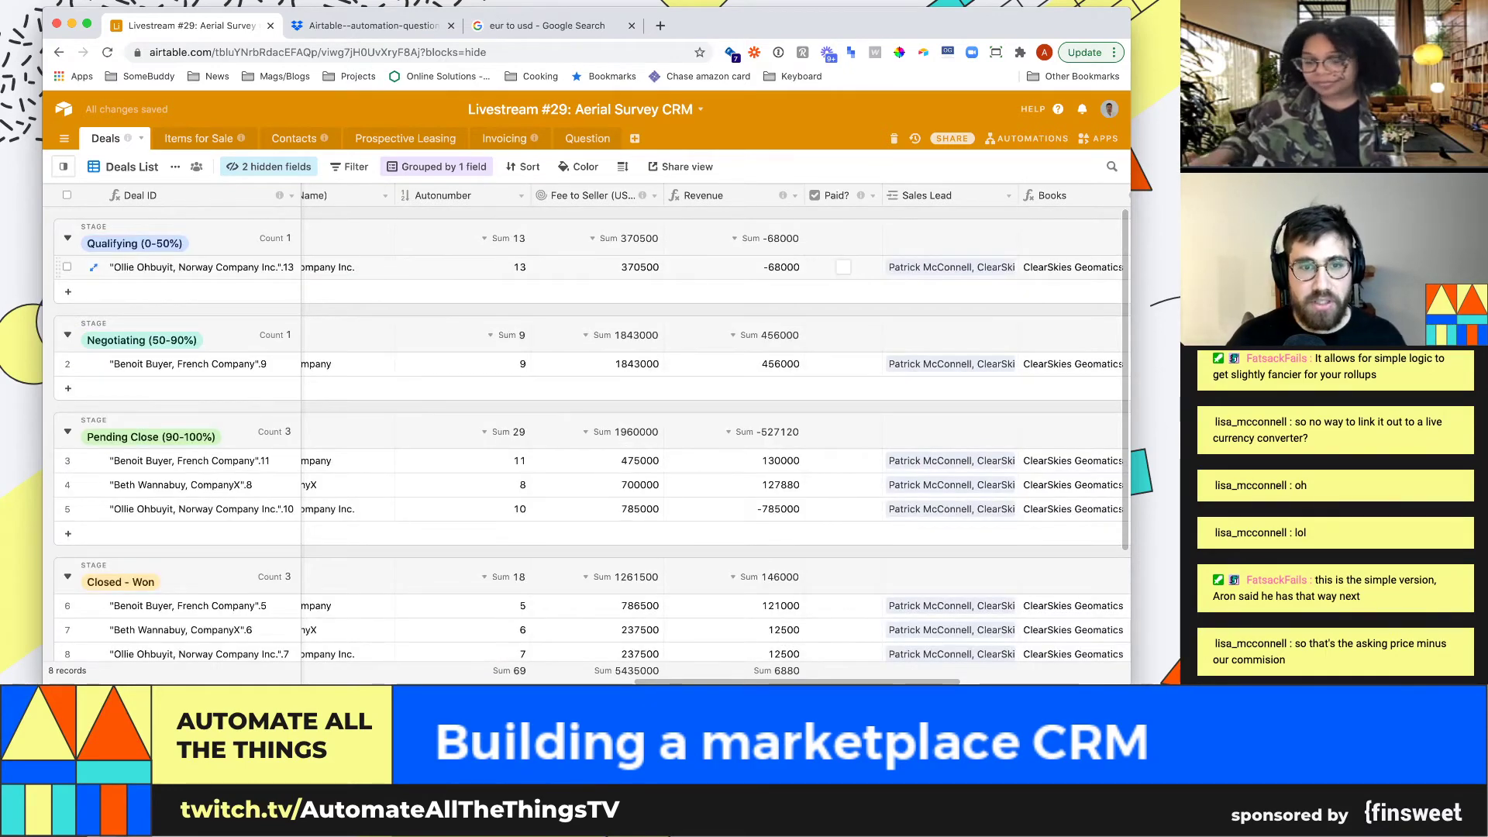
{"action": "left_click", "coordinate": [734, 267]}
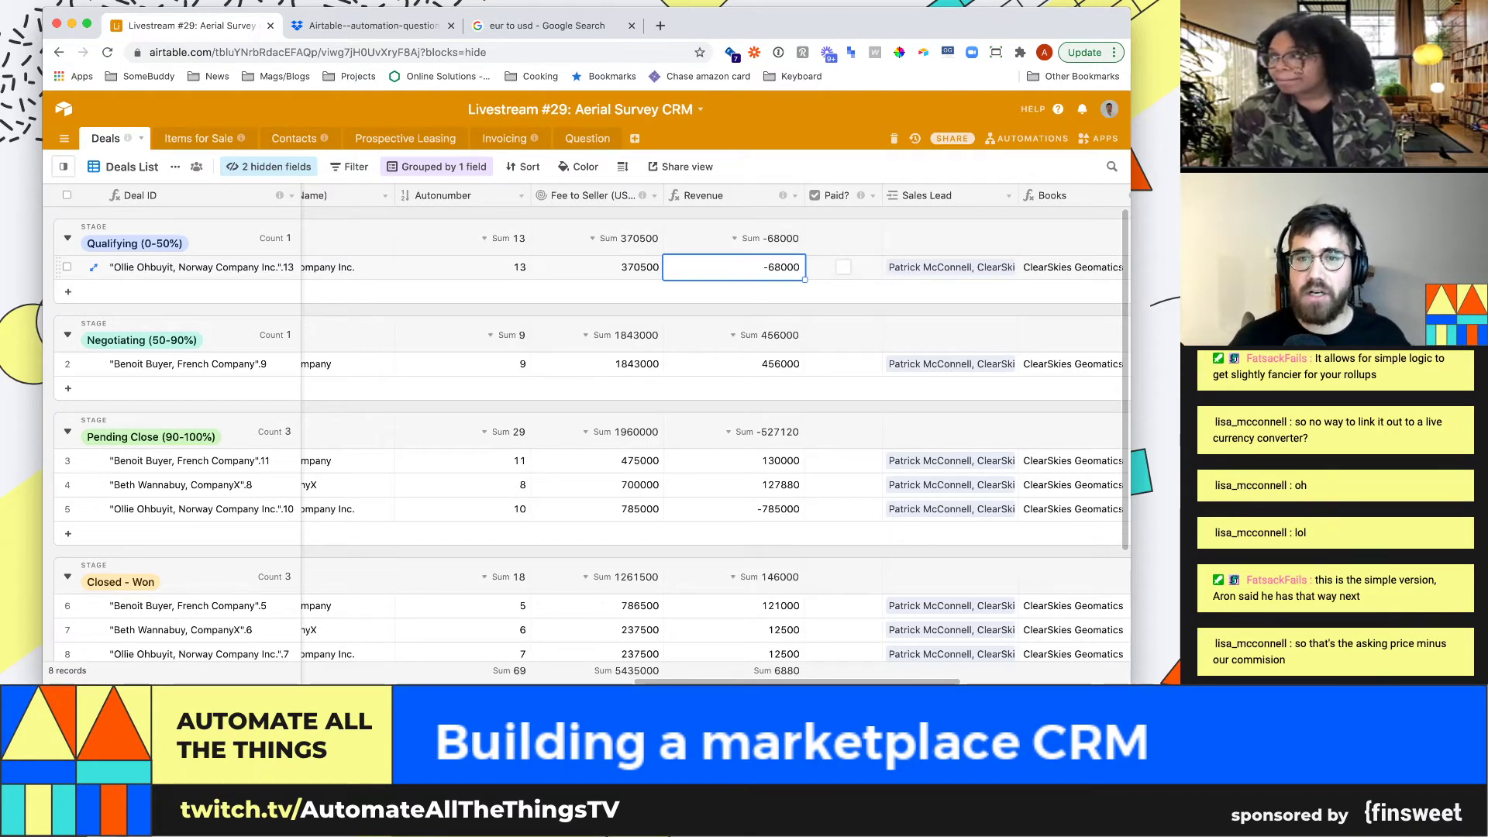
{"action": "key", "text": "Left"}
{"action": "key", "text": "Left"}
{"action": "key", "text": "Left"}
{"action": "key", "text": "Left"}
{"action": "key", "text": "Left"}
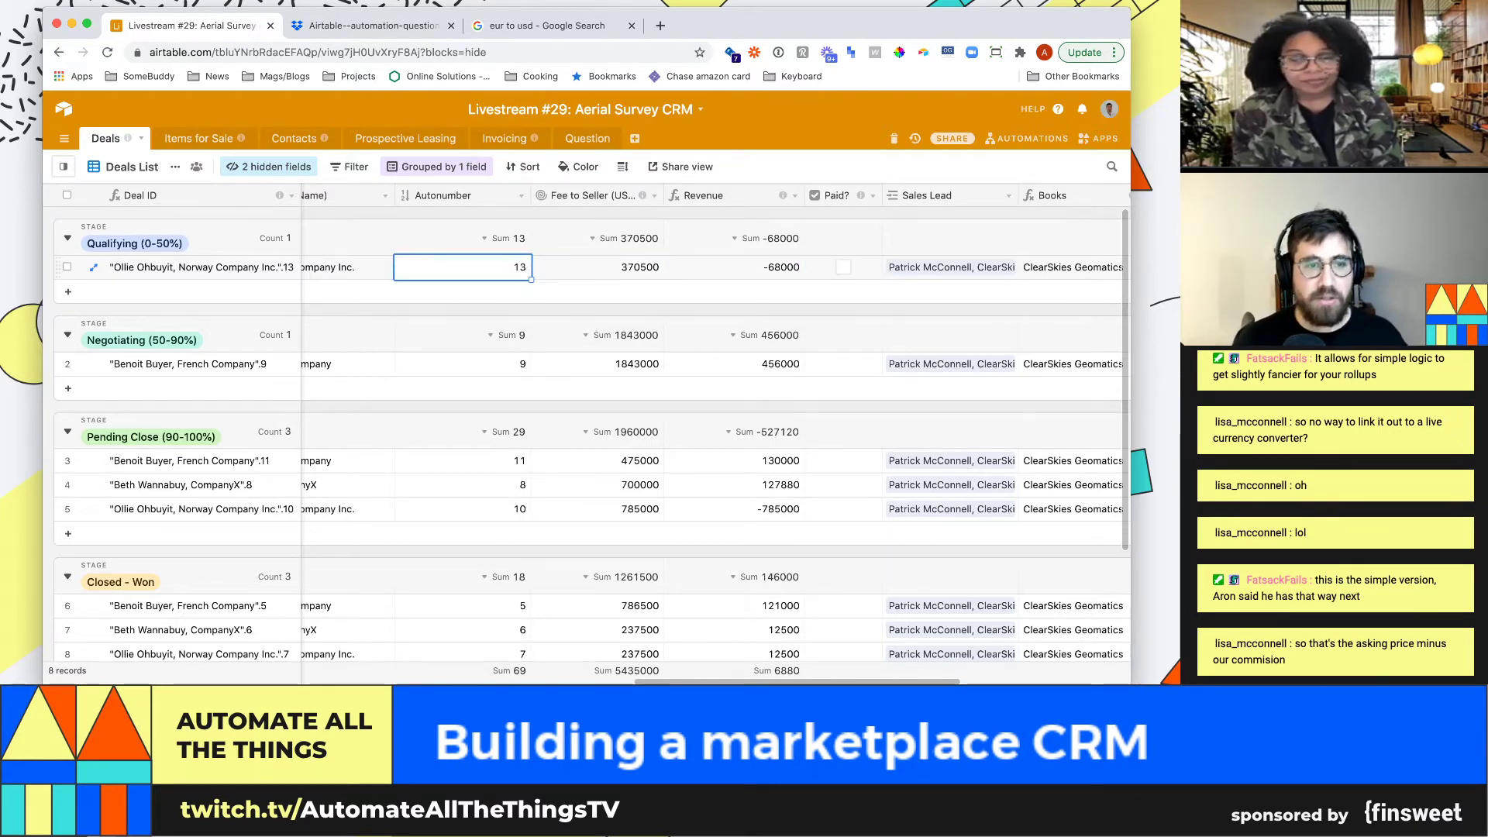
{"action": "key", "text": "Left"}
{"action": "key", "text": "Left"}
{"action": "key", "text": "Left"}
{"action": "key", "text": "Left"}
{"action": "key", "text": "Left"}
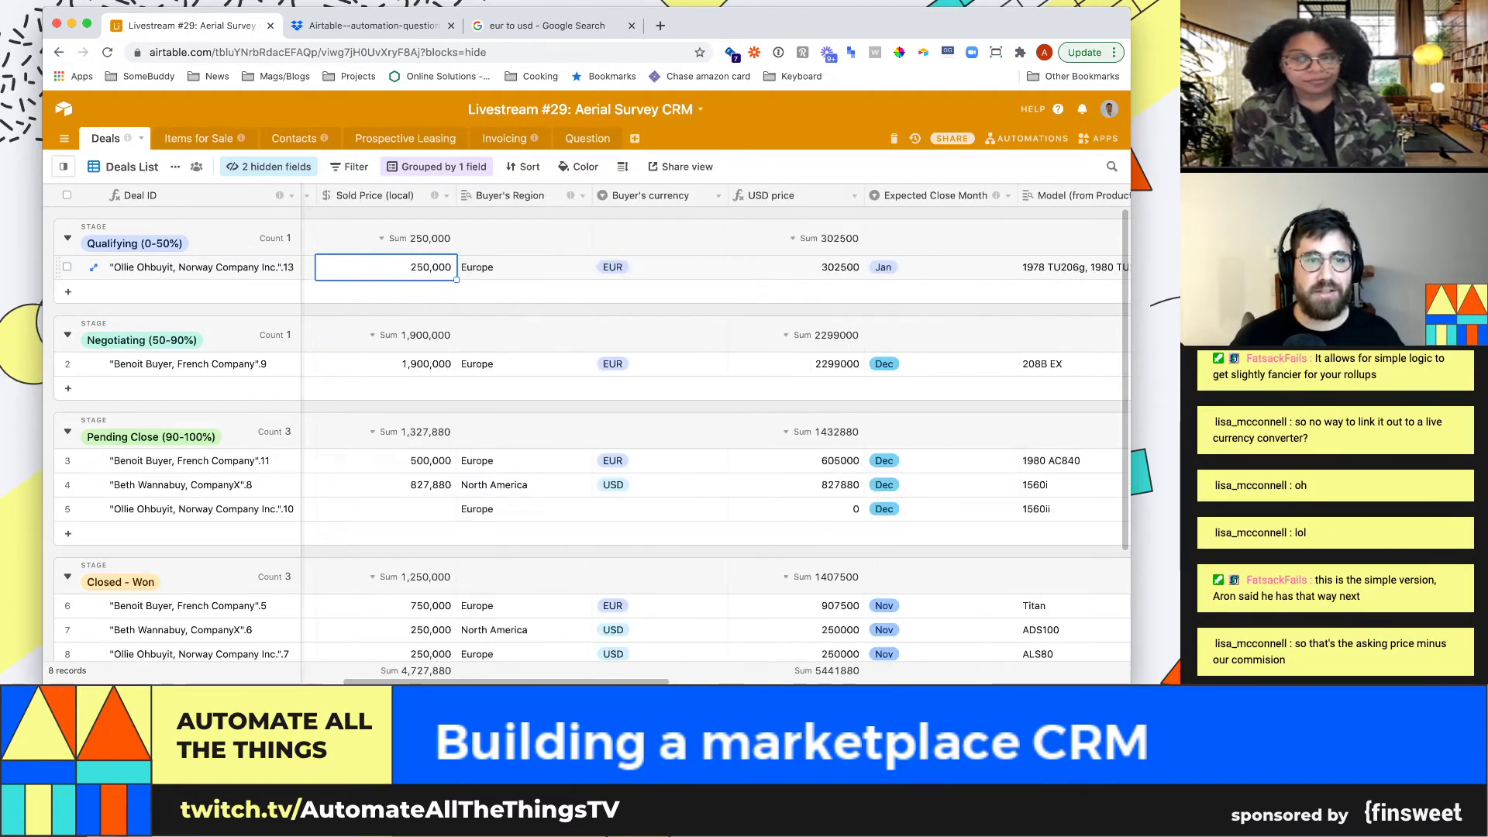
{"action": "left_click", "coordinate": [499, 266]}
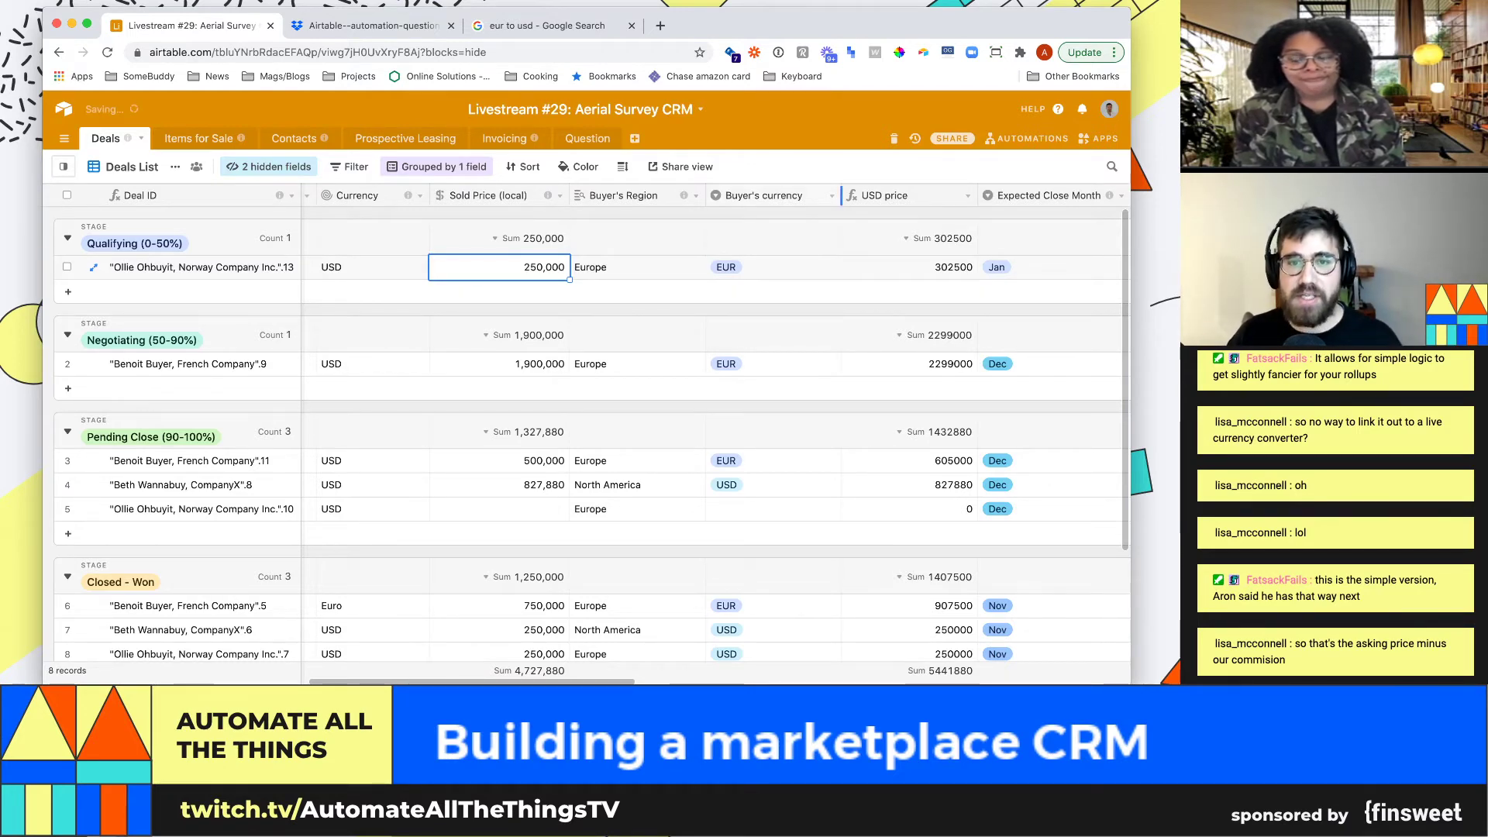
Review Buyer's currency options EUR, USD and CAD, leaving the field unchanged
{"action": "left_click", "coordinate": [832, 195]}
{"action": "left_click", "coordinate": [802, 218]}
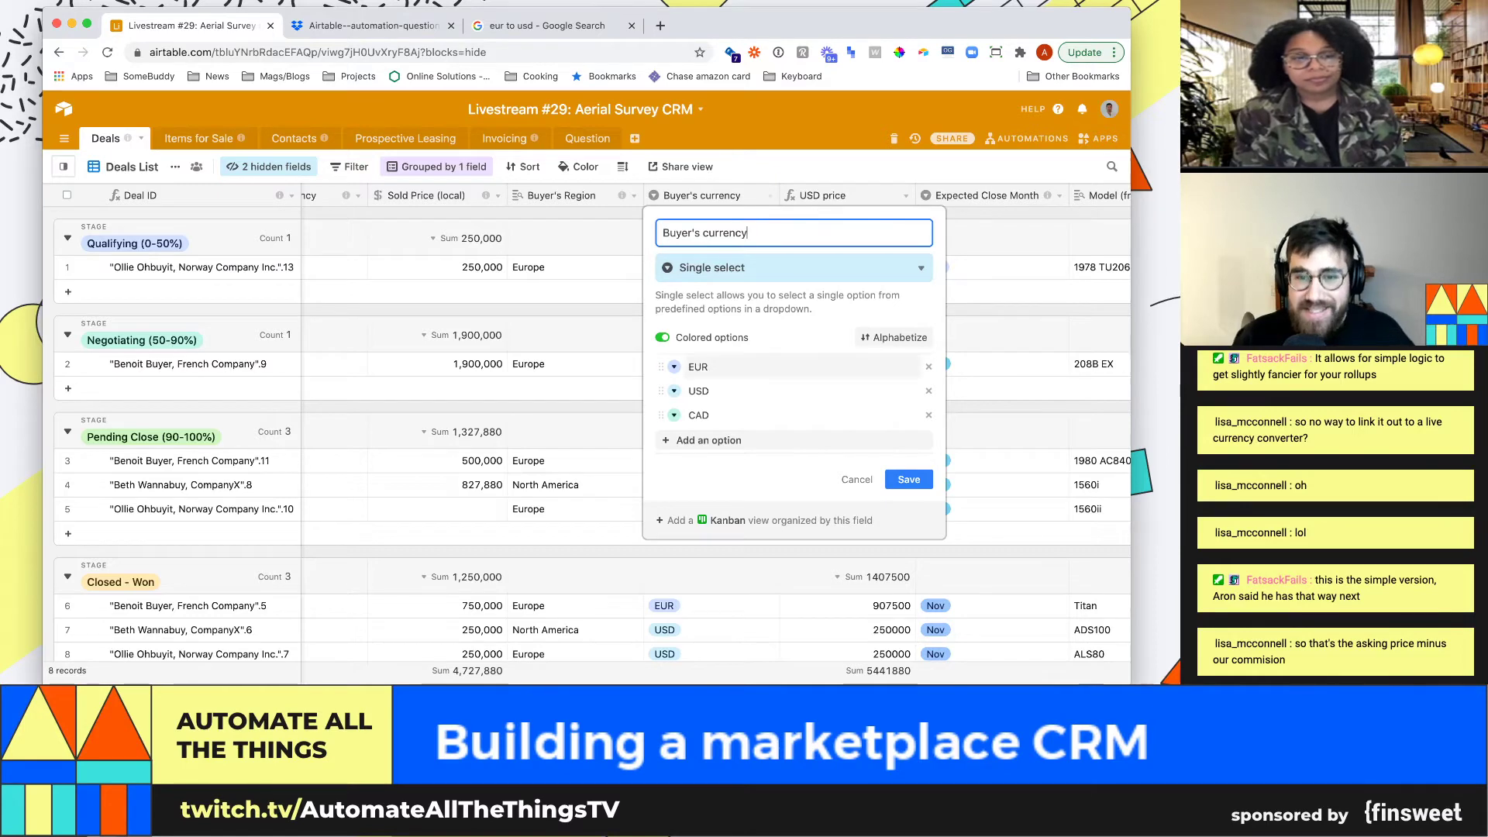
{"action": "left_click", "coordinate": [857, 480]}
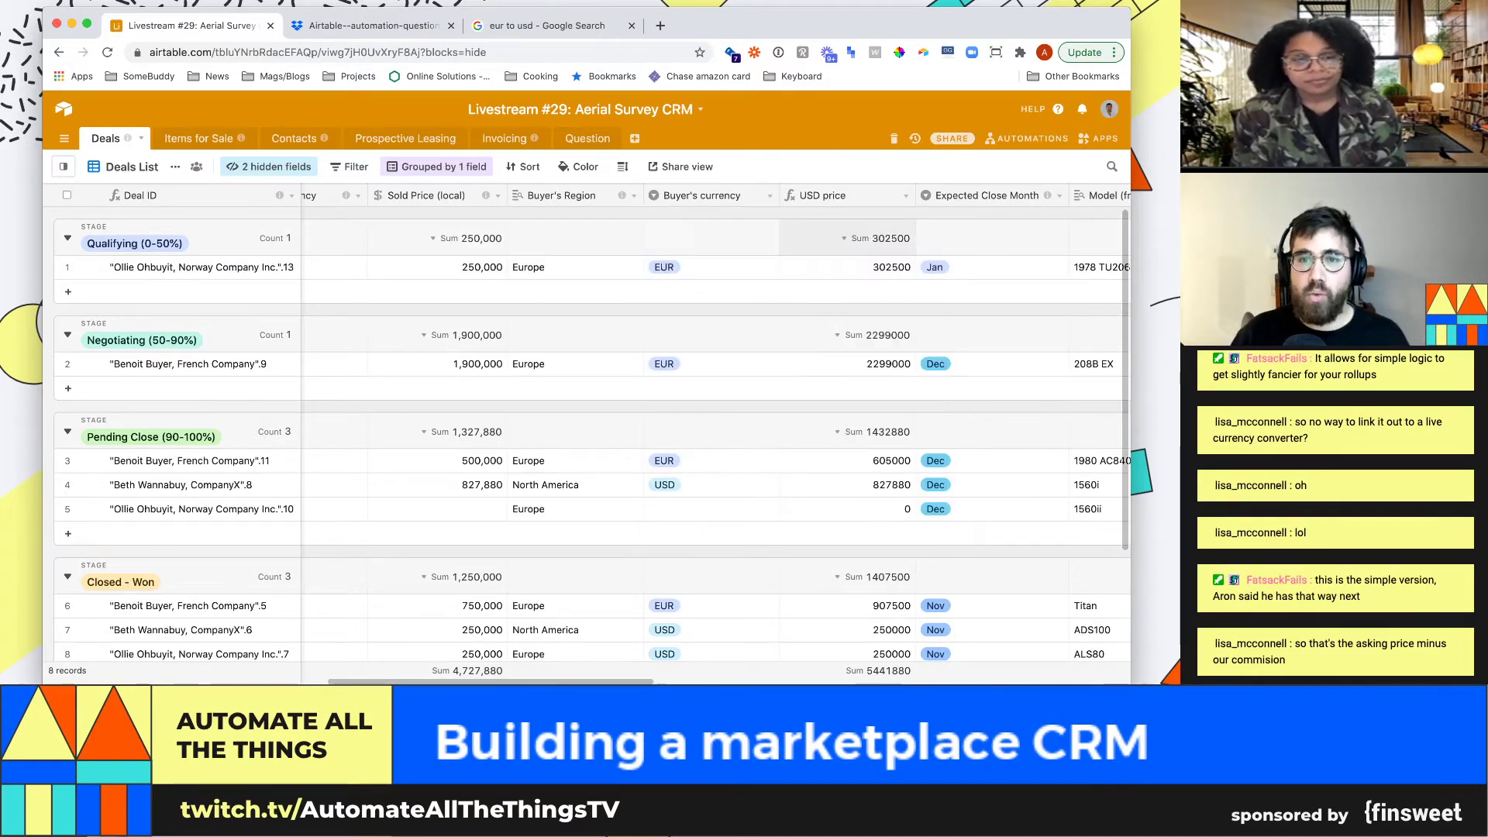
{"action": "left_click", "coordinate": [906, 196]}
Review the USD price IF formula multiplying Sold Price (local) by 1.21, then cancel
{"action": "left_click", "coordinate": [850, 220]}
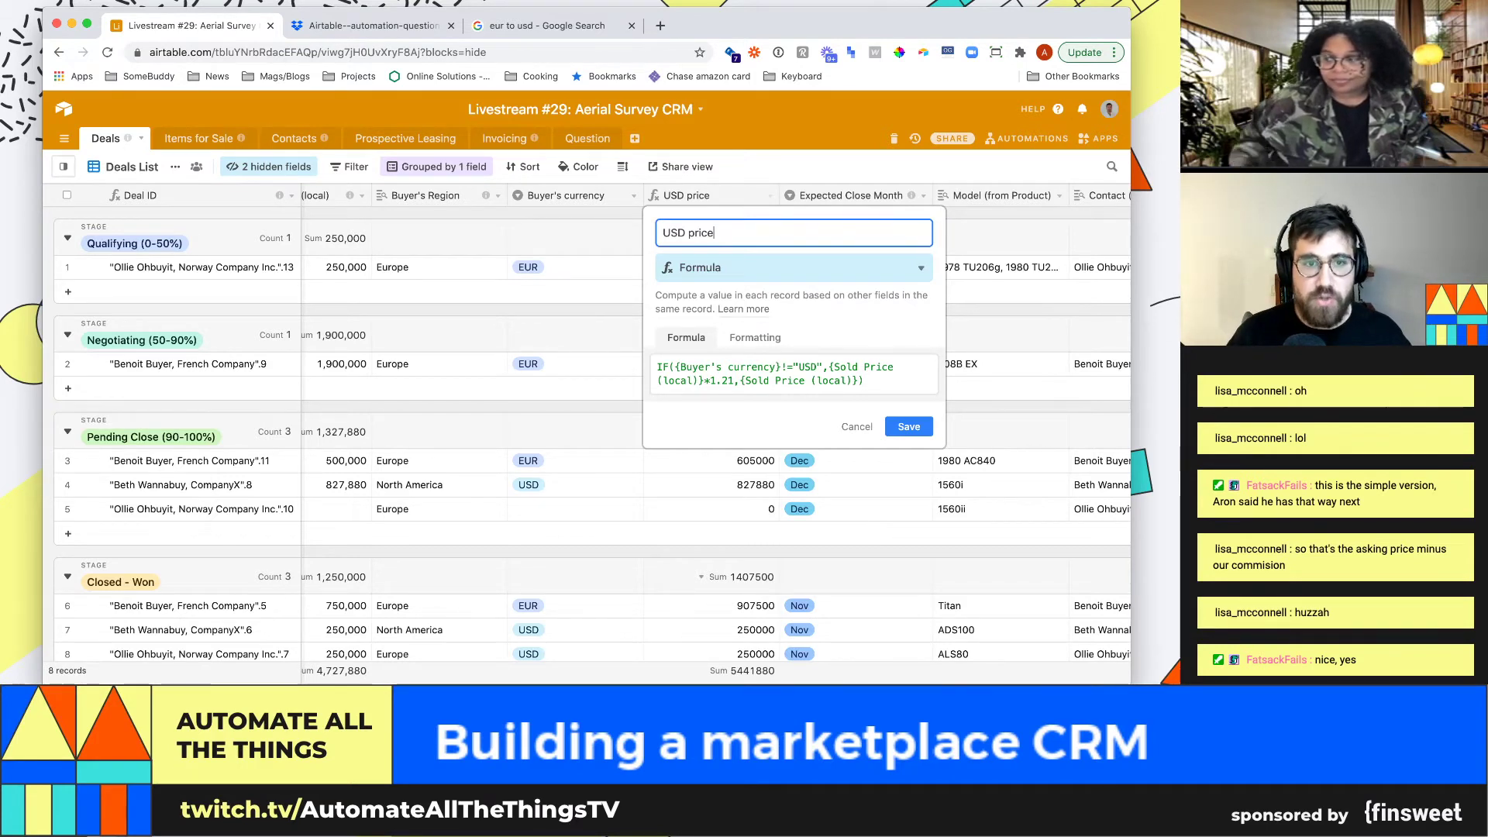
{"action": "left_click", "coordinate": [857, 427]}
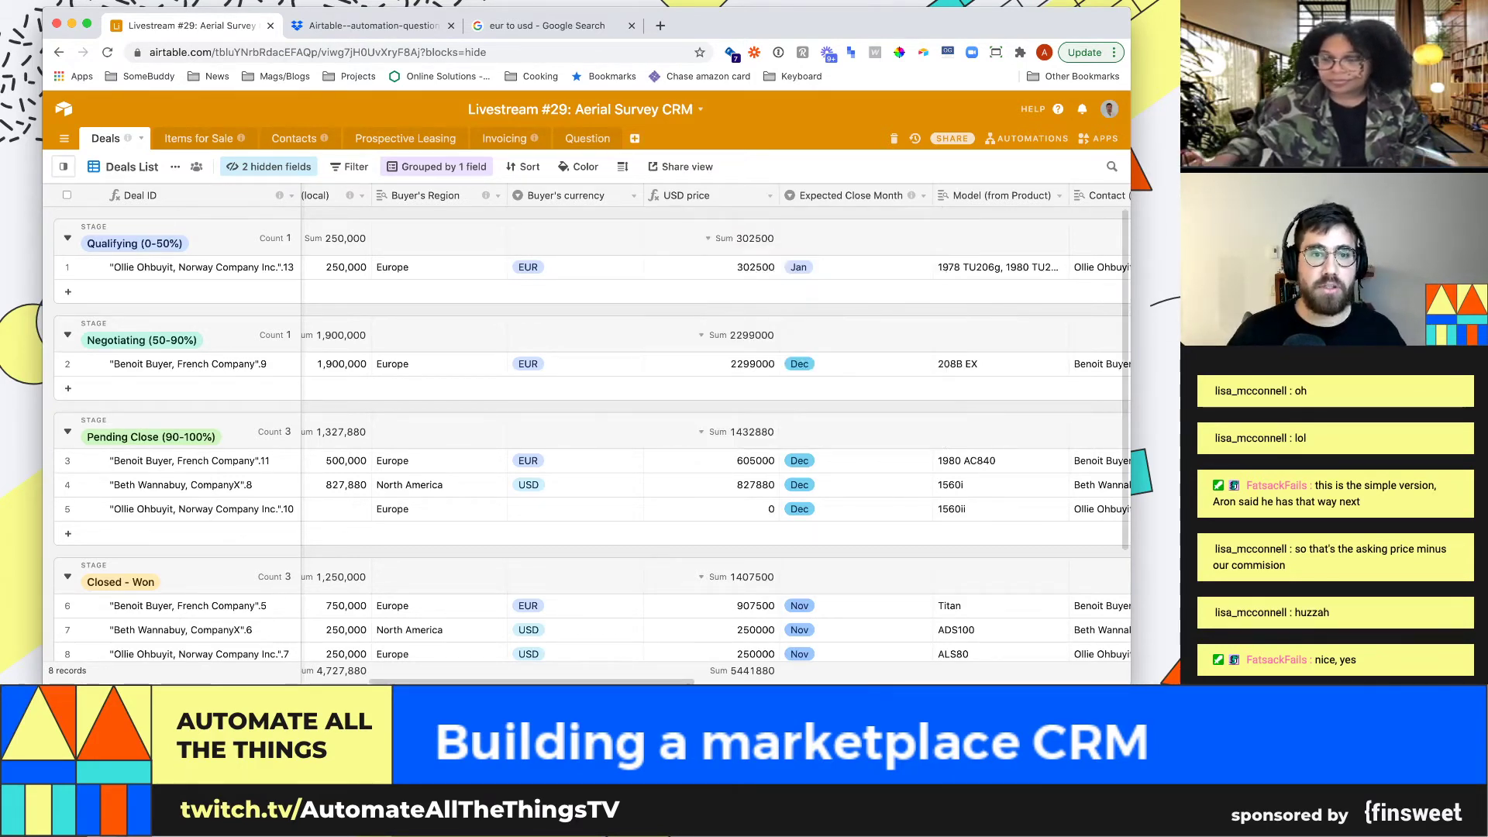
Convert Buyer's currency into a single-record link to a new Buyer's currency table
{"action": "left_click", "coordinate": [634, 196]}
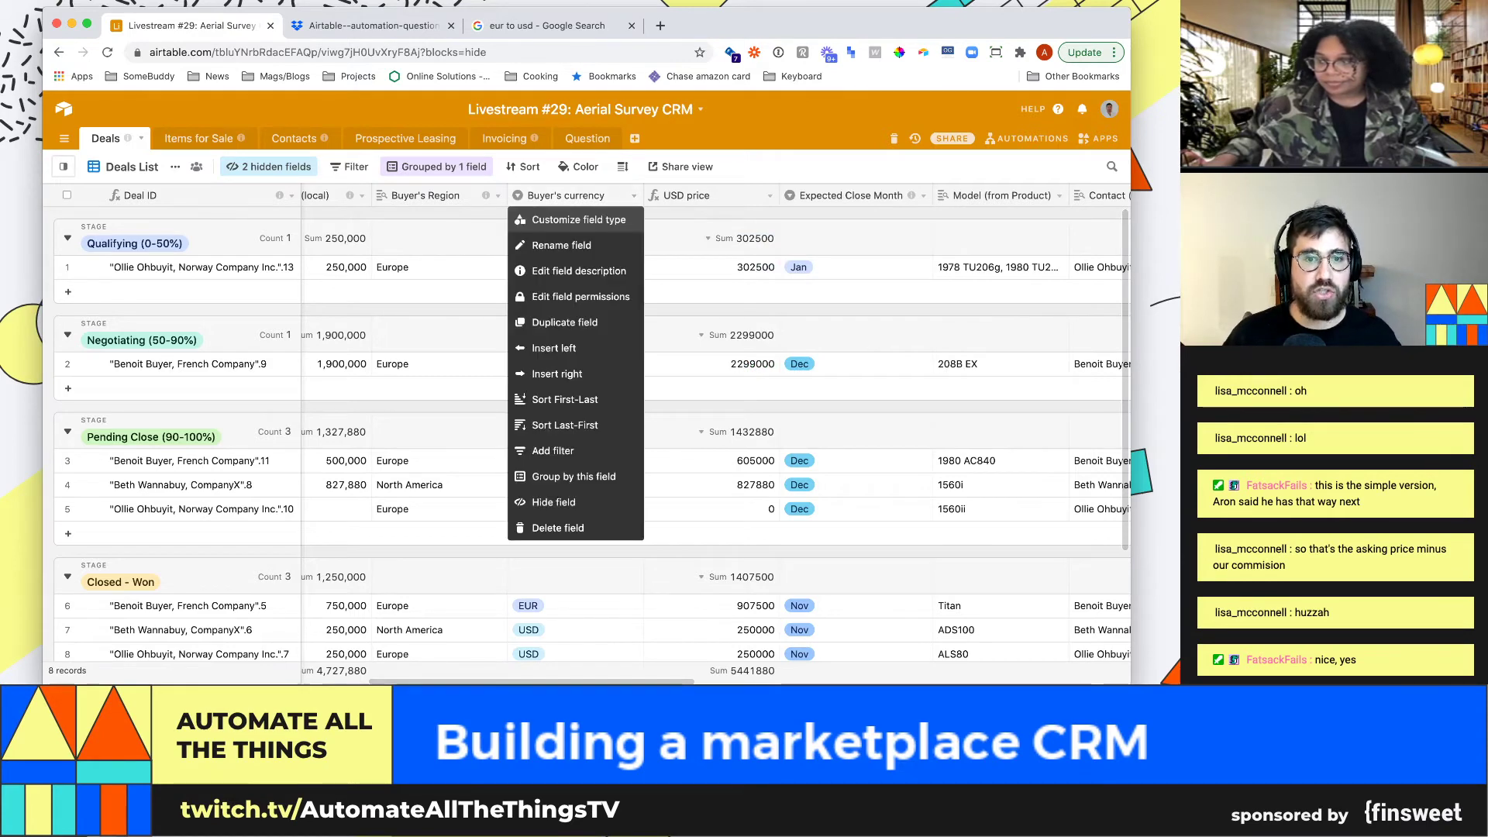
{"action": "left_click", "coordinate": [535, 223]}
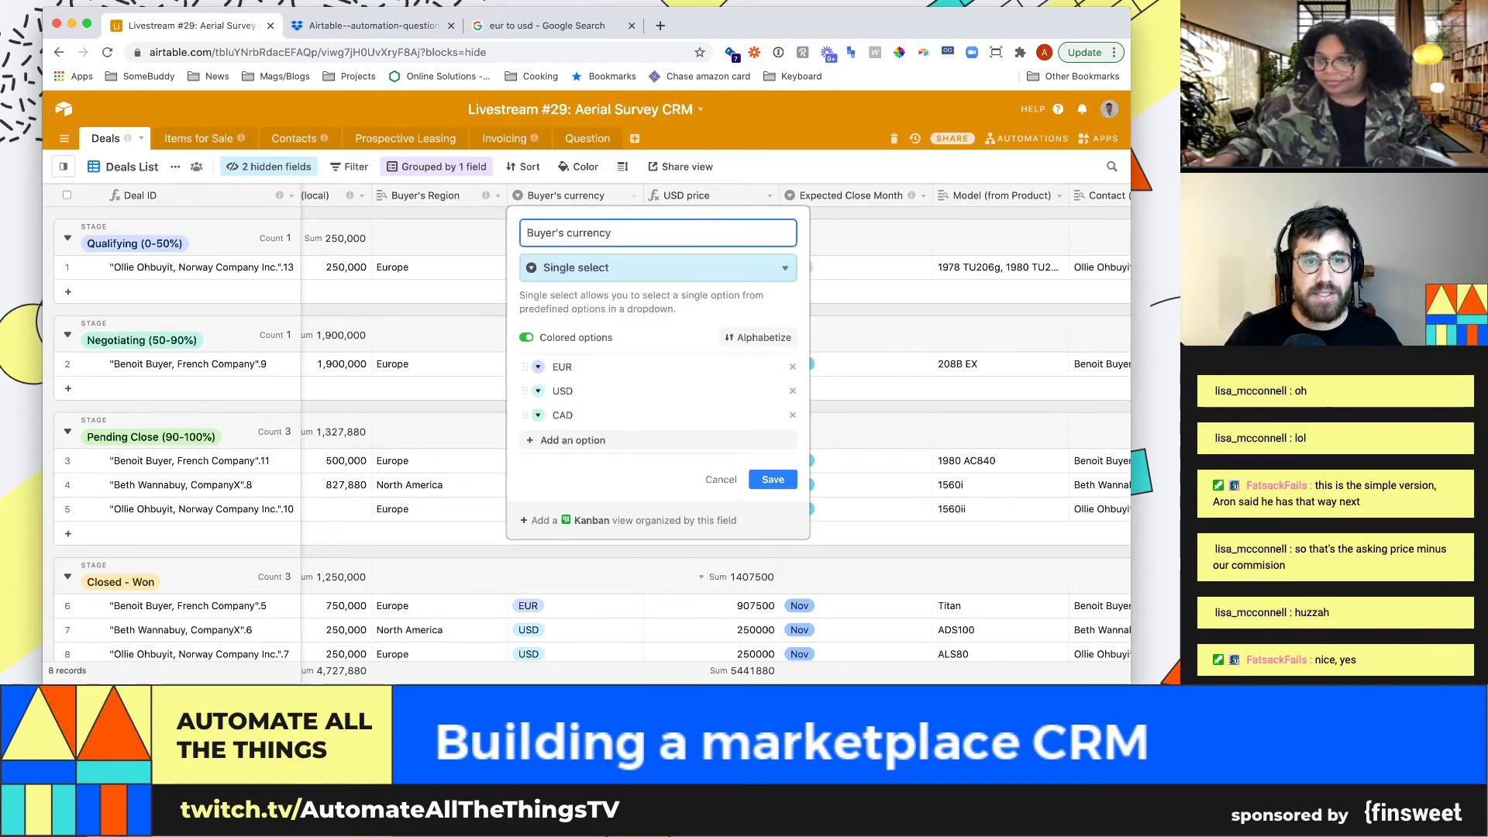
{"action": "left_click", "coordinate": [658, 267]}
{"action": "type", "text": "link"}
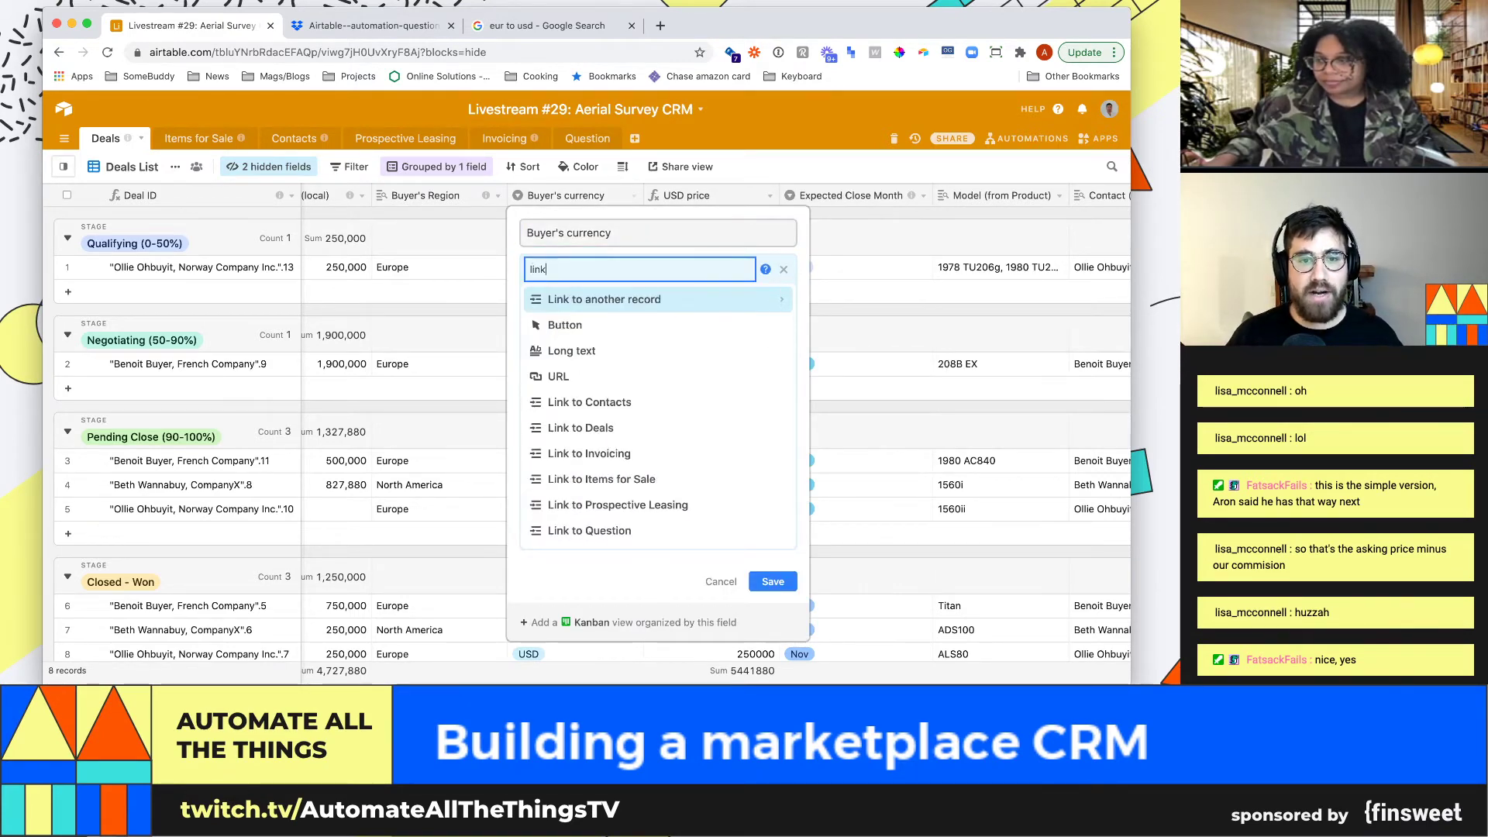
{"action": "key", "text": "Return"}
{"action": "type", "text": "c"}
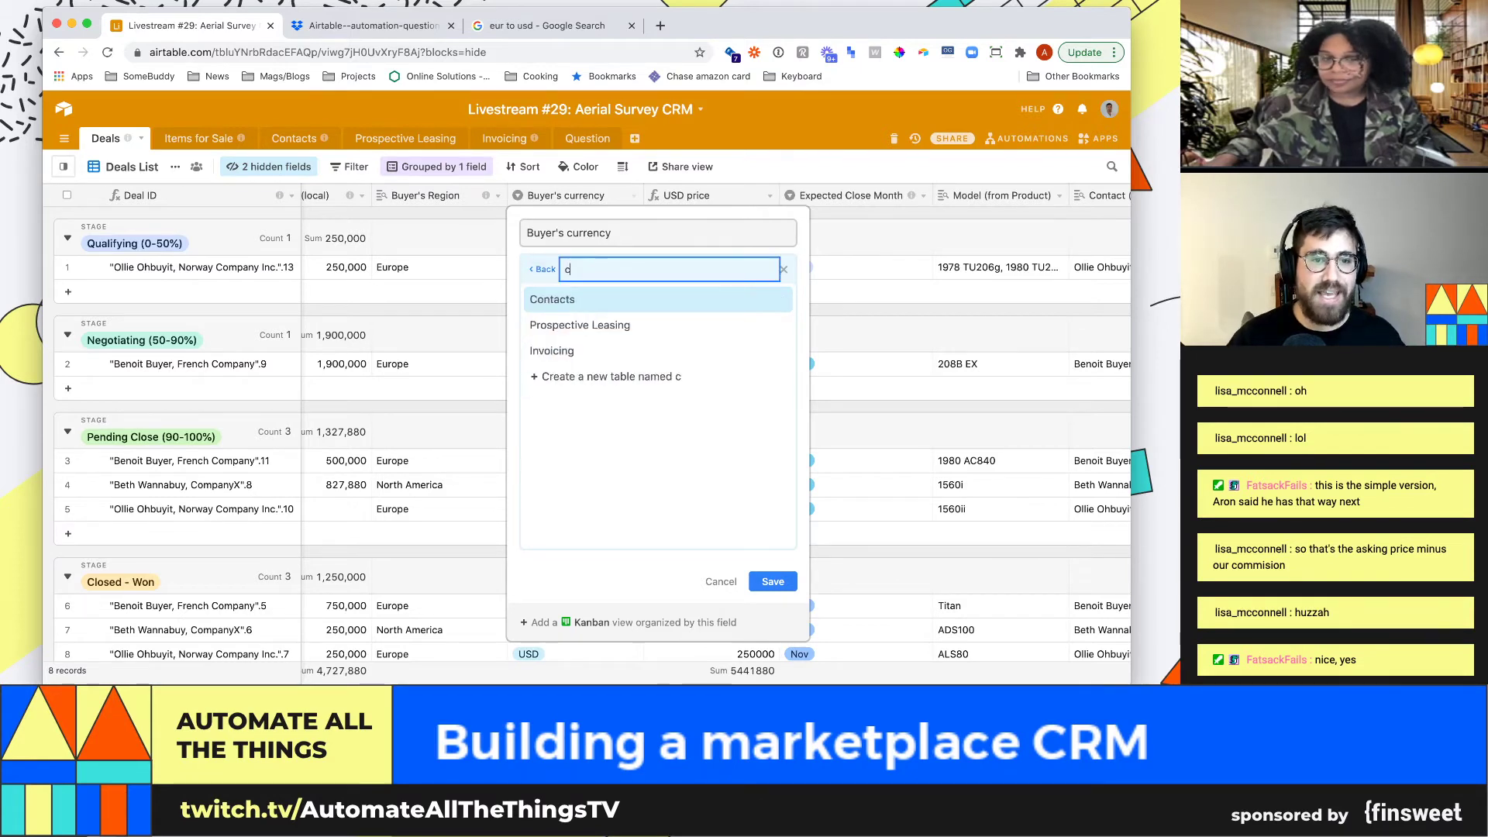
{"action": "type", "text": "urr"}
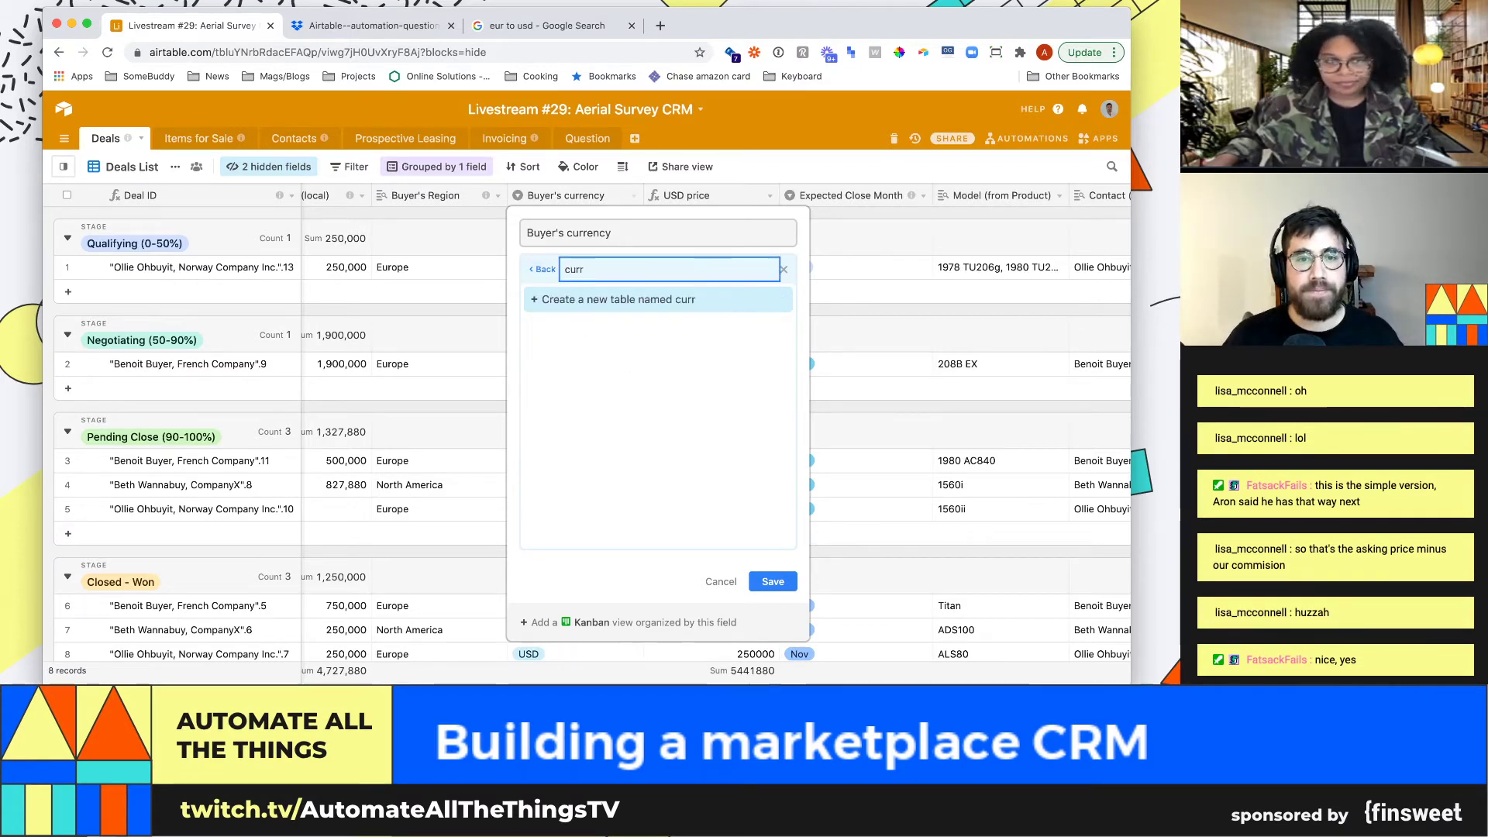
{"action": "type", "text": "ency"}
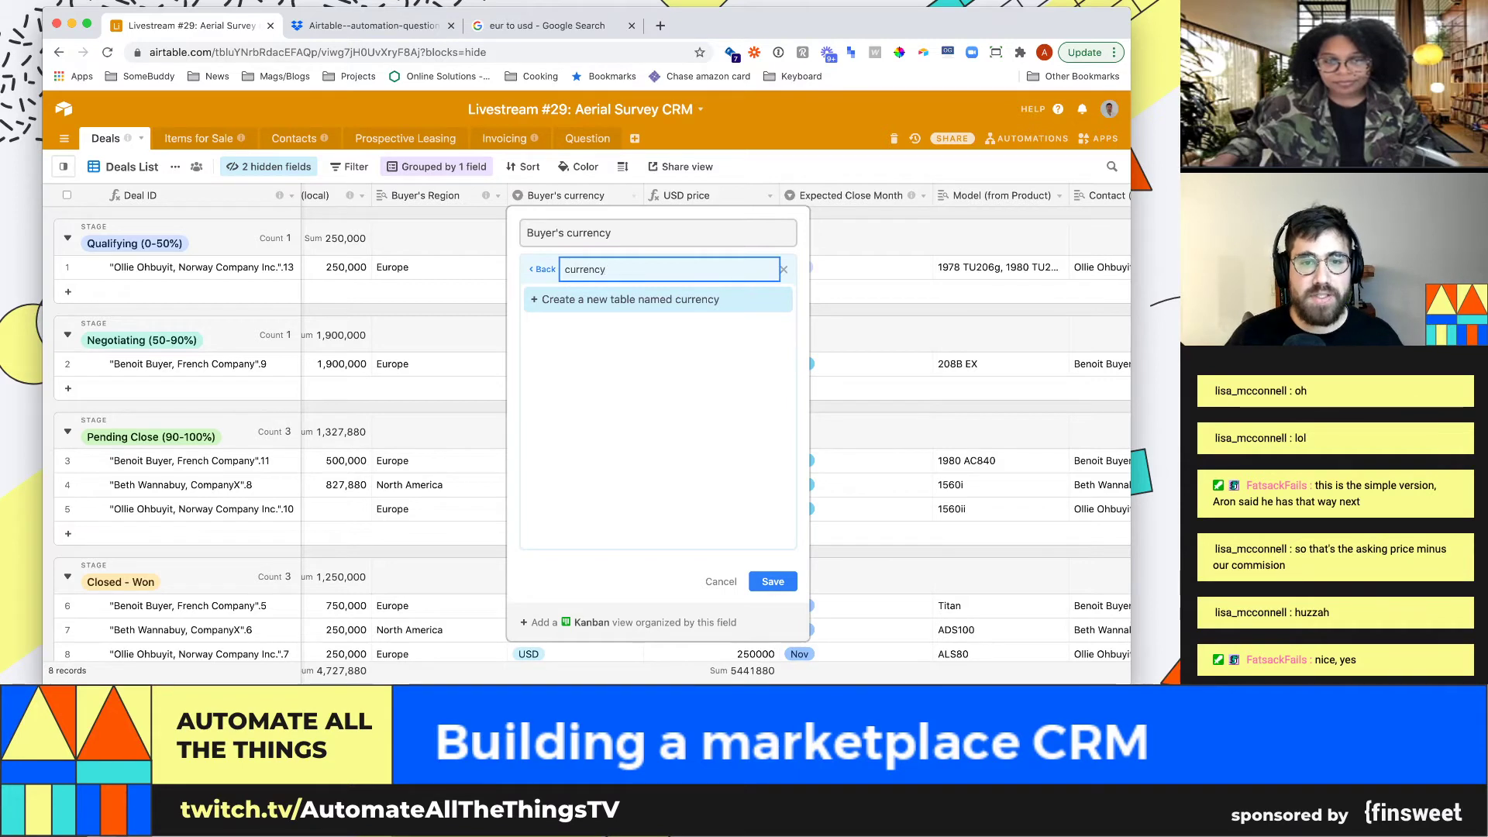
{"action": "type", "text": "C"}
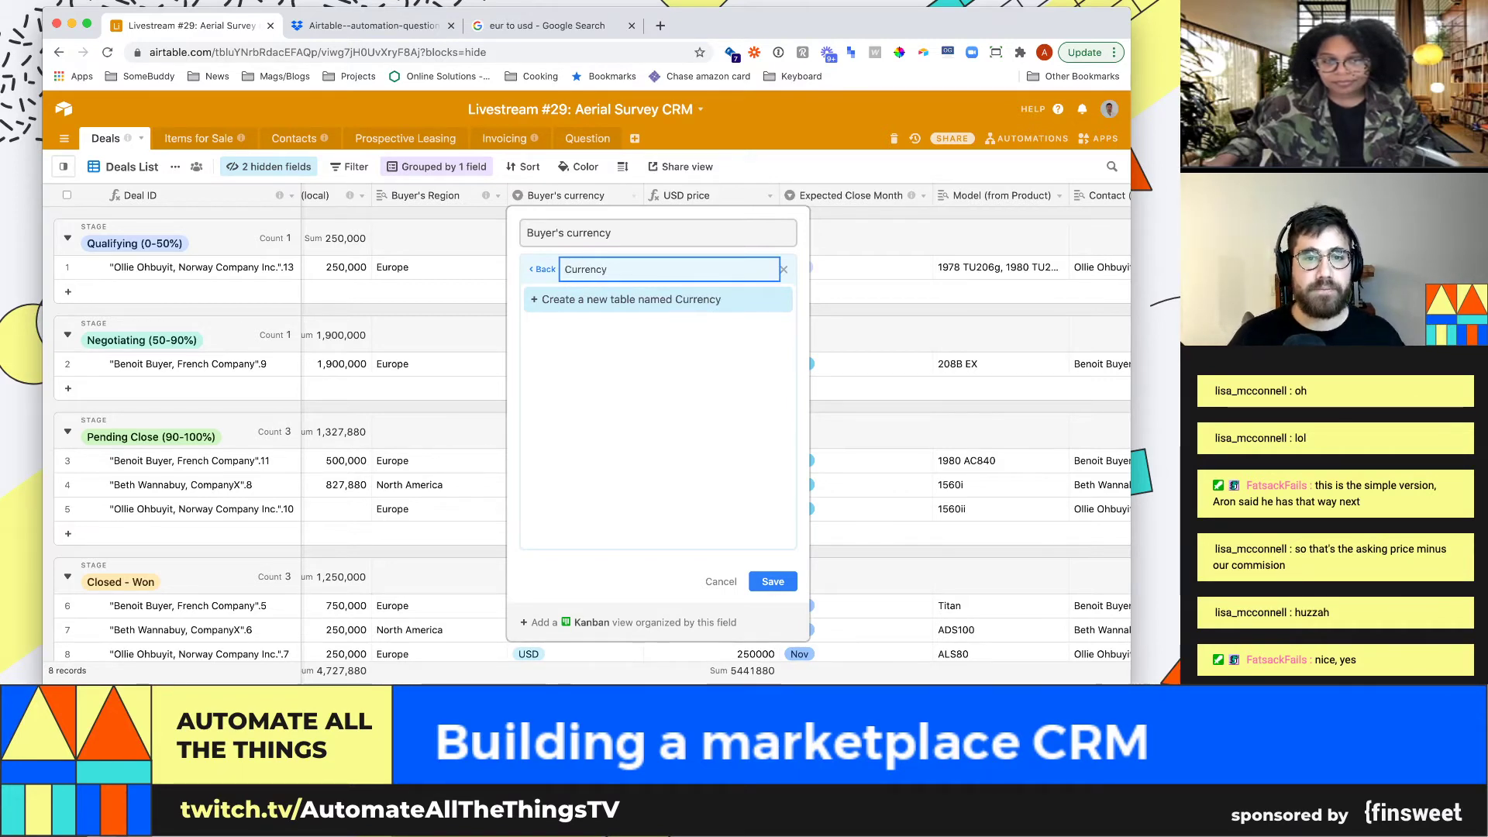
{"action": "key", "text": "Return"}
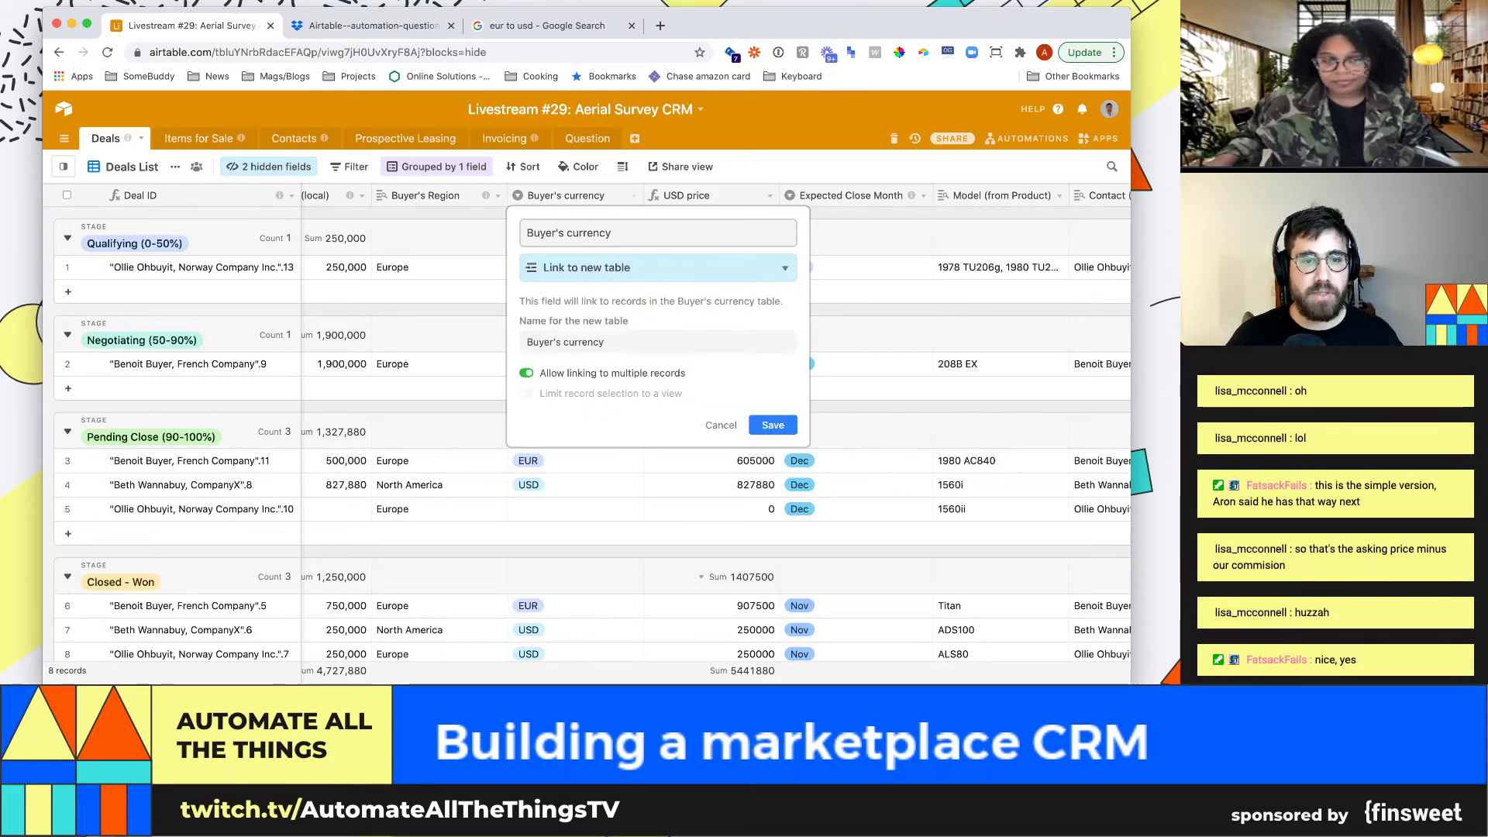
{"action": "left_click", "coordinate": [526, 373]}
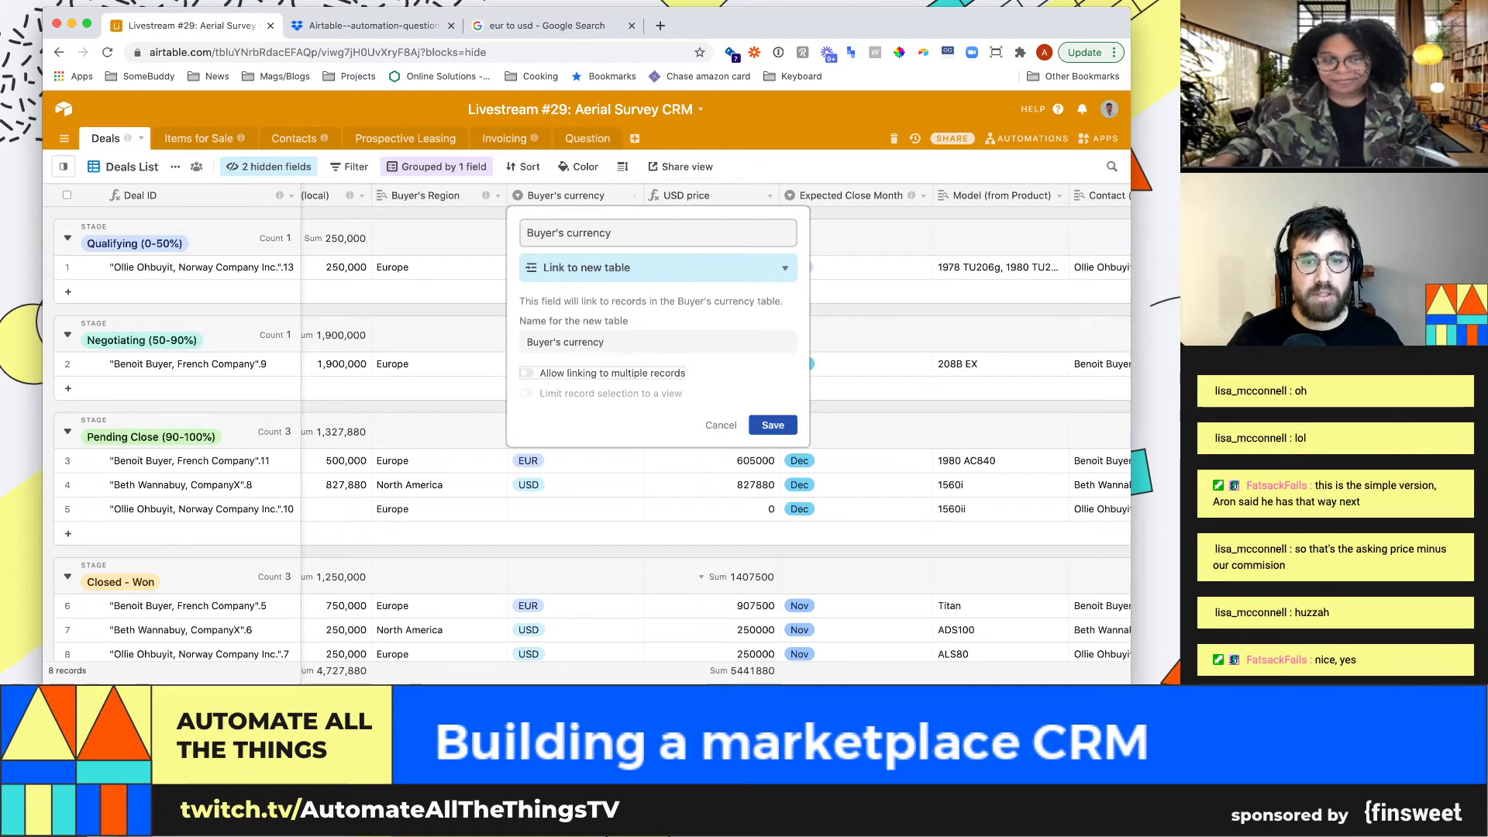
{"action": "left_click", "coordinate": [773, 425]}
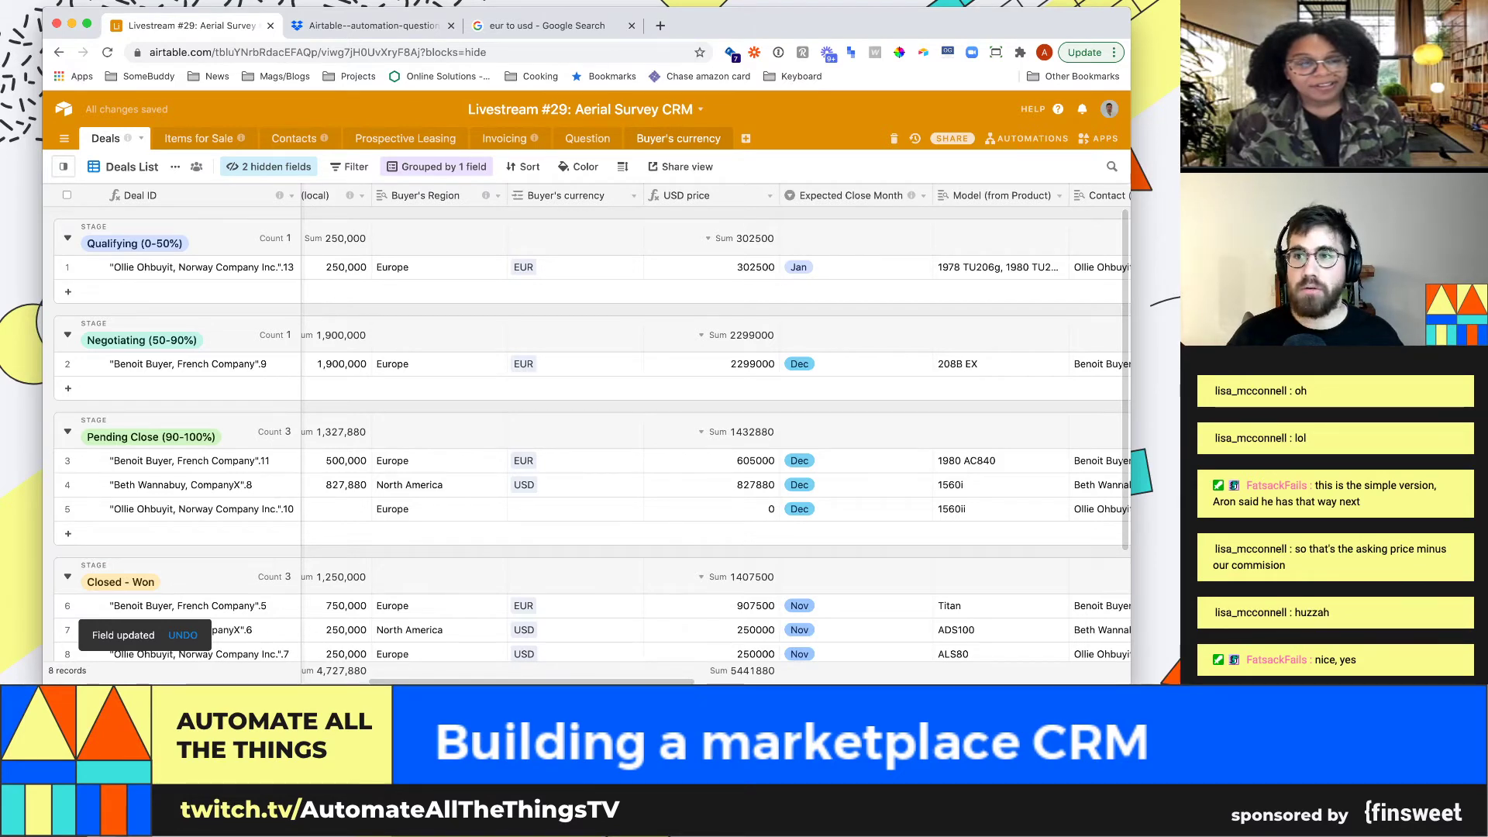
Add a Currency-type field named 'Exchange rate (to usd)' to the Buyer's currency table
{"action": "left_click", "coordinate": [678, 139]}
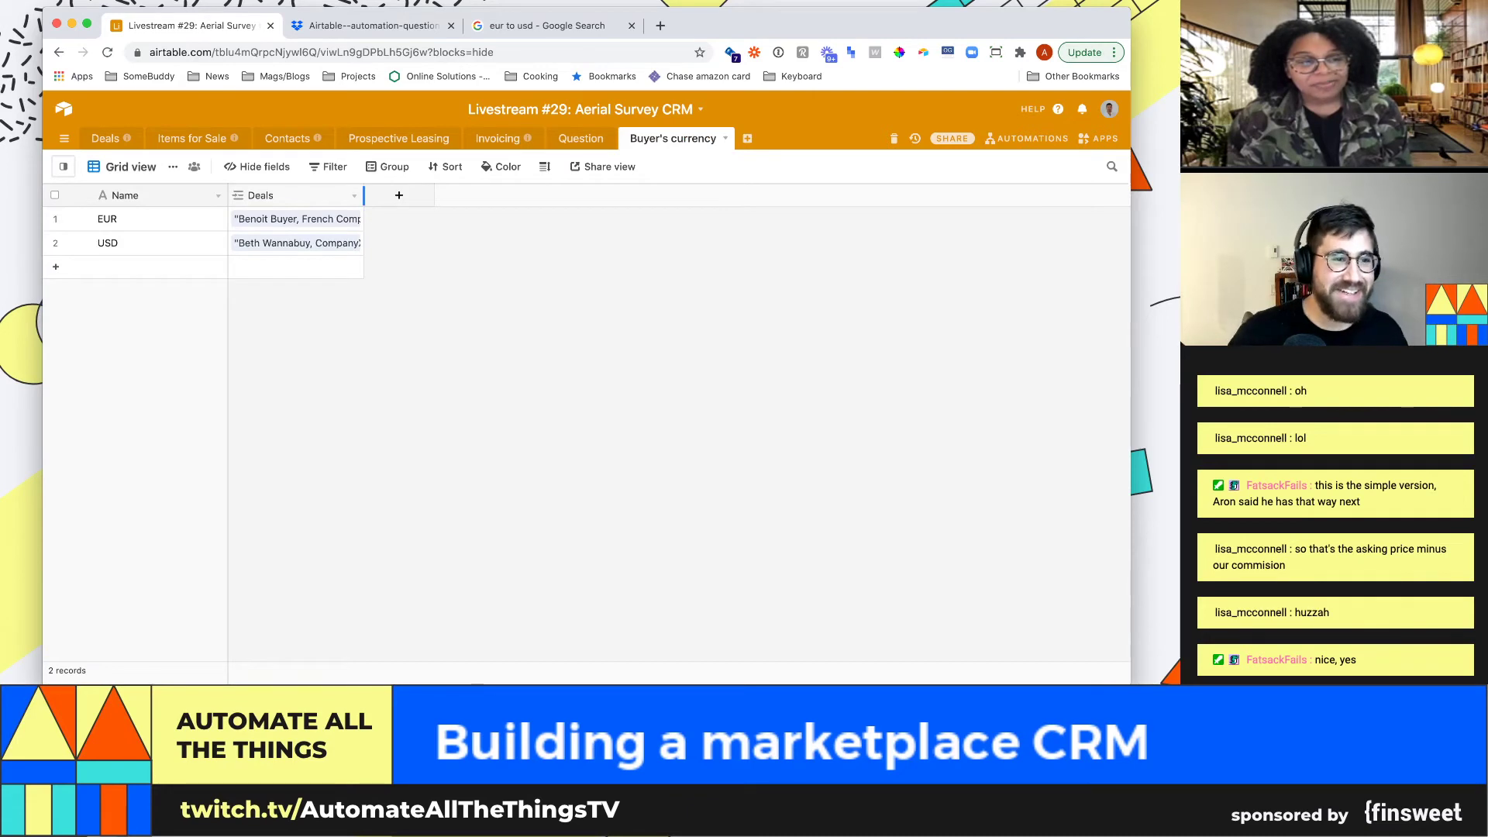
{"action": "left_click", "coordinate": [399, 195]}
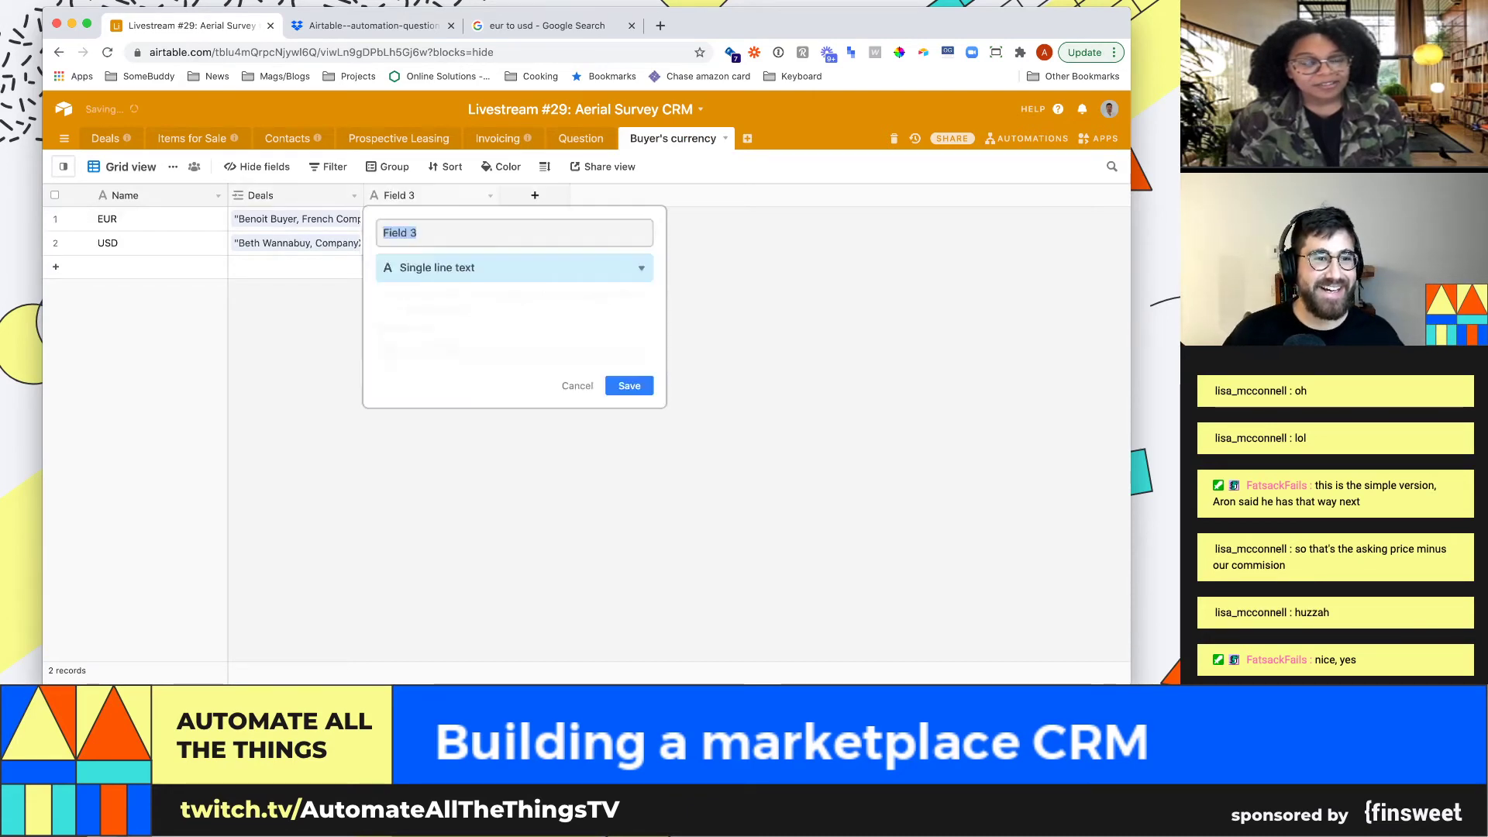
{"action": "type", "text": "Exhc"}
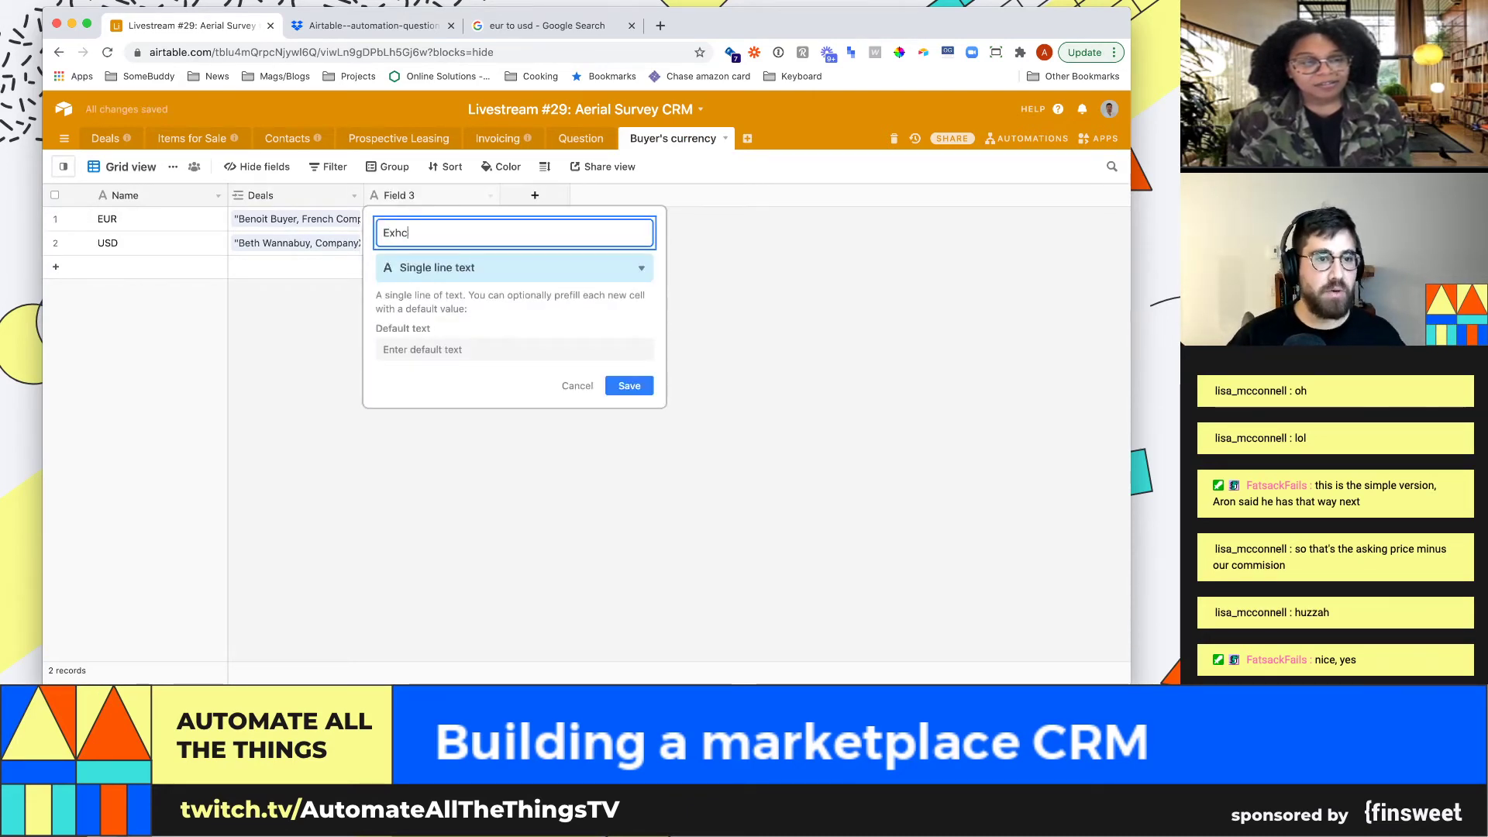
{"action": "type", "text": "a"}
{"action": "key", "text": "BackSpace"}
{"action": "key", "text": "BackSpace"}
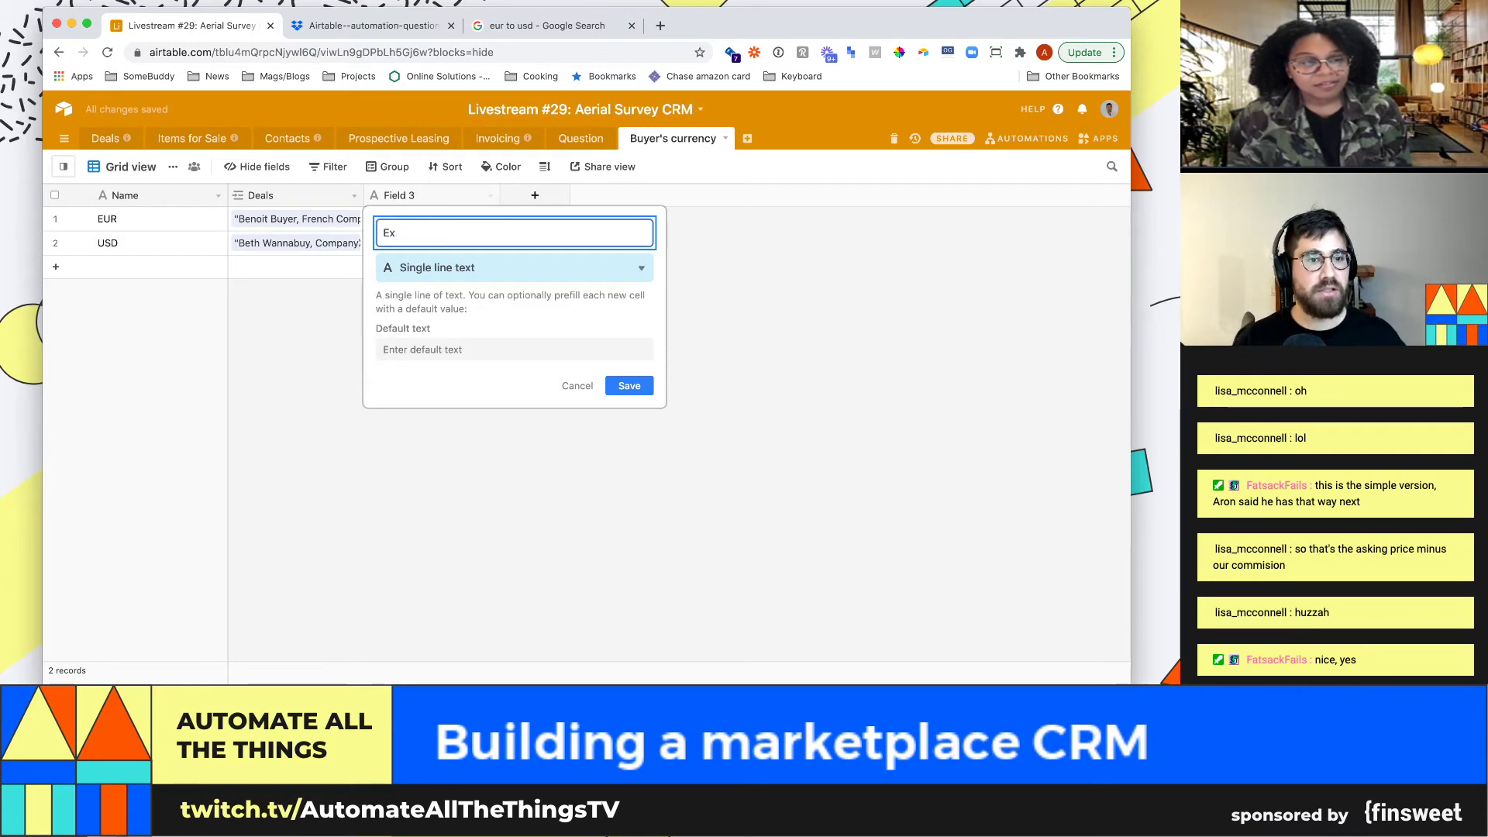
{"action": "type", "text": "change rate (to usd)"}
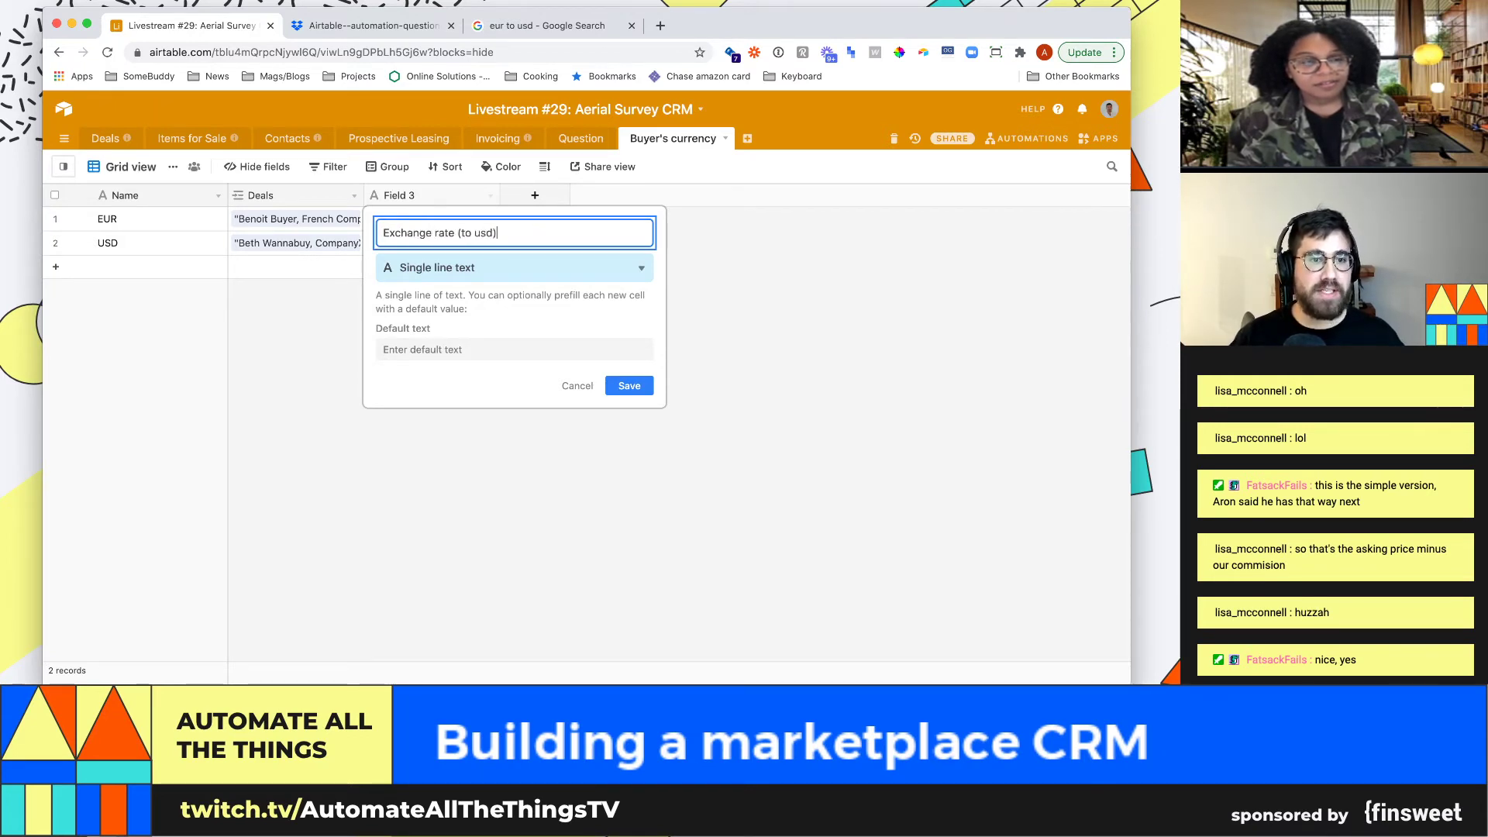
{"action": "key", "text": "Tab"}
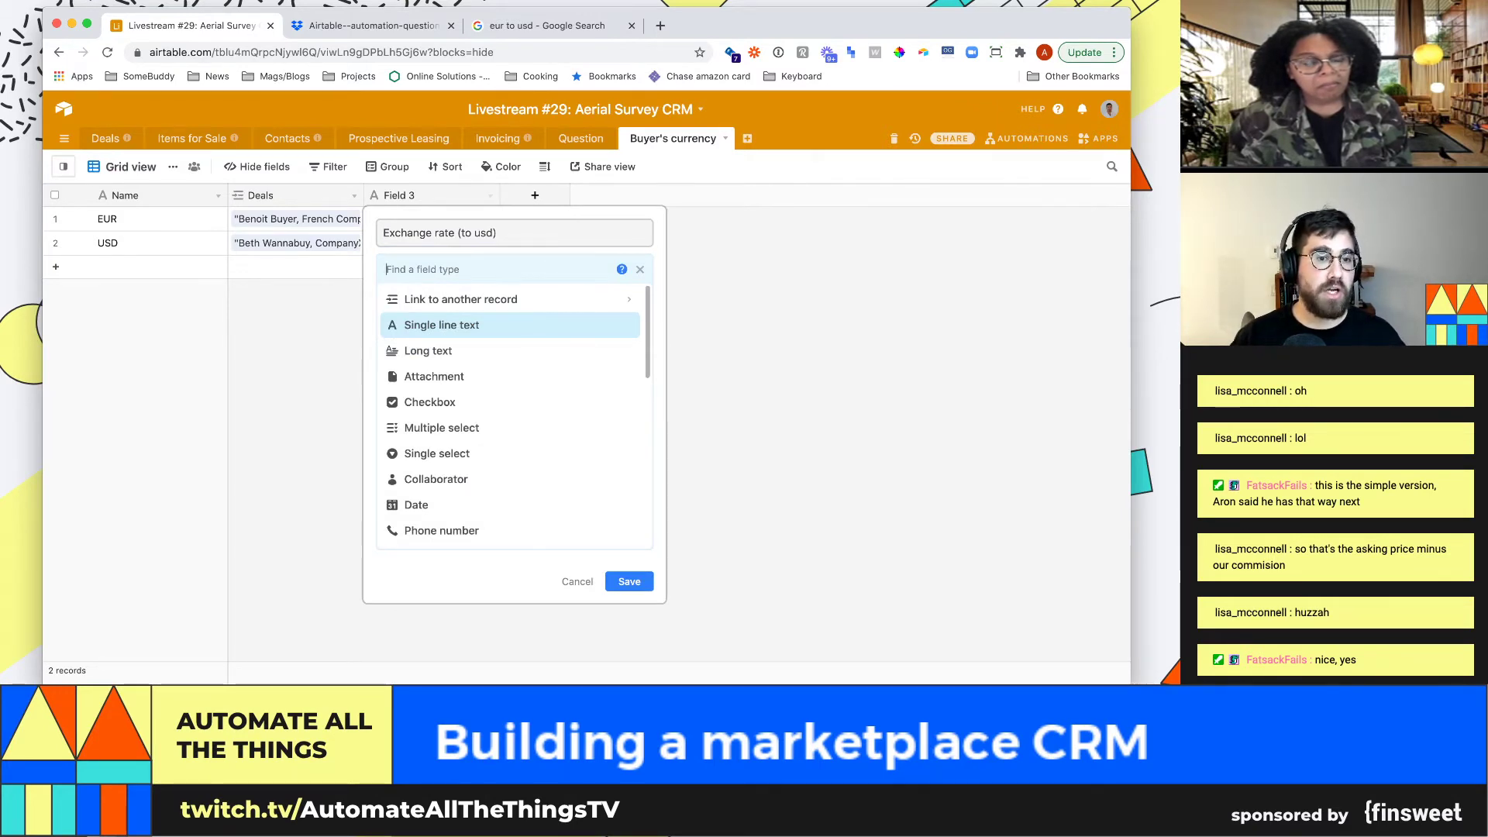
{"action": "type", "text": "curren"}
{"action": "key", "text": "Return"}
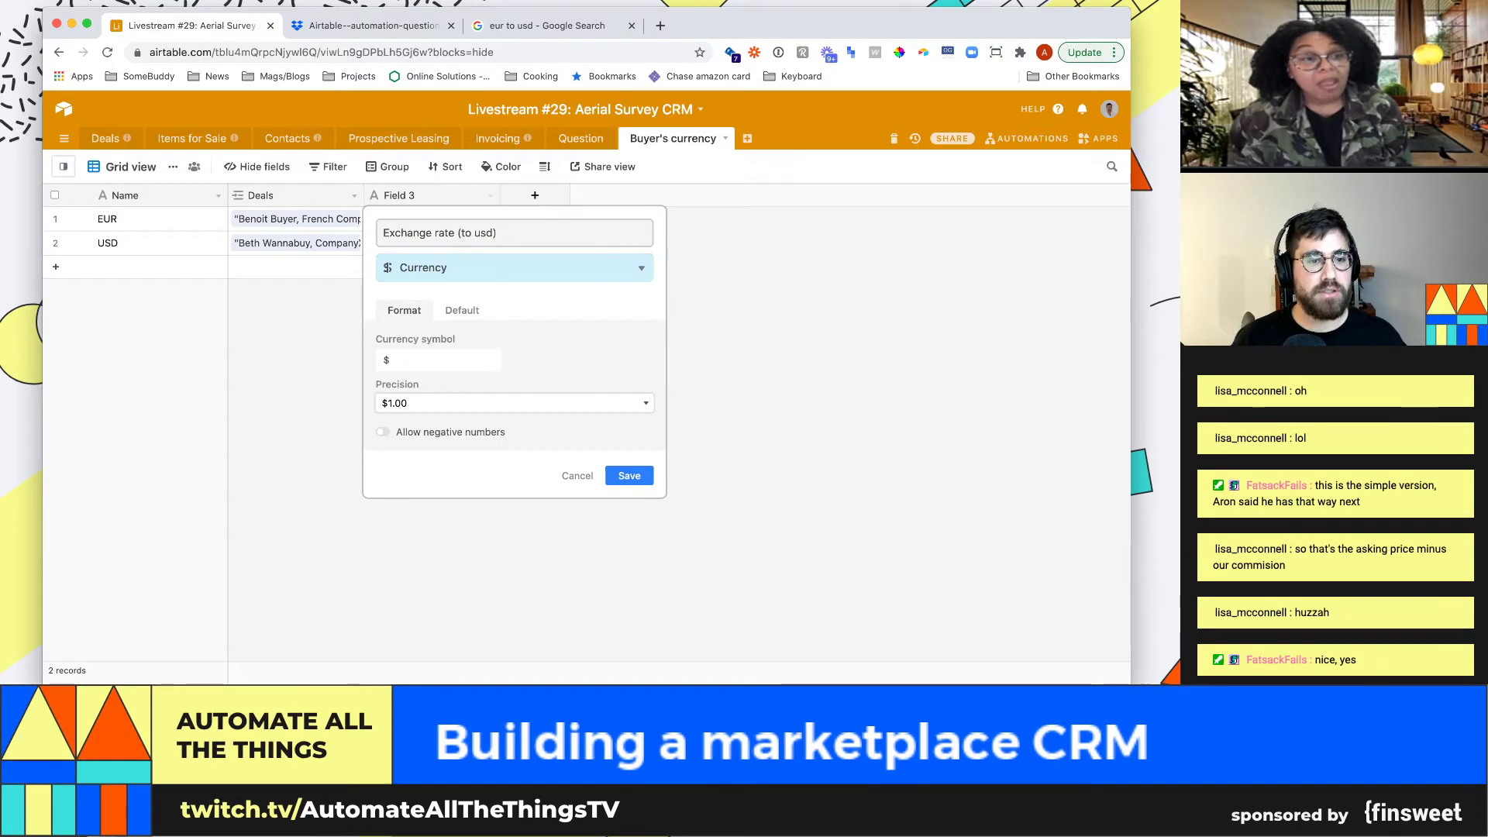
{"action": "left_click", "coordinate": [629, 476]}
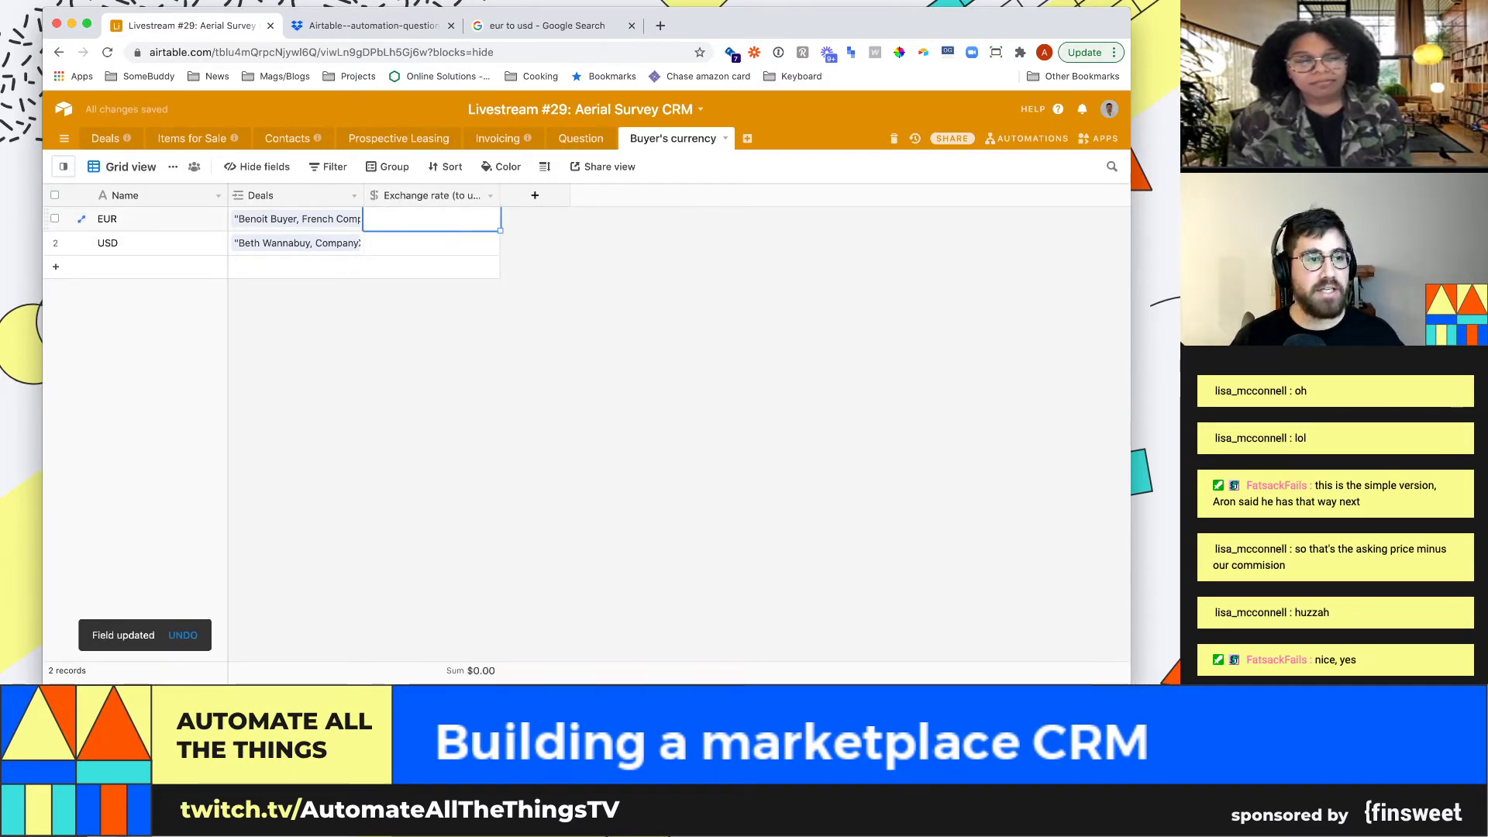
Enter exchange rates of $1.21 for EUR and $1.00 for USD
{"action": "type", "text": "1.21"}
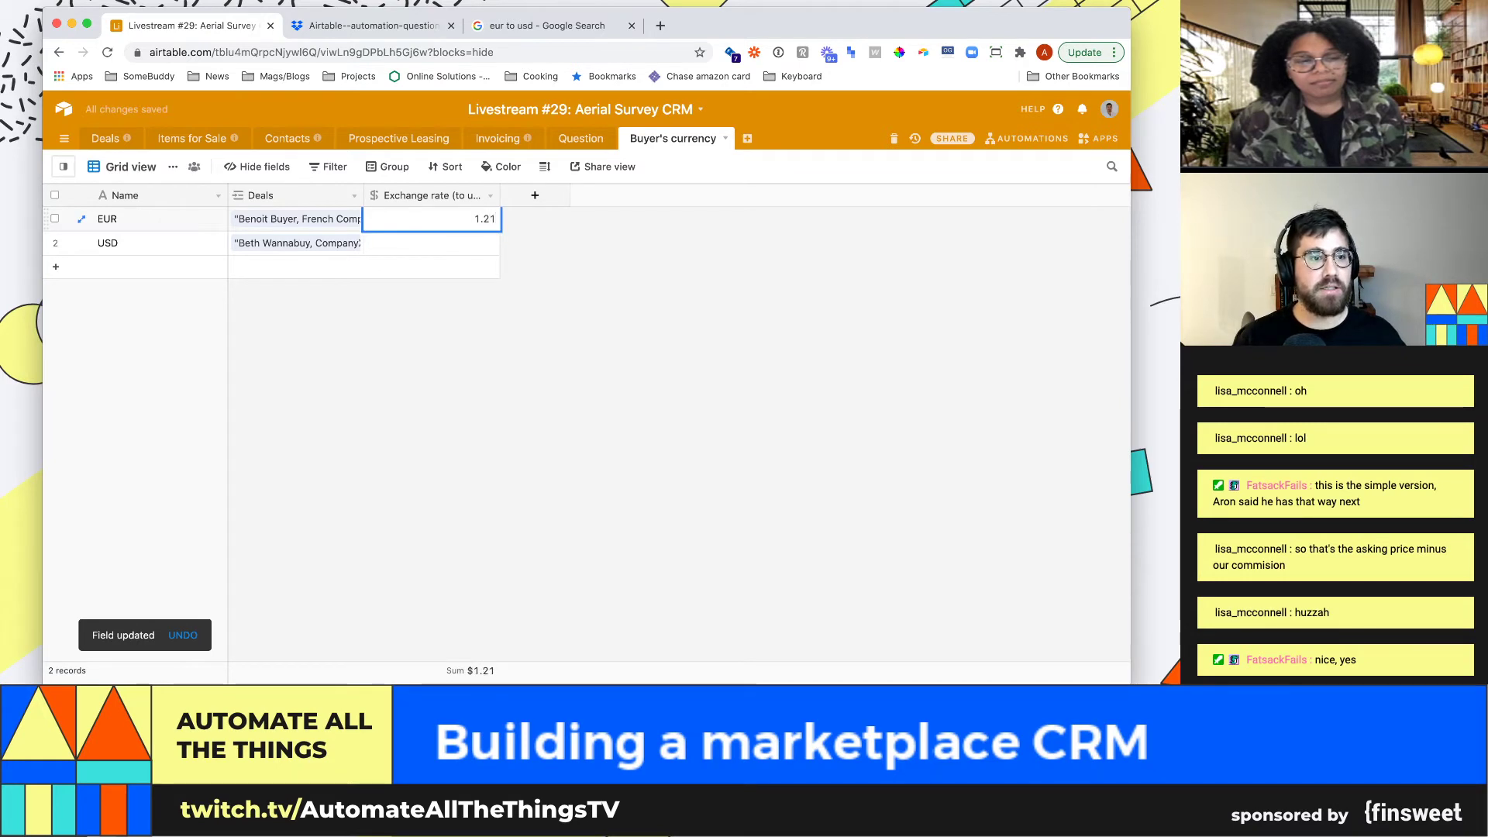
{"action": "key", "text": "Return"}
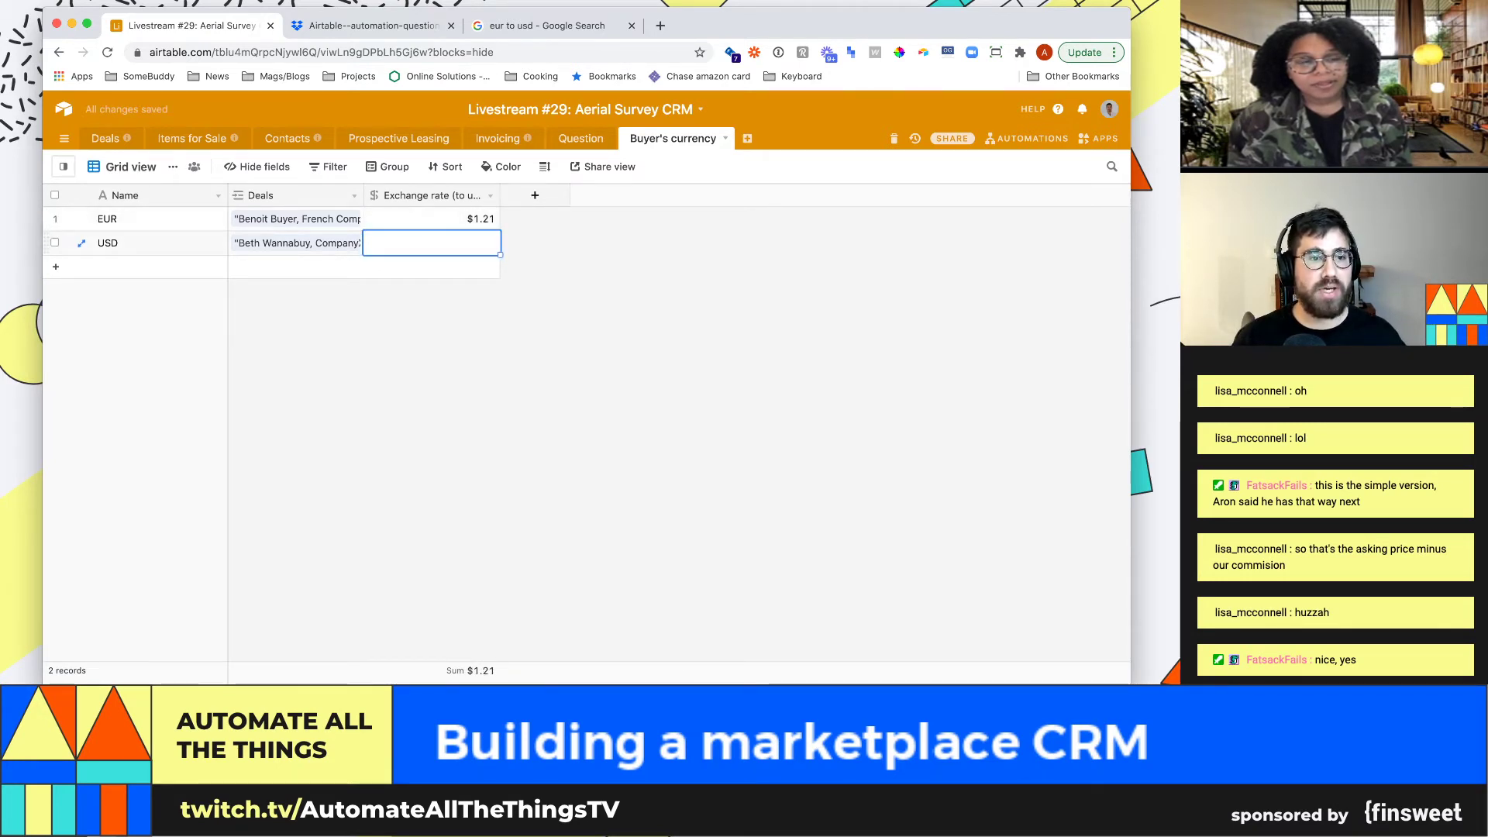
{"action": "type", "text": "1"}
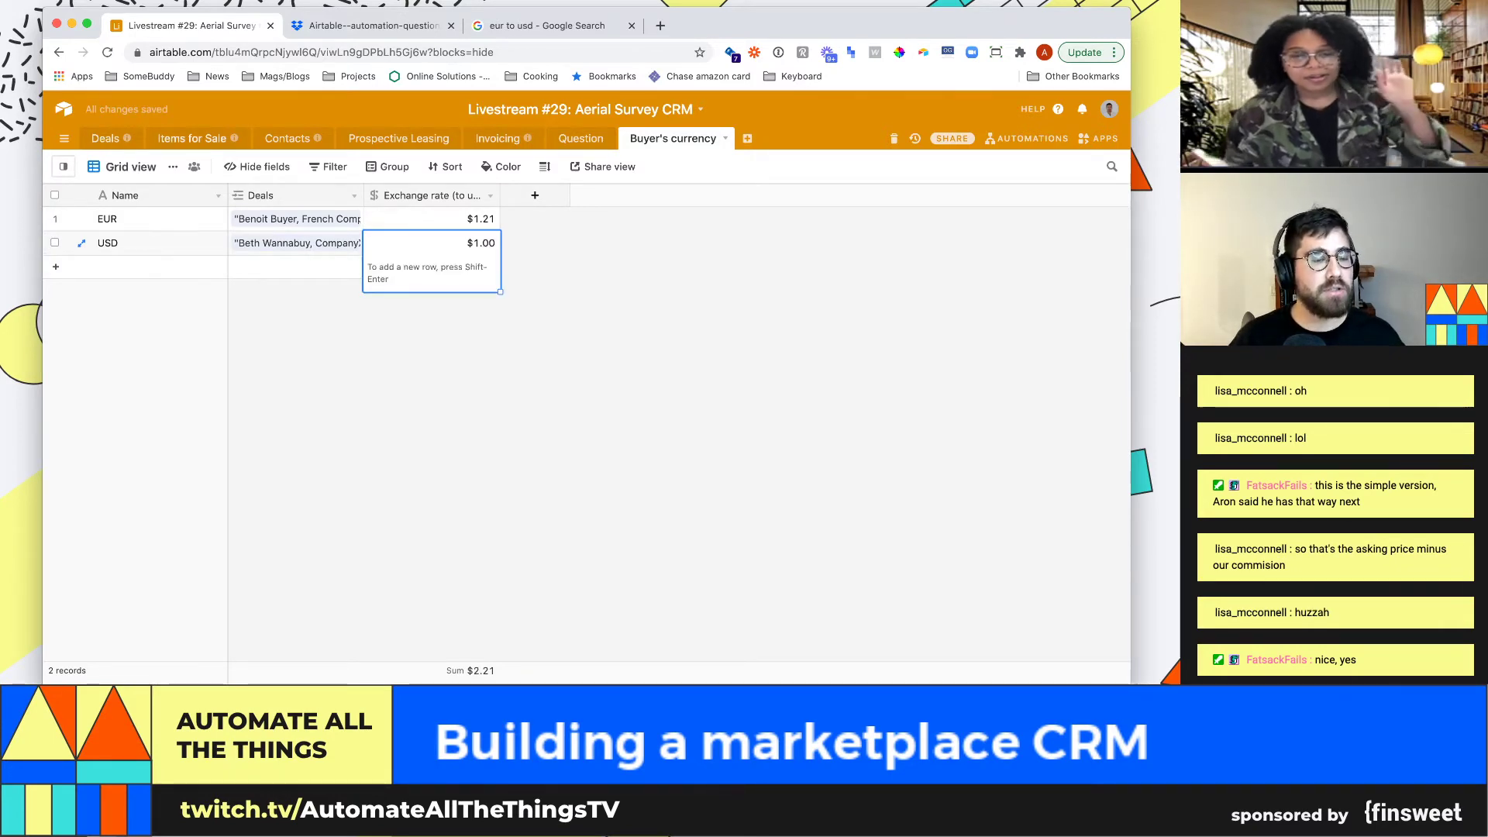
{"action": "key", "text": "Escape"}
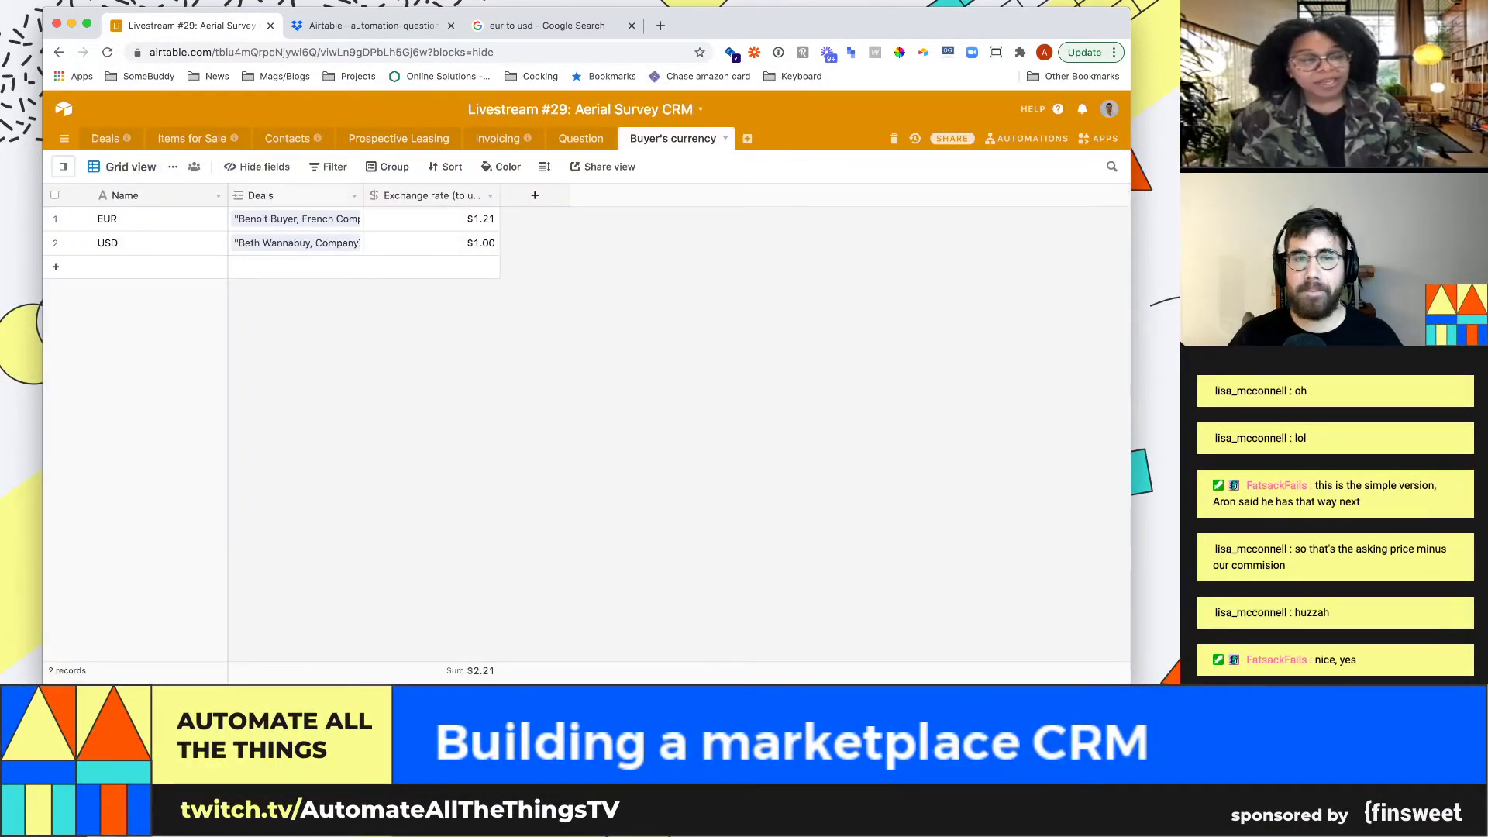
Widen the Deals column and set row height to Medium so both linked deals show
{"action": "left_click_drag", "start_coordinate": [363, 195], "coordinate": [486, 195]}
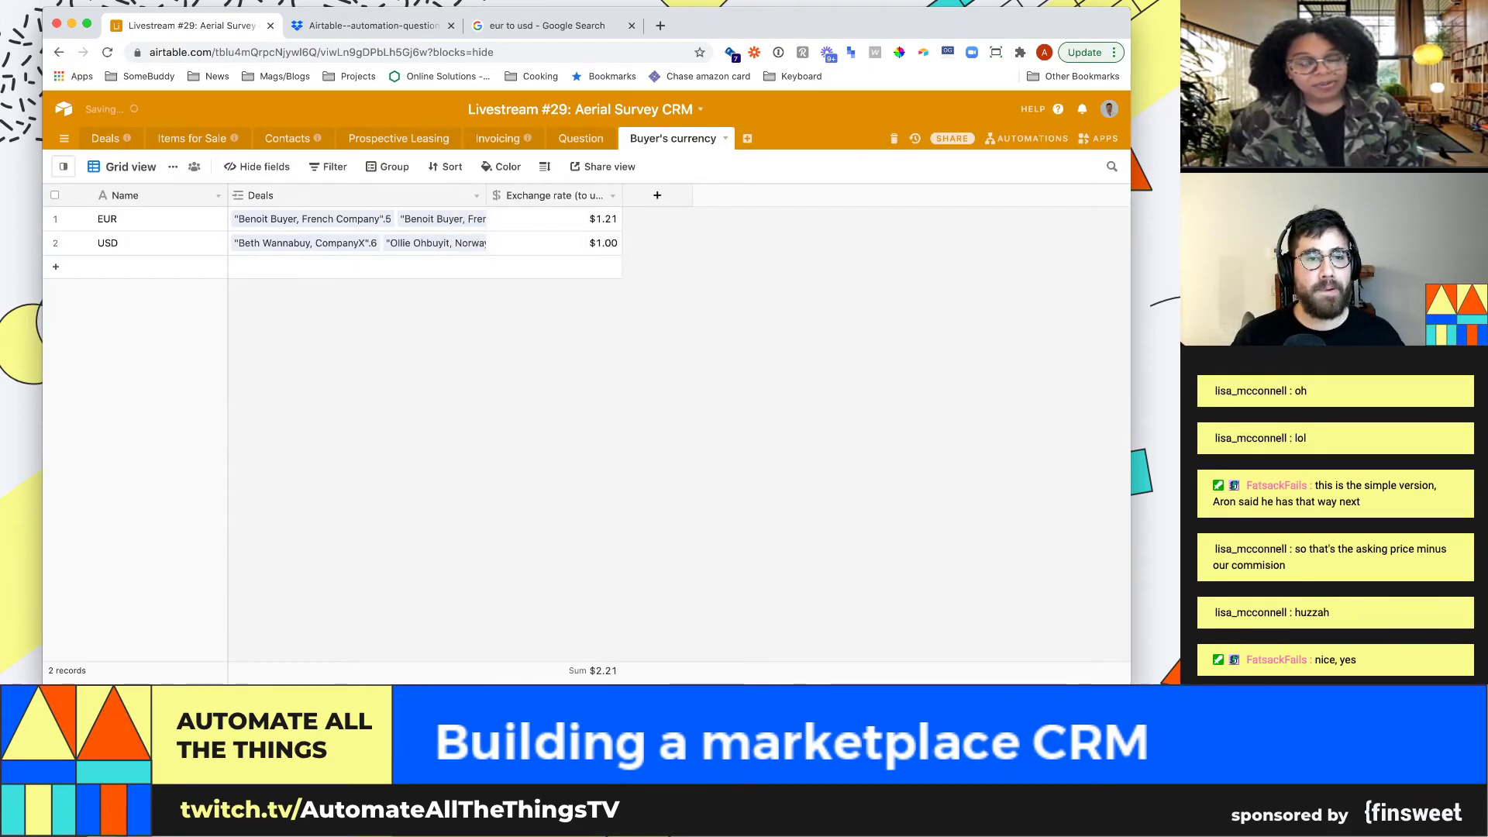
{"action": "left_click", "coordinate": [545, 166]}
{"action": "left_click", "coordinate": [581, 242]}
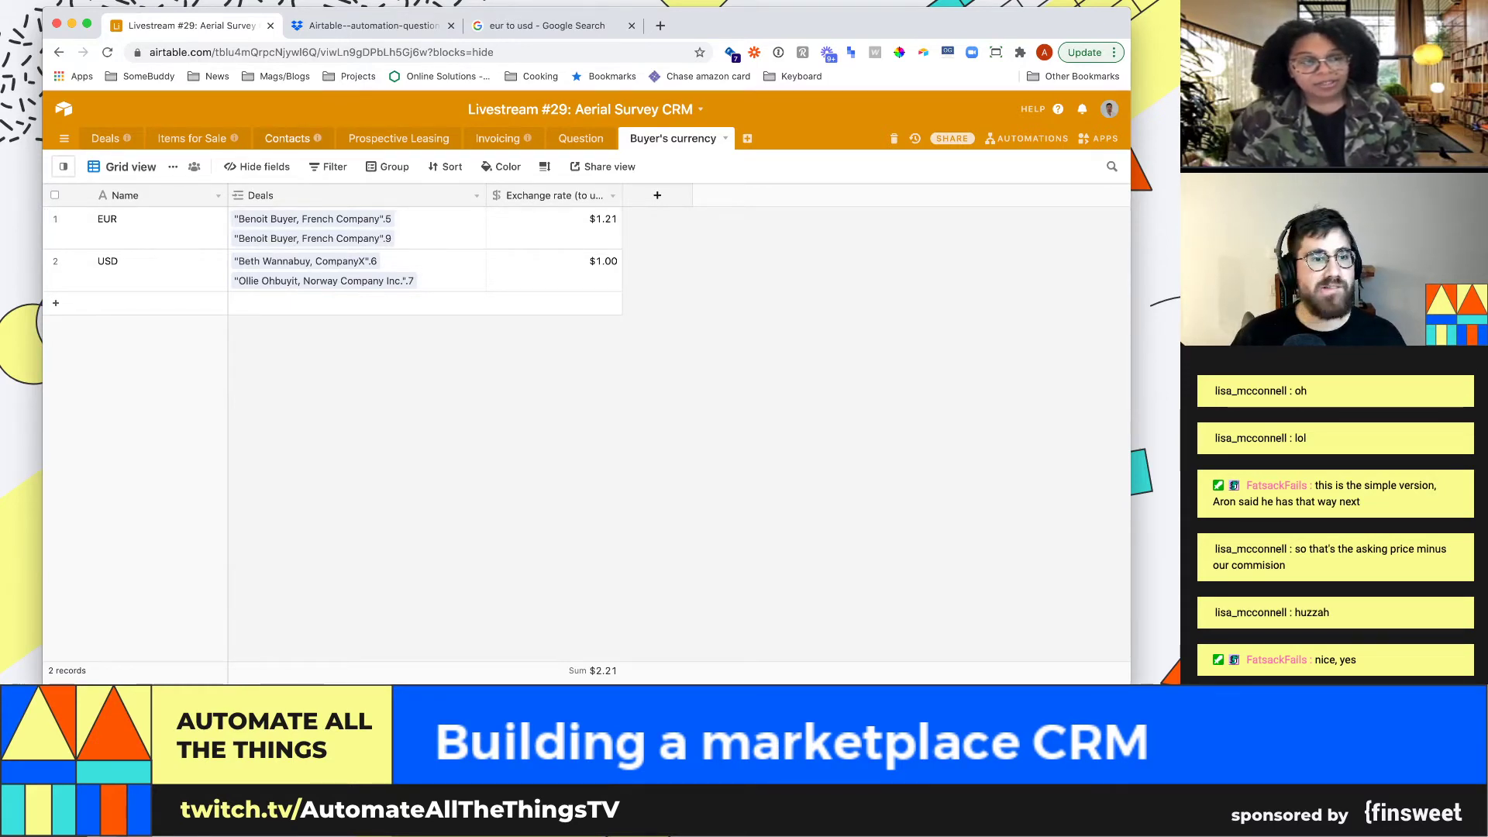
{"action": "left_click", "coordinate": [192, 138]}
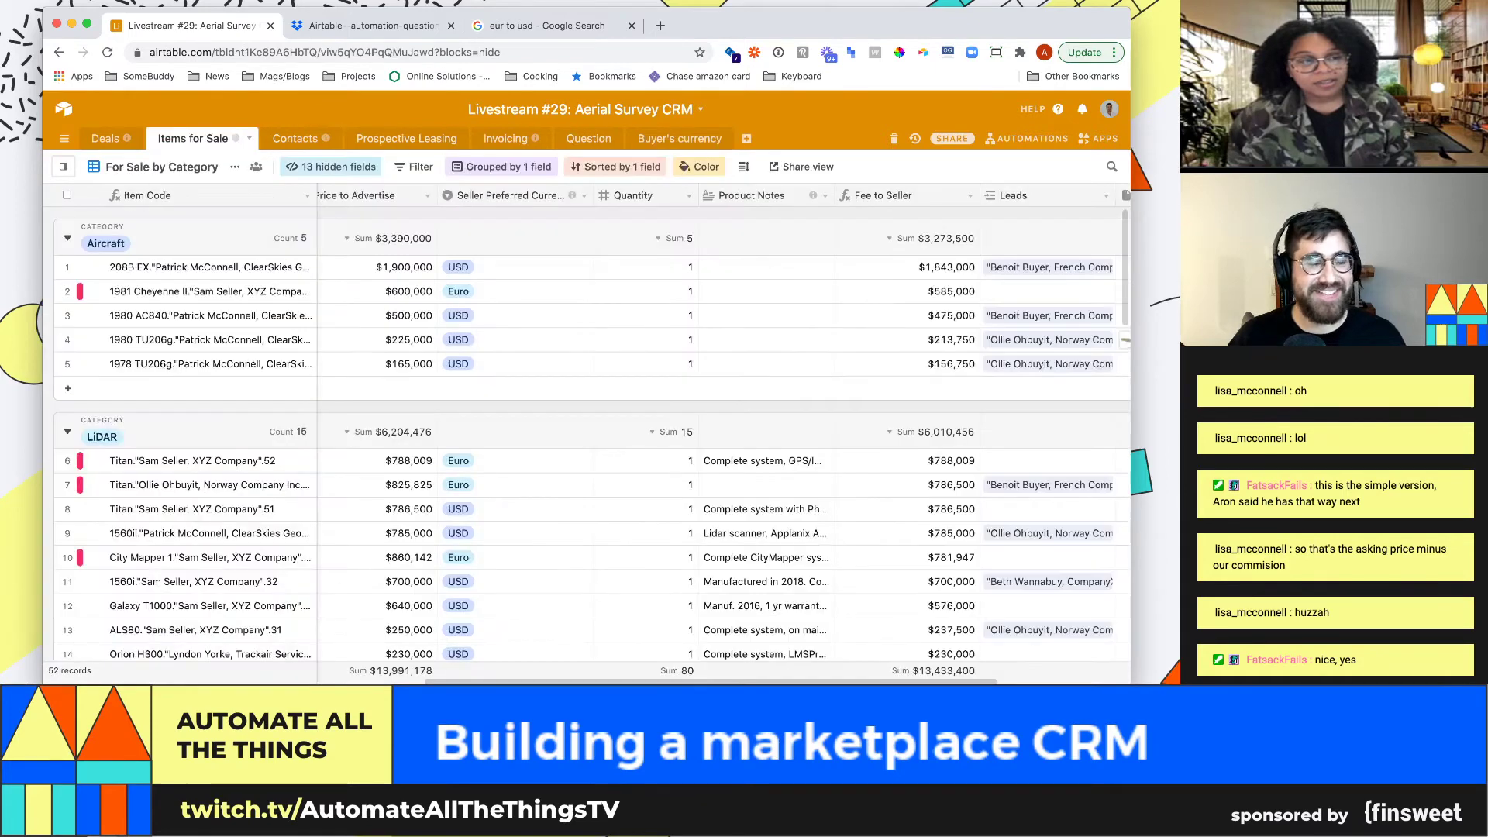
Look over the second item's Item Code and Model in Items for Sale, then return to Deals
{"action": "left_click", "coordinate": [645, 291]}
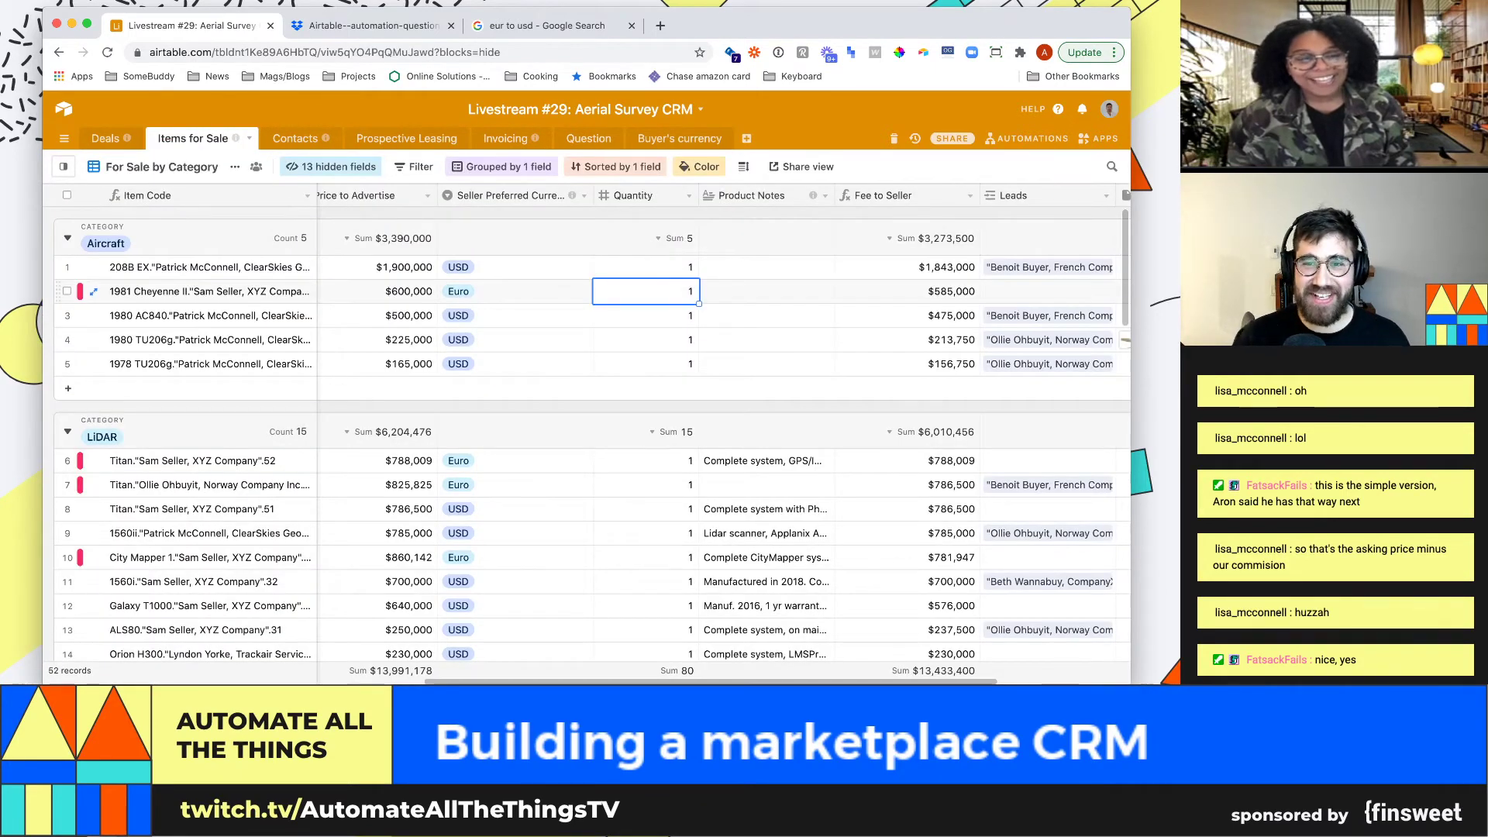
{"action": "key", "text": "Right"}
{"action": "key", "text": "Right"}
{"action": "key", "text": "Right"}
{"action": "key", "text": "Right"}
{"action": "key", "text": "Left"}
{"action": "key", "text": "Left"}
{"action": "key", "text": "Left"}
{"action": "key", "text": "Left"}
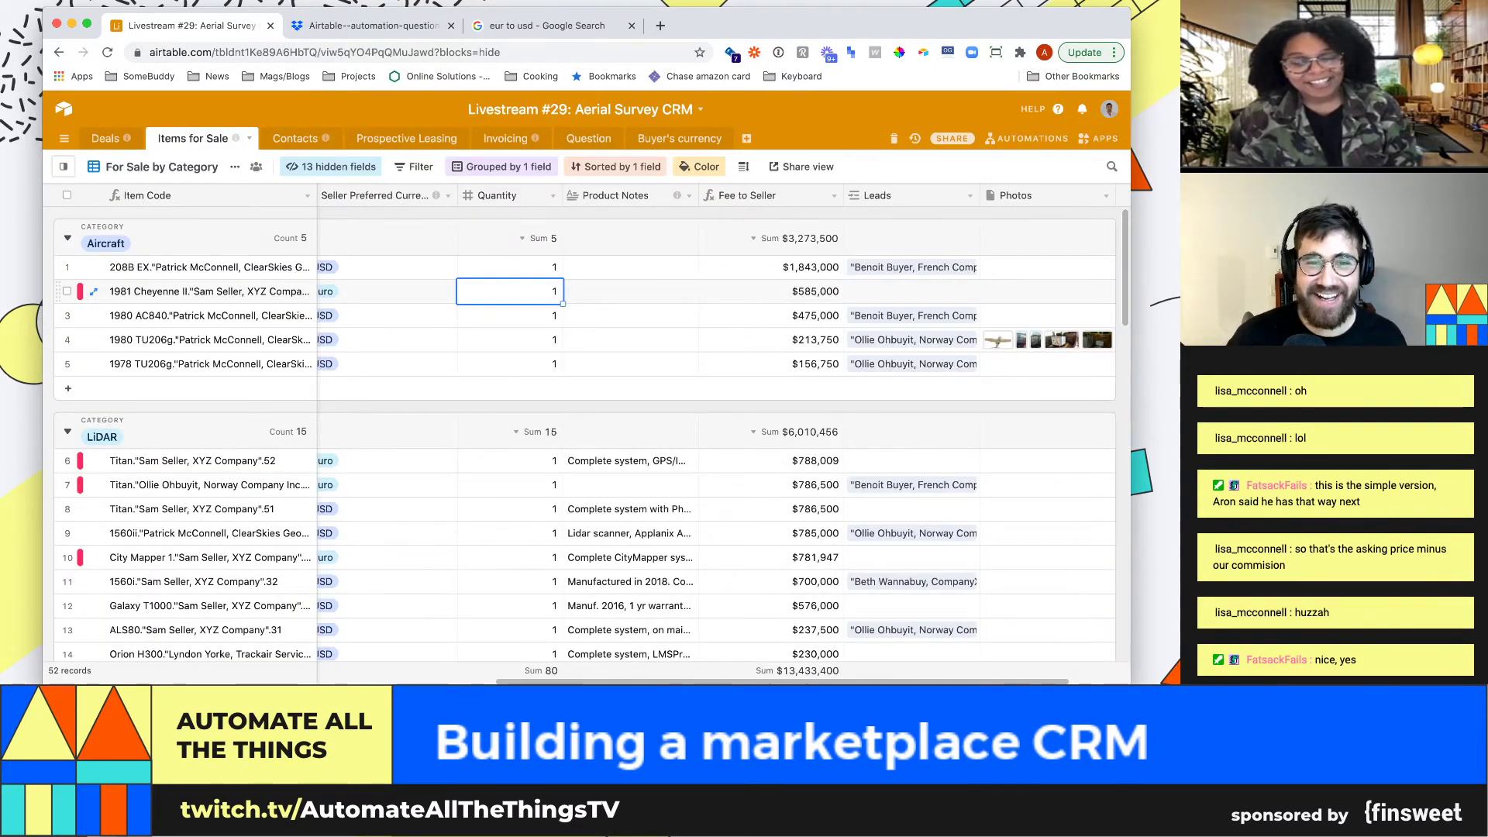
{"action": "key", "text": "Left"}
{"action": "key", "text": "Left"}
{"action": "key", "text": "Left"}
{"action": "key", "text": "Left"}
{"action": "key", "text": "Left"}
{"action": "key", "text": "Left"}
{"action": "key", "text": "Left"}
{"action": "key", "text": "Left"}
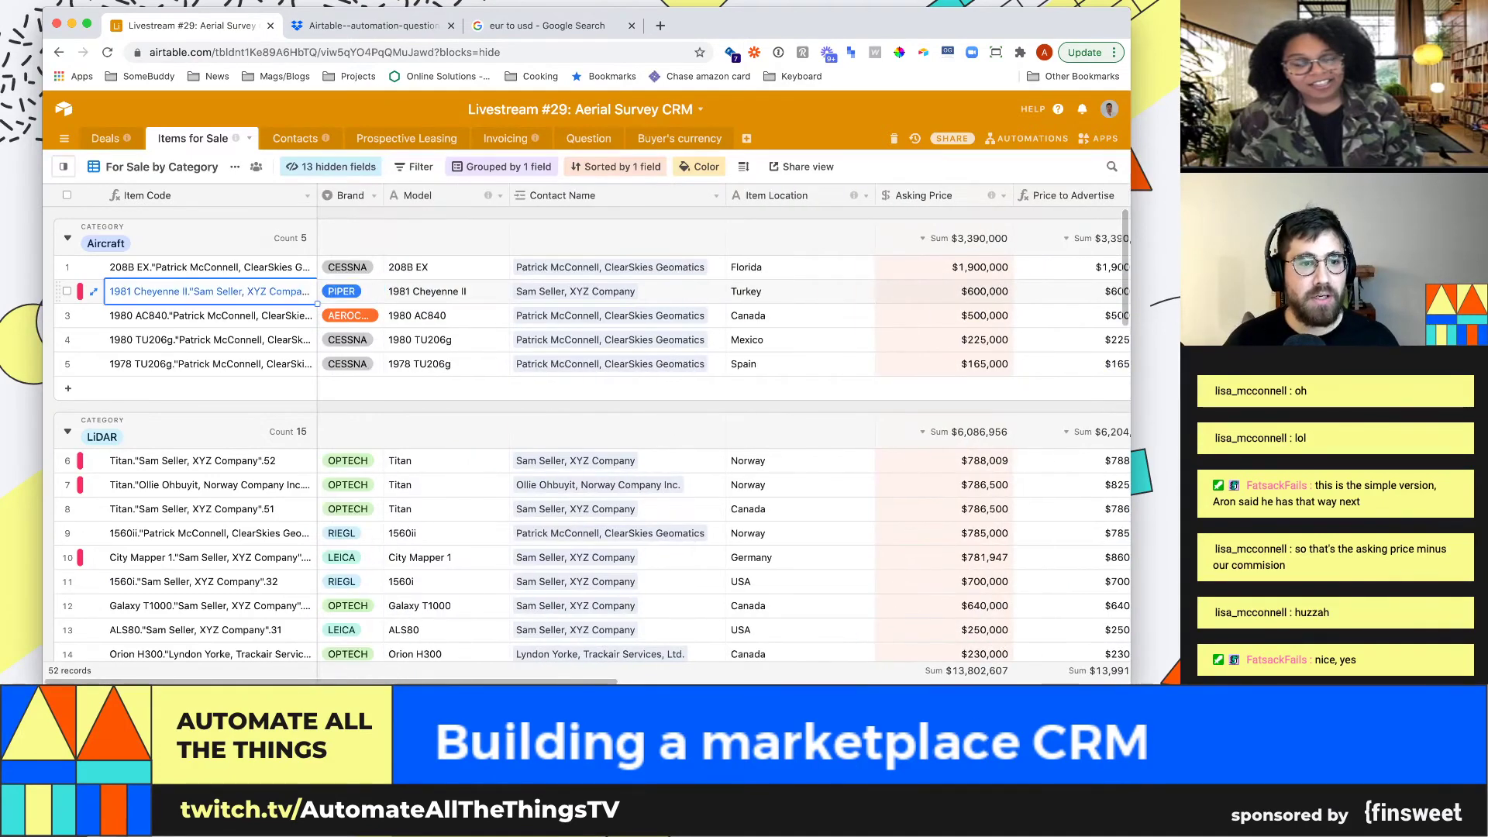
{"action": "key", "text": "Right"}
{"action": "key", "text": "Right"}
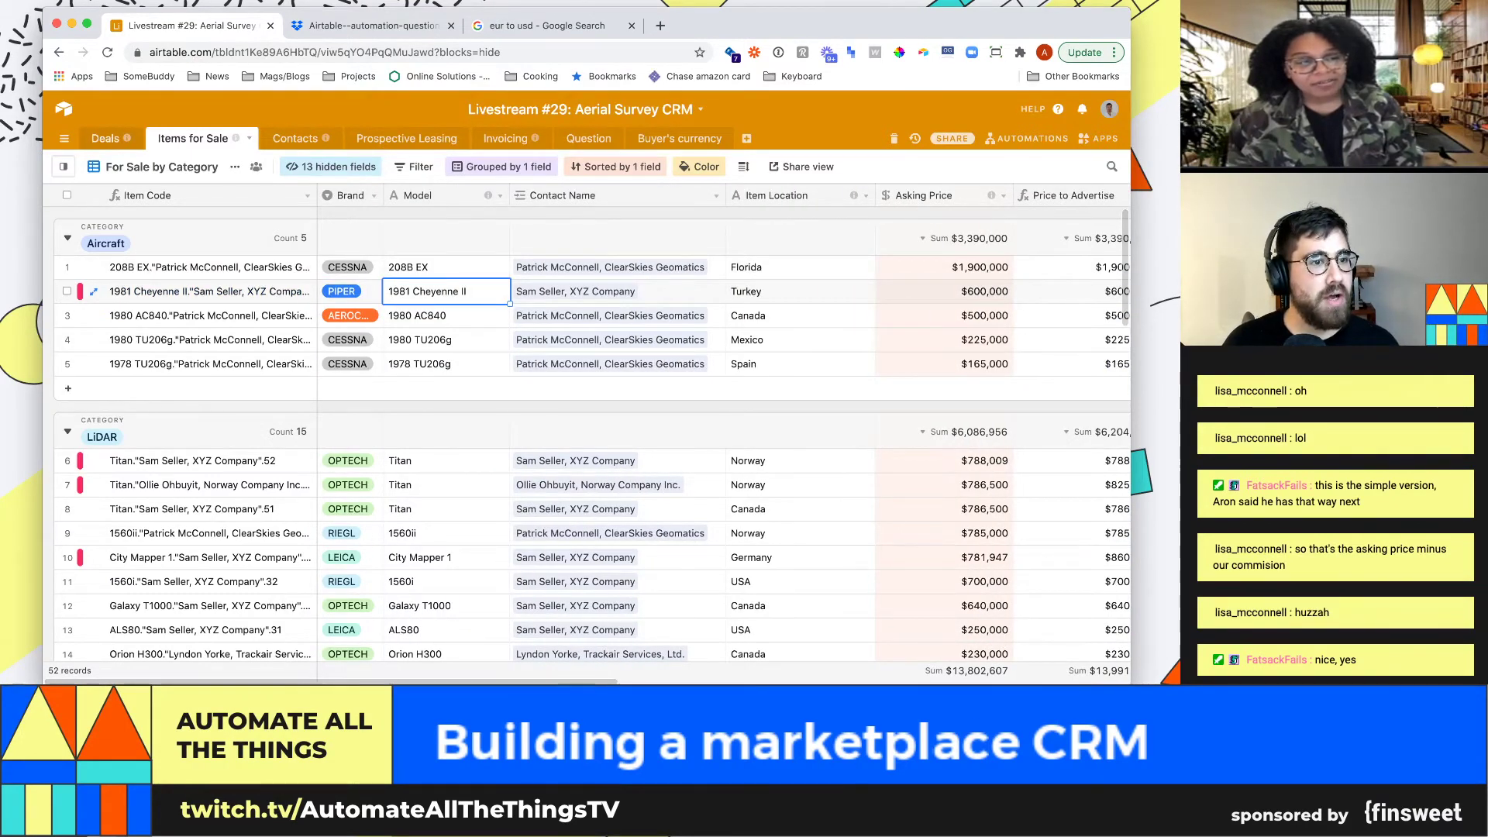
{"action": "left_click", "coordinate": [105, 139]}
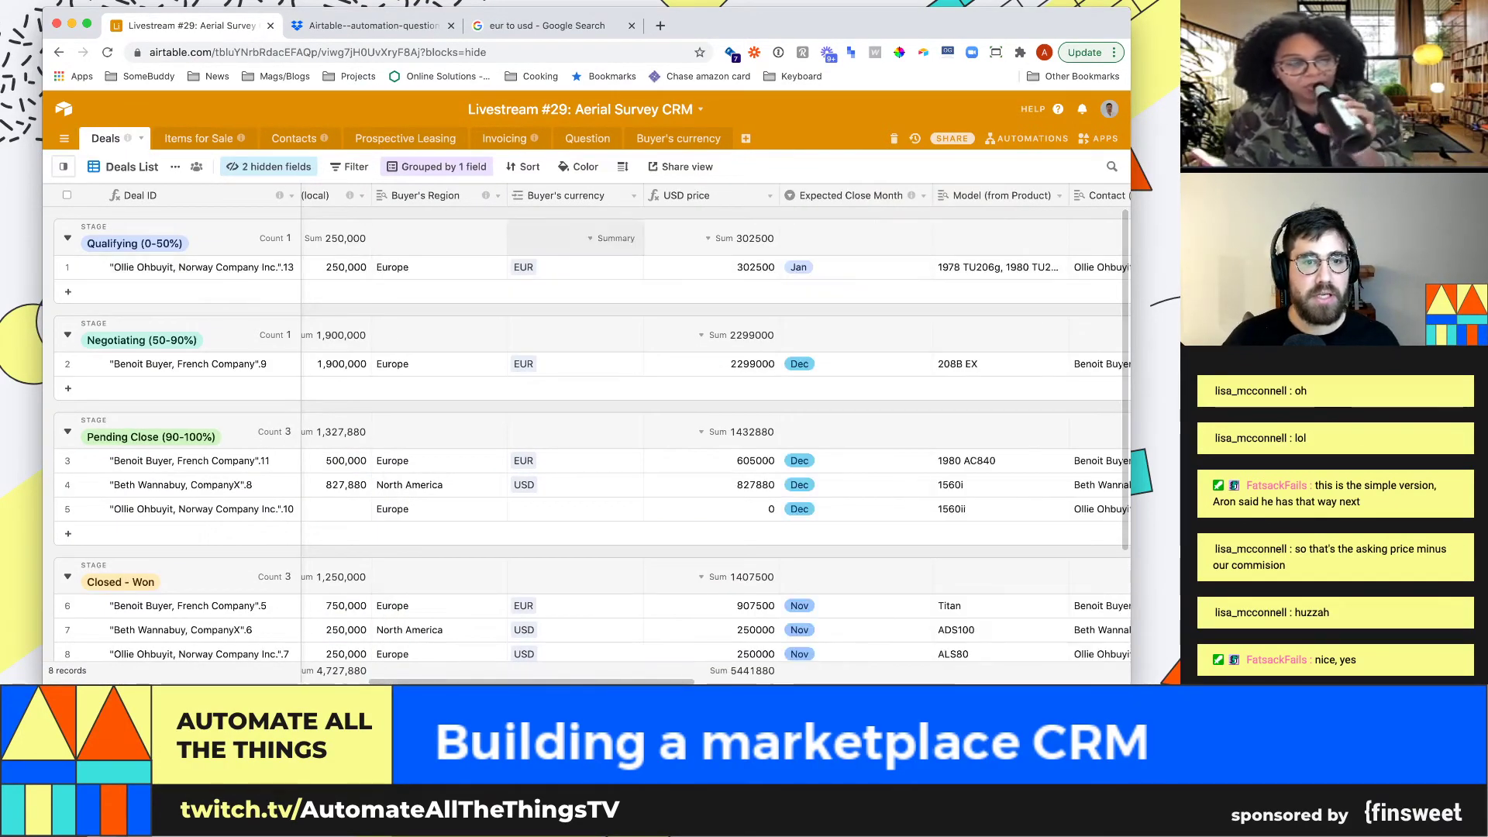
Insert a new field named 'Exchange rate (to usd)' left of USD price
{"action": "left_click", "coordinate": [769, 195]}
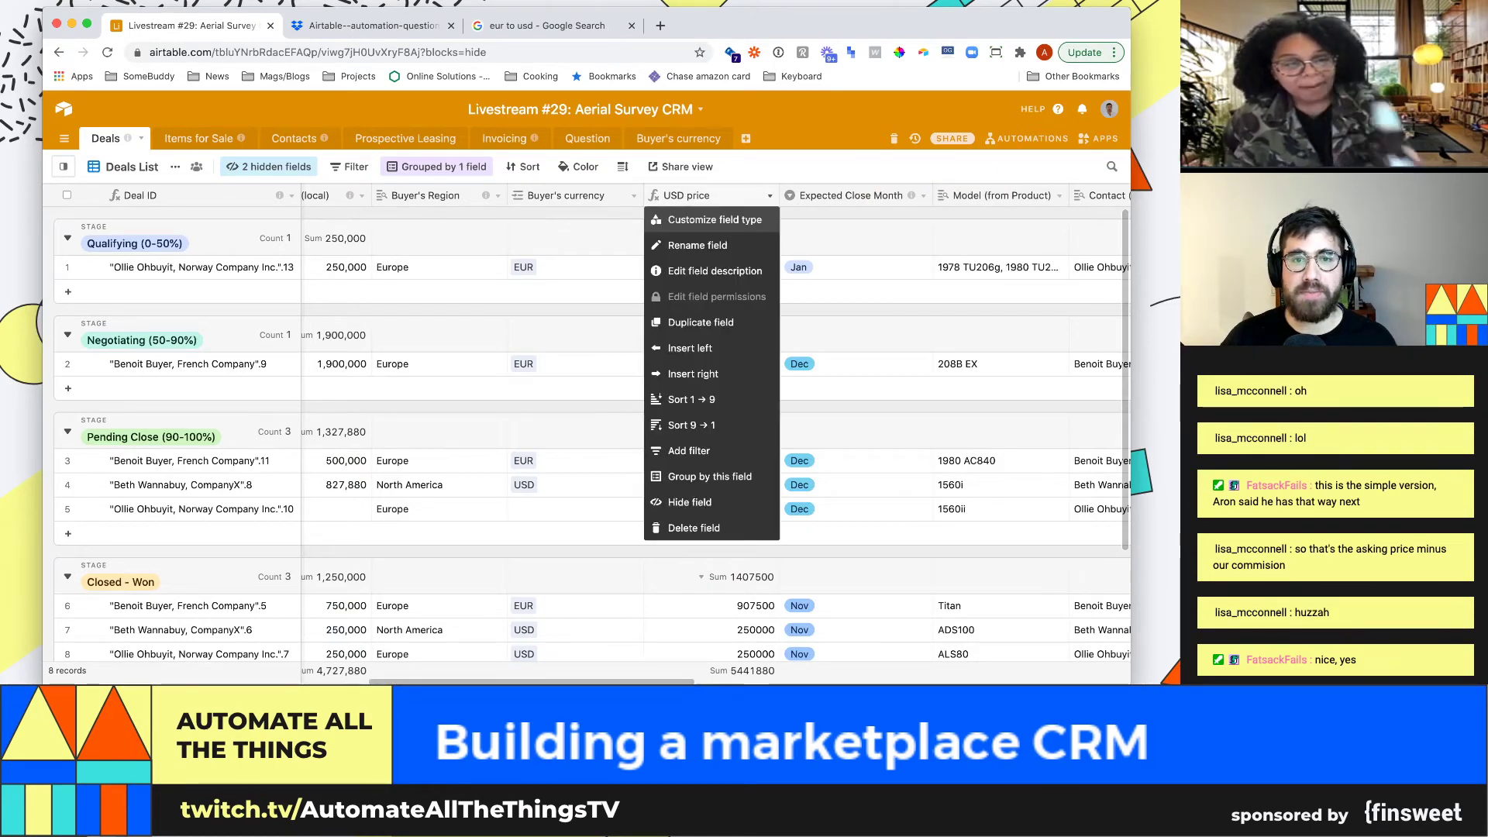
{"action": "left_click", "coordinate": [714, 220]}
{"action": "key", "text": "Escape"}
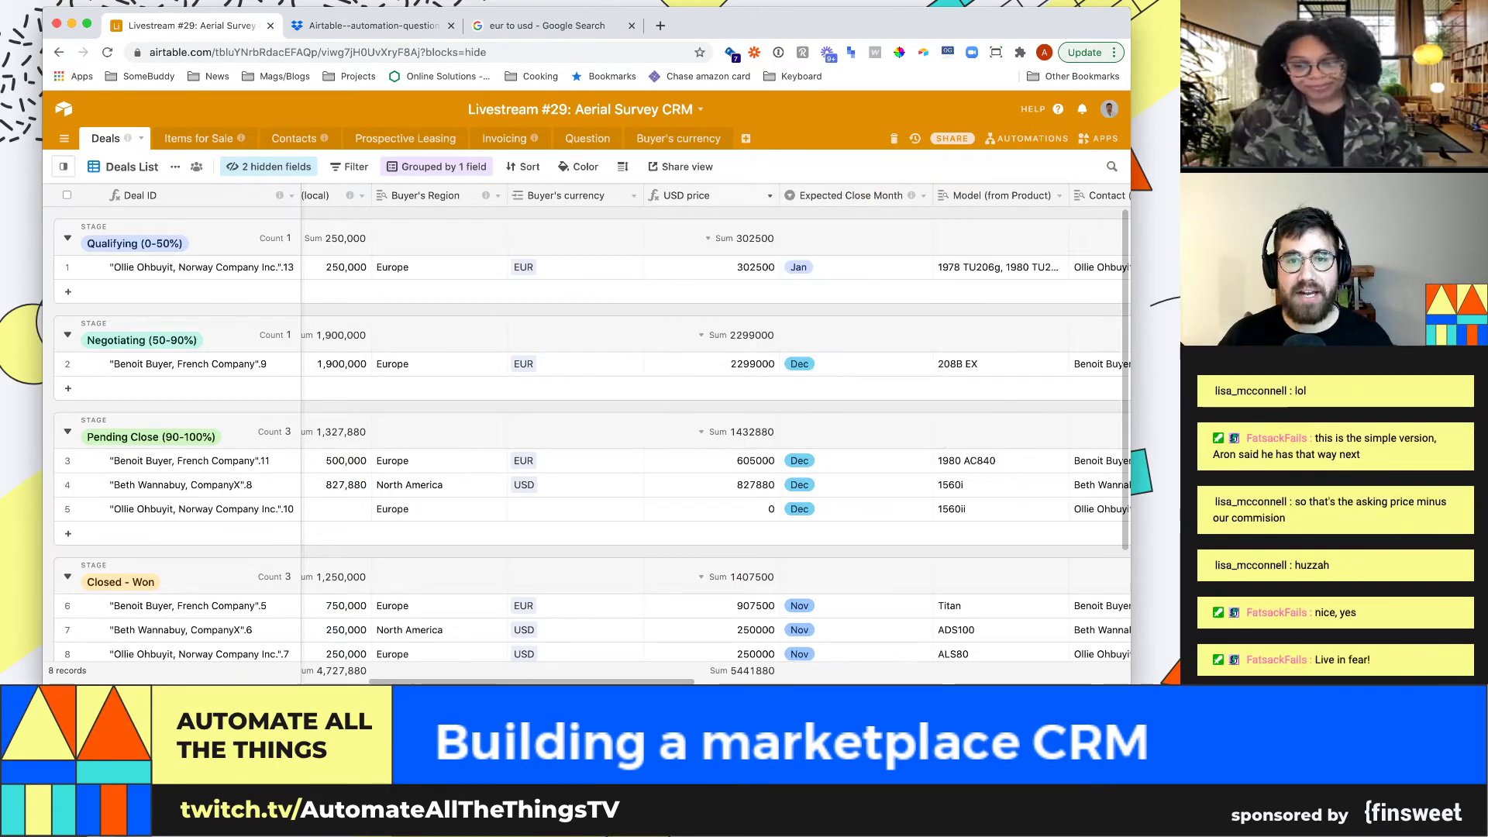
{"action": "left_click", "coordinate": [770, 195]}
{"action": "left_click", "coordinate": [685, 345]}
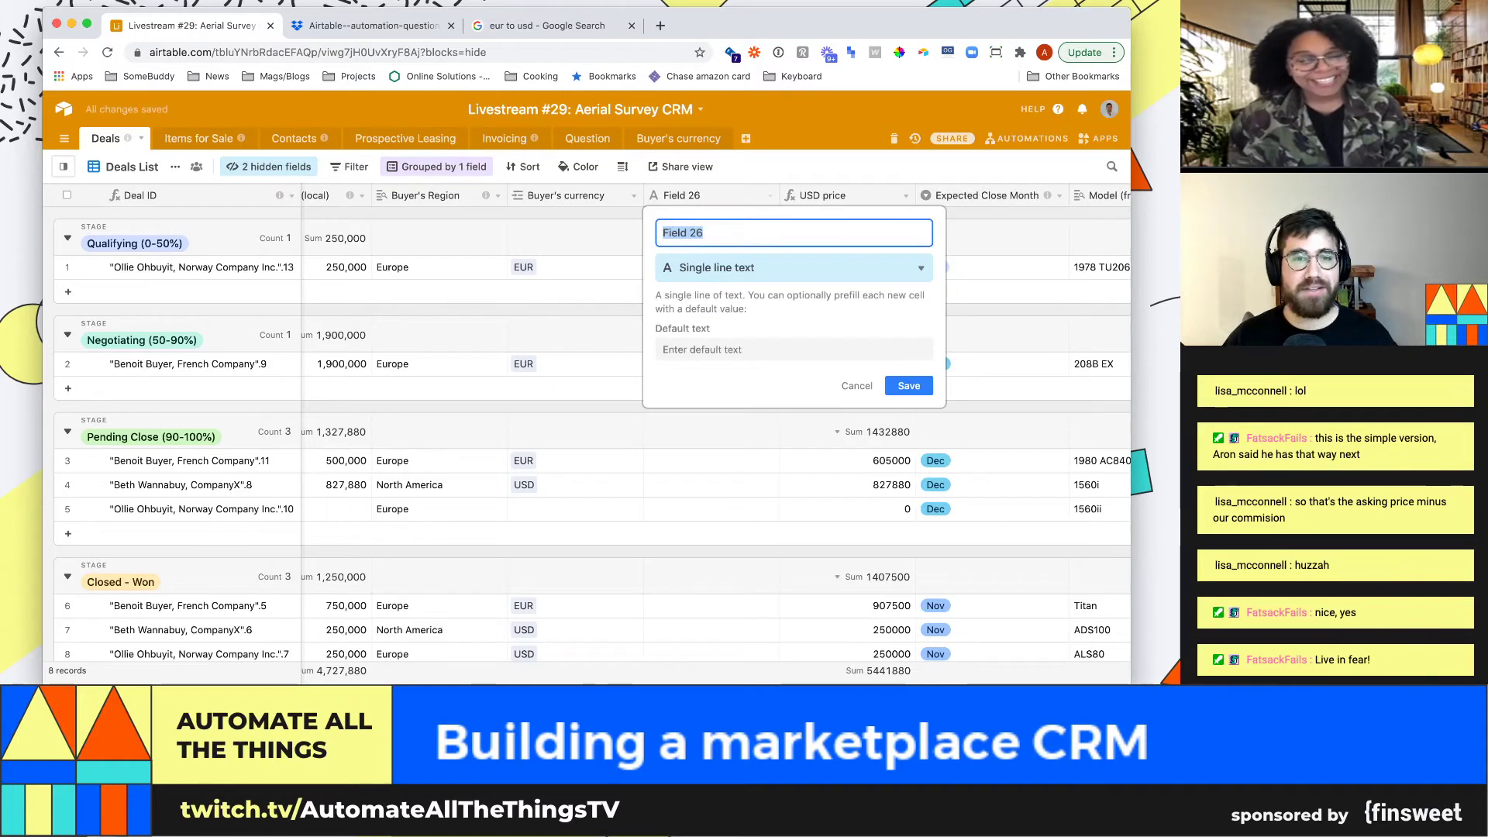
{"action": "type", "text": "Excha"}
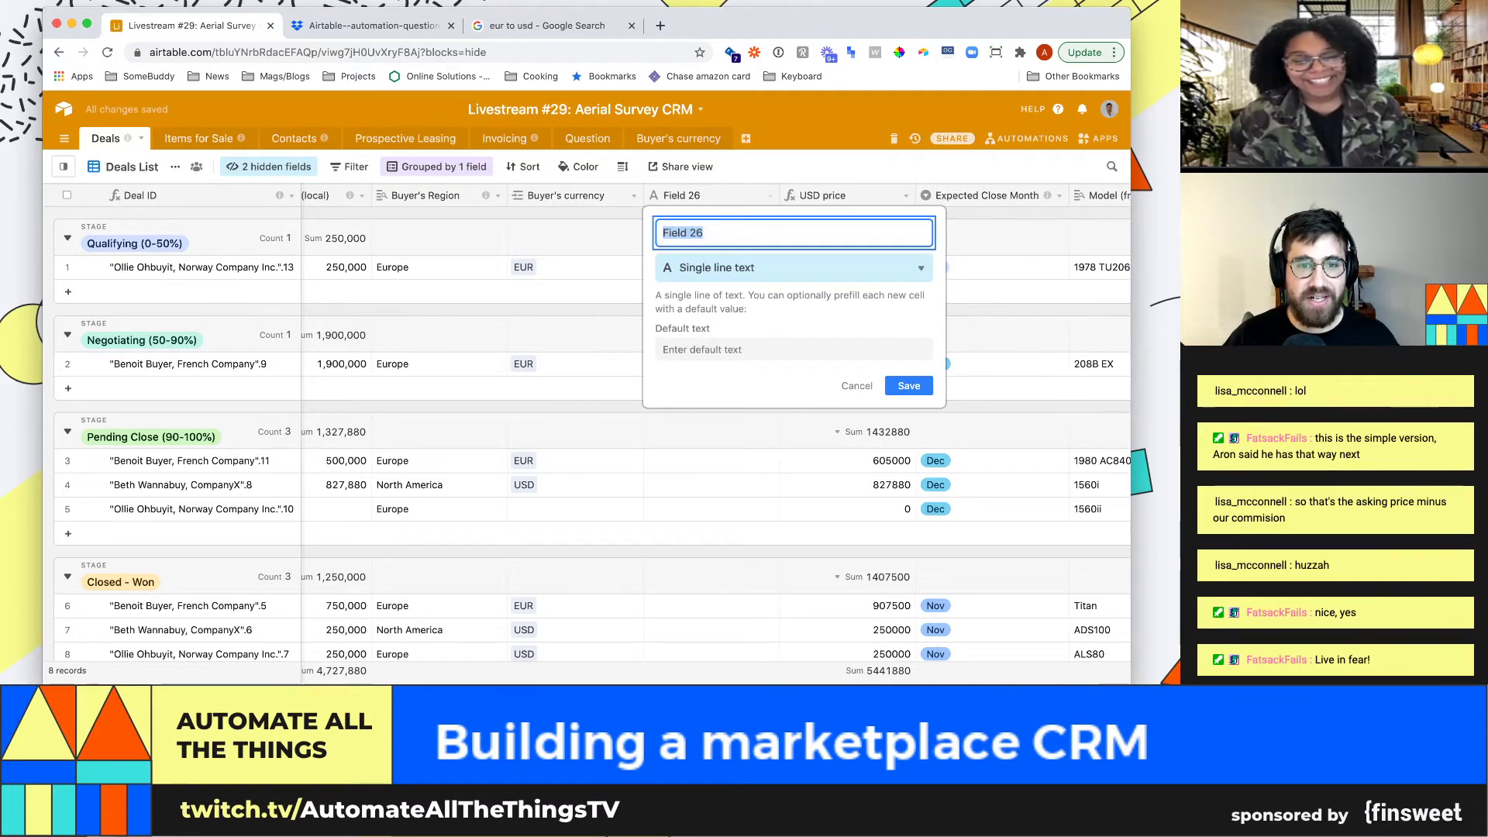
{"action": "type", "text": "nge rate (to usd)"}
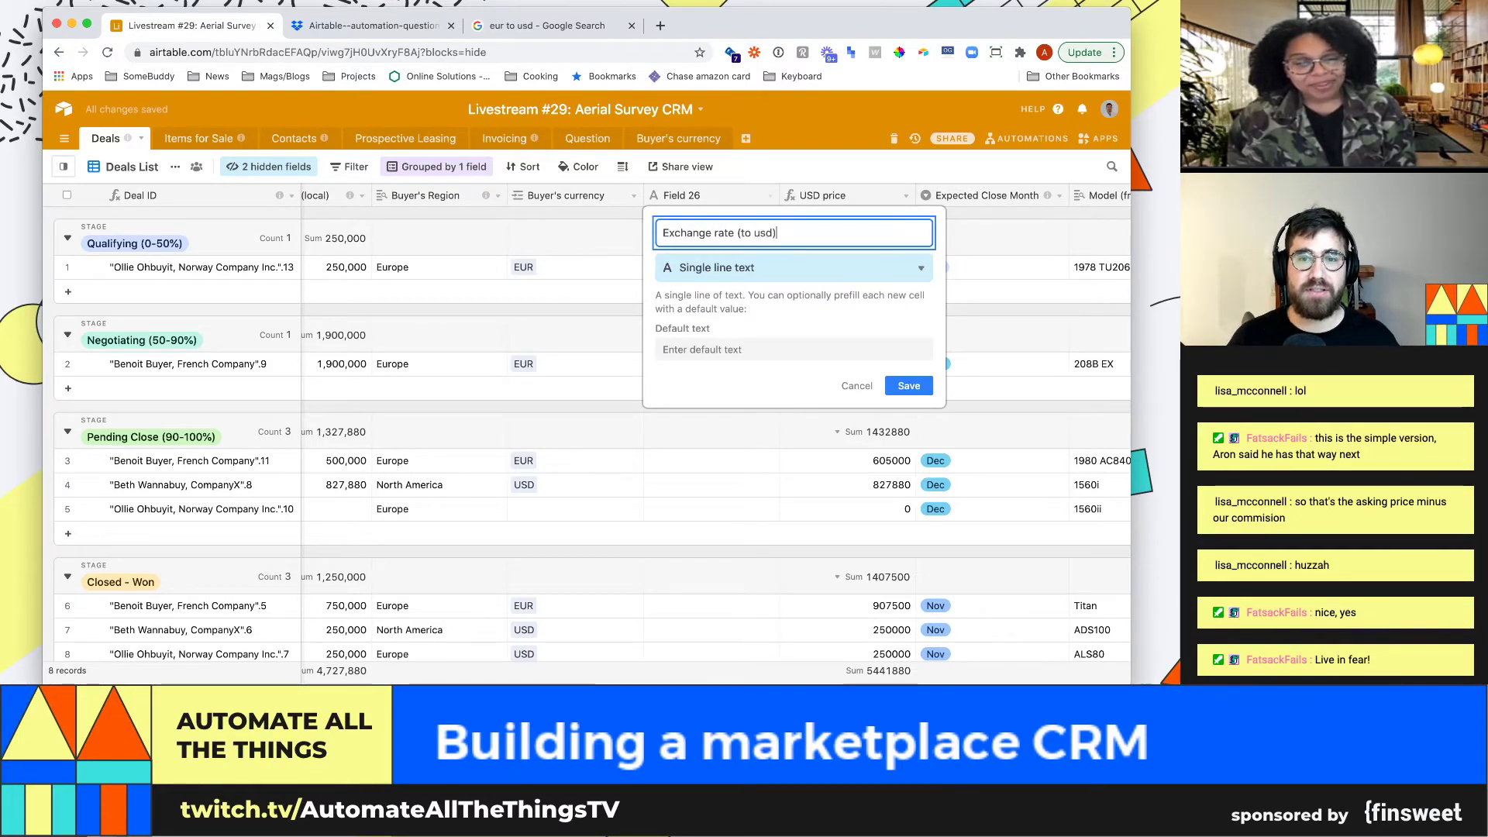
{"action": "key", "text": "Return"}
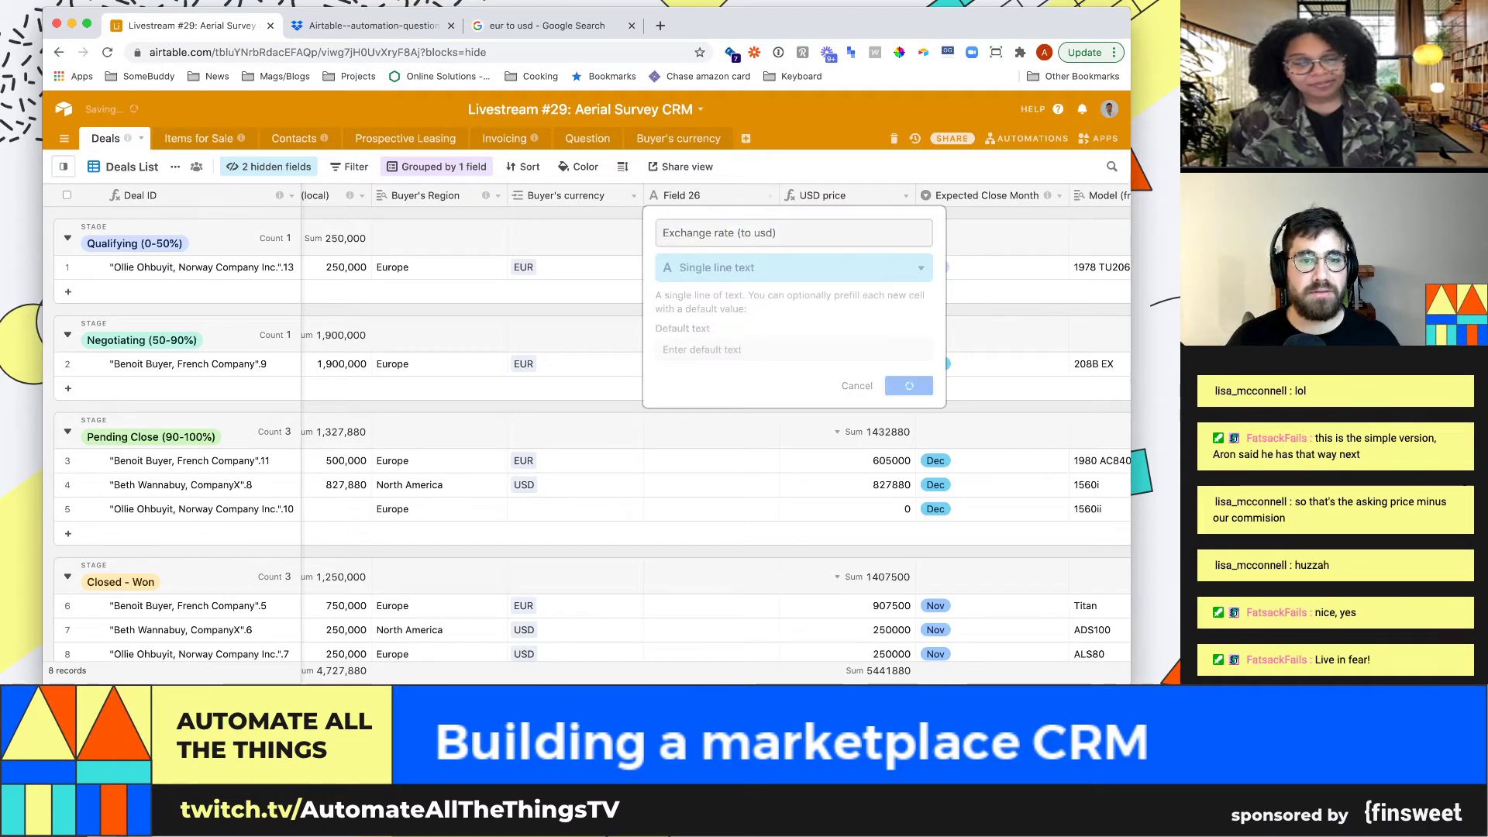
Make it a Lookup of Exchange rate (to usd) through Buyer's currency, showing $1.21 or $1.00
{"action": "left_click", "coordinate": [769, 196]}
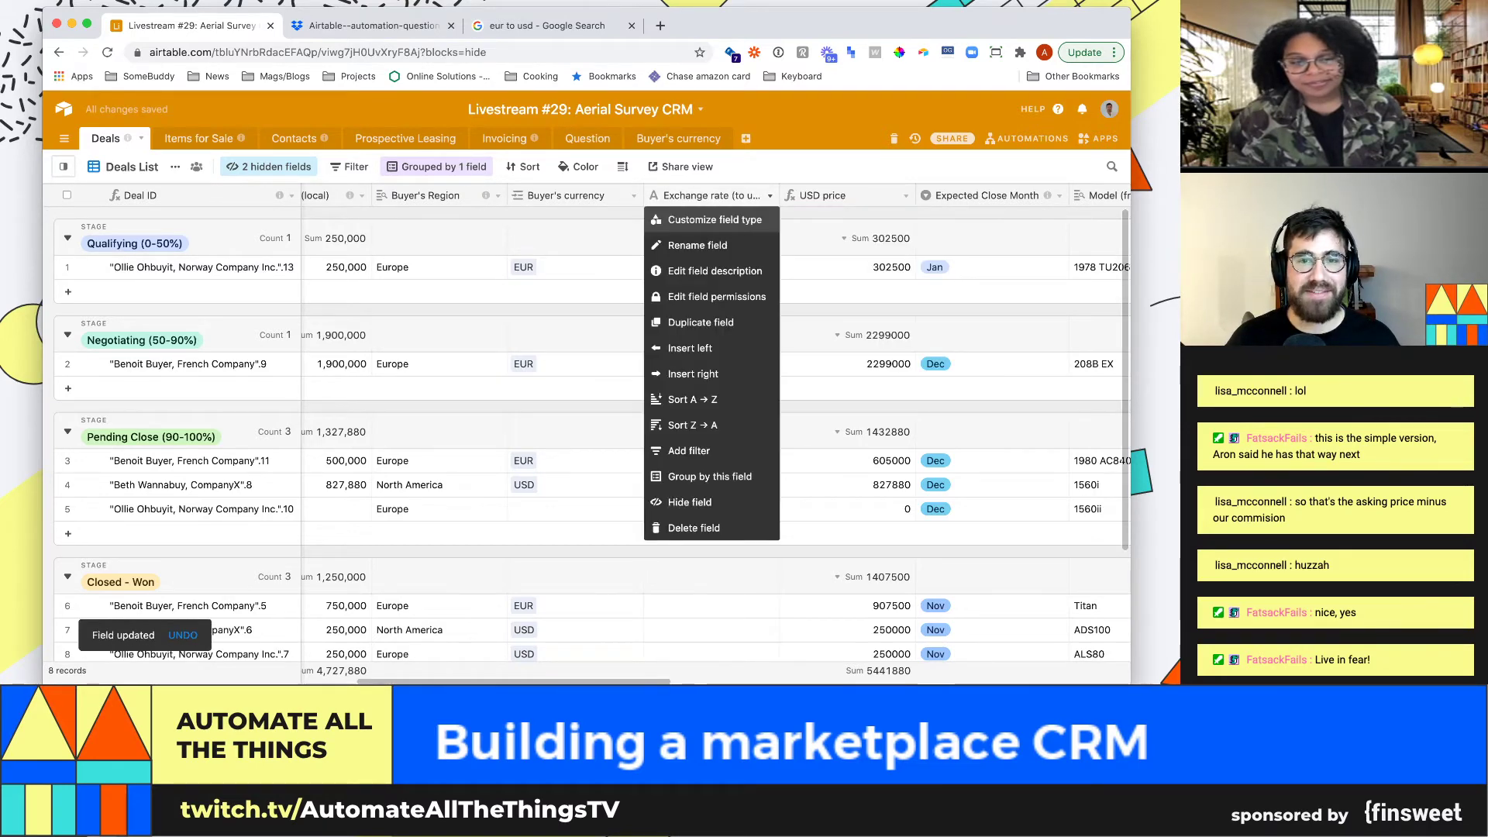
{"action": "left_click", "coordinate": [716, 218]}
{"action": "left_click", "coordinate": [775, 269]}
{"action": "type", "text": "look"}
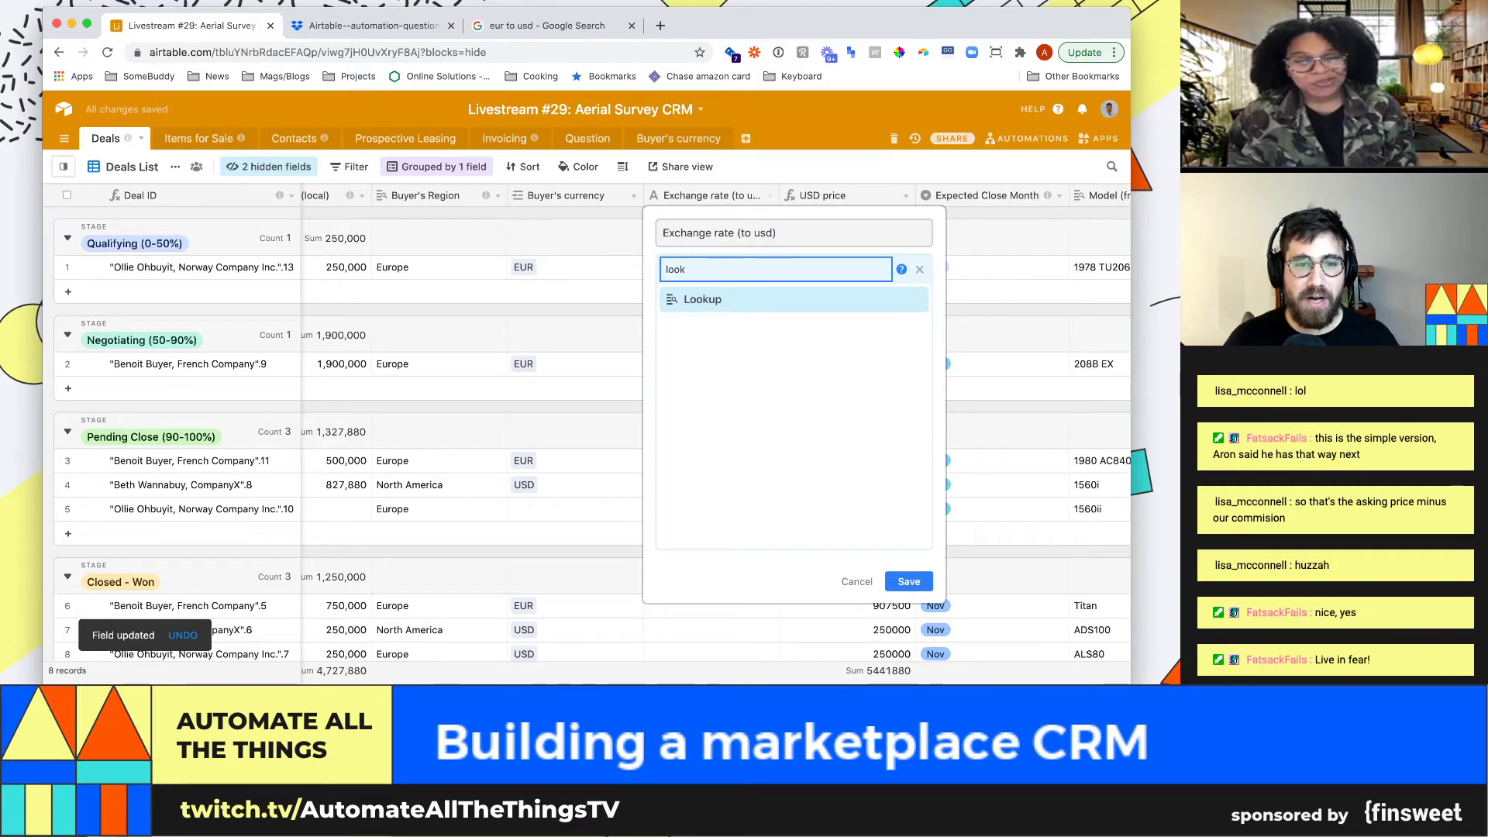
{"action": "key", "text": "Return"}
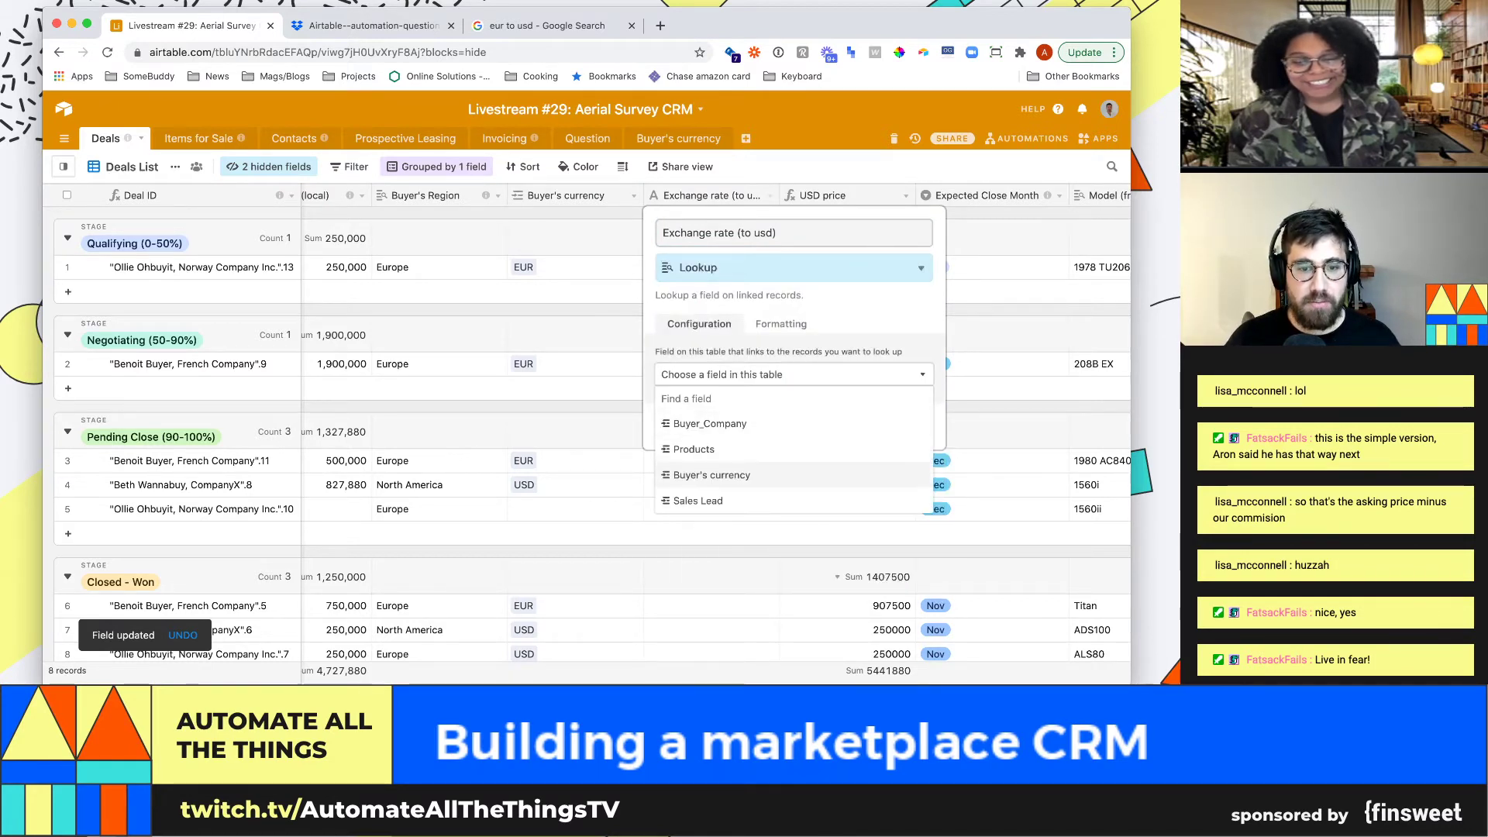
{"action": "key", "text": "Return"}
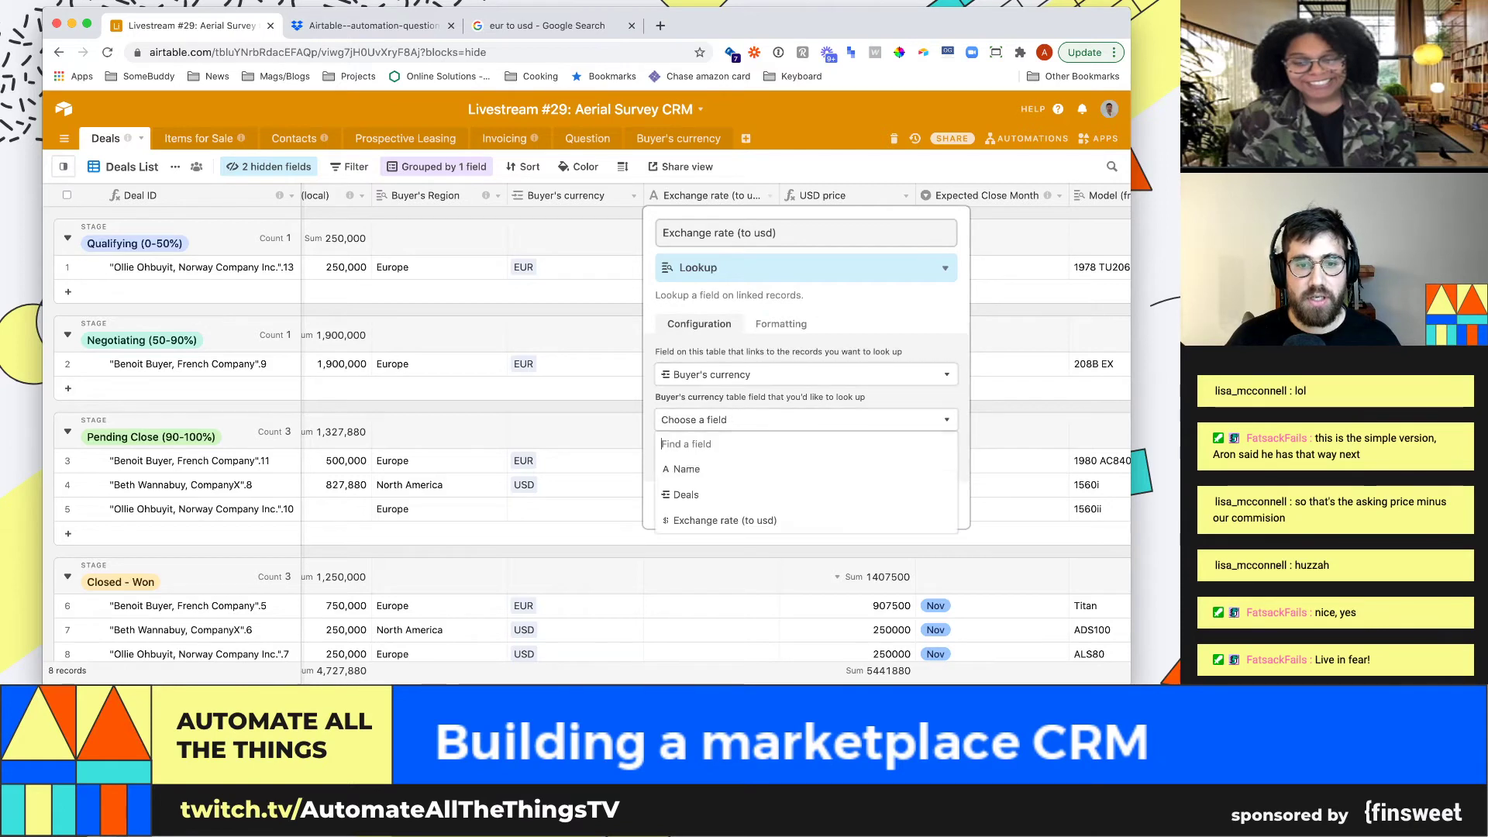
{"action": "key", "text": "Up"}
{"action": "key", "text": "Down"}
{"action": "key", "text": "Down"}
{"action": "key", "text": "Return"}
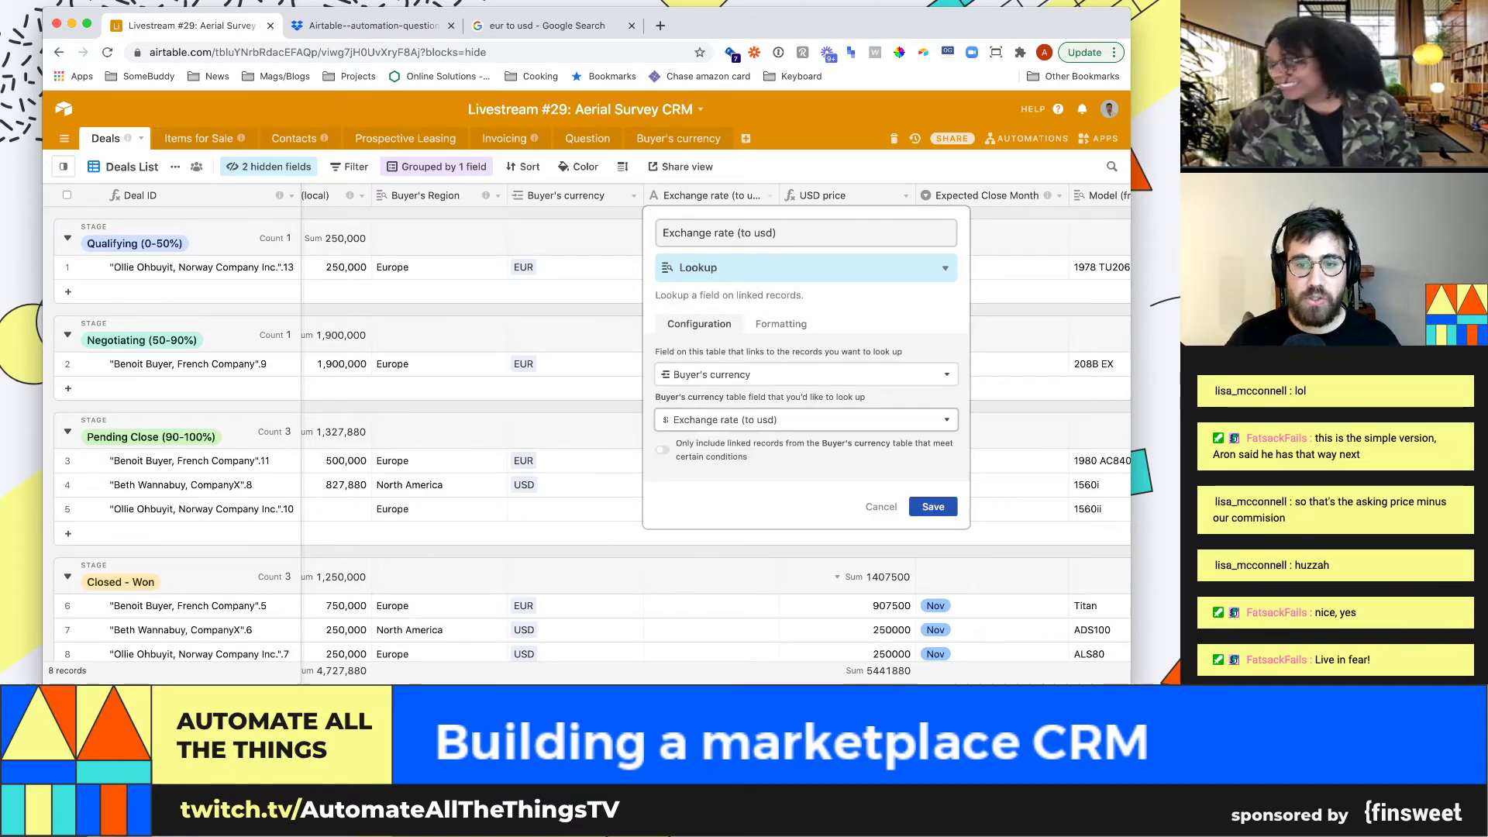
{"action": "key", "text": "Return"}
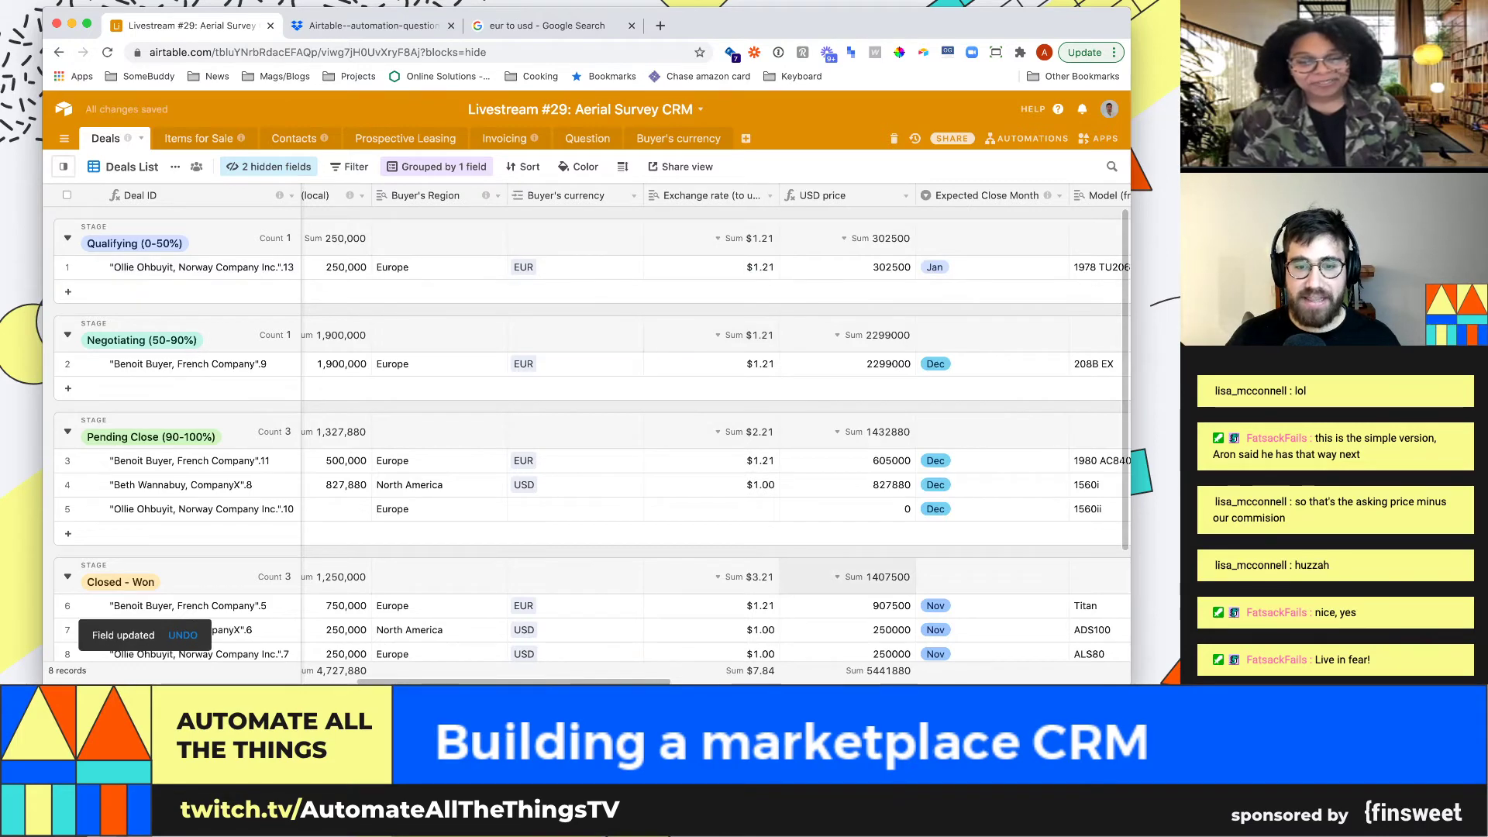
In the USD price formula, replace the hard-coded 1.21 with the {Exchange rate (to usd)} field
{"action": "left_click", "coordinate": [905, 195]}
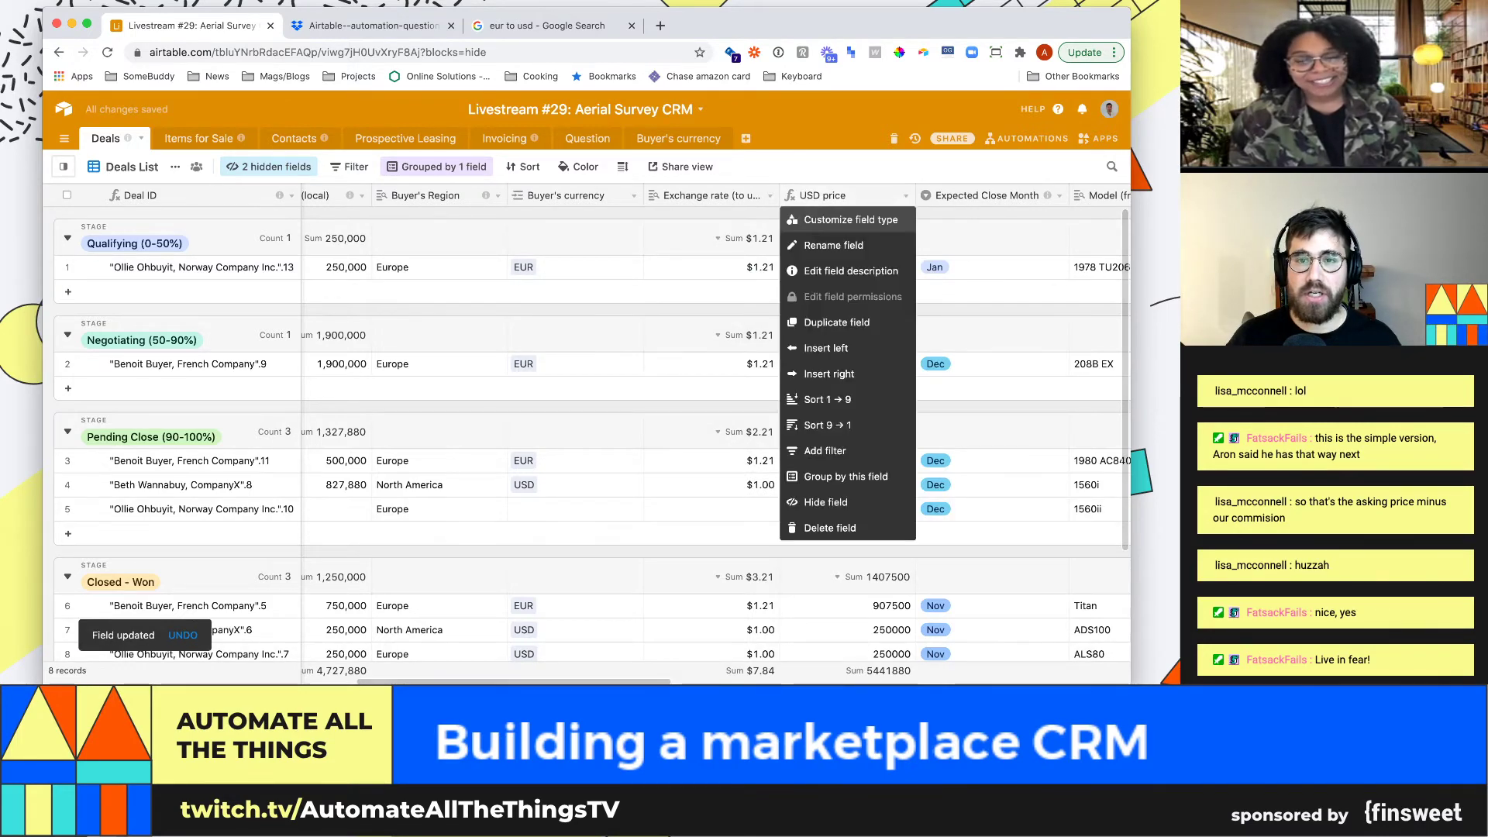
{"action": "left_click", "coordinate": [837, 235]}
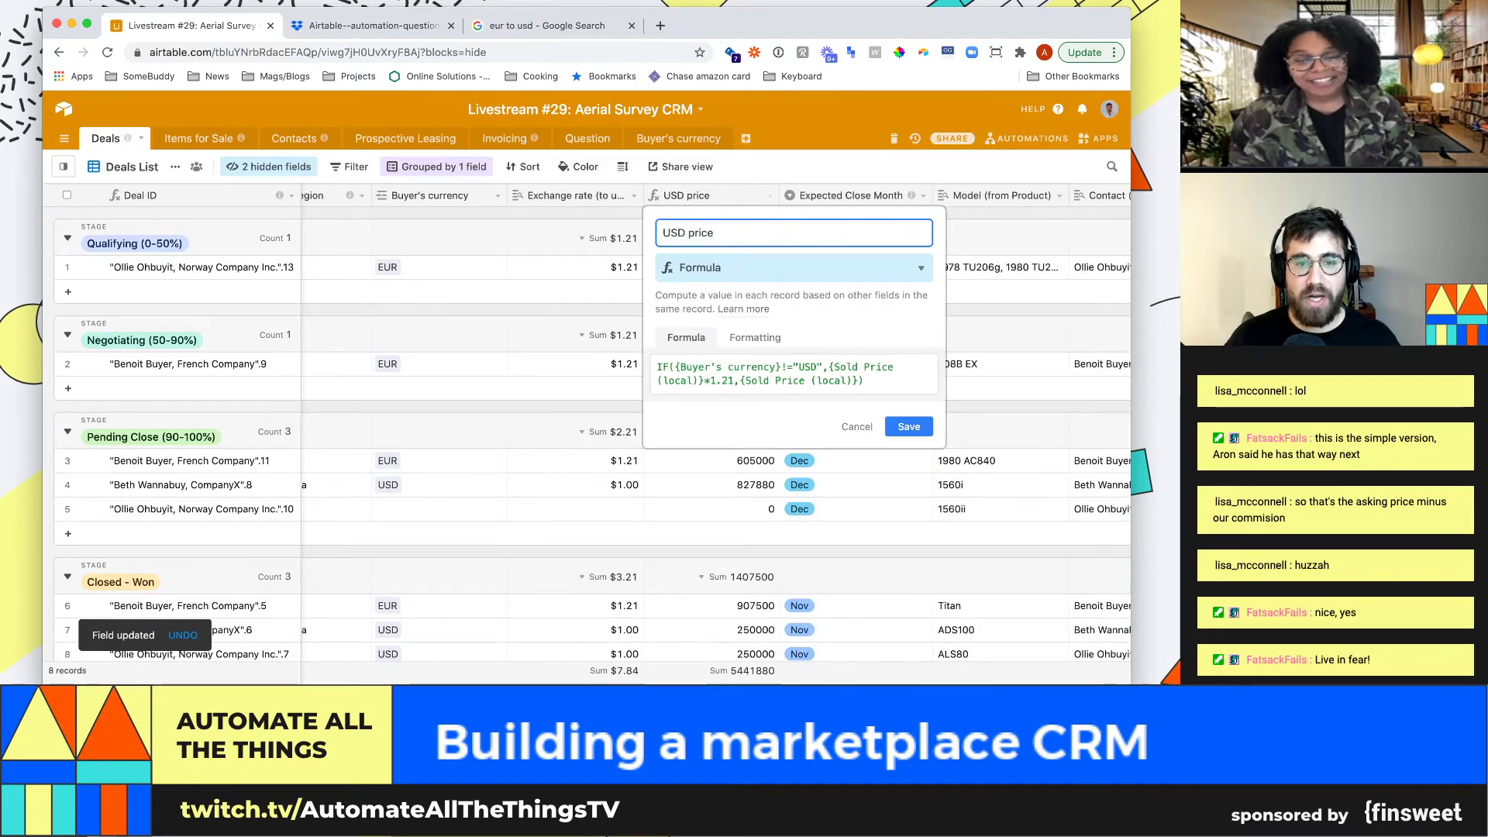
{"action": "left_click", "coordinate": [731, 381]}
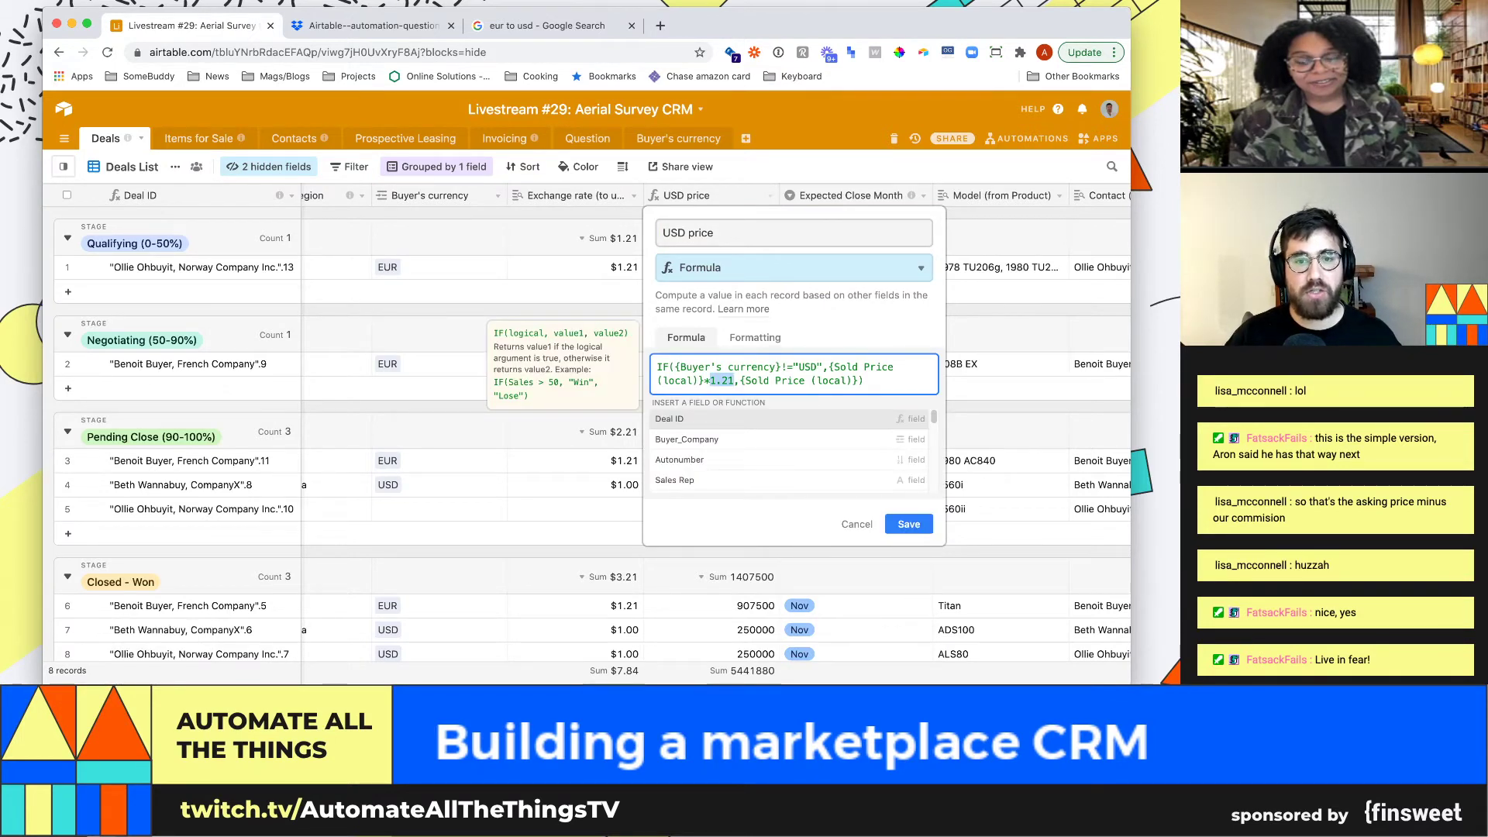
{"action": "type", "text": "exc"}
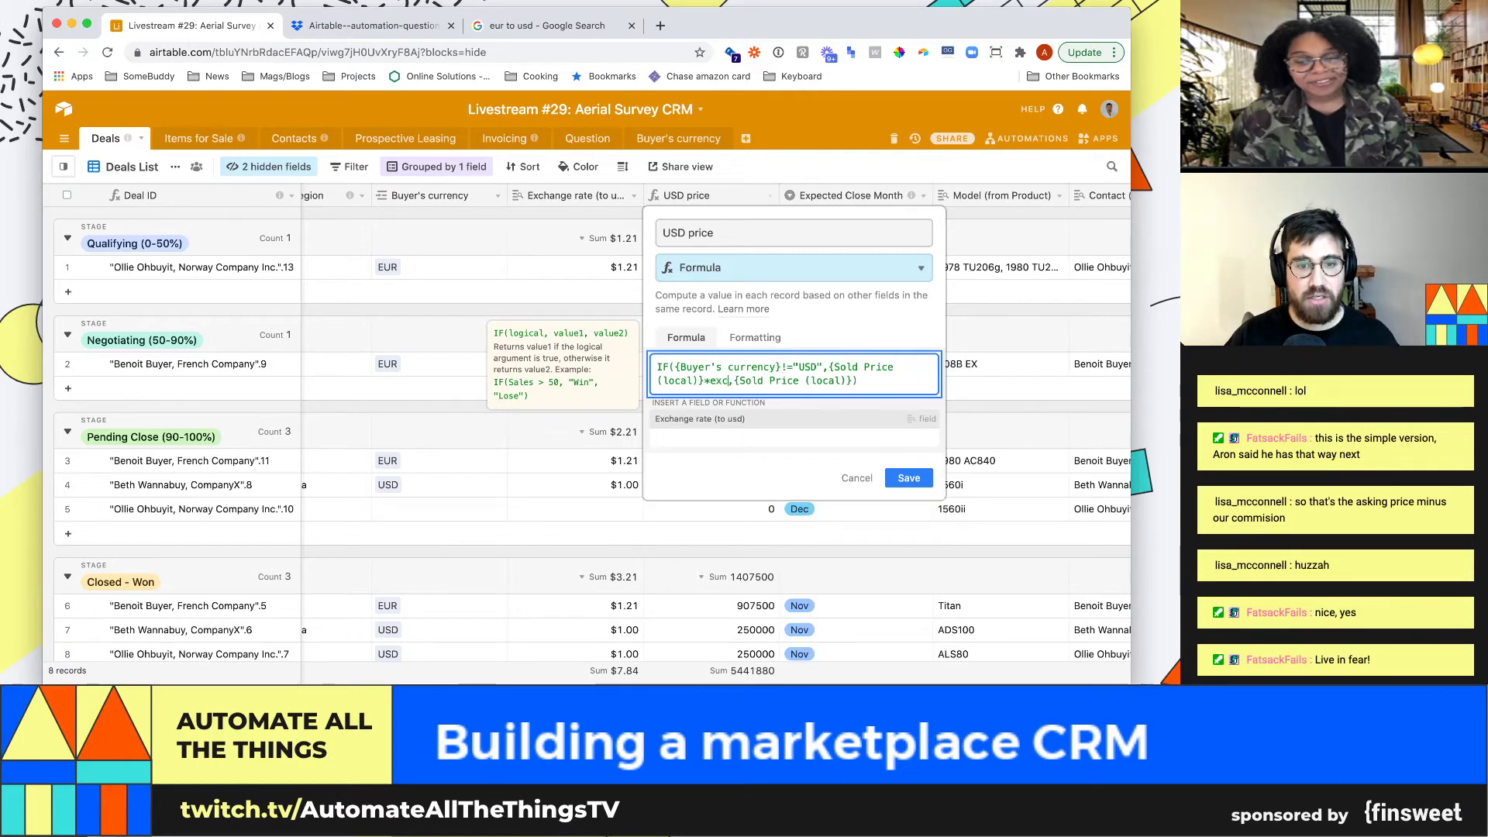
{"action": "key", "text": "Tab"}
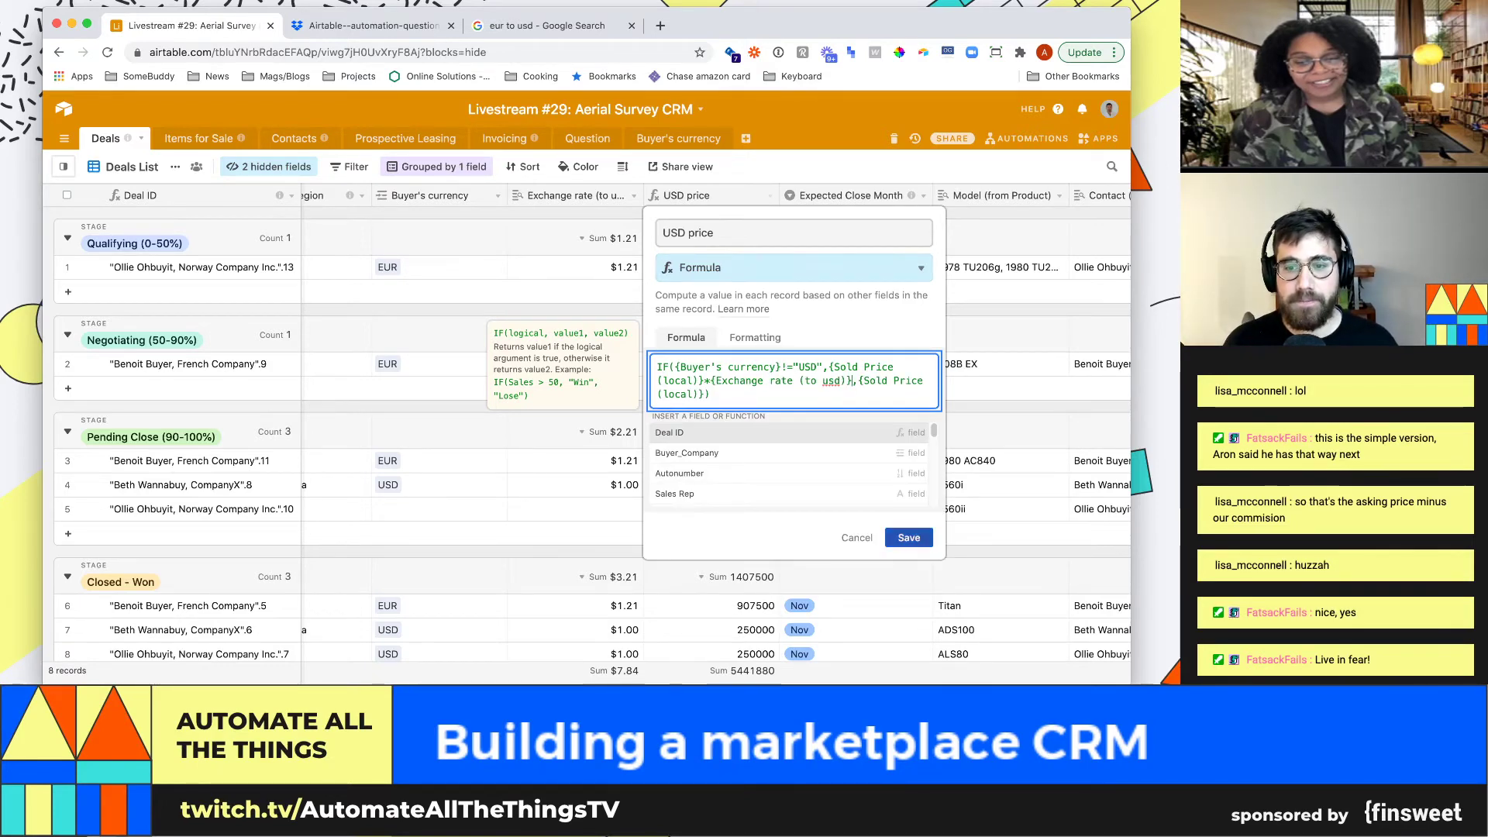
{"action": "left_click", "coordinate": [909, 537]}
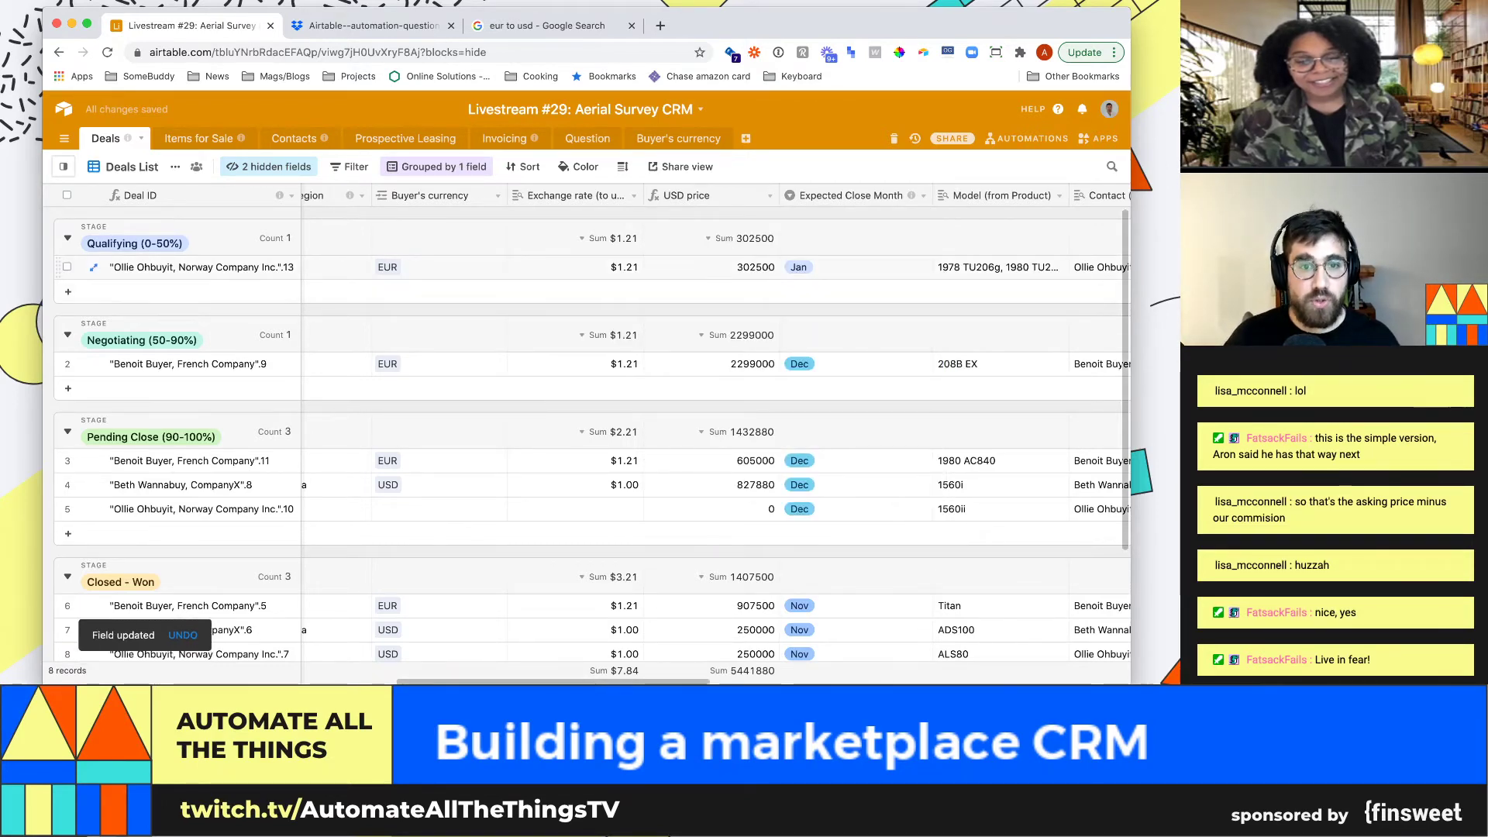
{"action": "left_click", "coordinate": [712, 267]}
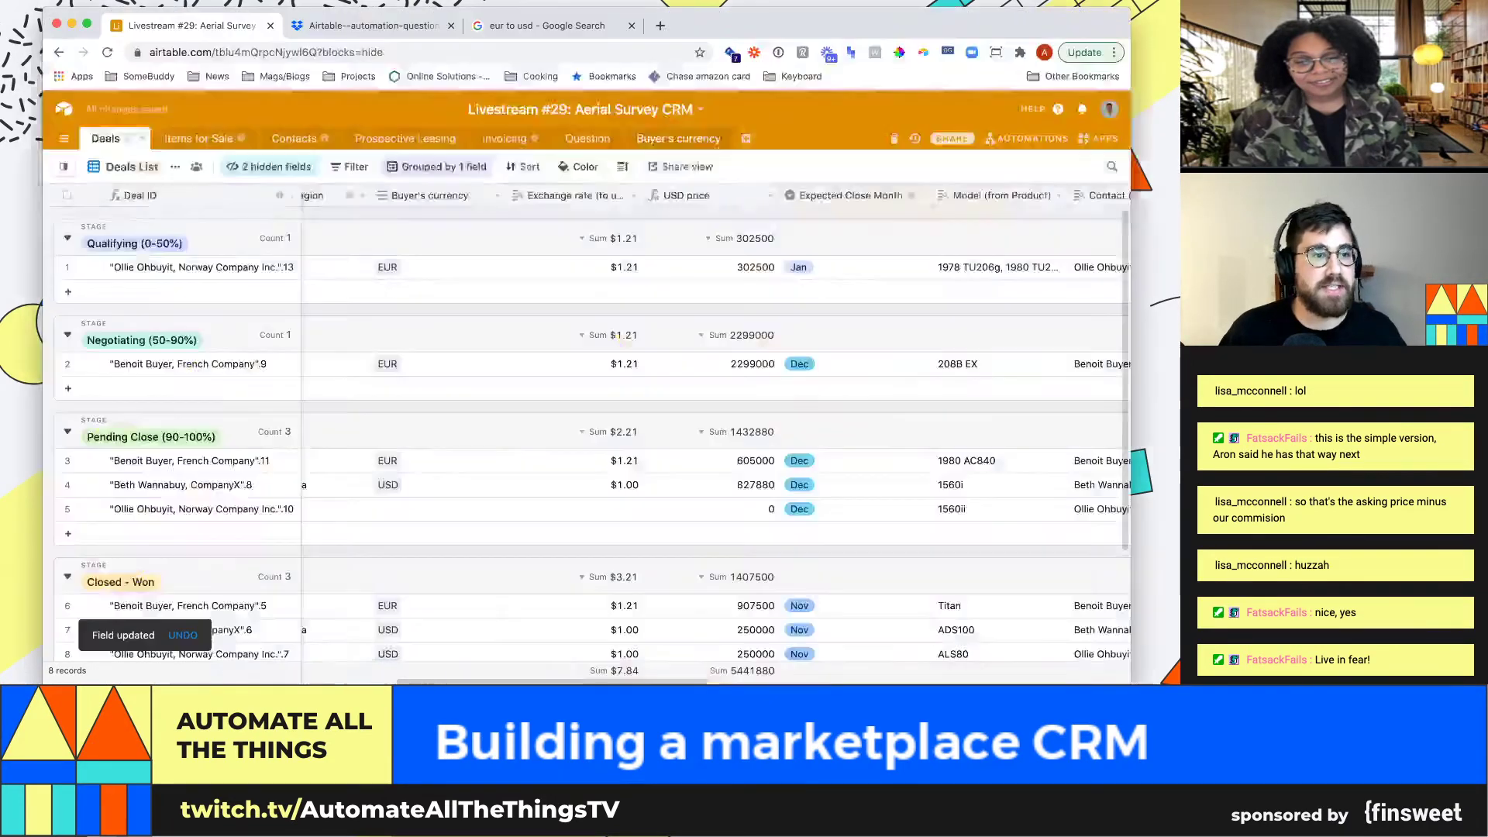
Add a CAD record to the Buyer's currency table
{"action": "left_click", "coordinate": [678, 138]}
{"action": "left_click", "coordinate": [55, 303]}
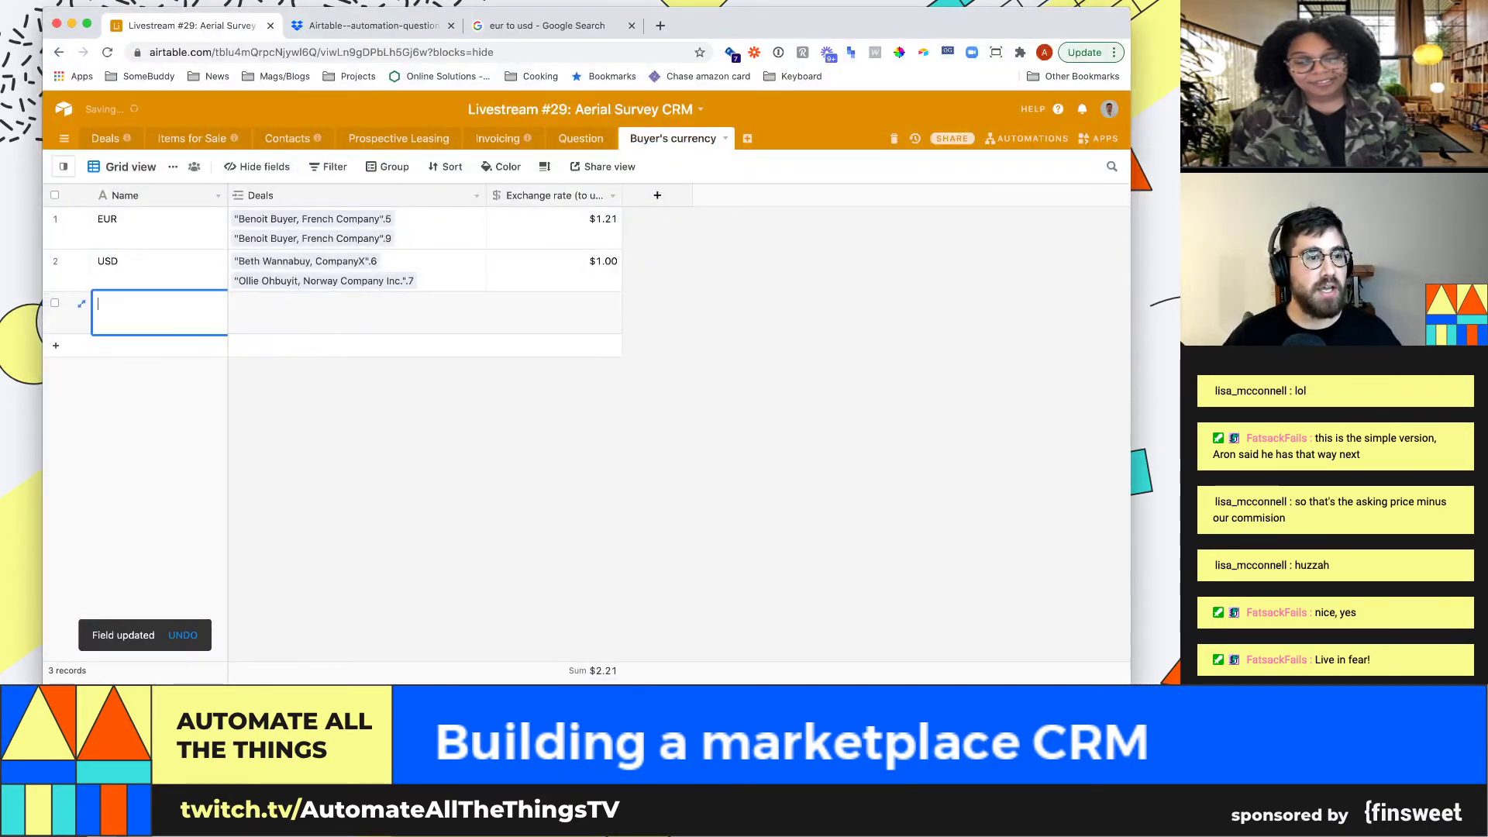
{"action": "type", "text": "CAD"}
{"action": "key", "text": "Tab"}
{"action": "key", "text": "Tab"}
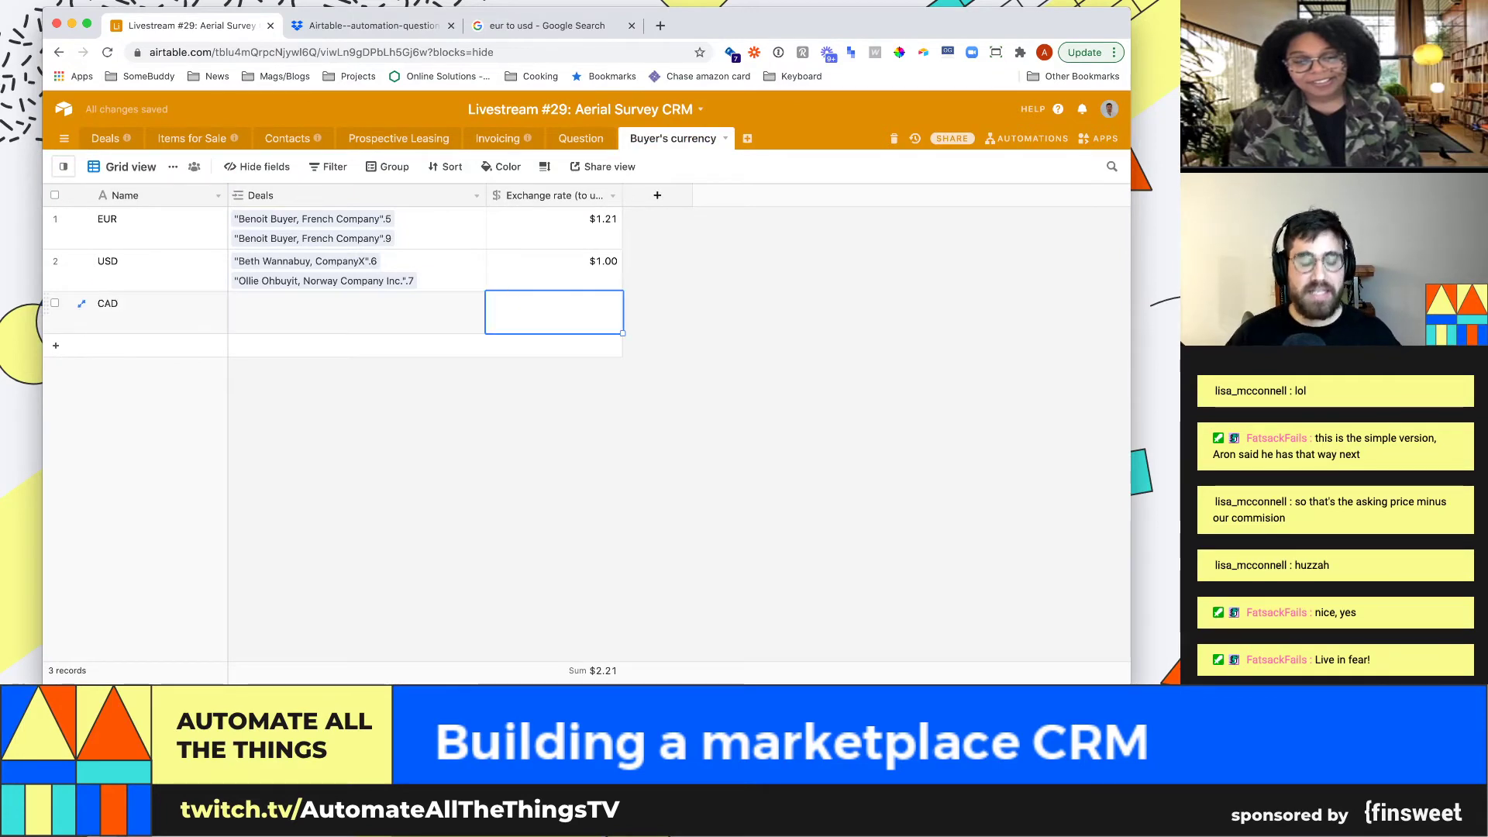
Search Google for 'cad to usd' and copy the 0.78 conversion rate
{"action": "key", "text": "super+t"}
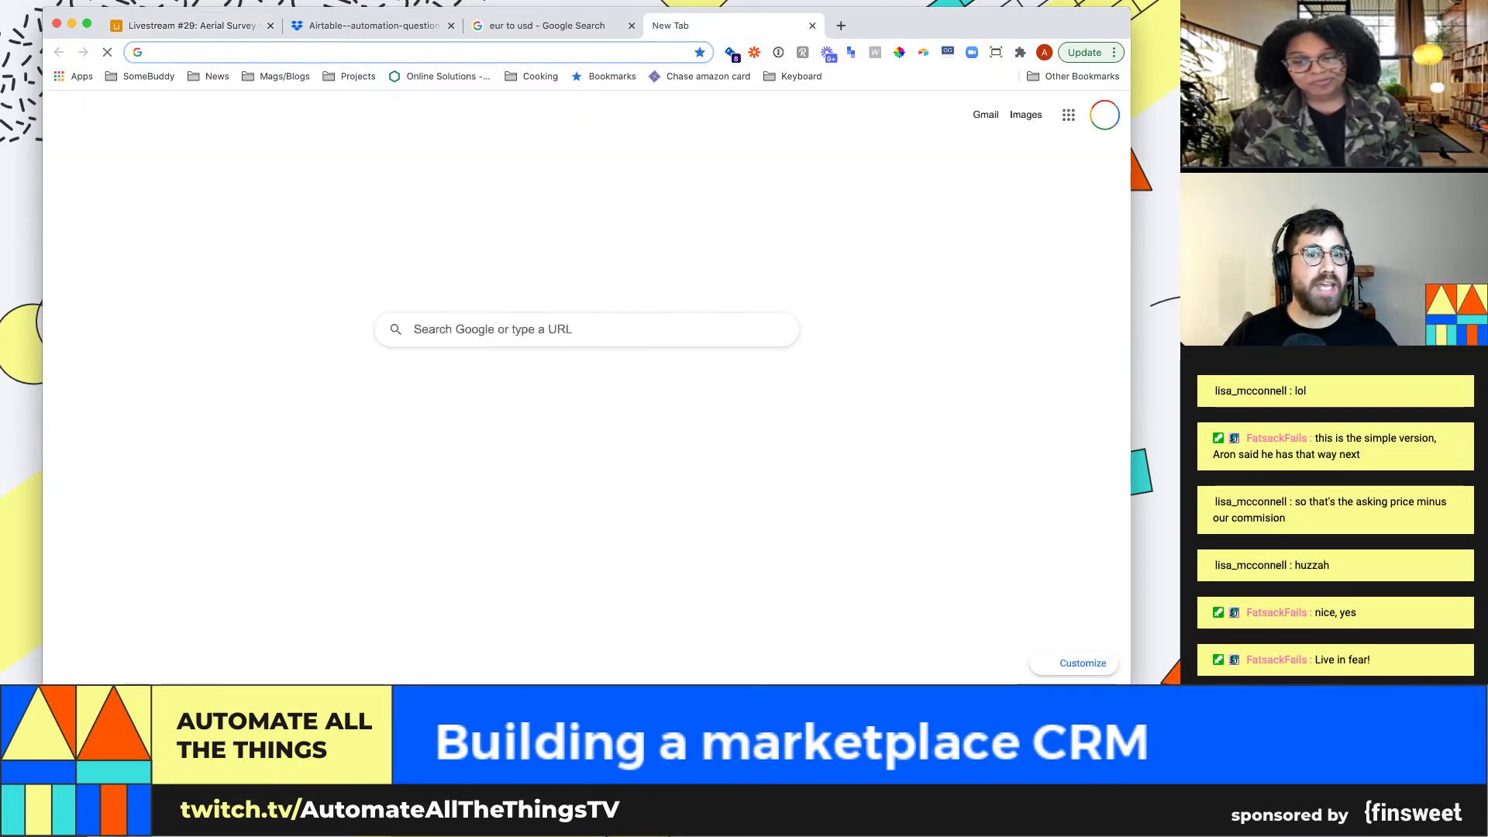
{"action": "type", "text": "cad to usd"}
{"action": "key", "text": "Return"}
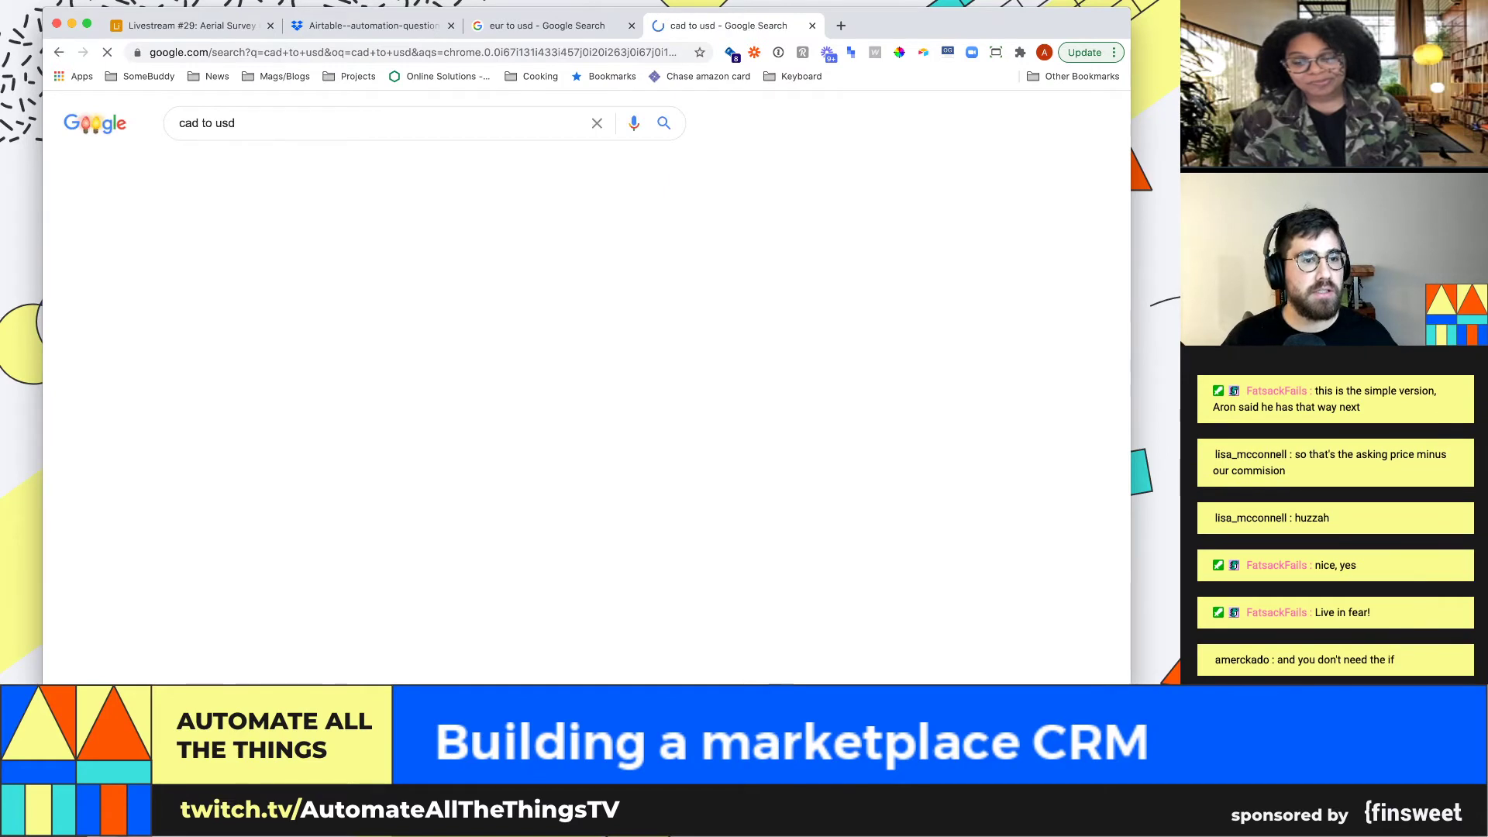
{"action": "left_click_drag", "start_coordinate": [249, 270], "coordinate": [192, 269]}
{"action": "key", "text": "super+c"}
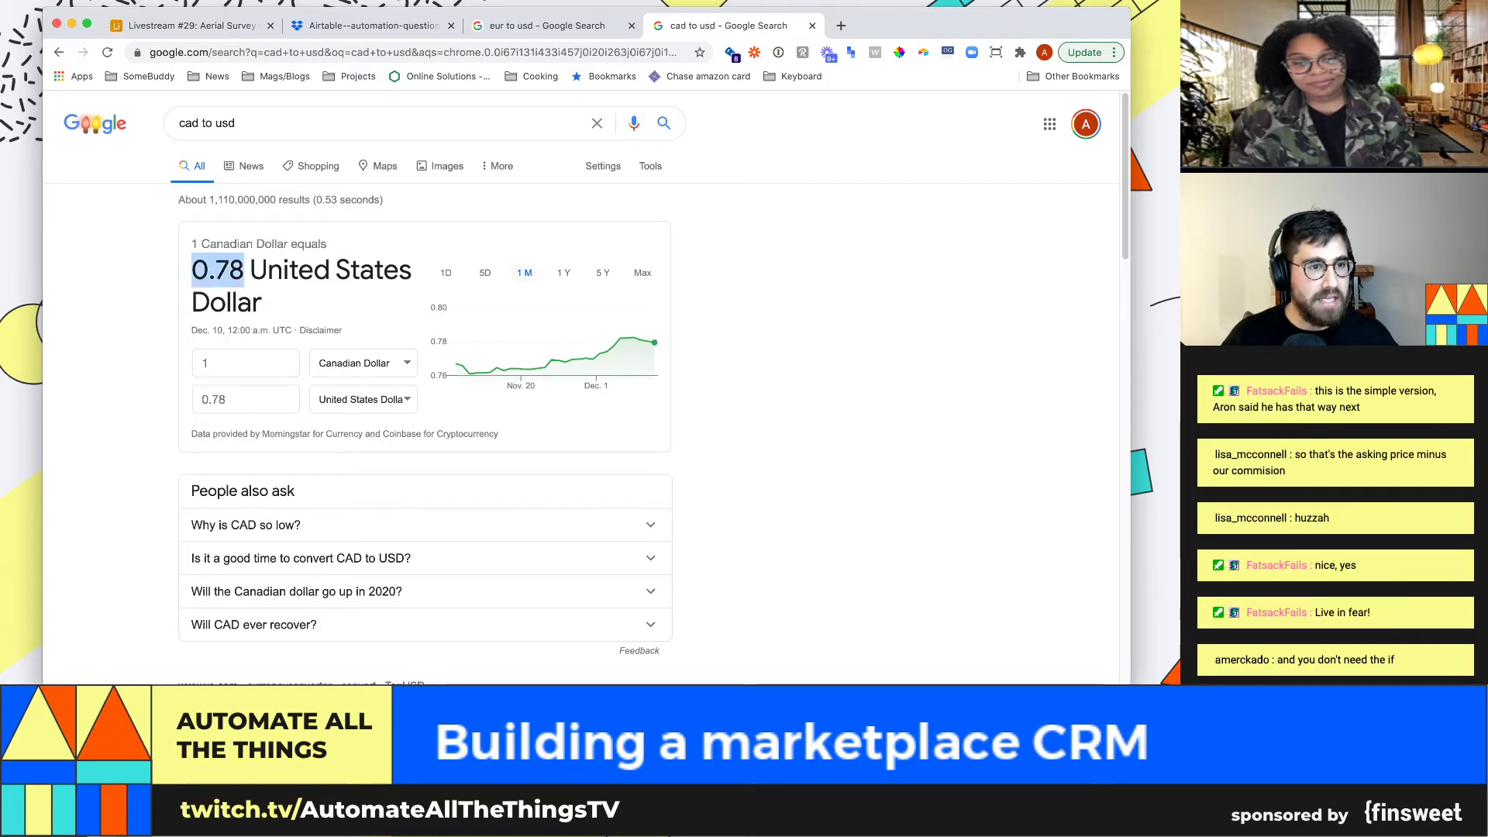
{"action": "key", "text": "super+1"}
Paste 0.78 as CAD's exchange rate in the Buyer's currency table
{"action": "key", "text": "super+v"}
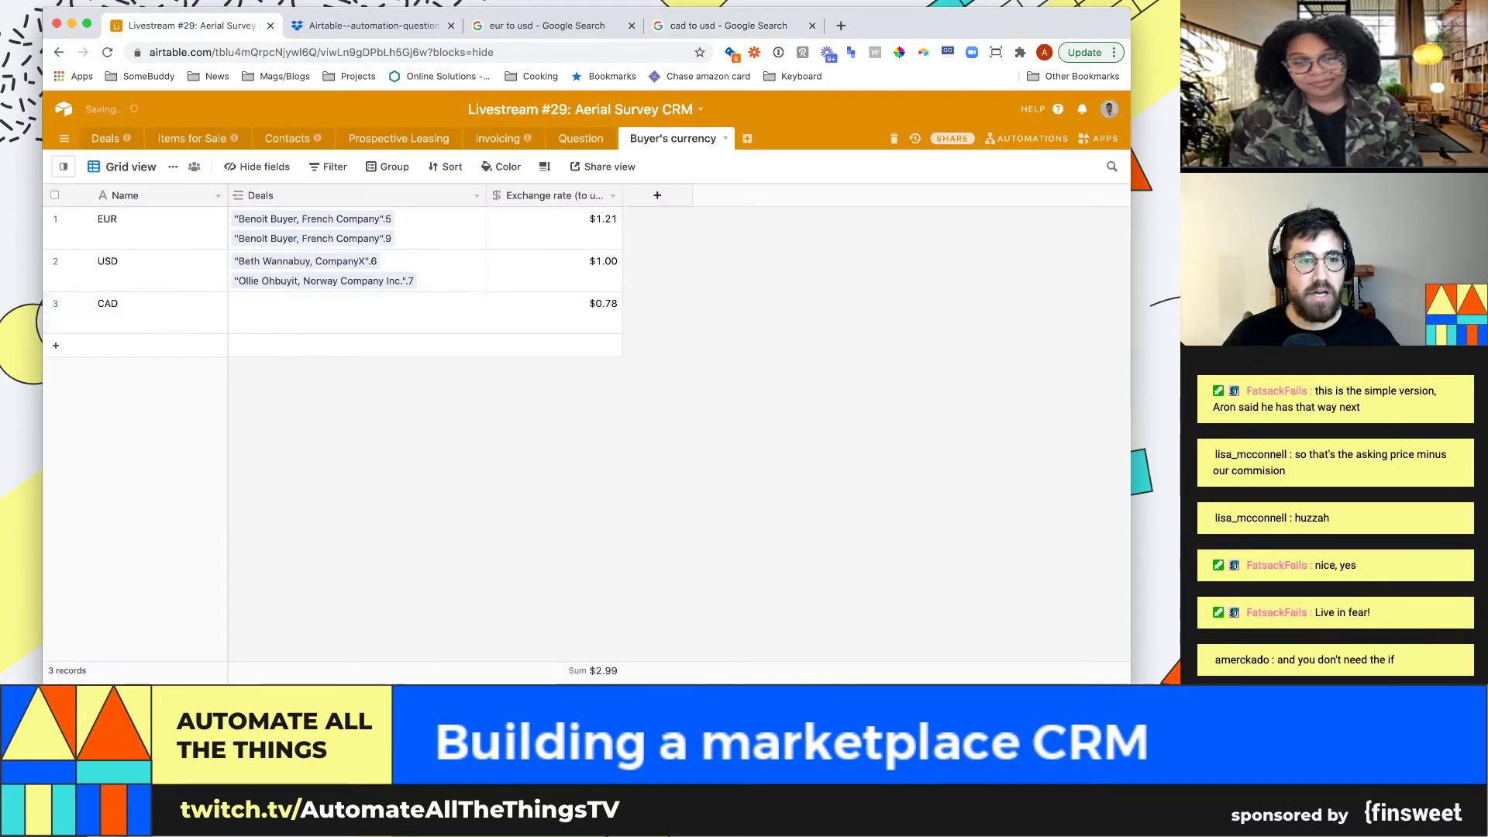
{"action": "left_click", "coordinate": [192, 138]}
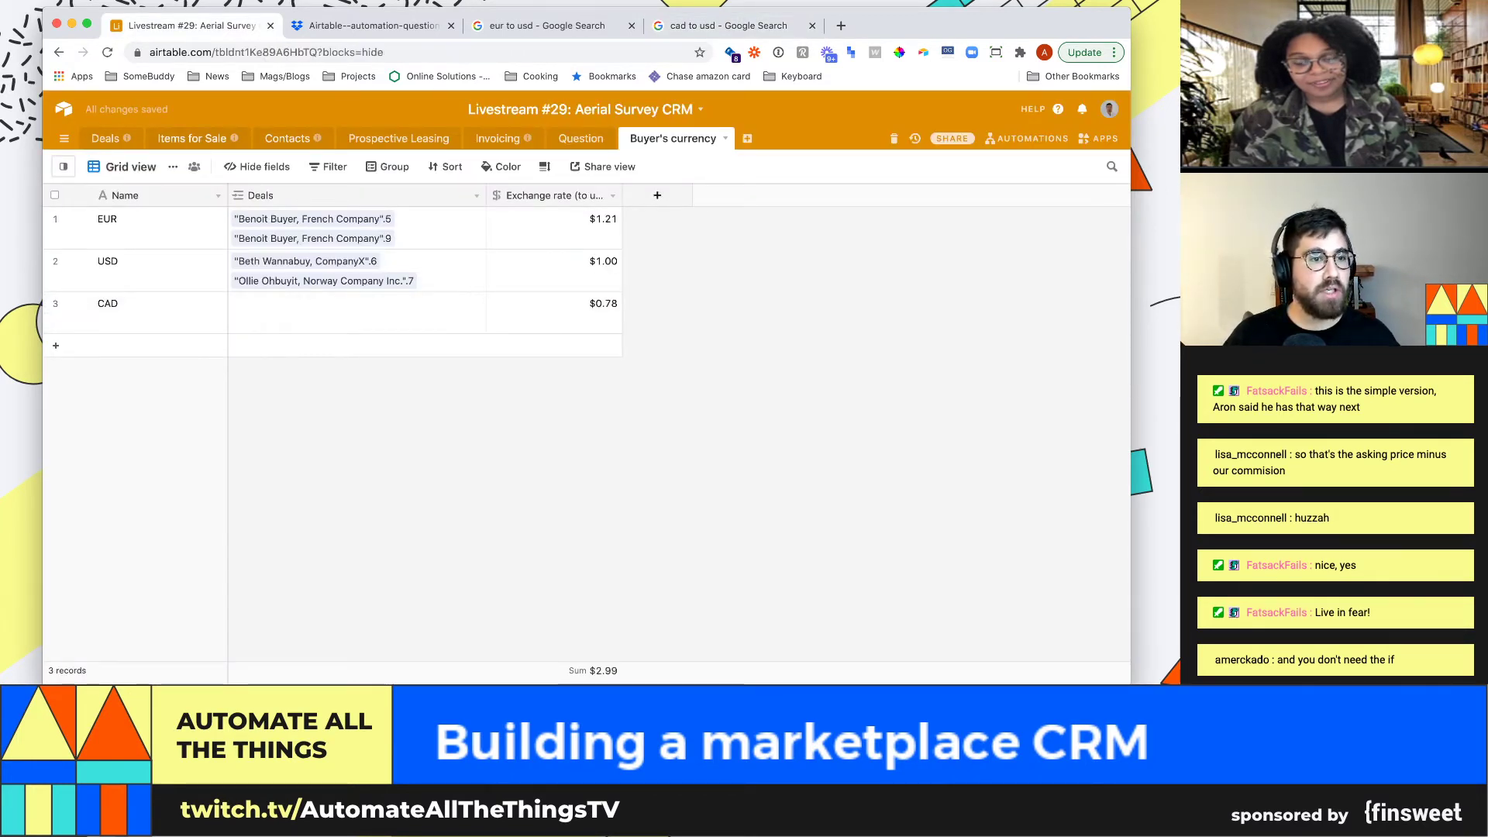
{"action": "left_click", "coordinate": [105, 138]}
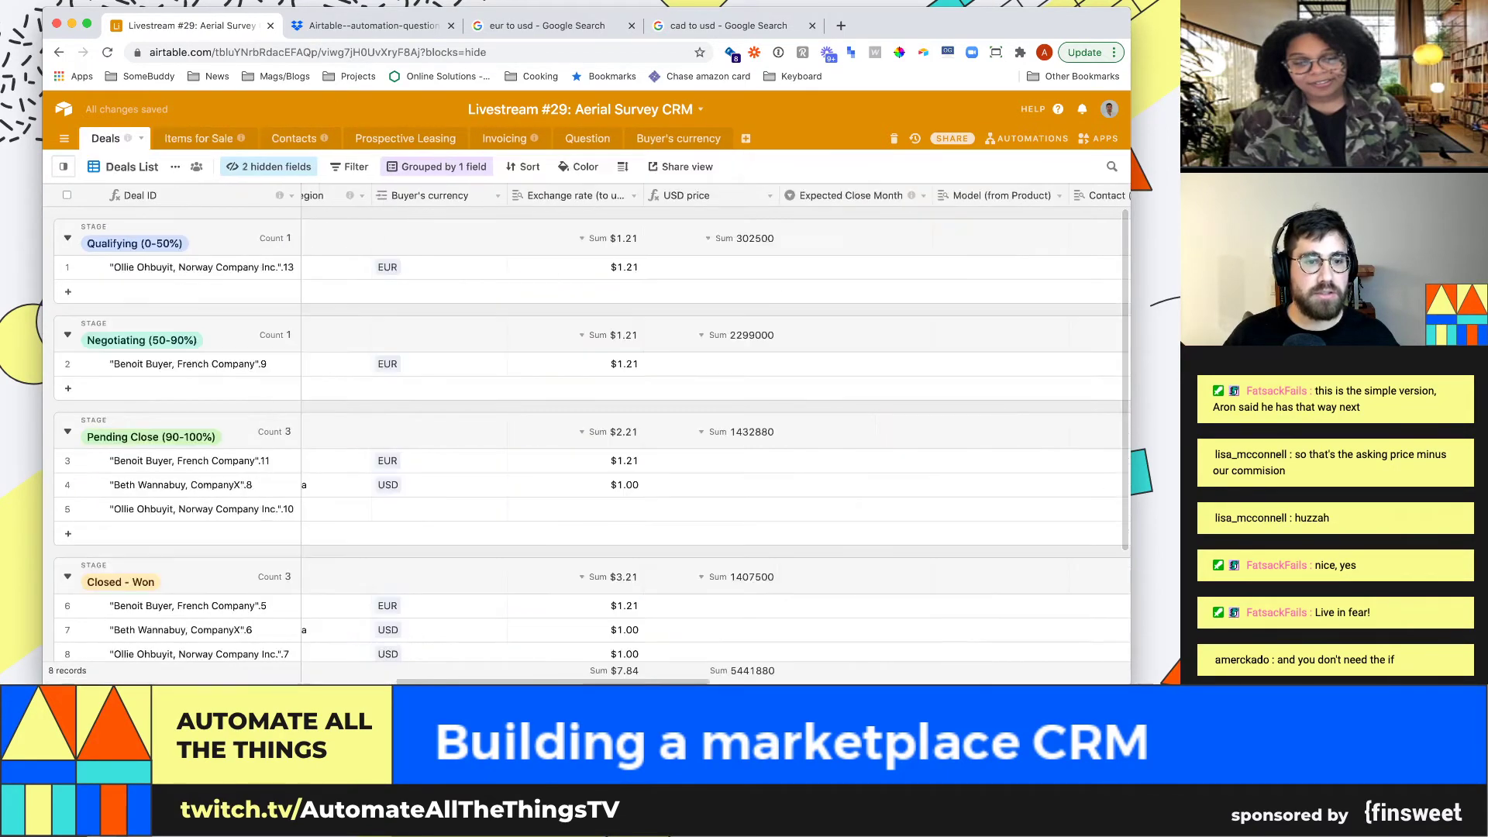
Change row 4's Buyer's currency from USD to CAD, giving a USD price of 645746
{"action": "left_click", "coordinate": [438, 465]}
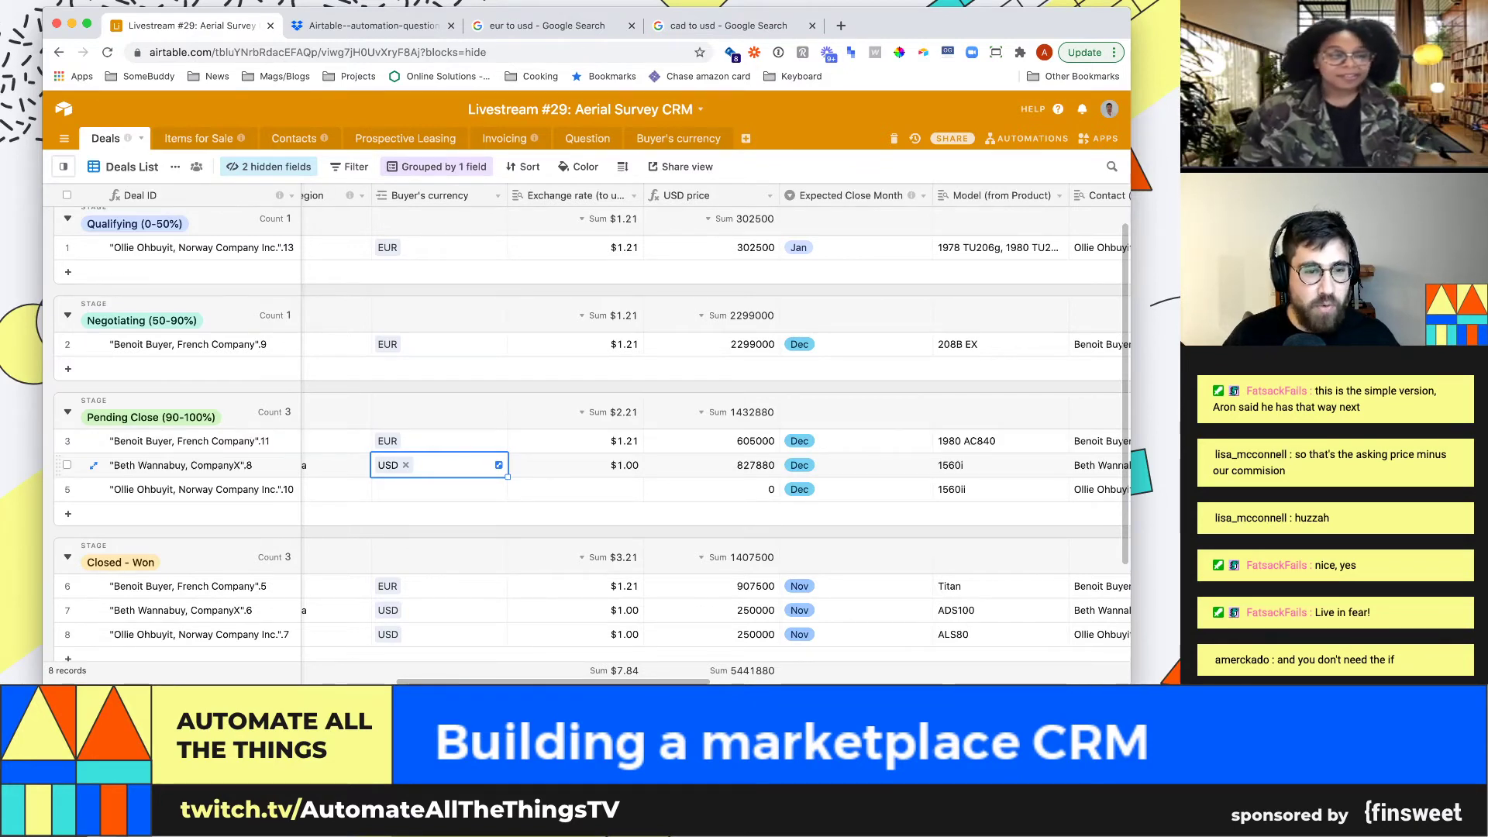
{"action": "key", "text": "BackSpace"}
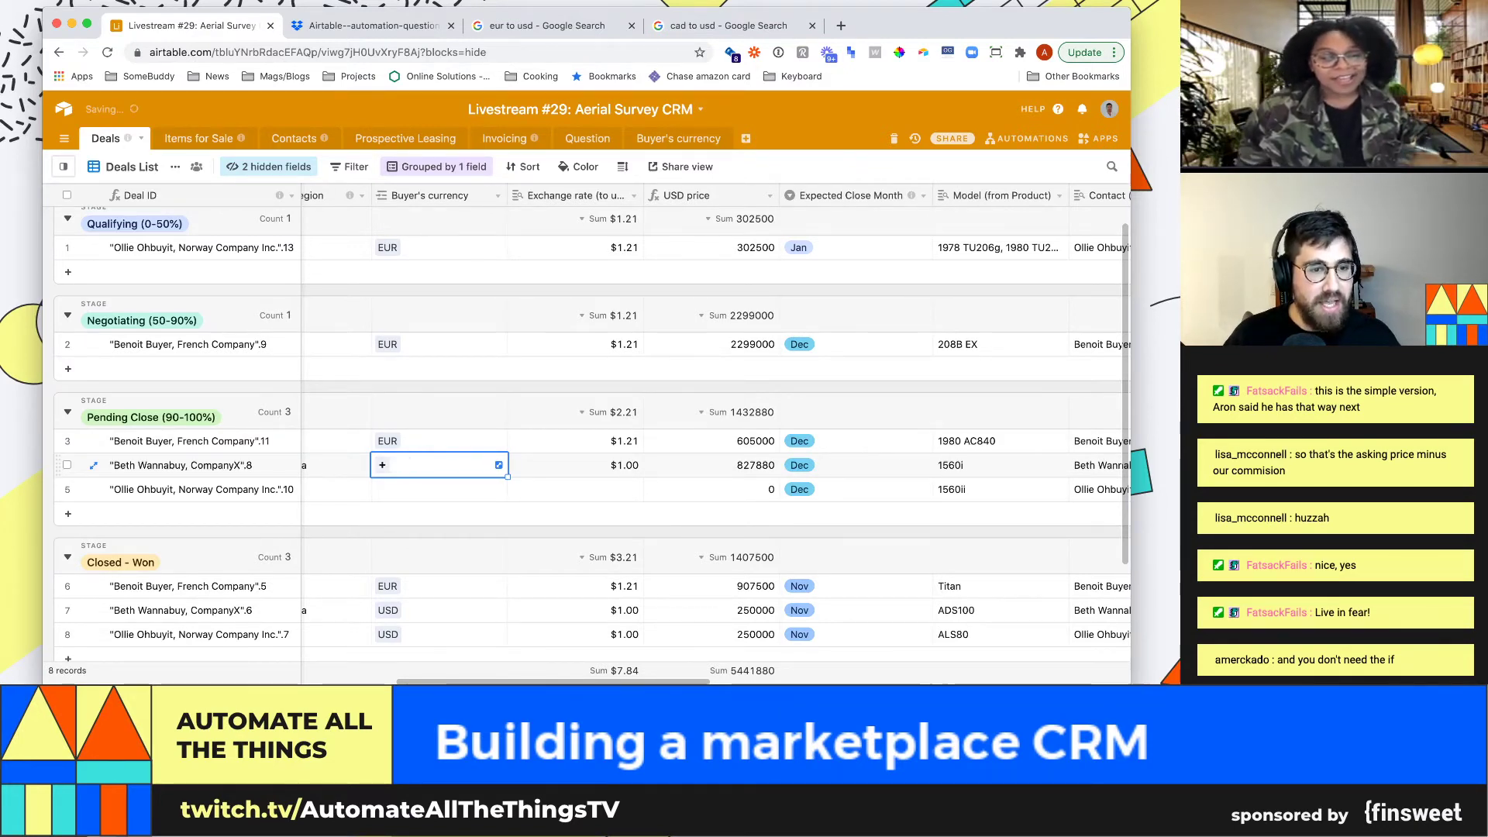
{"action": "key", "text": "Return"}
{"action": "key", "text": "Down"}
{"action": "key", "text": "Down"}
{"action": "key", "text": "Return"}
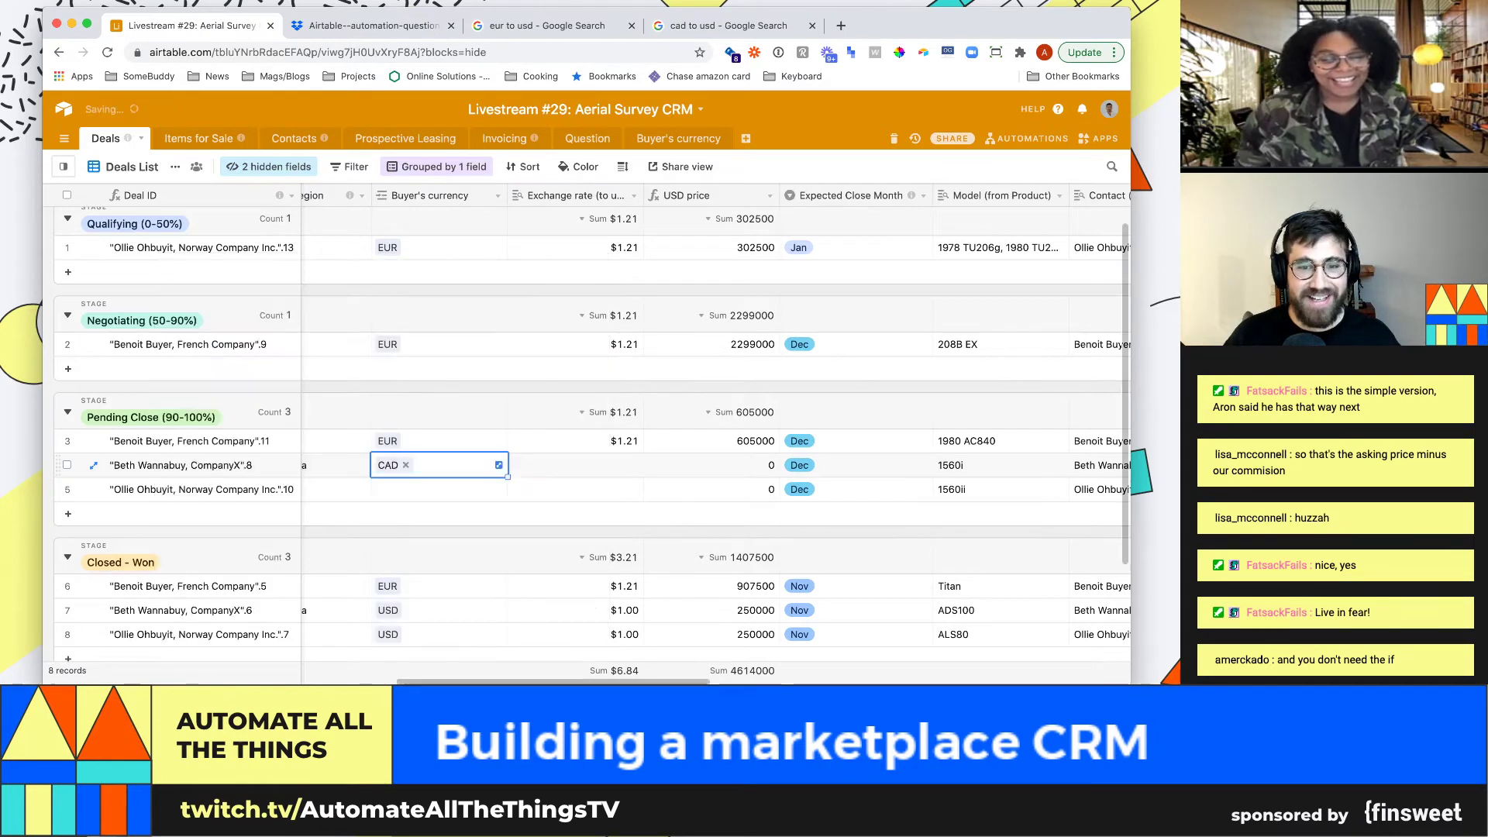
{"action": "left_click", "coordinate": [711, 465]}
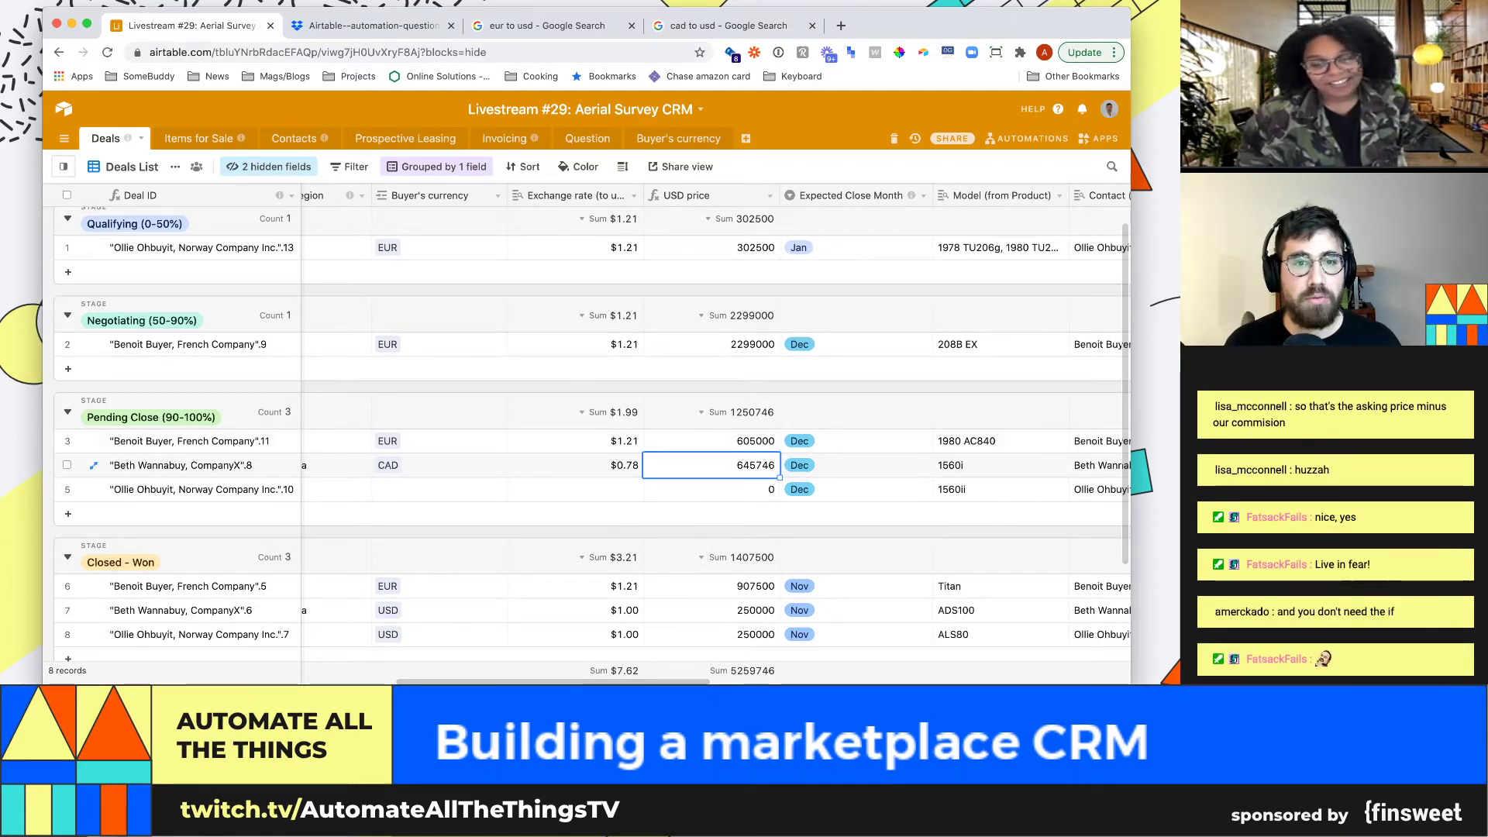
{"action": "left_click", "coordinate": [634, 195]}
Strip the IF check and fallback from USD price, leaving {Sold Price (local)}*{Exchange rate (to usd)}
{"action": "left_click", "coordinate": [579, 220]}
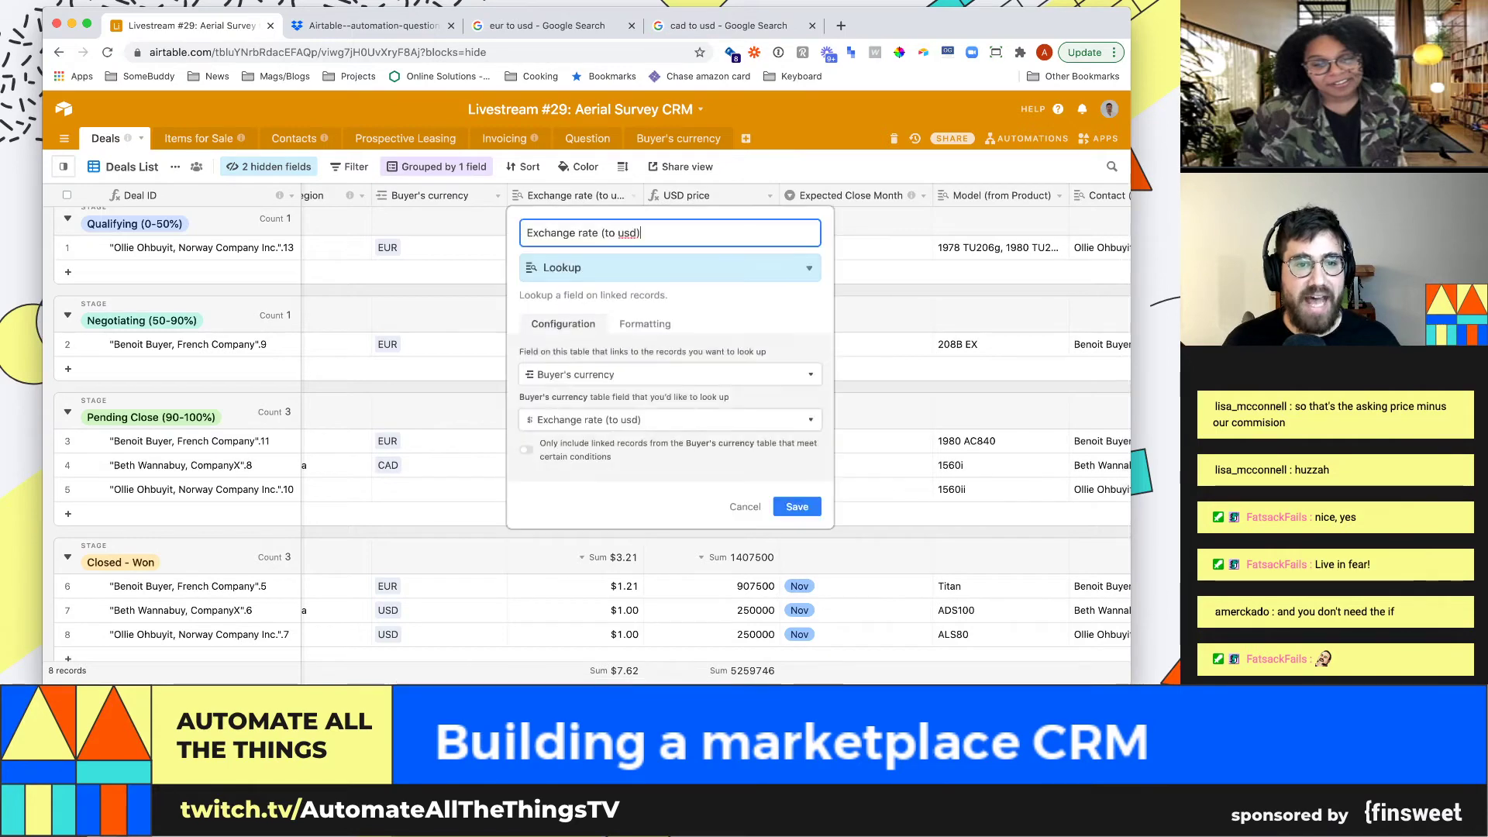
{"action": "key", "text": "Escape"}
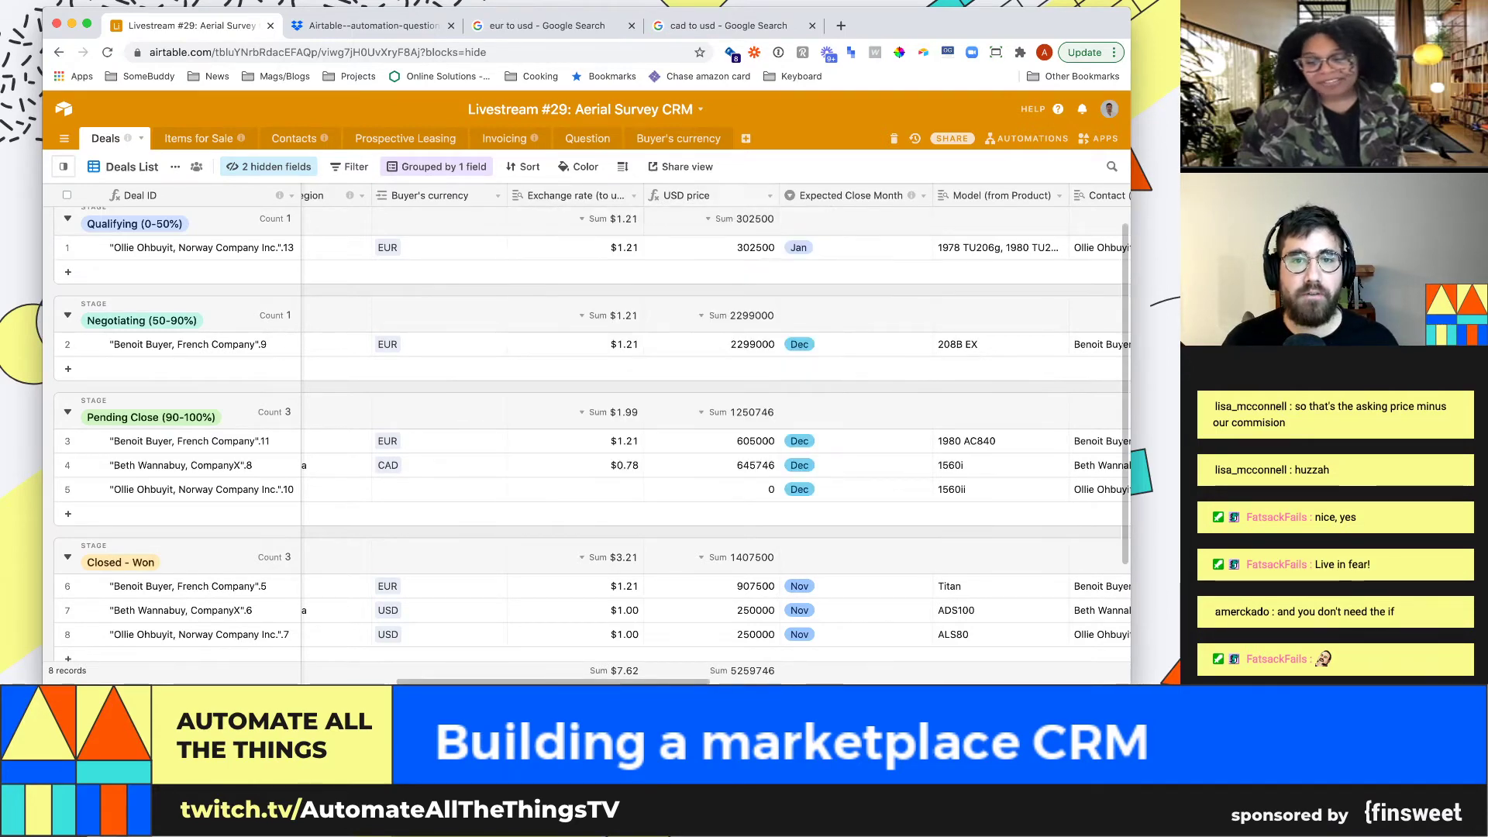
{"action": "left_click", "coordinate": [769, 196]}
{"action": "left_click", "coordinate": [705, 219]}
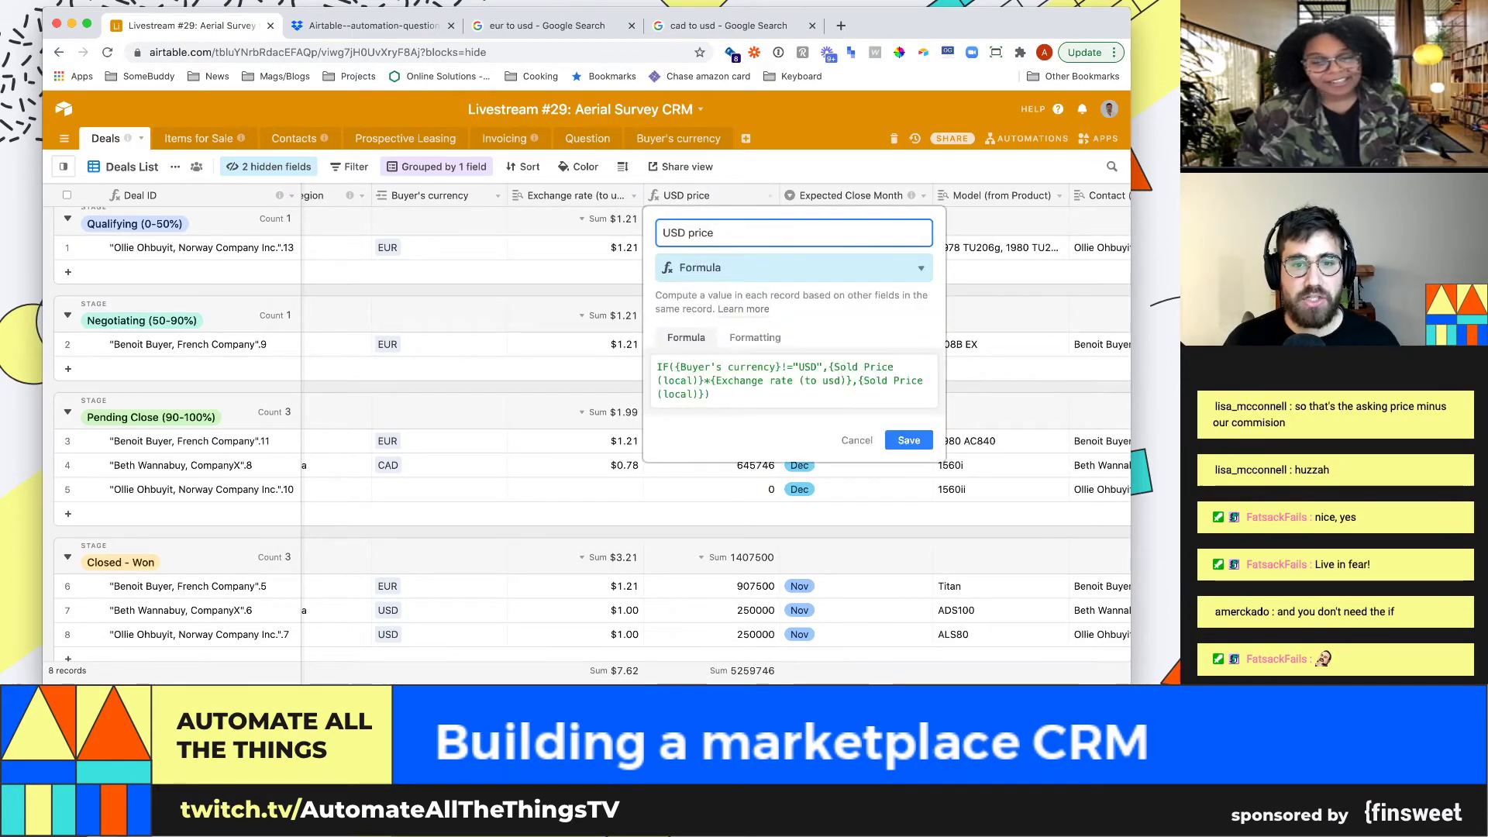
{"action": "left_click_drag", "start_coordinate": [828, 368], "coordinate": [657, 368]}
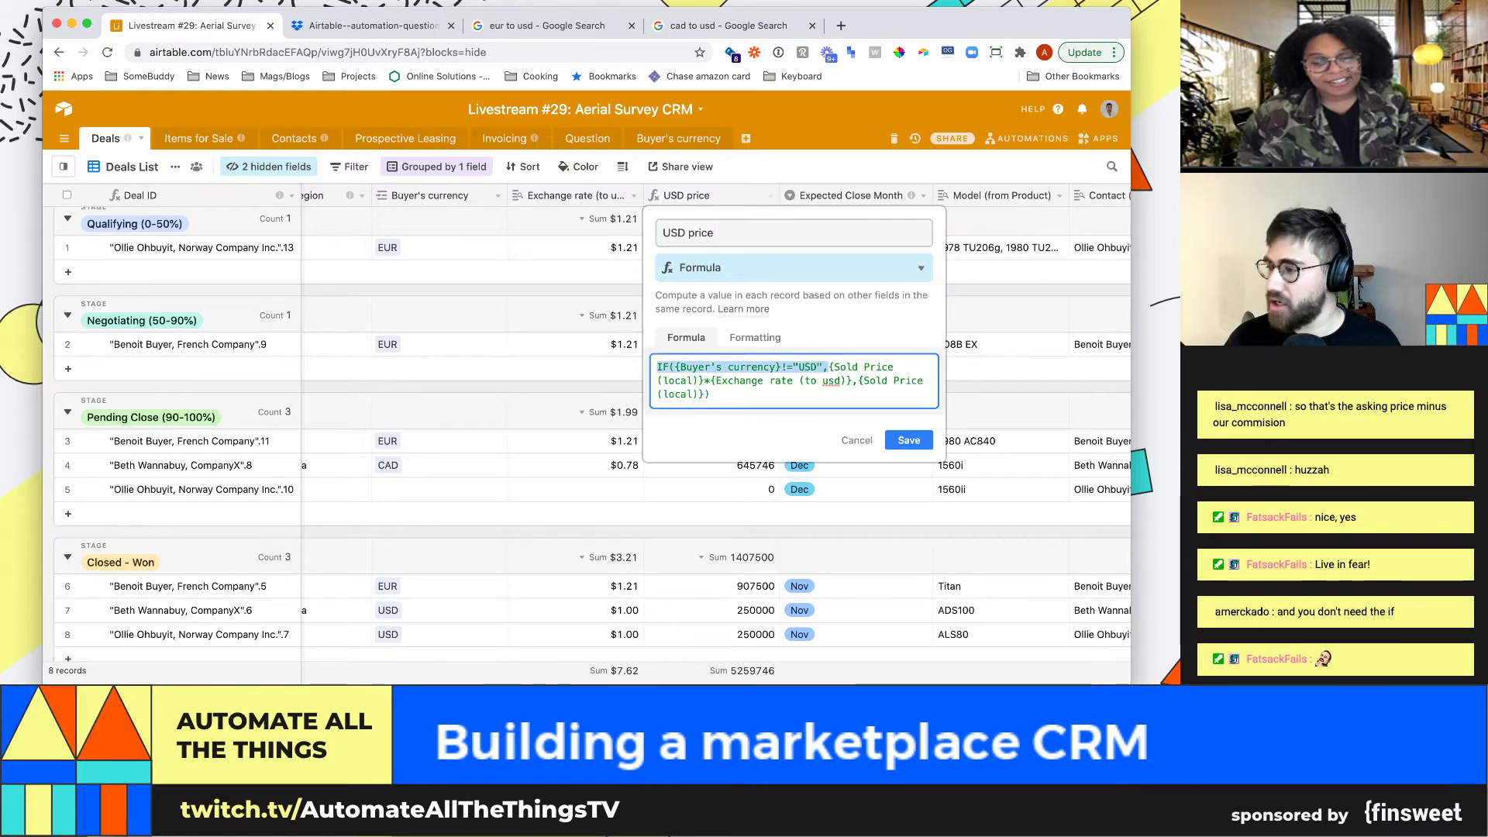
{"action": "key", "text": "BackSpace"}
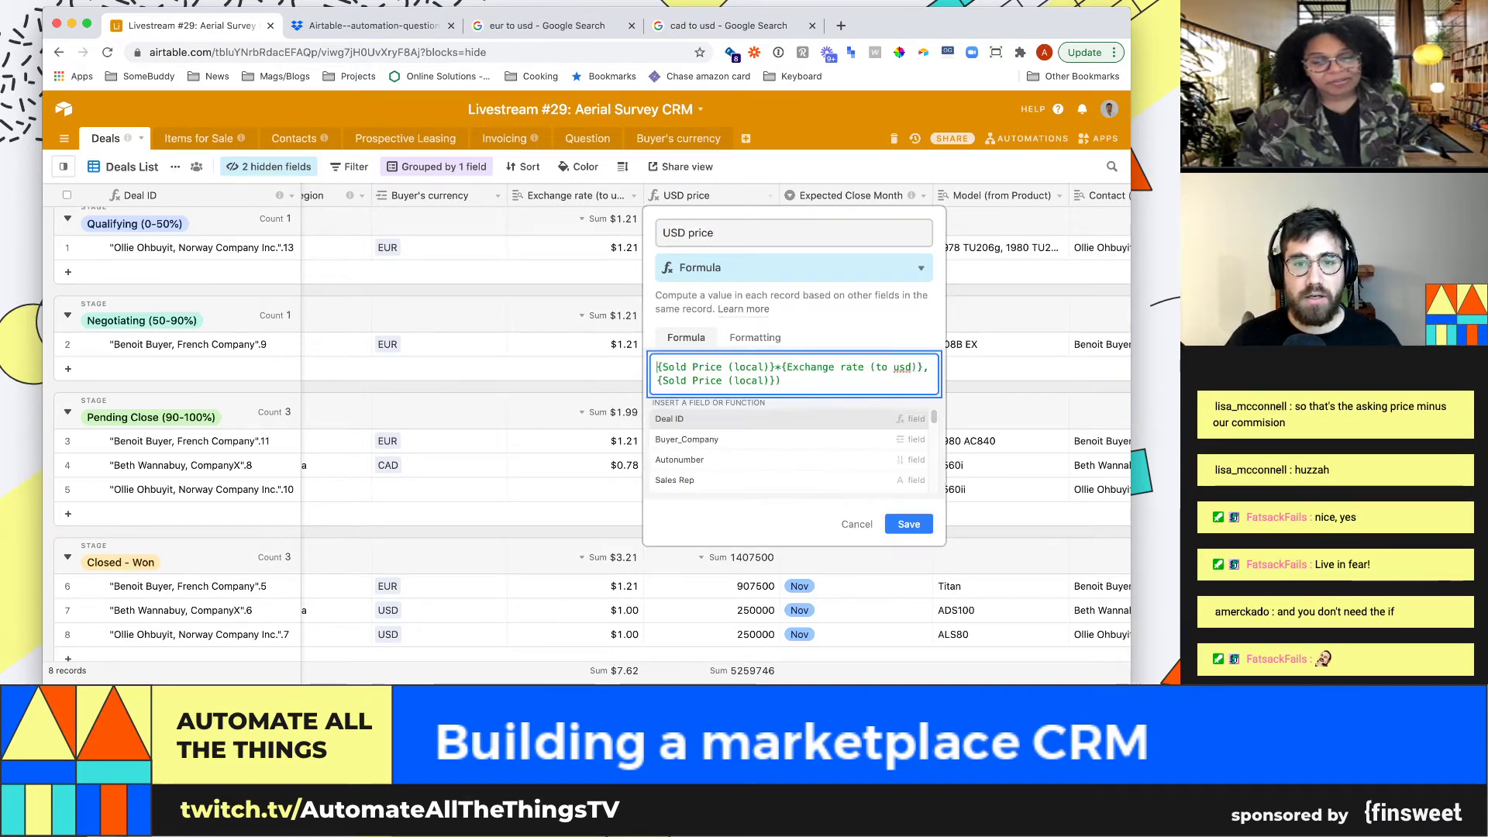
{"action": "left_click_drag", "start_coordinate": [763, 381], "coordinate": [658, 380]}
{"action": "key", "text": "BackSpace"}
{"action": "key", "text": "BackSpace"}
{"action": "key", "text": "BackSpace"}
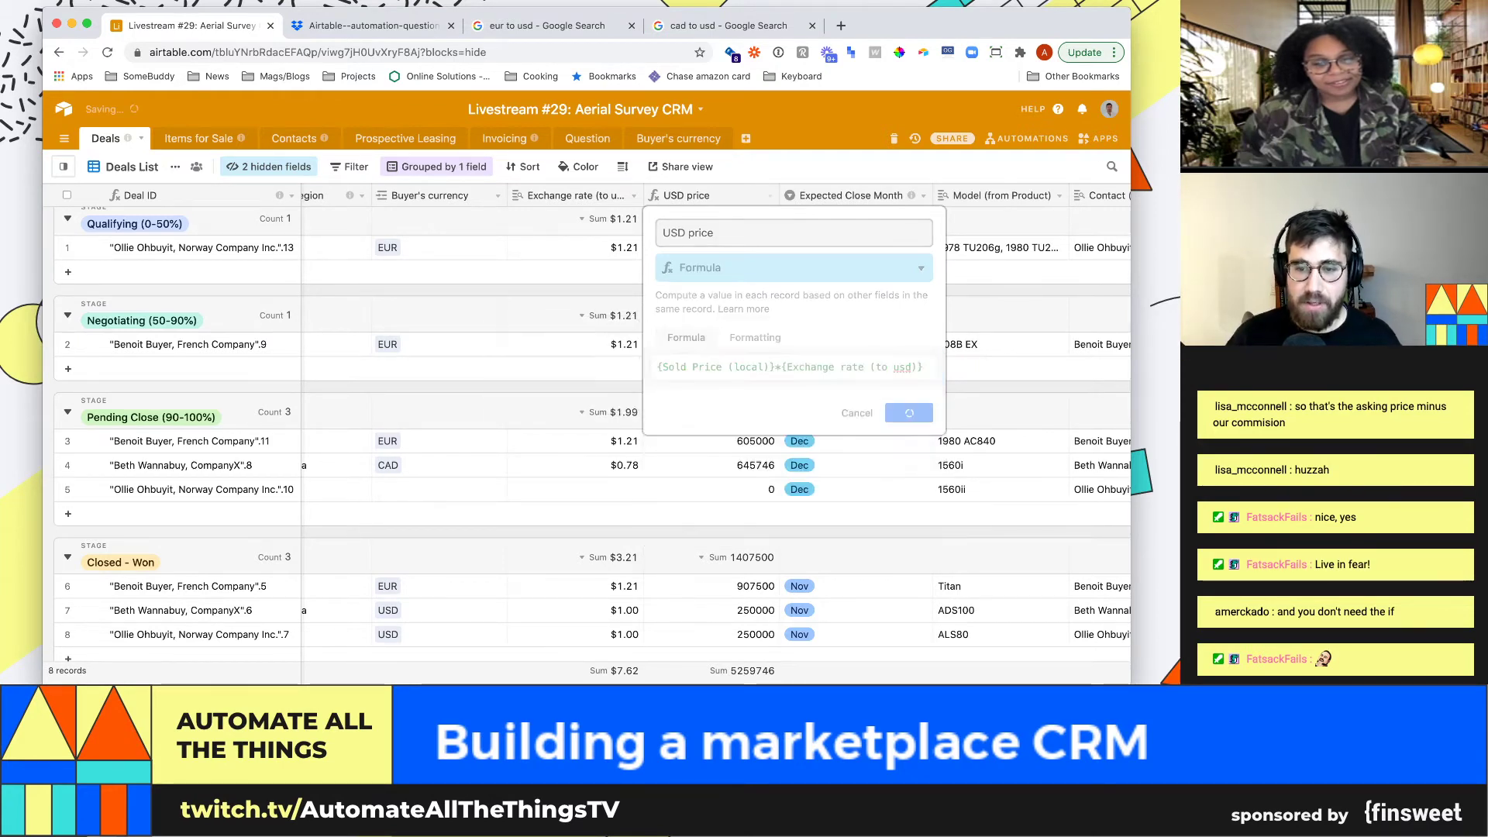
{"action": "left_click", "coordinate": [908, 411]}
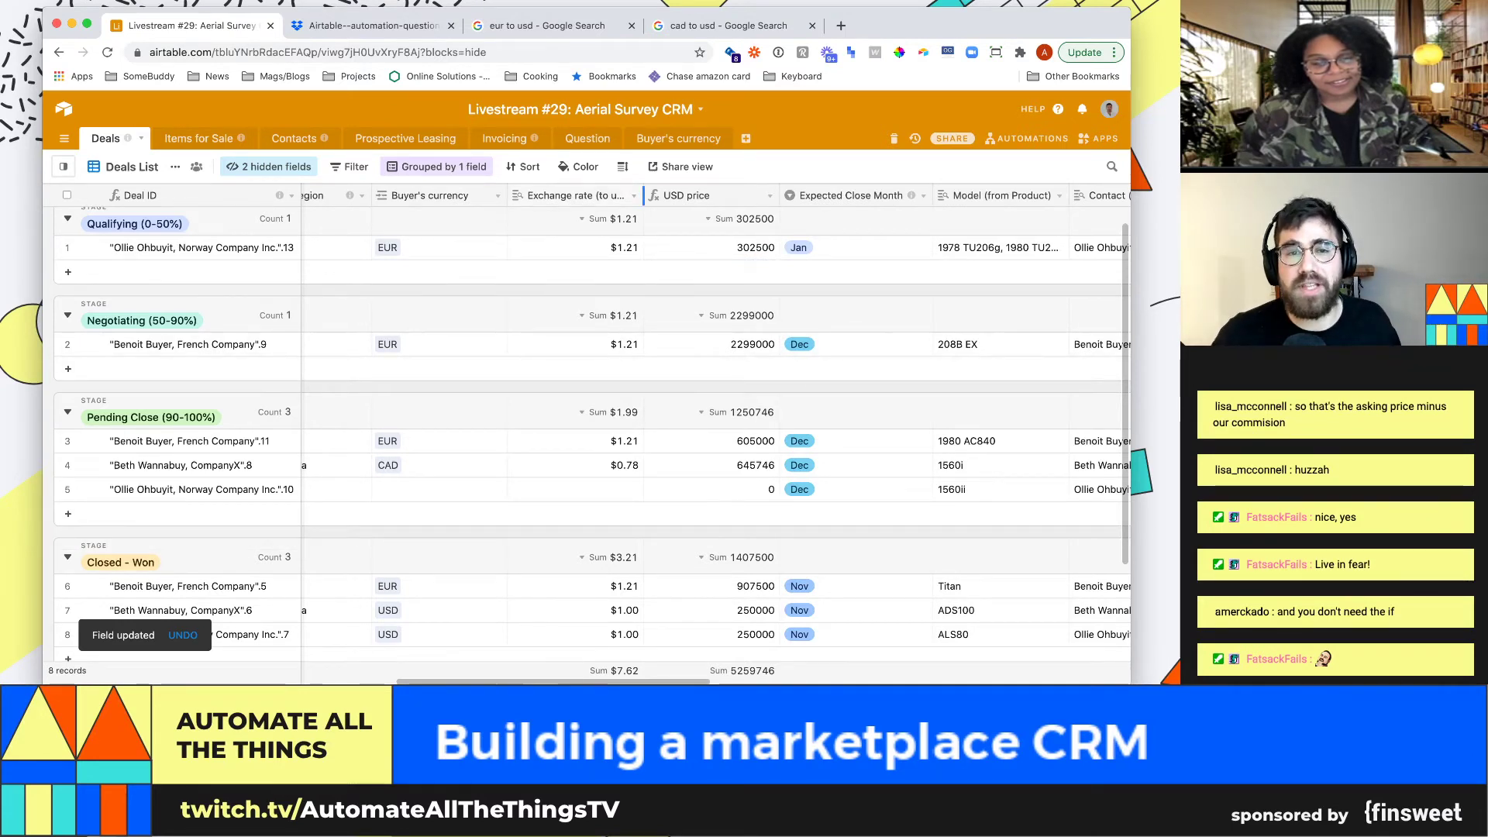
Narrow the Exchange rate (to usd) column in the Deals grid slightly
{"action": "left_click_drag", "start_coordinate": [644, 195], "coordinate": [637, 195]}
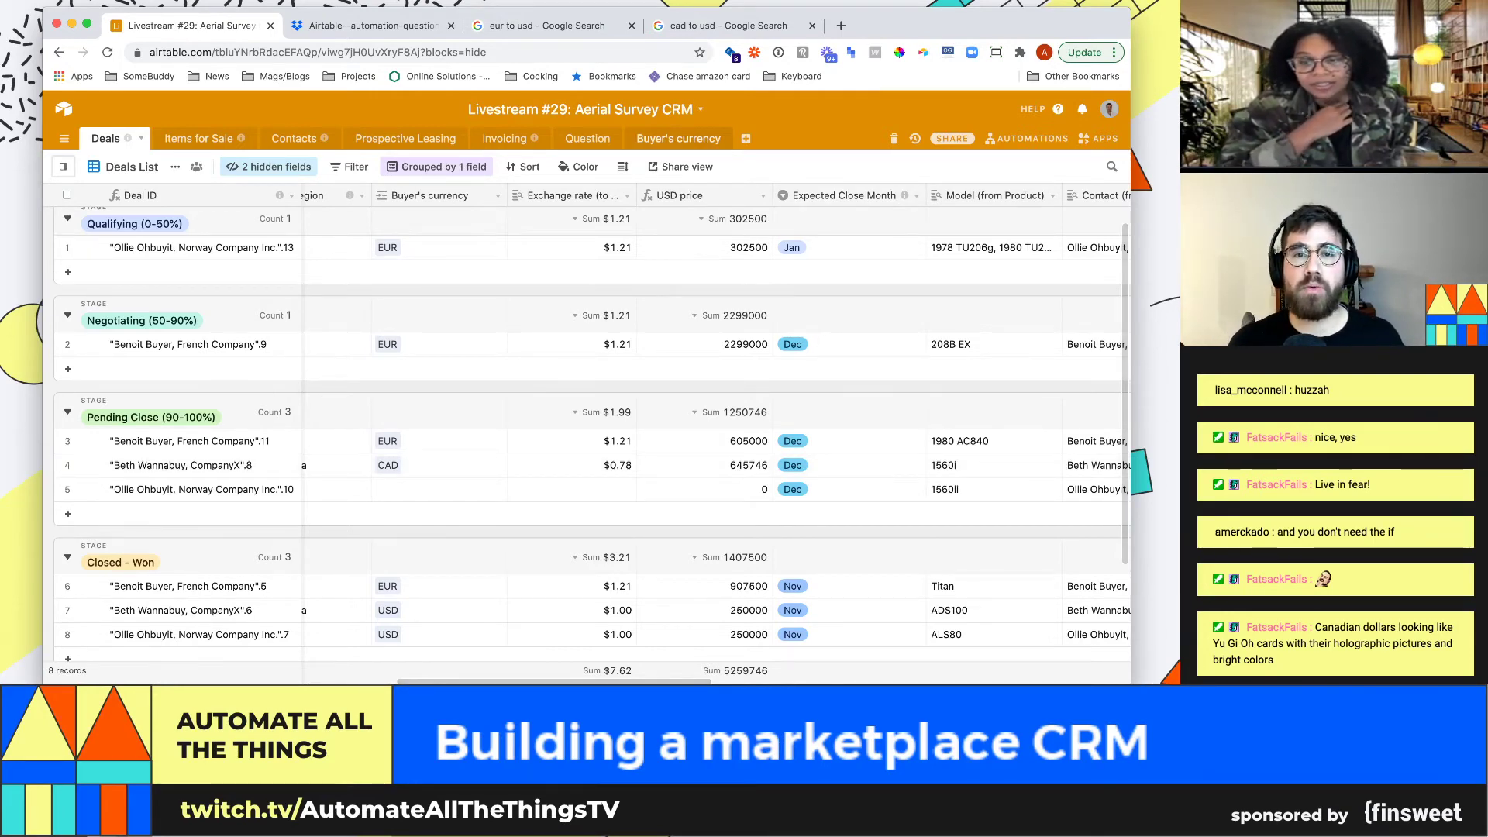
Widen the Buyer's currency Exchange rate column and add an apps dashboard named Scripts
{"action": "left_click", "coordinate": [678, 139]}
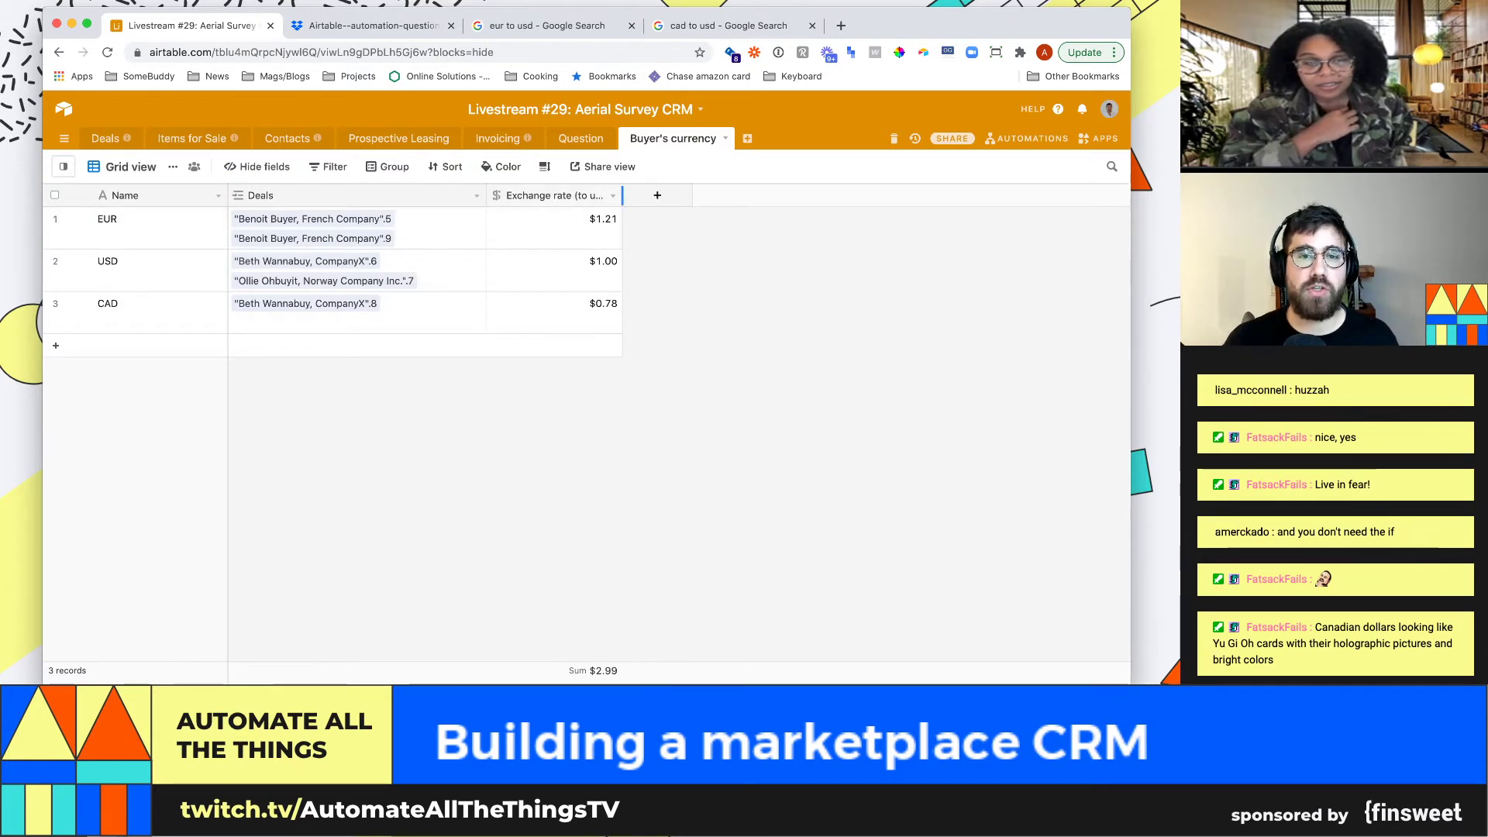
{"action": "left_click_drag", "start_coordinate": [621, 195], "coordinate": [663, 195]}
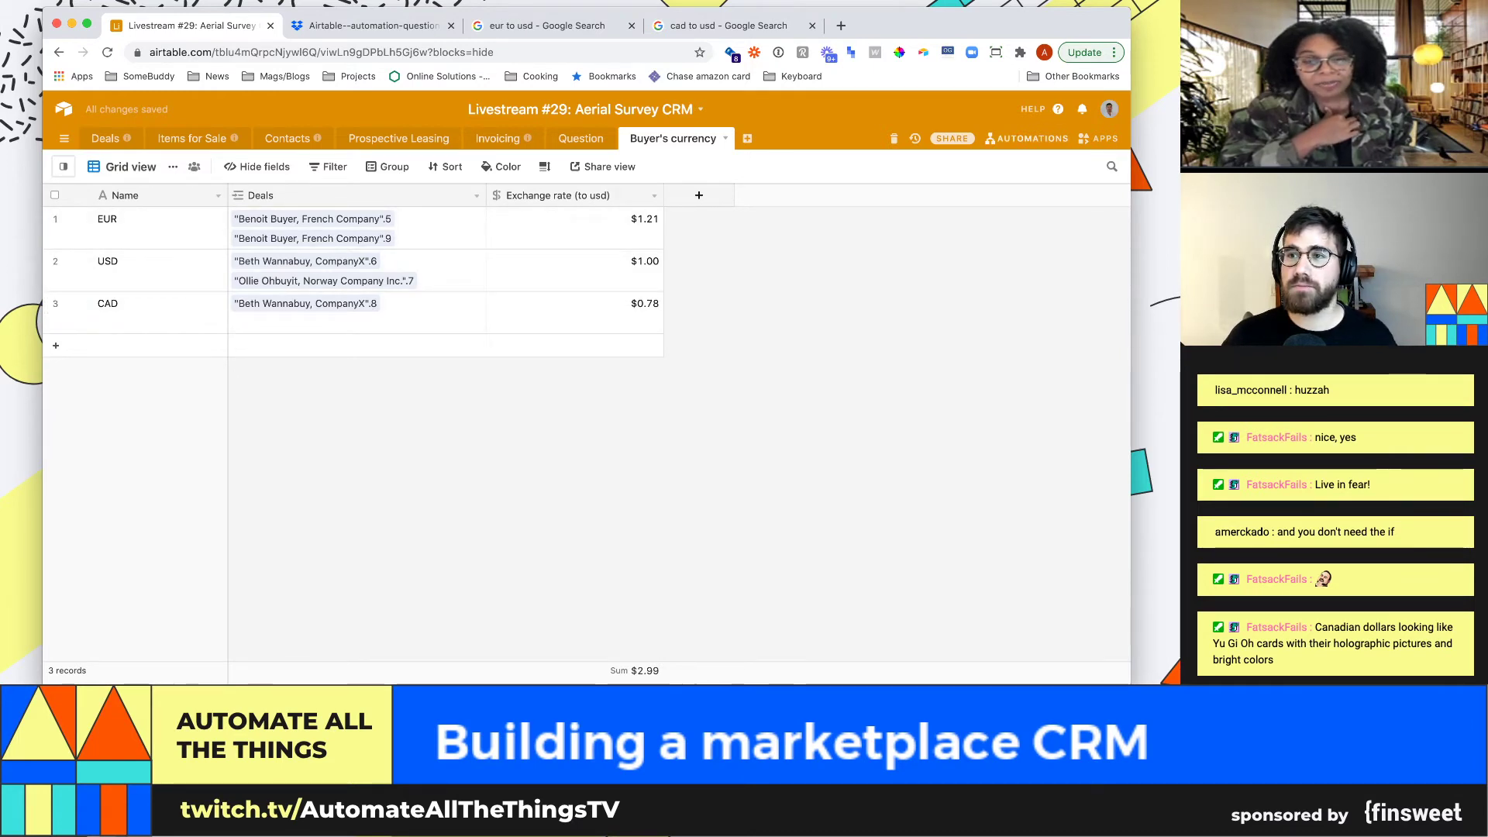
{"action": "left_click", "coordinate": [1027, 137]}
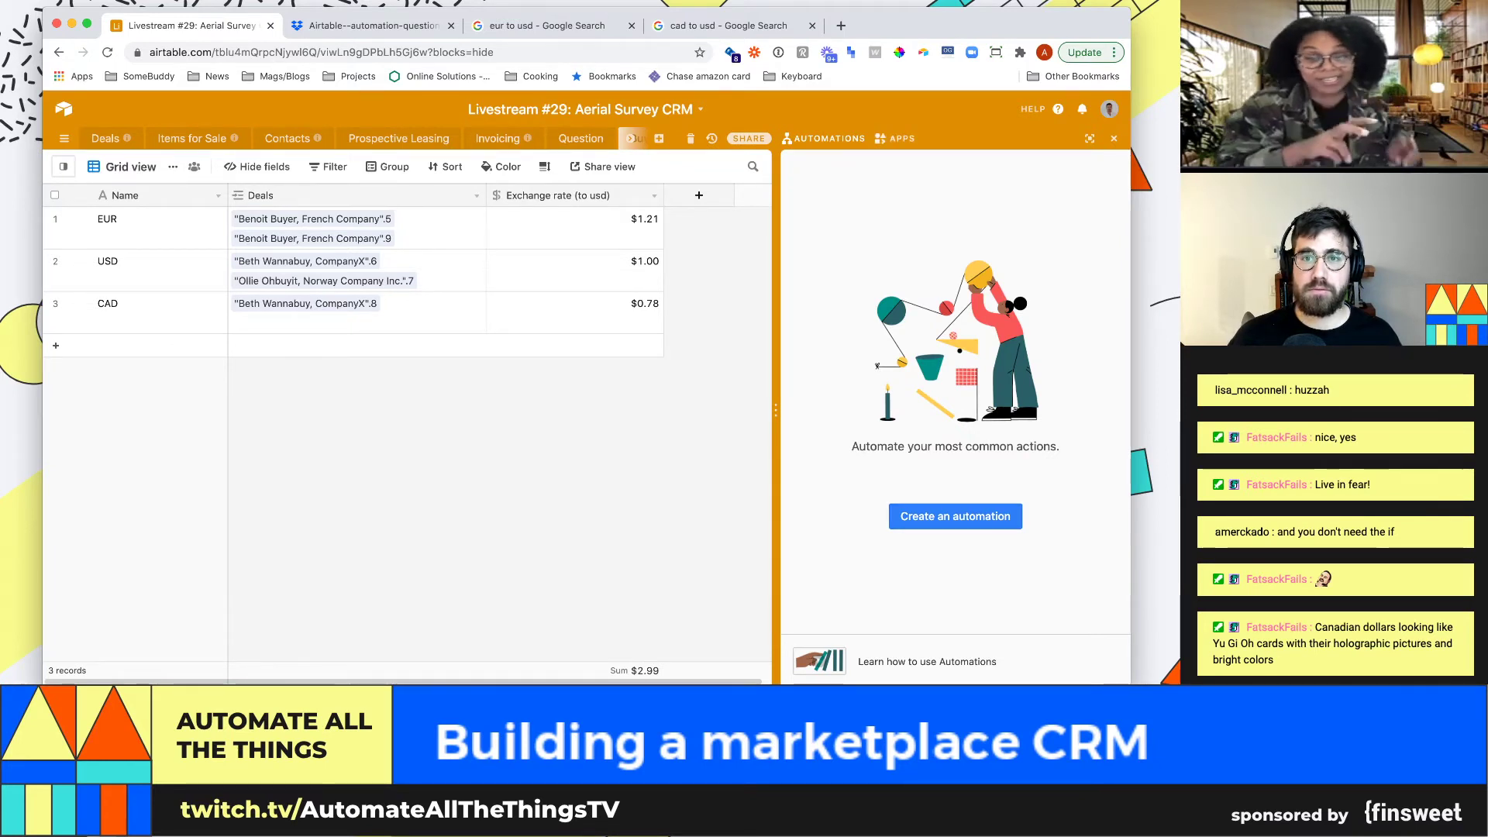
{"action": "left_click", "coordinate": [896, 139]}
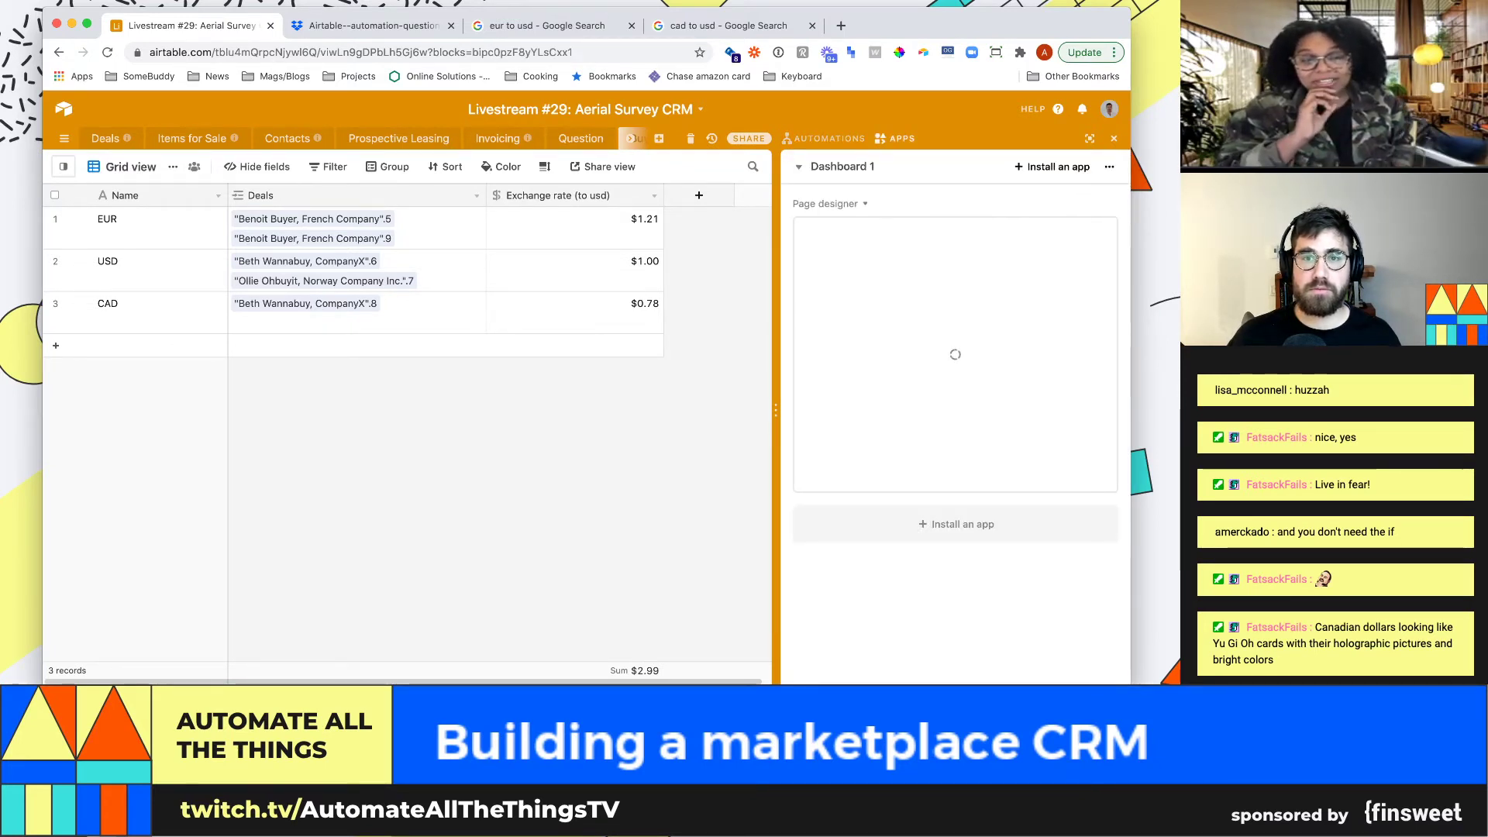
{"action": "left_click", "coordinate": [842, 167]}
{"action": "left_click", "coordinate": [837, 233]}
{"action": "type", "text": "Scripts"}
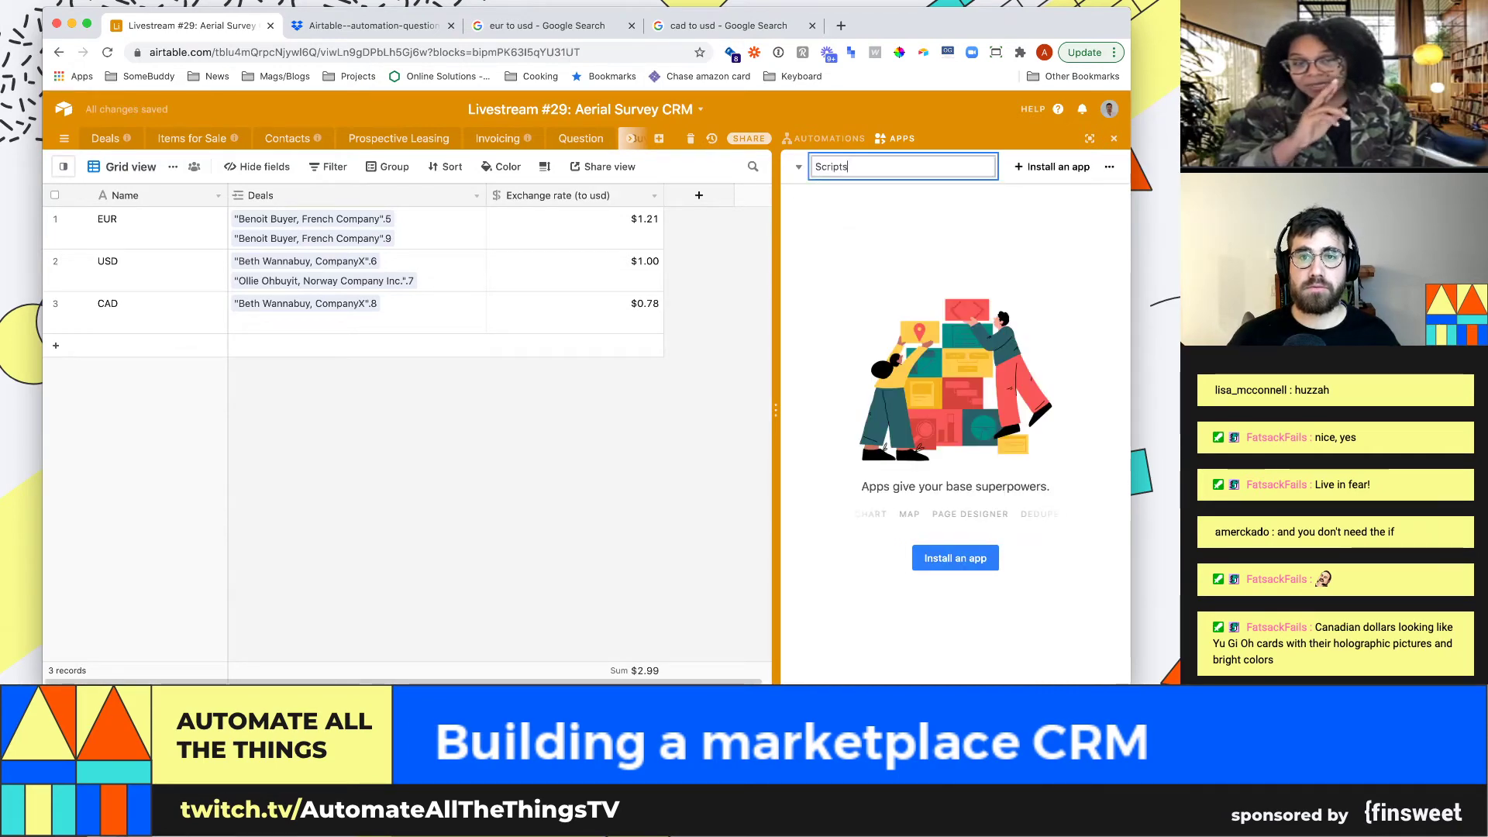
{"action": "key", "text": "Return"}
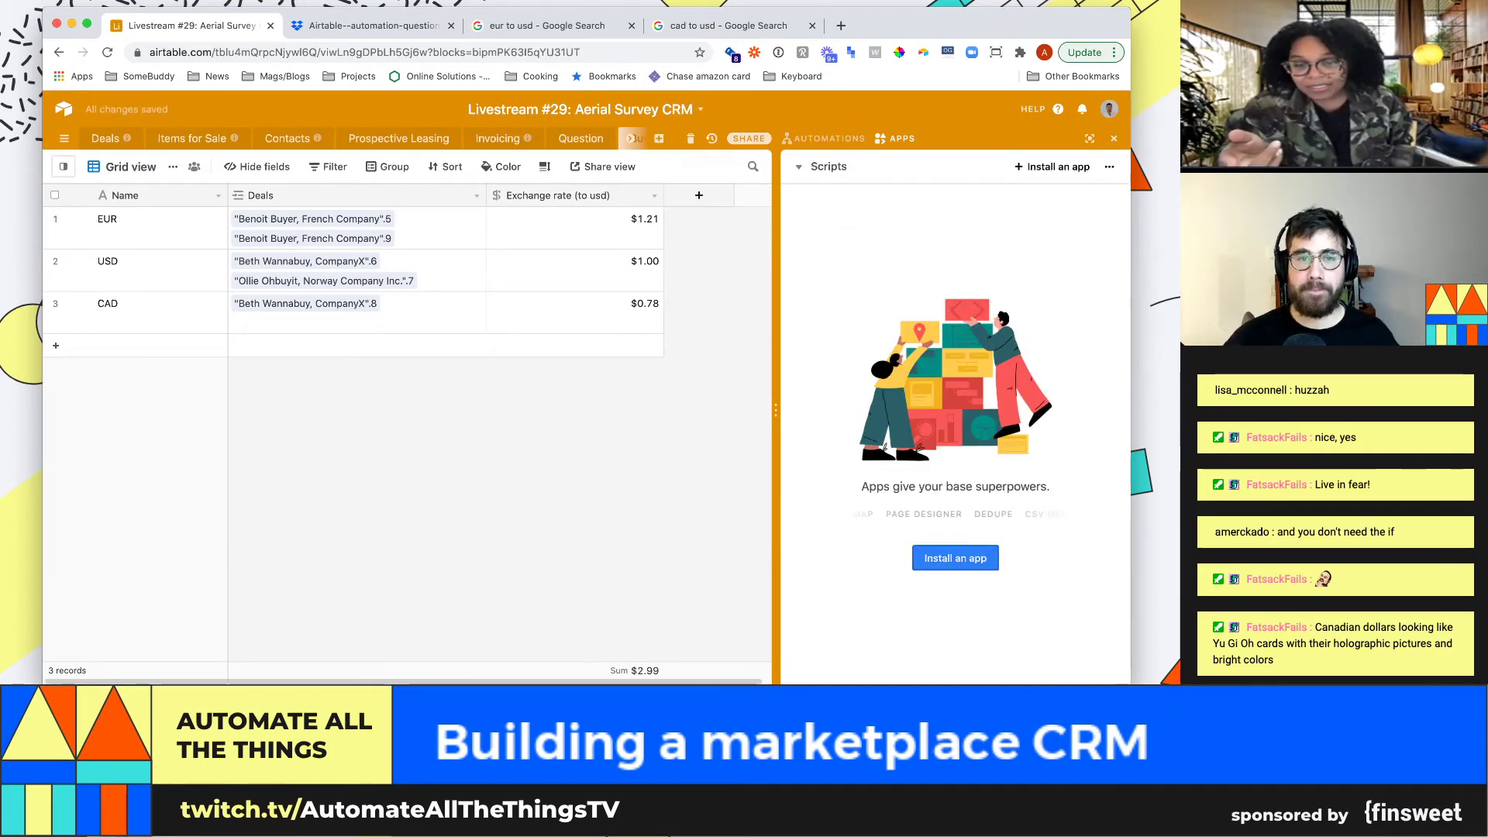
Install the Scripting app from the marketplace and view its Currency converter example
{"action": "left_click", "coordinate": [955, 558]}
{"action": "type", "text": "scrip"}
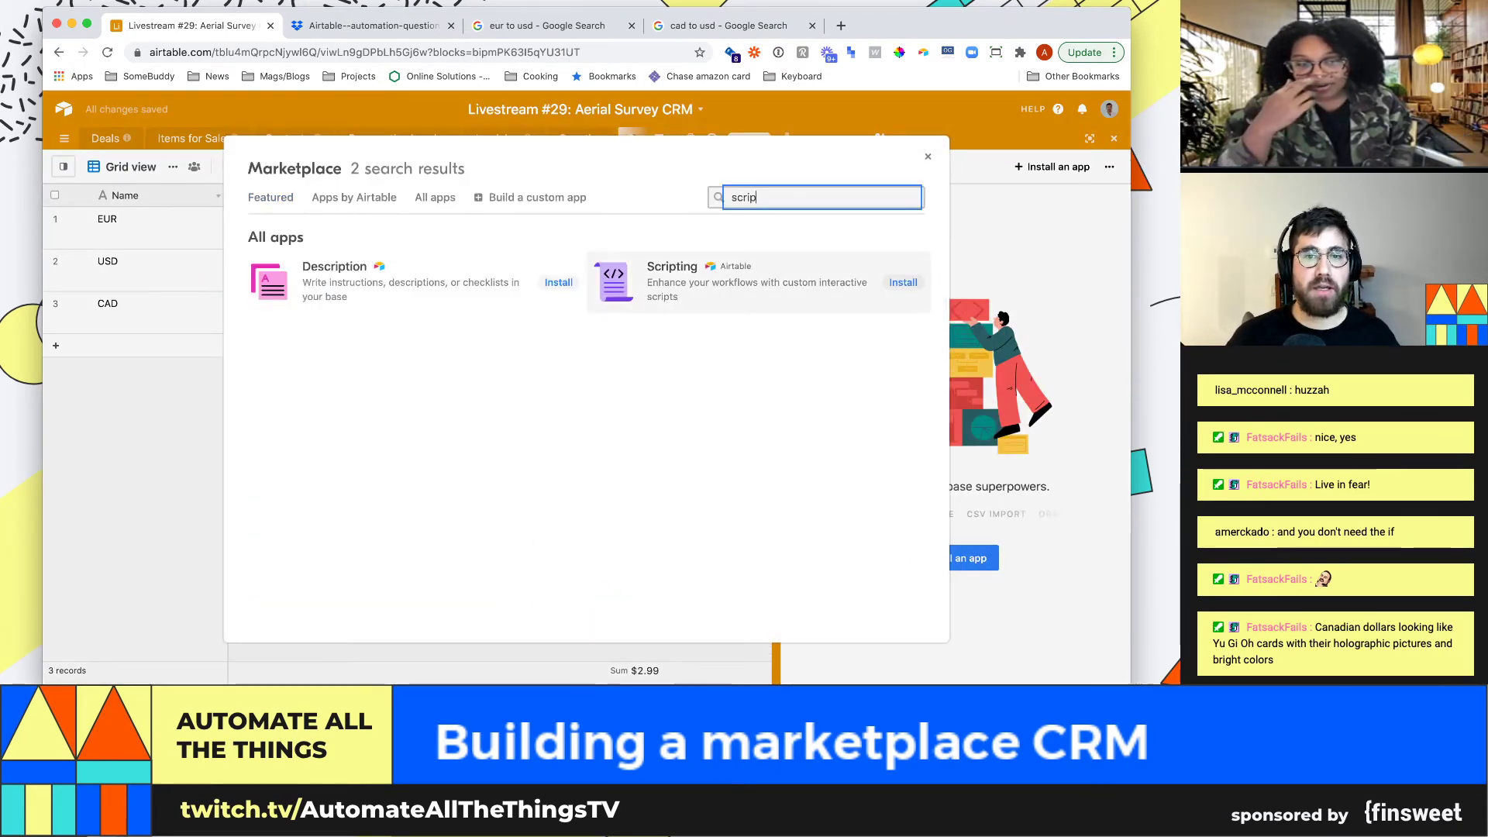
{"action": "left_click", "coordinate": [758, 282]}
{"action": "left_click", "coordinate": [281, 512]}
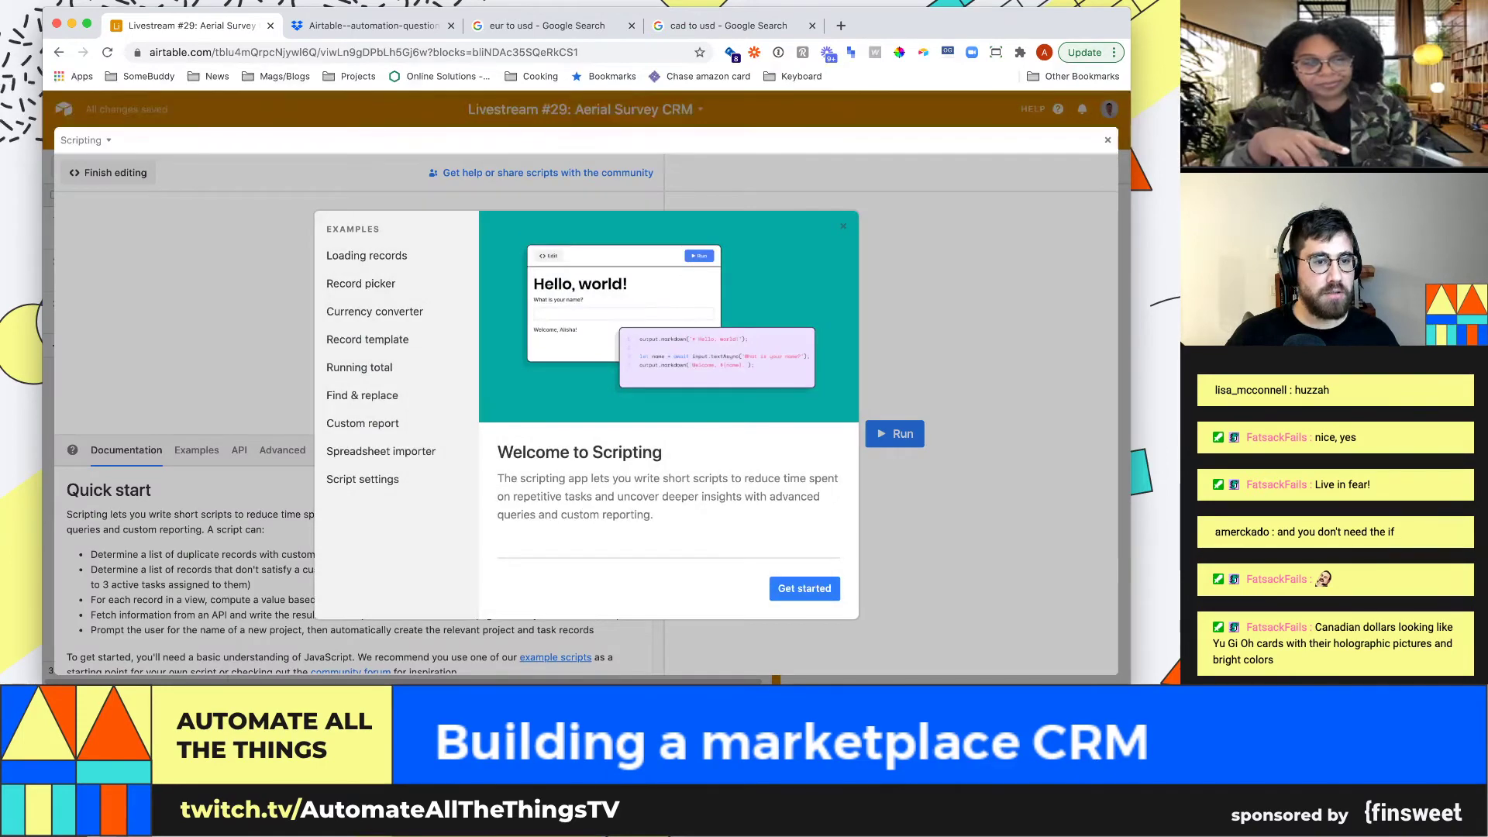
{"action": "left_click", "coordinate": [375, 310]}
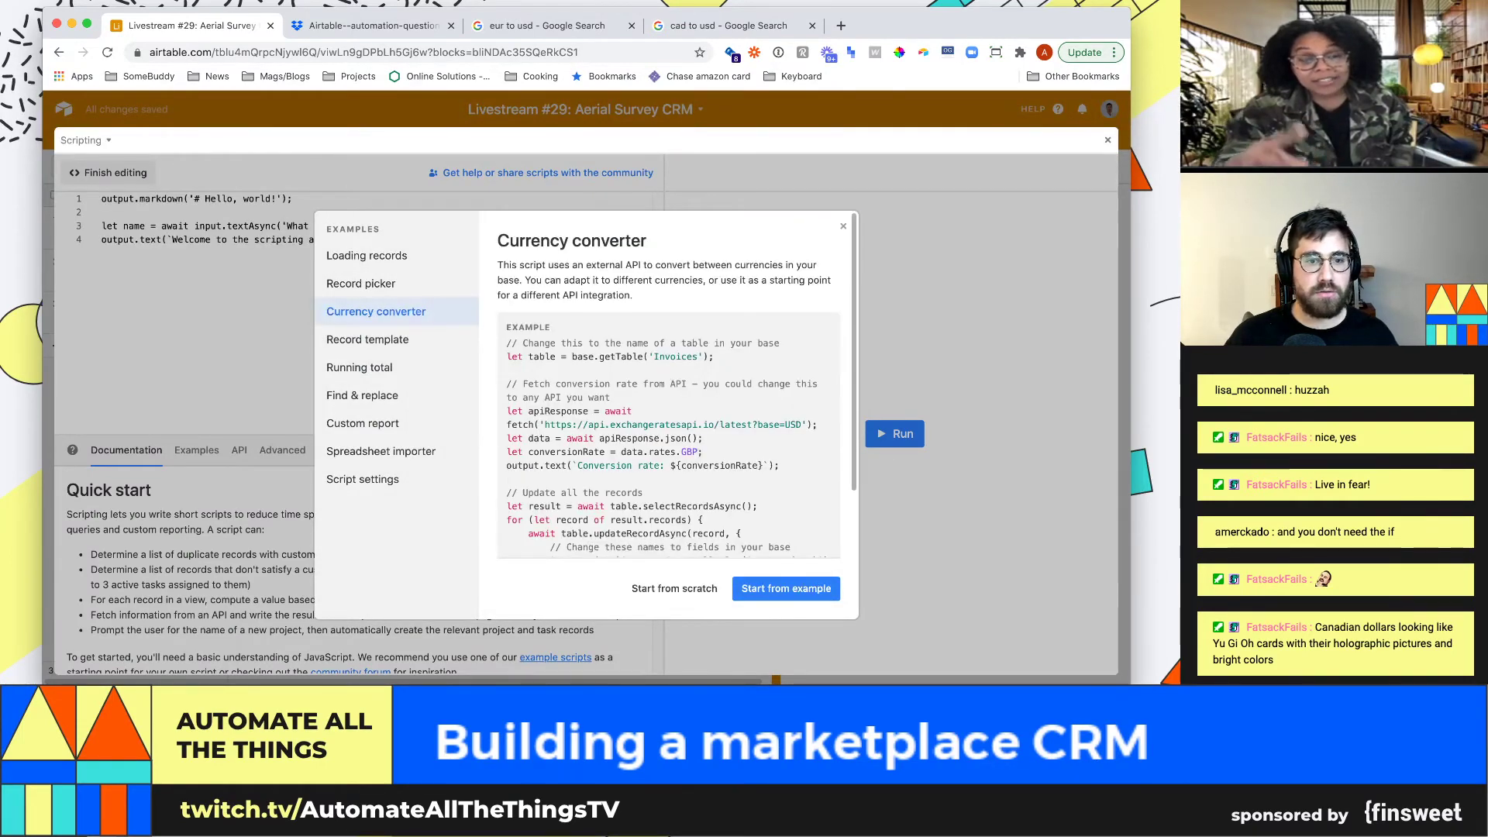
{"action": "scroll", "coordinate": [668, 396], "scroll_direction": "down", "scroll_amount": 2}
{"action": "scroll", "coordinate": [668, 395], "scroll_direction": "down", "scroll_amount": 1}
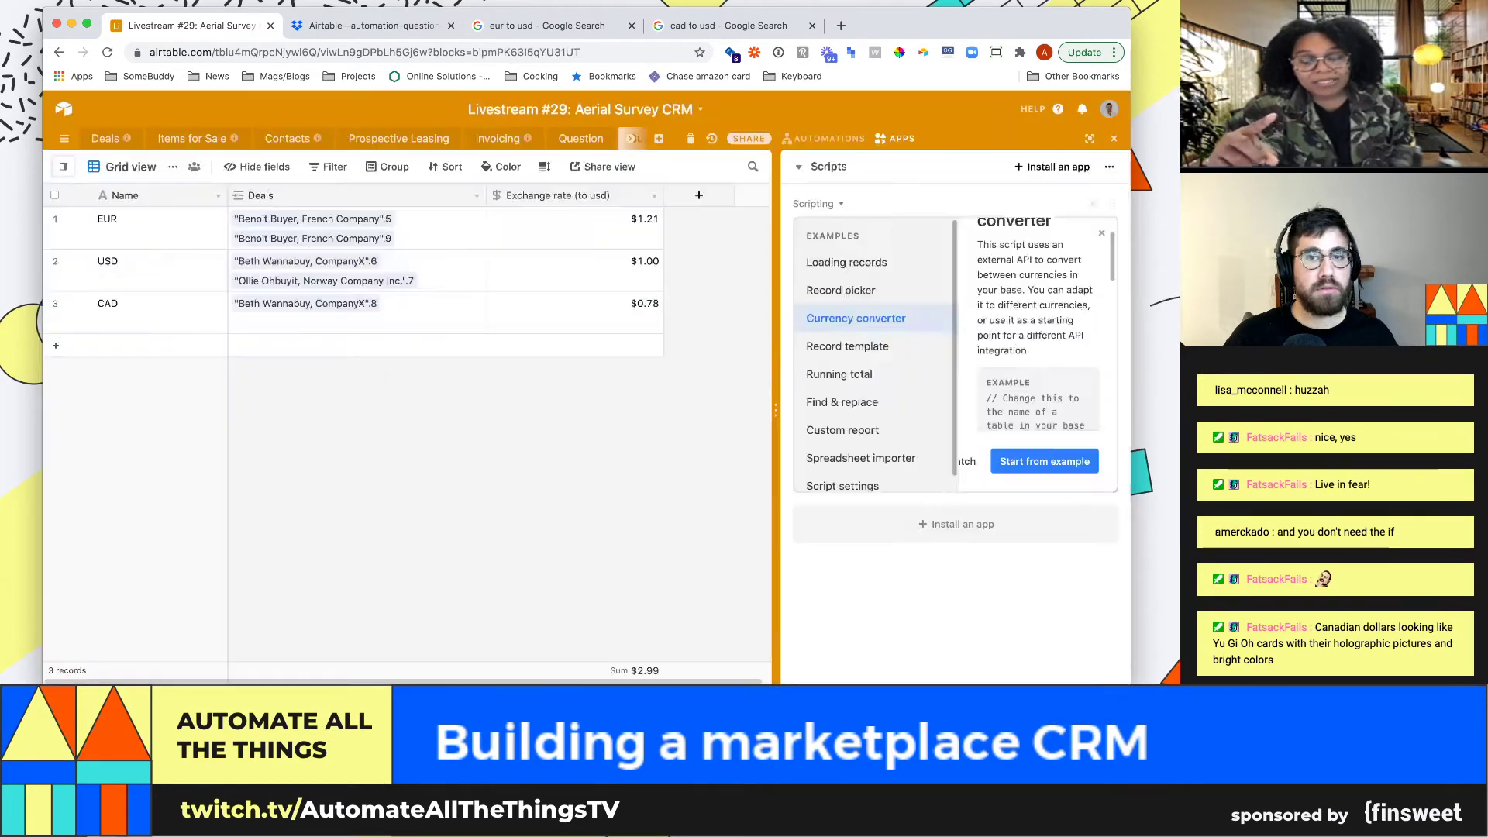
Browse the apps marketplace again without adding anything, then close it
{"action": "left_click", "coordinate": [1107, 141]}
{"action": "left_click", "coordinate": [1051, 167]}
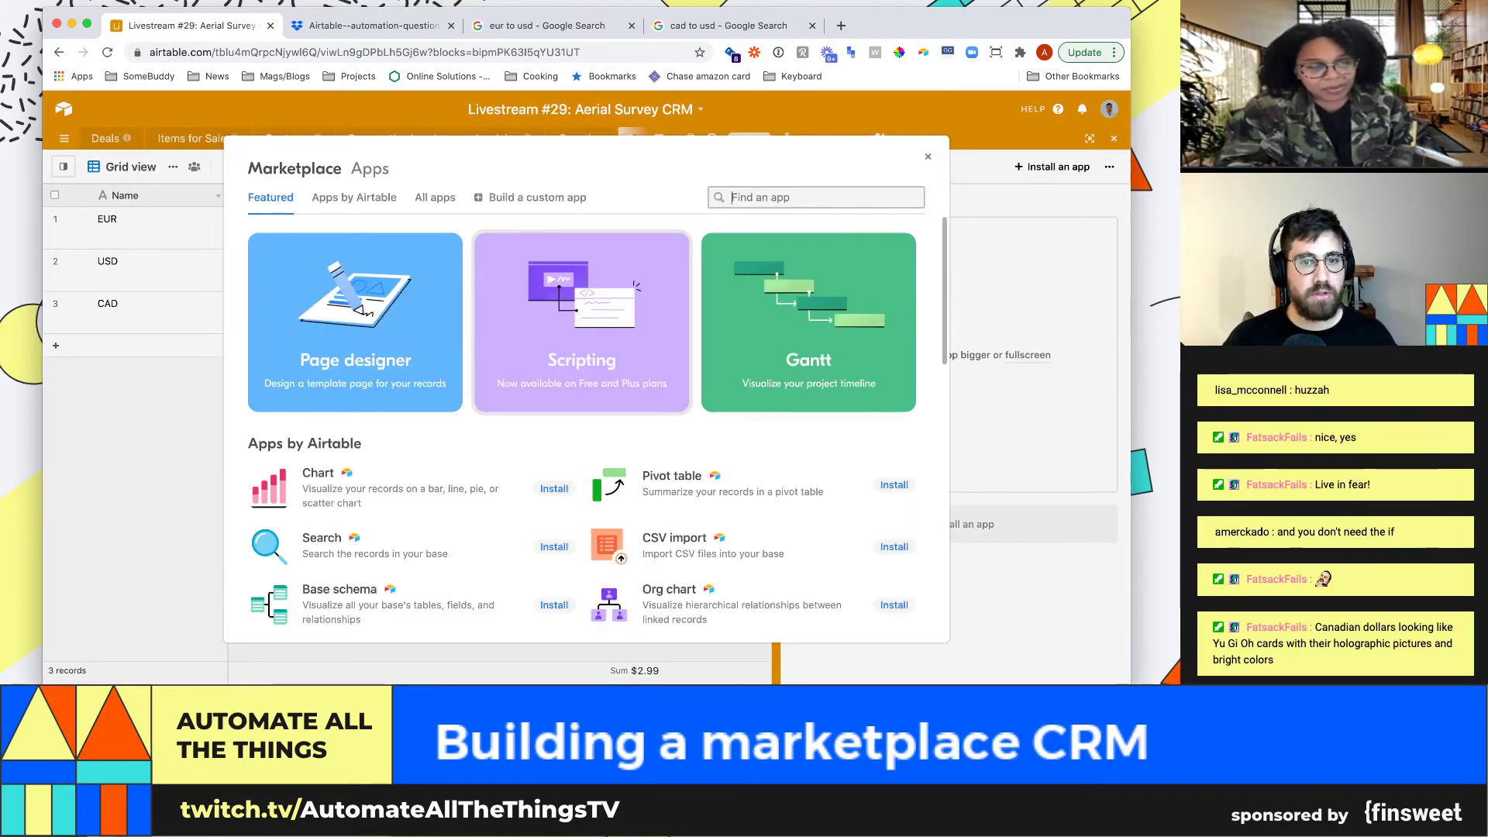
{"action": "scroll", "coordinate": [542, 372], "scroll_direction": "down", "scroll_amount": 10}
{"action": "scroll", "coordinate": [543, 372], "scroll_direction": "down", "scroll_amount": 5}
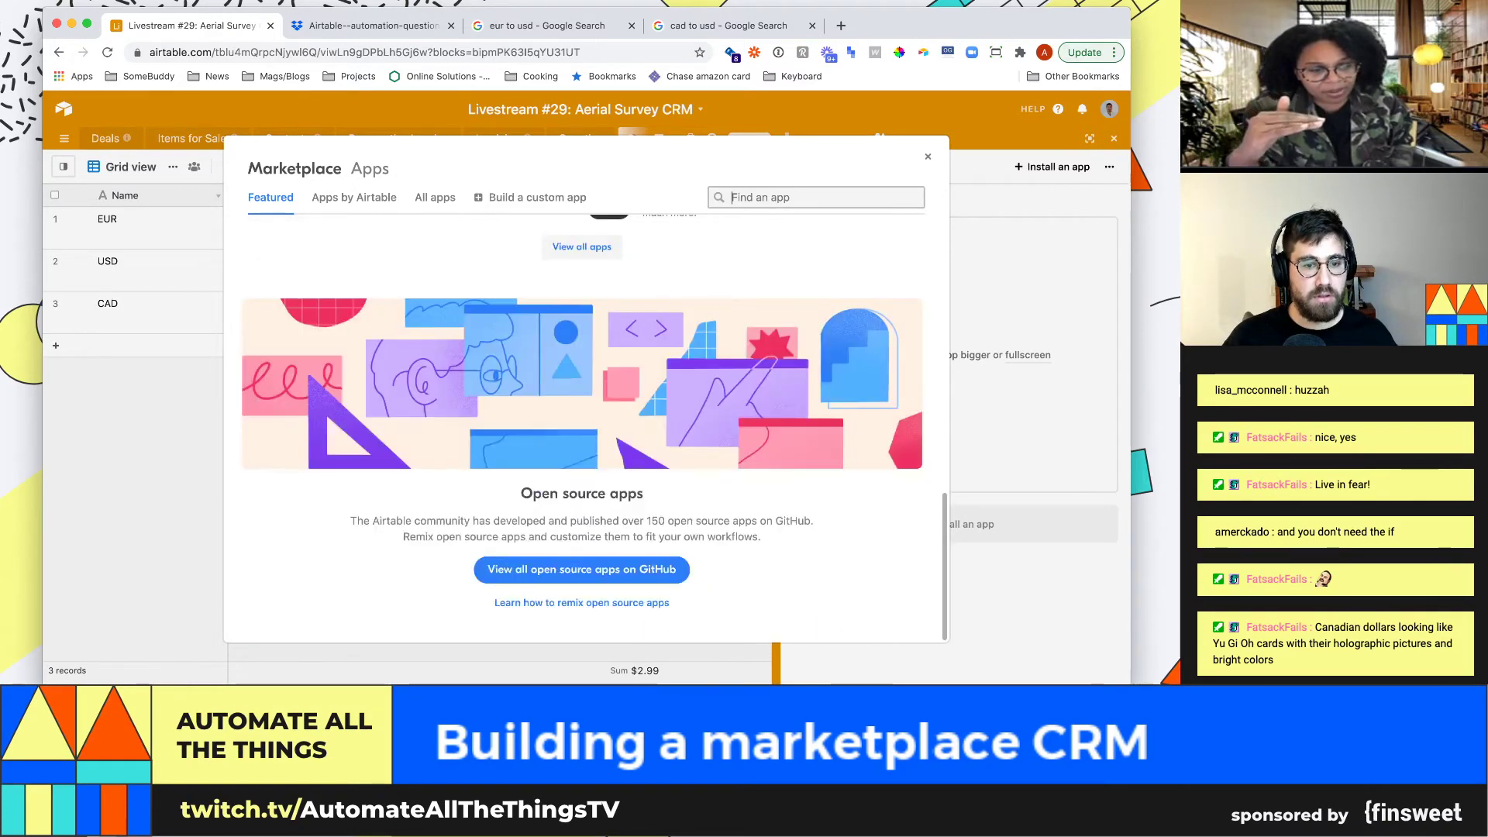
{"action": "scroll", "coordinate": [581, 426], "scroll_direction": "up", "scroll_amount": 1}
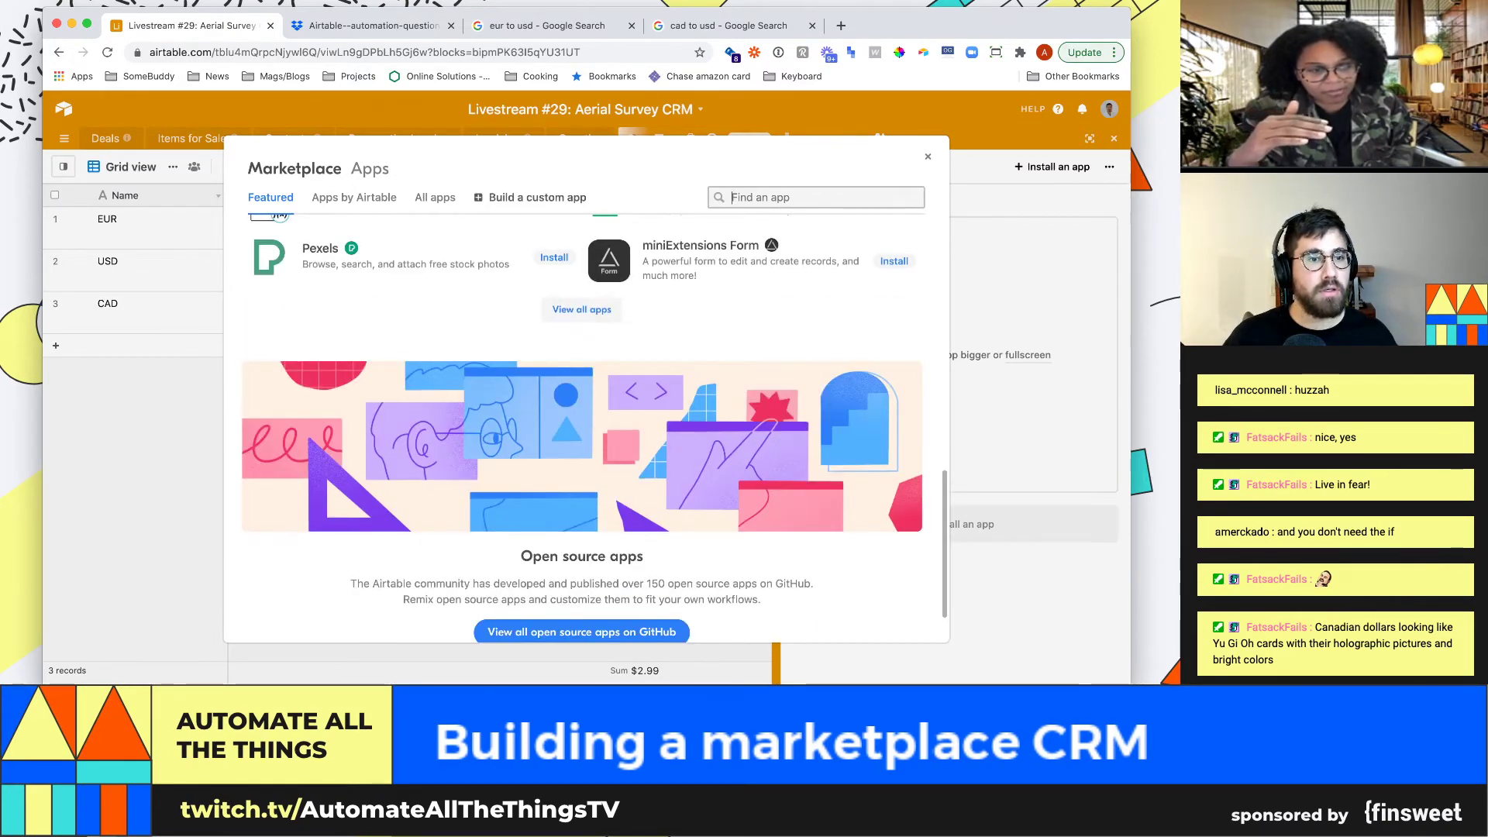
{"action": "scroll", "coordinate": [400, 458], "scroll_direction": "up", "scroll_amount": 5}
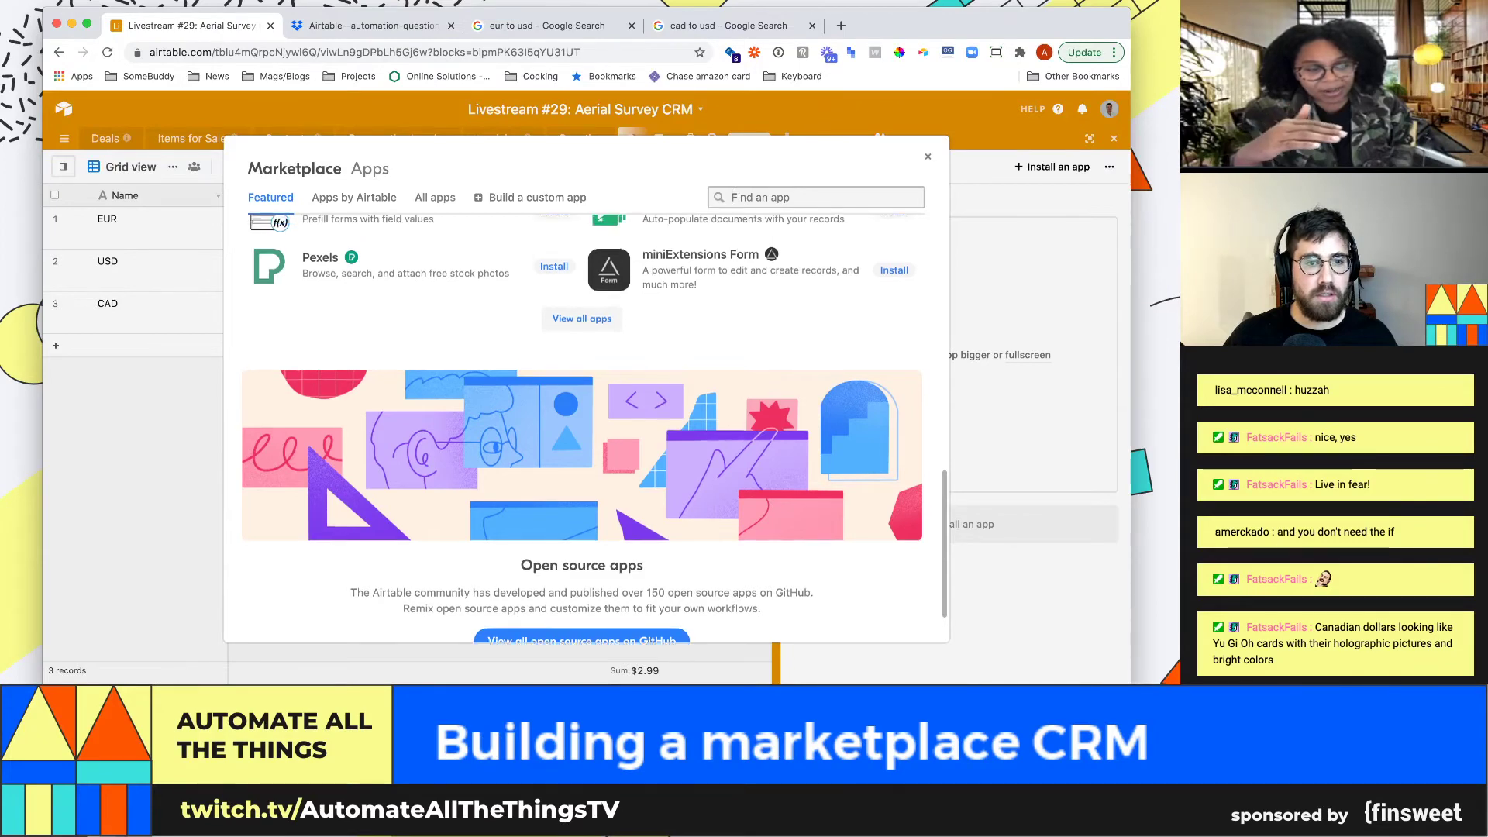
{"action": "left_click", "coordinate": [813, 196]}
{"action": "type", "text": "scr"}
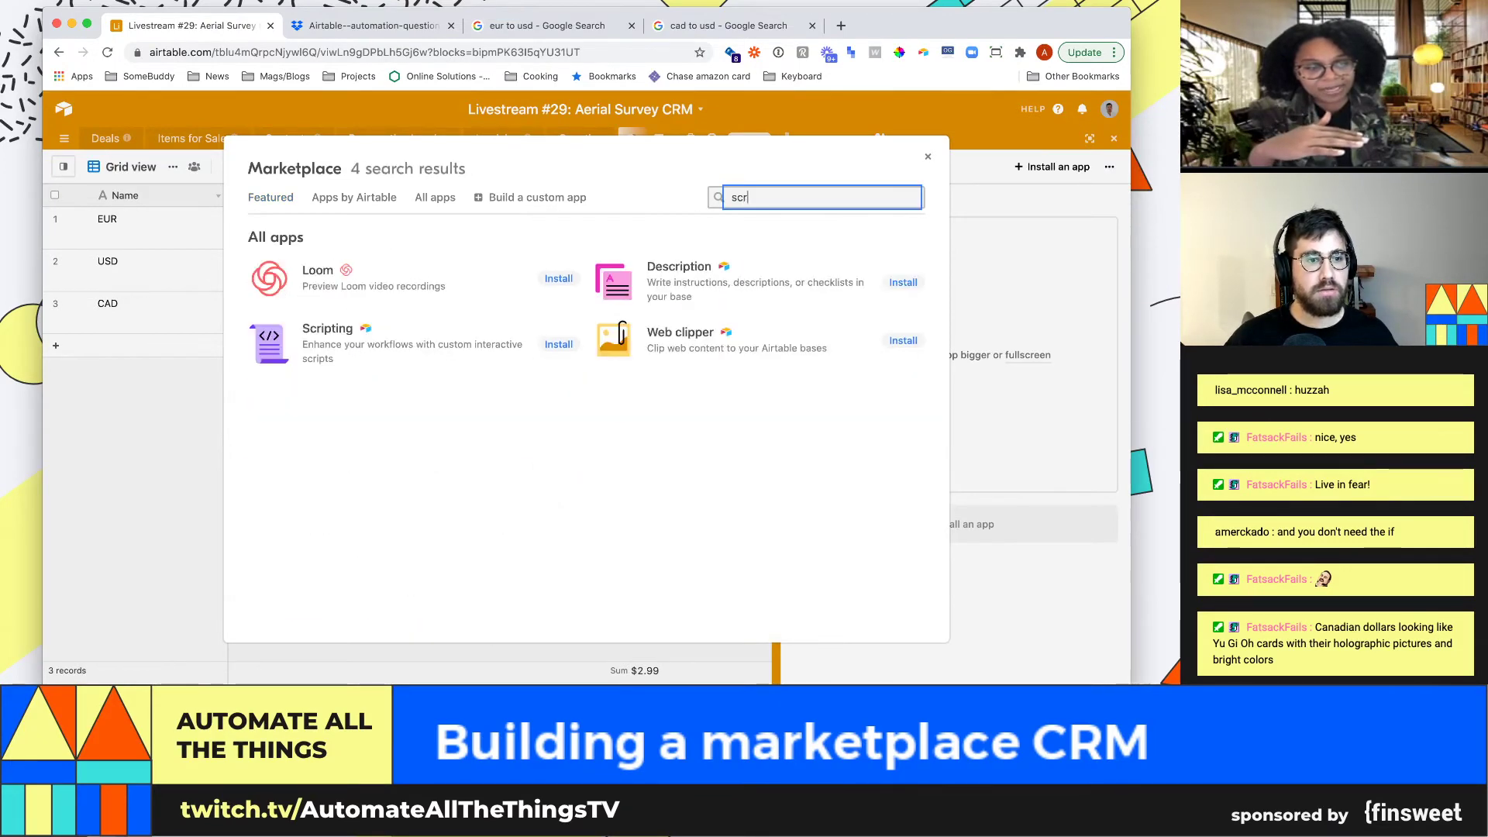
{"action": "key", "text": "BackSpace"}
{"action": "key", "text": "BackSpace"}
{"action": "key", "text": "BackSpace"}
{"action": "scroll", "coordinate": [581, 427], "scroll_direction": "down", "scroll_amount": 10}
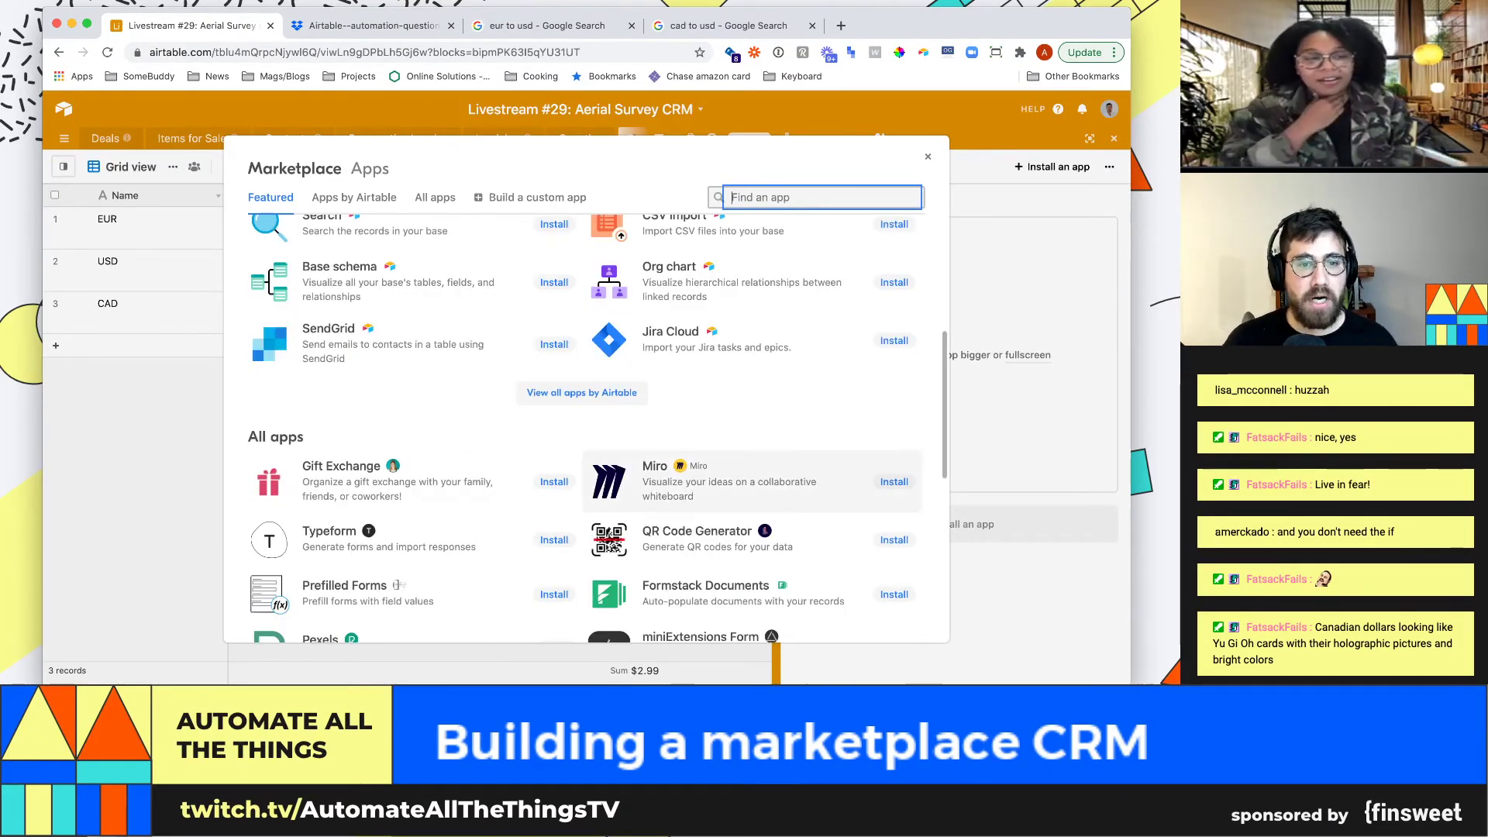
{"action": "scroll", "coordinate": [582, 426], "scroll_direction": "down", "scroll_amount": 5}
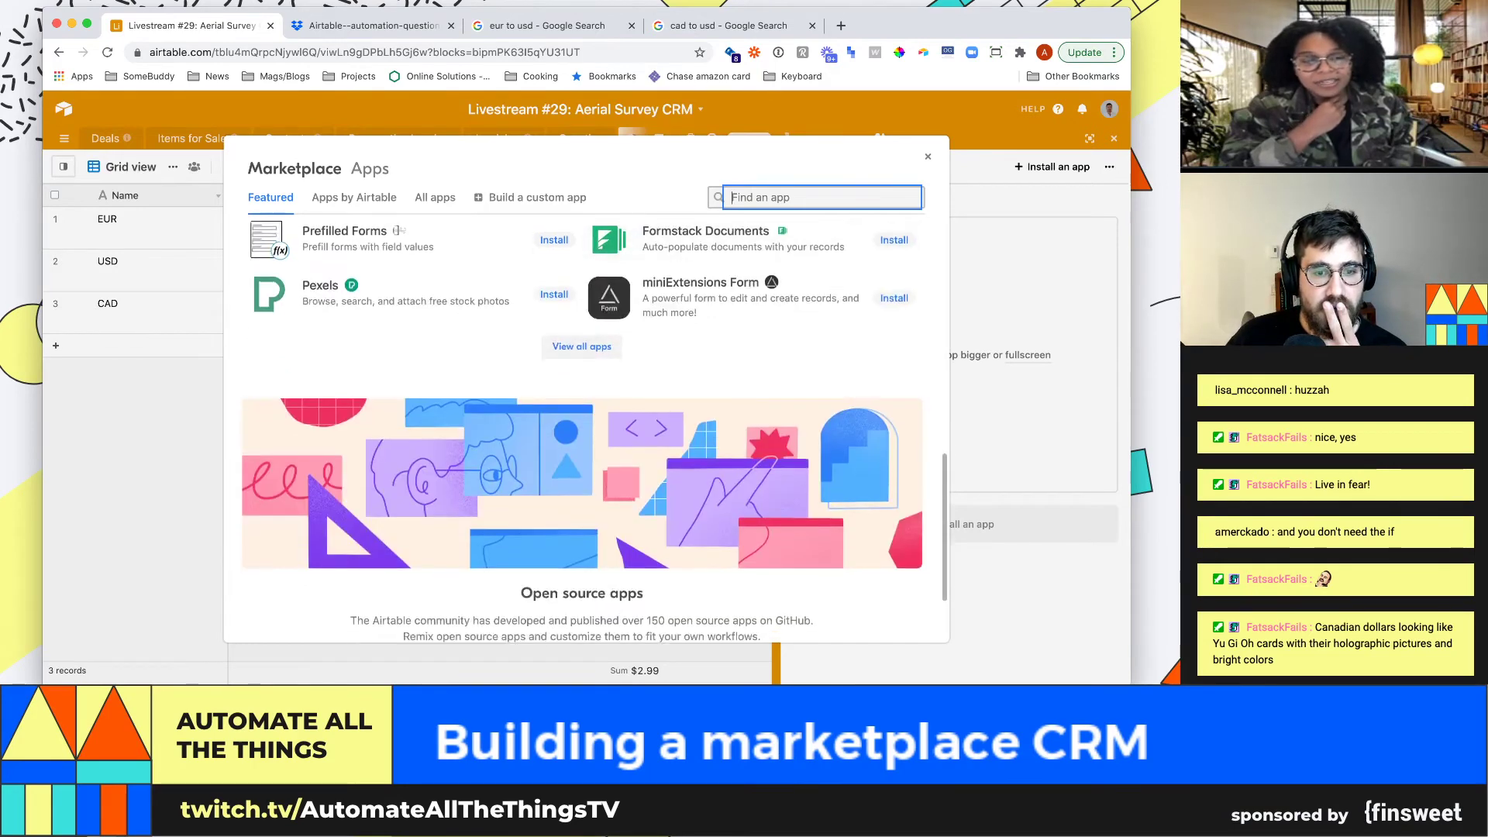
{"action": "scroll", "coordinate": [581, 426], "scroll_direction": "up", "scroll_amount": 15}
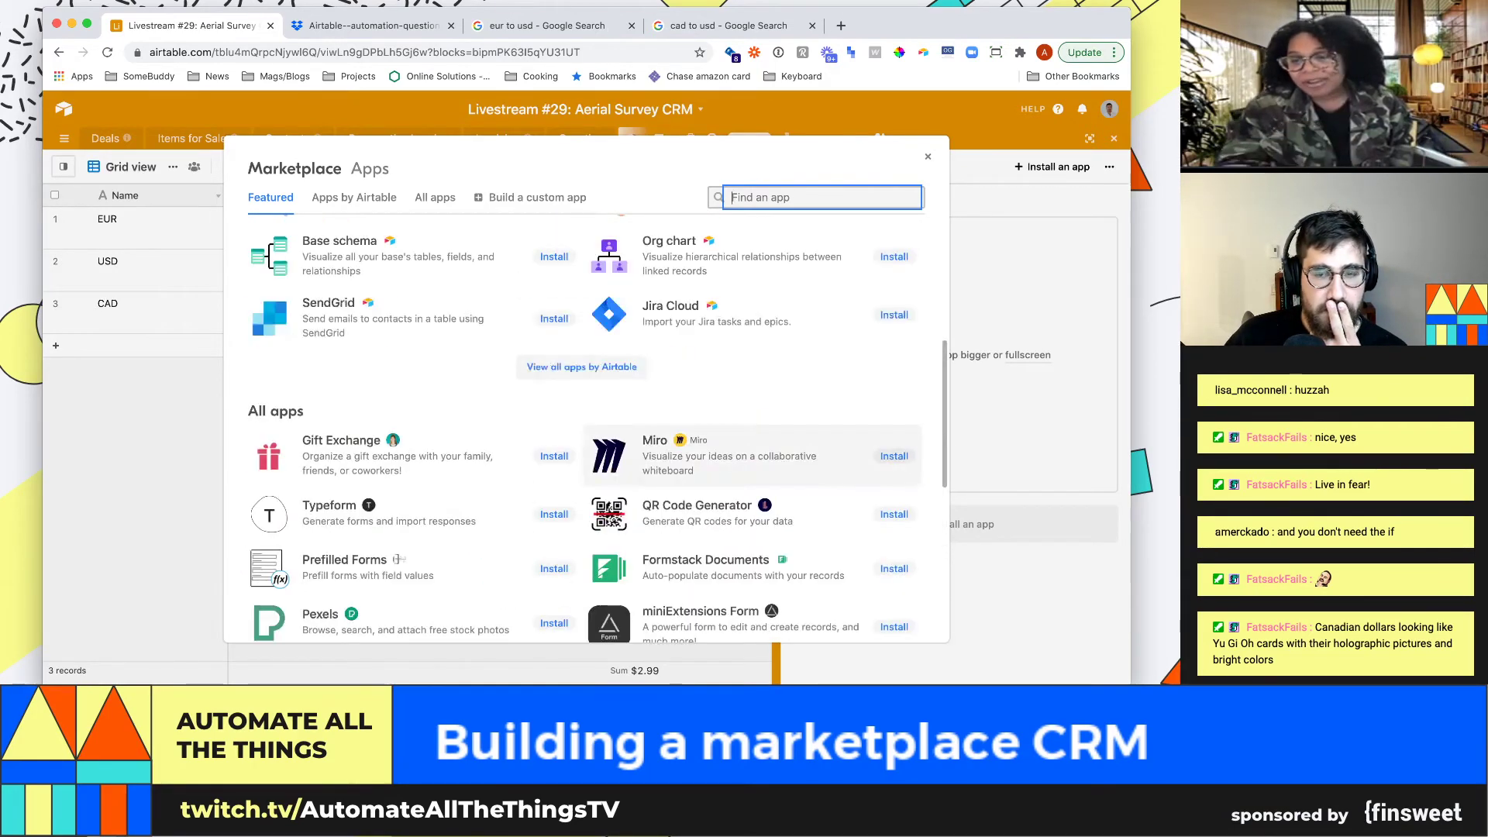
{"action": "key", "text": "Escape"}
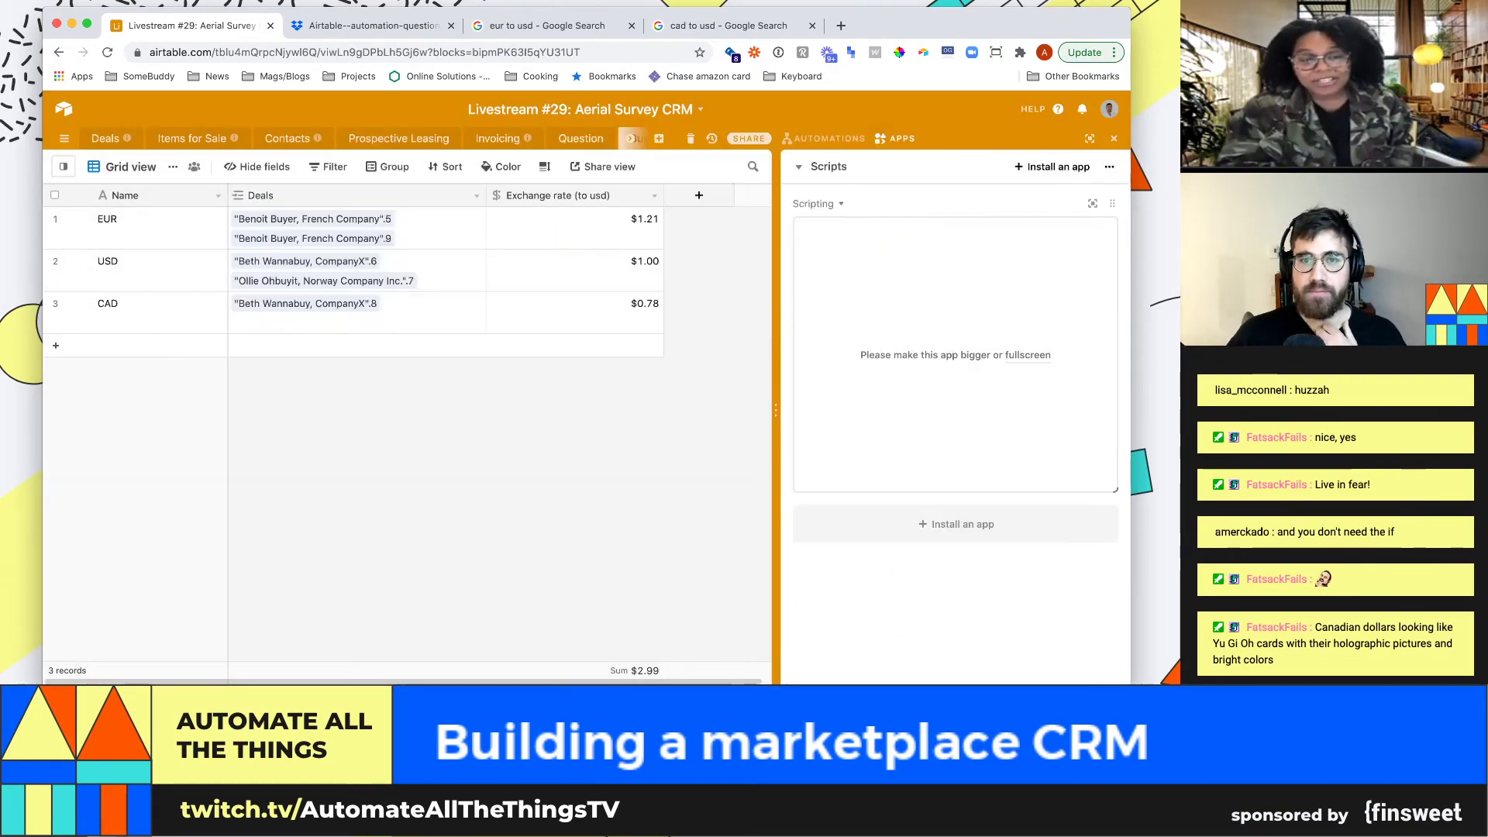
Expand the Scripting app to full screen and copy the Currency converter example code
{"action": "left_click", "coordinate": [817, 203]}
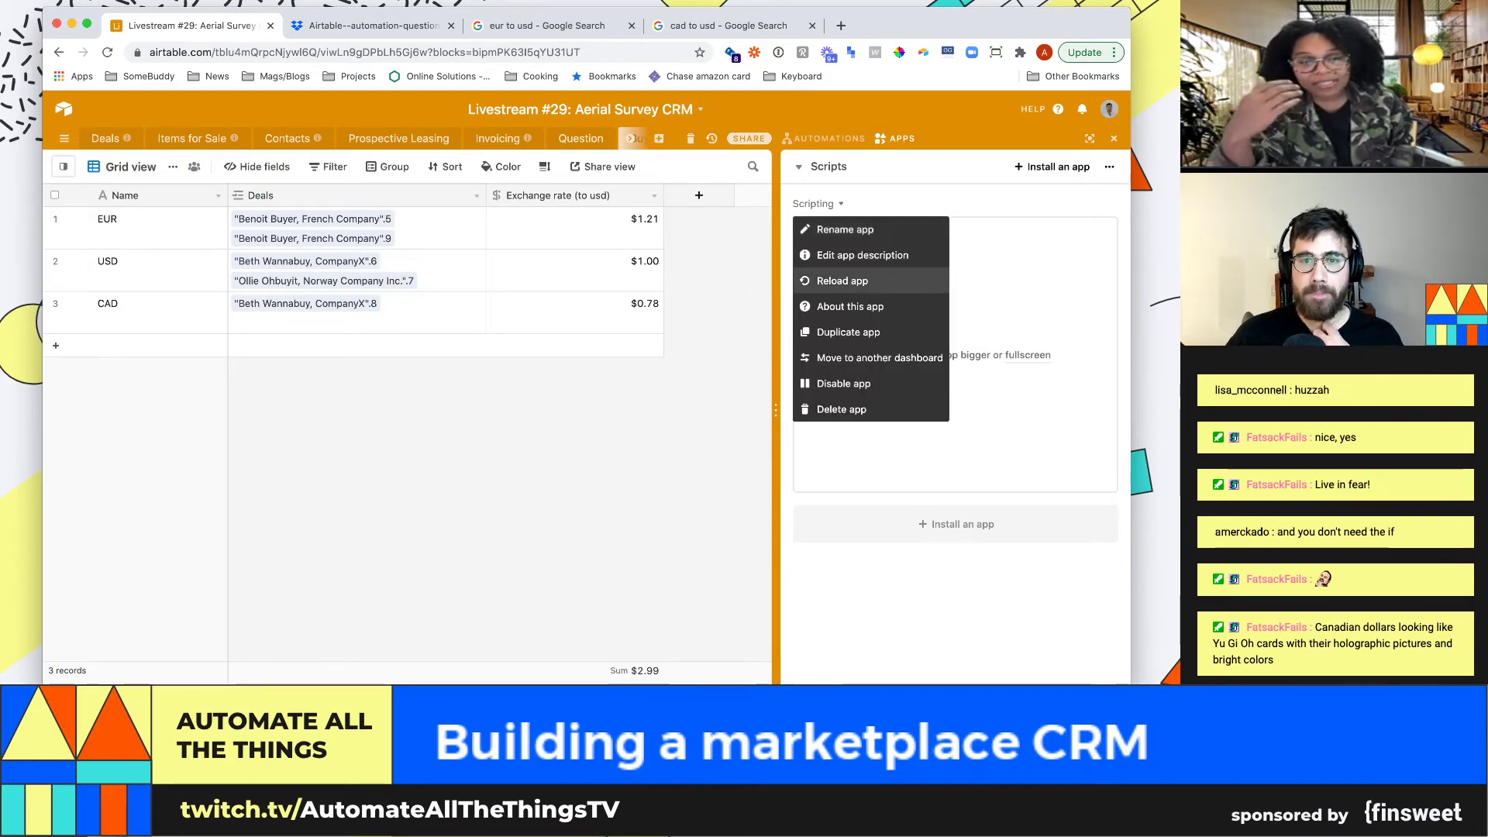
{"action": "key", "text": "Escape"}
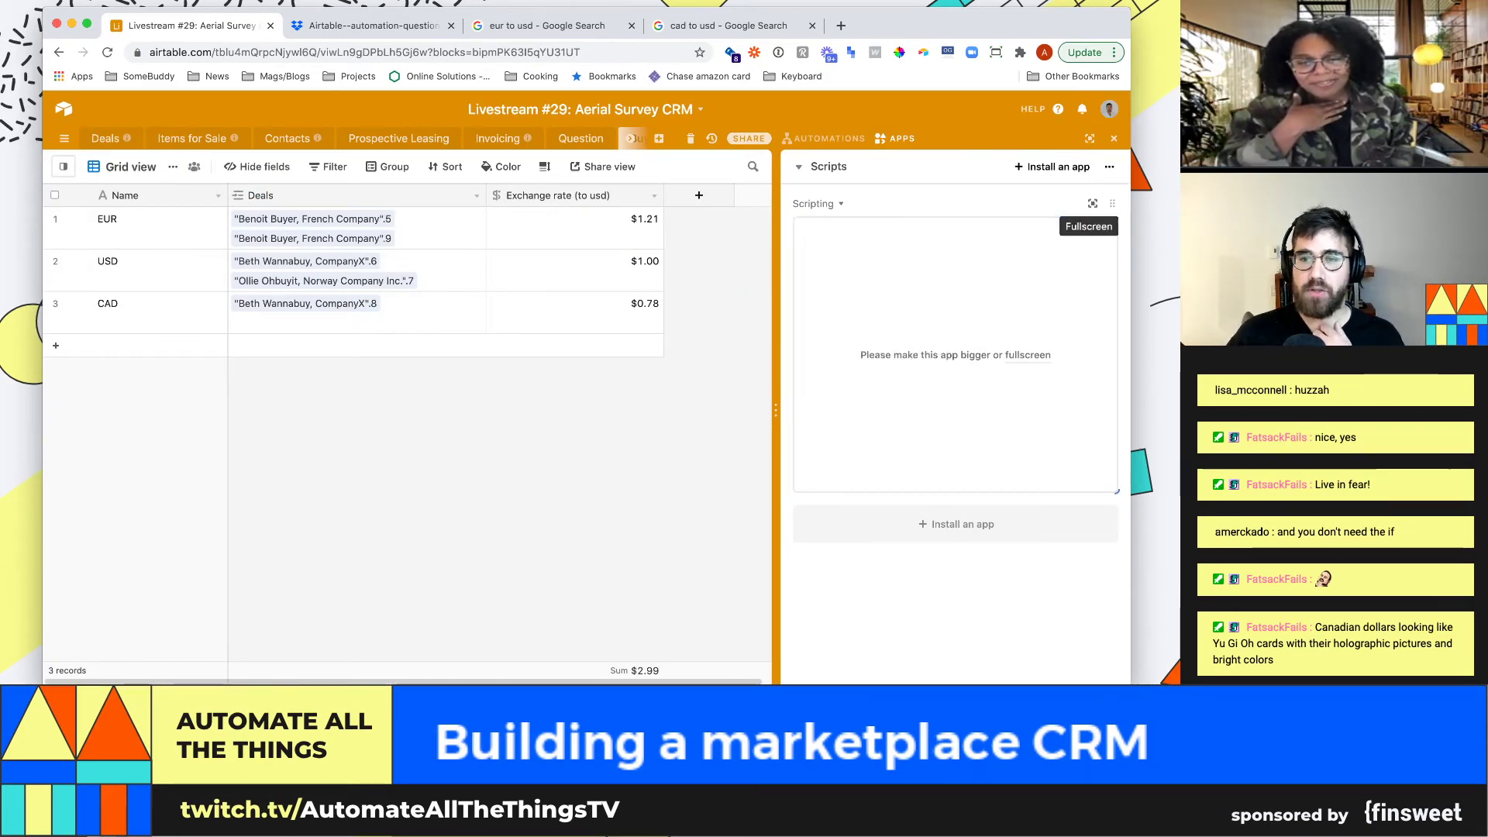
{"action": "left_click", "coordinate": [1092, 203]}
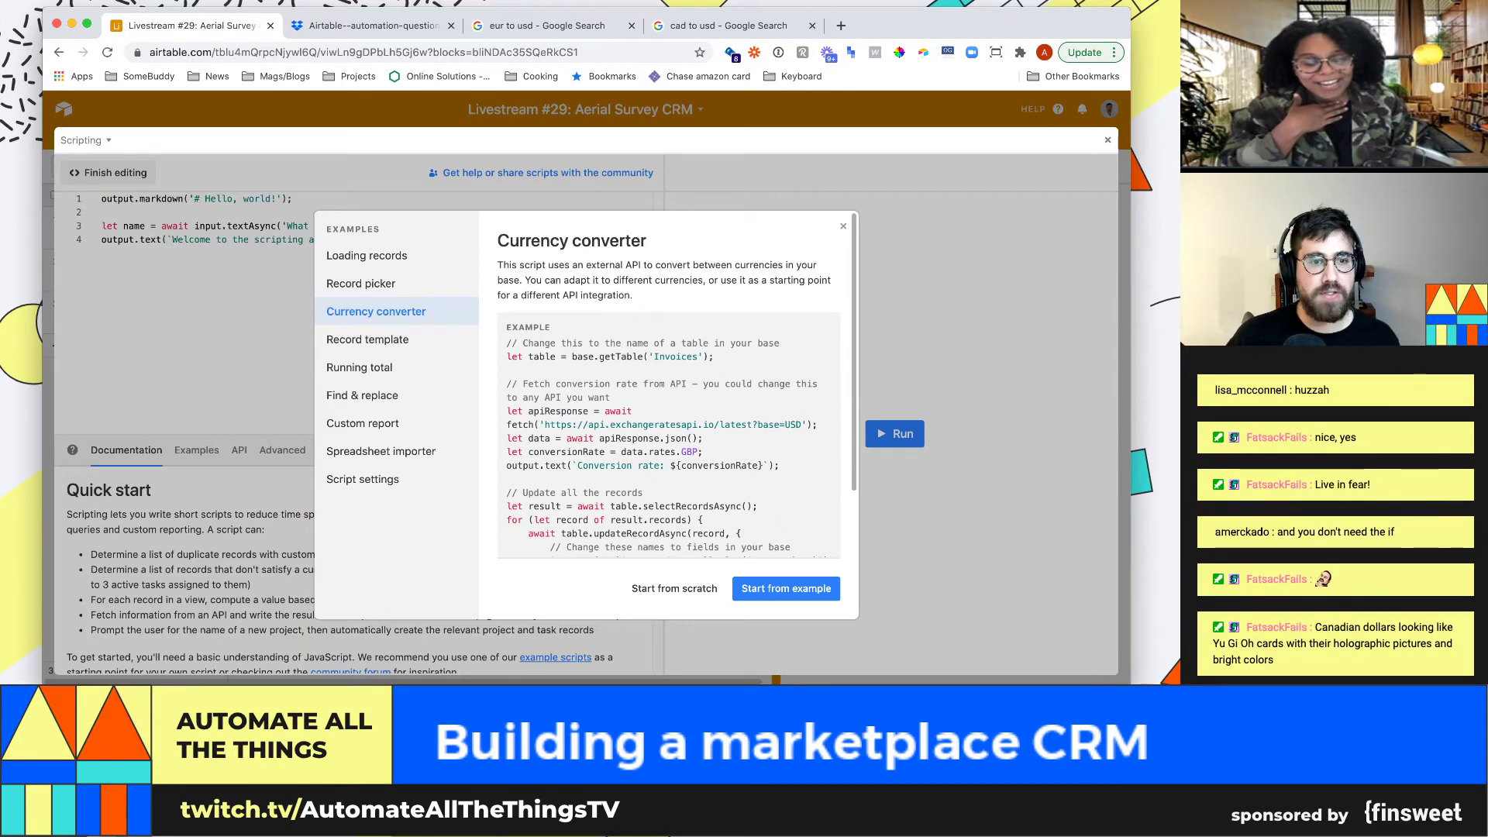
{"action": "left_click_drag", "start_coordinate": [506, 343], "coordinate": [543, 535]}
{"action": "key", "text": "super+c"}
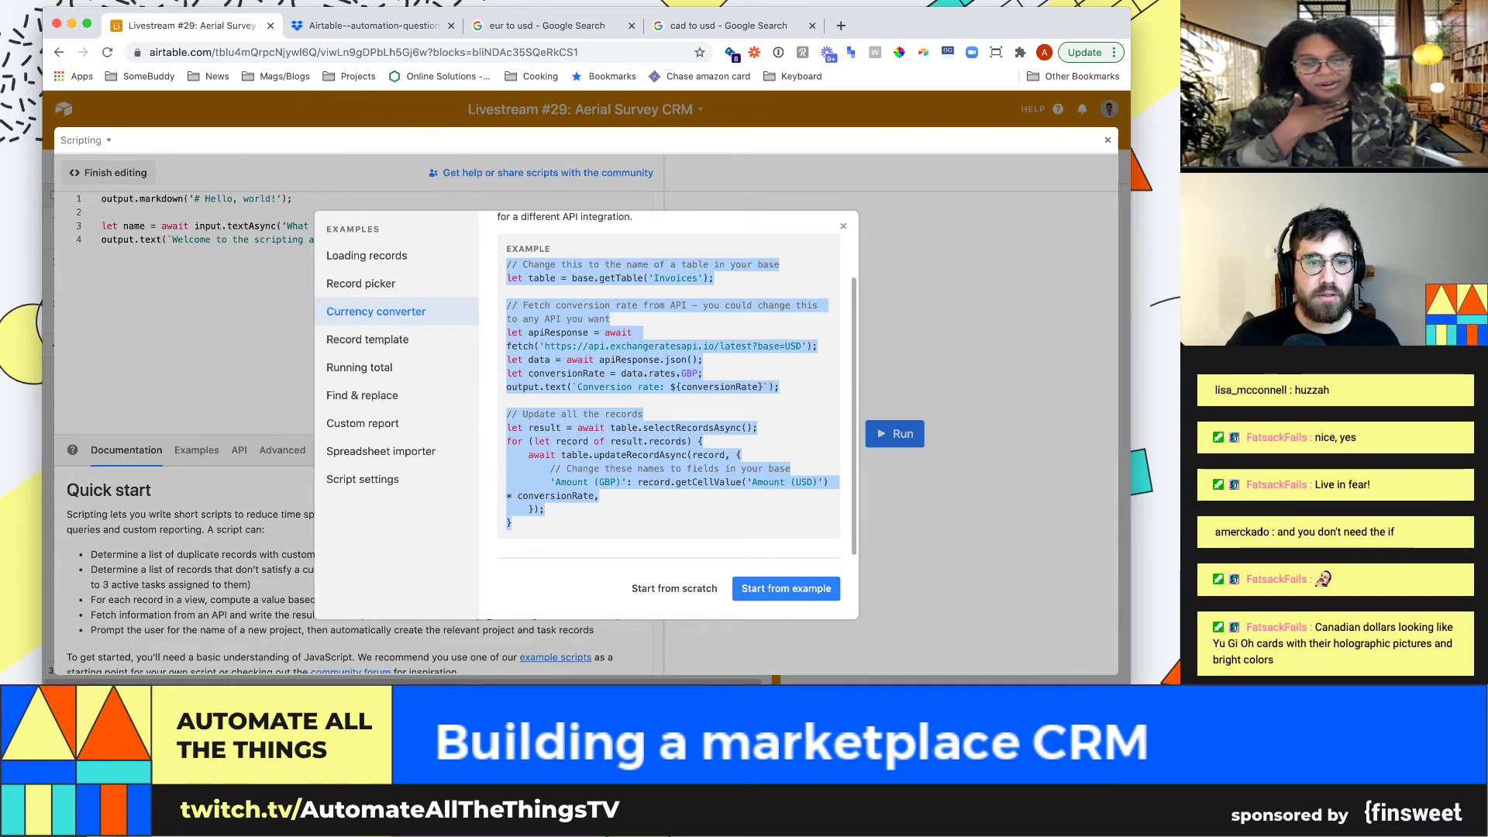
{"action": "key", "text": "Escape"}
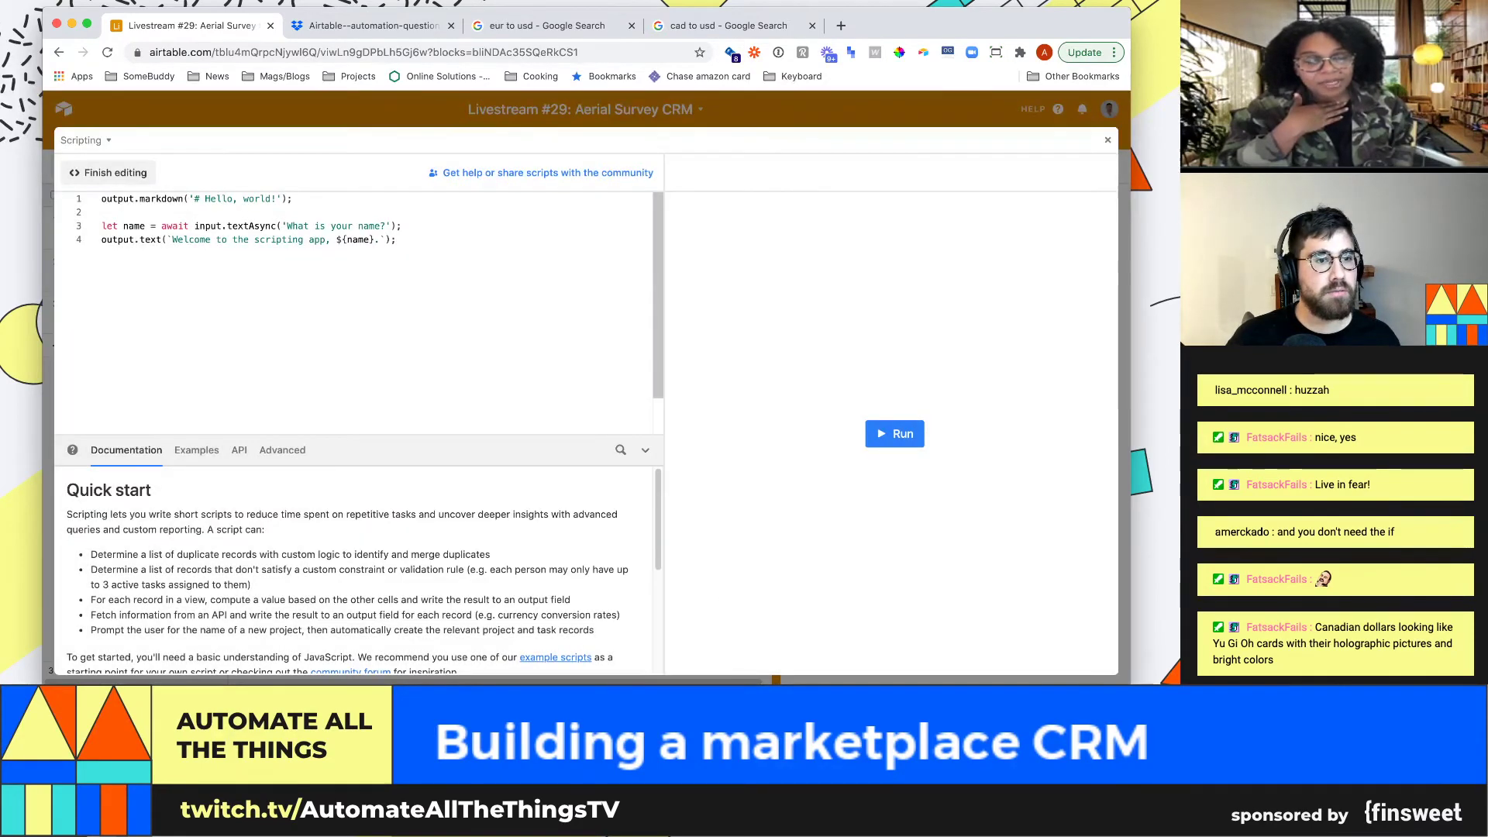
Replace the starter script with the example code and change table 'Invoices' to 'Currency'
{"action": "key", "text": "super+a"}
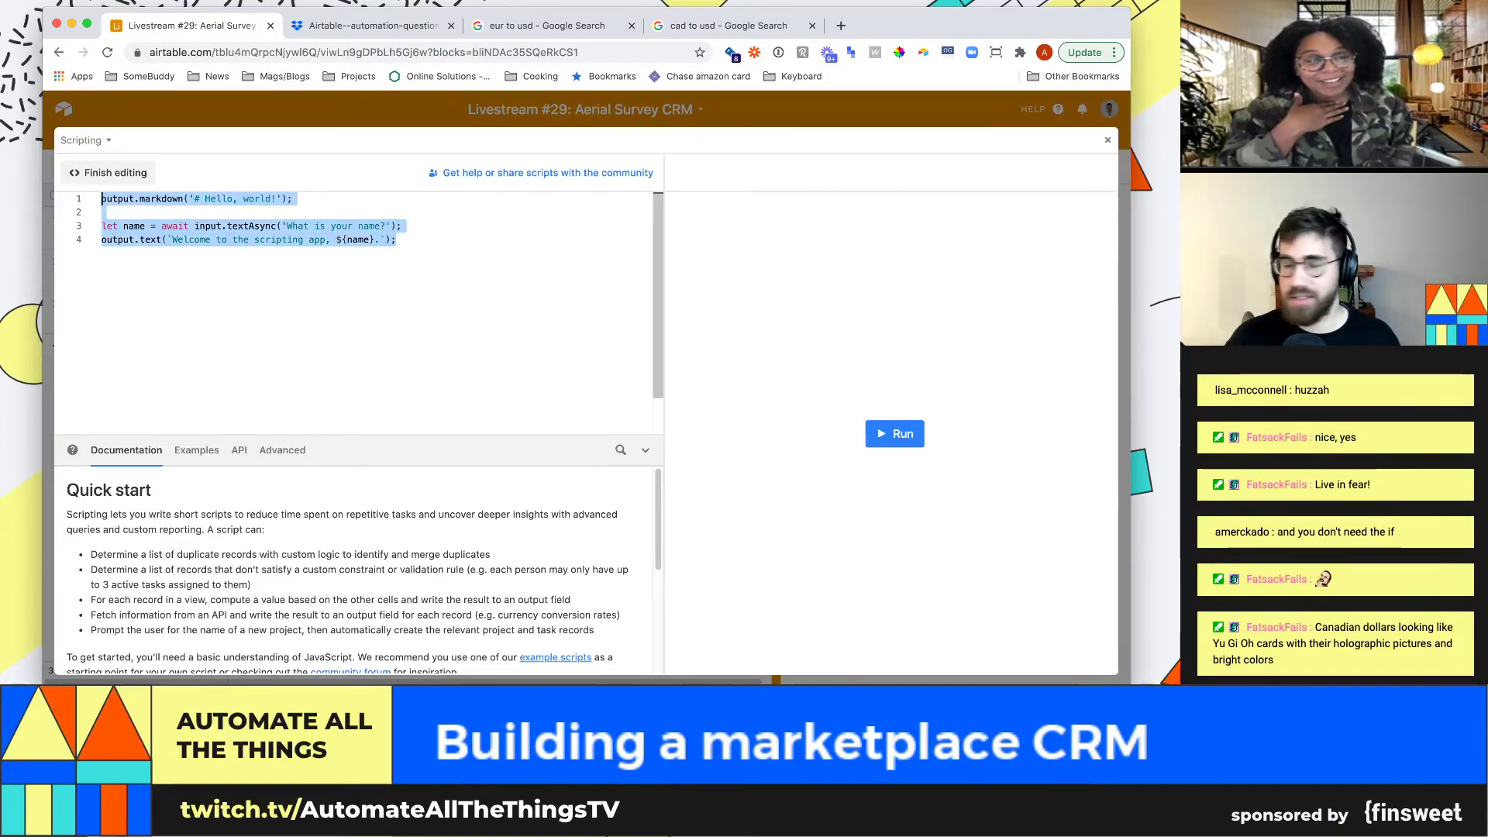
{"action": "key", "text": "super+v"}
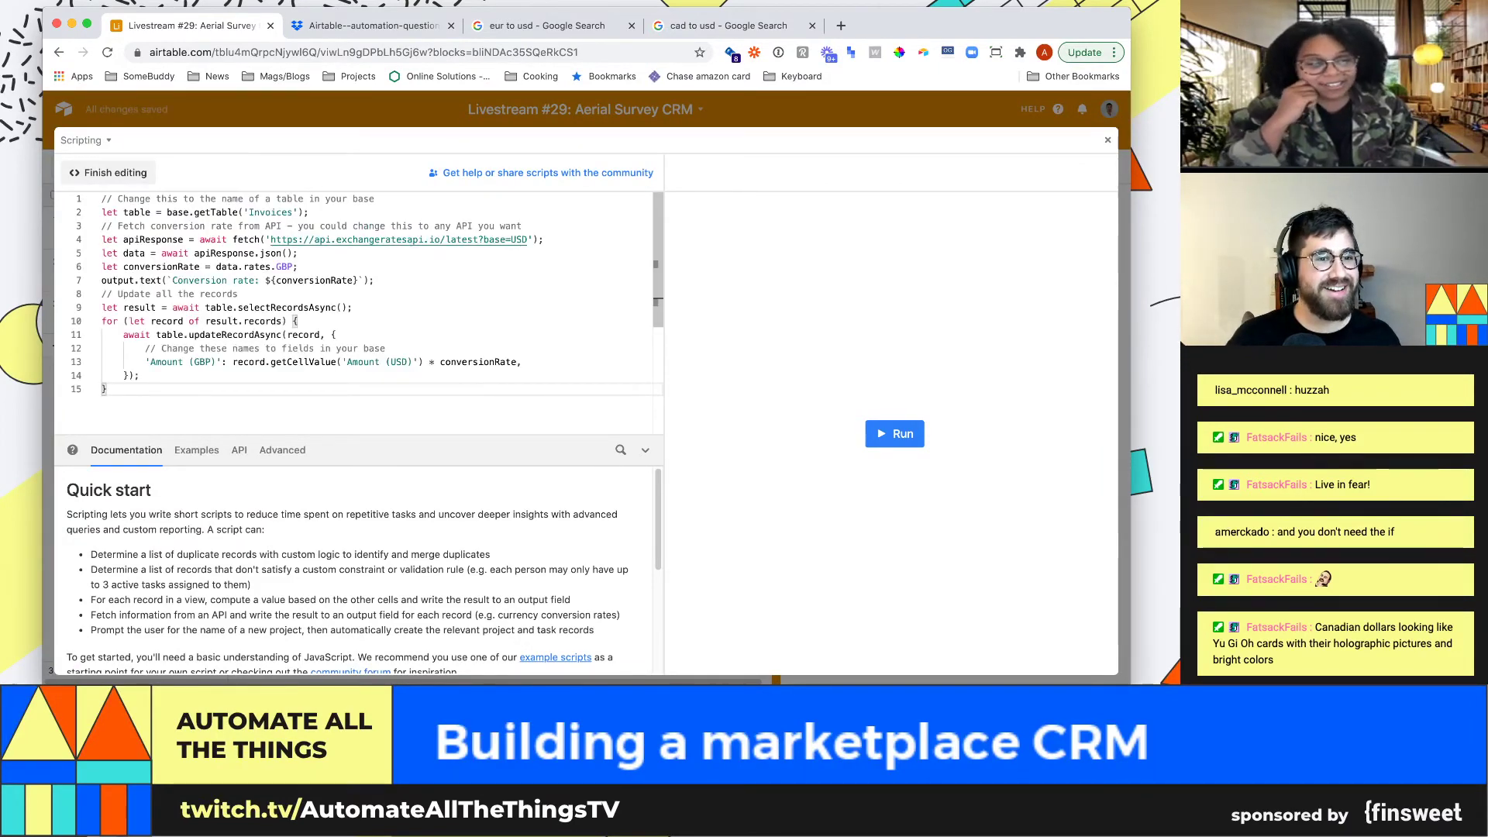
{"action": "left_click", "coordinate": [309, 212]}
{"action": "key", "text": "Return"}
{"action": "key", "text": "Return"}
{"action": "key", "text": "Up"}
{"action": "key", "text": "Up"}
{"action": "key", "text": "Up"}
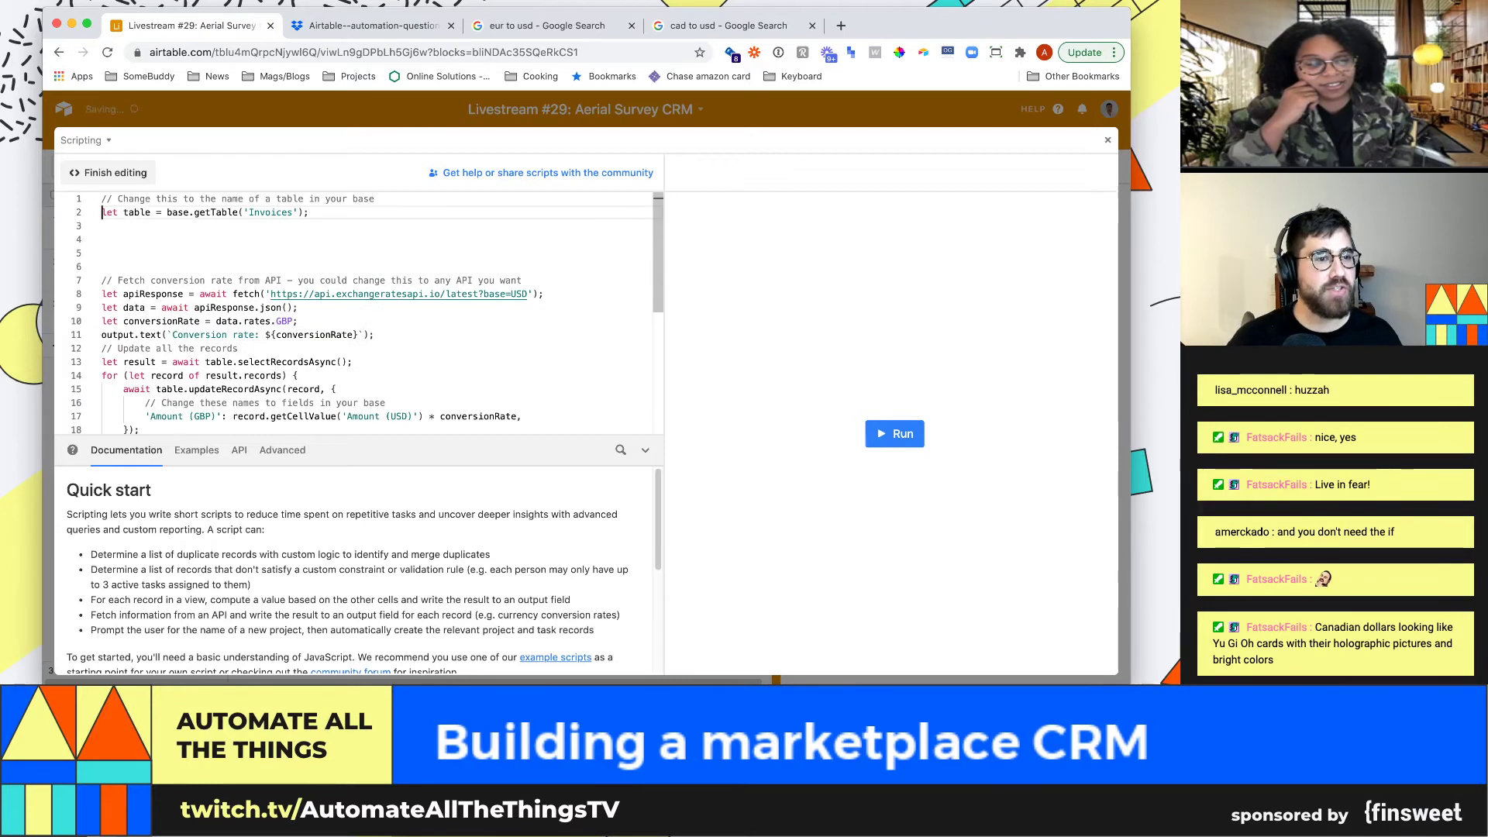
{"action": "key", "text": "alt+Right"}
{"action": "key", "text": "alt+Right"}
{"action": "key", "text": "alt+Right"}
{"action": "key", "text": "alt+Right"}
{"action": "key", "text": "alt+Right"}
{"action": "key", "text": "alt+Right"}
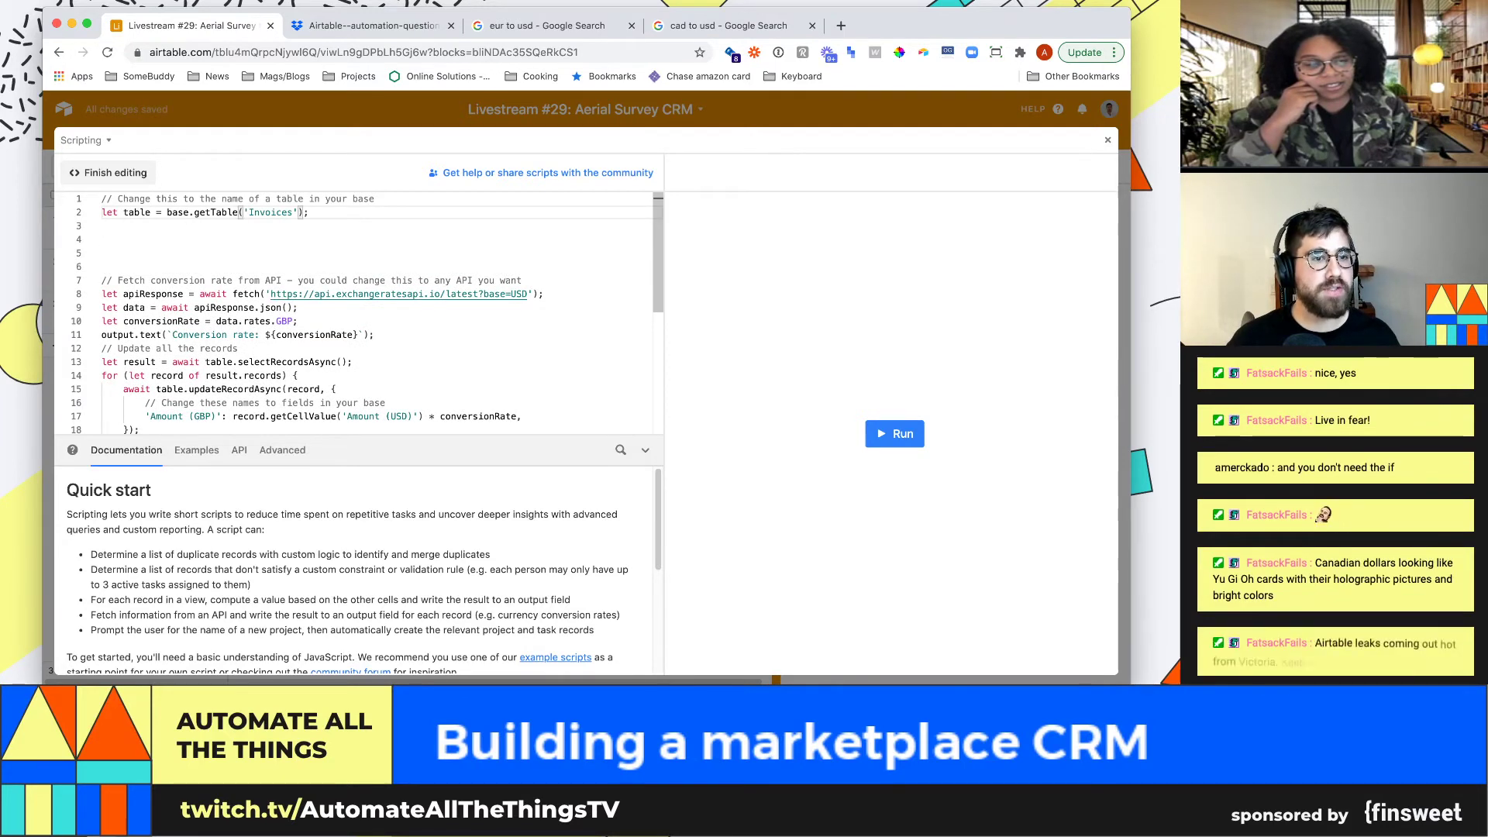
{"action": "key", "text": "shift+alt+Right"}
{"action": "type", "text": "Currency"}
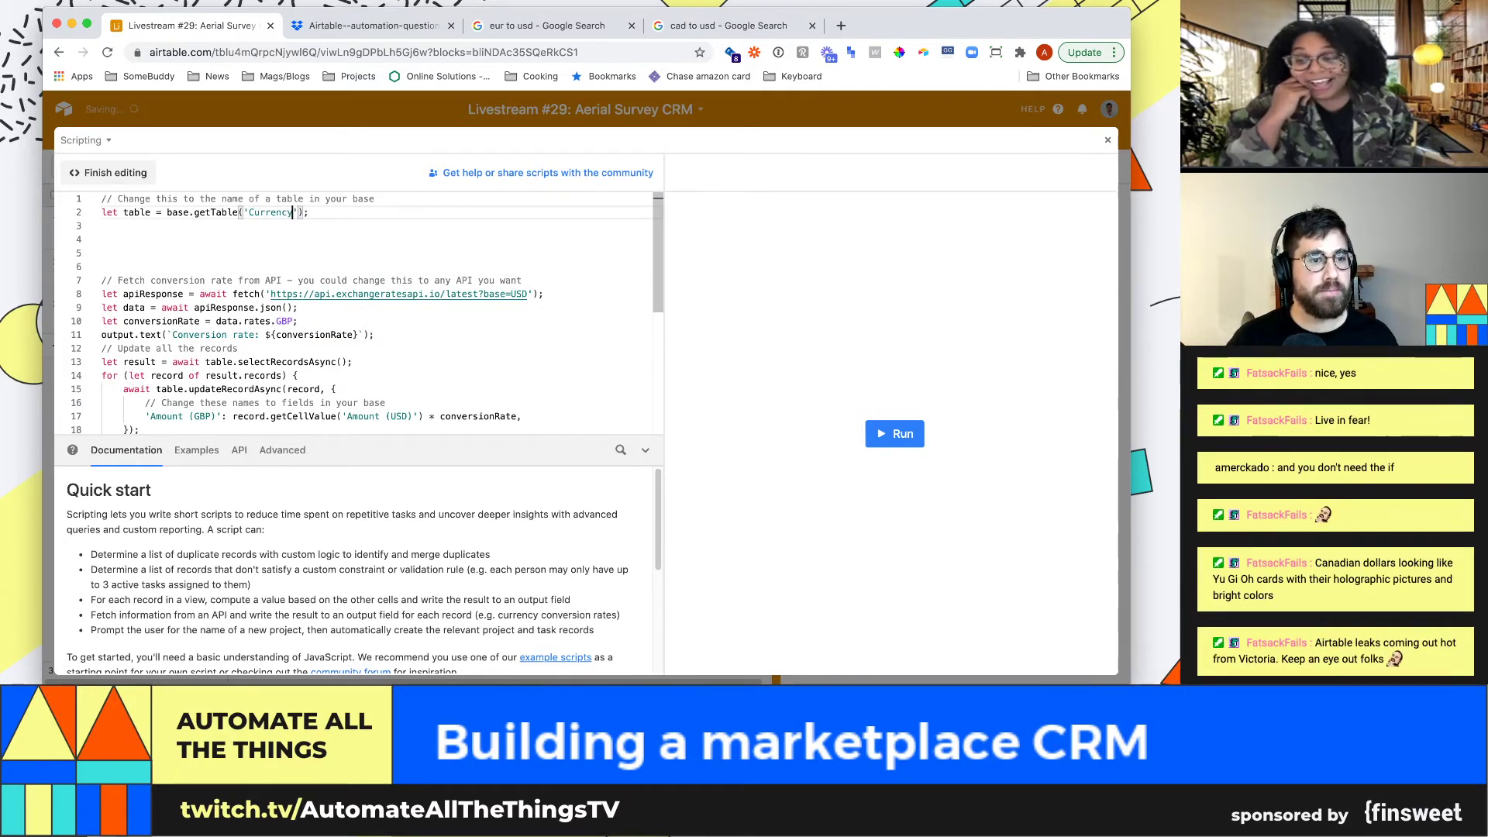
{"action": "key", "text": "End"}
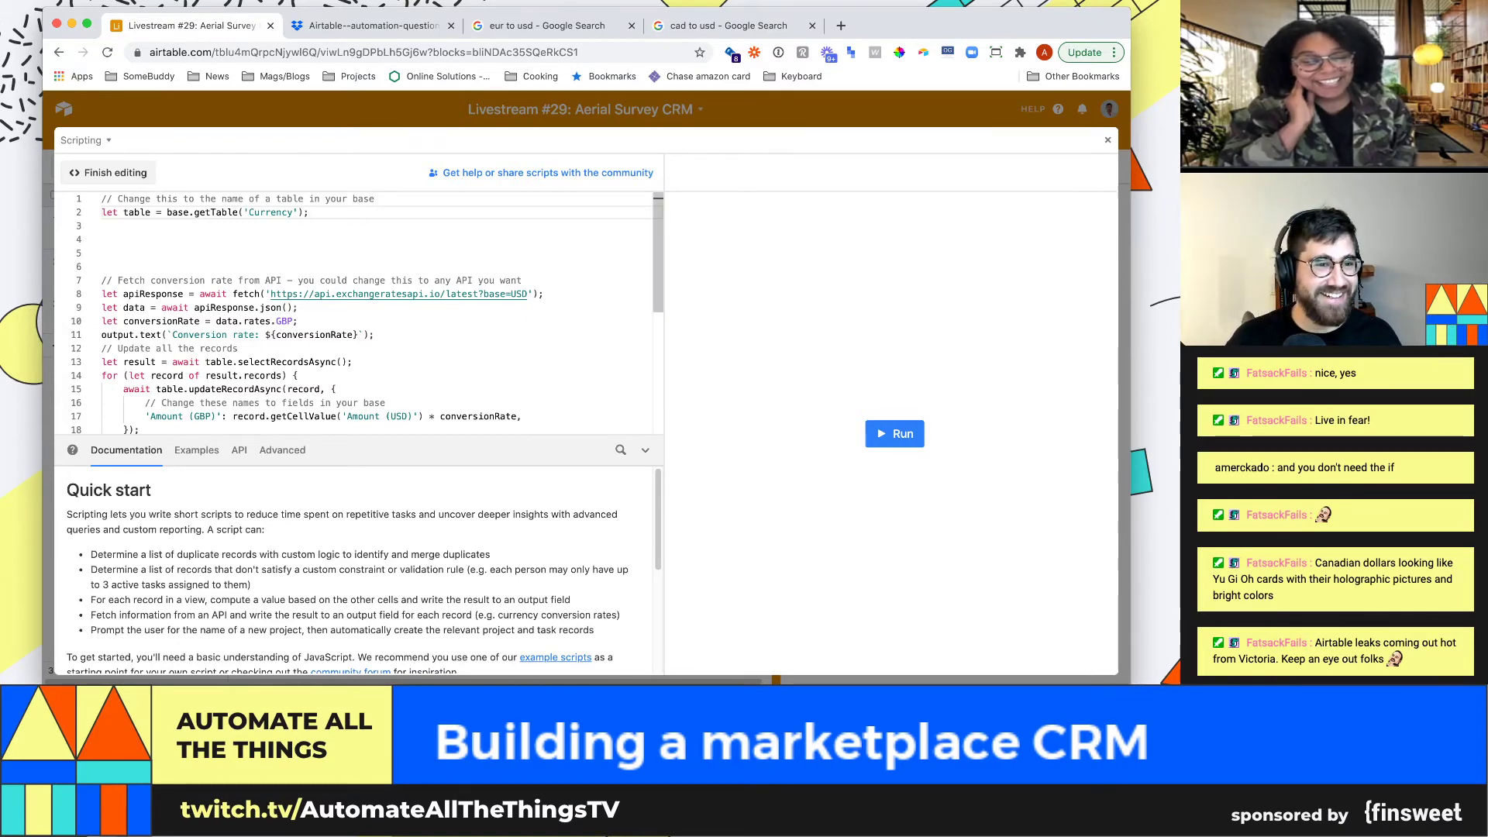
Remove the extra blank lines and exit the full-screen script editor
{"action": "left_click", "coordinate": [102, 239]}
{"action": "key", "text": "BackSpace"}
{"action": "key", "text": "BackSpace"}
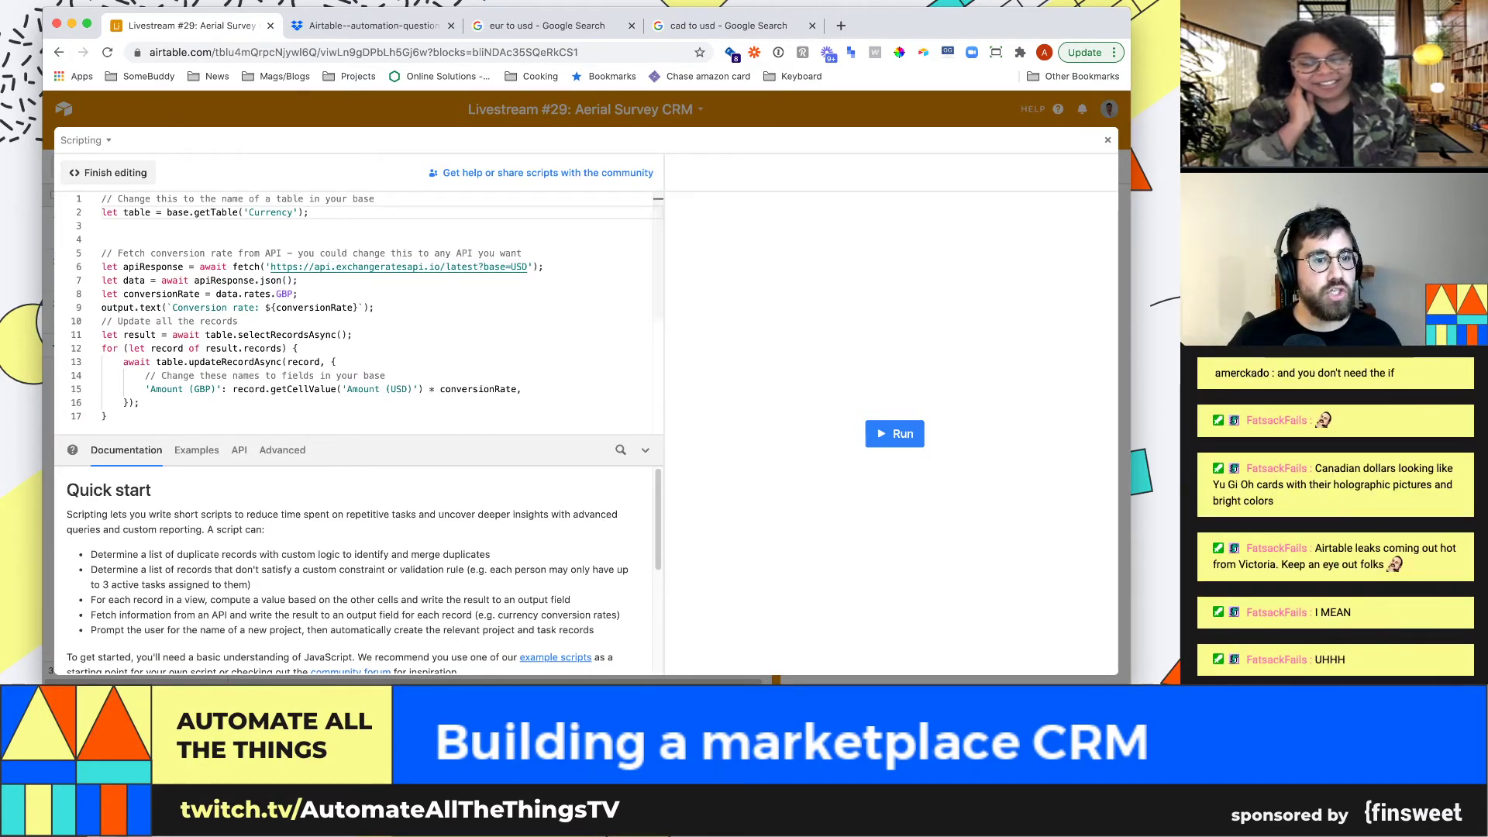
{"action": "key", "text": "Escape"}
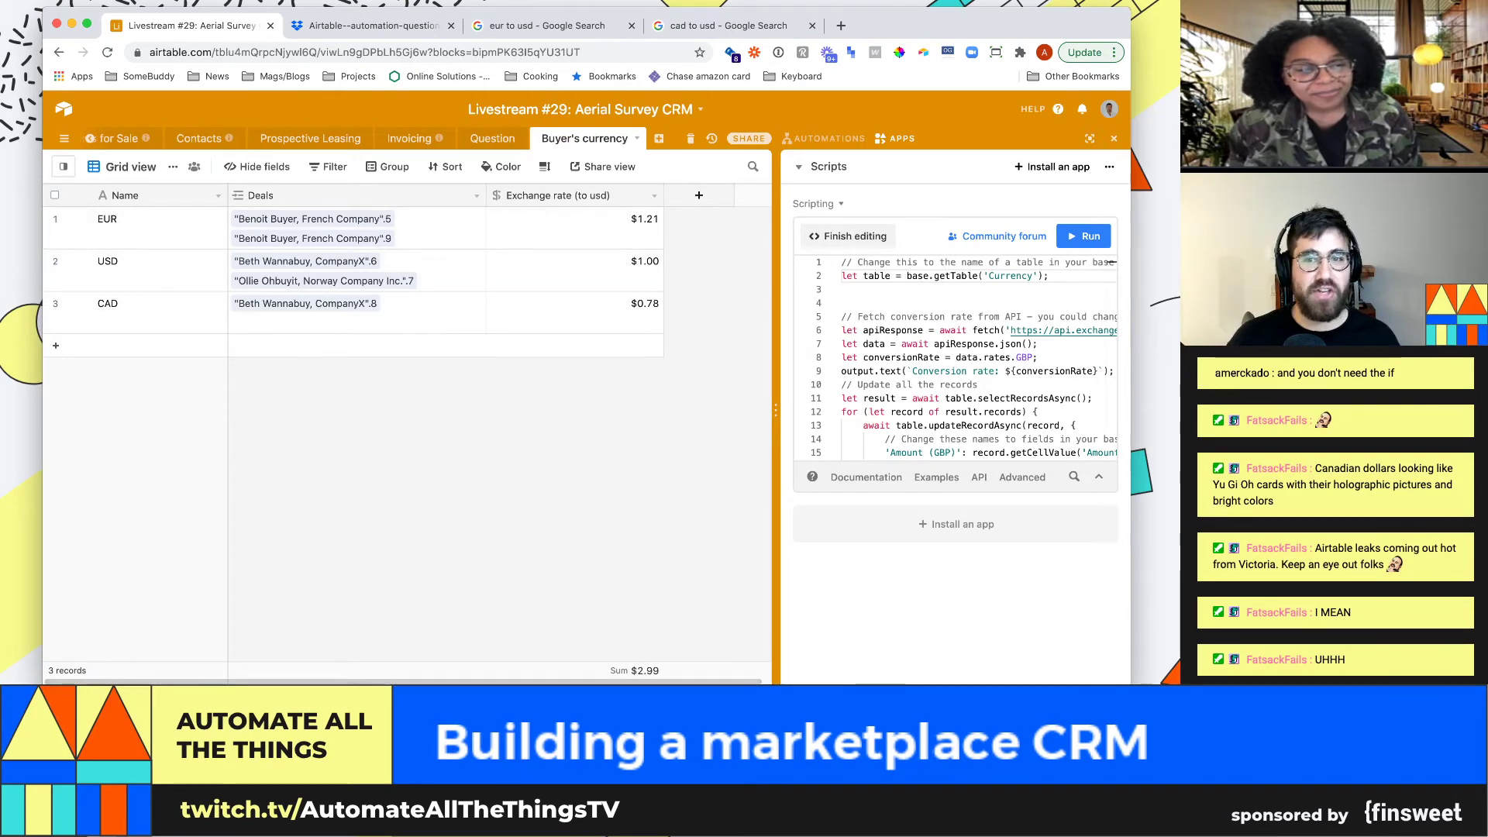
Type 'let currencies = table.' below the table line, then delete it, leaving blank lines
{"action": "left_click", "coordinate": [1092, 203]}
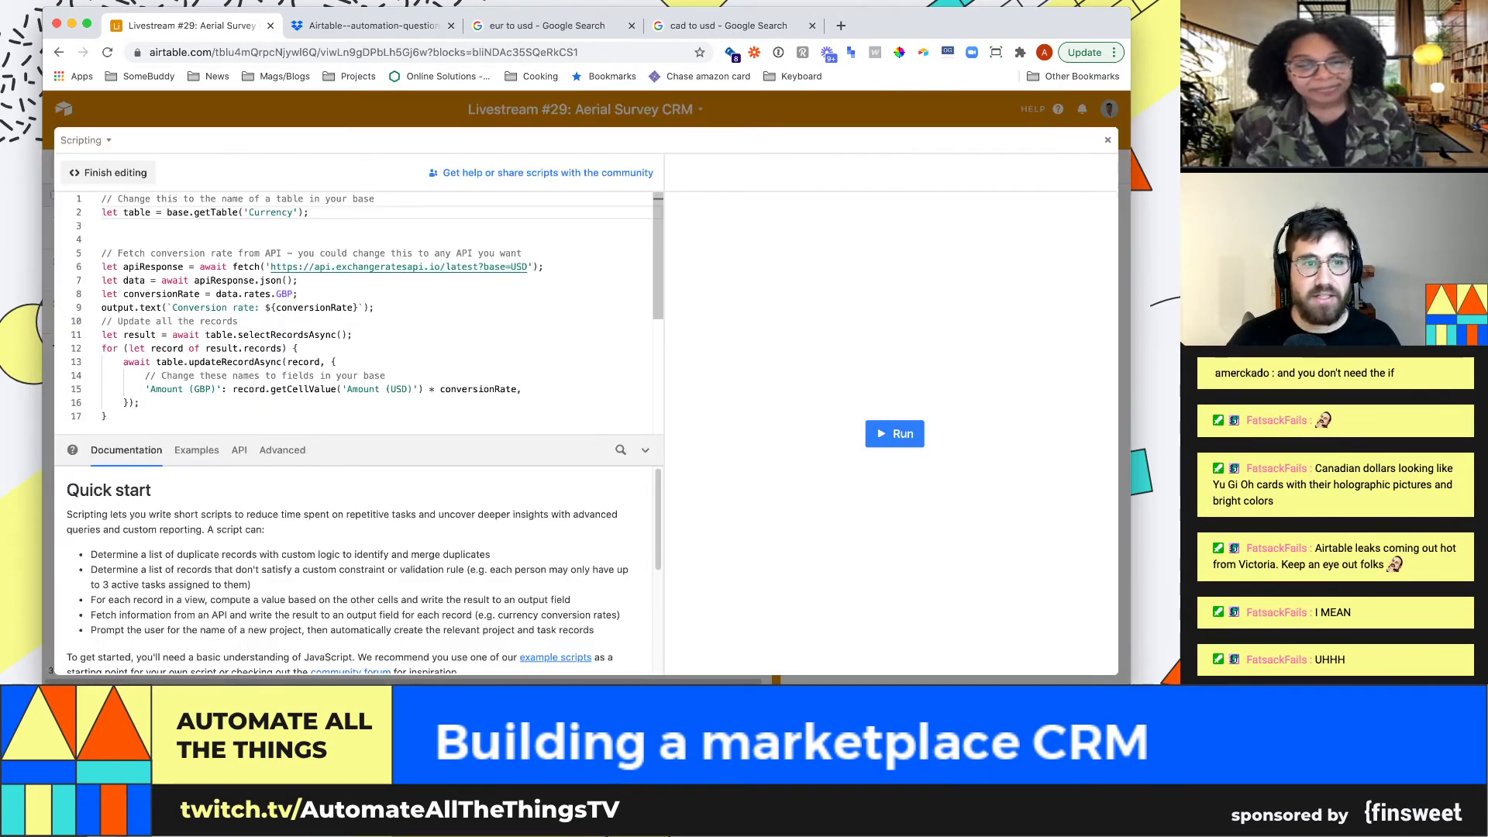
{"action": "key", "text": "Return"}
{"action": "key", "text": "Return"}
{"action": "type", "text": "let r"}
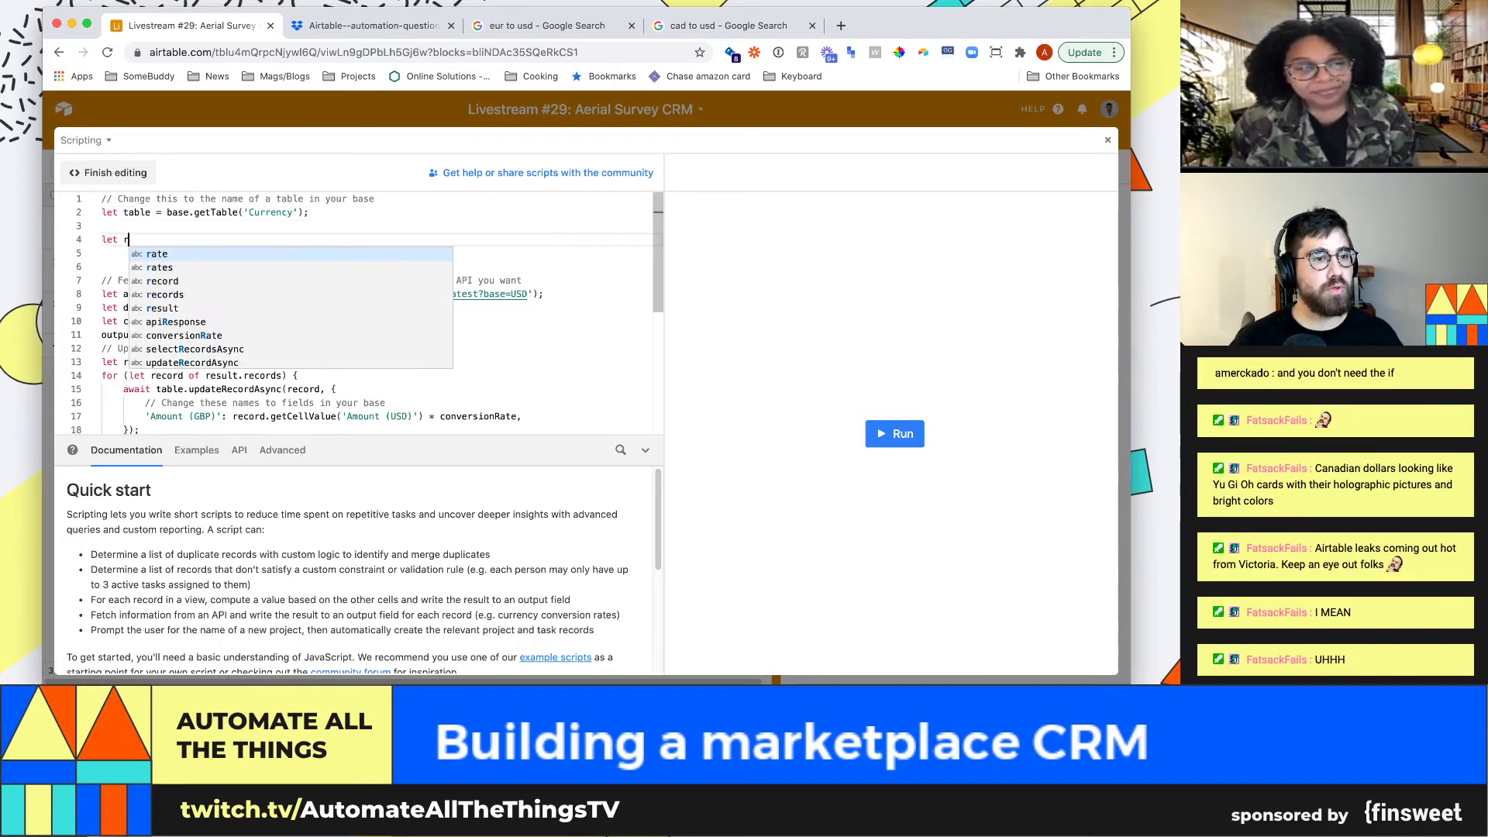
{"action": "key", "text": "BackSpace"}
{"action": "type", "text": "currencies ="}
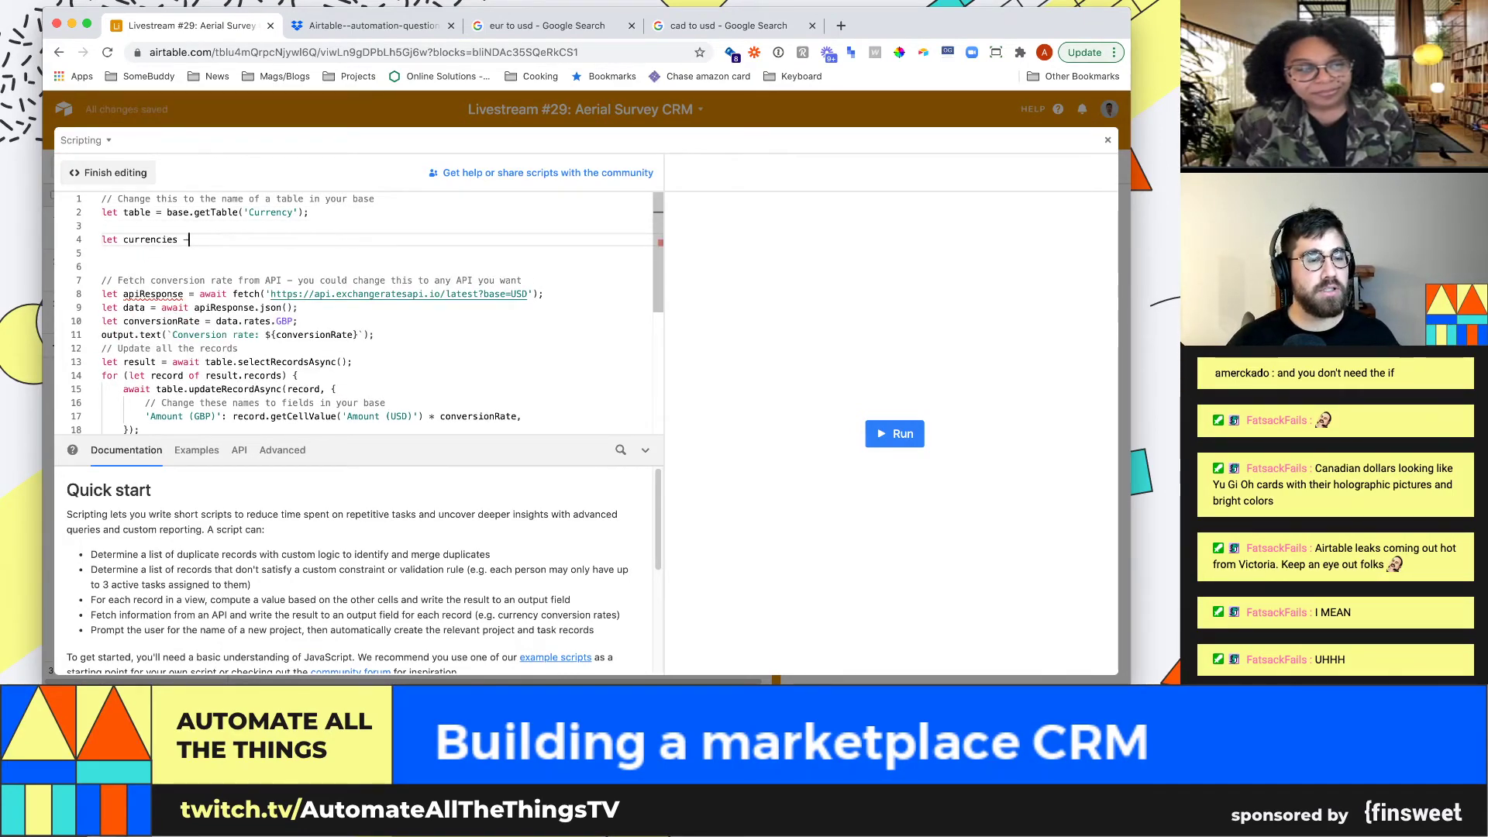
{"action": "type", "text": " table."}
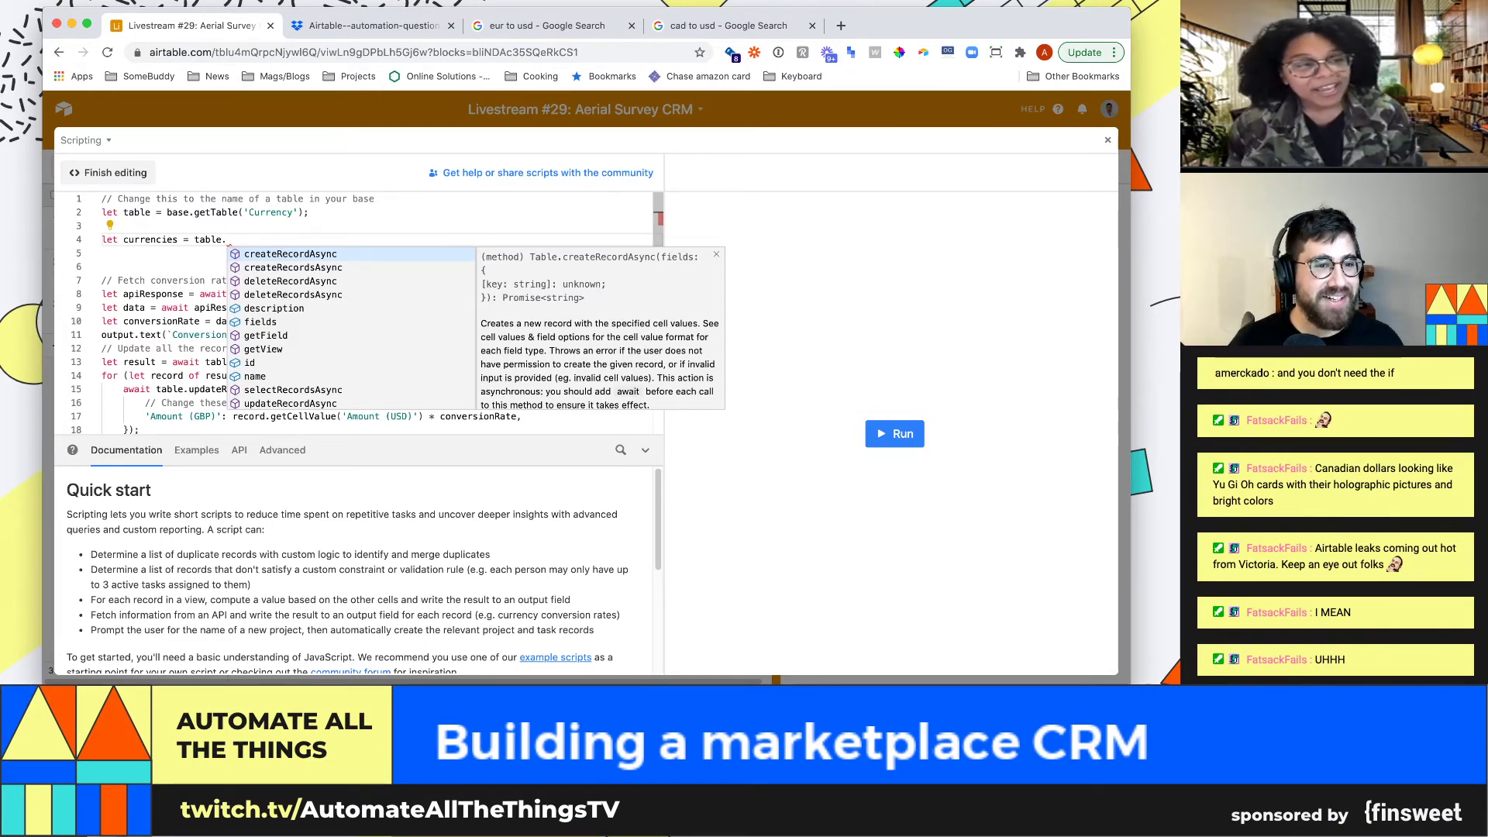
{"action": "key", "text": "shift+Home"}
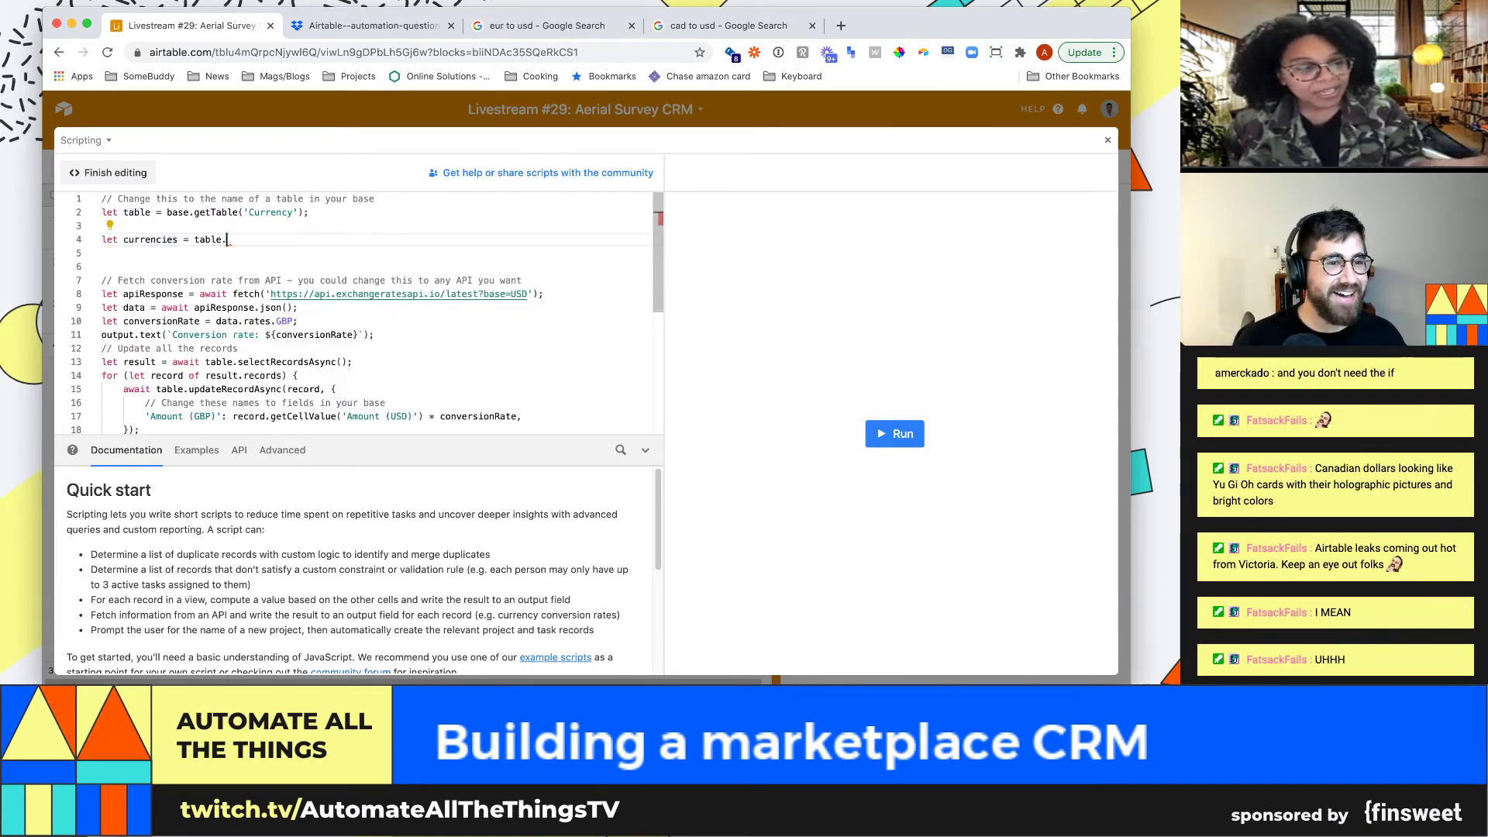
{"action": "key", "text": "BackSpace"}
{"action": "scroll", "coordinate": [353, 313], "scroll_direction": "down", "scroll_amount": 1}
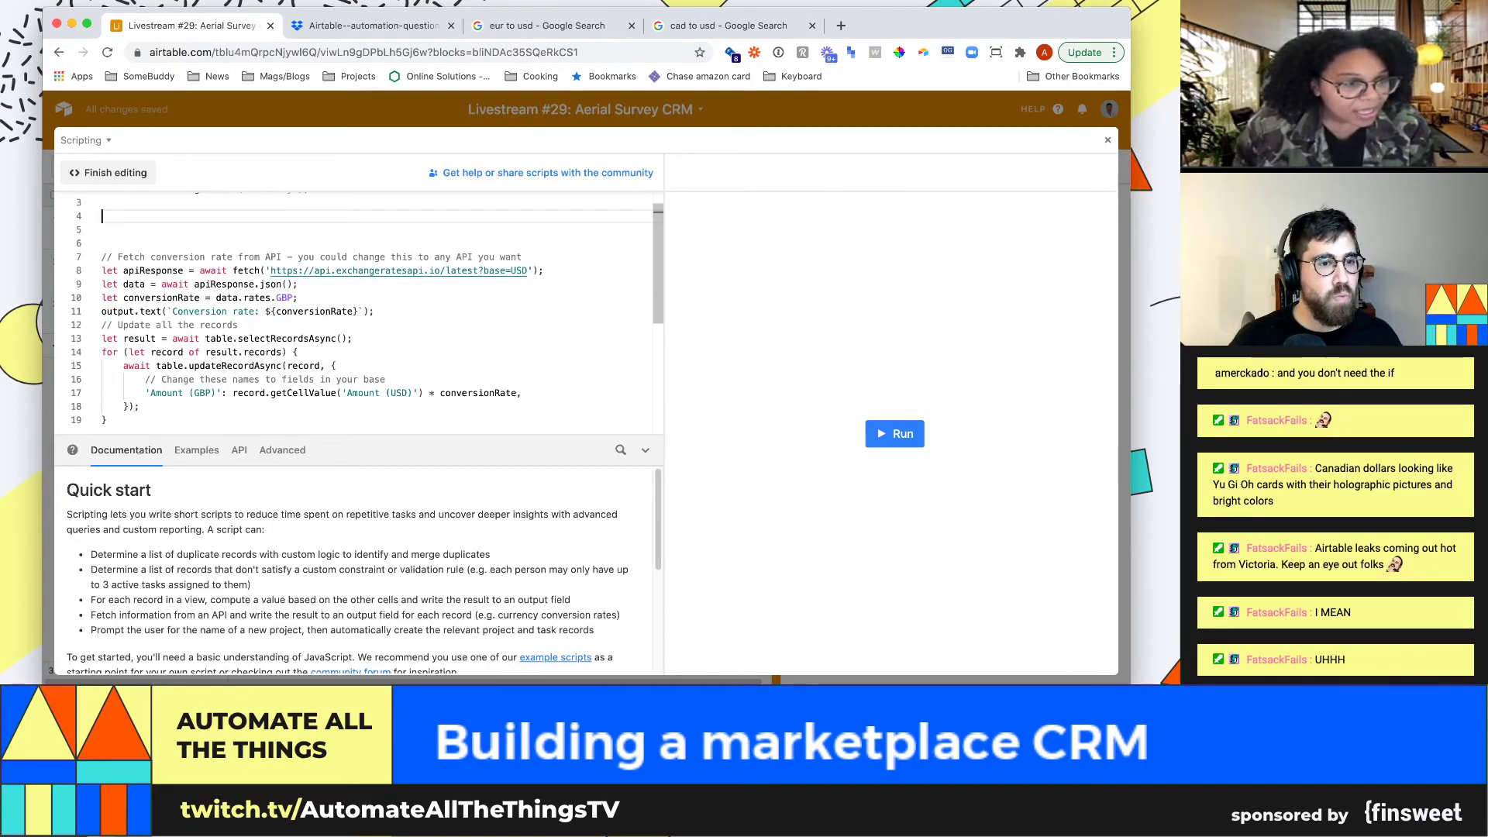
Delete the 'let conversionRate = data.rates.GBP;' line from the script
{"action": "left_click", "coordinate": [298, 297]}
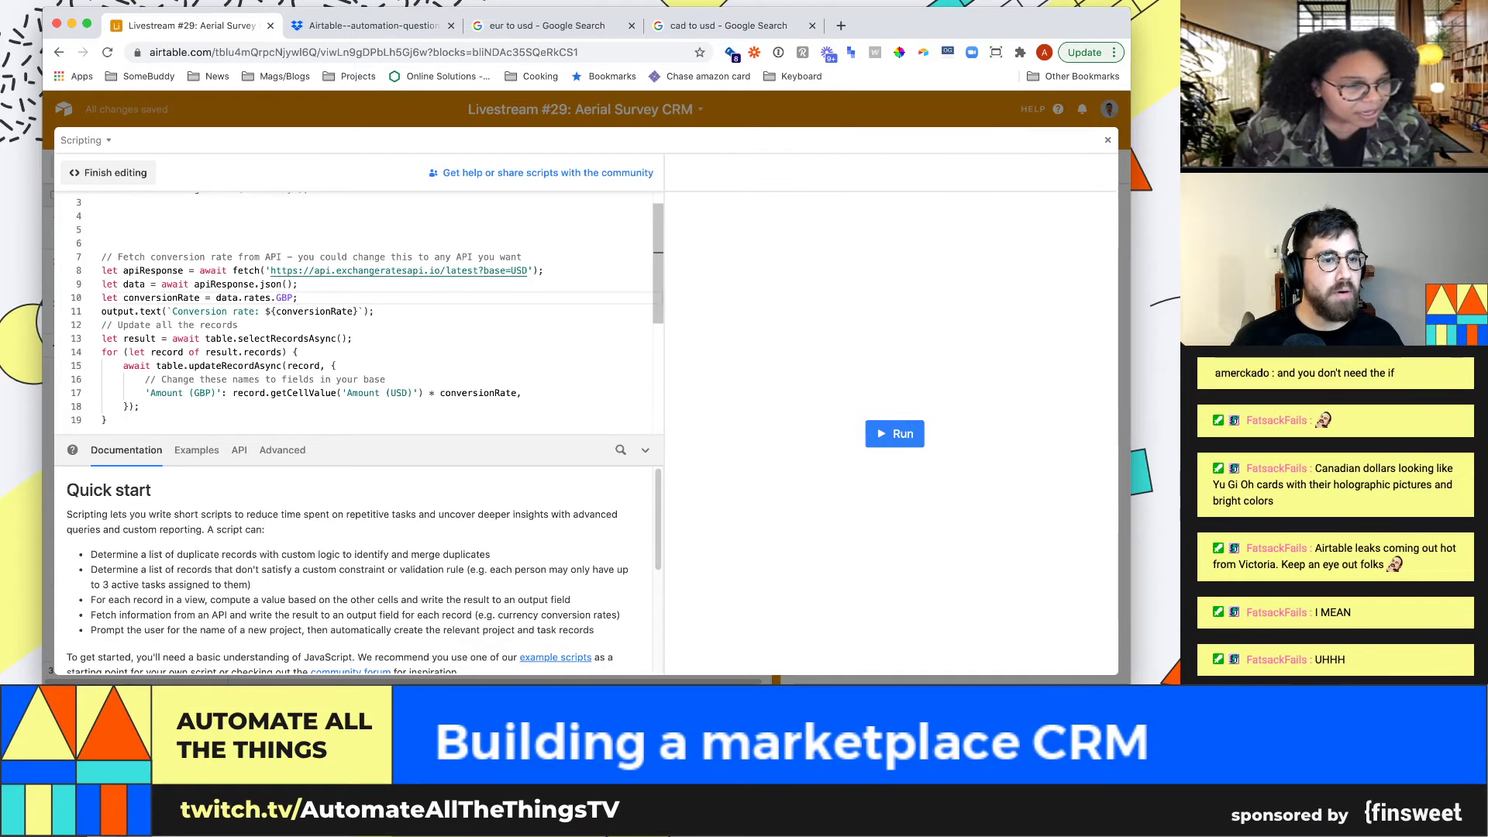
{"action": "key", "text": "Return"}
{"action": "key", "text": "Return"}
{"action": "key", "text": "Return"}
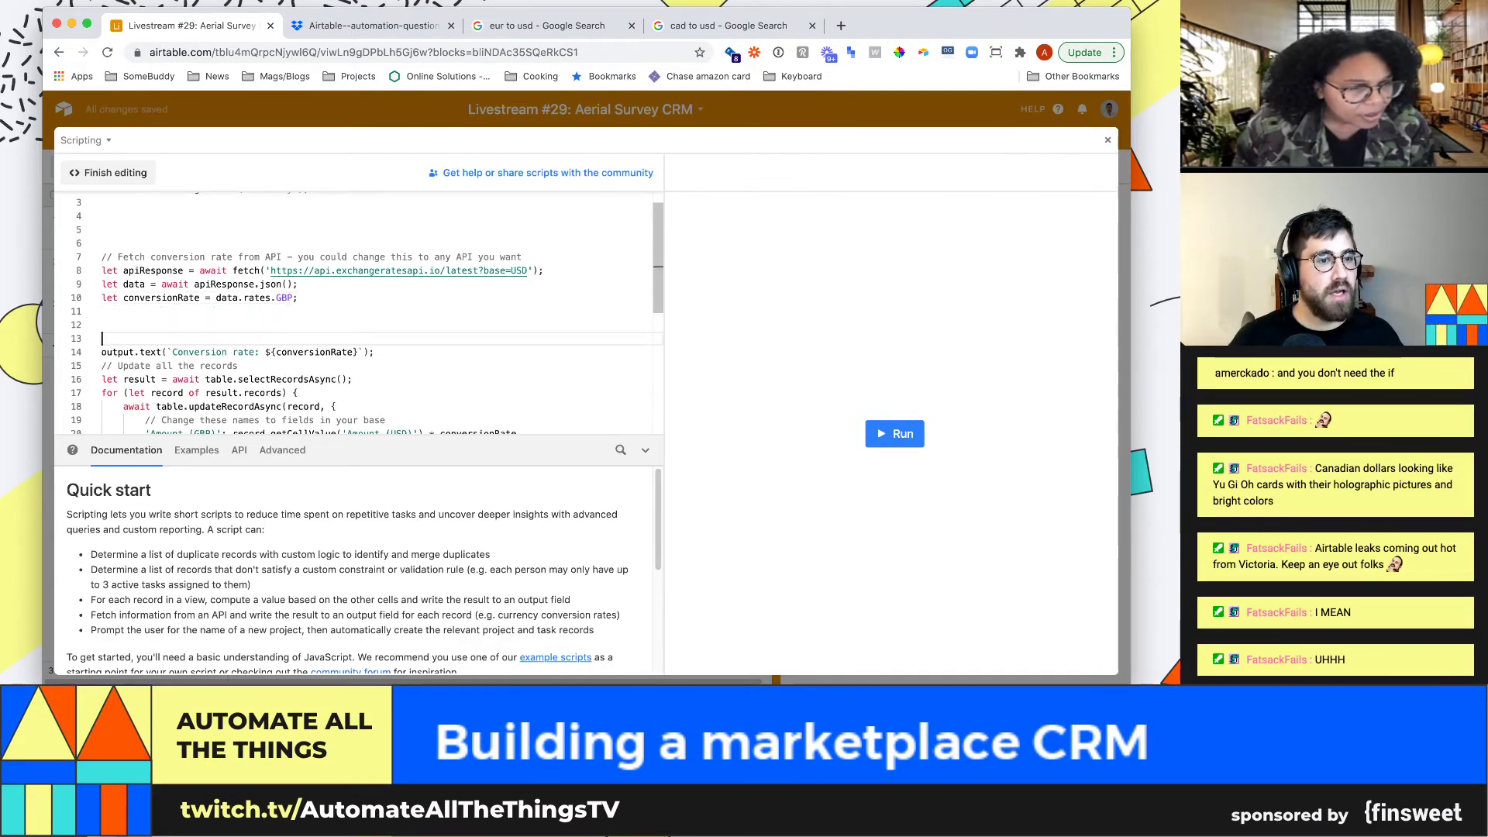
{"action": "left_click", "coordinate": [105, 298]}
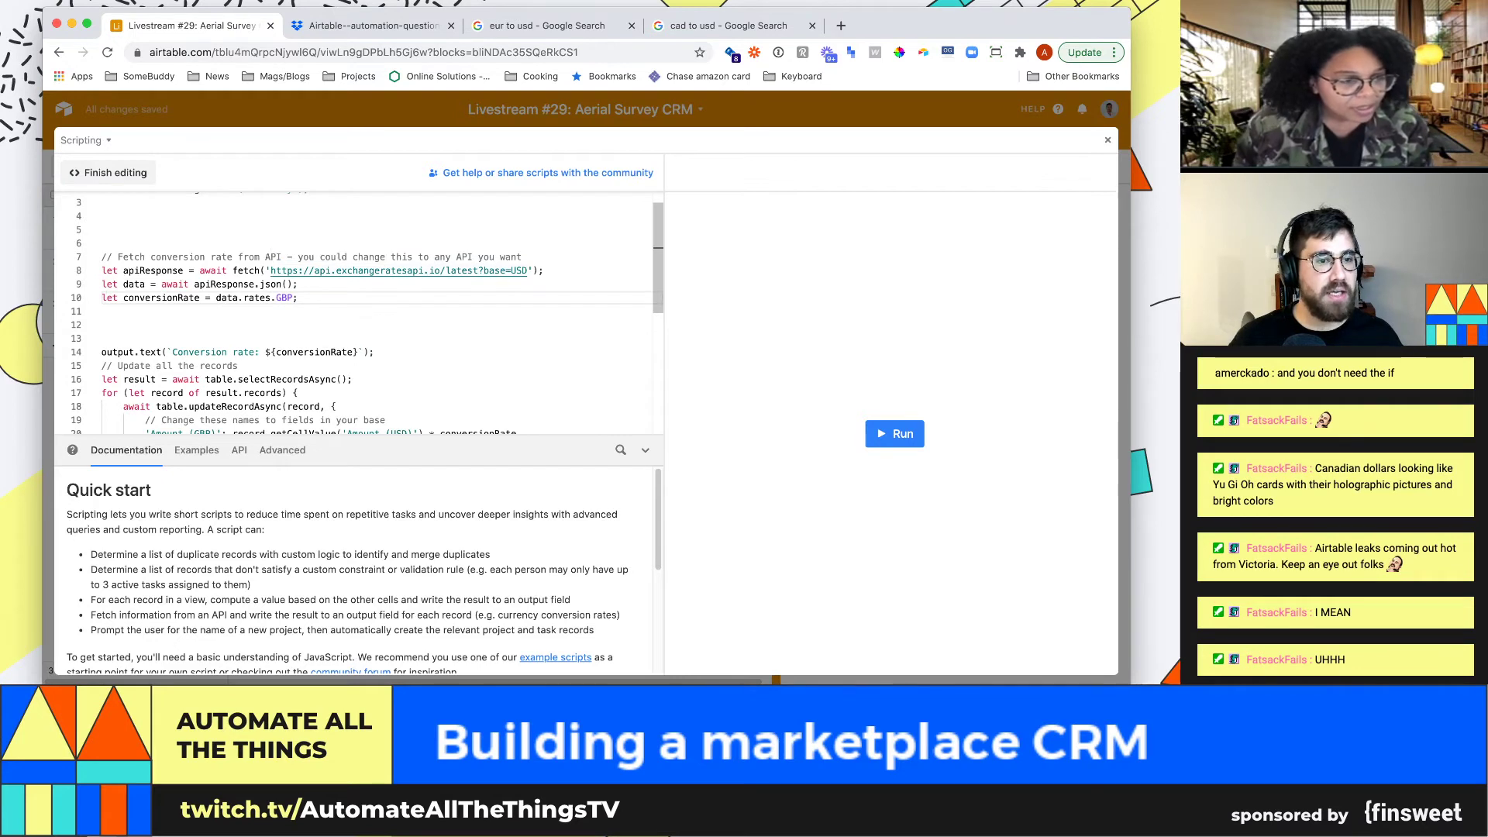
{"action": "left_click_drag", "start_coordinate": [298, 298], "coordinate": [103, 271]}
{"action": "left_click", "coordinate": [103, 270]}
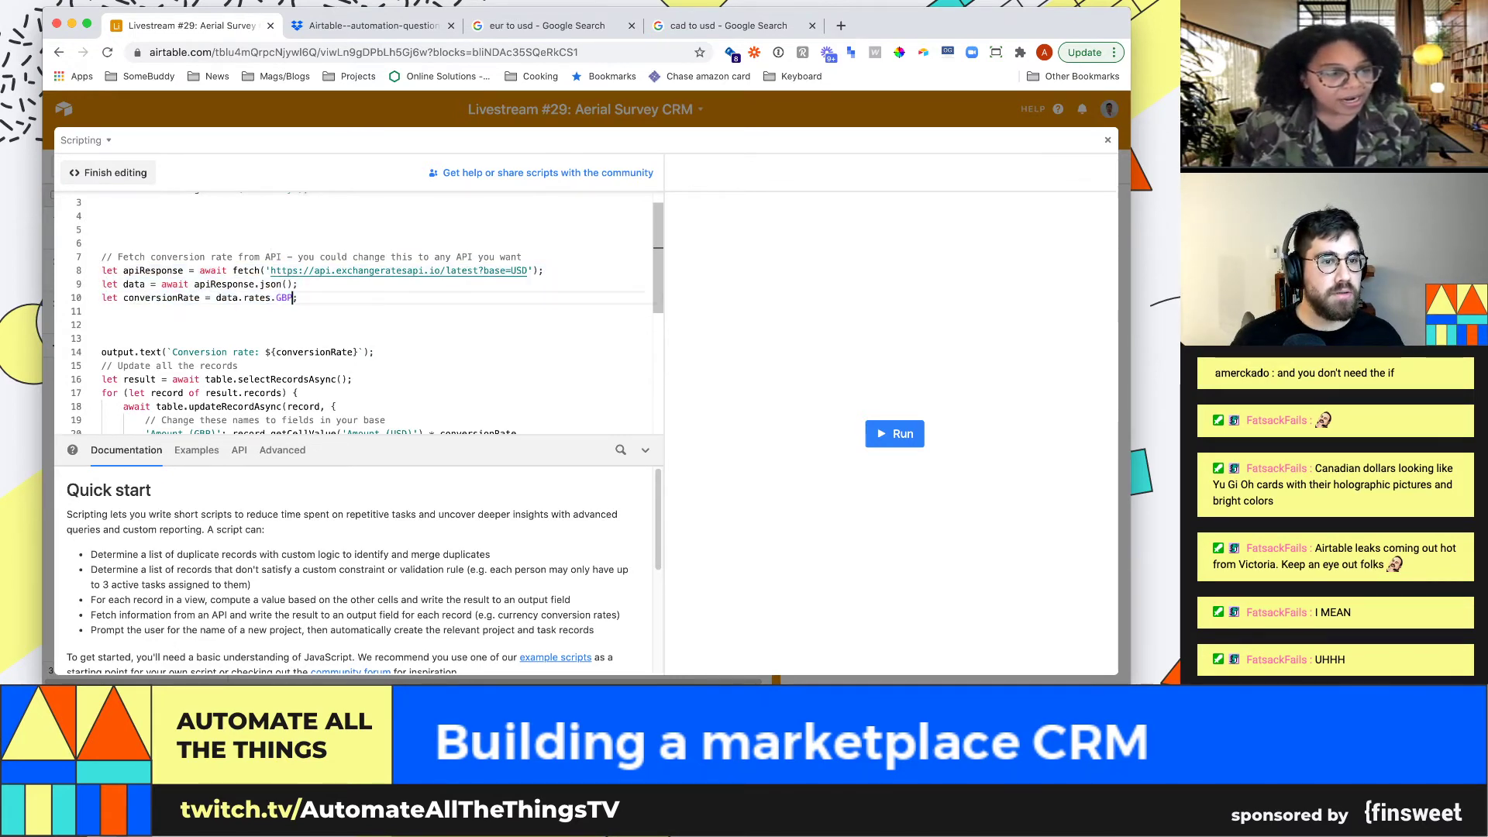
{"action": "left_click_drag", "start_coordinate": [292, 298], "coordinate": [106, 300]}
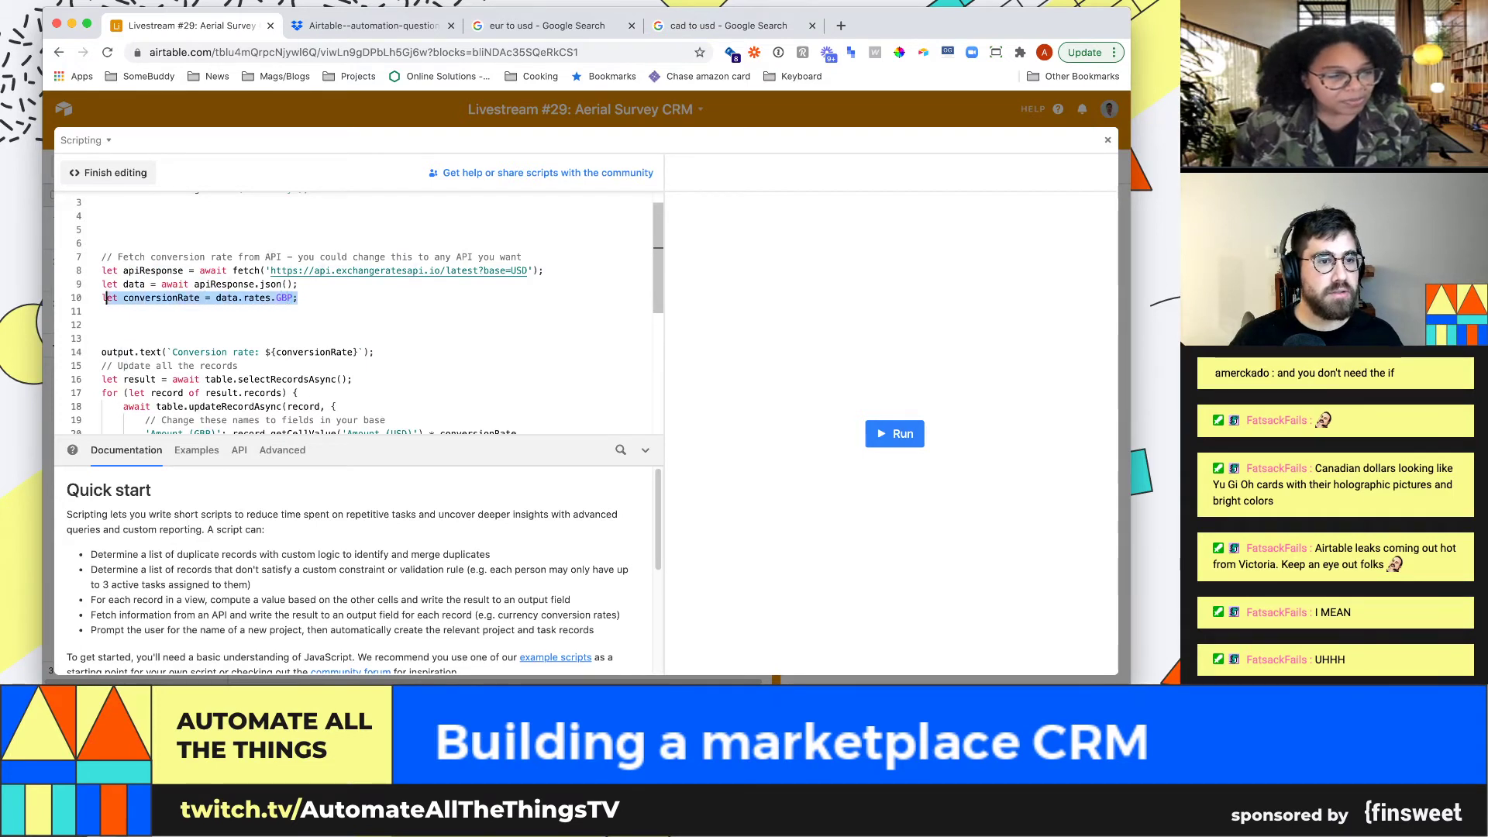
{"action": "key", "text": "BackSpace"}
{"action": "key", "text": "super+z"}
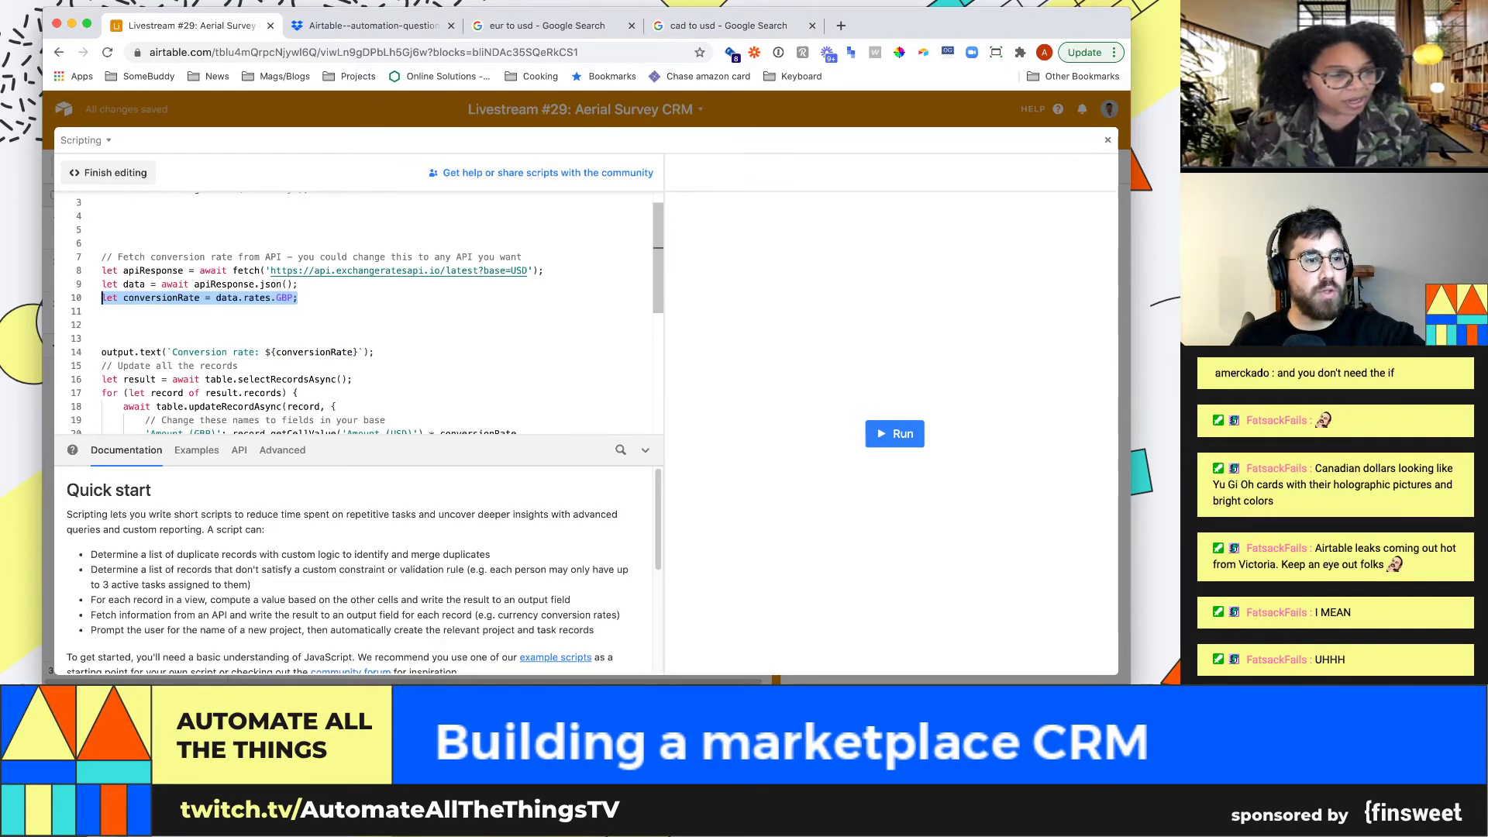
{"action": "key", "text": "super+x"}
Comment out the output and record-update code on lines 14–22
{"action": "key", "text": "Down"}
{"action": "key", "text": "Down"}
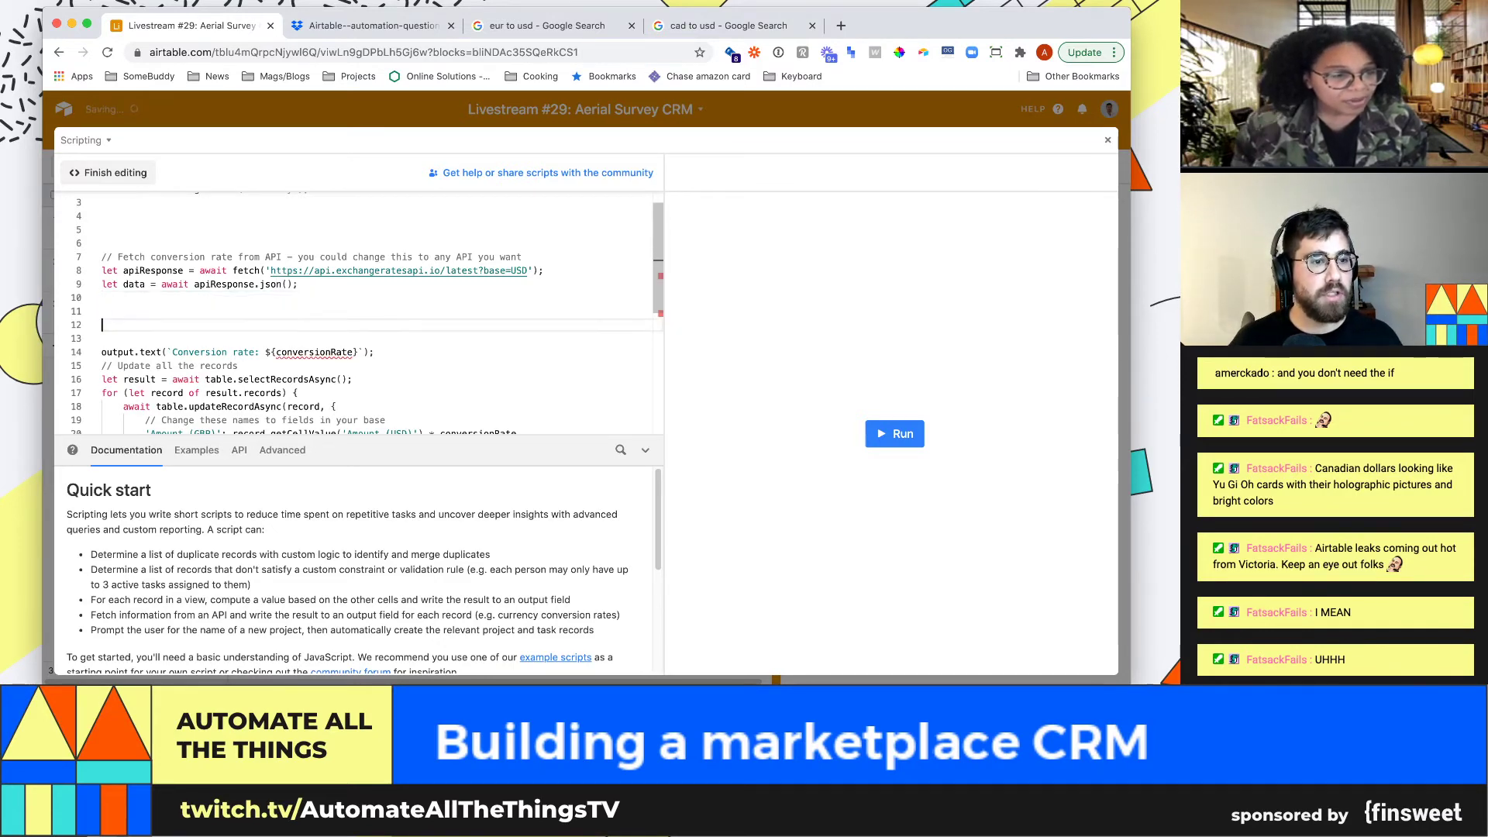
{"action": "key", "text": "shift+Down"}
{"action": "key", "text": "shift+Down"}
{"action": "key", "text": "shift+Down"}
{"action": "key", "text": "shift+Down"}
{"action": "key", "text": "shift+Down"}
{"action": "key", "text": "shift+Down"}
{"action": "key", "text": "shift+Down"}
{"action": "key", "text": "shift+Down"}
{"action": "key", "text": "shift+Down"}
{"action": "key", "text": "shift+Down"}
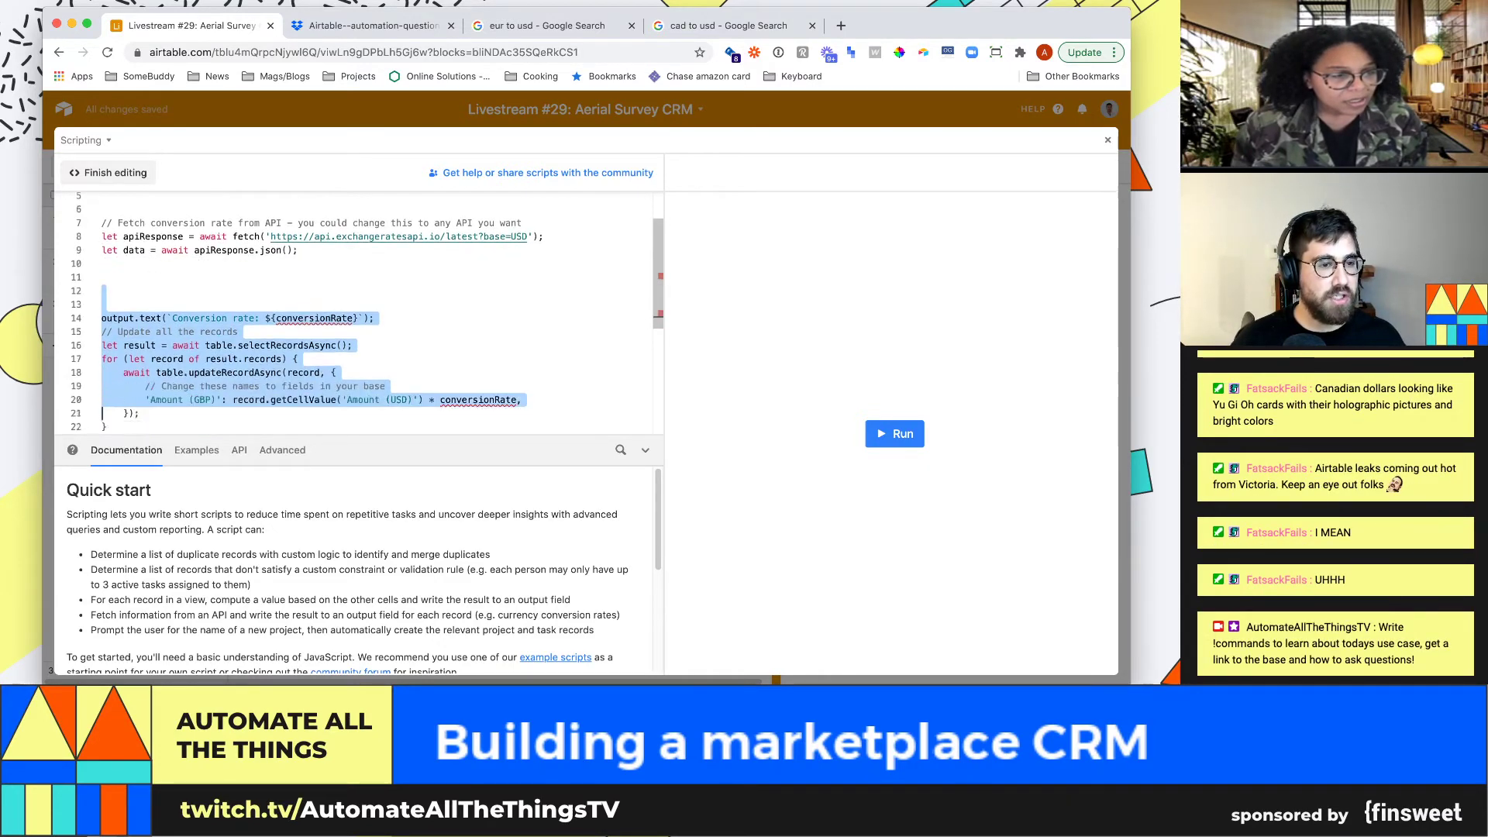
{"action": "key", "text": "super+slash"}
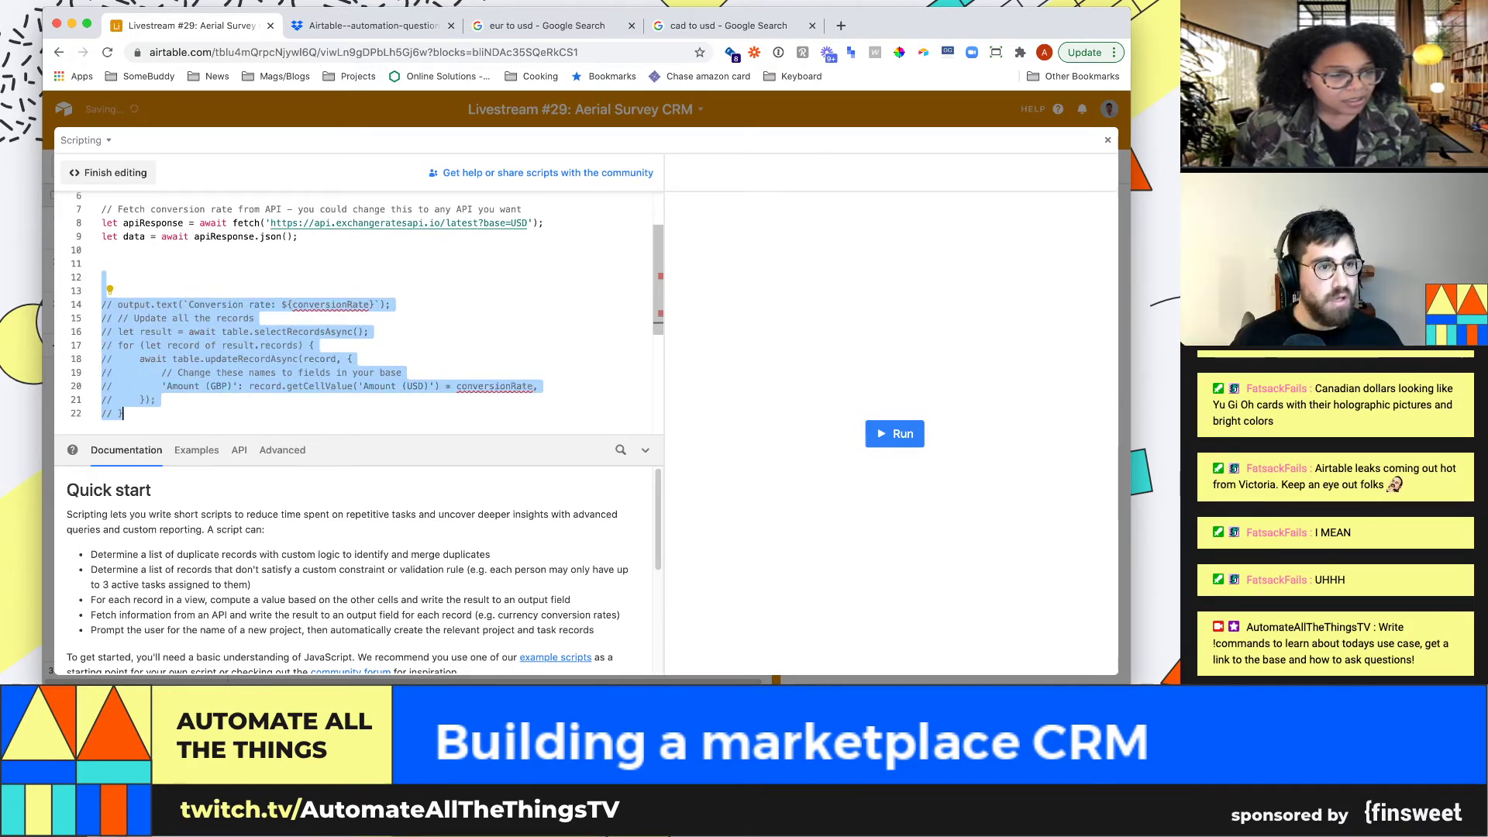
{"action": "key", "text": "Up"}
{"action": "scroll", "coordinate": [354, 310], "scroll_direction": "up", "scroll_amount": 1}
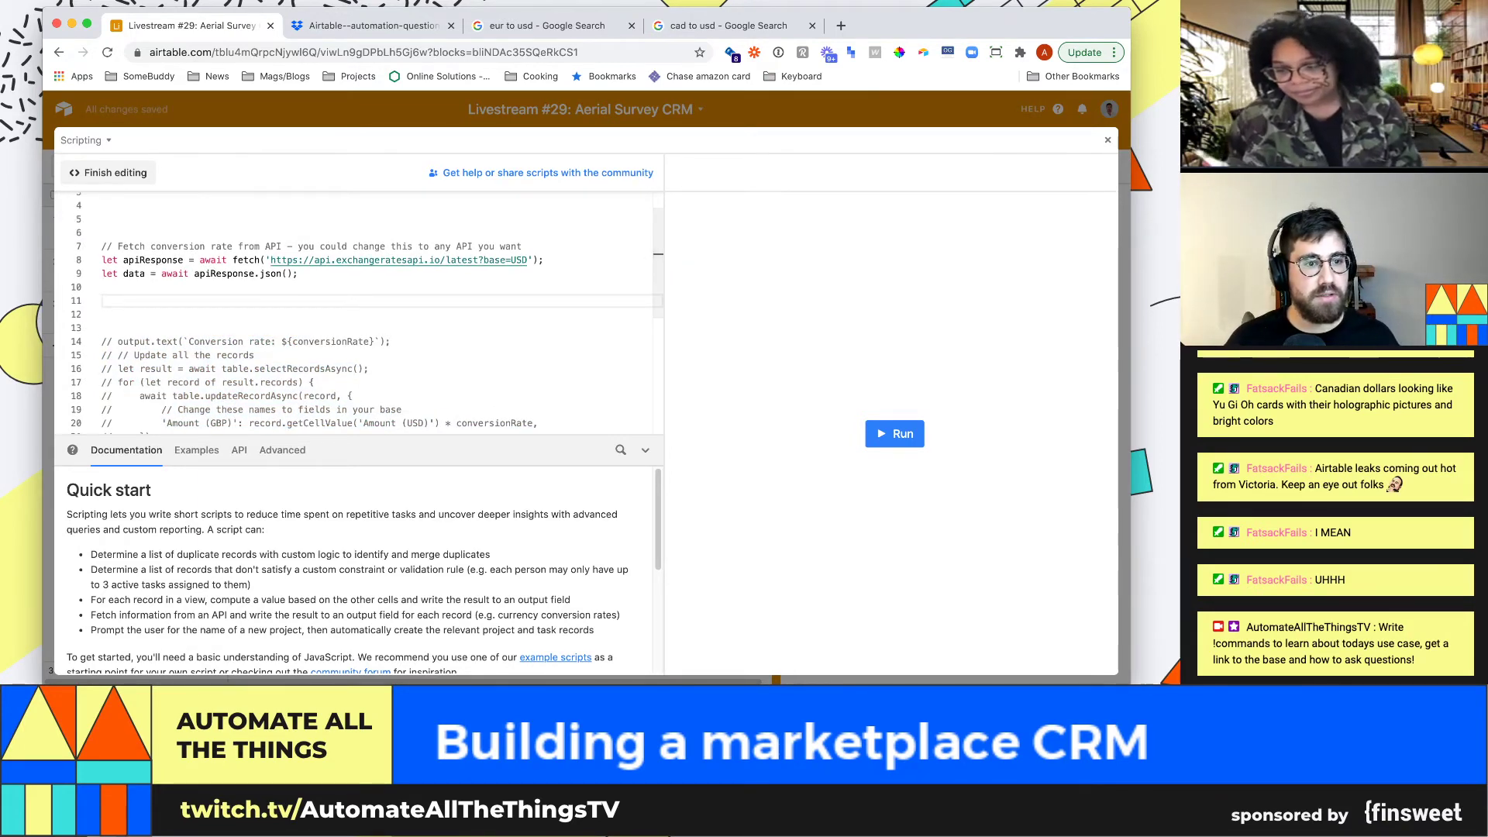
Test-run the script, then rename the currency table to Currencies
{"action": "left_click", "coordinate": [894, 434]}
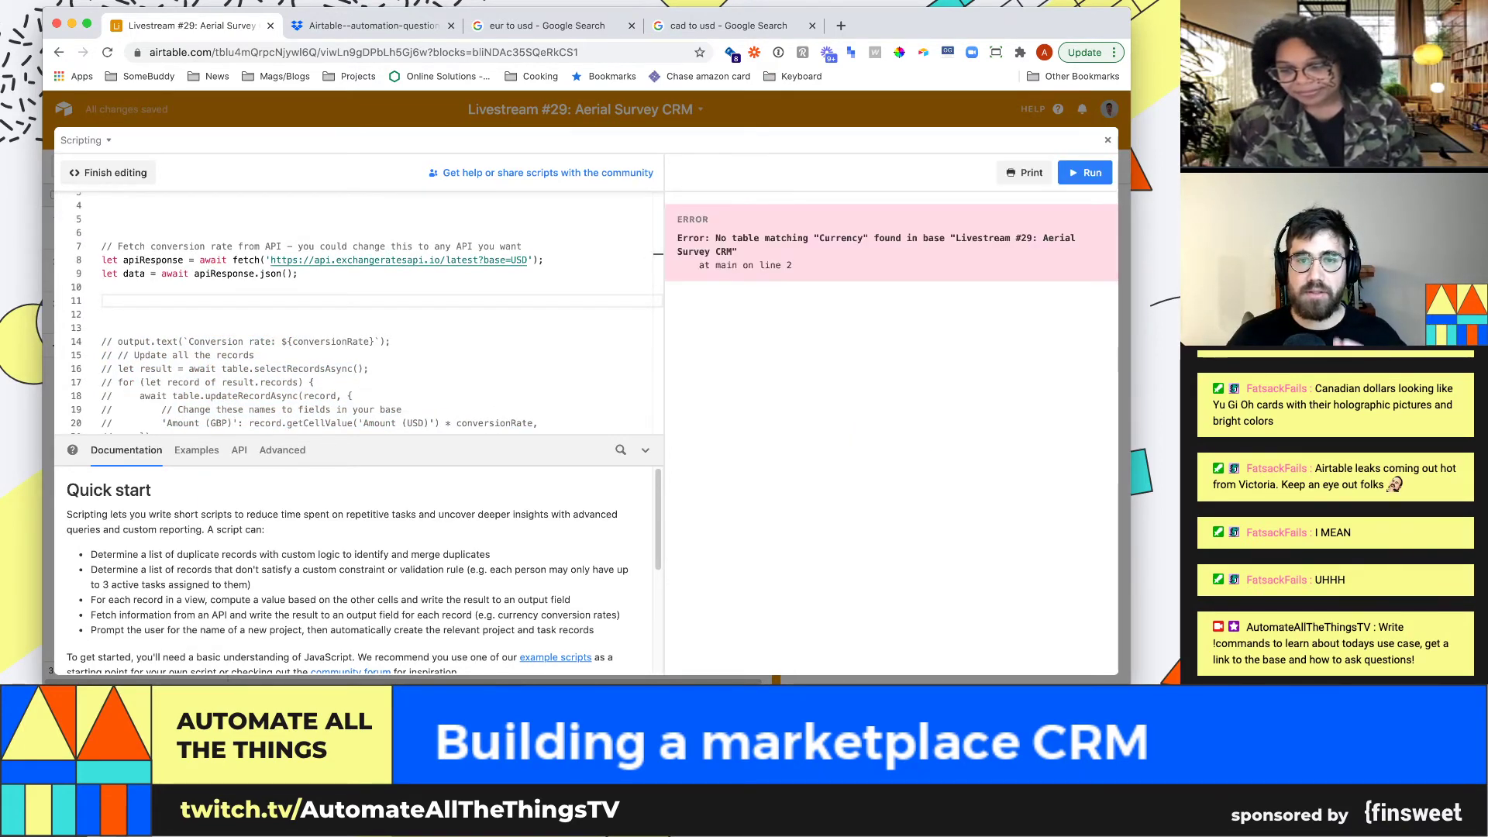
{"action": "scroll", "coordinate": [353, 310], "scroll_direction": "up", "scroll_amount": 1}
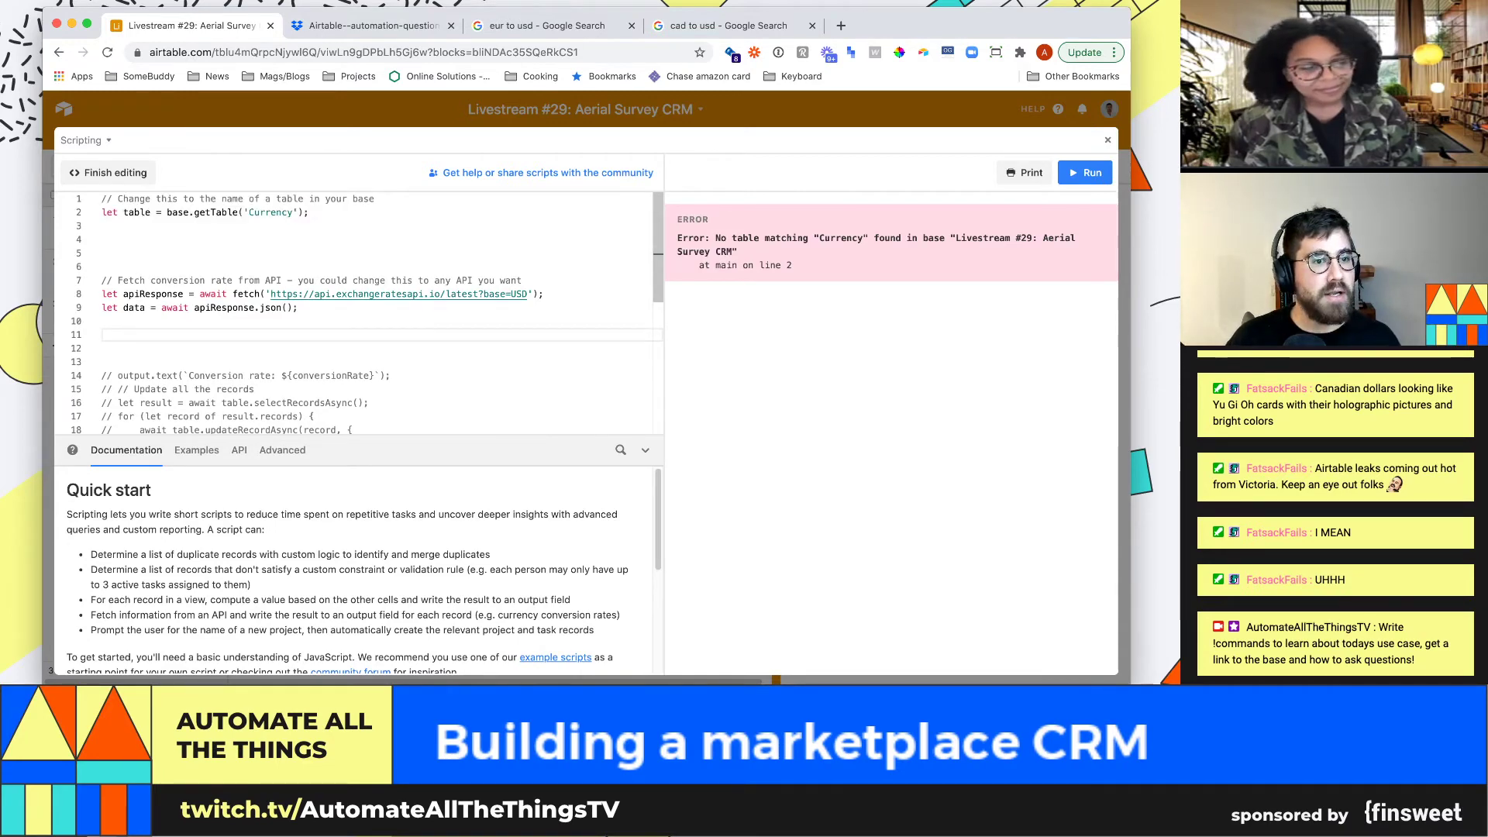
{"action": "key", "text": "Escape"}
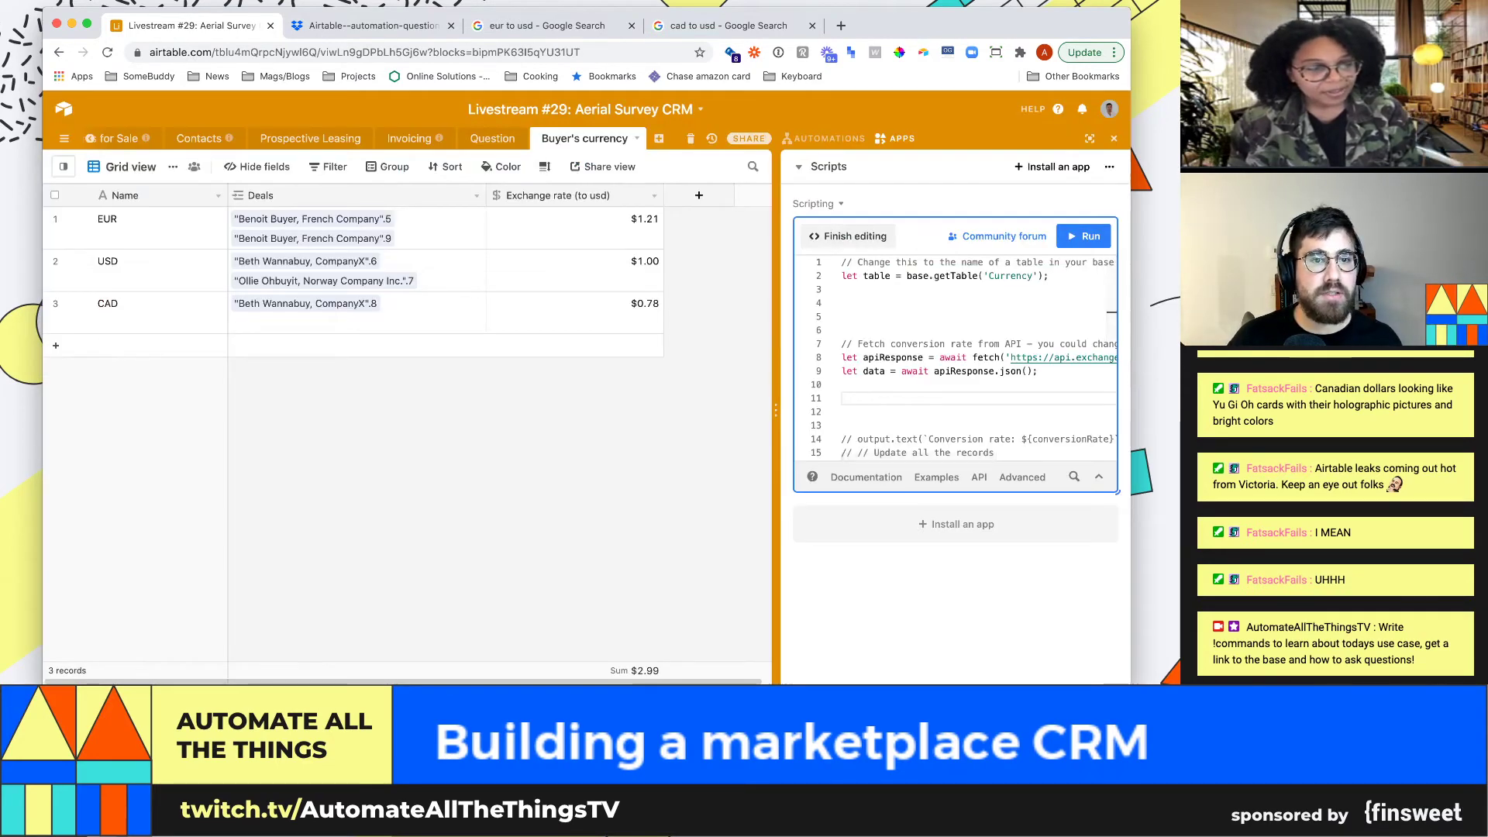
{"action": "double_click", "coordinate": [585, 138]}
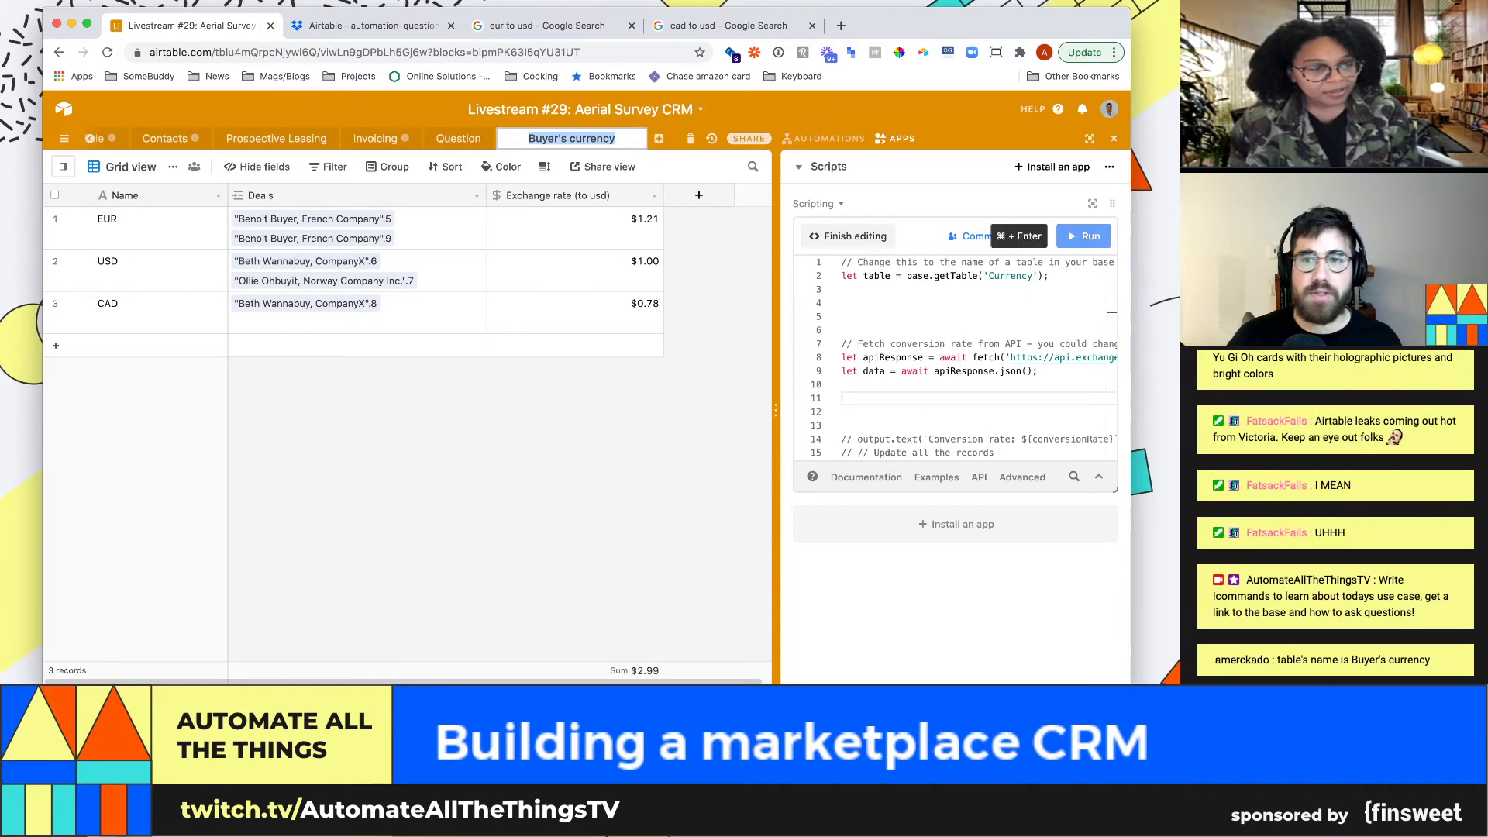
{"action": "type", "text": "Curre"}
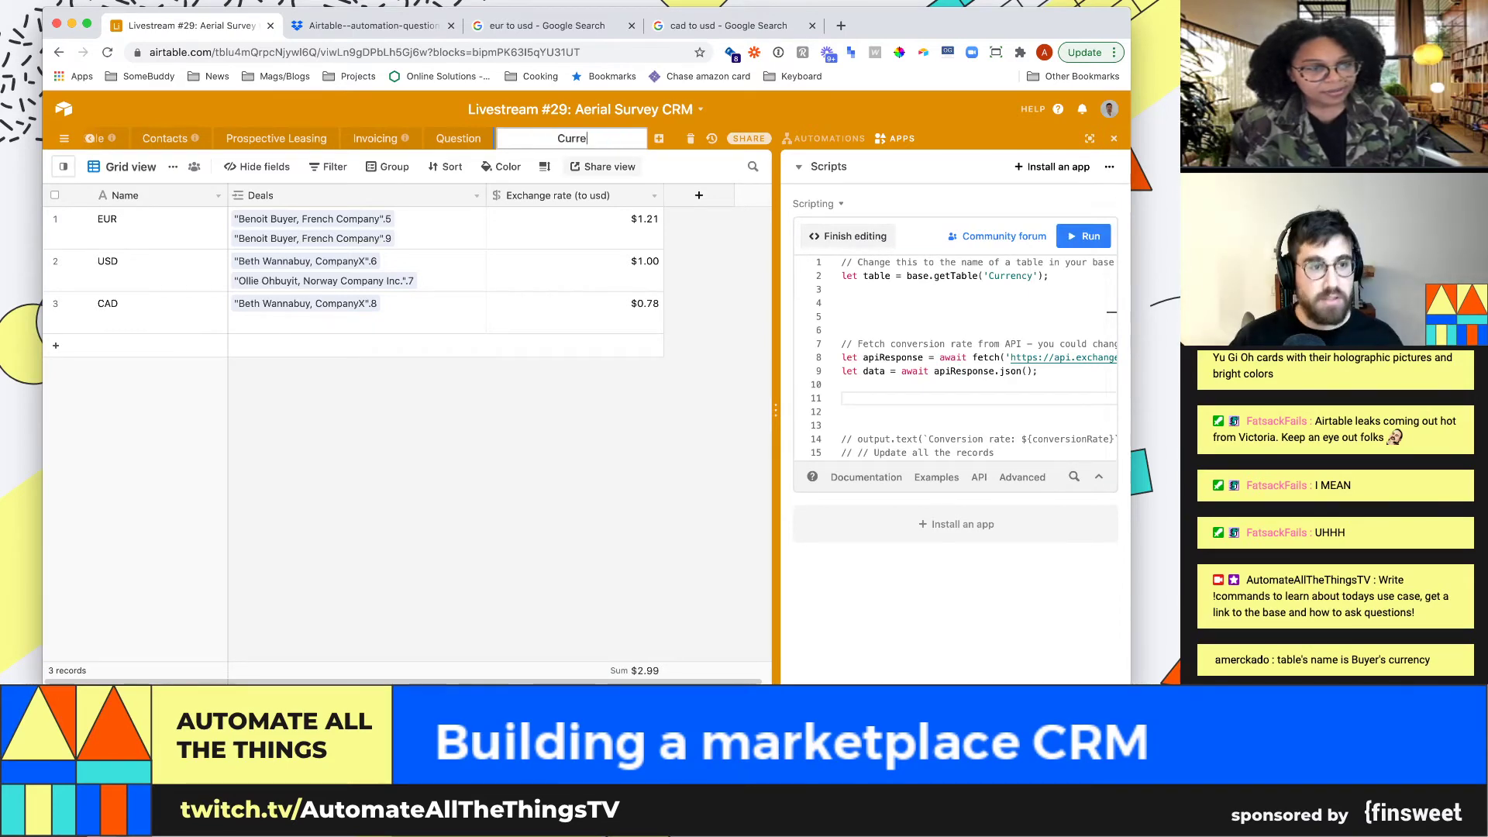
{"action": "type", "text": "ncies"}
{"action": "key", "text": "Return"}
In the full-screen script, change the getTable name on line 2 from 'Currency' to 'Currencies'
{"action": "left_click", "coordinate": [842, 289]}
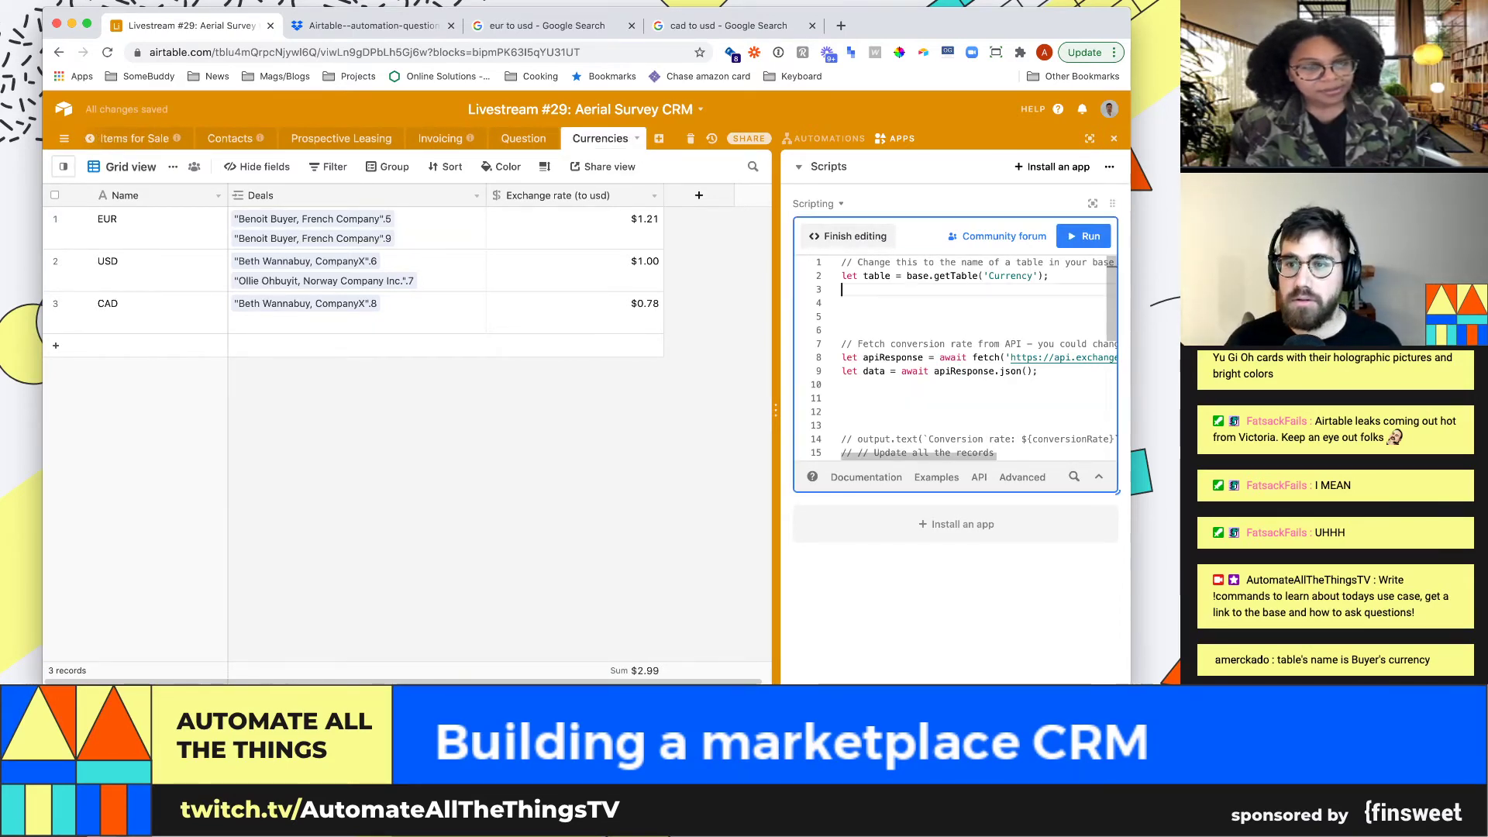
{"action": "left_click", "coordinate": [1093, 203]}
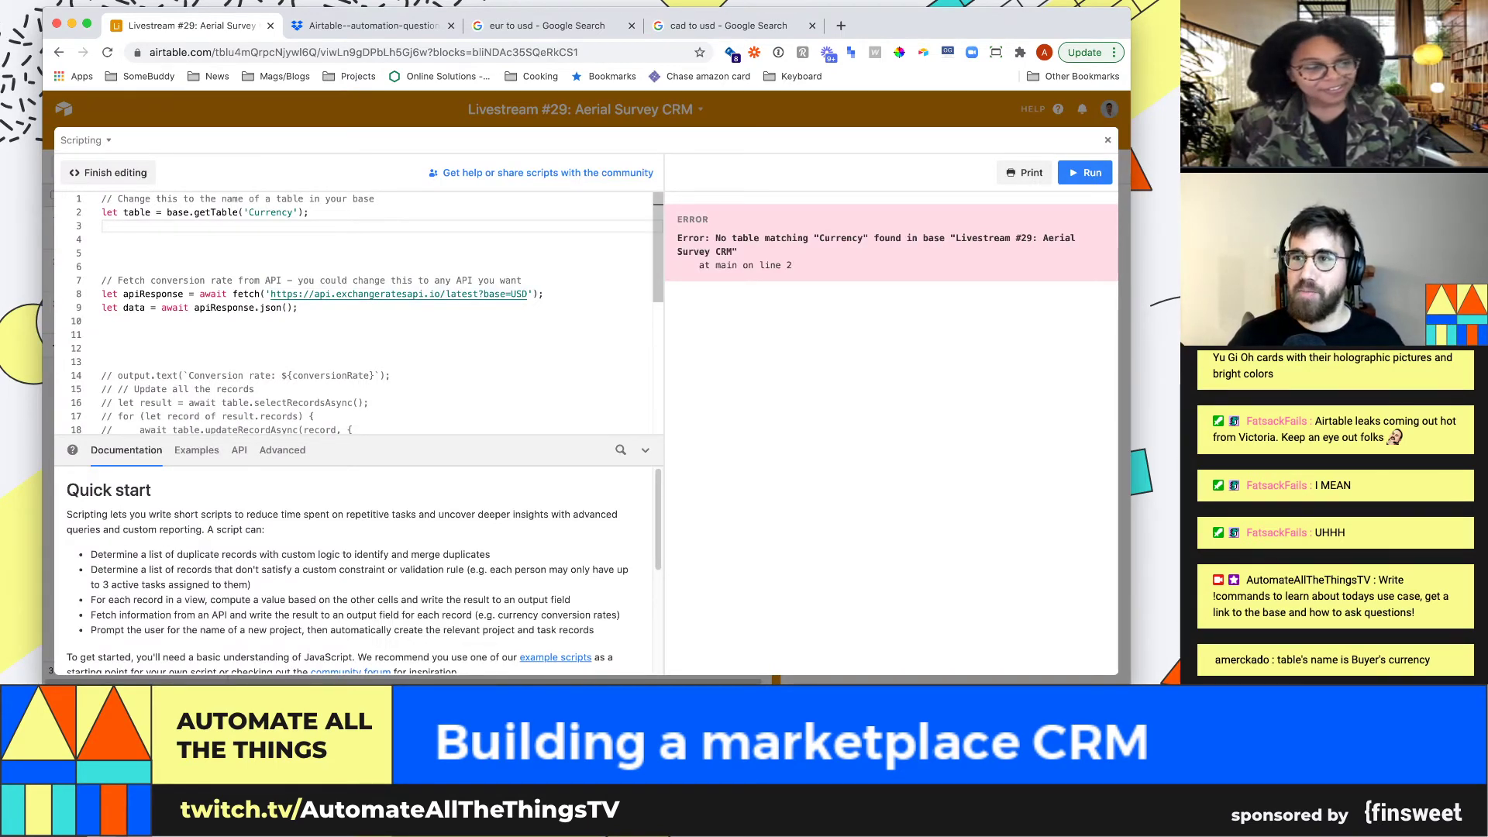
{"action": "double_click", "coordinate": [270, 213]}
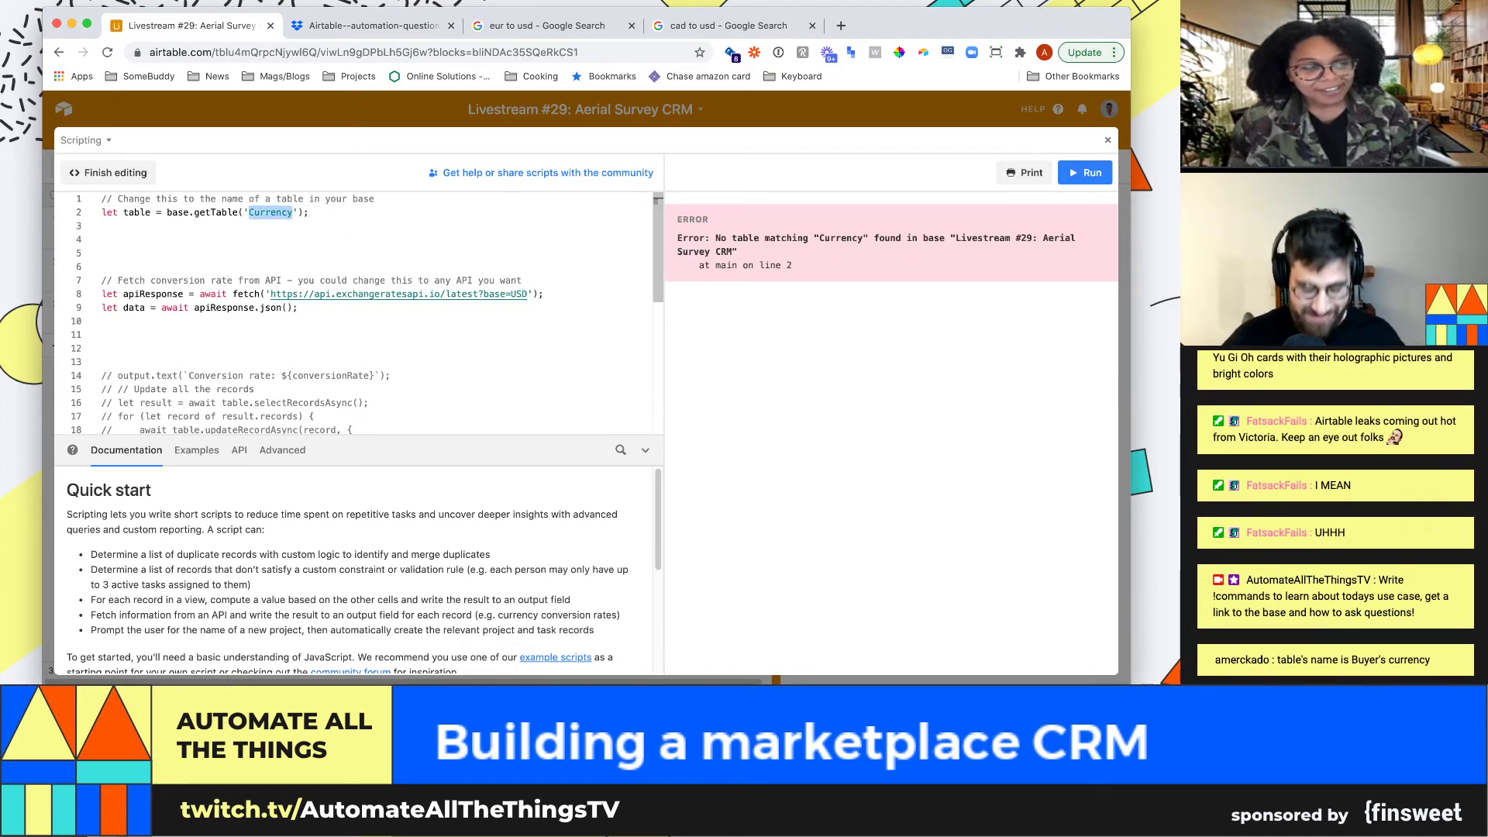
{"action": "type", "text": "Currencies"}
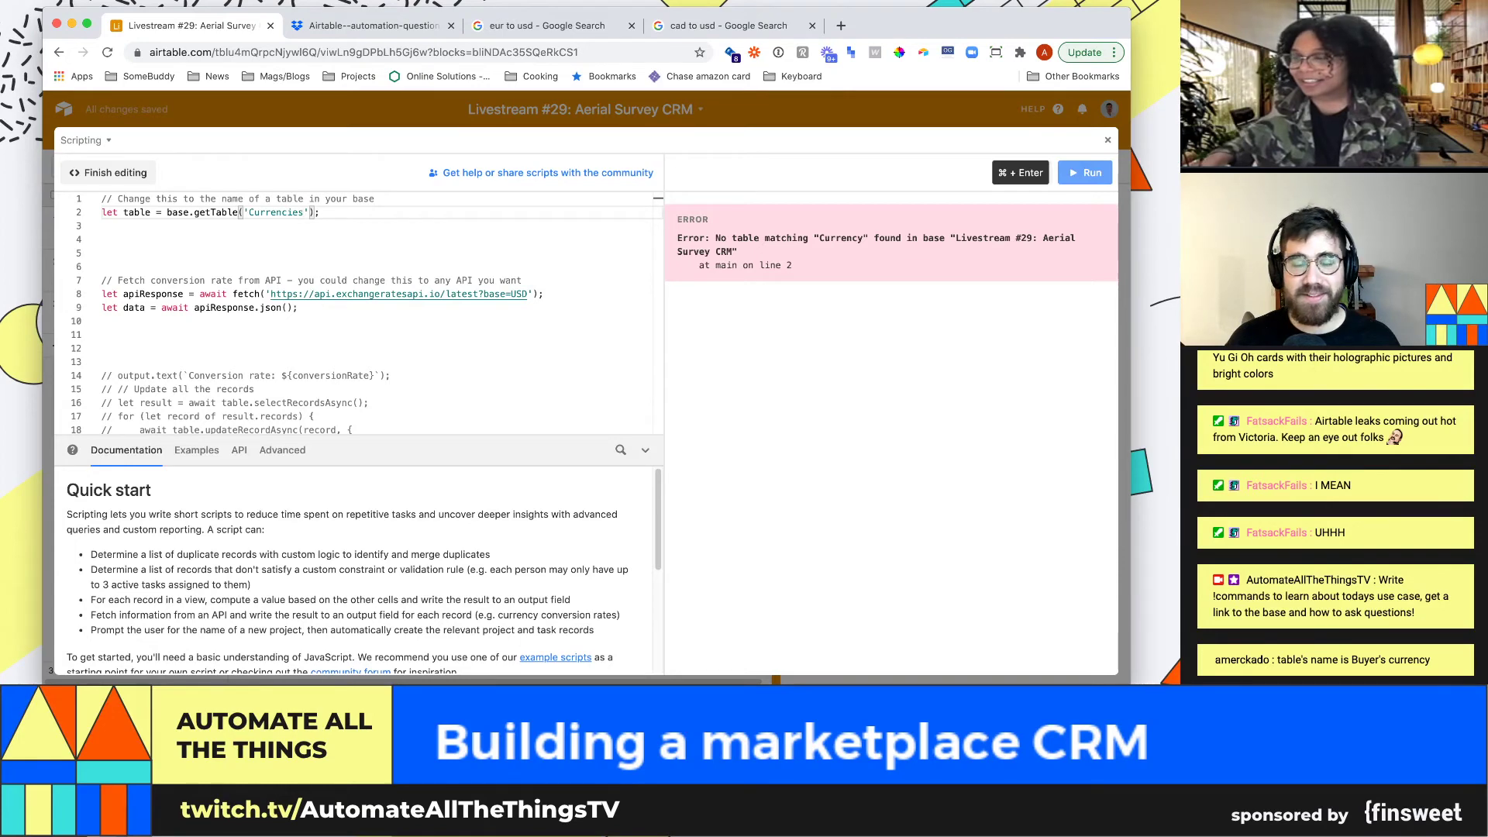
Add console.log(data); on line 11 and run the script
{"action": "left_click", "coordinate": [1085, 172]}
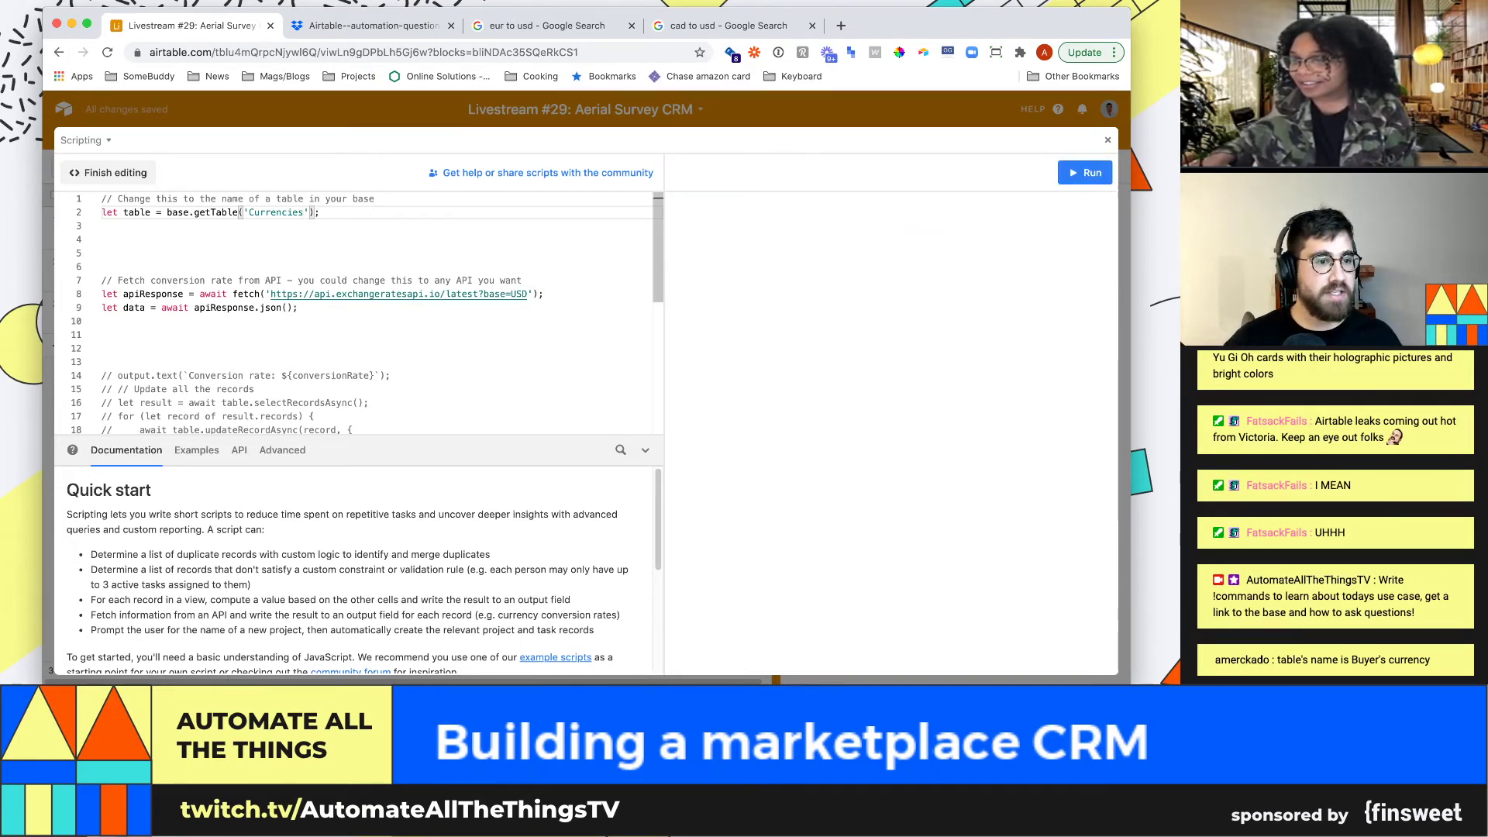
{"action": "left_click", "coordinate": [103, 335]}
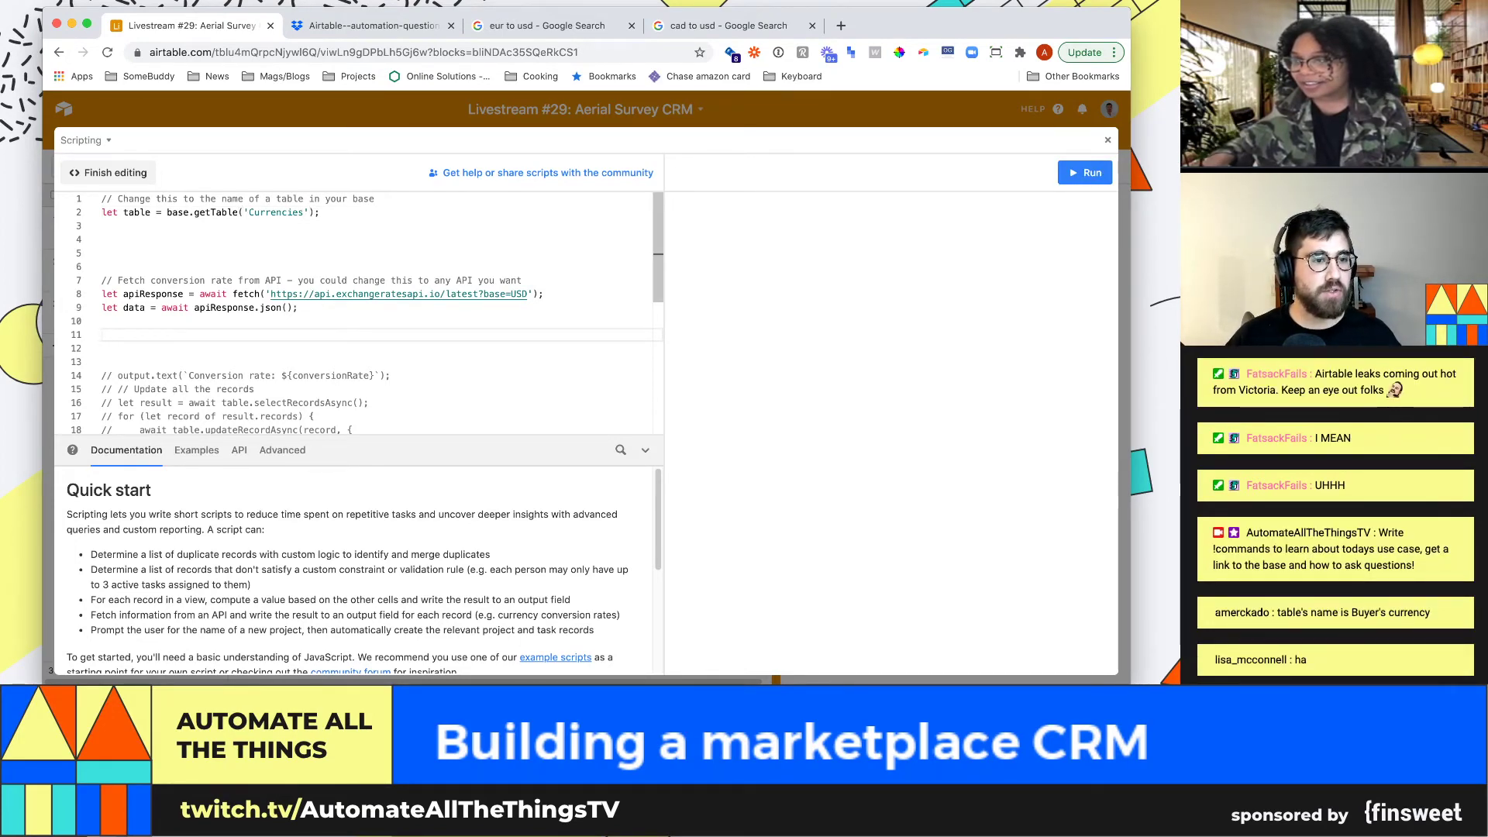
{"action": "type", "text": "console.log(data"}
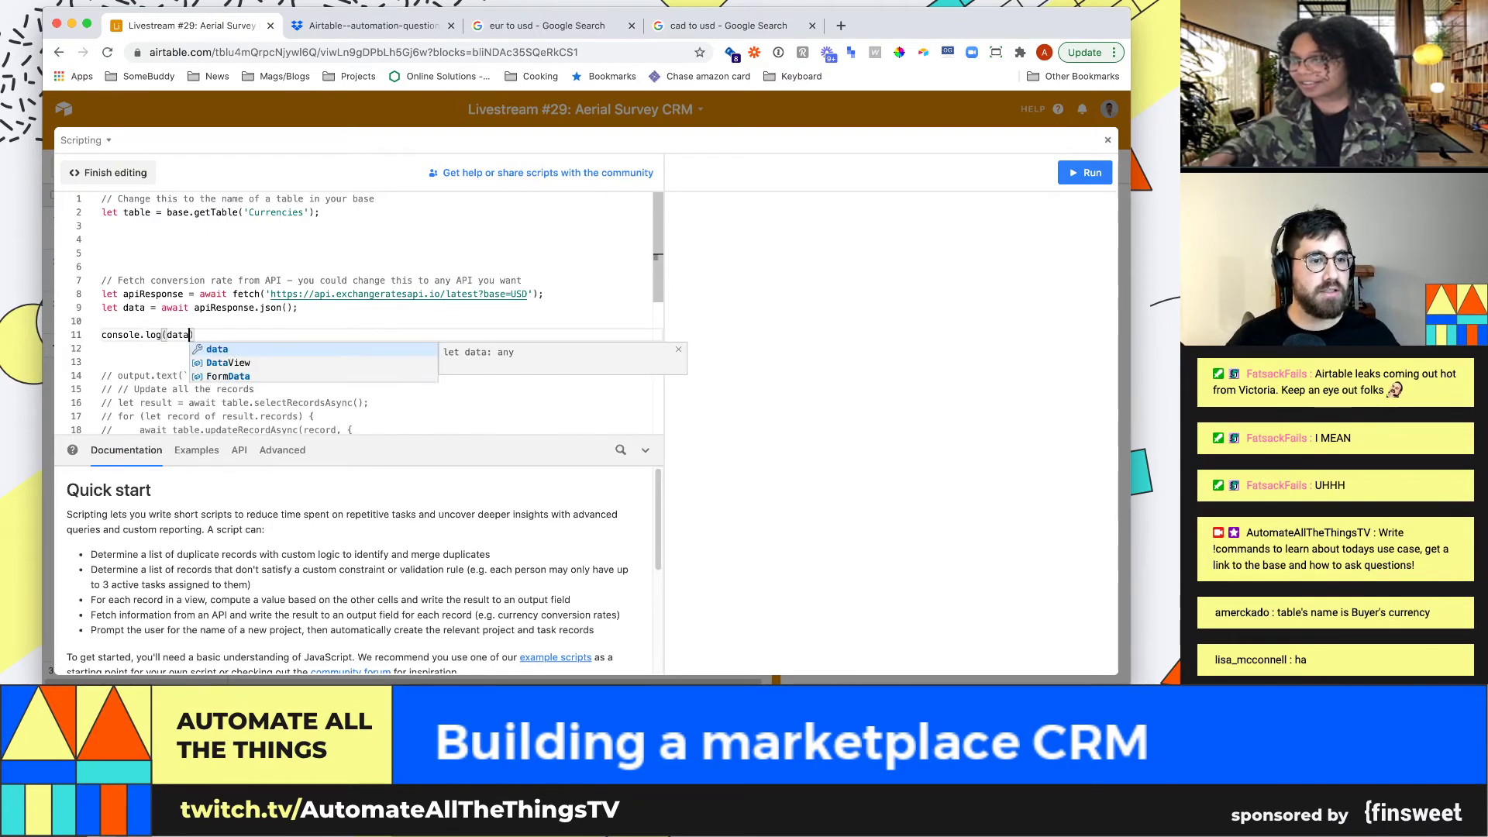
{"action": "type", "text": ");"}
{"action": "key", "text": "super+Return"}
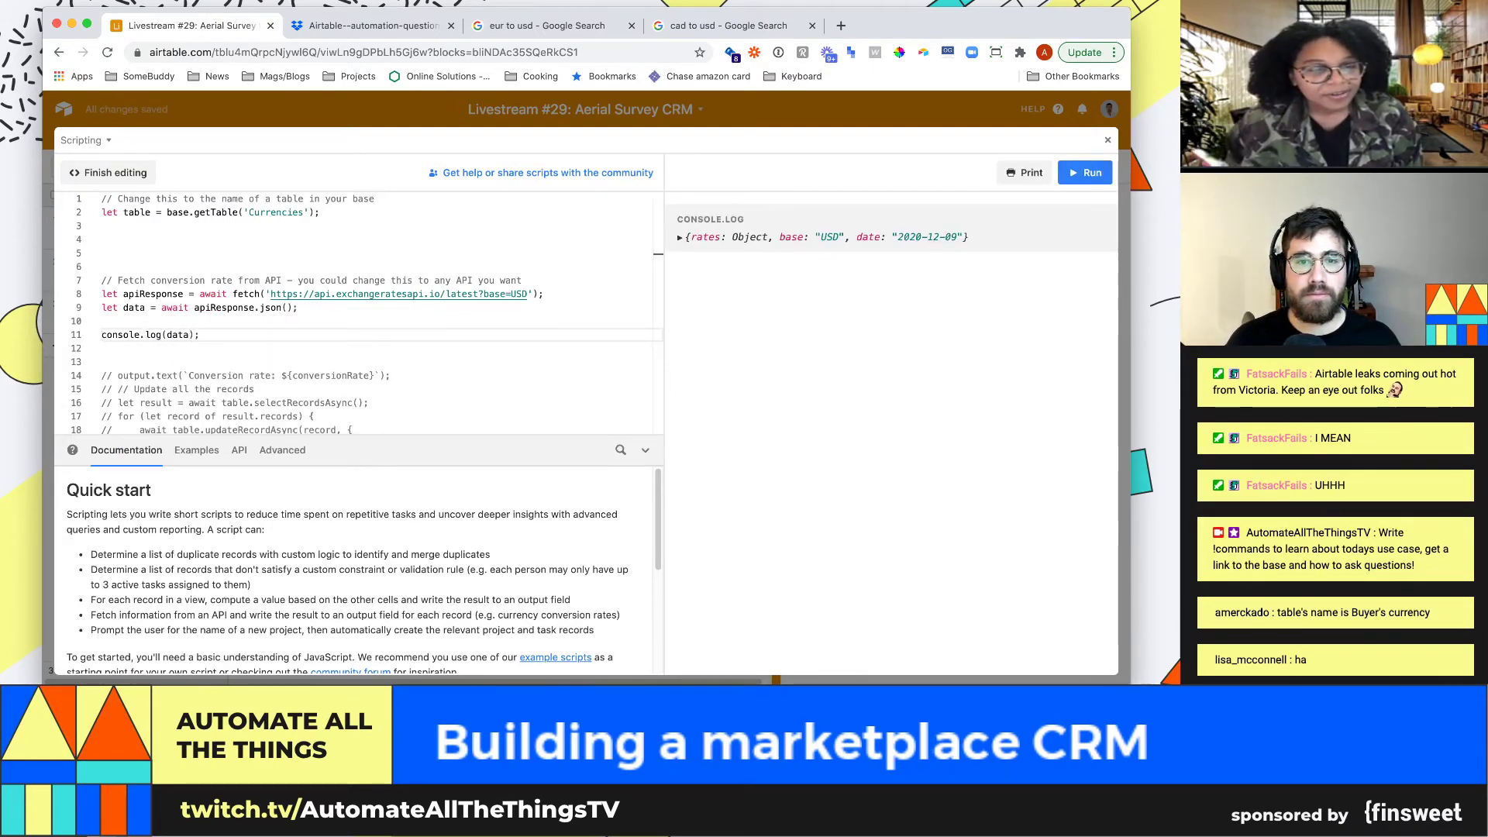
Expand the logged data's rates and pick out the EUR rate, 0.8258320258
{"action": "left_click", "coordinate": [680, 238]}
{"action": "left_click", "coordinate": [688, 249]}
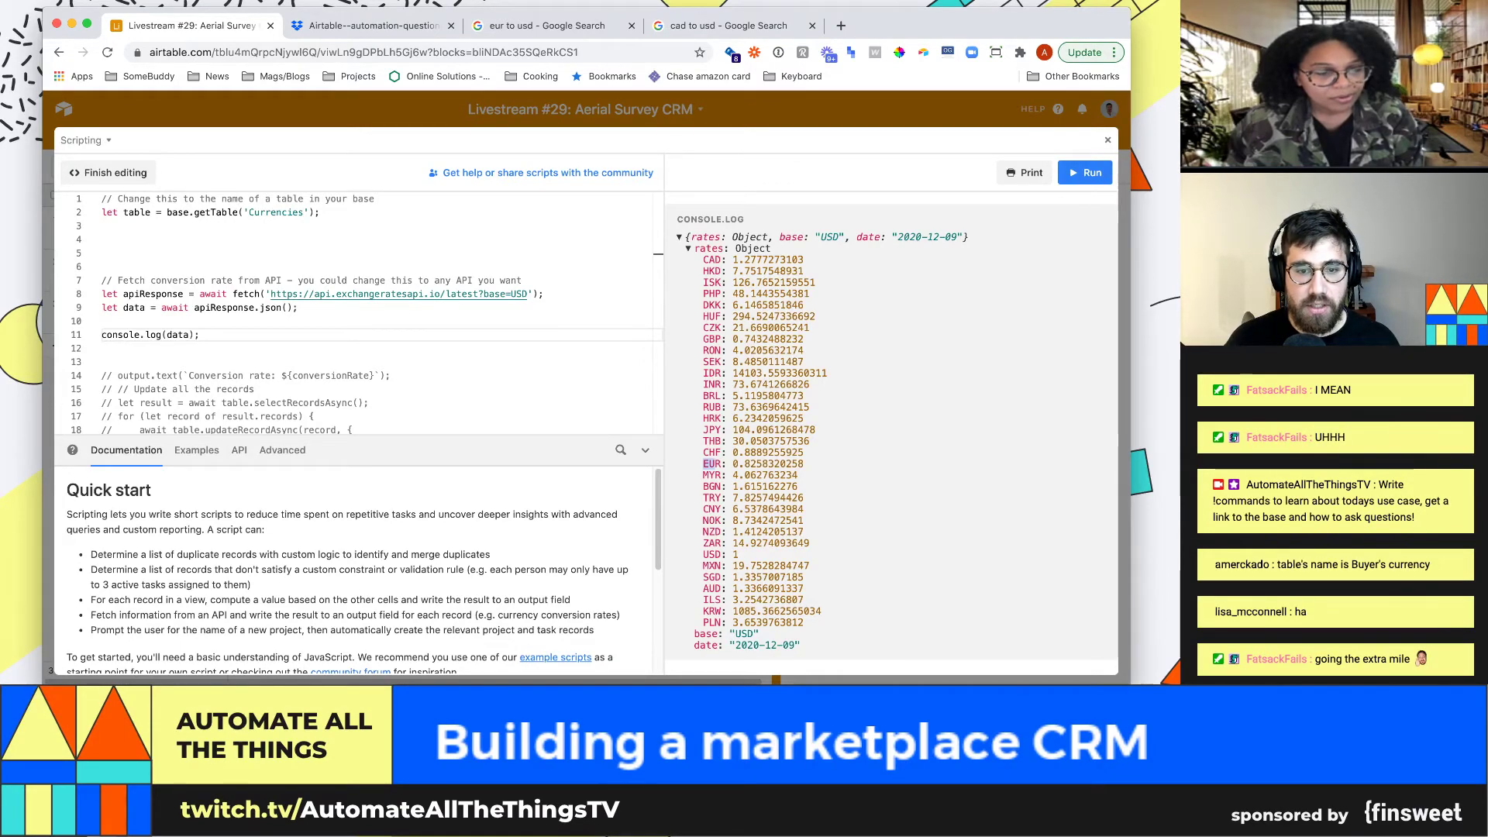
{"action": "double_click", "coordinate": [711, 464]}
{"action": "left_click_drag", "start_coordinate": [744, 465], "coordinate": [757, 464]}
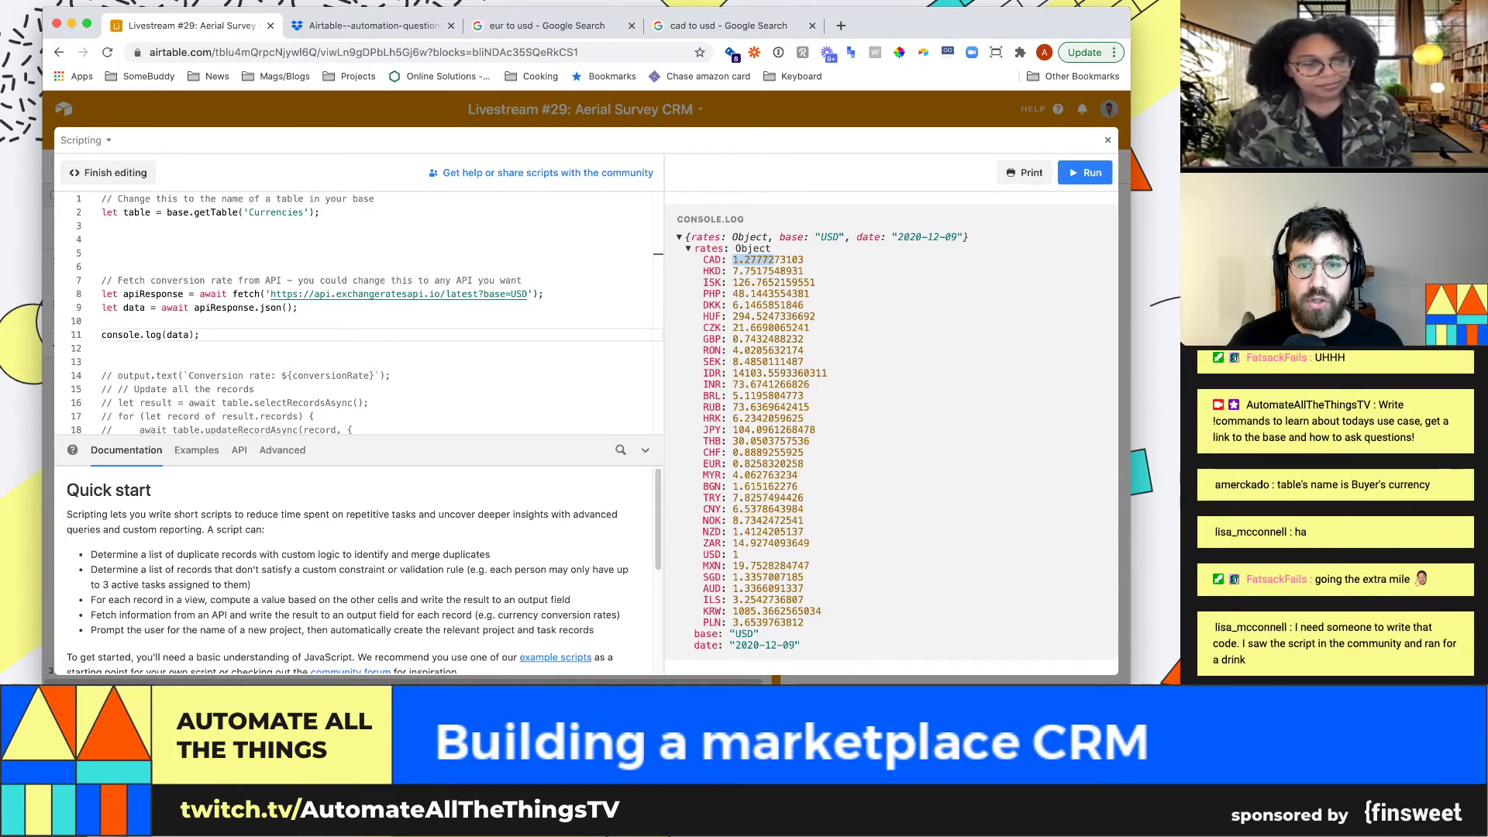
{"action": "left_click", "coordinate": [101, 348]}
Try adding a let statement below the update-records comment, then undo those edits
{"action": "scroll", "coordinate": [357, 310], "scroll_direction": "down", "scroll_amount": 3}
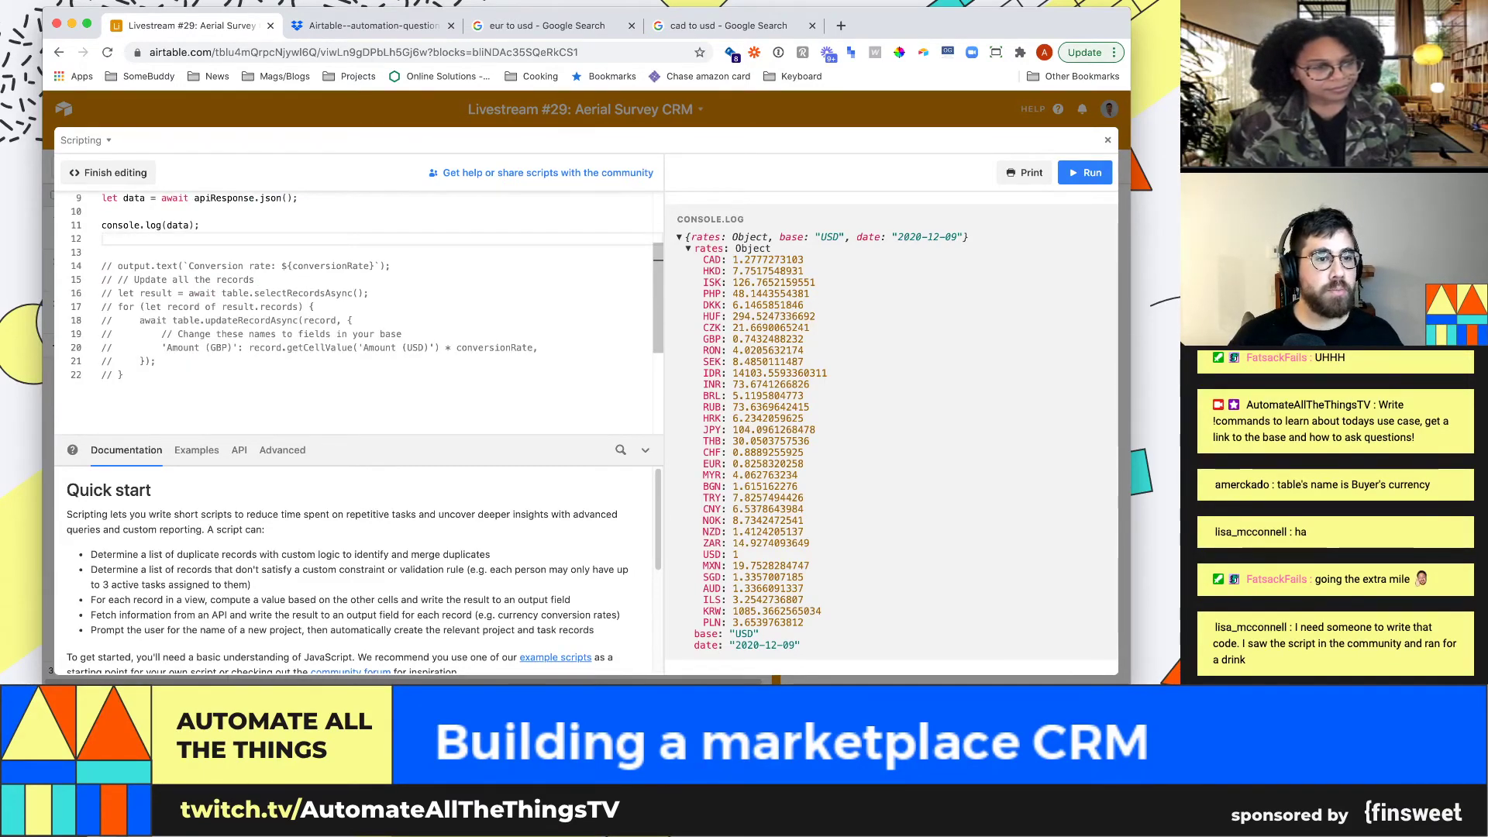
{"action": "left_click", "coordinate": [254, 280]}
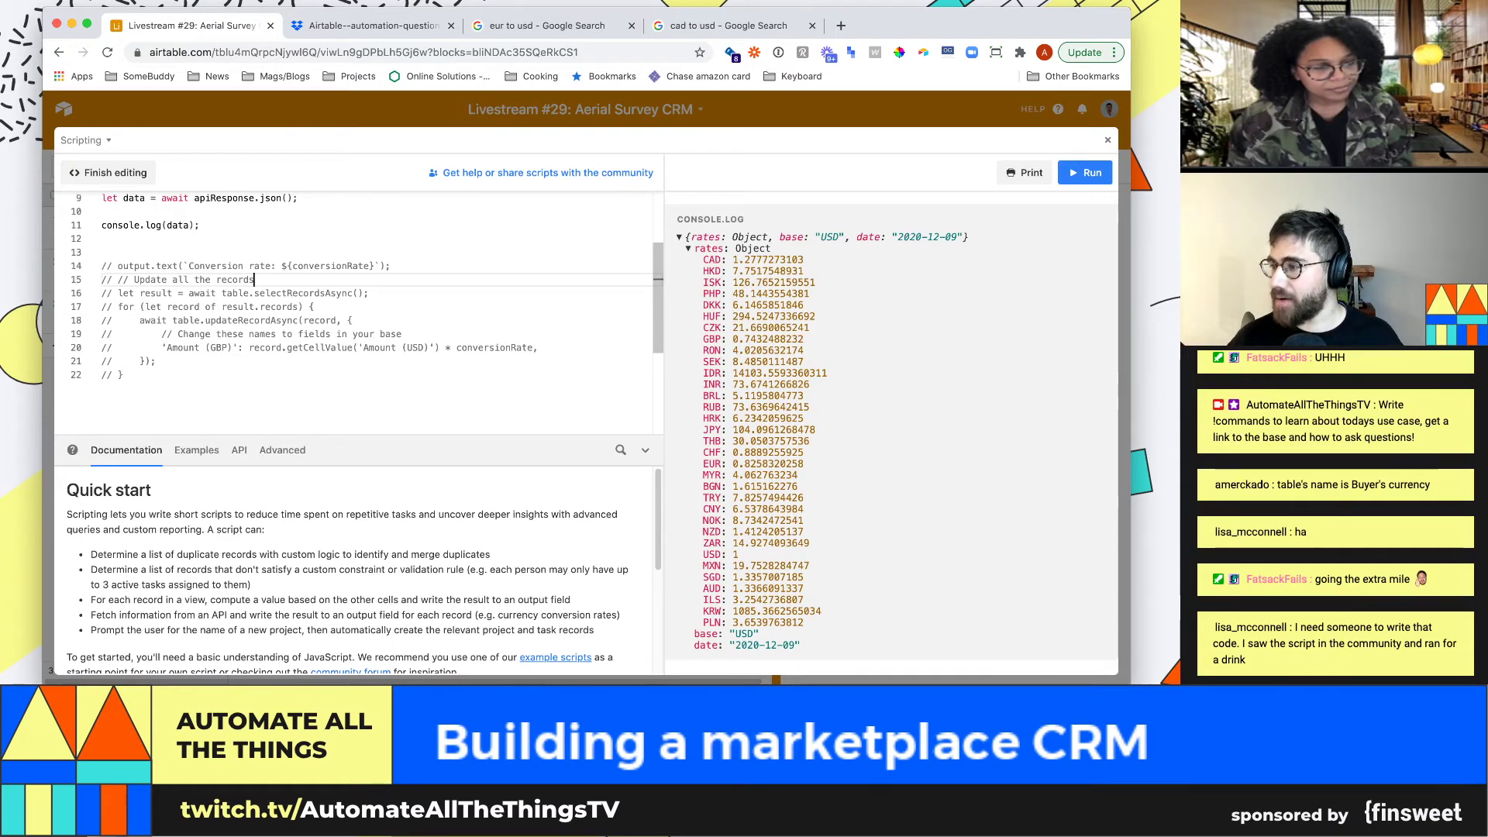
{"action": "key", "text": "Return"}
{"action": "key", "text": "Return"}
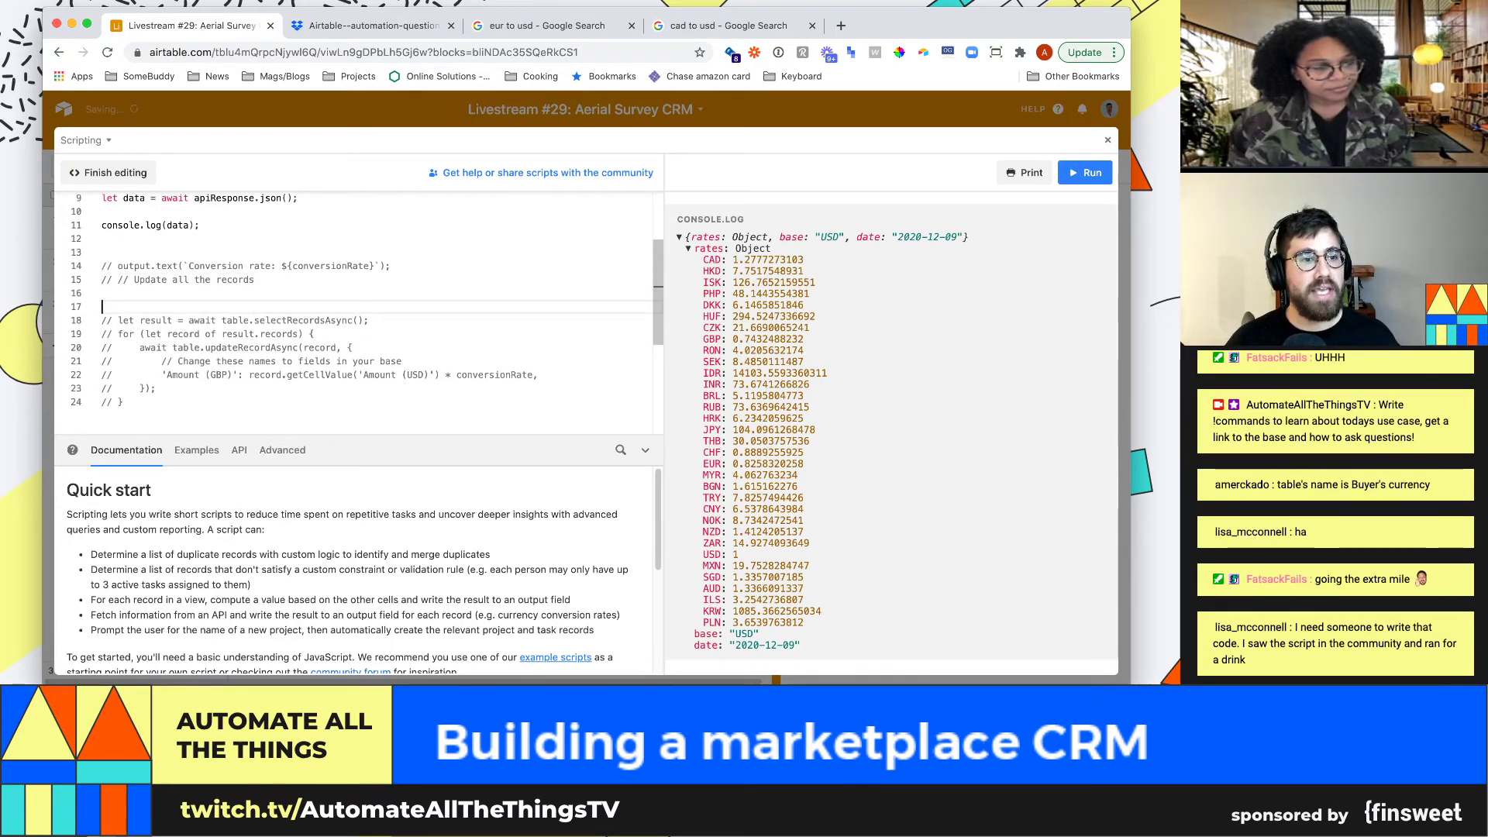
{"action": "key", "text": "Up"}
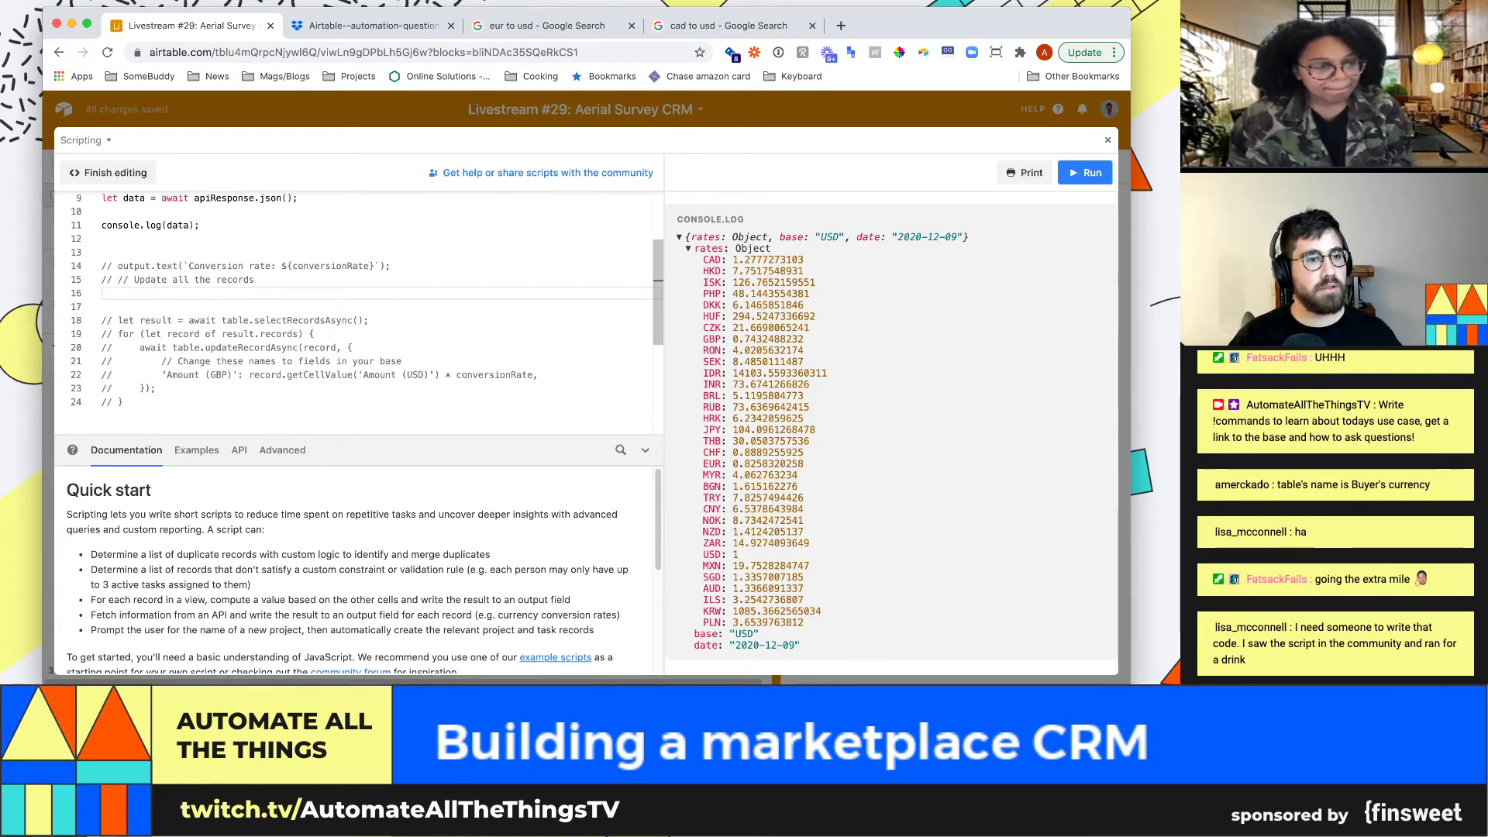
{"action": "scroll", "coordinate": [357, 310], "scroll_direction": "up", "scroll_amount": 3}
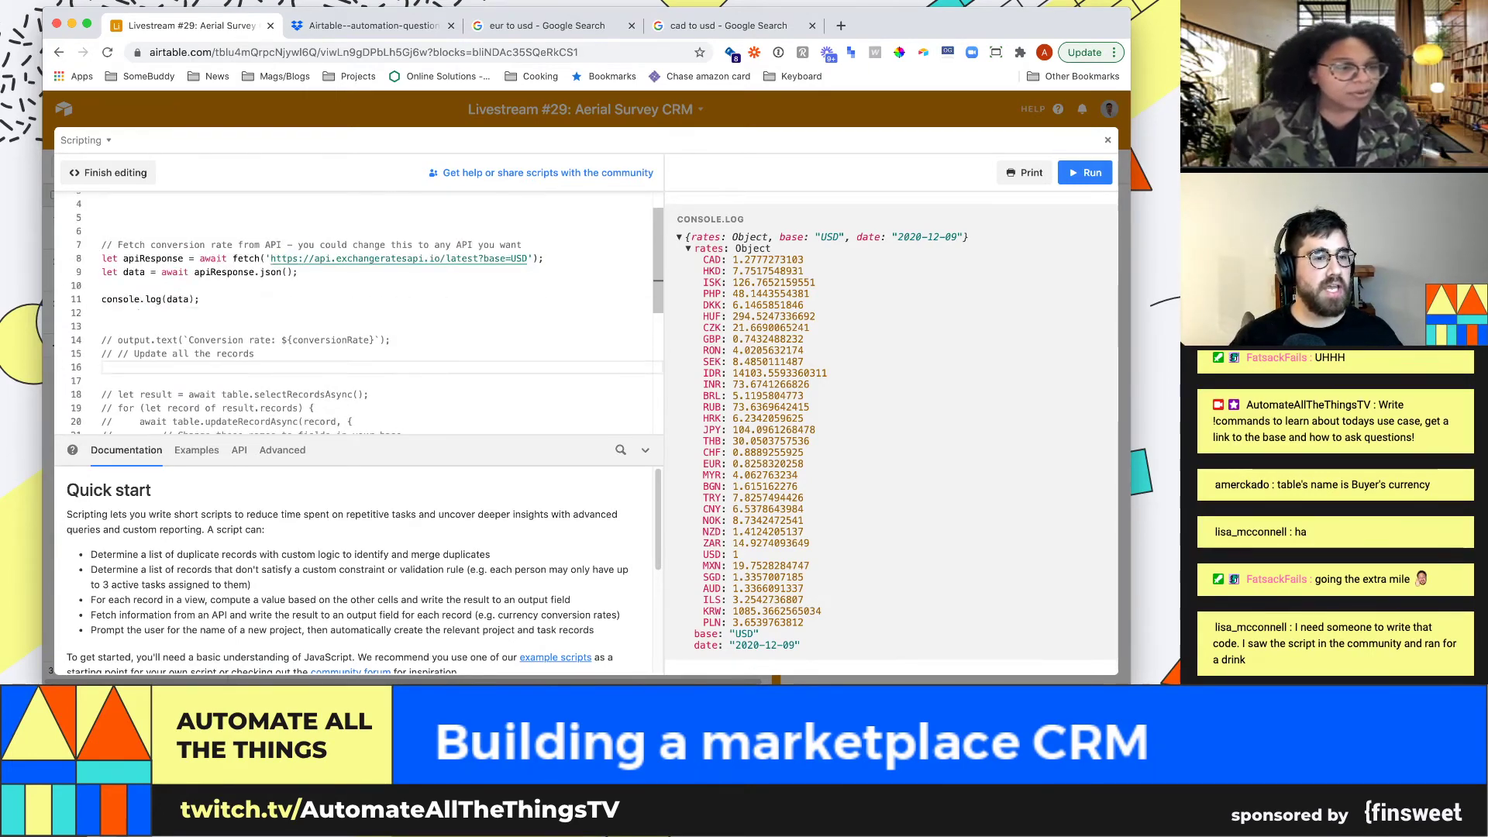
{"action": "type", "text": "let"}
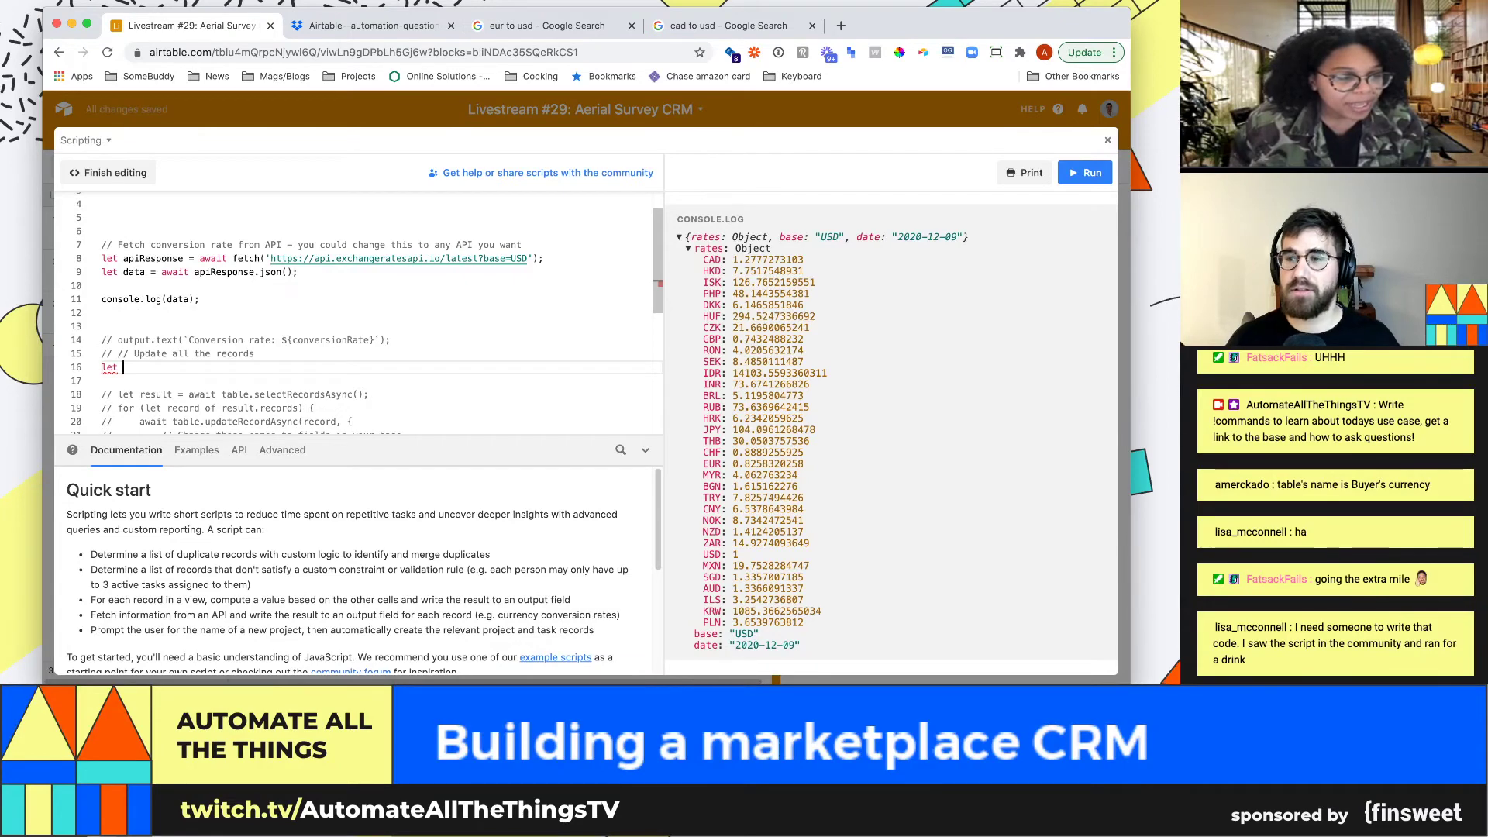
{"action": "scroll", "coordinate": [356, 310], "scroll_direction": "down", "scroll_amount": 3}
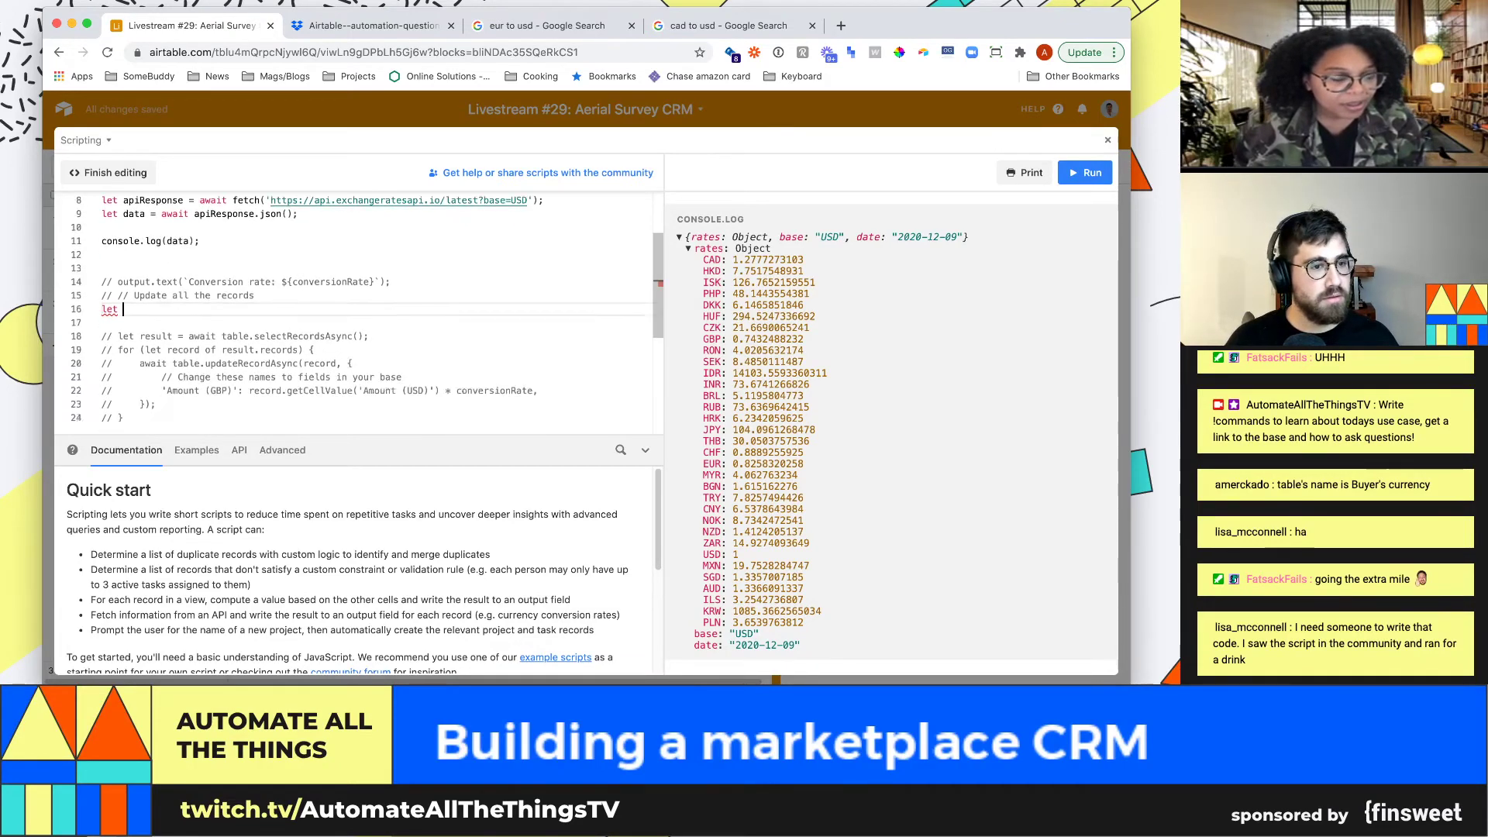
{"action": "key", "text": "alt+shift+Left"}
{"action": "key", "text": "BackSpace"}
{"action": "key", "text": "Down"}
{"action": "key", "text": "Down"}
{"action": "key", "text": "Down"}
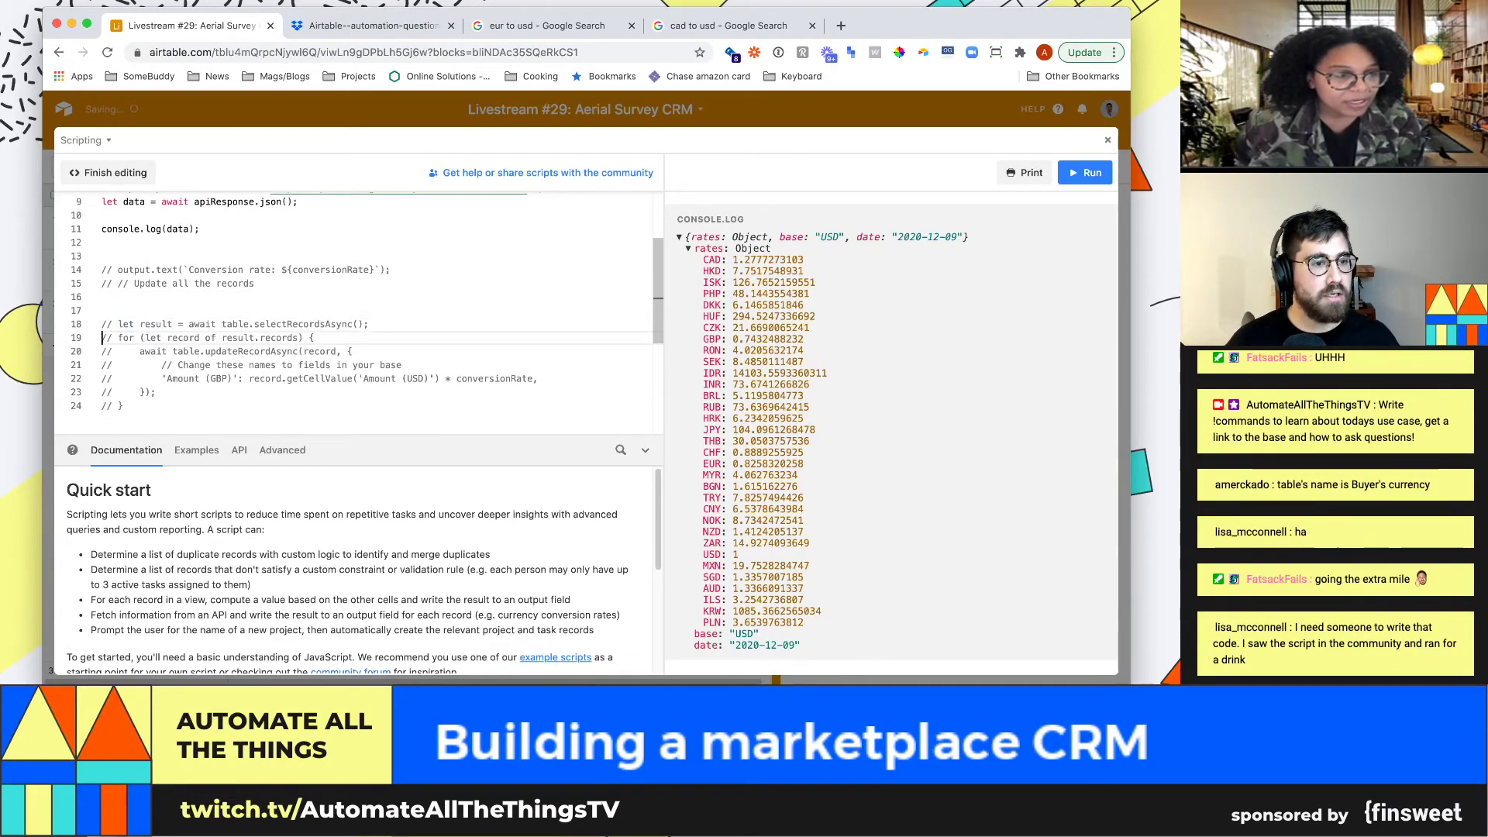
{"action": "key", "text": "alt+shift+Right"}
{"action": "key", "text": "Up"}
{"action": "key", "text": "Up"}
{"action": "key", "text": "Up"}
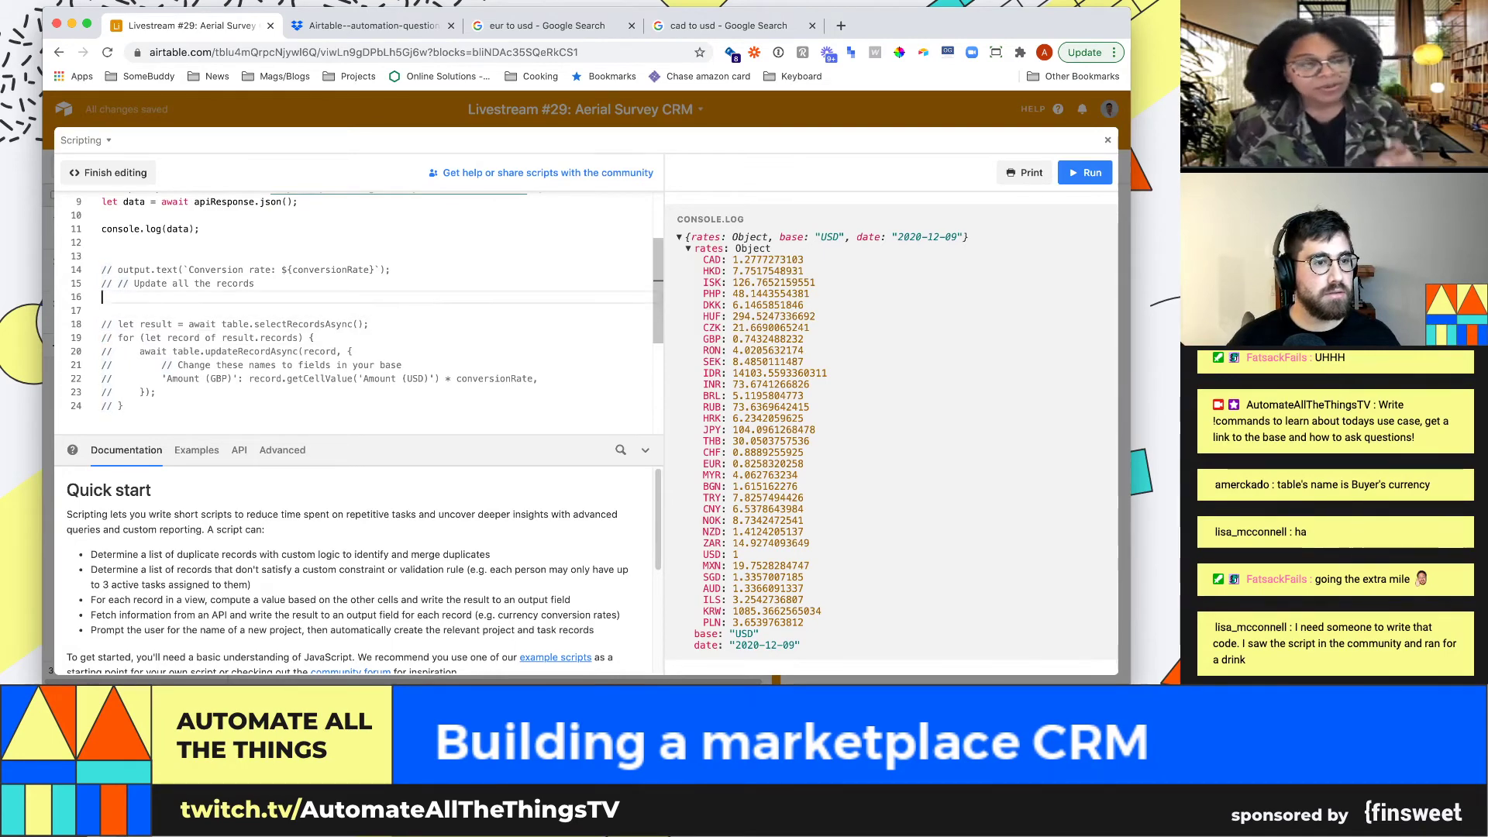
{"action": "key", "text": "BackSpace"}
{"action": "key", "text": "Delete"}
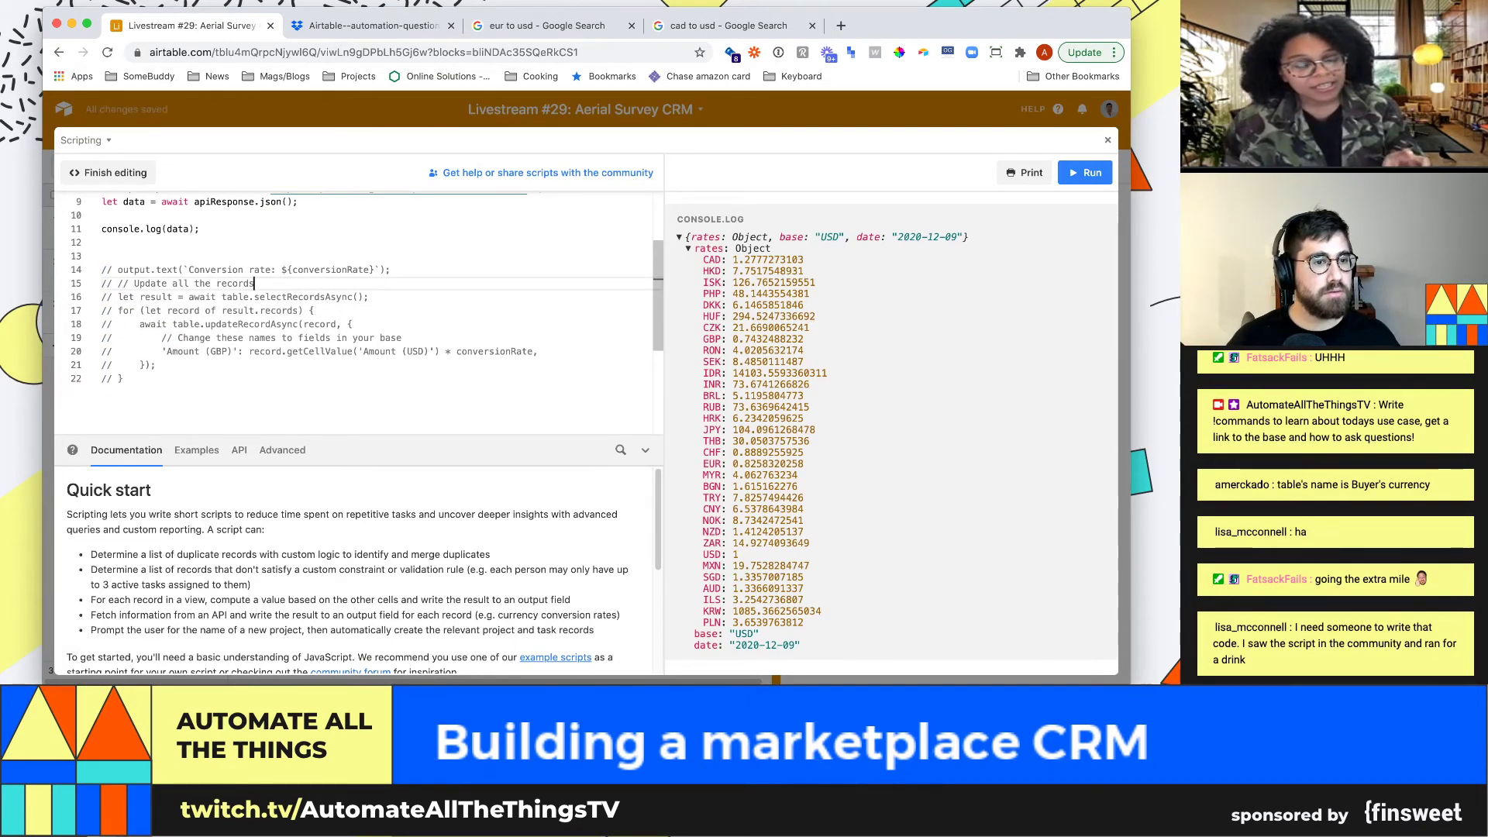
{"action": "key", "text": "super+z"}
{"action": "key", "text": "super+z"}
{"action": "key", "text": "super+z"}
{"action": "key", "text": "super+z"}
{"action": "key", "text": "super+z"}
{"action": "key", "text": "super+z"}
{"action": "key", "text": "super+z"}
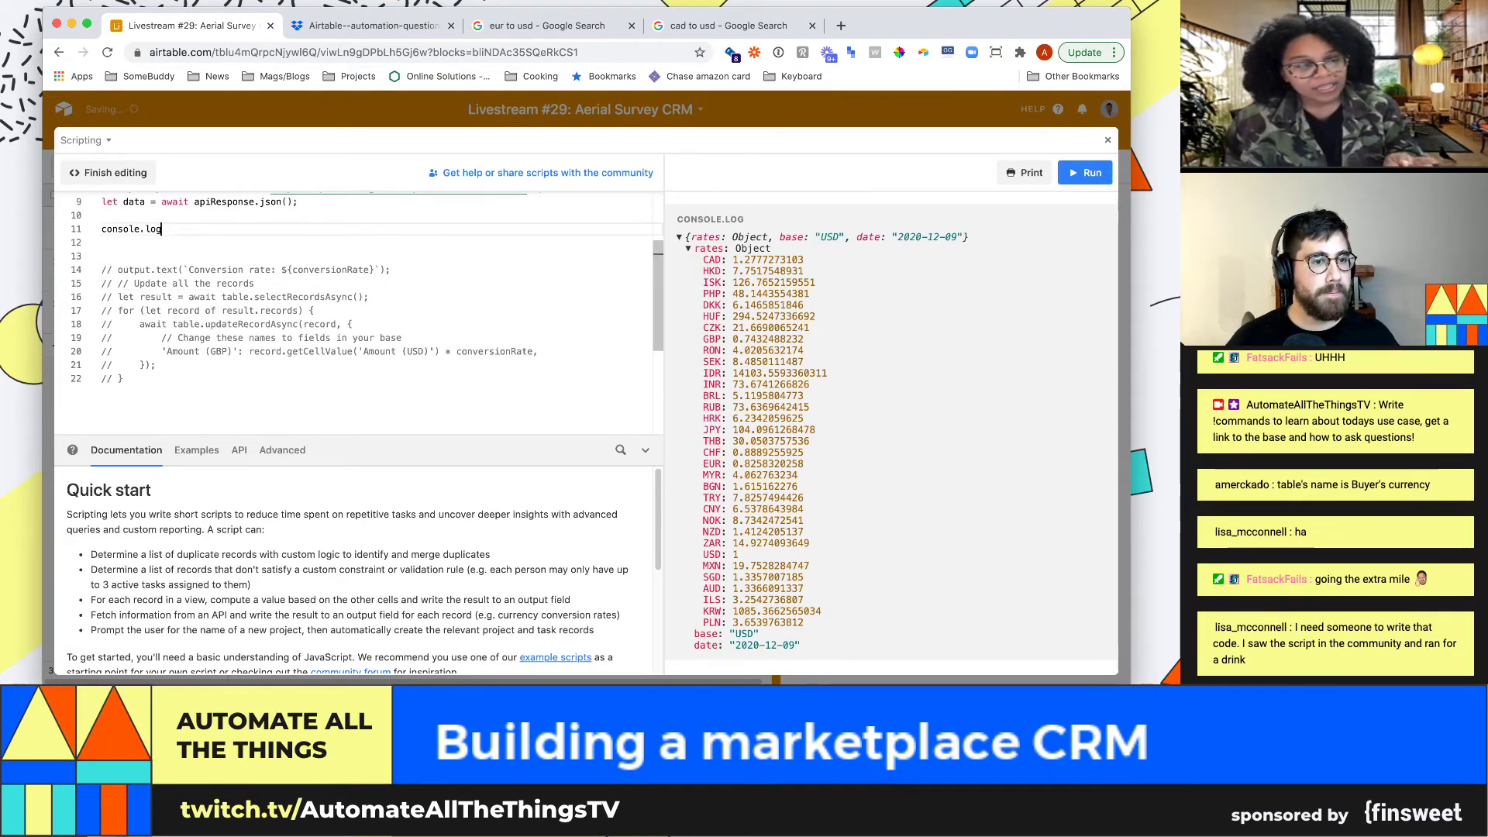
{"action": "key", "text": "super+z"}
{"action": "key", "text": "super+z"}
{"action": "key", "text": "super+z"}
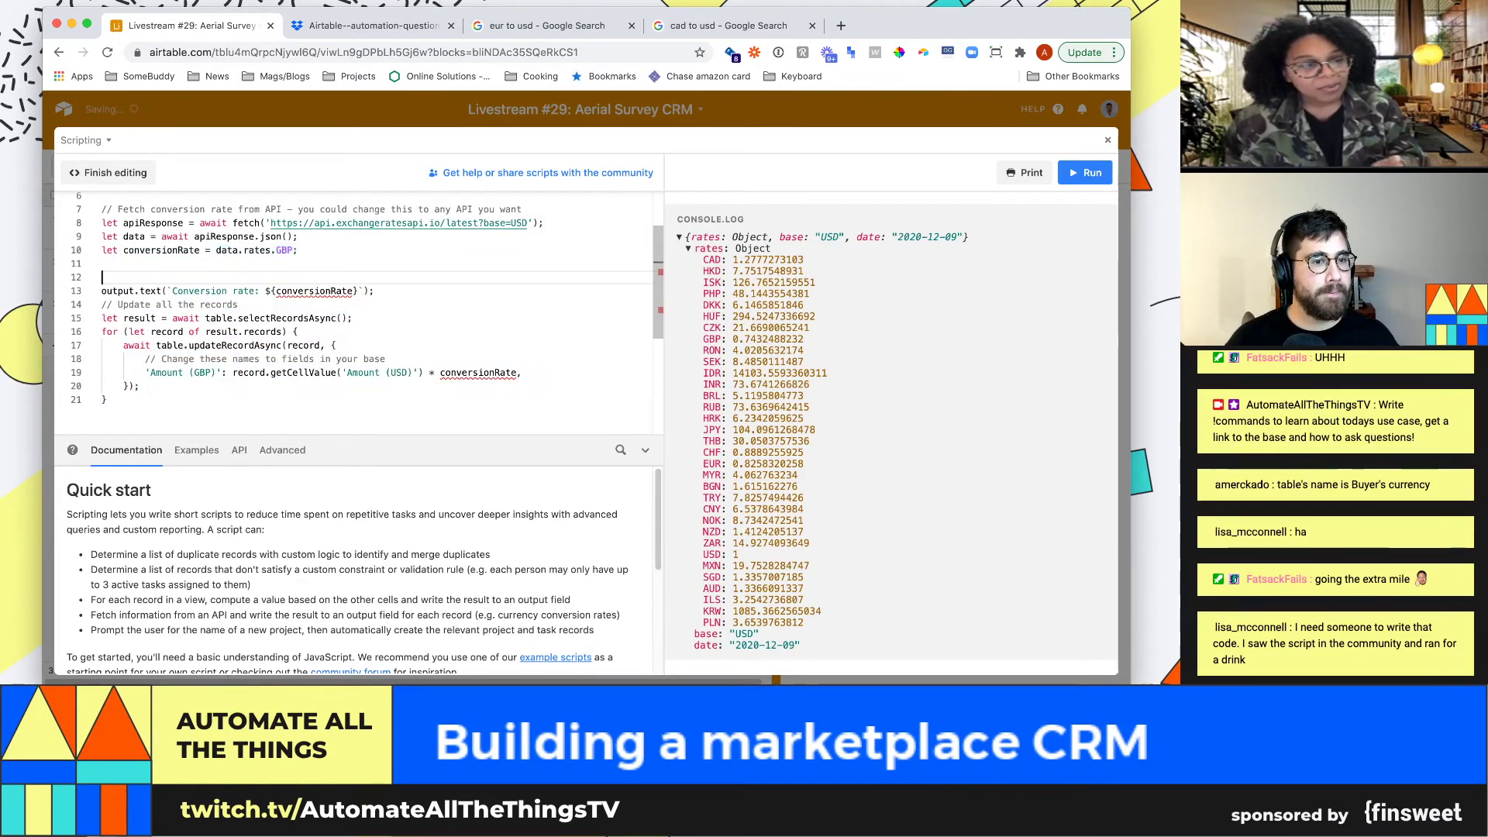
Insert a blank line above the conversionRate line and comment that line out
{"action": "scroll", "coordinate": [353, 313], "scroll_direction": "up", "scroll_amount": 1}
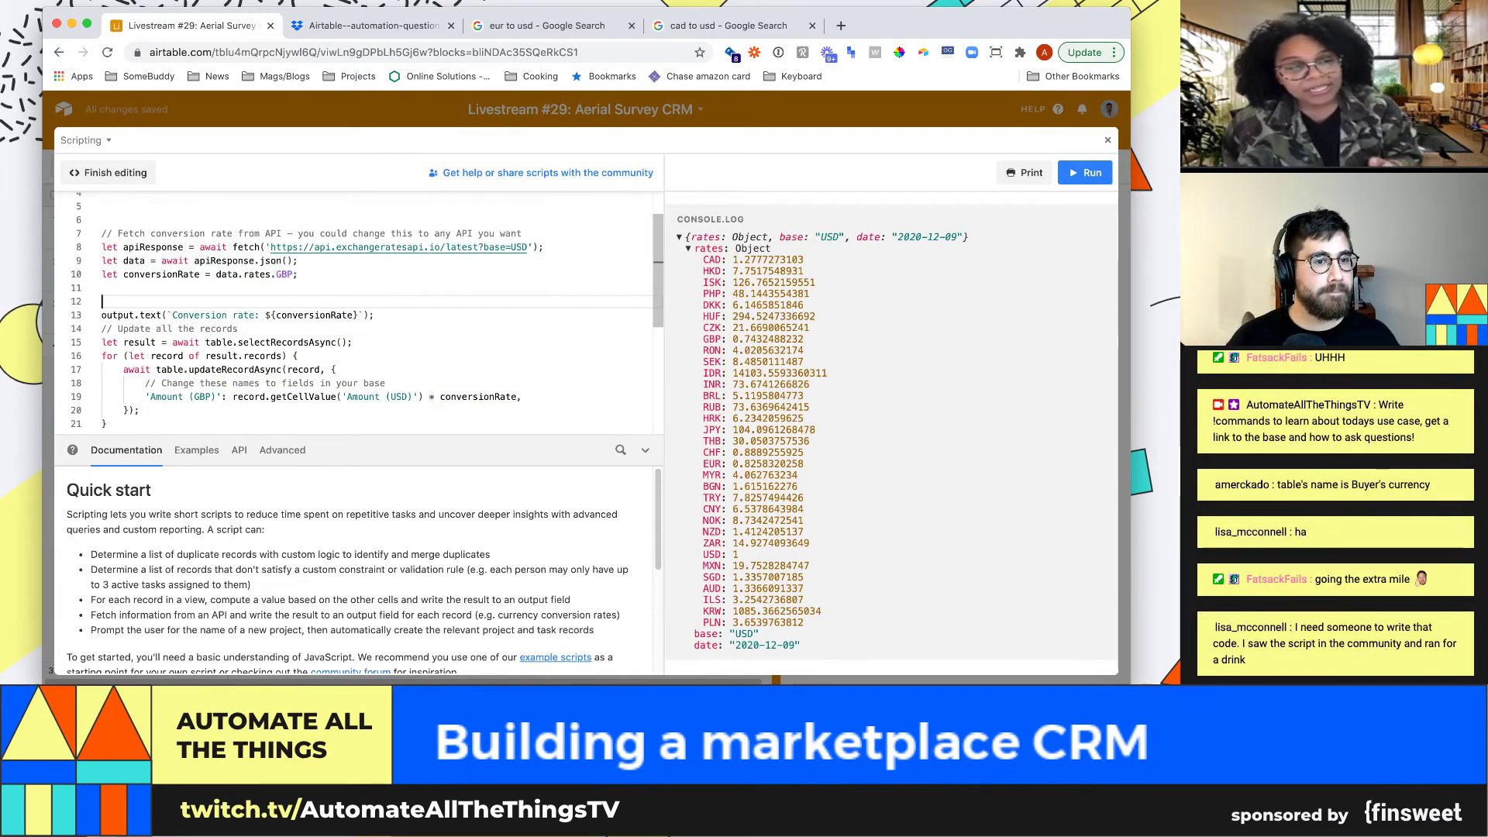
{"action": "left_click", "coordinate": [298, 274]}
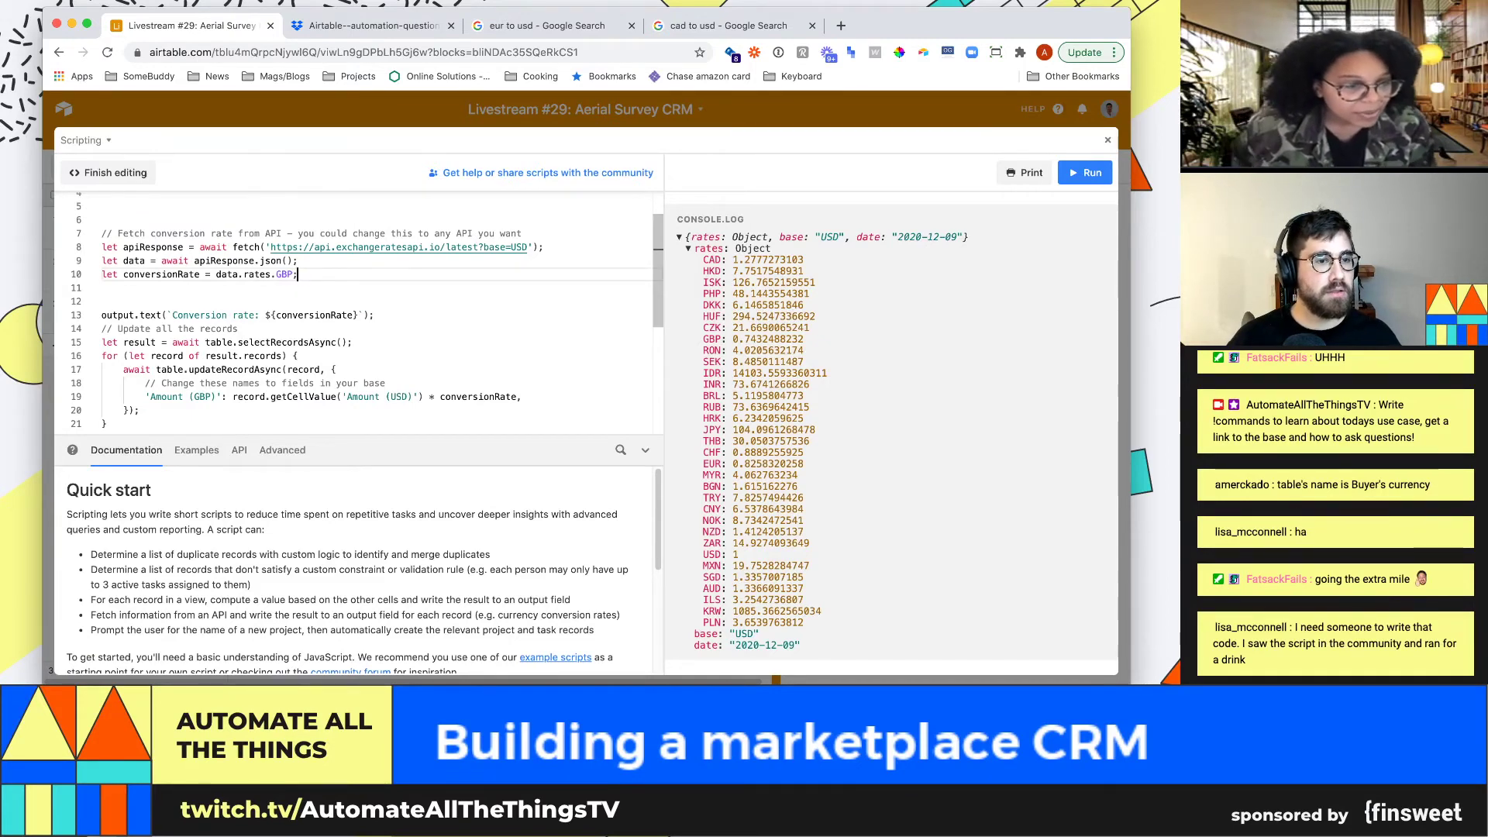
{"action": "key", "text": "Down"}
{"action": "key", "text": "Down"}
{"action": "key", "text": "Down"}
{"action": "key", "text": "Down"}
{"action": "key", "text": "Up"}
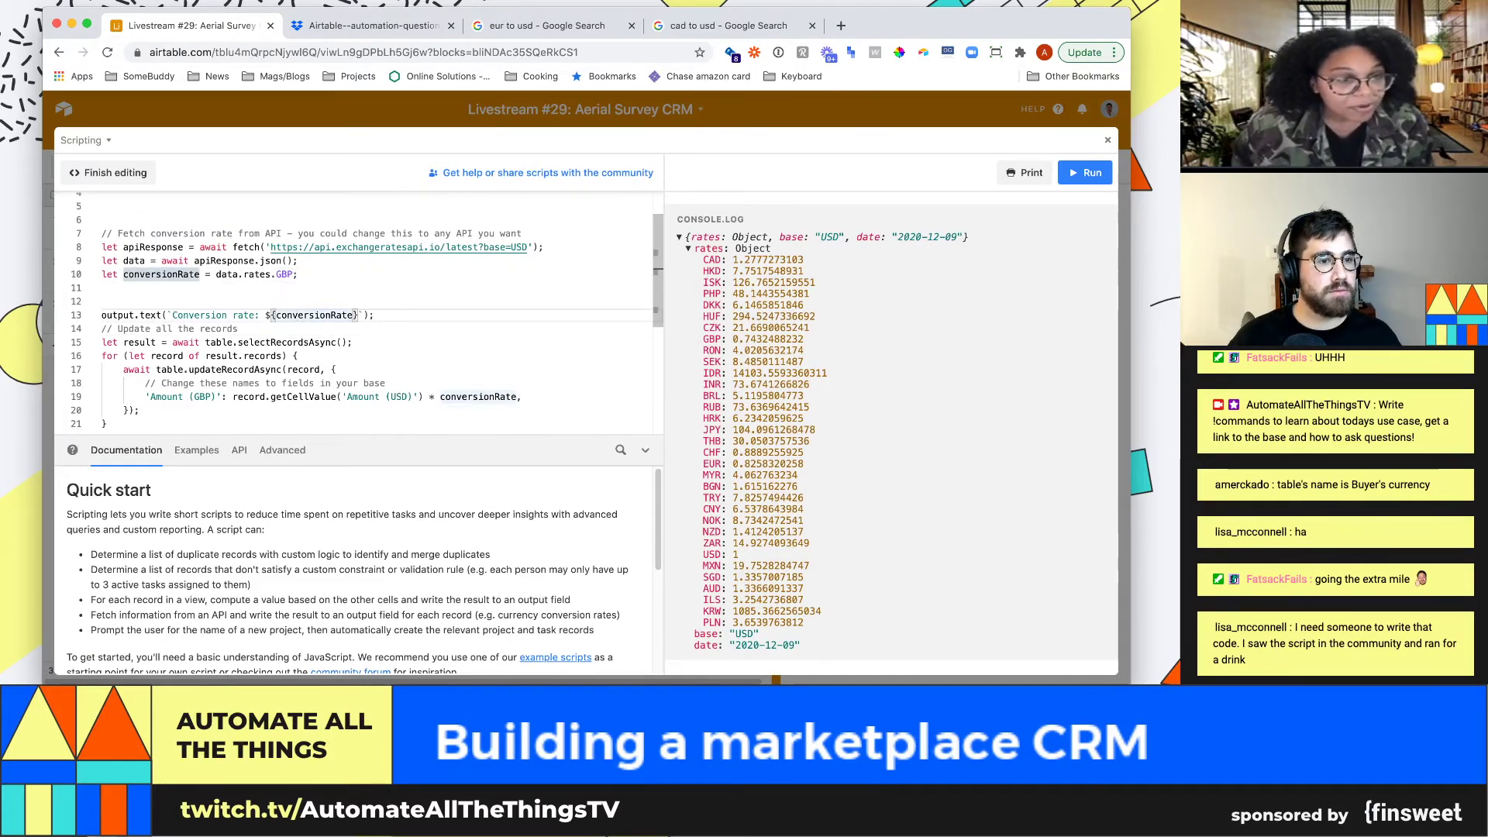
{"action": "key", "text": "Up"}
{"action": "key", "text": "Up"}
{"action": "key", "text": "Up"}
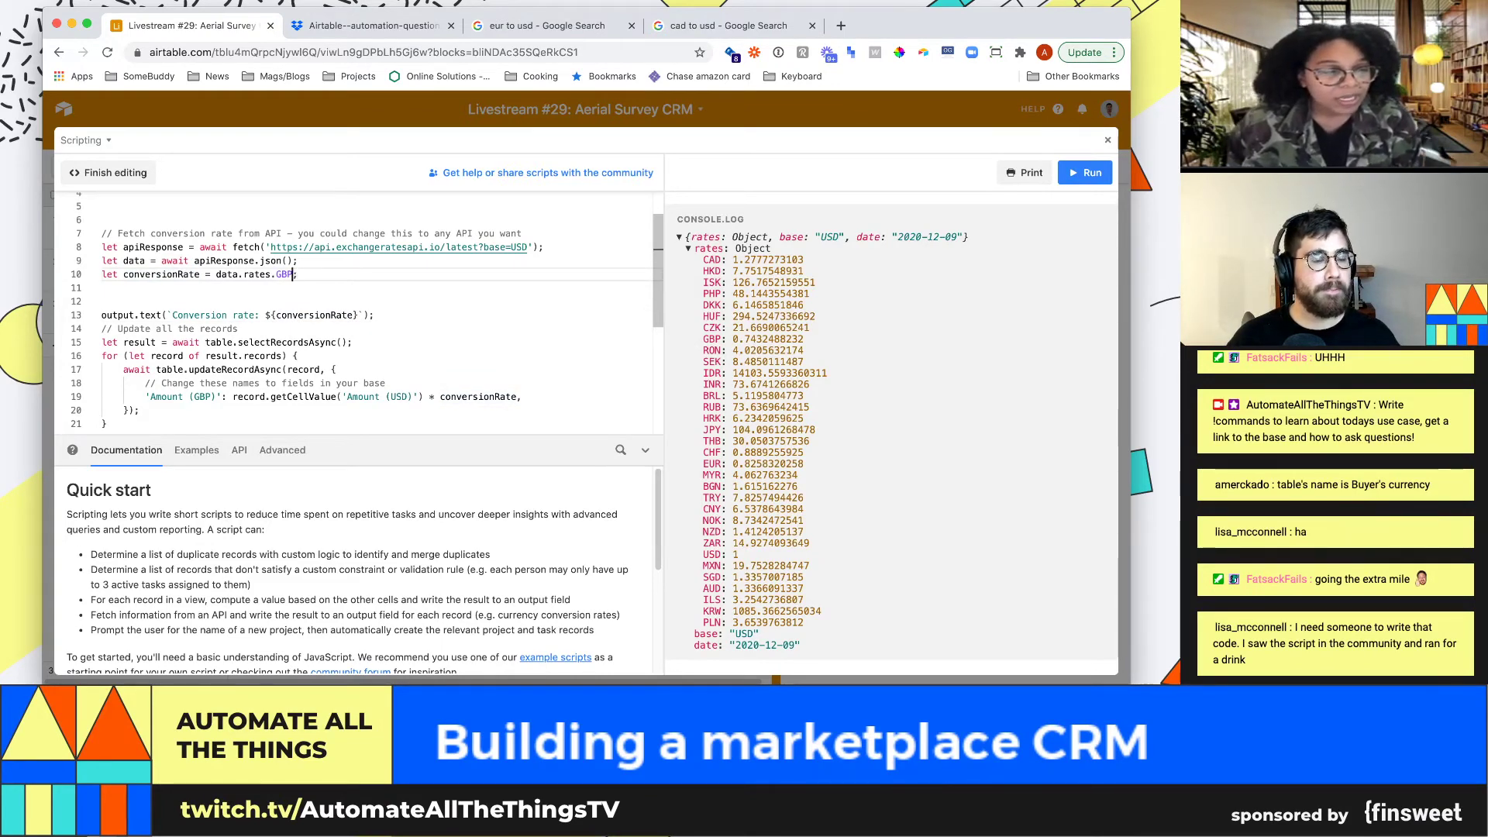
{"action": "key", "text": "Home"}
{"action": "key", "text": "Return"}
{"action": "key", "text": "Return"}
{"action": "key", "text": "Return"}
{"action": "key", "text": "Up"}
{"action": "key", "text": "Up"}
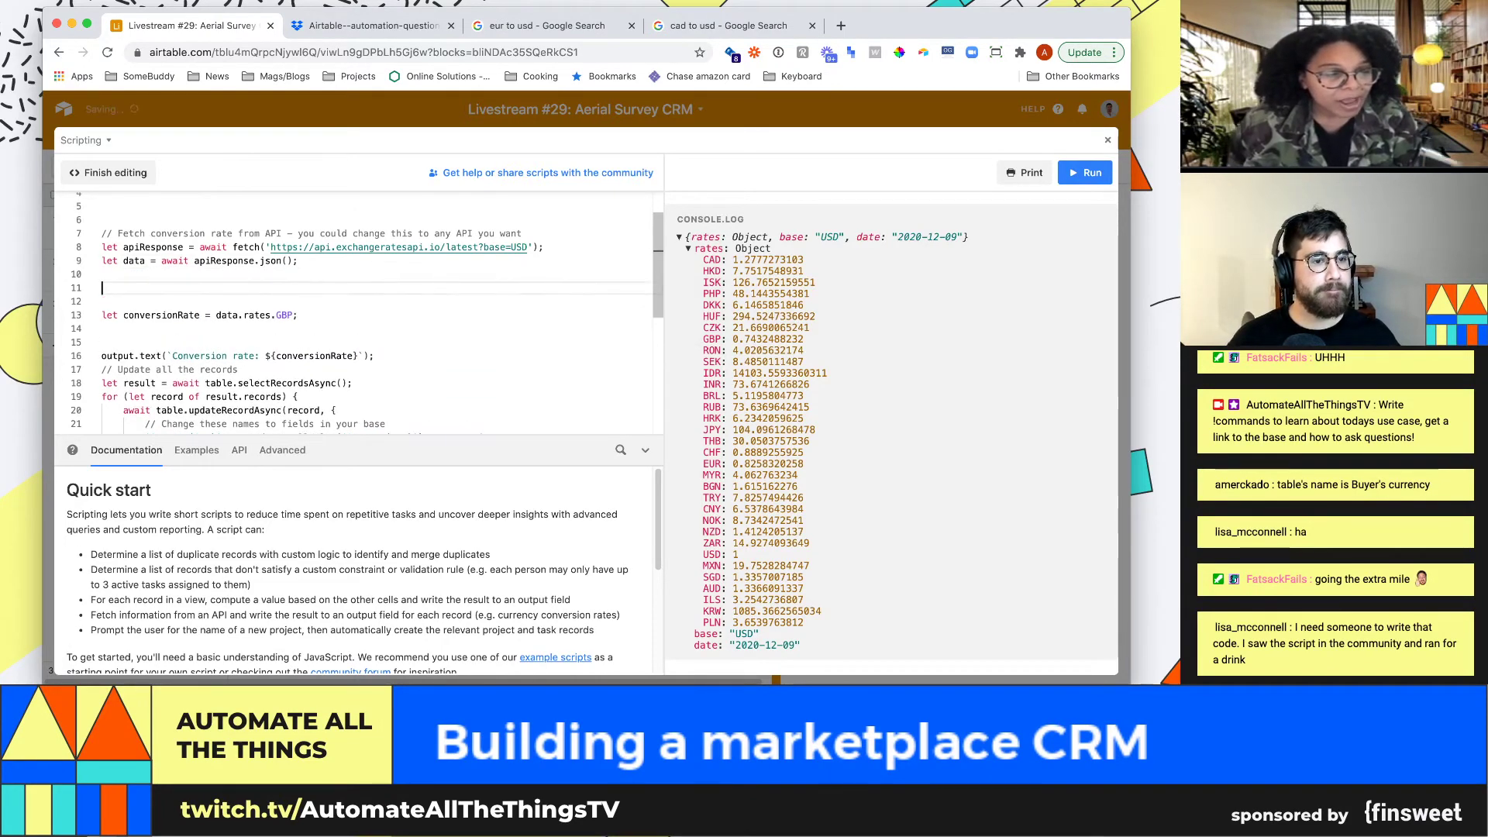
{"action": "scroll", "coordinate": [356, 310], "scroll_direction": "down", "scroll_amount": 1}
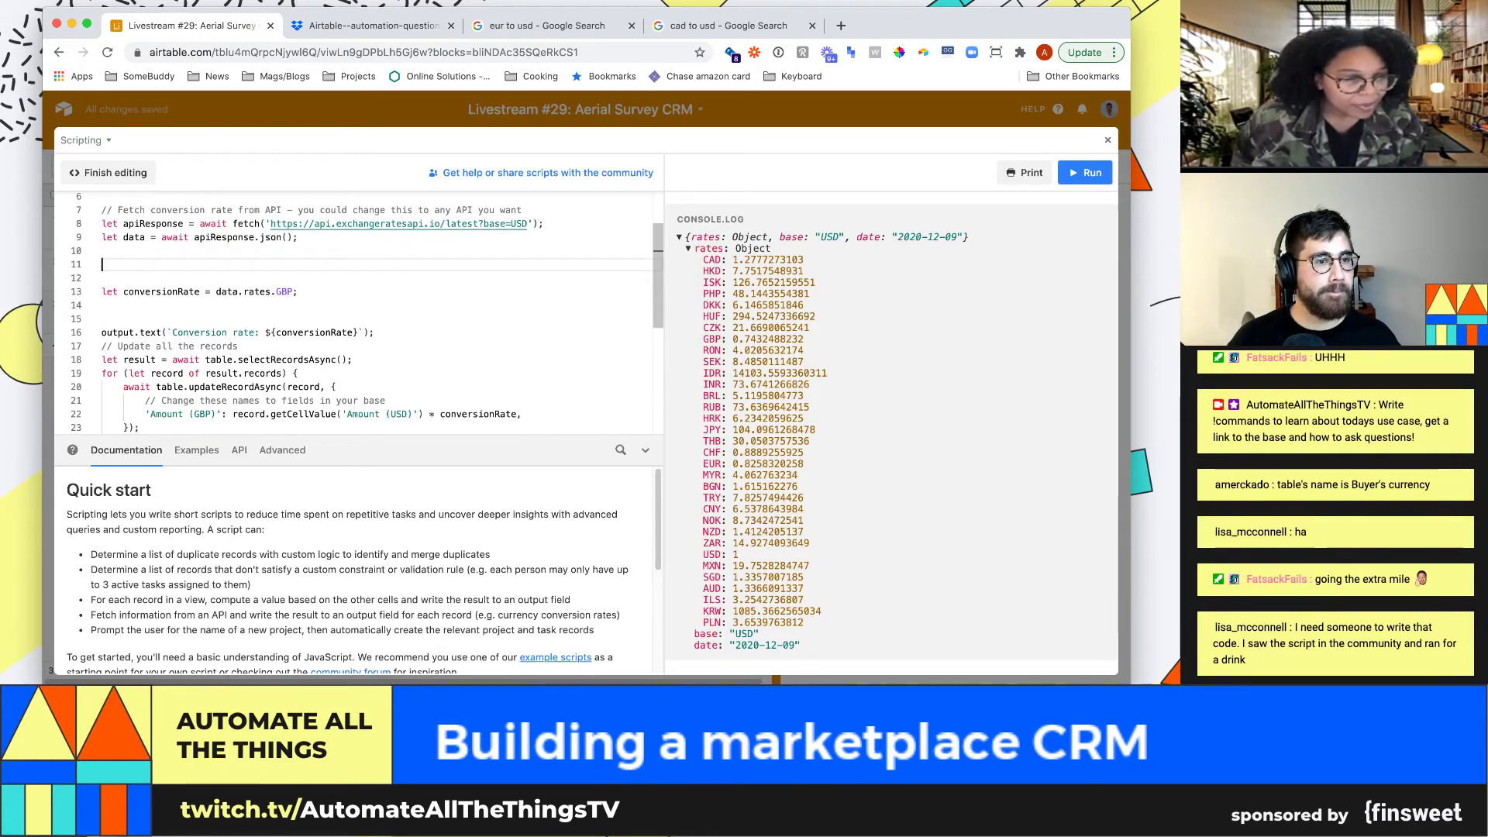
{"action": "key", "text": "Down"}
{"action": "key", "text": "Down"}
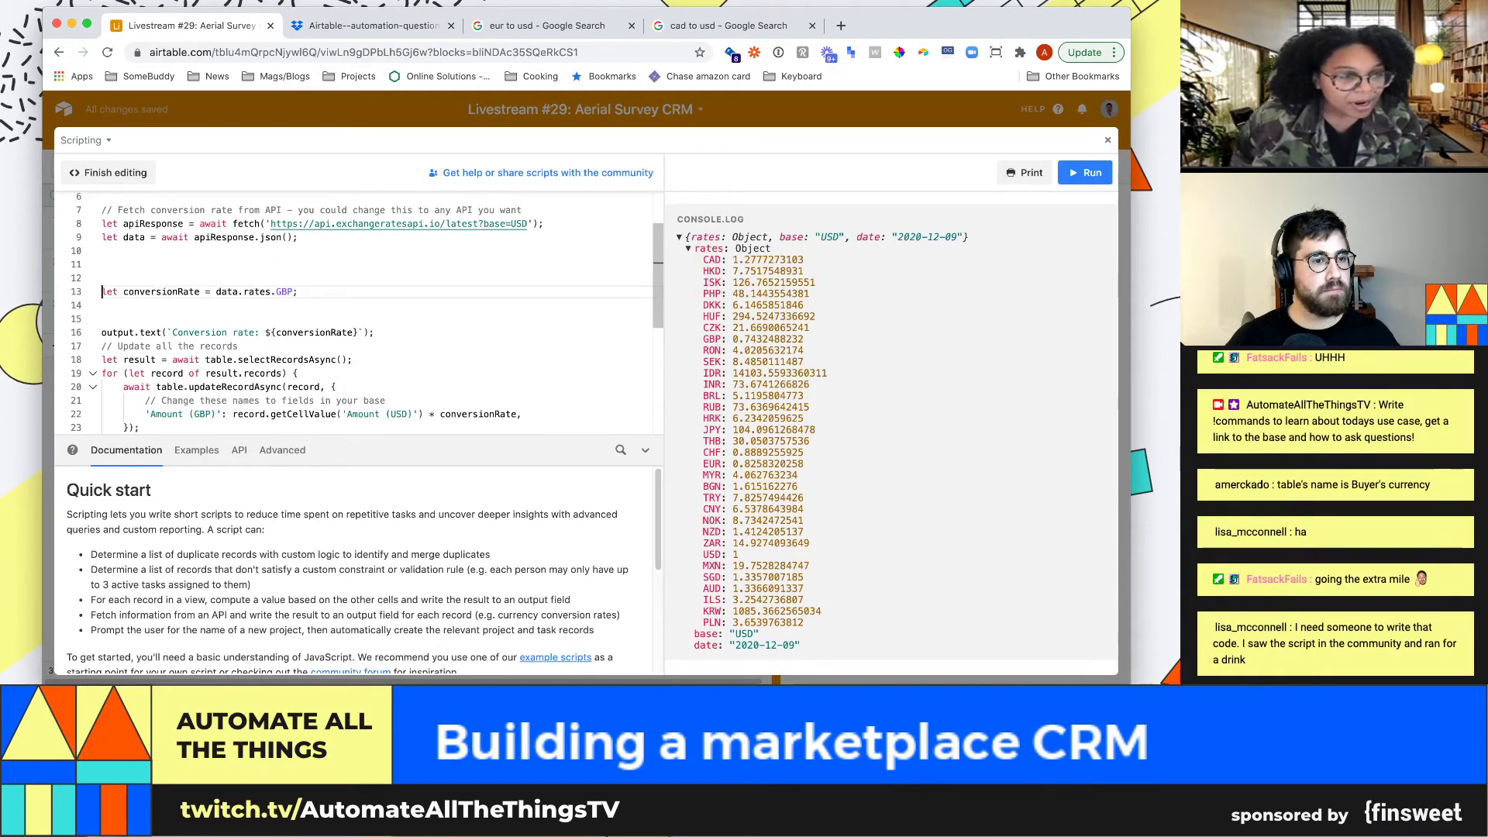
{"action": "key", "text": "super+slash"}
Comment out the output.text line with //
{"action": "scroll", "coordinate": [357, 310], "scroll_direction": "down", "scroll_amount": 1}
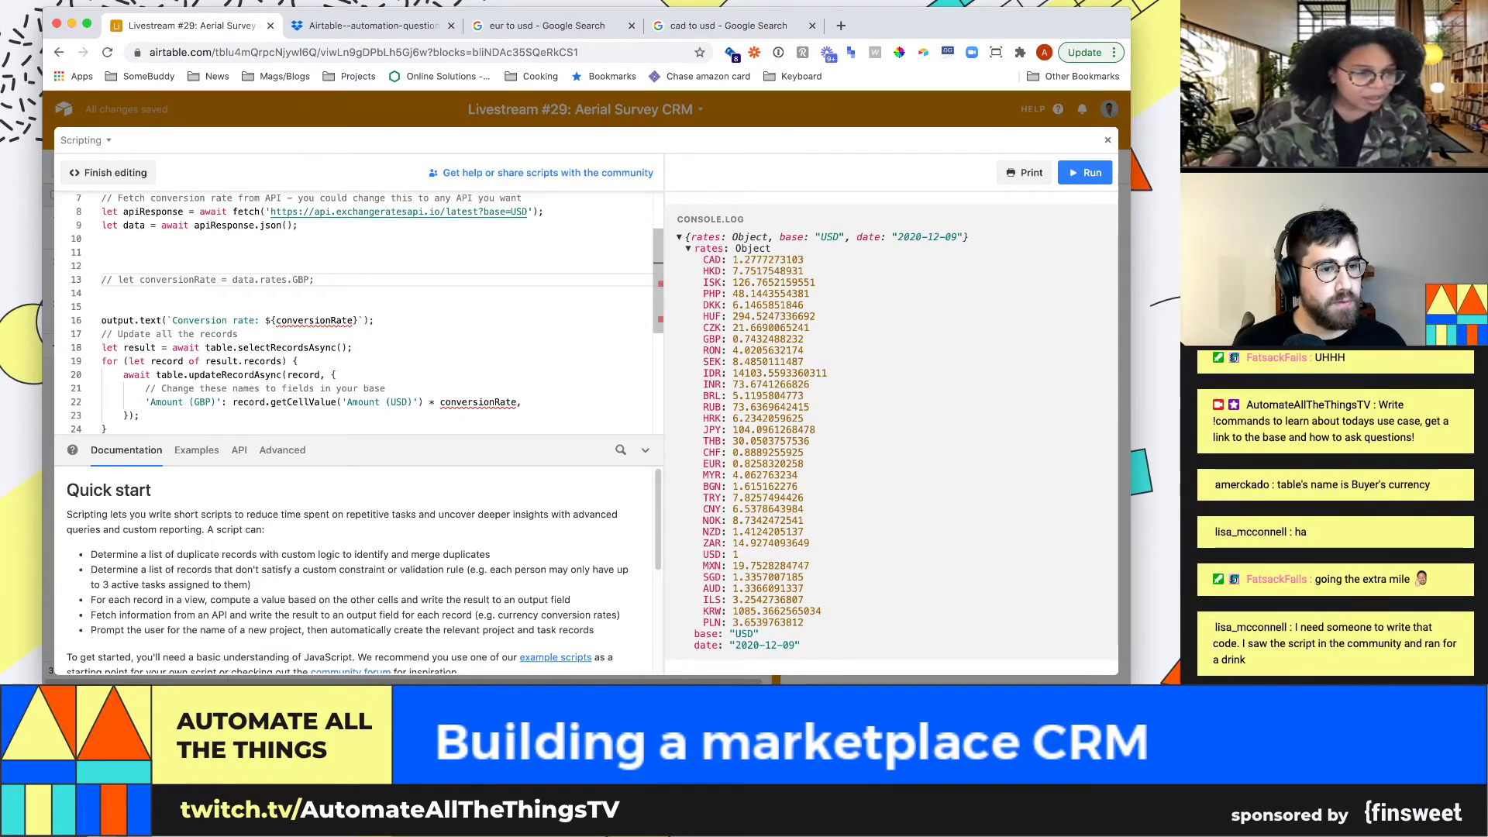
{"action": "scroll", "coordinate": [356, 310], "scroll_direction": "down", "scroll_amount": 1}
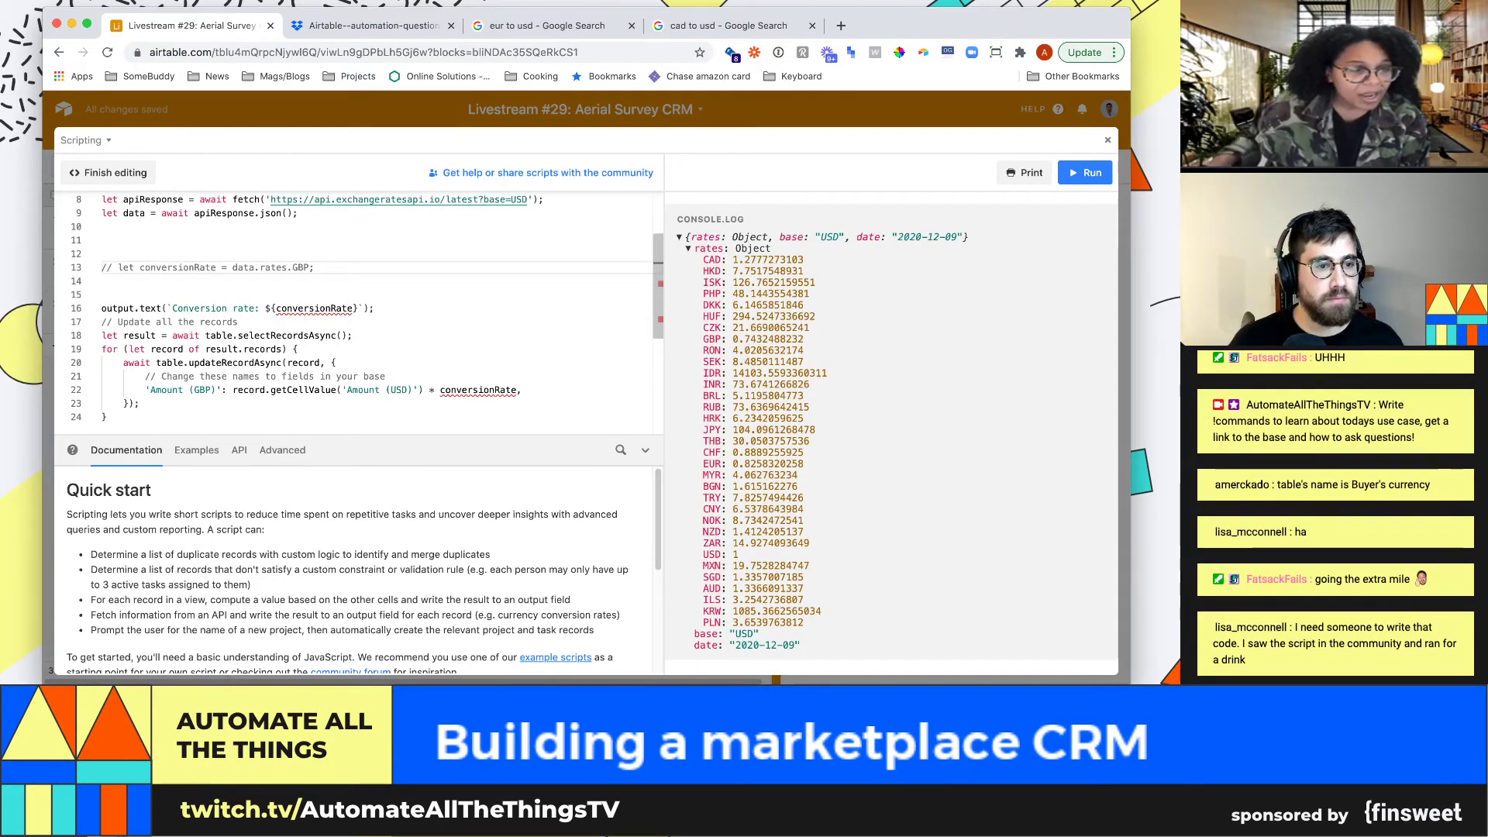
{"action": "left_click", "coordinate": [102, 308]}
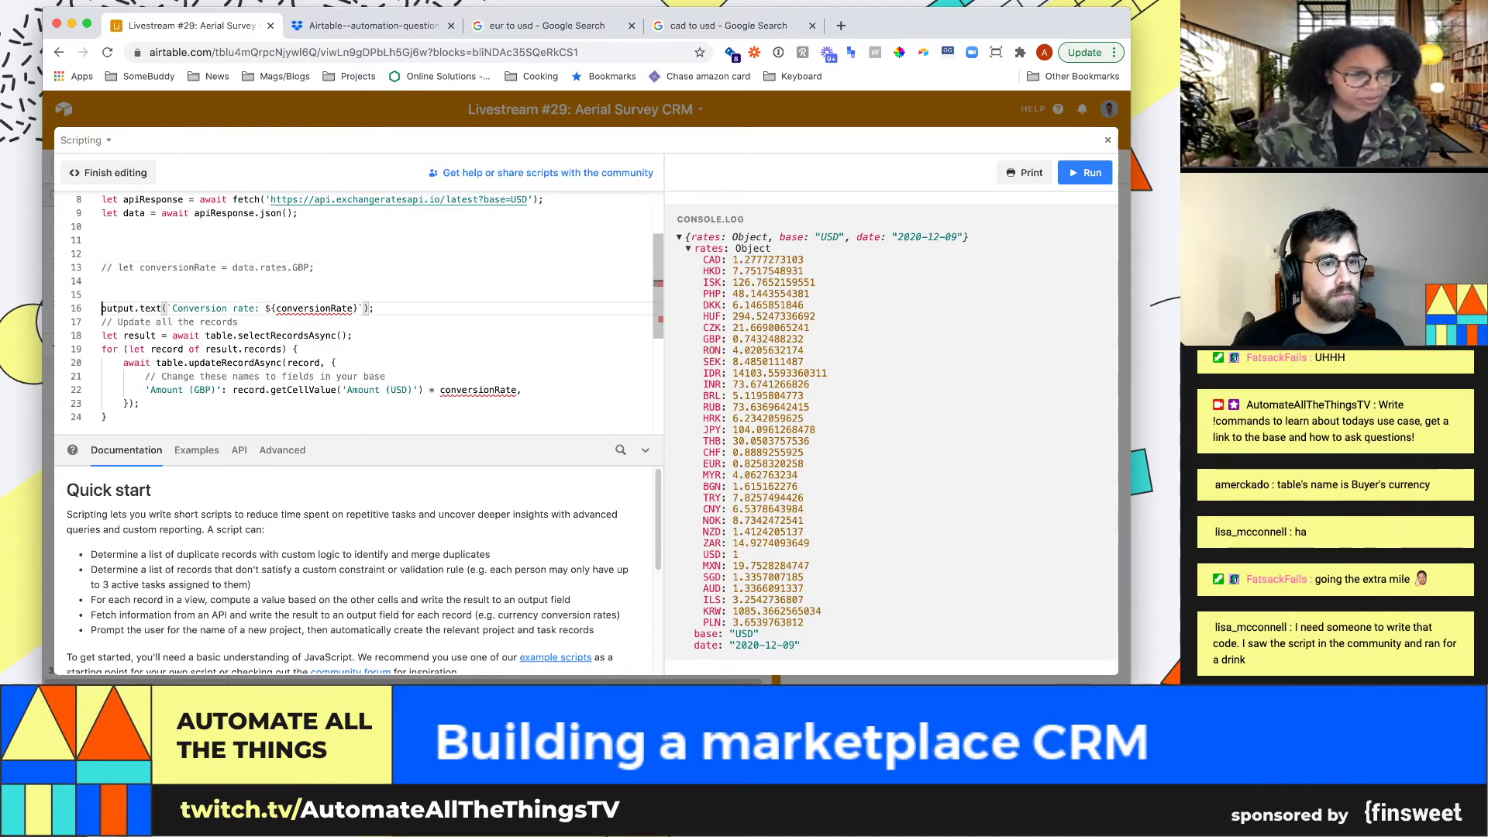
{"action": "type", "text": "//"}
{"action": "key", "text": "Down"}
{"action": "key", "text": "Down"}
{"action": "key", "text": "Down"}
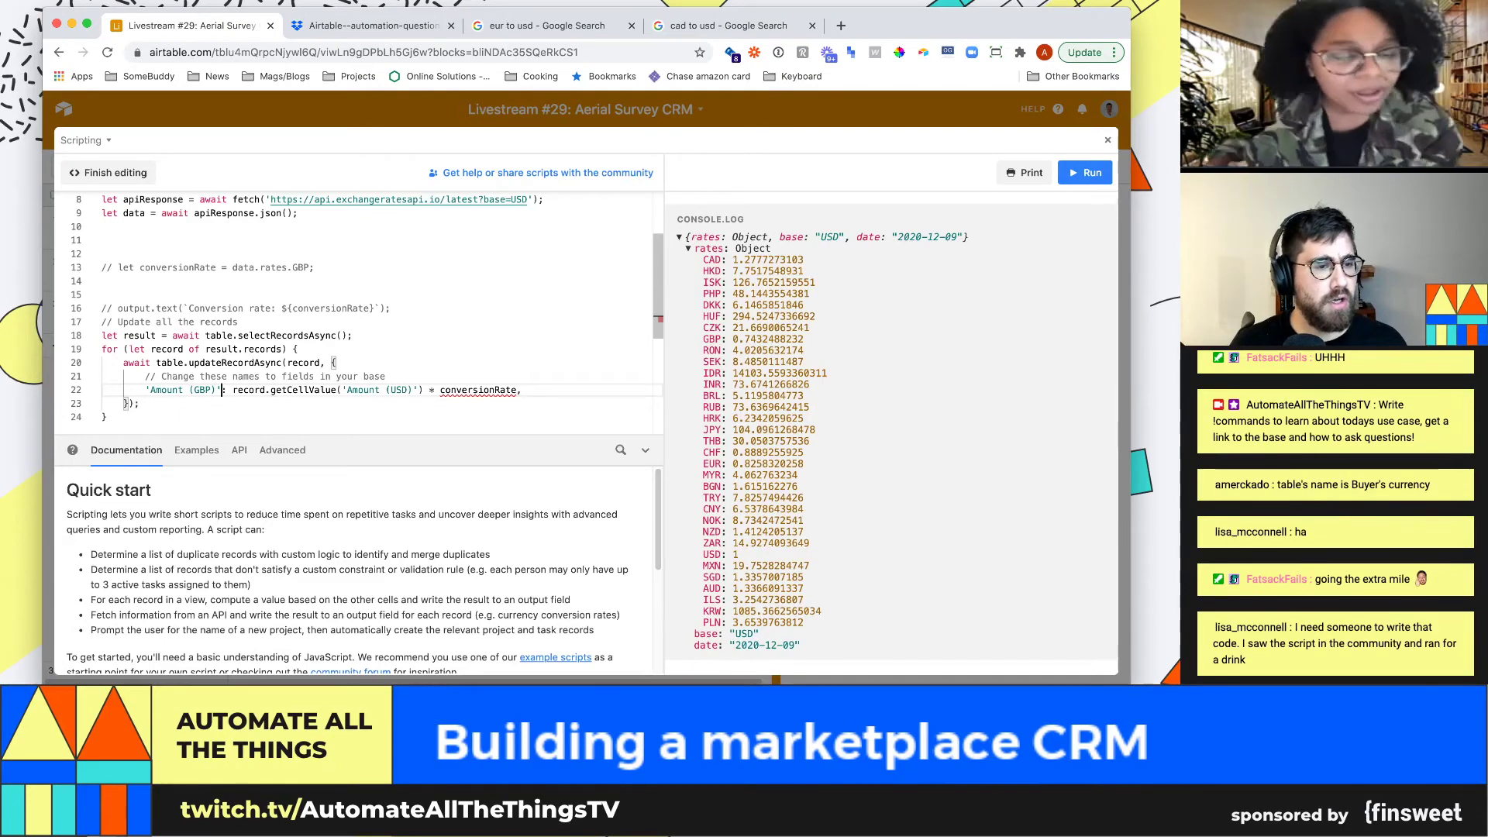
{"action": "key", "text": "Up"}
{"action": "key", "text": "Up"}
{"action": "key", "text": "Up"}
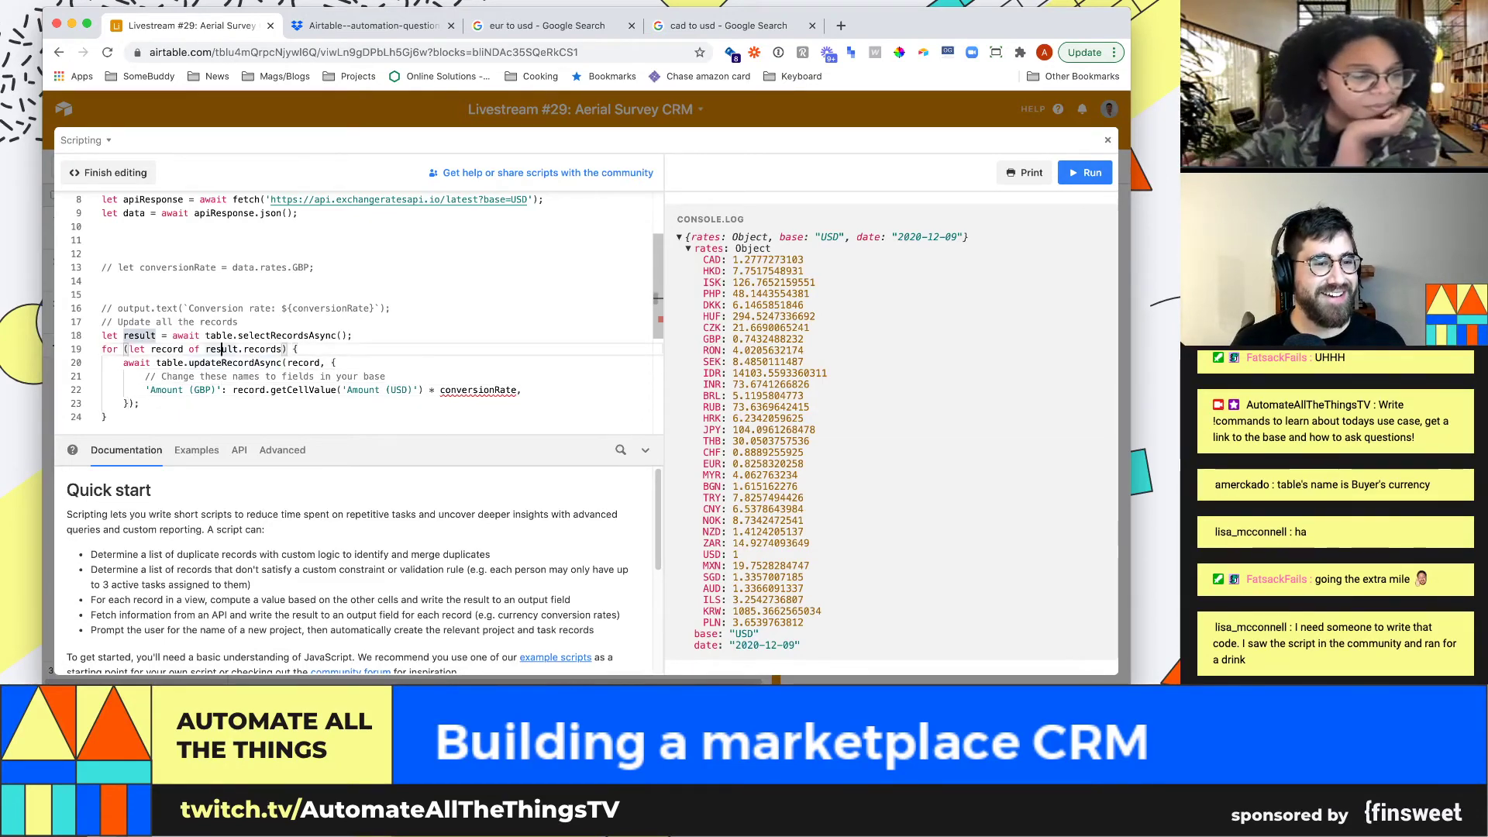
{"action": "key", "text": "Up"}
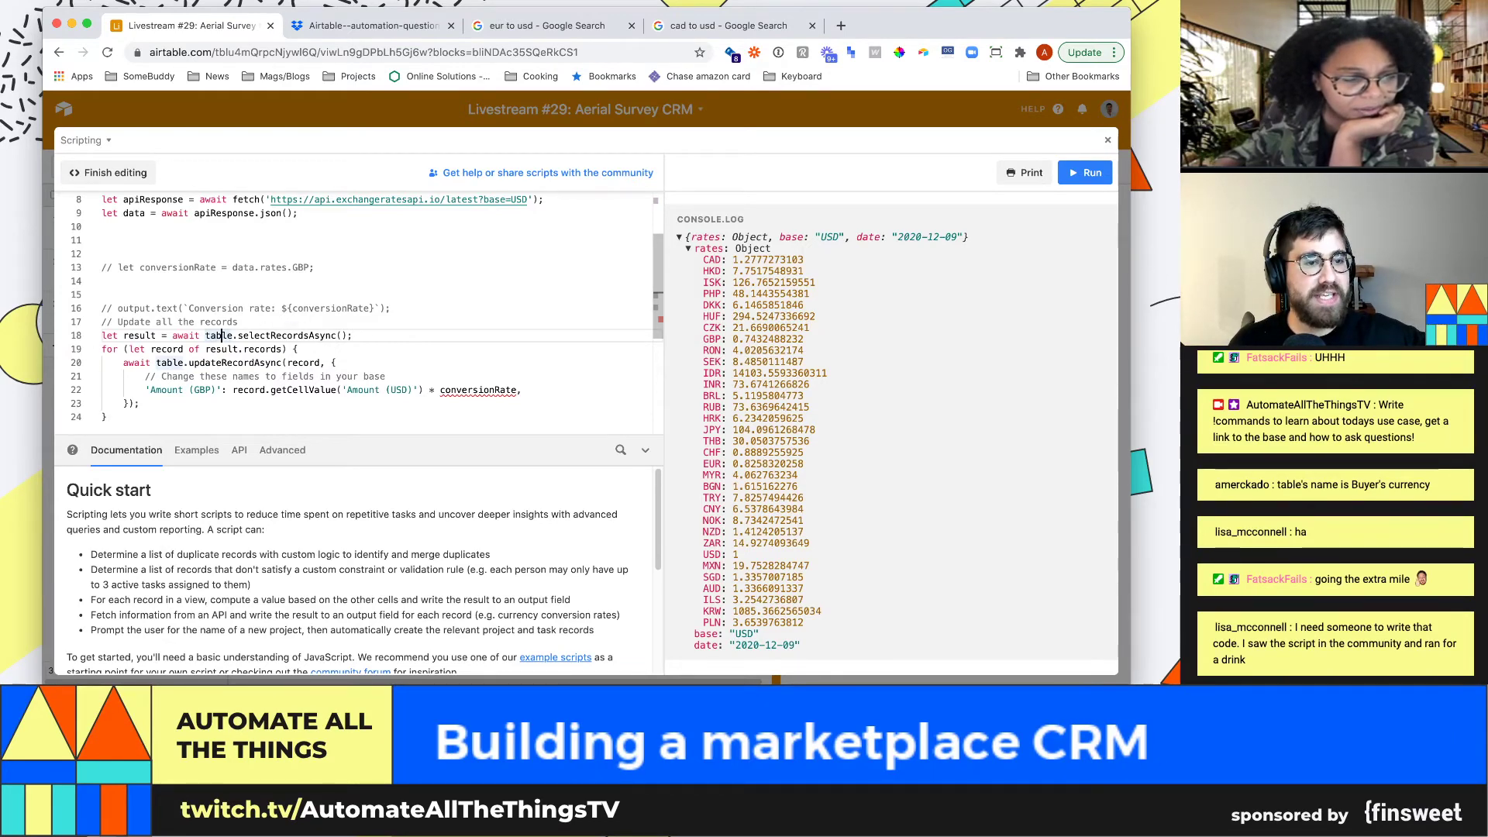
{"action": "left_click_drag", "start_coordinate": [249, 335], "coordinate": [336, 335]}
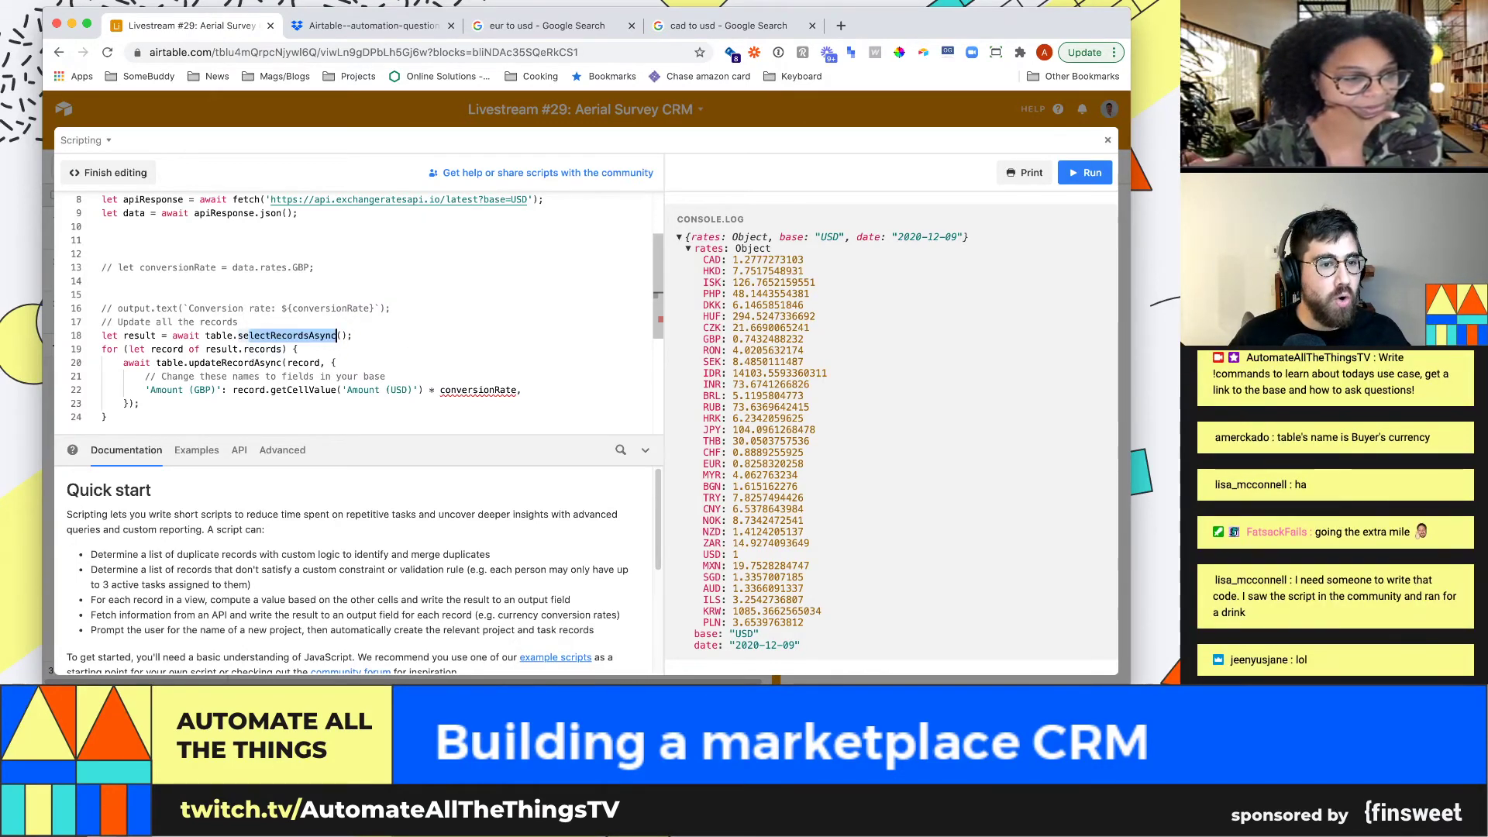
{"action": "left_click_drag", "start_coordinate": [123, 362], "coordinate": [261, 363]}
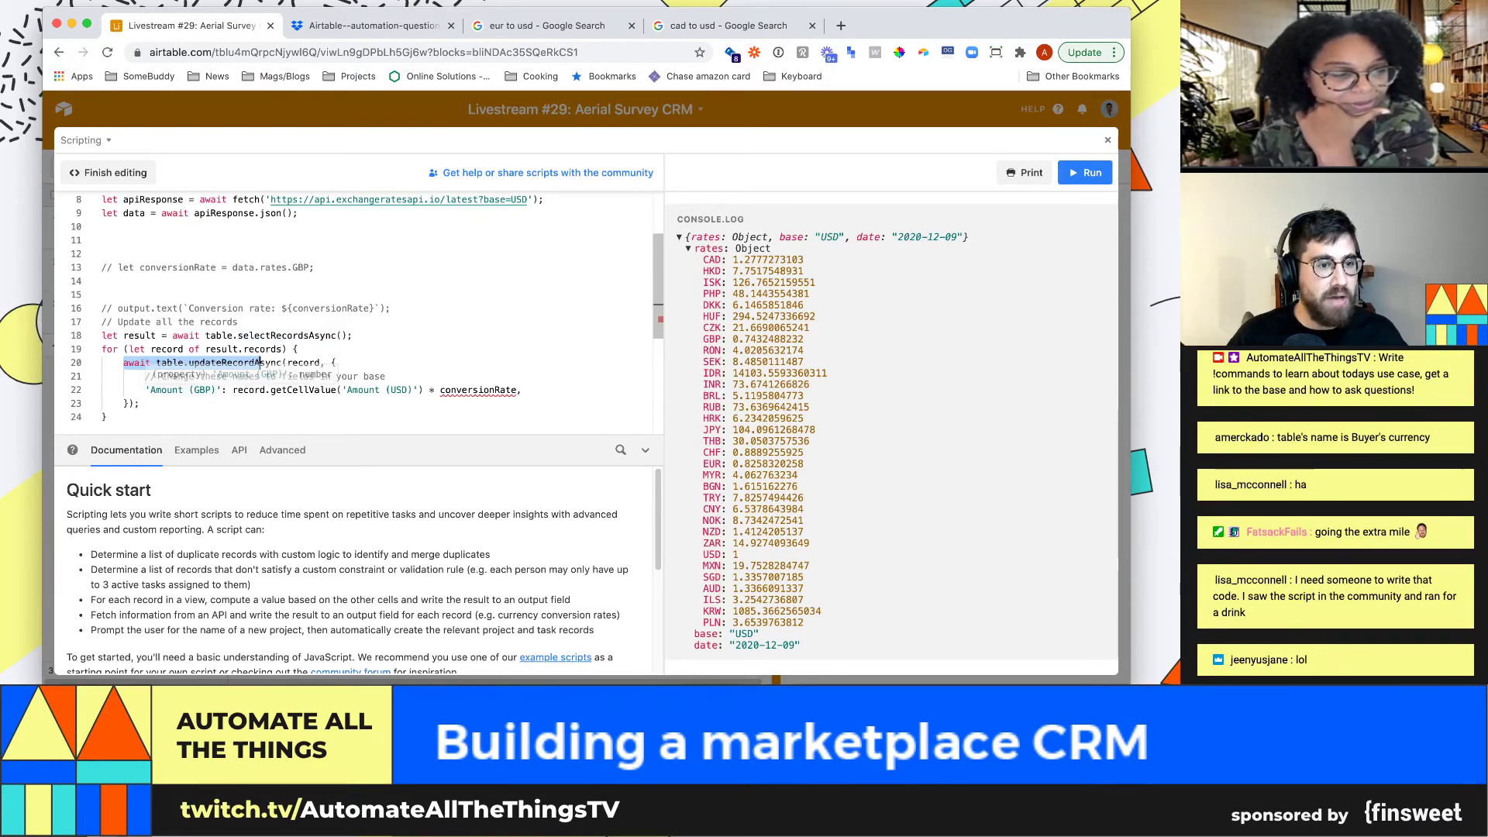
{"action": "left_click_drag", "start_coordinate": [221, 390], "coordinate": [145, 390]}
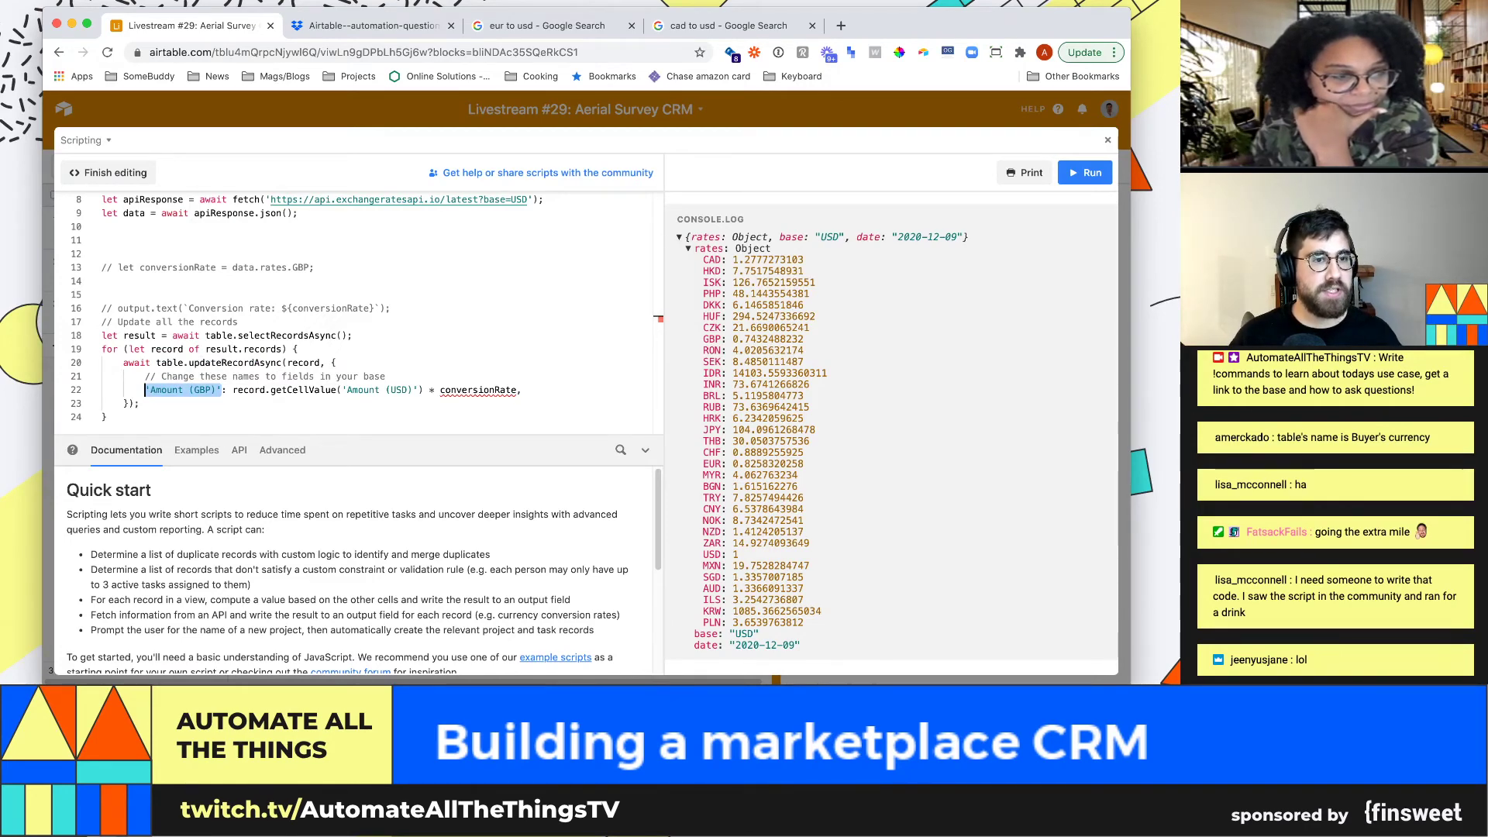
Look up the exact name of the Exchange rate (to usd) field in its settings
{"action": "key", "text": "Escape"}
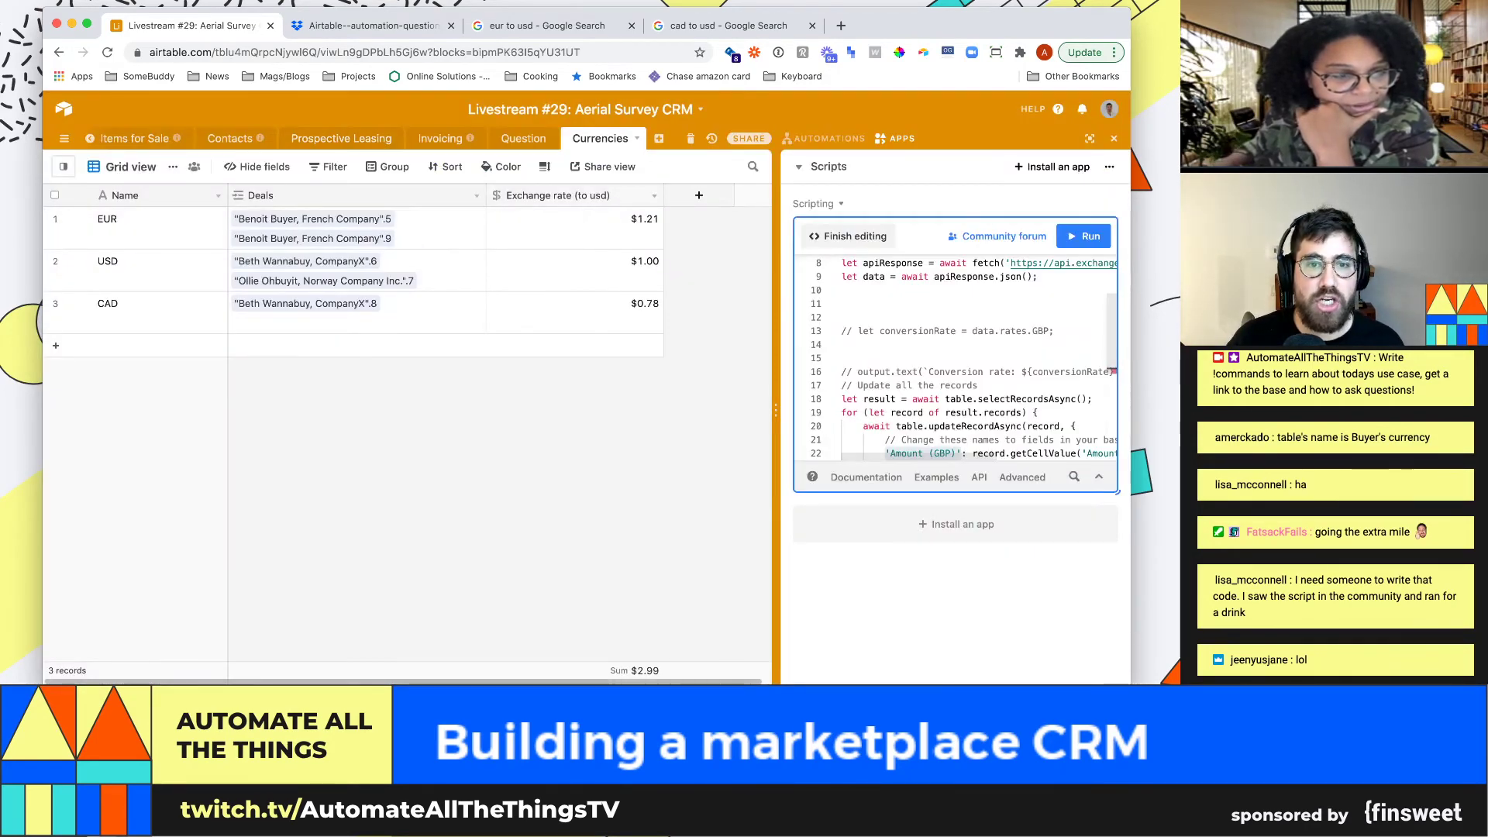
{"action": "left_click", "coordinate": [654, 195]}
{"action": "left_click", "coordinate": [558, 214]}
{"action": "key", "text": "ctrl+c"}
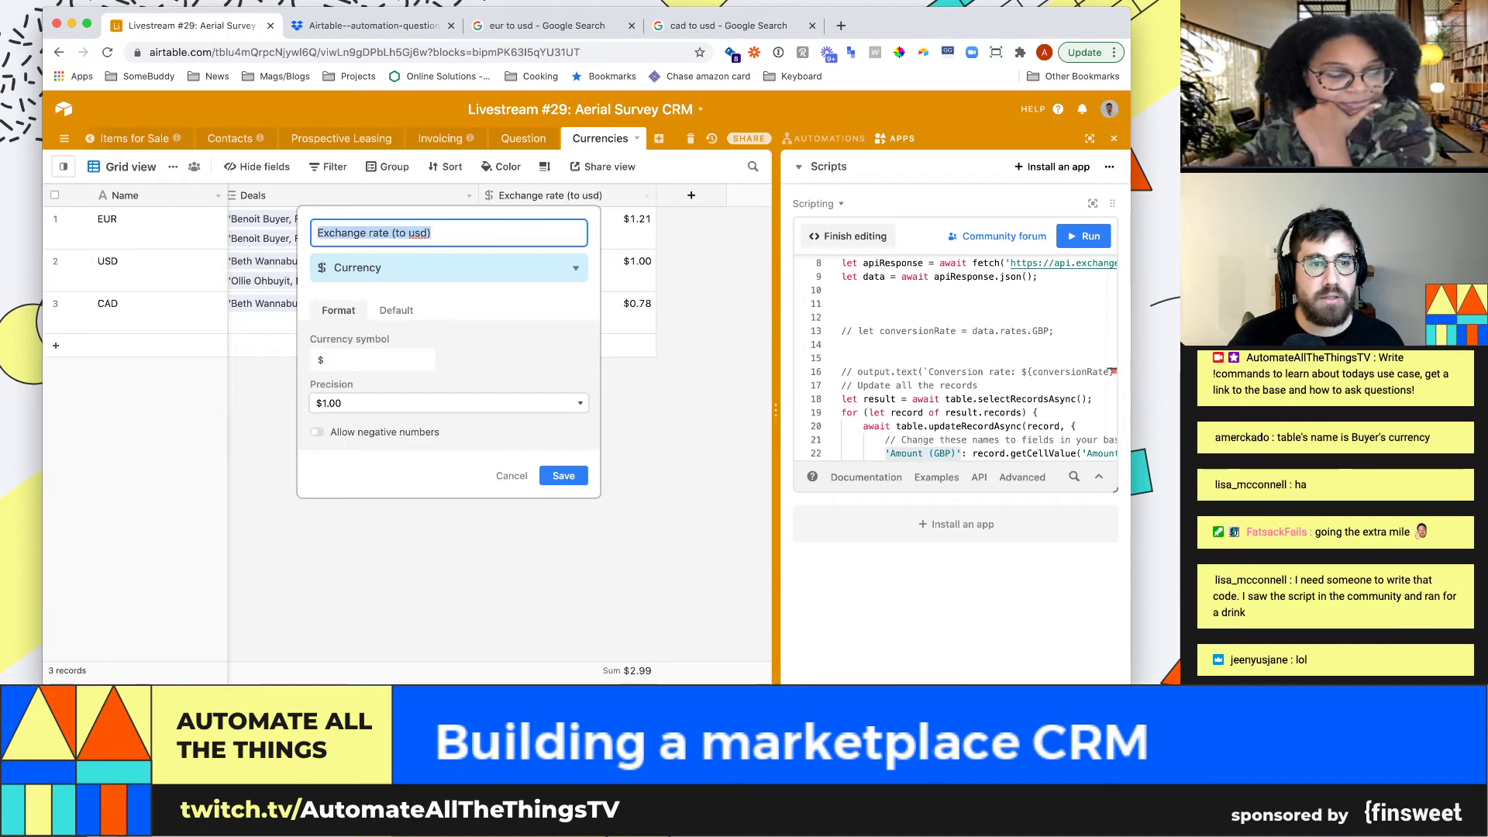
{"action": "left_click", "coordinate": [1083, 235]}
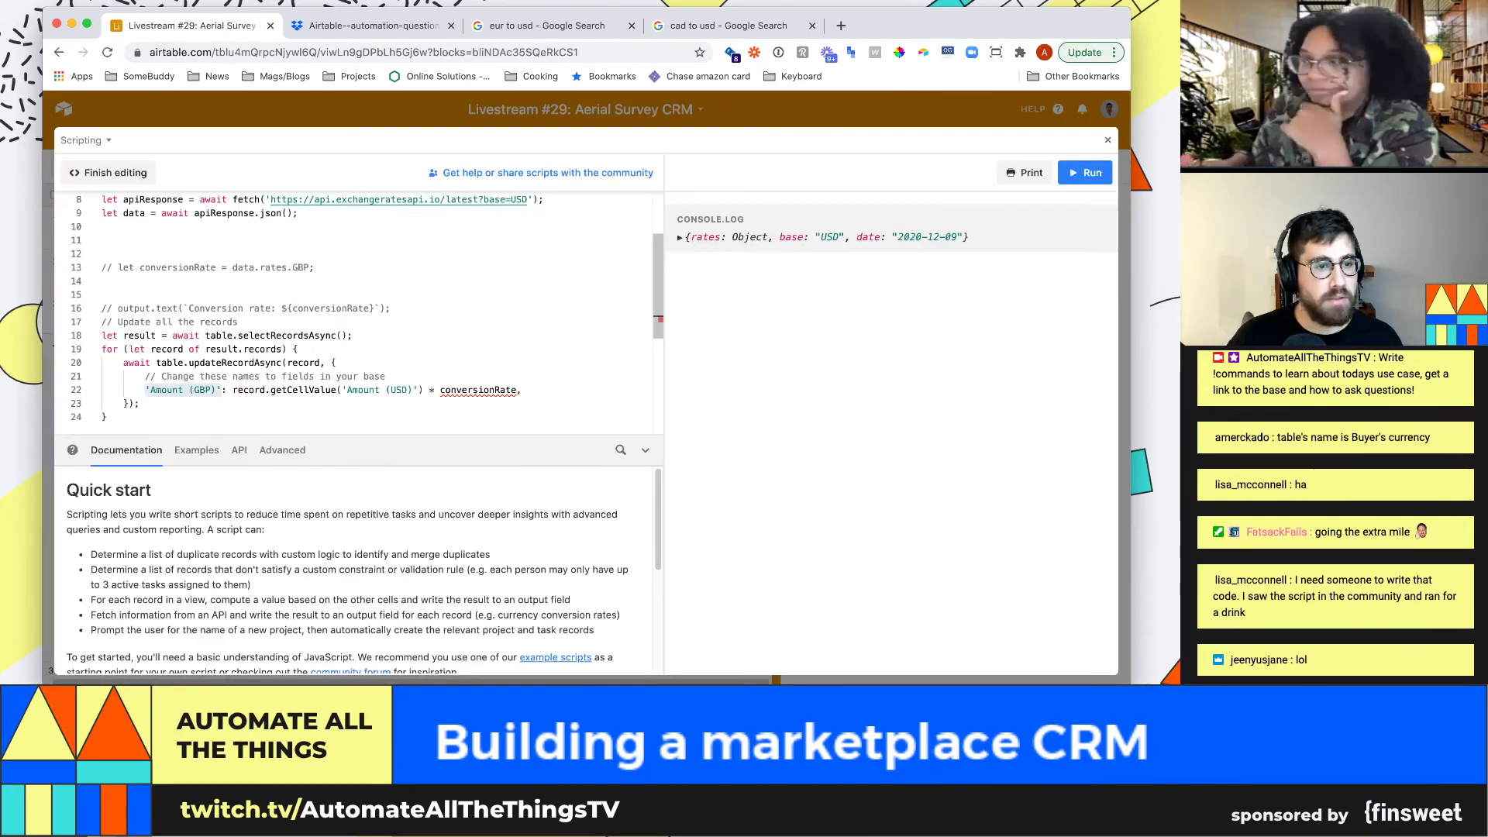
Replace 'Amount (GBP)' on line 22 with the quoted 'Exchange rate (to usd)' field name
{"action": "left_click_drag", "start_coordinate": [222, 390], "coordinate": [150, 389]}
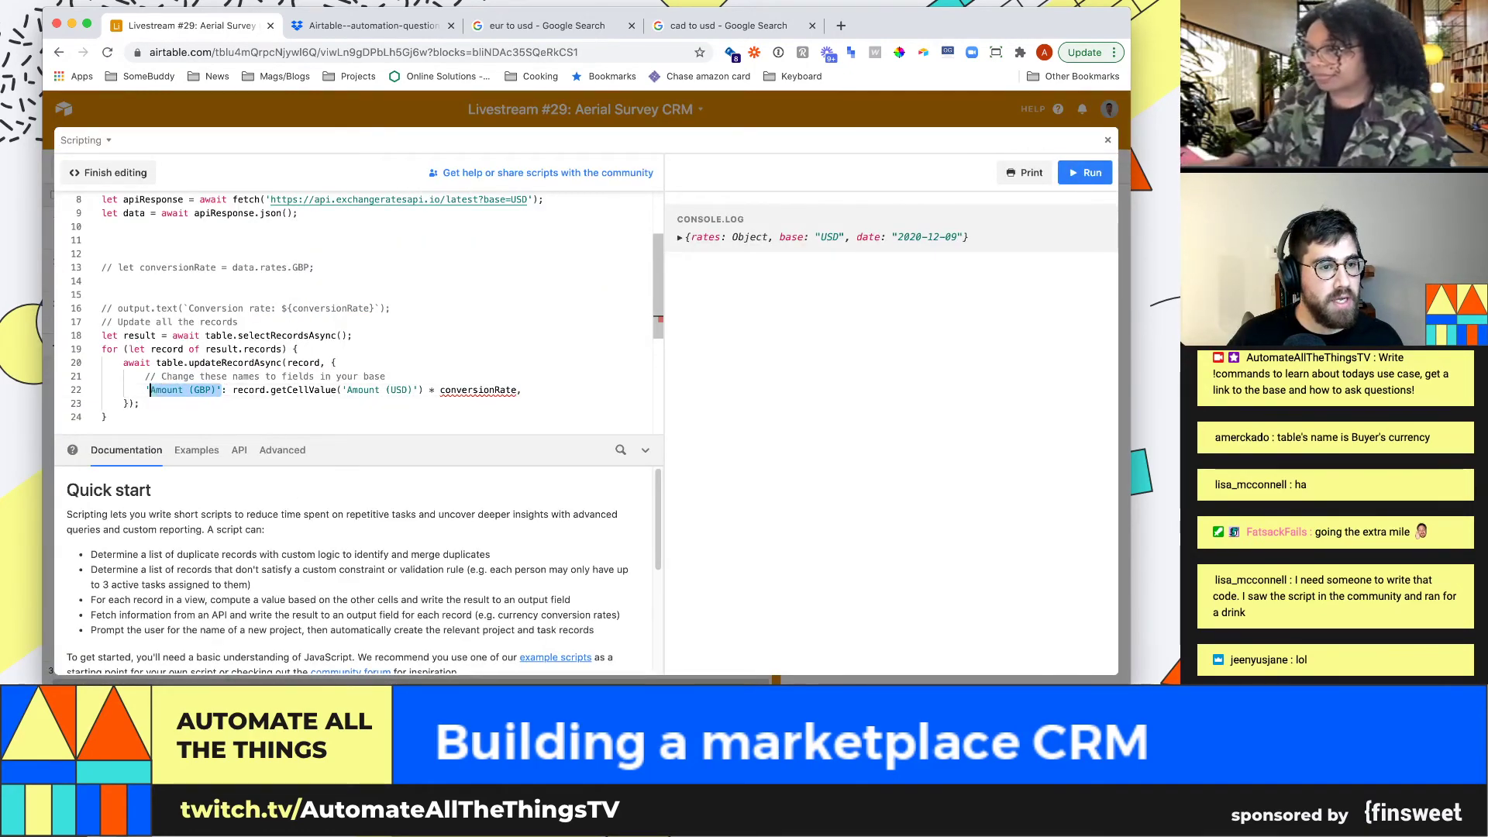
{"action": "key", "text": "ctrl+v"}
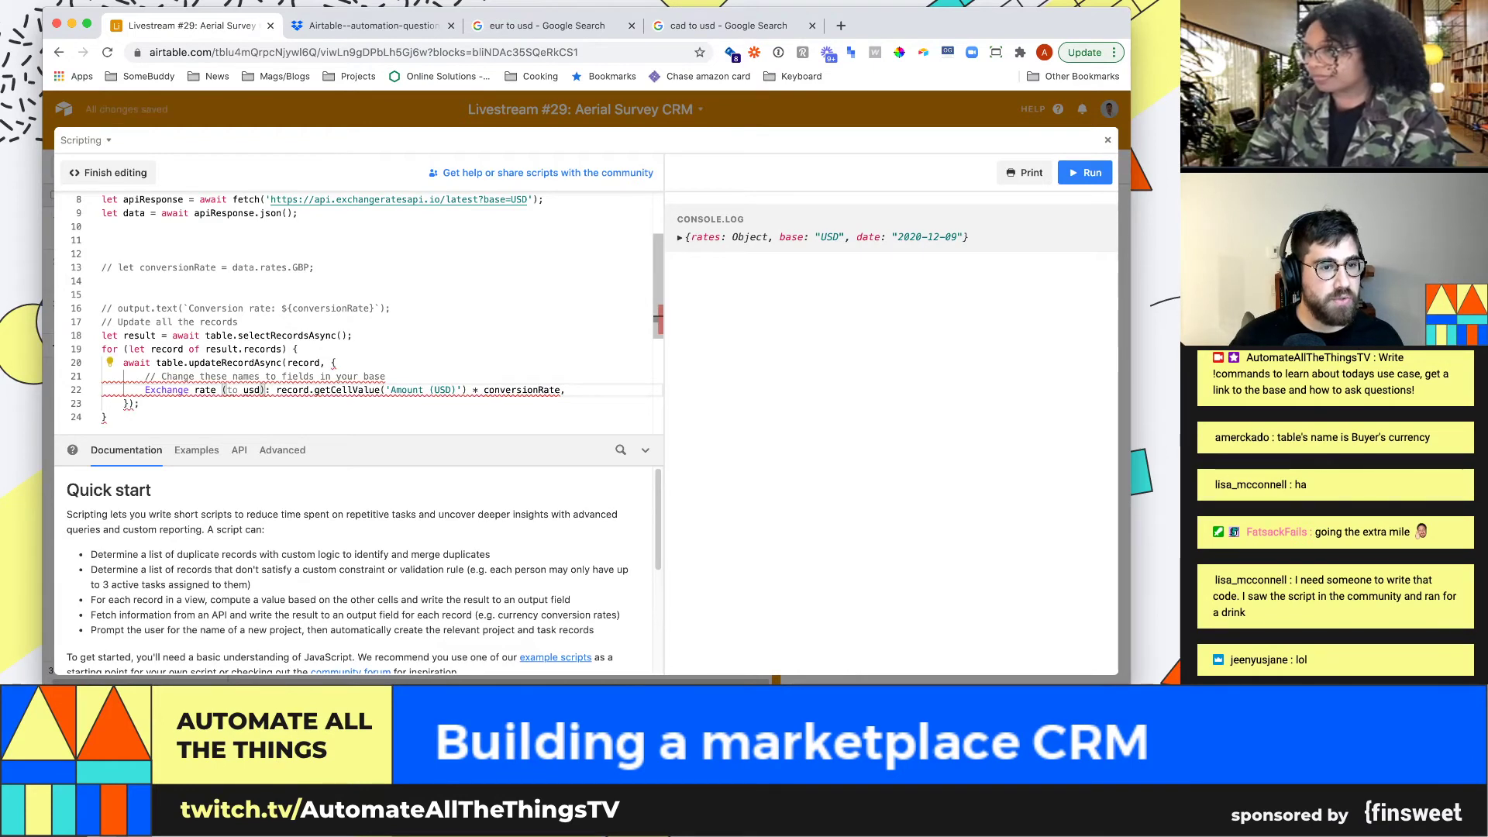
{"action": "type", "text": "'"}
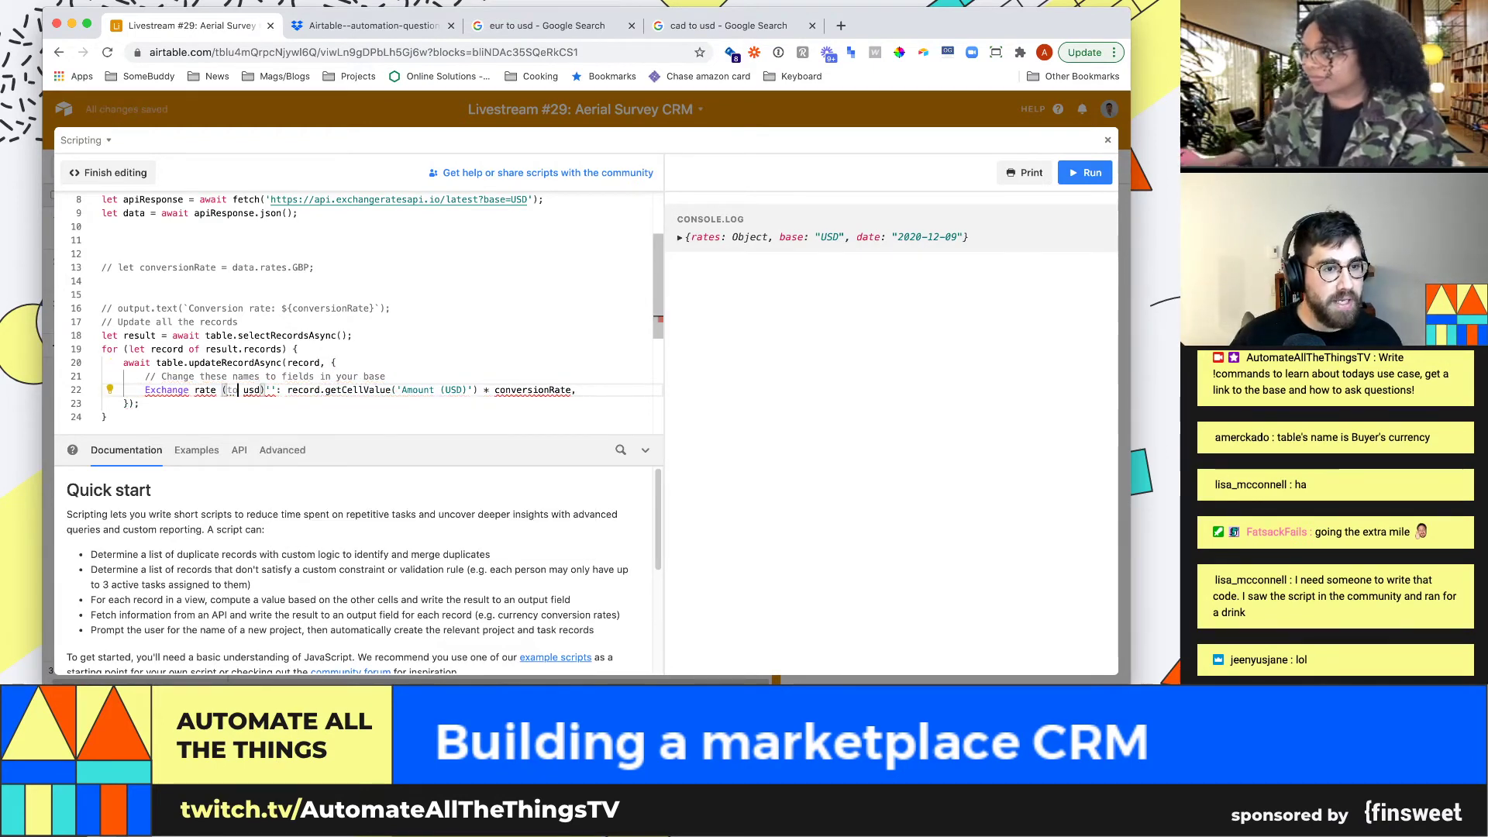
{"action": "key", "text": "ctrl+v"}
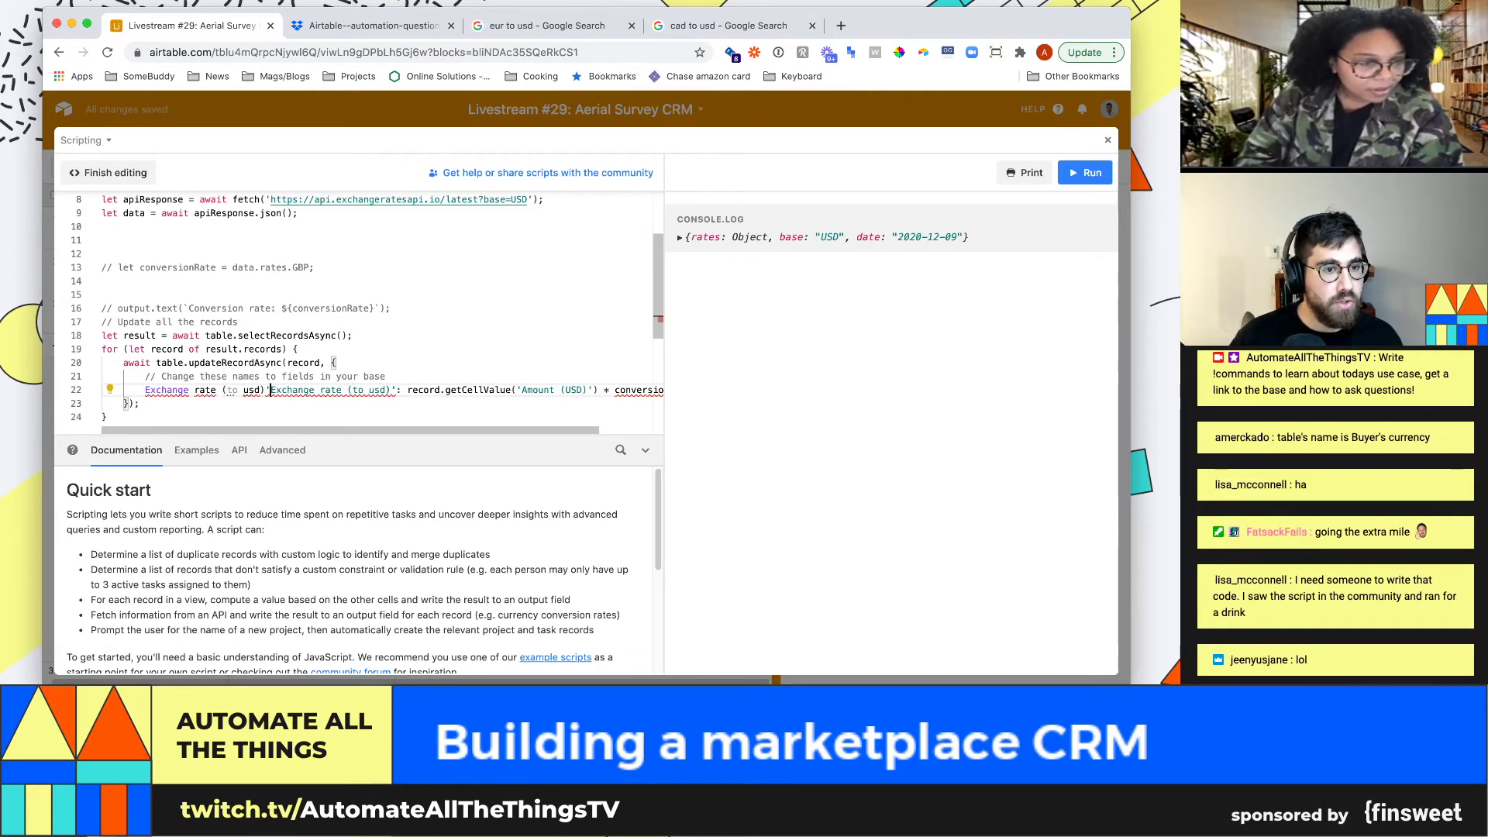
{"action": "key", "text": "alt+shift+Left"}
{"action": "key", "text": "alt+shift+Left"}
{"action": "key", "text": "alt+shift+Left"}
{"action": "key", "text": "alt+shift+Left"}
{"action": "key", "text": "alt+shift+Left"}
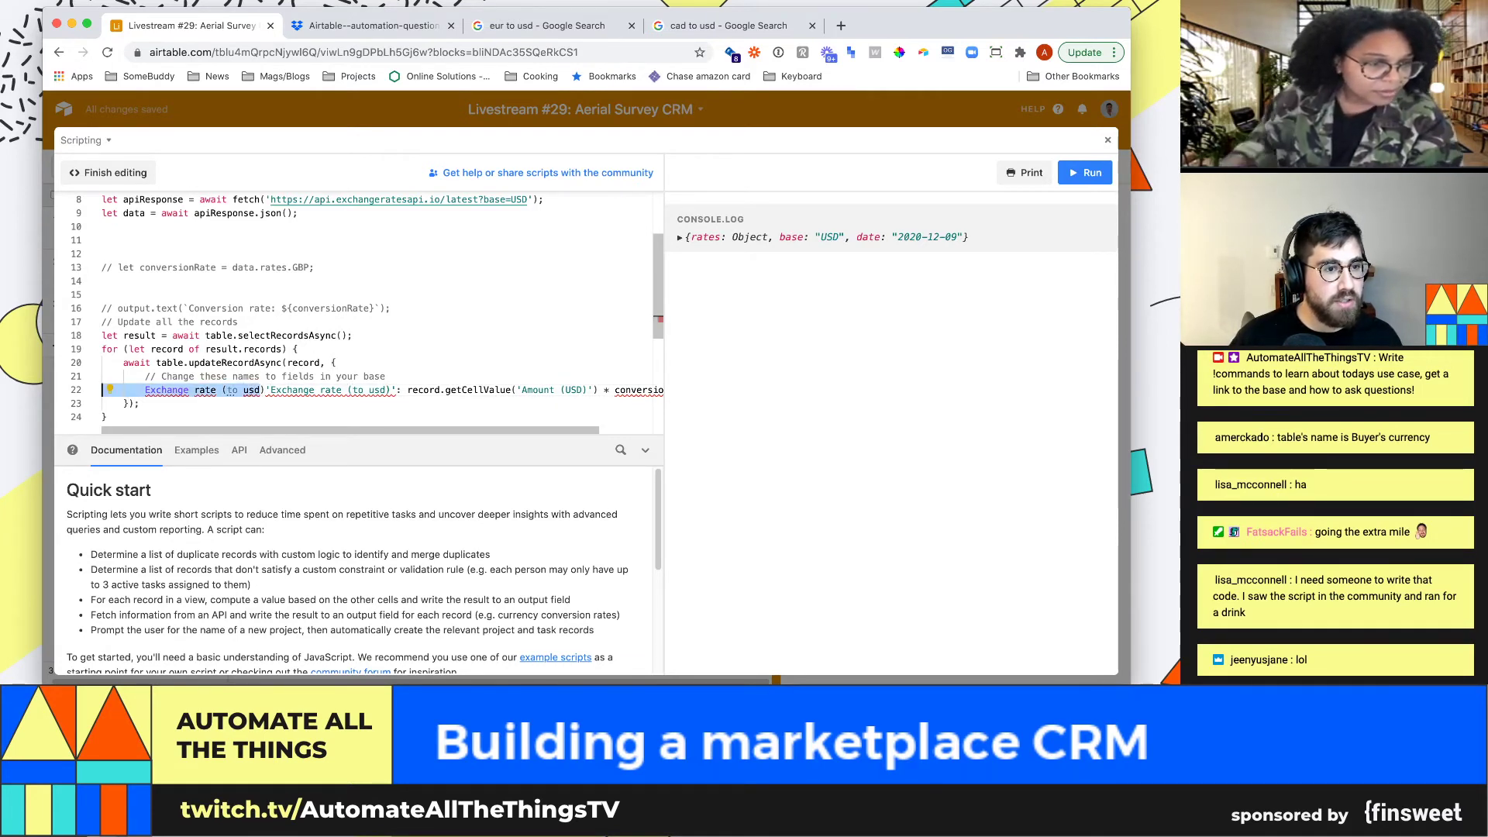
{"action": "type", "text": "Exchan"}
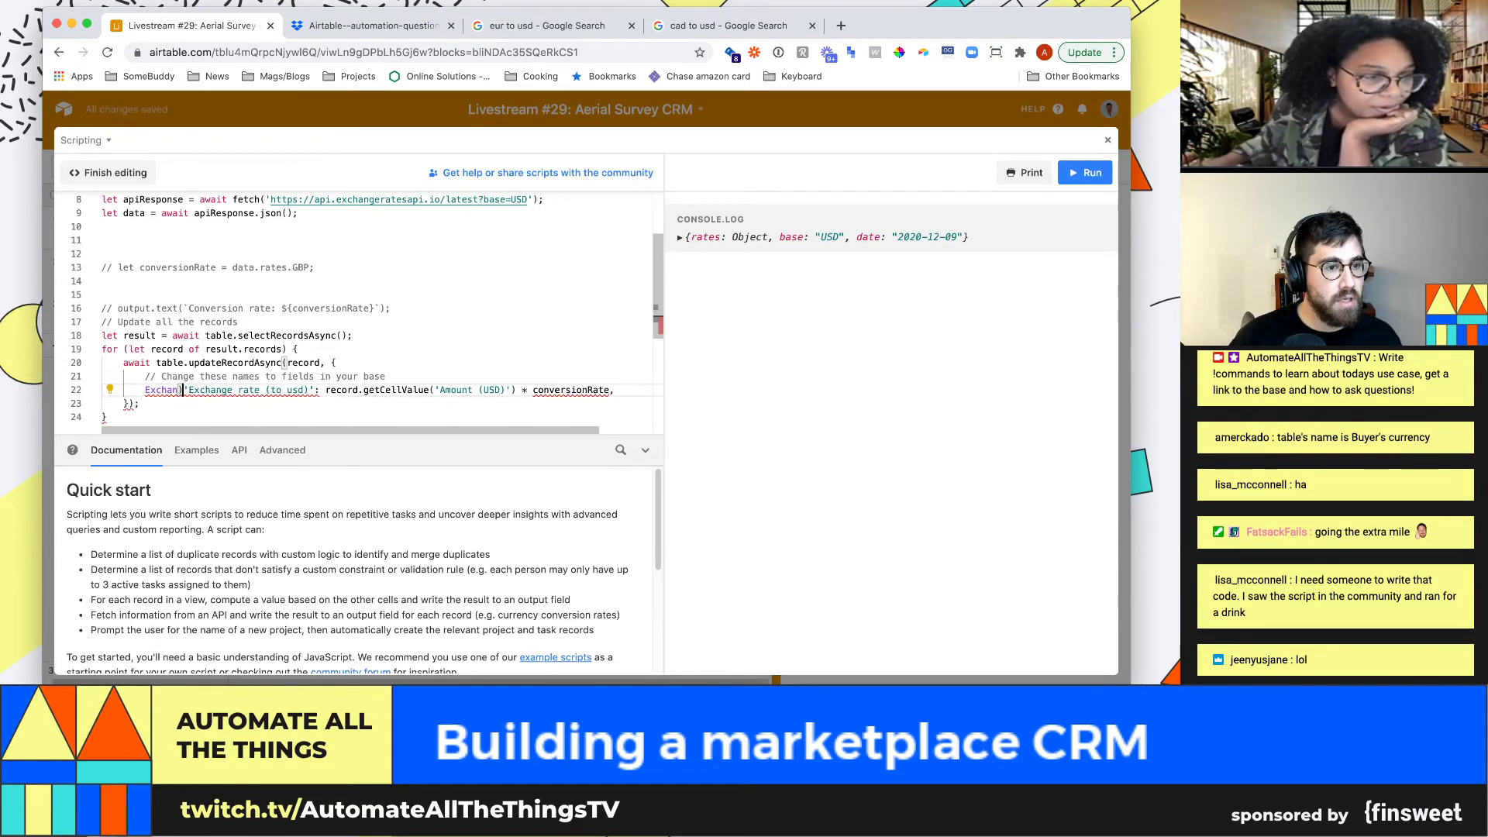
{"action": "key", "text": "BackSpace"}
{"action": "key", "text": "BackSpace"}
{"action": "key", "text": "BackSpace"}
{"action": "key", "text": "BackSpace"}
{"action": "key", "text": "BackSpace"}
{"action": "key", "text": "BackSpace"}
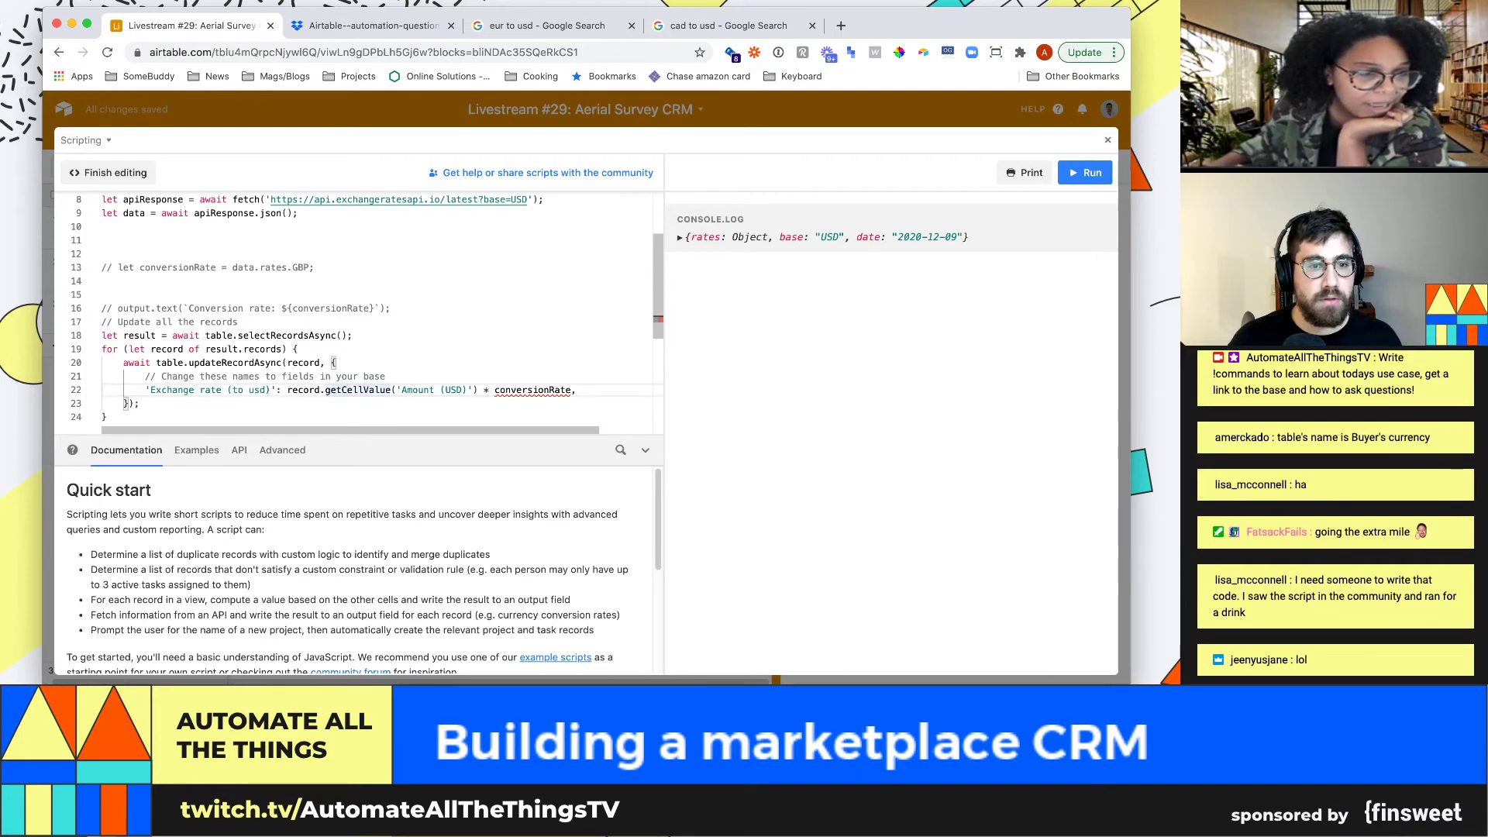
Replace conversionRate with data.rates[record.name], checking the logged rates list
{"action": "left_click_drag", "start_coordinate": [572, 390], "coordinate": [494, 390]}
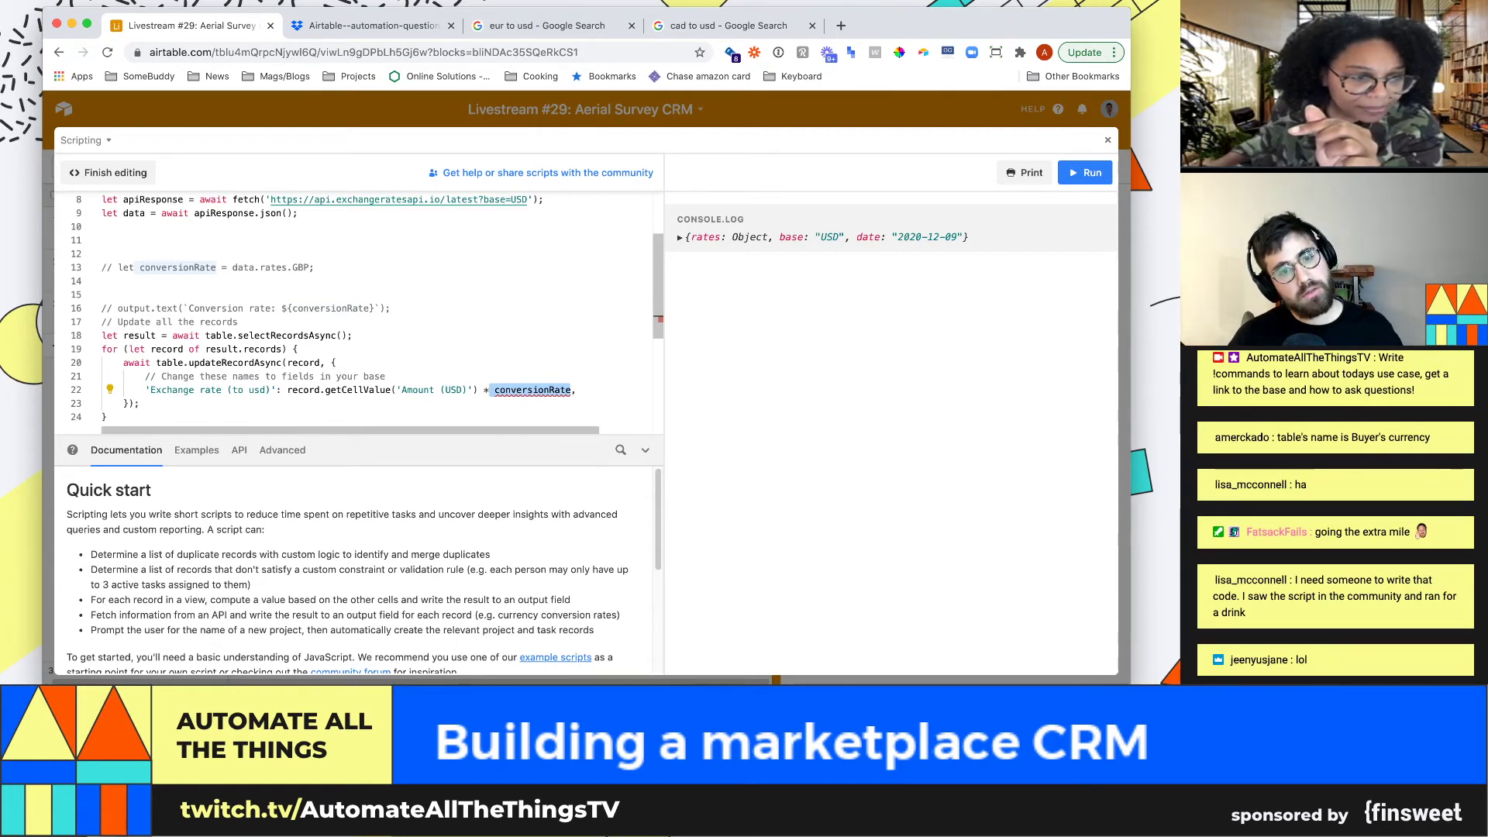
{"action": "type", "text": "data.rat"}
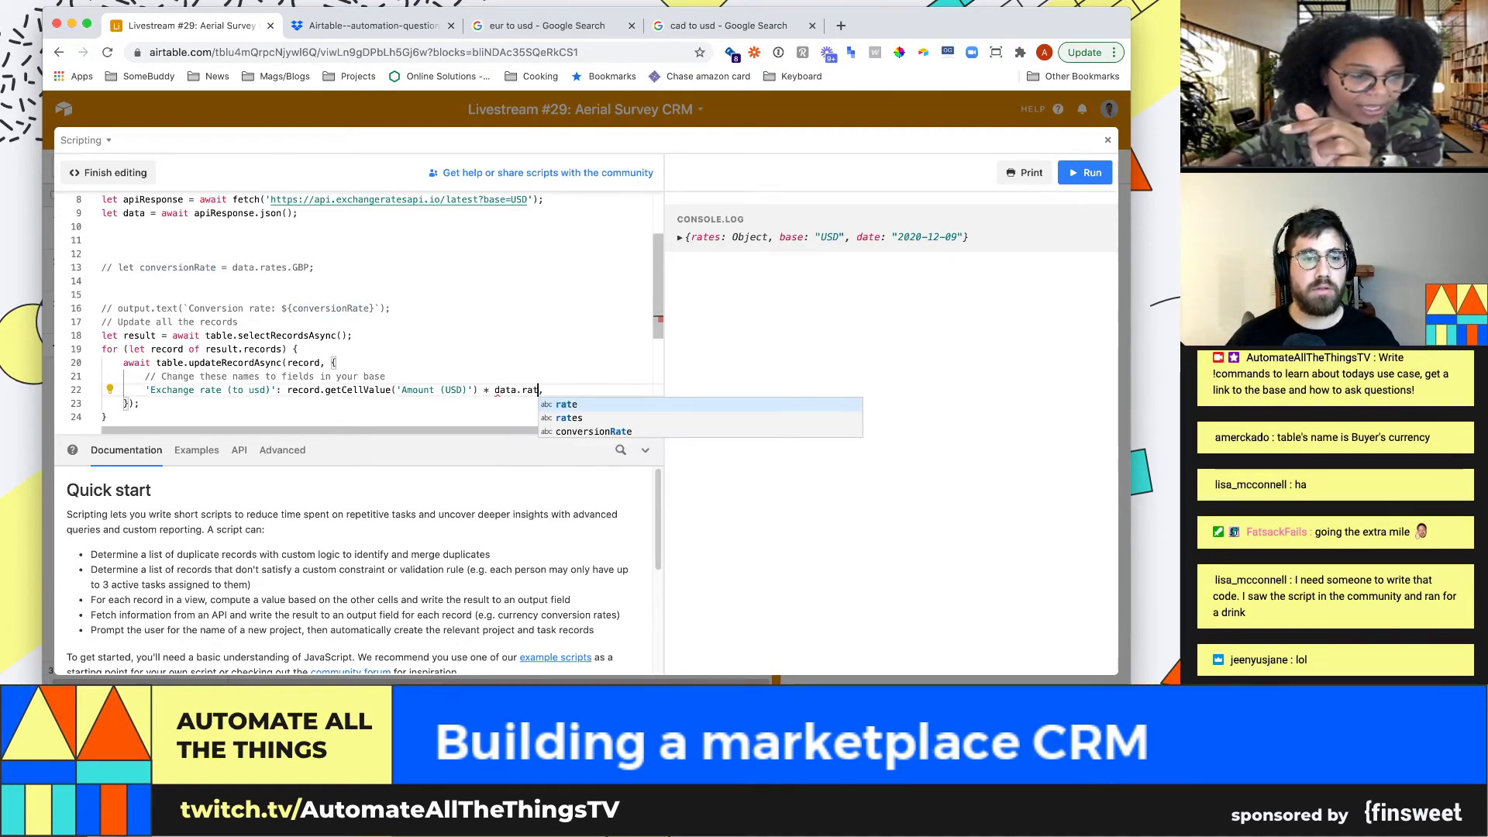
{"action": "type", "text": "es.filter"}
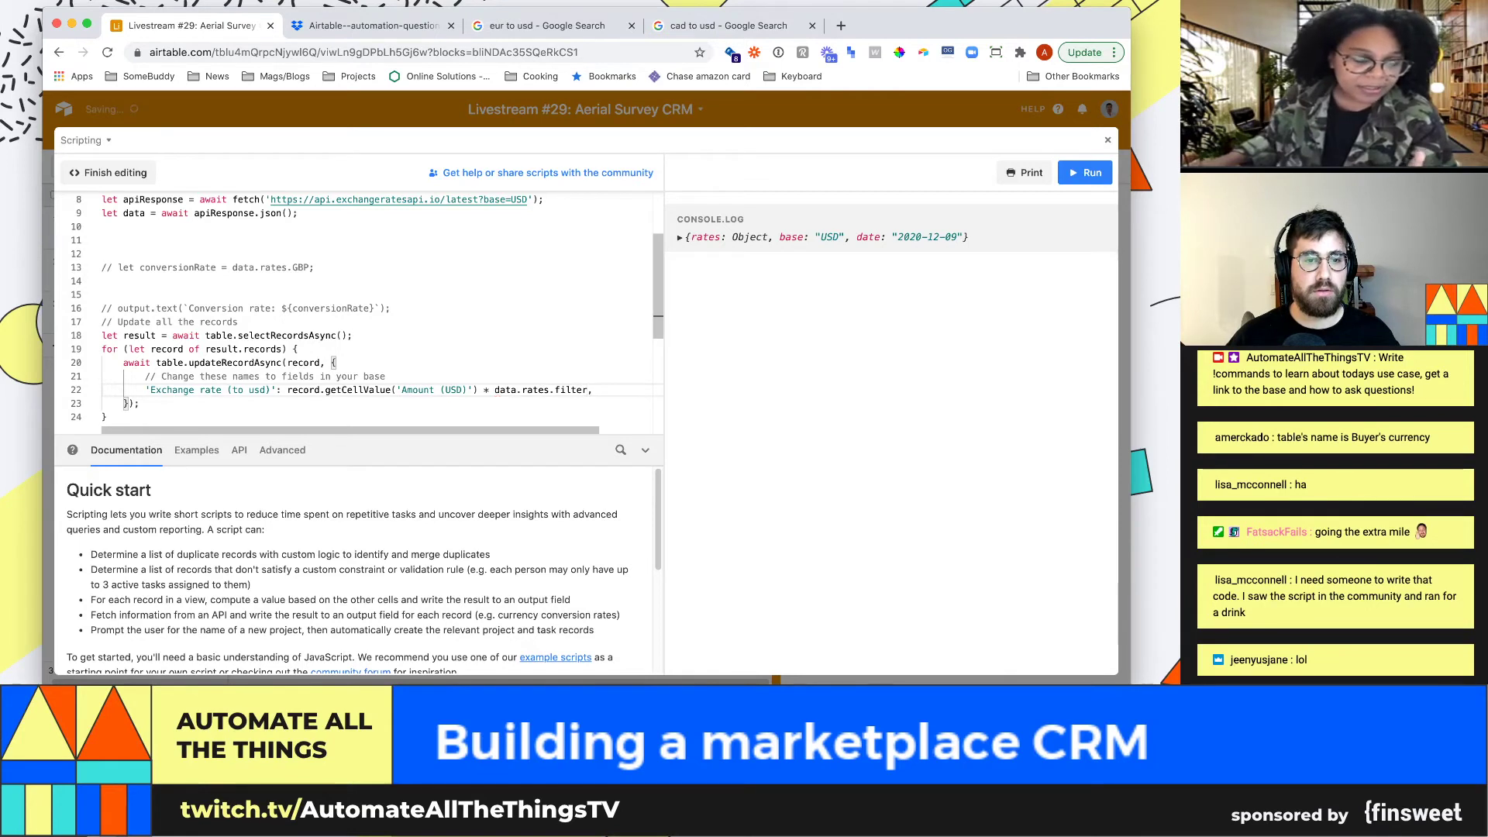
{"action": "key", "text": "BackSpace"}
{"action": "key", "text": "BackSpace"}
{"action": "key", "text": "BackSpace"}
{"action": "key", "text": "BackSpace"}
{"action": "key", "text": "BackSpace"}
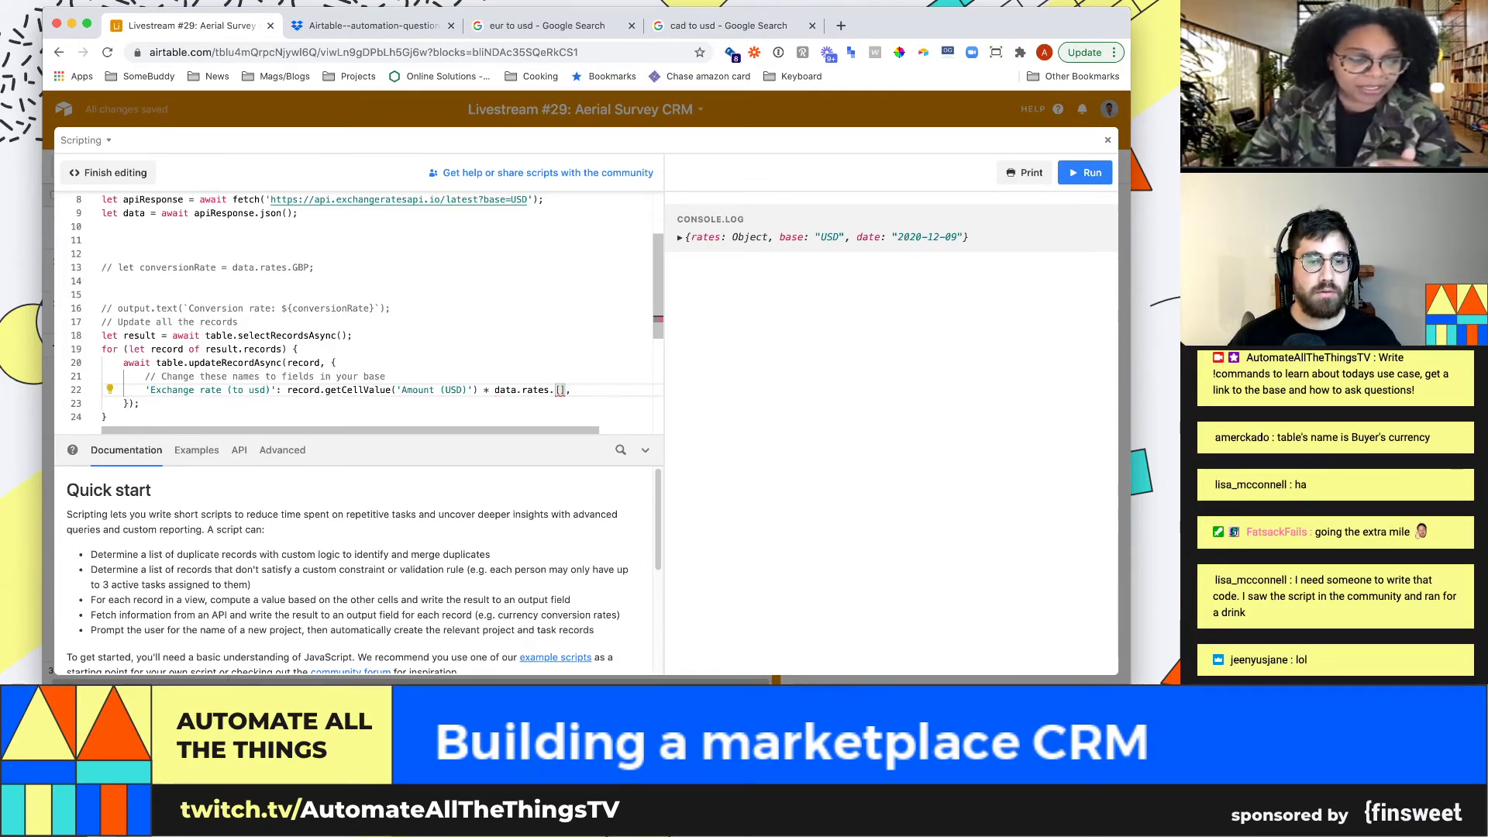
{"action": "type", "text": "[\""}
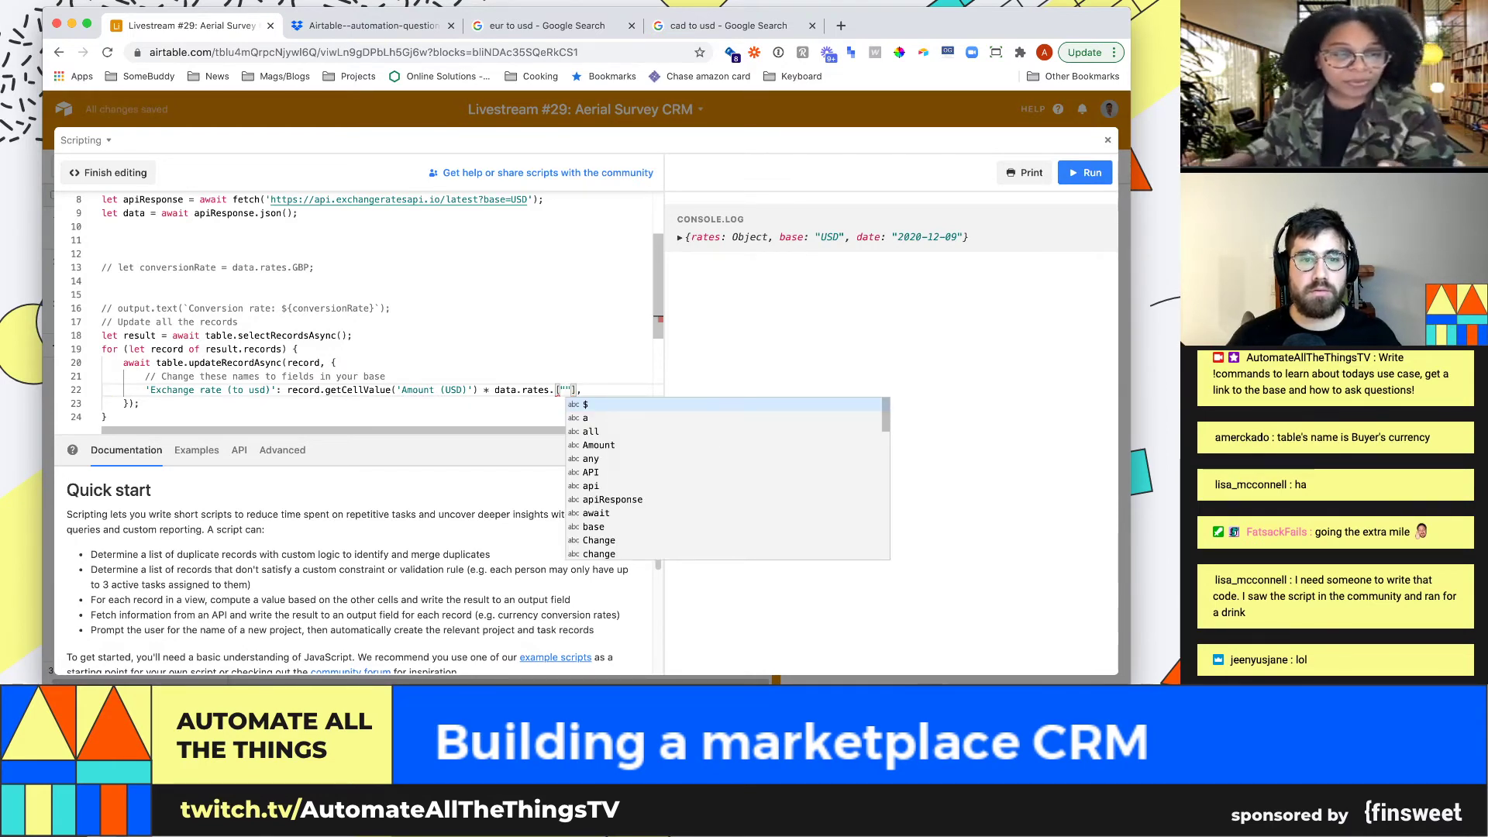
{"action": "left_click", "coordinate": [680, 237]}
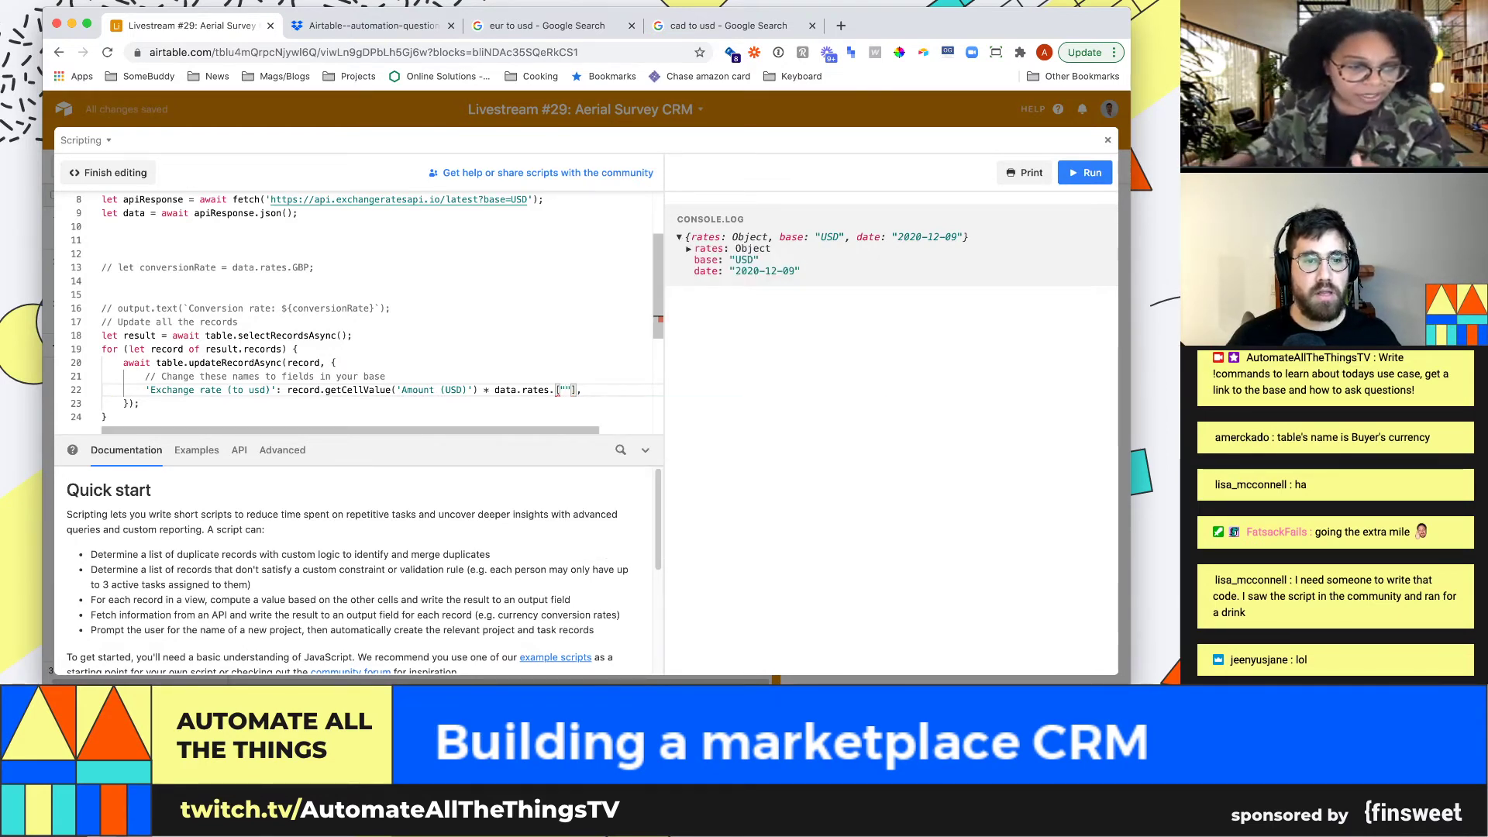
{"action": "left_click", "coordinate": [553, 390]}
{"action": "key", "text": "BackSpace"}
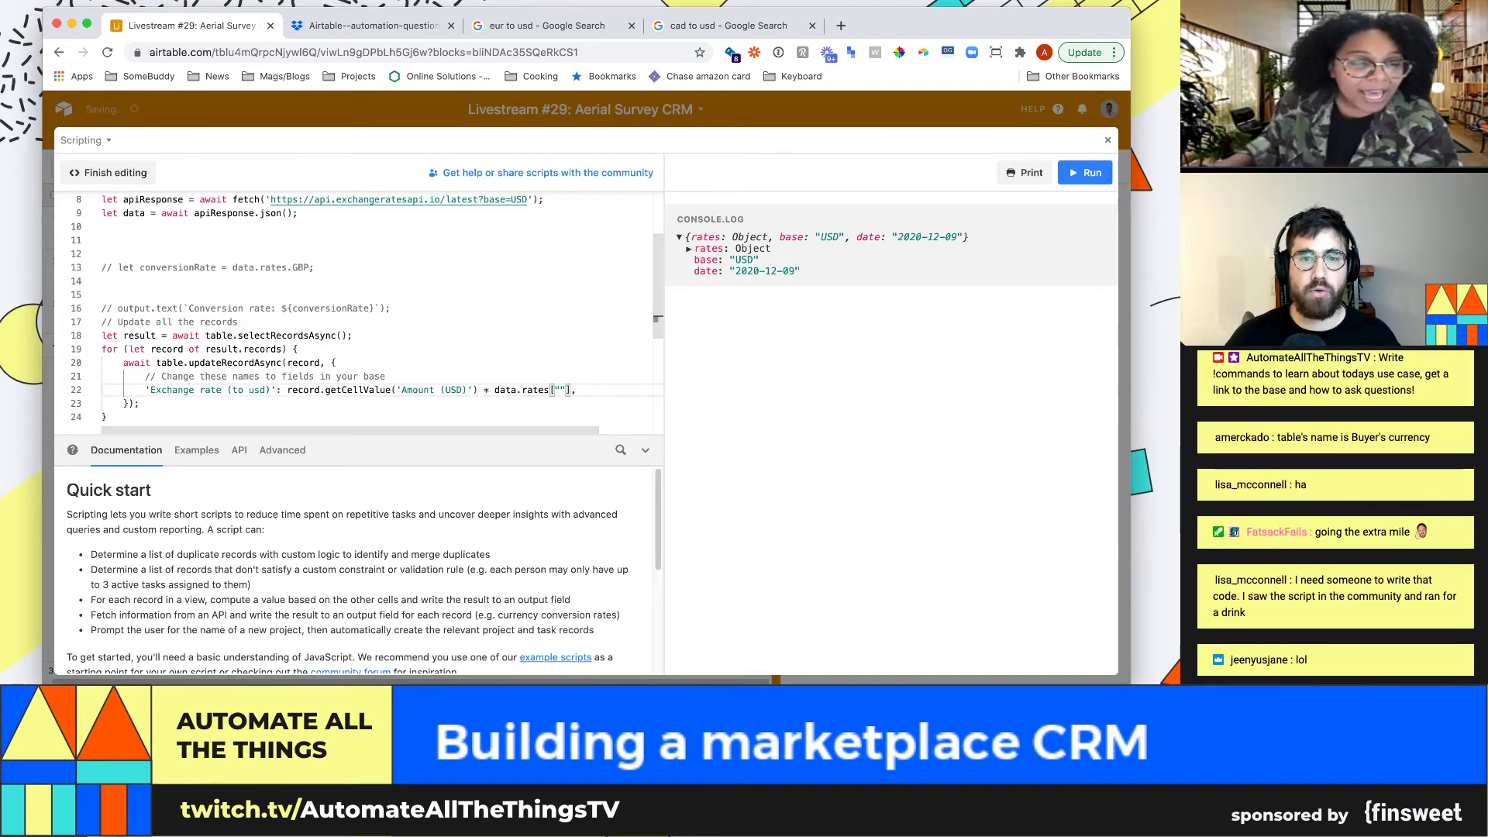
{"action": "left_click", "coordinate": [688, 249]}
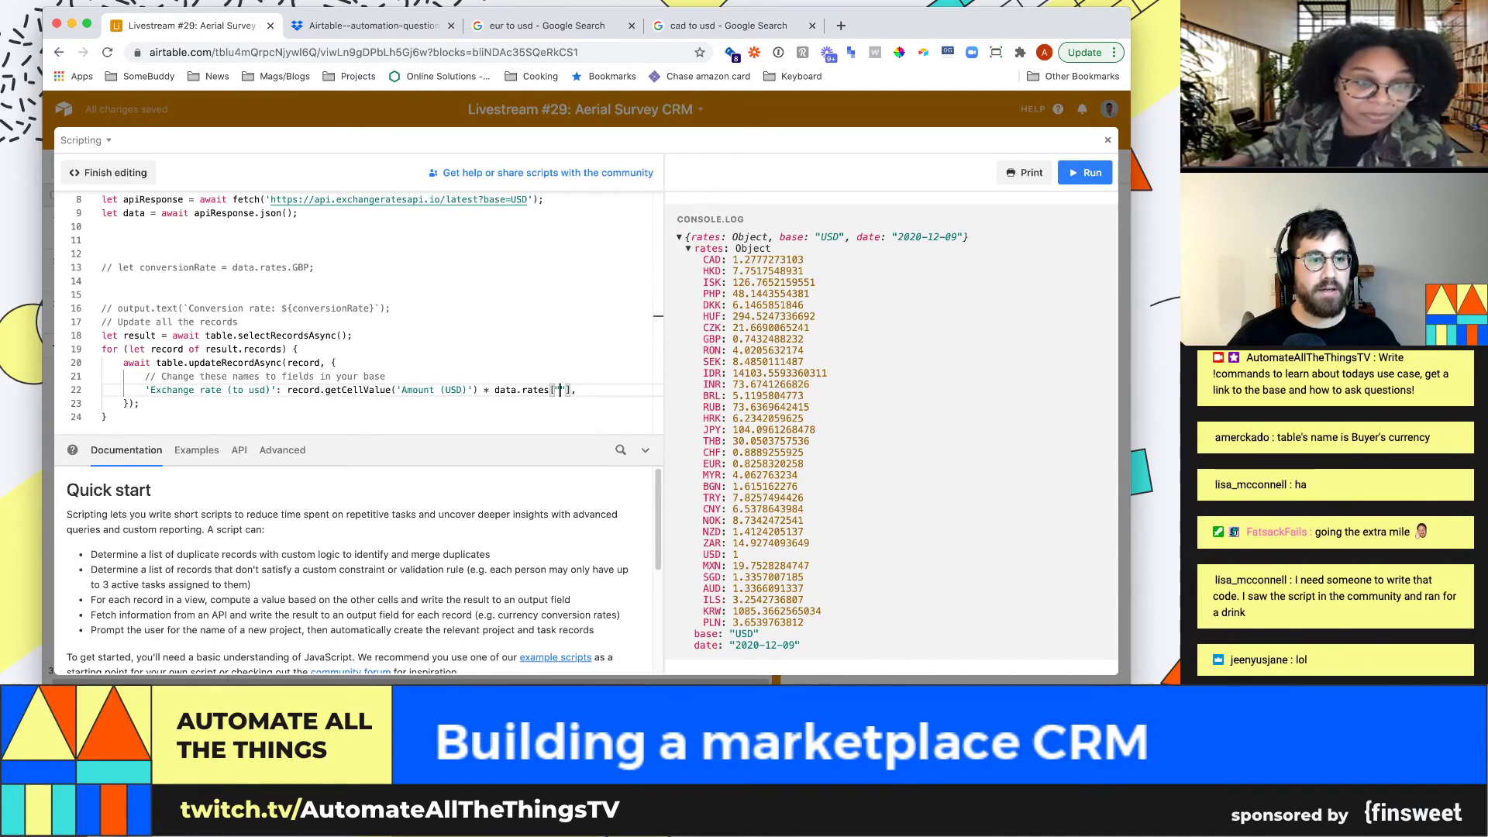
{"action": "key", "text": "BackSpace"}
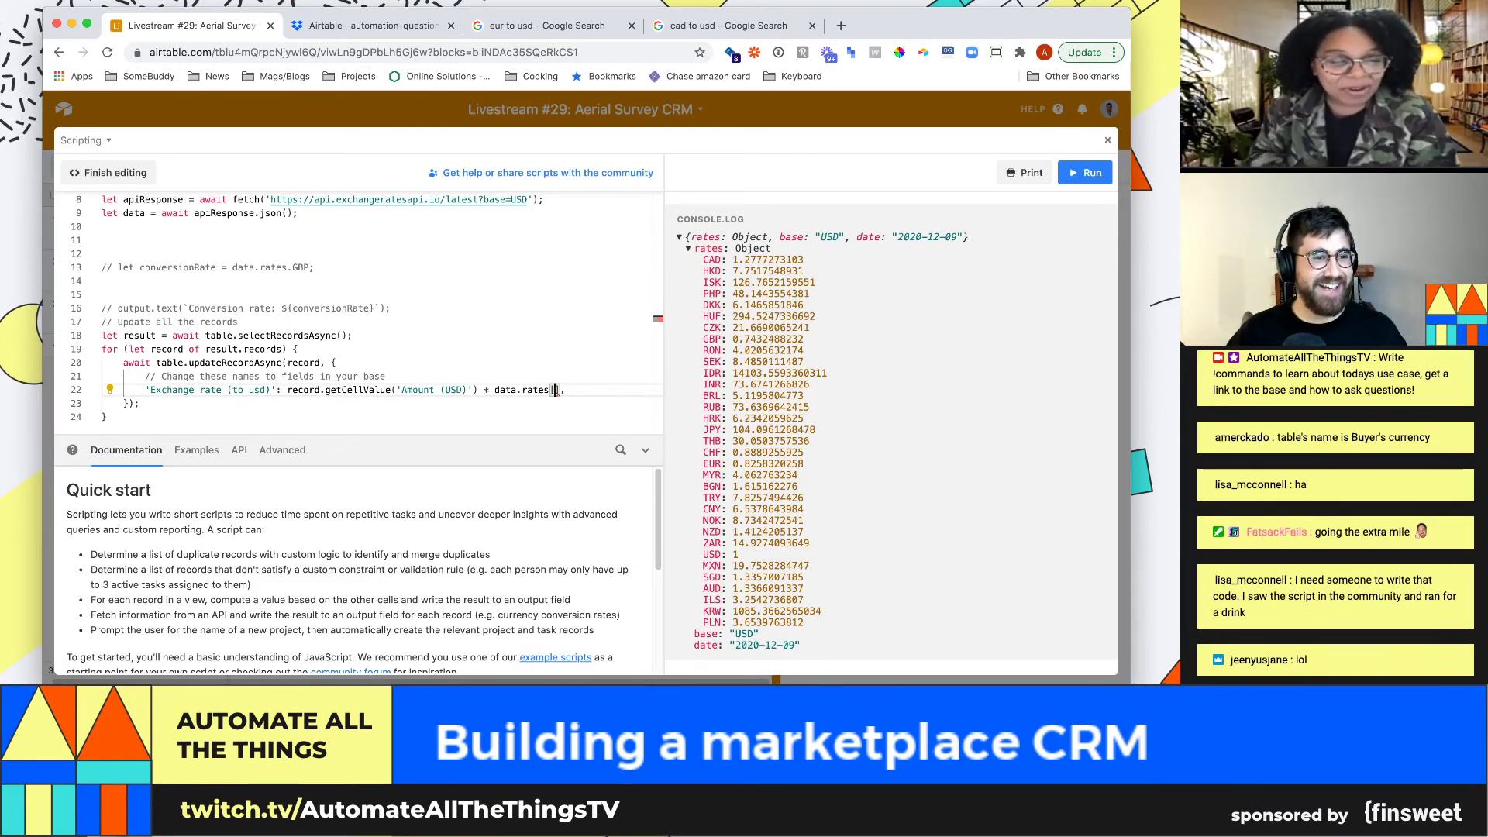
{"action": "type", "text": "record"}
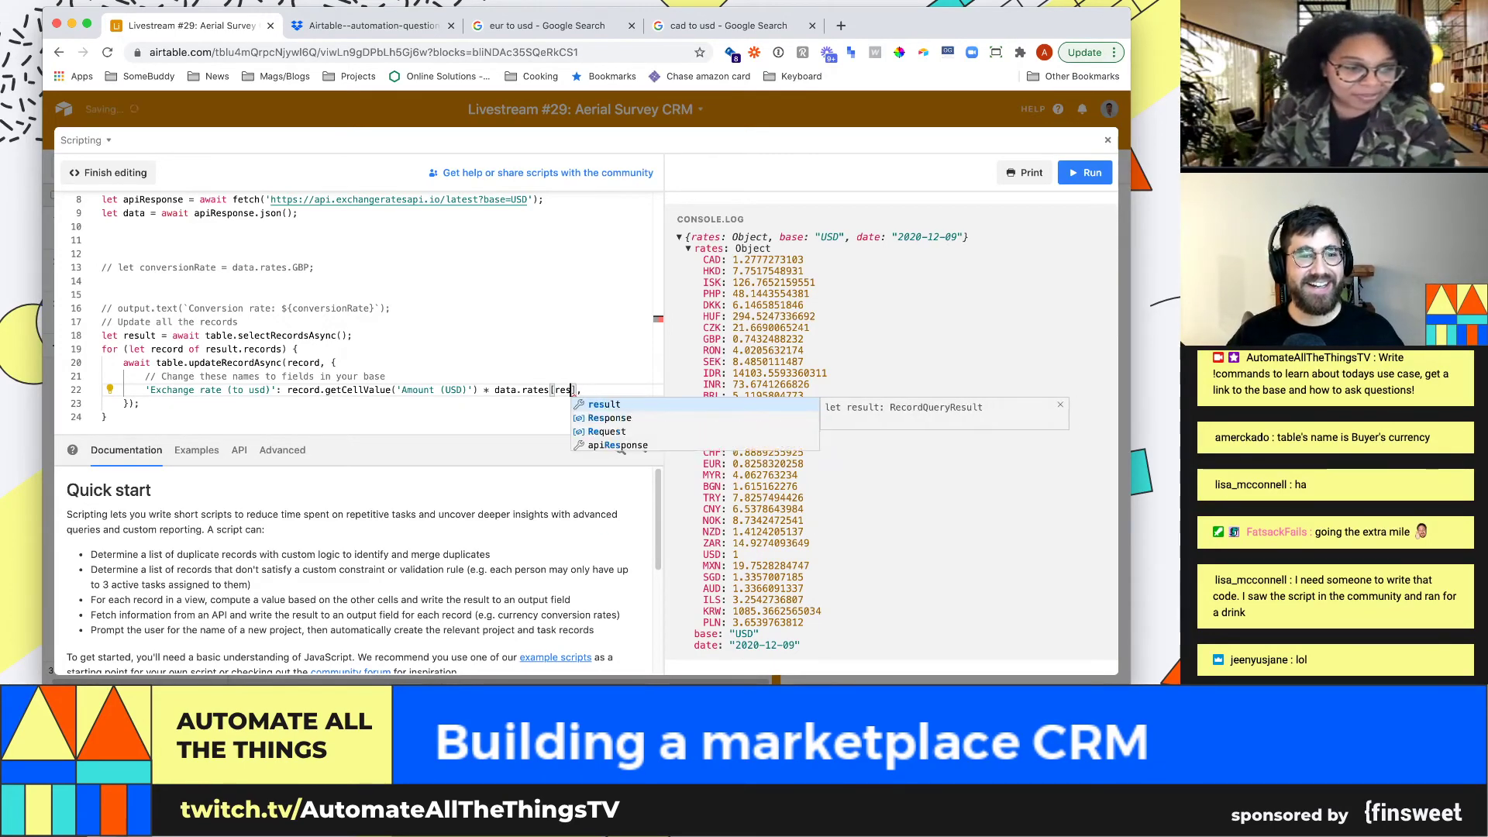
{"action": "type", "text": ".name"}
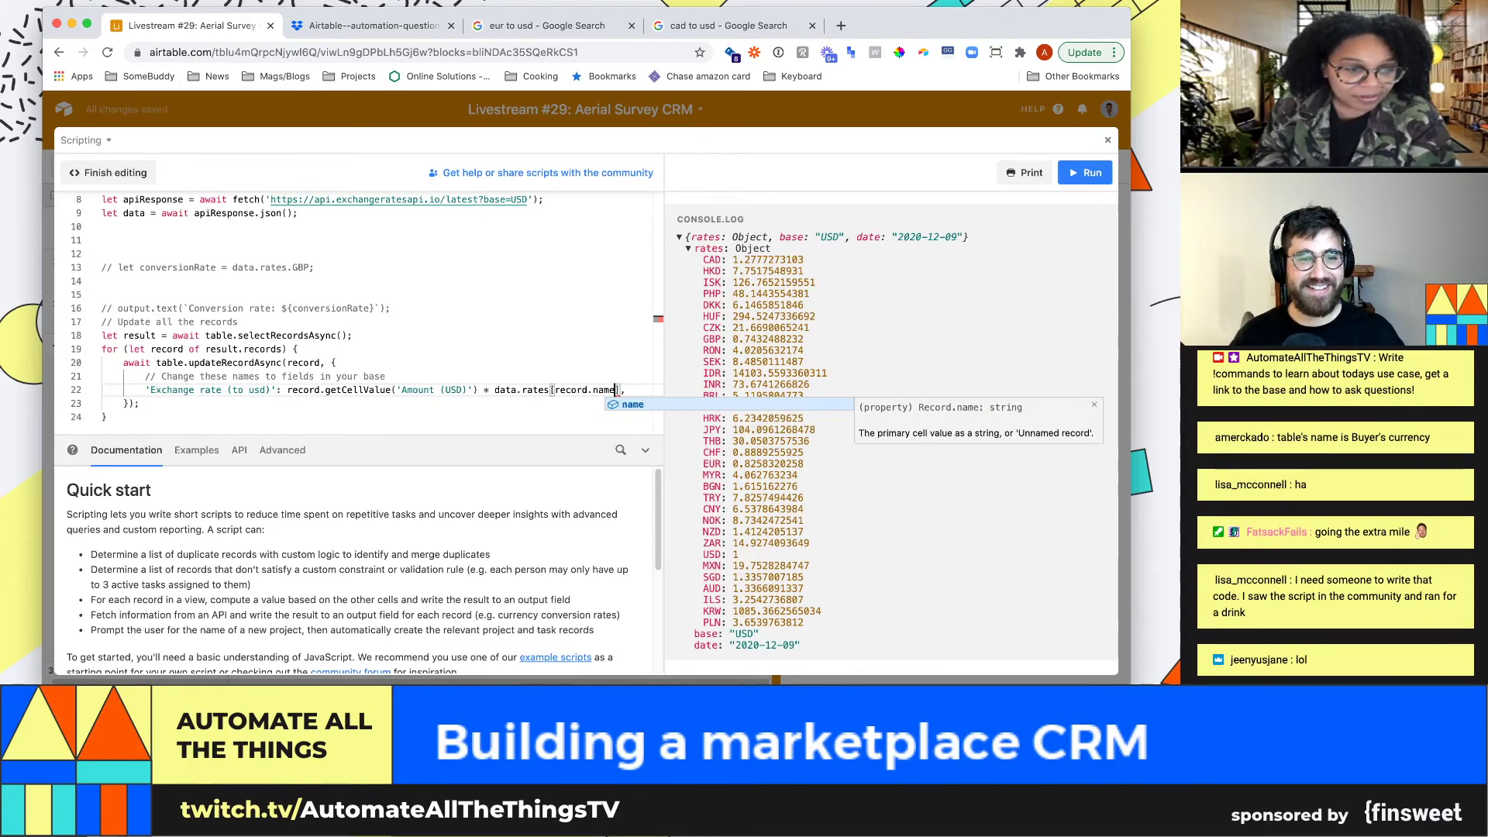
{"action": "key", "text": "End"}
{"action": "key", "text": "BackSpace"}
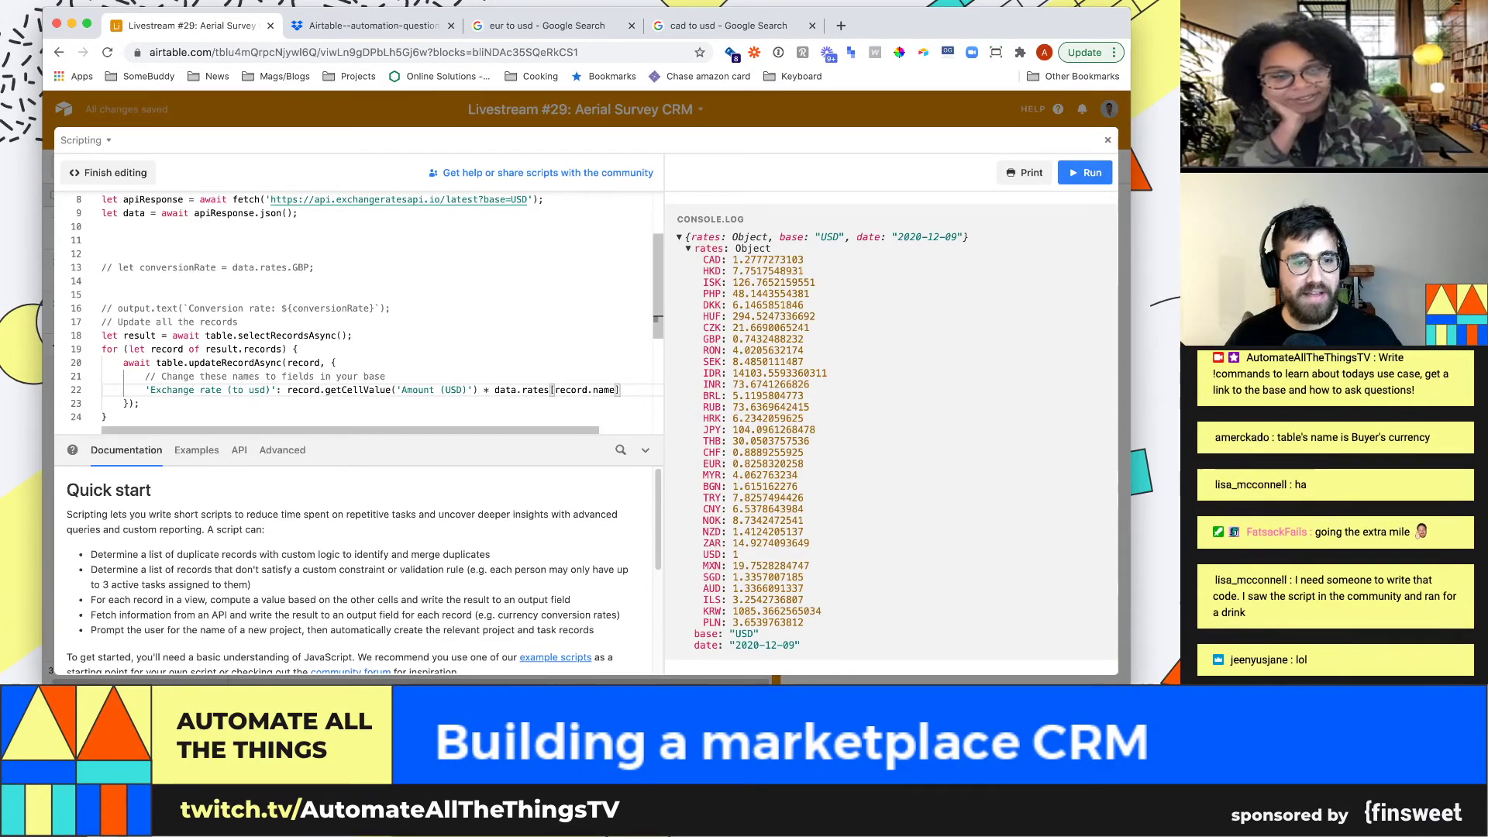
Replace the Amount (USD) multiplication with 1/, giving 1/data.rates[record.name]
{"action": "left_click_drag", "start_coordinate": [489, 390], "coordinate": [287, 389]}
{"action": "type", "text": "1/"}
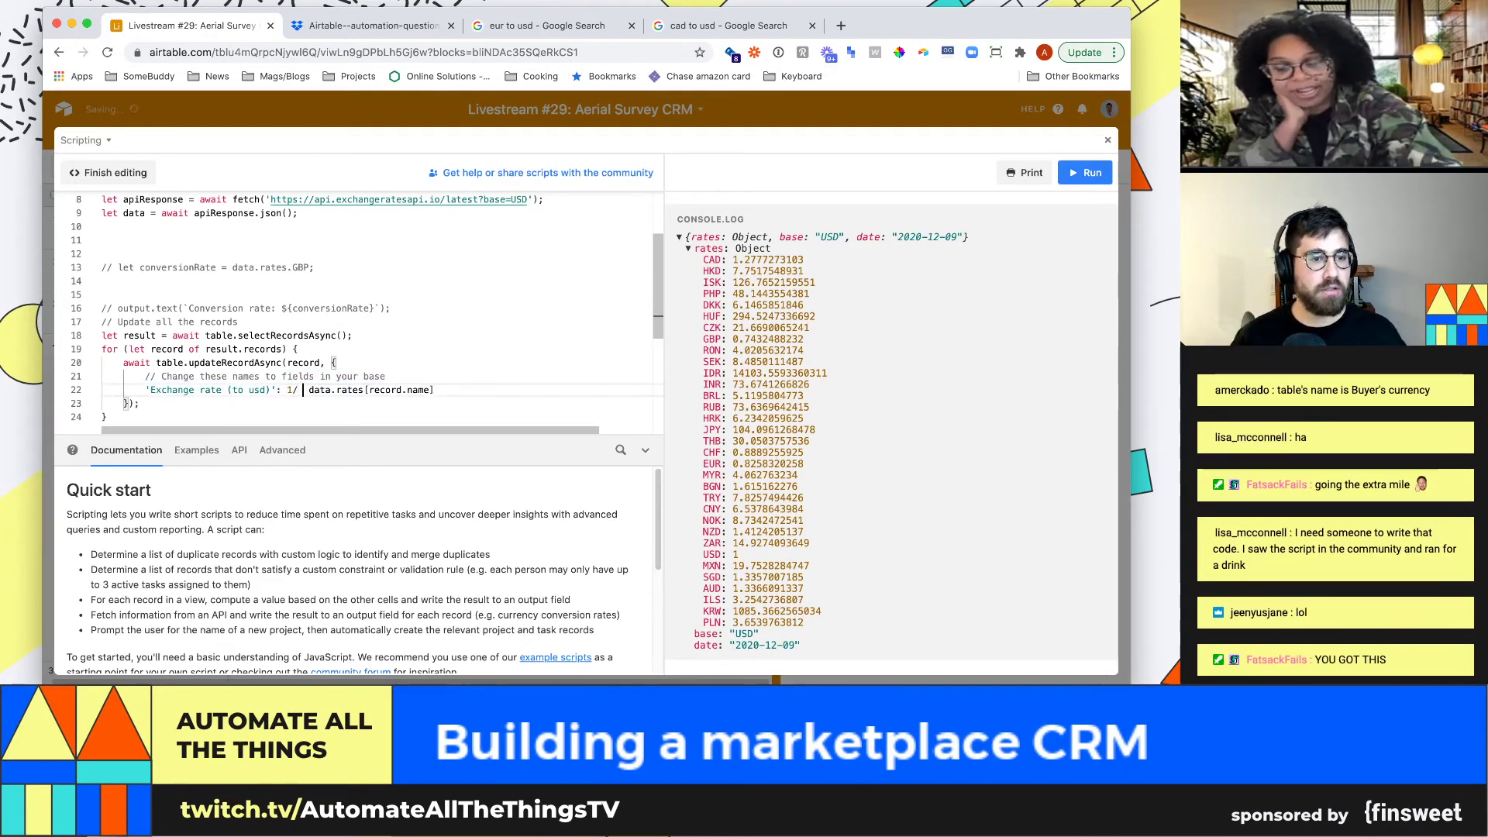
{"action": "key", "text": "BackSpace"}
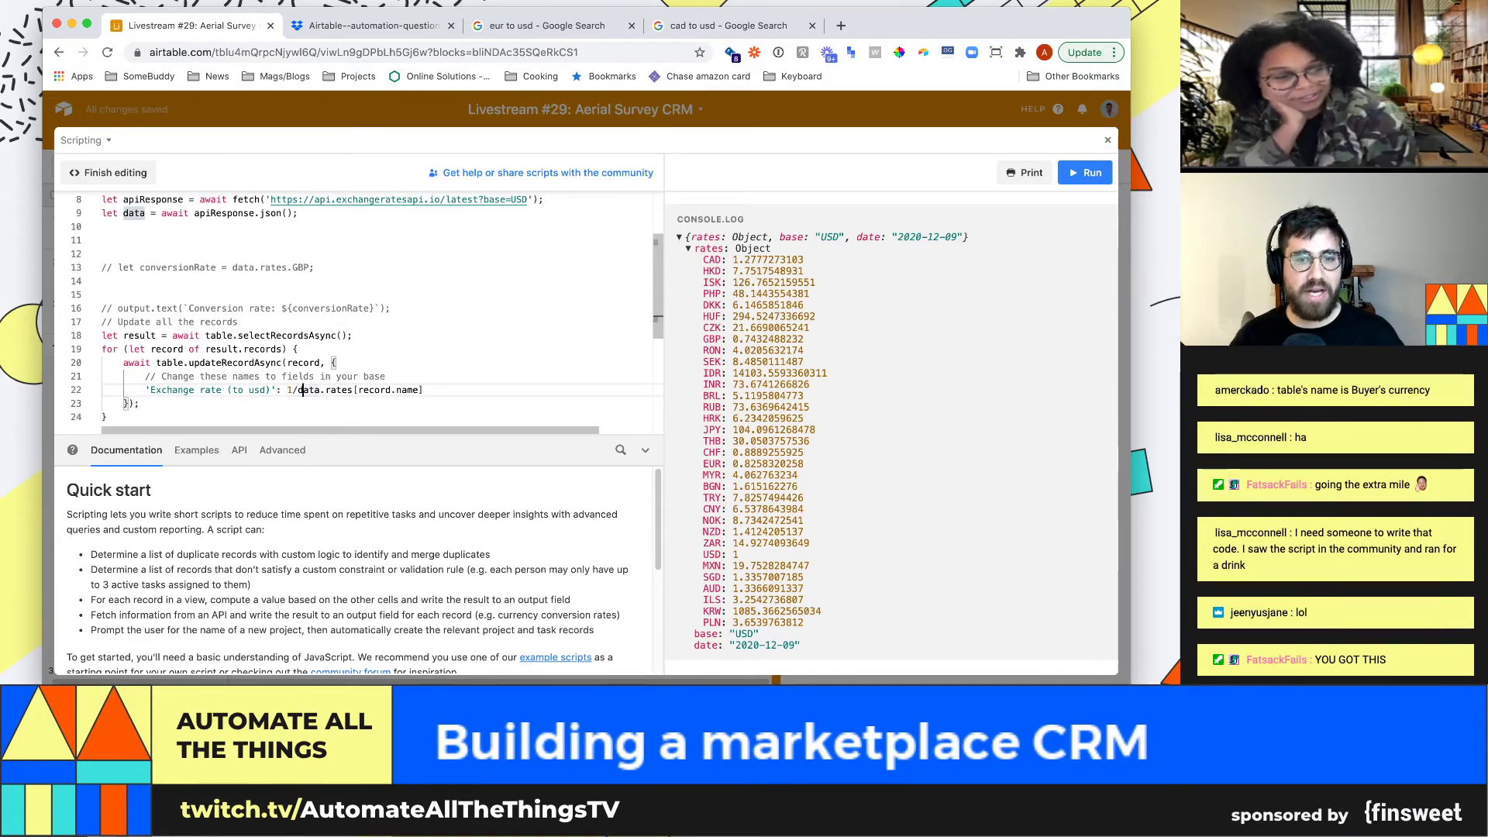
{"action": "left_click", "coordinate": [426, 403]}
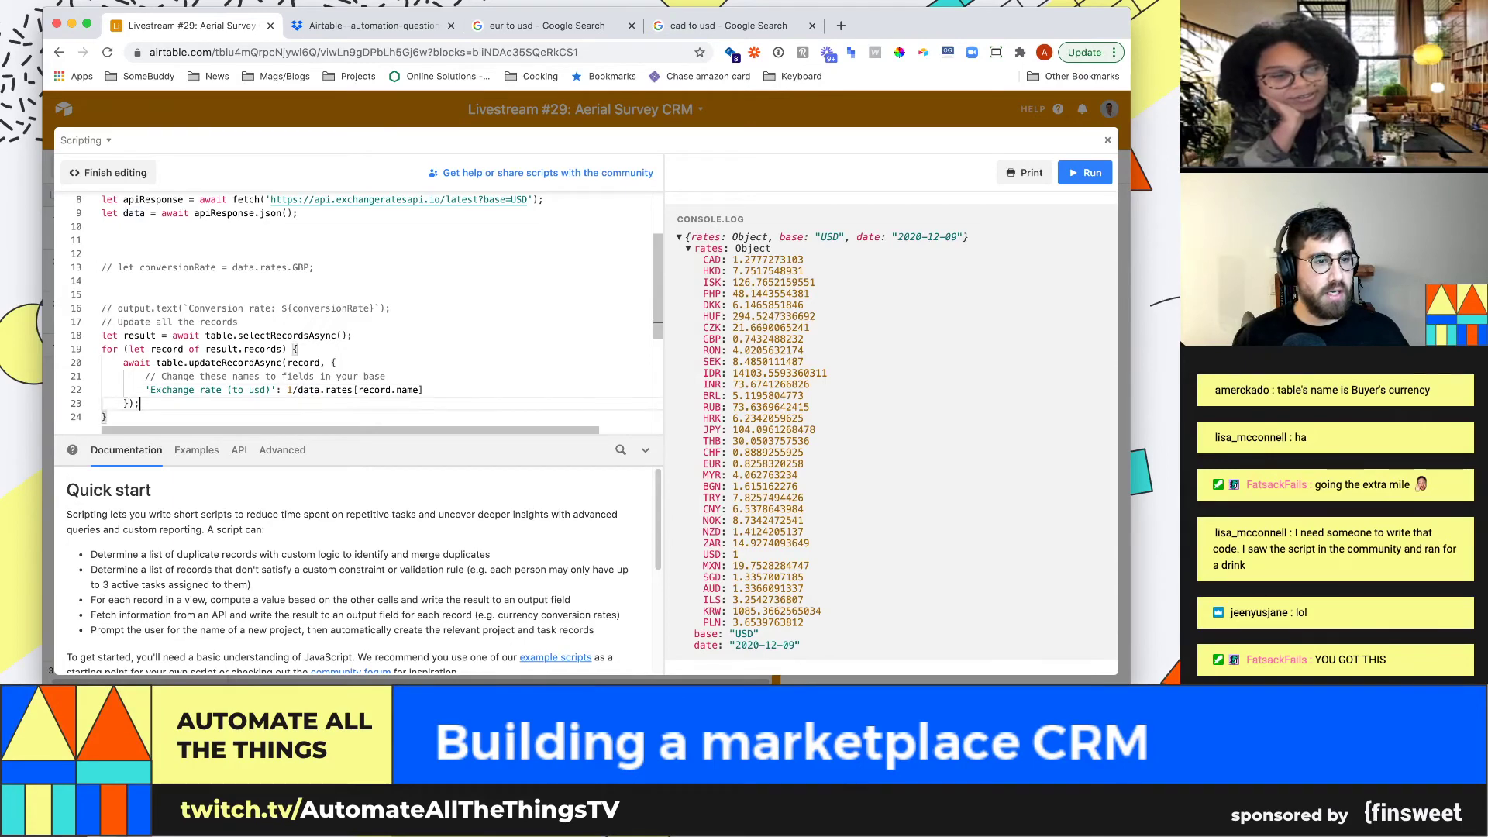
{"action": "left_click", "coordinate": [423, 390]}
{"action": "scroll", "coordinate": [349, 310], "scroll_direction": "down", "scroll_amount": 1}
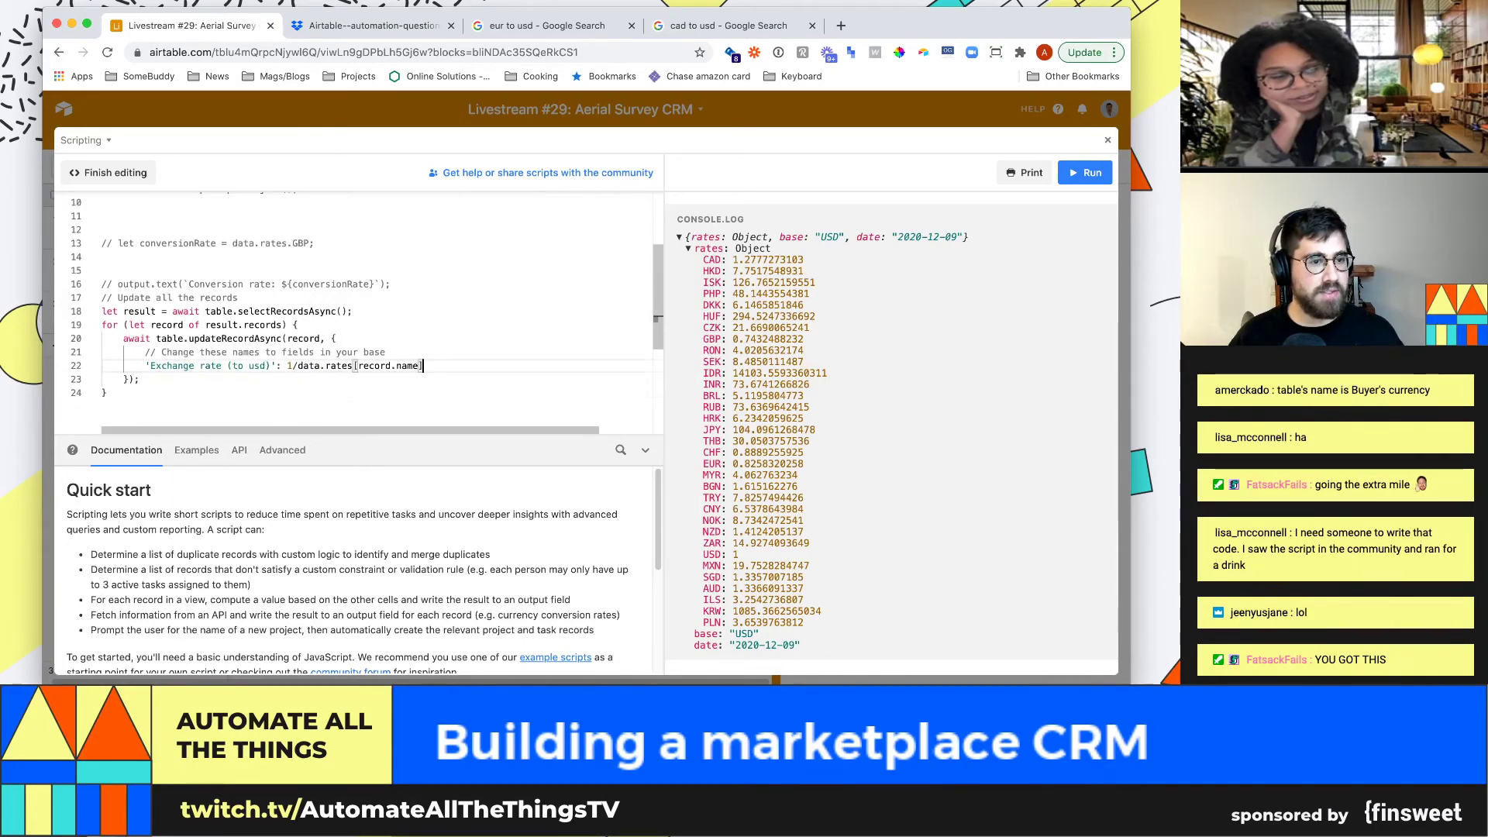
{"action": "left_click", "coordinate": [107, 393]}
Fix line 2 to getTable('Currencies') after the error and rerun, giving EUR $1.21, USD $1.00, CAD $0.78
{"action": "key", "text": "super+Return"}
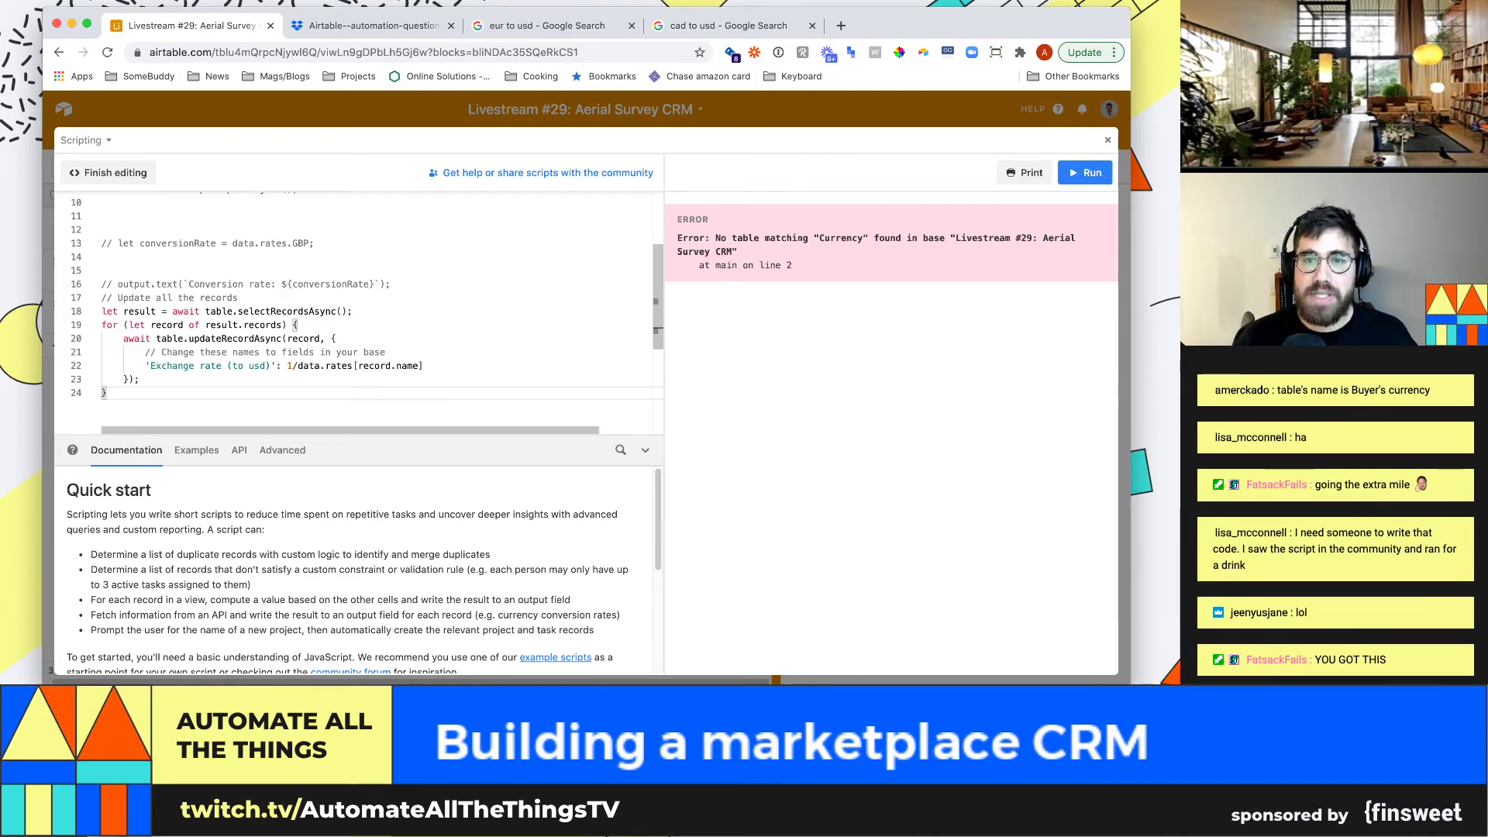
{"action": "scroll", "coordinate": [357, 310], "scroll_direction": "up", "scroll_amount": 3}
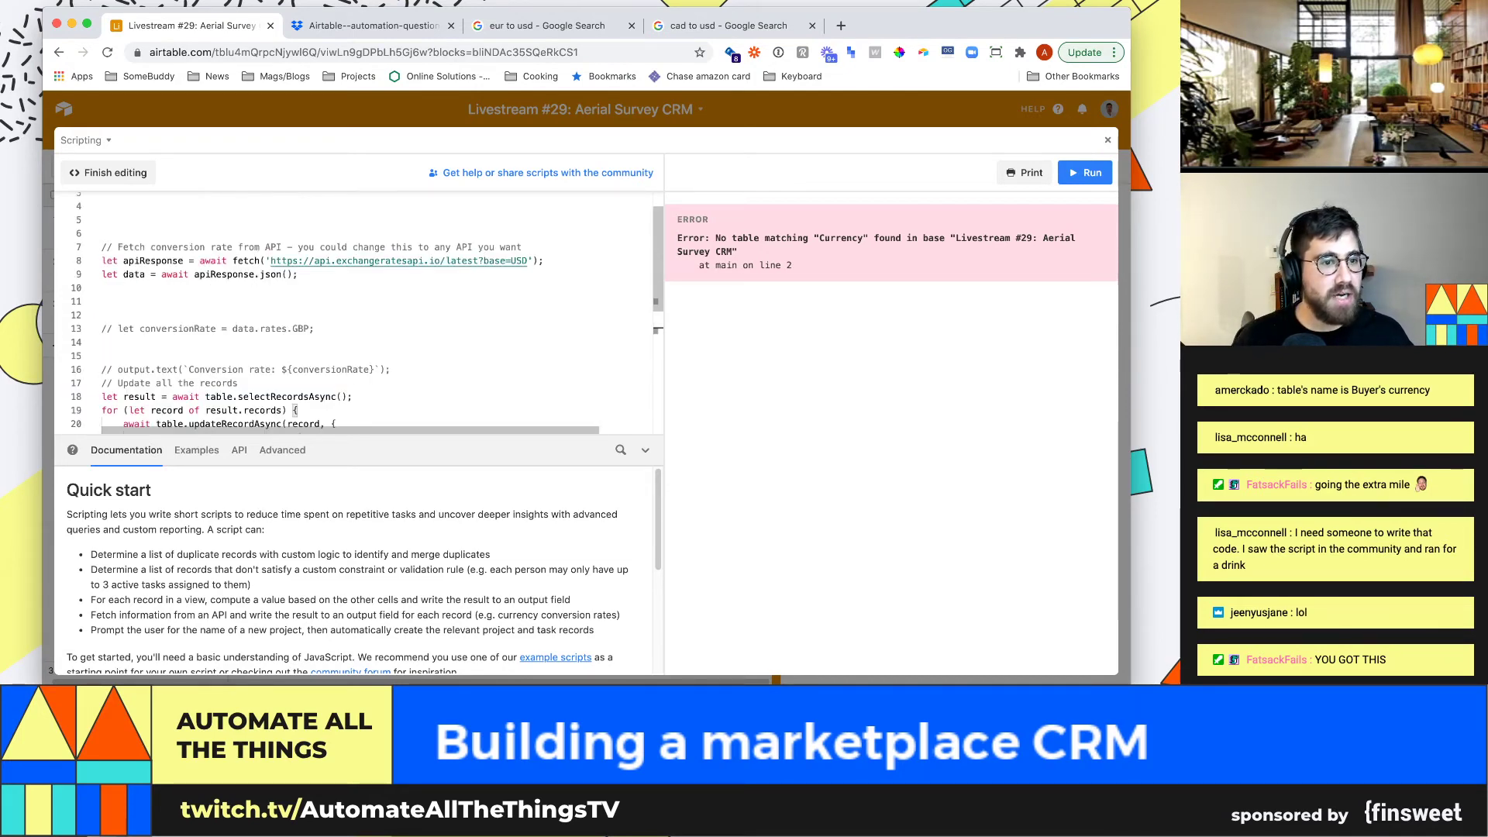
{"action": "scroll", "coordinate": [356, 310], "scroll_direction": "up", "scroll_amount": 1}
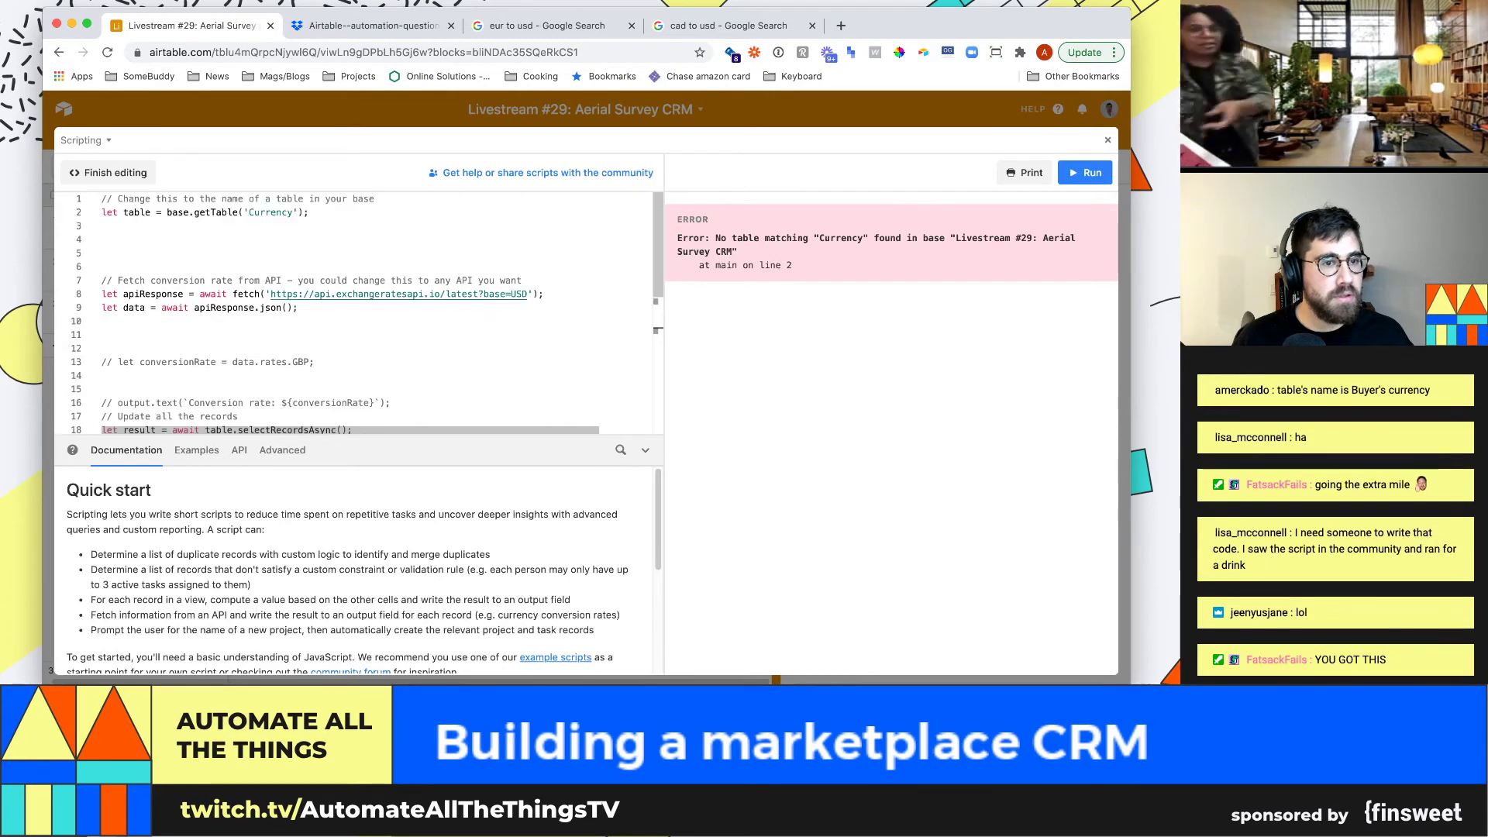
{"action": "double_click", "coordinate": [271, 212]}
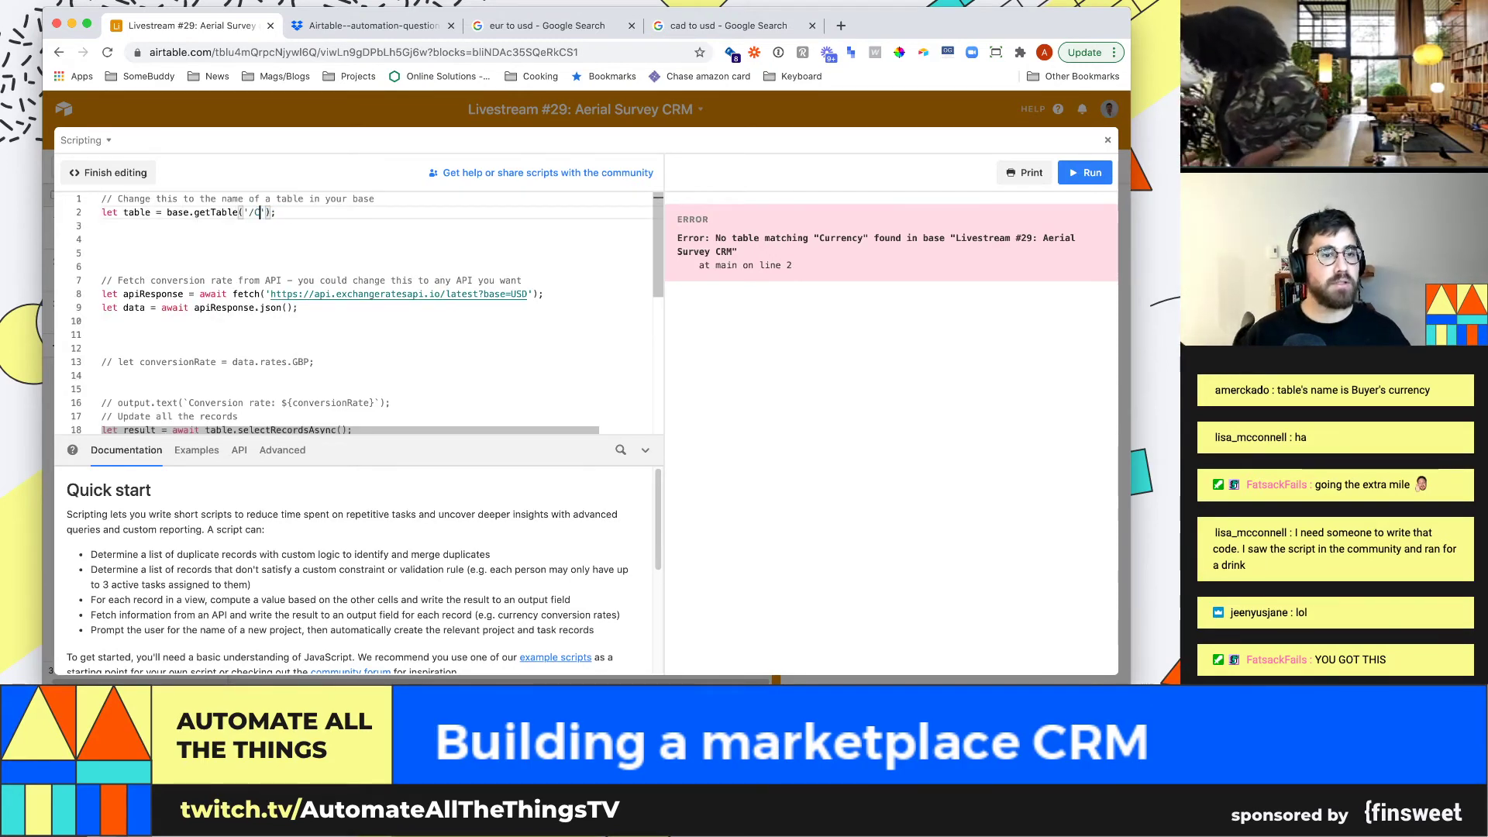
{"action": "type", "text": "Curre"}
{"action": "type", "text": "ncies"}
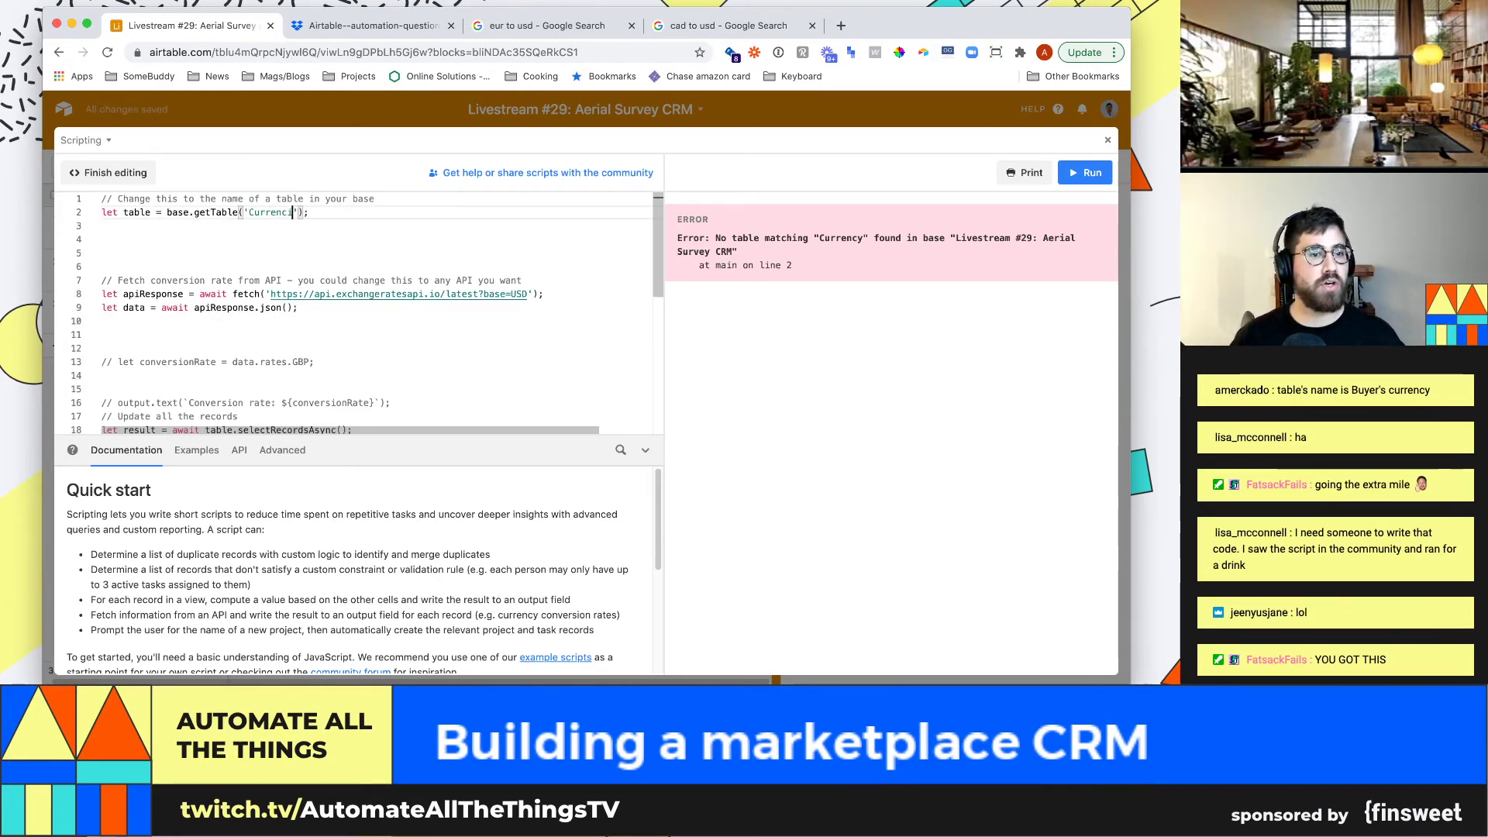
{"action": "scroll", "coordinate": [357, 310], "scroll_direction": "down", "scroll_amount": 1}
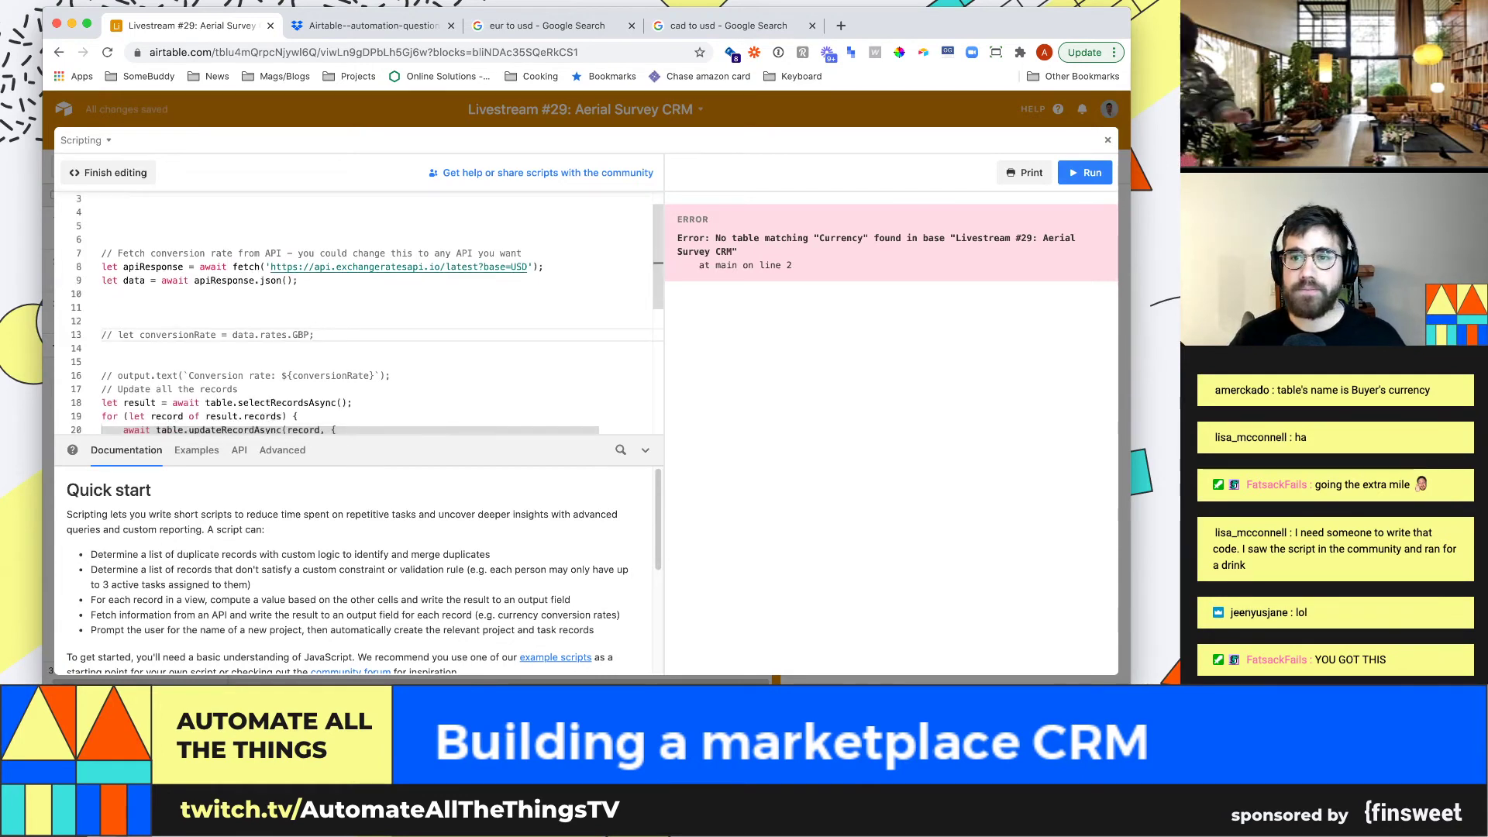
{"action": "key", "text": "super+Return"}
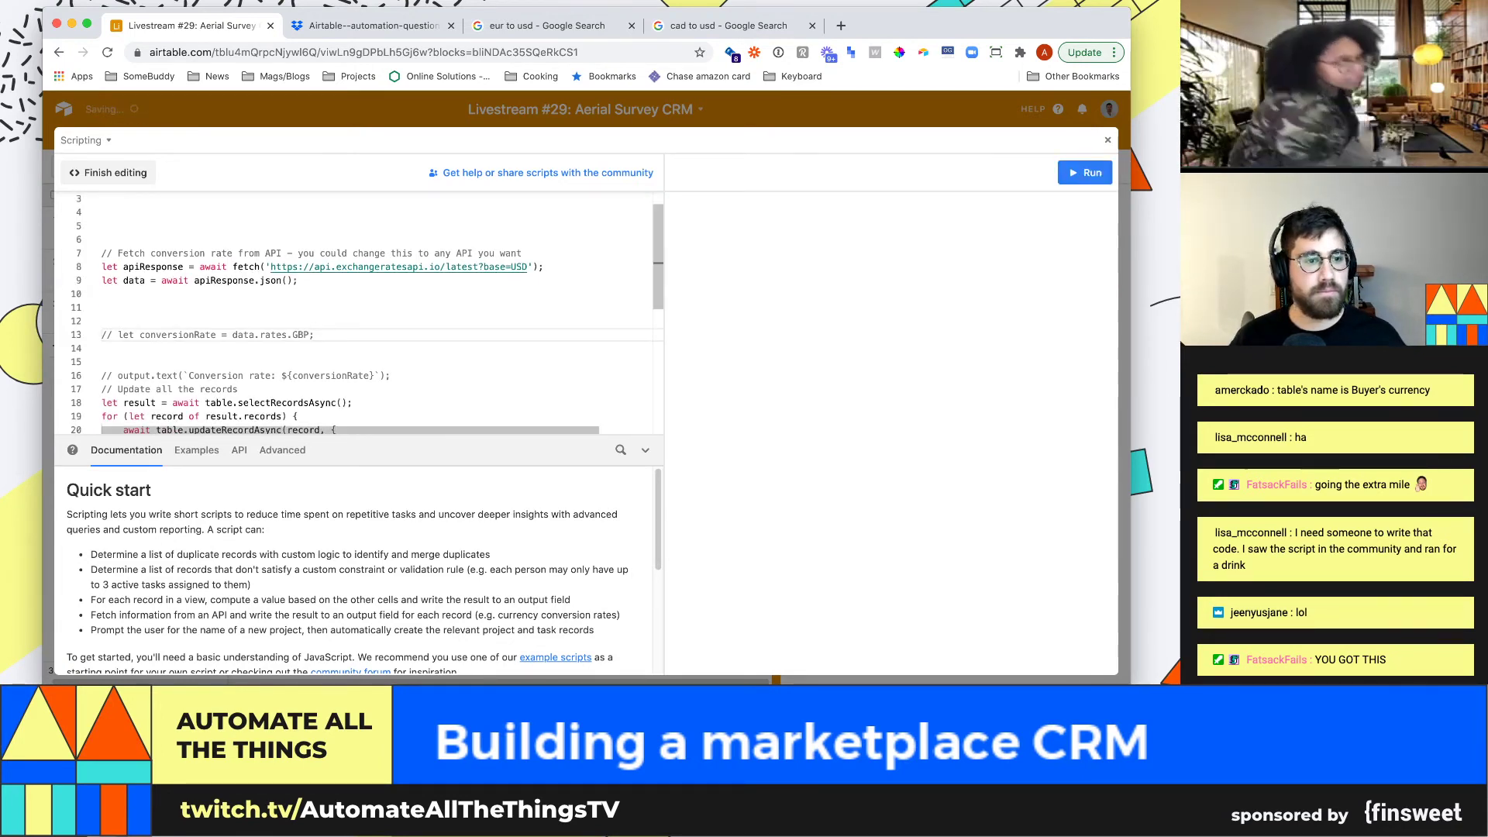
{"action": "scroll", "coordinate": [356, 310], "scroll_direction": "down", "scroll_amount": 3}
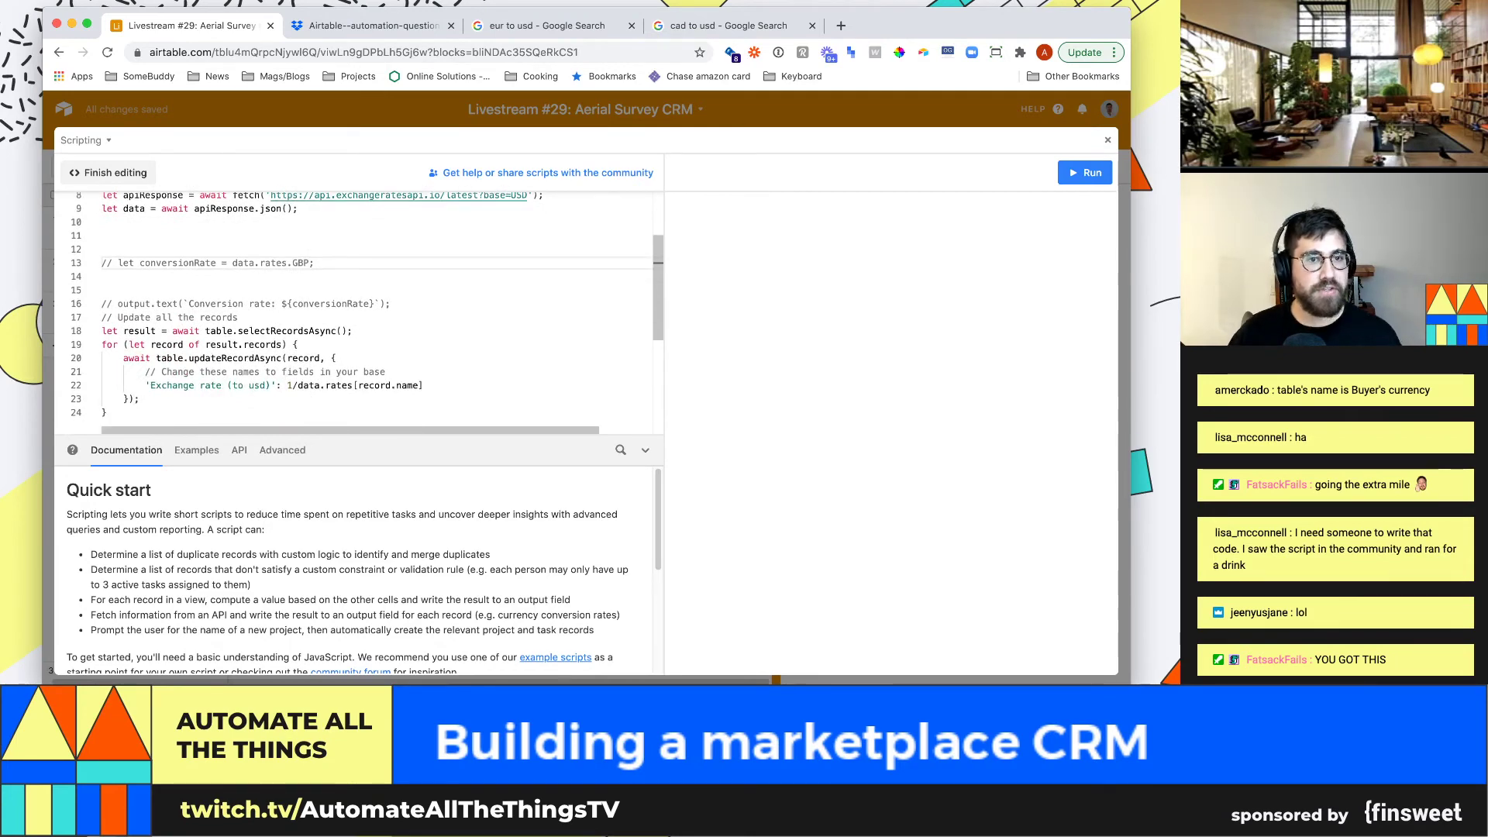
{"action": "key", "text": "Escape"}
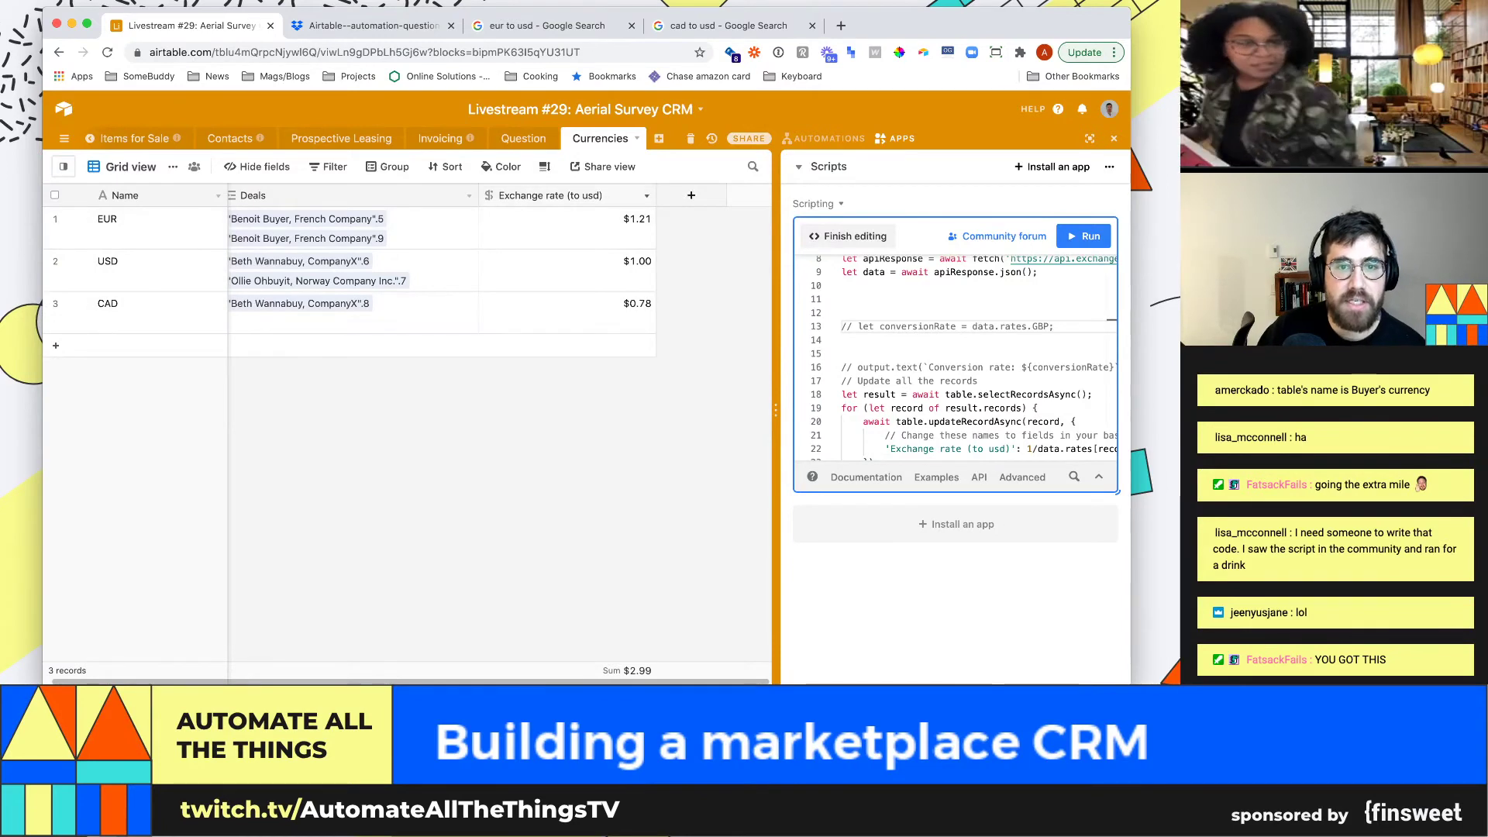
Enter test rates 10 for USD and 2 for CAD, then rerun the script to restore them
{"action": "left_click", "coordinate": [646, 195]}
{"action": "left_click", "coordinate": [534, 218]}
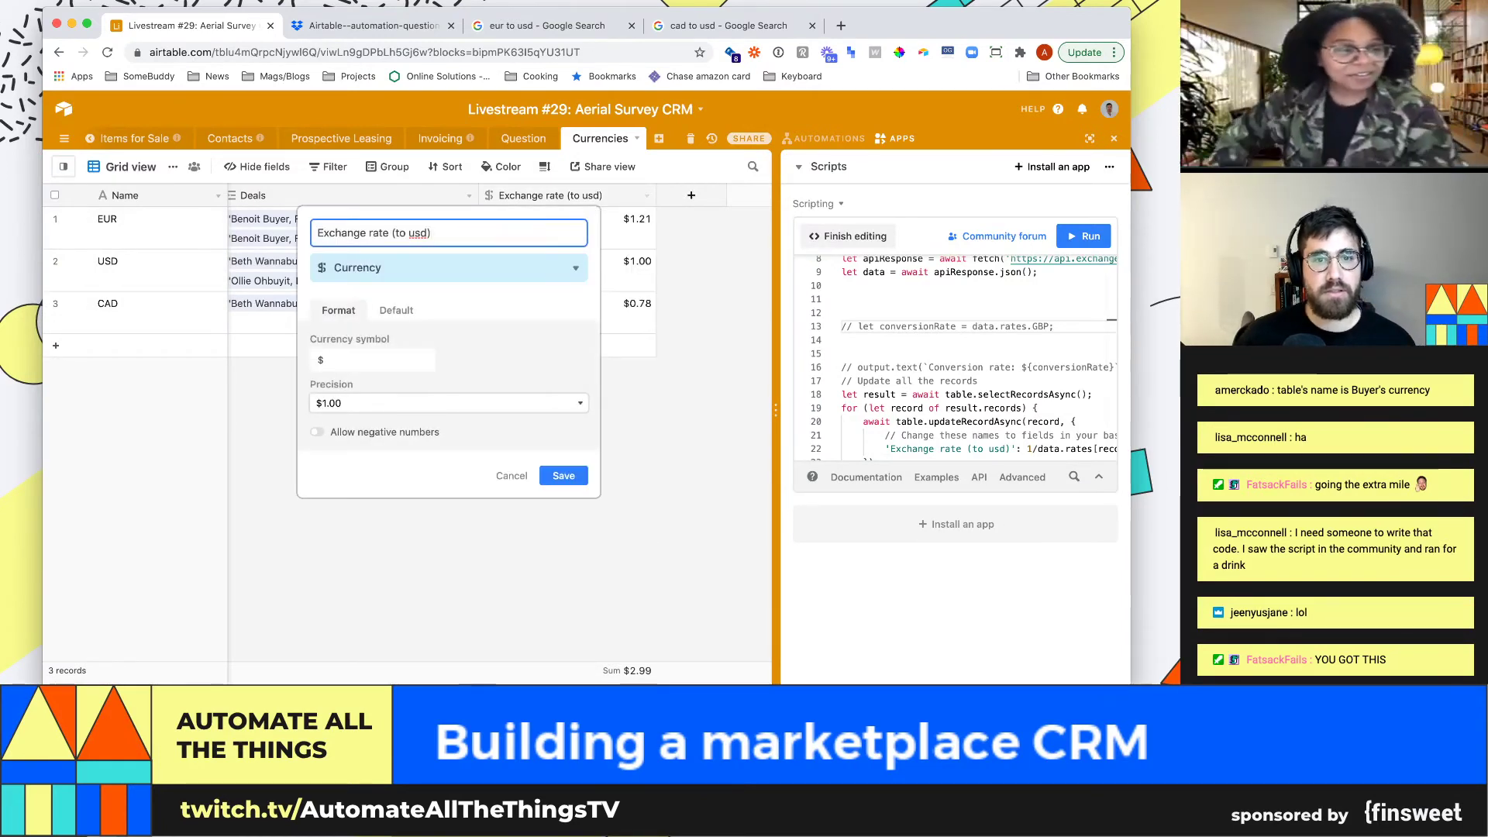
{"action": "left_click", "coordinate": [620, 270]}
{"action": "type", "text": "0.,5"}
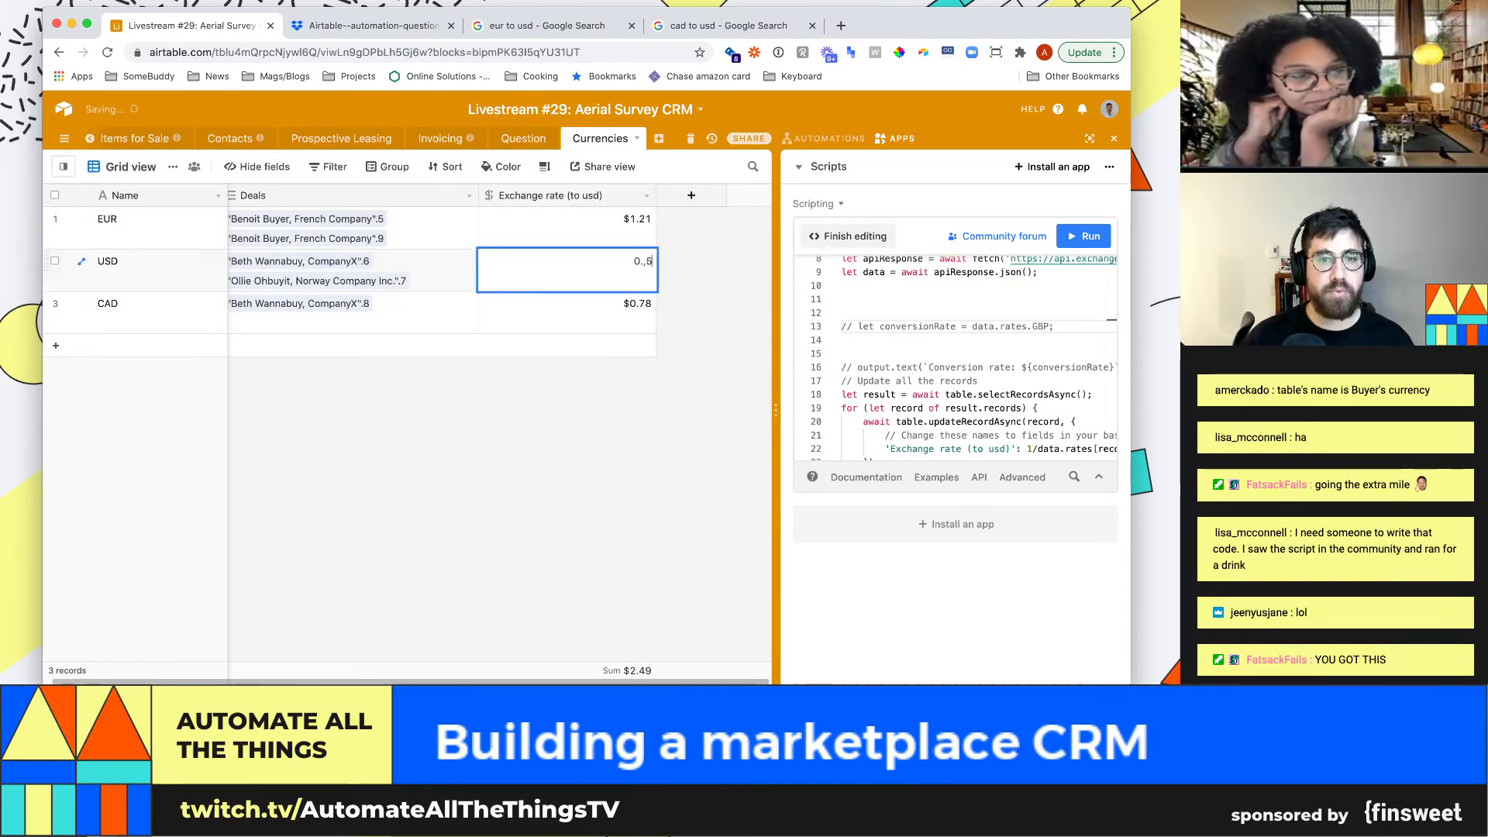
{"action": "key", "text": "BackSpace"}
{"action": "key", "text": "BackSpace"}
{"action": "key", "text": "BackSpace"}
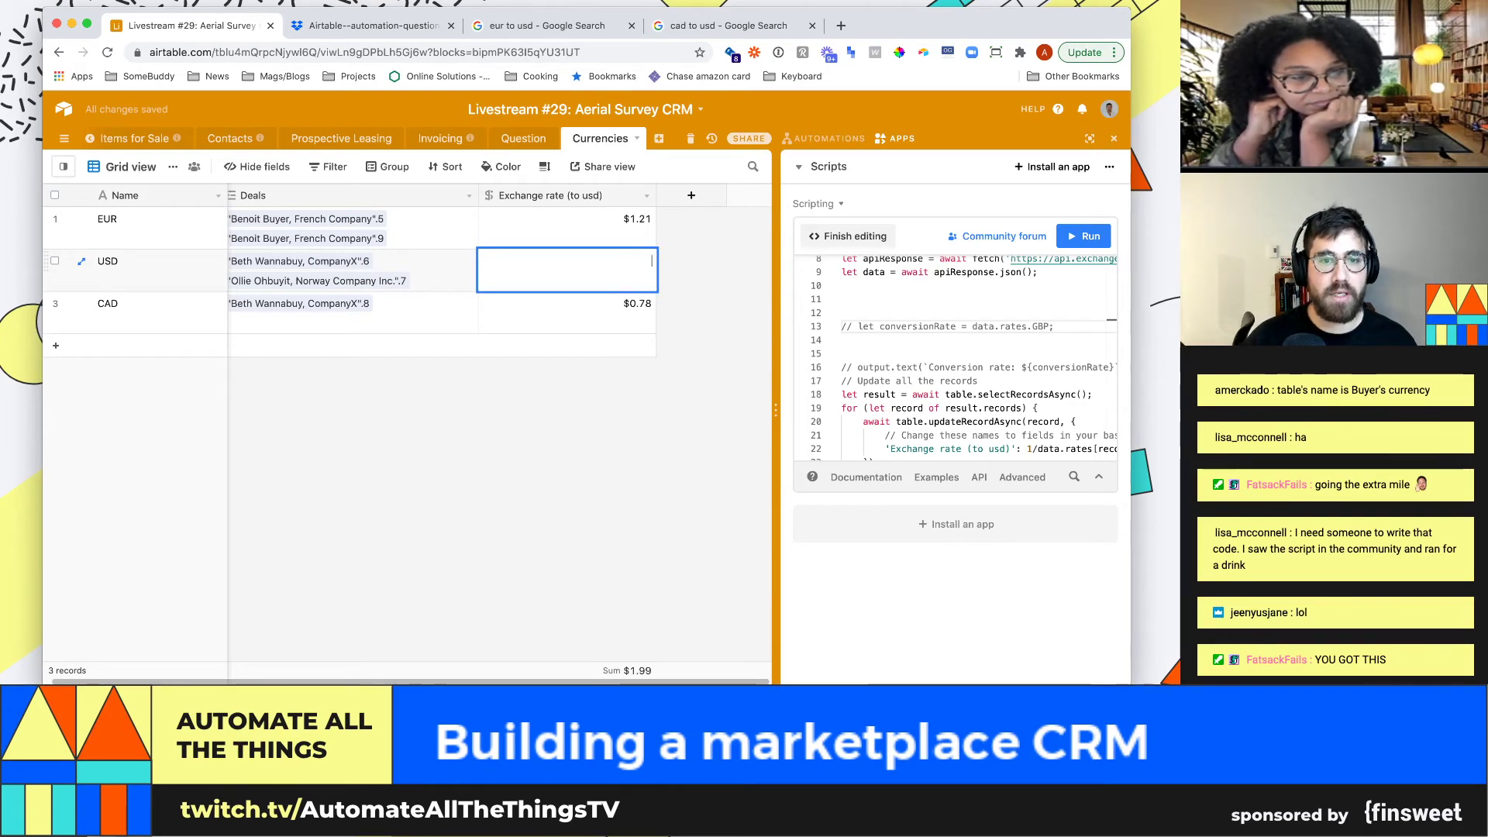
{"action": "type", "text": "10"}
{"action": "key", "text": "Return"}
{"action": "type", "text": "2"}
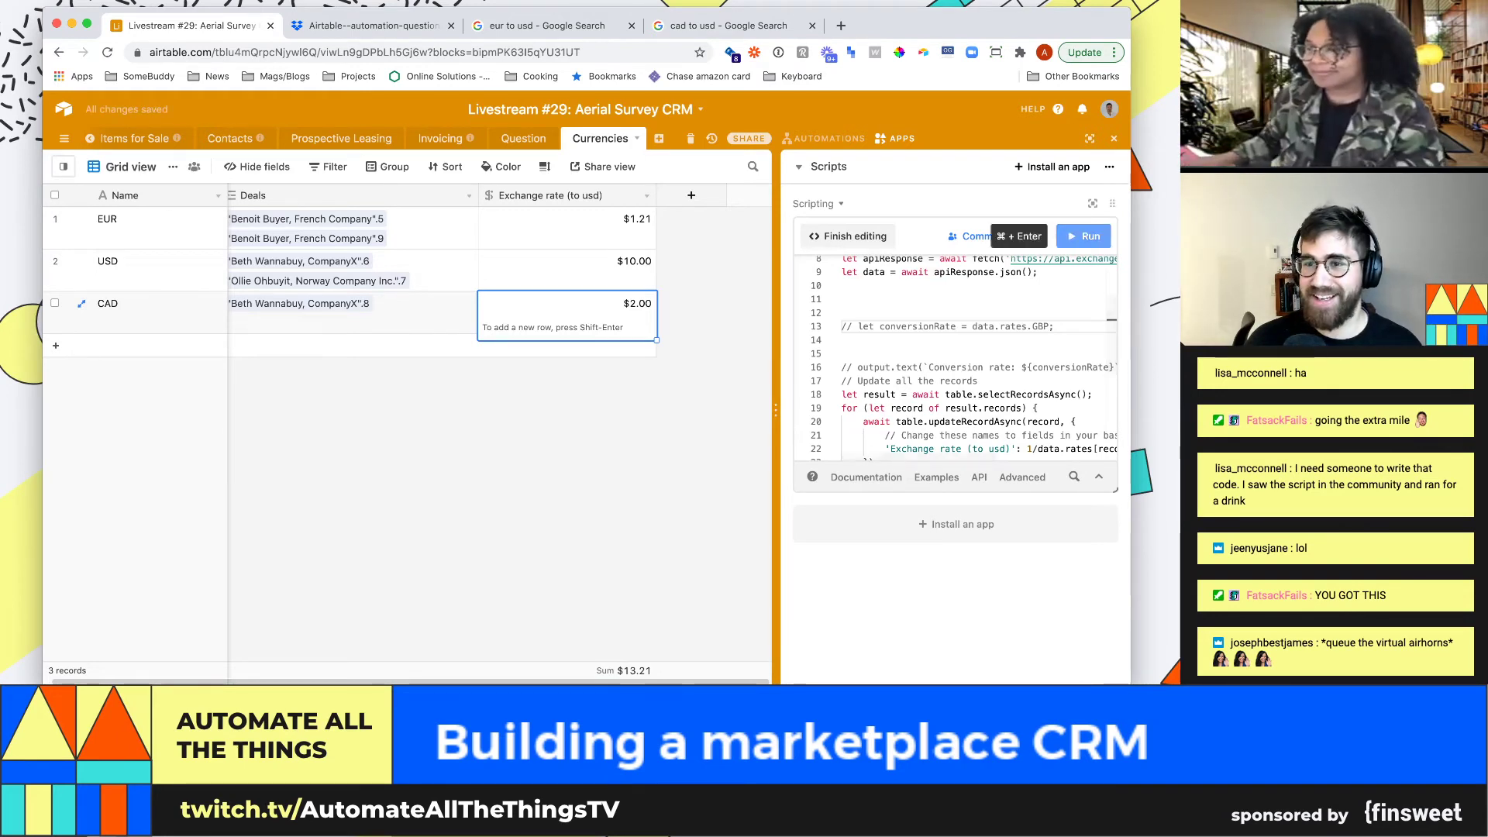
{"action": "left_click", "coordinate": [1083, 236]}
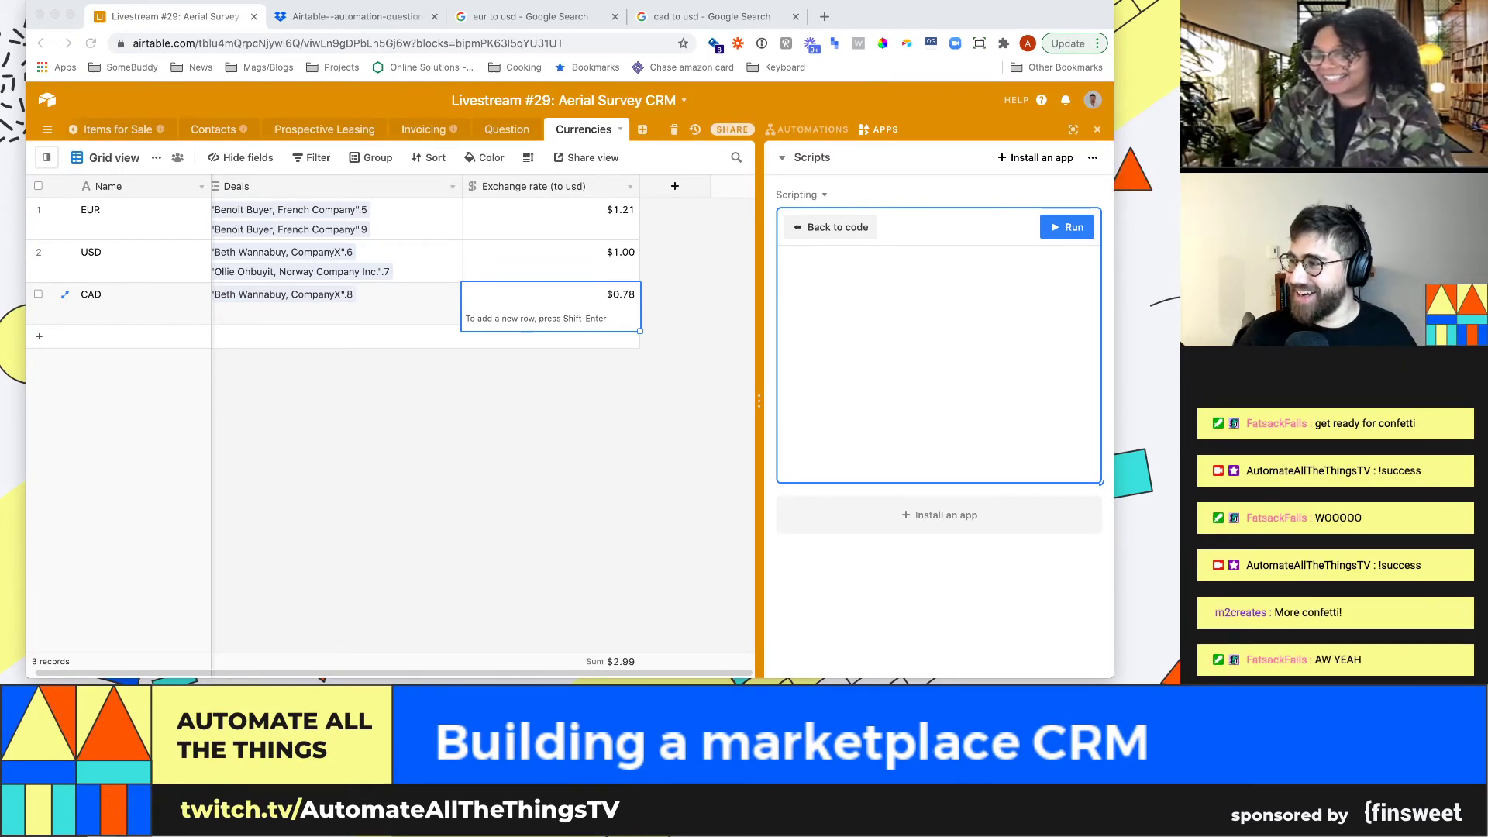
{"action": "key", "text": "super+Tab"}
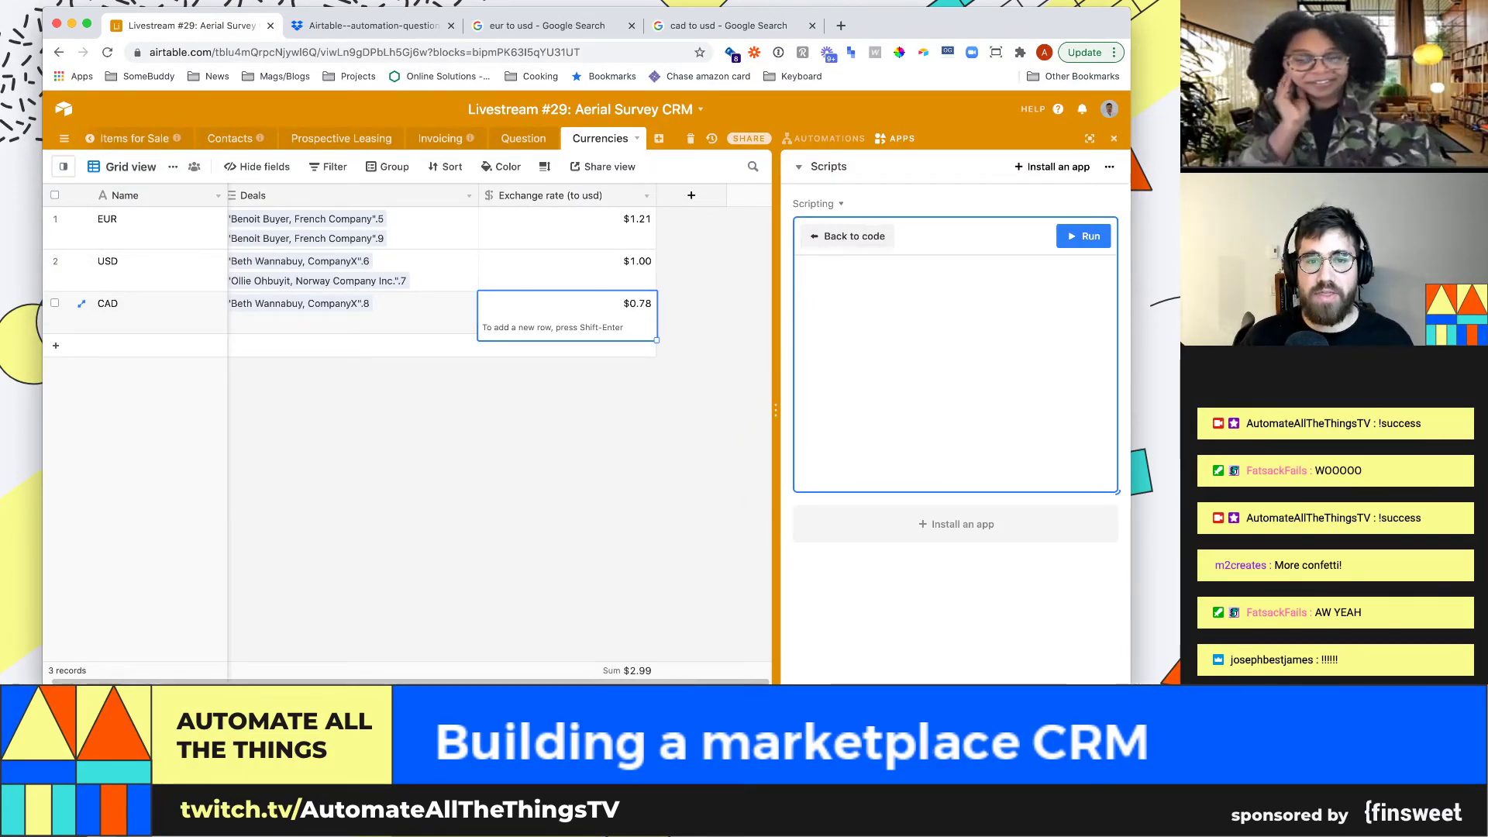
Discard a new field and delete Field 4 from the Currencies table
{"action": "left_click", "coordinate": [691, 195]}
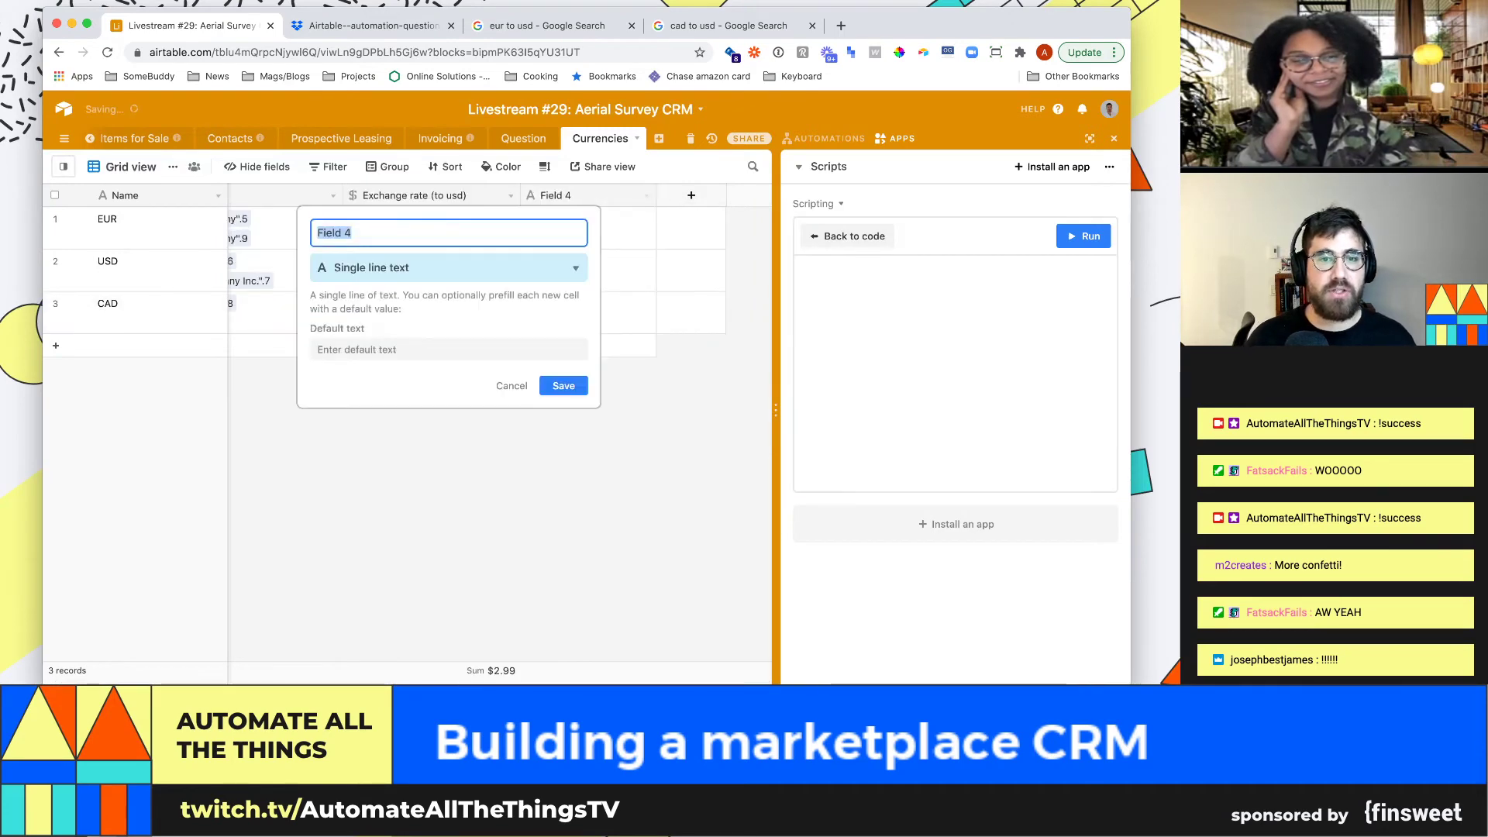
{"action": "key", "text": "Escape"}
{"action": "key", "text": "Return"}
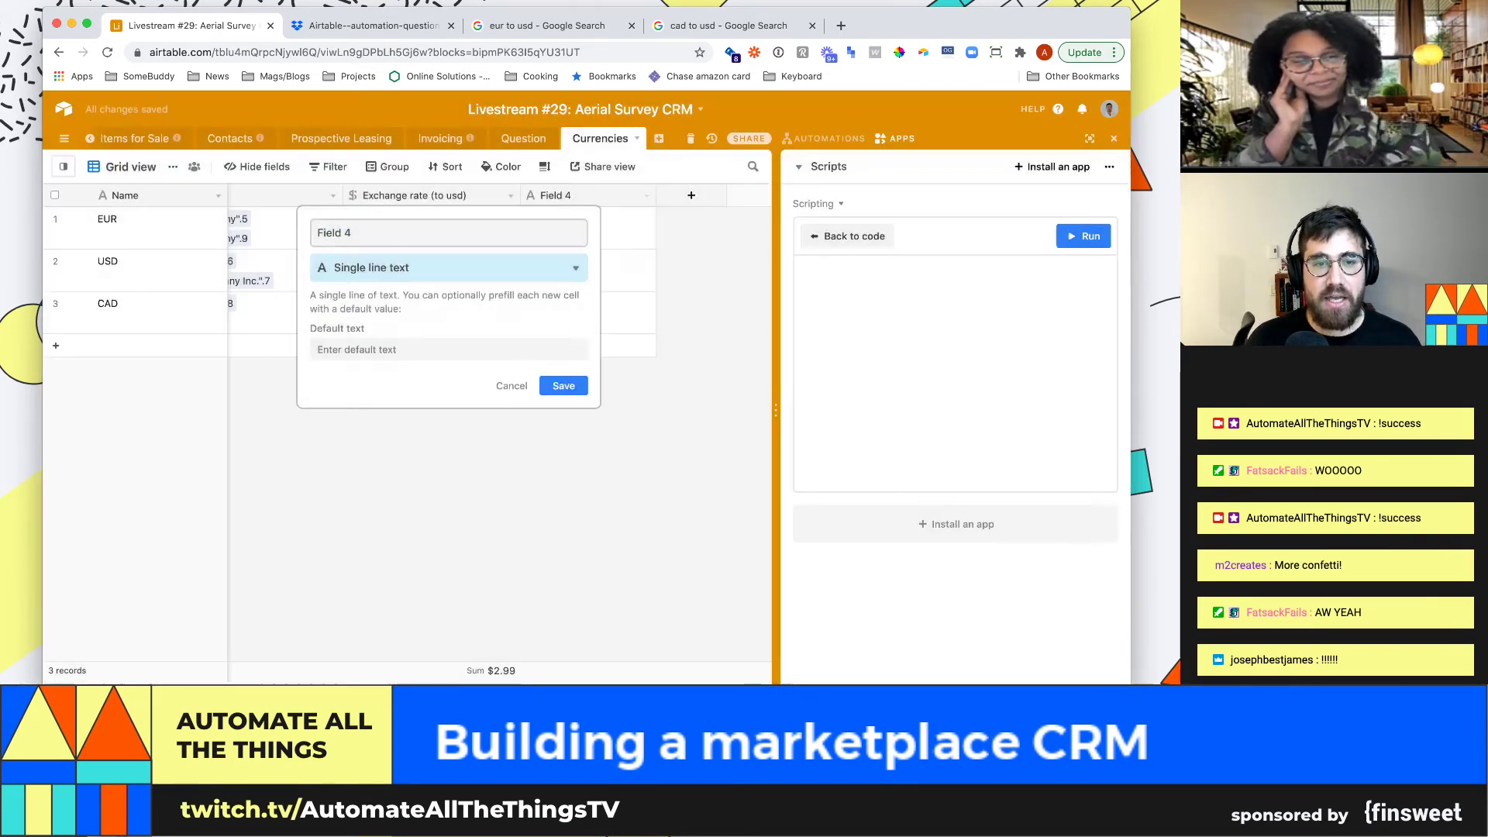
{"action": "left_click", "coordinate": [646, 195]}
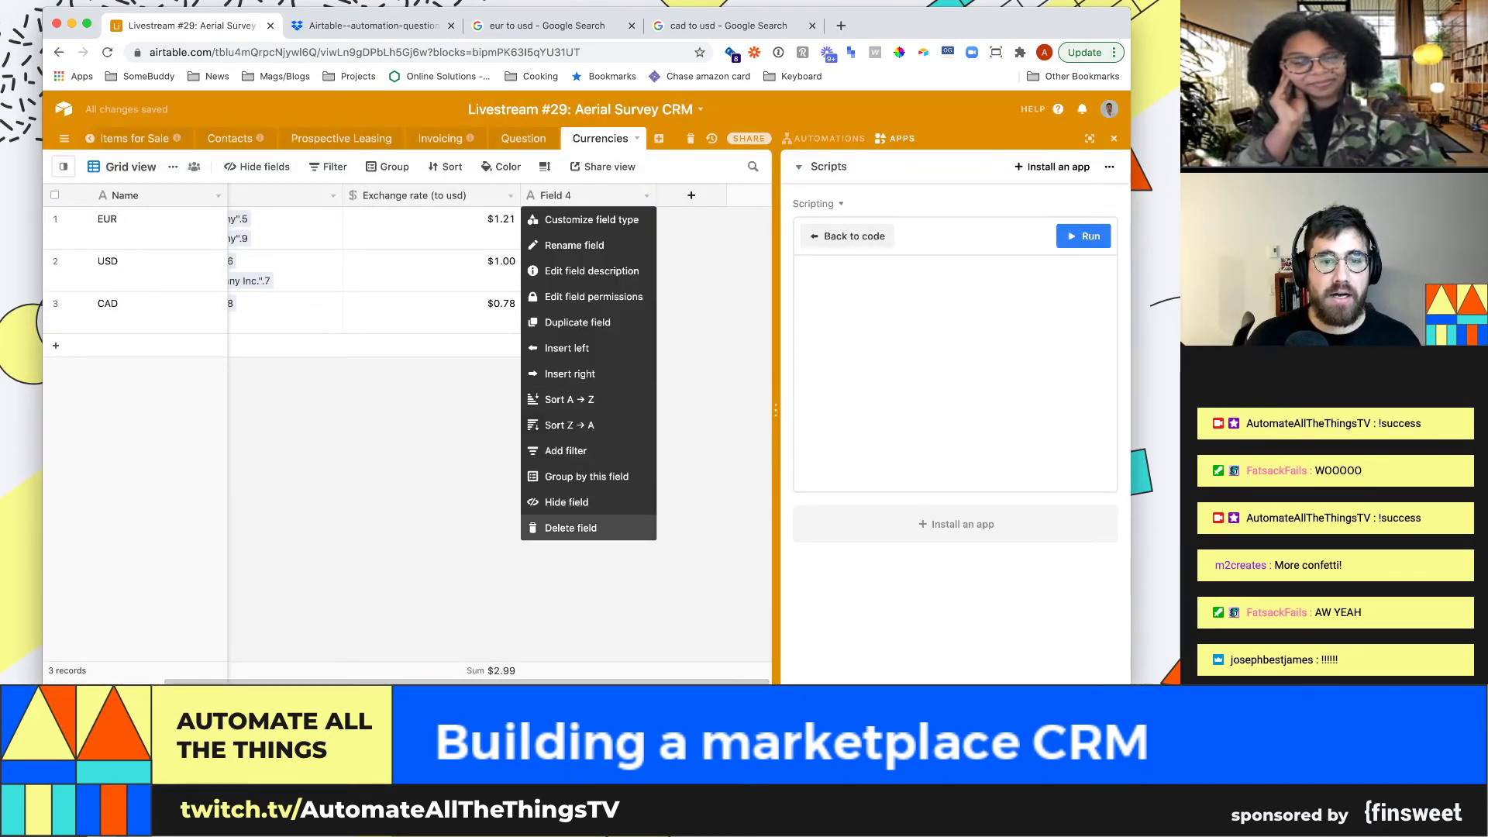
{"action": "left_click", "coordinate": [571, 527]}
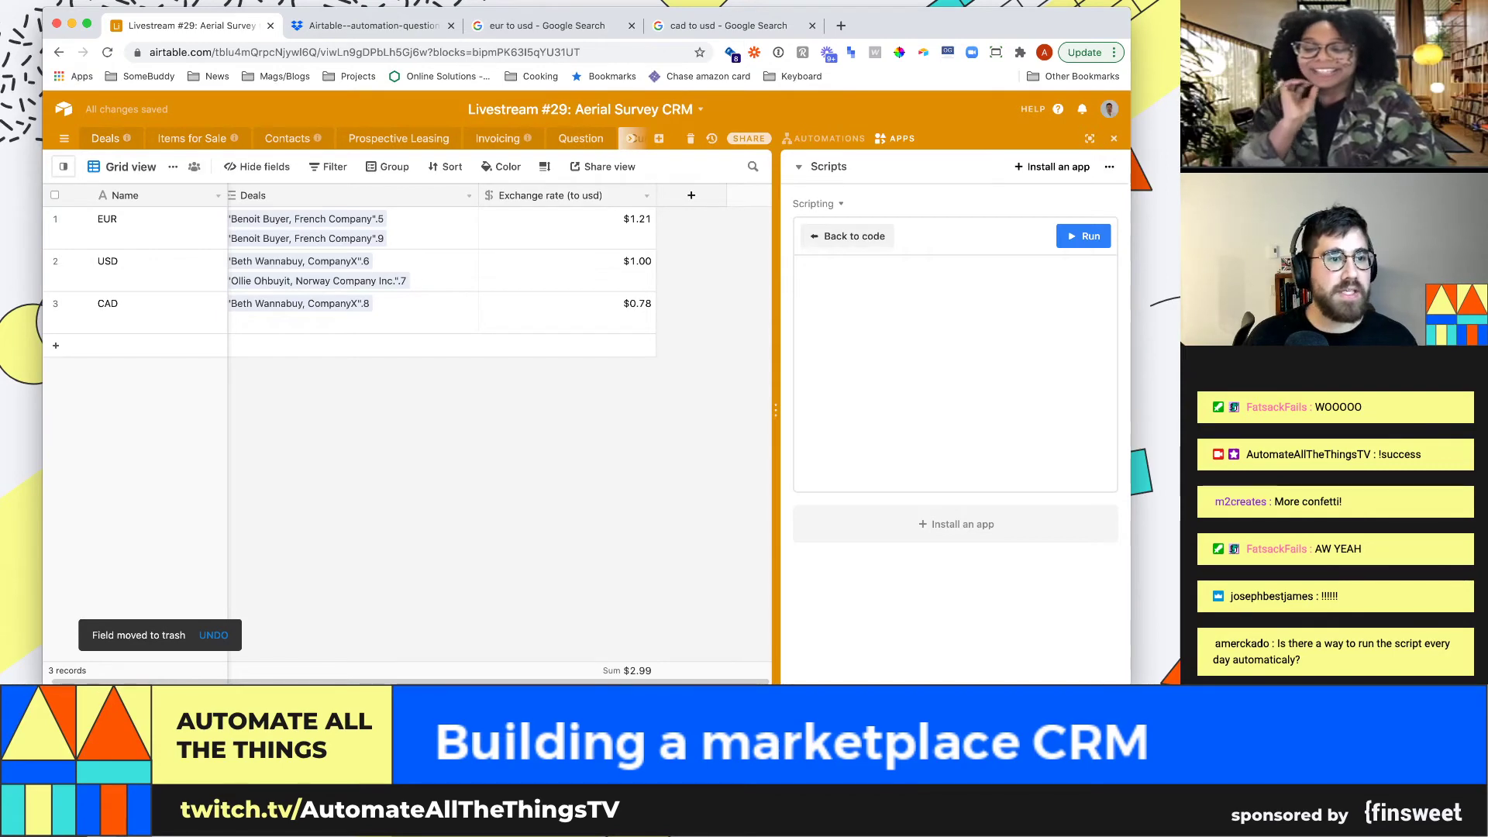
Open Items for Sale and move along the 1981 Cheyenne II row to Price to Advertise
{"action": "left_click", "coordinate": [192, 139]}
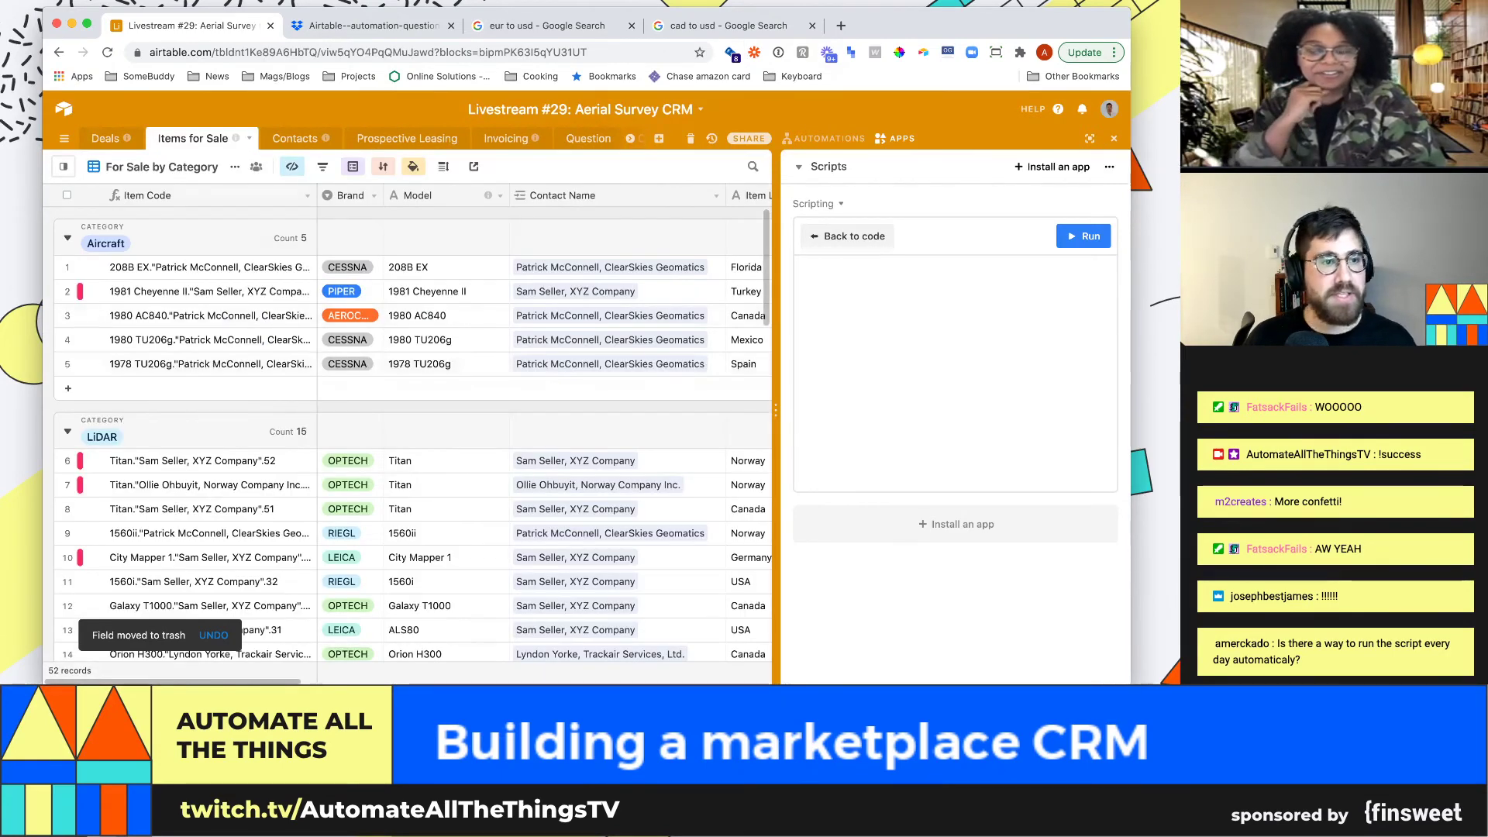
{"action": "left_click", "coordinate": [447, 291]}
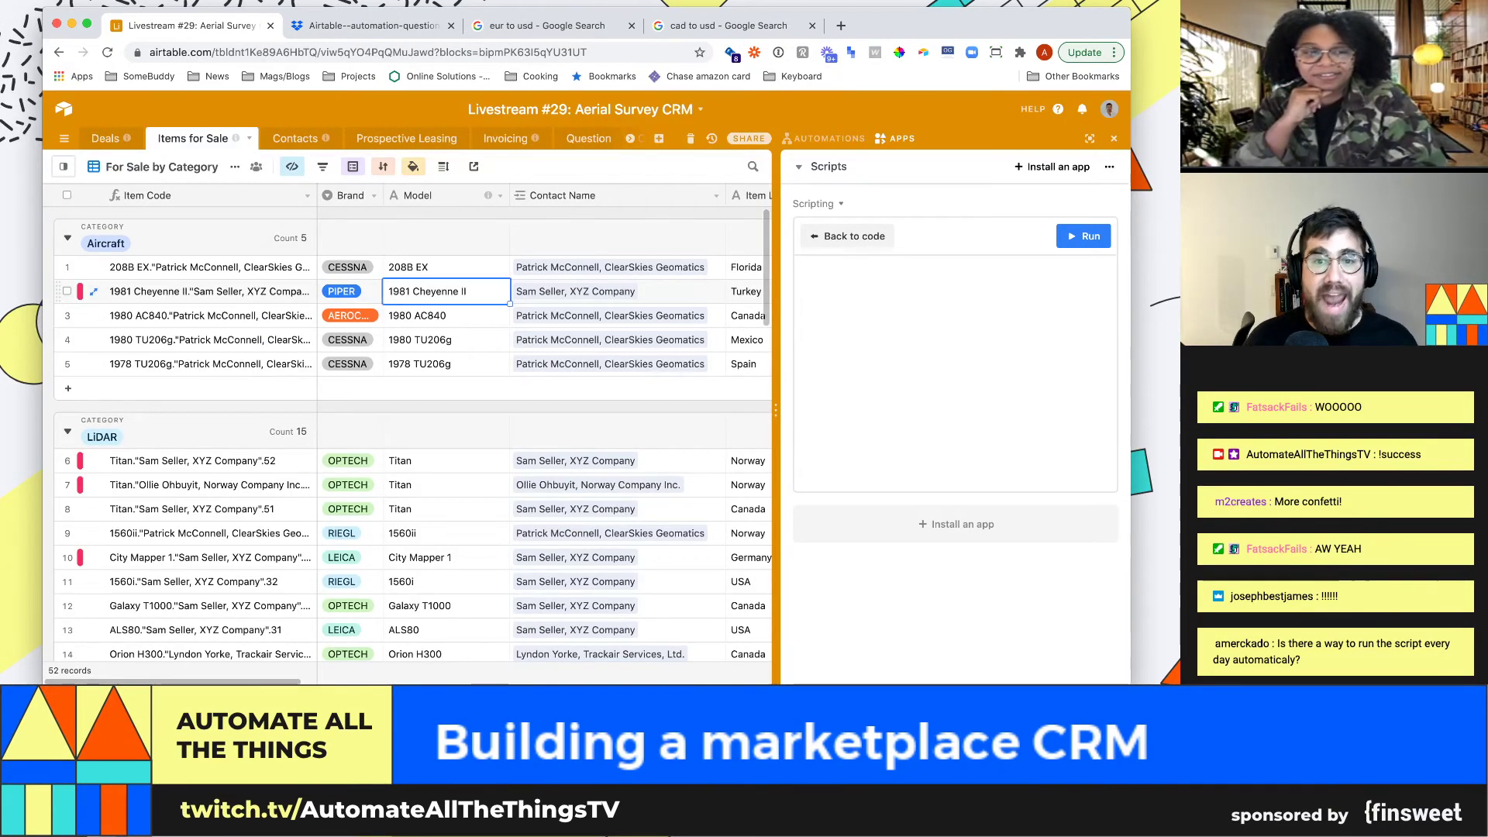
{"action": "key", "text": "Right"}
{"action": "key", "text": "Right"}
{"action": "key", "text": "Right"}
{"action": "key", "text": "Right"}
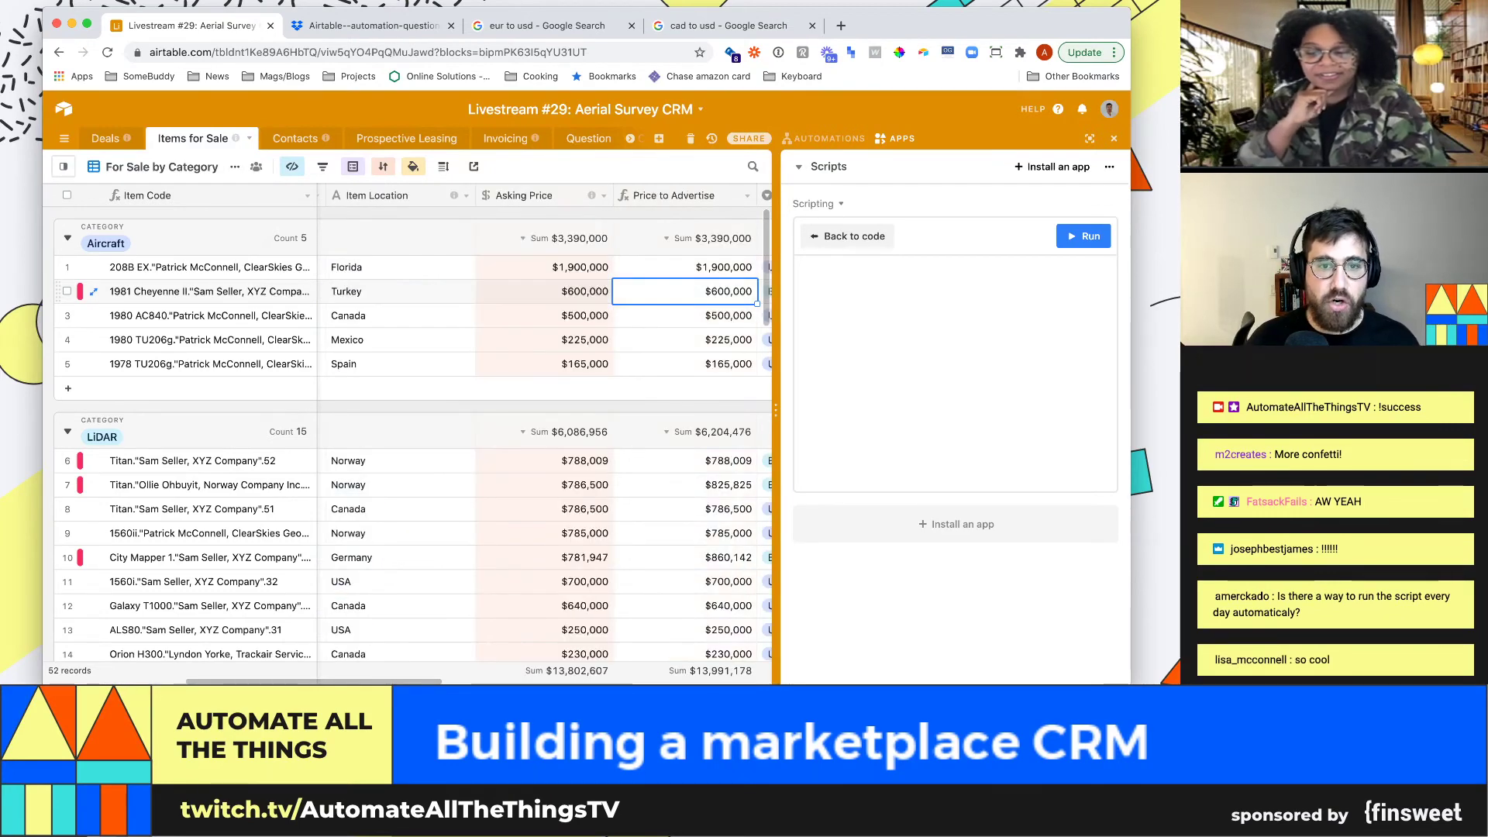
{"action": "key", "text": "Right"}
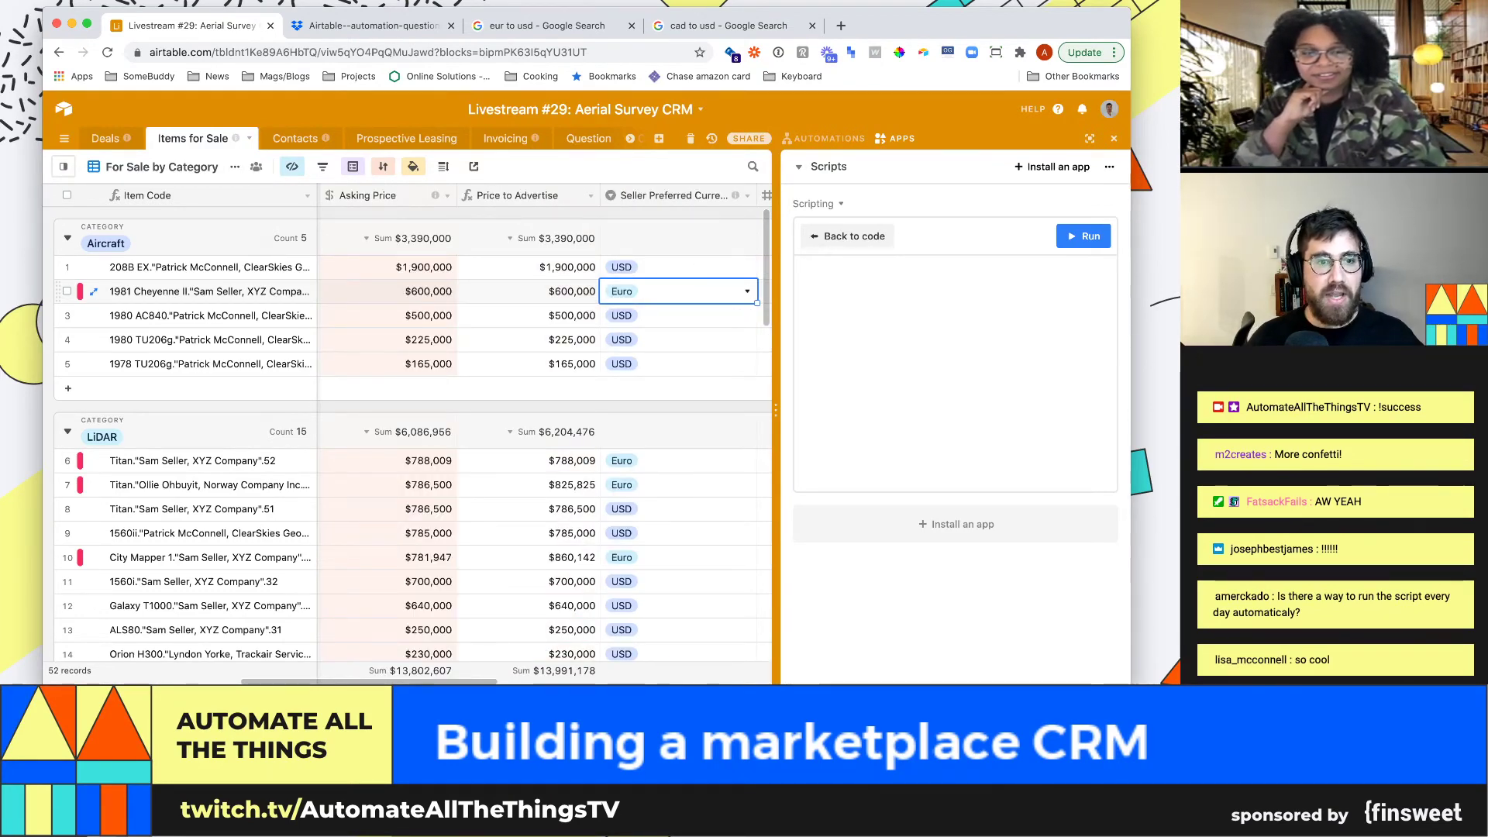
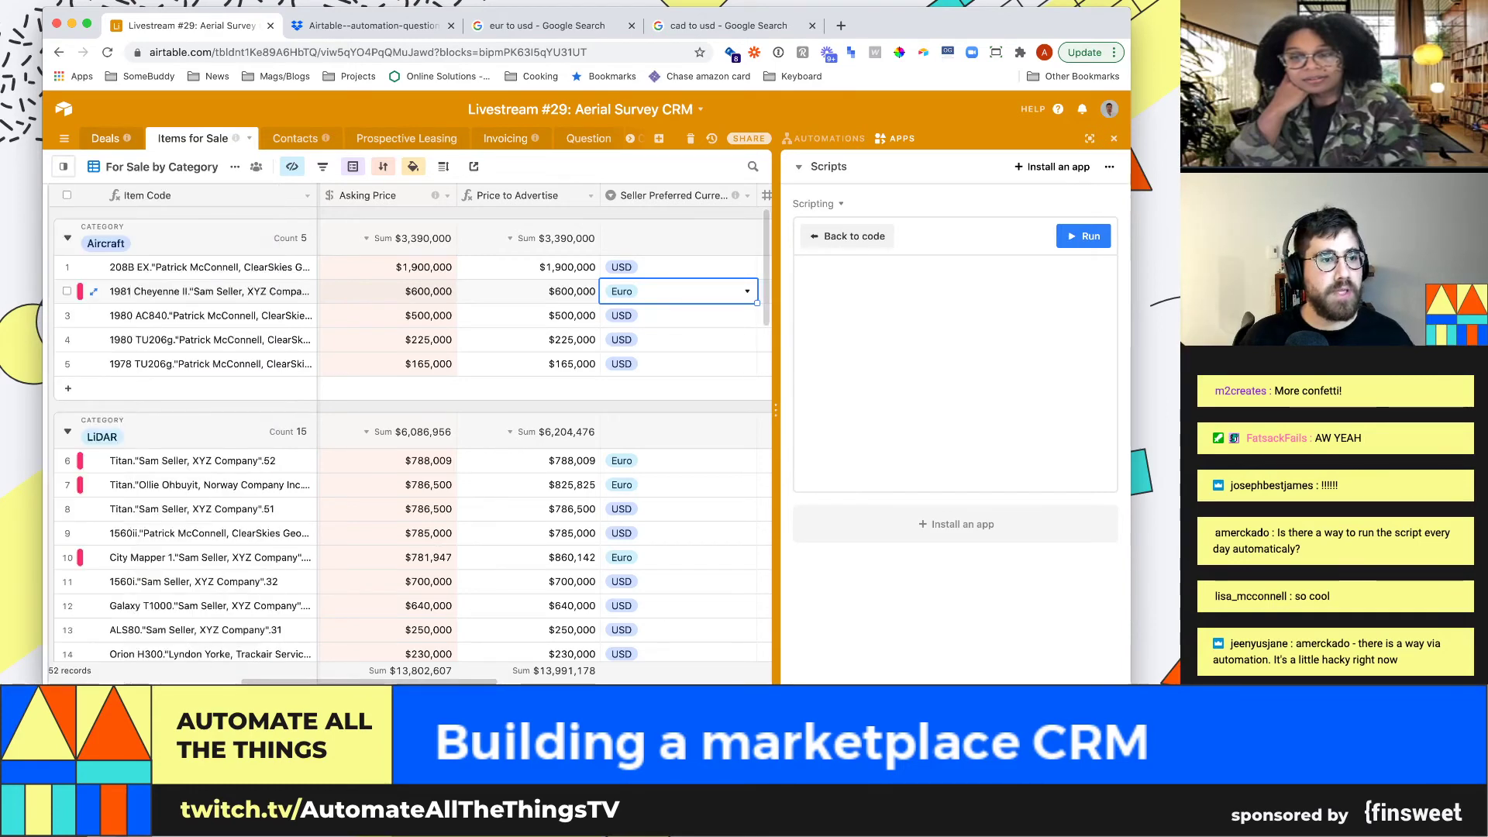
Switch to Deals, close the scripts panel, and select row 7's $1.00 exchange rate
{"action": "left_click", "coordinate": [106, 139]}
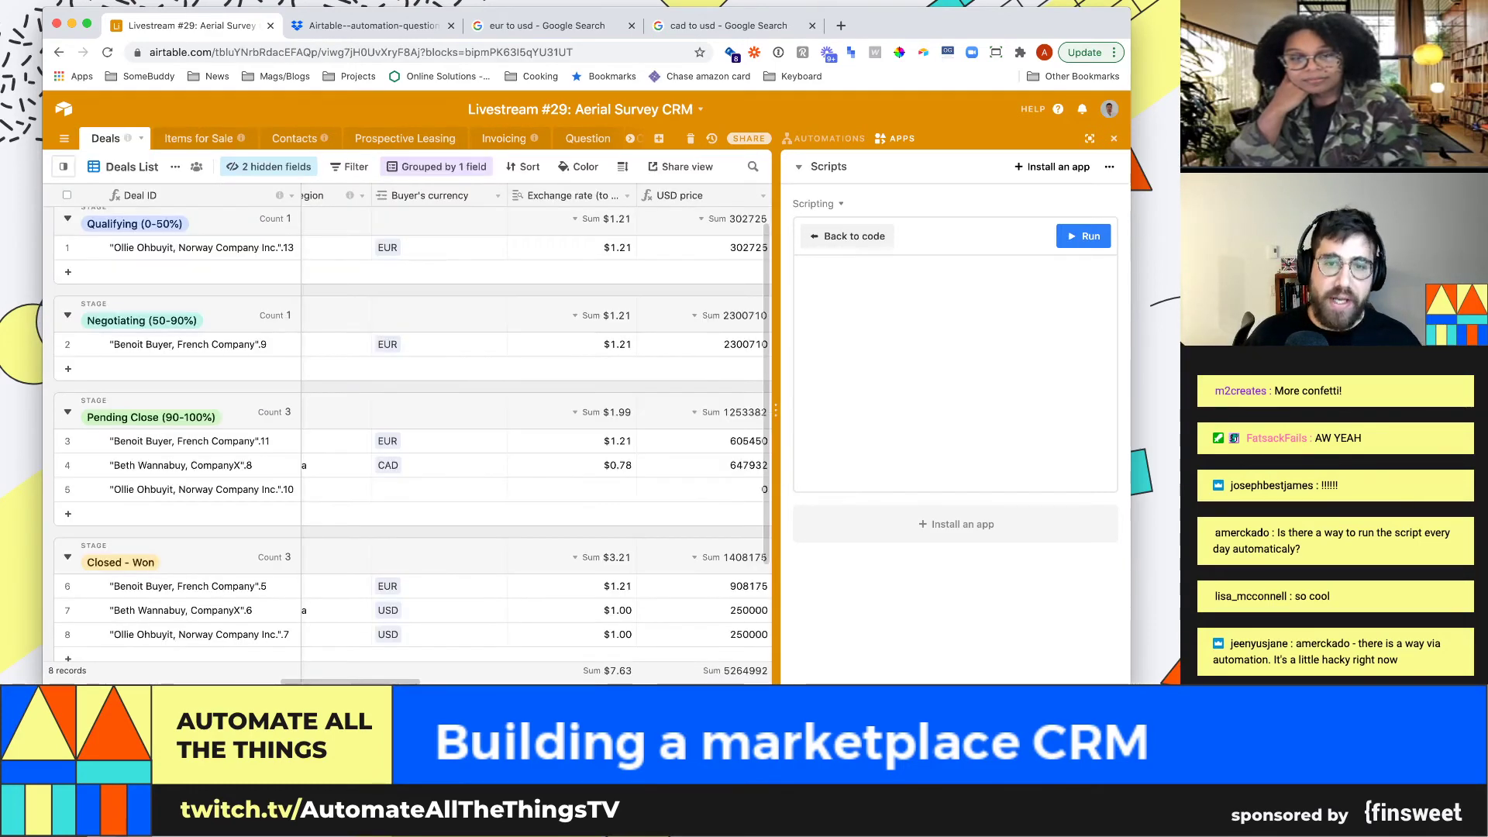
{"action": "left_click", "coordinate": [1114, 139]}
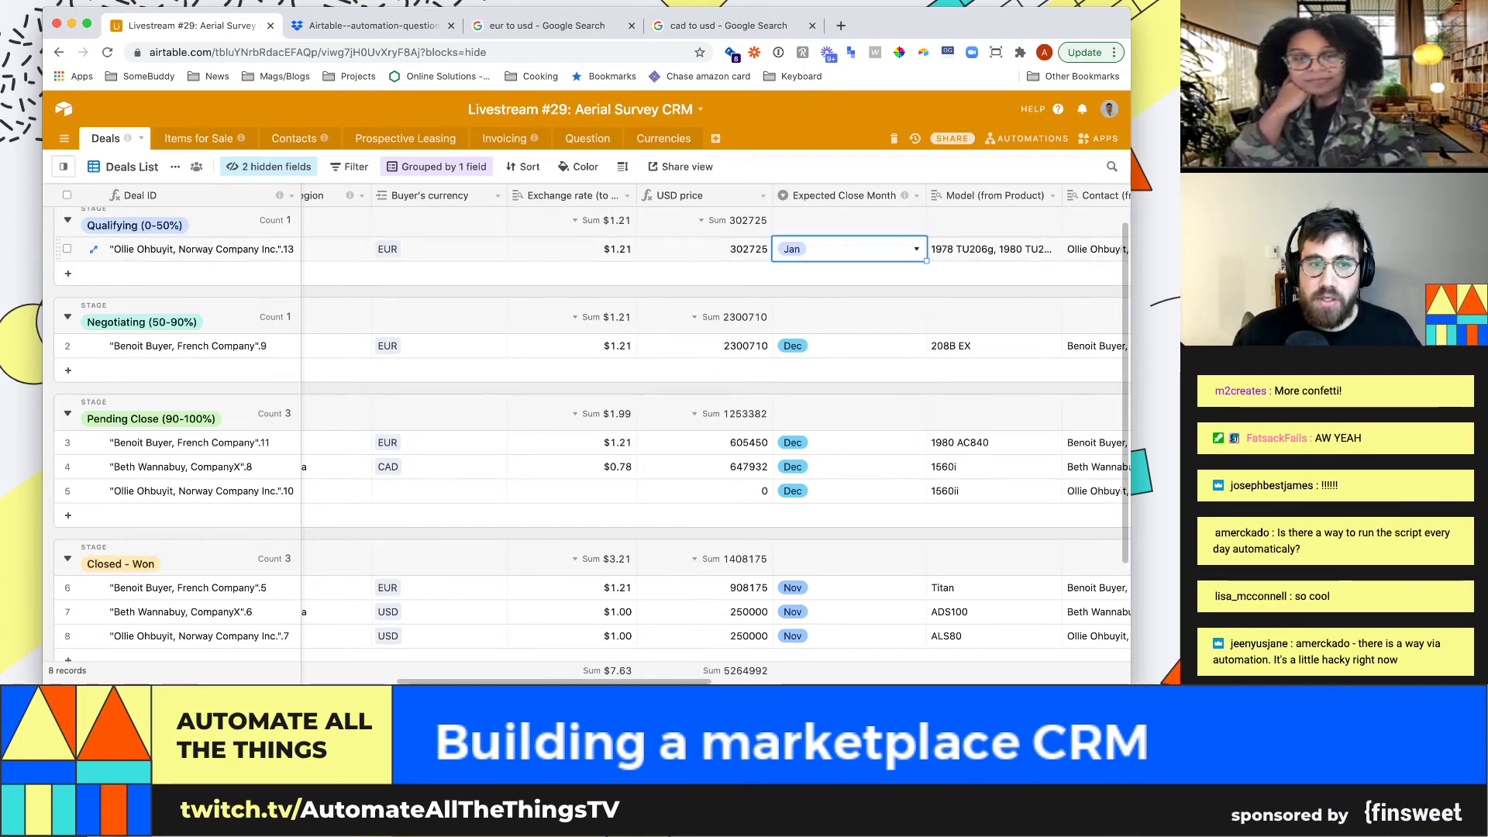
{"action": "scroll", "coordinate": [589, 434], "scroll_direction": "down", "scroll_amount": 3}
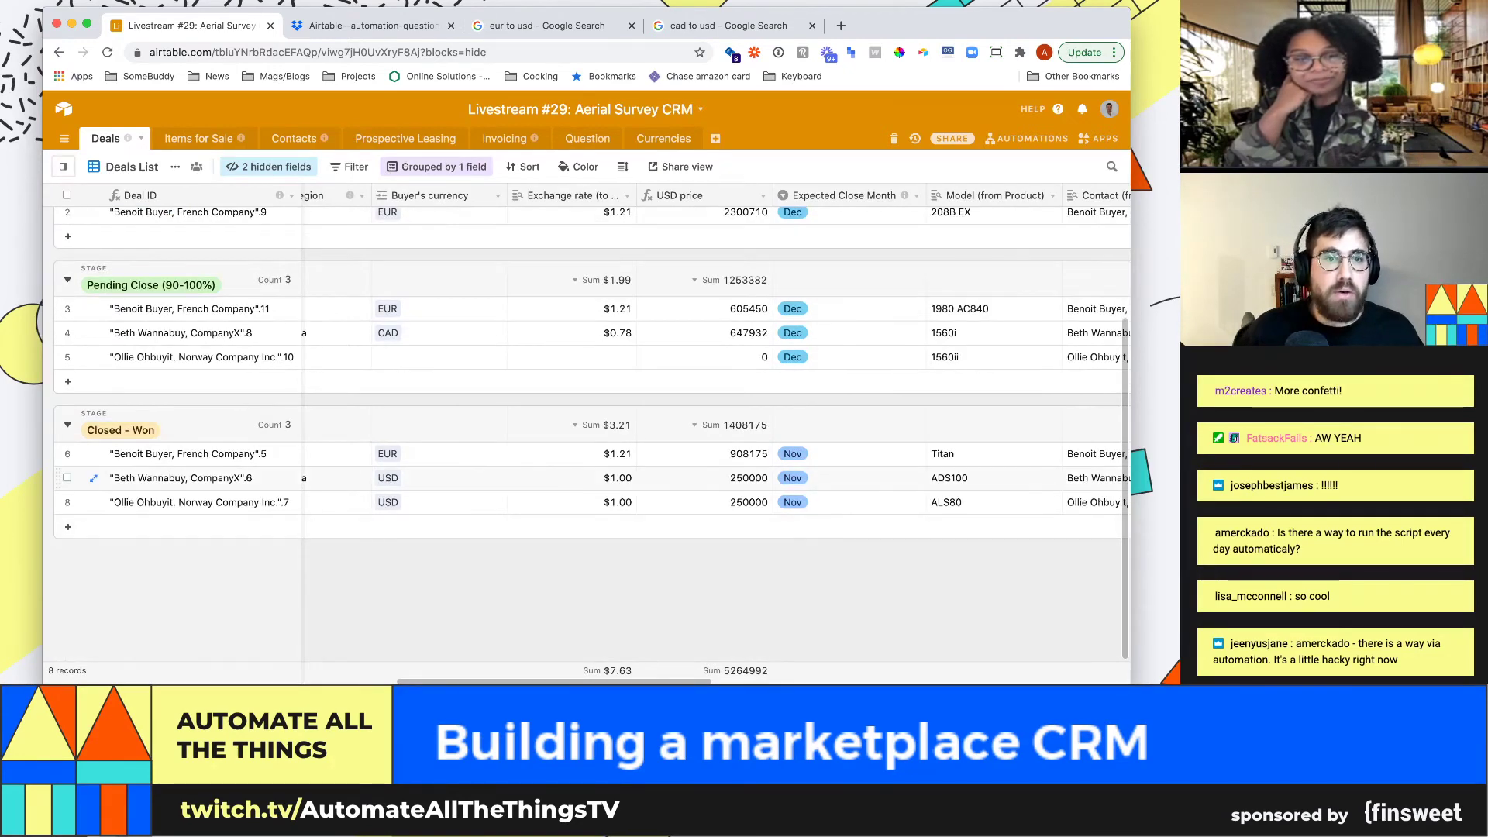
{"action": "left_click", "coordinate": [572, 479]}
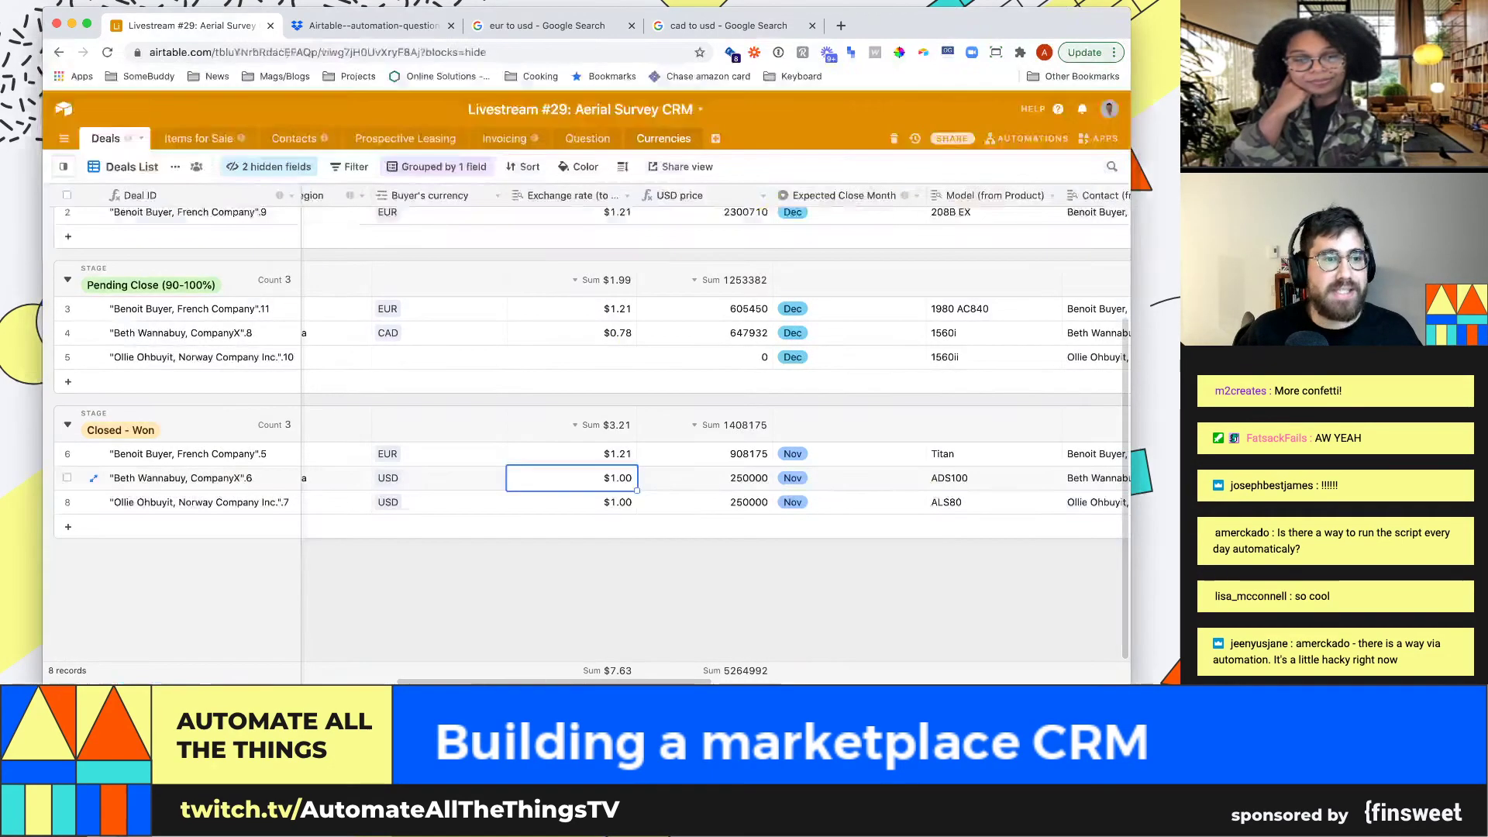
Check the Currencies exchange rates, then return to Deals at row 3's 605450 USD price
{"action": "left_click", "coordinate": [664, 138]}
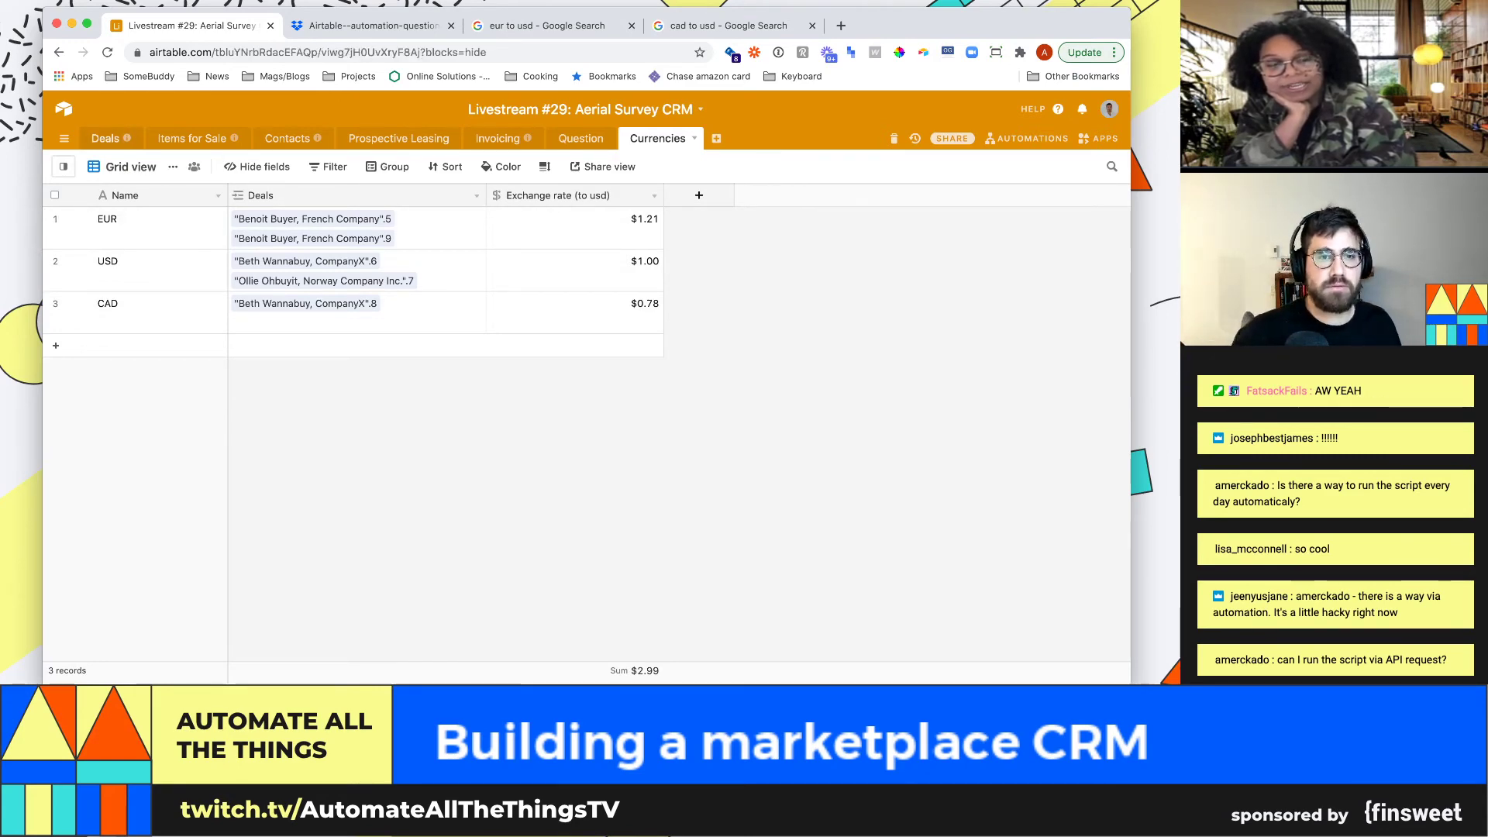
{"action": "left_click", "coordinate": [105, 138]}
{"action": "left_click", "coordinate": [703, 333]}
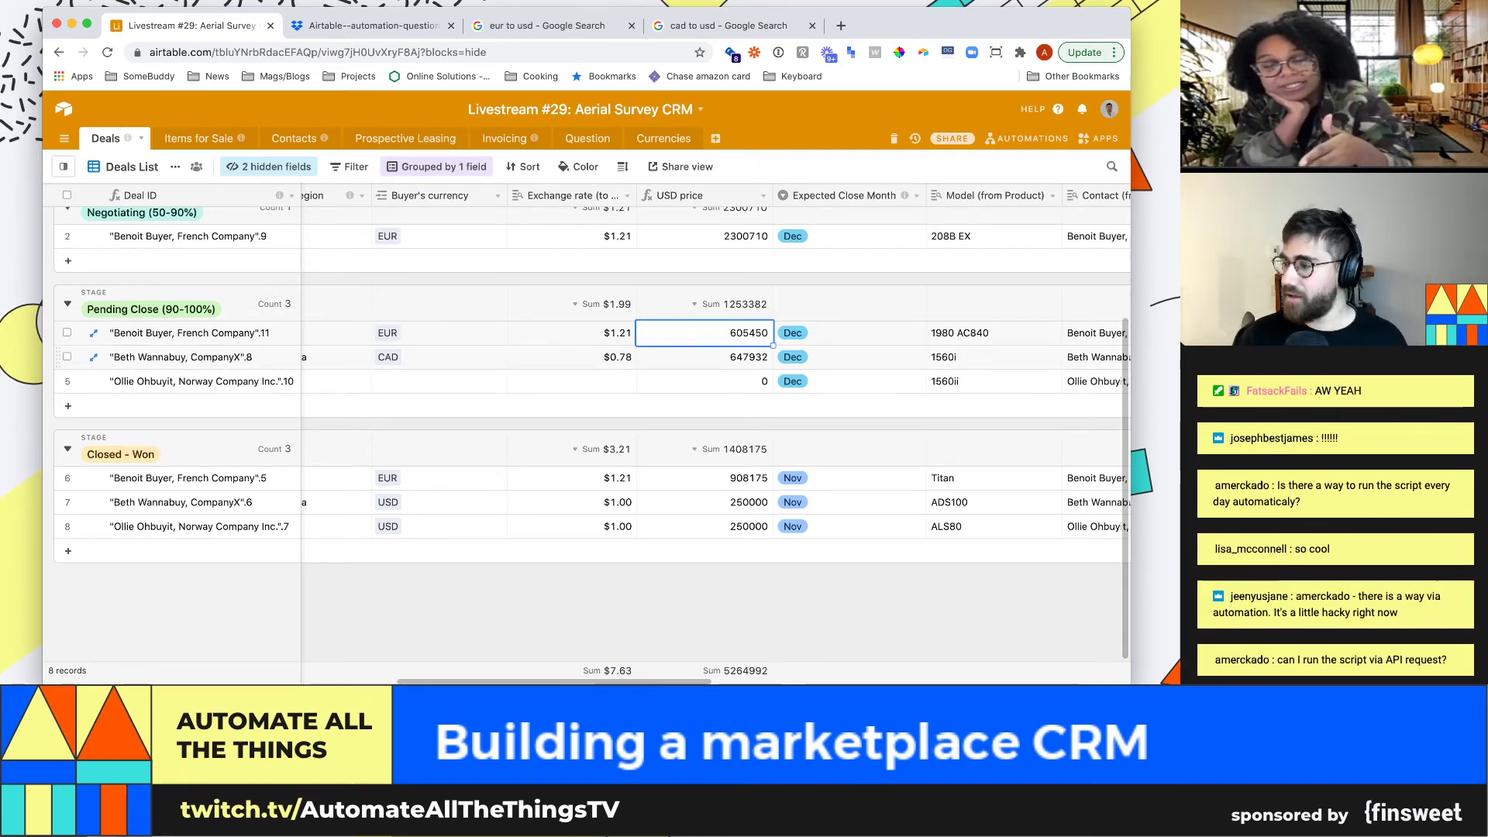
Trash Field 20, Contact (from Field) and Sales Repr, leaving Books as the last Deals field
{"action": "key", "text": "super+Right"}
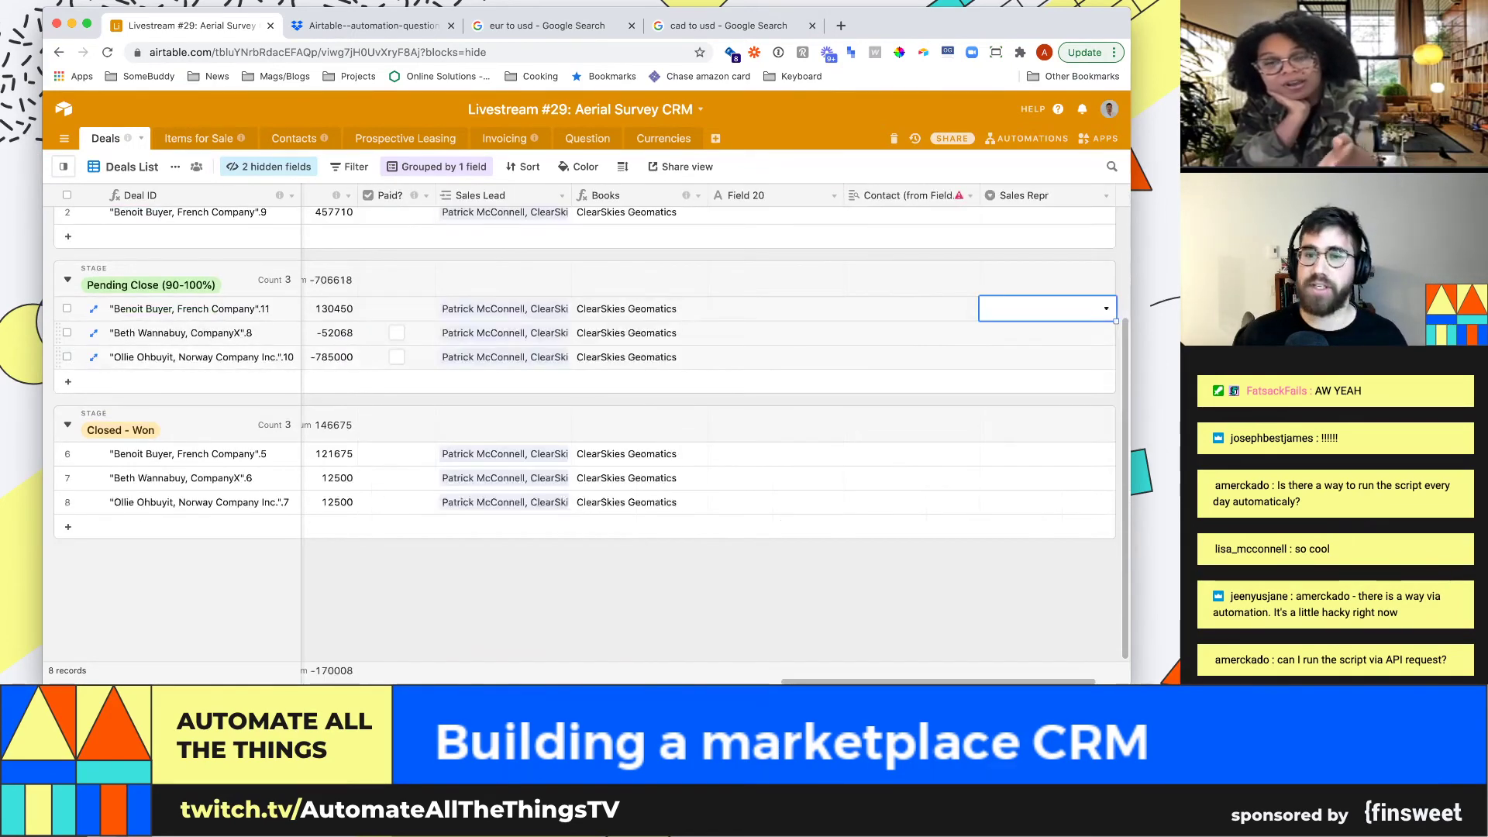
{"action": "key", "text": "Left"}
{"action": "key", "text": "Left"}
{"action": "key", "text": "Left"}
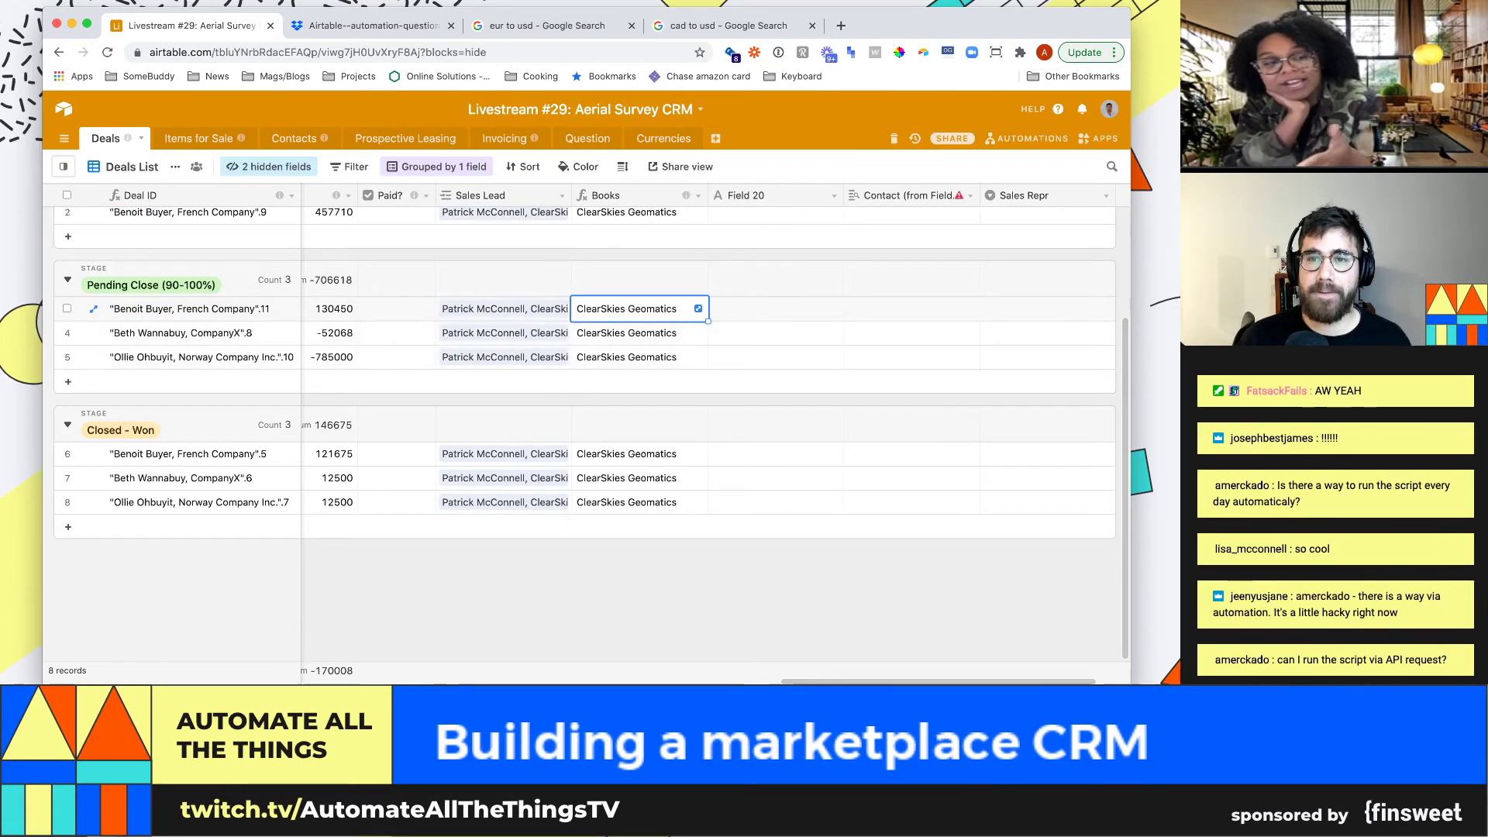
{"action": "left_click", "coordinate": [834, 196]}
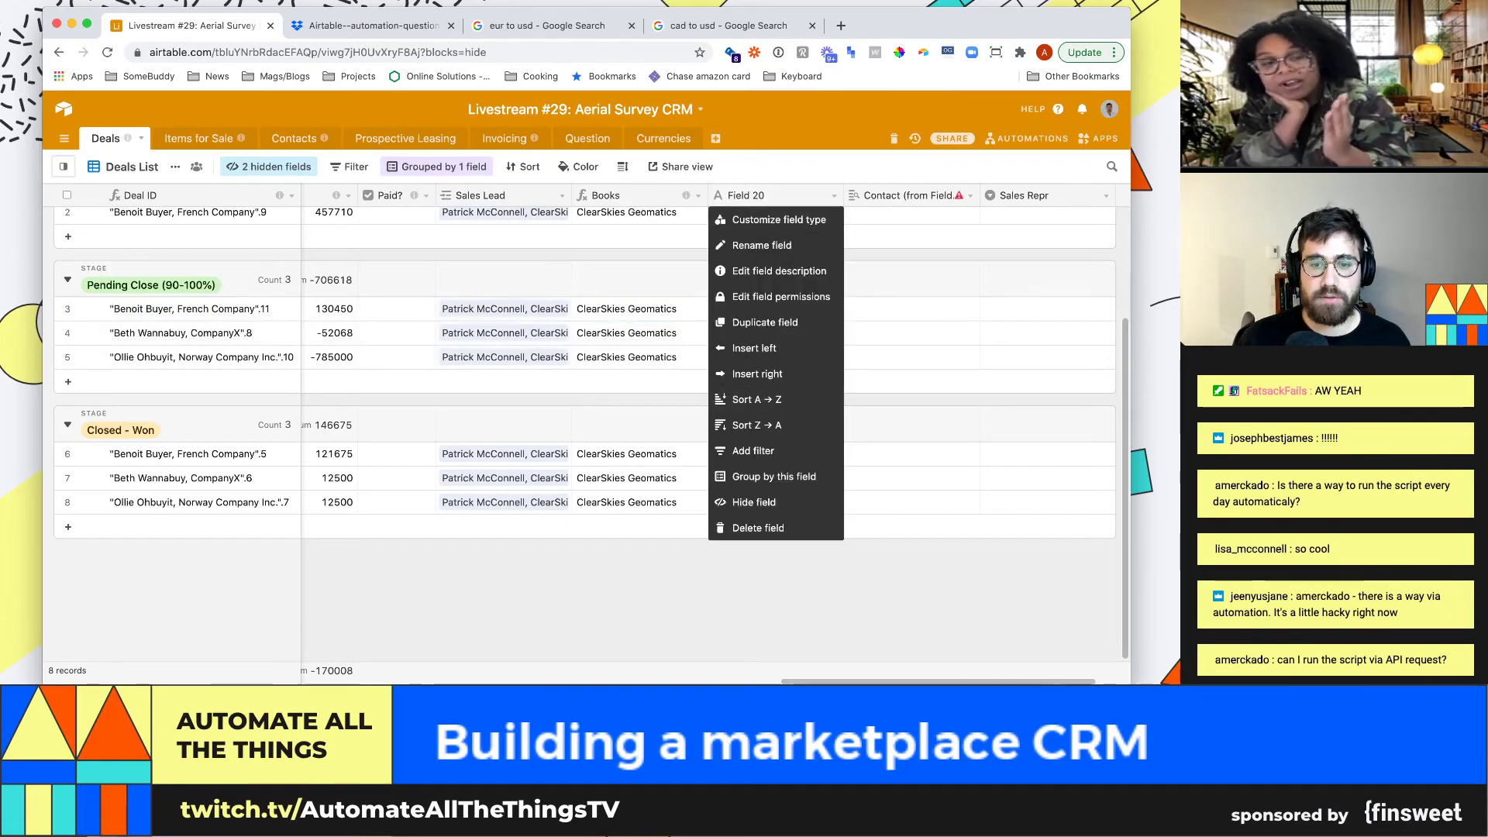
{"action": "key", "text": "Escape"}
{"action": "left_click", "coordinate": [833, 195]}
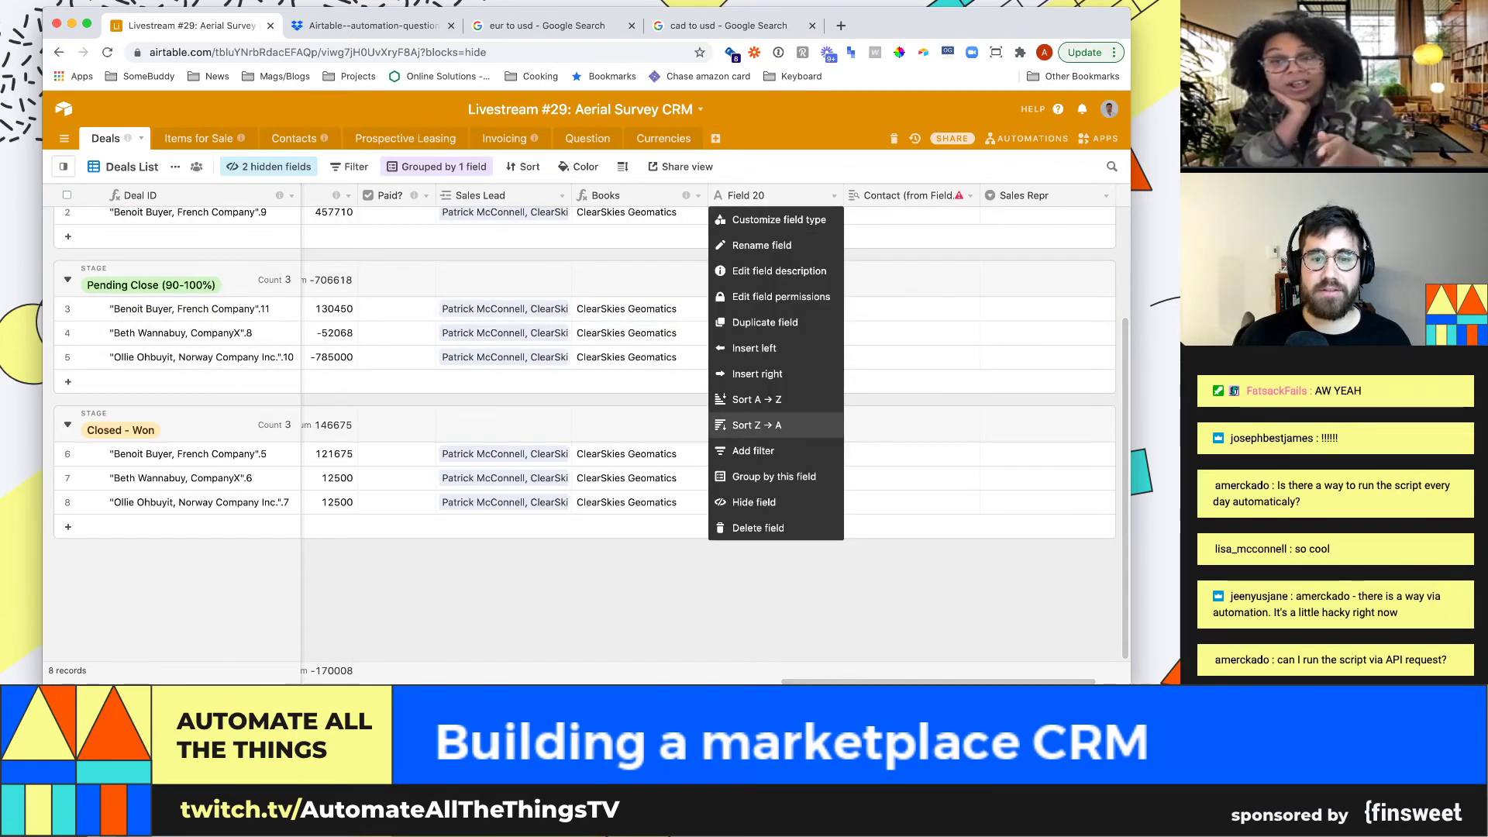
{"action": "left_click", "coordinate": [736, 527]}
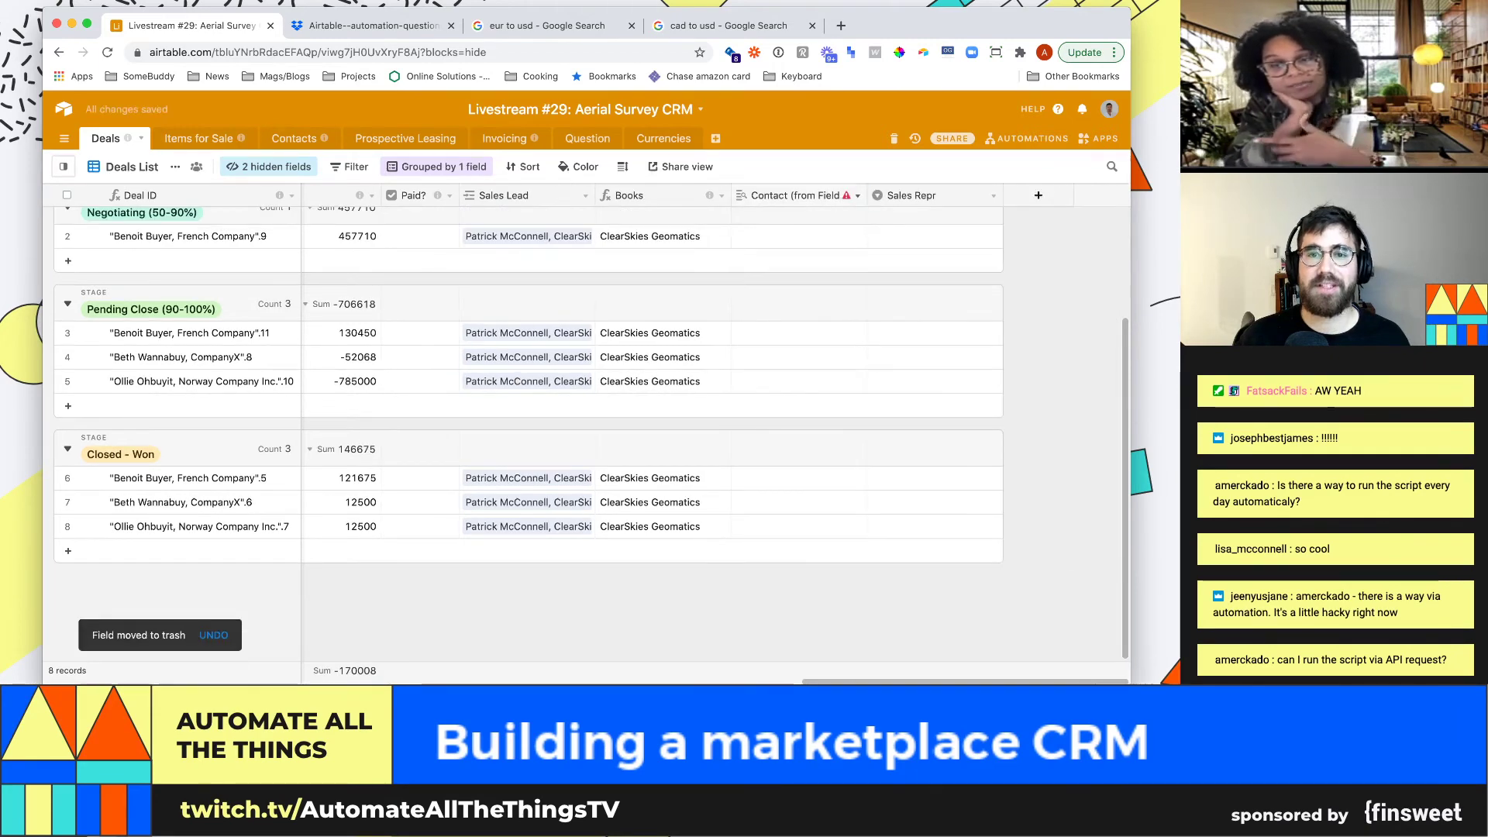
{"action": "left_click", "coordinate": [857, 195]}
{"action": "left_click", "coordinate": [736, 527]}
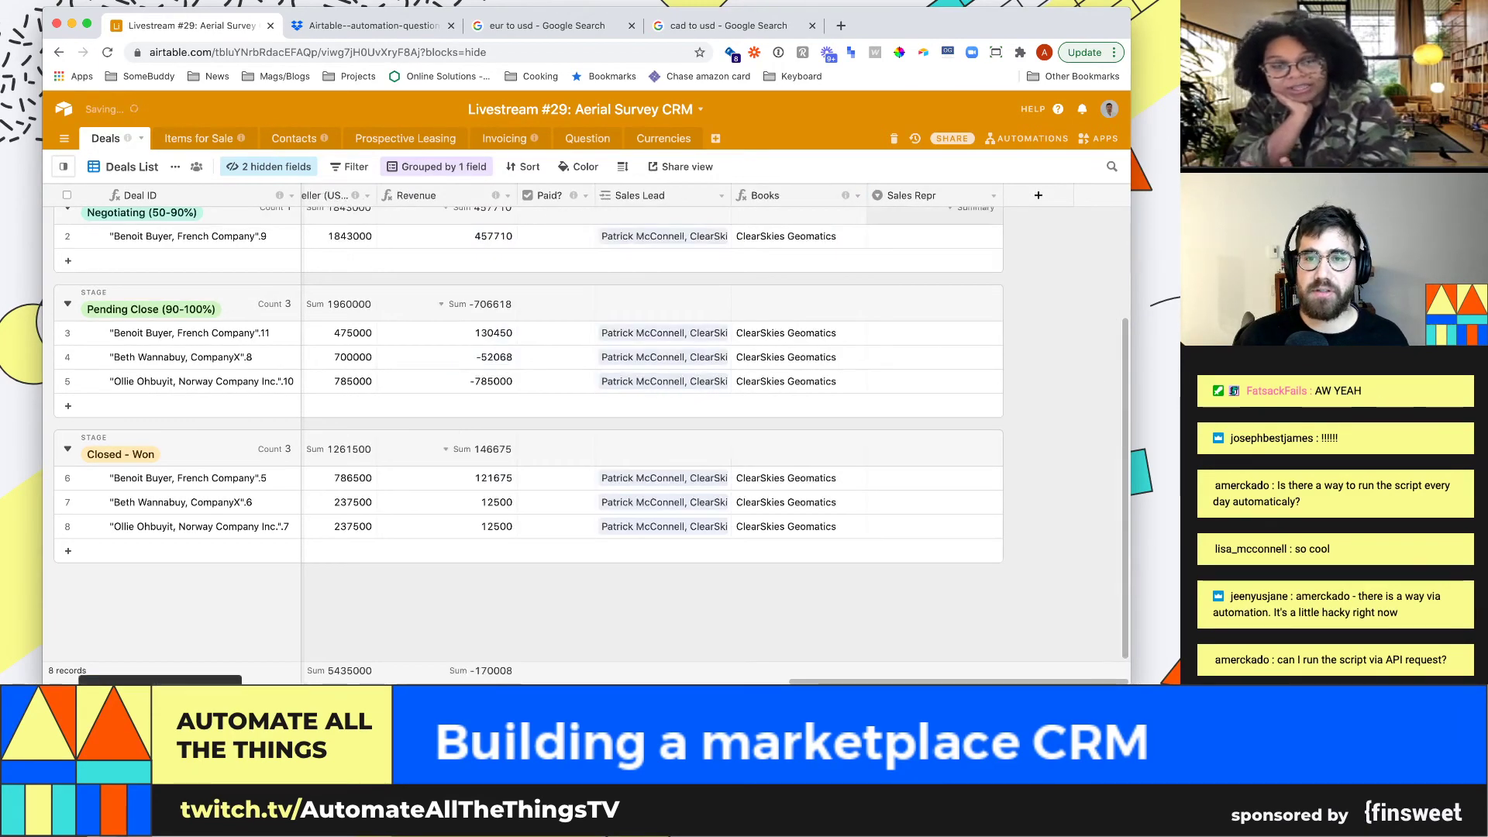
{"action": "left_click", "coordinate": [993, 196]}
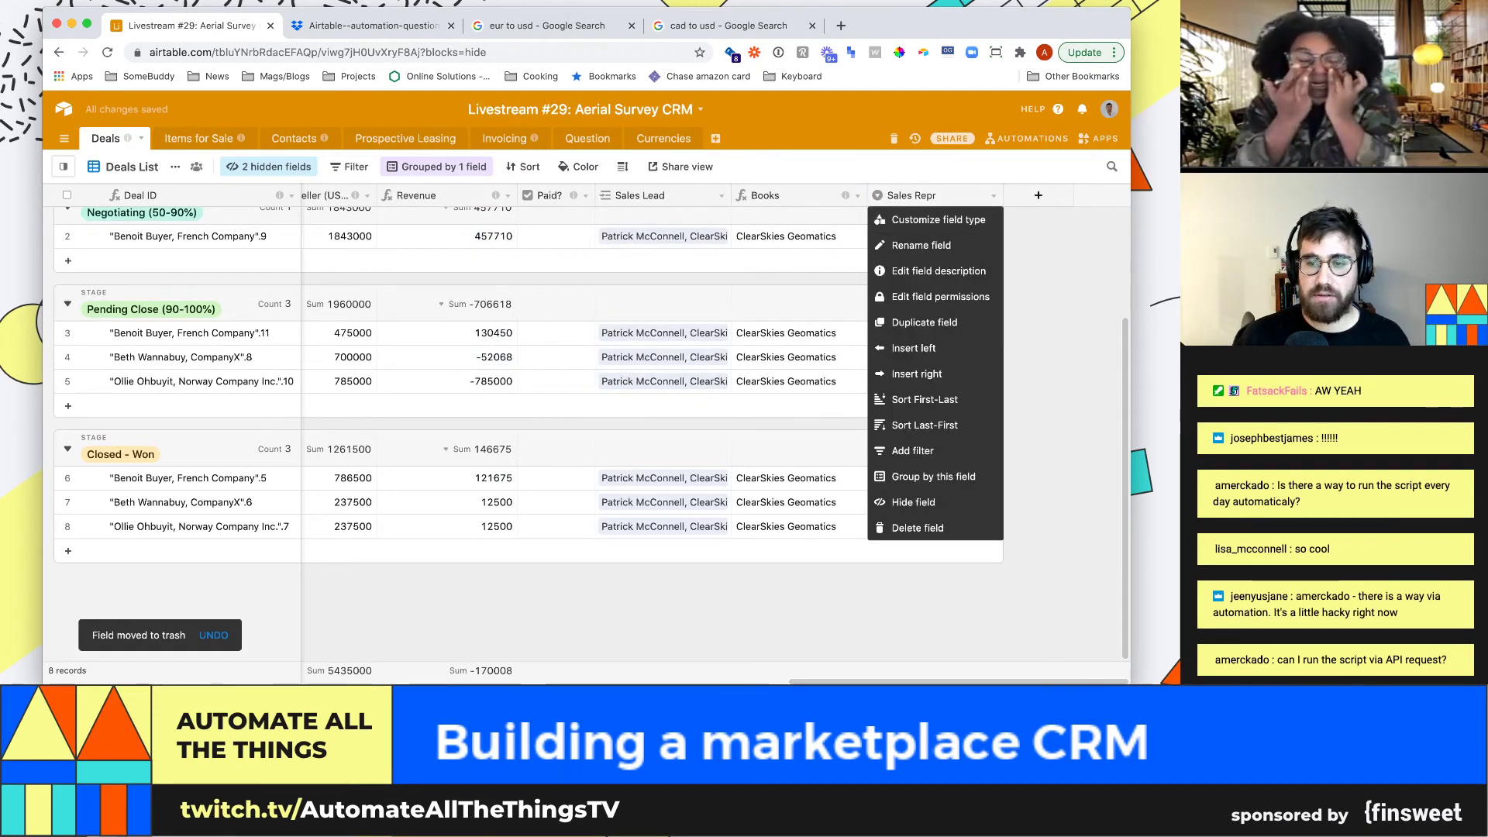
{"action": "left_click", "coordinate": [918, 528]}
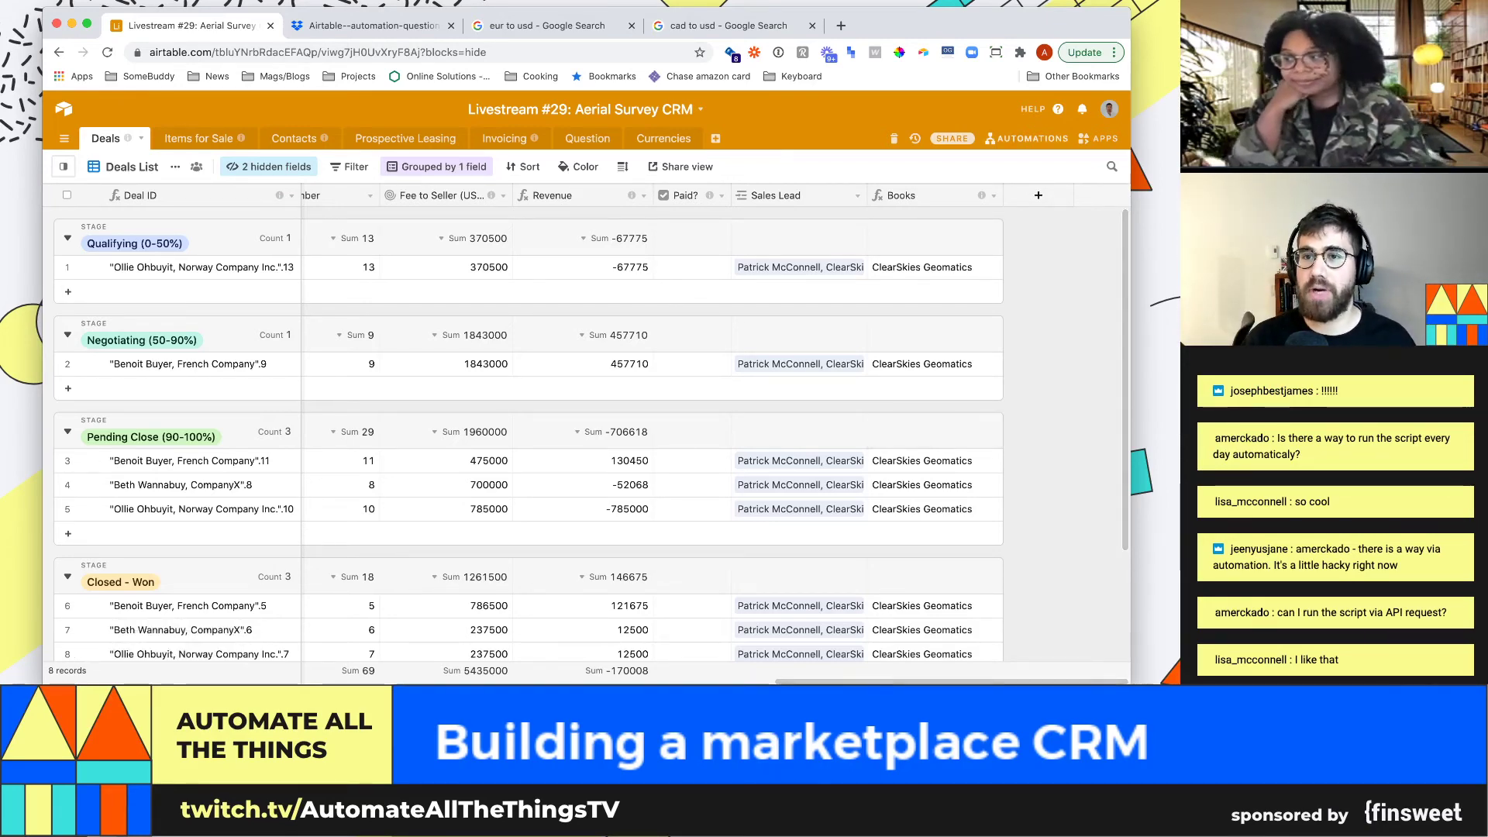
Create the 'Lock in rates' automation with a 'When record matches conditions' trigger on Deals
{"action": "left_click", "coordinate": [1027, 137]}
{"action": "left_click", "coordinate": [955, 516]}
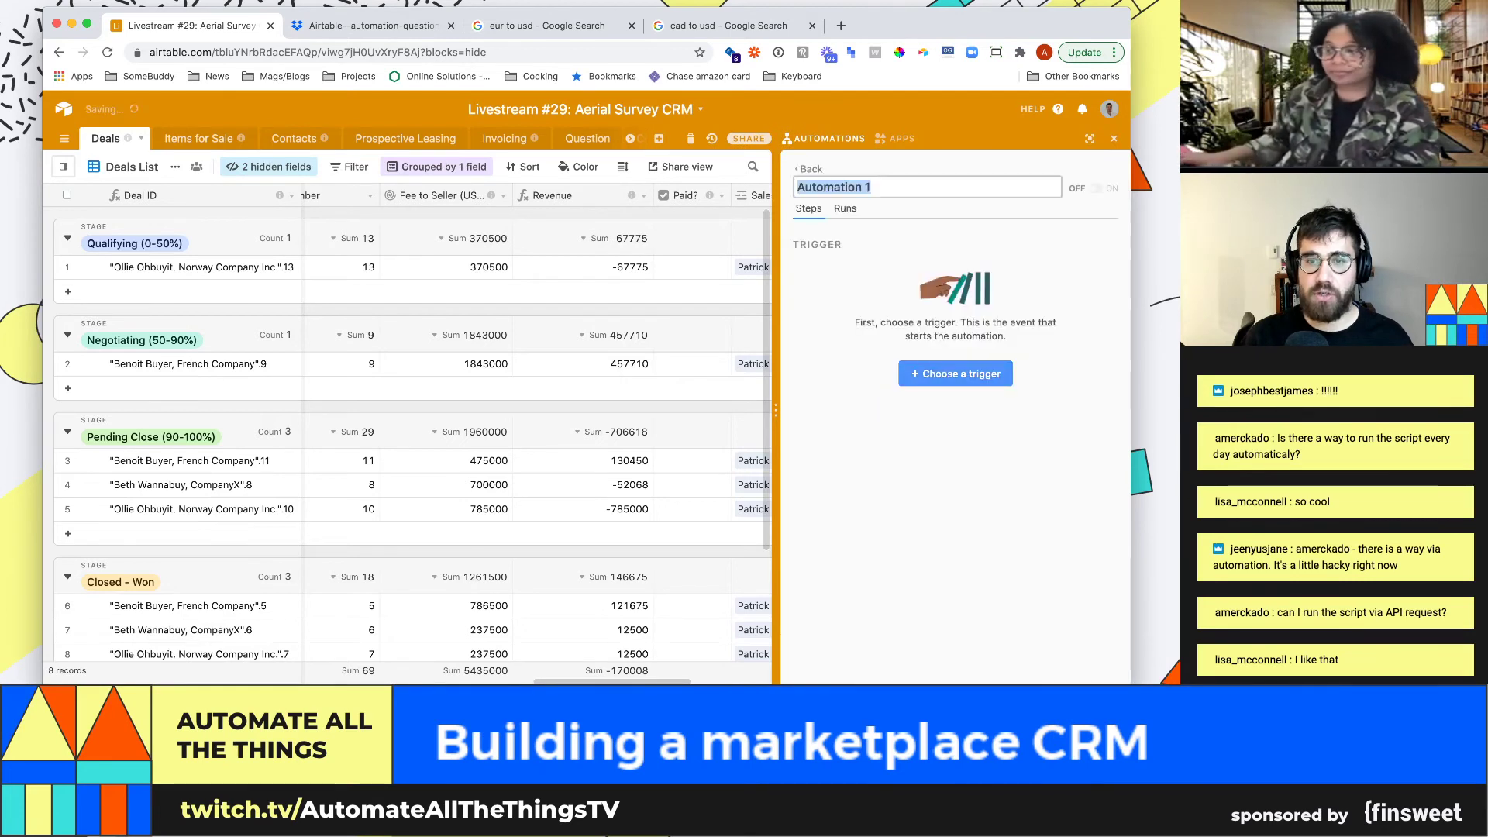
{"action": "type", "text": "Lo"}
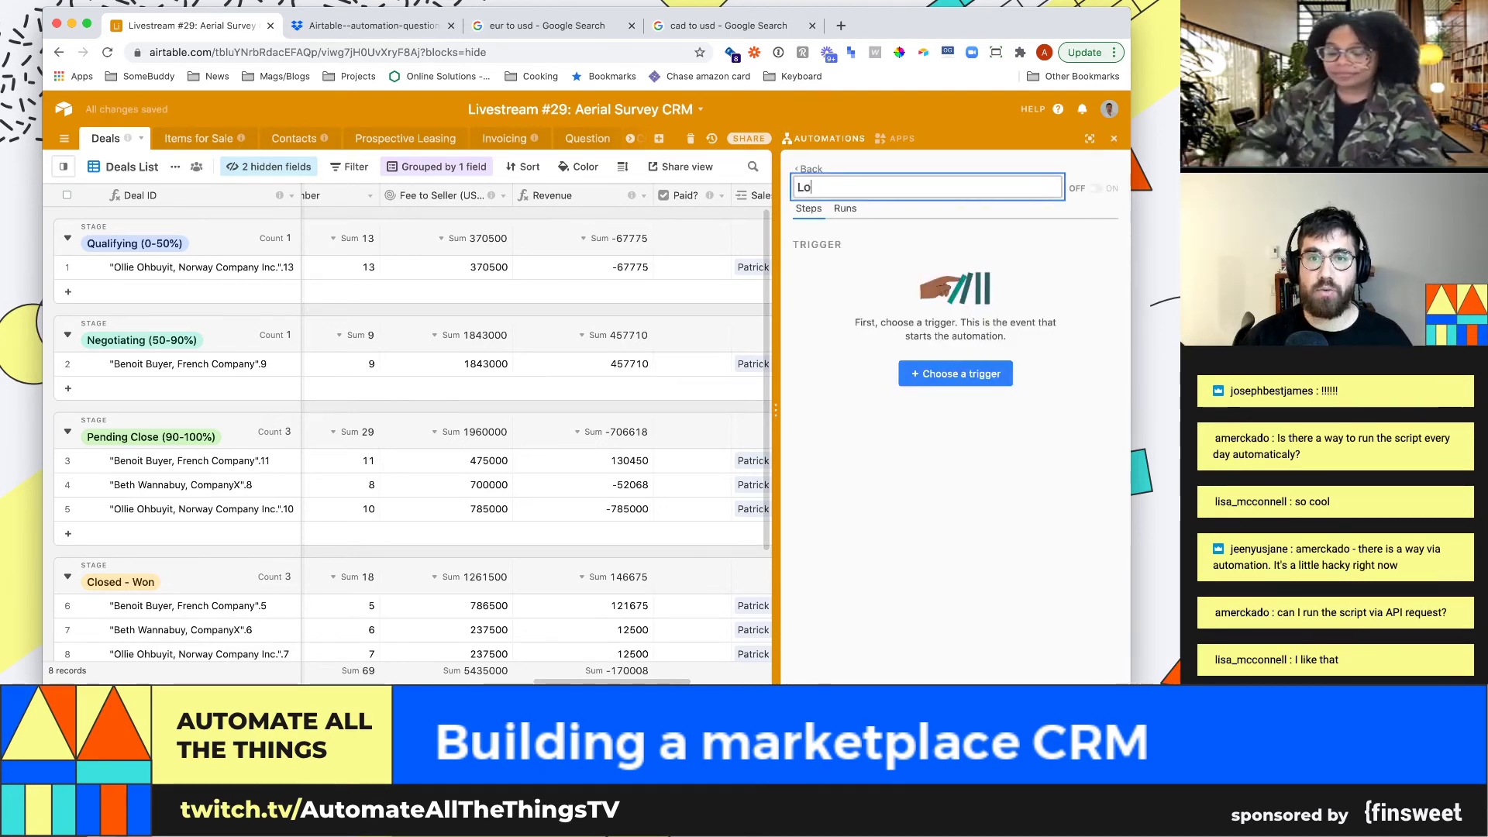
{"action": "type", "text": "ck in rates"}
{"action": "left_click", "coordinate": [955, 374]}
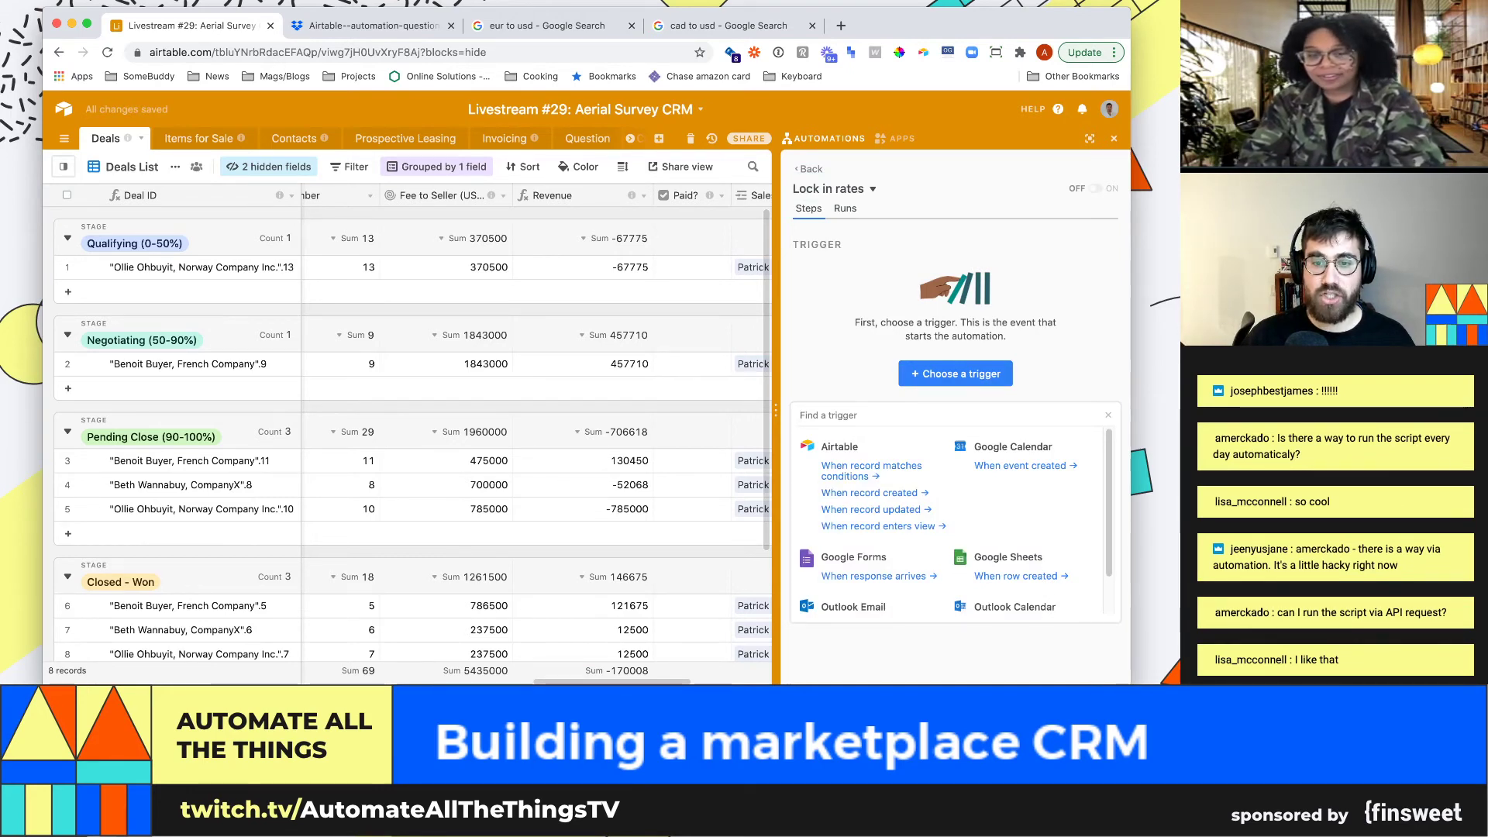
{"action": "left_click", "coordinate": [871, 466]}
{"action": "left_click", "coordinate": [954, 369]}
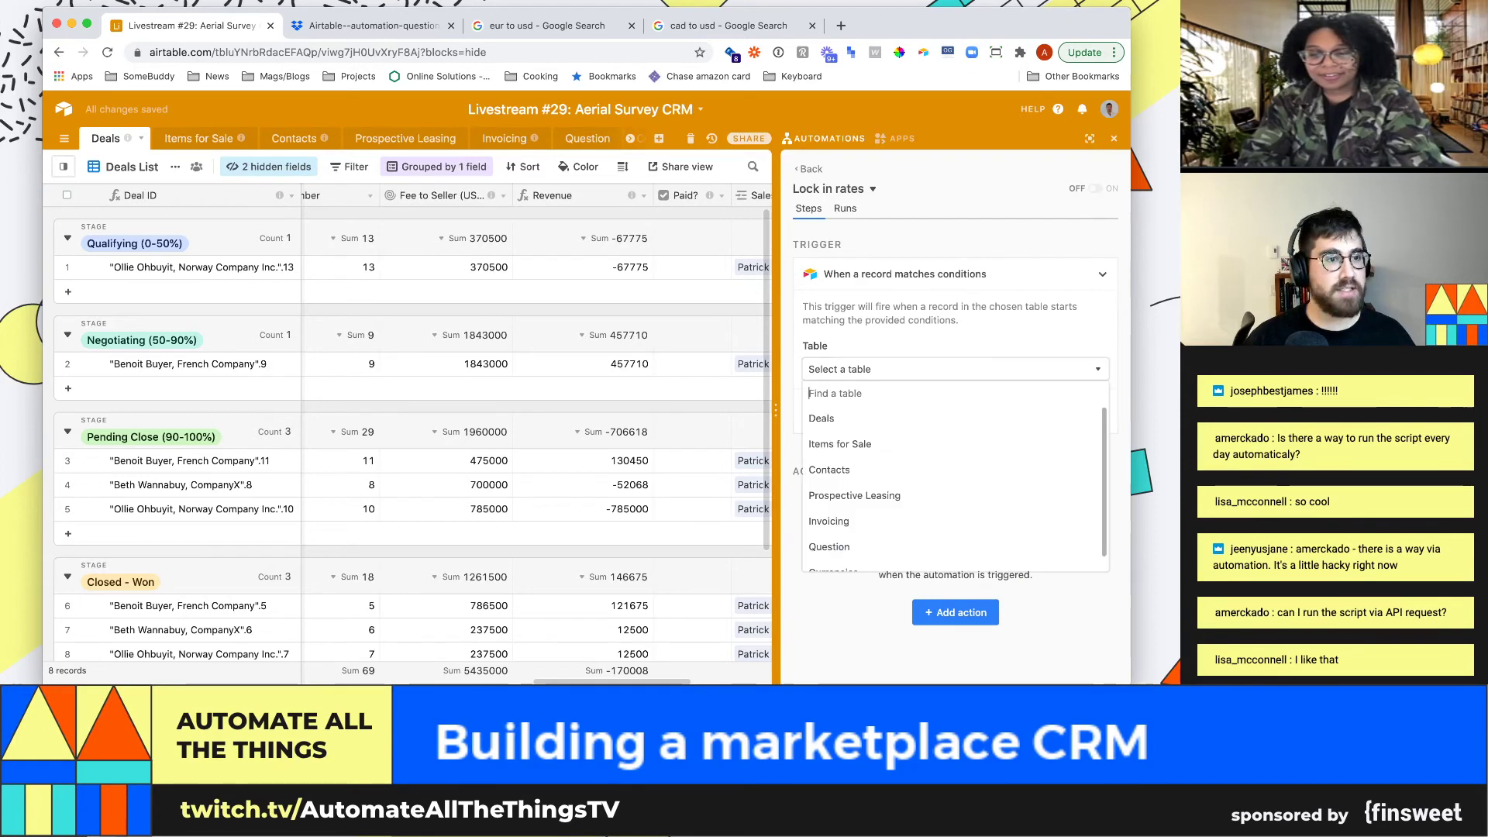
{"action": "type", "text": "deal"}
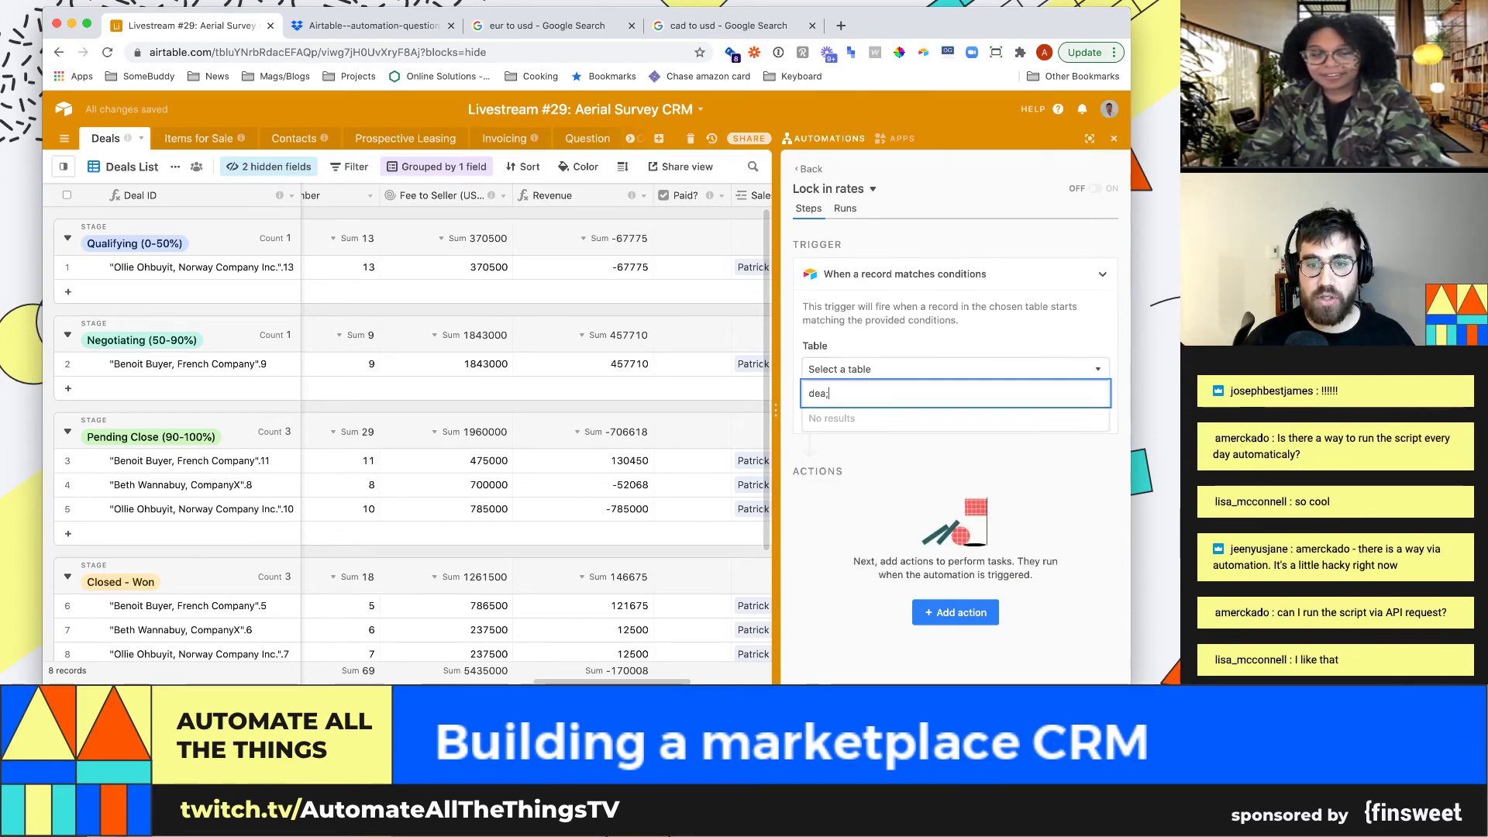
{"action": "key", "text": "Return"}
Add the trigger condition Stage is Closed - Won
{"action": "left_click", "coordinate": [852, 424]}
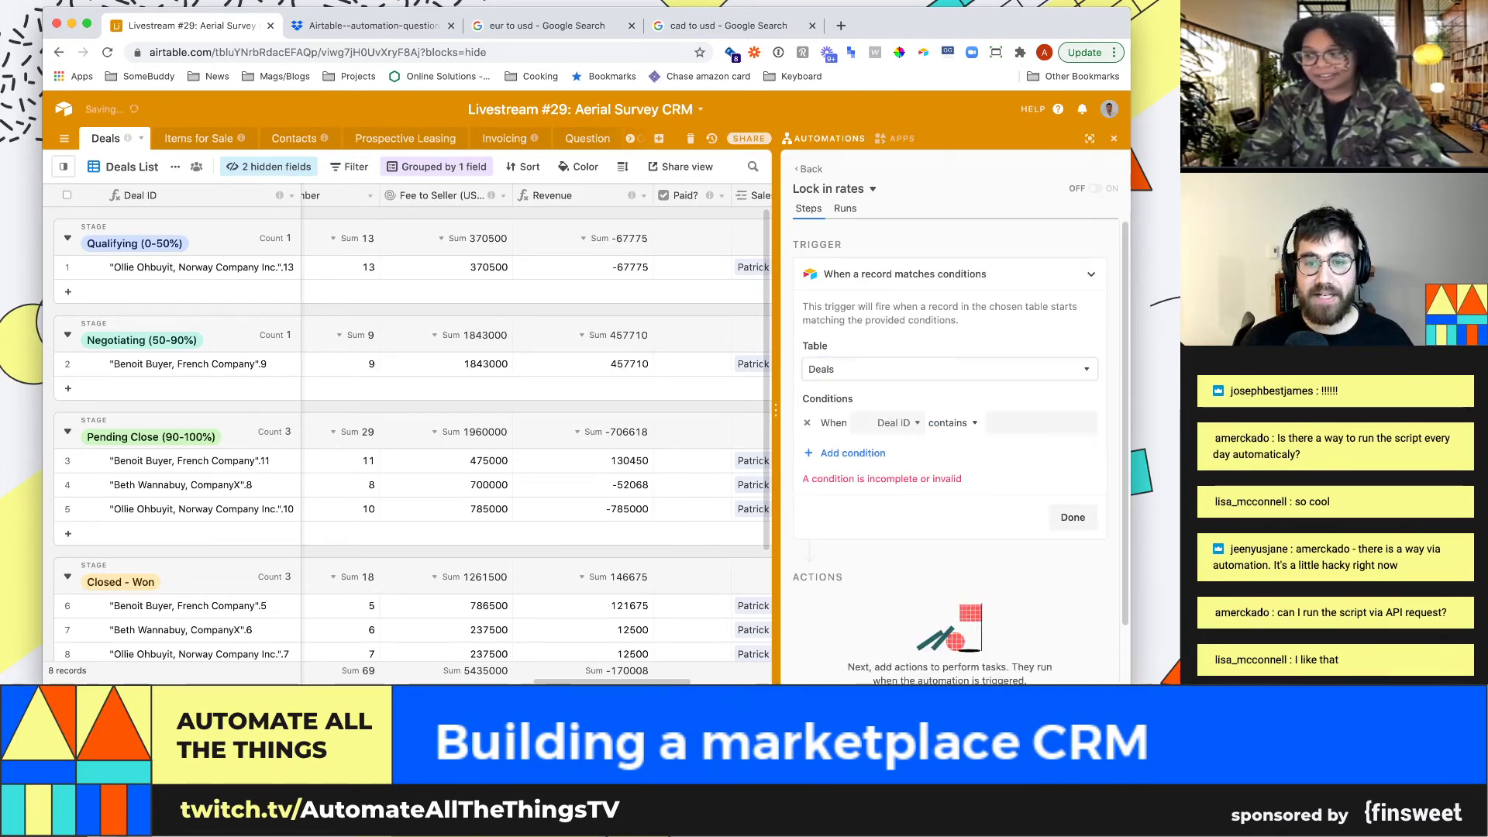
{"action": "left_click", "coordinate": [895, 422]}
{"action": "type", "text": "stat"}
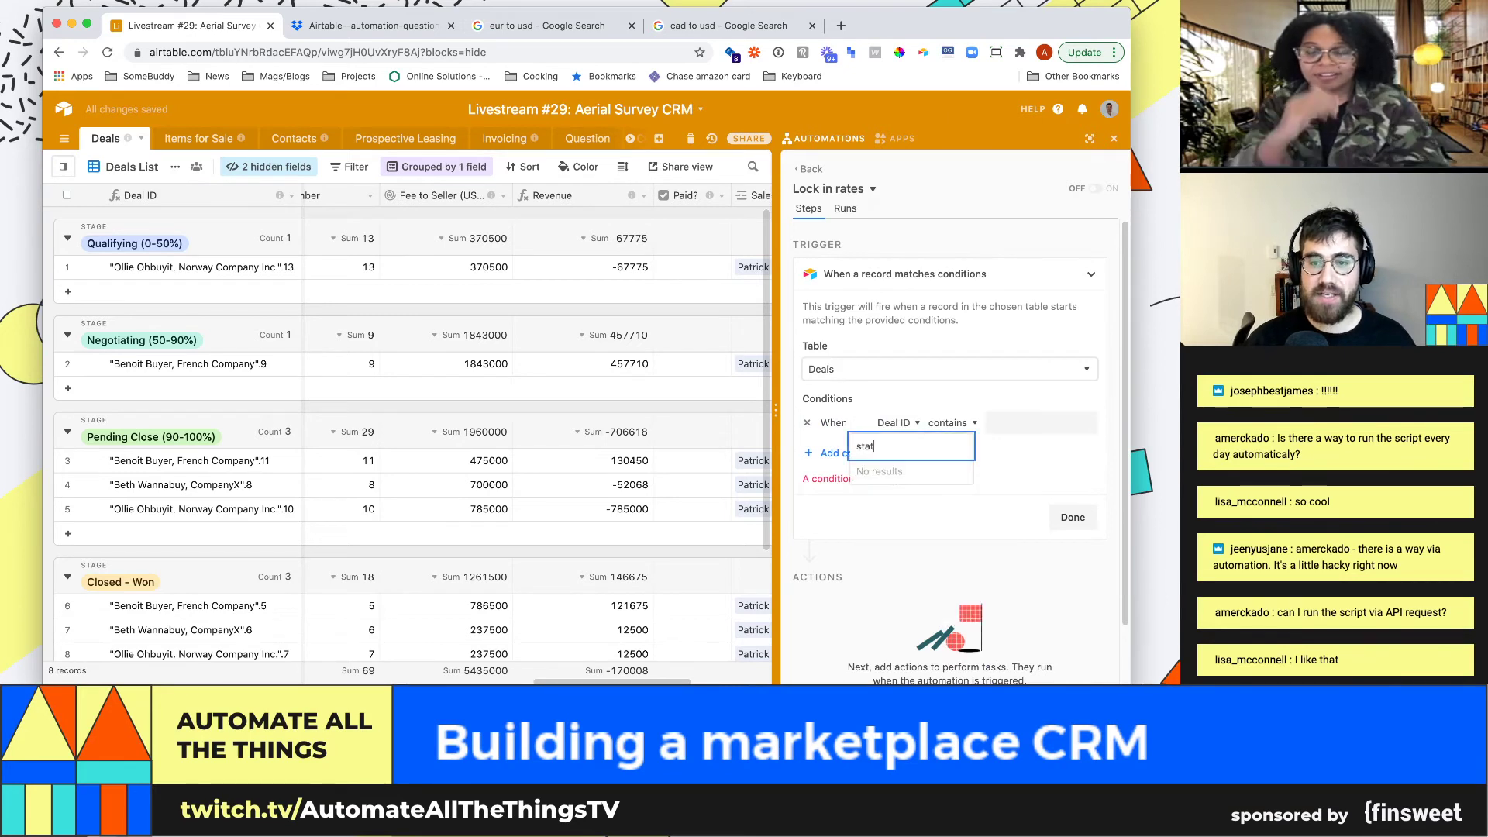
{"action": "key", "text": "BackSpace"}
{"action": "key", "text": "Return"}
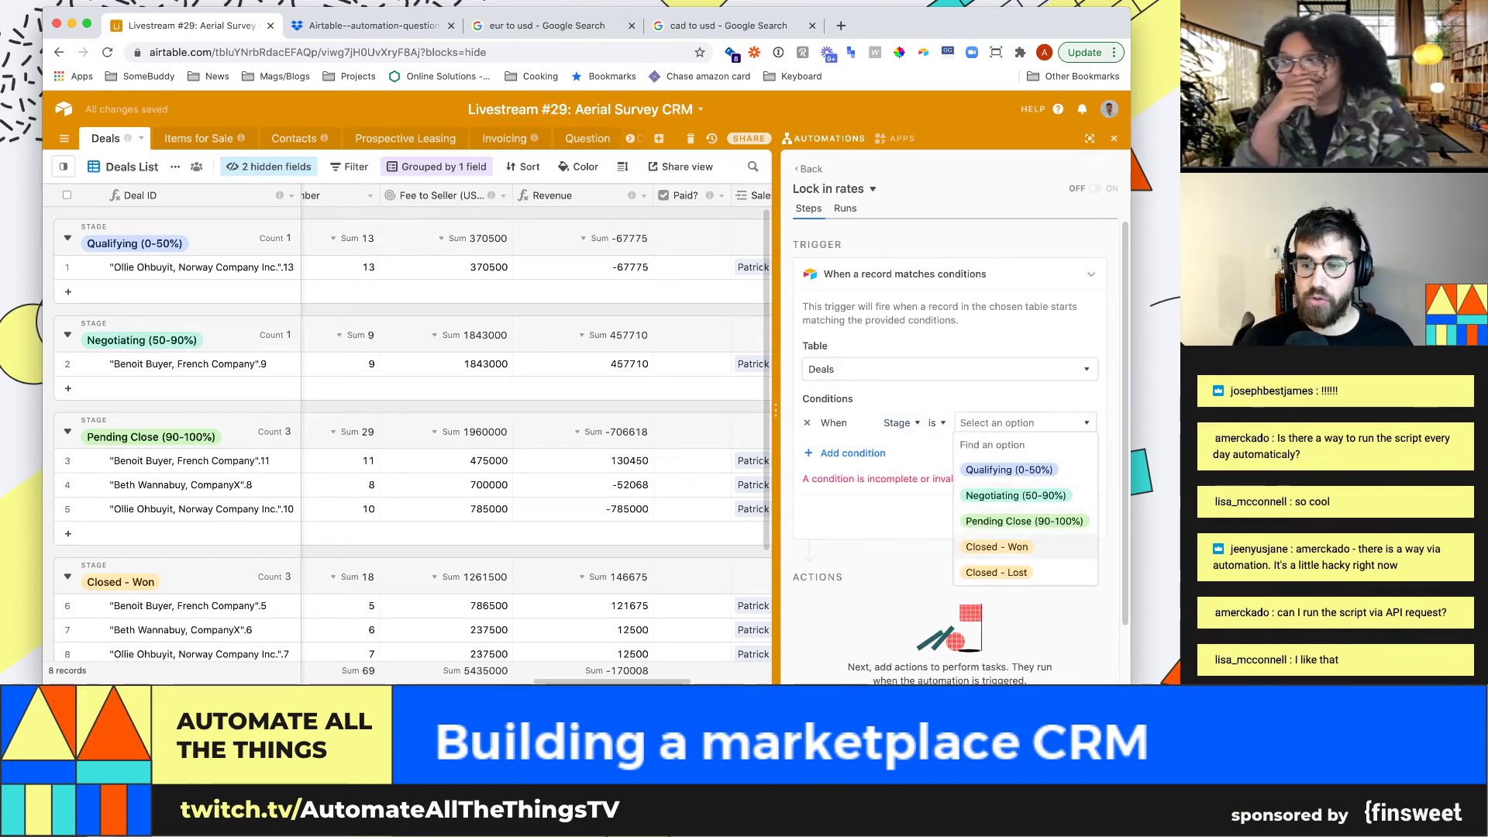
{"action": "left_click", "coordinate": [997, 547]}
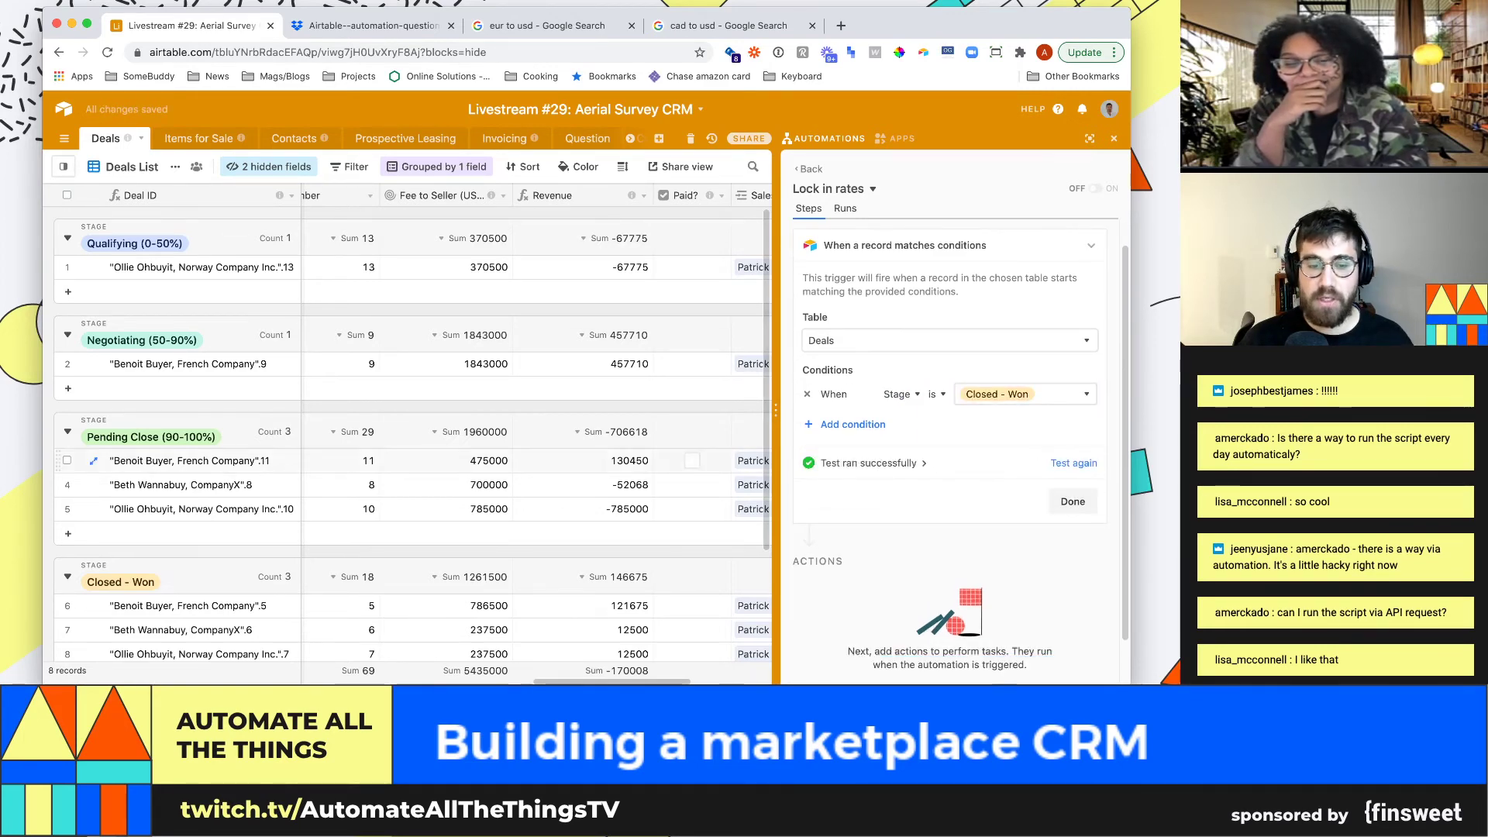
{"action": "scroll", "coordinate": [534, 434], "scroll_direction": "right", "scroll_amount": 5}
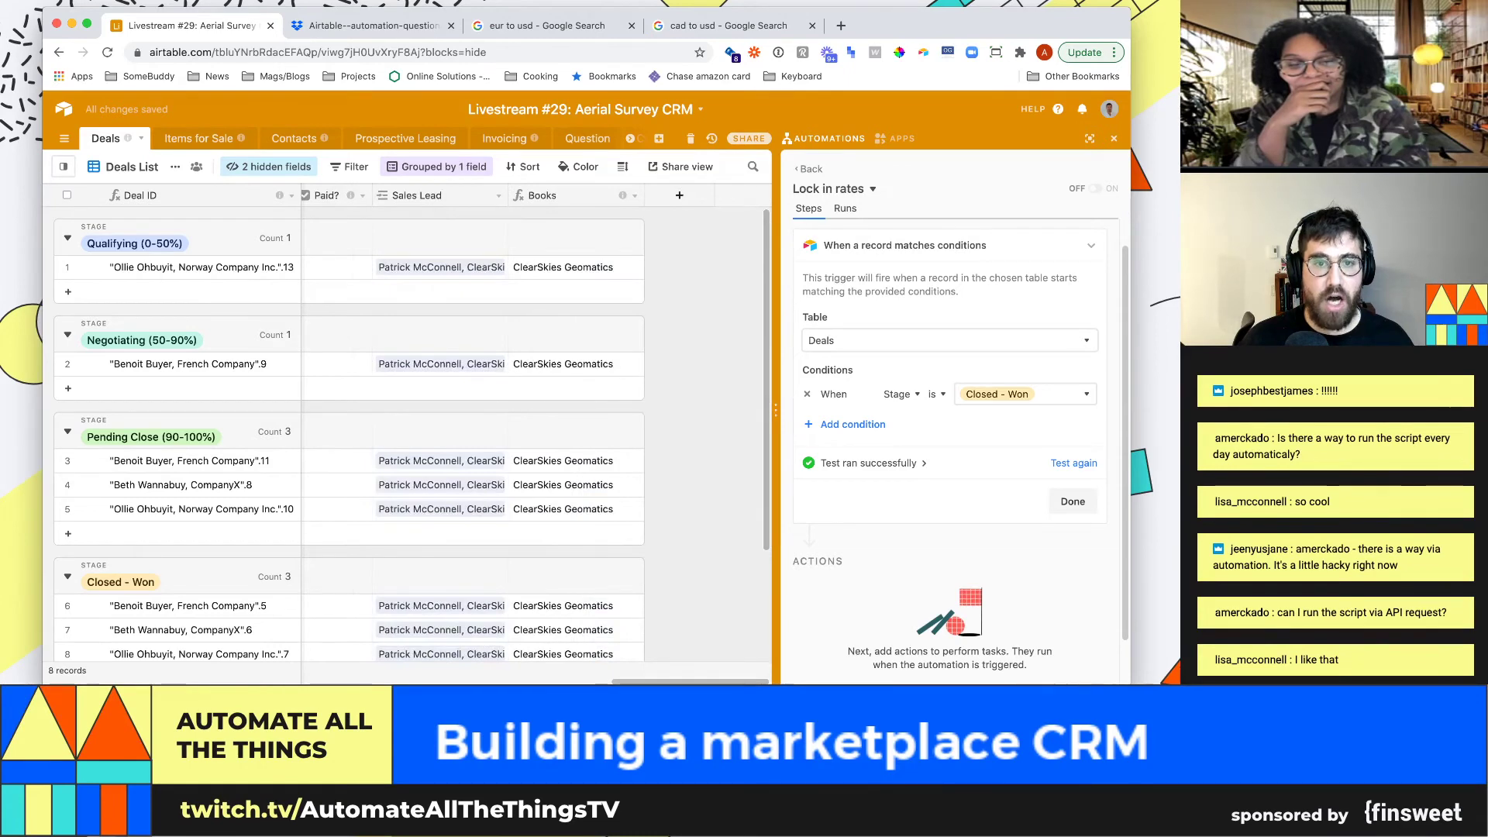
{"action": "left_click", "coordinate": [679, 194]}
Add a currency field named 'Locked in rate' to the Deals table
{"action": "type", "text": "Locked in rate"}
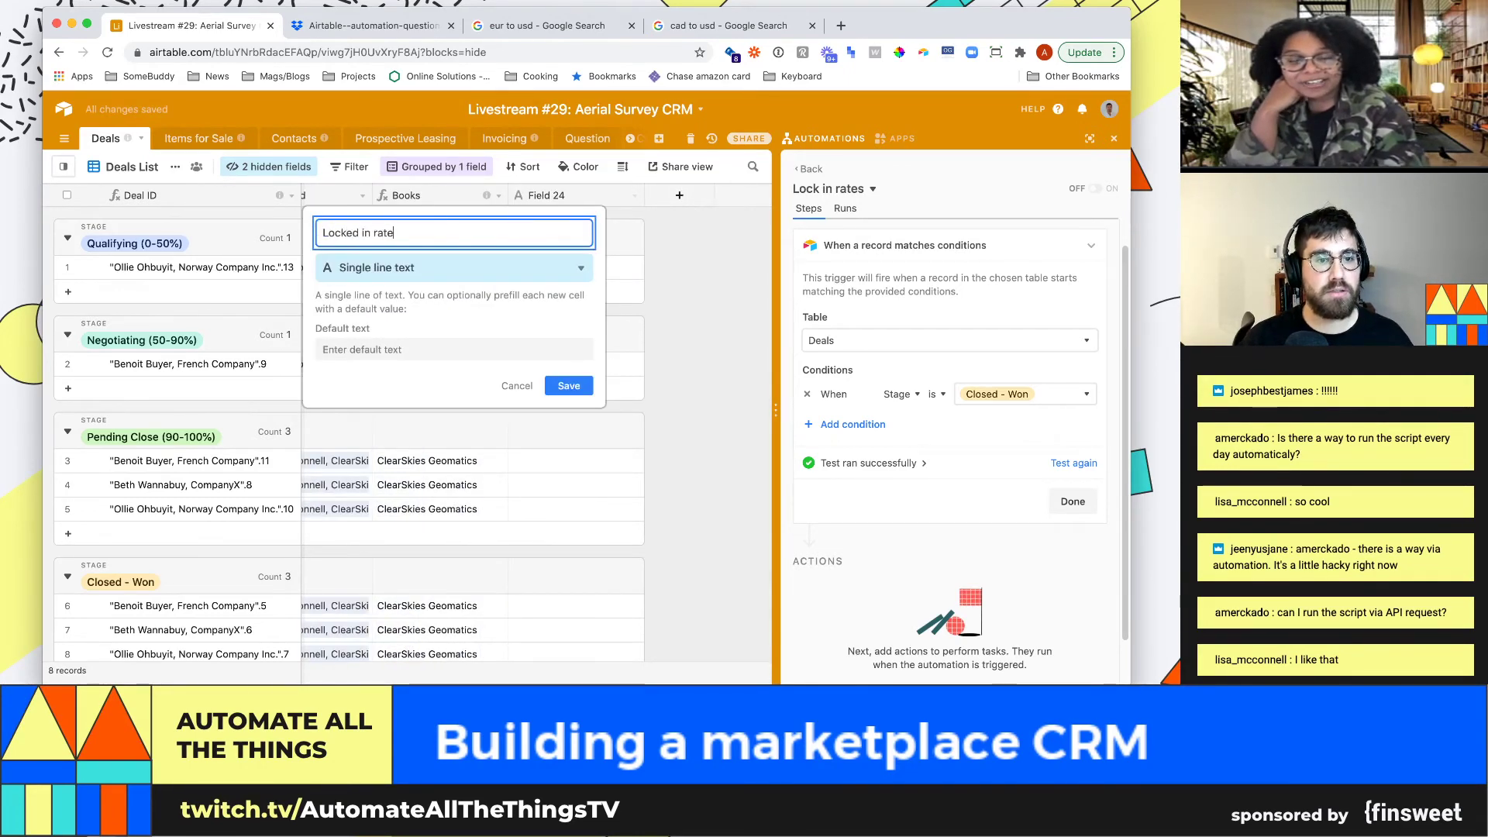
{"action": "key", "text": "Tab"}
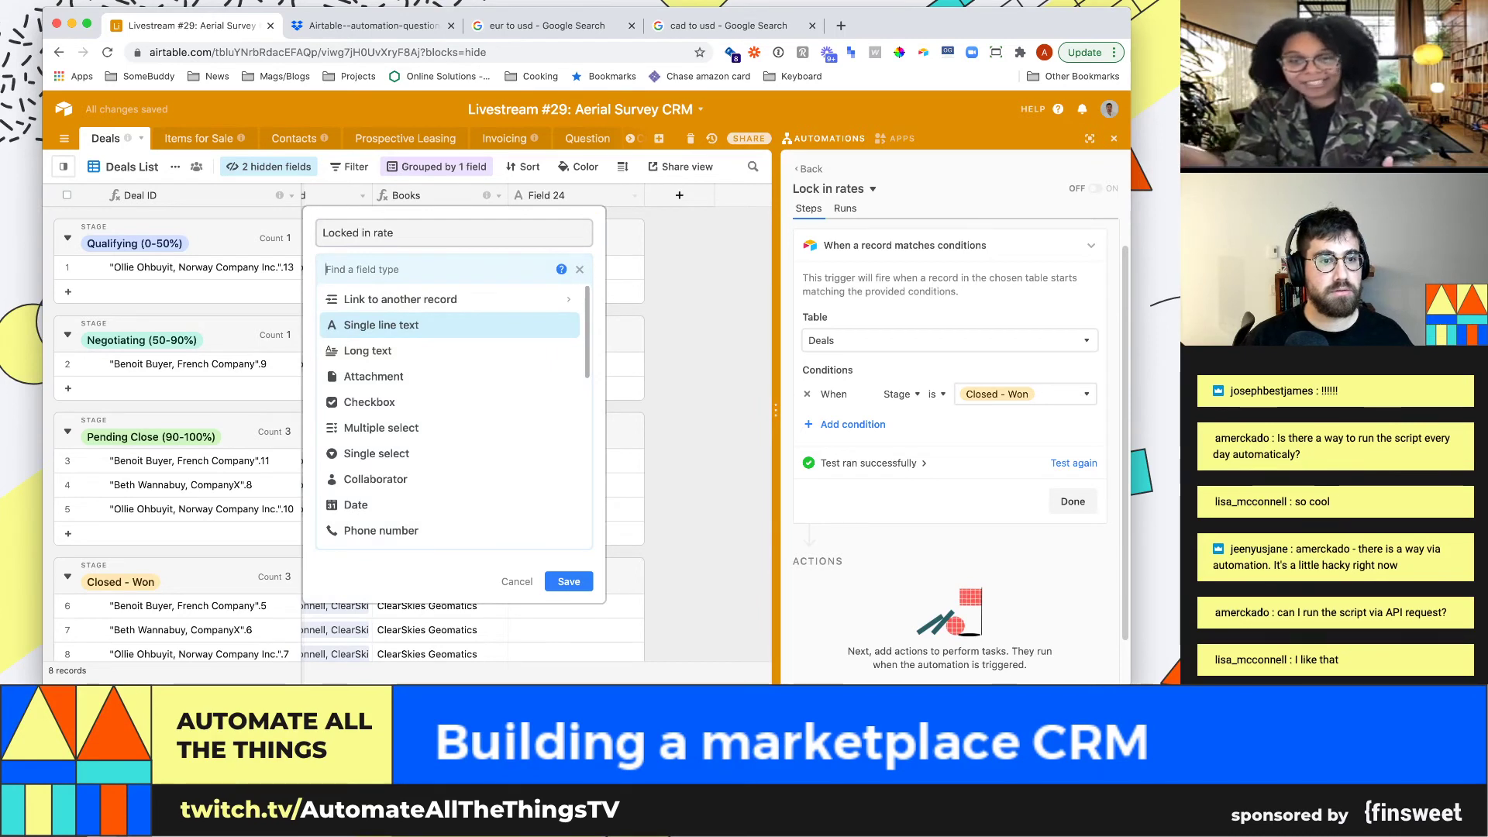
{"action": "type", "text": "curre"}
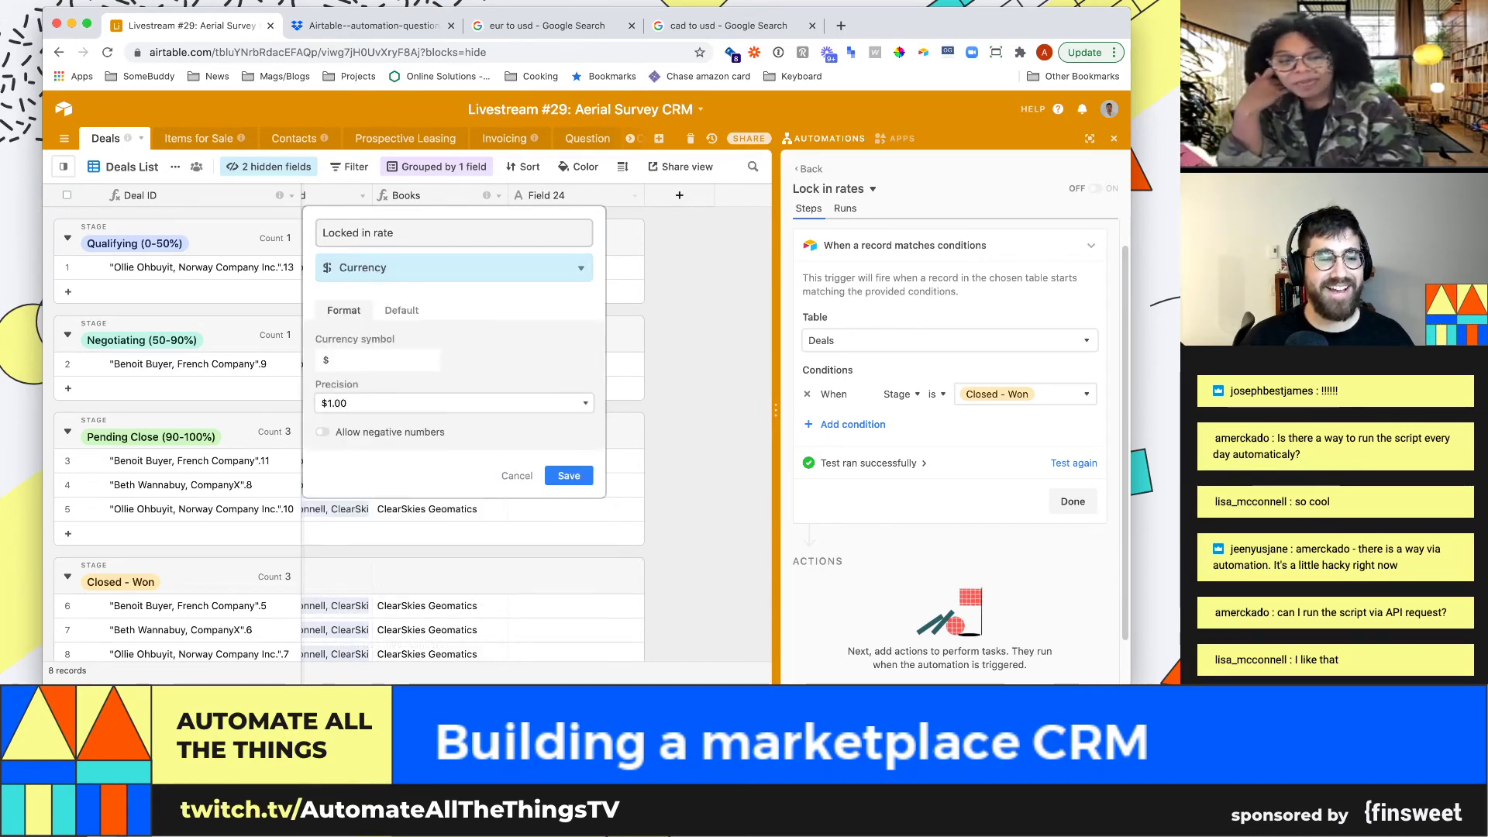
{"action": "left_click", "coordinate": [569, 475]}
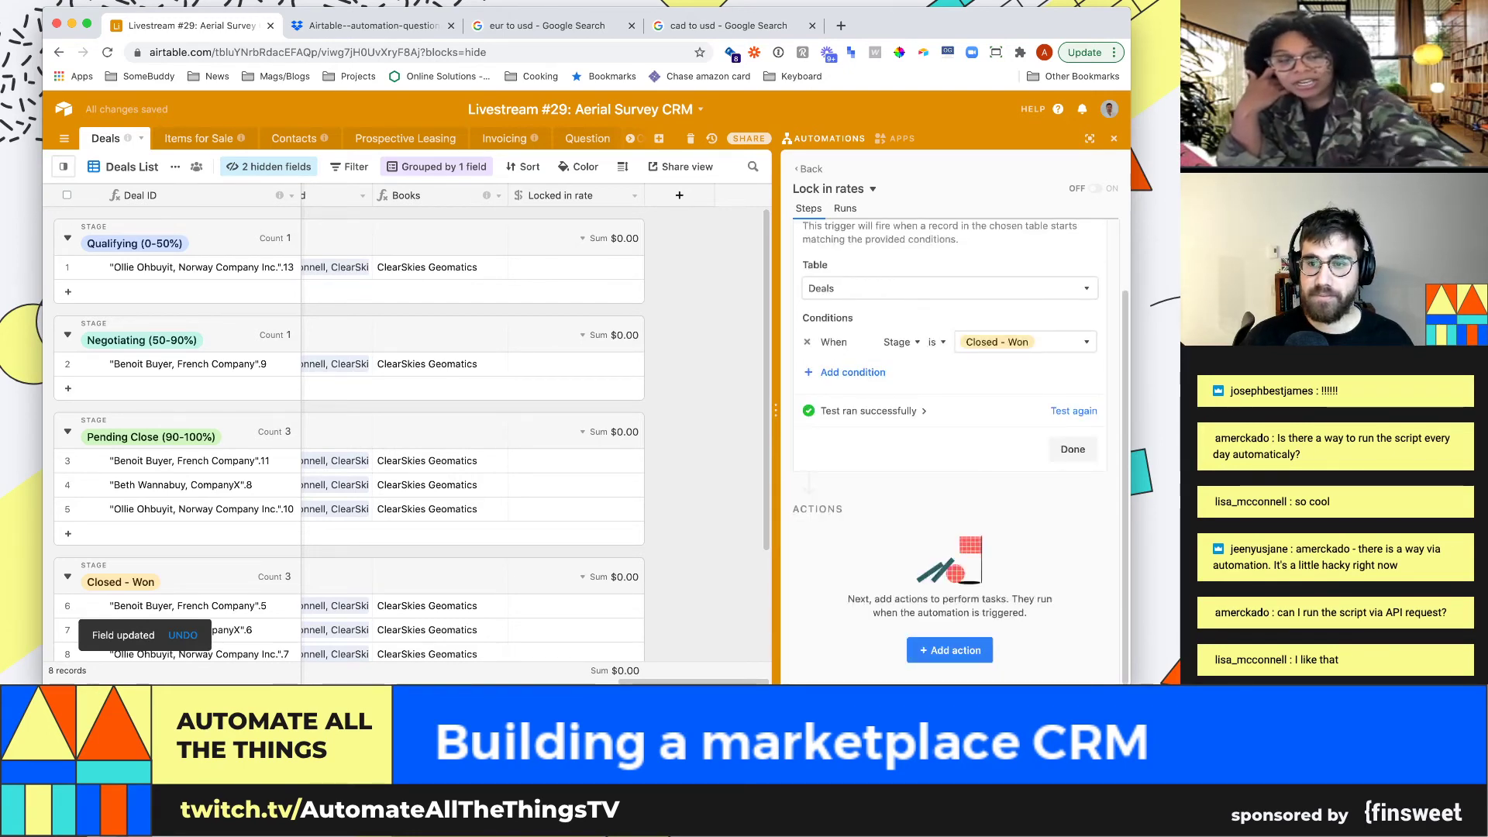
Review the trigger test's found record field values, then open the list of actions
{"action": "left_click", "coordinate": [872, 411]}
{"action": "scroll", "coordinate": [915, 319], "scroll_direction": "up", "scroll_amount": 1}
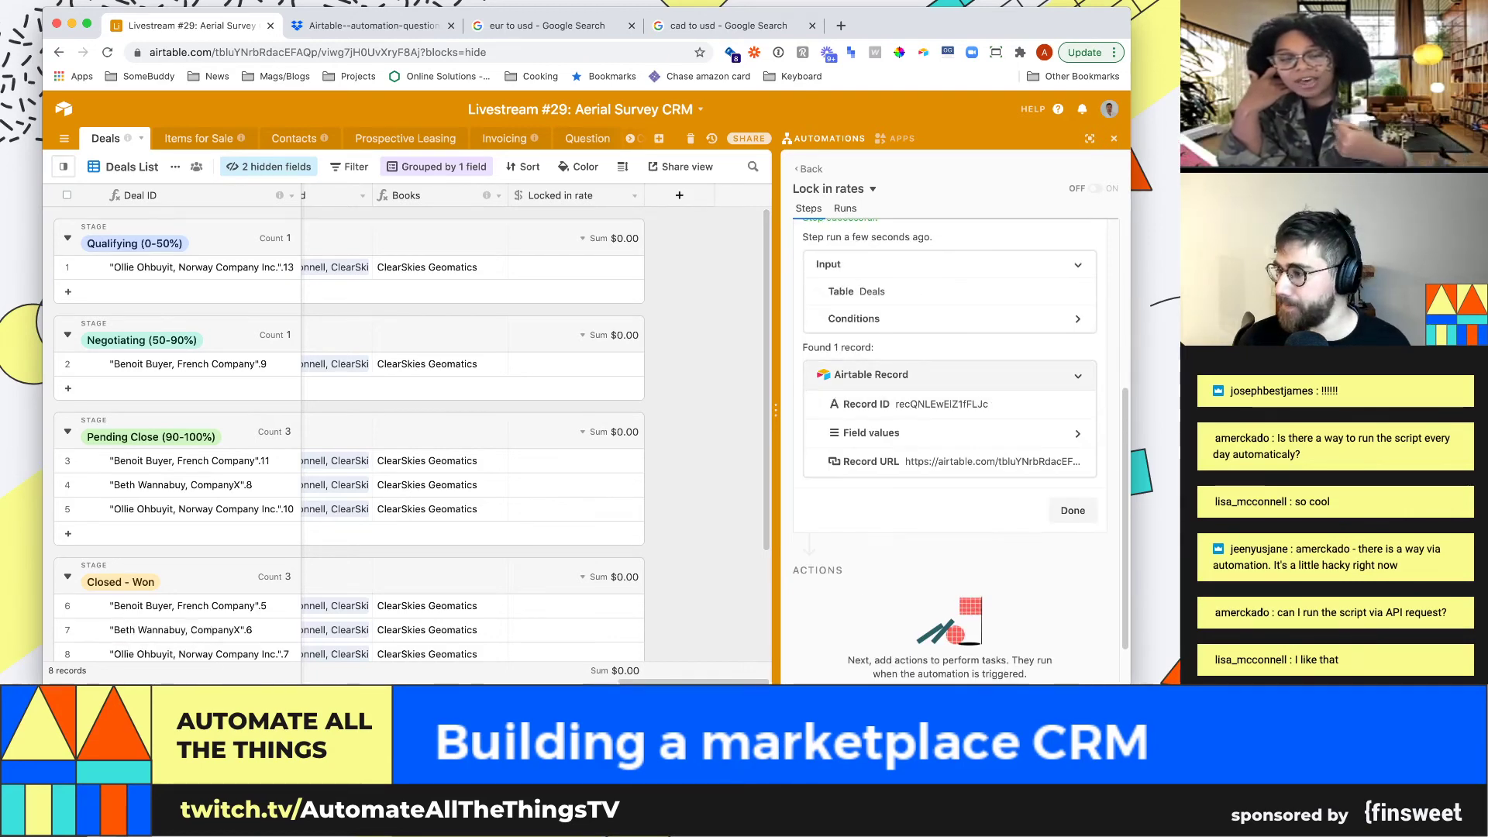
{"action": "left_click", "coordinate": [930, 433]}
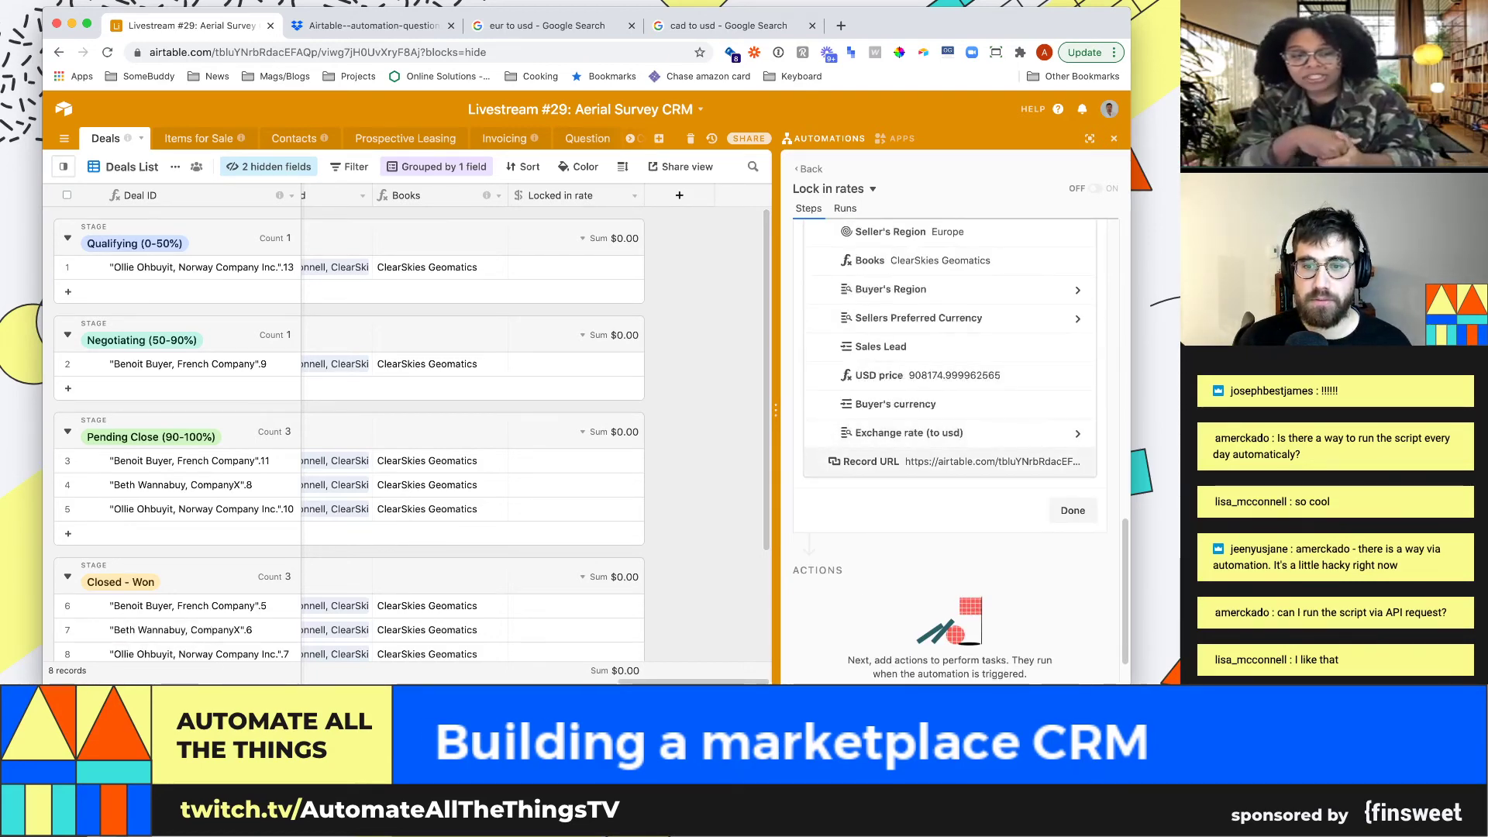
{"action": "scroll", "coordinate": [949, 349], "scroll_direction": "down", "scroll_amount": 2}
{"action": "scroll", "coordinate": [950, 387], "scroll_direction": "up", "scroll_amount": 1}
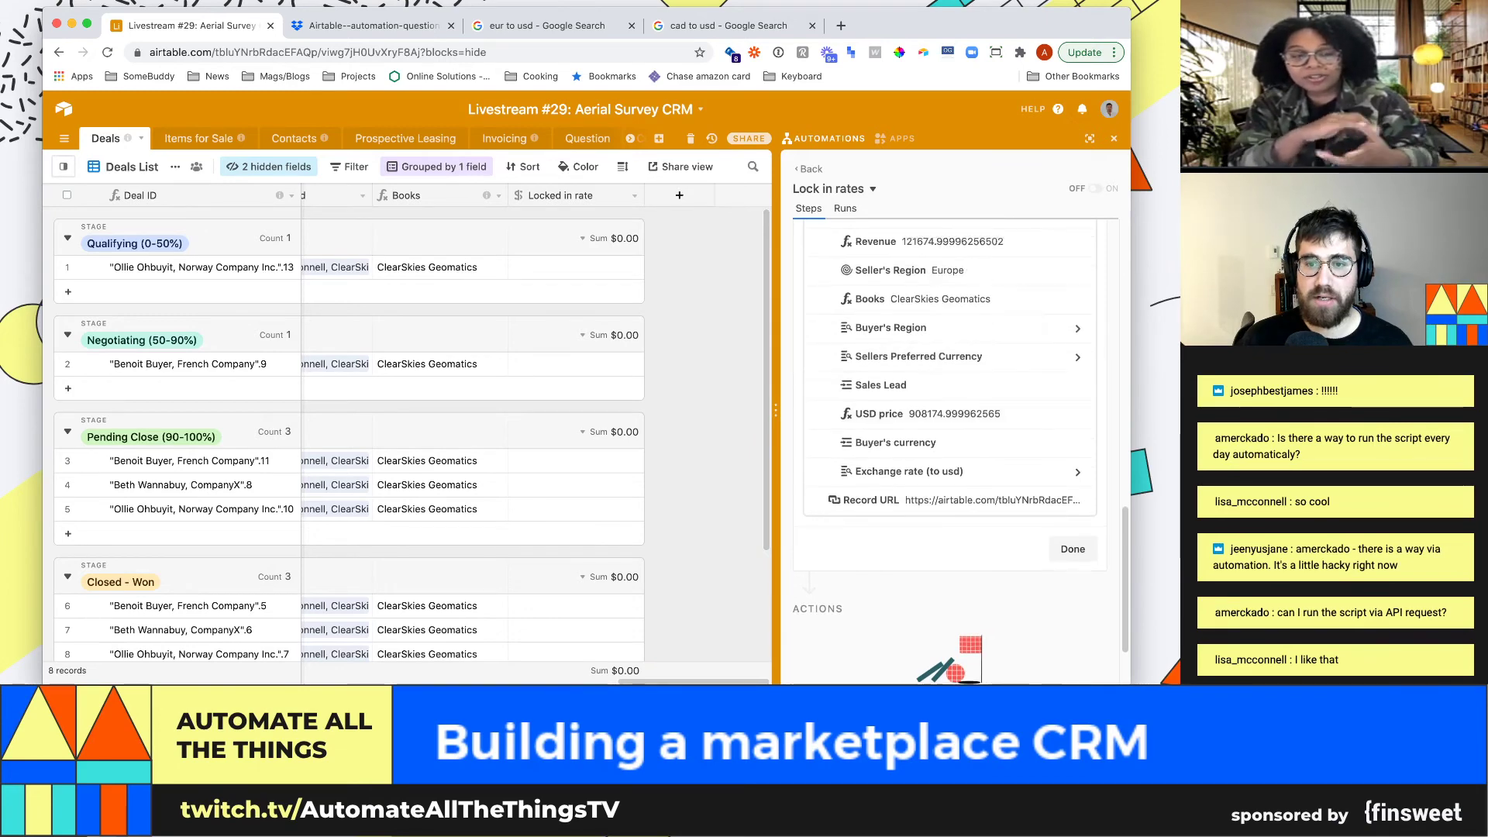
{"action": "scroll", "coordinate": [950, 348], "scroll_direction": "up", "scroll_amount": 2}
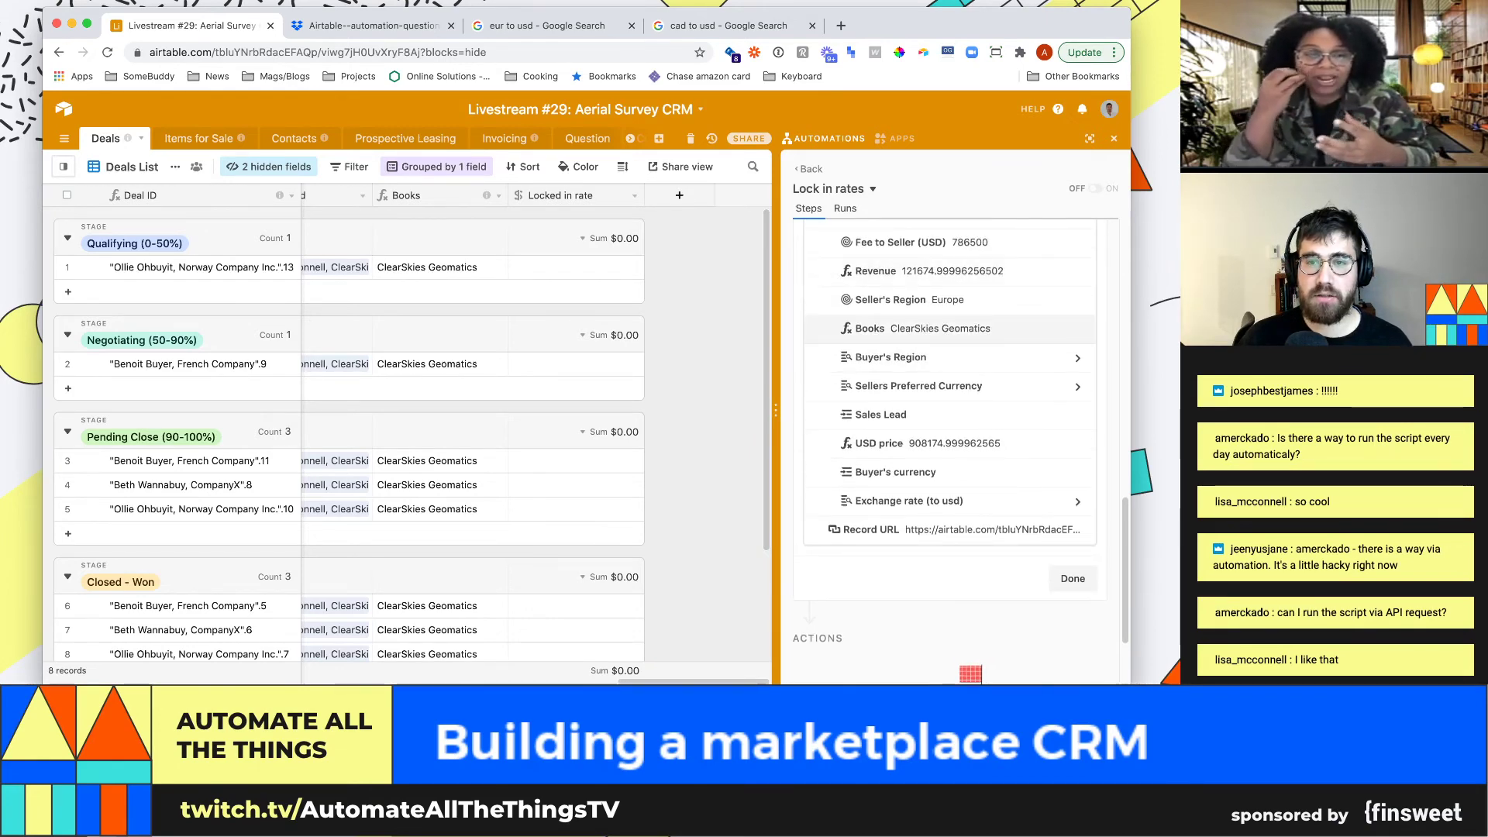
{"action": "scroll", "coordinate": [949, 449], "scroll_direction": "down", "scroll_amount": 4}
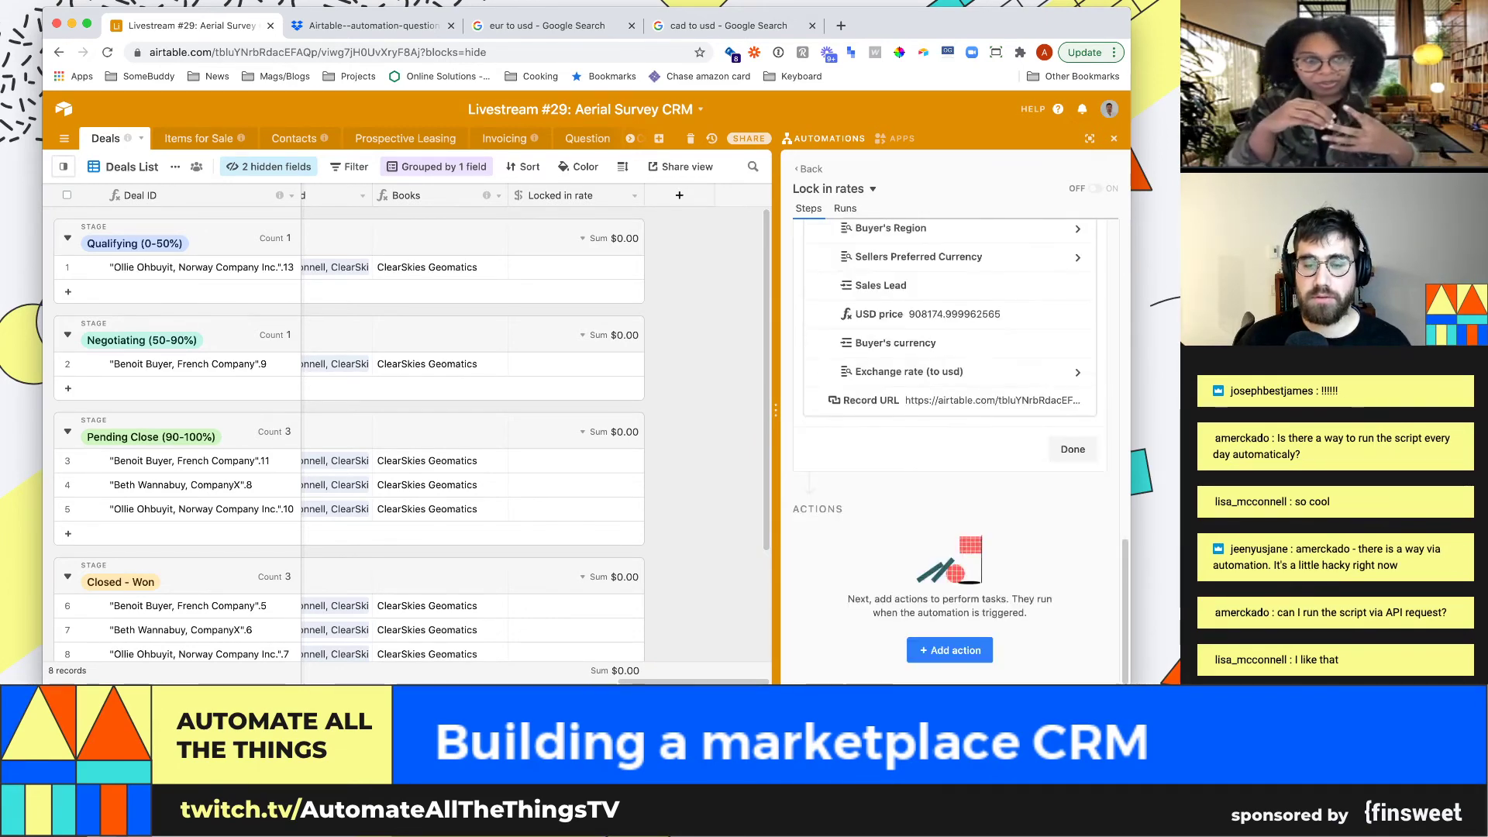
{"action": "scroll", "coordinate": [949, 450], "scroll_direction": "up", "scroll_amount": 5}
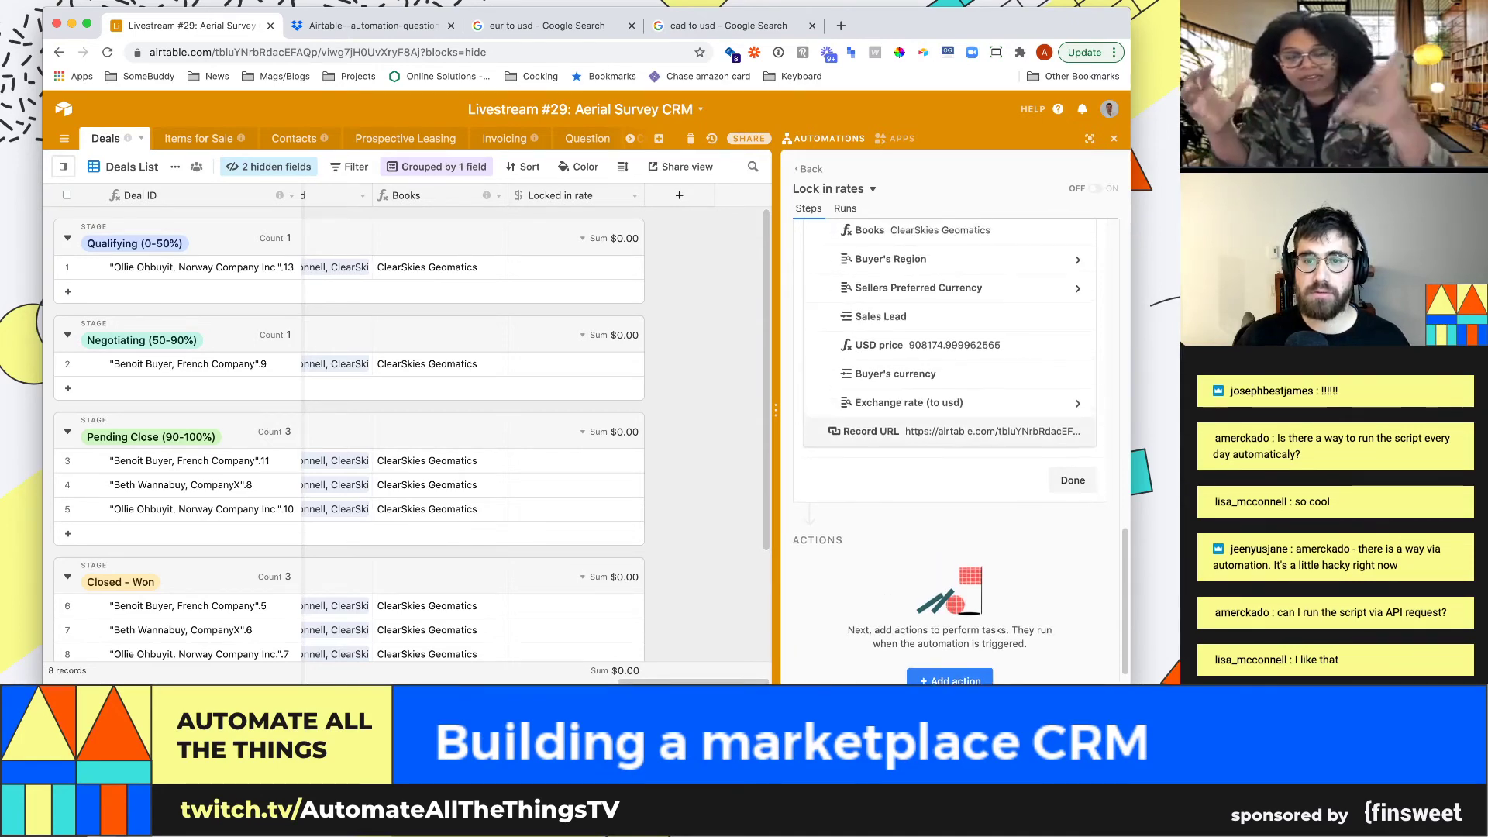
{"action": "scroll", "coordinate": [949, 396], "scroll_direction": "up", "scroll_amount": 2}
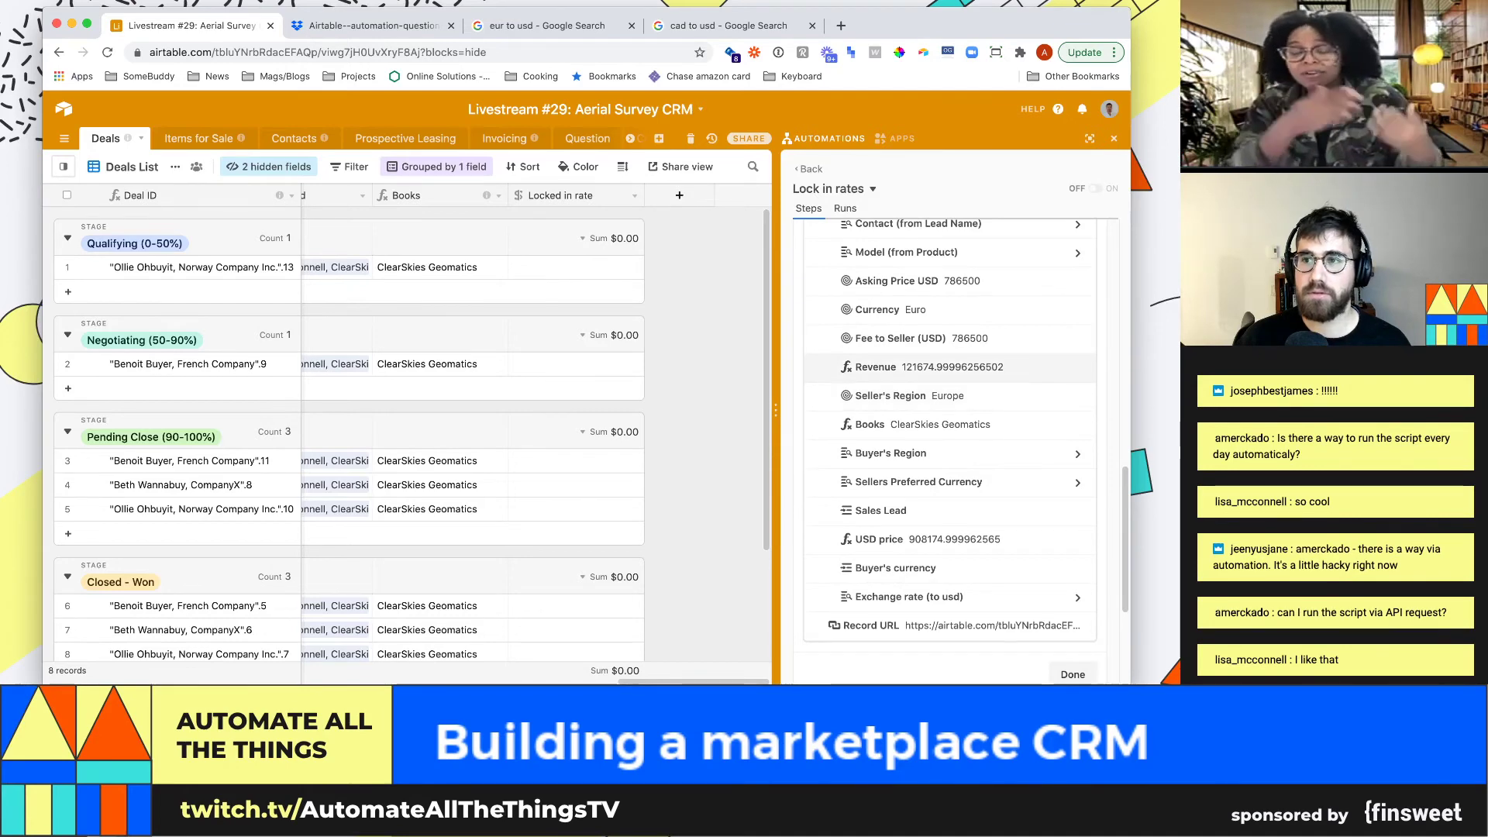
{"action": "scroll", "coordinate": [949, 372], "scroll_direction": "down", "scroll_amount": 7}
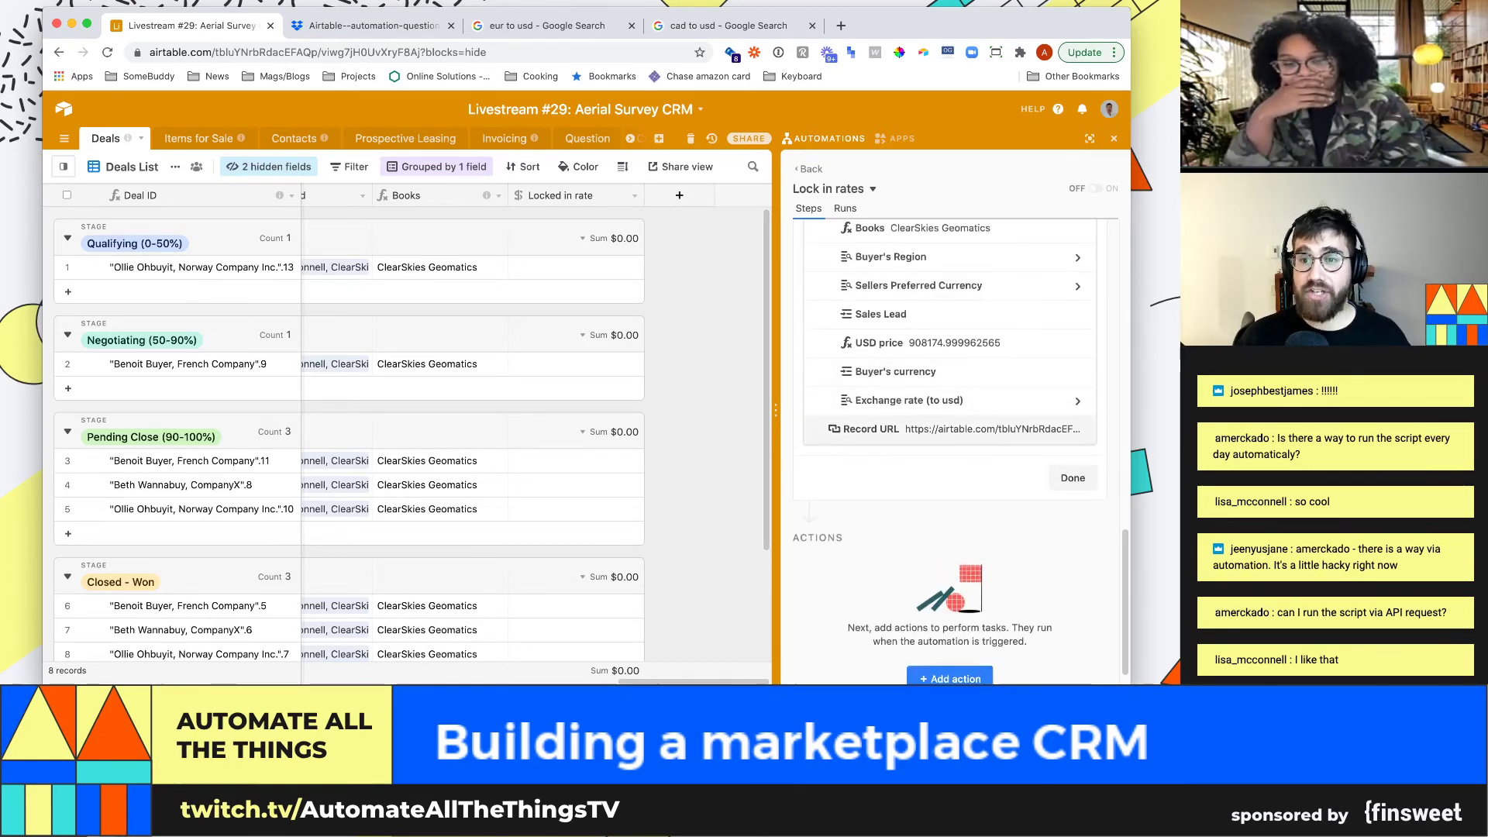
{"action": "scroll", "coordinate": [950, 419], "scroll_direction": "up", "scroll_amount": 6}
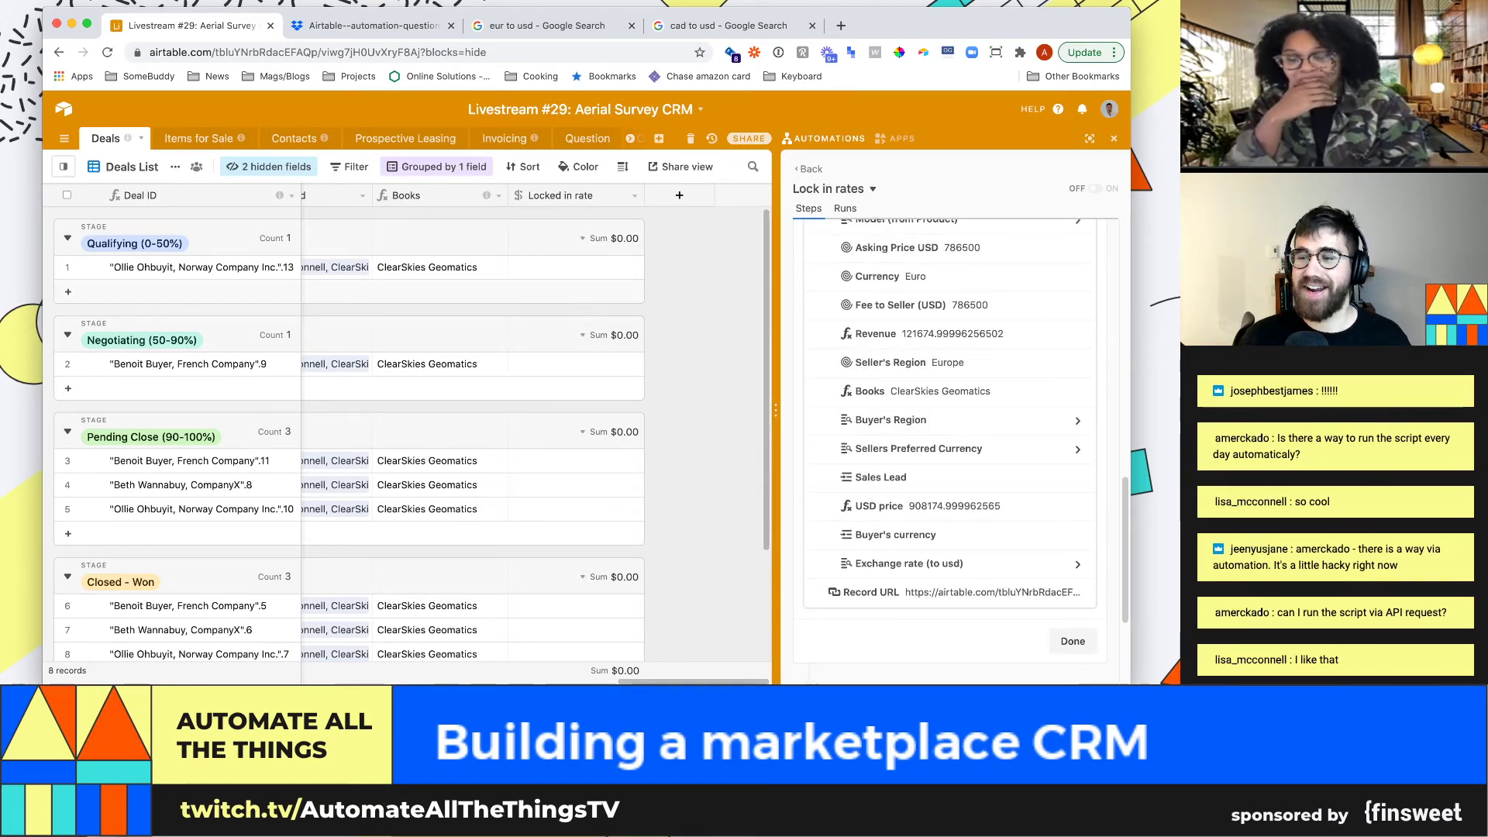
{"action": "scroll", "coordinate": [950, 418], "scroll_direction": "down", "scroll_amount": 6}
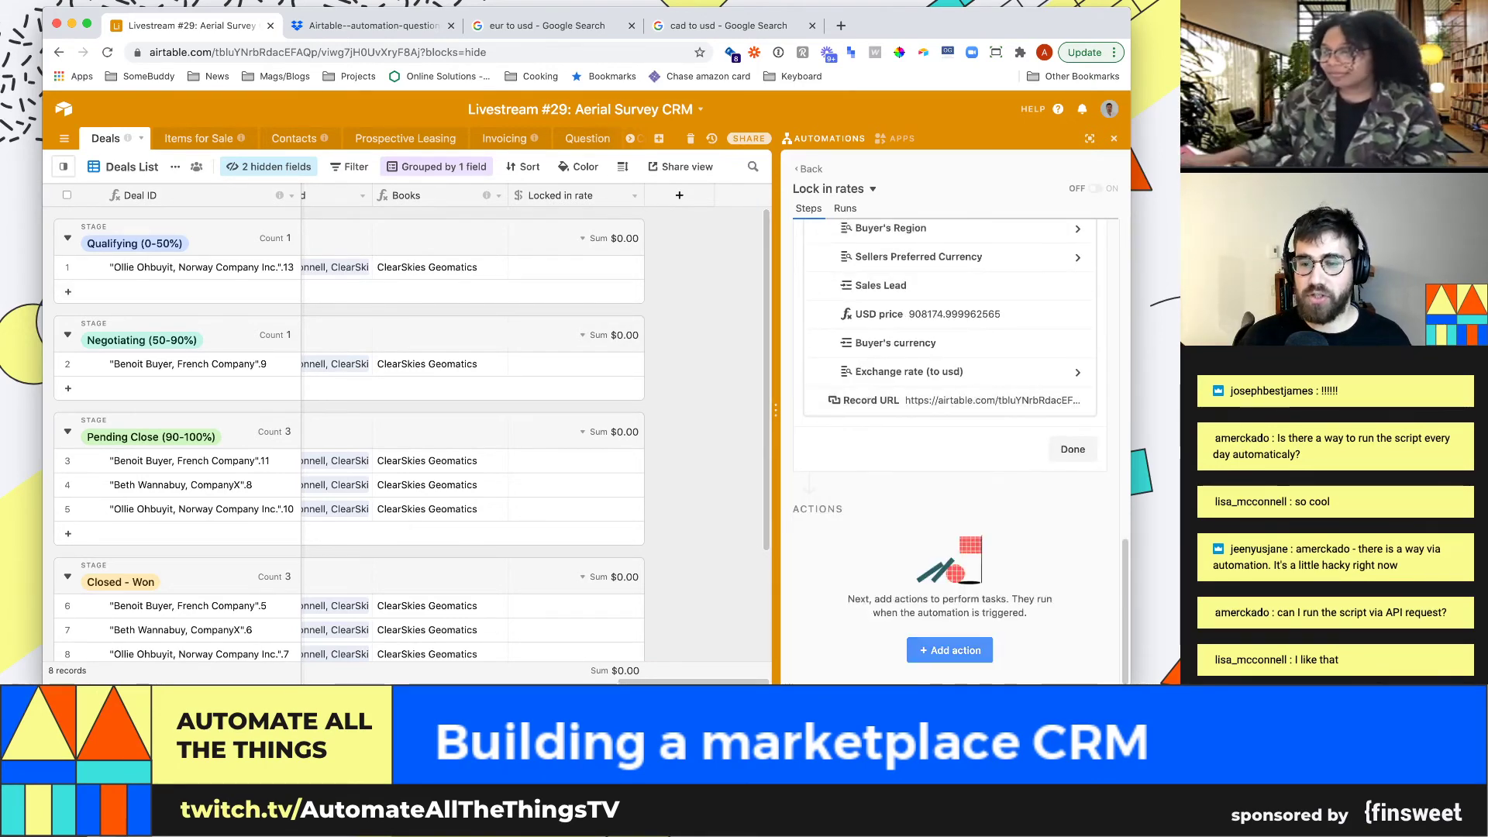
{"action": "left_click", "coordinate": [949, 649]}
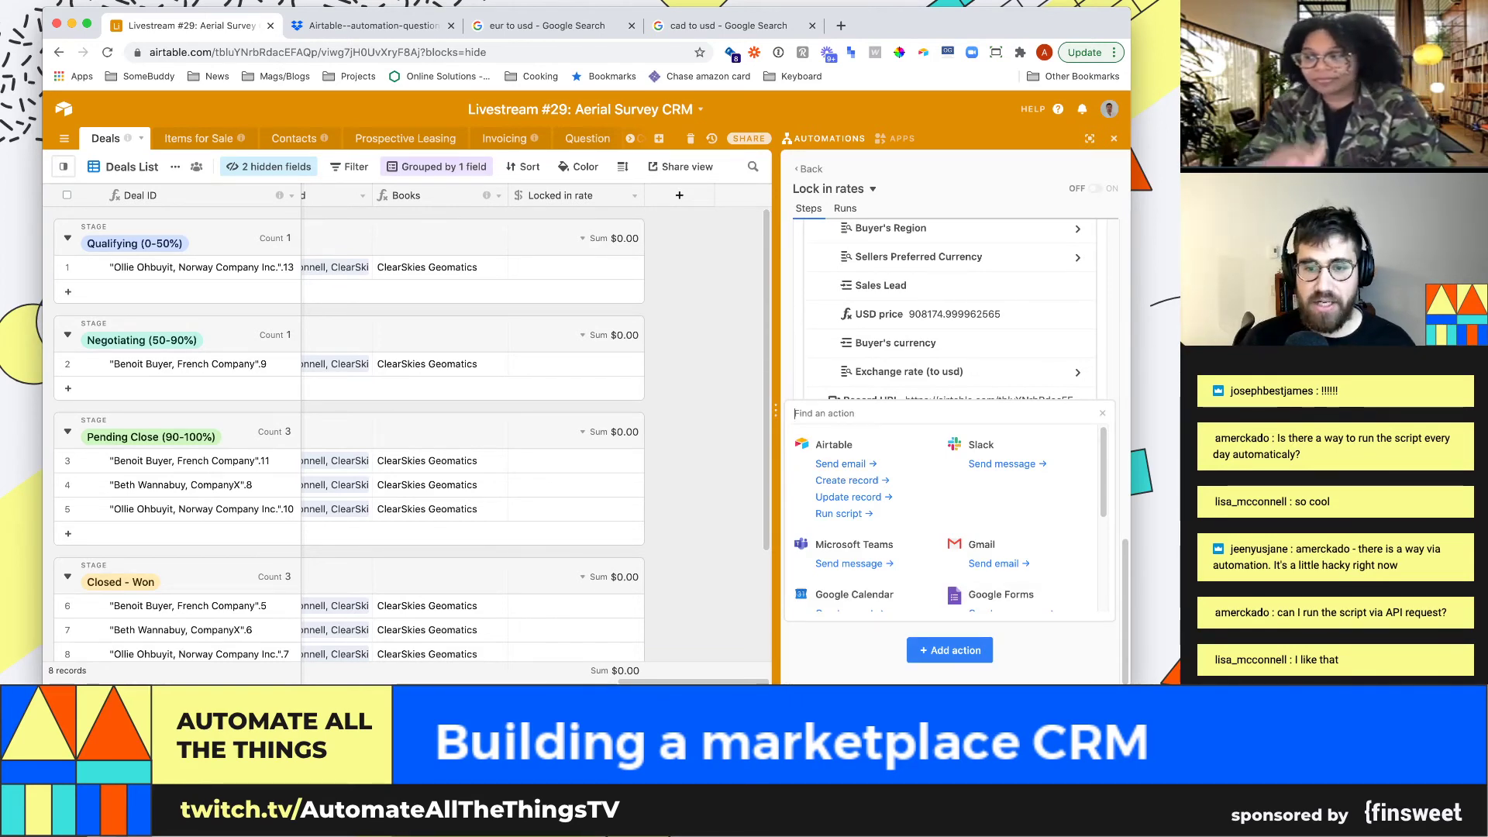
Add an Update record action on Deals using the trigger record's Record ID
{"action": "left_click", "coordinate": [848, 497]}
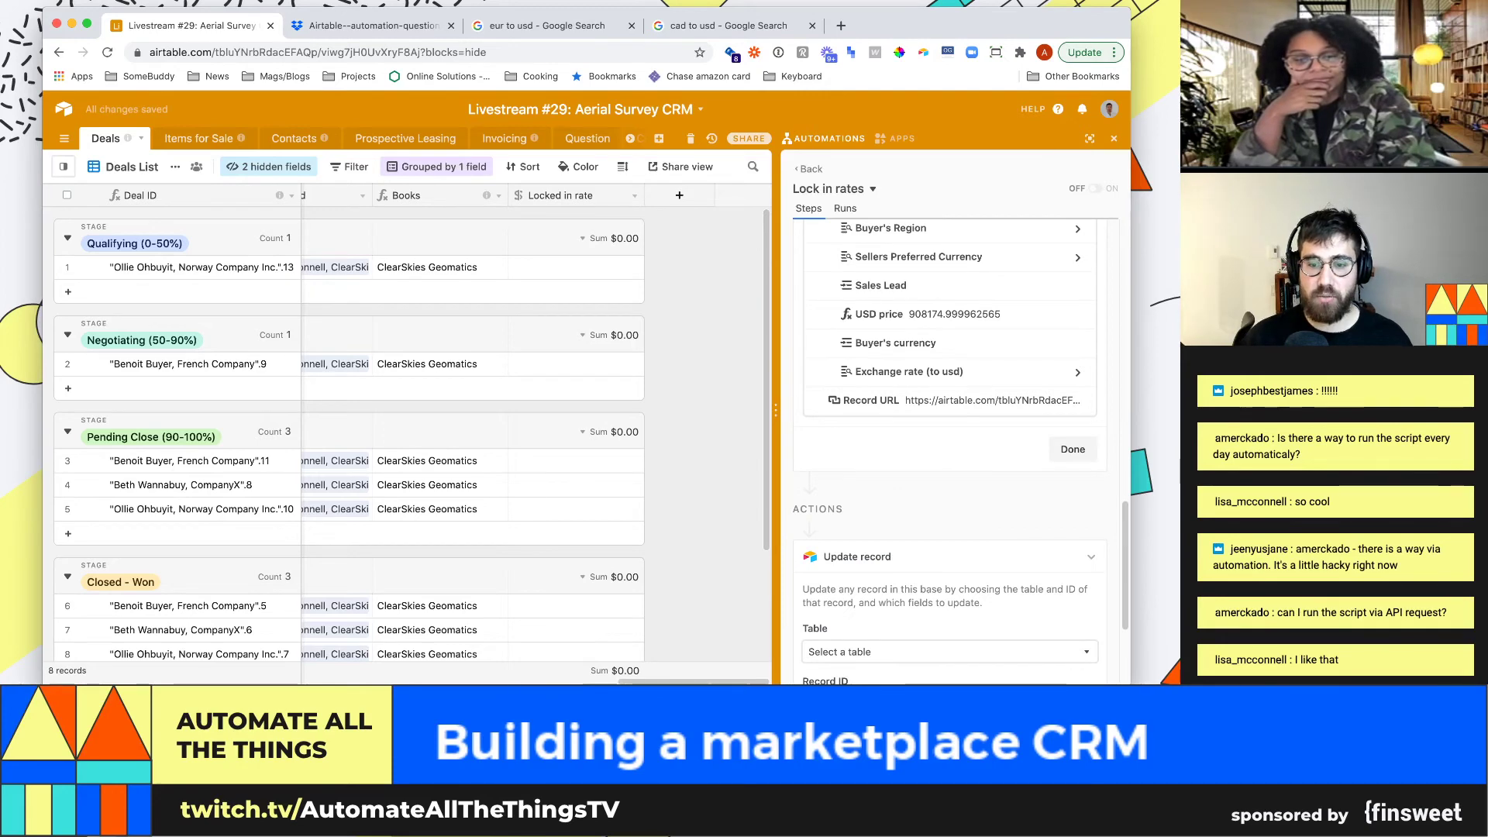
{"action": "left_click", "coordinate": [949, 459]}
{"action": "key", "text": "Down"}
{"action": "key", "text": "Down"}
{"action": "key", "text": "Down"}
{"action": "key", "text": "Down"}
{"action": "key", "text": "Down"}
{"action": "key", "text": "Down"}
{"action": "key", "text": "Down"}
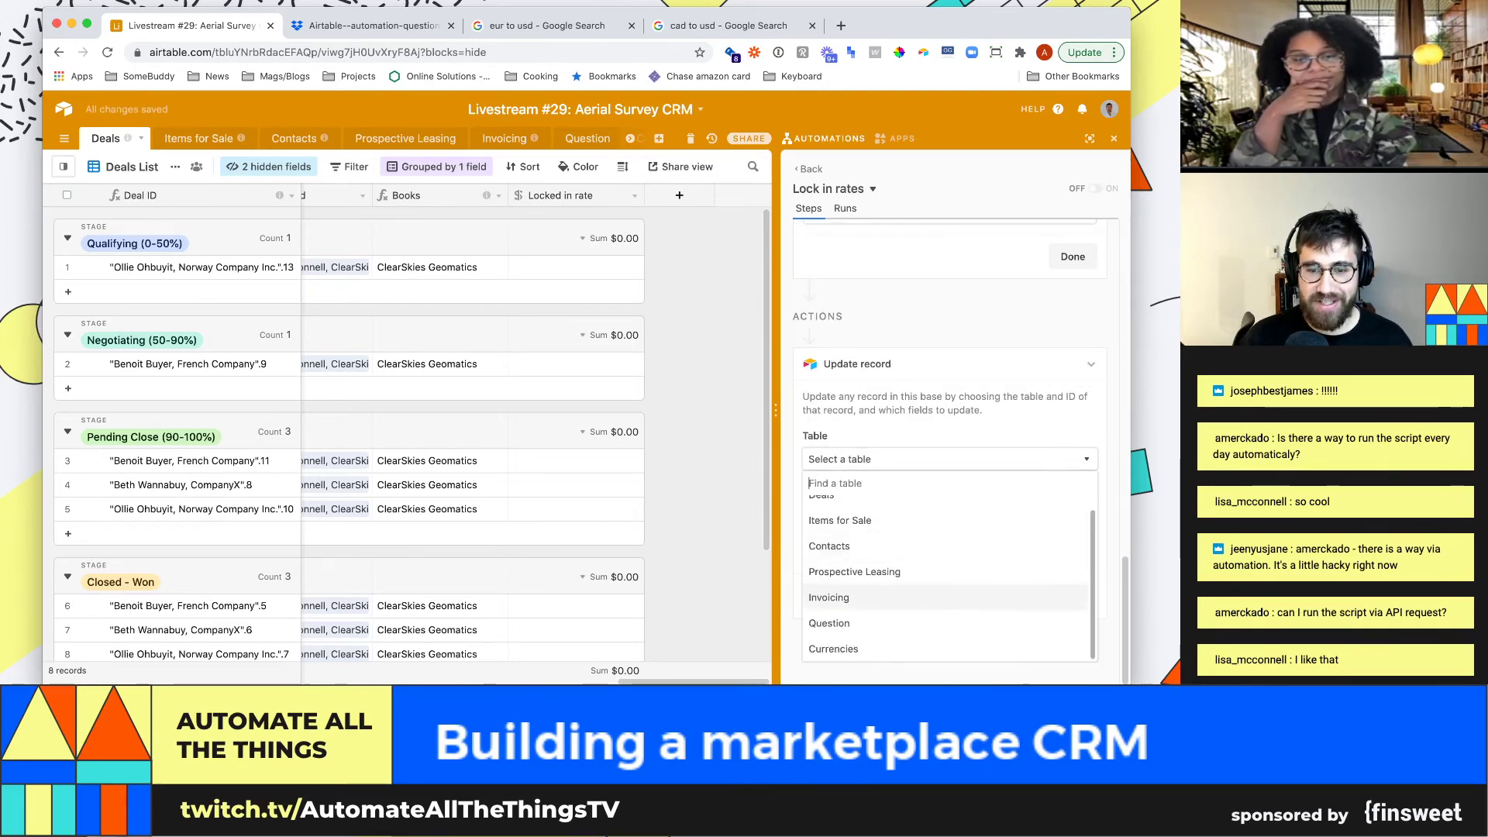
{"action": "key", "text": "Up"}
{"action": "key", "text": "Up"}
{"action": "key", "text": "Up"}
{"action": "key", "text": "Up"}
{"action": "key", "text": "Up"}
{"action": "key", "text": "Up"}
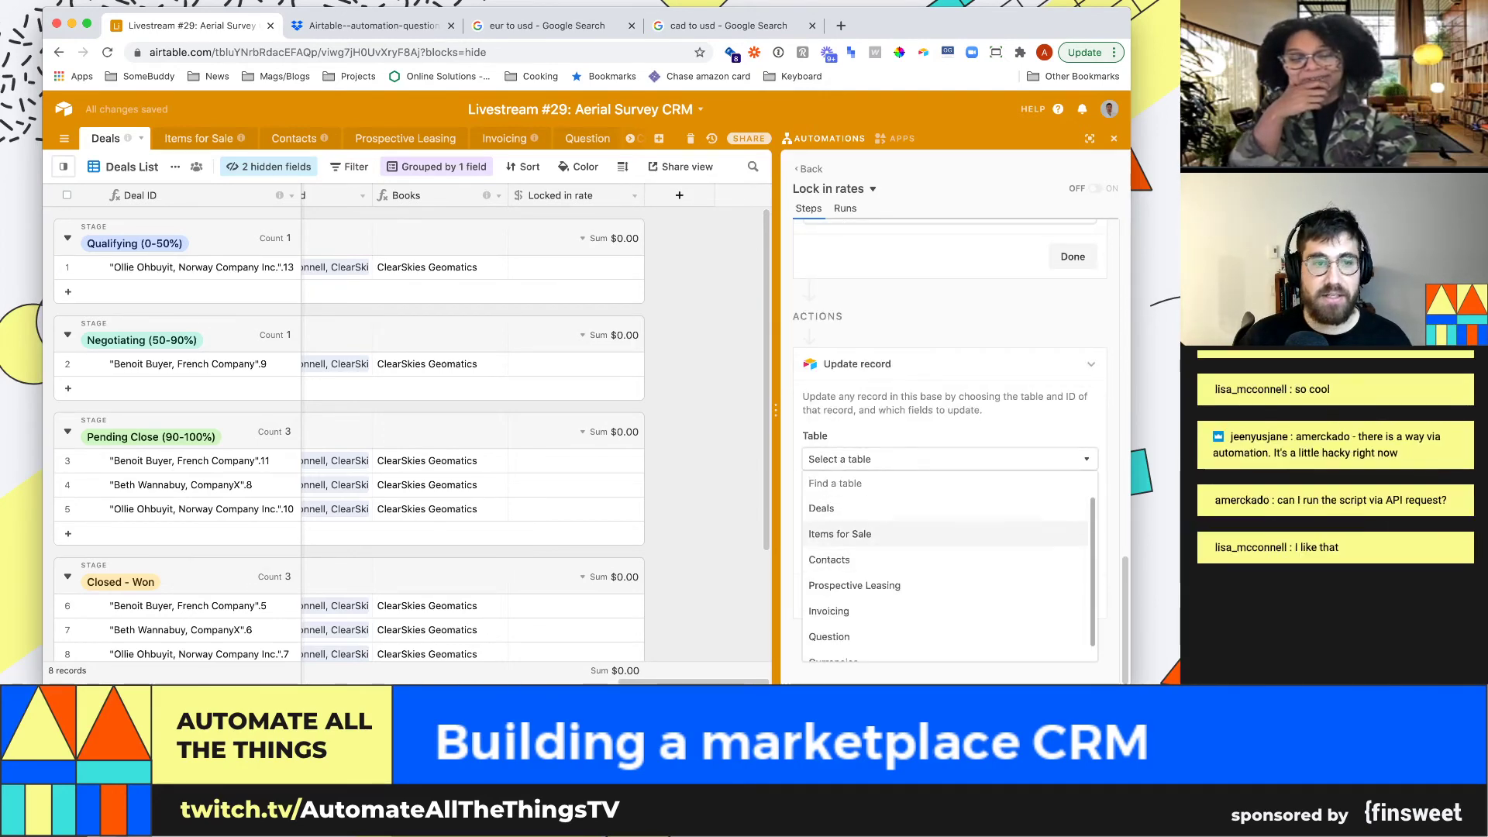
{"action": "key", "text": "Return"}
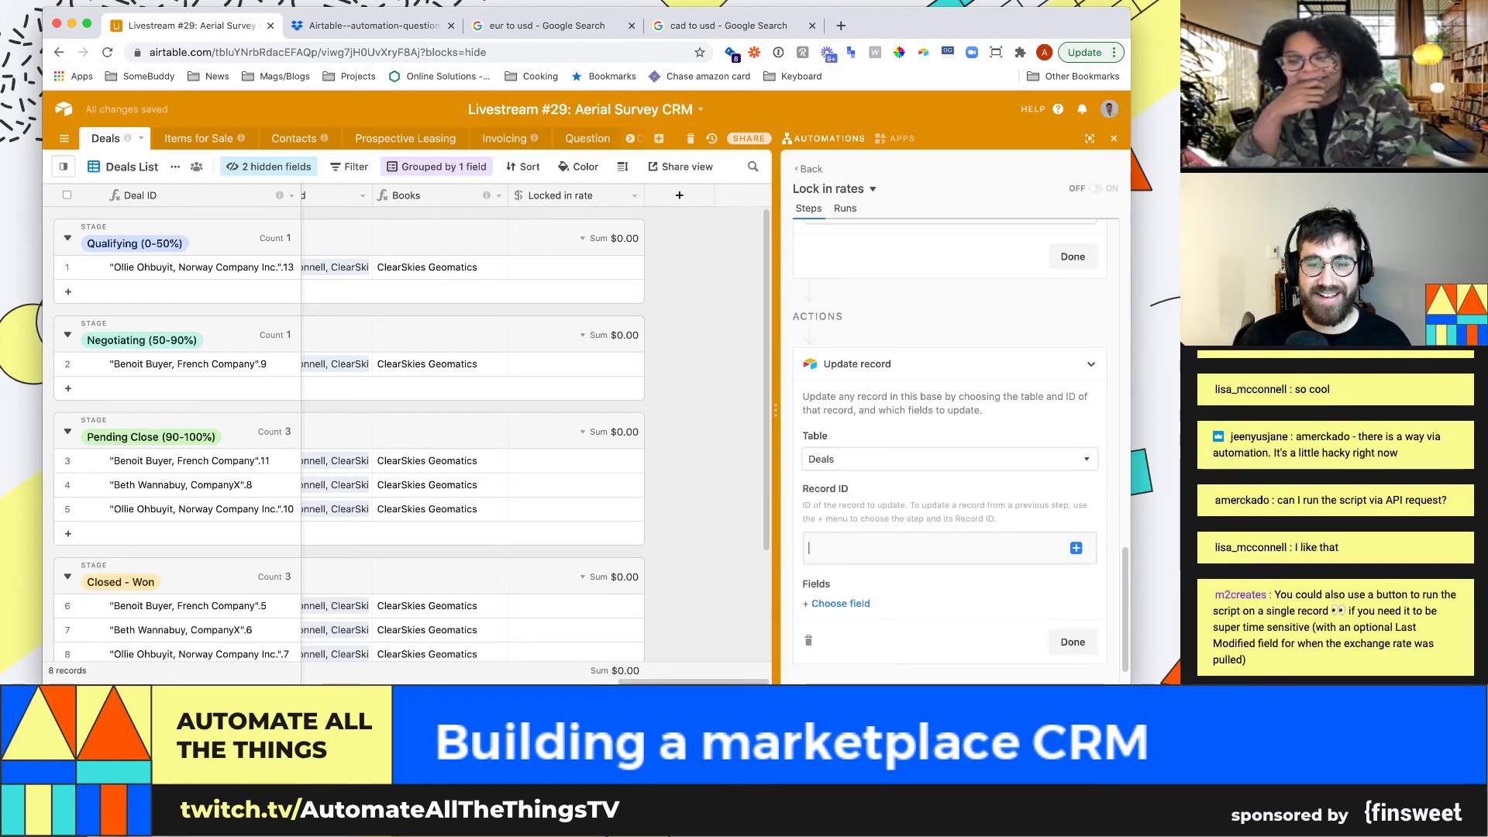
{"action": "left_click", "coordinate": [1076, 547]}
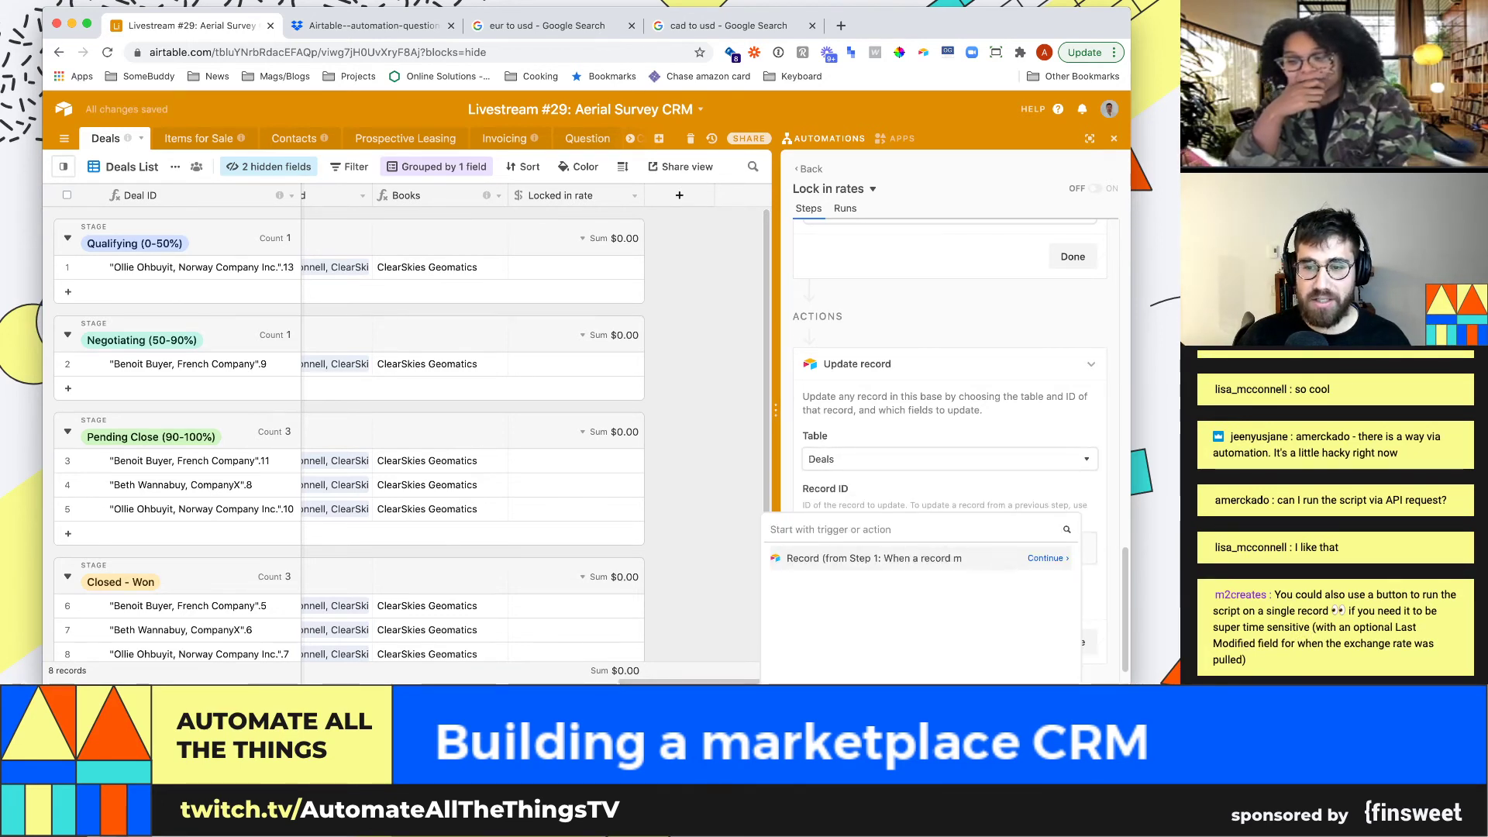
{"action": "left_click", "coordinate": [1046, 558]}
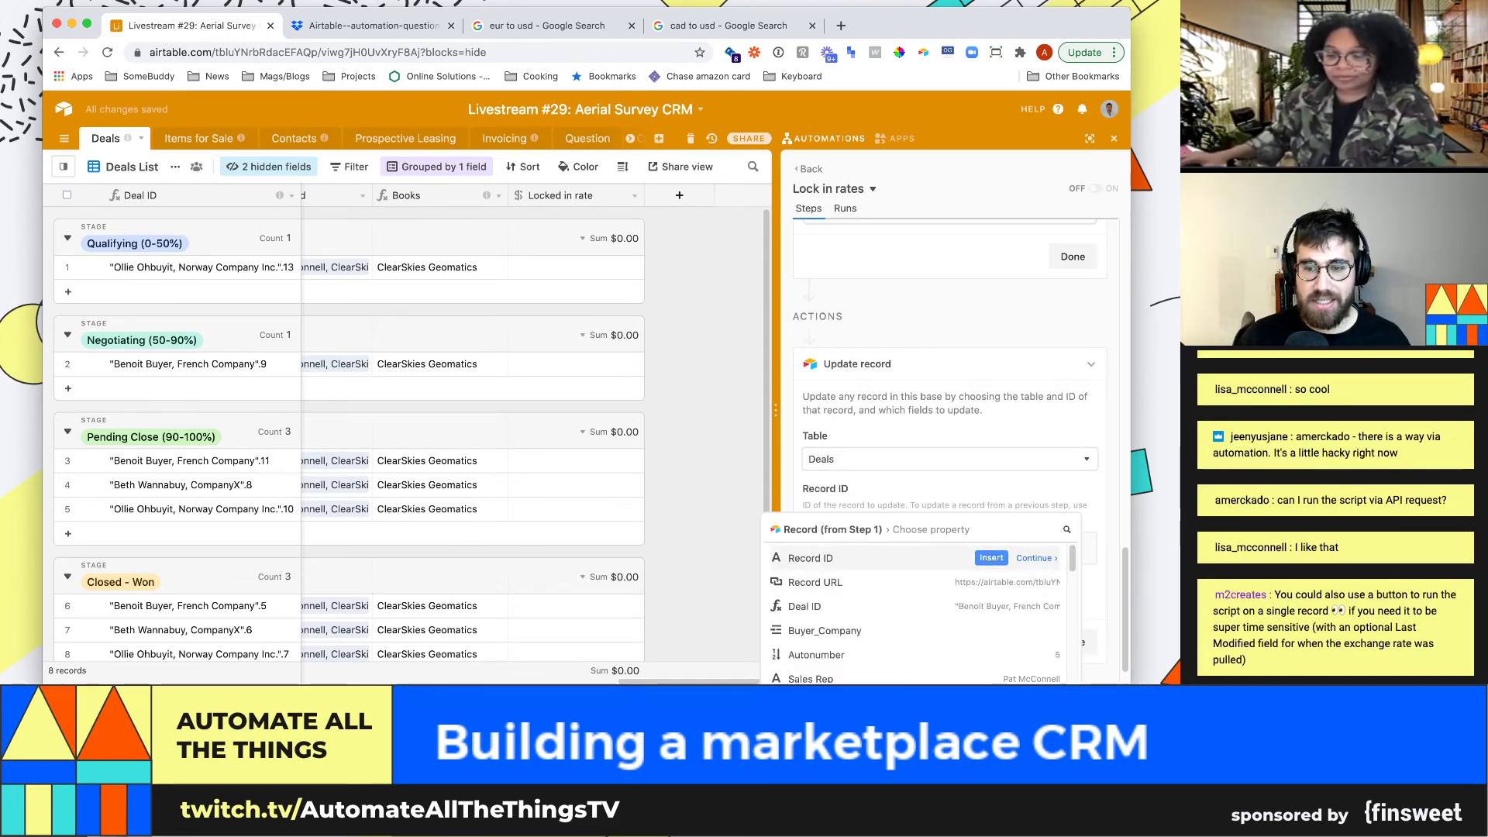
{"action": "key", "text": "Return"}
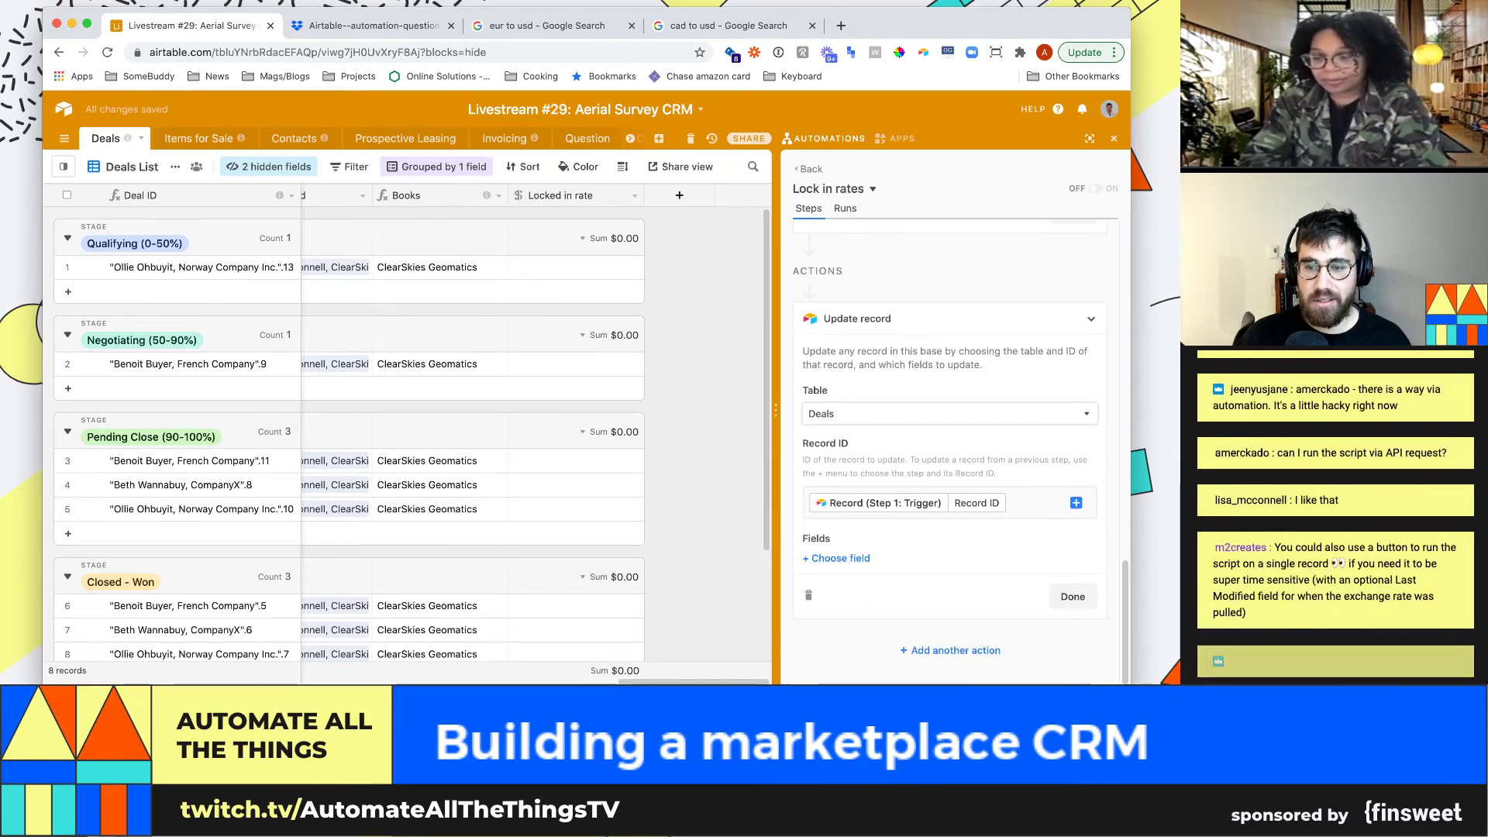
Add Locked in rate as the field to update
{"action": "left_click", "coordinate": [841, 558]}
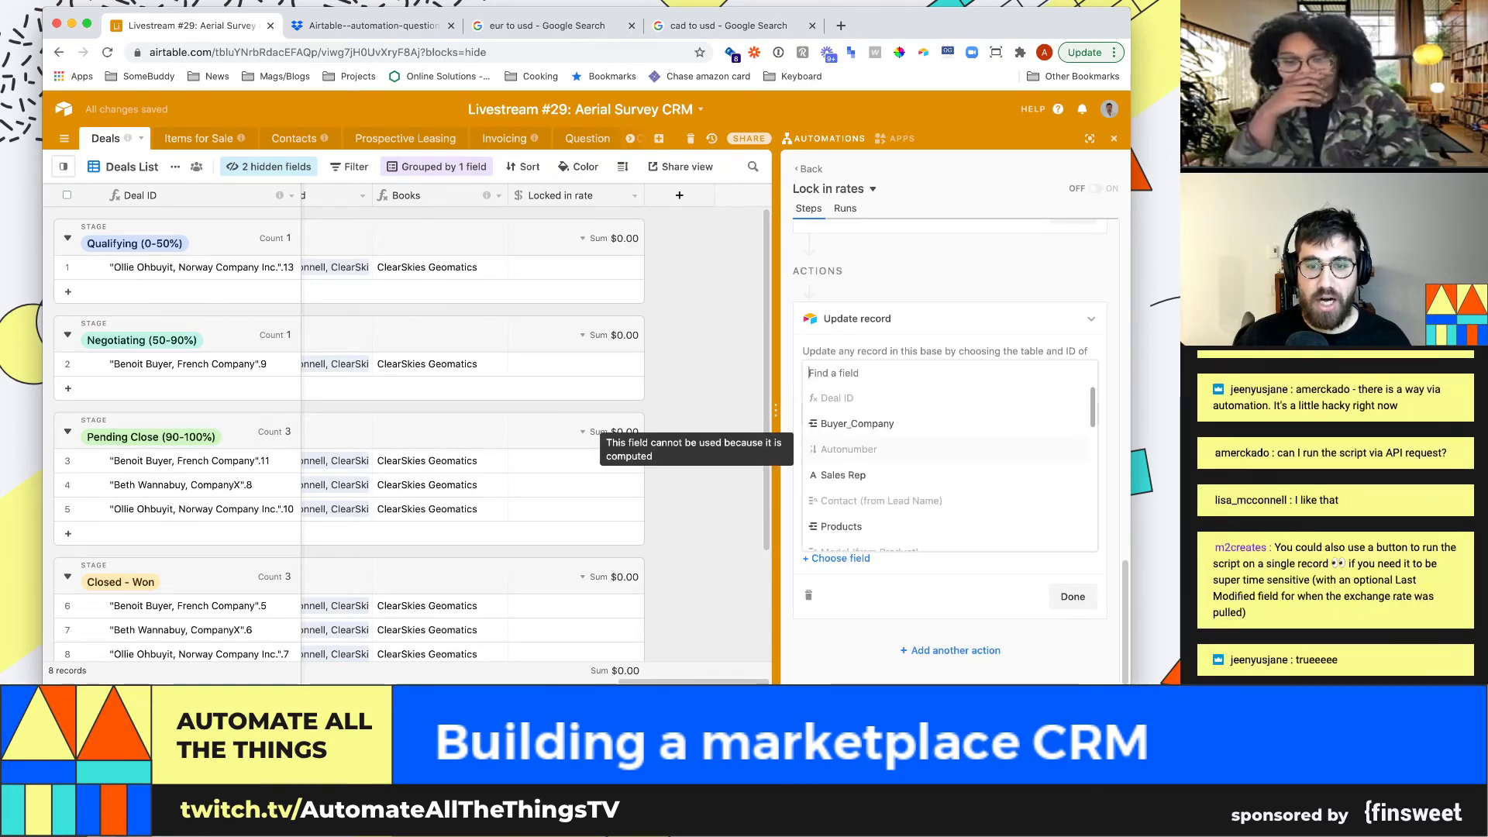
{"action": "type", "text": "lock"}
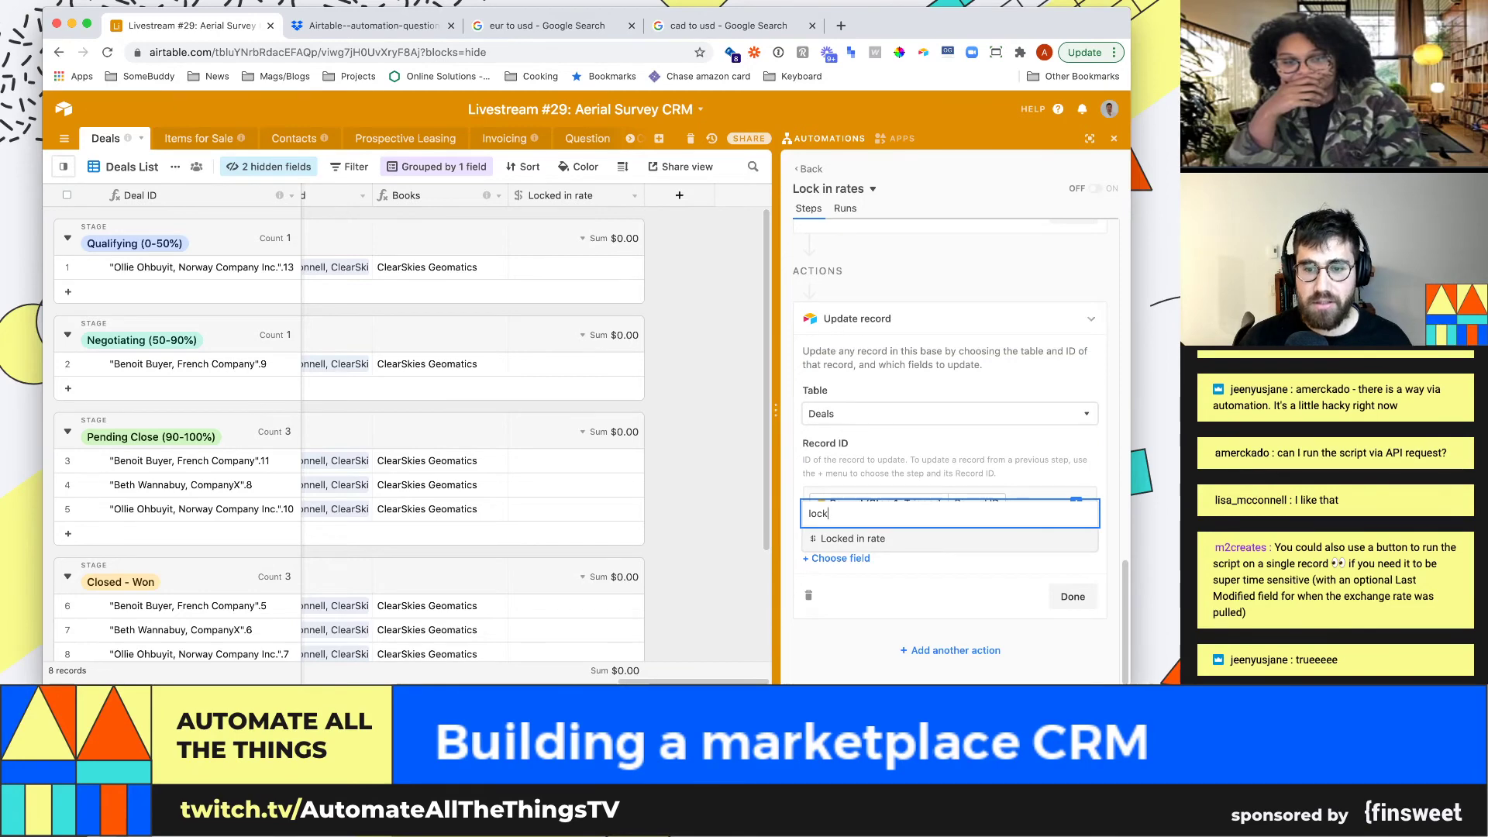
{"action": "key", "text": "Return"}
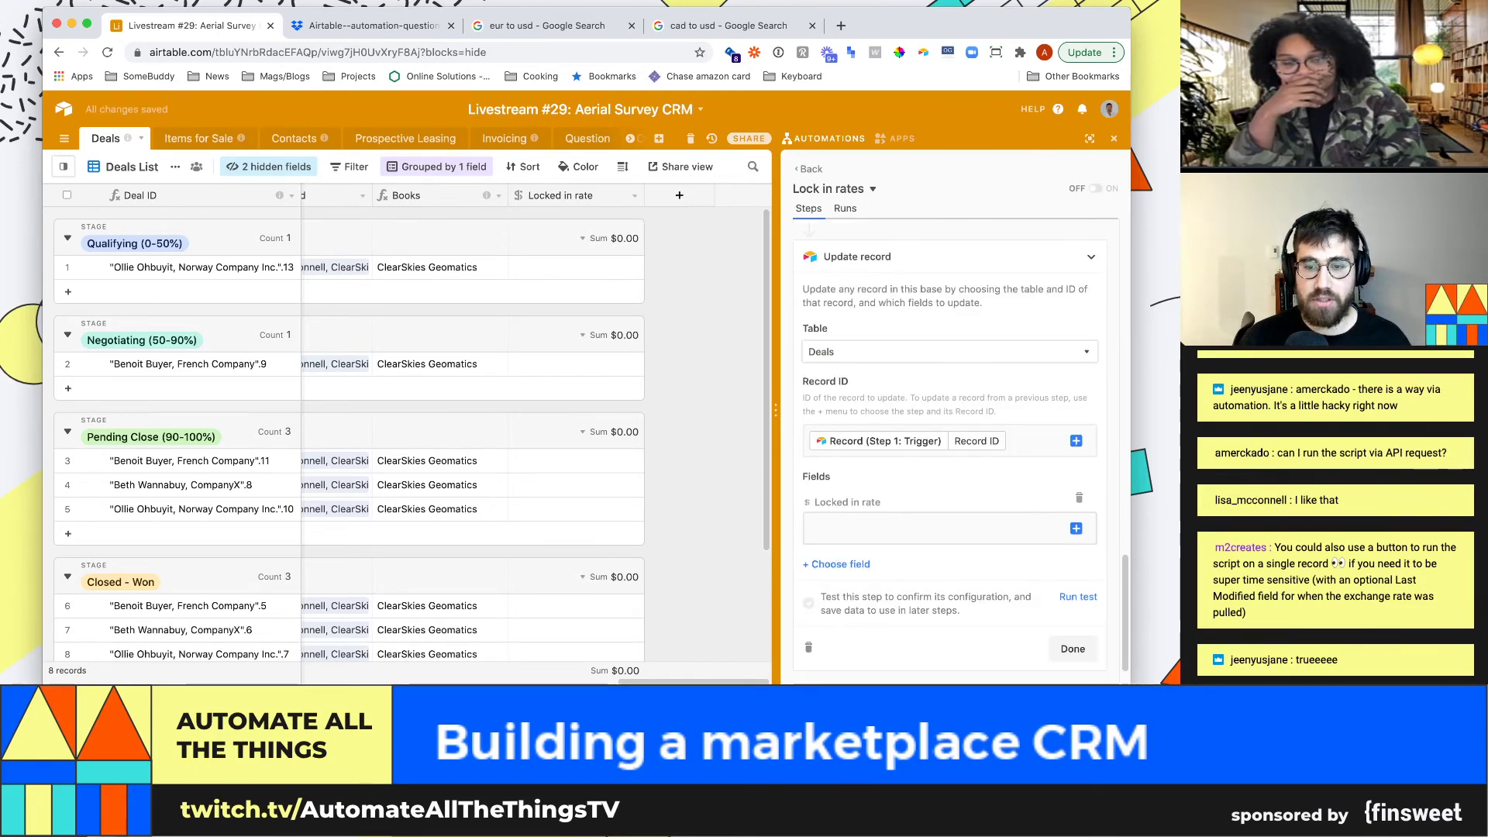
Search the trigger record's properties for a usd value, closing the list without choosing
{"action": "left_click", "coordinate": [1076, 529]}
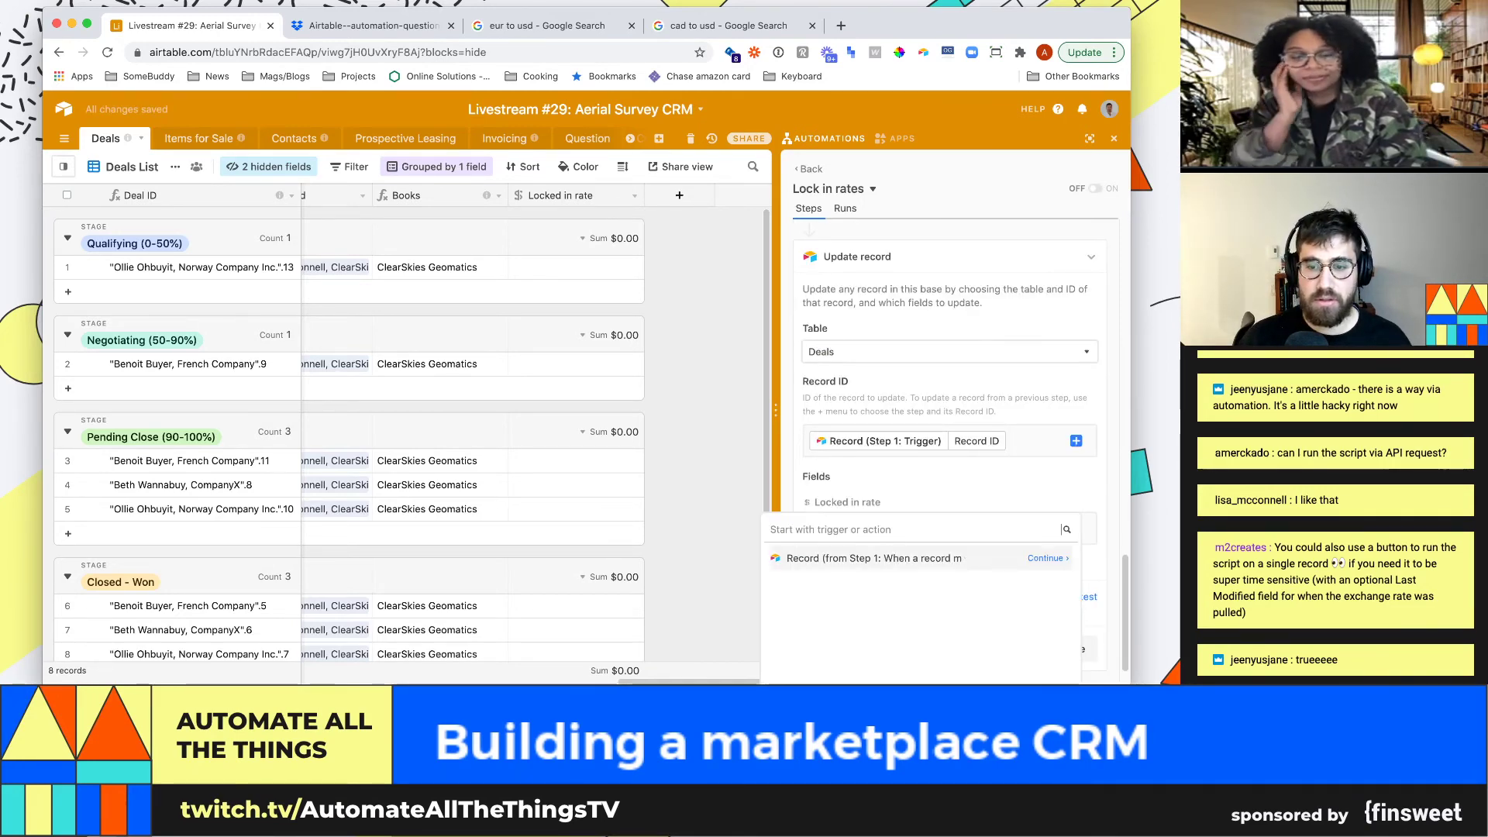
{"action": "key", "text": "Return"}
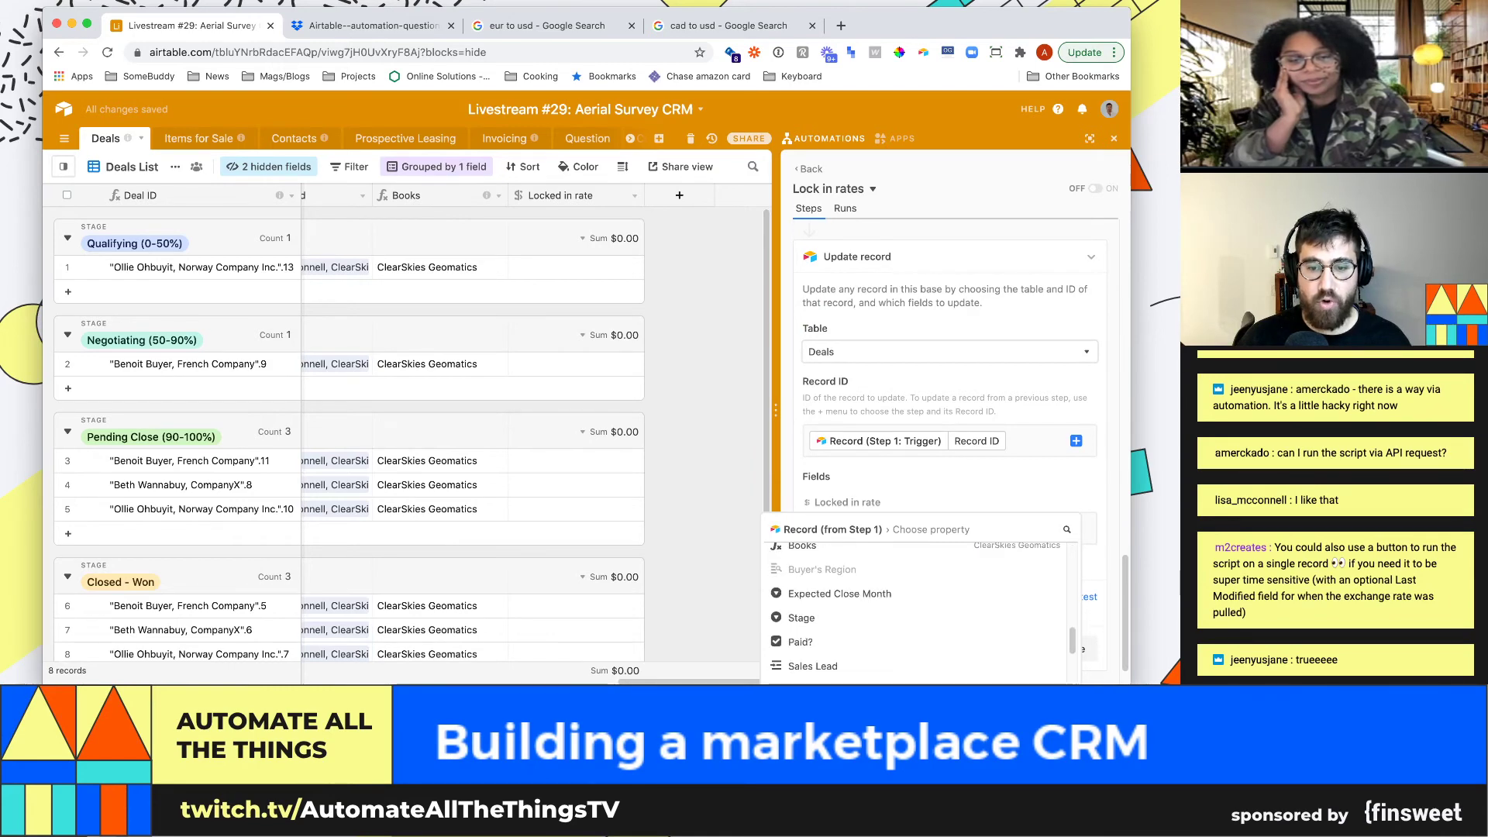
{"action": "scroll", "coordinate": [349, 441], "scroll_direction": "down", "scroll_amount": 3}
{"action": "scroll", "coordinate": [914, 612], "scroll_direction": "up", "scroll_amount": 1}
{"action": "scroll", "coordinate": [915, 612], "scroll_direction": "up", "scroll_amount": 1}
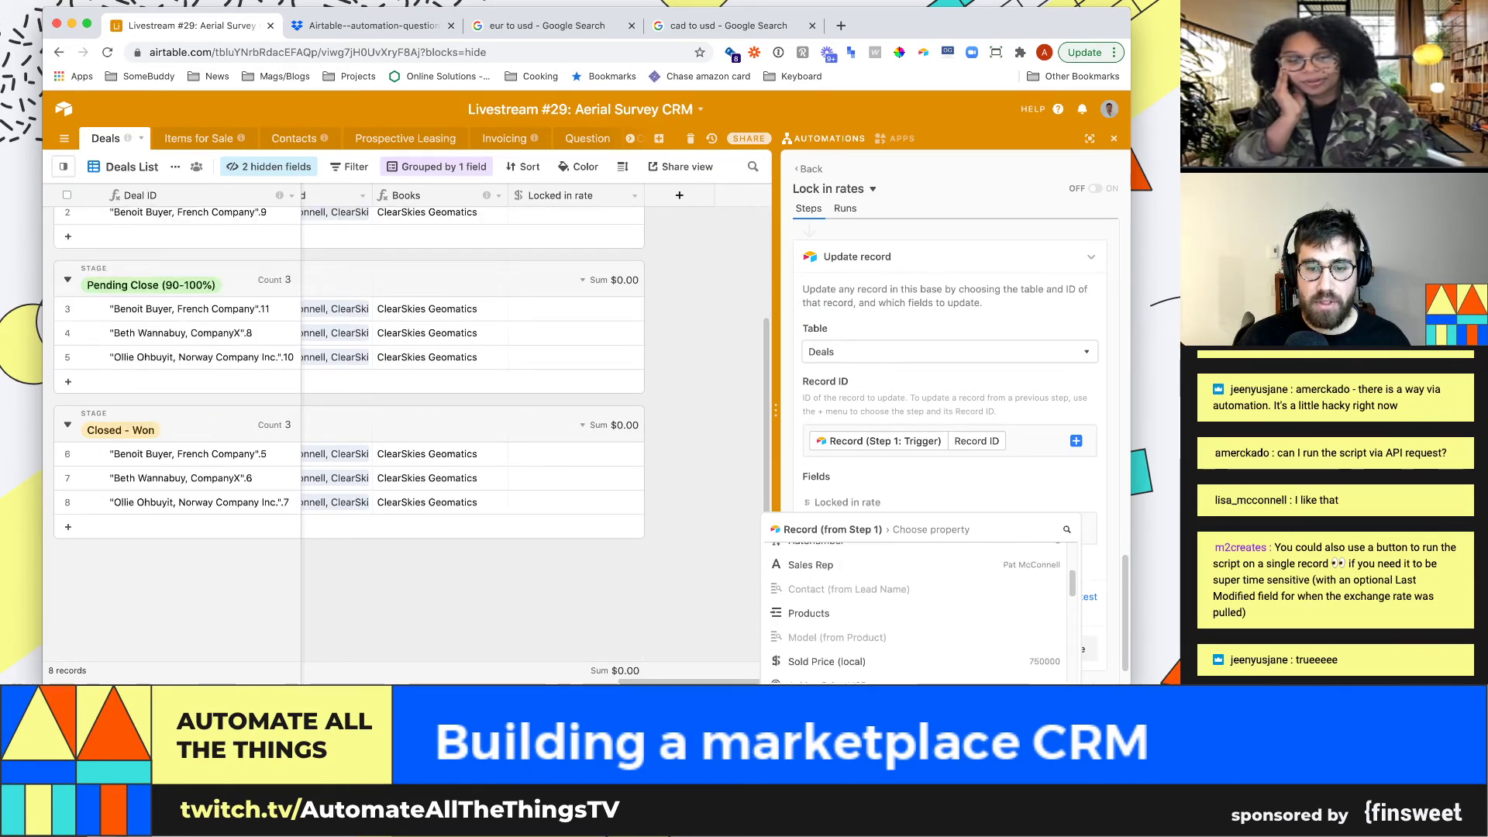
{"action": "scroll", "coordinate": [914, 612], "scroll_direction": "down", "scroll_amount": 4}
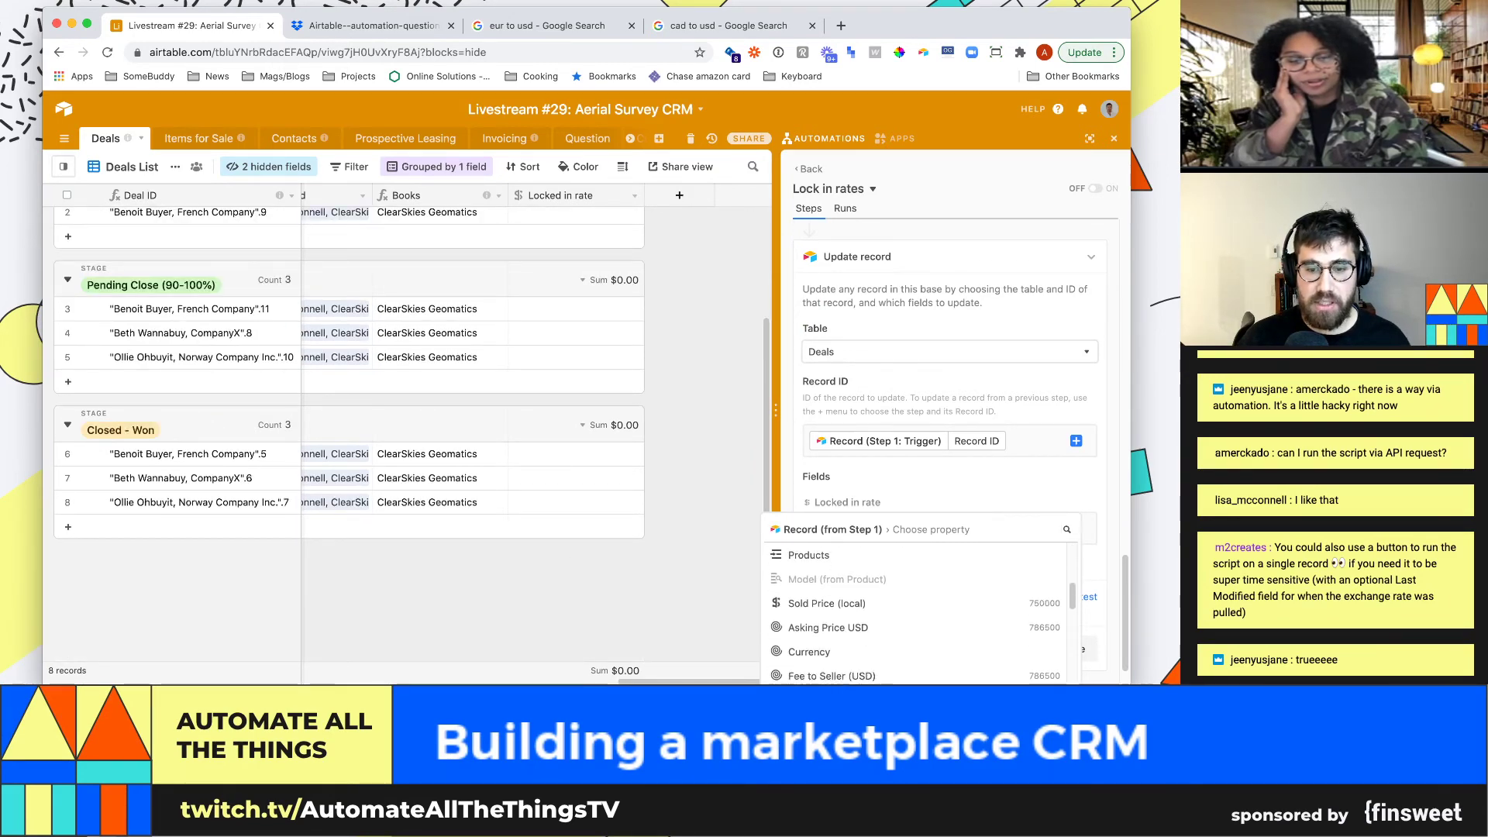
{"action": "scroll", "coordinate": [914, 612], "scroll_direction": "down", "scroll_amount": 5}
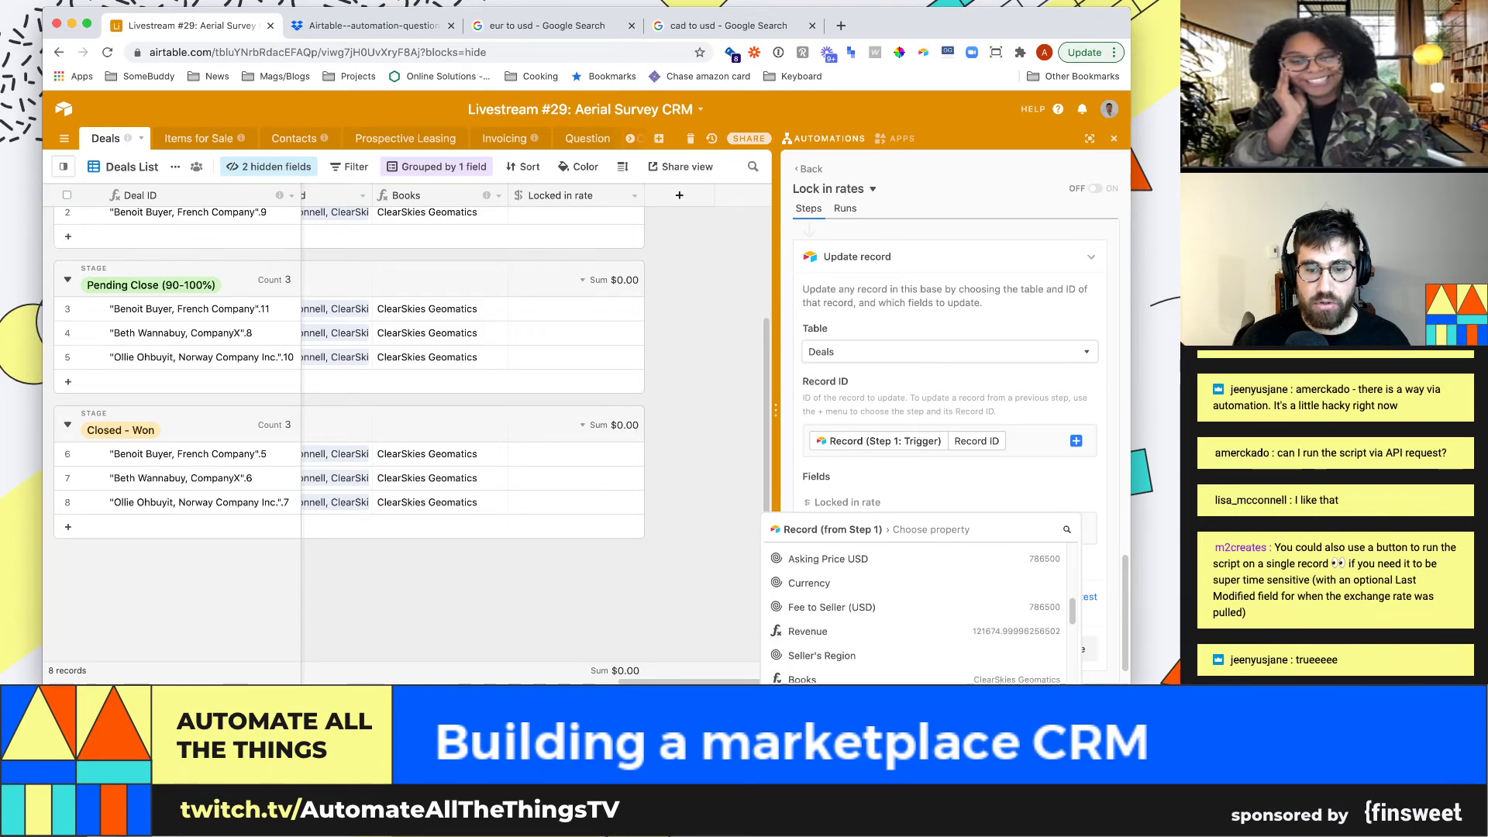
{"action": "scroll", "coordinate": [915, 604], "scroll_direction": "down", "scroll_amount": 5}
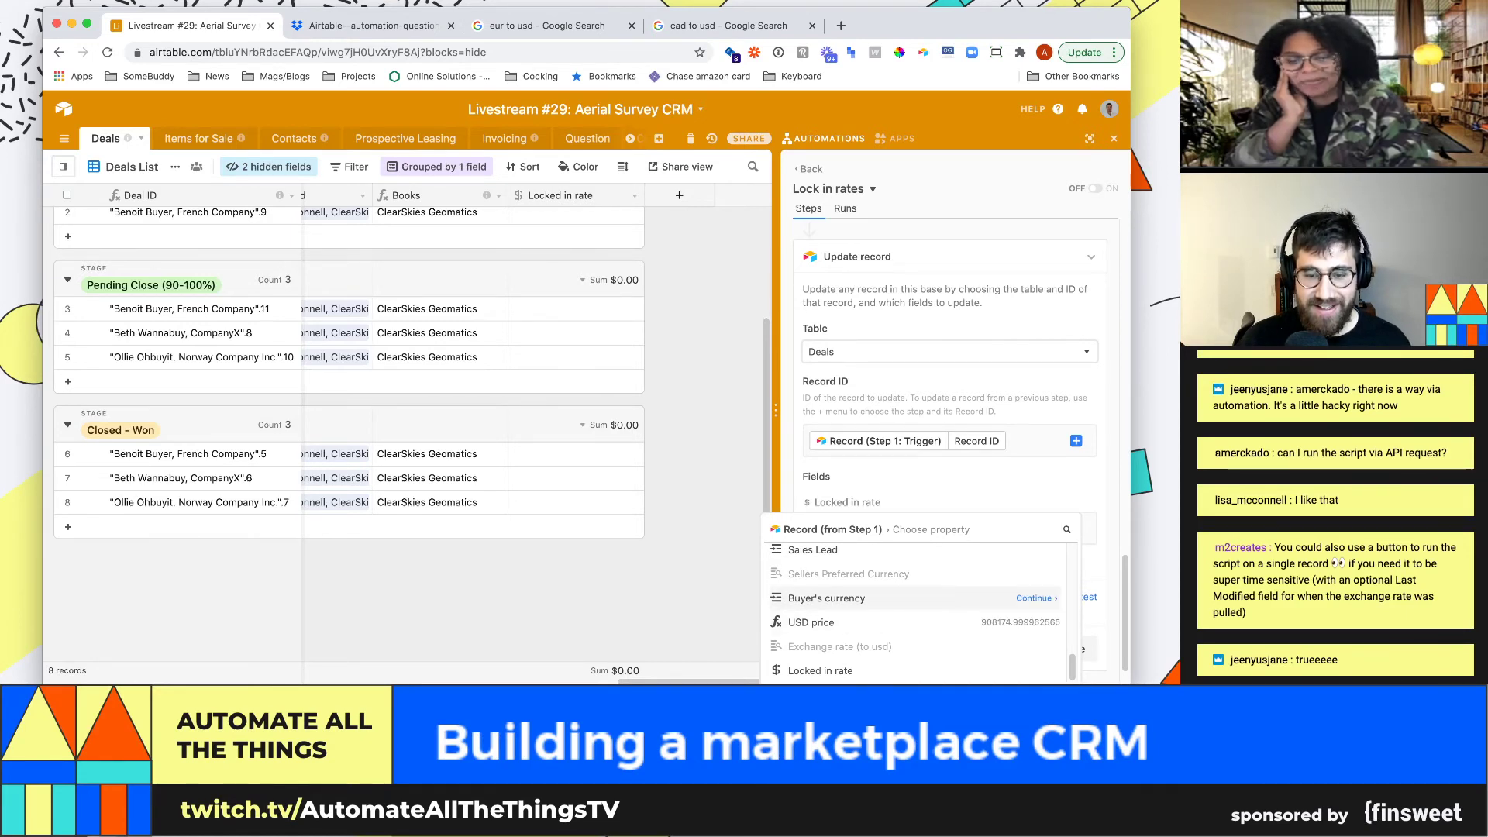
{"action": "left_click", "coordinate": [1066, 529]}
{"action": "type", "text": "usd"}
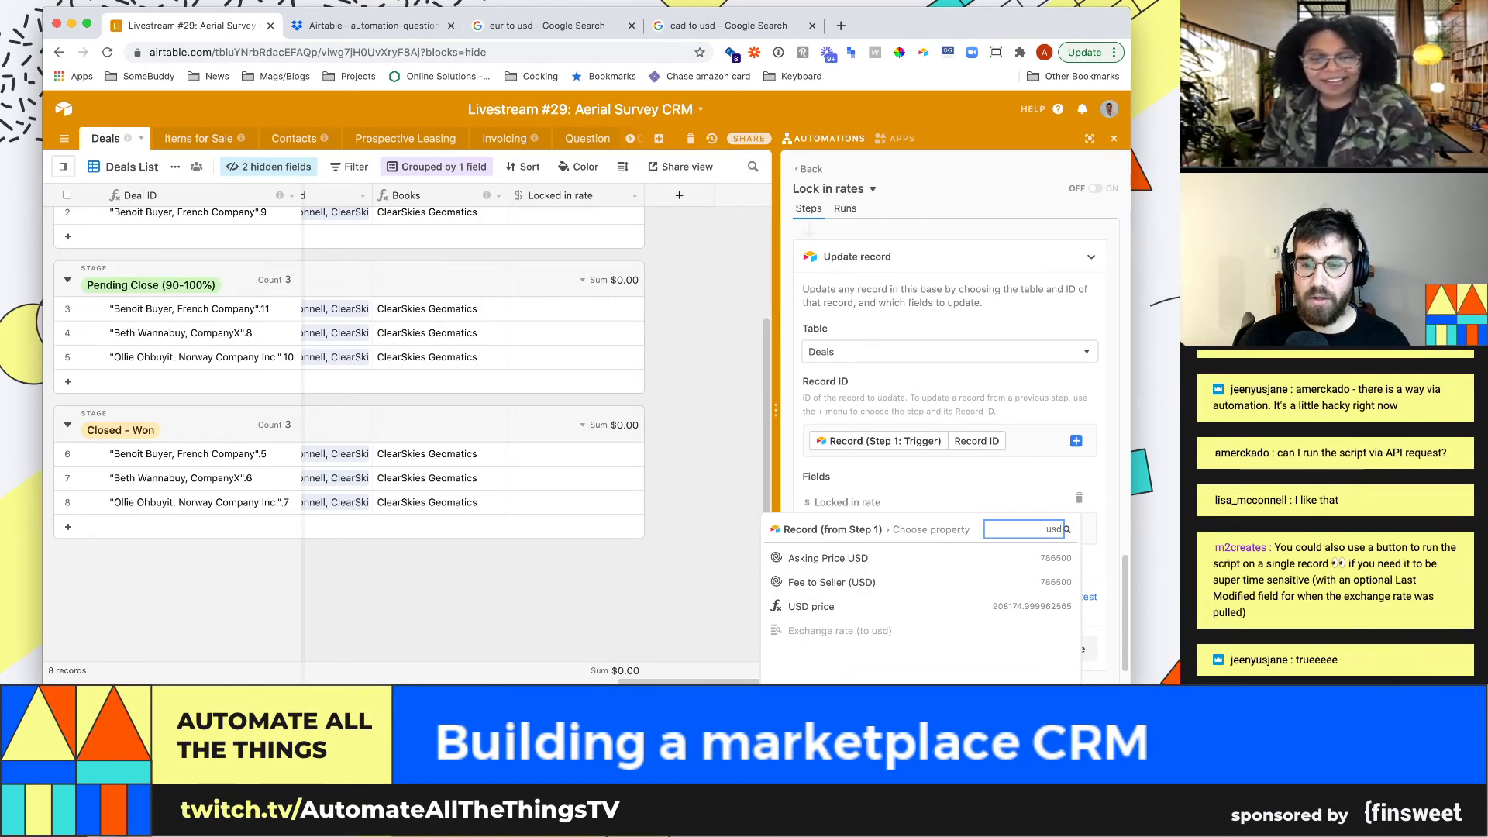
{"action": "scroll", "coordinate": [605, 465], "scroll_direction": "left", "scroll_amount": 5}
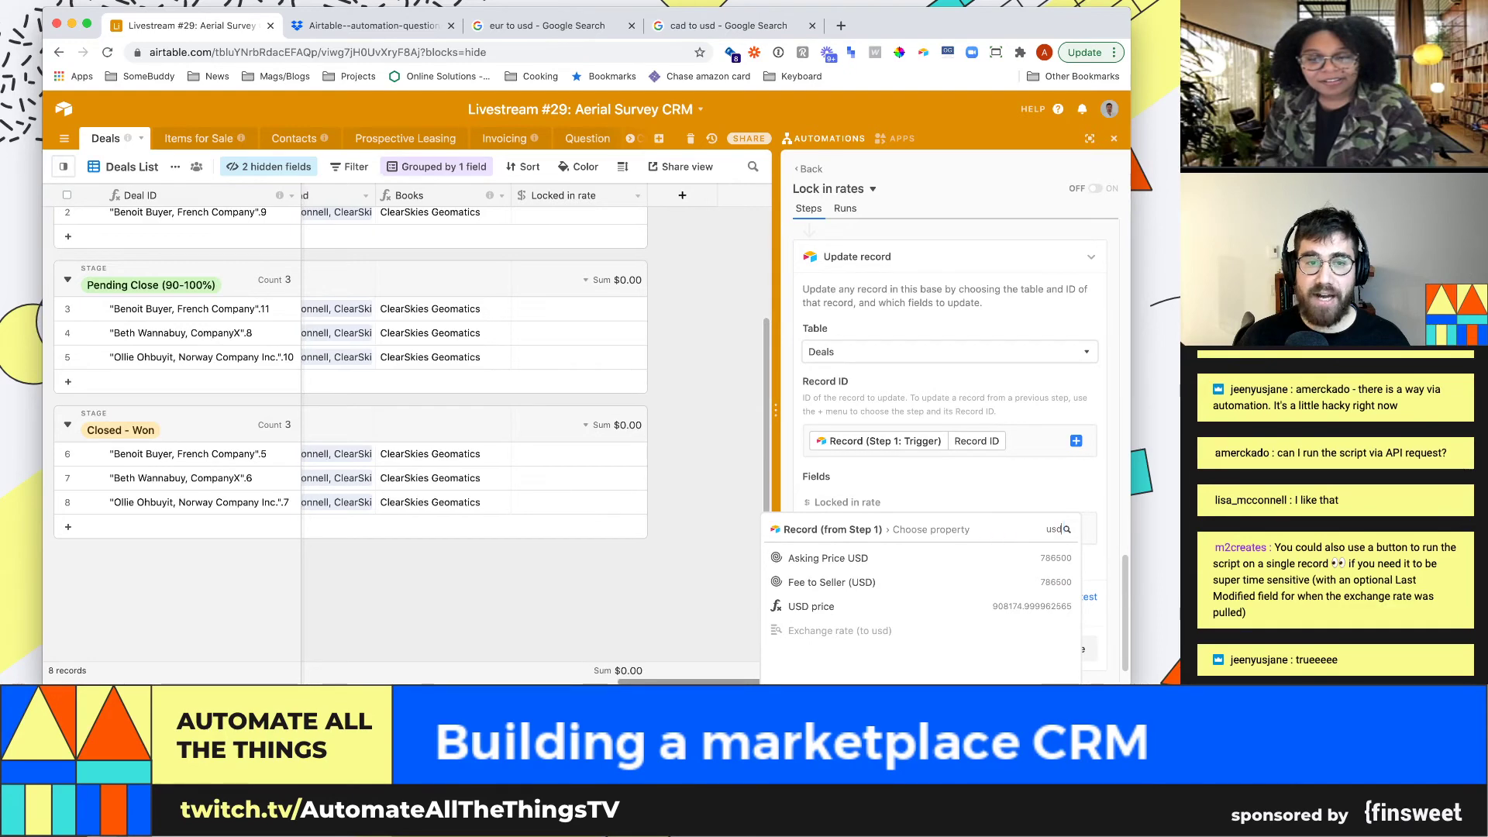
{"action": "scroll", "coordinate": [411, 434], "scroll_direction": "left", "scroll_amount": 5}
{"action": "key", "text": "Escape"}
{"action": "scroll", "coordinate": [411, 434], "scroll_direction": "up", "scroll_amount": 4}
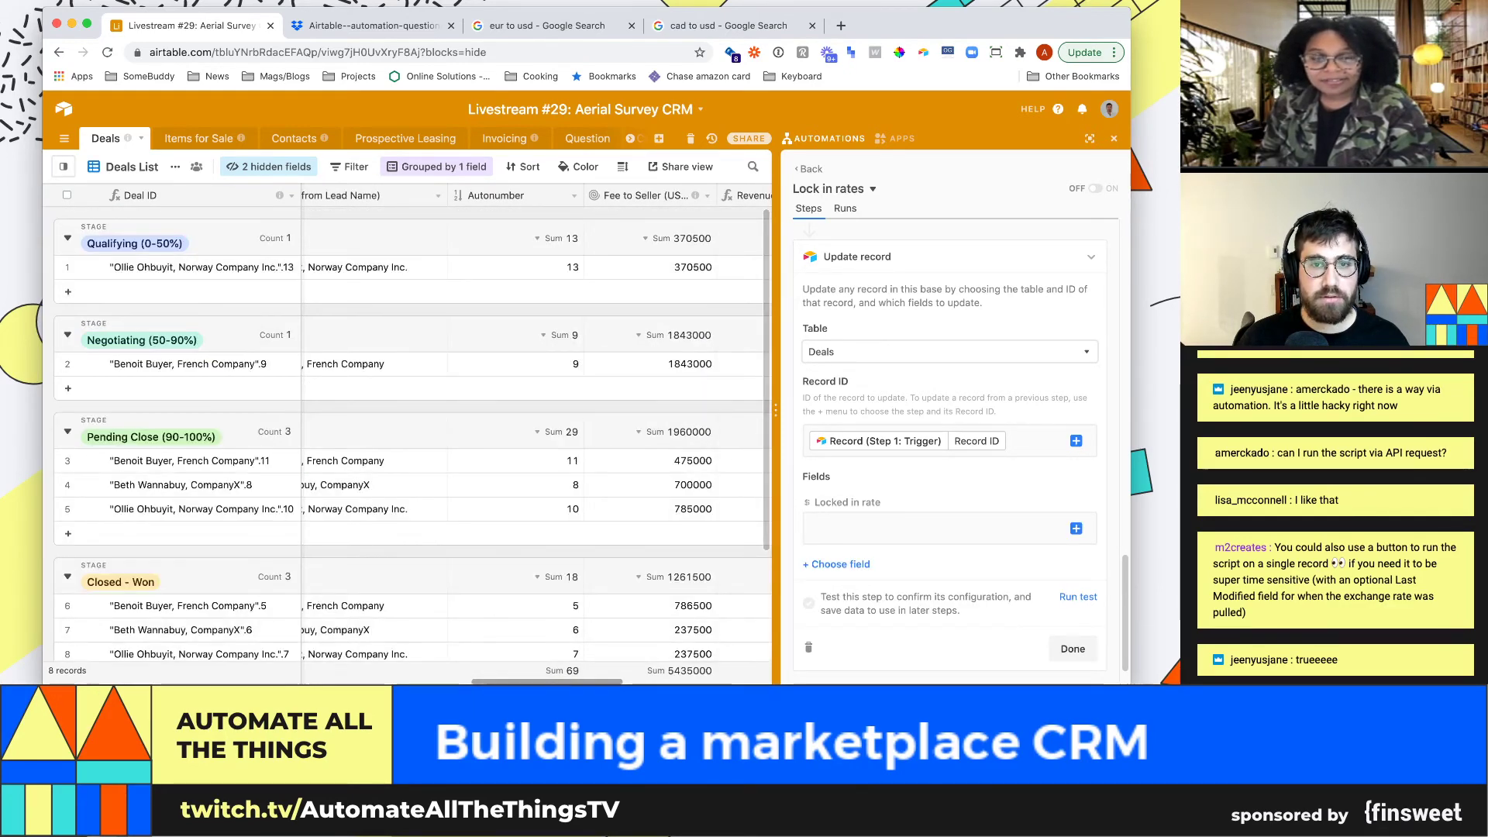
Inspect the Exchange rate (to usd) lookup's linked and looked-up fields
{"action": "scroll", "coordinate": [411, 434], "scroll_direction": "right", "scroll_amount": 2}
{"action": "scroll", "coordinate": [535, 434], "scroll_direction": "right", "scroll_amount": 3}
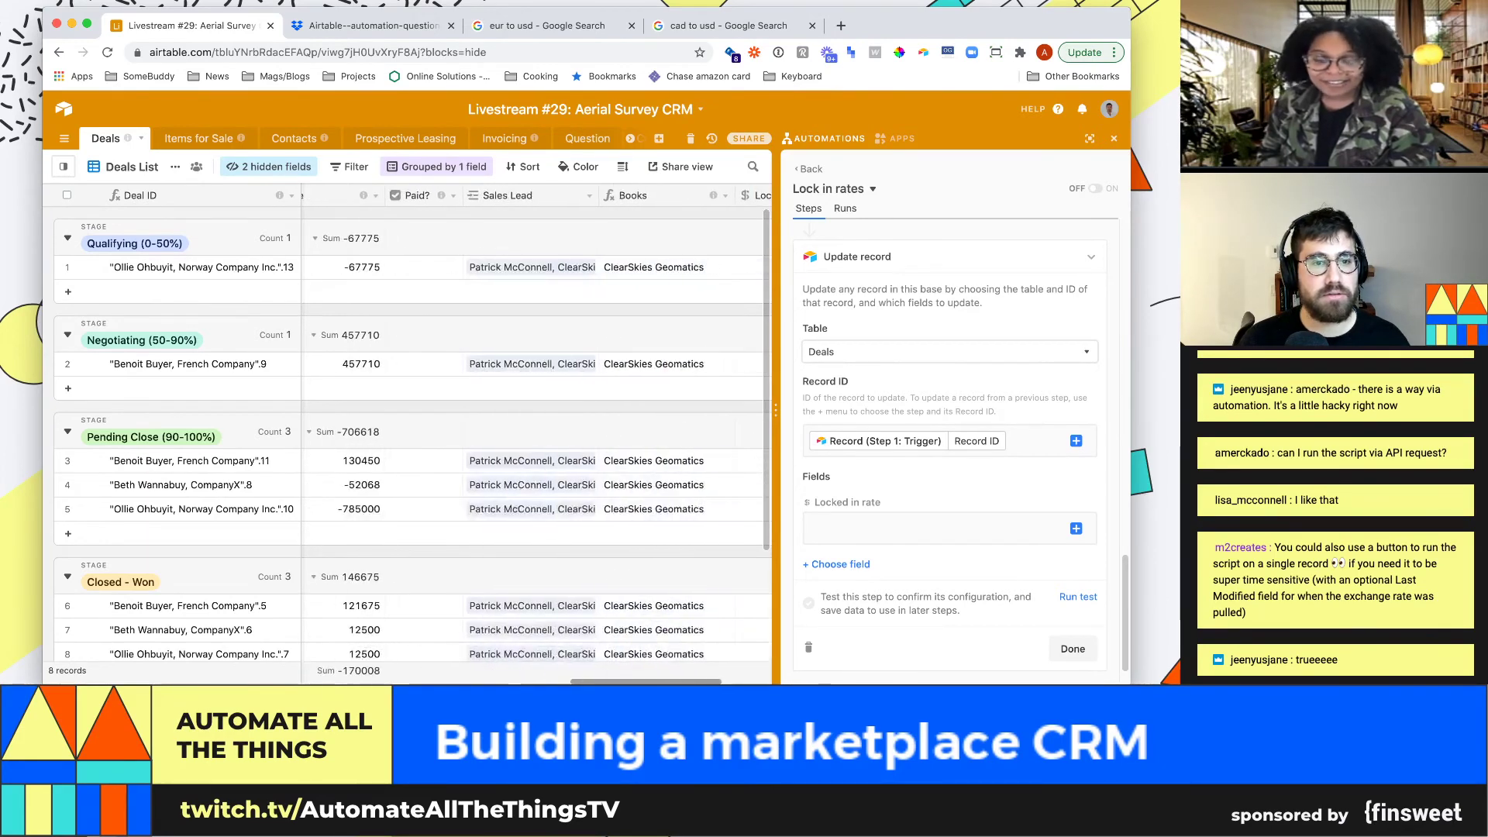
{"action": "scroll", "coordinate": [535, 460], "scroll_direction": "left", "scroll_amount": 6}
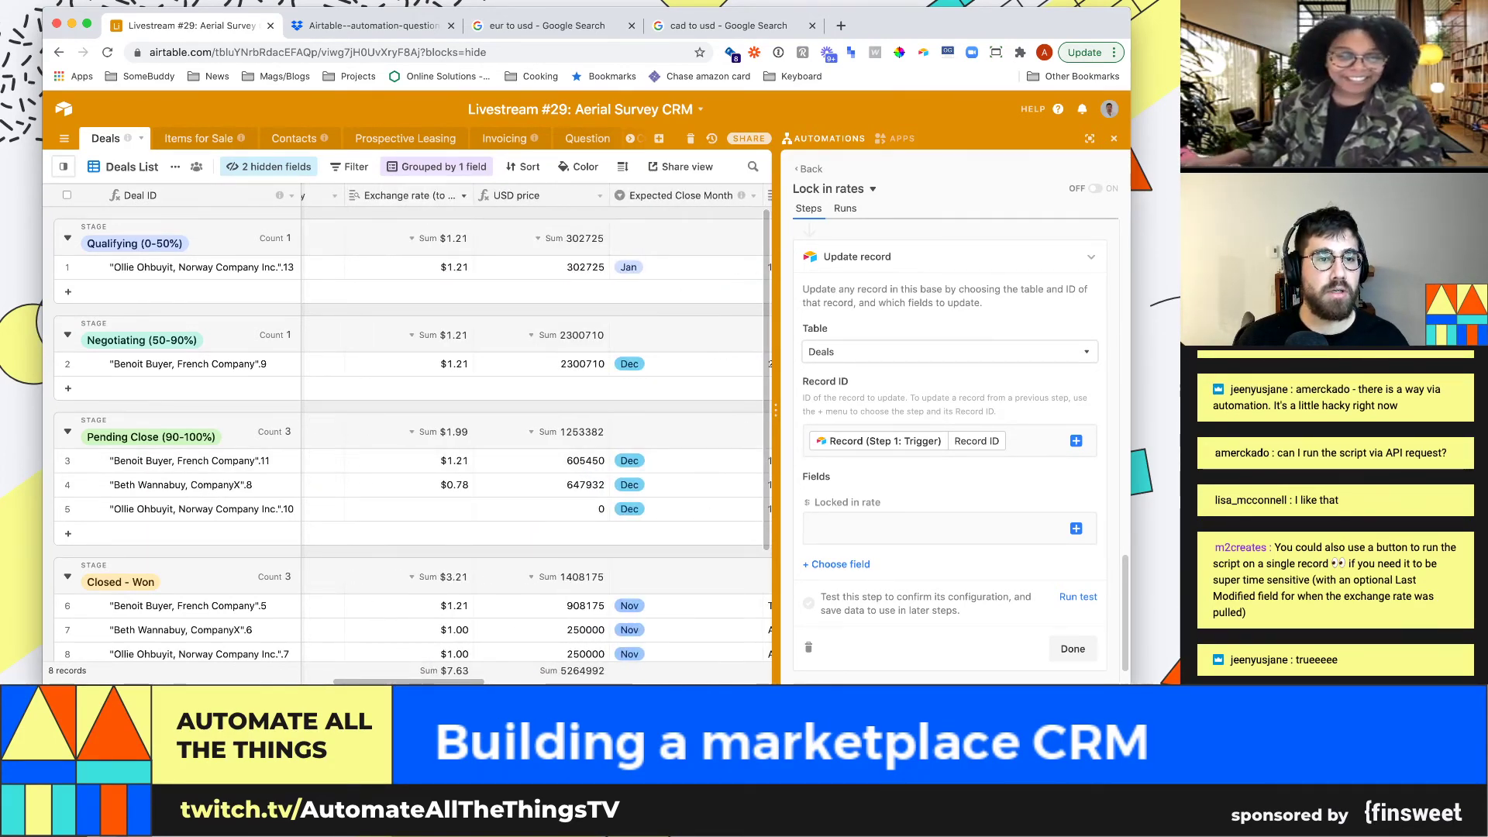
{"action": "left_click", "coordinate": [463, 195]}
{"action": "left_click", "coordinate": [416, 219]}
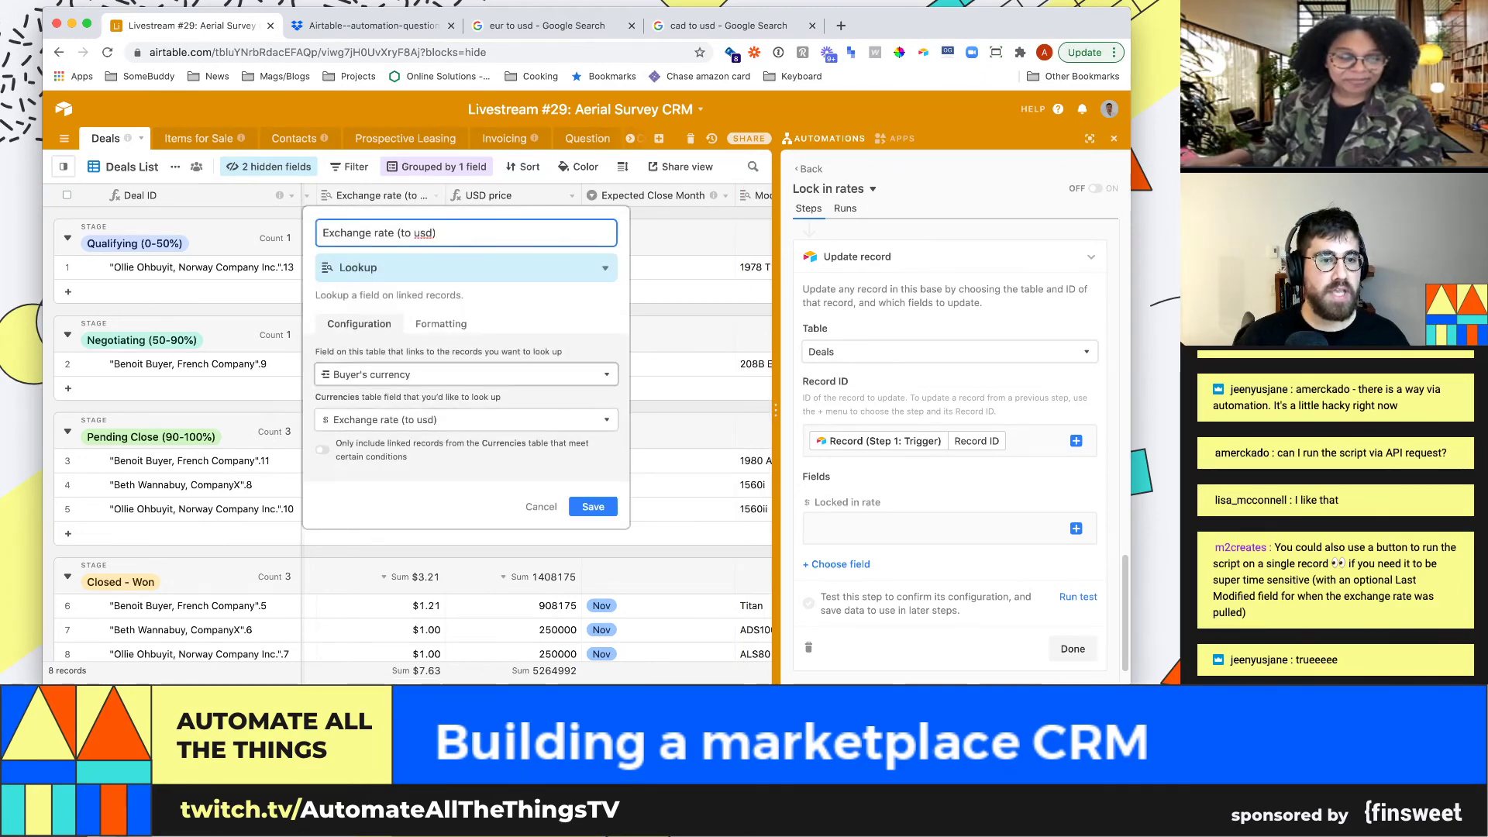
{"action": "left_click", "coordinate": [464, 374]}
{"action": "left_click", "coordinate": [465, 374]}
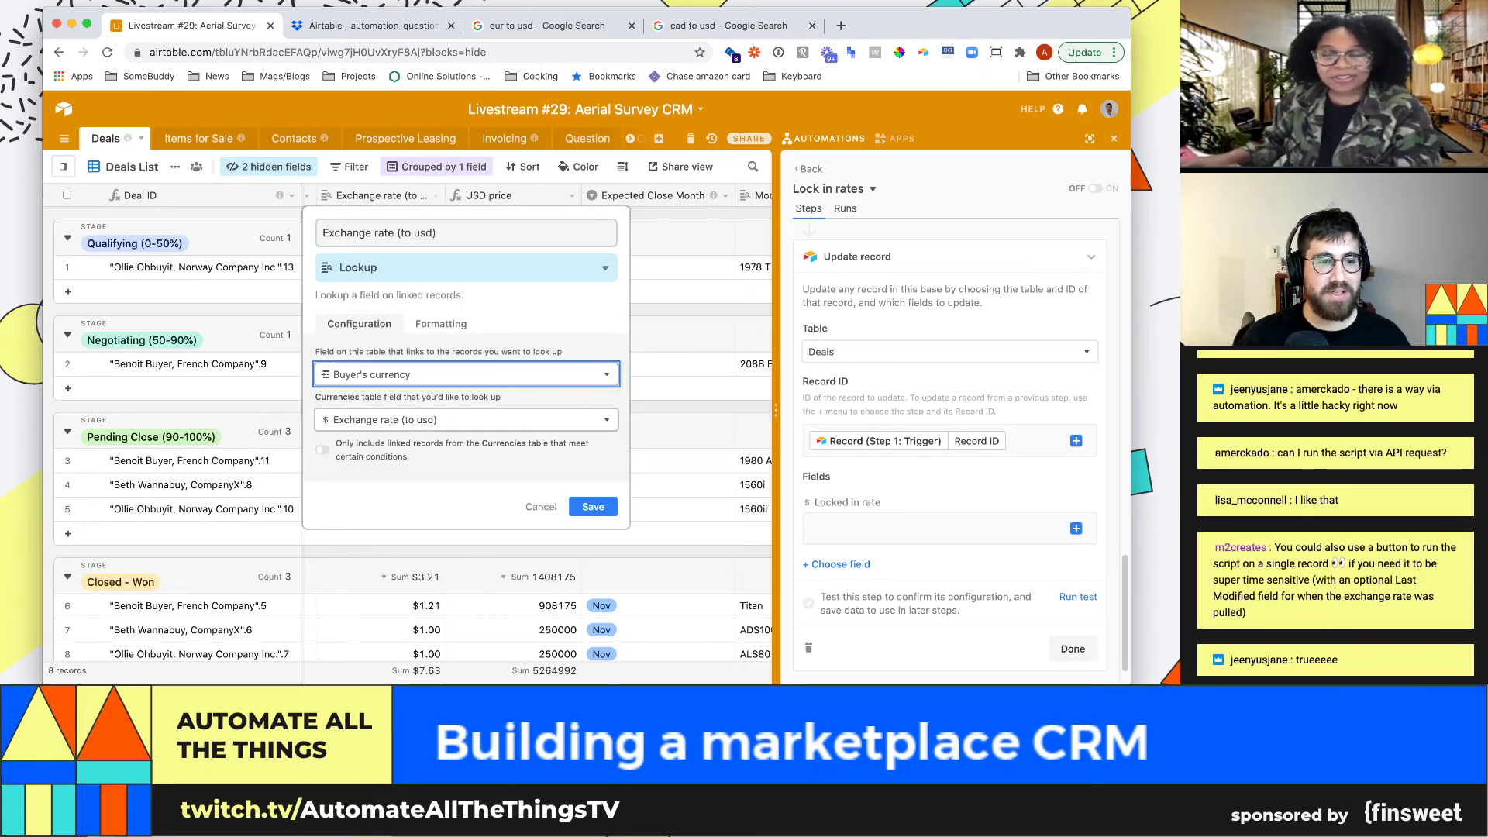
{"action": "left_click", "coordinate": [465, 420]}
{"action": "left_click", "coordinate": [465, 374]}
Convert it to a Rollup of Buyer's currency's Exchange rate (to usd) using sum(values)
{"action": "left_click", "coordinate": [465, 267]}
{"action": "type", "text": "rollup"}
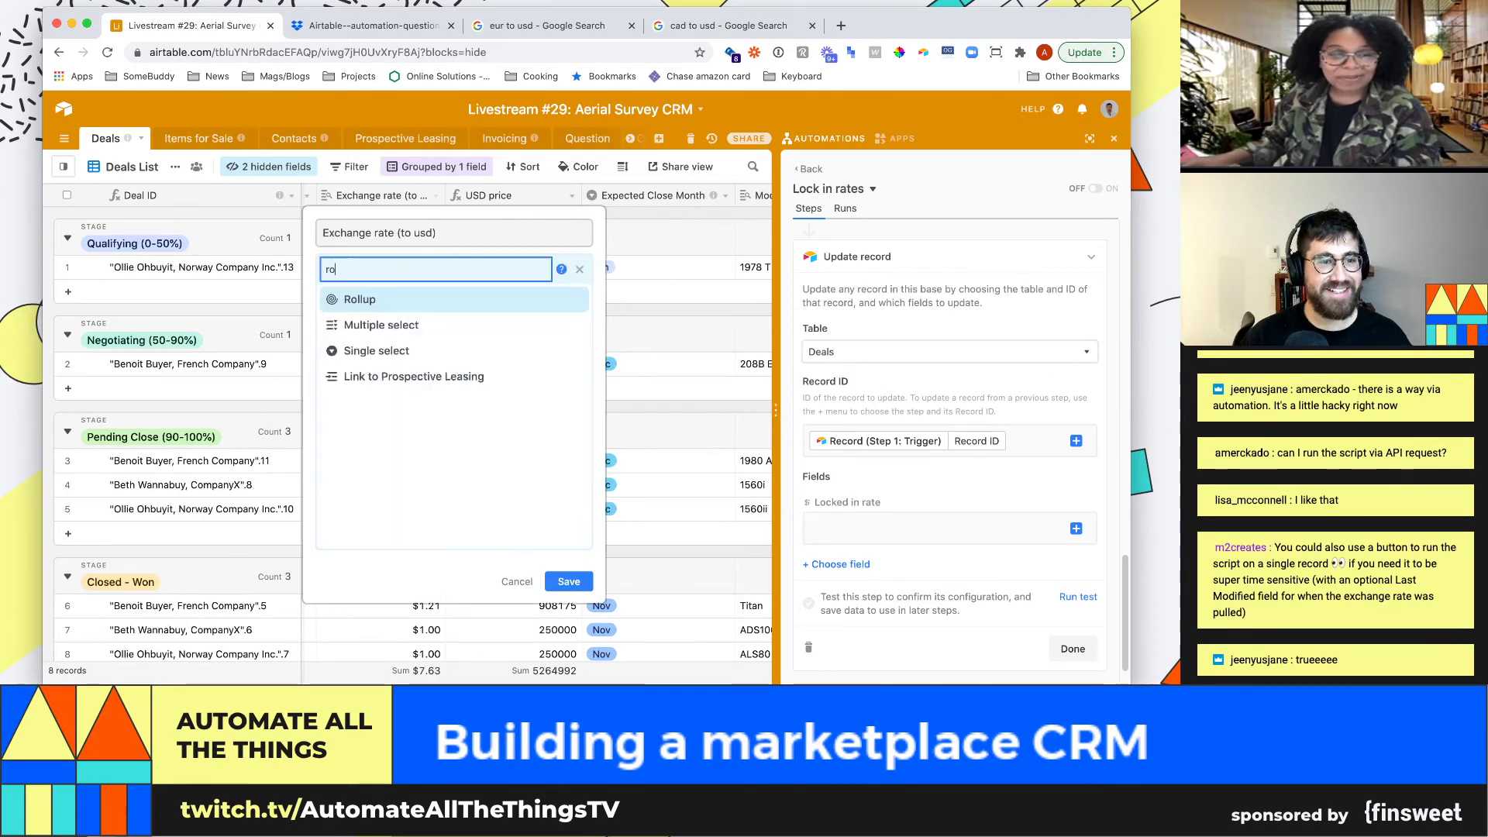
{"action": "key", "text": "Return"}
{"action": "left_click", "coordinate": [453, 381]}
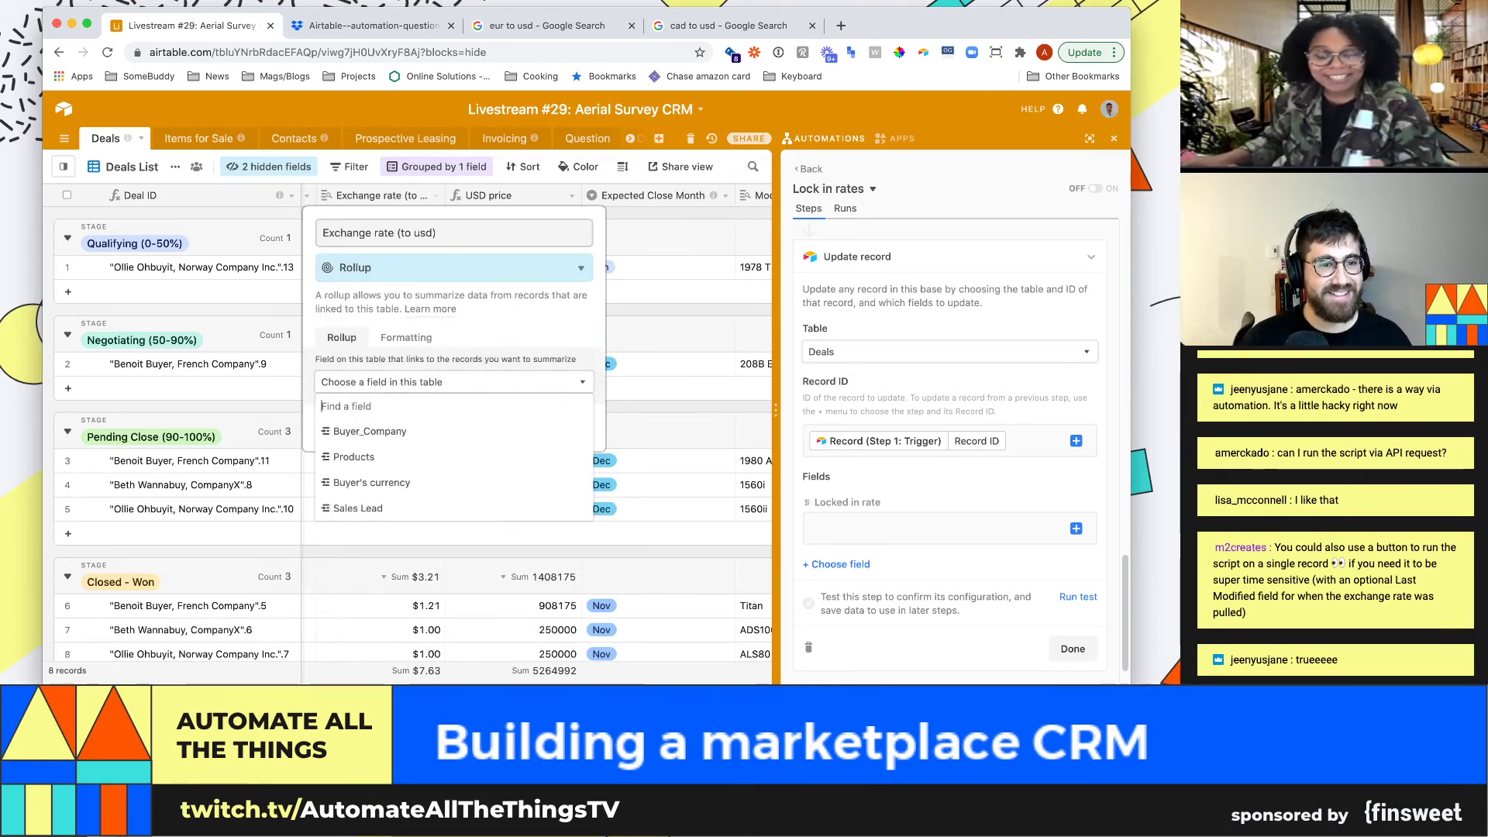
{"action": "type", "text": "excc"}
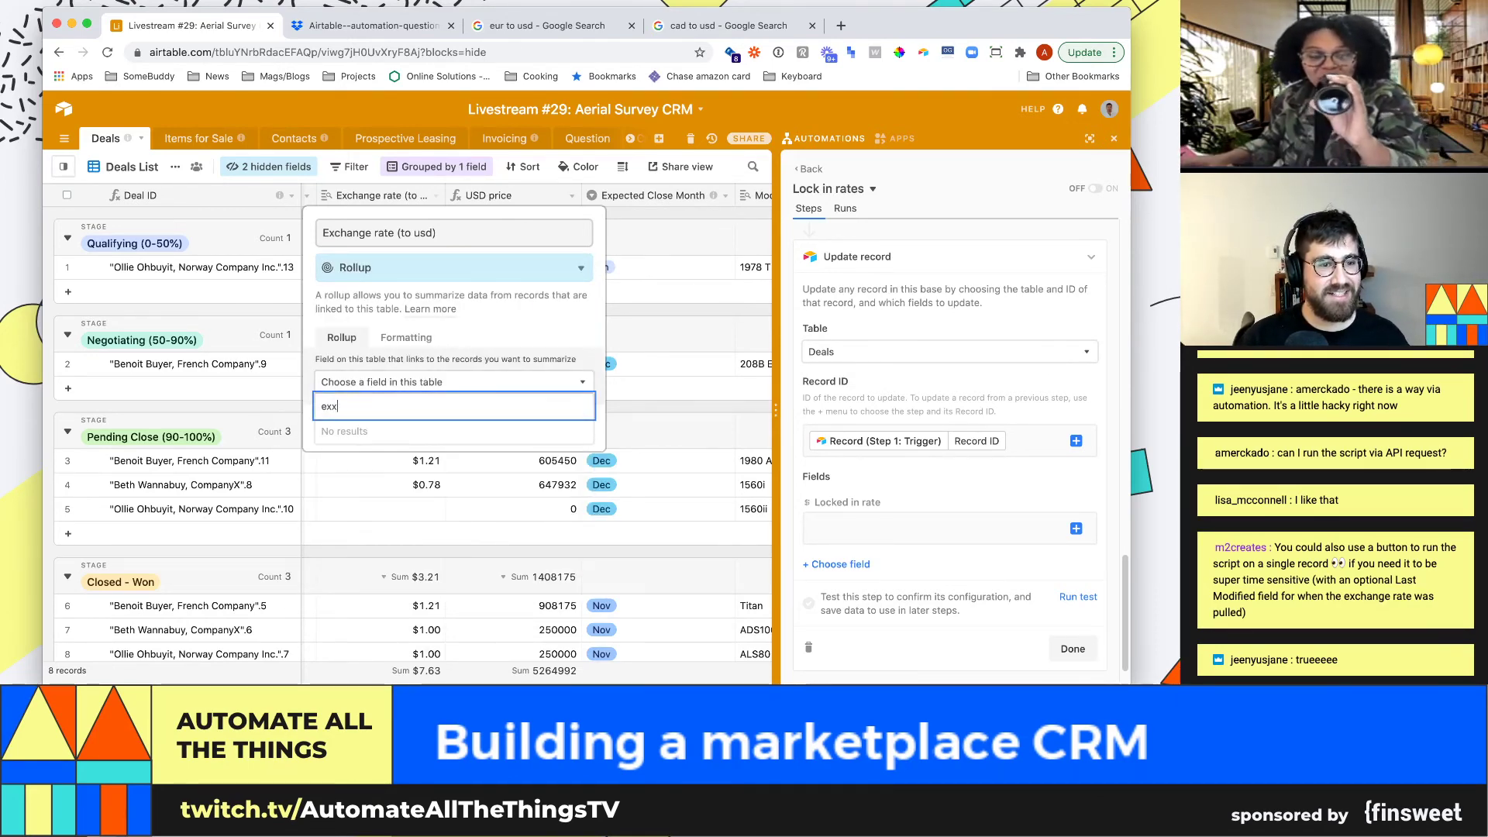
{"action": "key", "text": "BackSpace"}
{"action": "key", "text": "BackSpace"}
{"action": "key", "text": "BackSpace"}
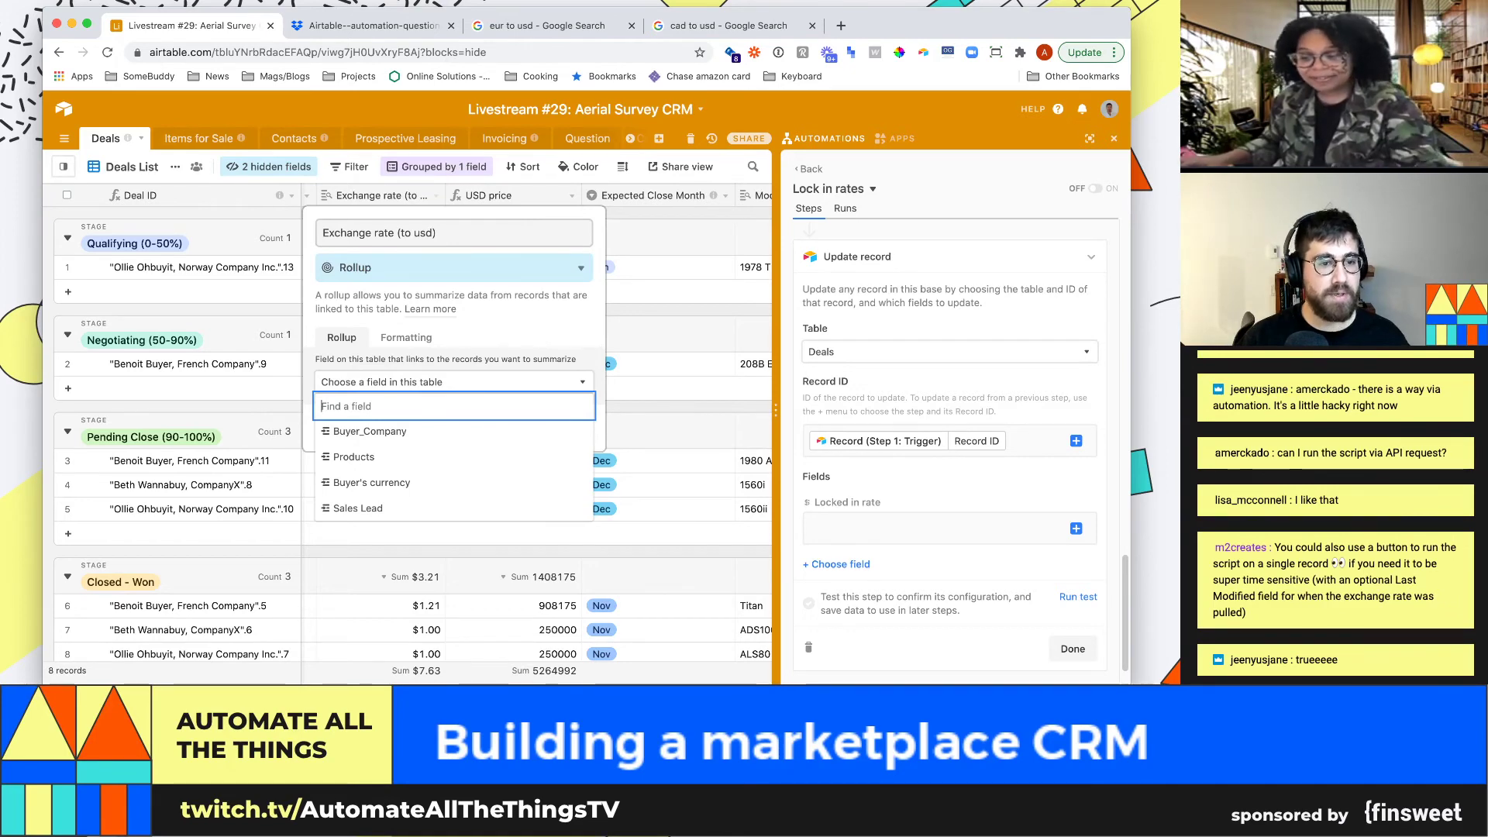
{"action": "type", "text": "cu"}
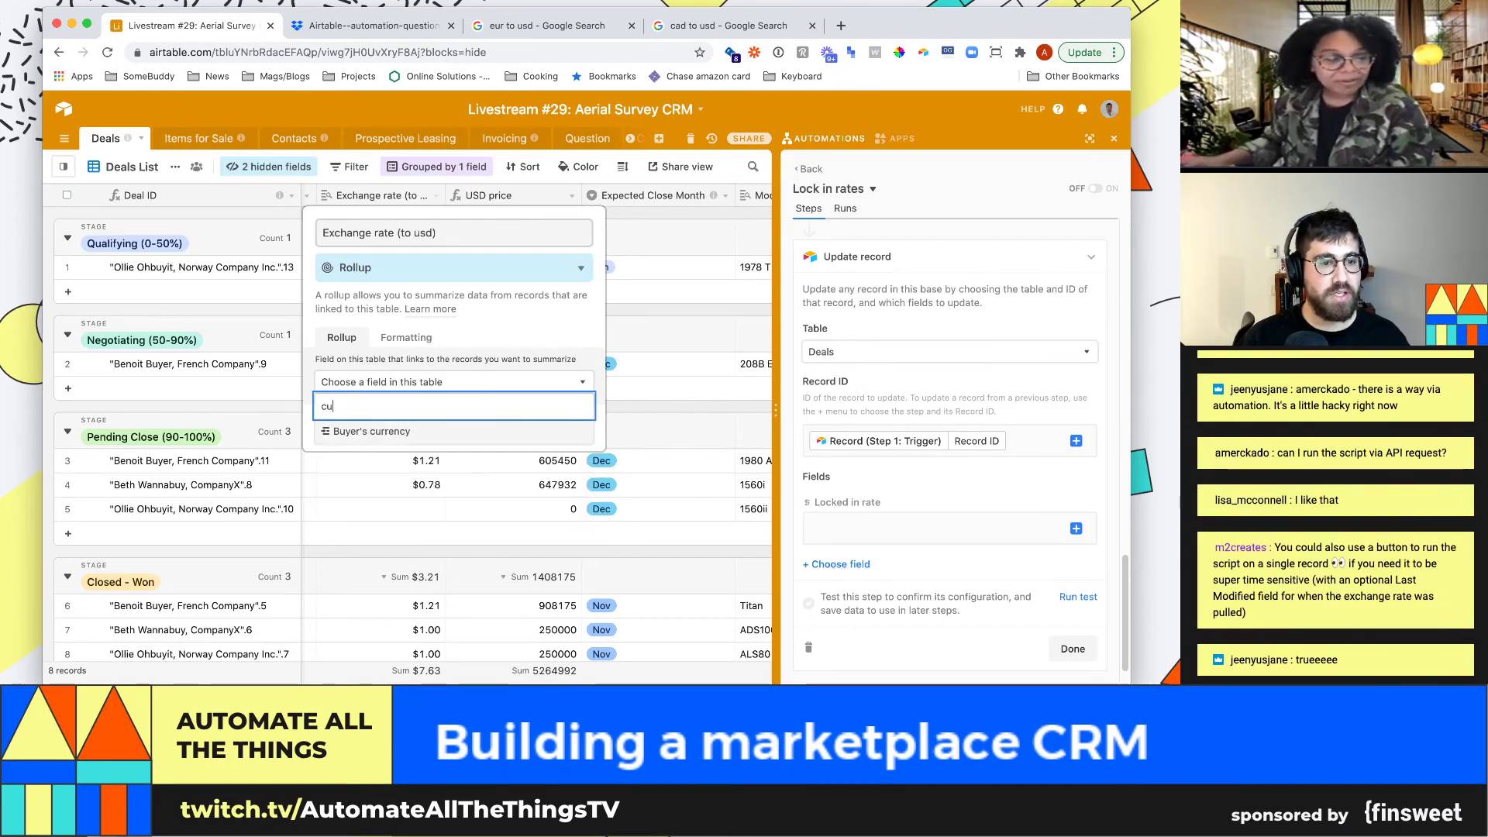
{"action": "key", "text": "Return"}
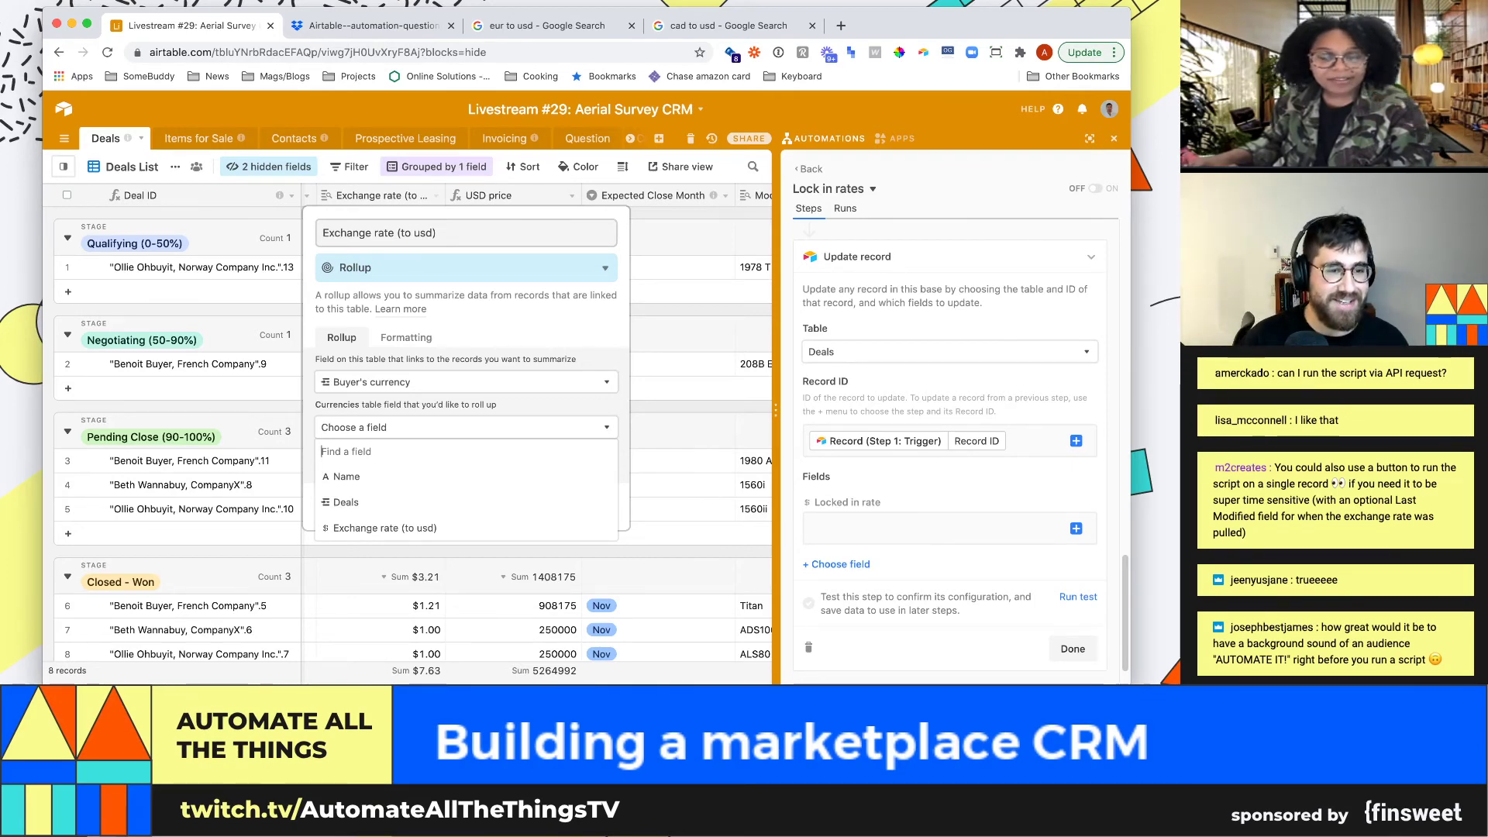
{"action": "type", "text": "xx"}
{"action": "key", "text": "BackSpace"}
{"action": "key", "text": "BackSpace"}
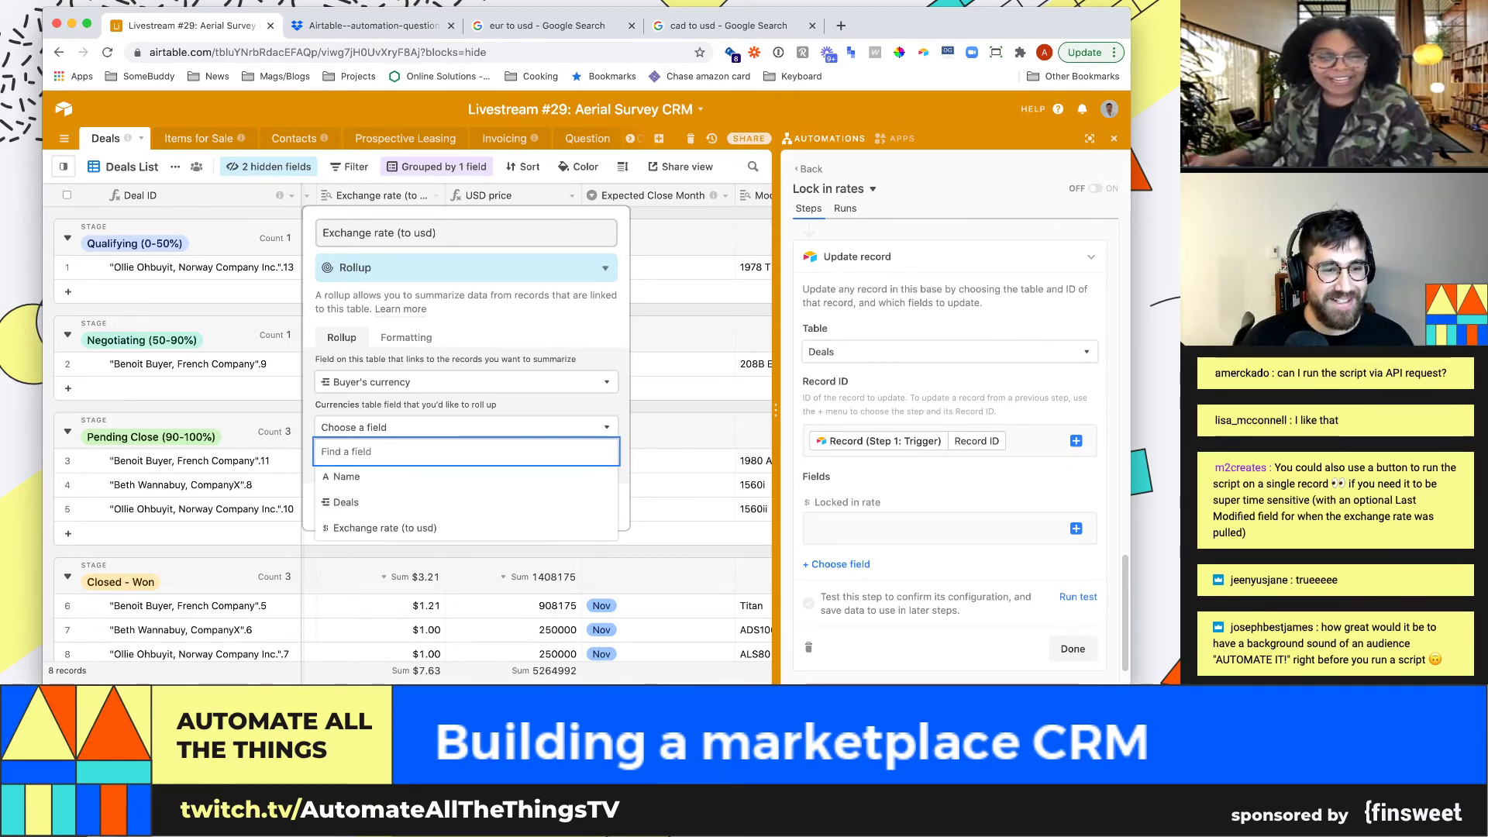
{"action": "left_click", "coordinate": [384, 528]}
{"action": "left_click", "coordinate": [465, 512]}
{"action": "type", "text": "sum(val"}
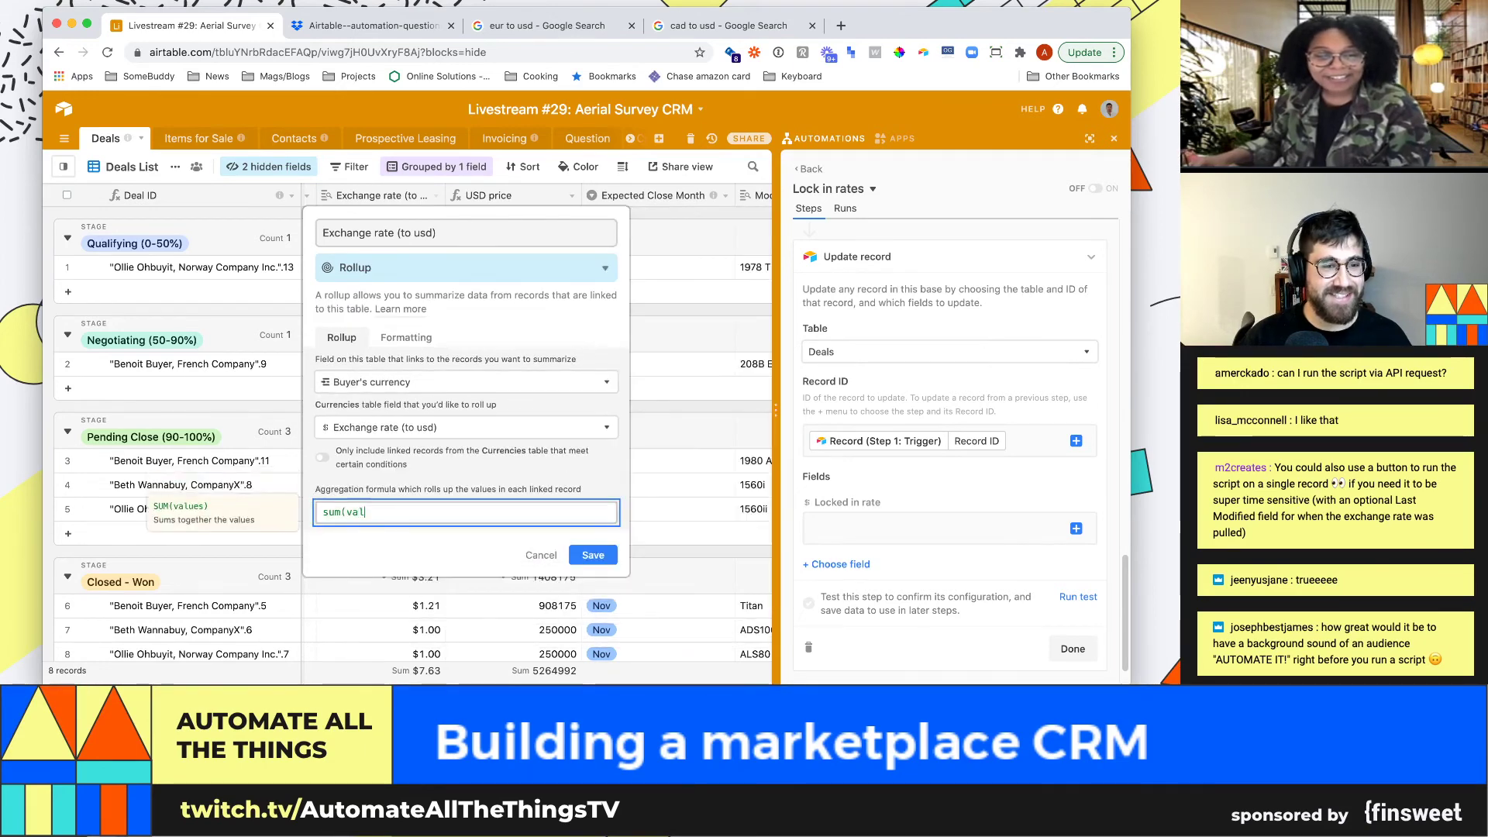
{"action": "type", "text": "ues)"}
{"action": "key", "text": "Return"}
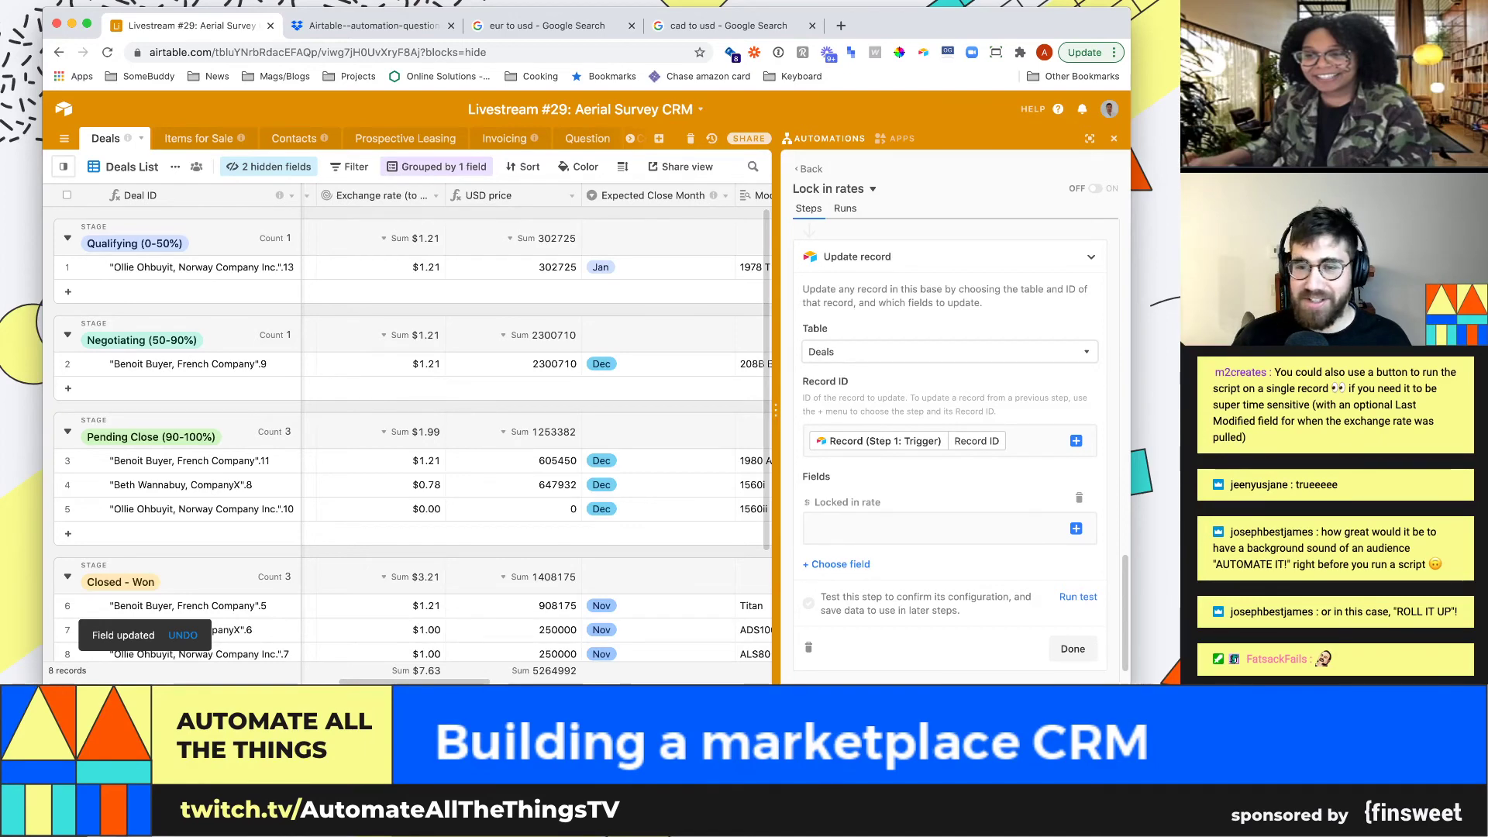
Re-test the trigger and list the step values available for Locked in rate
{"action": "scroll", "coordinate": [949, 465], "scroll_direction": "down", "scroll_amount": 1}
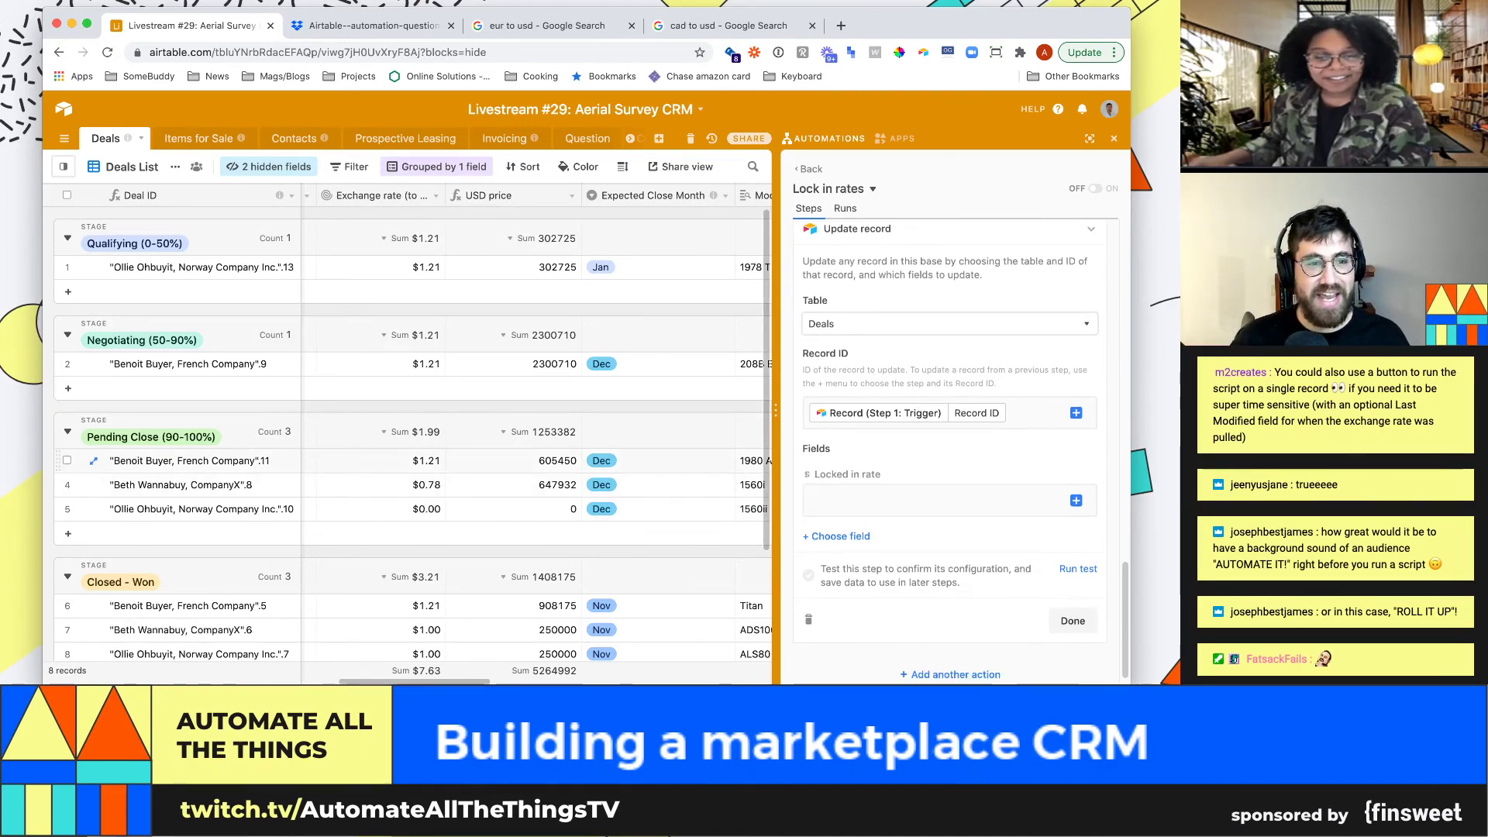
{"action": "scroll", "coordinate": [930, 494], "scroll_direction": "down", "scroll_amount": 1}
{"action": "left_click", "coordinate": [930, 494]}
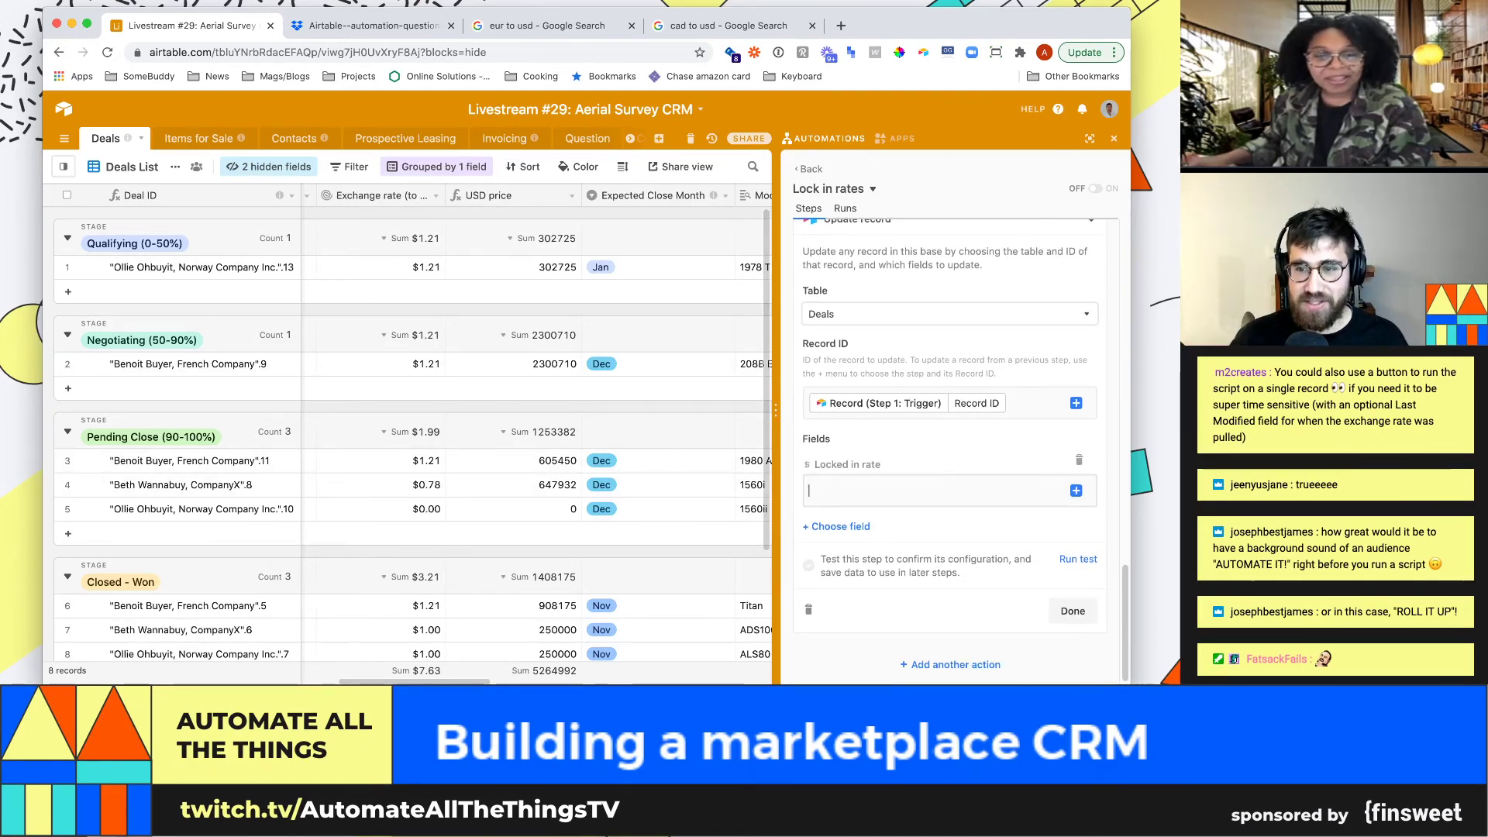
{"action": "scroll", "coordinate": [950, 450], "scroll_direction": "up", "scroll_amount": 10}
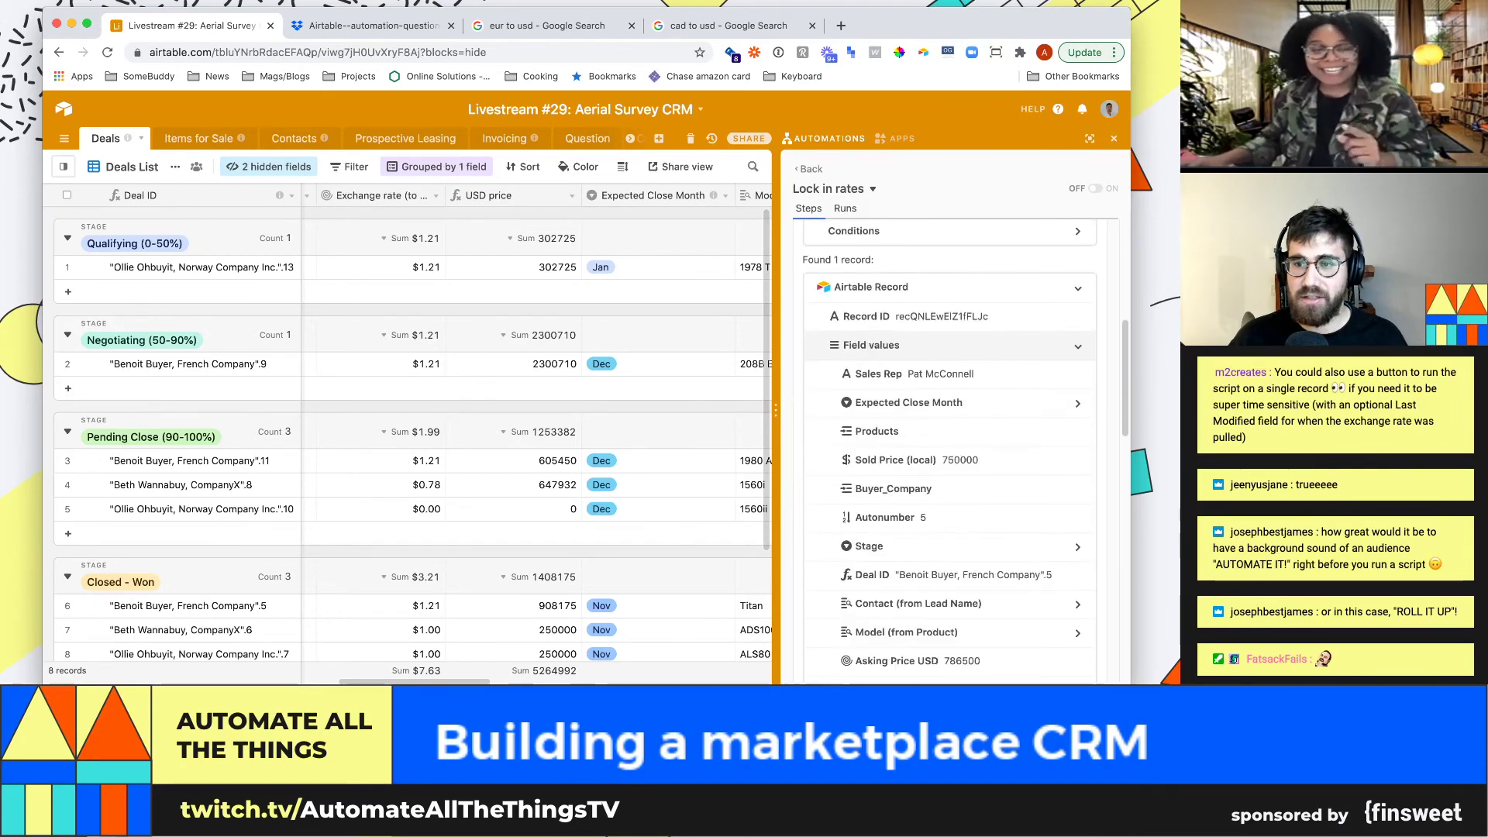
{"action": "scroll", "coordinate": [949, 449], "scroll_direction": "up", "scroll_amount": 4}
{"action": "left_click", "coordinate": [1073, 371]}
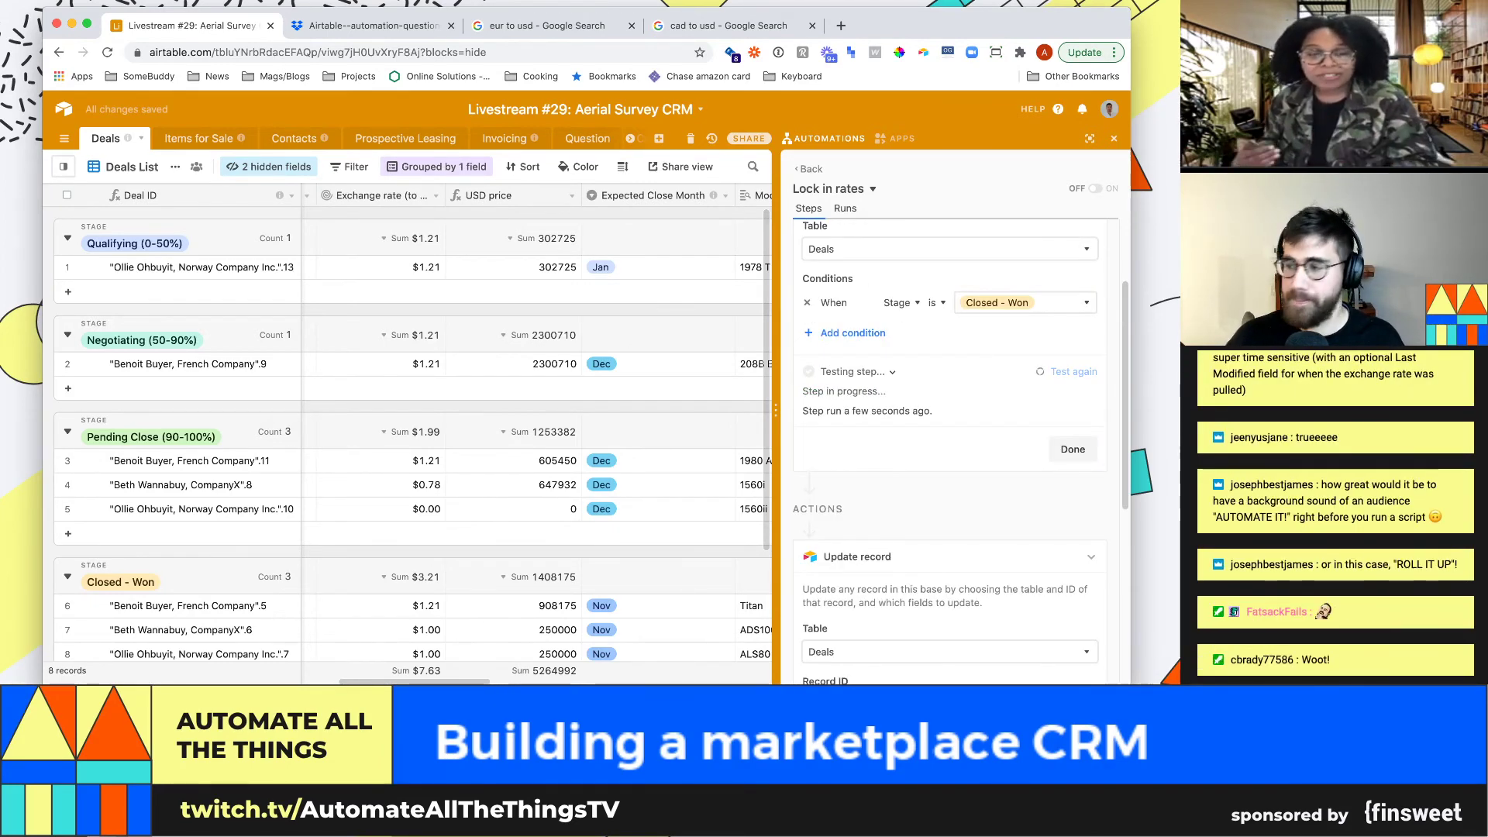
{"action": "scroll", "coordinate": [949, 449], "scroll_direction": "down", "scroll_amount": 5}
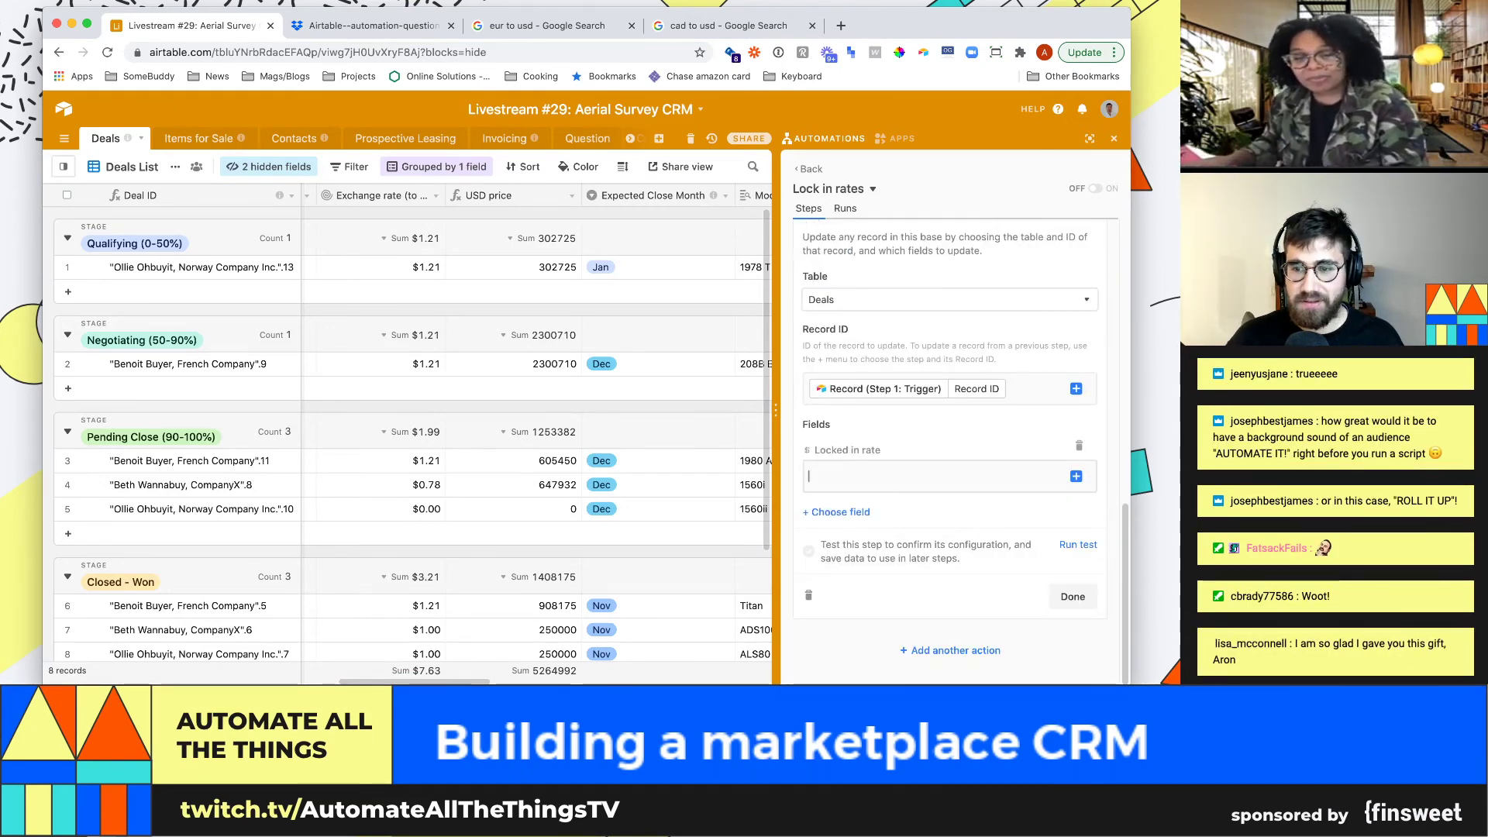
{"action": "left_click", "coordinate": [1076, 476]}
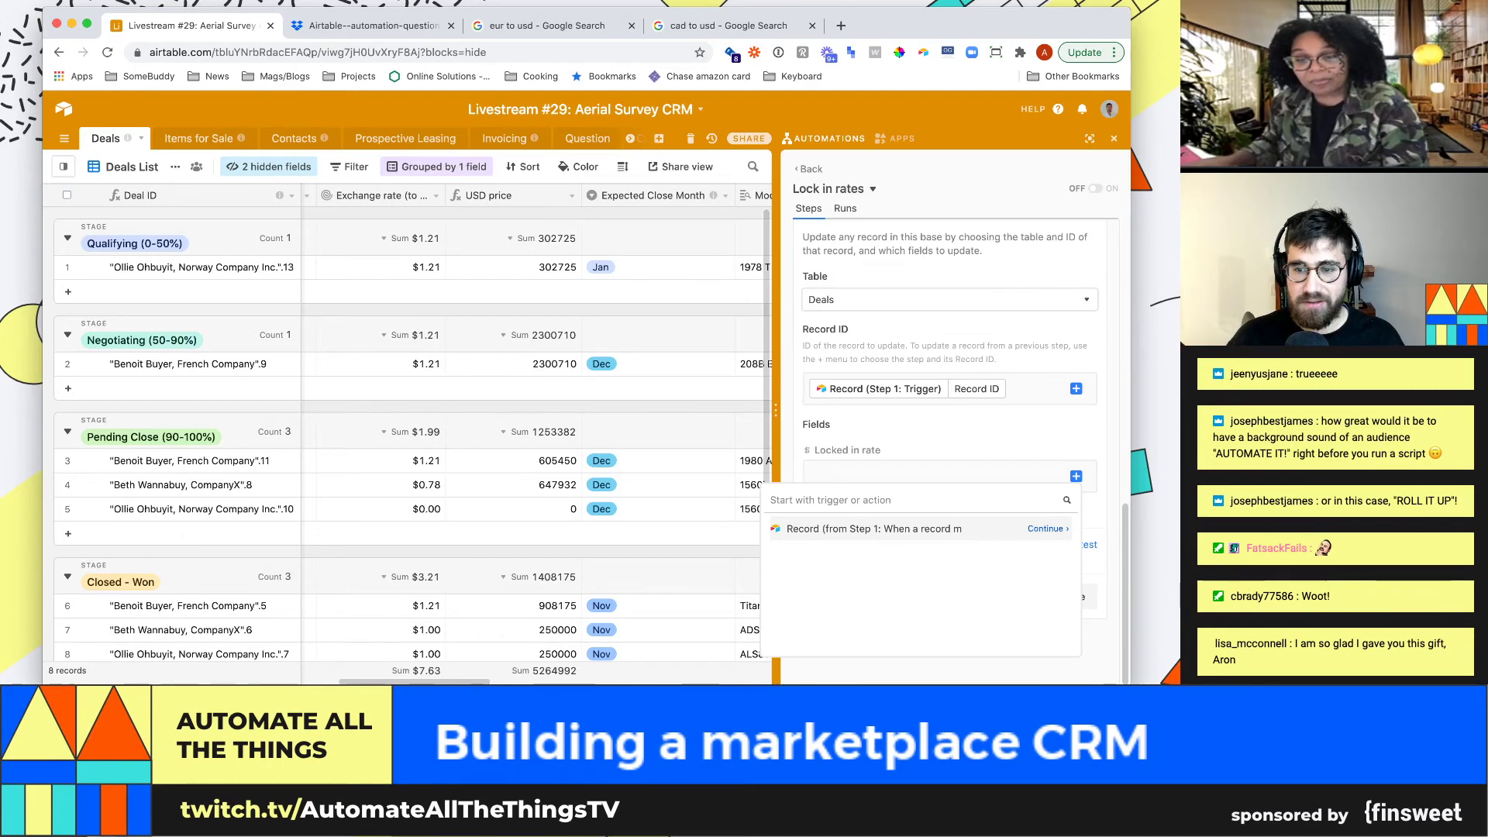
Set the update's Locked in rate to the trigger record's Locked in rate and view found field values
{"action": "left_click", "coordinate": [874, 529]}
{"action": "scroll", "coordinate": [914, 589], "scroll_direction": "down", "scroll_amount": 5}
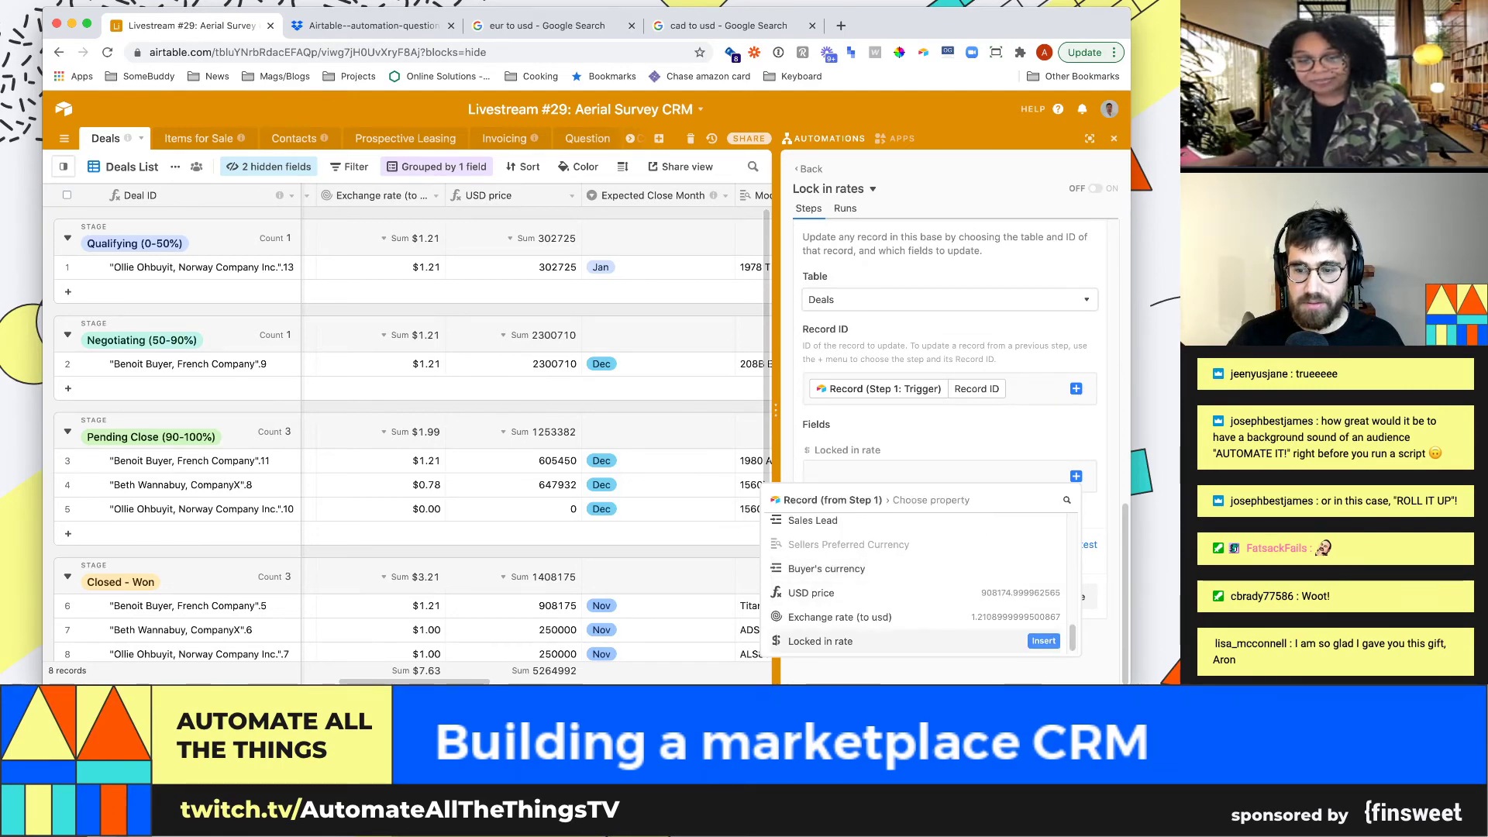
{"action": "left_click", "coordinate": [1043, 641]}
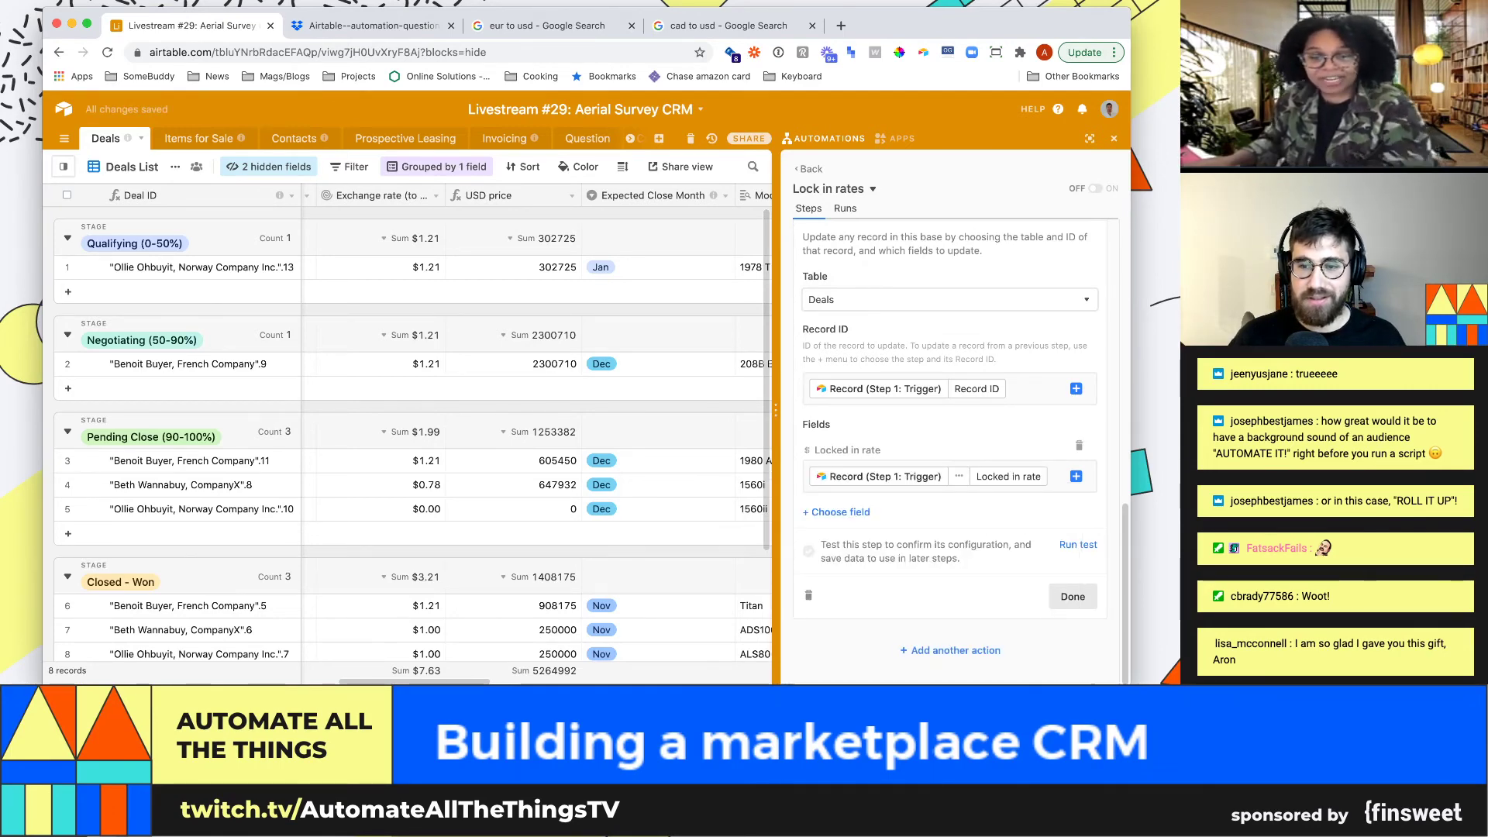
{"action": "left_click", "coordinate": [1072, 596]}
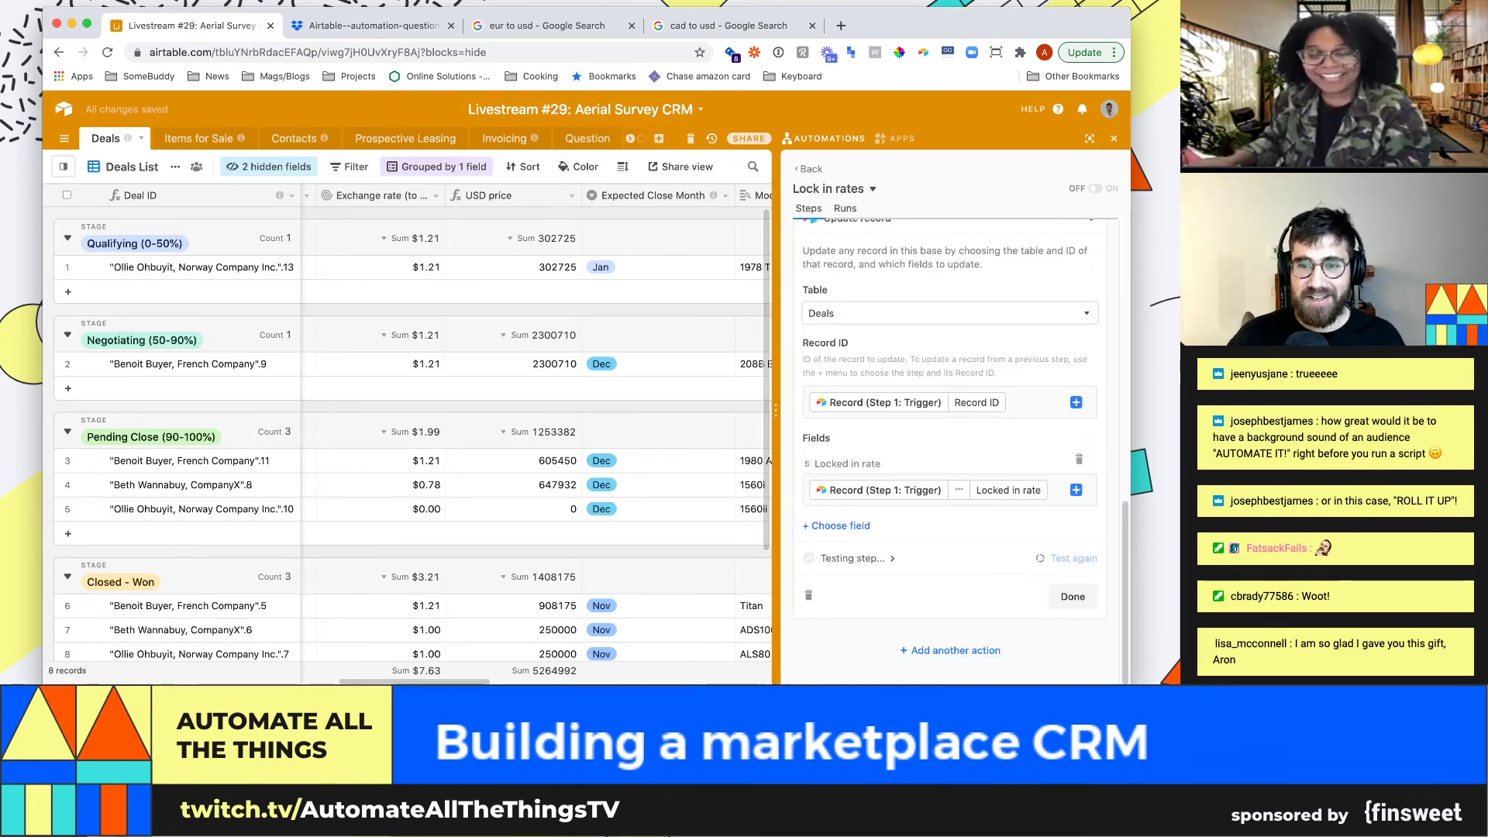
{"action": "left_click", "coordinate": [871, 534]}
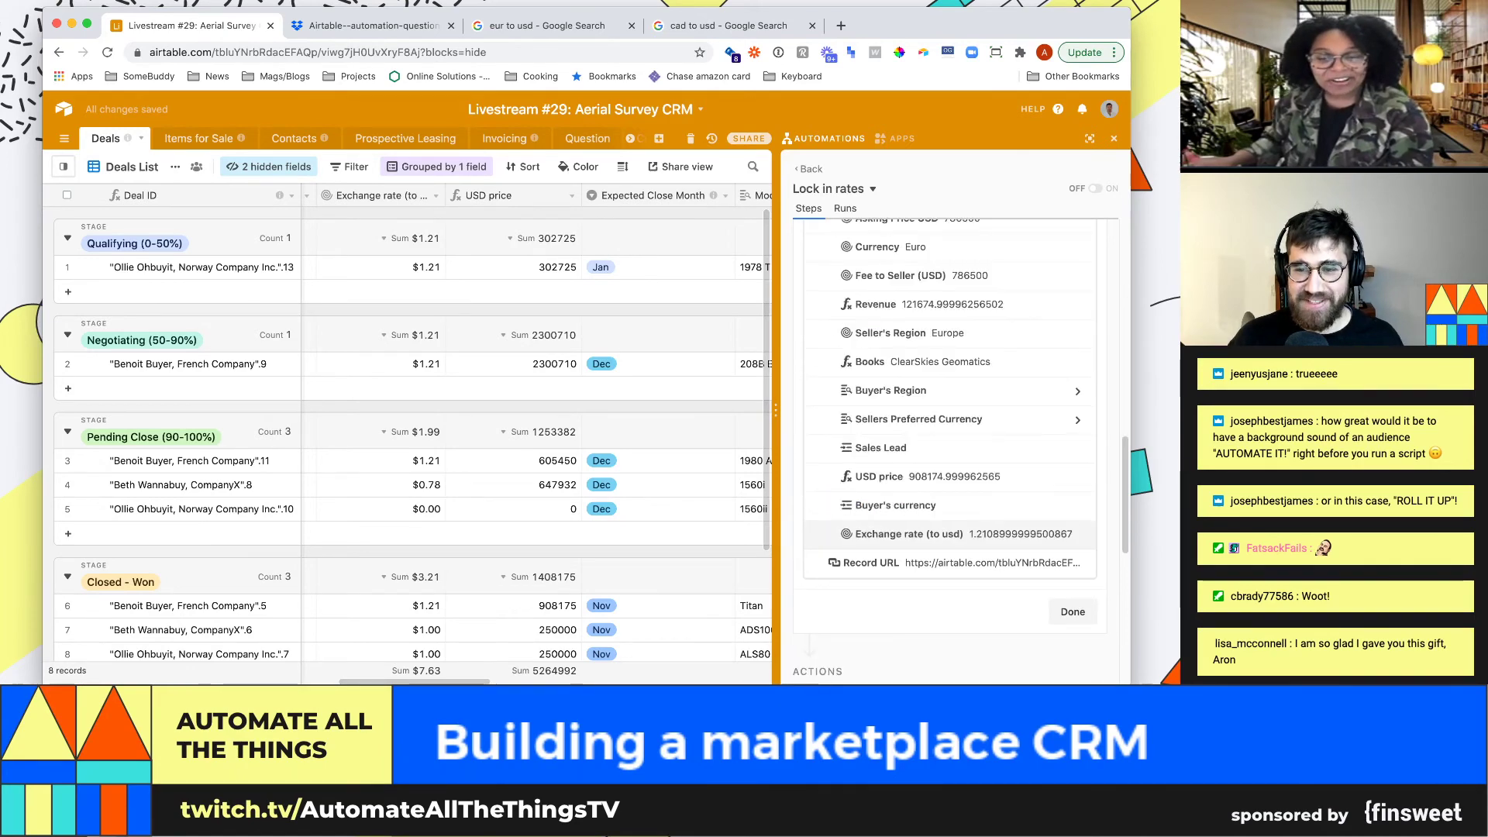
{"action": "scroll", "coordinate": [949, 434], "scroll_direction": "down", "scroll_amount": 5}
{"action": "scroll", "coordinate": [949, 434], "scroll_direction": "up", "scroll_amount": 3}
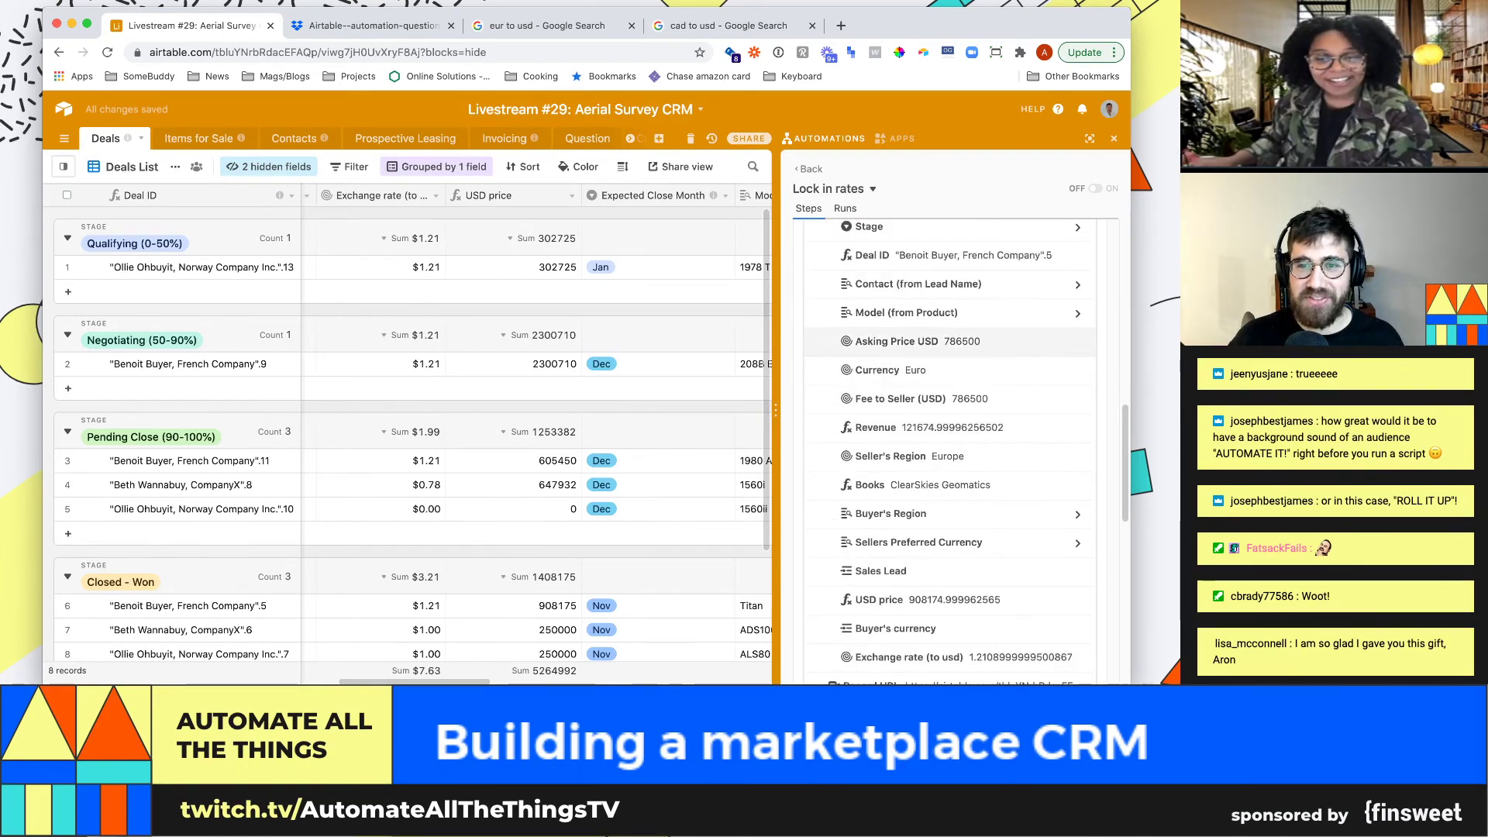
{"action": "scroll", "coordinate": [949, 434], "scroll_direction": "up", "scroll_amount": 1}
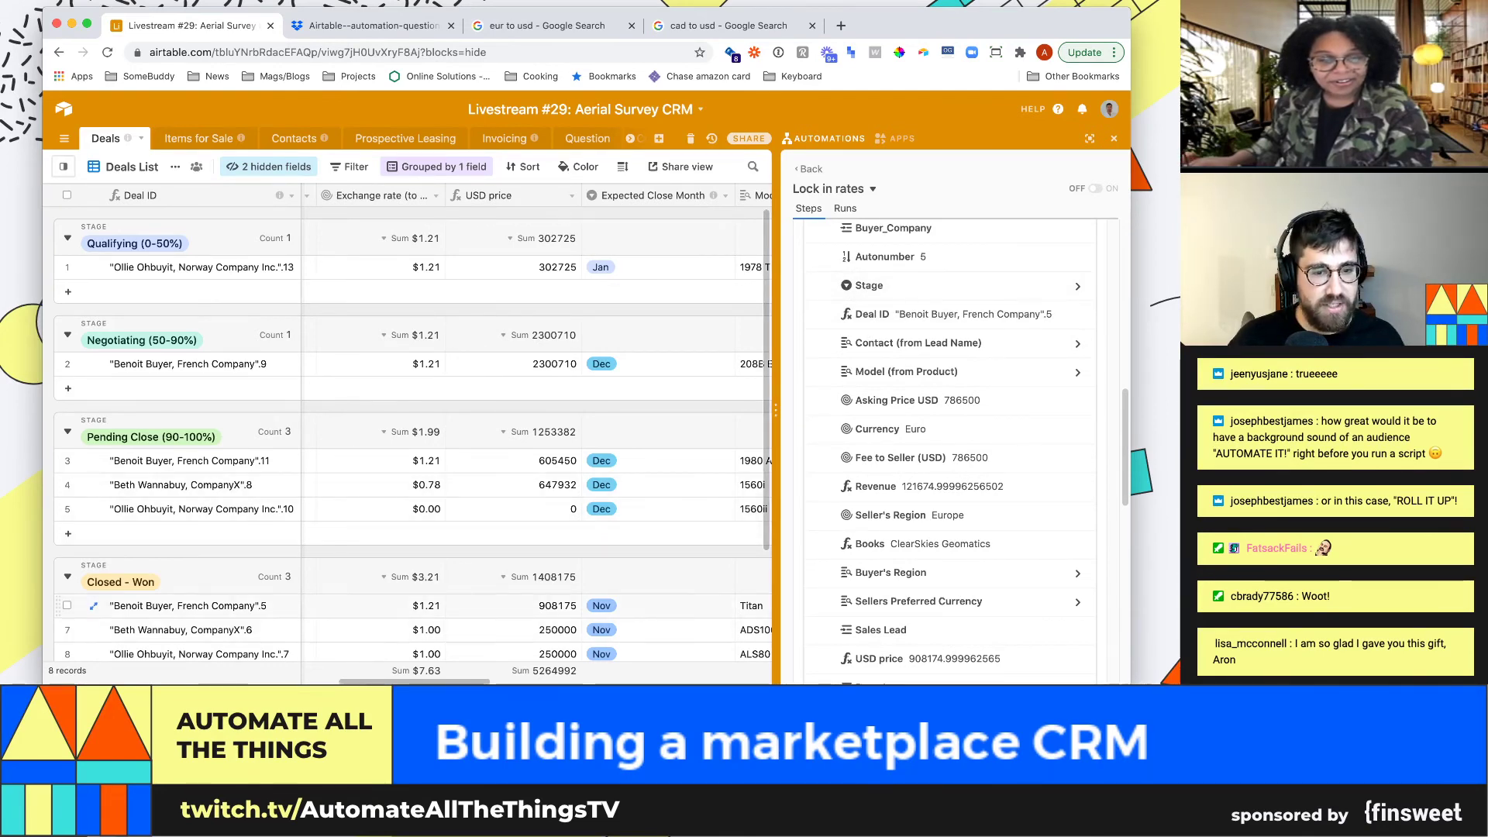
Check row 6's Locked in rate cell in the Deals grid, still empty
{"action": "left_click", "coordinate": [534, 605]}
{"action": "key", "text": "Right"}
{"action": "key", "text": "Right"}
{"action": "key", "text": "Right"}
{"action": "key", "text": "Right"}
{"action": "key", "text": "Right"}
{"action": "key", "text": "Right"}
{"action": "key", "text": "Right"}
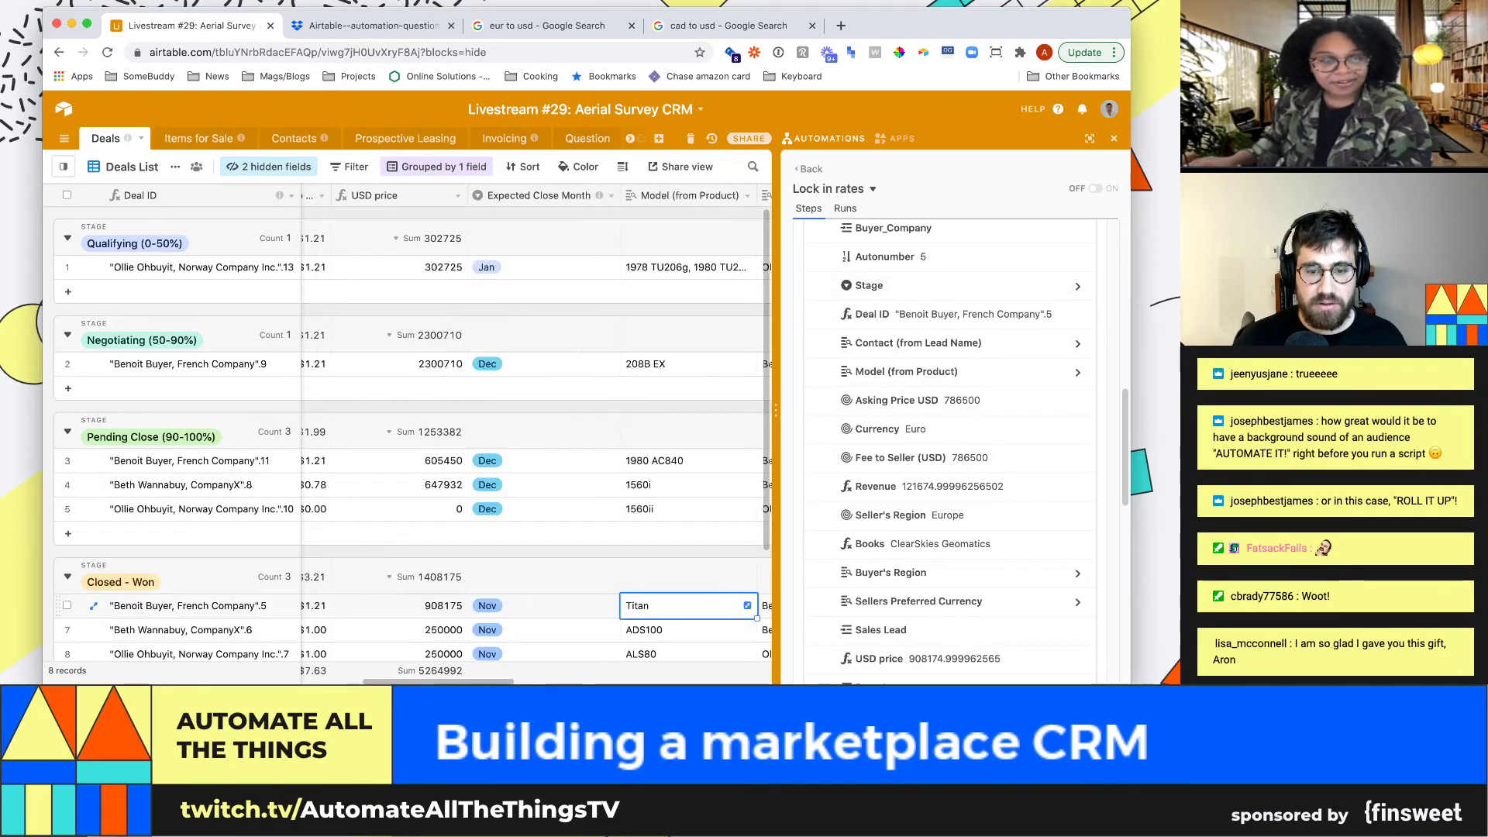
{"action": "key", "text": "Down"}
{"action": "key", "text": "Down"}
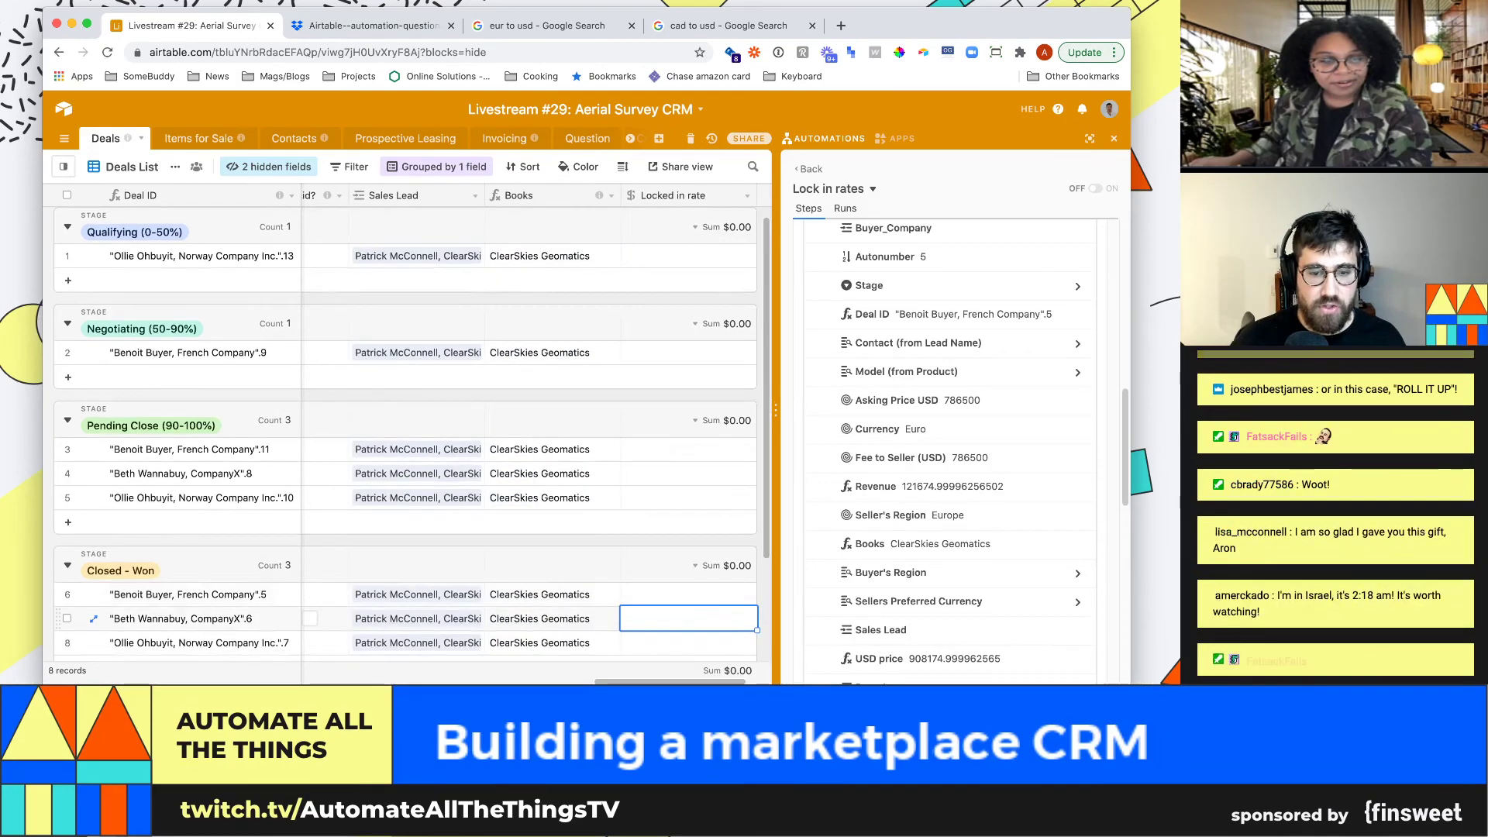
{"action": "key", "text": "Up"}
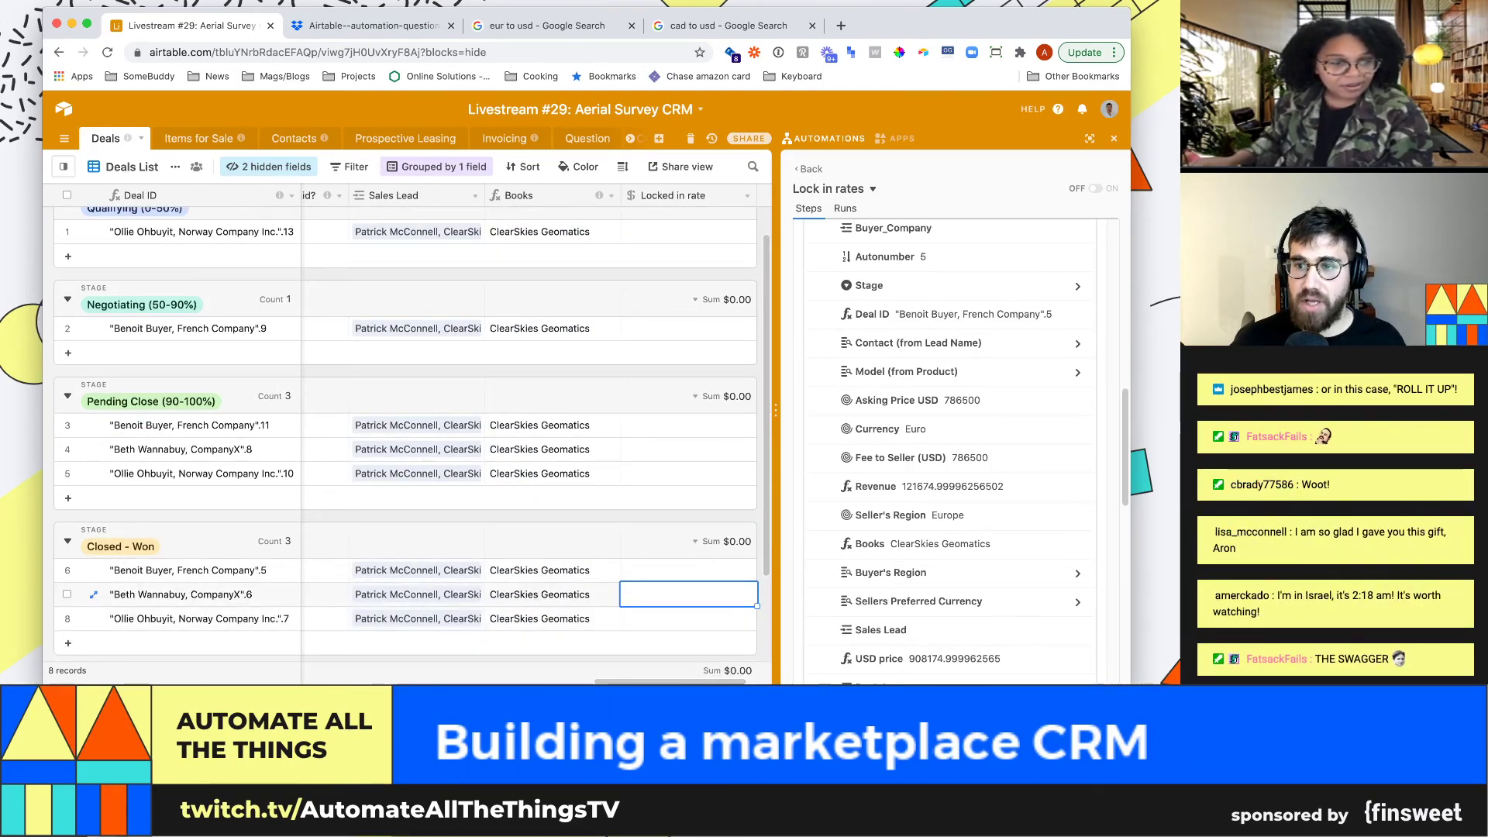
Run the Update record action's test
{"action": "scroll", "coordinate": [949, 450], "scroll_direction": "down", "scroll_amount": 10}
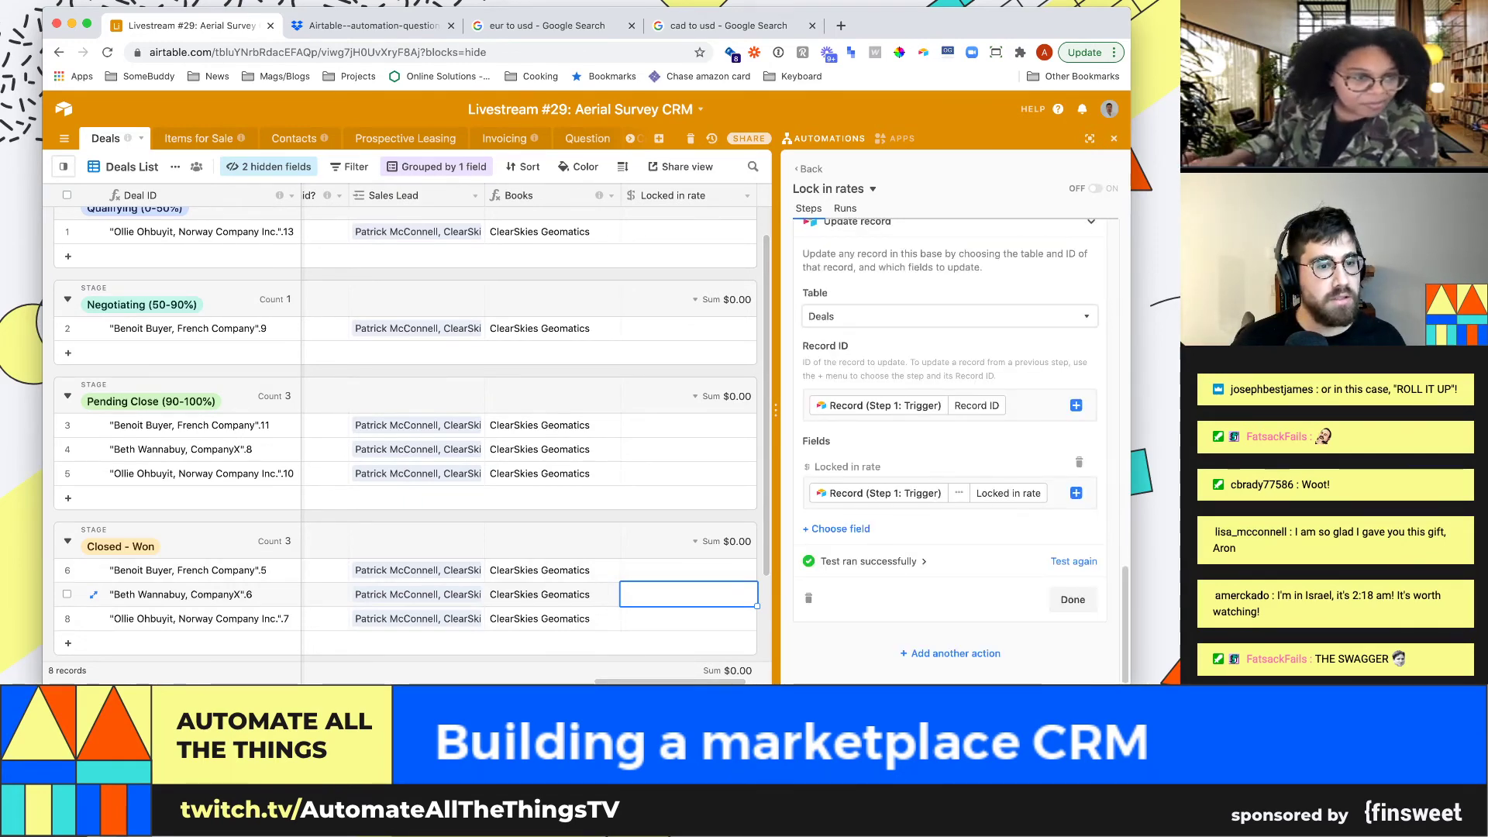
{"action": "scroll", "coordinate": [950, 450], "scroll_direction": "up", "scroll_amount": 3}
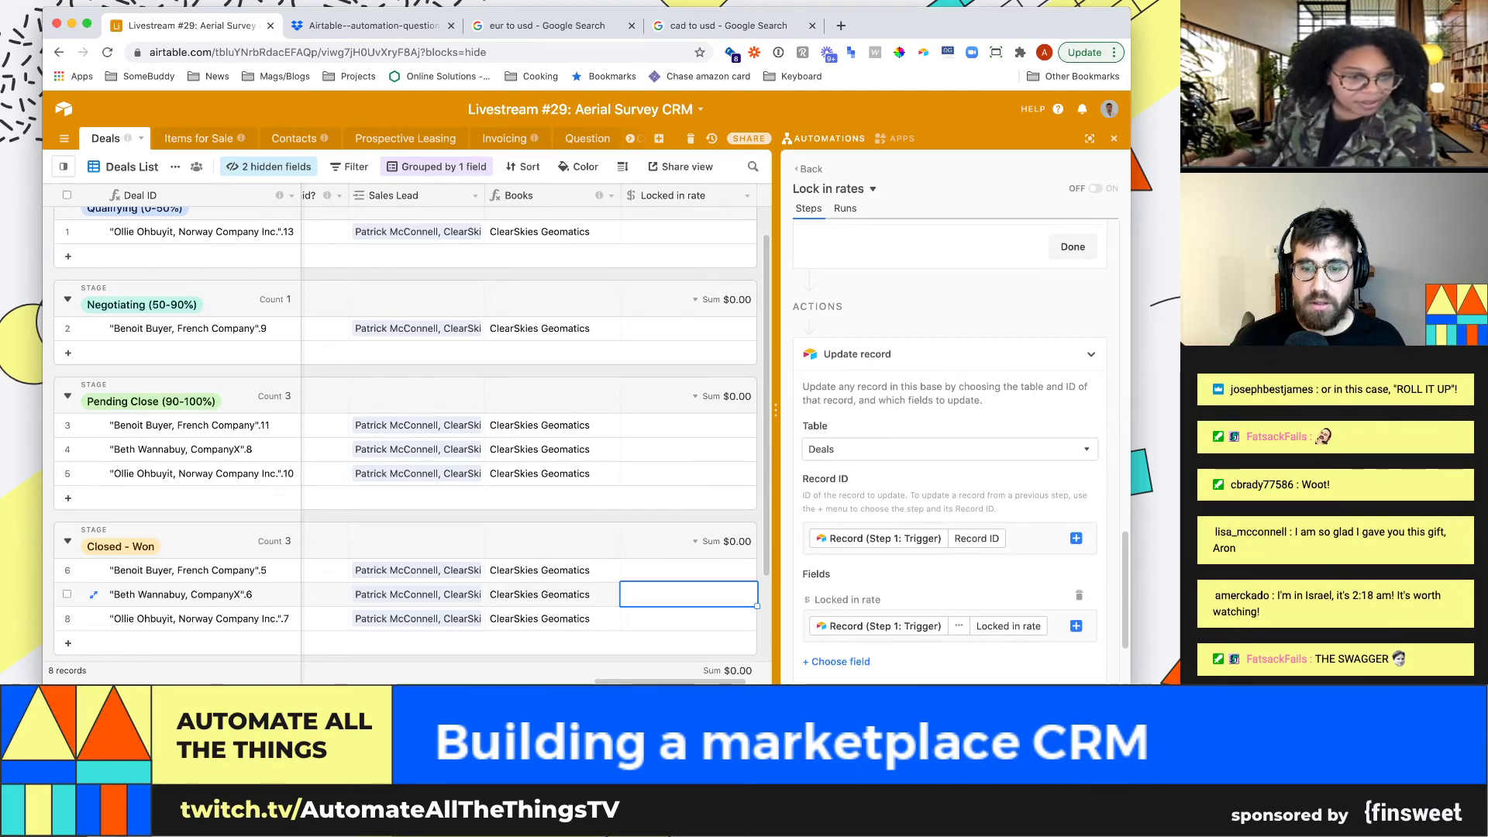
{"action": "scroll", "coordinate": [949, 449], "scroll_direction": "down", "scroll_amount": 2}
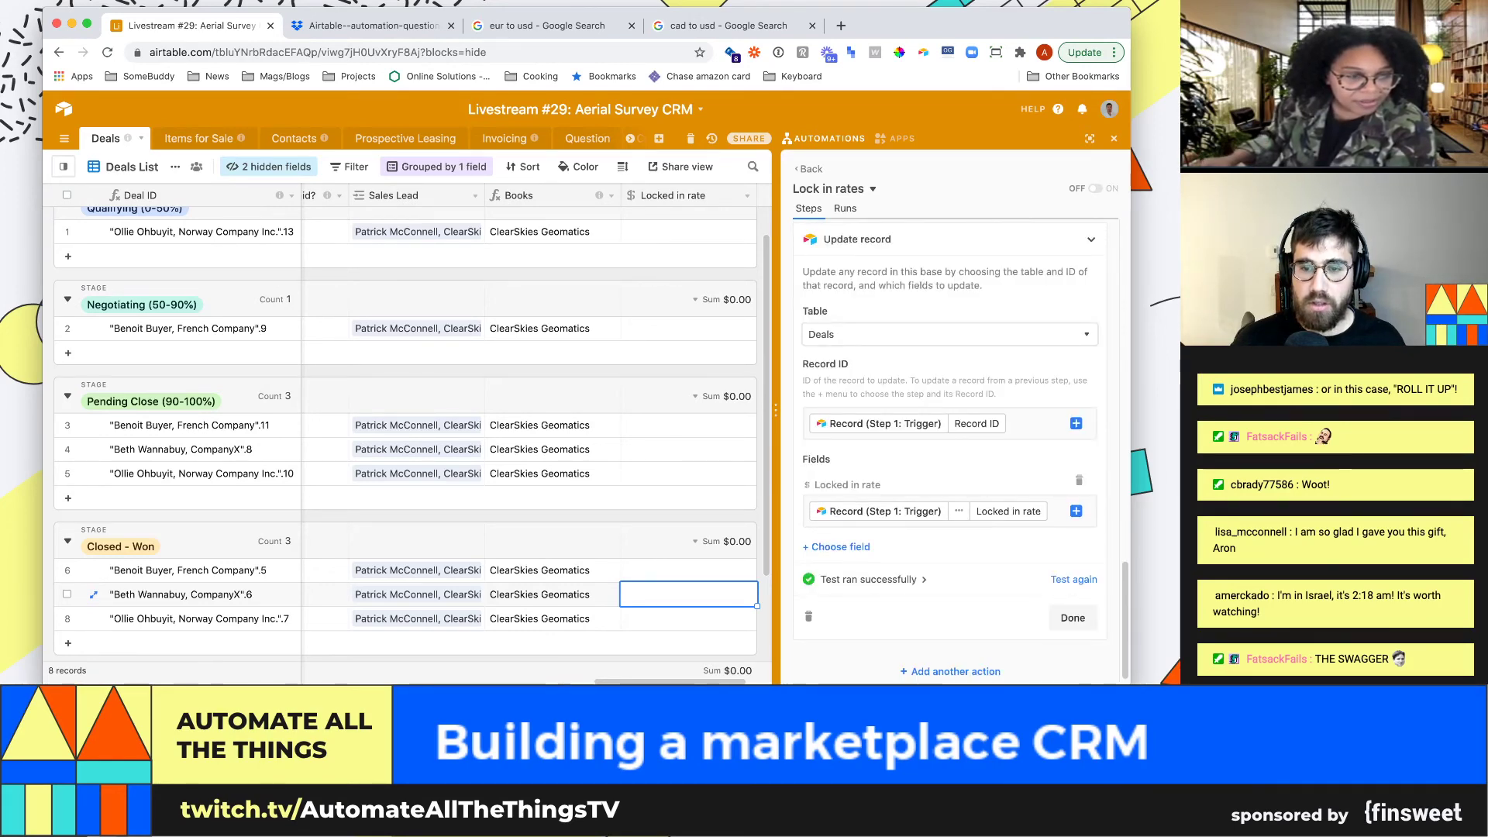
{"action": "left_click", "coordinate": [1074, 579]}
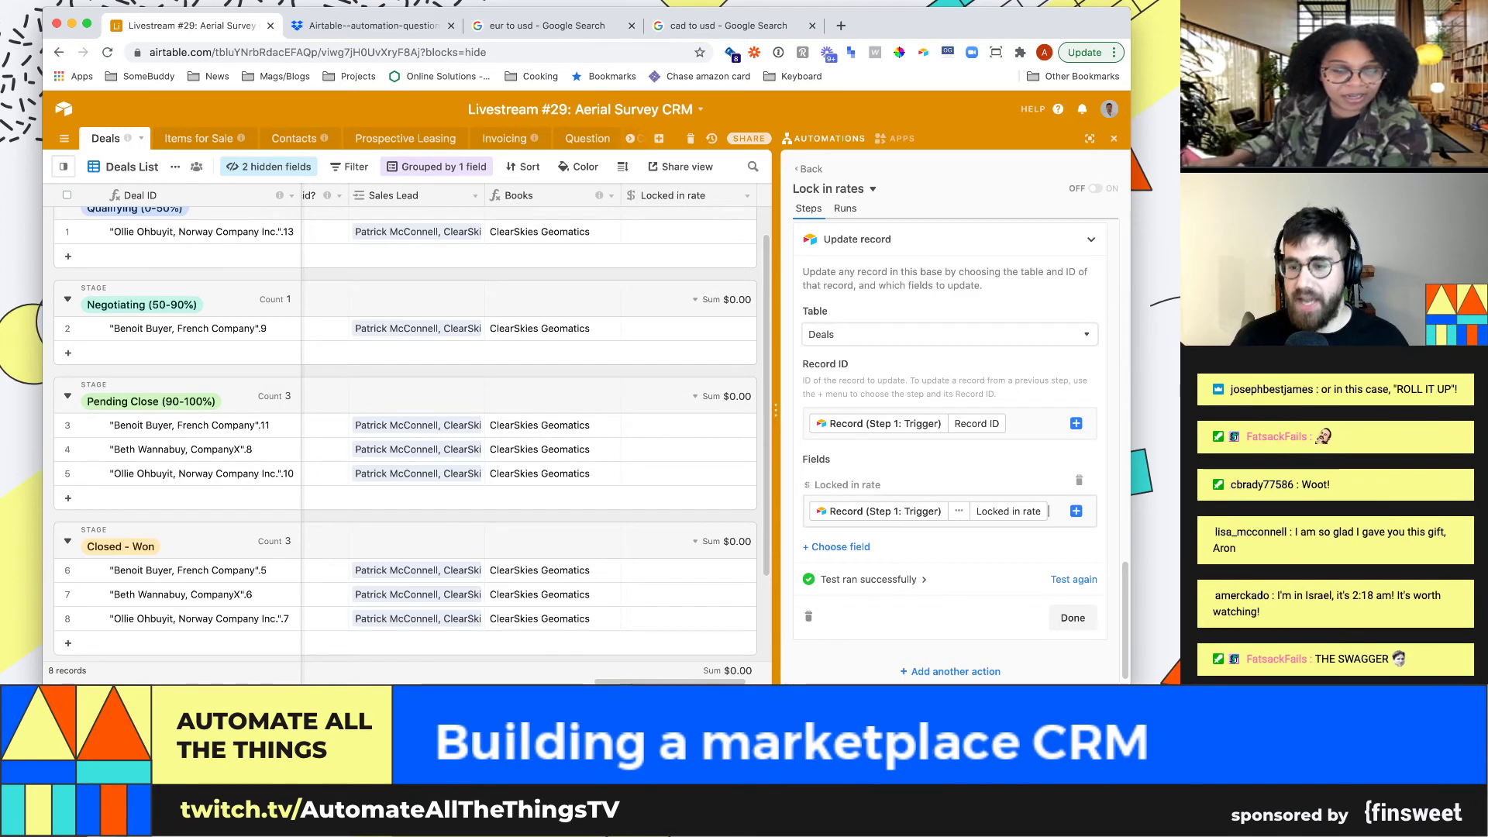
Replace the Locked in rate value with the trigger record's Currency and read the 'Could not parse number' error
{"action": "left_click", "coordinate": [1060, 512]}
{"action": "key", "text": "BackSpace"}
{"action": "left_click", "coordinate": [1076, 511]}
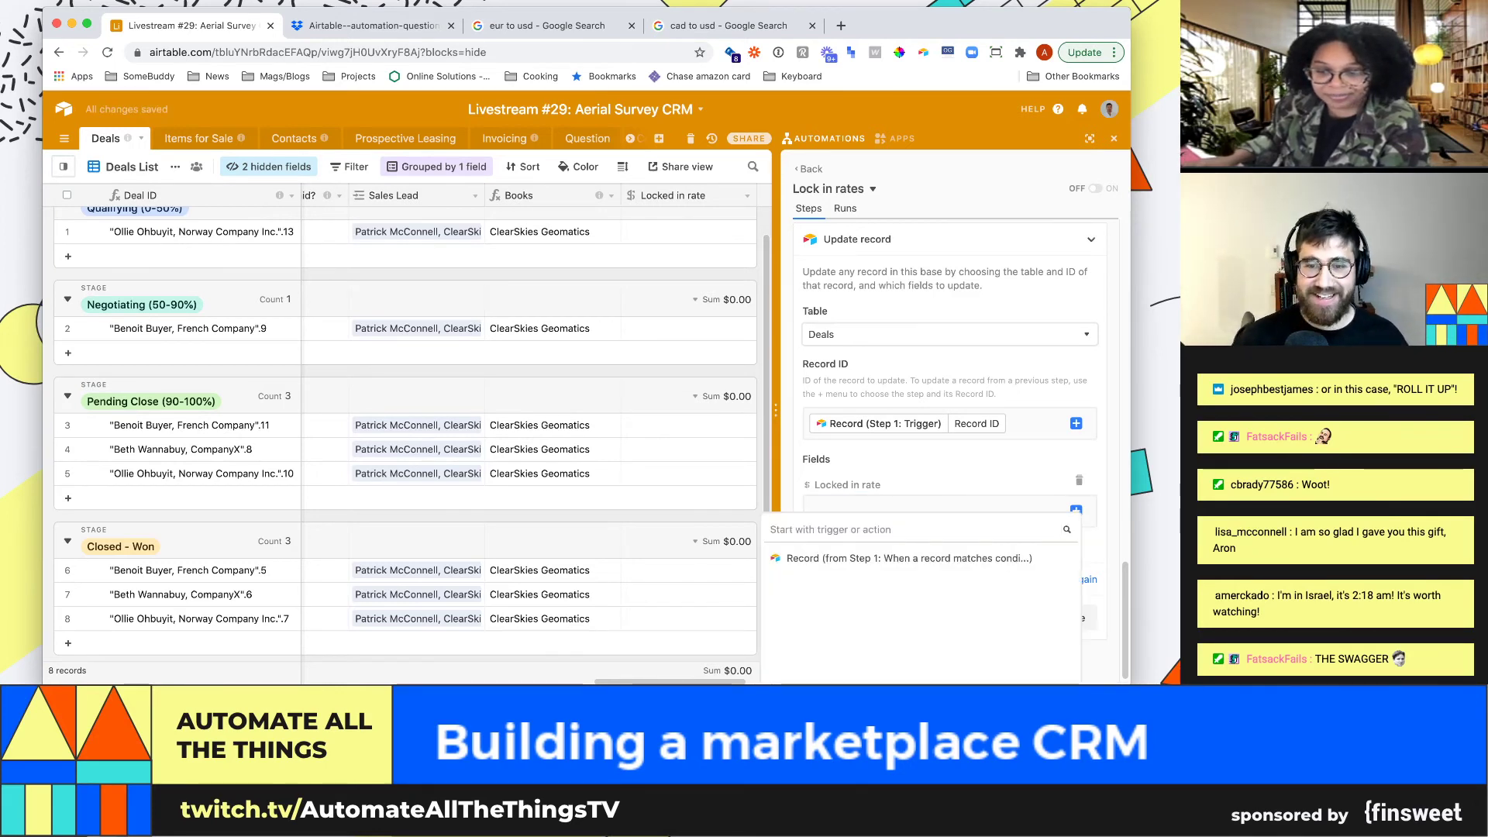
{"action": "left_click", "coordinate": [908, 558]}
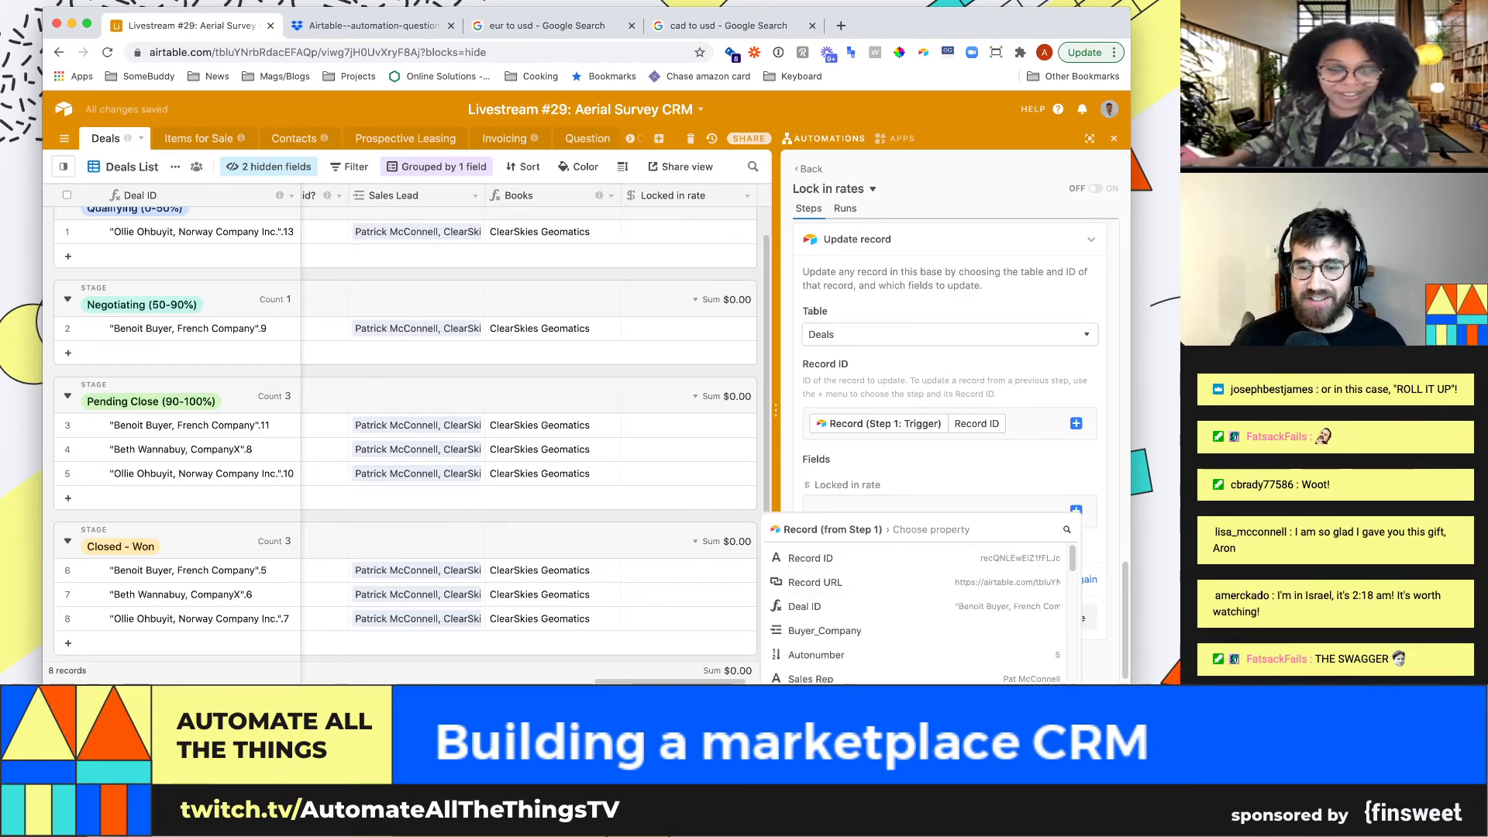
{"action": "scroll", "coordinate": [914, 613], "scroll_direction": "down", "scroll_amount": 3}
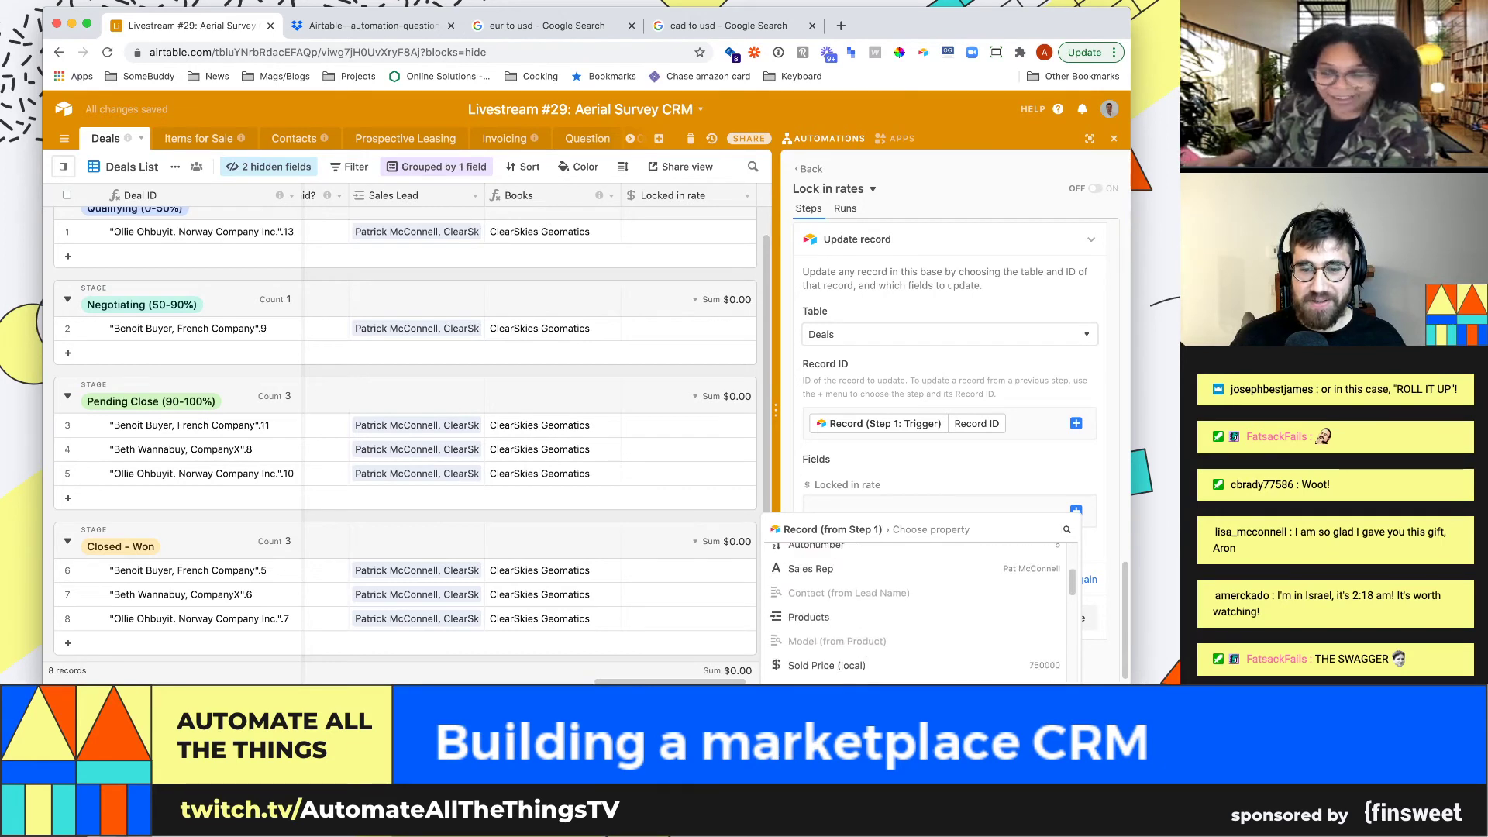
{"action": "scroll", "coordinate": [914, 612], "scroll_direction": "down", "scroll_amount": 2}
{"action": "left_click", "coordinate": [1066, 529]}
{"action": "type", "text": "curre"}
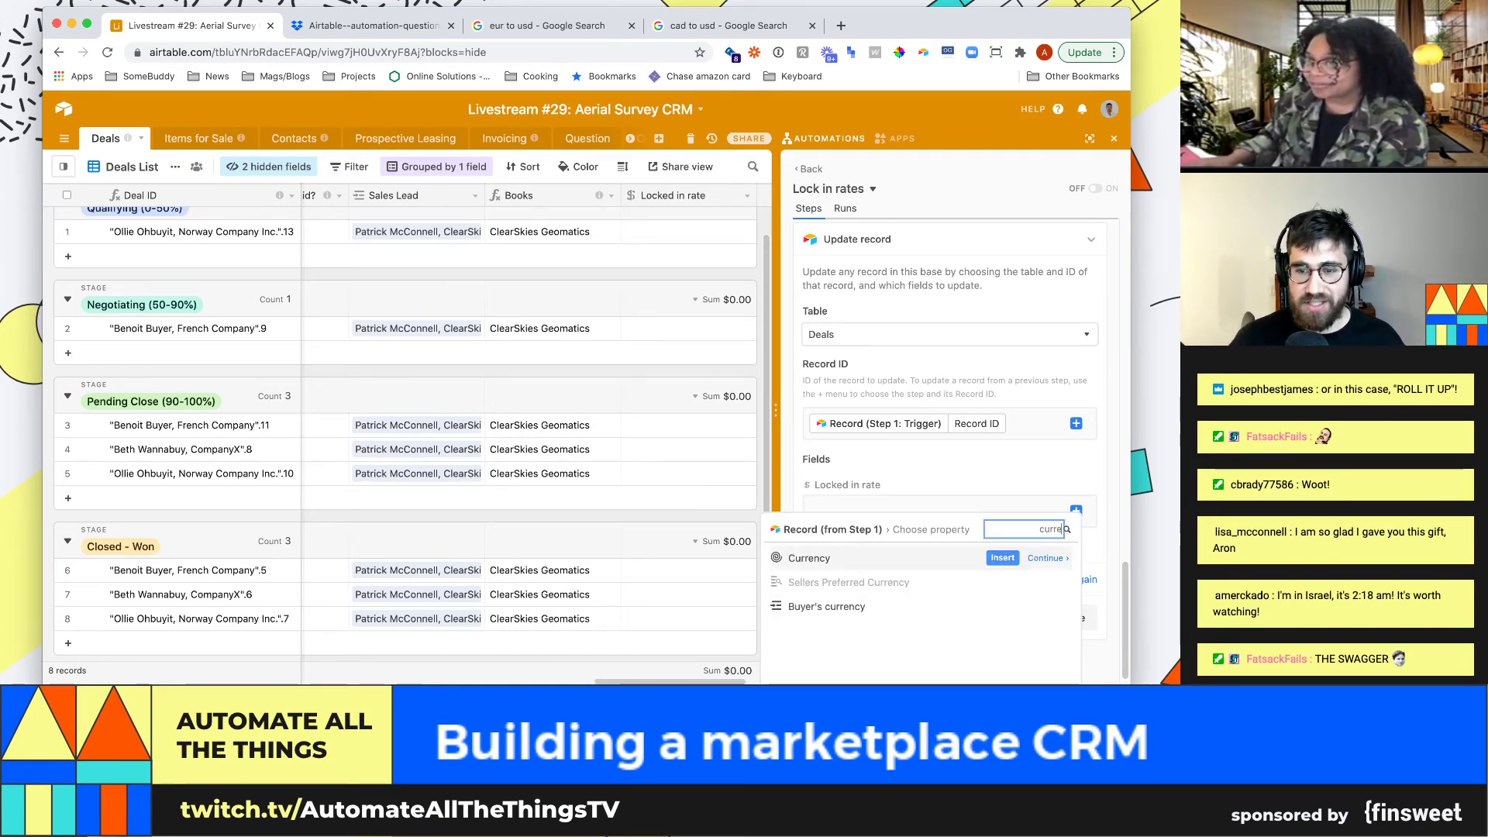
{"action": "key", "text": "Return"}
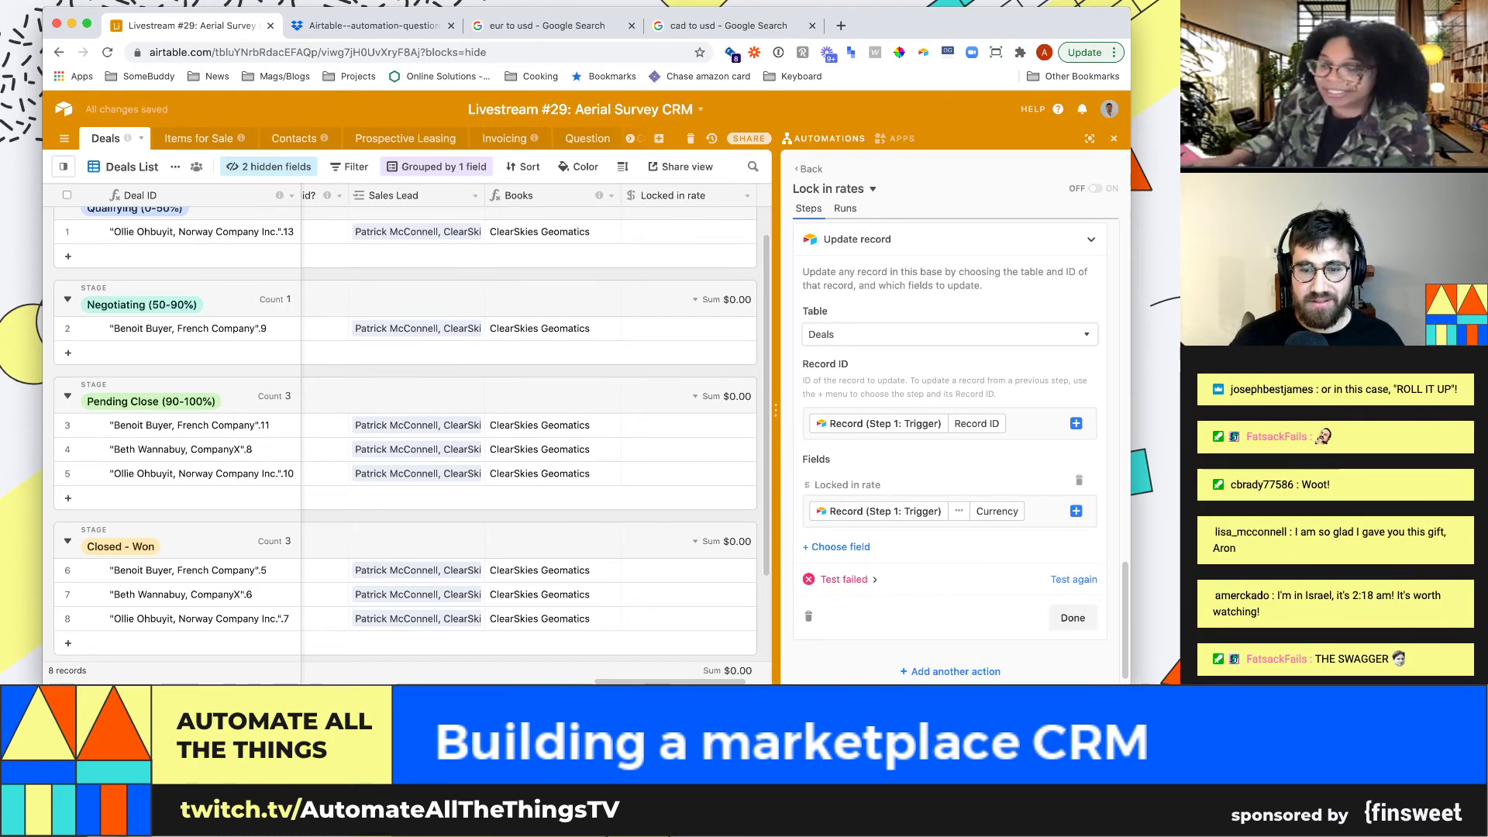
{"action": "left_click", "coordinate": [848, 579]}
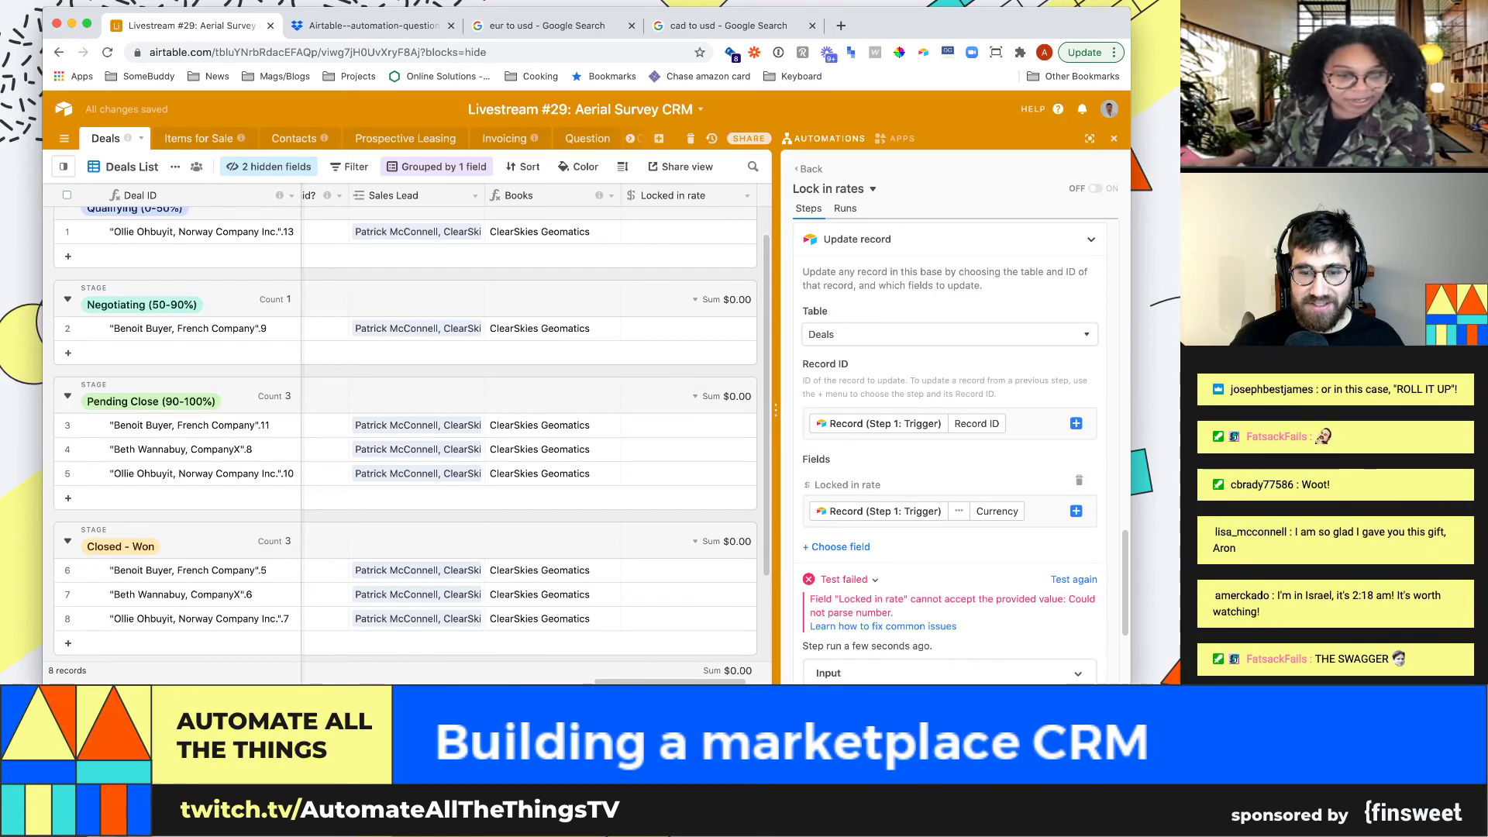
{"action": "scroll", "coordinate": [848, 580], "scroll_direction": "down", "scroll_amount": 1}
{"action": "scroll", "coordinate": [949, 465], "scroll_direction": "down", "scroll_amount": 3}
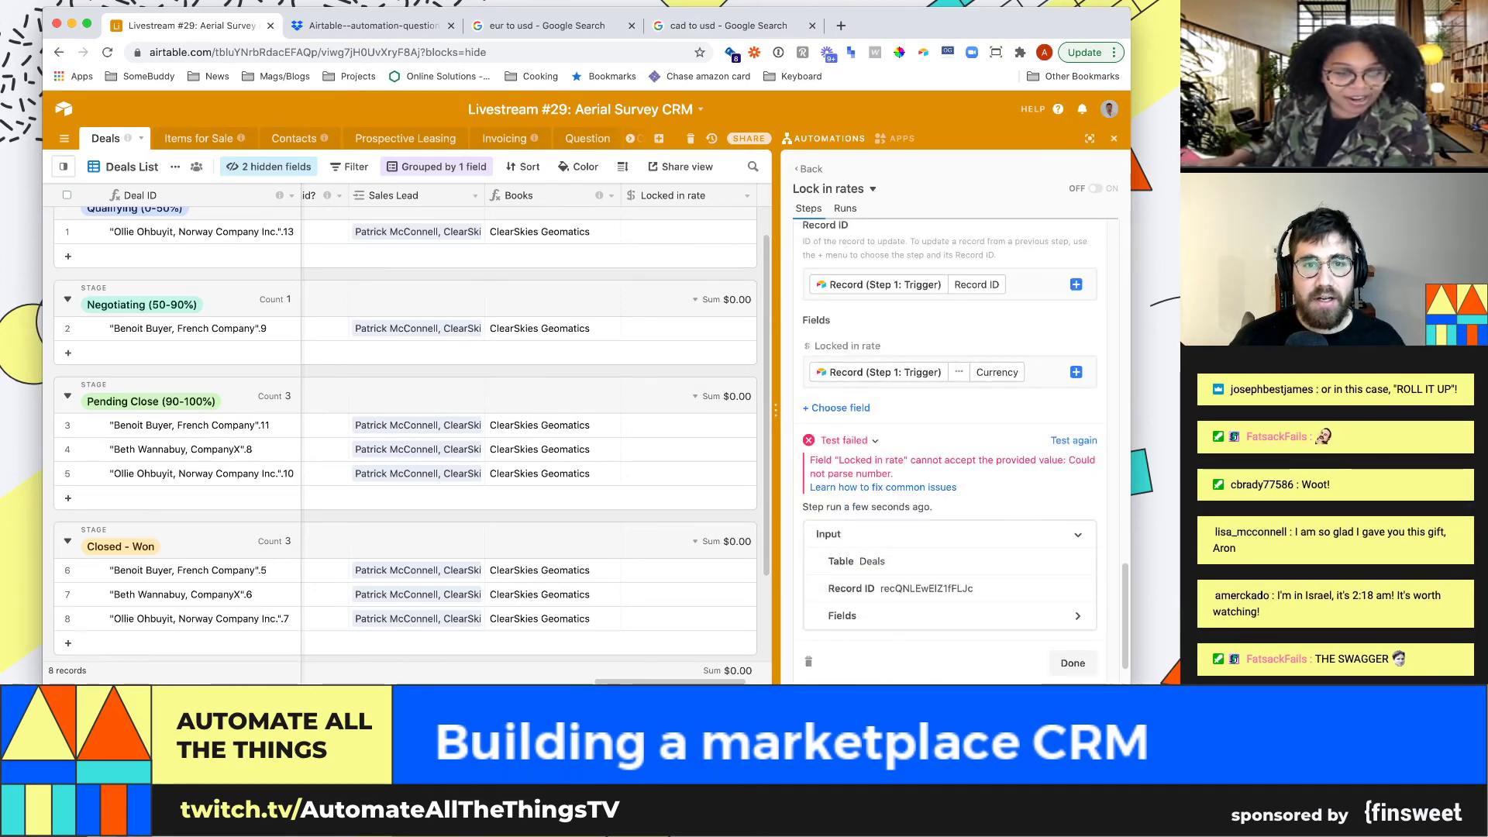
Change the Locked in rate field's type from Currency to Number, keeping its name
{"action": "left_click", "coordinate": [747, 196]}
{"action": "left_click", "coordinate": [663, 207]}
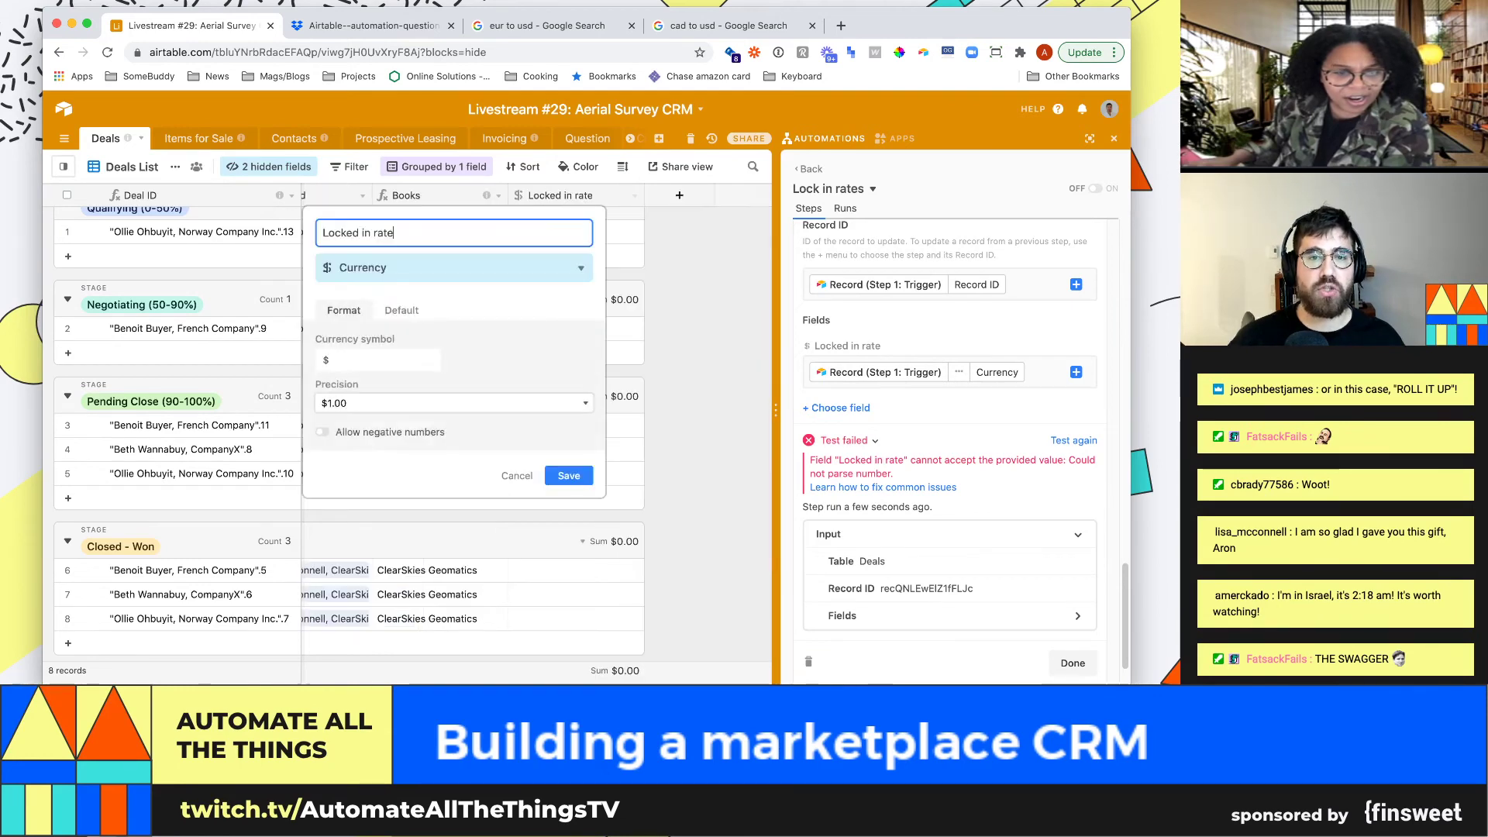
{"action": "key", "text": "super+a"}
{"action": "type", "text": "num"}
{"action": "key", "text": "super+z"}
{"action": "key", "text": "super+z"}
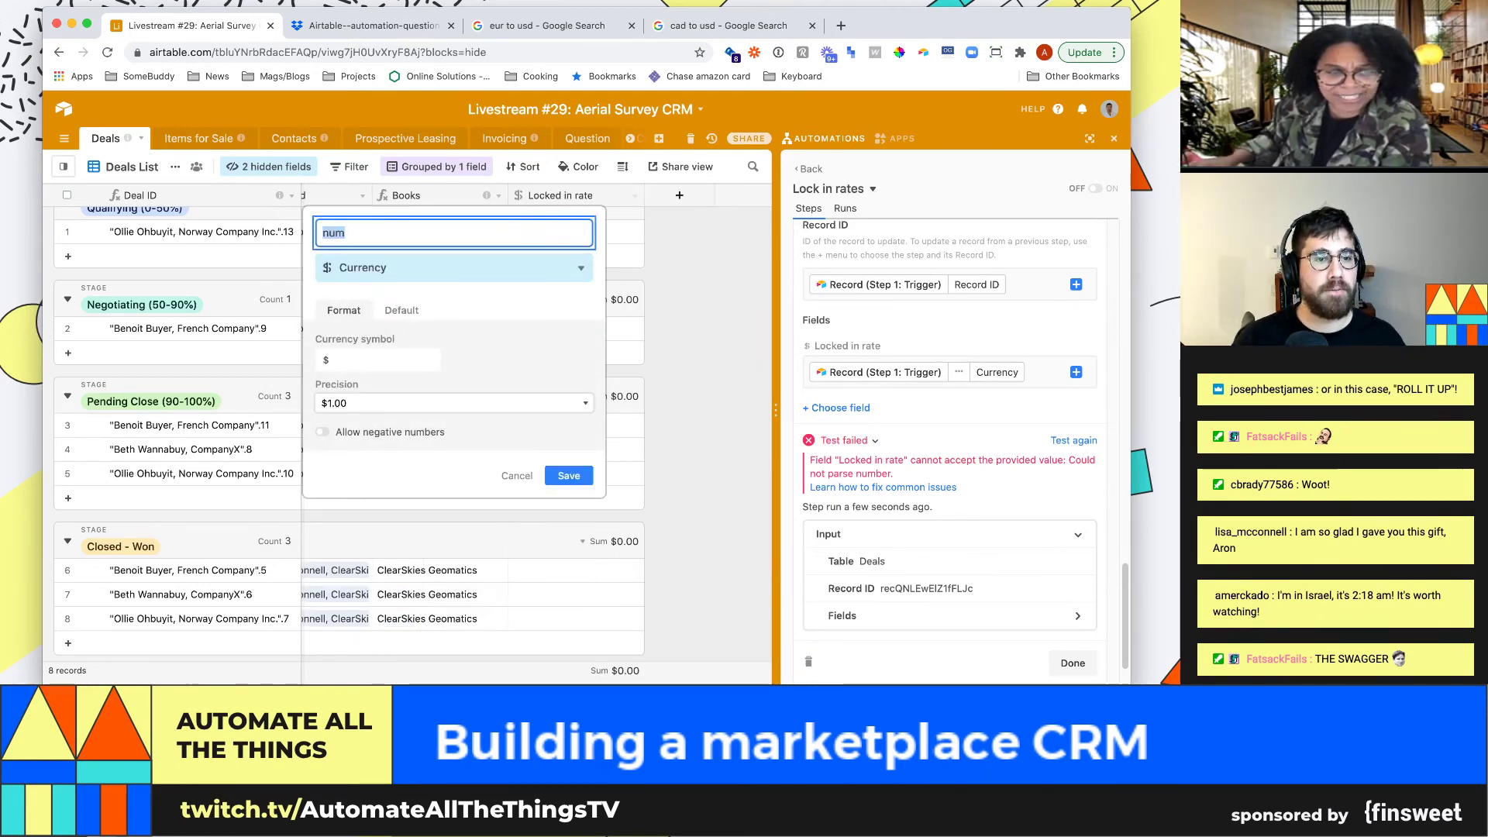
{"action": "key", "text": "Tab"}
{"action": "type", "text": "nu"}
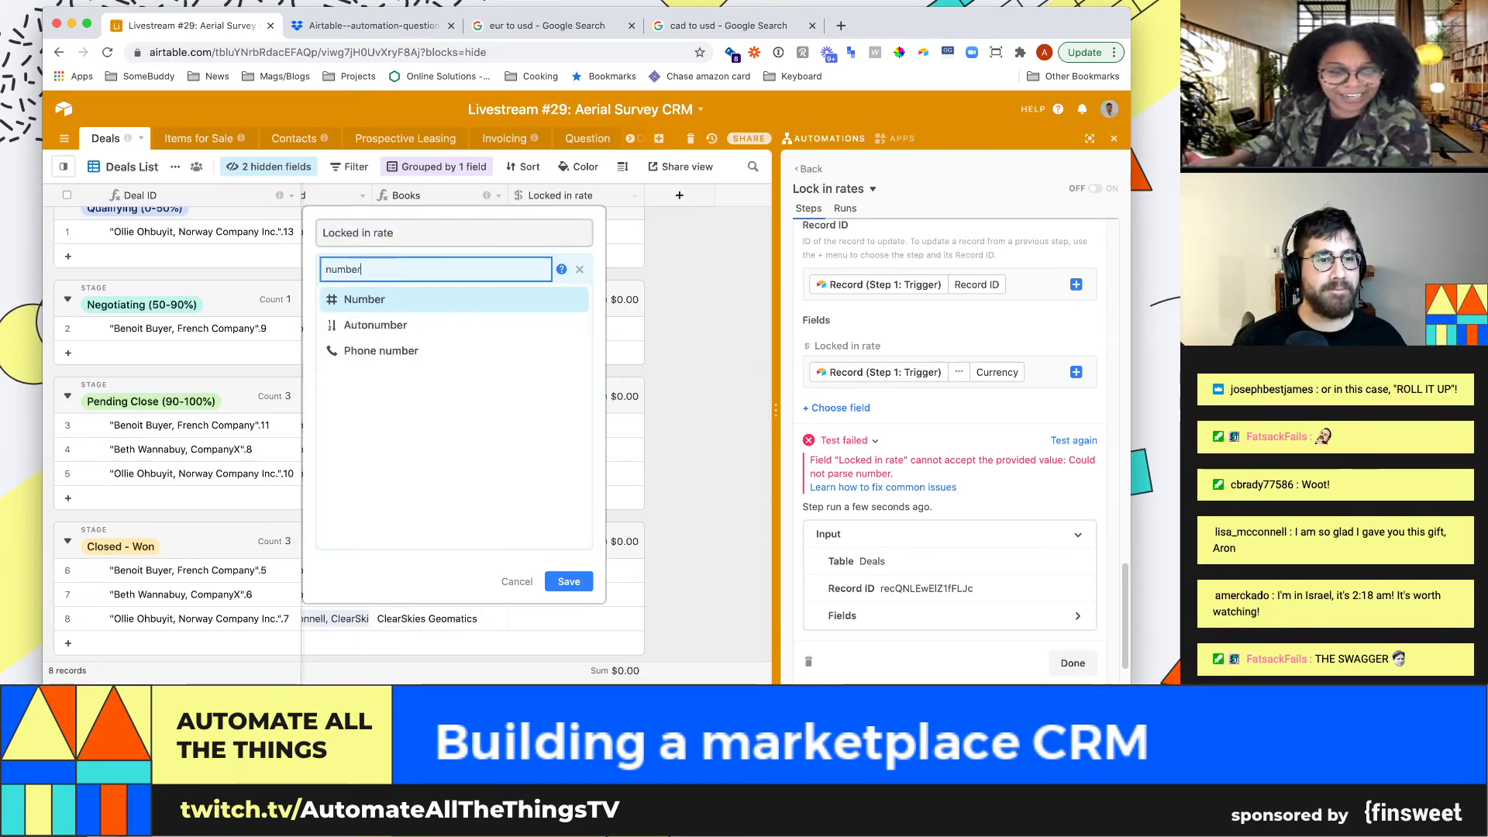
{"action": "key", "text": "Return"}
{"action": "left_click", "coordinate": [569, 454]}
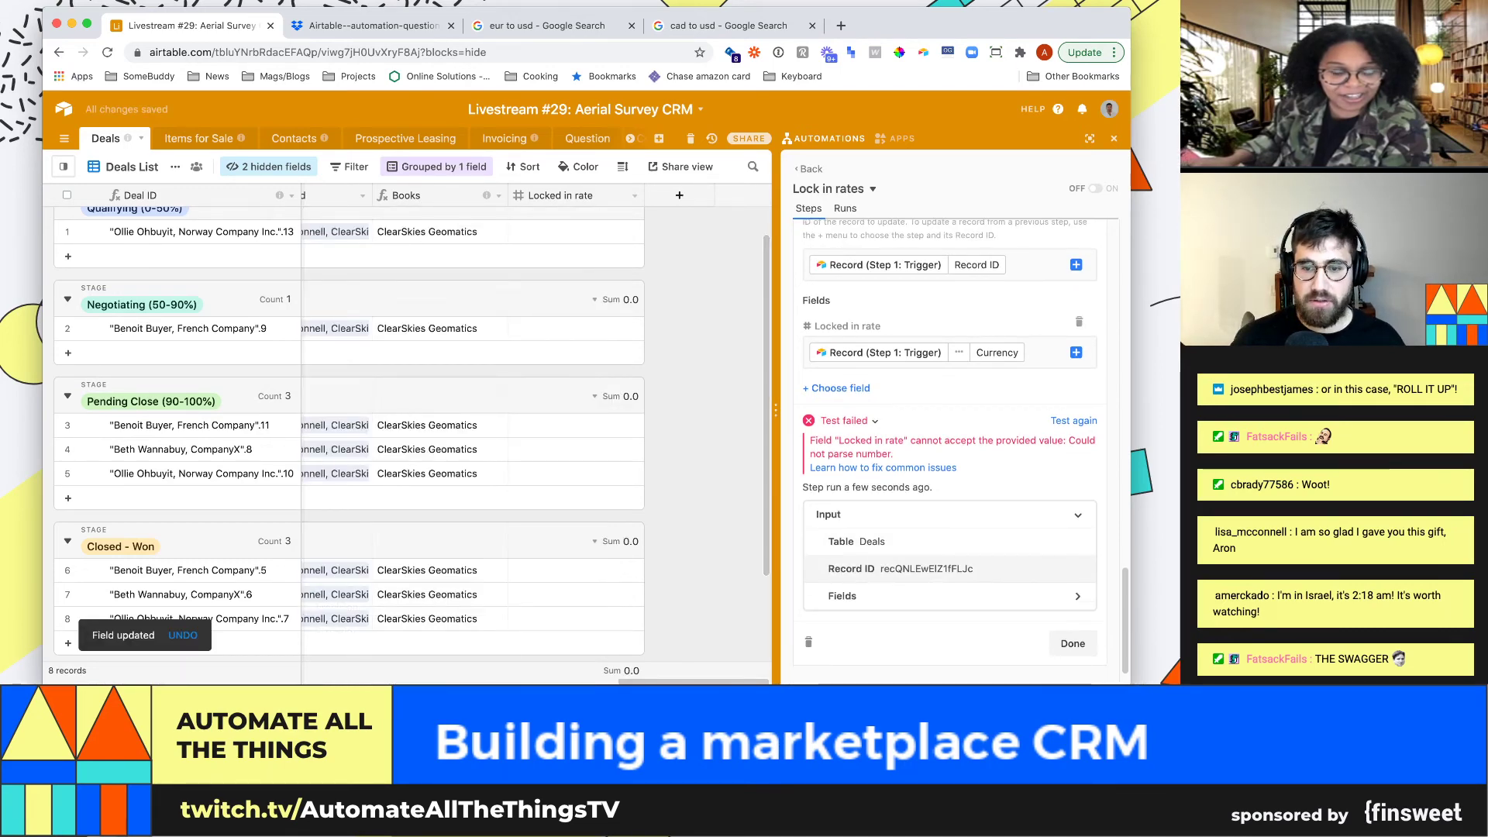
Rerun the Update record step's test, which still fails to parse a number
{"action": "scroll", "coordinate": [949, 503], "scroll_direction": "down", "scroll_amount": 1}
{"action": "left_click", "coordinate": [1073, 400]}
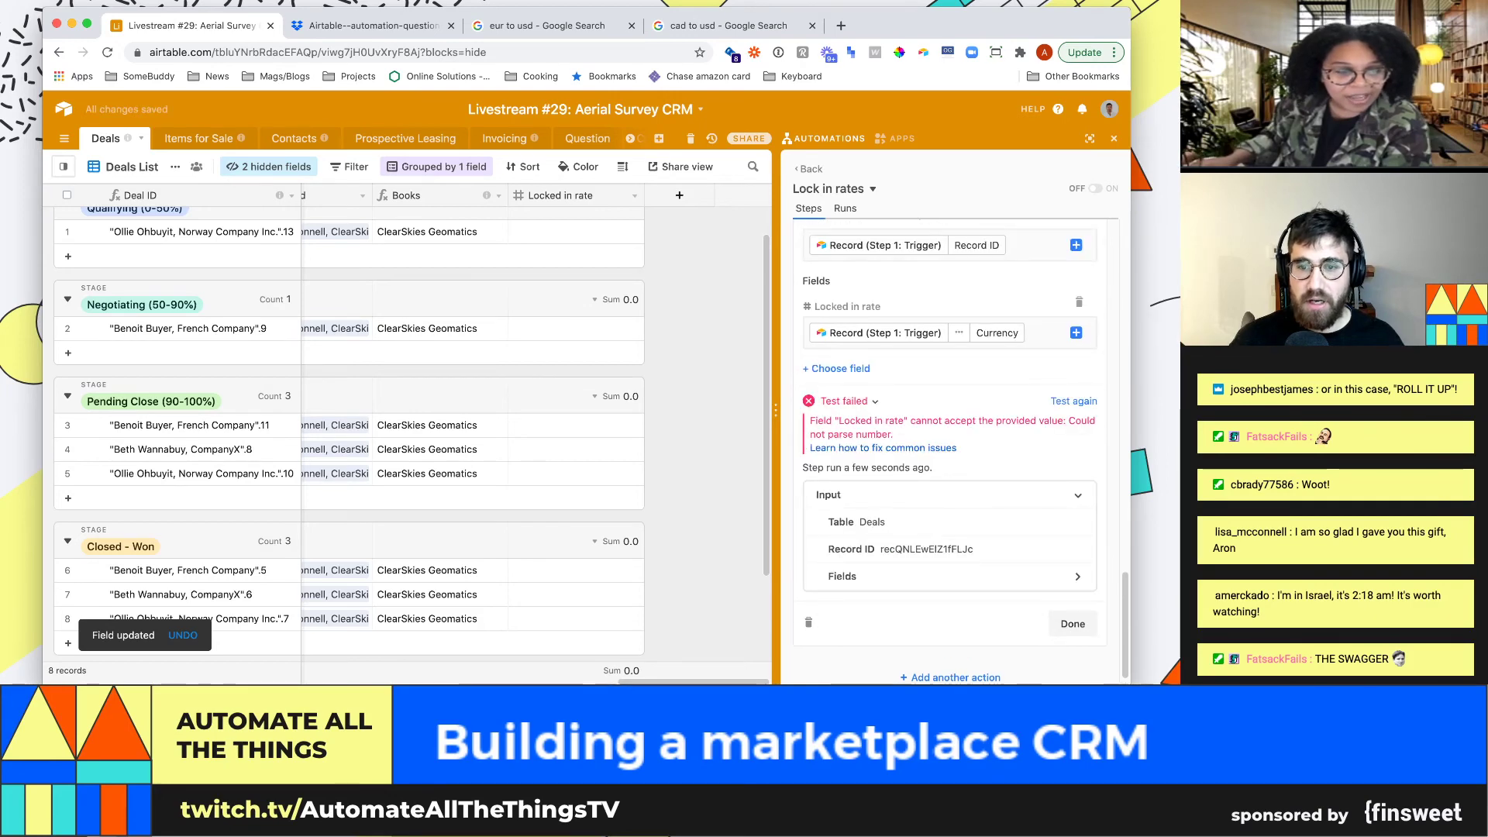
{"action": "scroll", "coordinate": [949, 449], "scroll_direction": "up", "scroll_amount": 5}
{"action": "scroll", "coordinate": [949, 450], "scroll_direction": "down", "scroll_amount": 3}
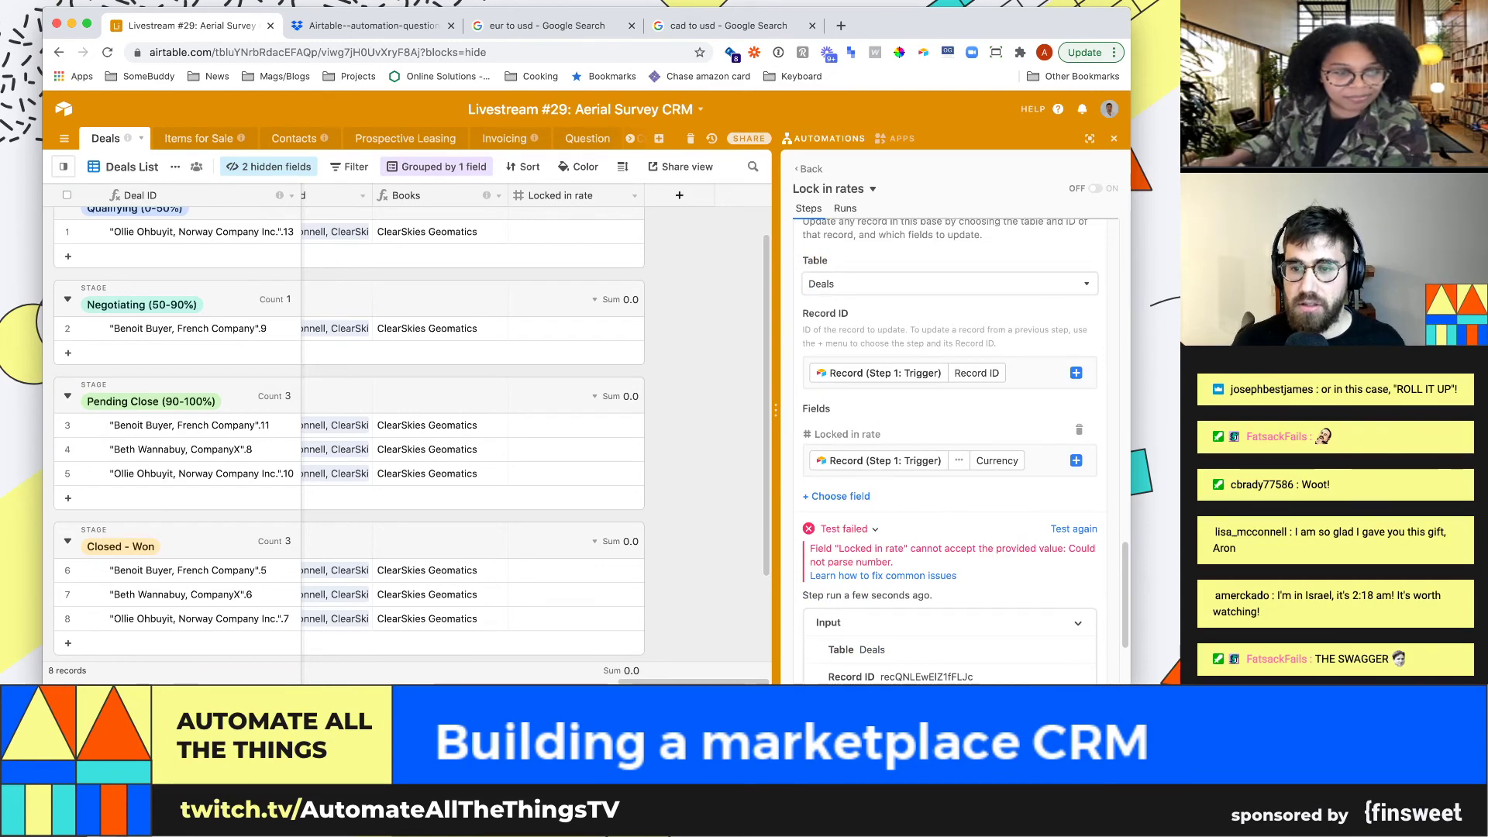
Inspect a Closed - Won deal's Locked in rate and exchange rate values
{"action": "left_click", "coordinate": [576, 570]}
{"action": "key", "text": "Left"}
{"action": "key", "text": "Left"}
{"action": "key", "text": "Left"}
{"action": "key", "text": "Left"}
{"action": "key", "text": "Left"}
{"action": "key", "text": "Left"}
{"action": "key", "text": "Left"}
{"action": "key", "text": "Left"}
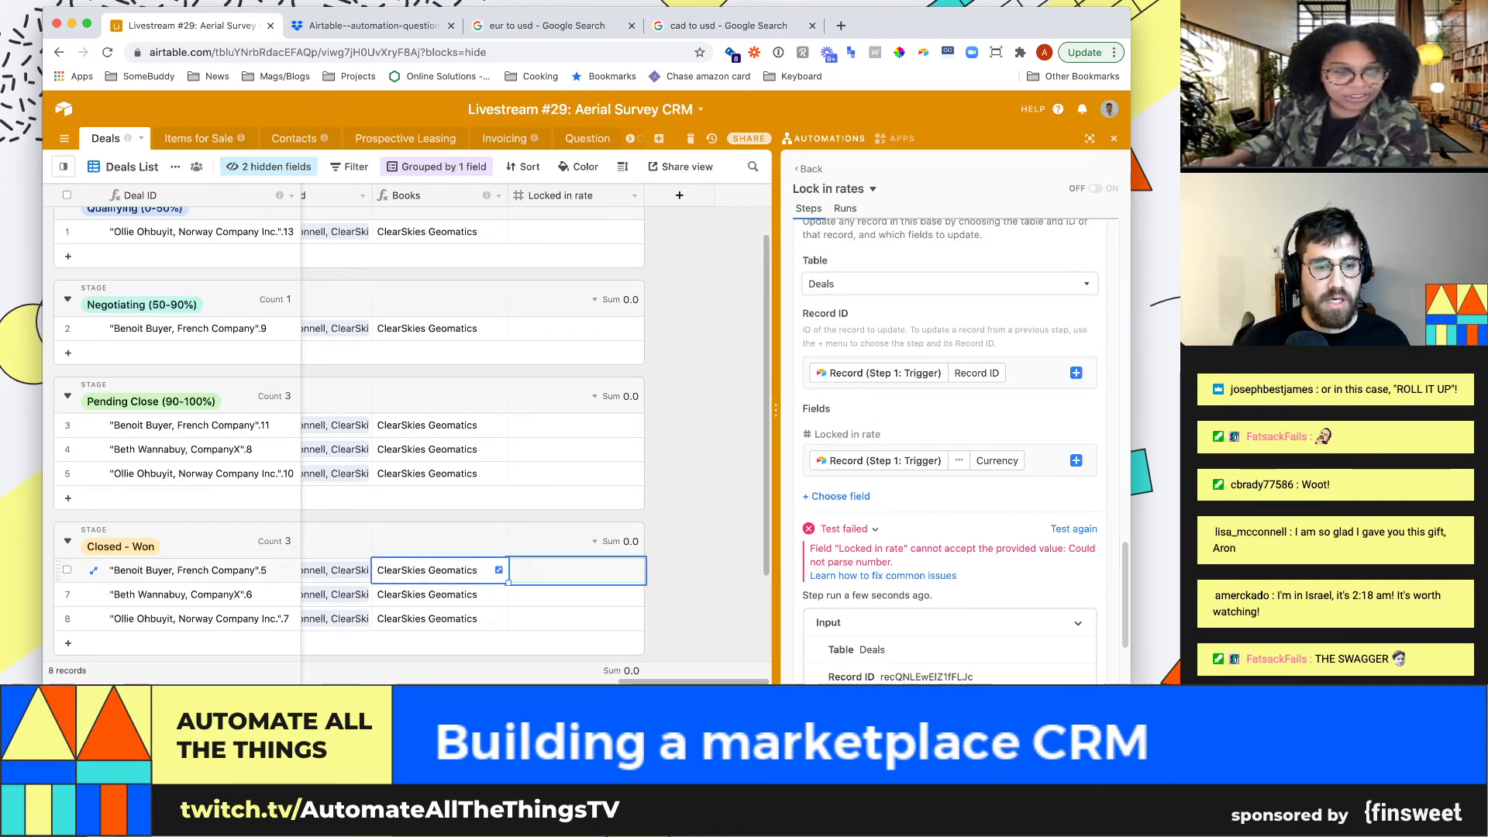
{"action": "key", "text": "Right"}
{"action": "key", "text": "Right"}
{"action": "key", "text": "Right"}
{"action": "key", "text": "Right"}
{"action": "key", "text": "Right"}
{"action": "key", "text": "Right"}
{"action": "key", "text": "Right"}
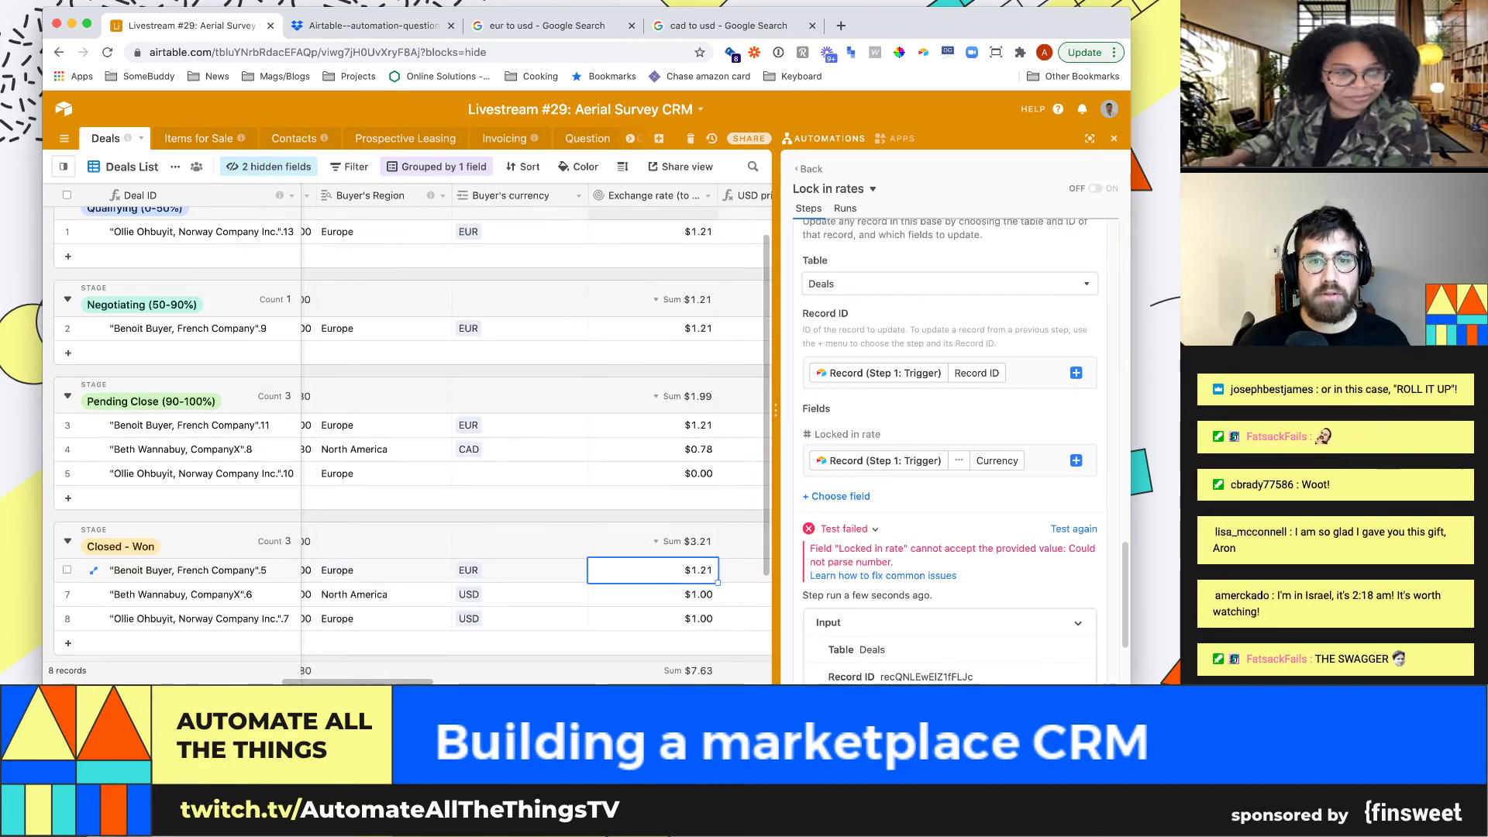
Format the Exchange rate (to usd) rollup as Decimal (1.0) and check row 7's rate
{"action": "left_click", "coordinate": [708, 196]}
{"action": "left_click", "coordinate": [664, 219]}
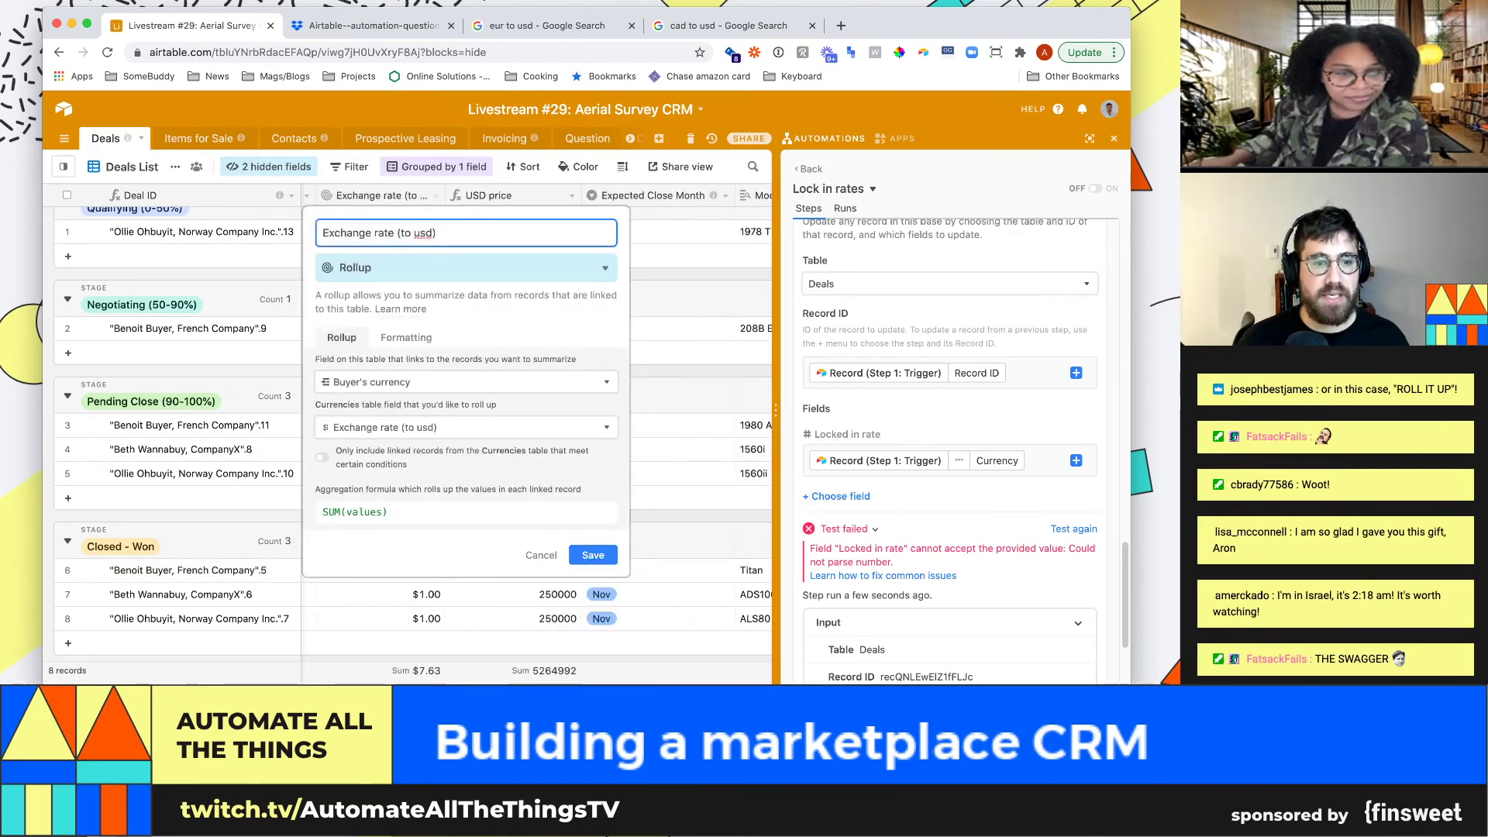
{"action": "left_click", "coordinate": [407, 337]}
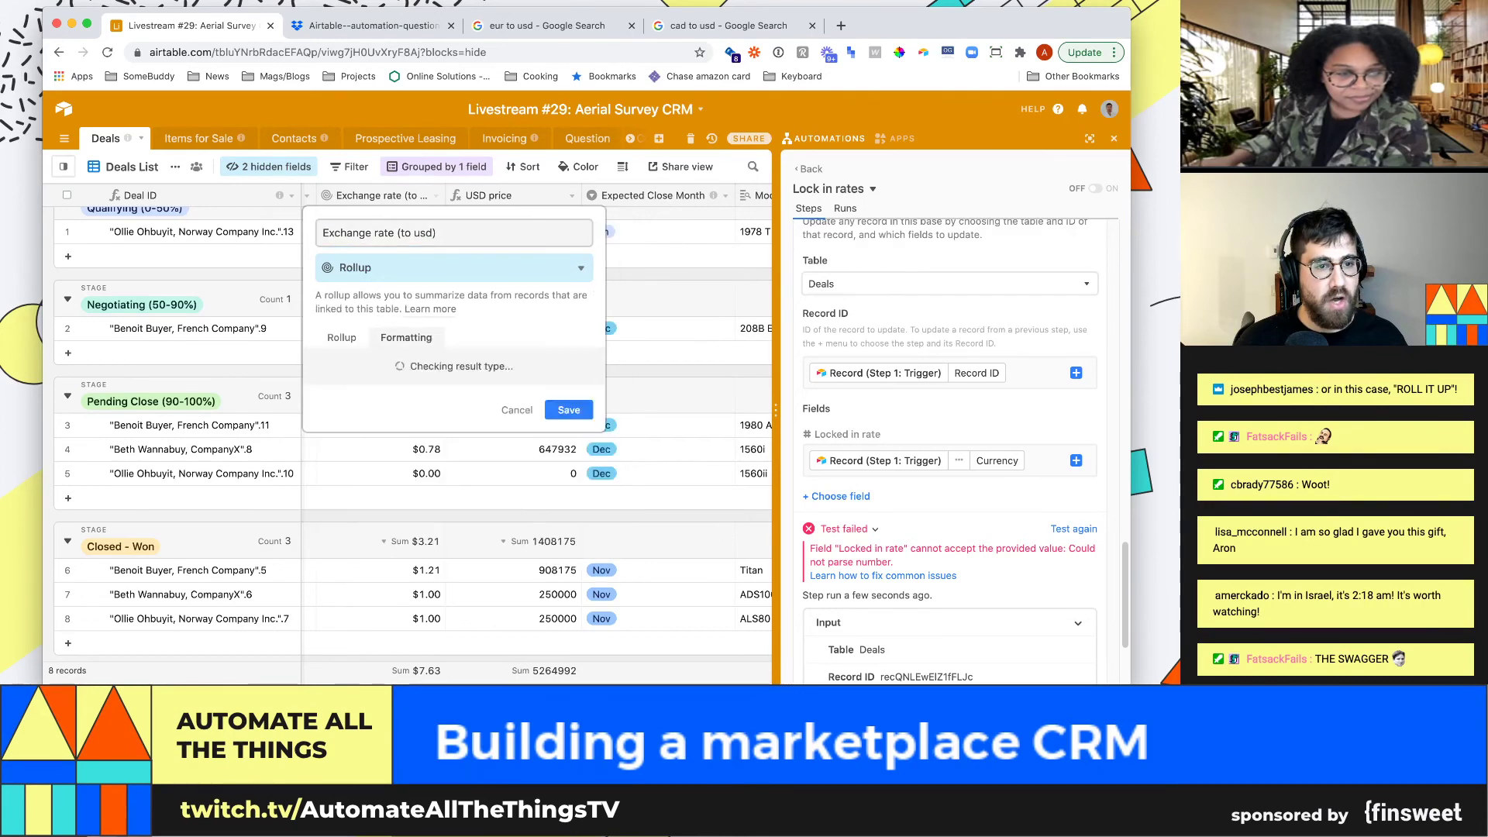
{"action": "left_click", "coordinate": [434, 349]}
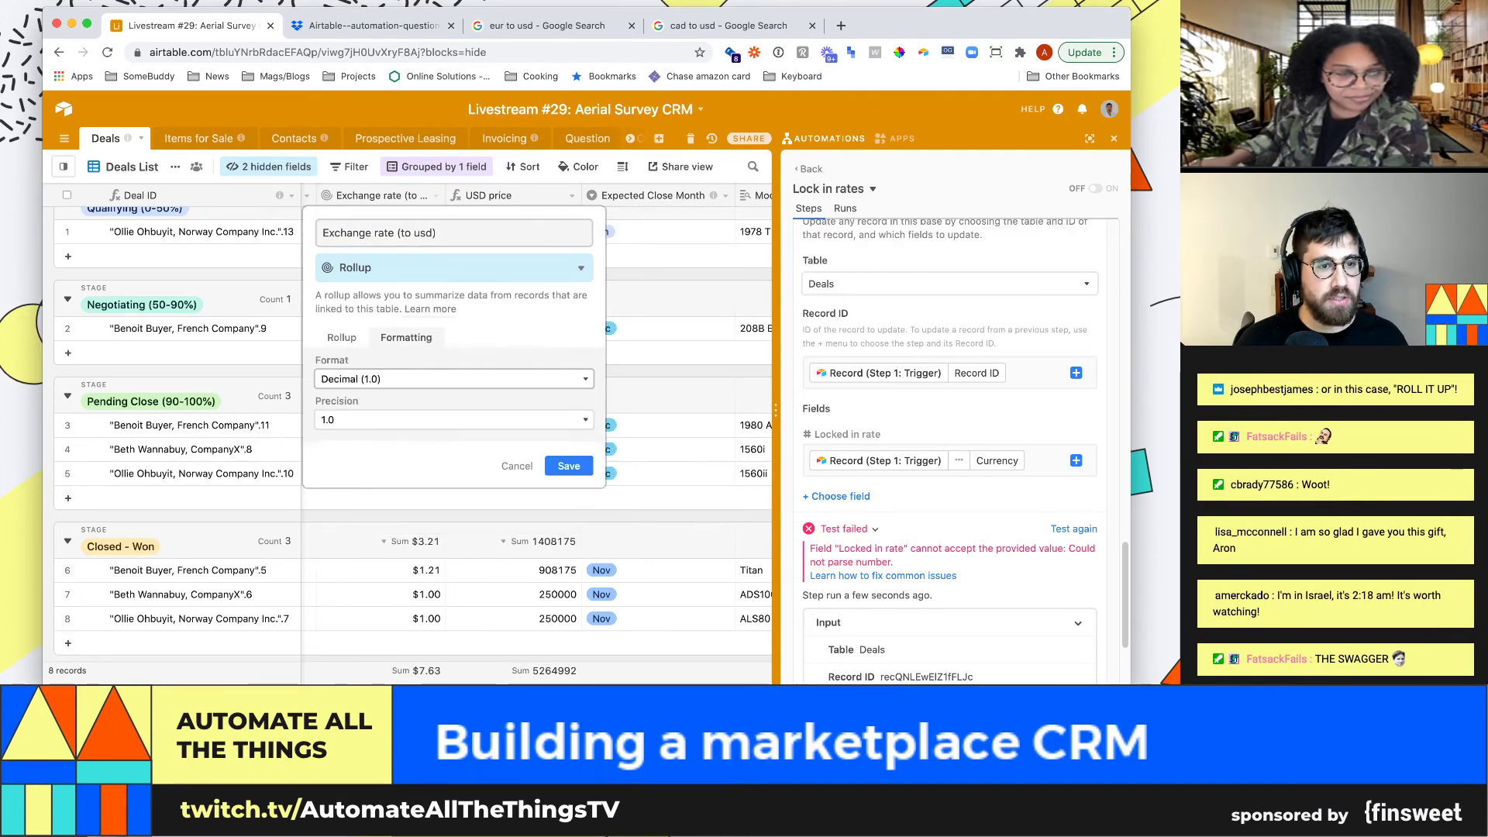
{"action": "left_click", "coordinate": [569, 466]}
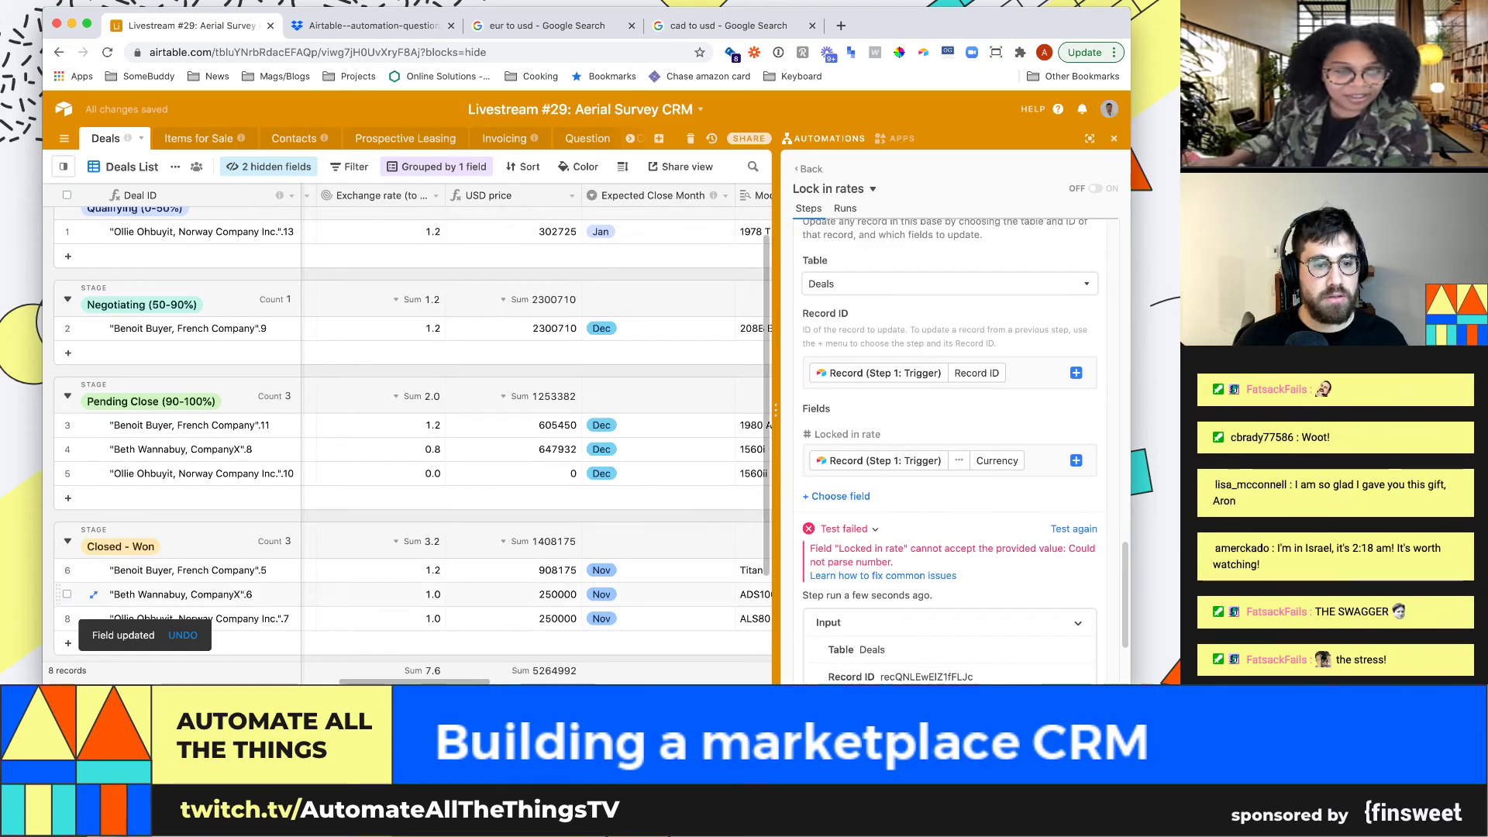
{"action": "scroll", "coordinate": [542, 594], "scroll_direction": "right", "scroll_amount": 10}
{"action": "left_click", "coordinate": [688, 593]}
{"action": "scroll", "coordinate": [951, 434], "scroll_direction": "down", "scroll_amount": 2}
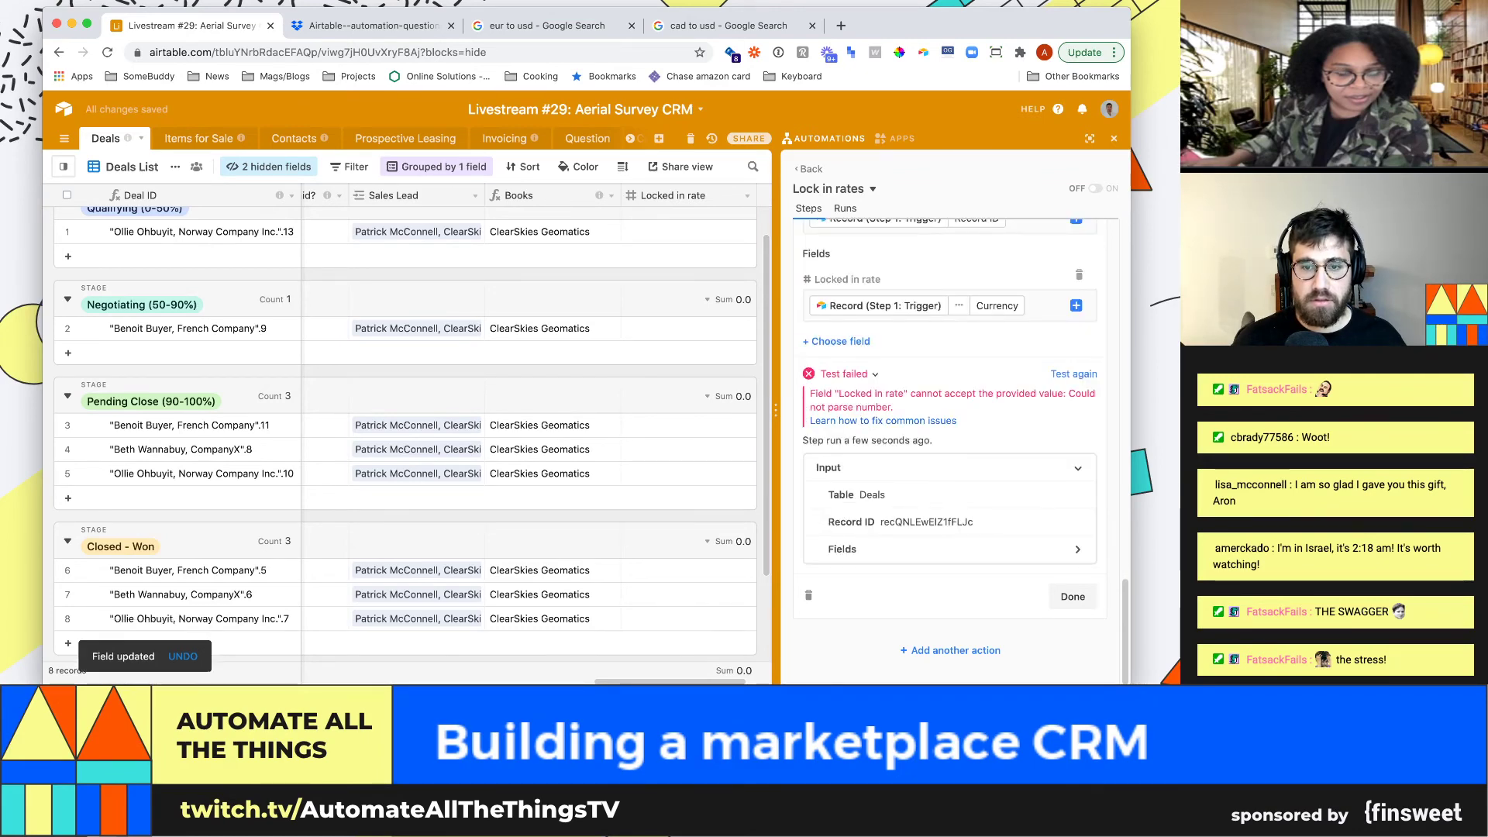
Glance at the automation tips, then retest the Closed - Won trigger and Update record step
{"action": "left_click", "coordinate": [882, 420]}
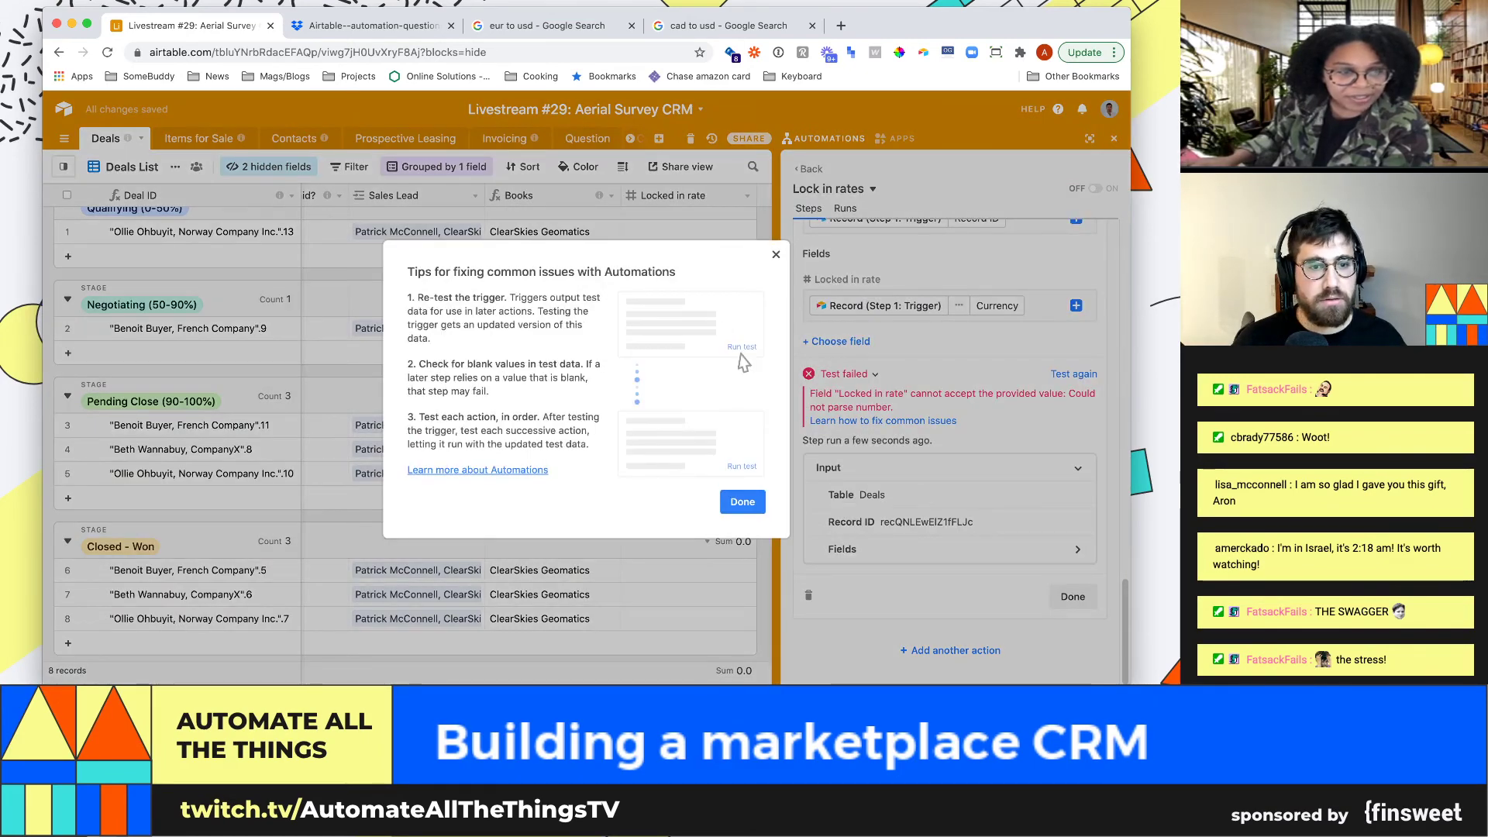
{"action": "left_click", "coordinate": [742, 502]}
{"action": "scroll", "coordinate": [951, 465], "scroll_direction": "up", "scroll_amount": 5}
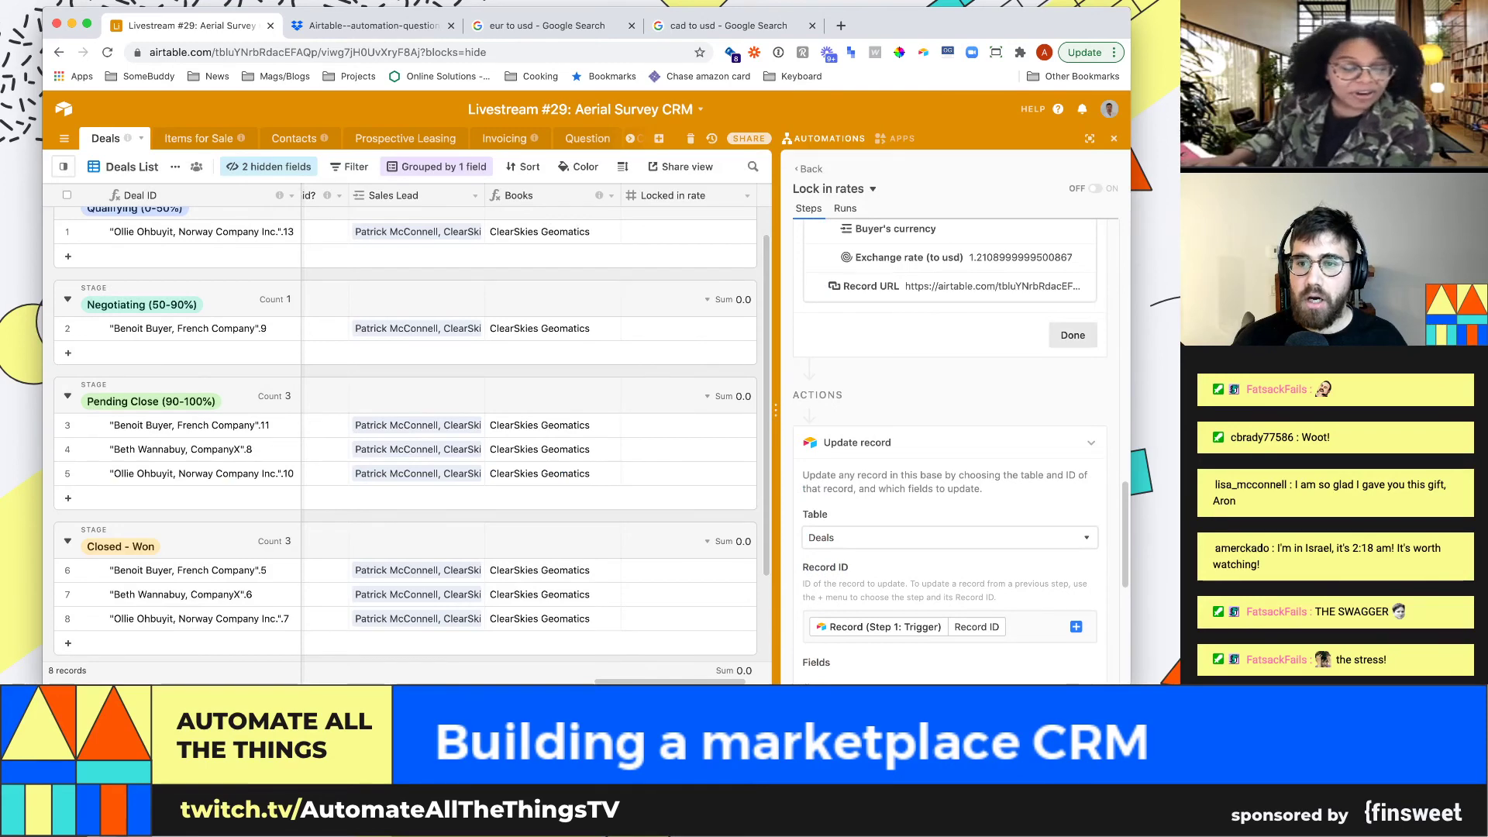
{"action": "scroll", "coordinate": [952, 465], "scroll_direction": "up", "scroll_amount": 10}
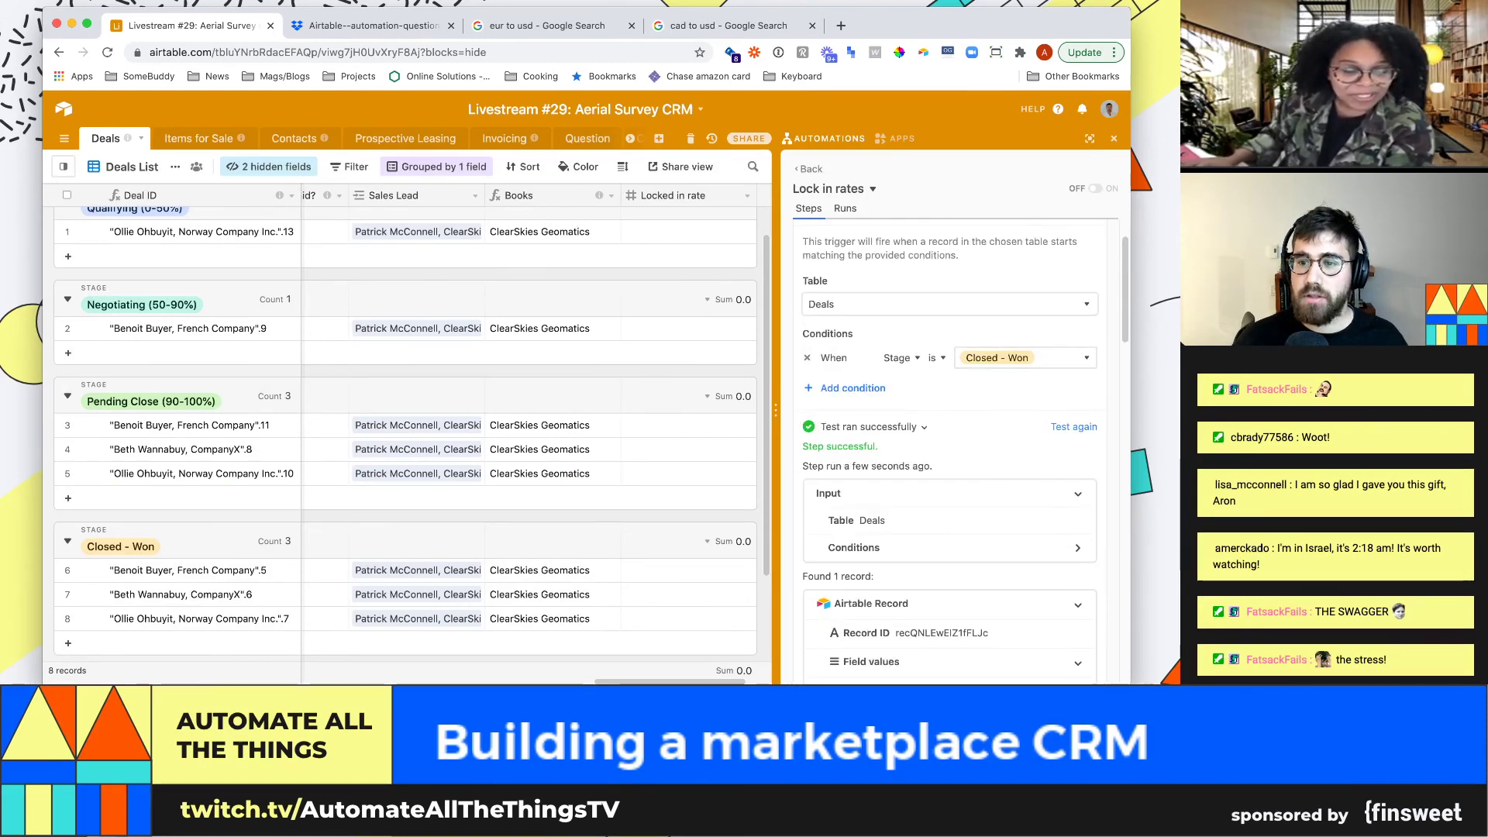
{"action": "left_click", "coordinate": [1073, 427]}
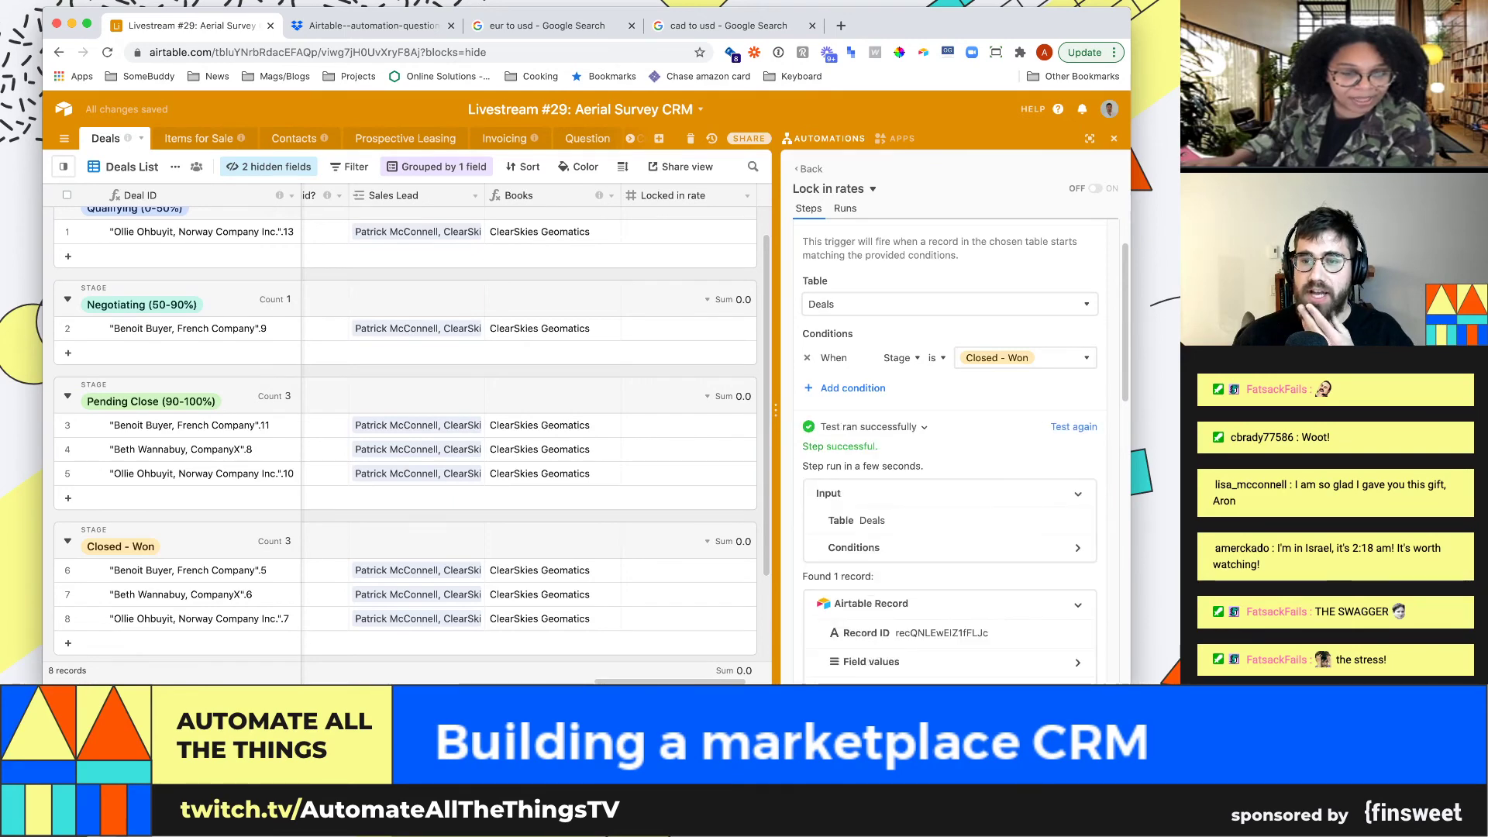
{"action": "scroll", "coordinate": [950, 451], "scroll_direction": "down", "scroll_amount": 11}
{"action": "left_click", "coordinate": [1073, 374]}
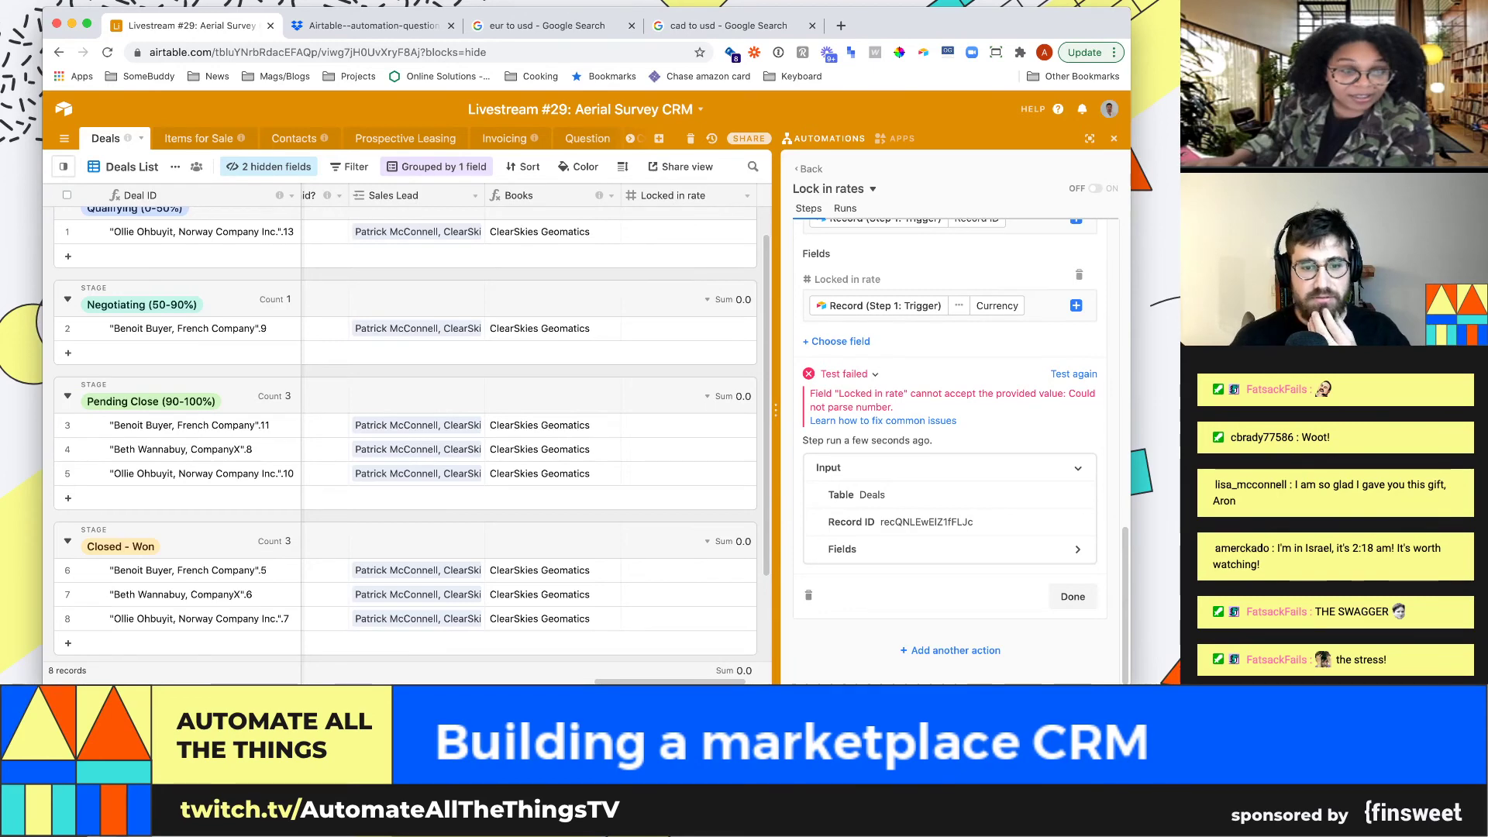
Inspect row 7's Buyer's currency and exchange rate values in the grid
{"action": "left_click", "coordinate": [689, 594]}
{"action": "key", "text": "Left"}
{"action": "key", "text": "Left"}
{"action": "key", "text": "Left"}
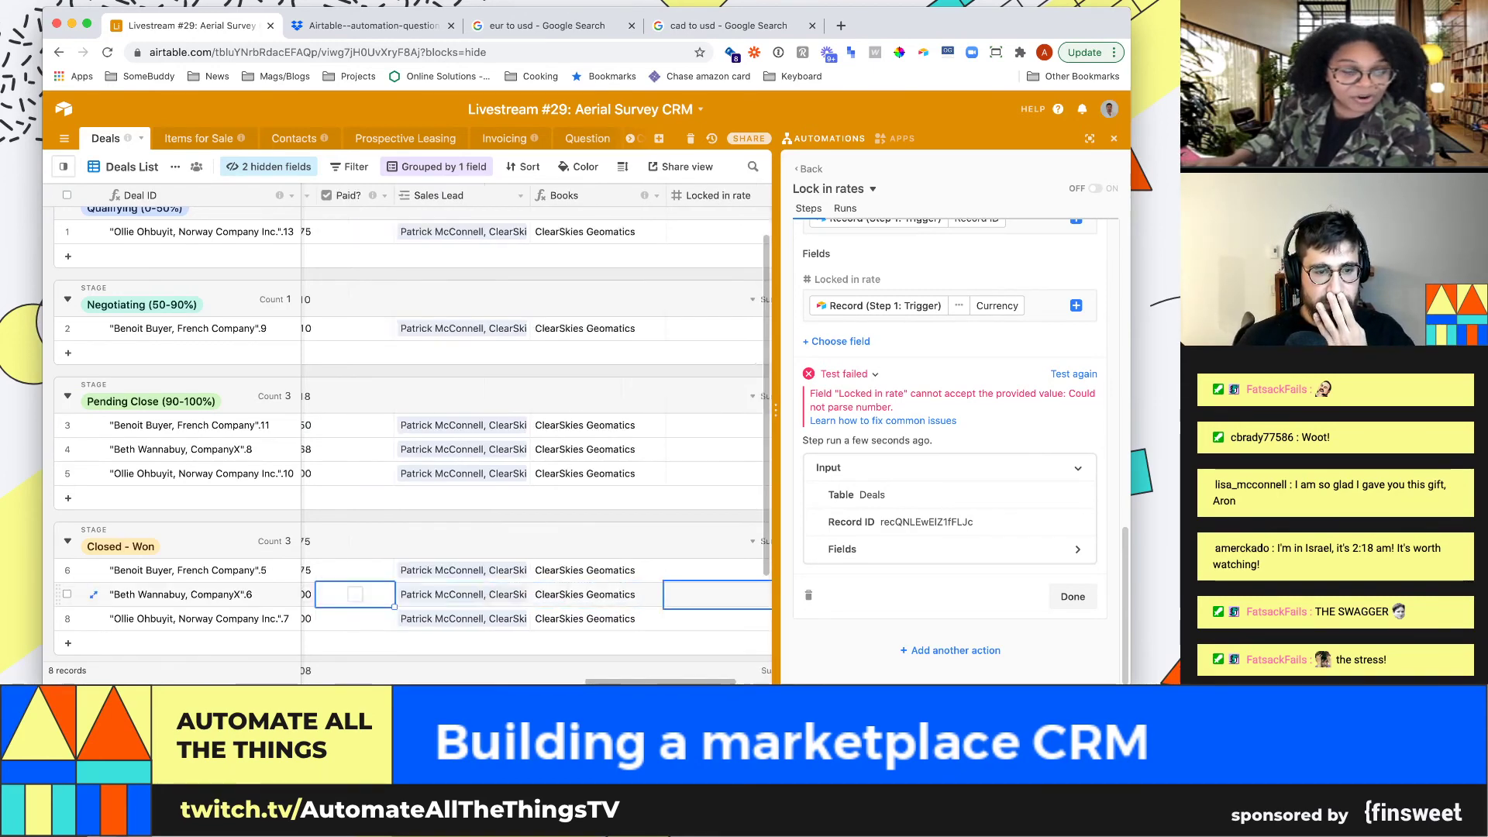
{"action": "key", "text": "Left"}
{"action": "key", "text": "Left"}
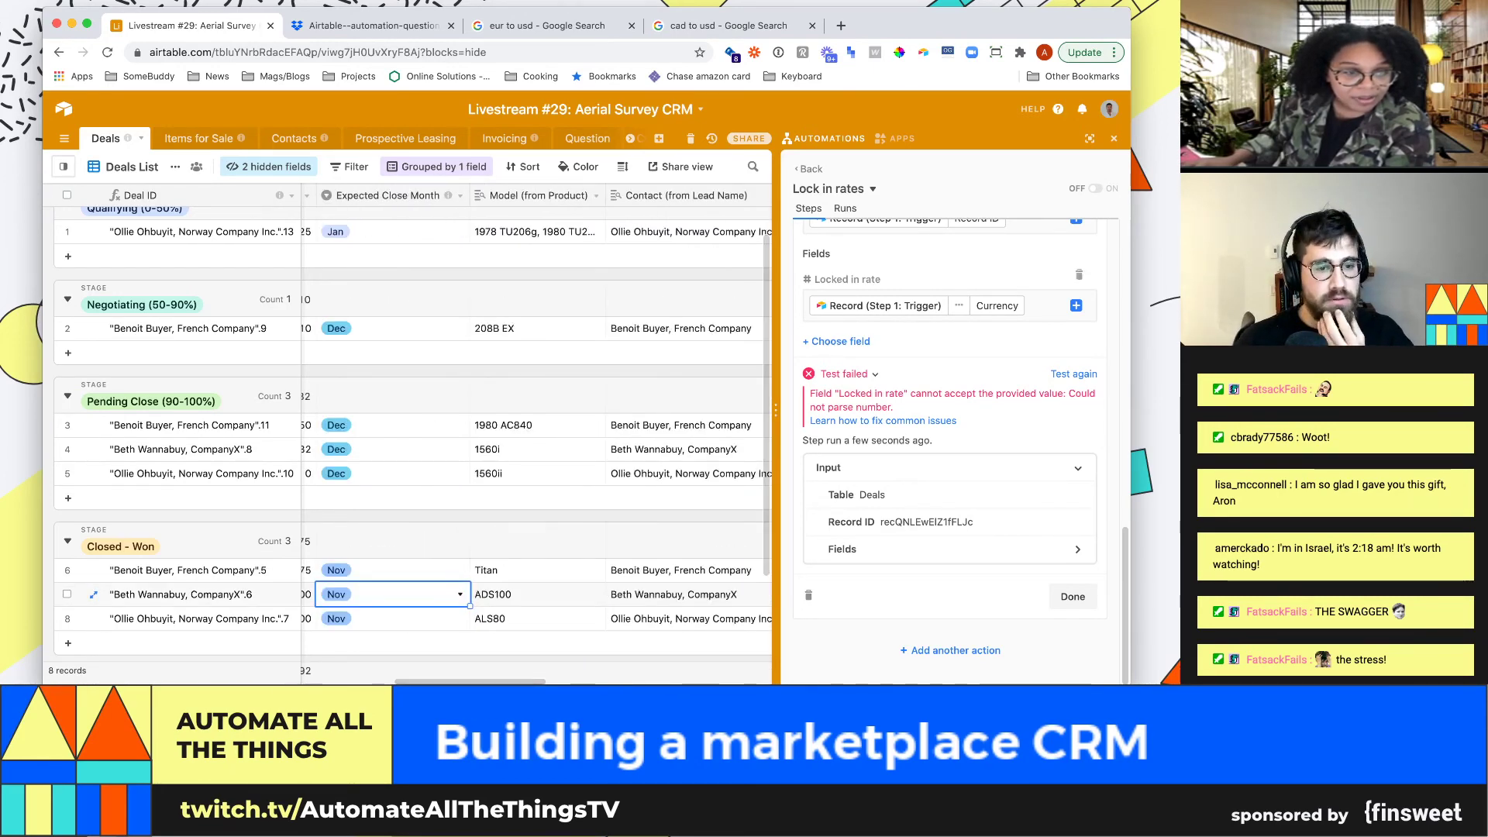
{"action": "key", "text": "Left"}
{"action": "key", "text": "Left"}
{"action": "key", "text": "Left"}
{"action": "key", "text": "Right"}
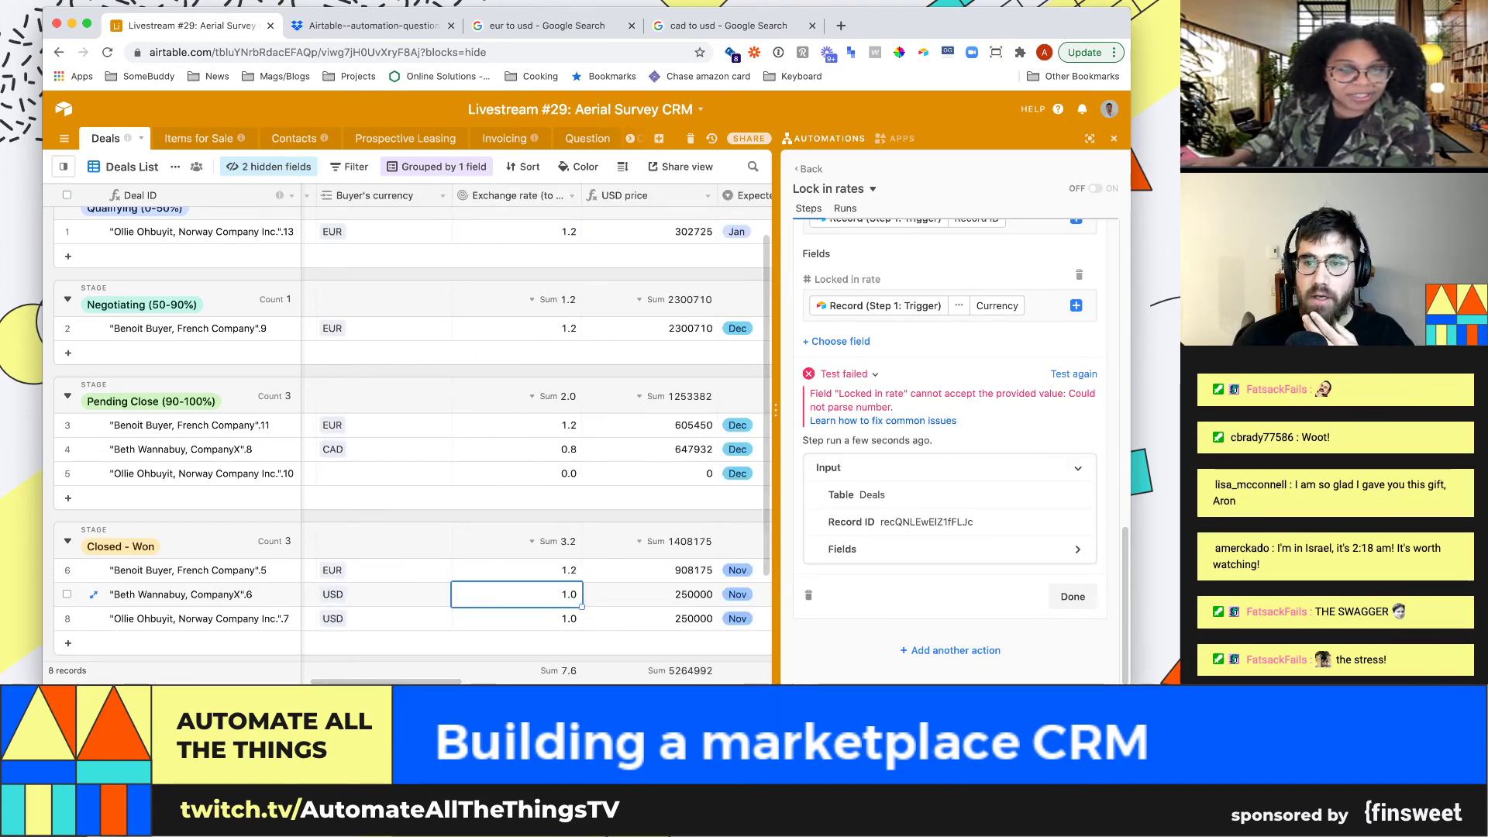
{"action": "scroll", "coordinate": [953, 449], "scroll_direction": "up", "scroll_amount": 1}
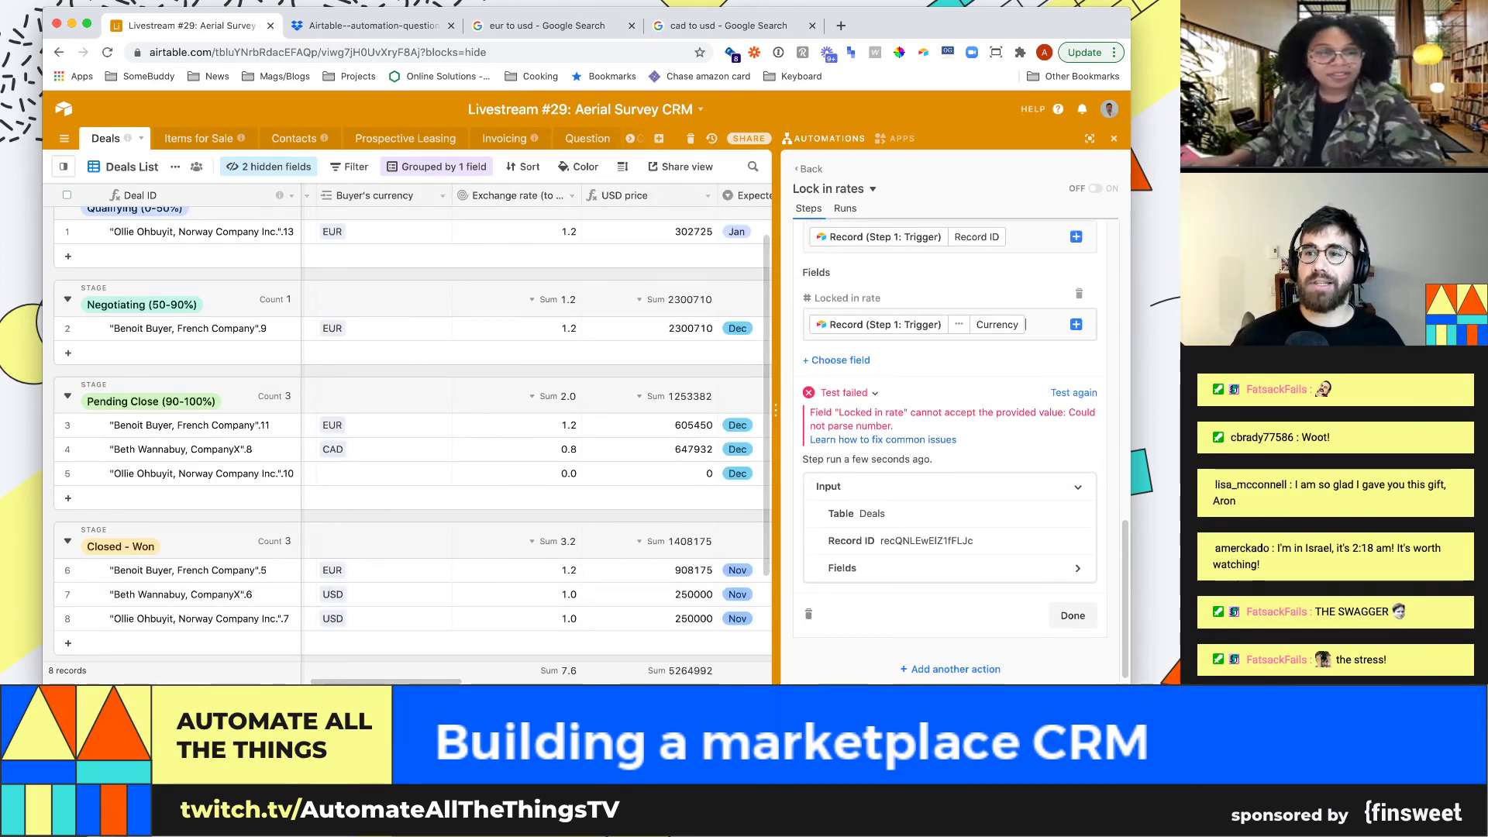
Replace the Currency token in Locked in rate with the trigger record's Asking Price USD
{"action": "key", "text": "BackSpace"}
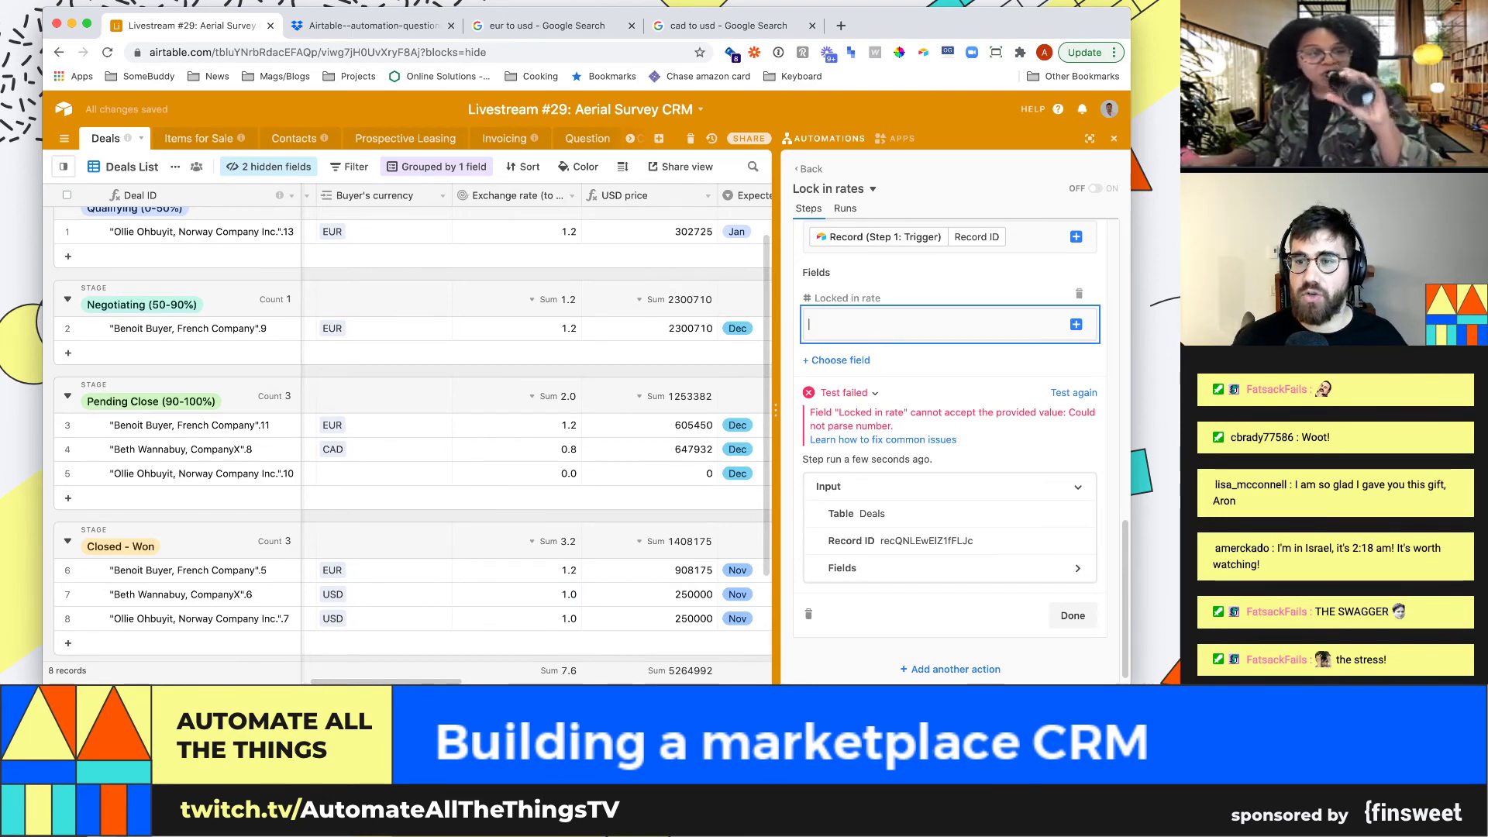
{"action": "left_click", "coordinate": [1075, 324]}
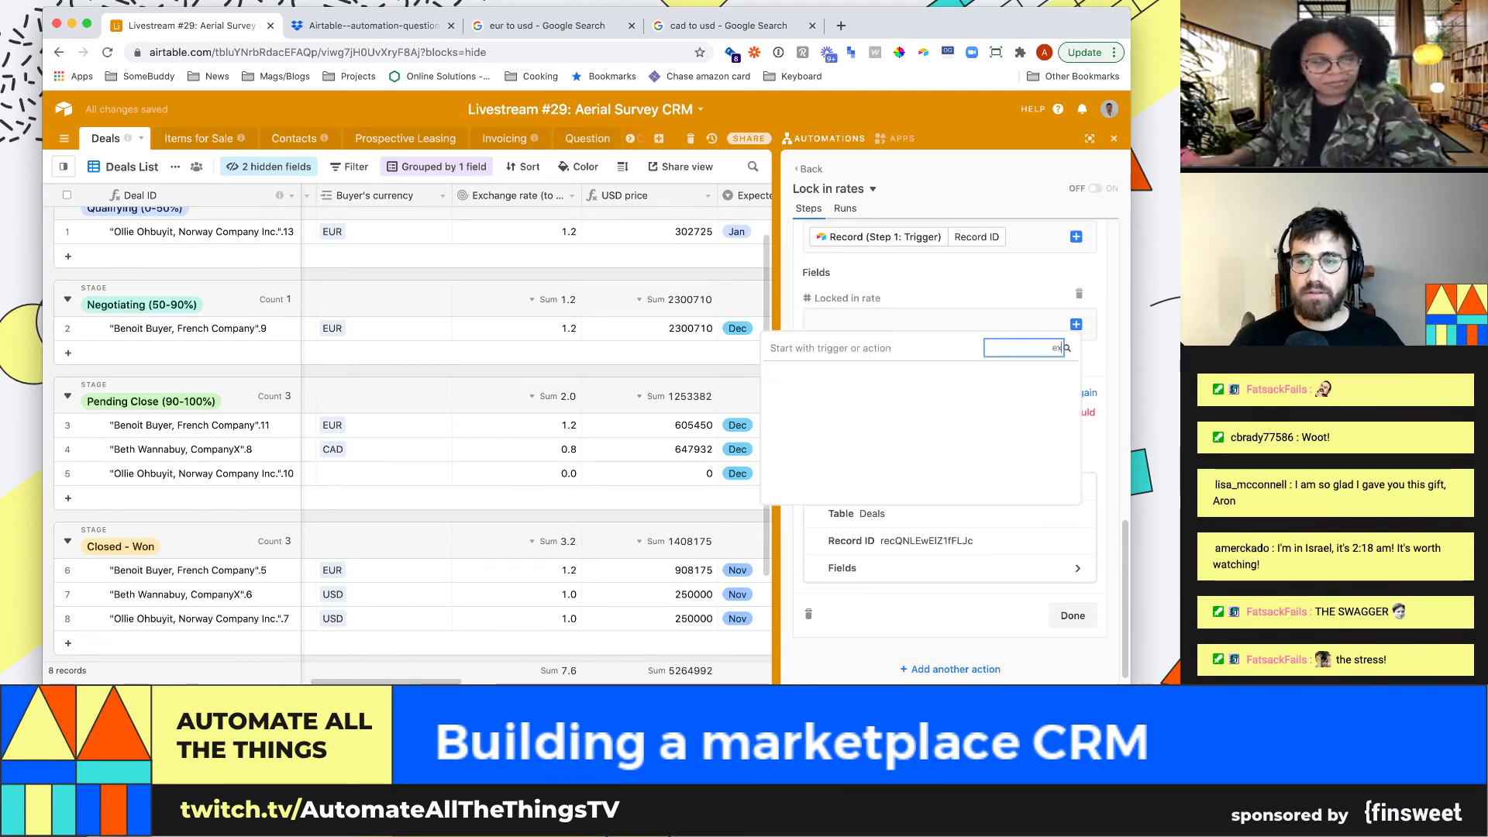
{"action": "type", "text": "ex"}
{"action": "key", "text": "BackSpace"}
{"action": "key", "text": "BackSpace"}
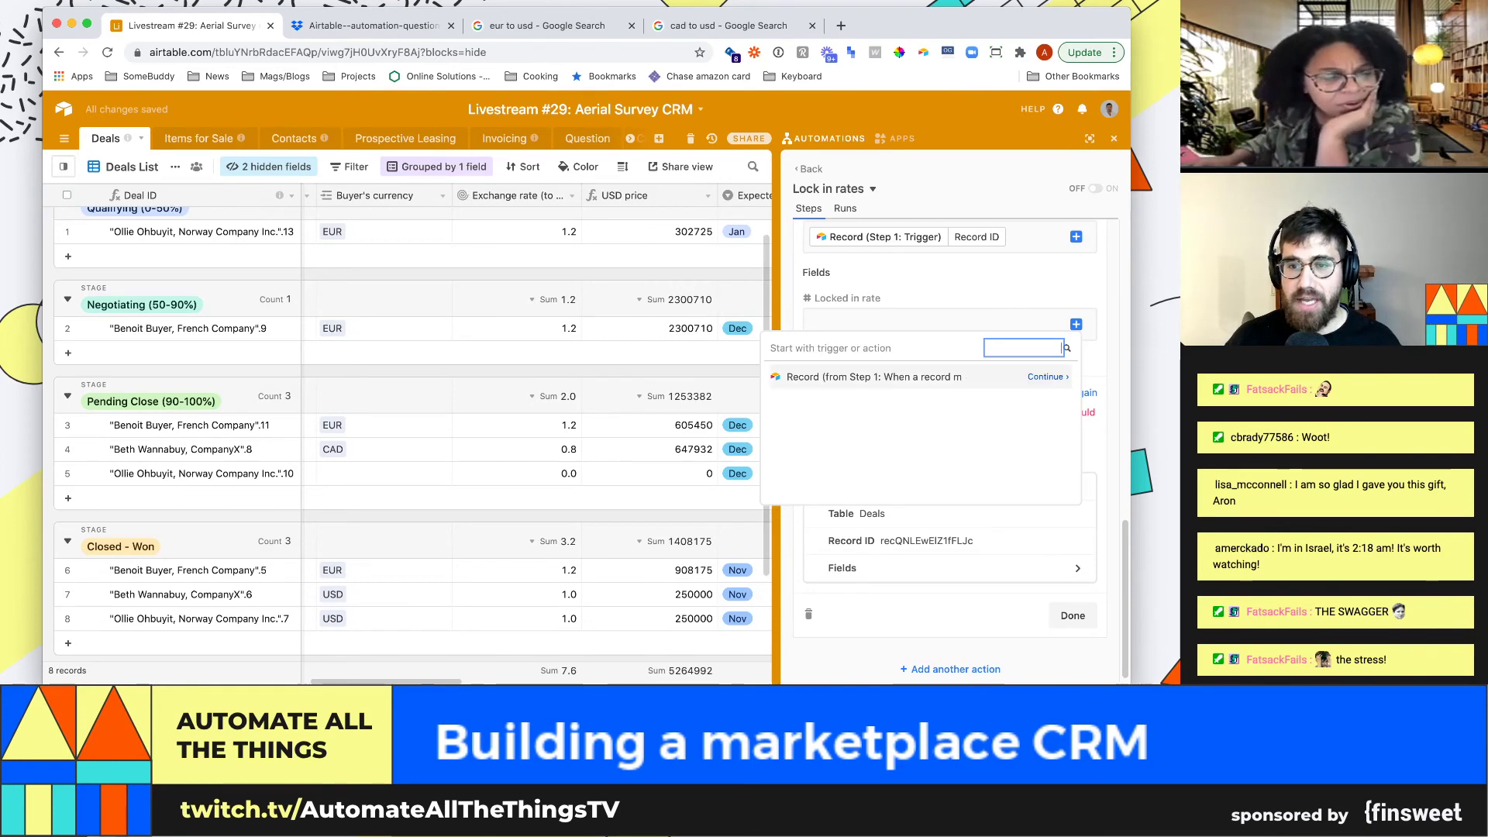
{"action": "left_click", "coordinate": [1038, 376]}
{"action": "left_click", "coordinate": [1063, 348]}
{"action": "type", "text": "exch"}
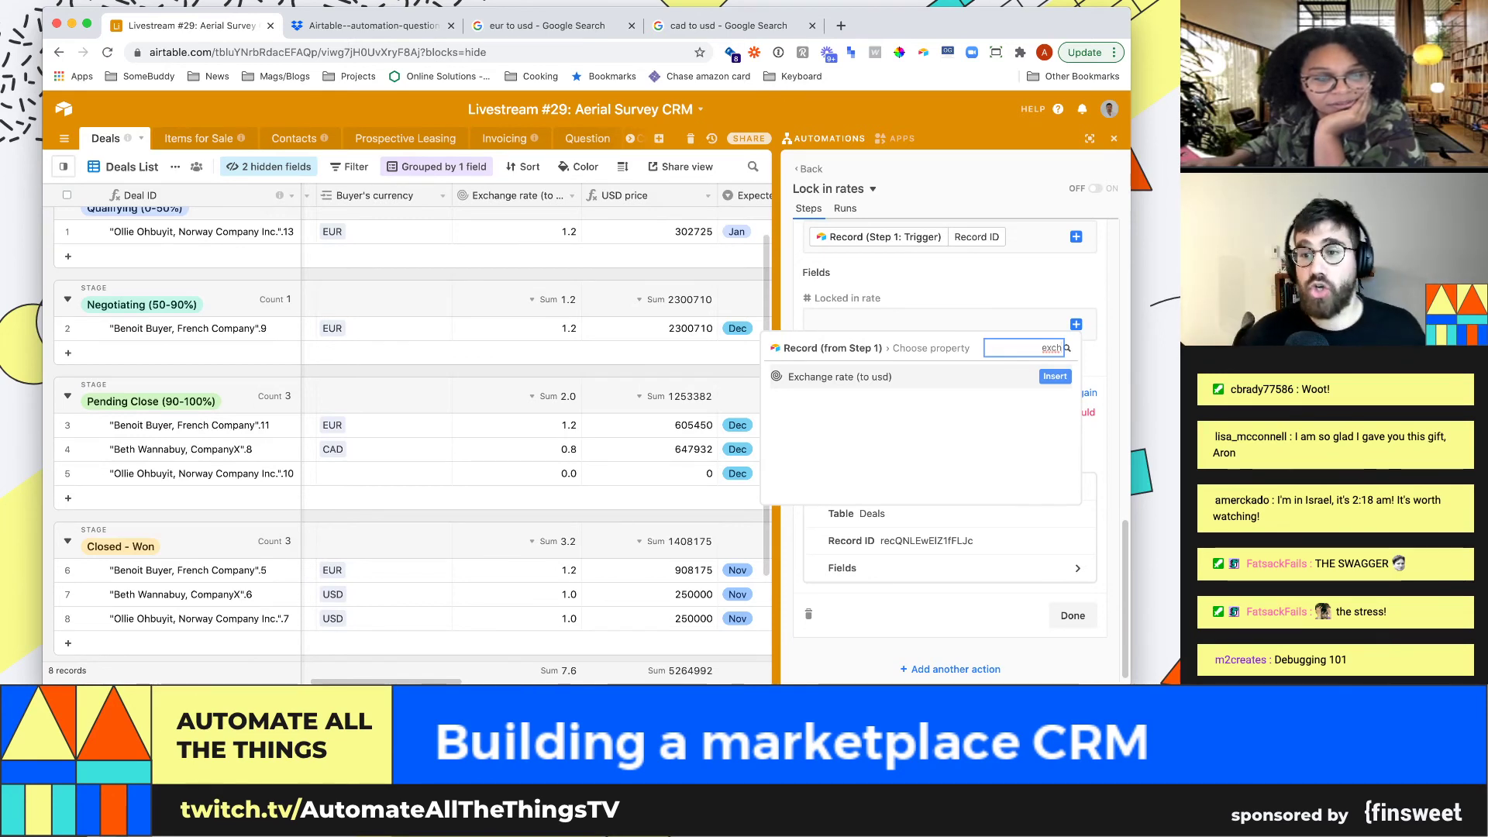
{"action": "type", "text": "usd"}
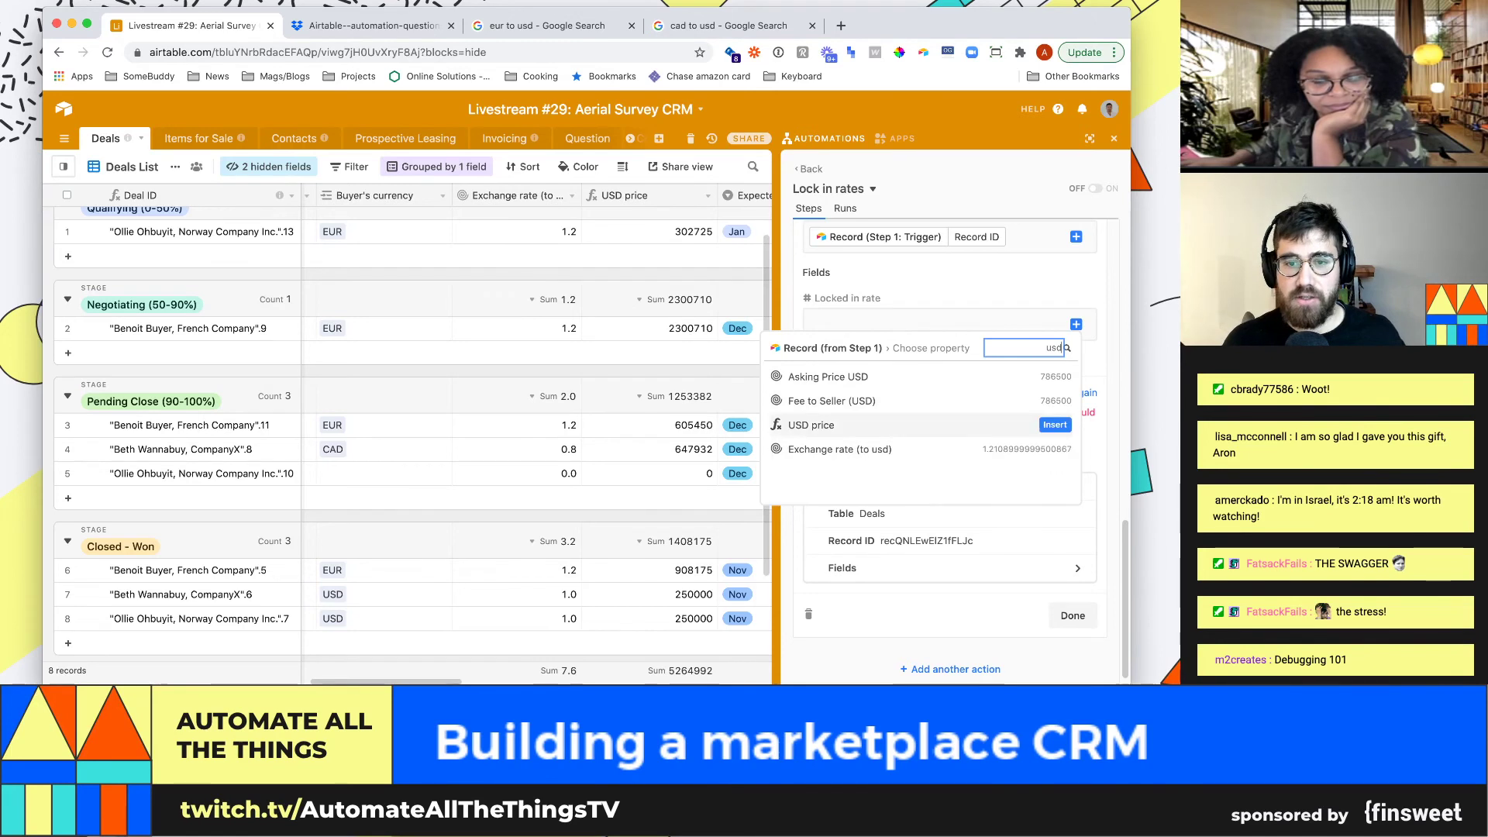
{"action": "key", "text": "Up"}
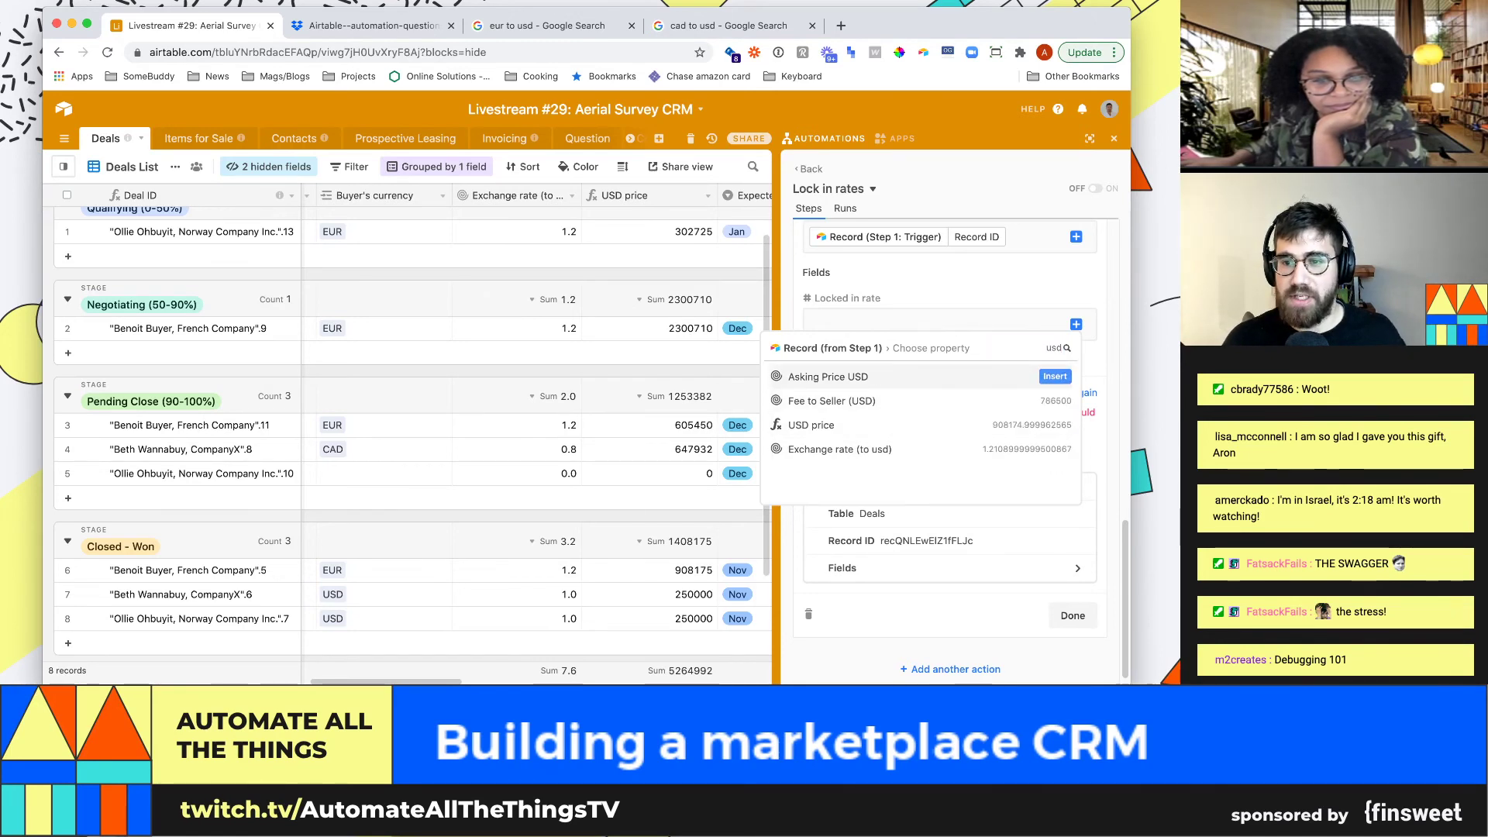
{"action": "key", "text": "Return"}
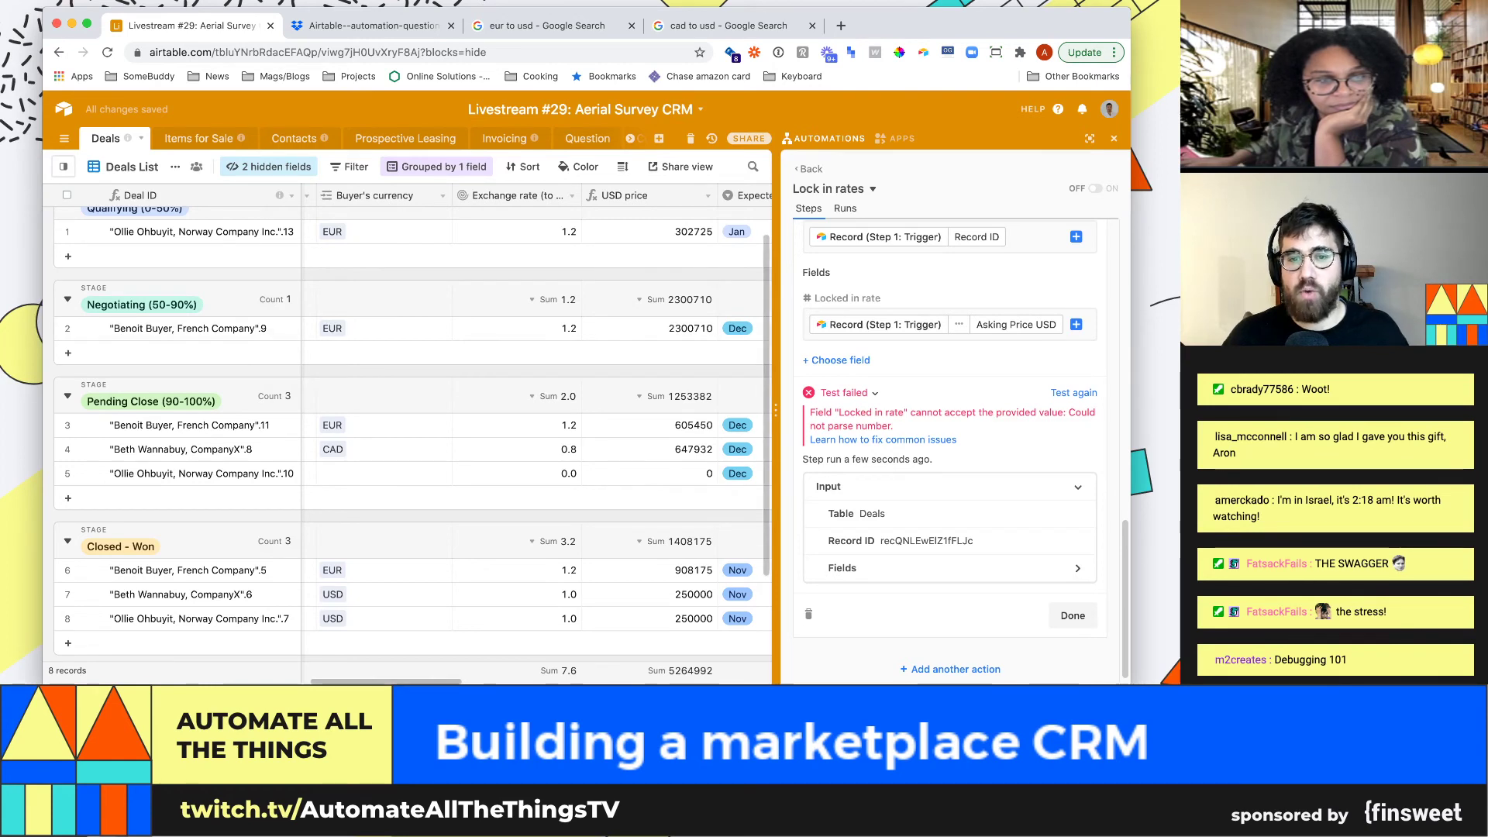
Rename the Locked in rate field to 'Final price'
{"action": "left_click", "coordinate": [649, 450]}
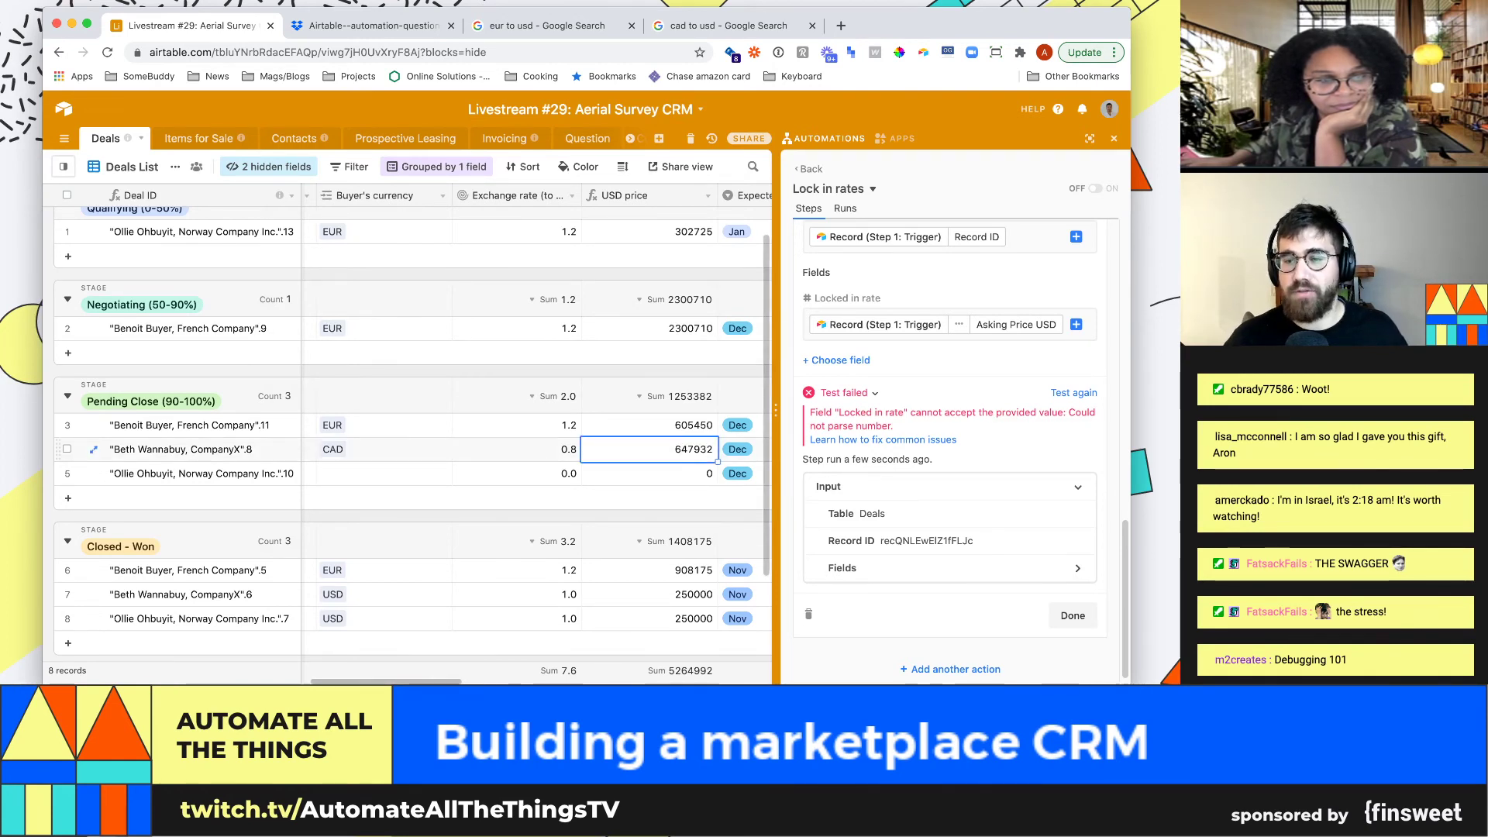
{"action": "key", "text": "super+Right"}
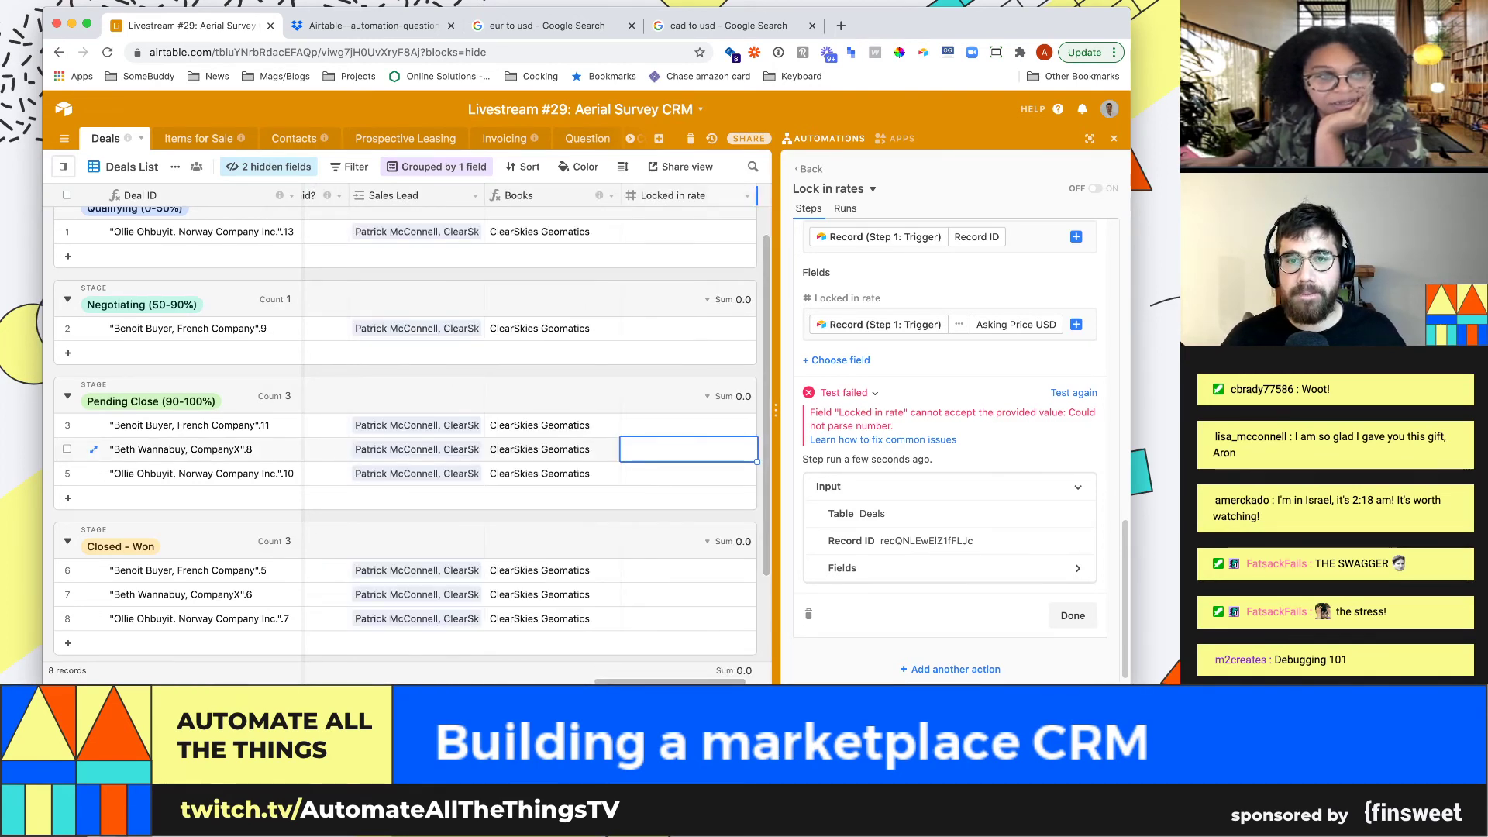
{"action": "left_click", "coordinate": [747, 195]}
{"action": "left_click", "coordinate": [698, 218]}
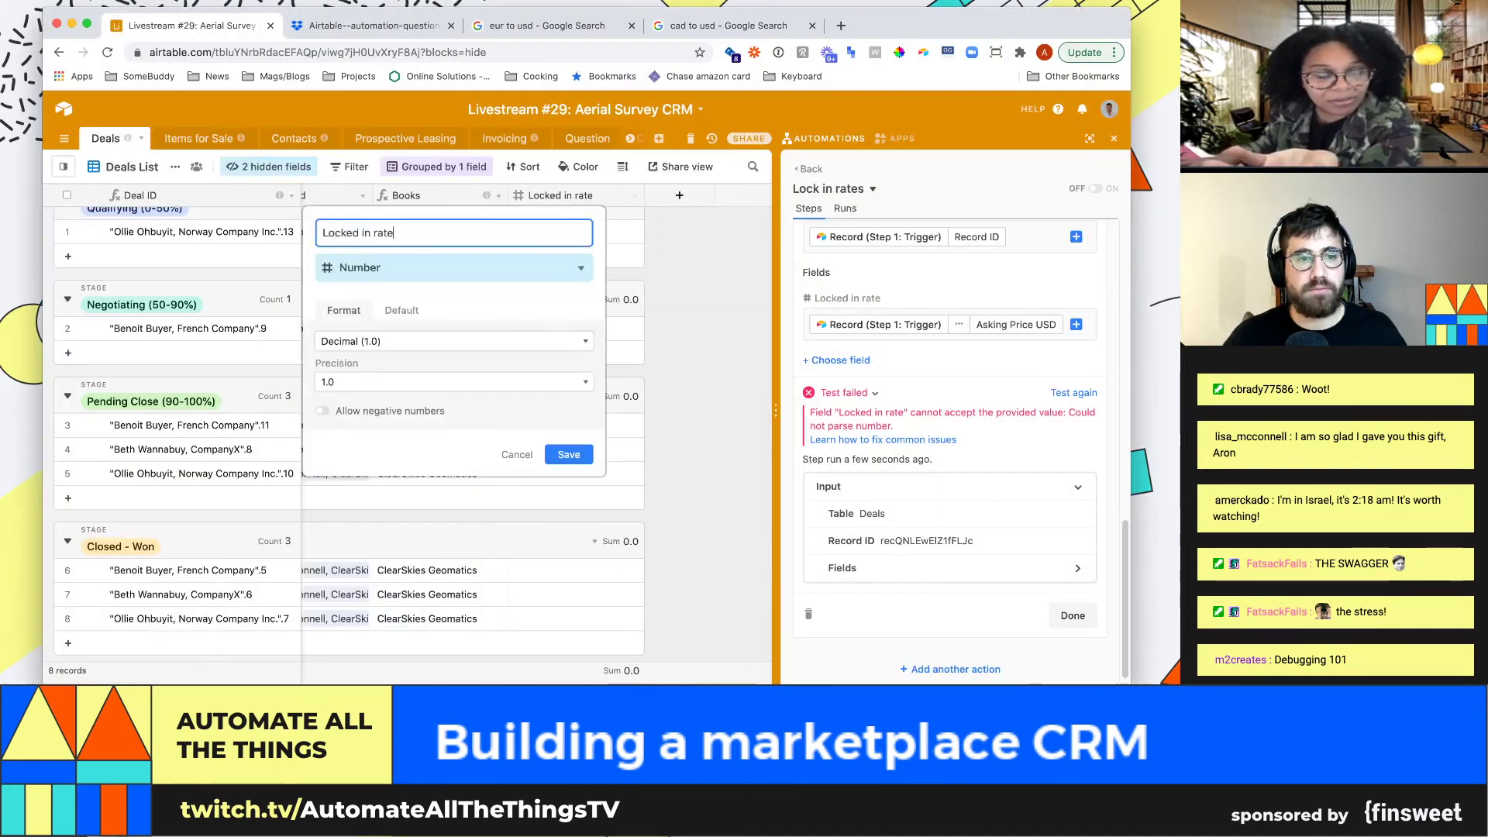
{"action": "key", "text": "alt+shift+Left"}
{"action": "key", "text": "alt+shift+Left"}
{"action": "key", "text": "alt+shift+Left"}
{"action": "type", "text": "Fina"}
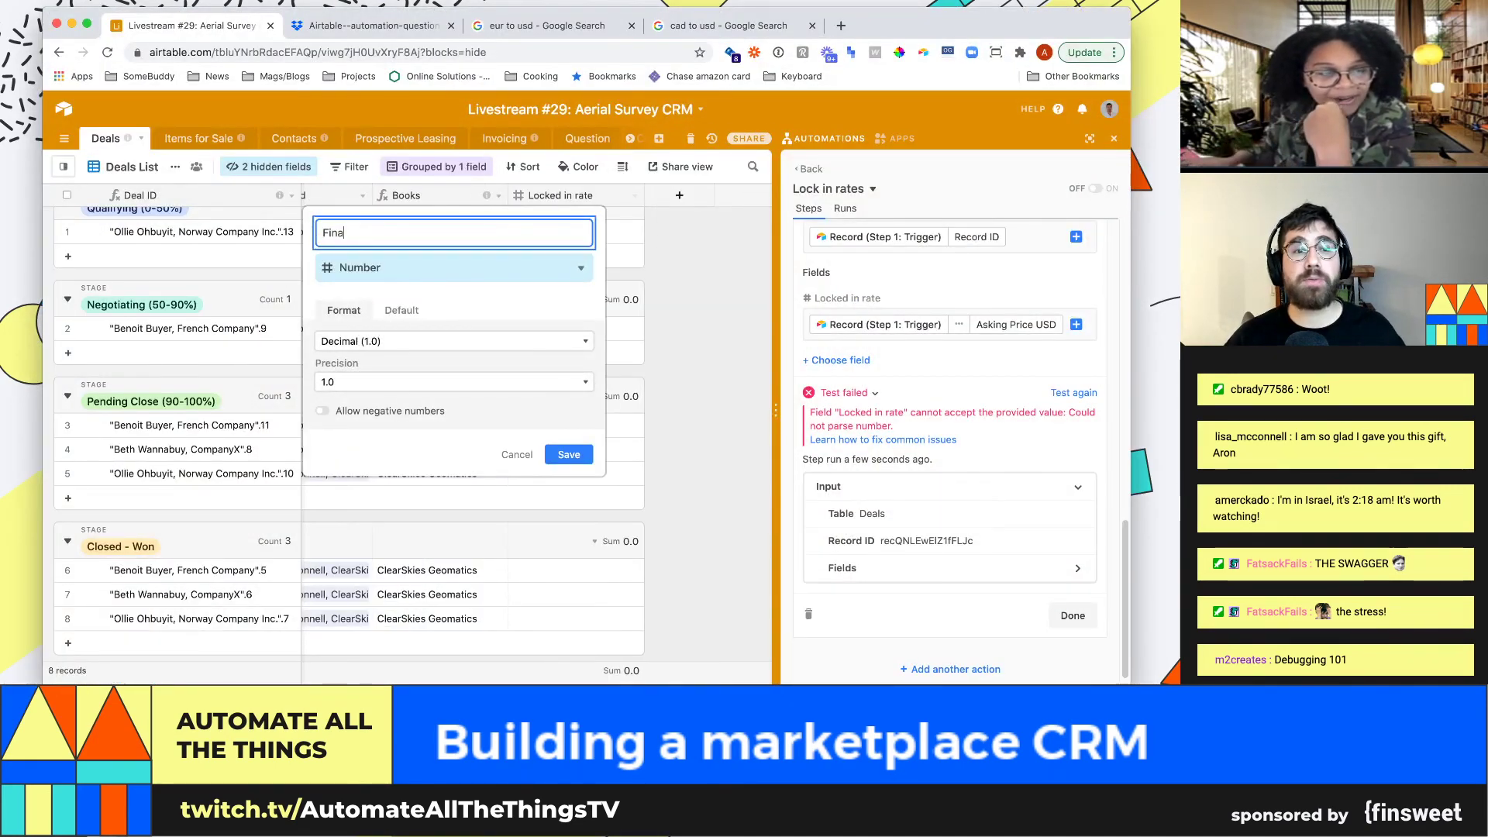
{"action": "type", "text": "l price"}
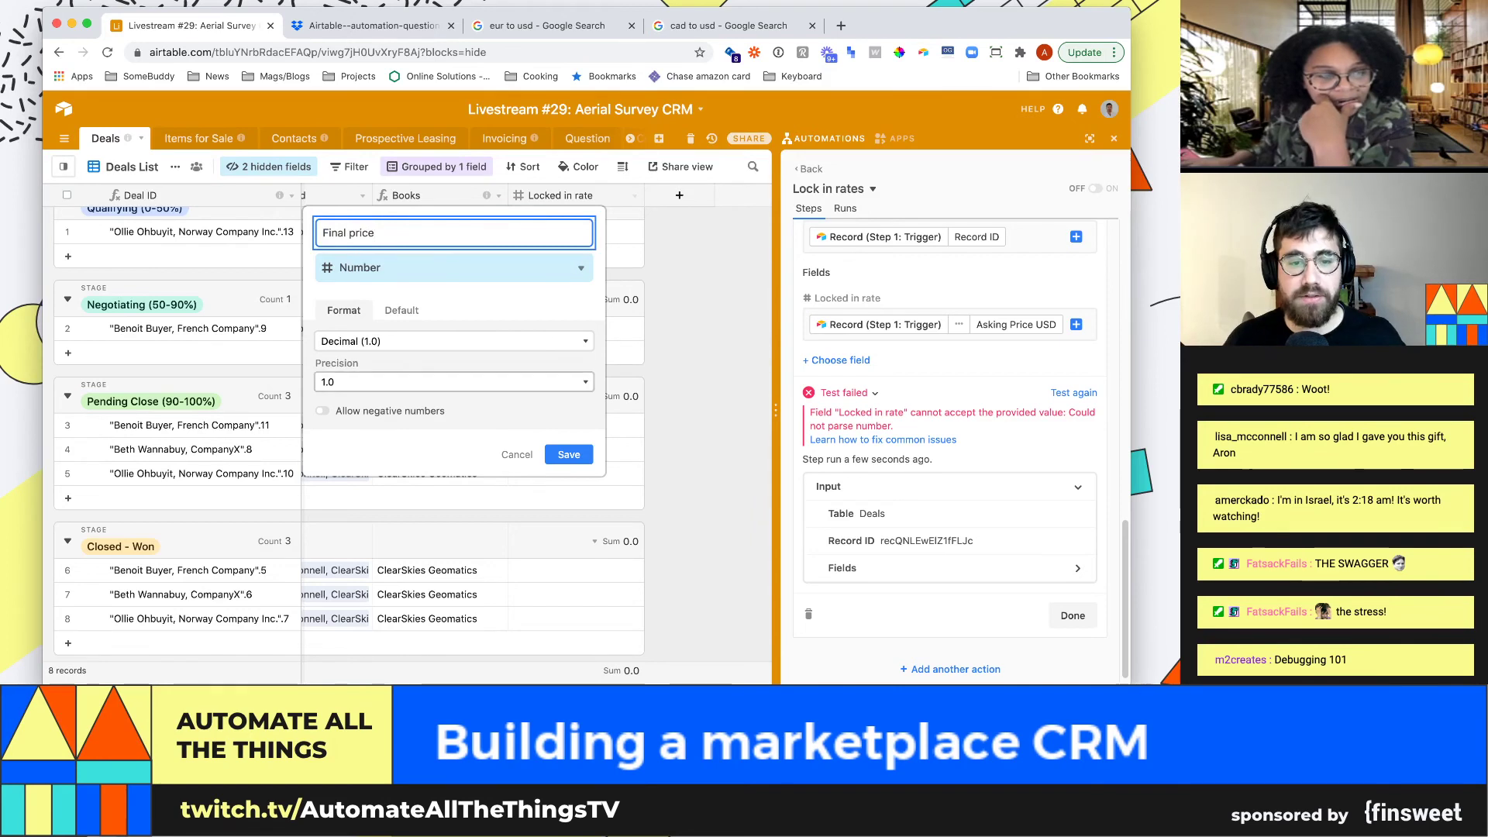
{"action": "key", "text": "Return"}
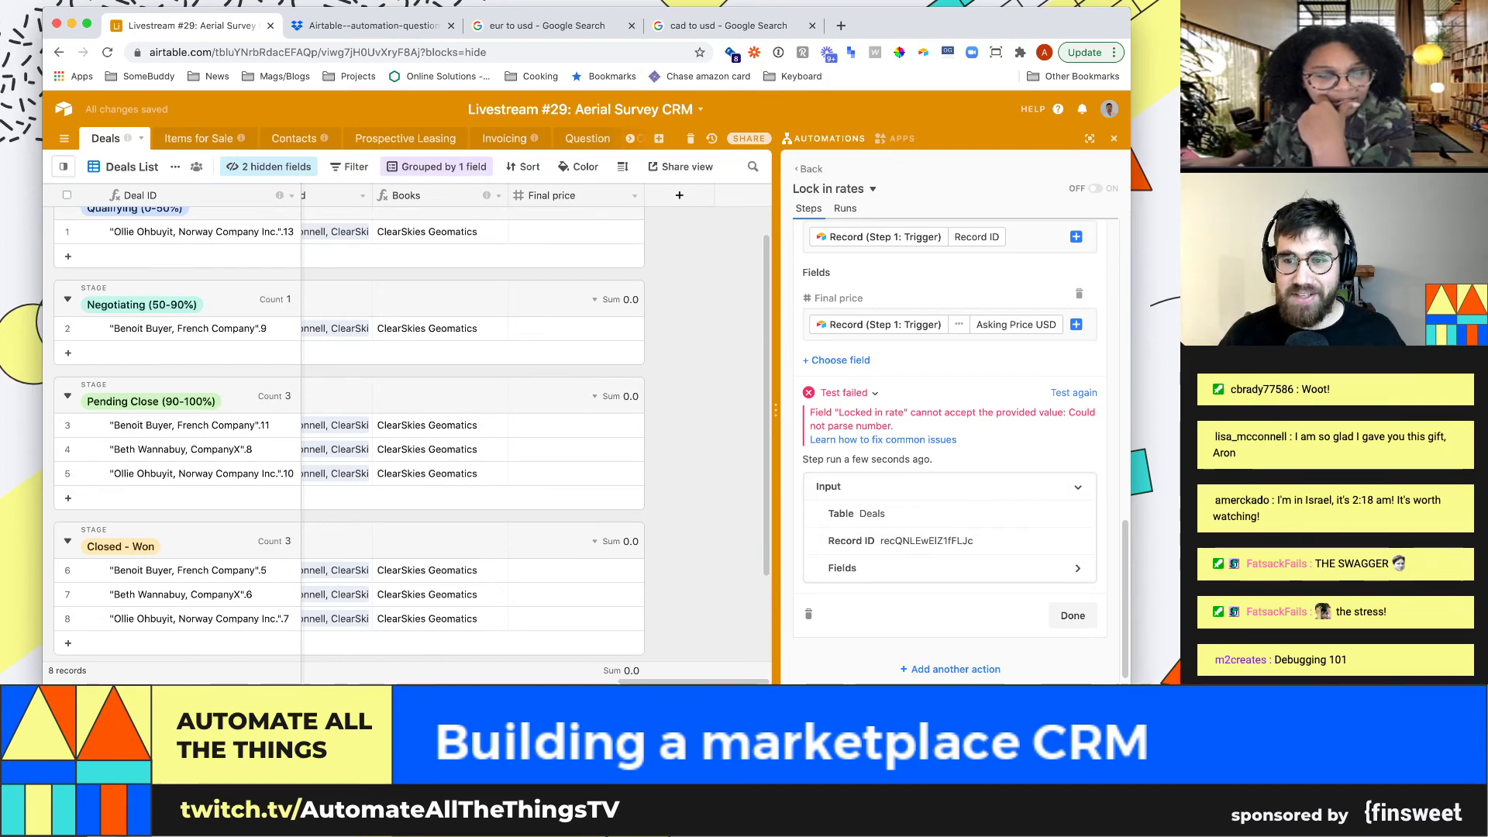
Retest the Update record step, which writes 786500.0 into a Closed - Won deal
{"action": "left_click", "coordinate": [1073, 393]}
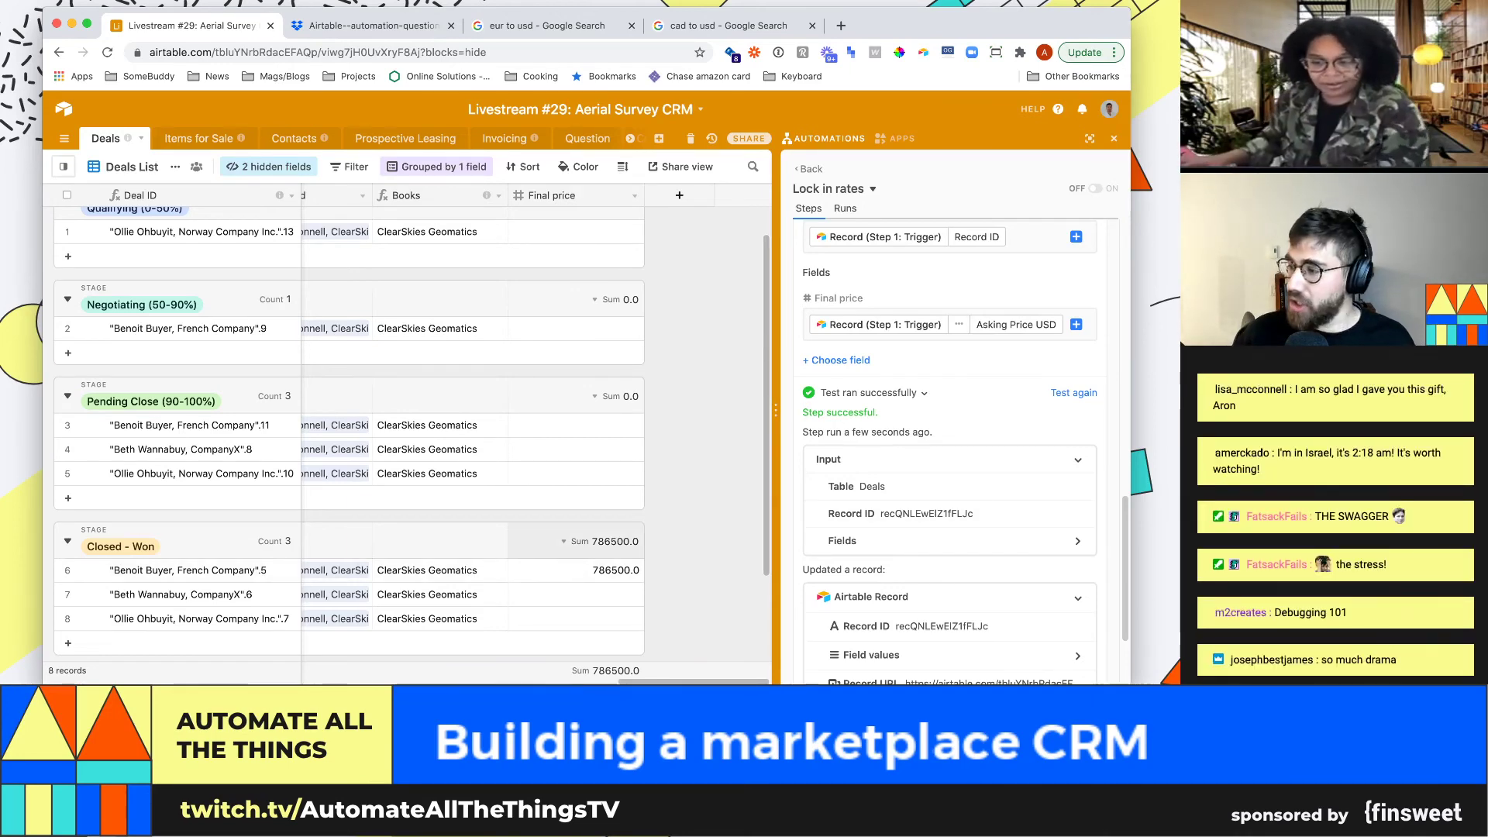
{"action": "scroll", "coordinate": [574, 569], "scroll_direction": "down", "scroll_amount": 1}
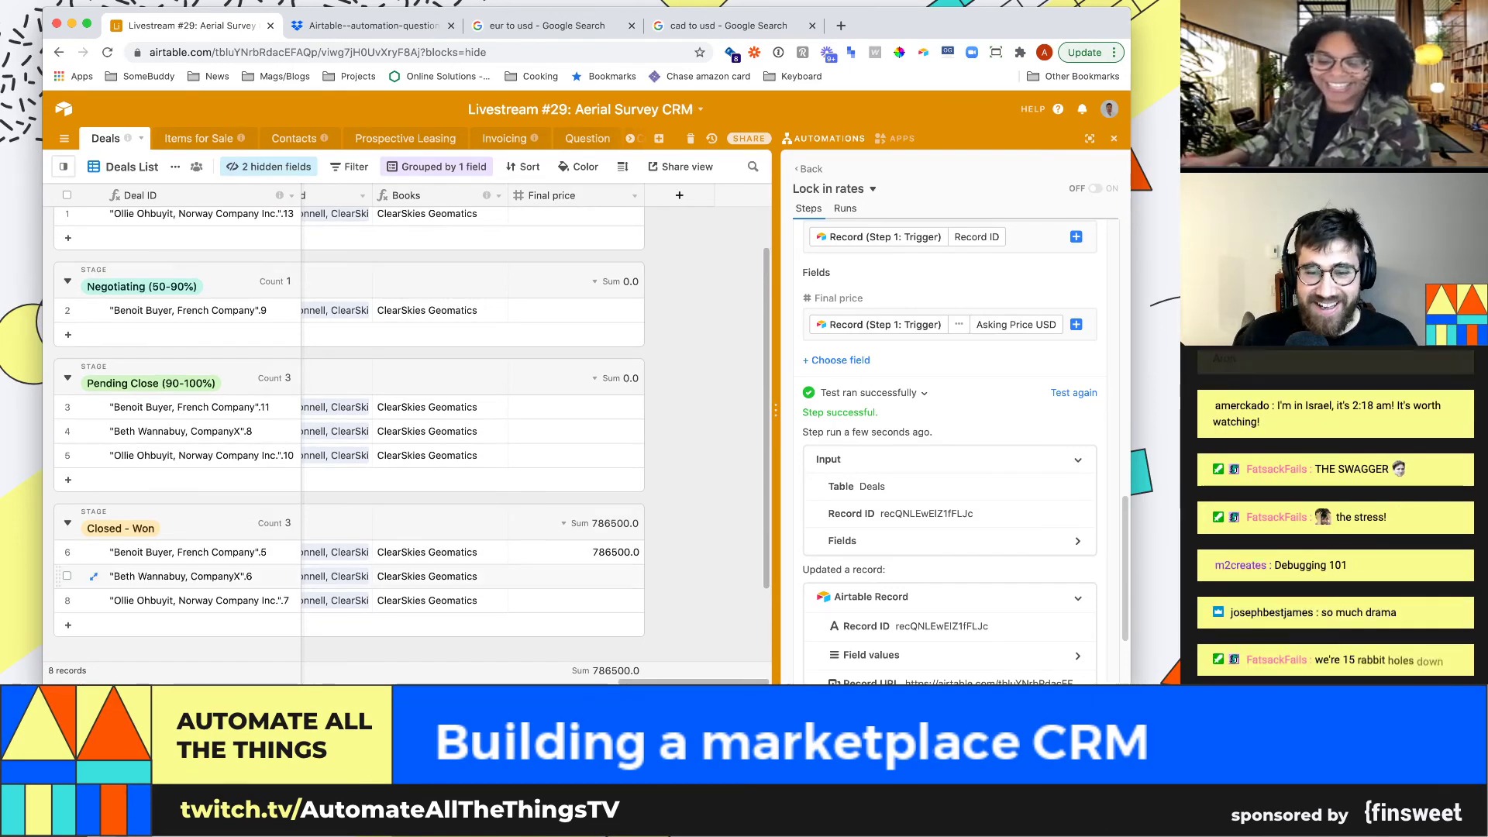
{"action": "scroll", "coordinate": [574, 569], "scroll_direction": "down", "scroll_amount": 3}
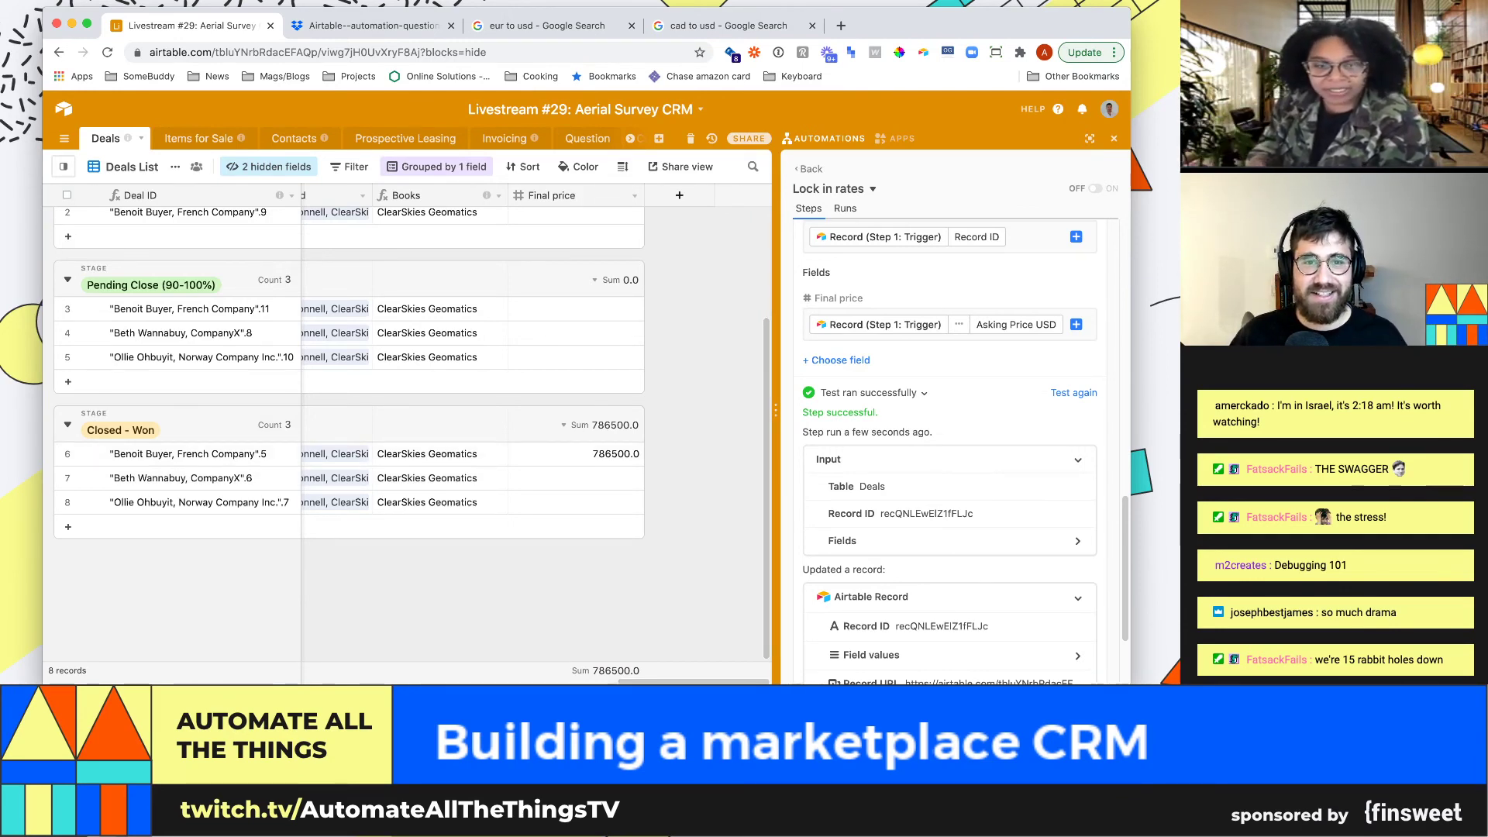
Rename Final price to 'Final rate' and change its type to Currency
{"action": "left_click", "coordinate": [634, 196]}
{"action": "left_click", "coordinate": [574, 220]}
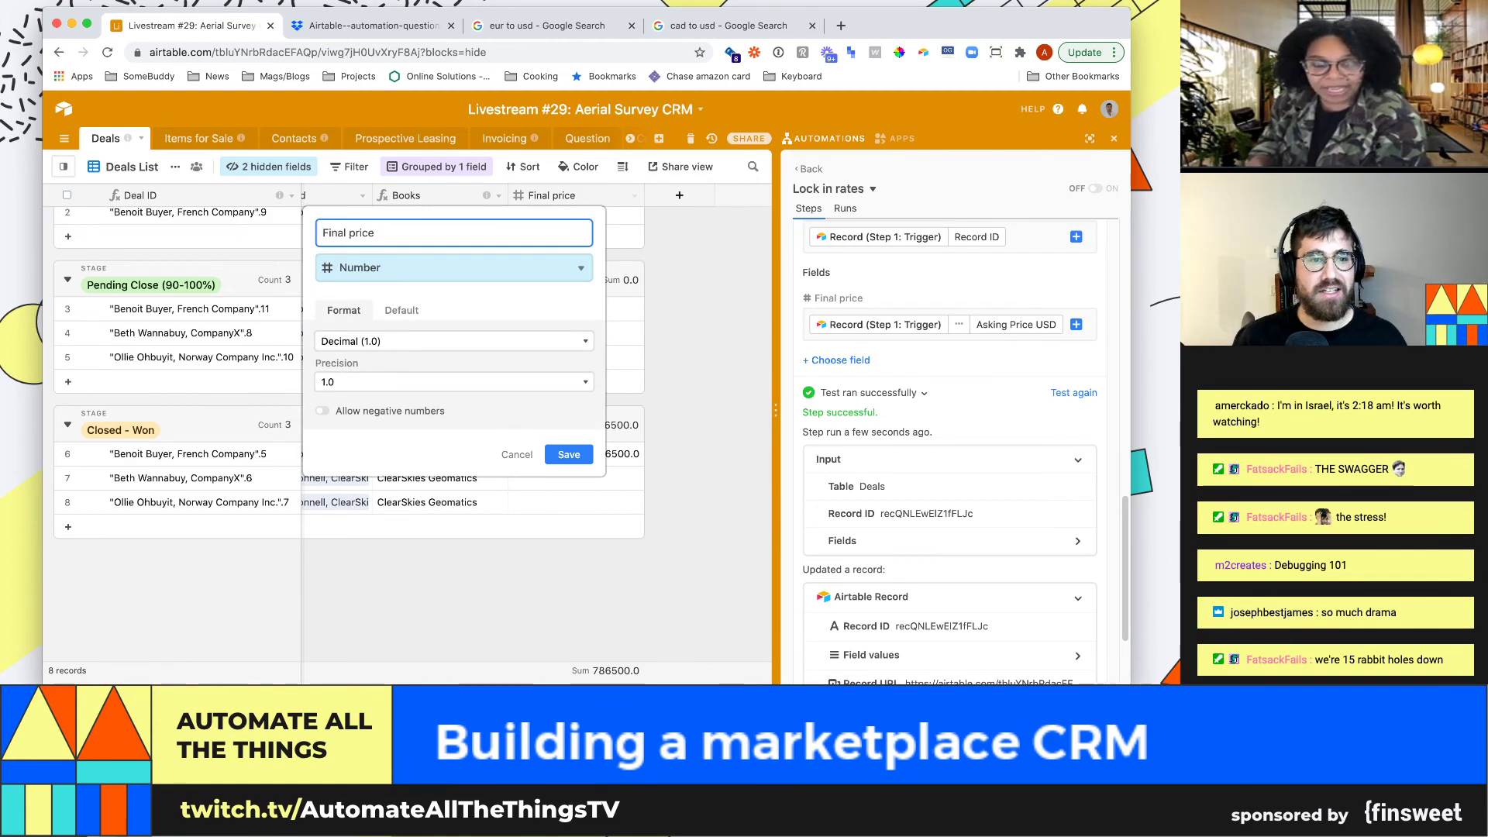
{"action": "key", "text": "BackSpace"}
{"action": "key", "text": "BackSpace"}
{"action": "key", "text": "BackSpace"}
{"action": "key", "text": "BackSpace"}
{"action": "key", "text": "BackSpace"}
{"action": "key", "text": "BackSpace"}
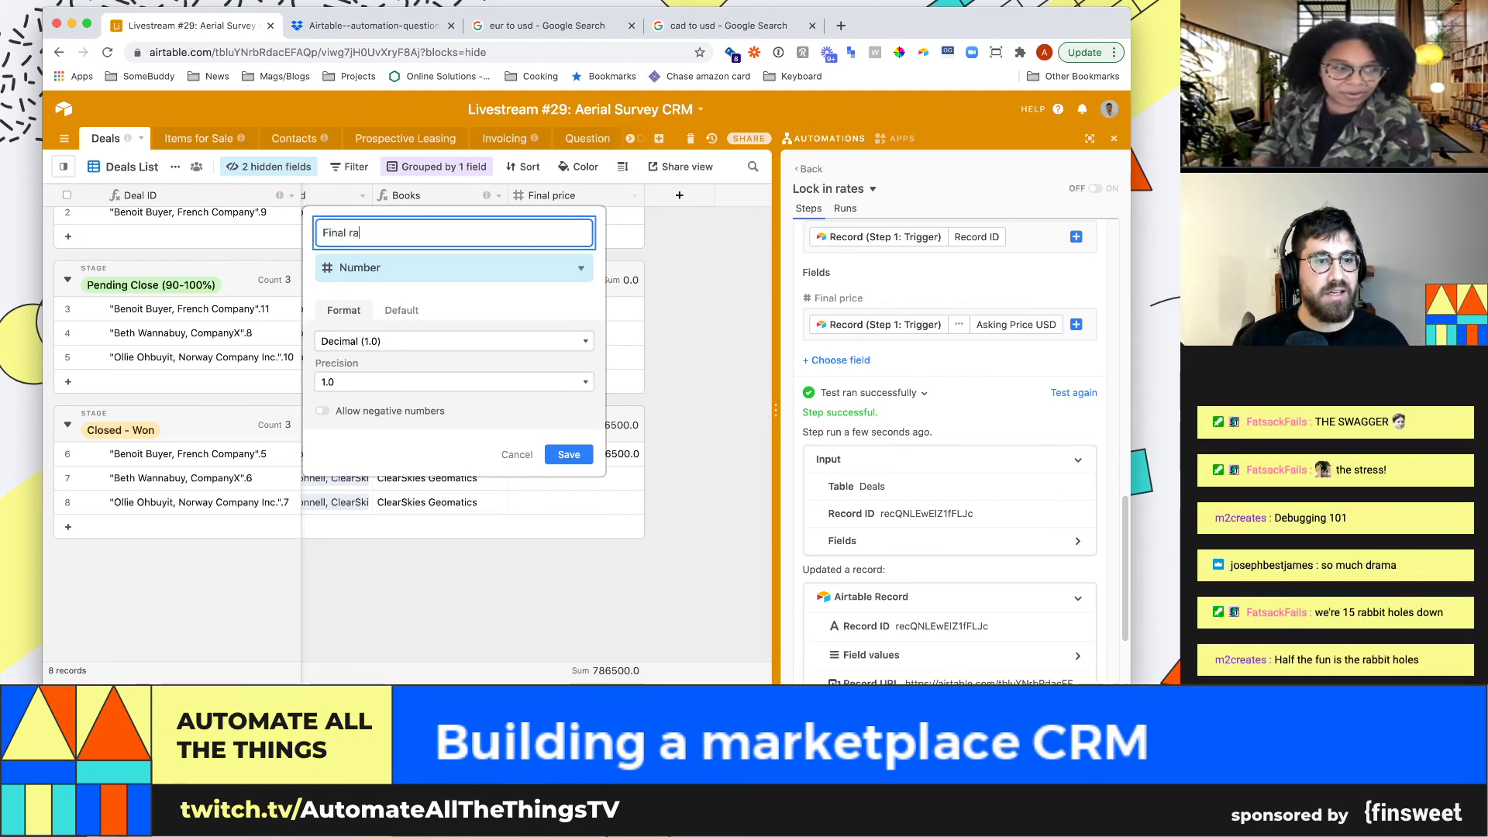
{"action": "key", "text": "Tab"}
{"action": "type", "text": "curre"}
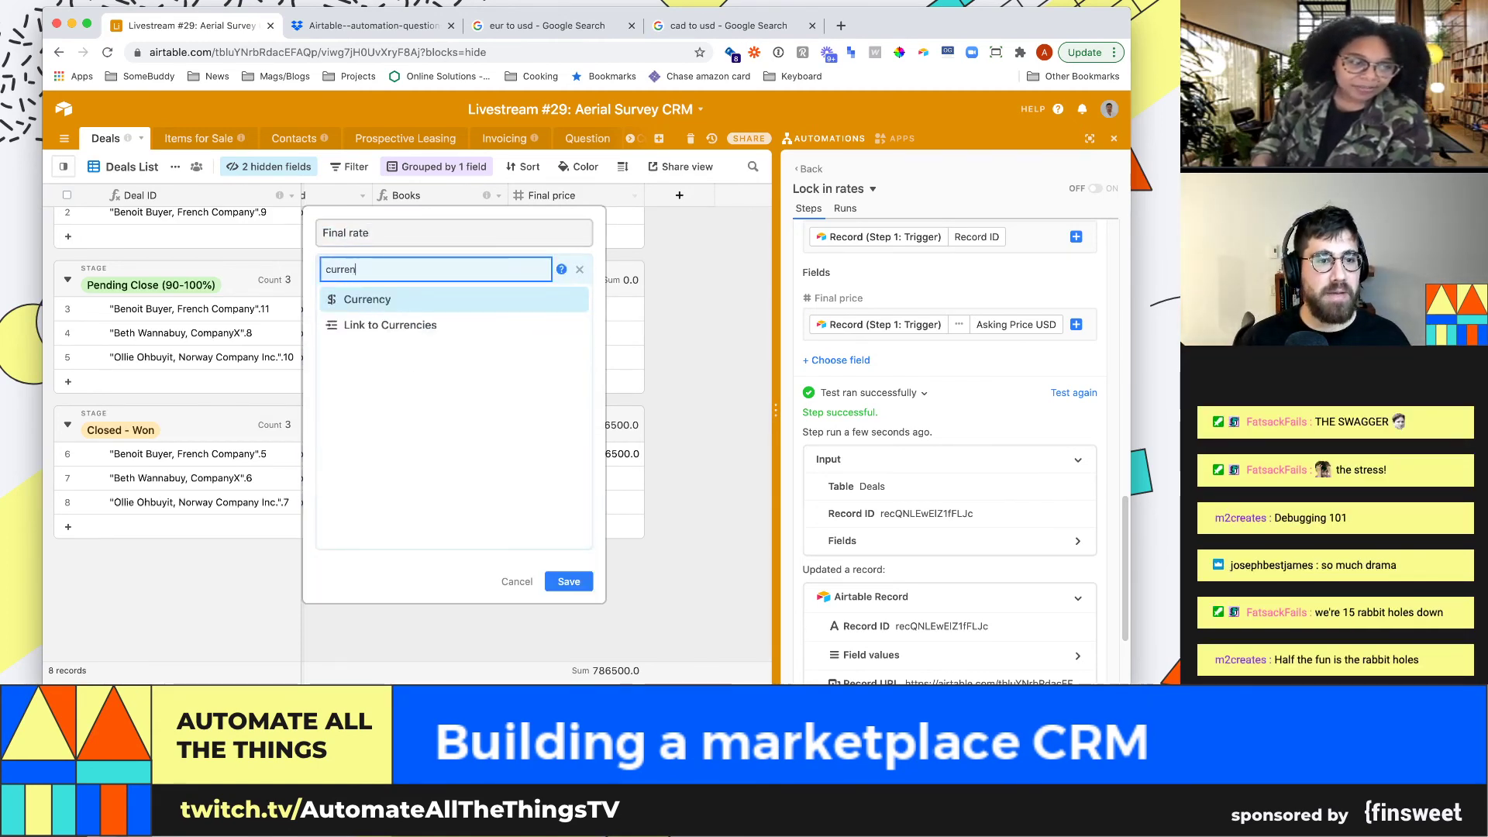
{"action": "key", "text": "Return"}
{"action": "key", "text": "Return"}
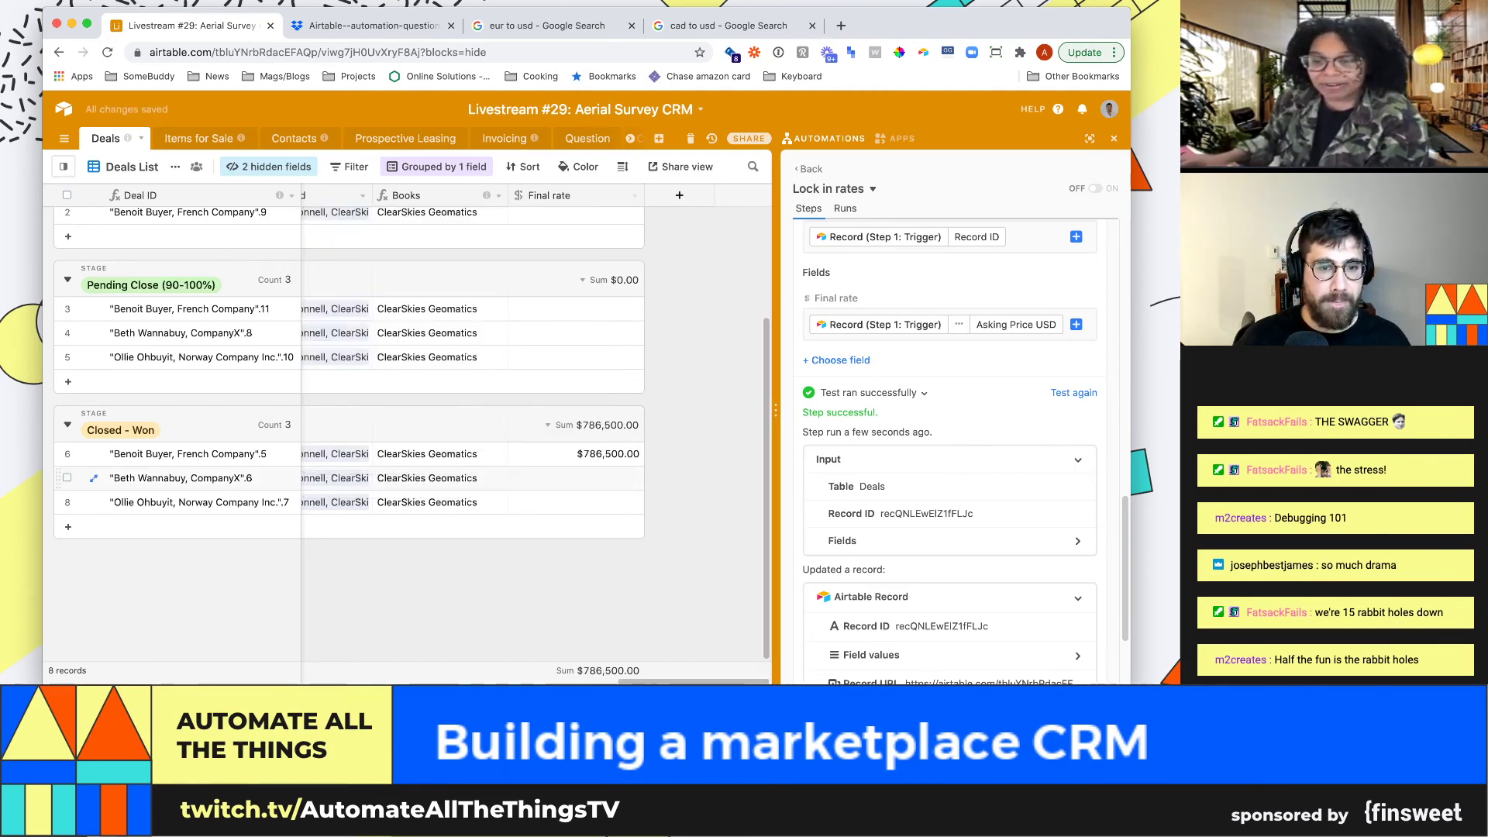
{"action": "left_click", "coordinate": [569, 476]}
Set the Exchange rate (to usd) rollup's formatting back to Currency
{"action": "key", "text": "Left"}
{"action": "key", "text": "Left"}
{"action": "key", "text": "Left"}
{"action": "key", "text": "Left"}
{"action": "key", "text": "Left"}
{"action": "key", "text": "Left"}
{"action": "key", "text": "Left"}
{"action": "key", "text": "Left"}
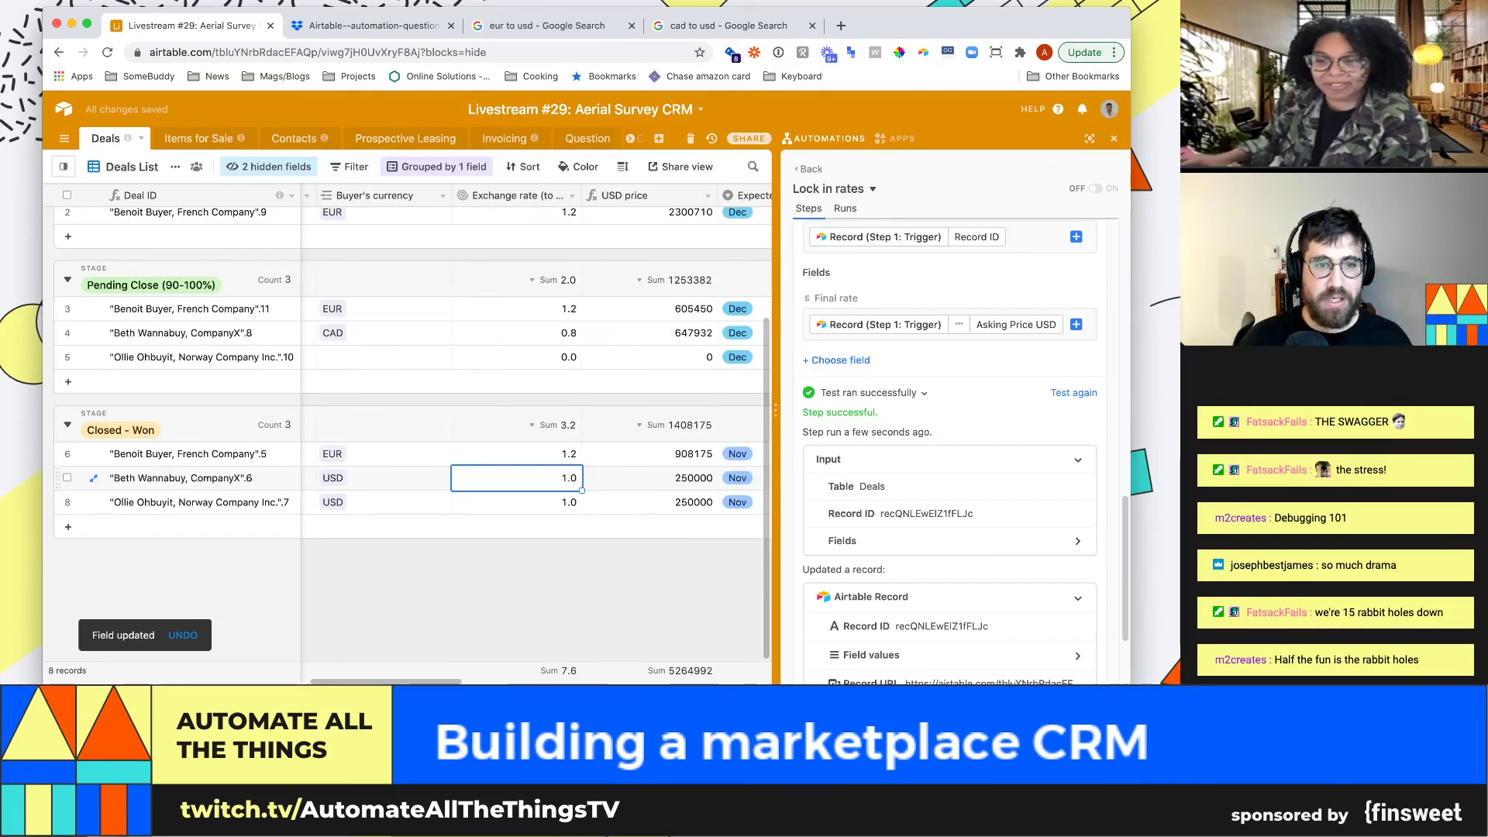
{"action": "left_click", "coordinate": [572, 195]}
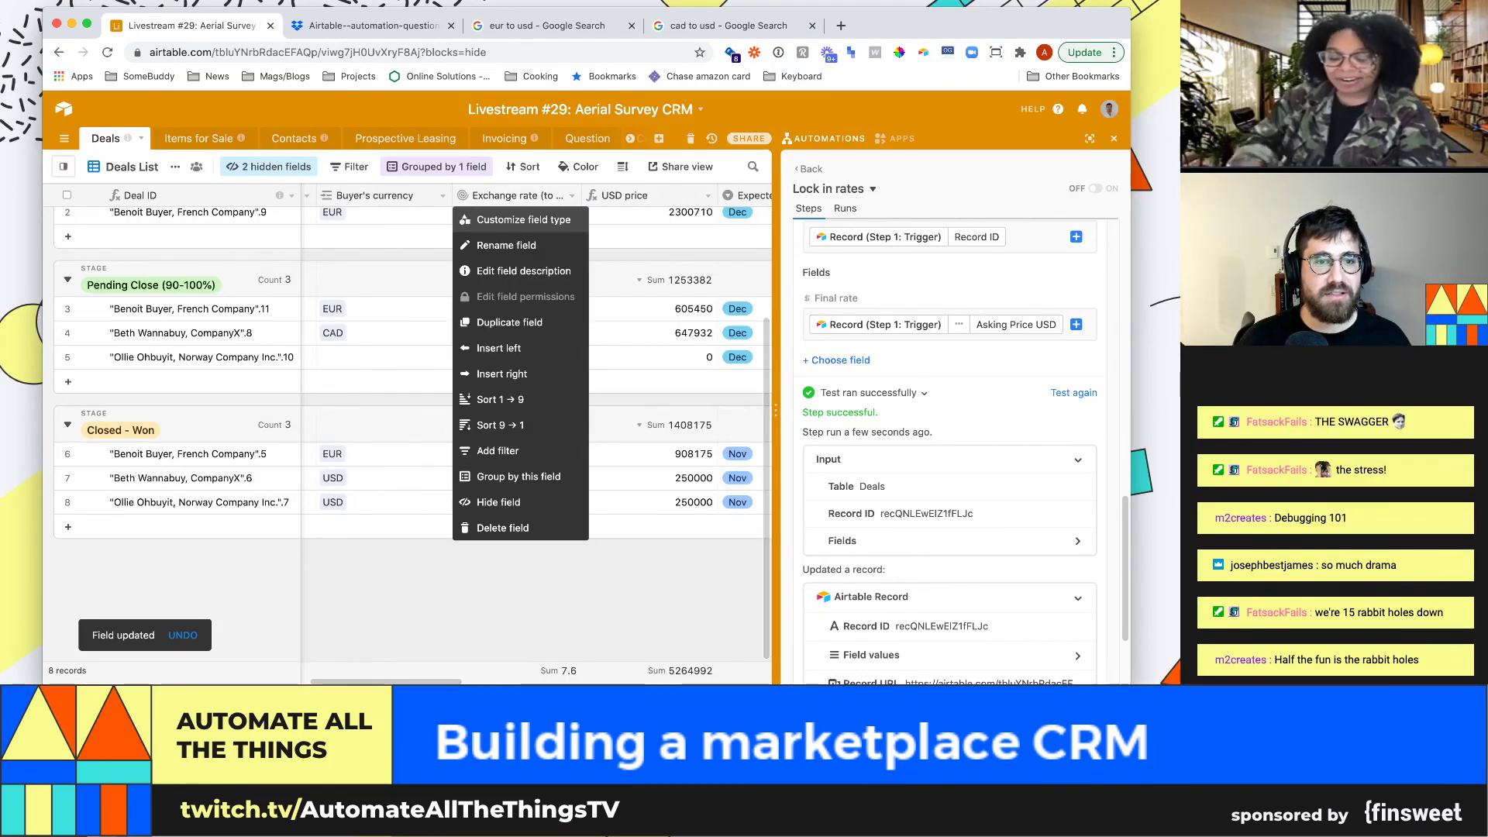
{"action": "left_click", "coordinate": [500, 210]}
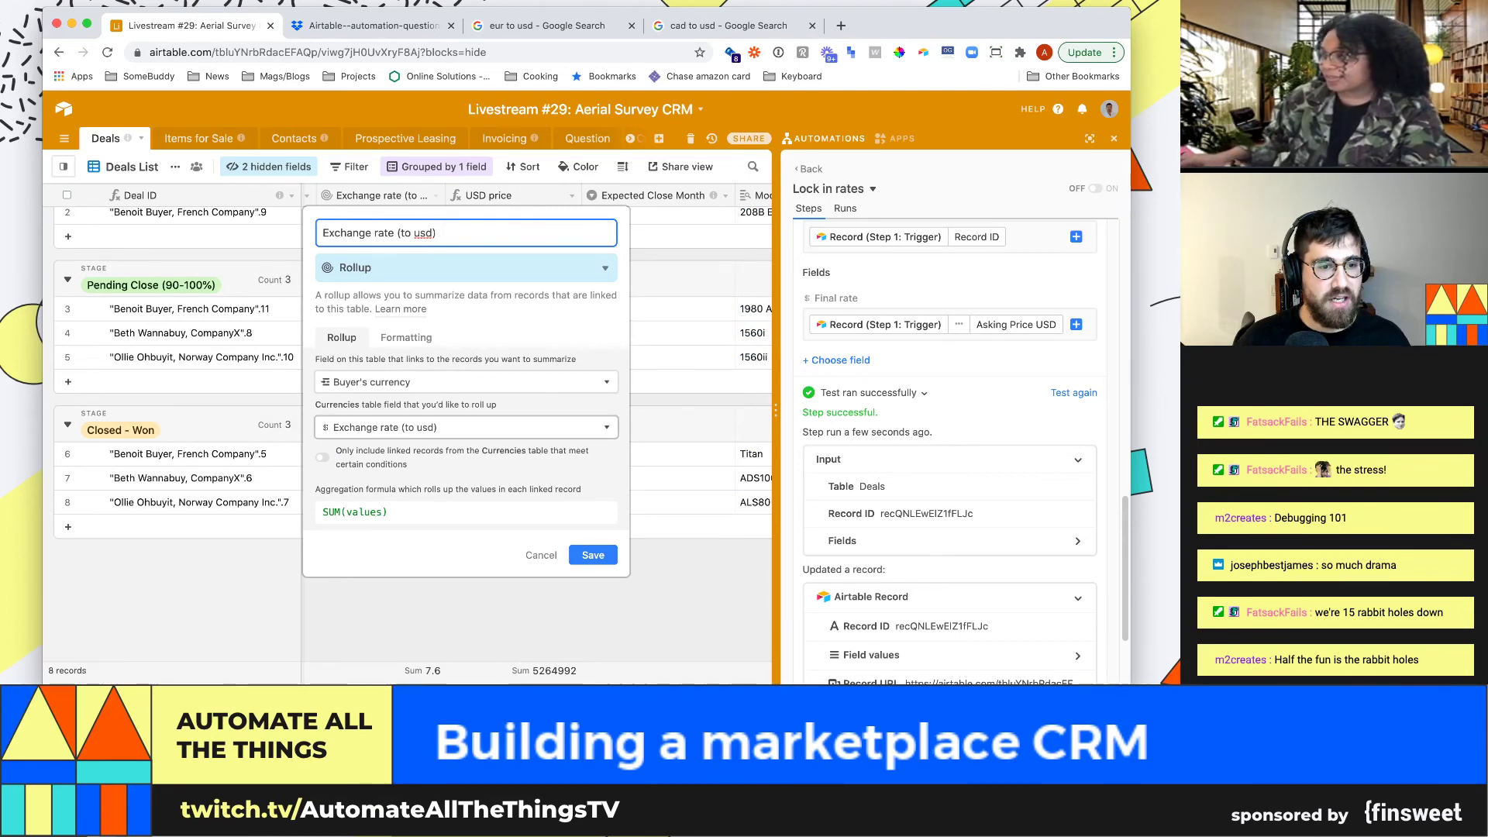
{"action": "left_click", "coordinate": [406, 337]}
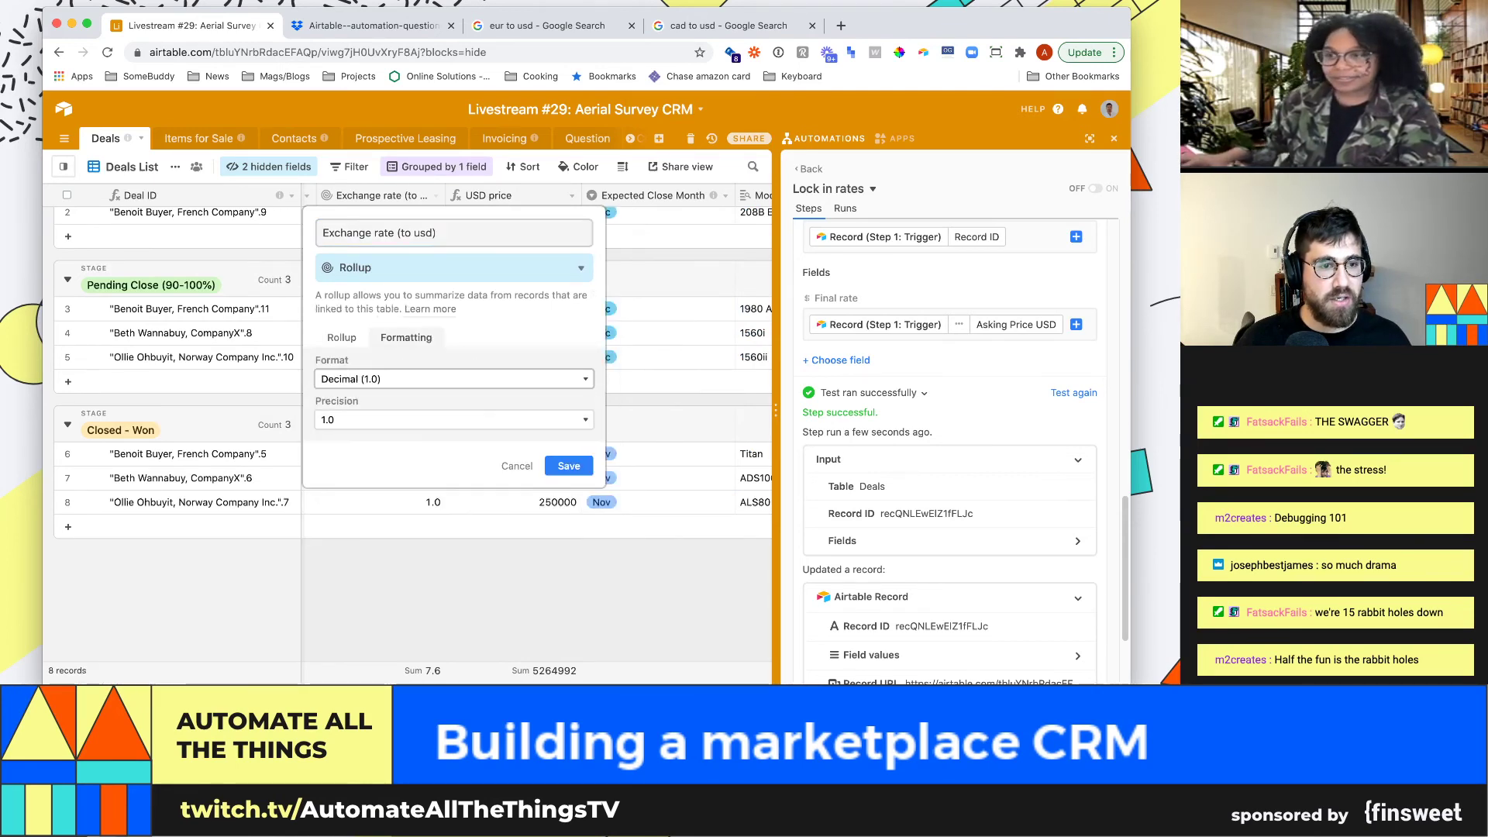
{"action": "left_click", "coordinate": [372, 412]}
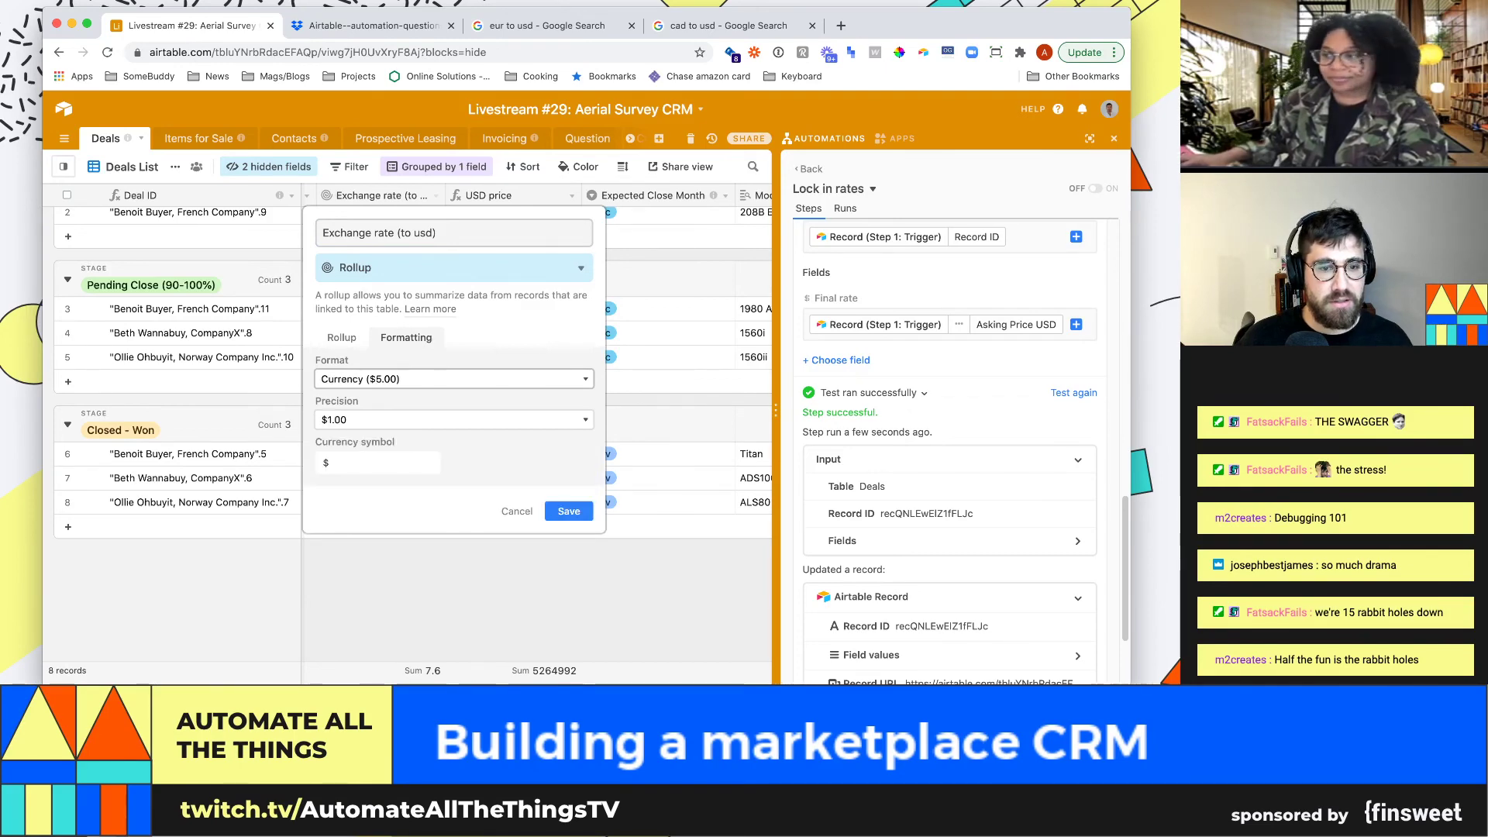
{"action": "left_click", "coordinate": [568, 511]}
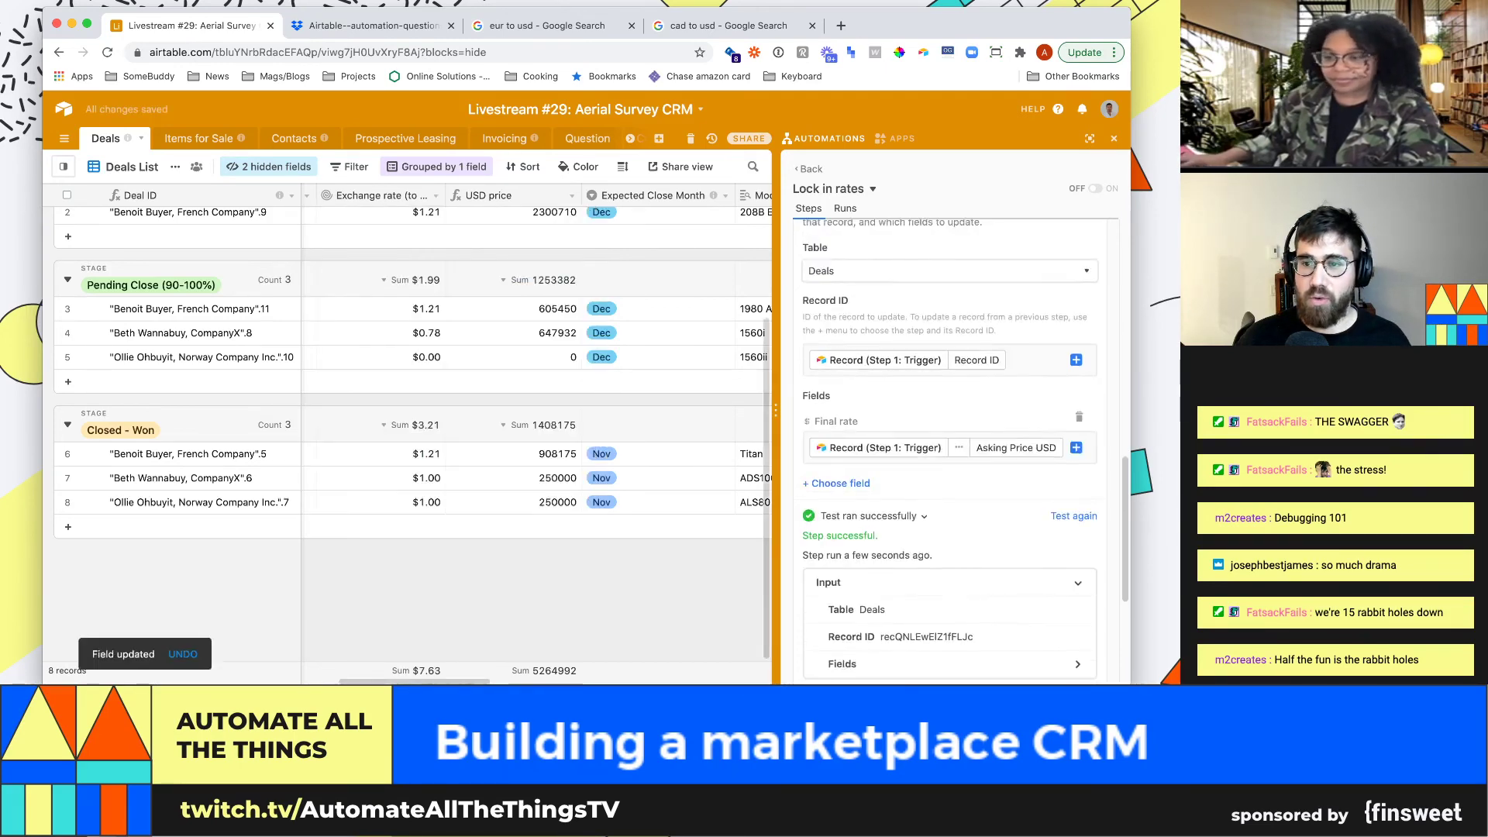
Check row 6's Final rate value in the Deals grid
{"action": "scroll", "coordinate": [949, 450], "scroll_direction": "up", "scroll_amount": 10}
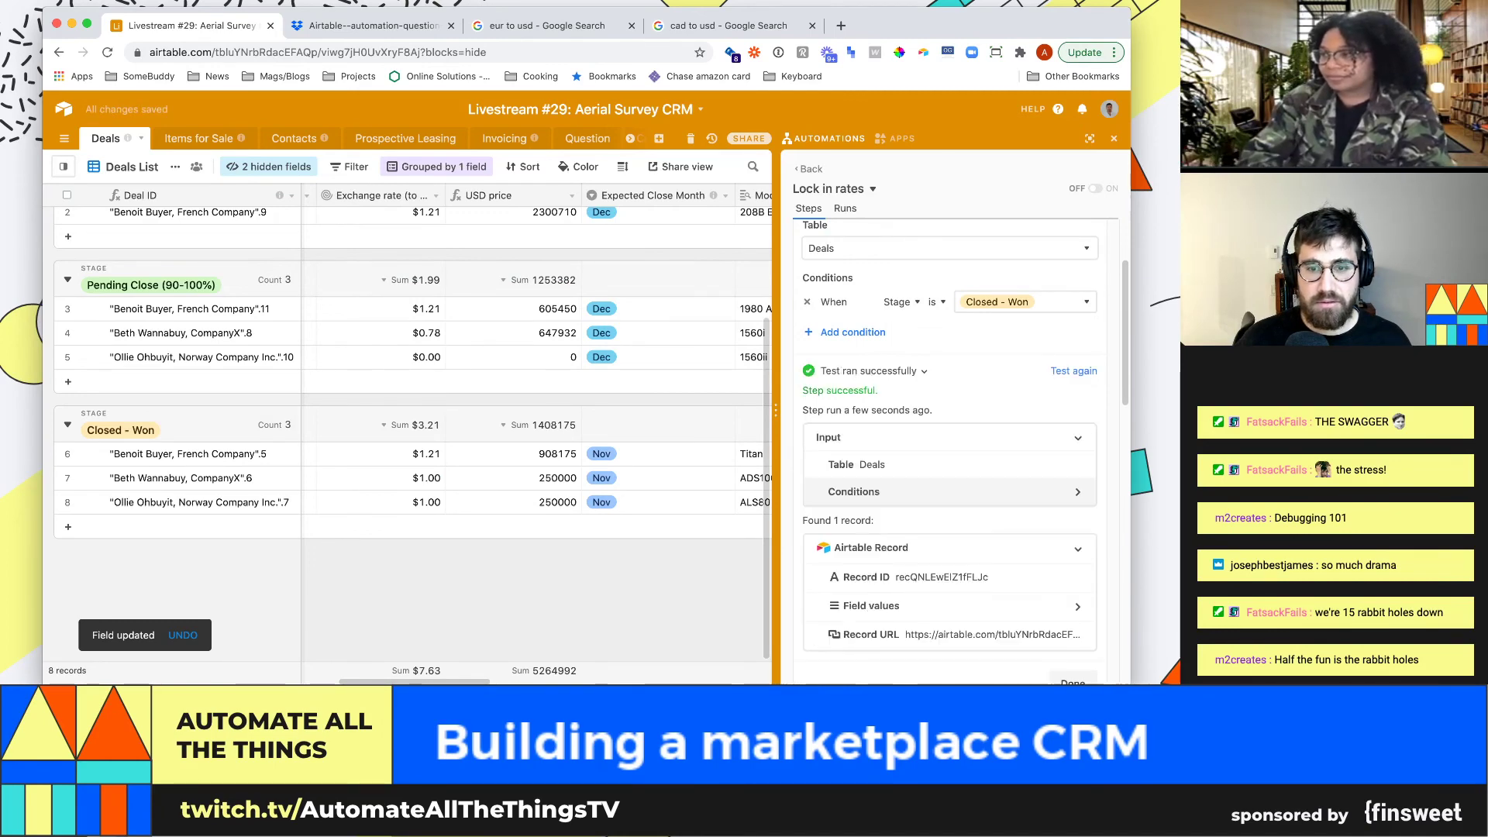
{"action": "scroll", "coordinate": [949, 449], "scroll_direction": "down", "scroll_amount": 5}
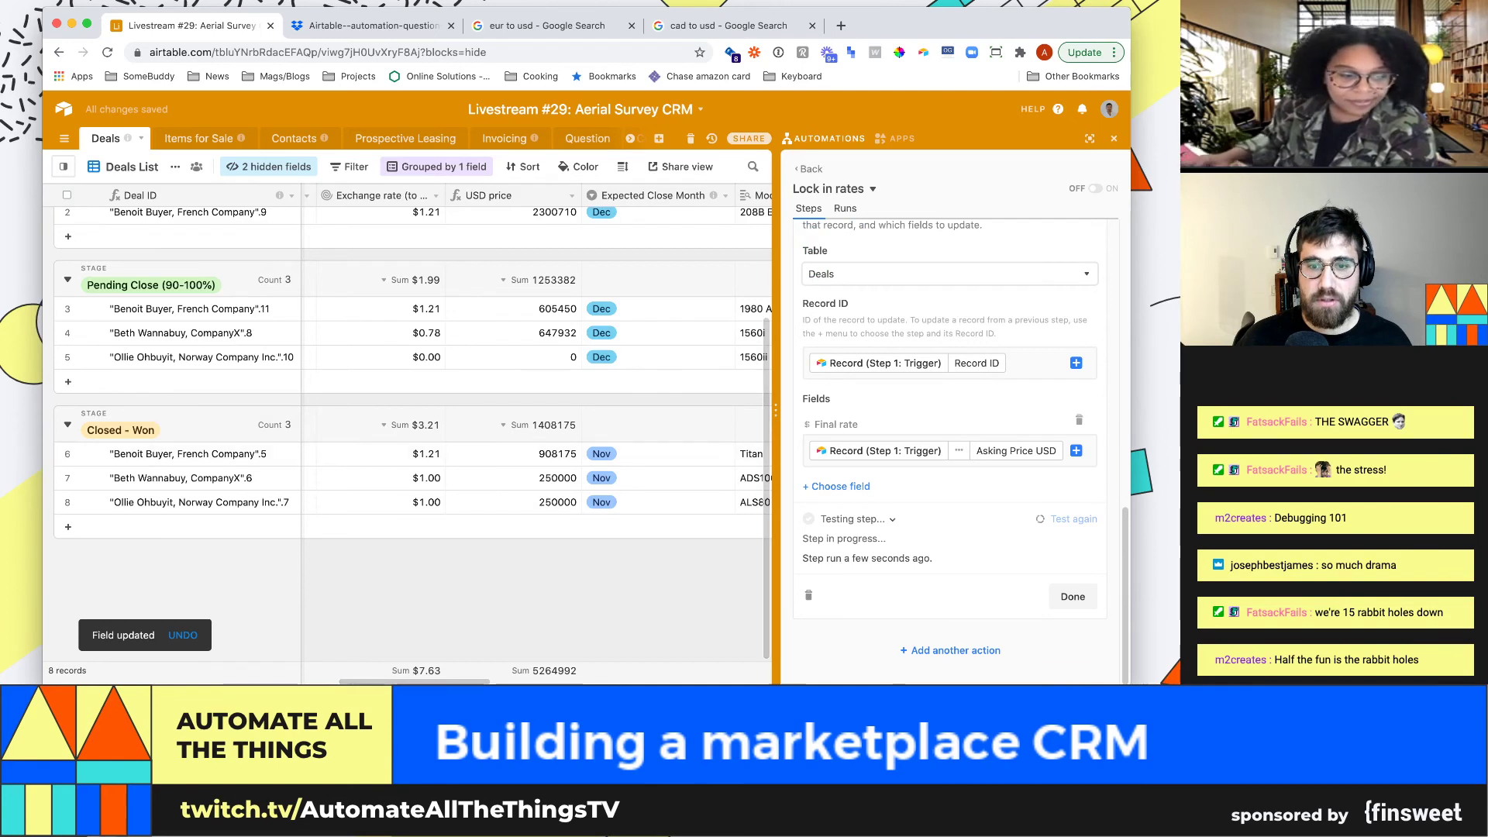
{"action": "left_click", "coordinate": [657, 477]}
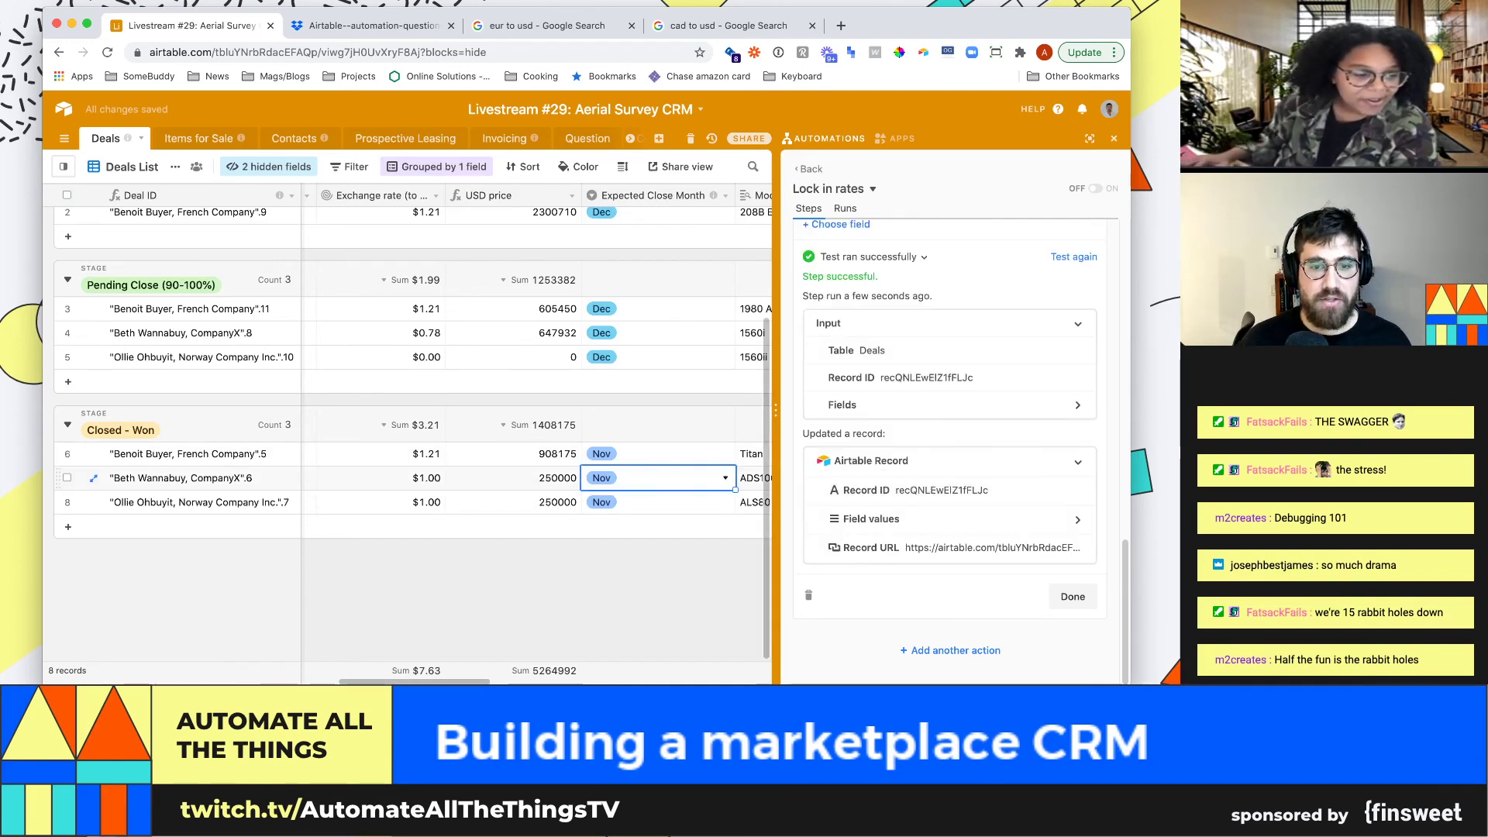
{"action": "key", "text": "super+Right"}
{"action": "key", "text": "Up"}
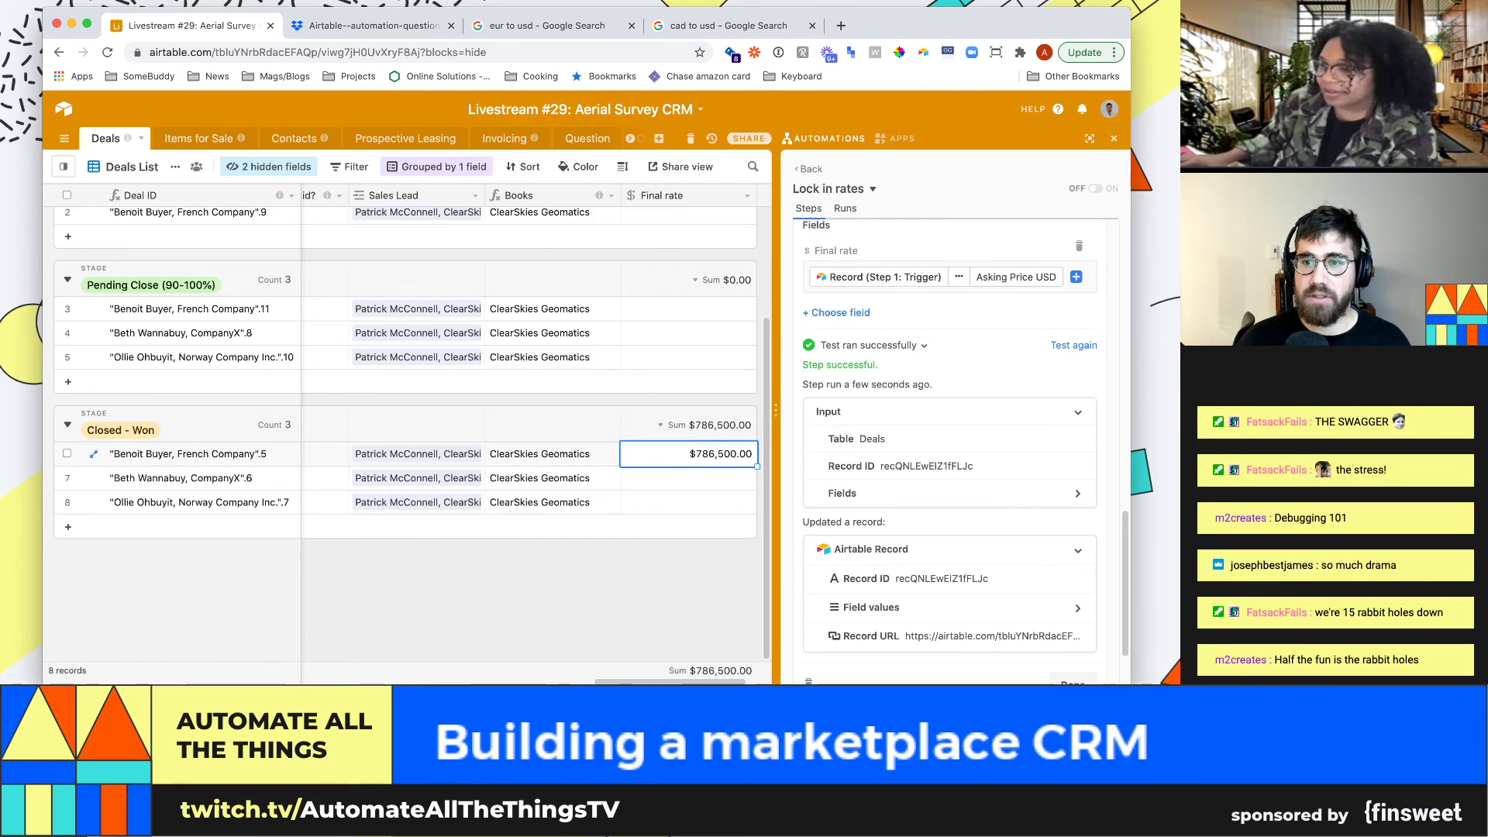
{"action": "key", "text": "Escape"}
Map Final rate to the trigger record's Currency field instead of Asking Price USD
{"action": "key", "text": "BackSpace"}
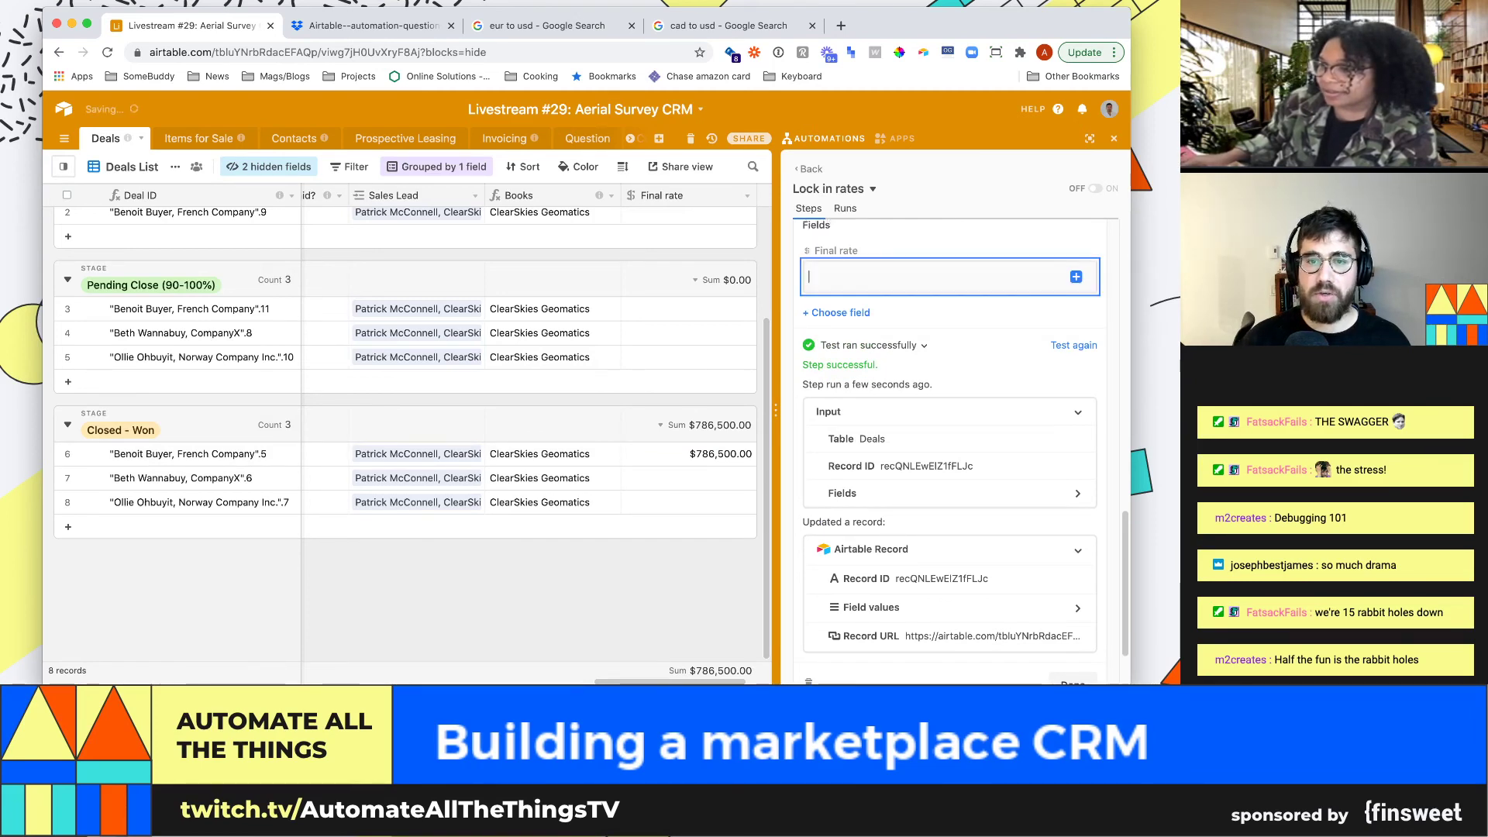
{"action": "left_click", "coordinate": [1075, 277]}
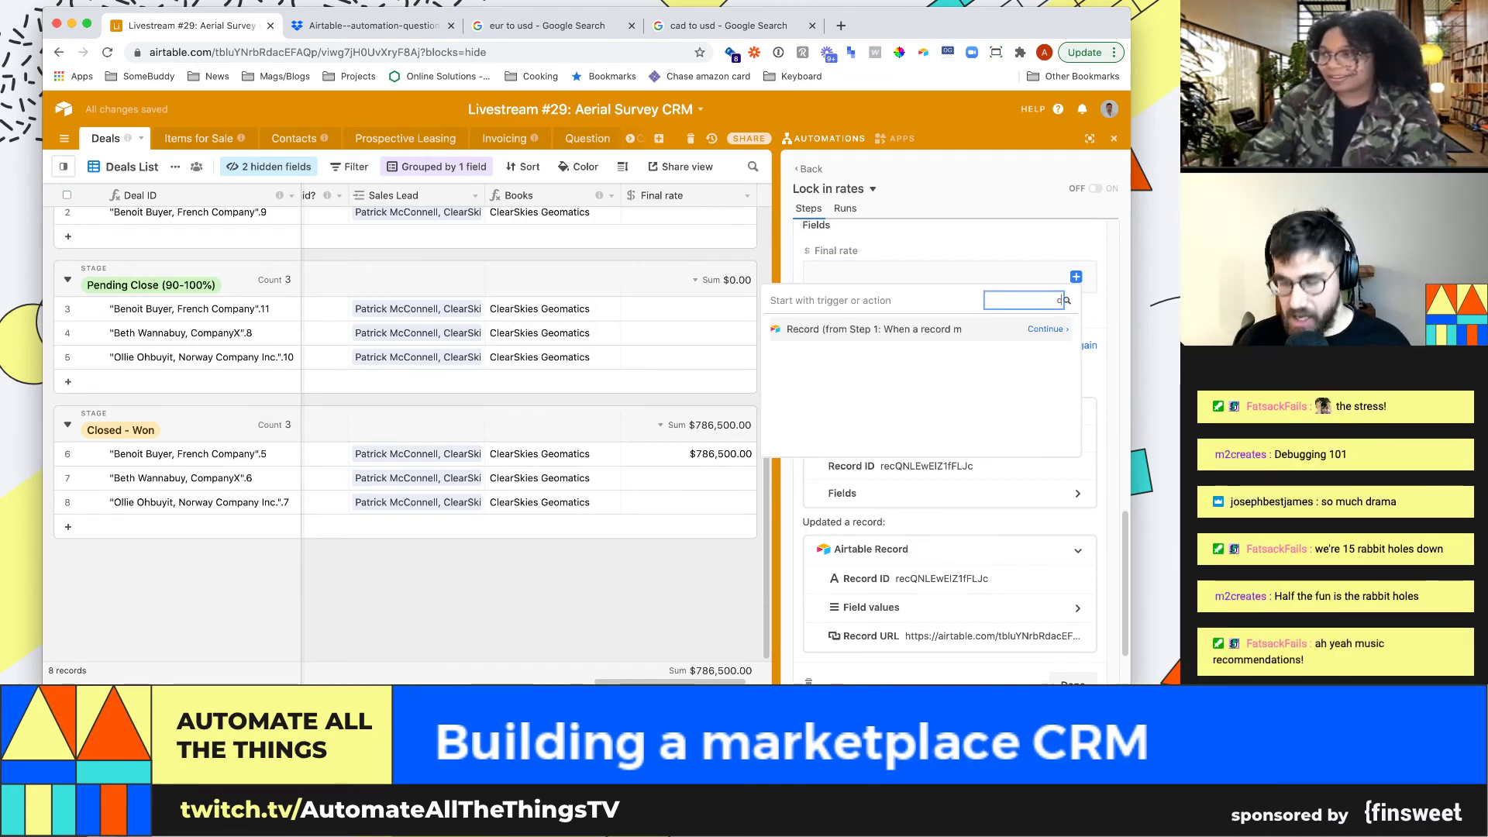
{"action": "key", "text": "Return"}
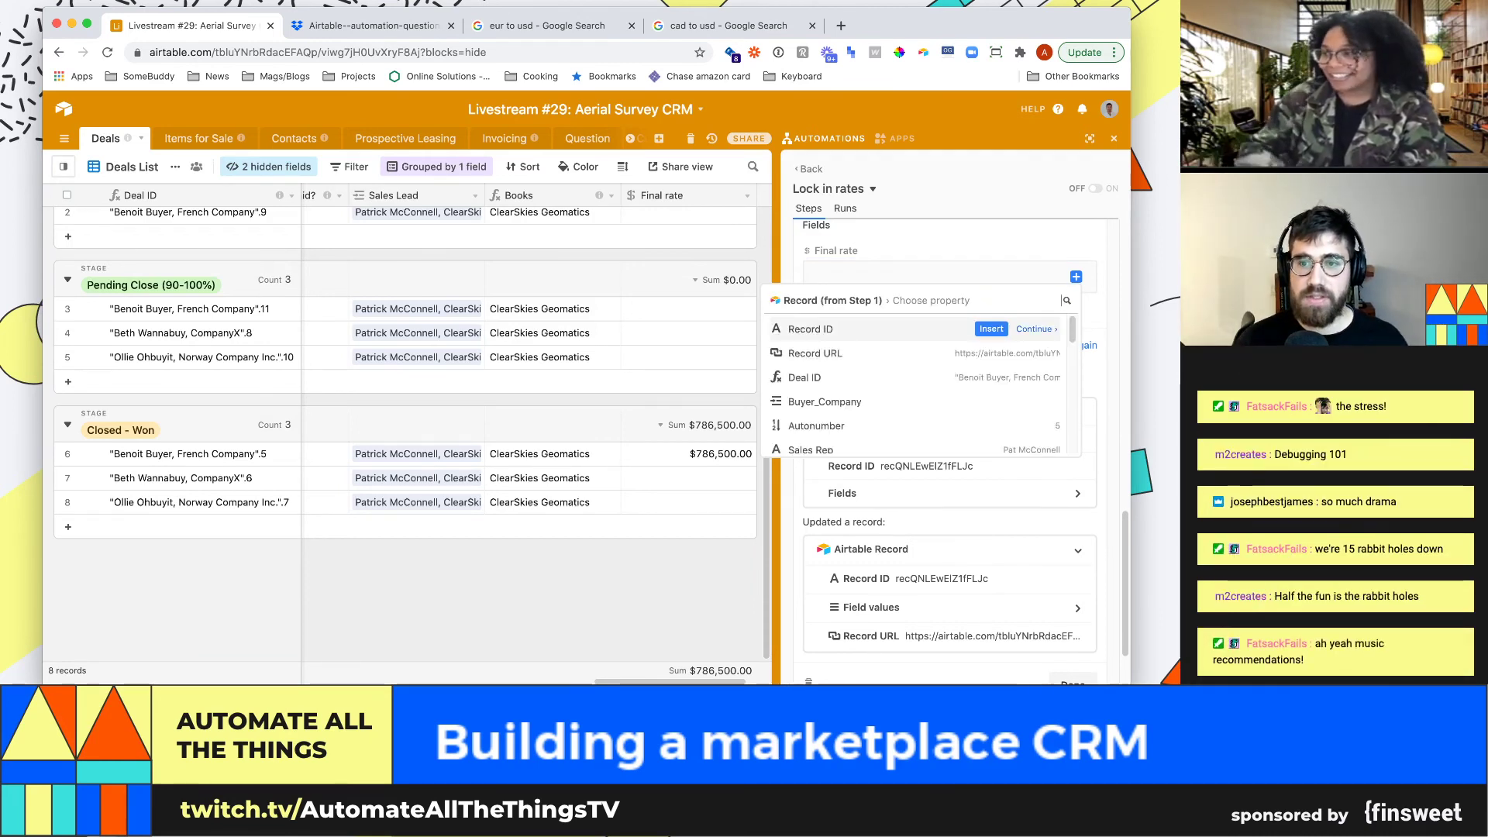
{"action": "type", "text": "curr"}
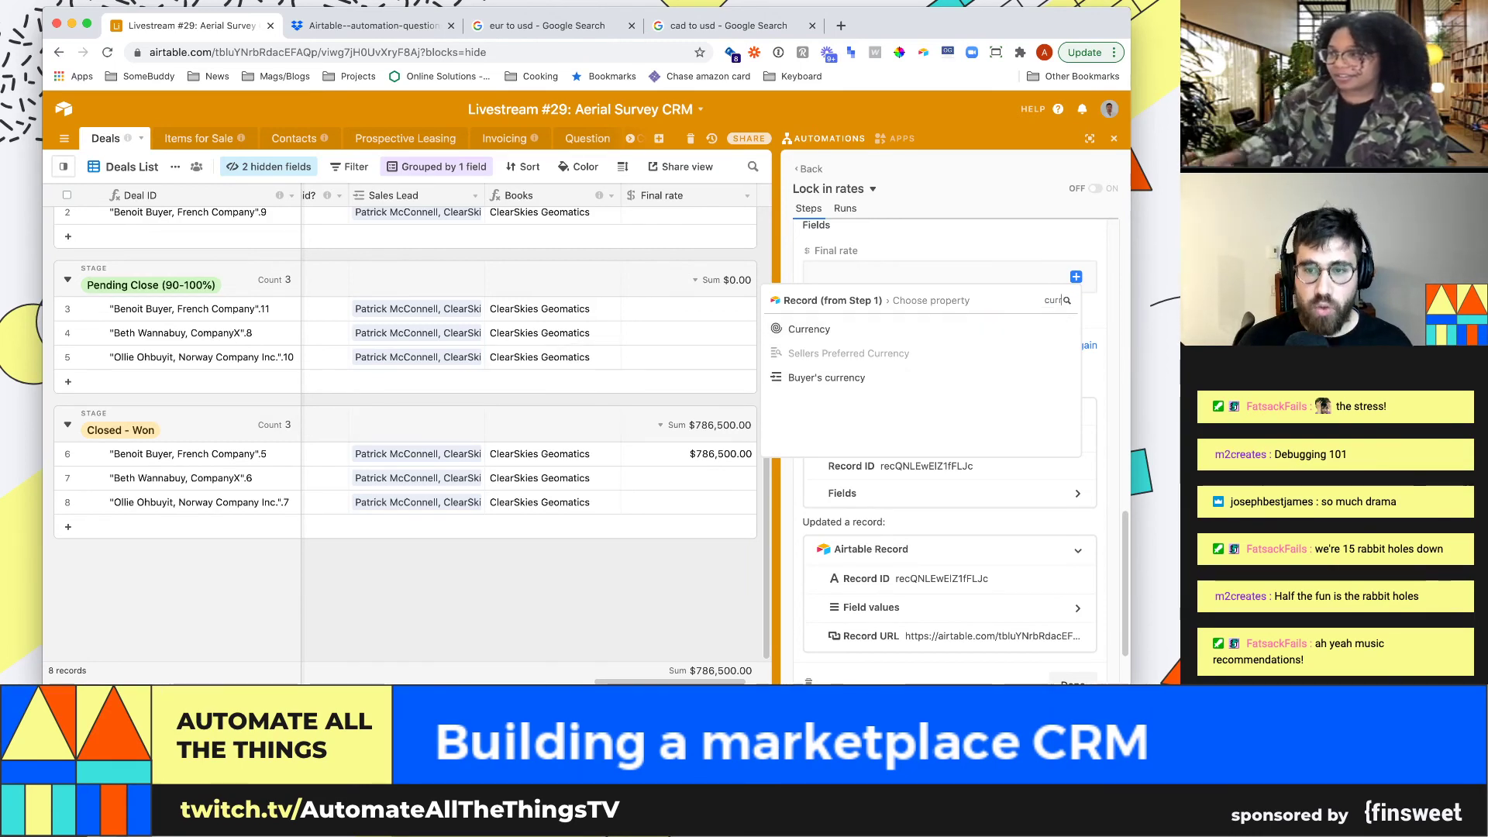
{"action": "key", "text": "Down"}
{"action": "key", "text": "Return"}
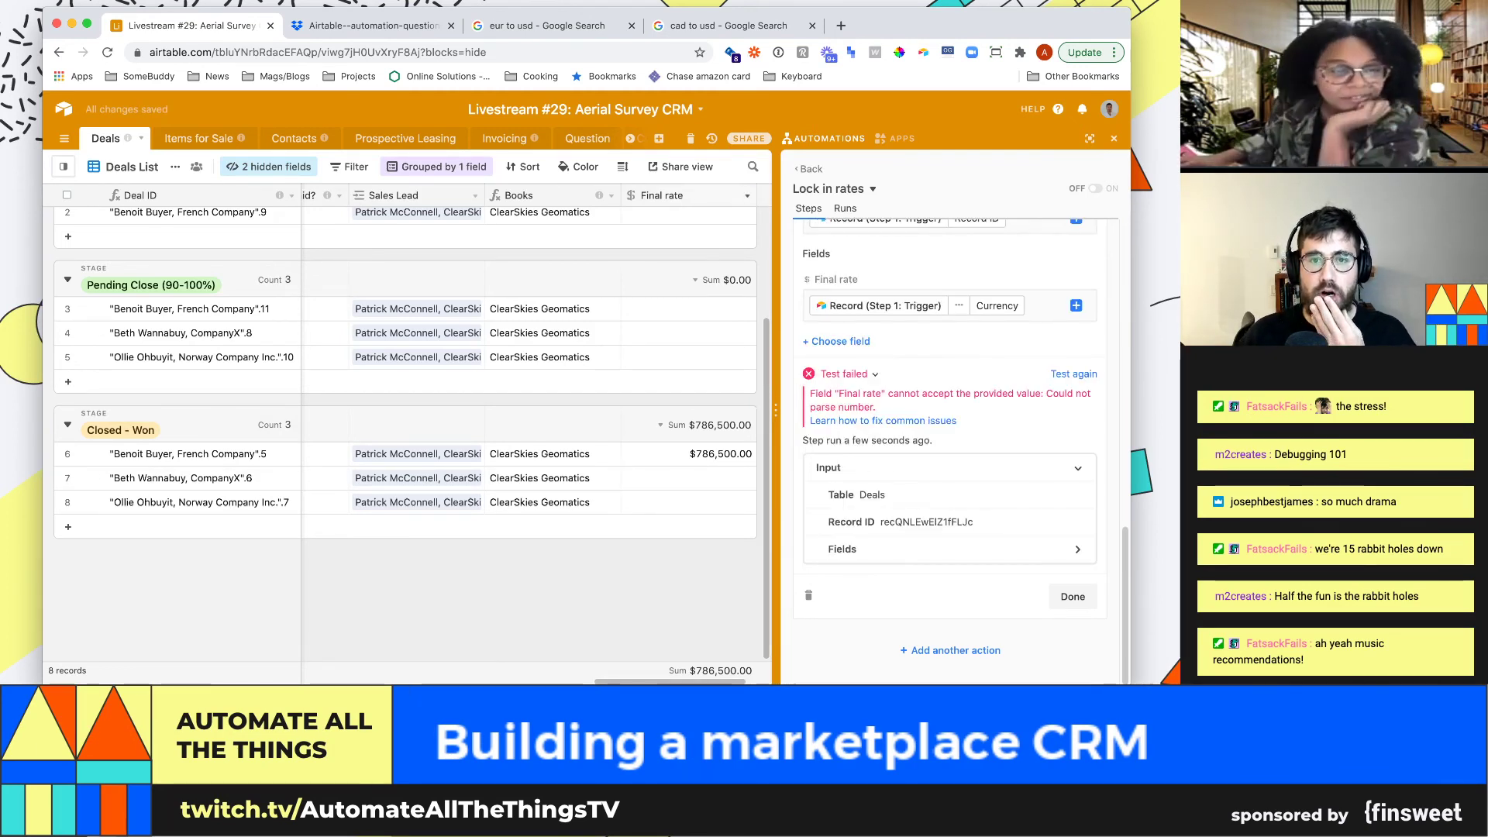
Set Final rate to the trigger record's Exchange rate (to usd) in the Update record step
{"action": "left_click", "coordinate": [1025, 310]}
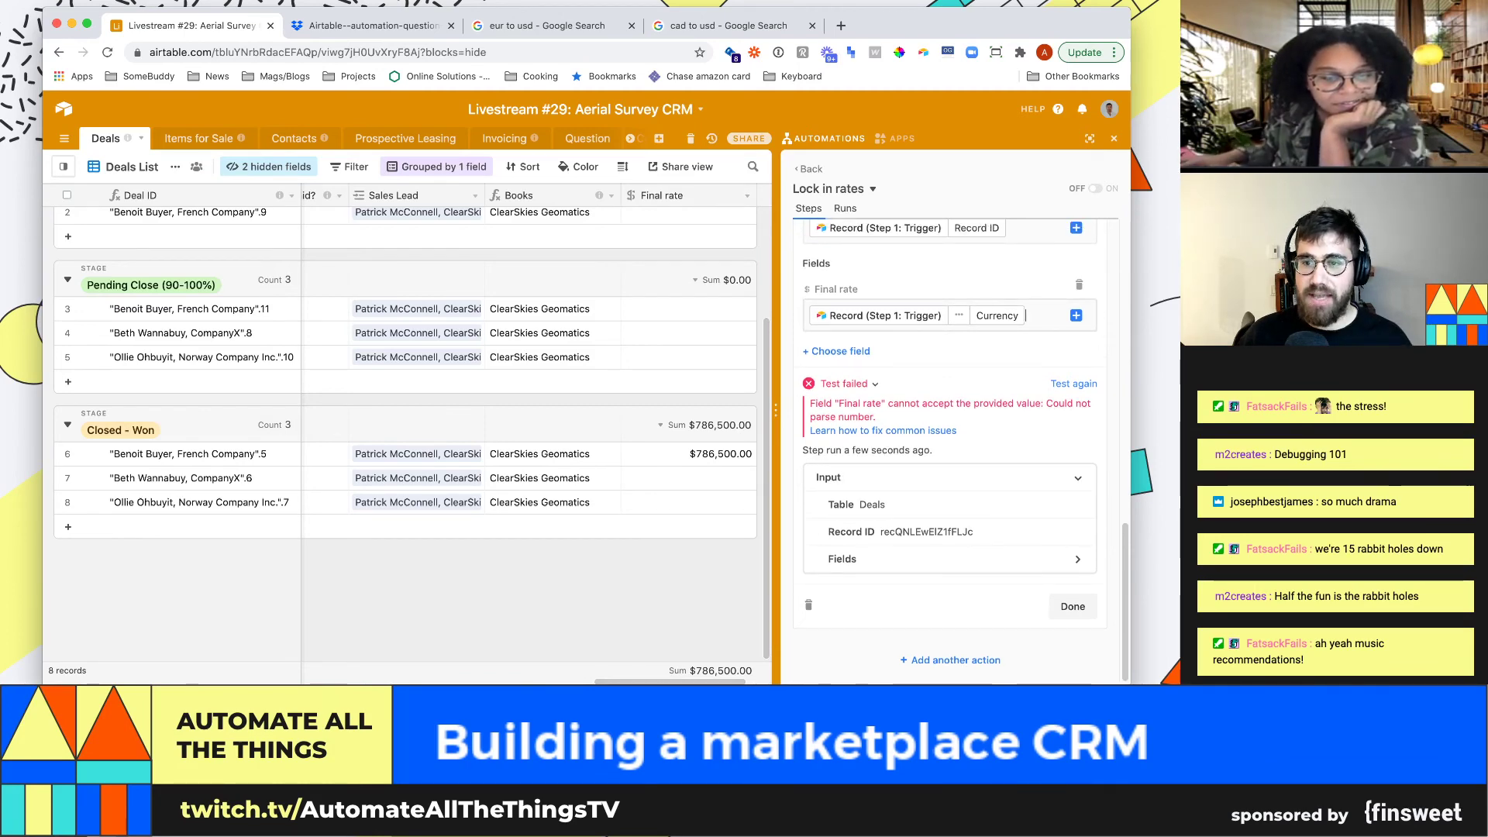
{"action": "key", "text": "BackSpace"}
{"action": "scroll", "coordinate": [411, 434], "scroll_direction": "left", "scroll_amount": 3}
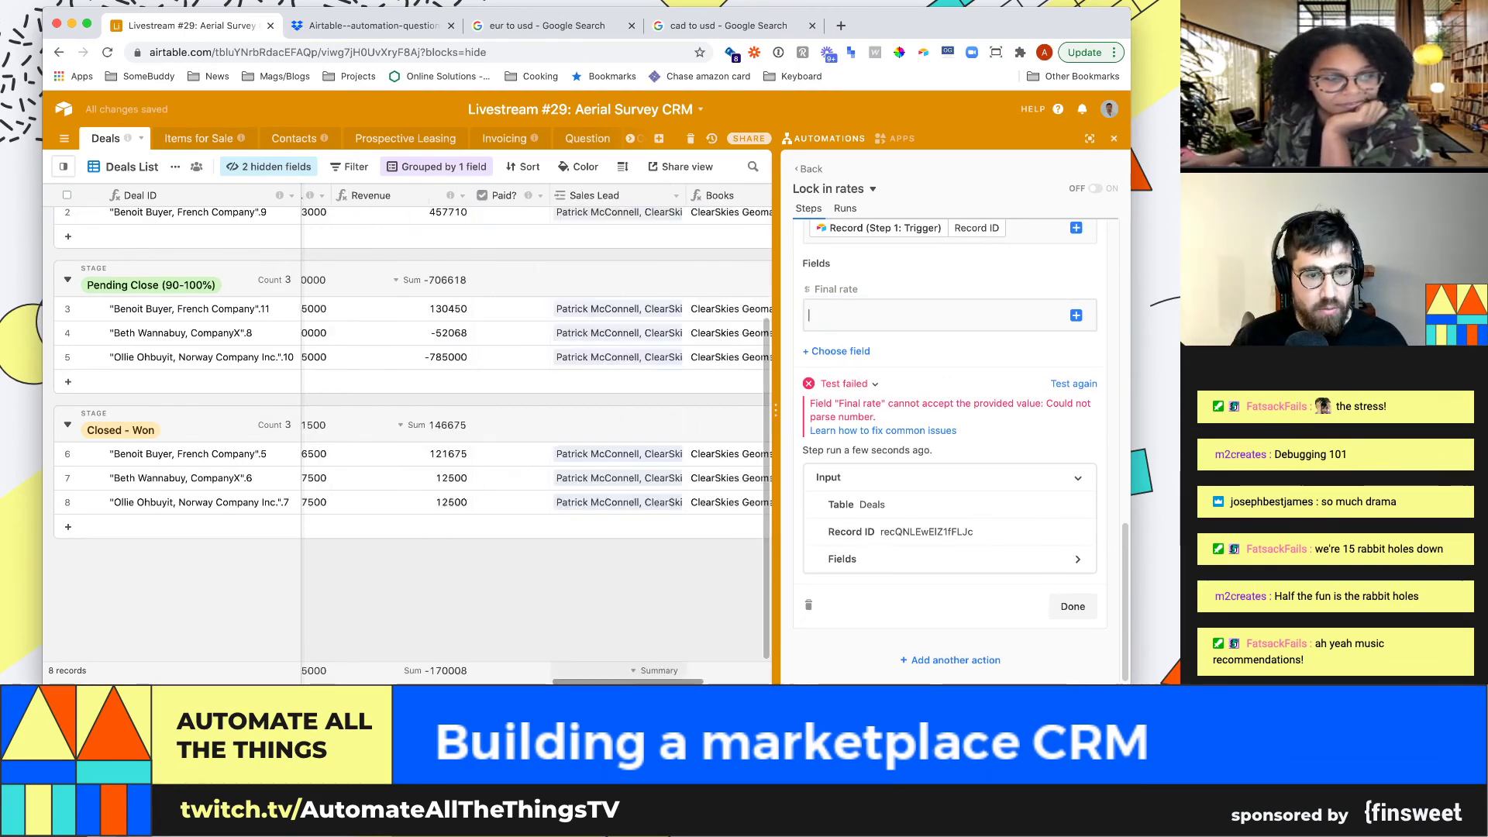
{"action": "scroll", "coordinate": [410, 434], "scroll_direction": "left", "scroll_amount": 5}
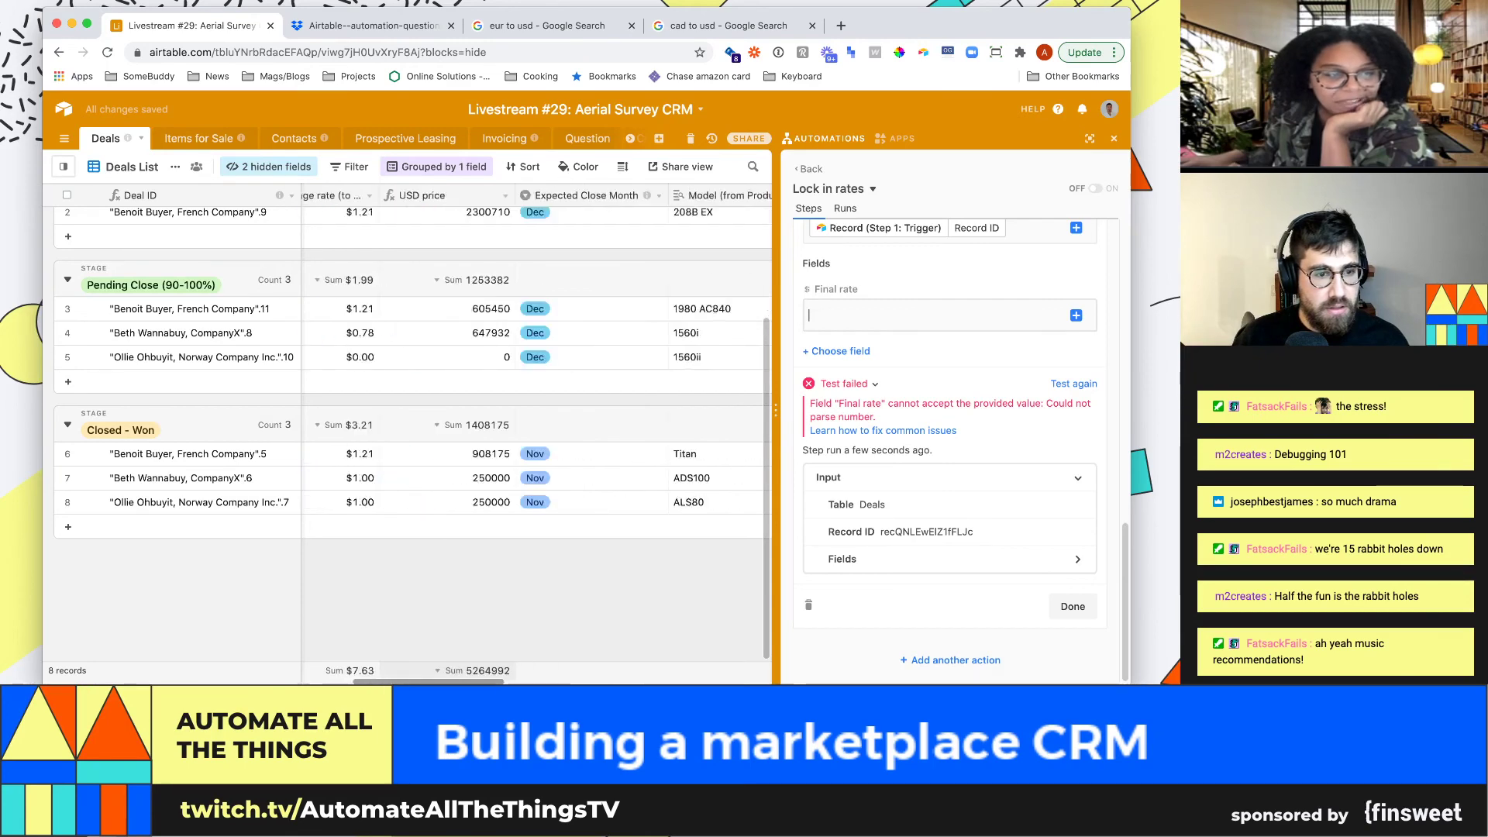
{"action": "scroll", "coordinate": [535, 434], "scroll_direction": "left", "scroll_amount": 3}
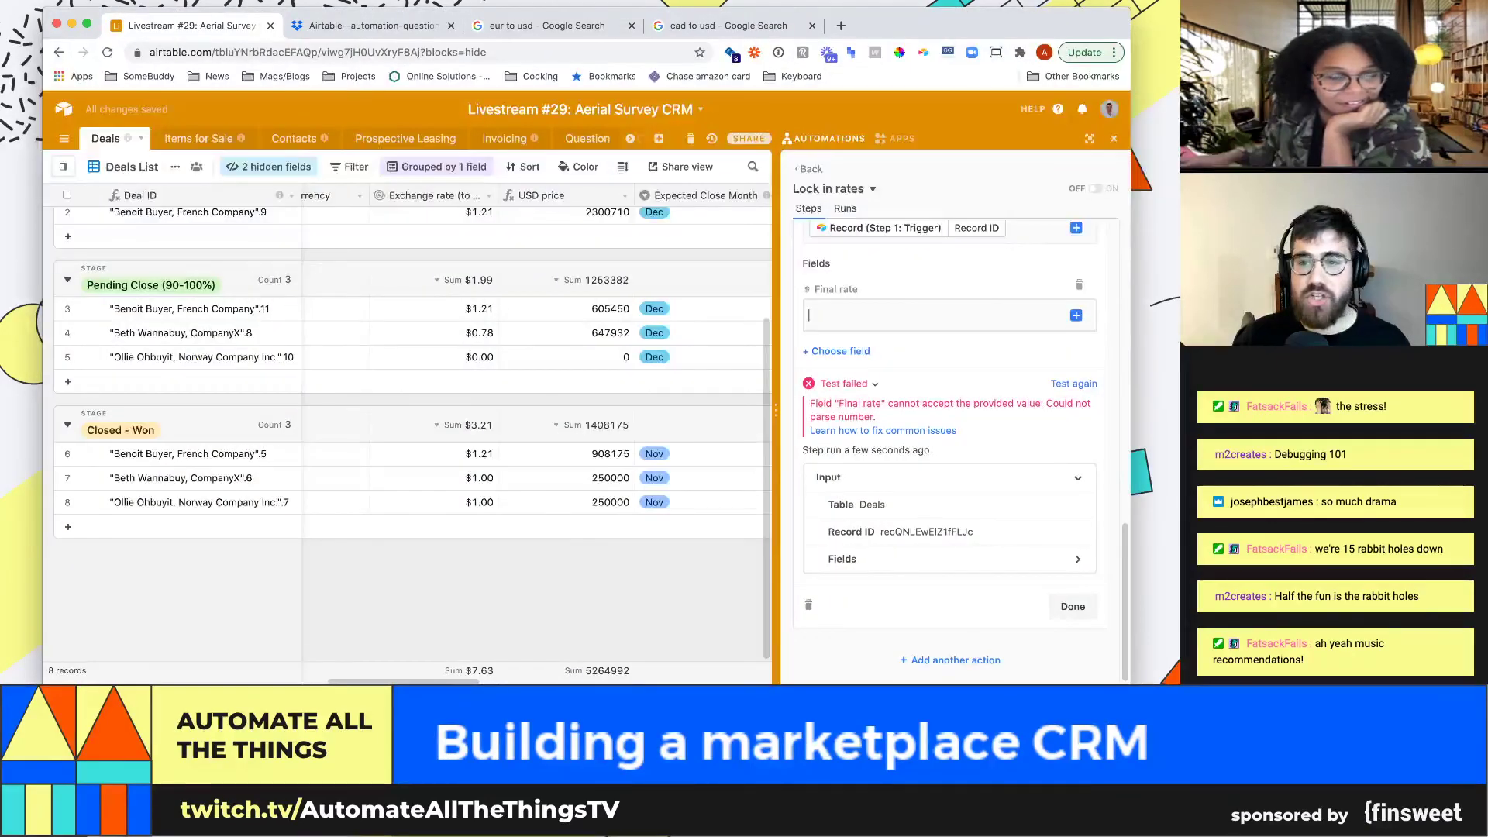
{"action": "left_click", "coordinate": [1076, 315]}
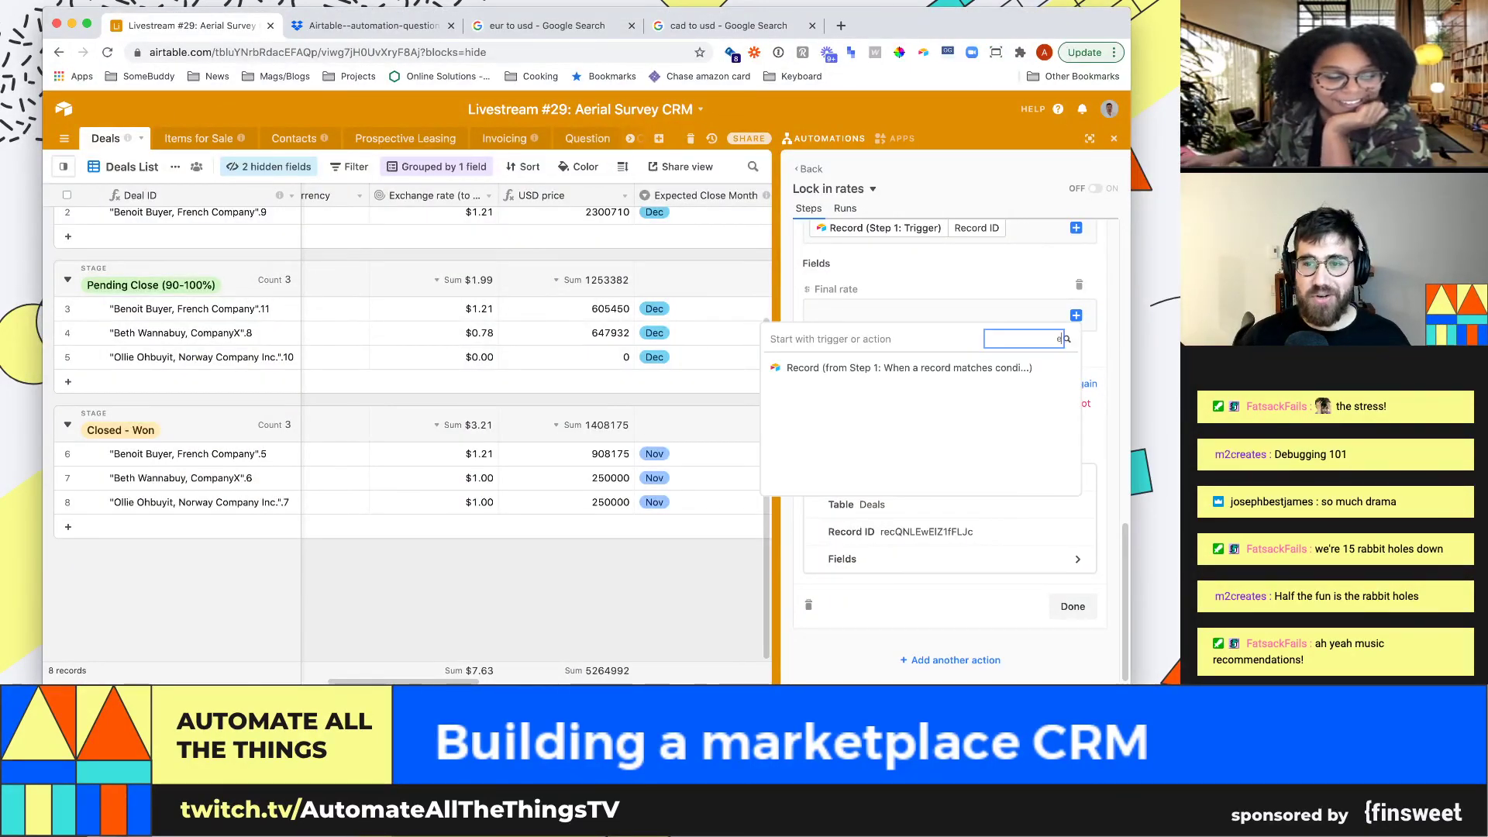
{"action": "left_click", "coordinate": [969, 367]}
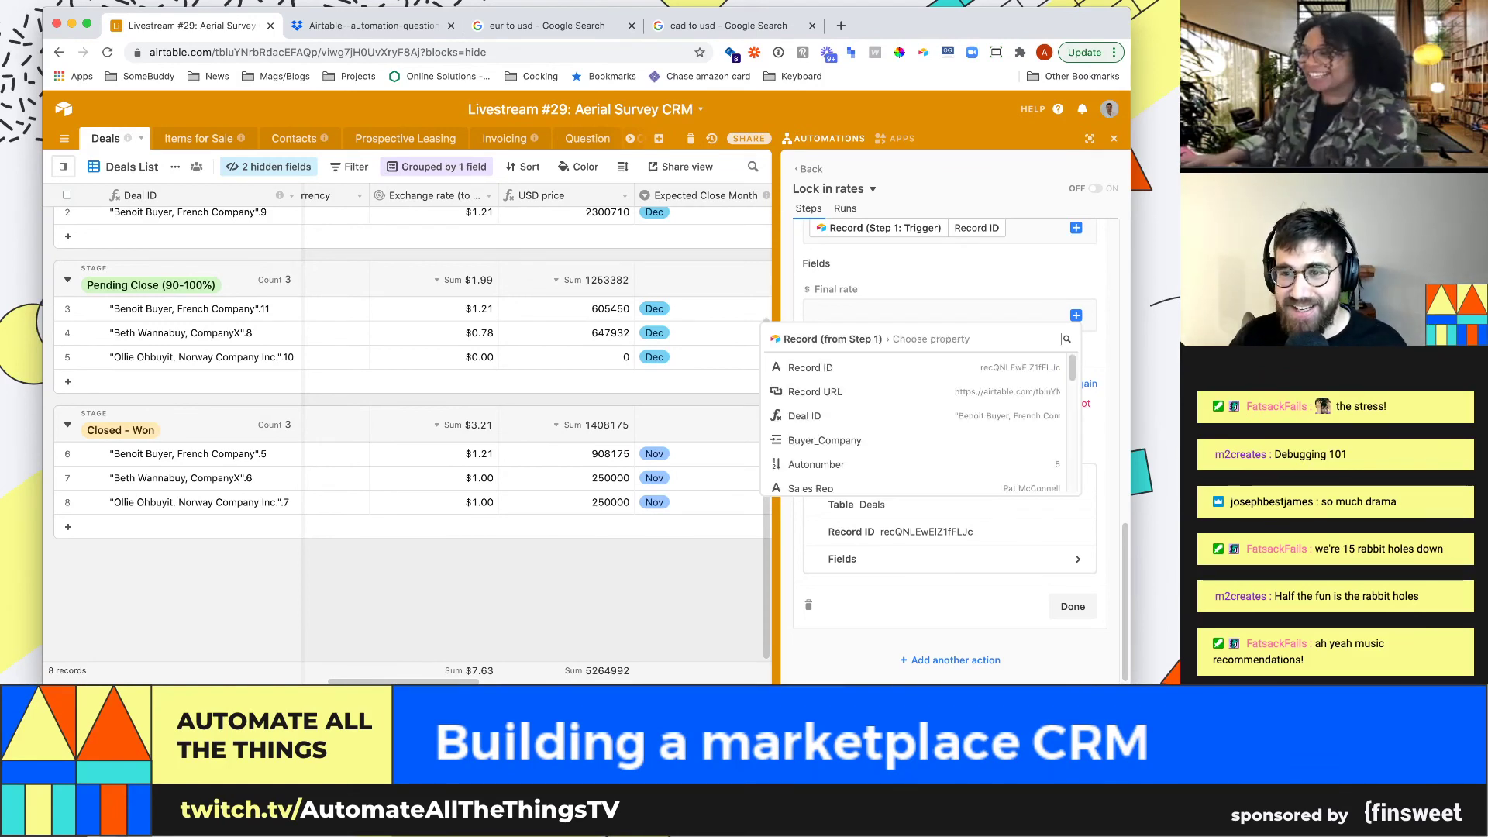
{"action": "type", "text": "exch"}
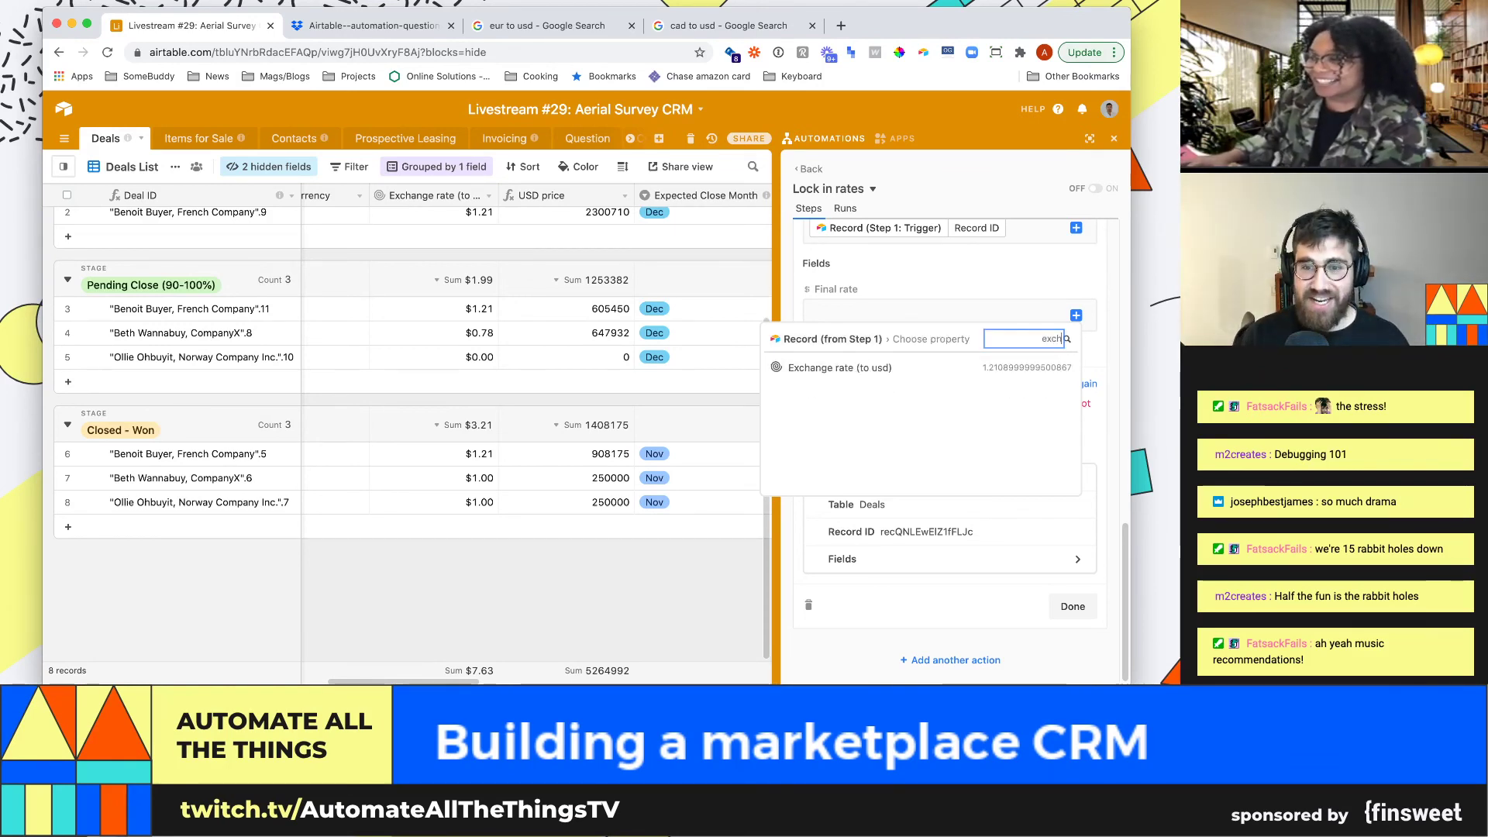
{"action": "key", "text": "Return"}
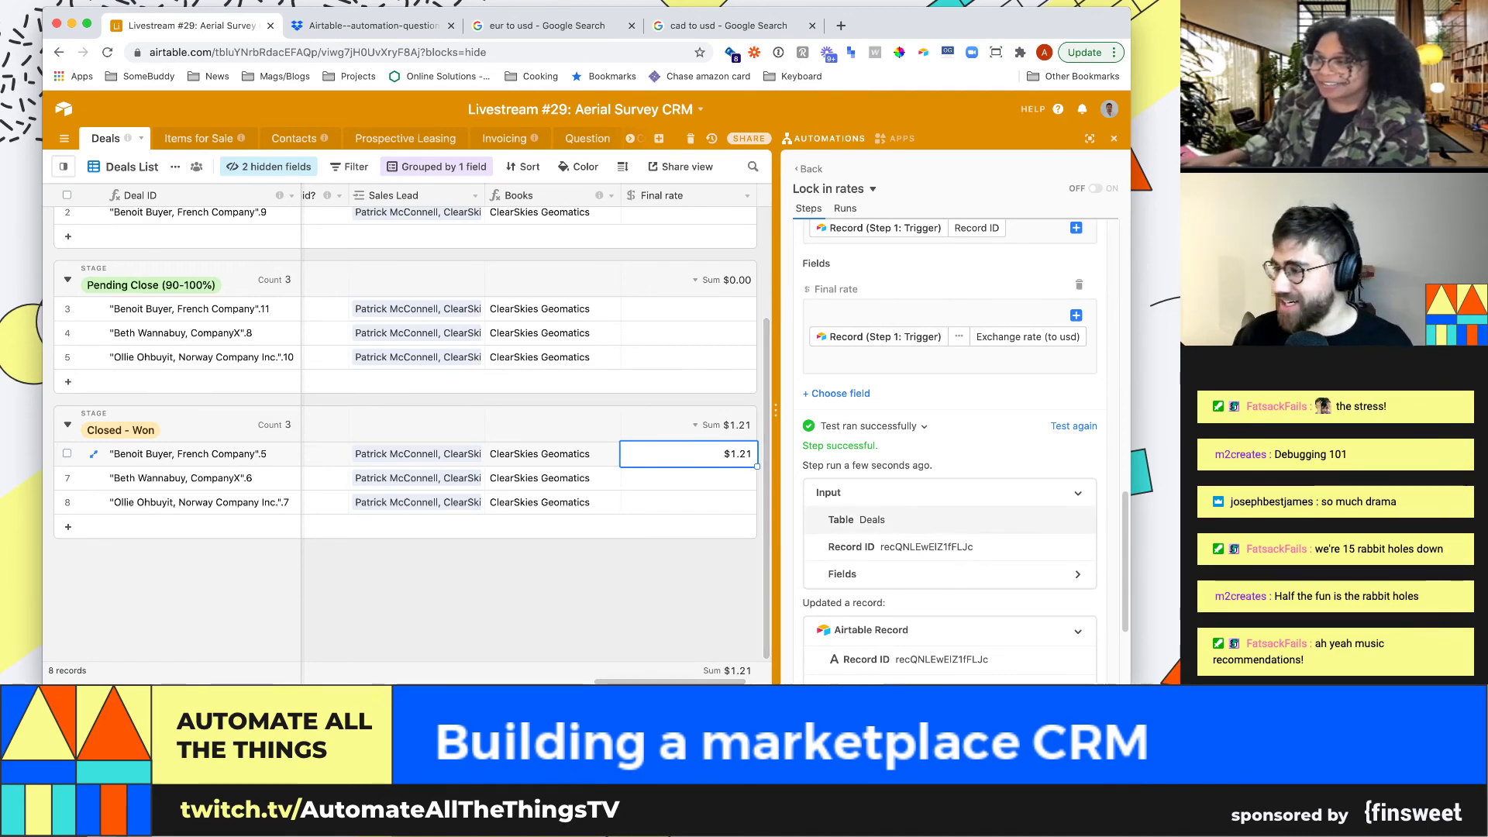
{"action": "key", "text": "super+Tab"}
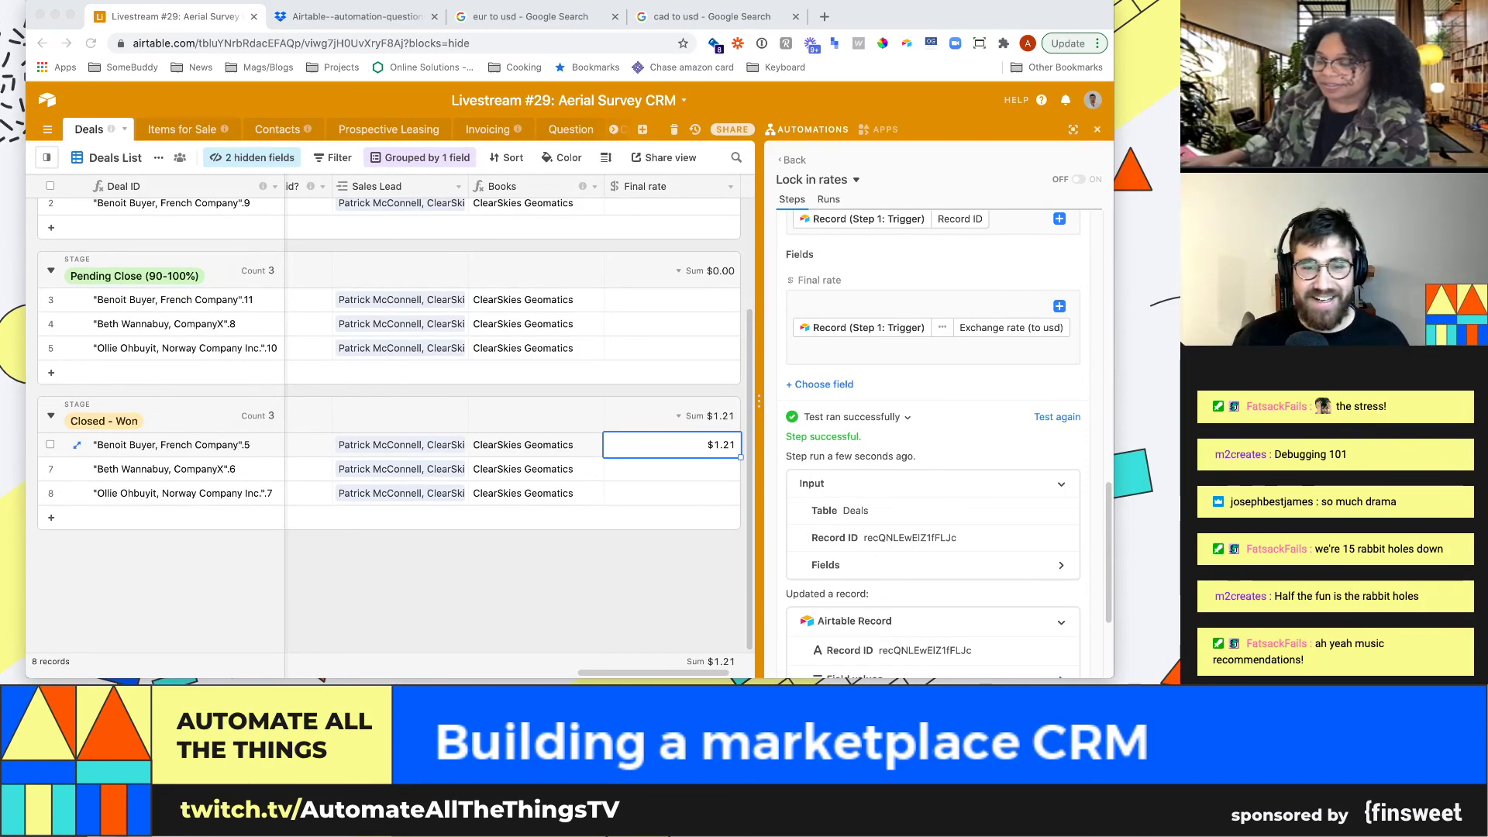
{"action": "key", "text": "super+Tab"}
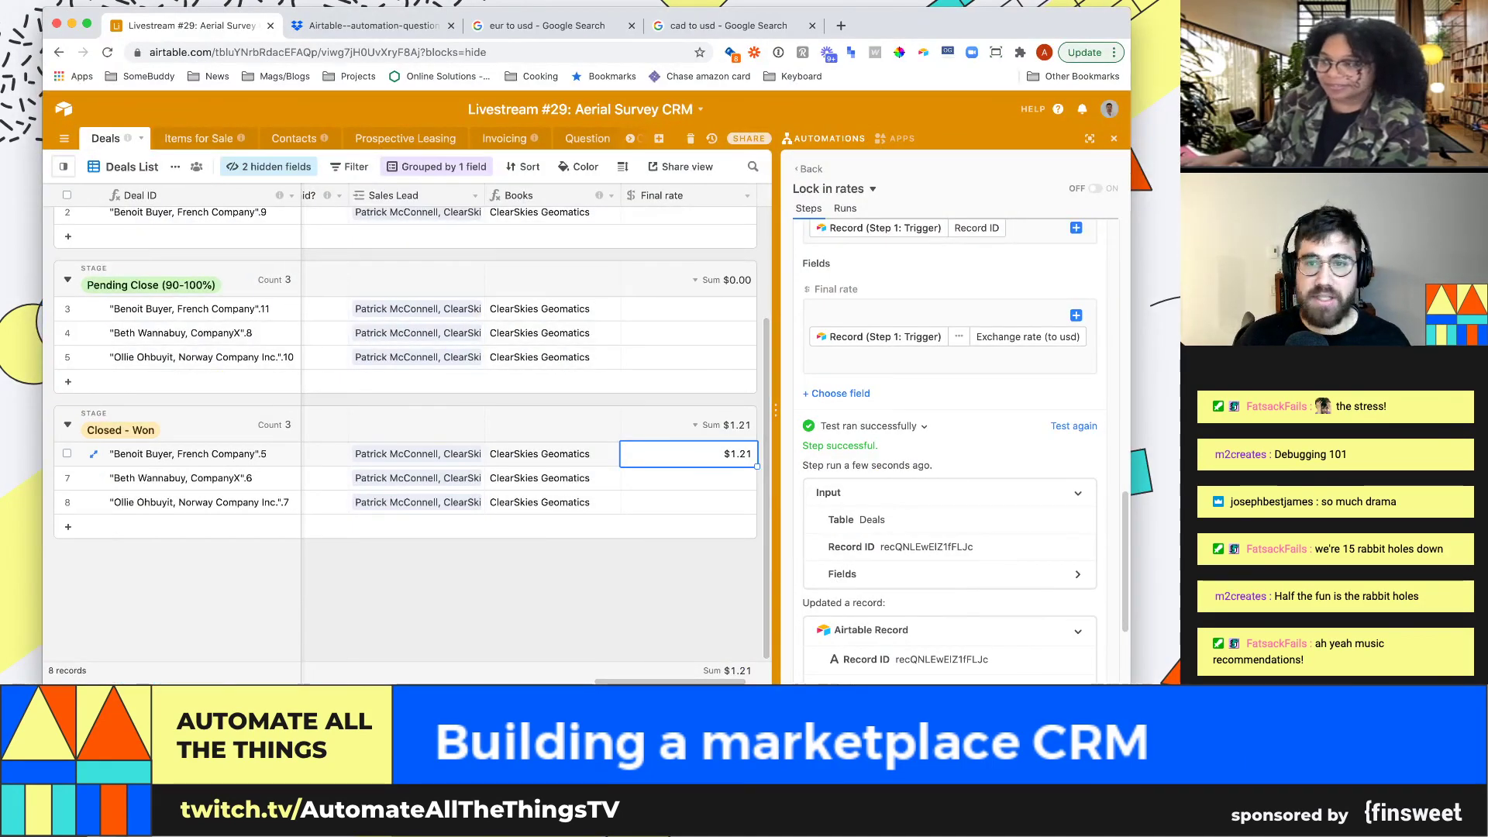
Turn on the Lock in rates automation and move deal 10 into Closed - Won
{"action": "left_click", "coordinate": [1094, 188]}
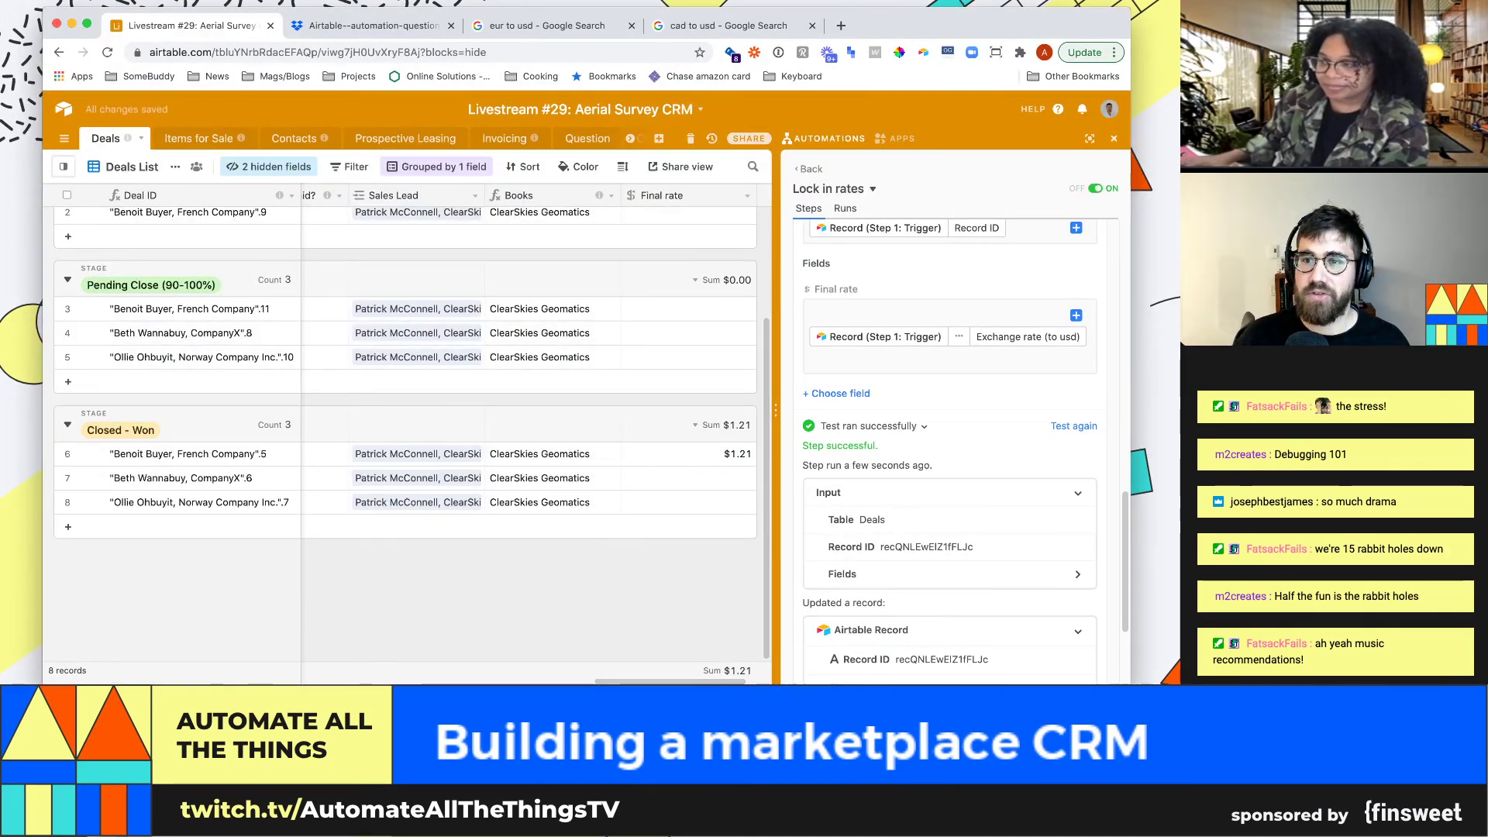
{"action": "left_click", "coordinate": [447, 381]}
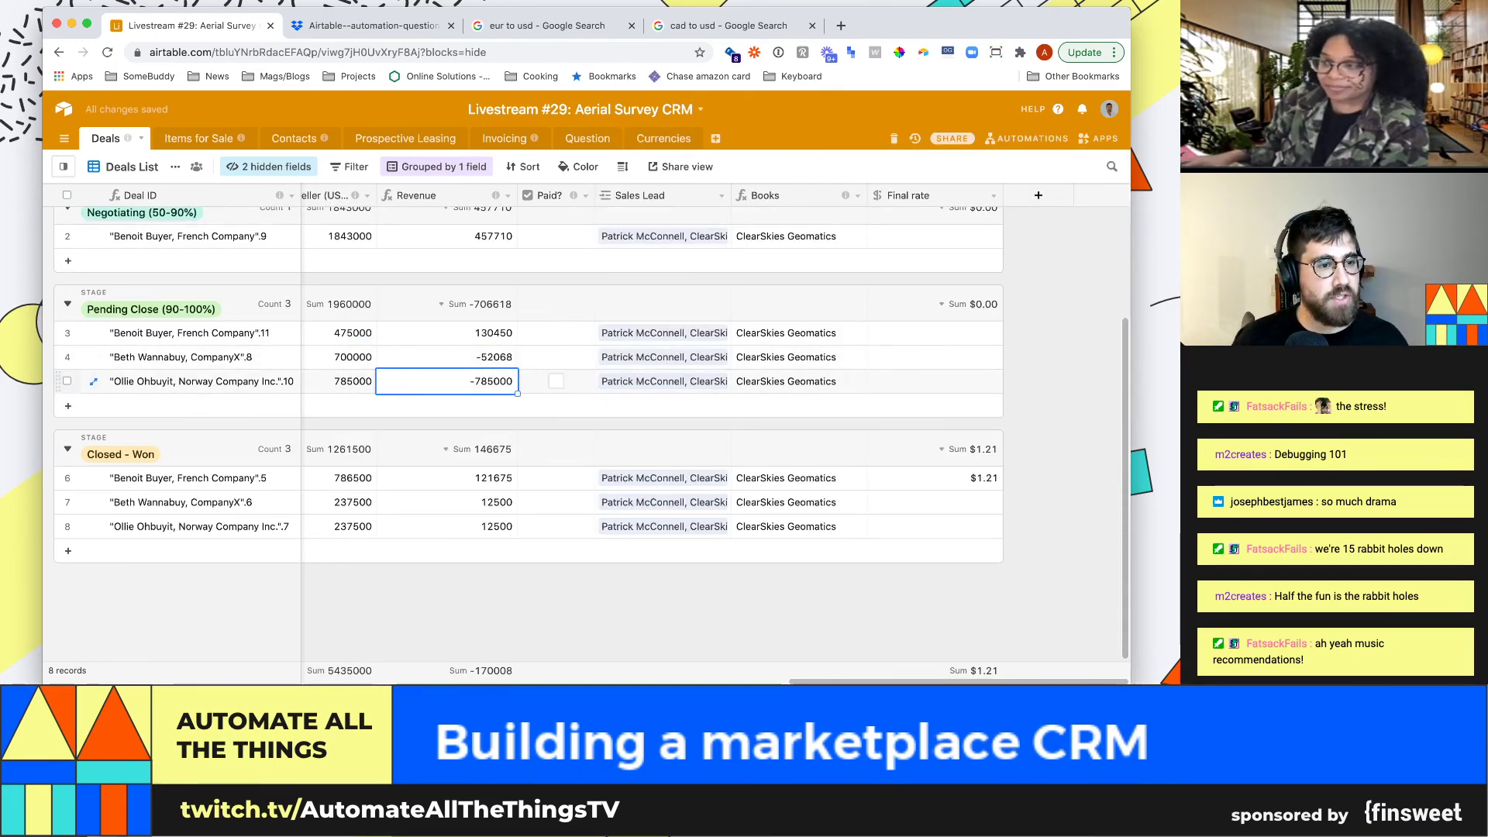
{"action": "left_click_drag", "start_coordinate": [59, 381], "coordinate": [58, 458]}
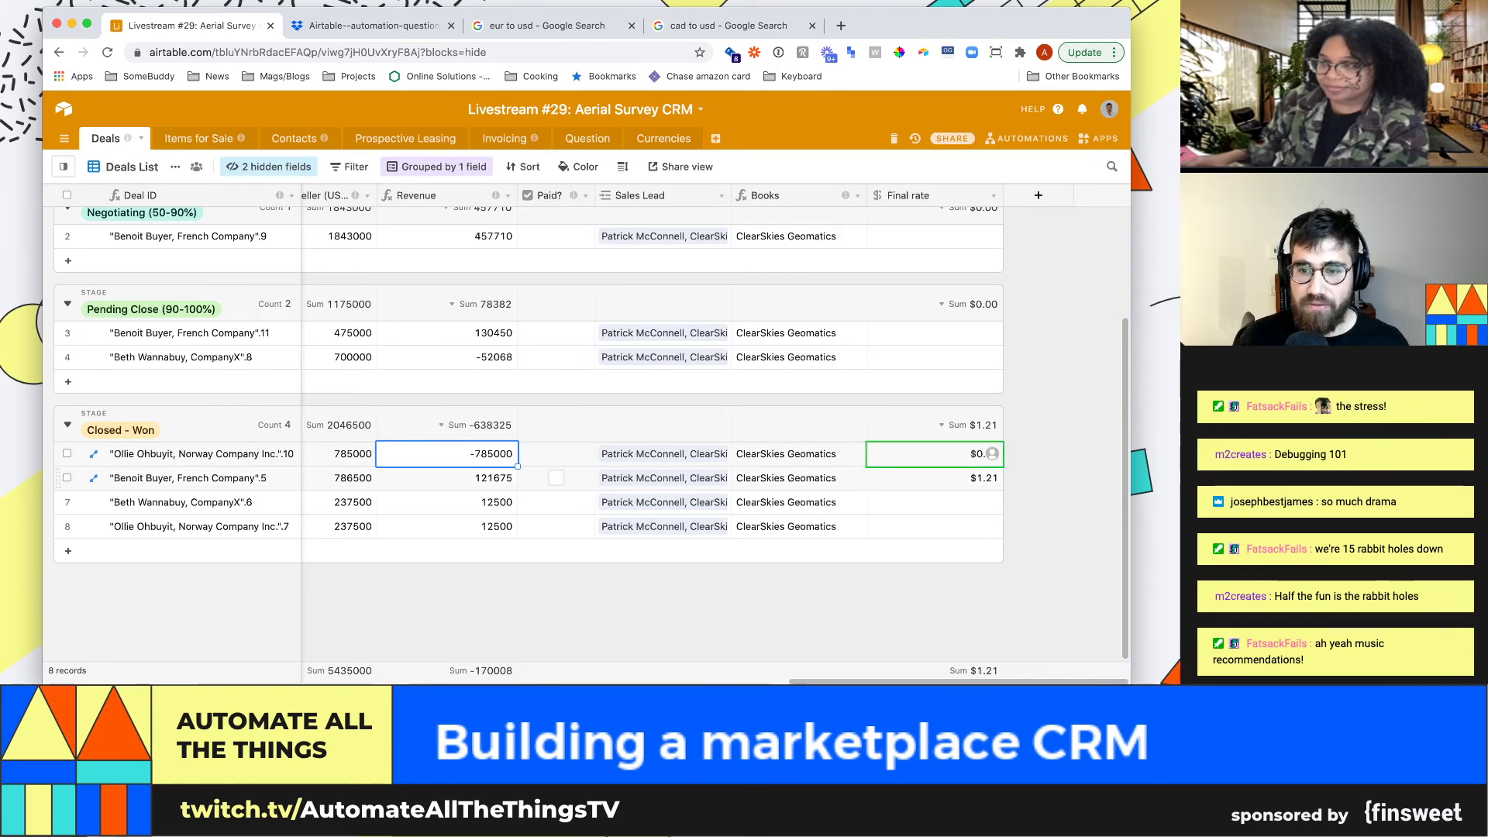
{"action": "left_click", "coordinate": [934, 502]}
{"action": "key", "text": "Up"}
{"action": "key", "text": "Up"}
{"action": "key", "text": "Left"}
{"action": "key", "text": "Left"}
{"action": "key", "text": "Left"}
{"action": "key", "text": "Left"}
{"action": "key", "text": "Left"}
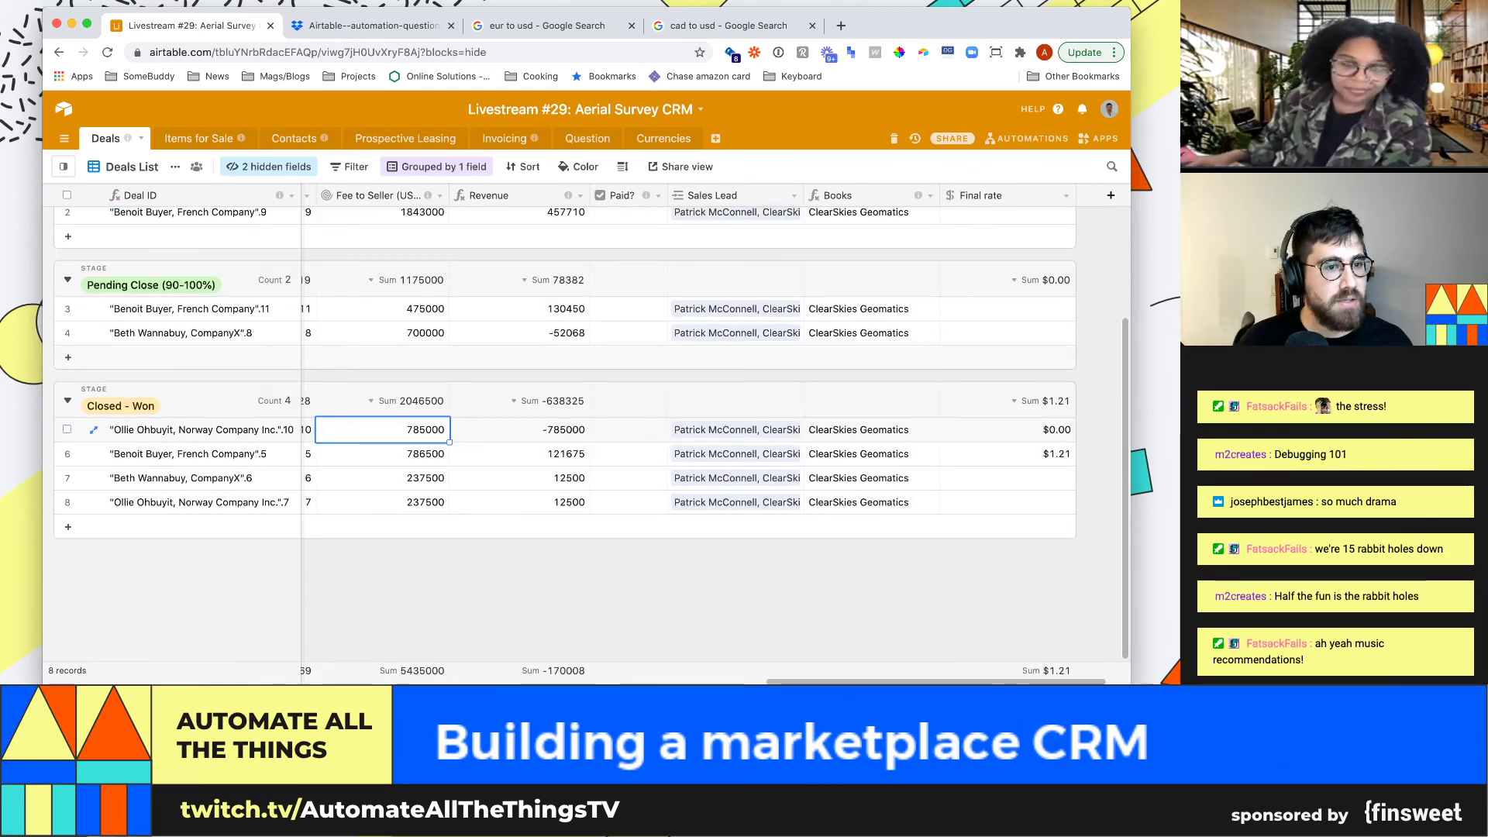
{"action": "key", "text": "Up"}
{"action": "key", "text": "Up"}
{"action": "key", "text": "Left"}
{"action": "key", "text": "Left"}
{"action": "key", "text": "Left"}
{"action": "key", "text": "Left"}
{"action": "key", "text": "Left"}
{"action": "key", "text": "Left"}
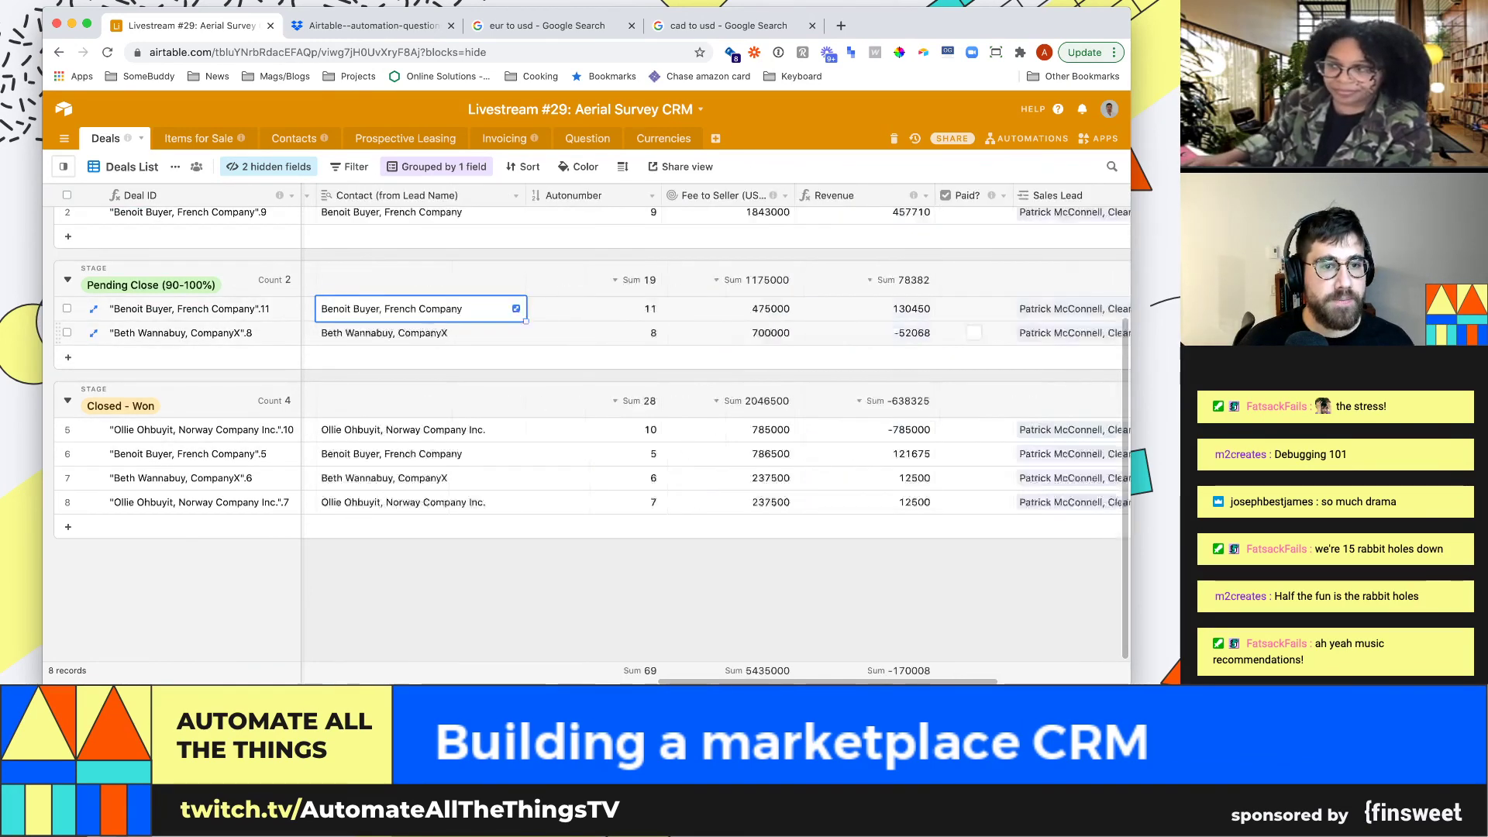
{"action": "key", "text": "Left"}
{"action": "key", "text": "Right"}
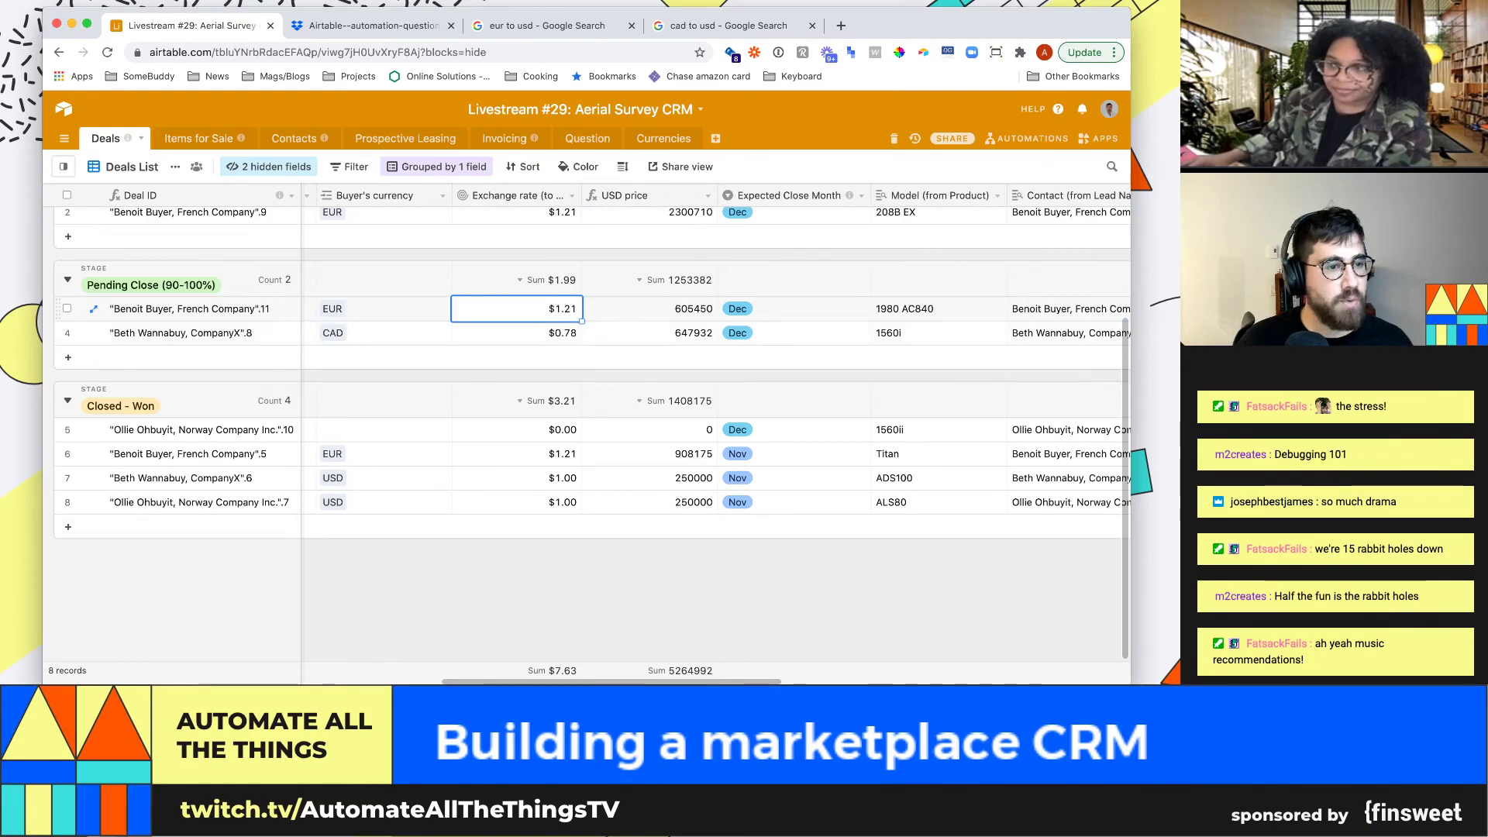
Move deal 11 into Closed - Won and confirm its Final rate fills with $1.21
{"action": "left_click_drag", "start_coordinate": [59, 309], "coordinate": [58, 431]}
{"action": "key", "text": "Left"}
{"action": "key", "text": "Down"}
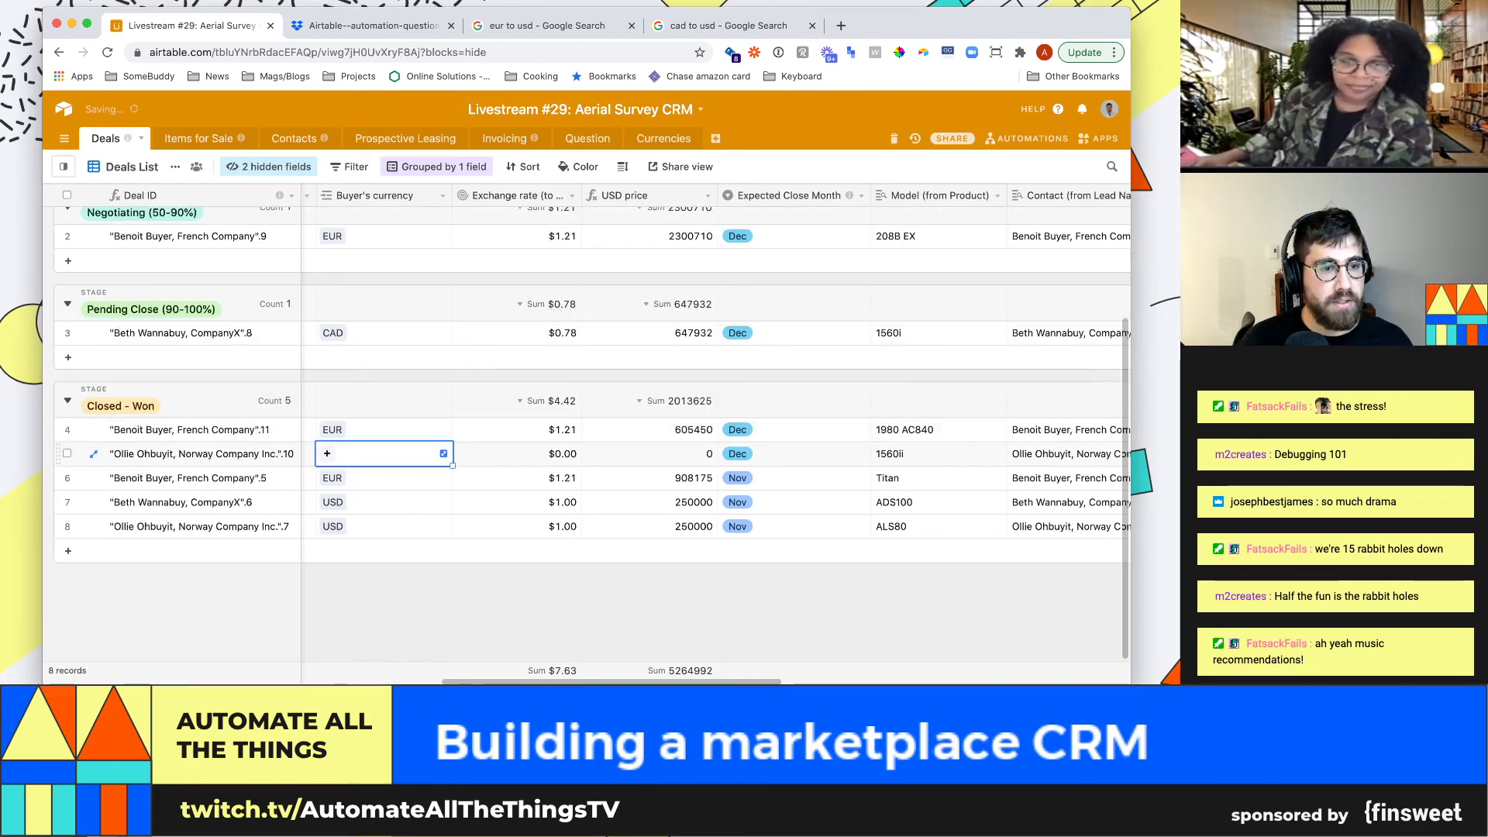
{"action": "key", "text": "Up"}
{"action": "key", "text": "Right"}
{"action": "key", "text": "super+Right"}
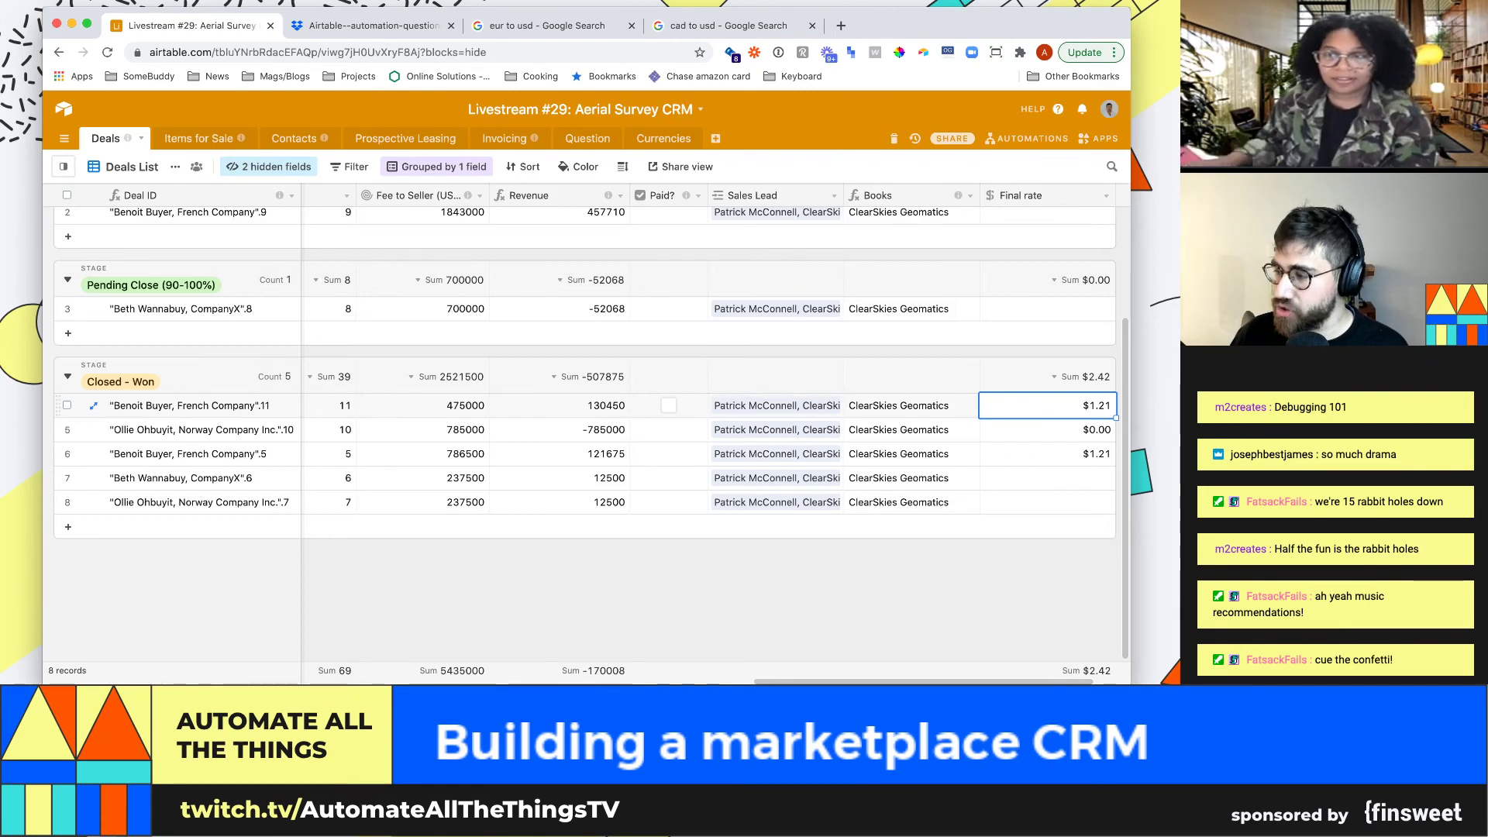
{"action": "key", "text": "super+Tab"}
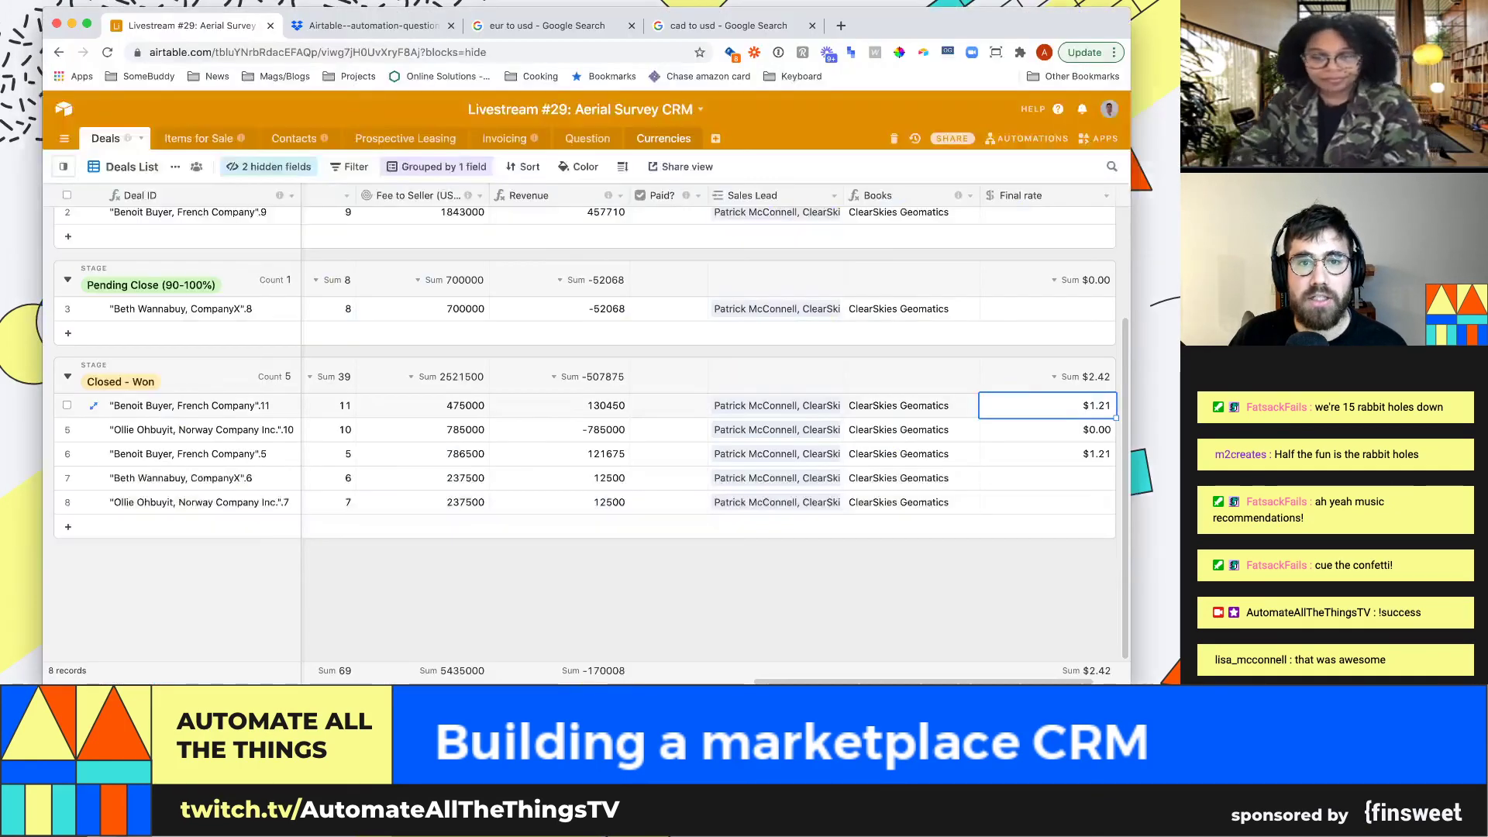
Switch to the Currencies table, briefly visiting Question, and open the apps panel
{"action": "left_click", "coordinate": [646, 129]}
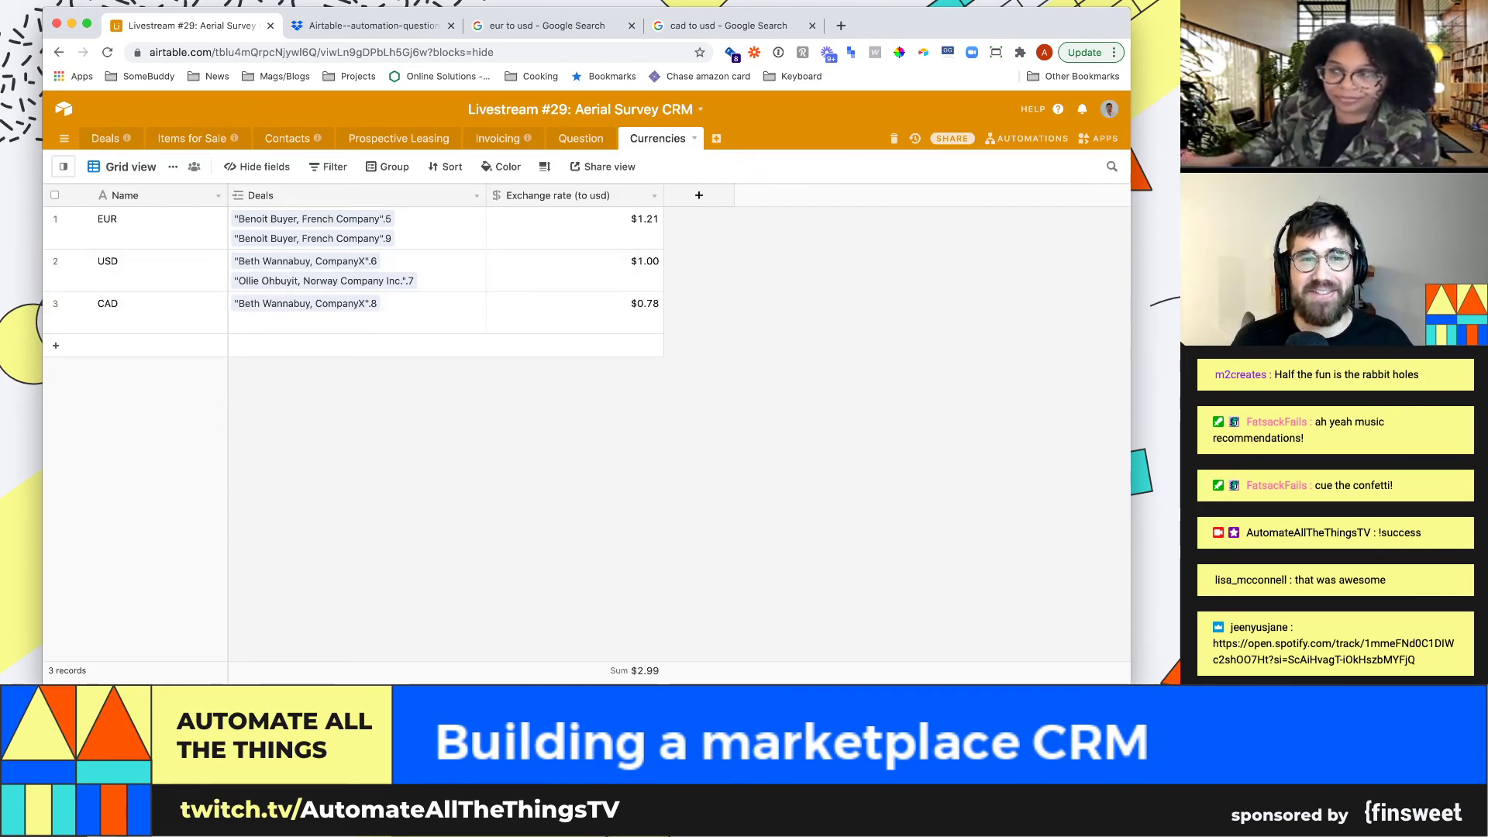
{"action": "left_click", "coordinate": [580, 138]}
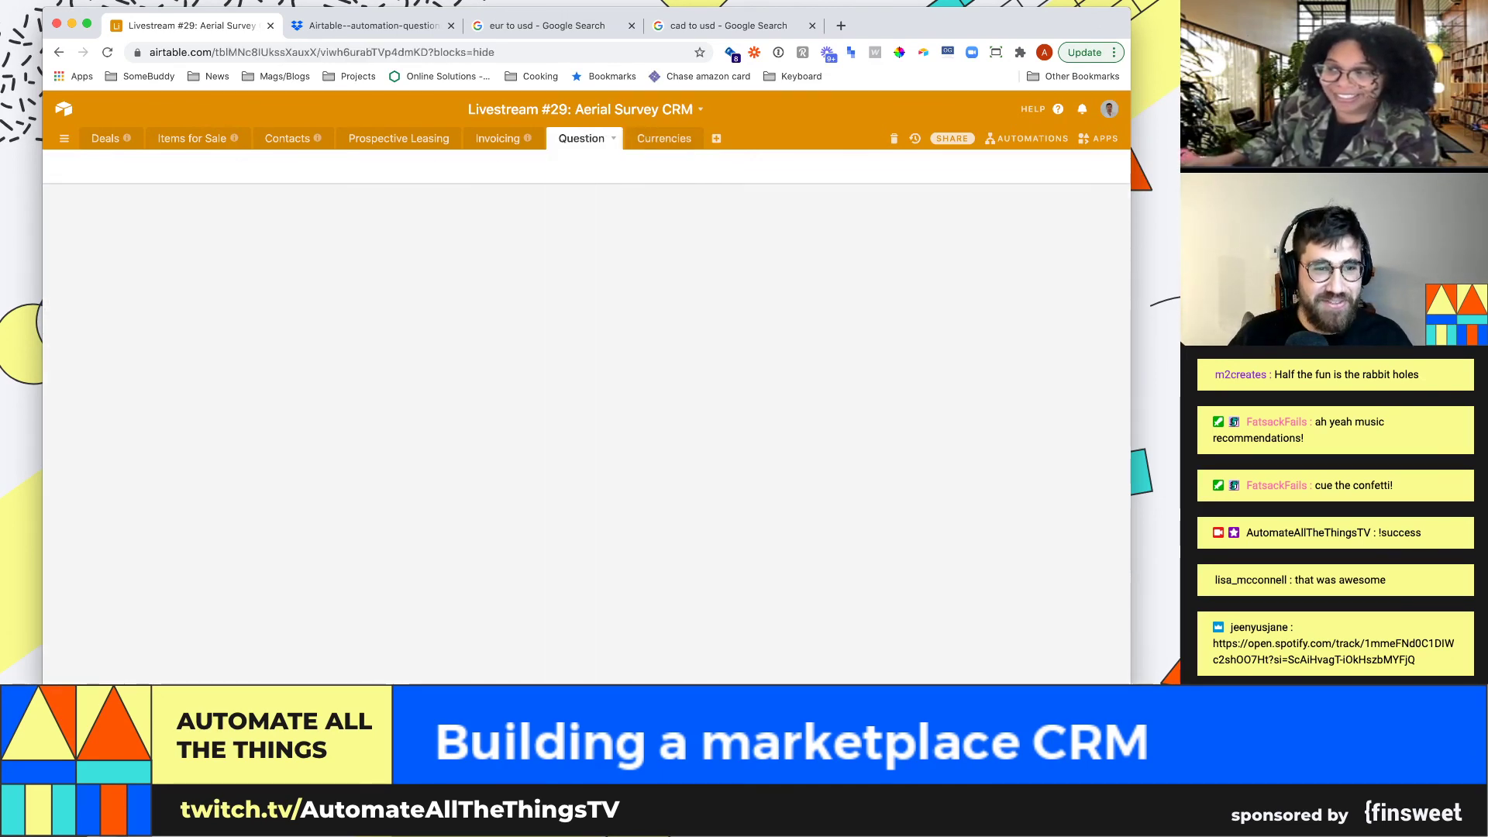
{"action": "left_click", "coordinate": [664, 139]}
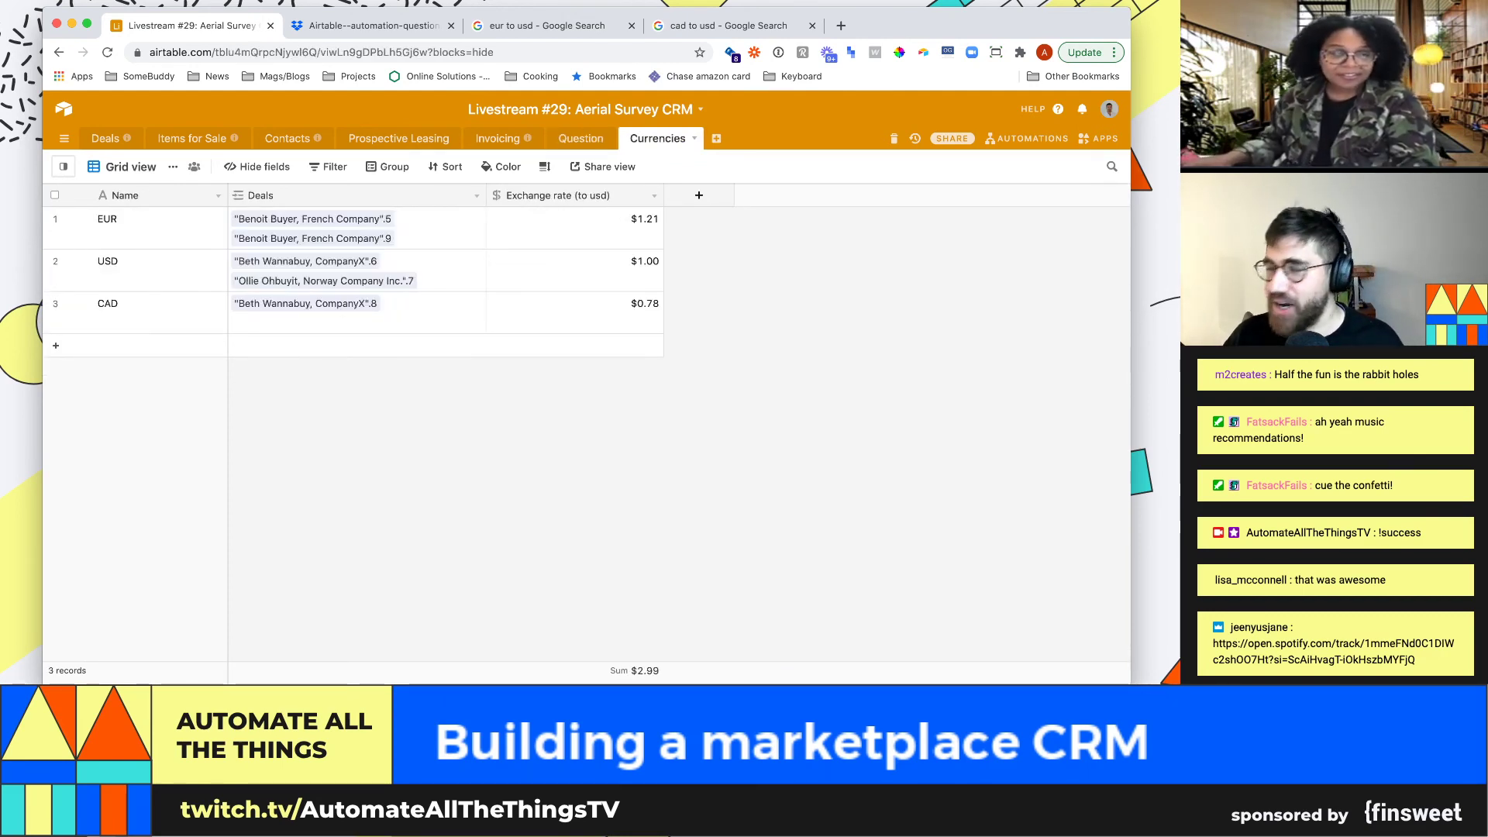
{"action": "left_click", "coordinate": [1099, 138]}
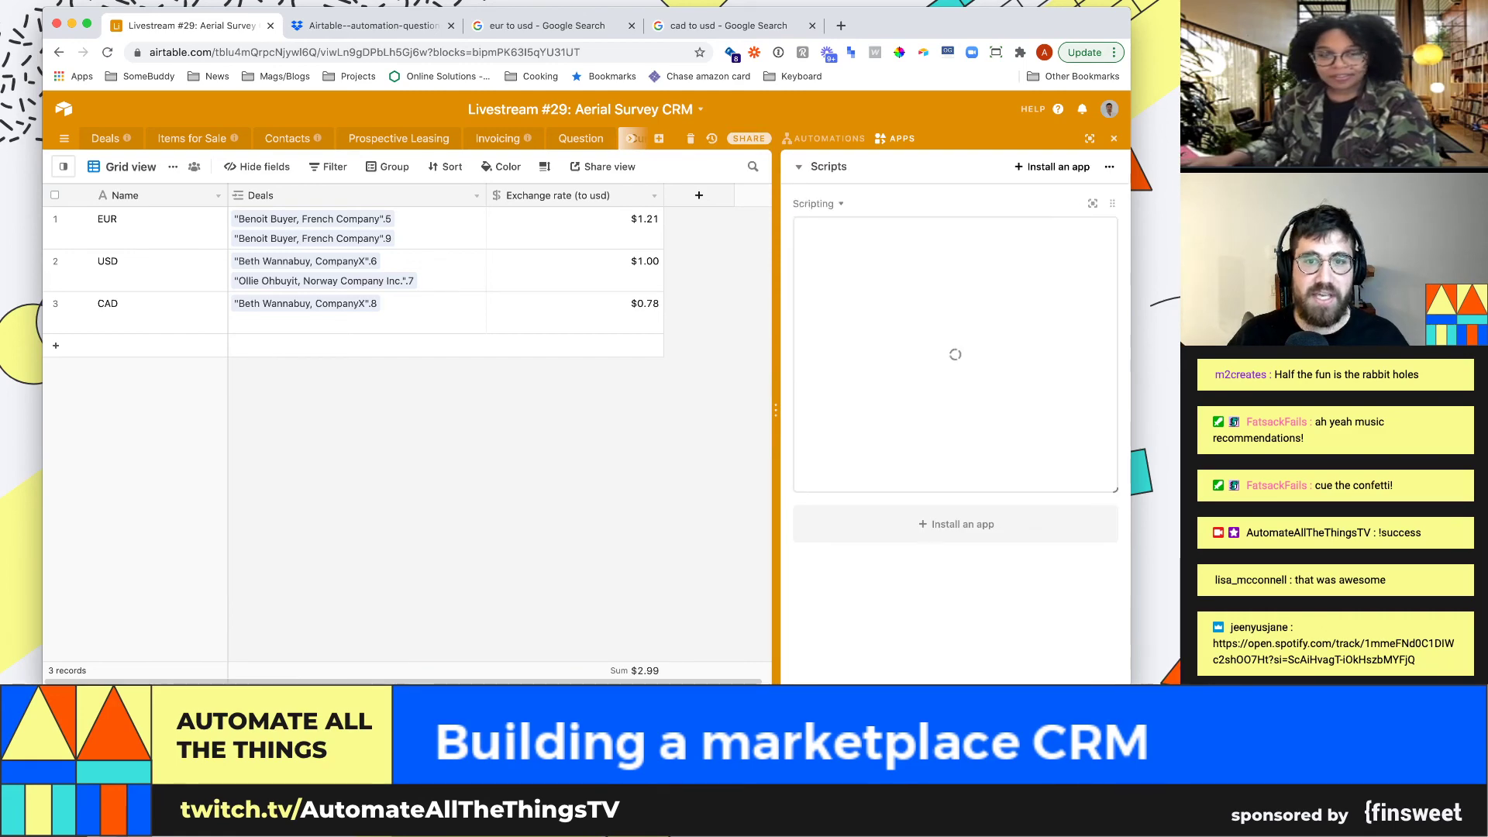
Return to the Deals table, select Dashboard 1, and open the app marketplace
{"action": "left_click", "coordinate": [106, 138]}
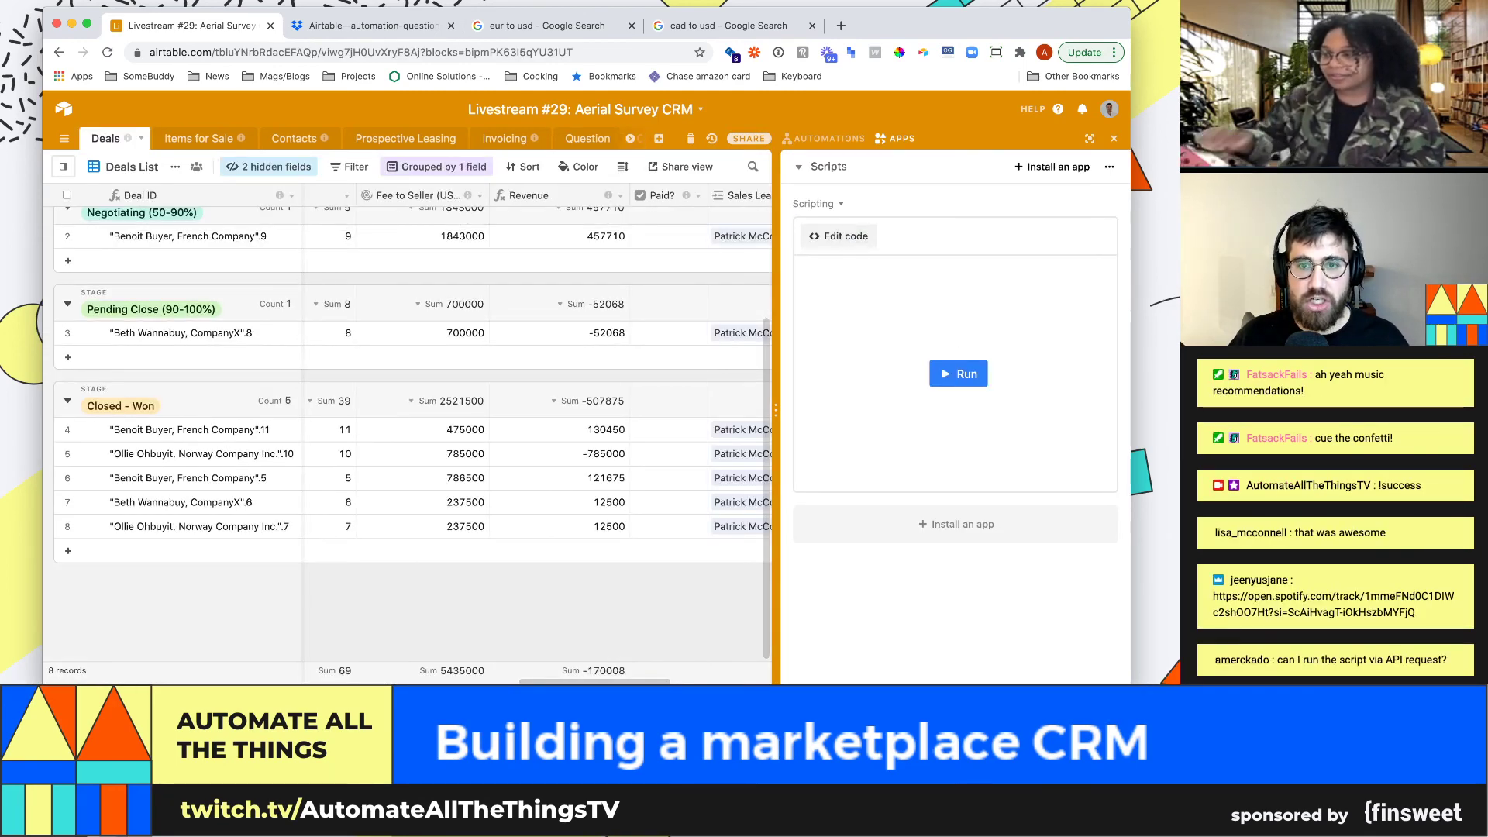
{"action": "left_click", "coordinate": [828, 167]}
{"action": "left_click", "coordinate": [879, 200]}
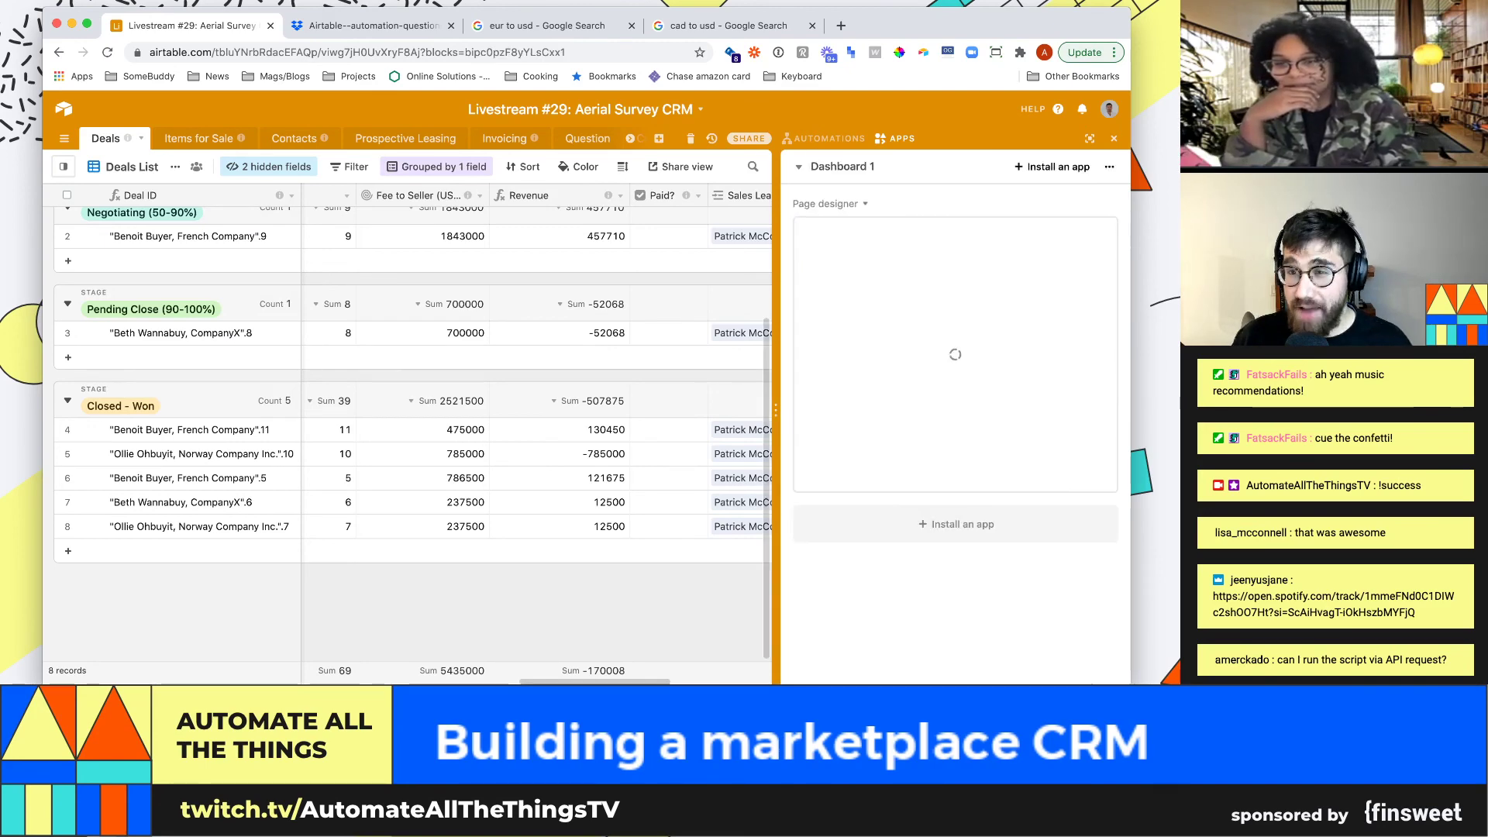
{"action": "left_click", "coordinate": [1052, 167]}
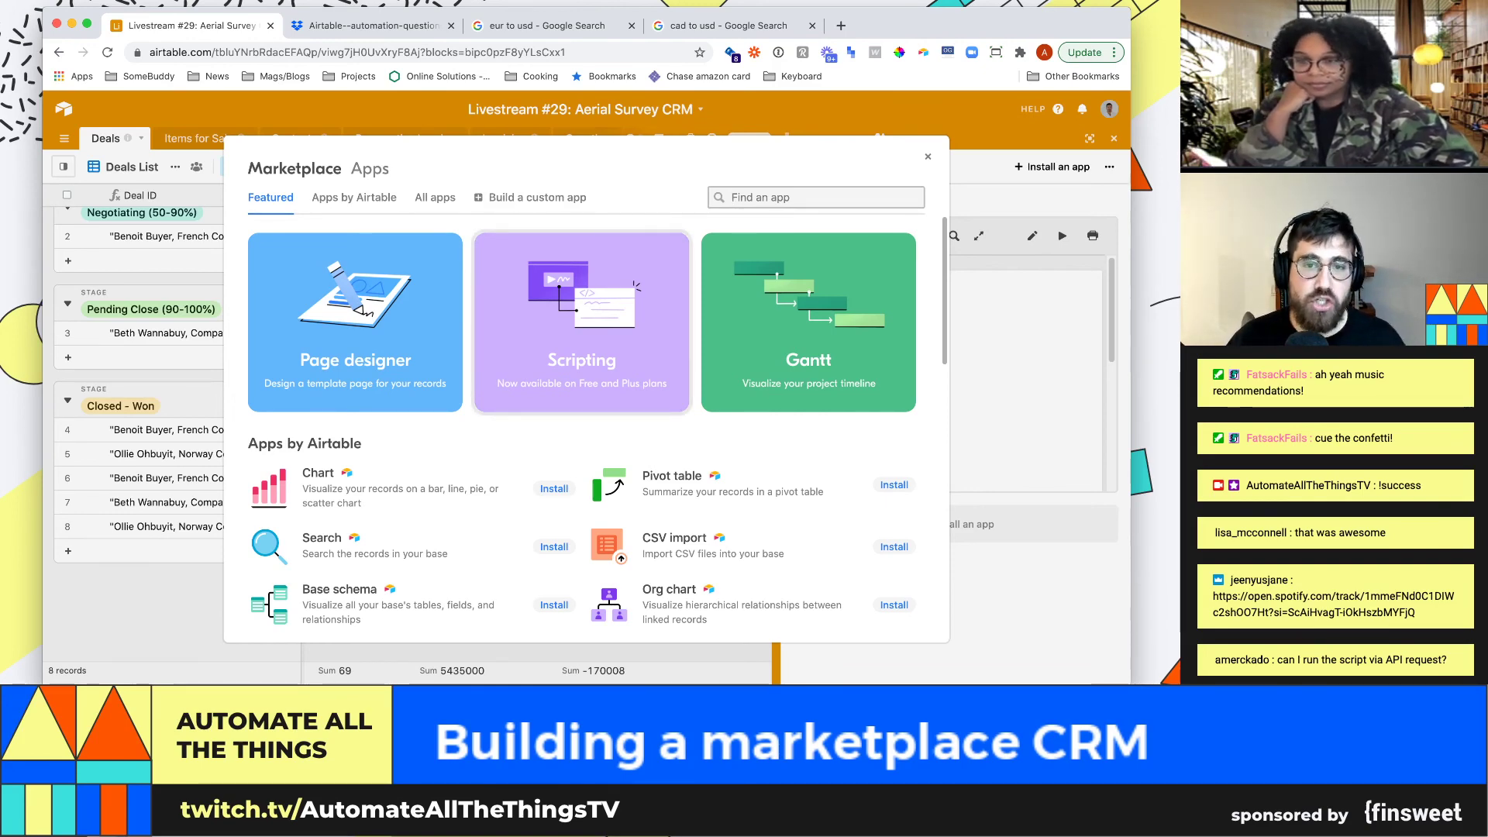
Search for and install the Page designer app with its default settings
{"action": "type", "text": "page"}
{"action": "left_click", "coordinate": [351, 271]}
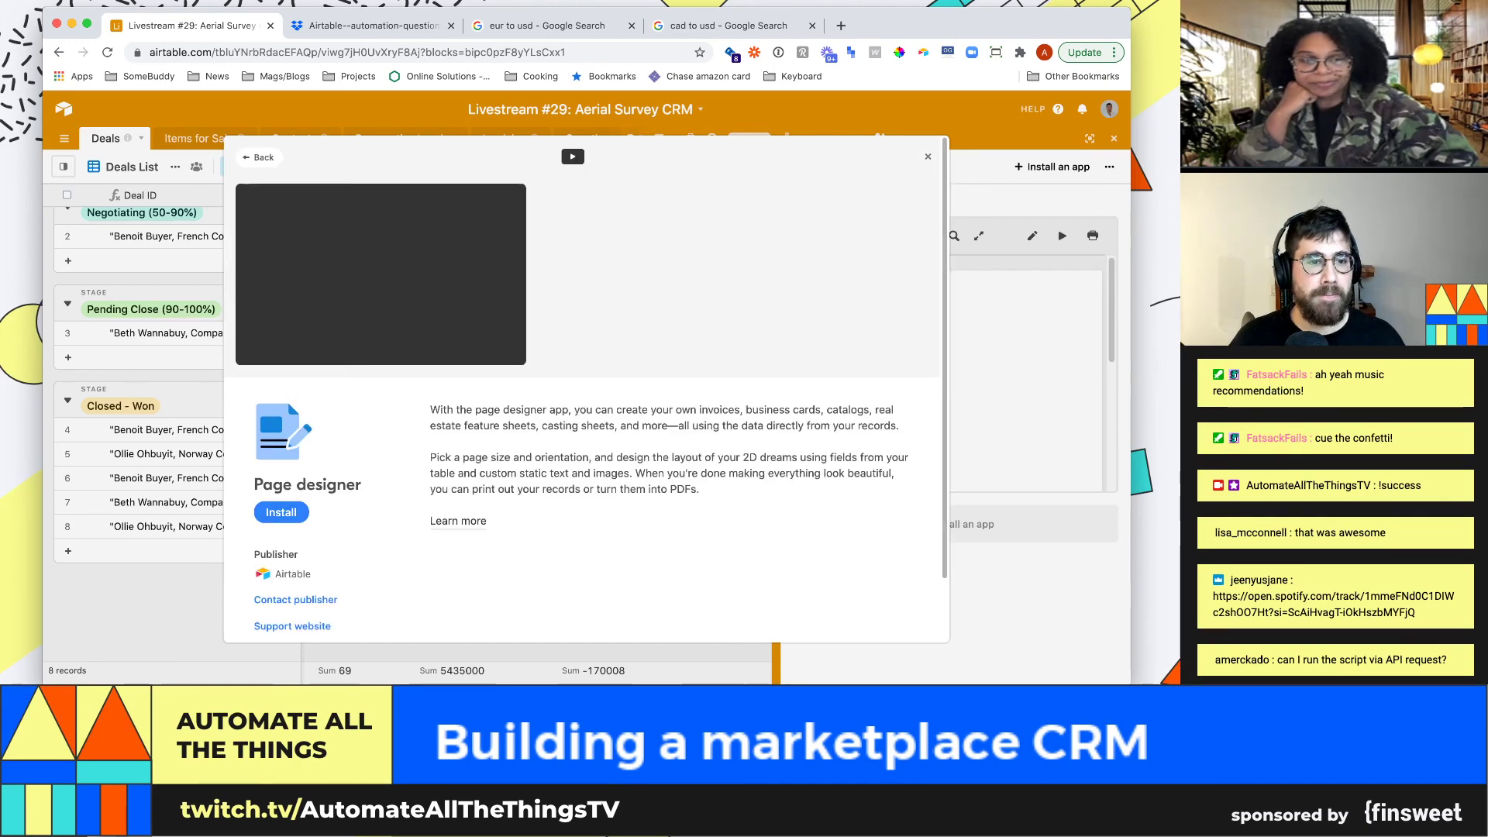
{"action": "left_click", "coordinate": [281, 512]}
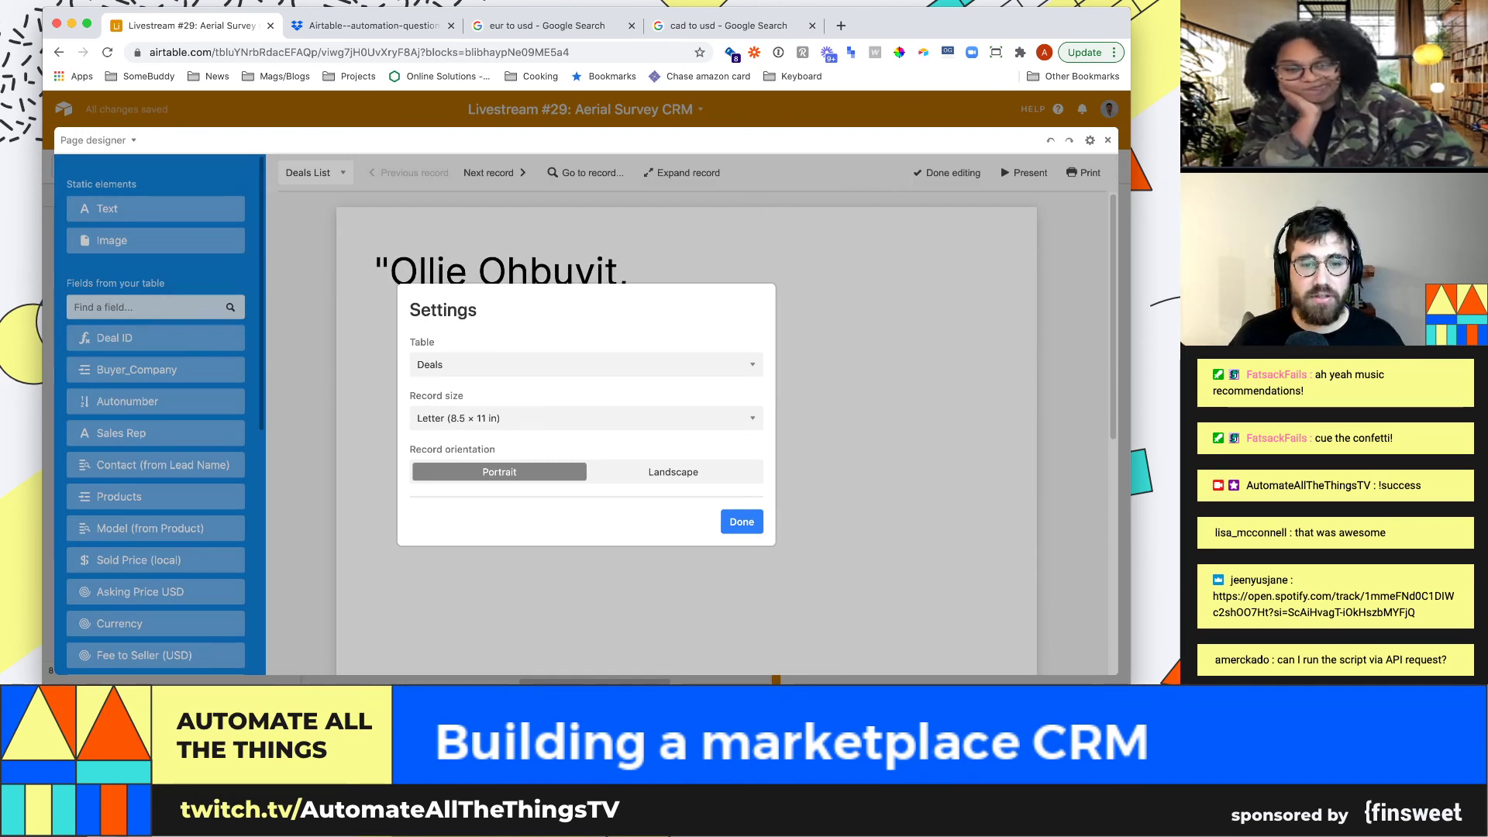
{"action": "left_click", "coordinate": [742, 521]}
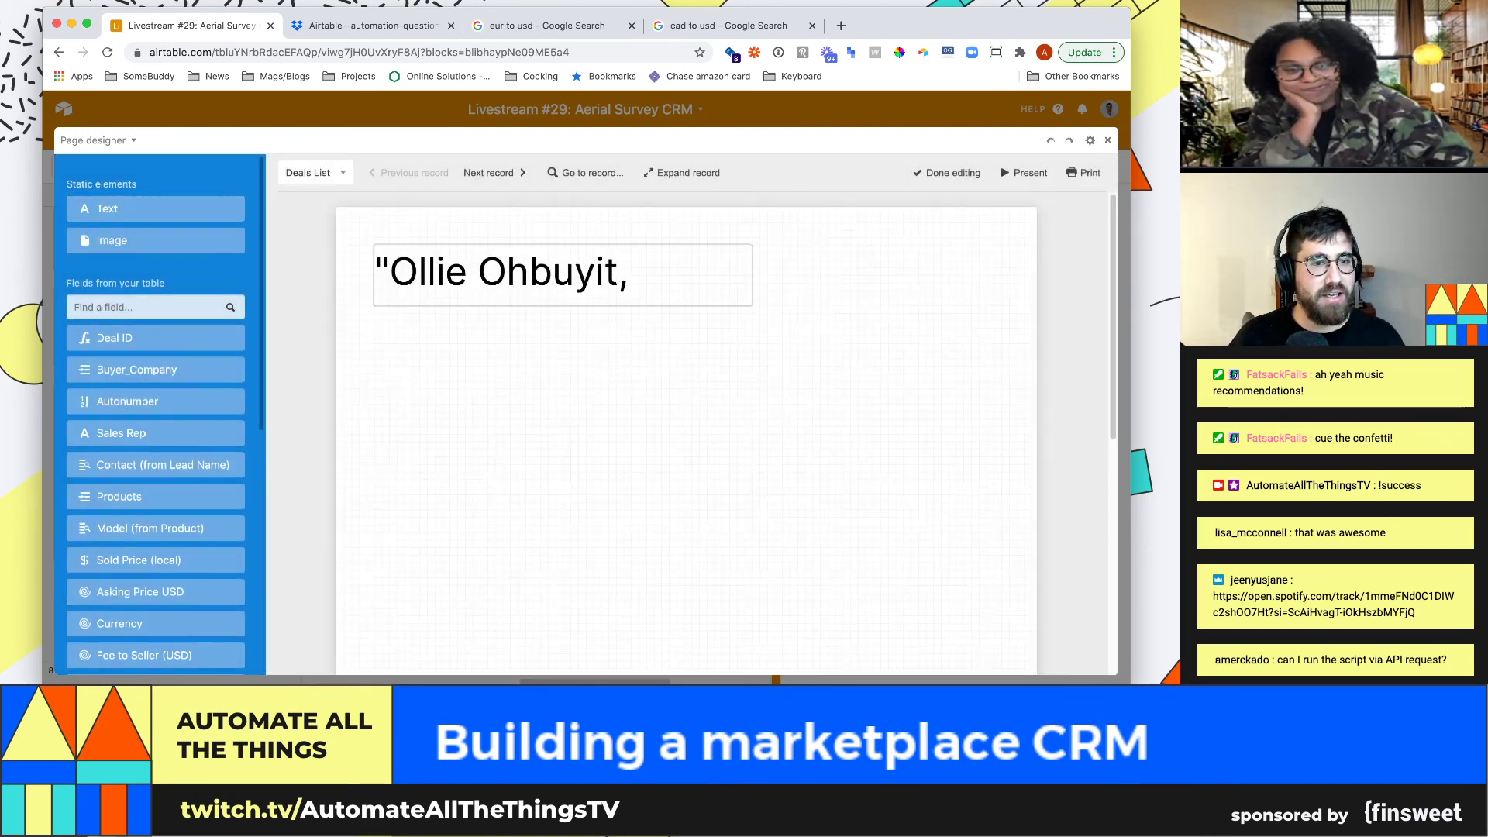
Delete the deal name text block and place Sold Price (local) on the page's right side
{"action": "left_click", "coordinate": [562, 275]}
{"action": "key", "text": "Delete"}
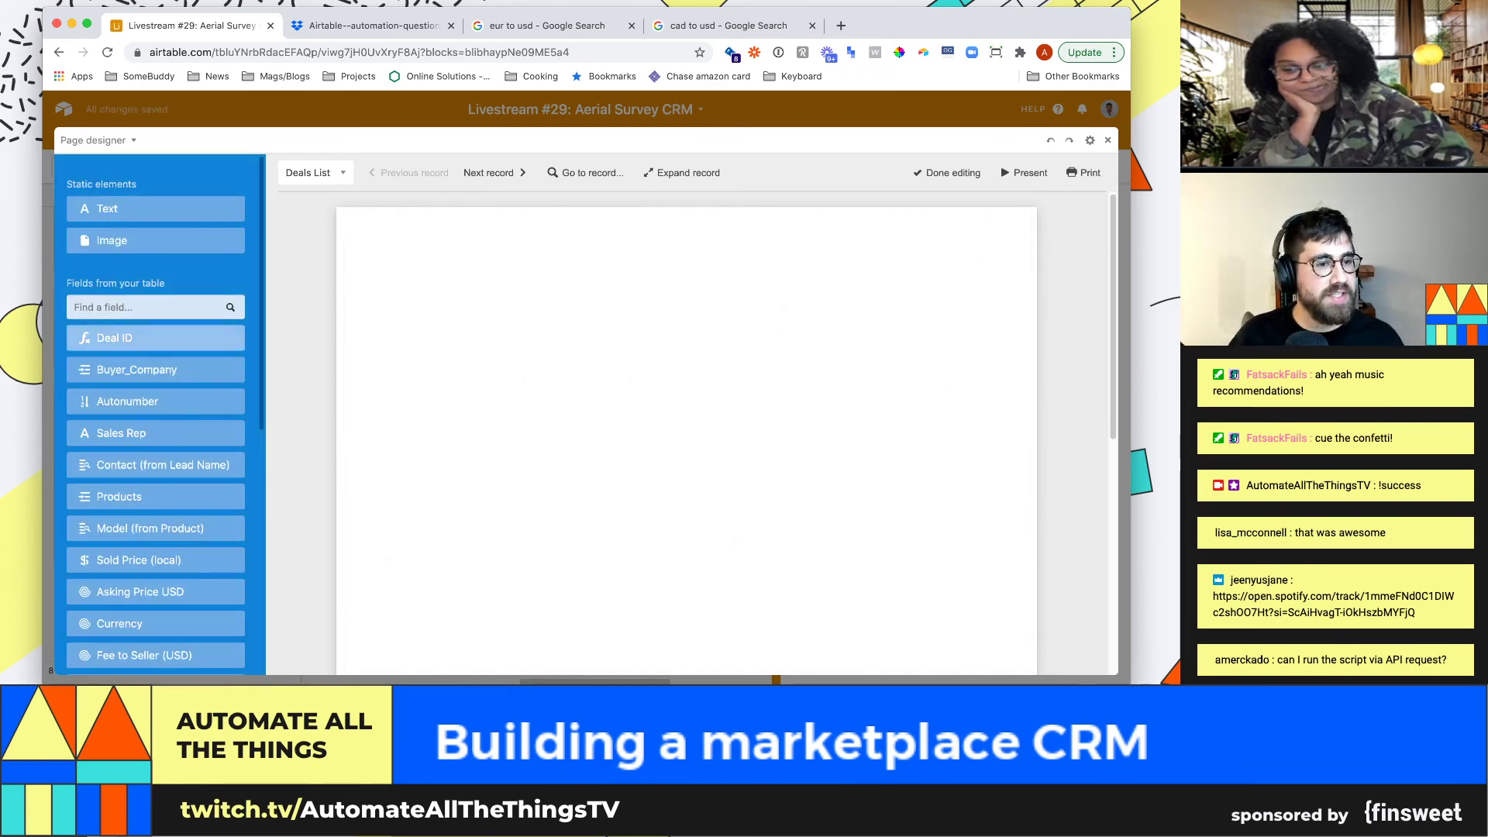
{"action": "scroll", "coordinate": [155, 434], "scroll_direction": "down", "scroll_amount": 3}
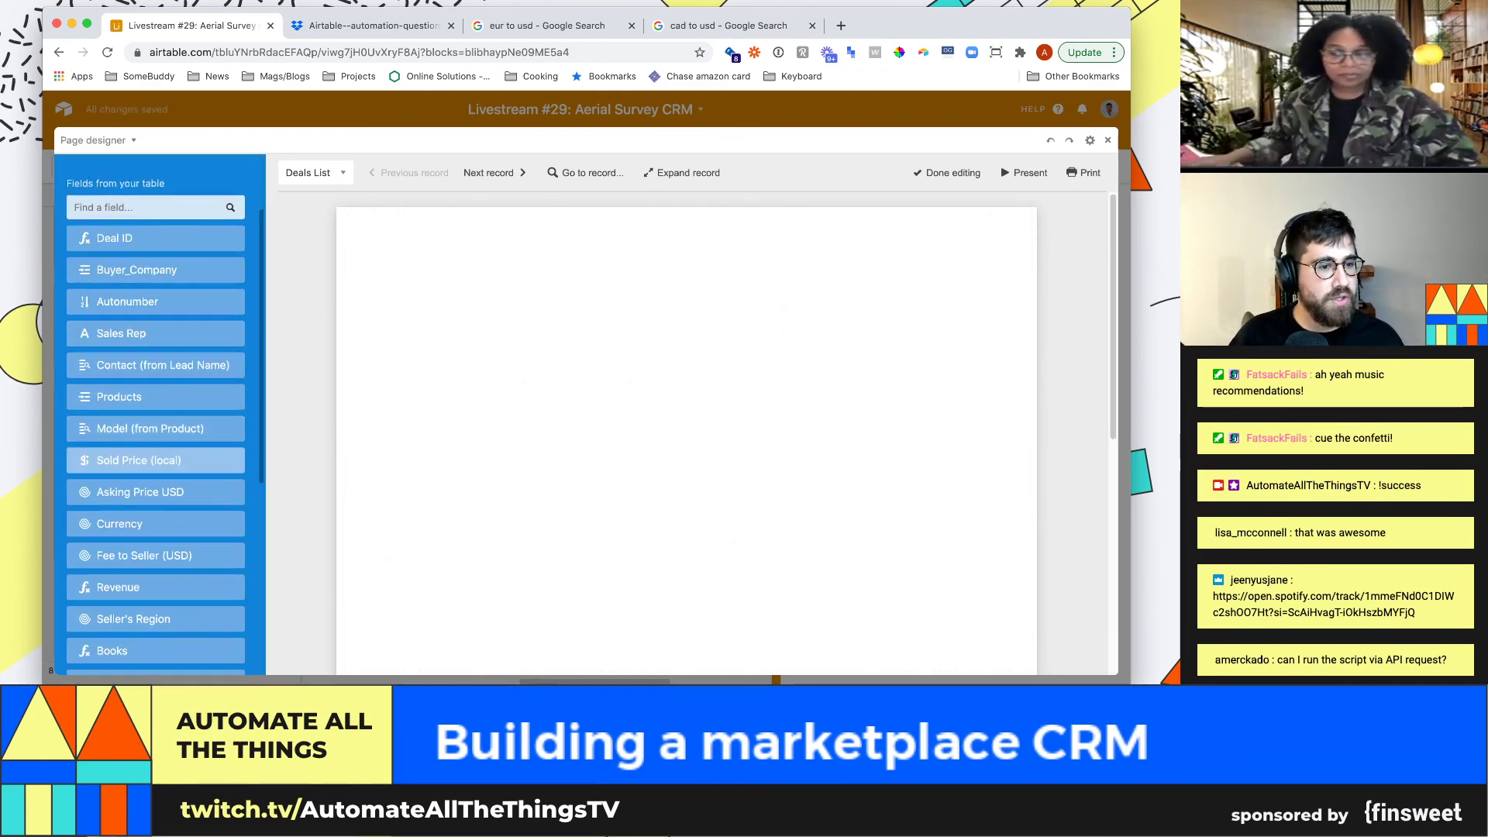
{"action": "left_click_drag", "start_coordinate": [155, 461], "coordinate": [841, 480]}
{"action": "left_click_drag", "start_coordinate": [626, 465], "coordinate": [888, 508]}
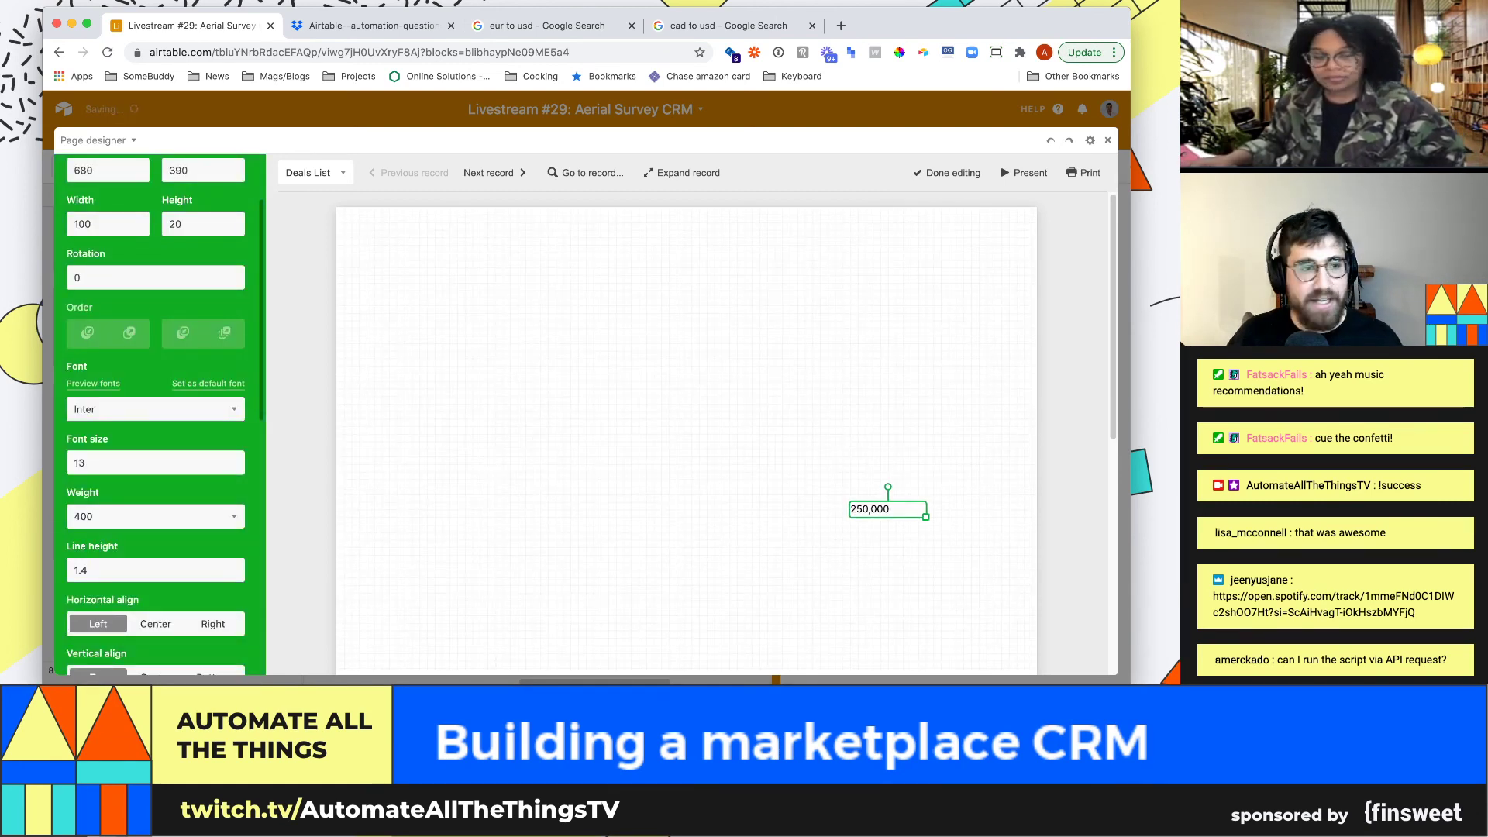
{"action": "scroll", "coordinate": [155, 418], "scroll_direction": "up", "scroll_amount": 3}
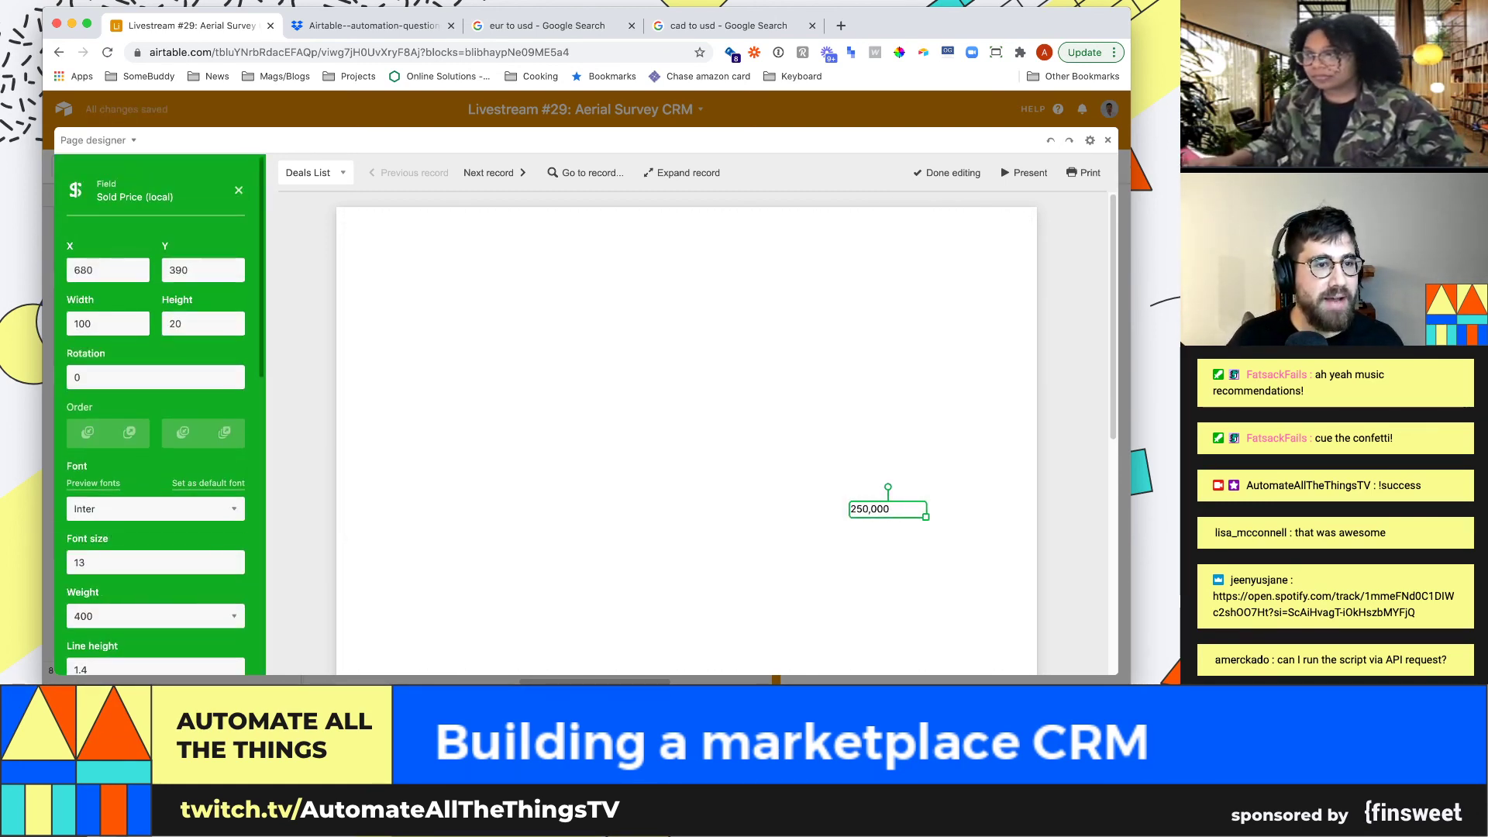
{"action": "key", "text": "Escape"}
Add a Seller's Region text box to the page layout
{"action": "scroll", "coordinate": [154, 392], "scroll_direction": "down", "scroll_amount": 10}
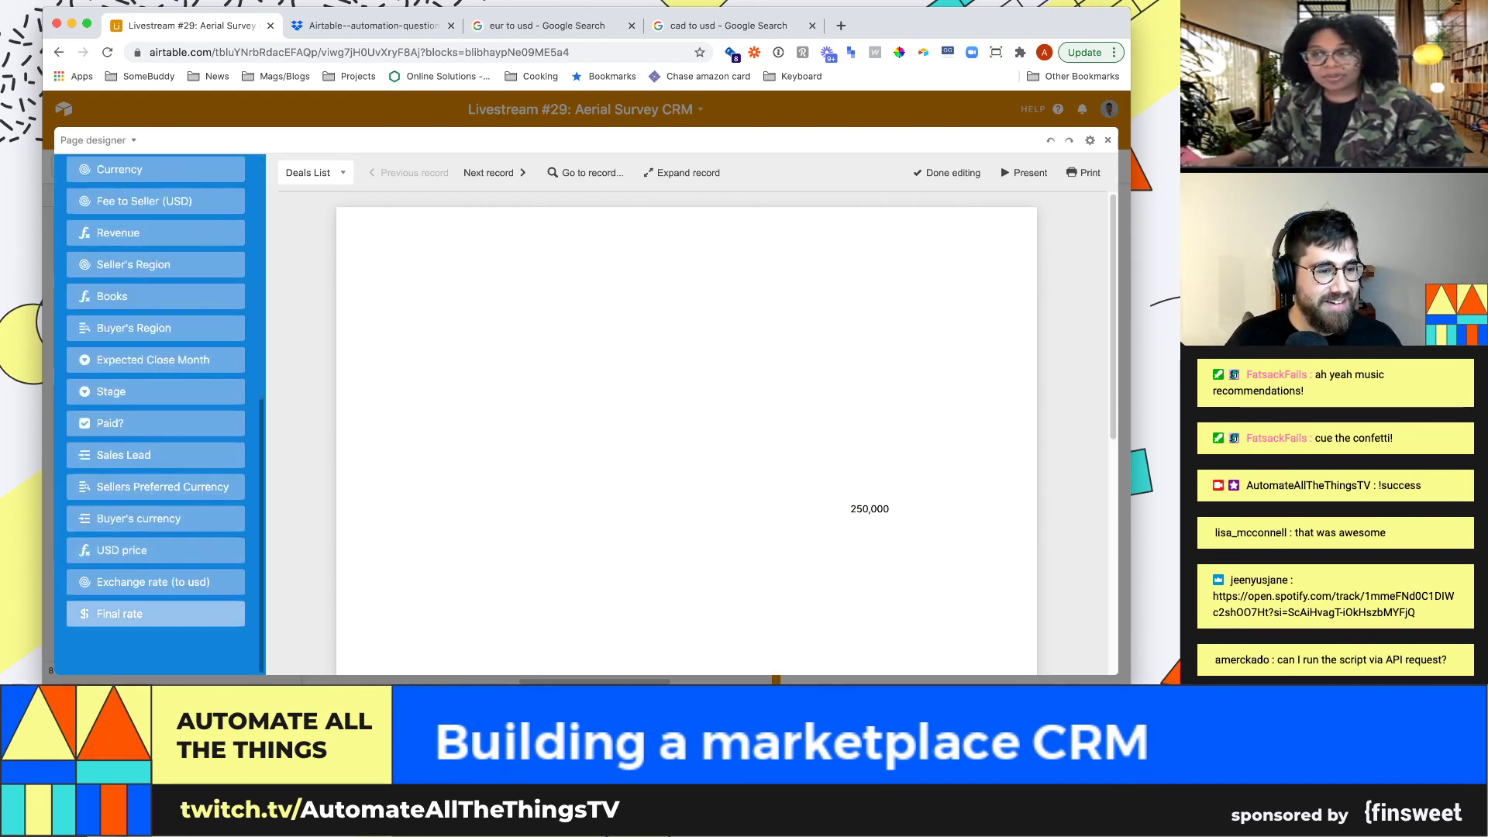
{"action": "scroll", "coordinate": [155, 411], "scroll_direction": "up", "scroll_amount": 1}
{"action": "scroll", "coordinate": [155, 410], "scroll_direction": "up", "scroll_amount": 1}
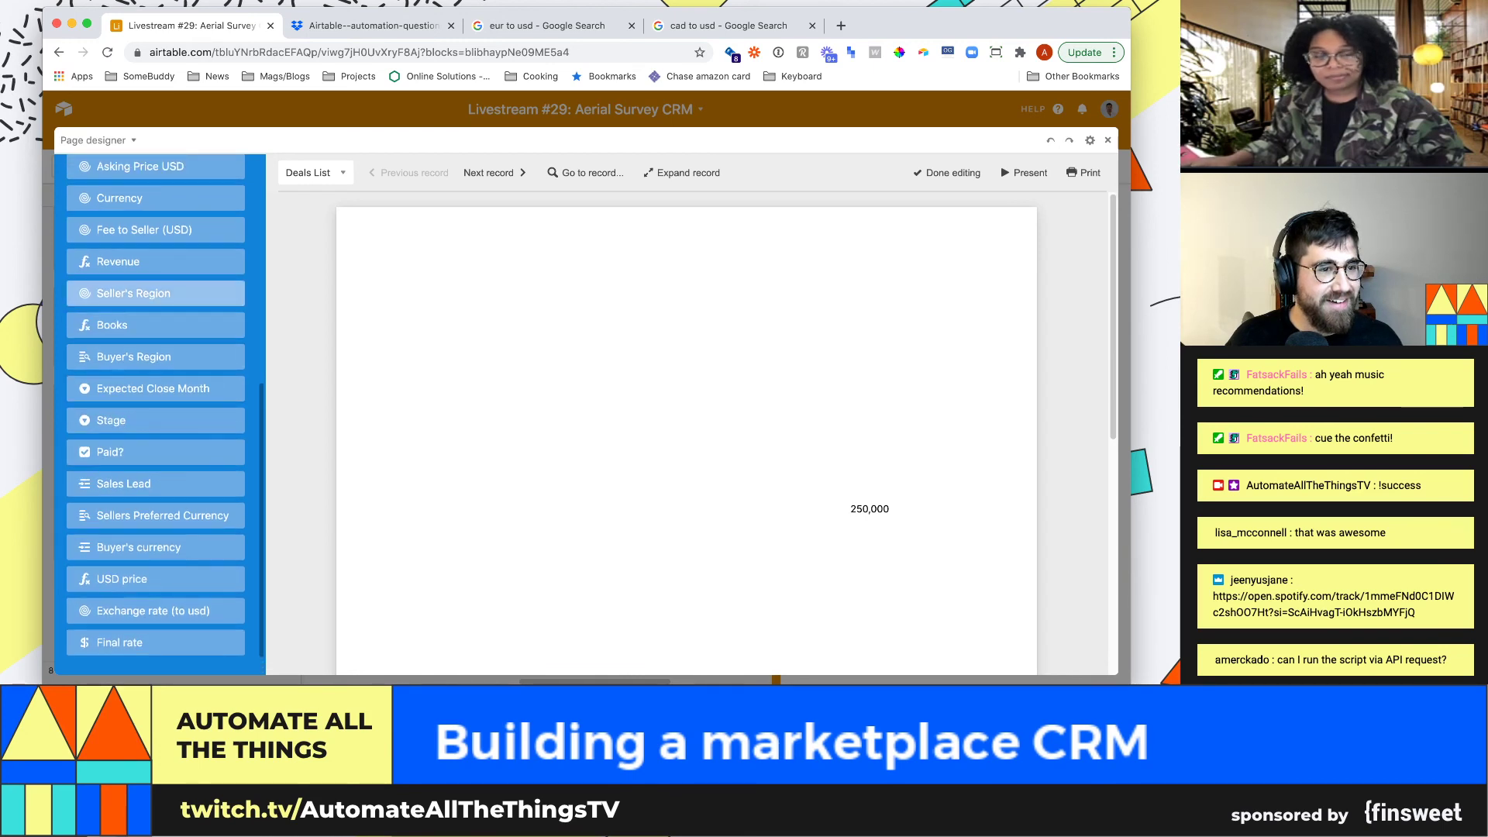
{"action": "left_click_drag", "start_coordinate": [155, 292], "coordinate": [748, 314]}
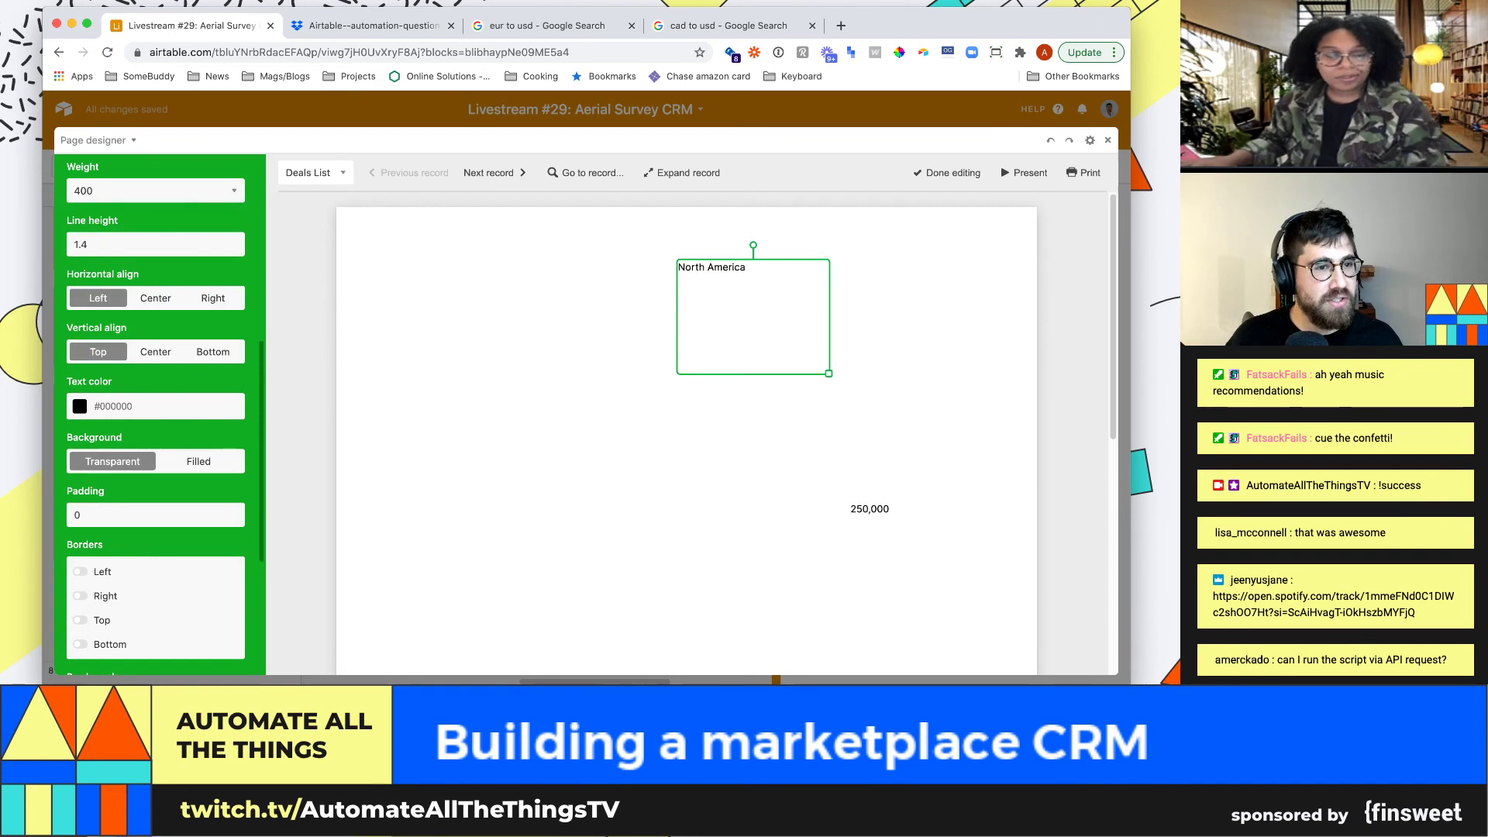
{"action": "key", "text": "Escape"}
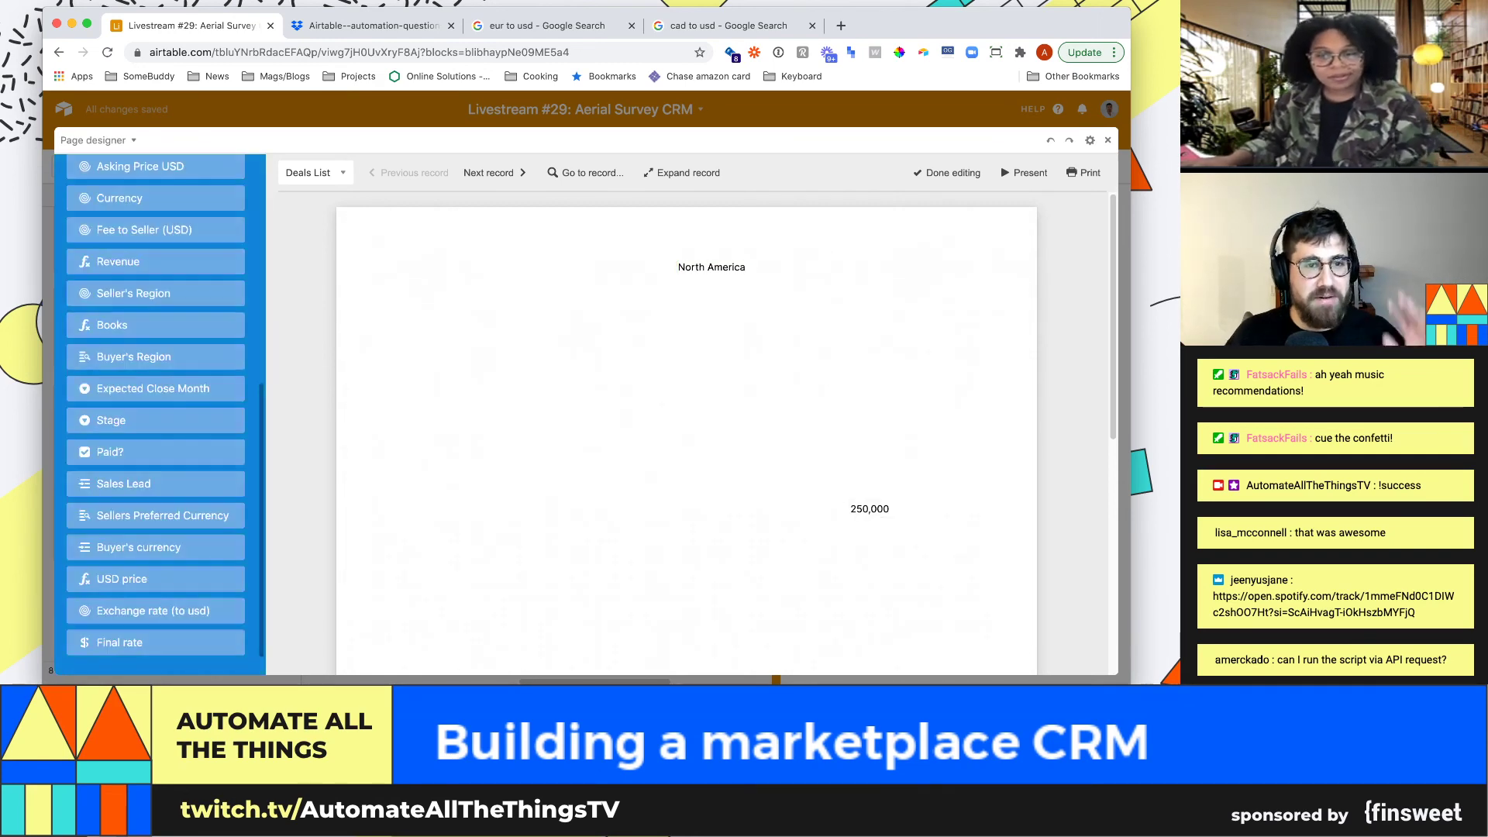
Preview the layout across several records, then close the full-size preview
{"action": "left_click", "coordinate": [494, 173]}
{"action": "left_click", "coordinate": [493, 173]}
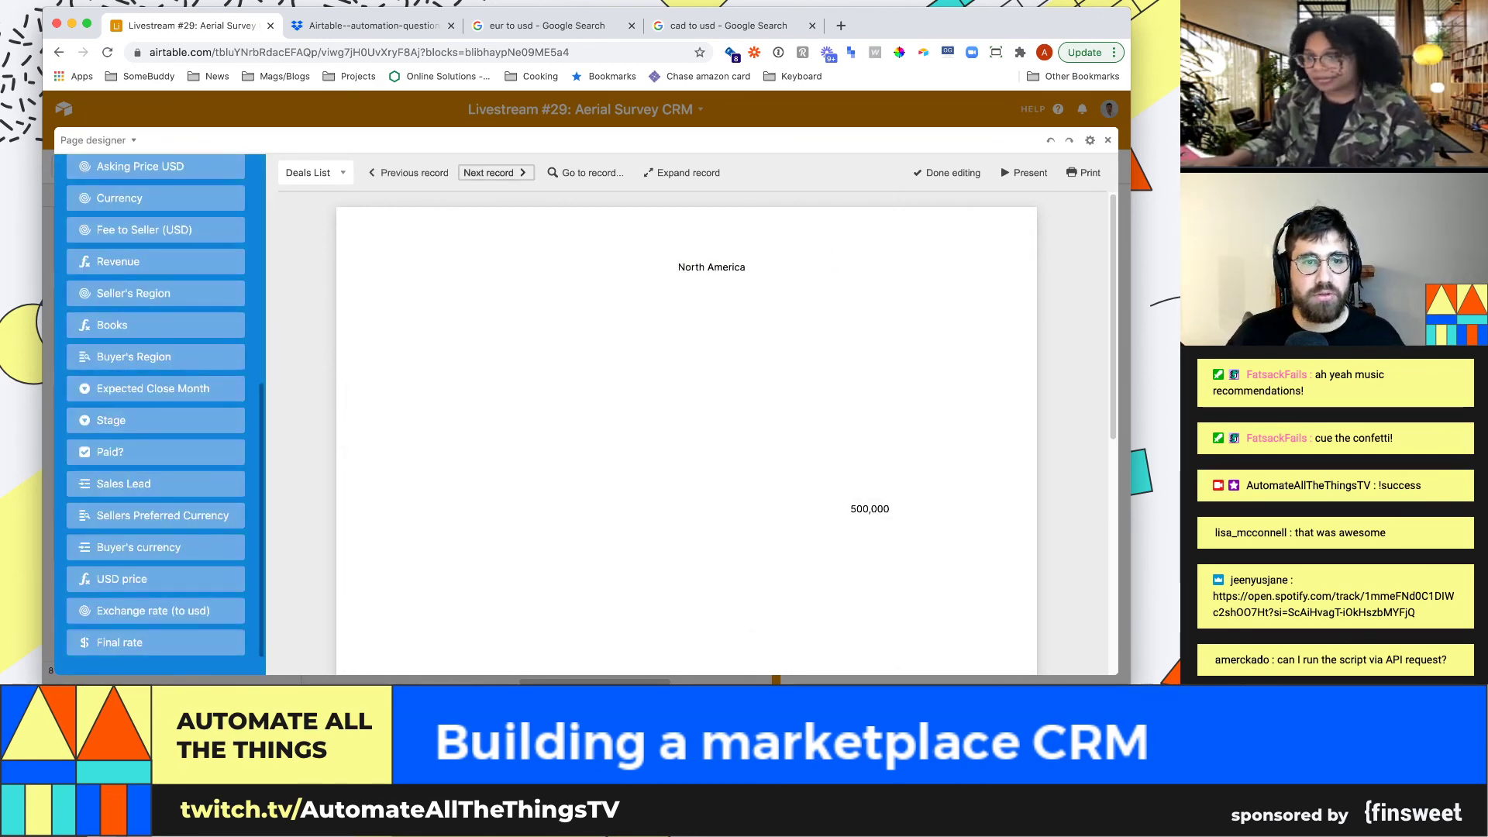
{"action": "left_click", "coordinate": [408, 173]}
{"action": "left_click", "coordinate": [494, 173]}
{"action": "left_click", "coordinate": [494, 173]}
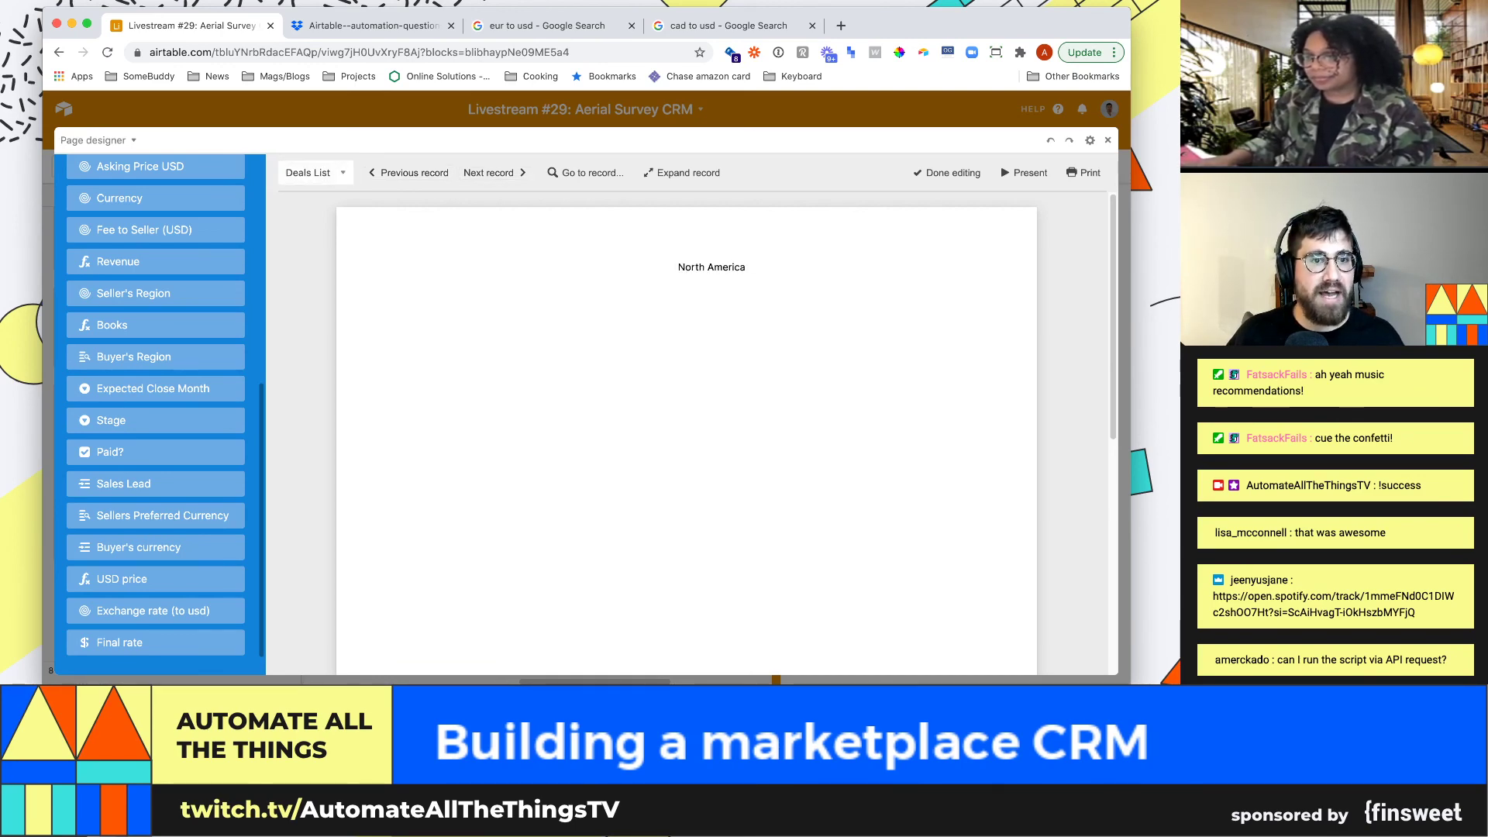
{"action": "key", "text": "Escape"}
Create a new grid view for Deals named 'Closed won'
{"action": "left_click", "coordinate": [63, 165]}
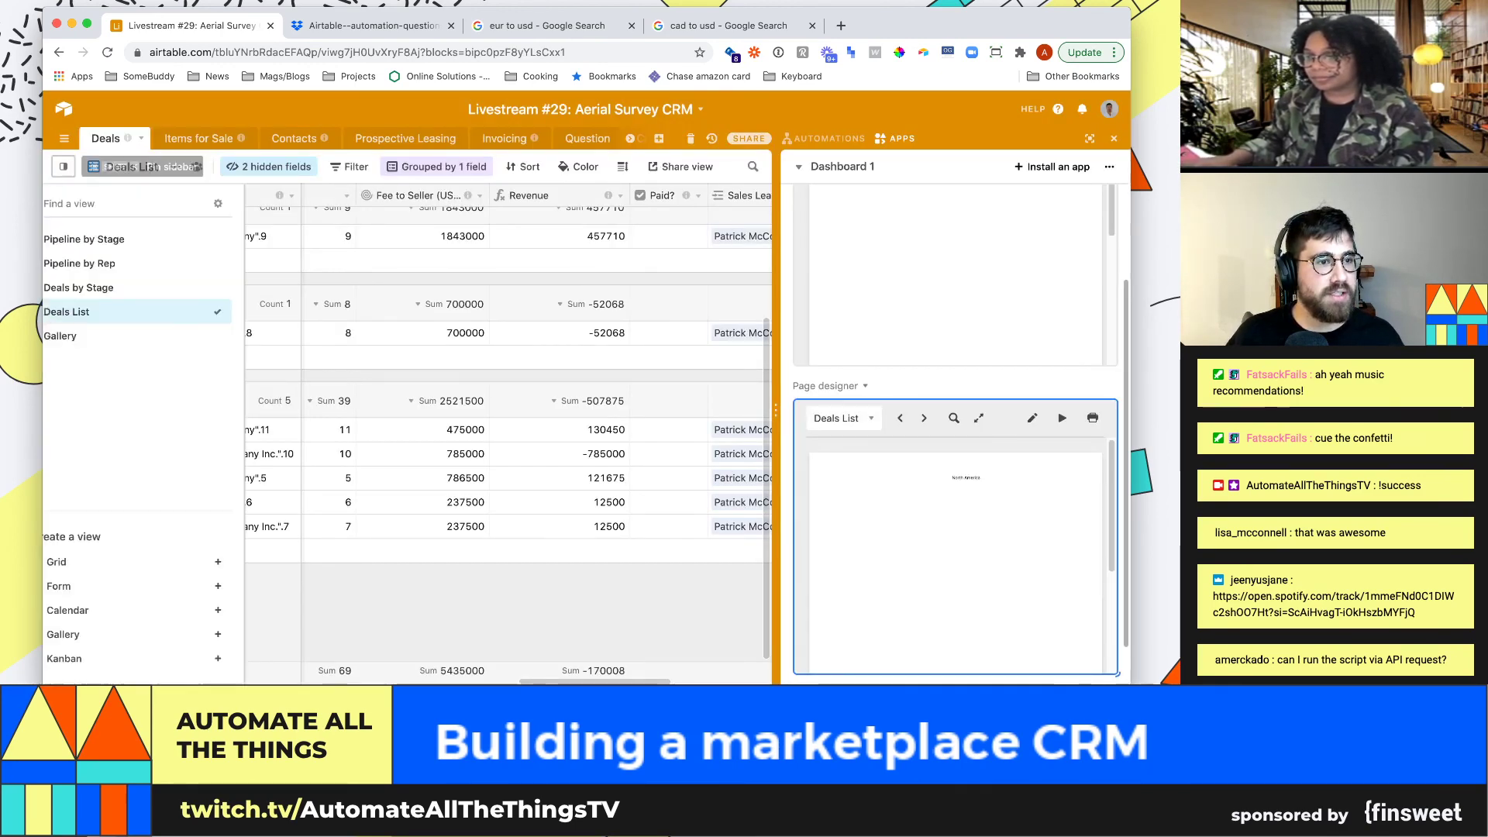
{"action": "left_click", "coordinate": [92, 561]}
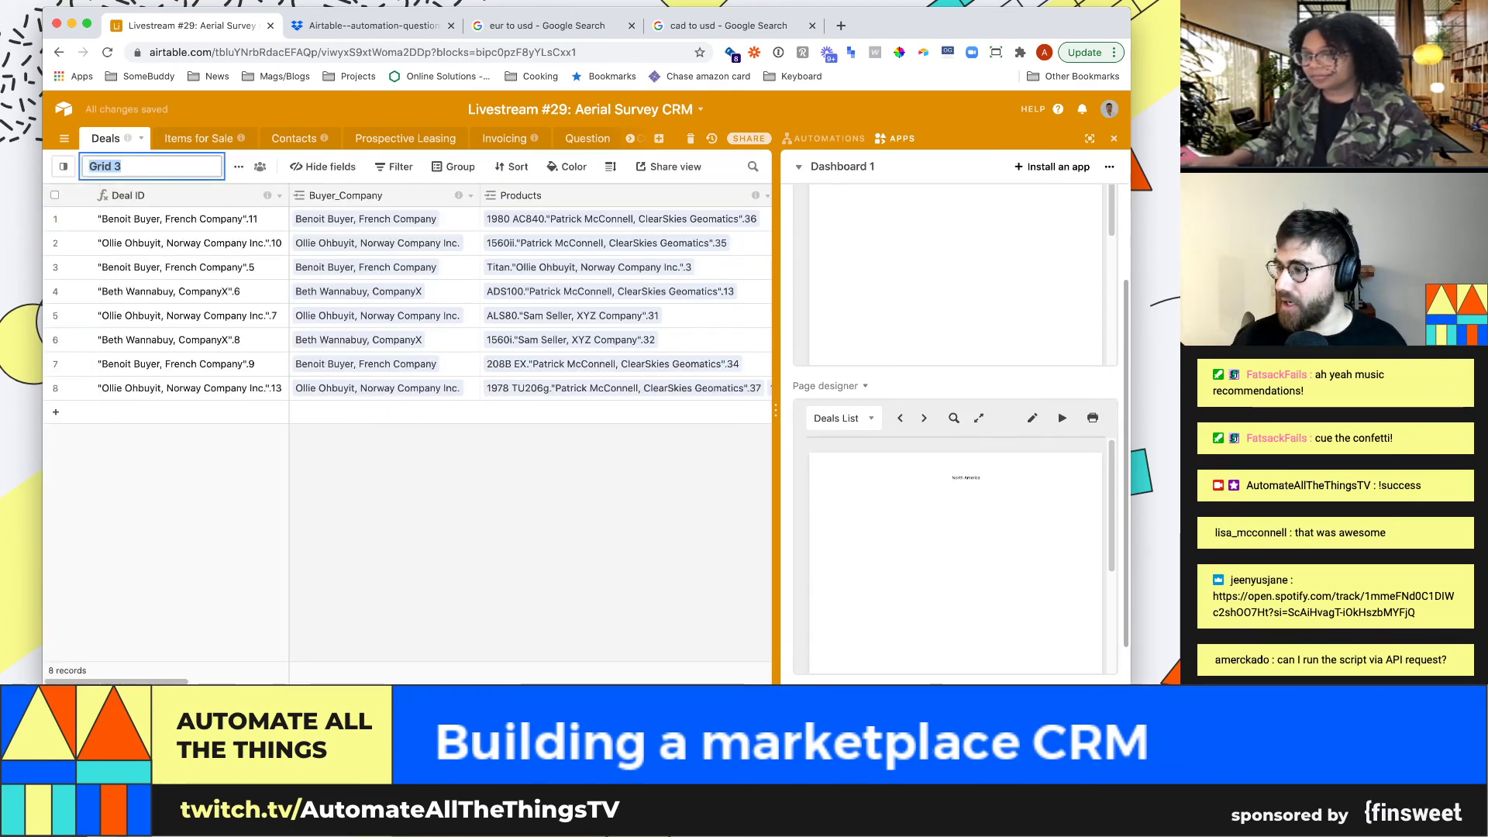
{"action": "type", "text": "Closed won"}
{"action": "key", "text": "Return"}
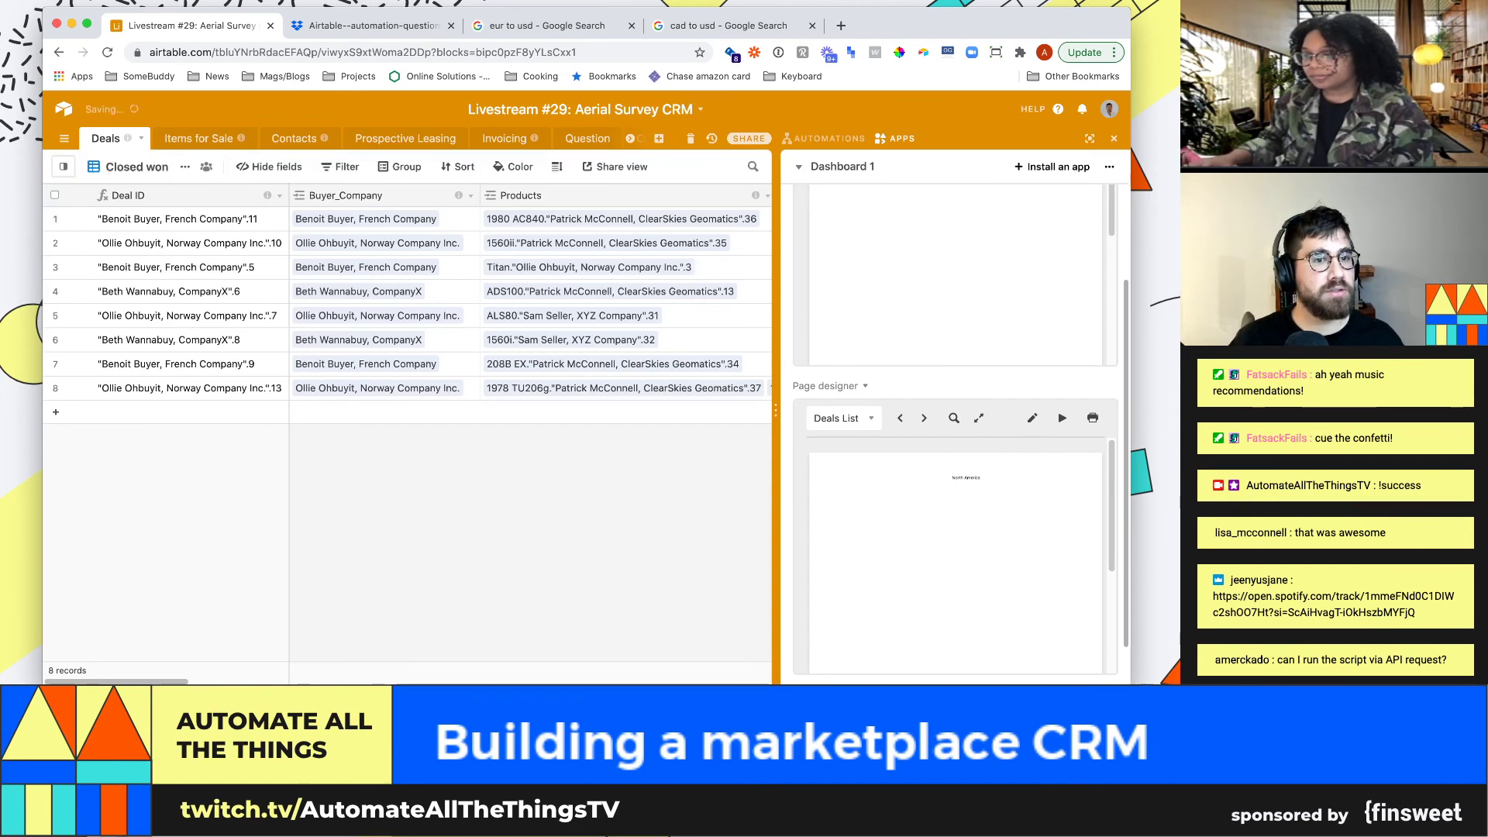
Filter the view to Stage is Closed - Won and check the page designer settings
{"action": "left_click", "coordinate": [341, 166]}
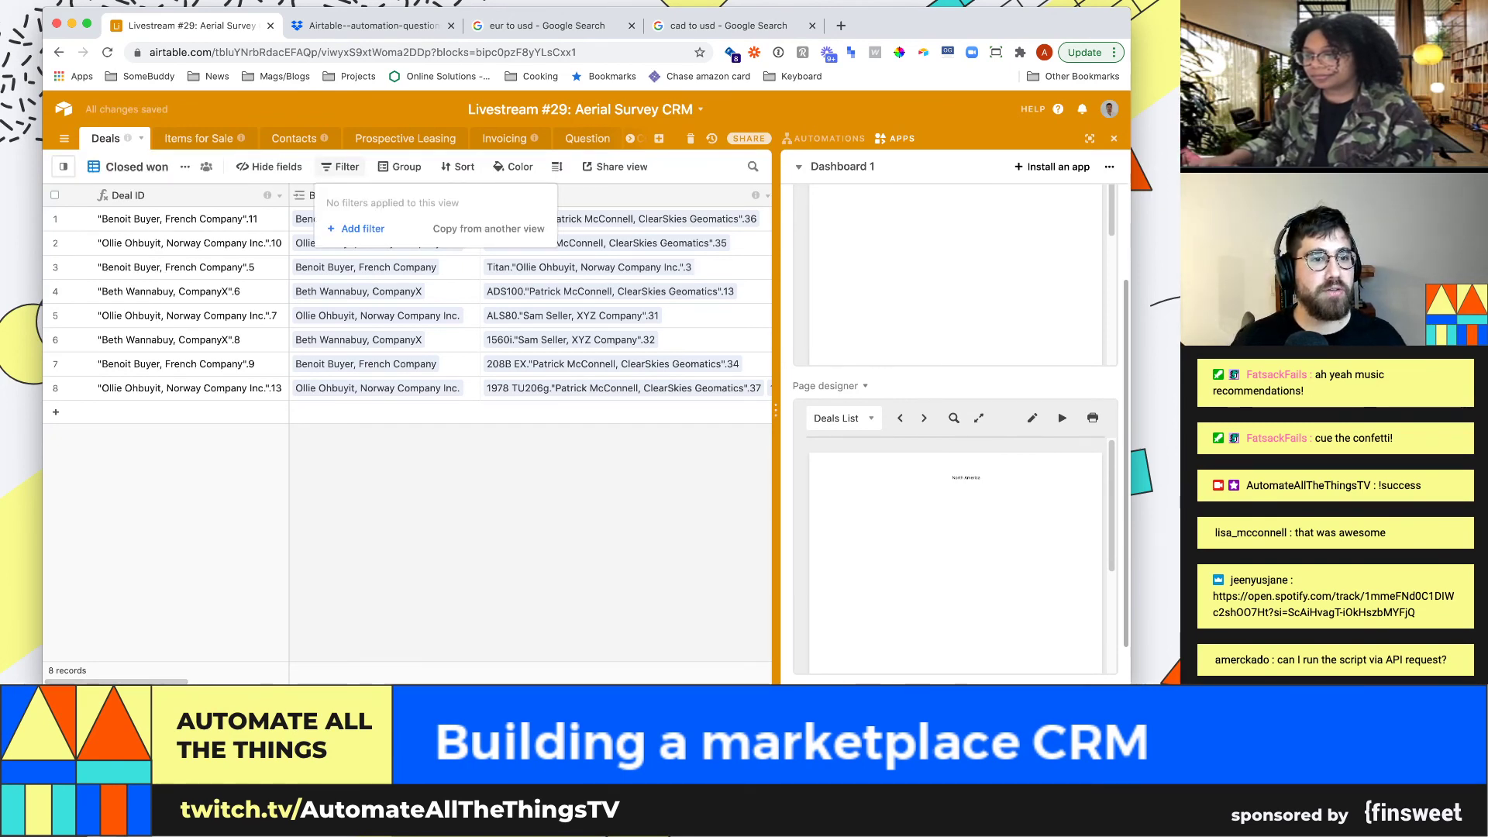
{"action": "left_click", "coordinate": [357, 229]}
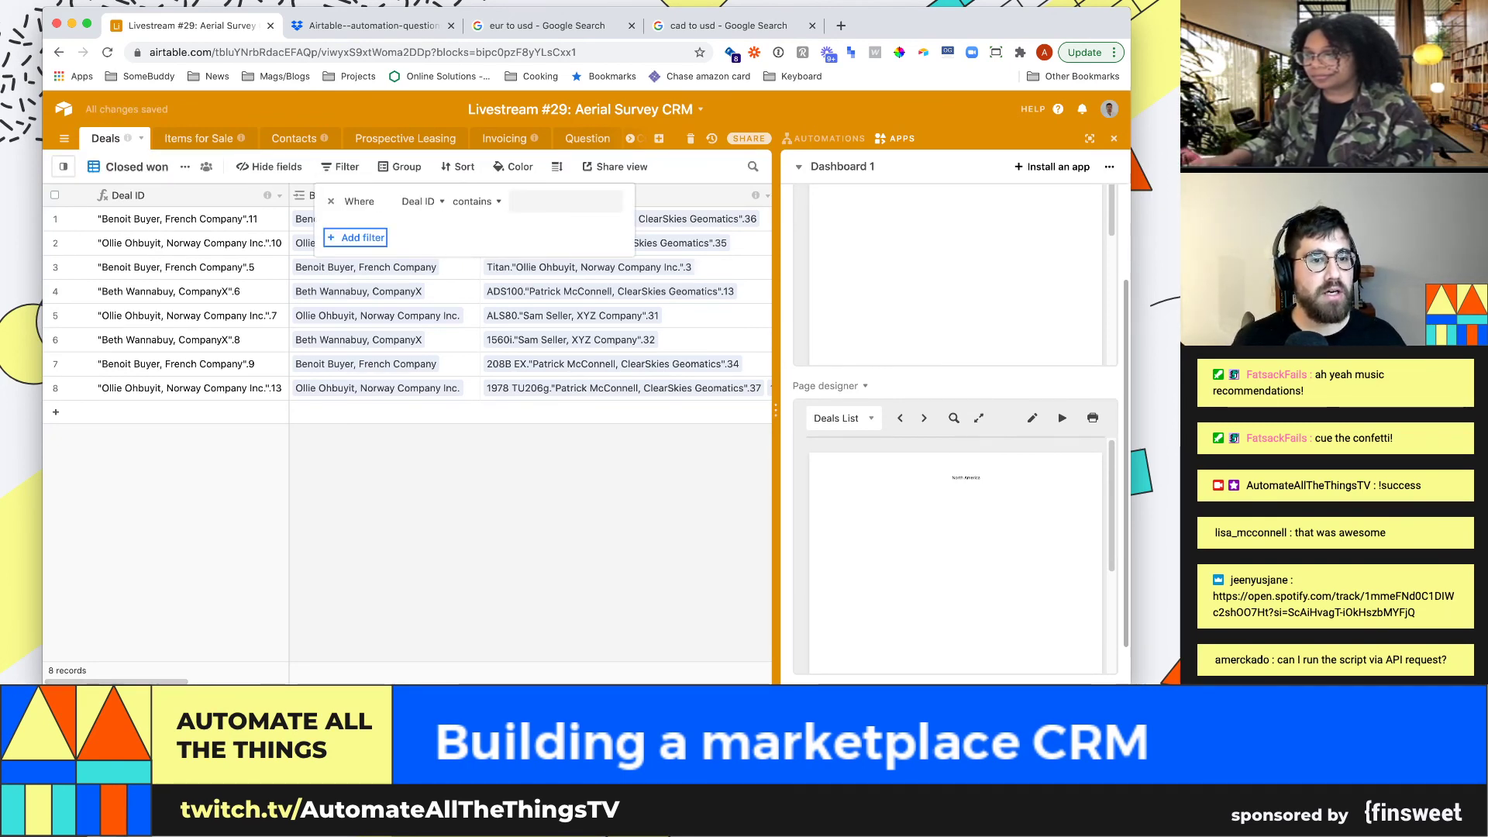
{"action": "left_click", "coordinate": [418, 202]}
{"action": "type", "text": "s"}
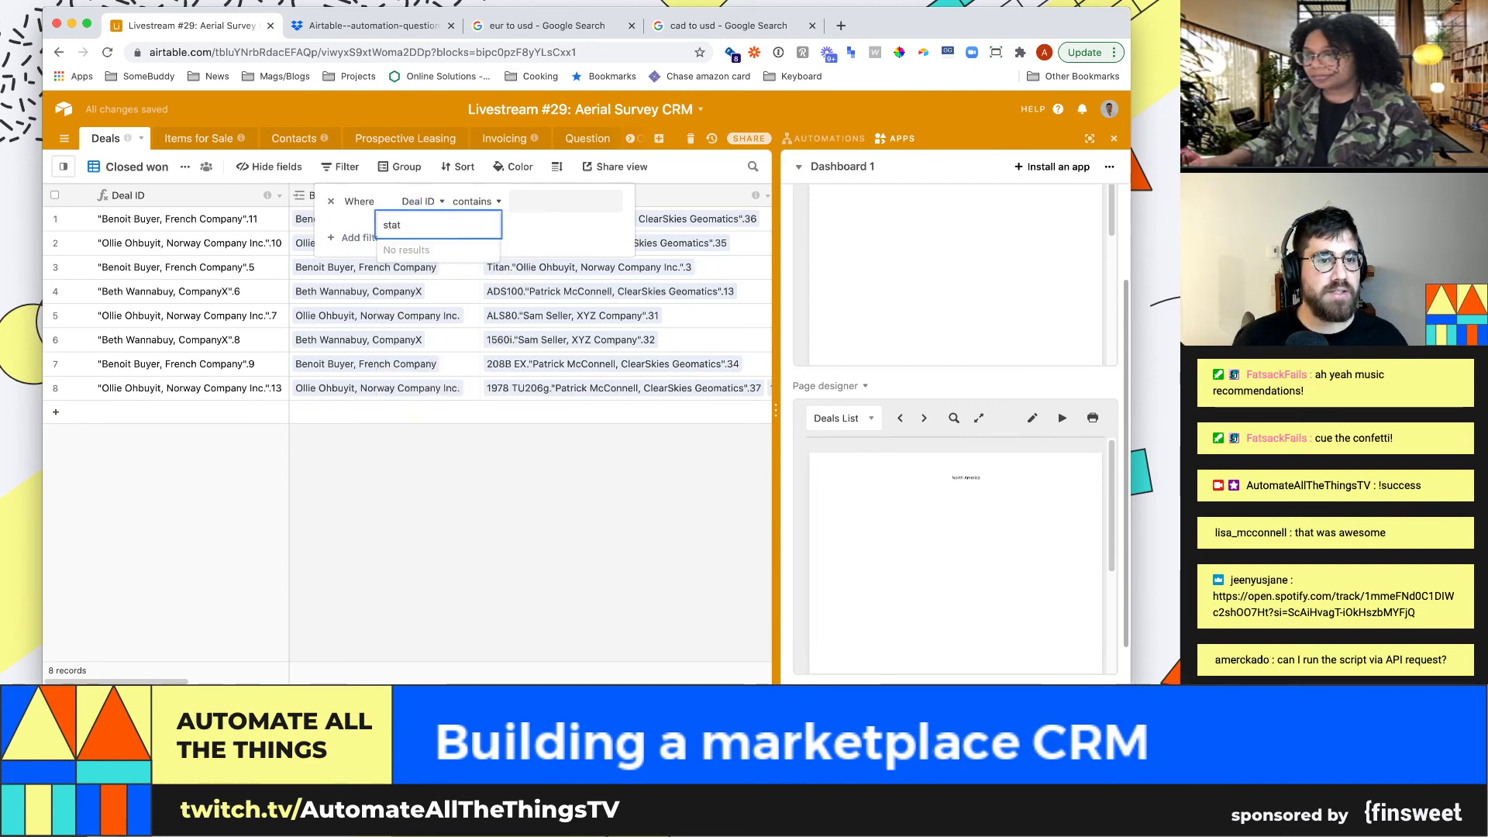
{"action": "type", "text": "ta"}
{"action": "left_click", "coordinate": [411, 248]}
{"action": "left_click", "coordinate": [546, 202]}
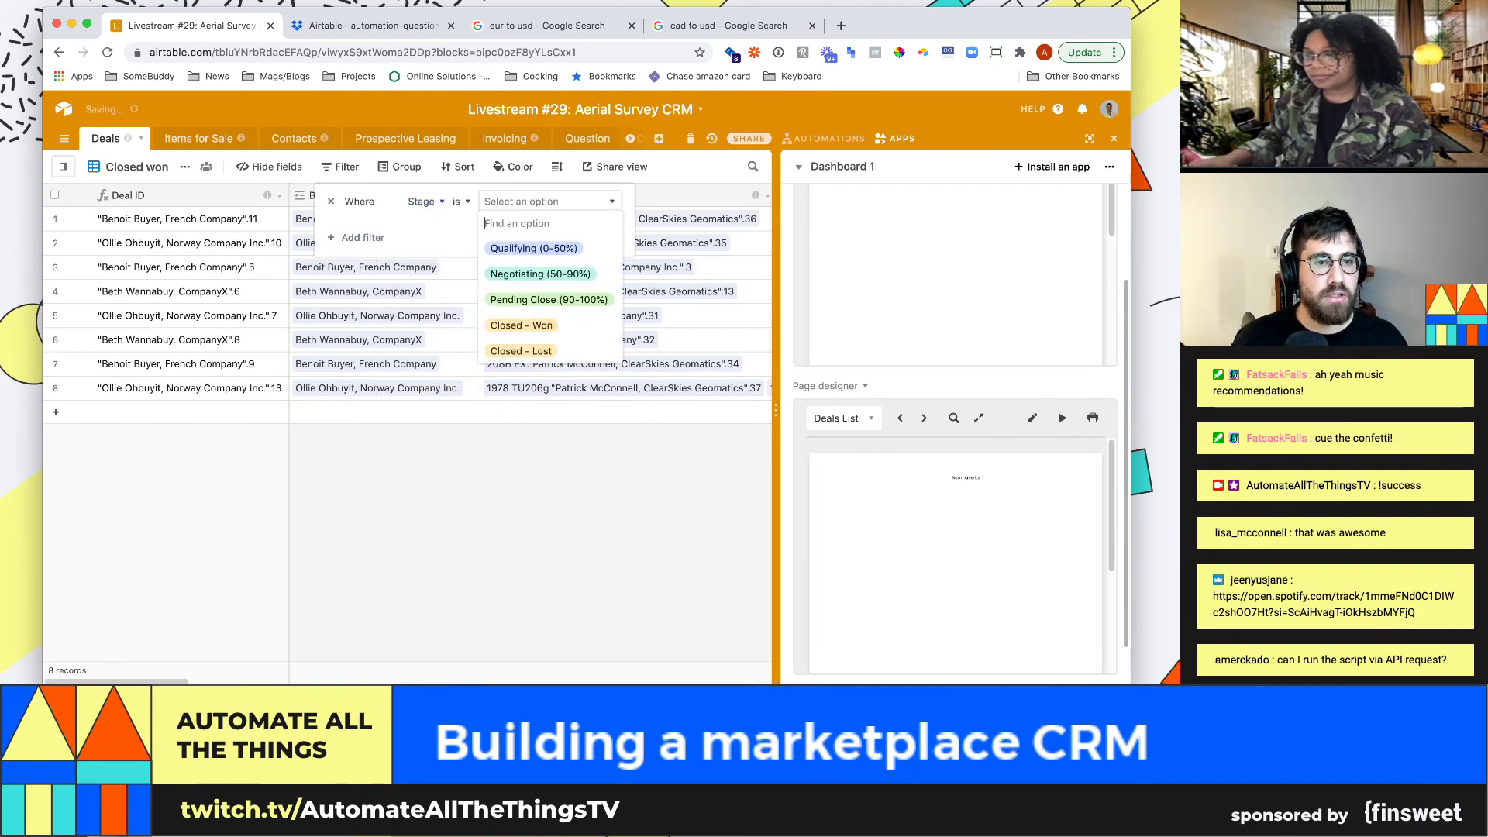
{"action": "left_click", "coordinate": [521, 325]}
{"action": "key", "text": "Escape"}
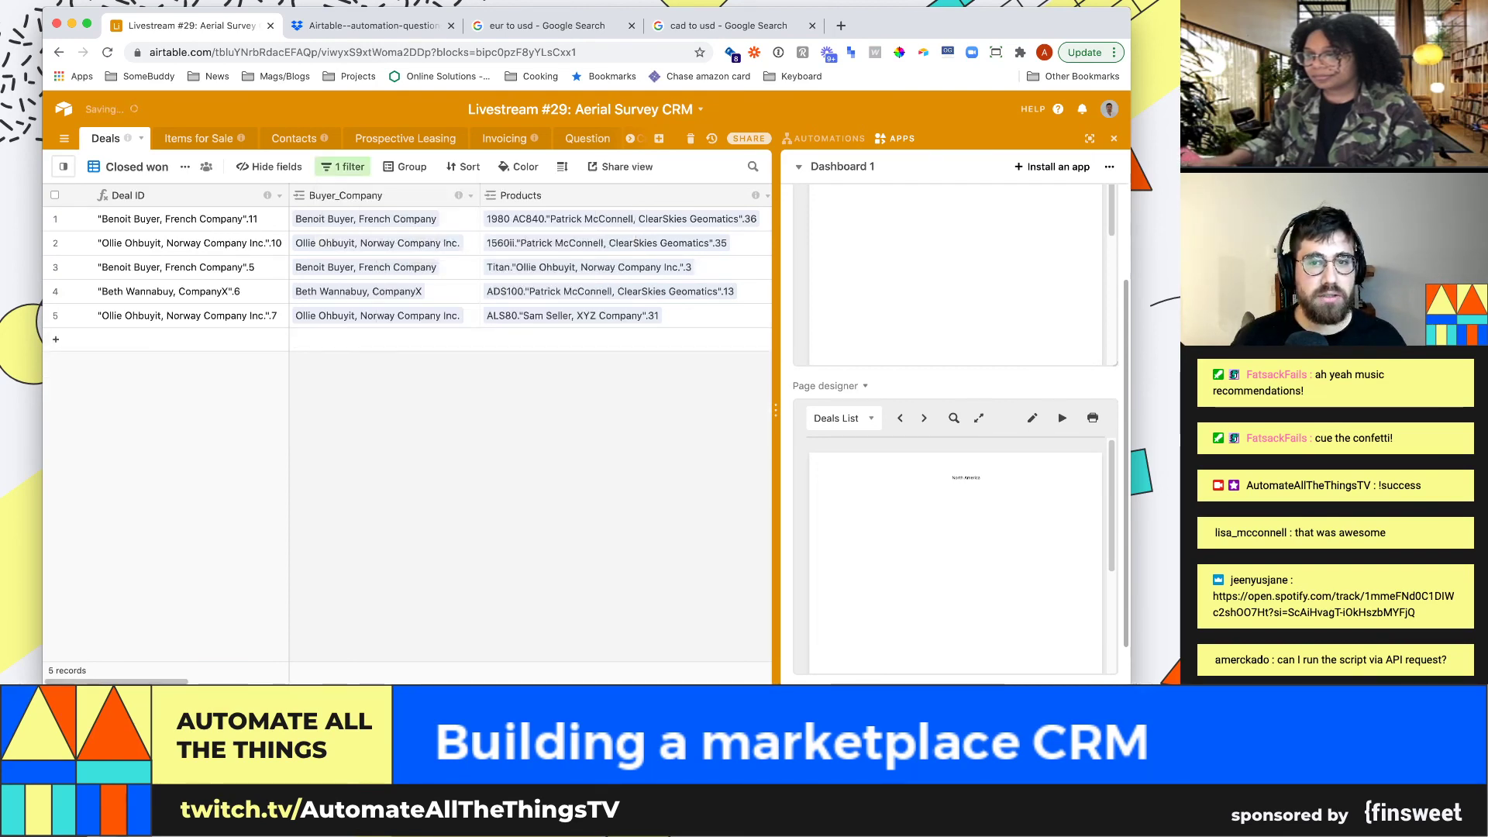
{"action": "left_click", "coordinate": [1074, 385]}
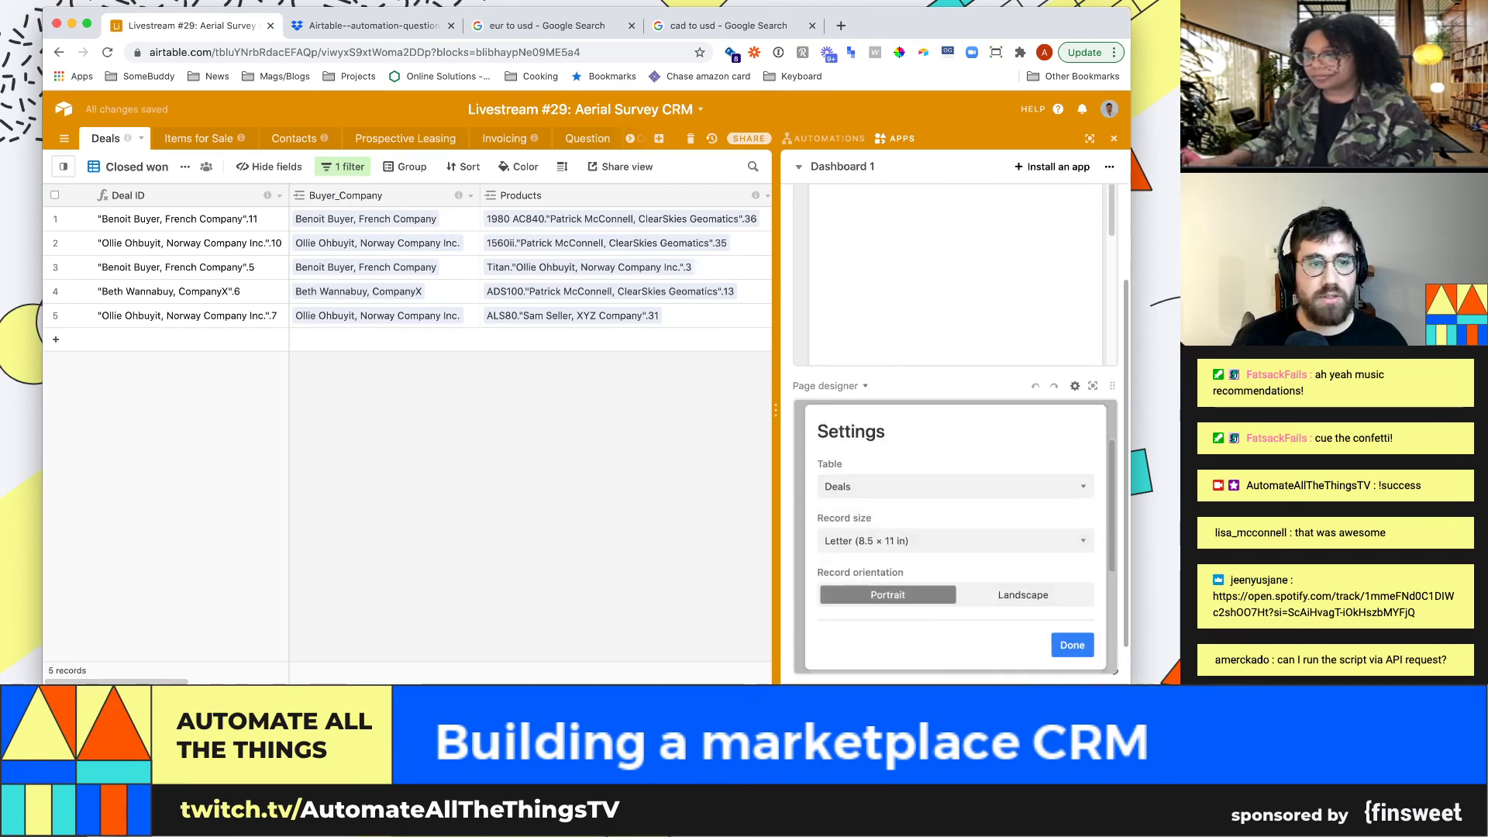
{"action": "key", "text": "Escape"}
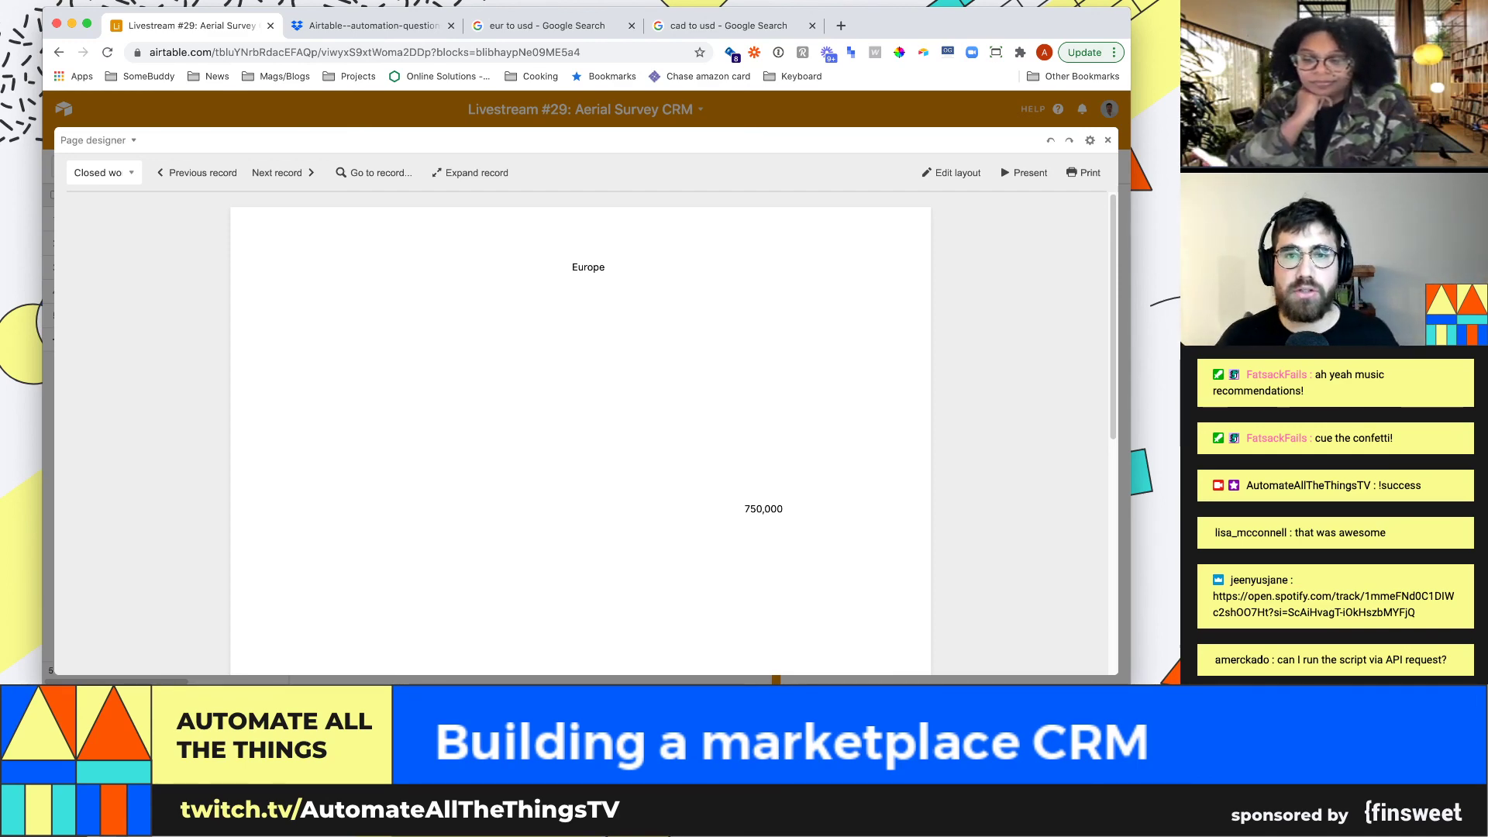
Exit the full-size page designer and open the Work base in a new browser tab
{"action": "key", "text": "Escape"}
{"action": "key", "text": "super+t"}
{"action": "type", "text": "working back down the foundation chain"}
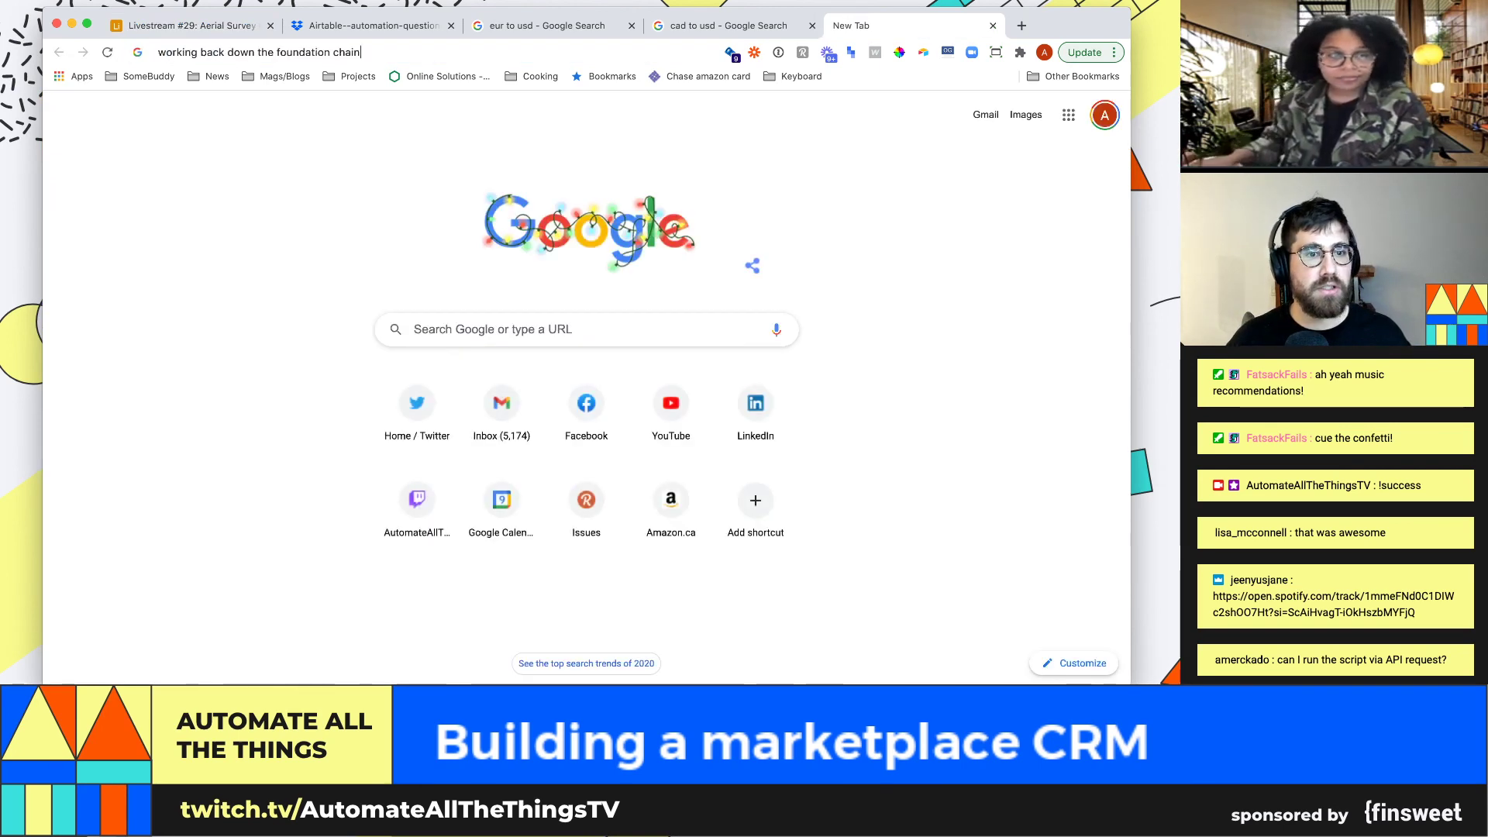
{"action": "key", "text": "Return"}
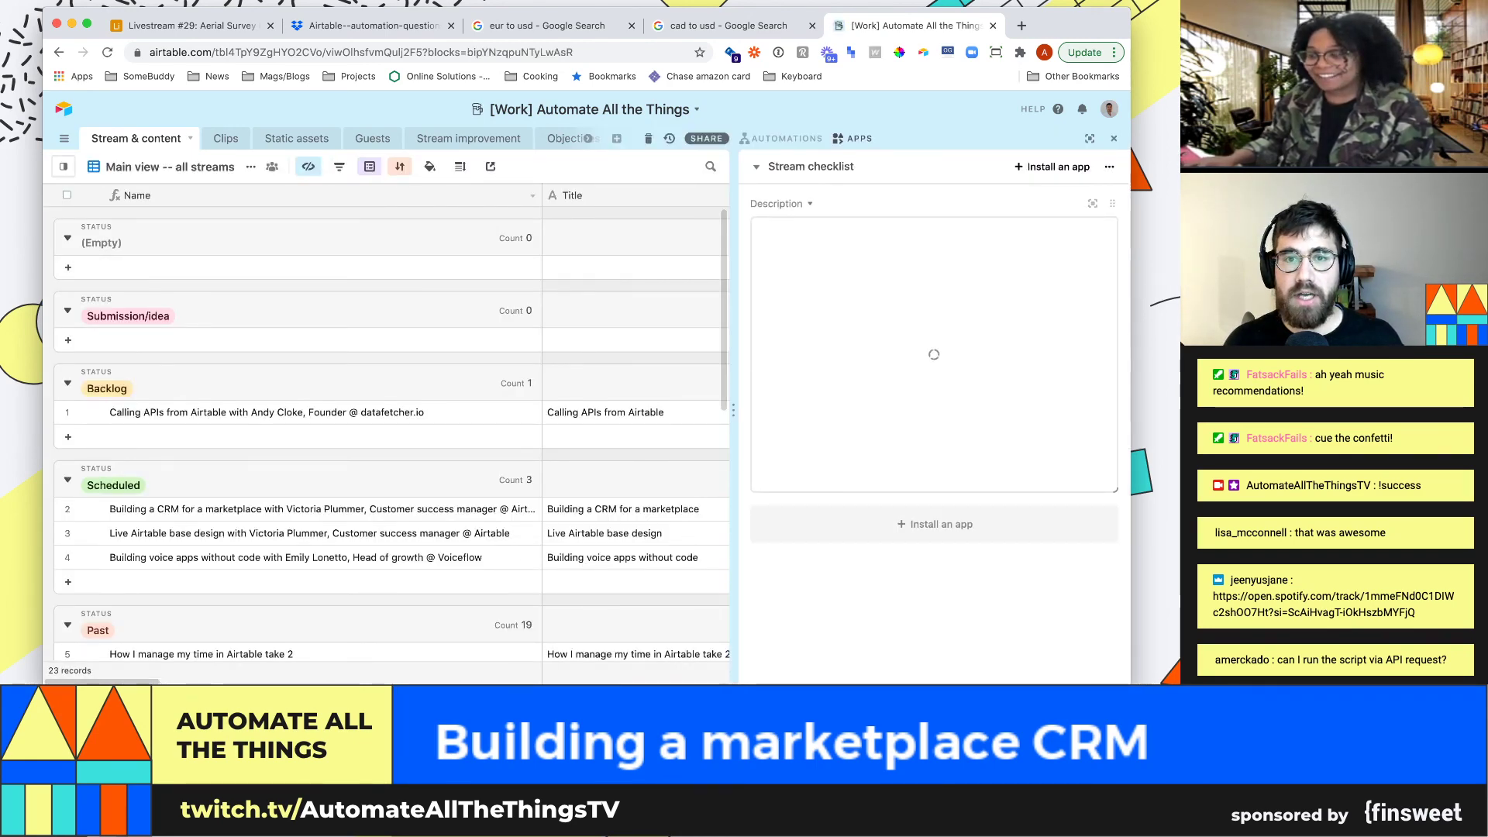
Switch the Work base dashboard to Thumbnails and show it full-size
{"action": "left_click", "coordinate": [810, 165]}
{"action": "left_click", "coordinate": [807, 223]}
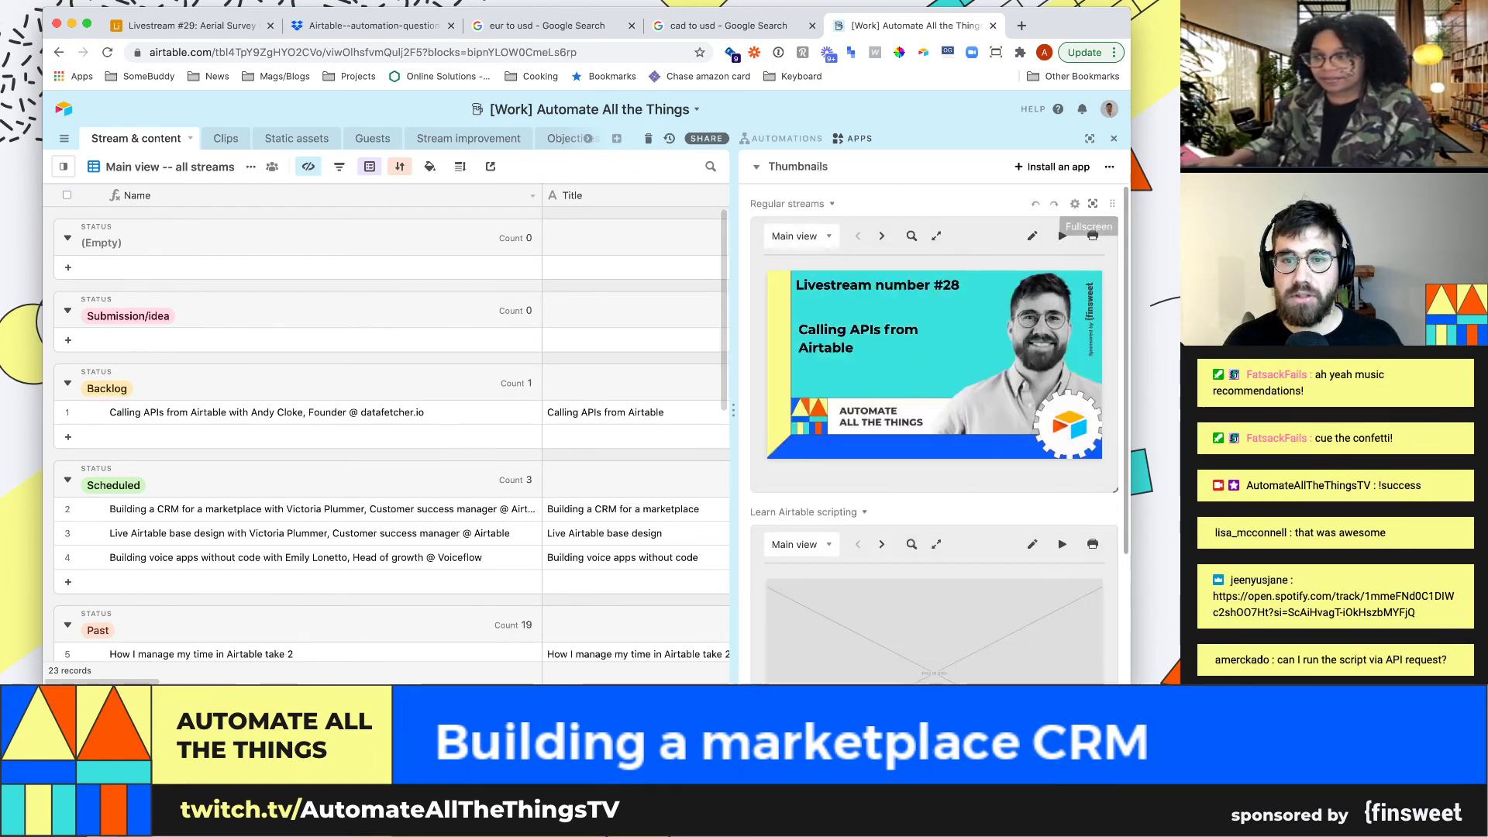
{"action": "left_click", "coordinate": [1092, 236]}
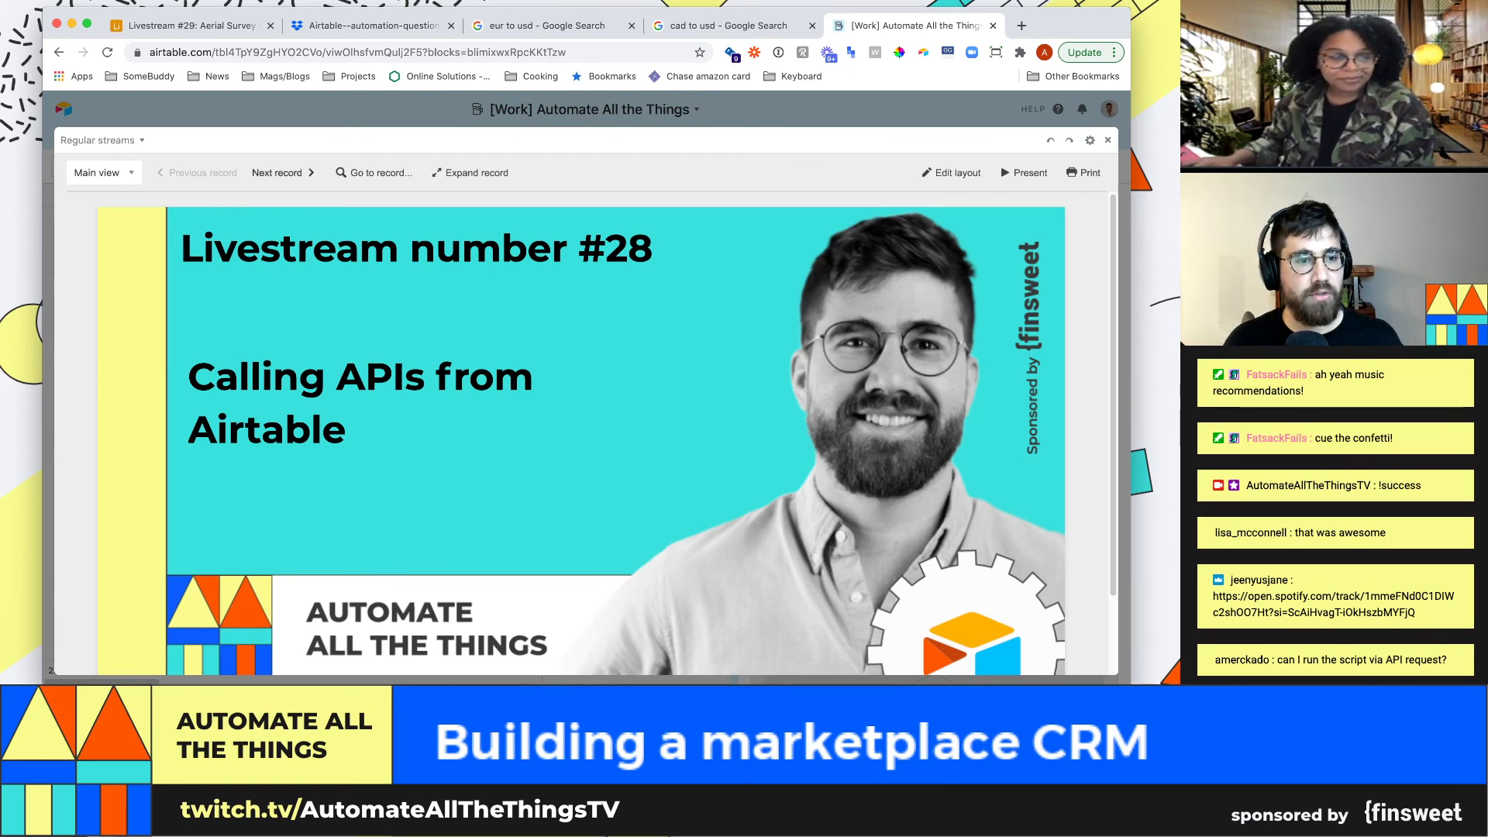
Step through eight livestream thumbnails, then return to the CRM base tab
{"action": "left_click", "coordinate": [283, 172]}
{"action": "left_click", "coordinate": [284, 173]}
{"action": "left_click", "coordinate": [284, 173]}
{"action": "left_click", "coordinate": [284, 173]}
{"action": "left_click", "coordinate": [284, 173]}
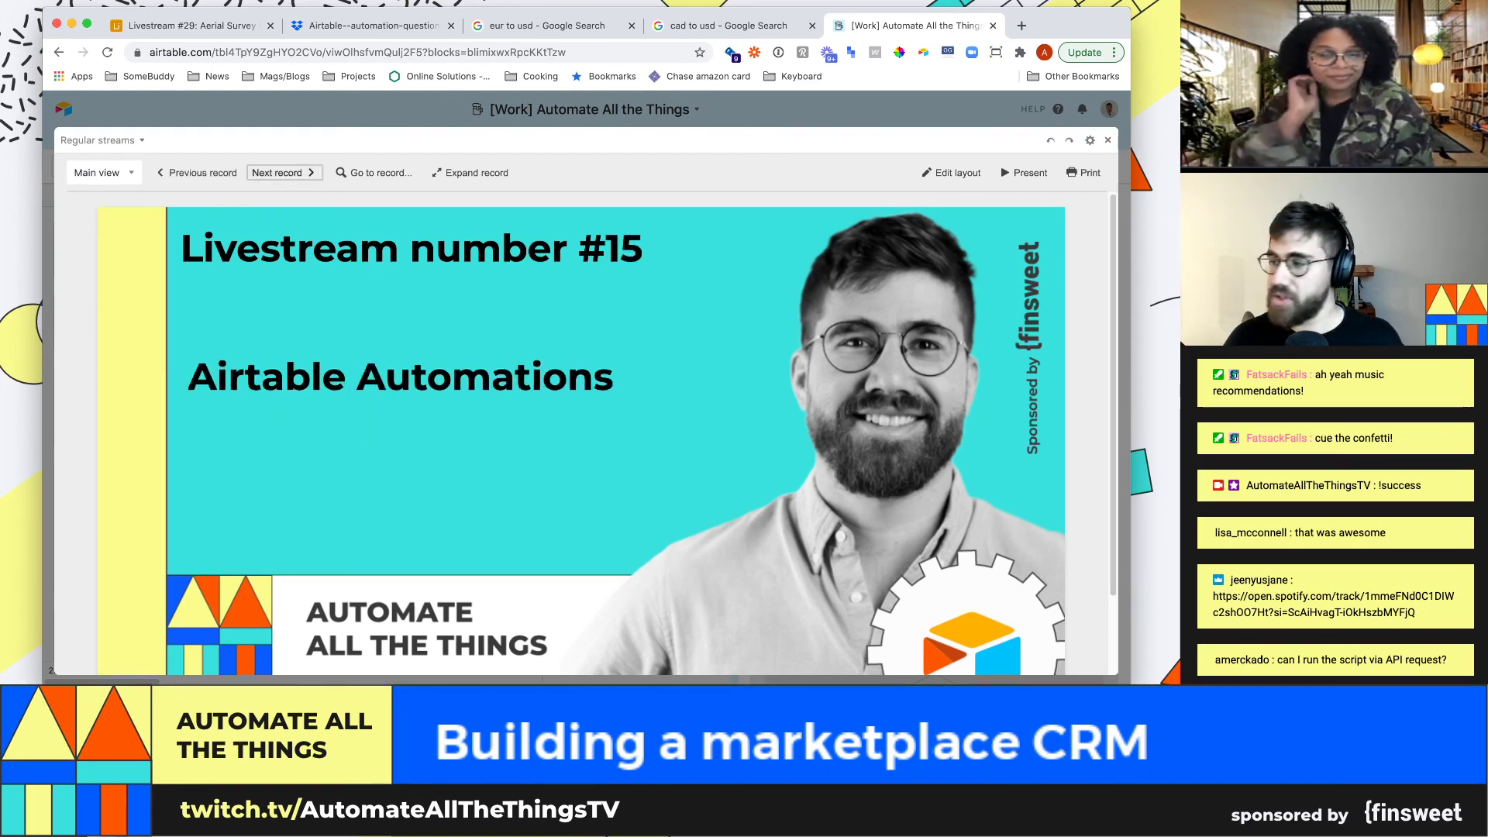
{"action": "left_click", "coordinate": [284, 173]}
{"action": "left_click", "coordinate": [283, 173]}
{"action": "left_click", "coordinate": [283, 173]}
{"action": "left_click", "coordinate": [284, 173]}
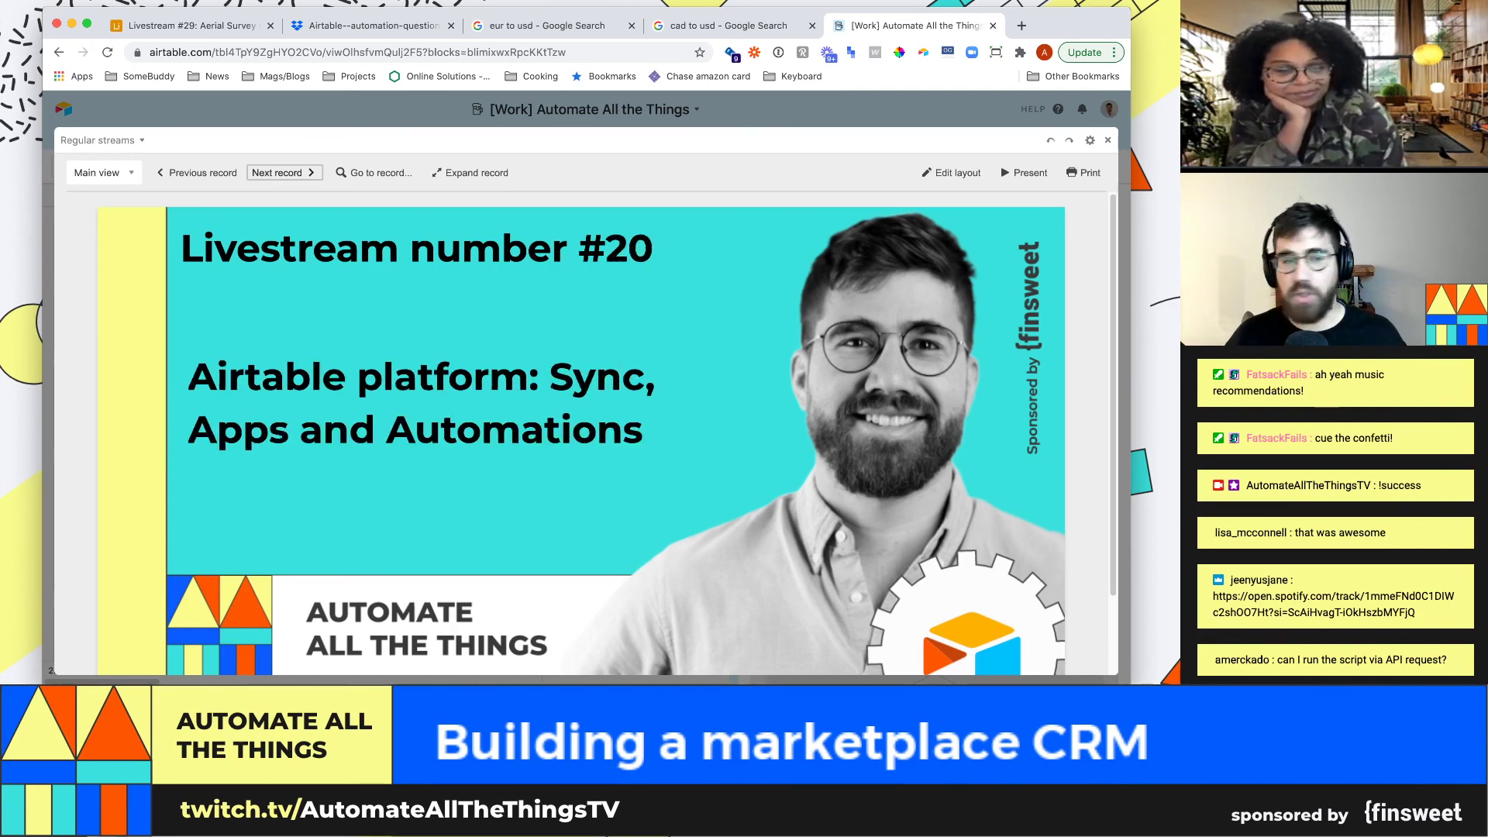
{"action": "left_click", "coordinate": [283, 173]}
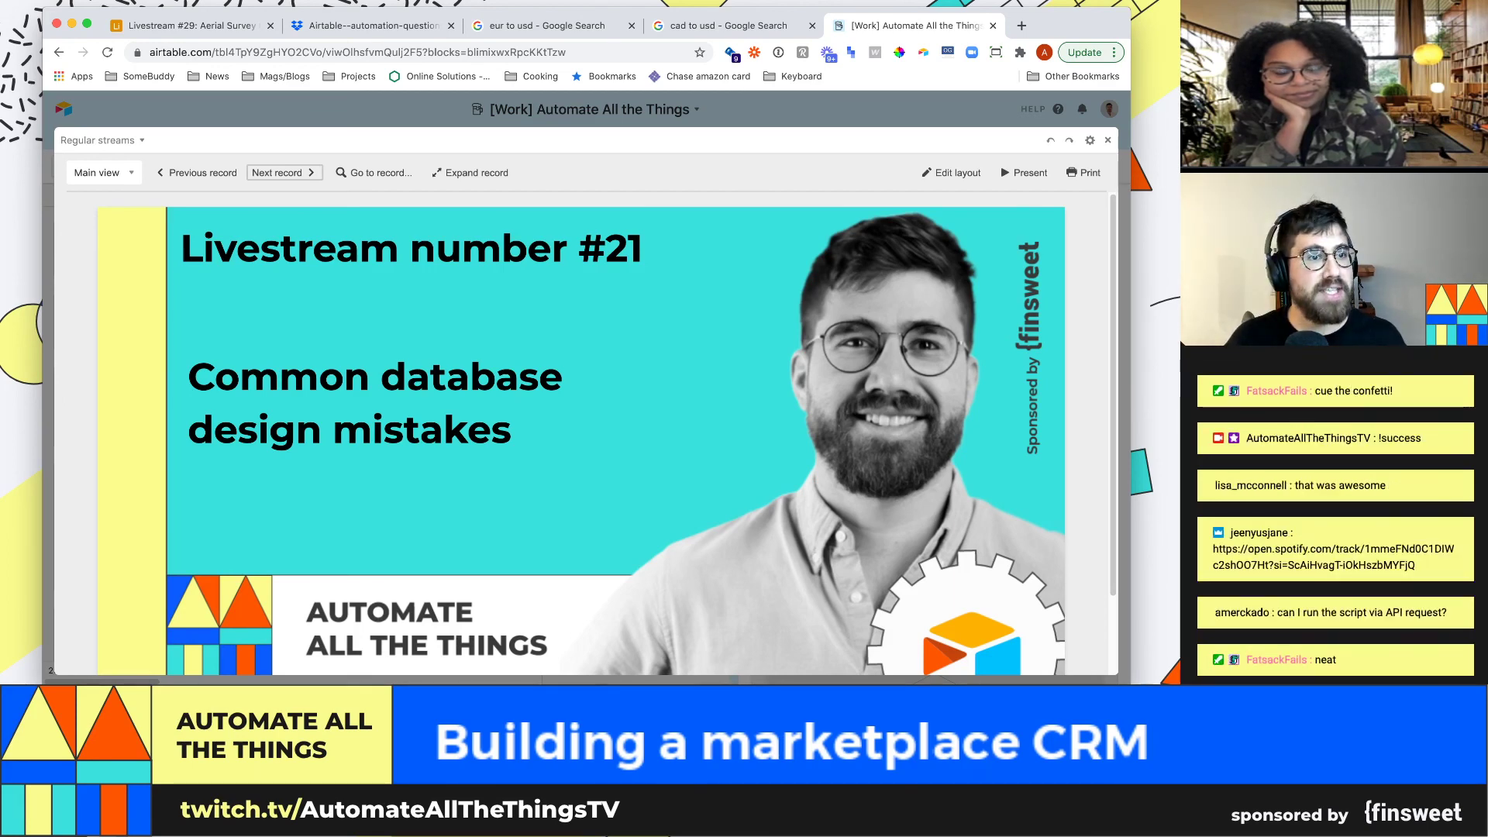
{"action": "left_click", "coordinate": [191, 26]}
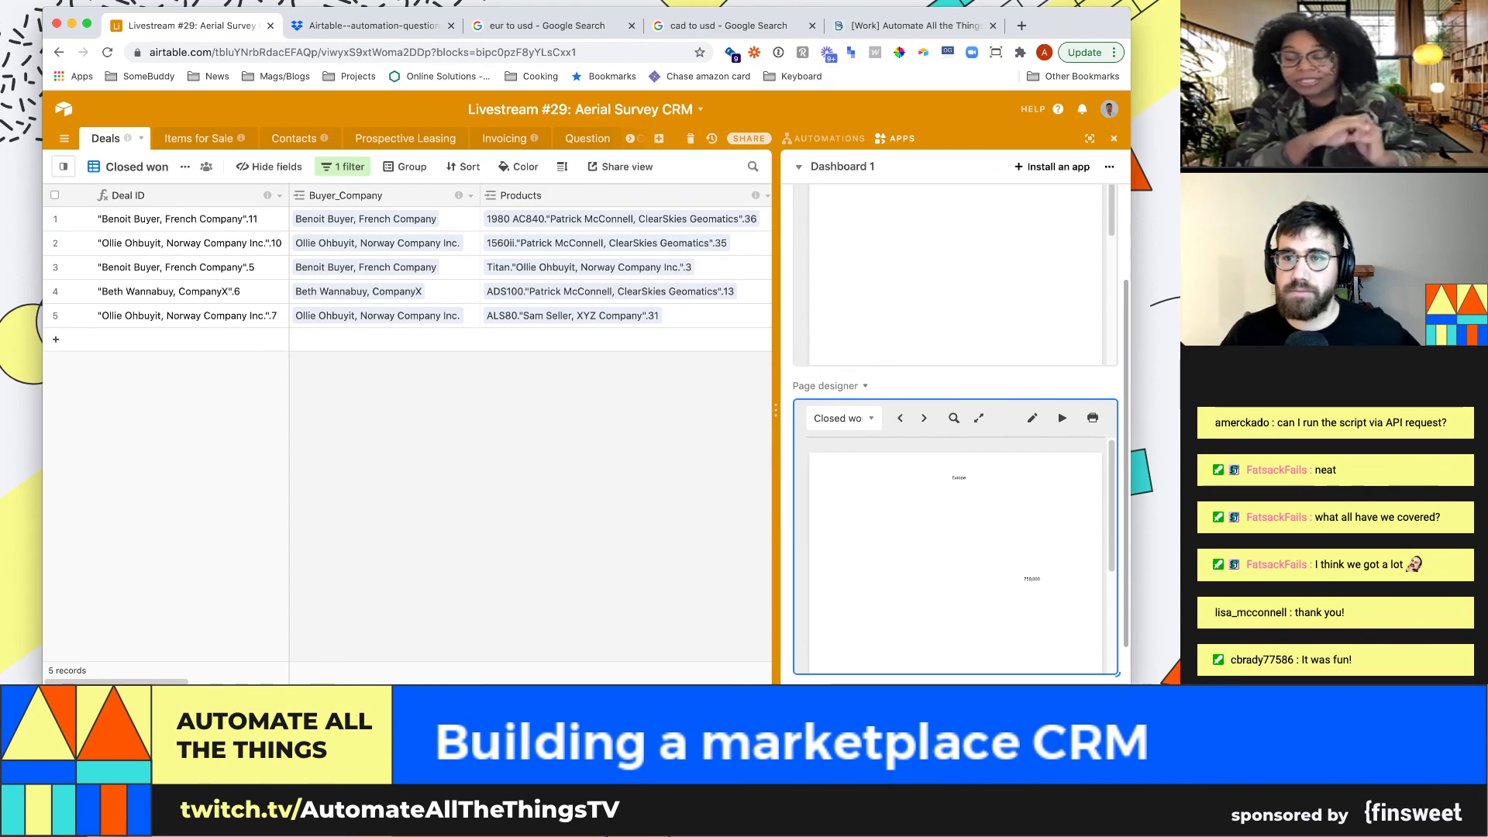
Hide the apps panel and switch to the Deals by Stage view
{"action": "left_click", "coordinate": [1114, 139]}
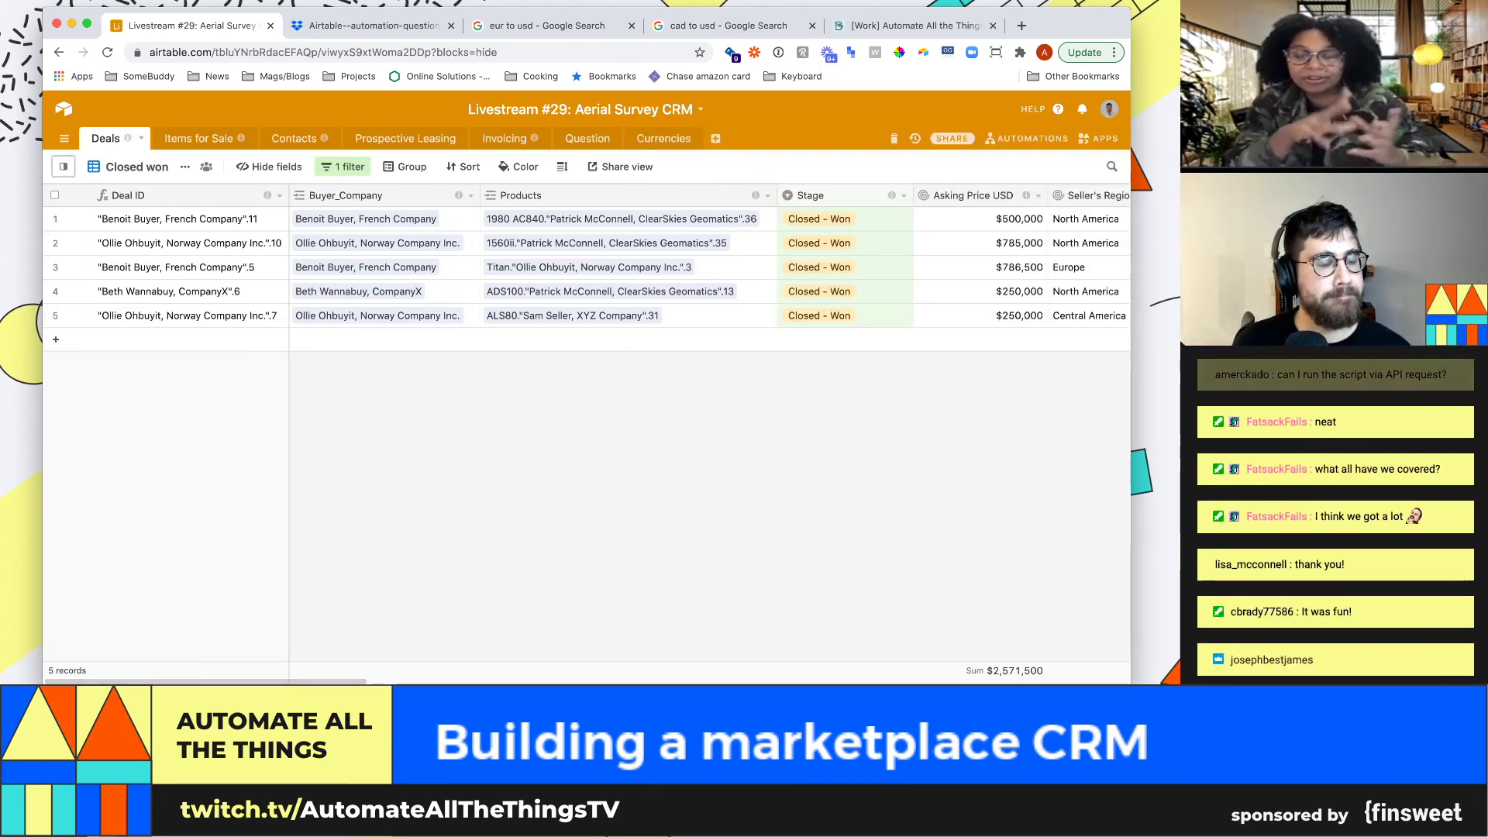
{"action": "left_click", "coordinate": [64, 166]}
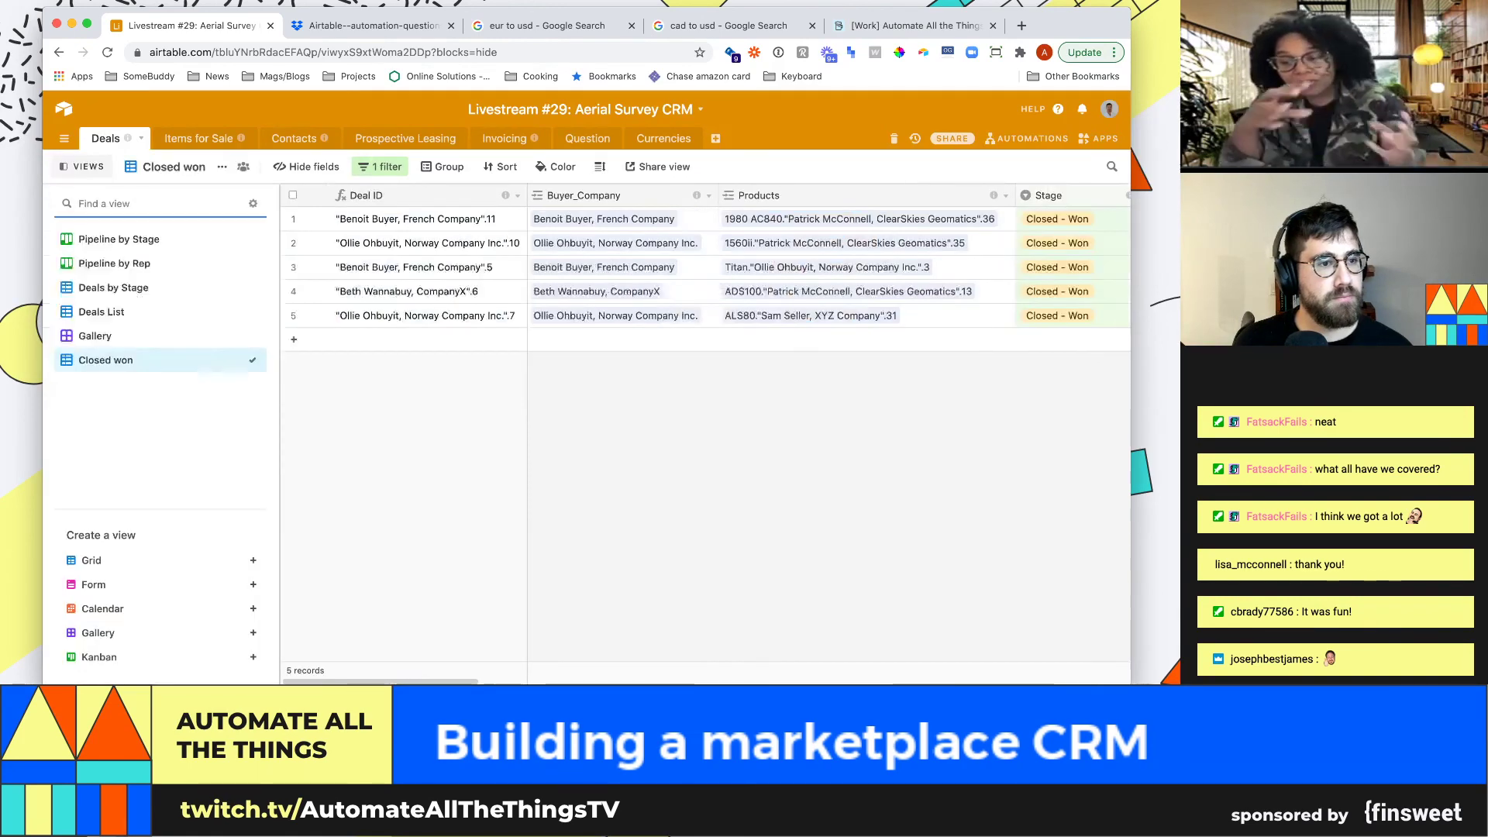
{"action": "left_click", "coordinate": [113, 288]}
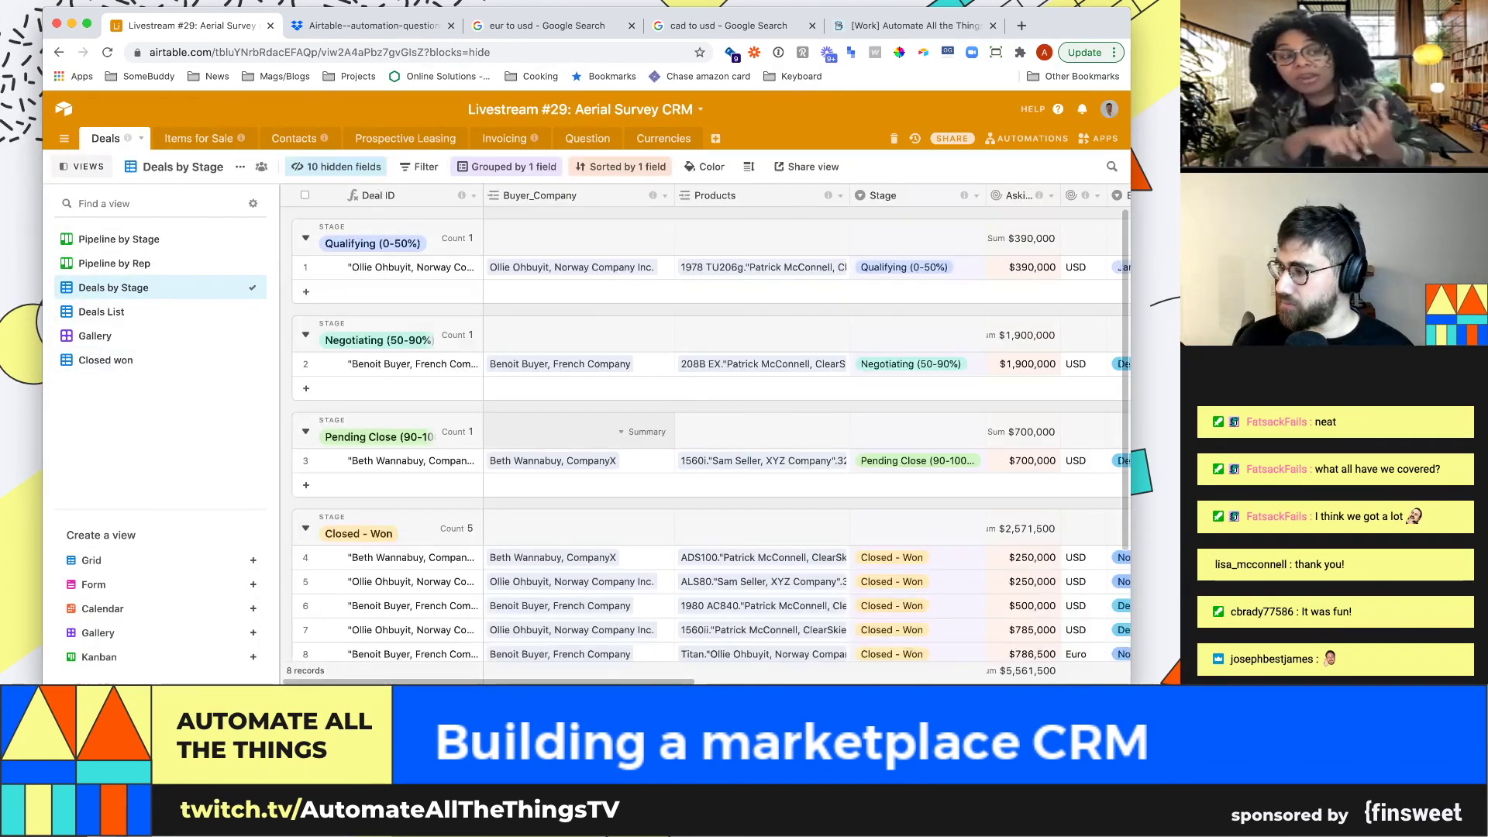
{"action": "left_click", "coordinate": [83, 166]}
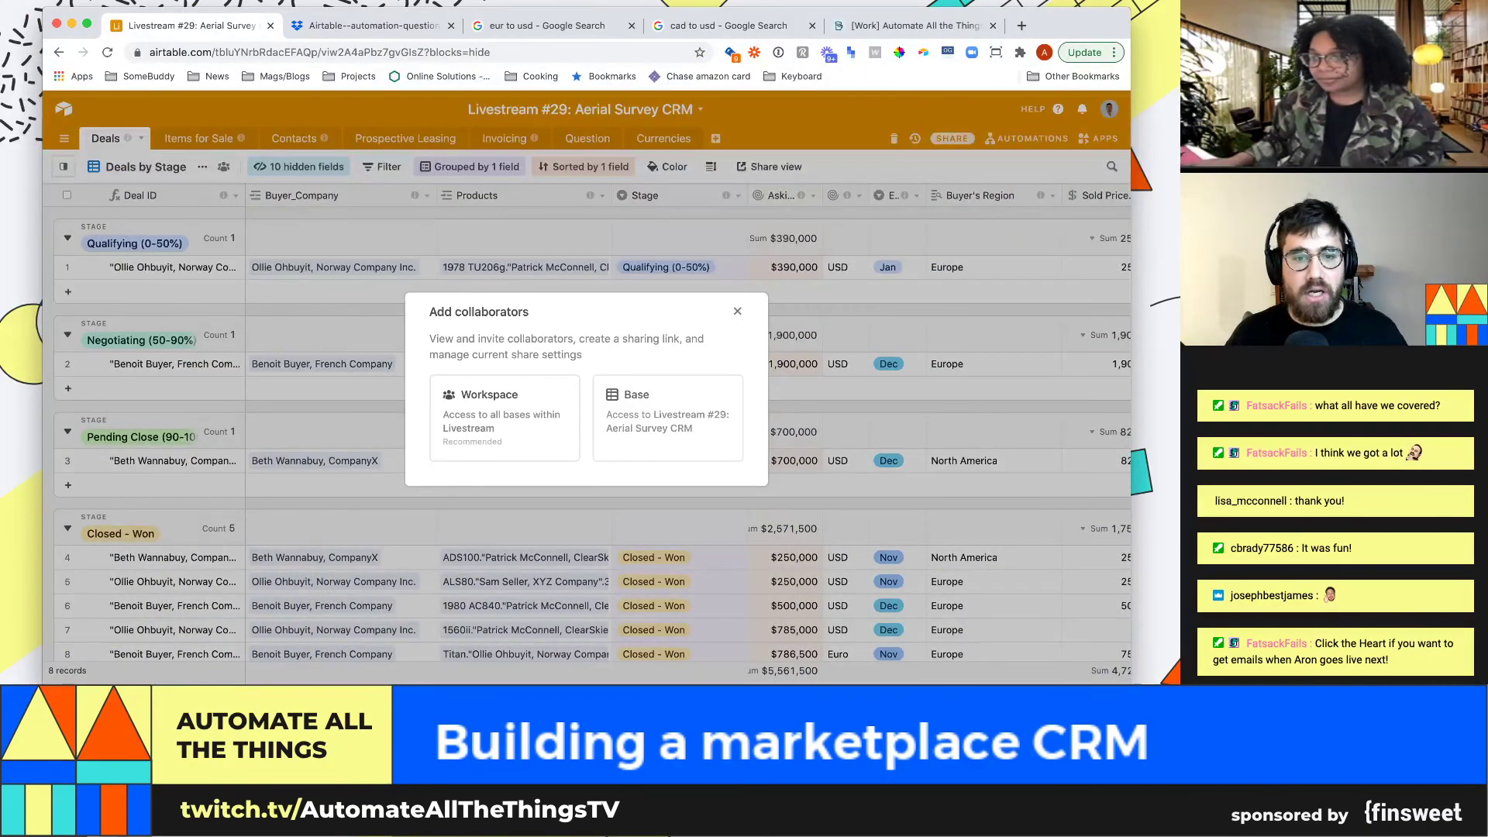
Share just this base and select its read-only shared link
{"action": "left_click", "coordinate": [668, 418]}
{"action": "scroll", "coordinate": [668, 418], "scroll_direction": "down", "scroll_amount": 2}
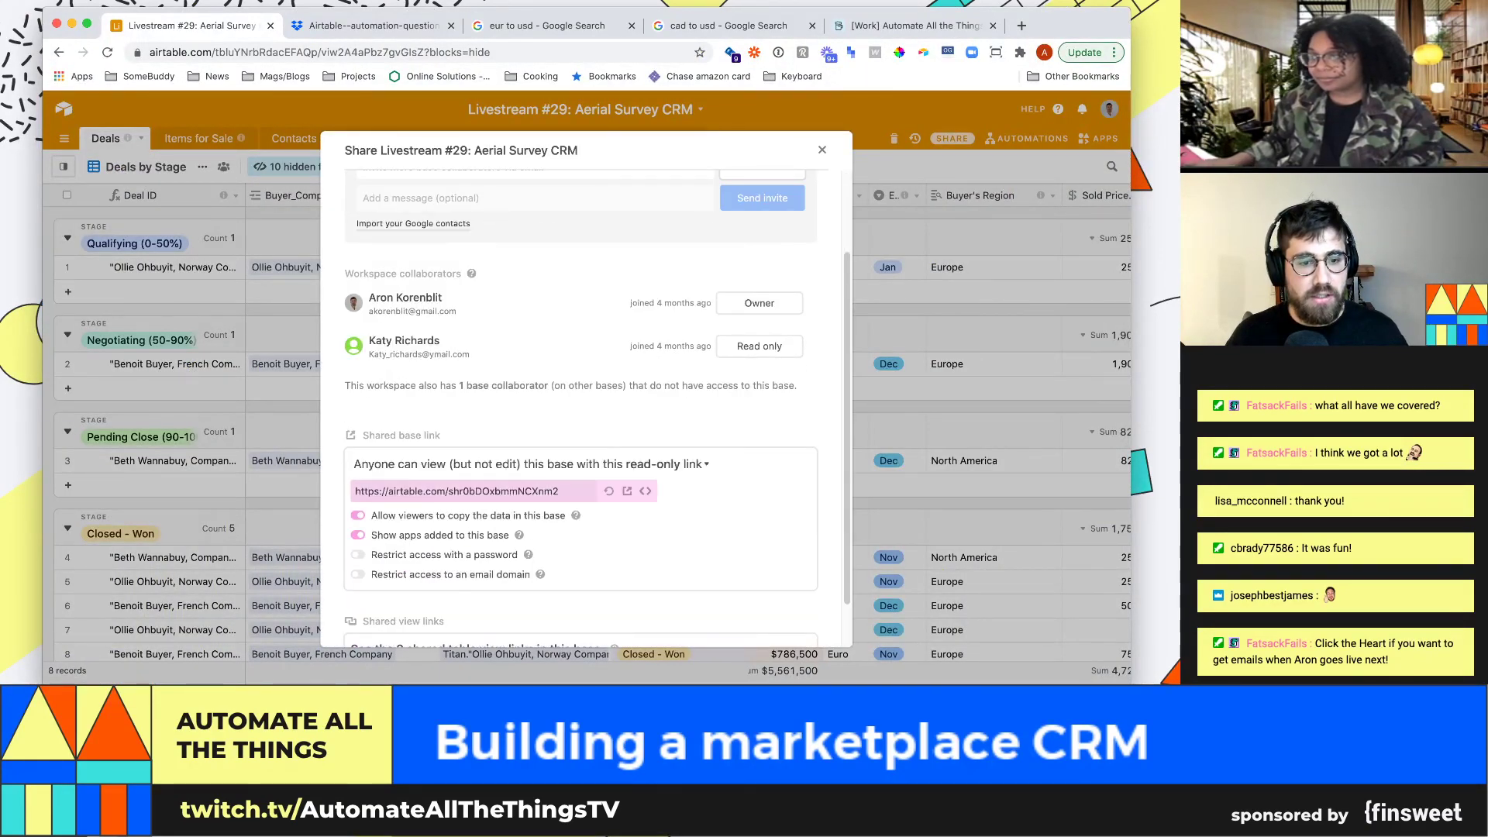
{"action": "left_click", "coordinate": [456, 490]}
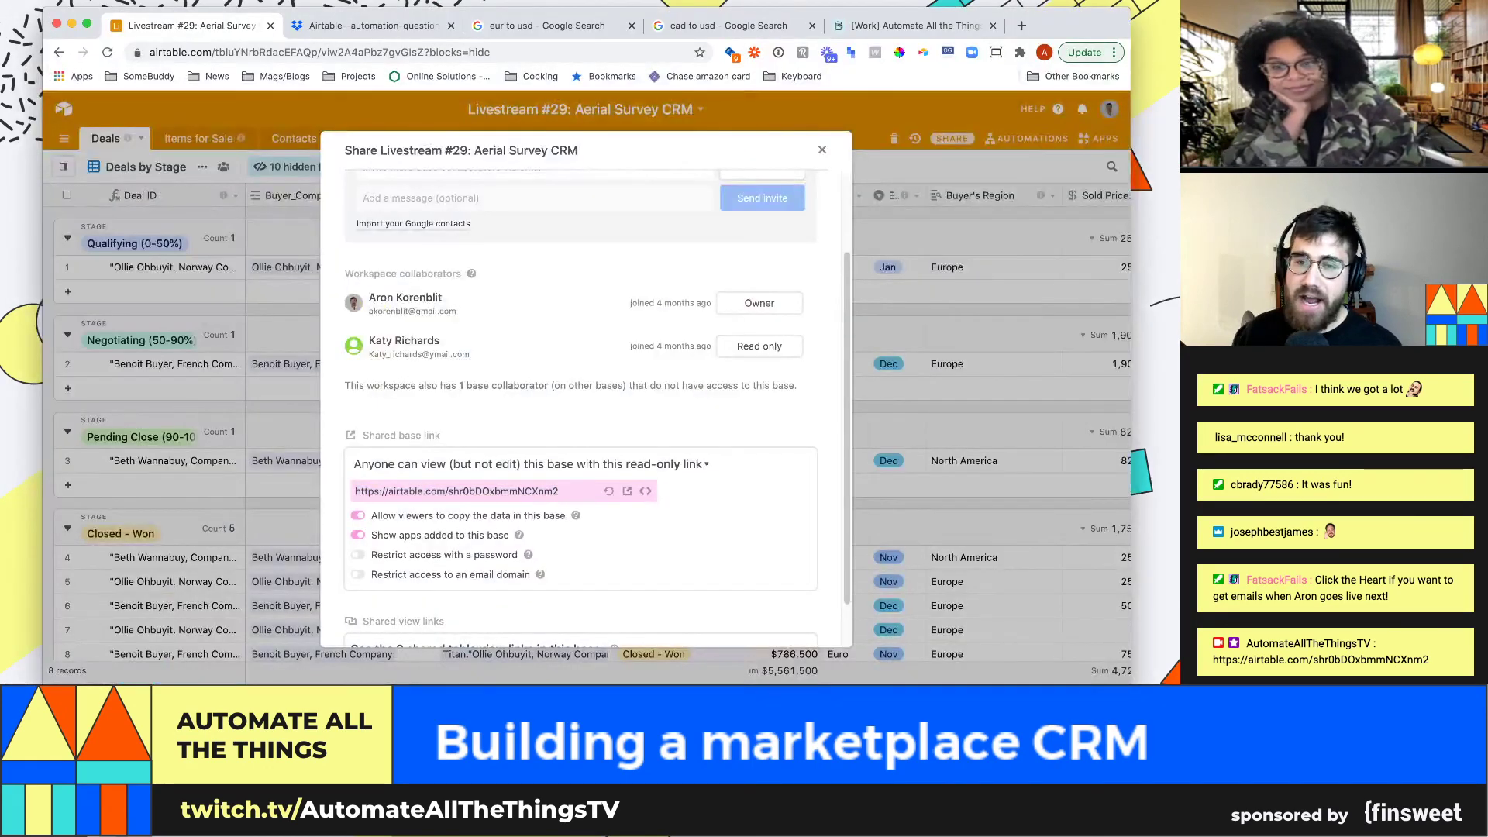
Close the share dialog and switch to the Items for Sale table
{"action": "key", "text": "Escape"}
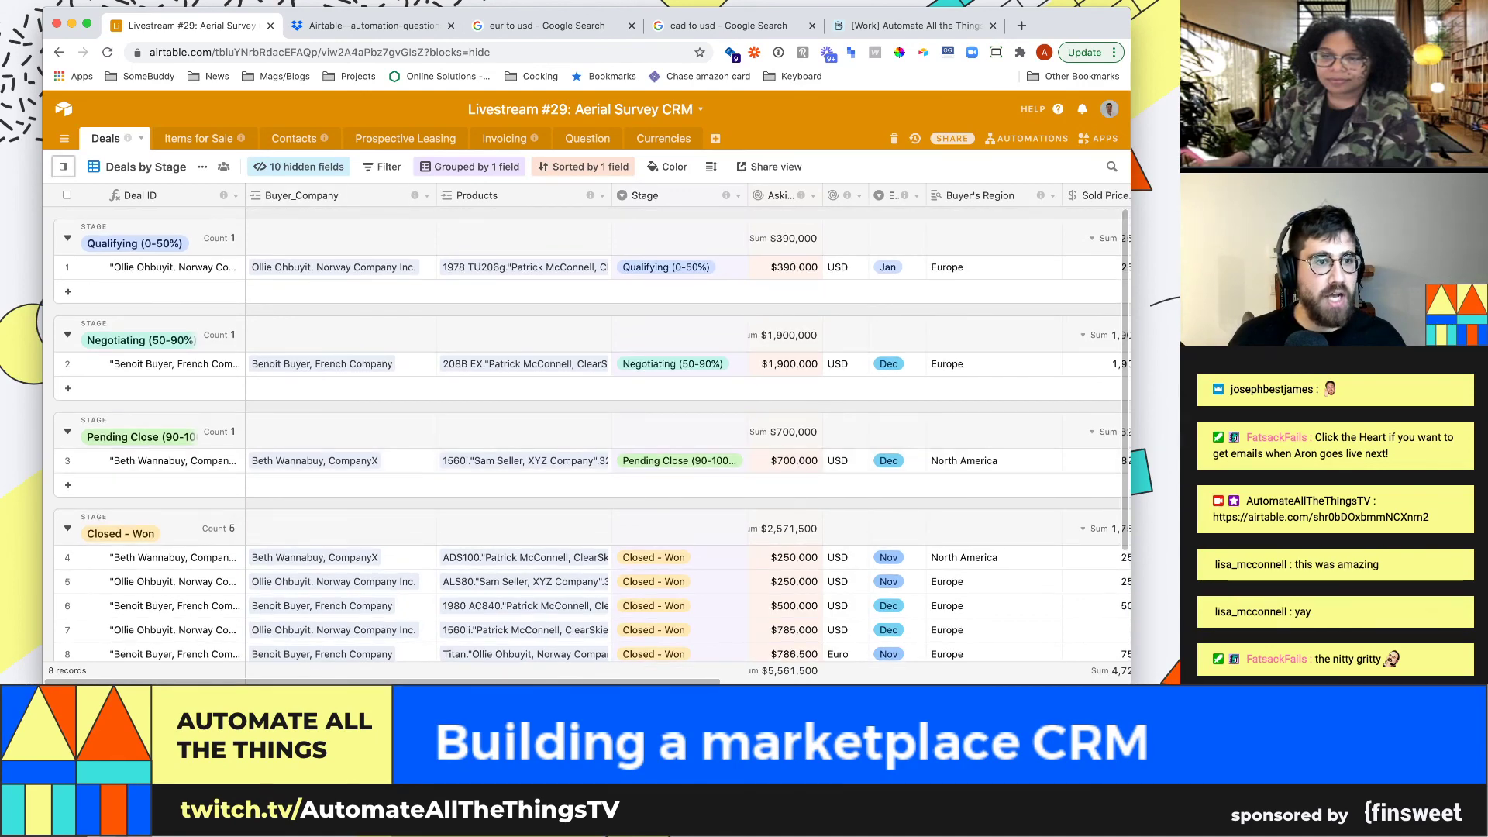
{"action": "left_click", "coordinate": [199, 138]}
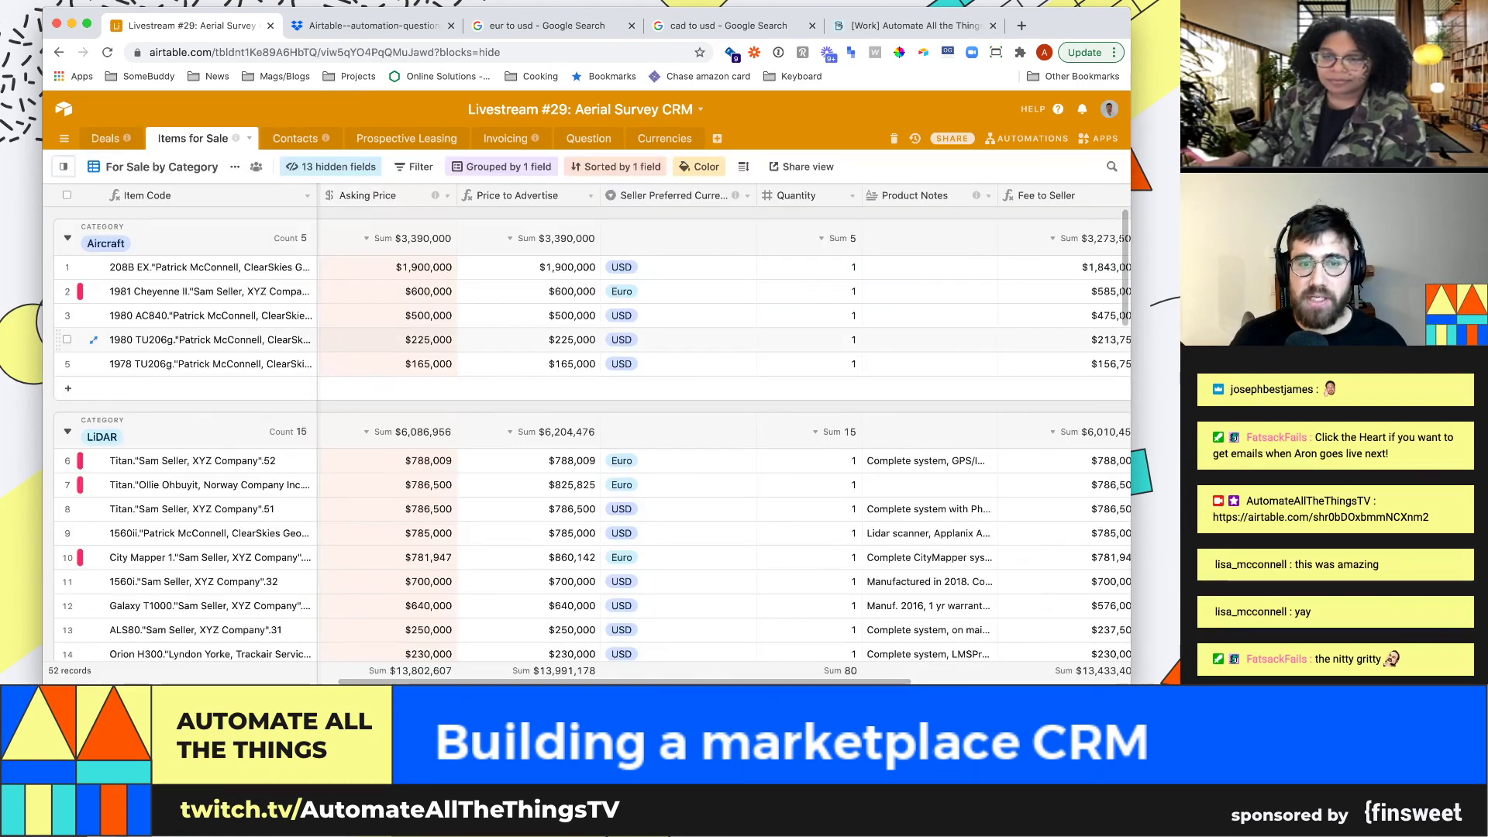